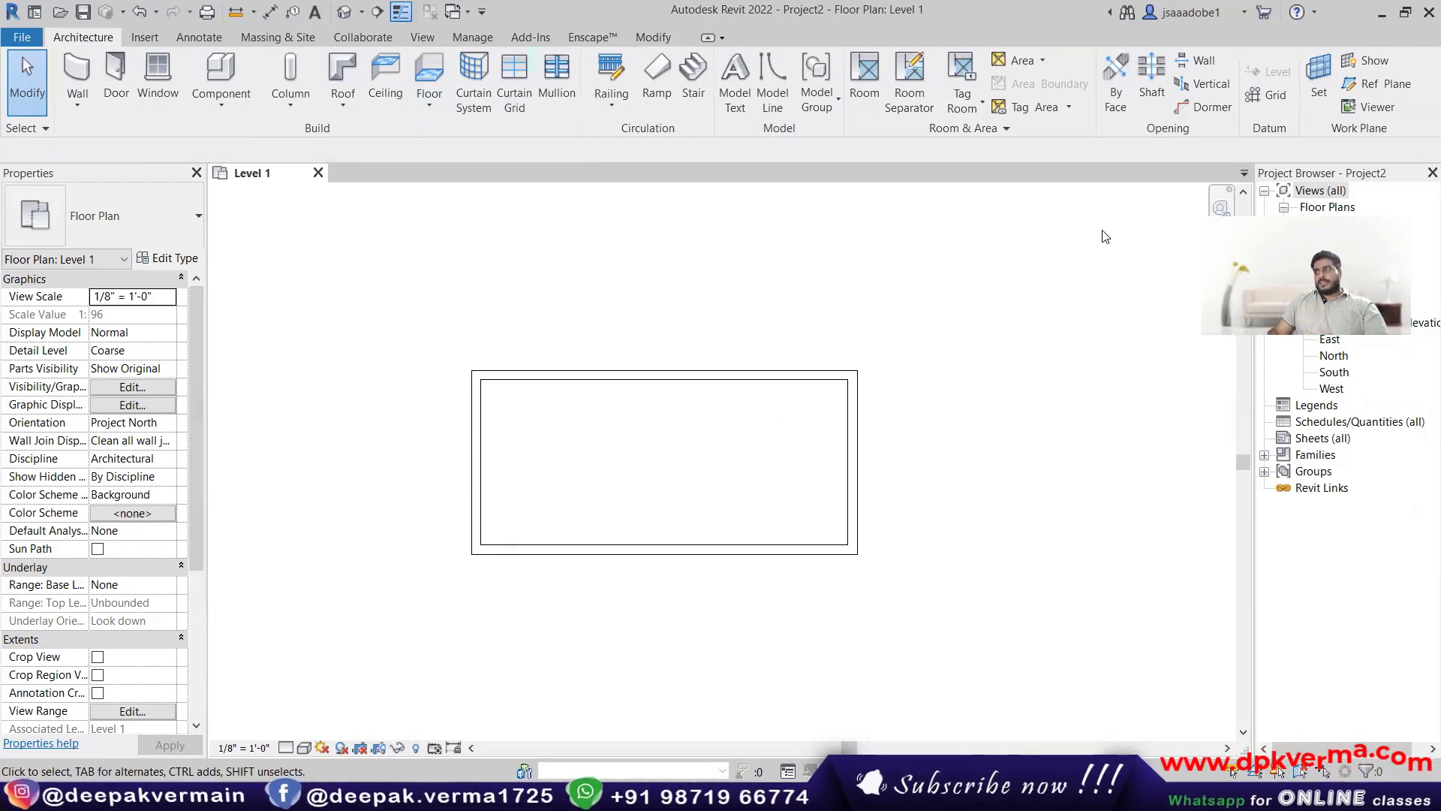
Step: Sketch a rectangular floor boundary on Level 2 along the outer faces of the Level 1 walls
click(431, 107)
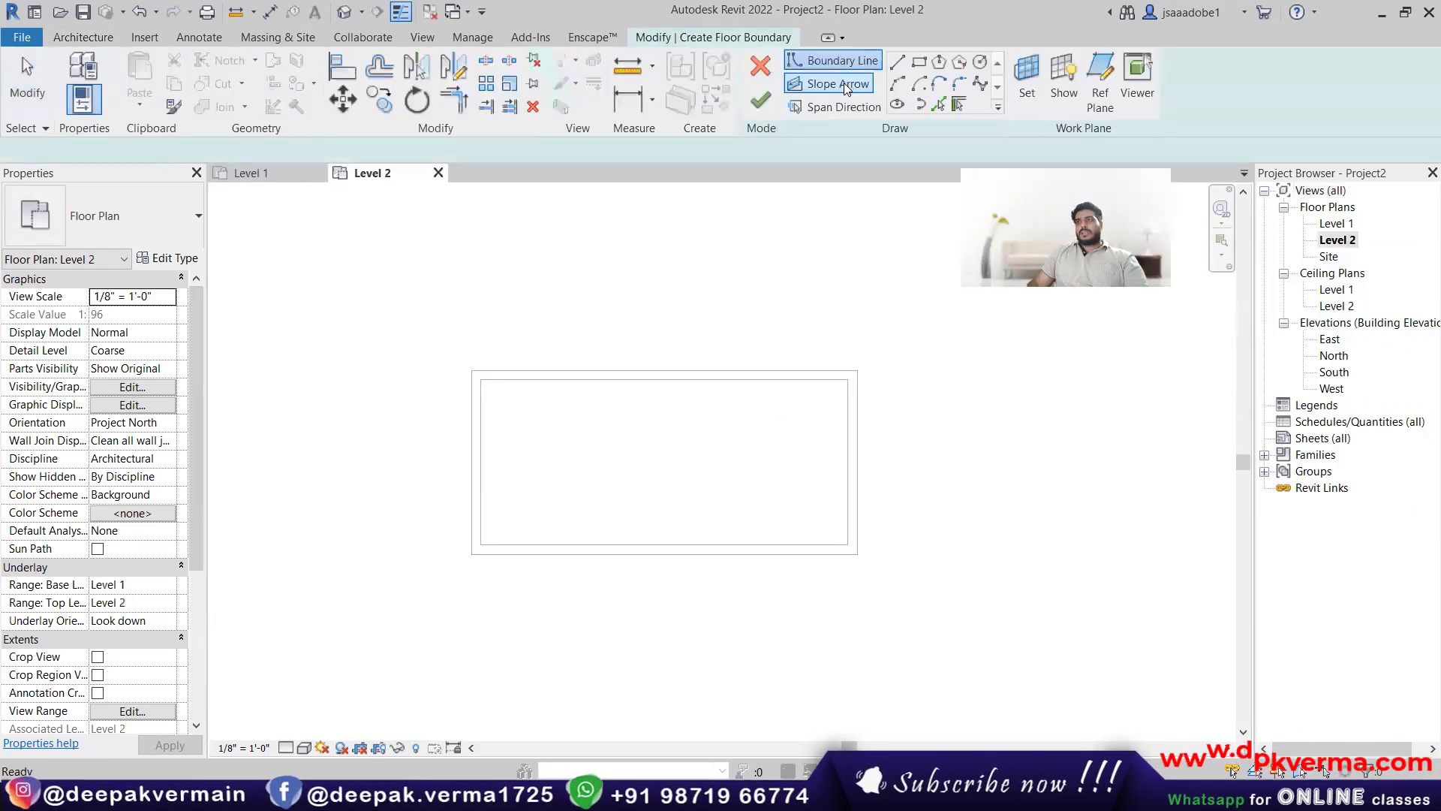
click(473, 371)
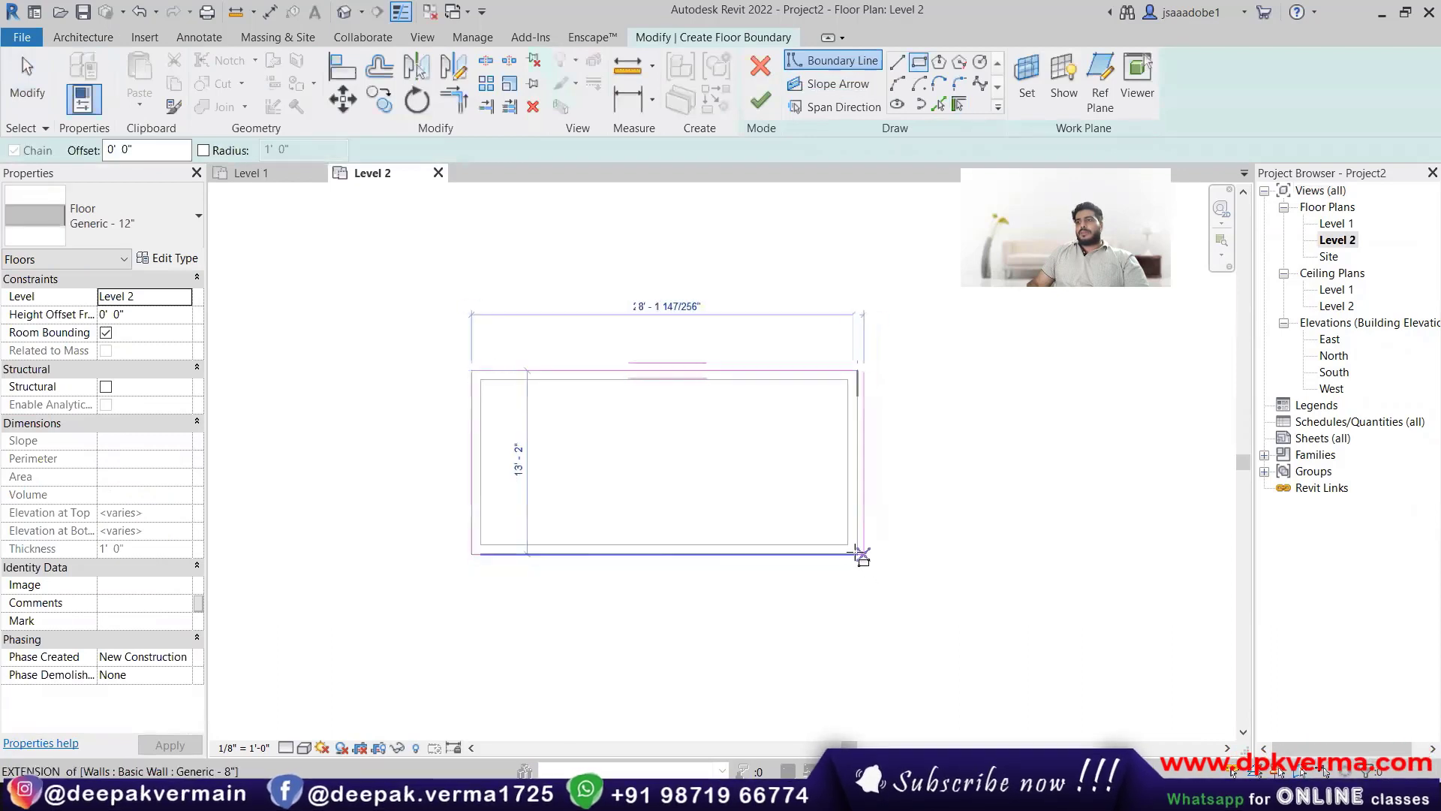
click(854, 551)
key(Escape)
key(Escape)
scroll(892, 578, up, 2)
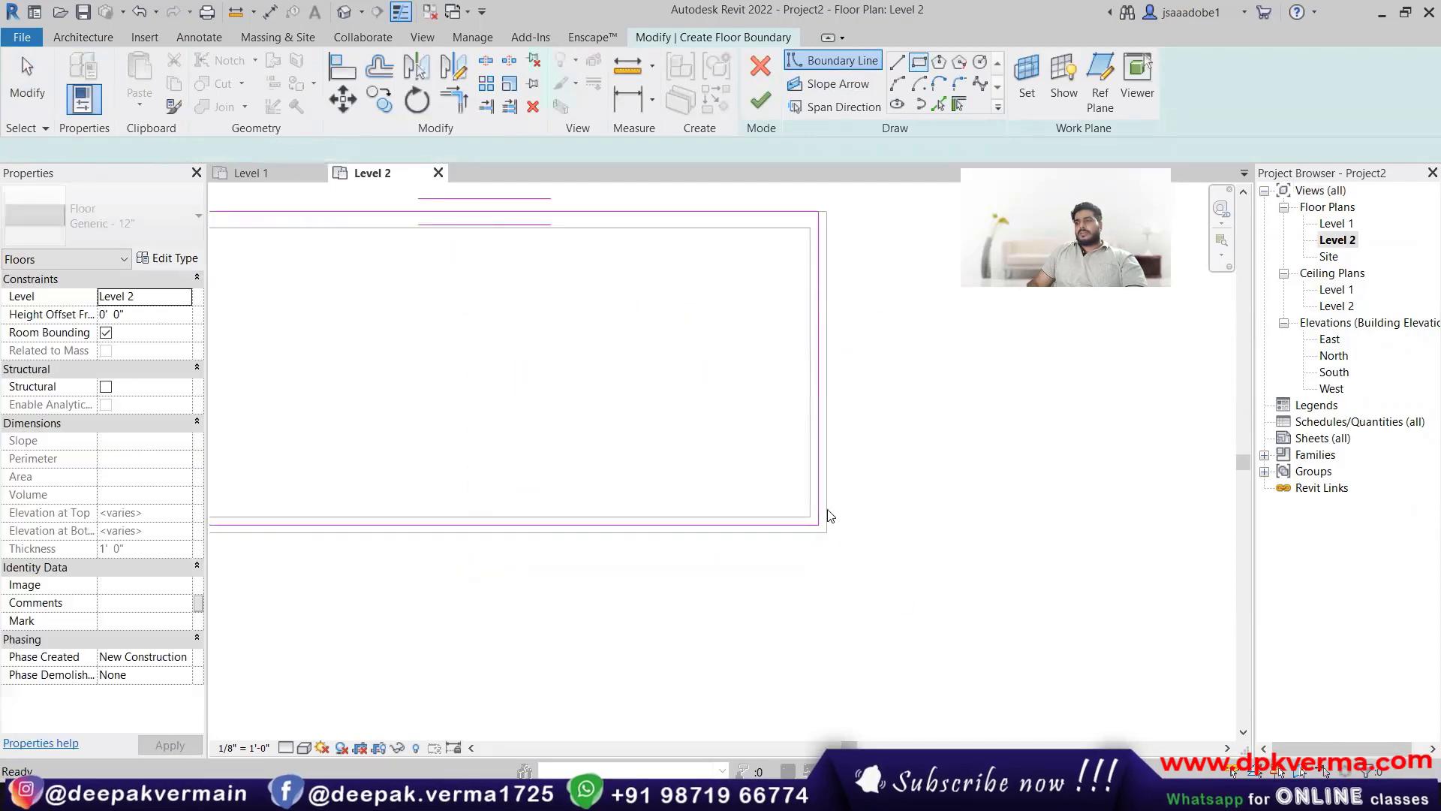
mouse_move(842, 496)
mouse_down()
mouse_move(773, 552)
mouse_move(827, 534)
mouse_up()
scroll(889, 493, down, 3)
click(919, 61)
click(472, 371)
click(858, 538)
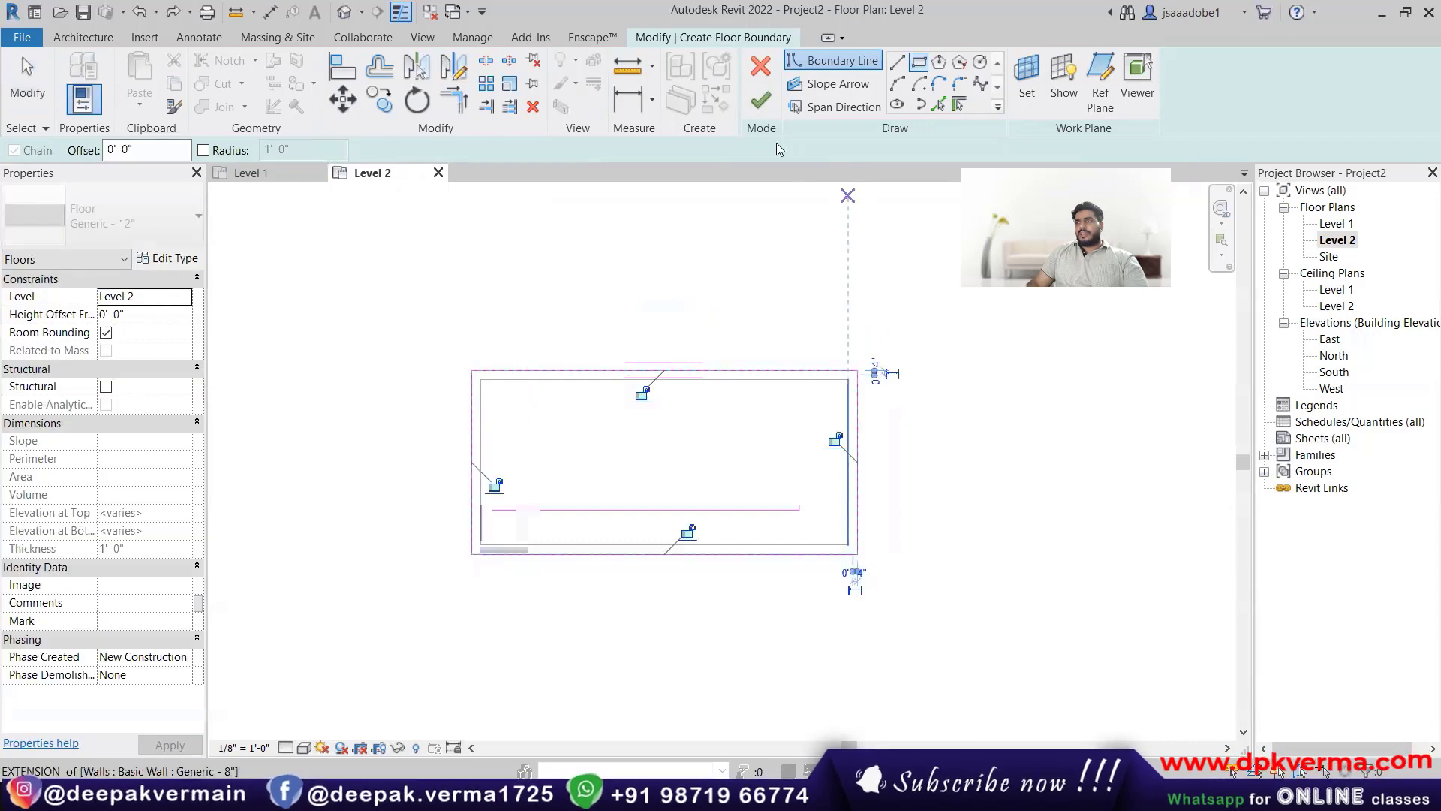
Step: Finish the Level 2 floor and attach the walls below to its bottom
click(761, 100)
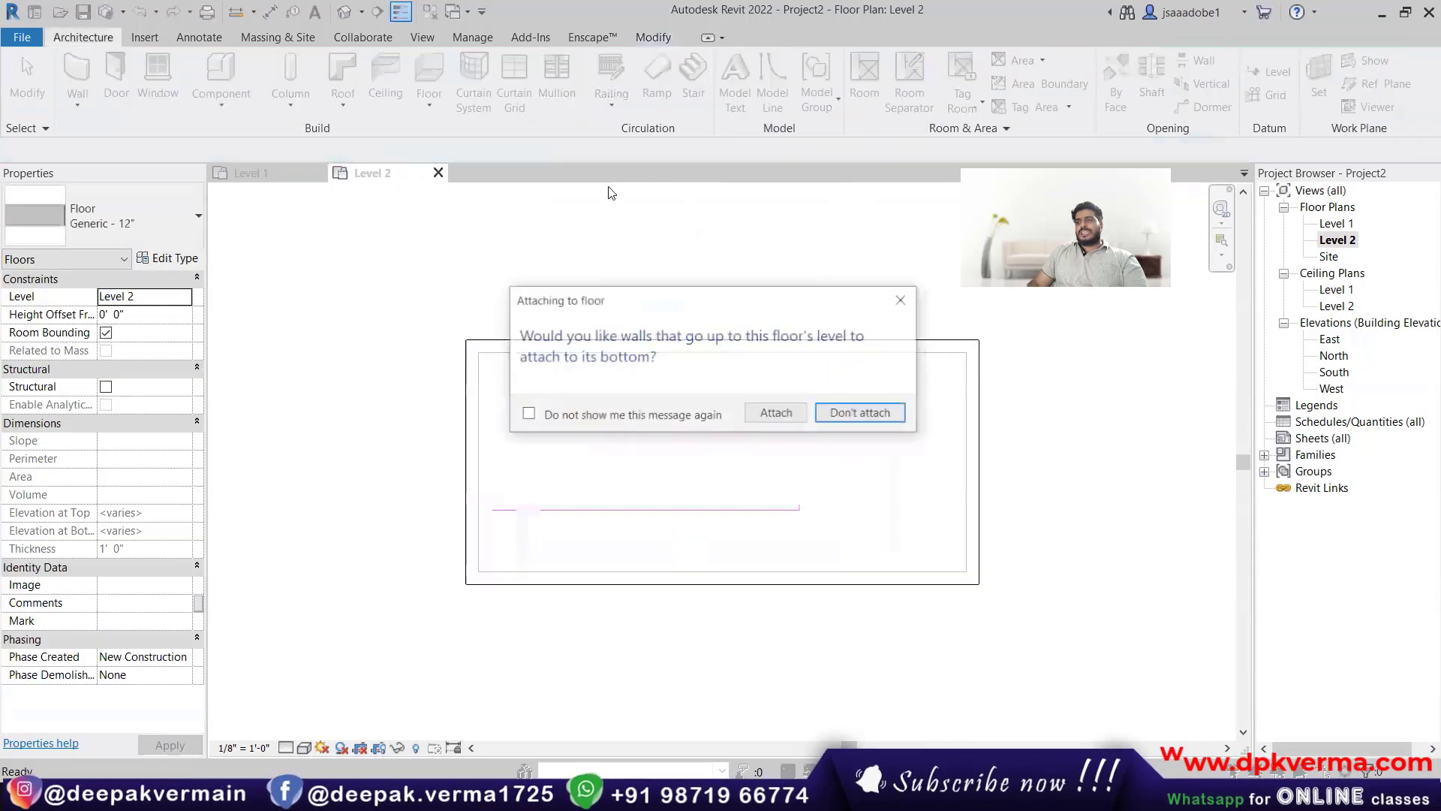
click(777, 413)
key(Escape)
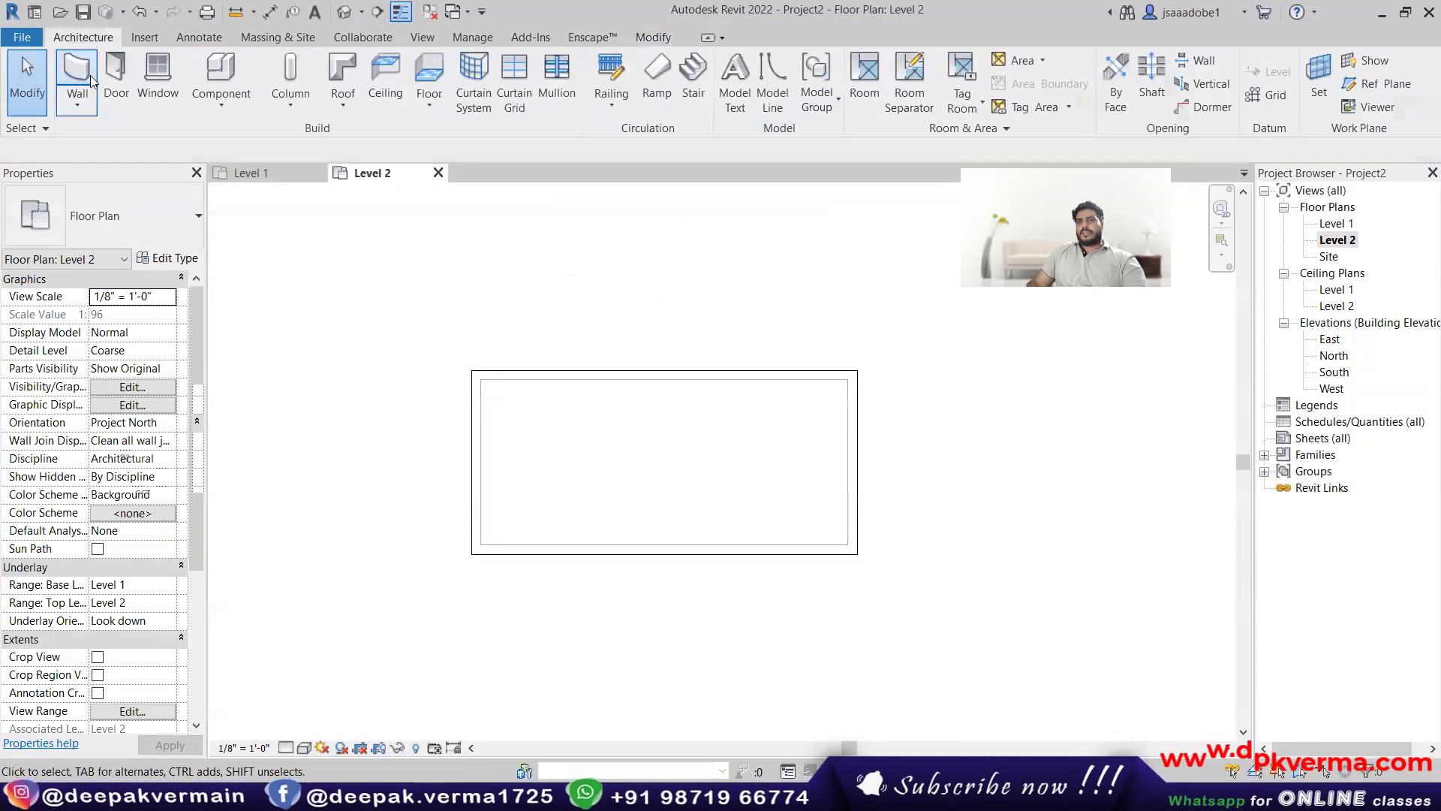
Step: Draw a Generic - 8" wall on Level 2 along the floor's full front edge, with its location line set to Finish Face: Exterior
click(78, 75)
click(470, 555)
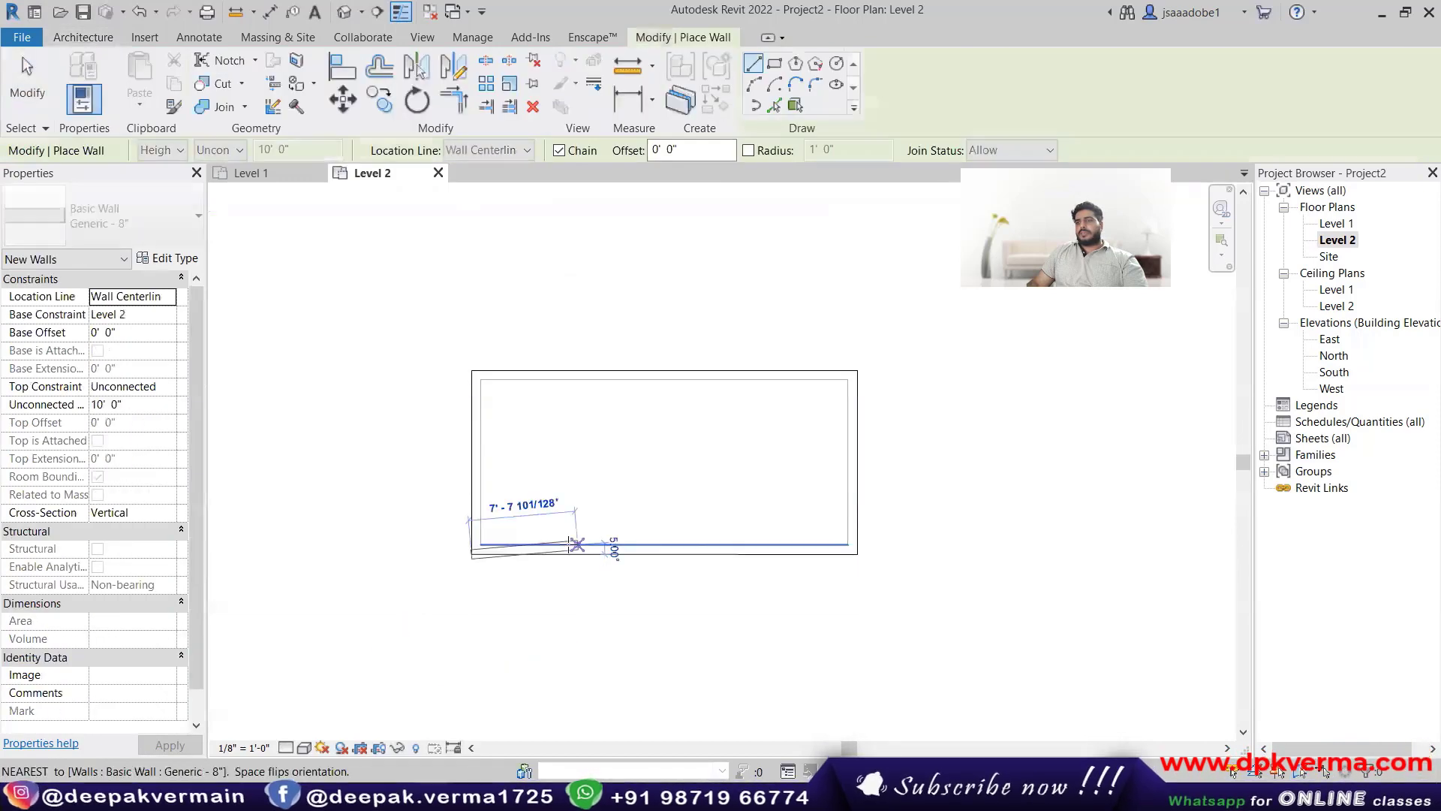
key(Escape)
click(488, 150)
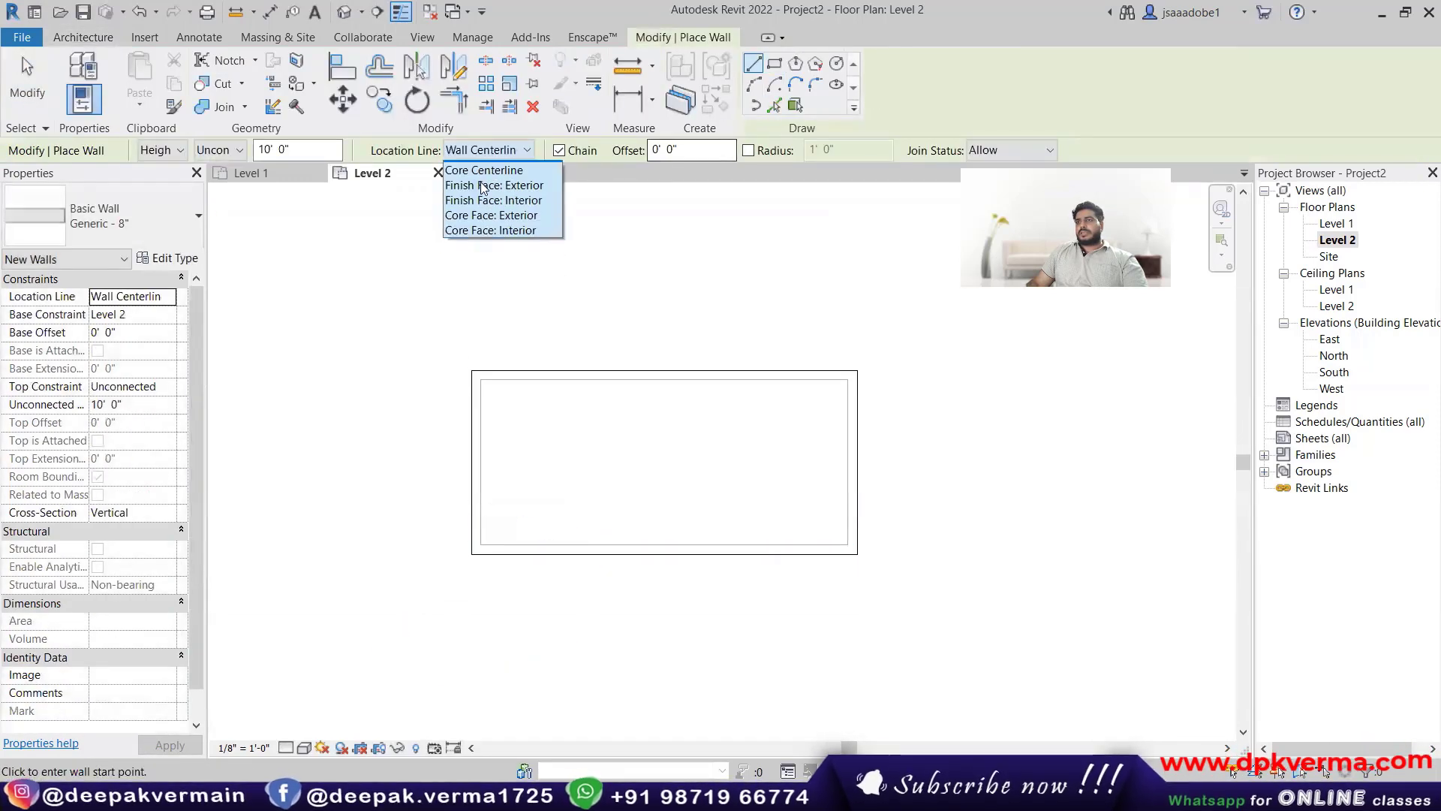
click(484, 183)
click(487, 150)
click(493, 198)
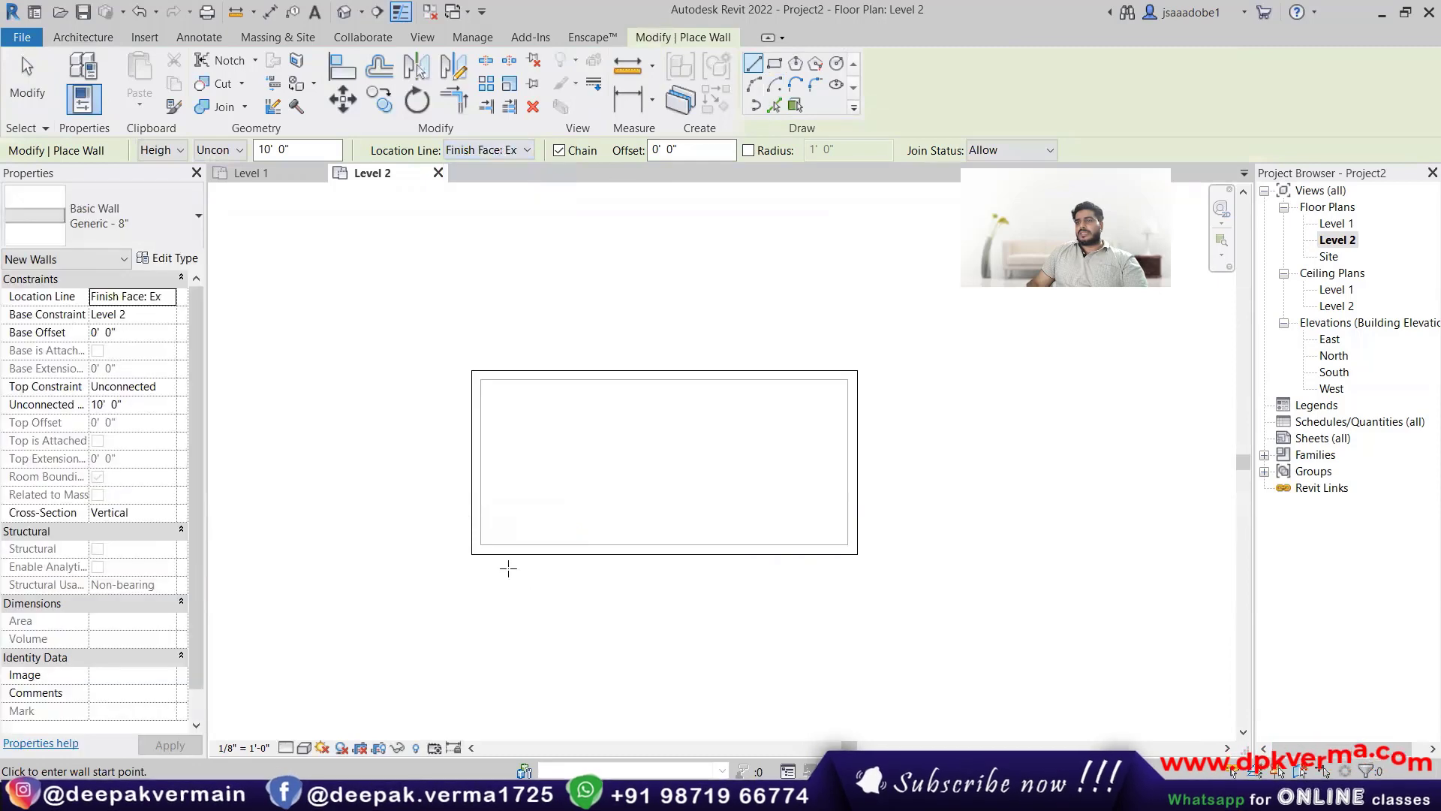
click(472, 553)
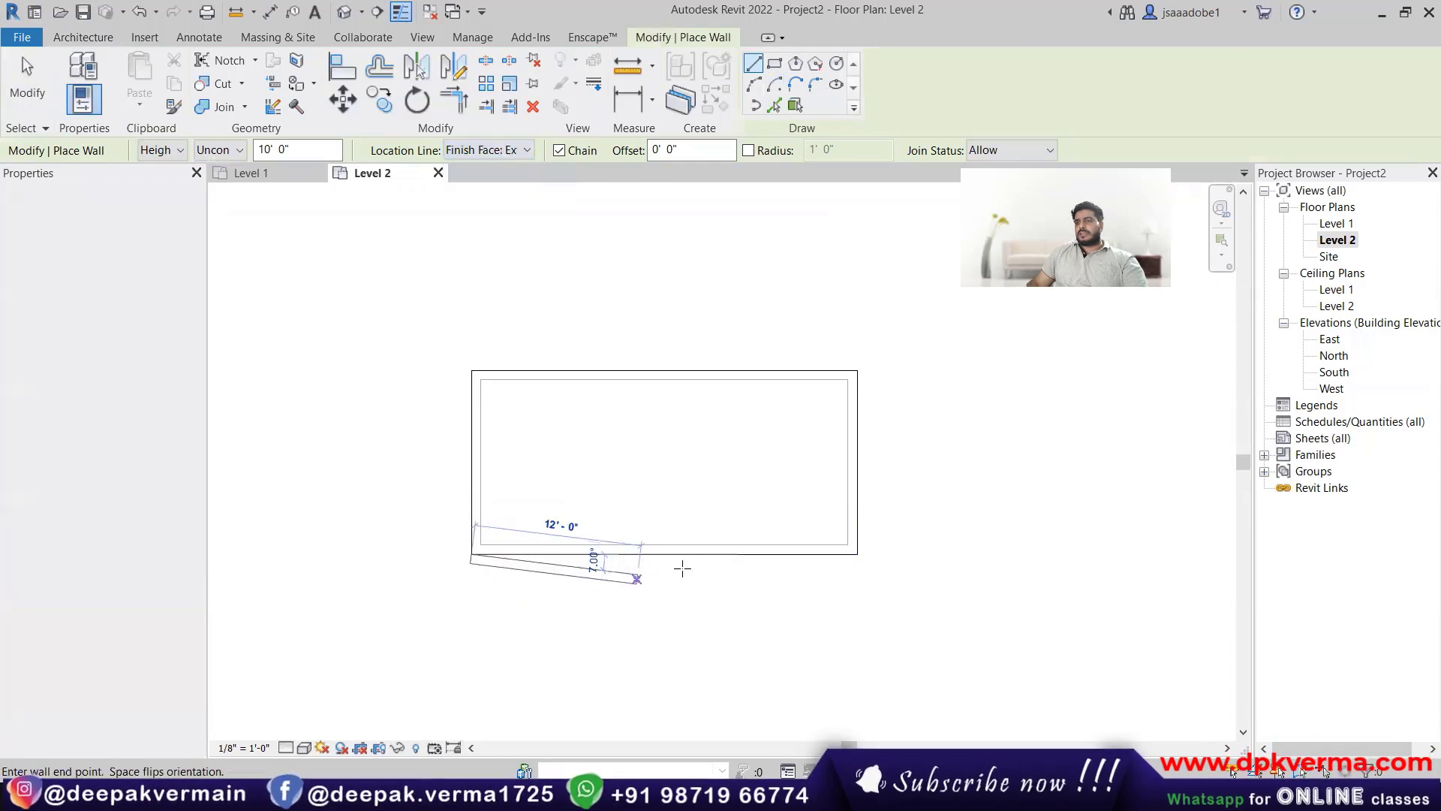
click(857, 554)
key(Escape)
key(Escape)
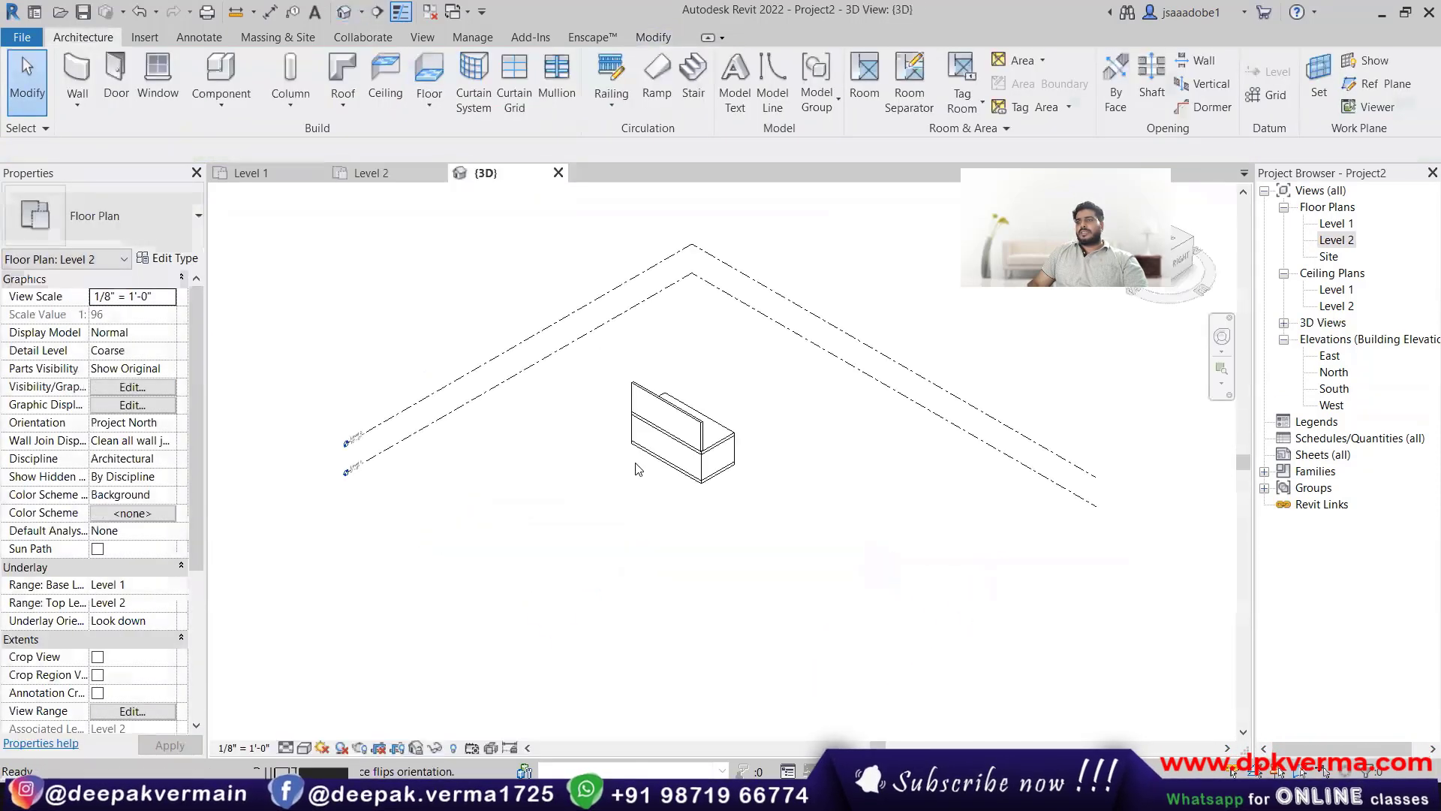
Step: Set the visual style of the 3D view to Shaded
scroll(660, 443, up, 2)
click(287, 748)
click(303, 748)
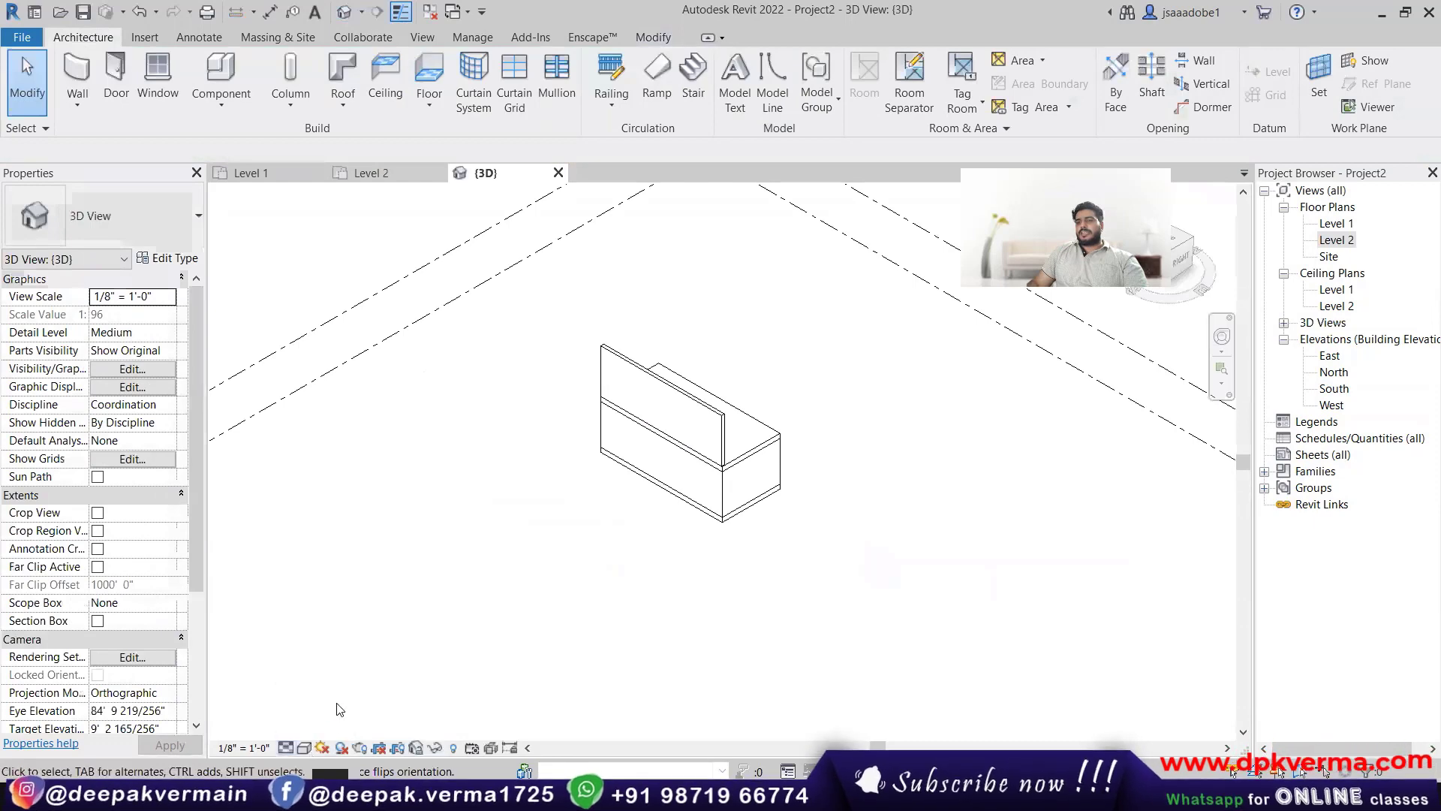
click(304, 748)
click(353, 688)
scroll(618, 433, up, 2)
shift+middle_drag(883, 422, 1006, 456)
Step: Place two 36" x 48" fixed windows in the Level 1 front wall, the first 5'-0" from its west end, and check them in 3D
double_click(1336, 223)
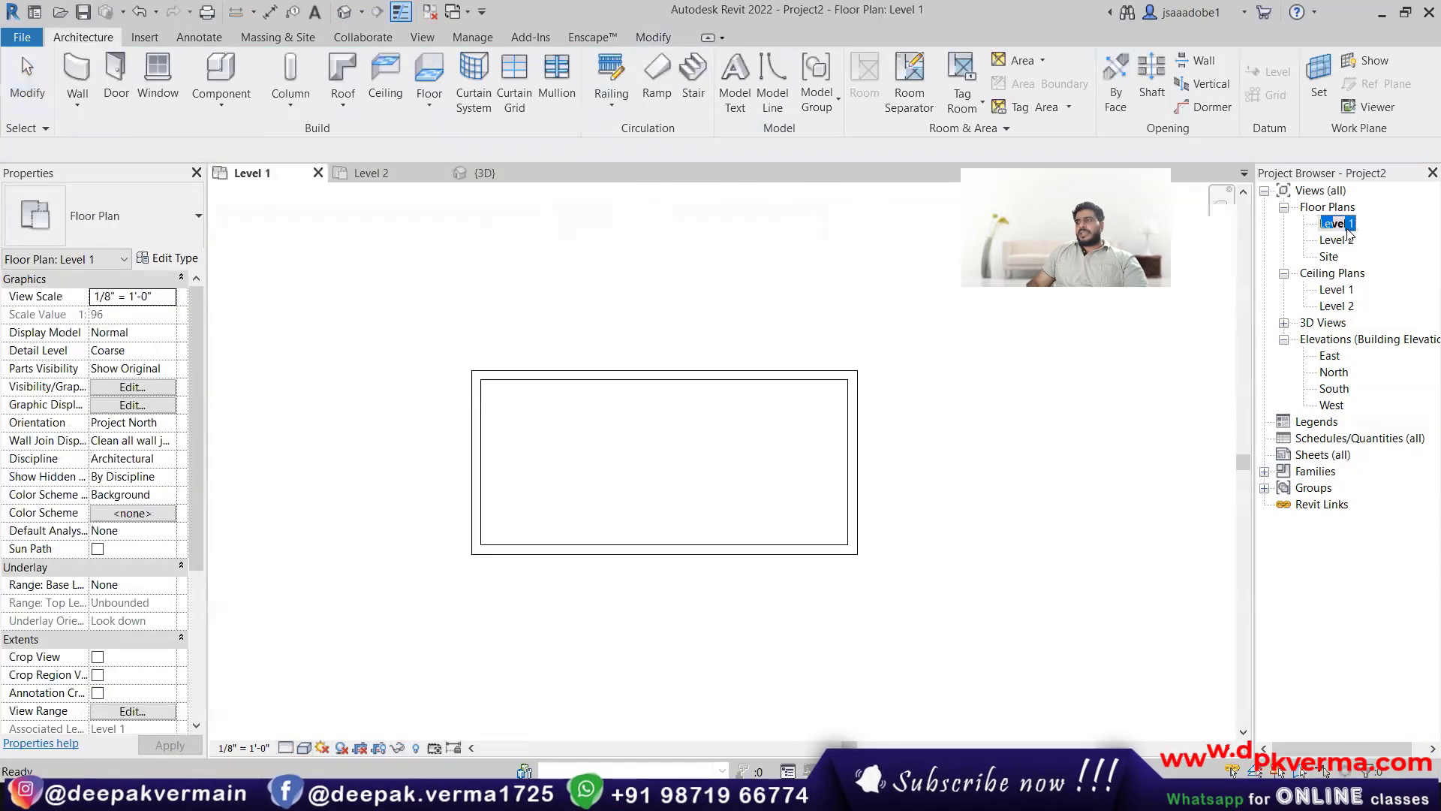
click(177, 98)
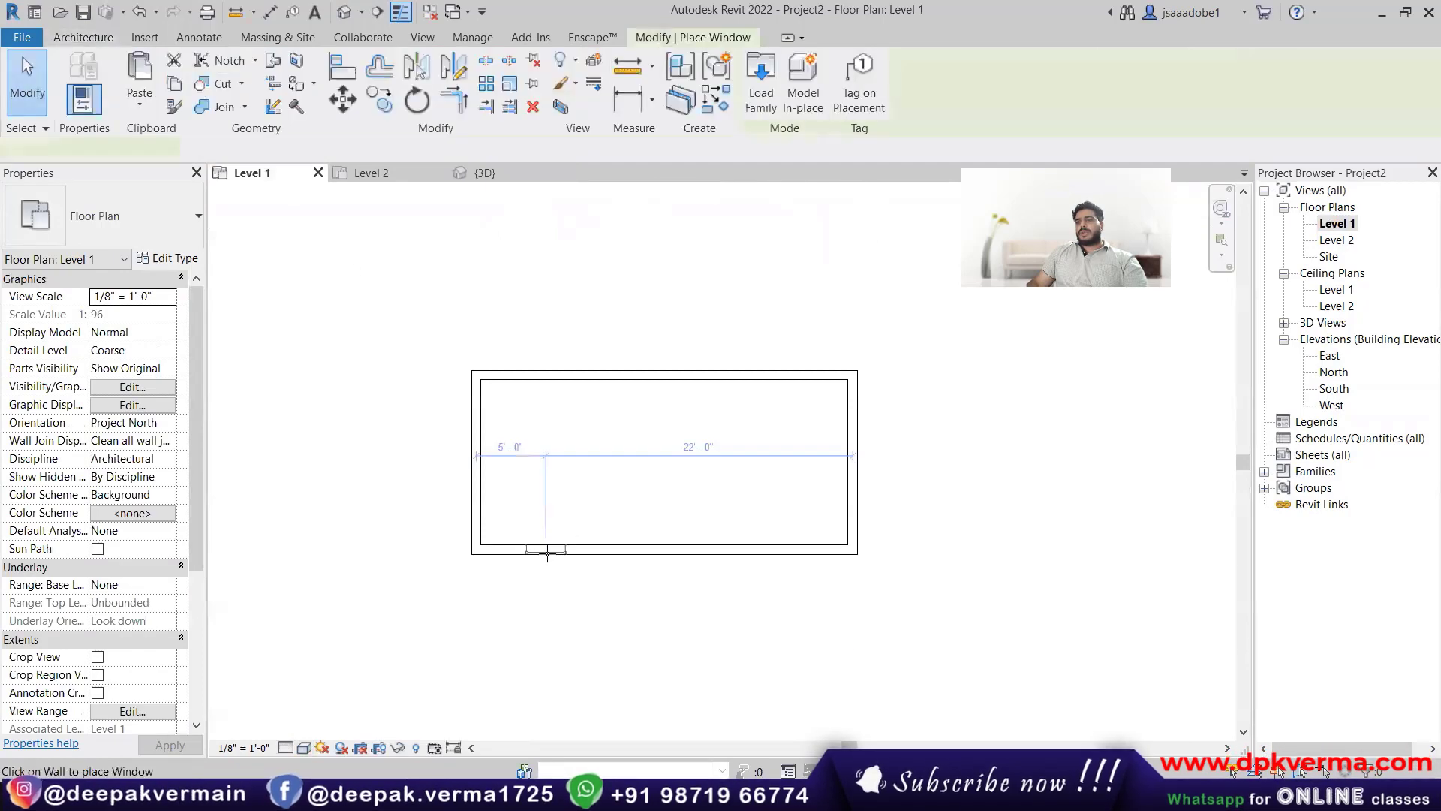
key(Escape)
key(Escape)
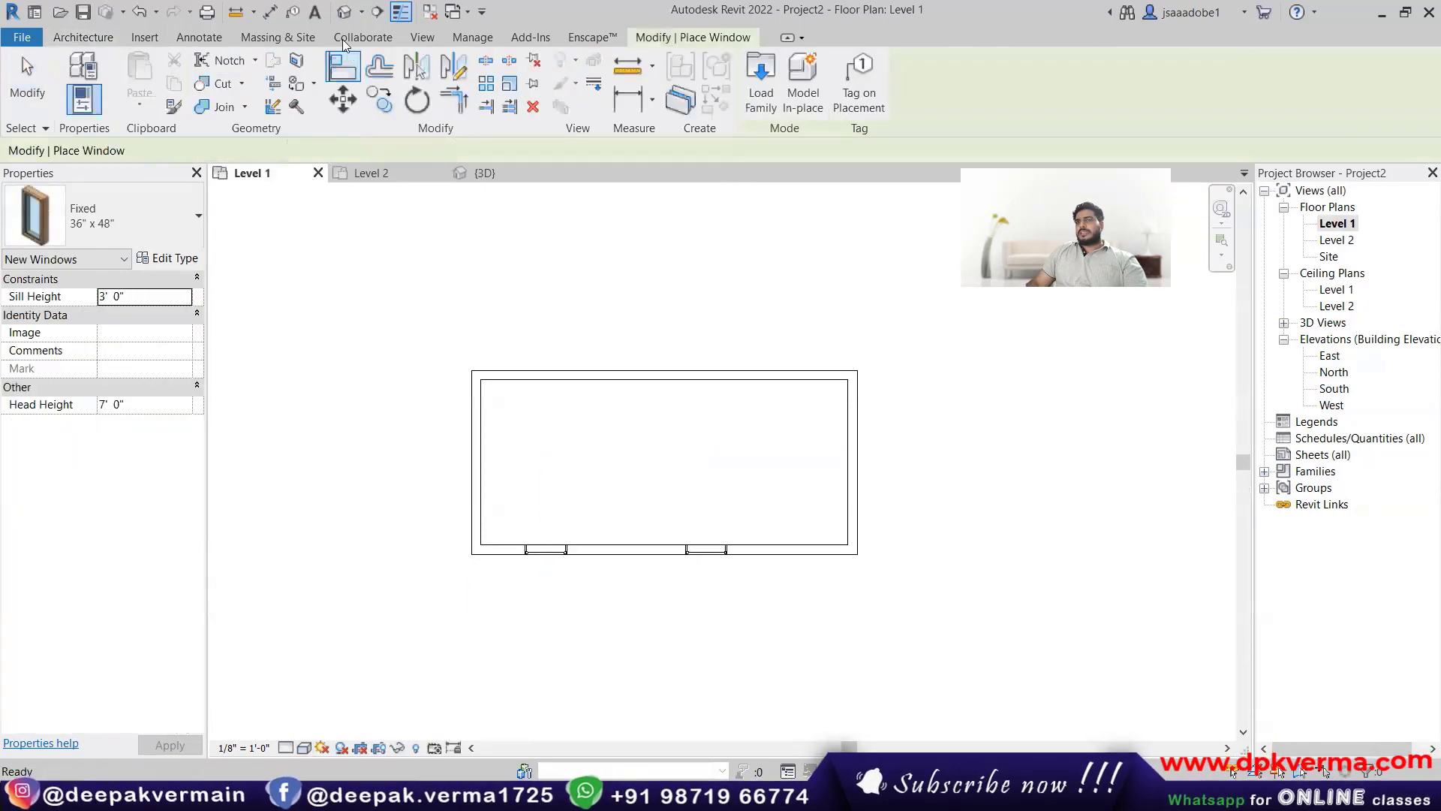
click(484, 172)
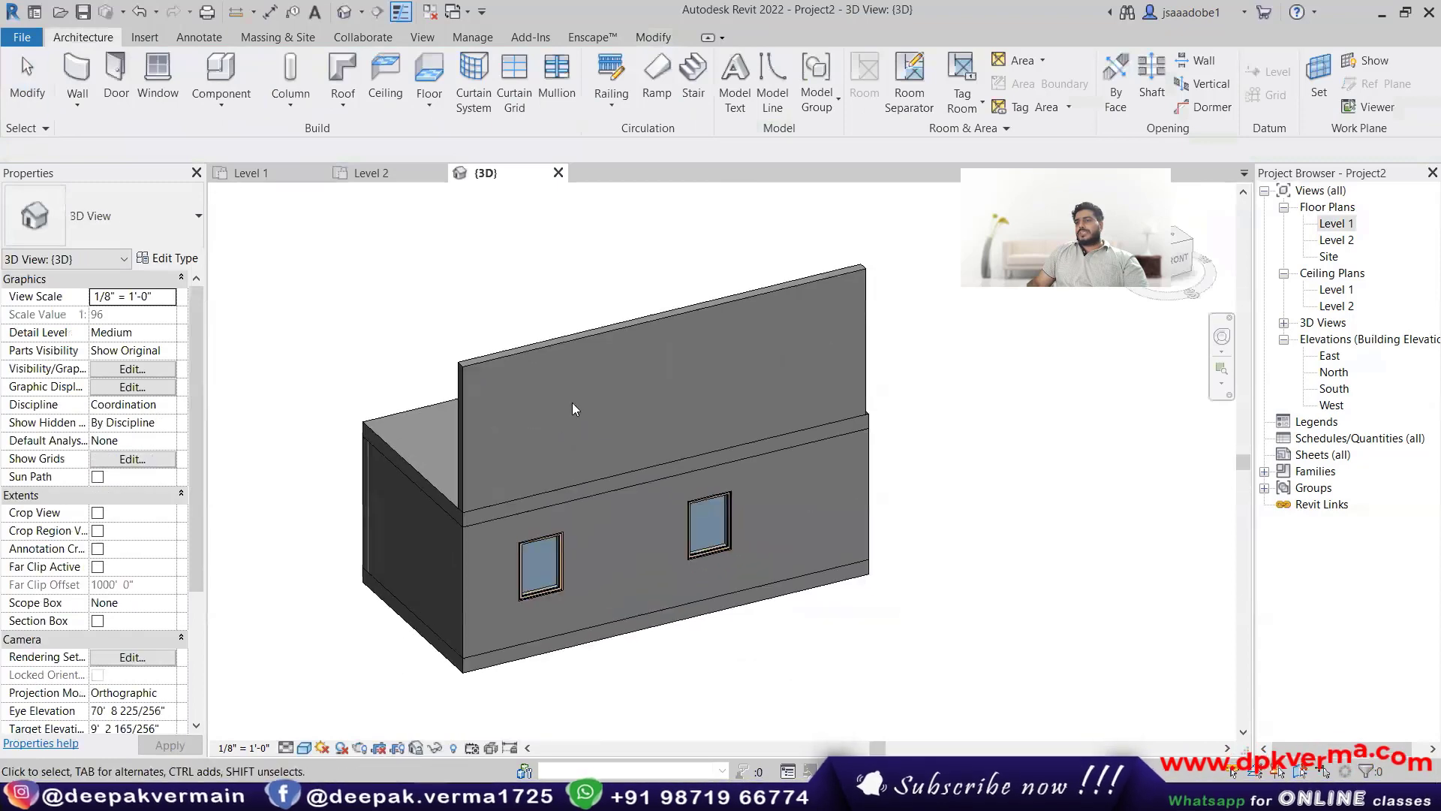
Step: Place one 36" x 48" fixed window in the Level 2 front wall, above the first lower window
double_click(1336, 240)
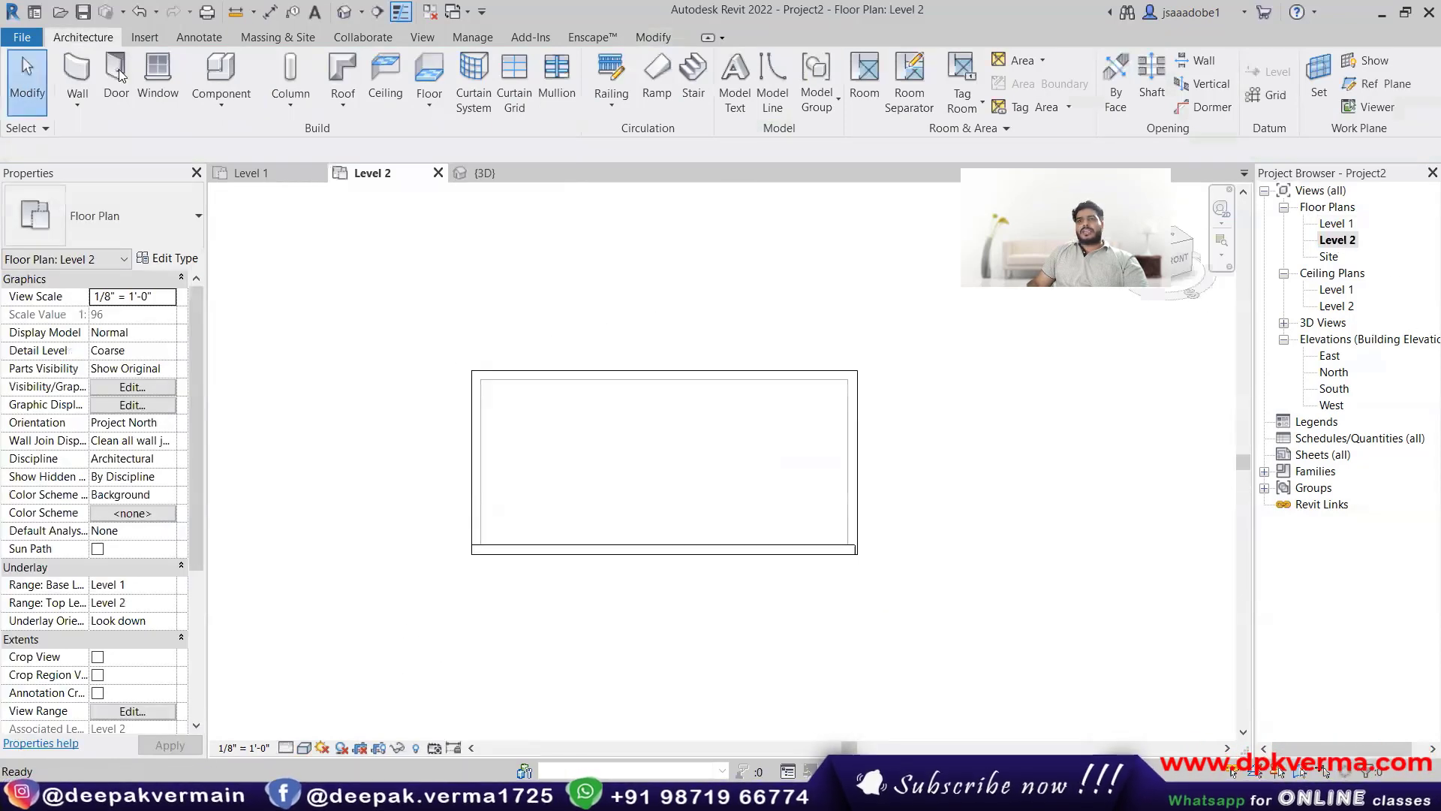
key(w)
key(n)
key(ctrl+Tab)
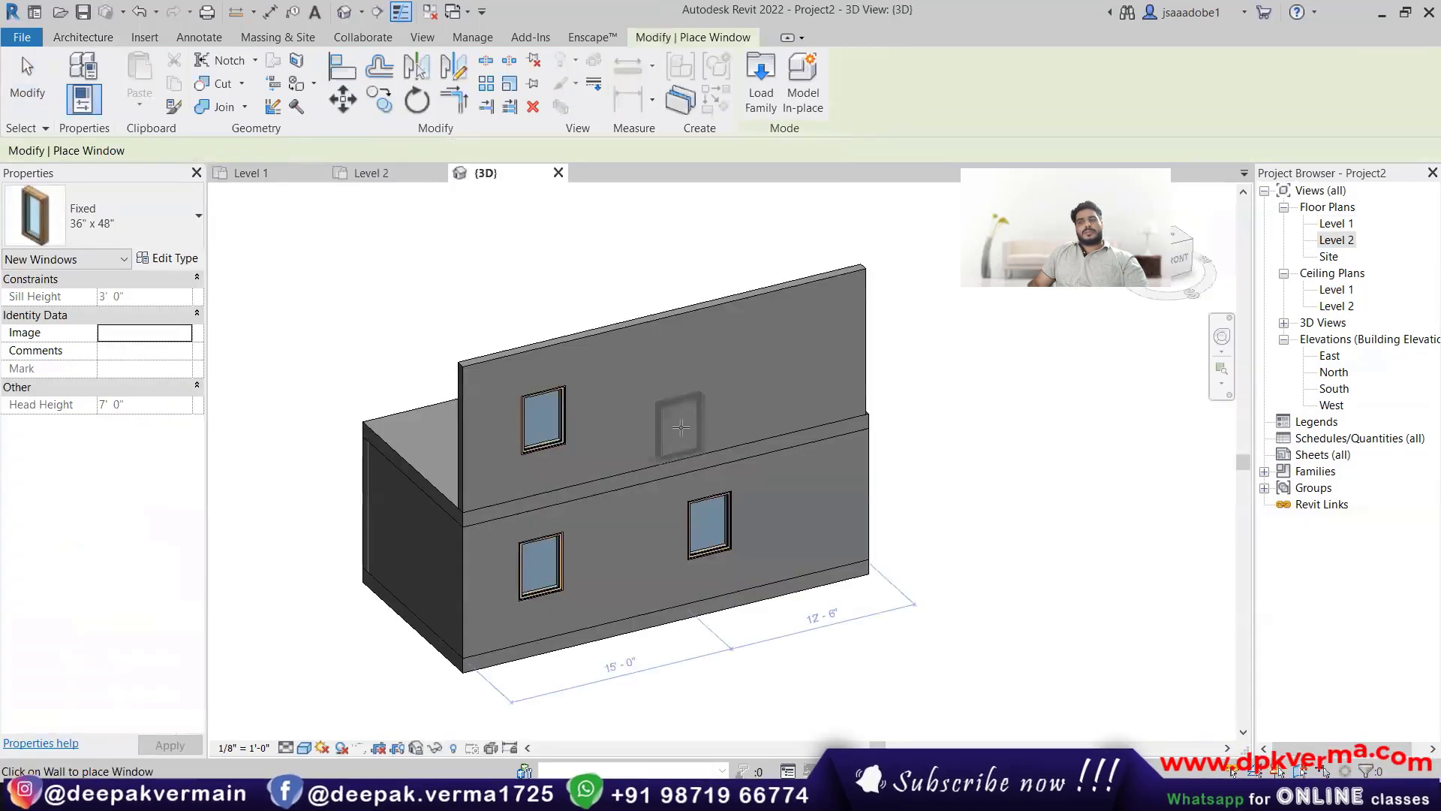
key(Escape)
key(Escape)
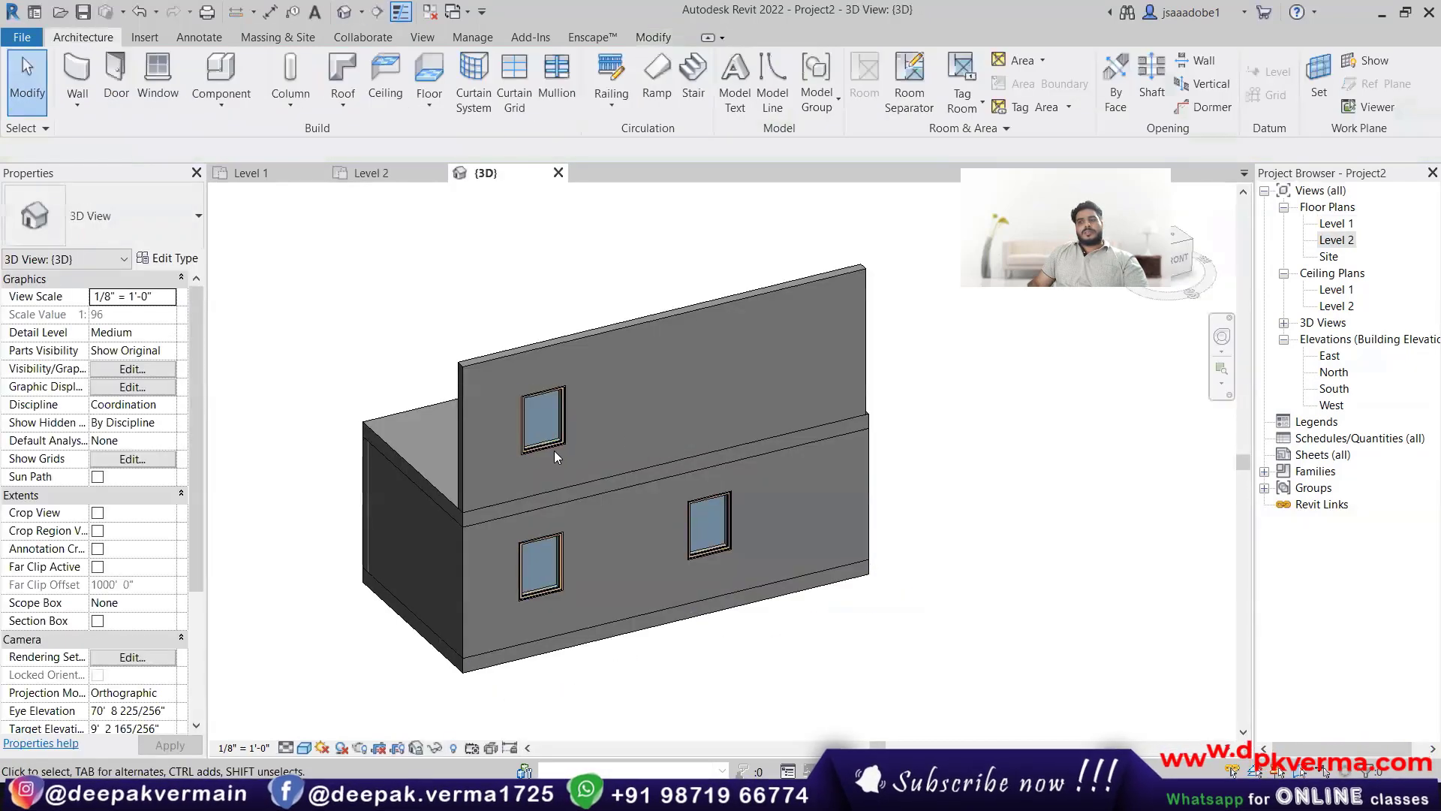
Step: Edit the lower front wall's profile to cut a door opening about 3'-3" wide and 7'-8" high between the two windows
scroll(533, 553, up, 5)
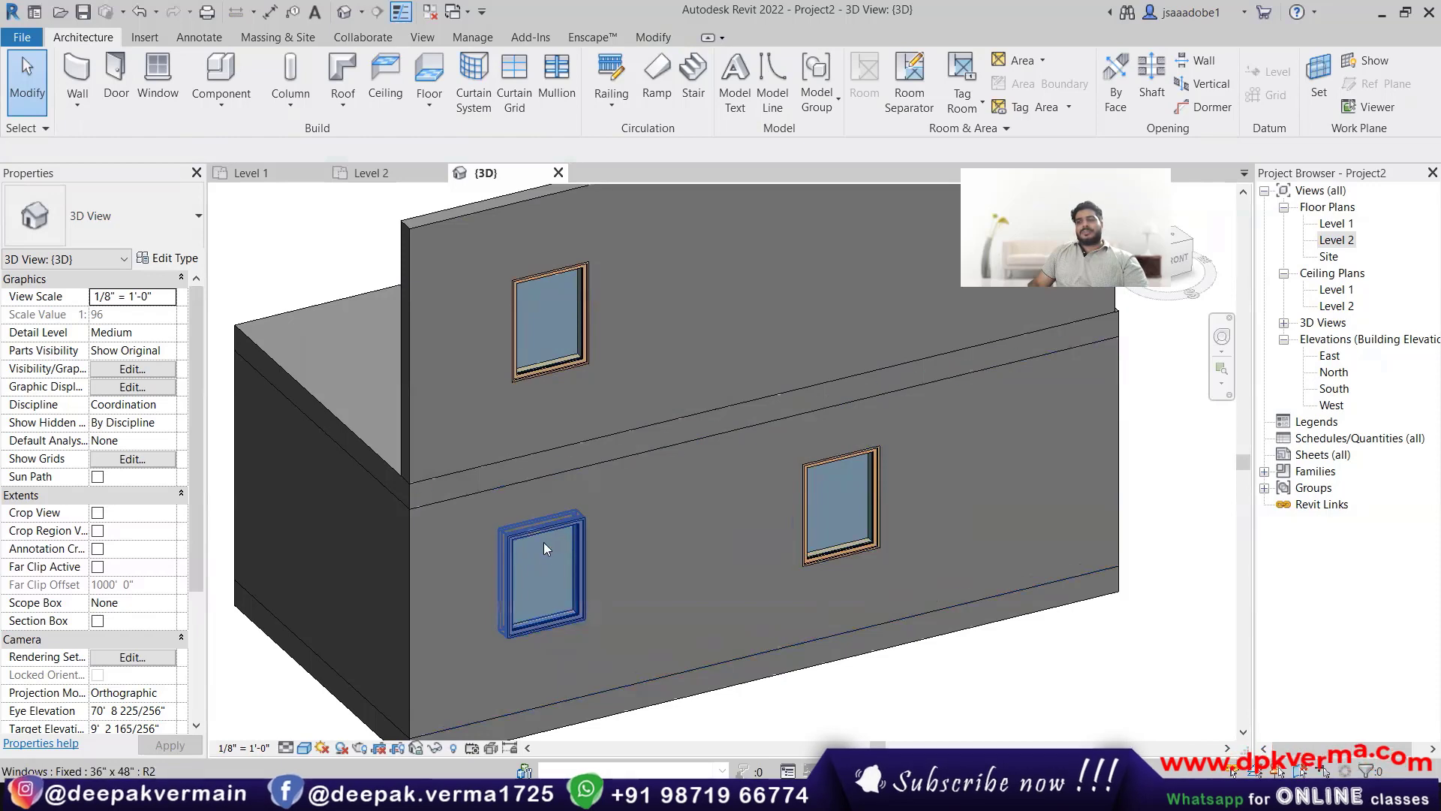
scroll(538, 526, down, 3)
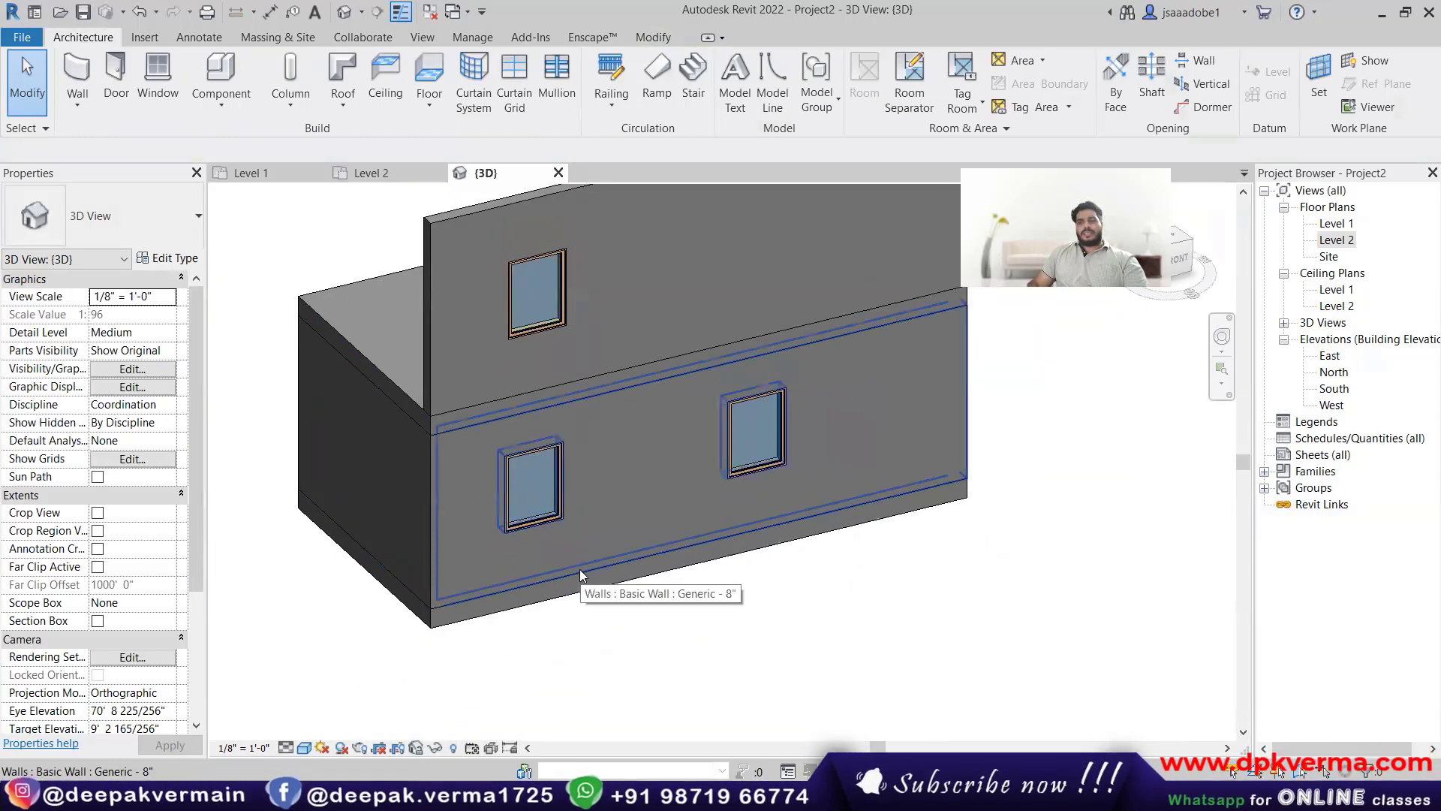
mouse_move(560, 523)
shift+middle_down()
mouse_move(566, 543)
mouse_move(559, 511)
shift+middle_up()
scroll(676, 365, up, 3)
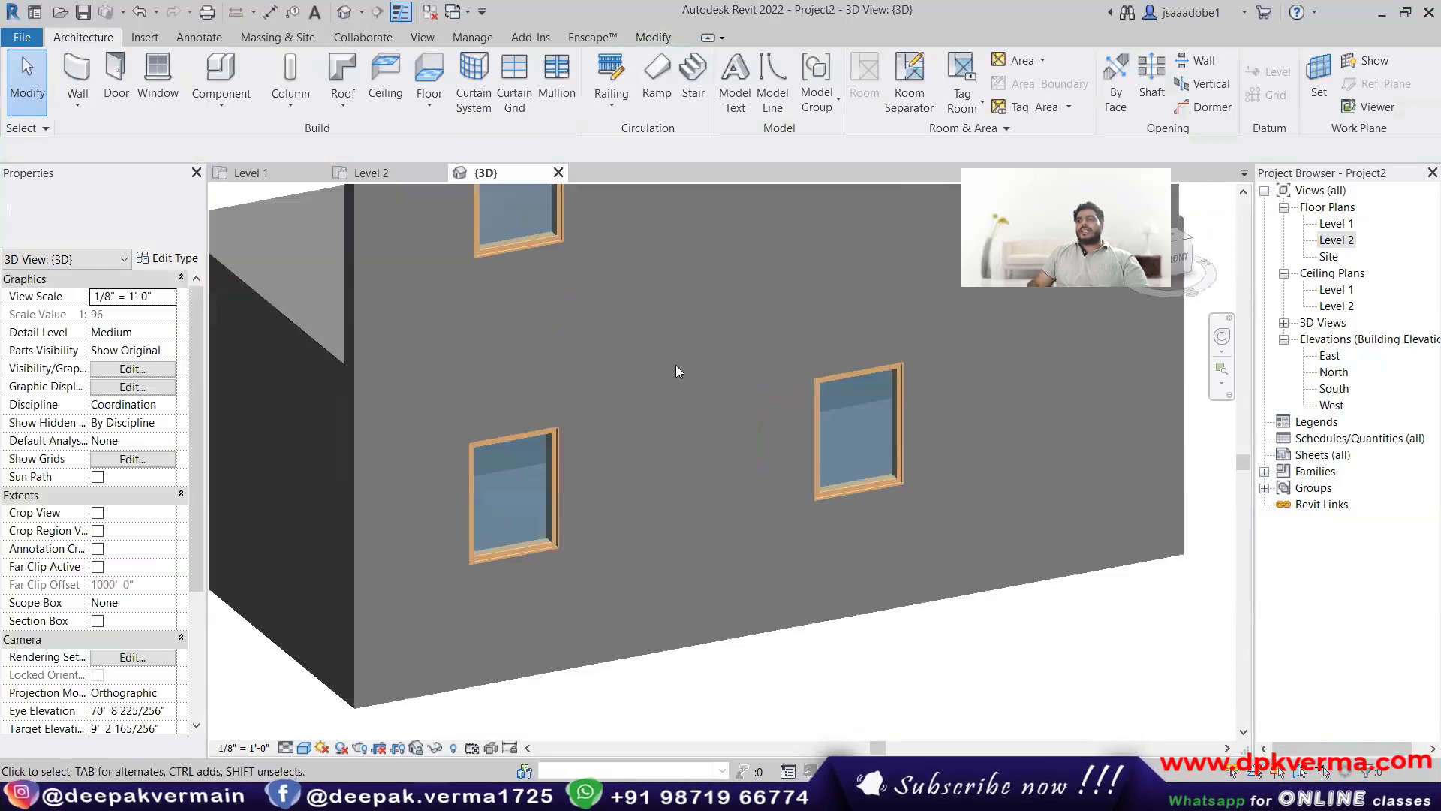
click(613, 600)
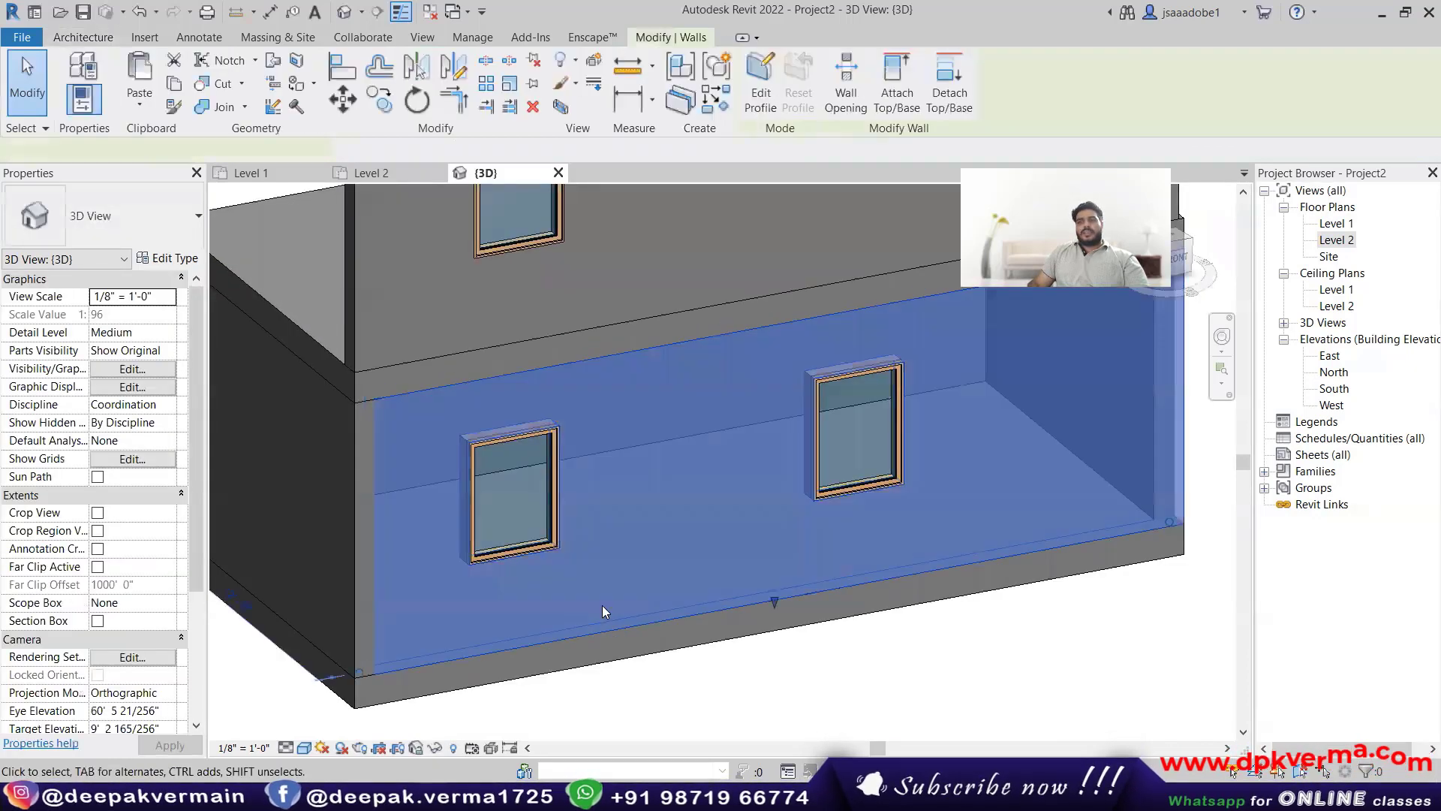
click(759, 85)
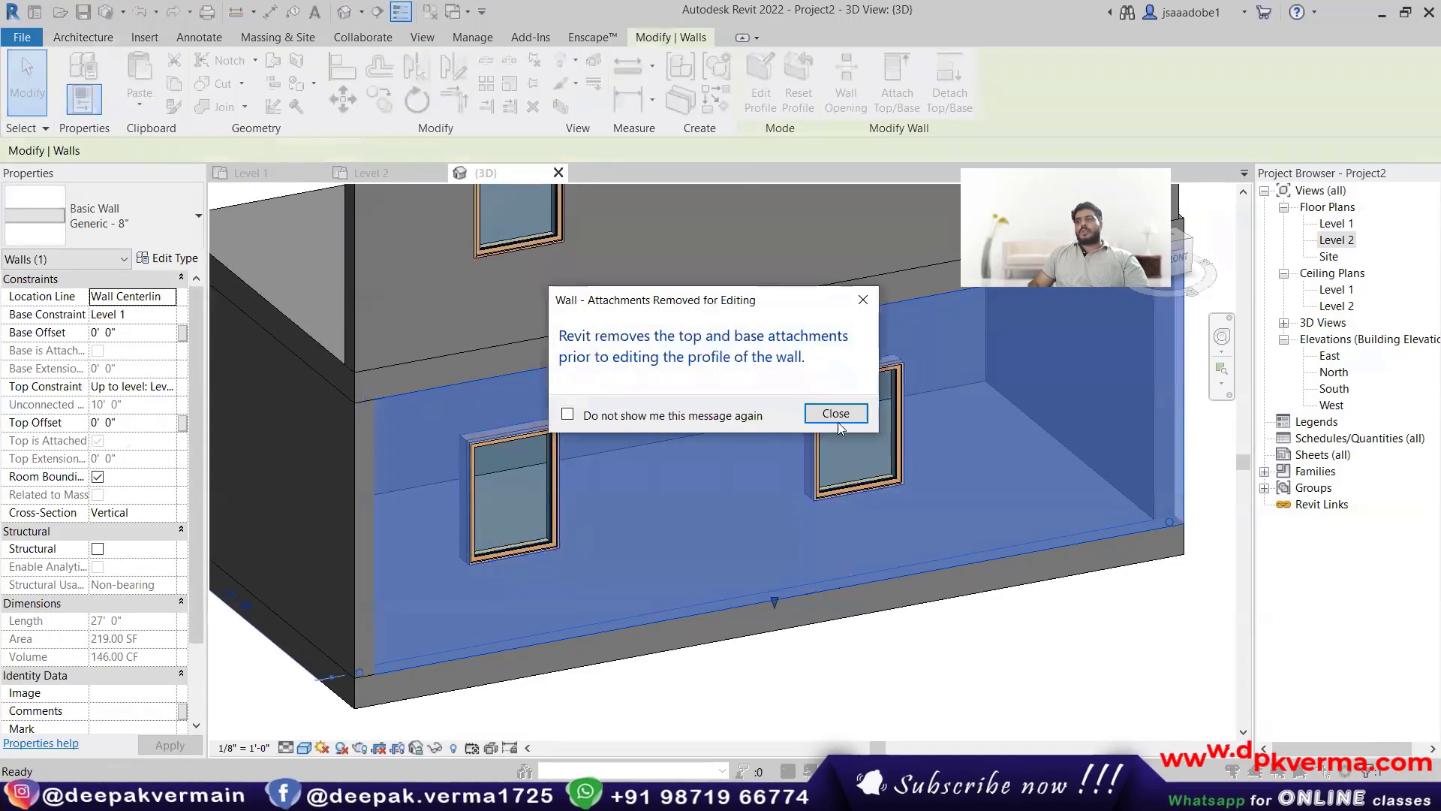
click(836, 414)
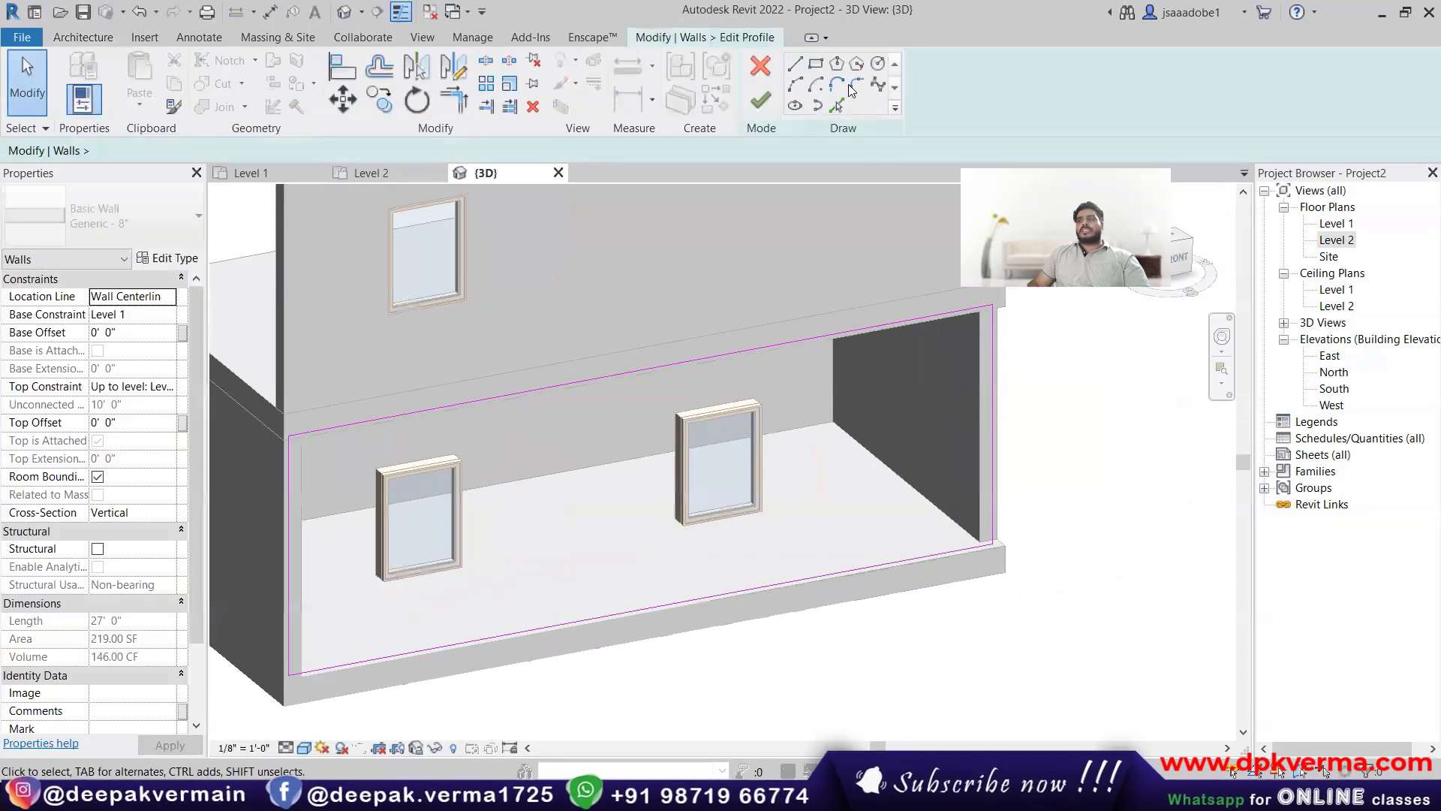
click(817, 65)
click(540, 404)
click(624, 597)
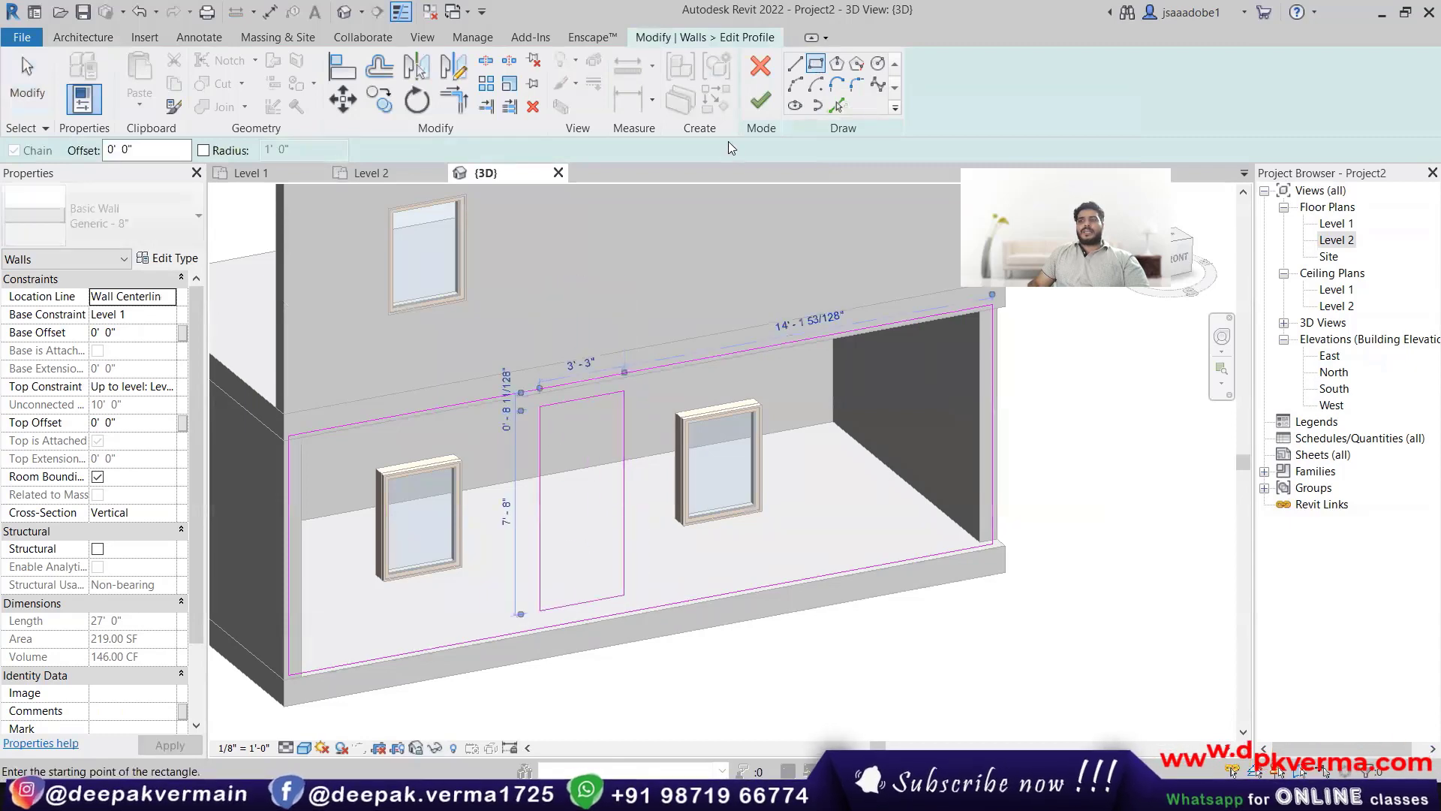
click(760, 100)
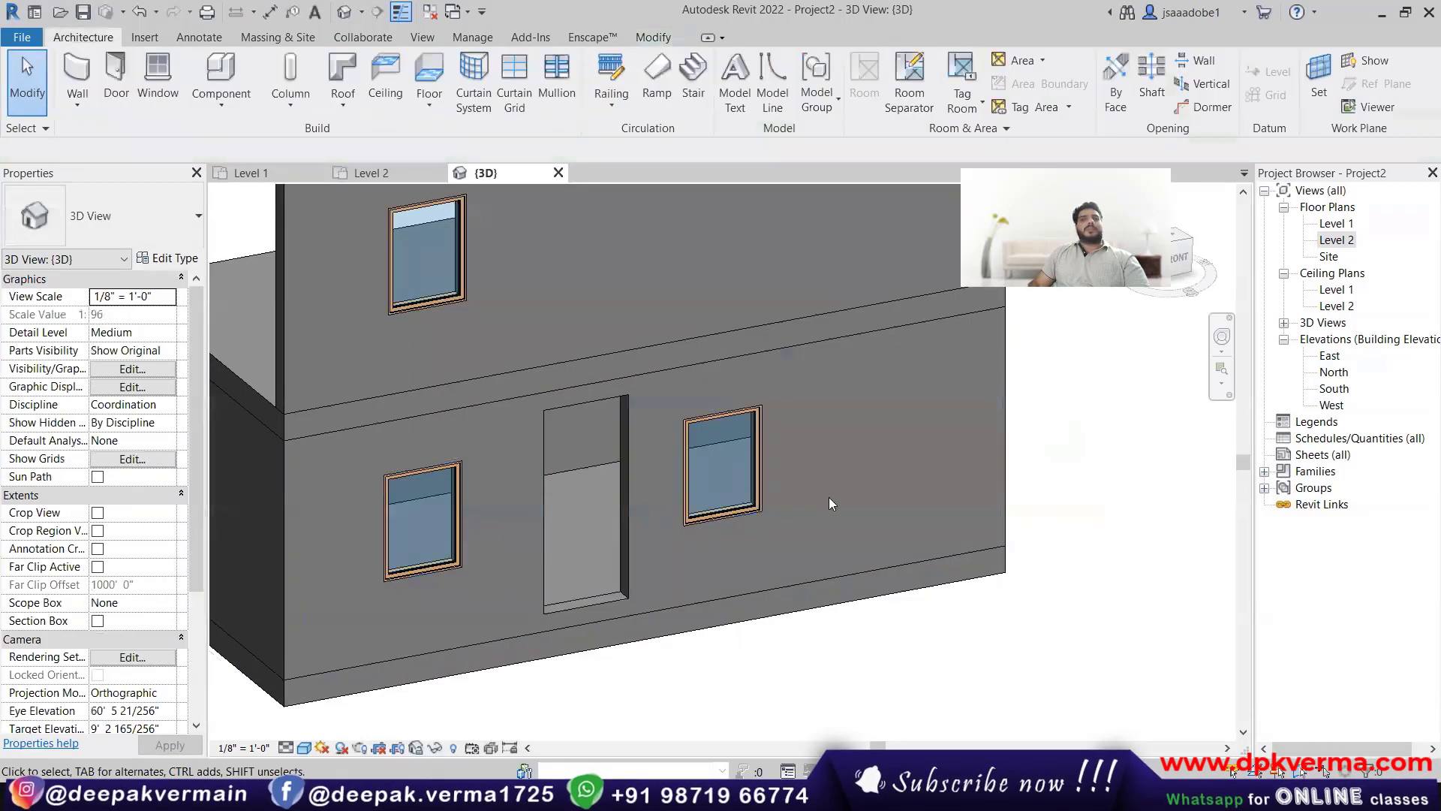
click(623, 491)
shift+middle_drag(611, 458, 584, 470)
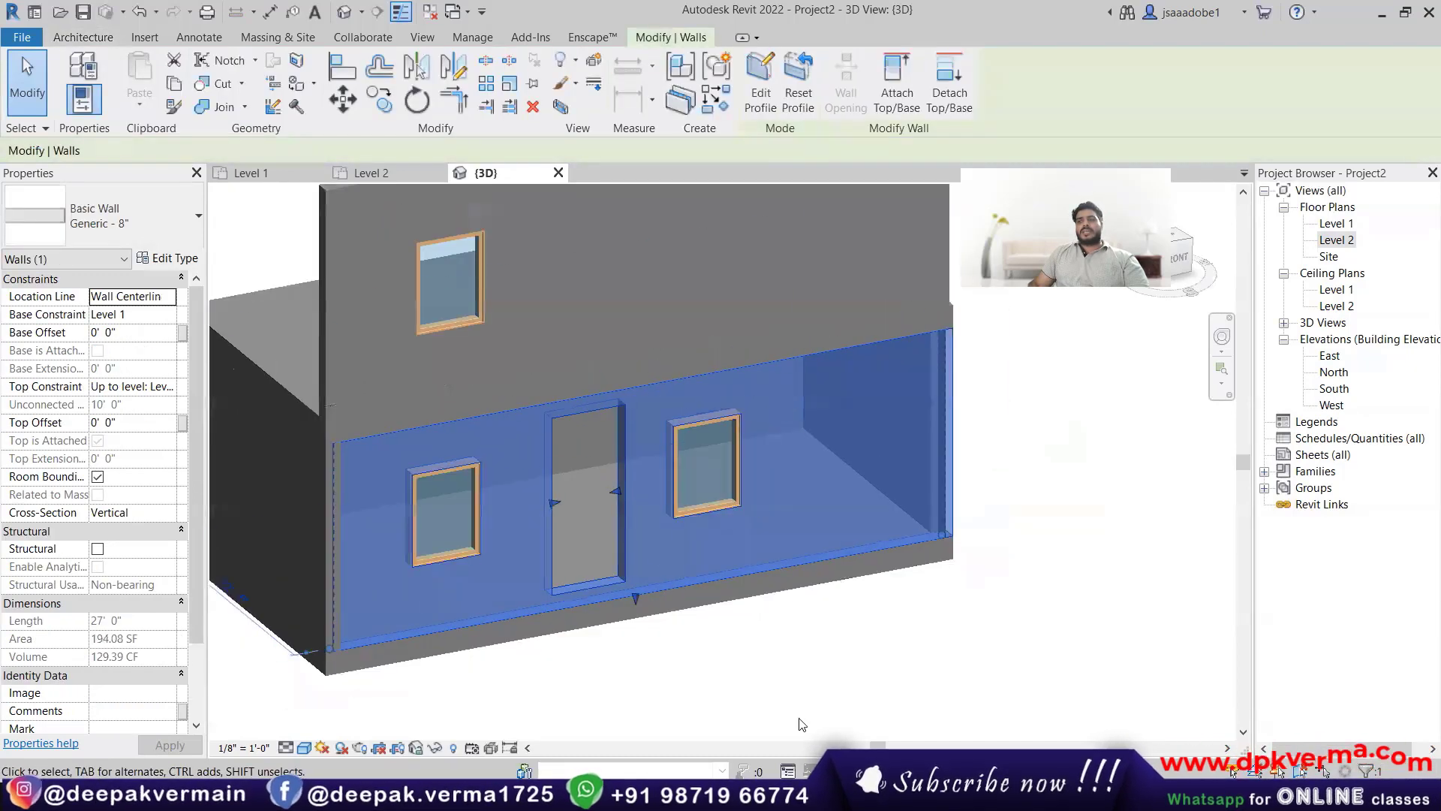
key(Escape)
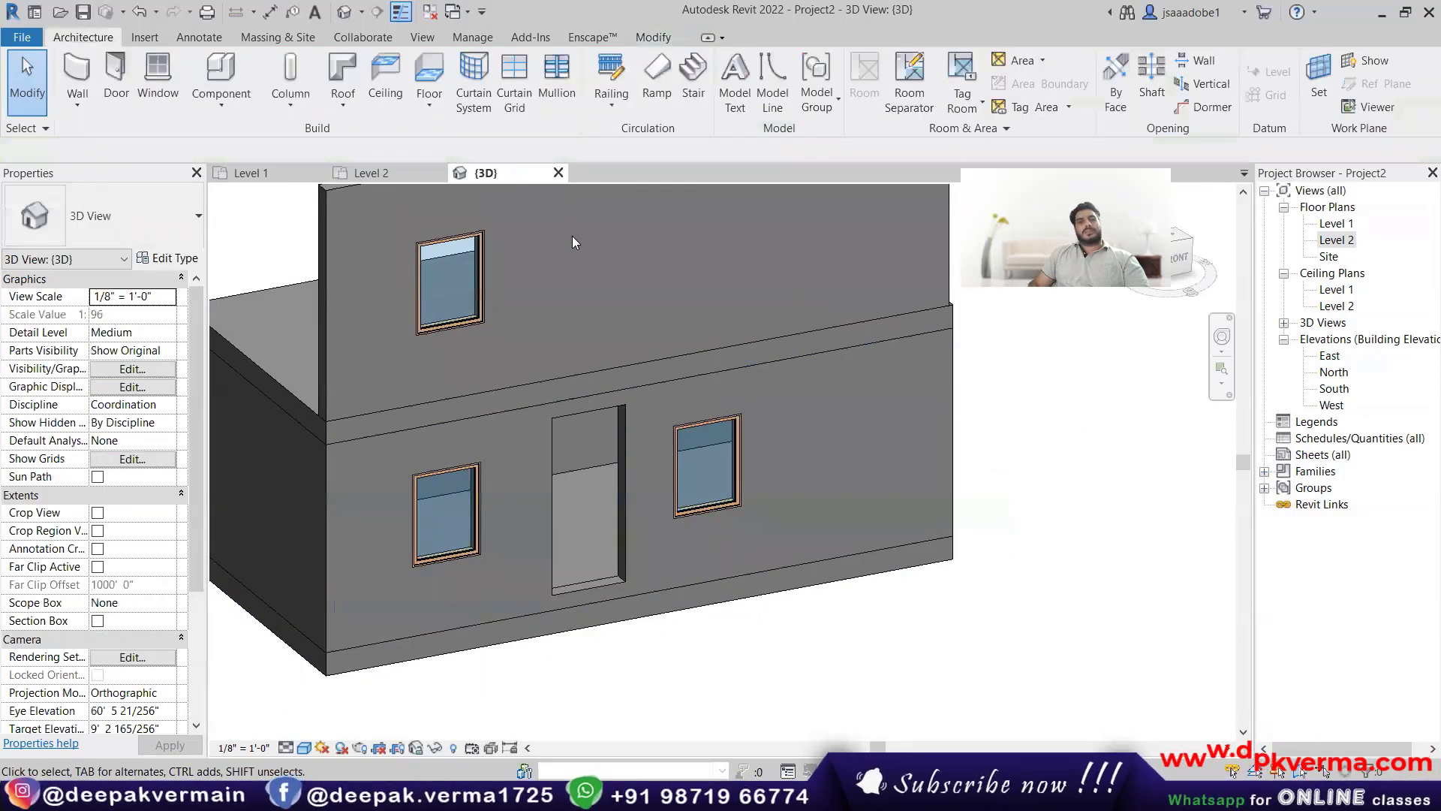
shift+middle_drag(601, 328, 608, 345)
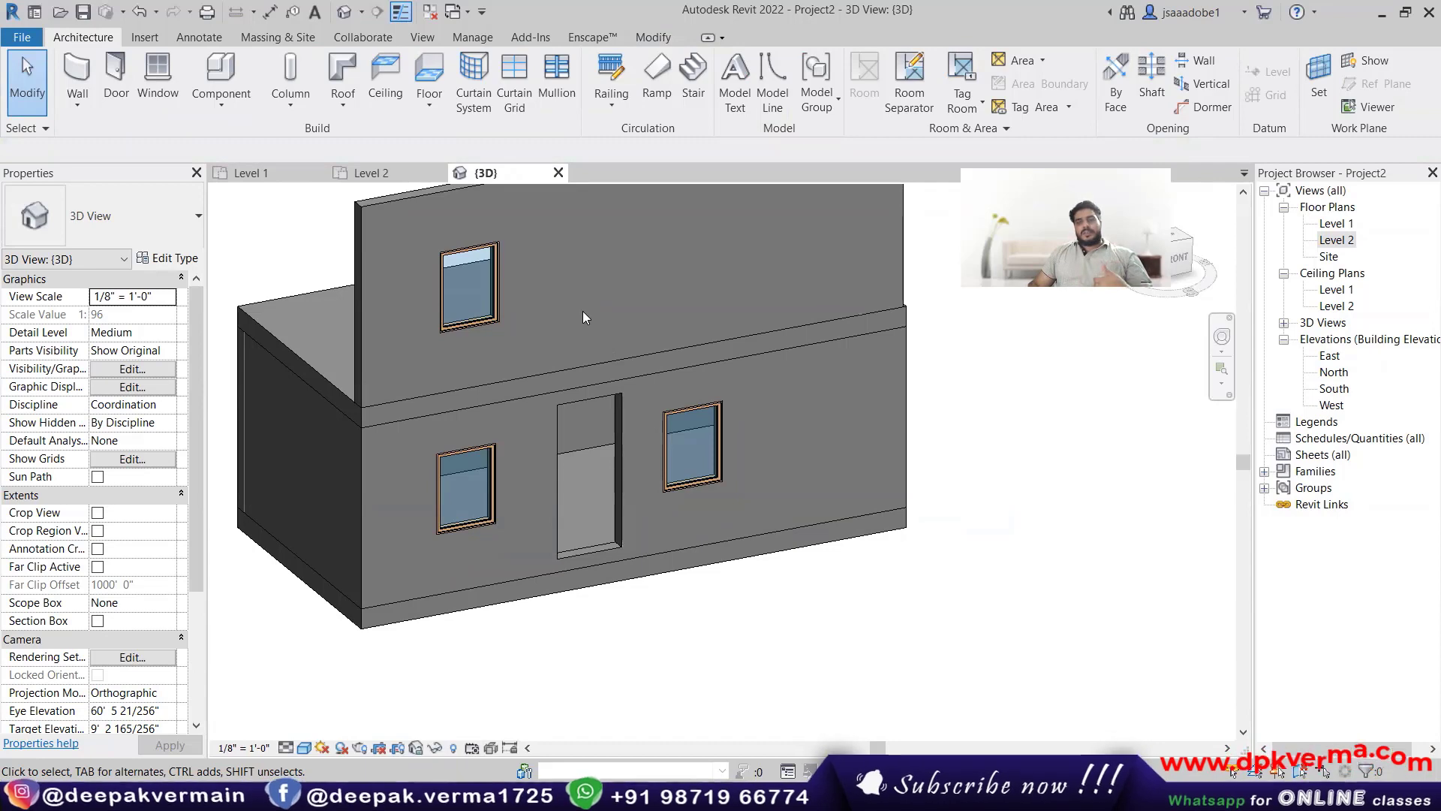
shift+middle_drag(575, 446, 575, 512)
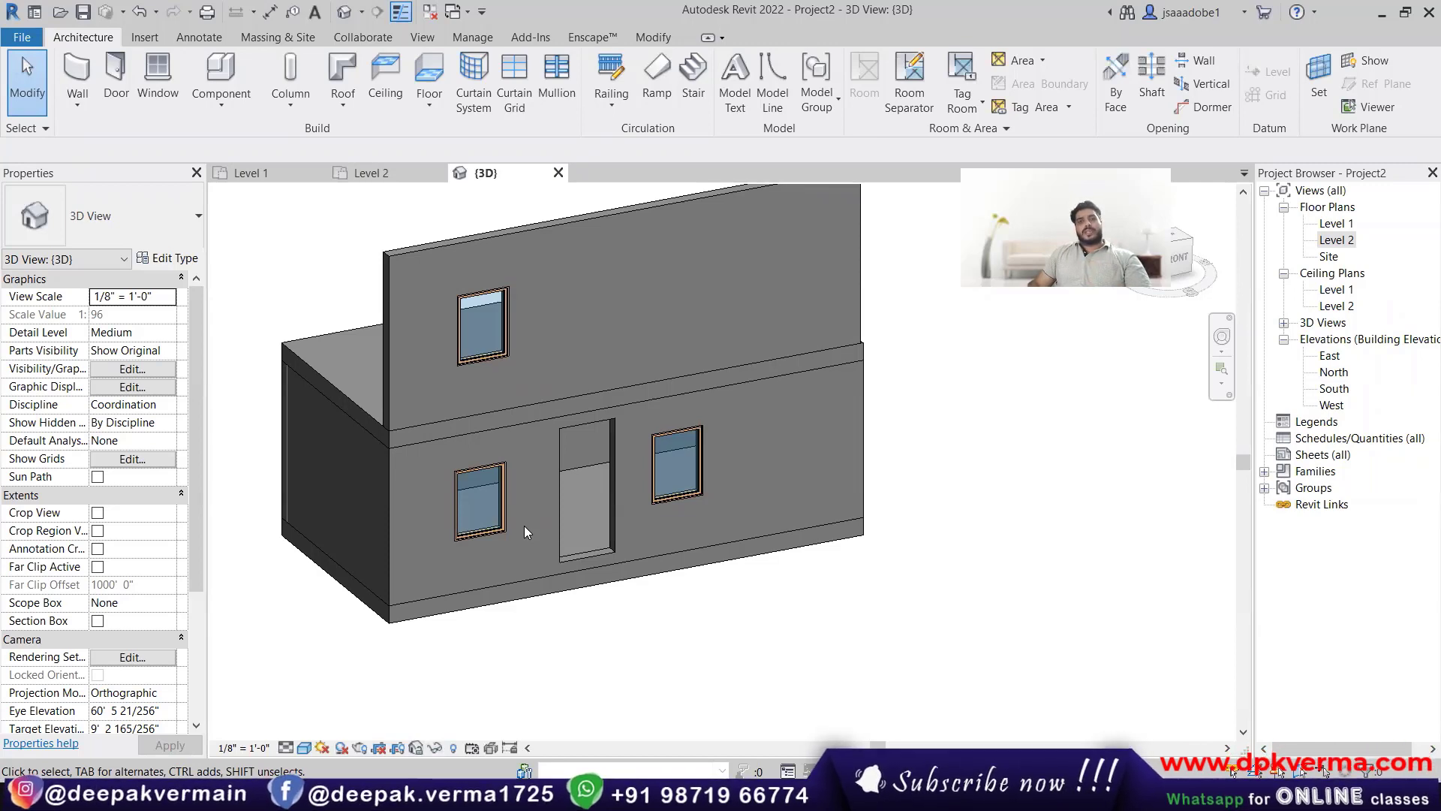
Step: Delete the whole building model and undo the deletion
scroll(541, 533, down, 3)
drag(396, 366, 778, 603)
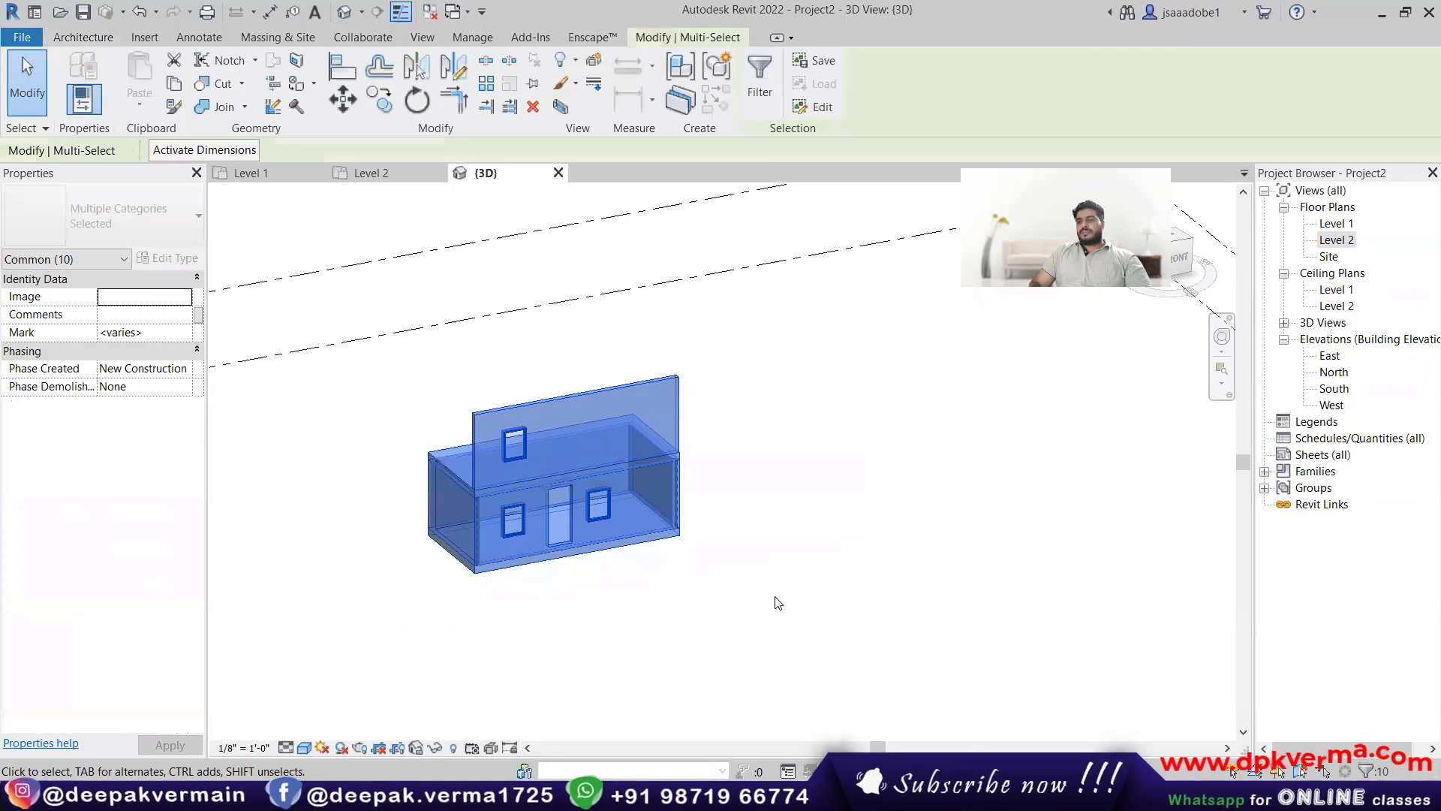
key(Delete)
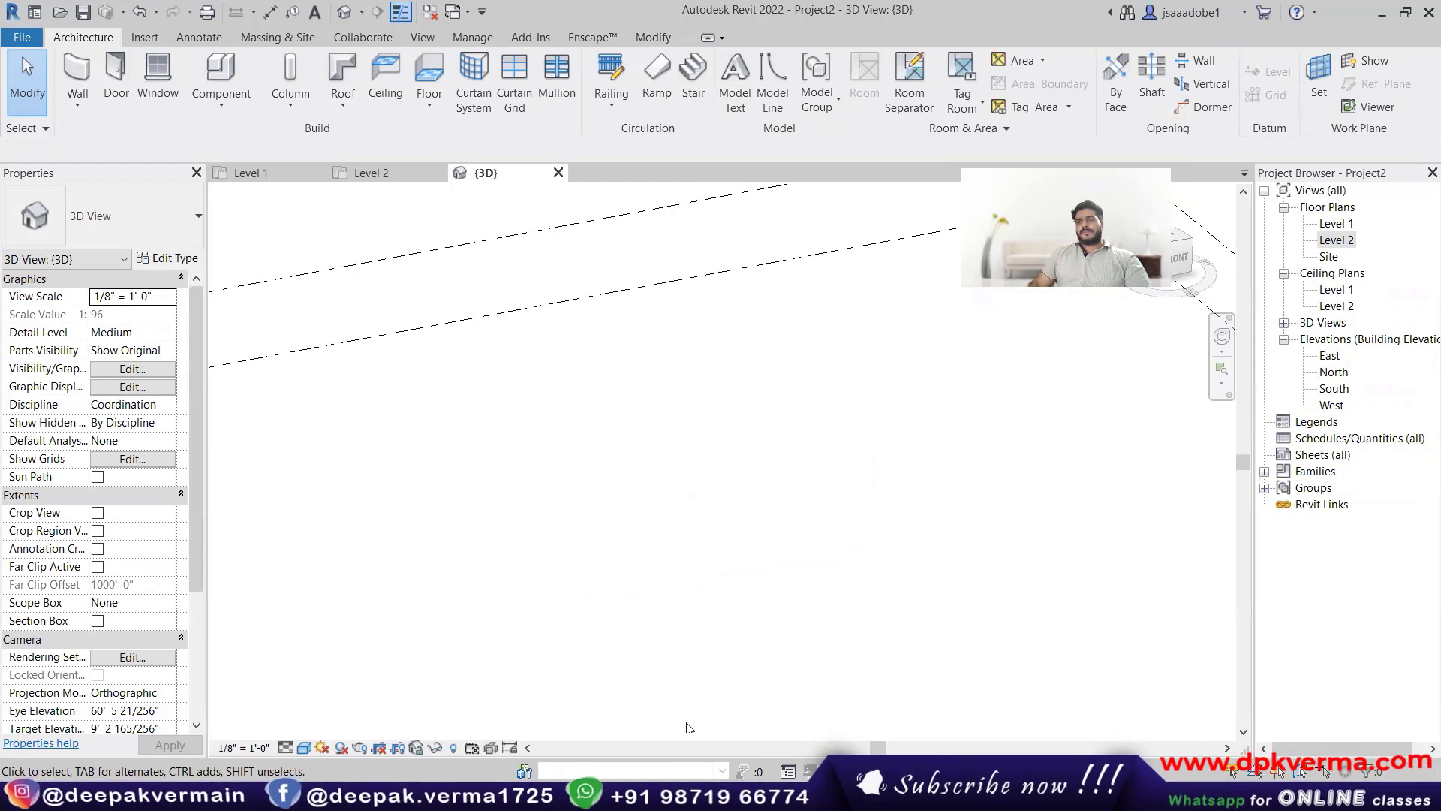
key(ctrl+z)
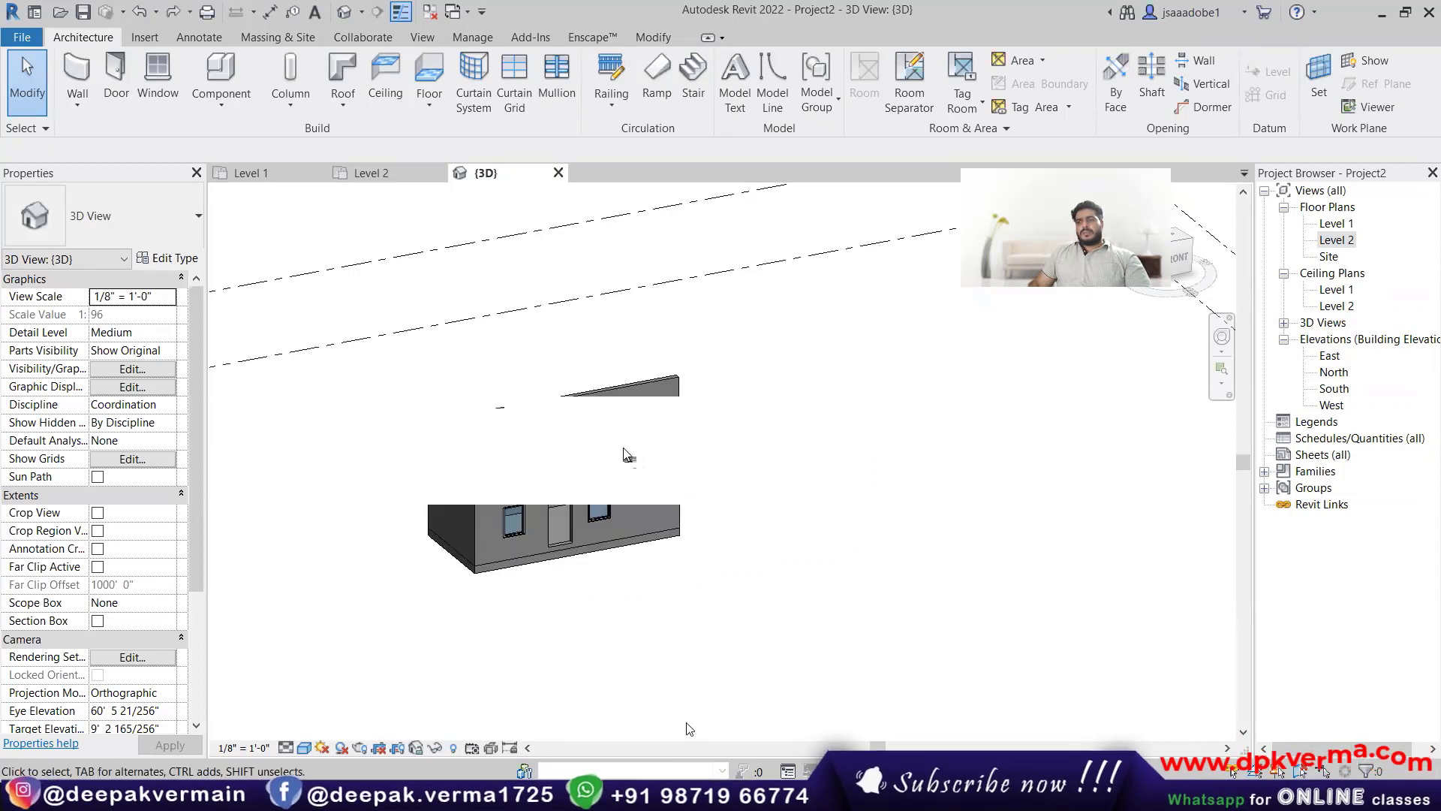
Step: Place one 36" x 48" fixed window at the middle of the west wall in the Level 1 floor plan
double_click(1333, 224)
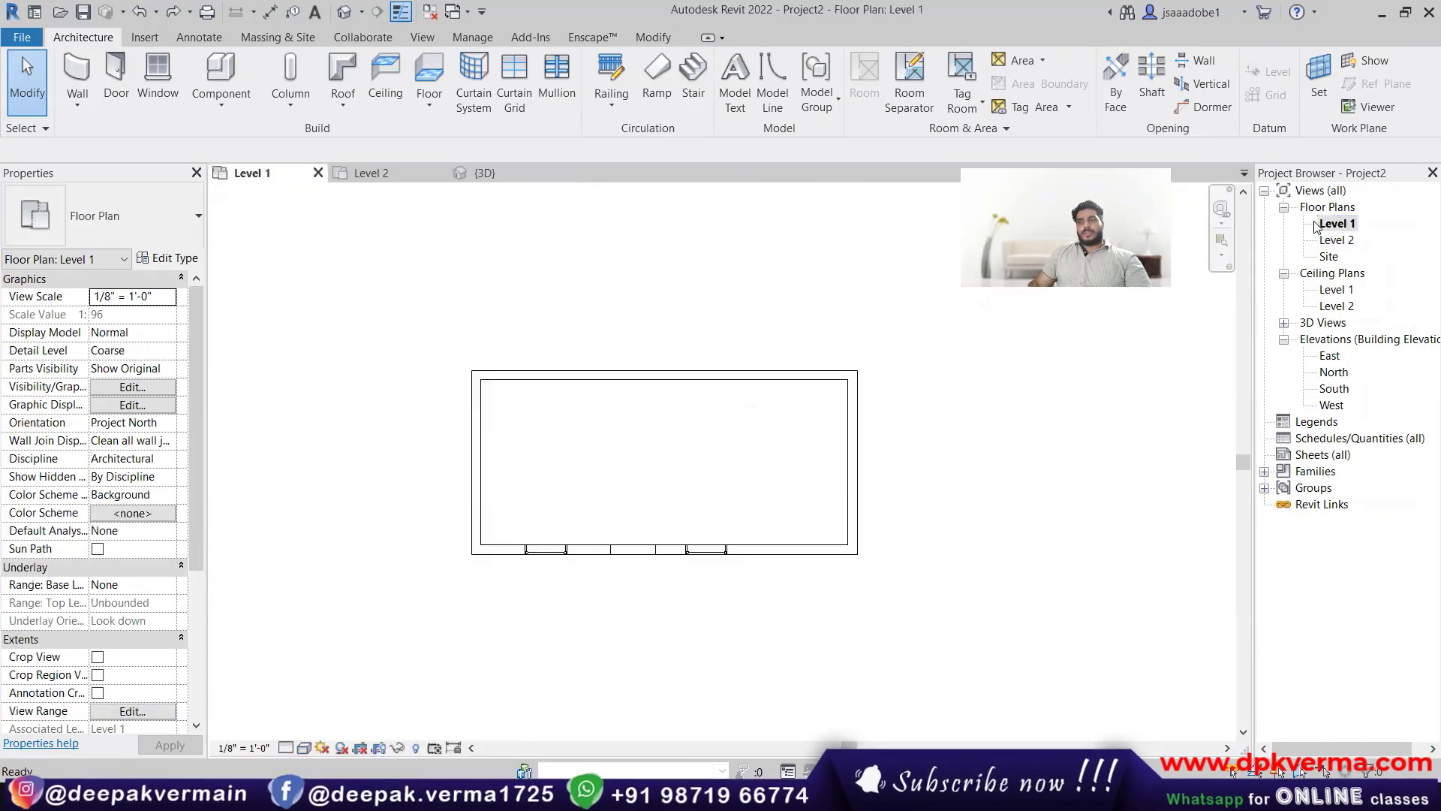
key(w)
key(n)
scroll(498, 534, up, 2)
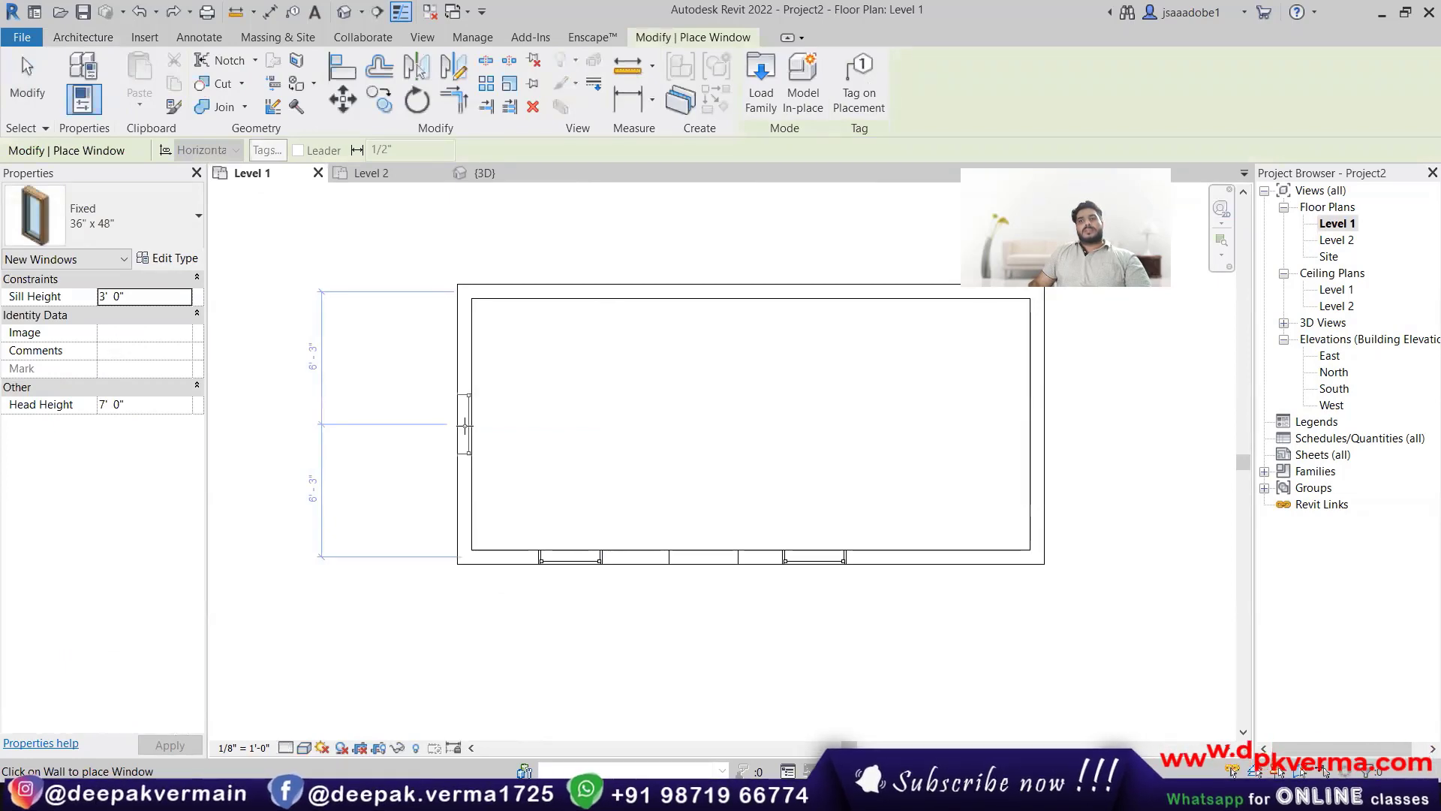
click(466, 424)
key(Escape)
key(Escape)
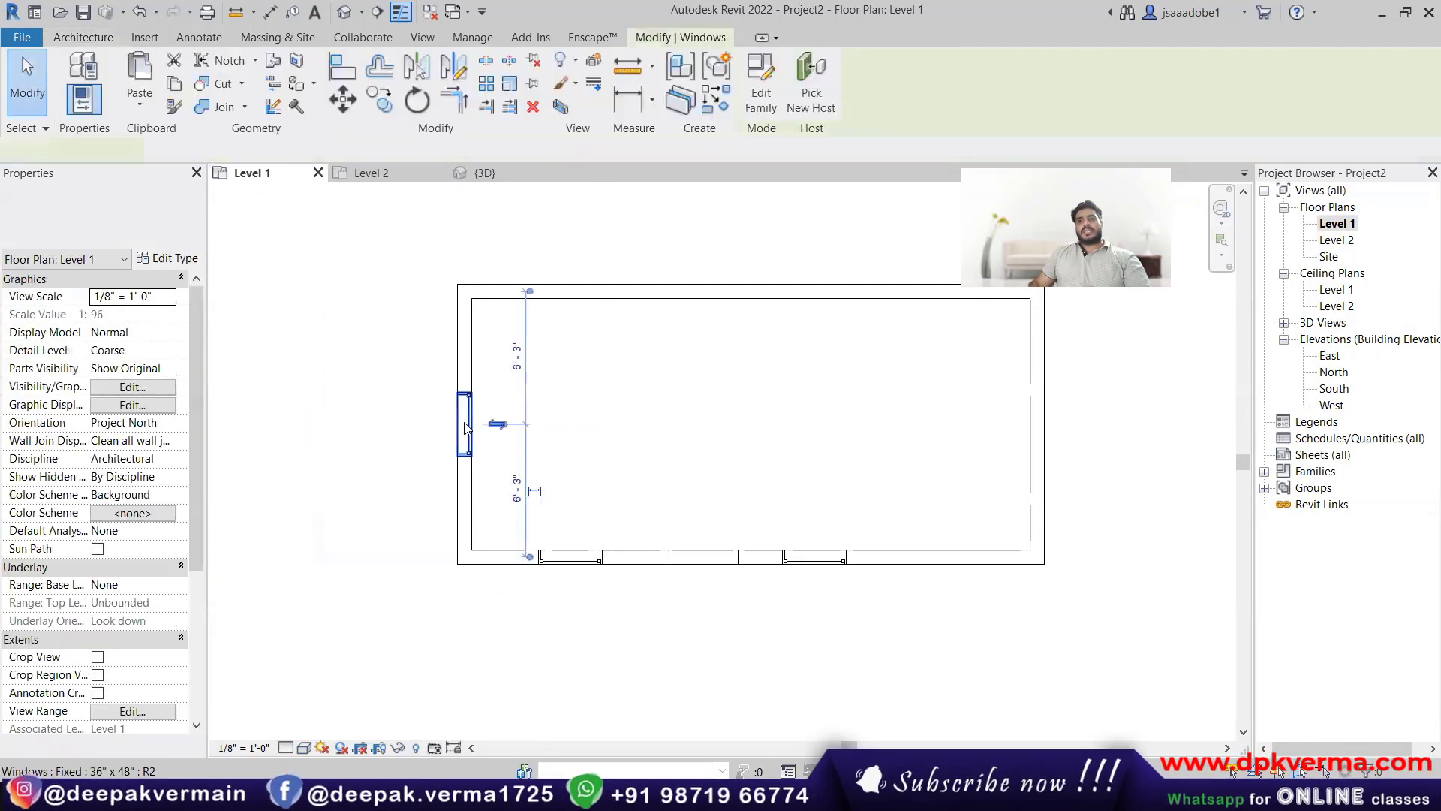
Step: Move the west wall's window slightly north, to 6'-1" from the north wall
click(465, 426)
scroll(473, 443, up, 2)
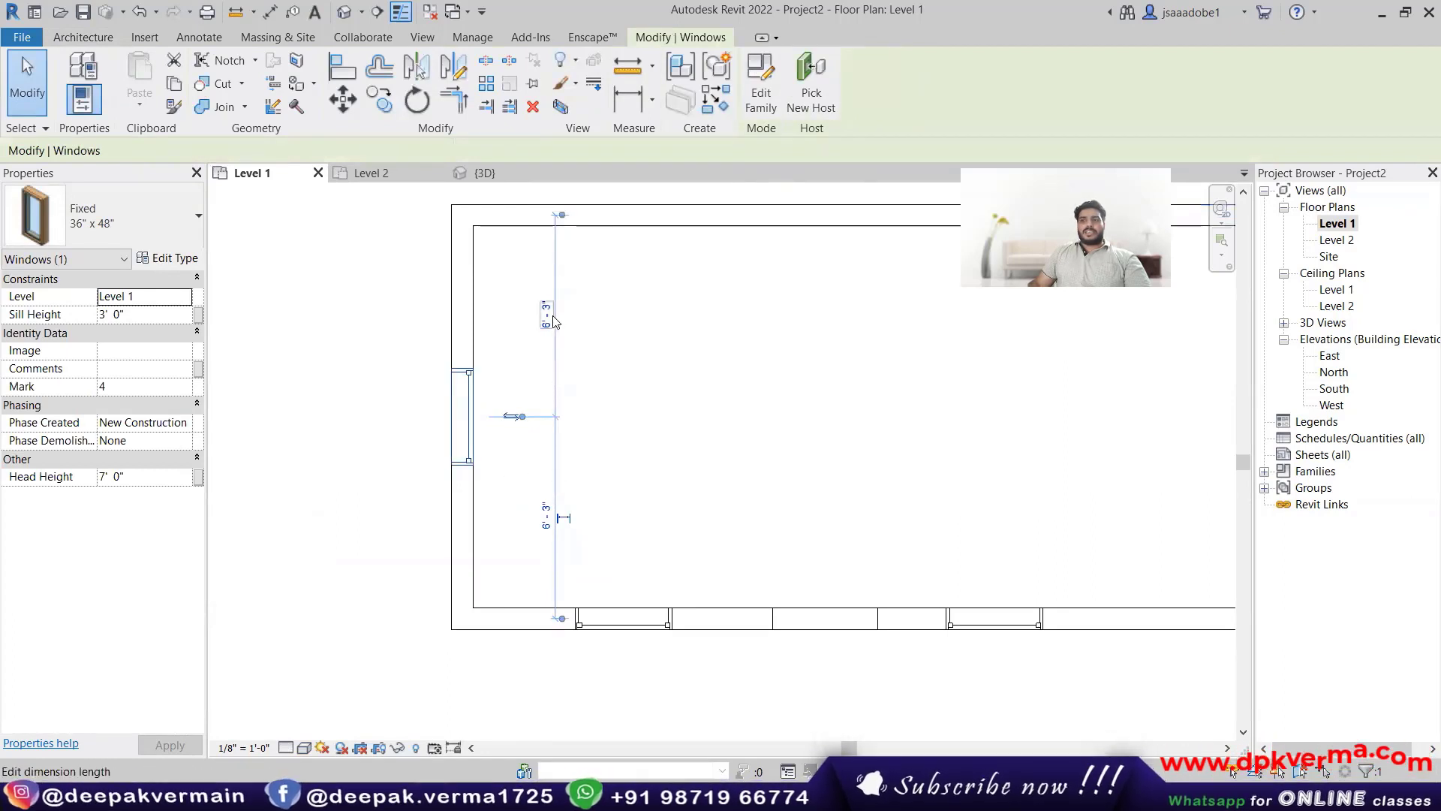
mouse_move(464, 415)
mouse_down()
mouse_move(453, 357)
mouse_move(466, 415)
mouse_up()
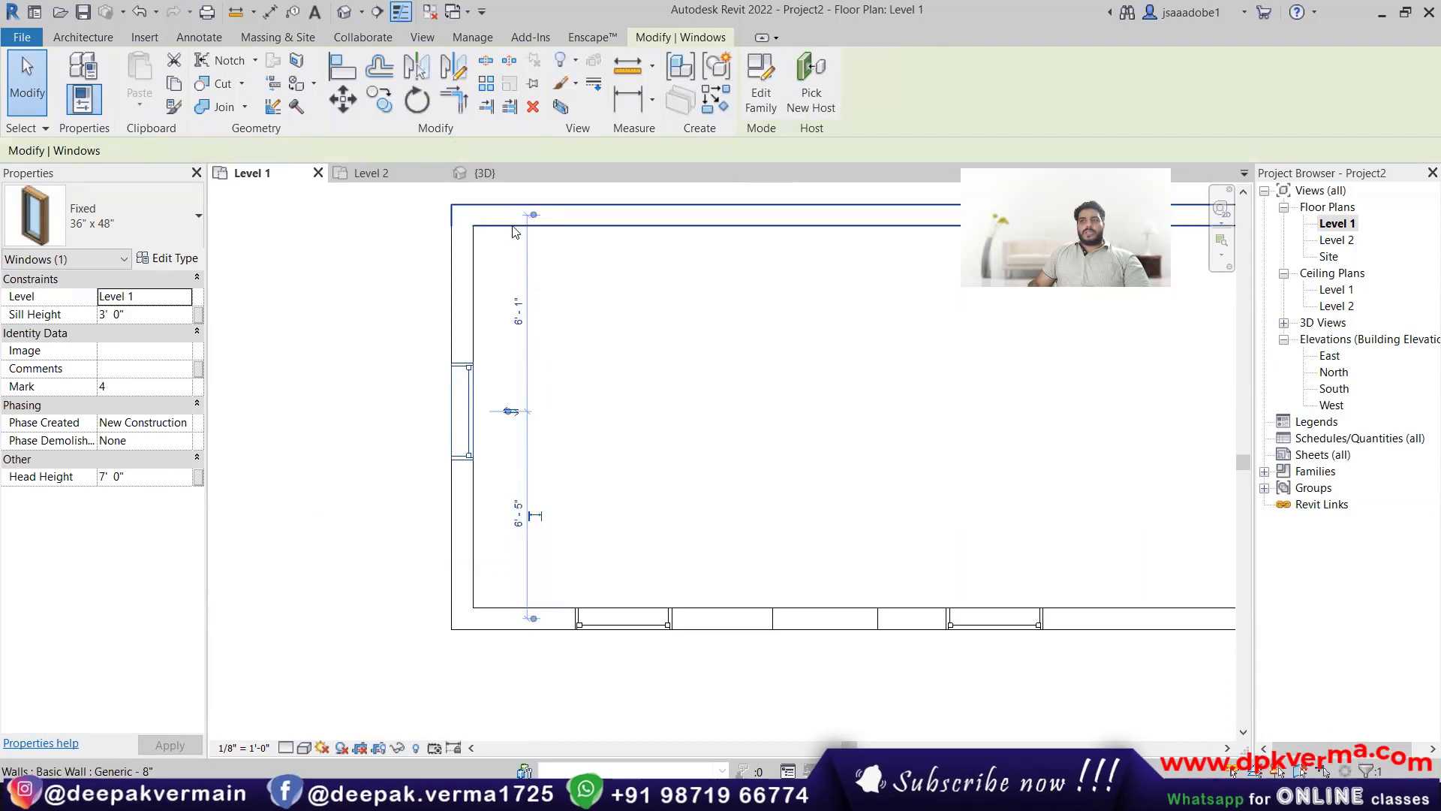
click(517, 516)
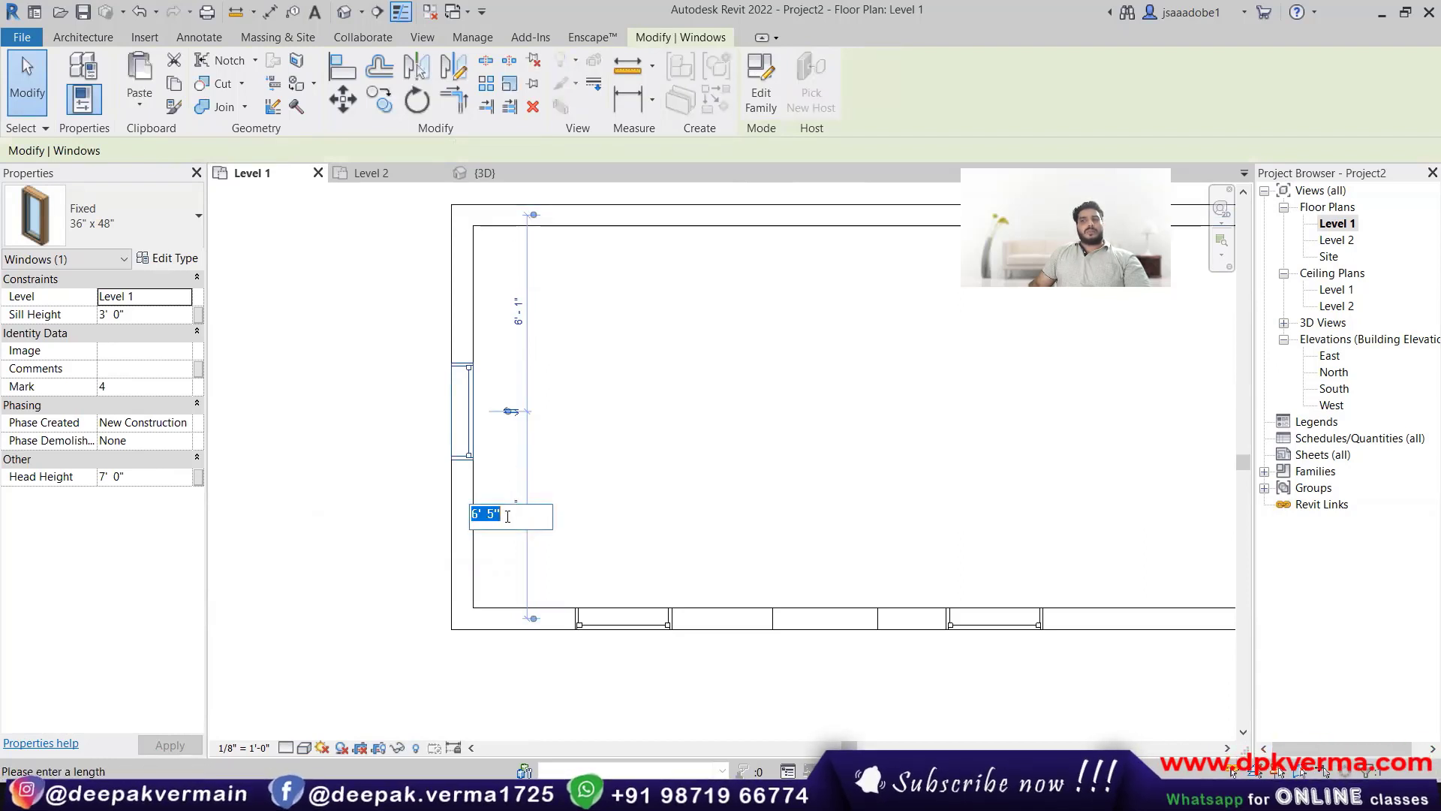
click(621, 440)
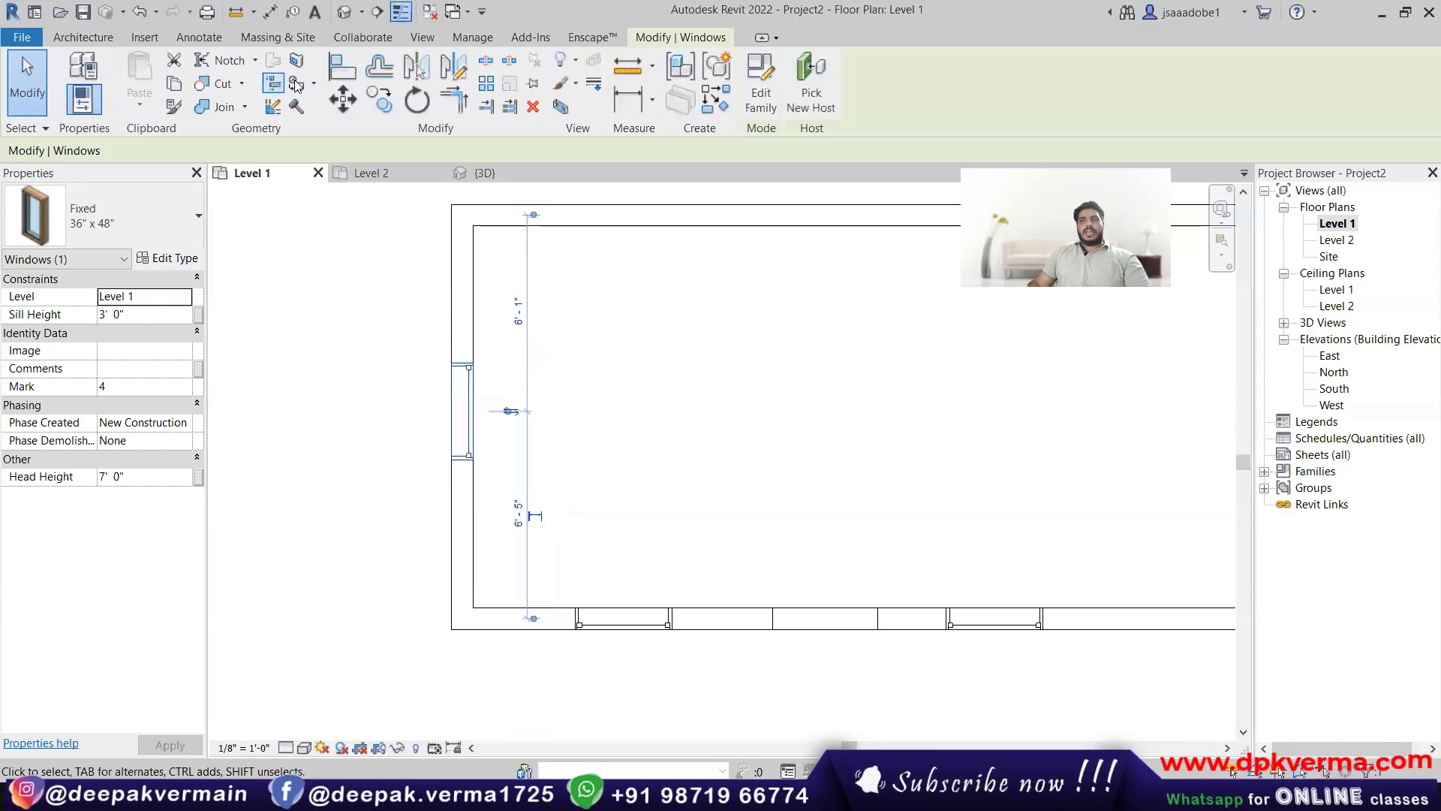
Step: Add a linear dimension between the inner faces of the north and south walls, beside the west wall
click(653, 98)
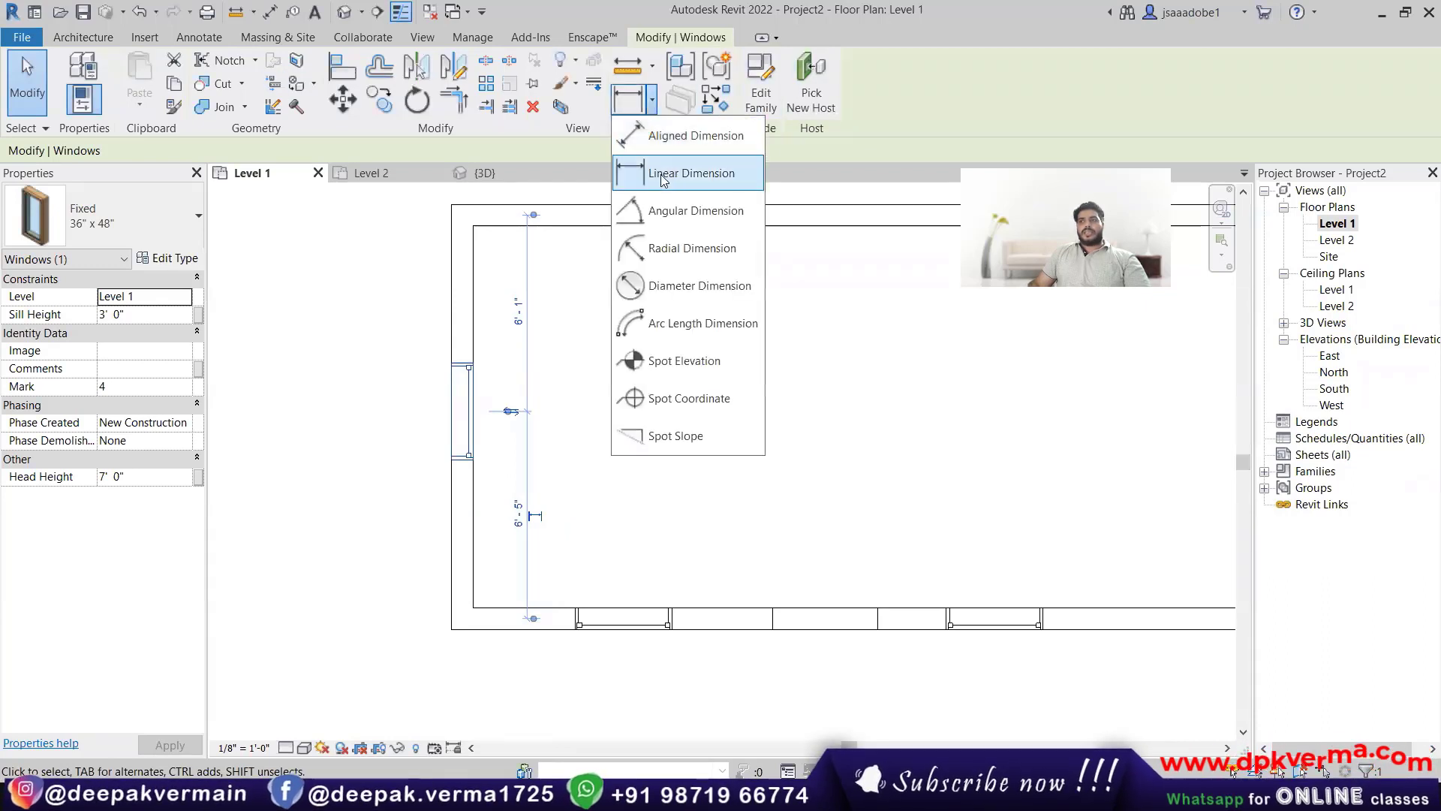
click(676, 169)
click(472, 225)
click(473, 608)
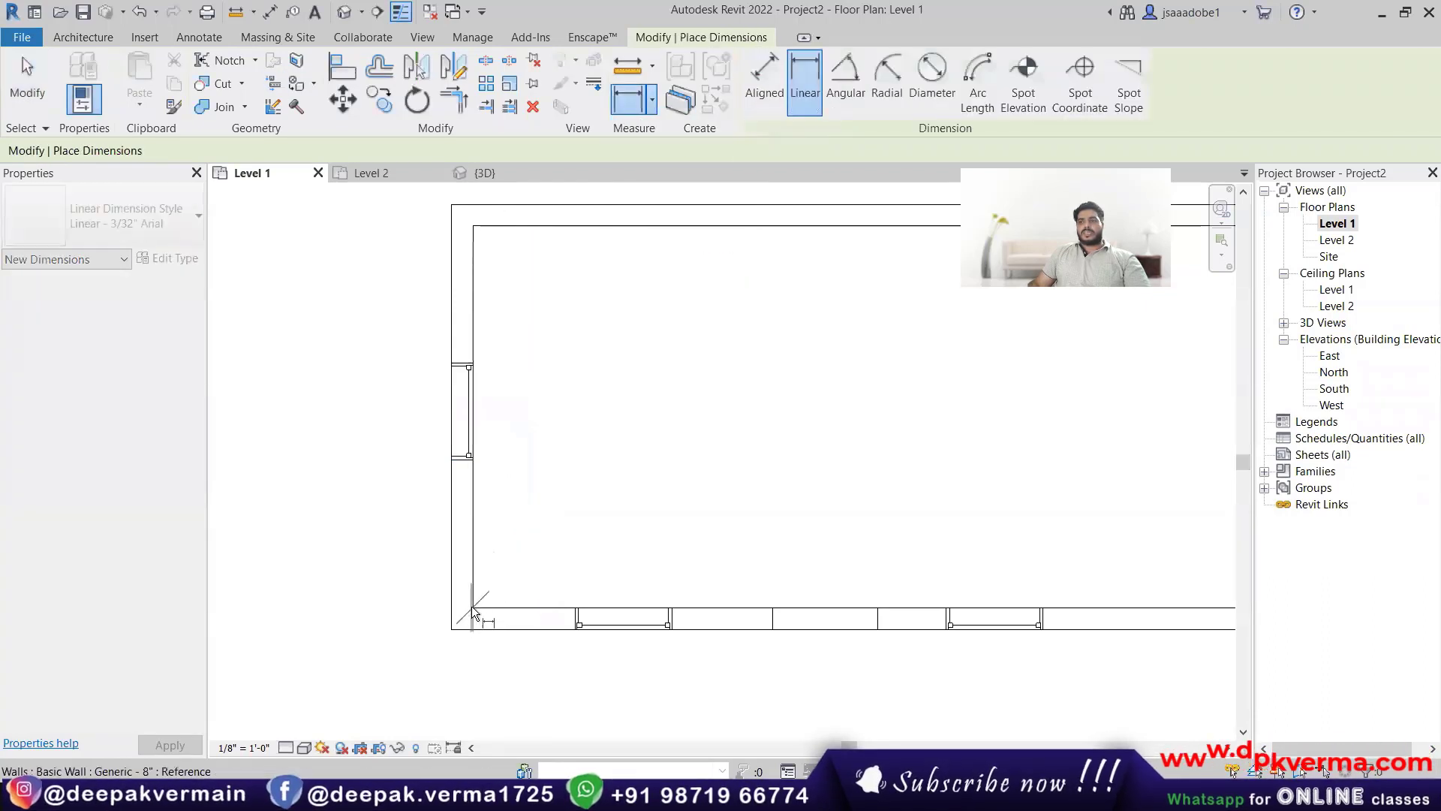
click(550, 542)
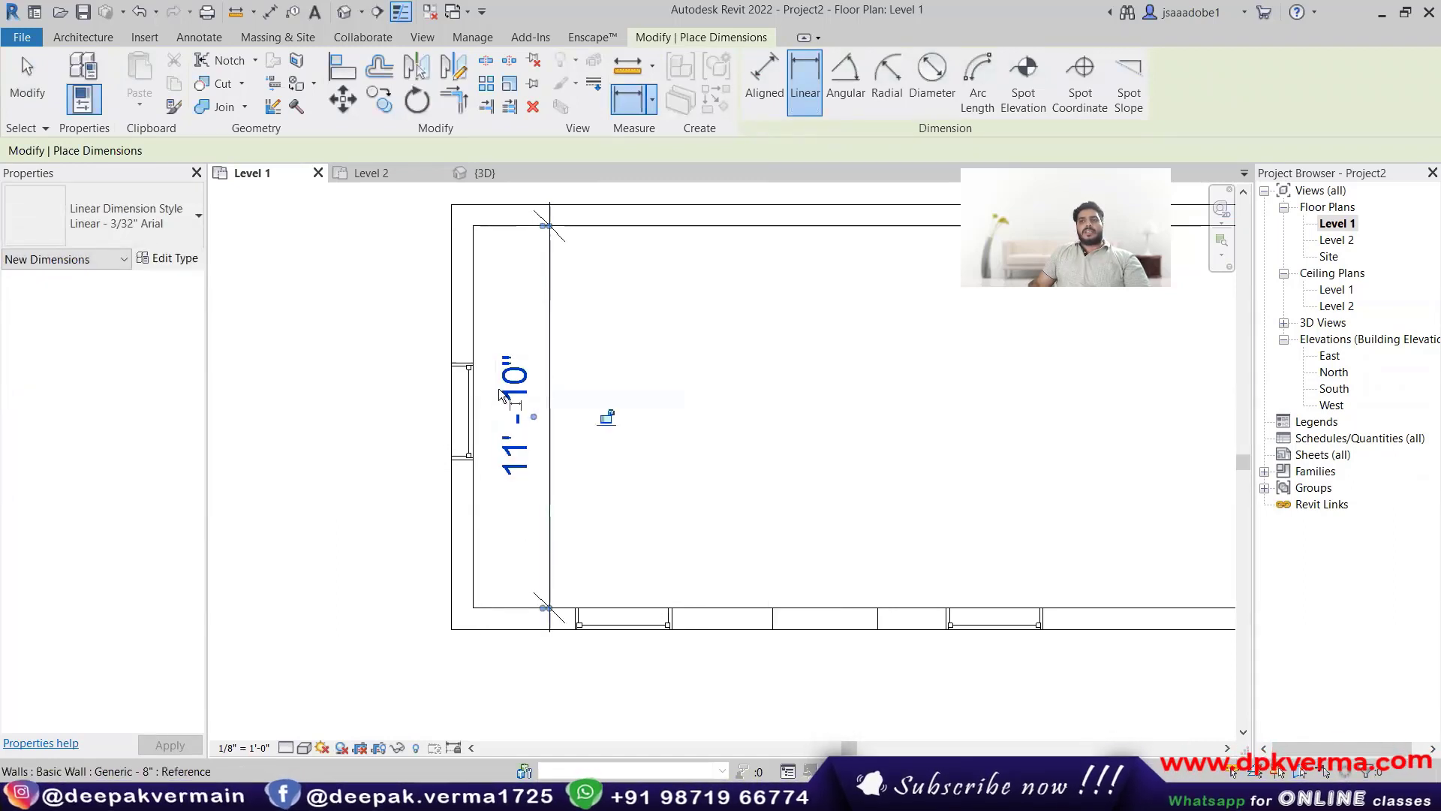
key(Escape)
key(Escape)
Step: Compare the west window's temporary dimensions with the linear dimension, and delete the linear dimension
click(460, 436)
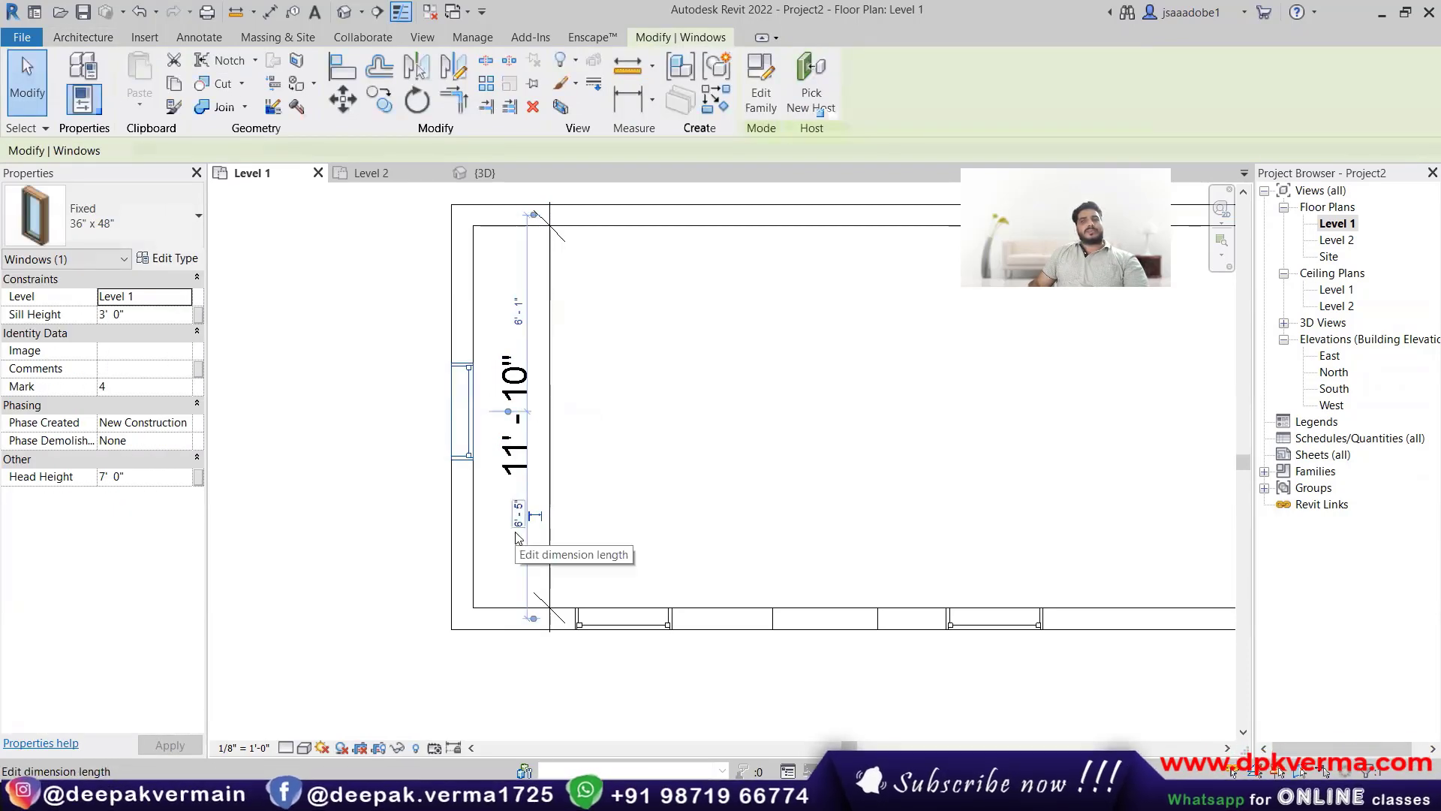
click(645, 511)
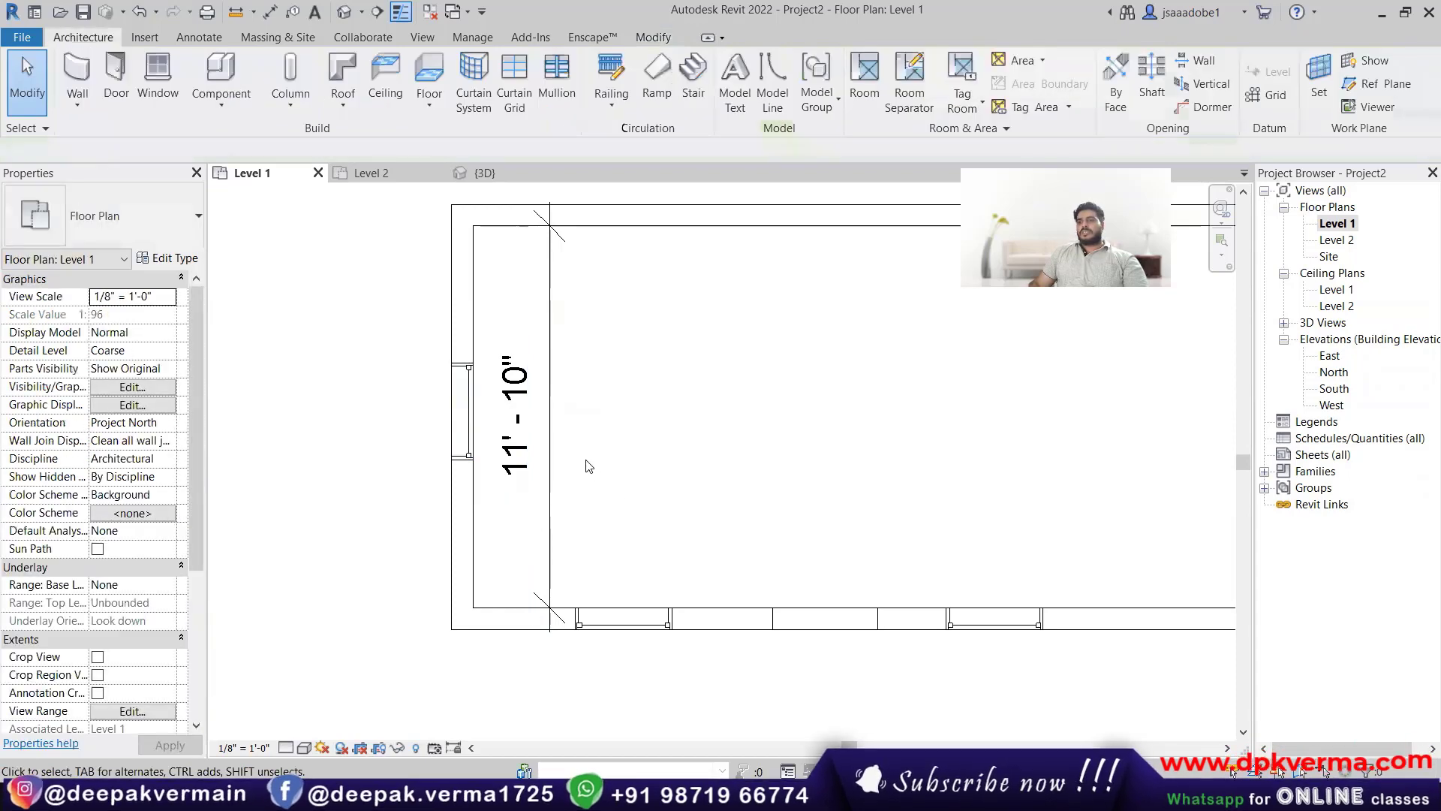
click(553, 451)
key(Delete)
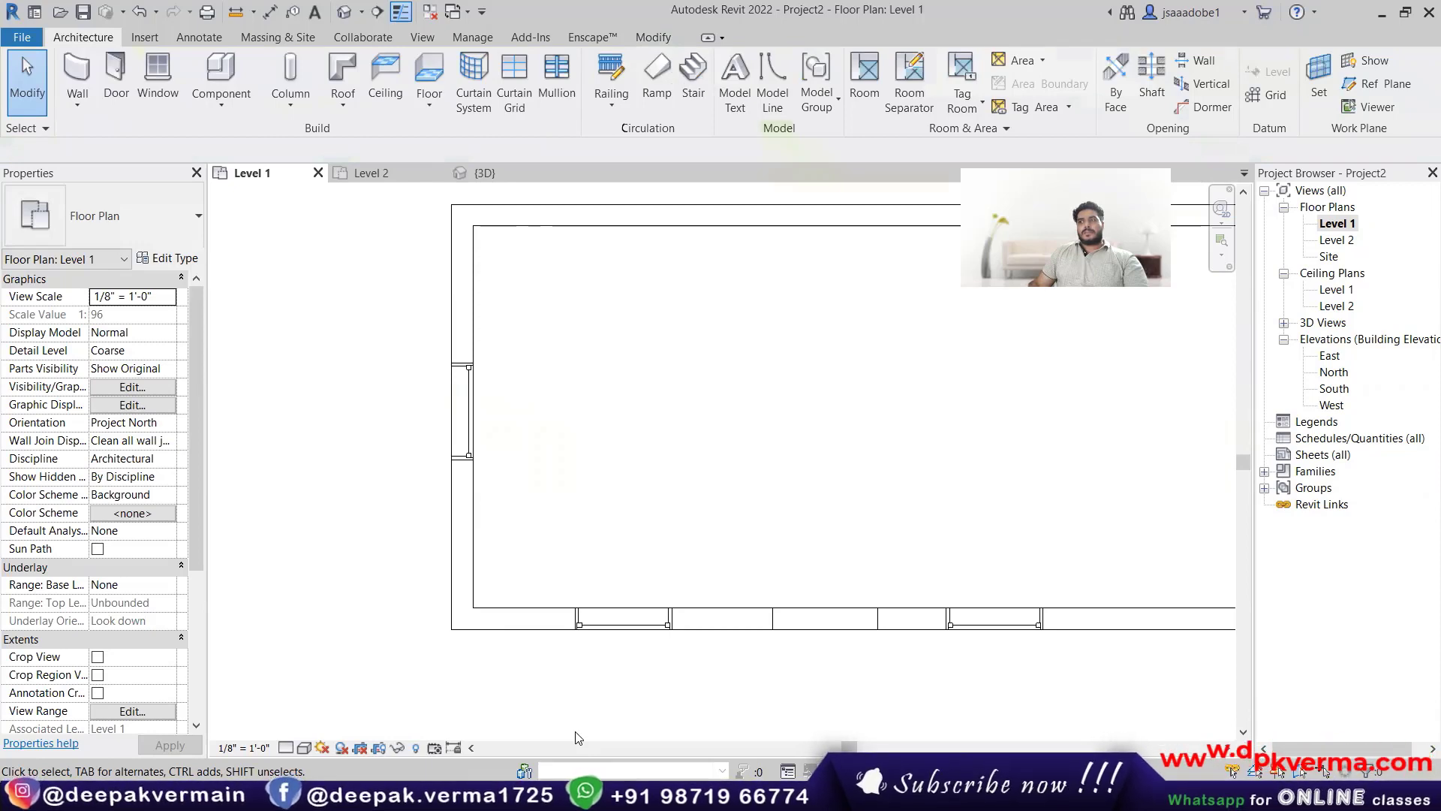
Step: Delete the west window and both front-wall windows on Level 1, and check the model in 3D and the North elevation
scroll(668, 390, down, 3)
middle_drag(565, 403, 451, 407)
scroll(451, 407, up, 2)
click(258, 394)
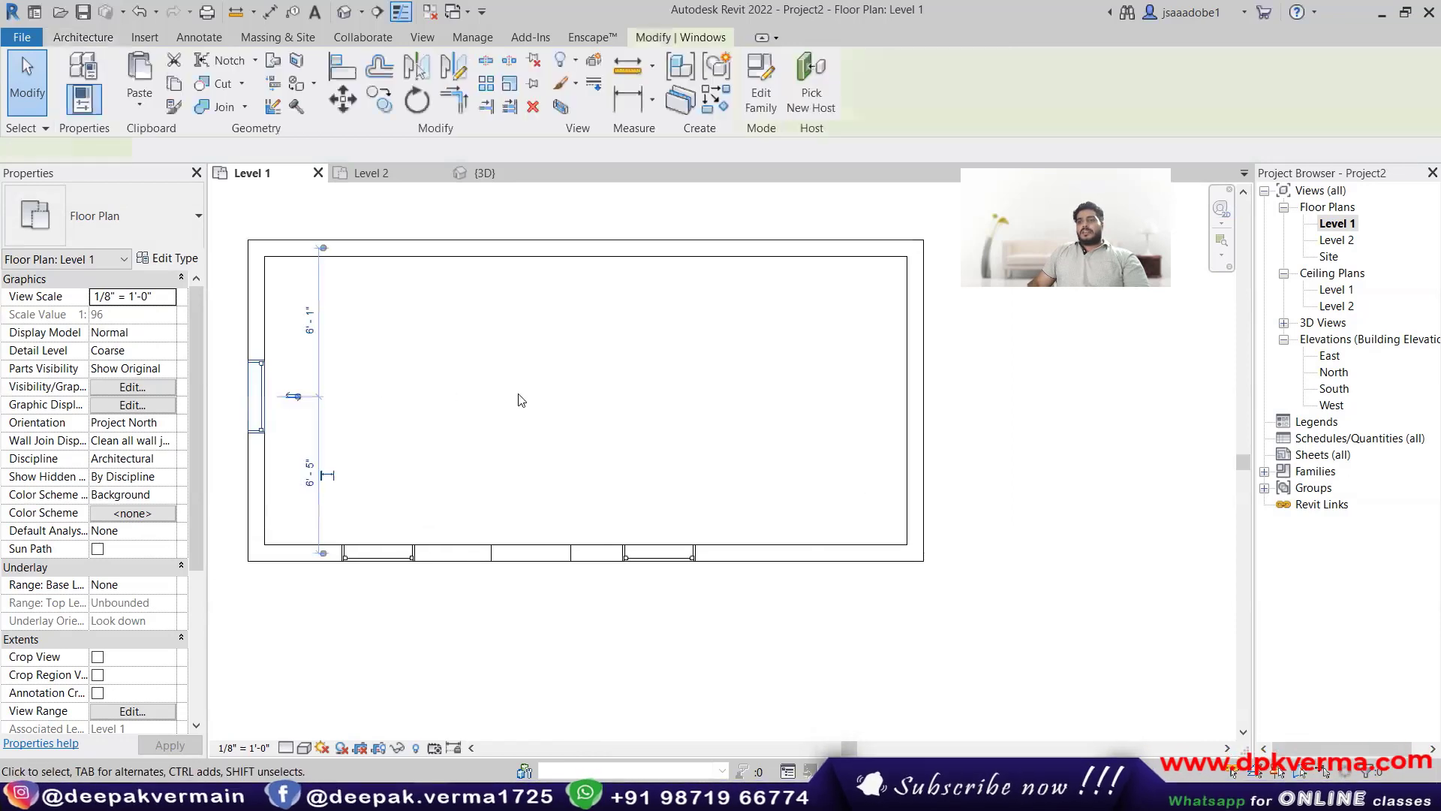
click(591, 485)
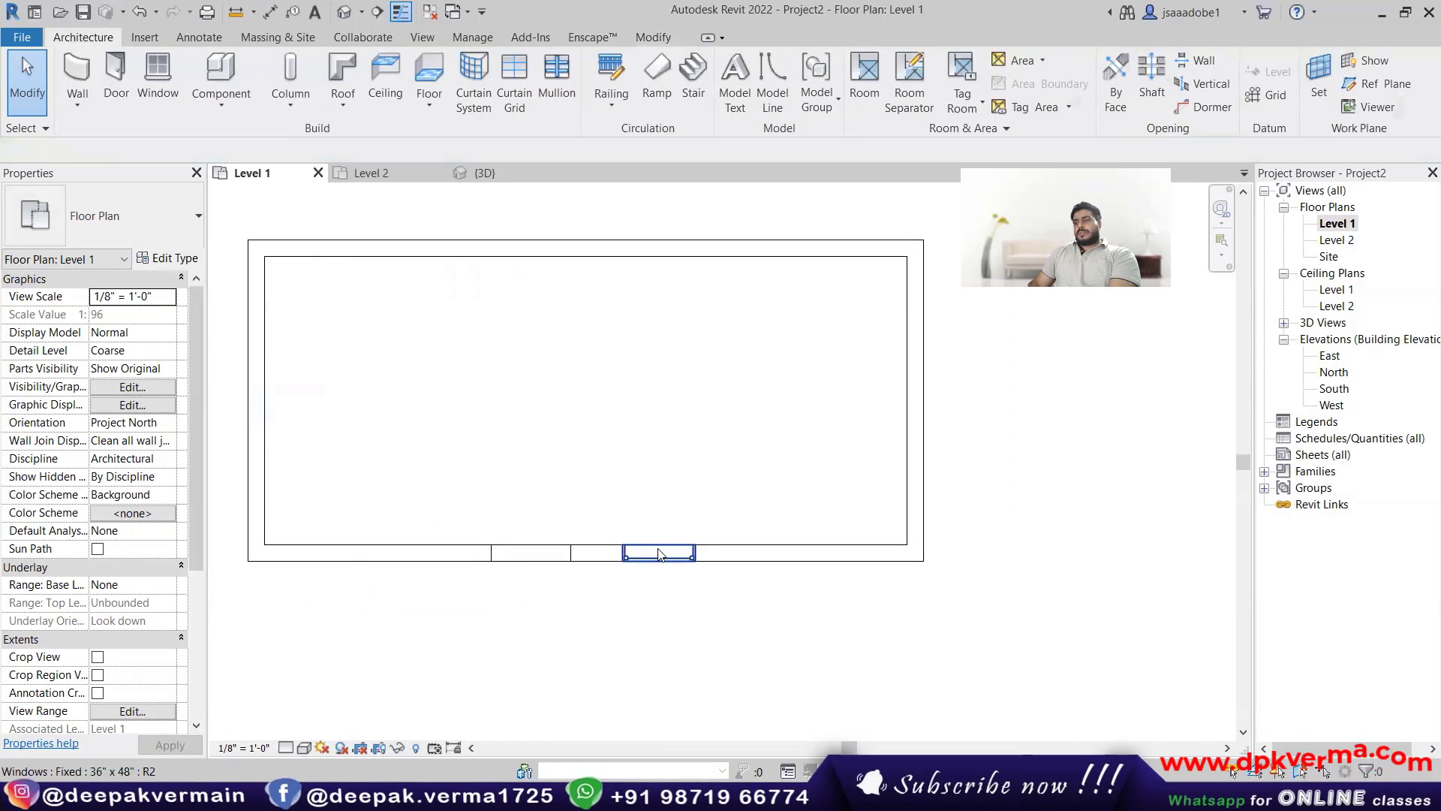
click(344, 11)
double_click(1321, 372)
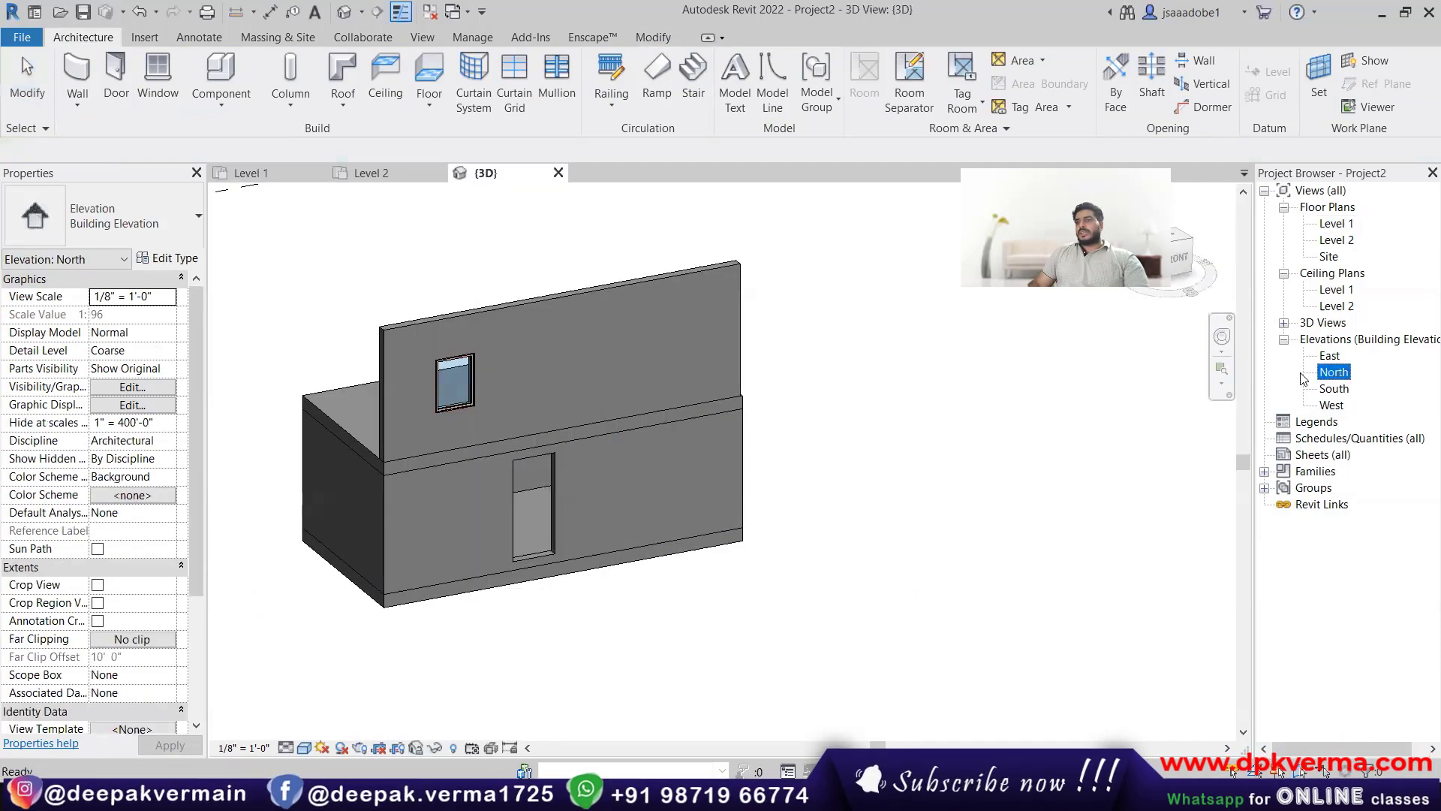
scroll(940, 525, up, 2)
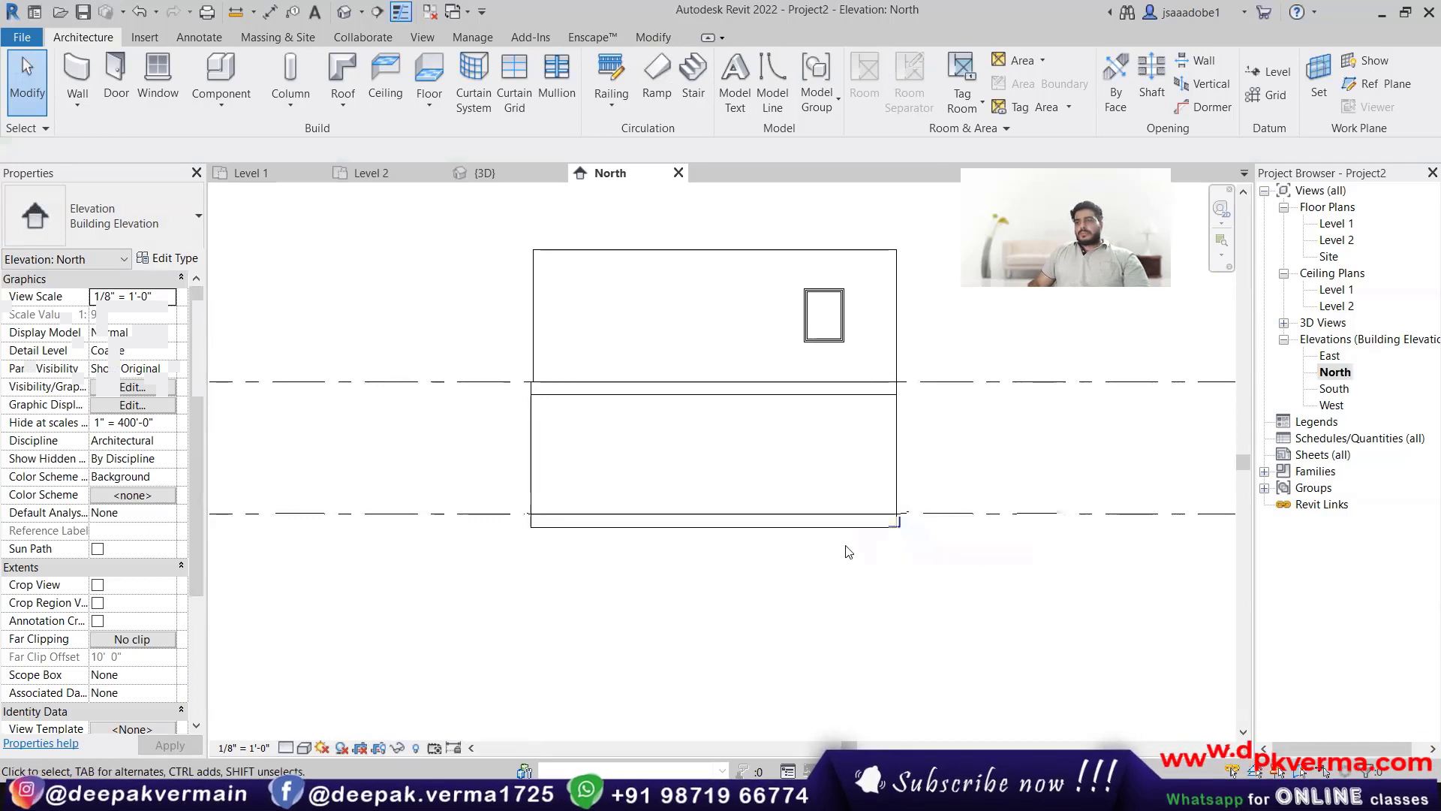
middle_drag(813, 524, 629, 484)
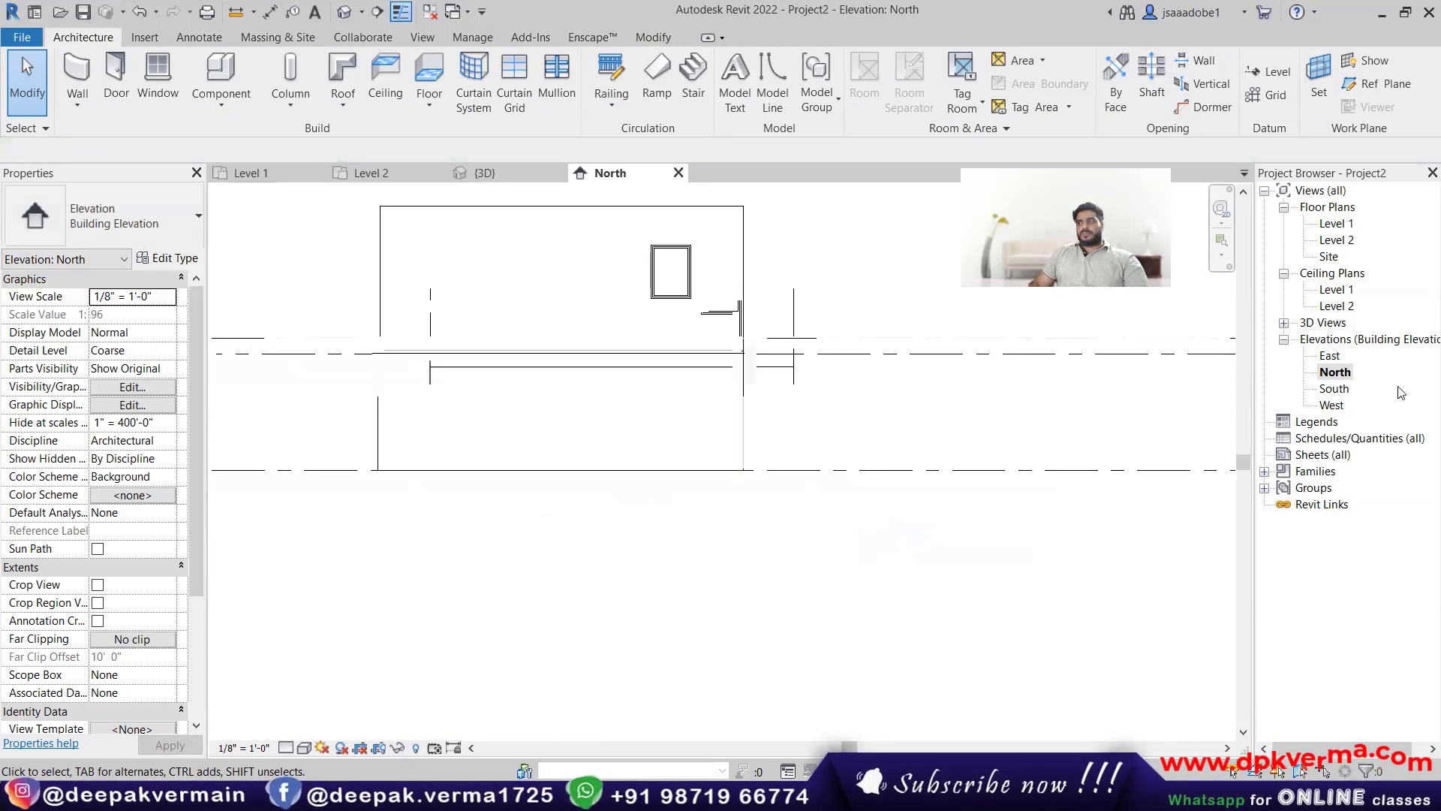
Step: Start a structural wall in the Level 1 floor plan, set by depth with an unconnected value of 3'-0"
double_click(1337, 224)
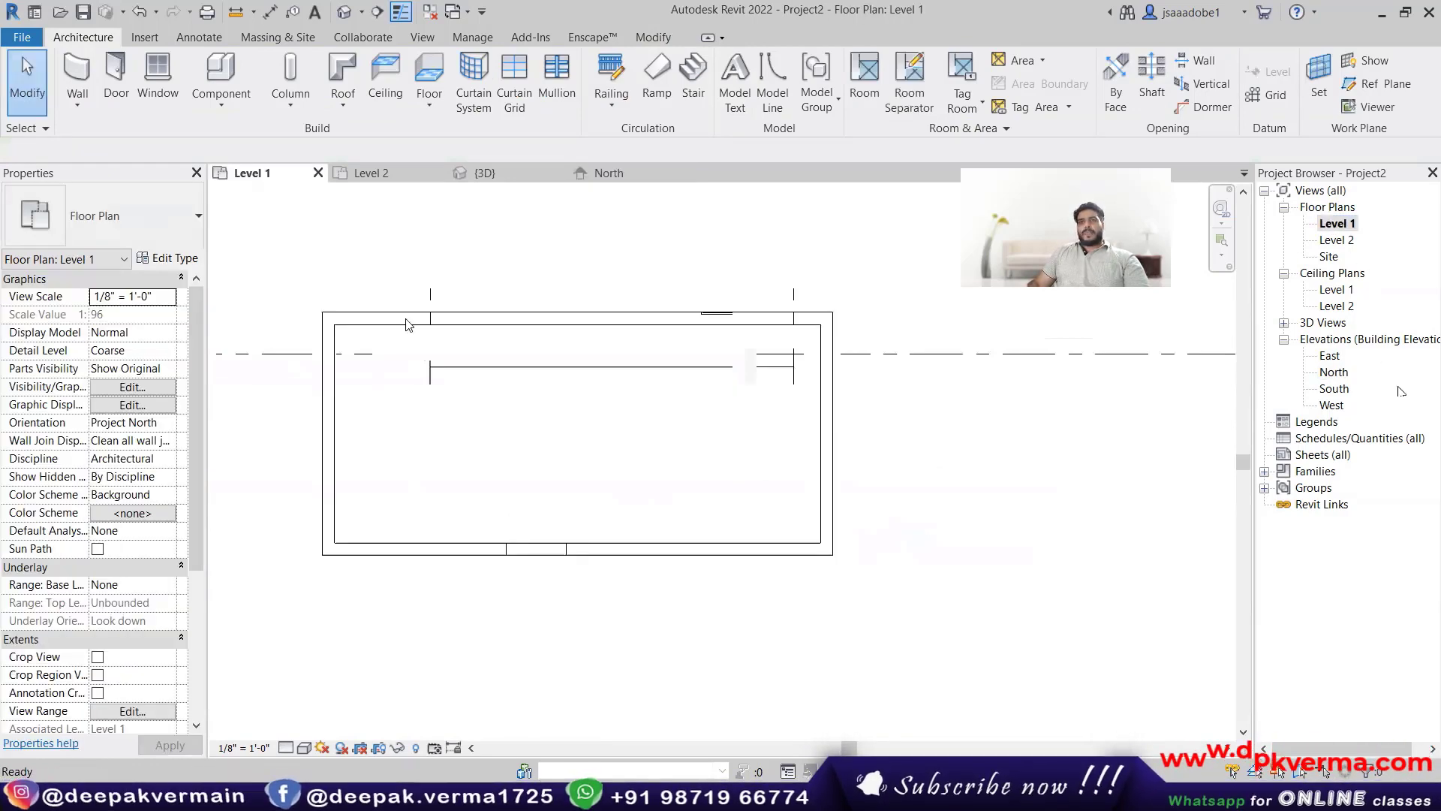
click(78, 102)
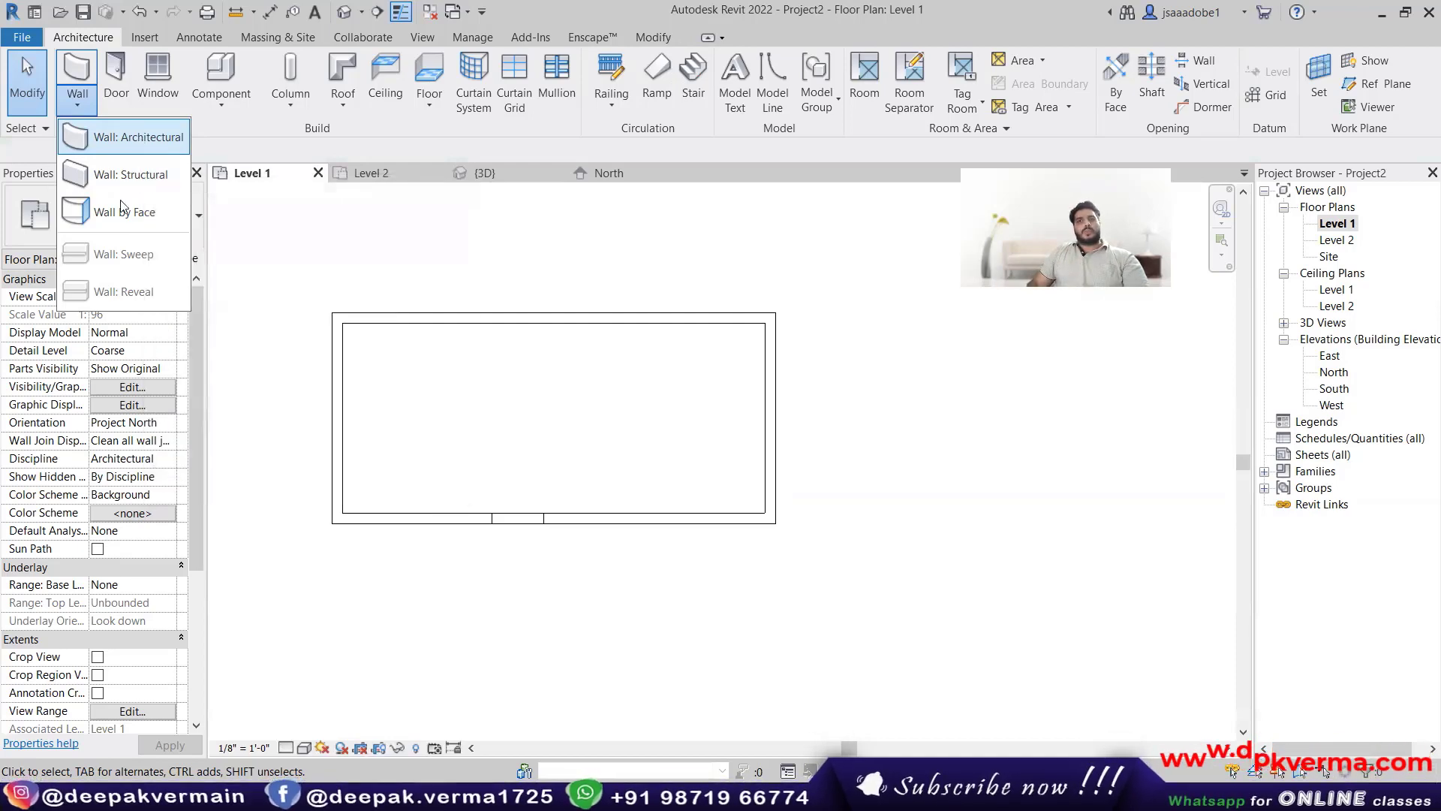
click(122, 174)
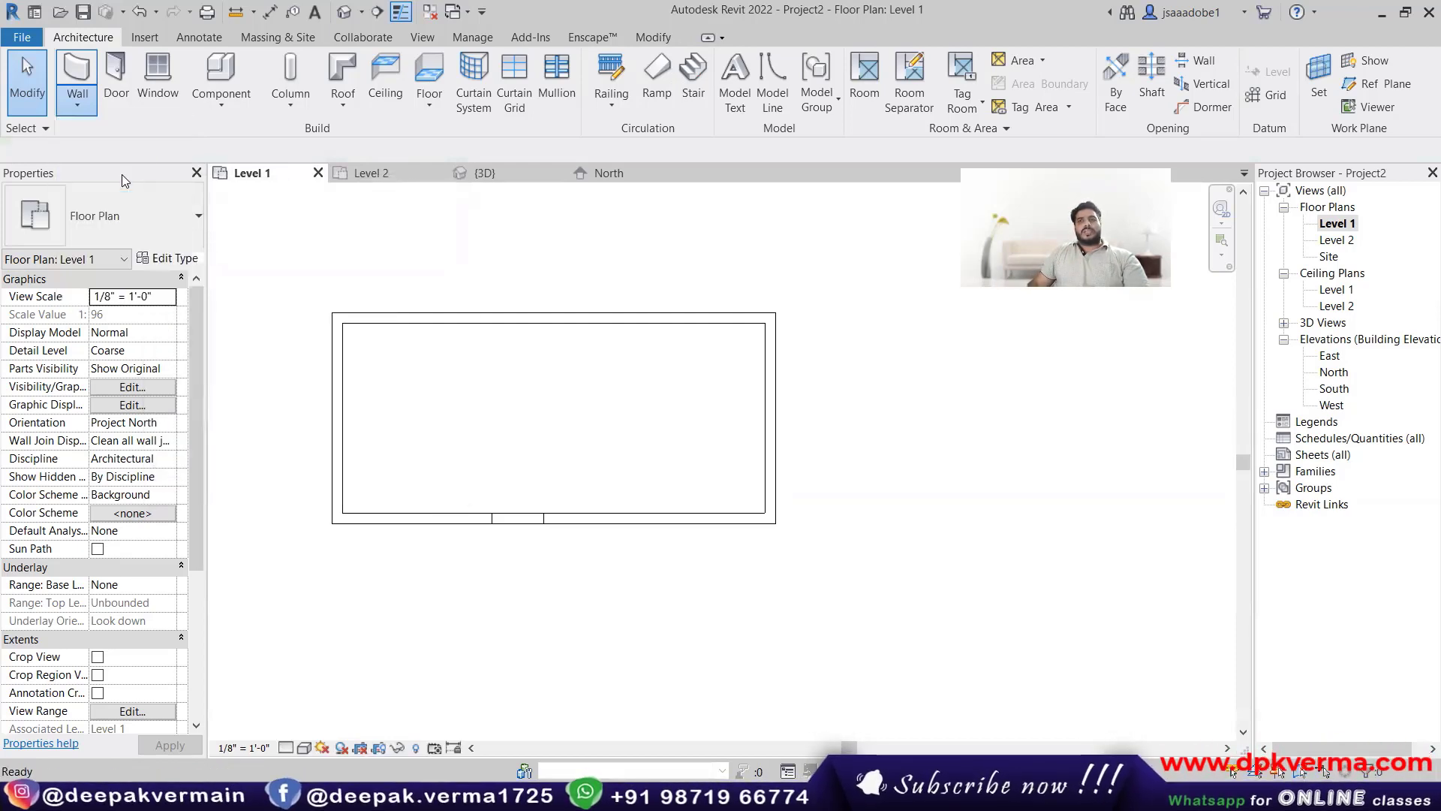
click(235, 149)
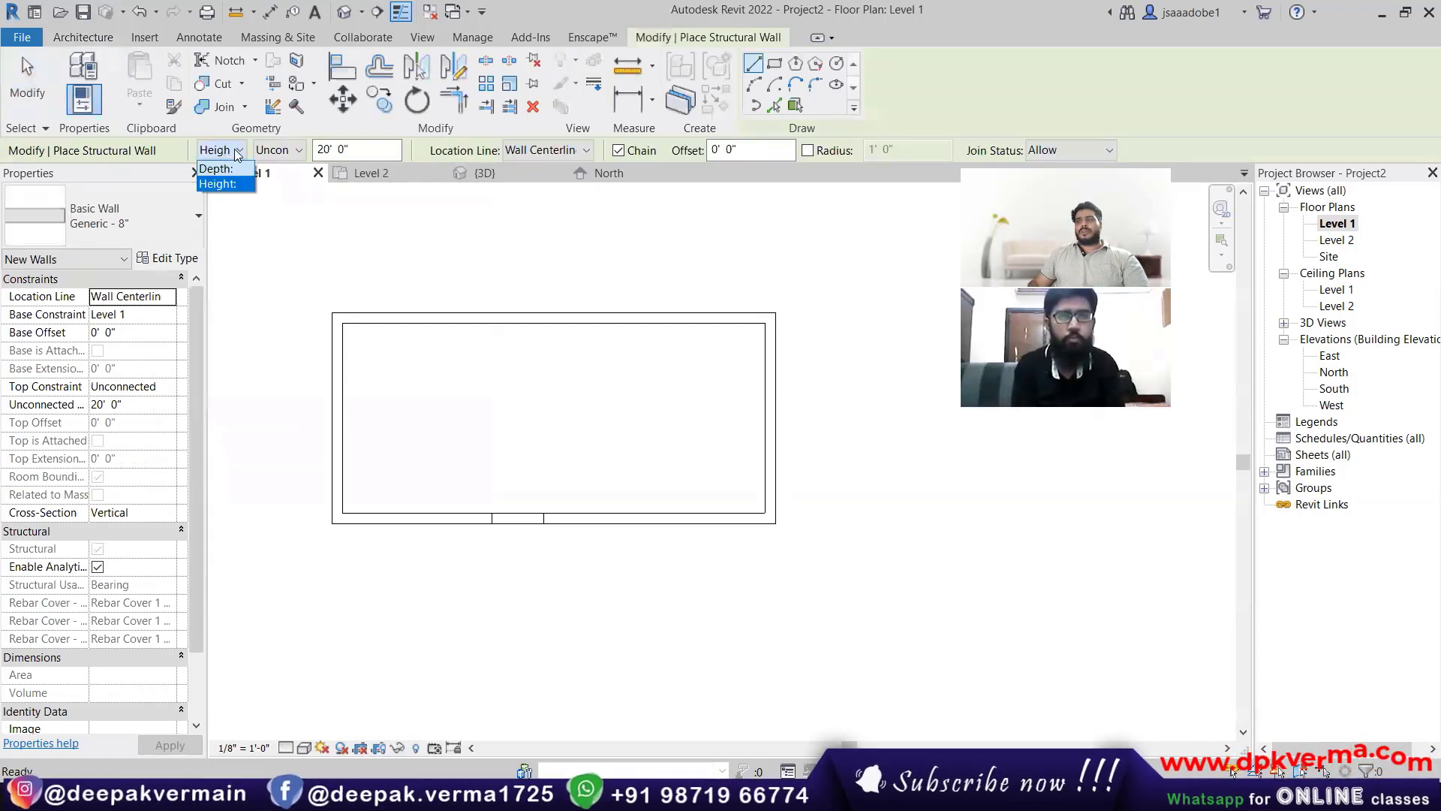
click(224, 169)
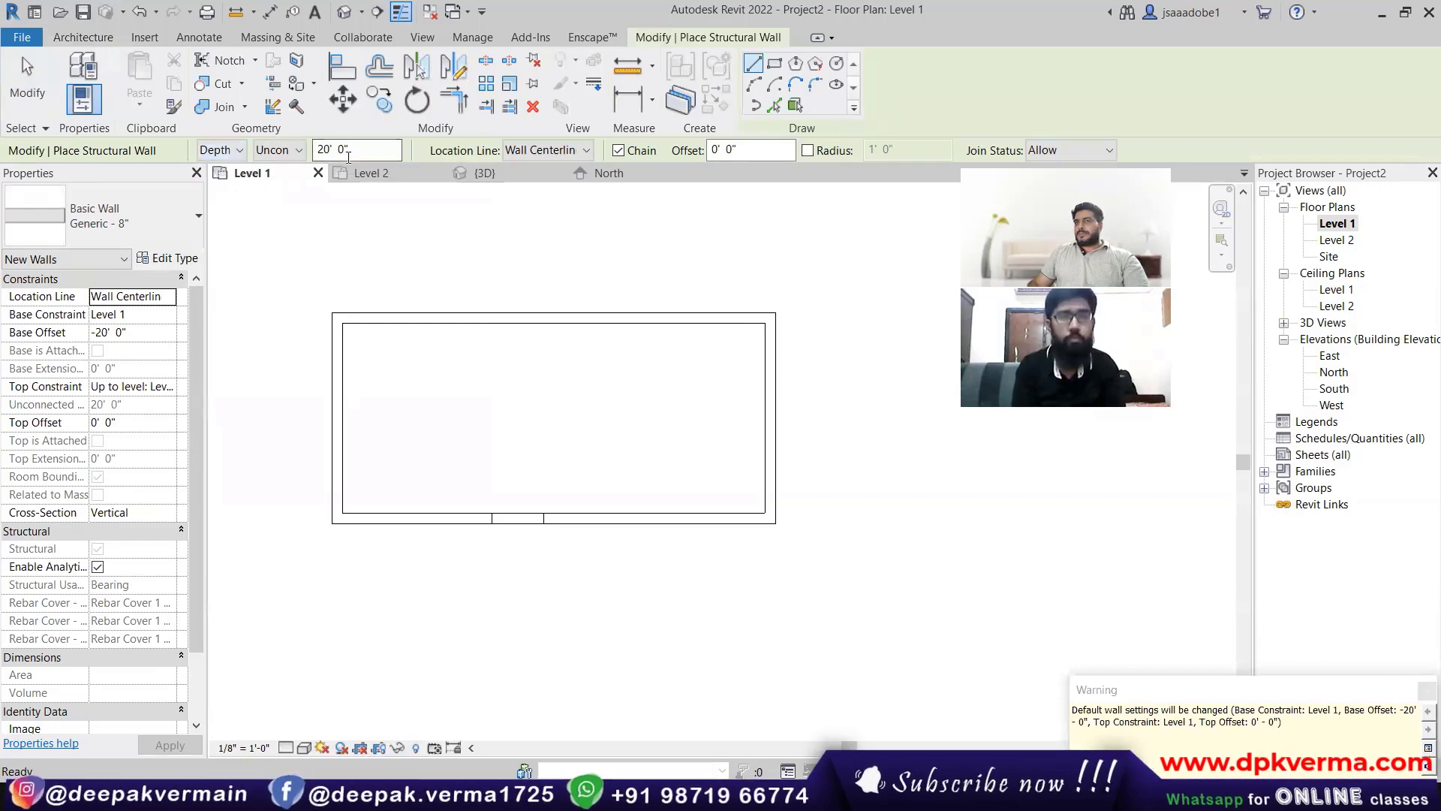
drag(361, 152, 314, 154)
text(3)
key(Return)
Step: Set the structural wall's type to Generic - 12" Masonry and its location line to Finish Face: Exterior
click(157, 201)
scroll(112, 421, down, 6)
scroll(105, 368, up, 3)
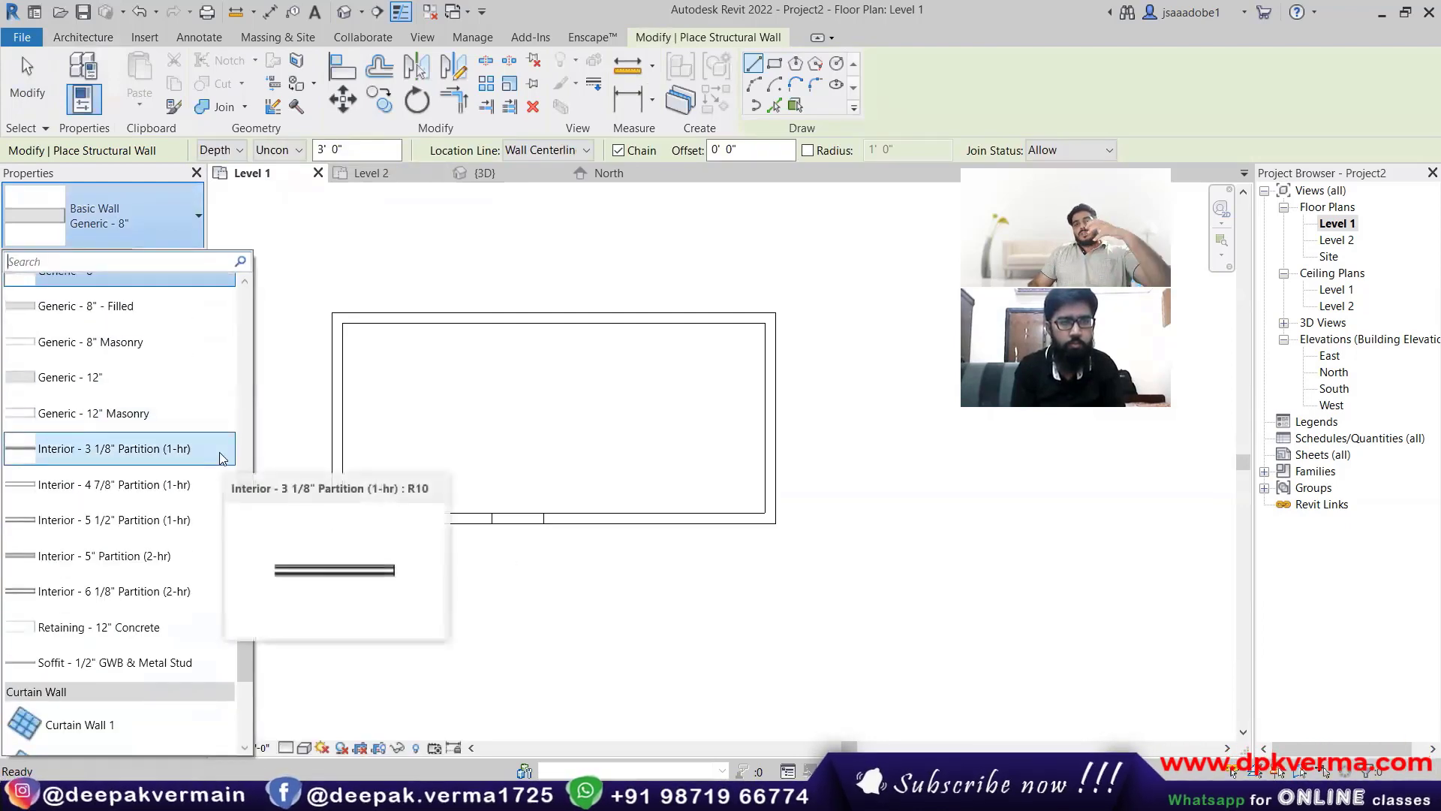
click(138, 426)
scroll(355, 542, up, 1)
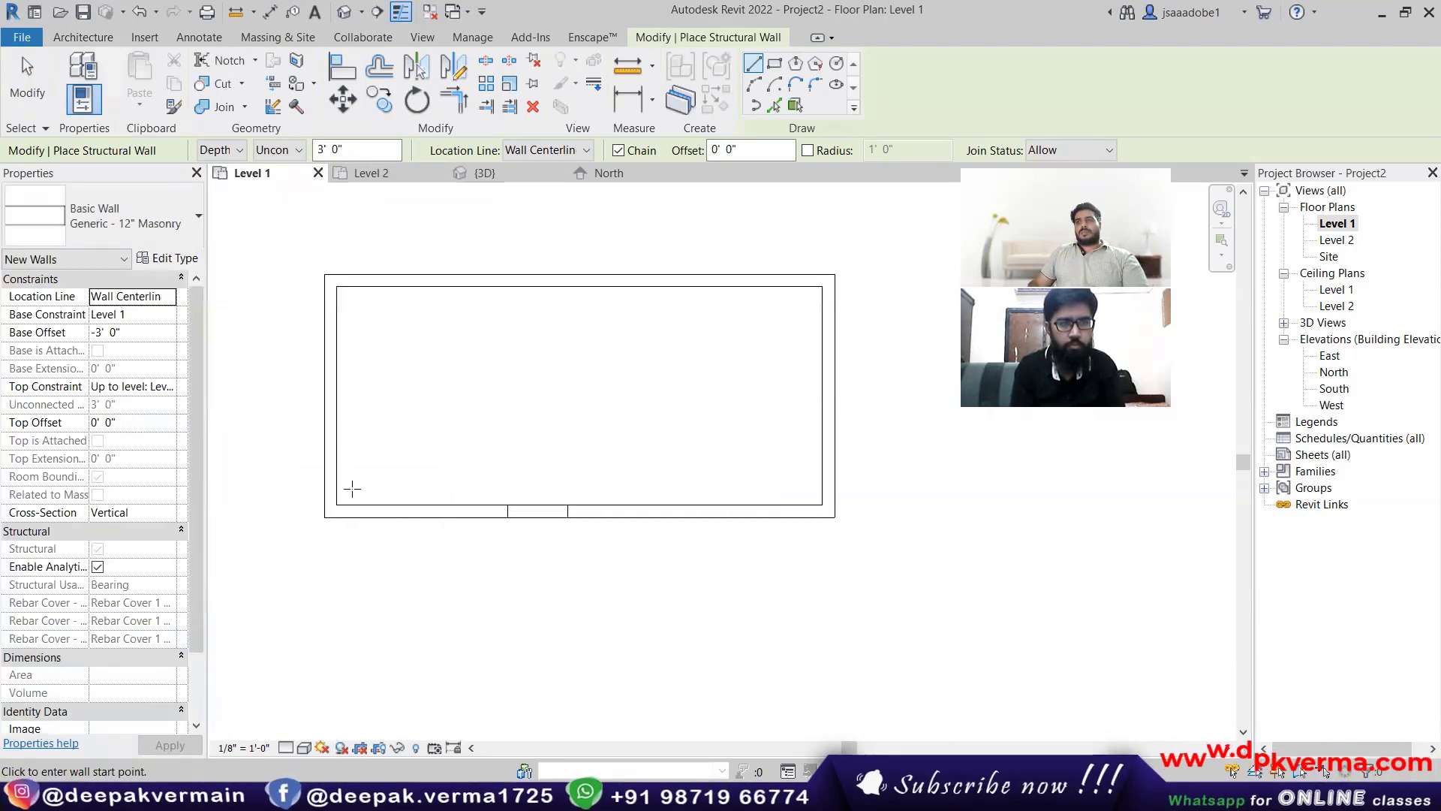
click(539, 150)
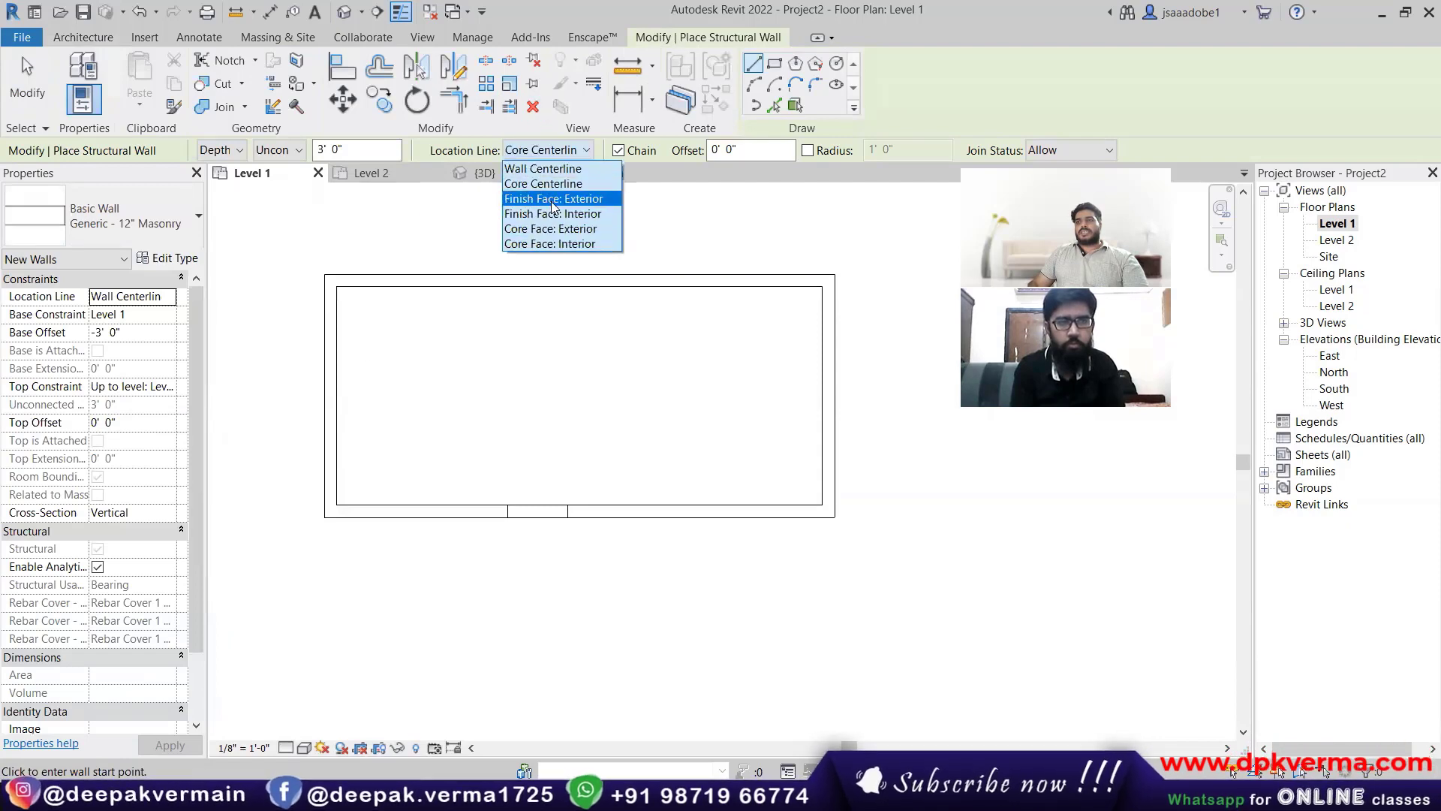
click(553, 198)
Step: Draw the structural wall along the outer edges of the building's north and east walls
click(325, 274)
click(835, 274)
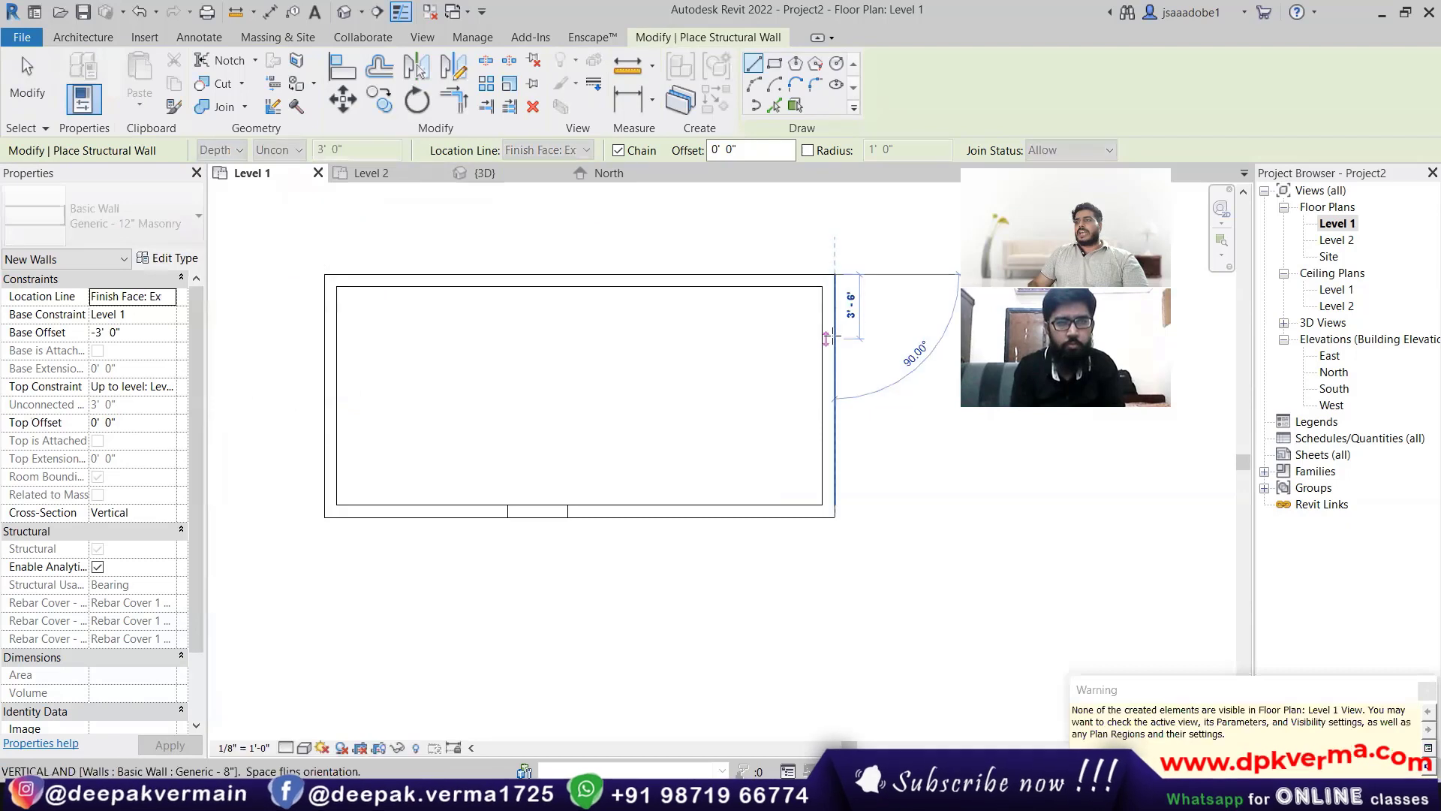
click(832, 337)
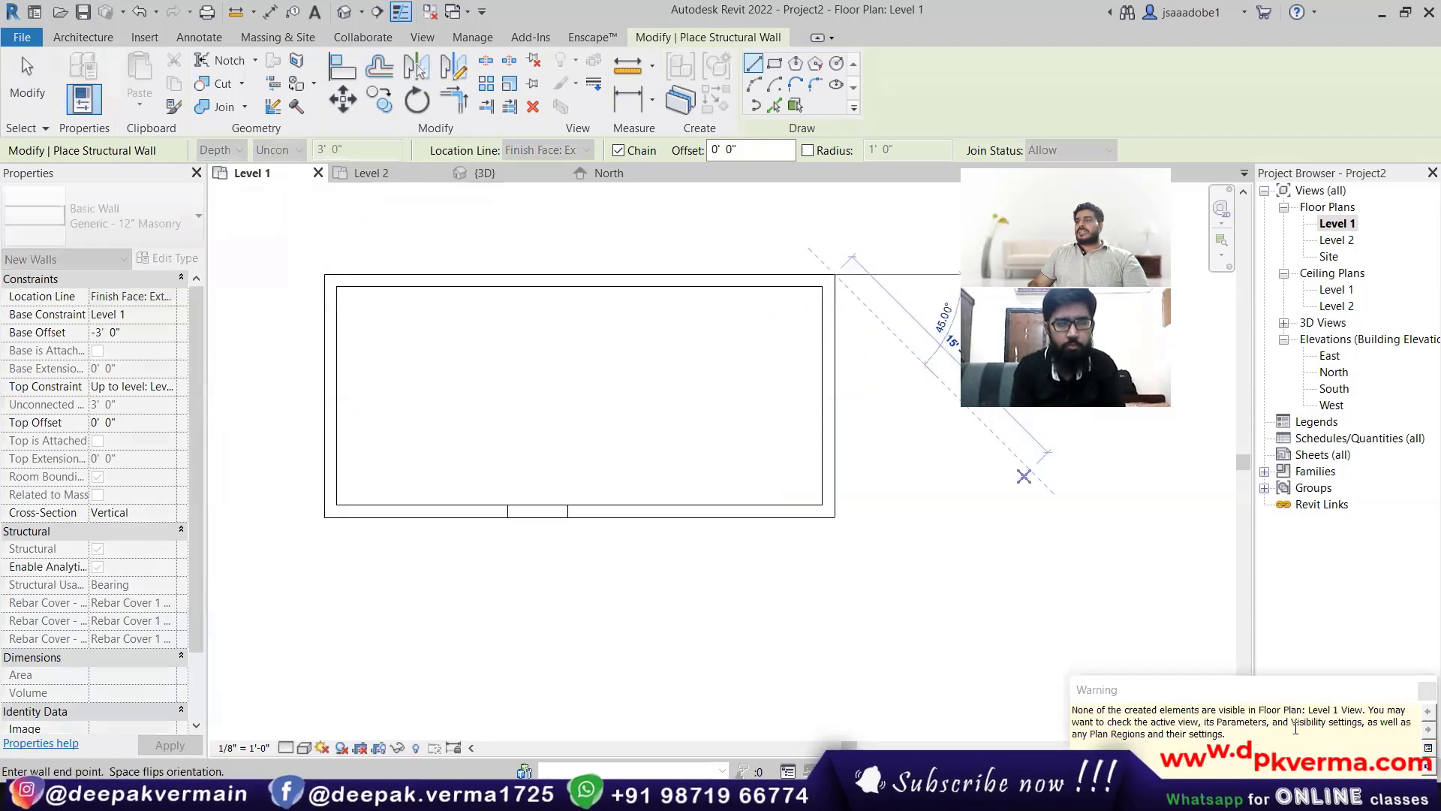
click(834, 516)
key(Escape)
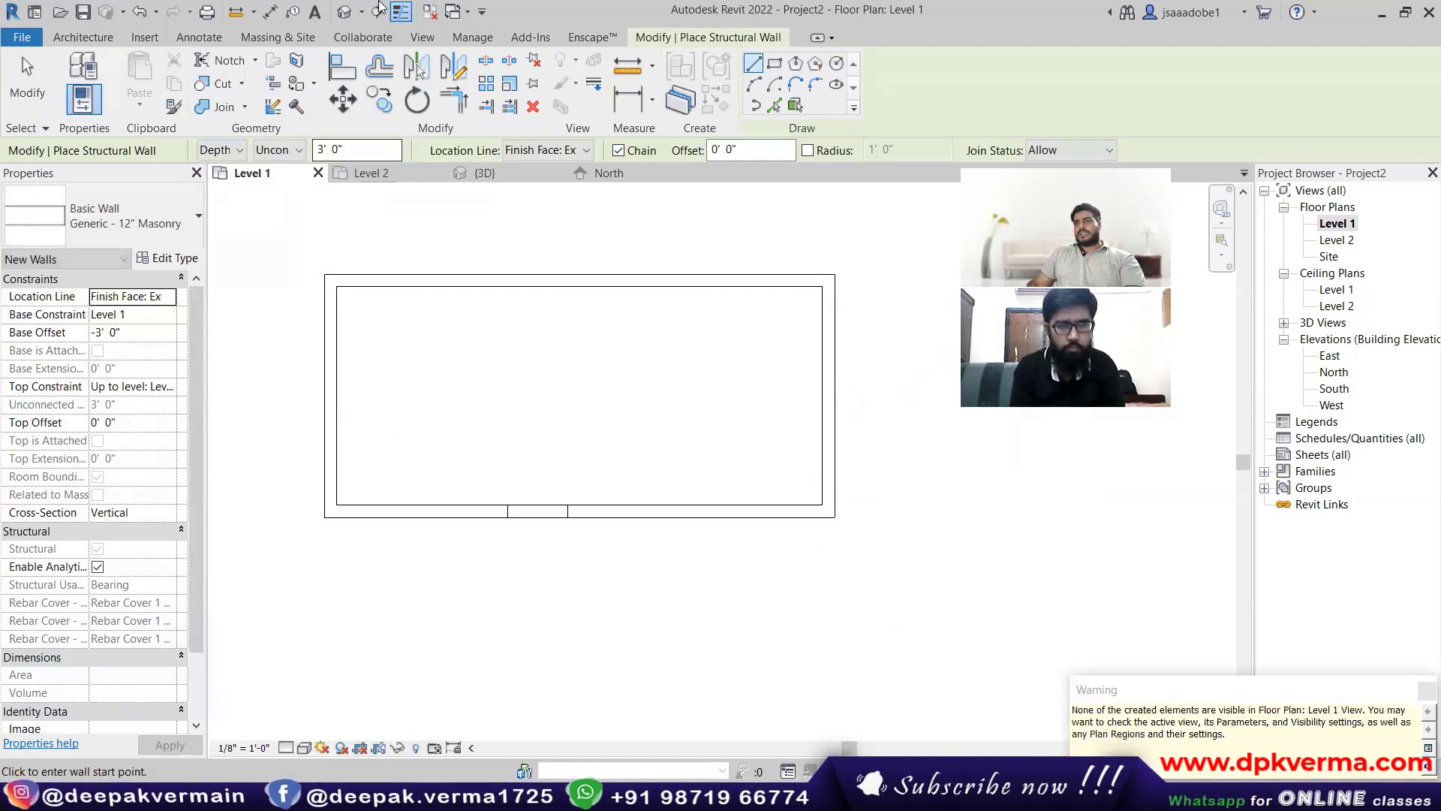
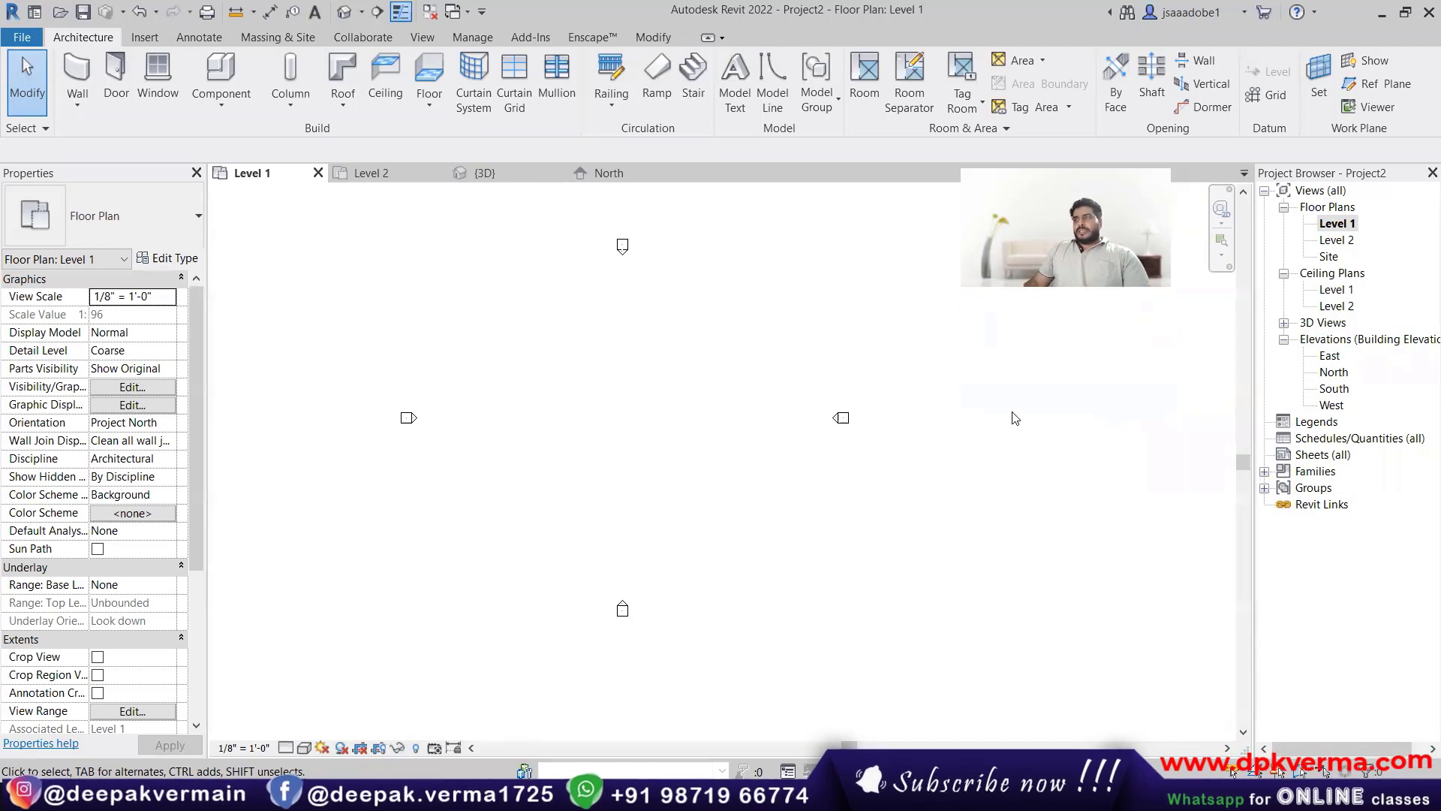
Step: Draw a rectangle of 10'-0" high Generic - 12" Masonry architectural walls between the elevation markers on Level 1
click(75, 77)
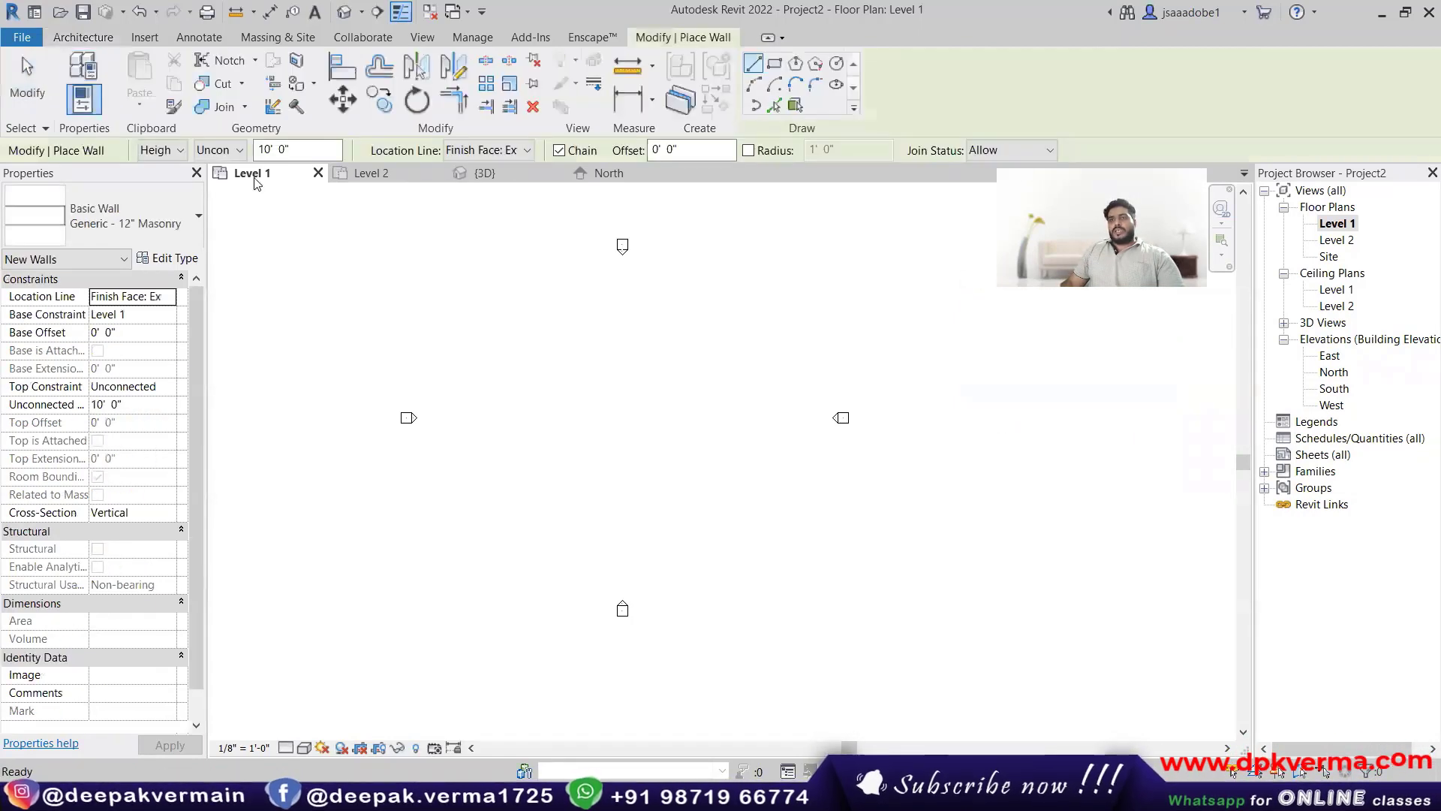
click(96, 38)
click(77, 103)
click(124, 143)
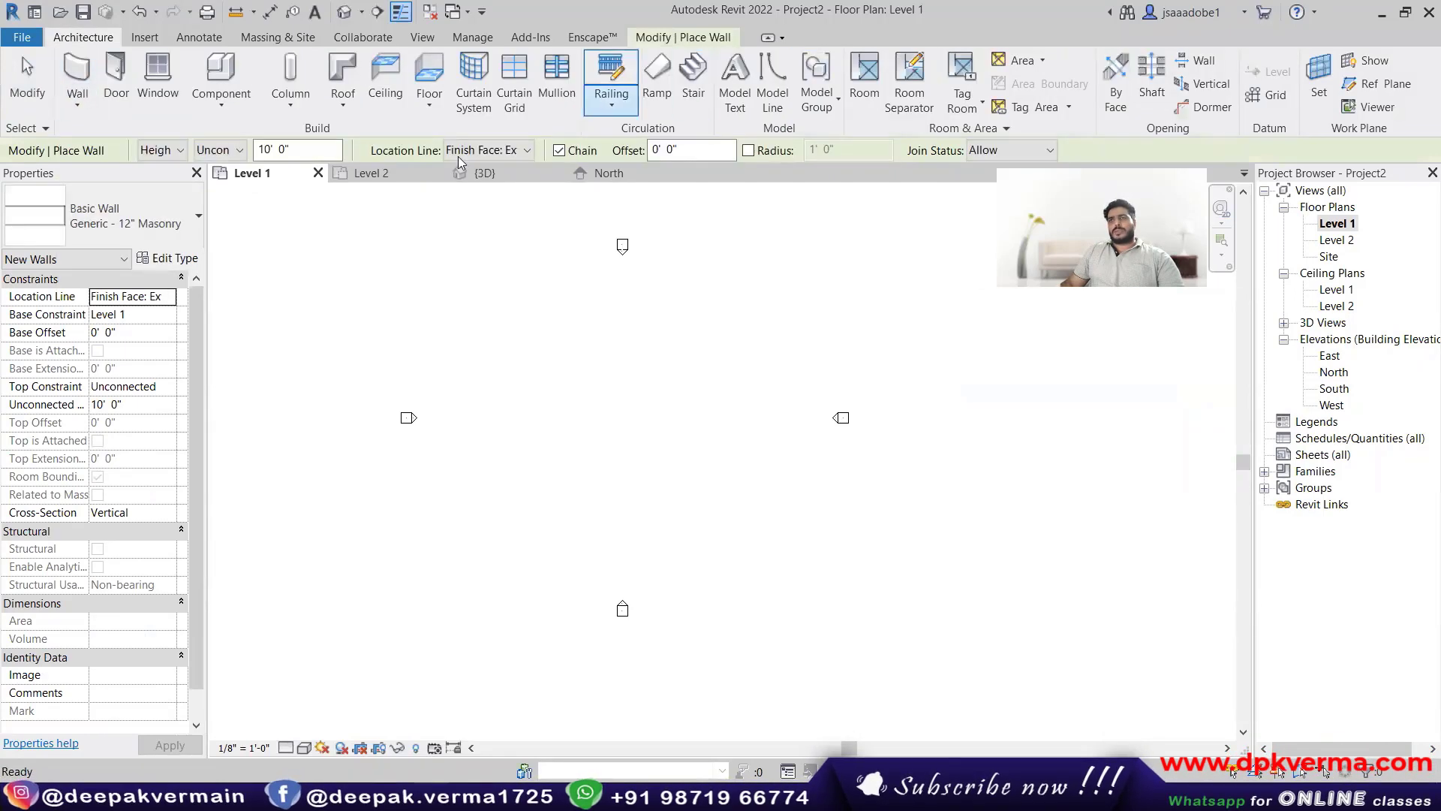
click(683, 37)
click(775, 63)
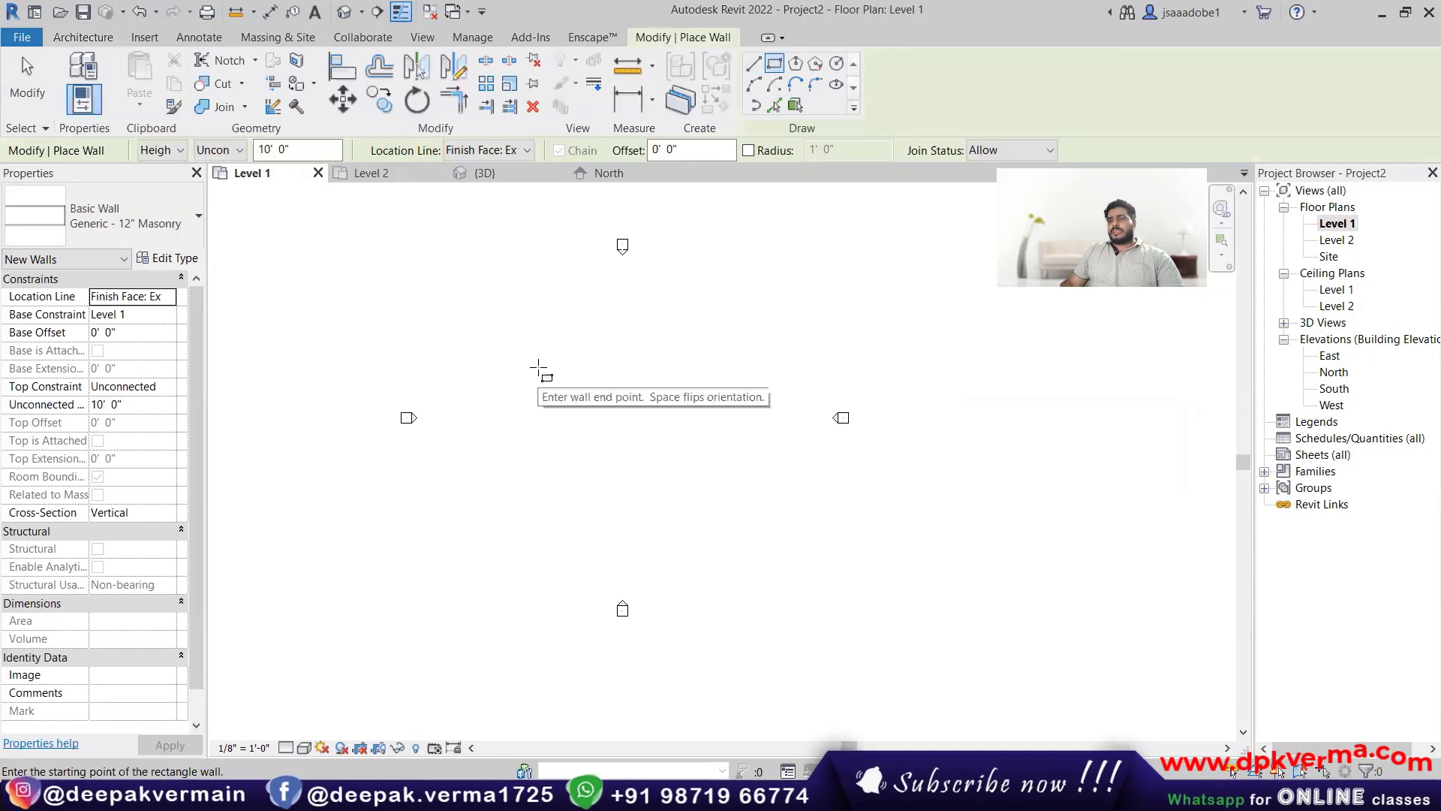
click(540, 368)
click(646, 442)
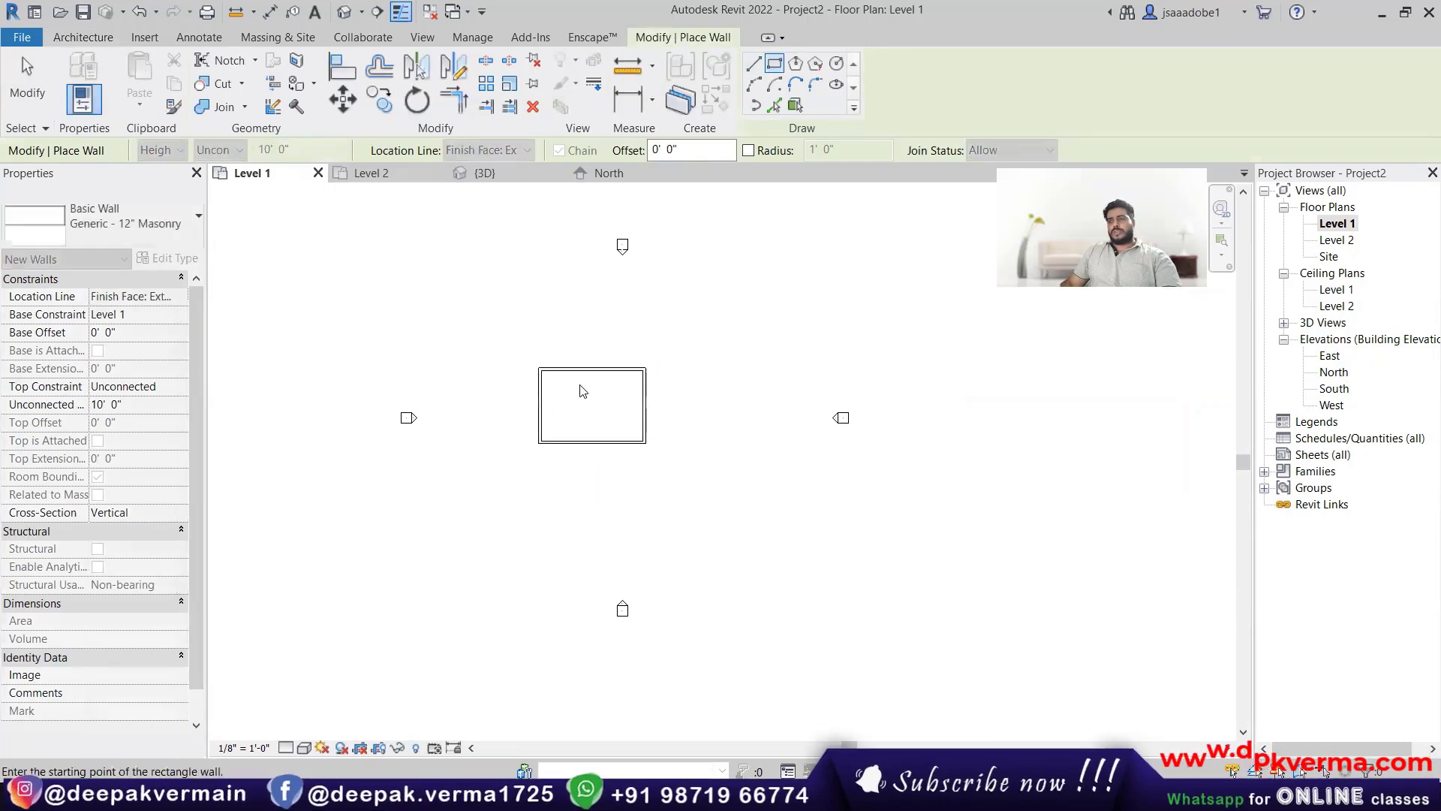
key(Escape)
key(Escape)
scroll(601, 375, up, 5)
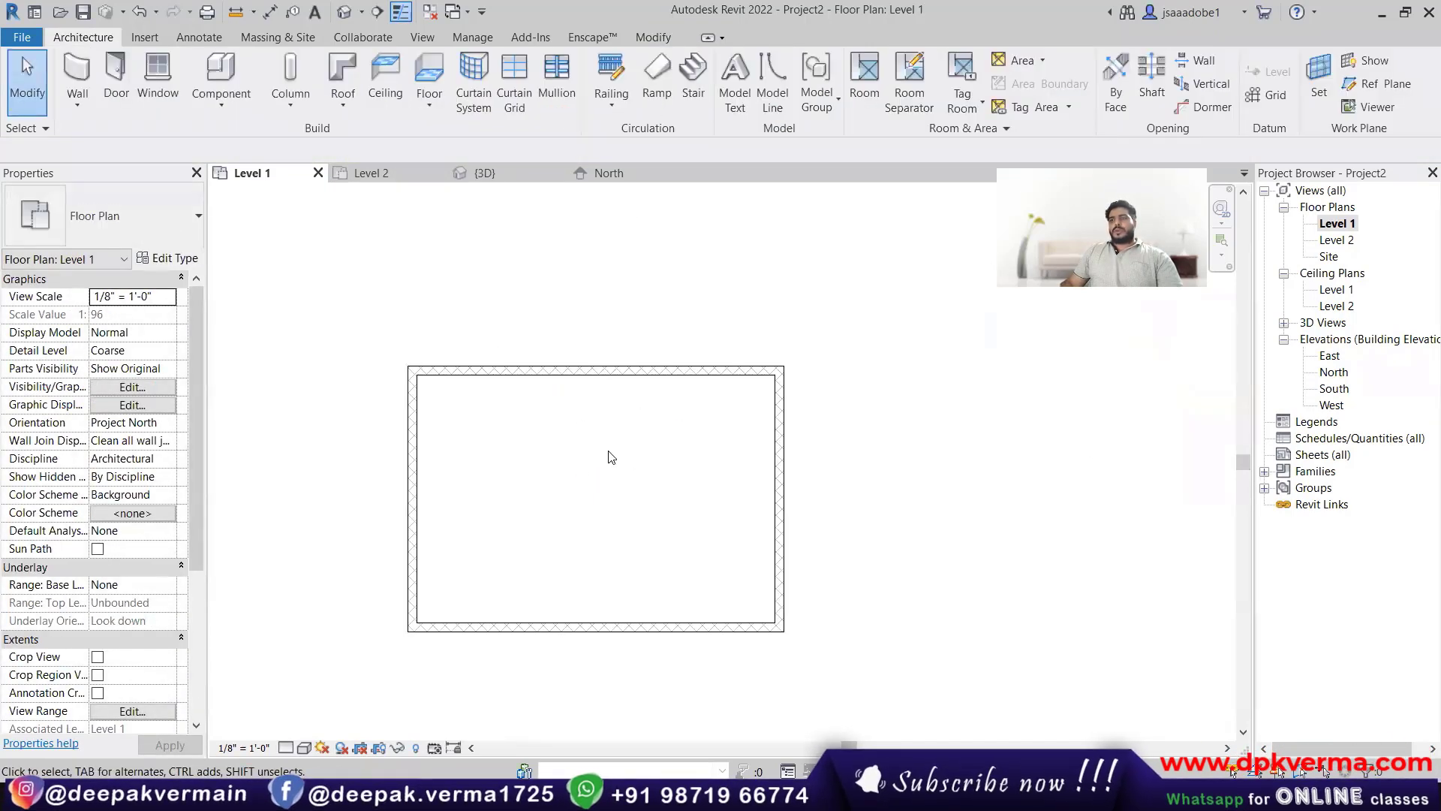
Step: Create a Generic - 12" architectural floor on Level 1, picking the four building walls as its boundary
middle_drag(612, 454, 677, 410)
scroll(638, 341, up, 1)
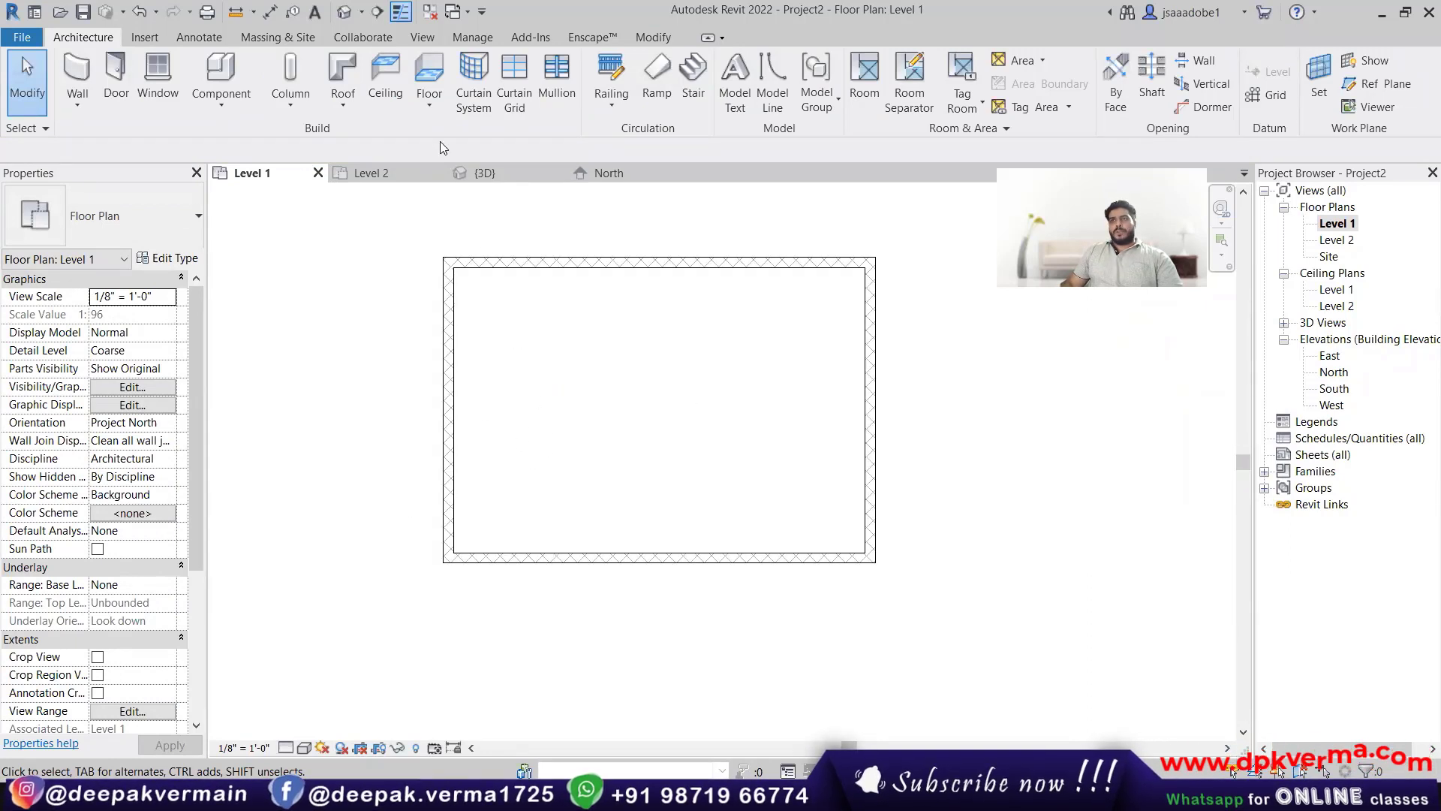
click(429, 104)
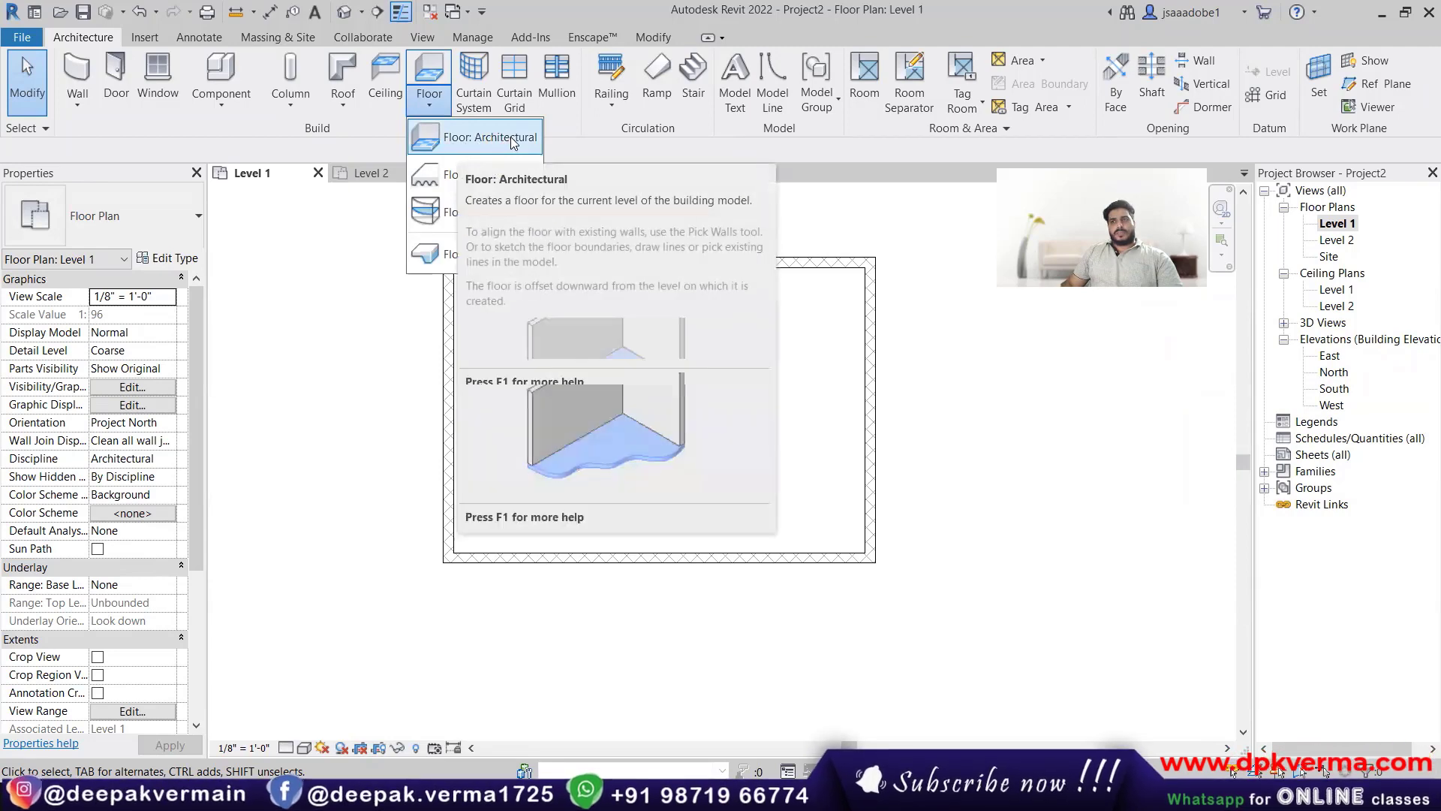
click(512, 140)
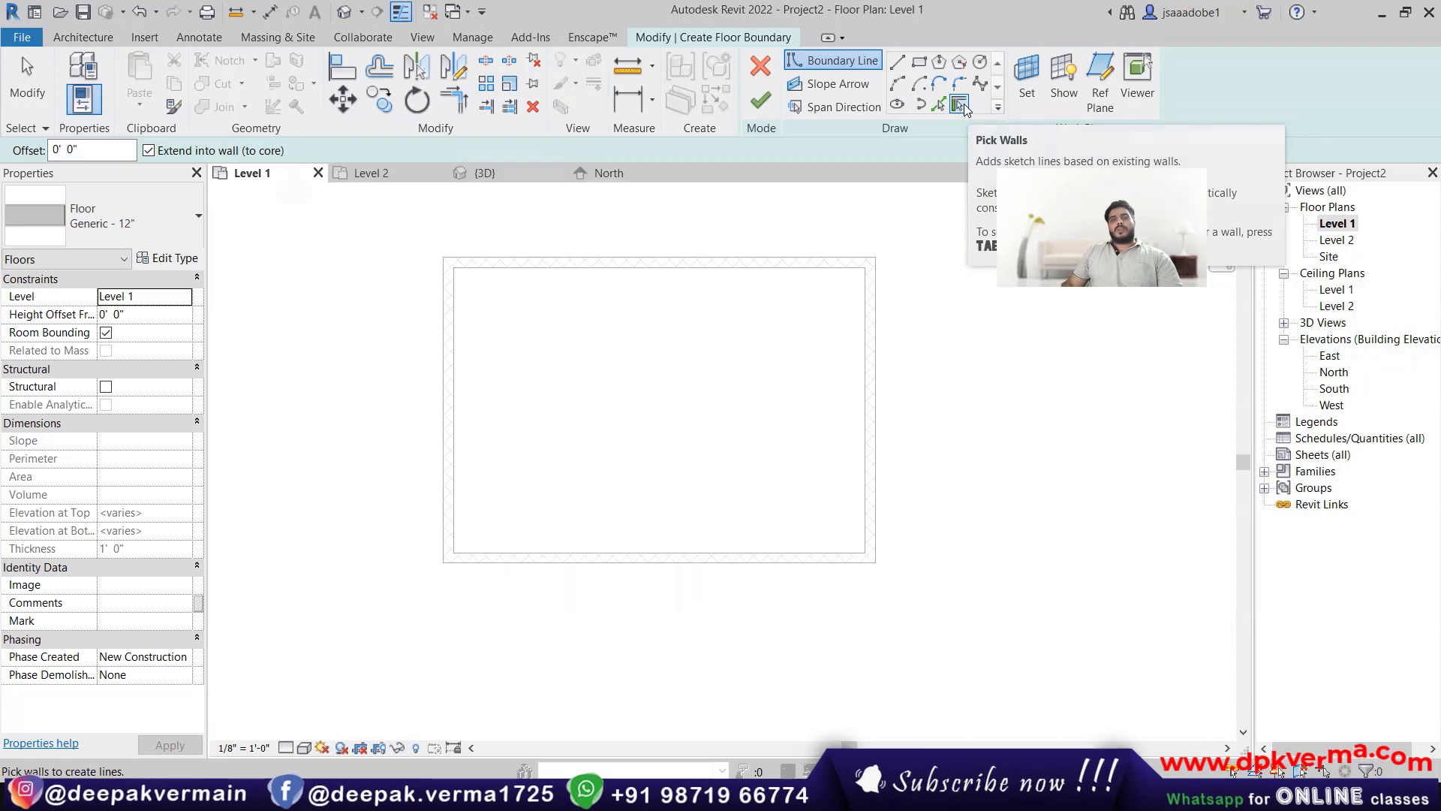
click(682, 252)
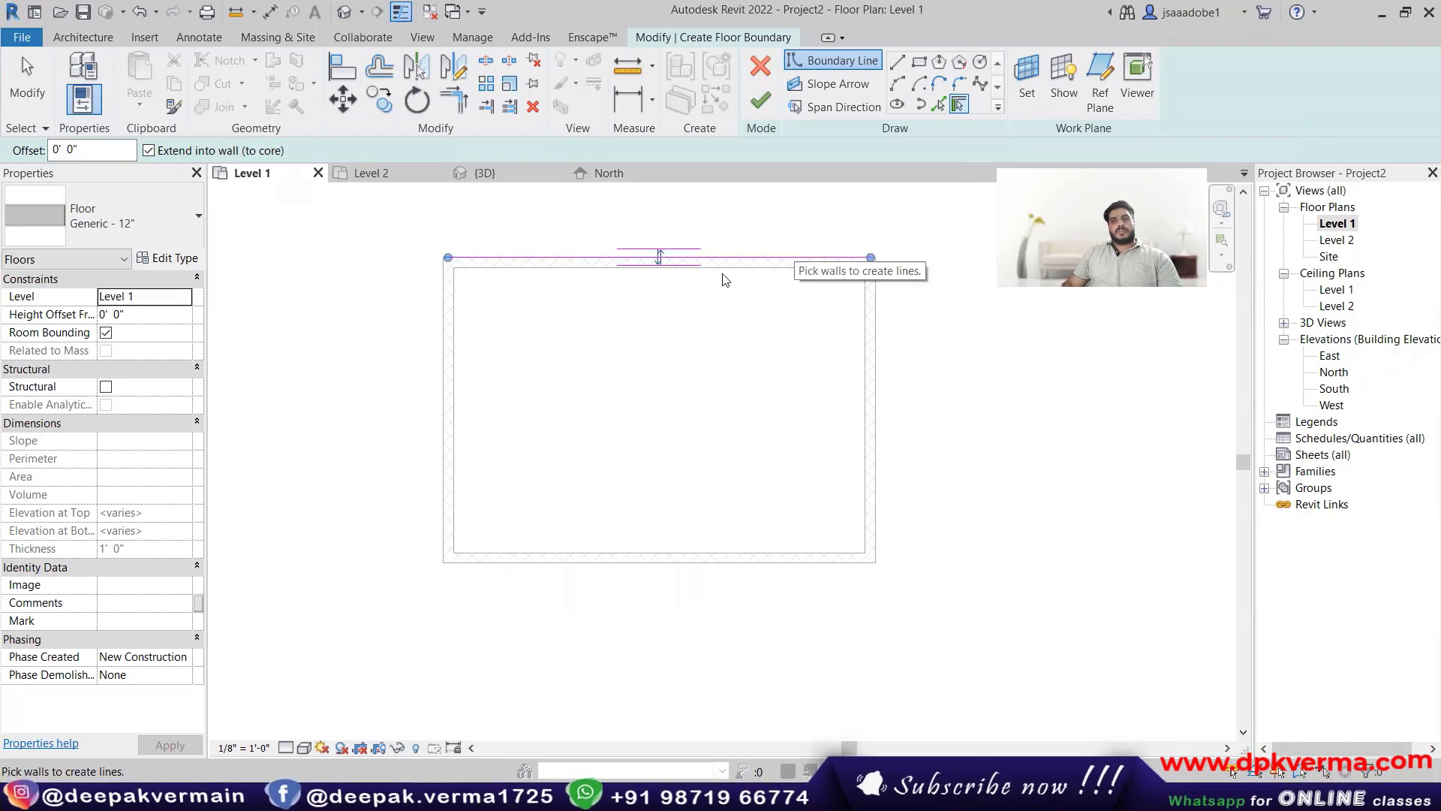
click(448, 402)
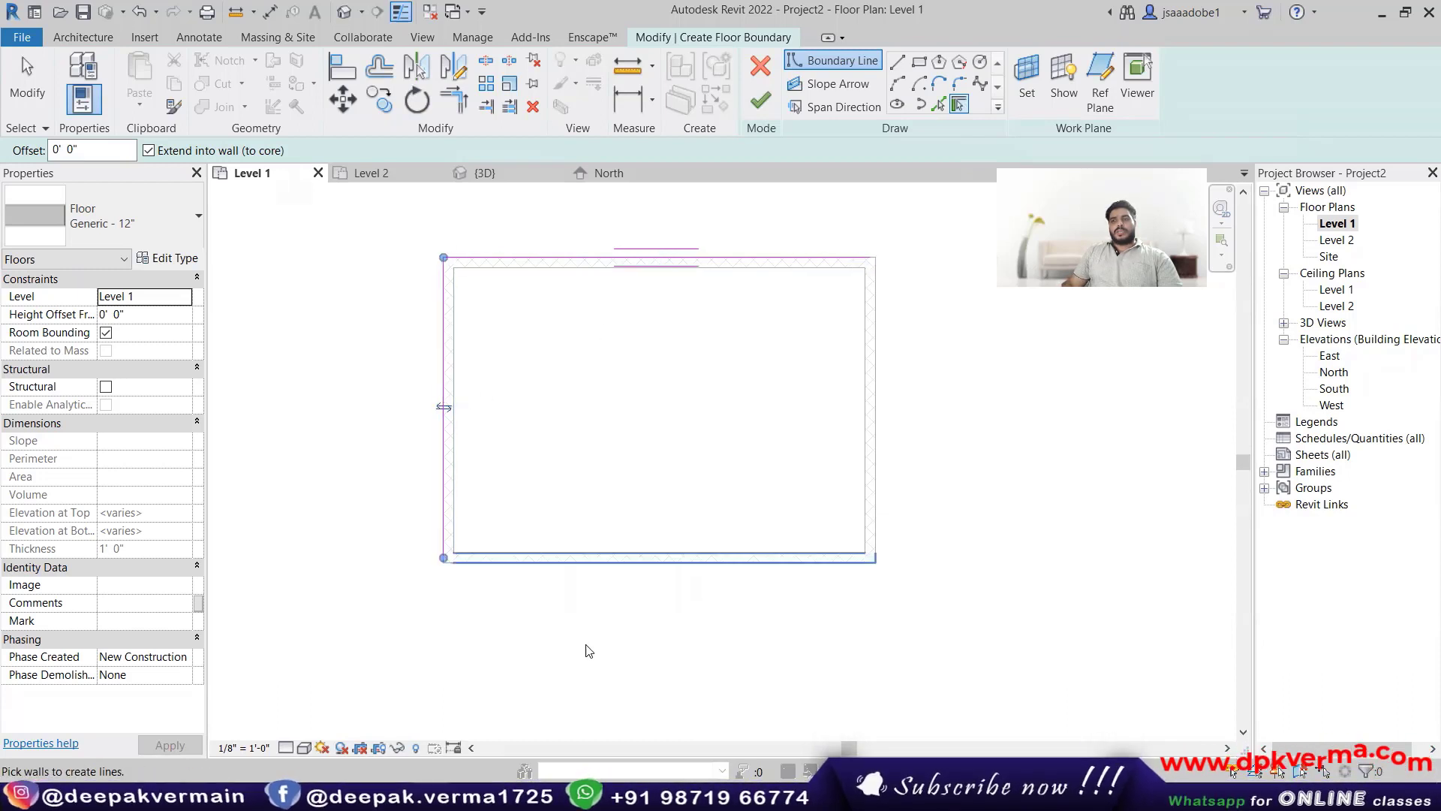
click(652, 565)
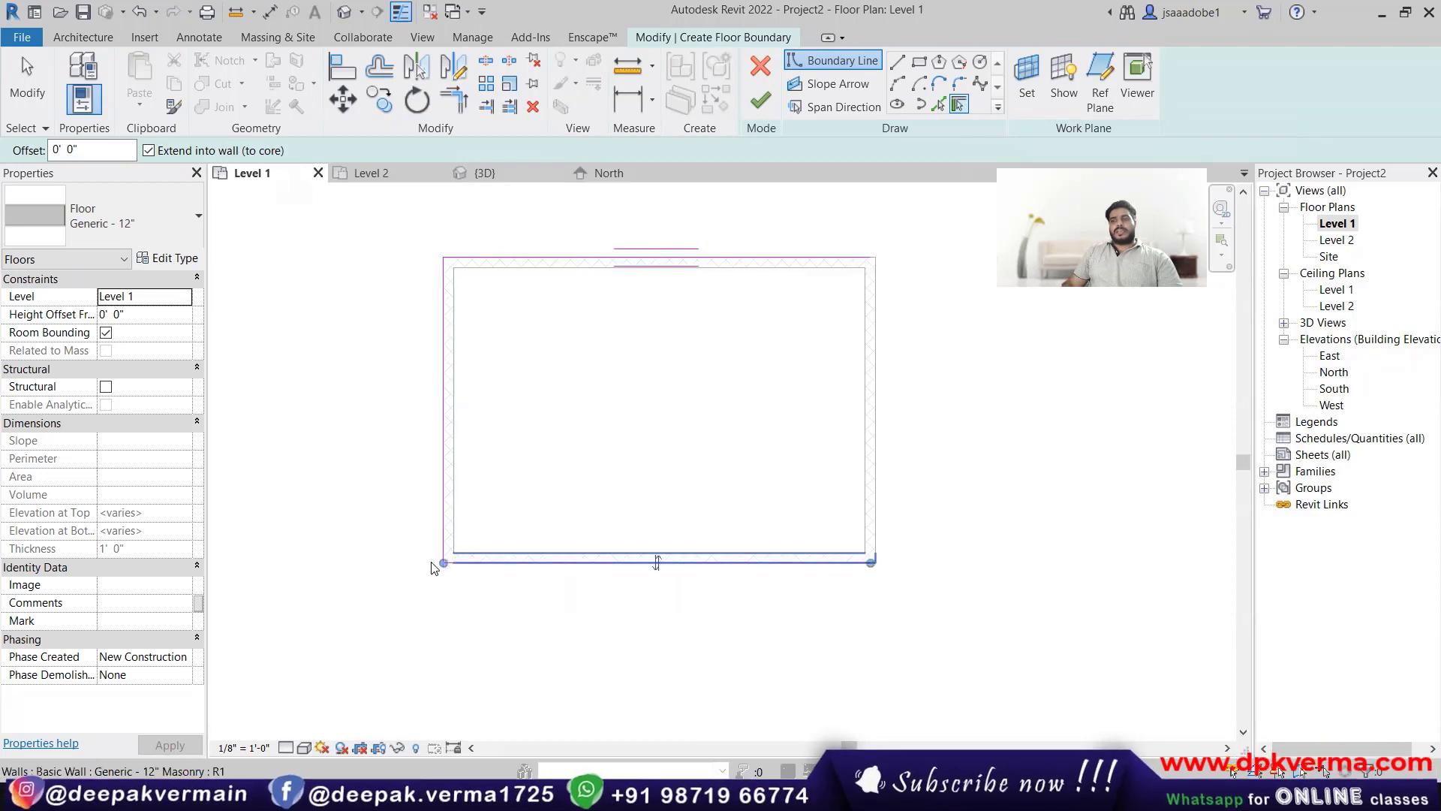
click(876, 384)
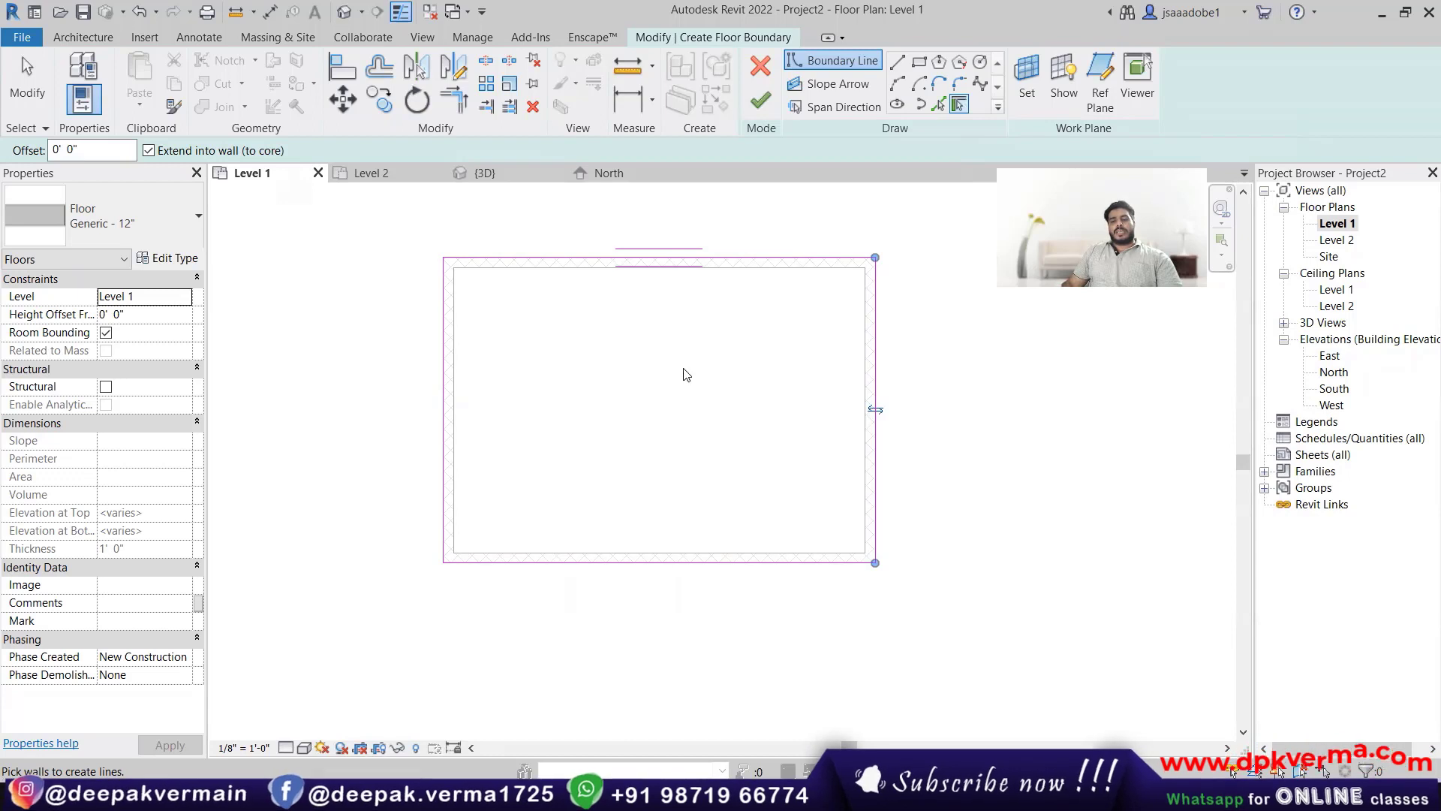
click(27, 91)
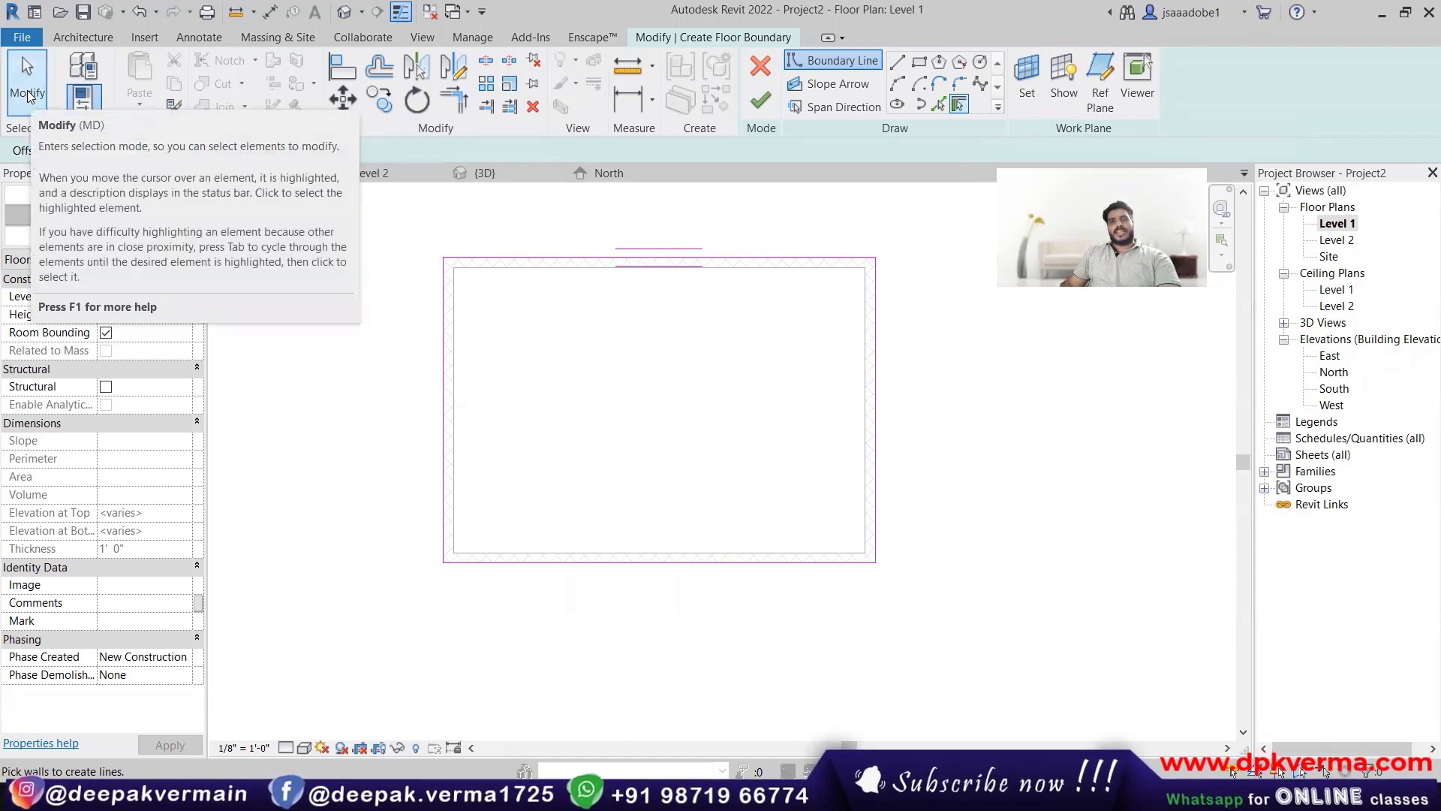
middle_drag(630, 363, 598, 397)
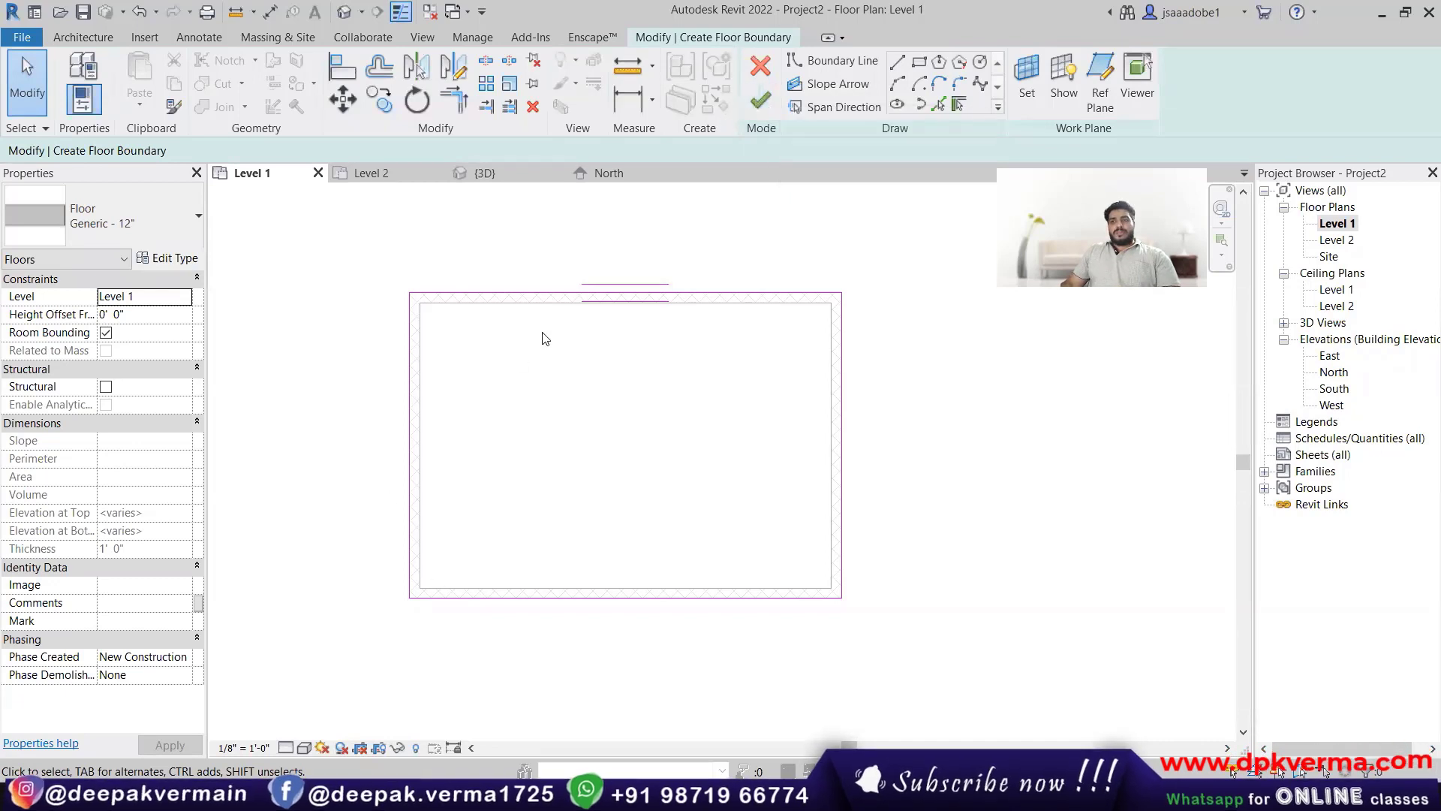
click(761, 102)
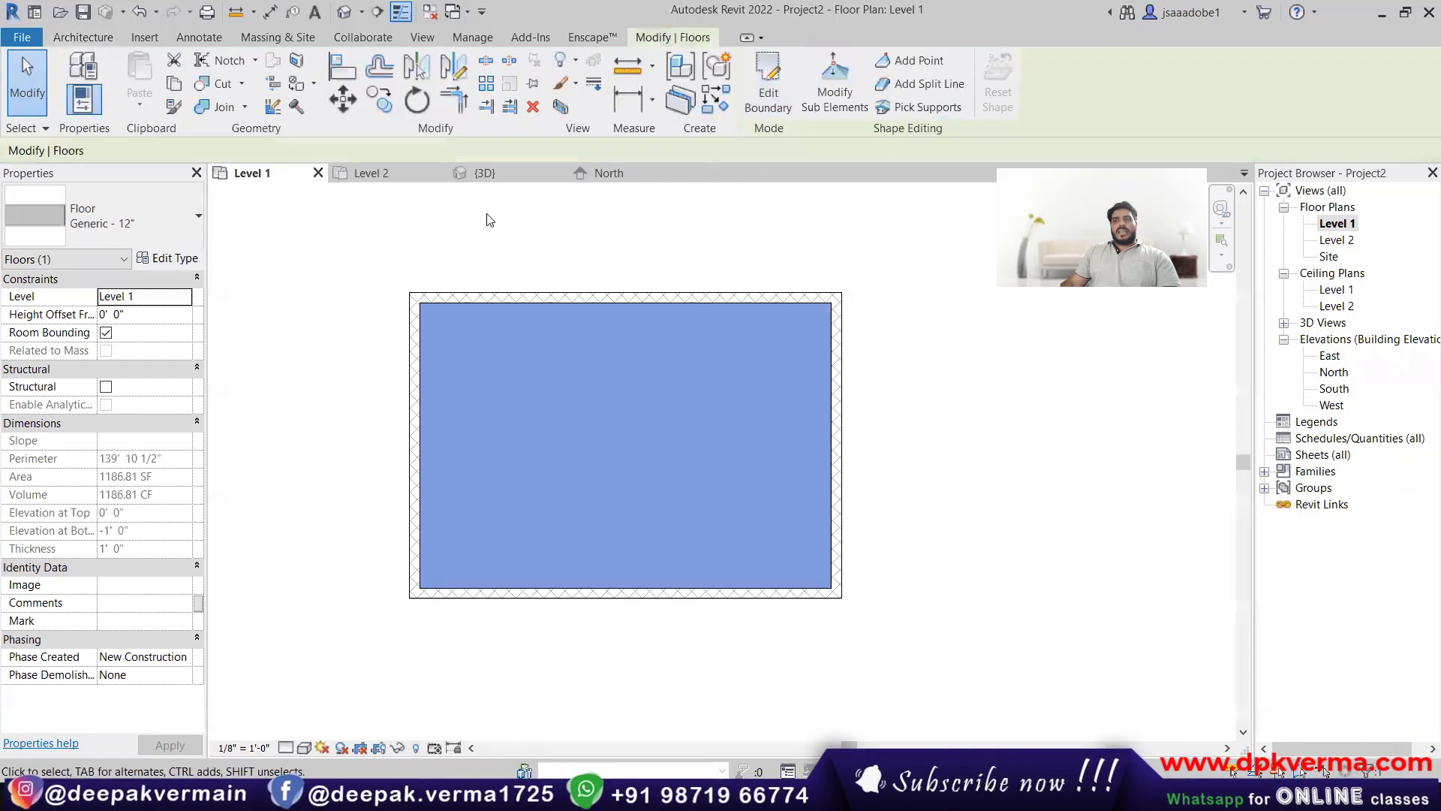
Step: Examine how the floor meets the base of the walls in the 3D view and in the North elevation
click(343, 13)
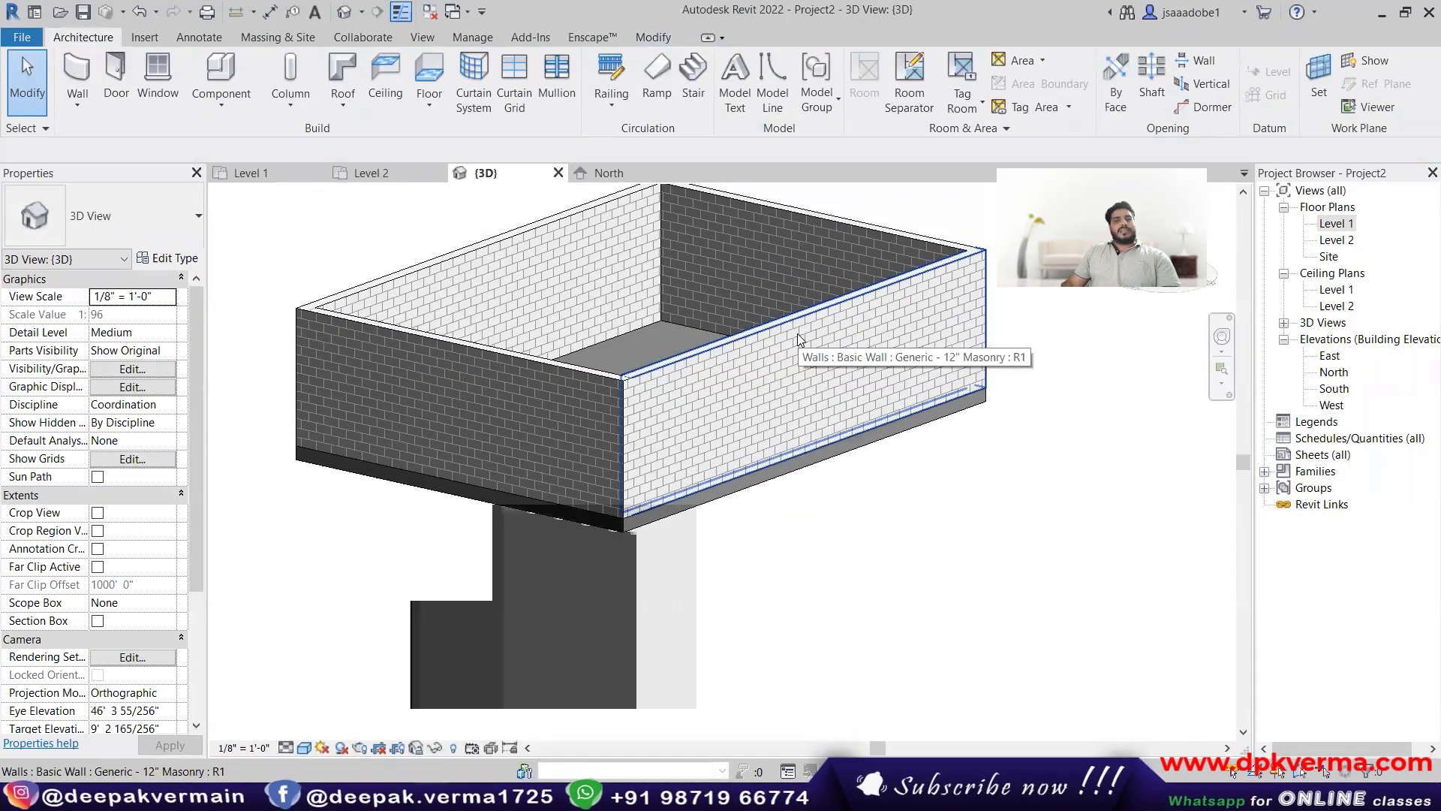
shift+middle_drag(797, 333, 708, 411)
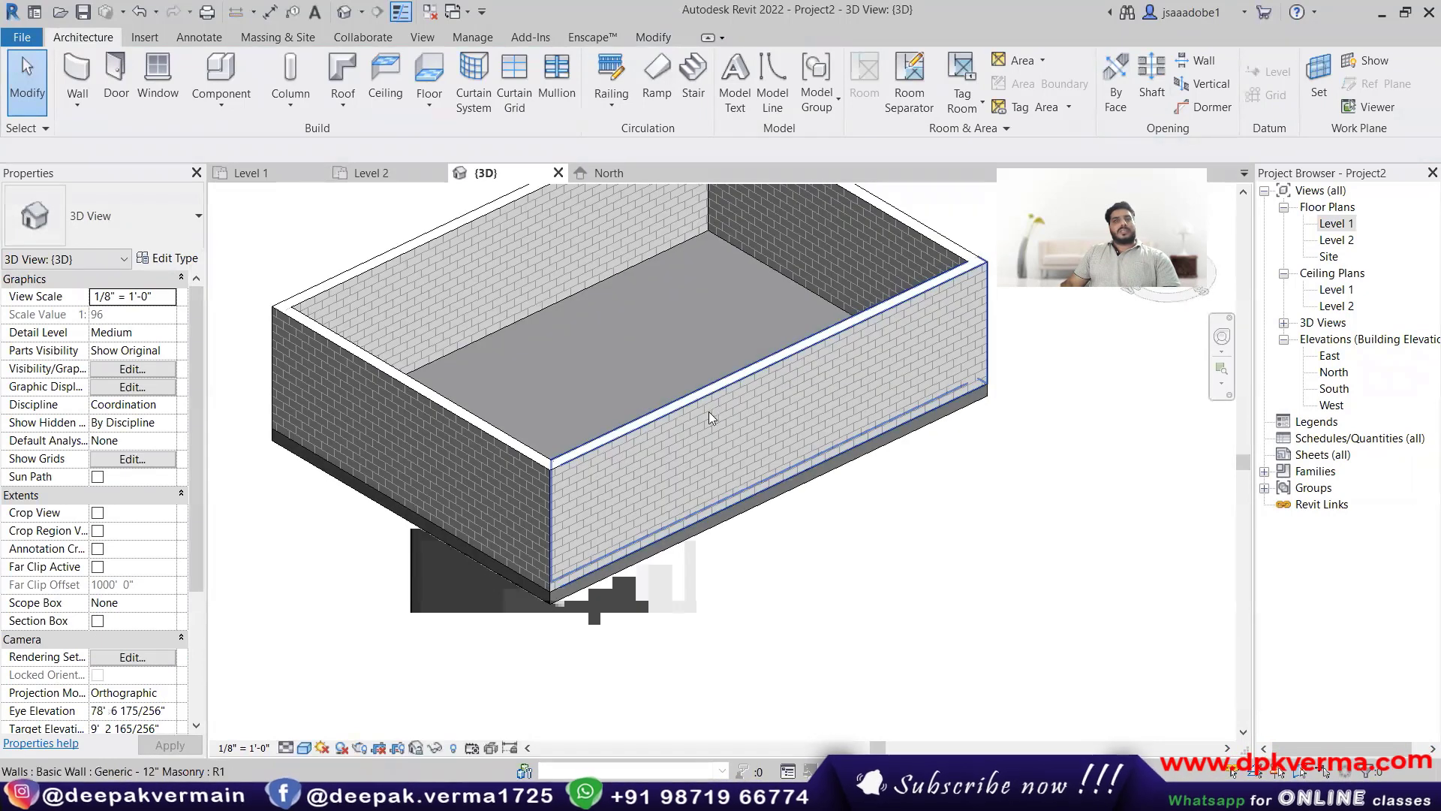
scroll(726, 578, up, 3)
click(647, 532)
scroll(648, 533, down, 4)
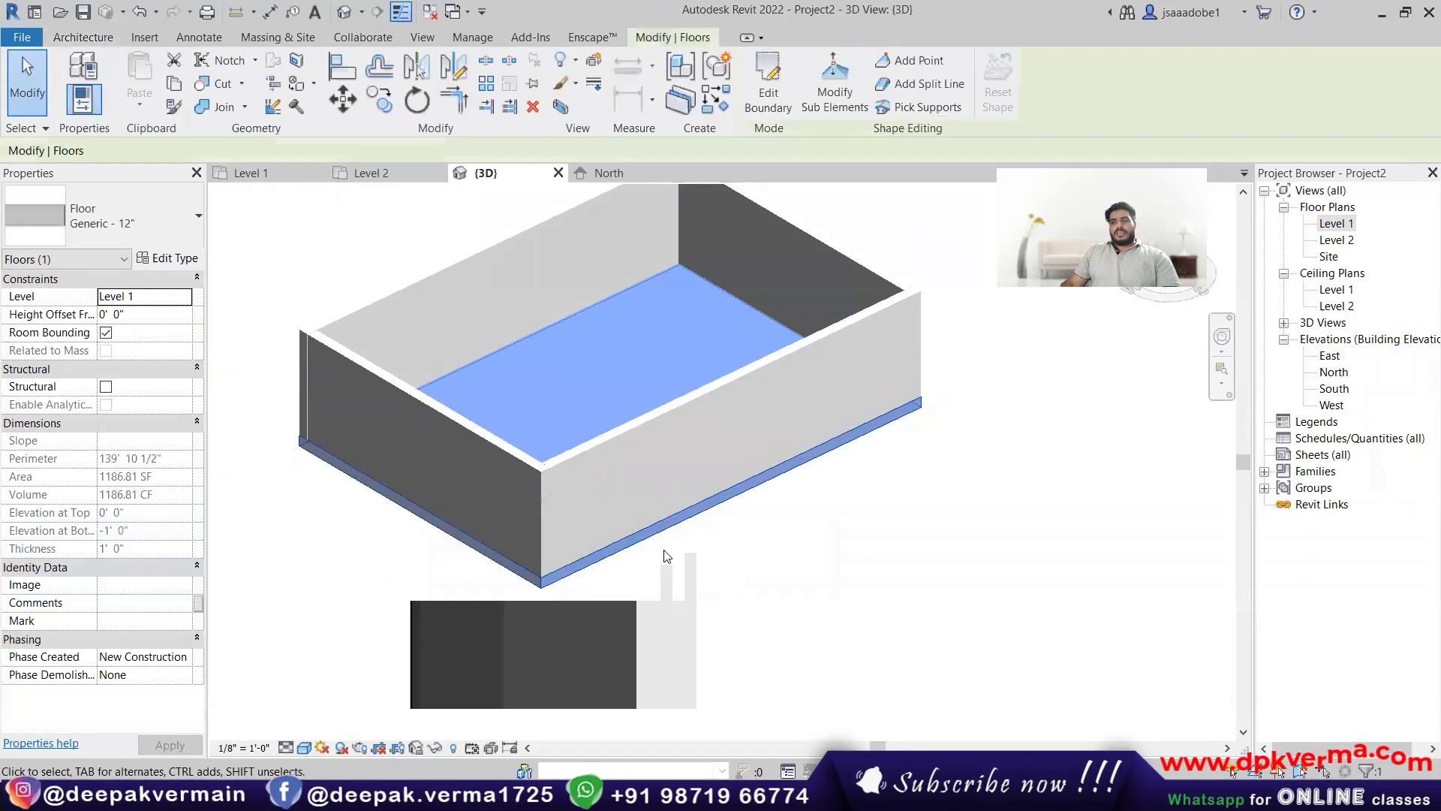
shift+middle_drag(772, 495, 632, 456)
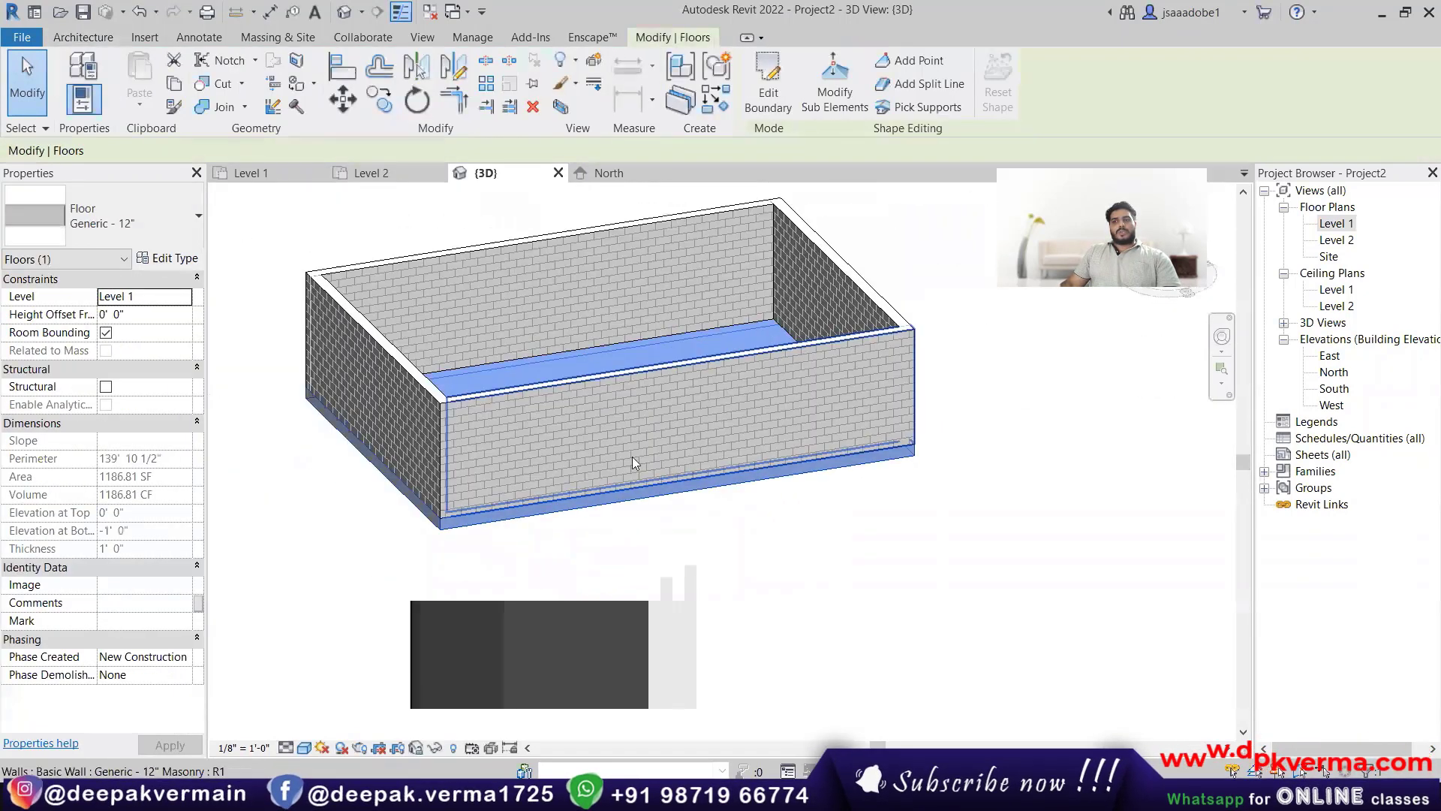
double_click(1335, 372)
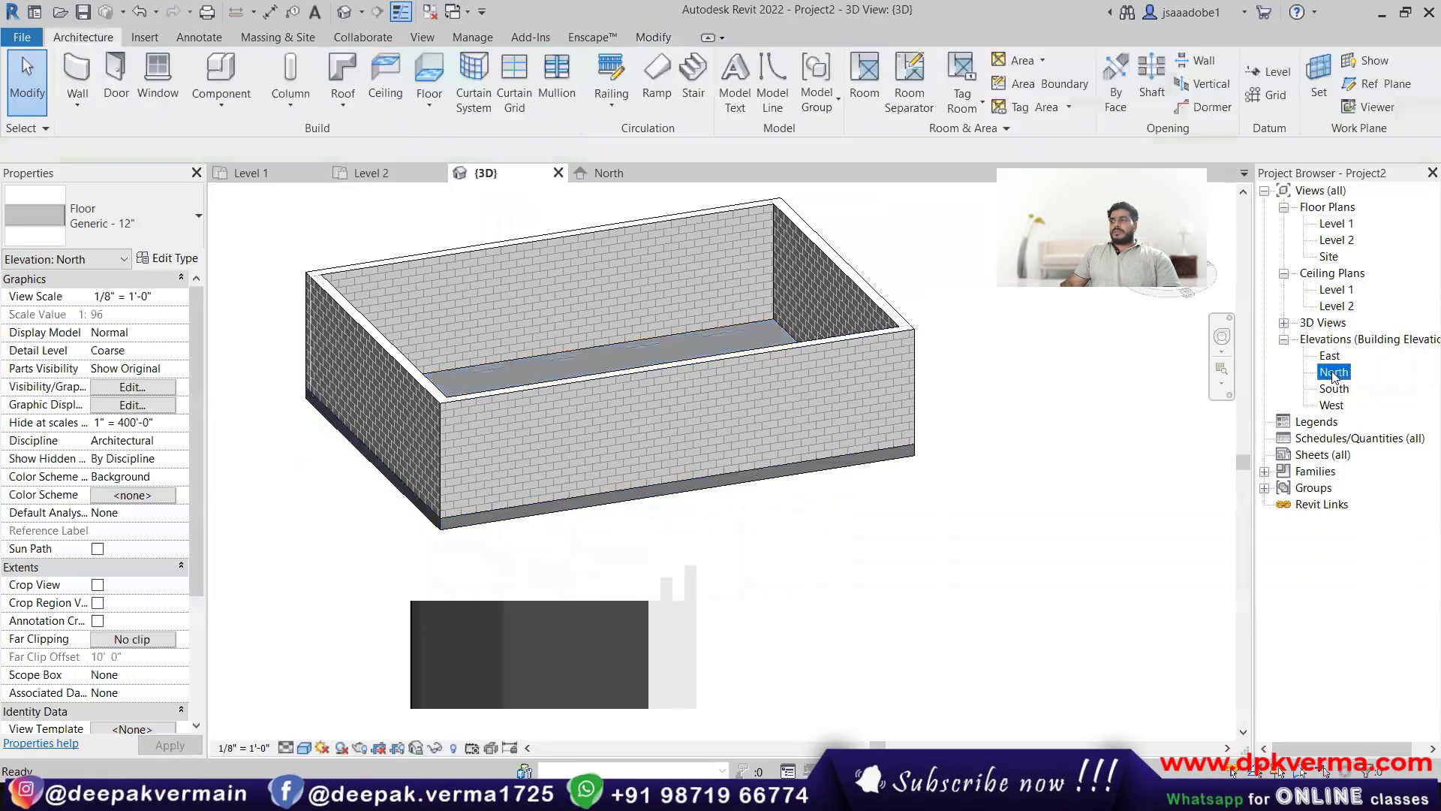
click(662, 482)
click(704, 533)
scroll(719, 474, up, 6)
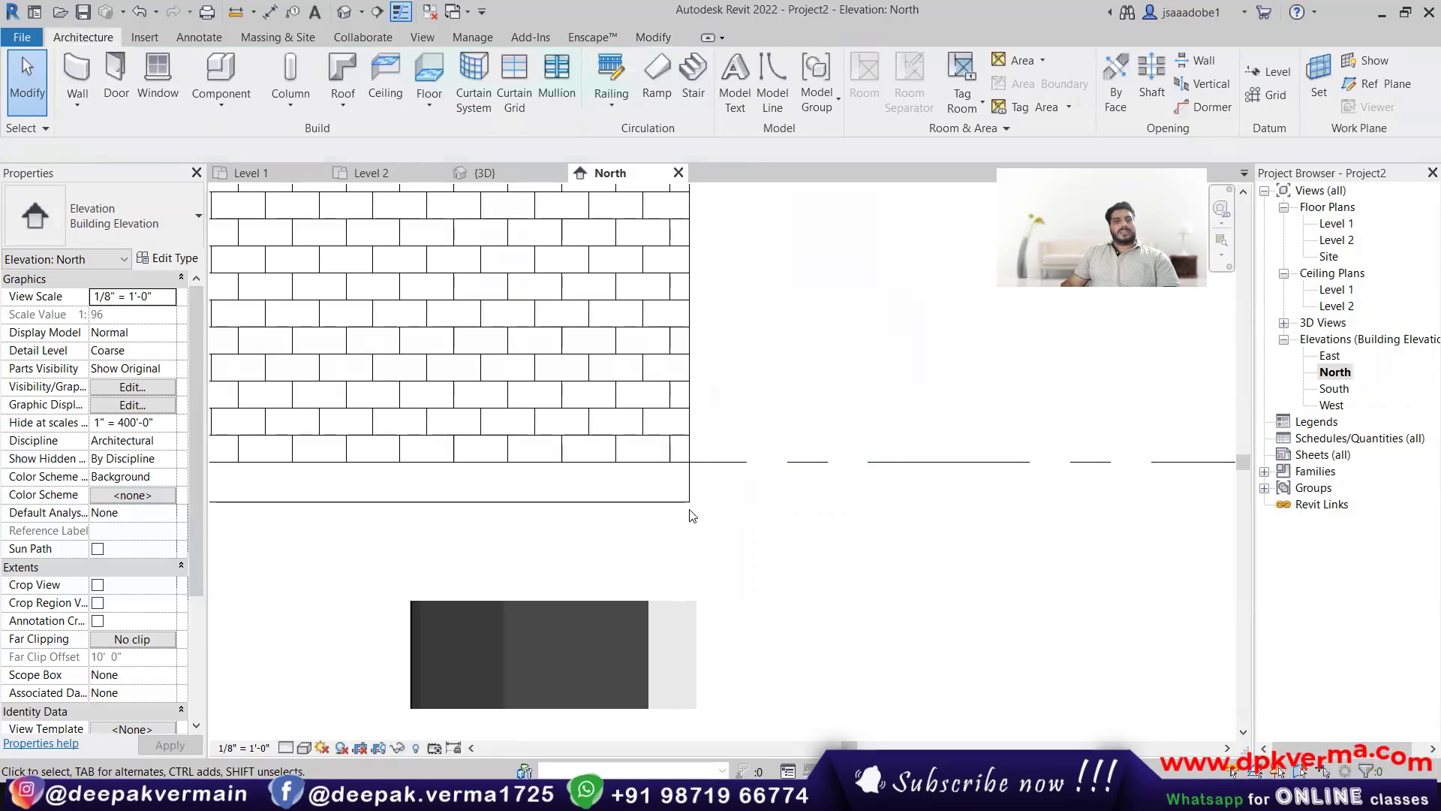
Step: Delete the Generic - 12" floor in the 3D view
click(344, 12)
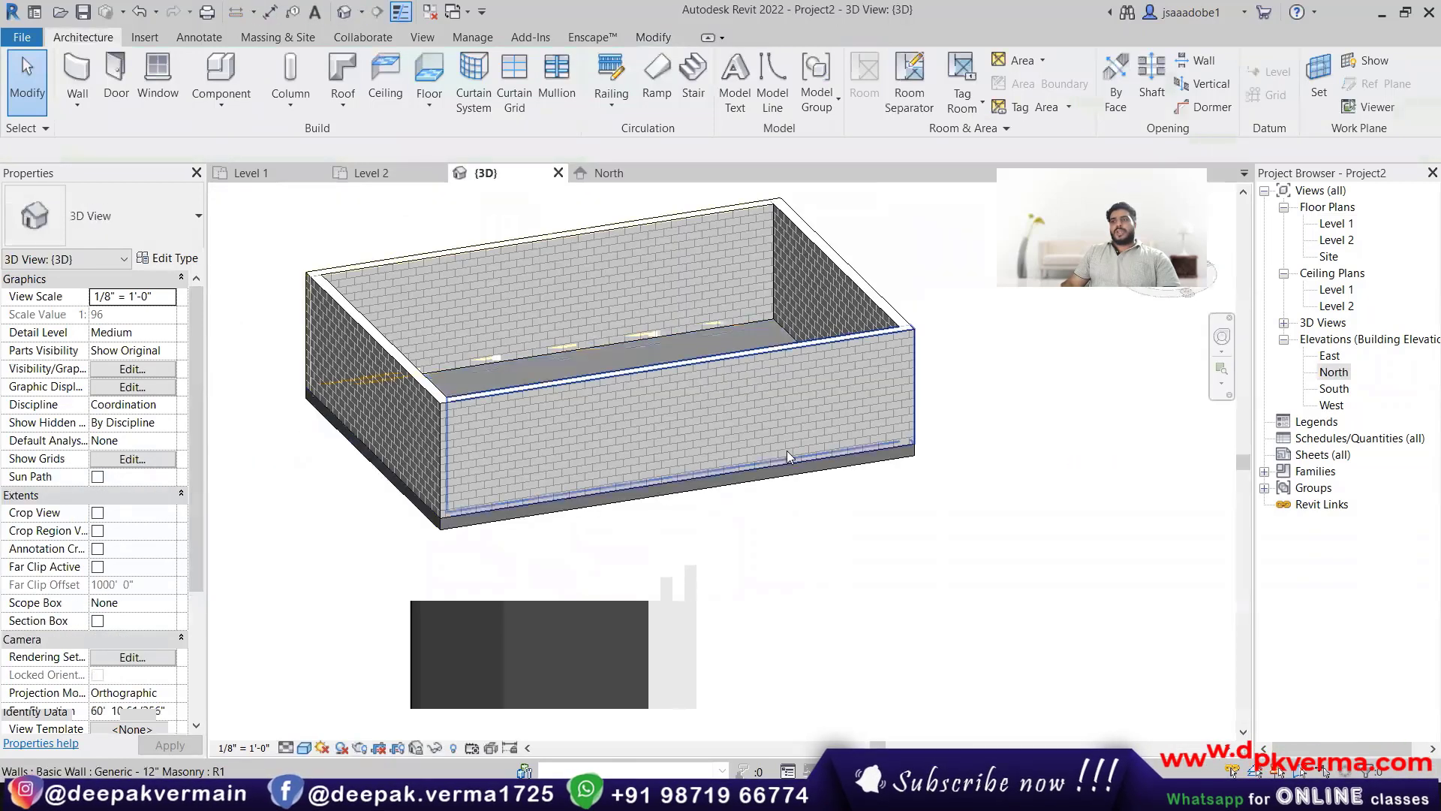
click(781, 477)
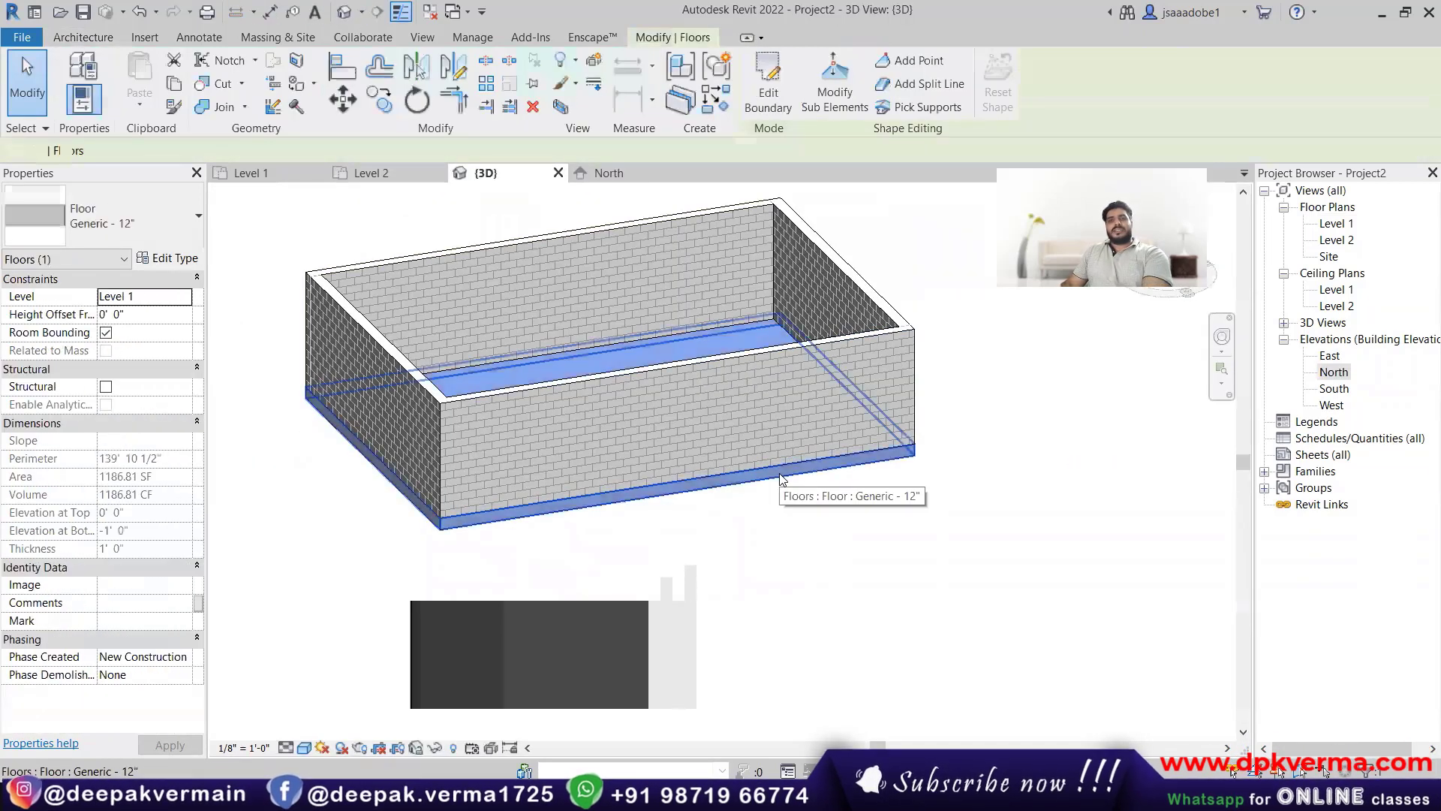
key(Delete)
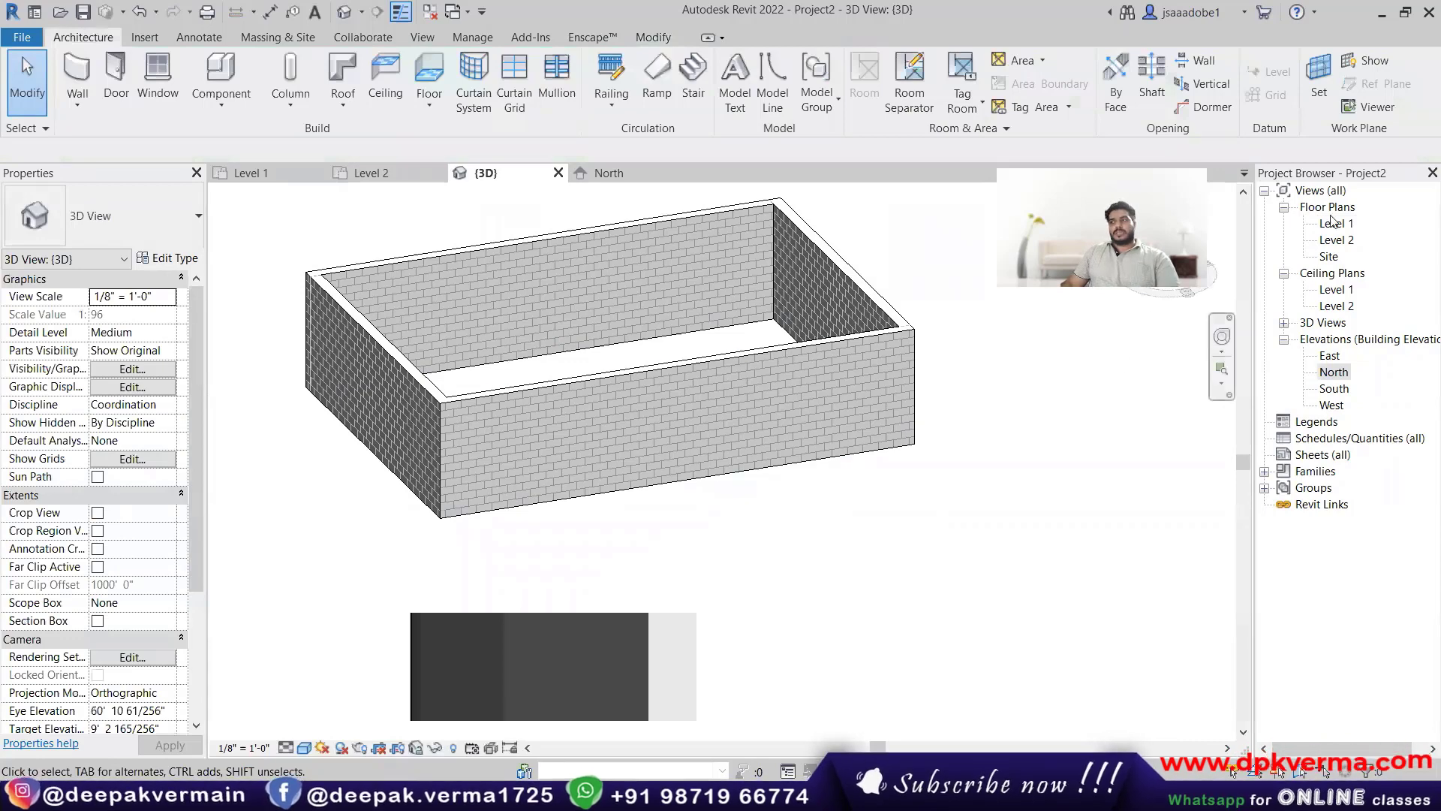
Step: Start a Generic - 12" architectural floor in the Level 1 plan and pick the outer faces of all four walls as its boundary
double_click(1334, 223)
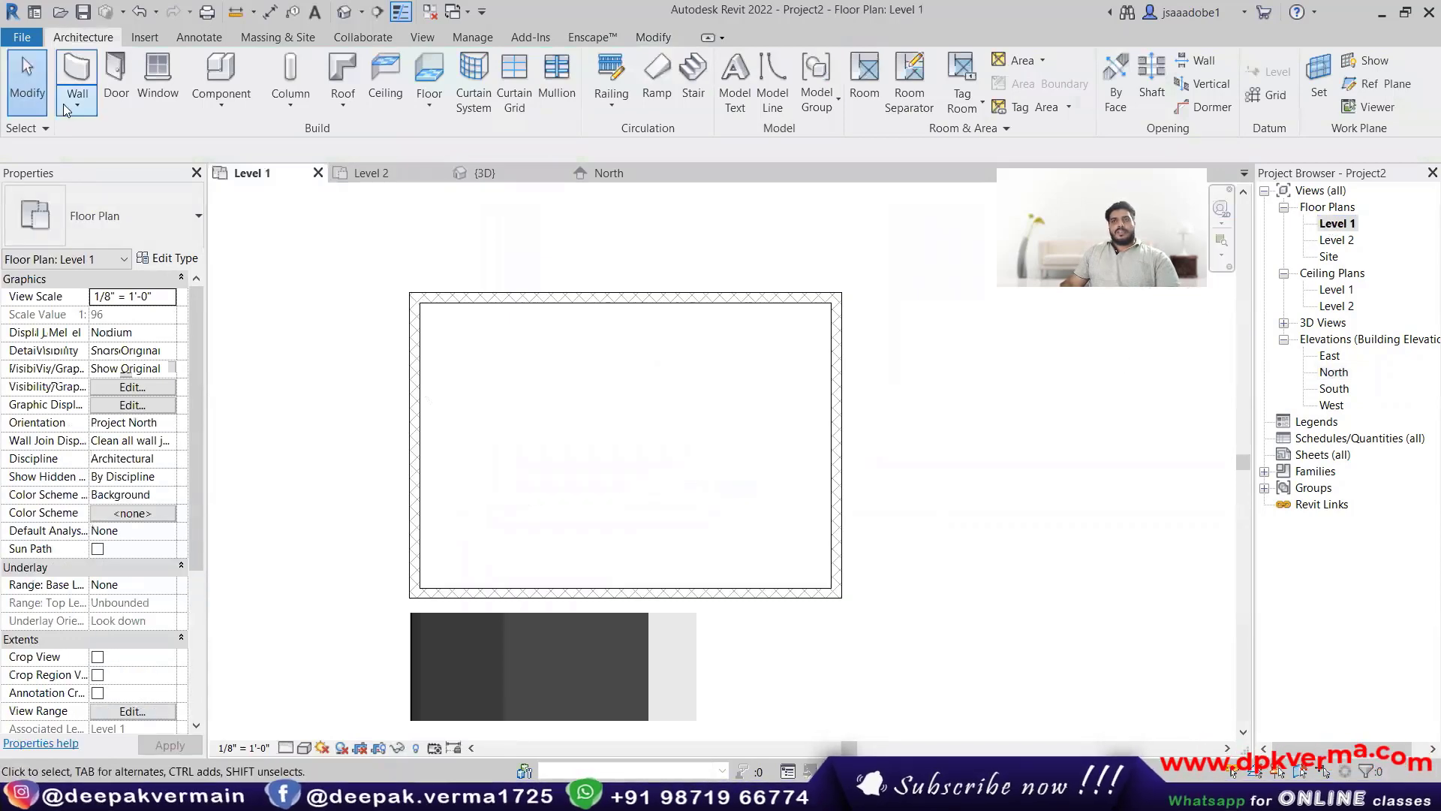
click(442, 109)
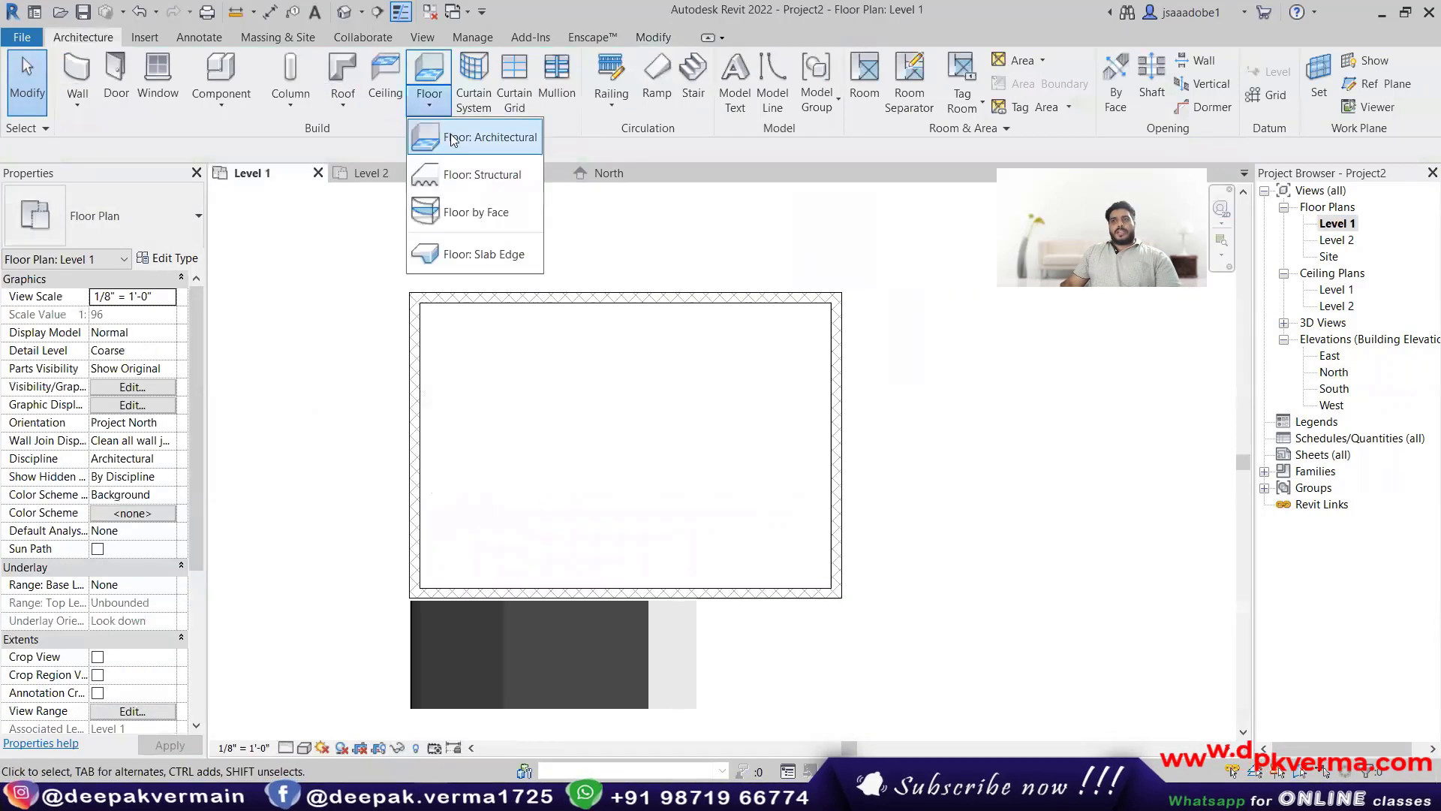
click(450, 133)
middle_drag(600, 400, 579, 393)
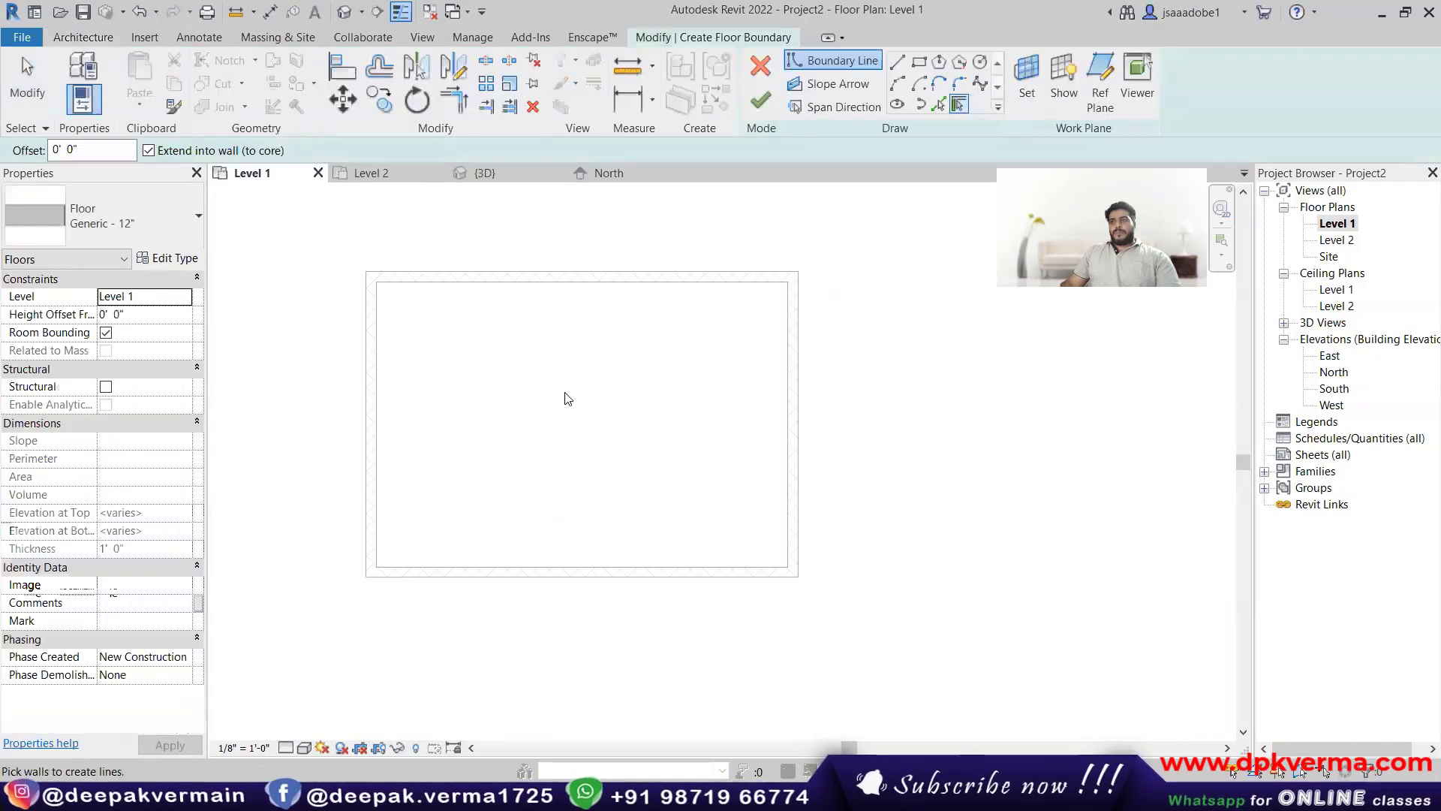
click(459, 270)
click(367, 383)
click(576, 583)
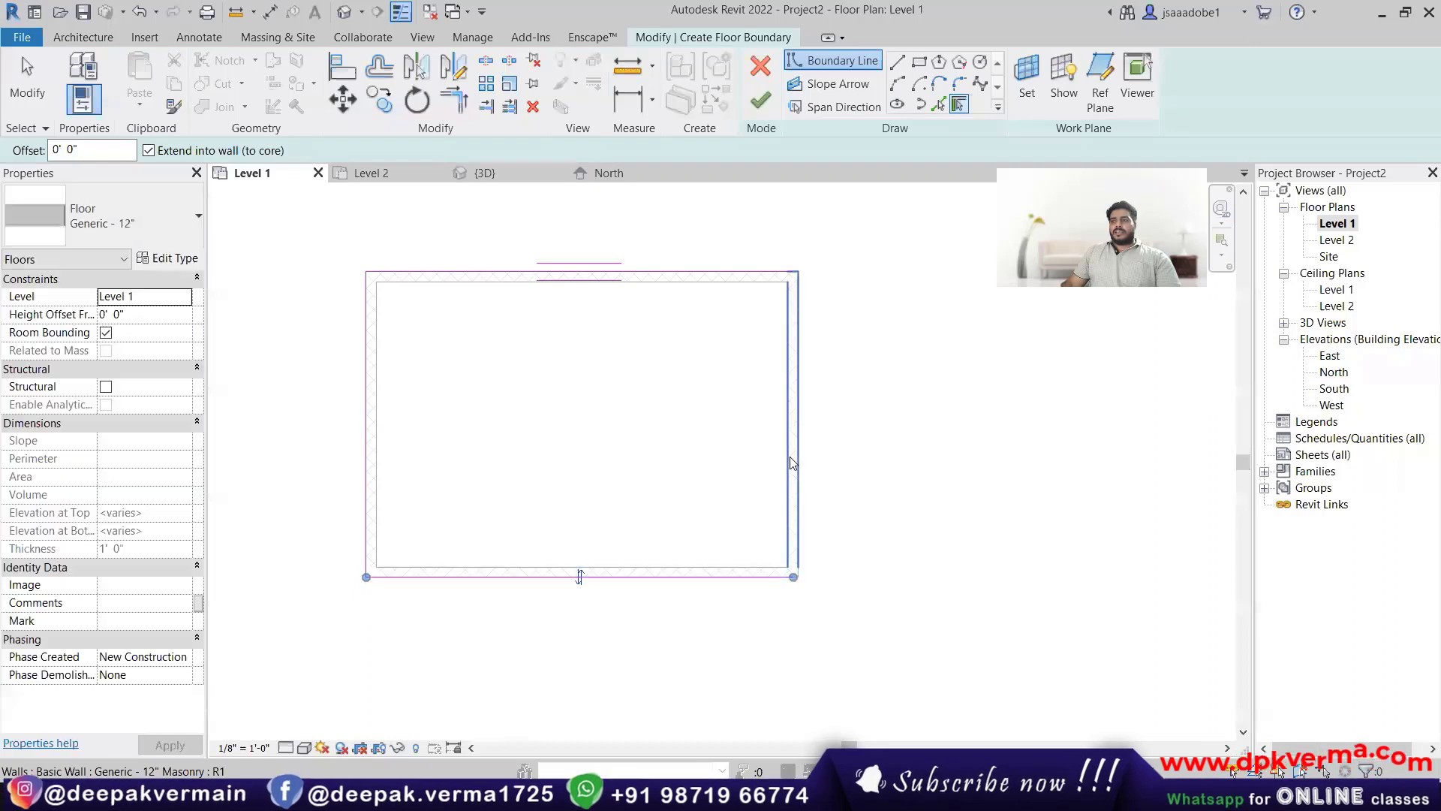
click(795, 461)
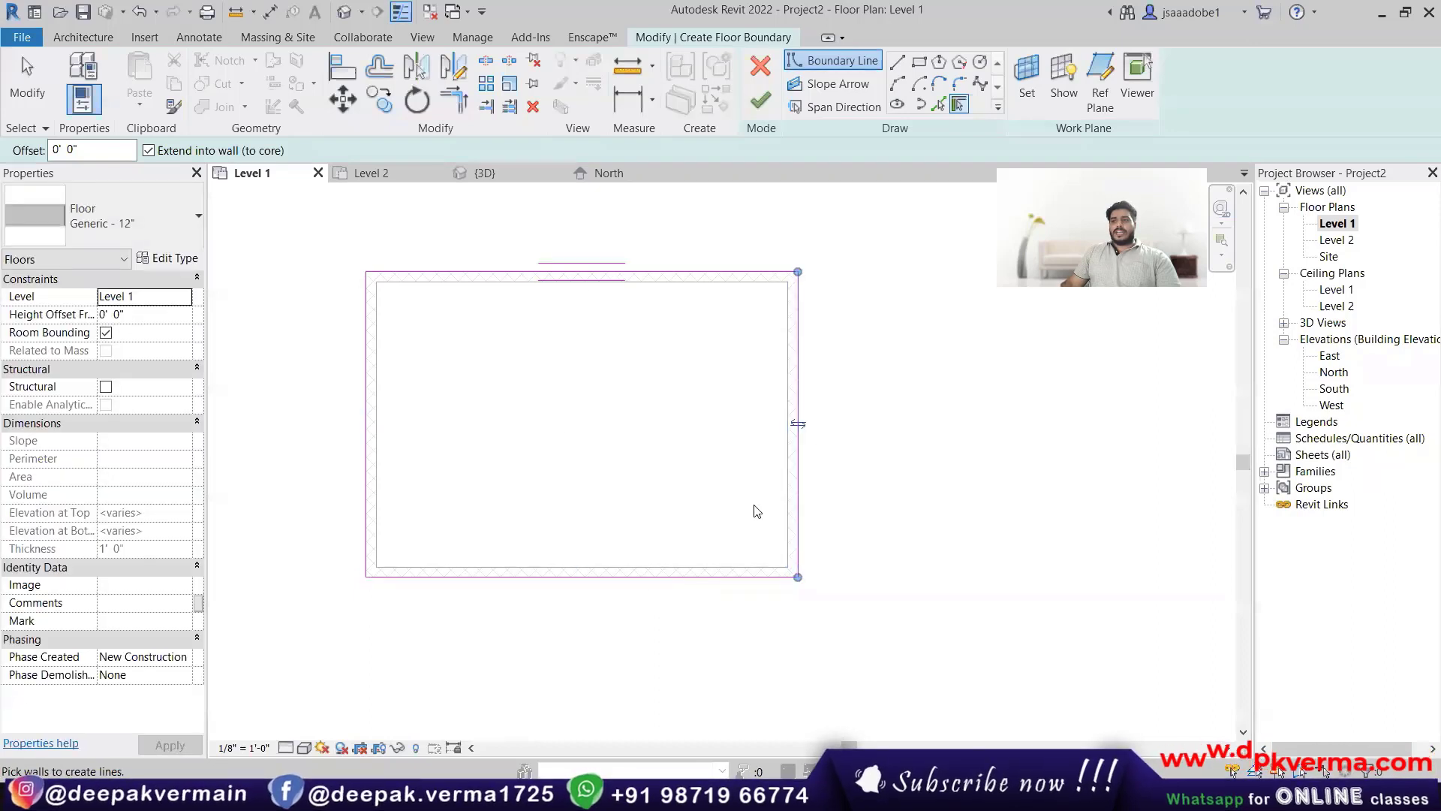
Step: Flip the floor boundary to the inner faces of the walls and back to their outer faces
click(798, 425)
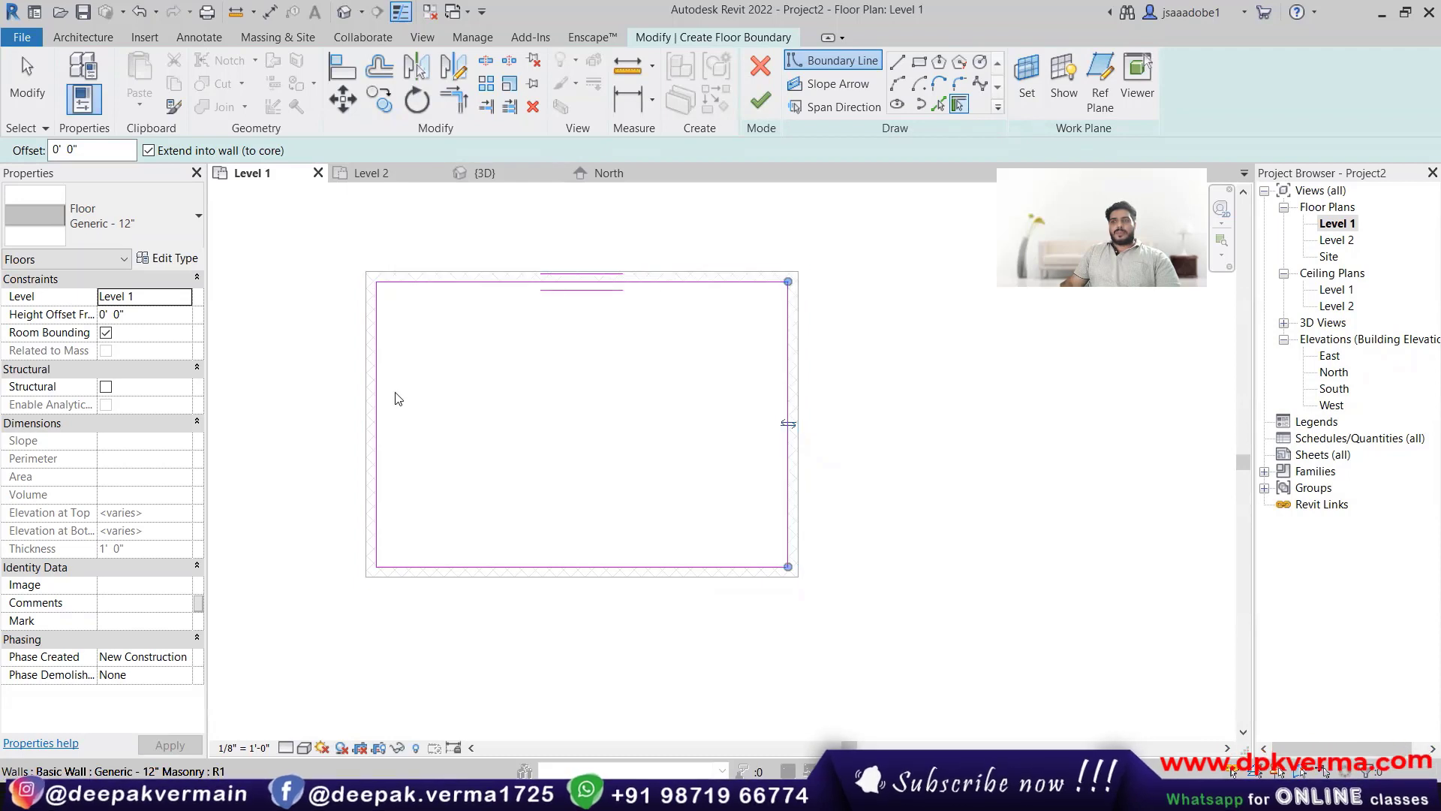
click(787, 425)
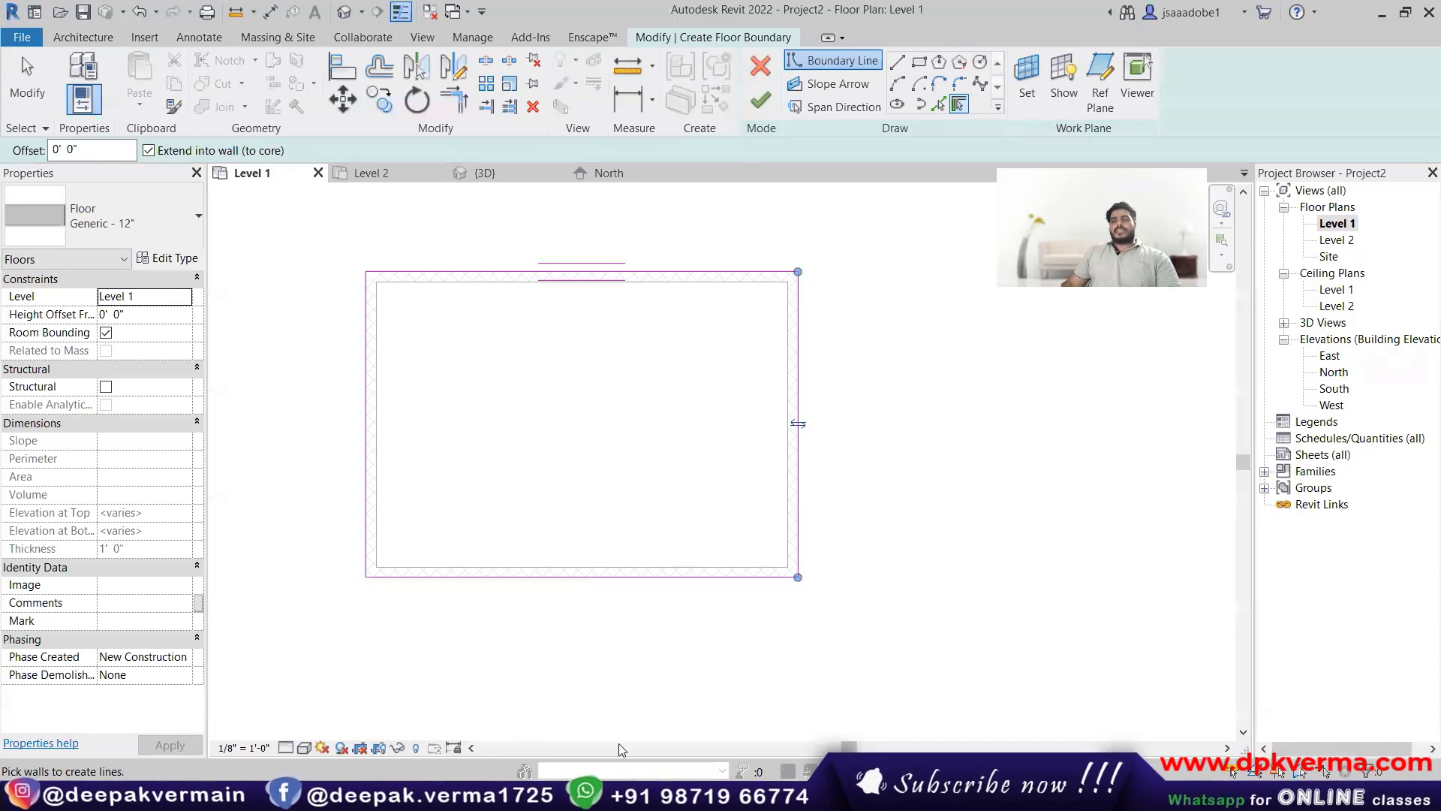
click(773, 102)
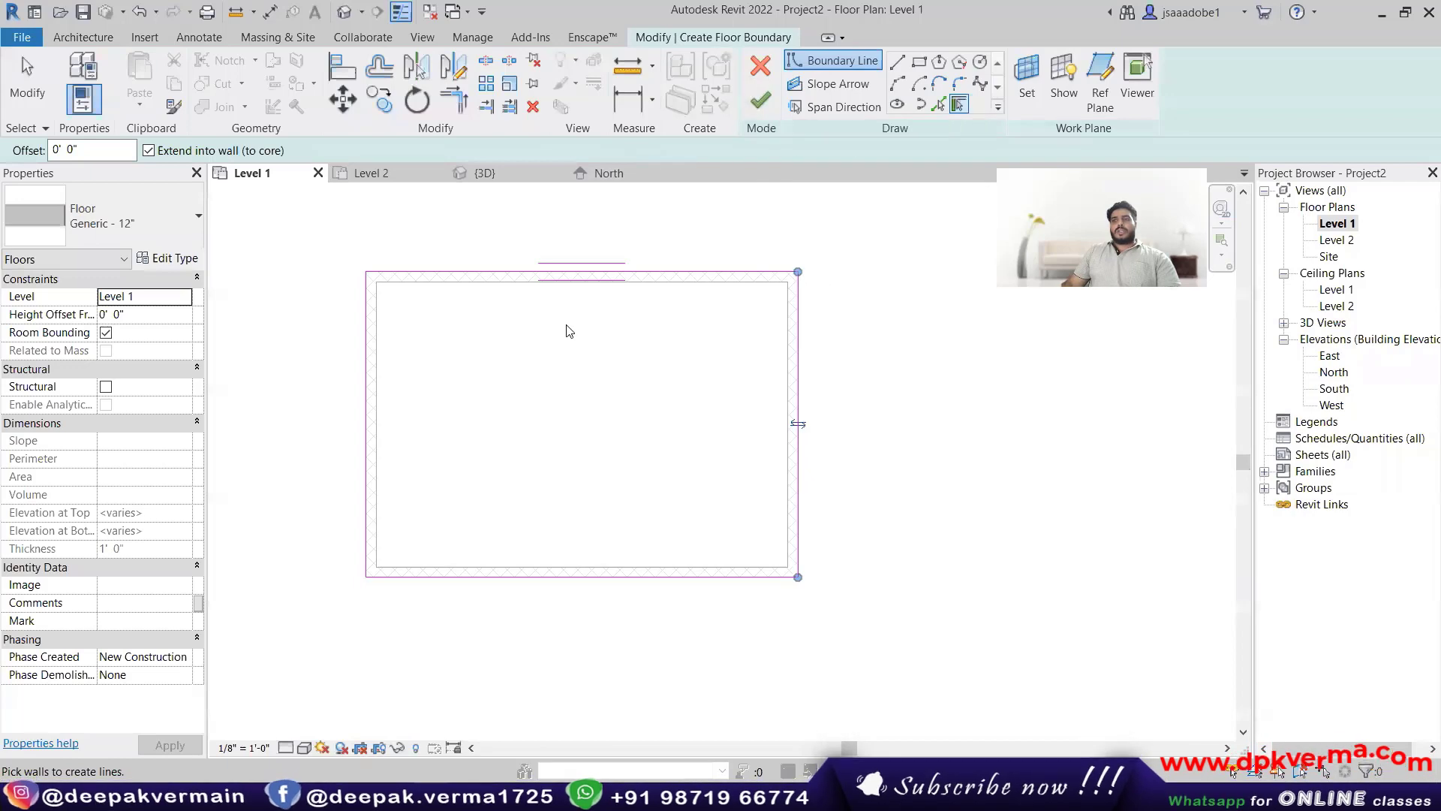
Step: Inspect the open floor boundary sketch in the 3D view and check which architecture and insert commands are available during sketching
click(344, 13)
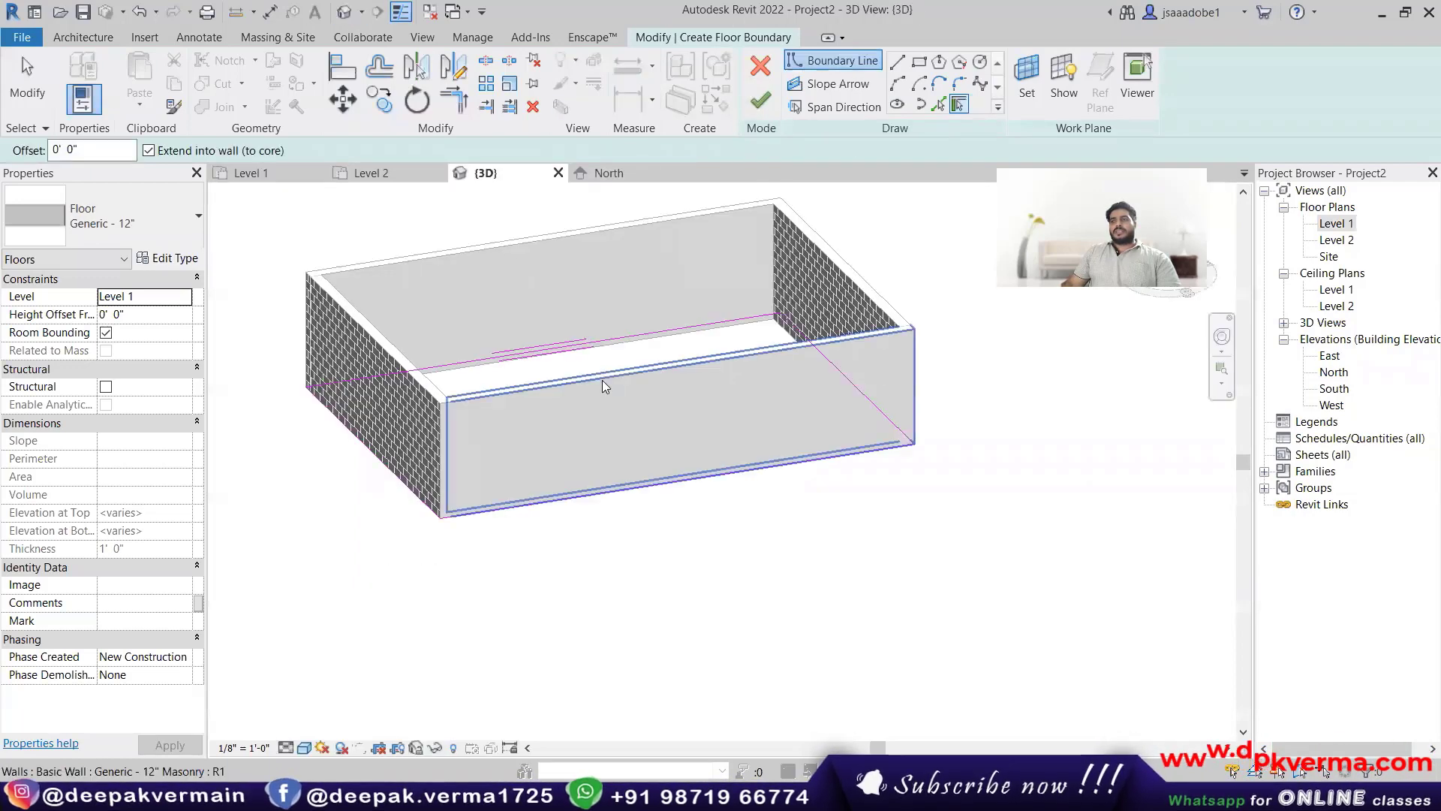
scroll(601, 380, down, 2)
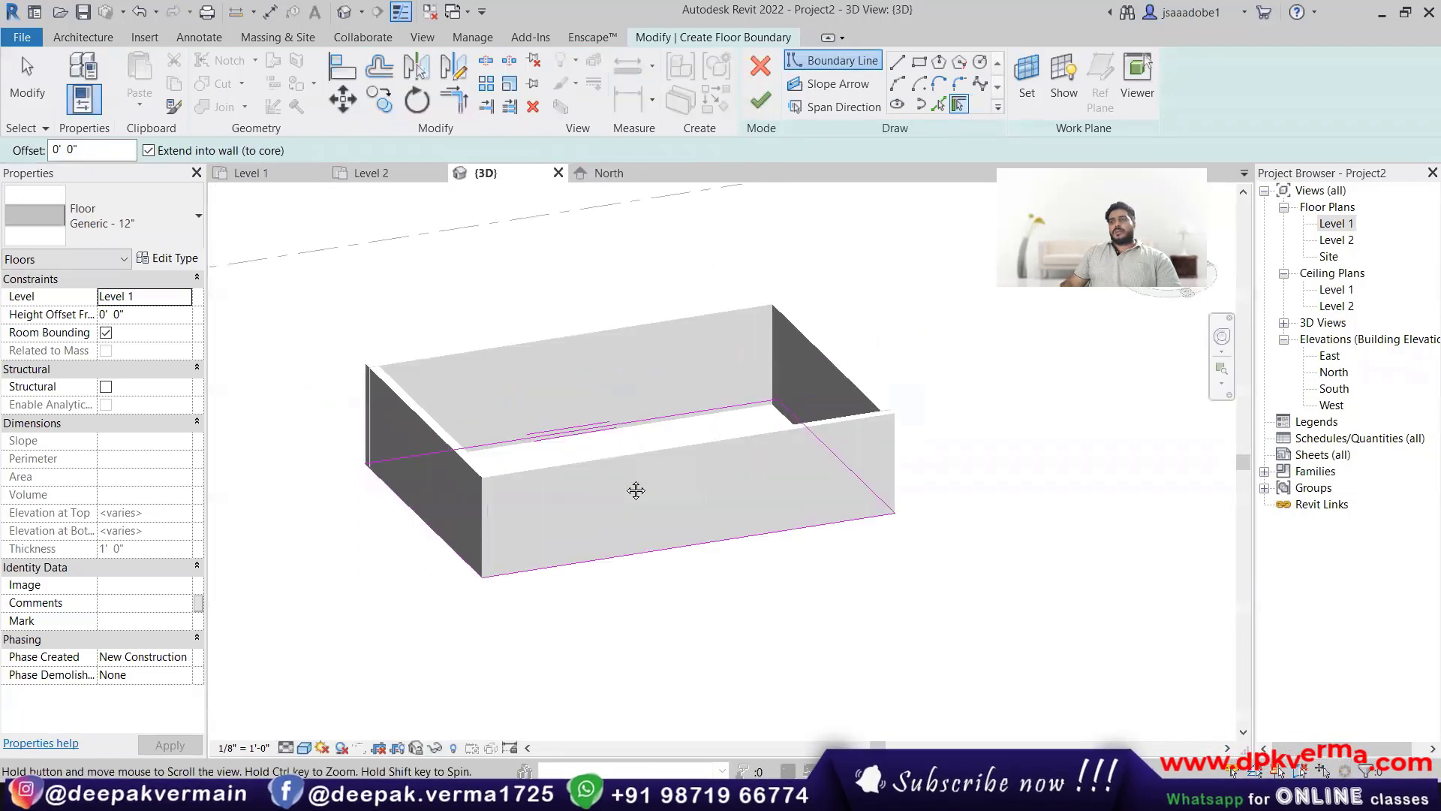
click(102, 39)
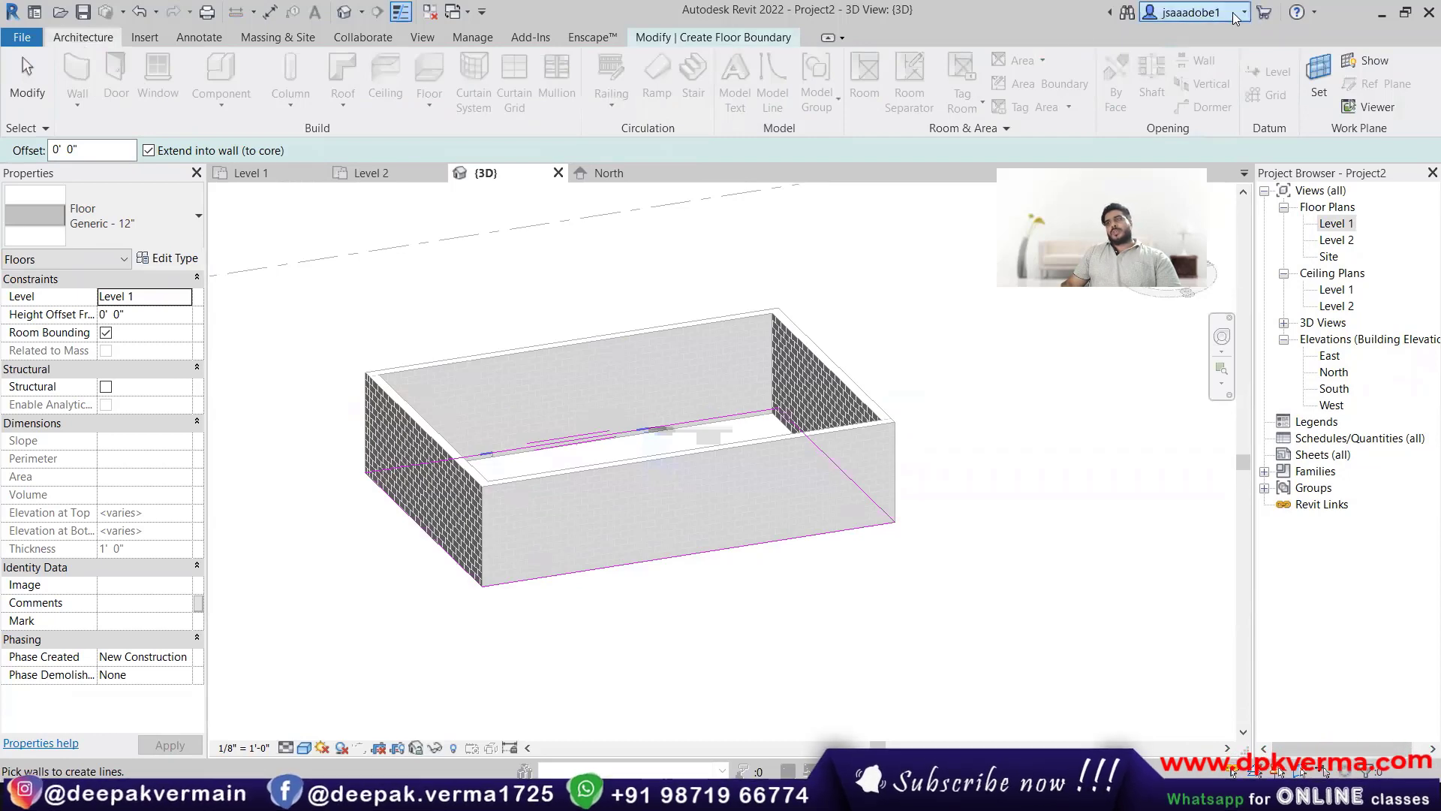
click(145, 37)
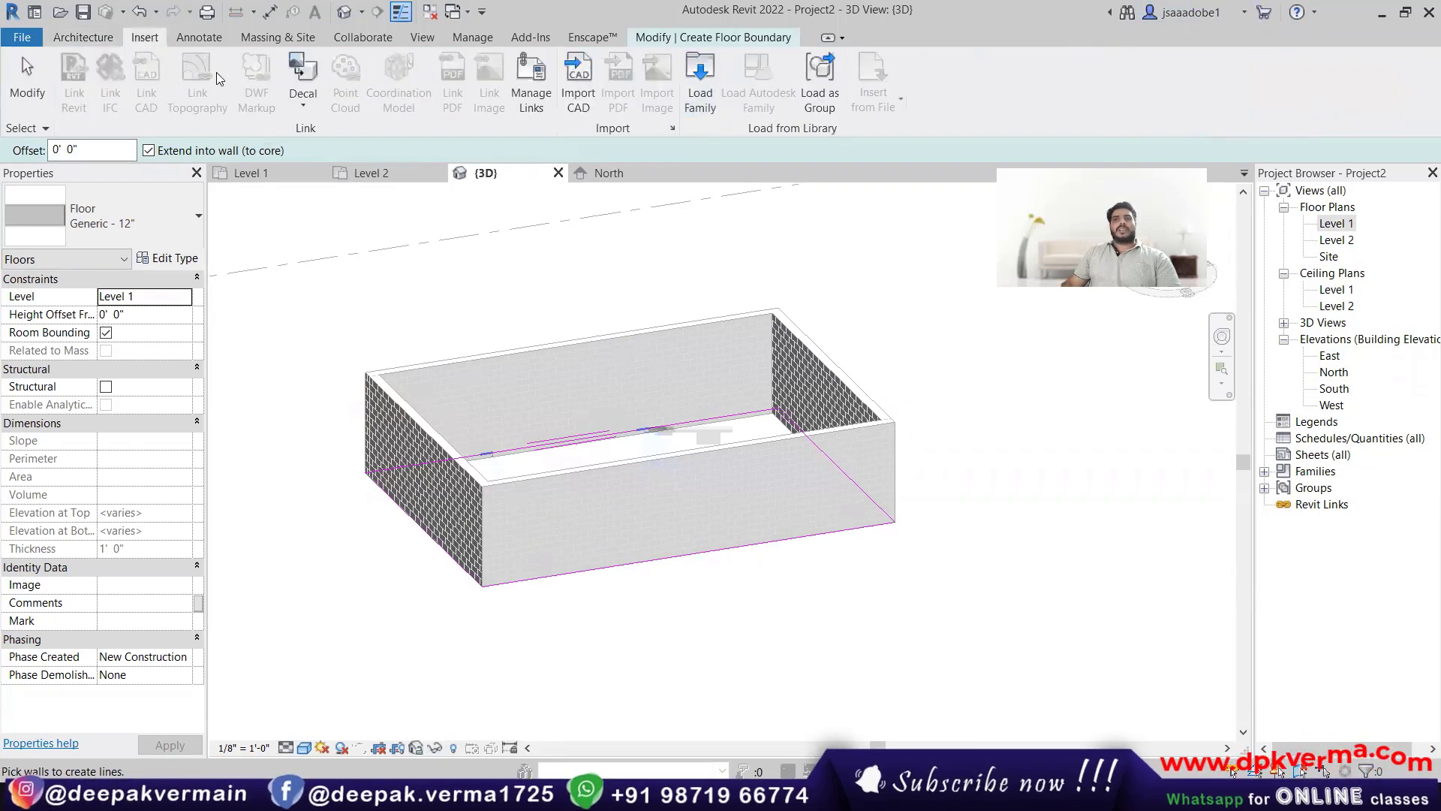
click(82, 38)
shift+middle_drag(530, 498, 628, 529)
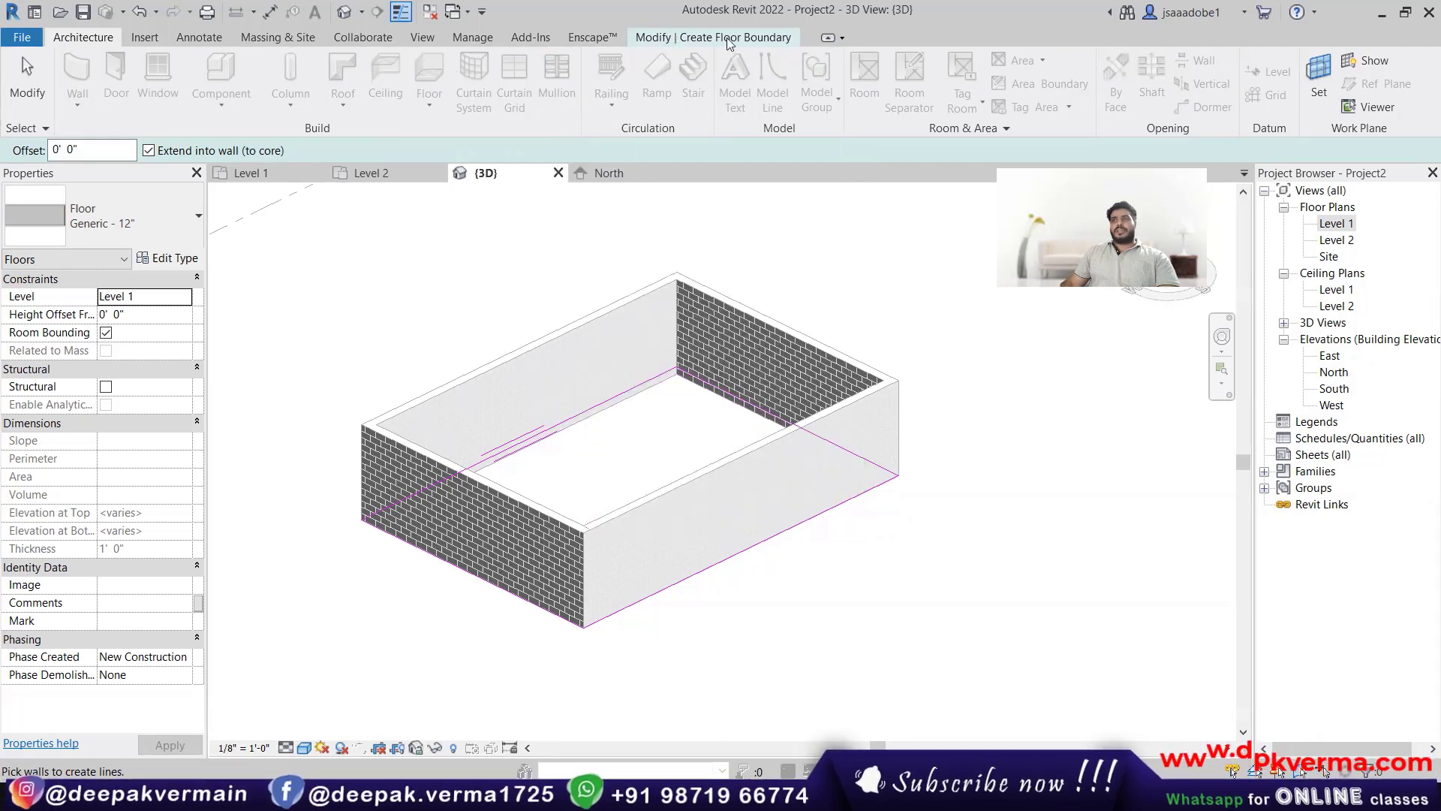
Step: Finish the floor boundary sketch to create the Generic - 12" floor beneath the walls
click(674, 37)
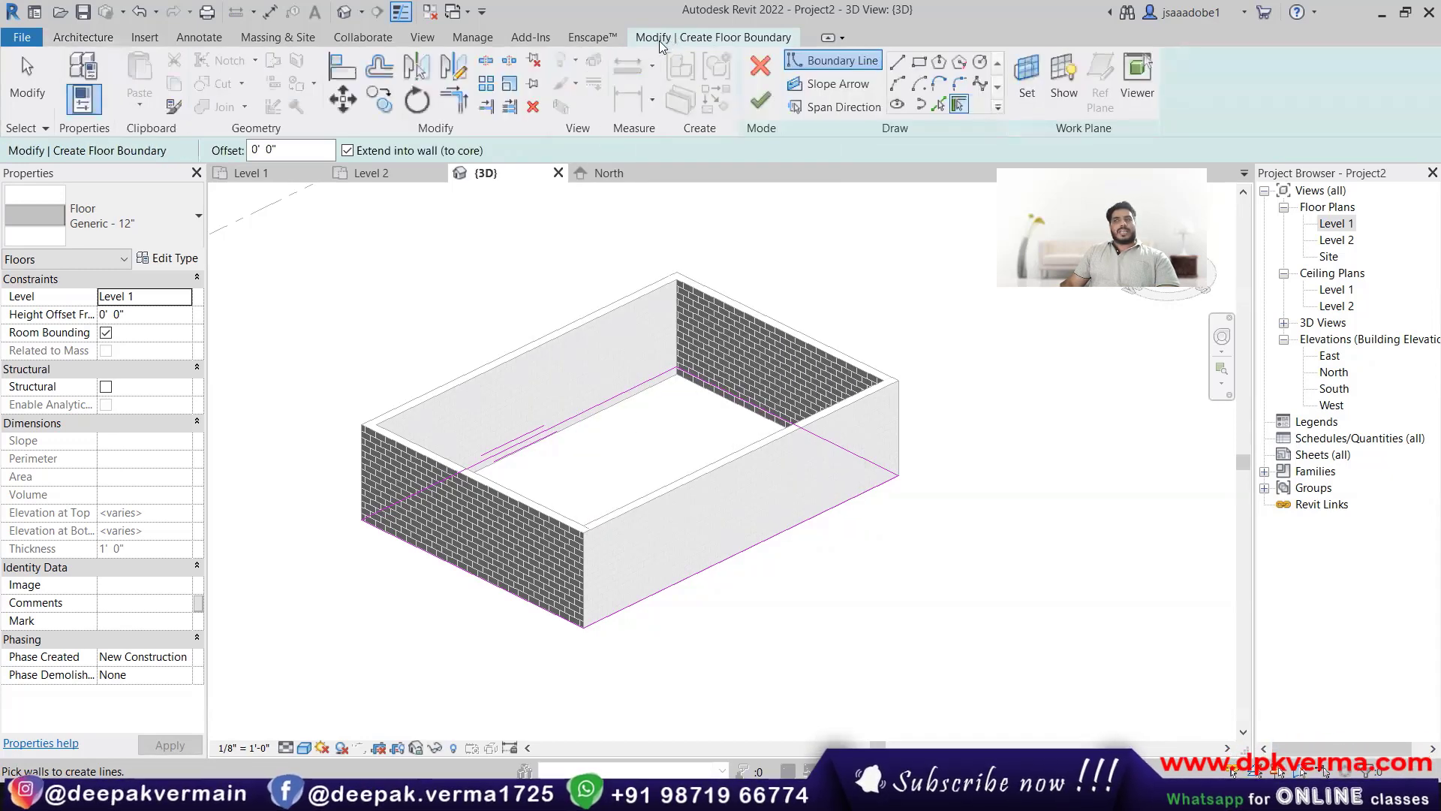
click(761, 100)
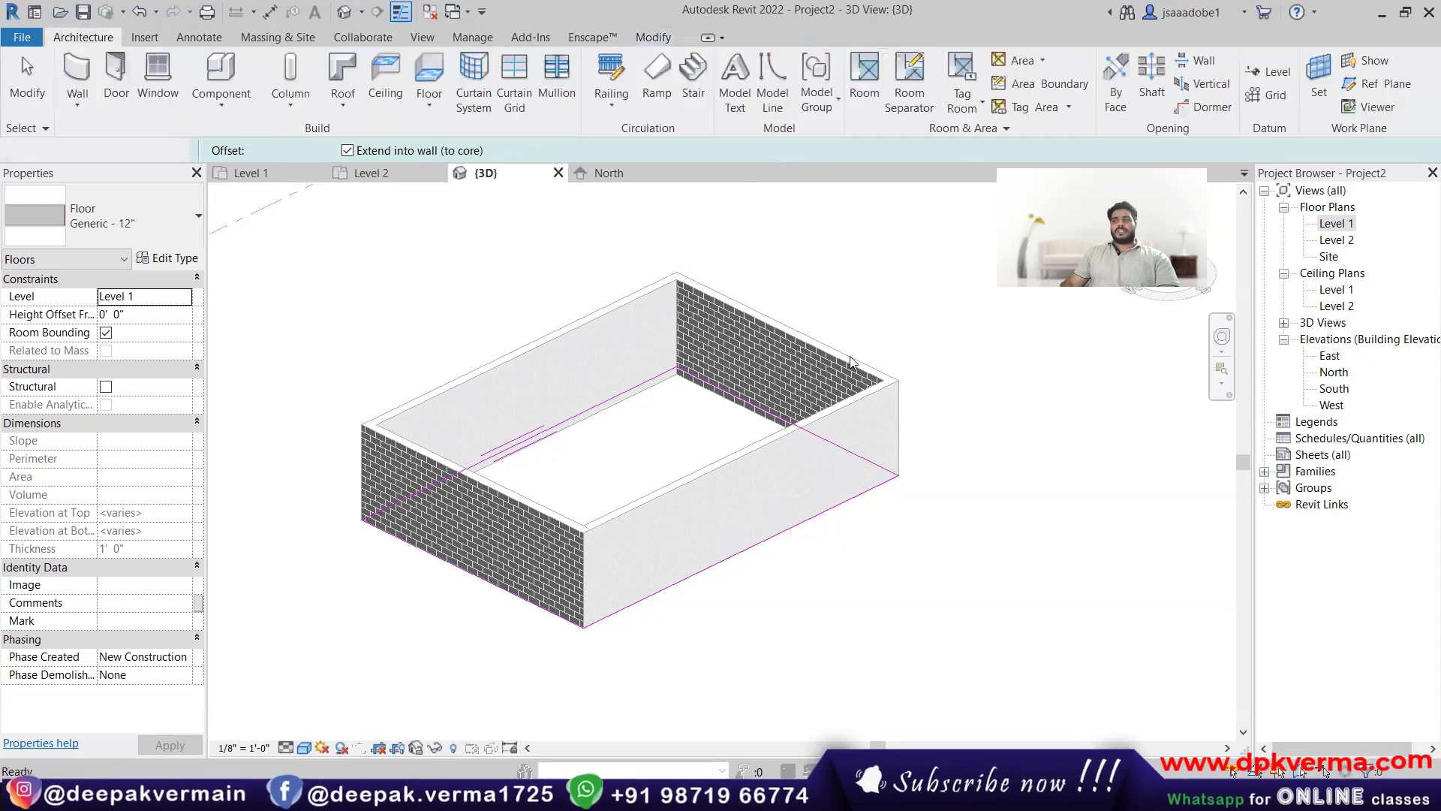
click(777, 575)
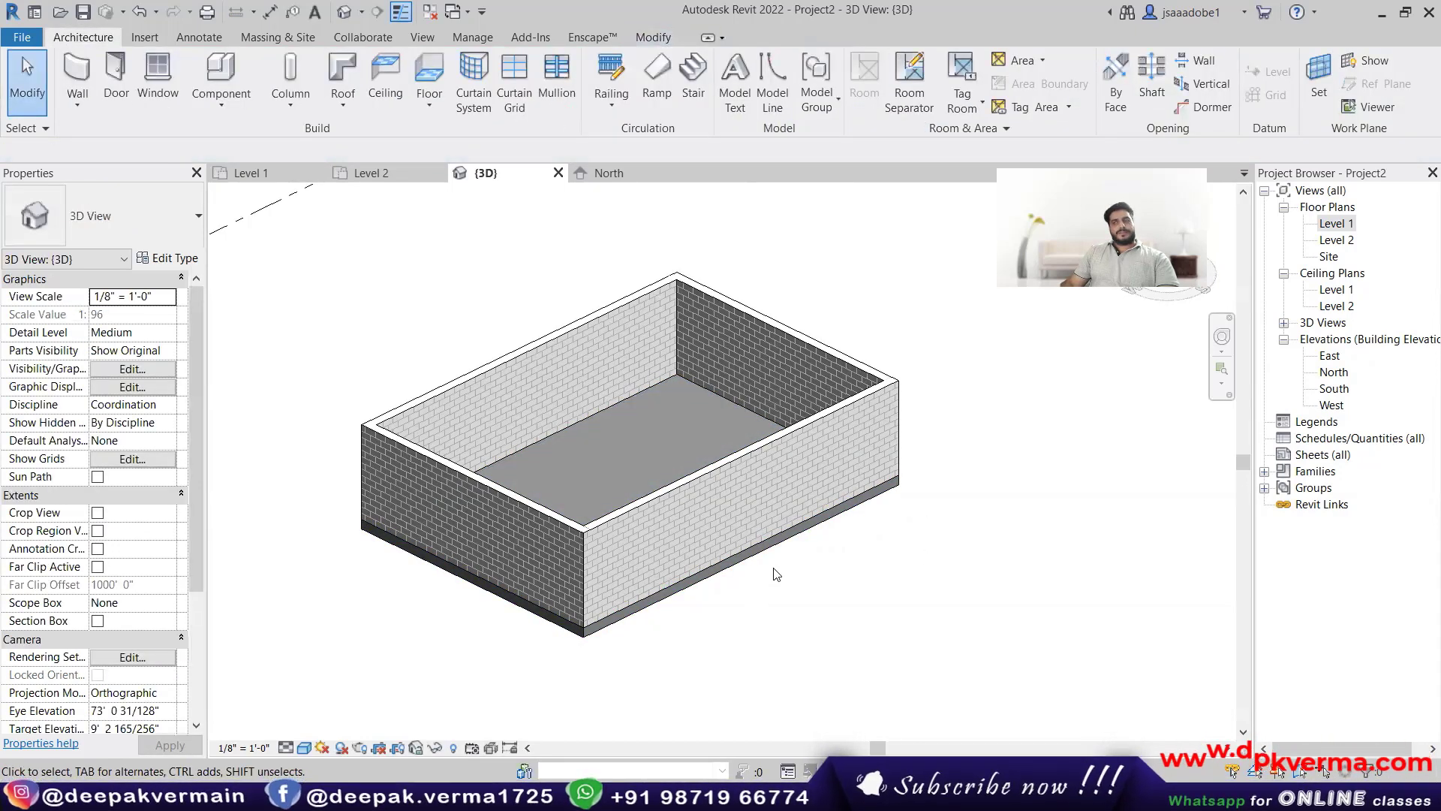
Step: Delete the Generic - 12" floor beneath the walls in the 3D view
click(762, 556)
key(Delete)
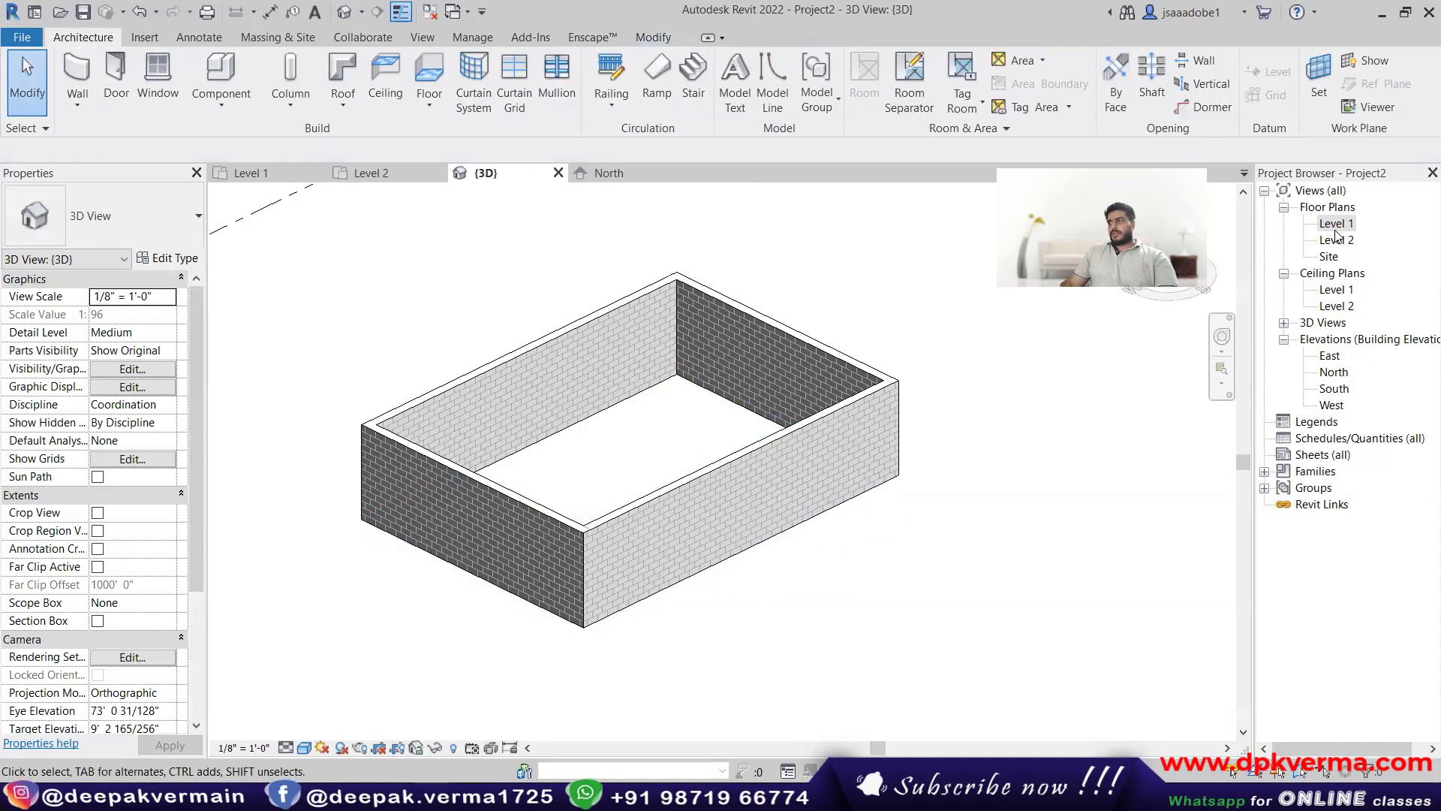
Step: Create an architectural Generic - 12" floor on Level 1 by picking all four walls with a 3' 0" outward offset, and inspect it in 3D
double_click(1335, 227)
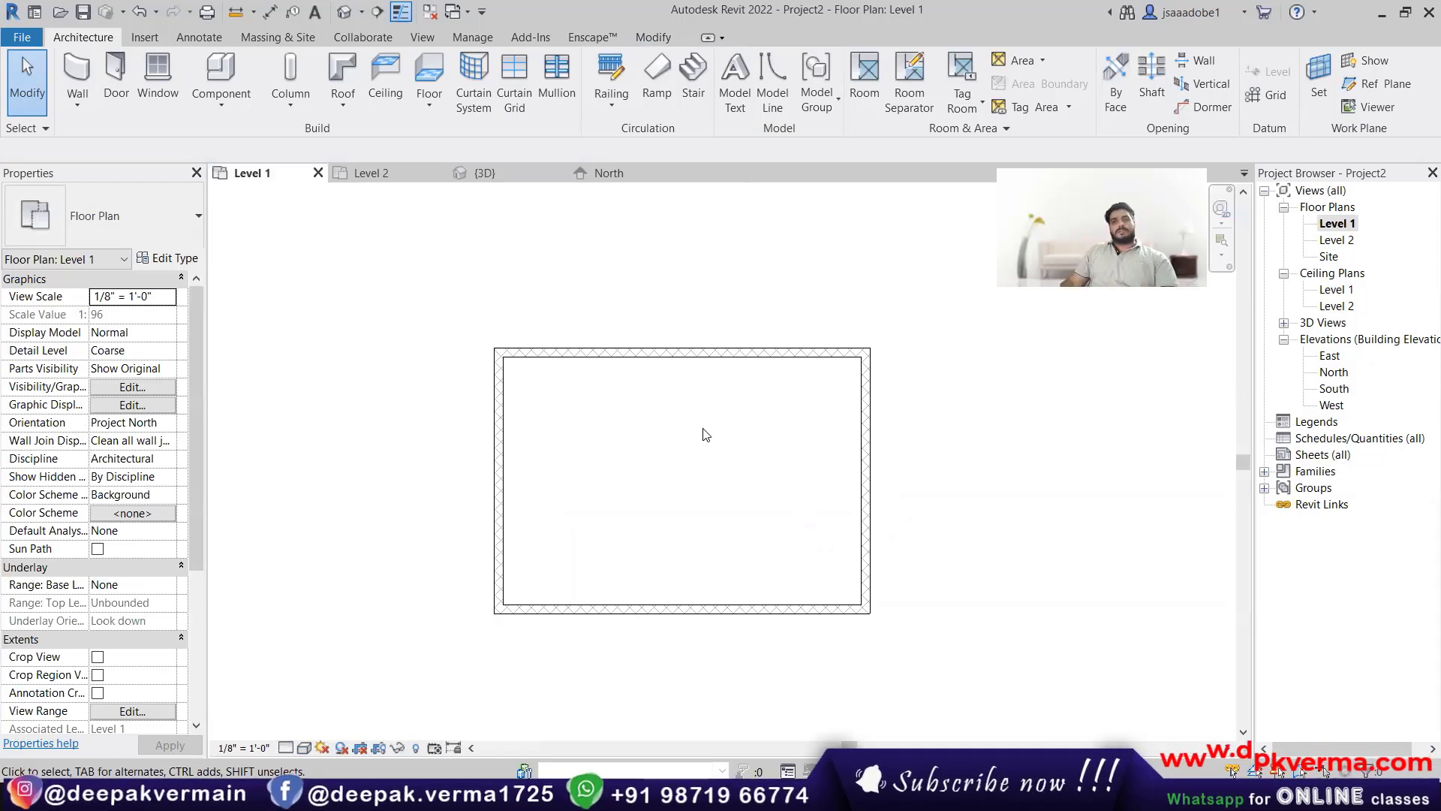
click(430, 105)
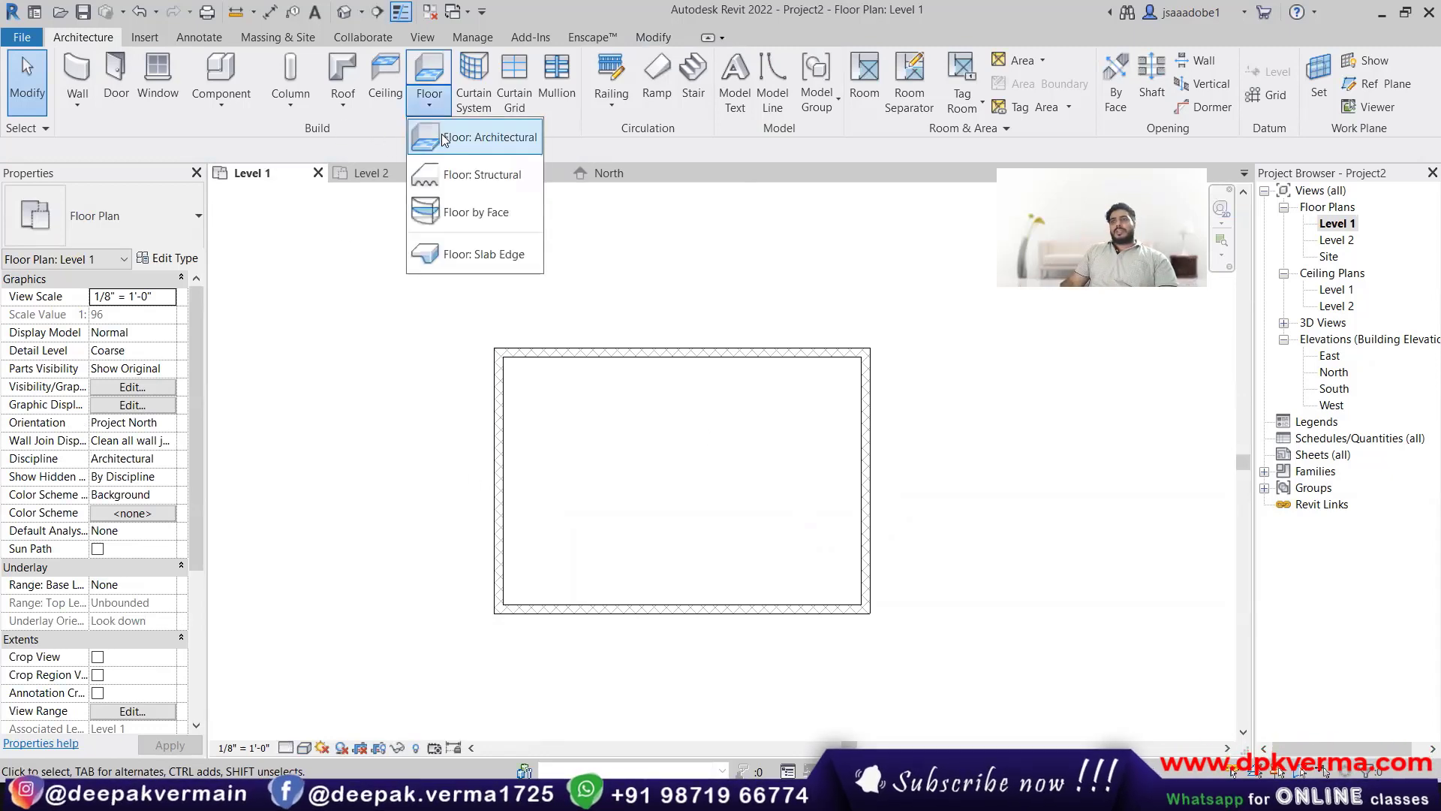
click(441, 134)
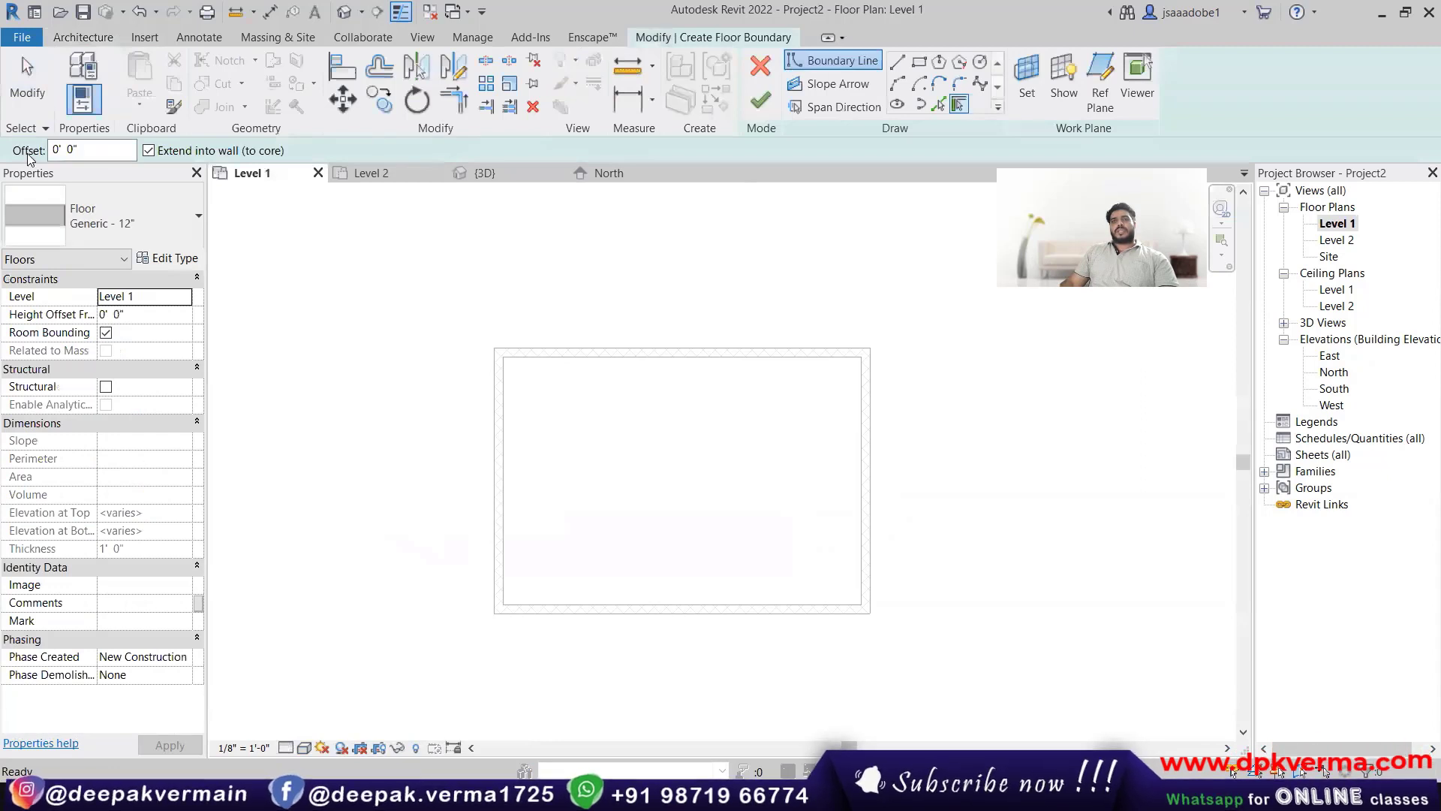
double_click(70, 152)
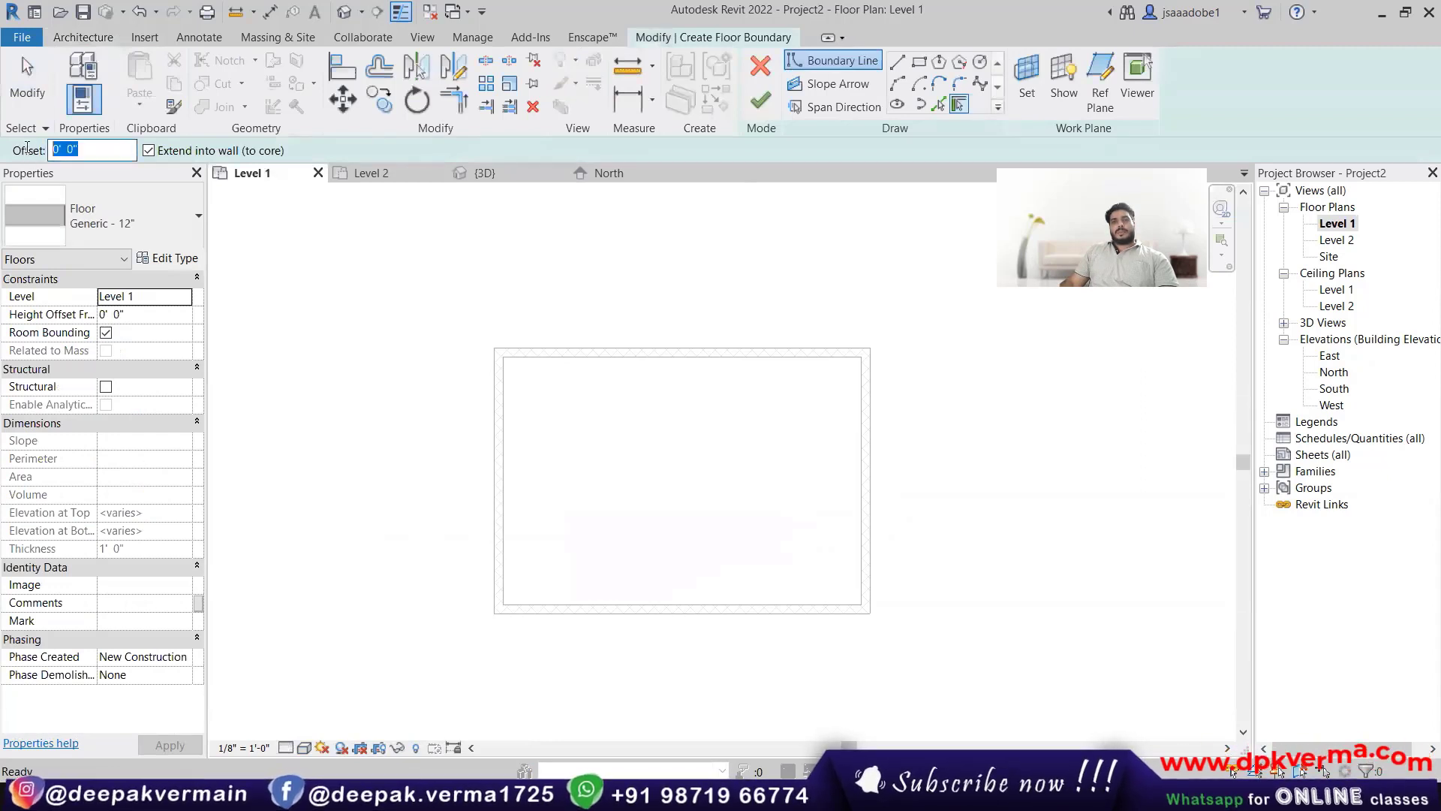
text(3)
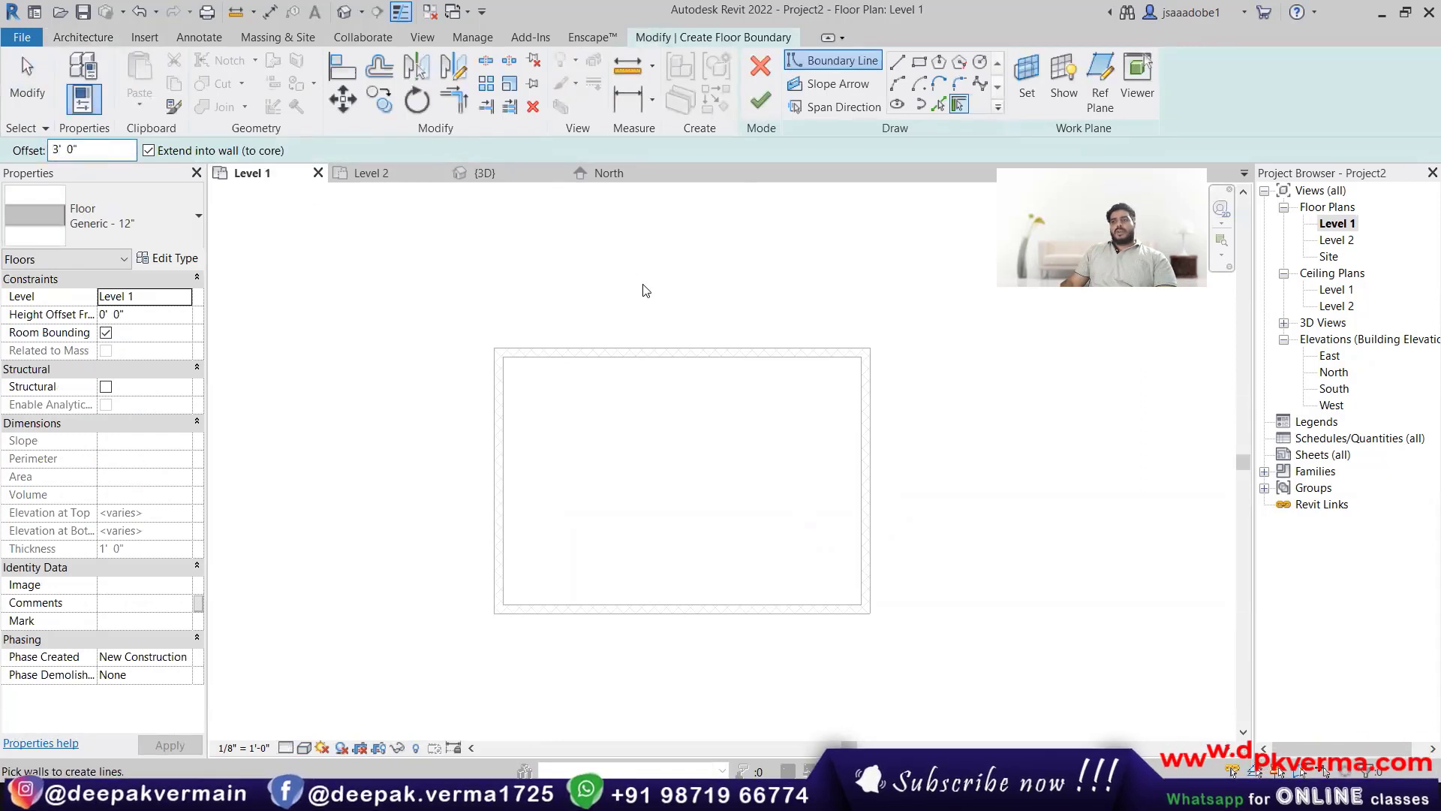
click(634, 351)
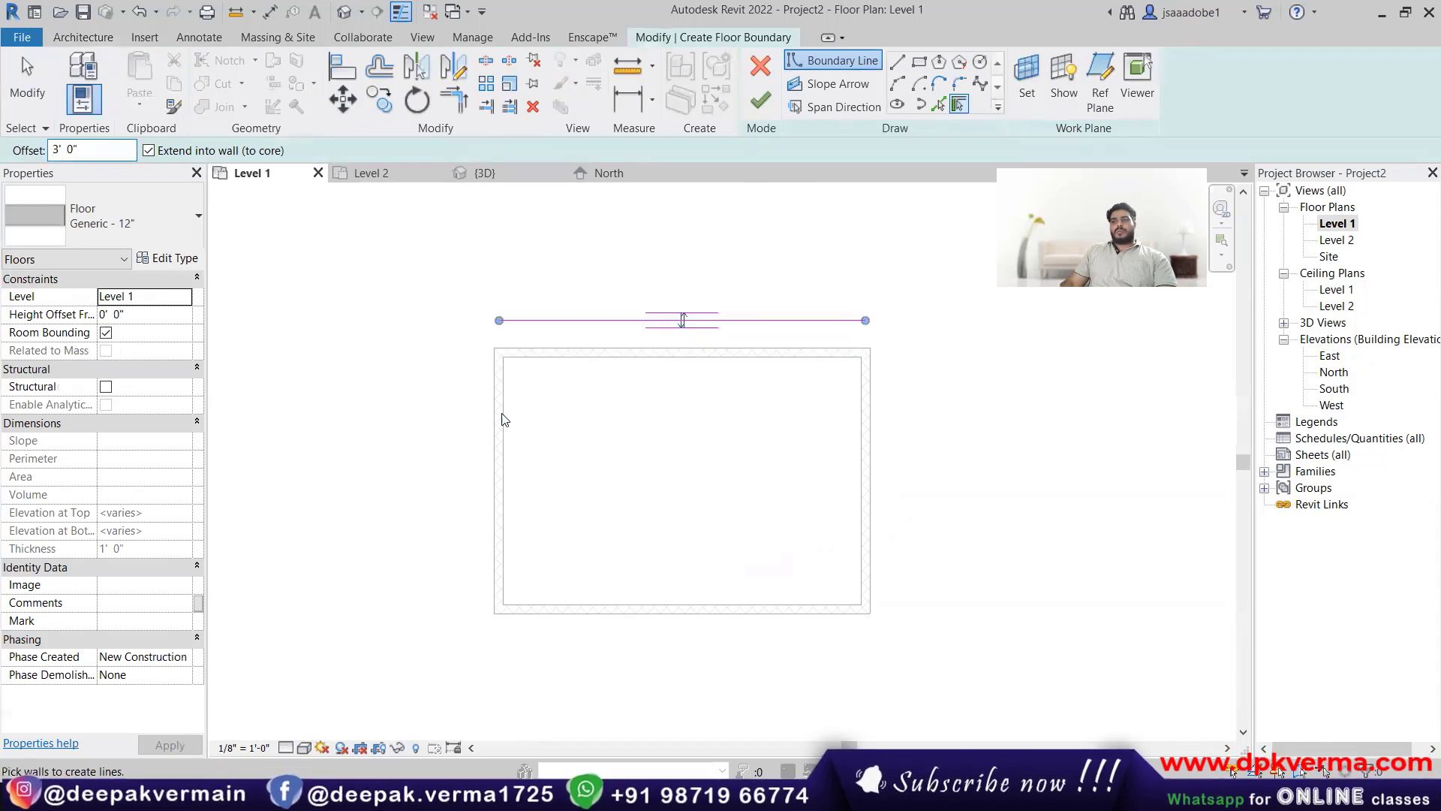
click(498, 466)
click(708, 623)
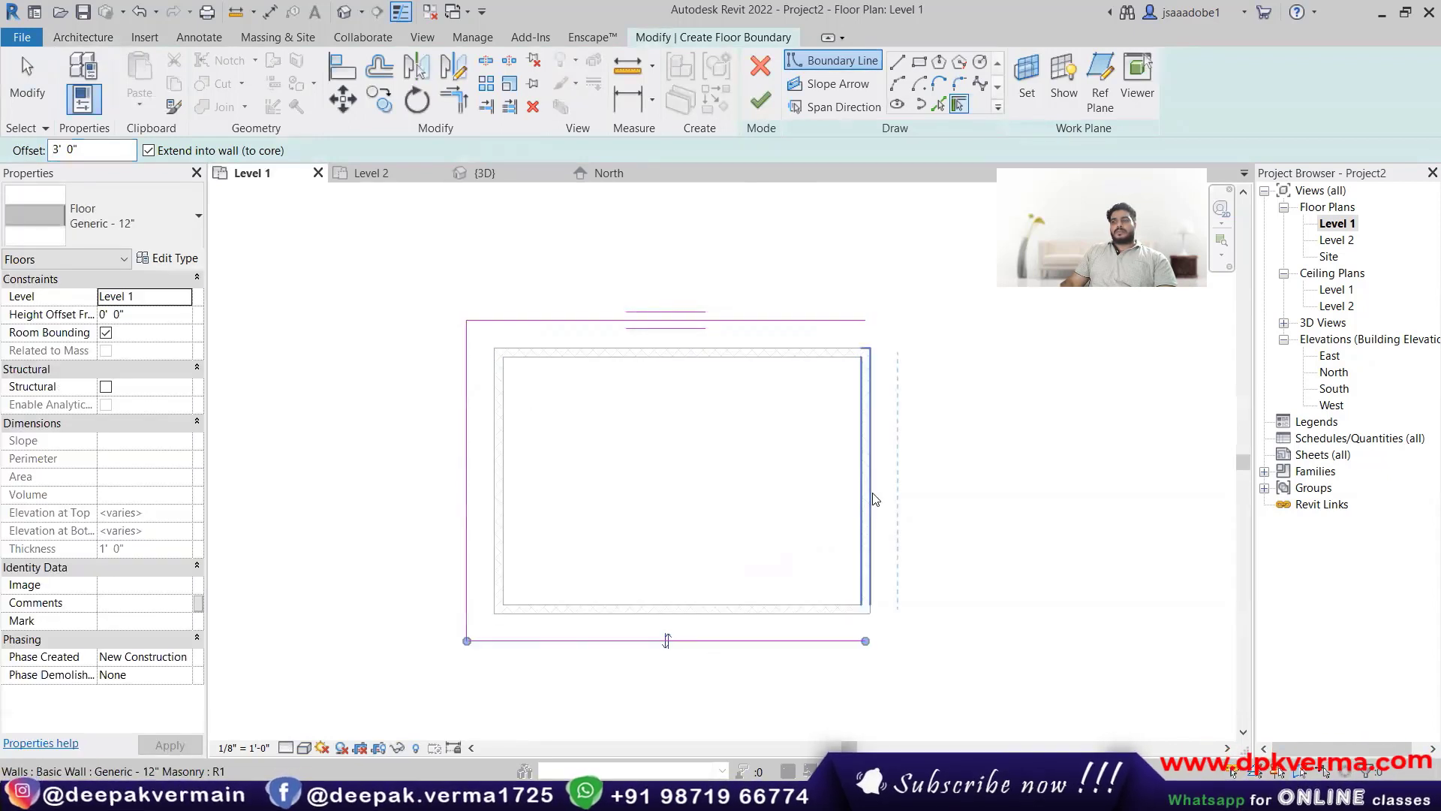
click(872, 498)
click(763, 104)
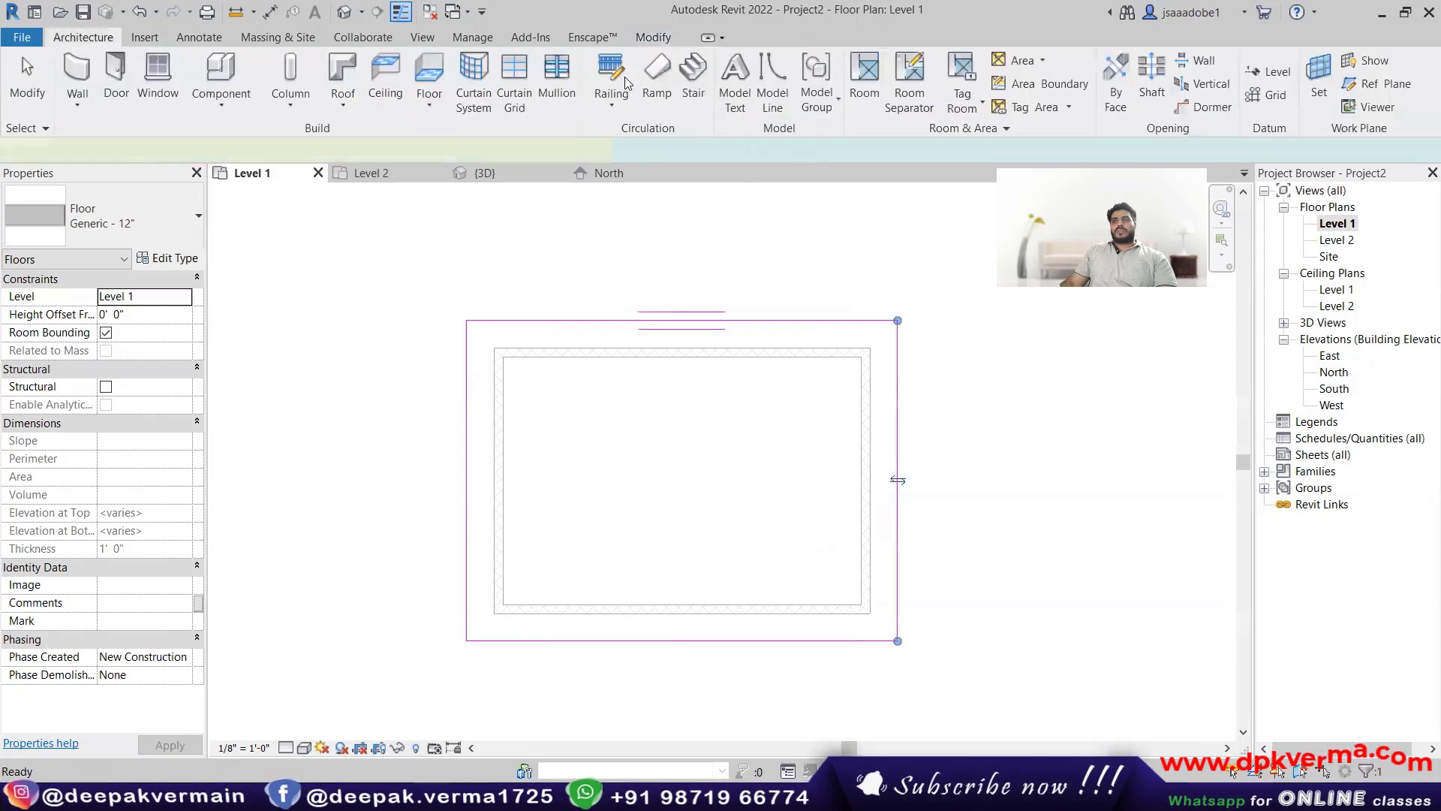
shift+middle_drag(683, 523, 617, 529)
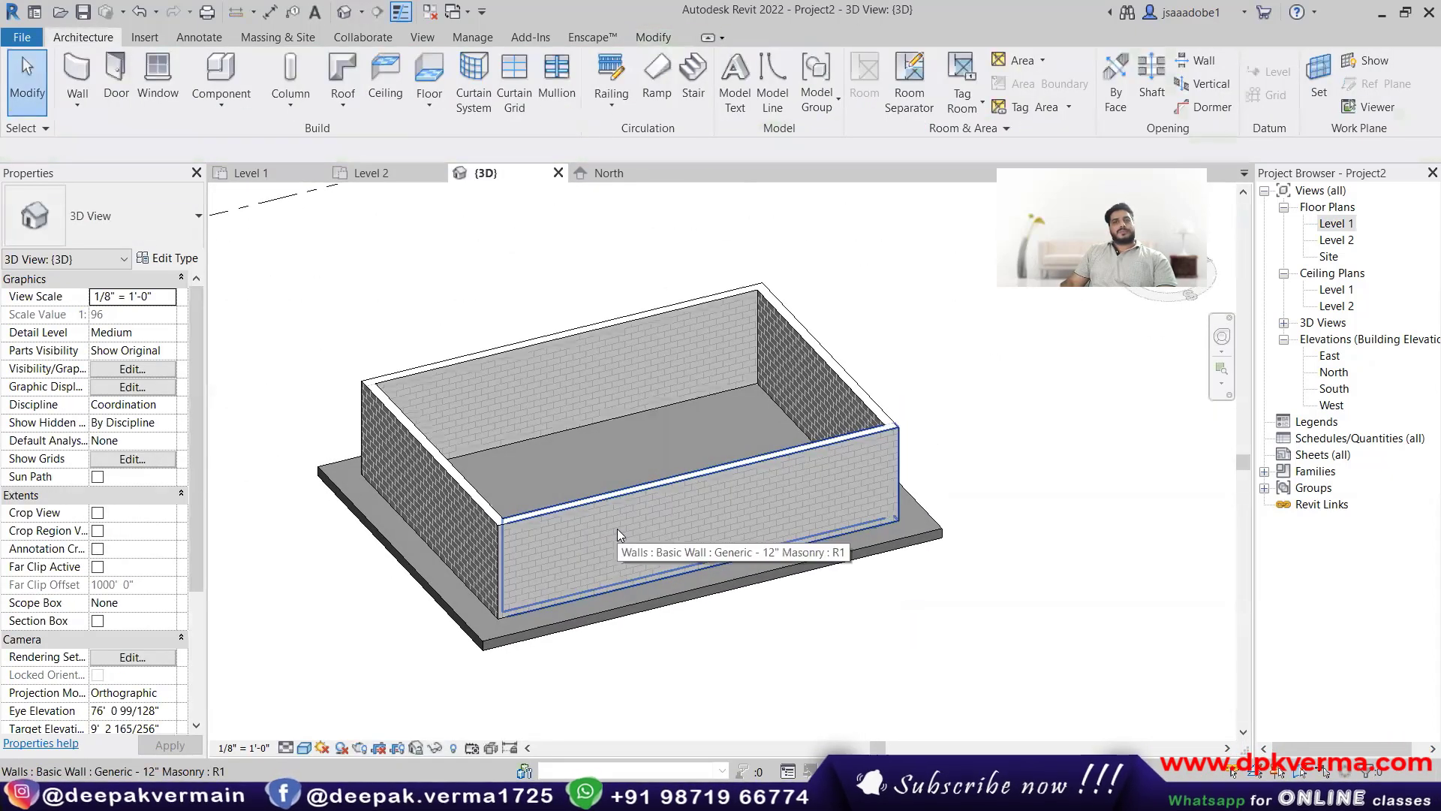
Step: Delete the floor that projects beyond the walls in the 3D view
click(598, 619)
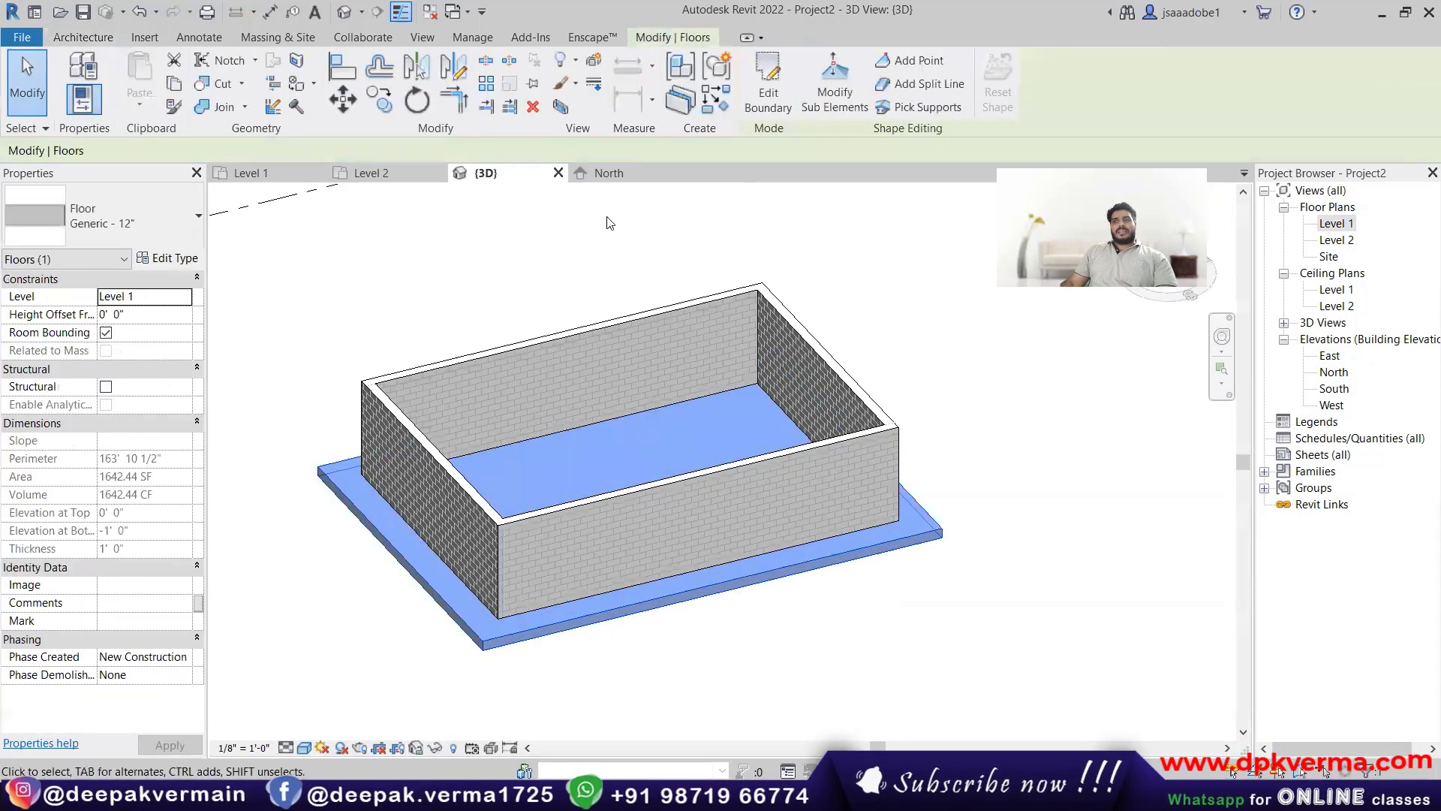
click(532, 109)
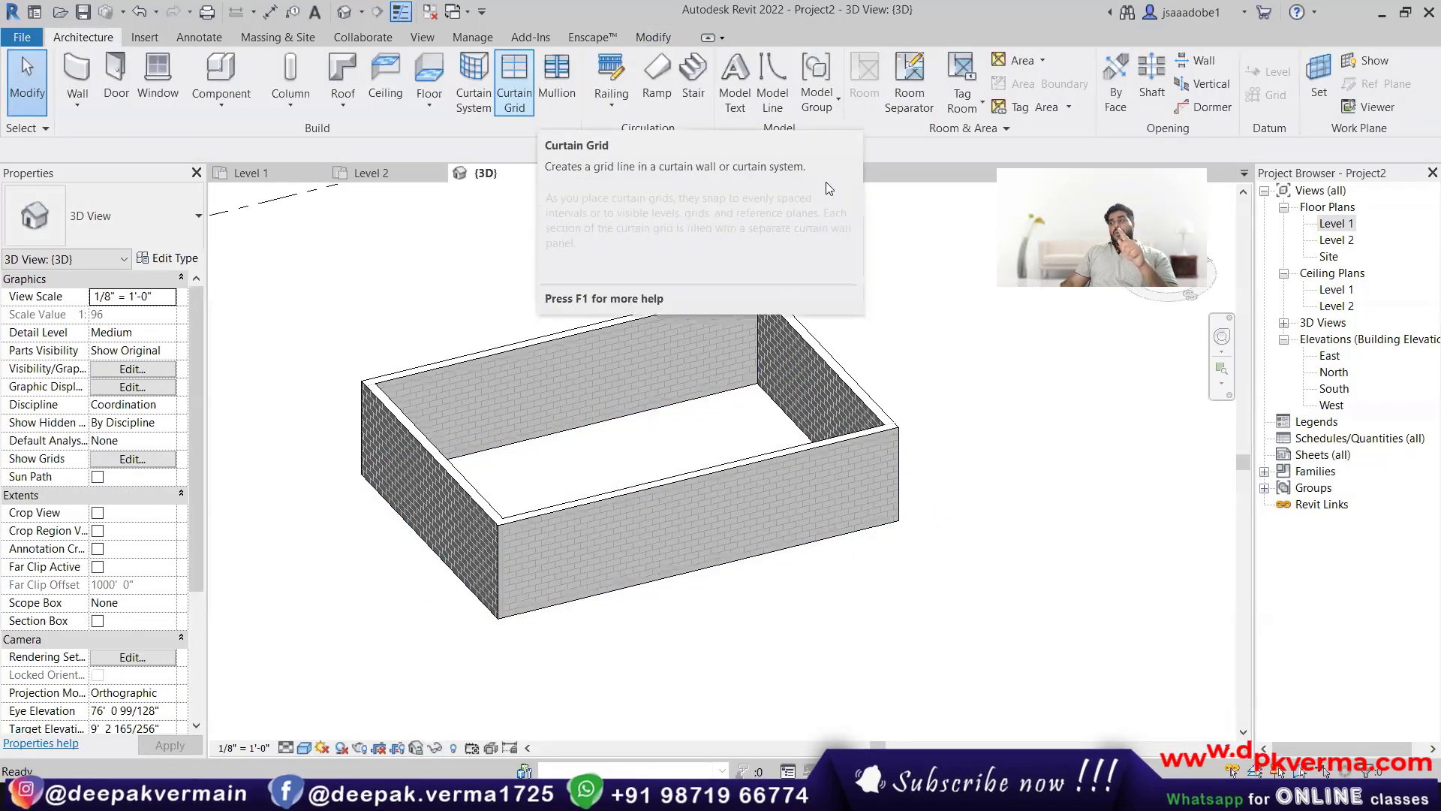
Step: Start a new architectural Generic - 12" floor in the Level 1 plan with the boundary offset set to 0
click(1325, 224)
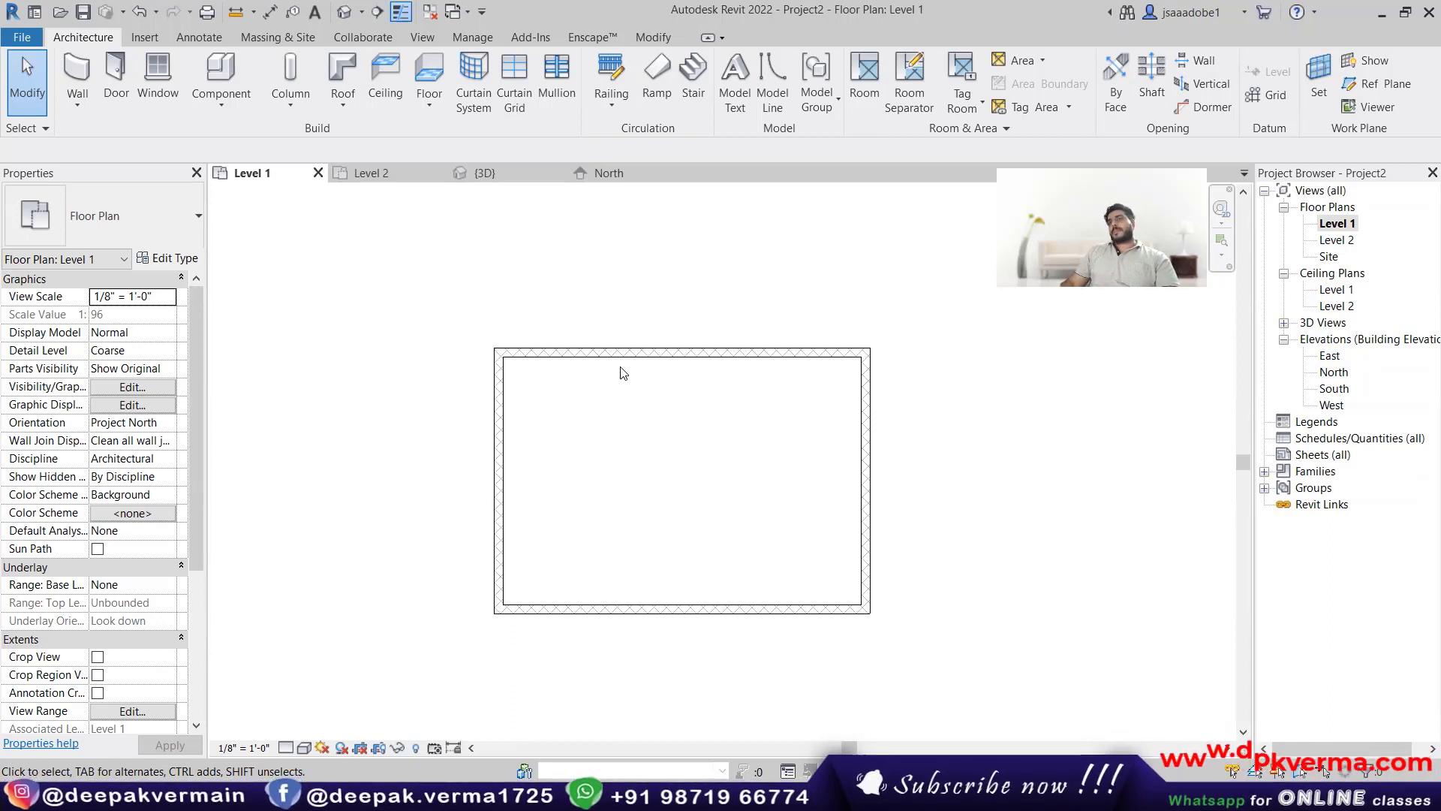
click(429, 105)
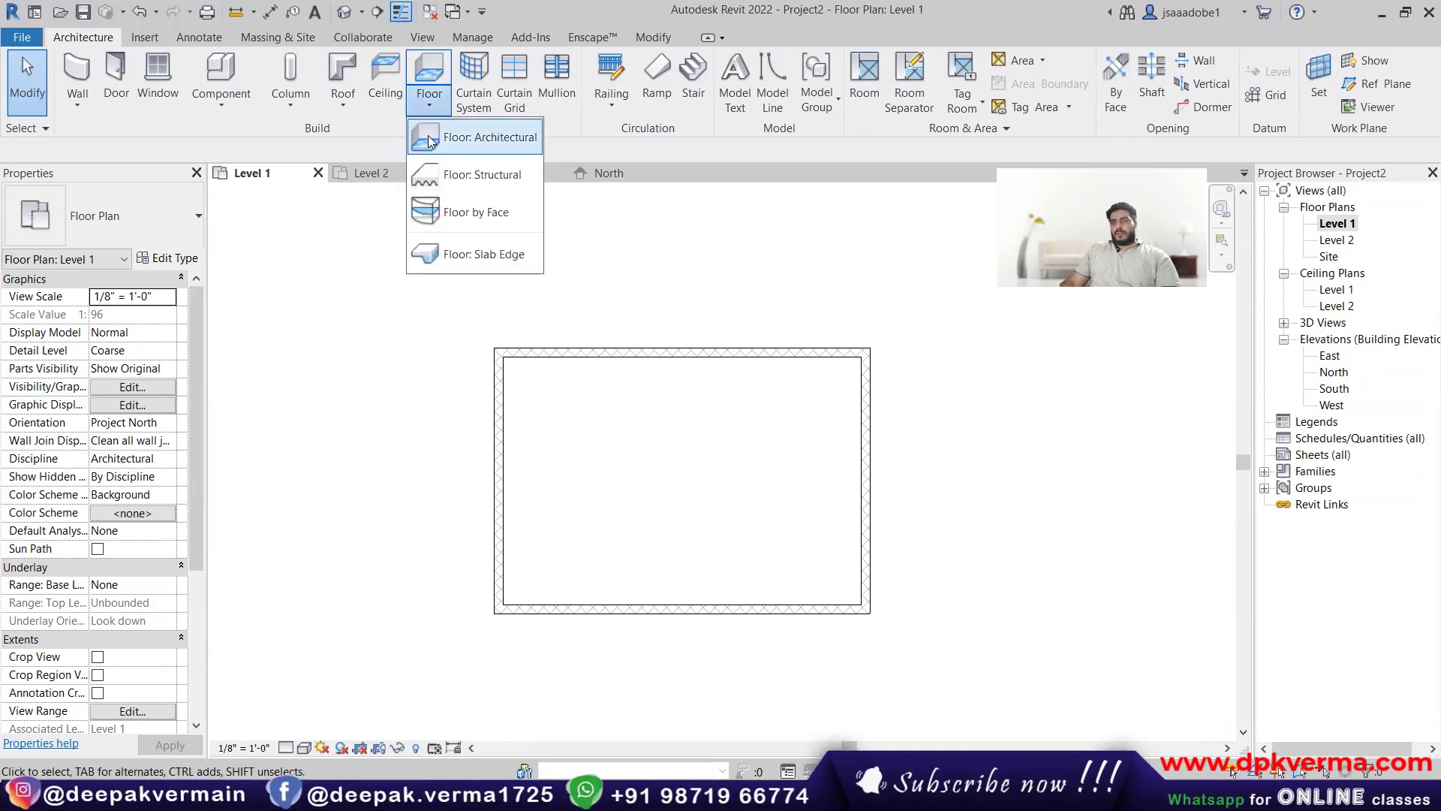
click(429, 136)
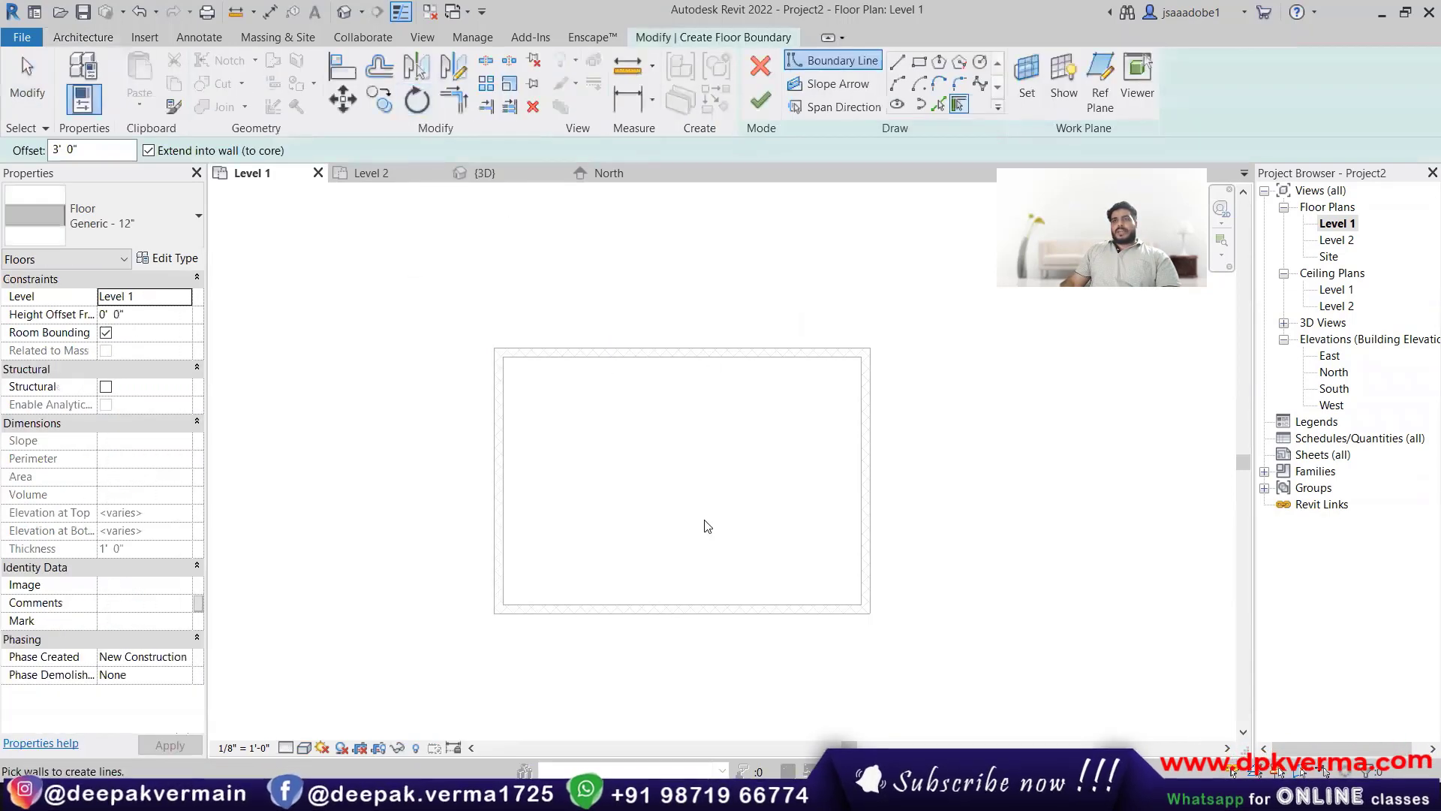
scroll(659, 460, down, 1)
click(67, 150)
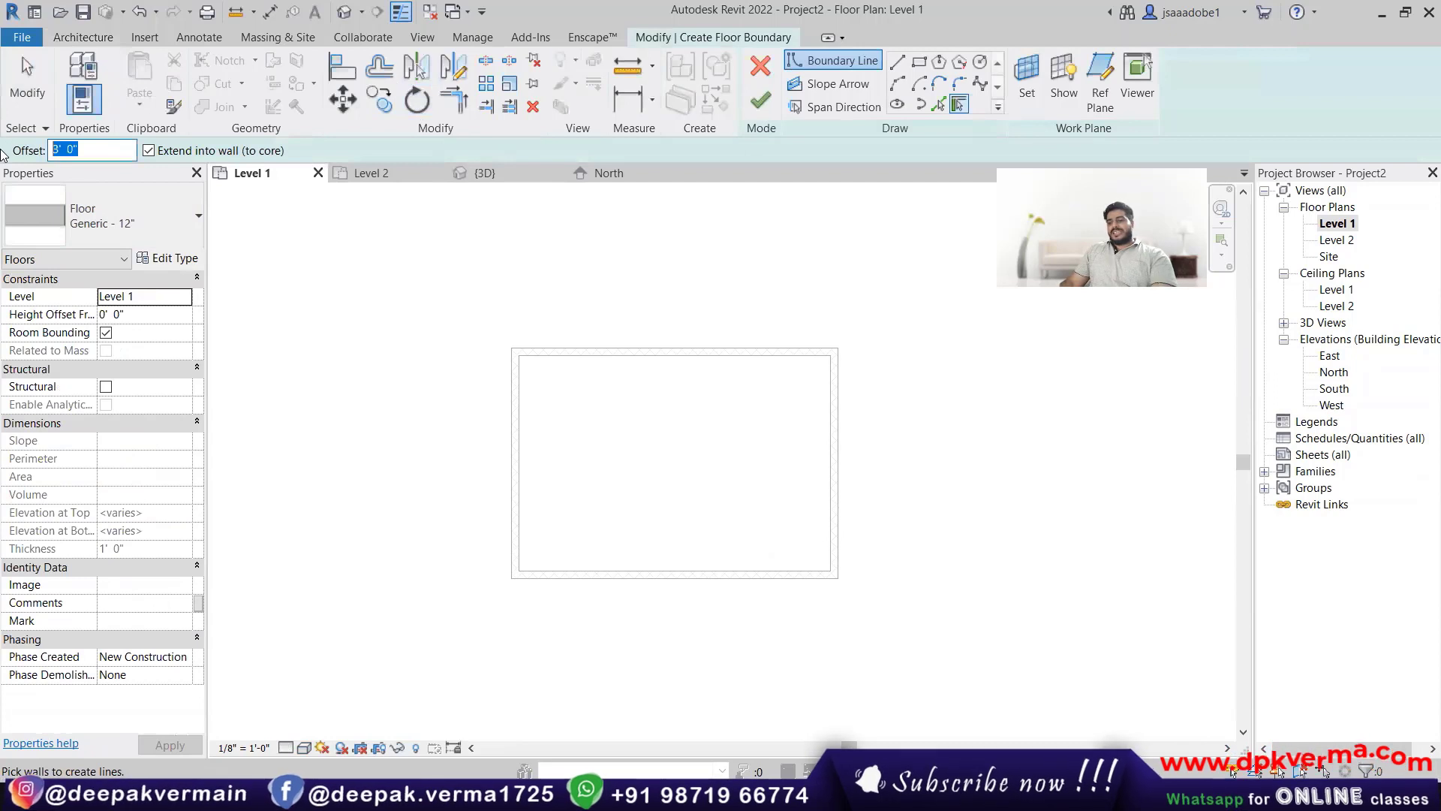
text(0)
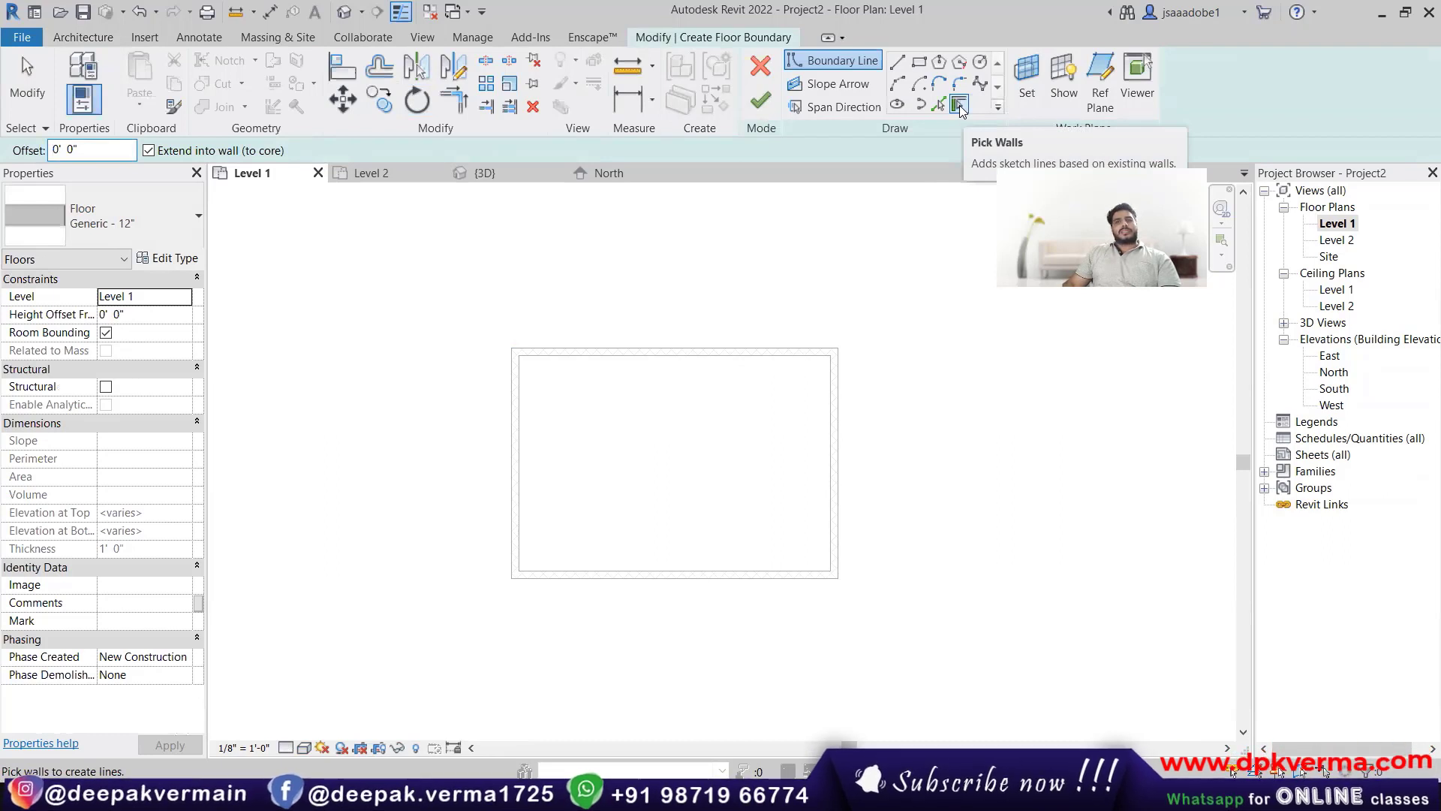
Step: Draw the floor boundary as chained straight lines through the four outer wall corners and finish the sketch
click(895, 62)
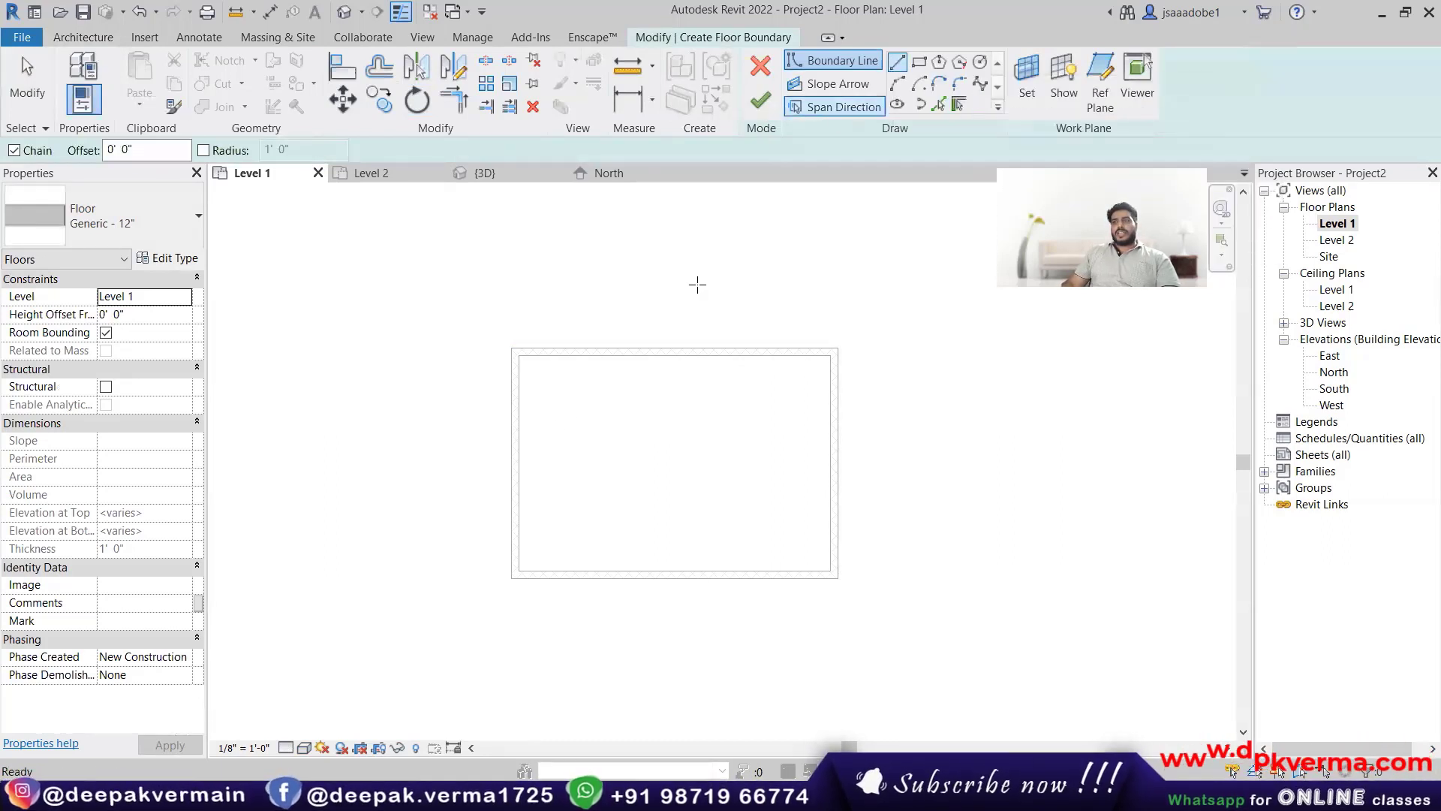
click(454, 254)
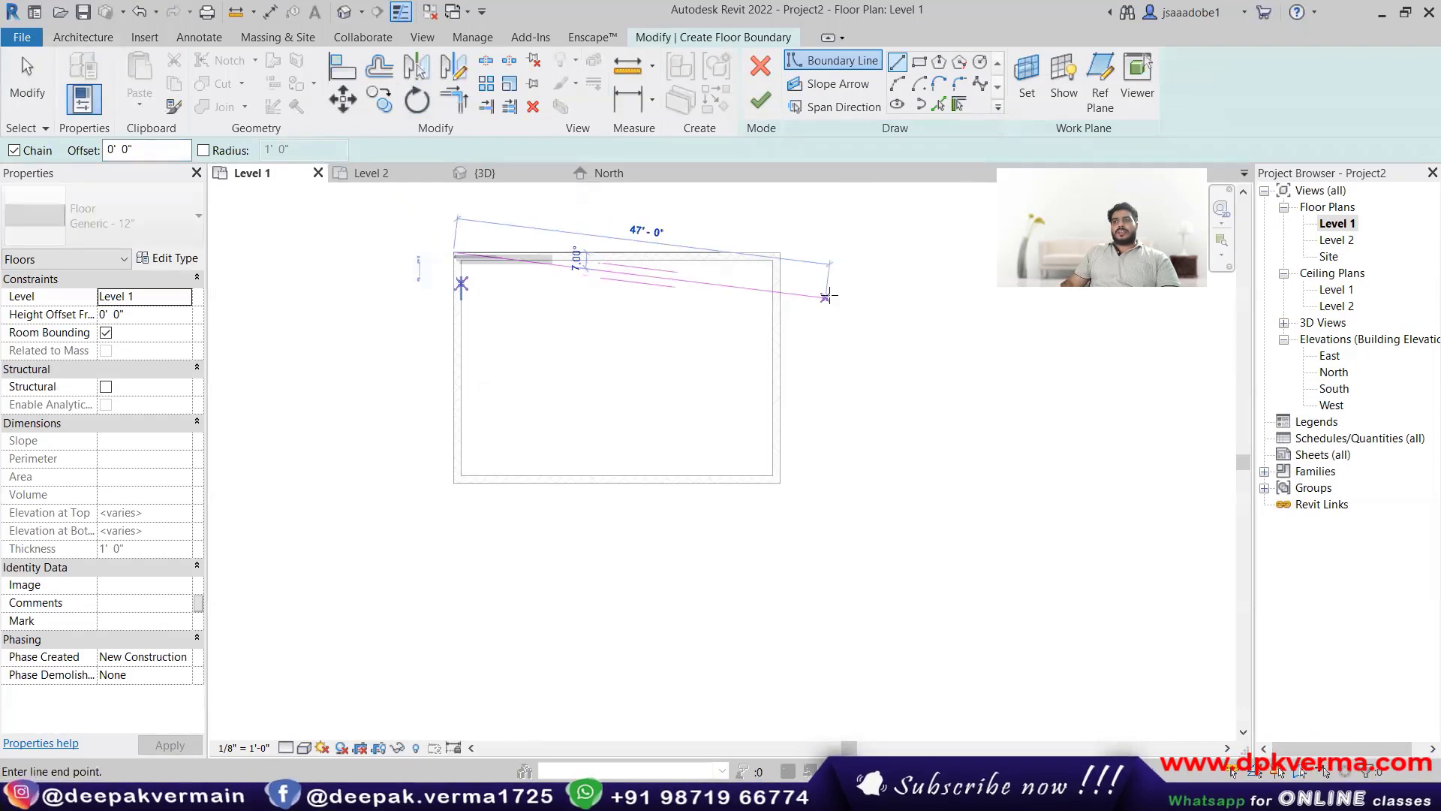
click(781, 253)
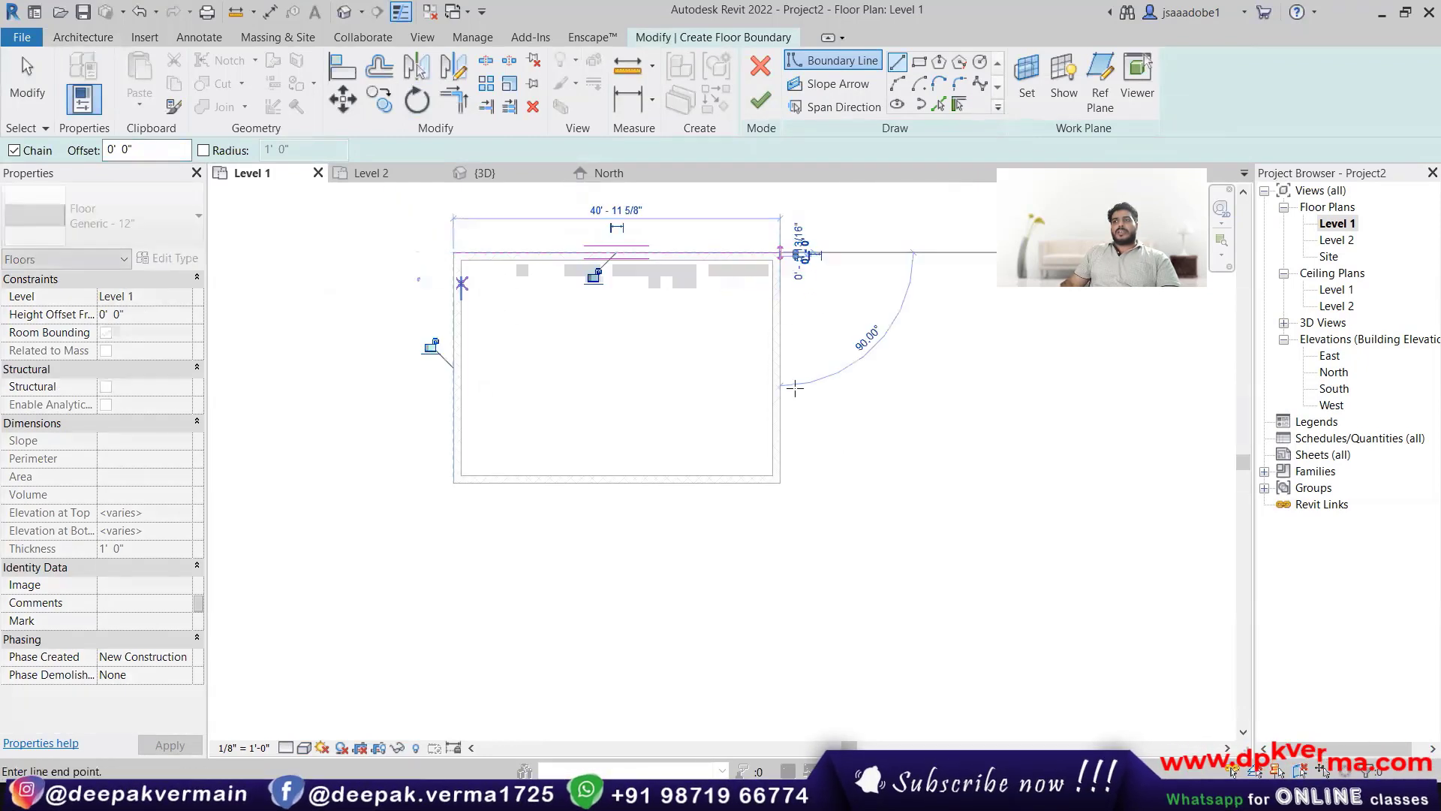
click(781, 483)
click(453, 482)
scroll(461, 259, up, 5)
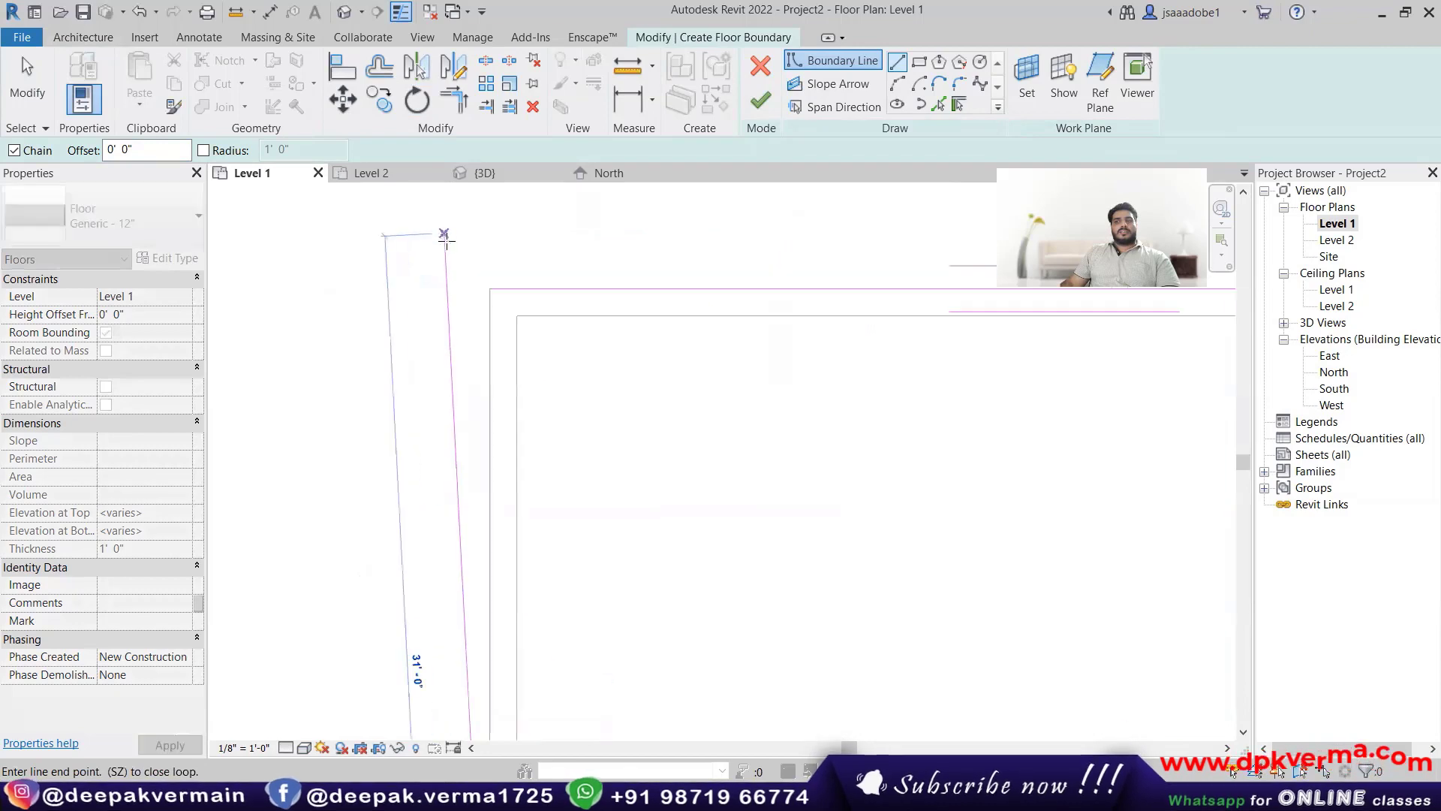
click(497, 300)
scroll(627, 393, down, 5)
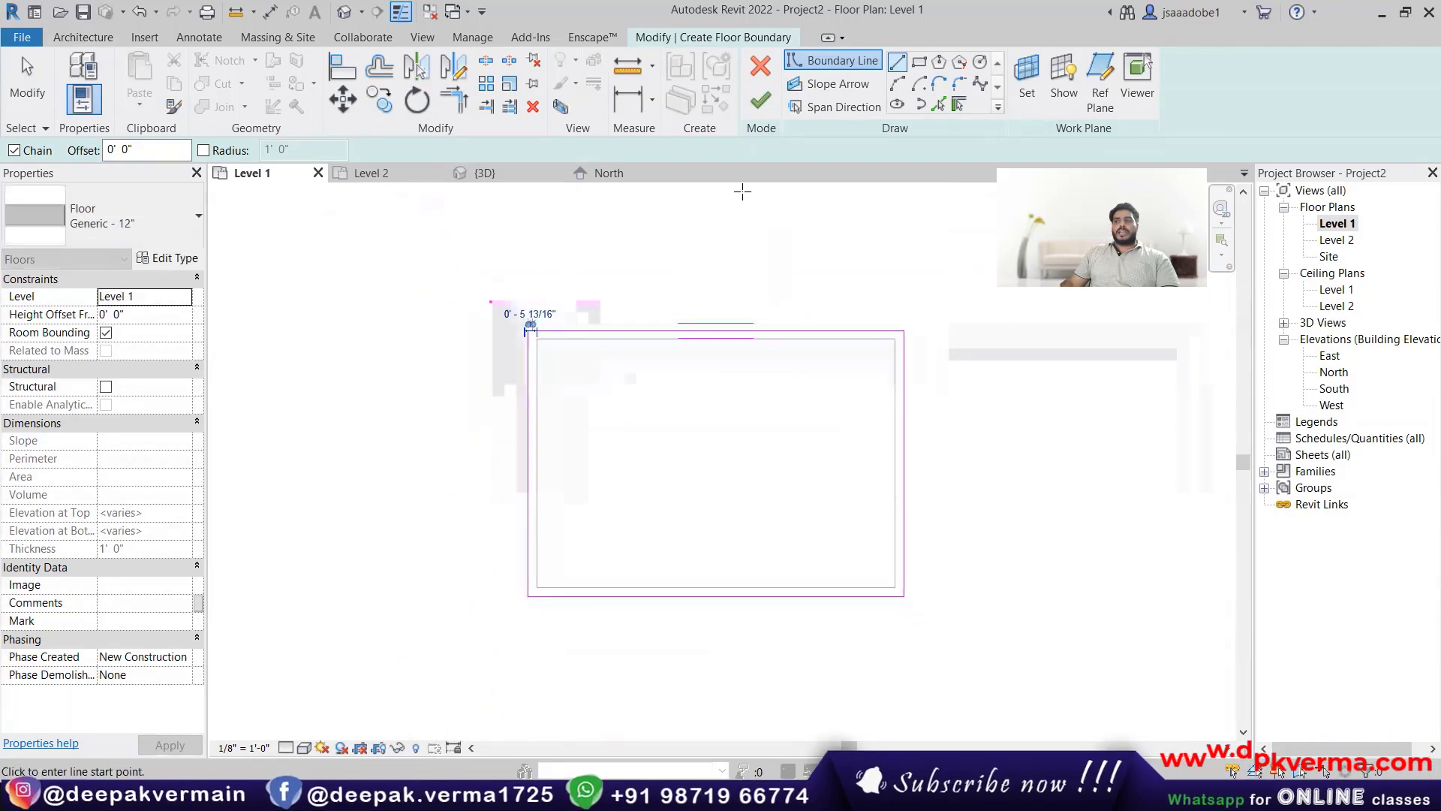
click(761, 100)
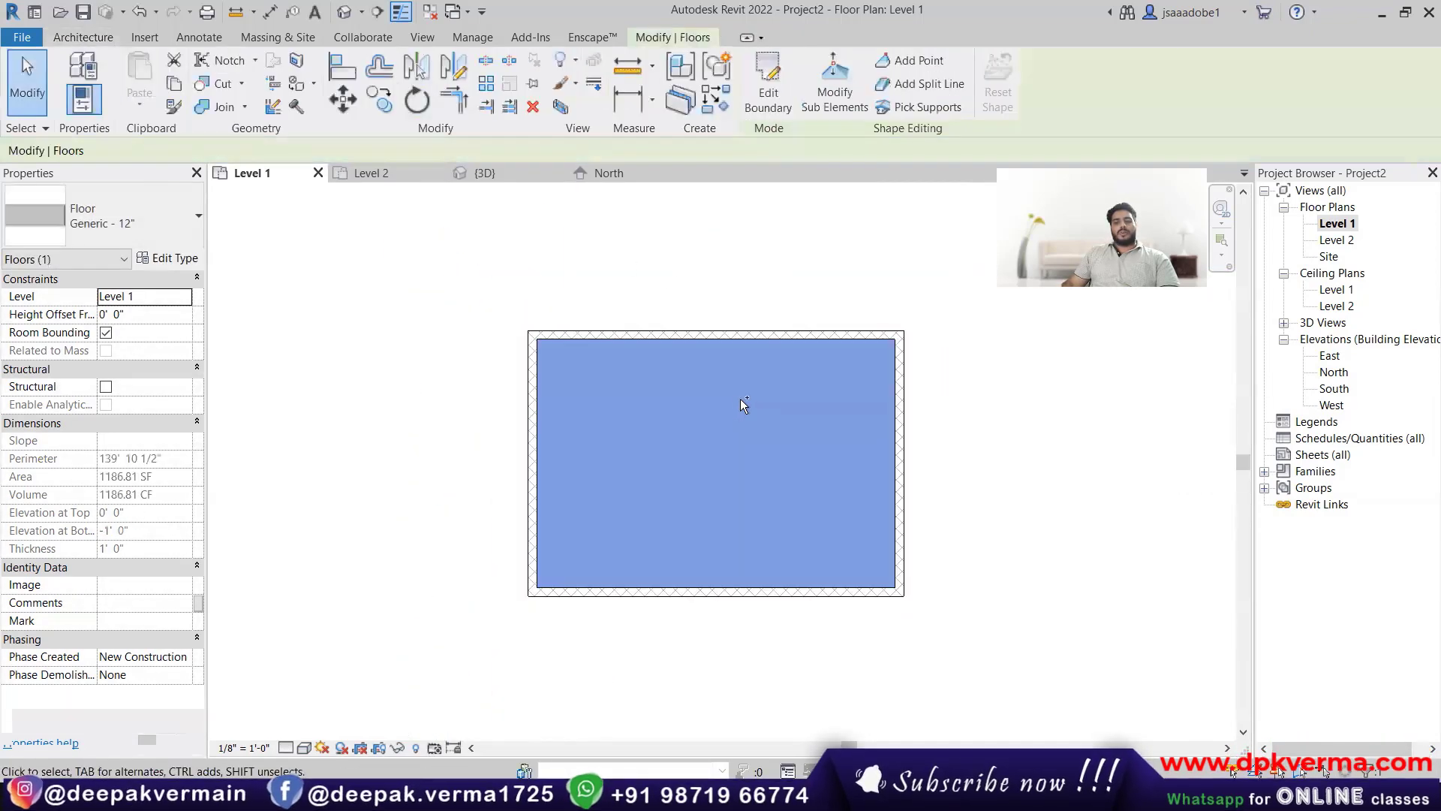
Step: Reopen the floor's boundary sketch and shorten the west line at its north end, leaving a gap of about 4 5/8" at the corner
double_click(741, 402)
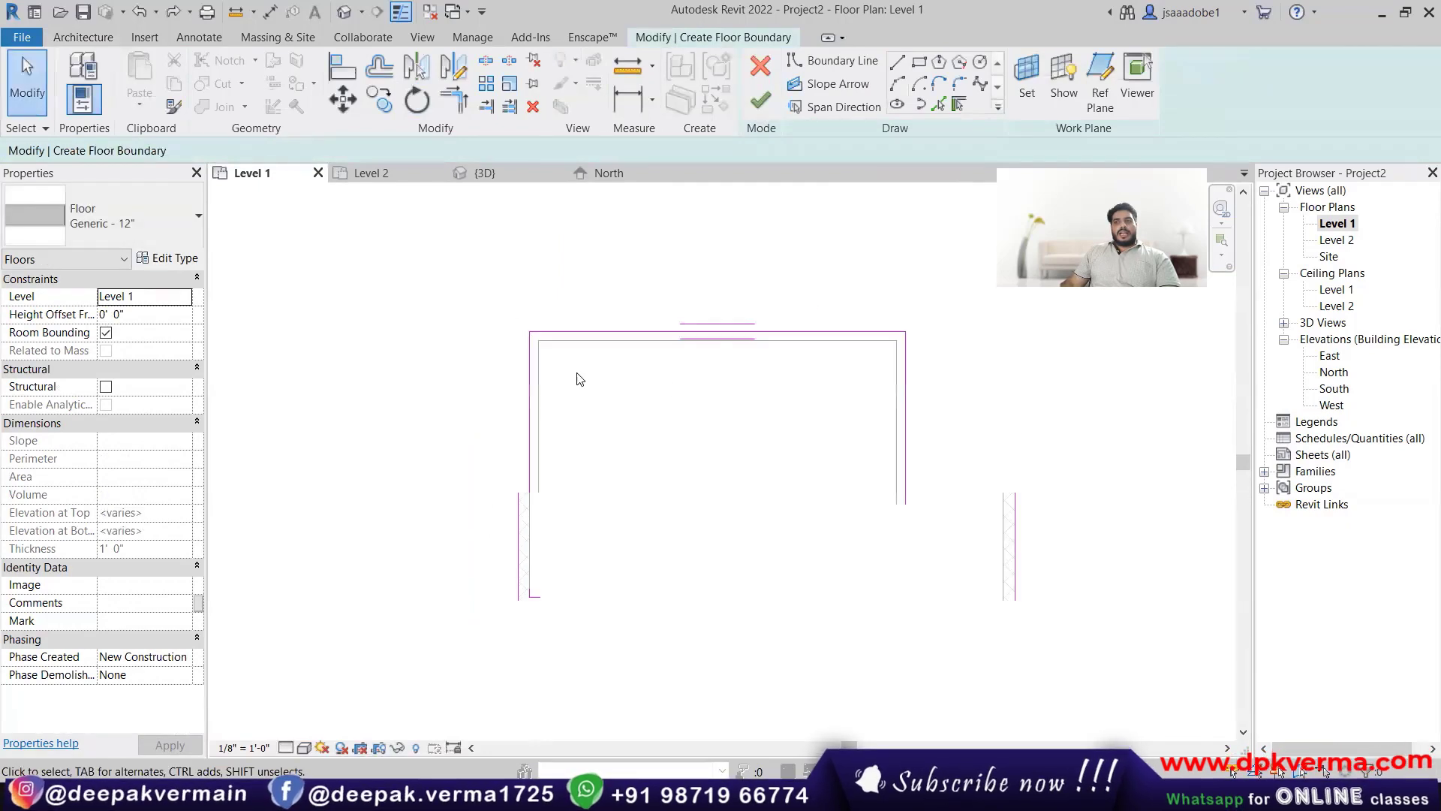
scroll(515, 335, up, 5)
click(484, 315)
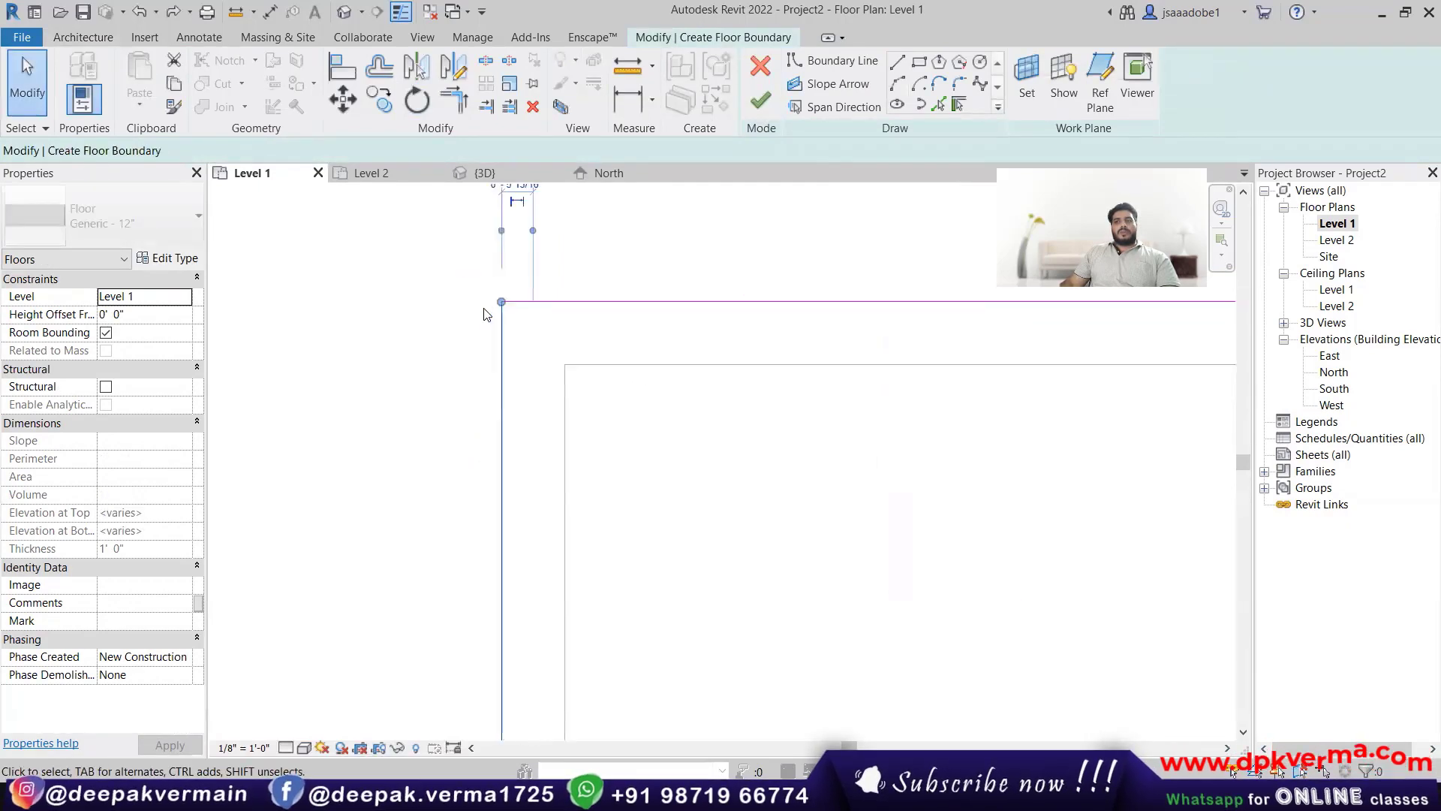
drag(501, 302, 501, 326)
click(434, 282)
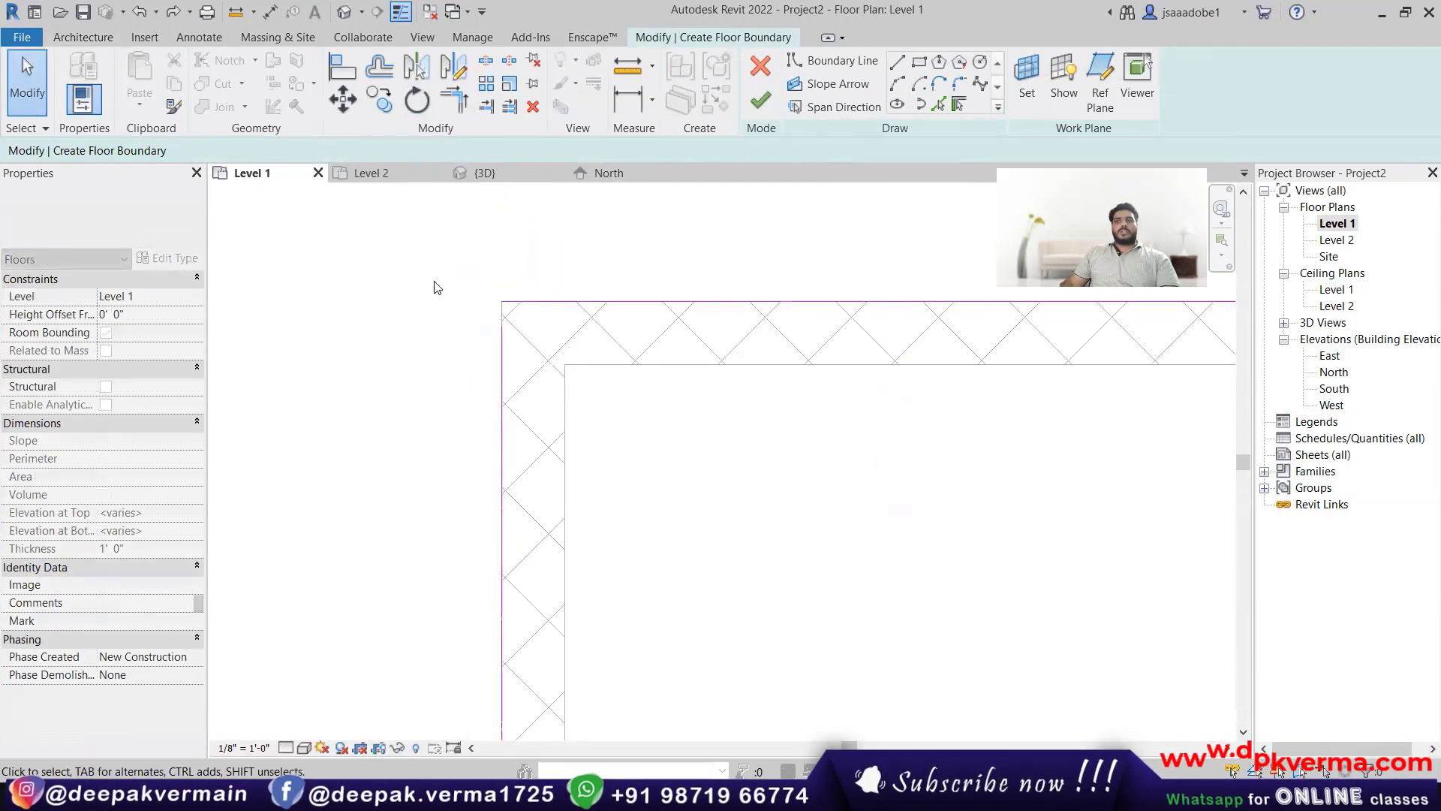
scroll(450, 297, up, 4)
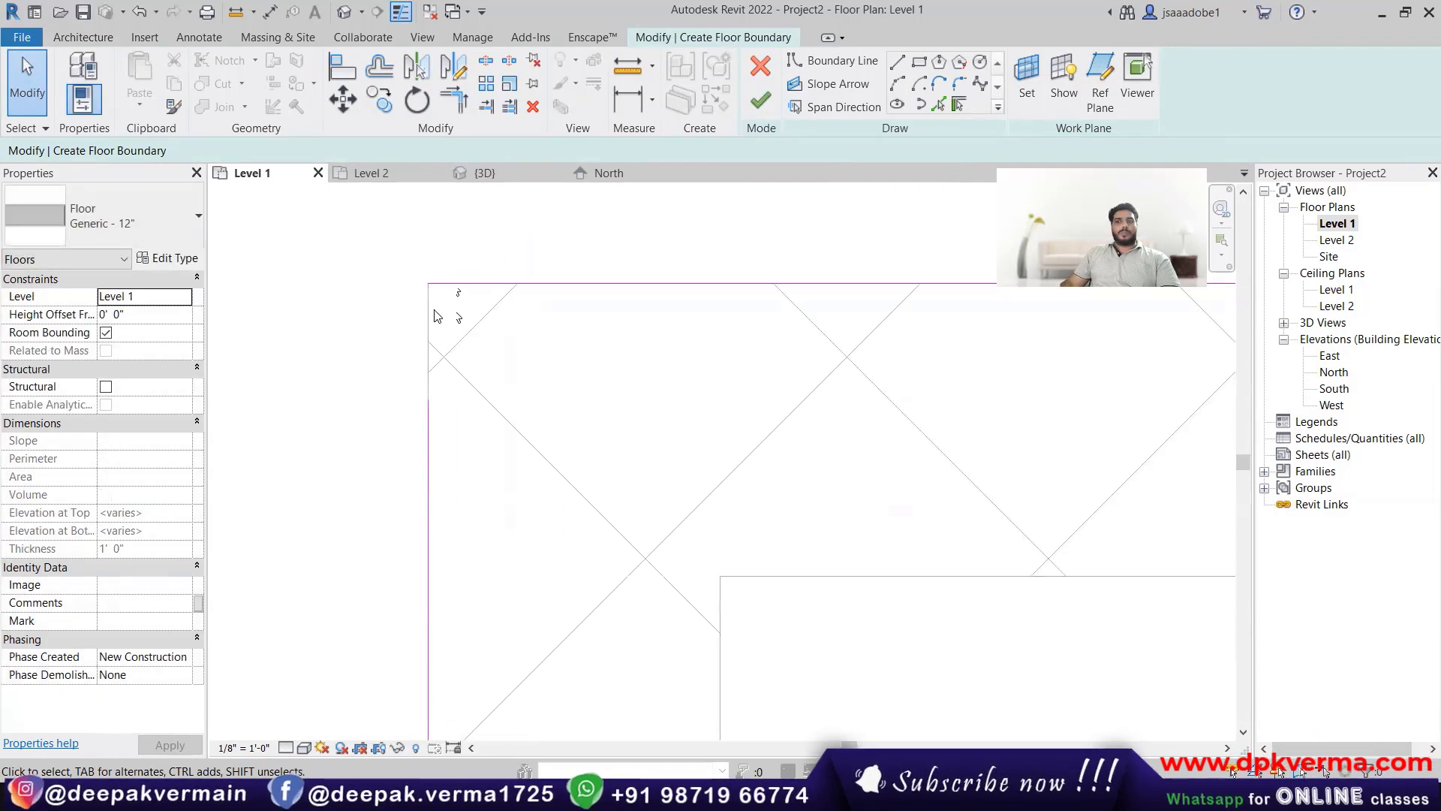
scroll(518, 395, down, 5)
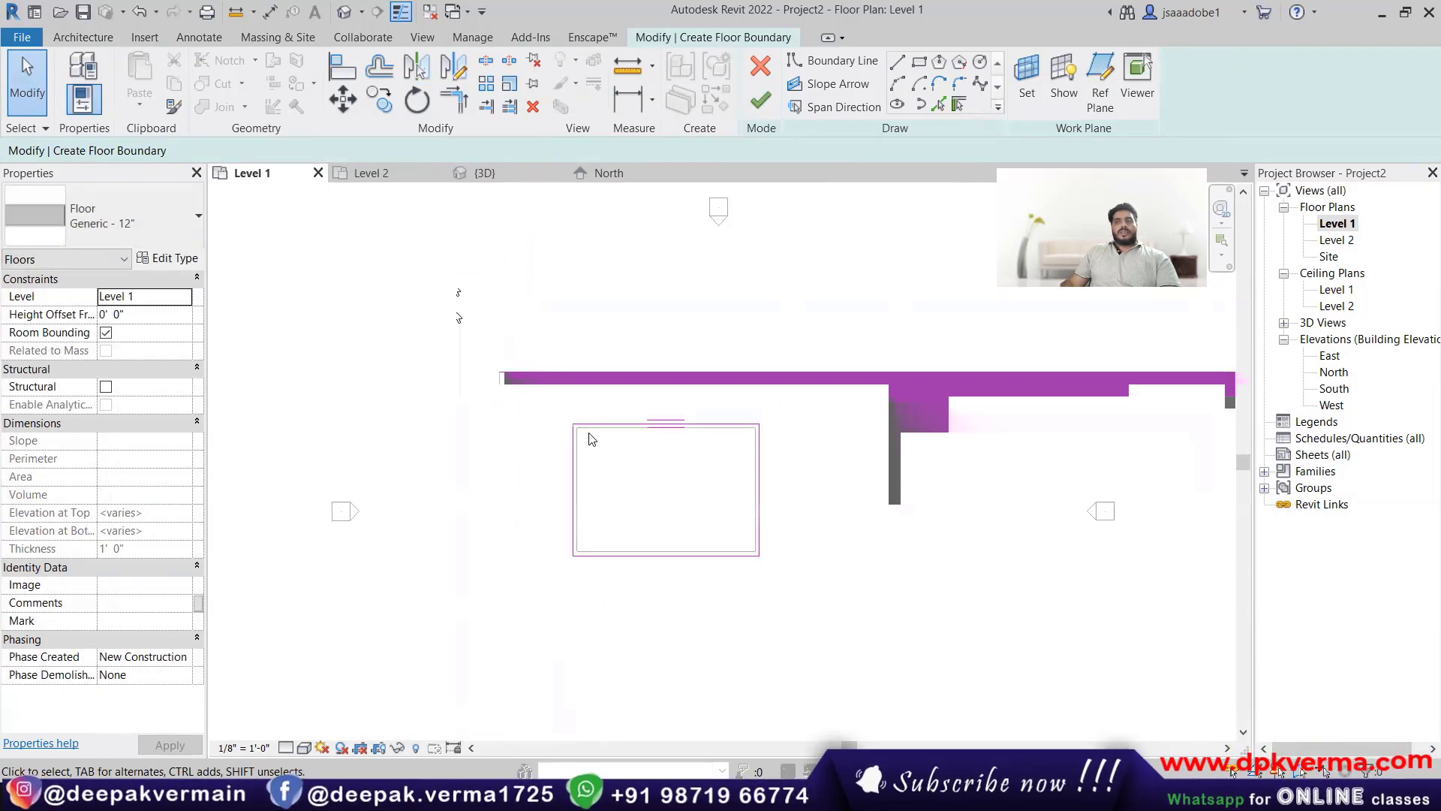
Step: Try to finish the sketch with the open corner, inspect the highlighted line ends and continue sketching
scroll(628, 431, up, 2)
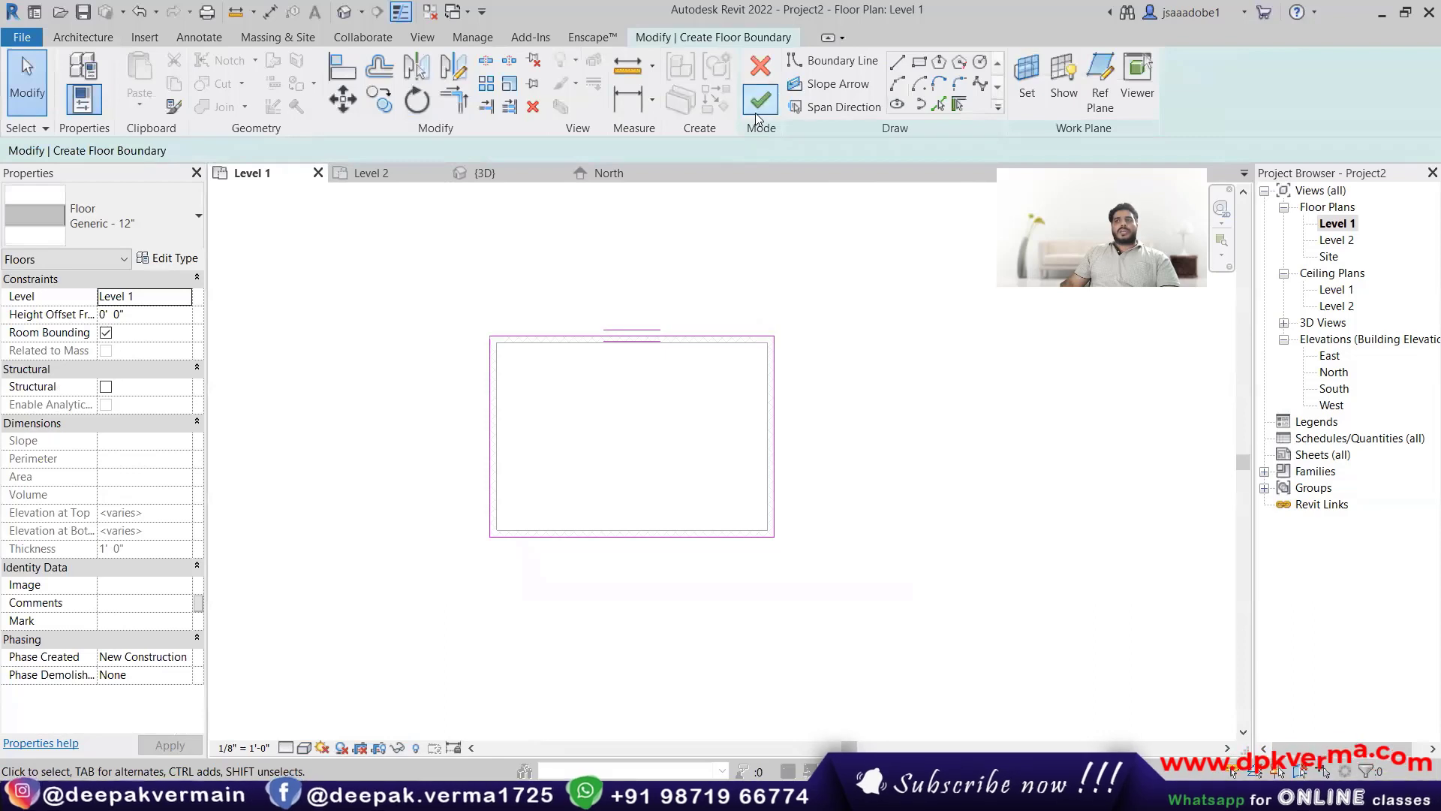
click(760, 101)
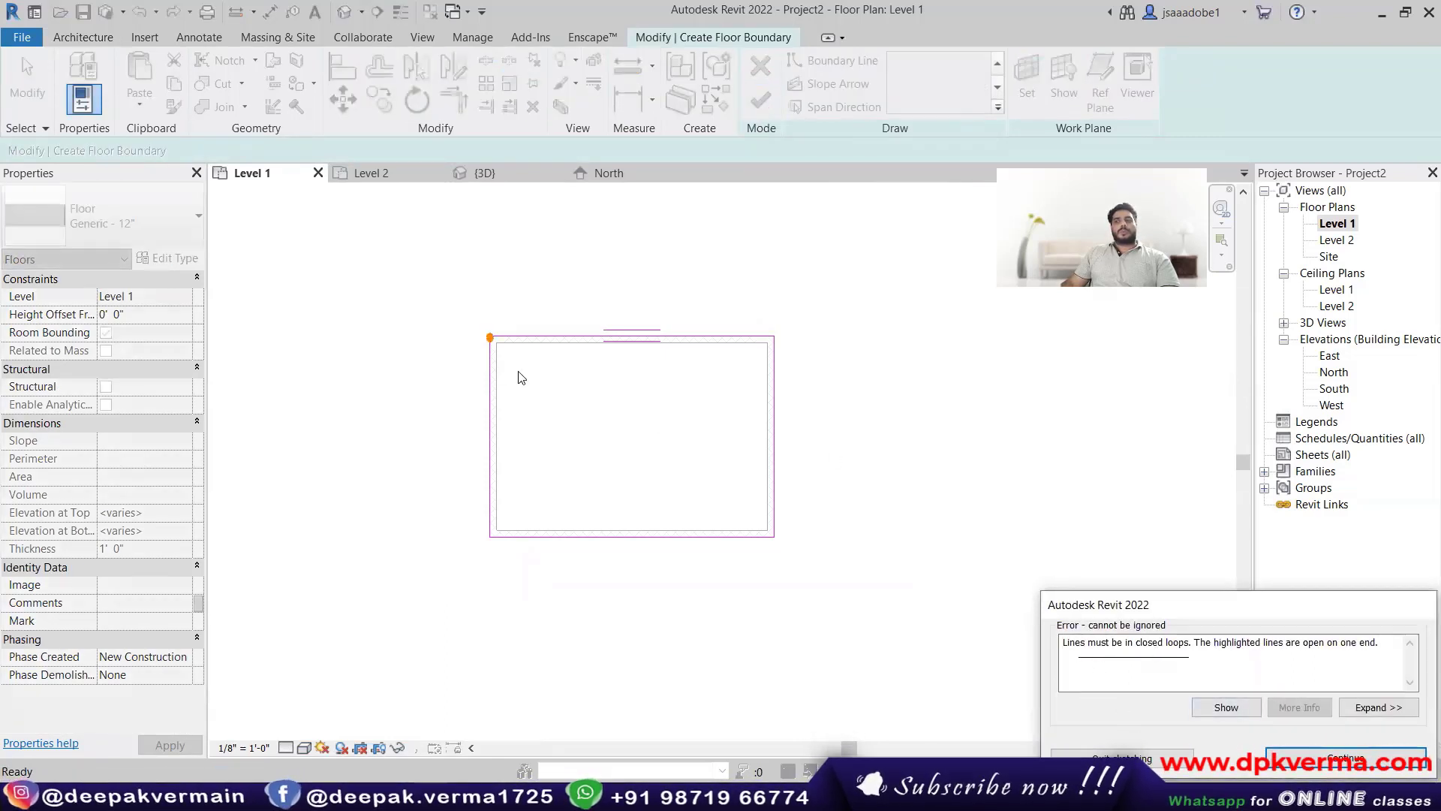
scroll(489, 329, up, 5)
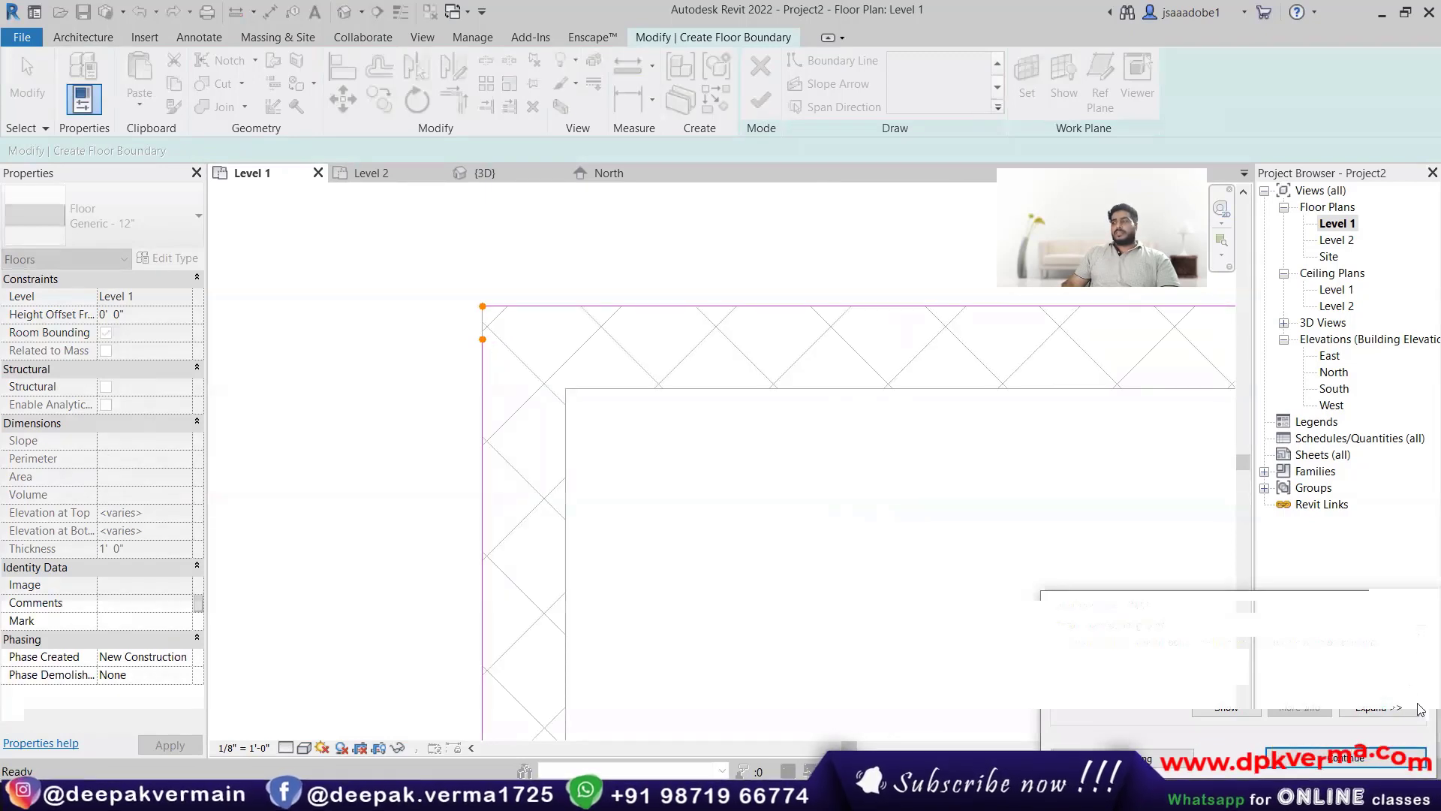
click(1345, 758)
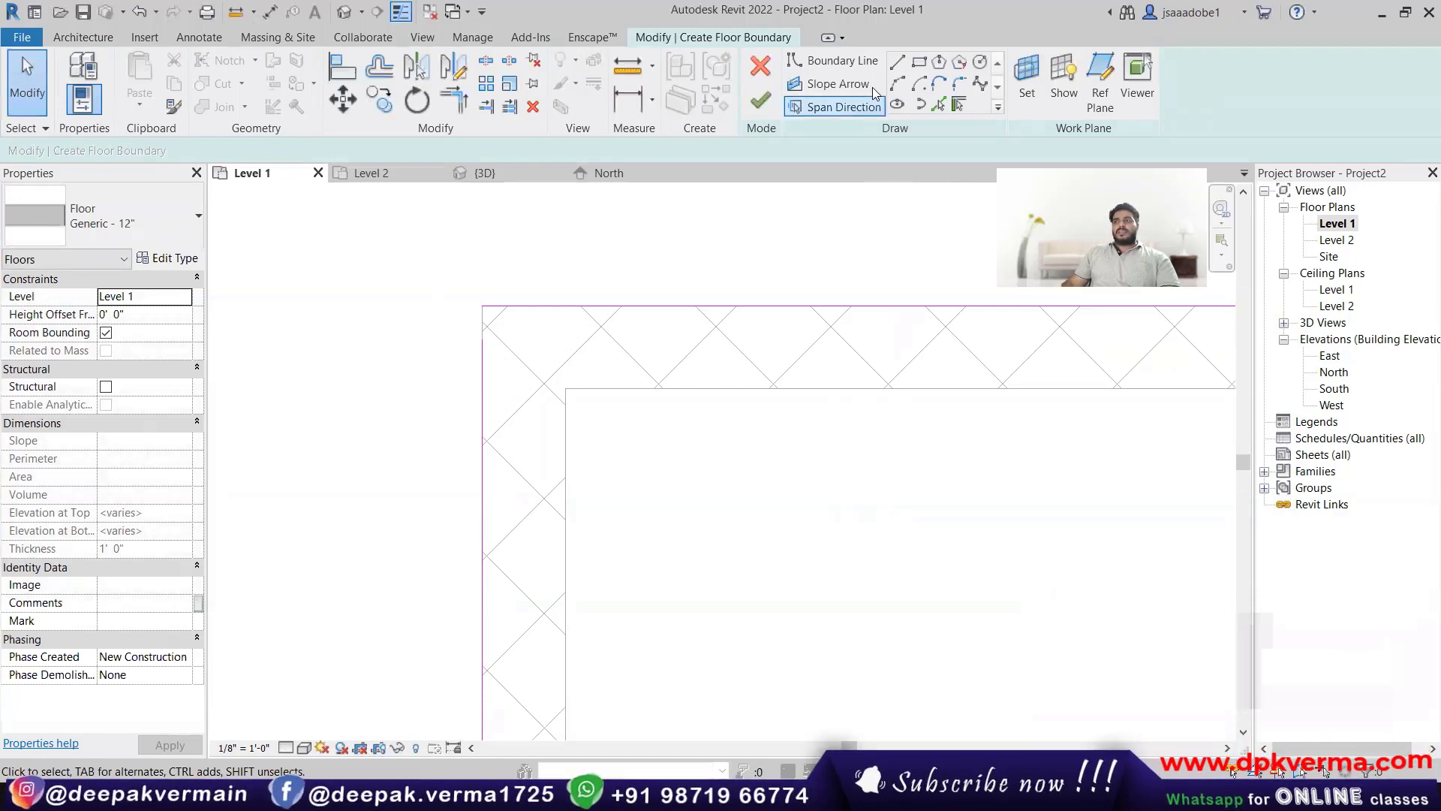
Step: Close the northwest corner gap with a straight boundary line and finish the floor sketch
click(895, 64)
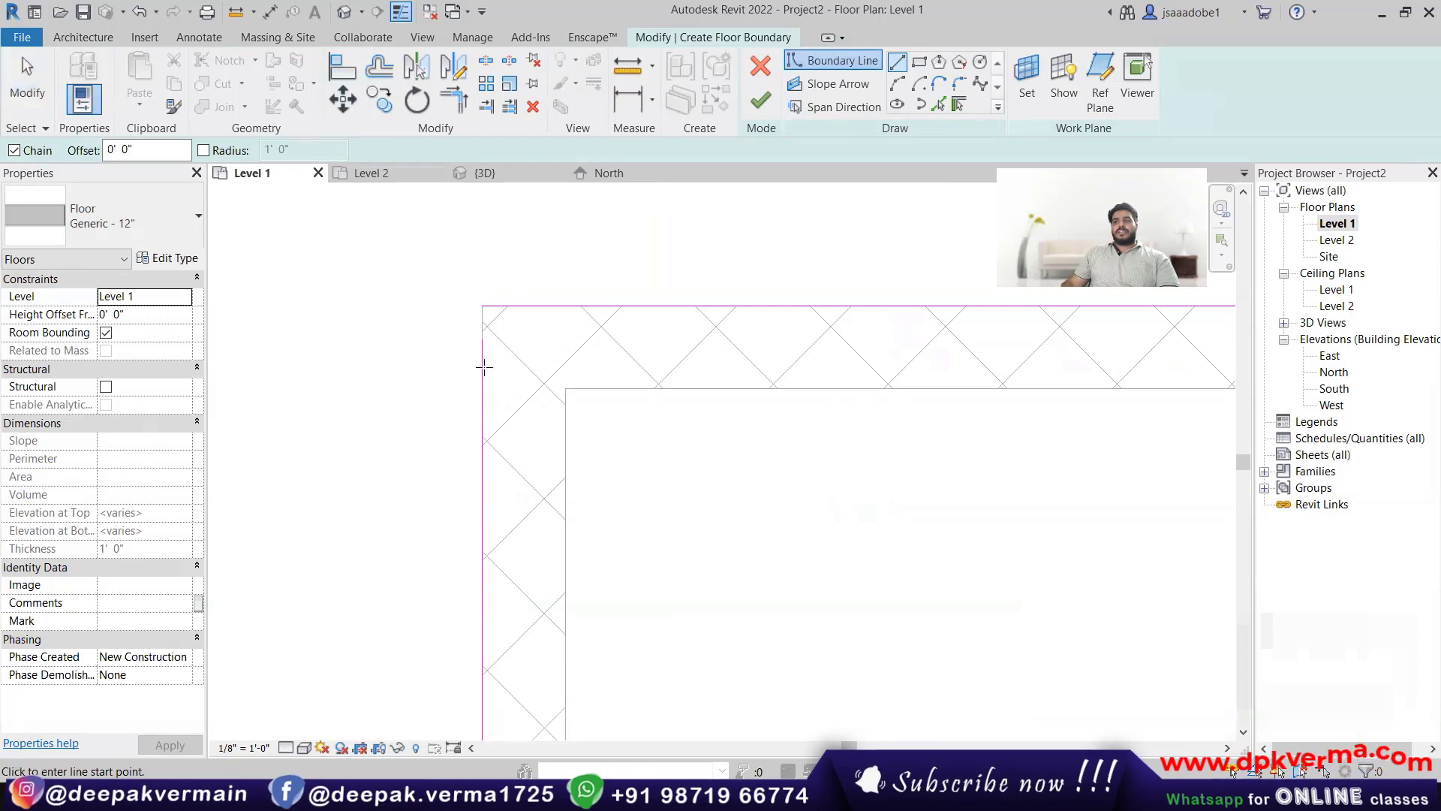
click(483, 338)
click(482, 306)
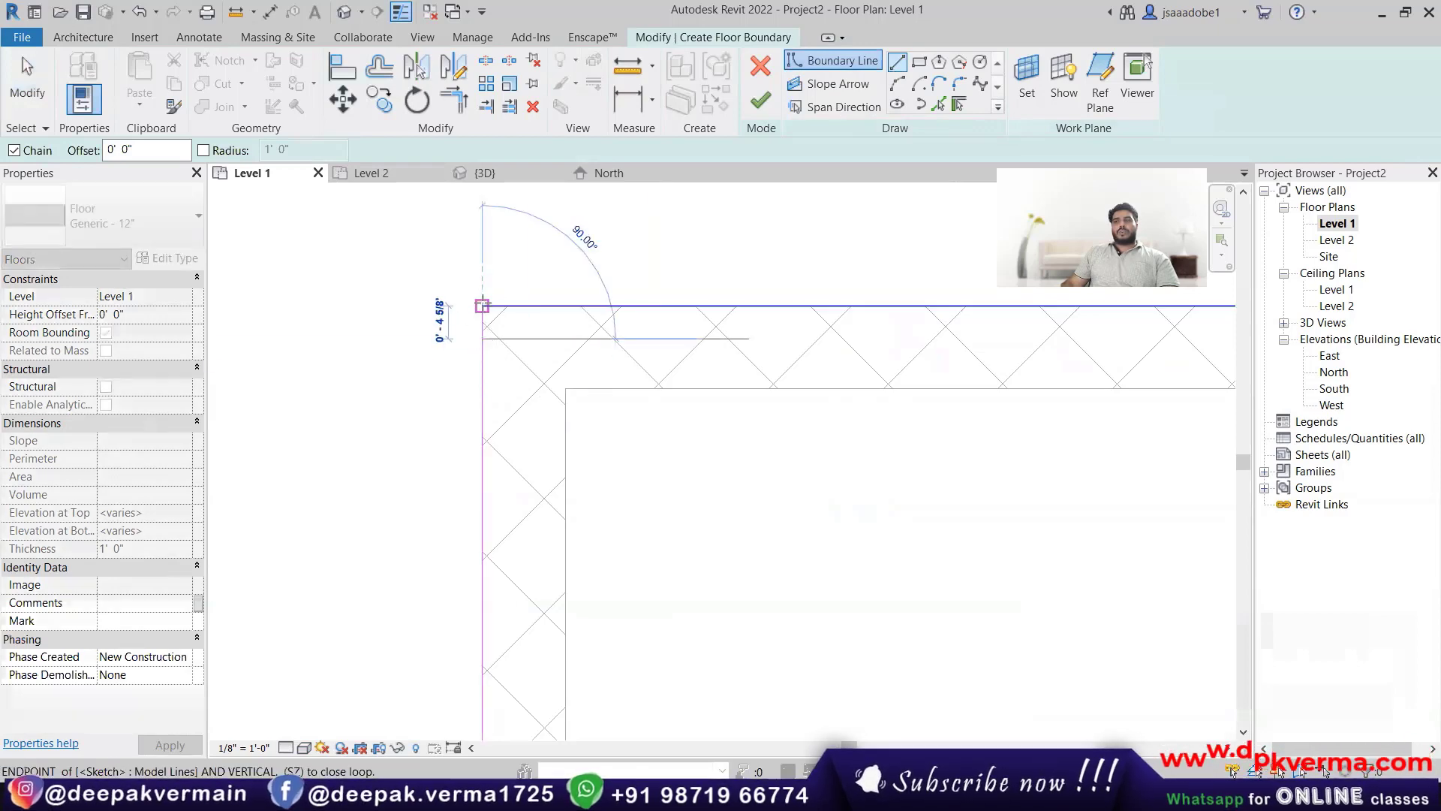
click(761, 100)
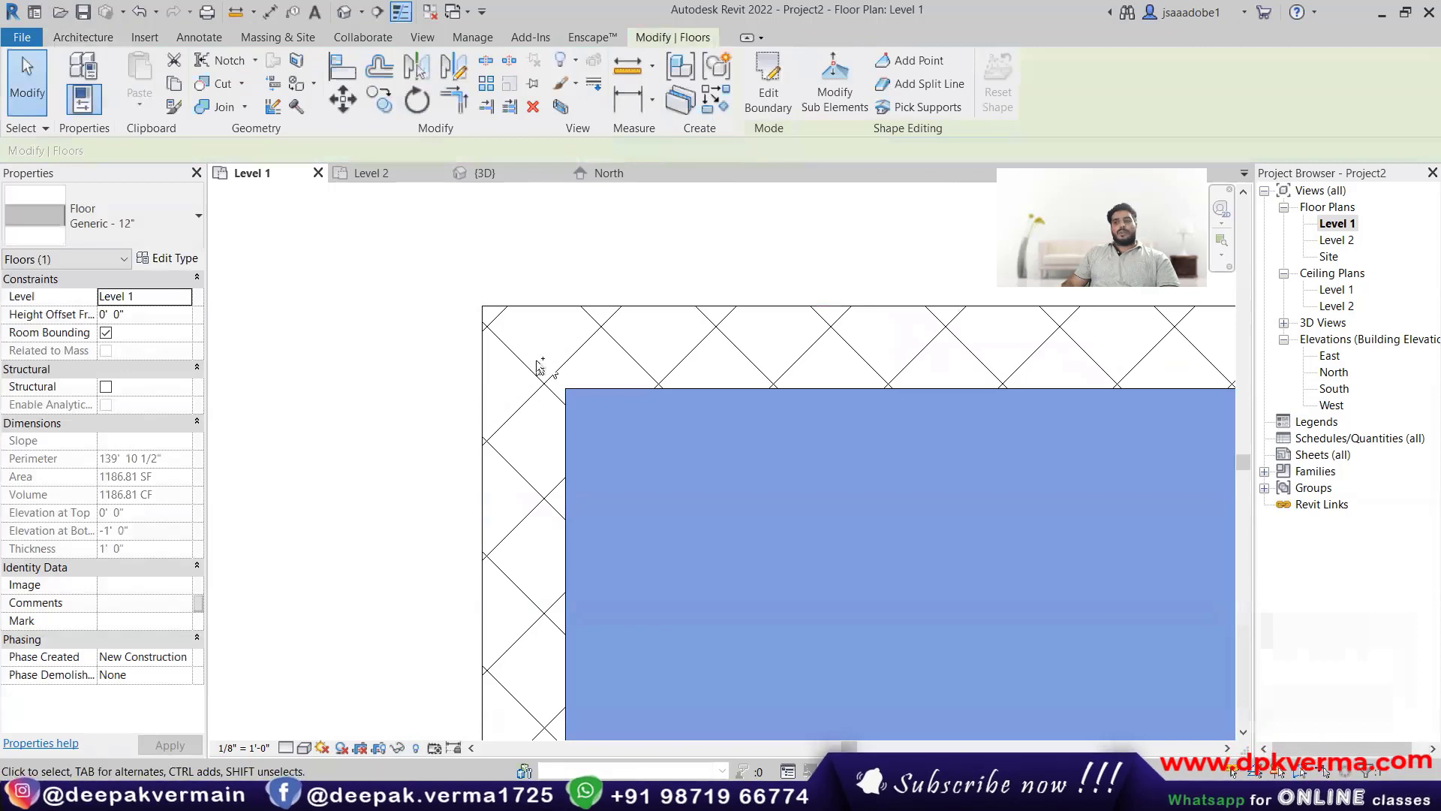
Step: Reopen the floor's boundary sketch and delete the short boundary line at the northwest corner
double_click(494, 348)
click(483, 345)
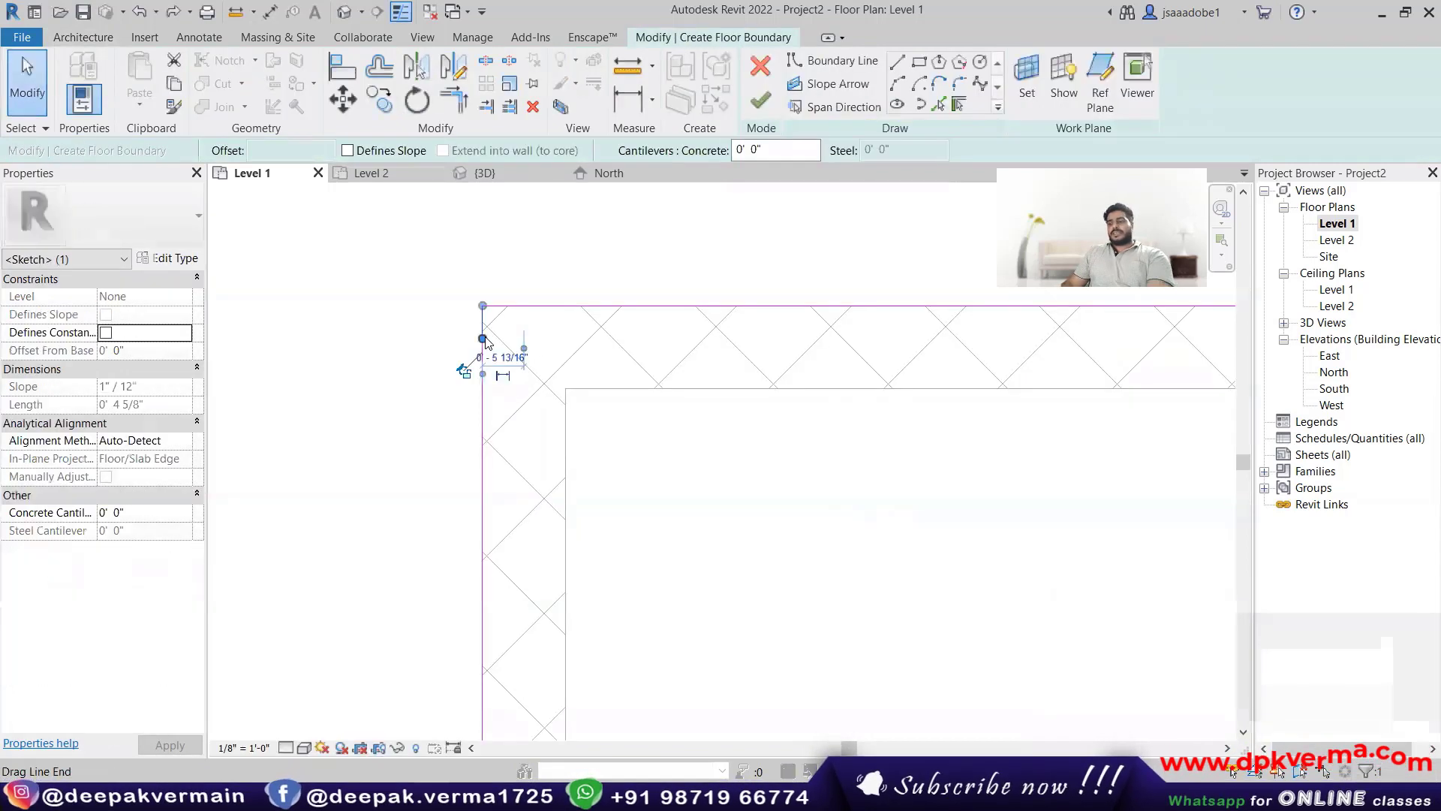
key(Escape)
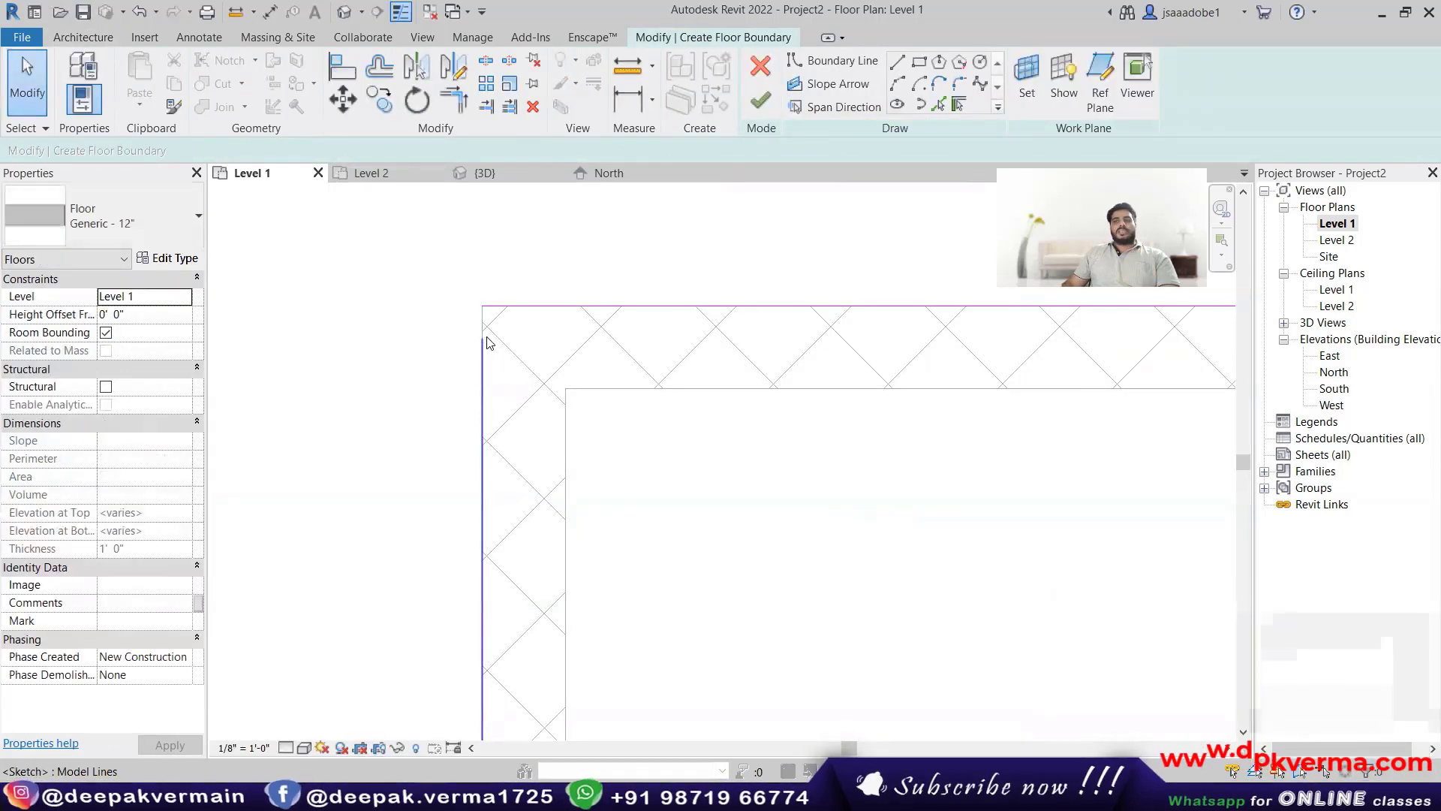
Step: Stretch the west boundary line's north end up to the northwest corner and undo the stretch
click(483, 351)
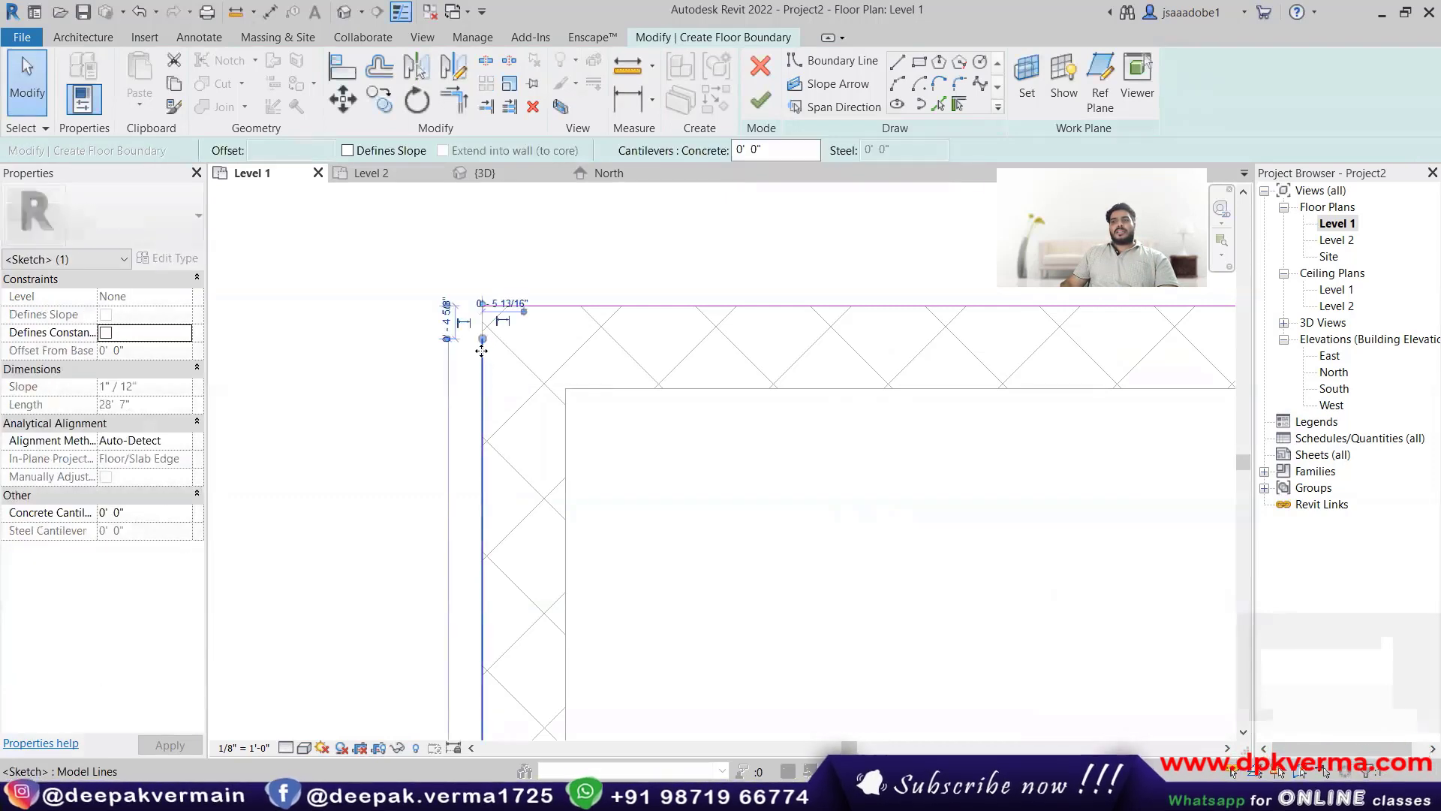
drag(483, 339, 481, 306)
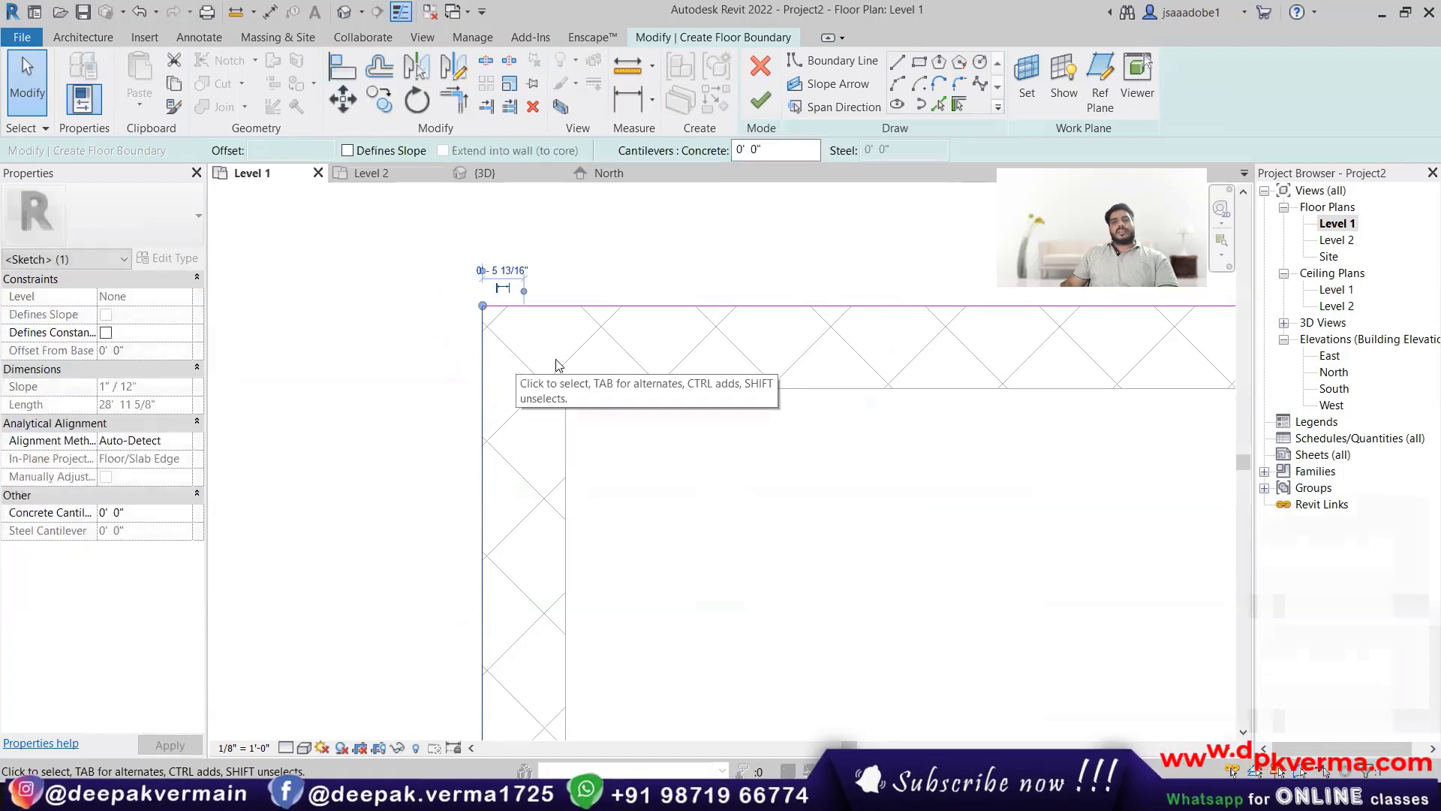
key(Escape)
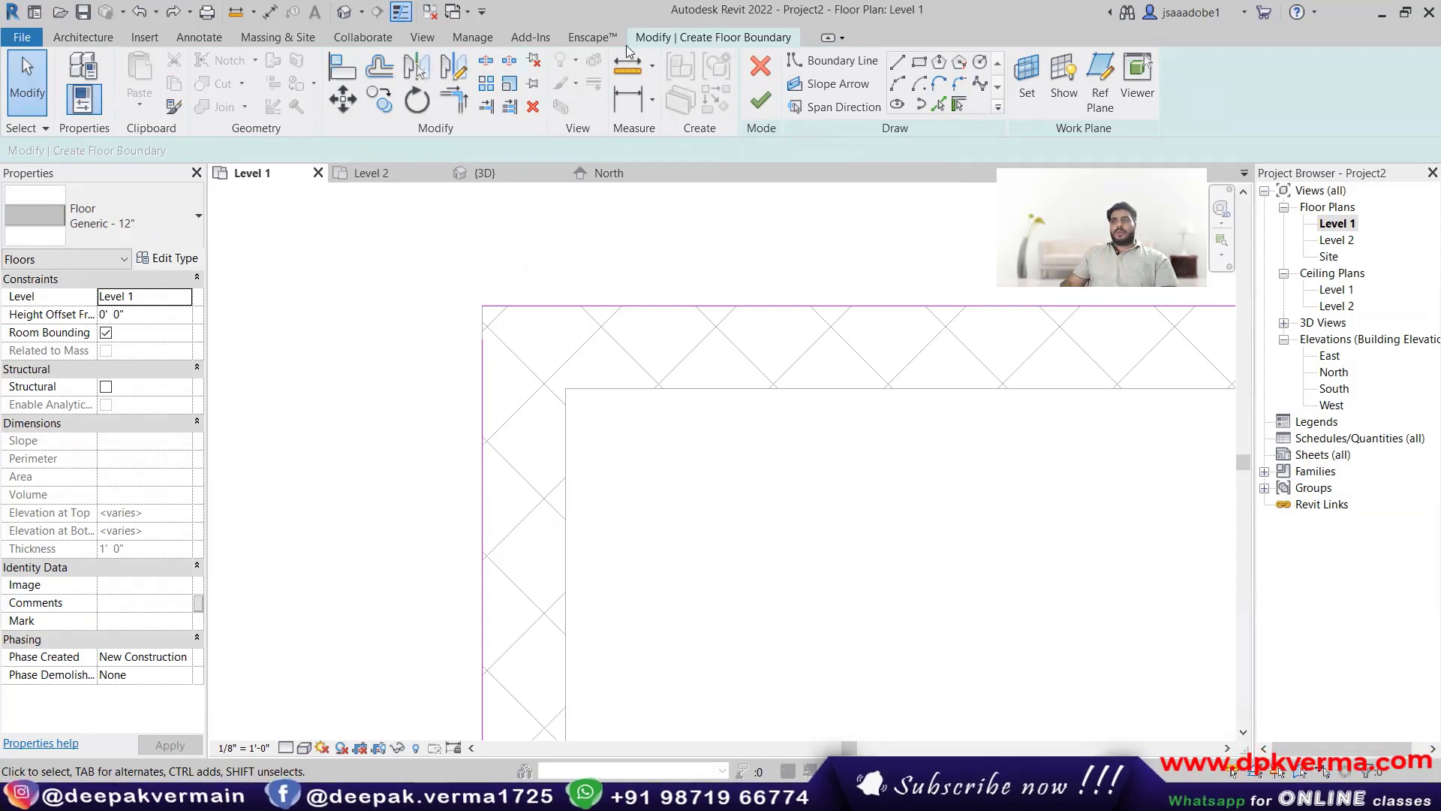
Step: Join the west and north boundary lines with Trim/Extend to Corner and finish the floor sketch
click(440, 106)
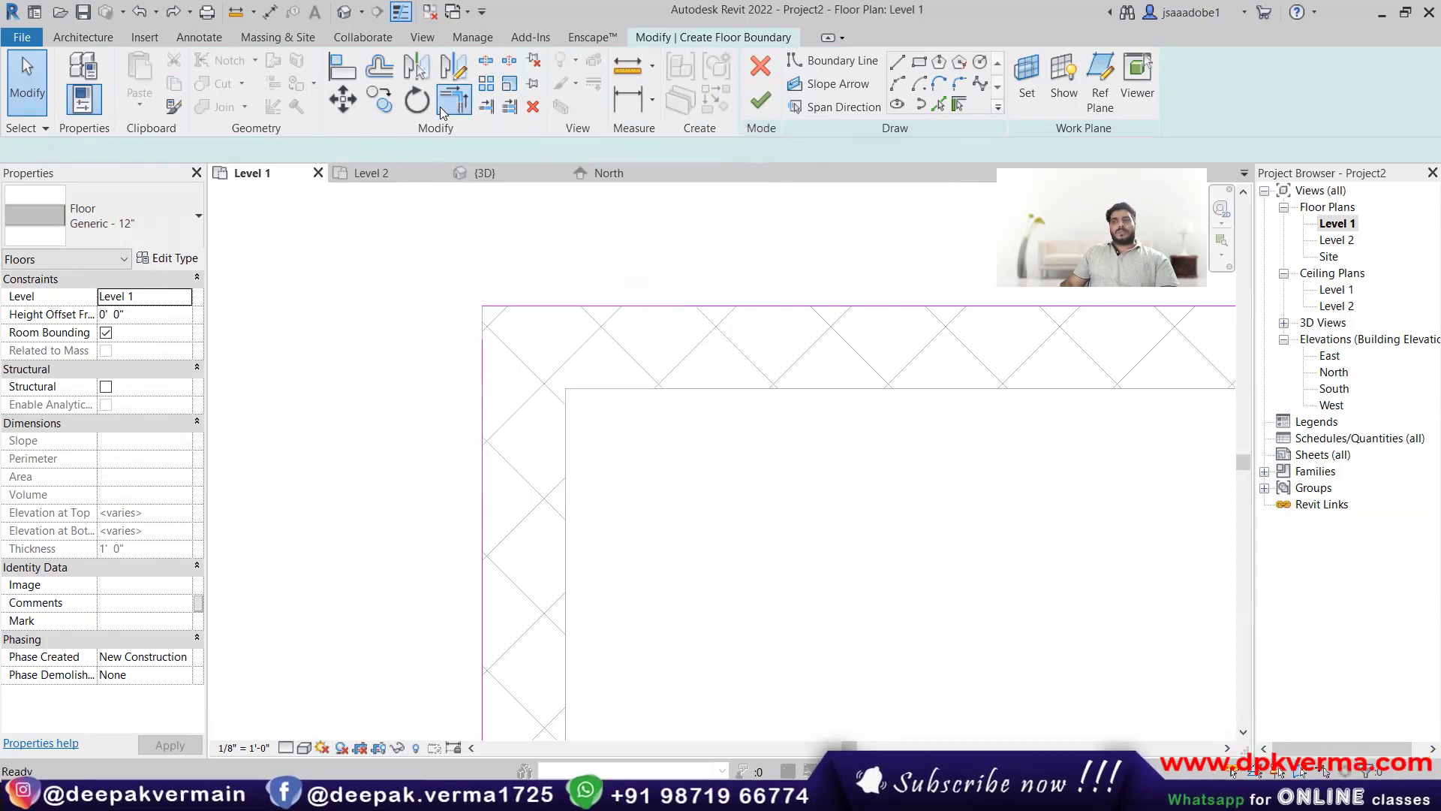
click(519, 305)
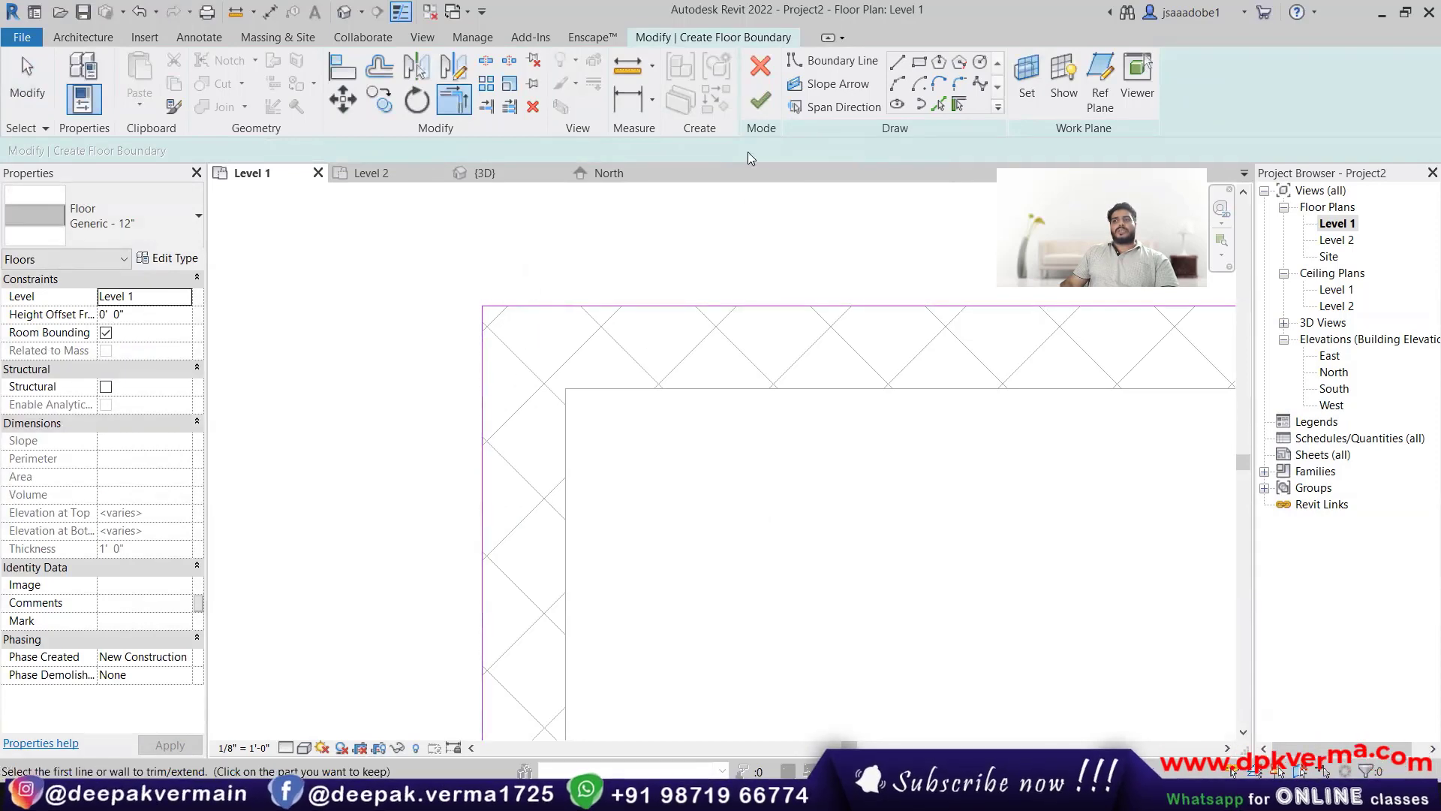
click(760, 101)
Step: Switch to the 3D view and delete the floor beneath the walls
scroll(619, 455, down, 5)
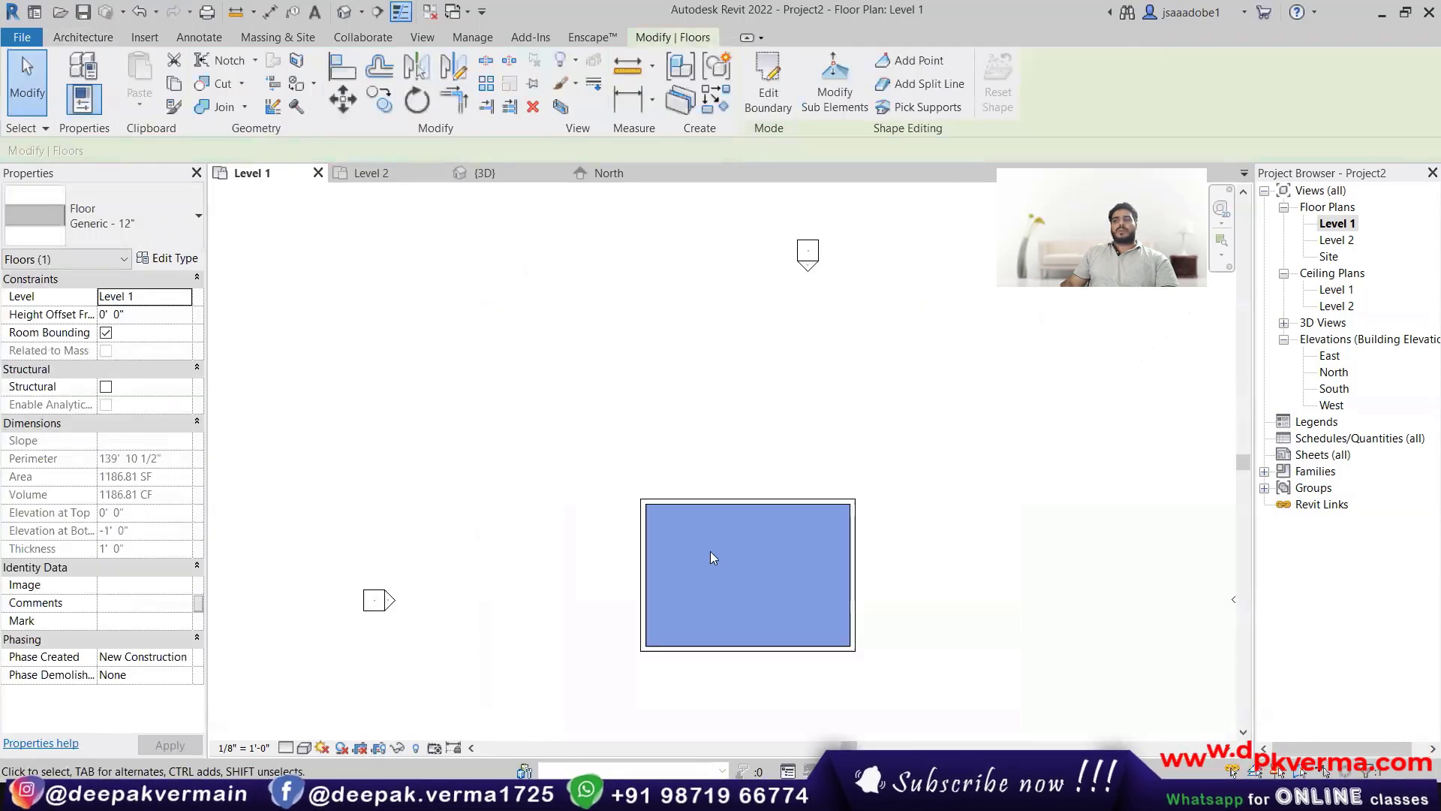
scroll(641, 437, up, 1)
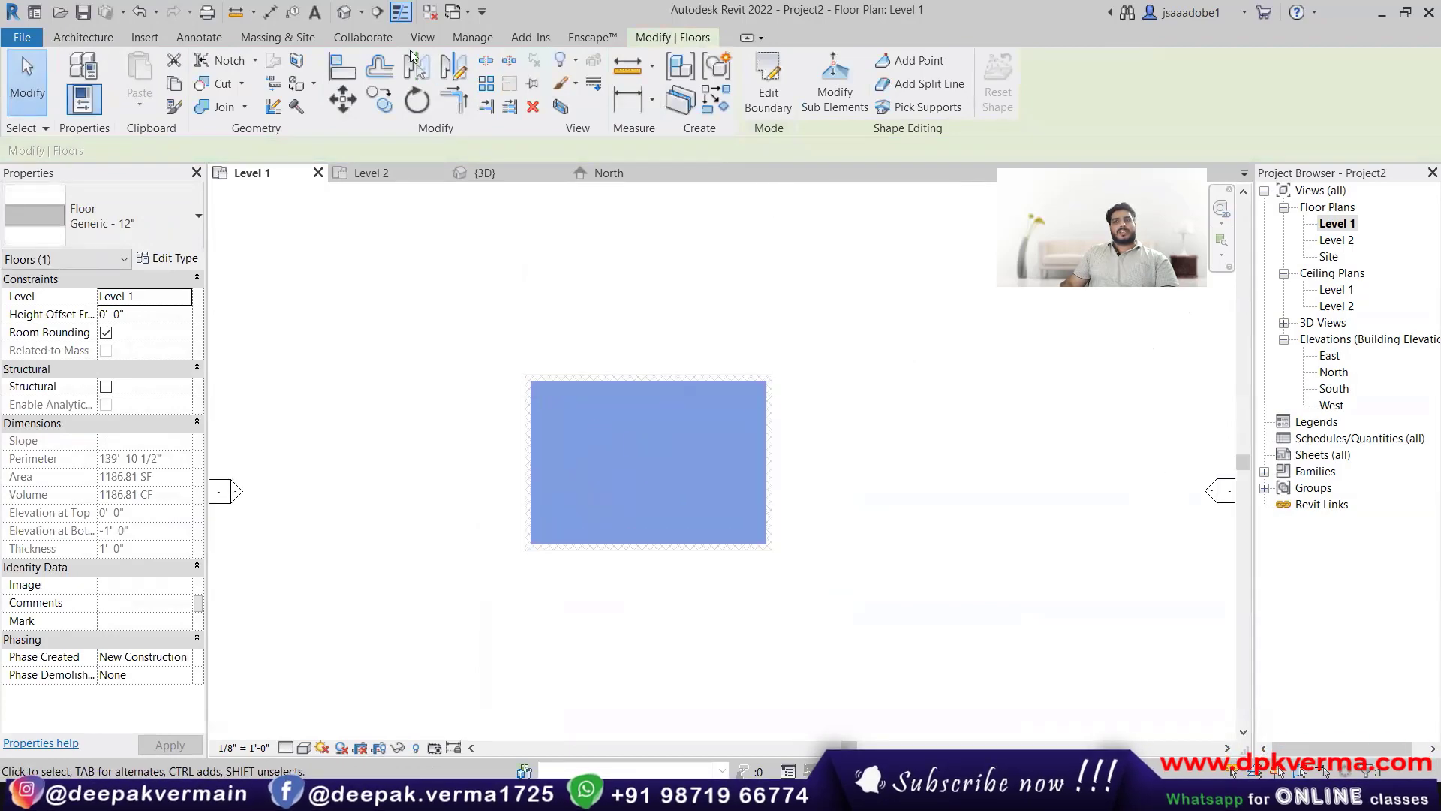
click(341, 12)
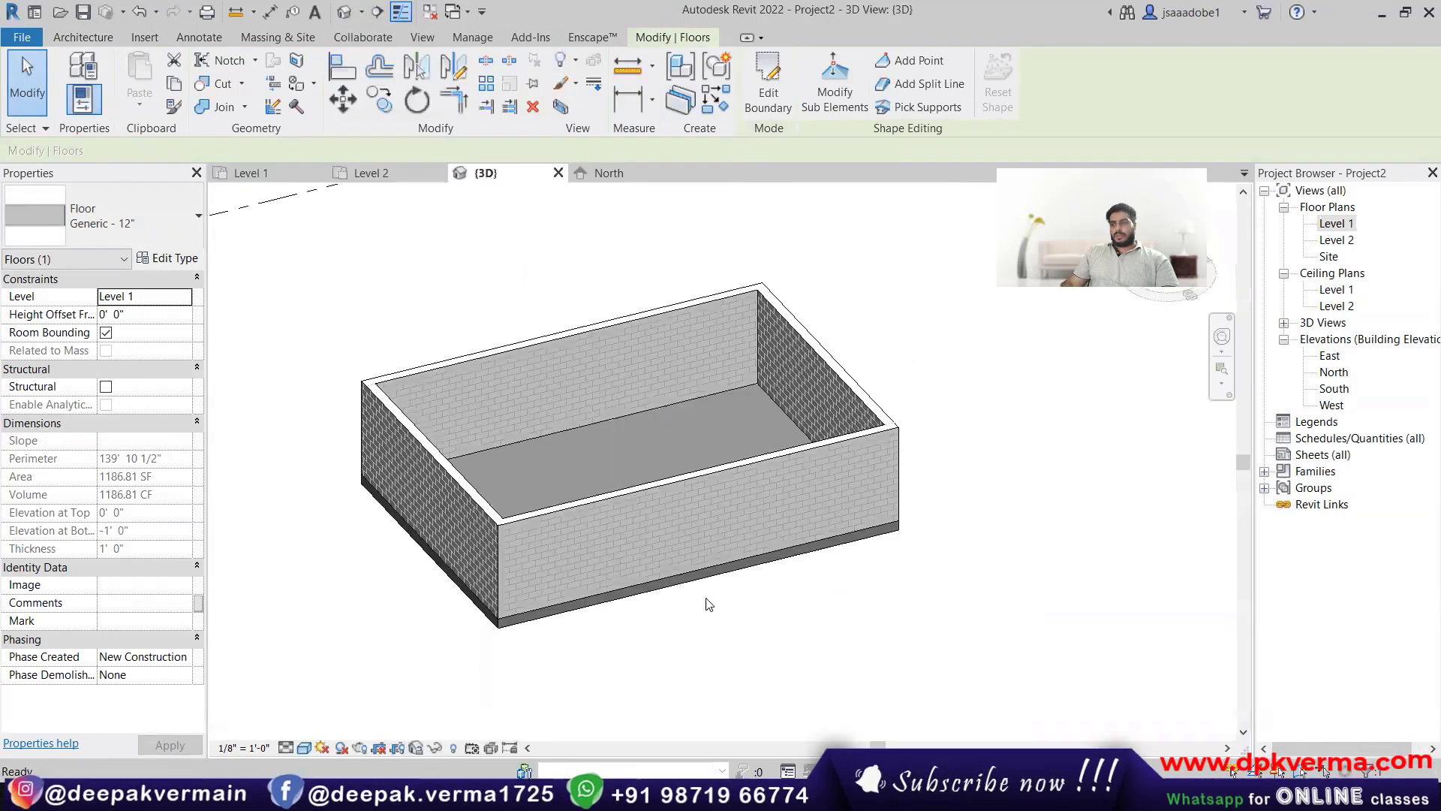
click(692, 580)
key(Escape)
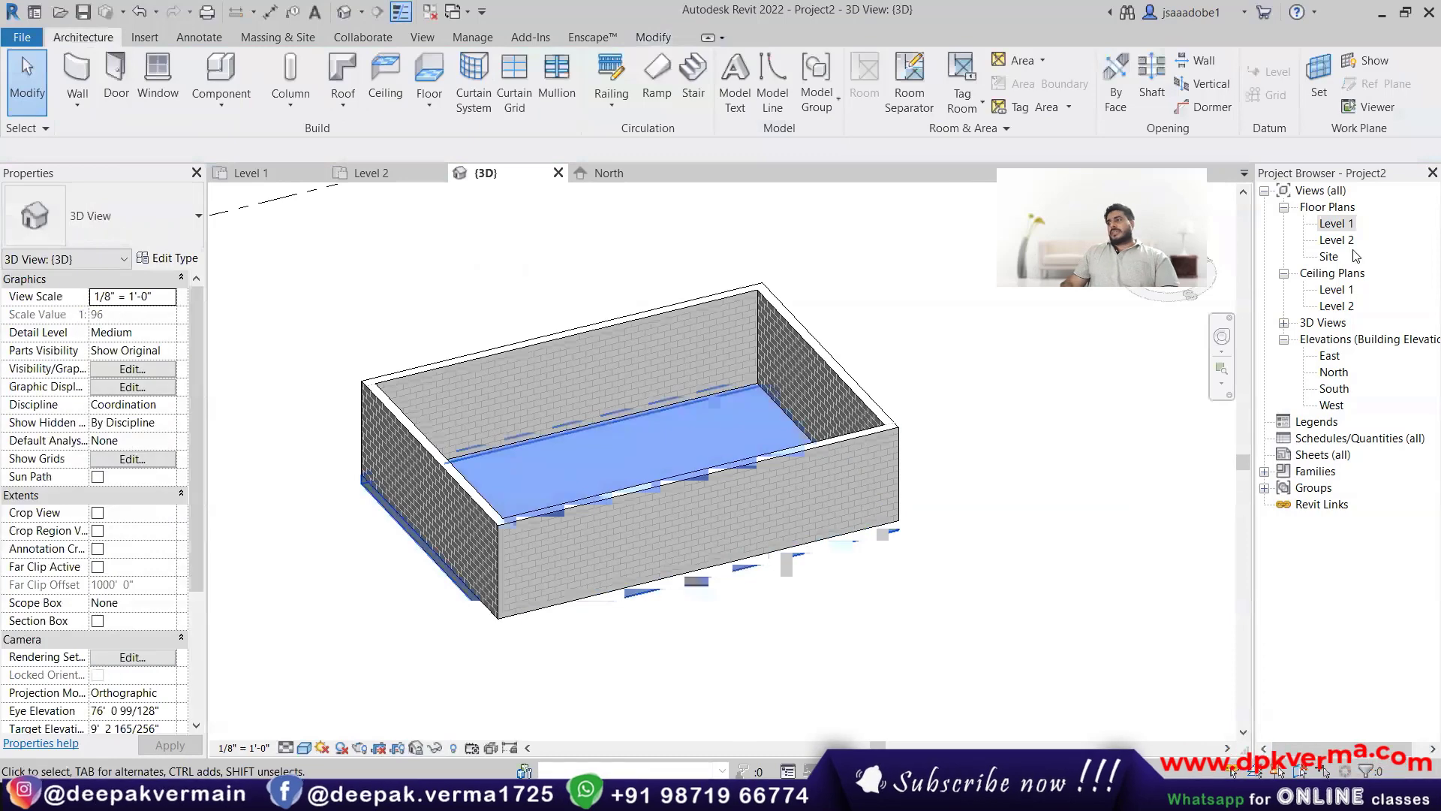
Step: Create an irregular seven-sided architectural floor on Level 1, south and east of the walls, from a closed chain of straight boundary lines
double_click(1336, 223)
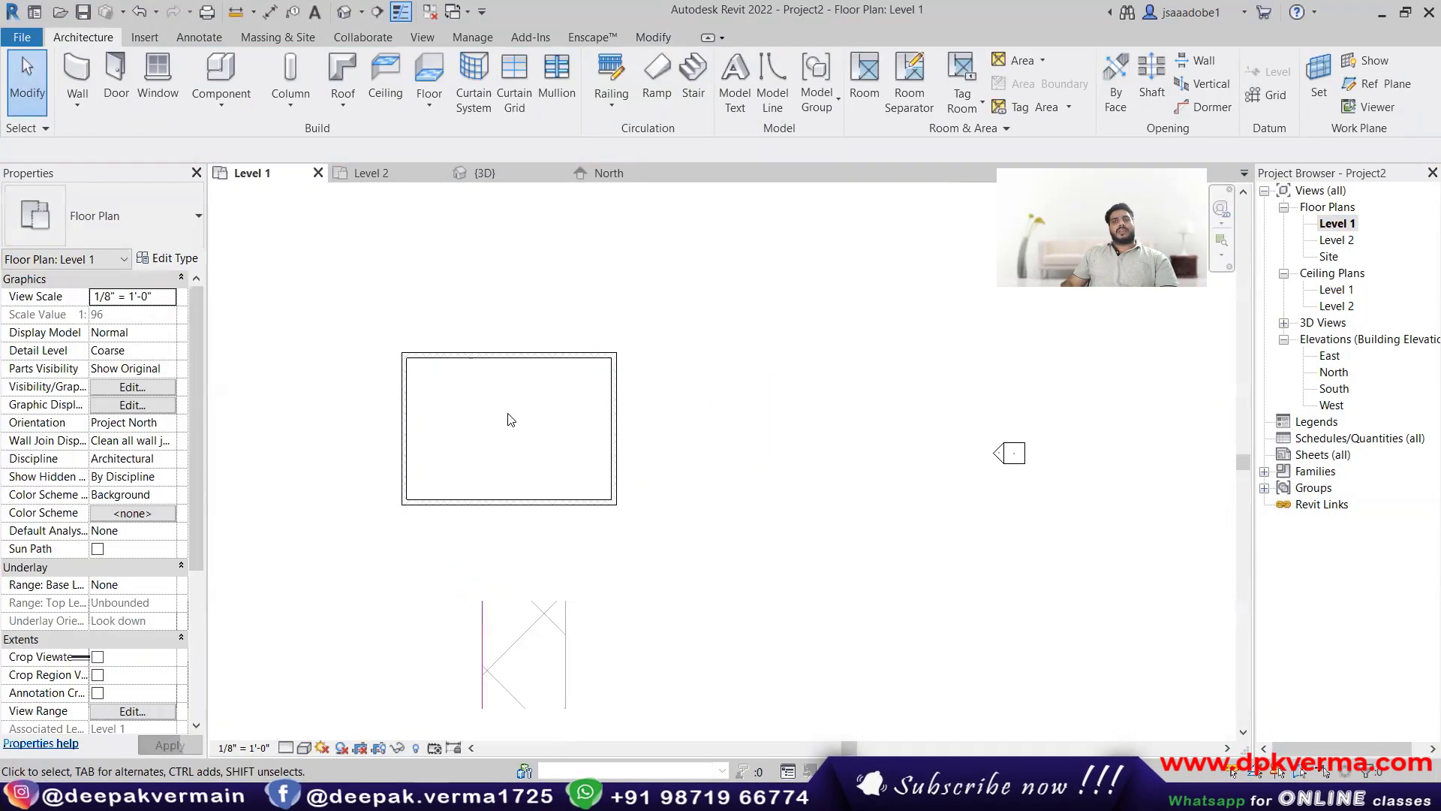
click(424, 109)
click(439, 135)
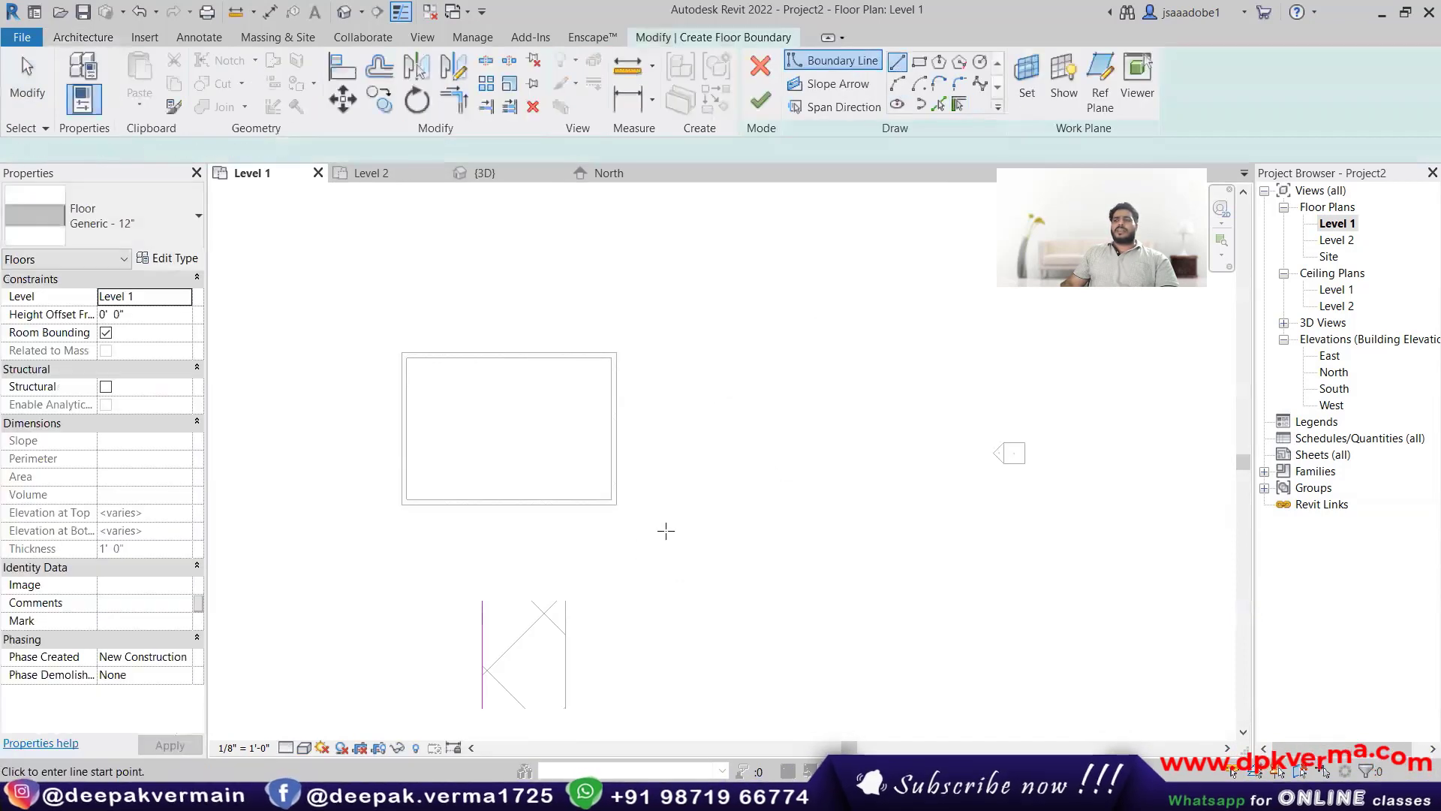
click(636, 548)
click(855, 423)
click(929, 590)
click(759, 659)
click(334, 605)
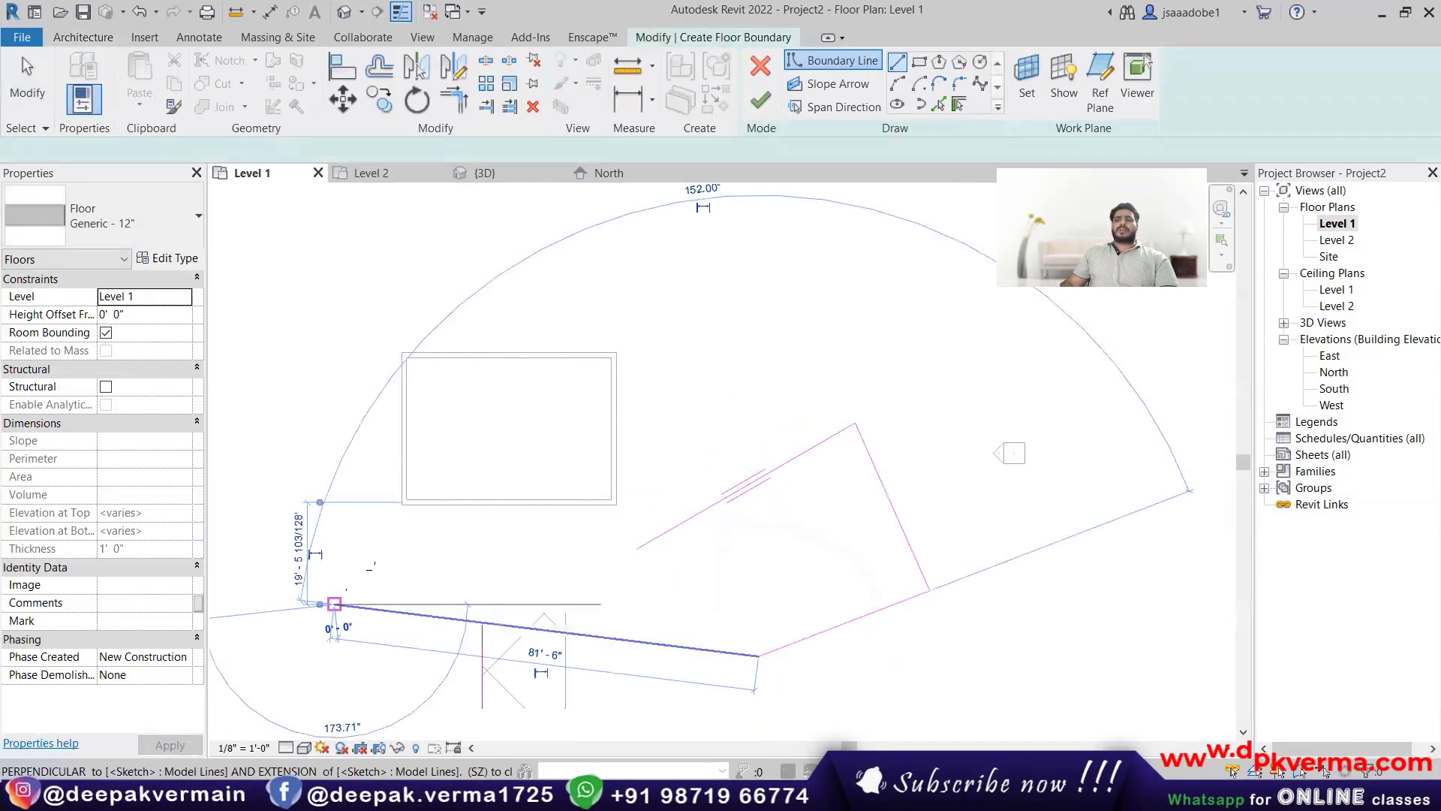
click(497, 542)
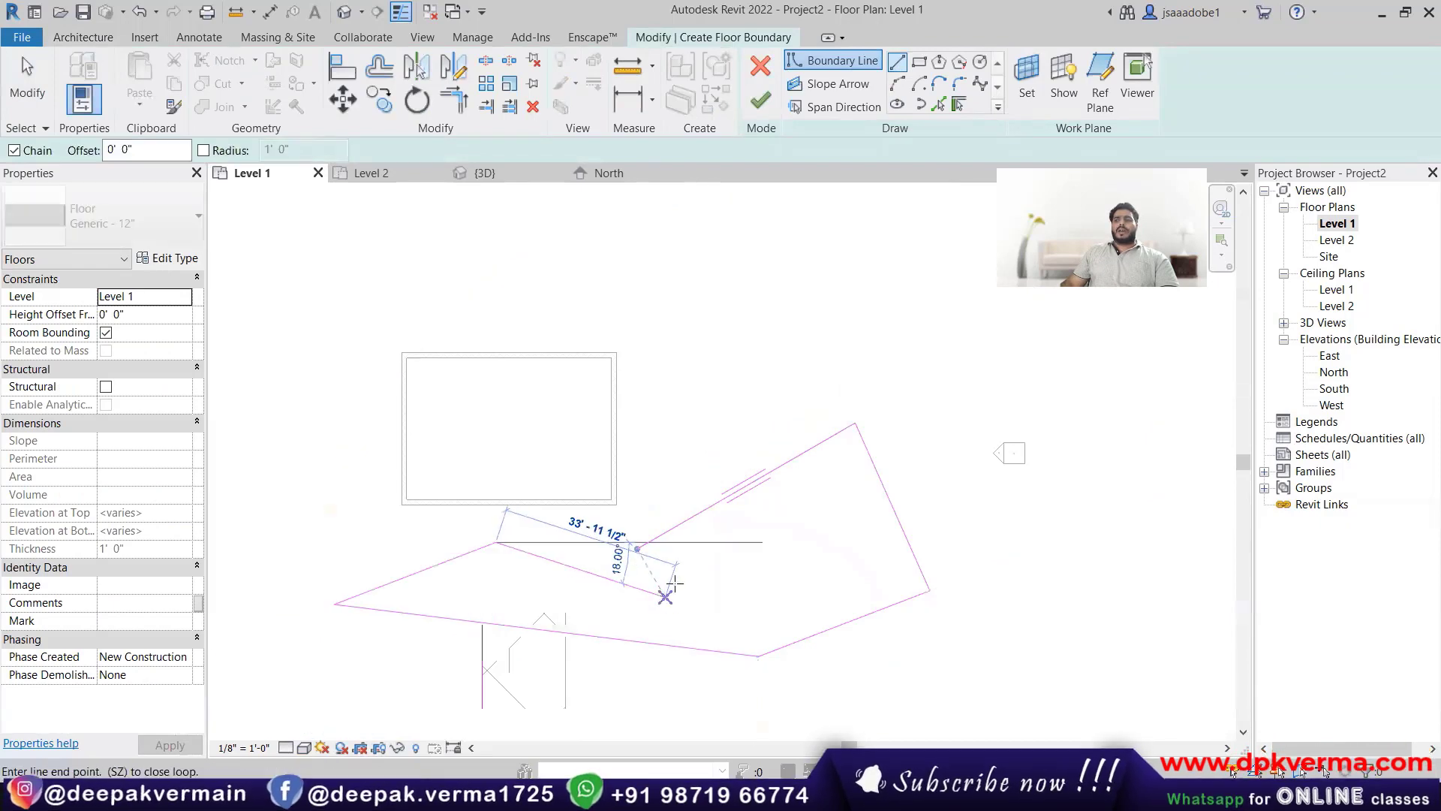
click(636, 547)
right_click(701, 368)
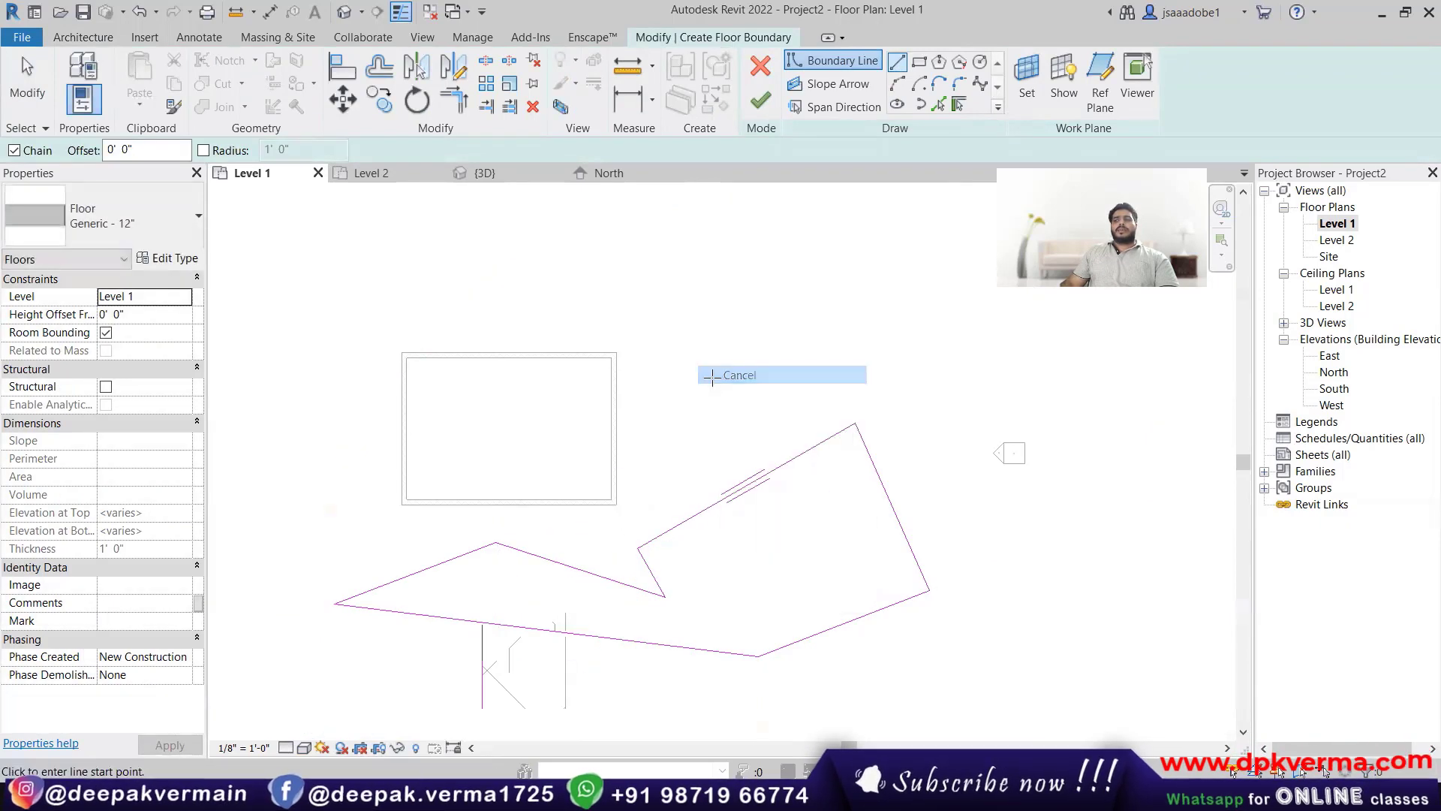
click(732, 390)
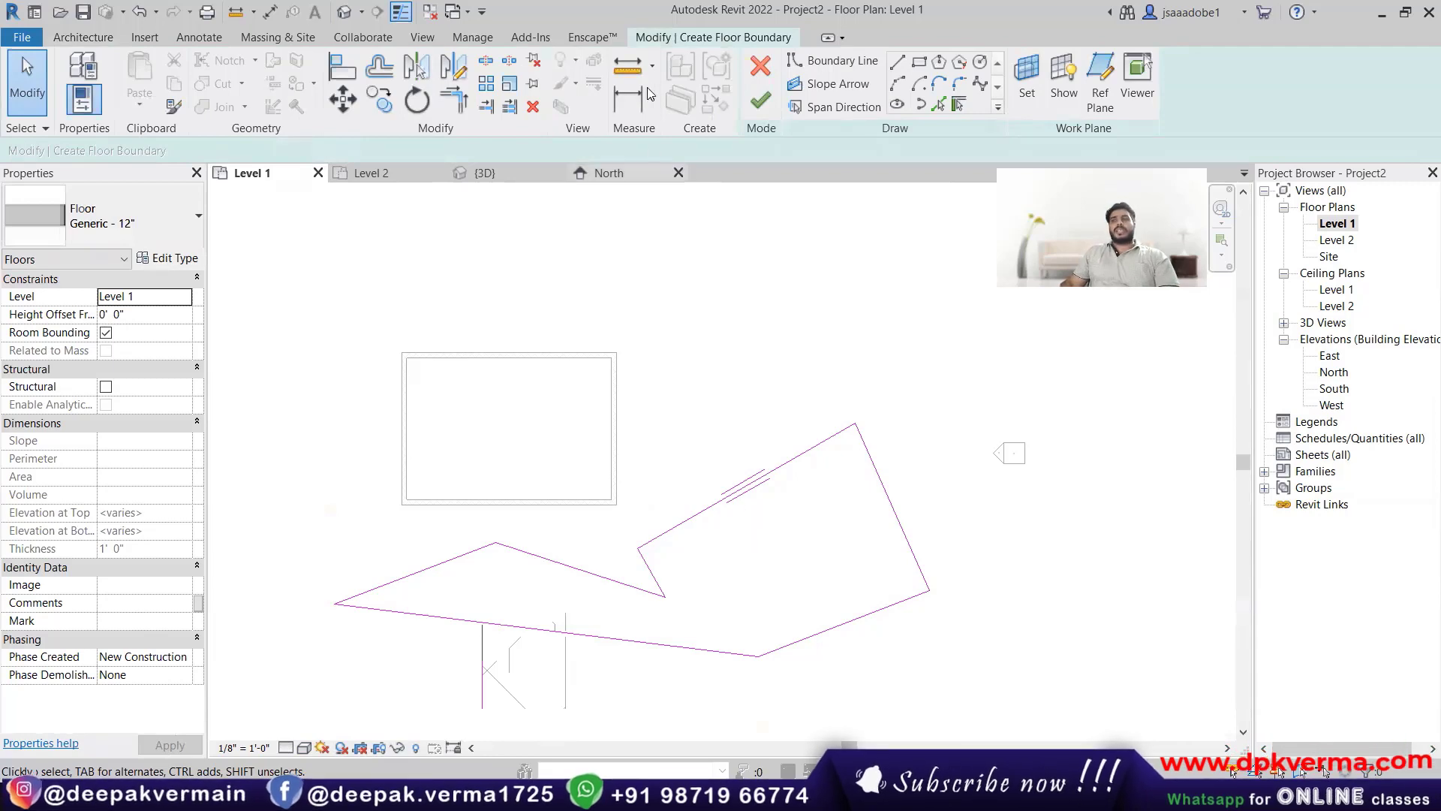
click(759, 103)
Step: Inspect the irregular floor in the 3D view and delete it
click(344, 11)
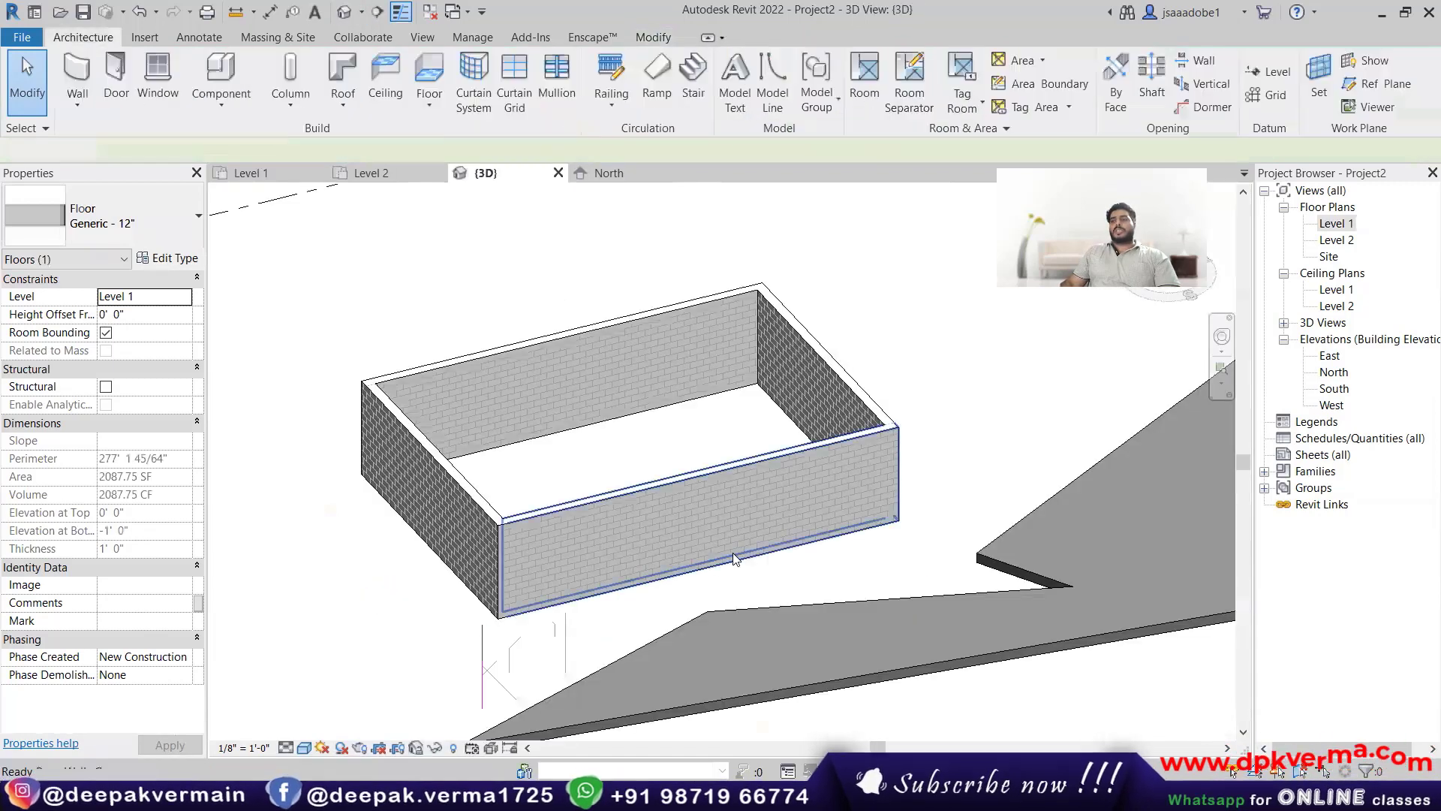
scroll(714, 570, down, 2)
middle_drag(714, 570, 544, 553)
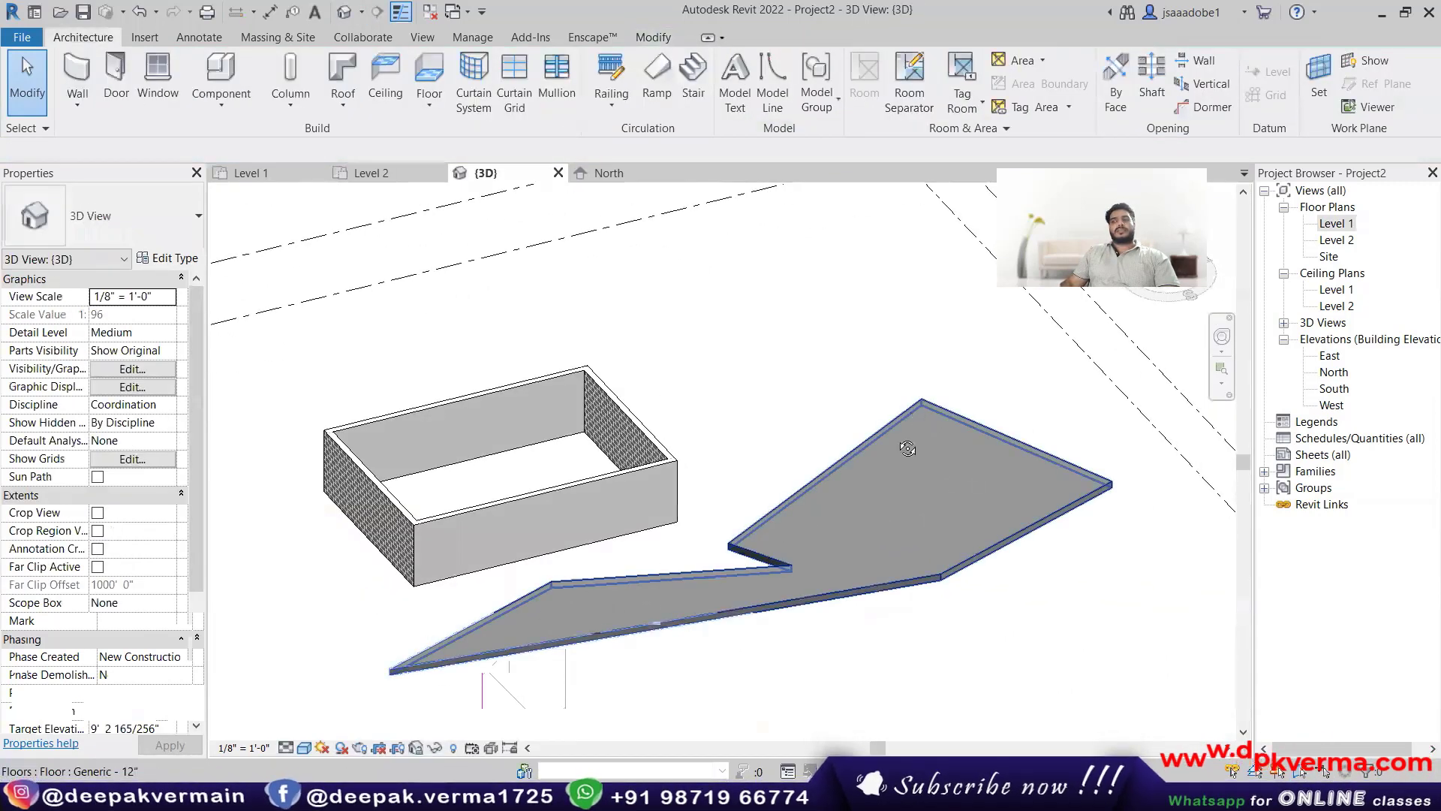
shift+middle_drag(907, 448, 736, 509)
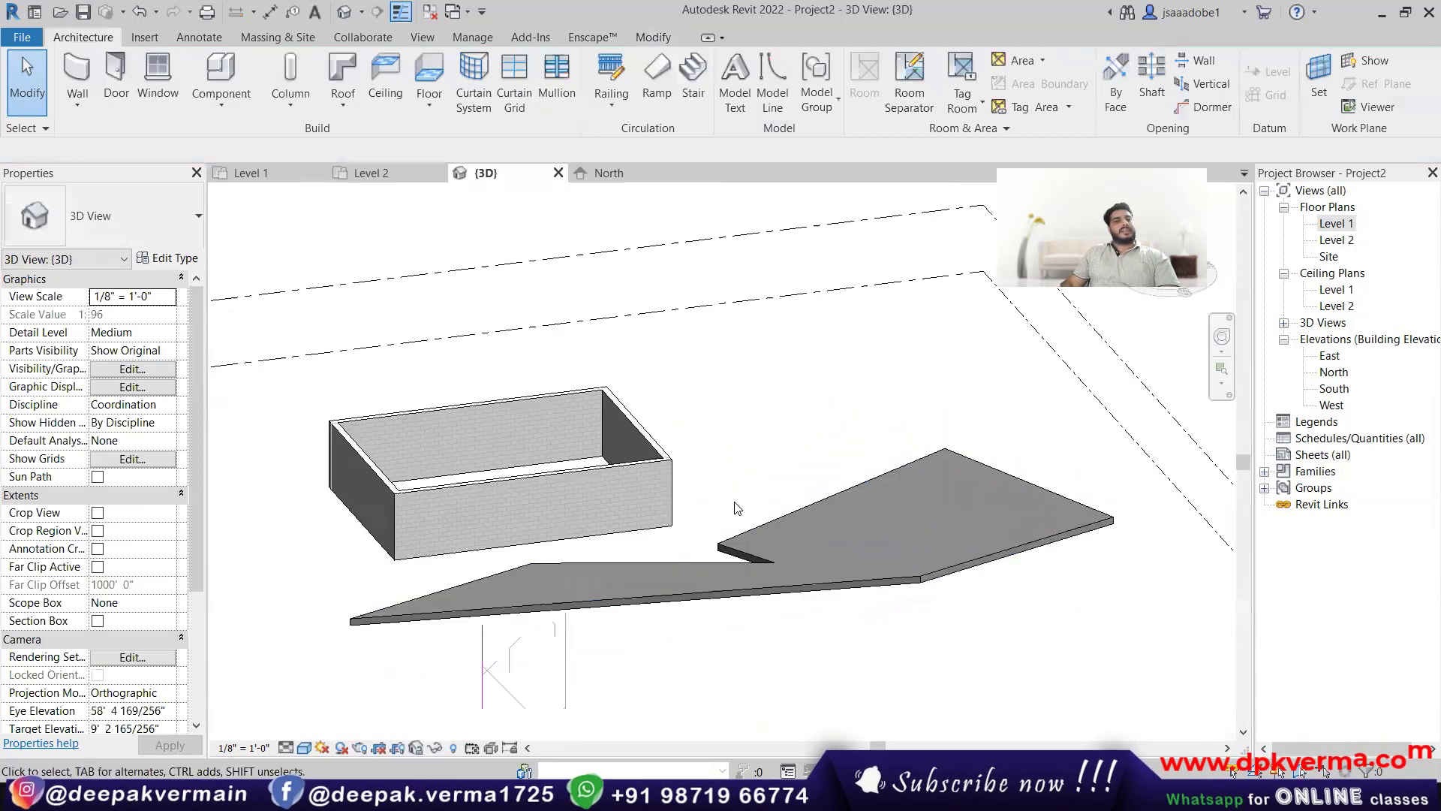
click(755, 537)
Step: Create an architectural floor on Level 1 with a rectangular boundary between opposite outer wall corners and finish the sketch
double_click(1332, 224)
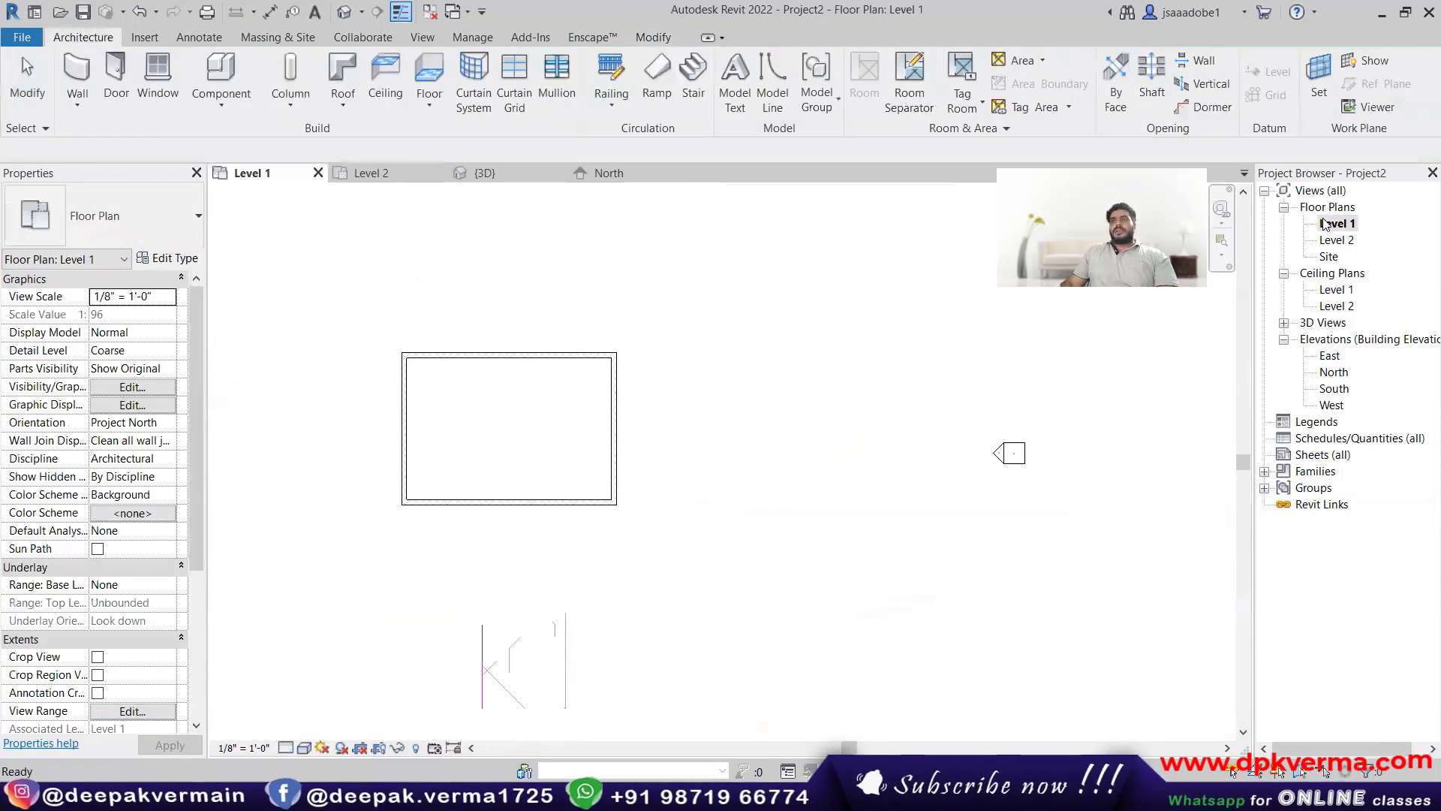
click(430, 105)
click(473, 137)
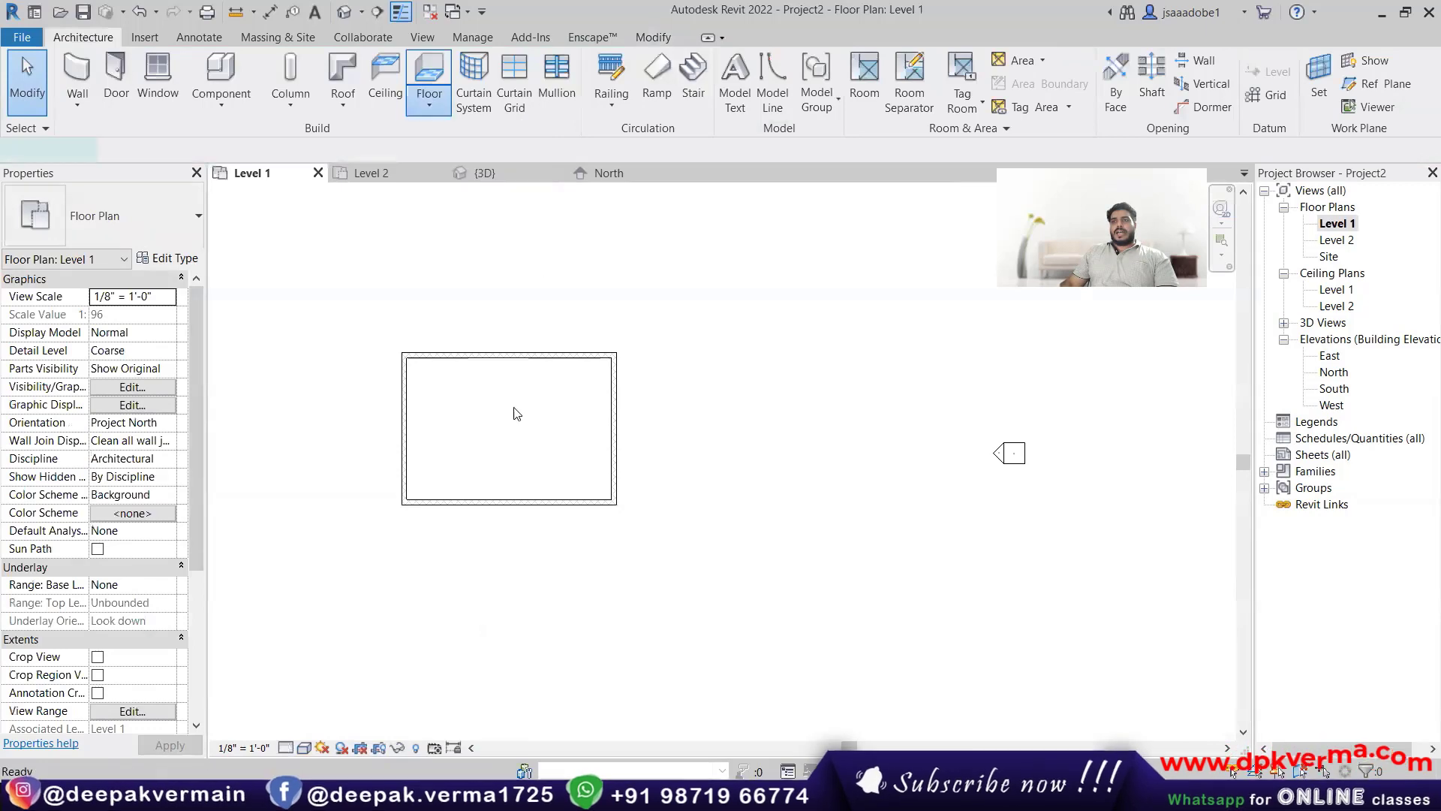
click(919, 63)
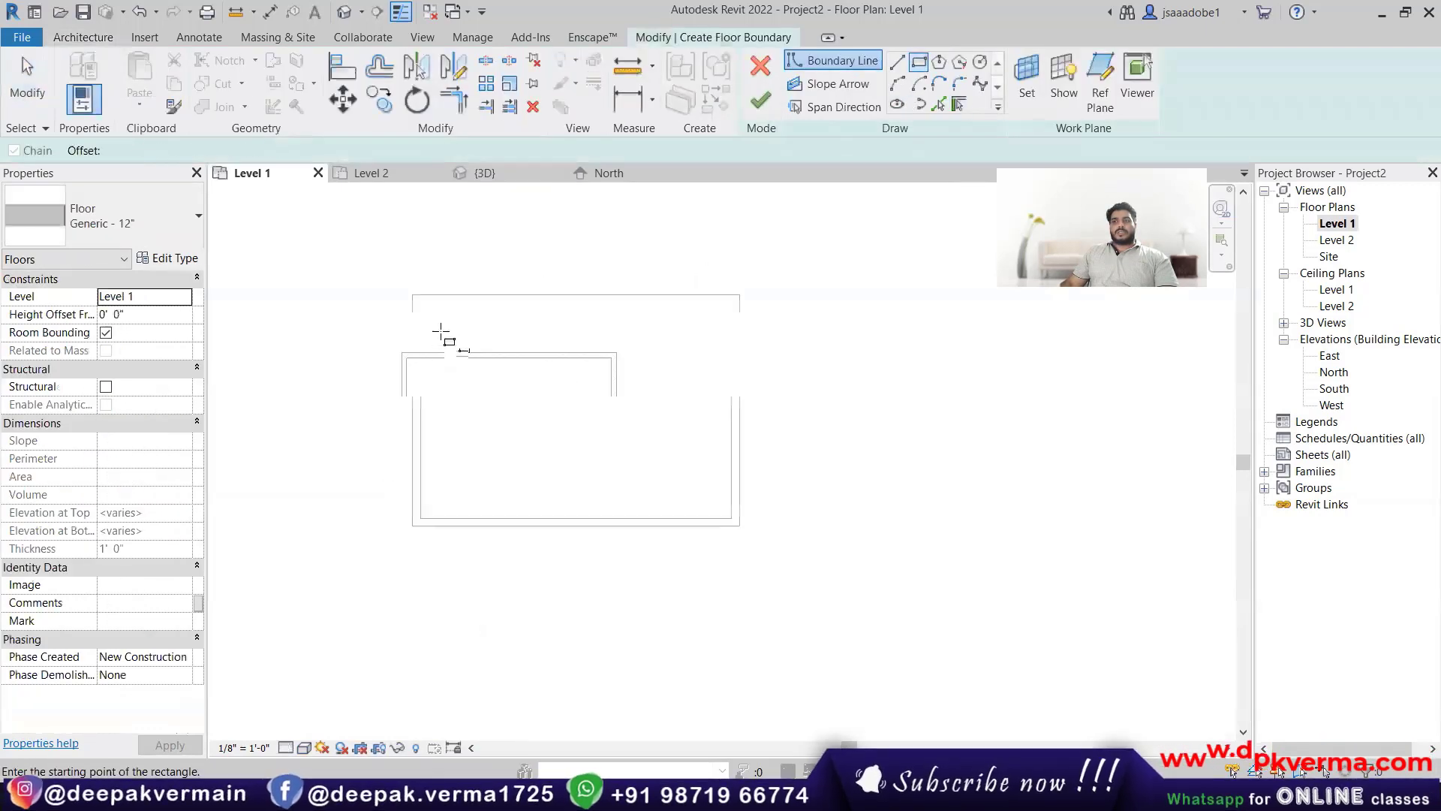
click(412, 296)
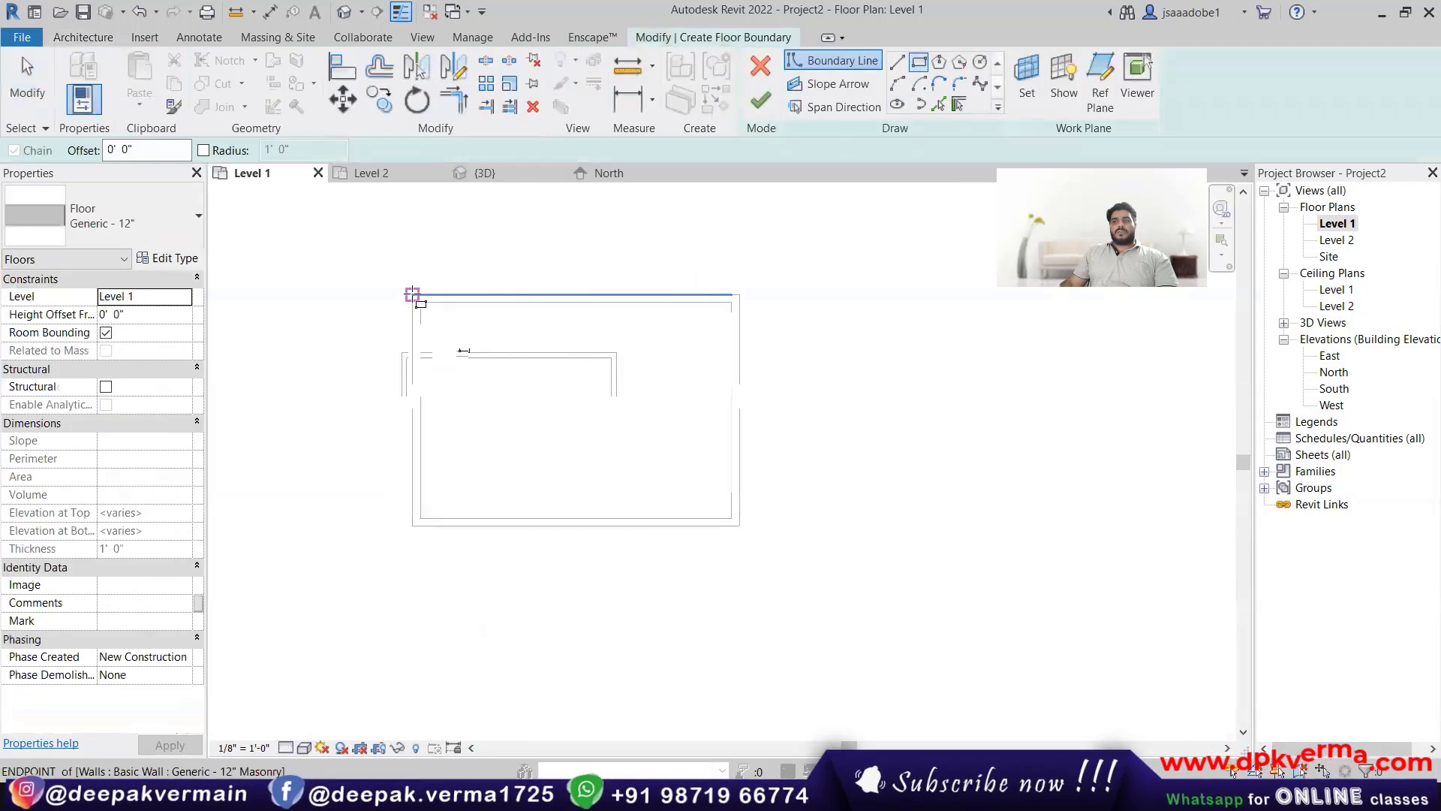
click(740, 525)
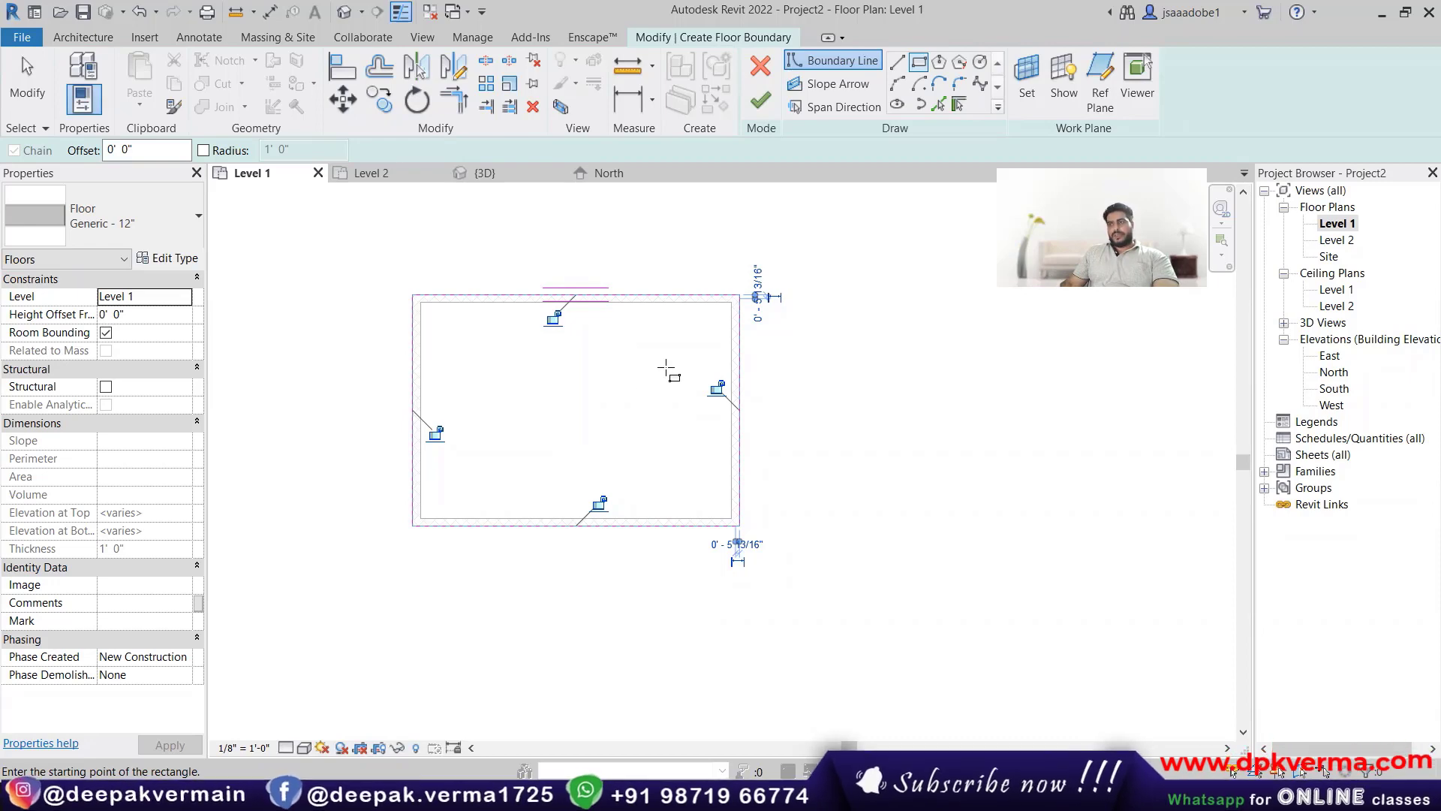
right_click(655, 369)
click(698, 382)
key(Escape)
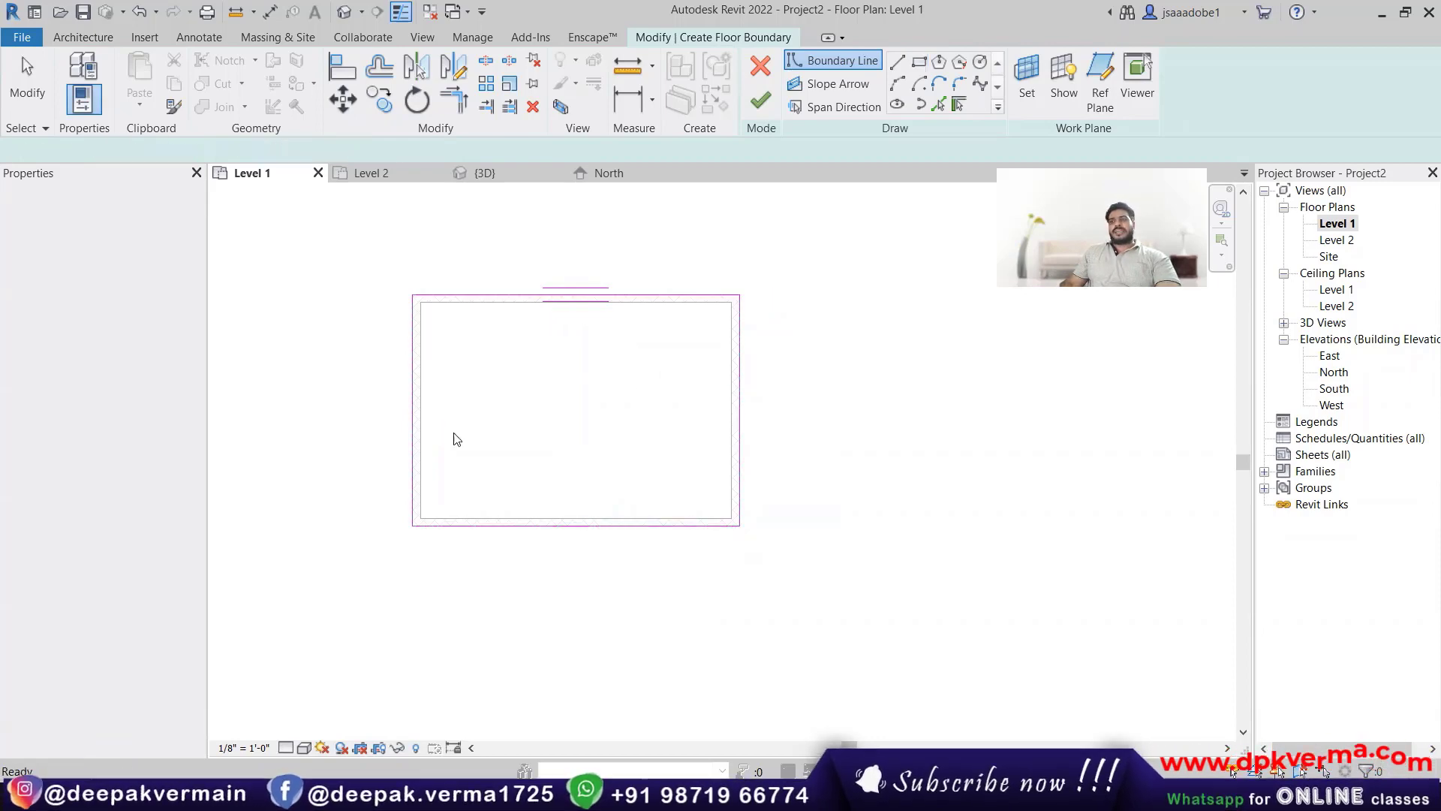
click(761, 103)
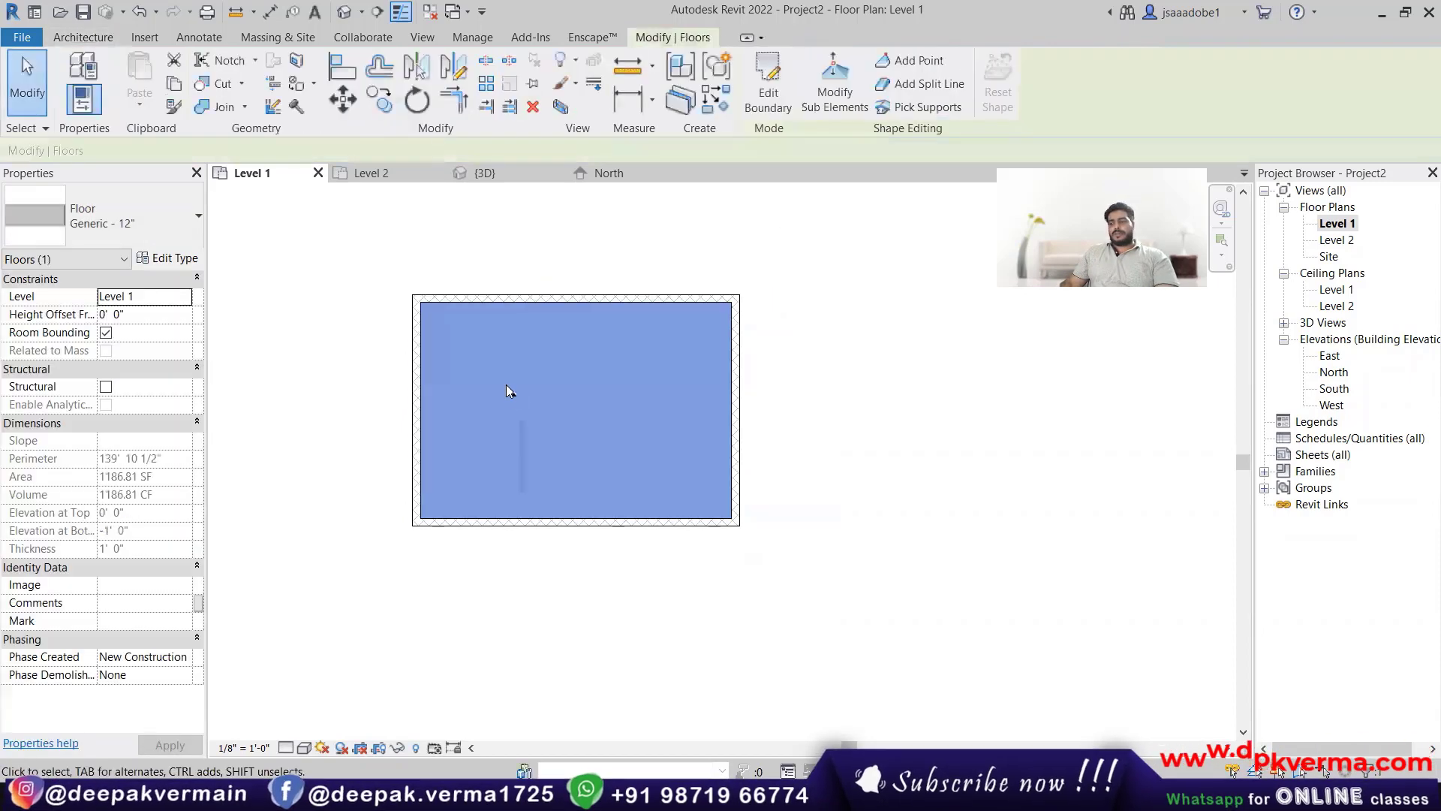
click(506, 384)
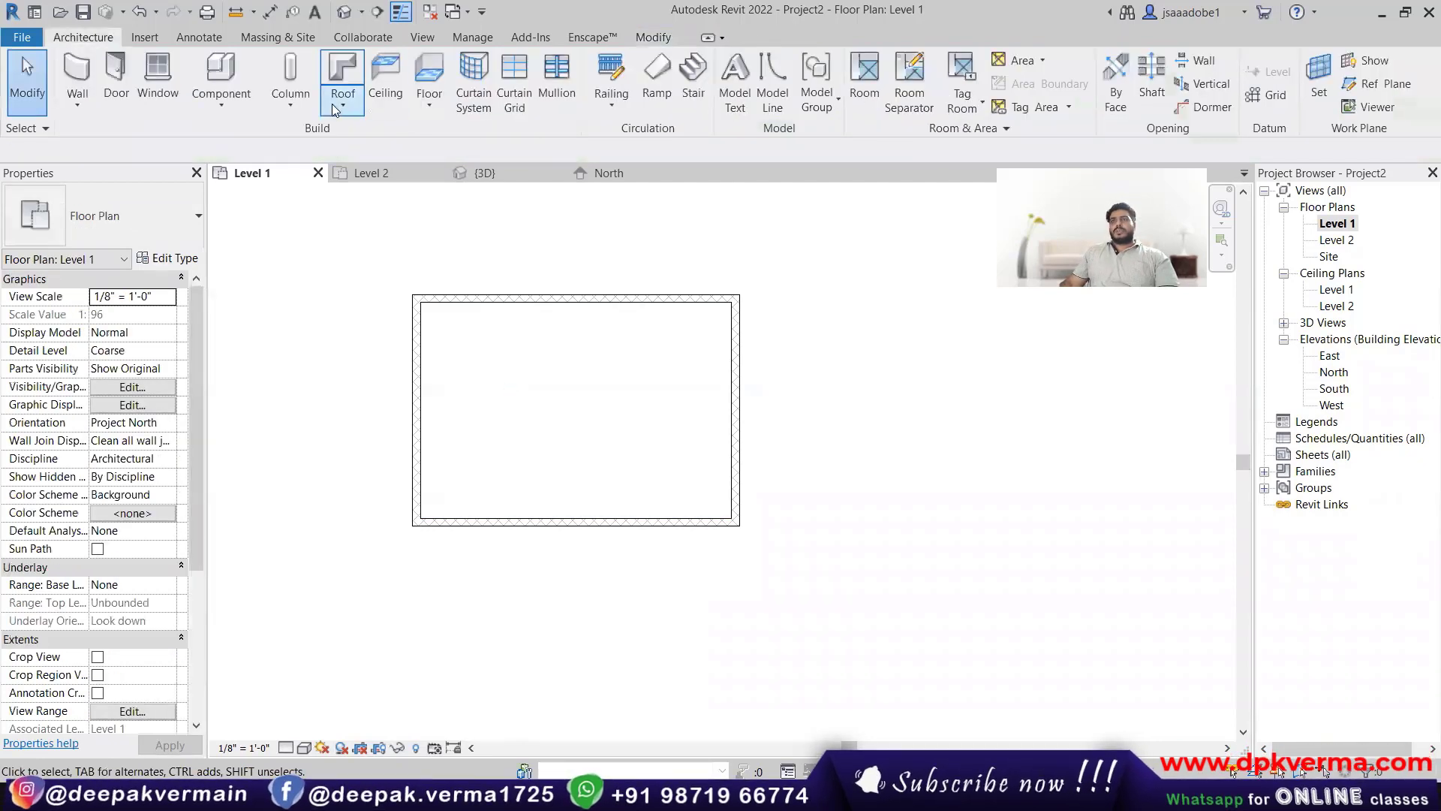
Step: Create a rectangular floor extending beyond the walls on all four sides, finish its sketch and delete the floor
click(430, 84)
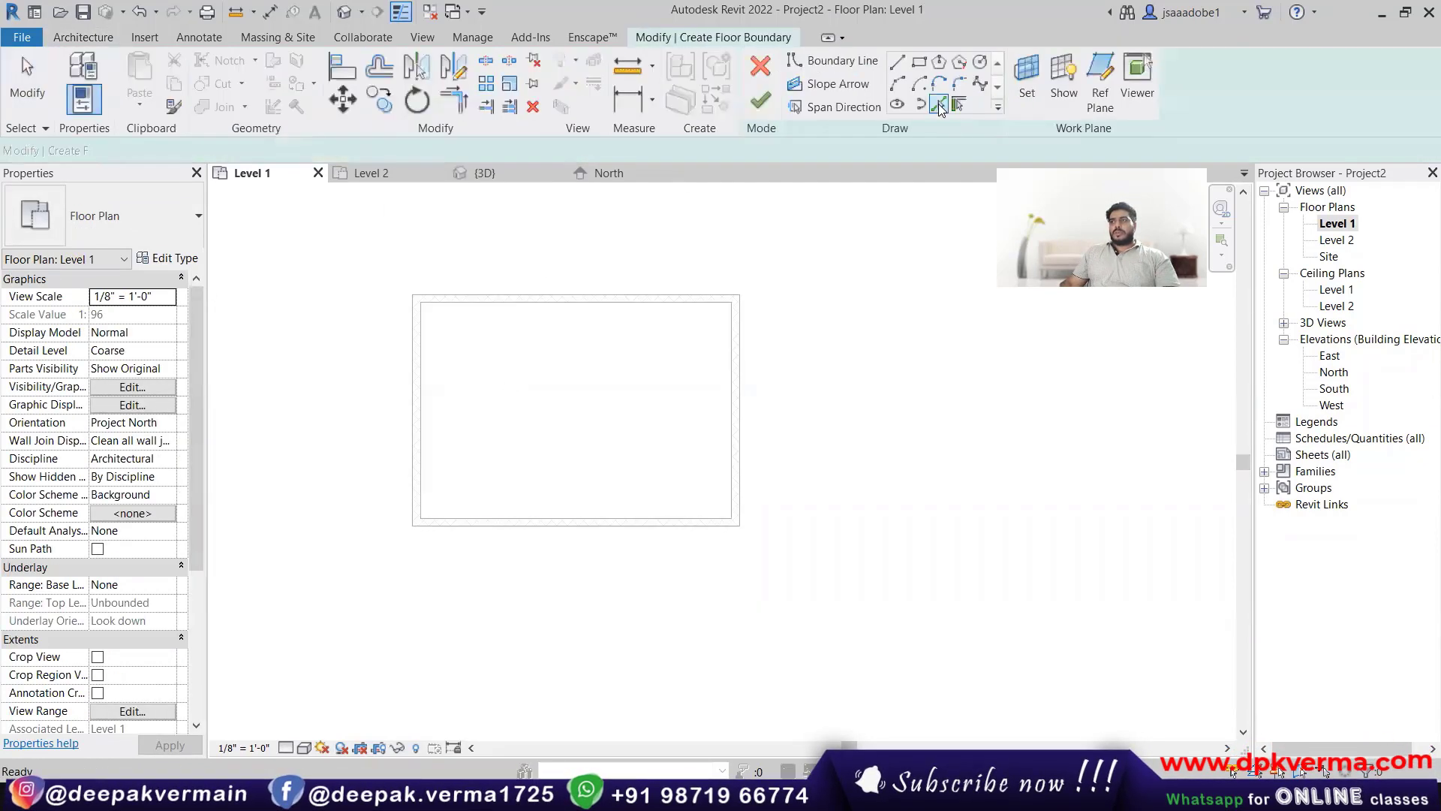
click(919, 61)
click(353, 242)
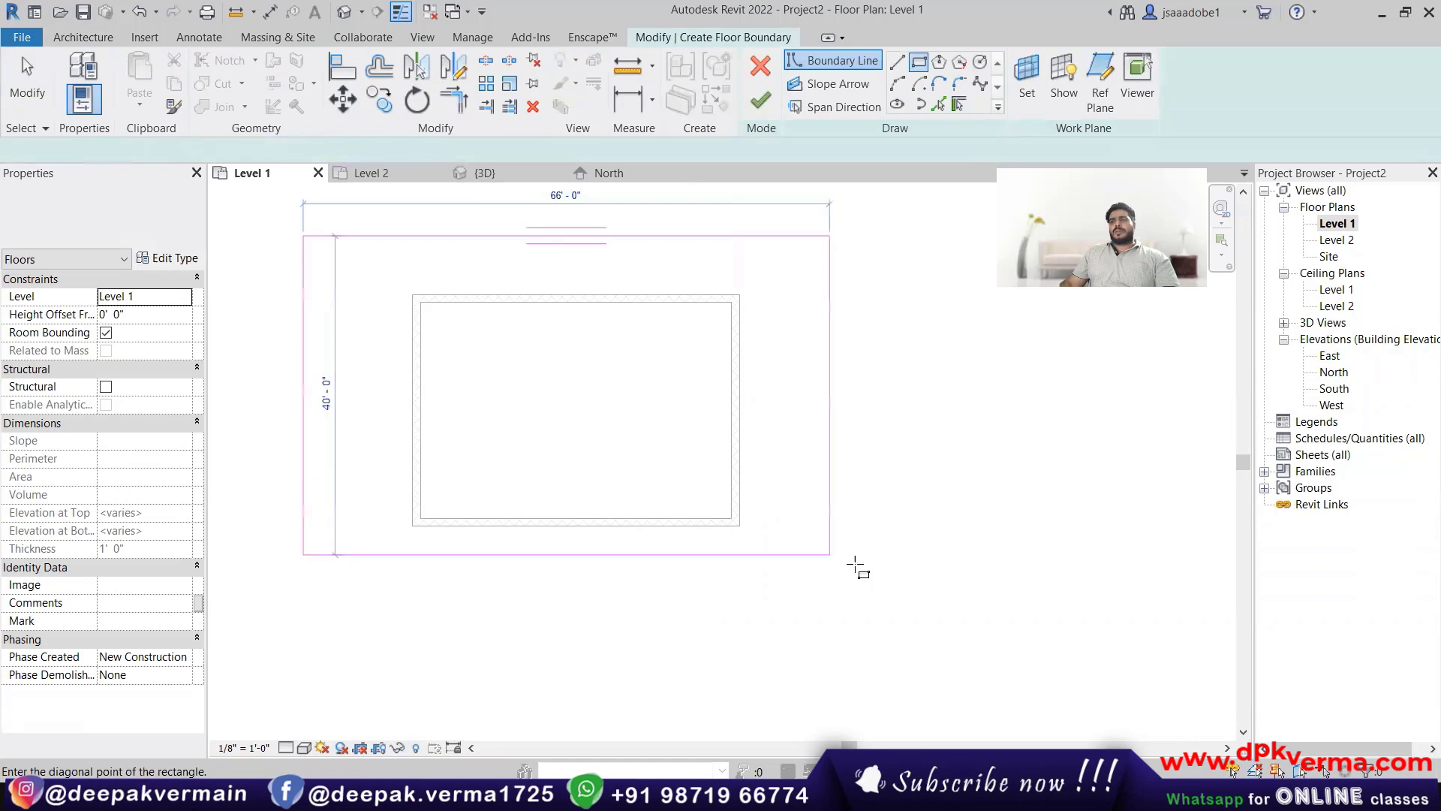
click(878, 598)
click(760, 100)
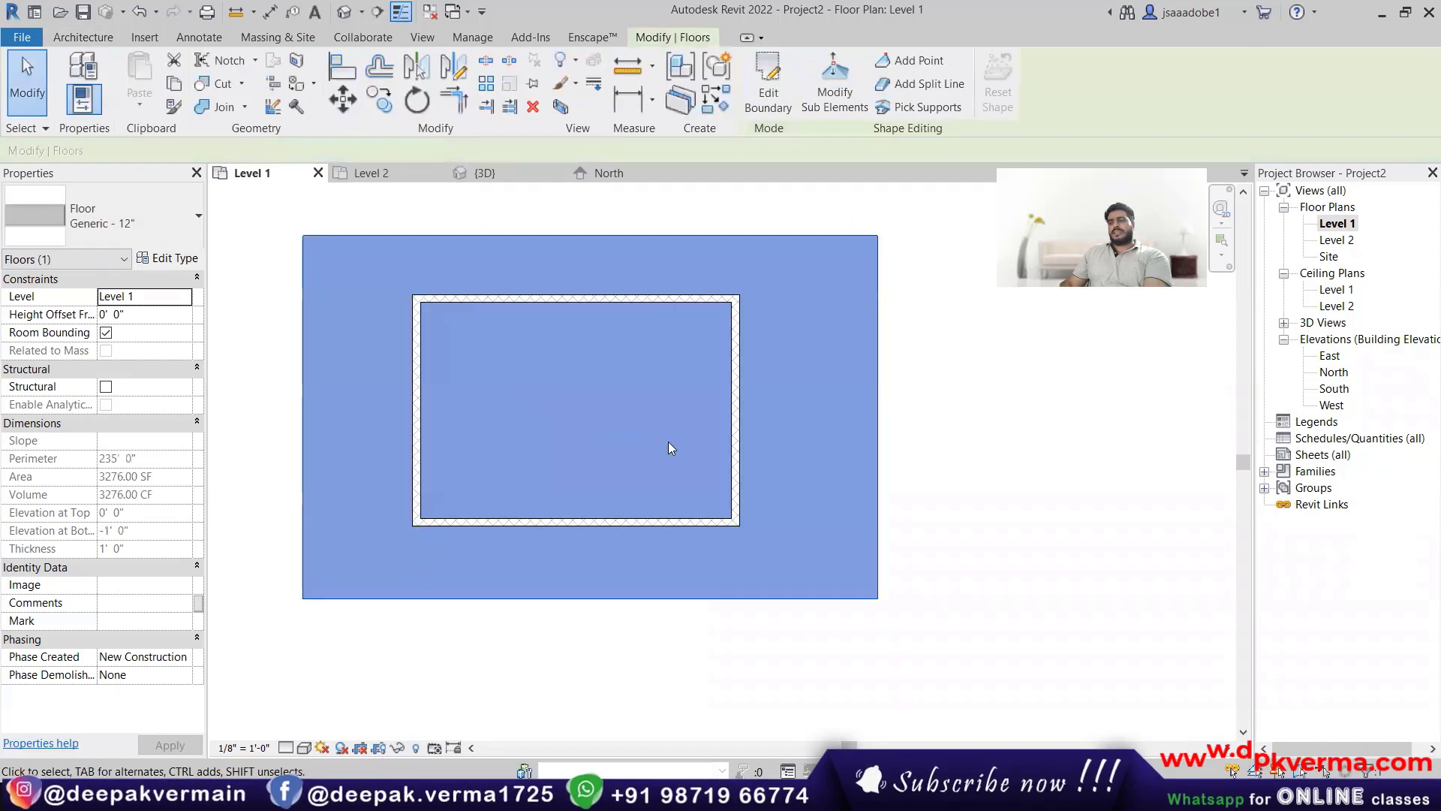
key(Delete)
Step: Create an architectural floor from a six-sided circumscribed polygon of about 34'-9" radius centred inside the walls
click(439, 108)
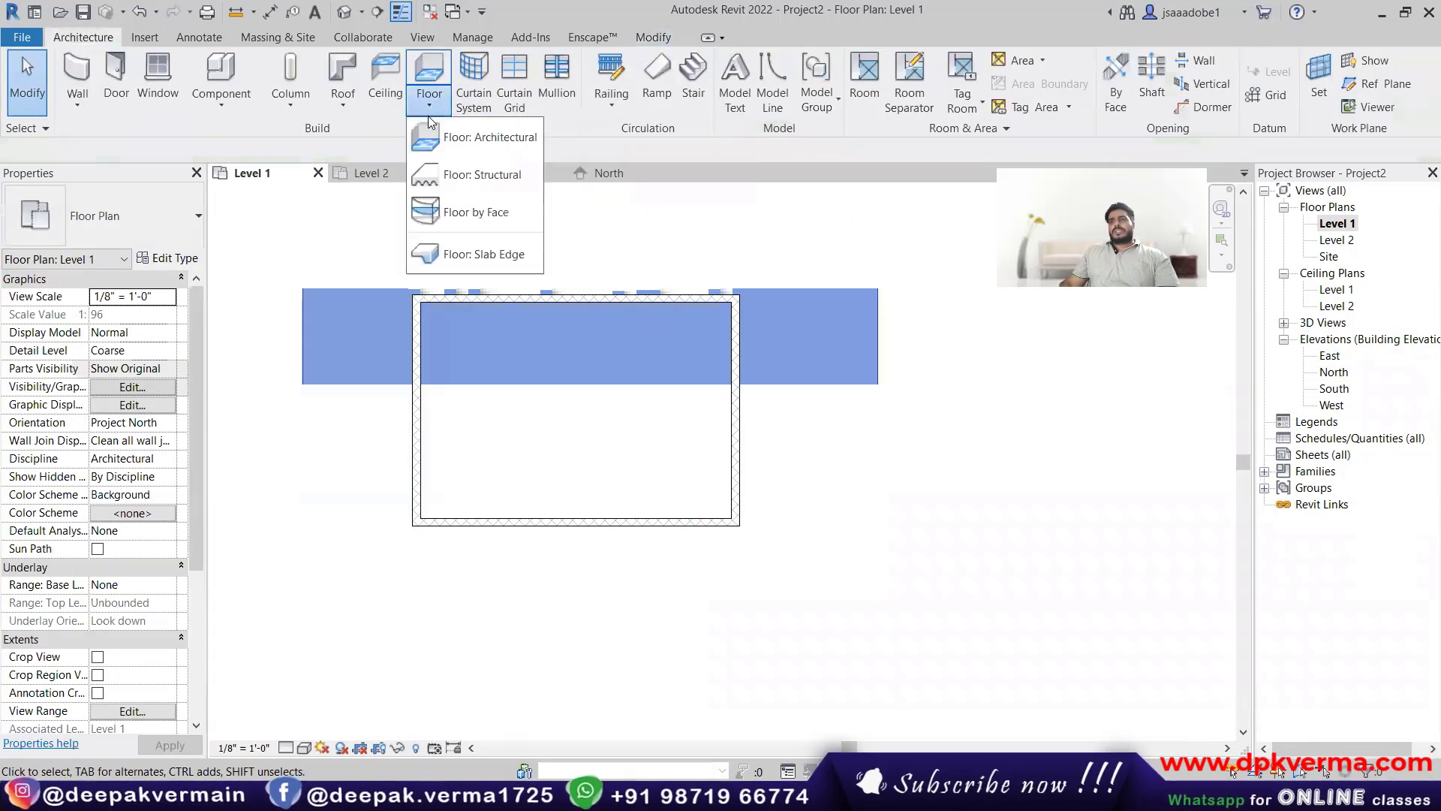
click(473, 135)
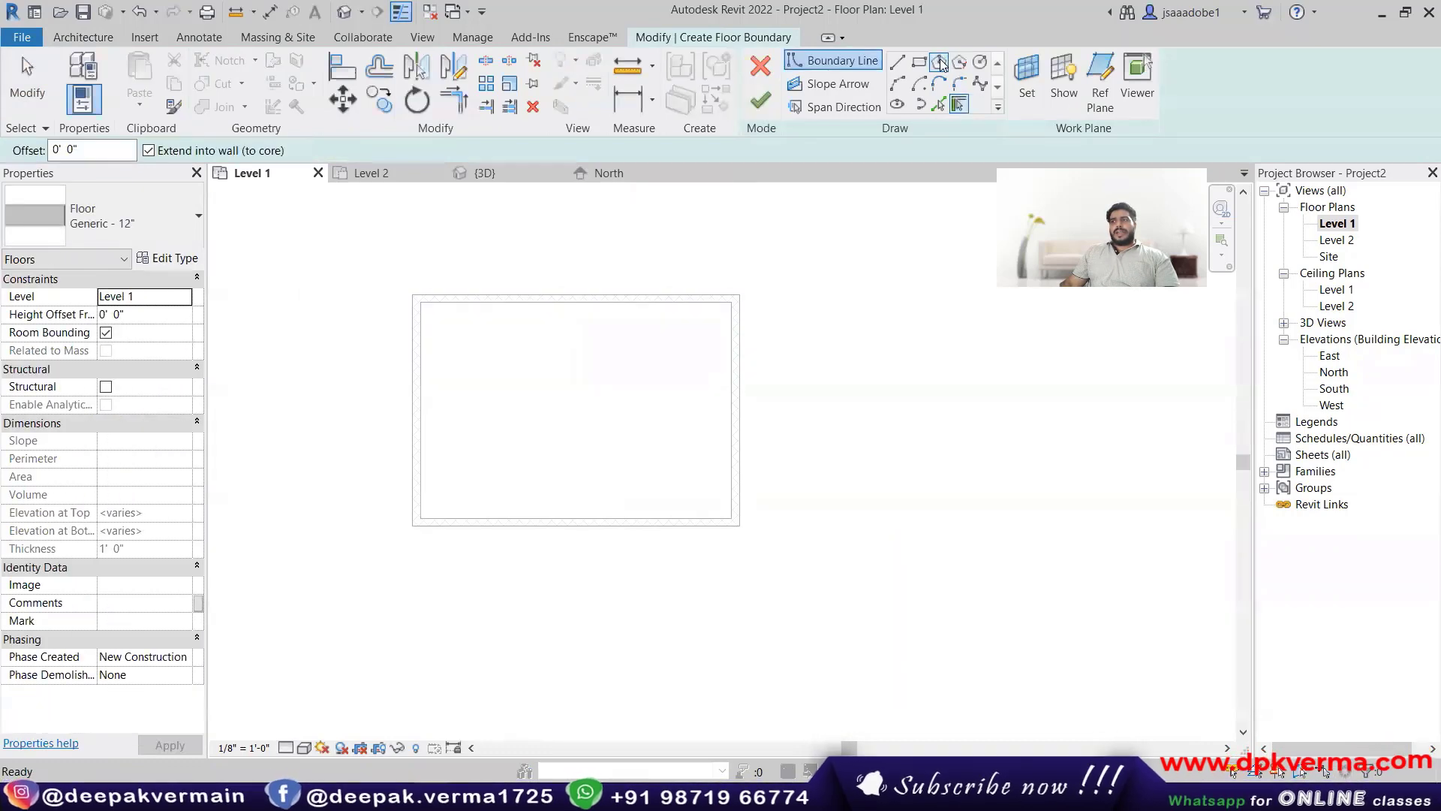
click(573, 386)
click(738, 606)
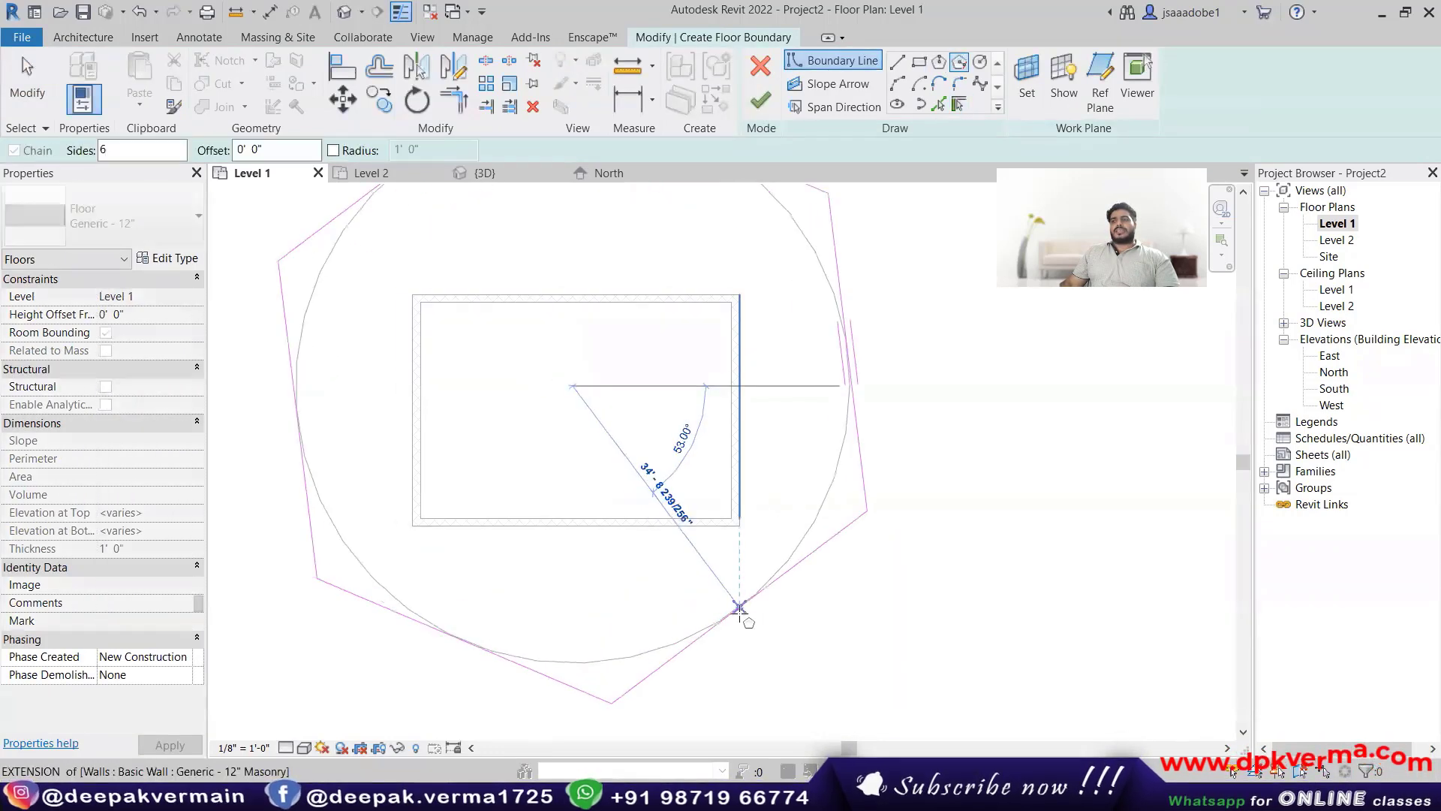
click(759, 102)
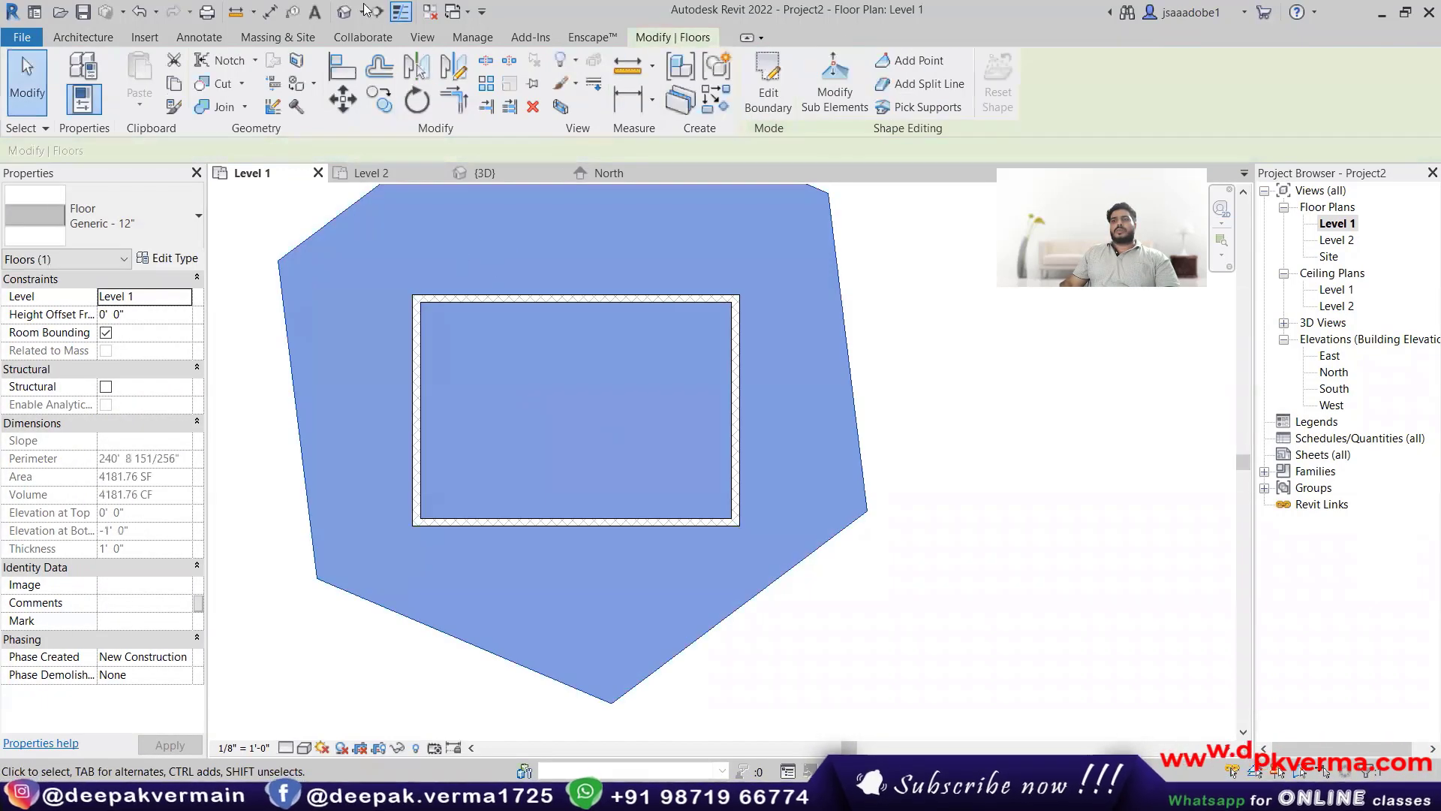
Step: Select the six-sided floor in the 3D view and delete it
click(344, 11)
click(769, 516)
key(Delete)
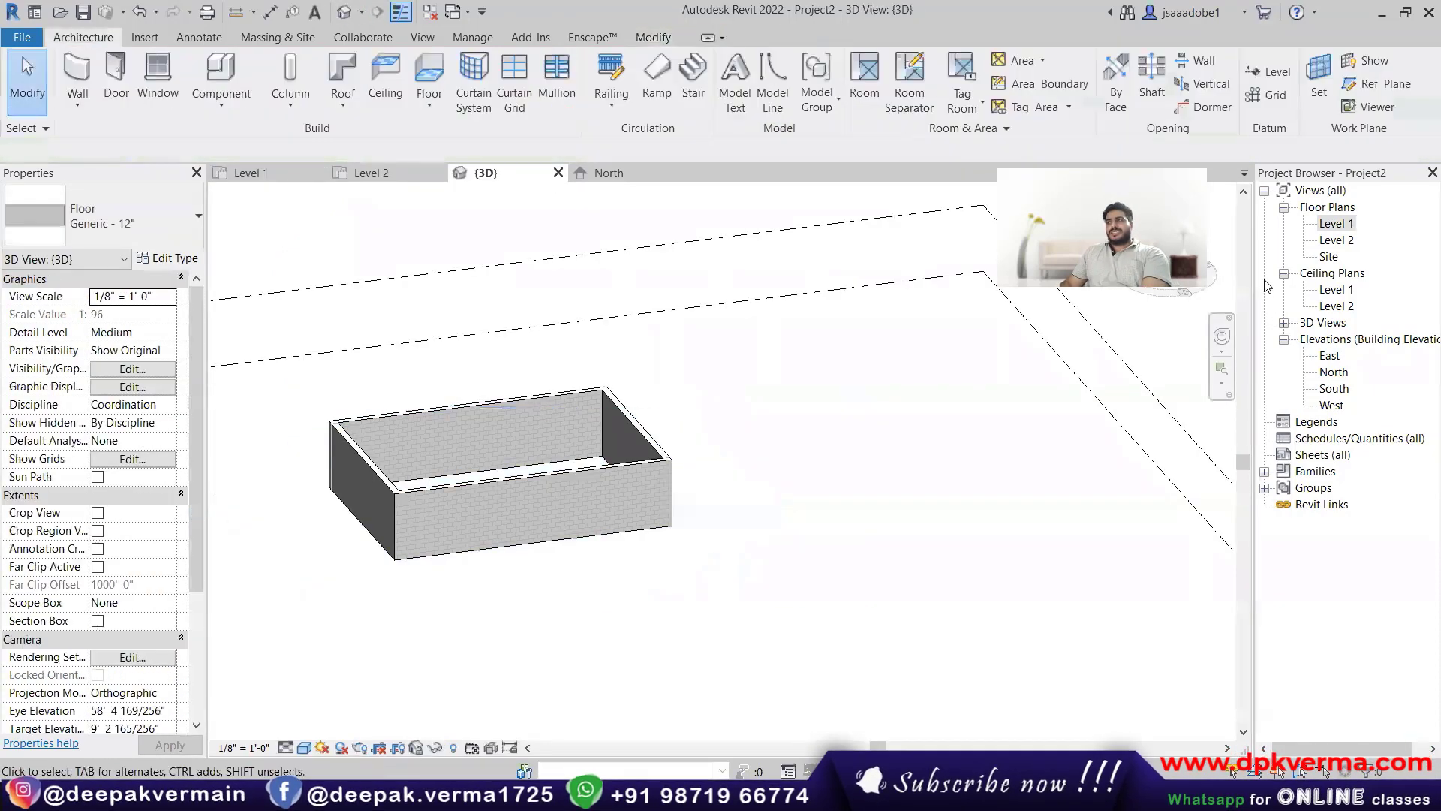
Step: Start an architectural floor on Level 1 and define its boundary by picking the outer faces of all four walls
double_click(1334, 223)
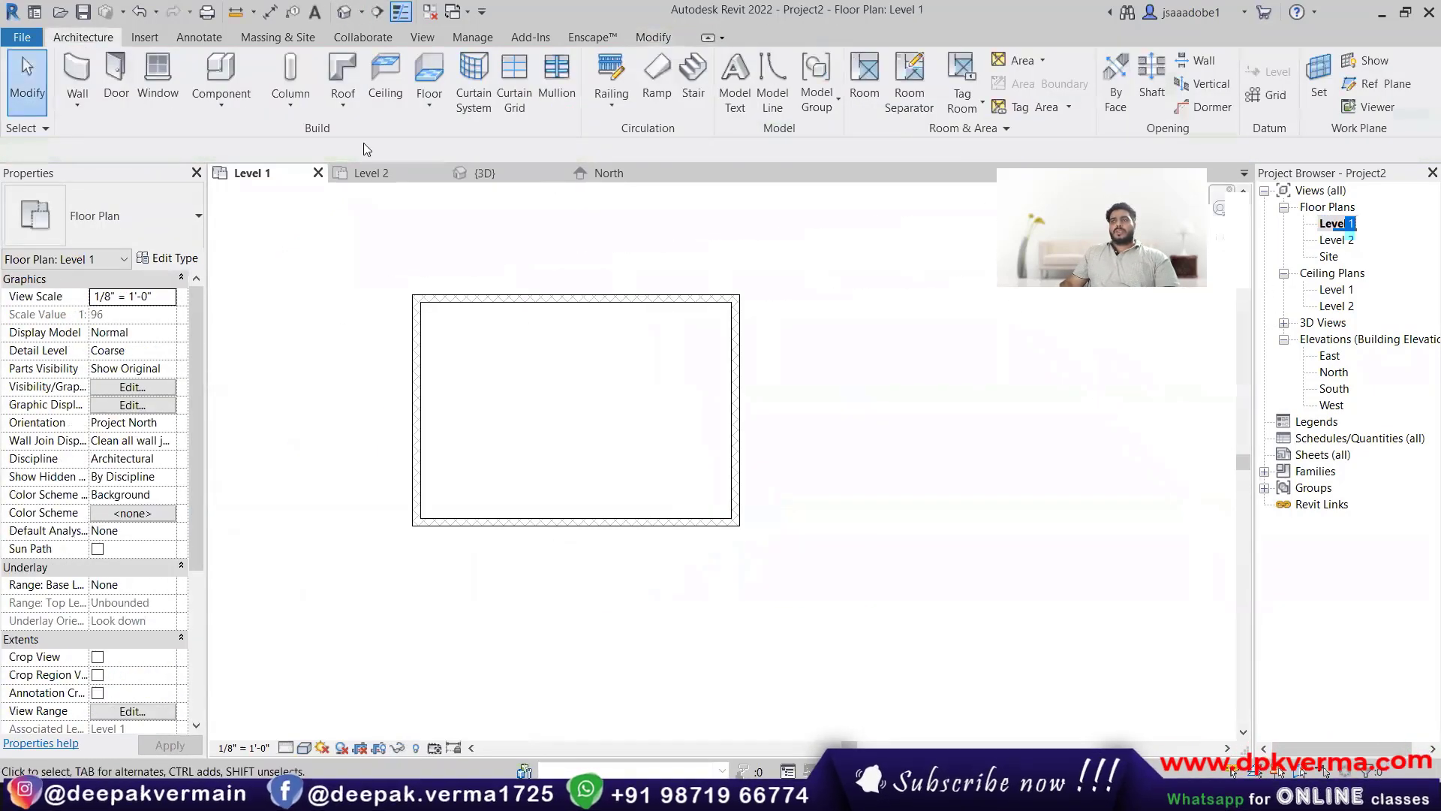
click(427, 105)
click(420, 135)
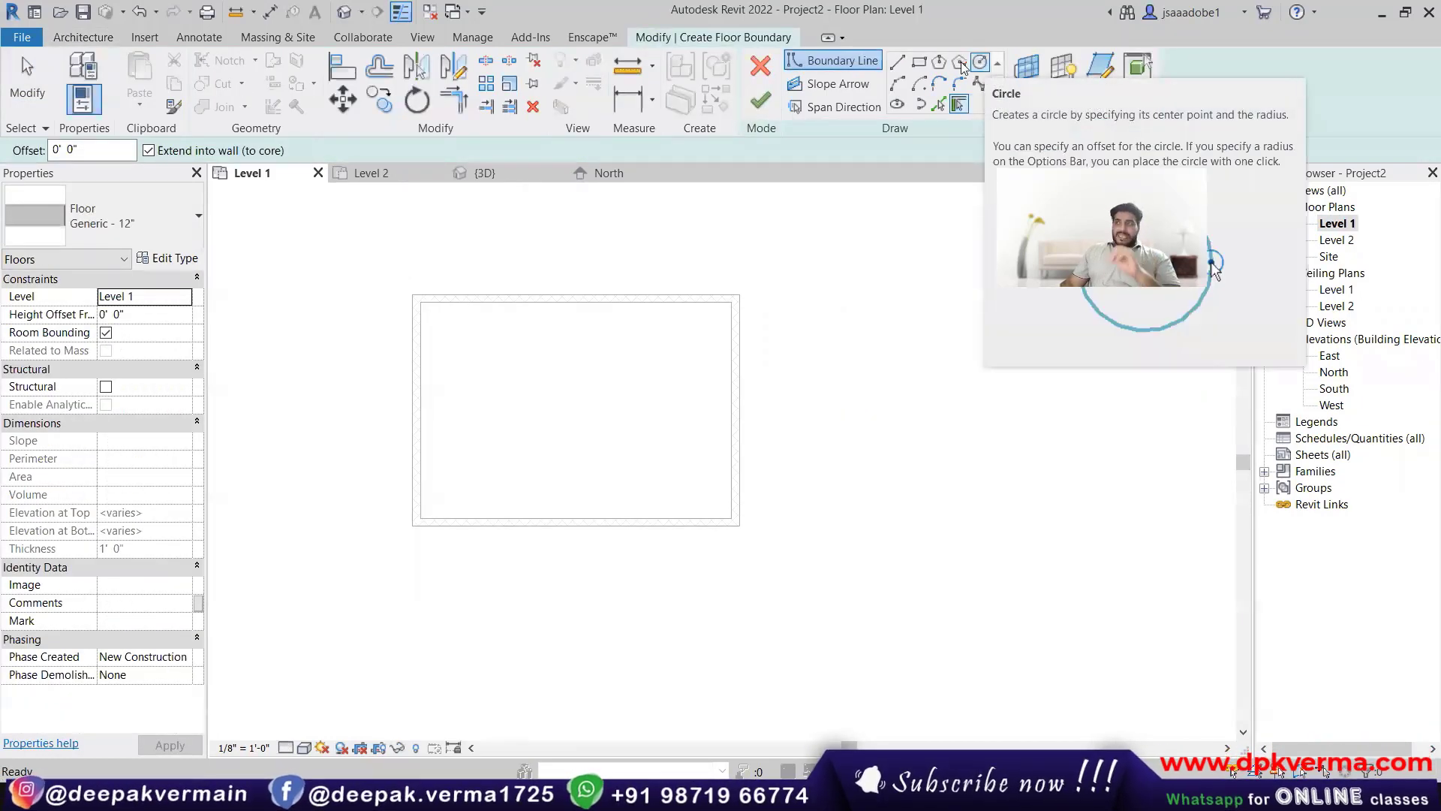
click(563, 304)
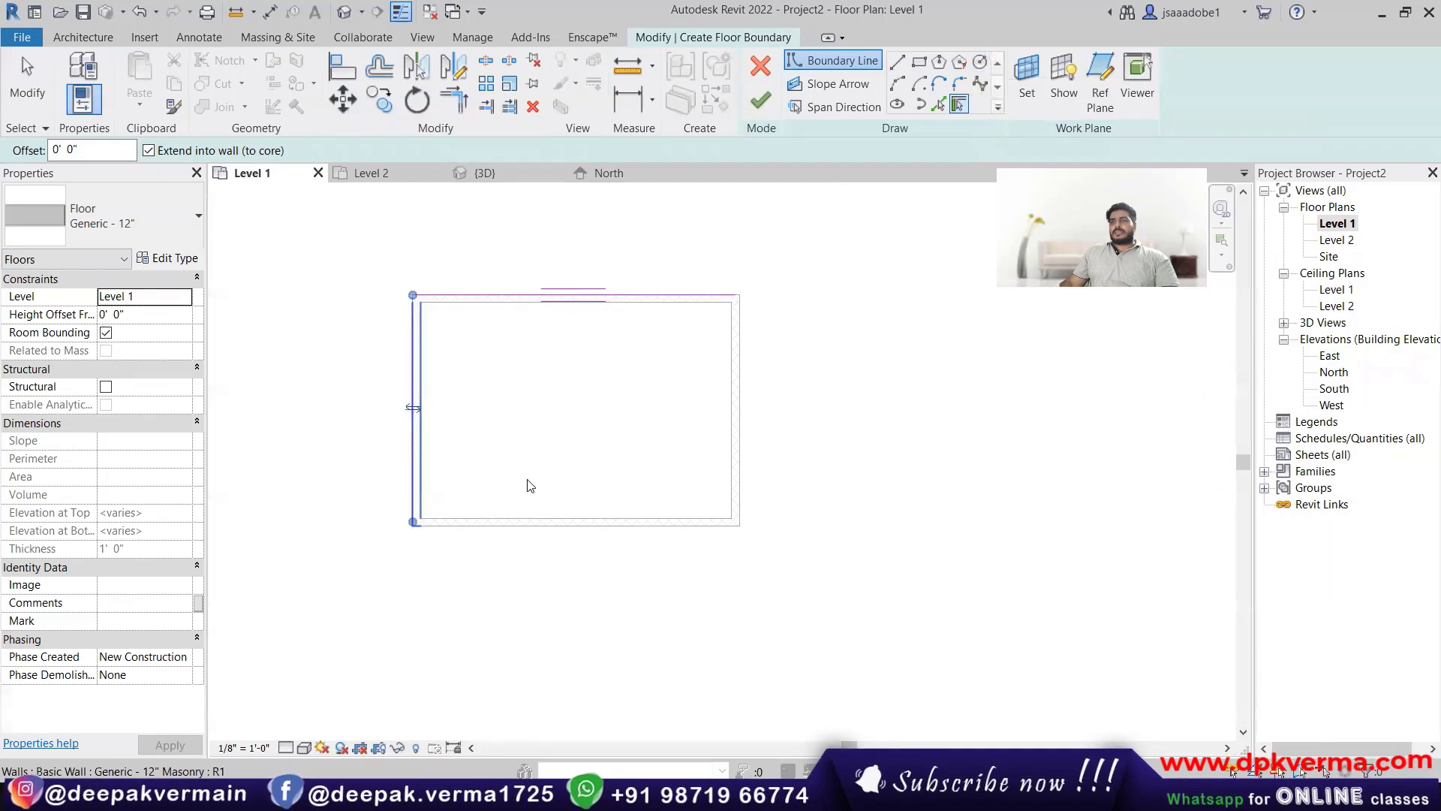
click(635, 521)
click(736, 410)
right_click(794, 362)
click(814, 372)
right_click(815, 372)
click(831, 382)
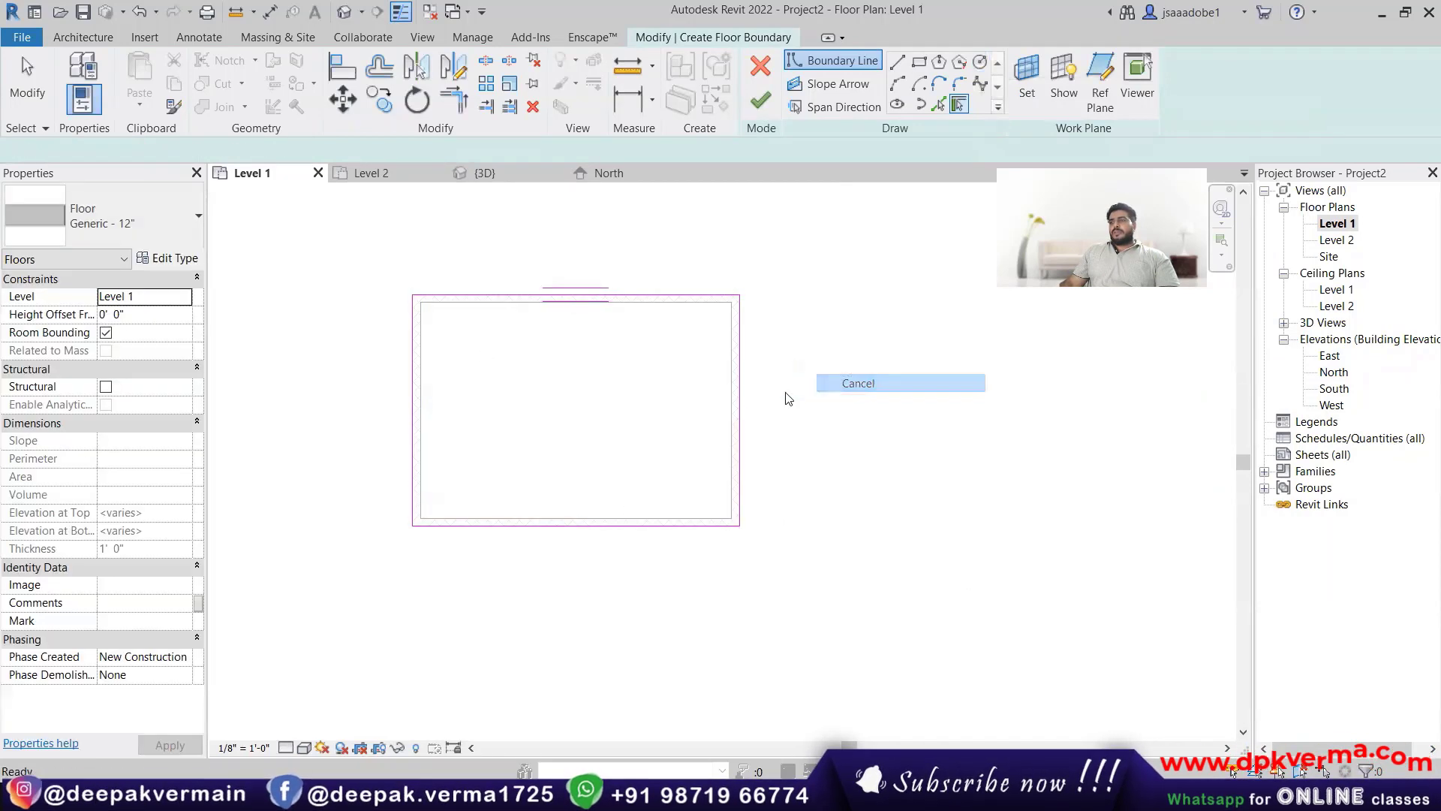
scroll(563, 390, up, 1)
key(Escape)
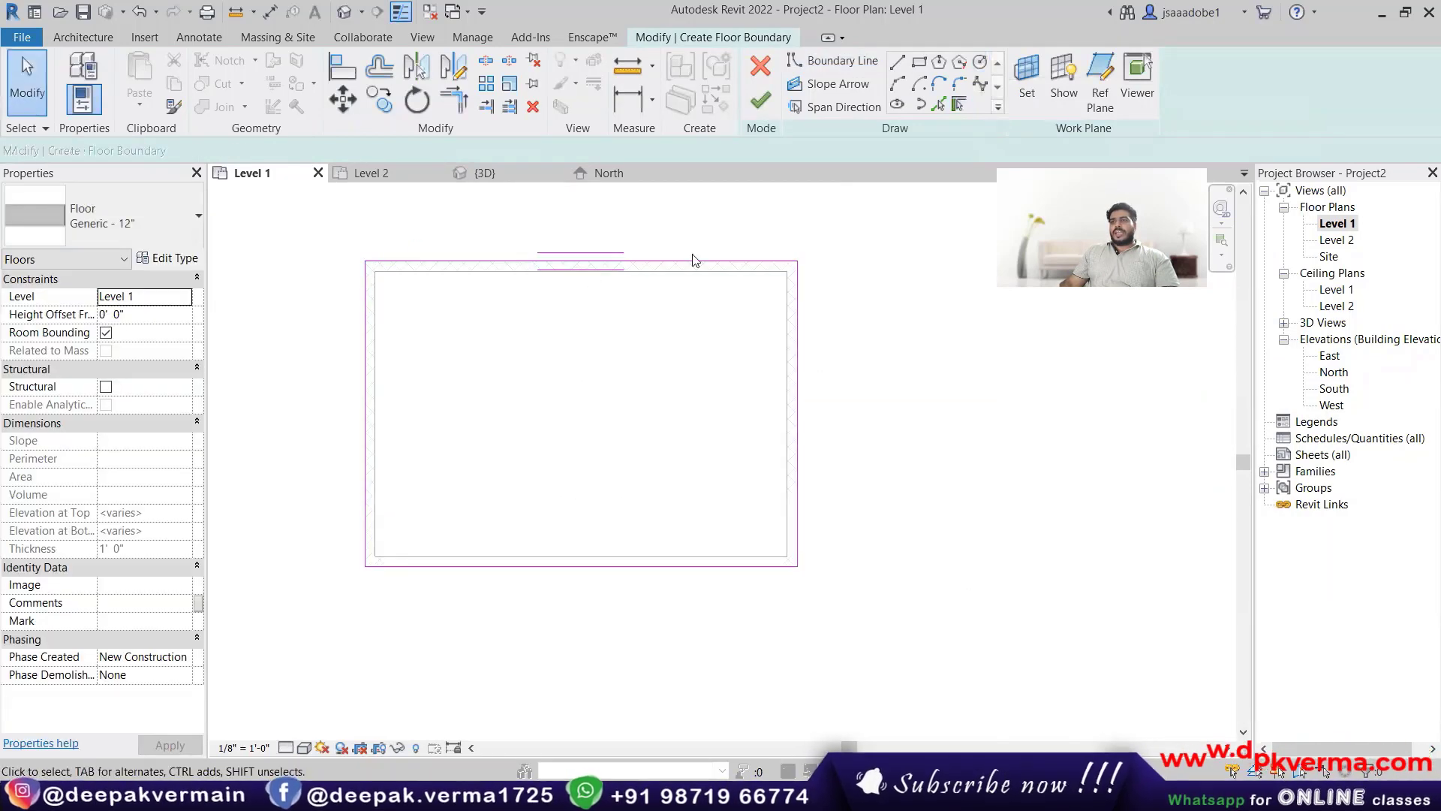
scroll(514, 506, down, 1)
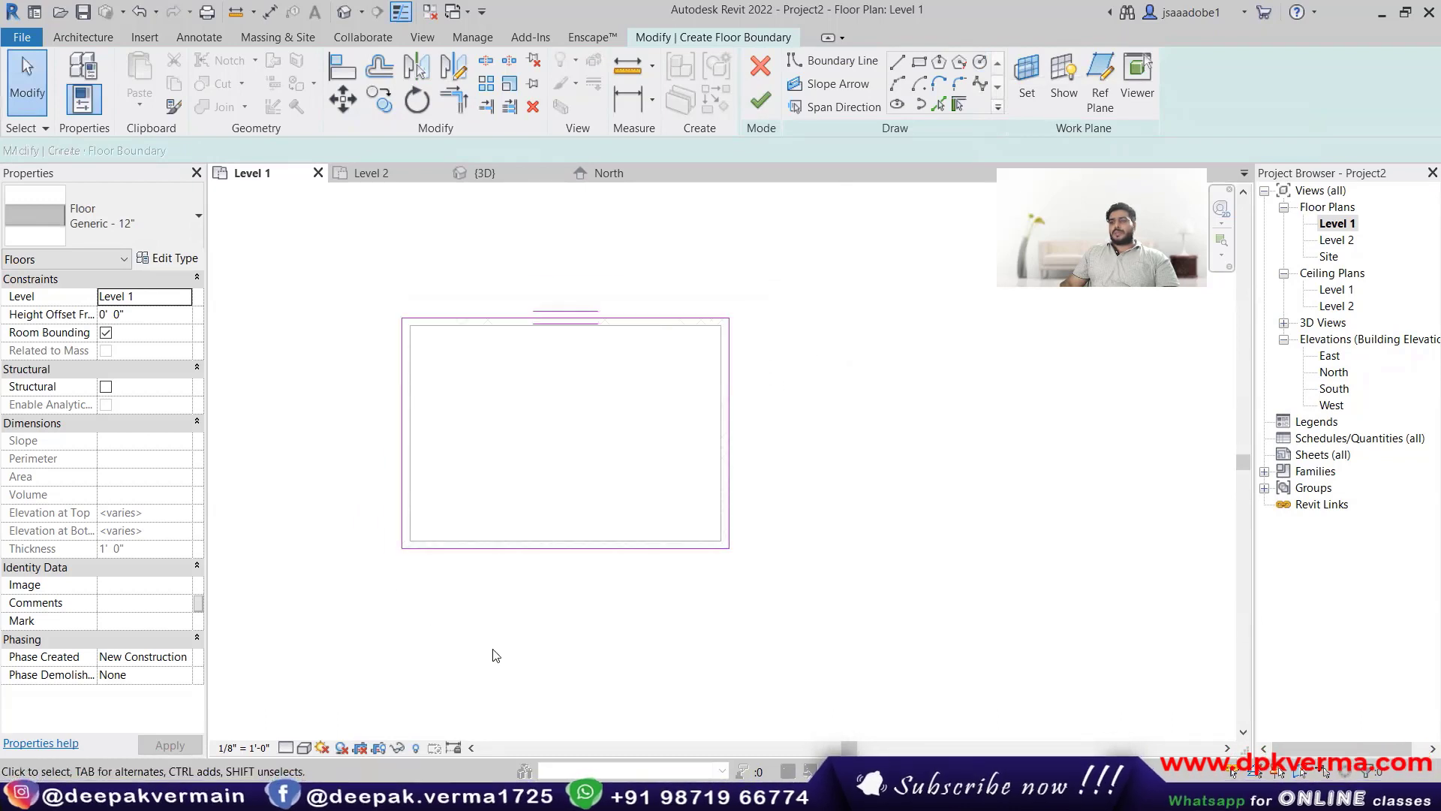
middle_drag(562, 554, 548, 492)
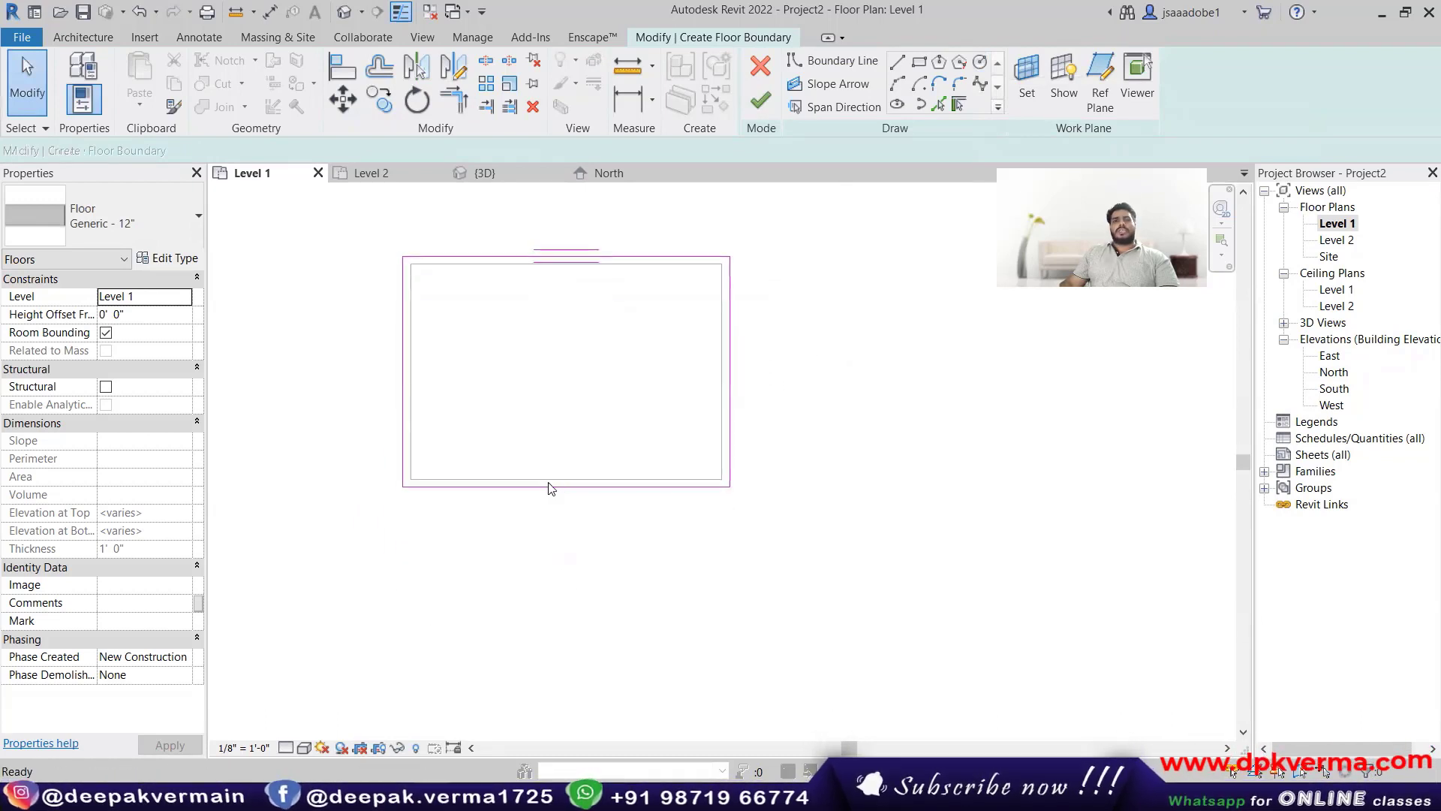
Step: Set the south boundary line's offset from the wall to 3'-0"
click(486, 494)
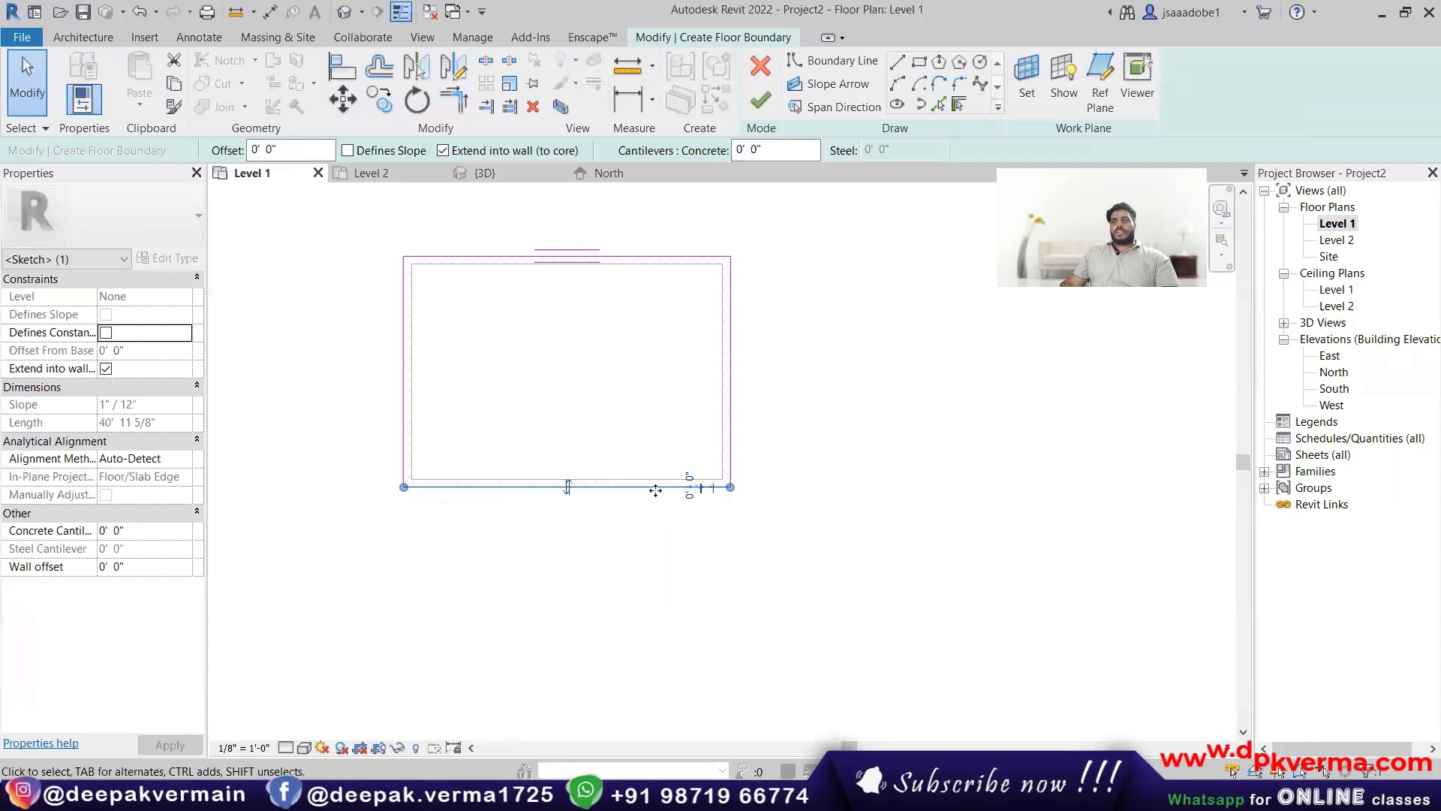
click(689, 485)
text(3)
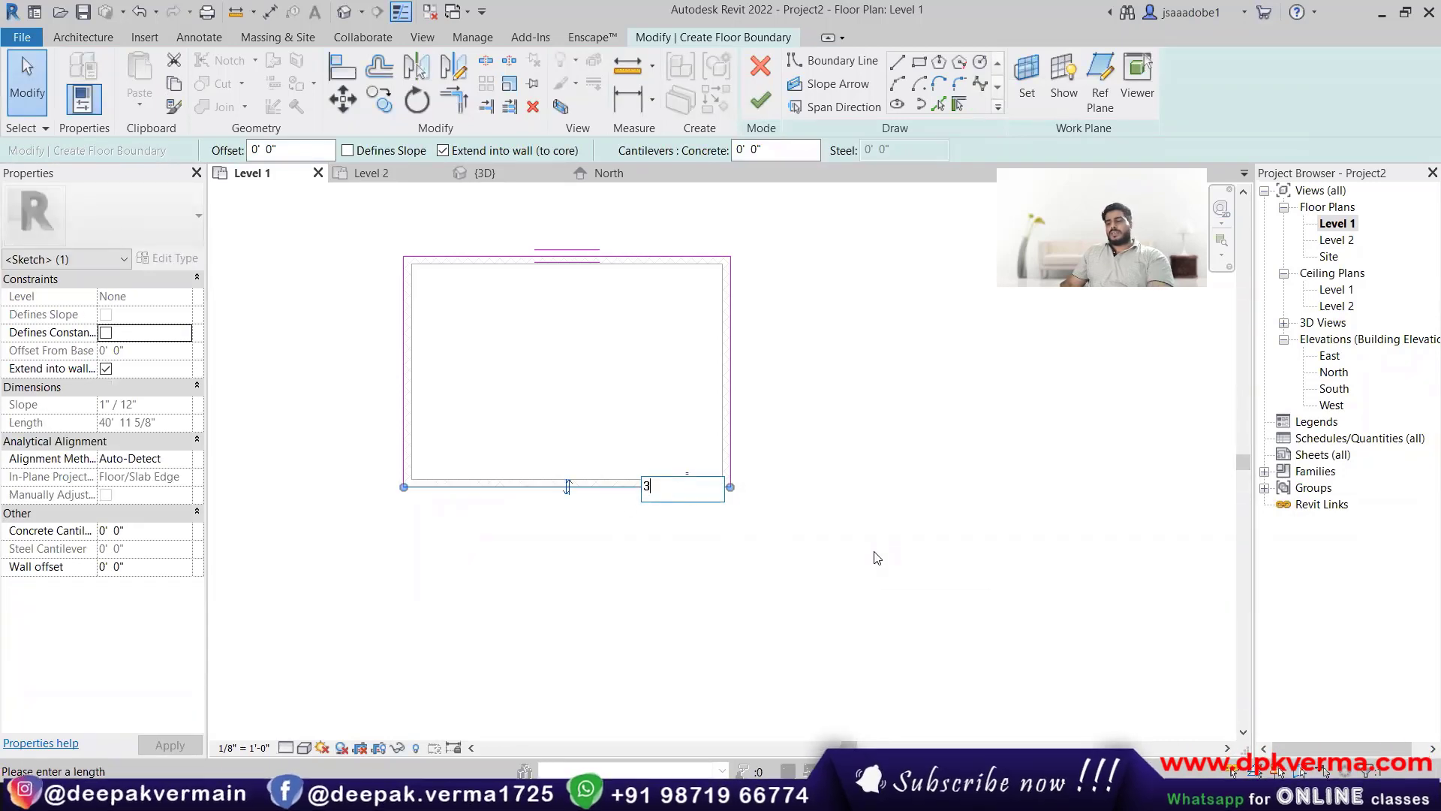
key(Return)
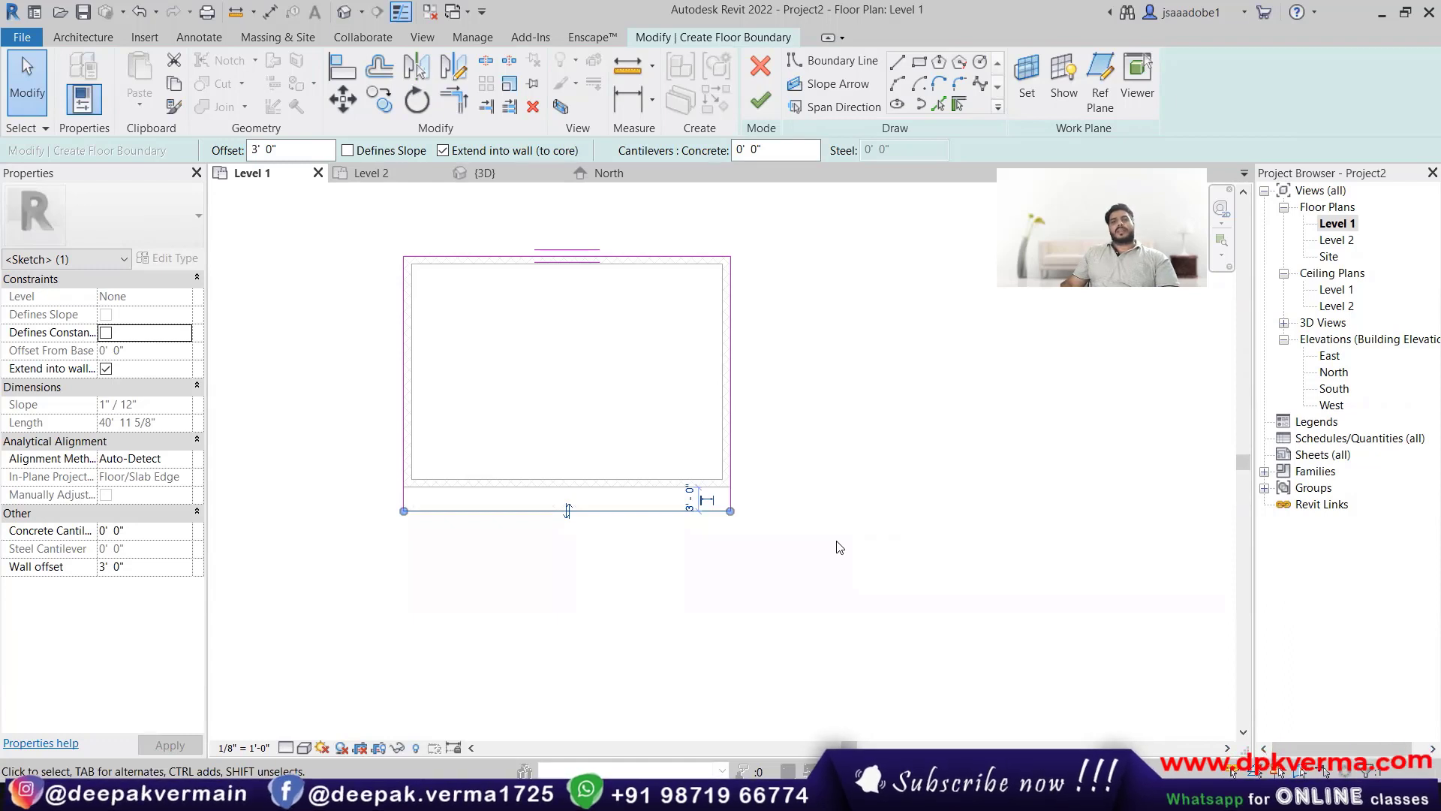
click(839, 547)
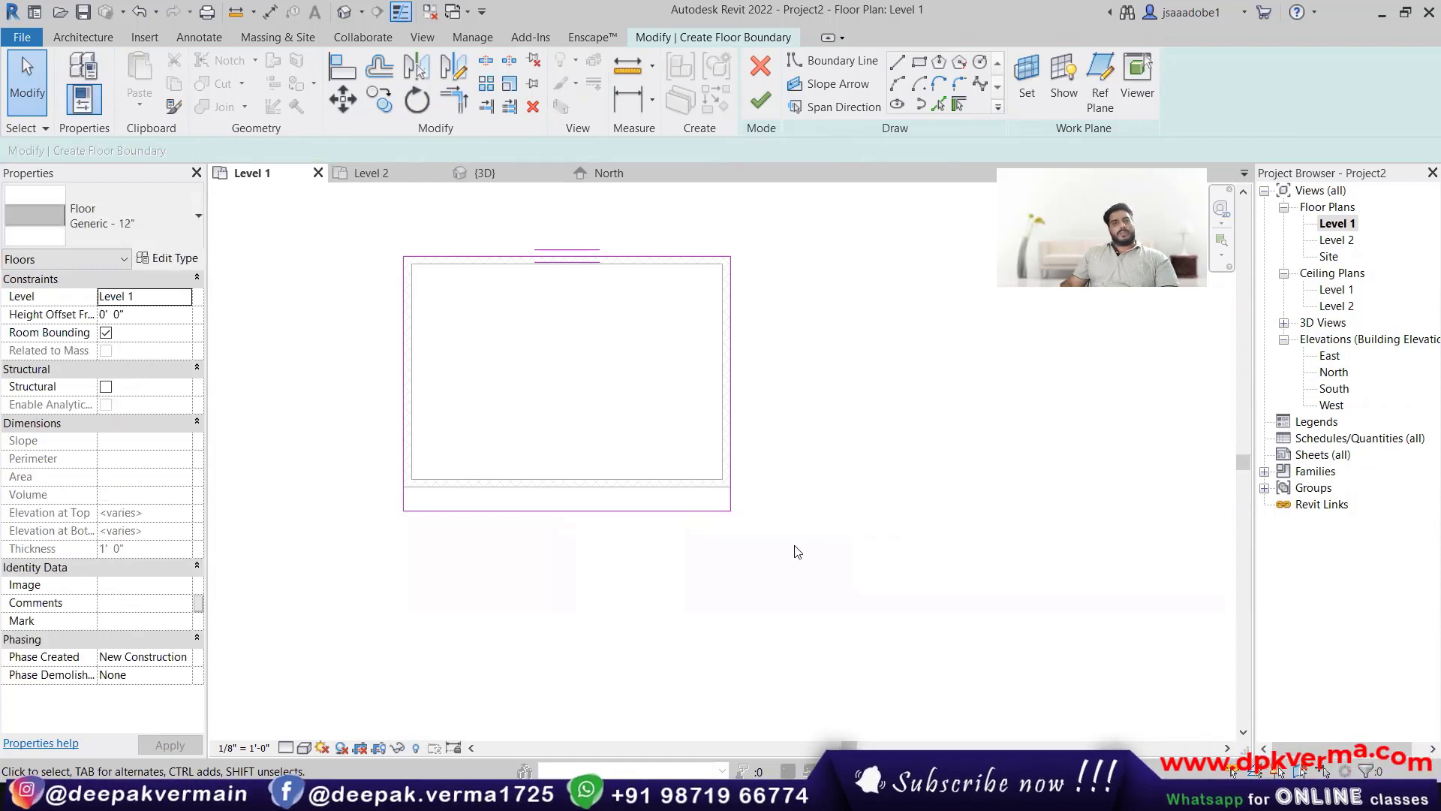
Step: Return the south boundary line to the outer face of the south wall
scroll(566, 525, up, 2)
click(564, 478)
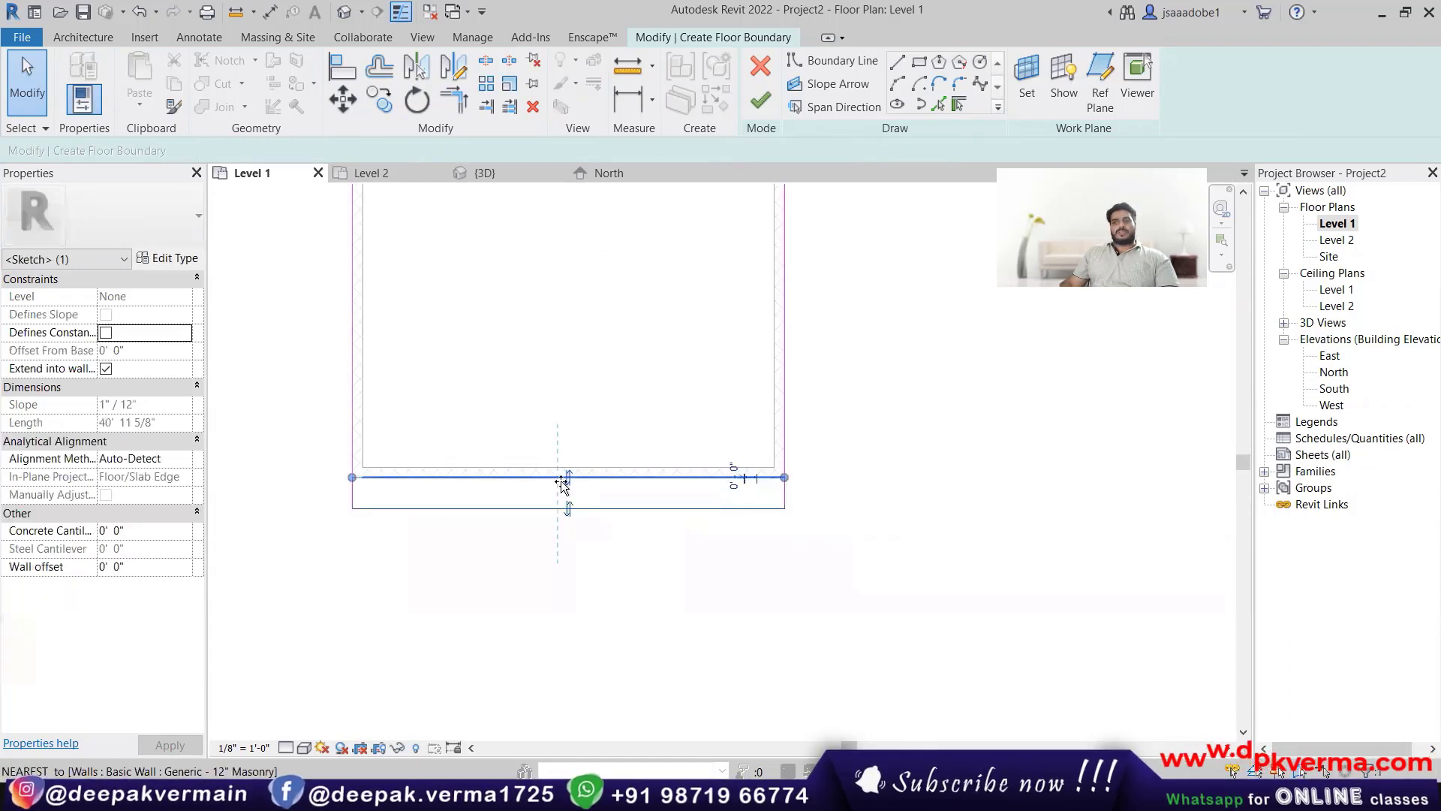
click(644, 542)
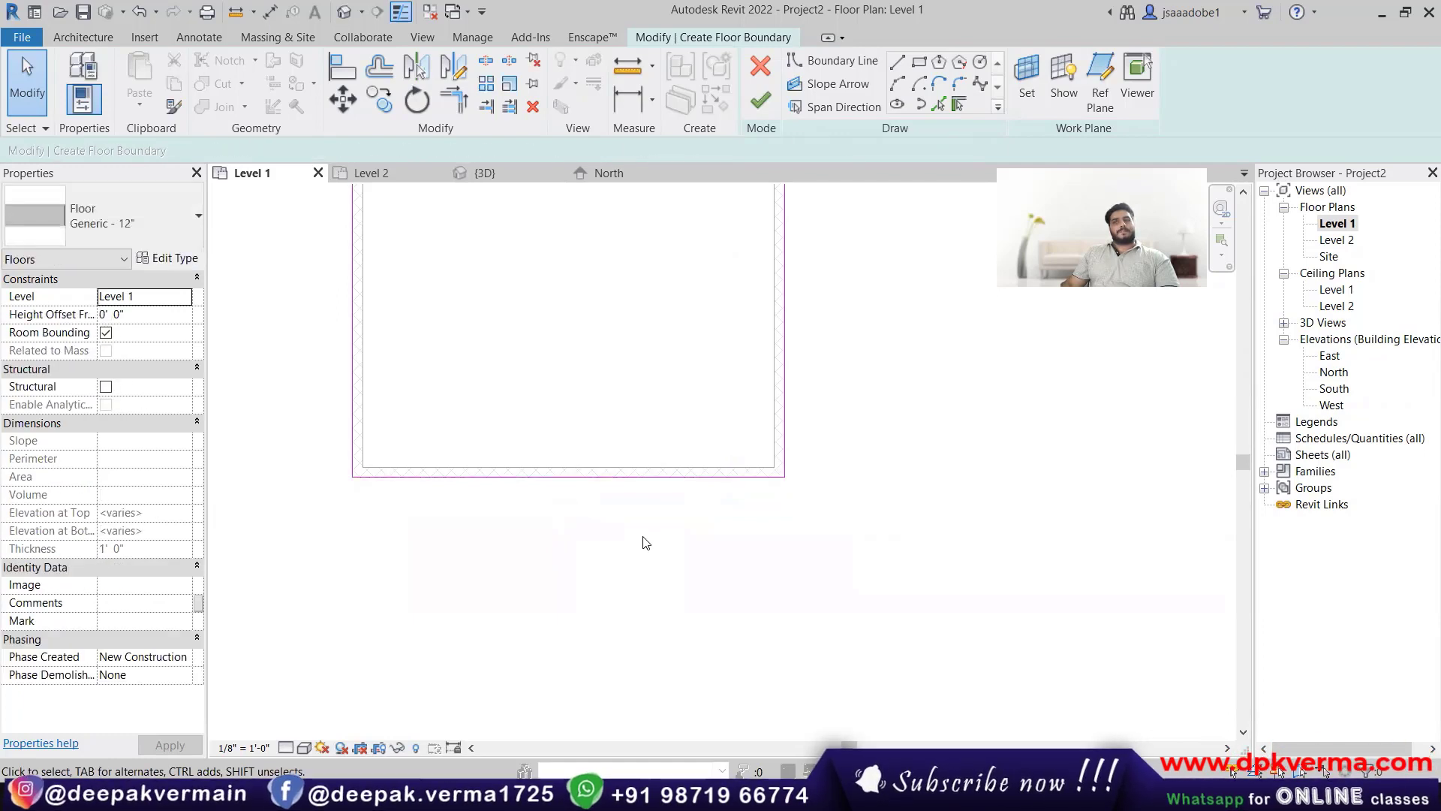
scroll(622, 526, down, 2)
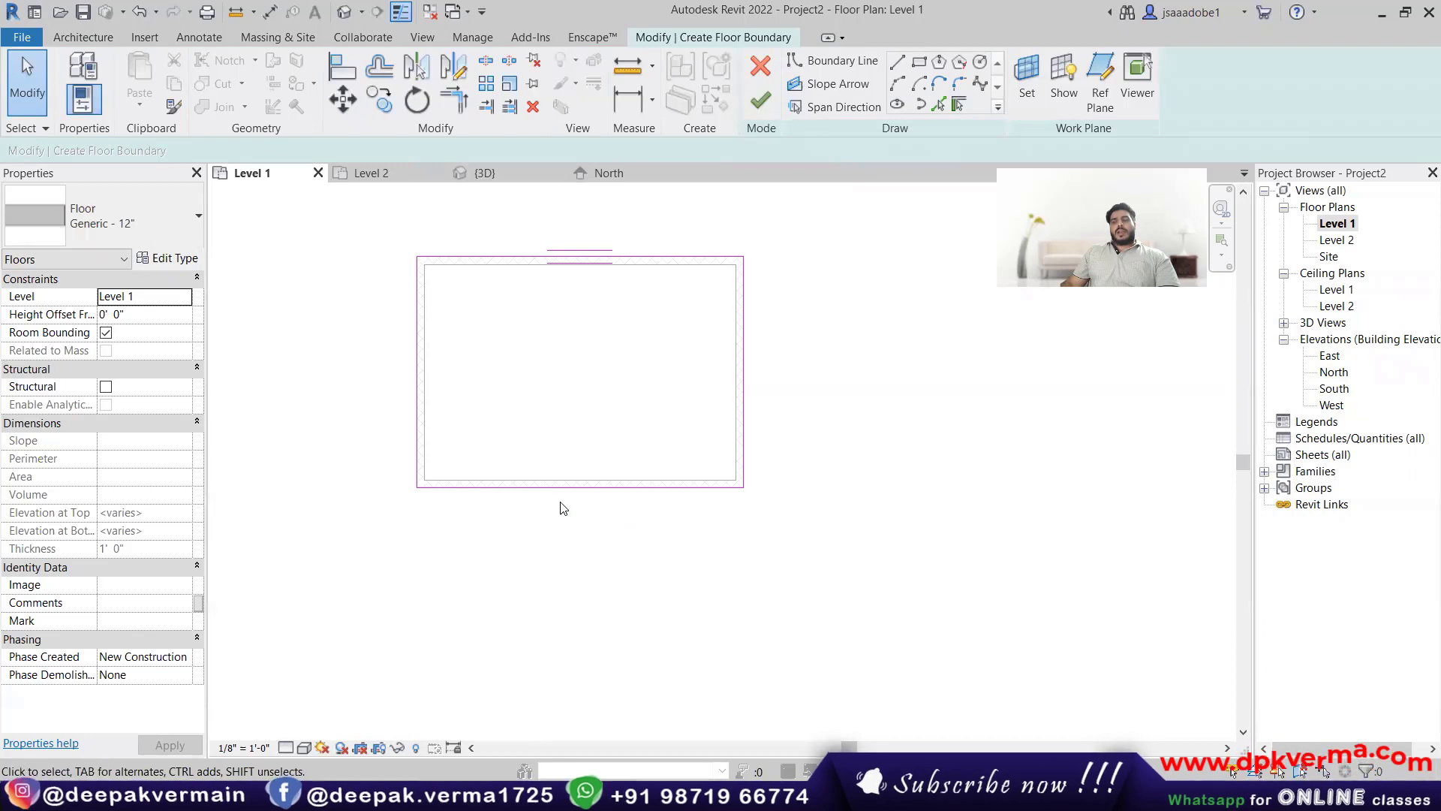
click(24, 77)
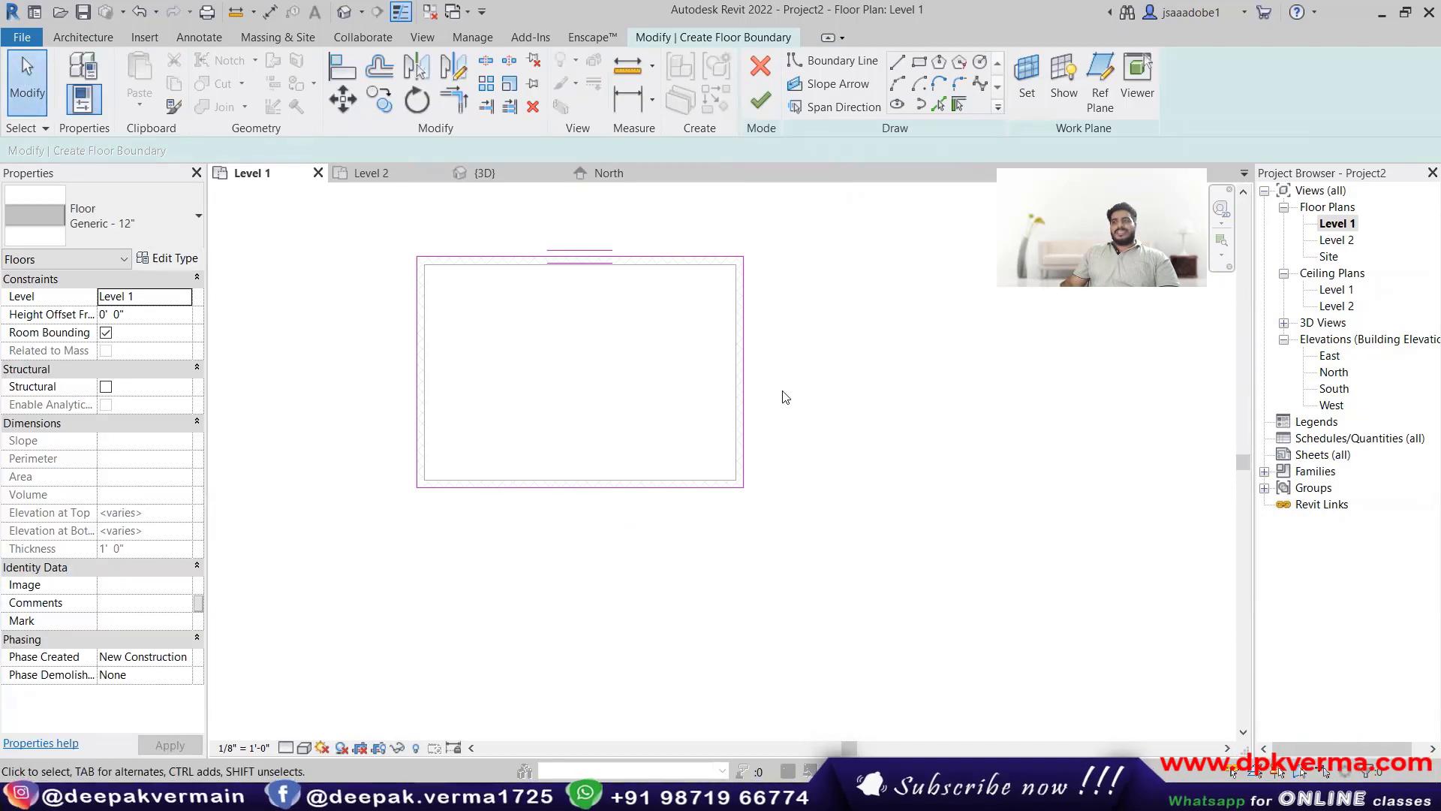
Step: Set the east boundary line's offset from the wall to 4'-0" and undo the change
click(748, 371)
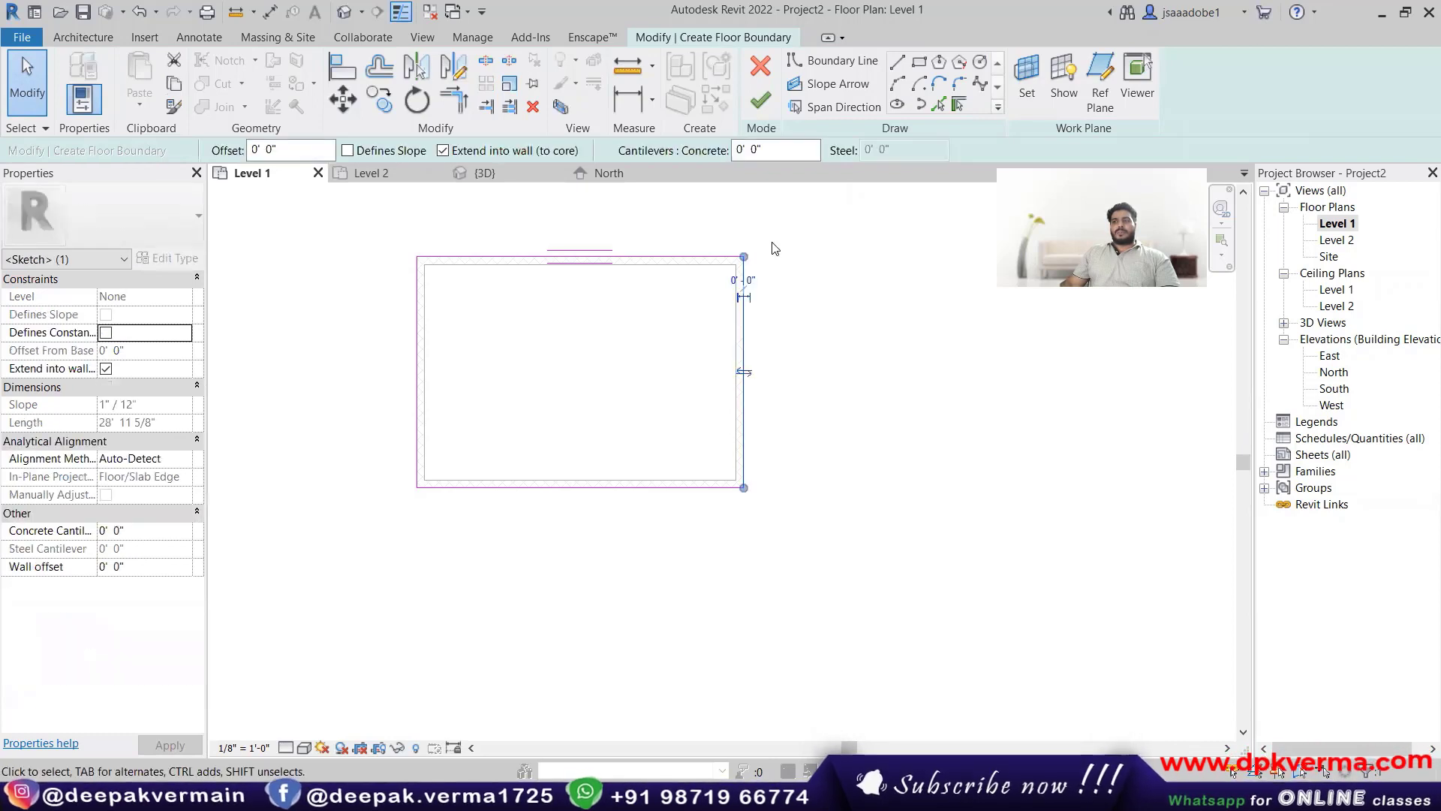
scroll(766, 256, up, 5)
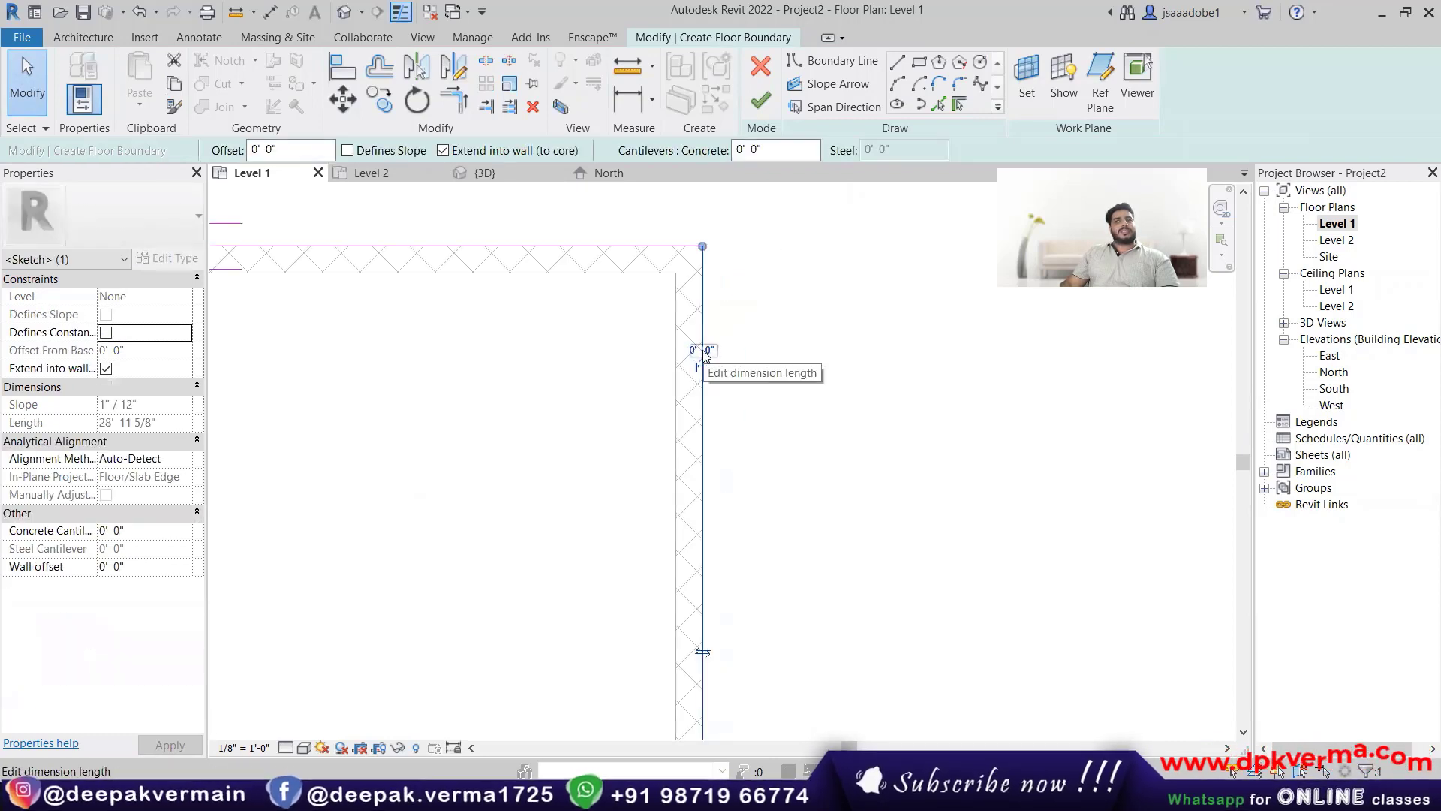
click(704, 351)
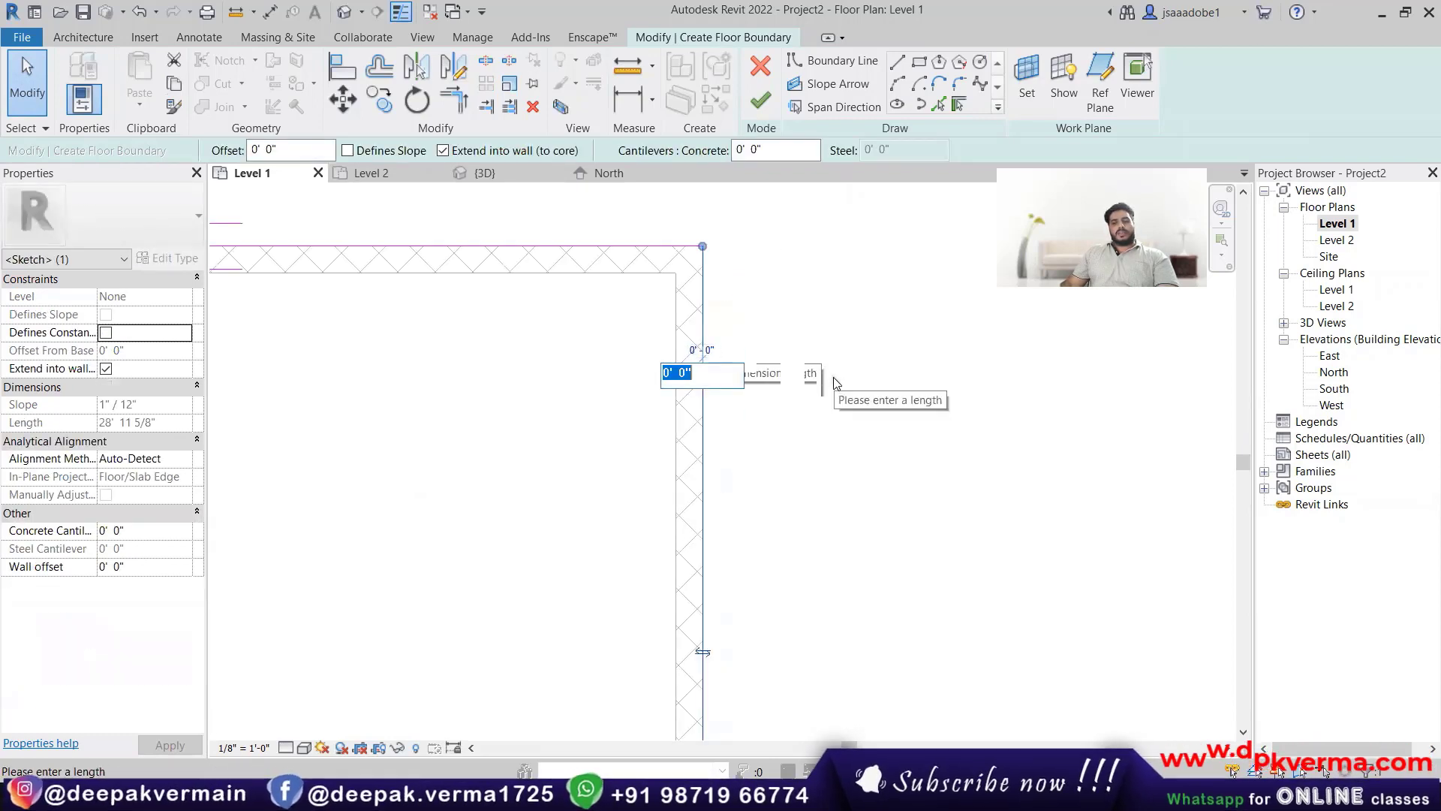
text(4)
key(Return)
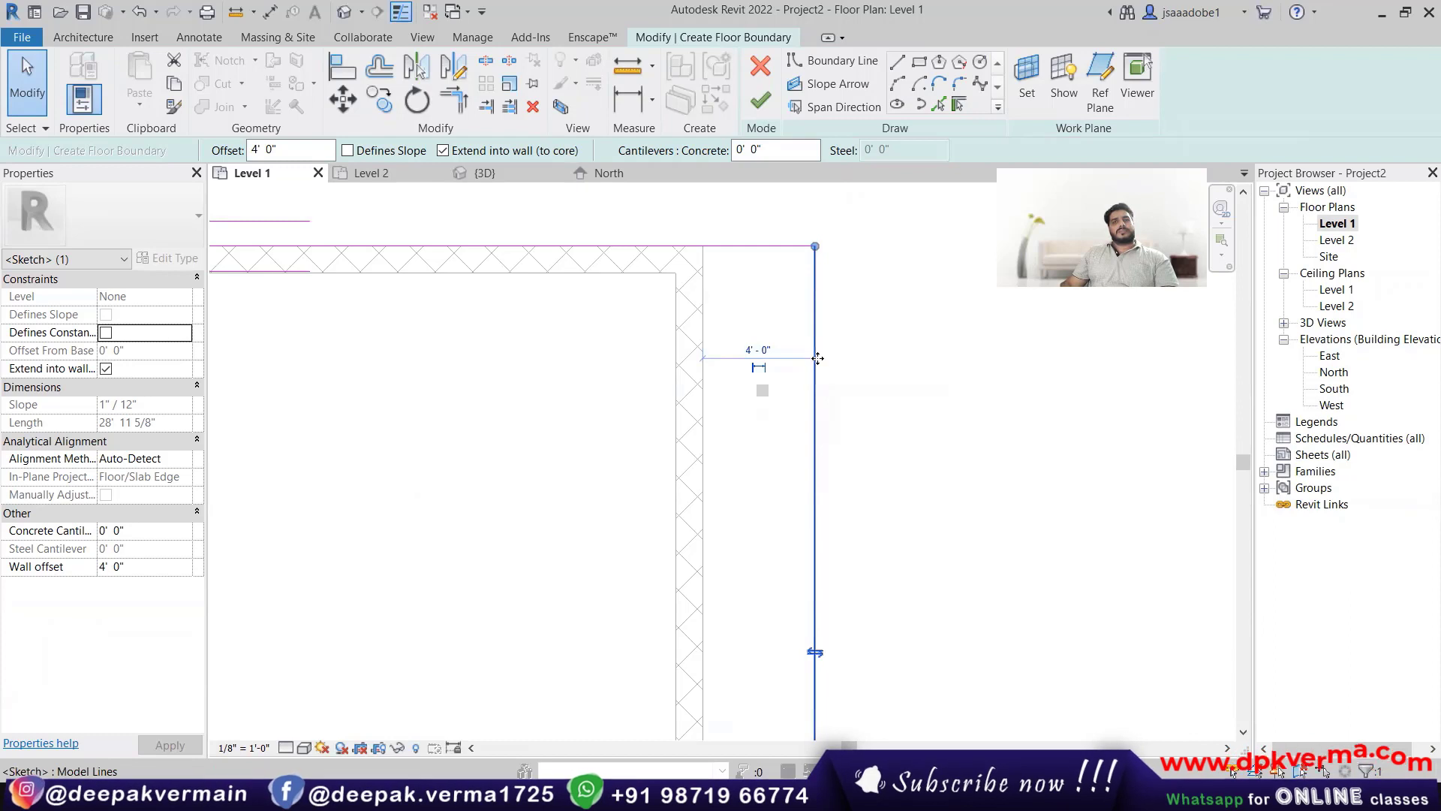
scroll(817, 366, down, 2)
key(Escape)
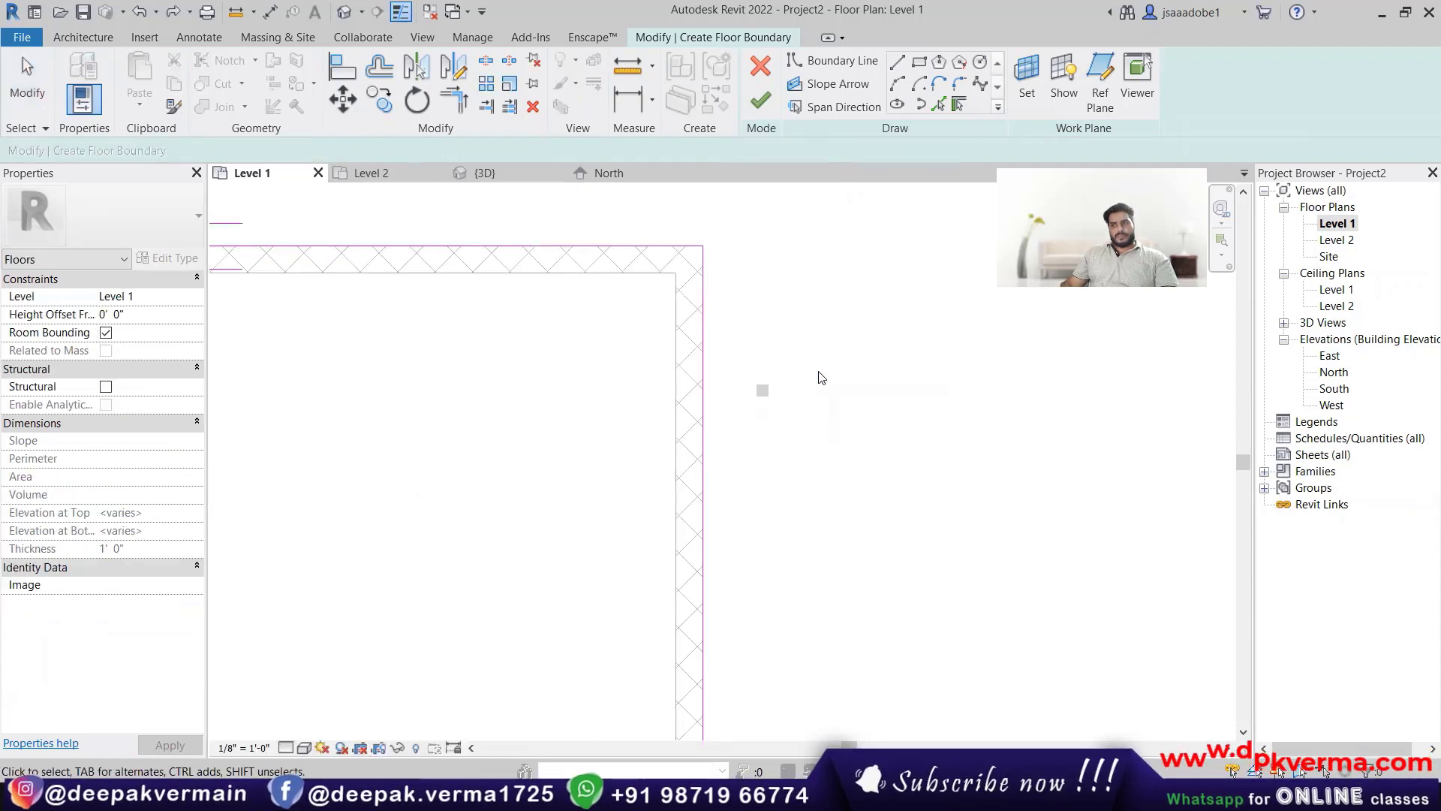
scroll(821, 376, down, 4)
scroll(505, 418, up, 2)
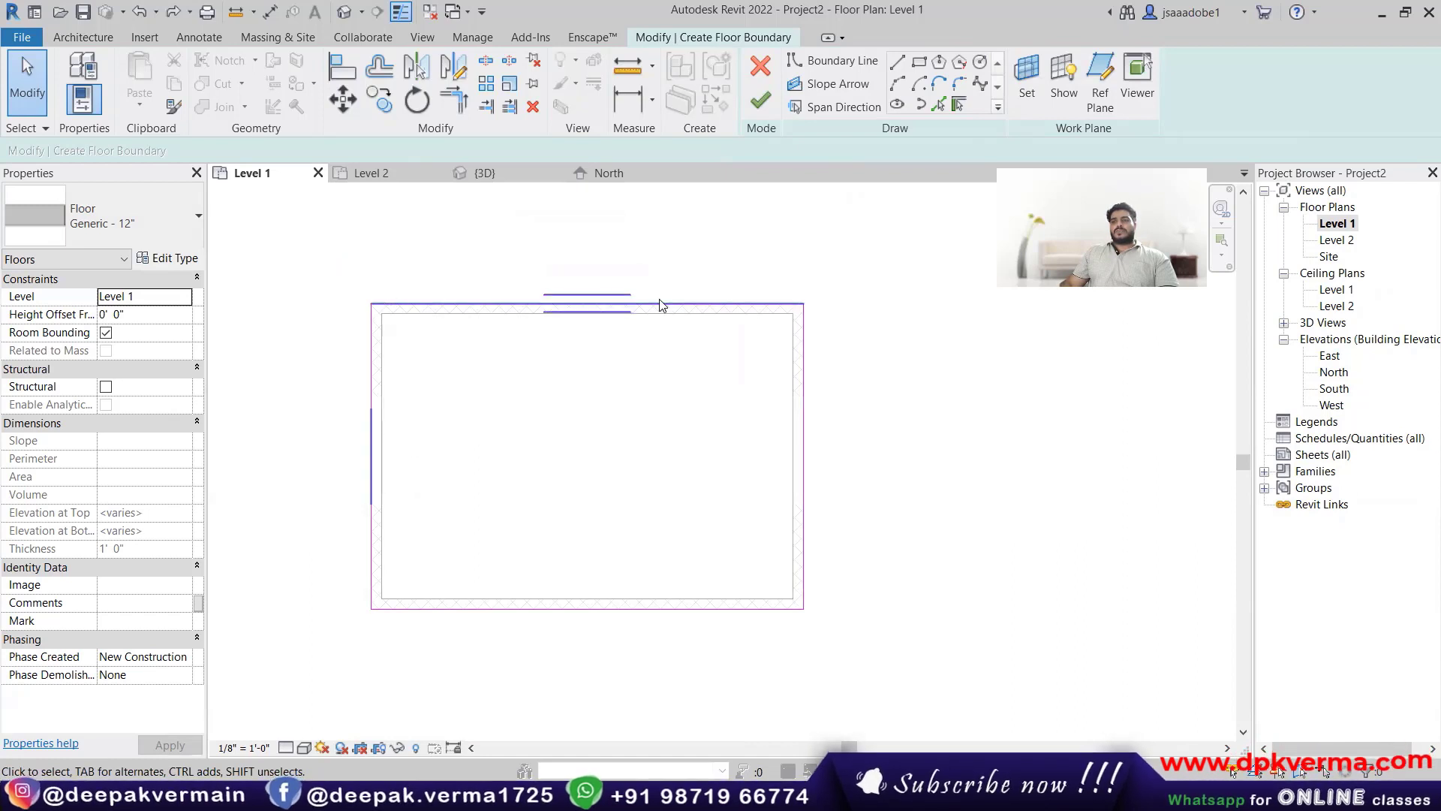
Step: Draw an outward arc of about 22'-4" radius between the south outer wall corners and try to finish the floor sketch
middle_drag(536, 472, 548, 396)
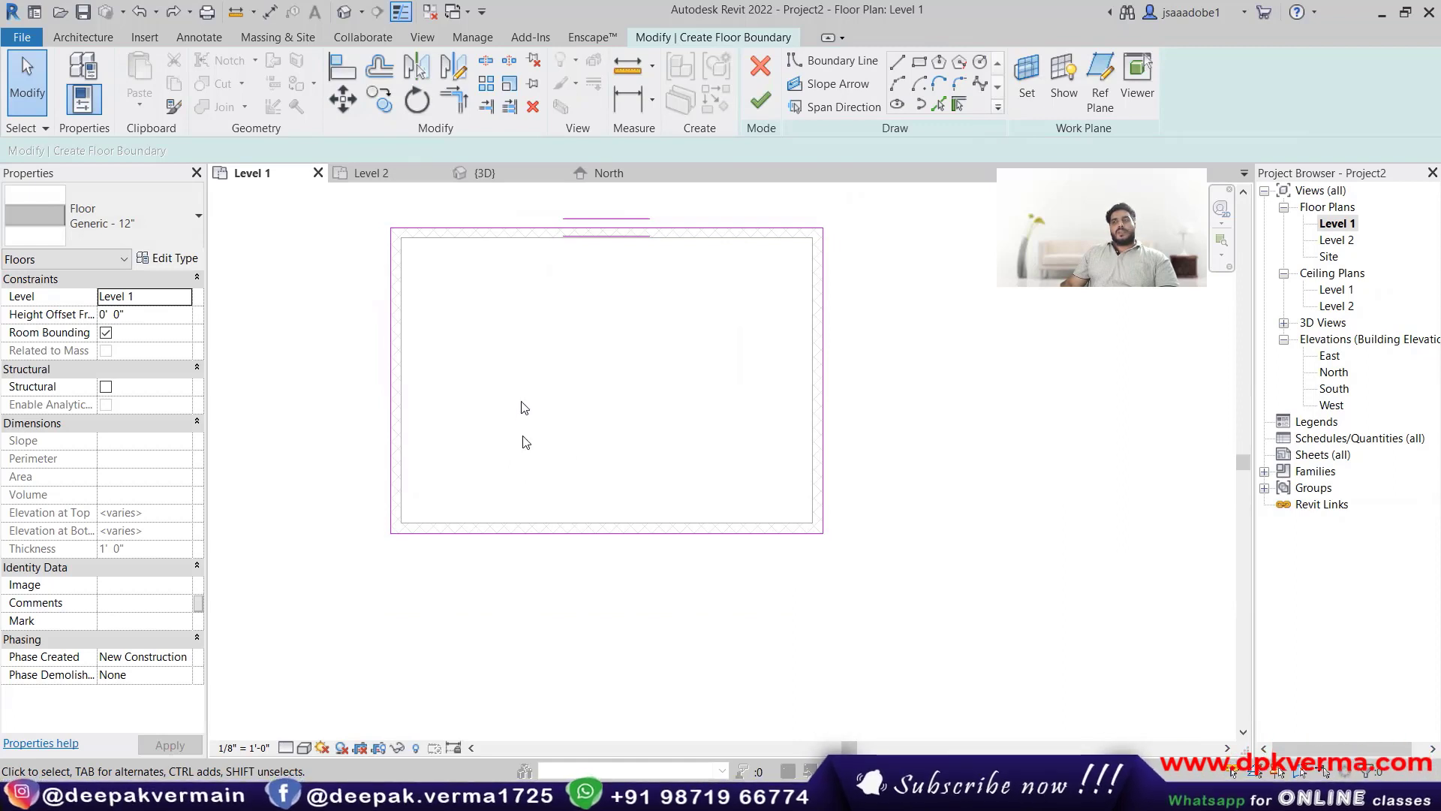
click(898, 84)
click(391, 534)
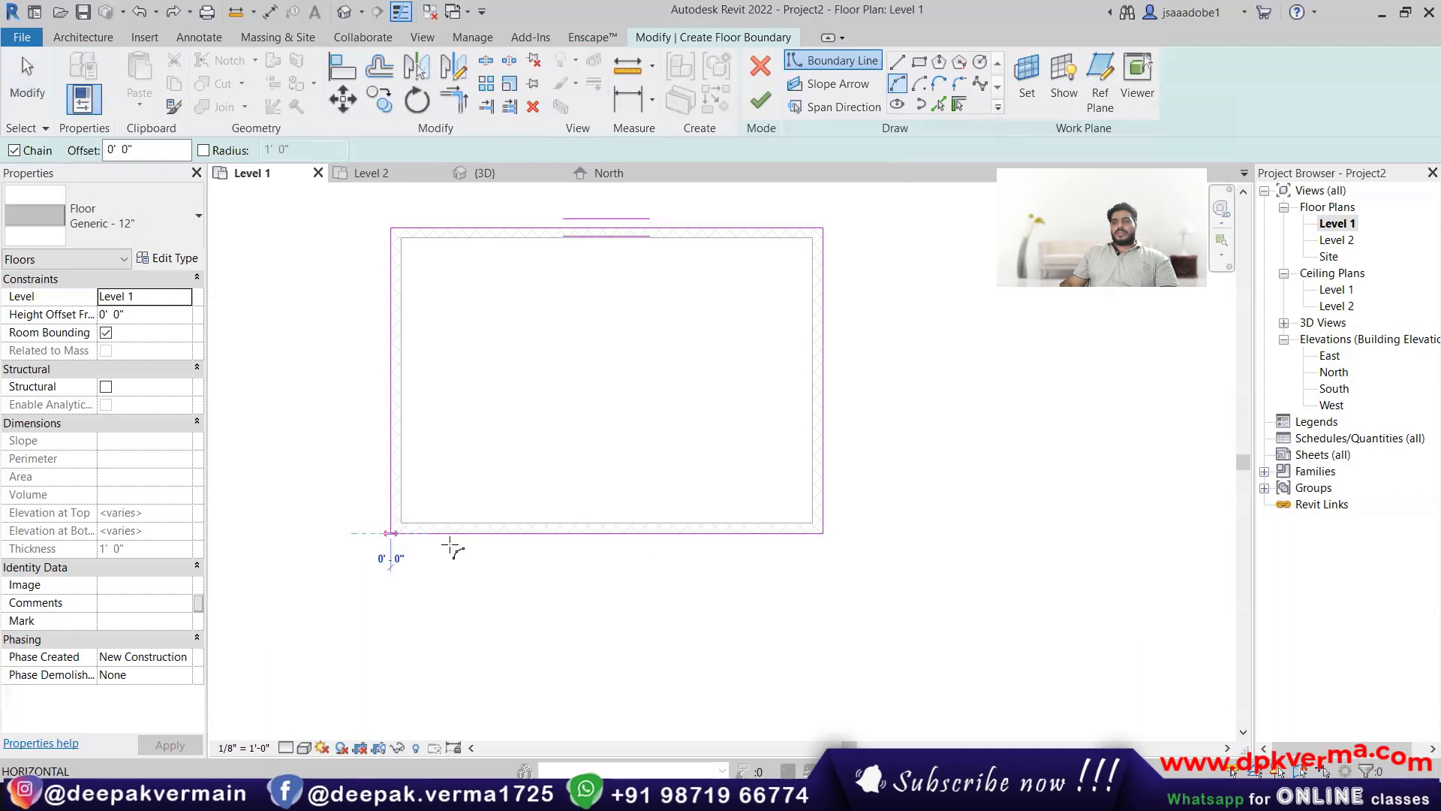
click(823, 533)
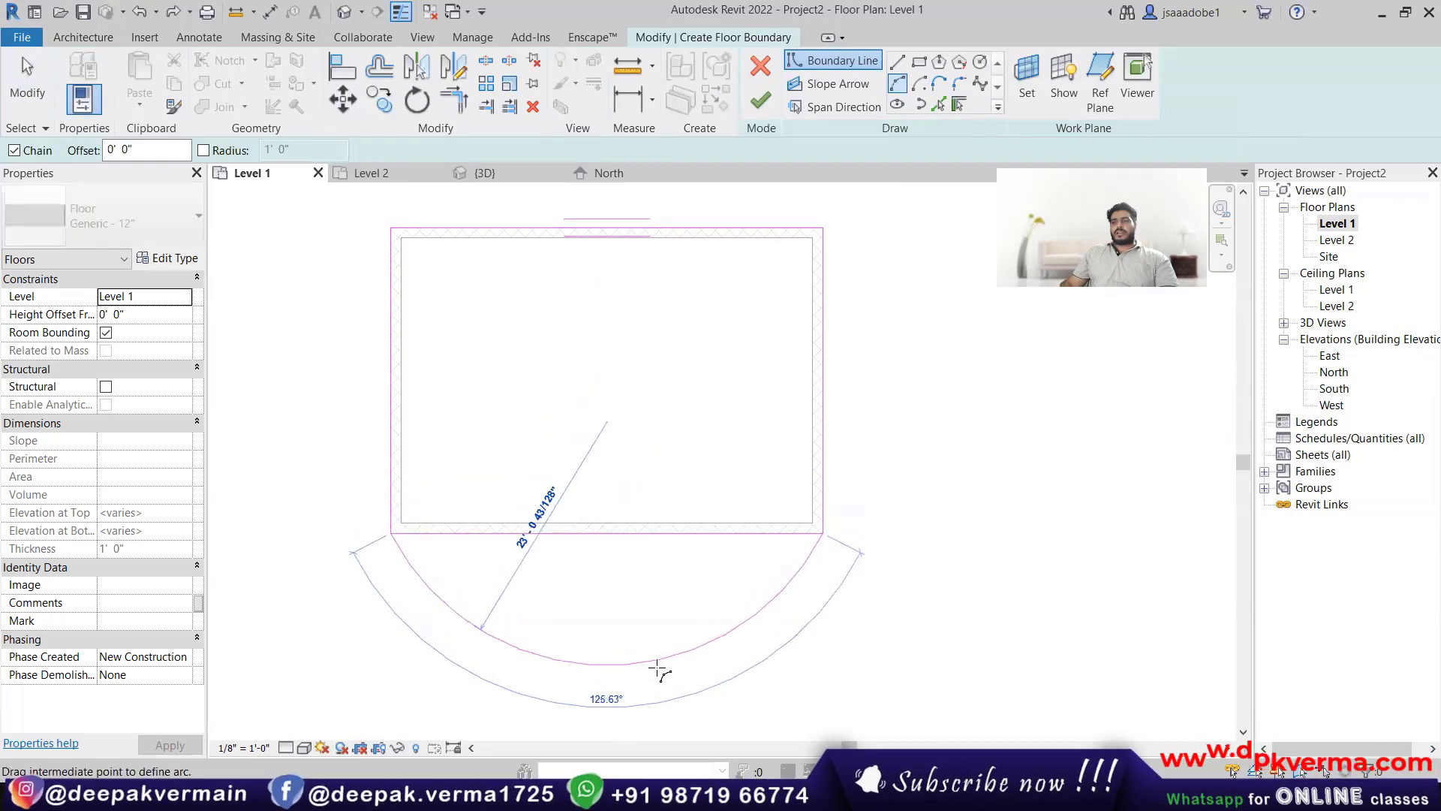
click(660, 670)
scroll(818, 530, down, 1)
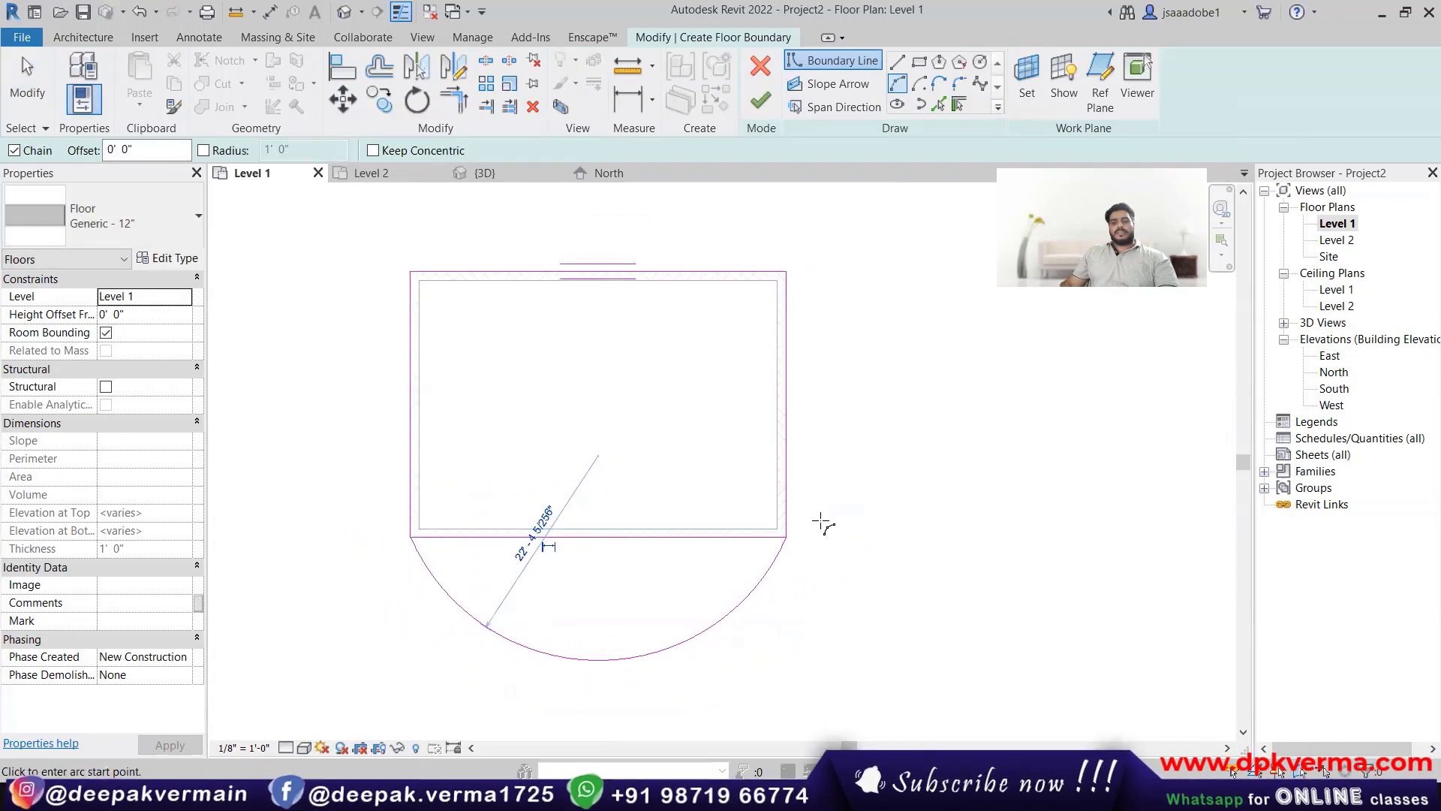
key(Escape)
key(Escape)
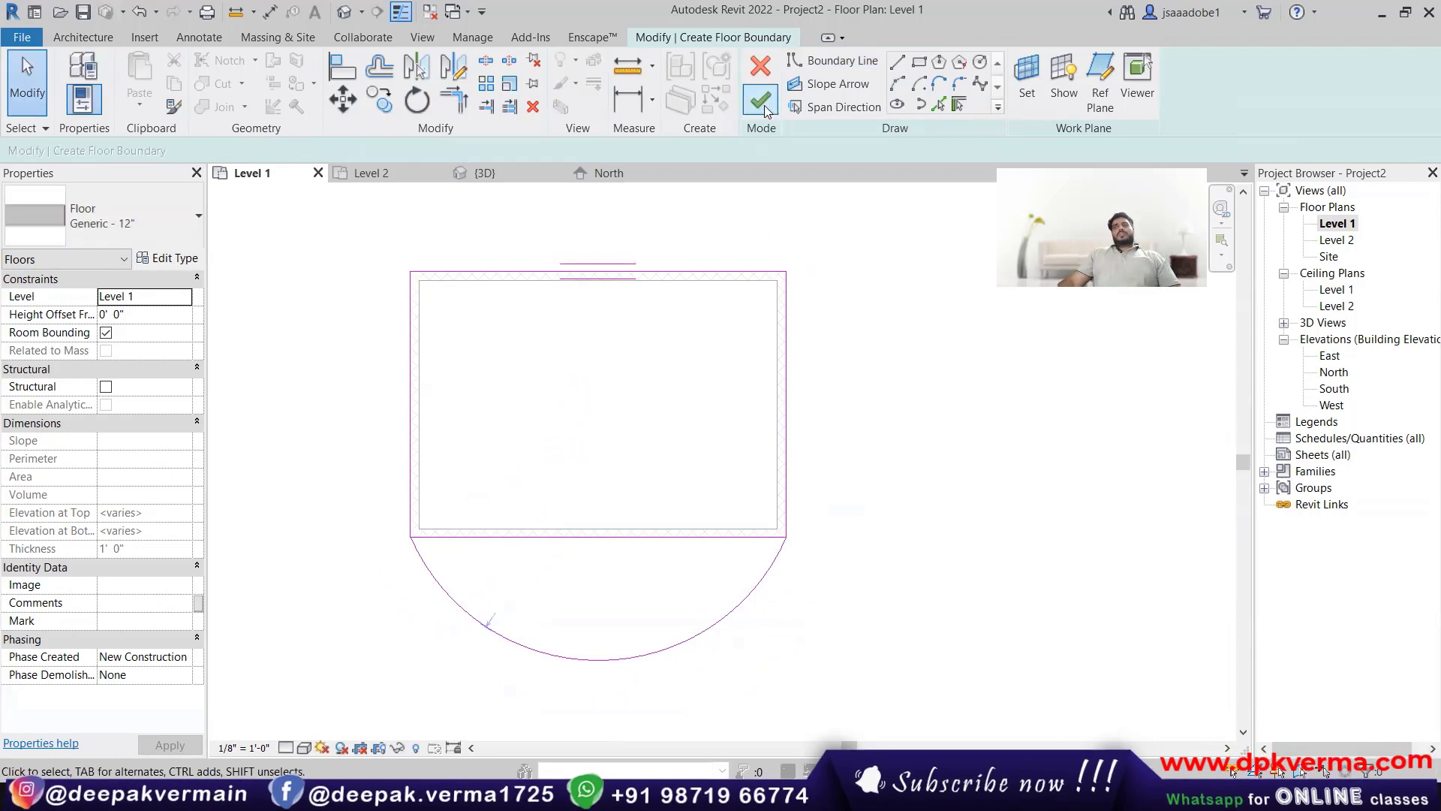
click(764, 105)
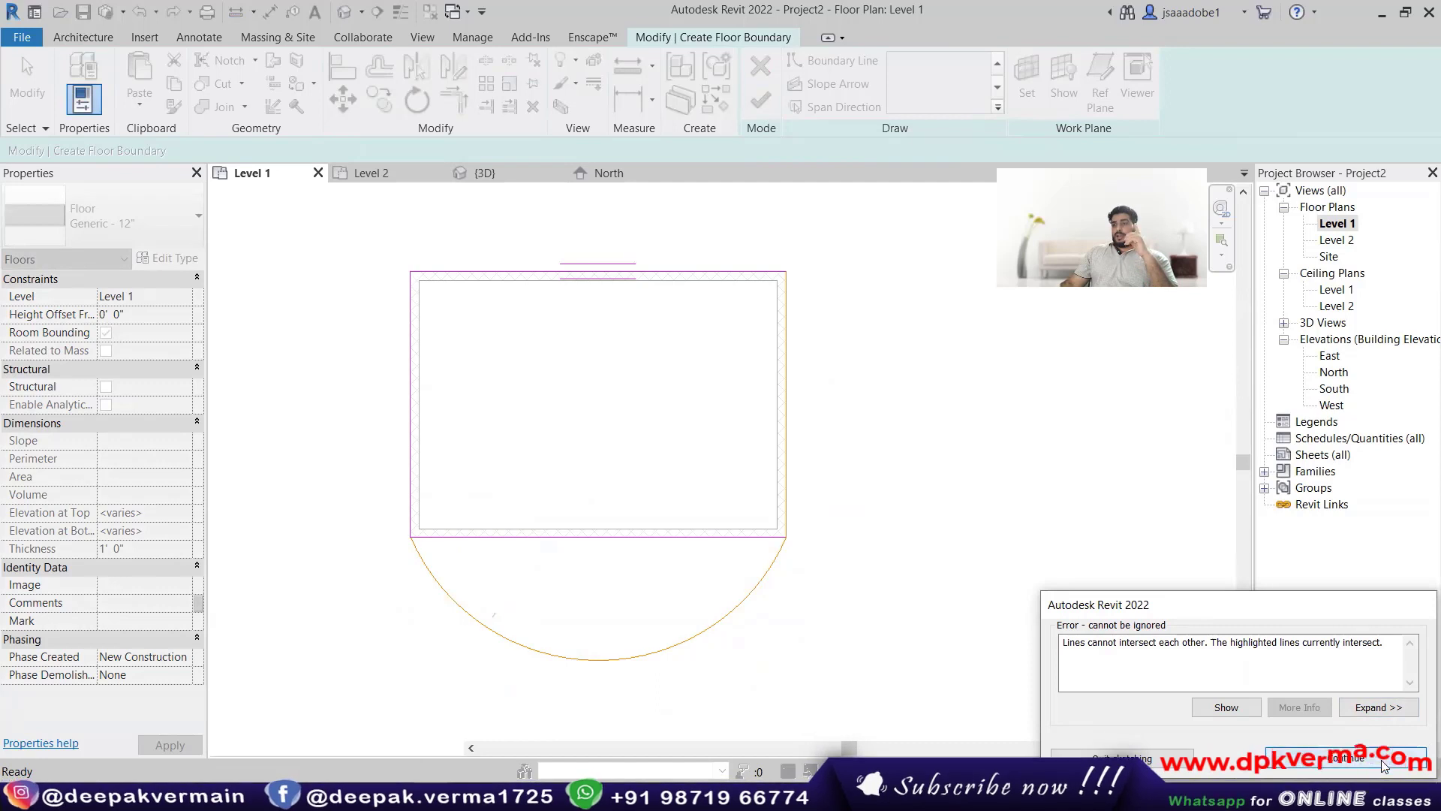
click(1380, 761)
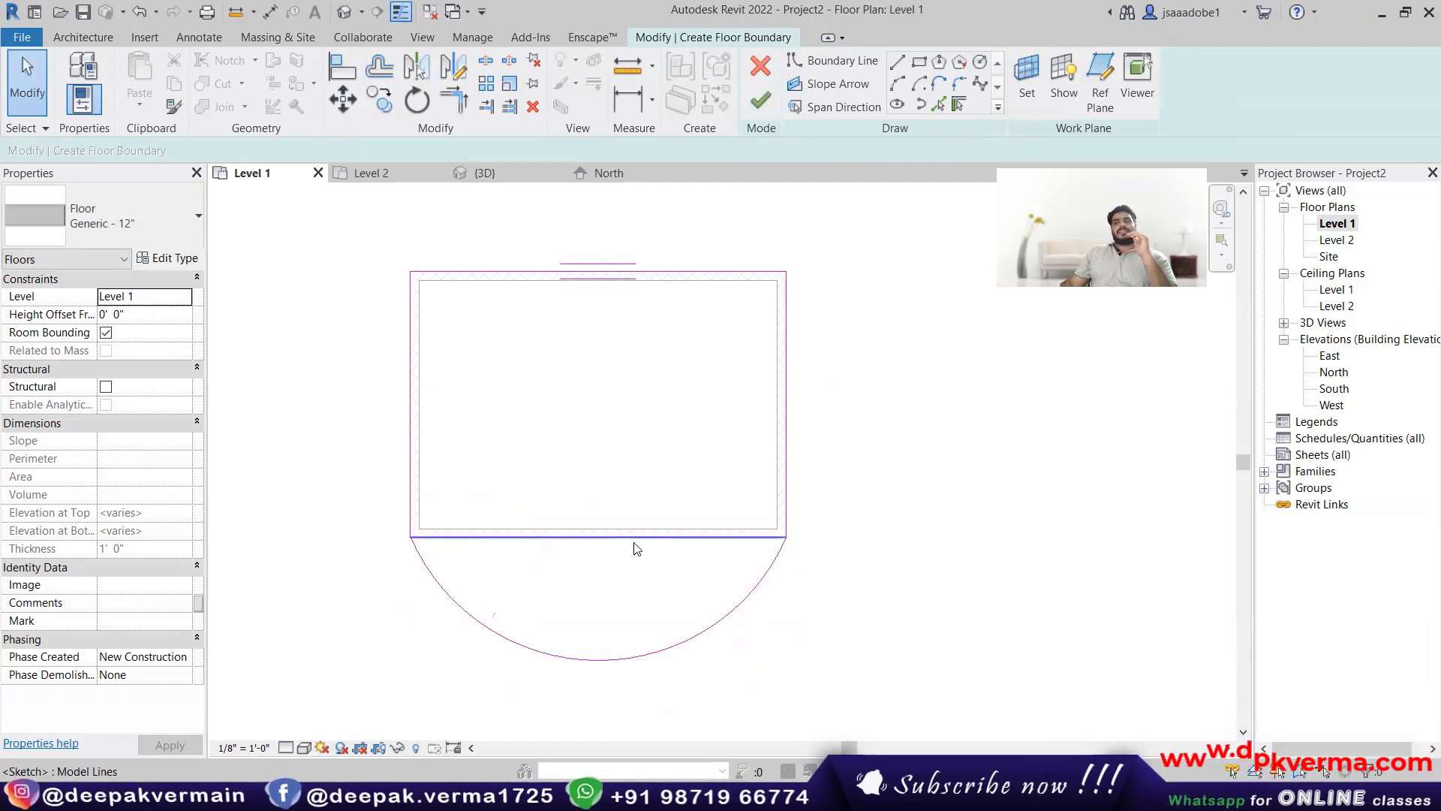
Step: Delete the straight south boundary line between the arc's ends and finish the floor sketch
scroll(634, 544, up, 1)
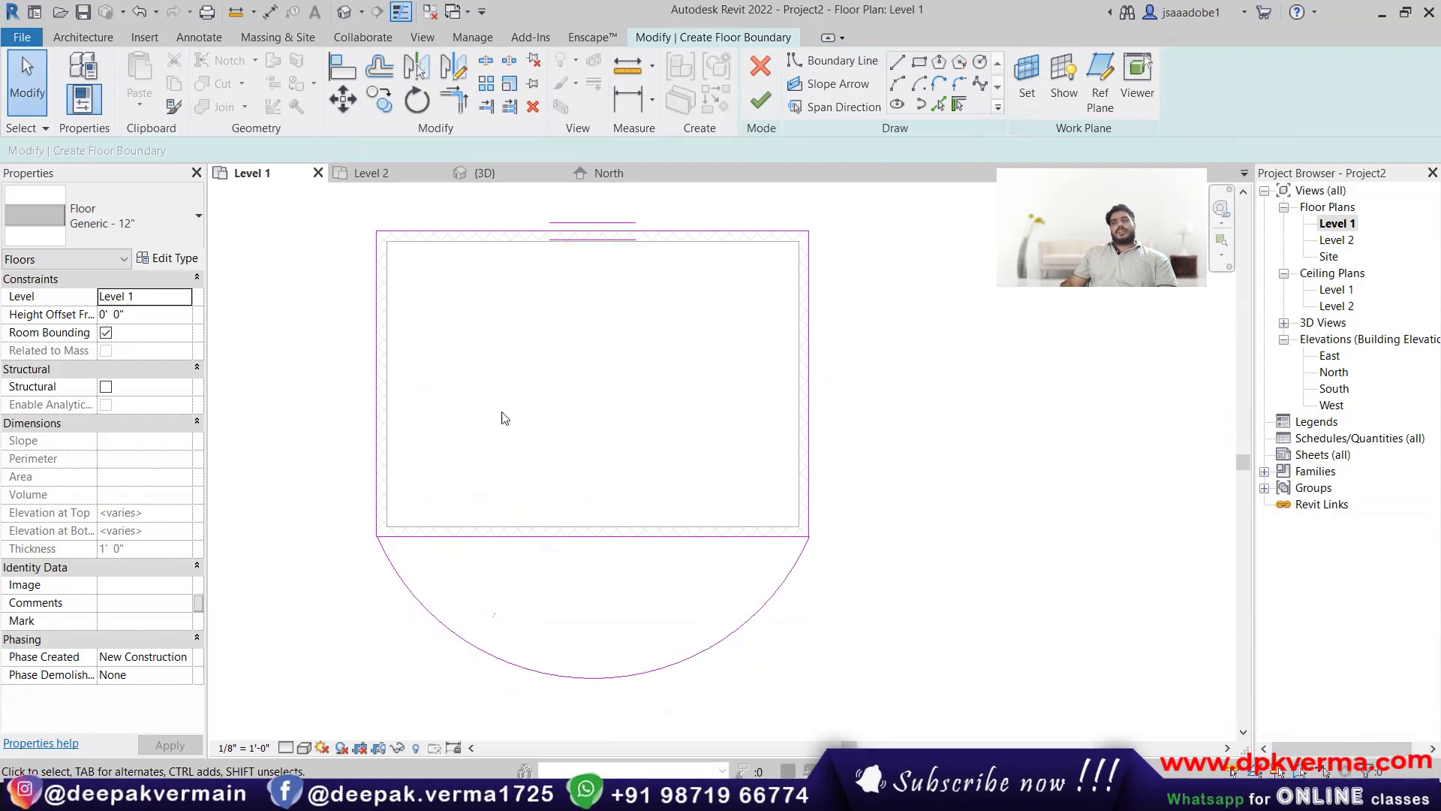
click(618, 547)
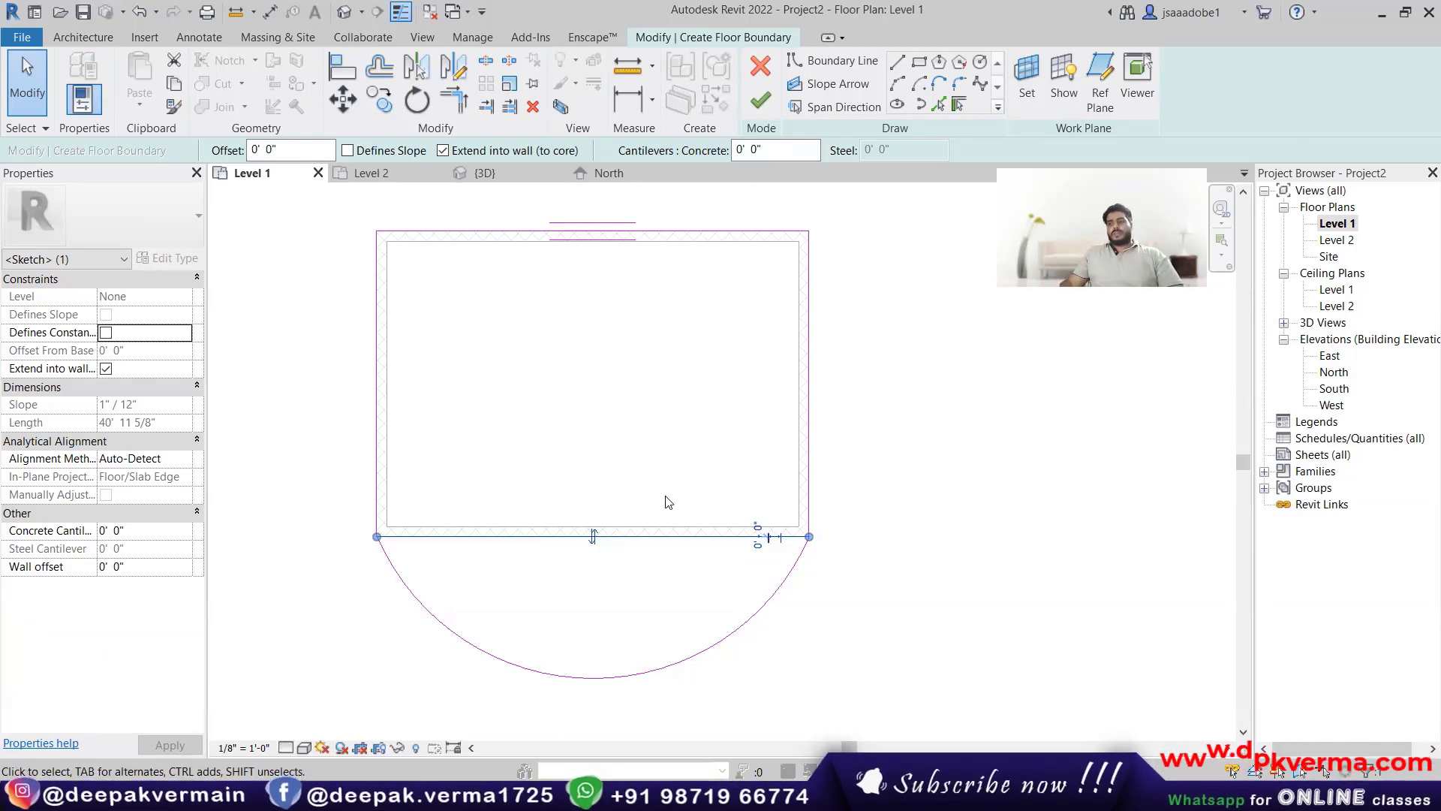
drag(665, 496, 643, 575)
key(Delete)
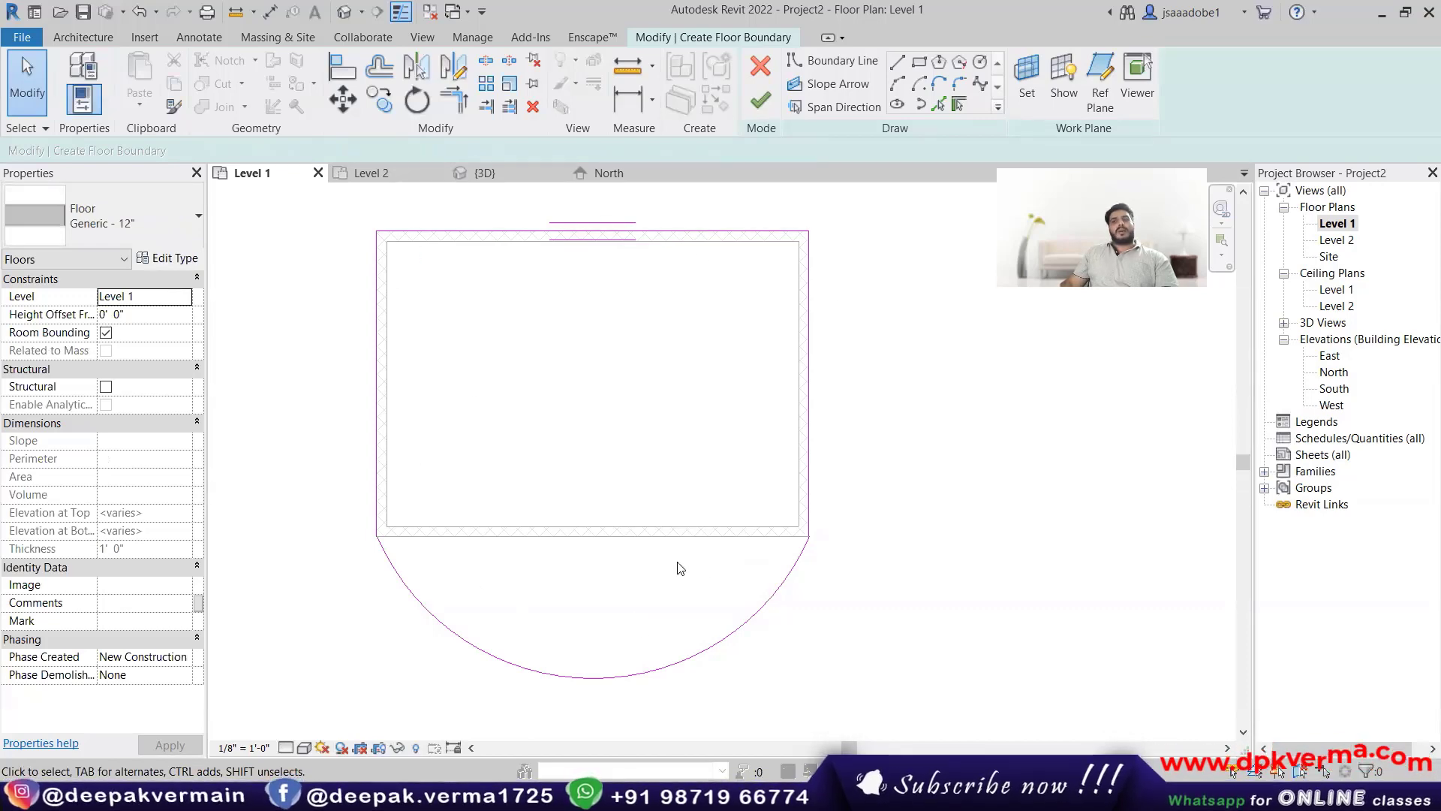
click(760, 104)
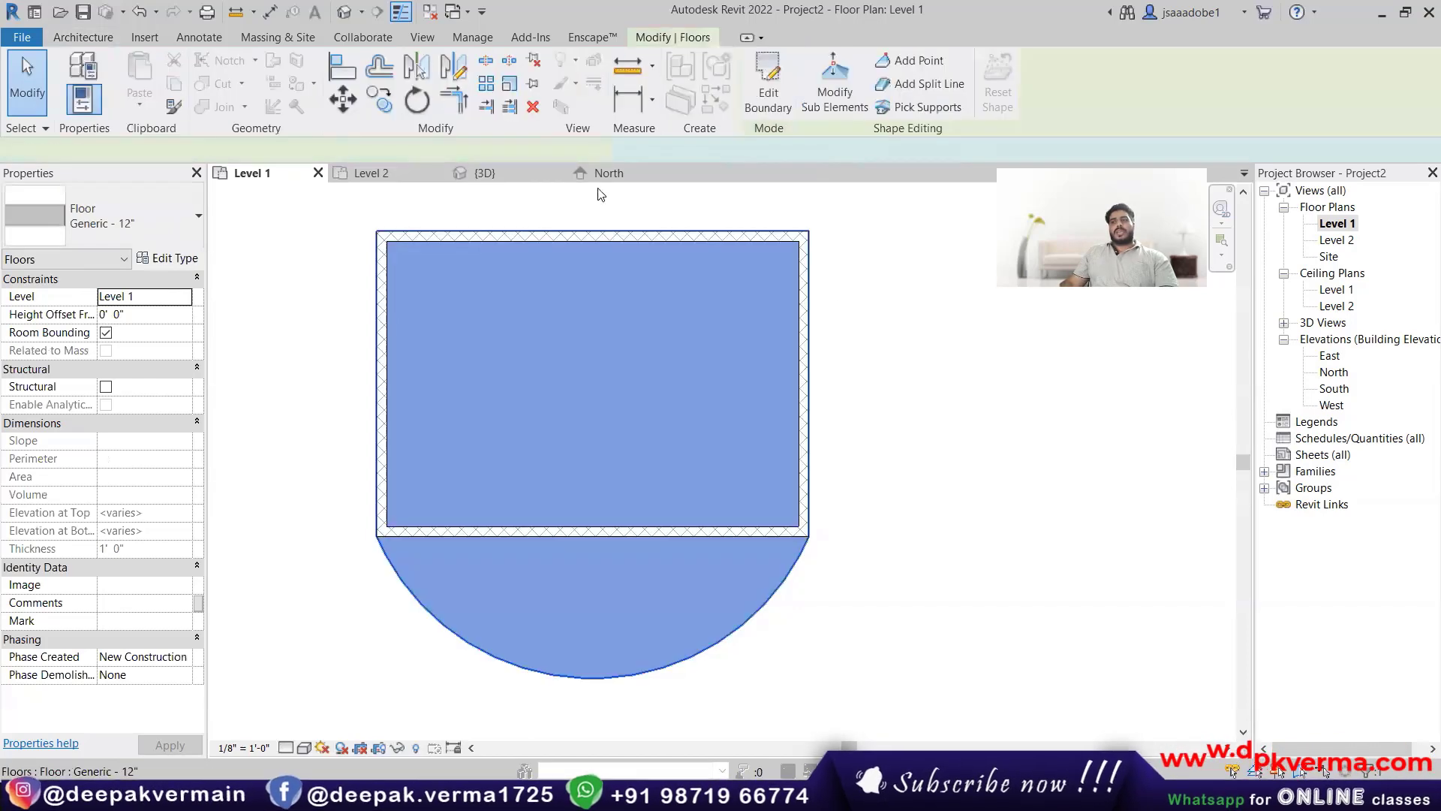
Step: Inspect the floor with the arc-shaped extension from several angles in the 3D view
click(484, 174)
shift+middle_drag(637, 568, 480, 633)
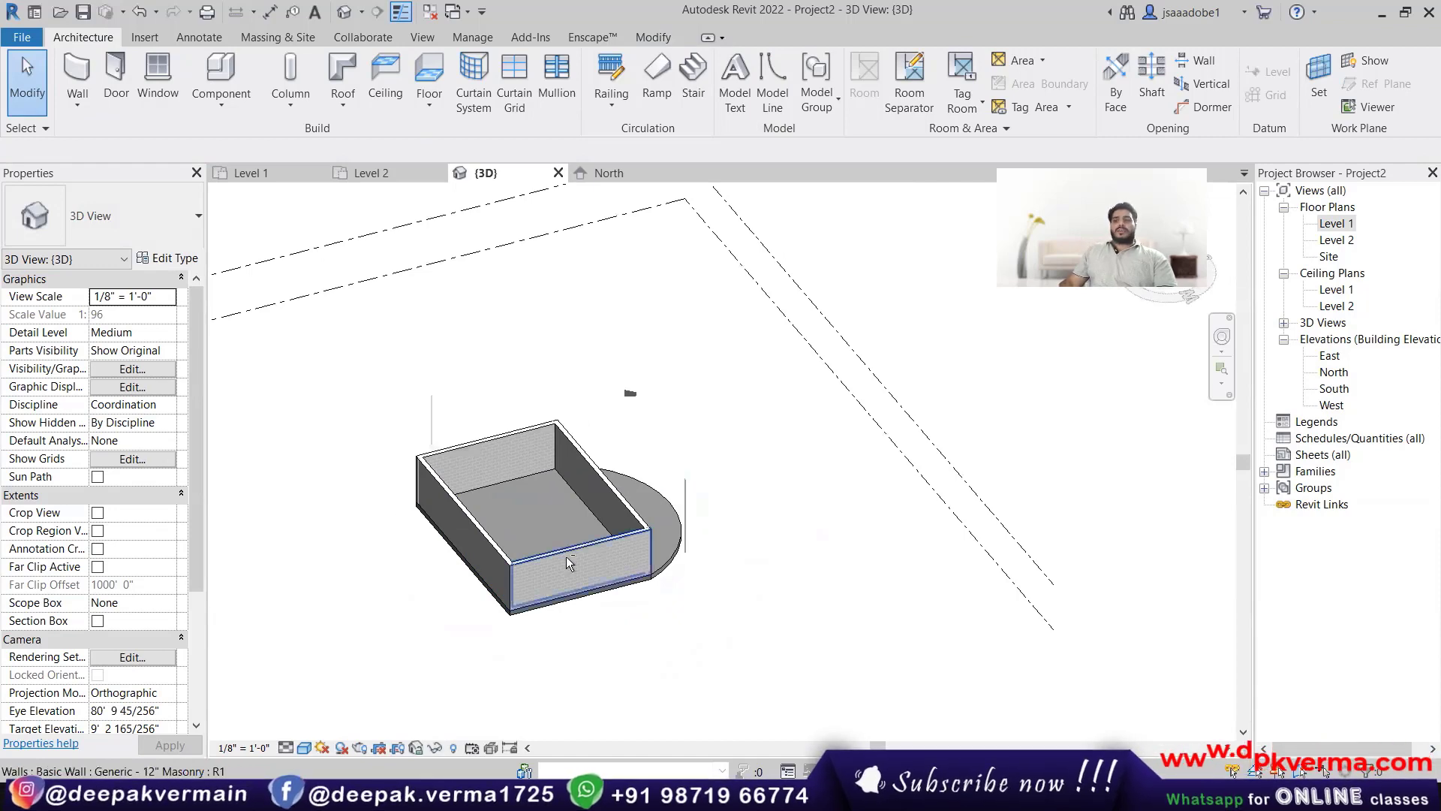
shift+middle_drag(469, 550, 559, 599)
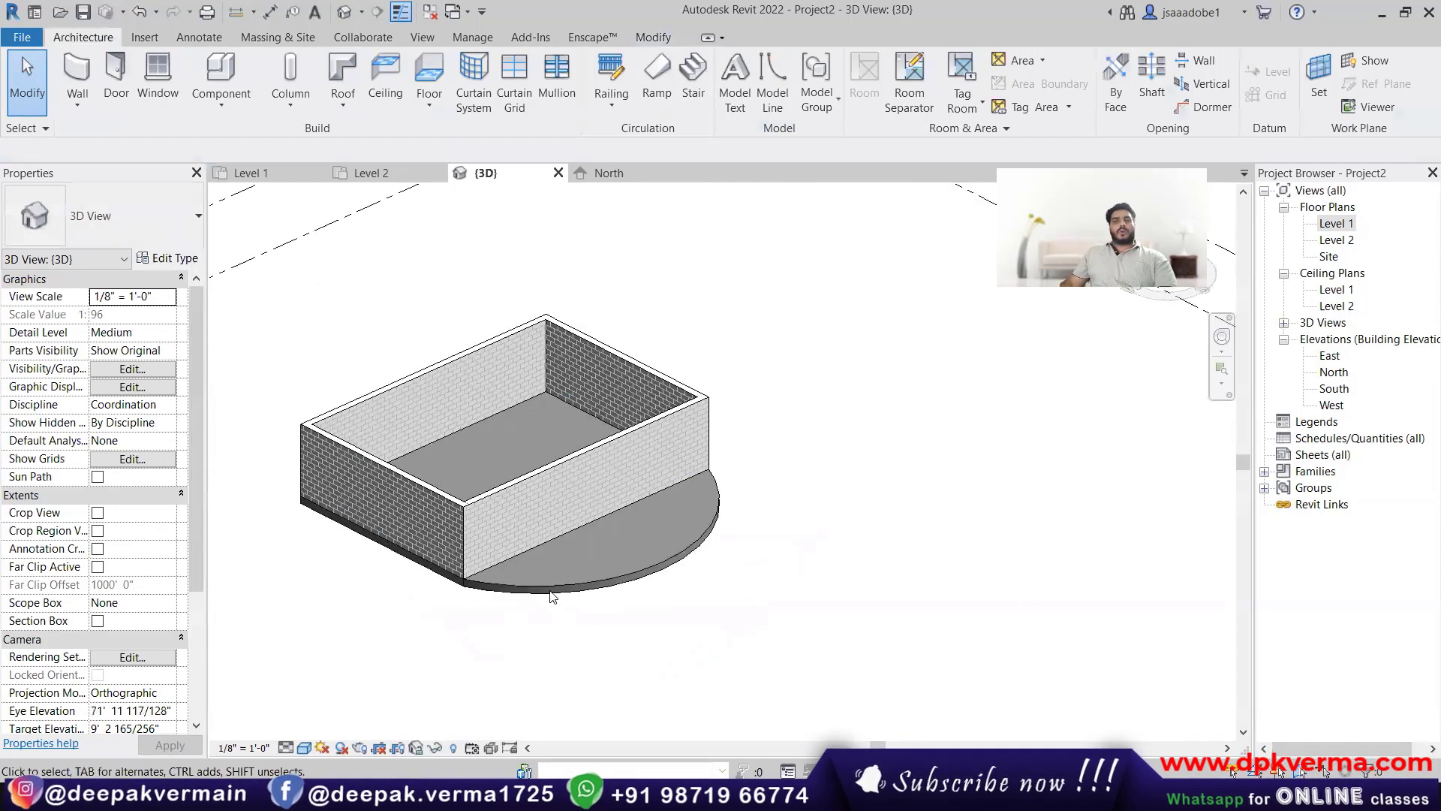
Step: Open the floor's boundary sketch for editing and show it in the Level 1 floor plan
click(577, 591)
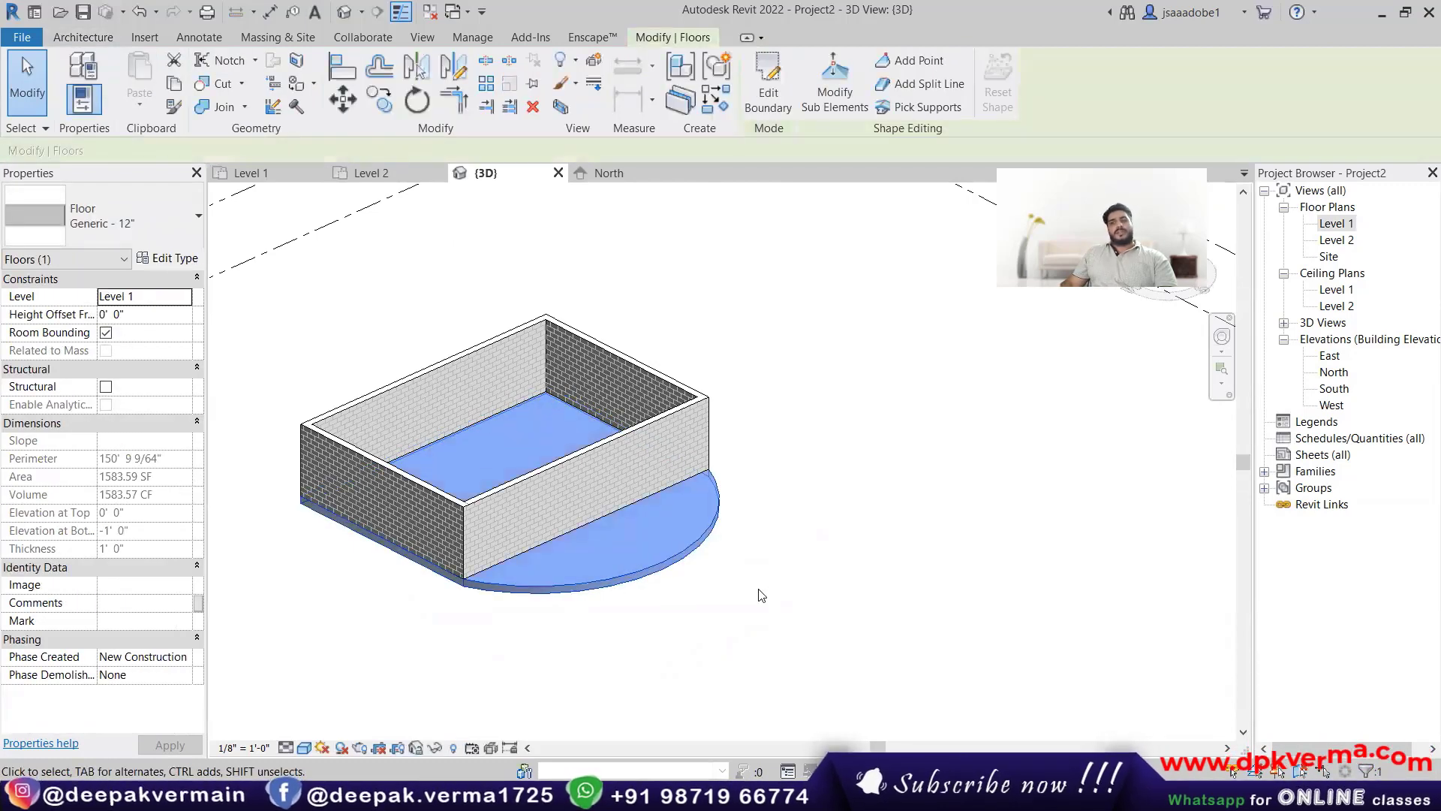
scroll(601, 564, up, 1)
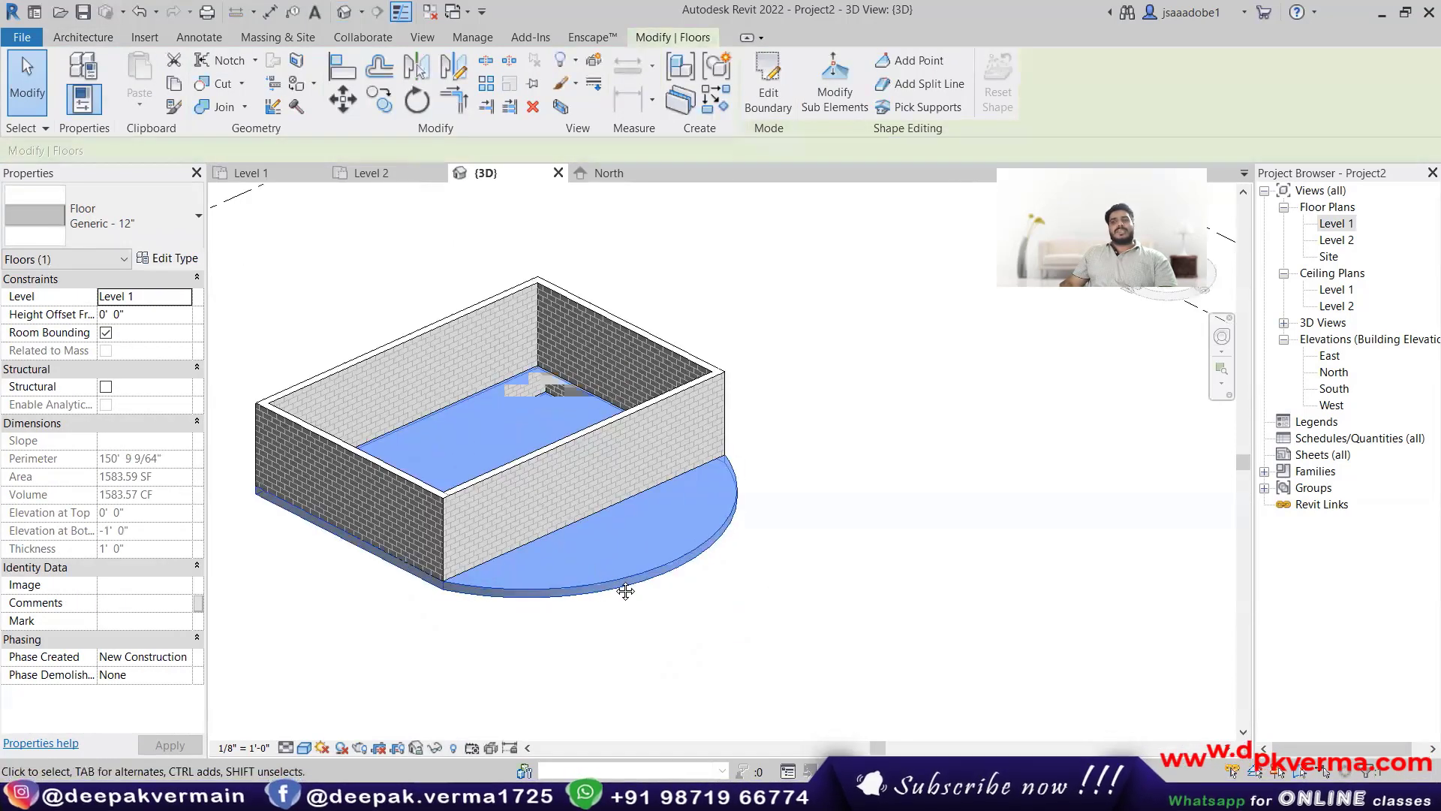
middle_drag(618, 580, 650, 599)
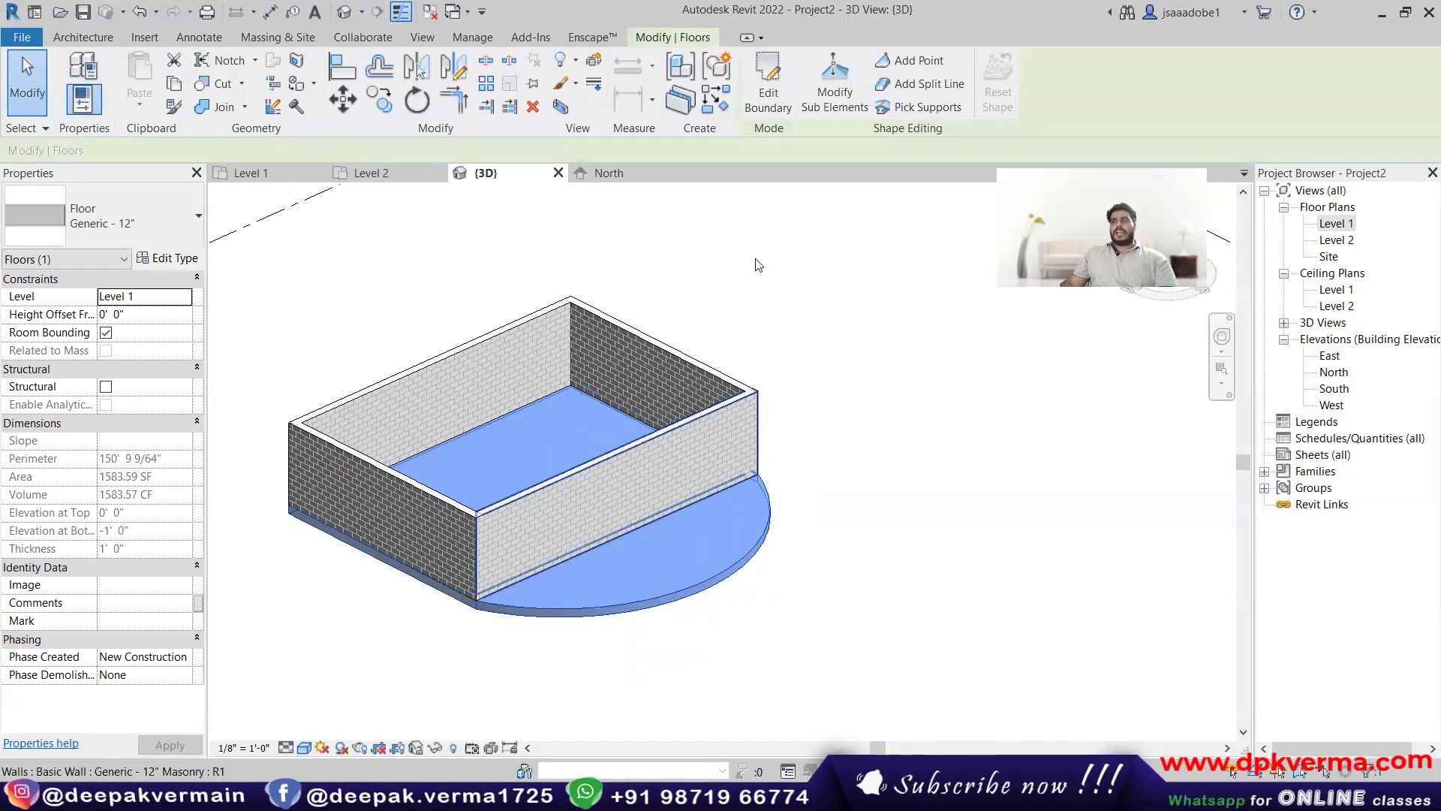
click(768, 105)
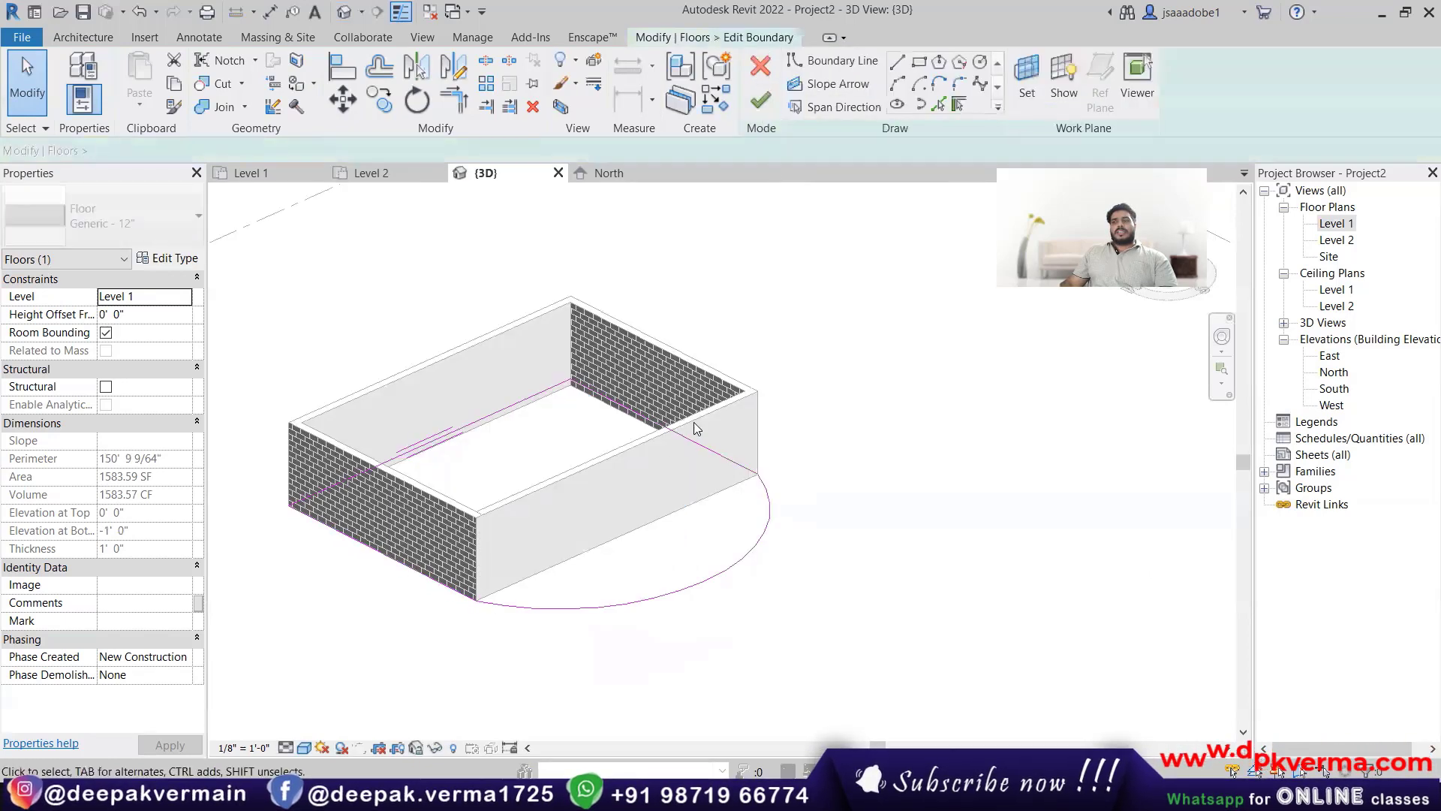
mouse_move(781, 421)
shift+middle_down()
mouse_move(724, 482)
mouse_move(825, 544)
shift+middle_up()
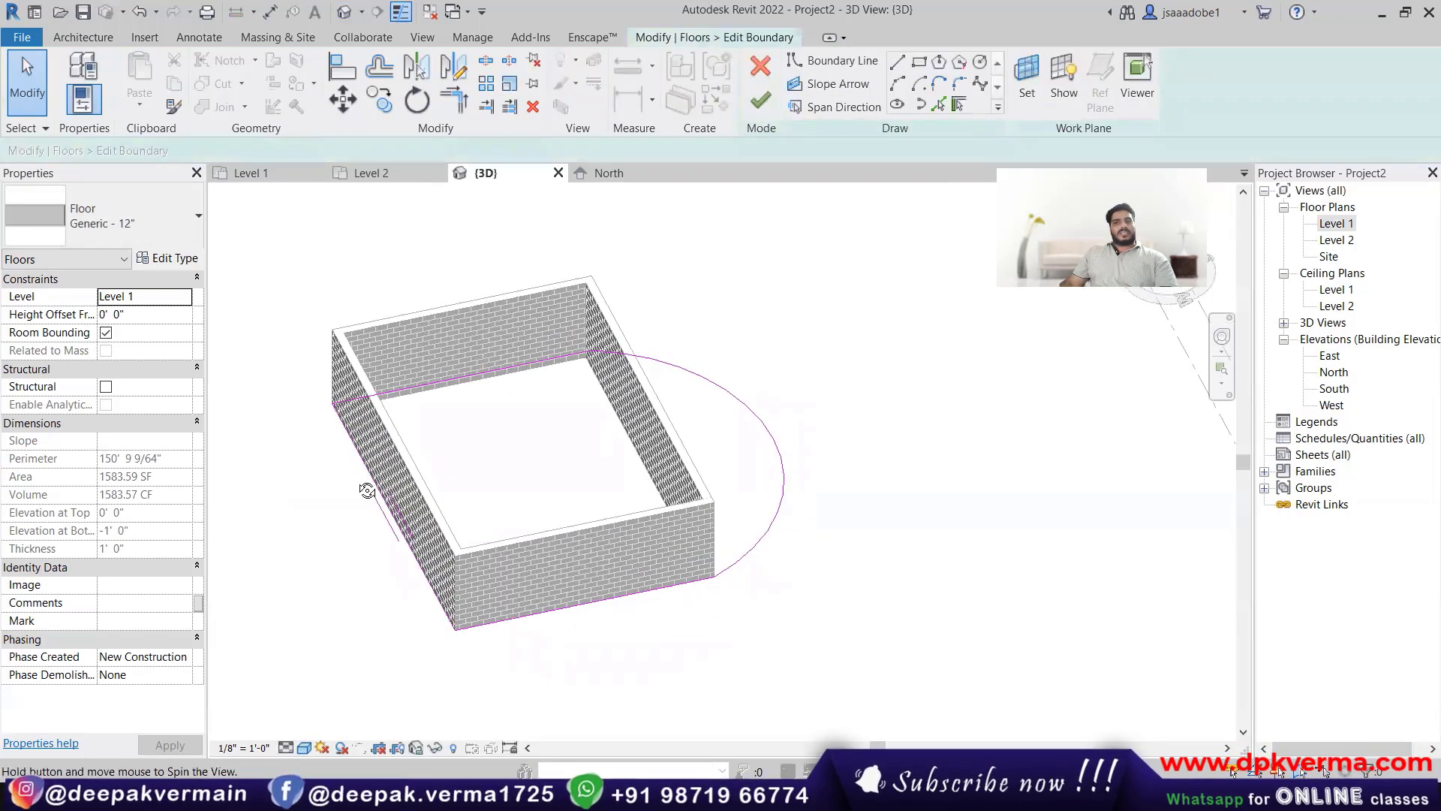
shift+middle_drag(367, 488, 392, 496)
double_click(1336, 223)
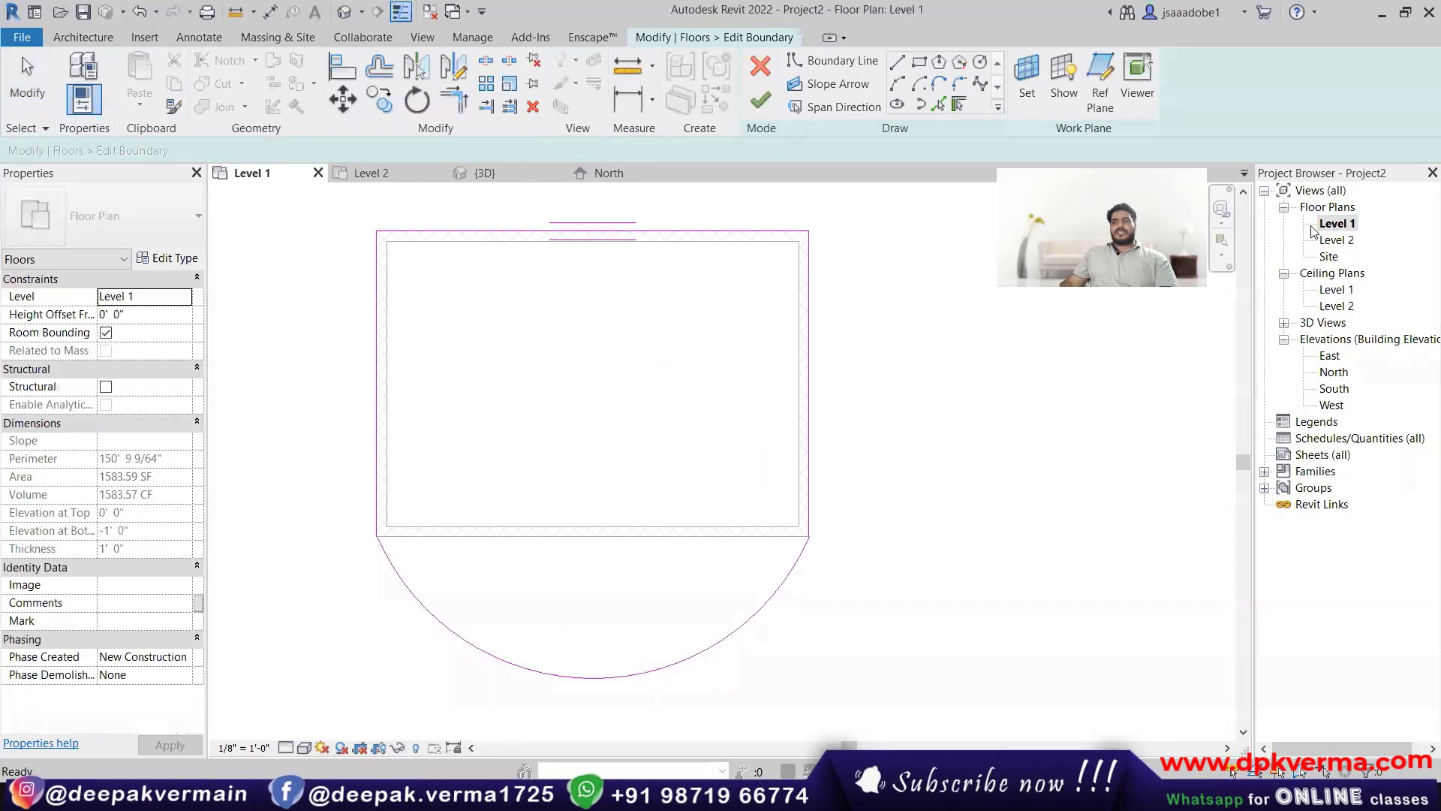
Step: Replace the straight north boundary line with an outward arc between the outer wall corners, then finish the sketch and view the floor in 3D
scroll(675, 259, down, 1)
middle_drag(677, 253, 622, 395)
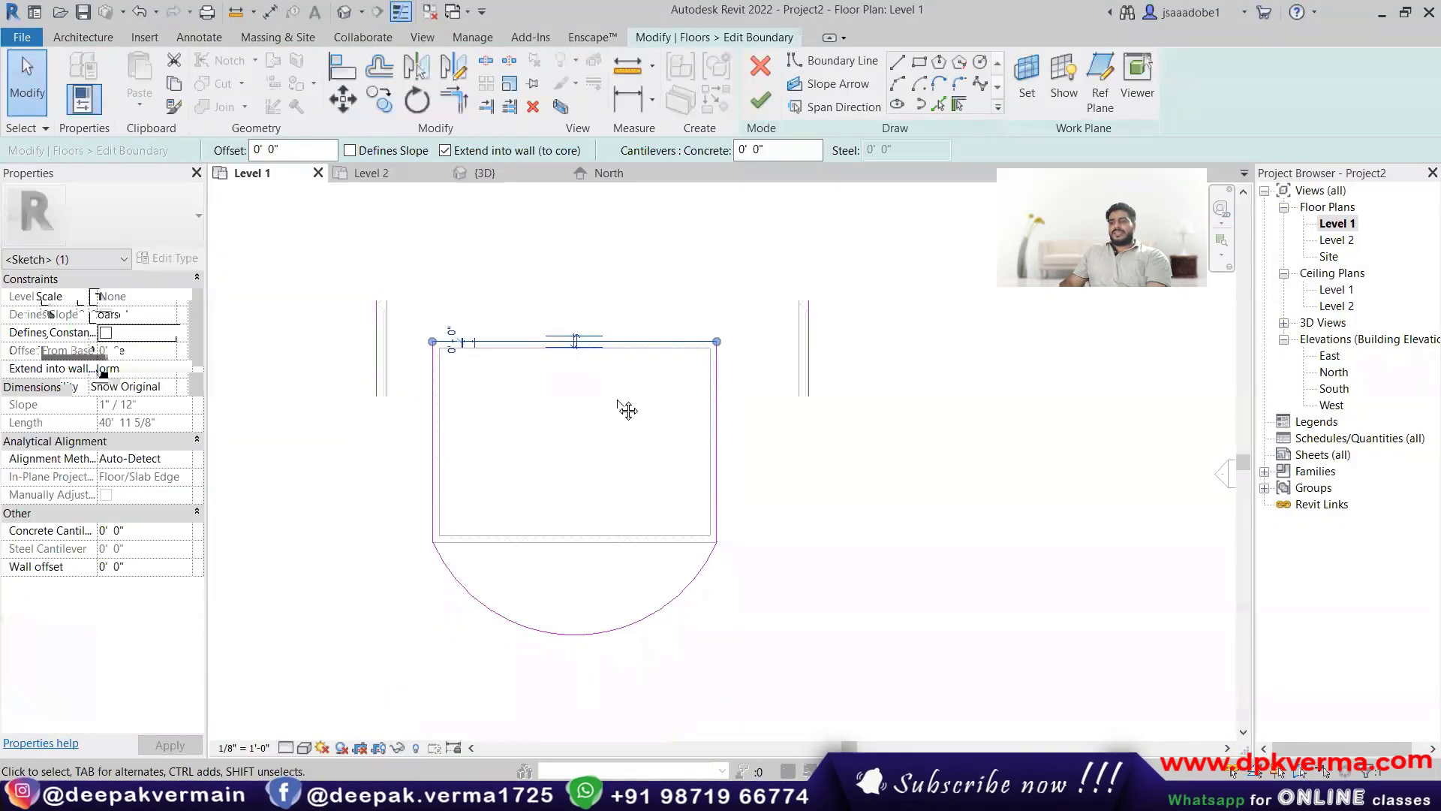
click(617, 403)
click(833, 60)
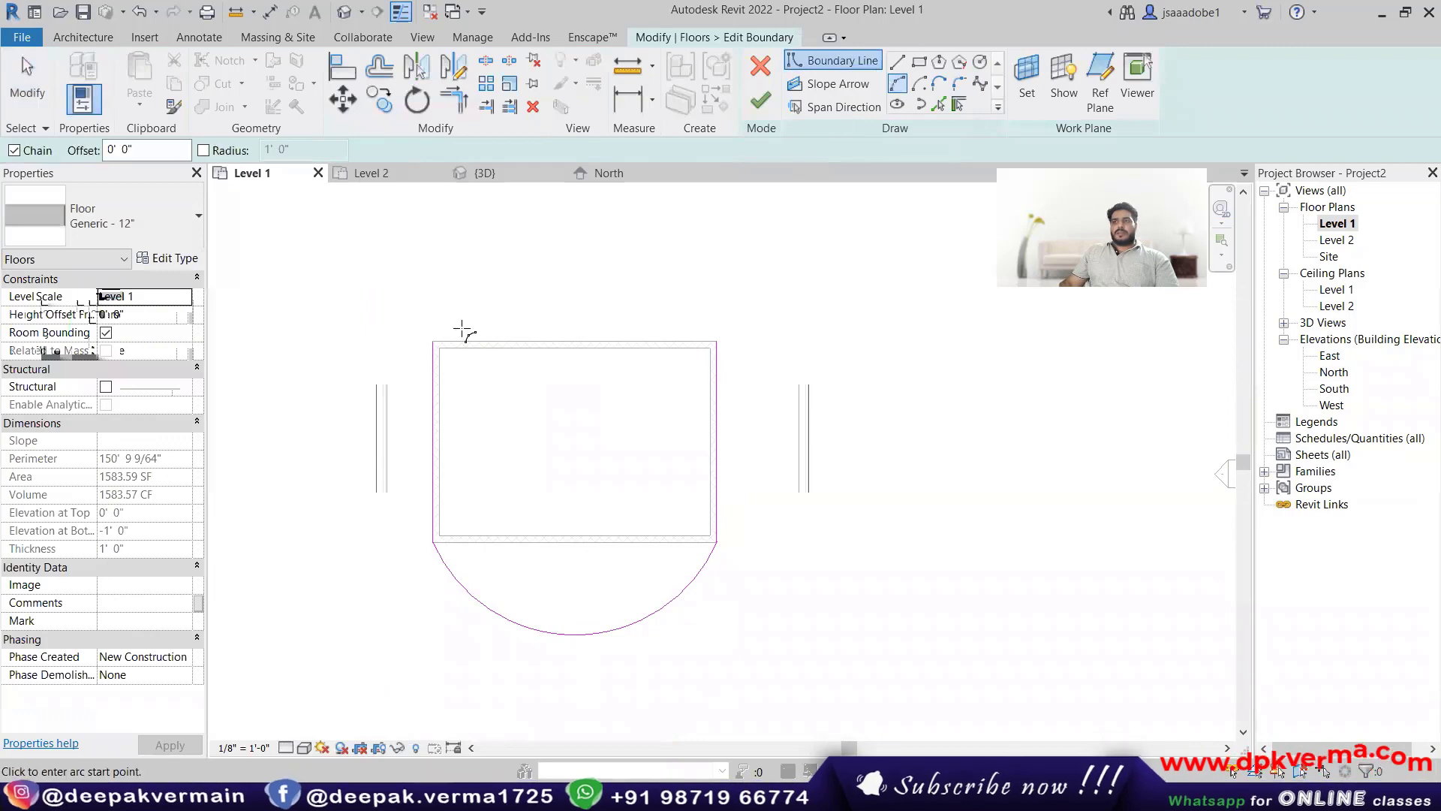
click(433, 342)
click(717, 342)
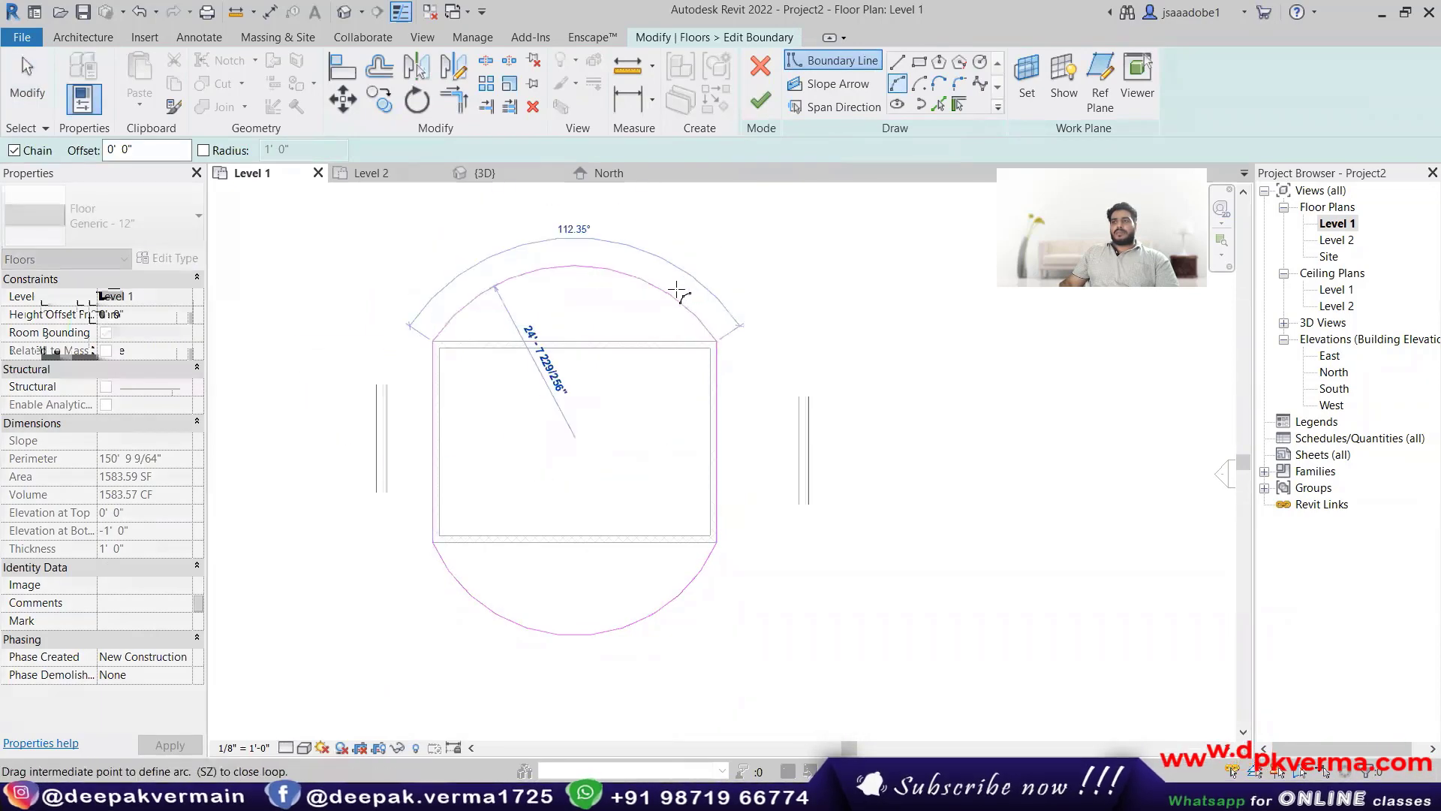
click(760, 99)
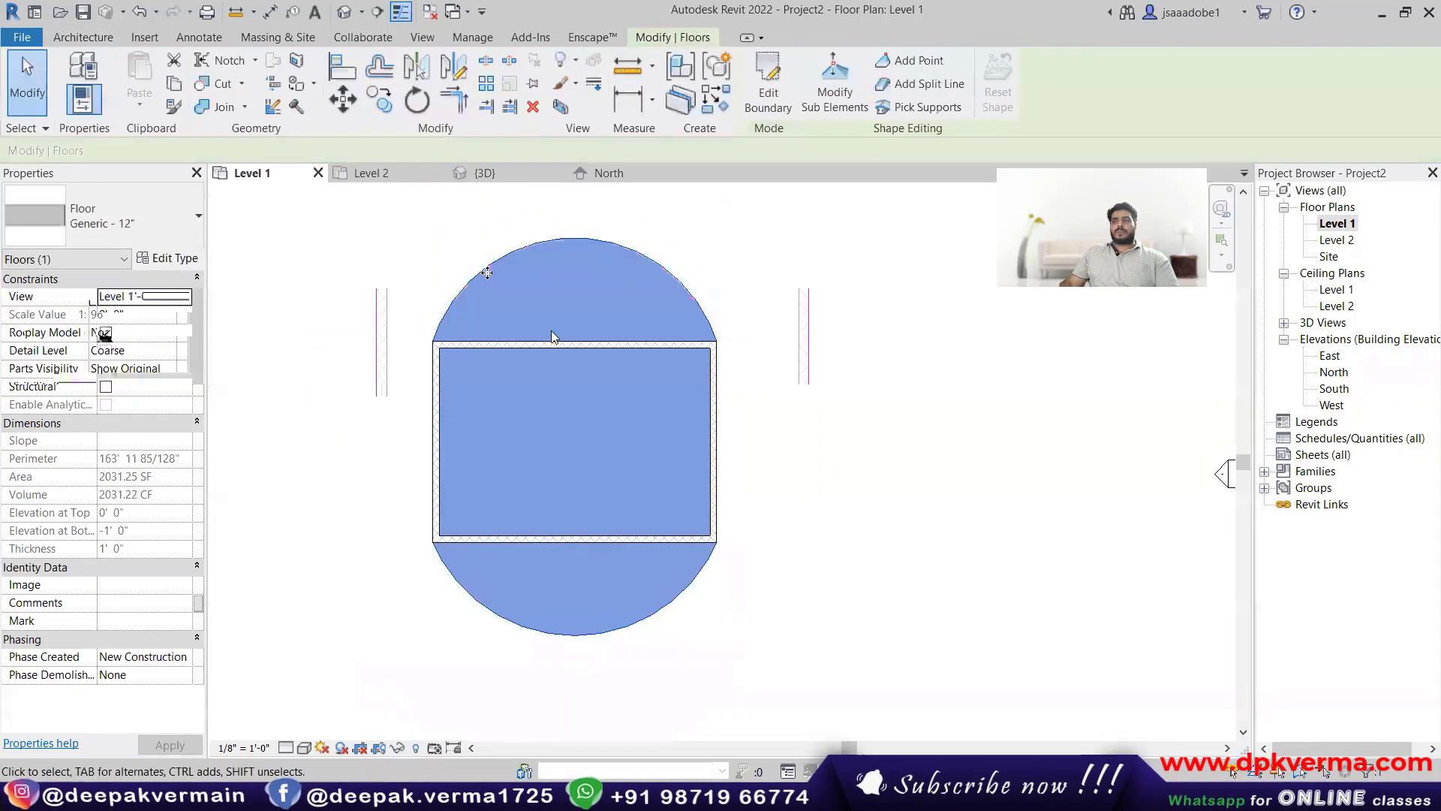
click(344, 11)
click(482, 250)
shift+middle_drag(526, 503, 623, 526)
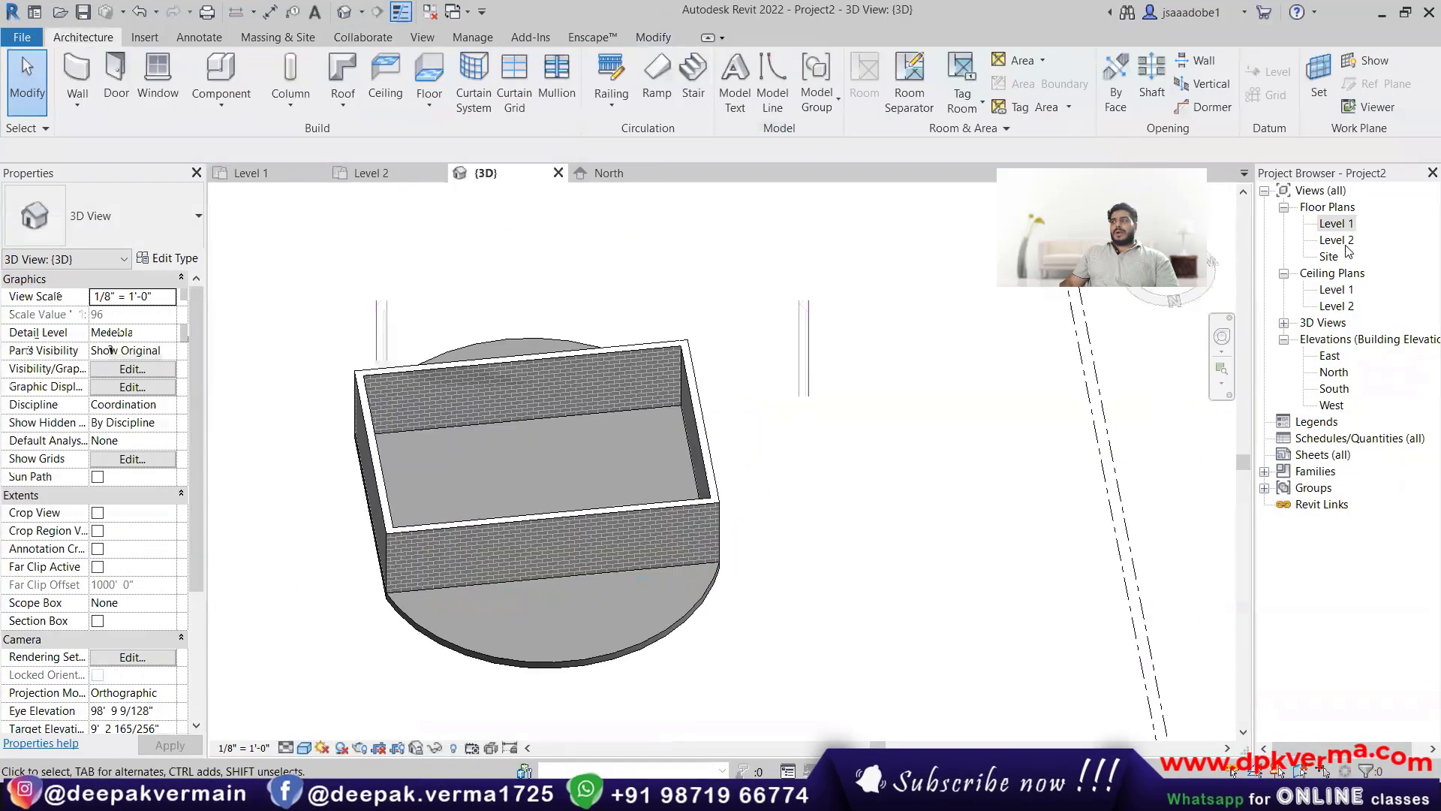
Step: Reopen the floor boundary from the Level 1 plan and sketch a circle of about 4'-6" radius within the south arc extension
double_click(1336, 223)
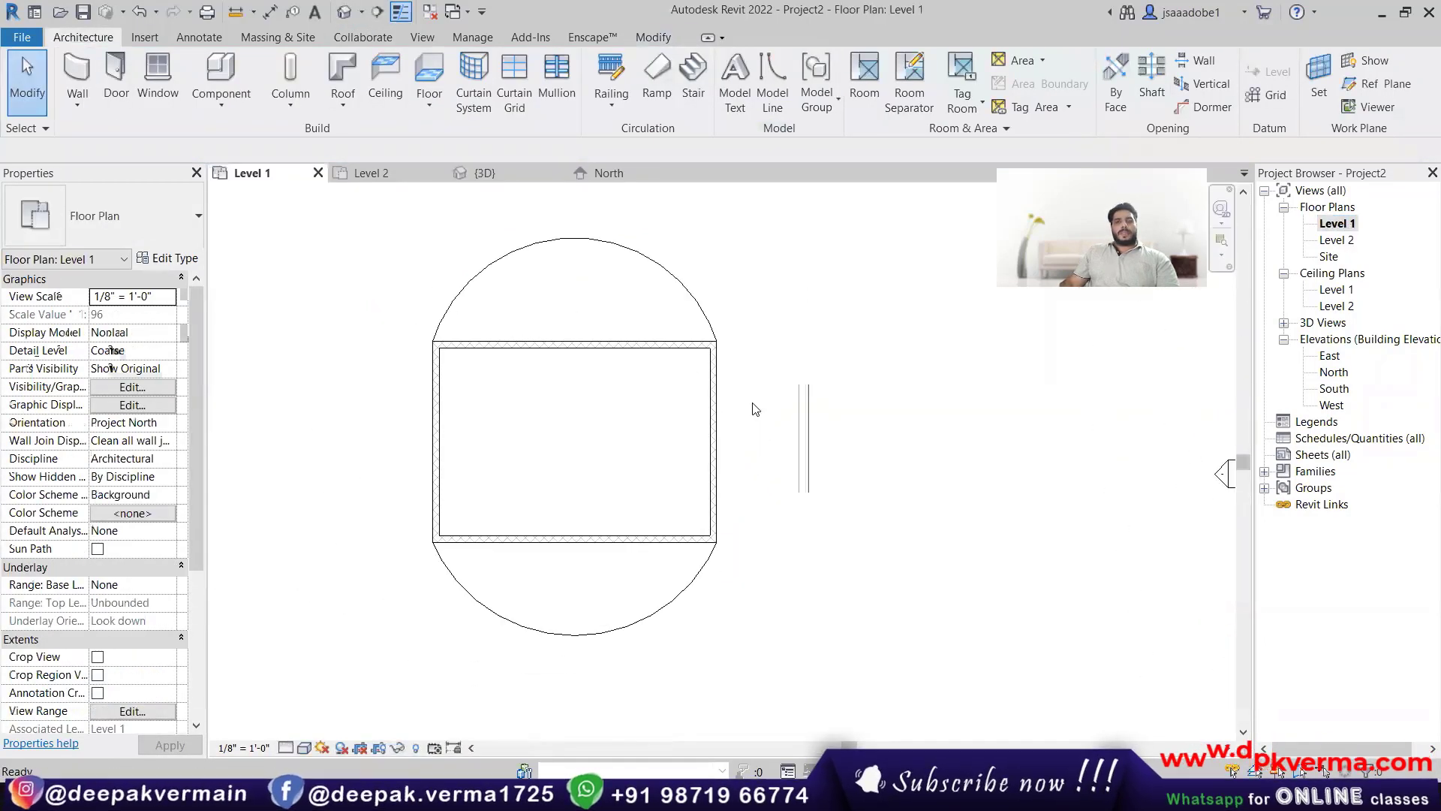
click(674, 272)
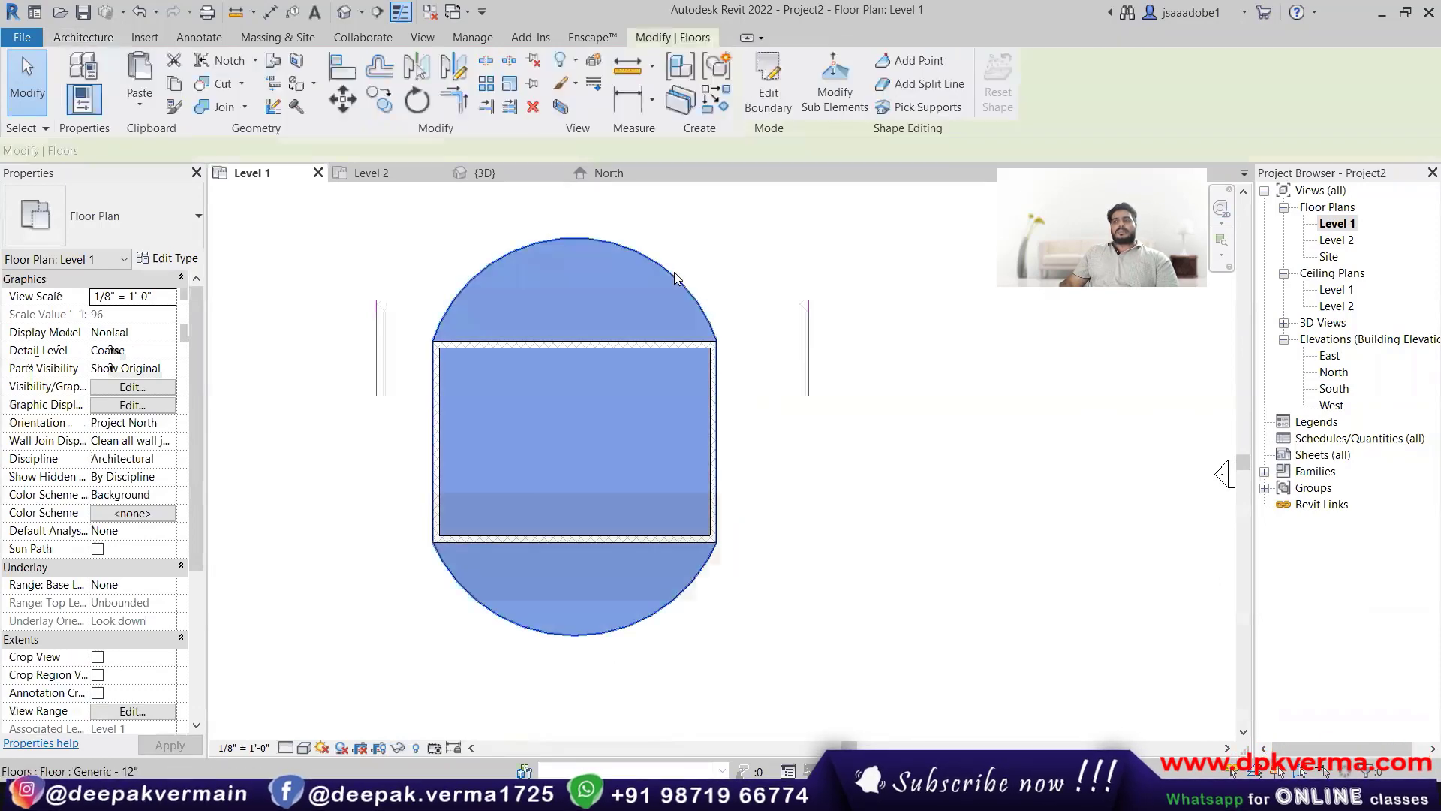
click(767, 94)
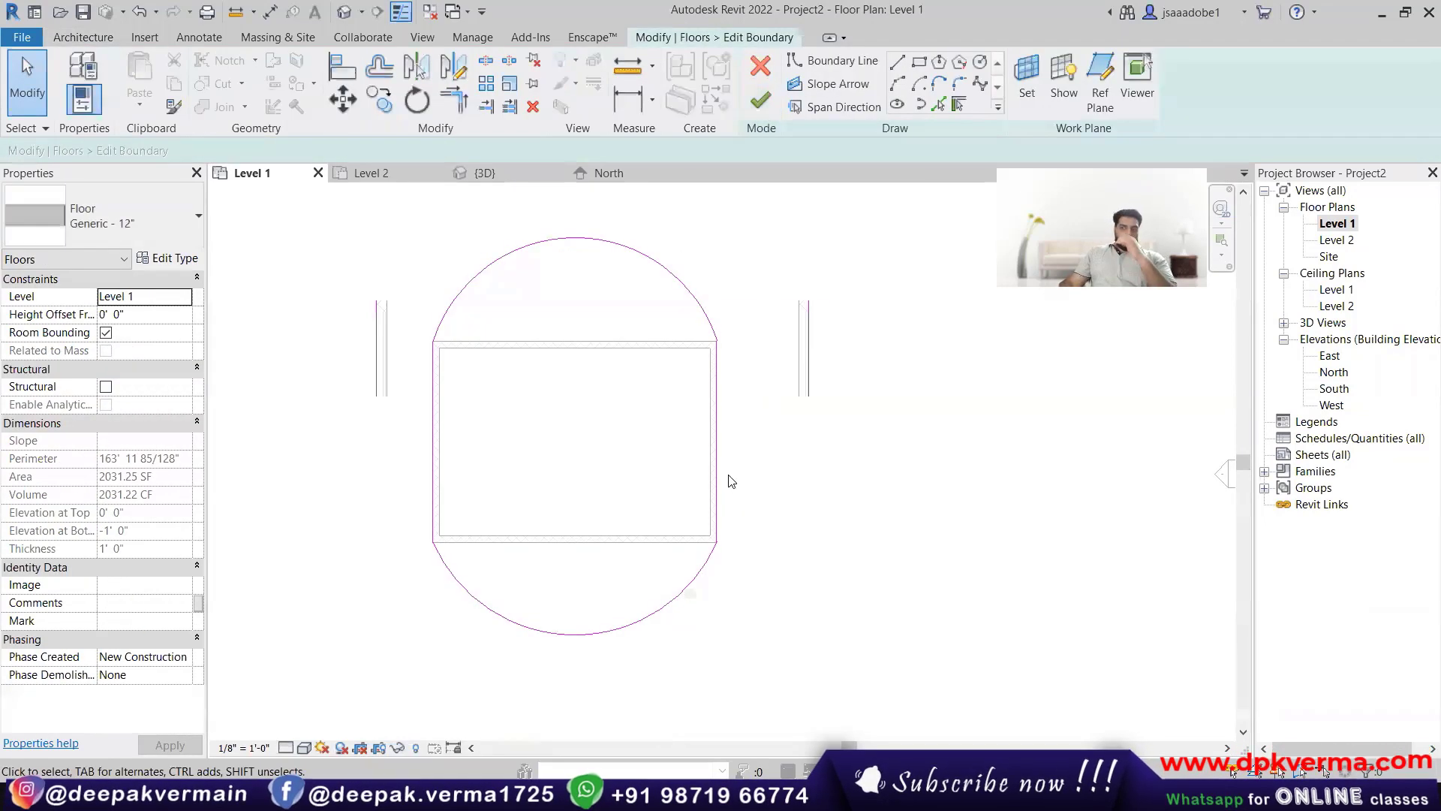
scroll(564, 604, up, 1)
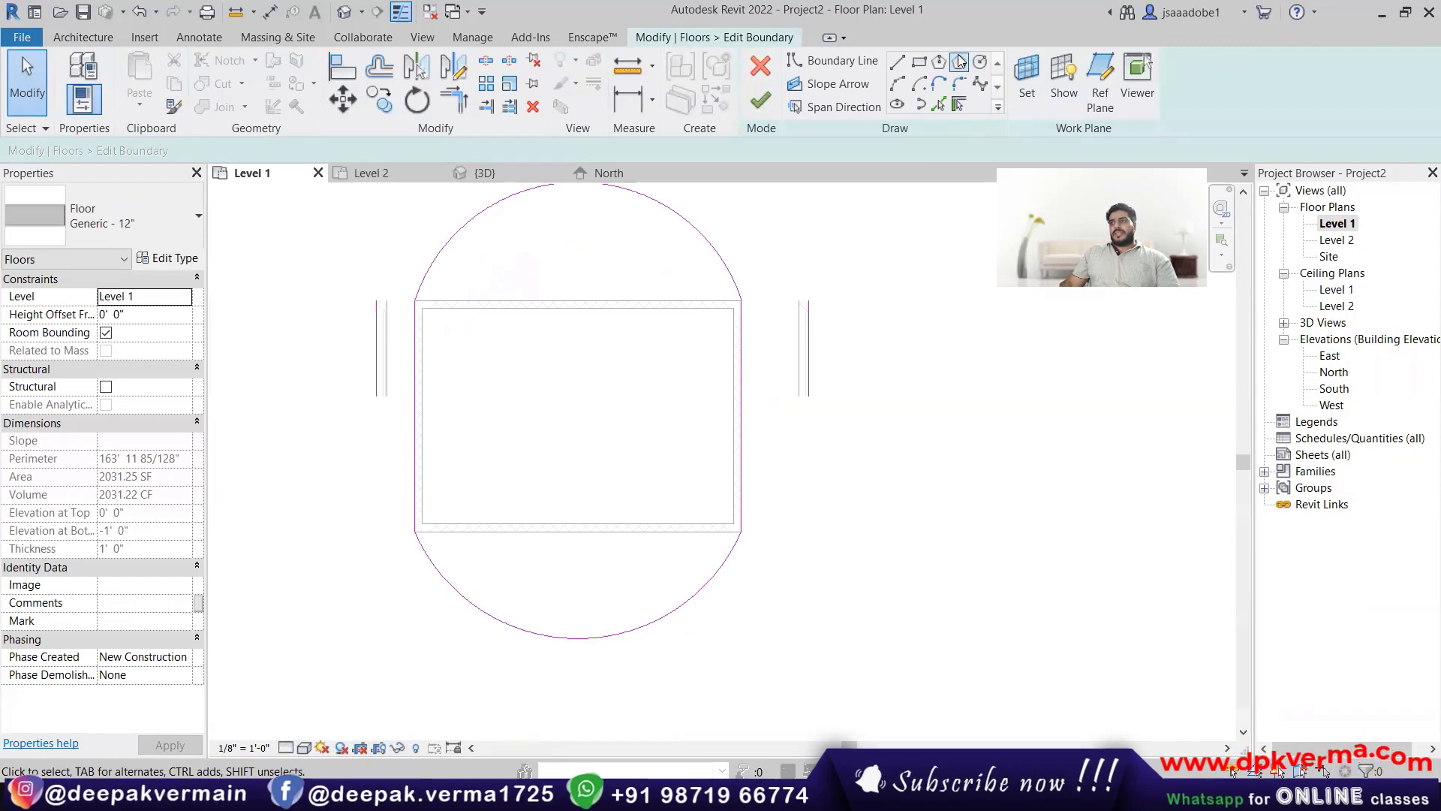
click(979, 62)
scroll(571, 578, up, 2)
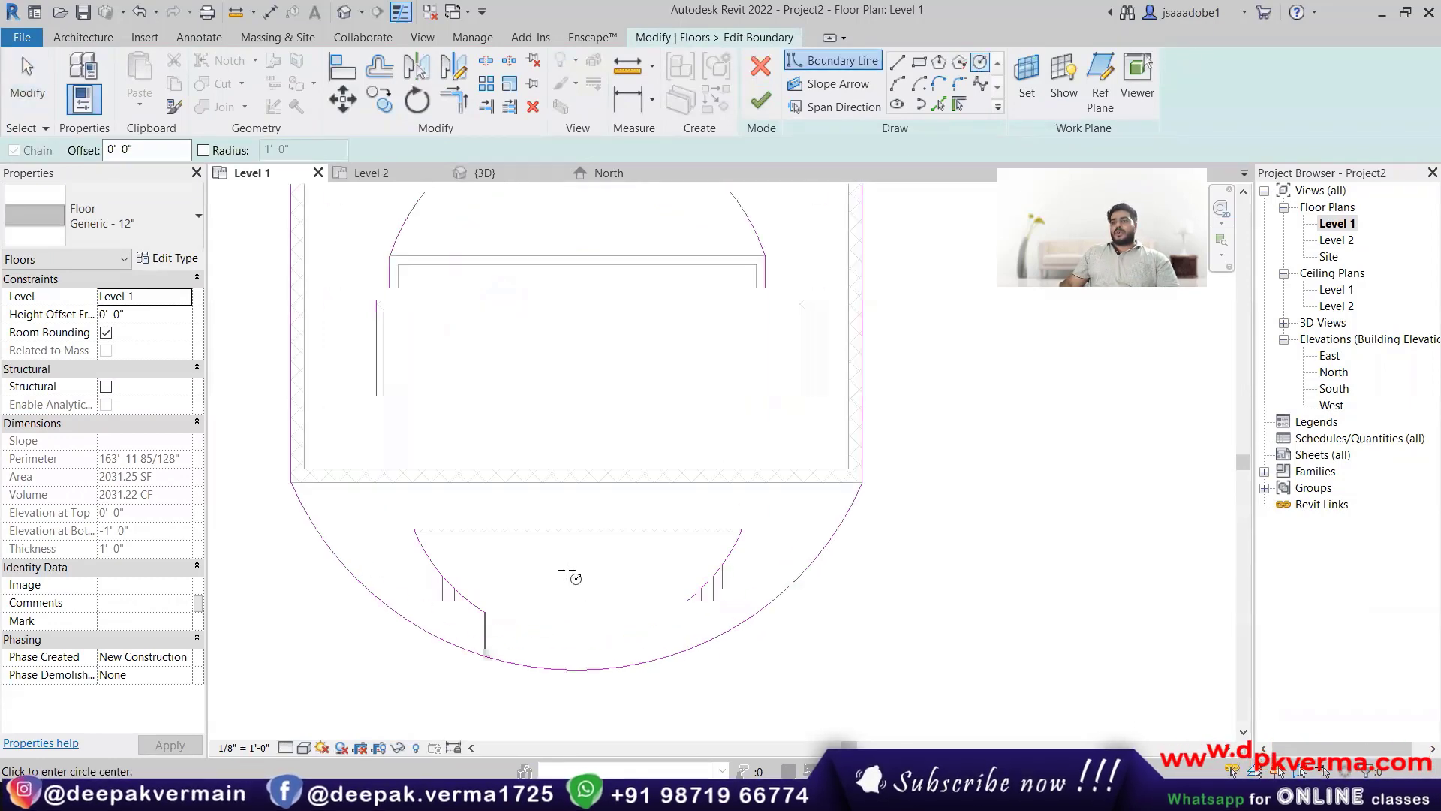
click(568, 573)
click(605, 523)
scroll(688, 495, down, 3)
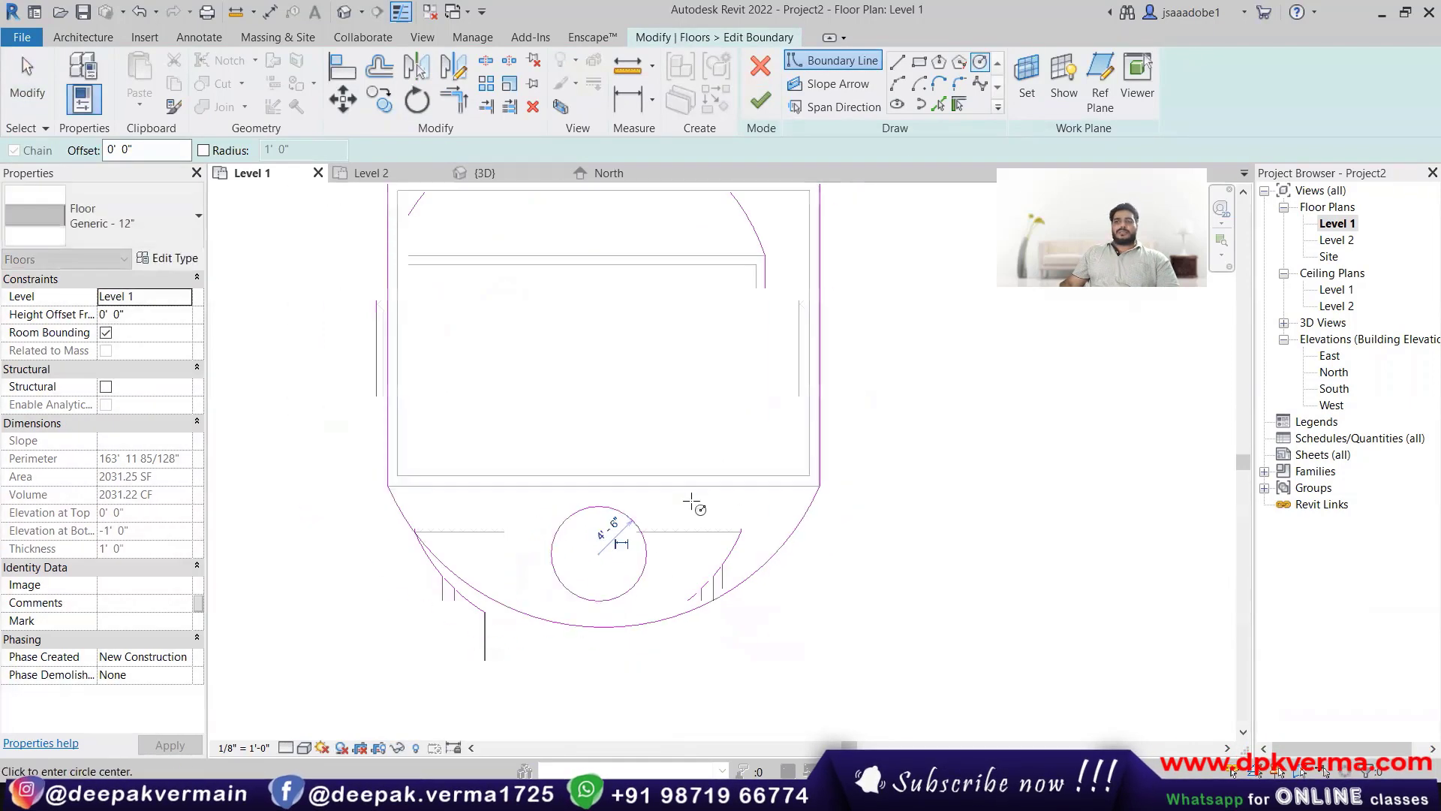
right_click(861, 324)
click(900, 345)
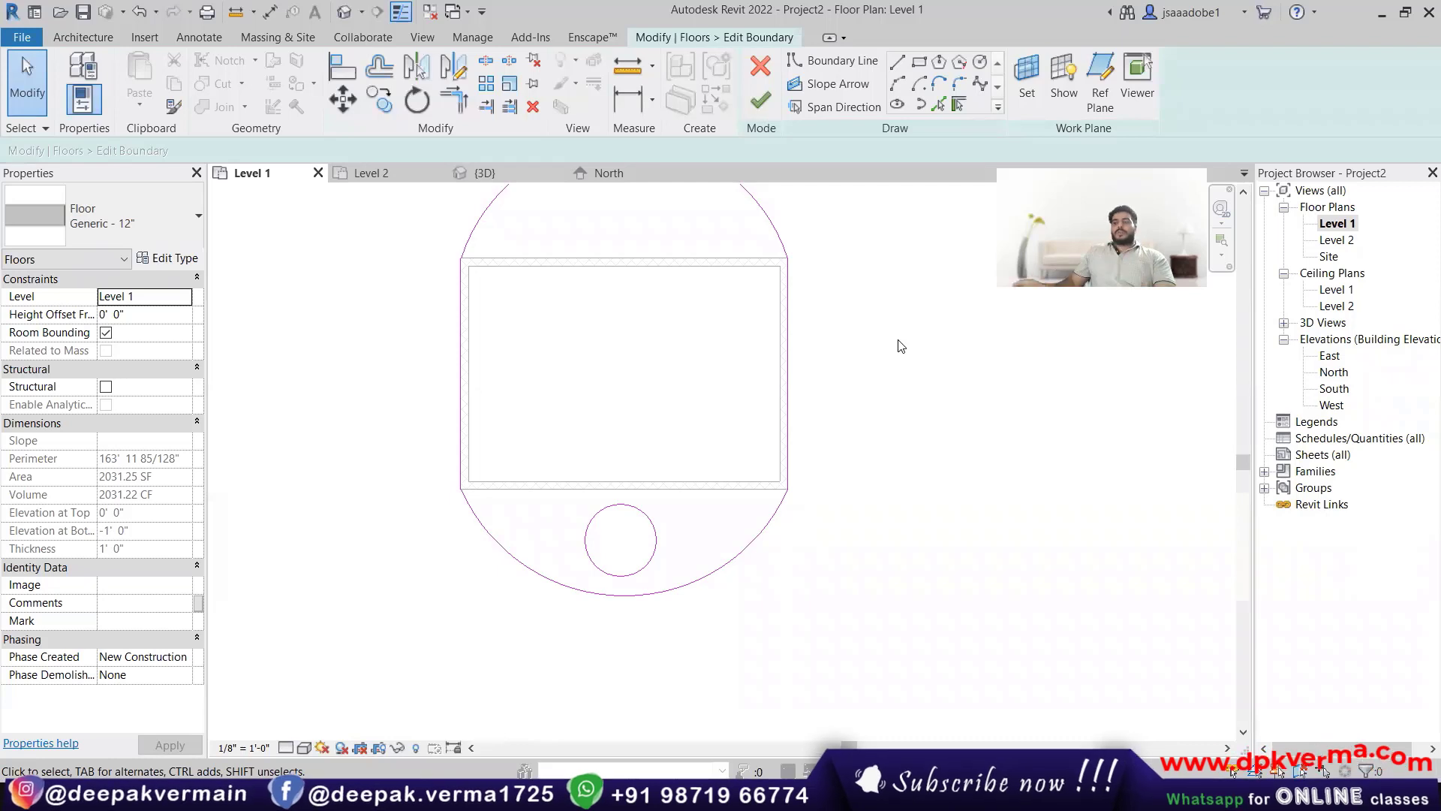
Step: Finish the floor sketch and inspect the circular opening in the 3D view
middle_drag(817, 367, 775, 466)
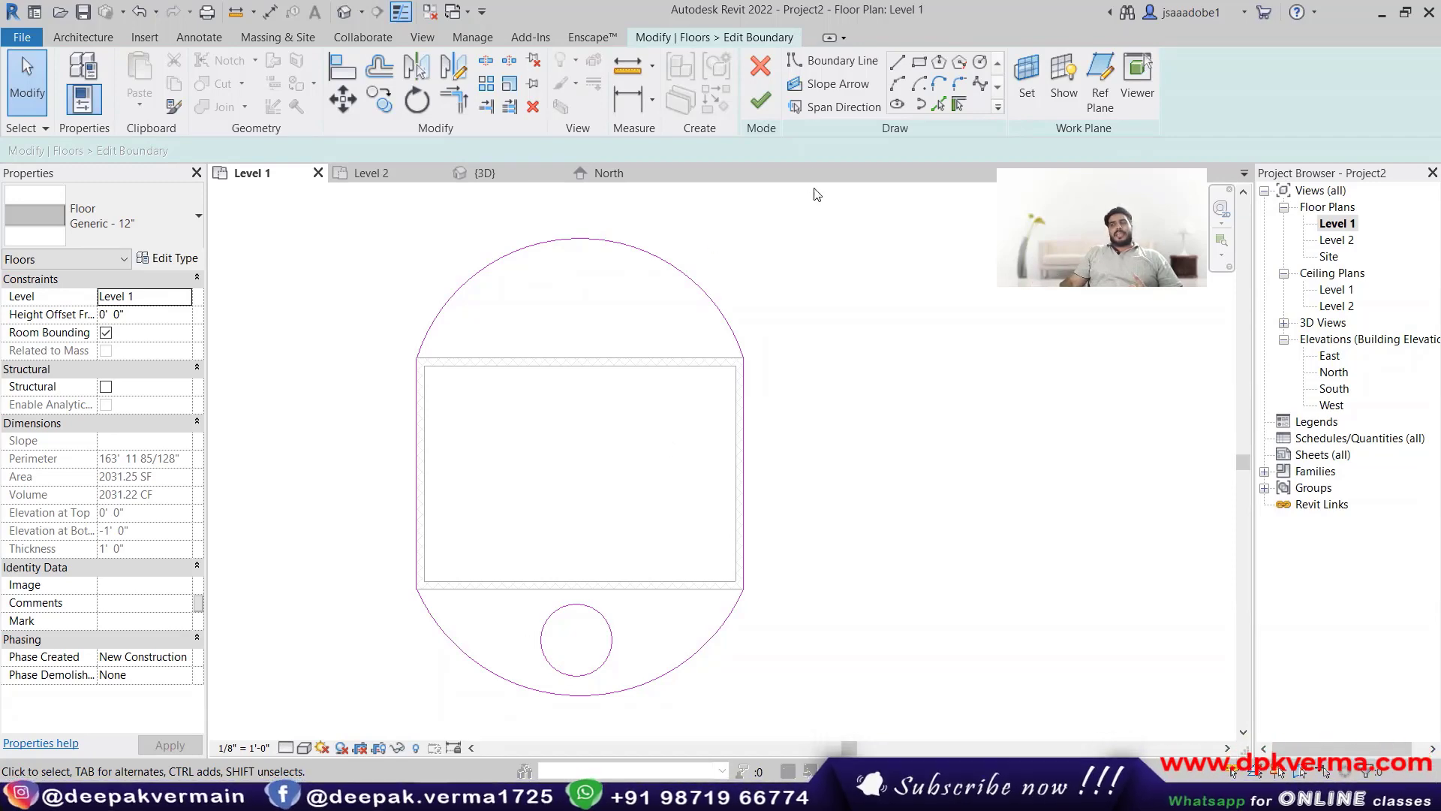
click(760, 100)
click(344, 12)
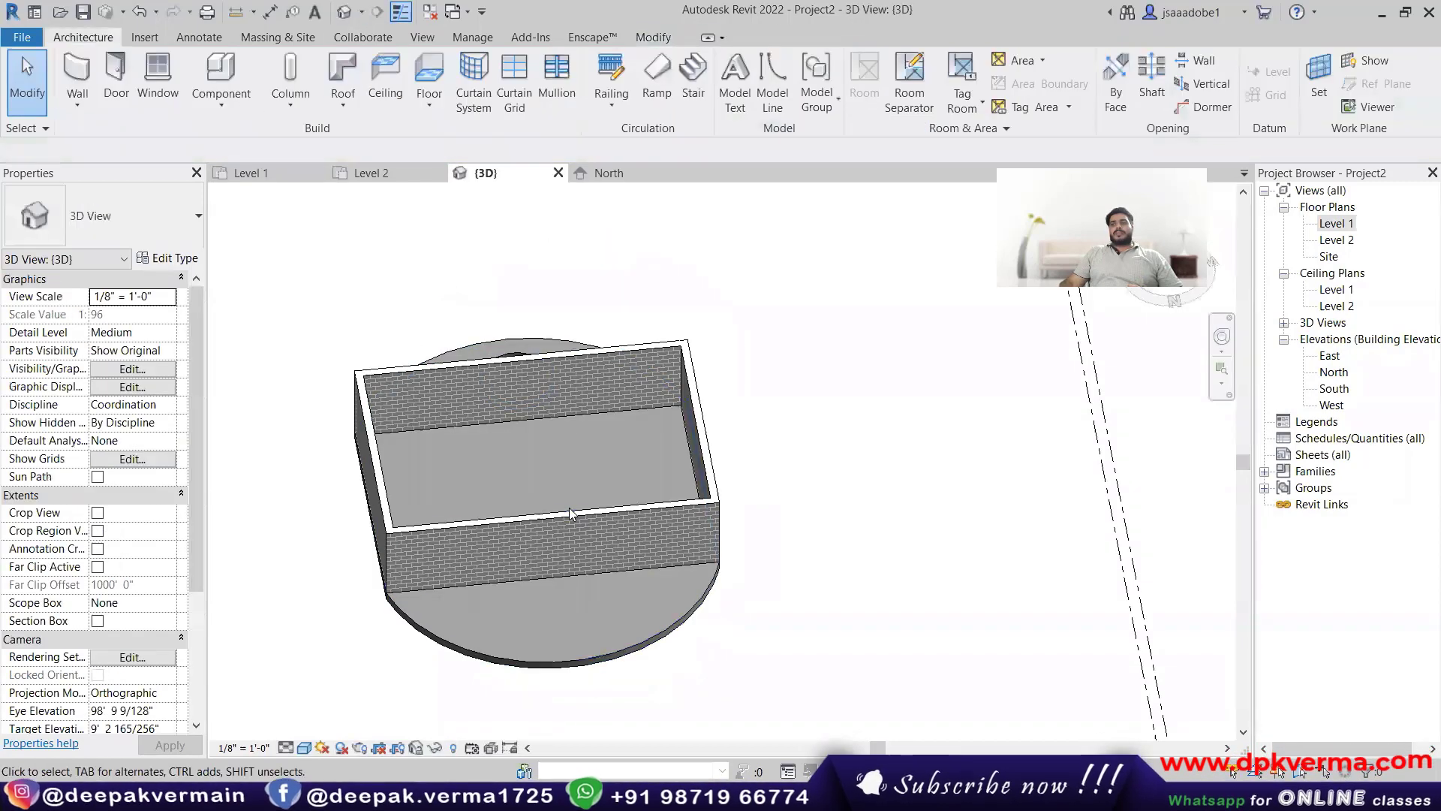
shift+middle_drag(462, 493, 757, 603)
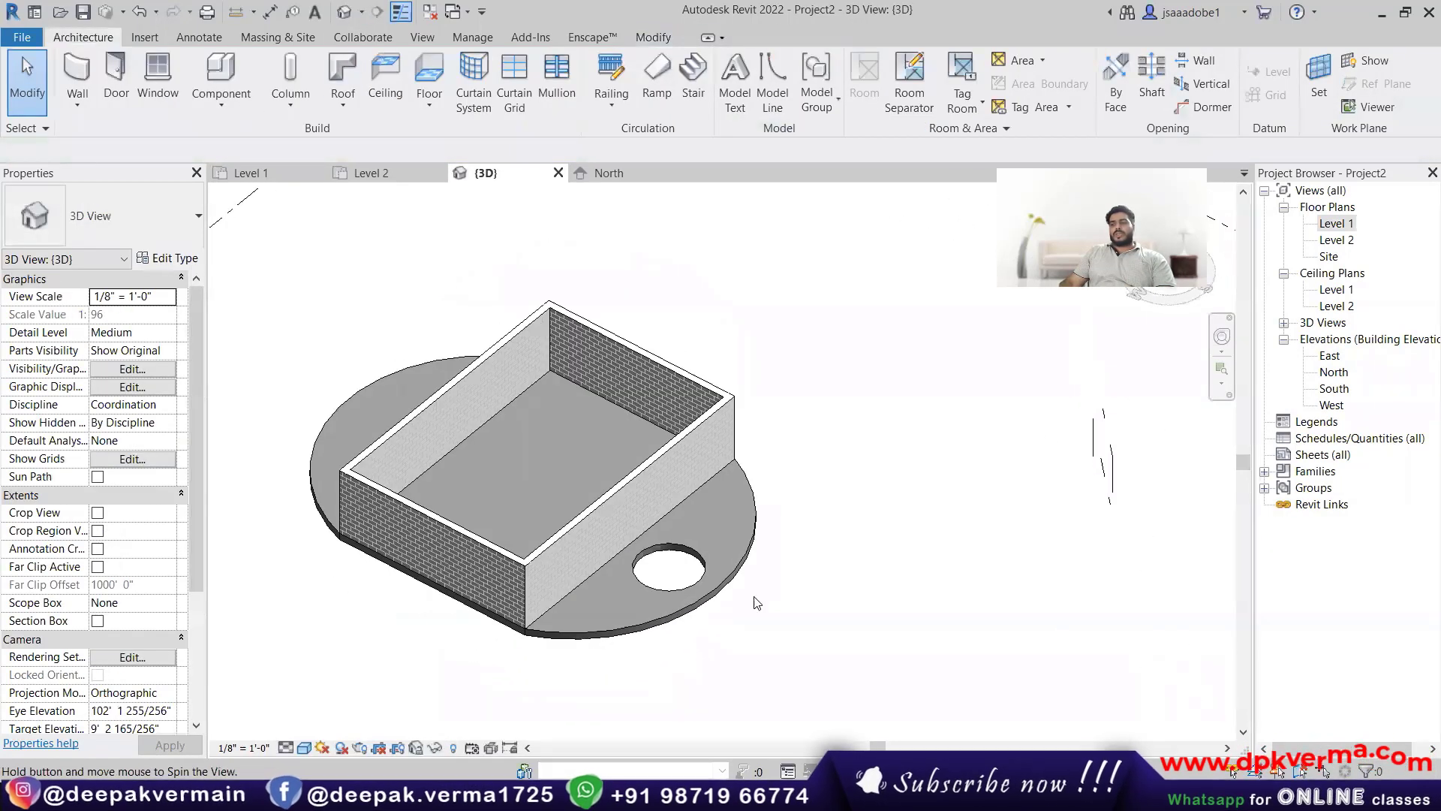
scroll(720, 615, up, 3)
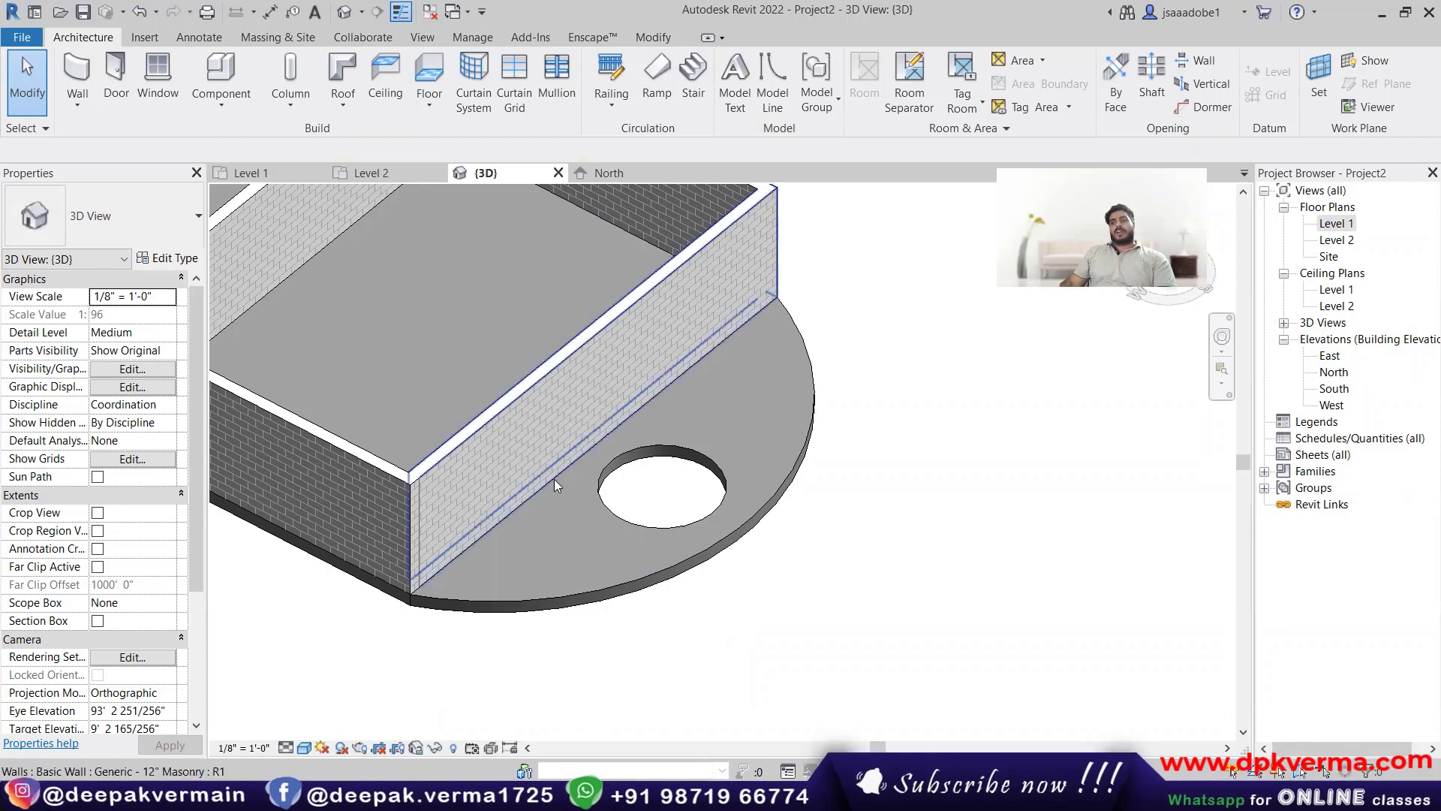
scroll(709, 501, up, 1)
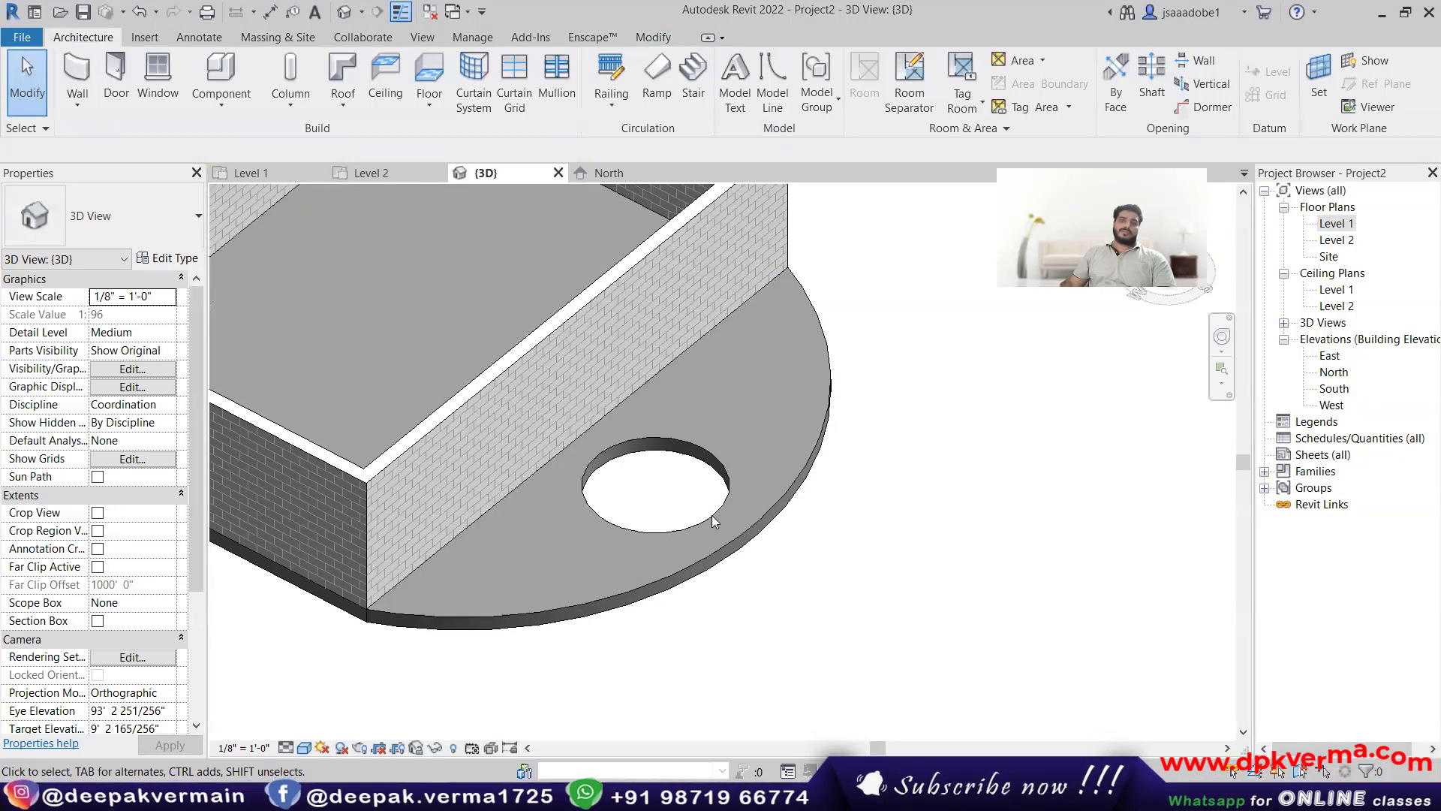
scroll(709, 501, down, 5)
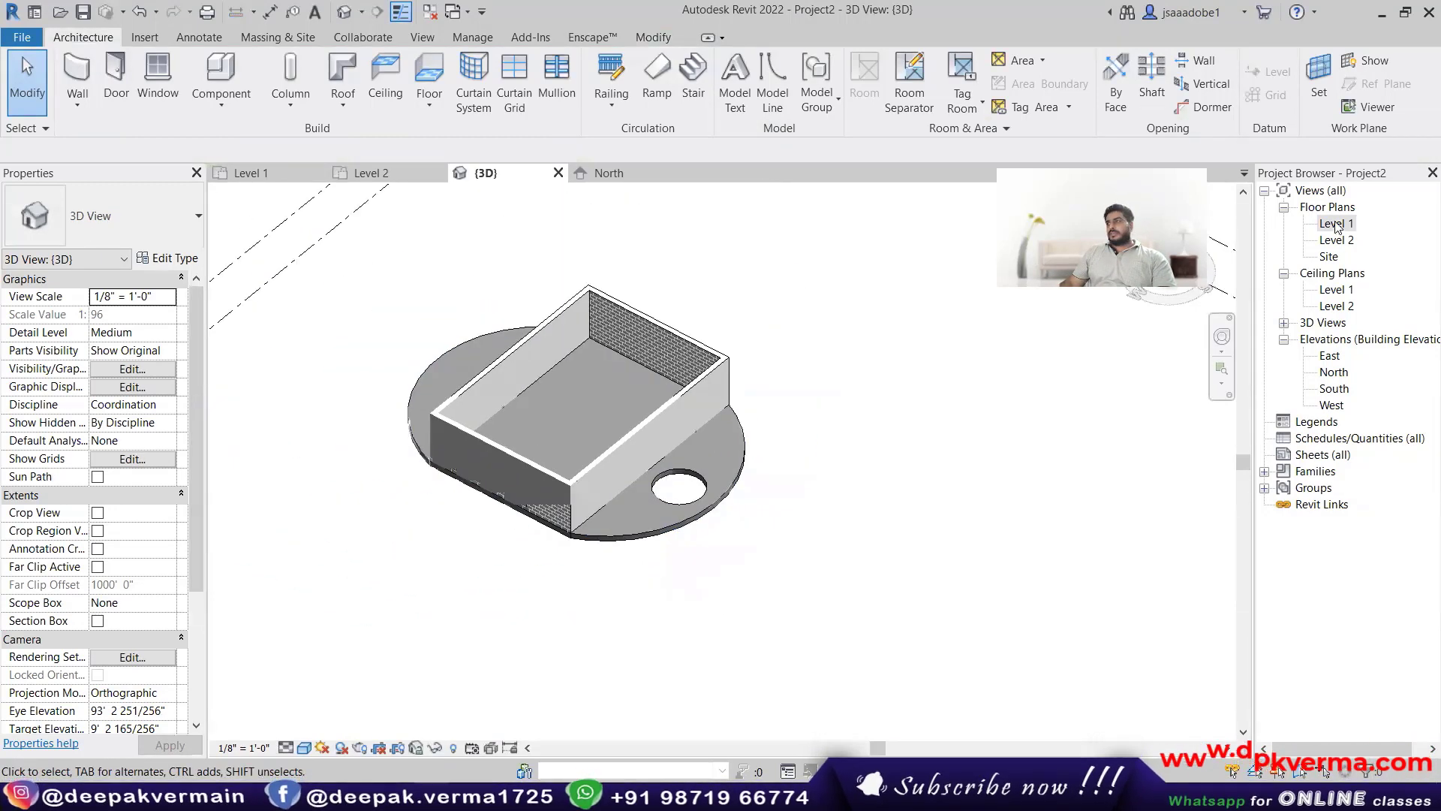
Step: Edit the floor boundary in the Level 1 plan, adding four smaller circles concentric with the circular opening, the largest about 3'-6" and the third about 1'-6" in radius
double_click(1333, 224)
double_click(609, 634)
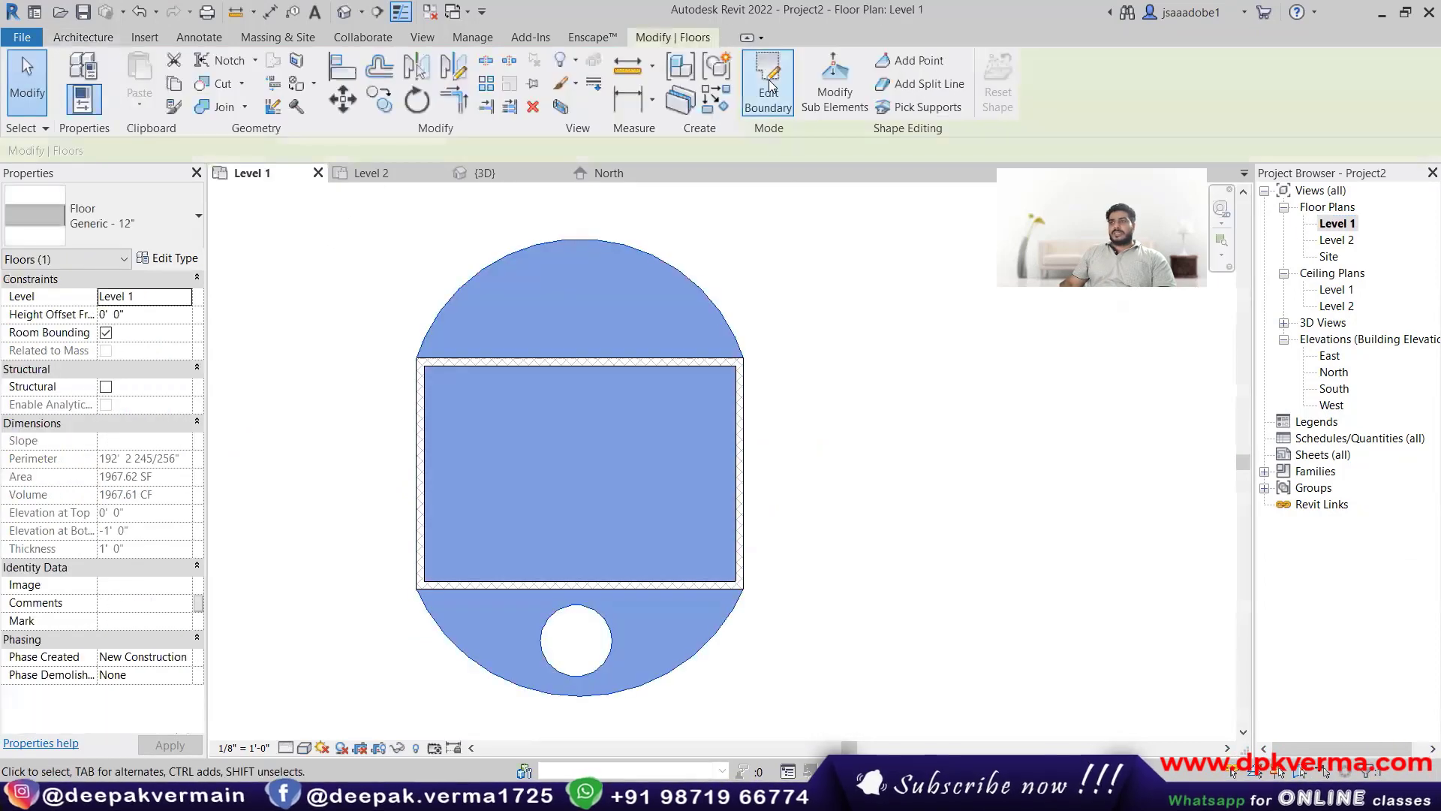
scroll(595, 643, up, 3)
click(979, 61)
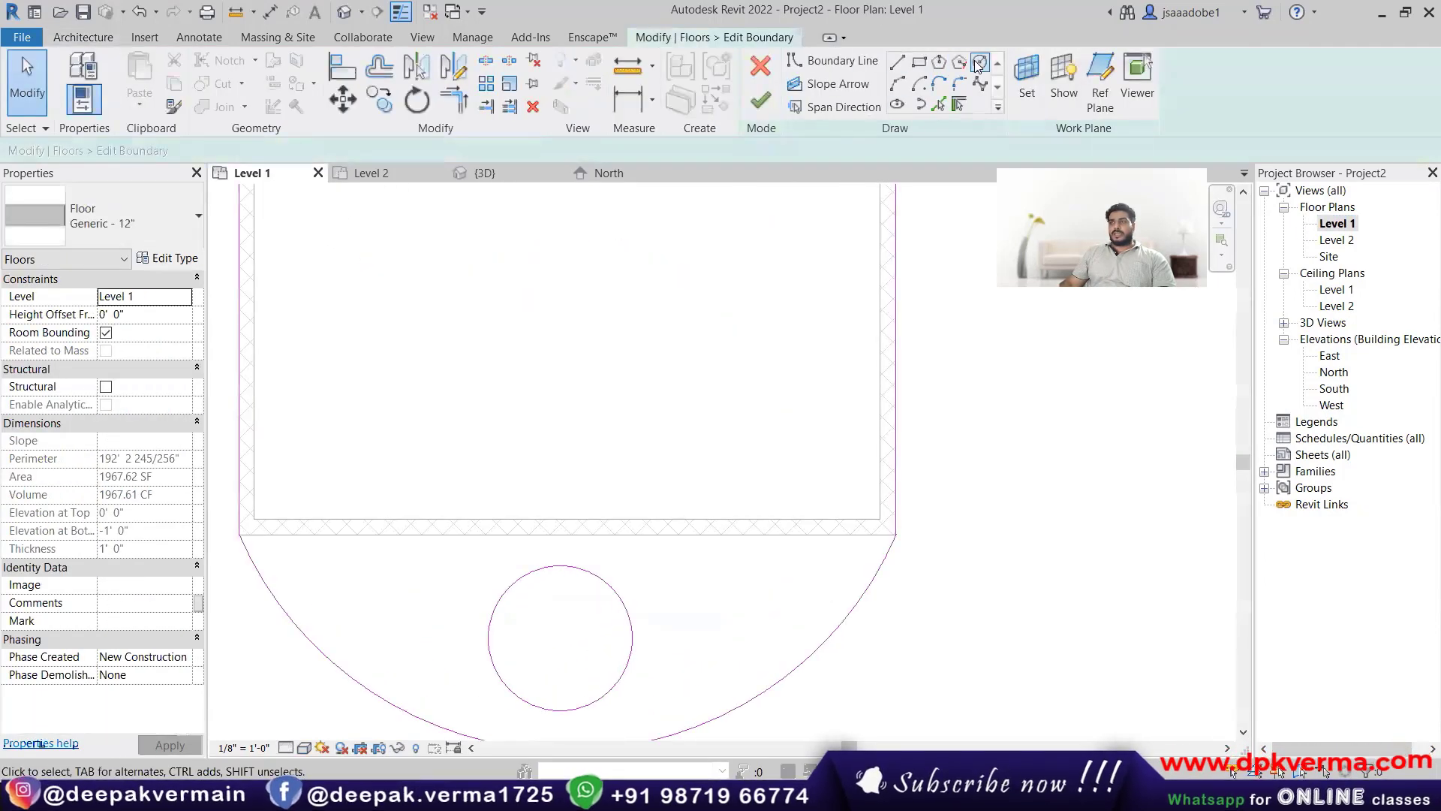
scroll(560, 639, up, 2)
click(559, 639)
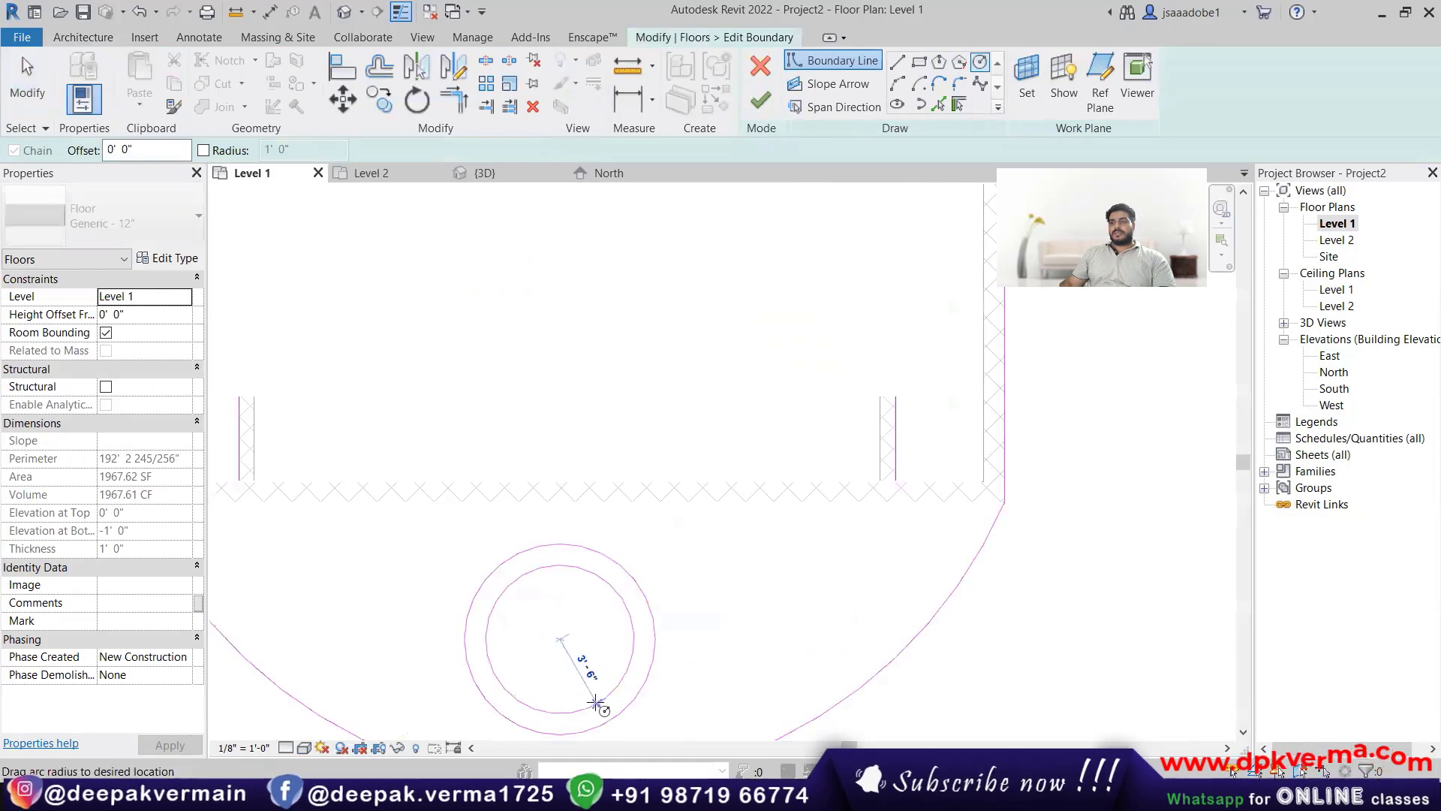
click(595, 704)
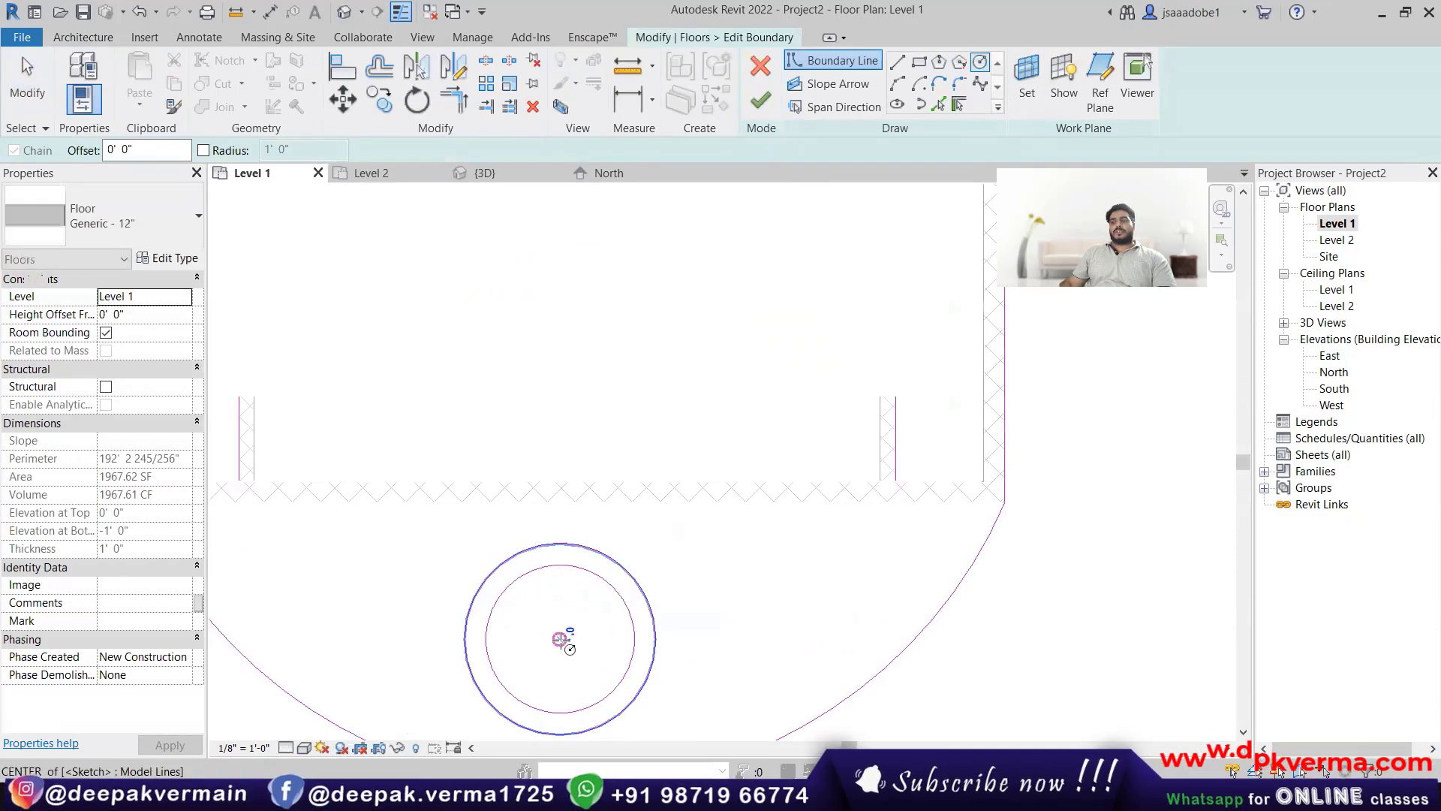
click(559, 639)
click(591, 682)
click(559, 639)
click(582, 663)
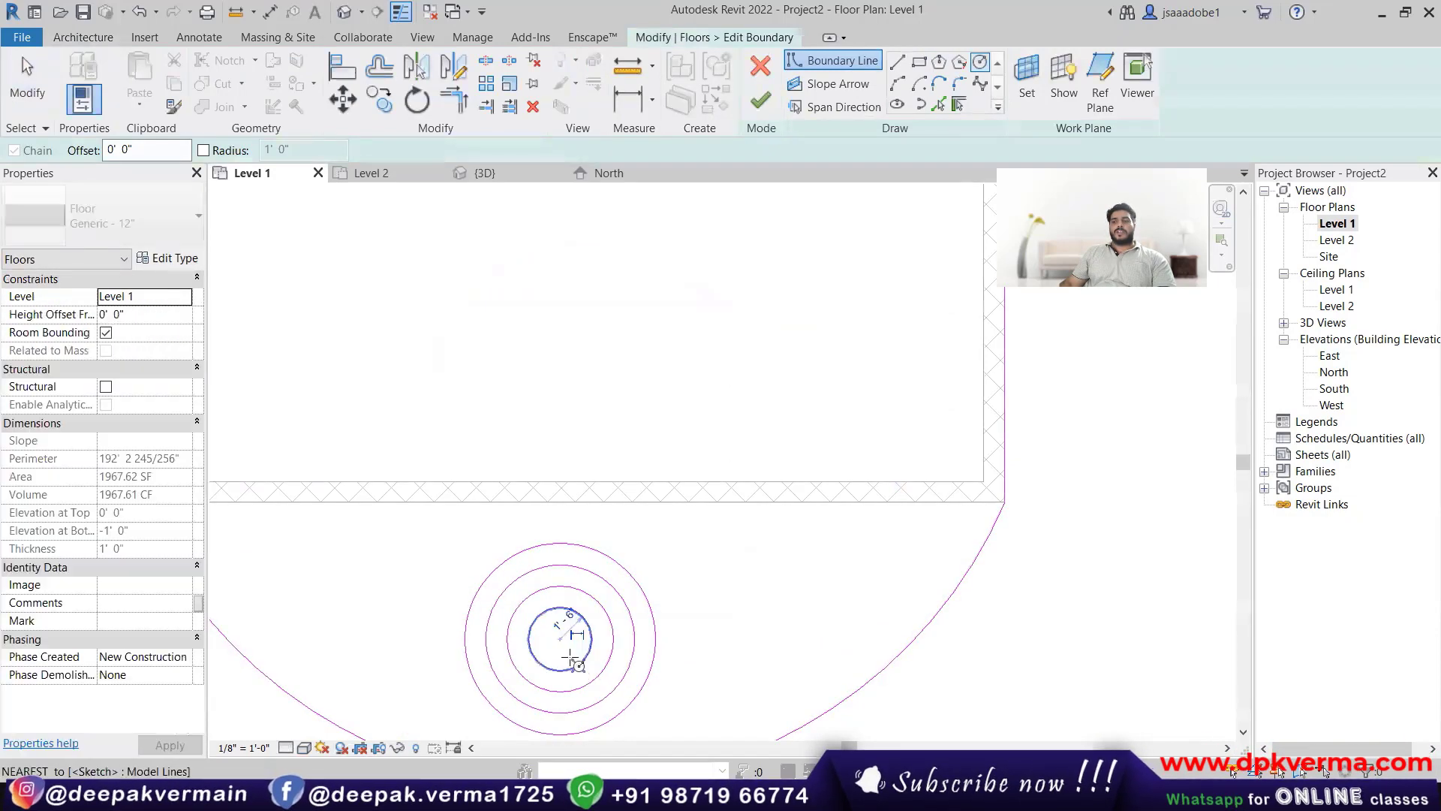
Step: Finish the floor sketch and examine the concentric ring cutouts up close in the 3D view
click(760, 100)
click(484, 173)
click(761, 483)
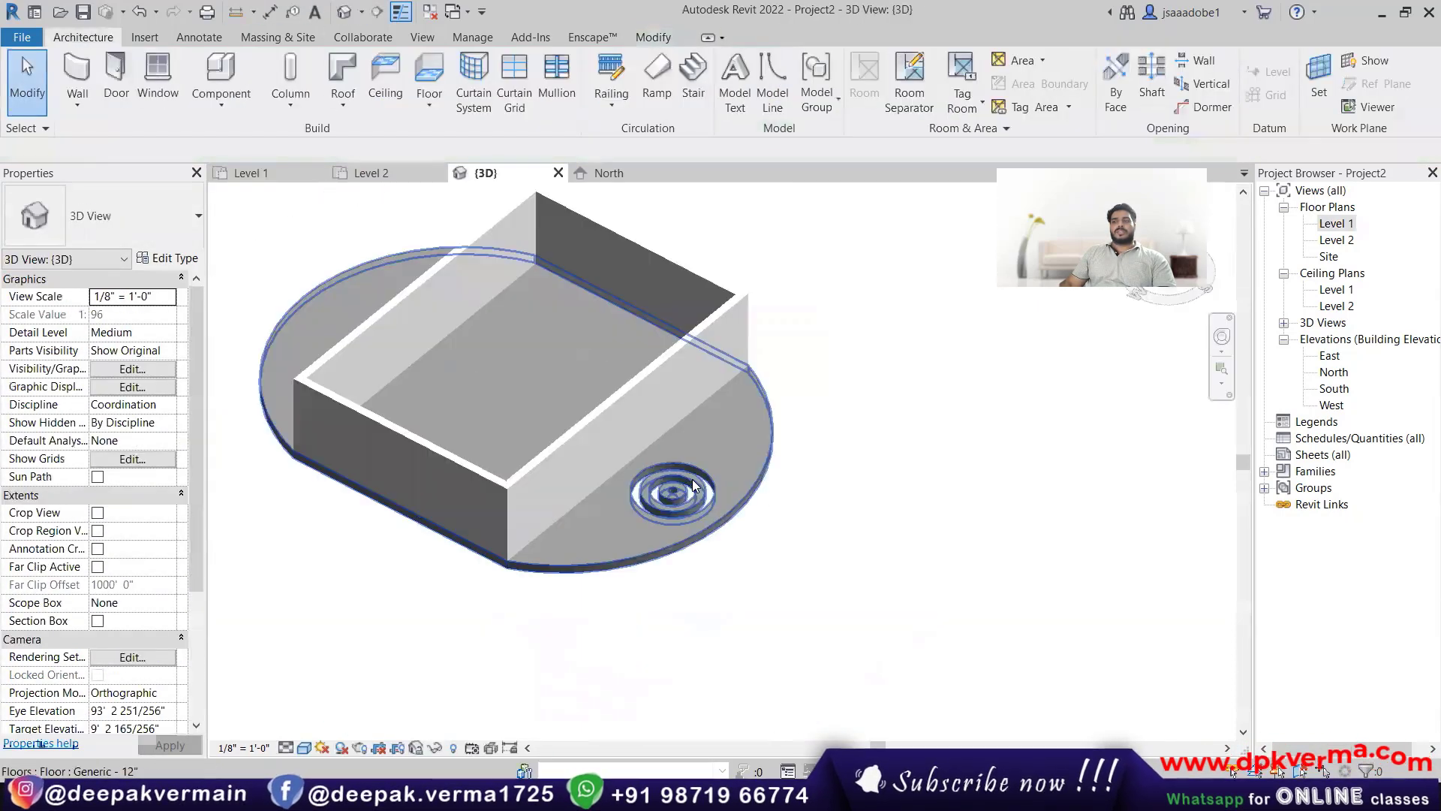
scroll(676, 558, up, 8)
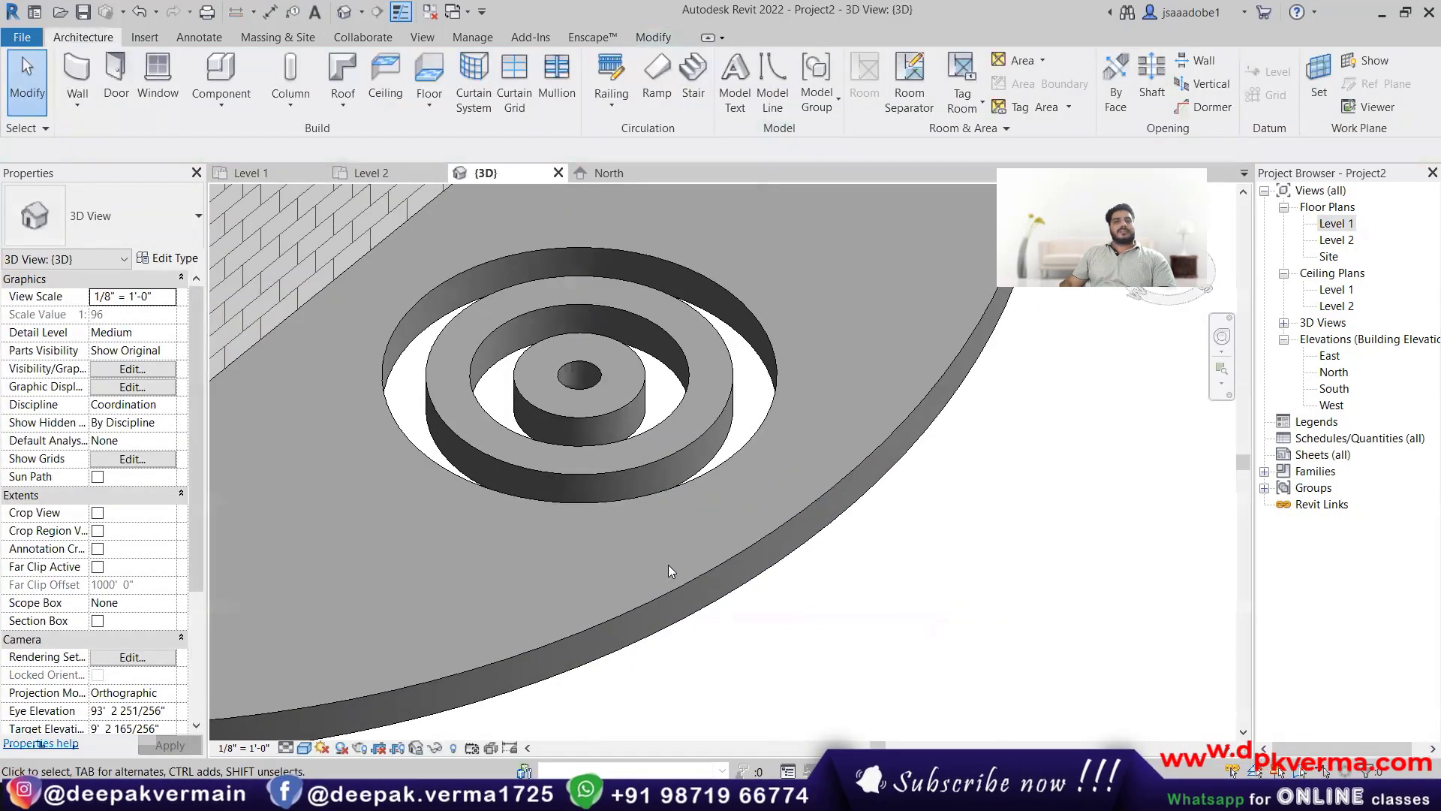
Step: Delete all the concentric circles from the floor's boundary sketch and finish the sketch
click(668, 451)
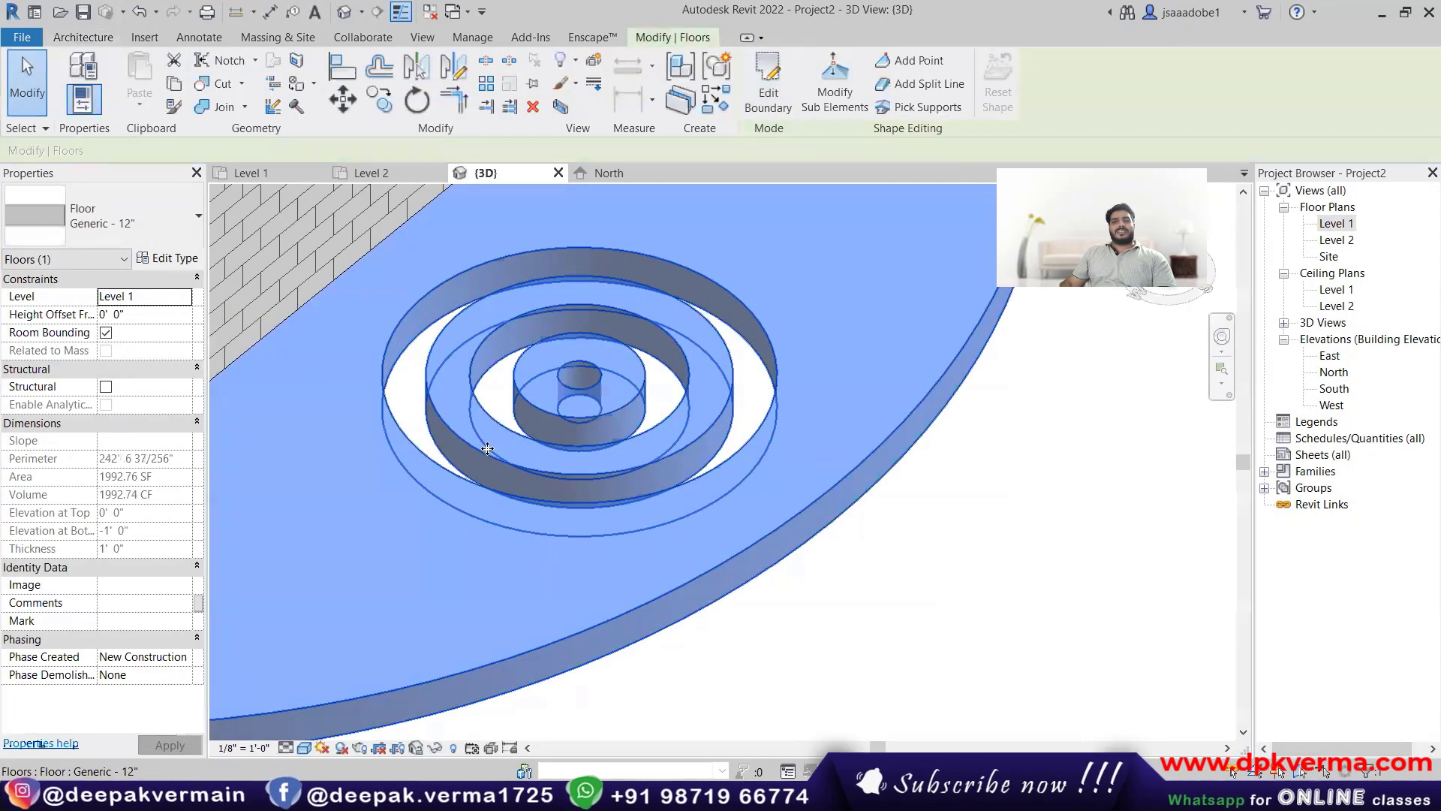
click(767, 84)
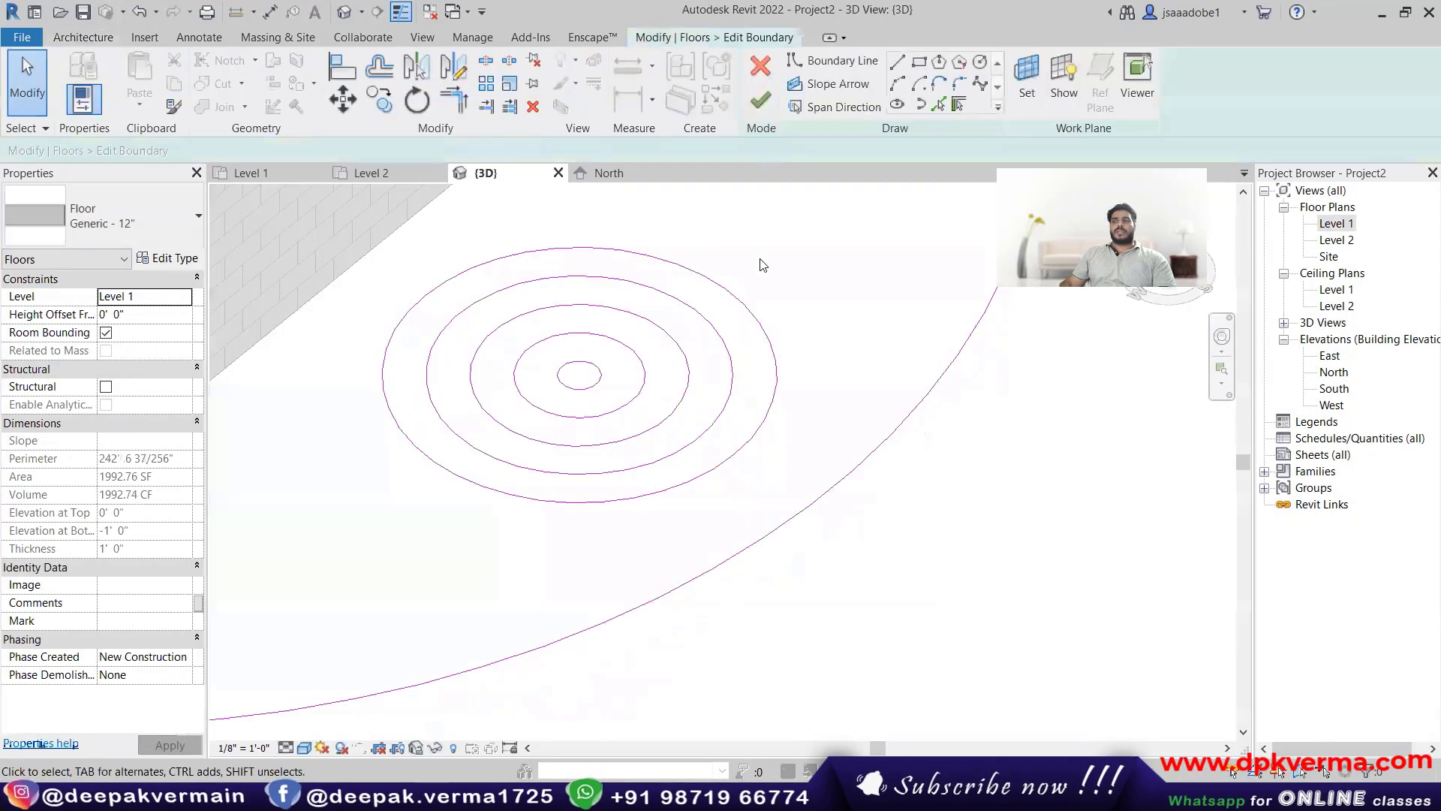
drag(763, 254, 572, 376)
key(Delete)
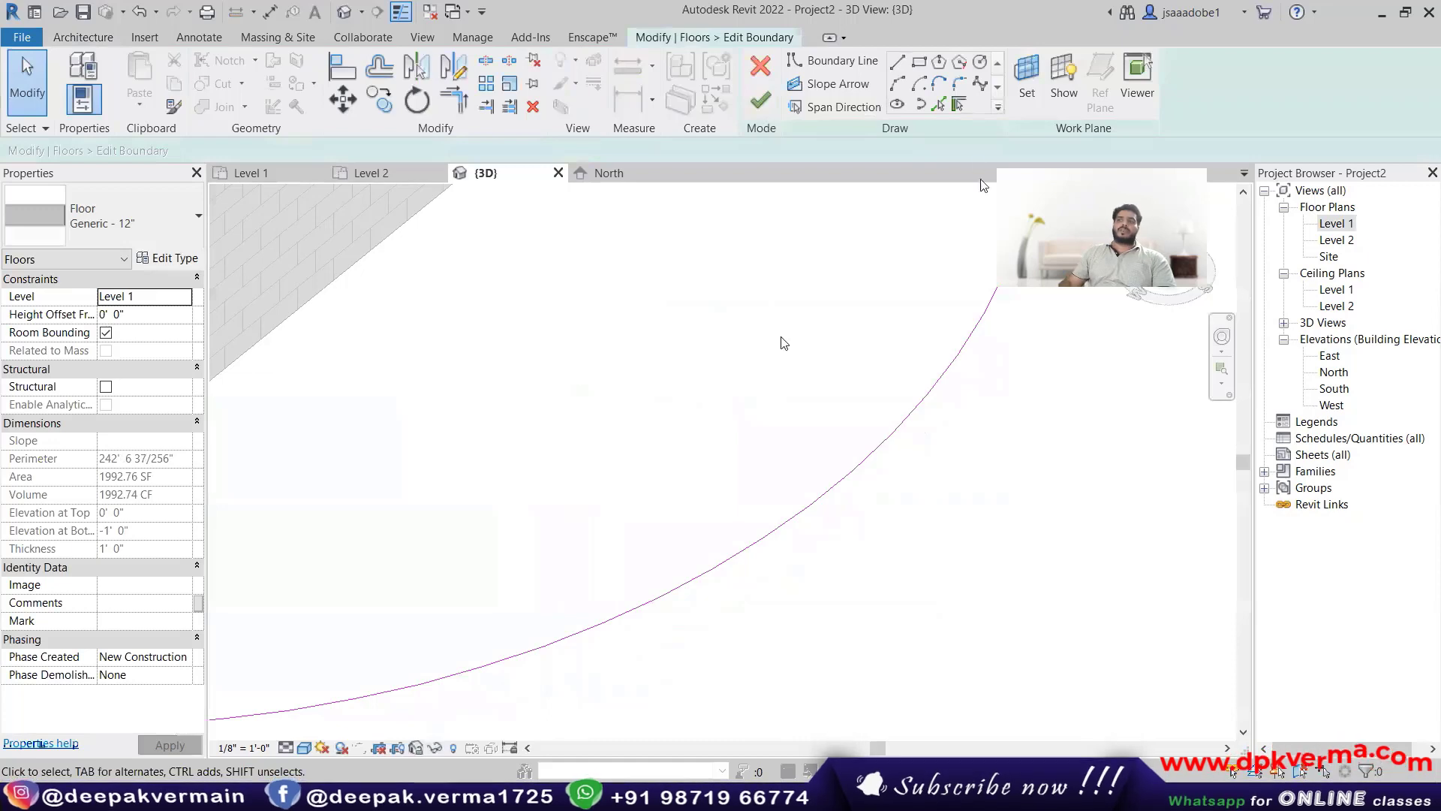
click(760, 100)
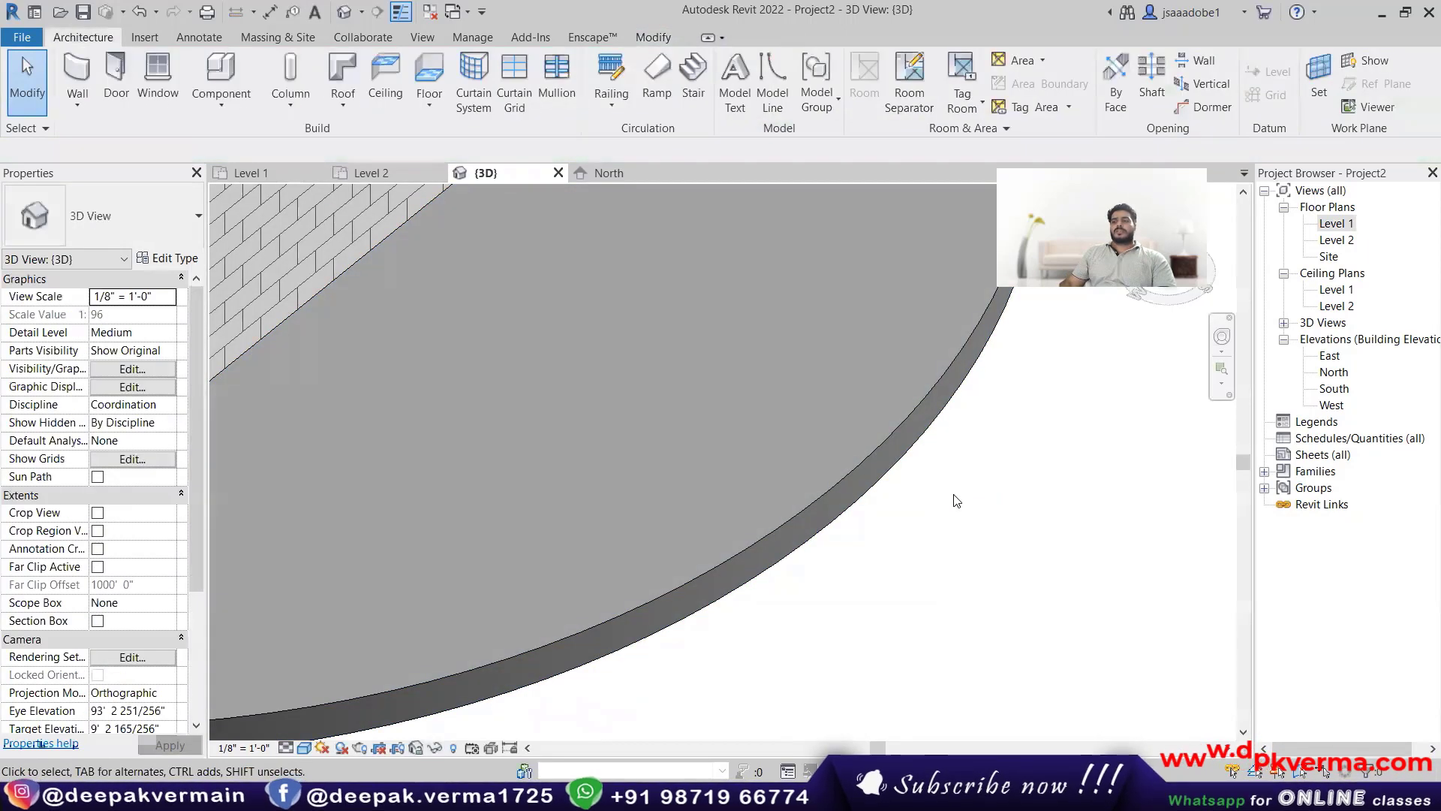
Step: Examine the floor's curved edges around the walls in the 3D view
scroll(928, 510, down, 6)
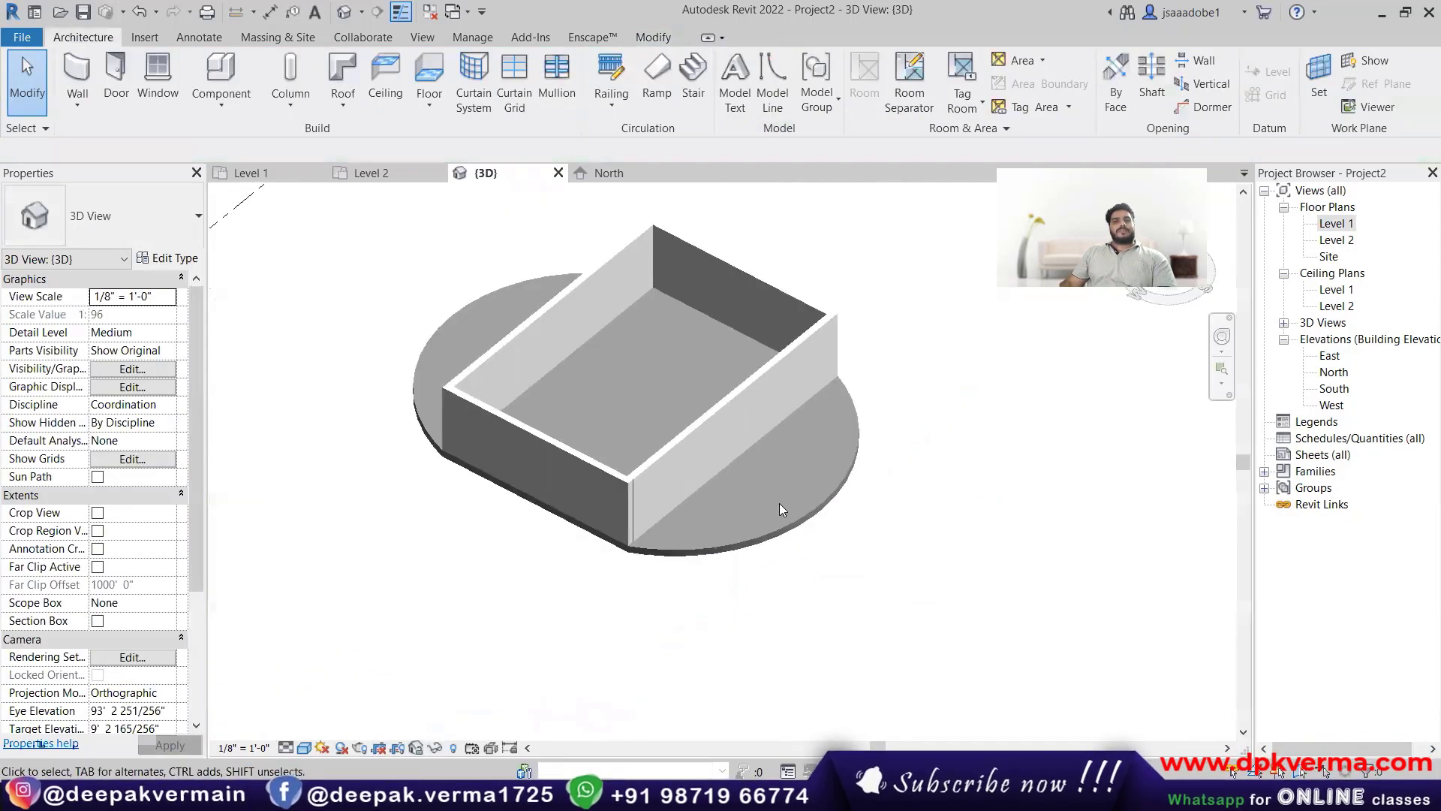
shift+middle_drag(751, 491, 732, 442)
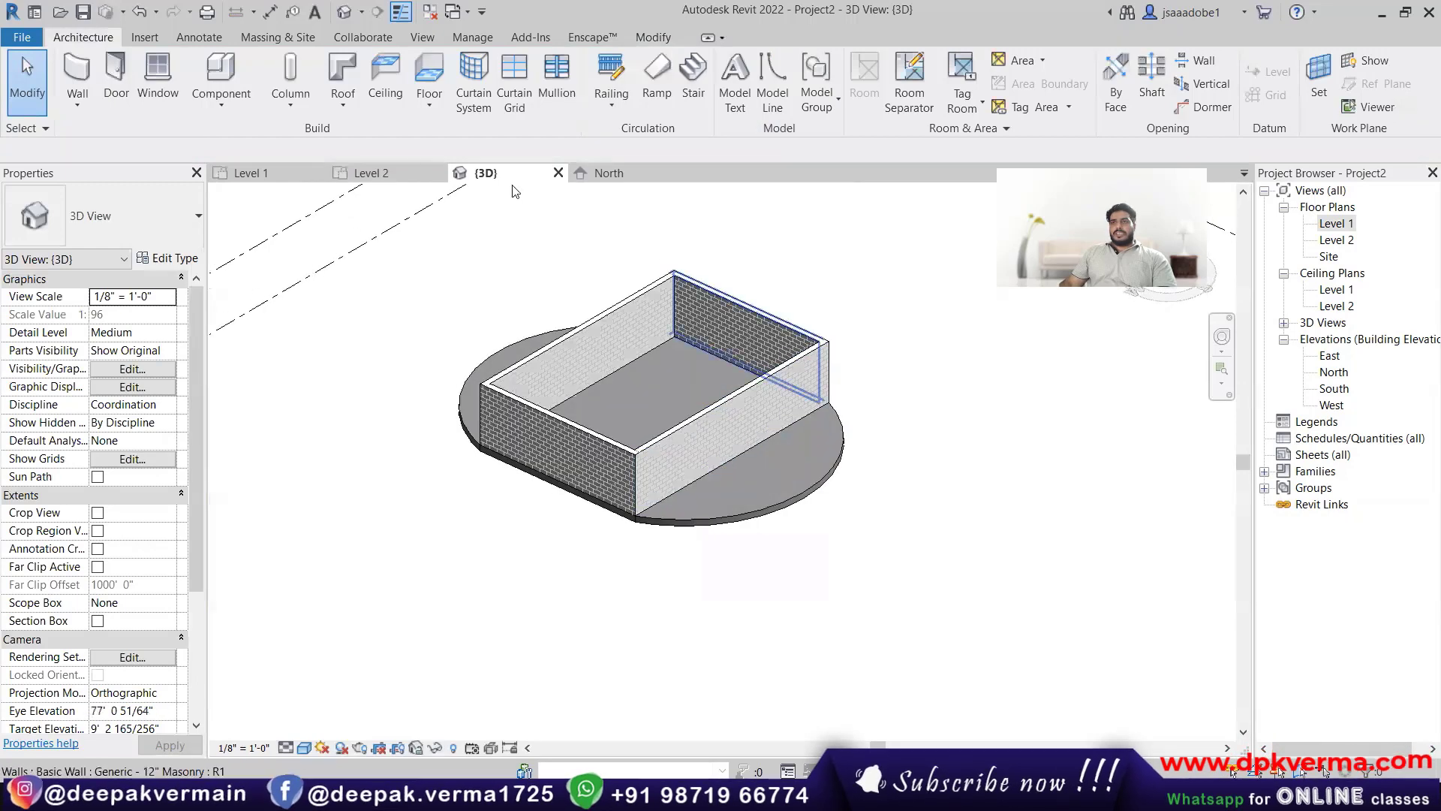
click(428, 106)
click(439, 107)
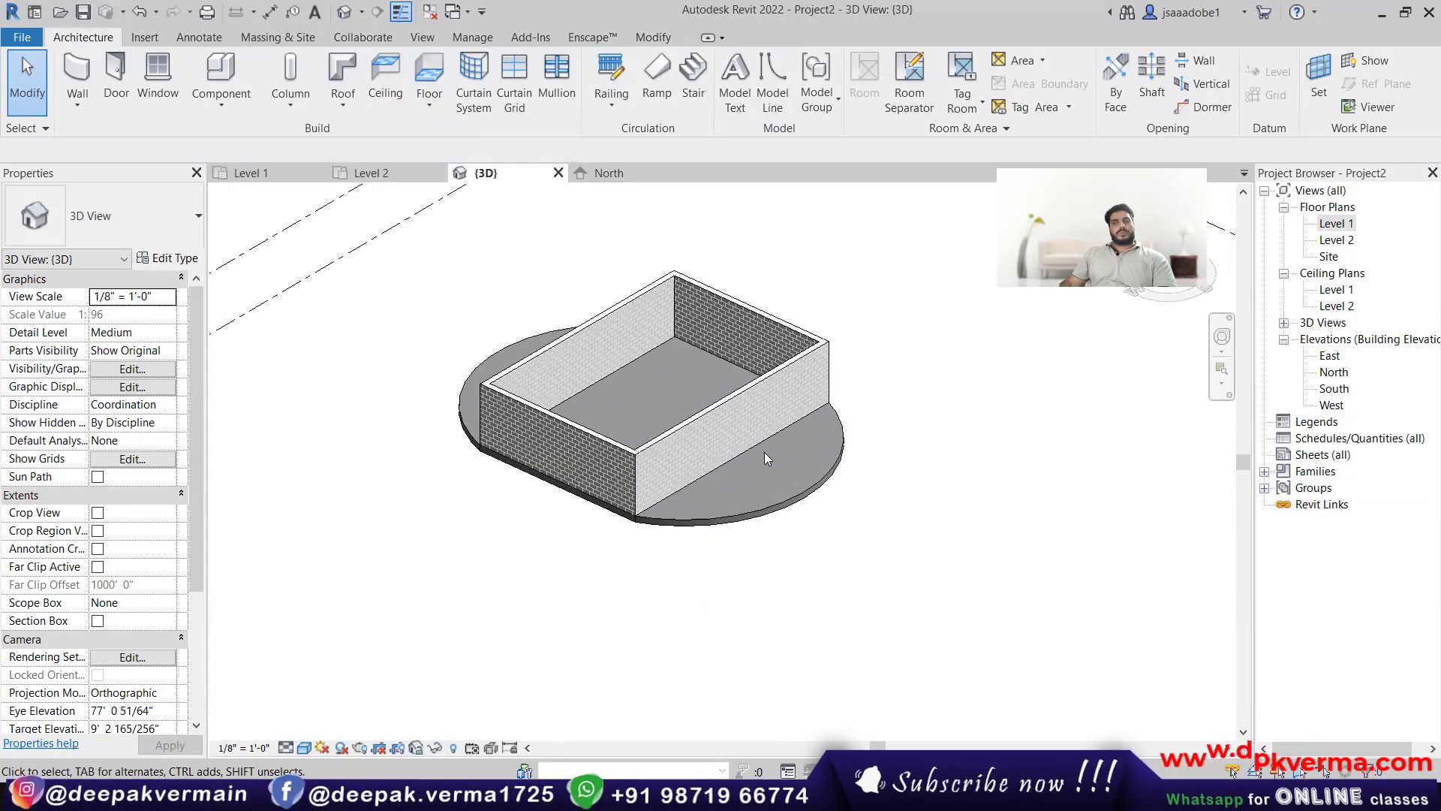
scroll(773, 439, up, 3)
scroll(717, 451, down, 1)
scroll(714, 481, up, 2)
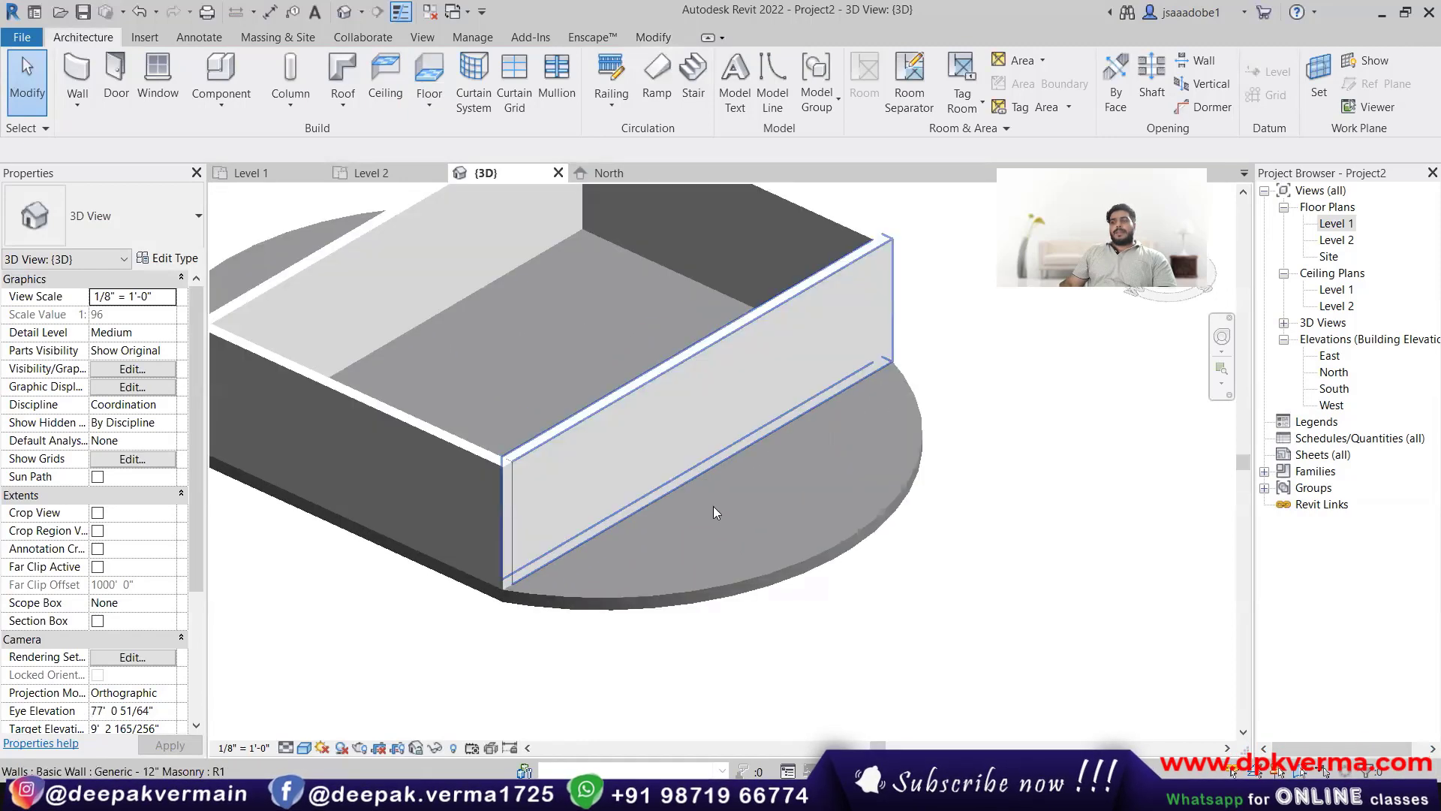
scroll(596, 634, up, 2)
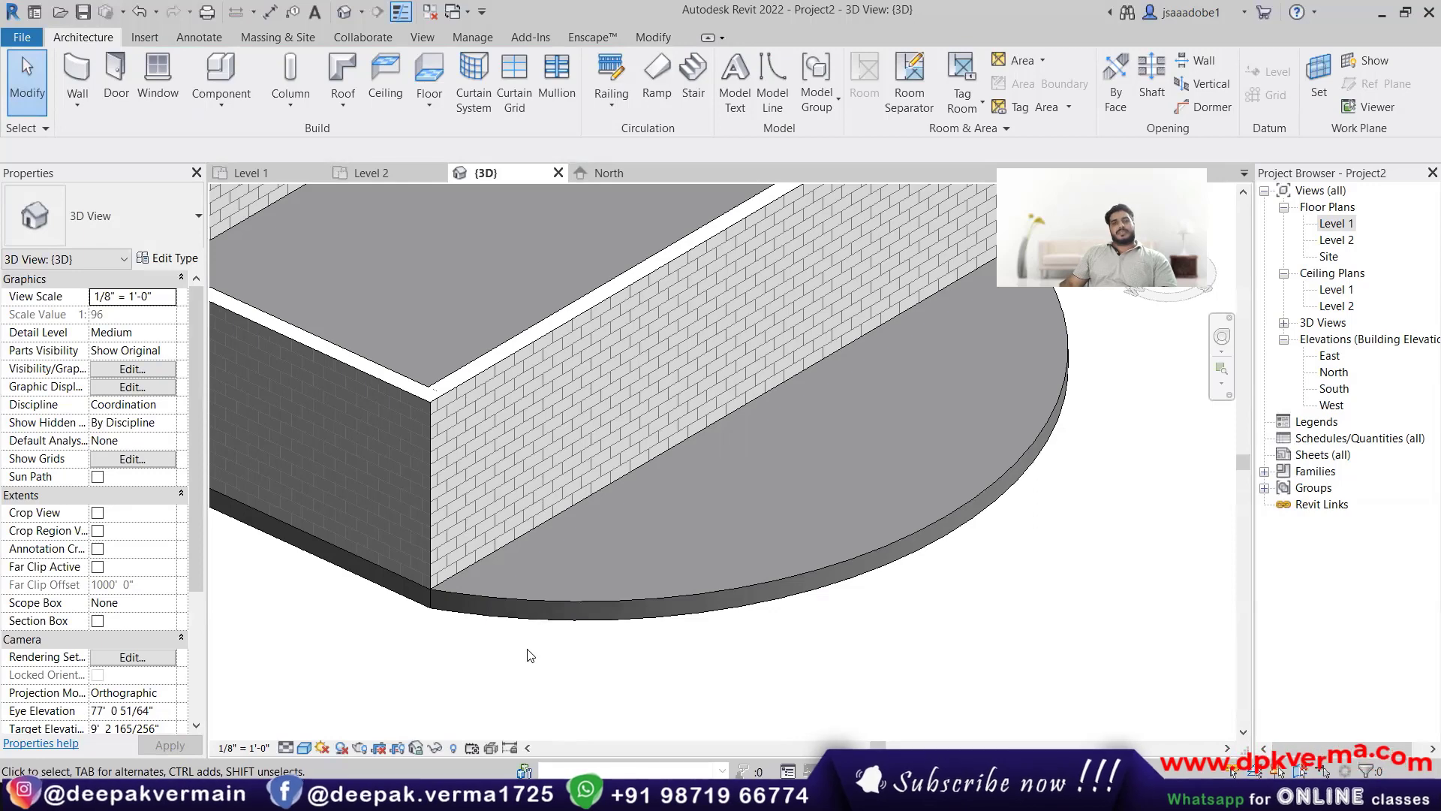
scroll(620, 597, up, 1)
Step: Change the floor's type to 3" LW Concrete on 2" Metal Deck and inspect its surface up close
click(620, 592)
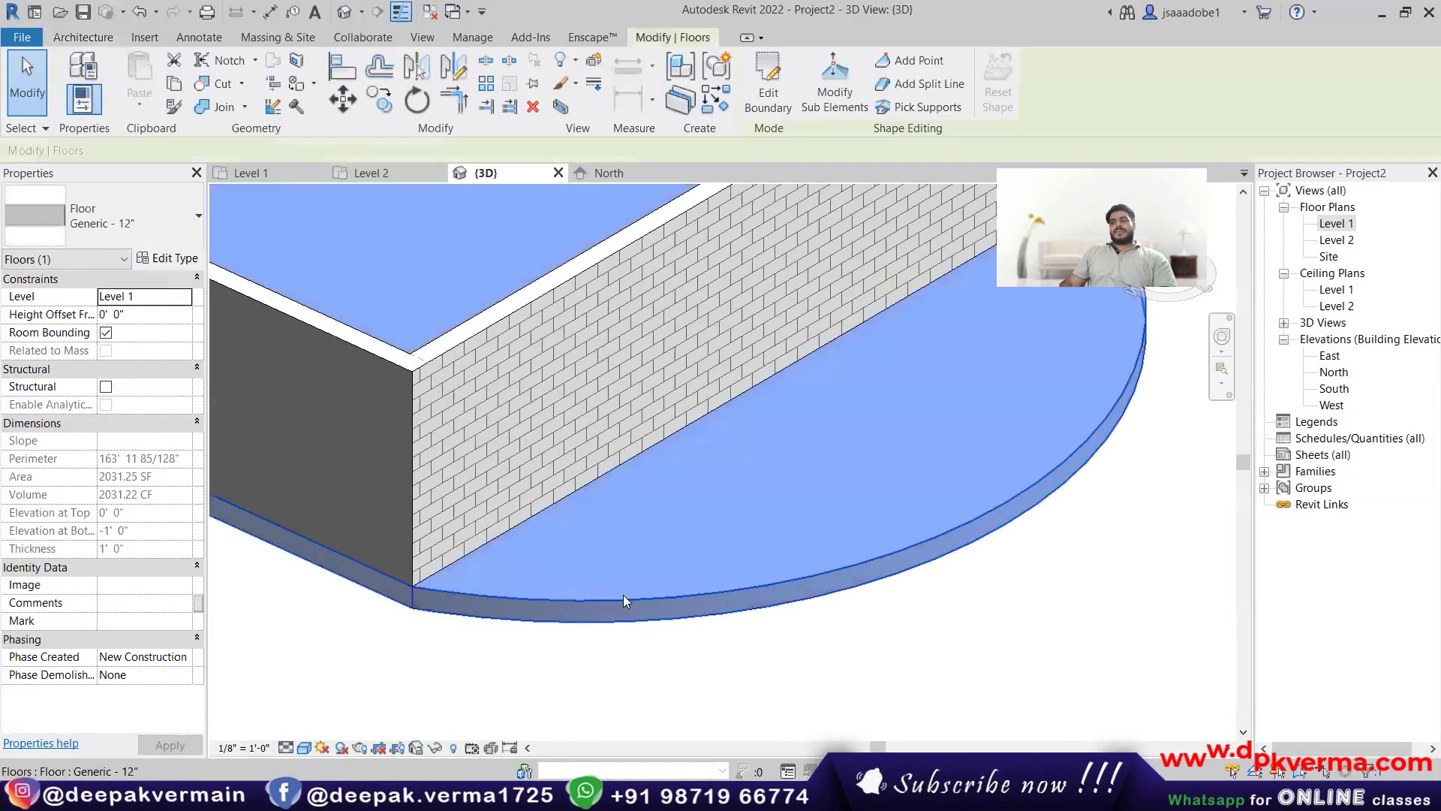
scroll(623, 594, down, 2)
click(96, 218)
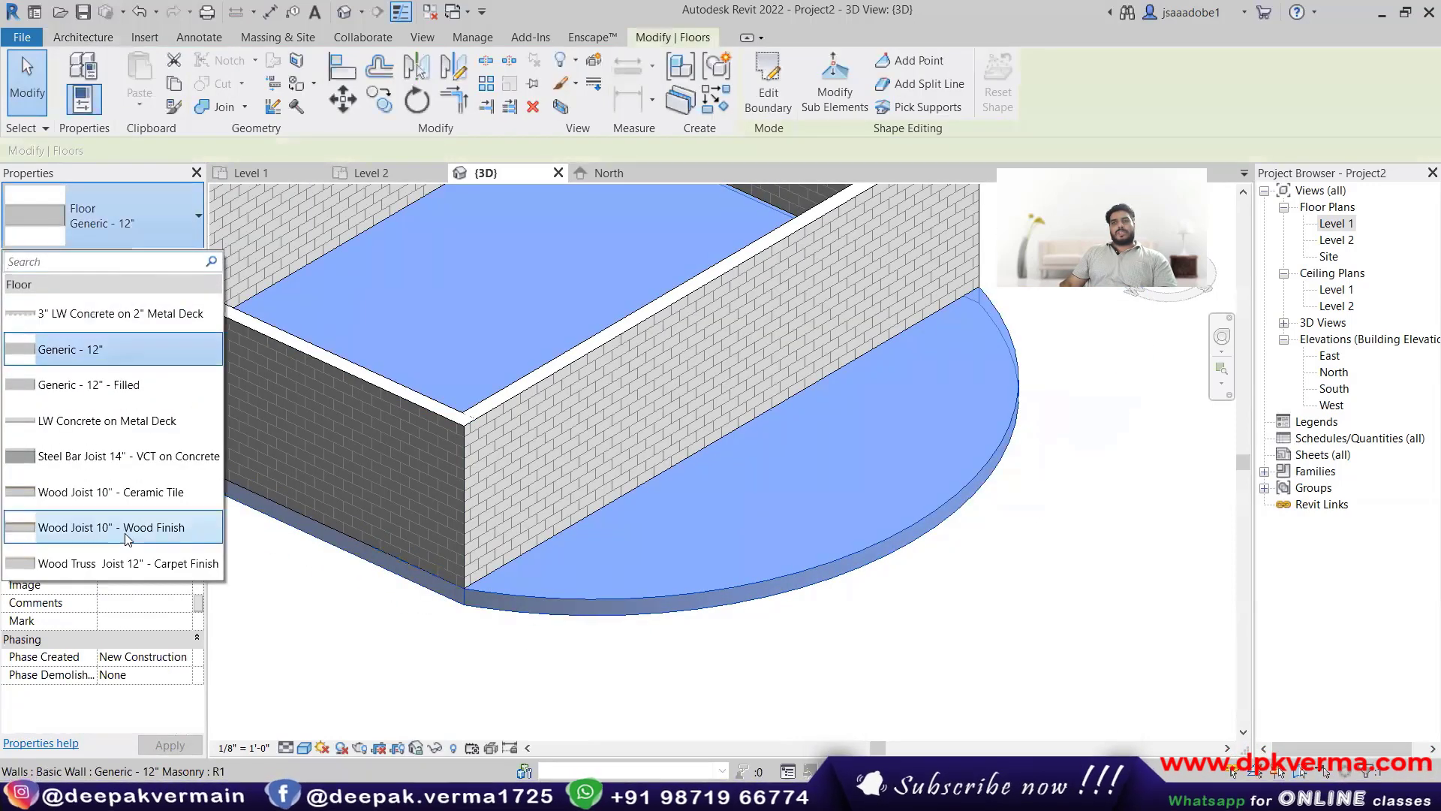
click(103, 316)
click(622, 629)
scroll(566, 612, up, 5)
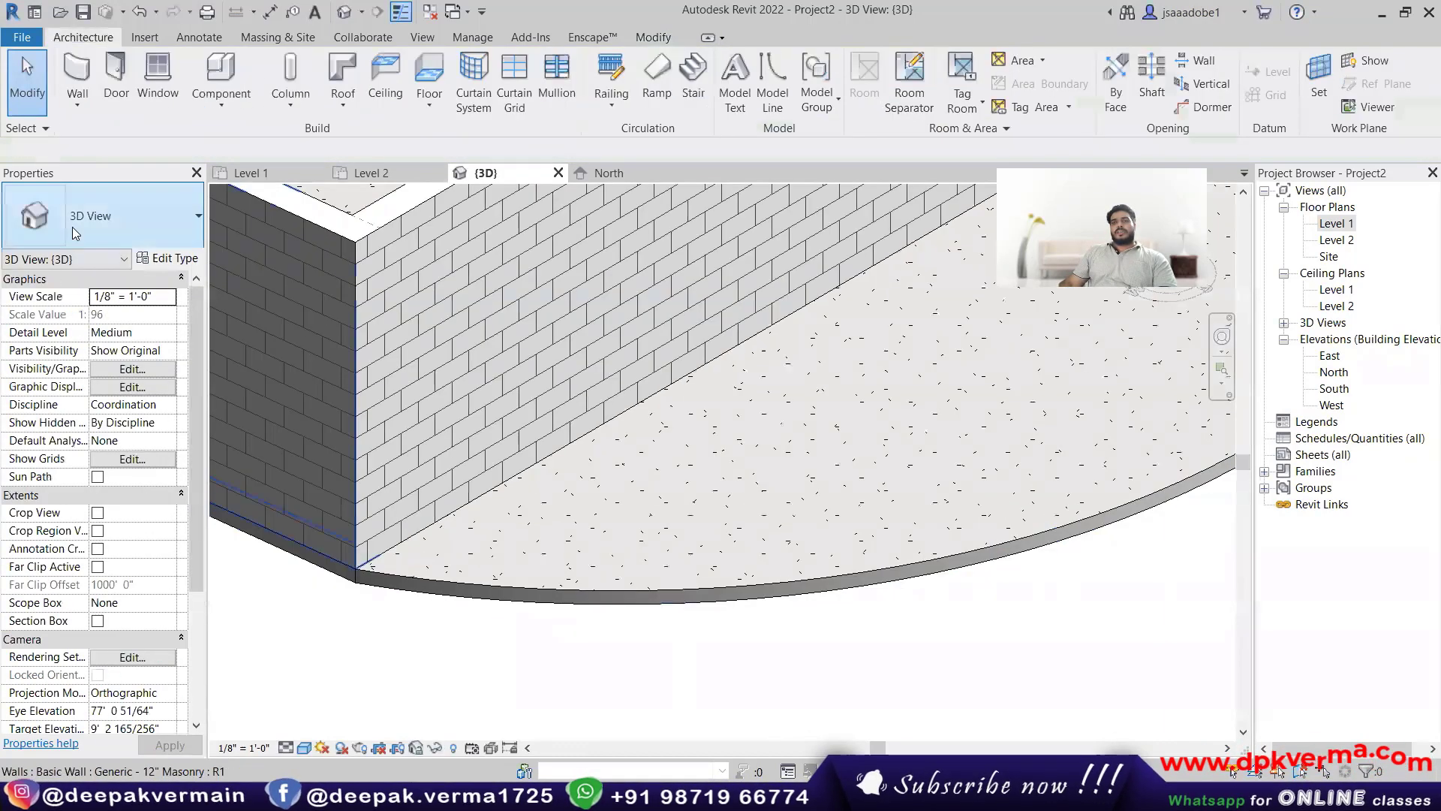
Step: Switch the floor's type to Generic - 12" - Filled
click(578, 590)
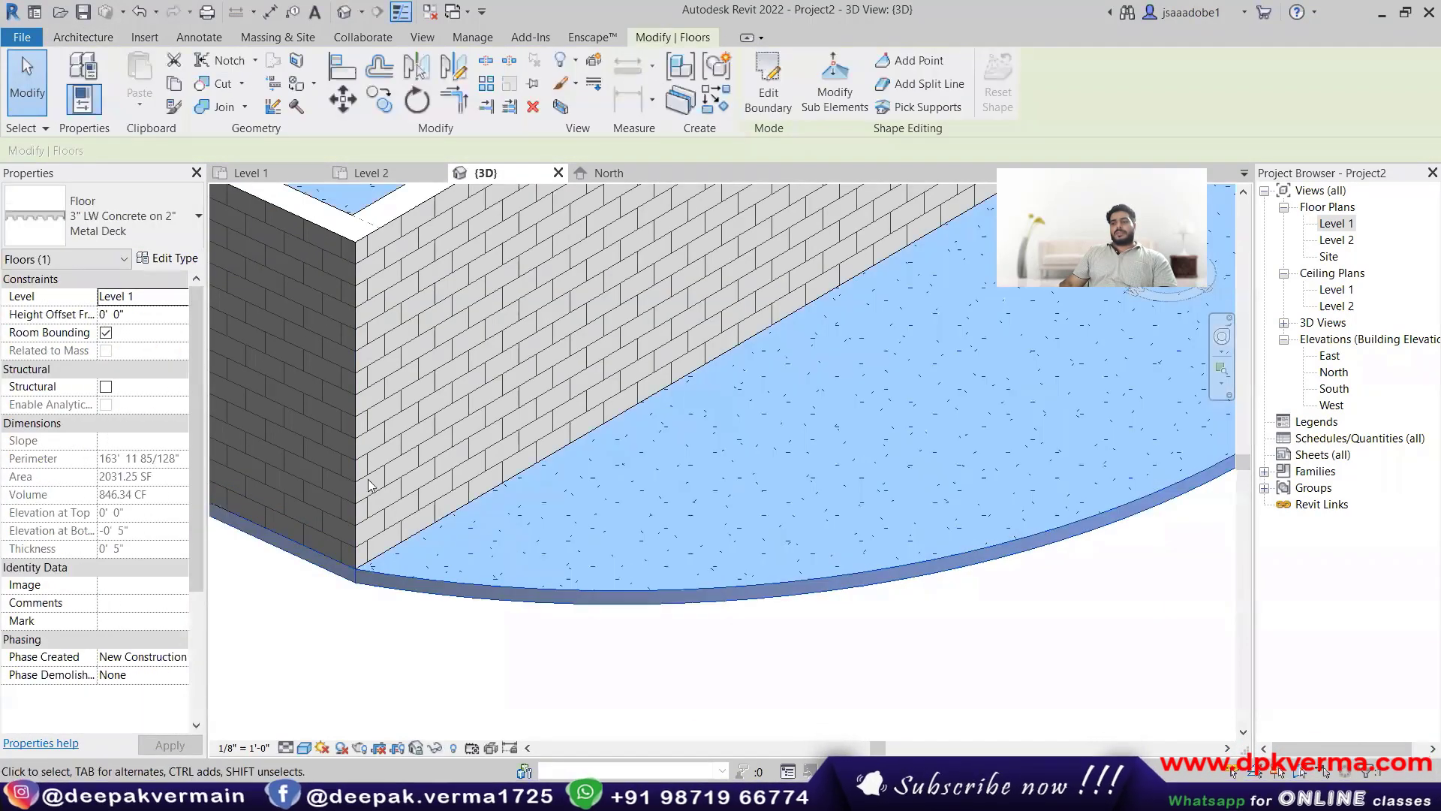
click(111, 202)
click(111, 202)
click(113, 215)
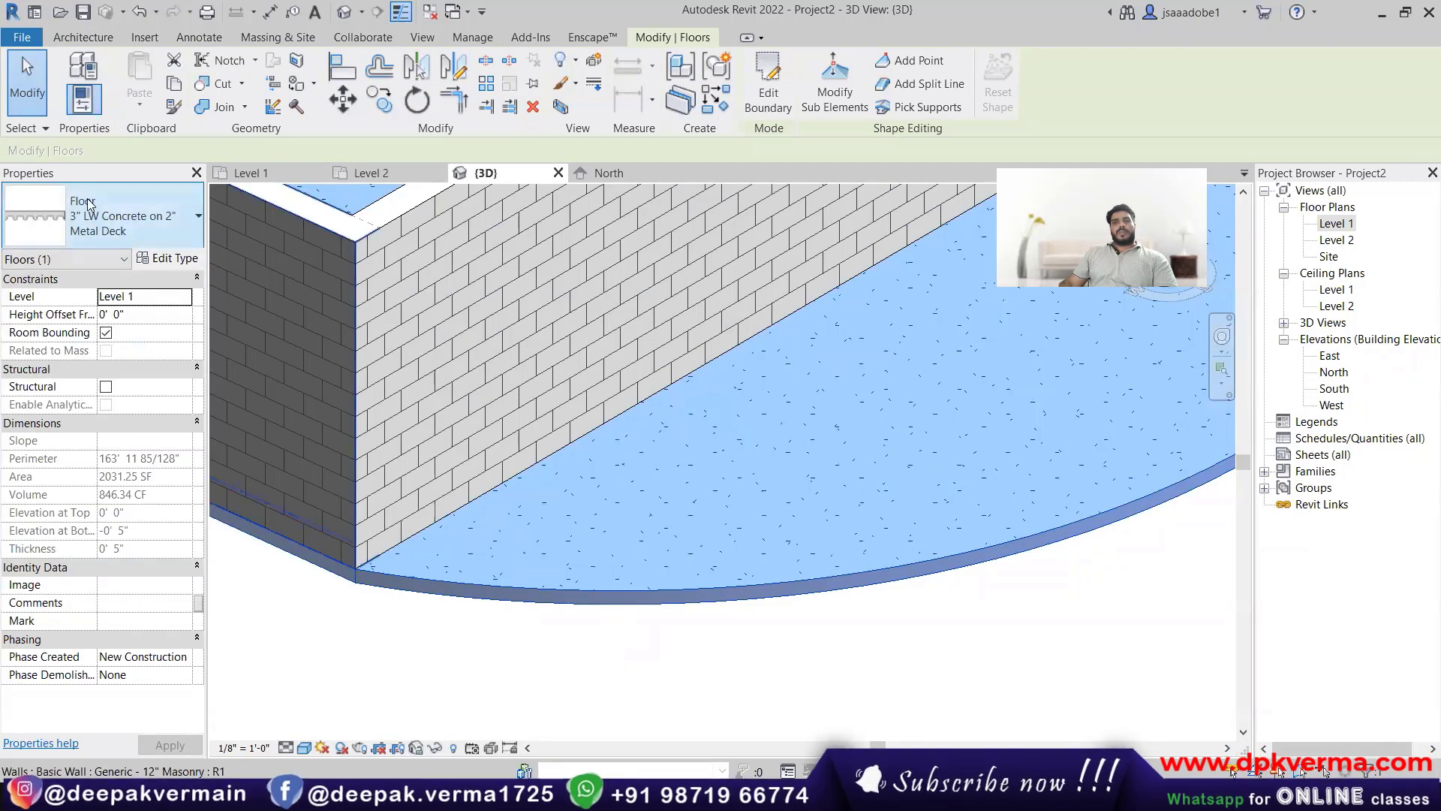
click(98, 379)
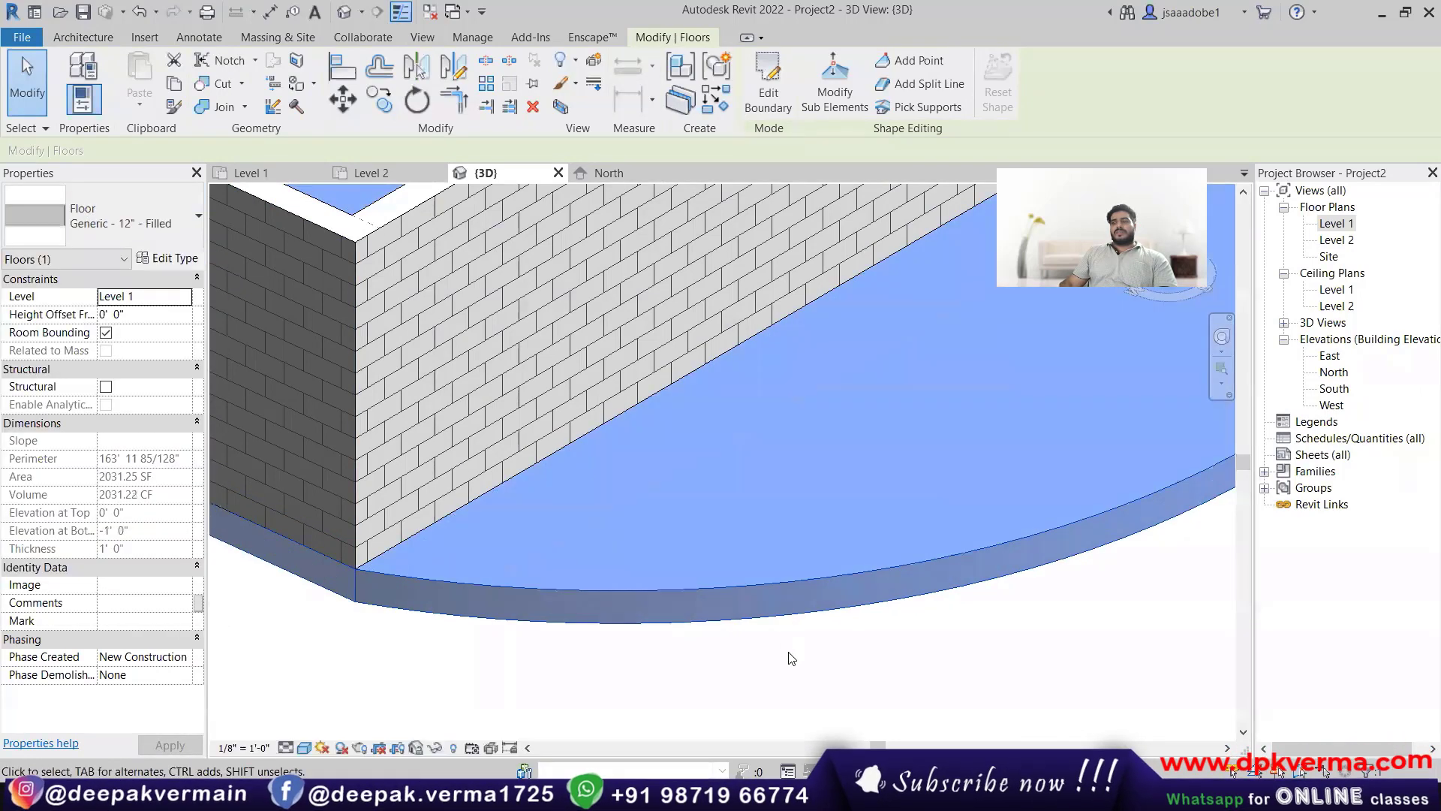
click(793, 659)
Step: Assign the Steel Bar Joist 14" - VCT on Concrete type to the floor
click(737, 594)
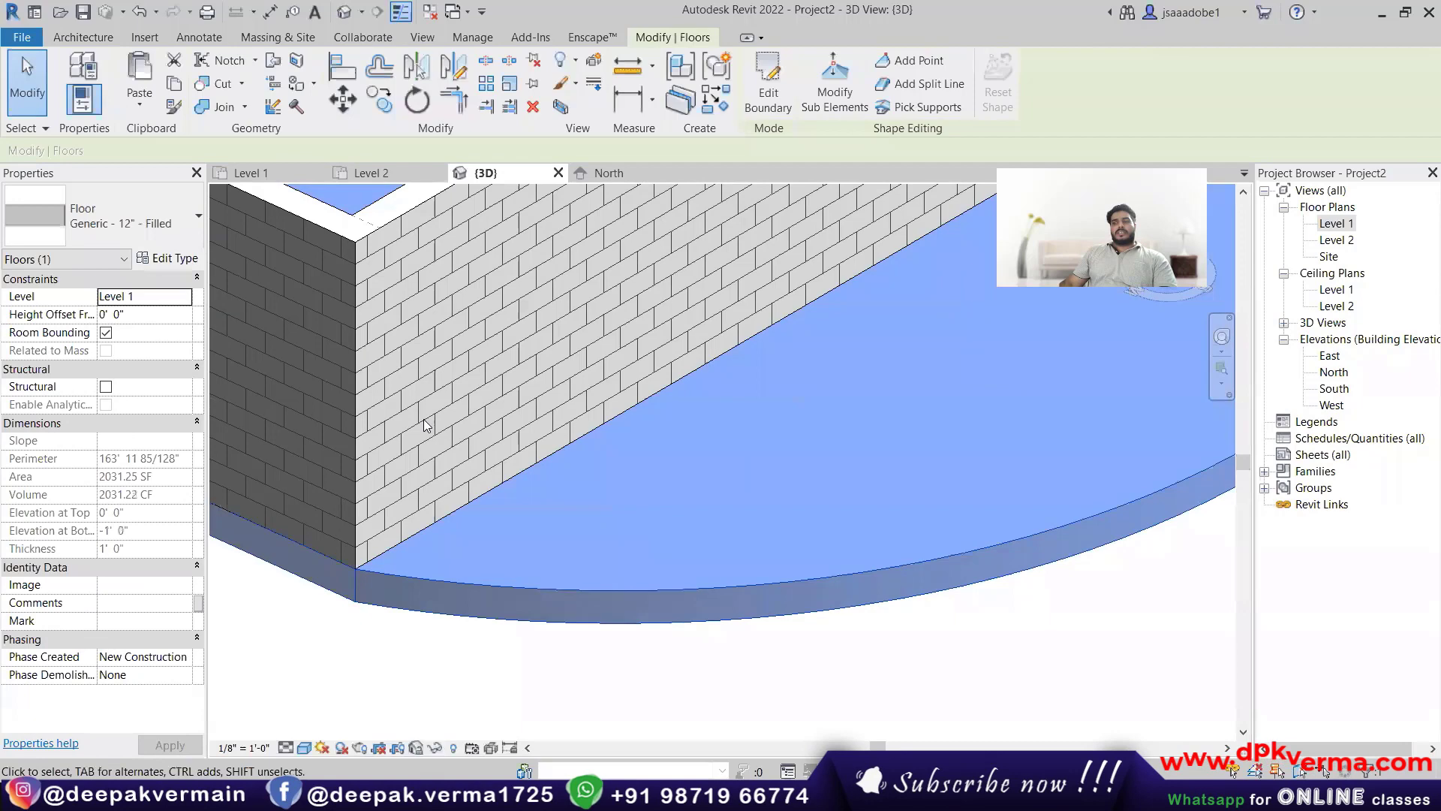
click(84, 197)
click(131, 454)
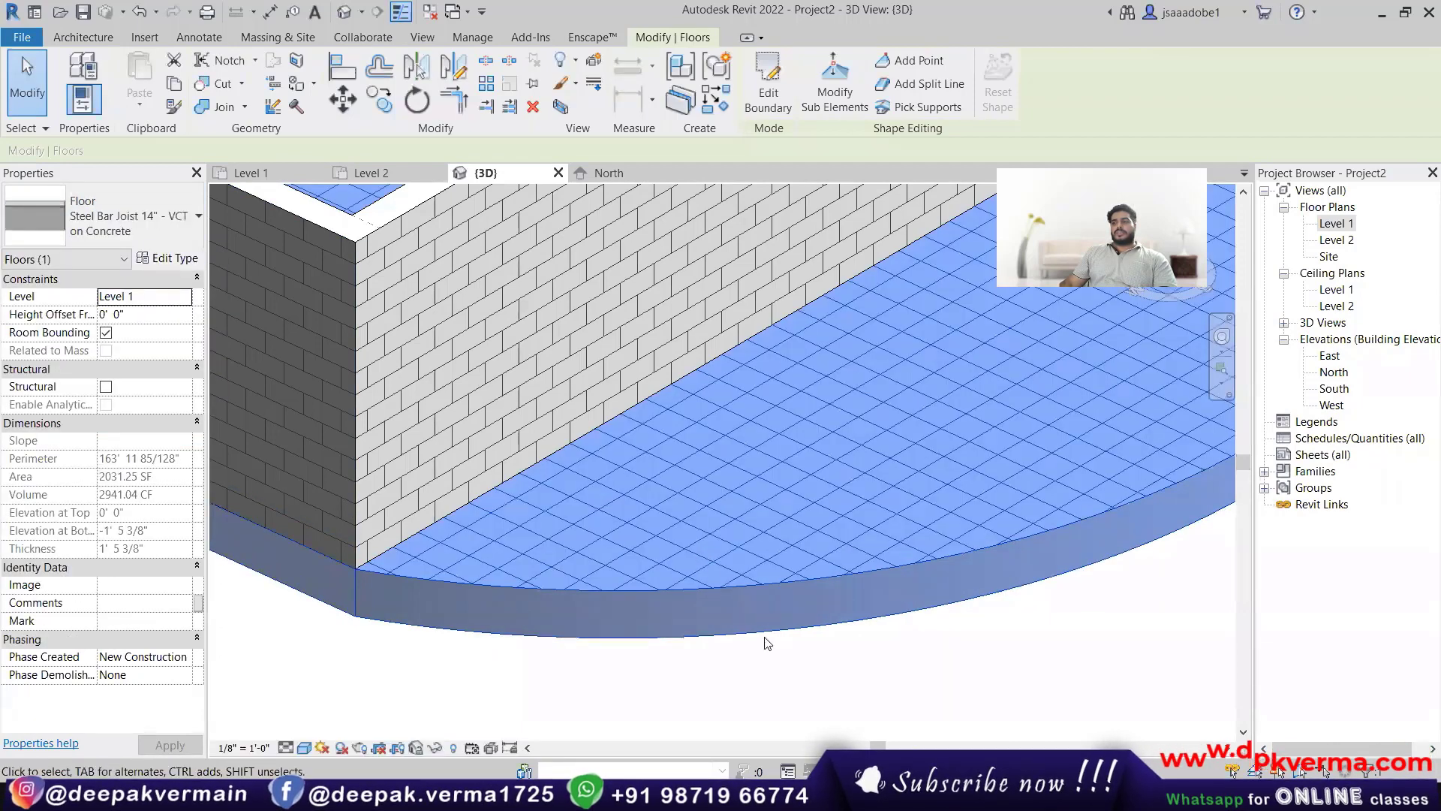
click(766, 644)
Step: Change the floor's type to Wood Joist 10" - Ceramic Tile
click(742, 605)
click(61, 209)
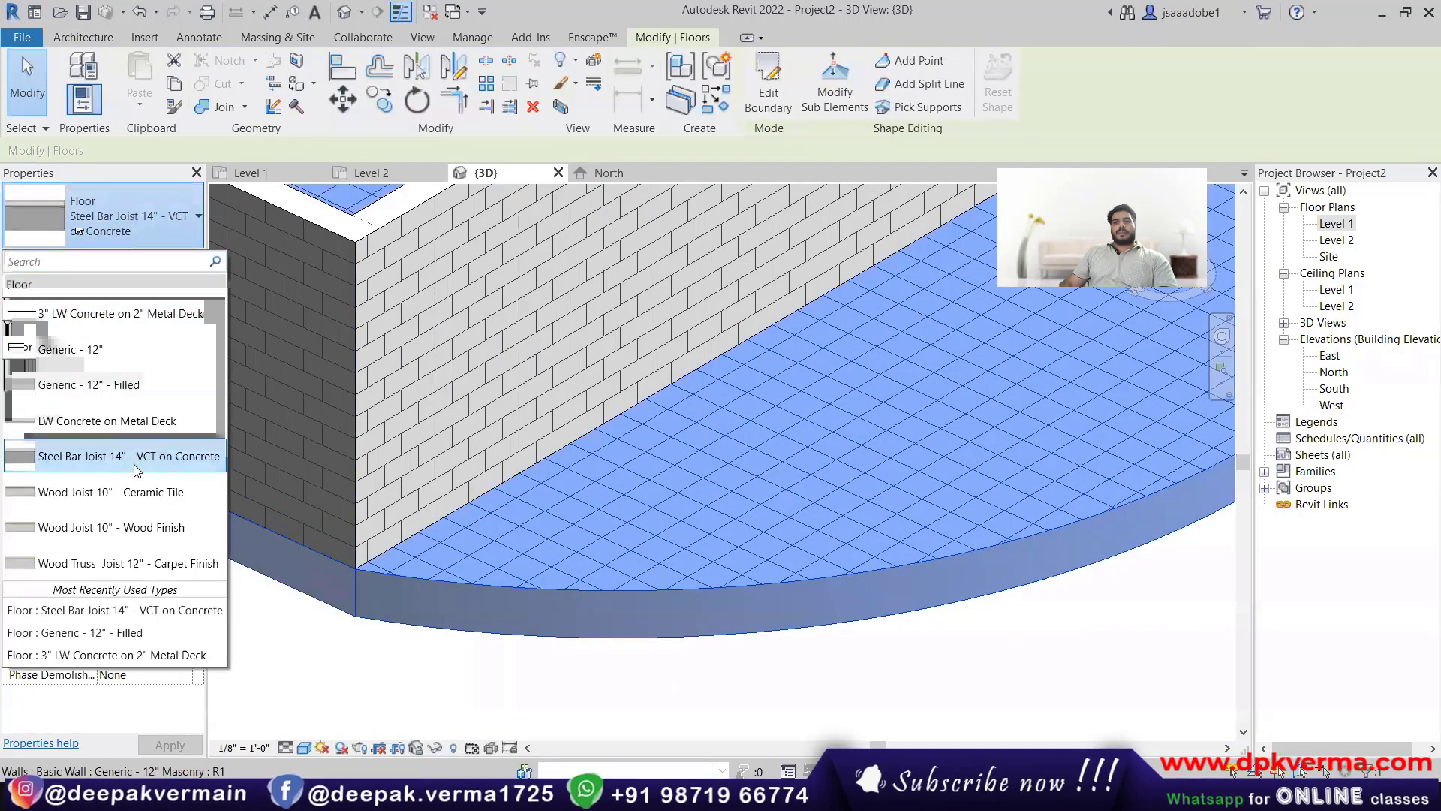
click(83, 487)
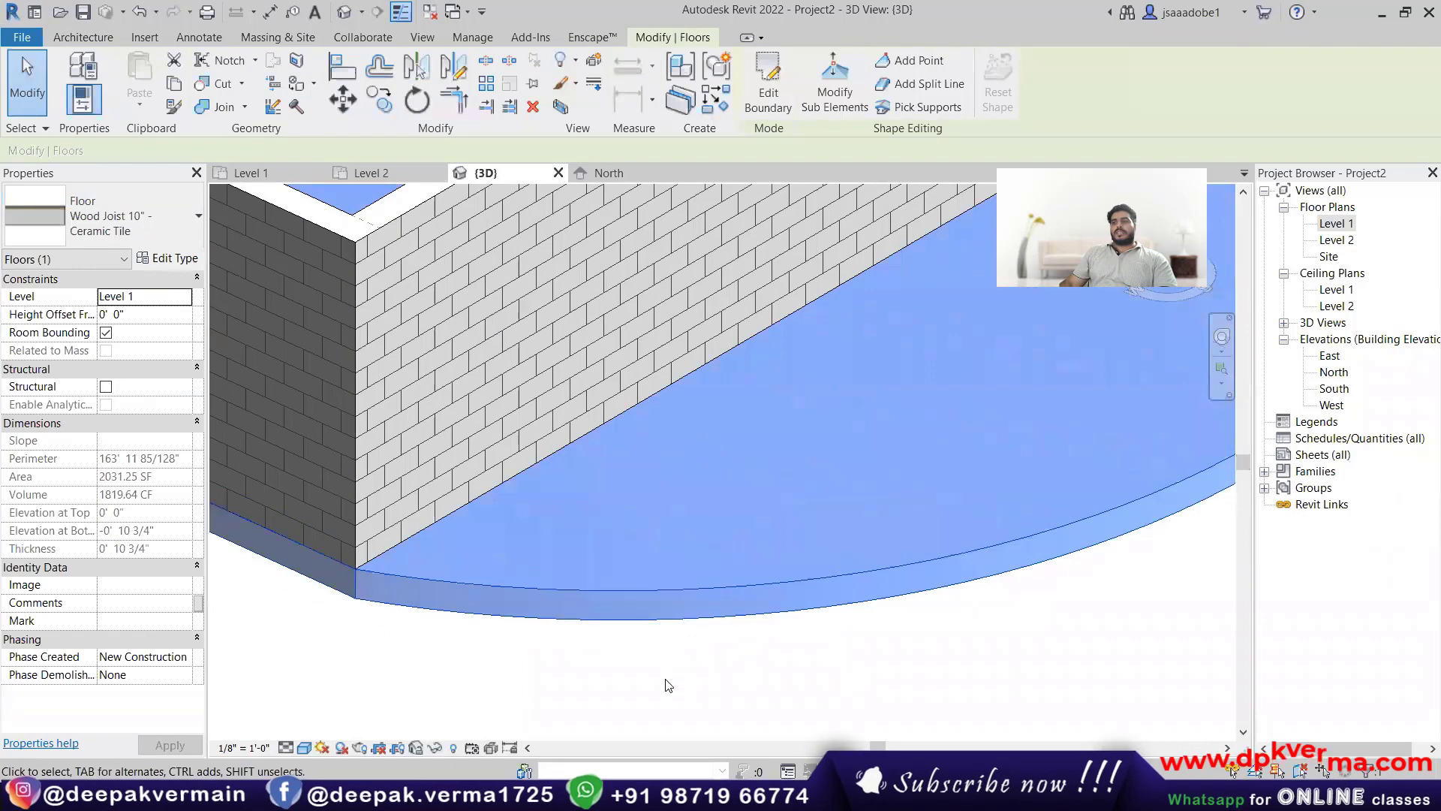
Step: Change the floor's type to Wood Joist 10" - Wood Finish and inspect its plank pattern
click(98, 216)
click(119, 530)
click(743, 638)
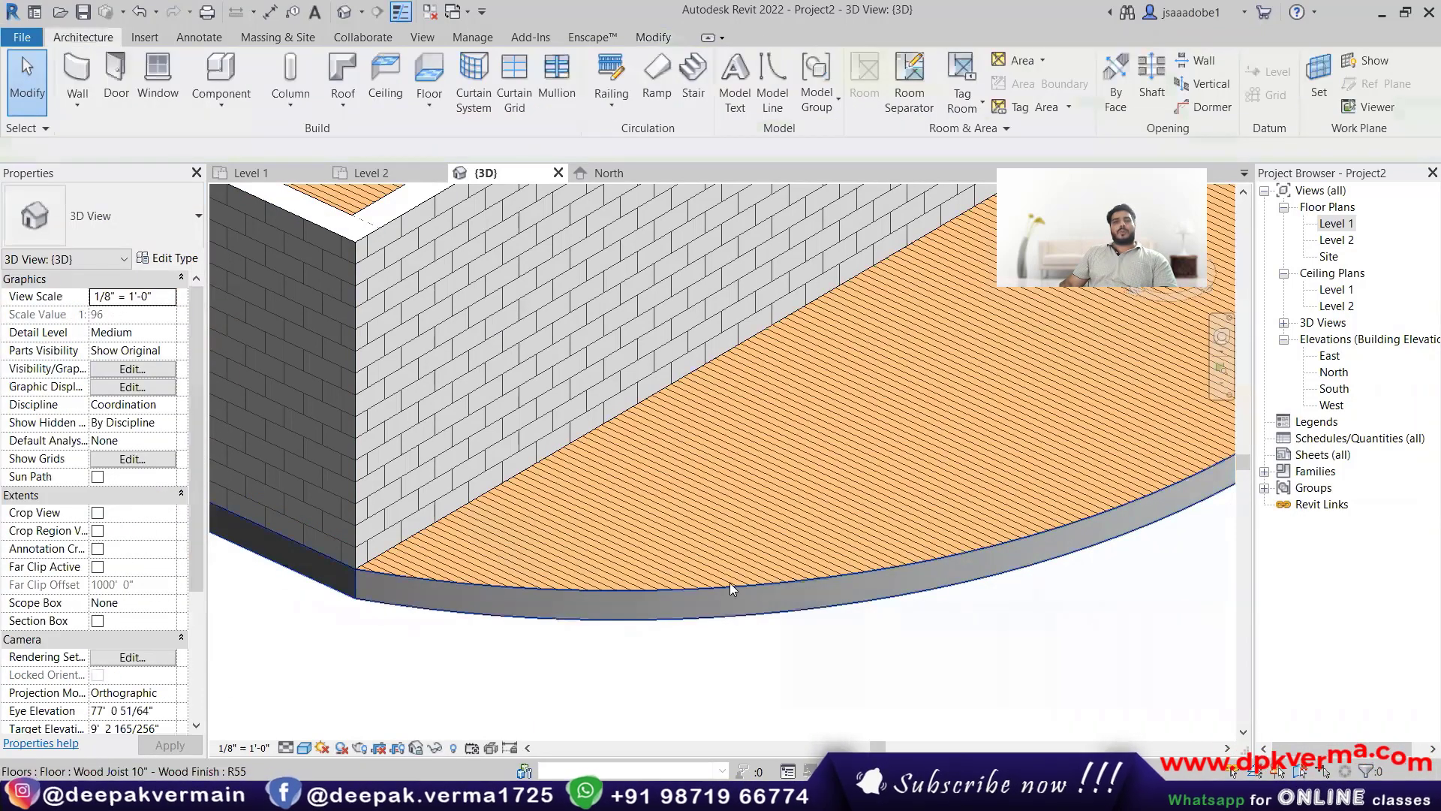
scroll(729, 583, up, 3)
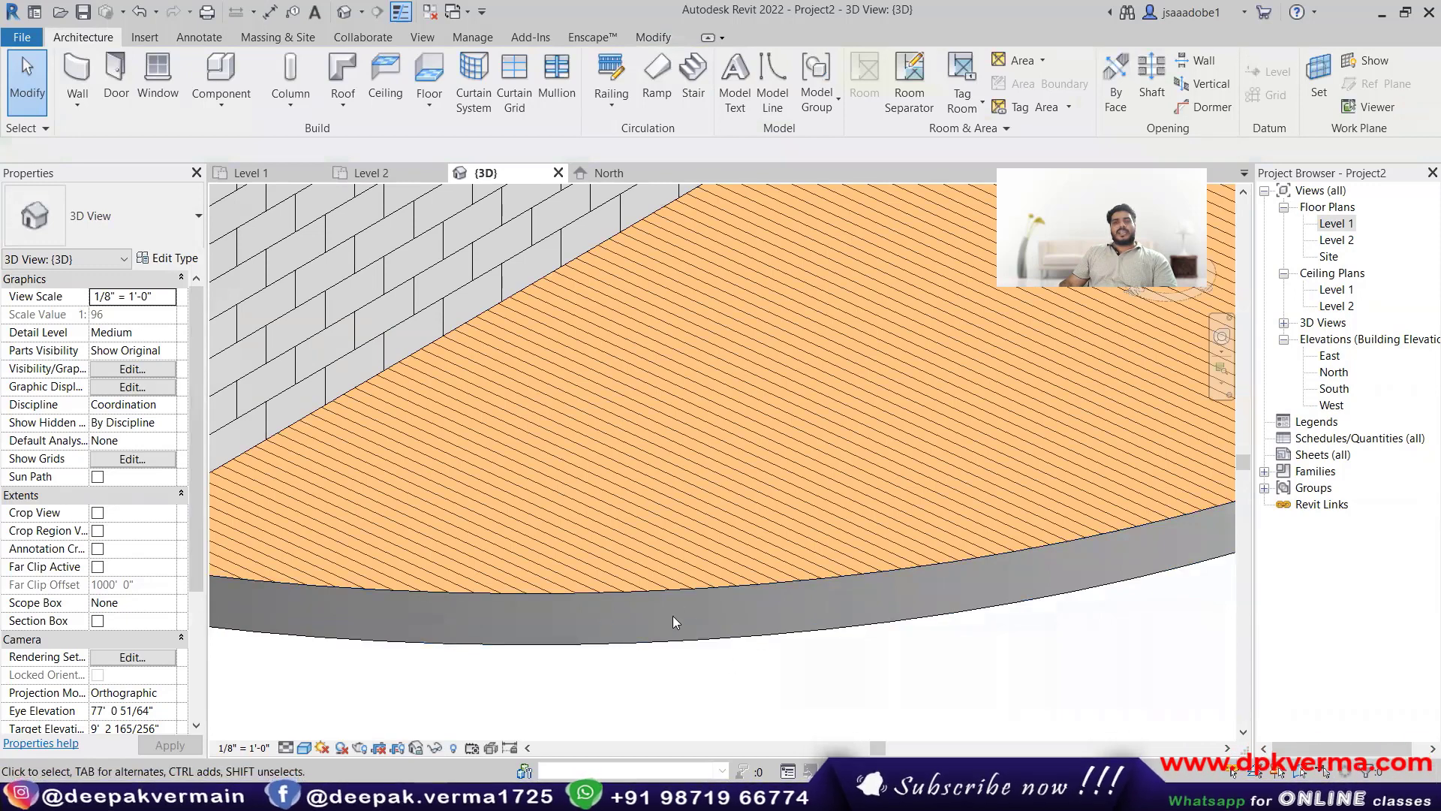
Step: Preview the wood-finish floor in the Realistic visual style and return the view to Shaded
click(304, 748)
click(353, 689)
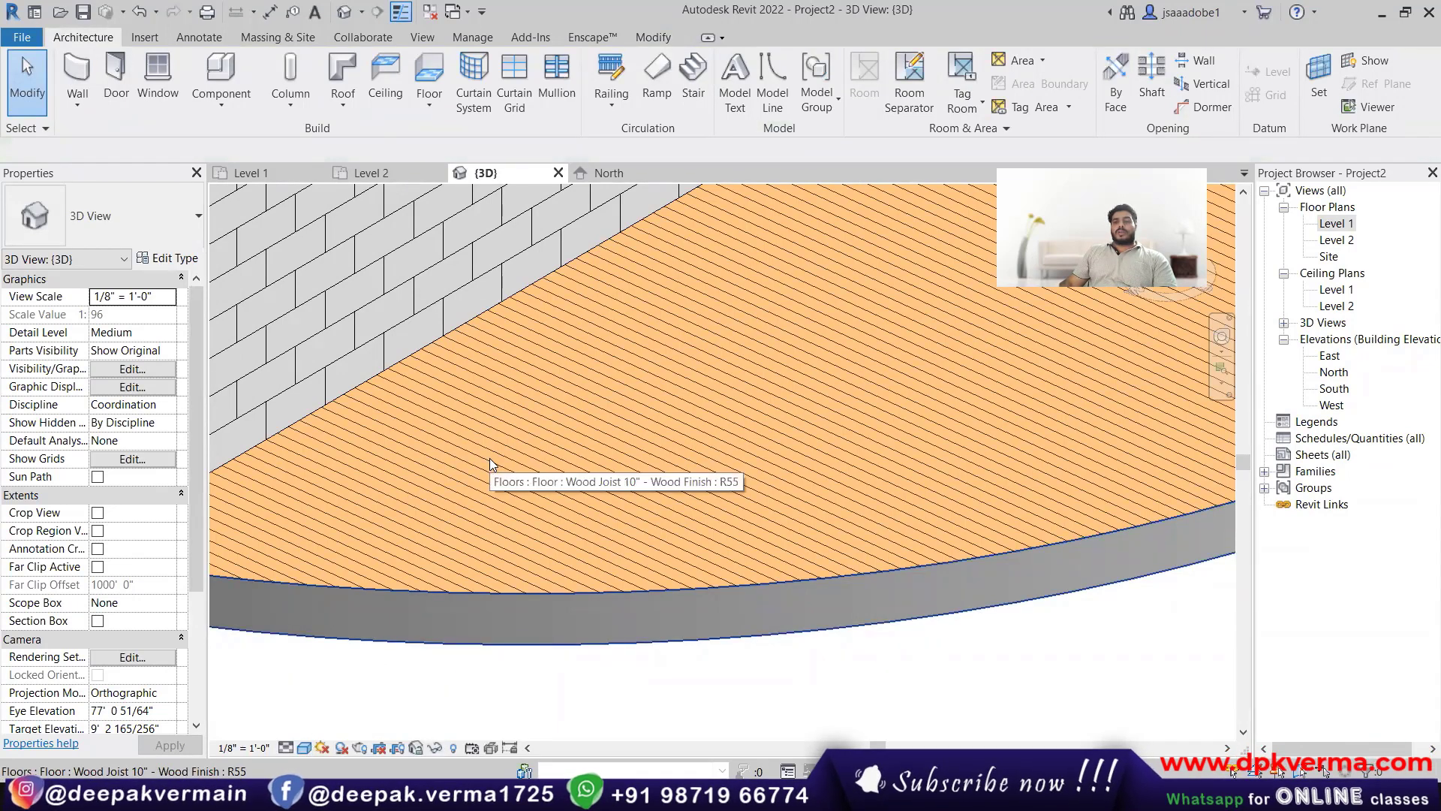
click(304, 748)
click(390, 713)
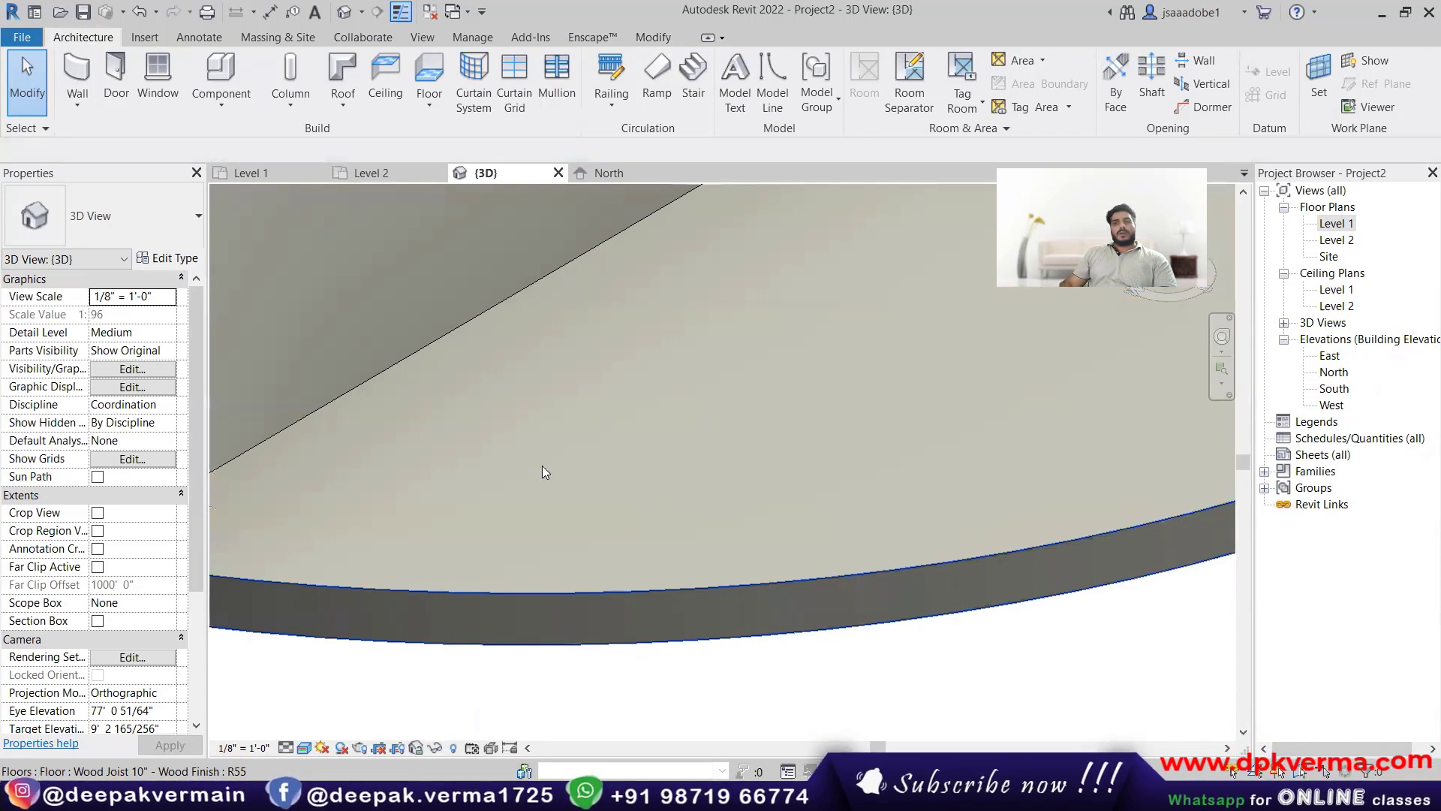
click(340, 710)
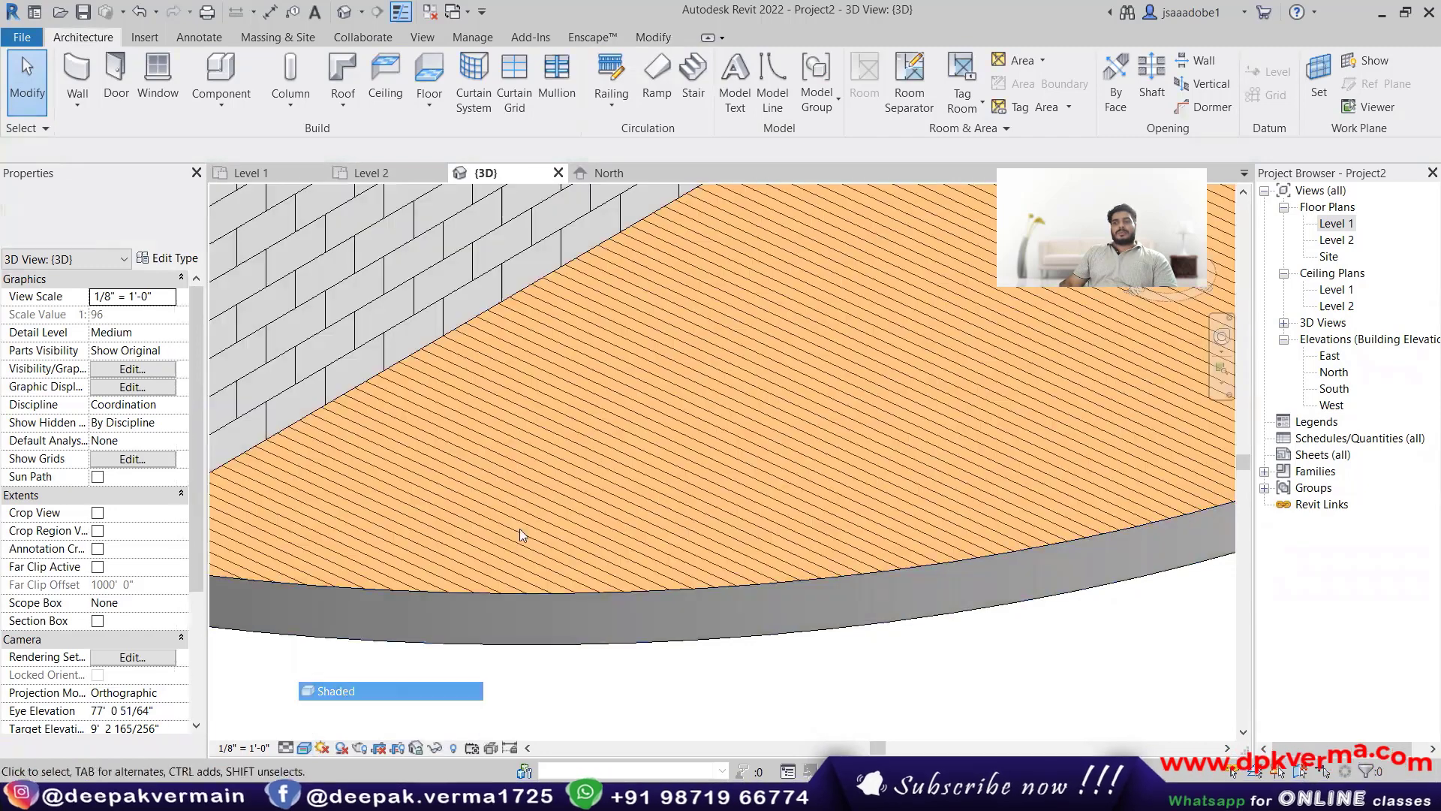
Step: Set the floor's type back to Generic - 12"
scroll(593, 450, up, 2)
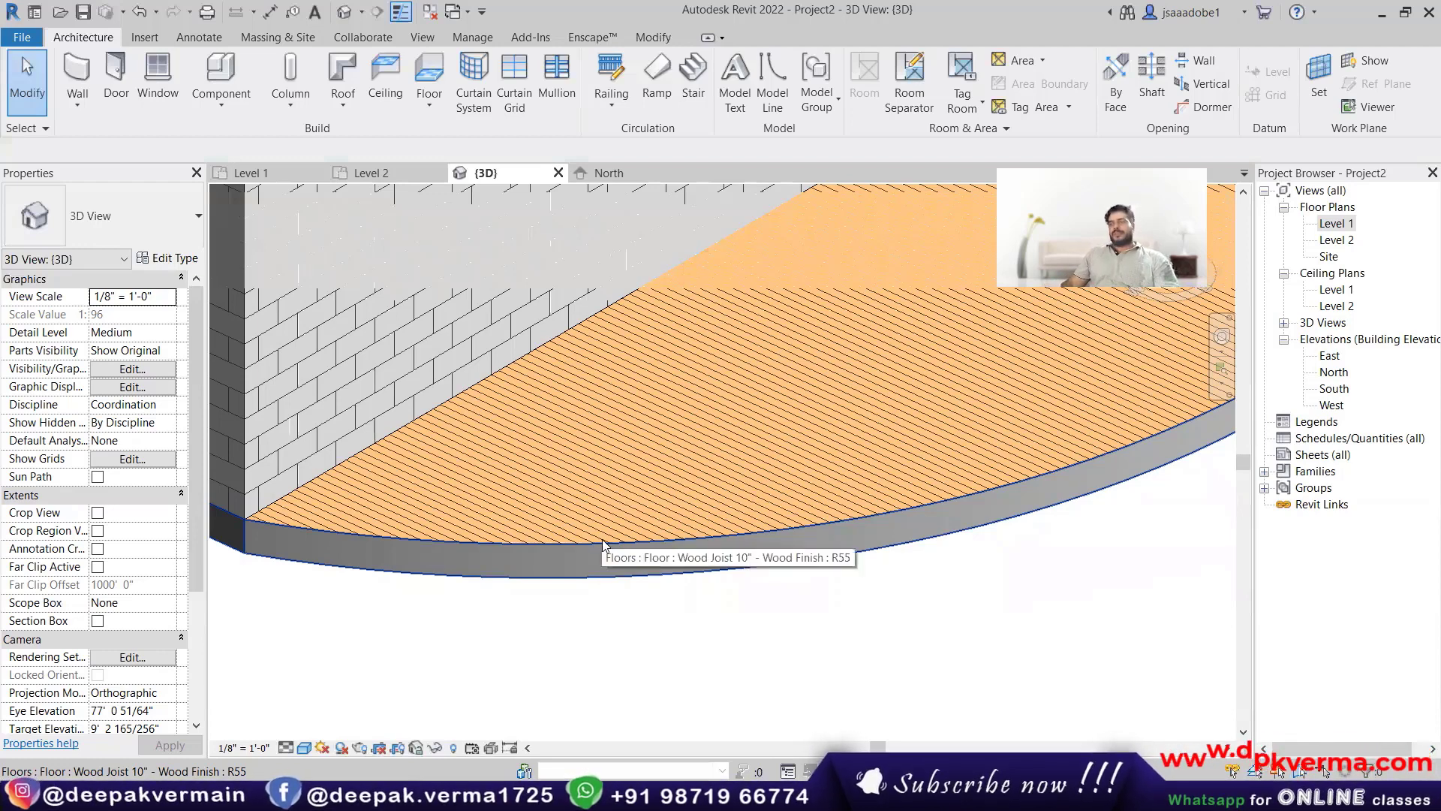
click(491, 537)
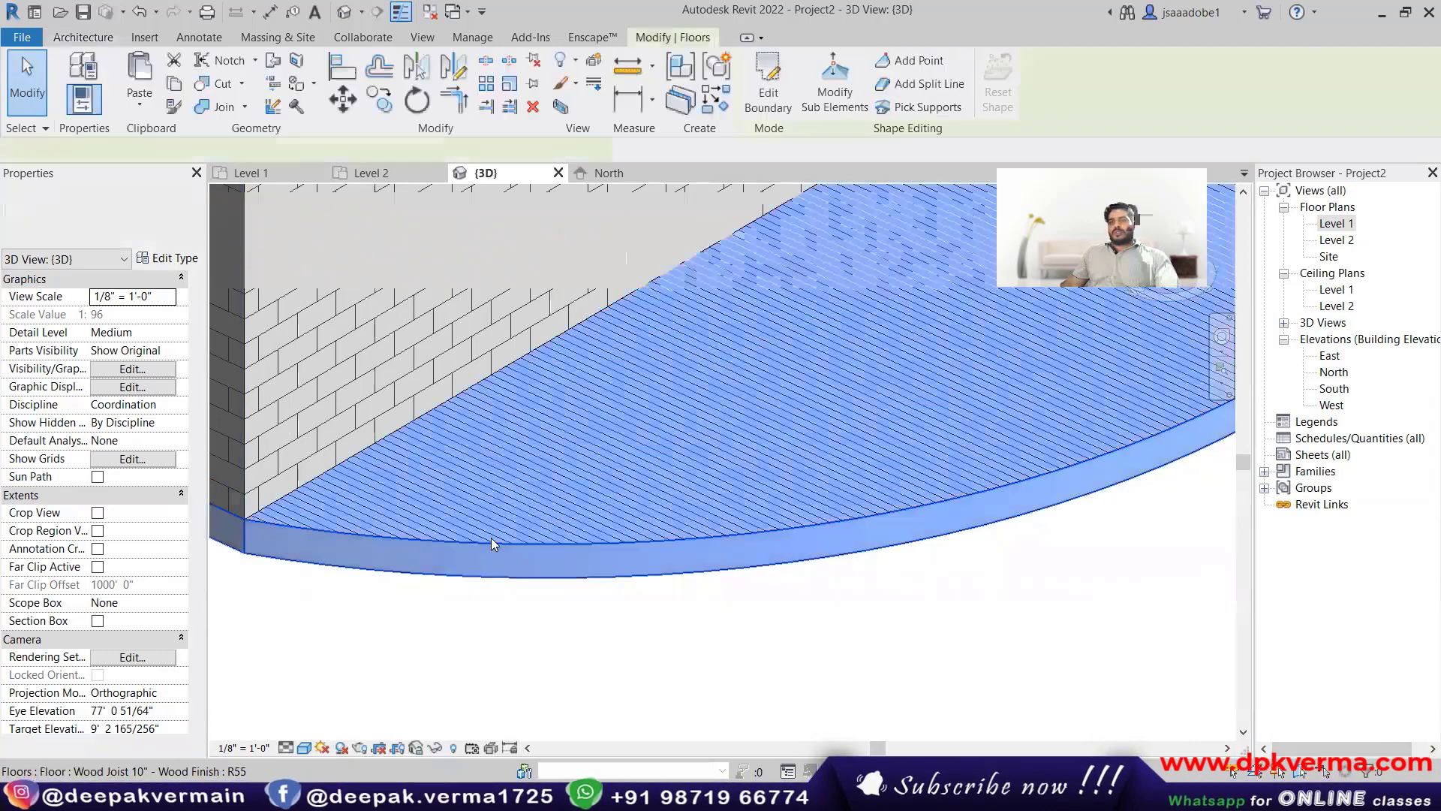
click(105, 225)
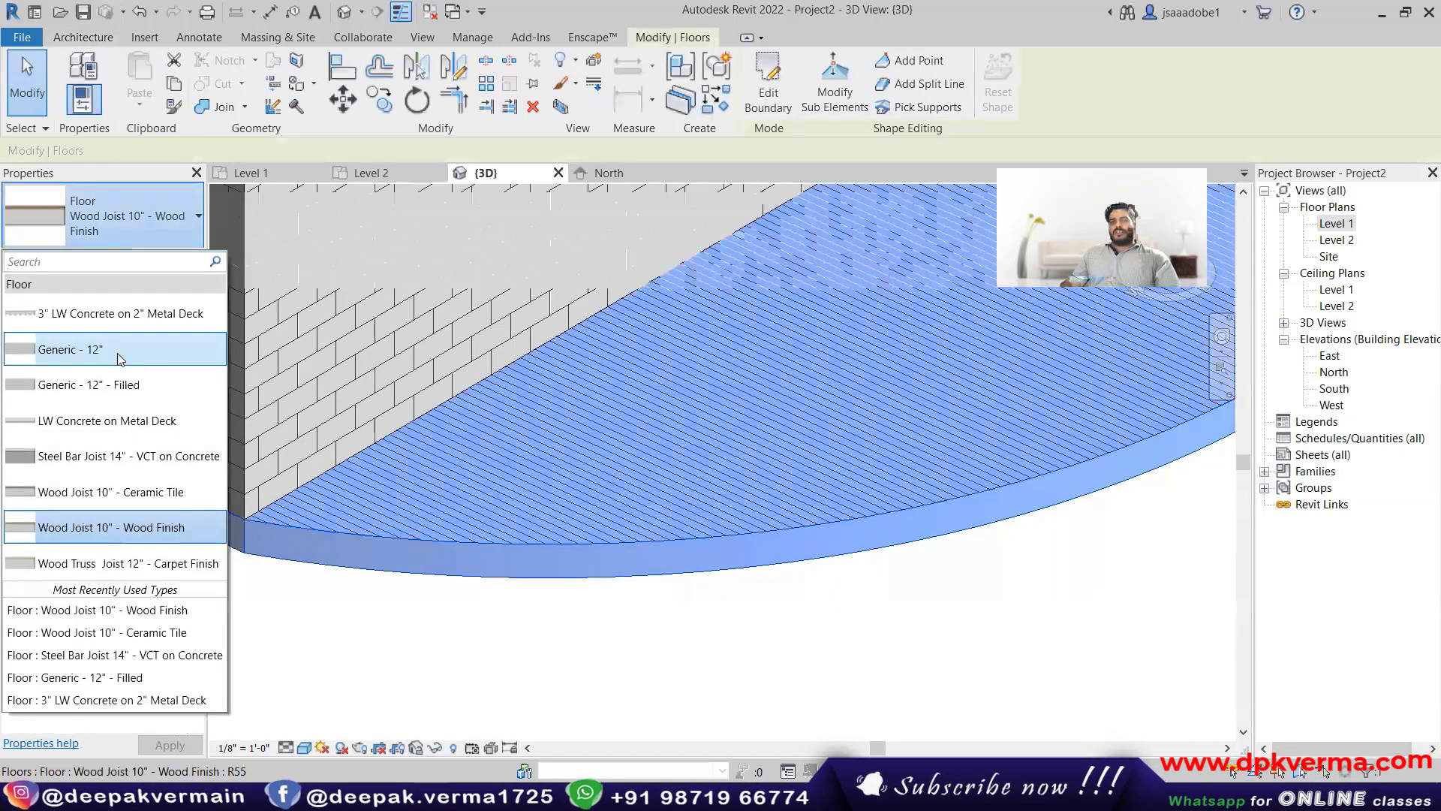
click(124, 354)
Step: Duplicate the Generic - 12" floor type under the name 5" floor
click(169, 259)
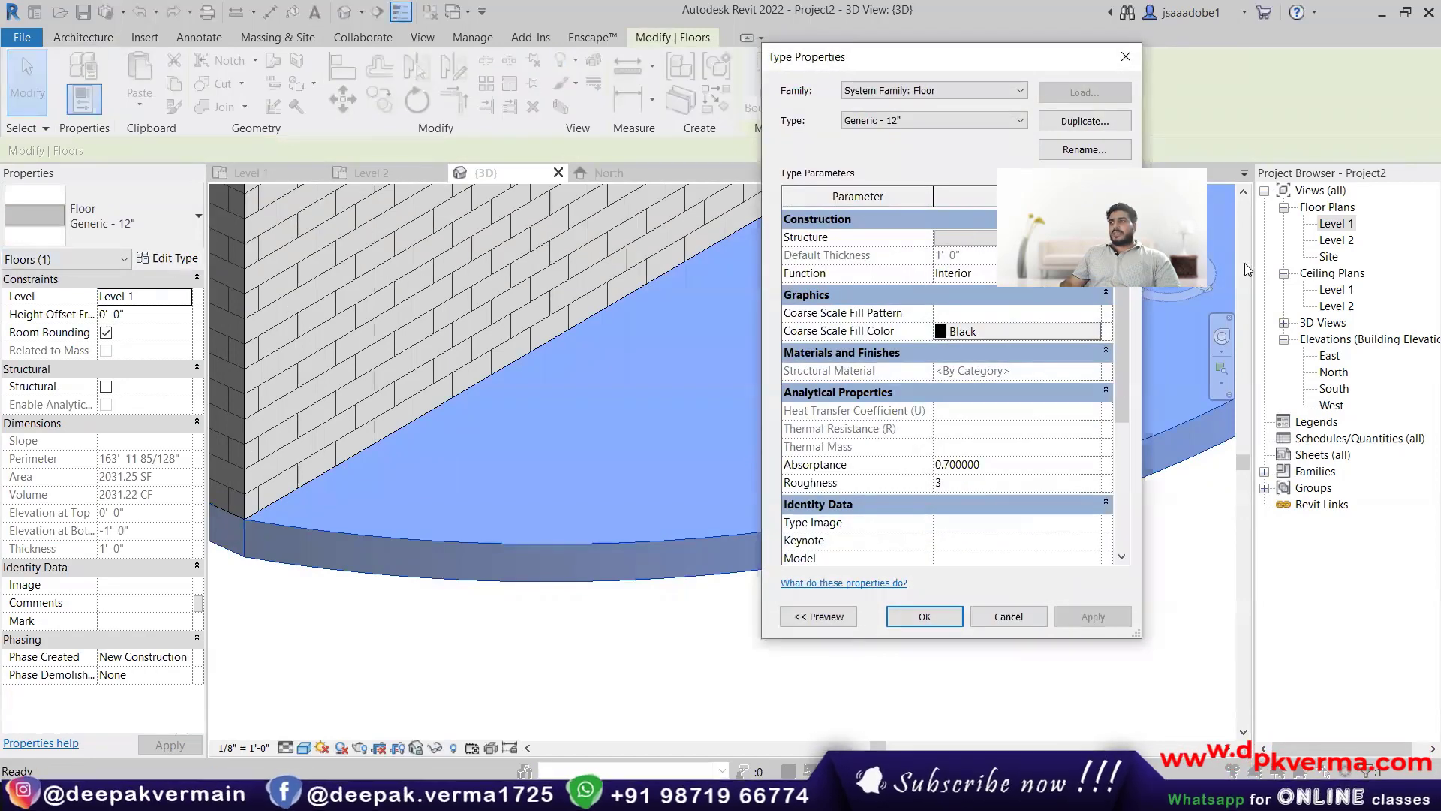
click(1067, 121)
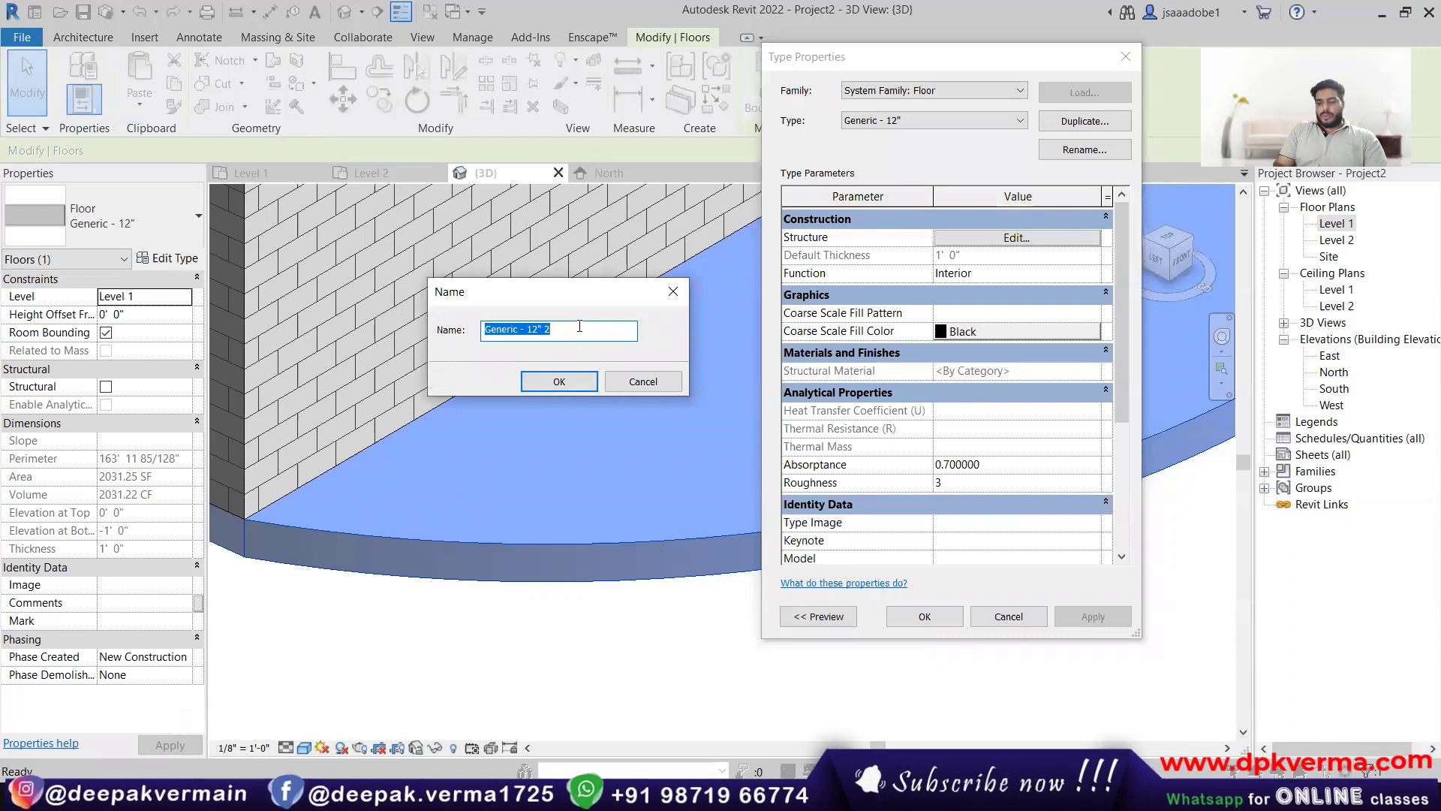
text(5)
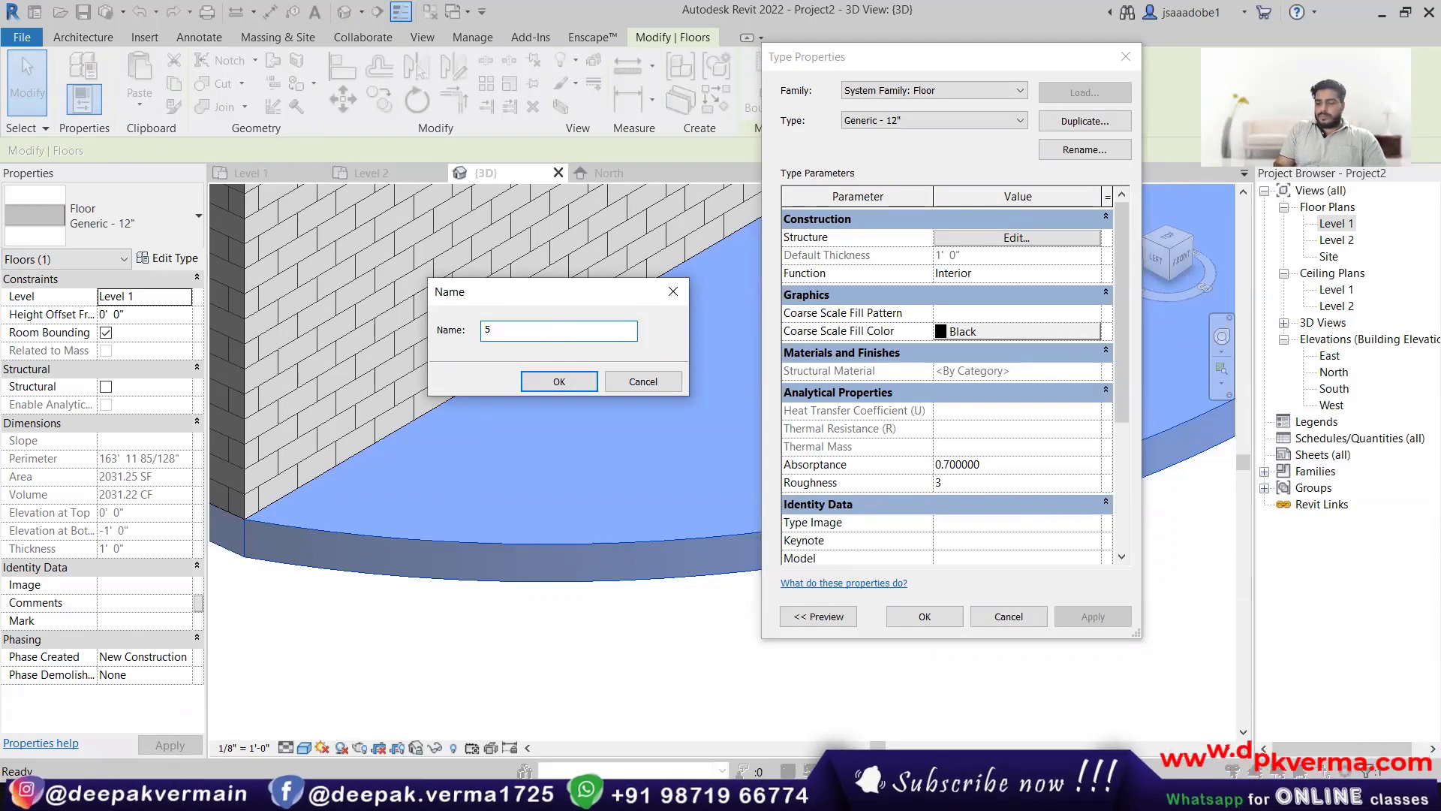
text(" floor)
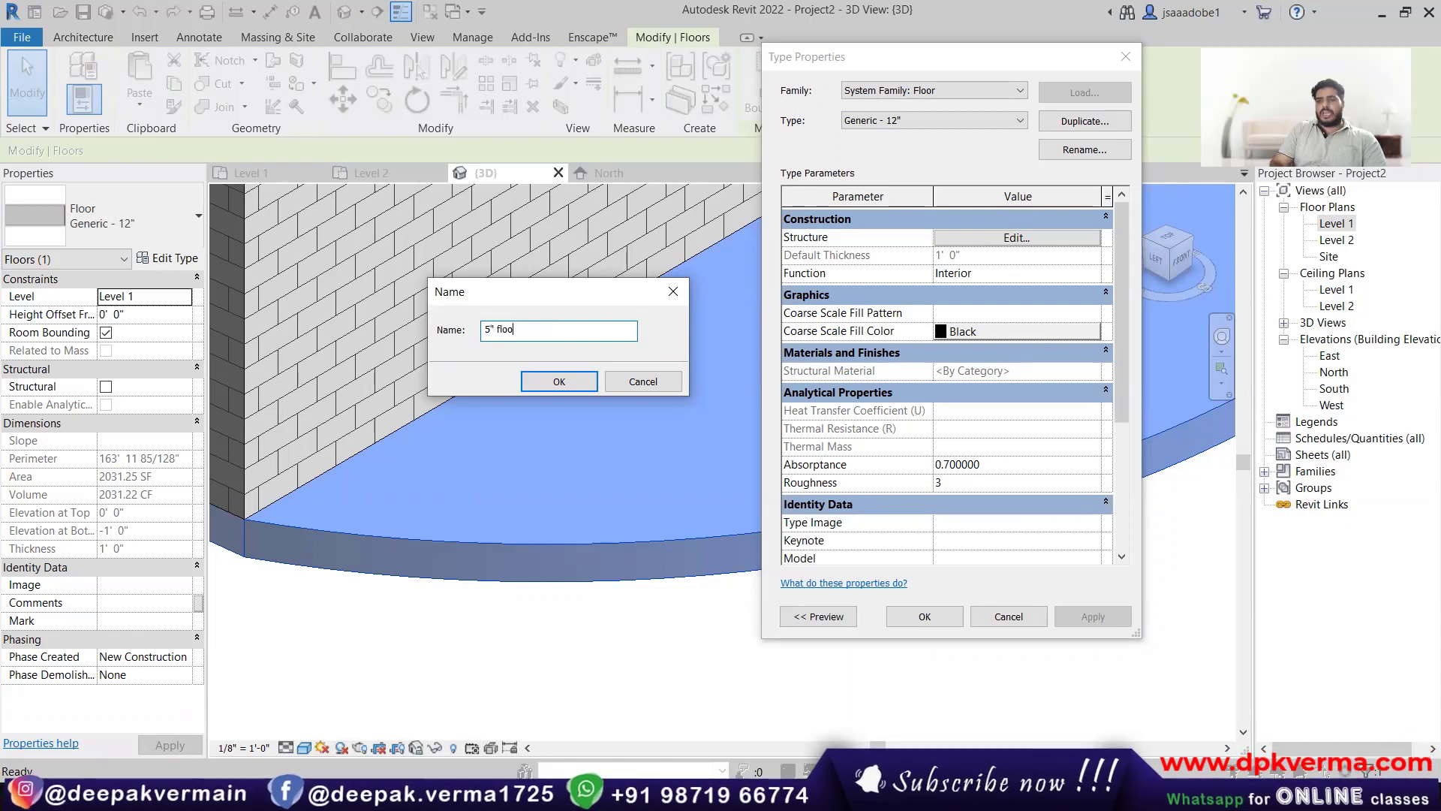
click(576, 380)
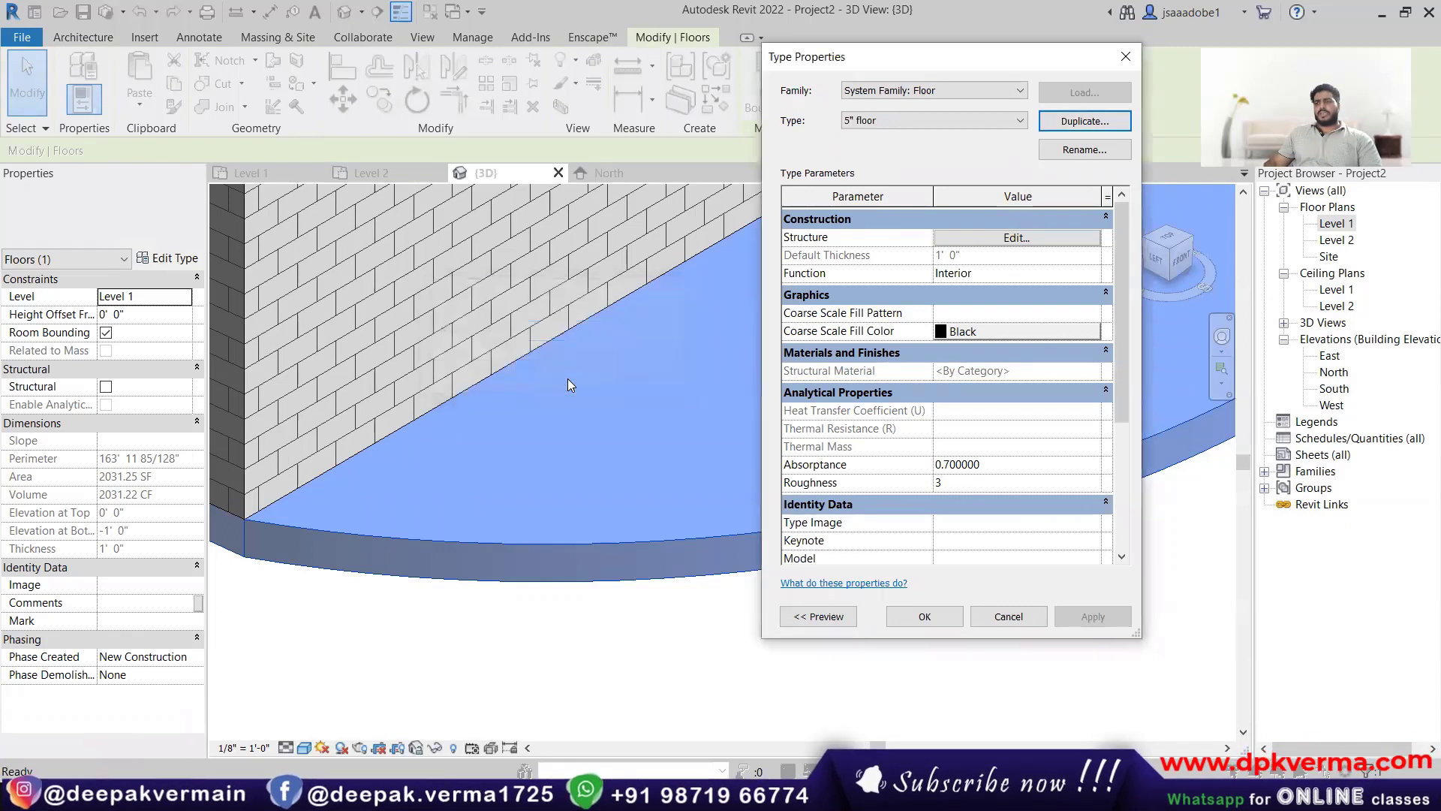
Step: Show the section preview of the 5" floor type and set its structure layer's thickness to 4"
click(816, 617)
drag(830, 66, 503, 85)
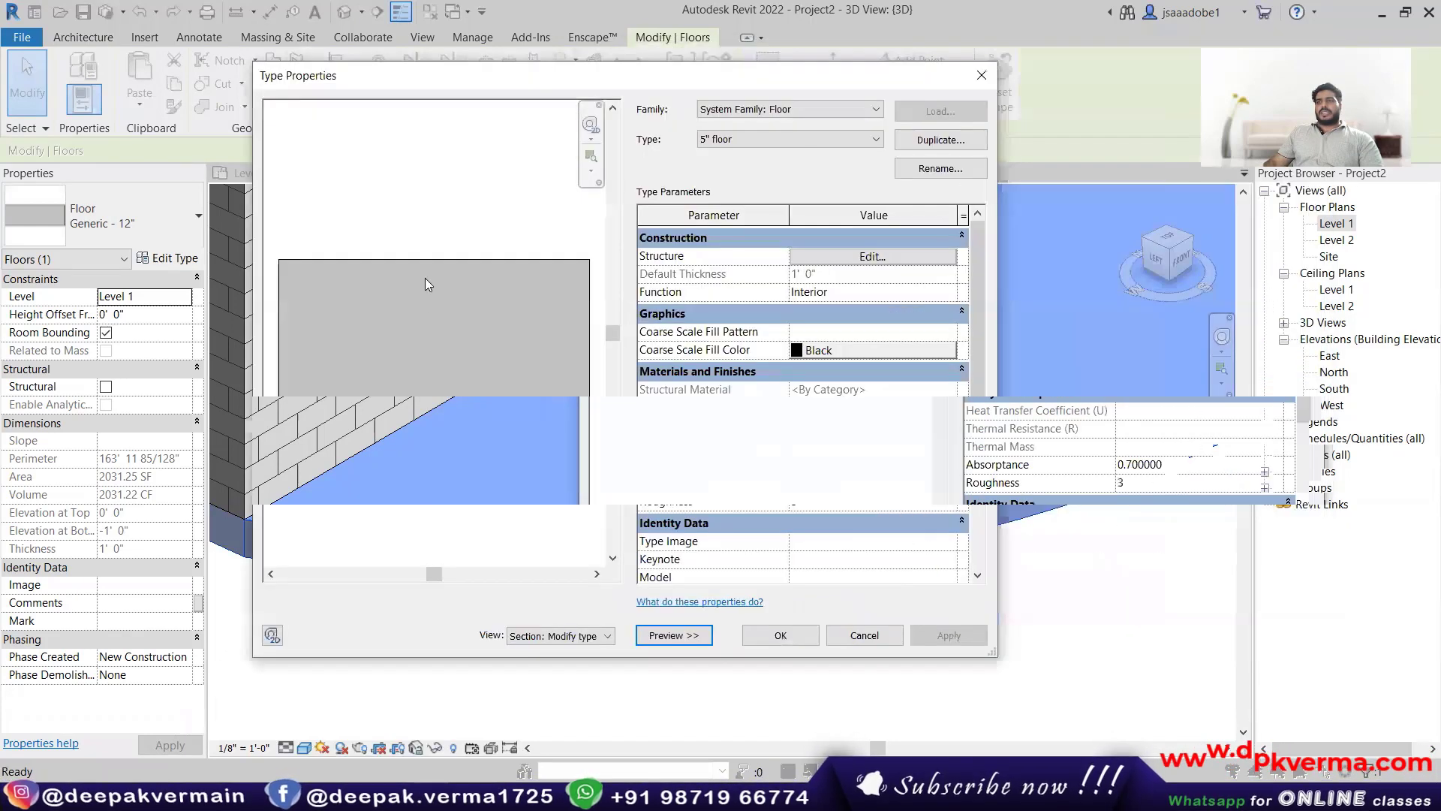
click(838, 258)
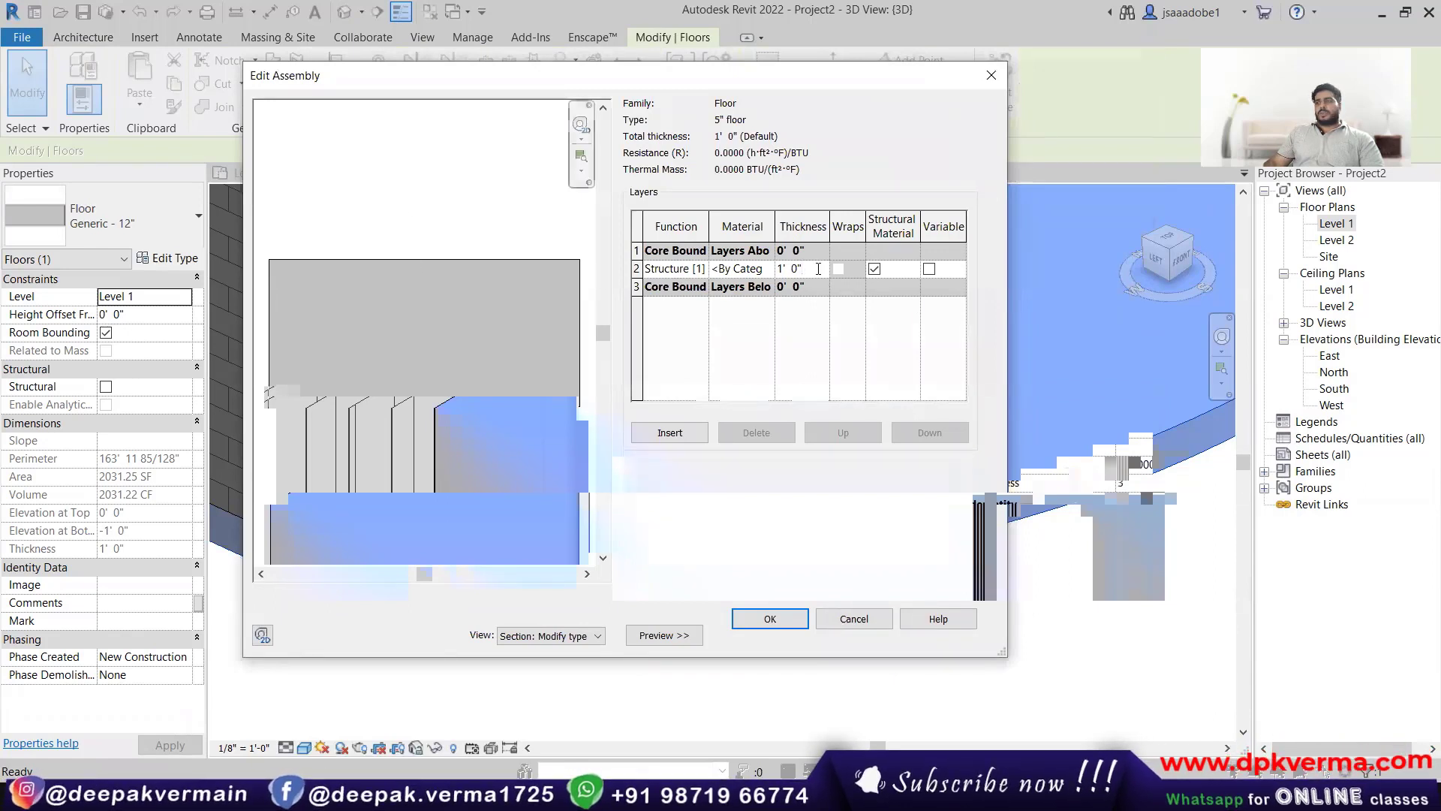
drag(818, 268, 753, 261)
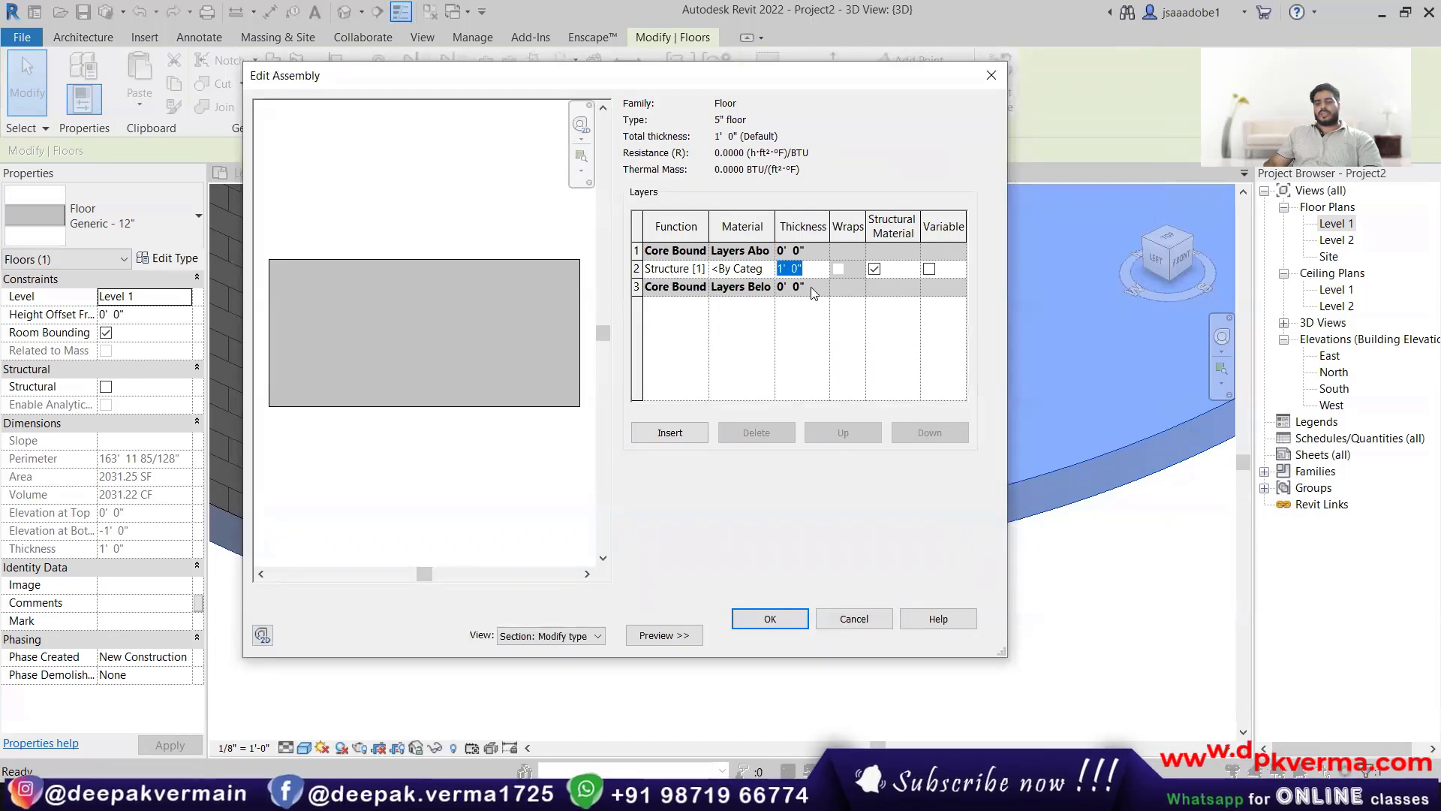
text(4")
Step: Insert a new layer above the 4" structure layer and set its thickness to 1"
click(667, 269)
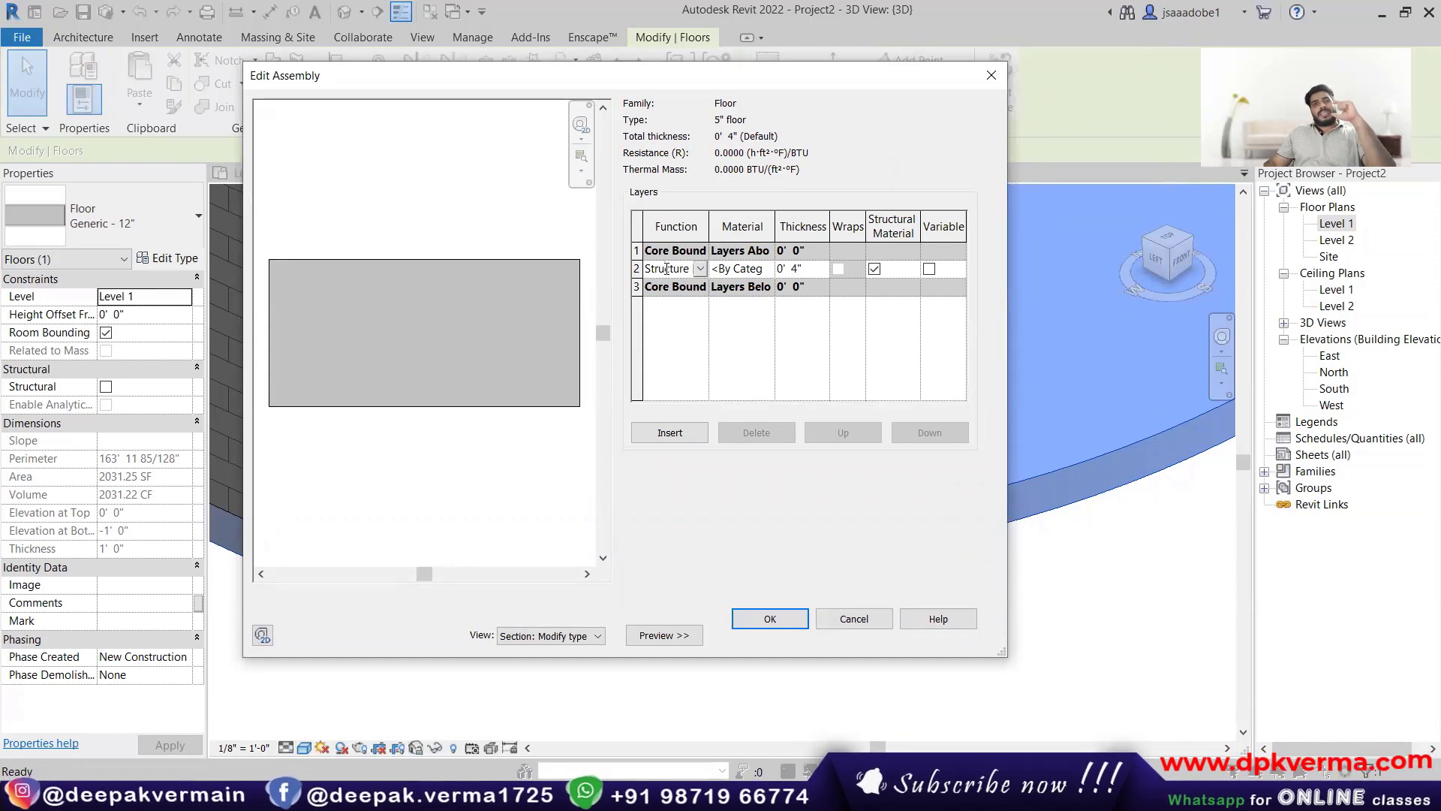
click(670, 435)
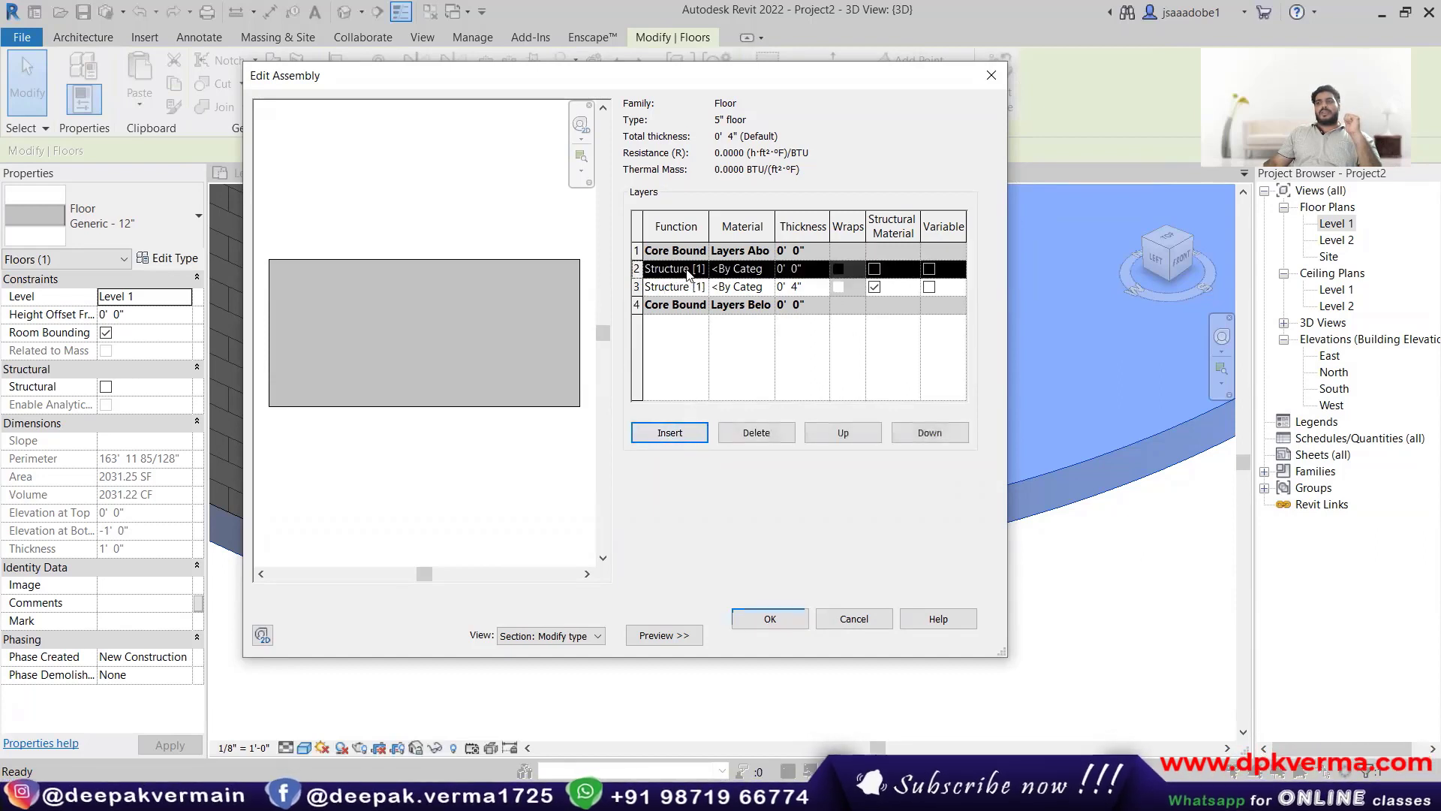
click(812, 270)
drag(812, 272, 778, 270)
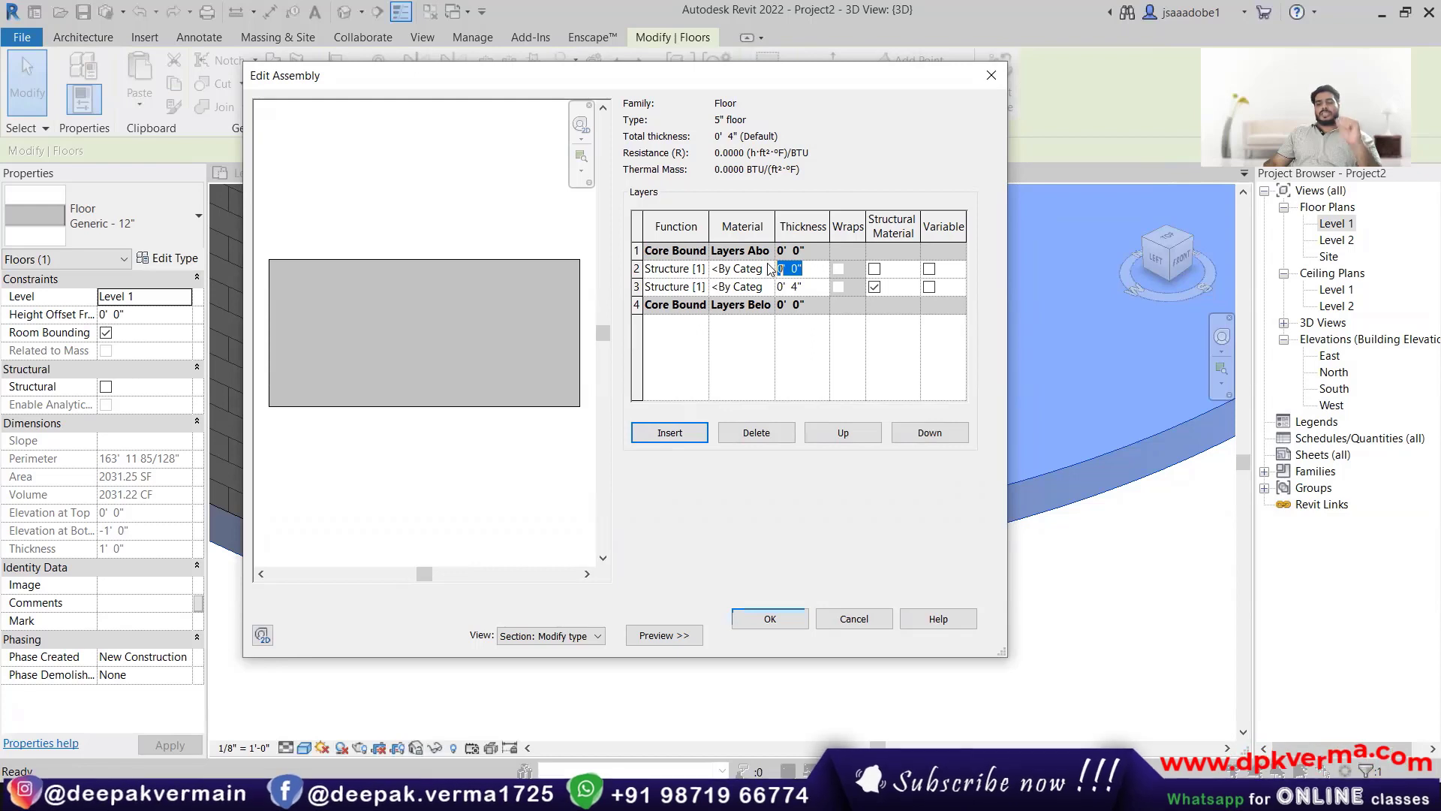
text(1")
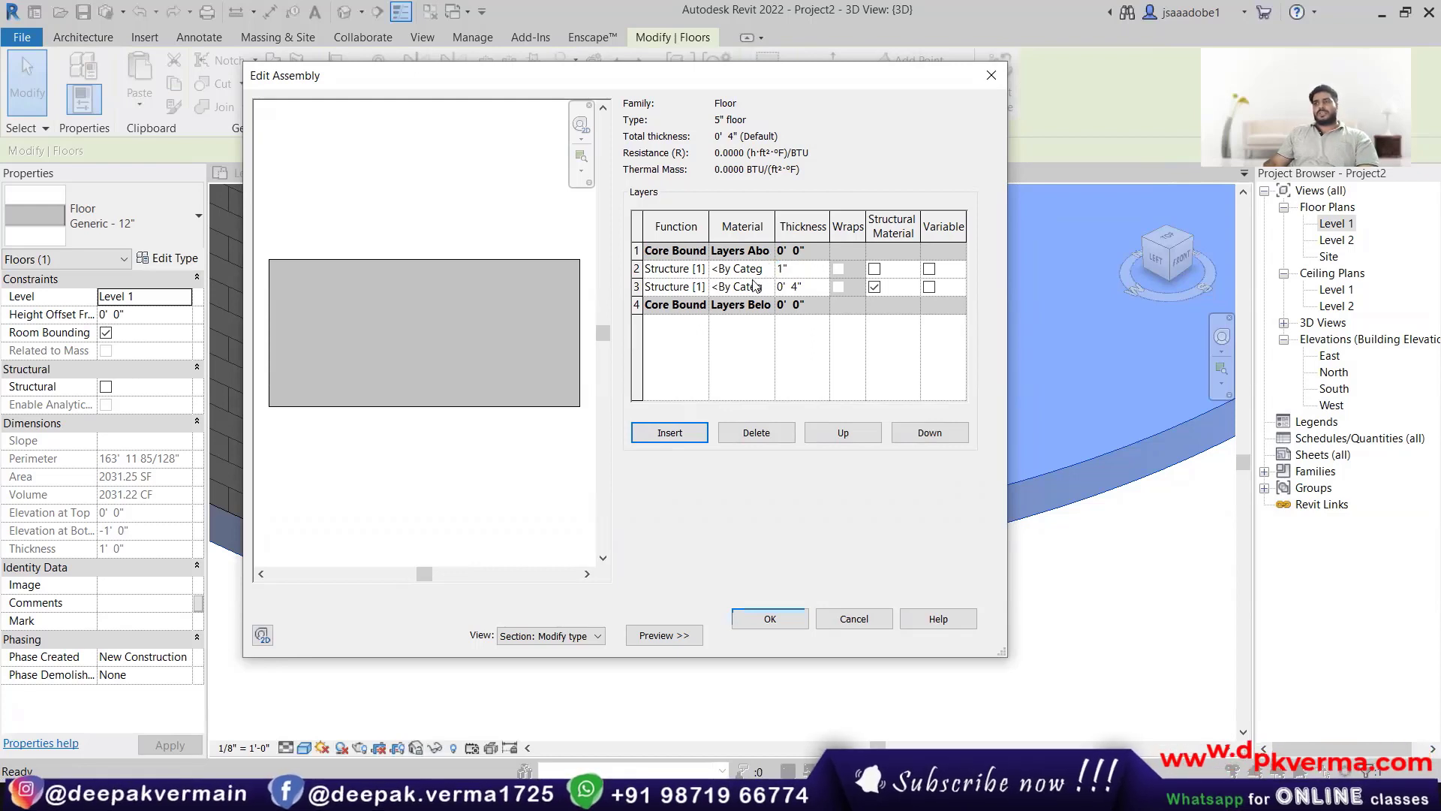
Step: Move the 1" layer above the upper core boundary in the 5" floor assembly
click(749, 276)
click(702, 268)
click(703, 269)
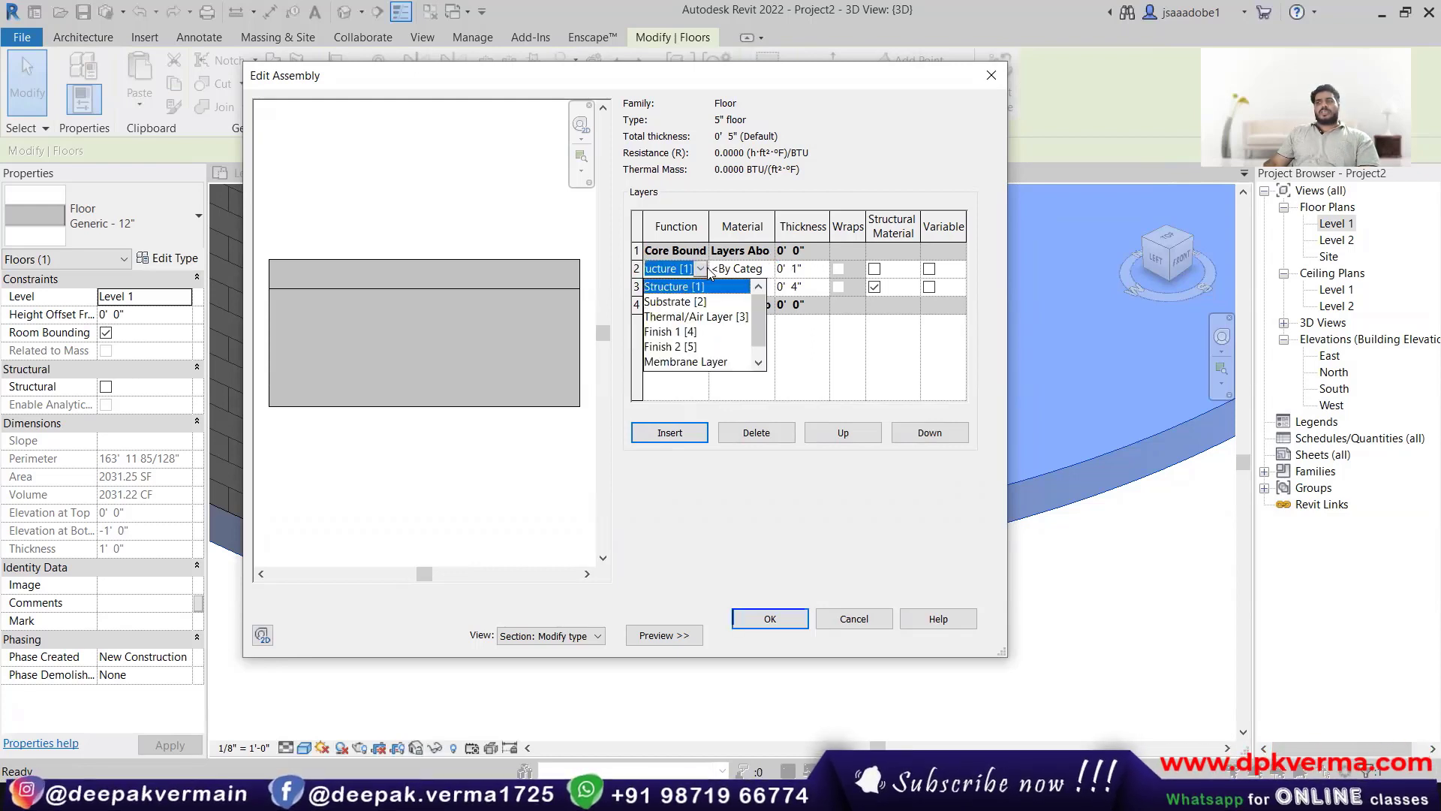
scroll(759, 321, down, 1)
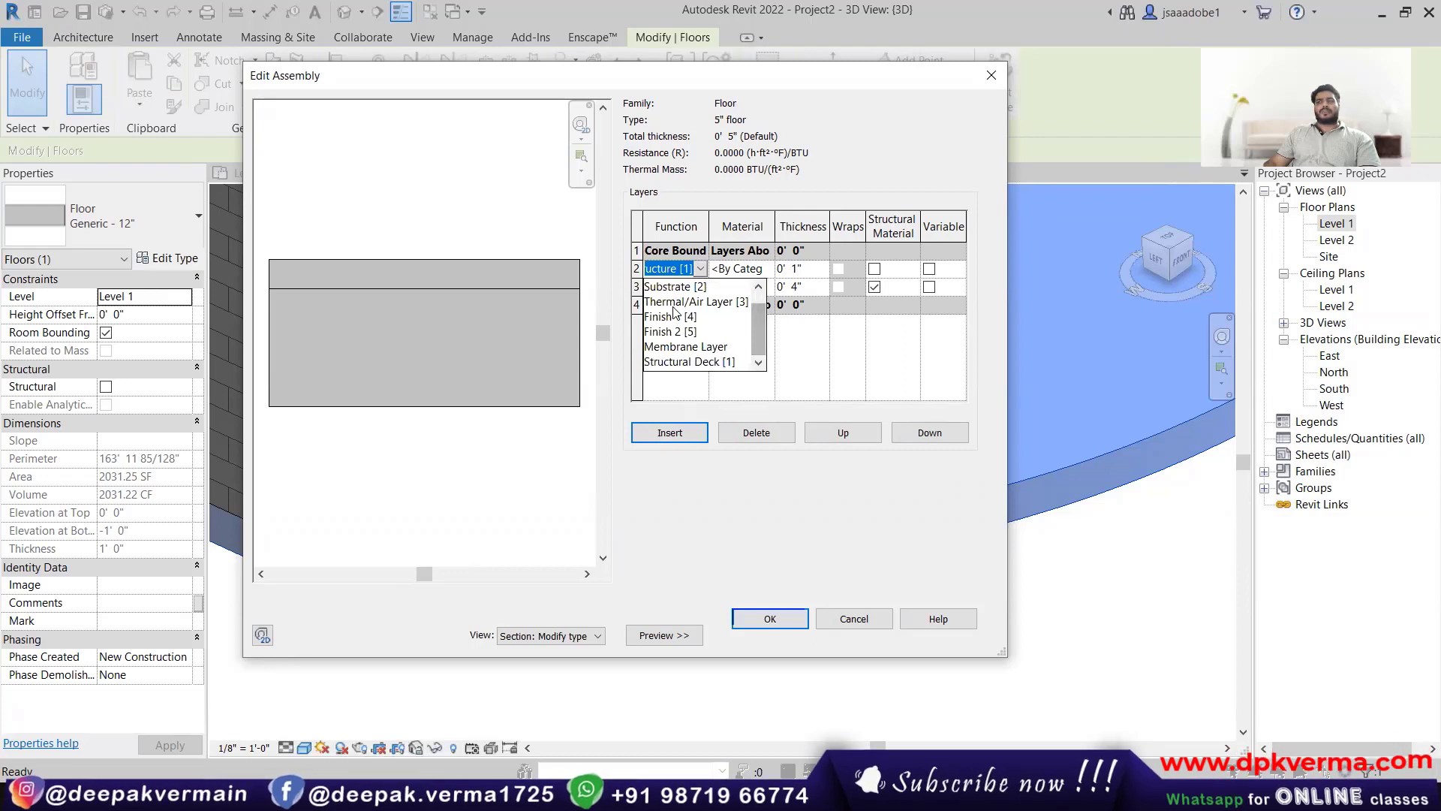
click(702, 268)
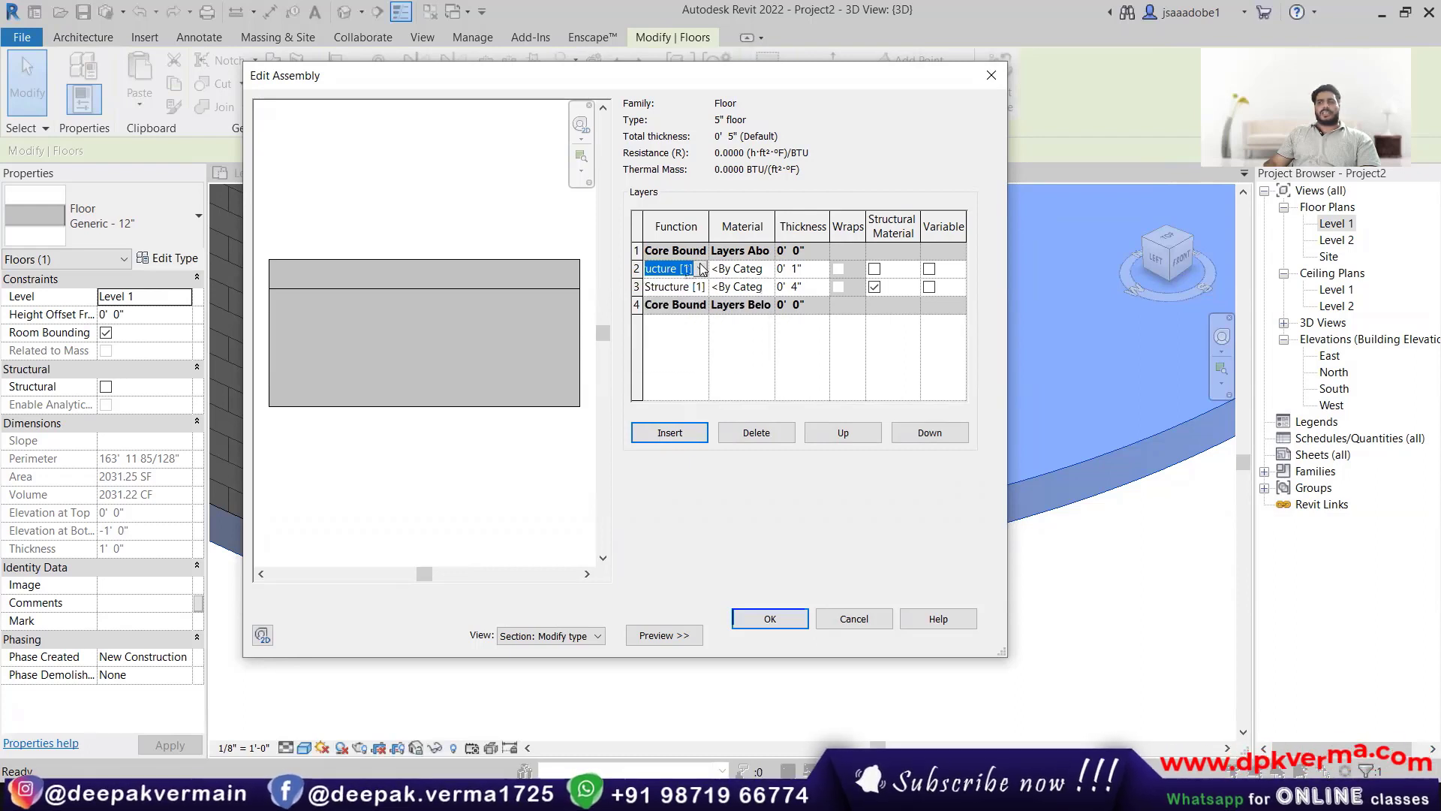
click(841, 433)
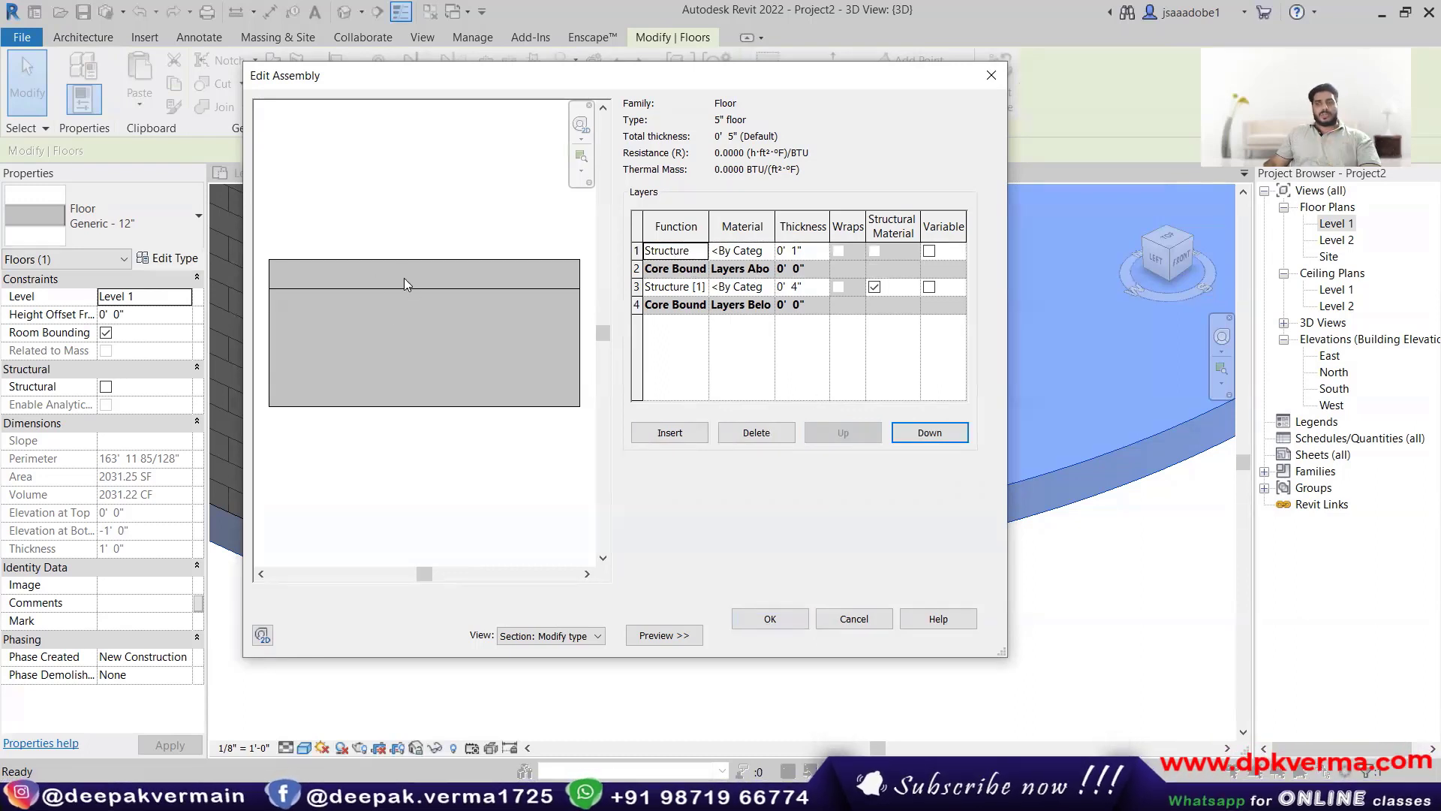
scroll(405, 279, up, 3)
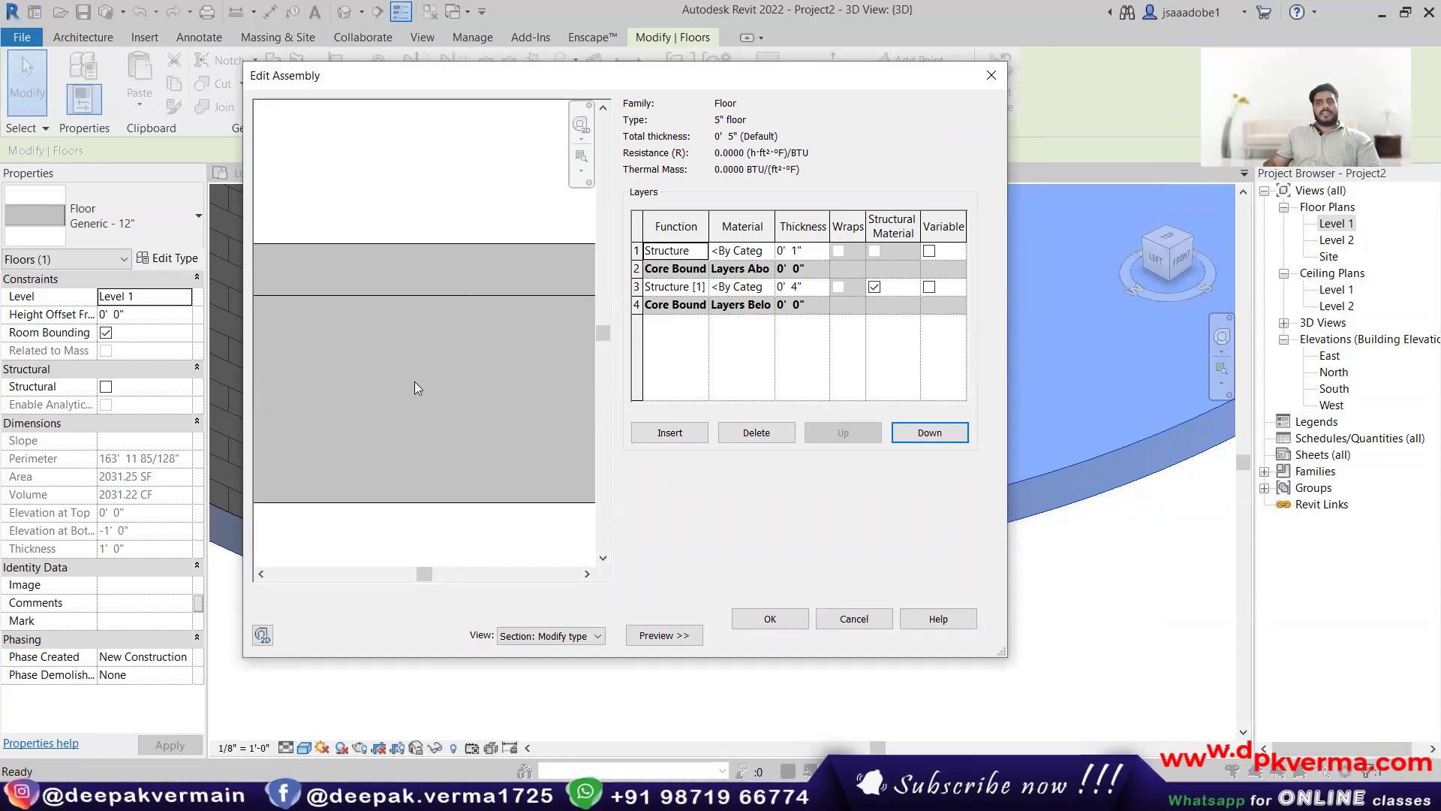
scroll(421, 382, down, 3)
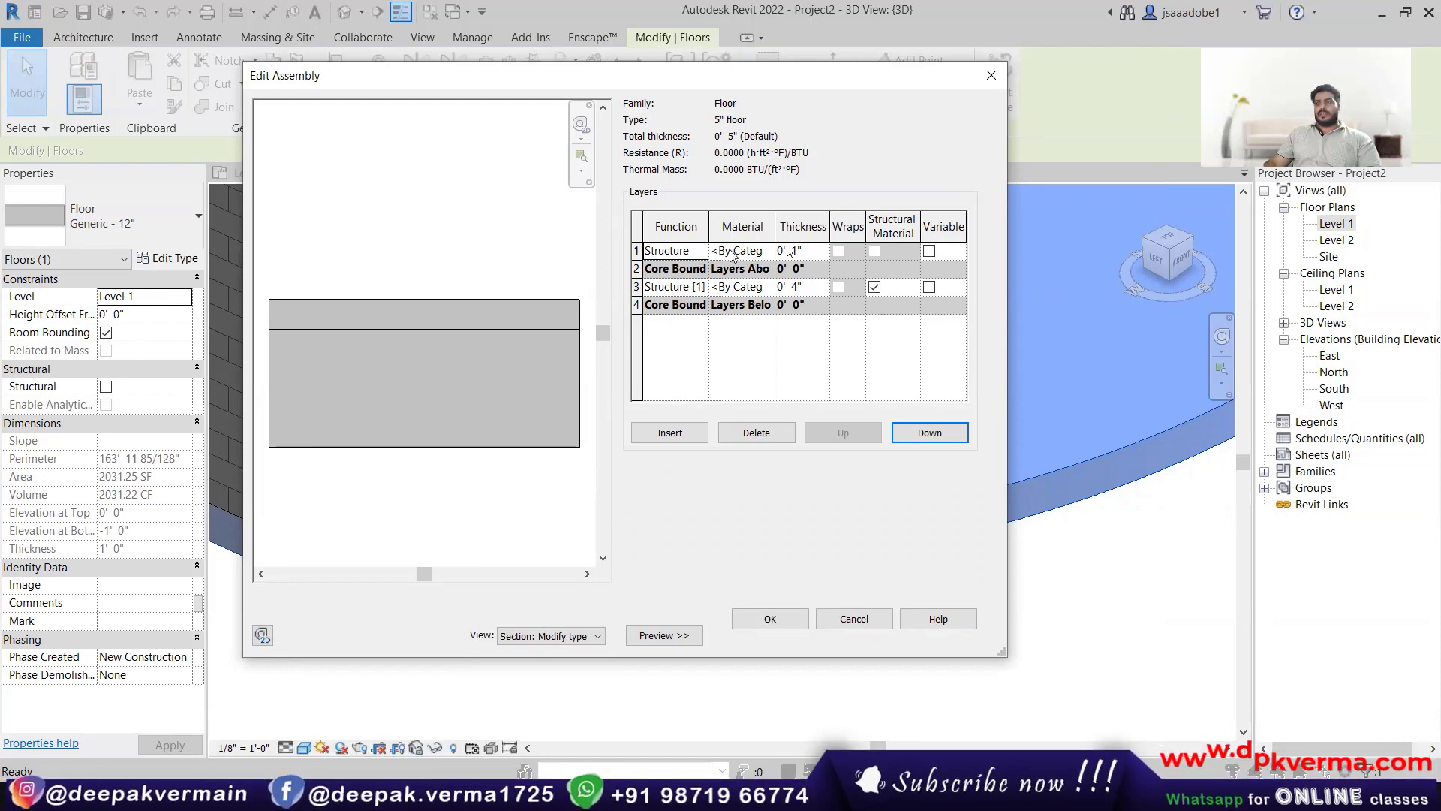
Step: Accept the edited layer structure and type properties to apply the 5" floor type to the floor
click(759, 617)
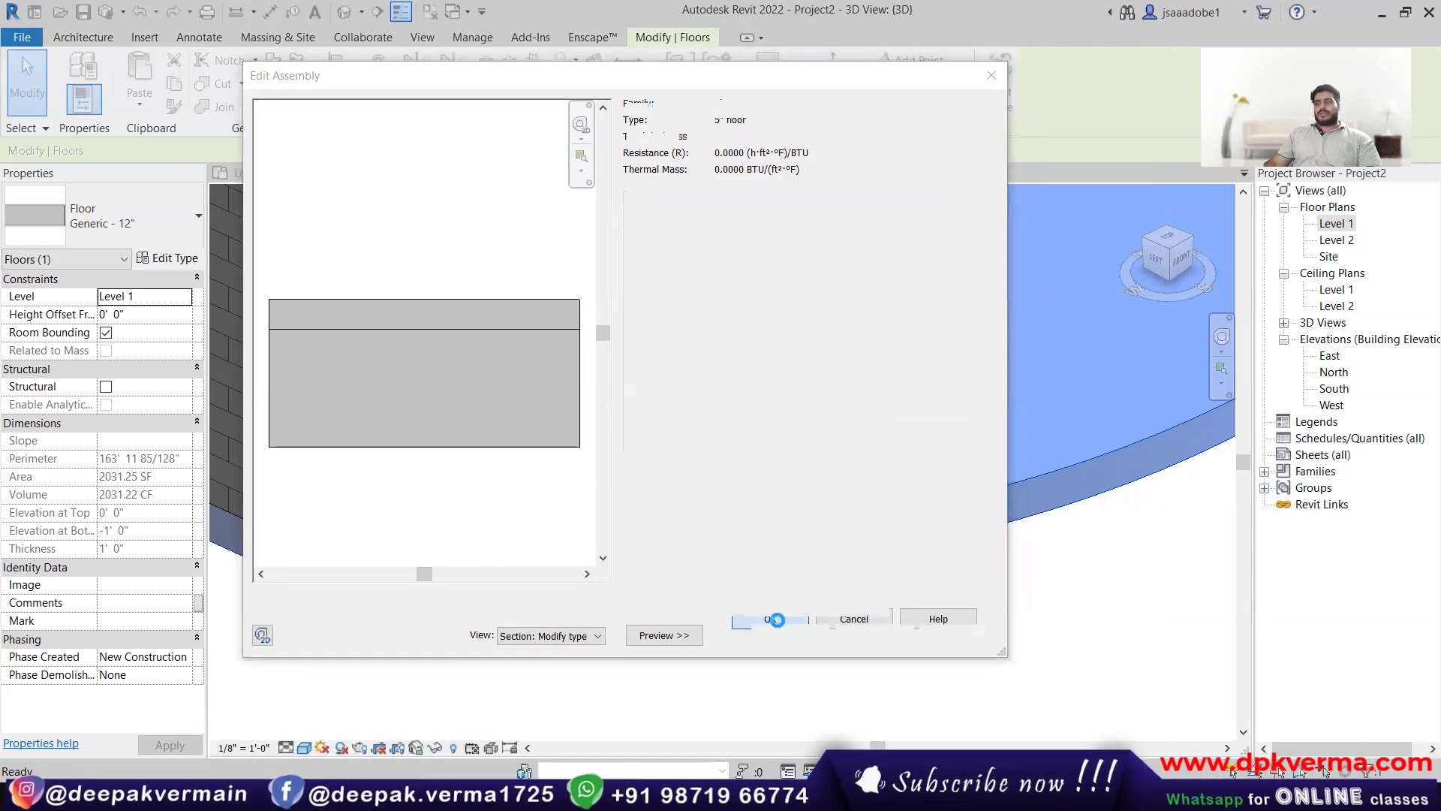
click(781, 634)
click(797, 651)
scroll(663, 548, up, 4)
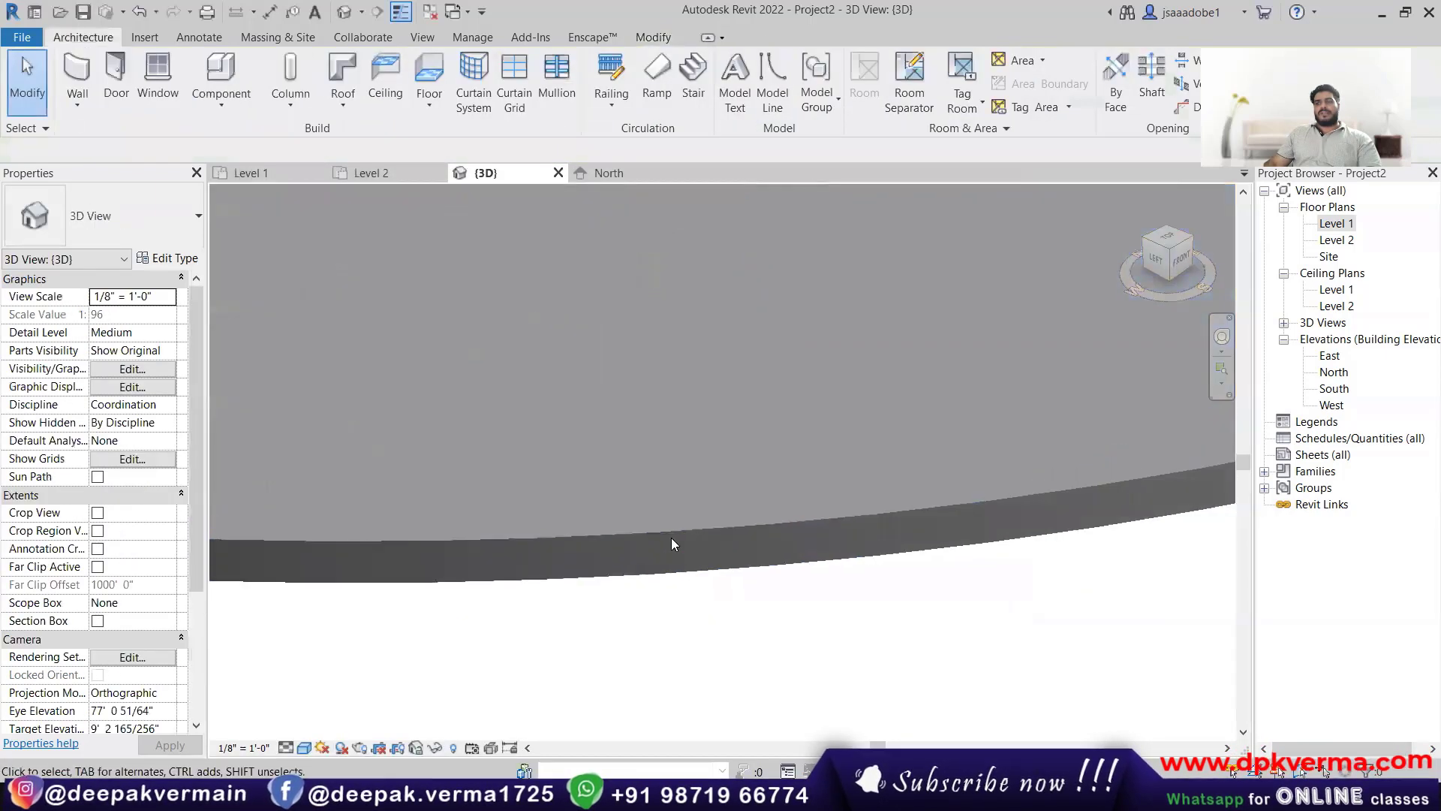
scroll(668, 555, down, 2)
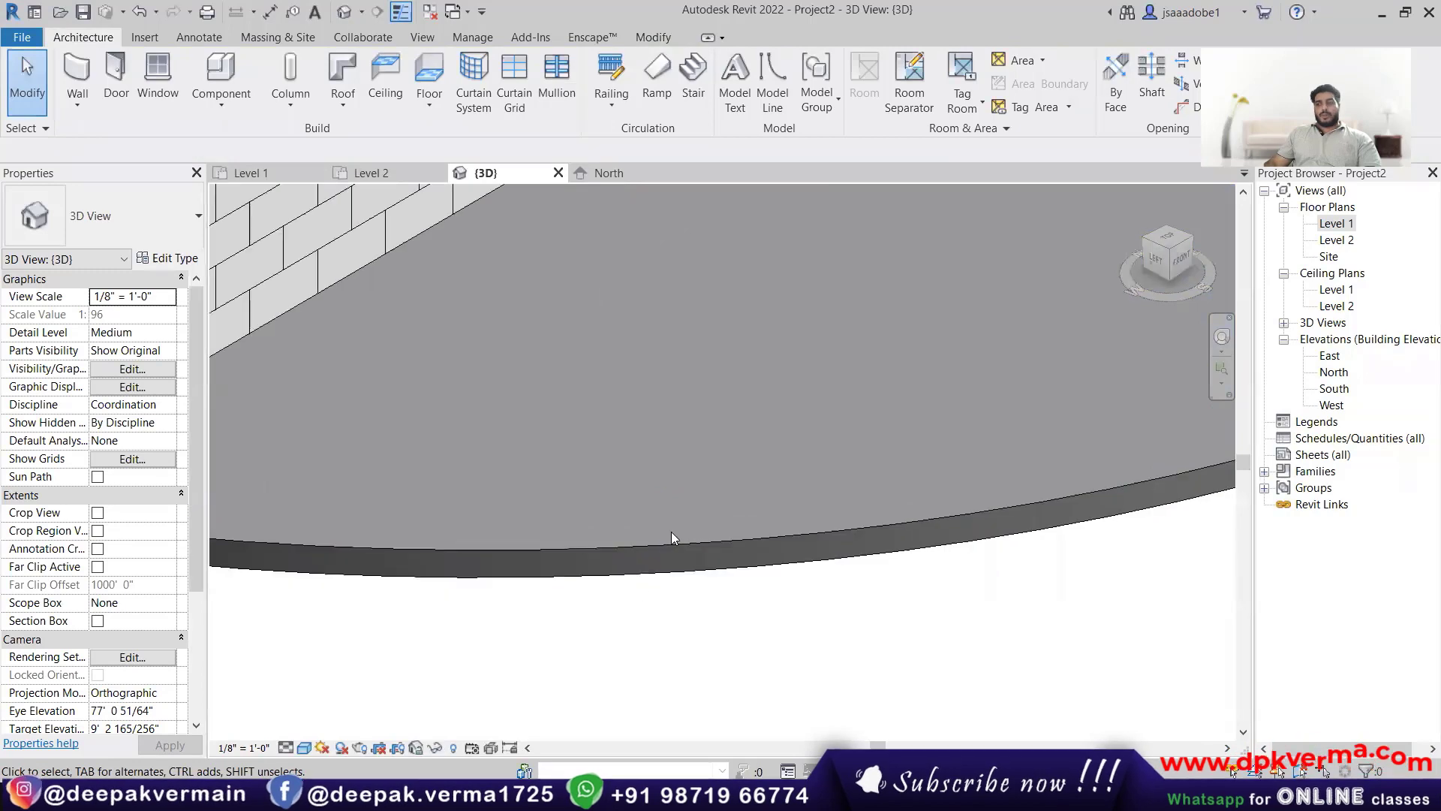
Step: Reopen the selected floor's layer assembly and bring up the material choices for the 1" layer
click(675, 542)
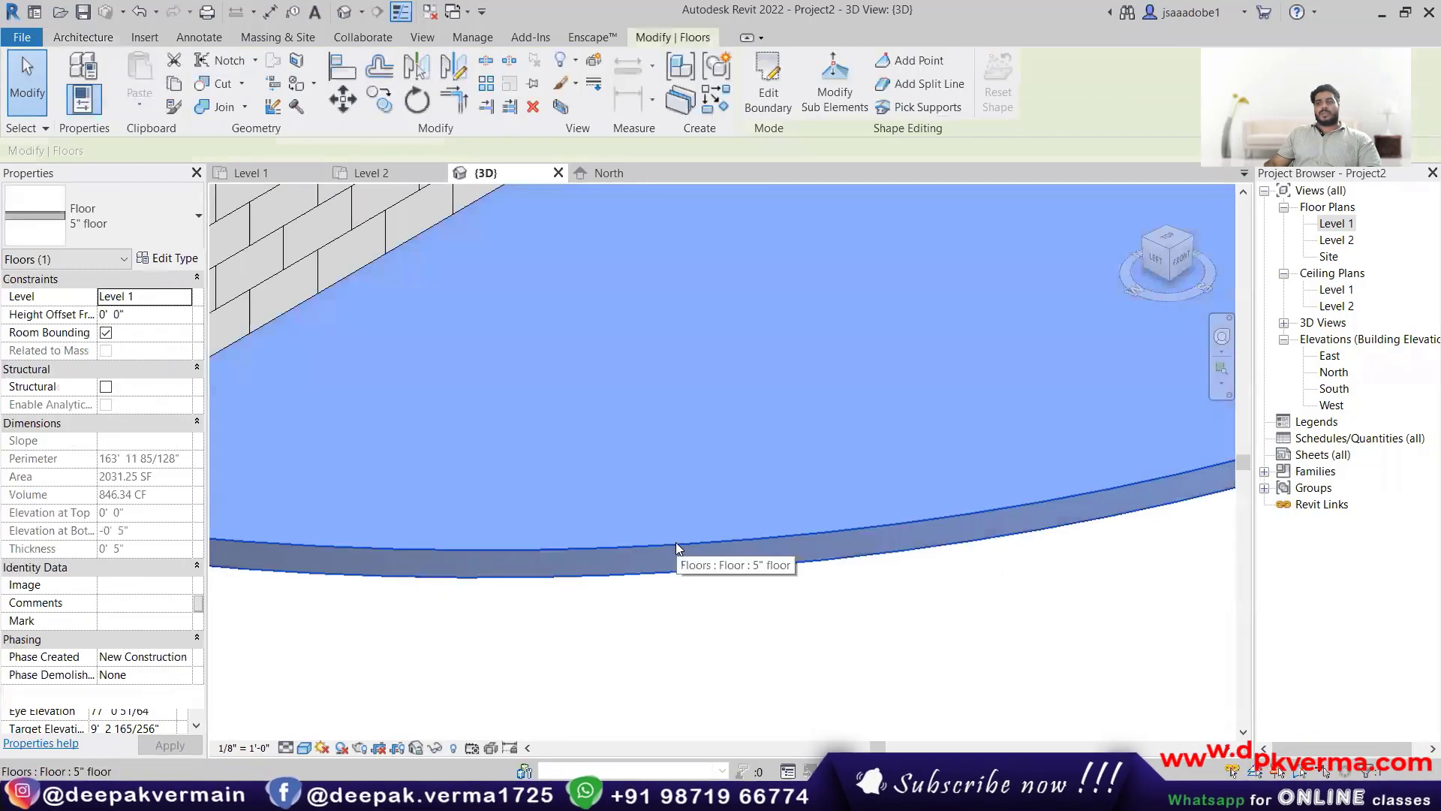
click(167, 259)
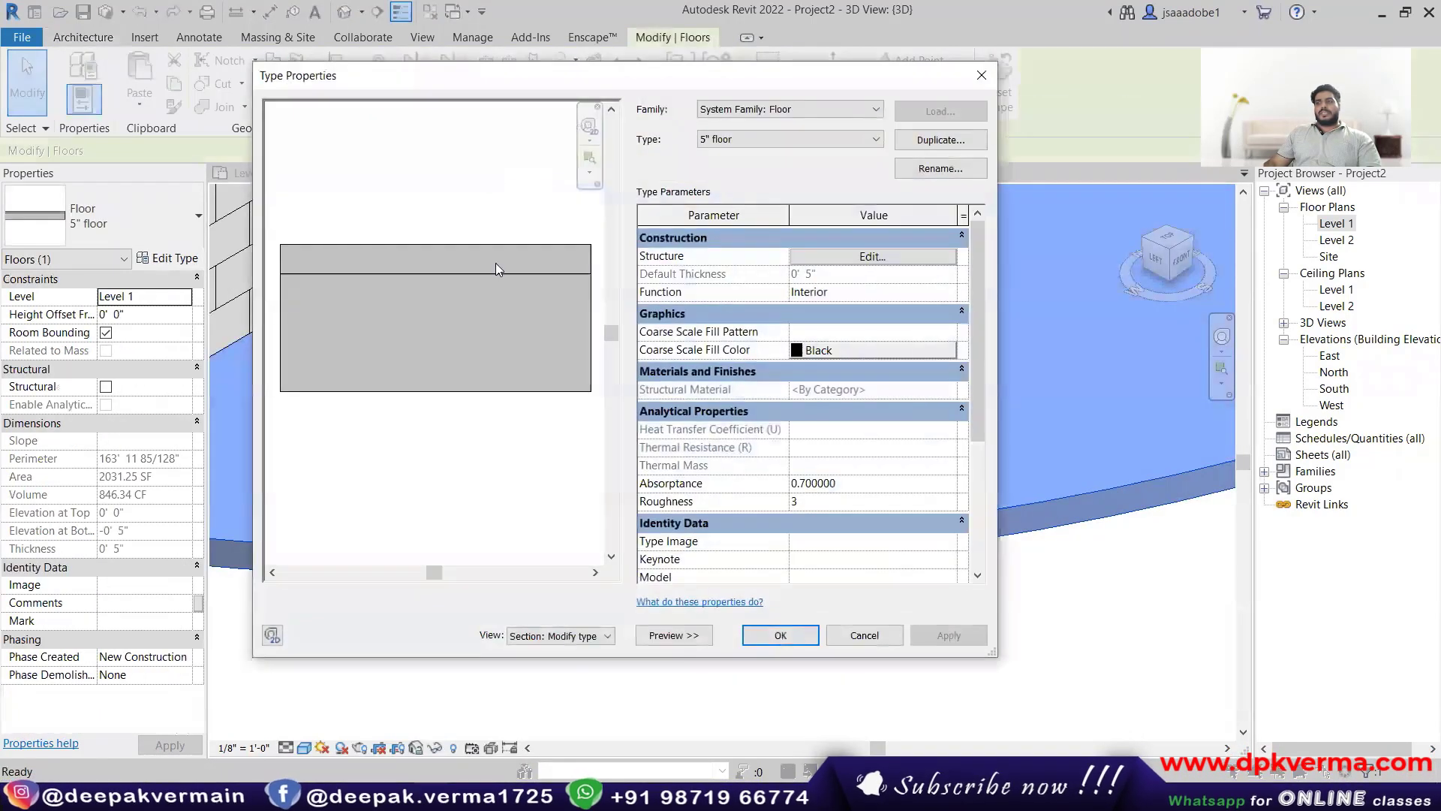
click(852, 264)
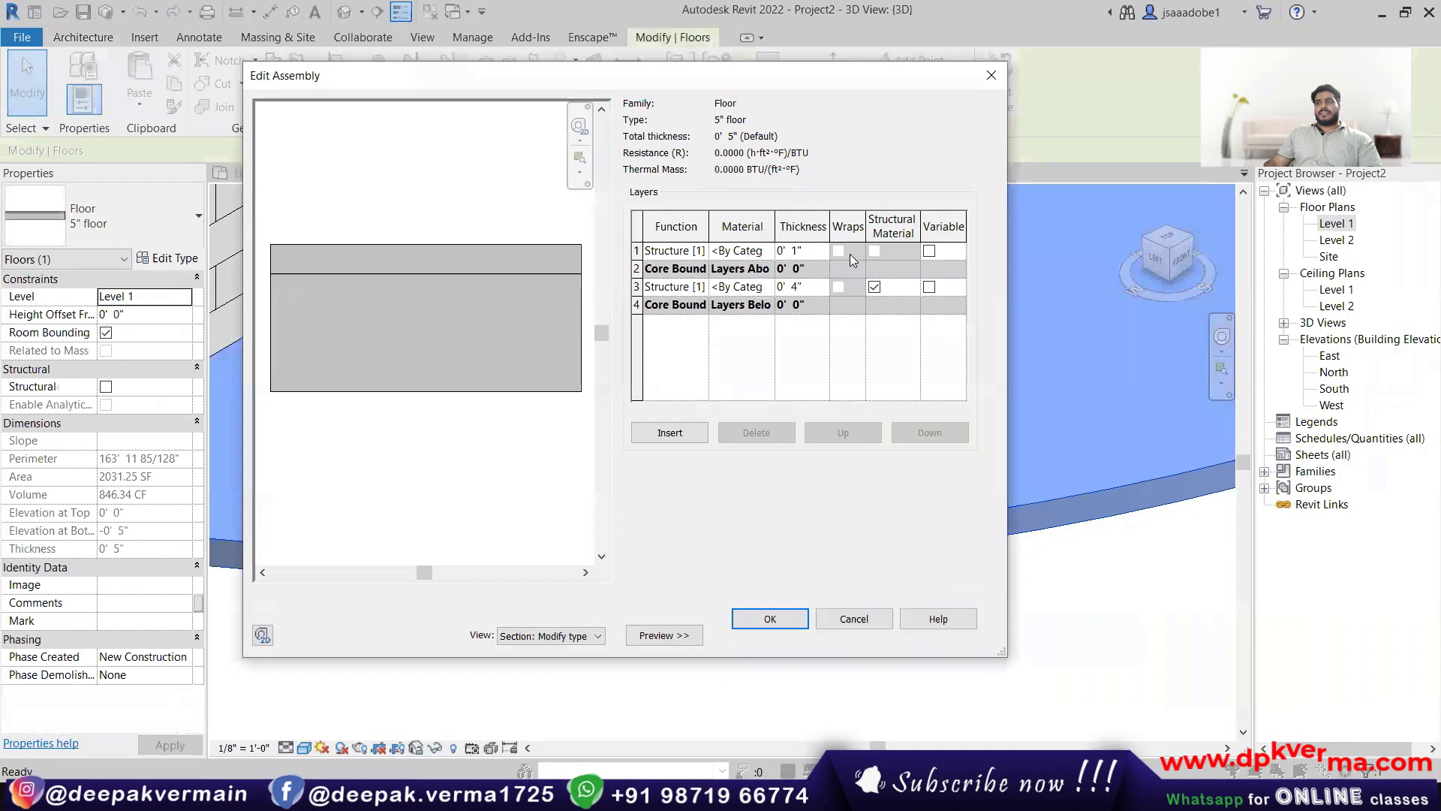
click(767, 251)
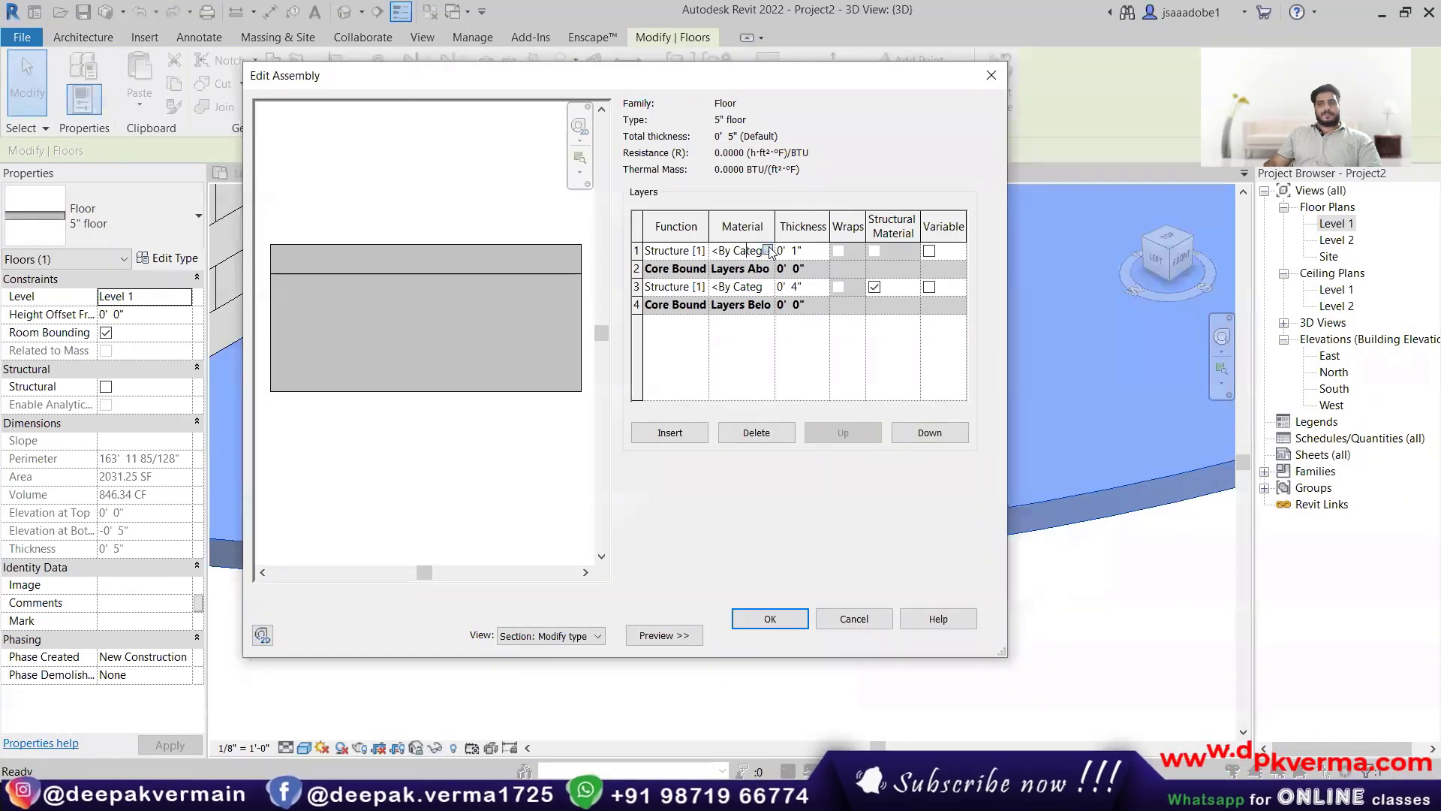
click(767, 250)
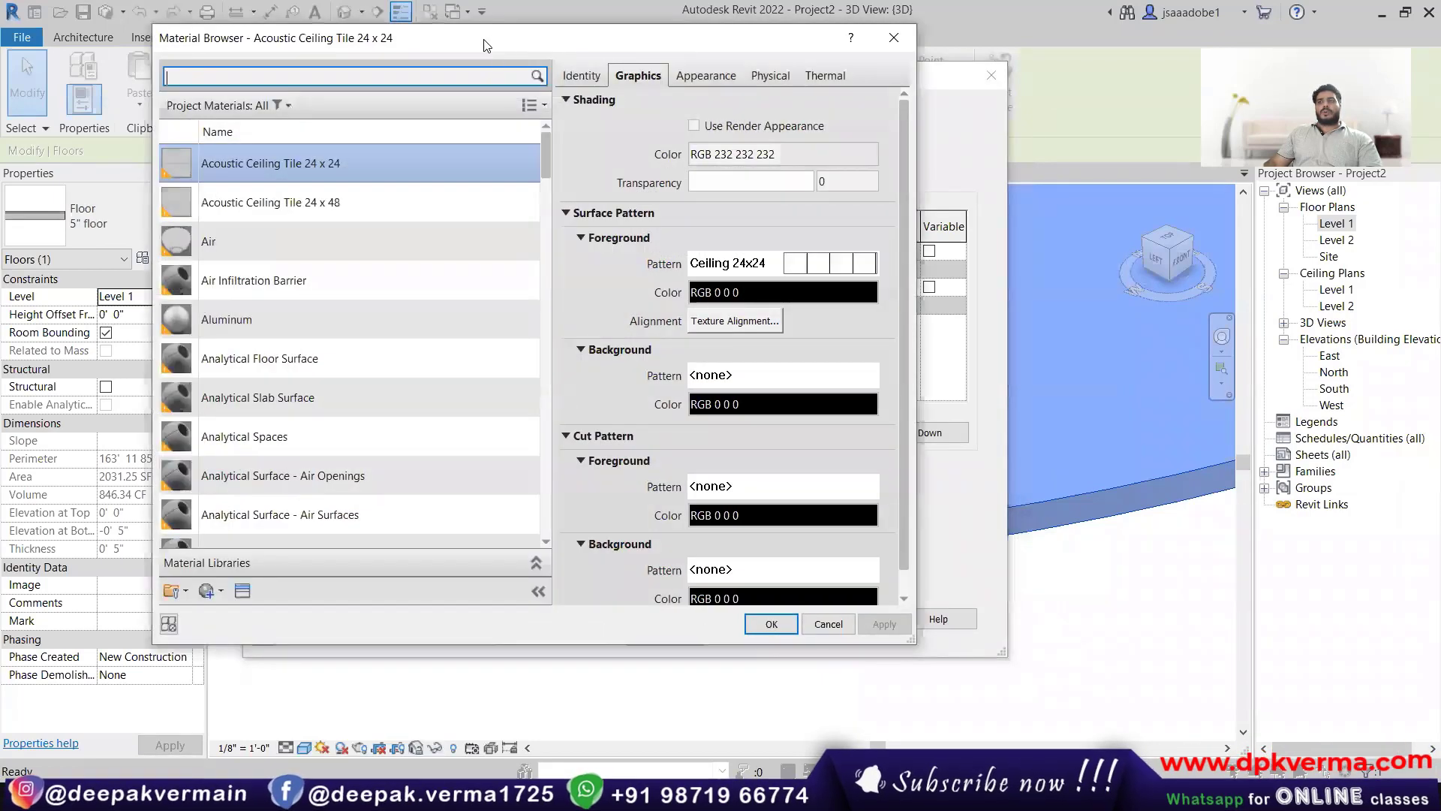
drag(489, 45, 506, 42)
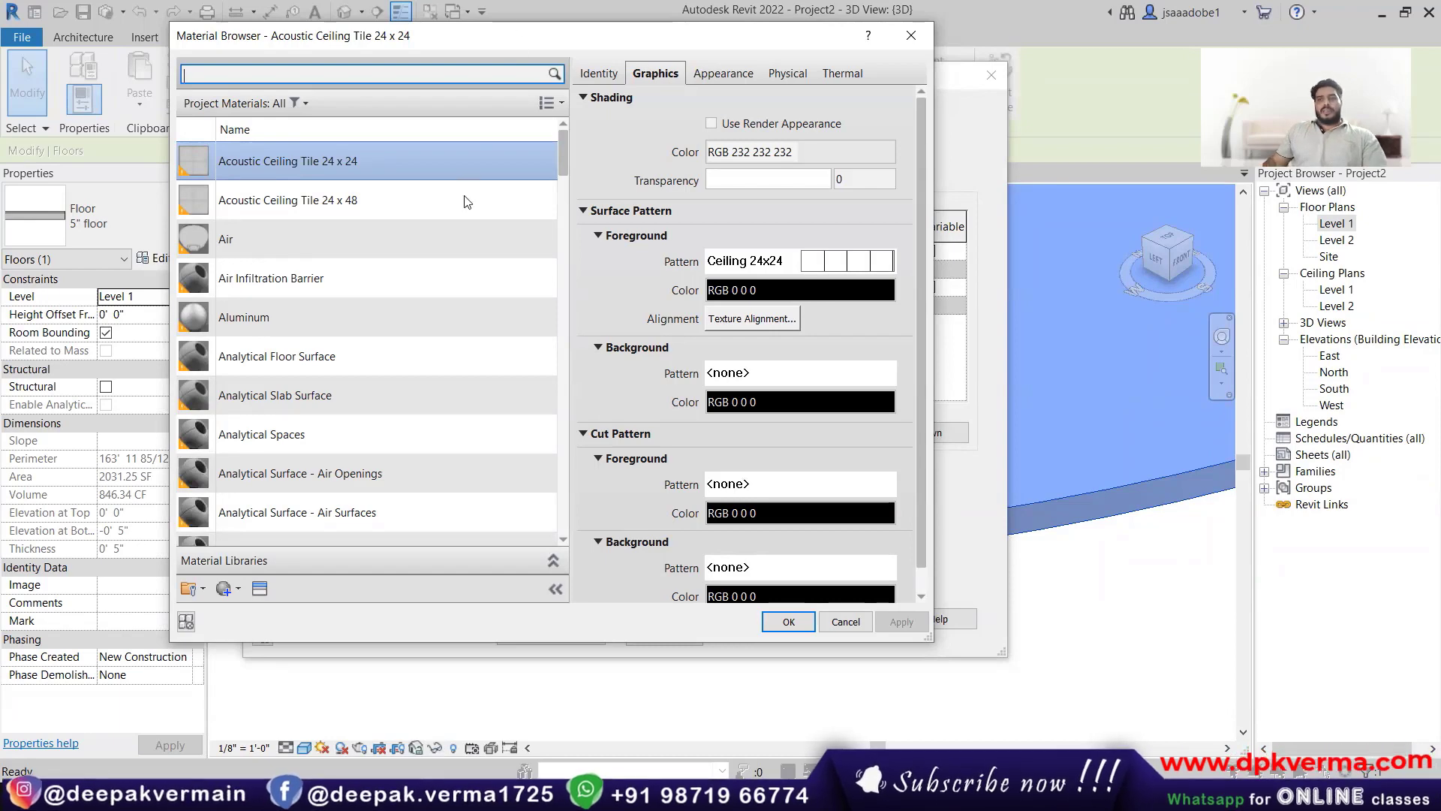
Step: Browse the project materials and examine the graphics settings of several, such as Analytical Surface - Shades and Air
scroll(389, 271, down, 5)
scroll(218, 271, up, 3)
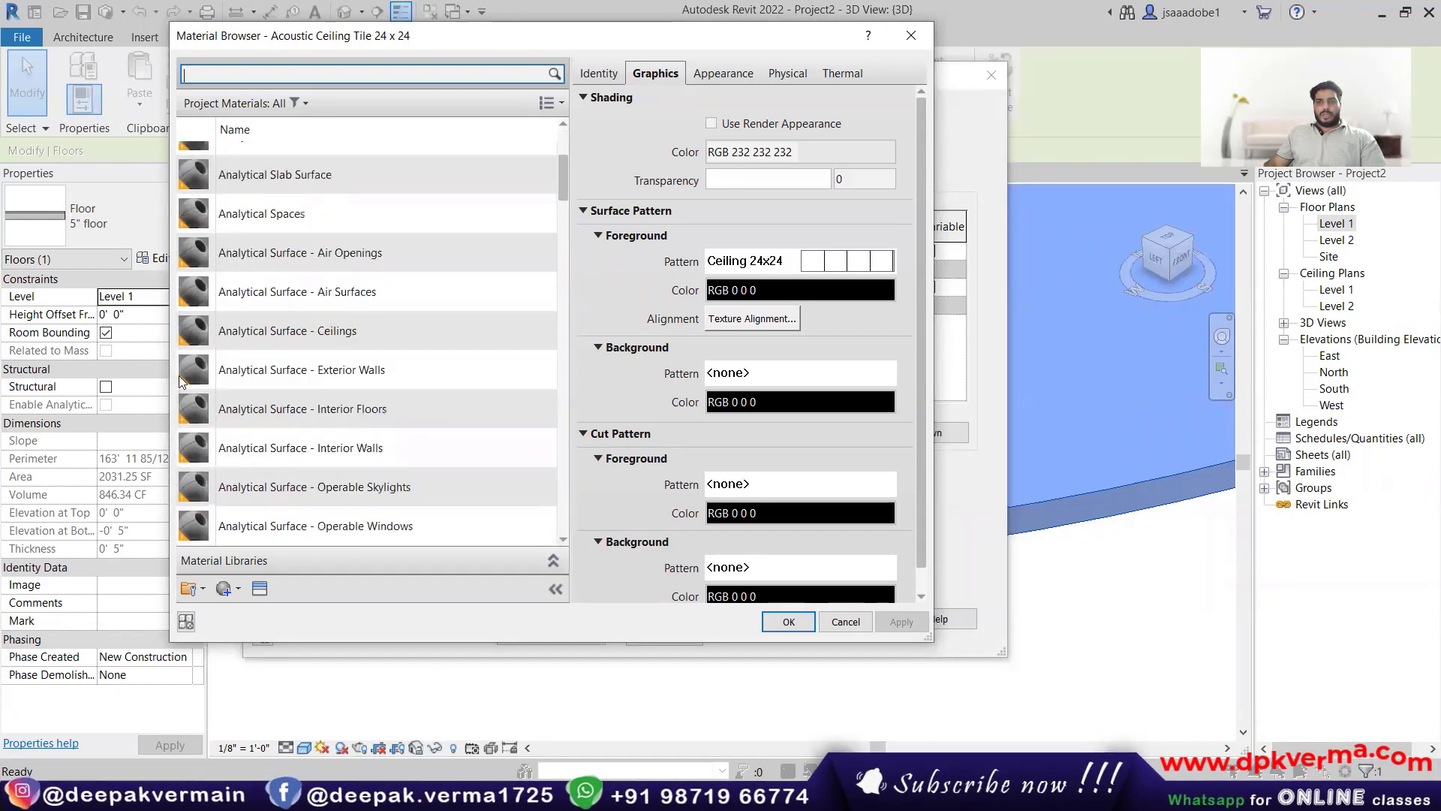
scroll(193, 421, down, 5)
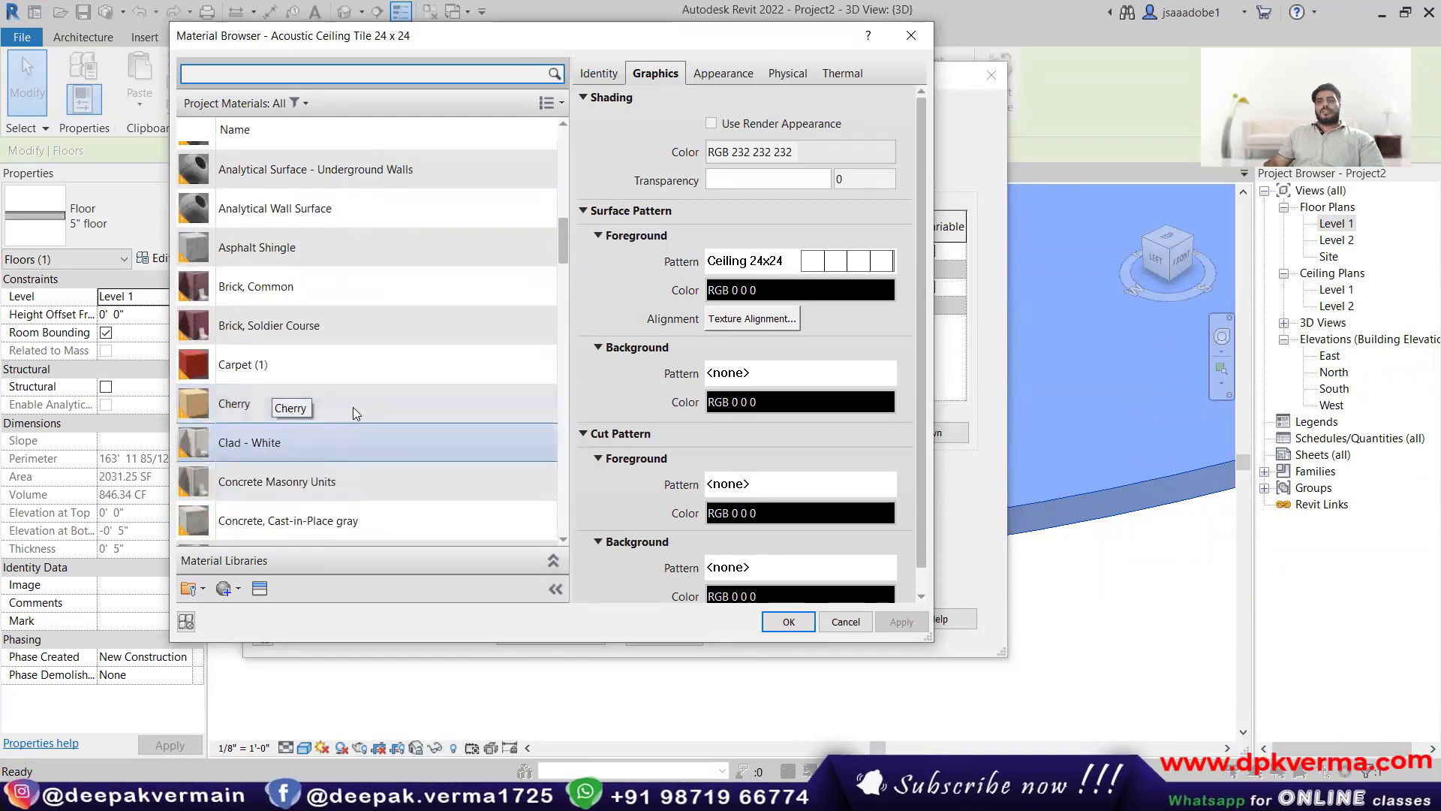
scroll(352, 407, down, 4)
scroll(375, 390, up, 10)
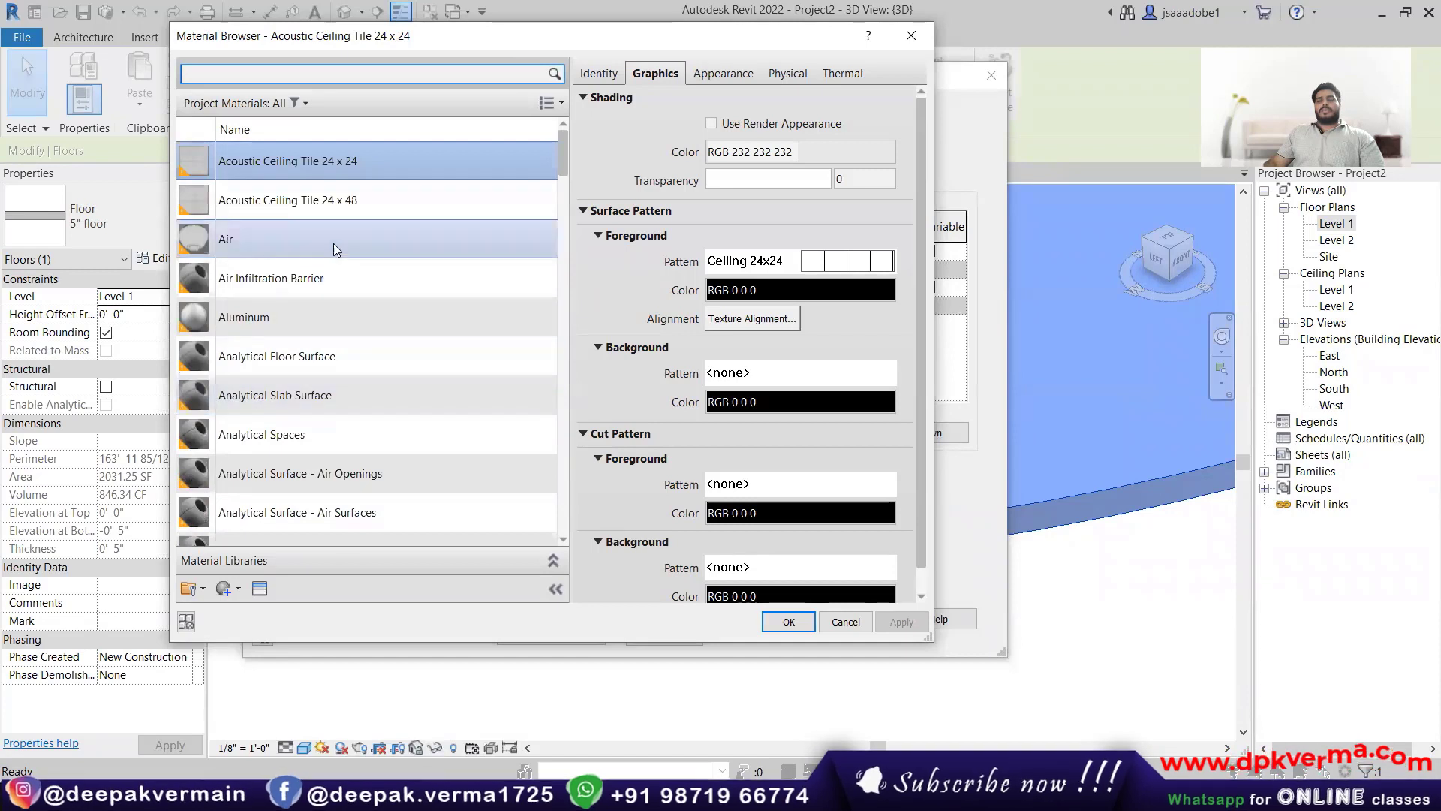
click(346, 311)
scroll(352, 377, down, 4)
click(351, 376)
scroll(336, 339, up, 4)
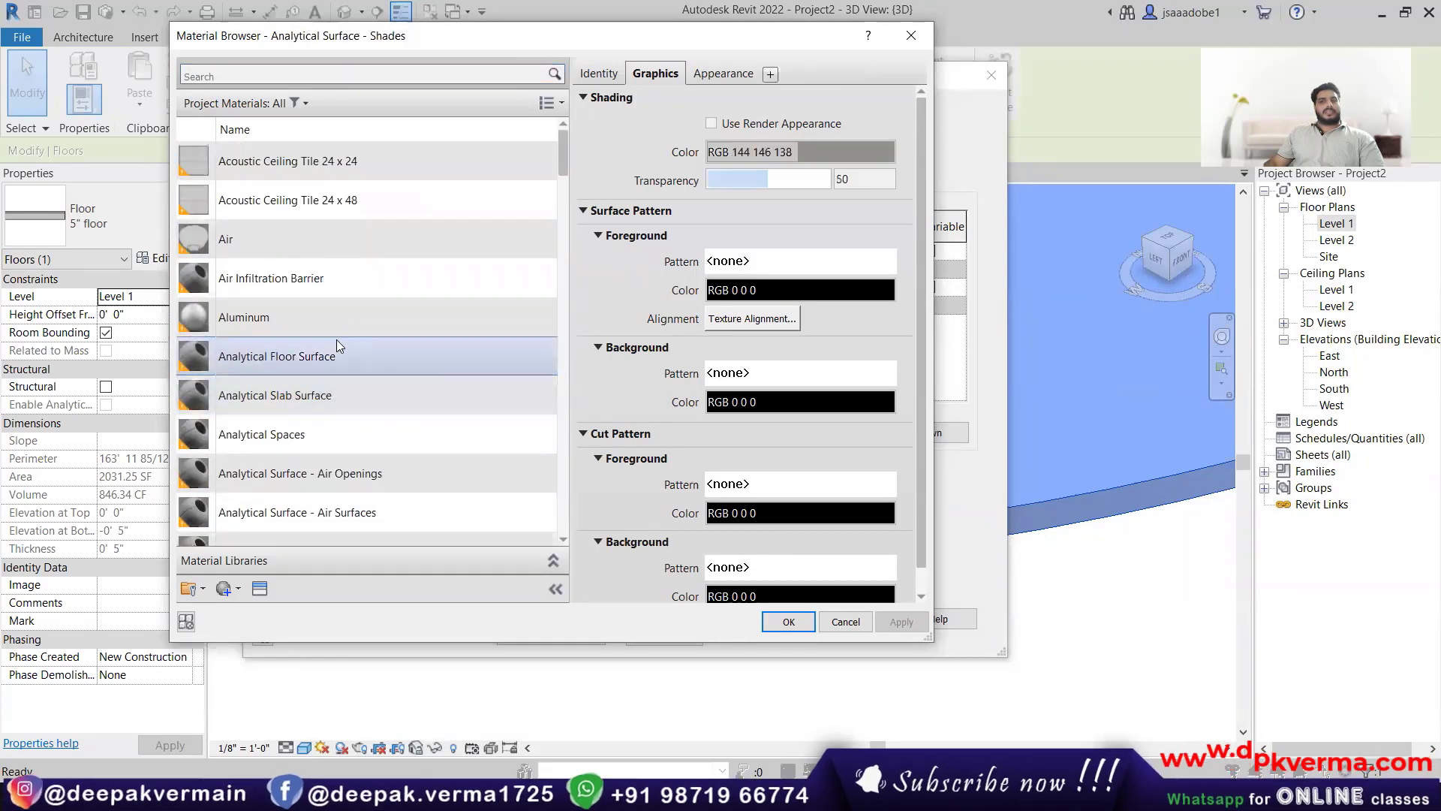
click(328, 315)
click(311, 249)
scroll(270, 510, down, 1)
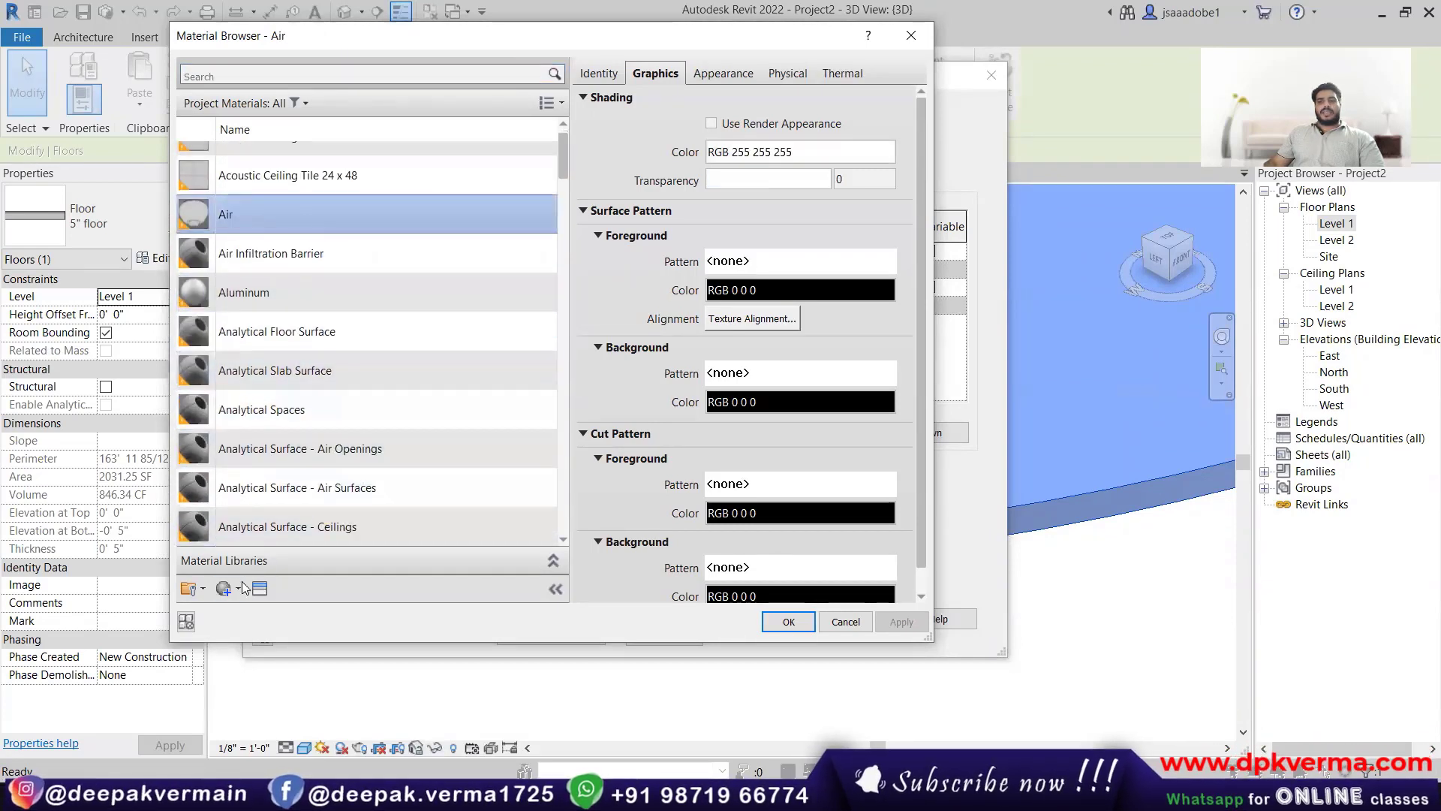
Step: Create a new material and name it 01 floor tiles
click(223, 590)
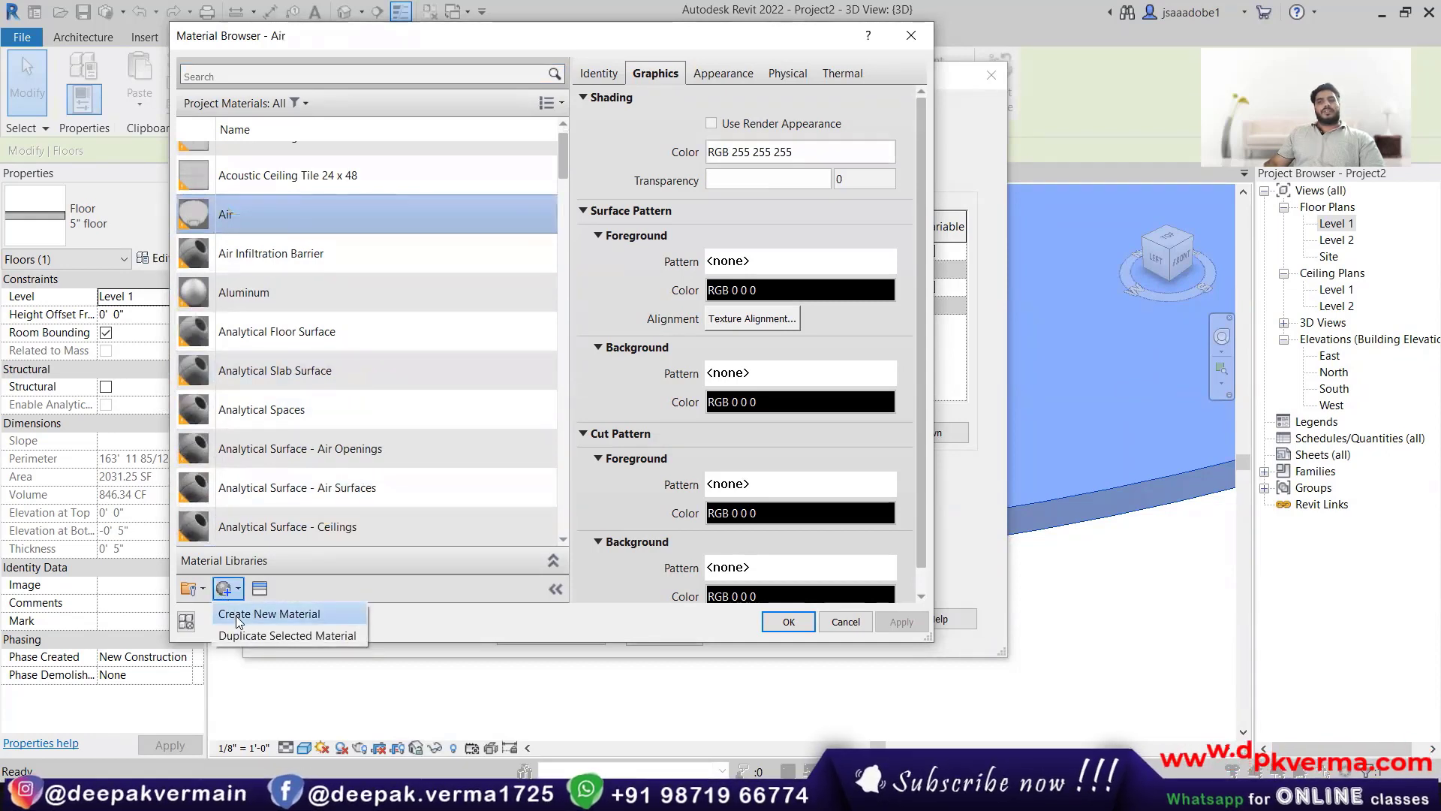
click(237, 617)
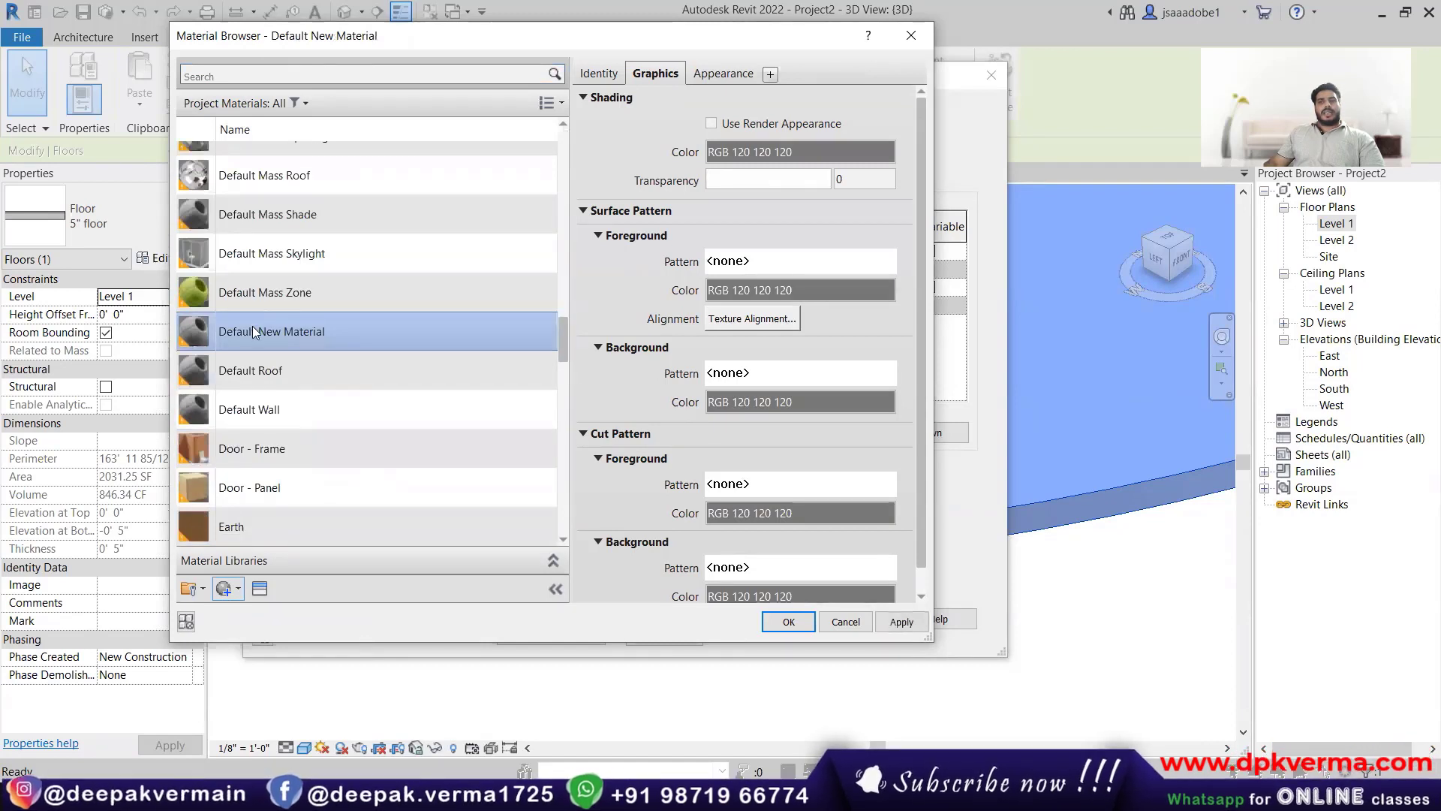
right_click(253, 327)
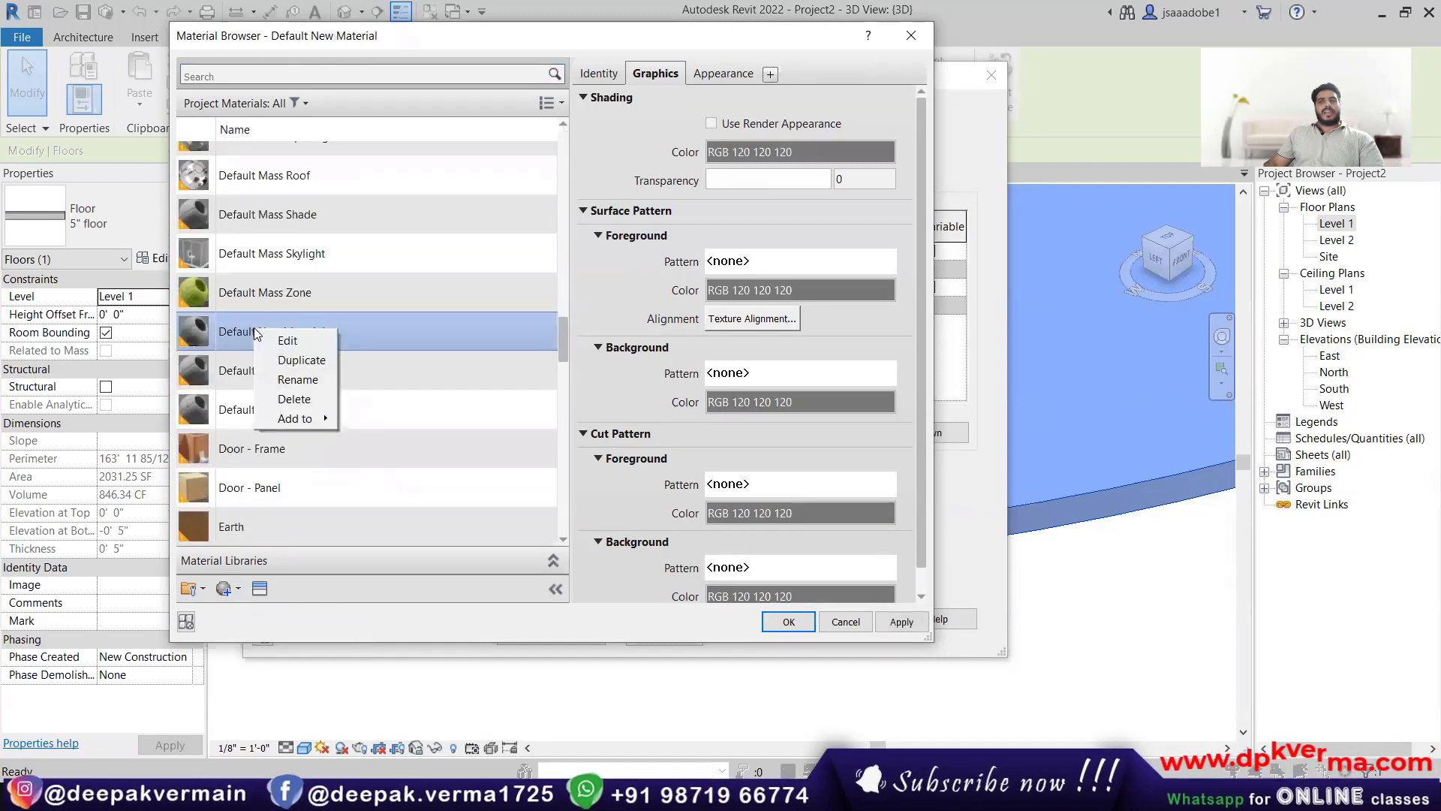
click(298, 380)
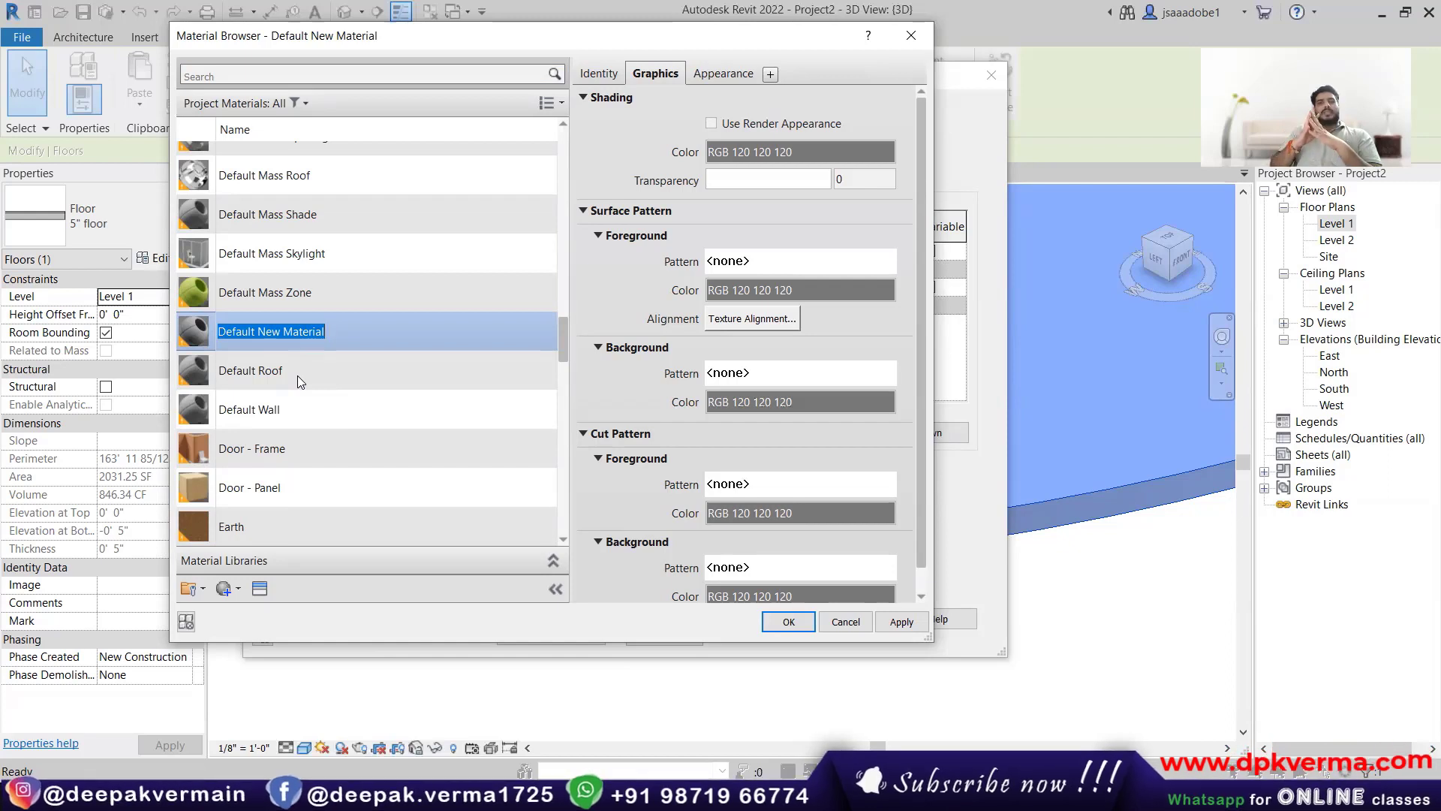
text(01)
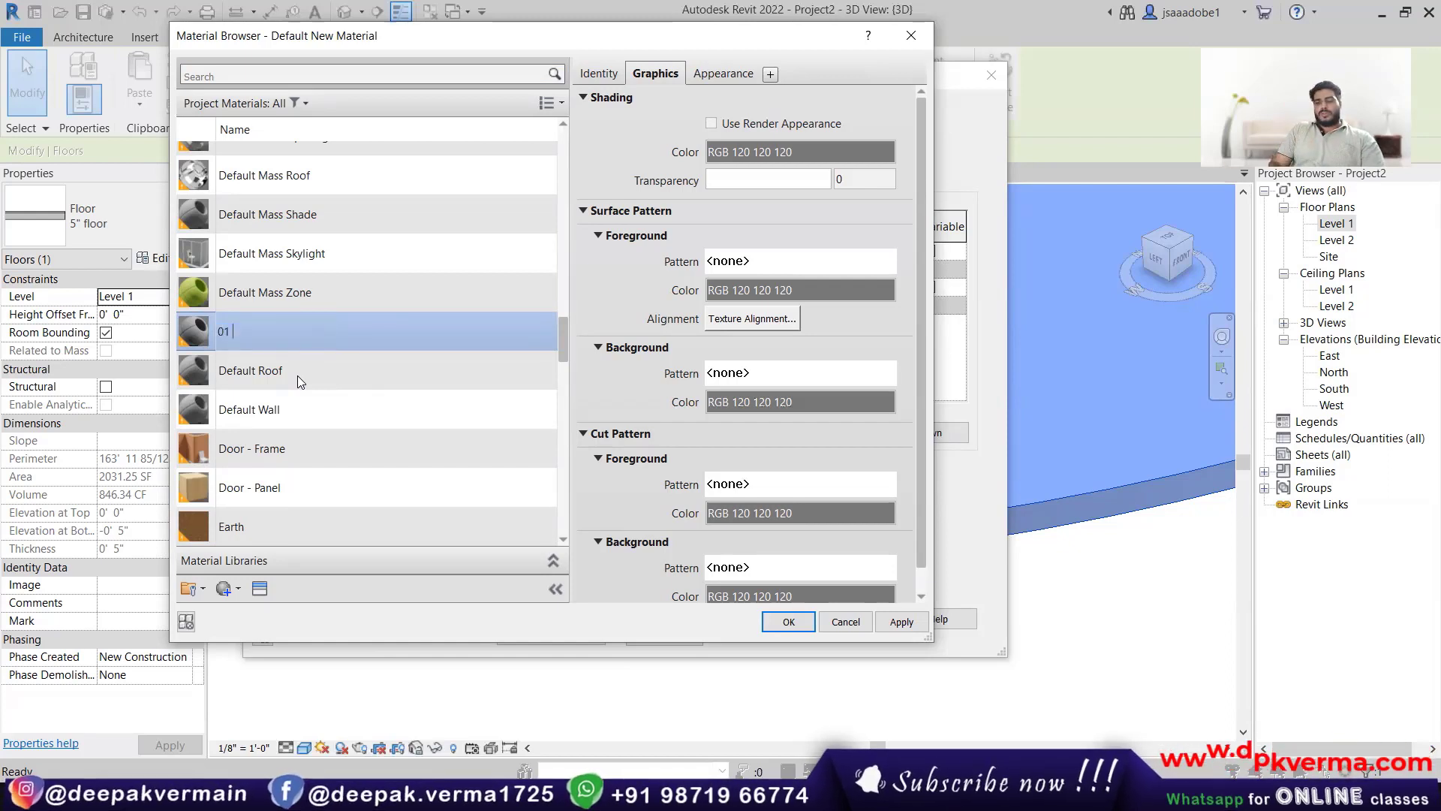
text( t)
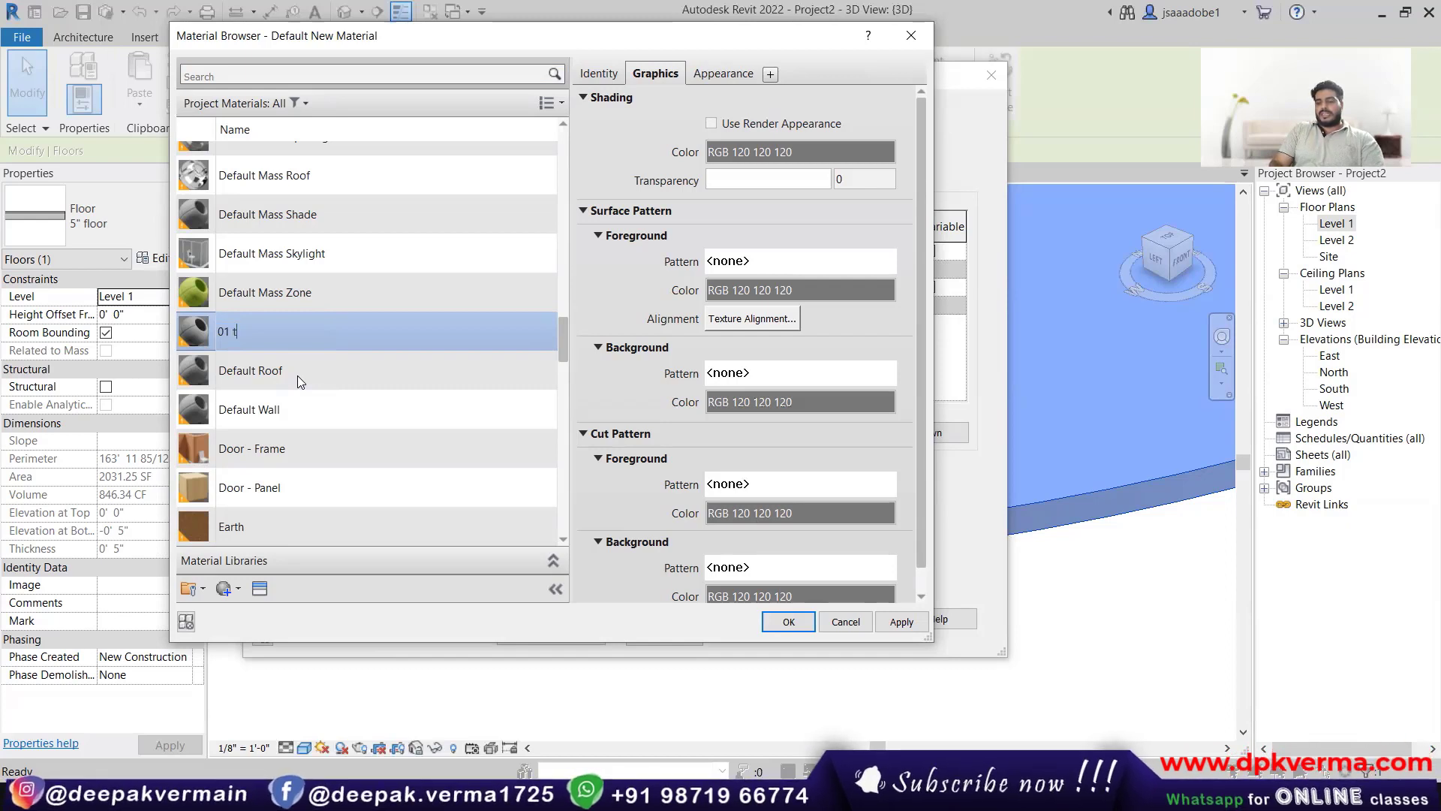
text(loor )
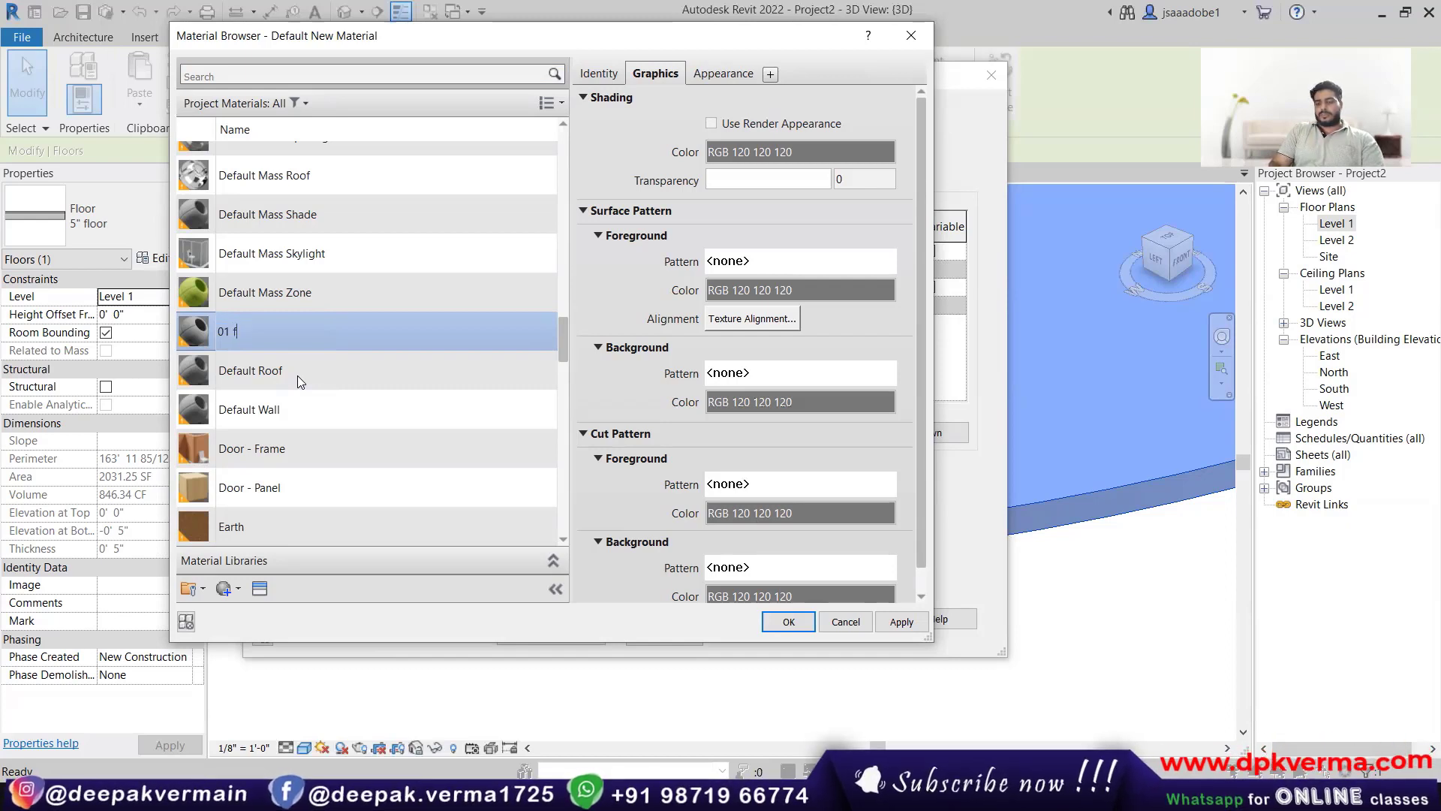
text(tiles)
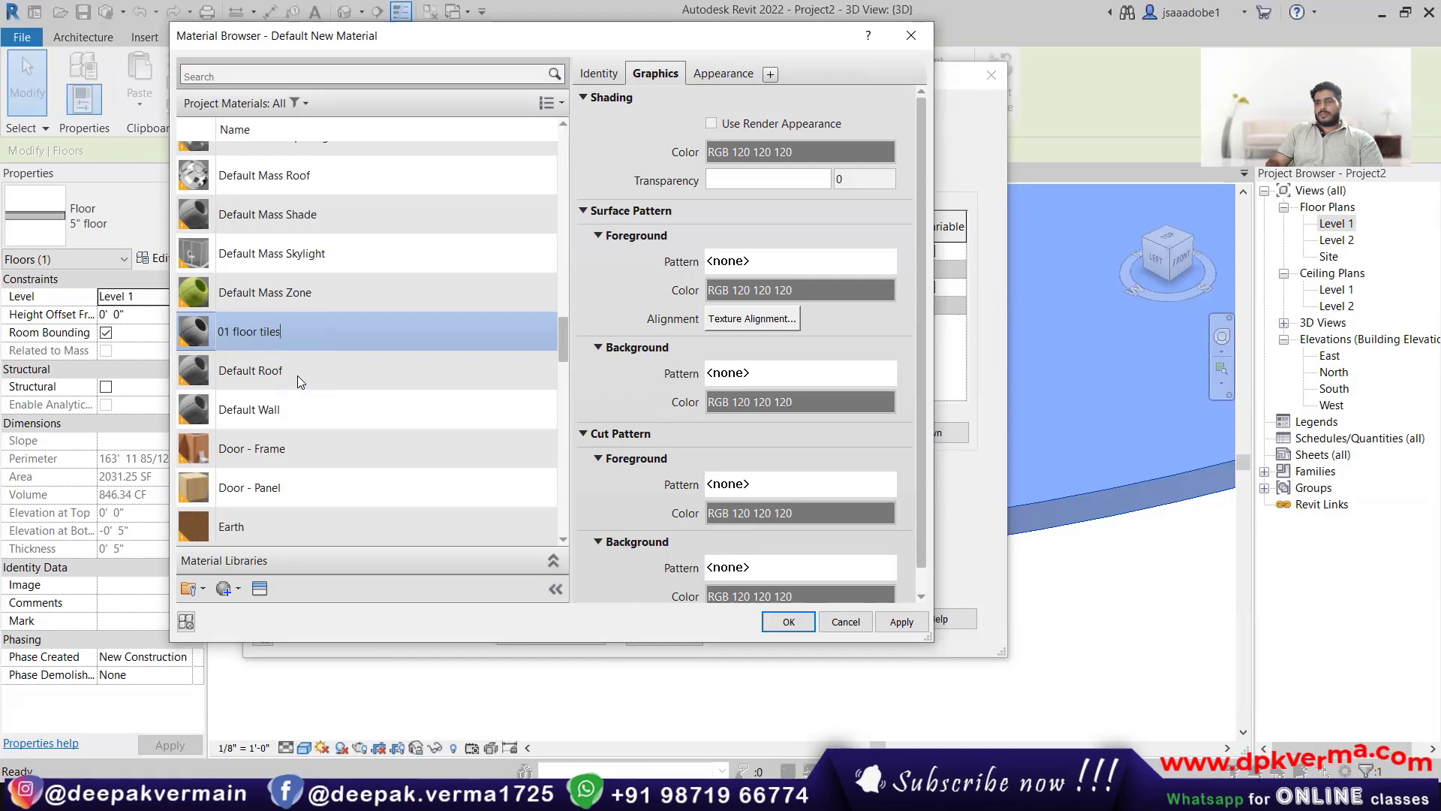
key(Return)
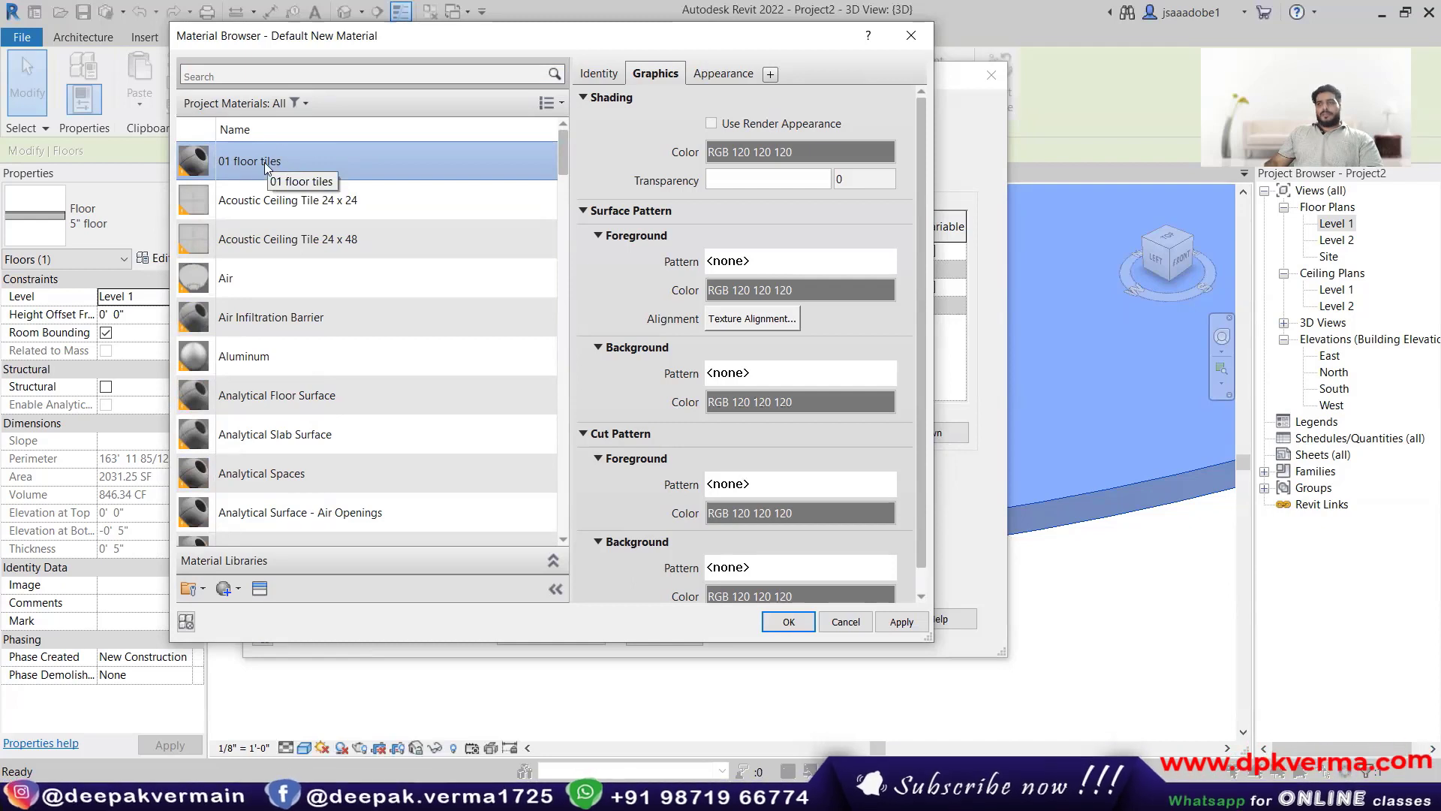
Step: Reselect the 01 floor tiles material and examine its identity information, including the name and comments
click(740, 178)
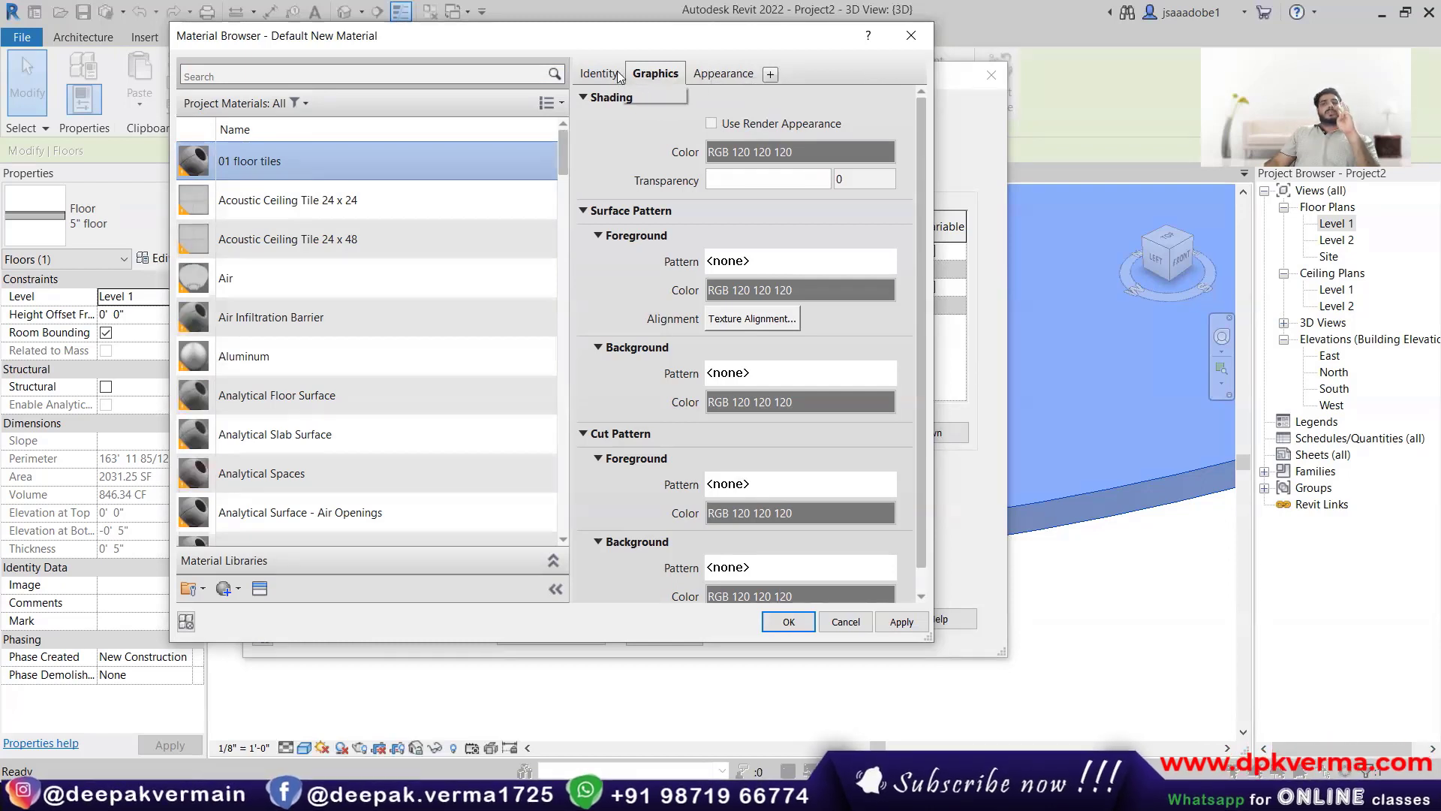
click(293, 278)
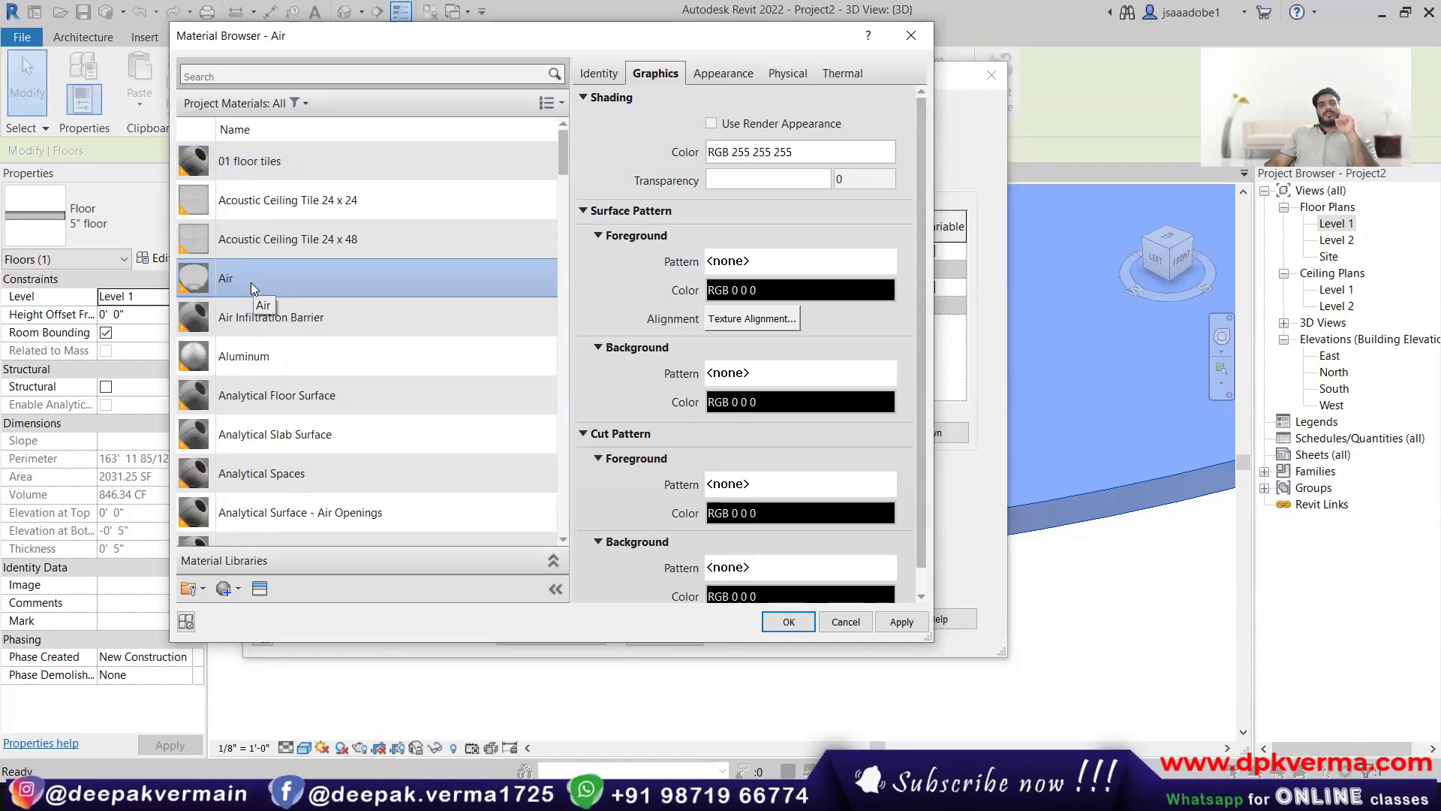
click(348, 173)
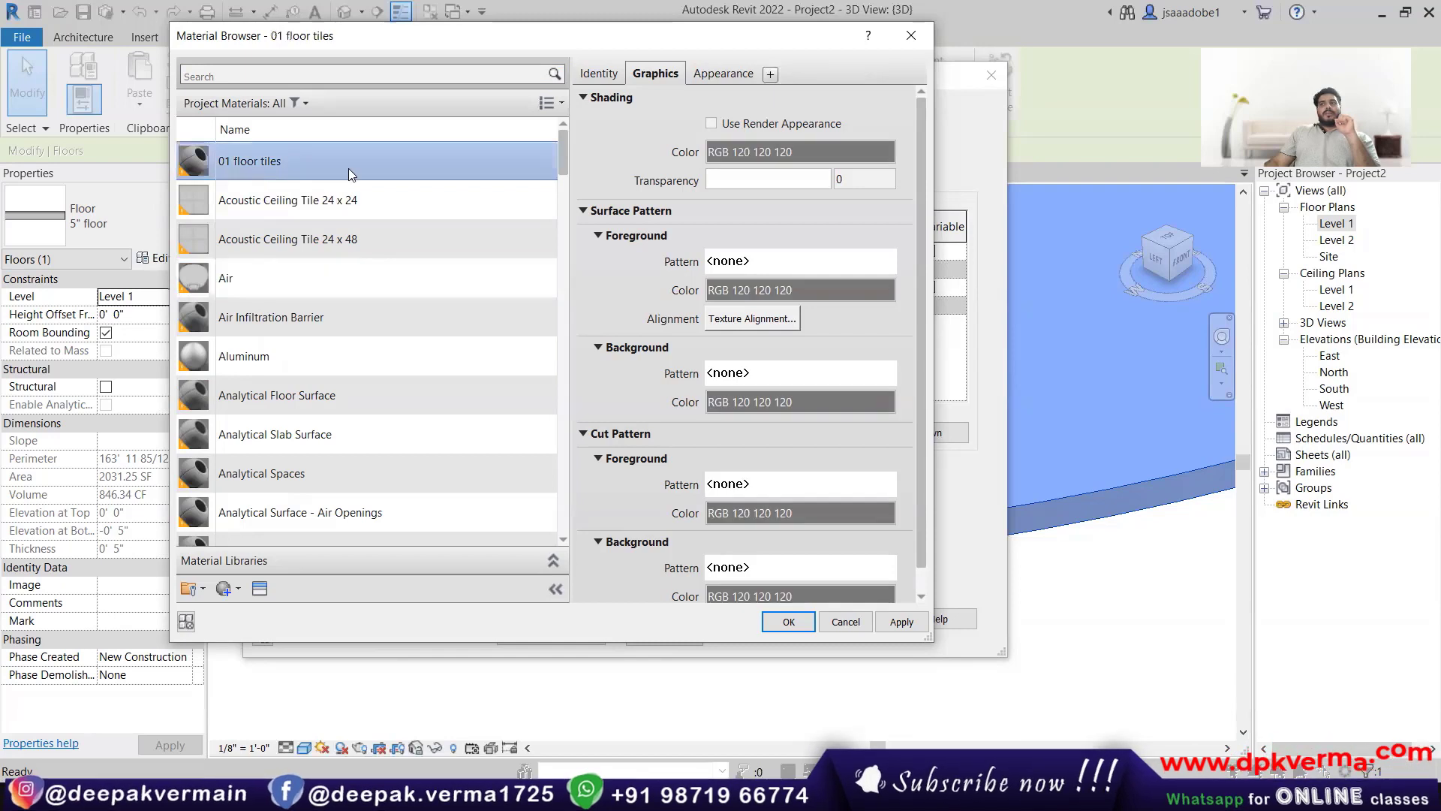
click(605, 75)
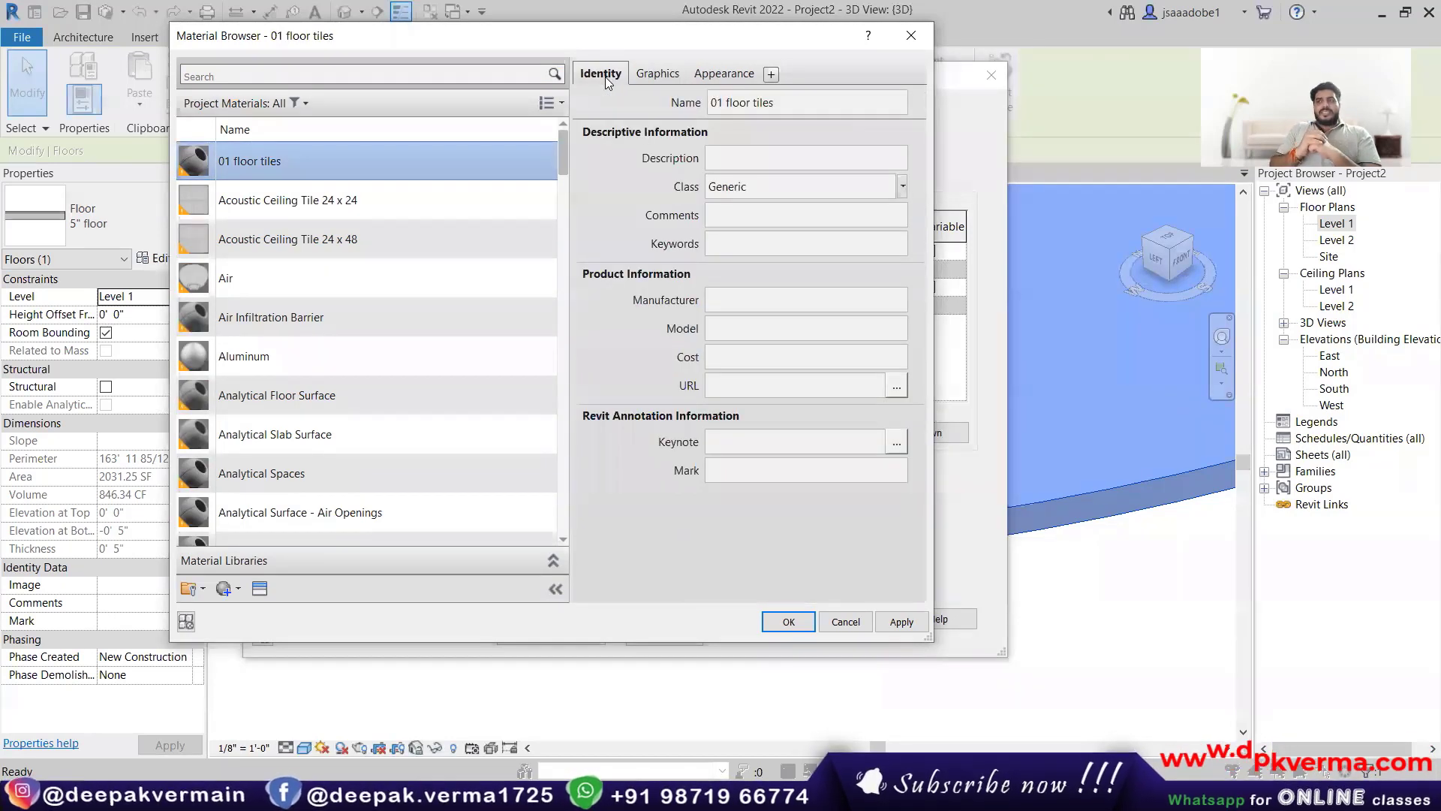
click(797, 106)
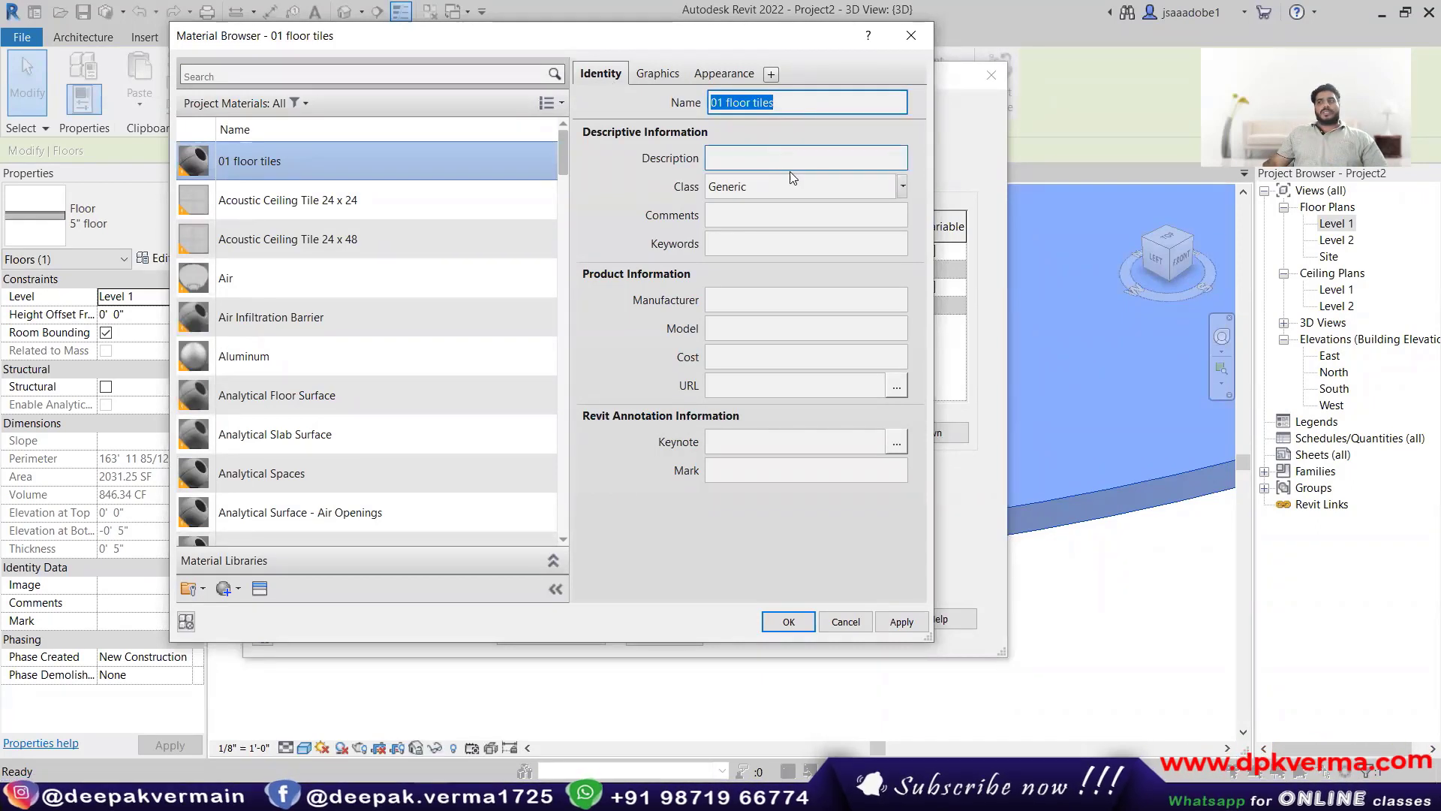
click(758, 219)
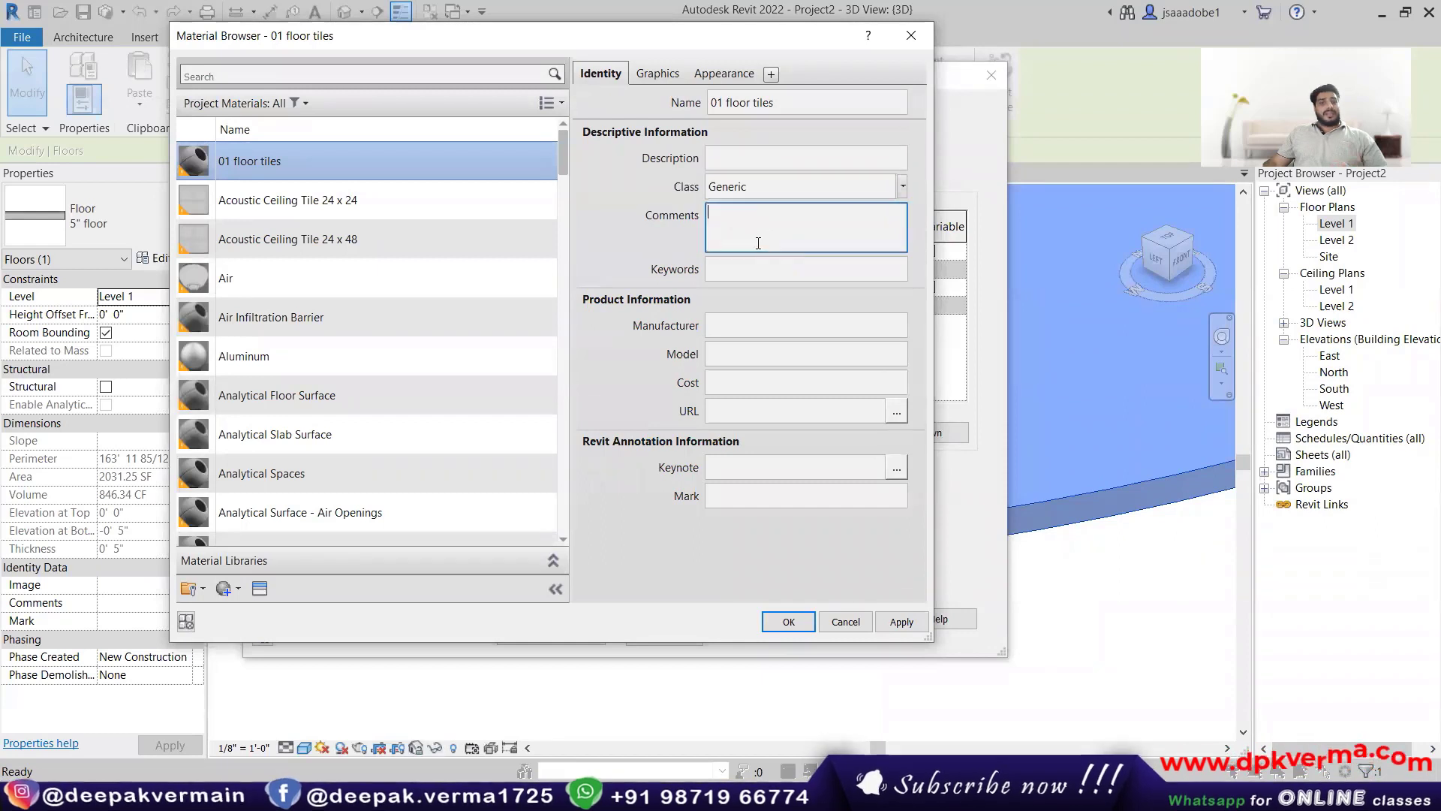
Step: Examine the 01 floor tiles material's keywords, product and annotation information, followed by its graphics settings
click(745, 269)
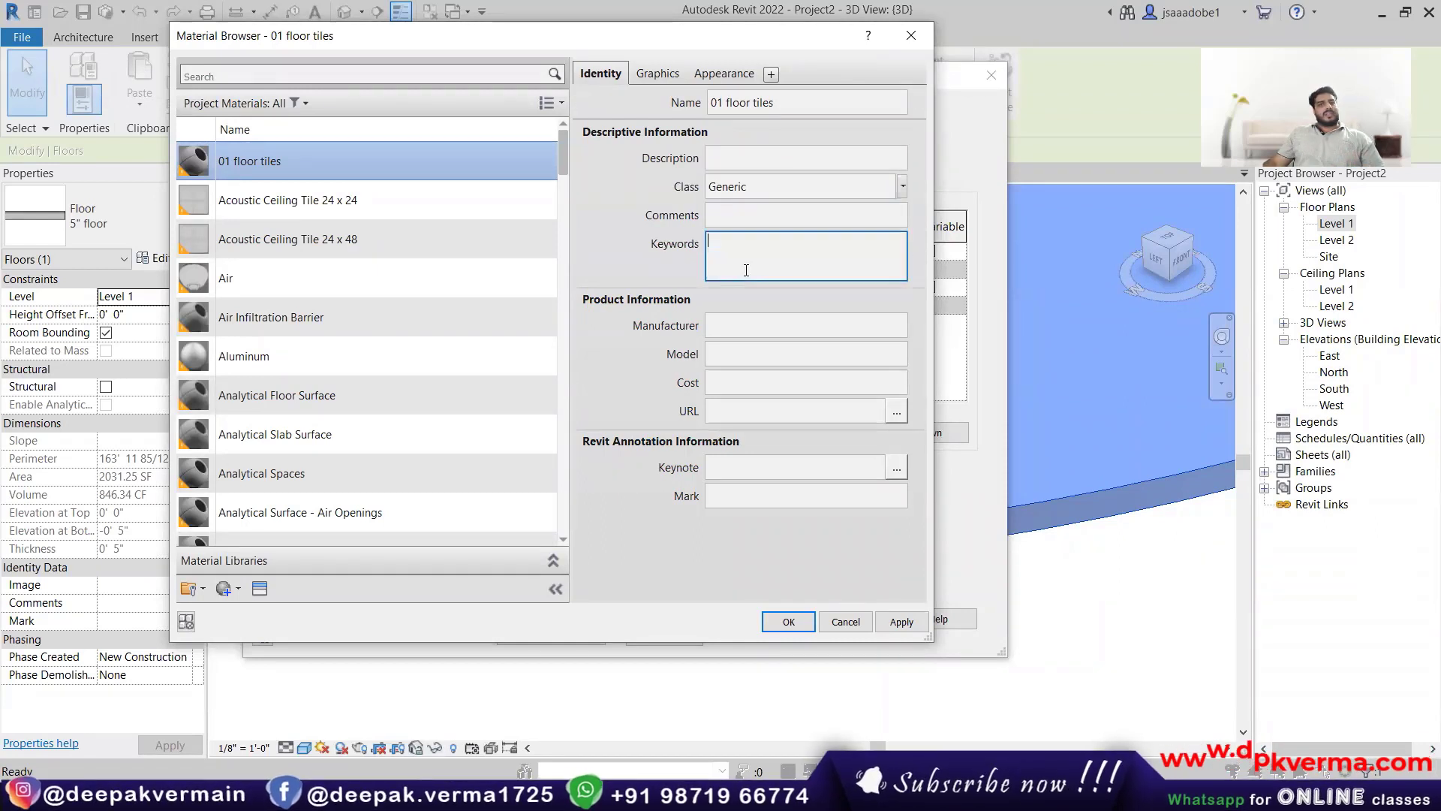
click(749, 332)
click(748, 355)
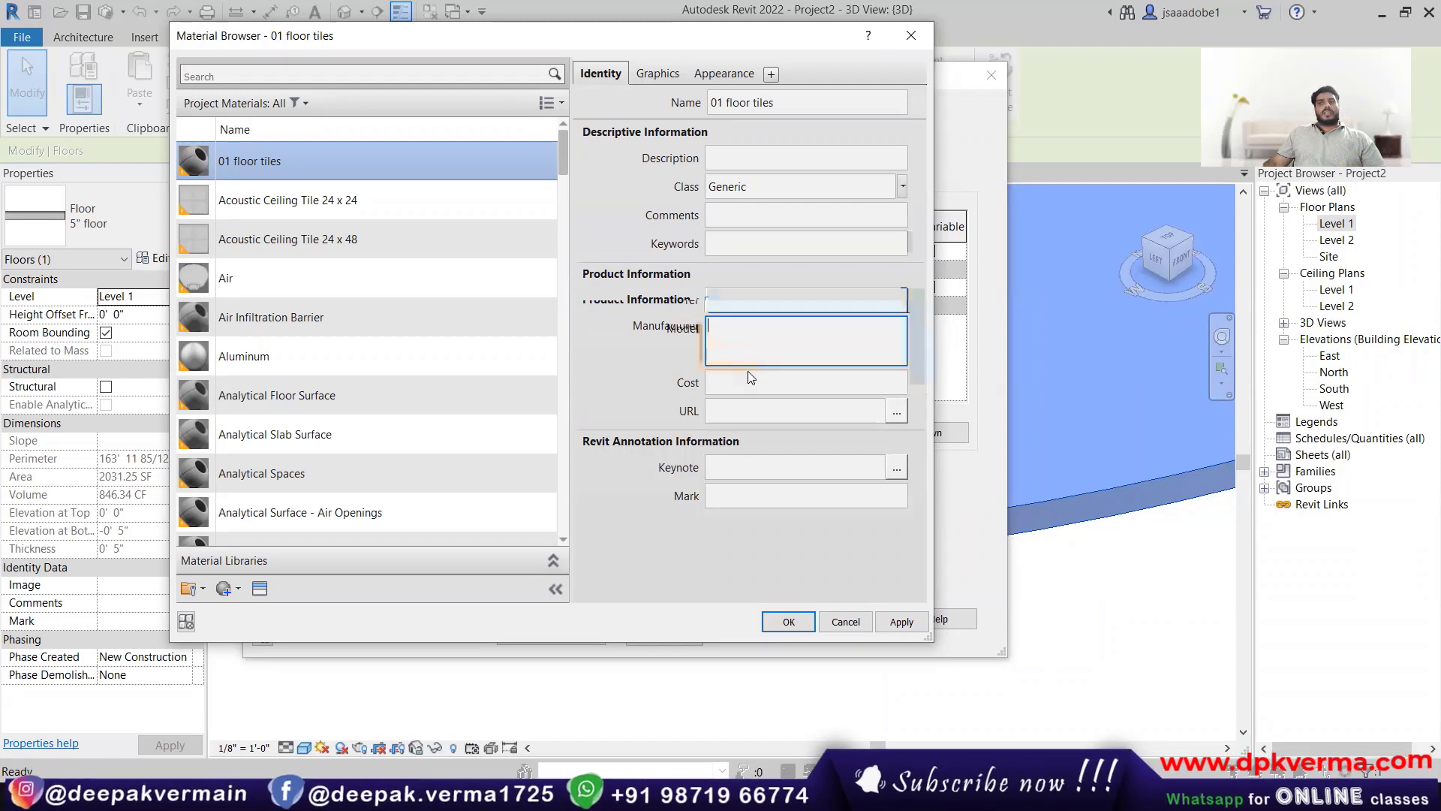
click(749, 382)
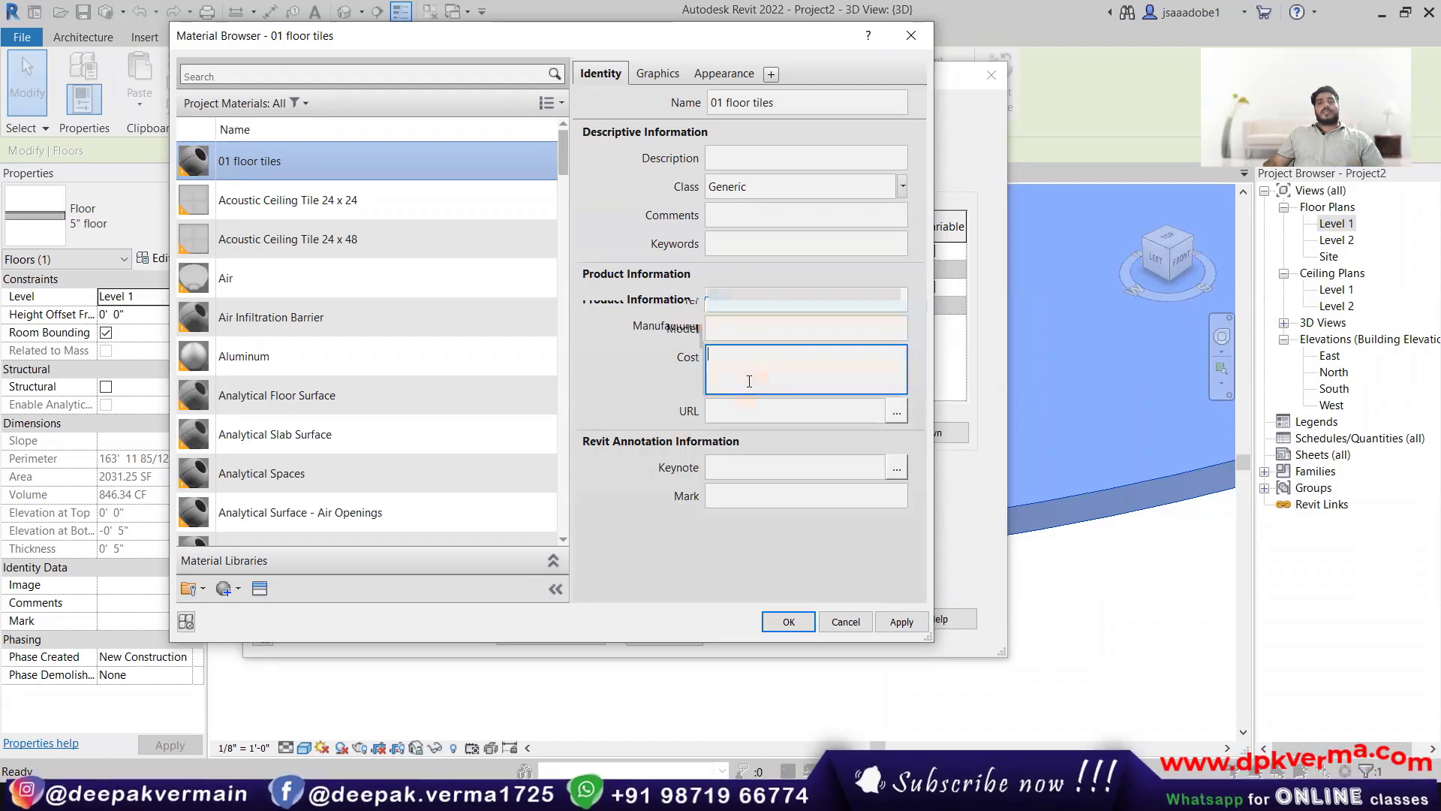
click(740, 412)
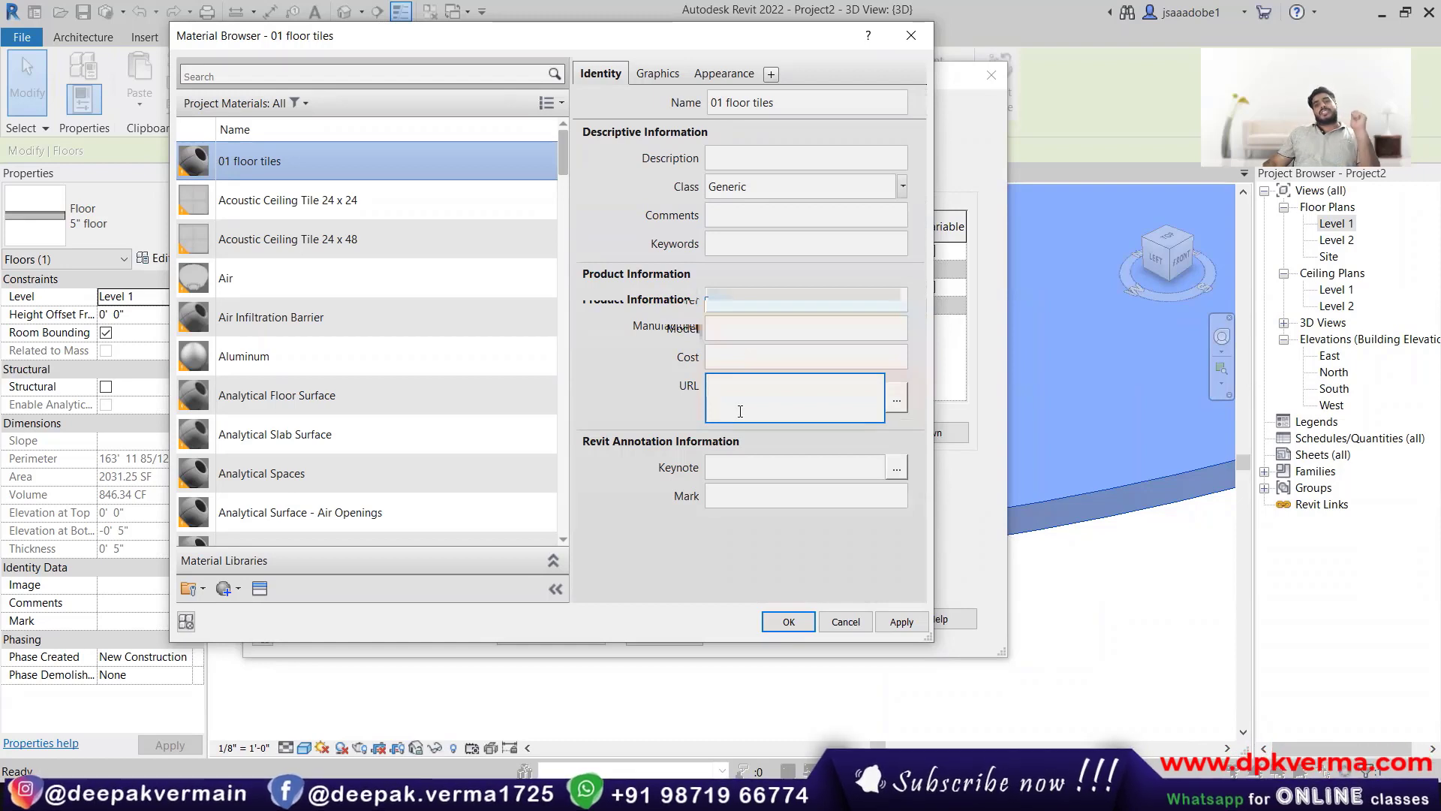
click(739, 459)
click(731, 494)
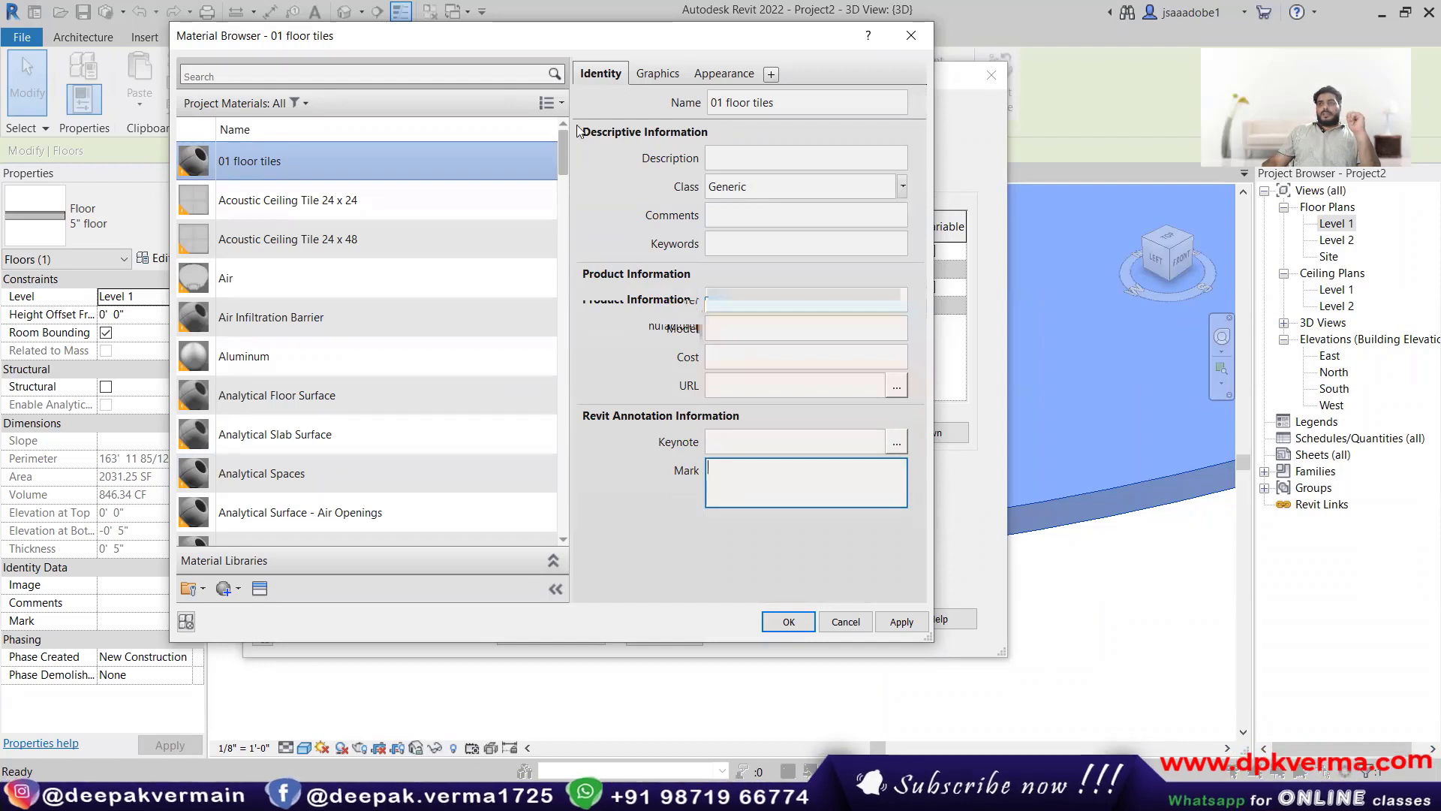
click(655, 75)
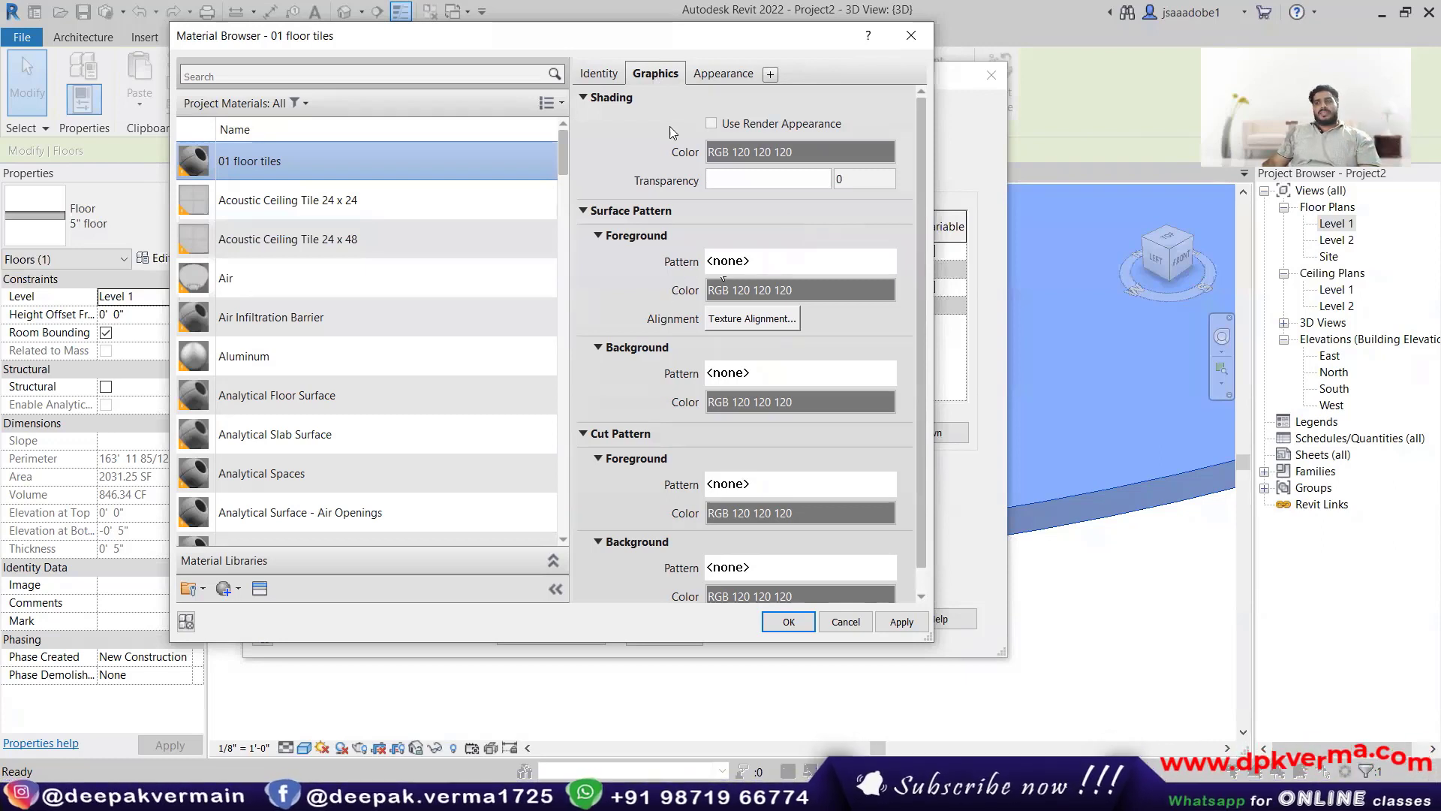
Step: Set the 01 floor tiles material's generic appearance colour to green, RGB 87 197 35
click(718, 77)
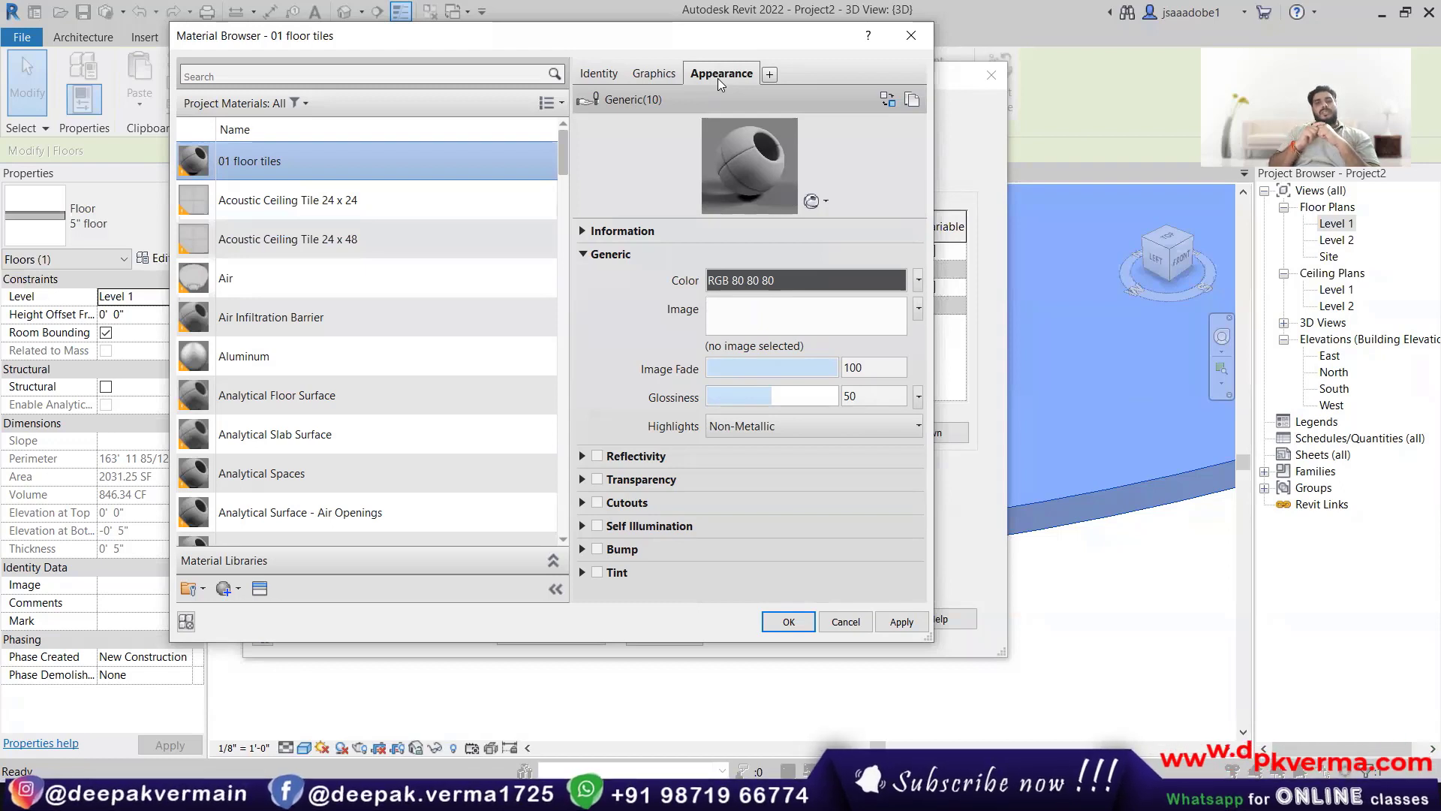
click(744, 281)
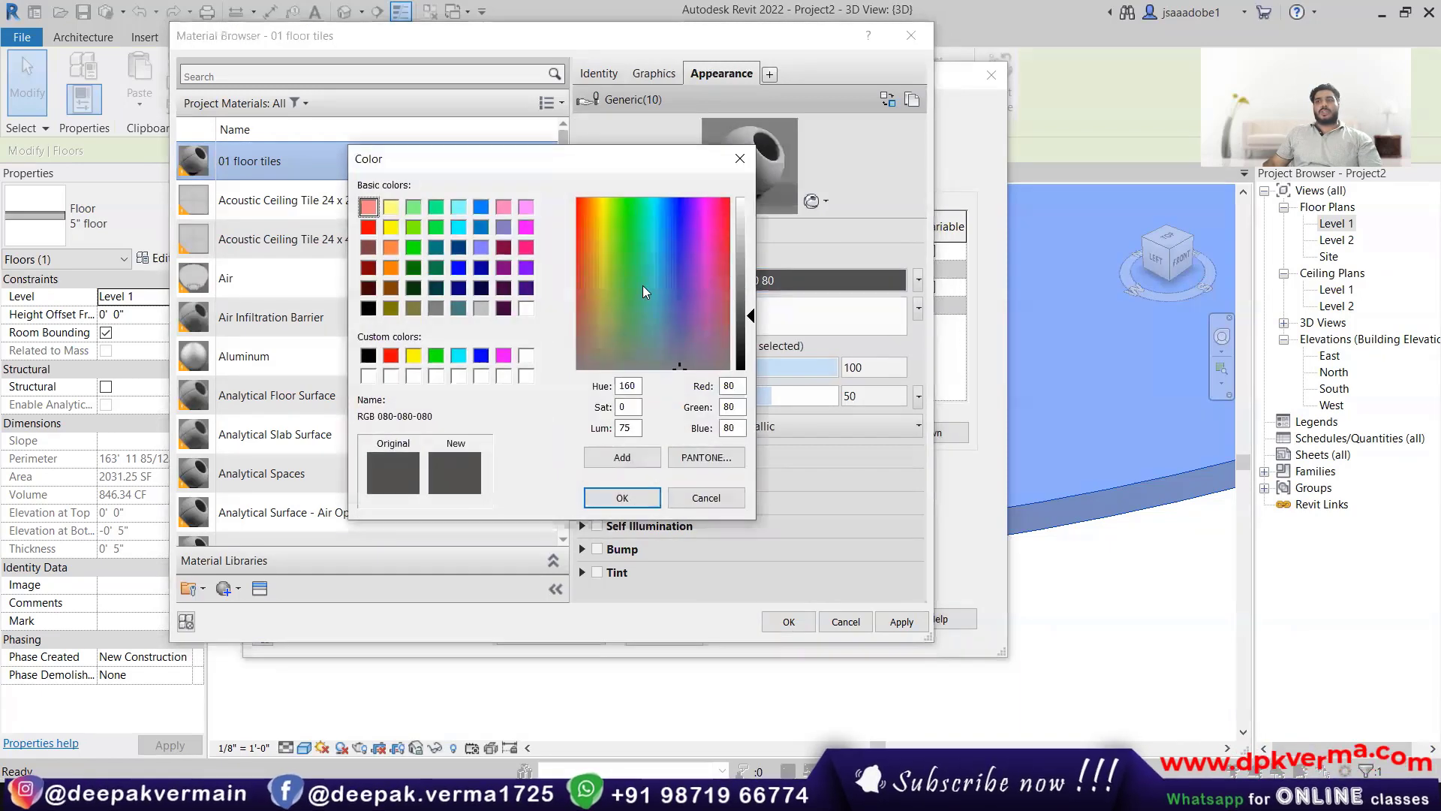
mouse_move(630, 260)
mouse_down()
mouse_move(610, 256)
mouse_move(620, 249)
mouse_up()
drag(747, 314, 748, 293)
click(622, 498)
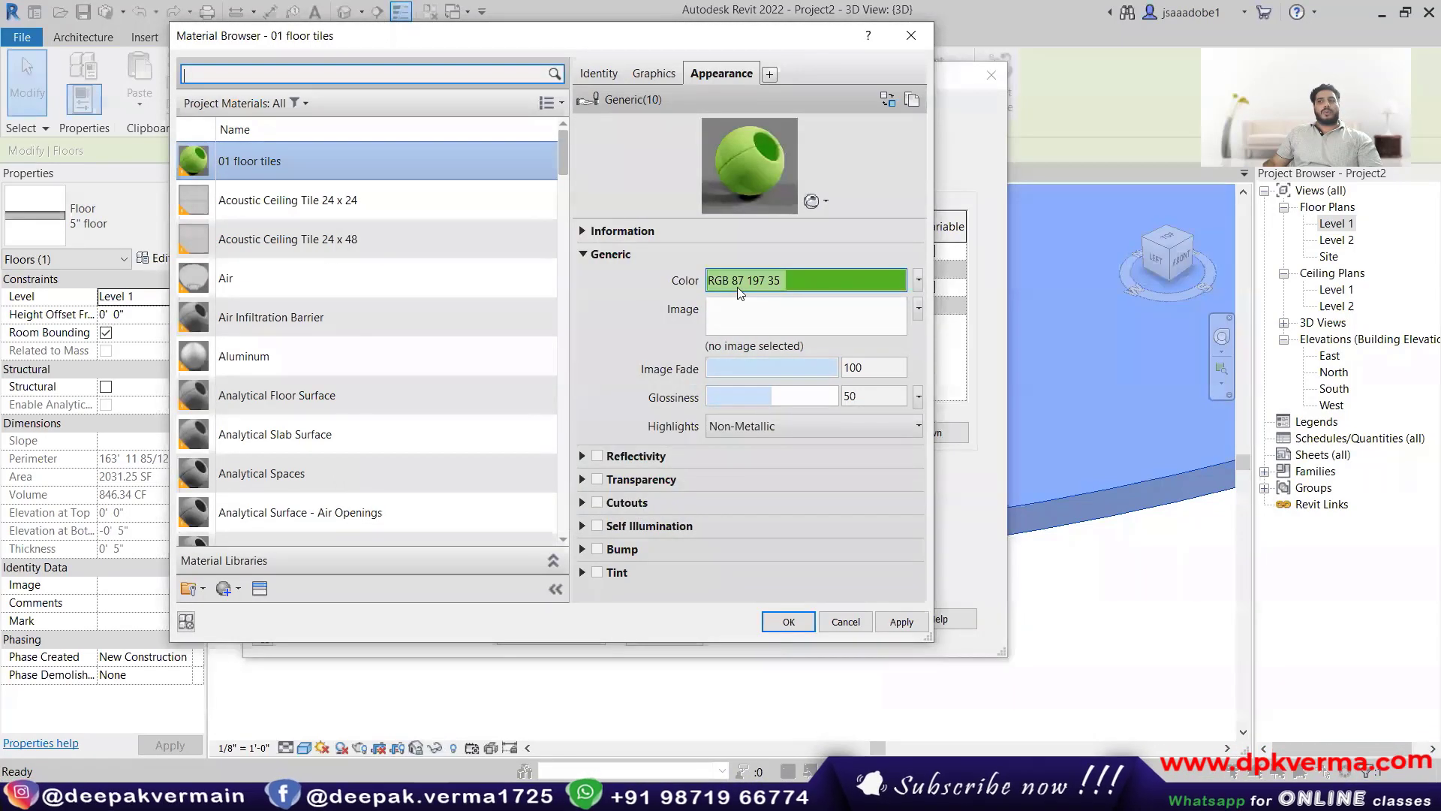
Step: Set the shading colour of the 01 floor tiles material to orange in its graphics settings
click(649, 79)
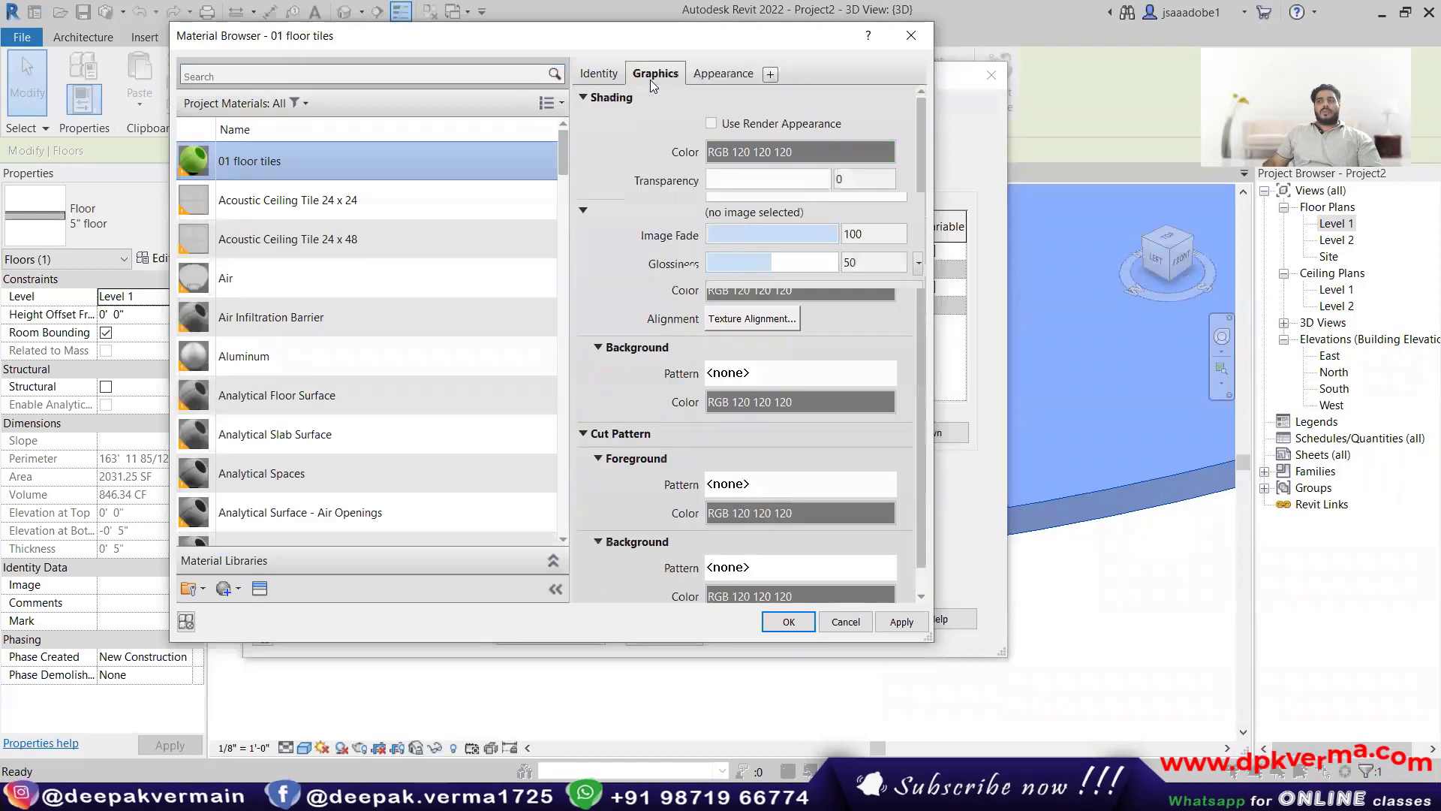
click(749, 152)
click(586, 291)
click(588, 272)
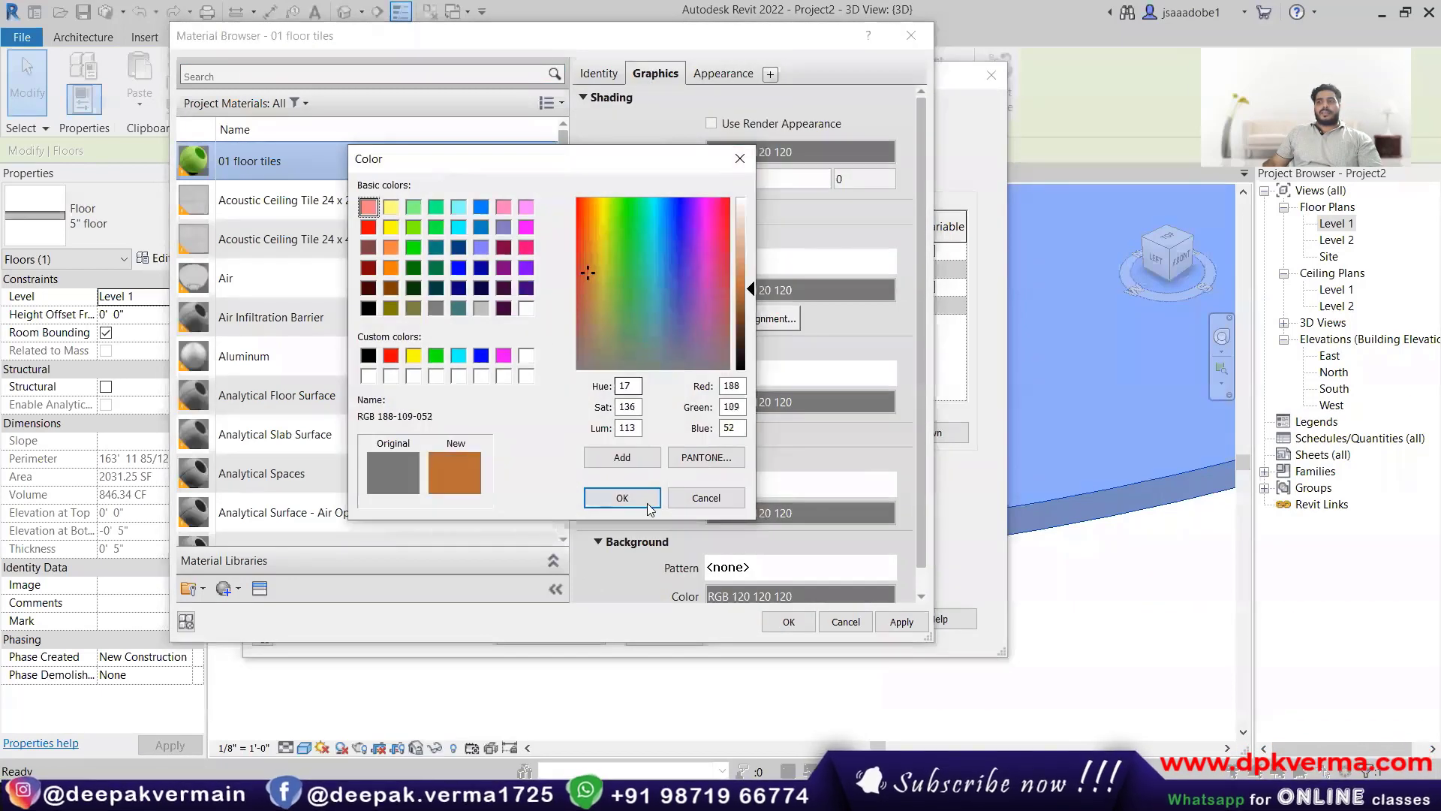
click(391, 356)
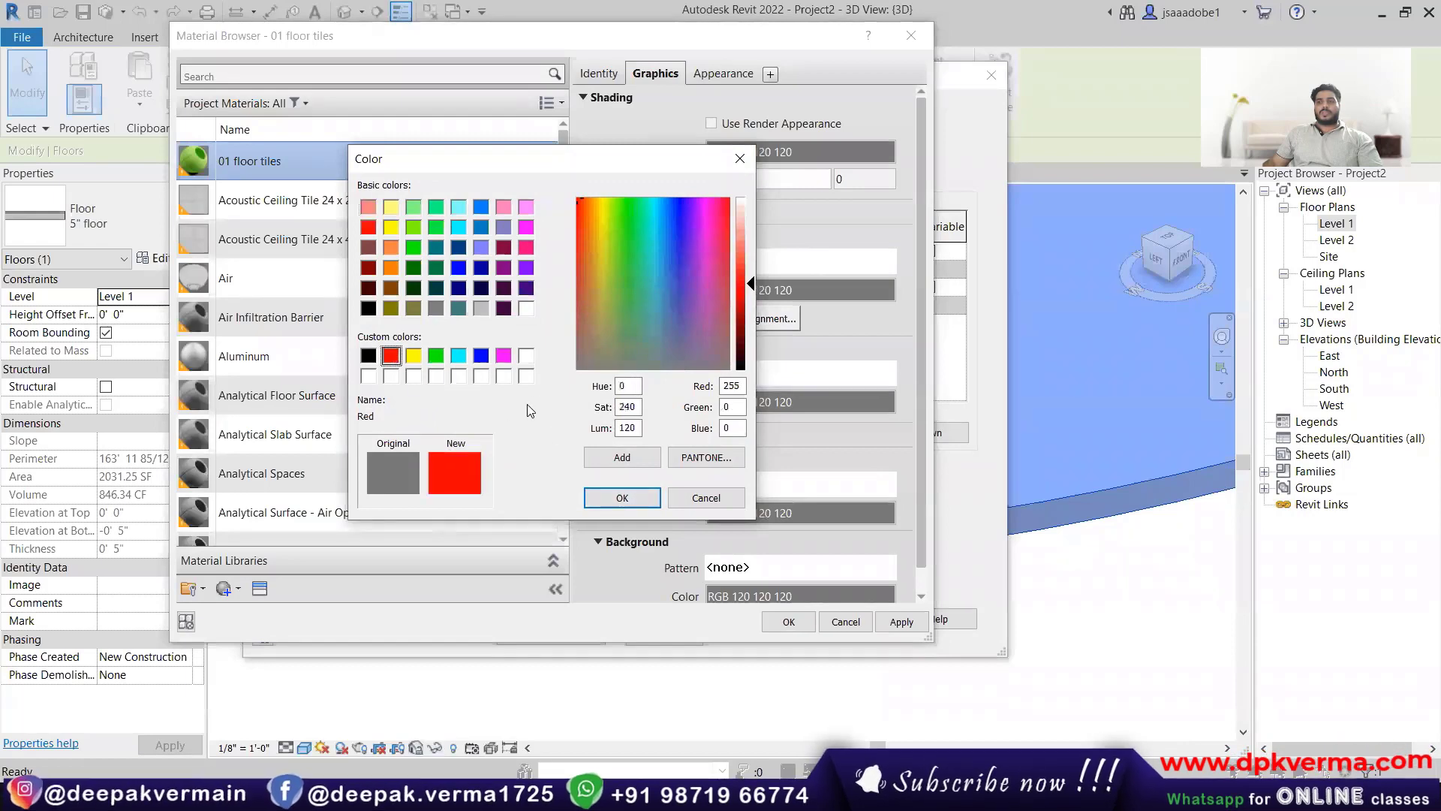
click(631, 267)
click(591, 248)
click(620, 496)
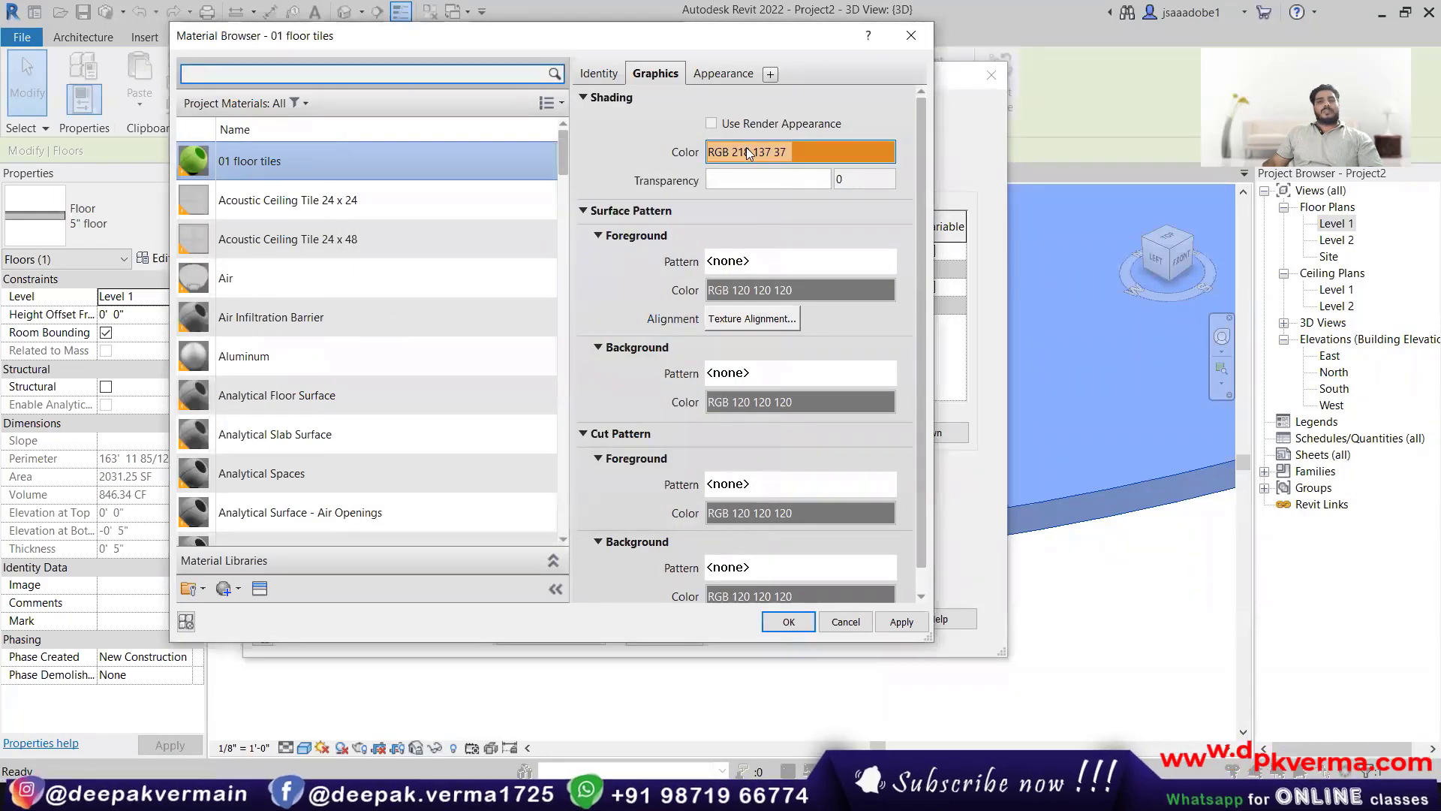
Step: Apply the 01 floor tiles material to the floor type and display the 3D view in the Realistic visual style
click(705, 73)
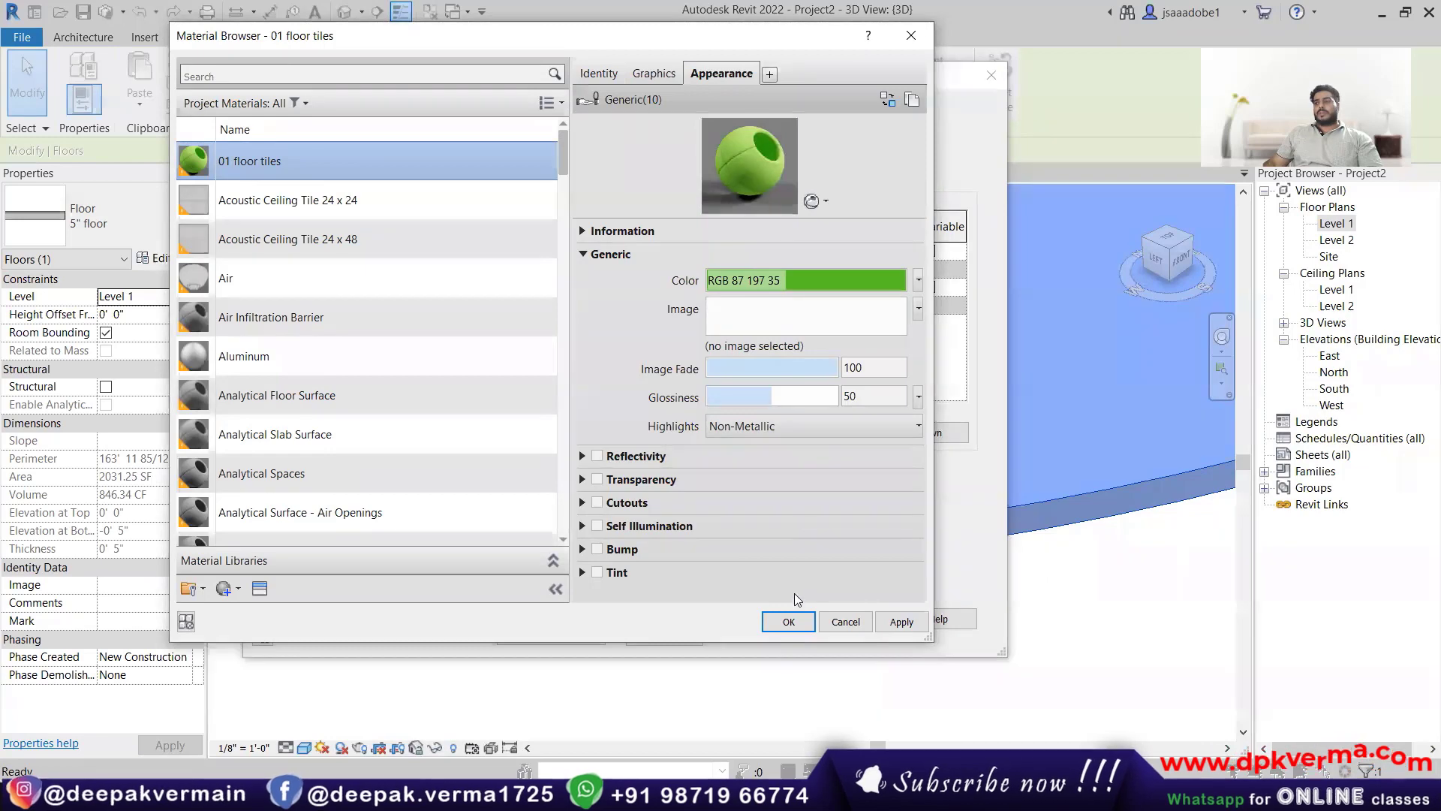
click(794, 623)
click(781, 624)
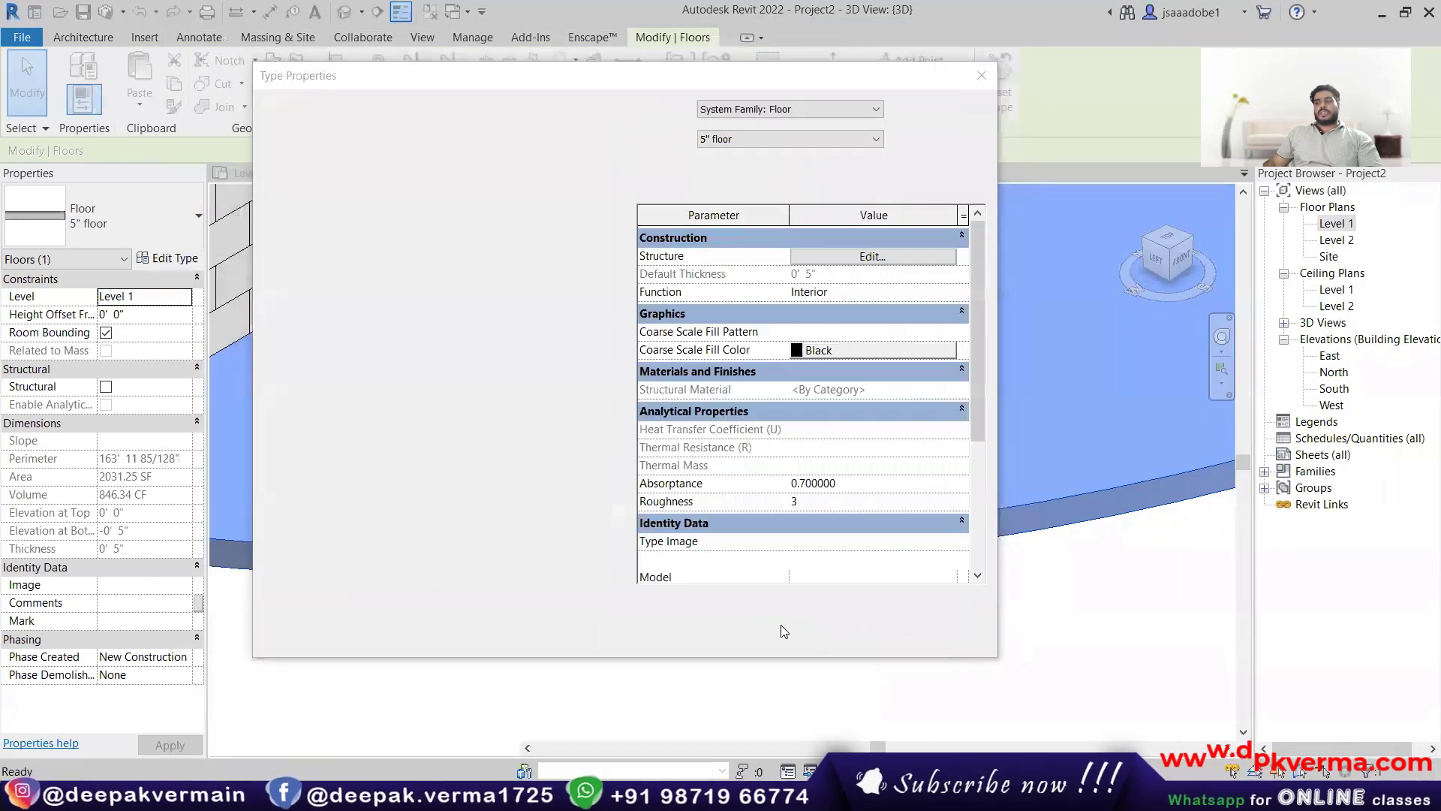
click(779, 635)
key(Escape)
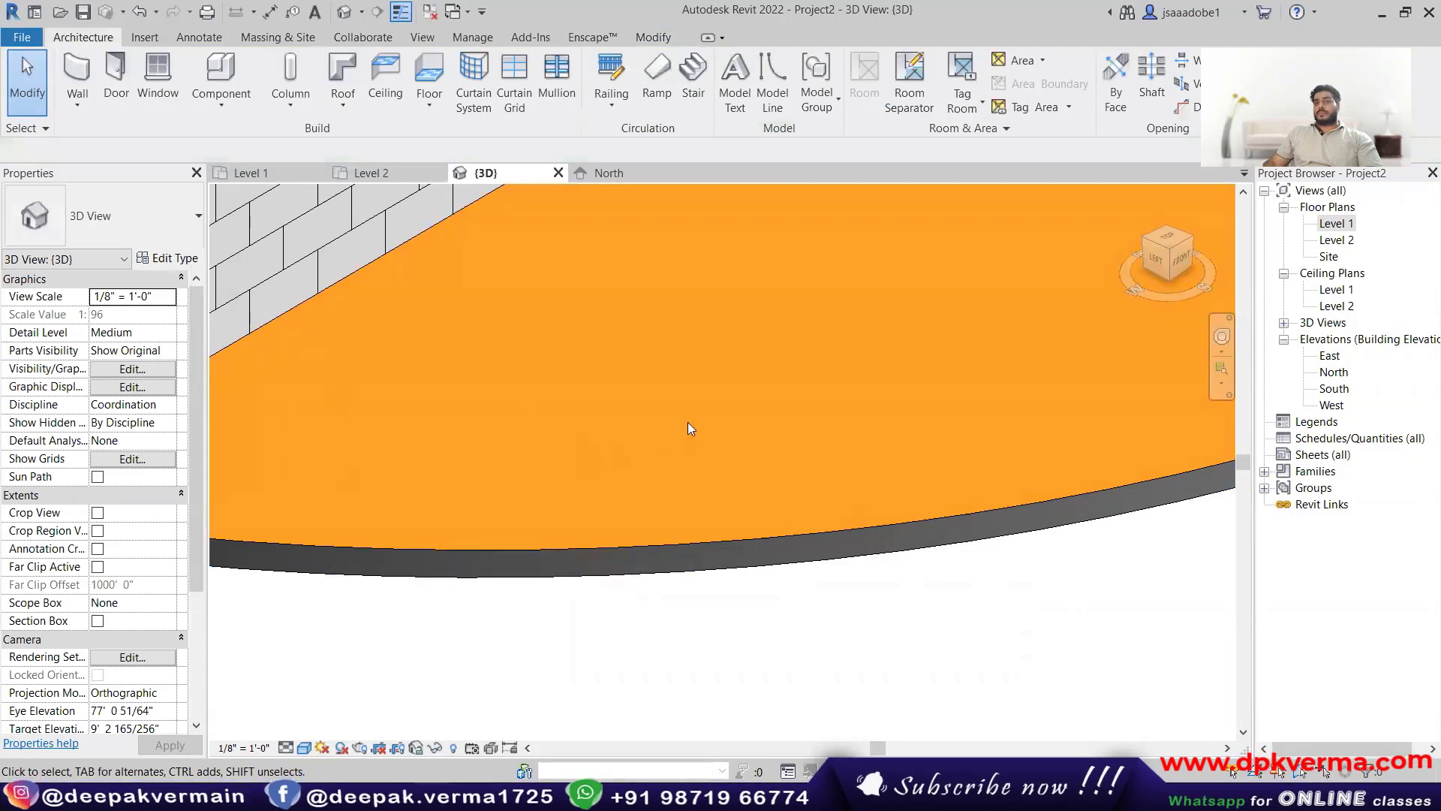
click(313, 751)
click(338, 717)
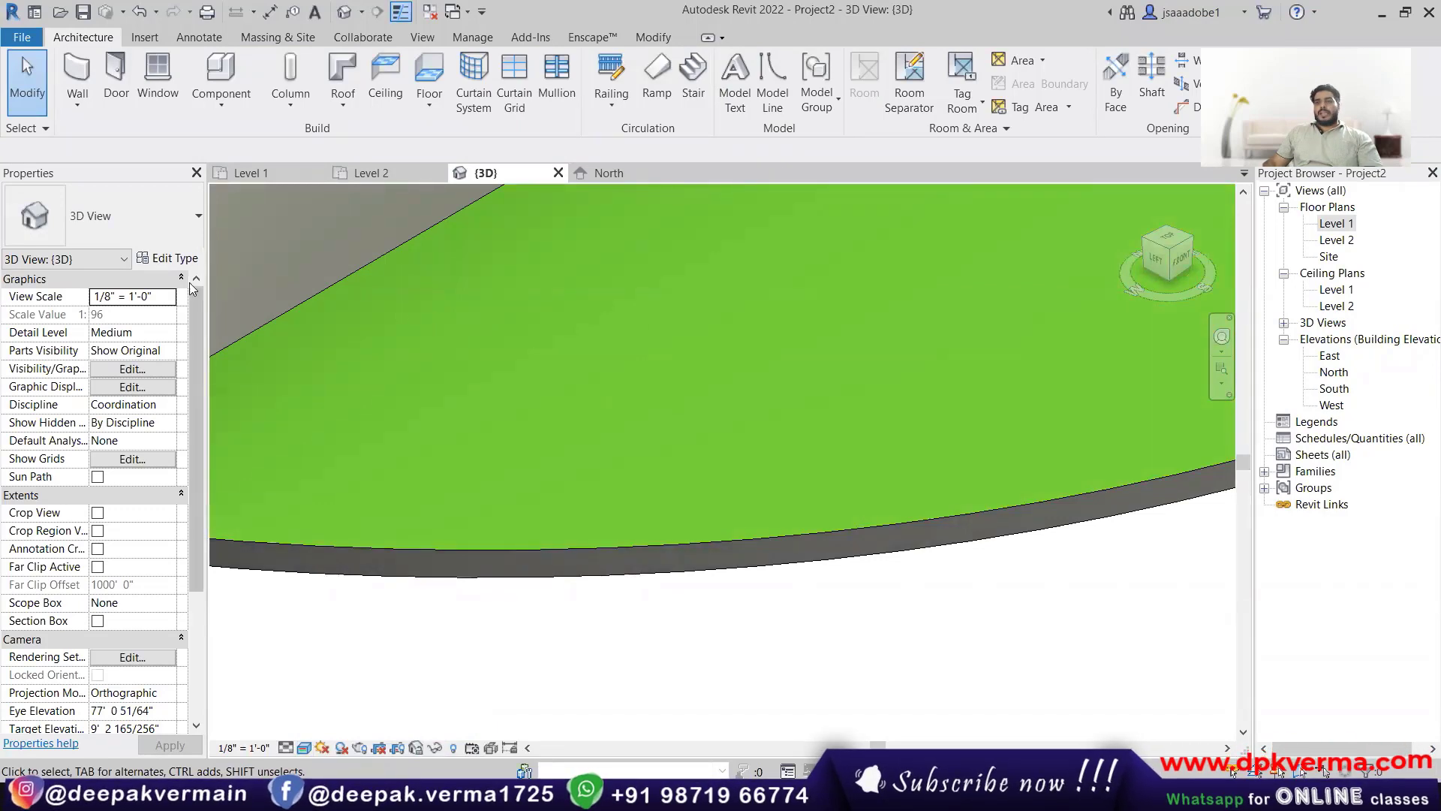
Step: Reopen the floor's layer assembly and bring up the 01 floor tiles material of the 1" layer
click(397, 551)
click(162, 261)
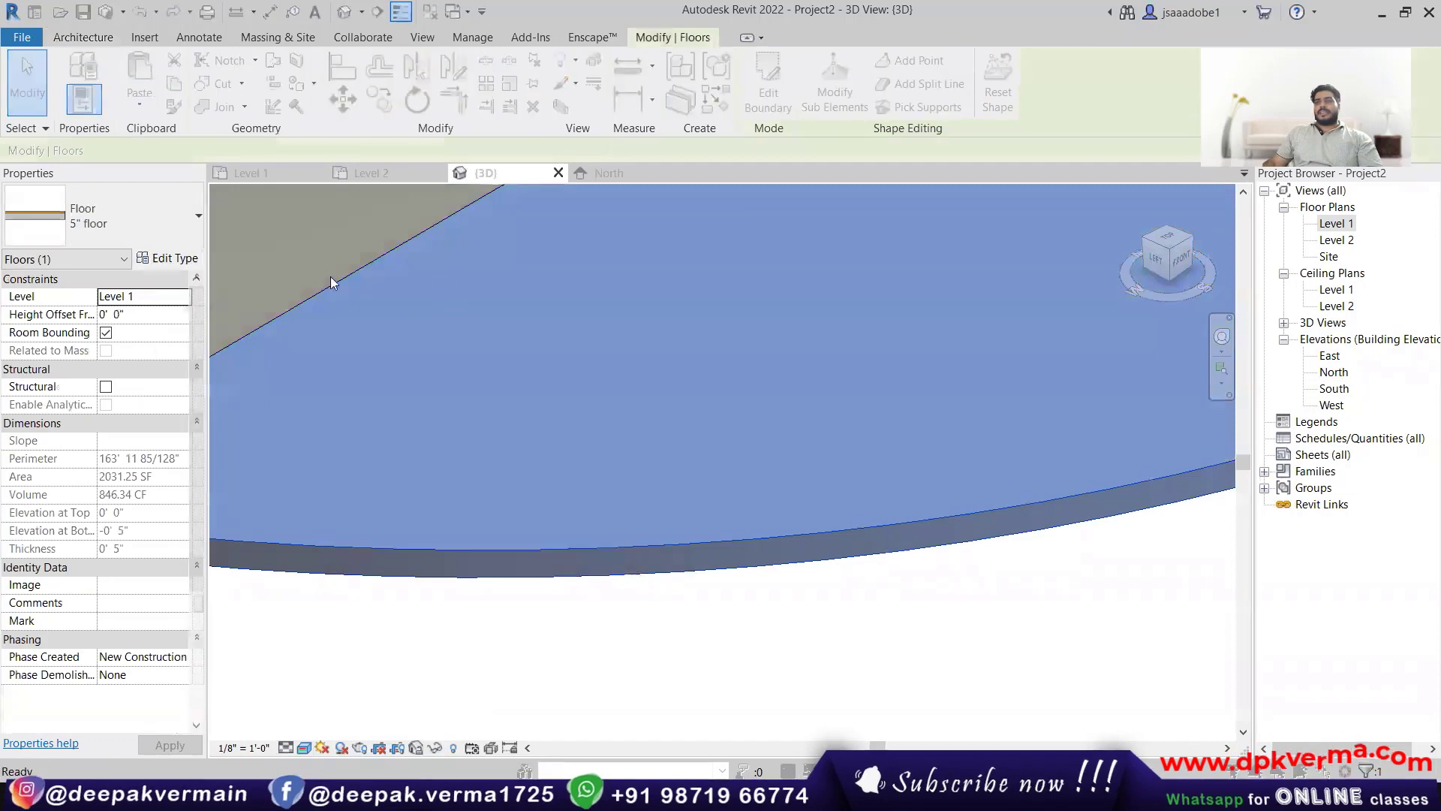
click(860, 258)
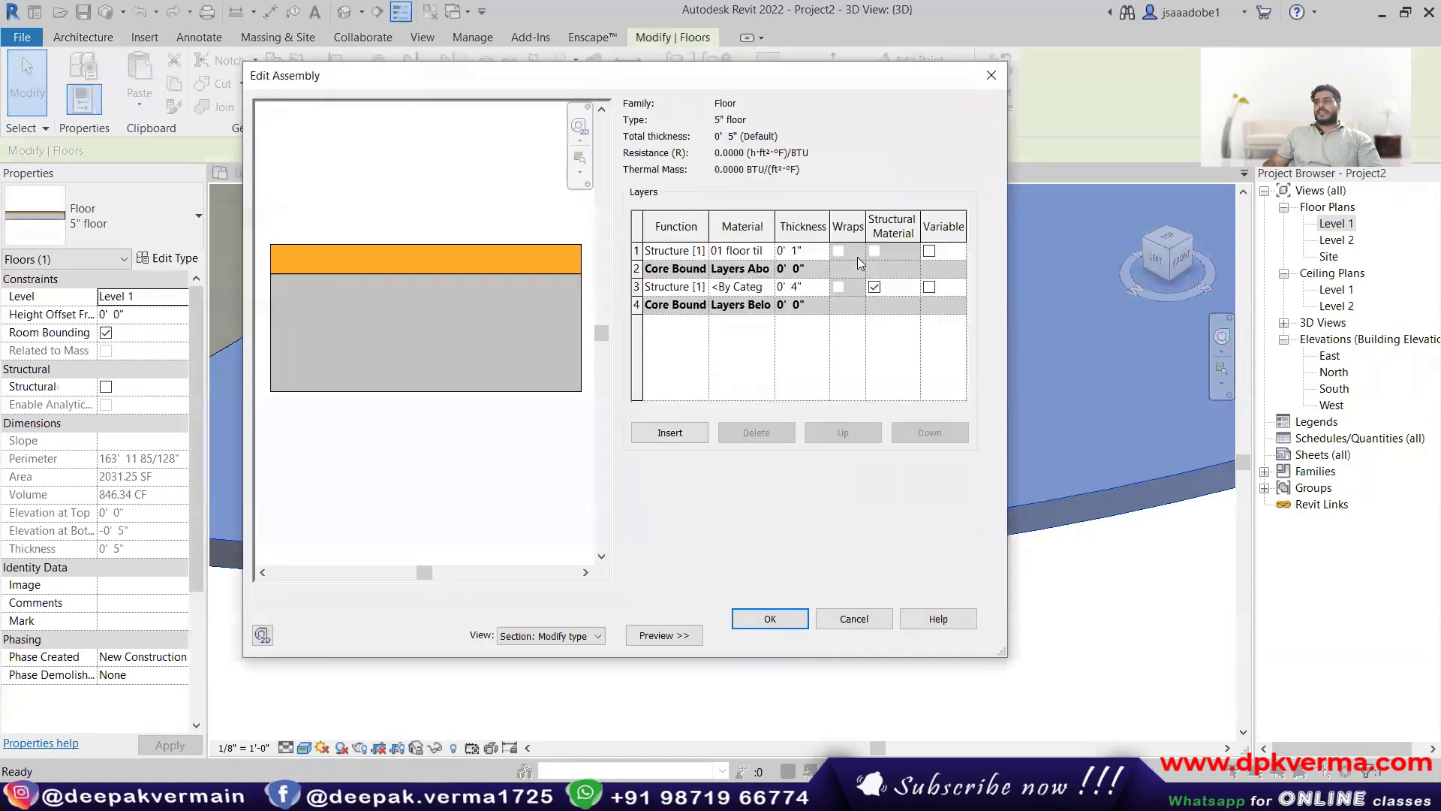
click(770, 255)
click(767, 251)
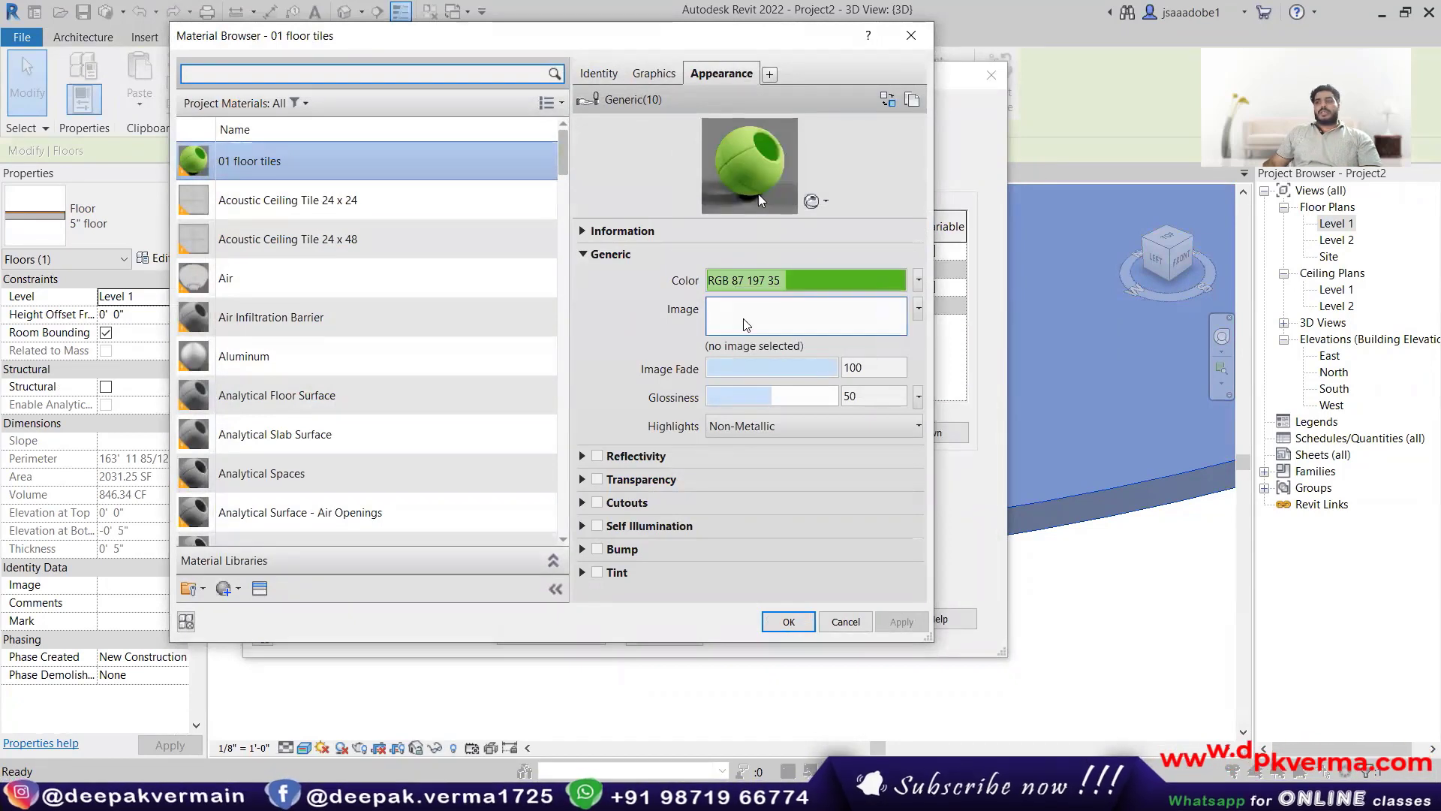
click(747, 324)
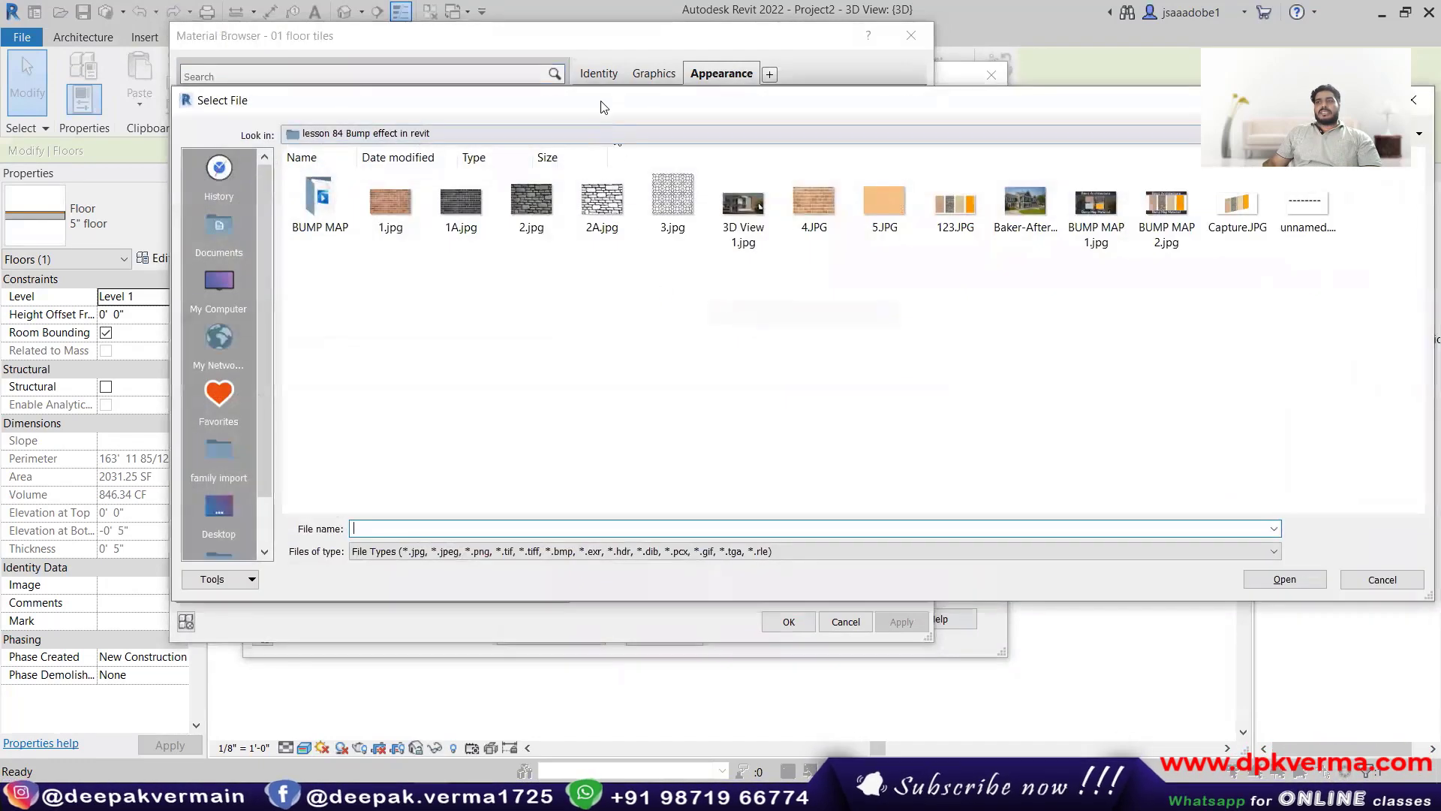
drag(600, 107, 489, 121)
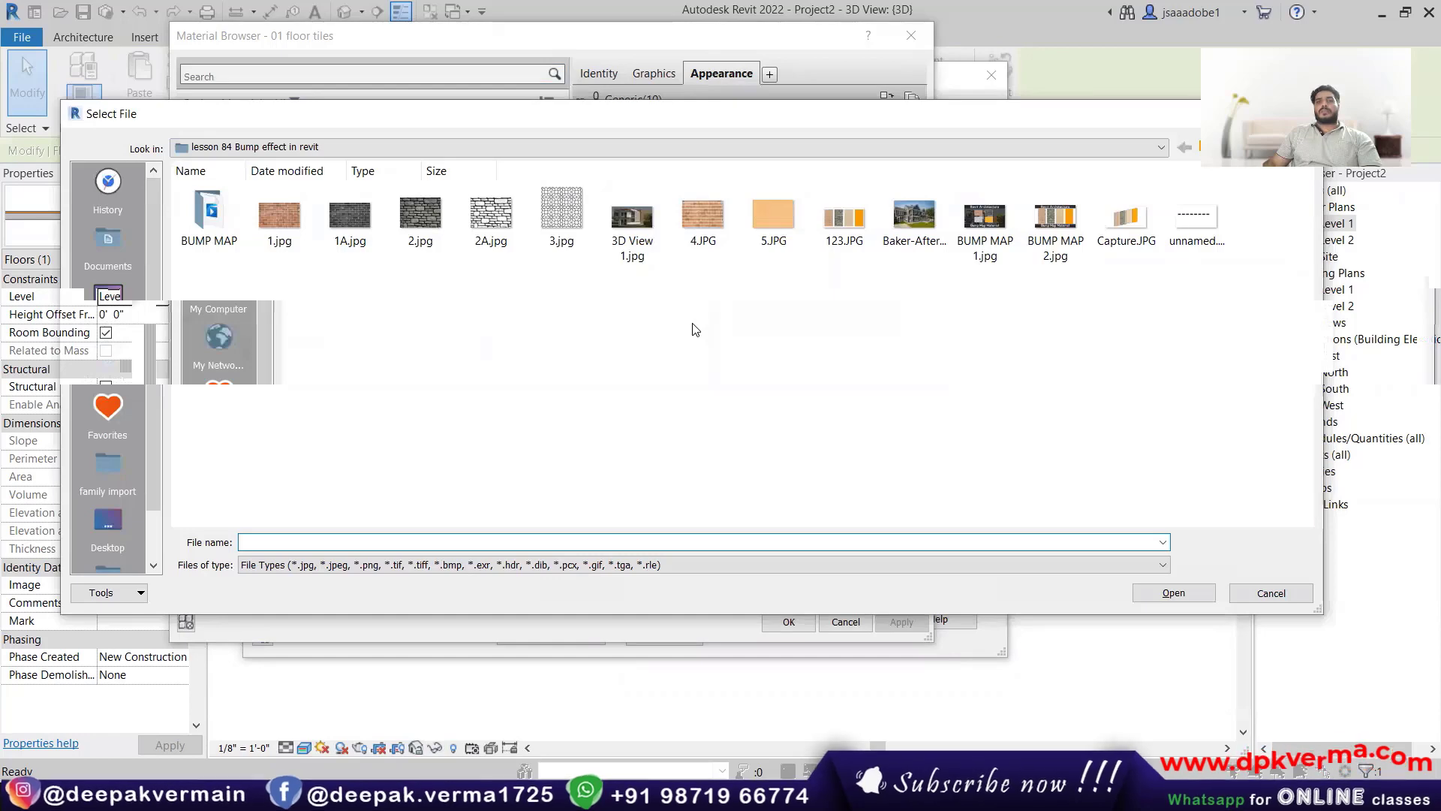
click(1270, 594)
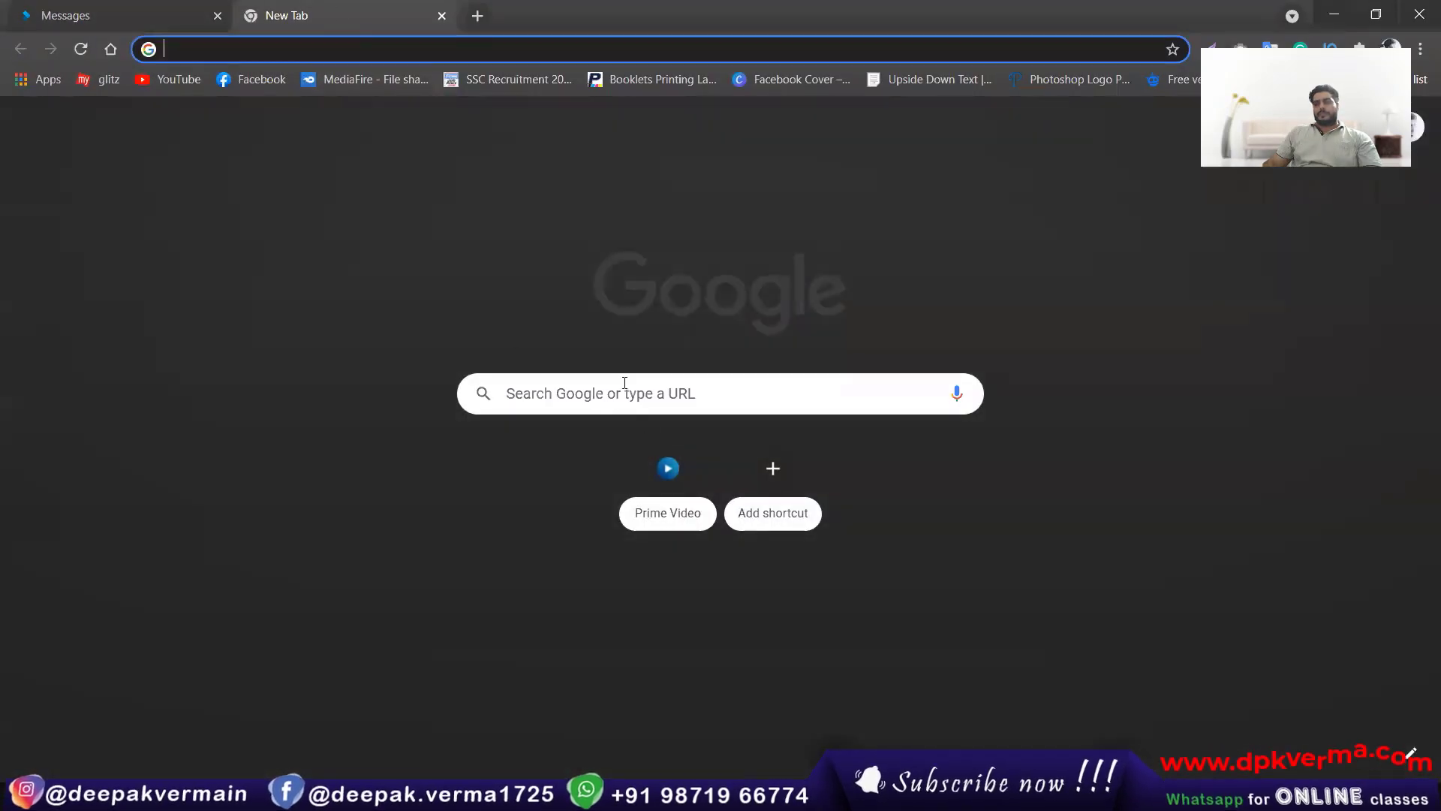
Step: Switch to the Chrome browser and search Google for "floor tiles texture"
click(624, 384)
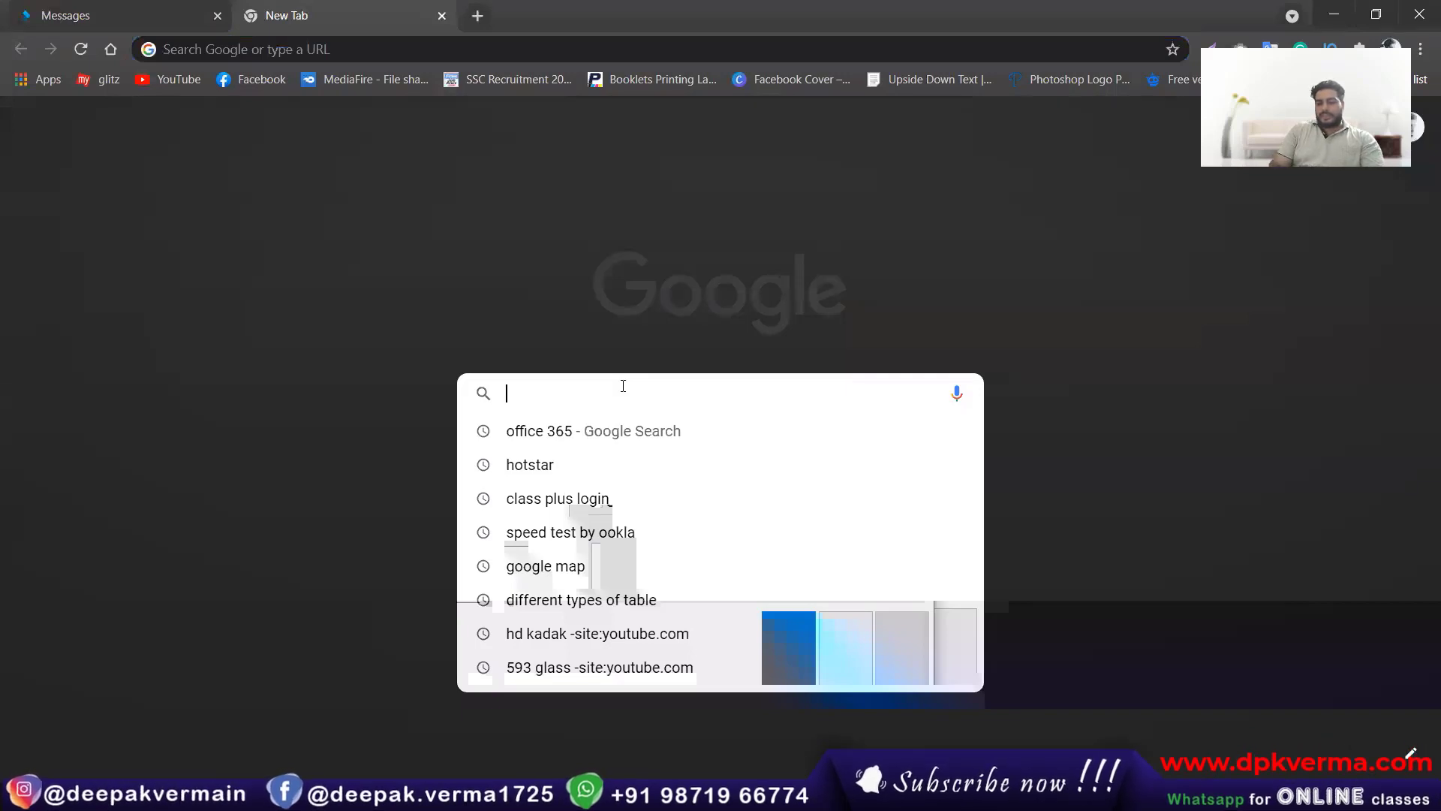
text(tiles)
key(BackSpace)
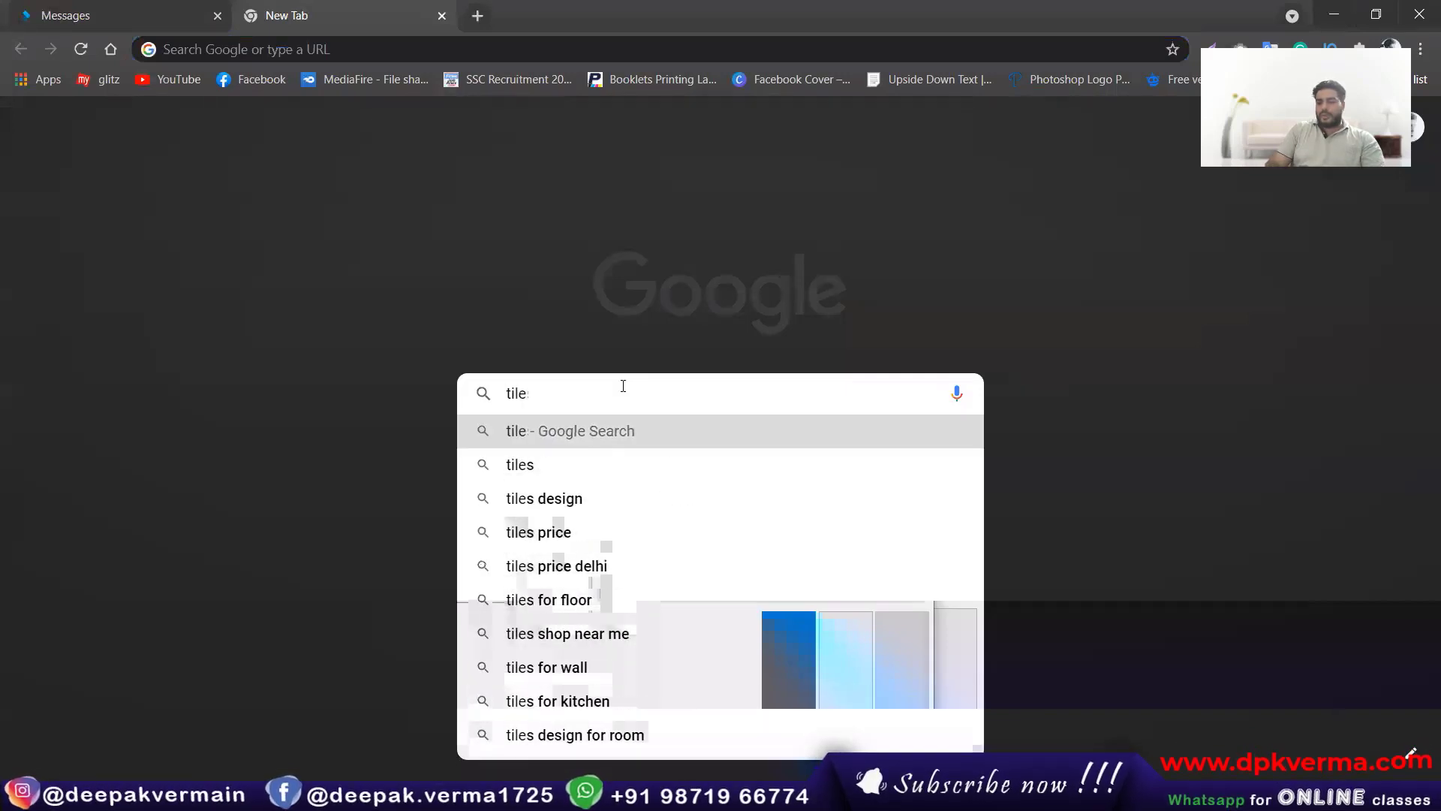
key(BackSpace)
key(BackSpace)
key(BackSpace)
key(BackSpace)
text(floor )
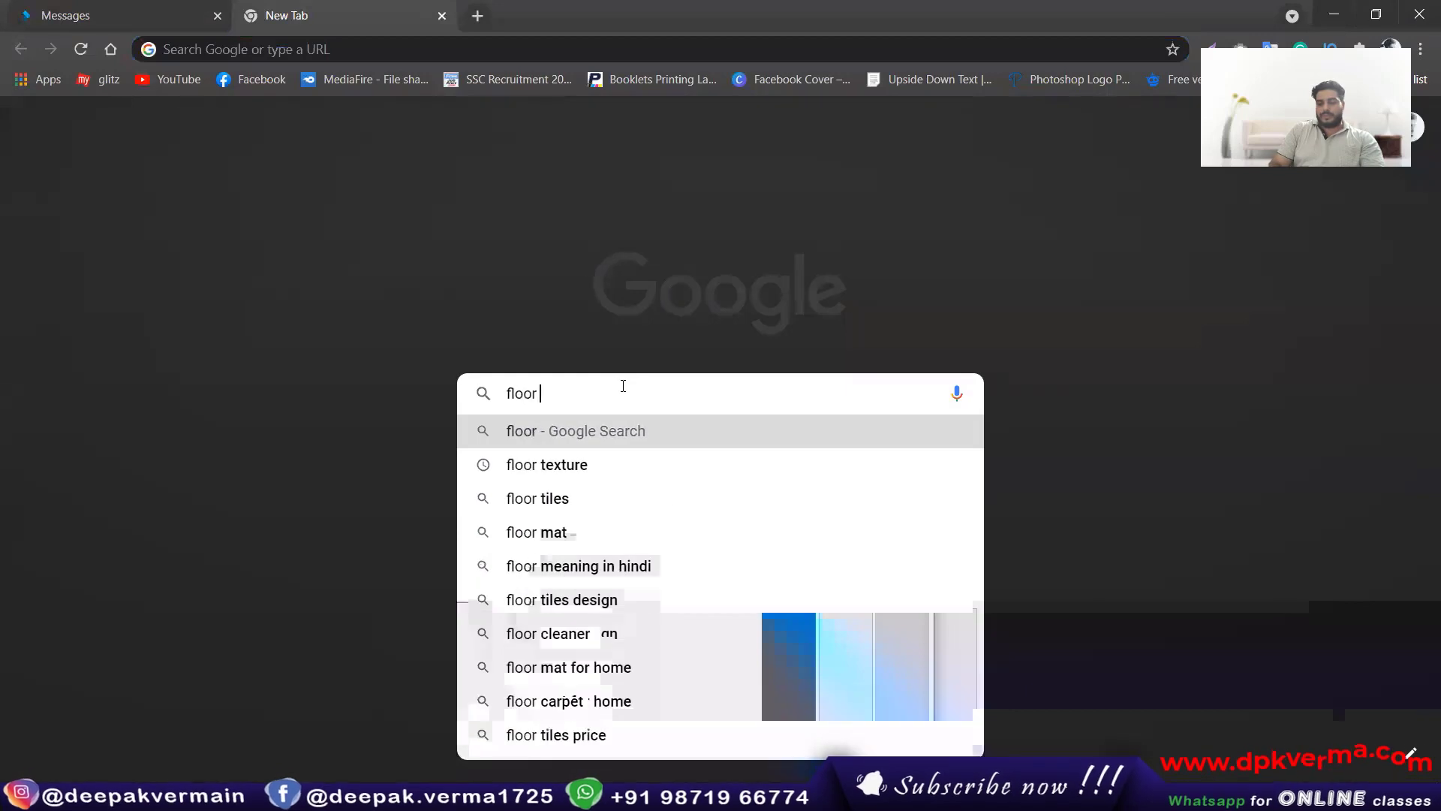
text(tiles r)
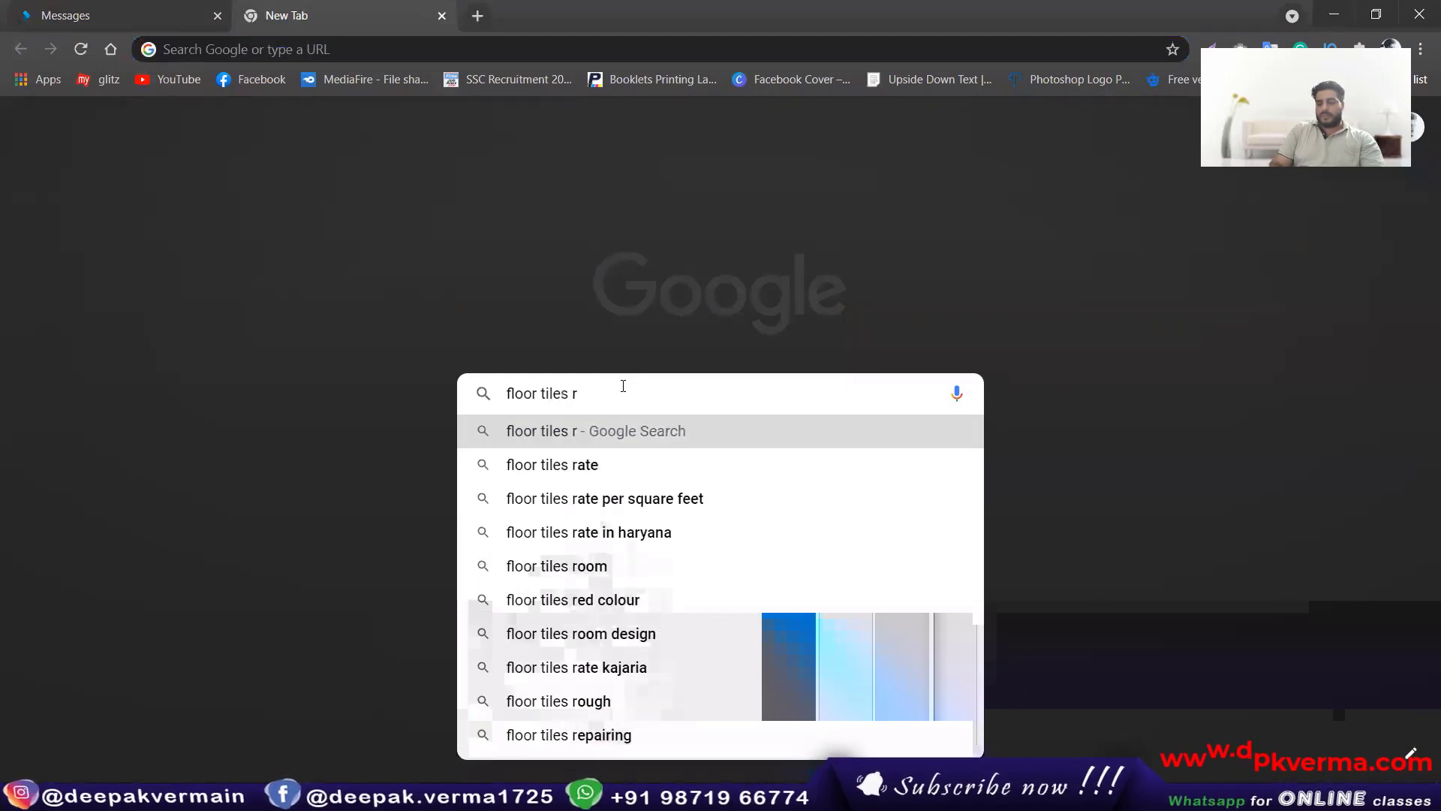
key(BackSpace)
text(texture)
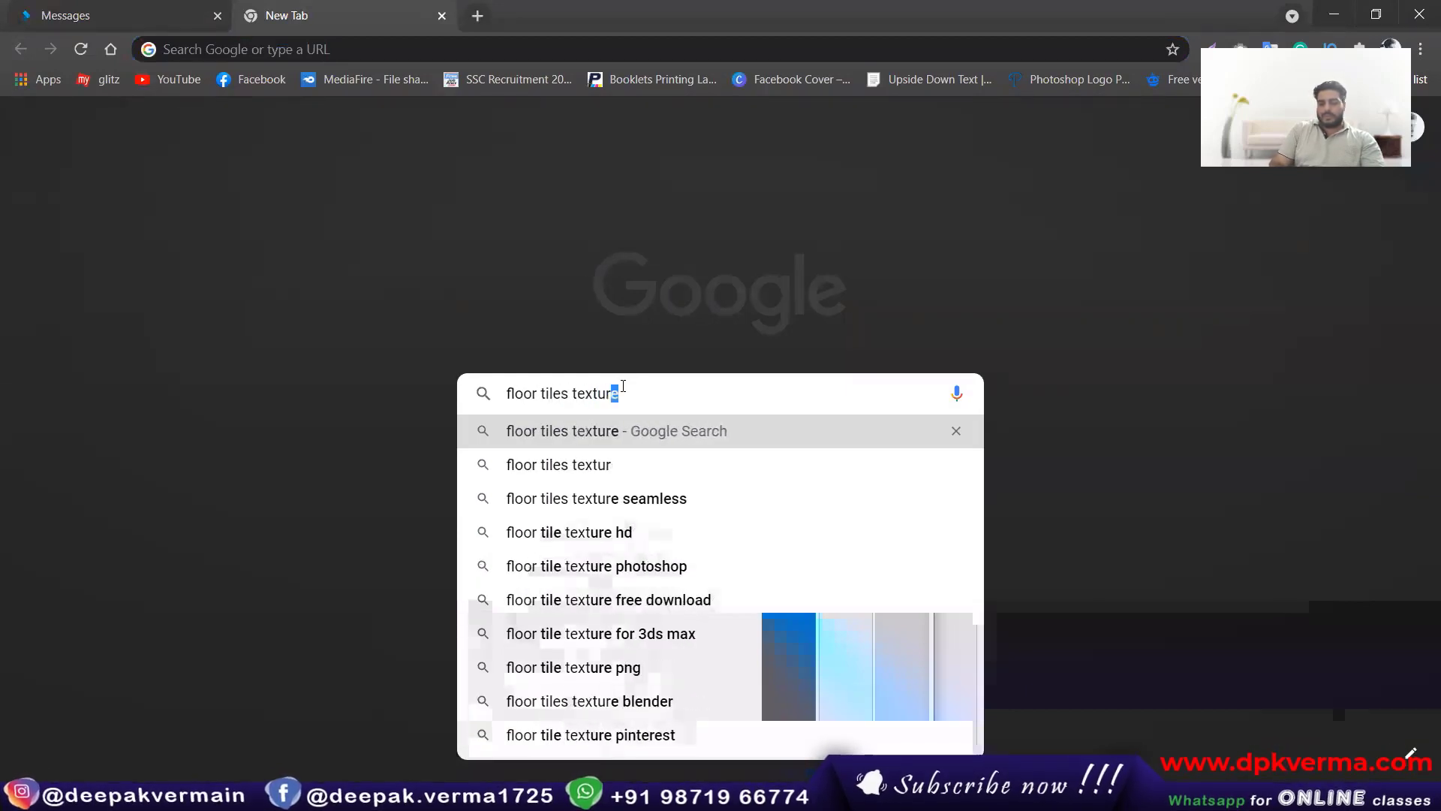
key(Return)
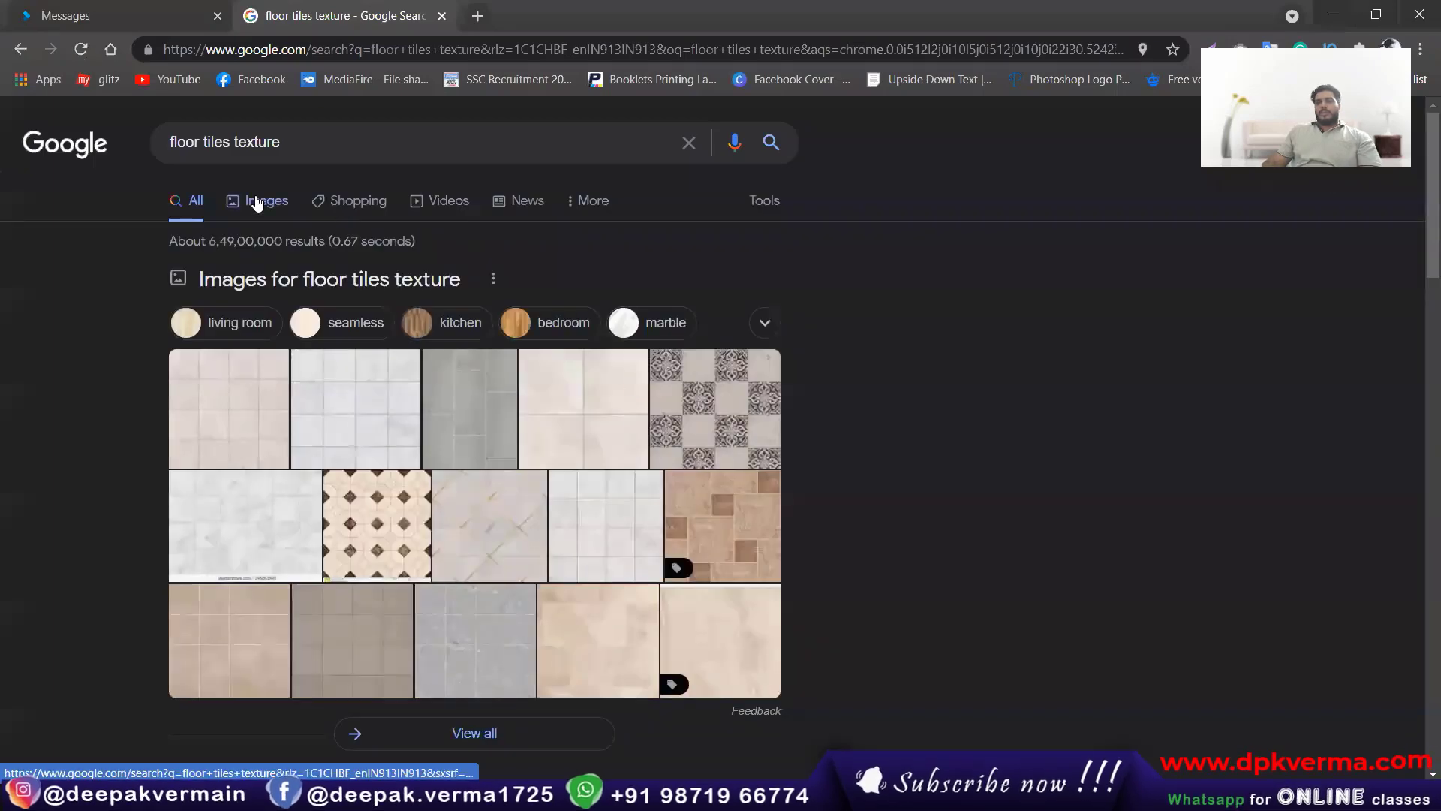
Step: Browse the image results for floor tile textures and preview the Shutterstock Floor Tiles Texture HD image
click(256, 203)
scroll(720, 406, down, 3)
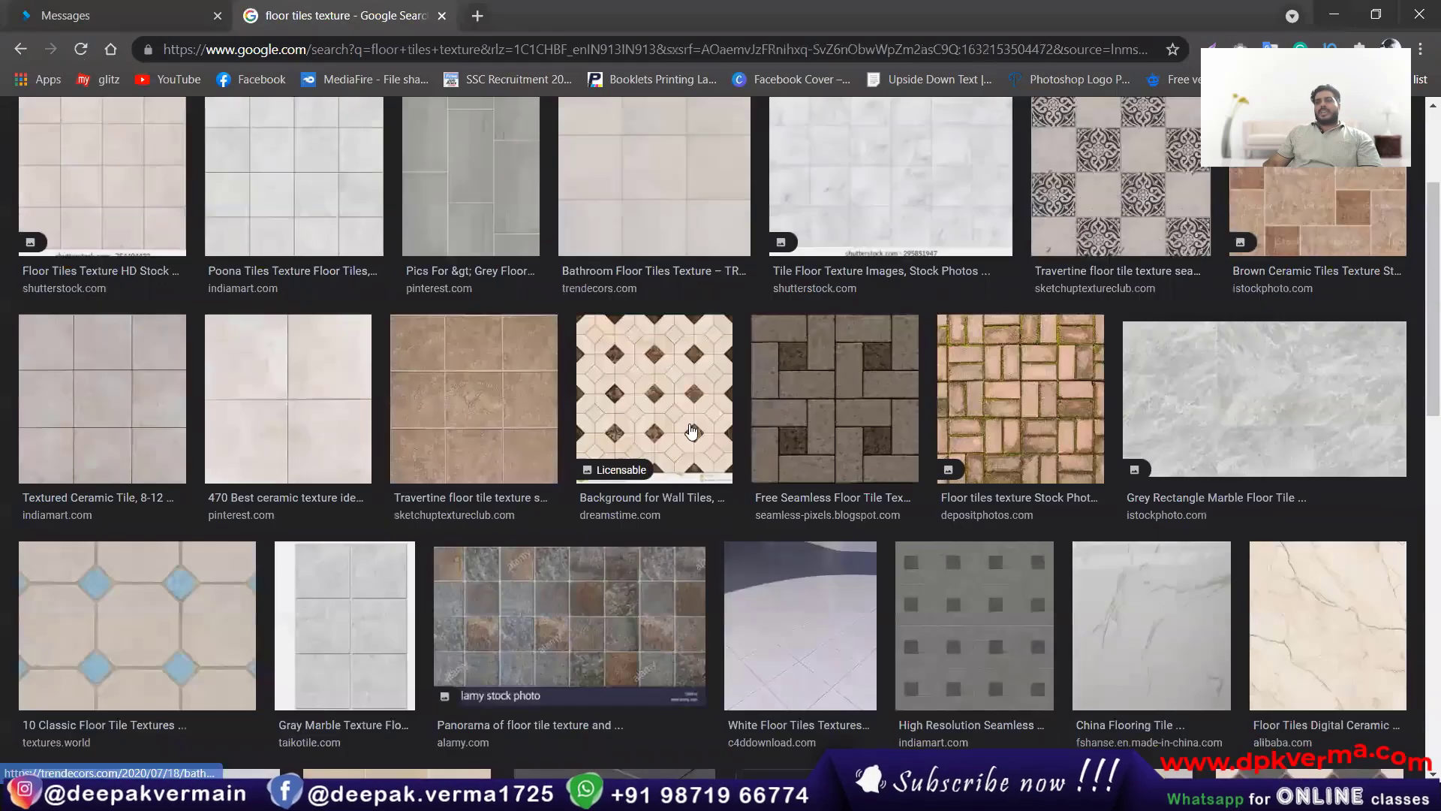
scroll(692, 431, down, 1)
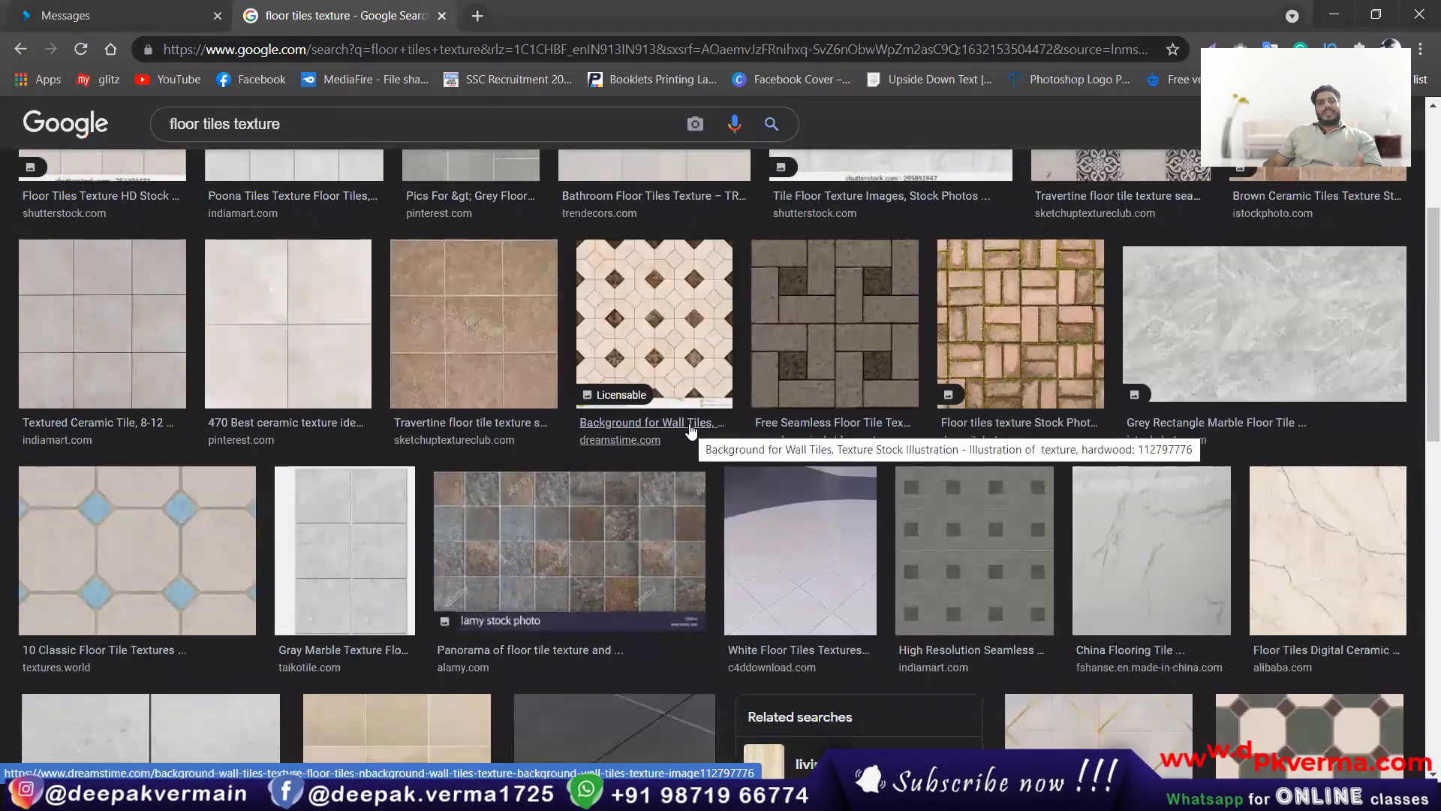
scroll(692, 431, up, 3)
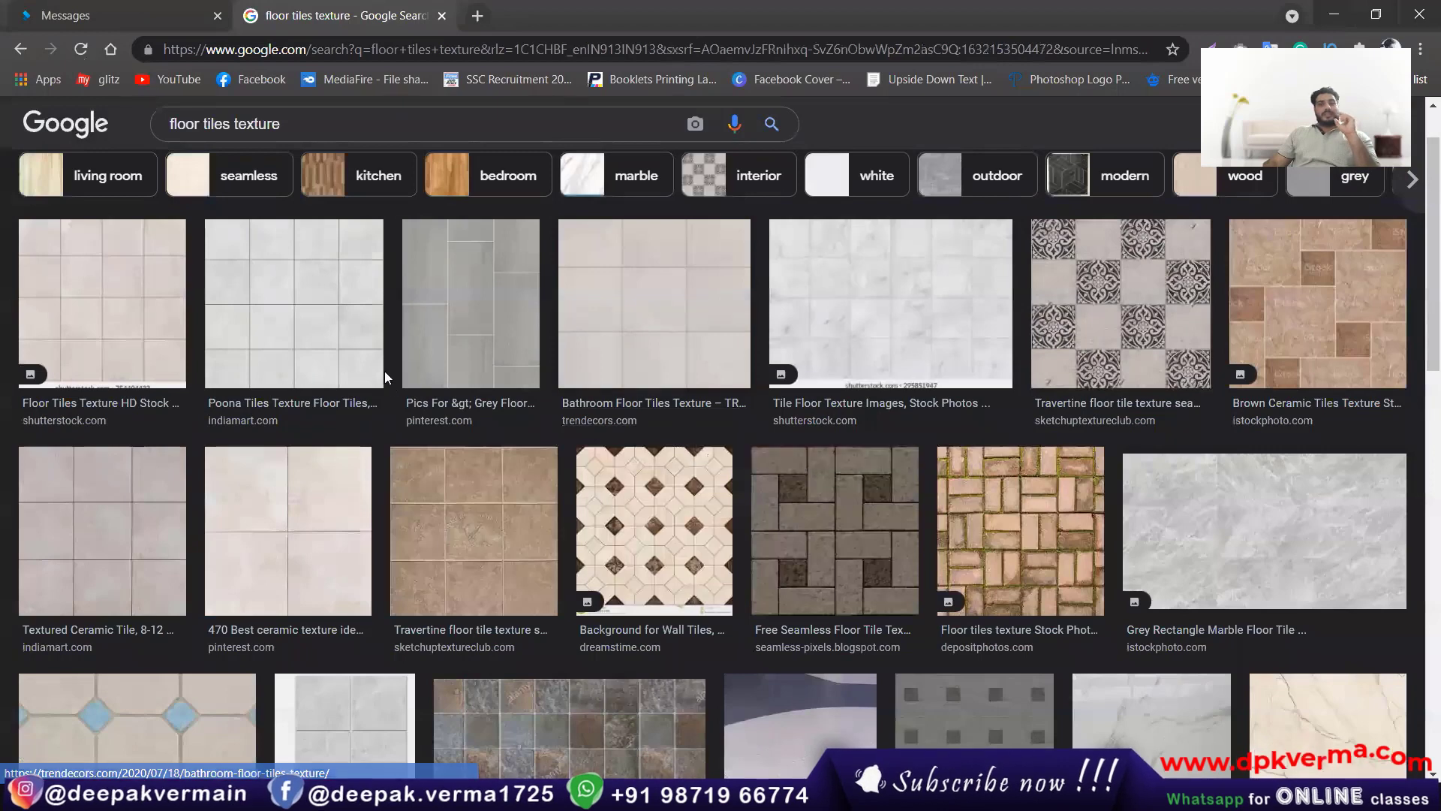
click(142, 308)
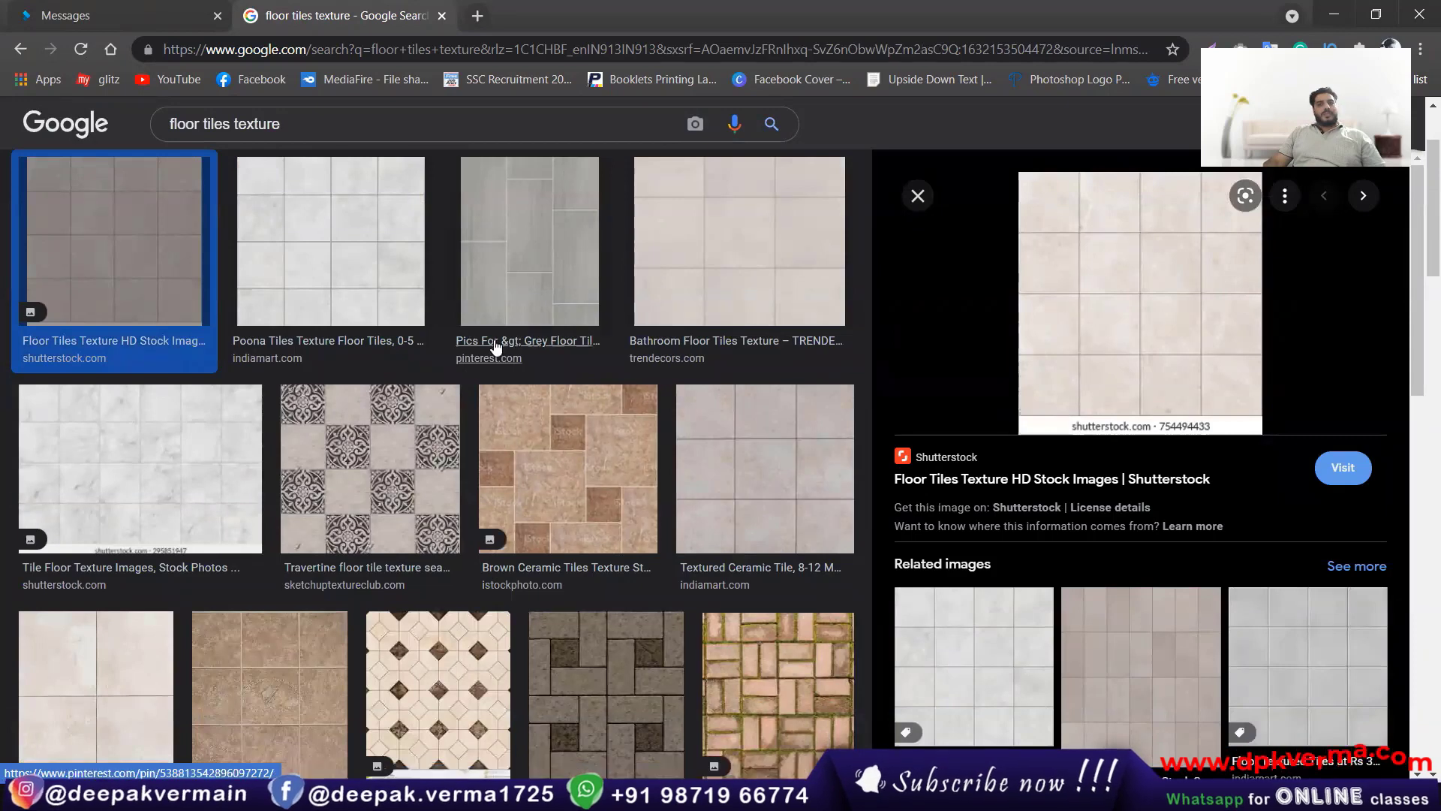
Step: Compare the Poona Tiles and Gray Marble floor tile textures among the image search results
click(316, 302)
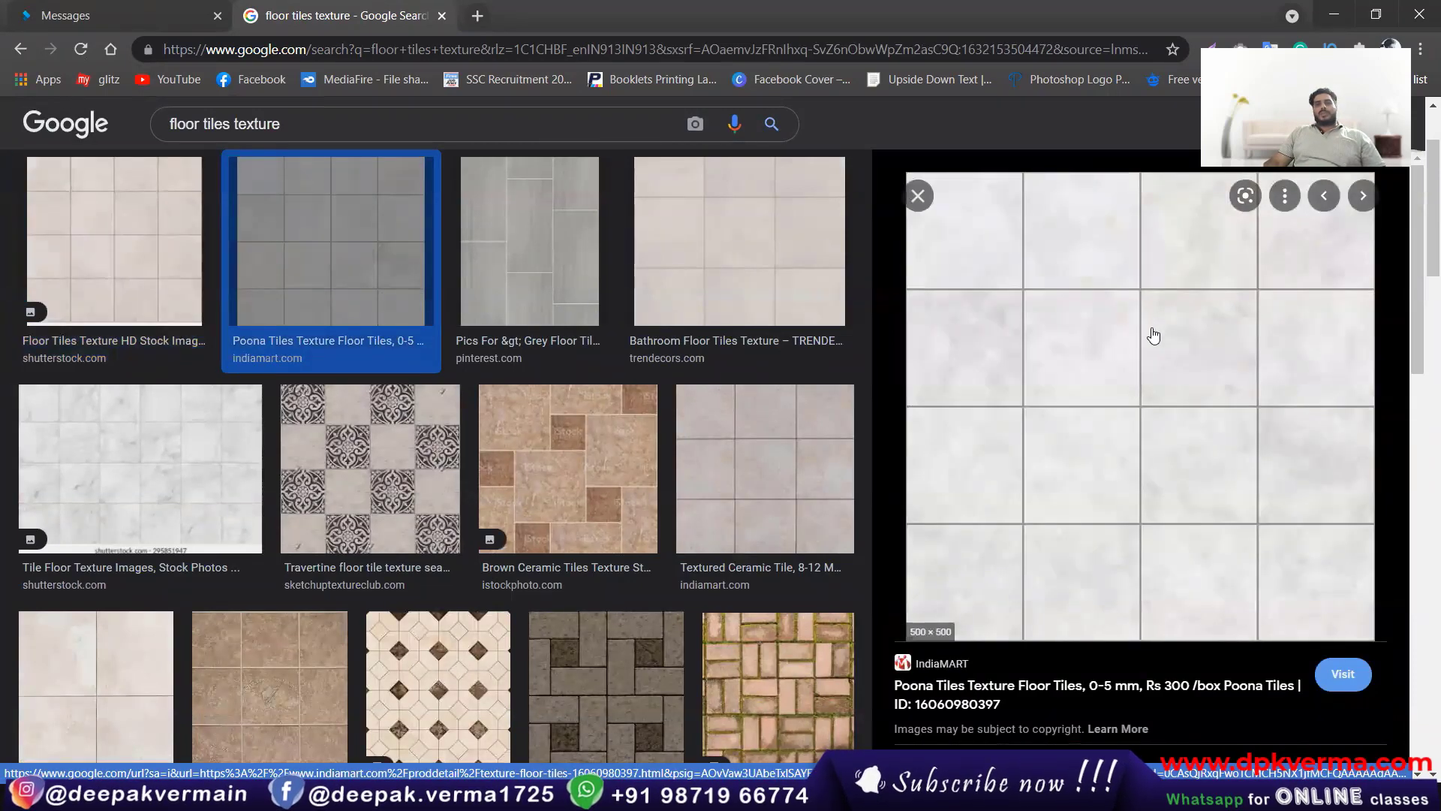
scroll(1141, 346, down, 3)
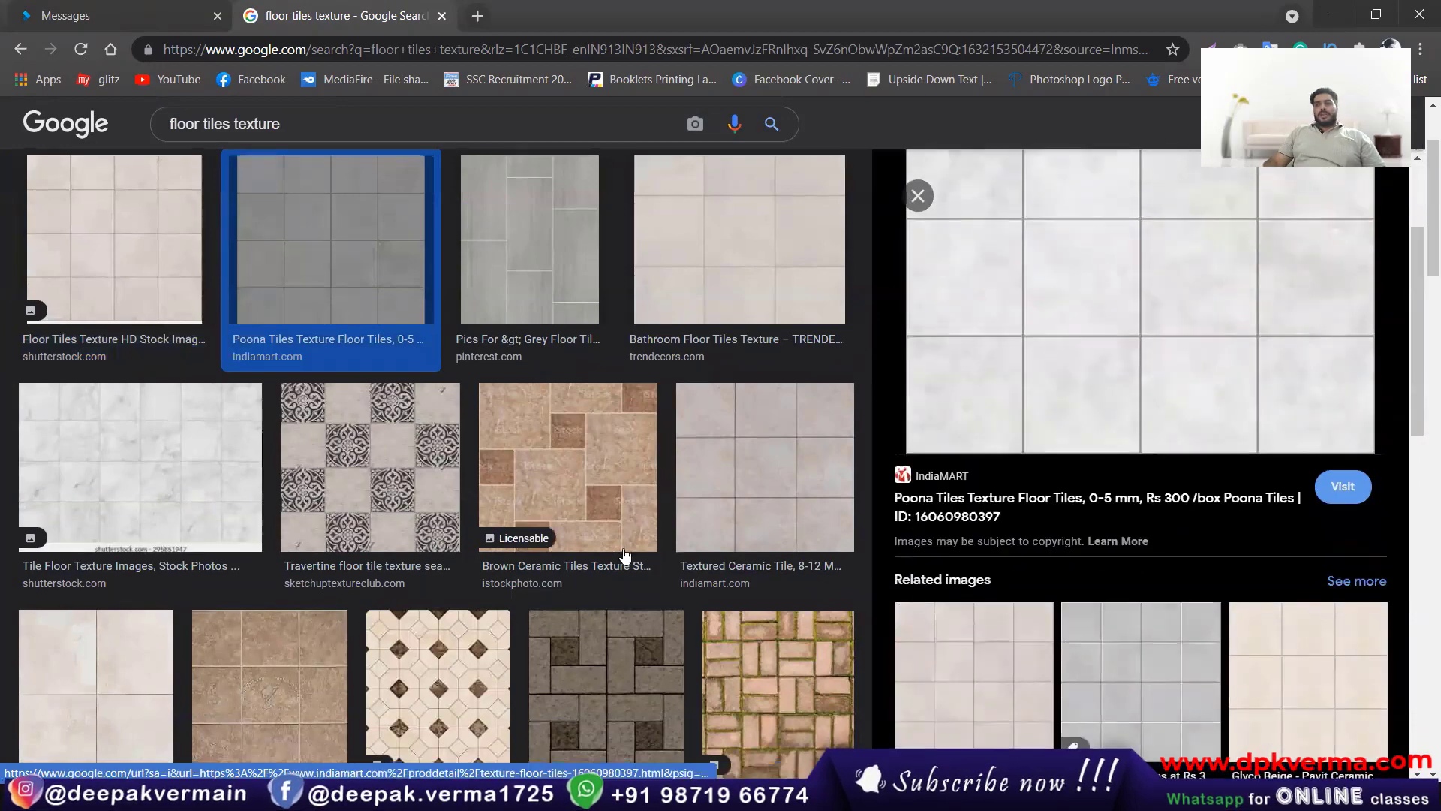
scroll(630, 557, down, 3)
scroll(630, 558, down, 2)
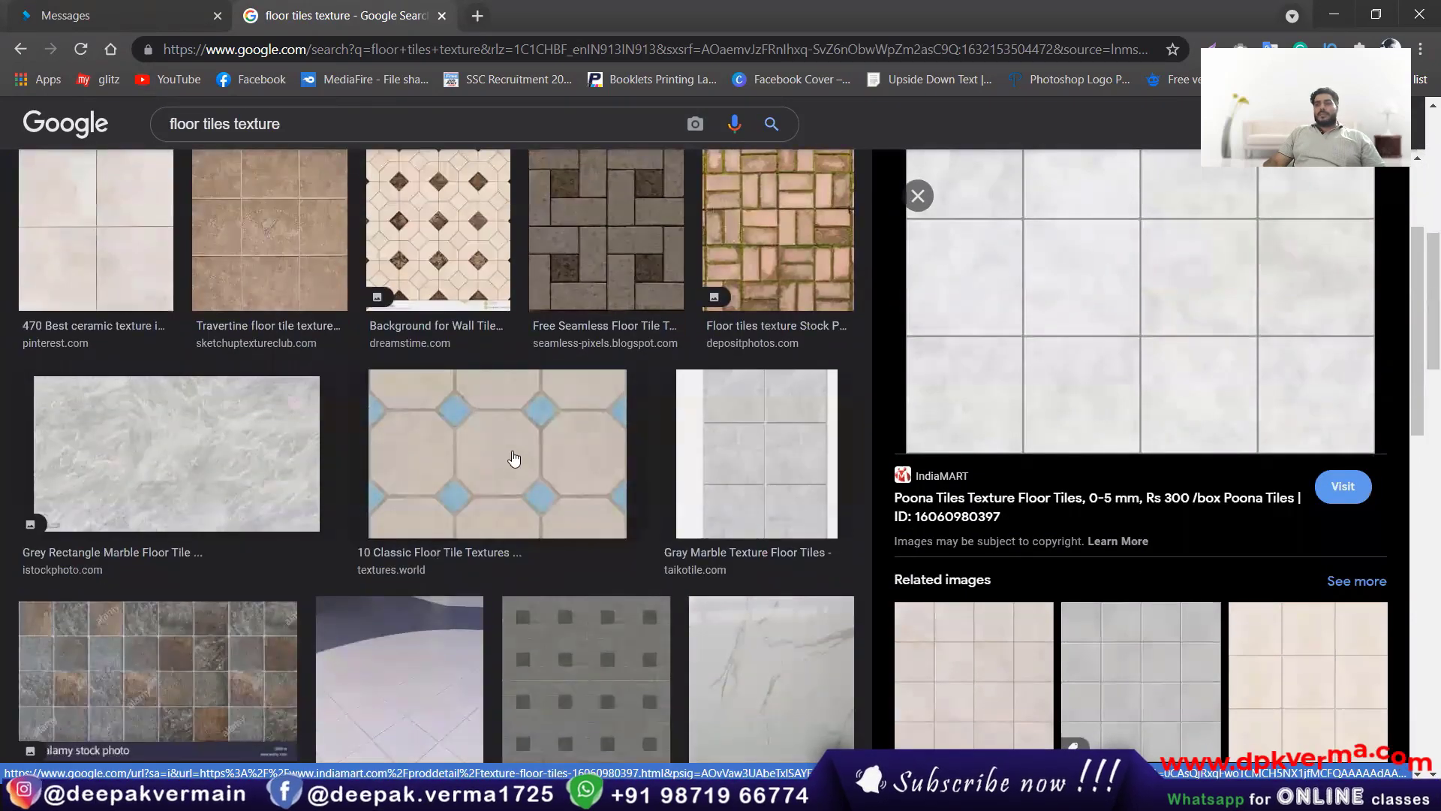
click(802, 457)
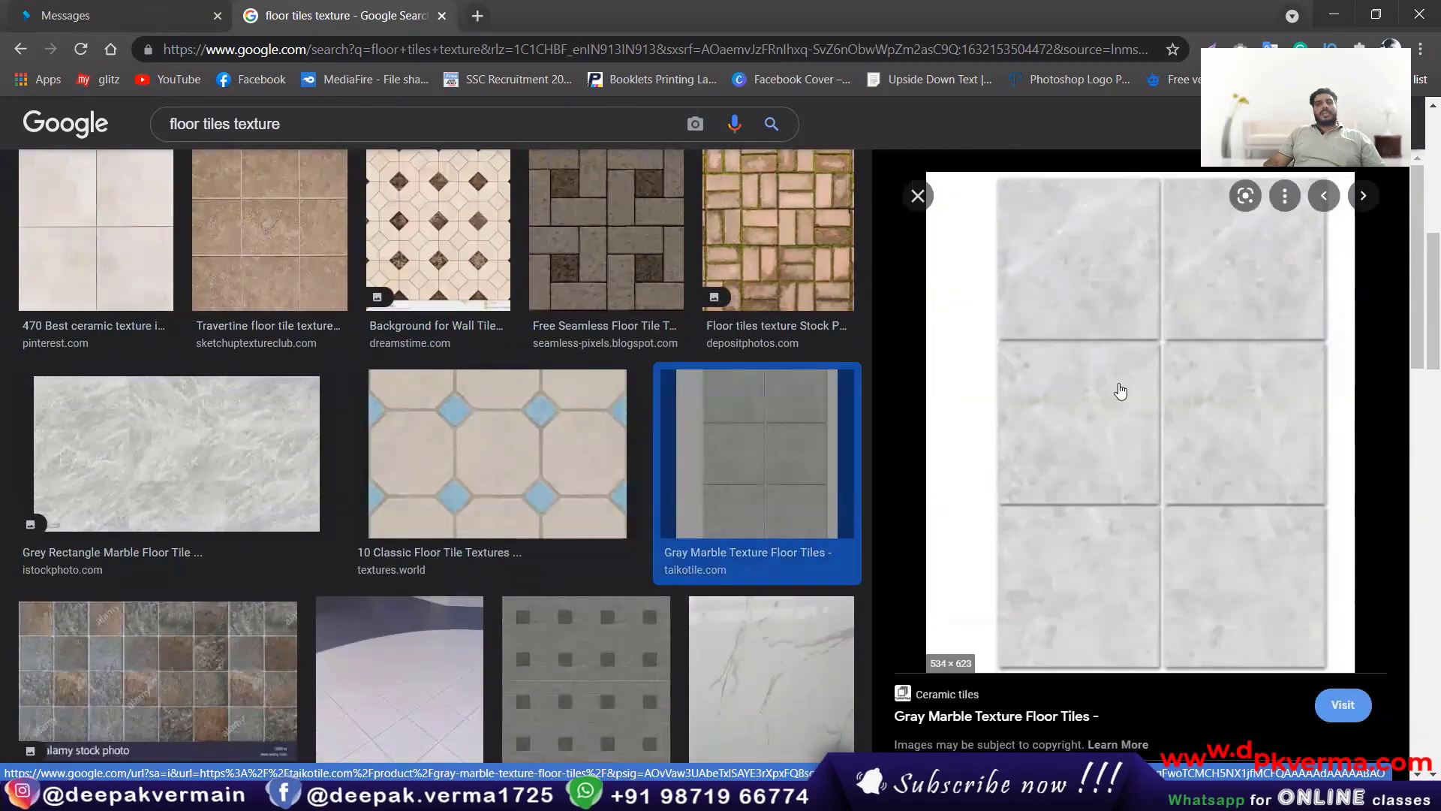
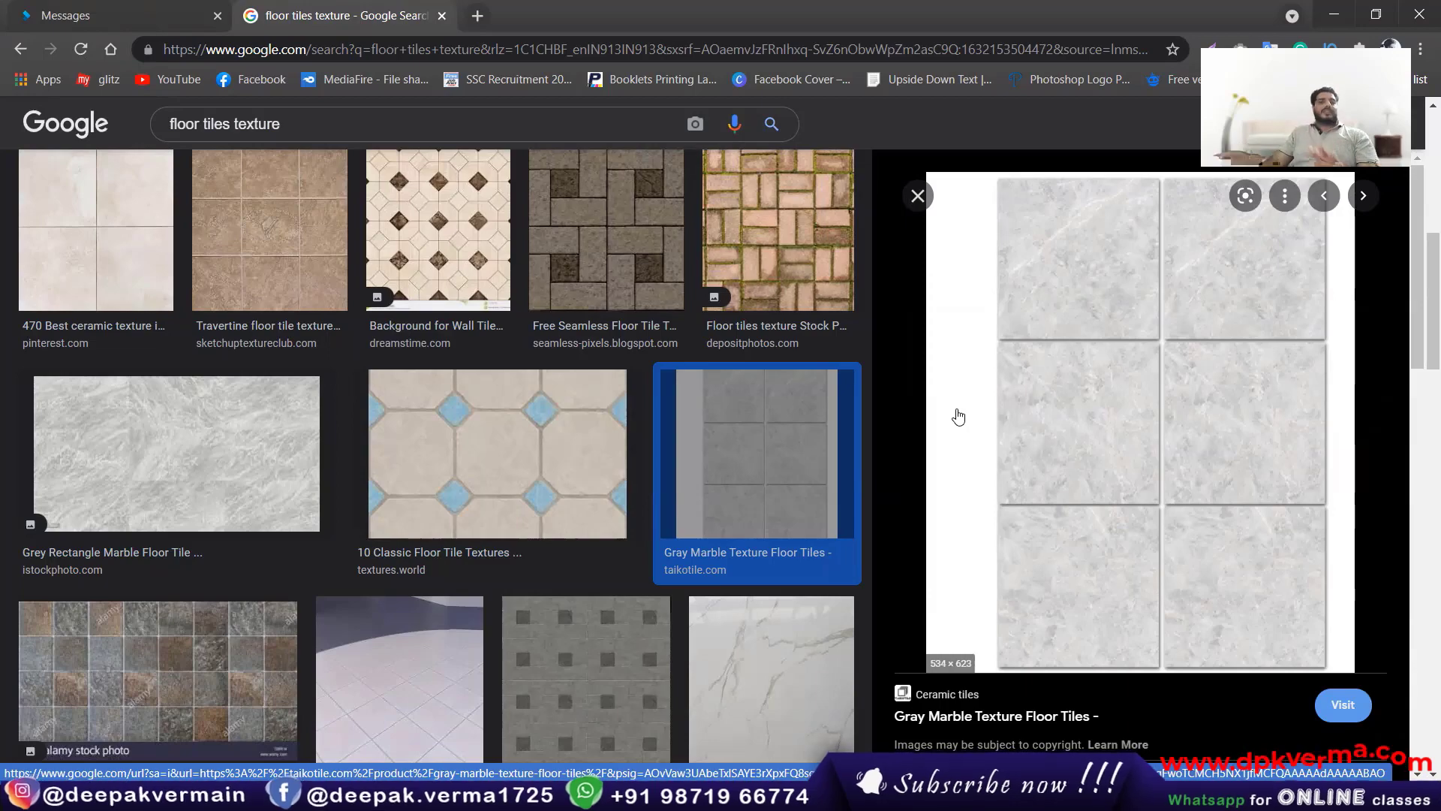
scroll(424, 345, up, 3)
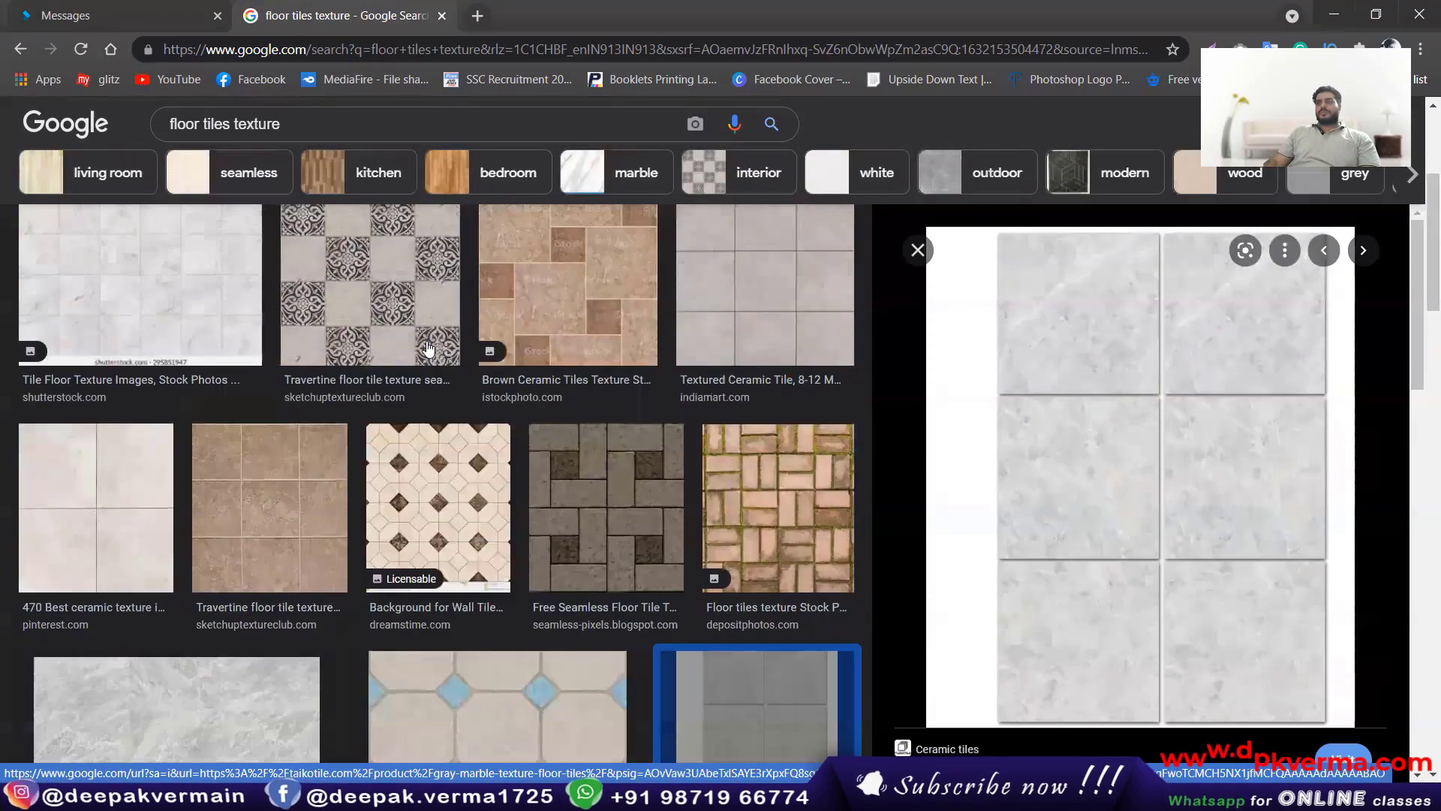
scroll(305, 368, up, 2)
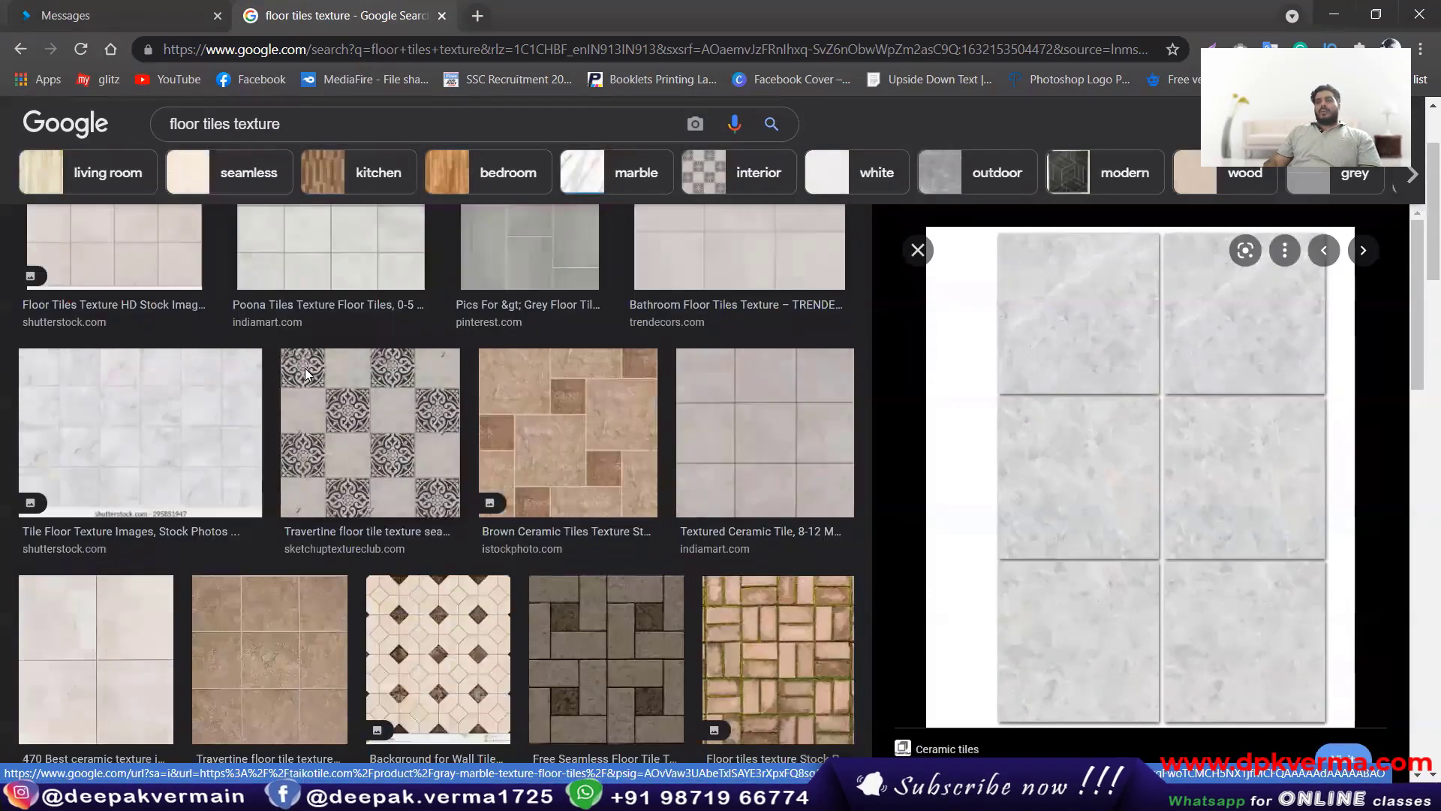
scroll(262, 364, up, 1)
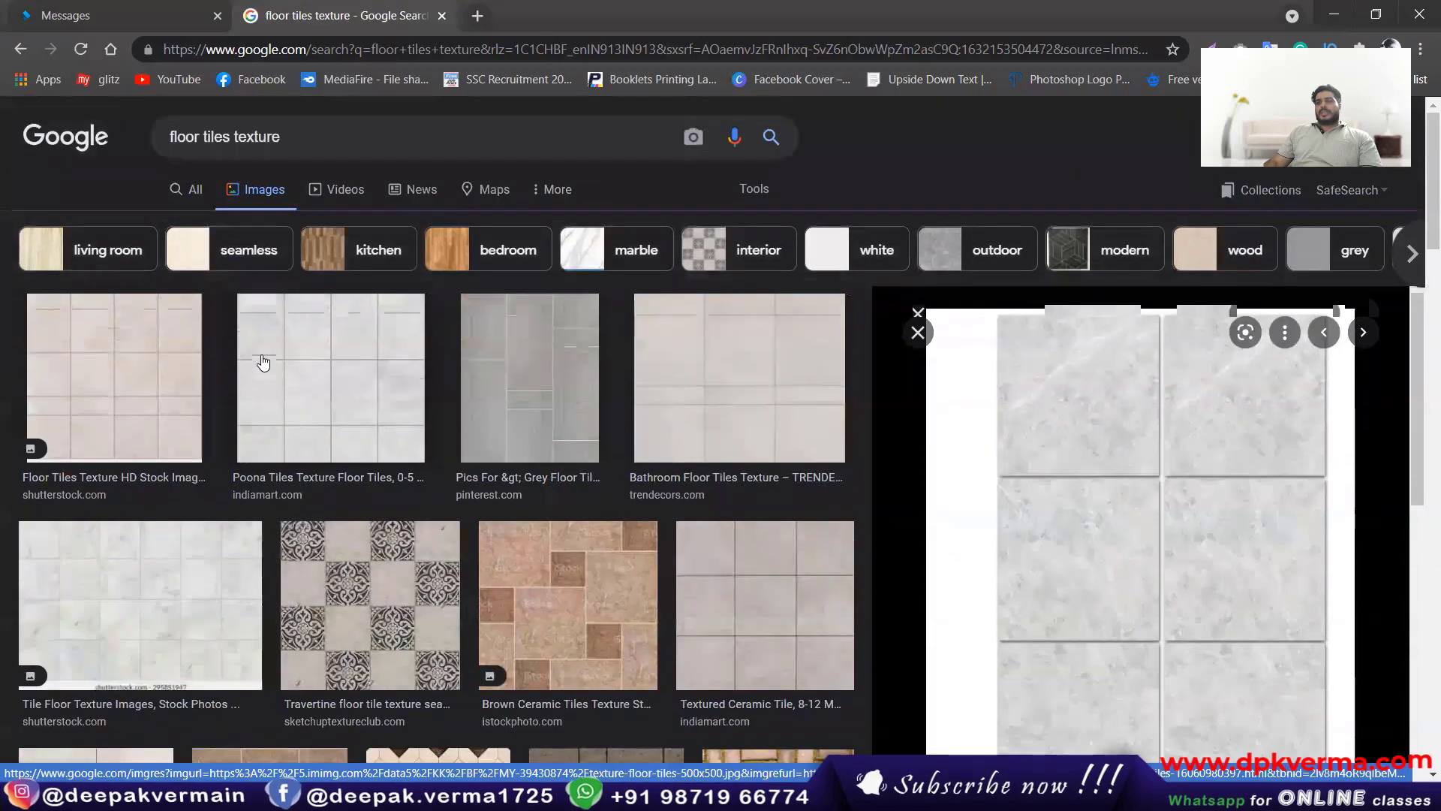
click(322, 365)
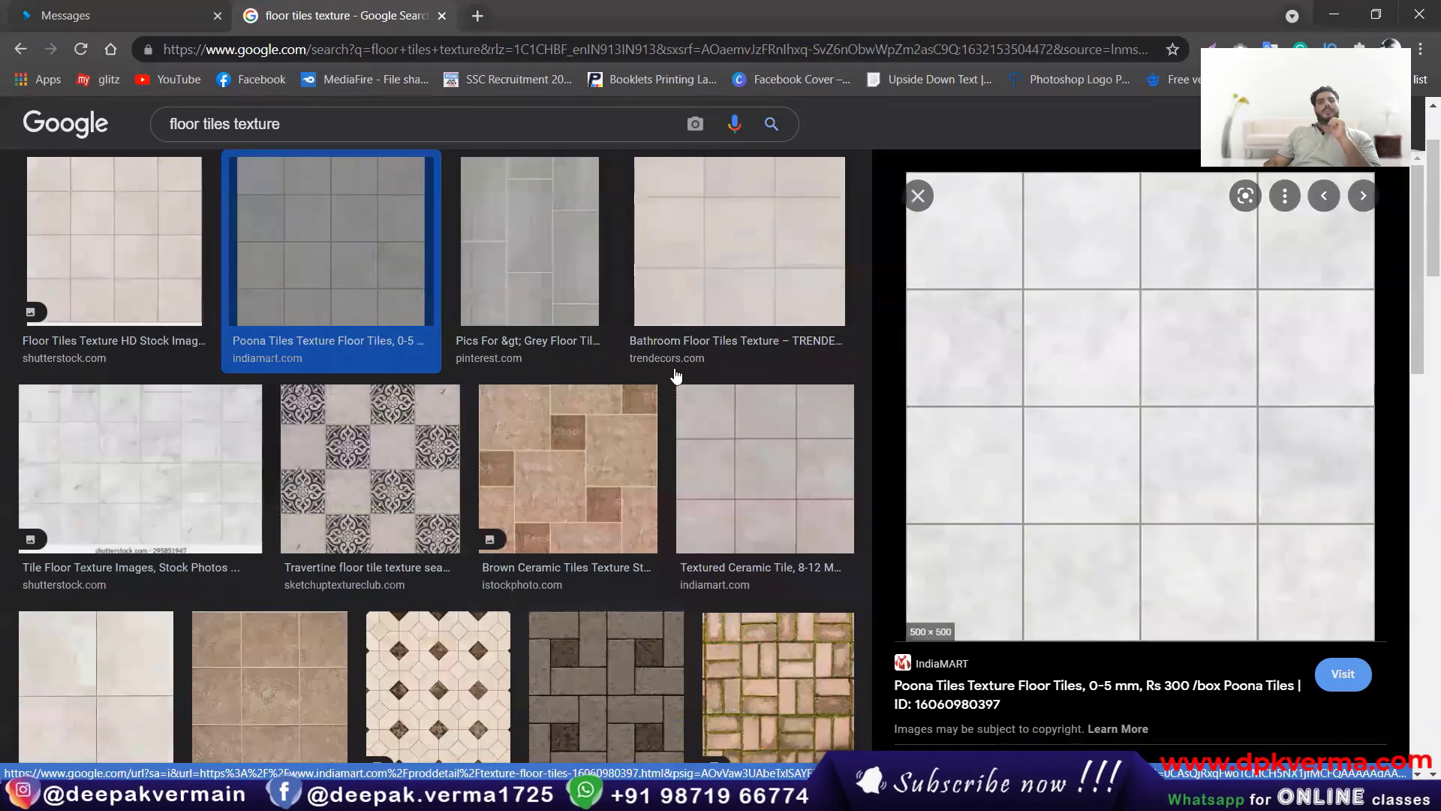
Step: Filter the floor tiles texture image results to large images only
scroll(676, 376, up, 2)
click(555, 191)
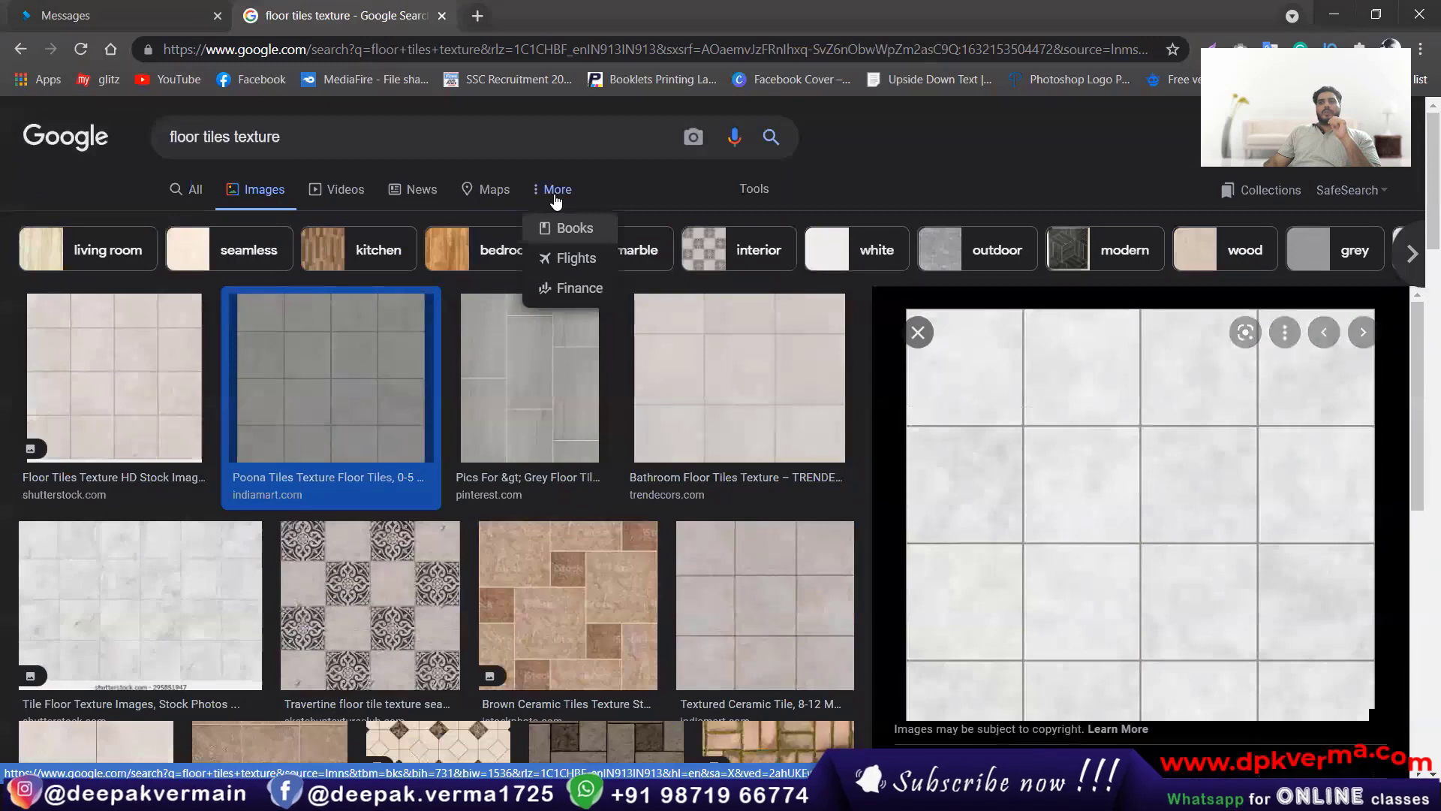
click(753, 188)
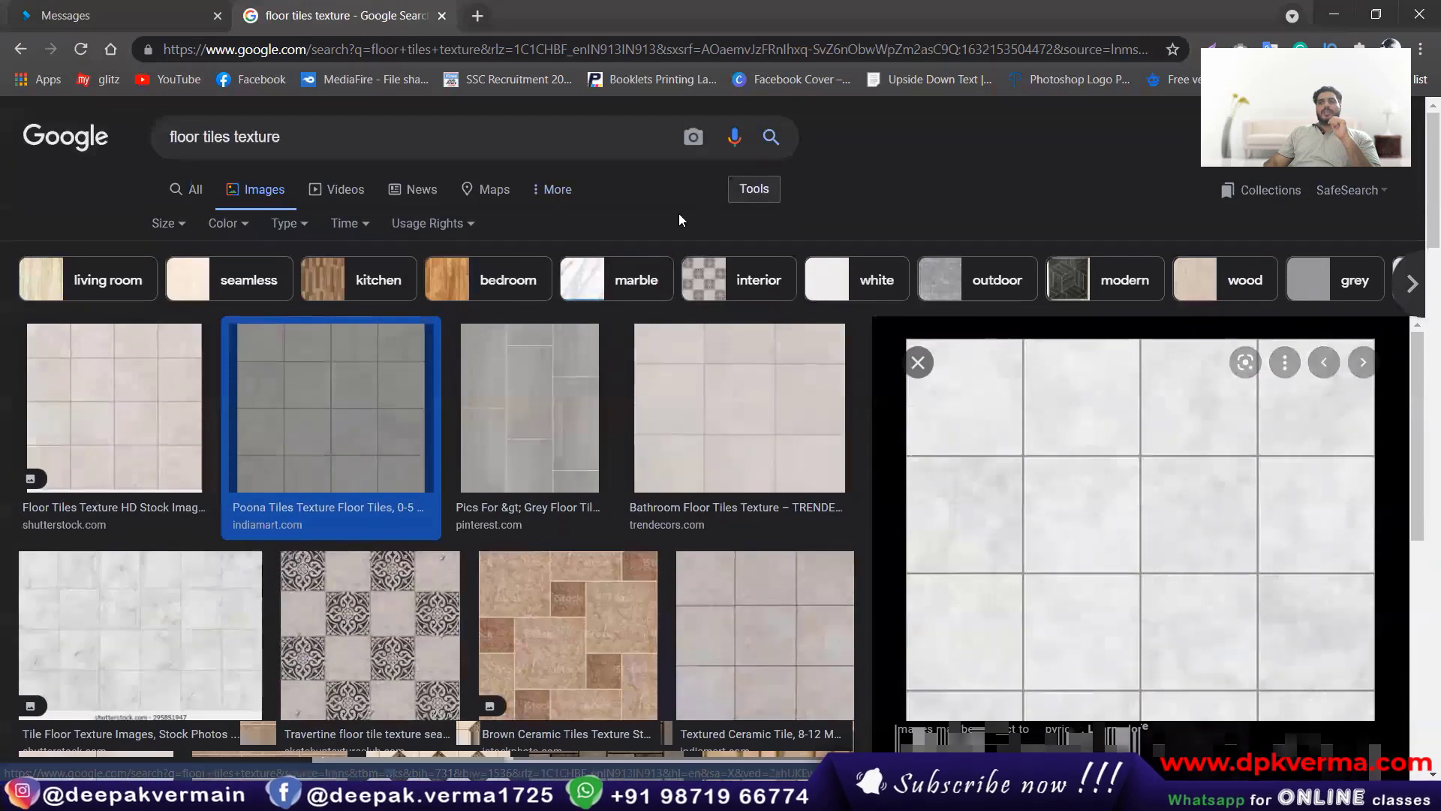
click(166, 223)
click(175, 286)
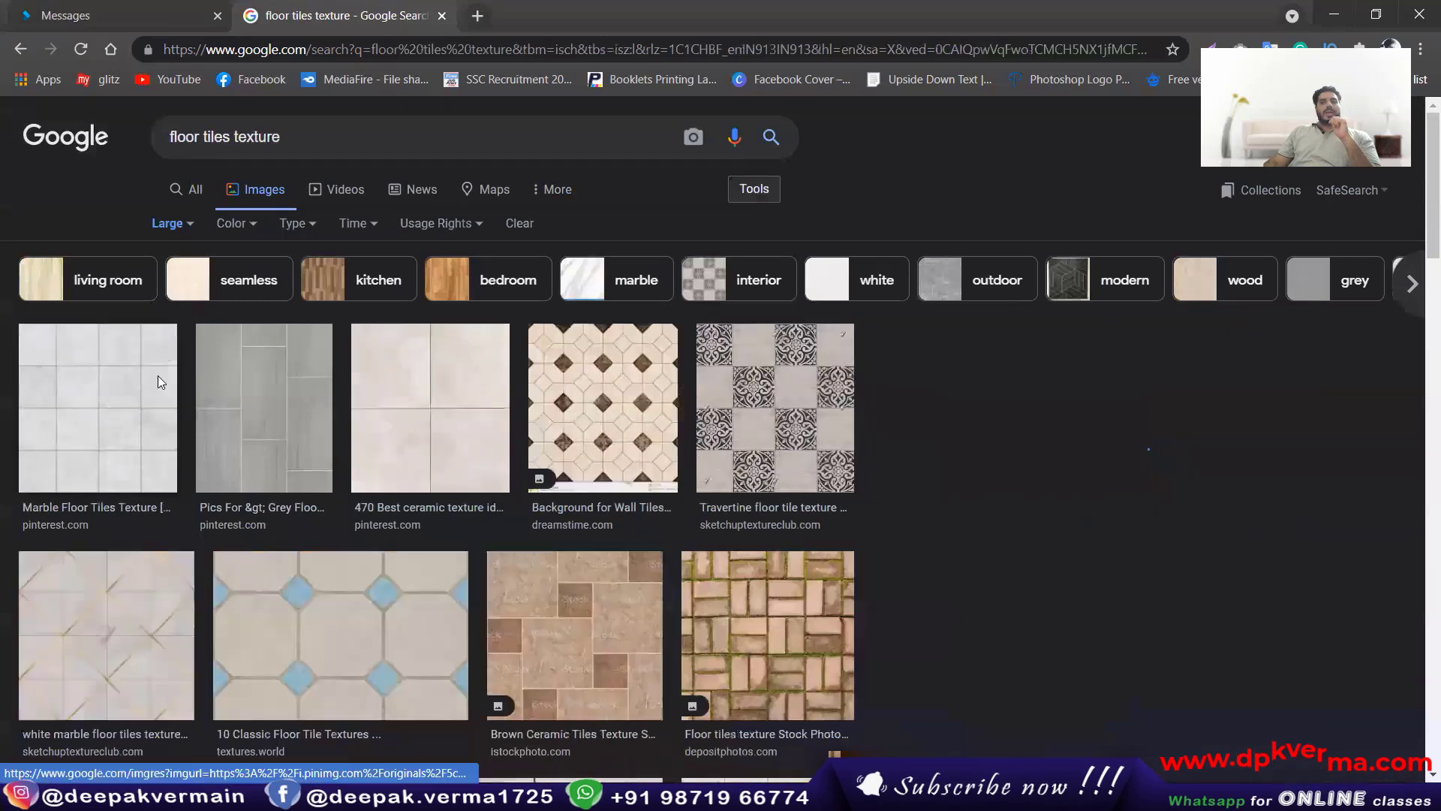
Step: Save the Pinterest Marble Floor Tiles Texture image as a JPEG in the Desktop's New folder > texture folder, keeping the suggested file name
click(157, 375)
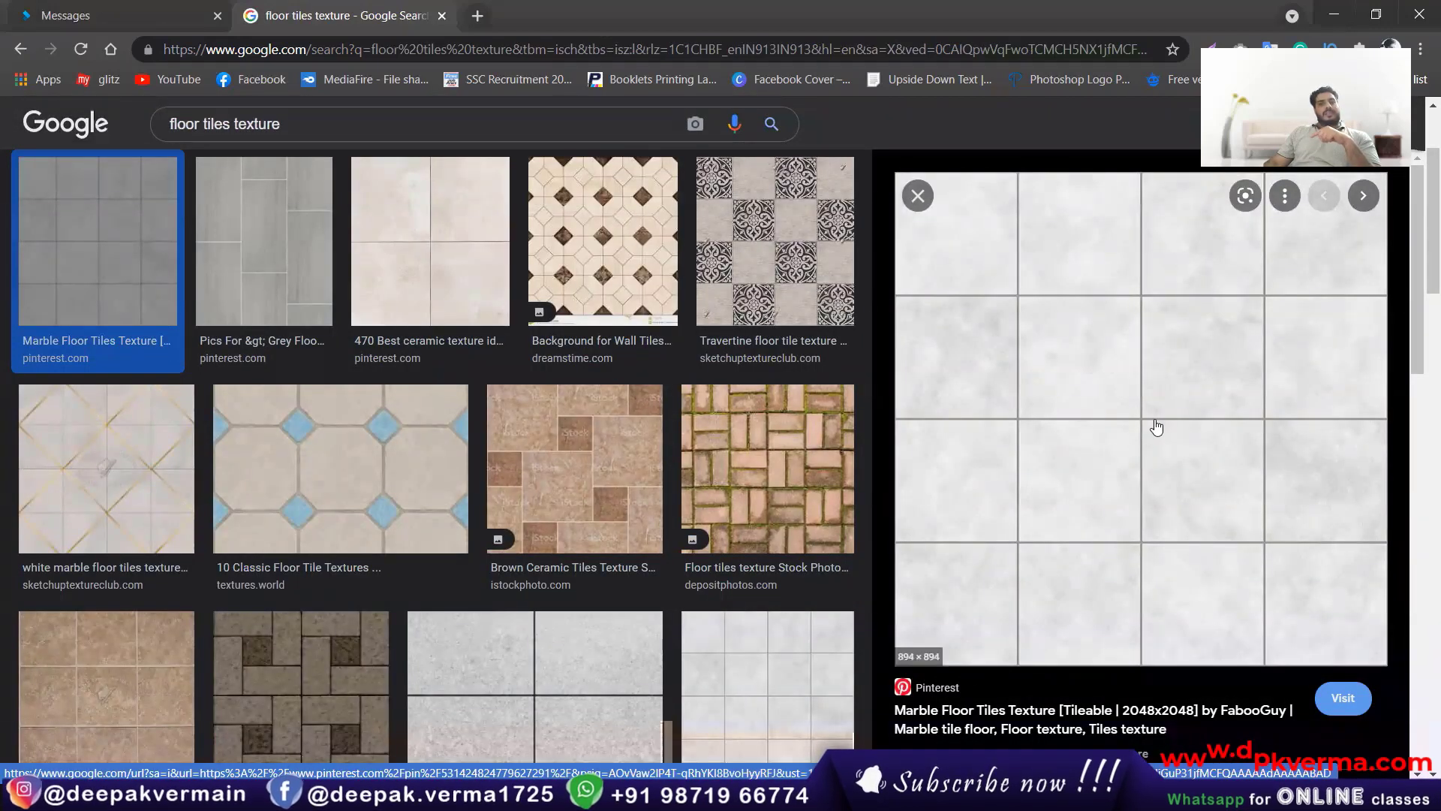
right_click(1092, 314)
click(1164, 516)
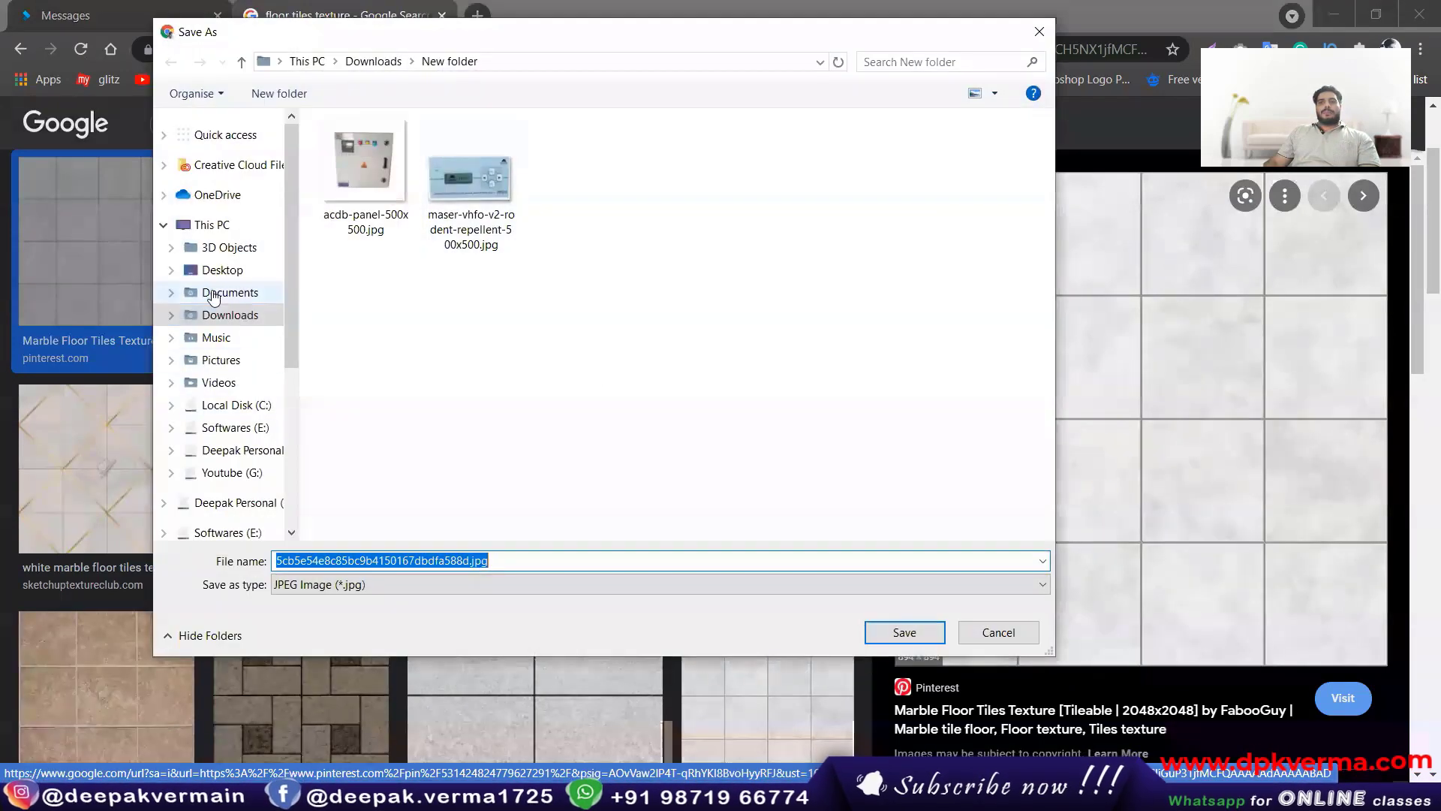
click(222, 270)
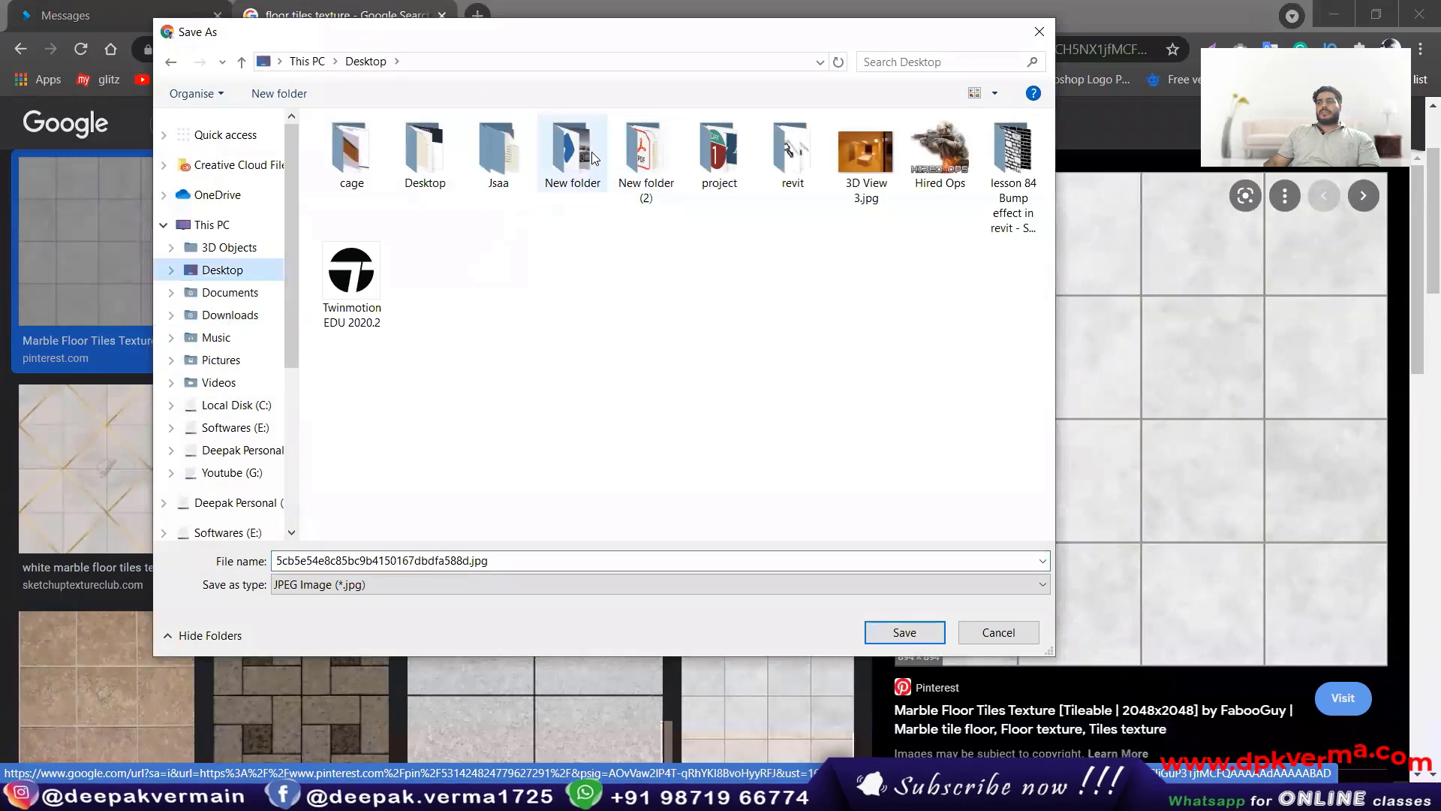
double_click(591, 156)
double_click(375, 379)
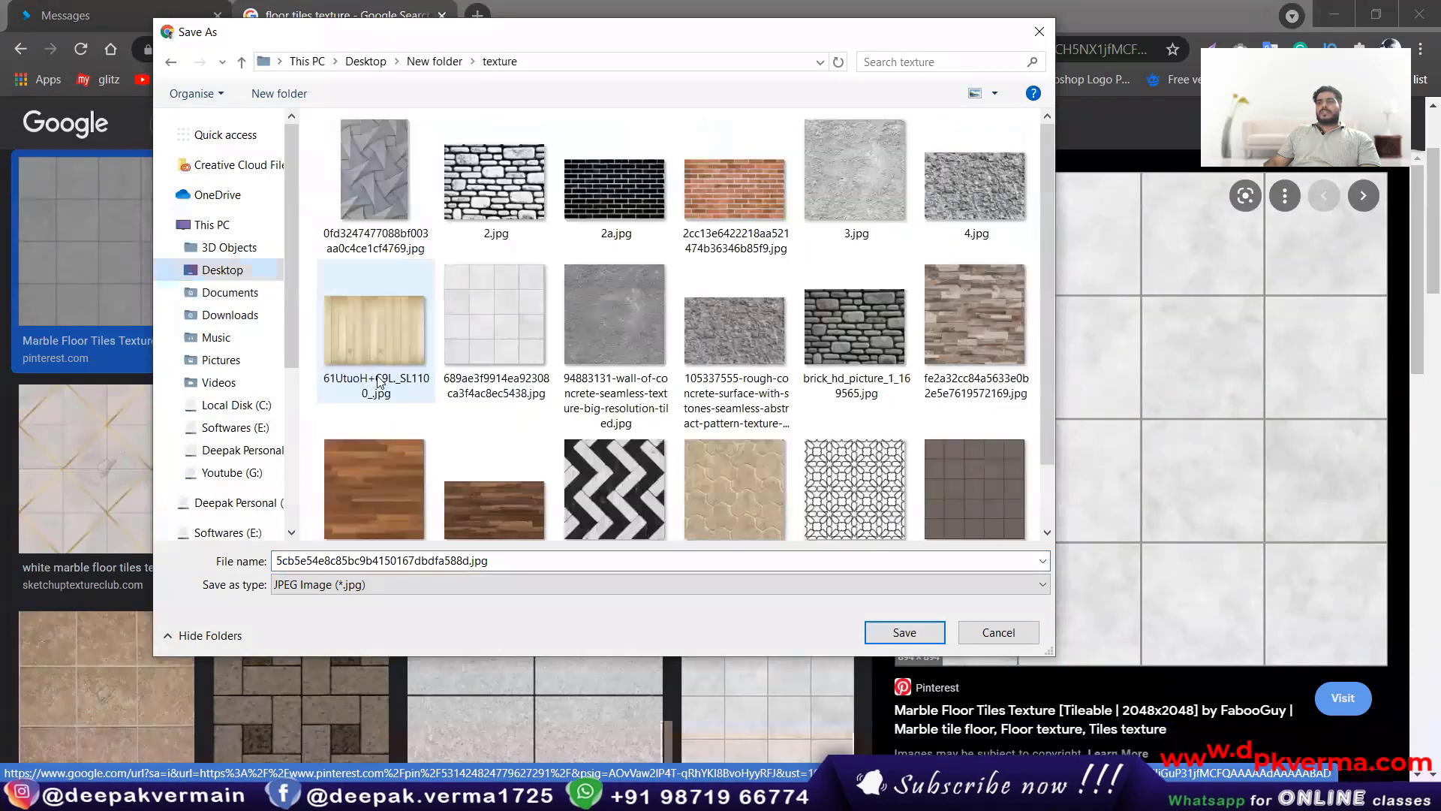
scroll(378, 383, down, 2)
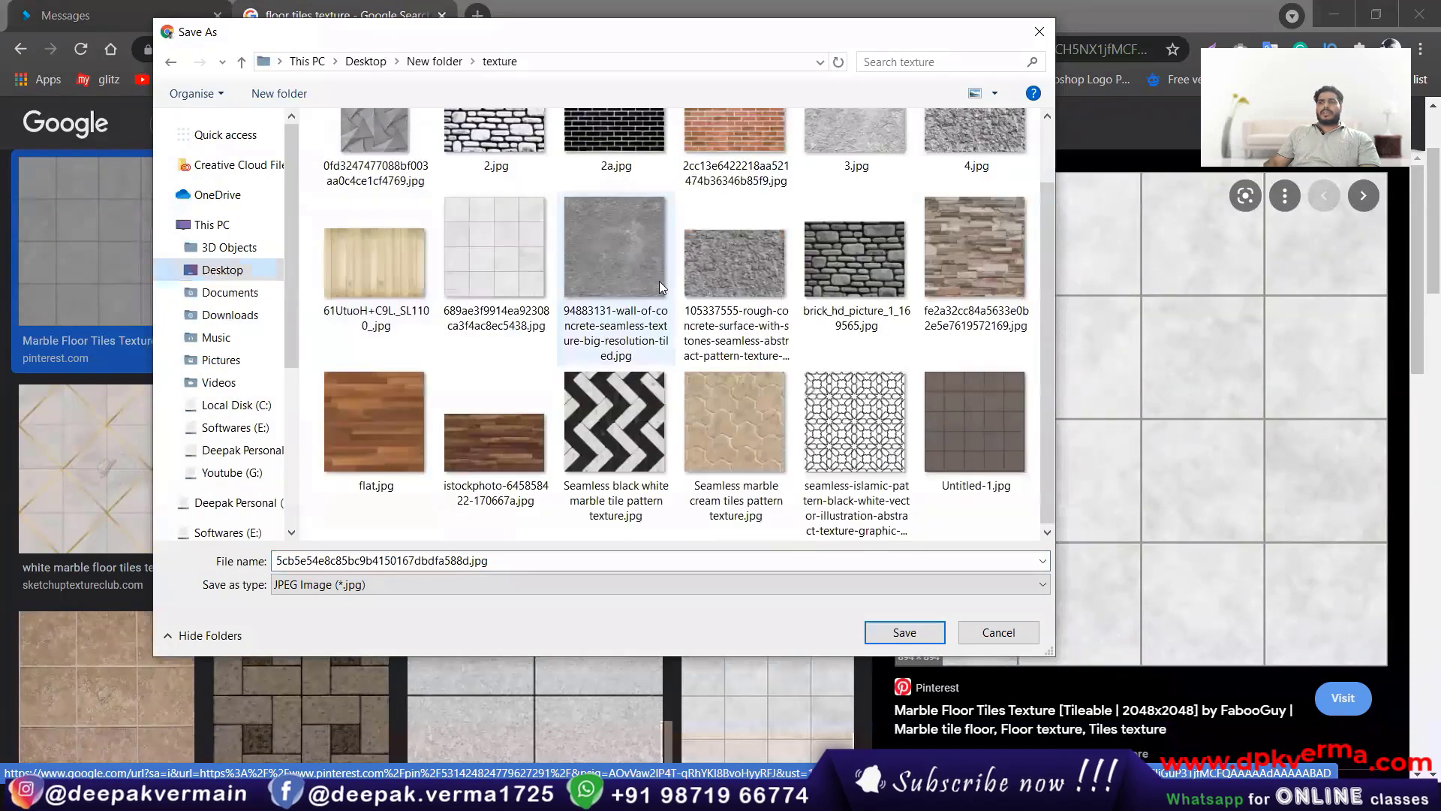
click(905, 633)
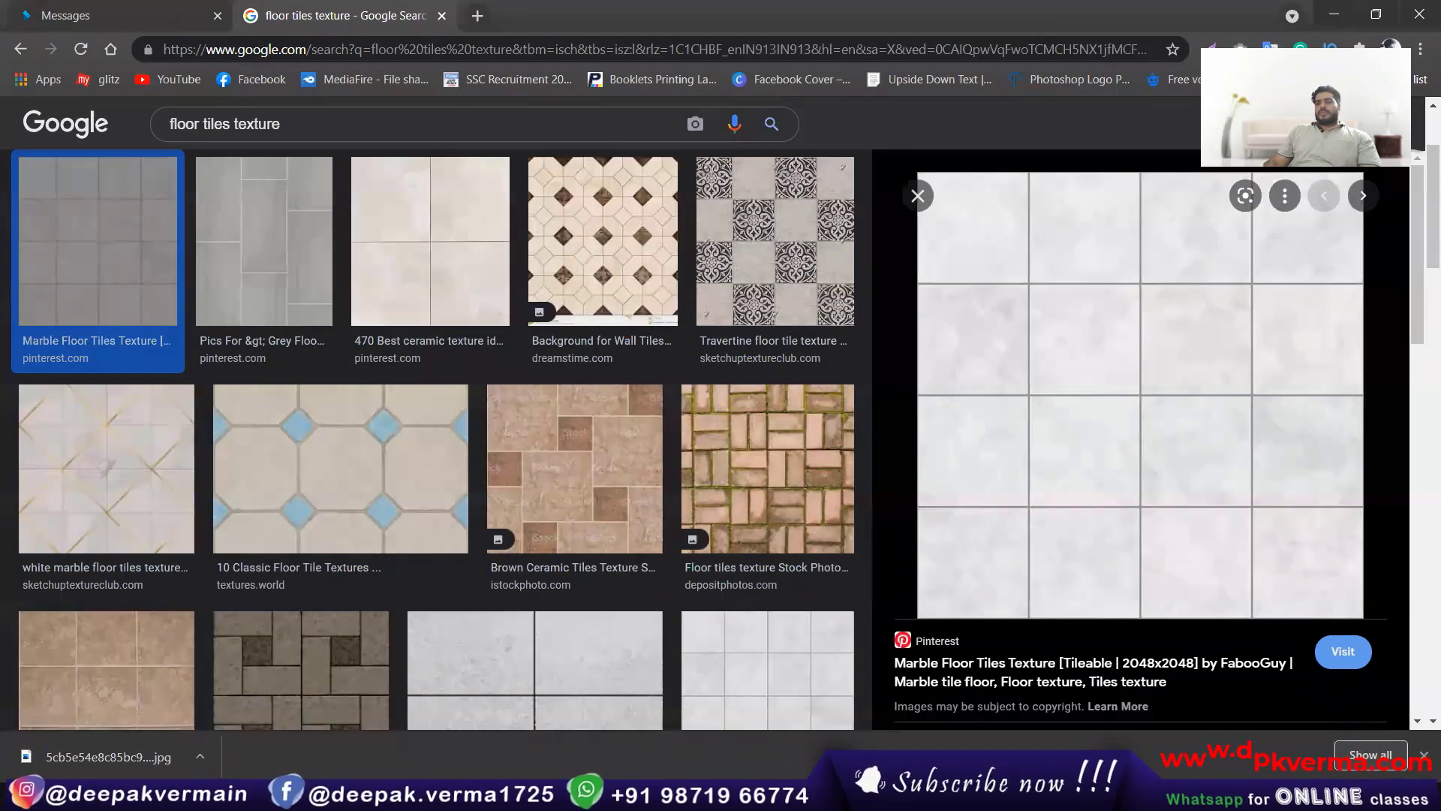
Step: Switch to Revit and assign 5cb5e54e8c85bc9b4150167dbdfa588d.jpg from the texture folder as the appearance image of the 01 floor tiles material
click(492, 795)
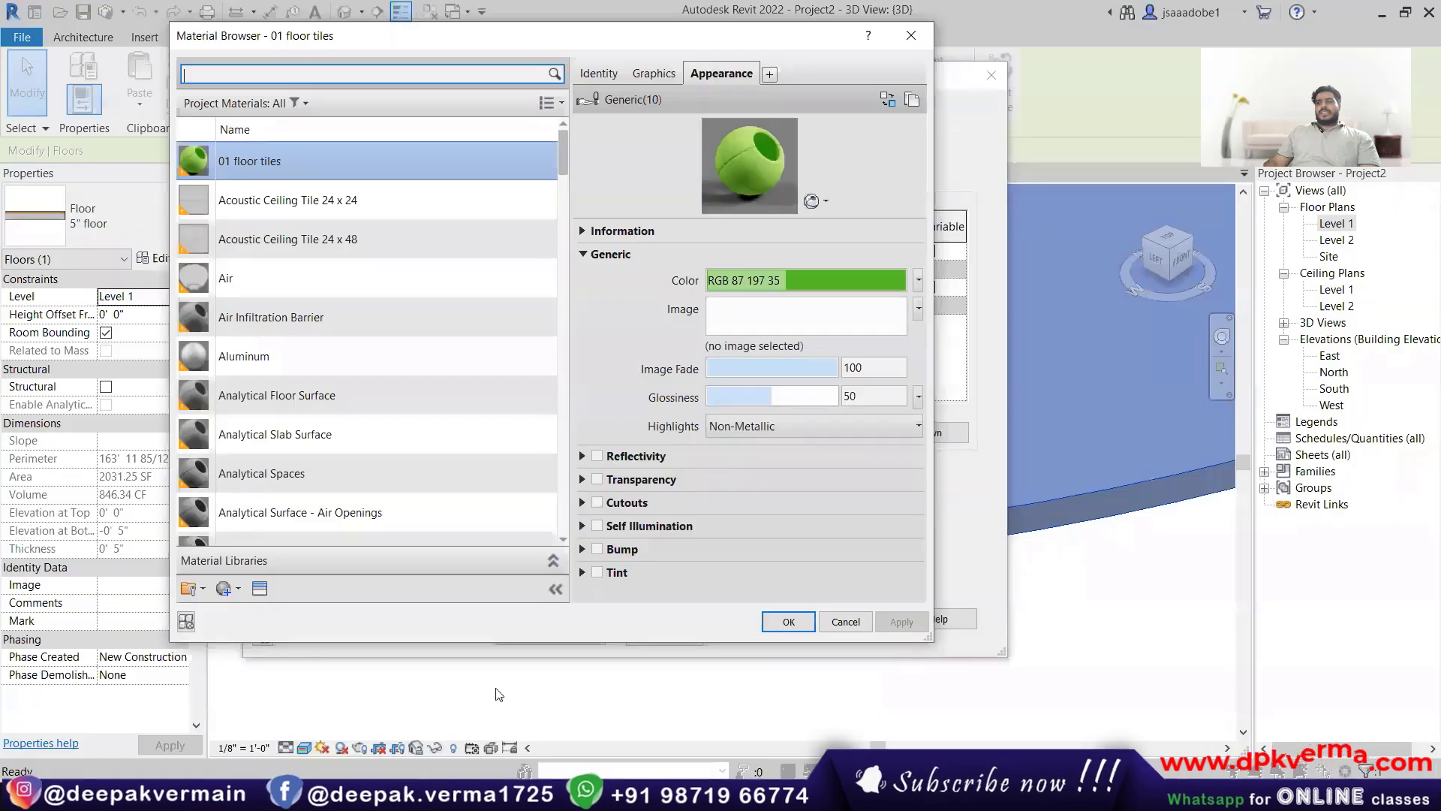
click(724, 347)
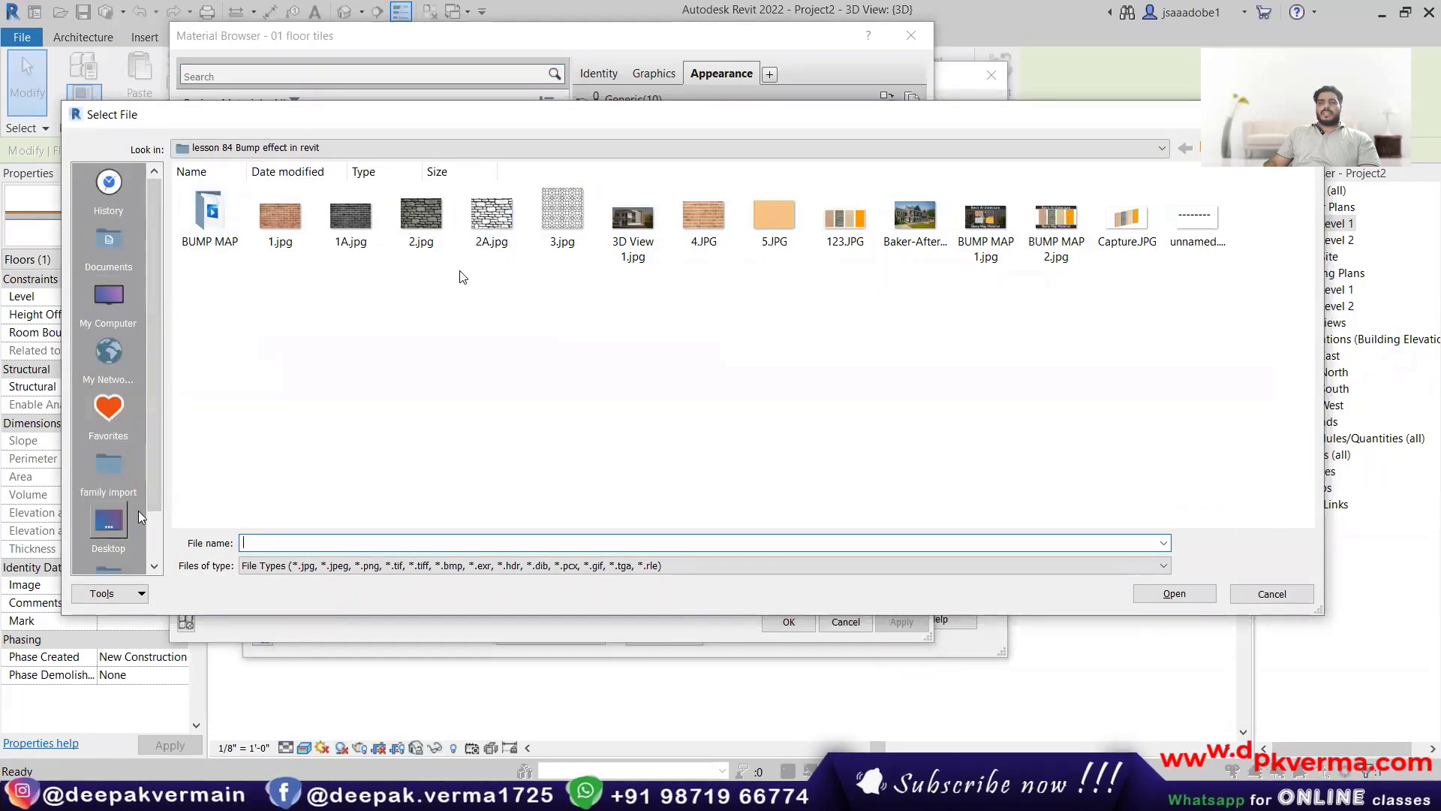
click(124, 535)
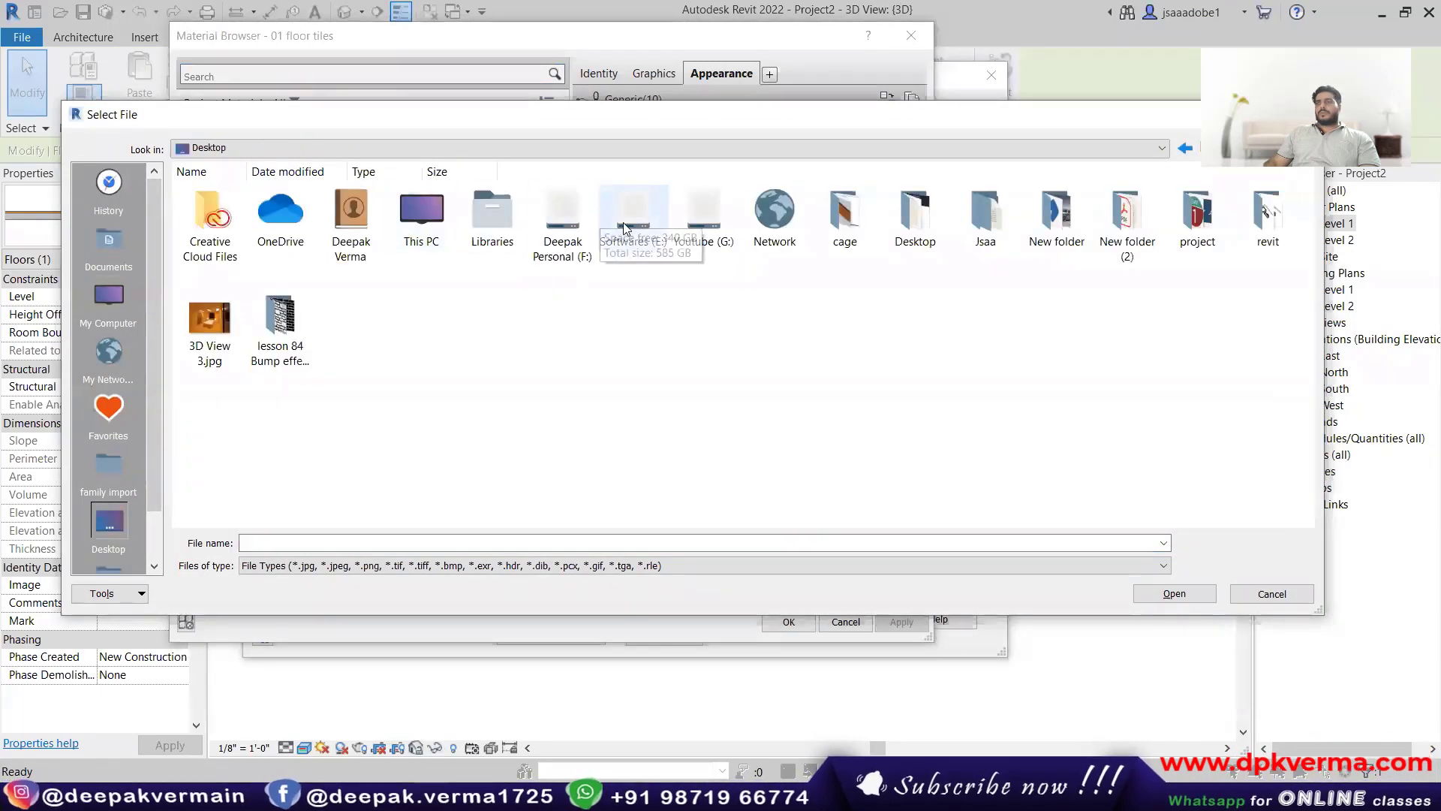
double_click(1057, 215)
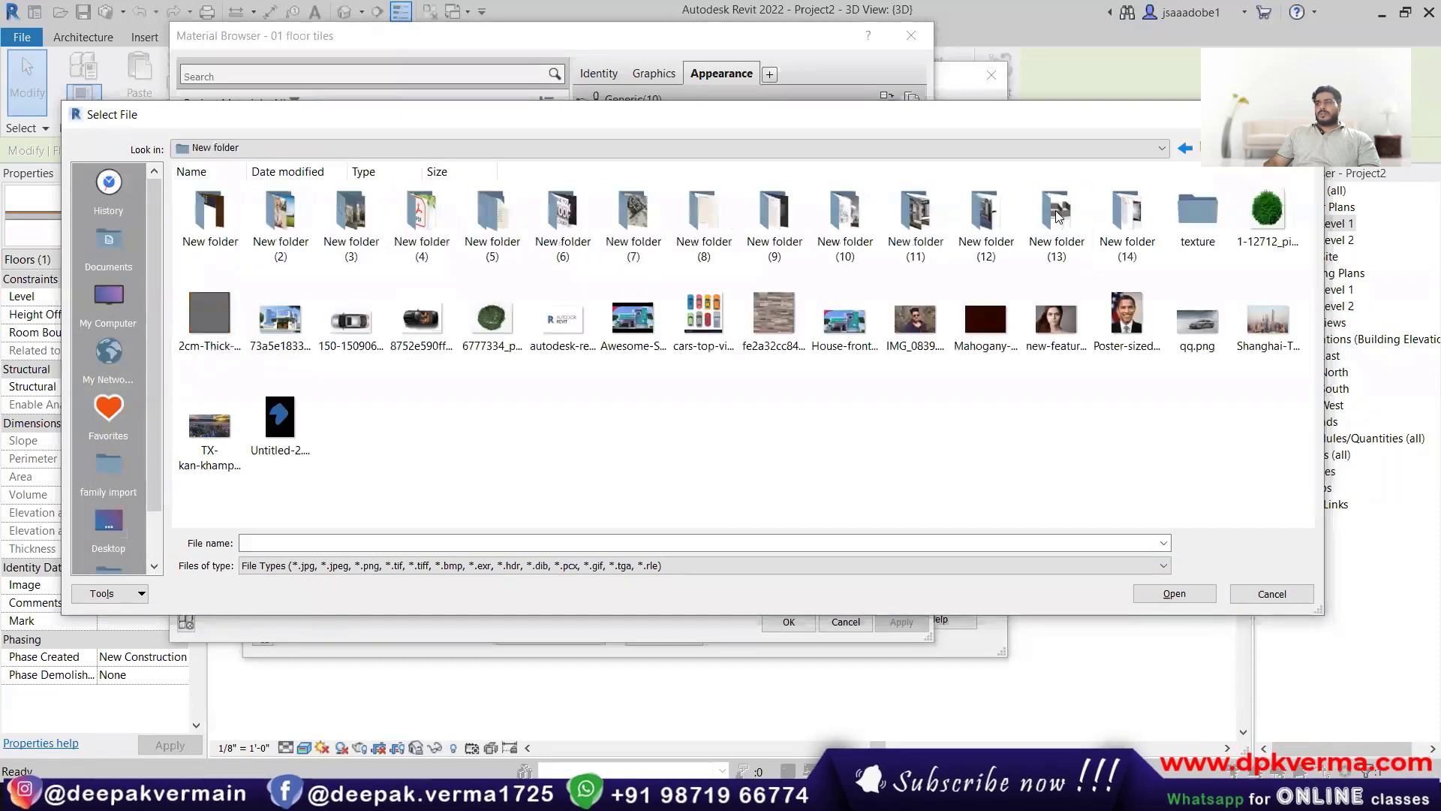
double_click(1201, 215)
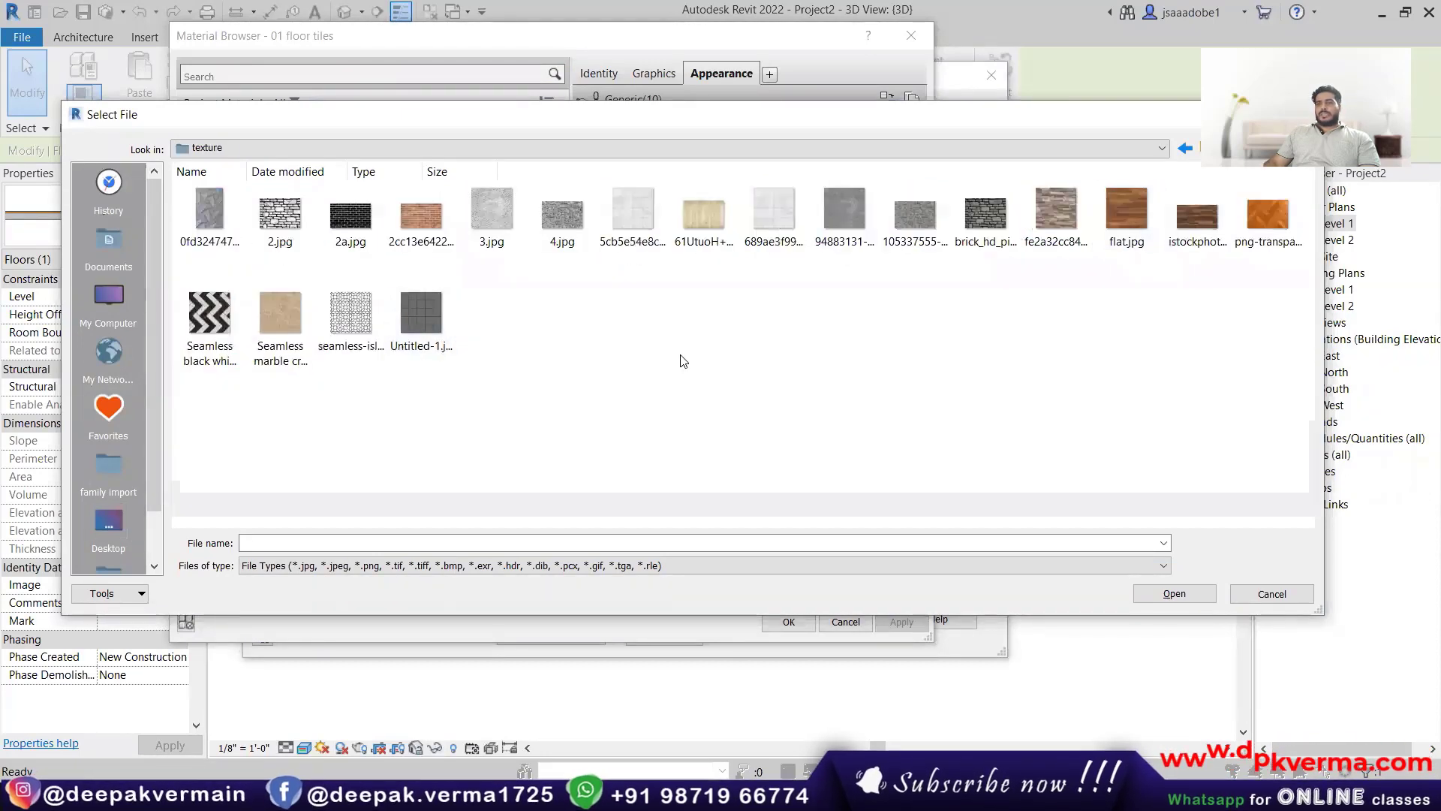
ctrl+scroll(642, 351, up, 2)
click(1138, 260)
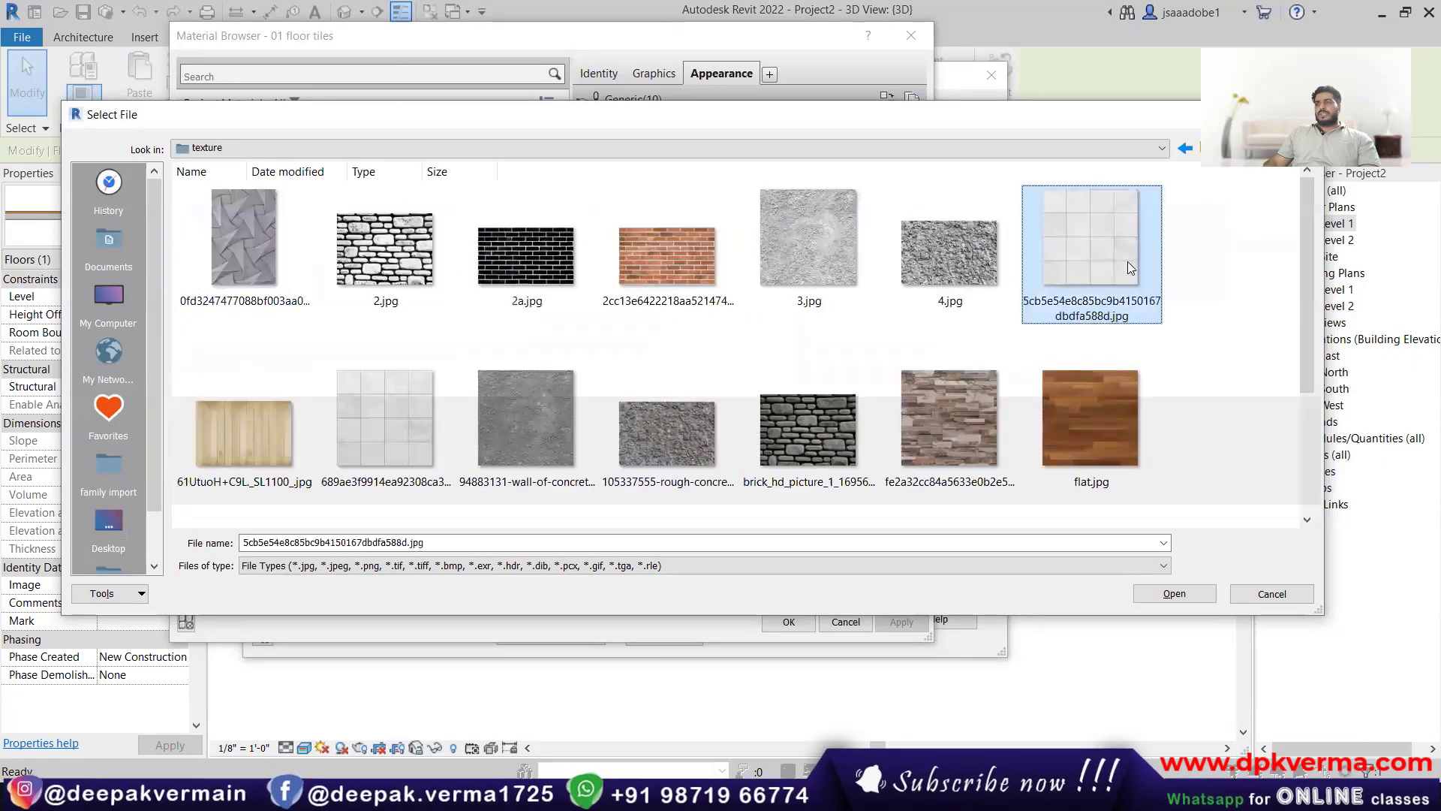
click(1174, 593)
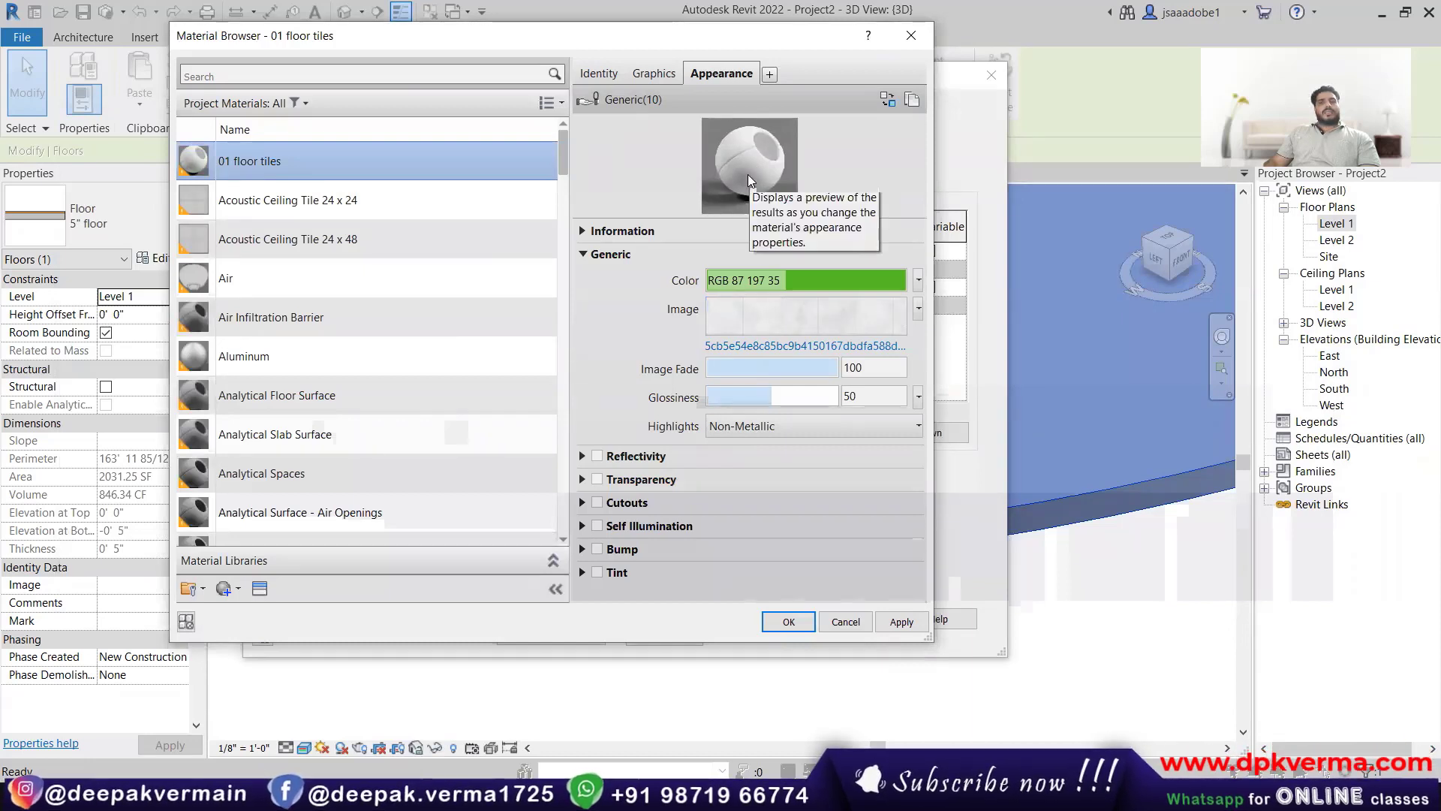
Step: Make the 01 floor tiles material's shading use its render appearance and accept the material and floor type changes
click(654, 74)
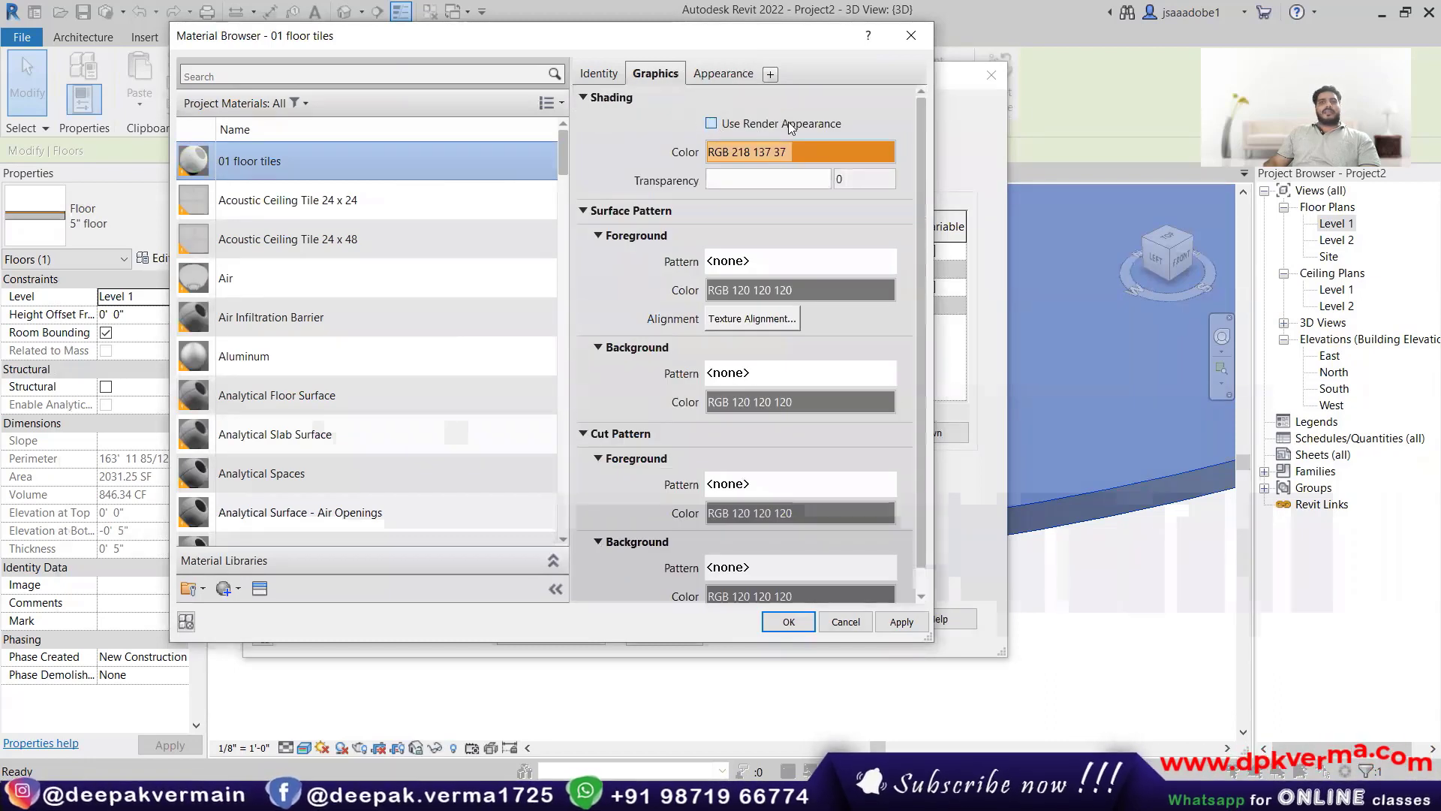
click(711, 124)
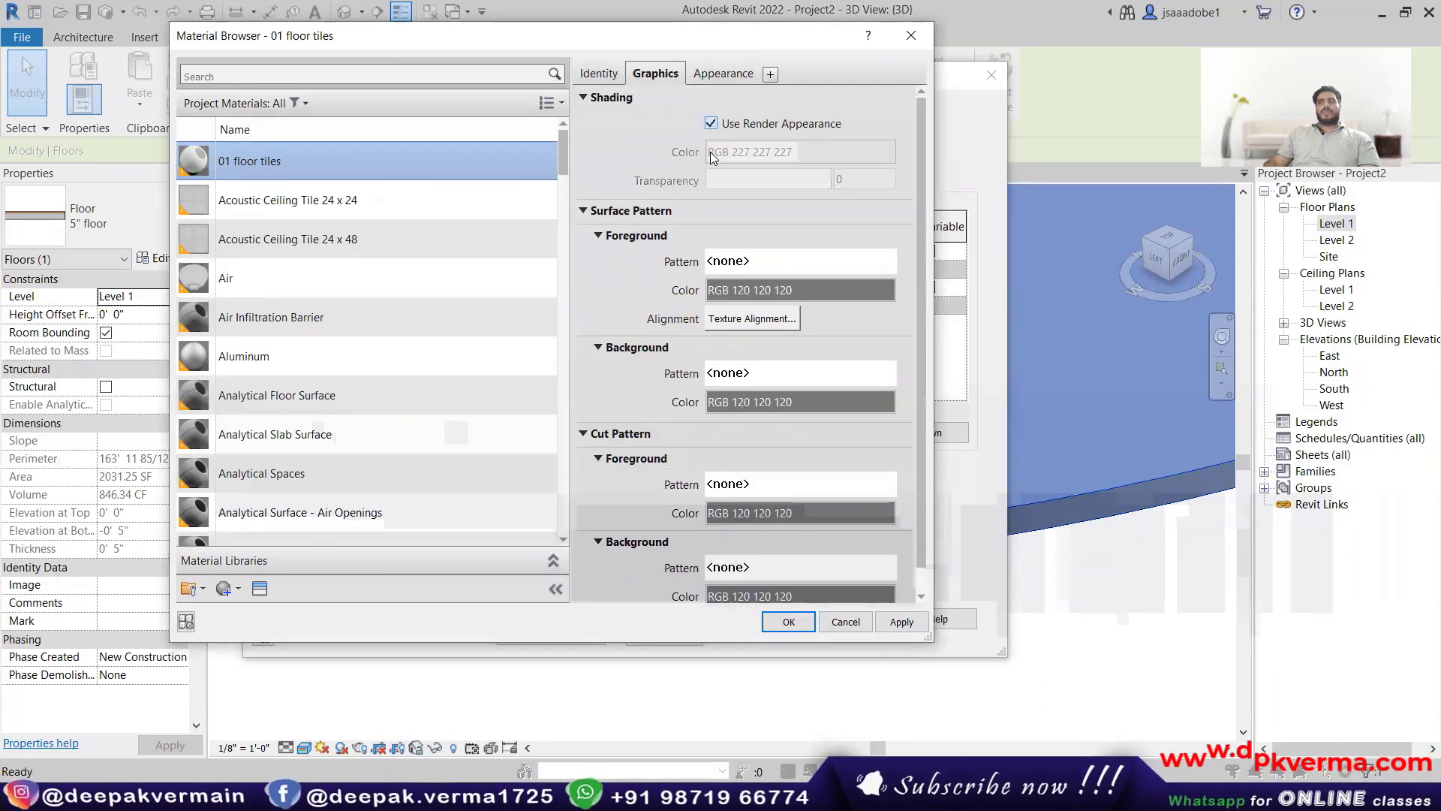
click(725, 73)
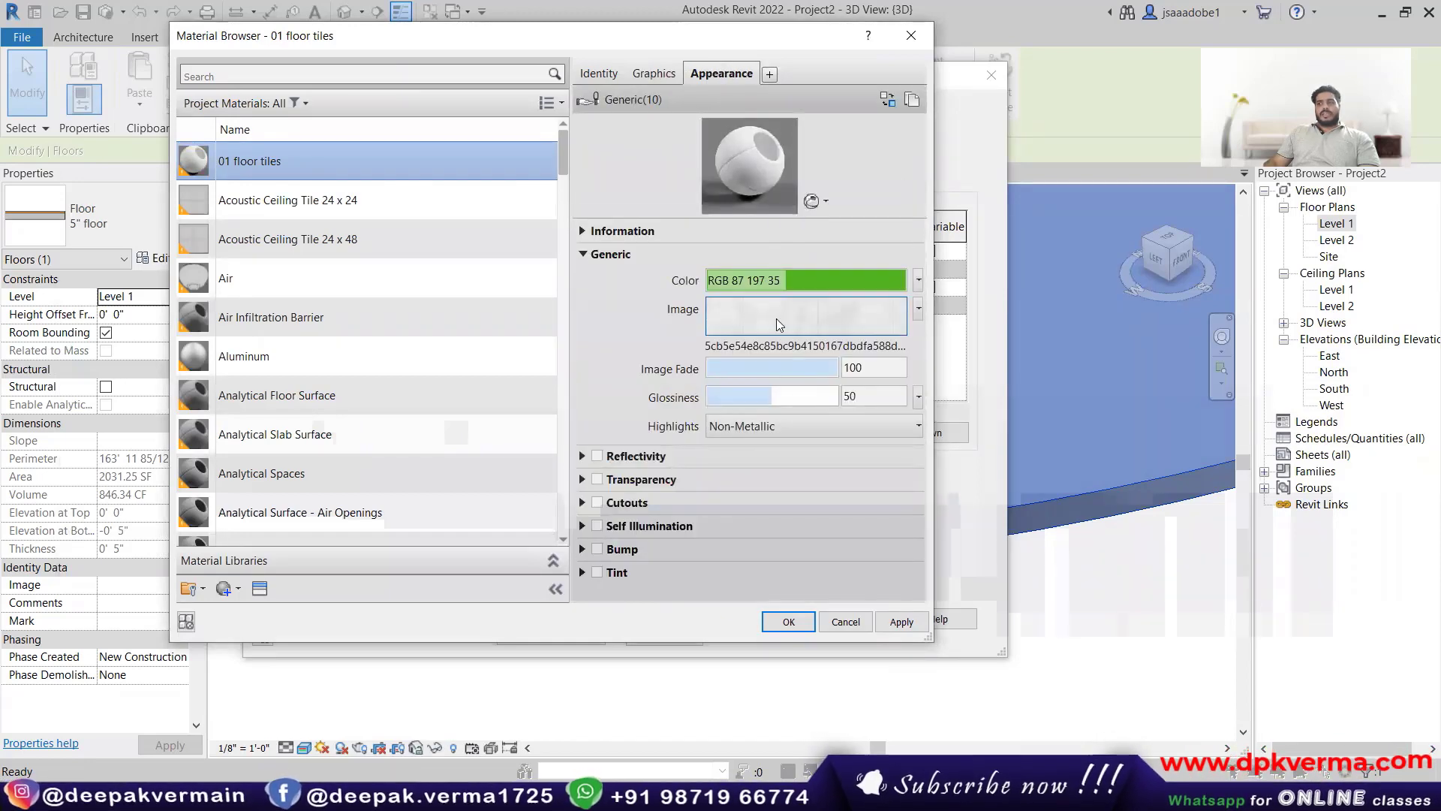
click(800, 622)
click(767, 619)
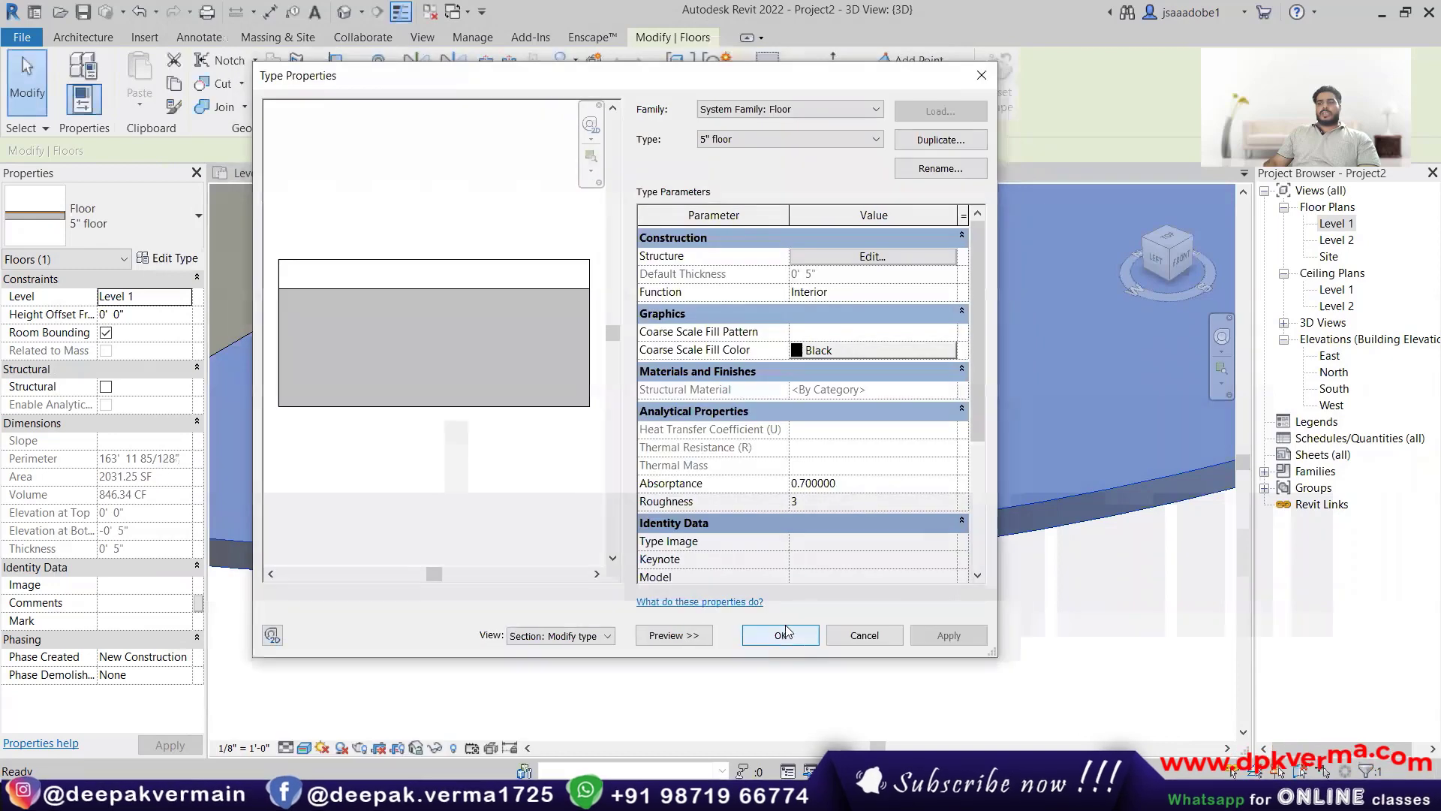
click(780, 635)
Step: Open the texture settings of the 01 floor tiles material's appearance image, starting from the 5" floor's type structure
scroll(702, 522, up, 5)
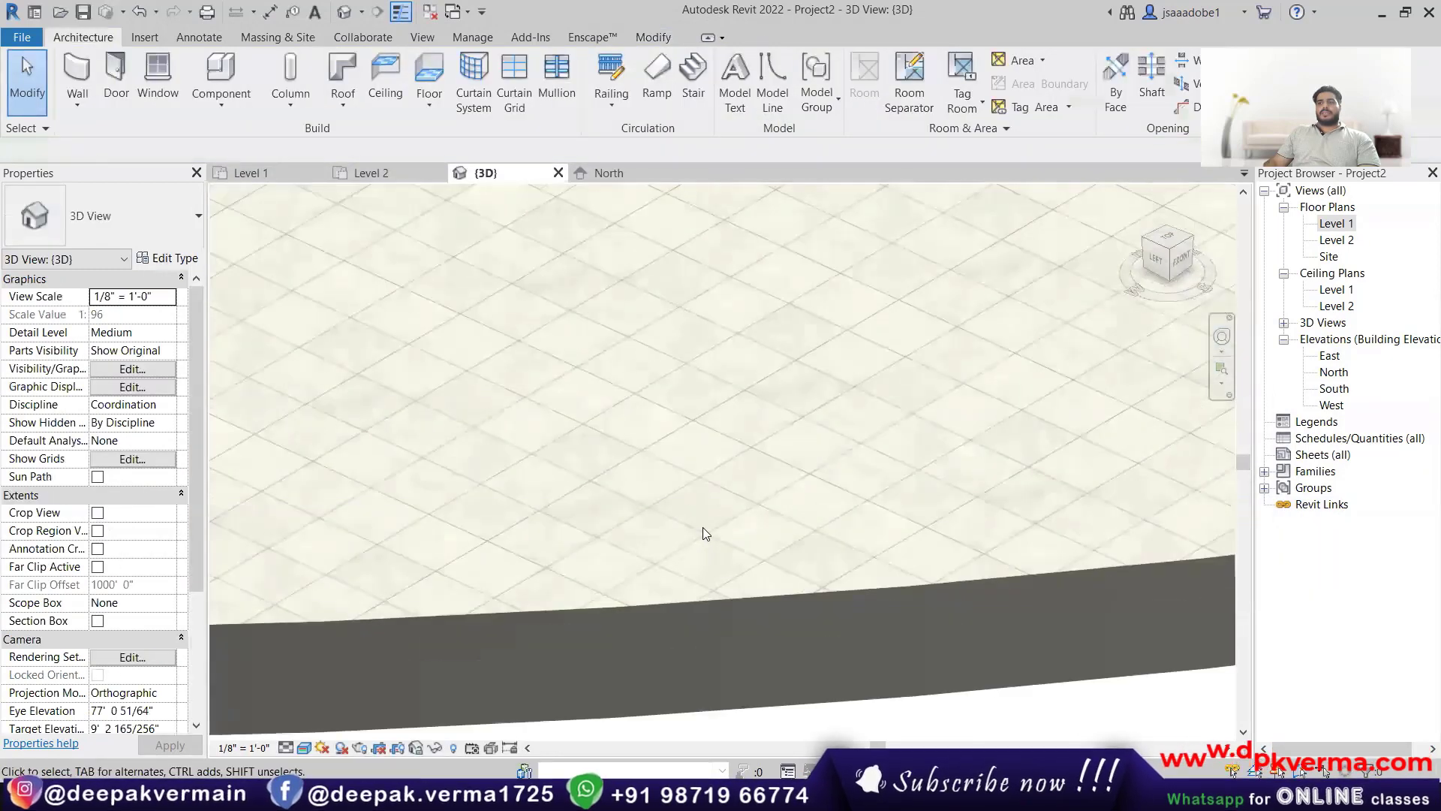
scroll(703, 529, down, 5)
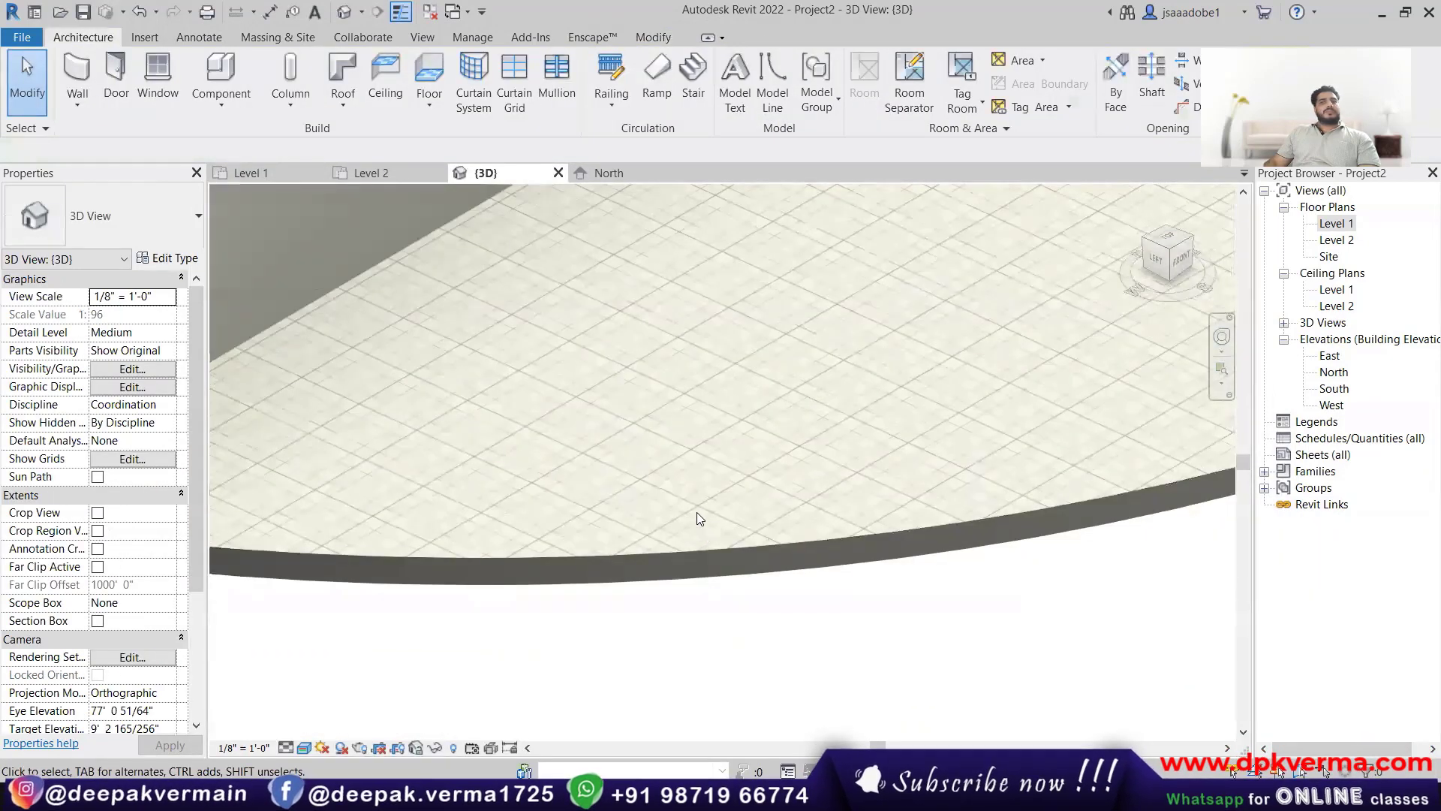
scroll(698, 511, up, 1)
scroll(574, 501, up, 2)
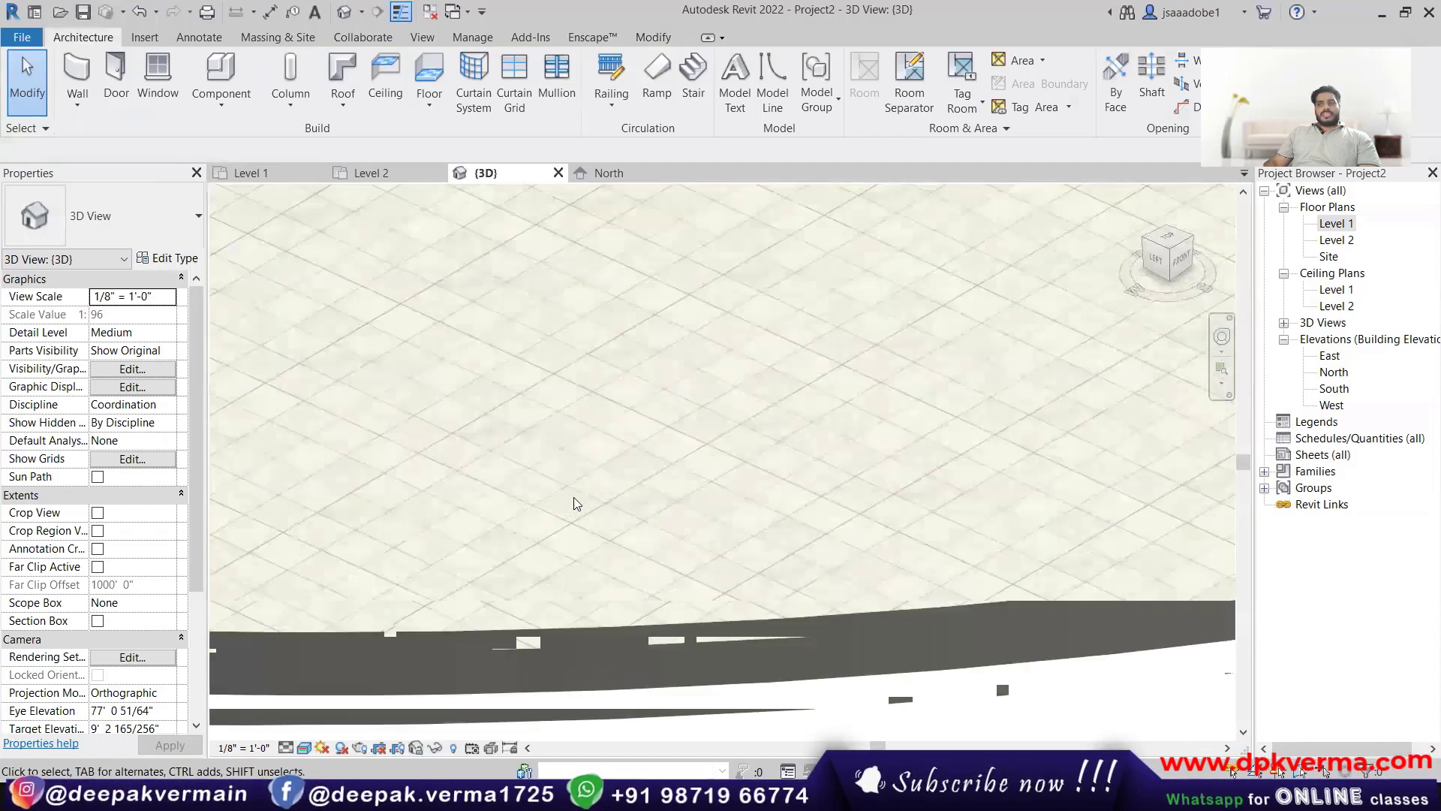
scroll(516, 453, down, 3)
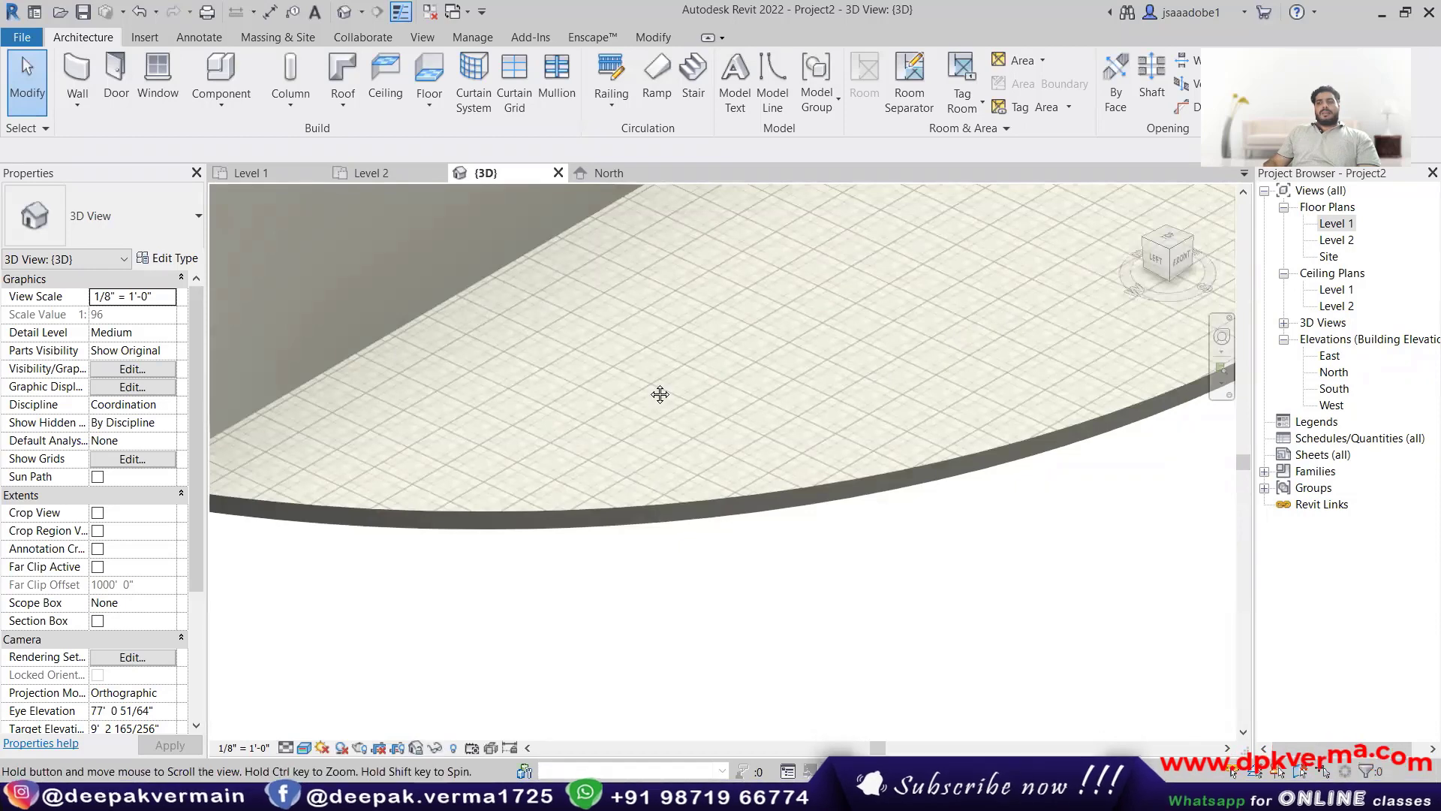
scroll(662, 398, up, 2)
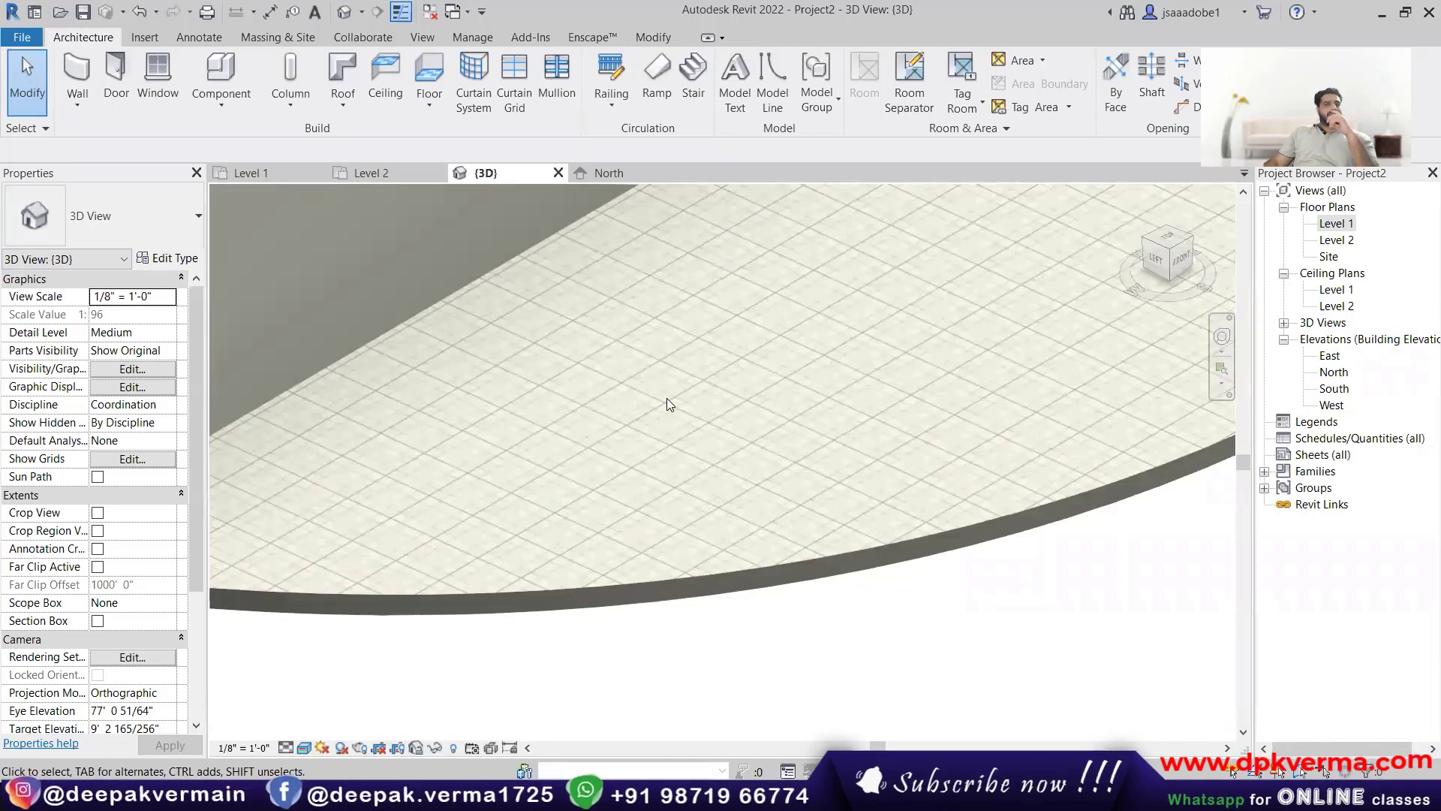
click(432, 594)
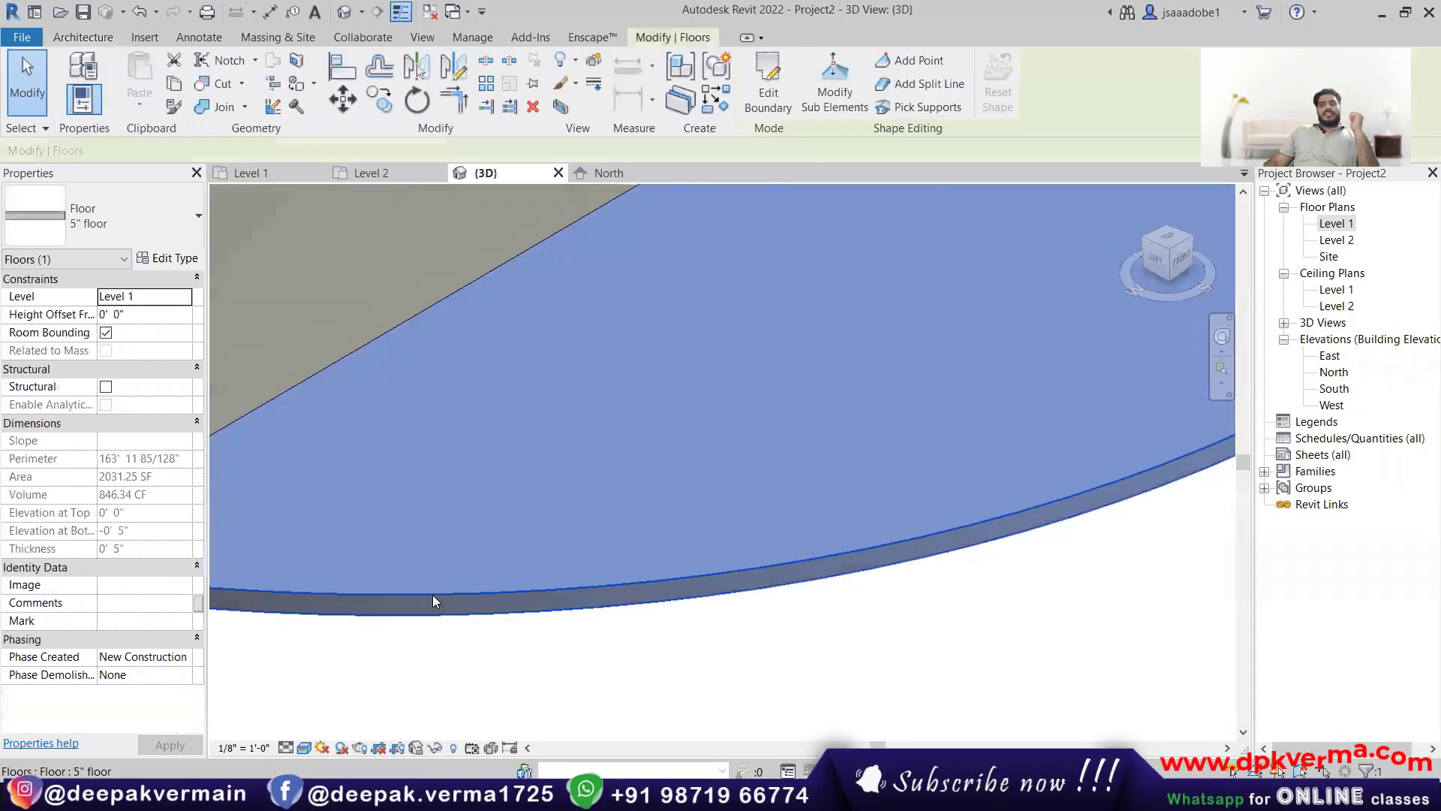
click(169, 259)
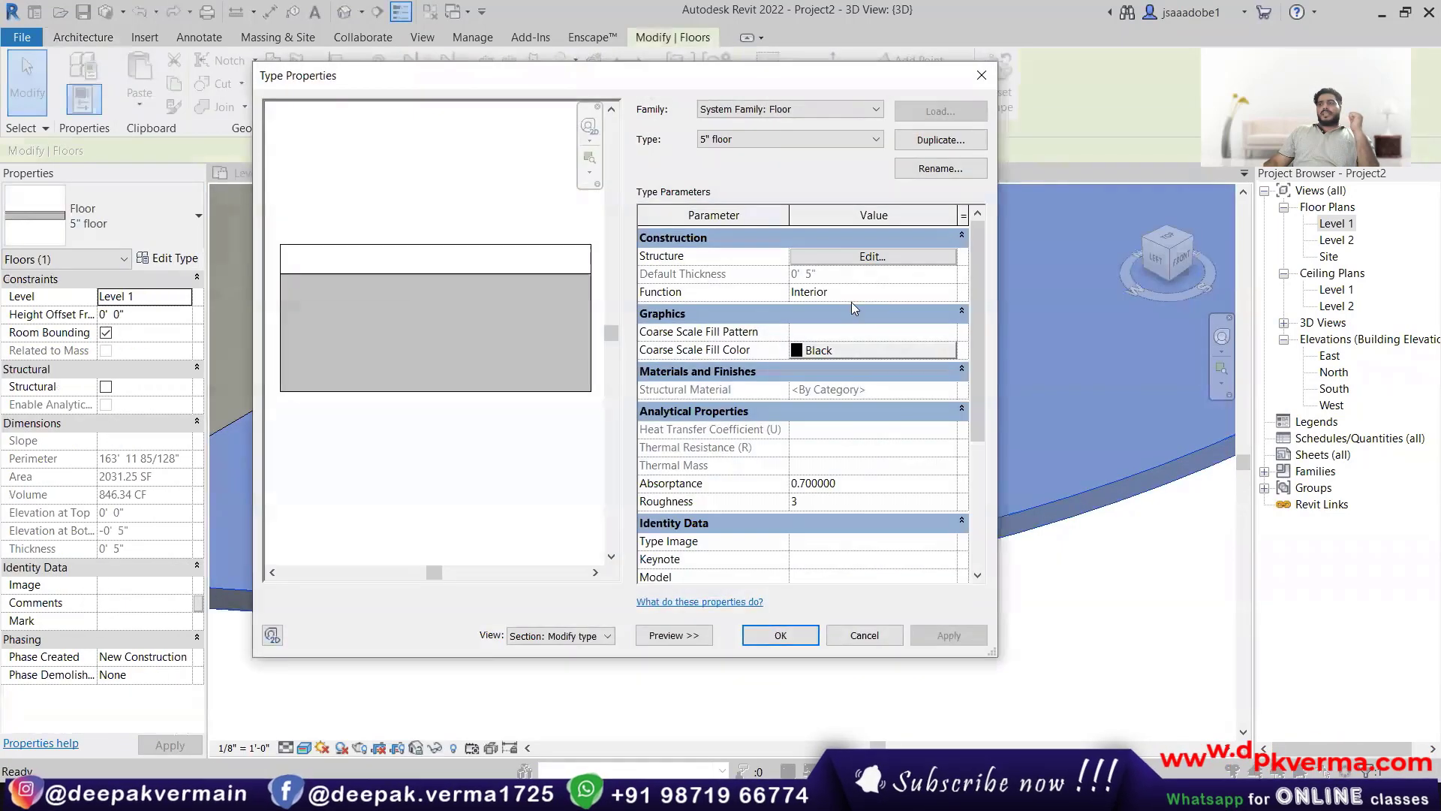
click(864, 264)
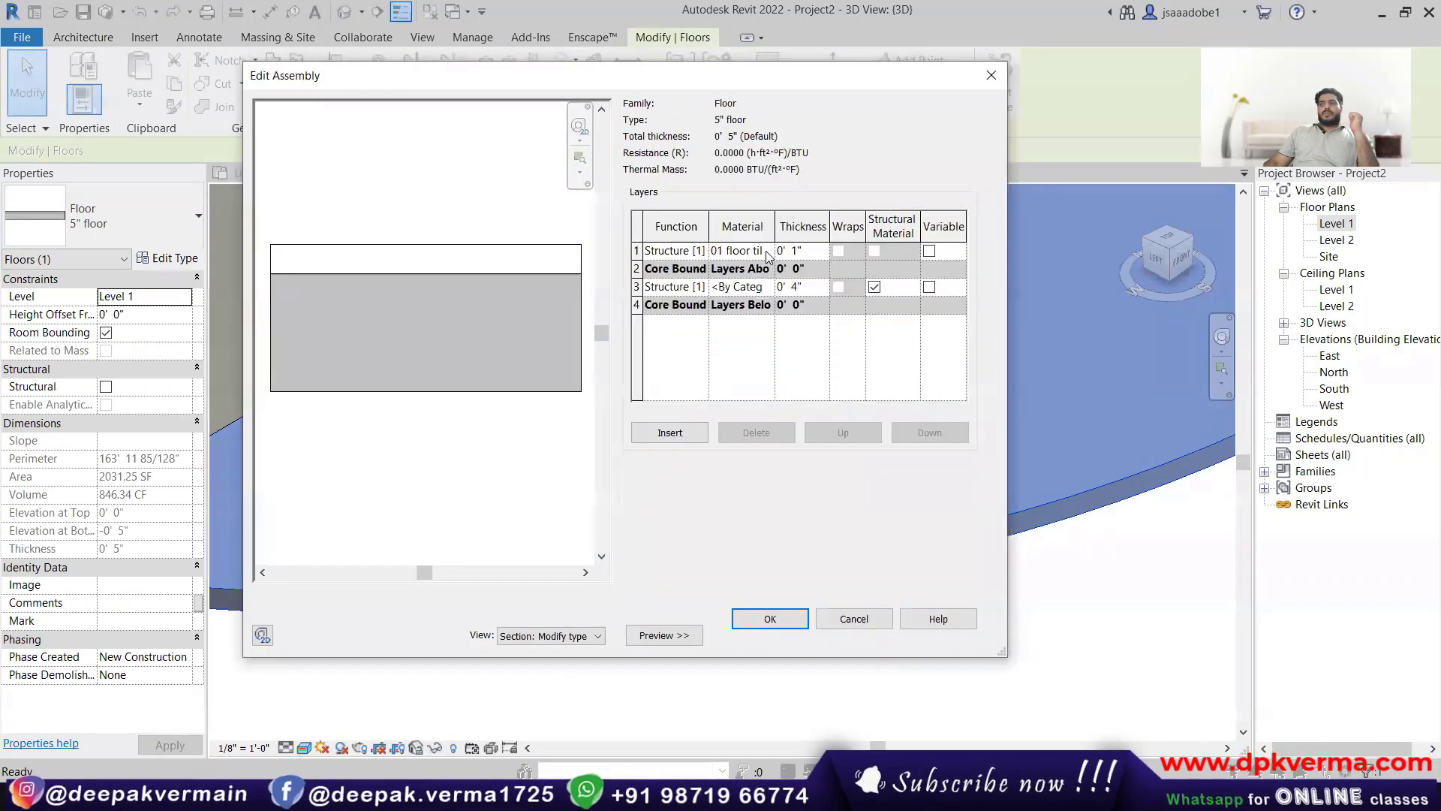
click(766, 252)
click(767, 251)
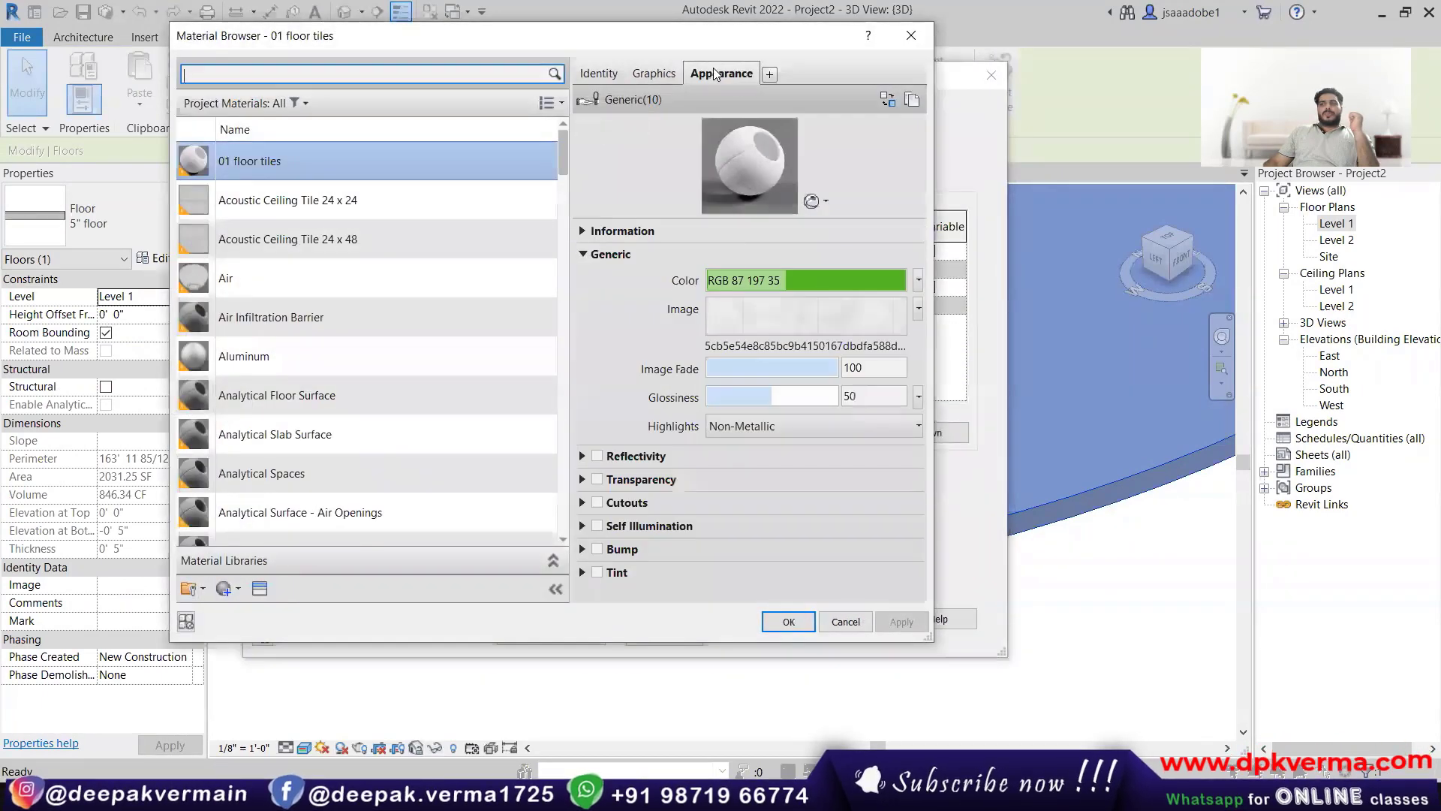
click(761, 309)
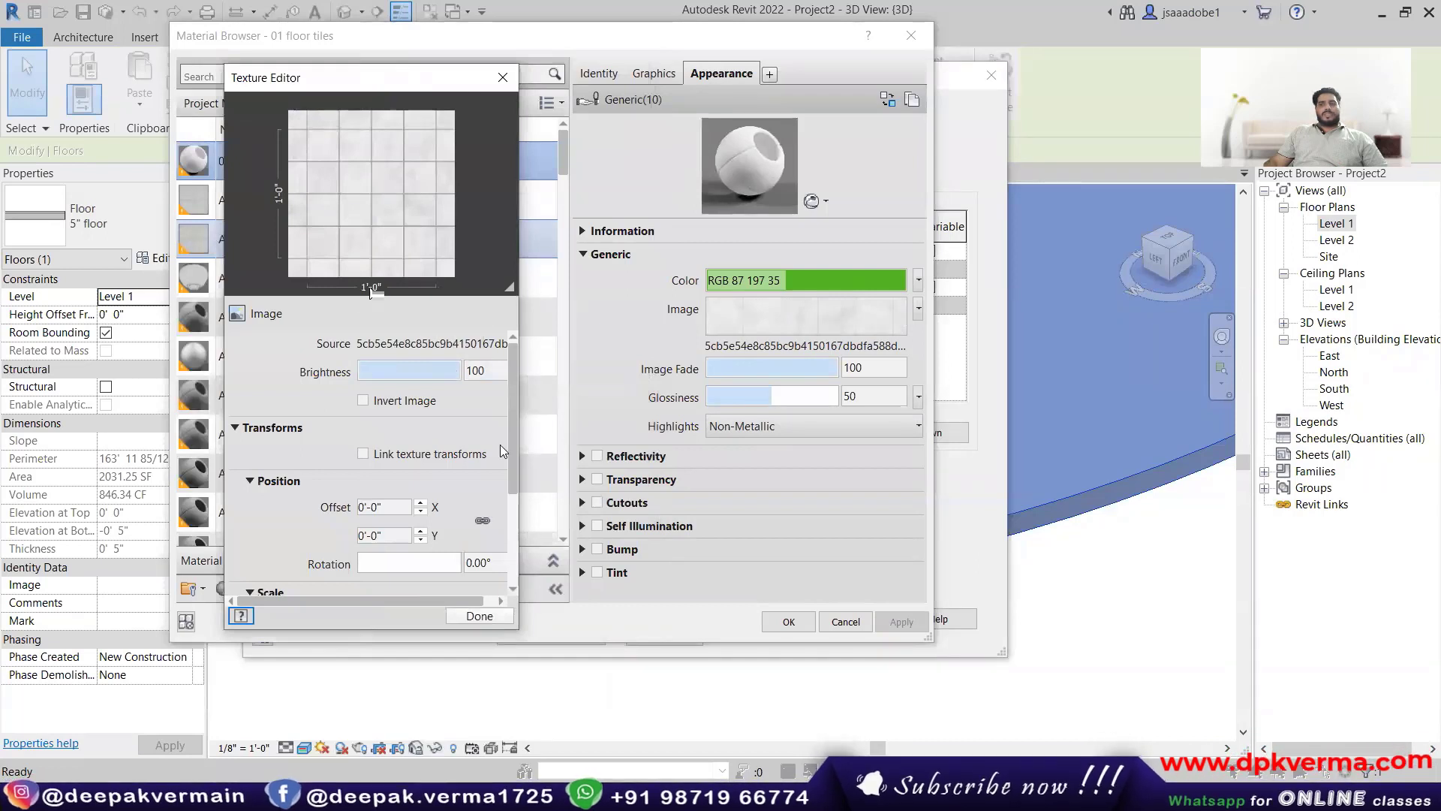
drag(508, 435, 510, 504)
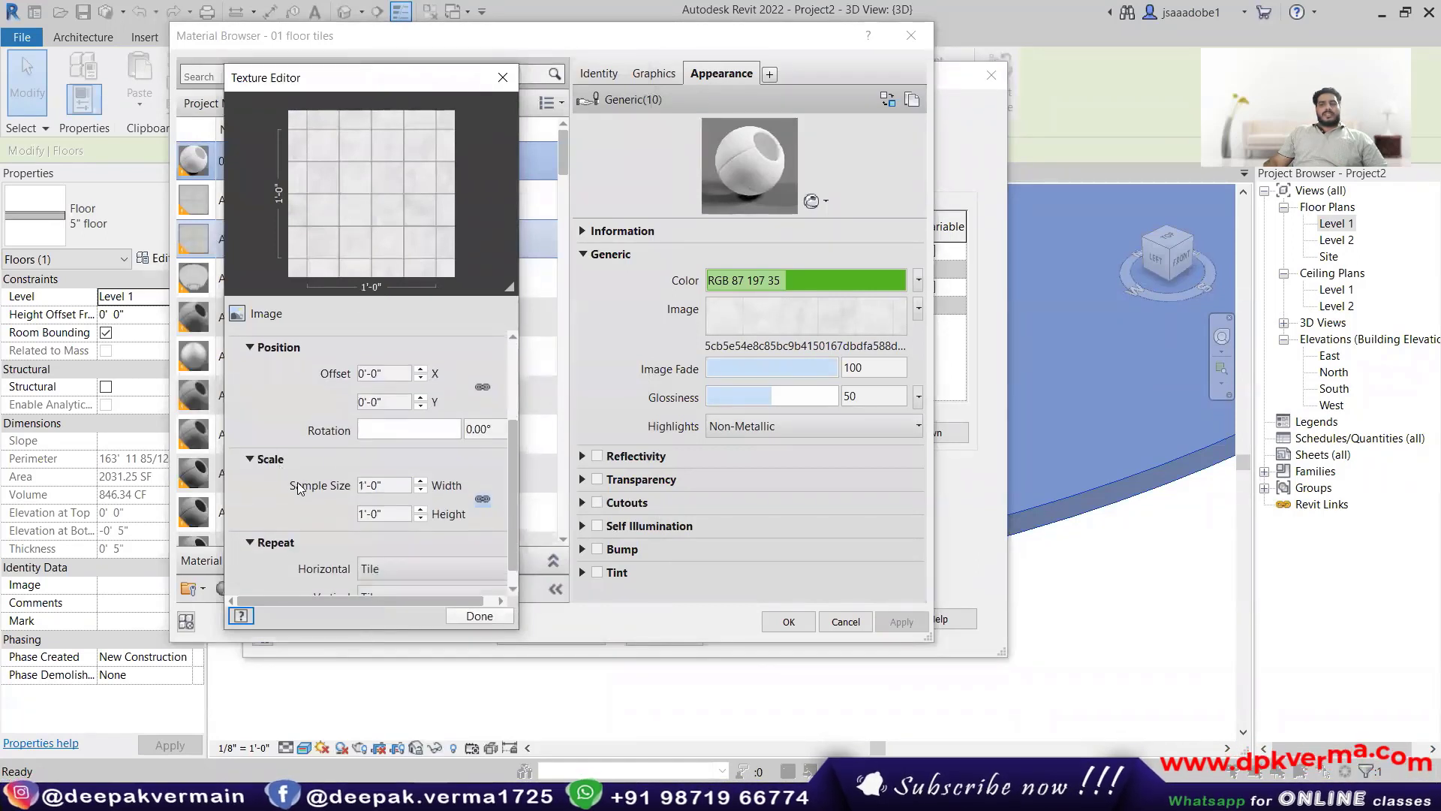
Step: Set the floor tile texture's linked sample size to 0'-3"
triple_click(396, 484)
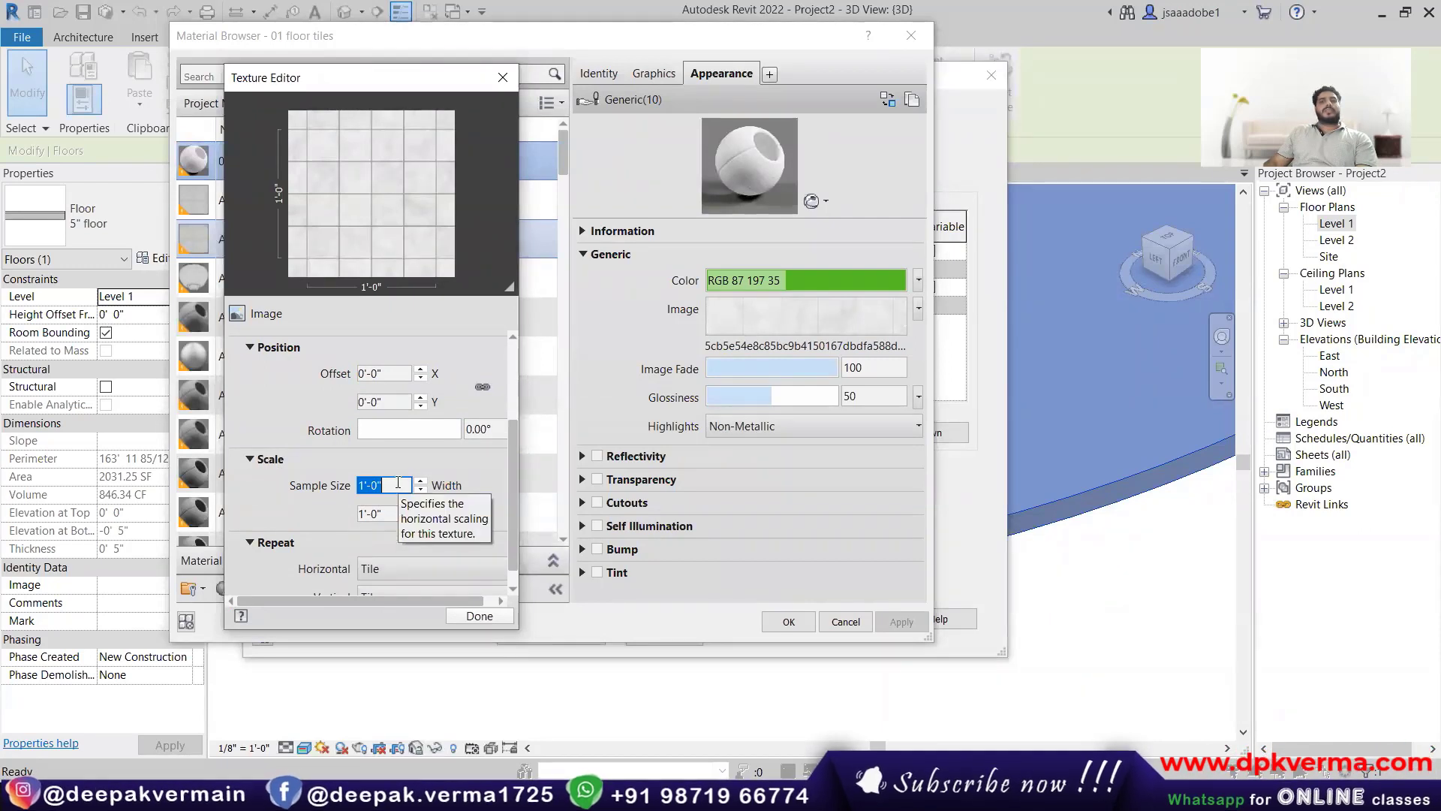
text(3)
key(Return)
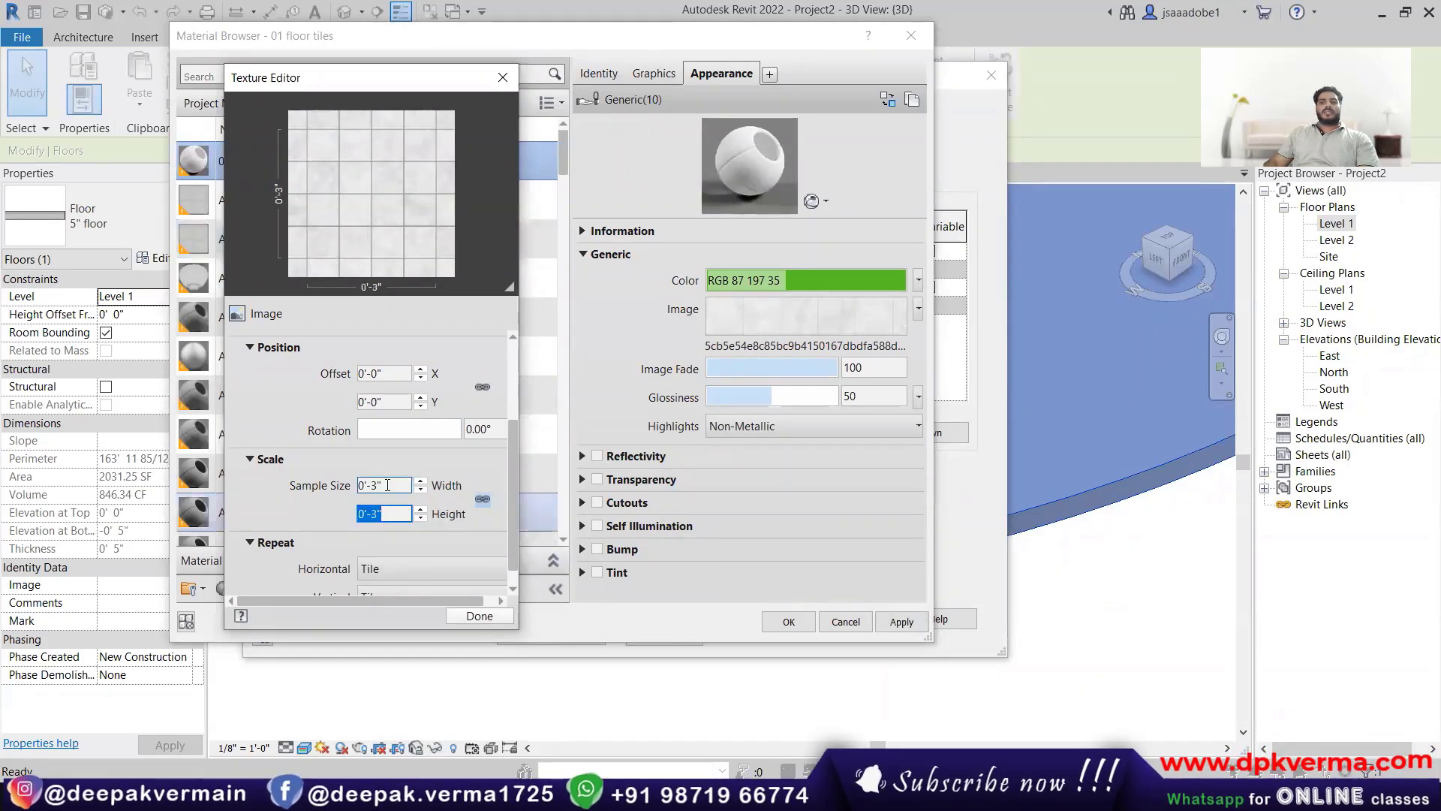
Step: Set the floor tile texture's linked sample size to 3'-0" and accept the texture, material and floor type changes
double_click(396, 485)
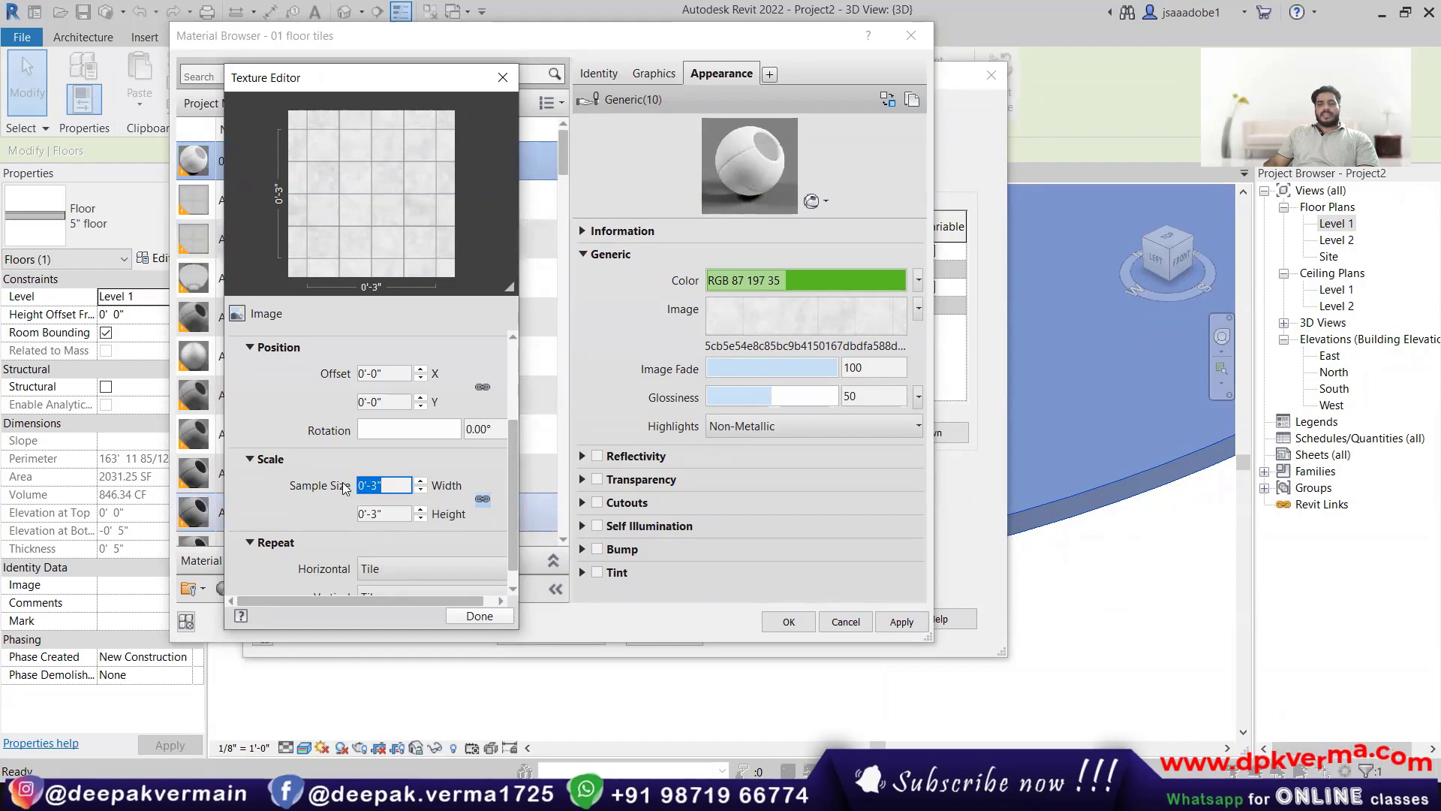
text(3)
key(Tab)
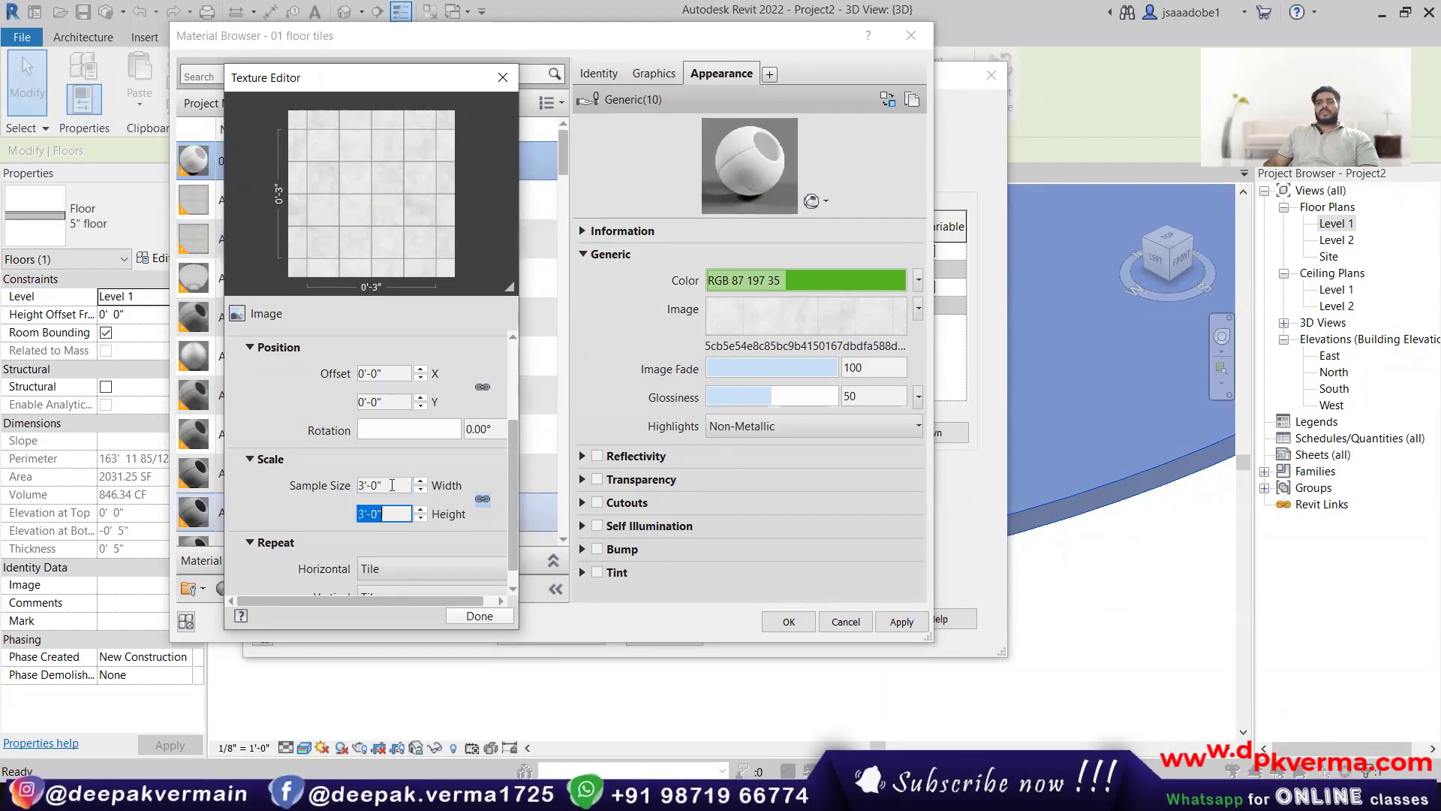
click(479, 615)
click(789, 622)
click(764, 625)
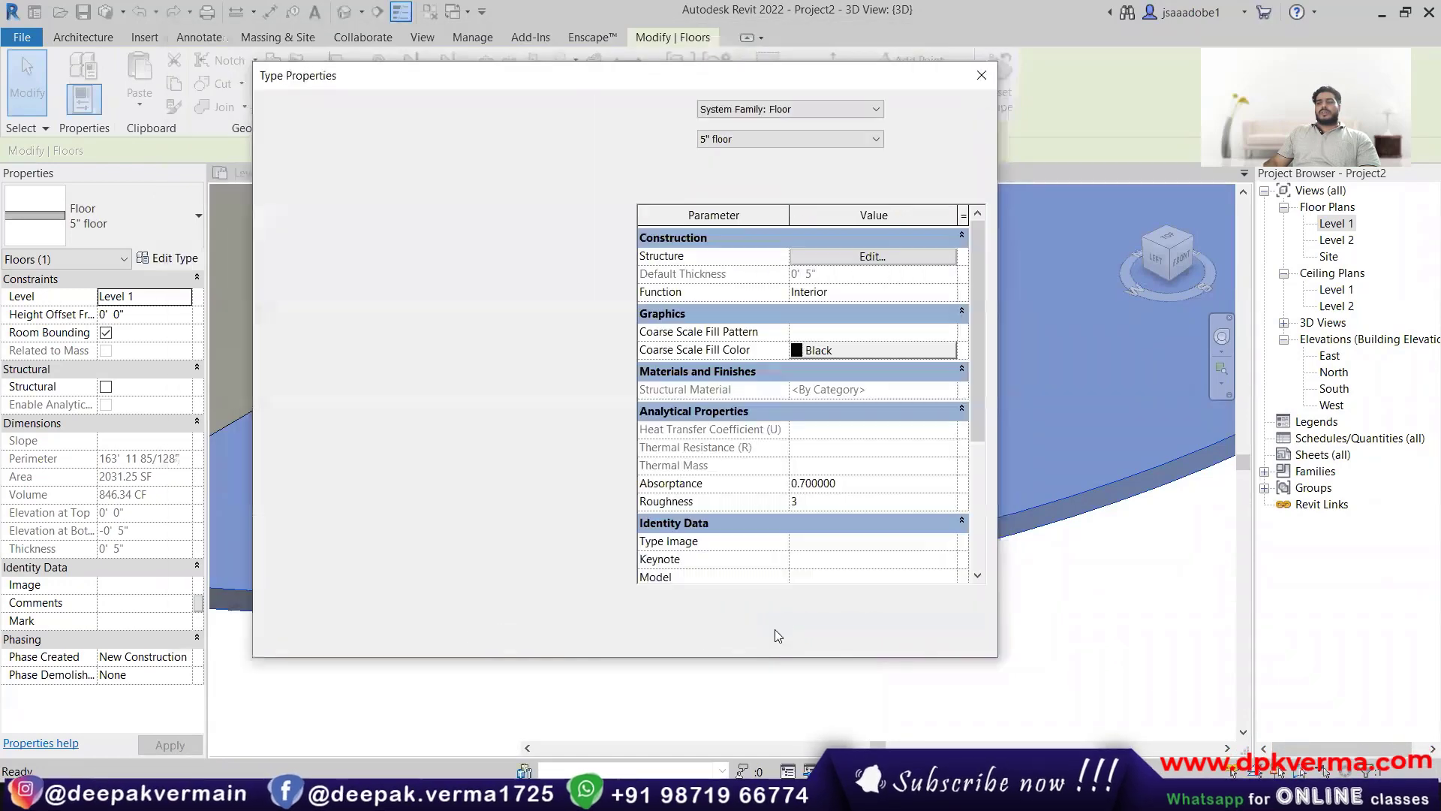
click(778, 635)
click(776, 637)
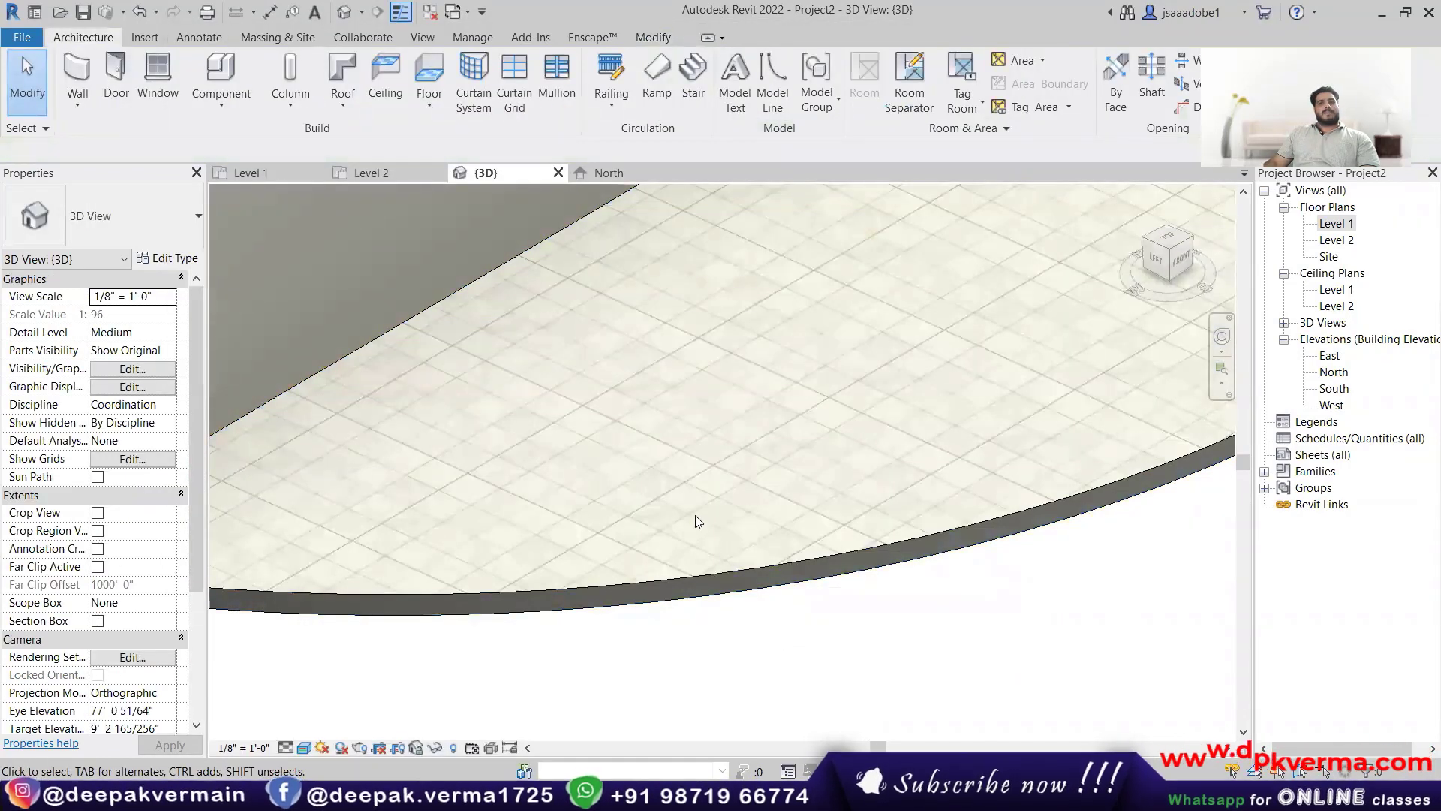
Step: Reopen the 01 floor tiles material's texture image from the 5" floor's structure and invert the image, keeping brightness at 100
click(679, 582)
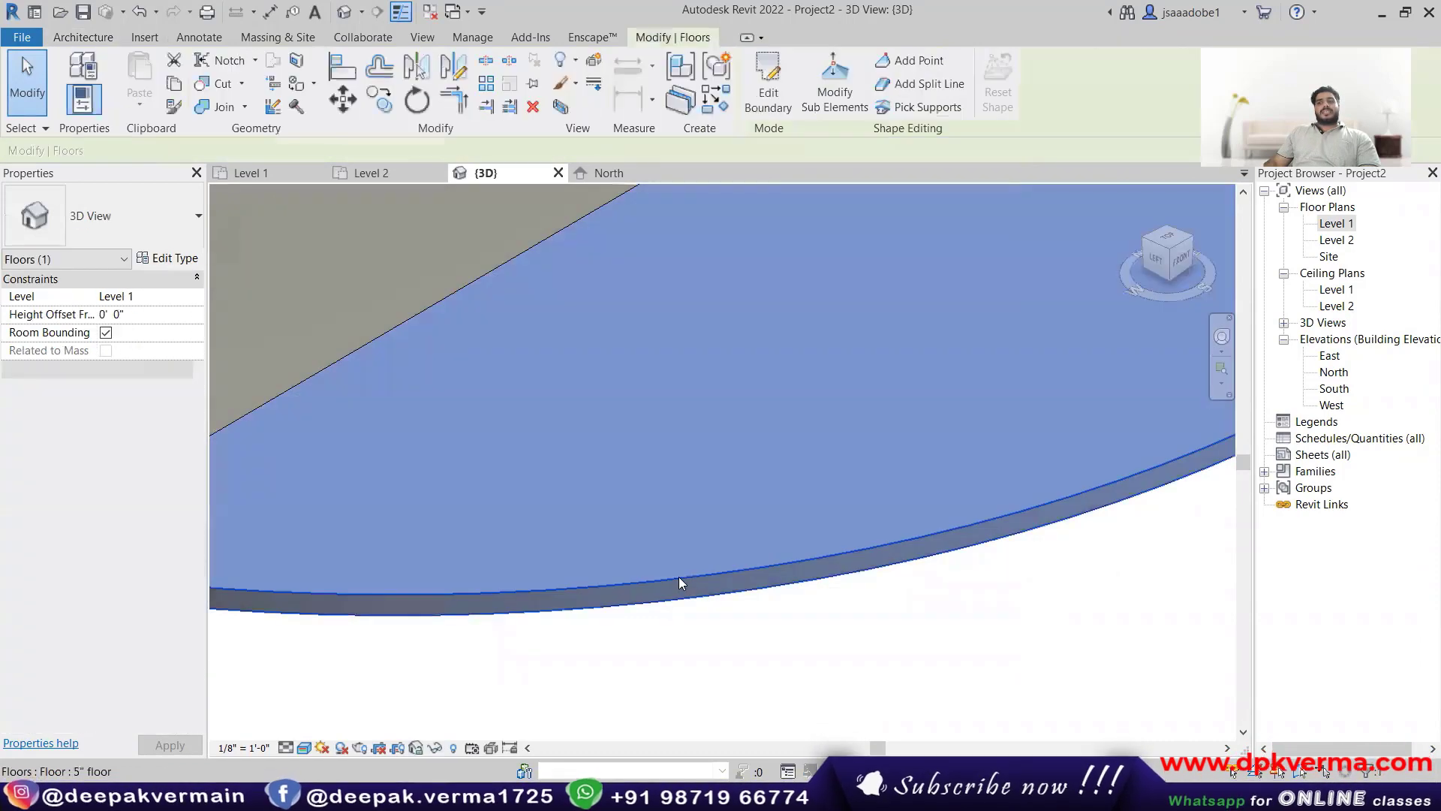
click(150, 261)
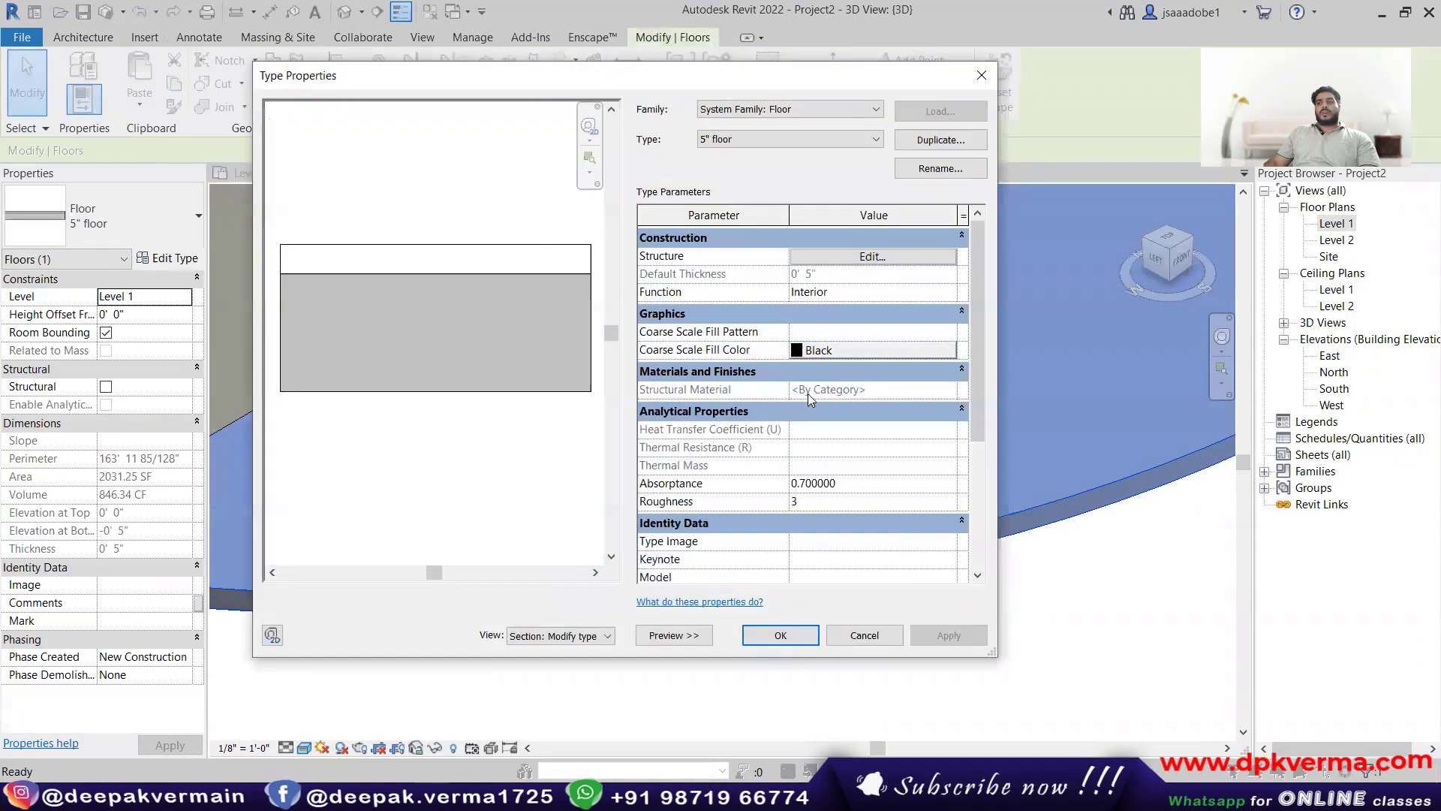
click(867, 252)
click(743, 251)
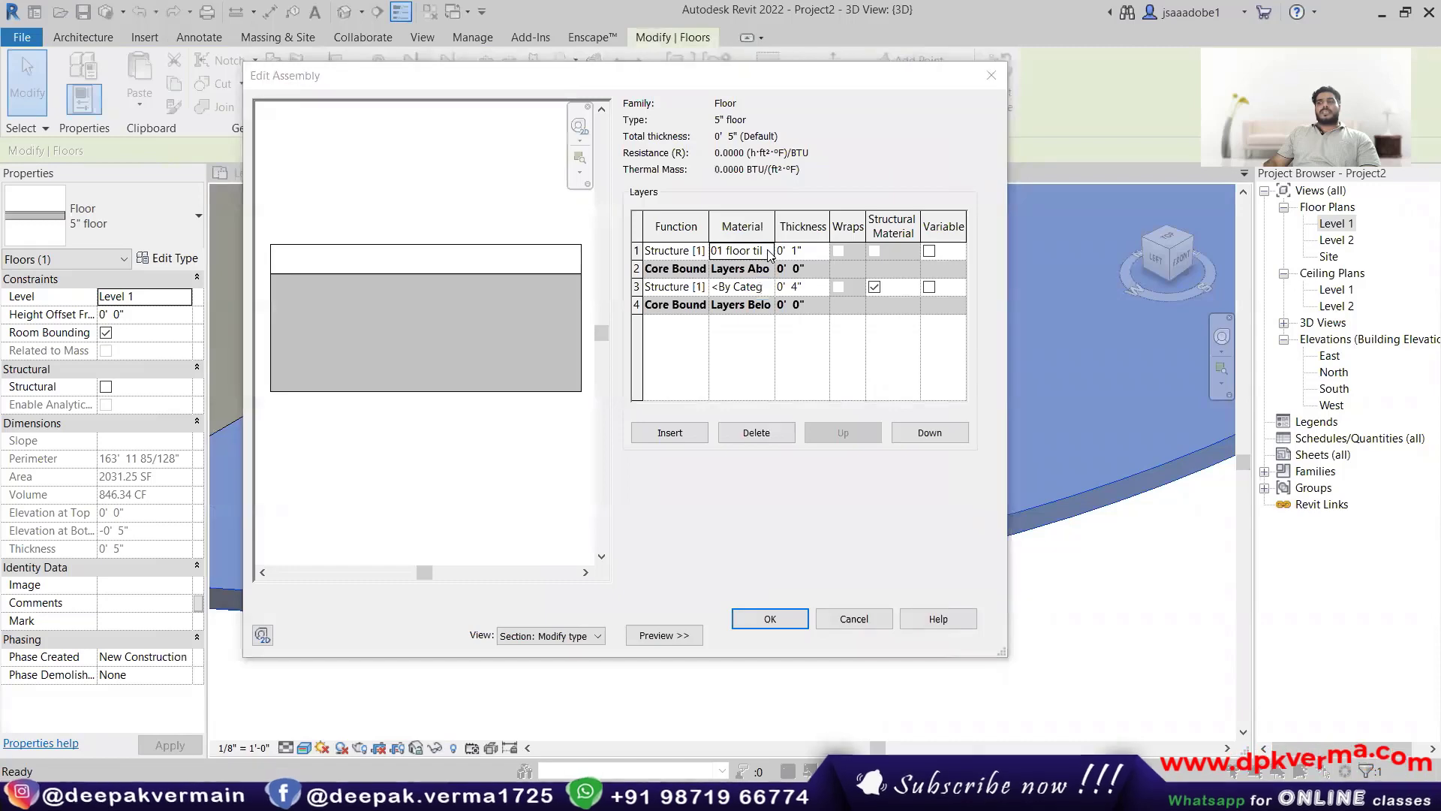
click(769, 250)
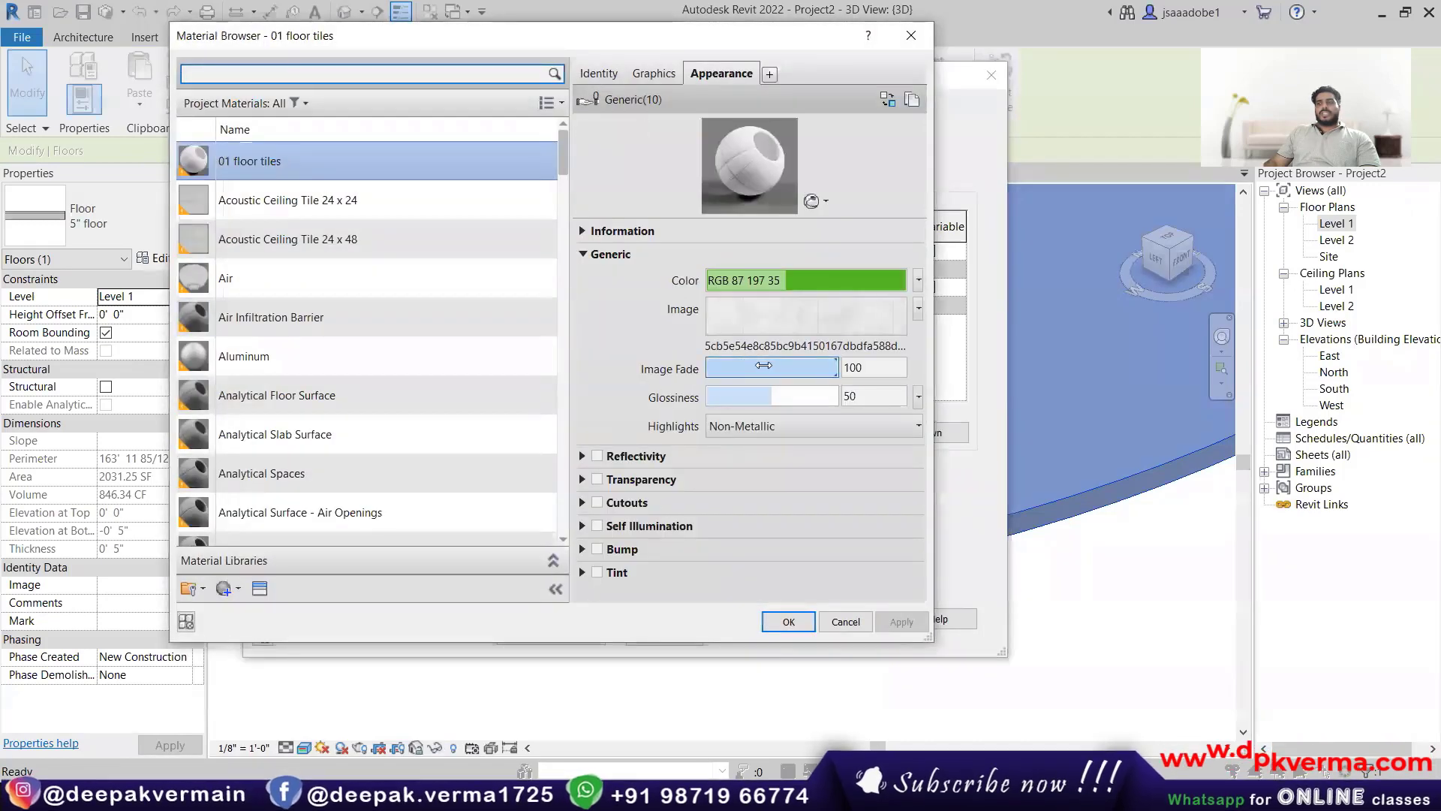
click(725, 310)
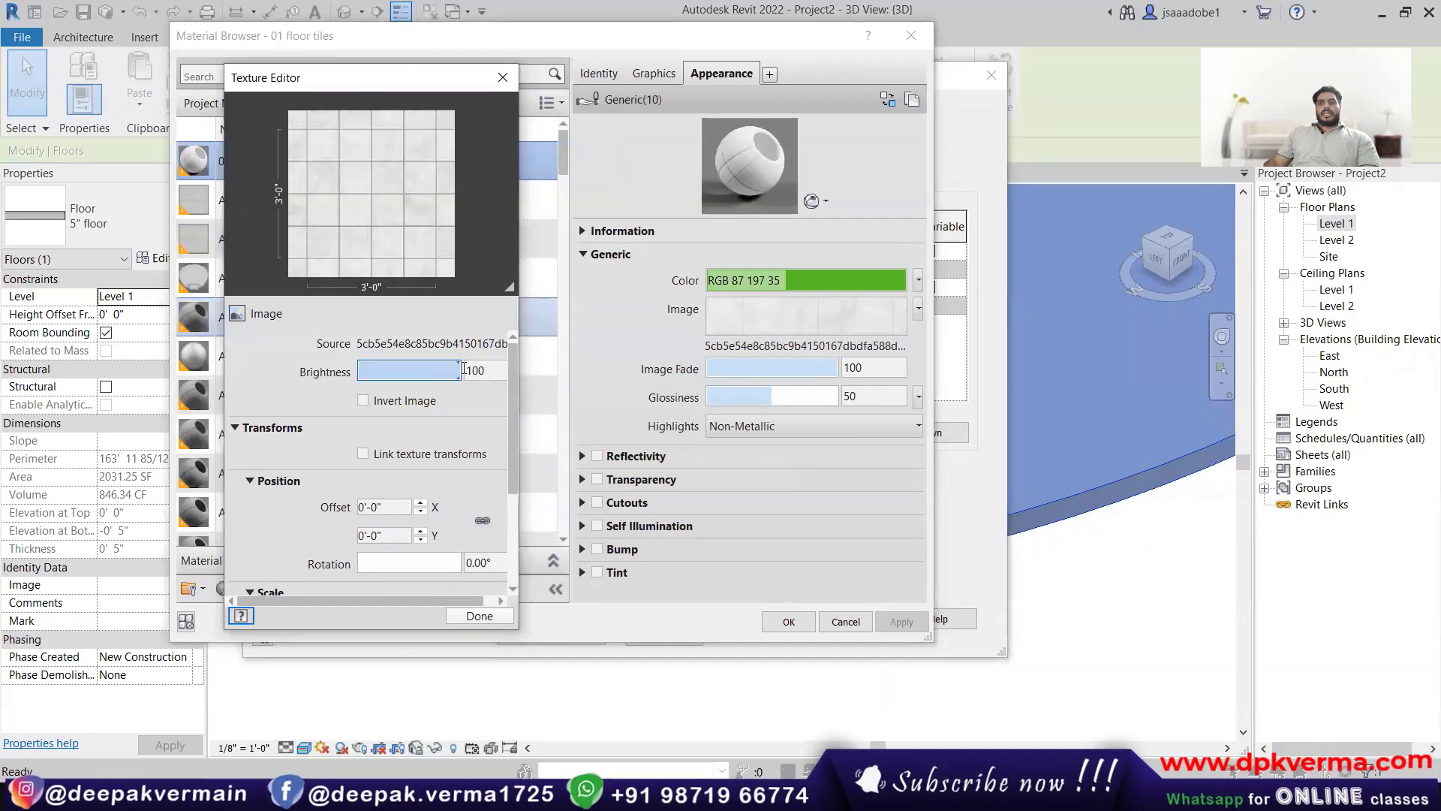
mouse_move(453, 373)
mouse_down()
mouse_move(384, 371)
mouse_move(461, 370)
mouse_up()
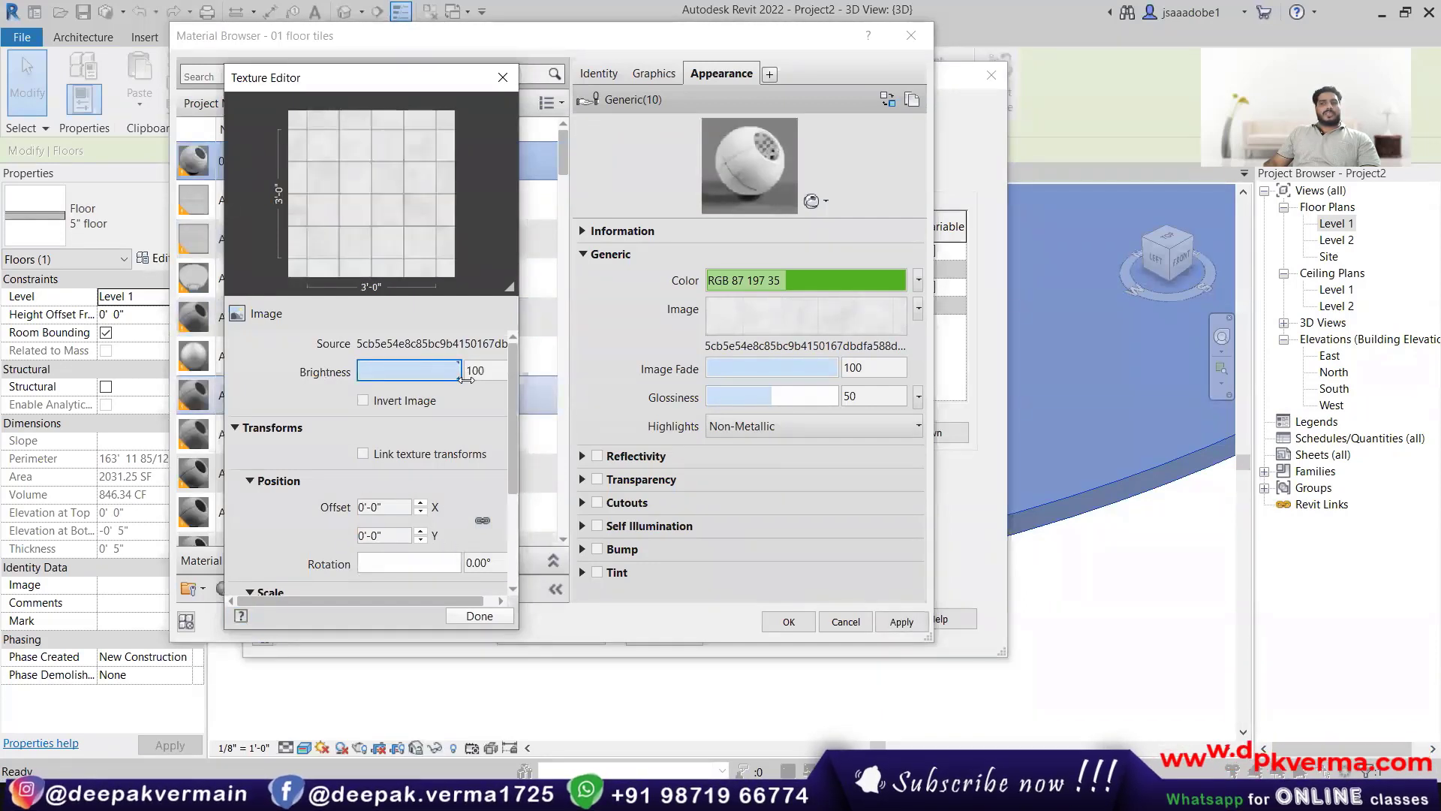
click(364, 401)
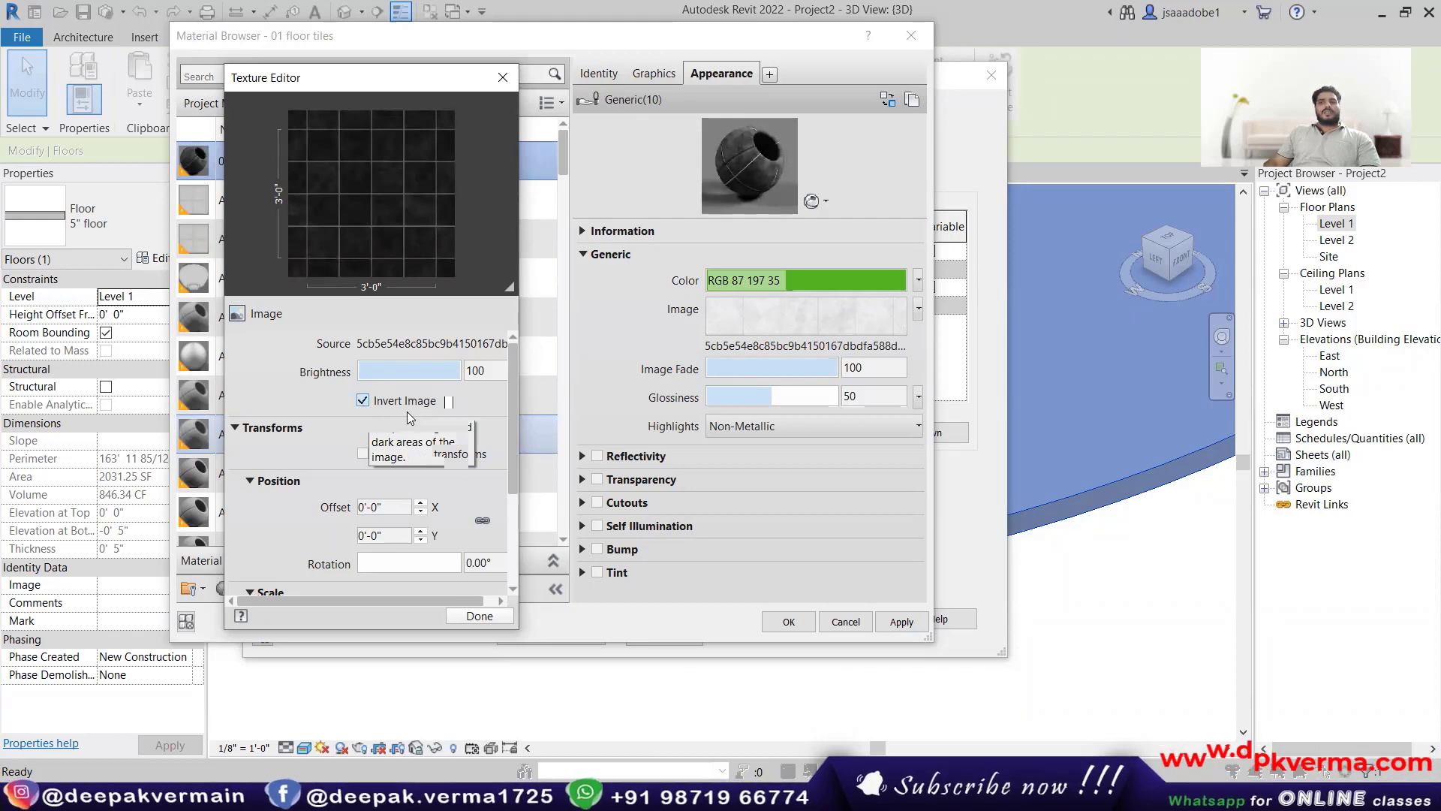
Step: Shift the floor tile texture's X offset to 0'-2-1/2"
scroll(302, 450, down, 1)
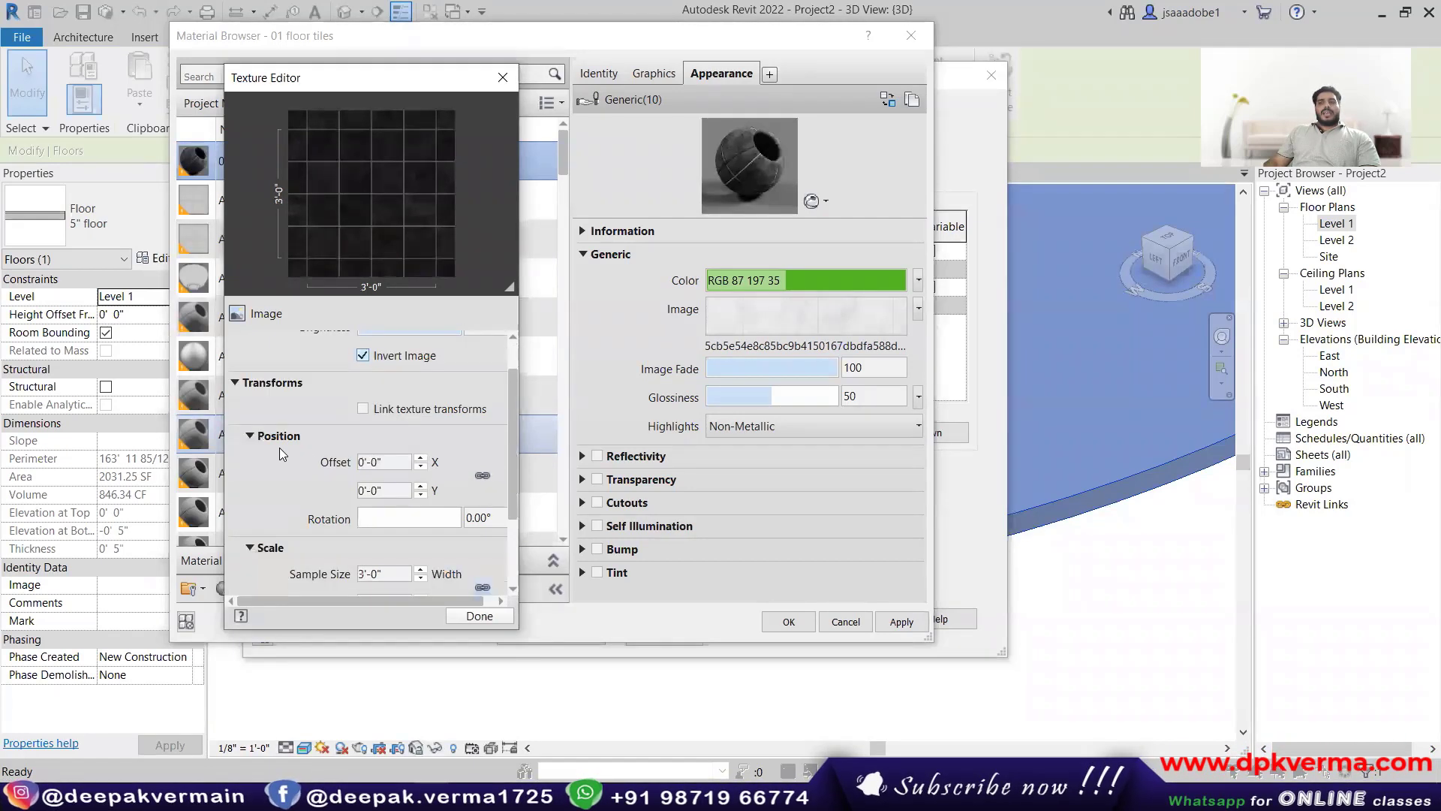
click(420, 459)
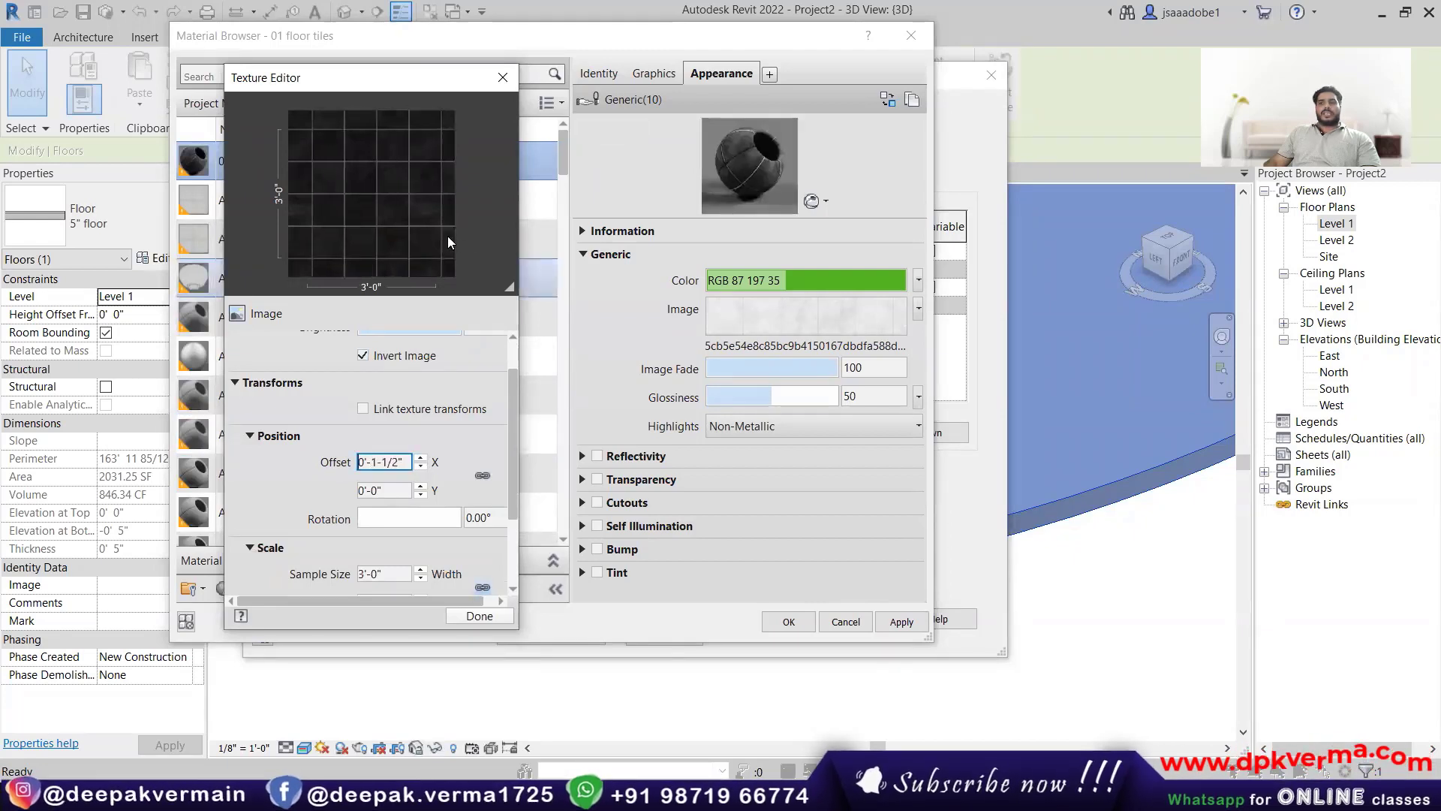
click(421, 457)
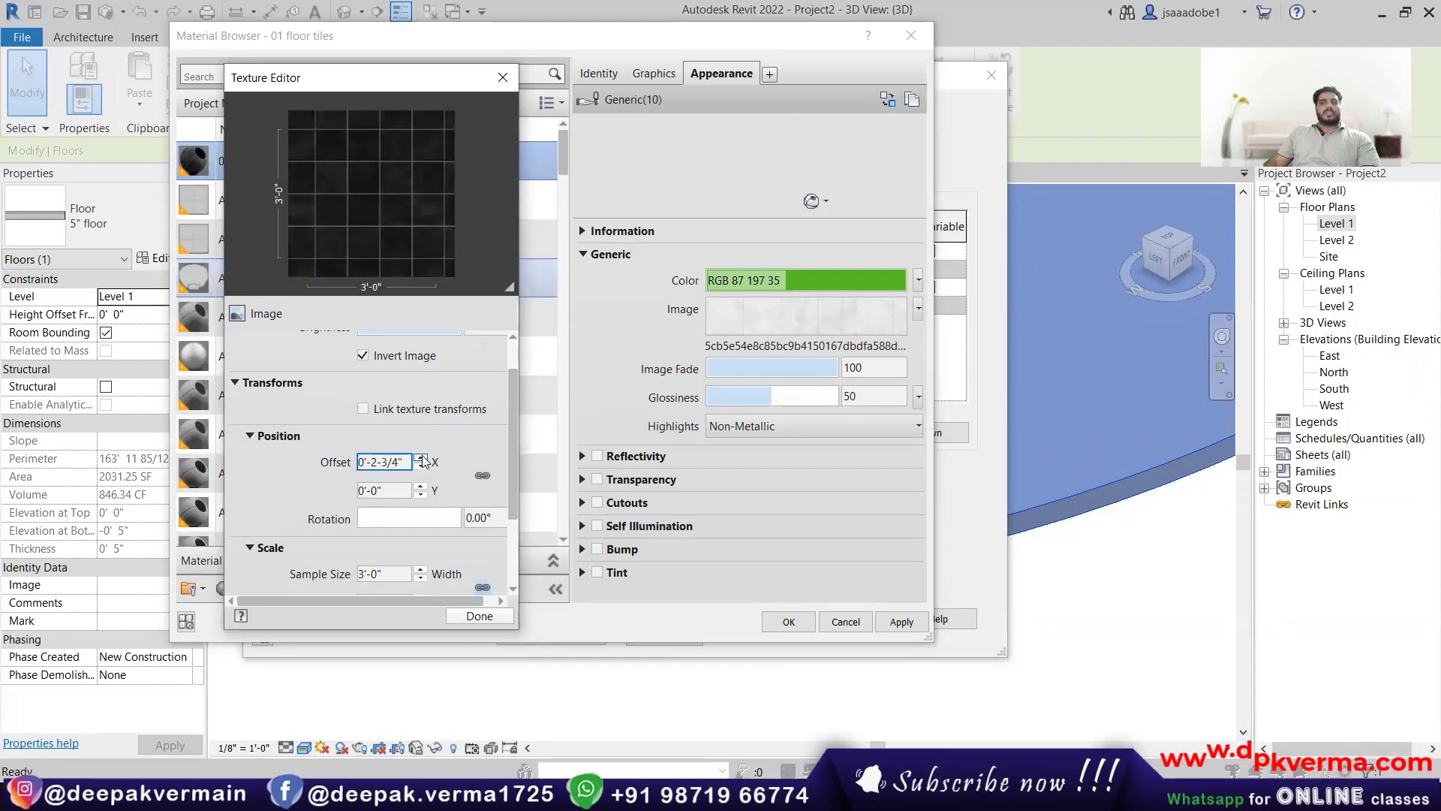
click(421, 457)
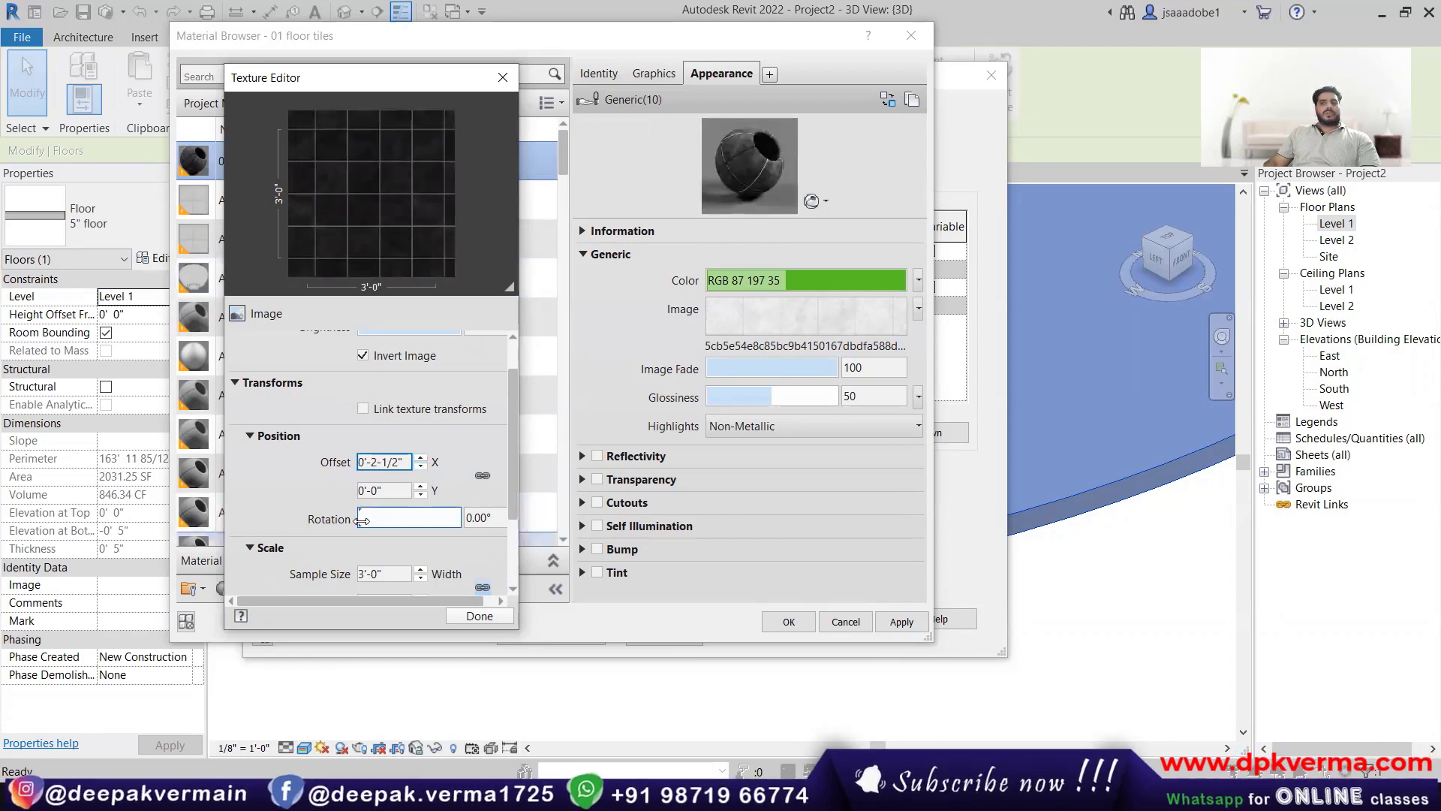
Step: Try rotating the texture, return its rotation to 0.00°, and keep its horizontal repeat on Tile
click(400, 521)
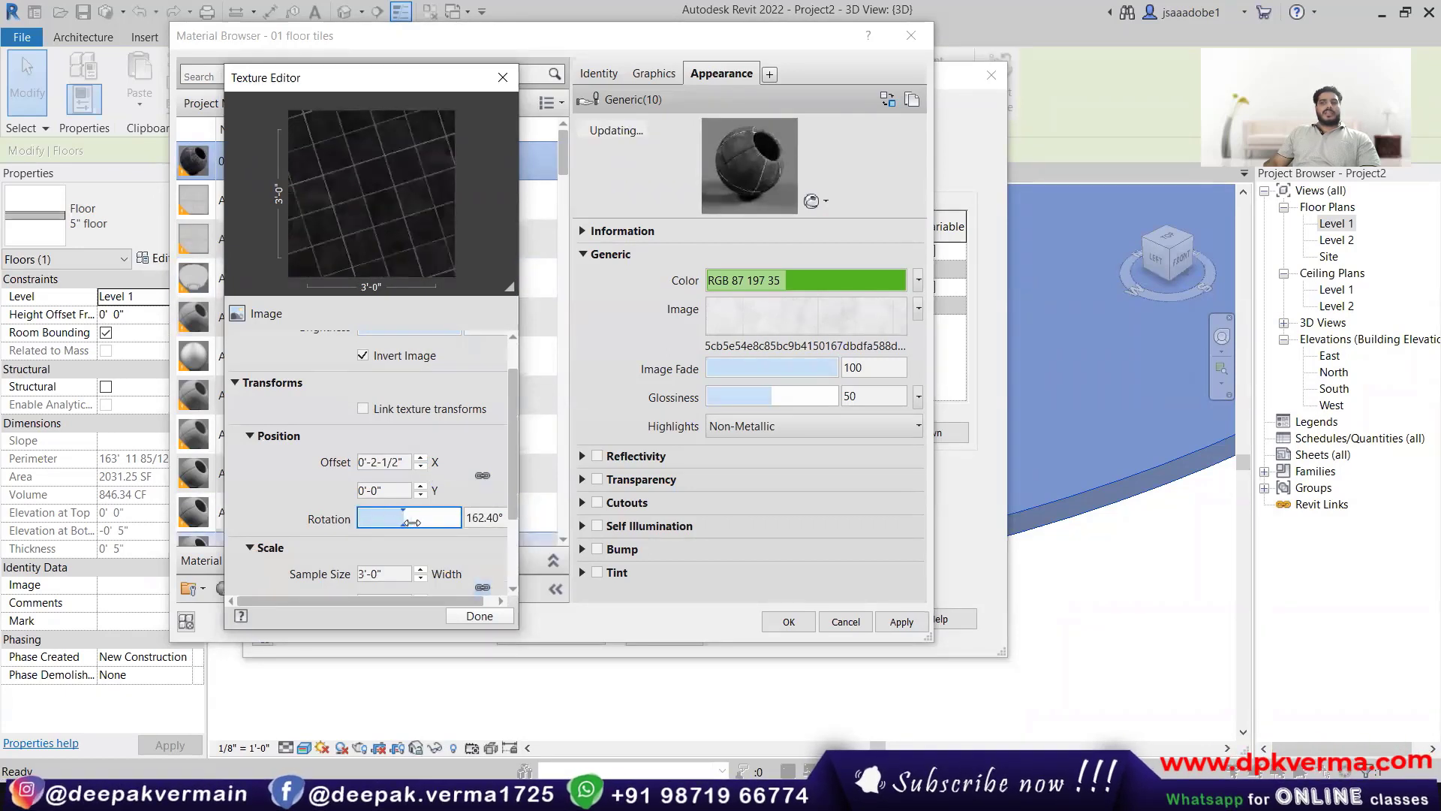
drag(400, 521, 303, 501)
scroll(269, 486, down, 3)
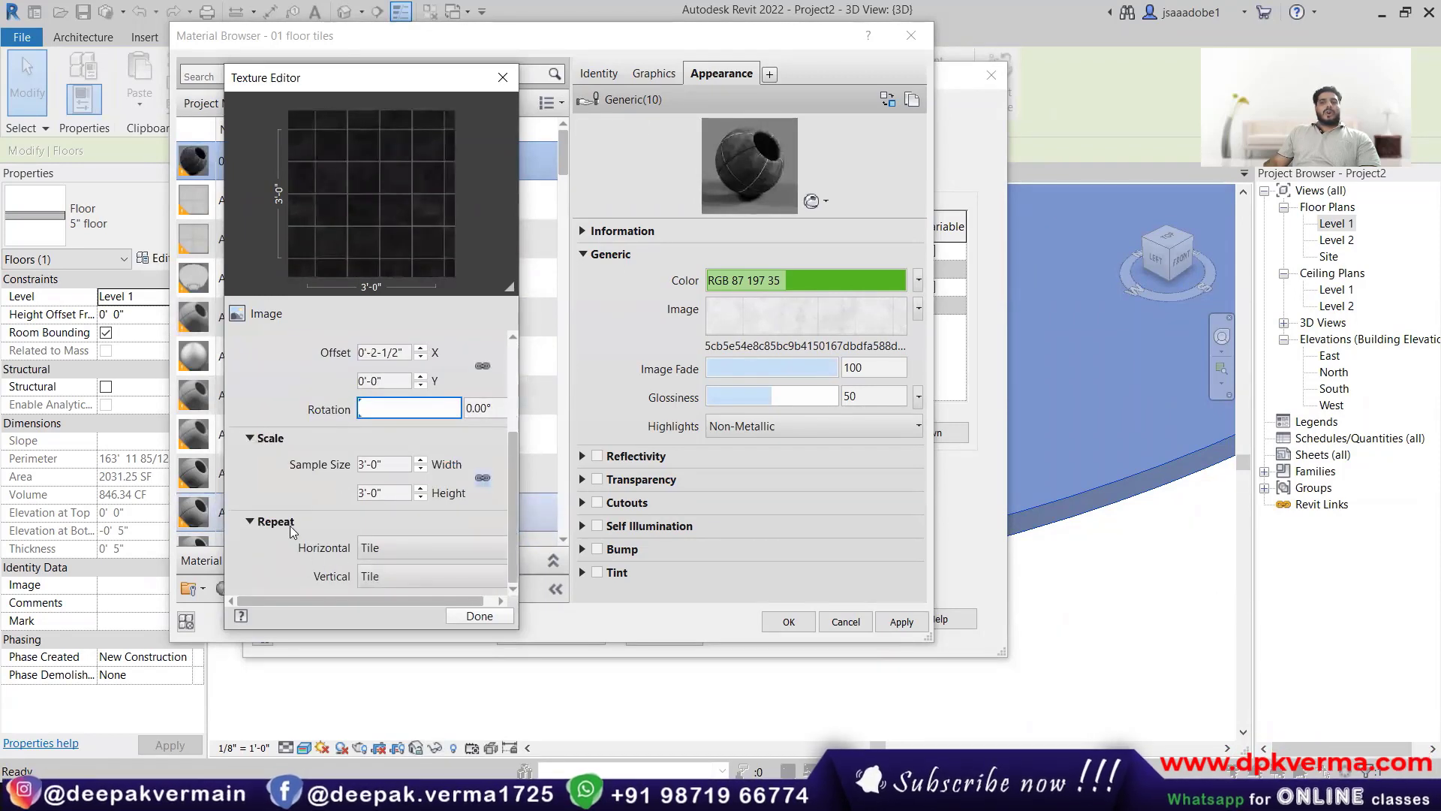
click(392, 546)
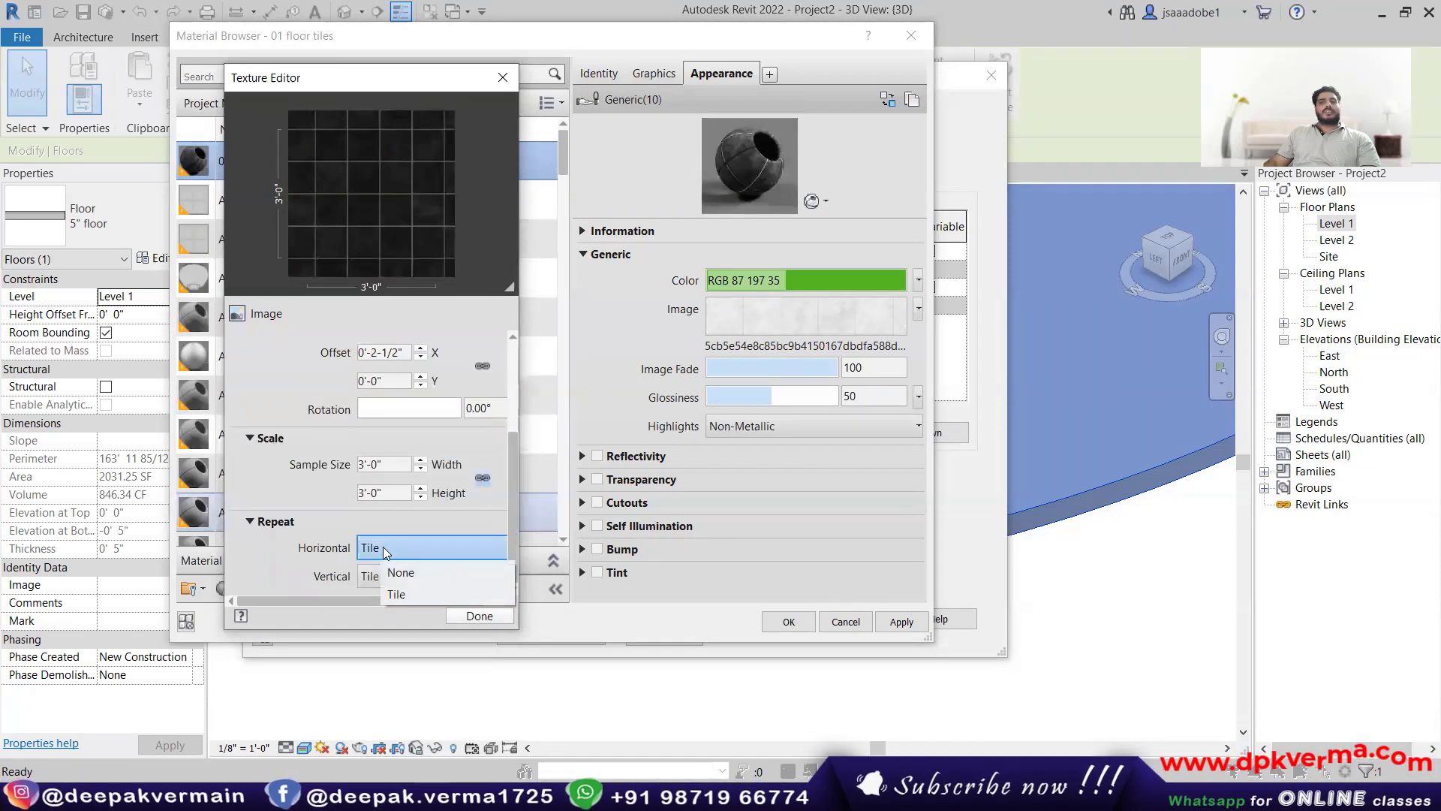
click(397, 594)
click(395, 575)
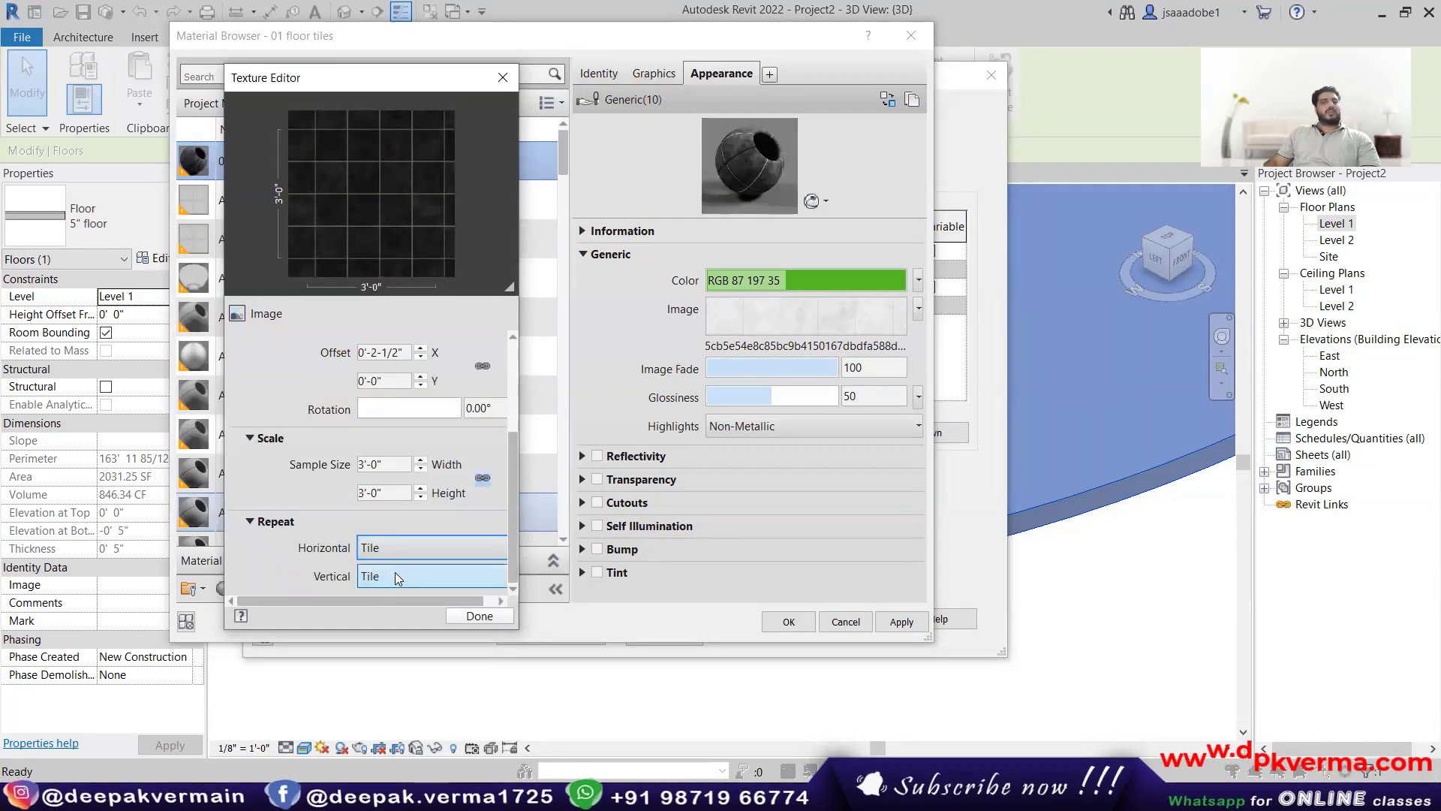
Step: Accept the texture, material, layer assembly and floor type changes, deselect the floor and inspect its tiles
click(486, 617)
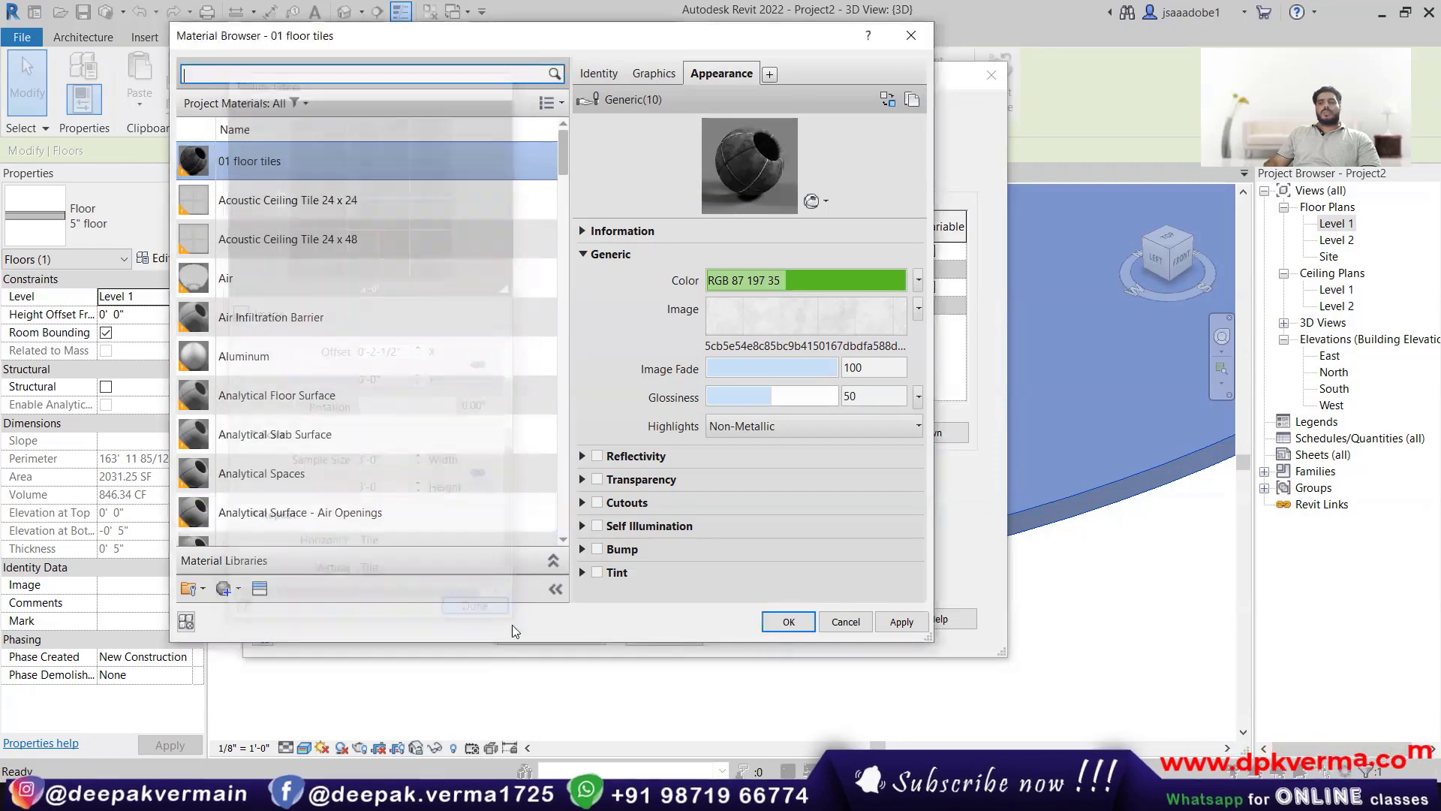
click(788, 622)
click(762, 619)
click(765, 632)
click(728, 661)
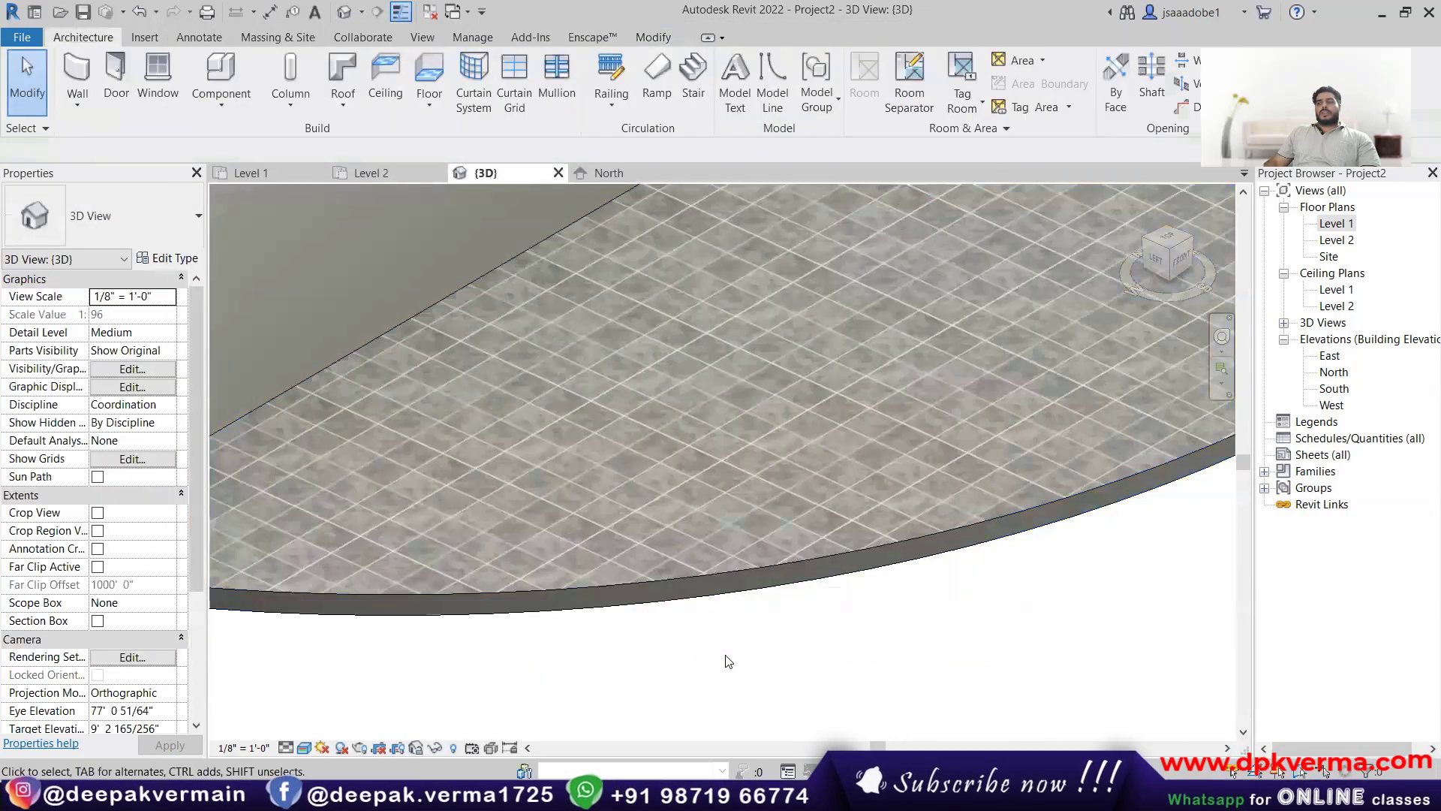
scroll(638, 540, up, 8)
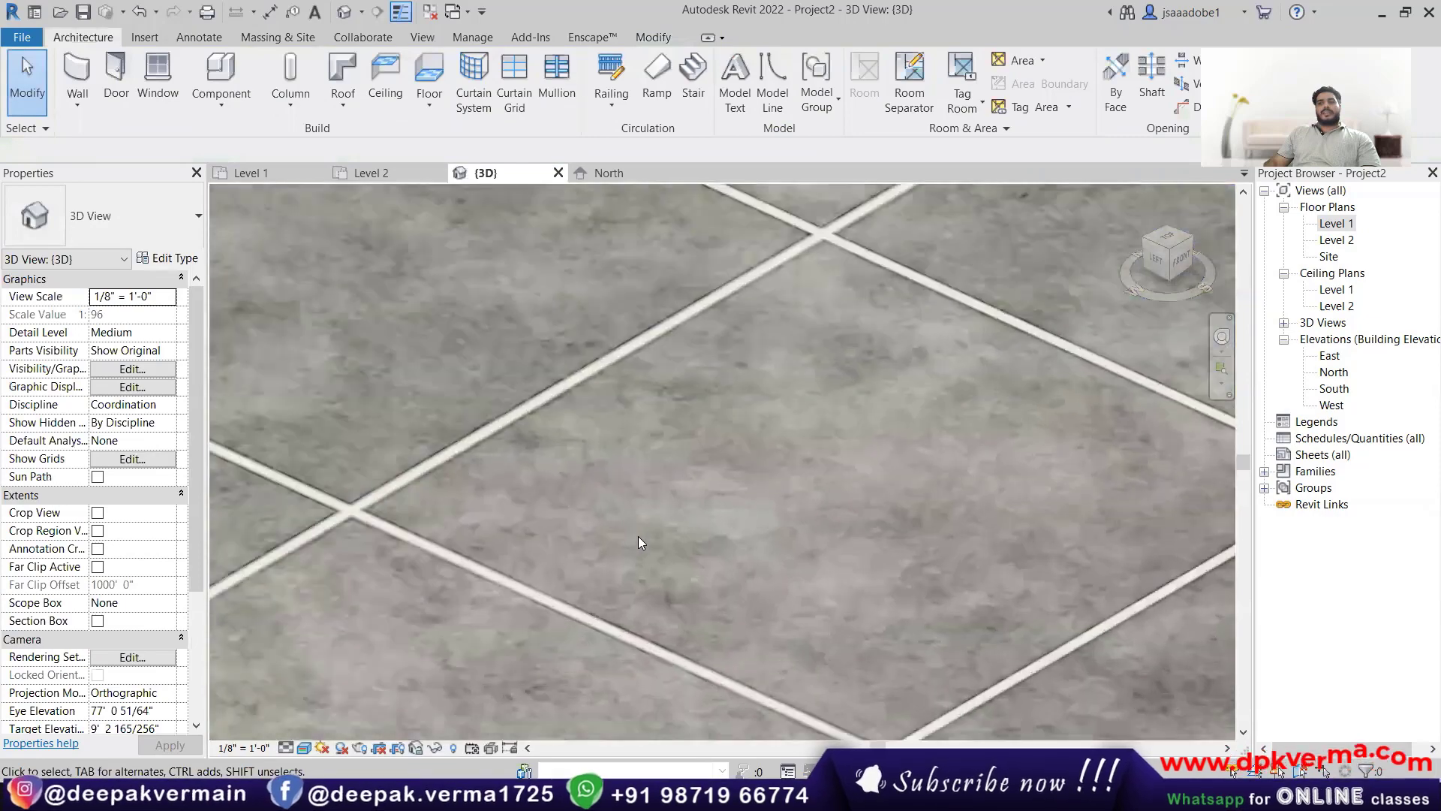
Step: Reopen the 01 floor tiles material from the top structure layer of the 5" floor's type
scroll(630, 547, down, 6)
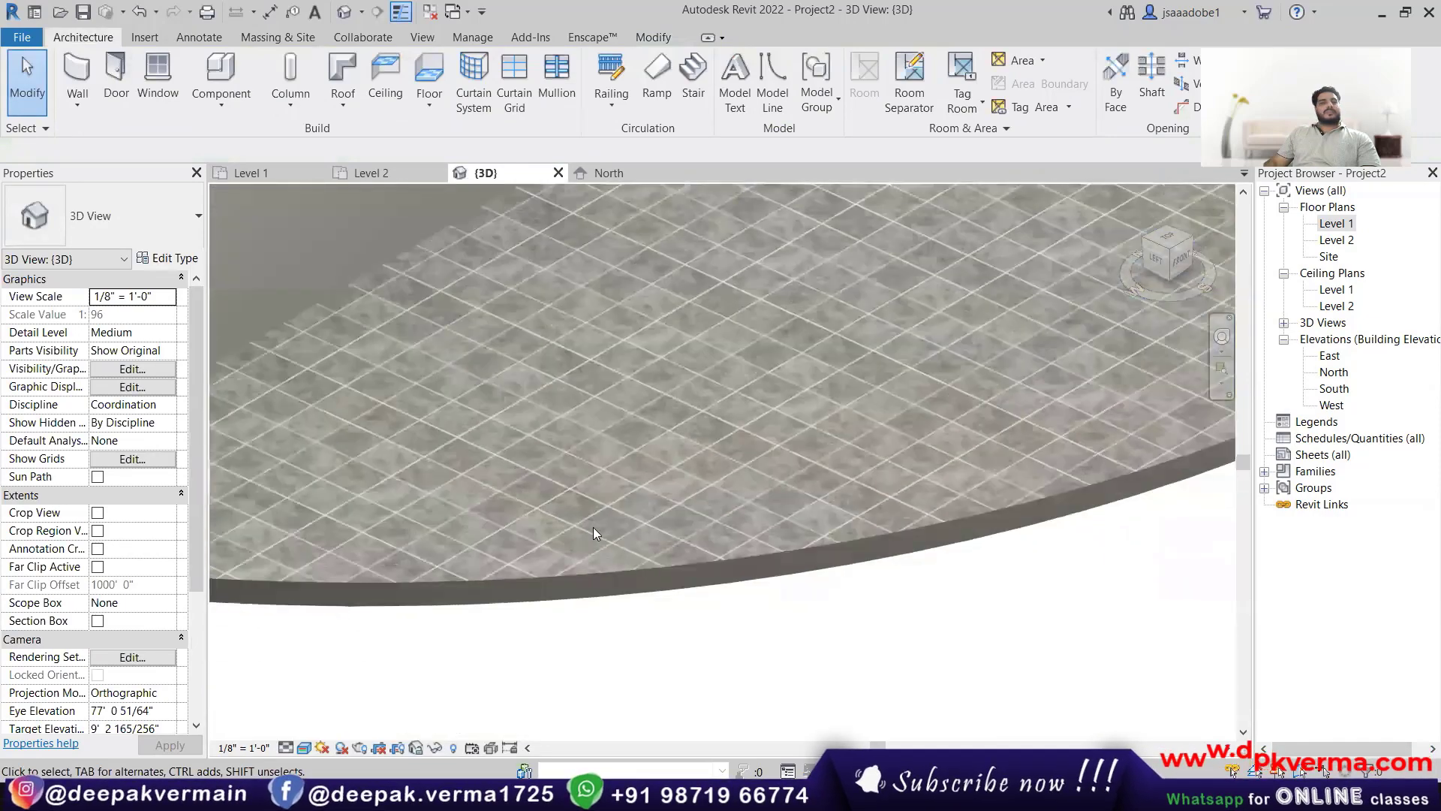
scroll(593, 527, down, 1)
middle_drag(593, 527, 593, 602)
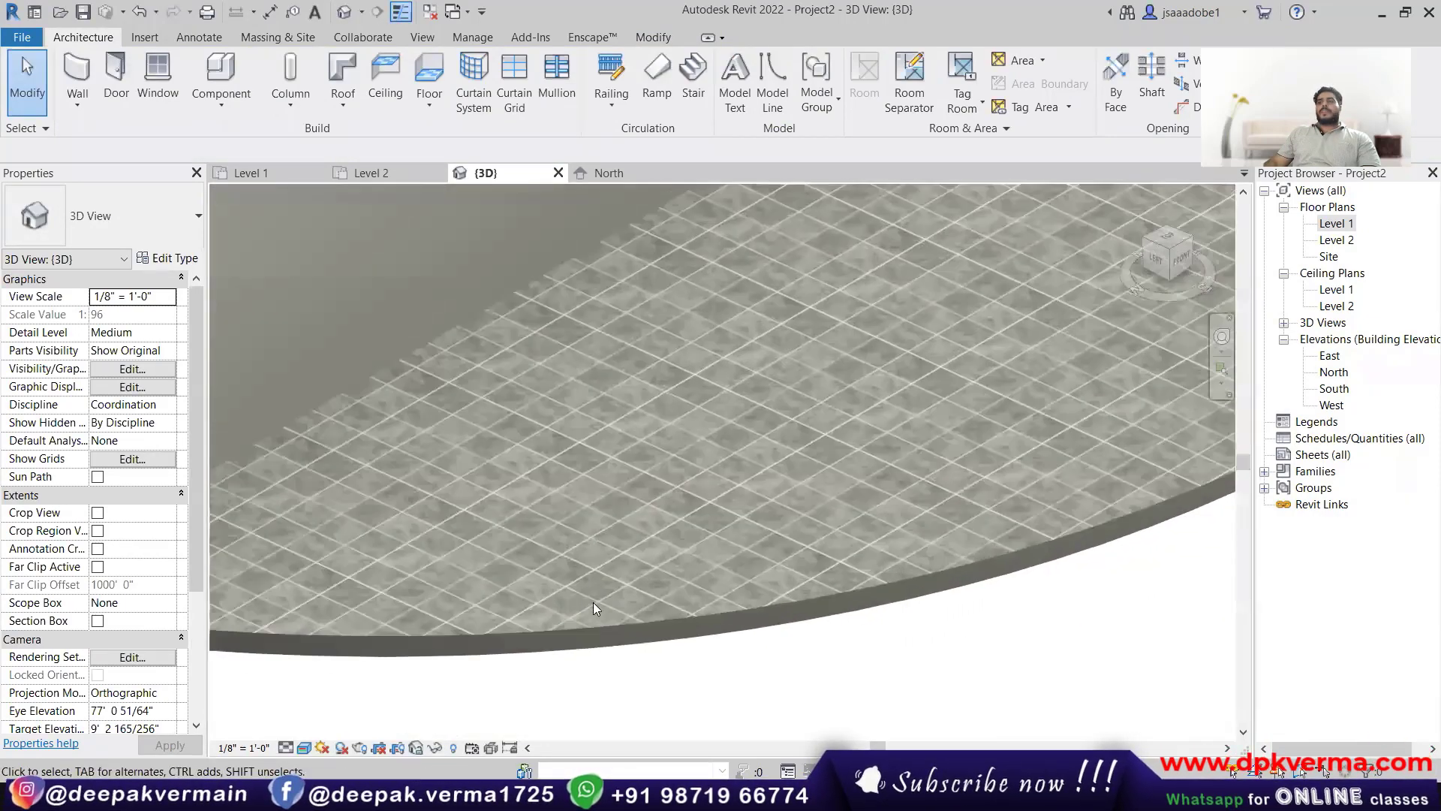
click(589, 635)
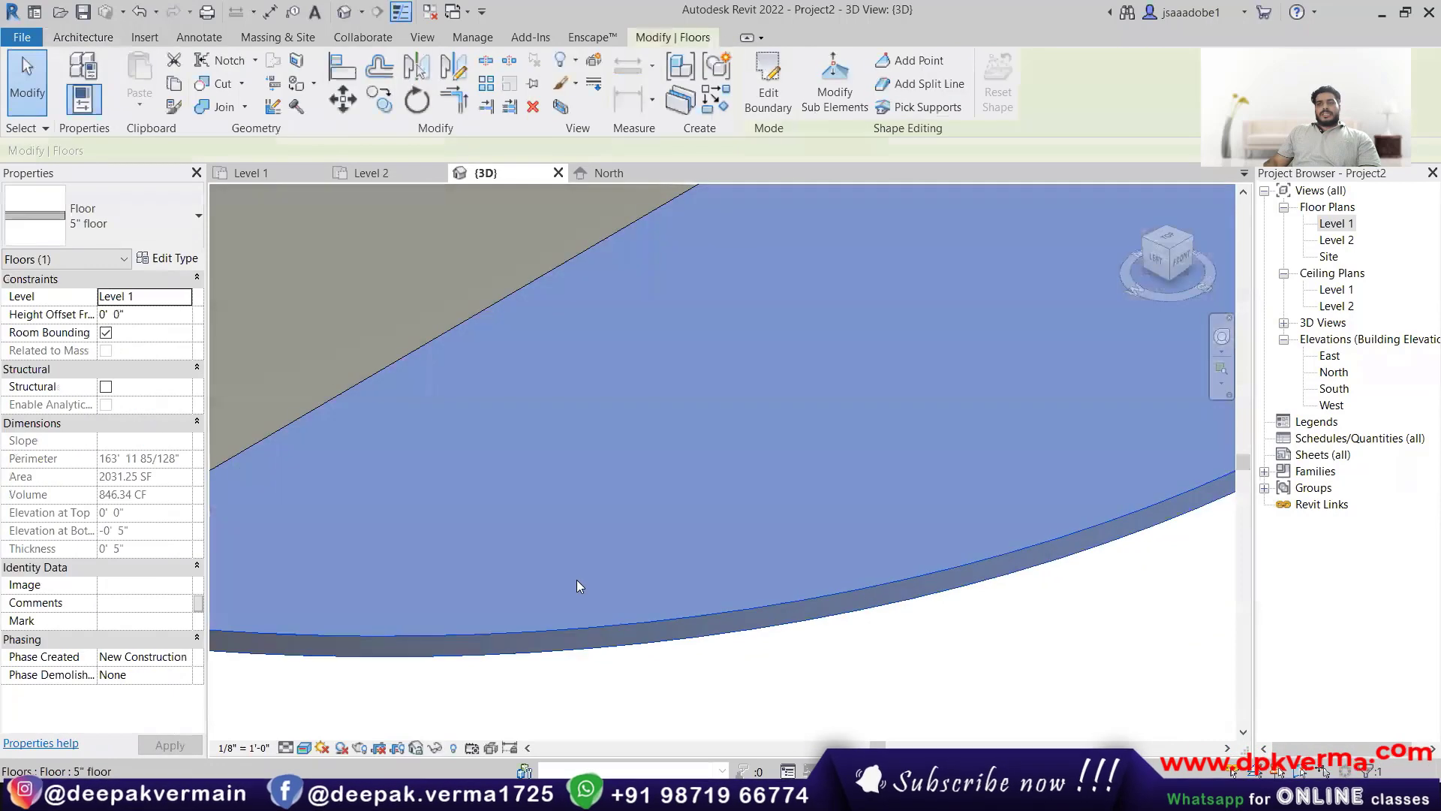
click(159, 259)
click(820, 258)
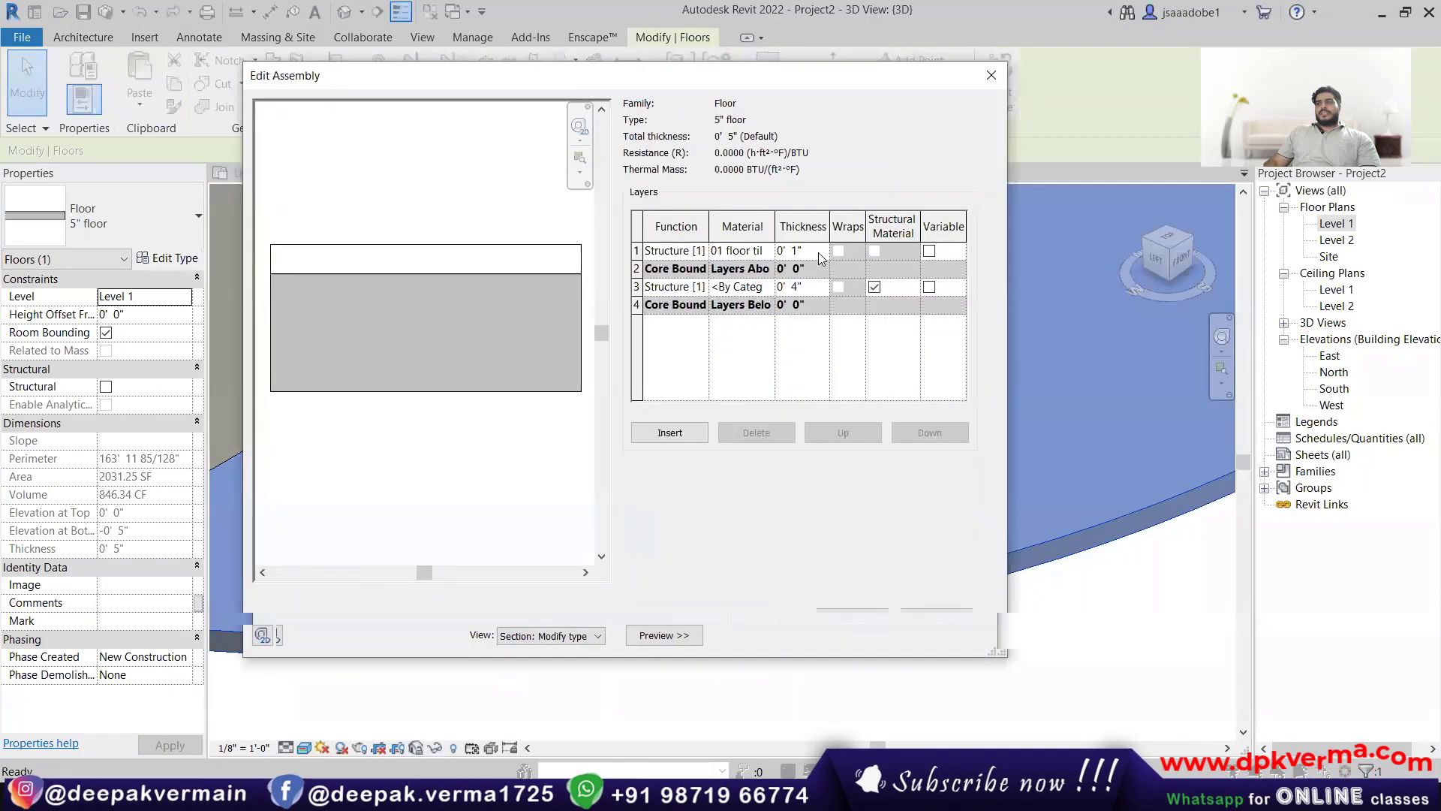
click(760, 251)
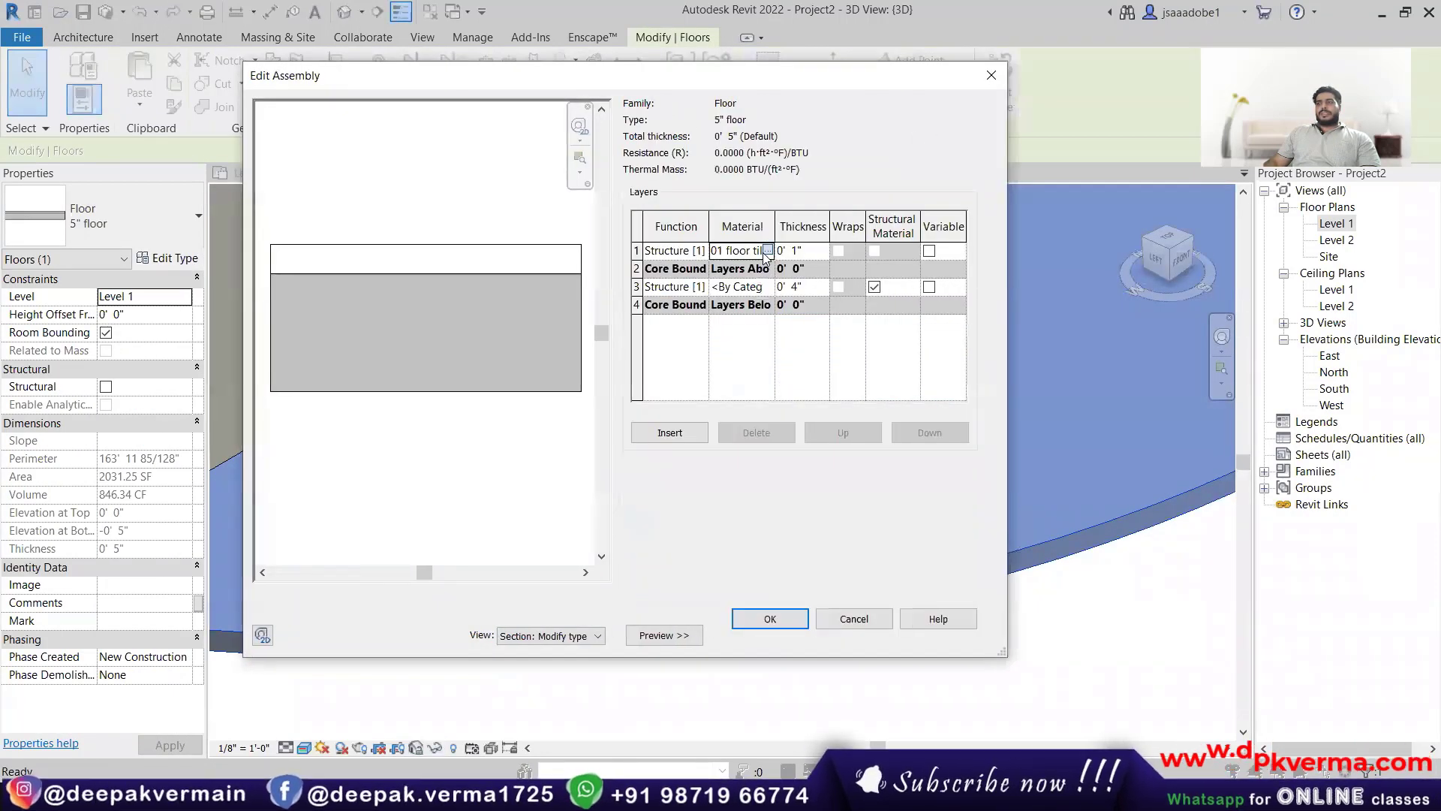
click(767, 251)
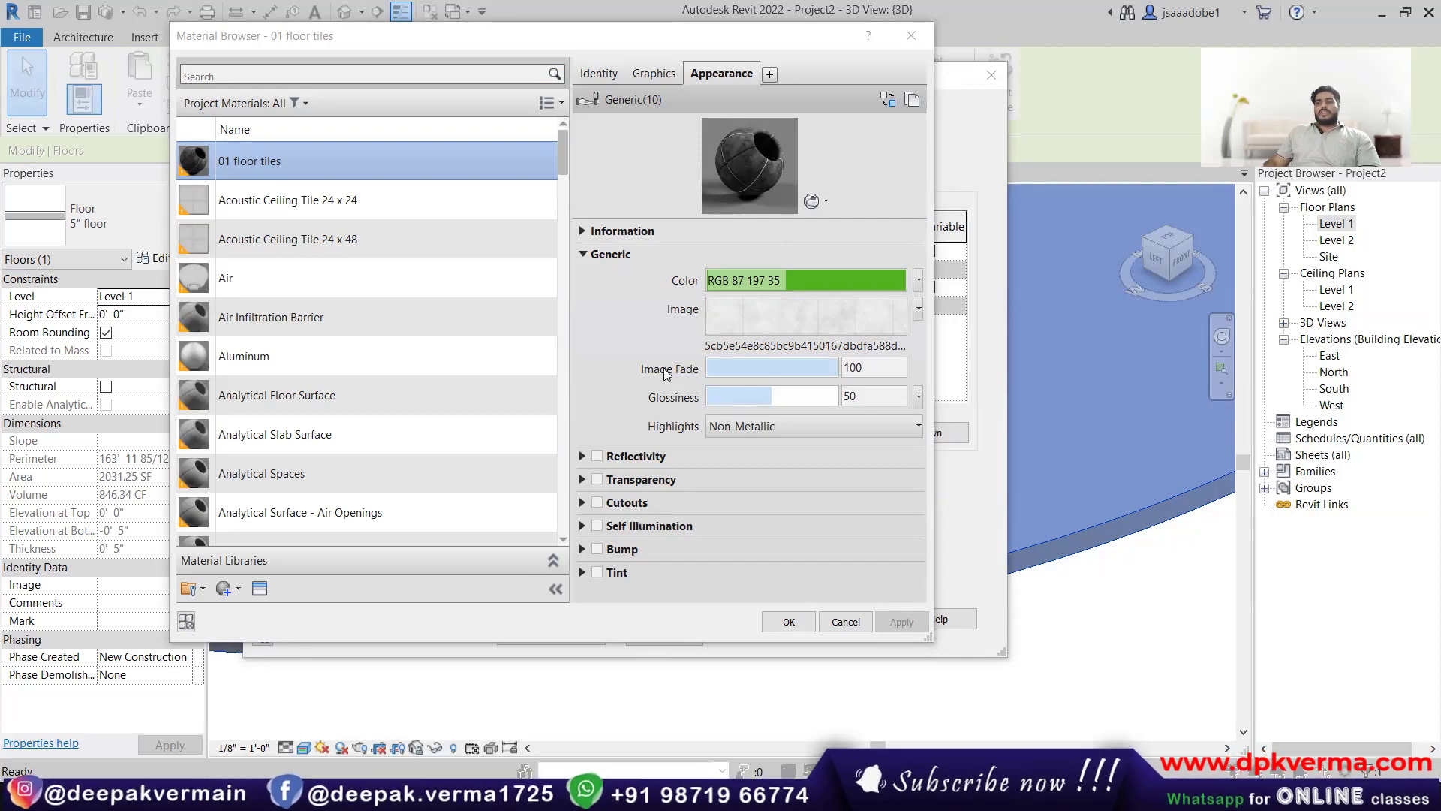
Step: Try an image fade of 88, restore it to 100, and set the material's glossiness to 65
drag(708, 370, 821, 368)
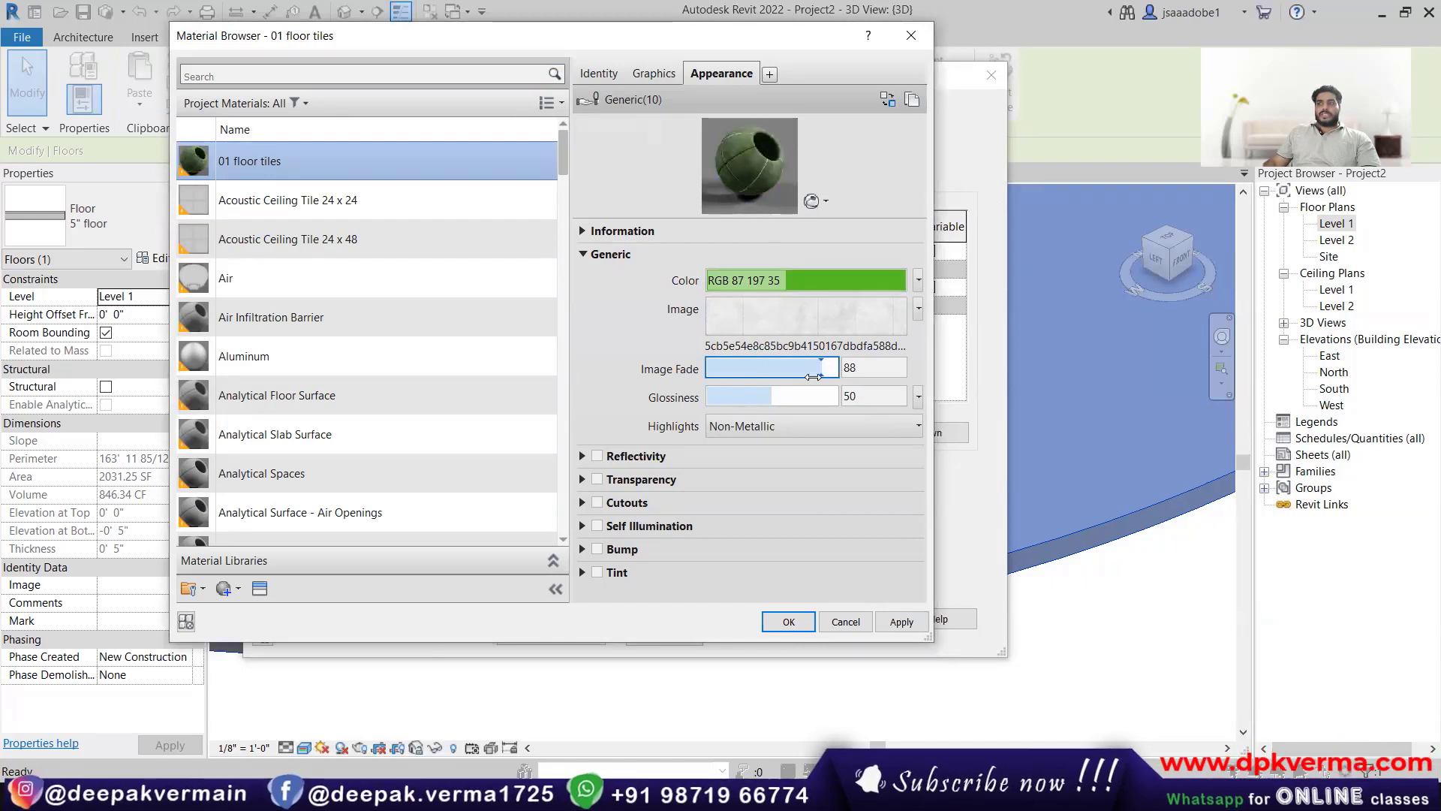
drag(818, 367, 837, 366)
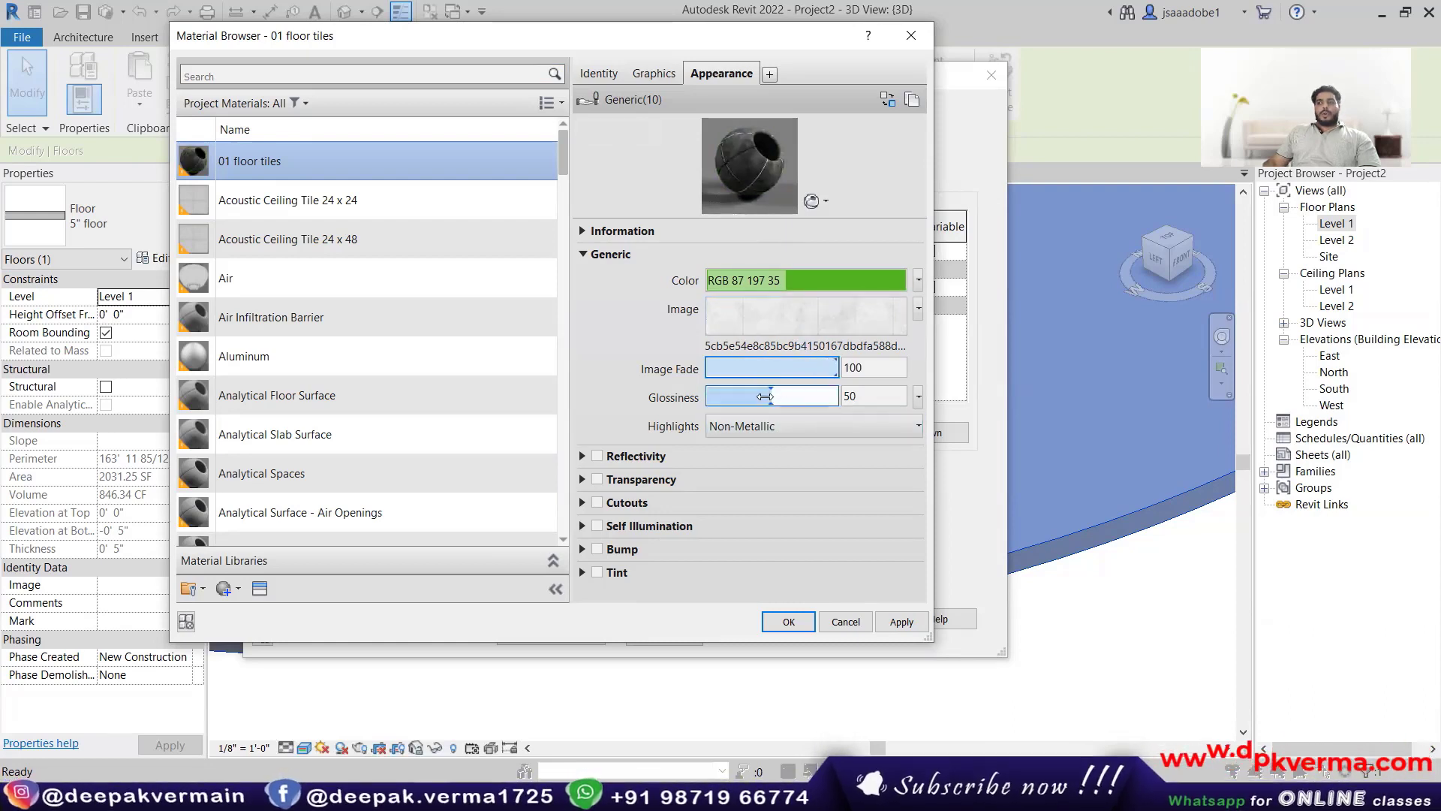
drag(765, 397, 806, 397)
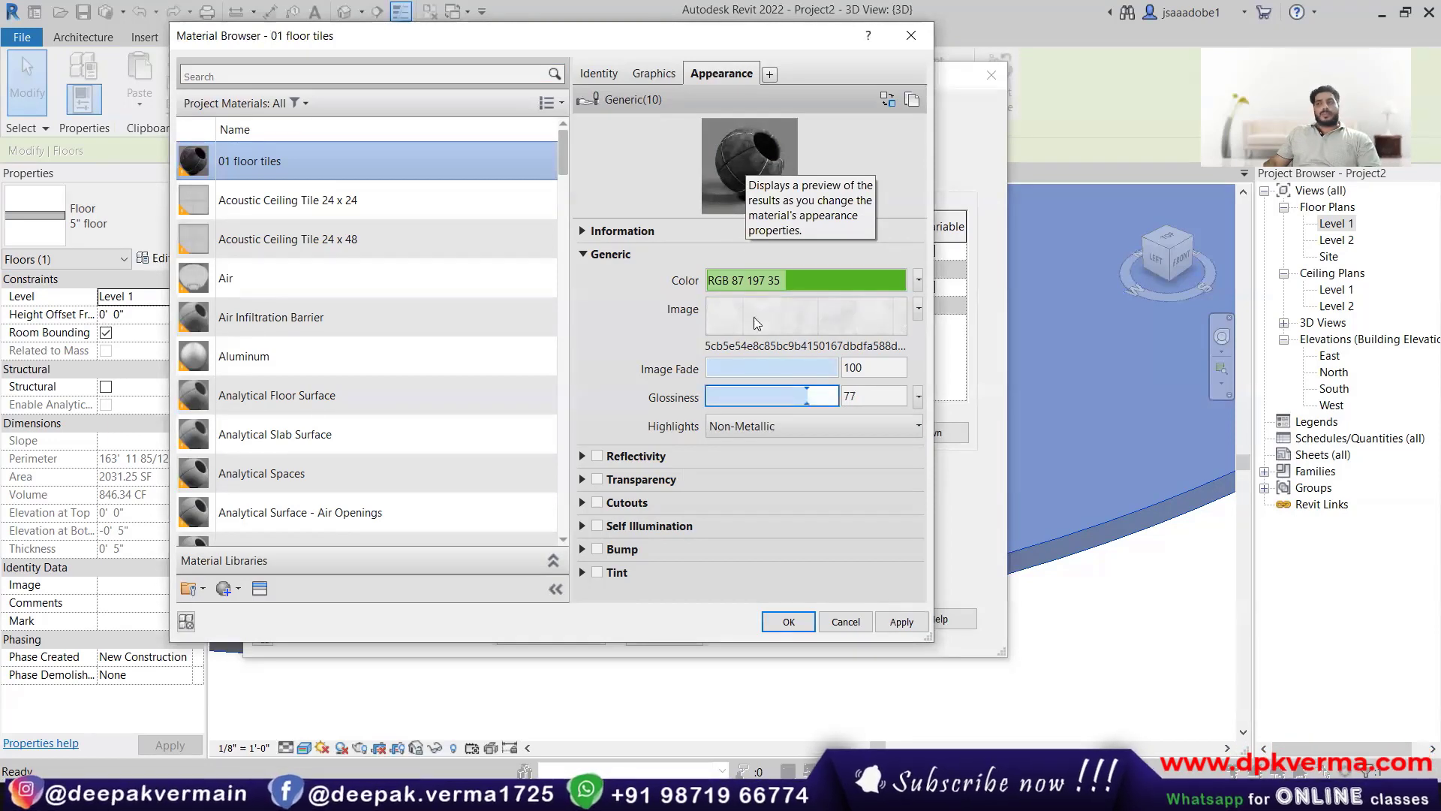
drag(807, 395, 790, 395)
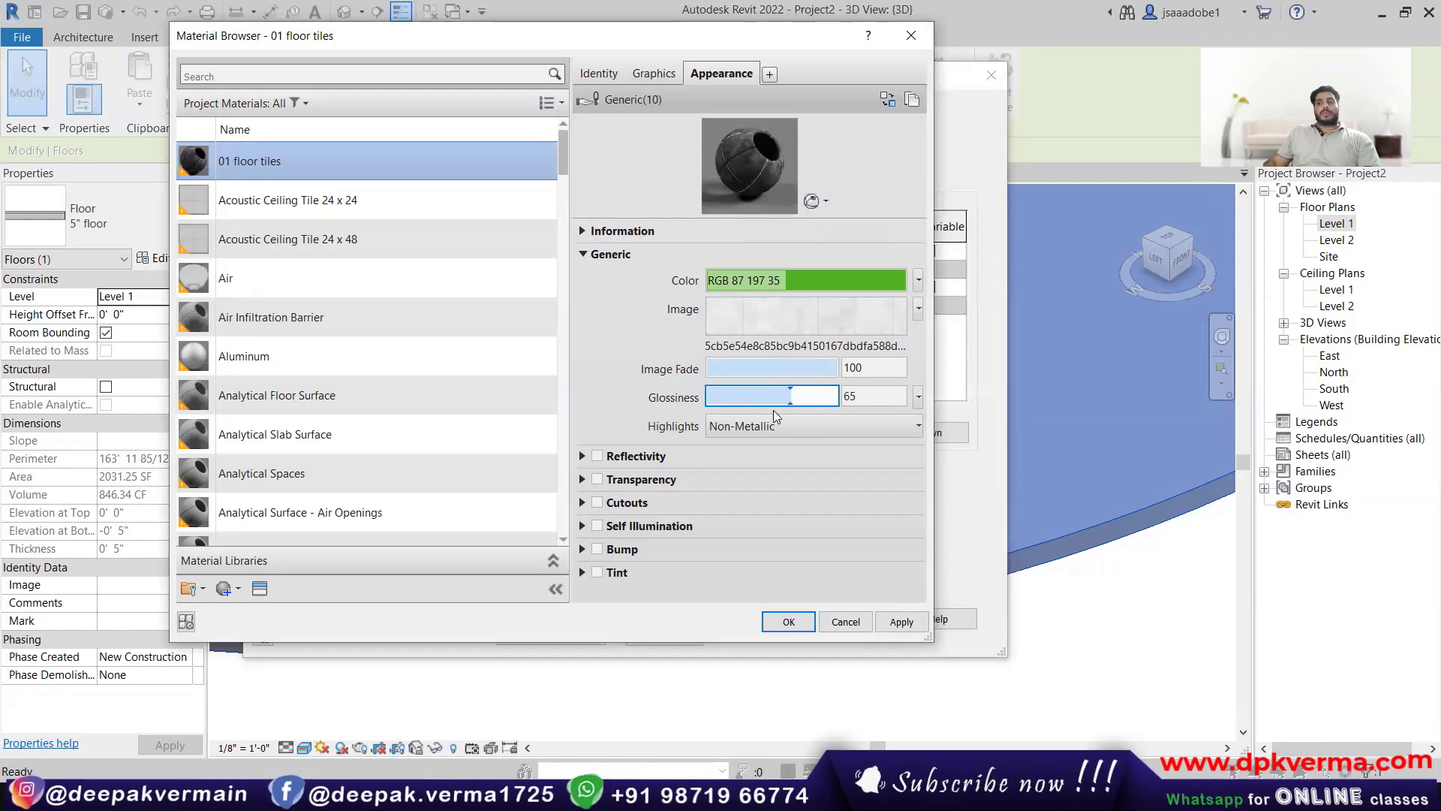
Step: Try Metallic highlights on the floor tiles material and return them to Non-Metallic
click(759, 427)
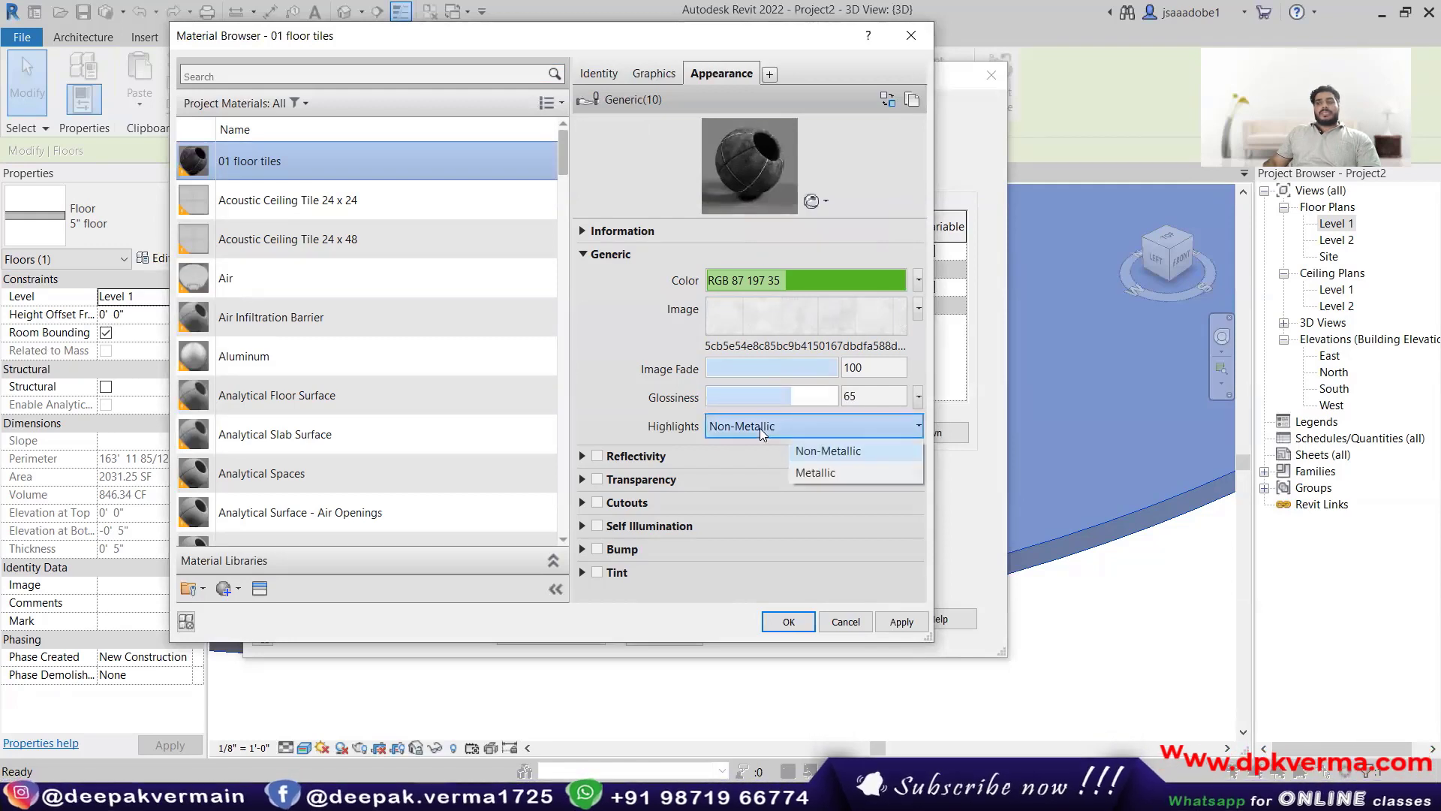
click(833, 476)
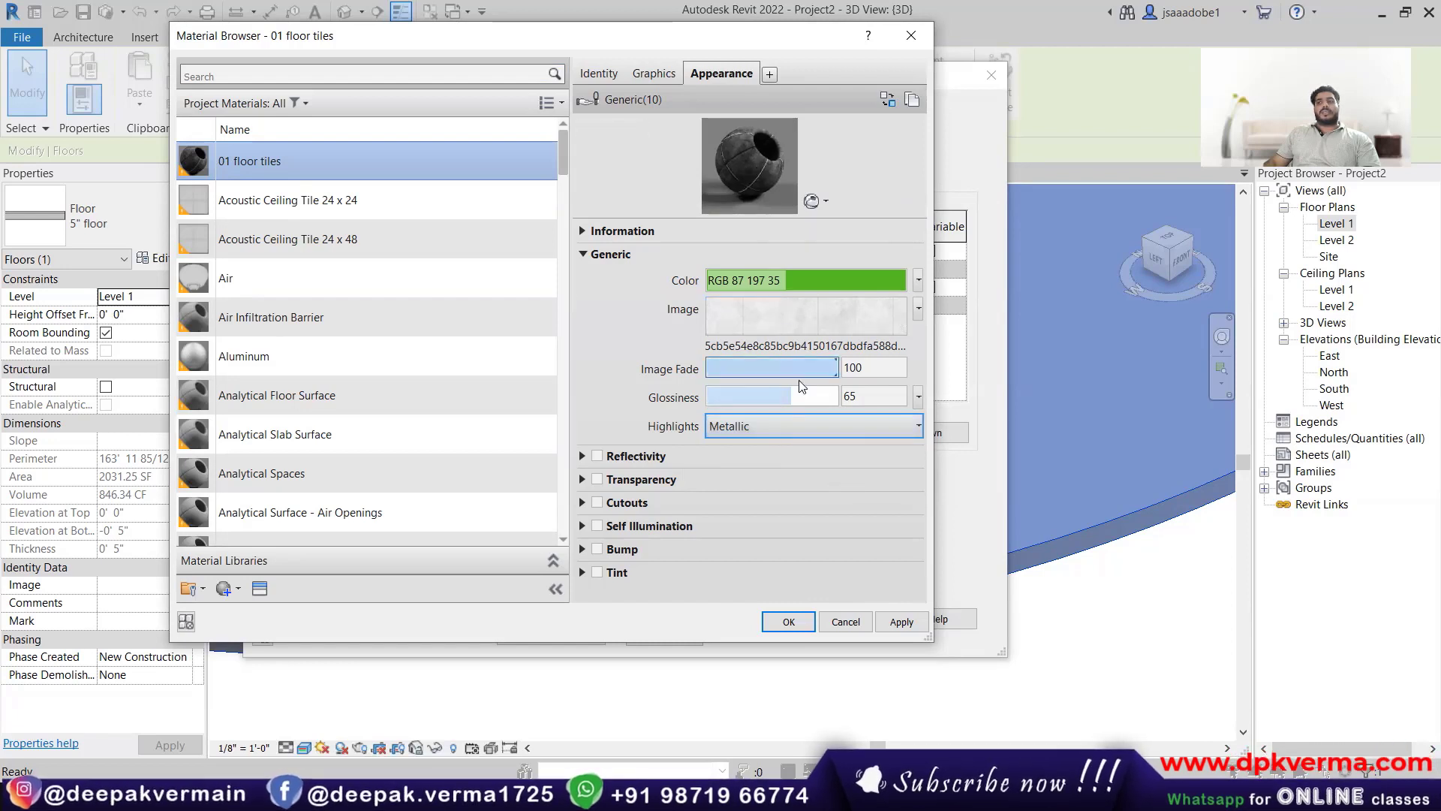
click(788, 426)
click(813, 452)
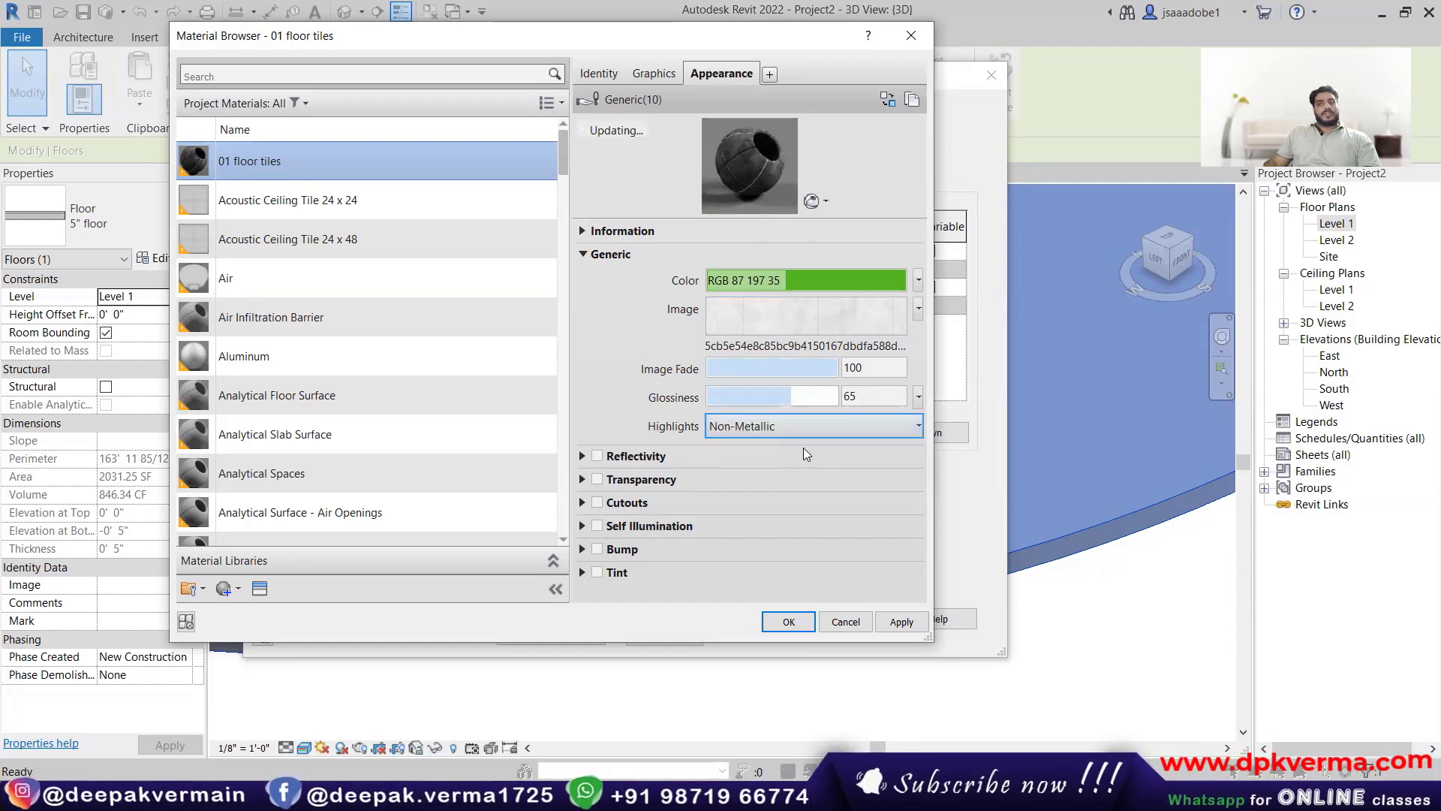
Step: Try reflectivity on the material with oblique 47 and direct 83, and switch it off again
click(583, 456)
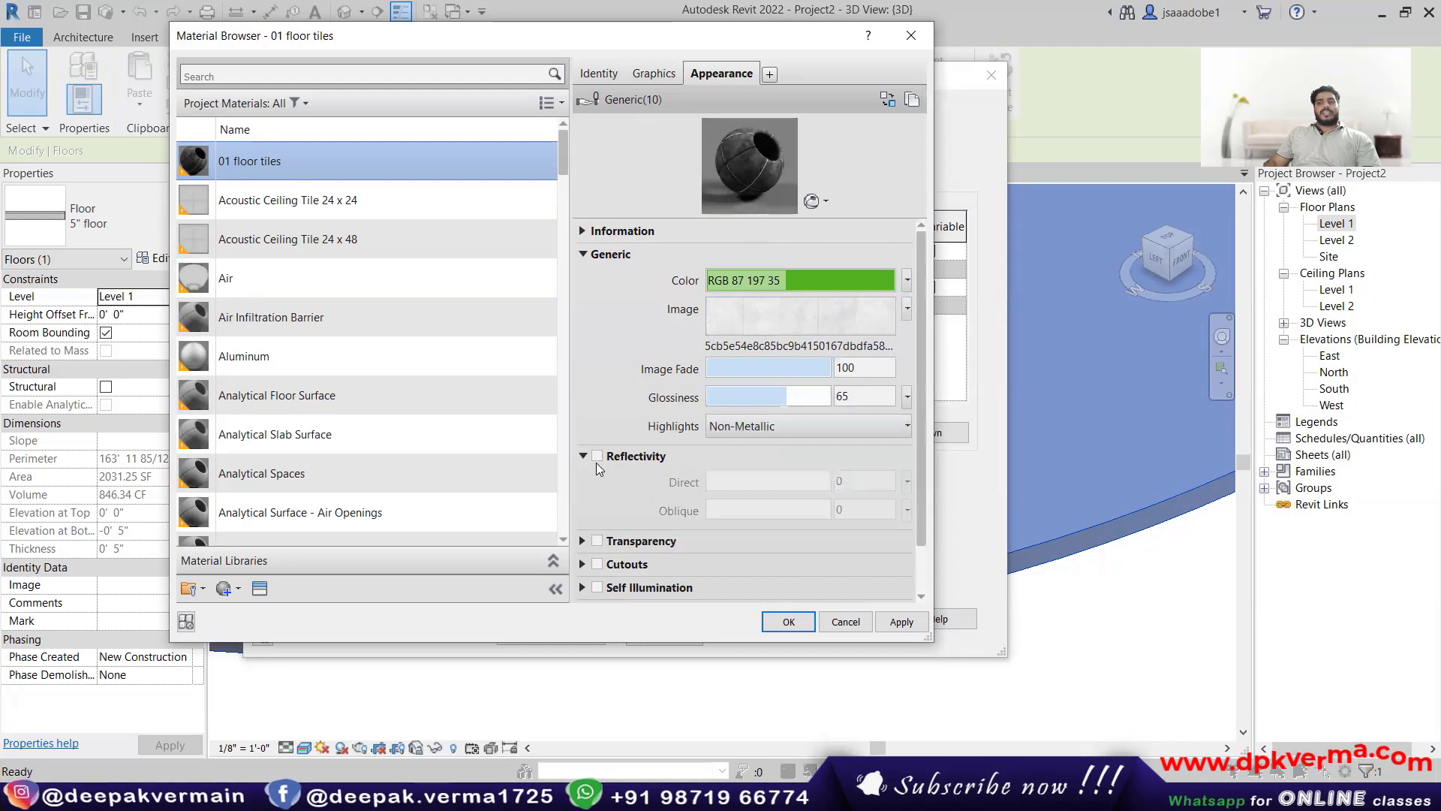
click(597, 456)
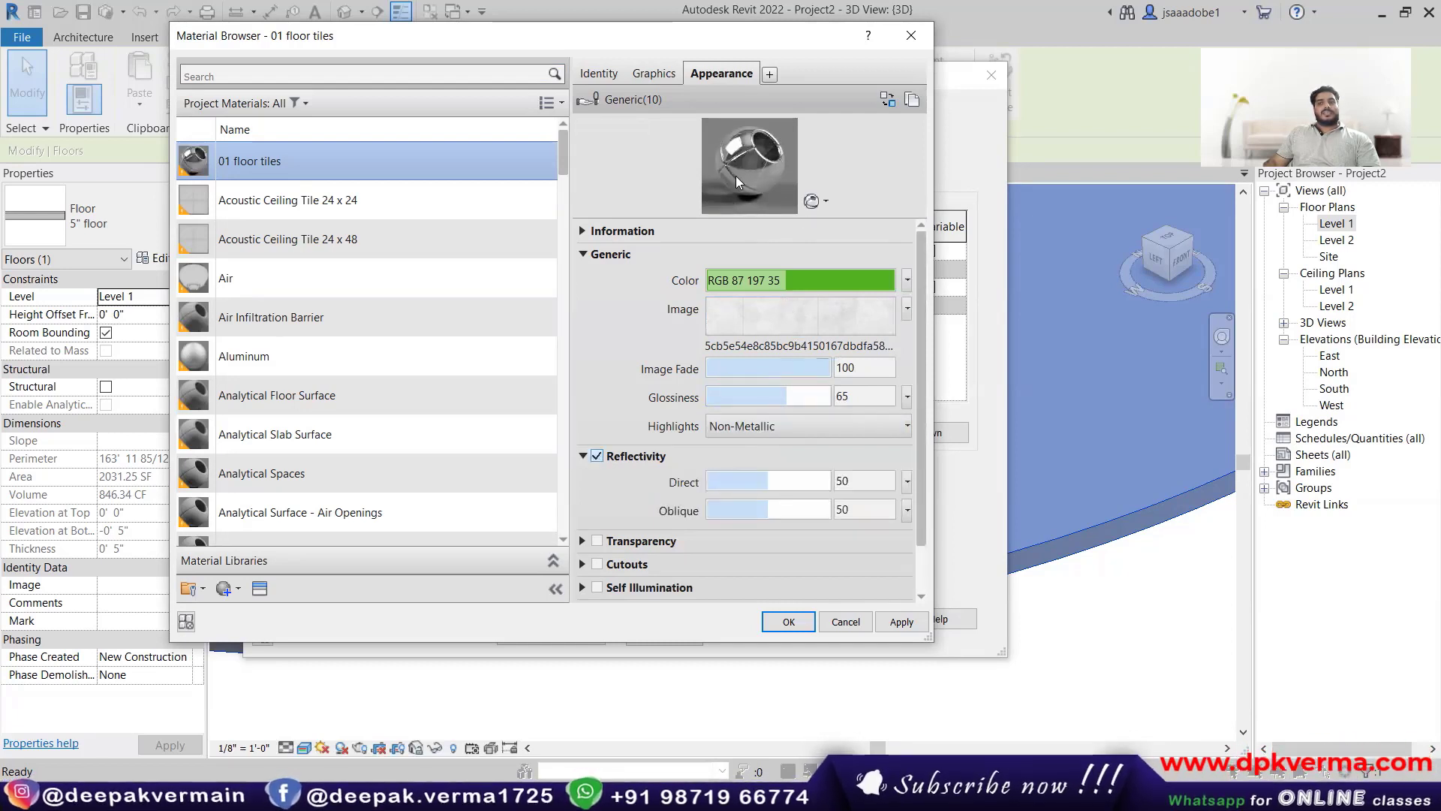
click(766, 508)
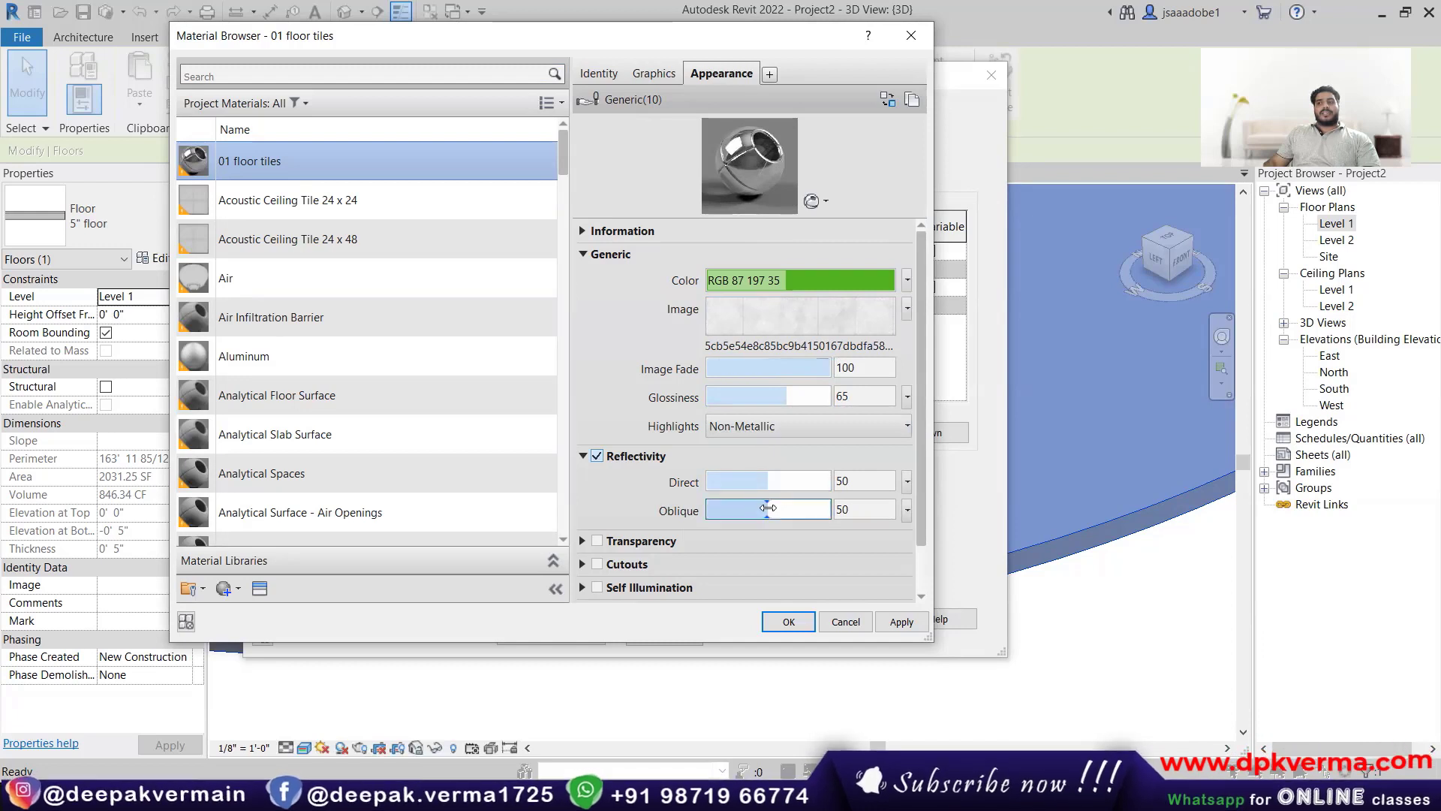
mouse_move(766, 509)
mouse_down()
mouse_move(706, 511)
mouse_move(839, 505)
mouse_move(763, 518)
mouse_up()
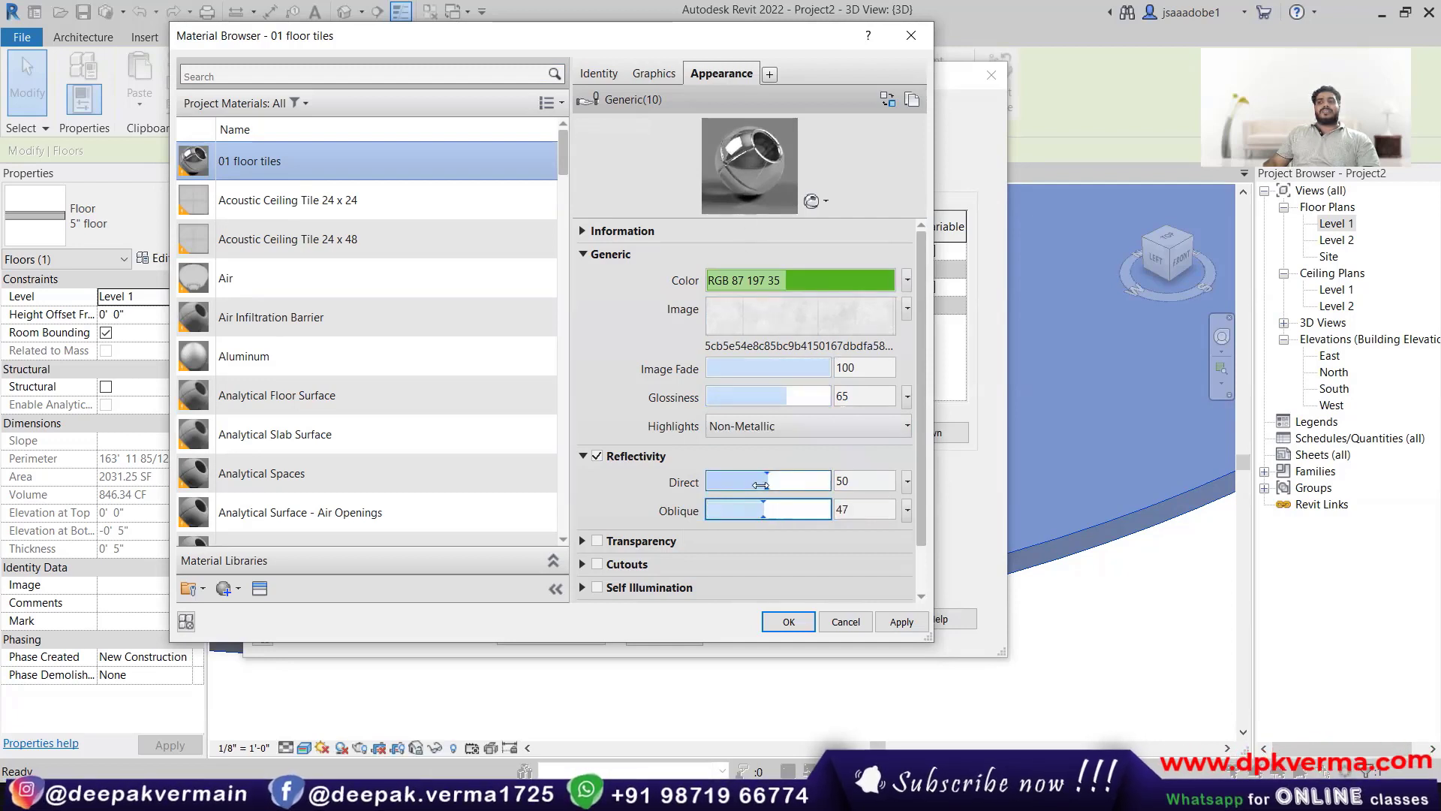
drag(765, 484, 807, 484)
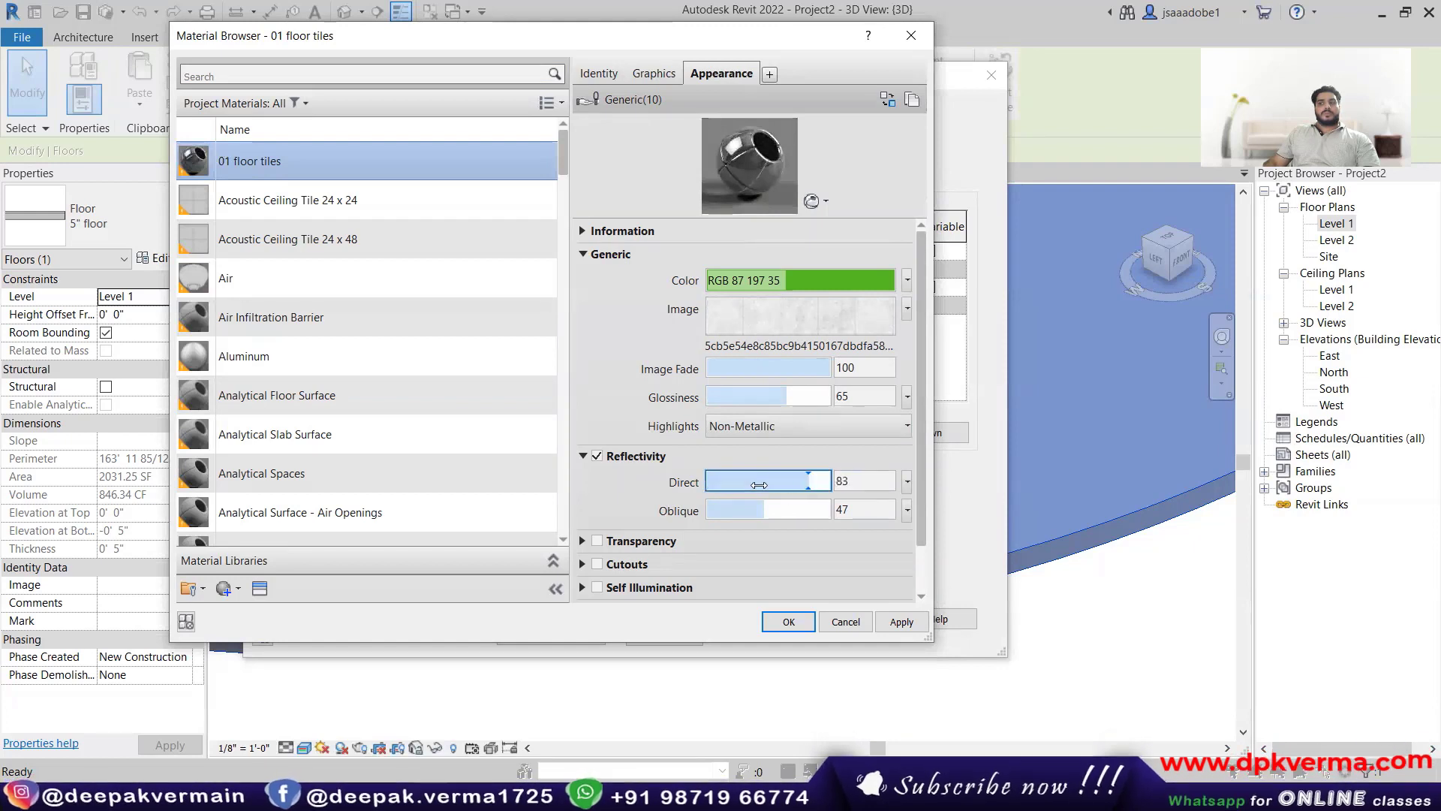
click(596, 455)
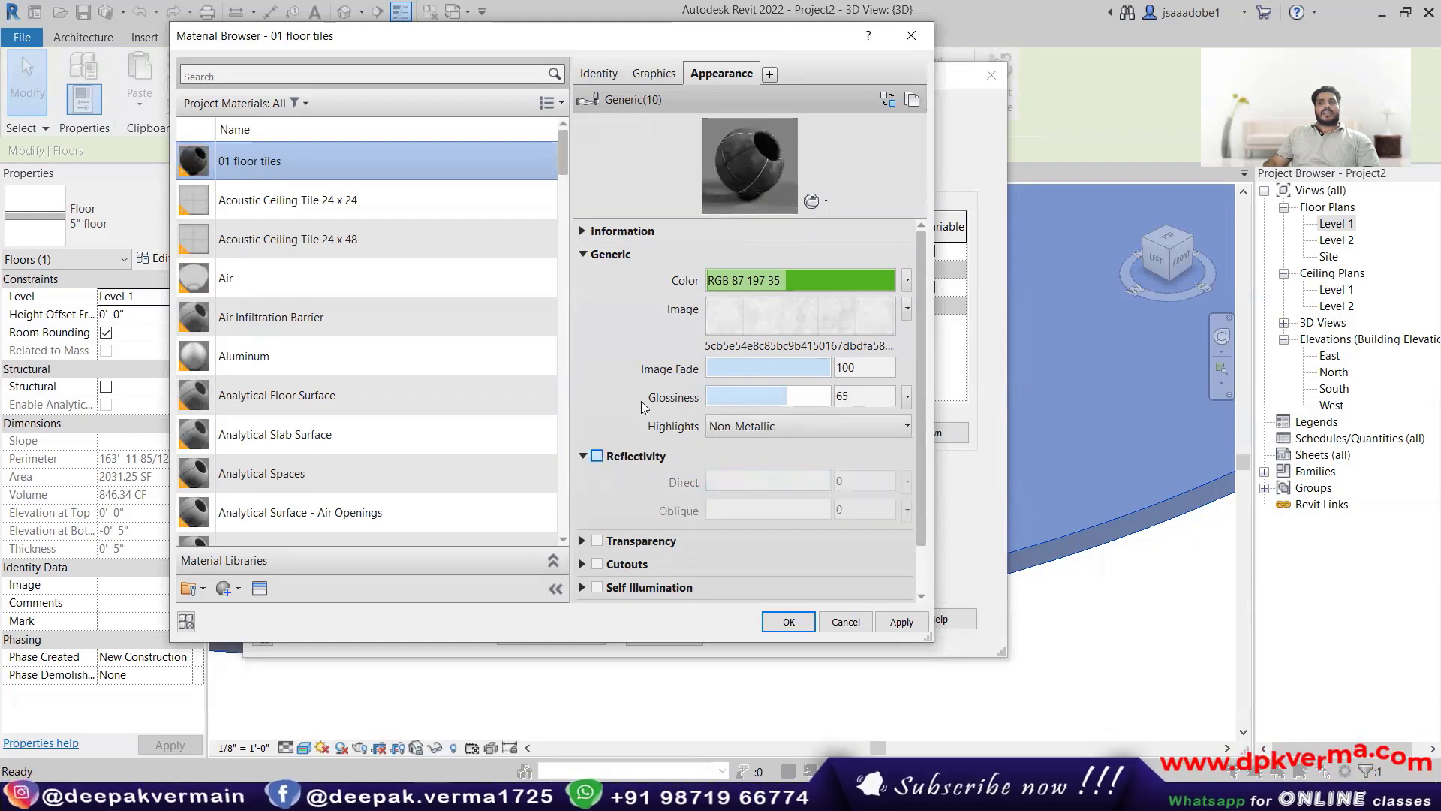
Step: Try transparency on the material with amounts of 91 and 58, and switch it off again
click(597, 540)
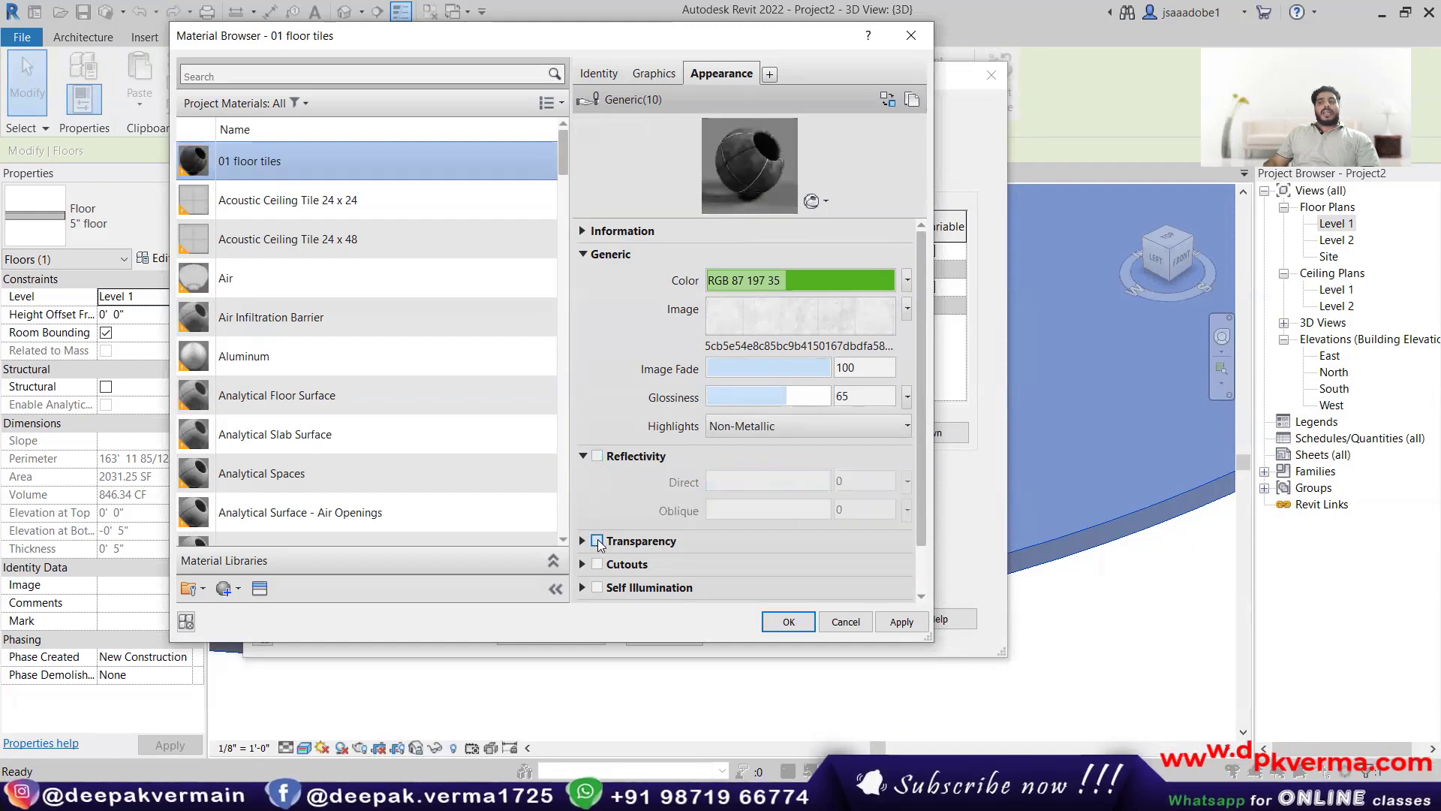
scroll(597, 539, down, 3)
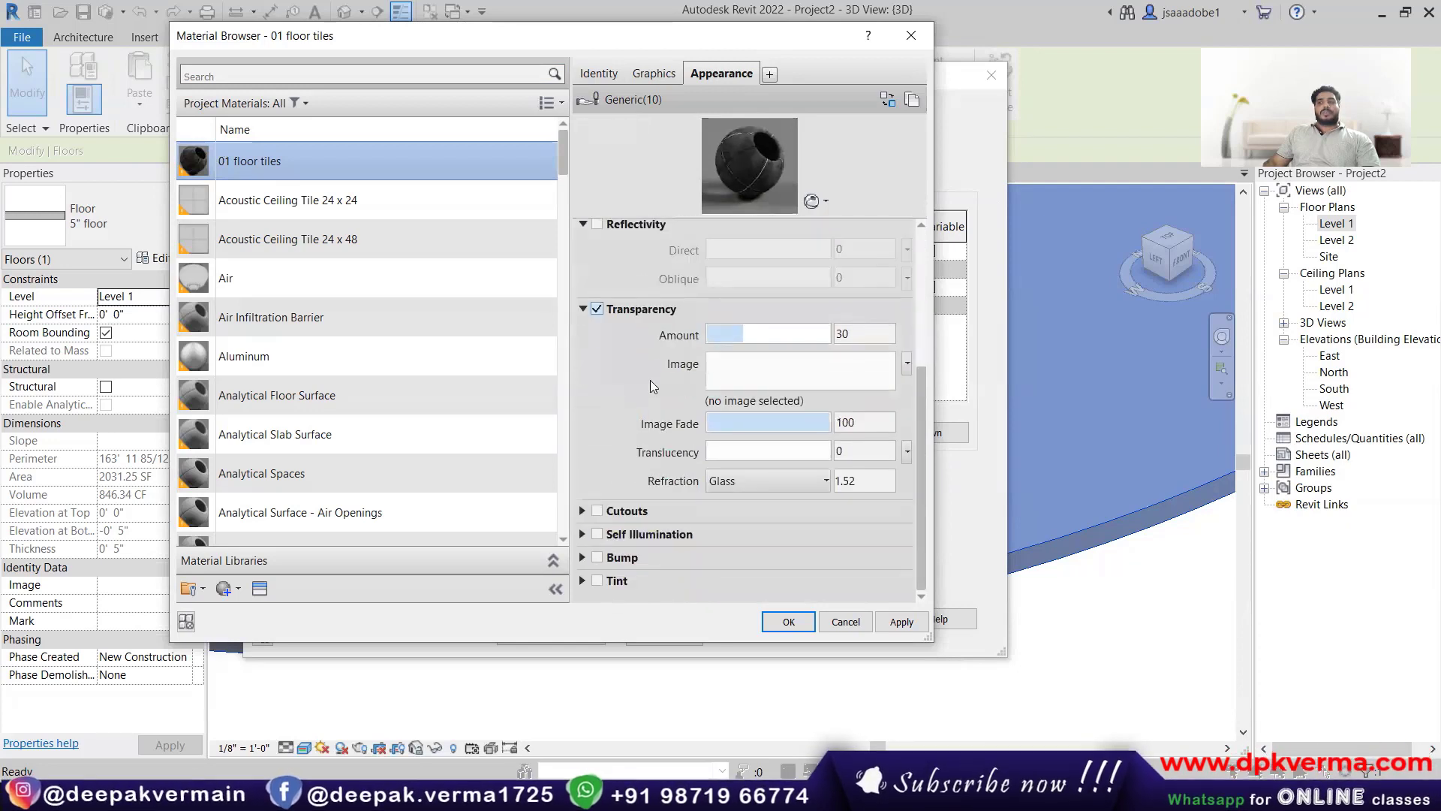
drag(741, 331, 819, 333)
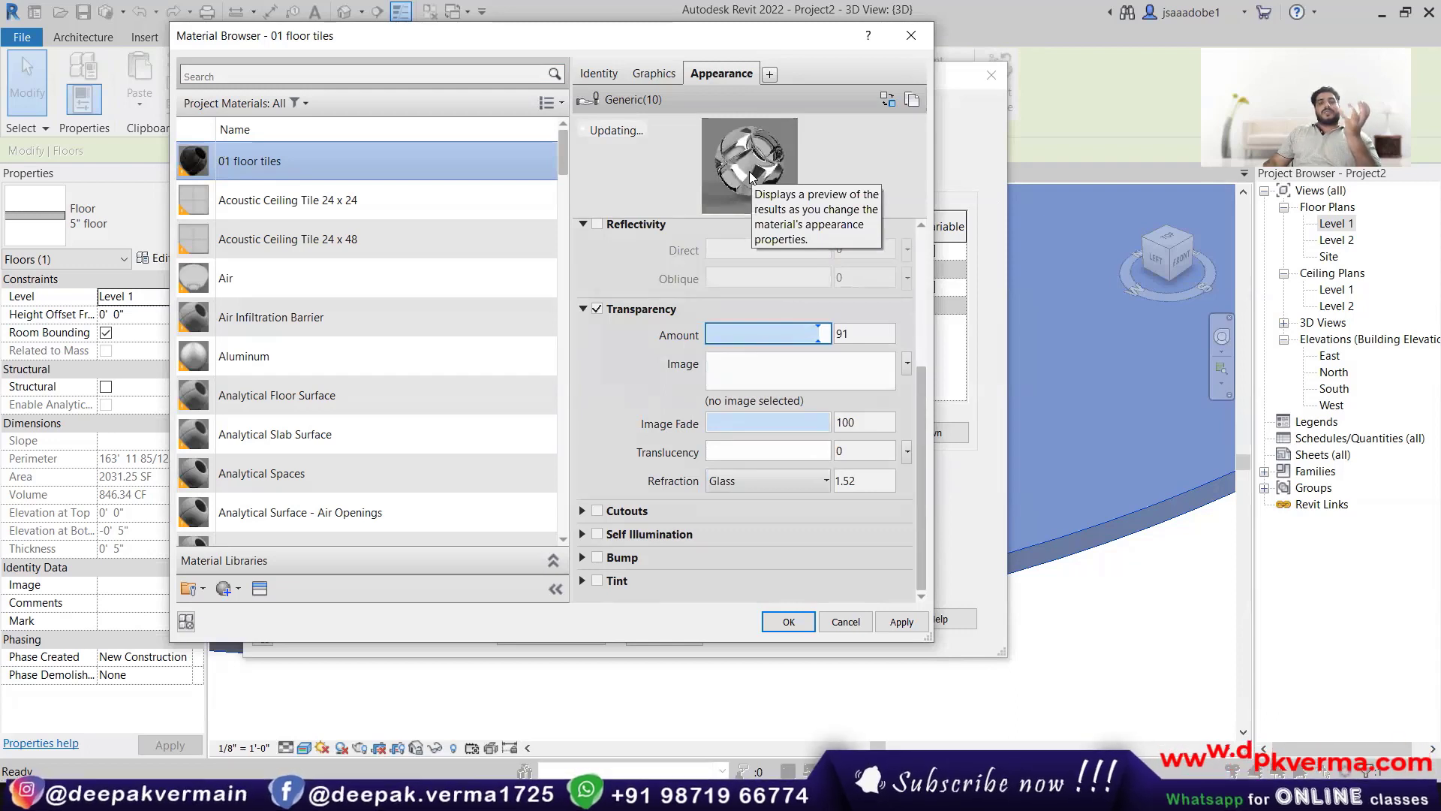
drag(818, 333, 773, 341)
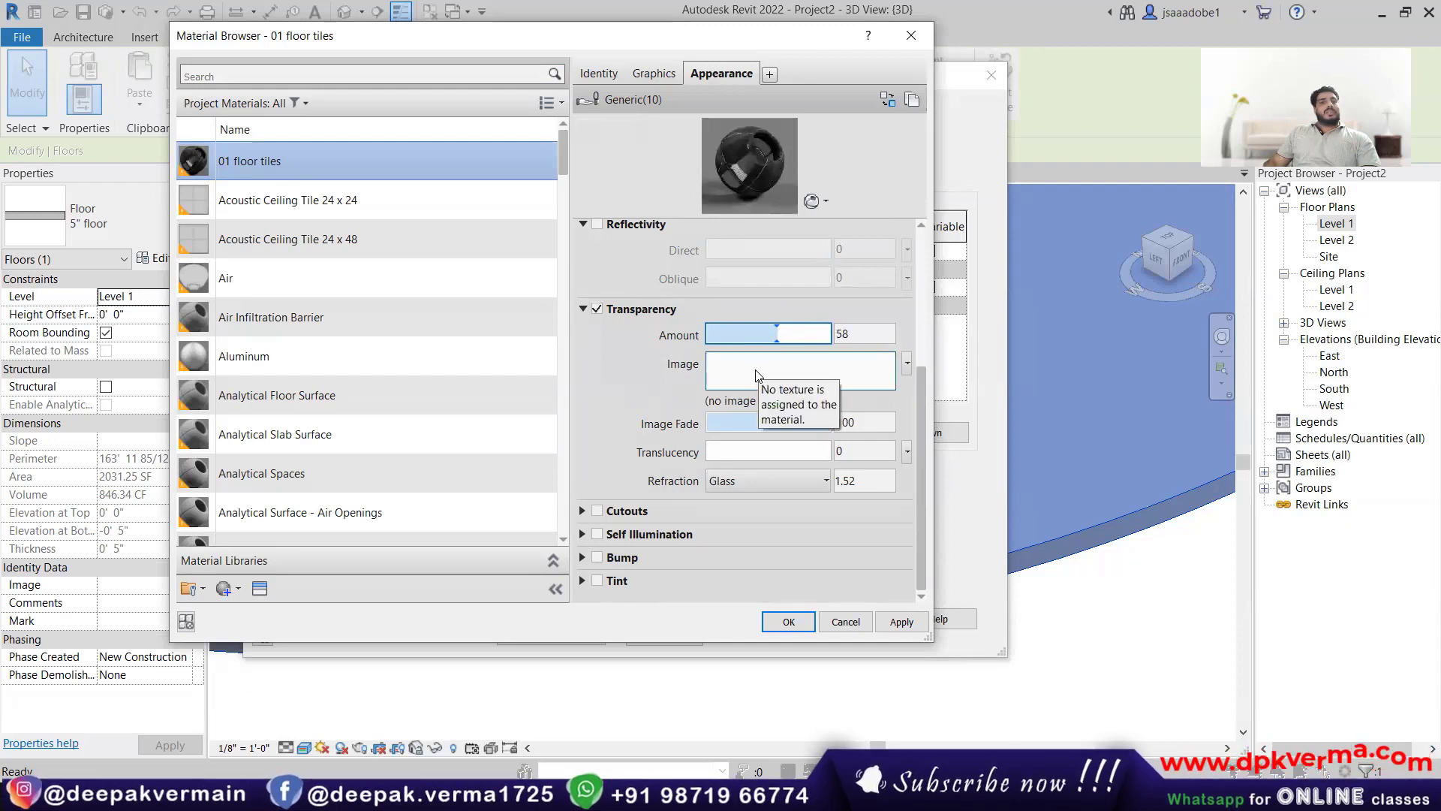
click(601, 315)
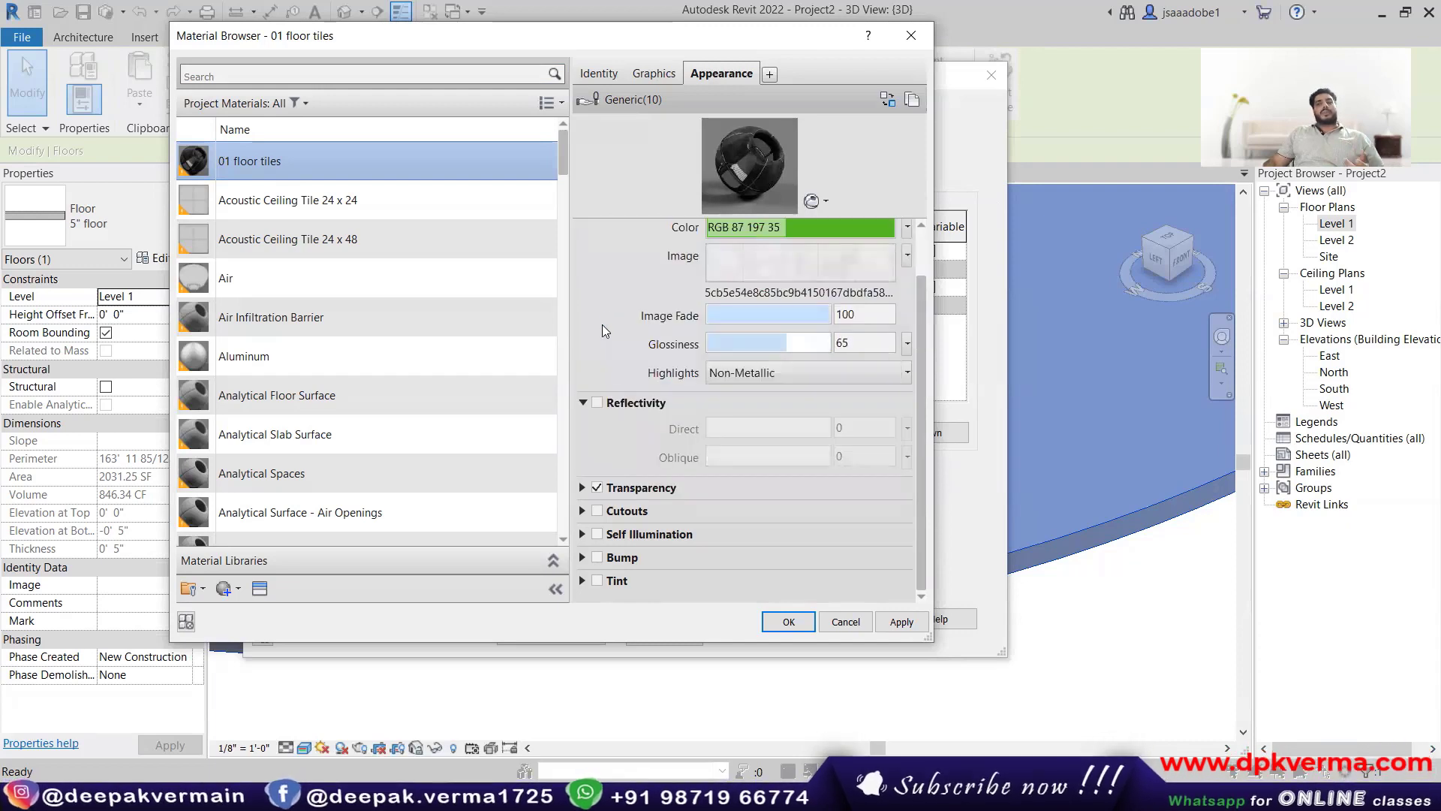
click(597, 488)
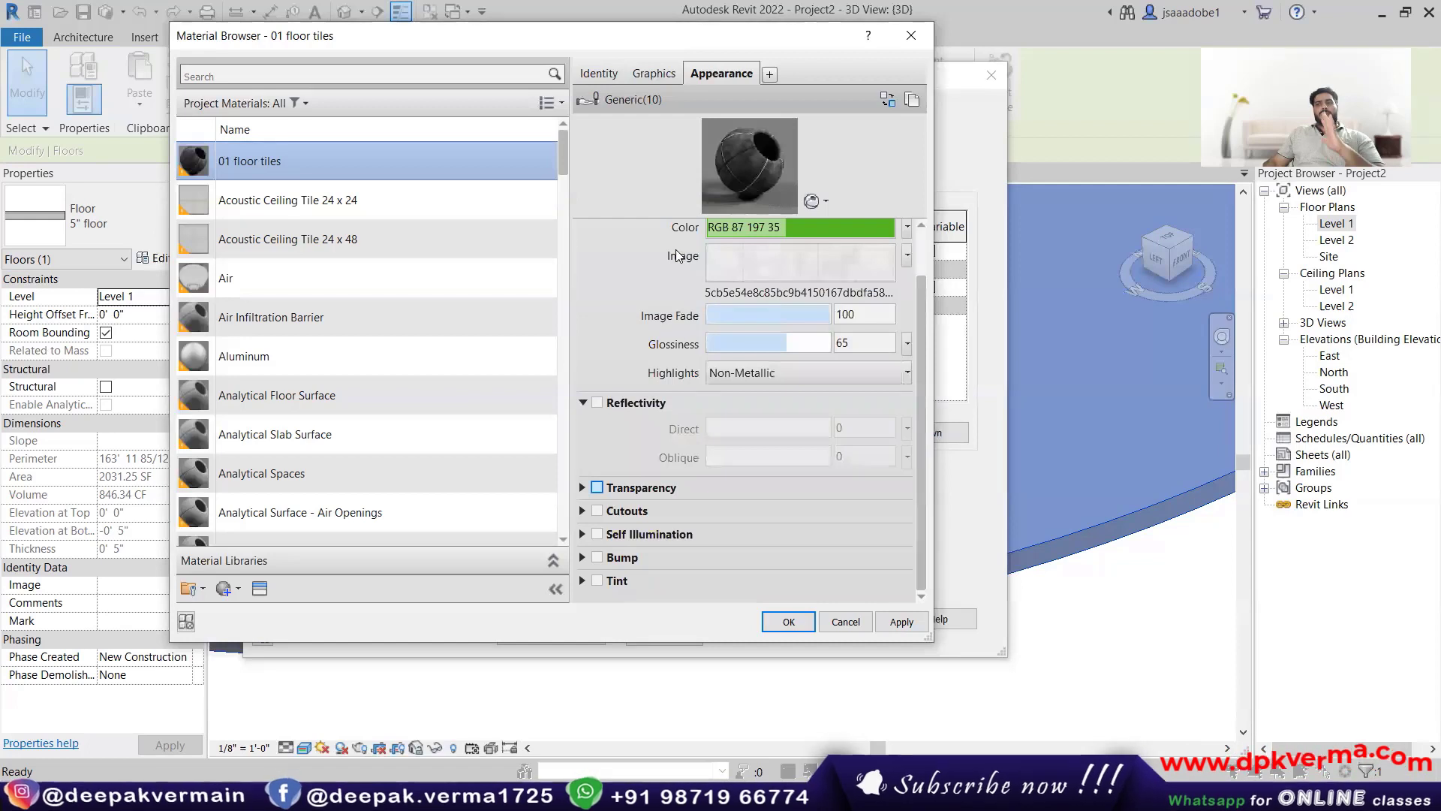
scroll(643, 315, up, 2)
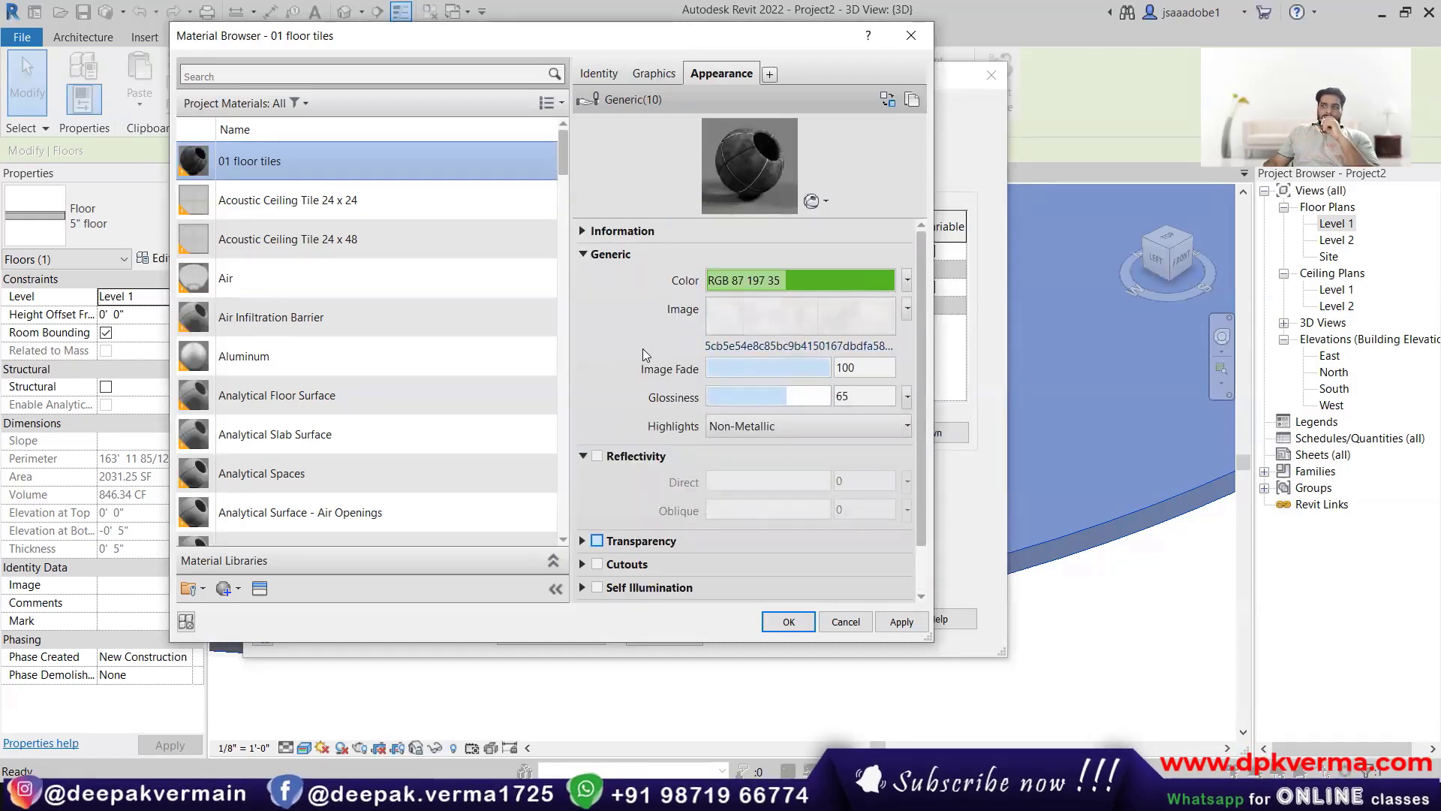
Step: Assign the Diagonal crosshatch drafting pattern as the foreground surface pattern of the 01 floor tiles material
click(676, 74)
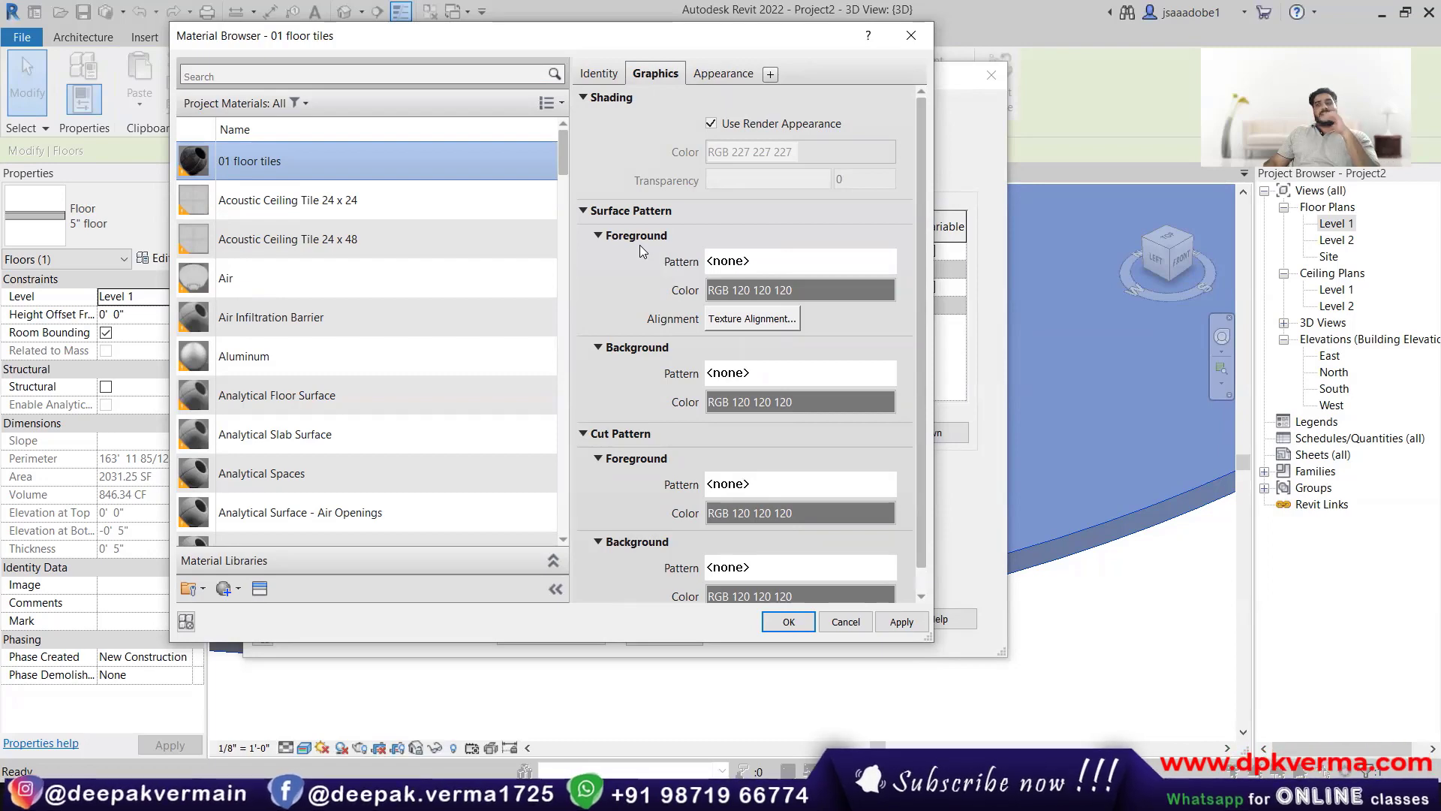
click(732, 260)
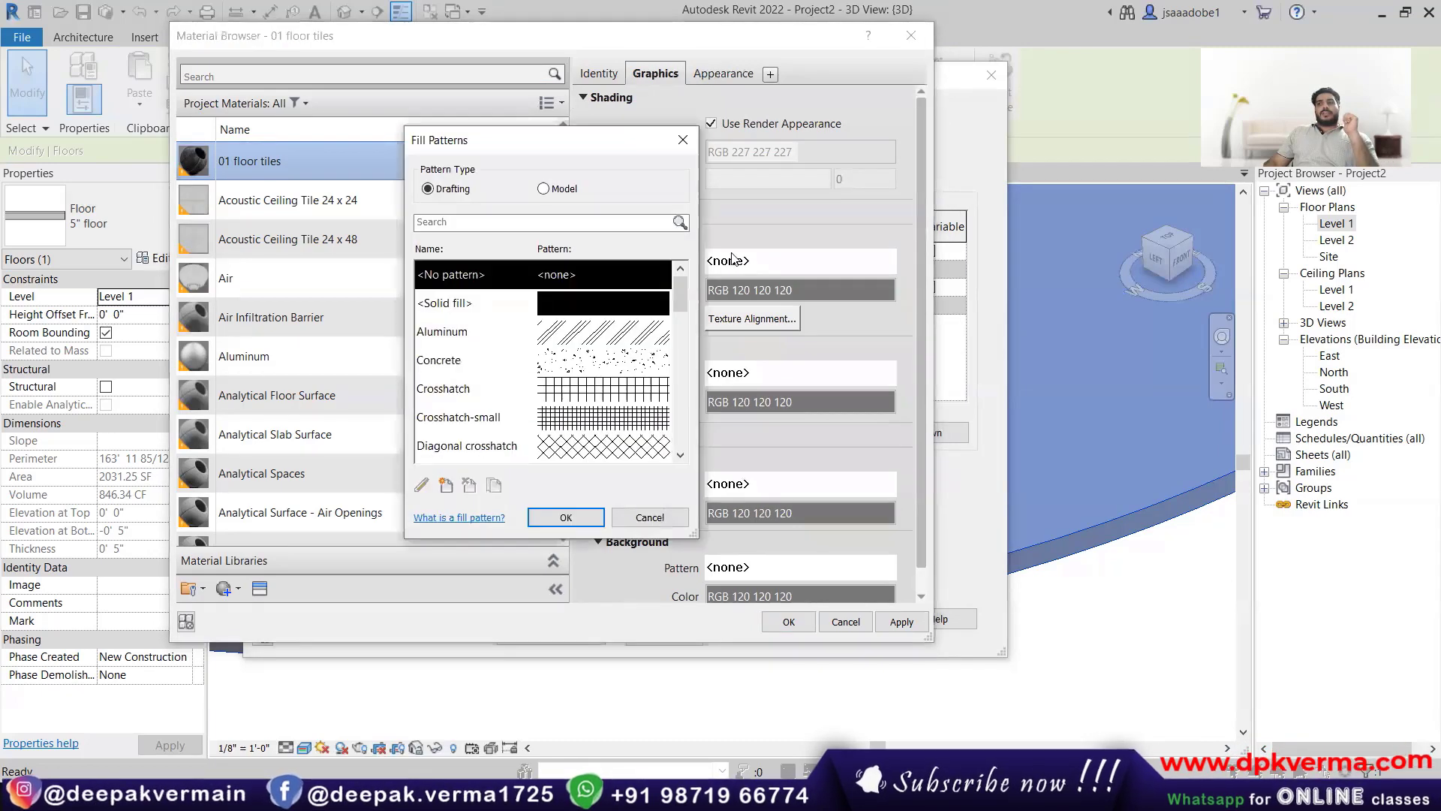
scroll(614, 365, down, 3)
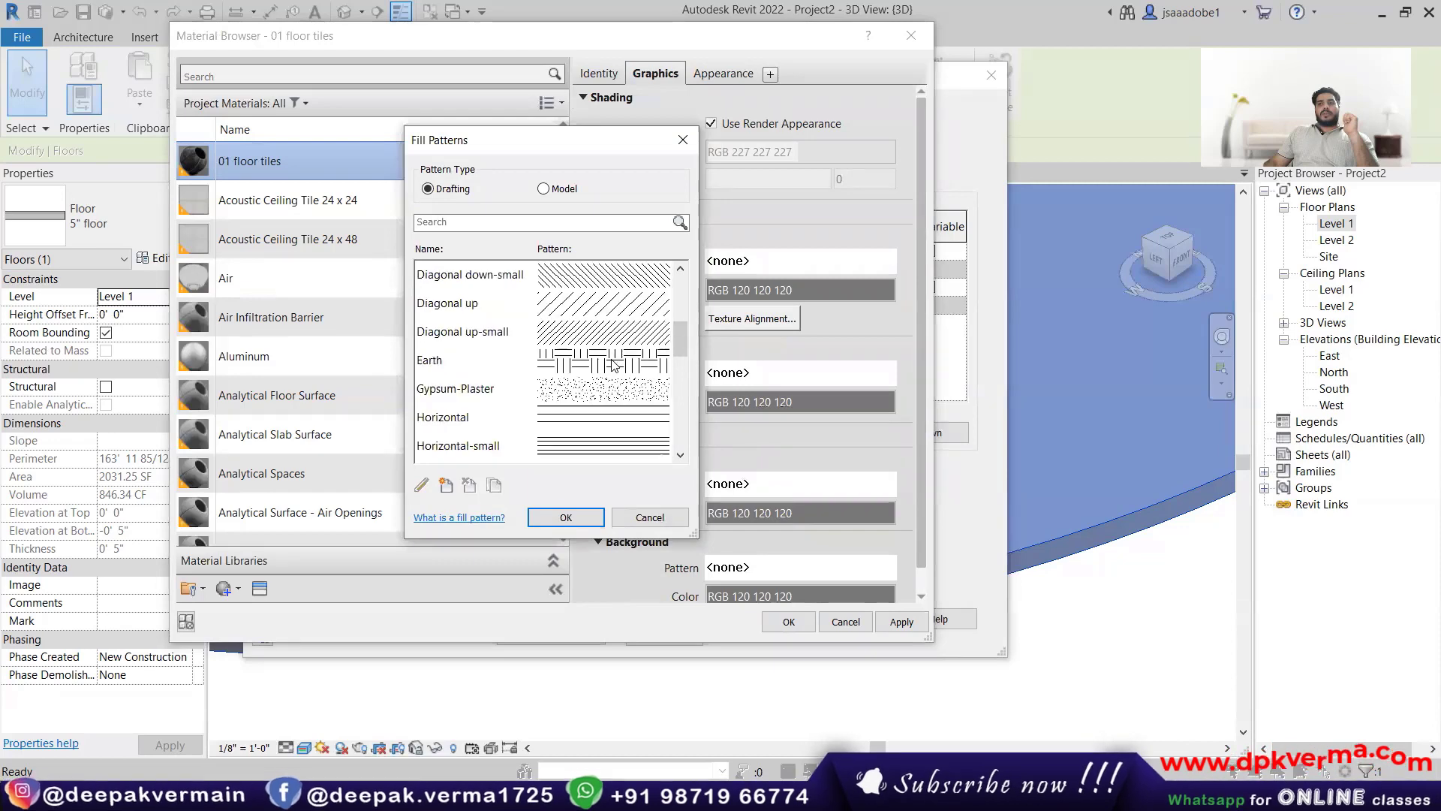
scroll(614, 366, up, 3)
scroll(496, 404, down, 2)
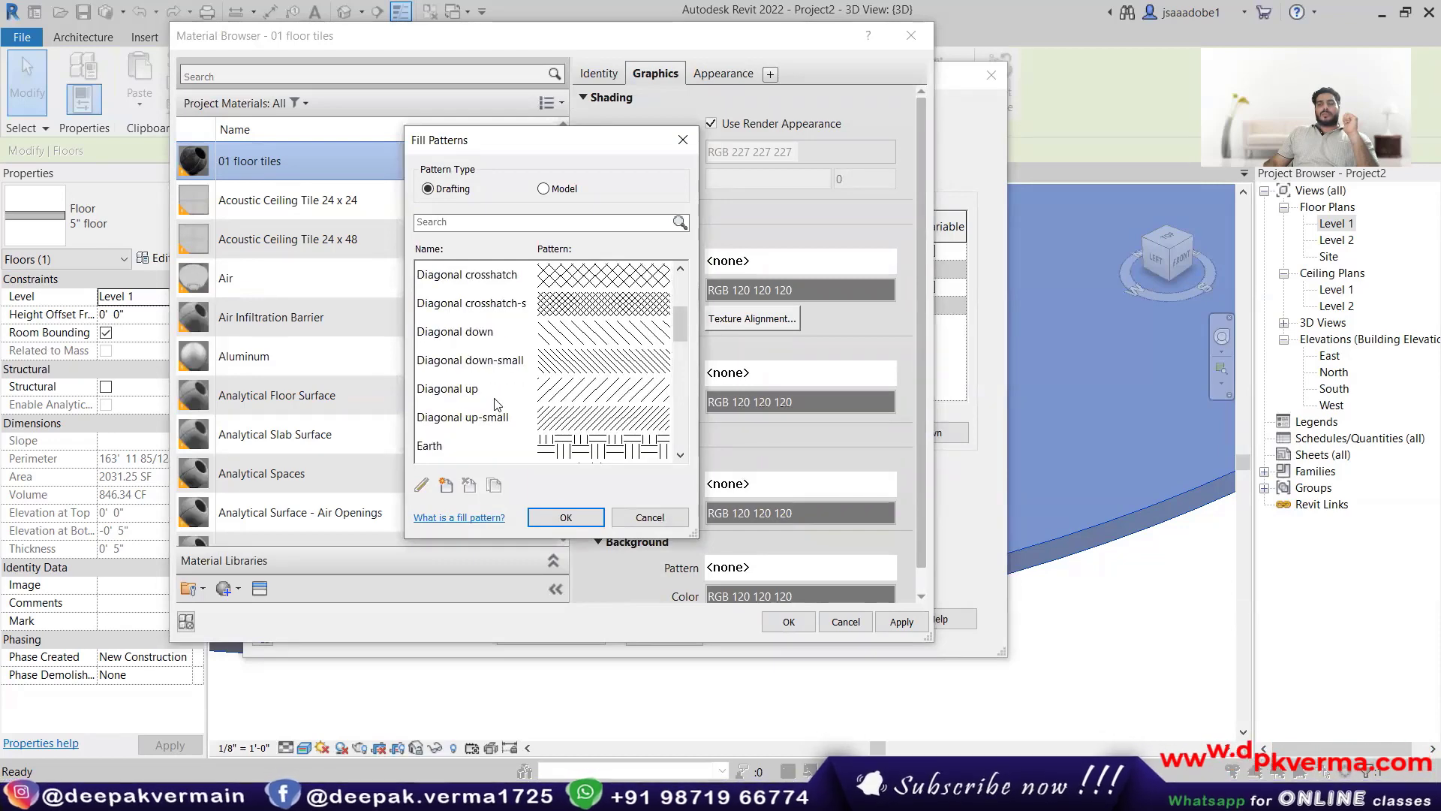
scroll(496, 404, down, 10)
scroll(474, 396, up, 1)
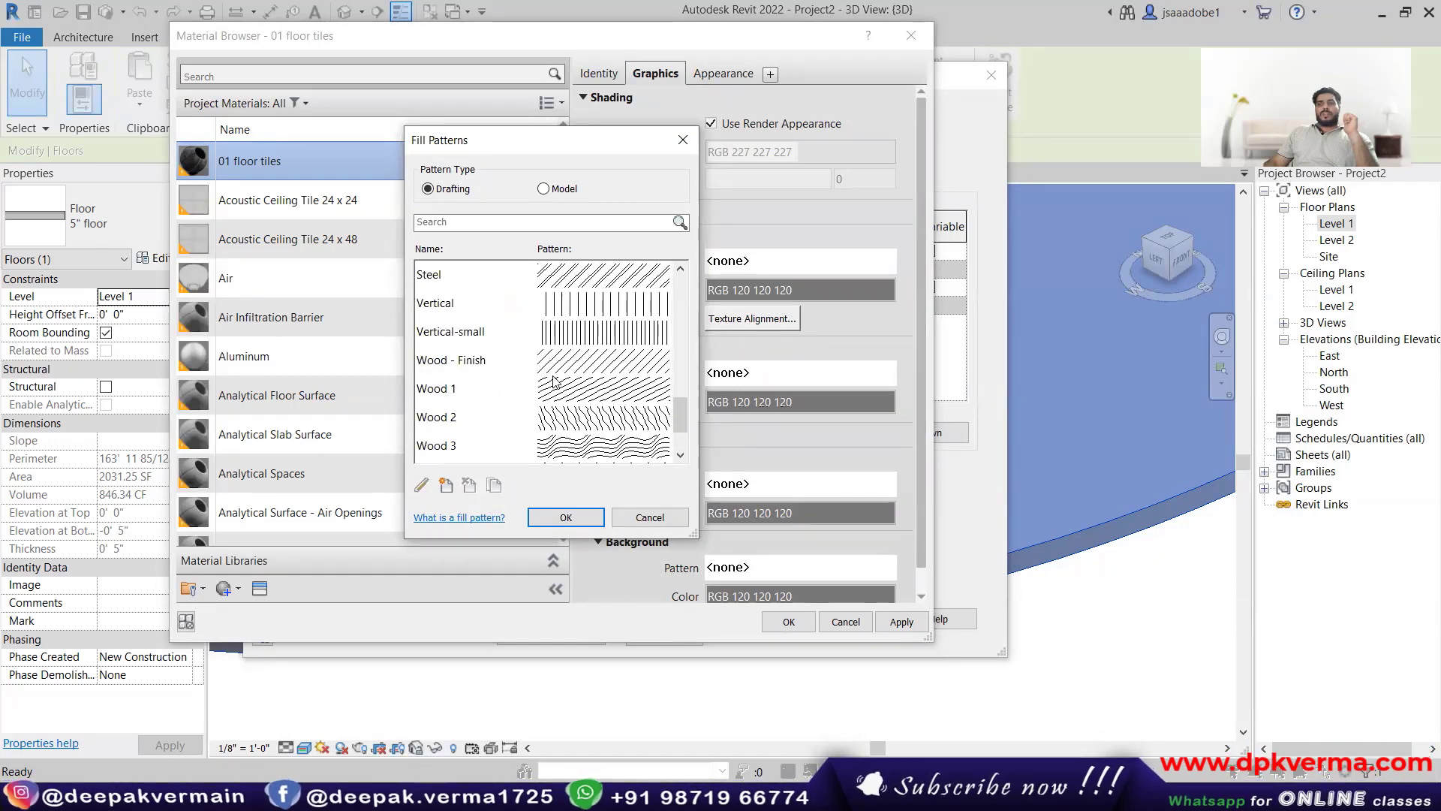
click(592, 359)
scroll(559, 372, up, 4)
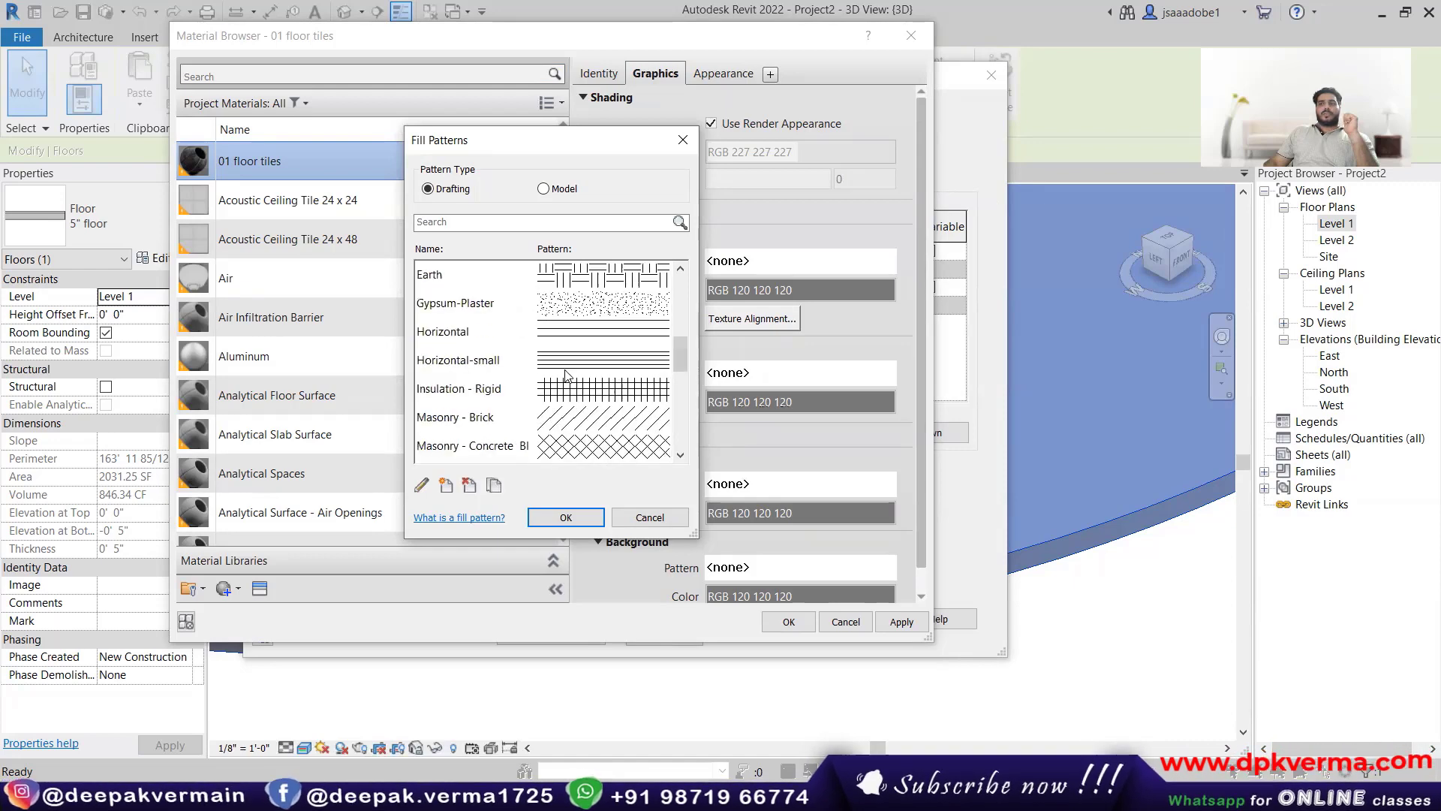
scroll(572, 367, up, 2)
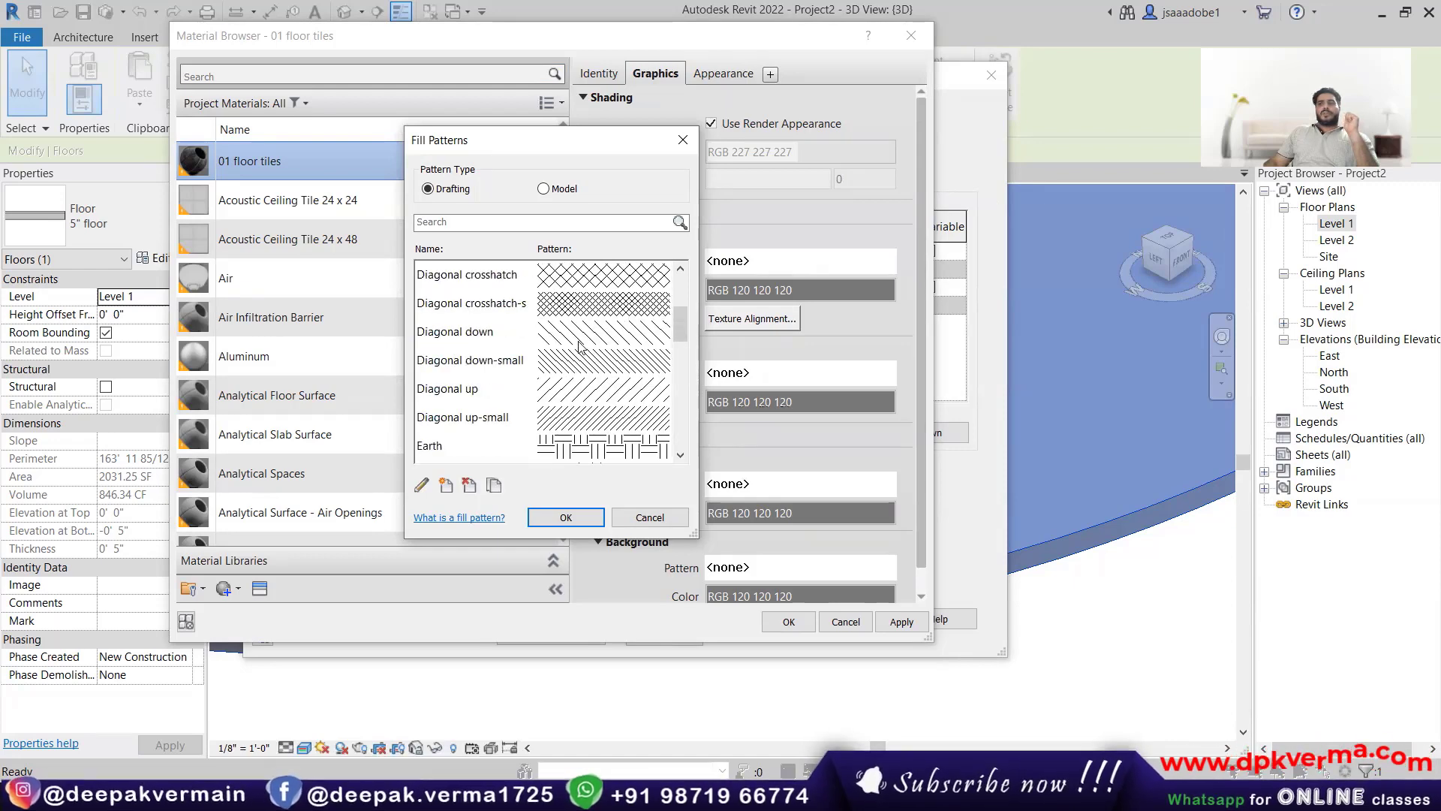
click(612, 273)
scroll(586, 348, up, 2)
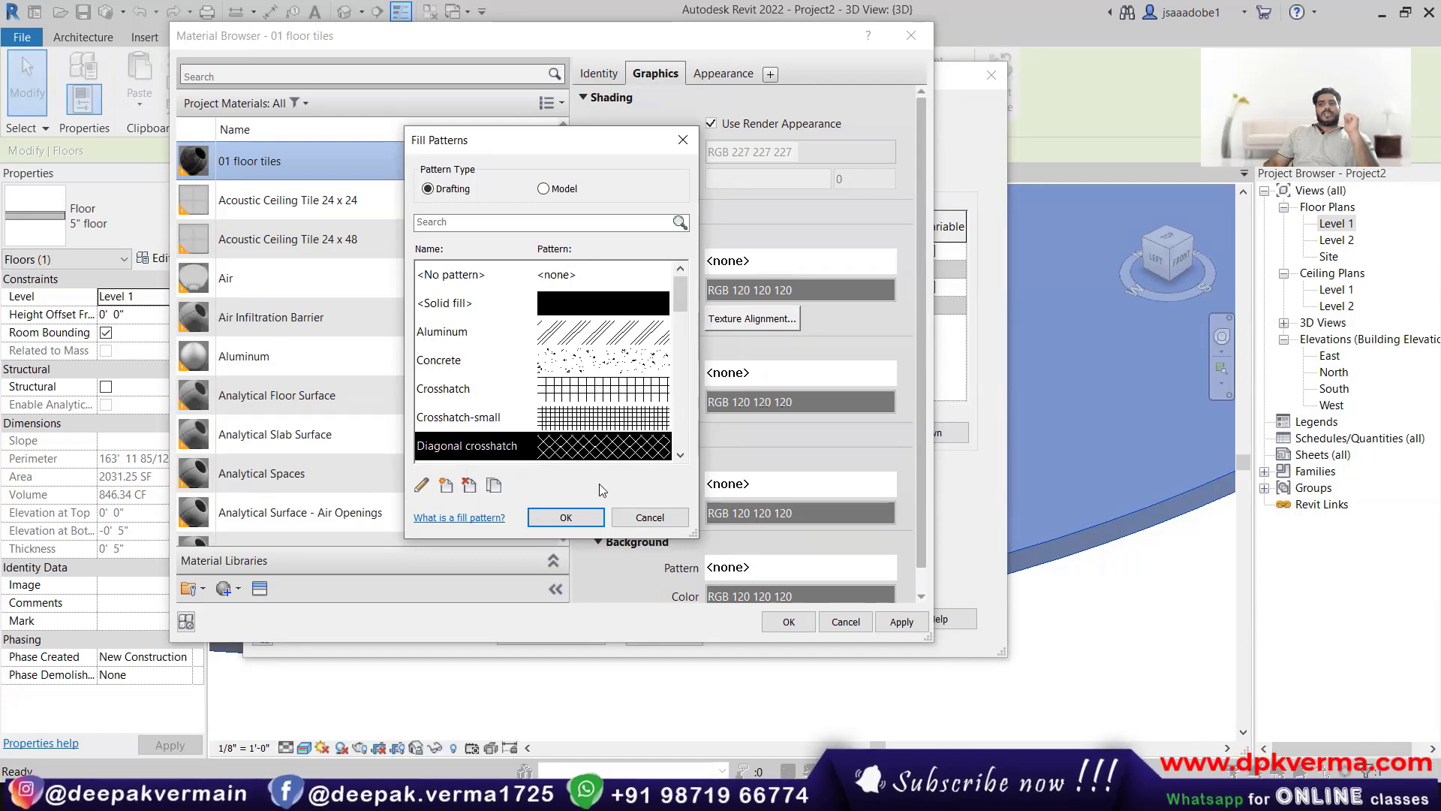
click(571, 517)
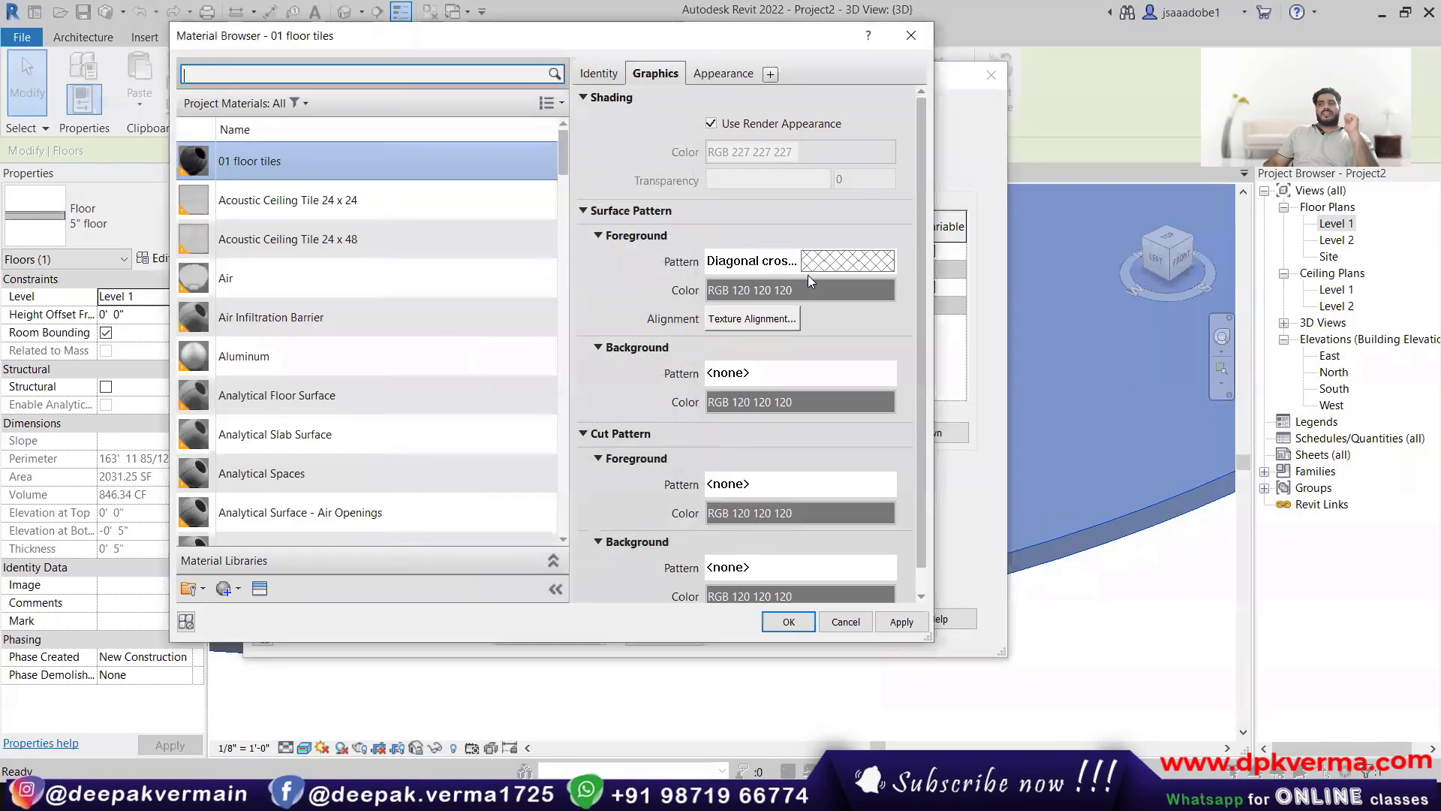
Step: Set the foreground surface pattern colour of the 01 floor tiles material to blue, RGB 43-49-172
click(789, 291)
click(618, 268)
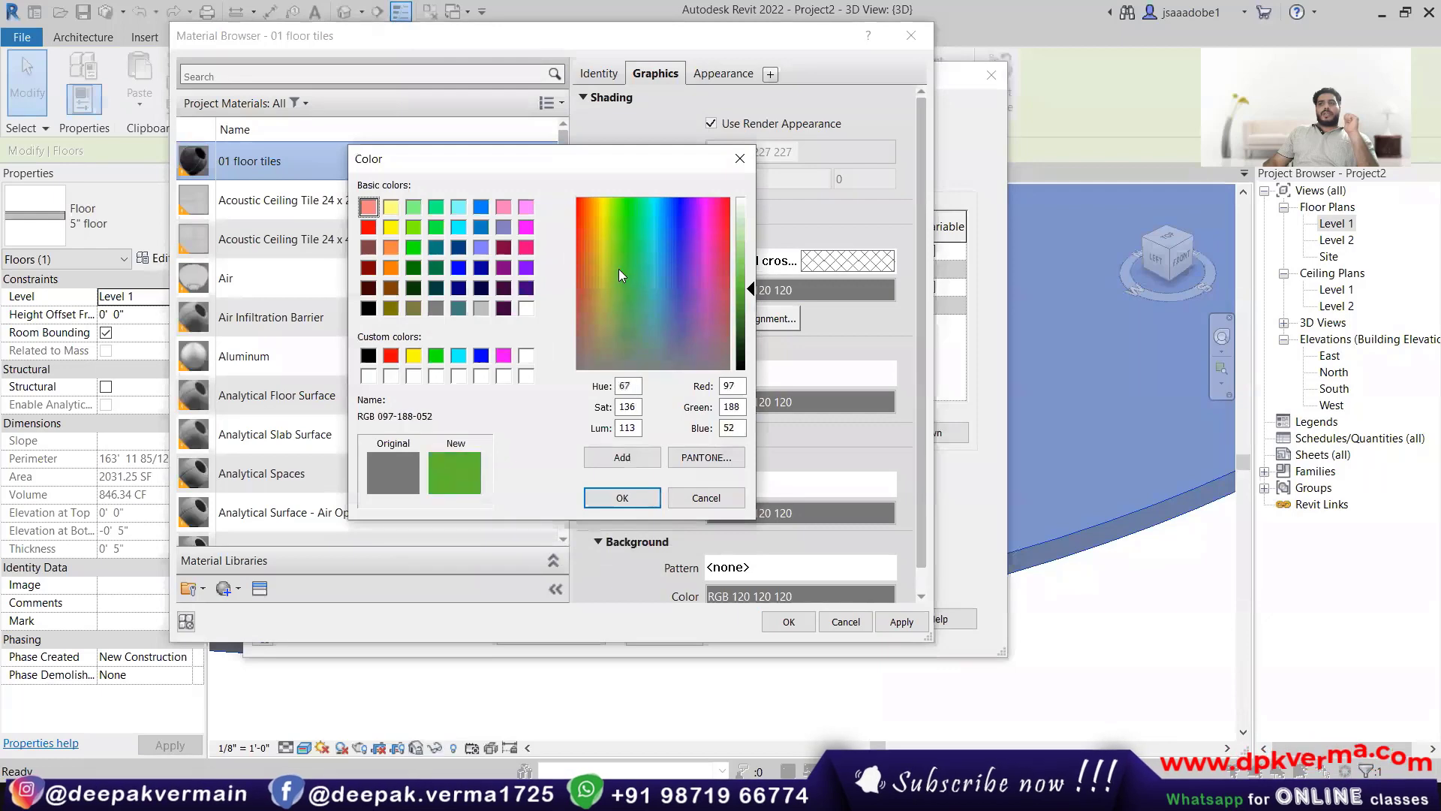
click(629, 255)
click(751, 299)
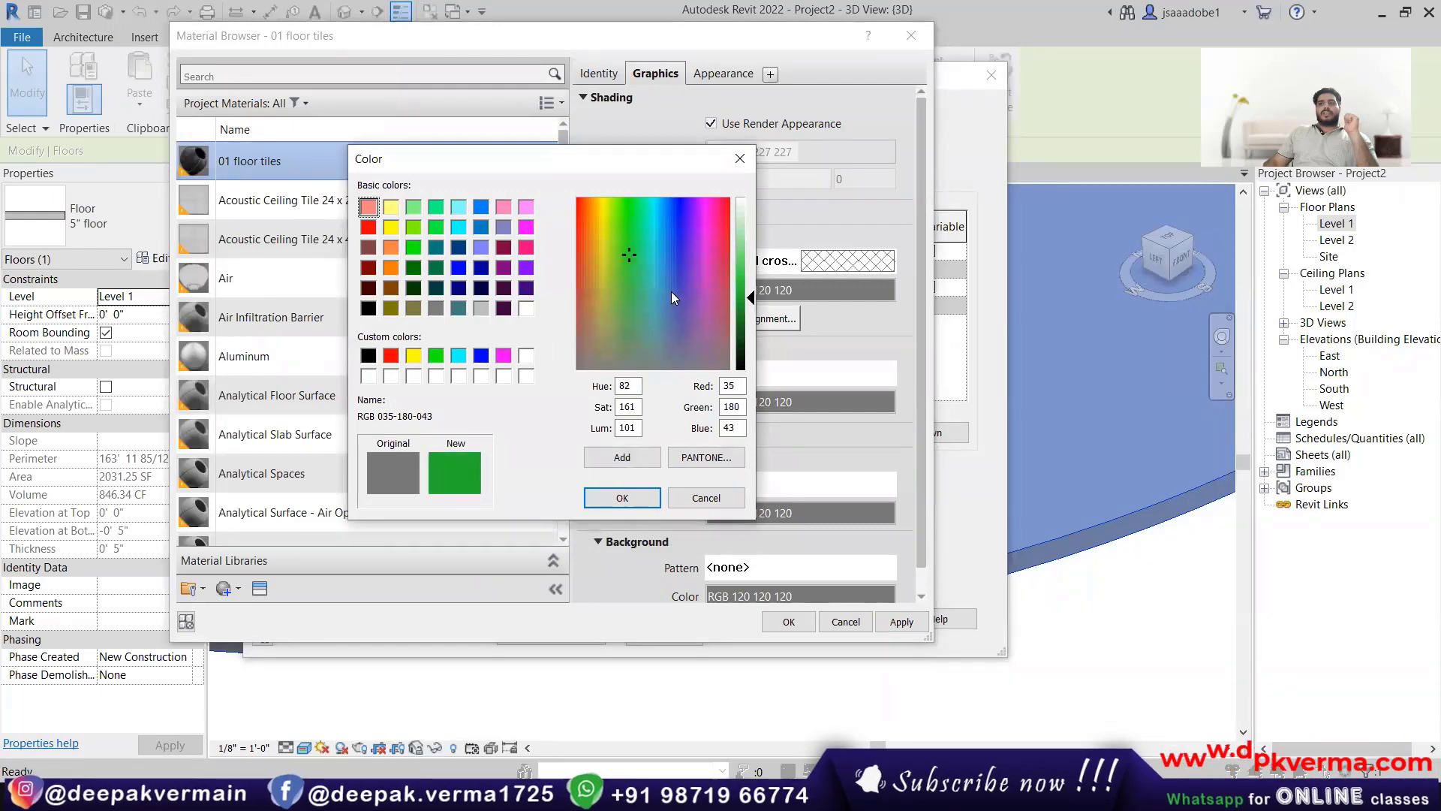
click(668, 263)
click(622, 498)
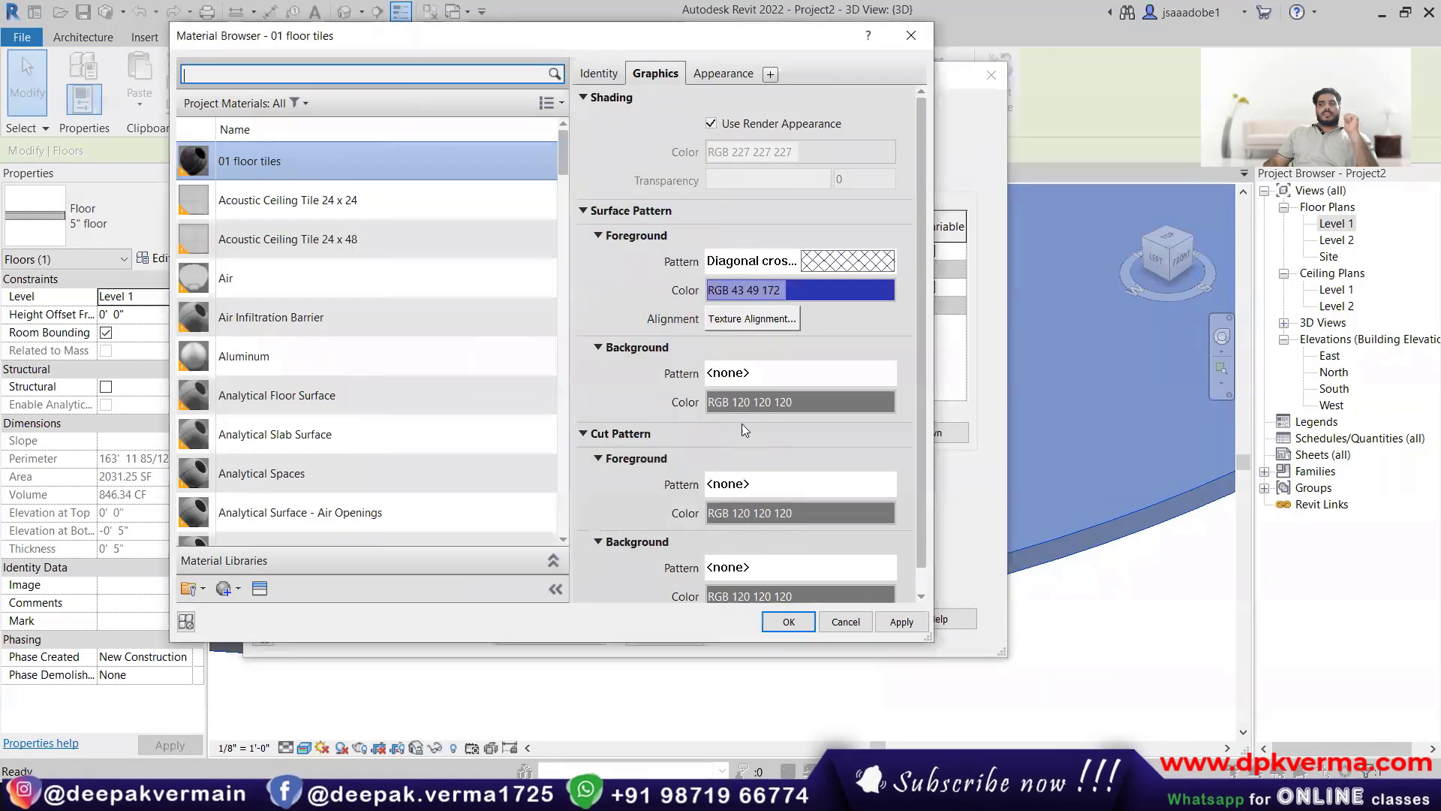
Step: Check the texture alignment against the surface pattern, accept it as it is, and apply the material changes to the floor type
click(722, 323)
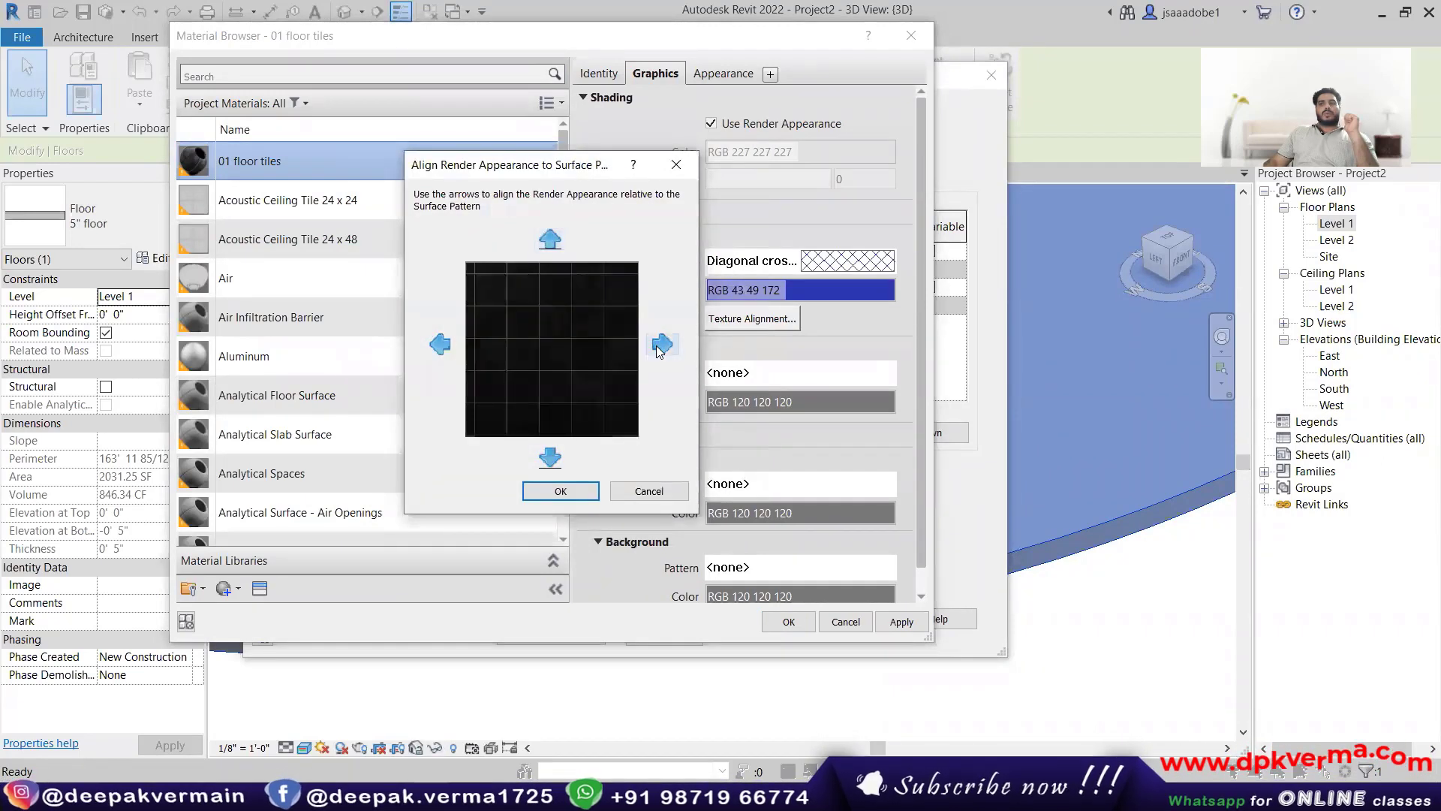
click(560, 491)
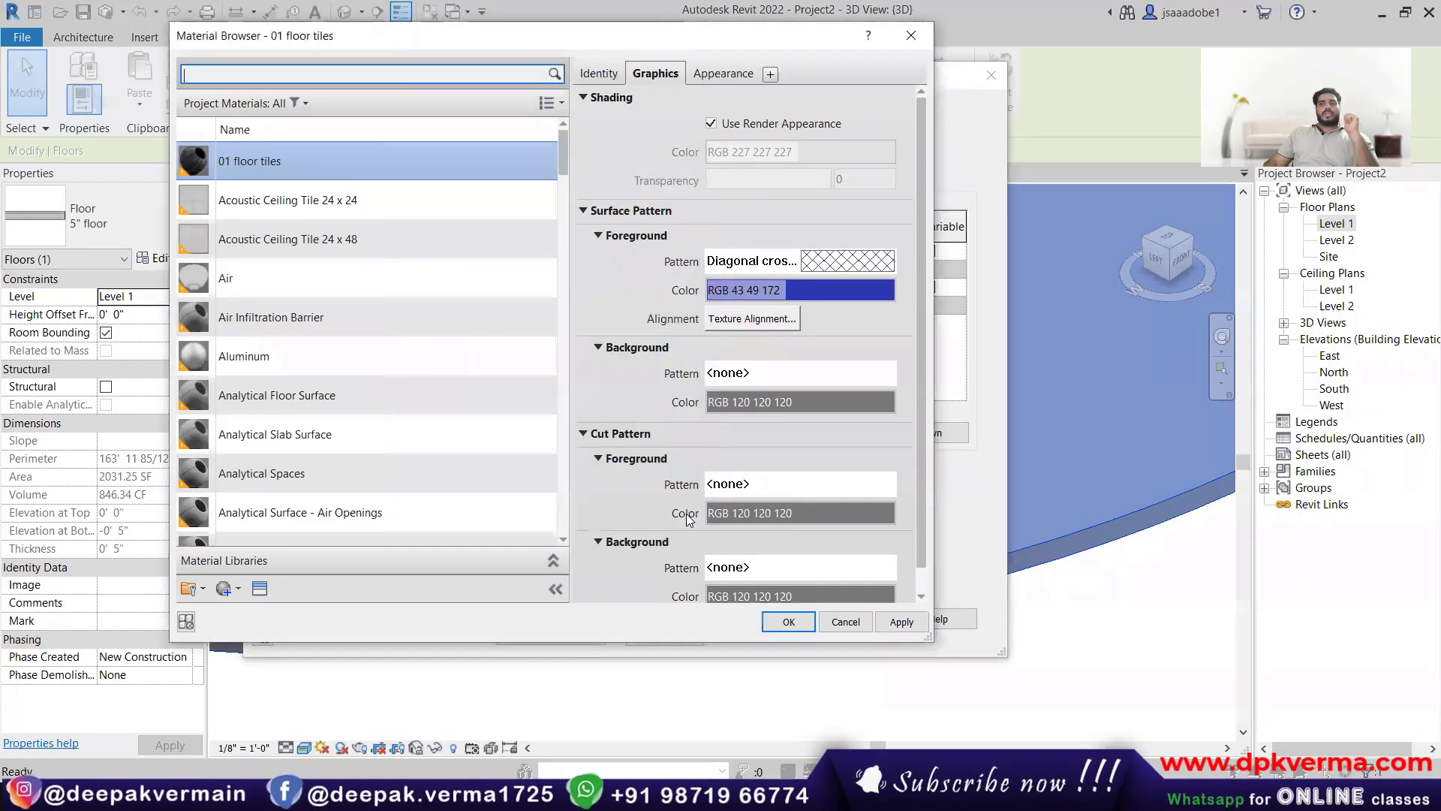
click(788, 621)
click(767, 618)
click(779, 633)
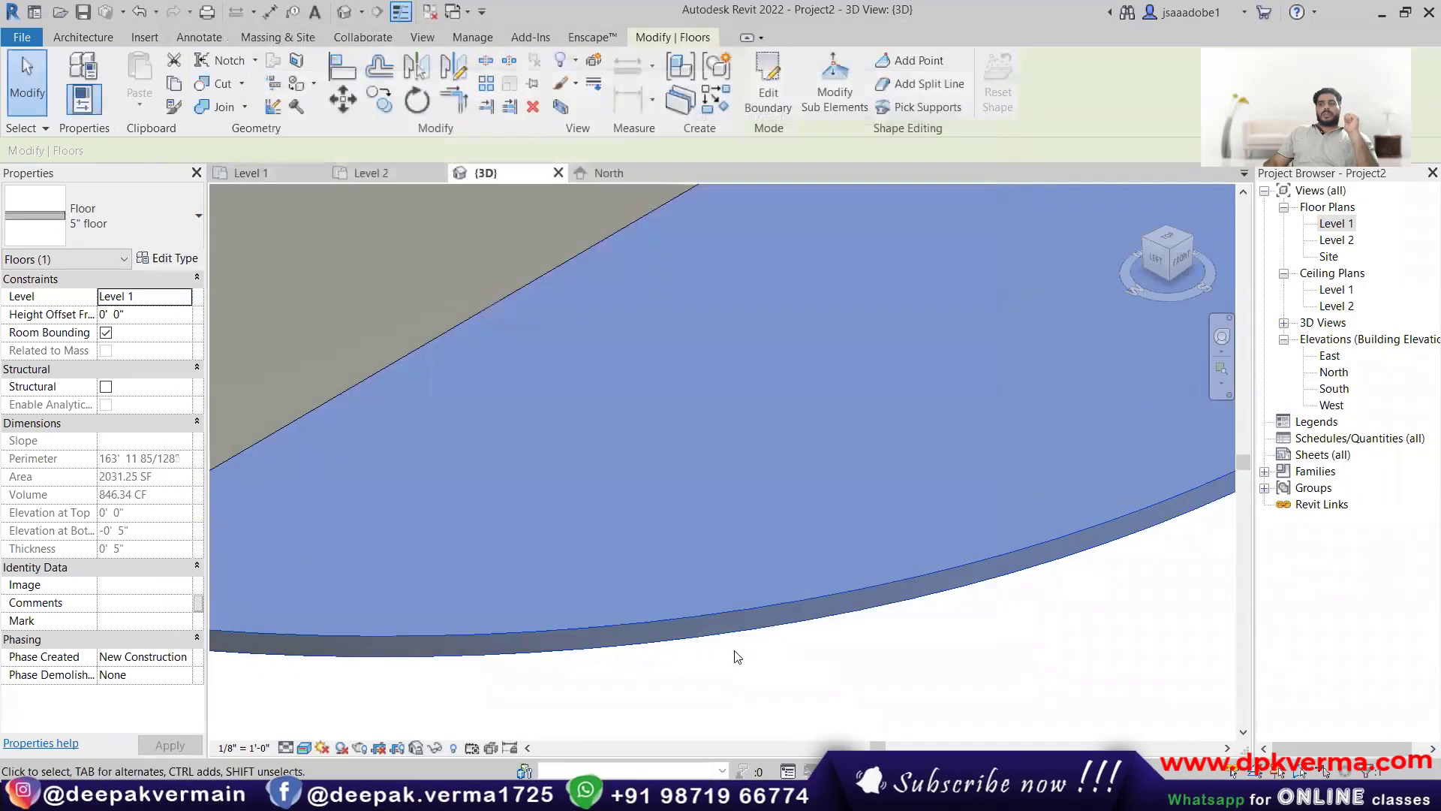
Step: Deselect the floor and change the 3D view's visual style to Shaded
click(737, 657)
click(303, 748)
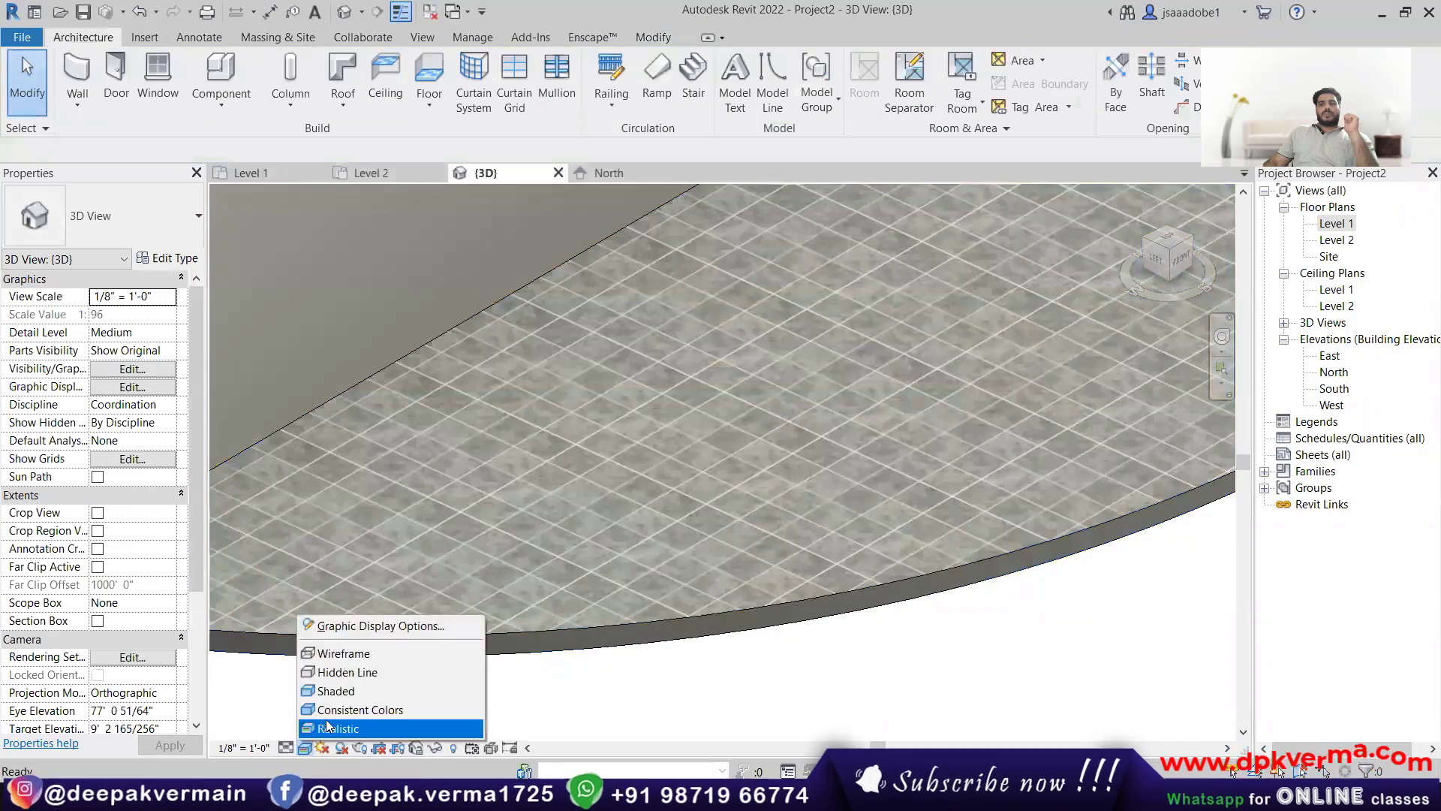
click(841, 473)
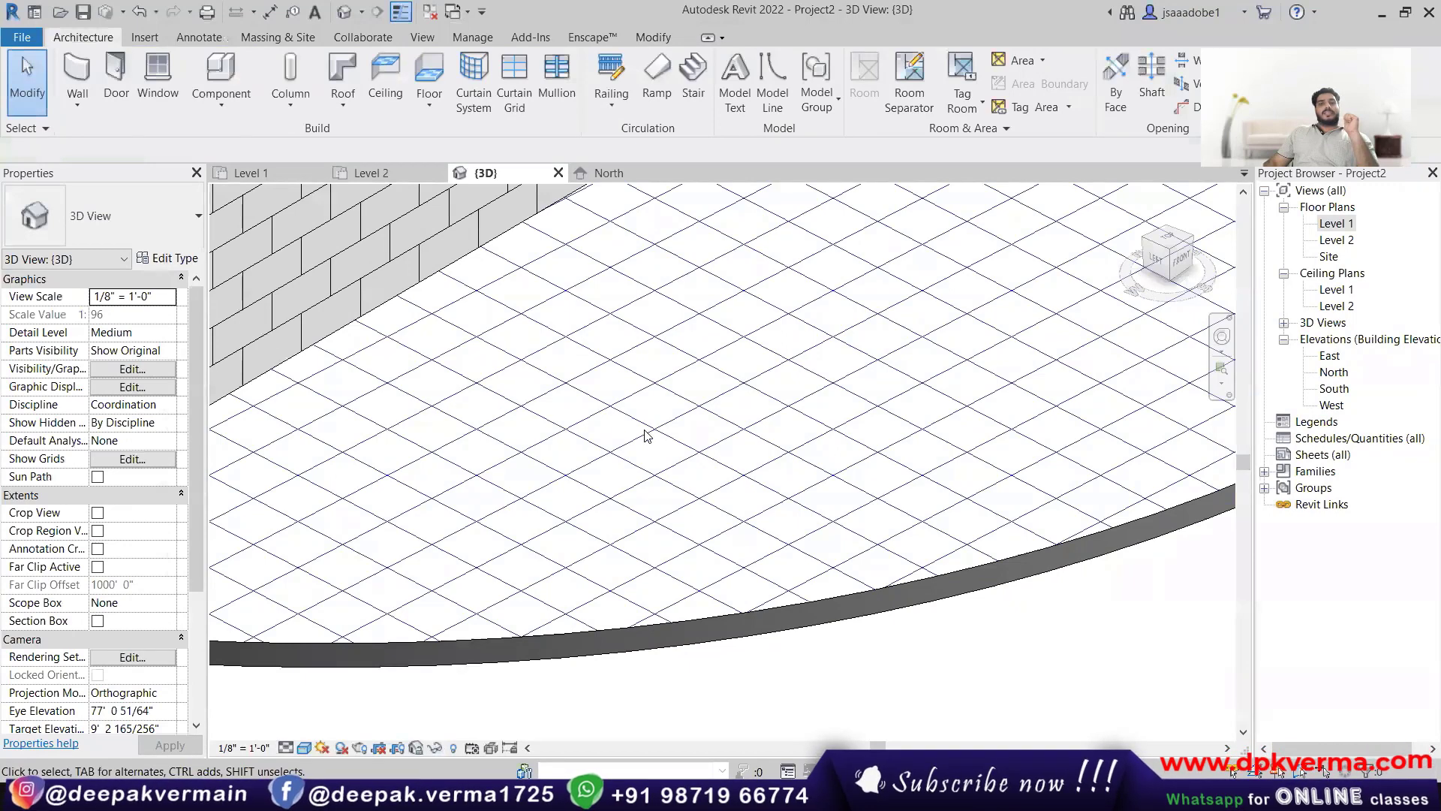
Step: Reopen the floor's 01 floor tiles material, turn off Use Render Appearance and set the shading colour to grey, RGB 157-157-157
click(581, 637)
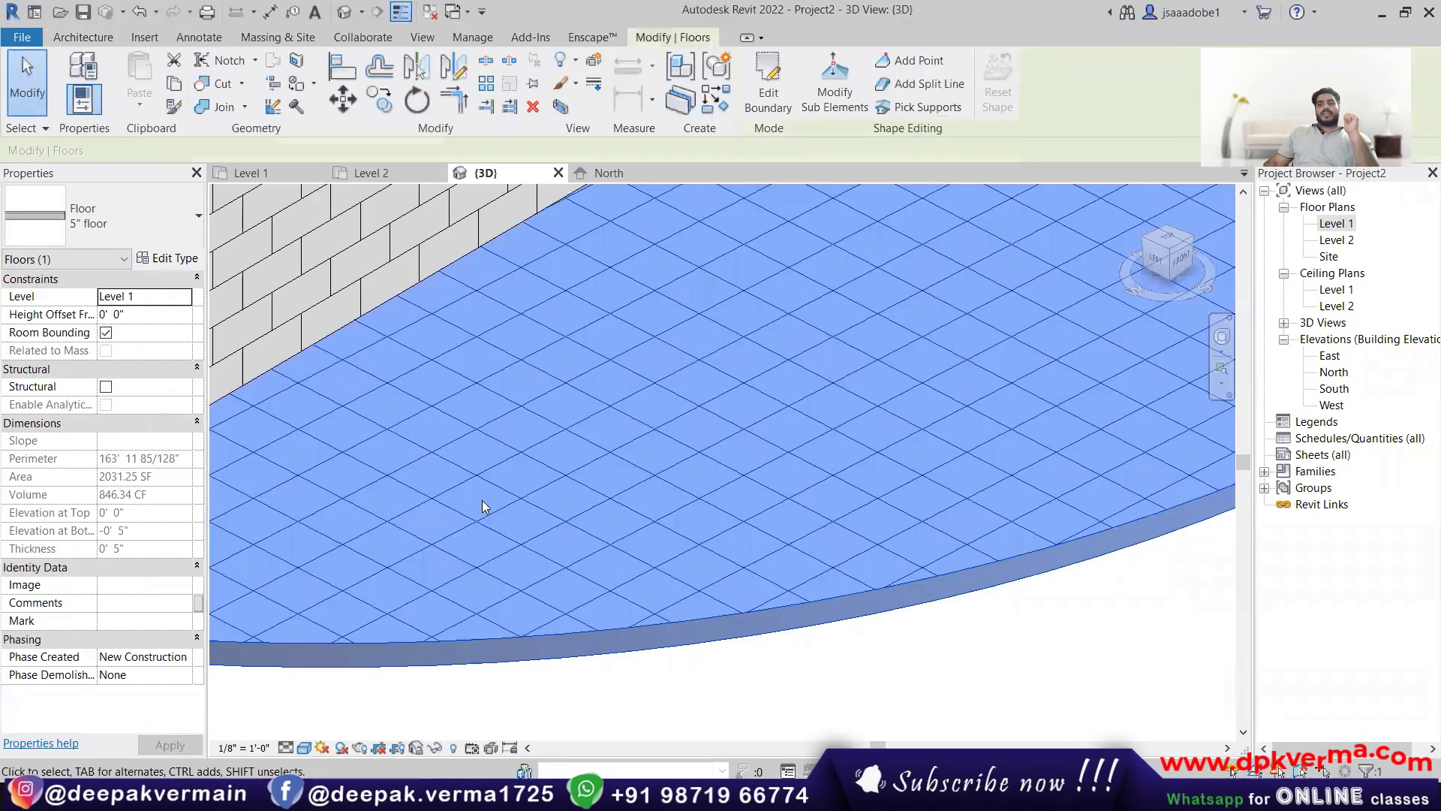
click(168, 258)
click(825, 268)
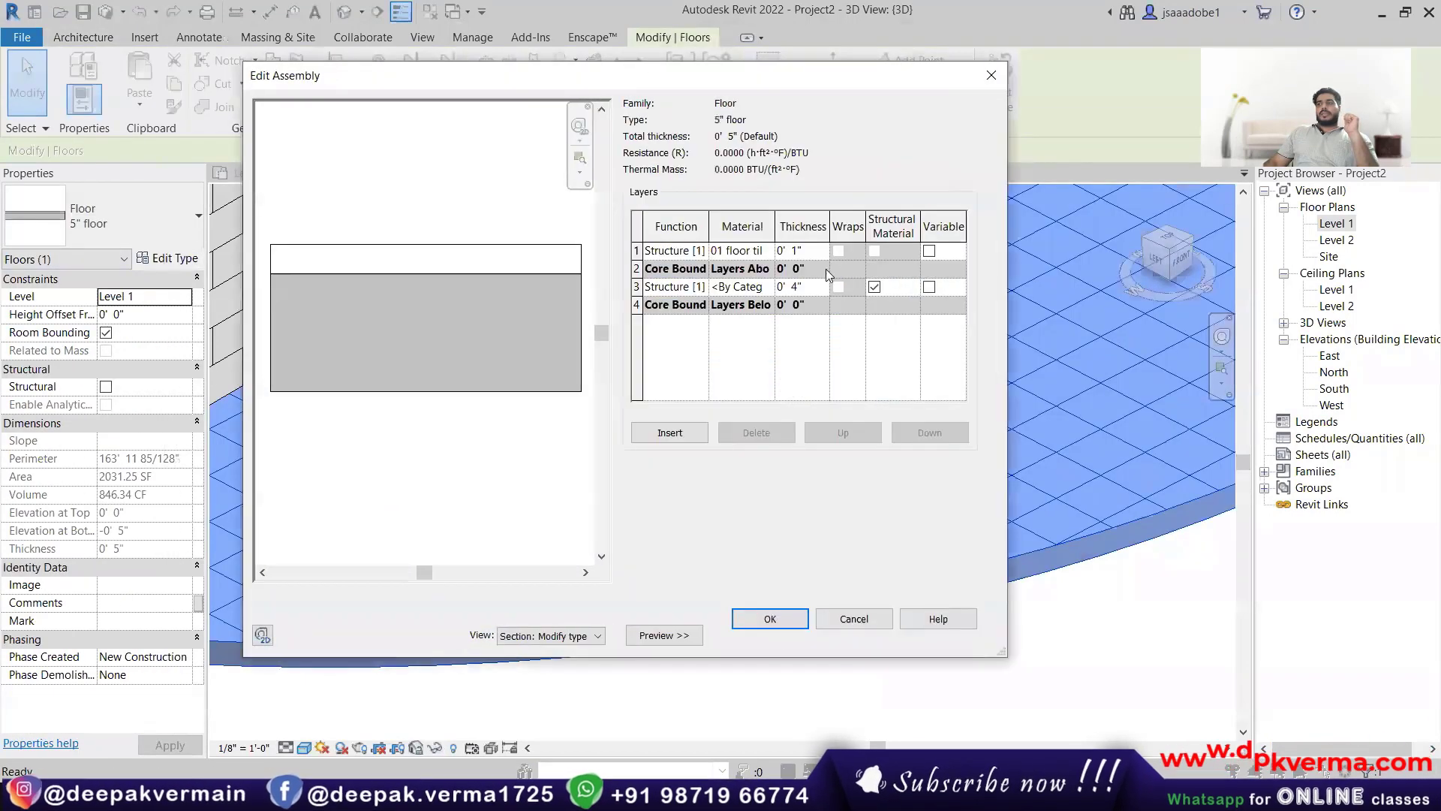
click(763, 253)
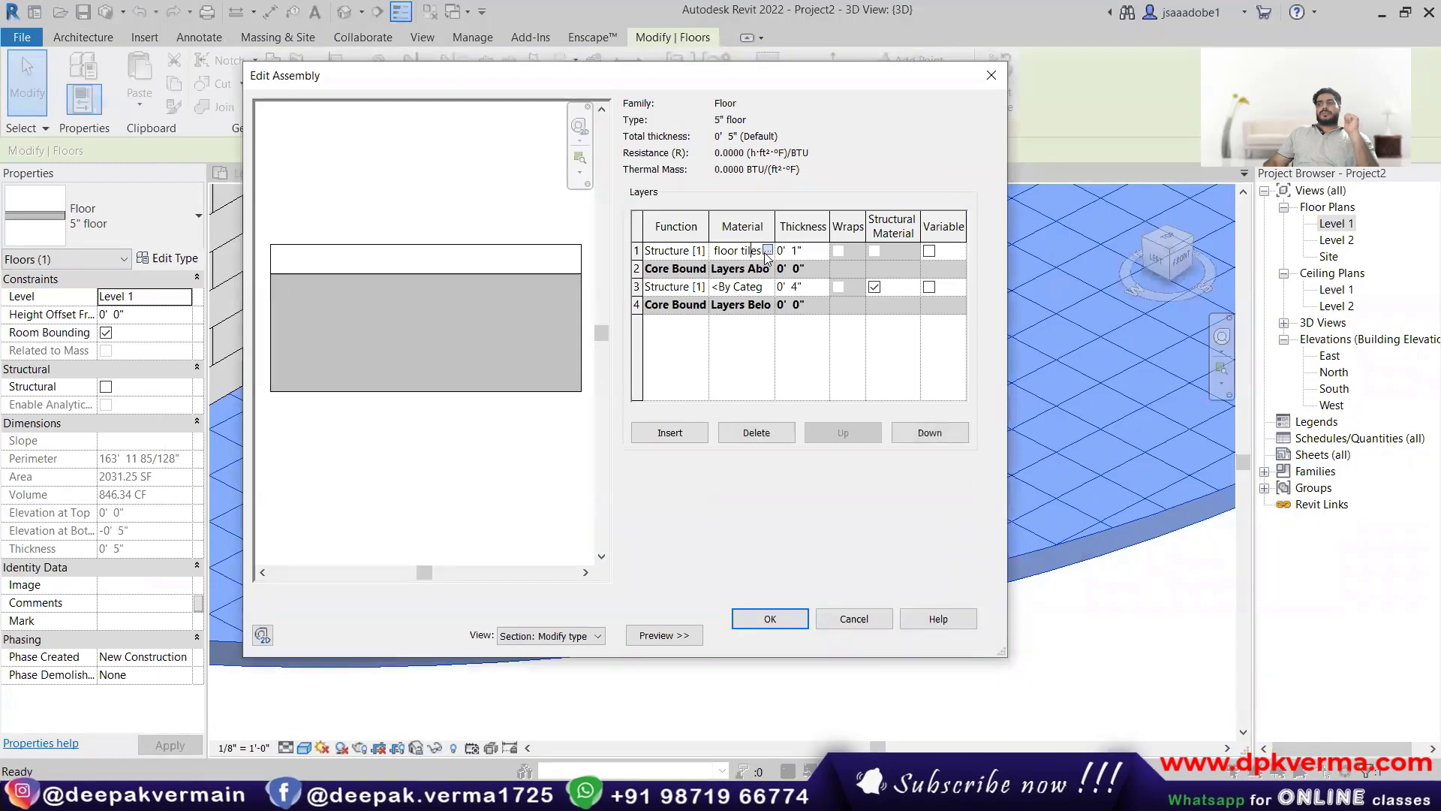
click(767, 251)
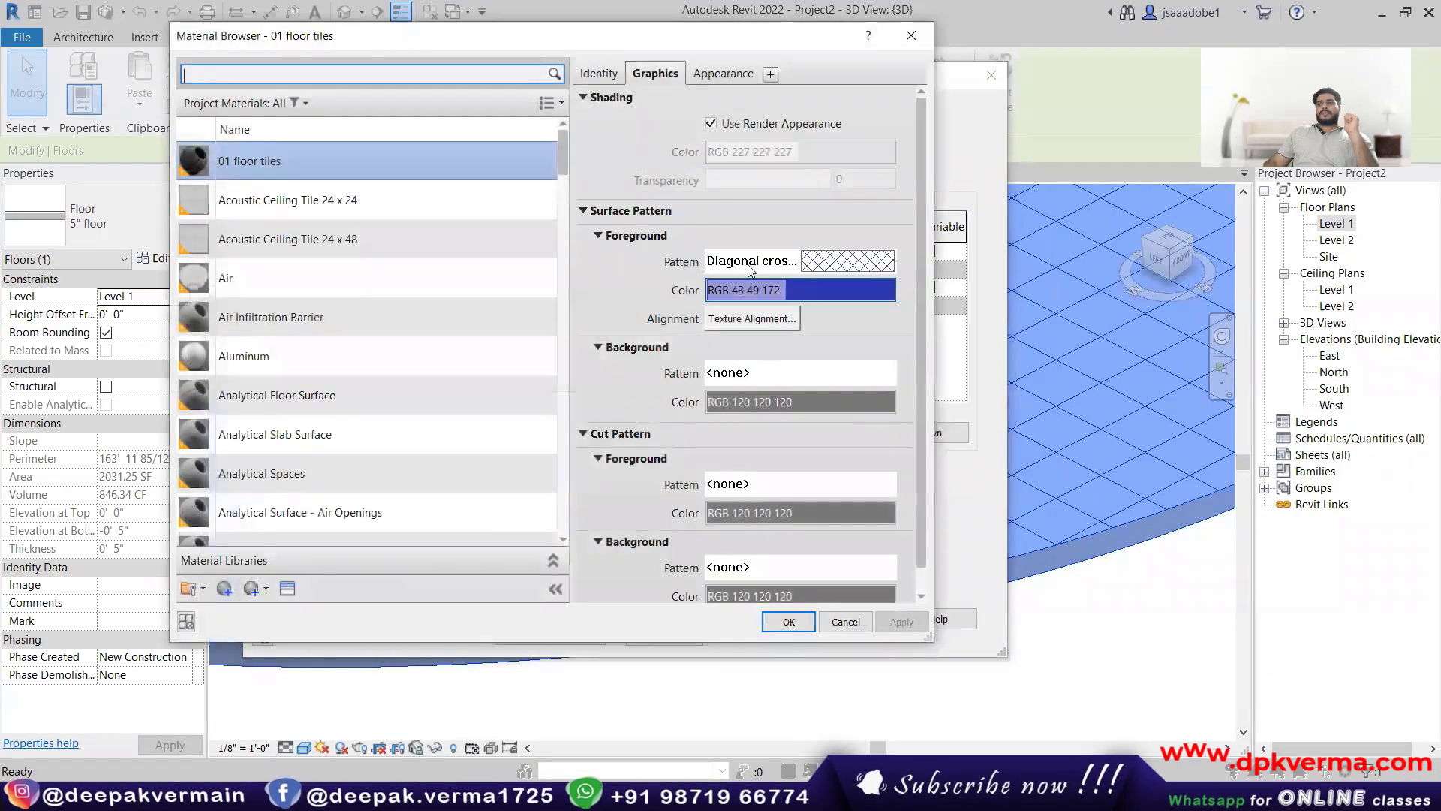
click(725, 132)
click(751, 152)
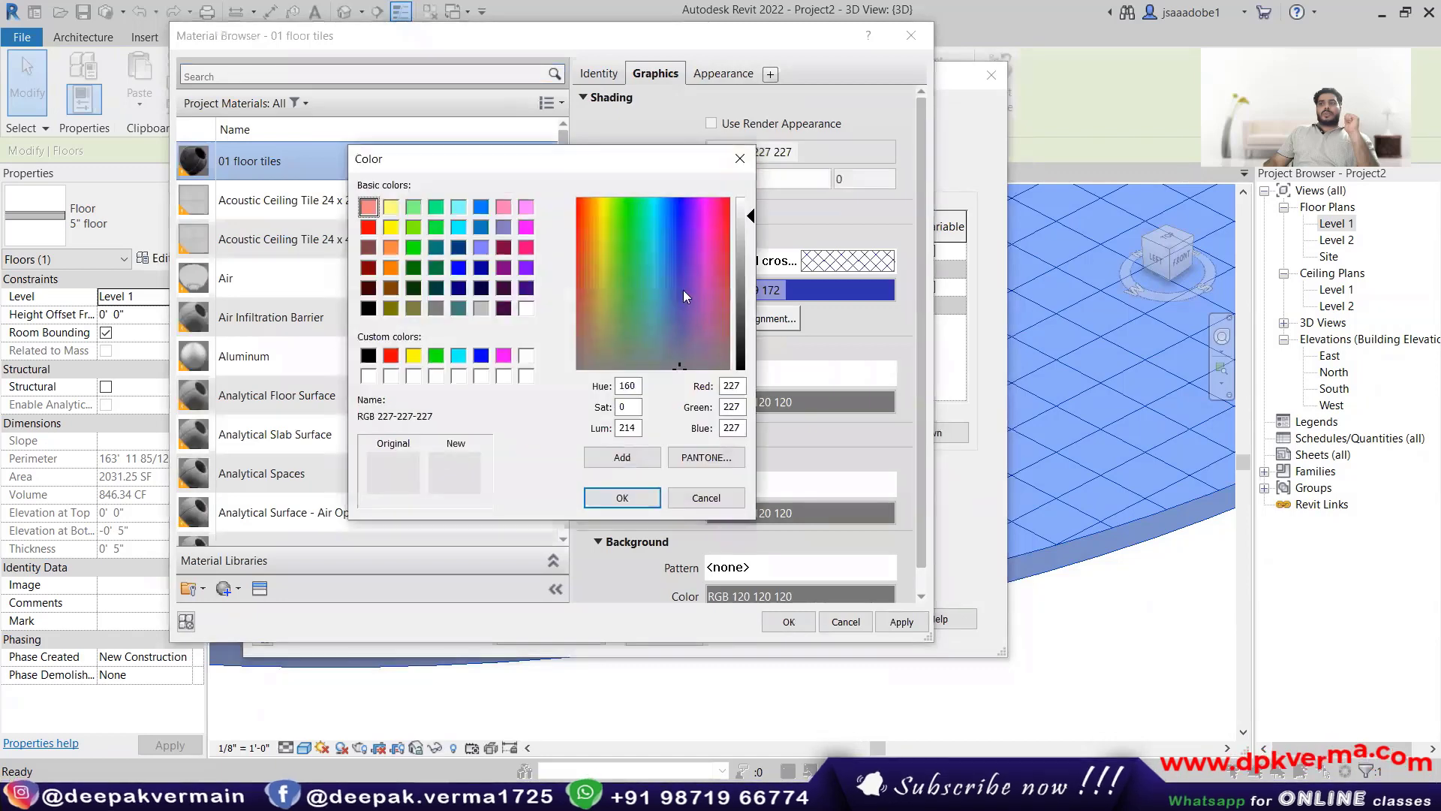
mouse_move(740, 267)
mouse_down()
mouse_move(743, 289)
mouse_move(748, 266)
mouse_up()
click(622, 498)
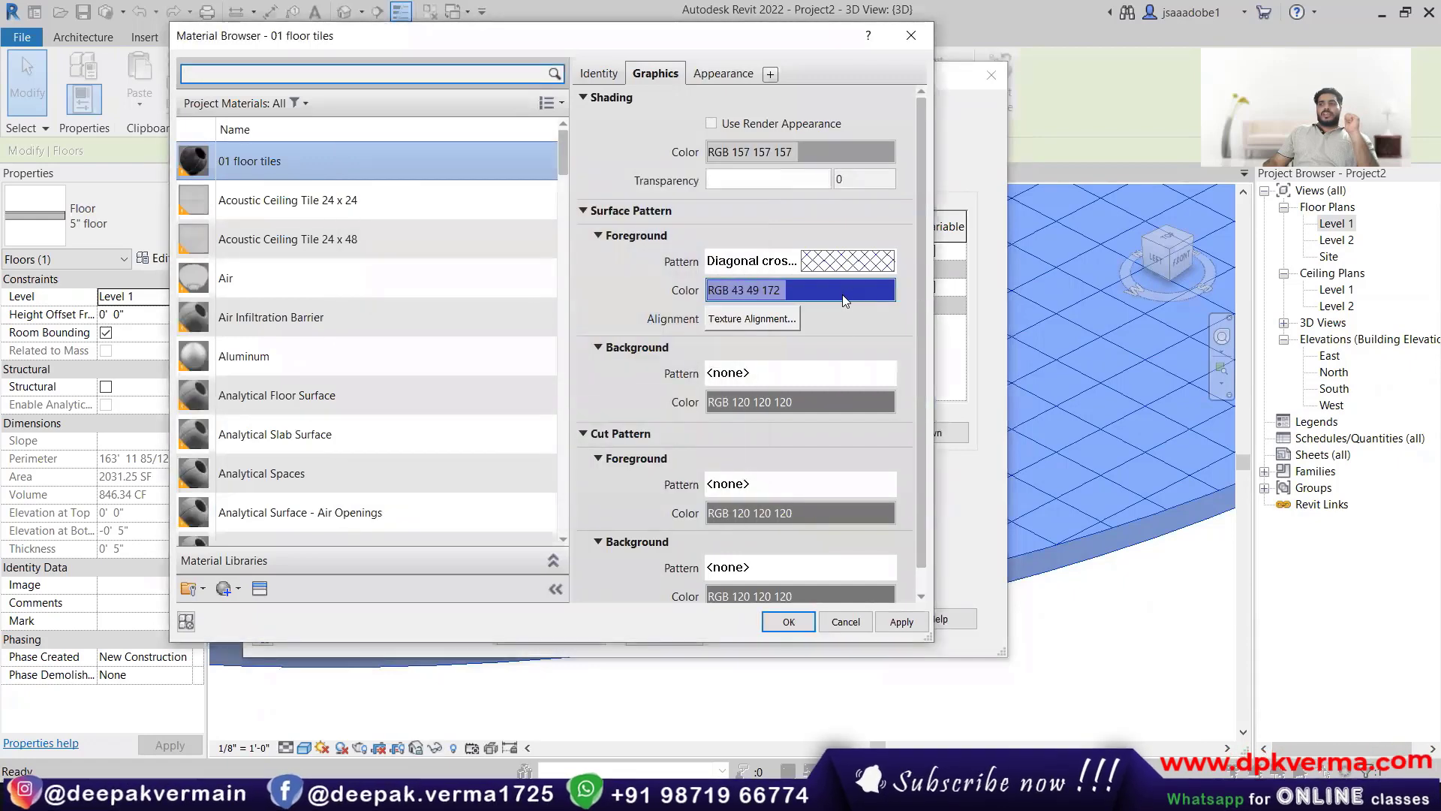
Step: Set the material's foreground surface pattern colour to white, RGB 255-255-255, and apply the changes to the floor type
click(844, 300)
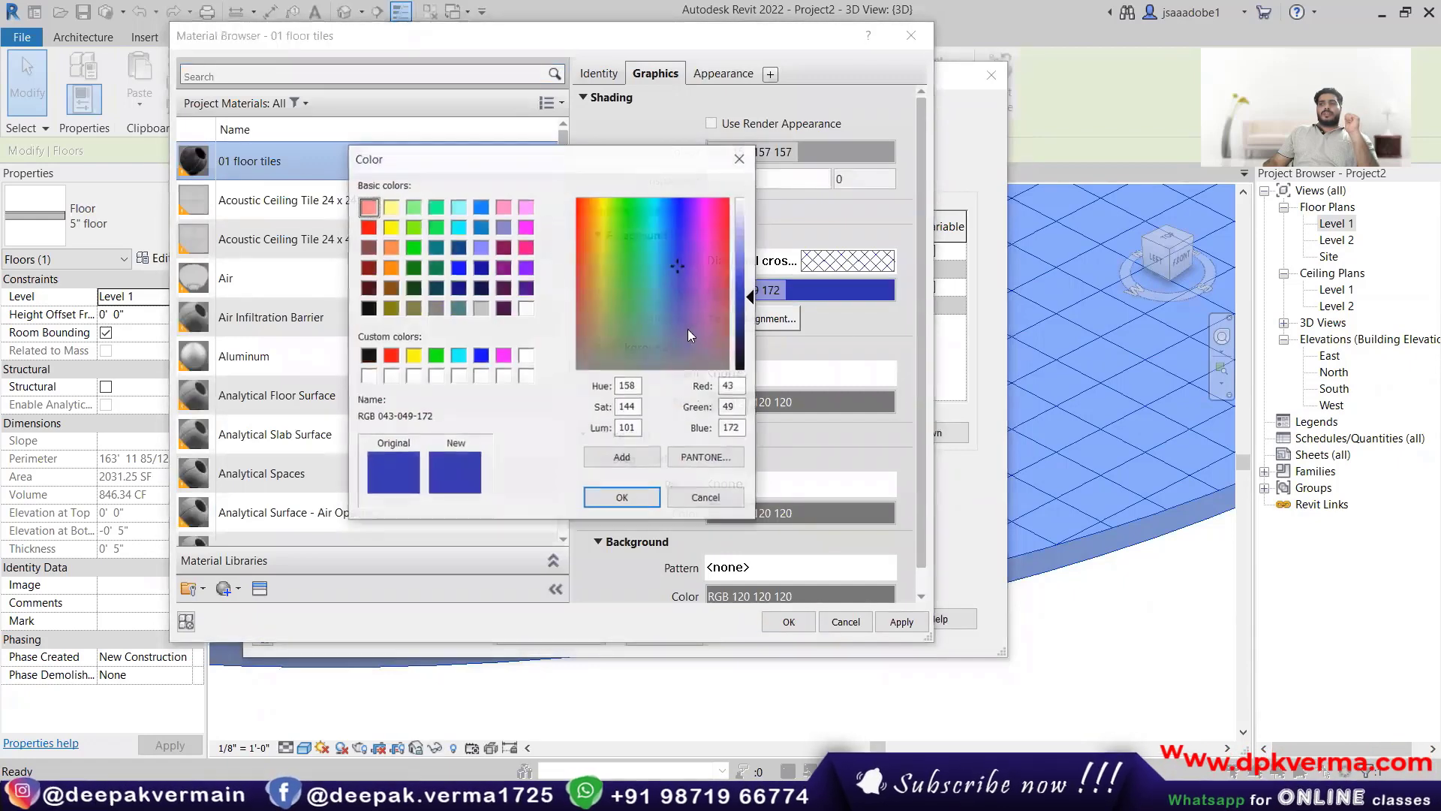
click(369, 376)
click(622, 497)
click(788, 622)
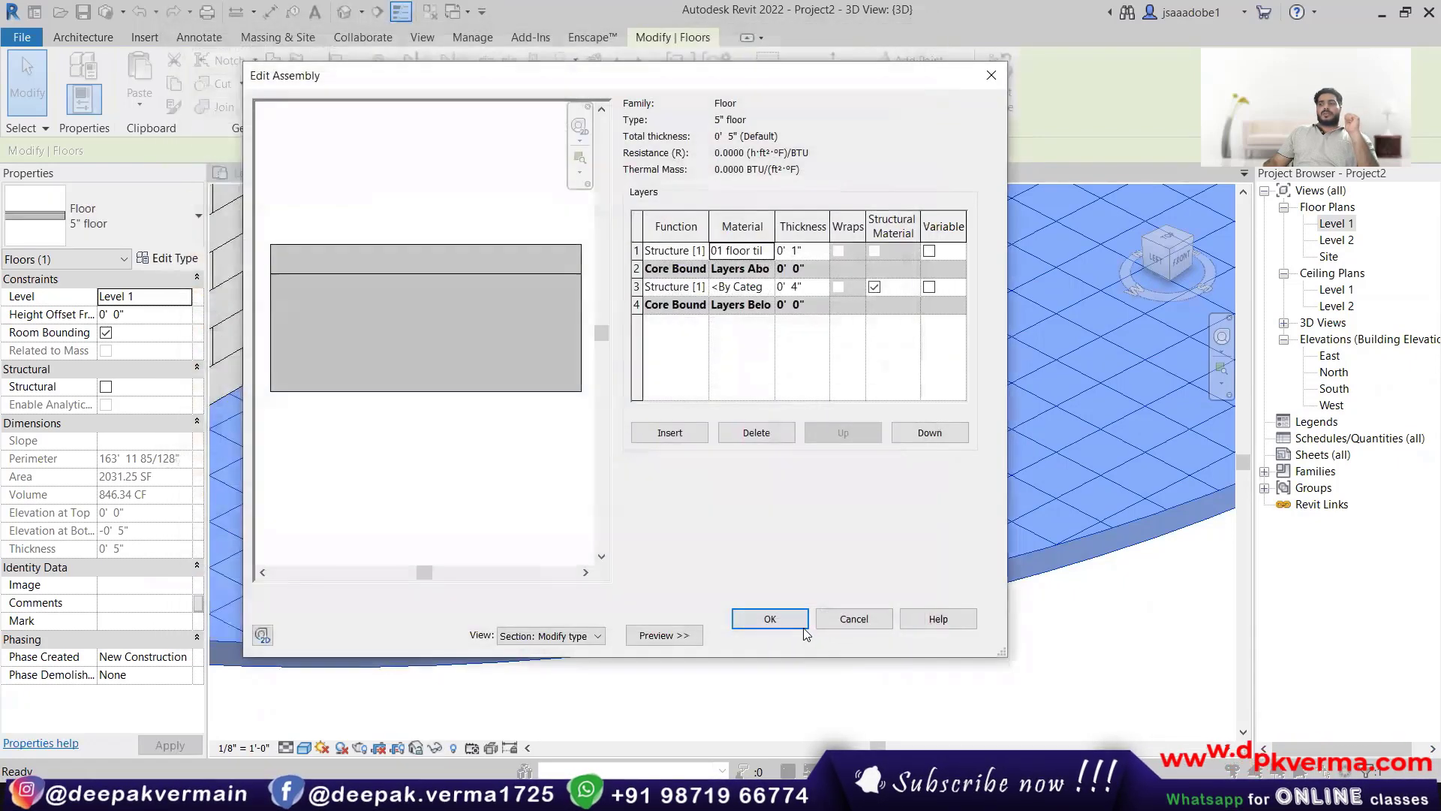
click(773, 619)
click(782, 635)
click(779, 674)
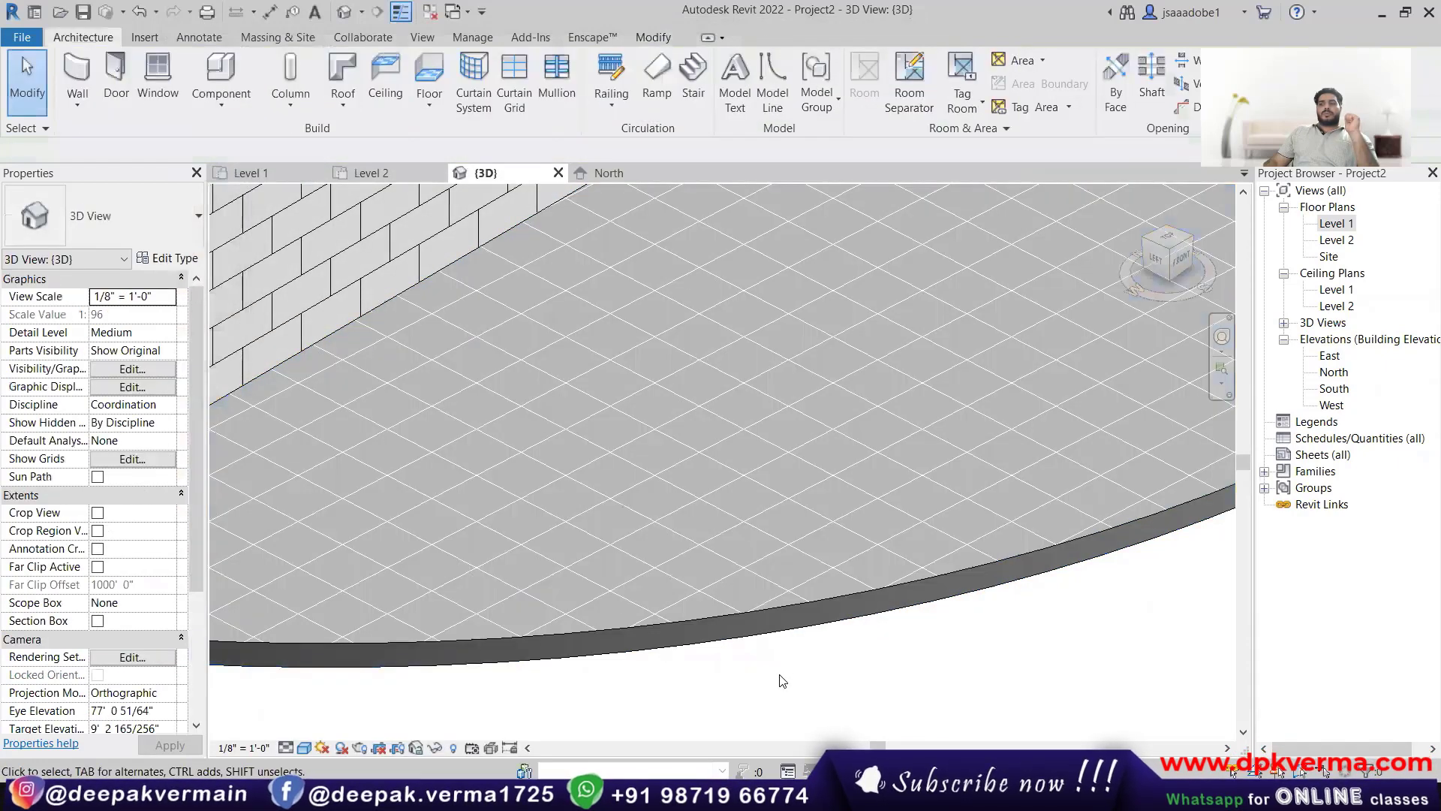
Step: Assign the Concrete drafting pattern as the background surface pattern of the 01 floor tiles material and apply it to the floor type
scroll(605, 611, up, 3)
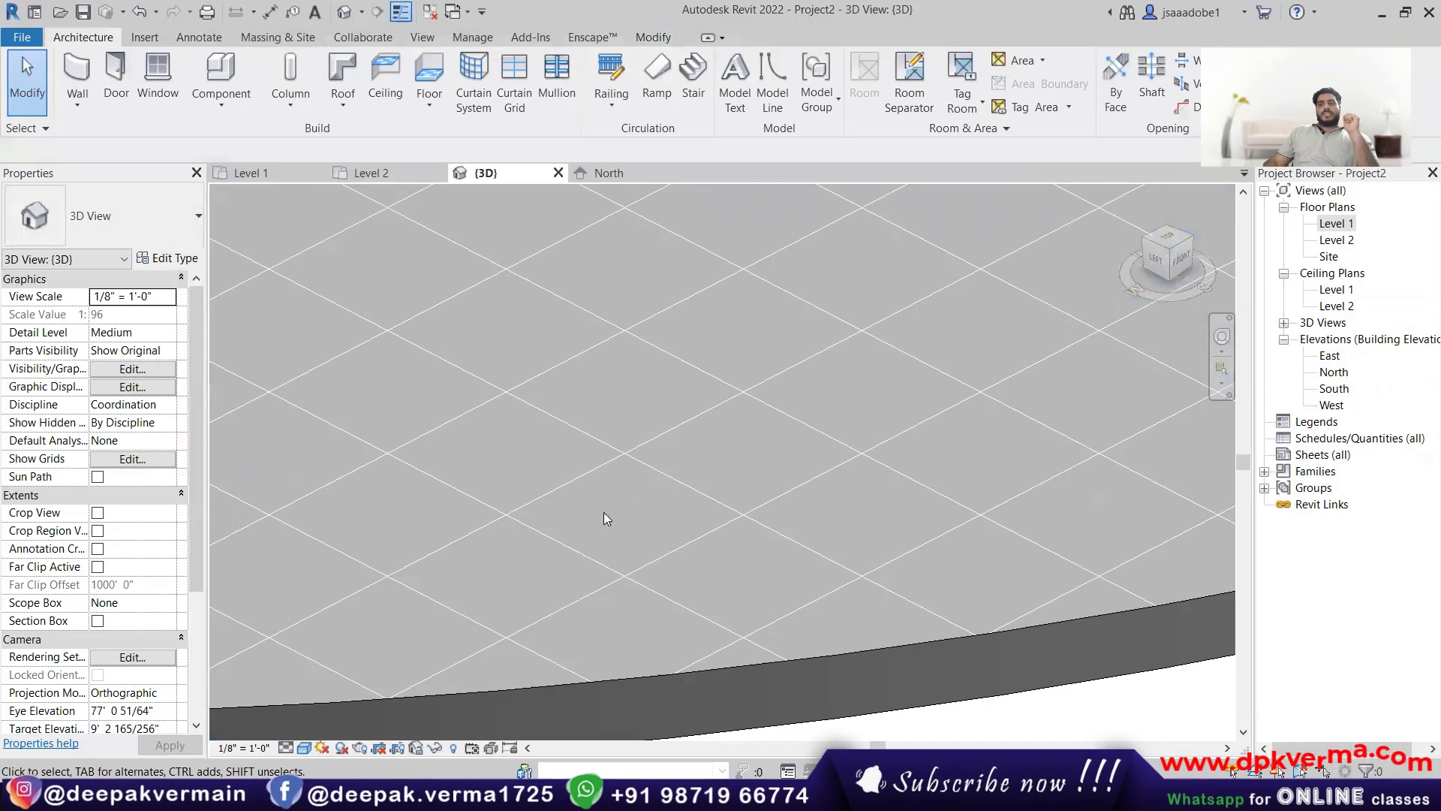
click(634, 679)
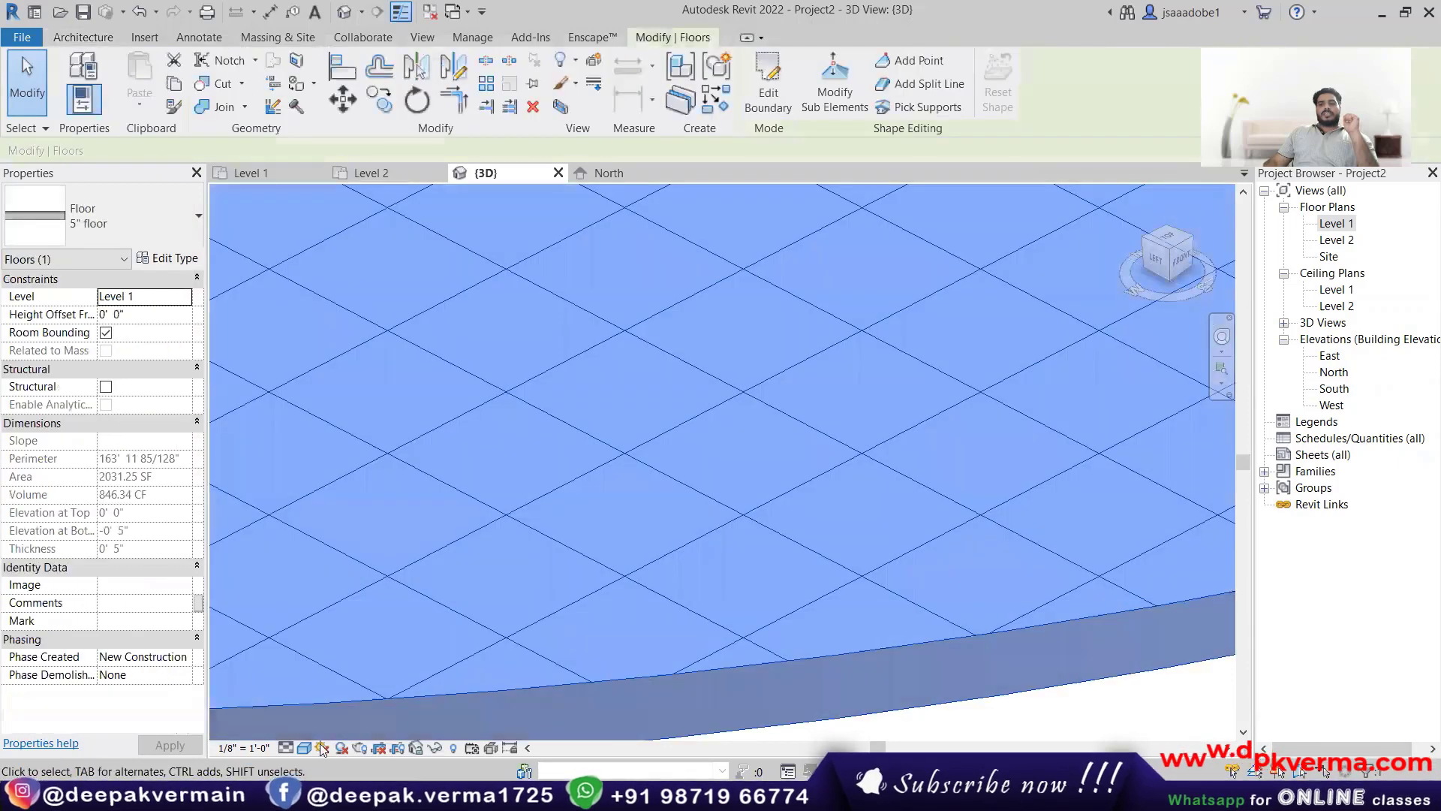
click(167, 258)
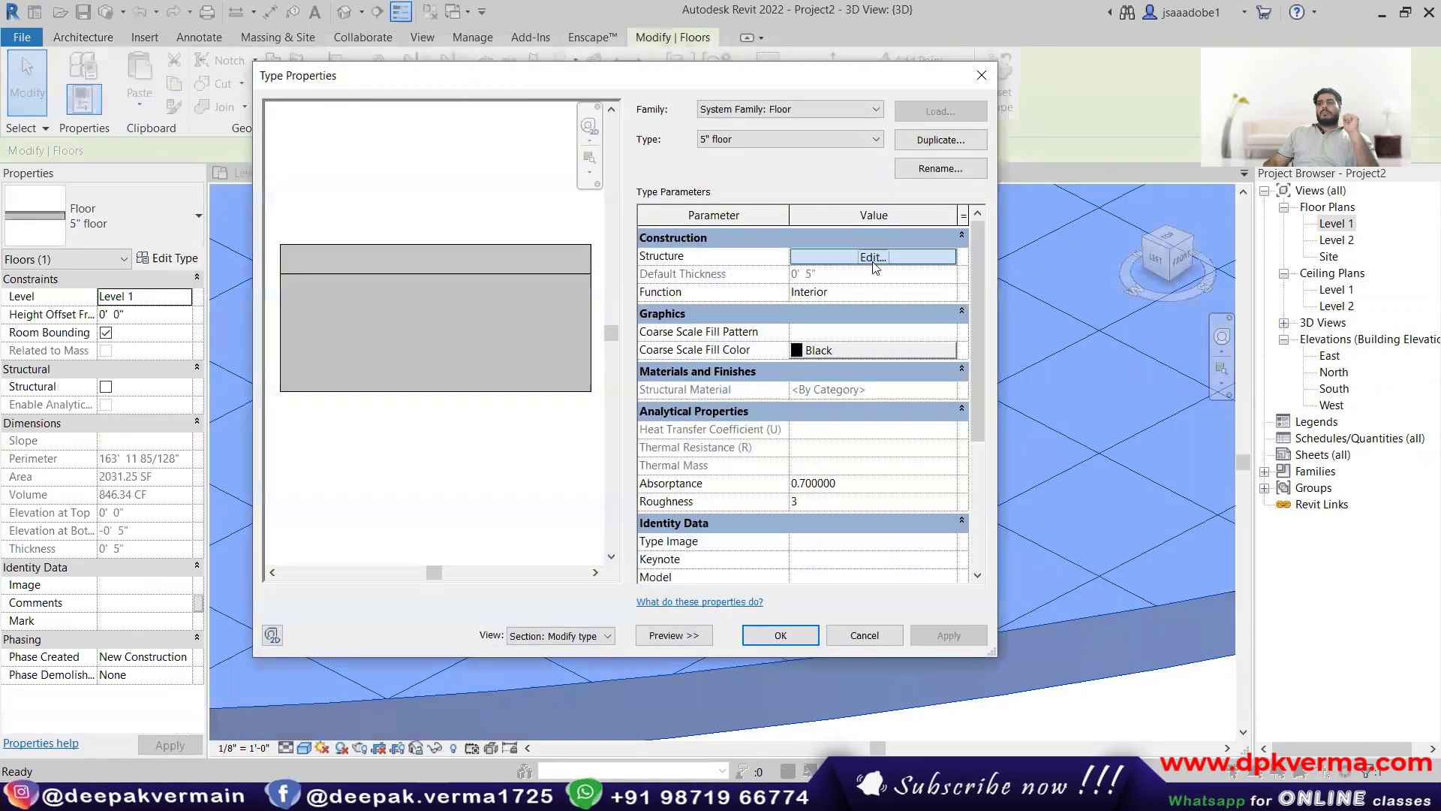
click(839, 259)
click(739, 251)
click(768, 250)
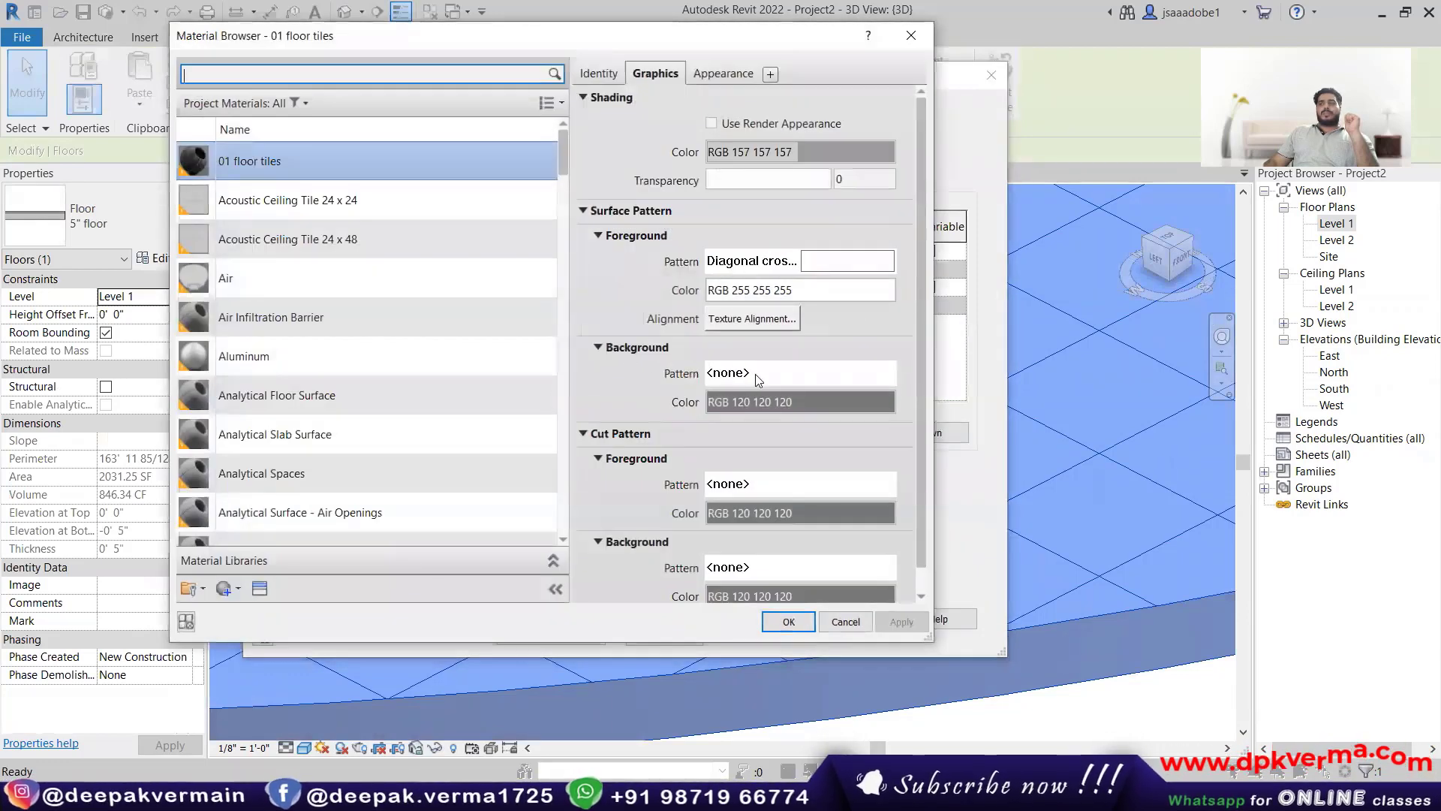
click(725, 372)
click(608, 368)
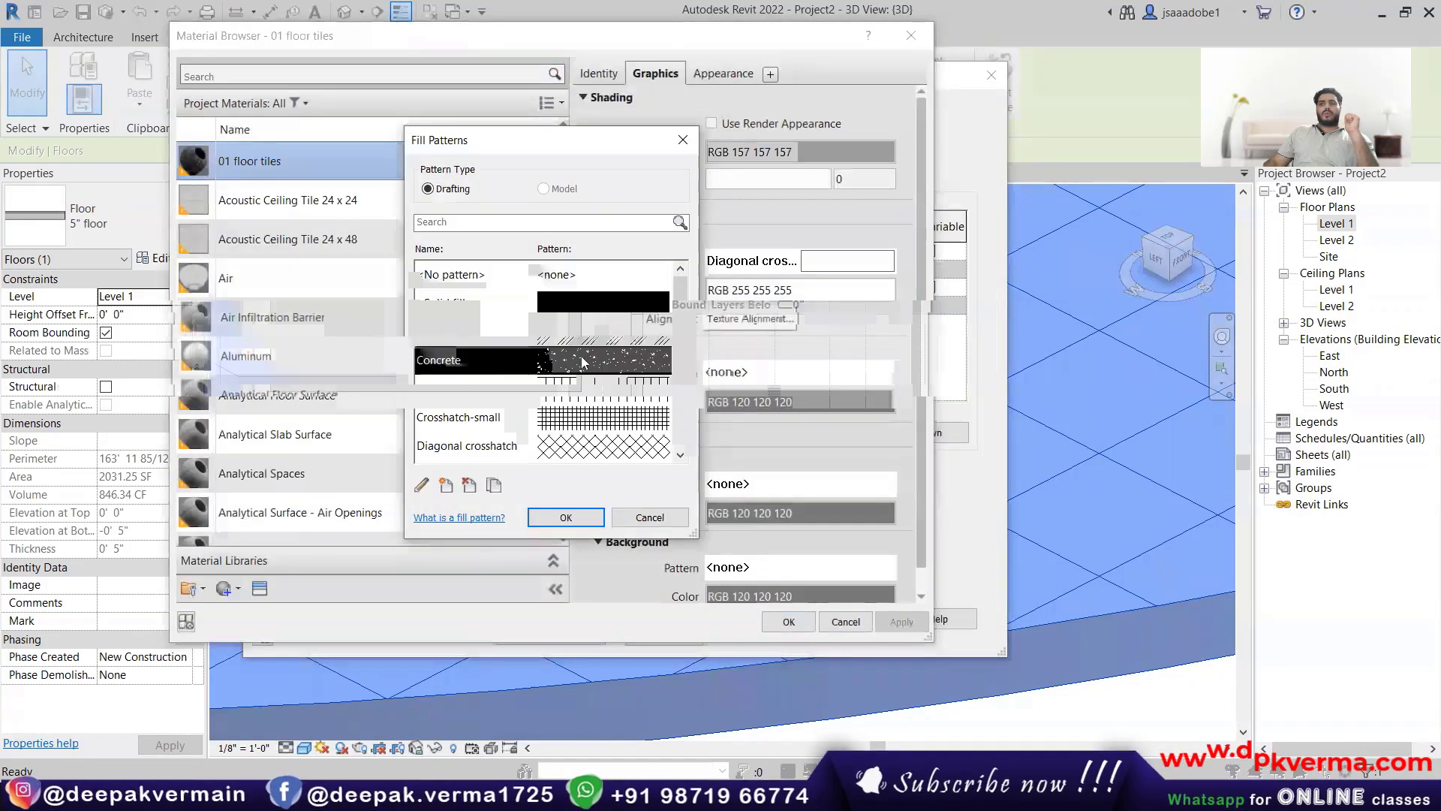
click(566, 517)
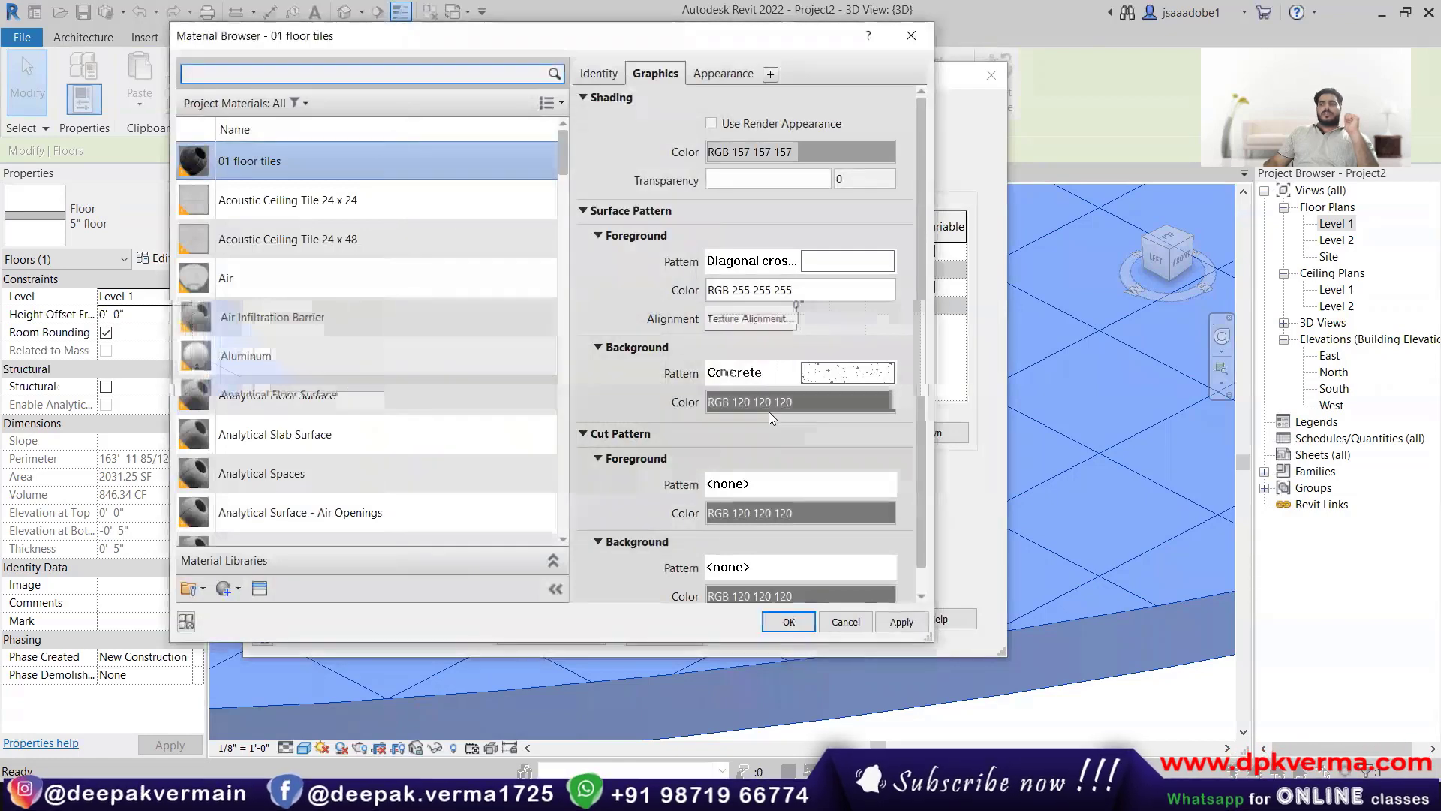
click(788, 622)
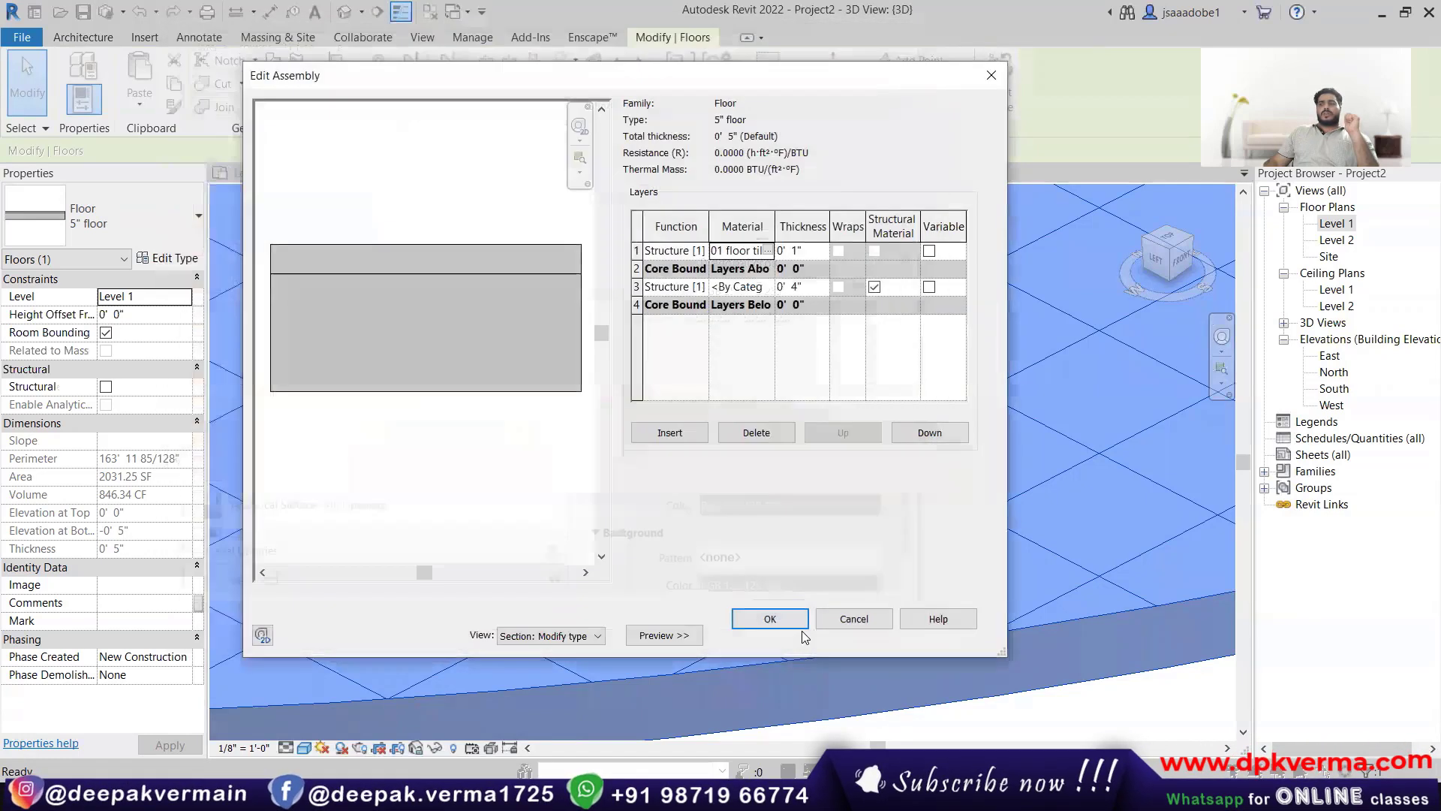
click(787, 623)
click(781, 634)
key(Escape)
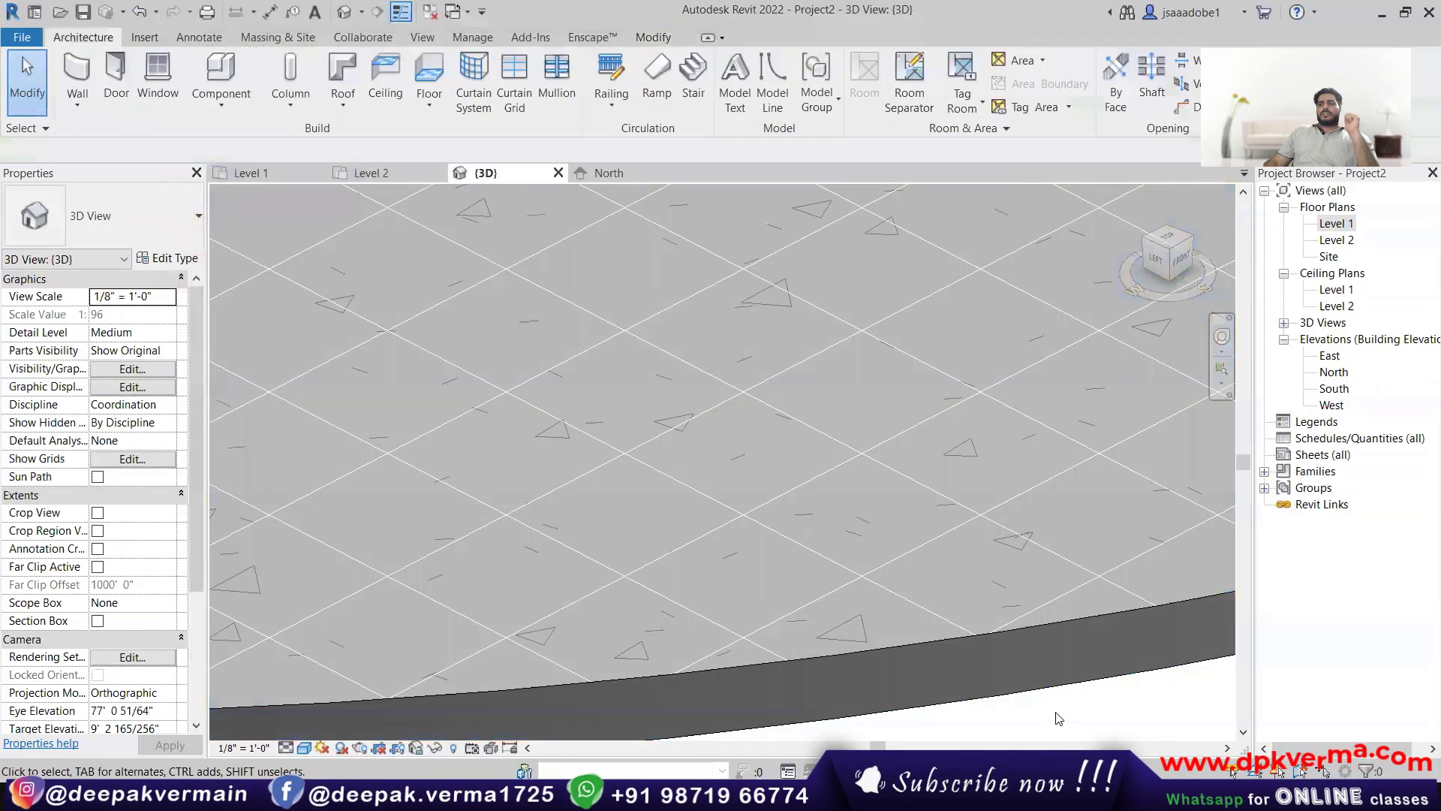
scroll(794, 595, down, 2)
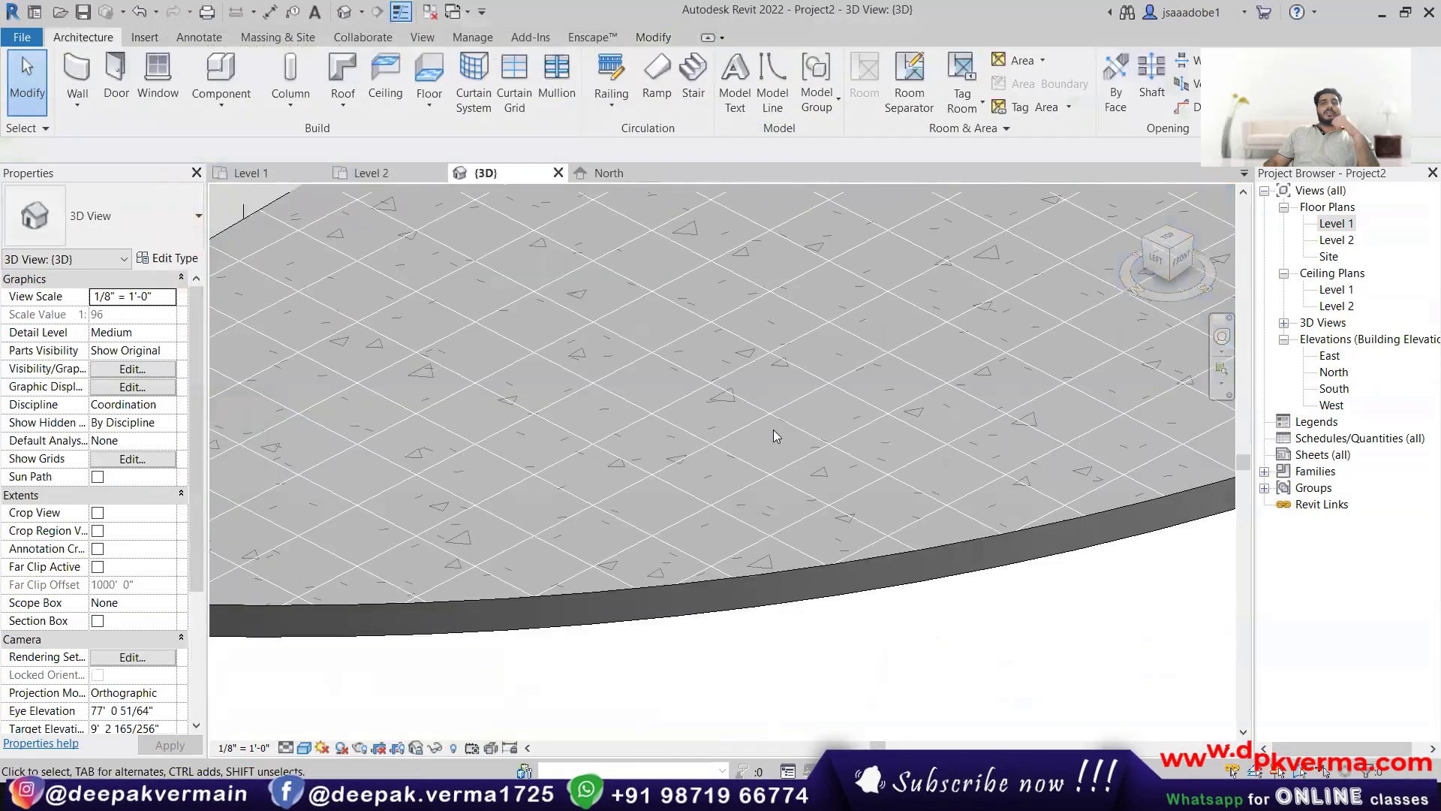
Step: Reopen the 01 floor tiles material and set its background surface pattern to No pattern
click(742, 579)
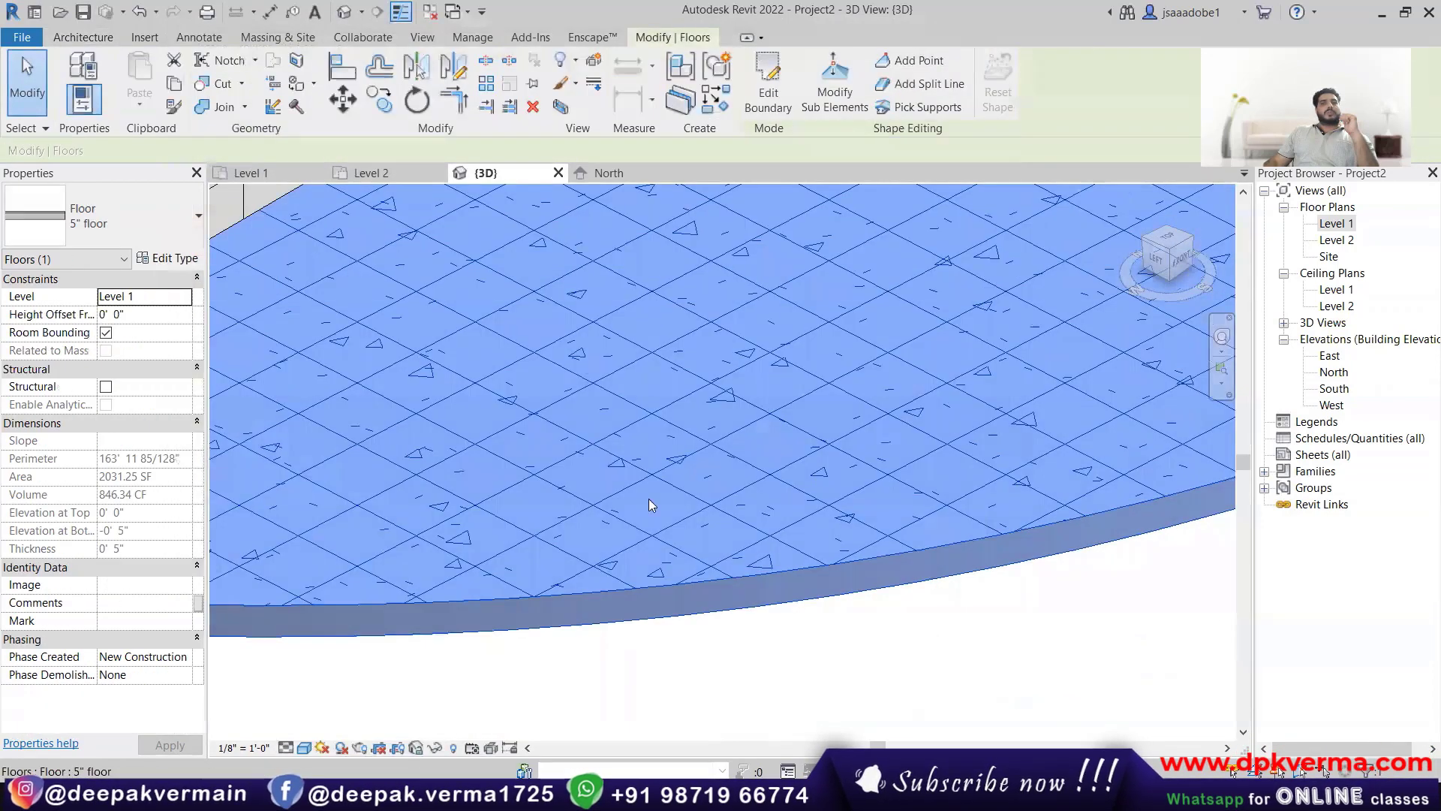
click(167, 260)
click(846, 253)
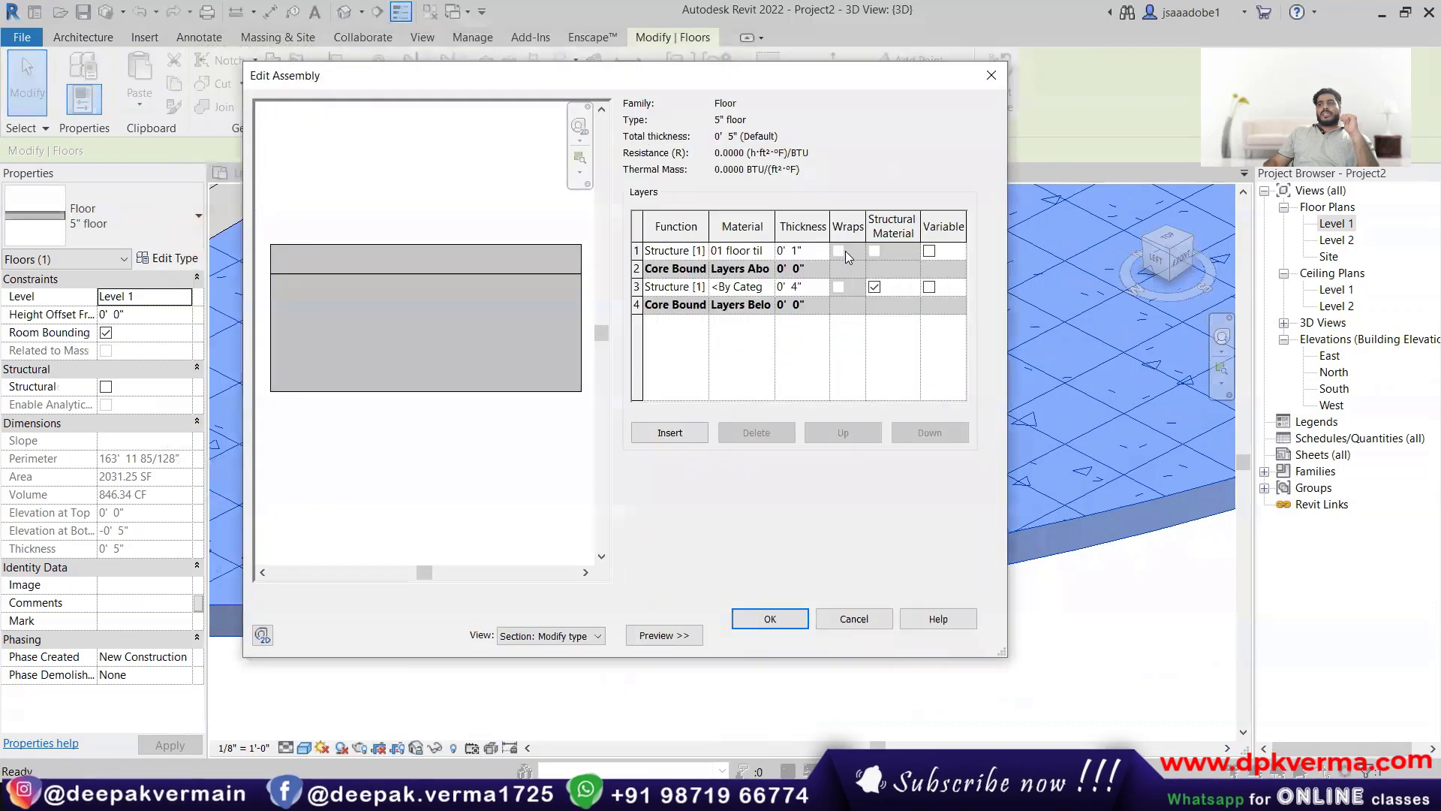
click(754, 251)
click(767, 251)
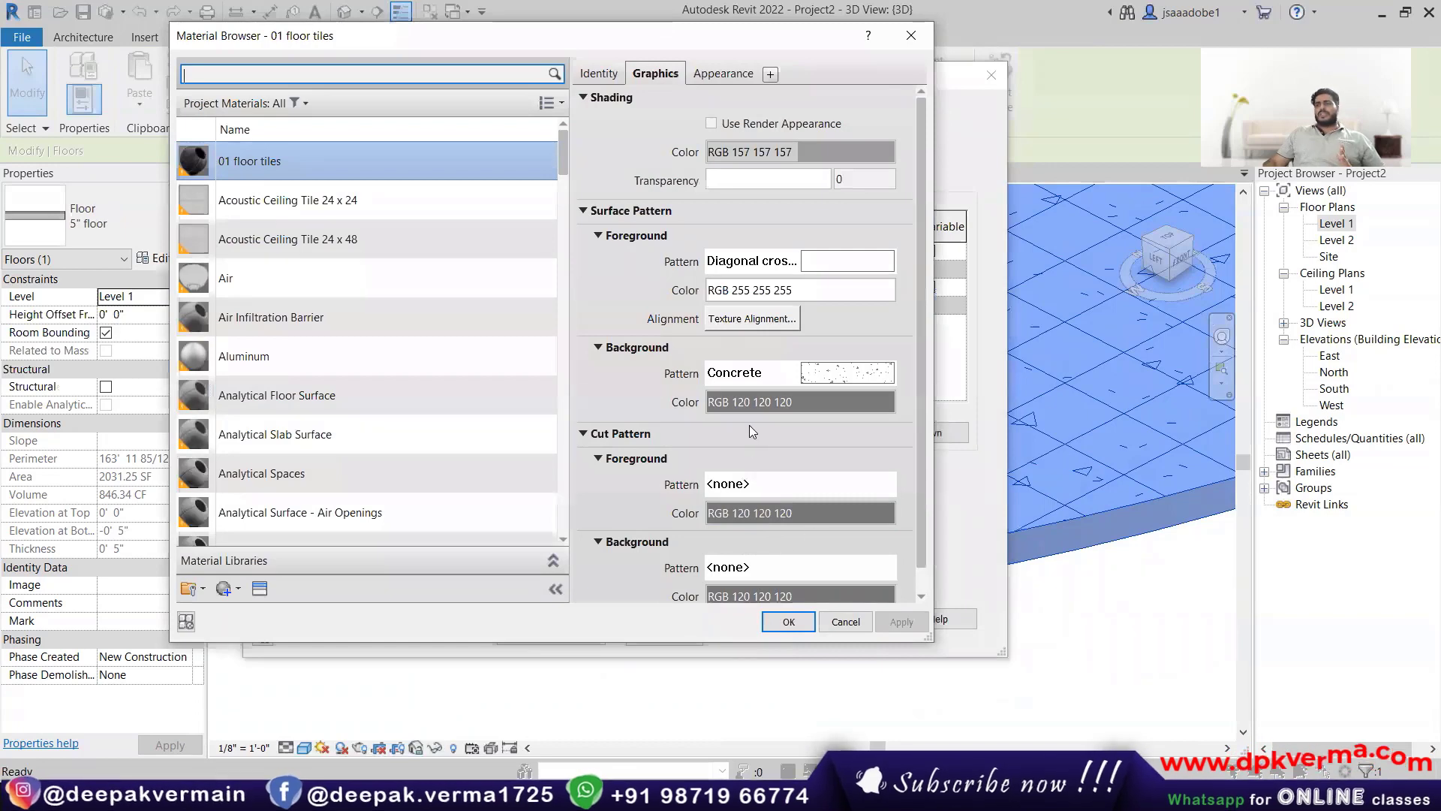
click(840, 371)
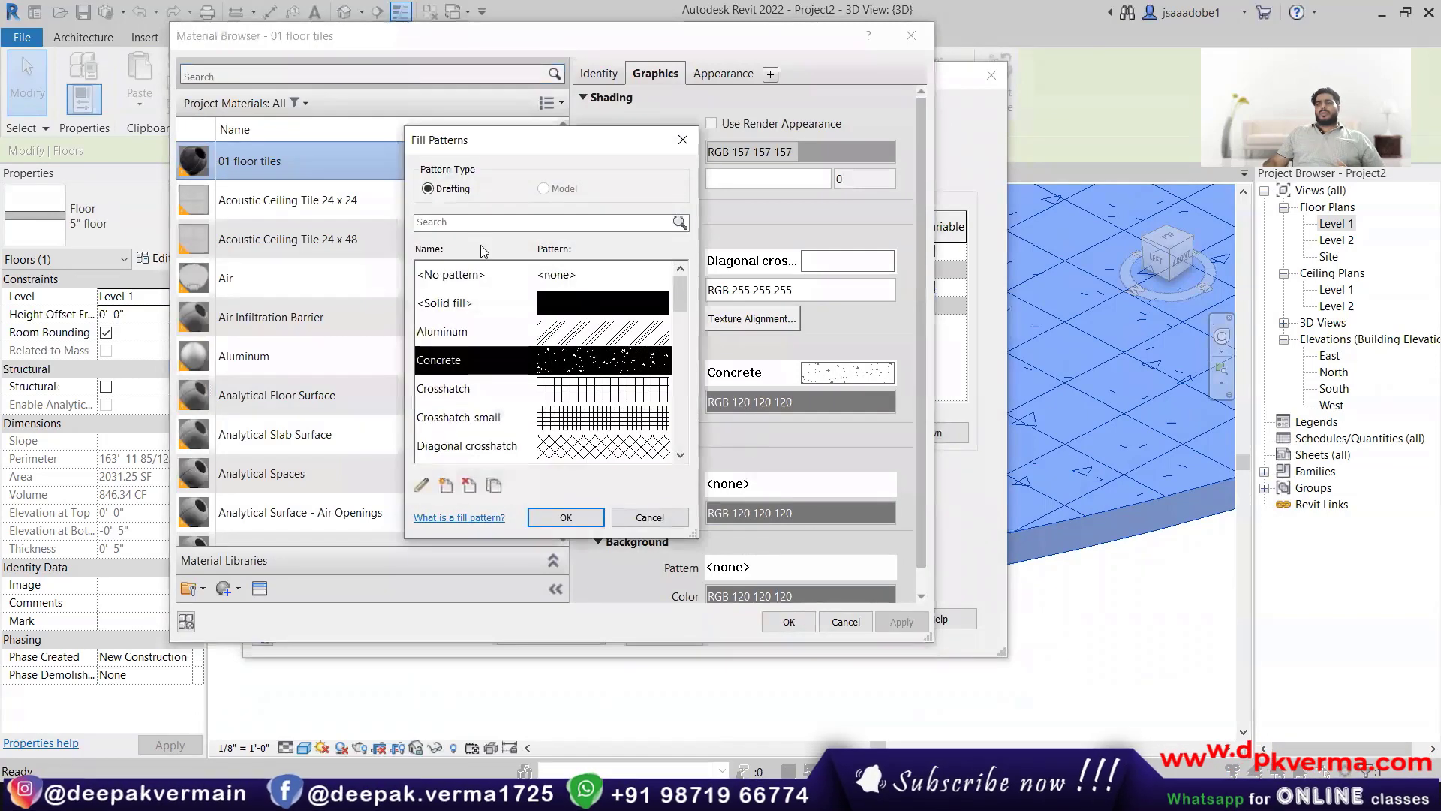
click(577, 286)
click(565, 517)
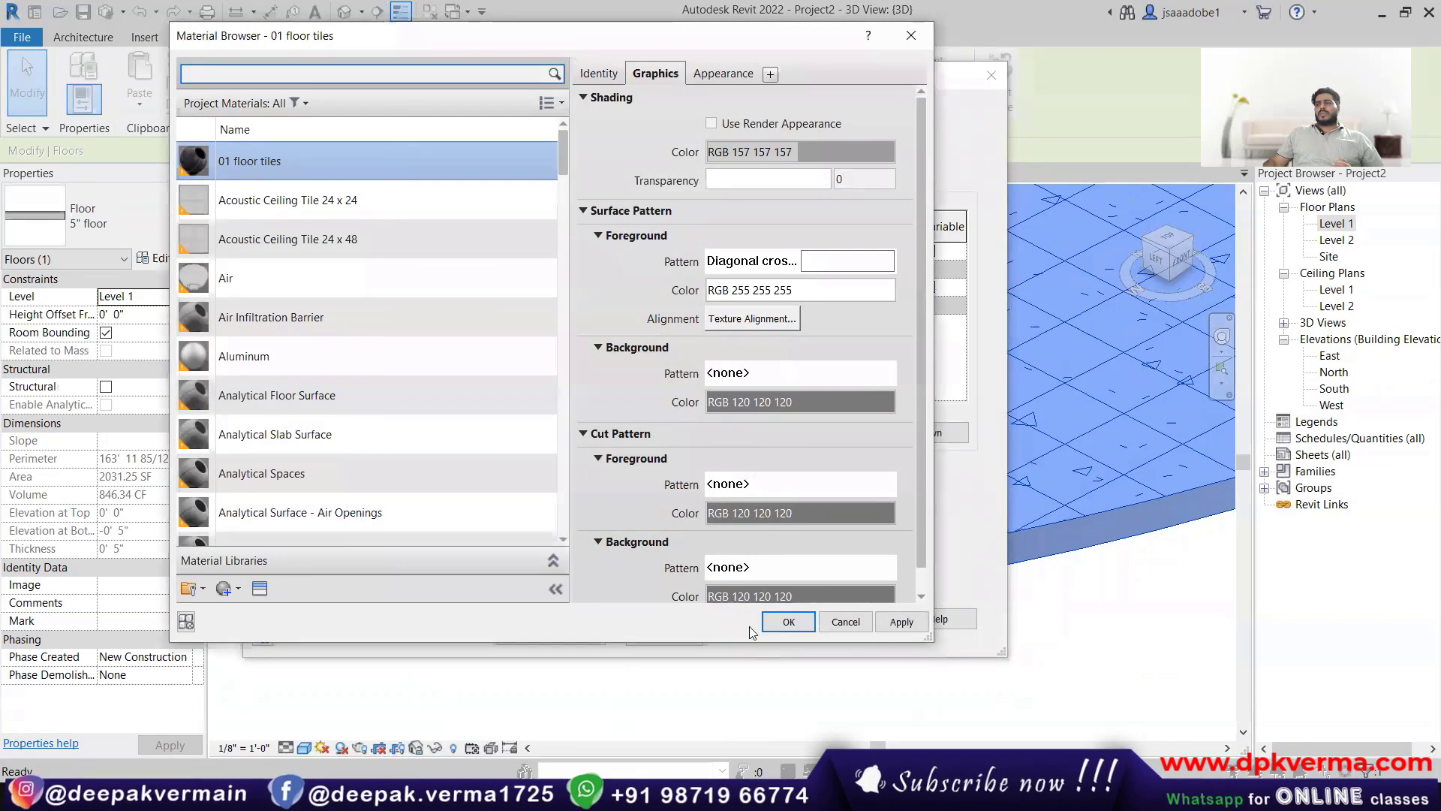
Step: Review the cut pattern settings and the appearance properties of the 01 floor tiles material
scroll(622, 409, down, 1)
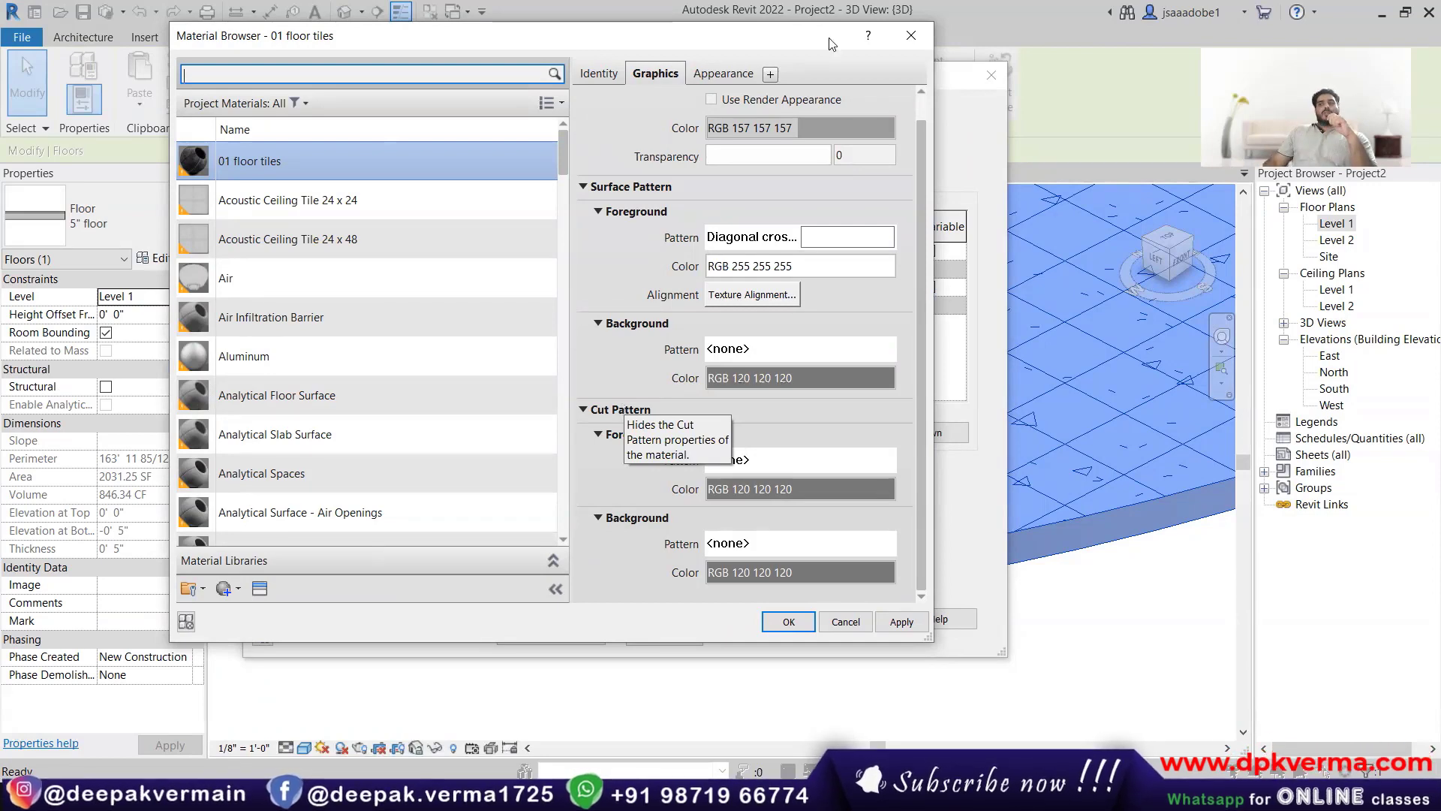
click(733, 72)
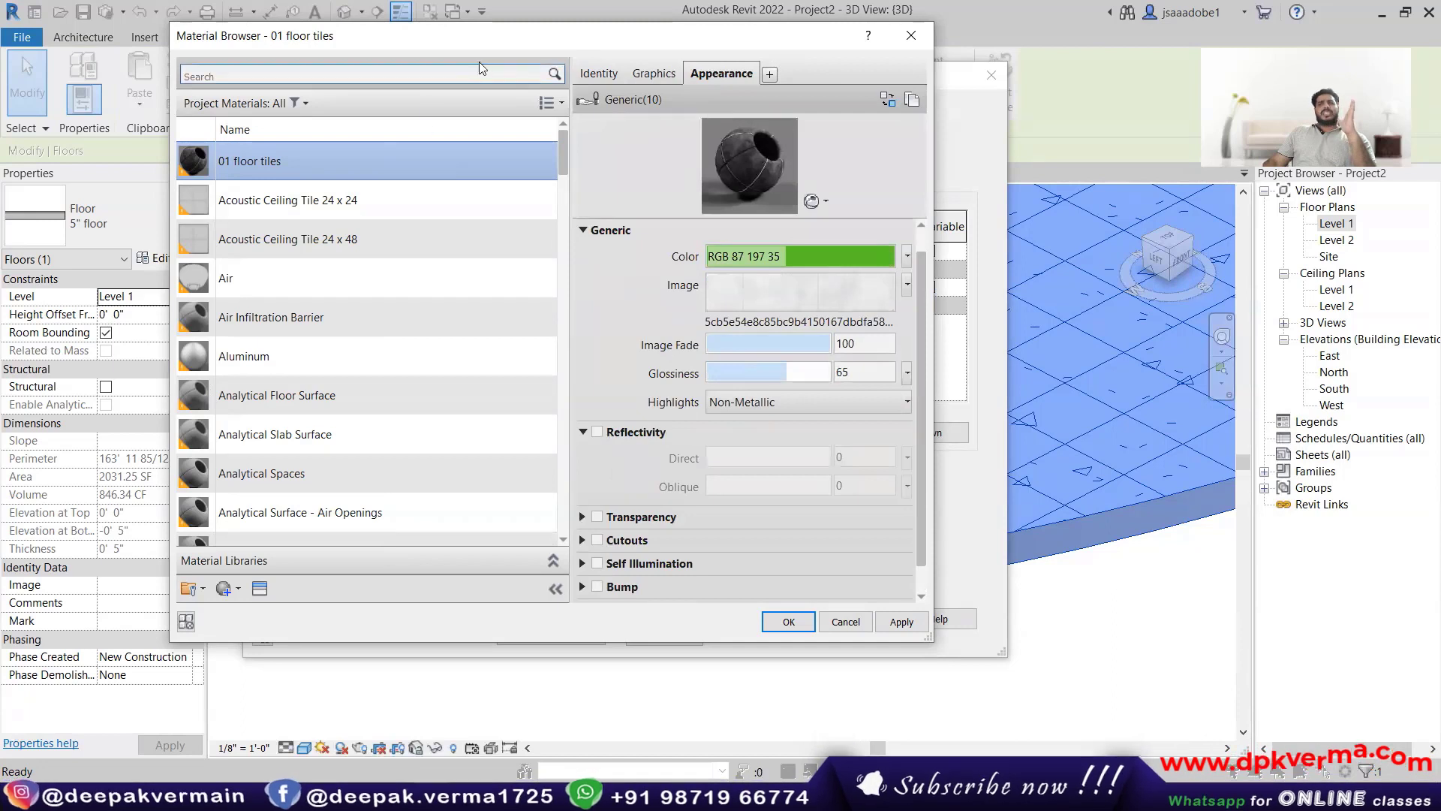
drag(468, 44, 389, 37)
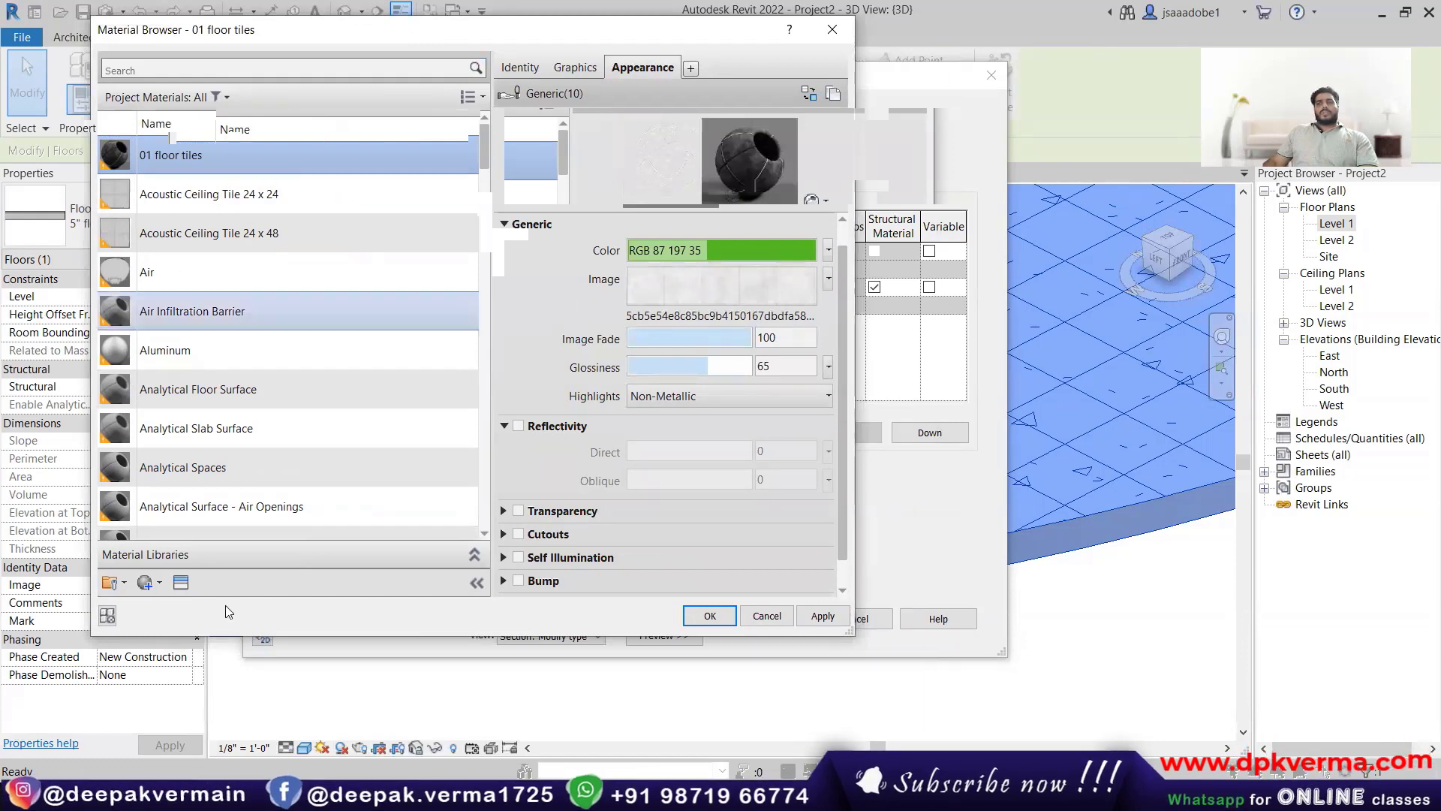
scroll(225, 605, down, 1)
scroll(258, 509, up, 1)
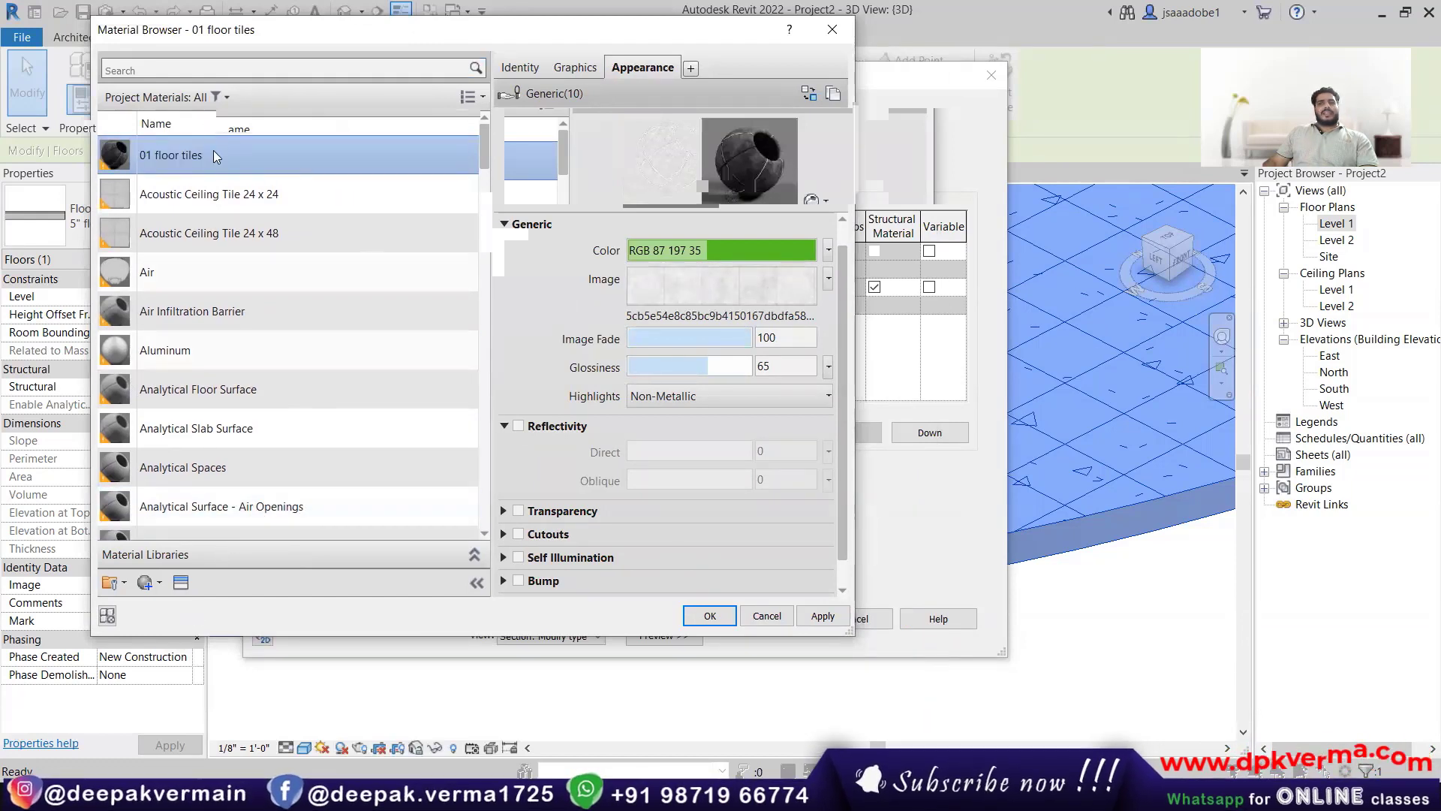
Step: Browse the Ceiling, Ceramic and Concrete categories of the Appearance Library in the Asset Browser
scroll(195, 375, down, 1)
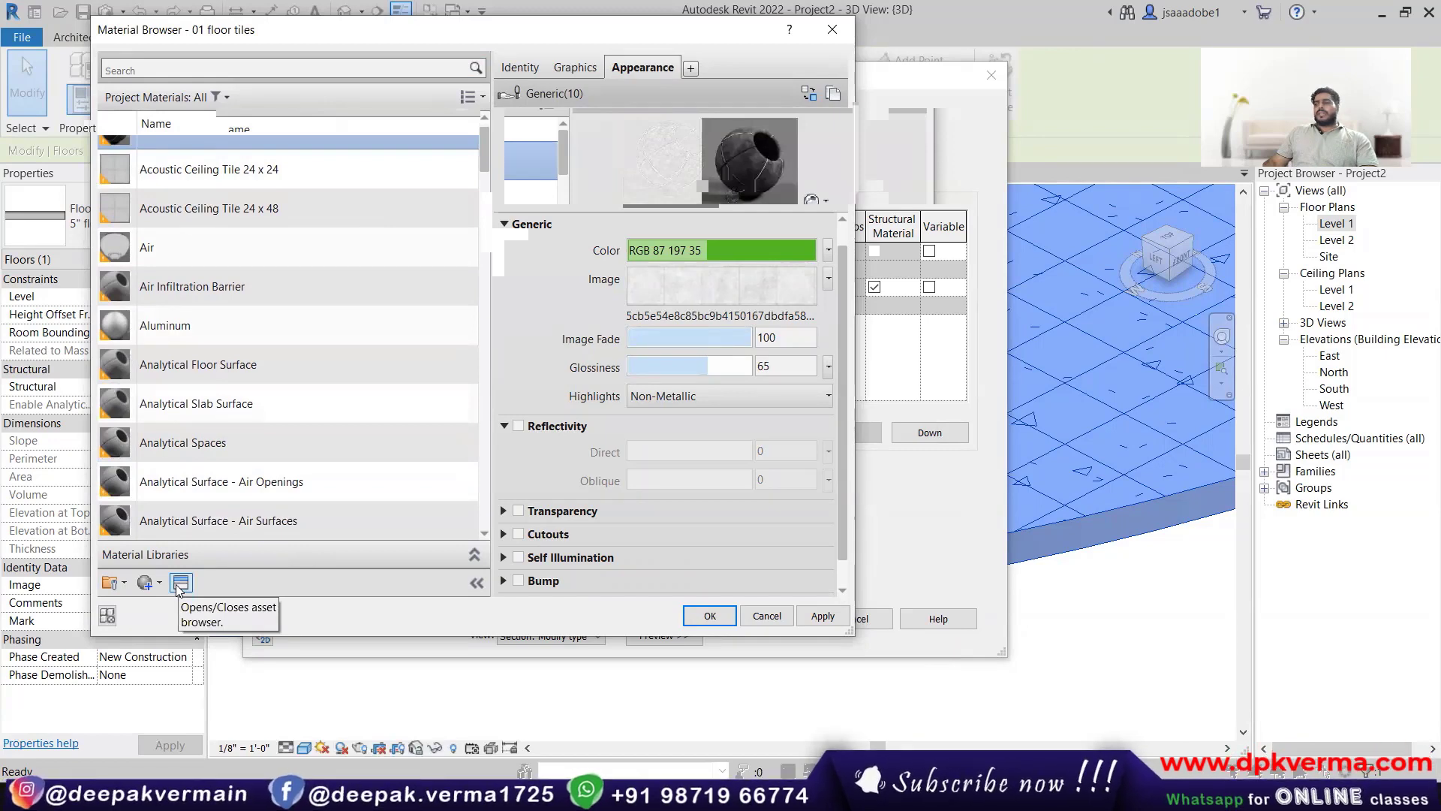
click(180, 584)
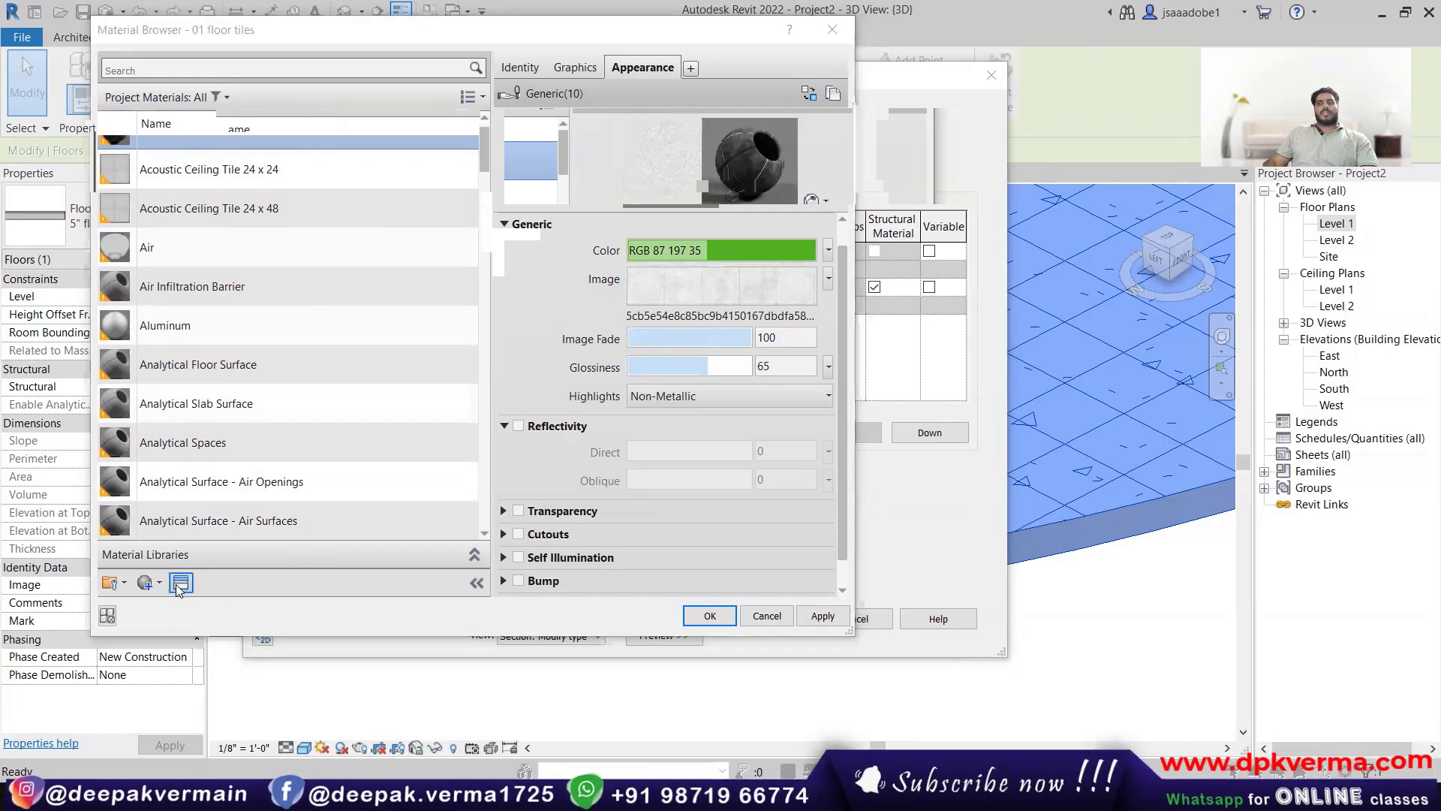
drag(704, 103, 690, 75)
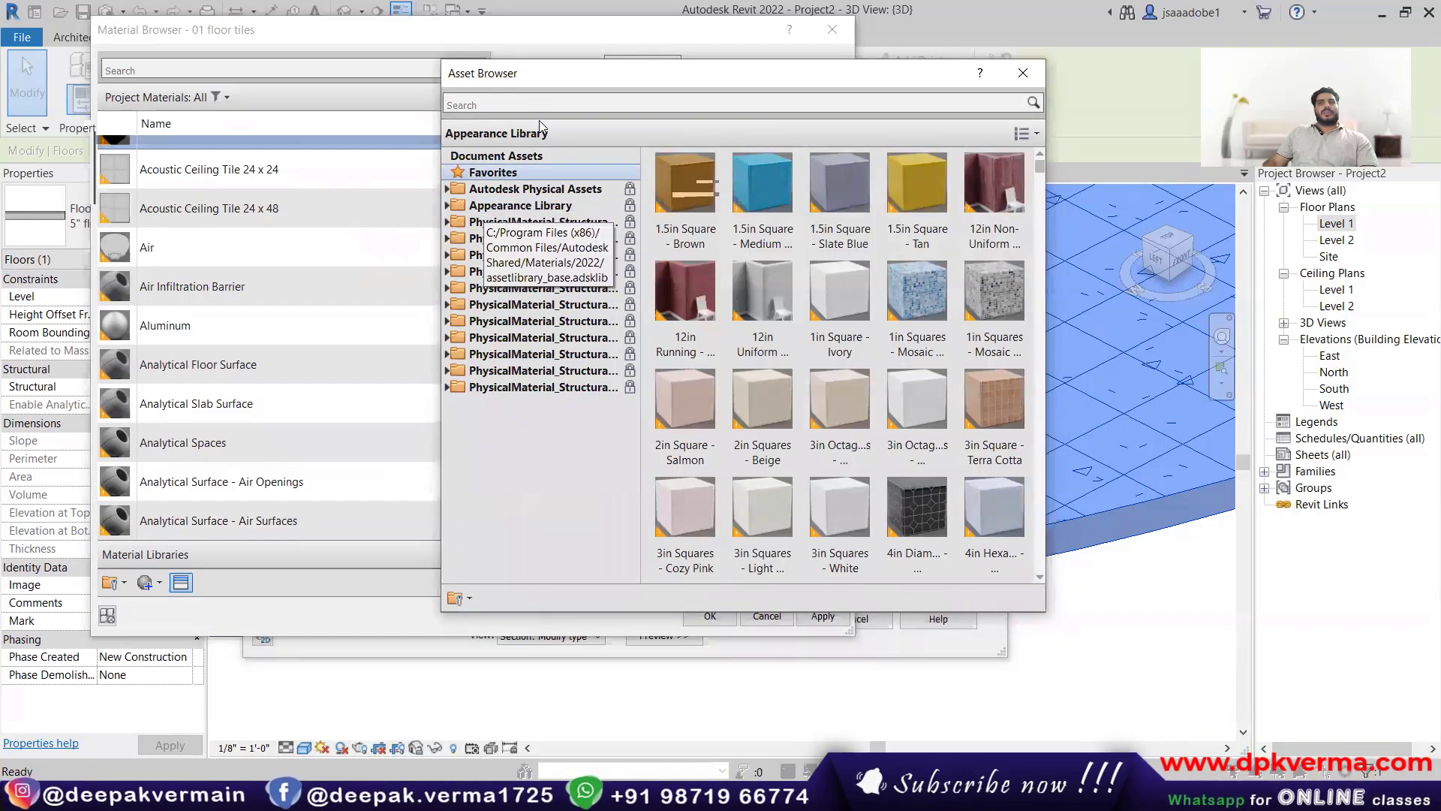
drag(679, 75, 670, 170)
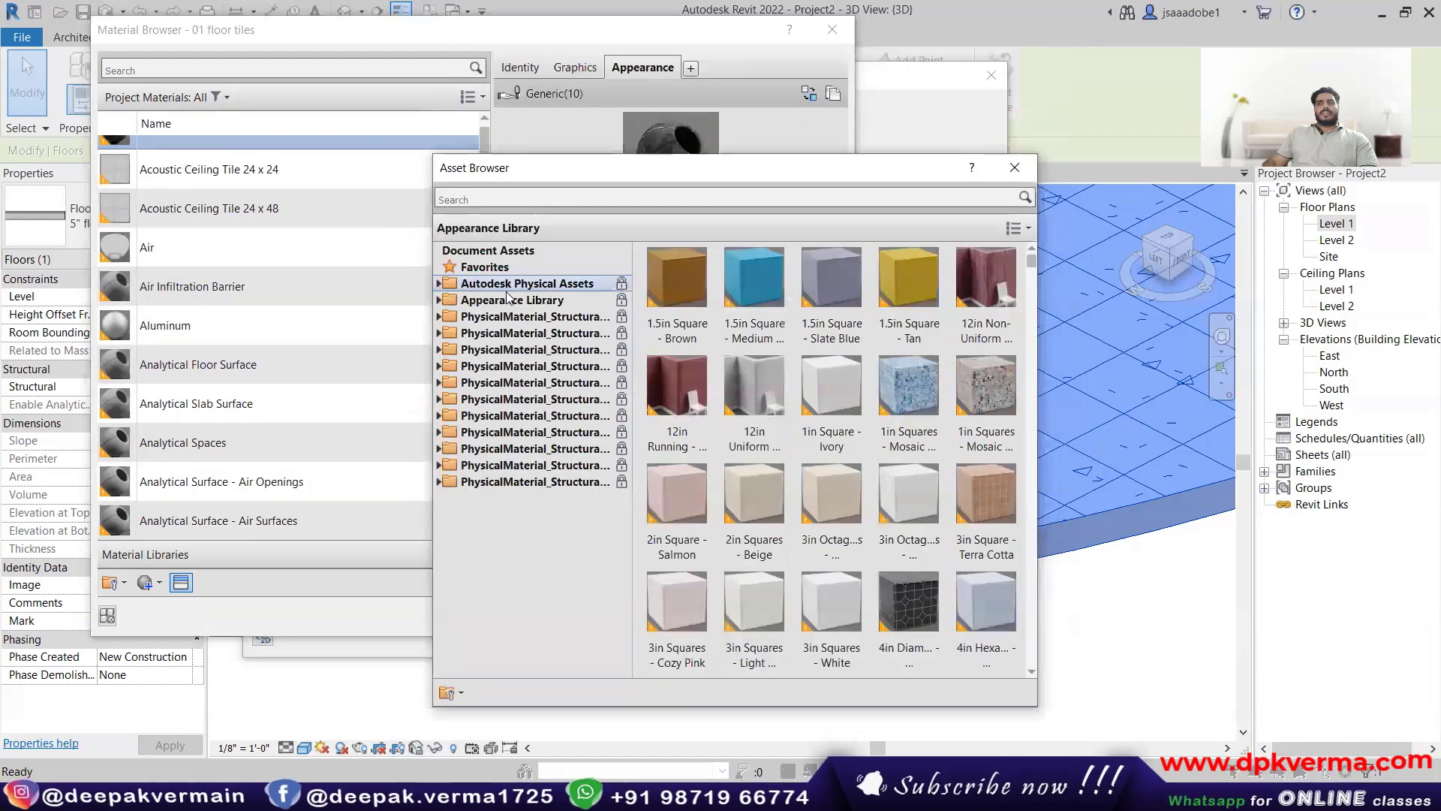
click(440, 300)
drag(539, 168, 503, 62)
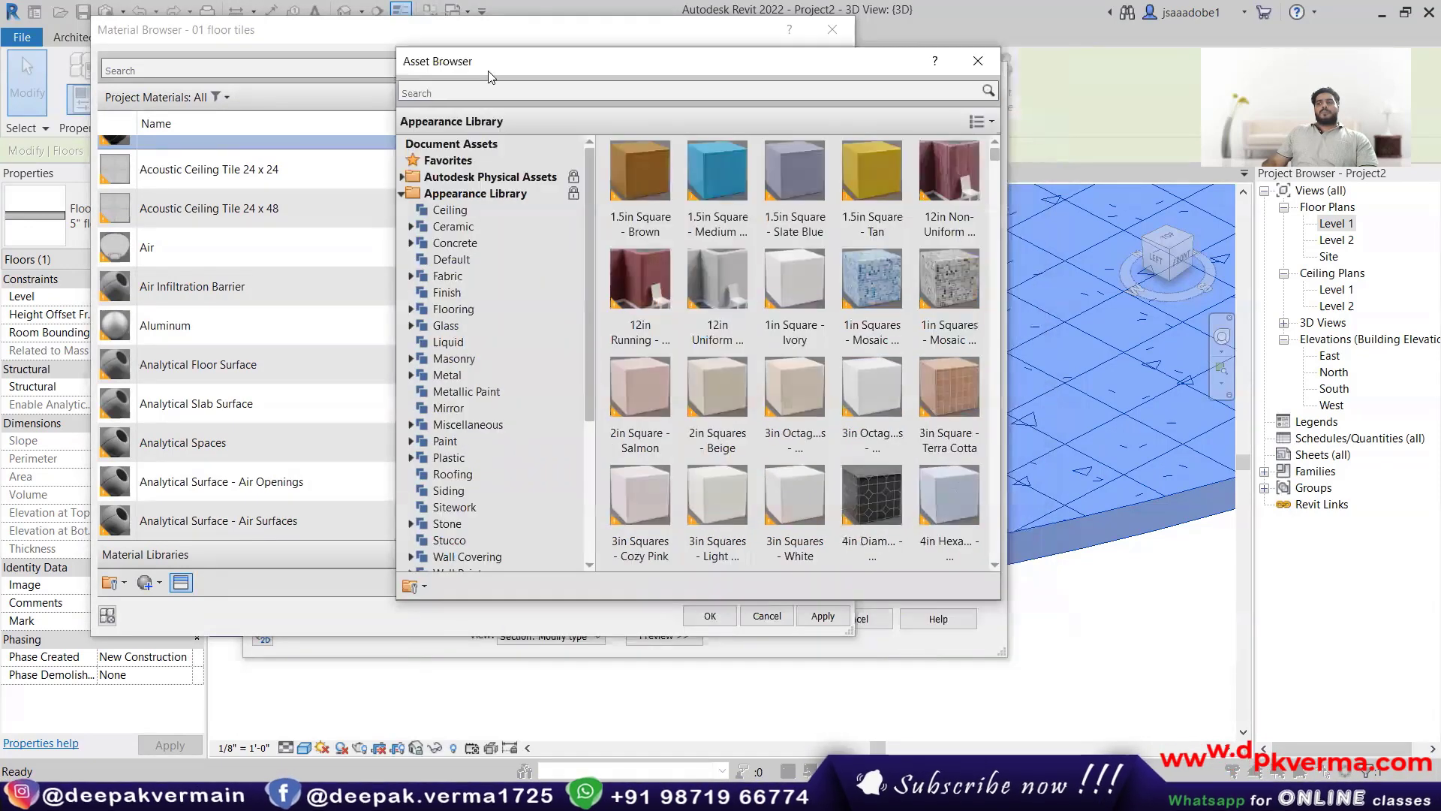
scroll(475, 529, down, 1)
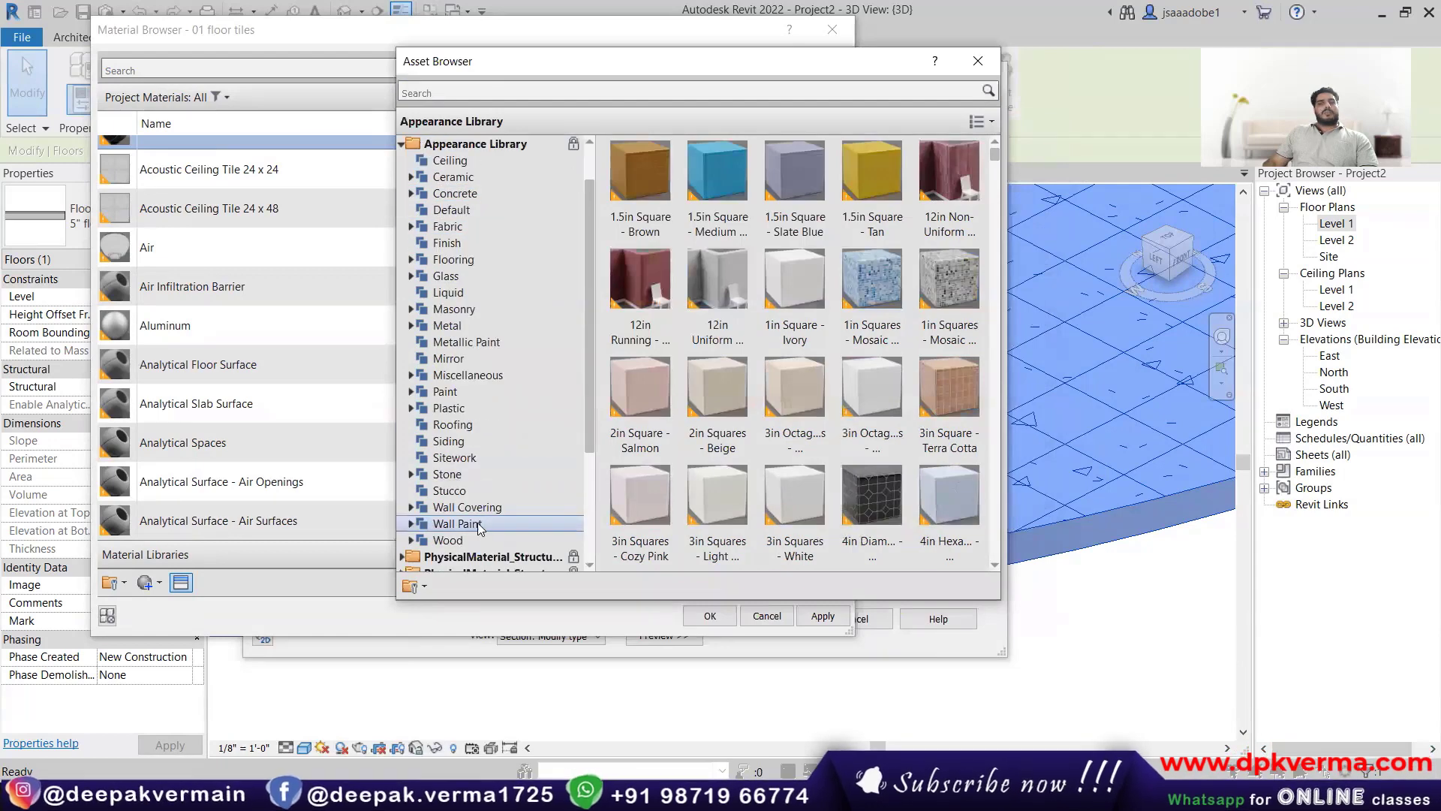
scroll(491, 495, up, 1)
click(465, 212)
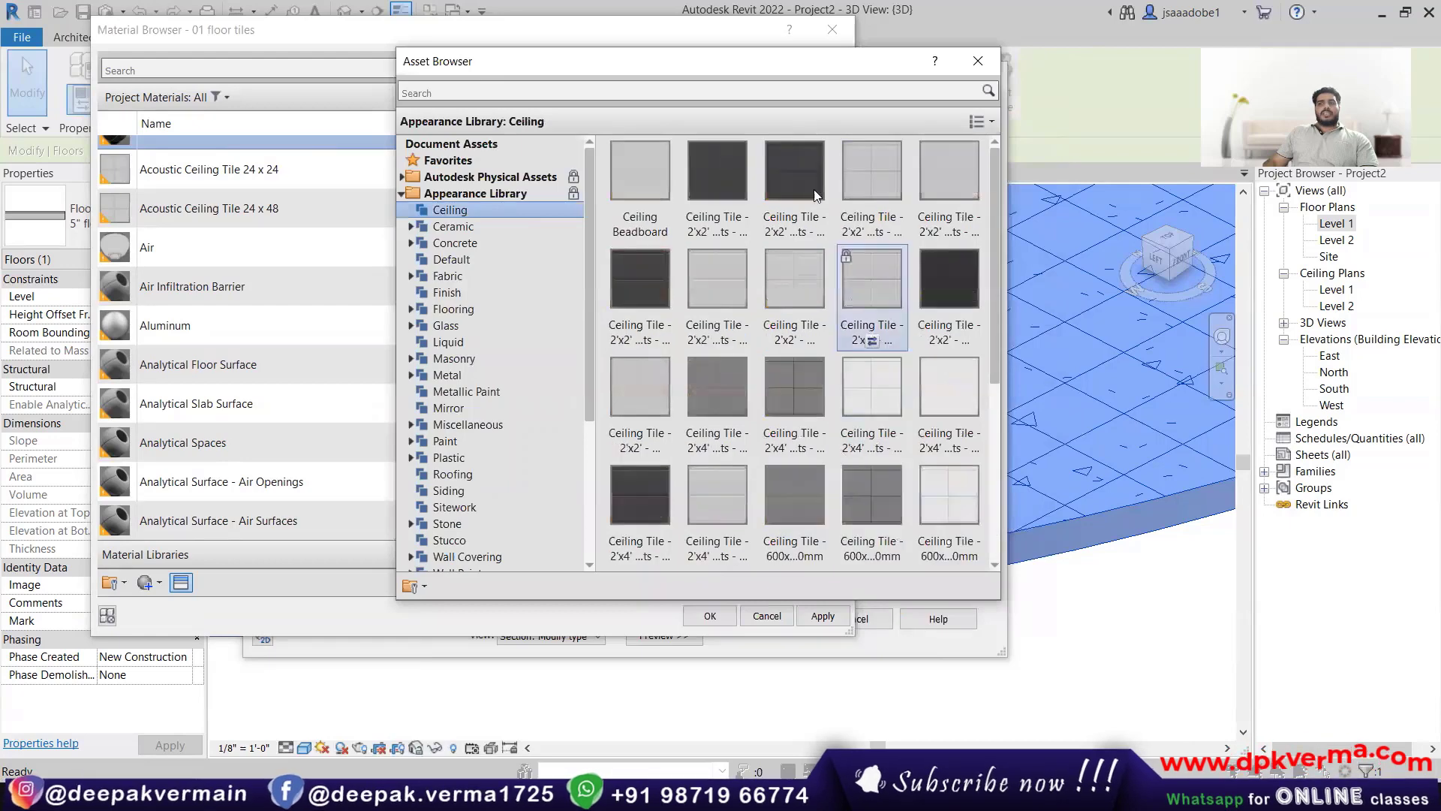
click(478, 227)
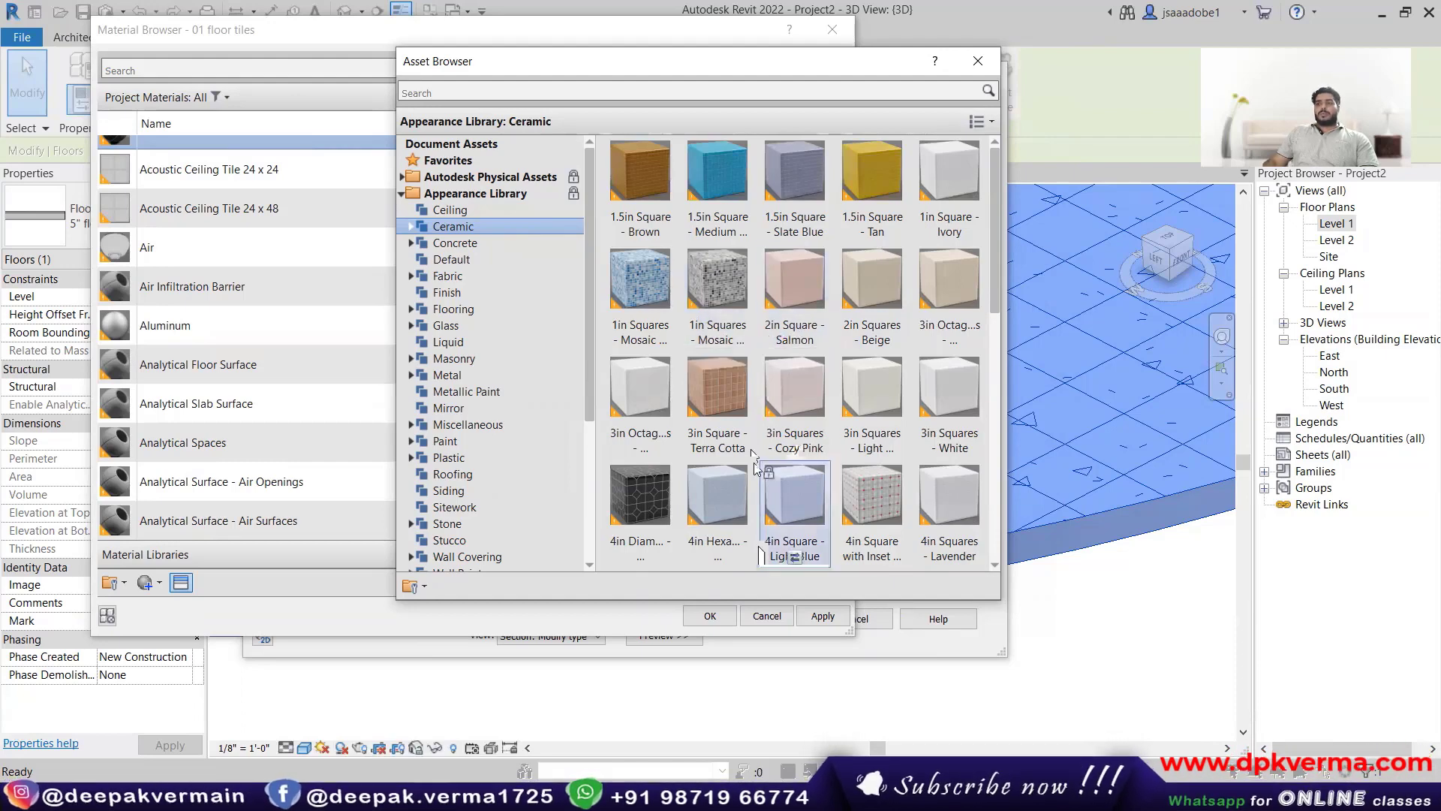
click(455, 242)
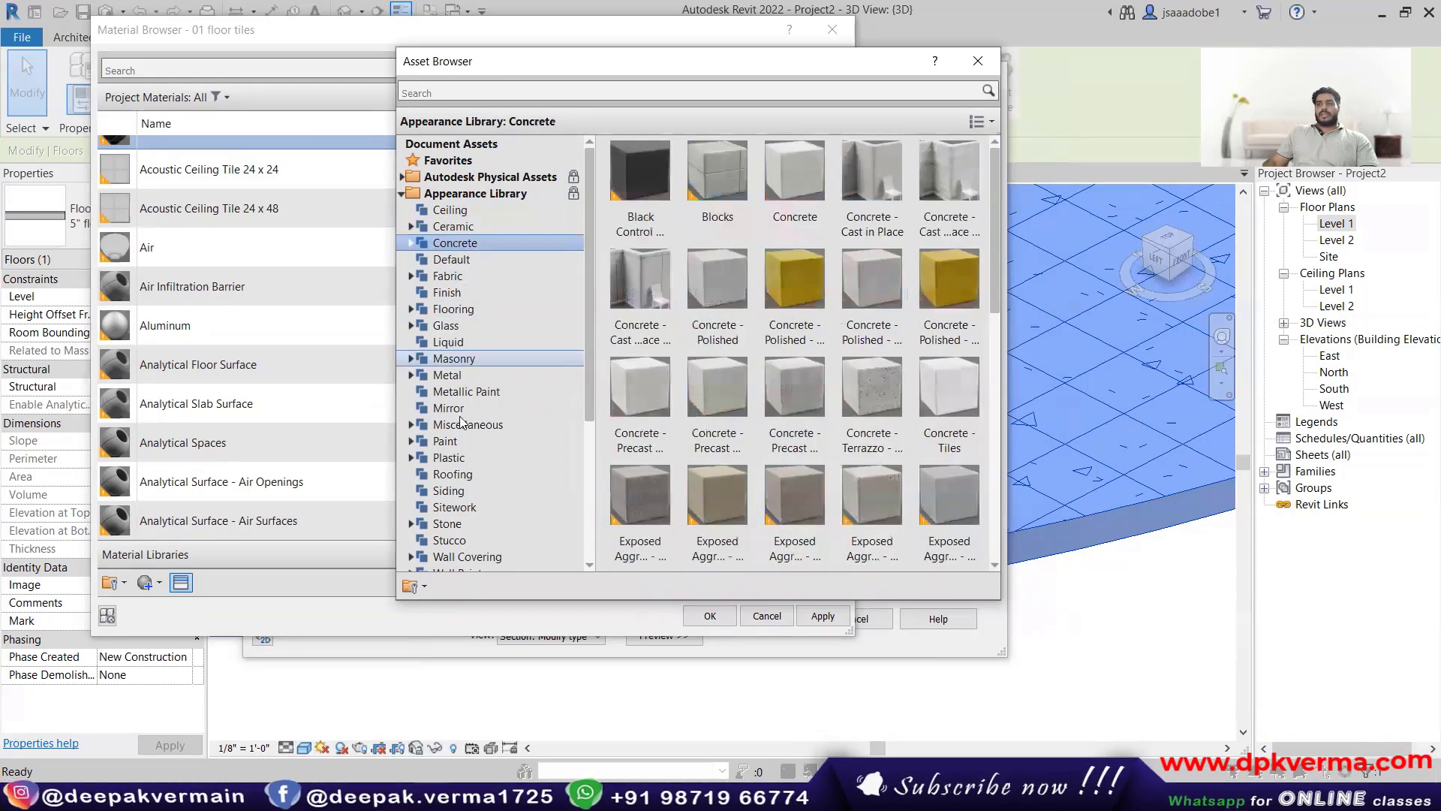
Step: Replace the 01 floor tiles material's appearance with the Andiroba asset from the Wood category and inspect its noise texture
scroll(495, 531, down, 2)
click(447, 490)
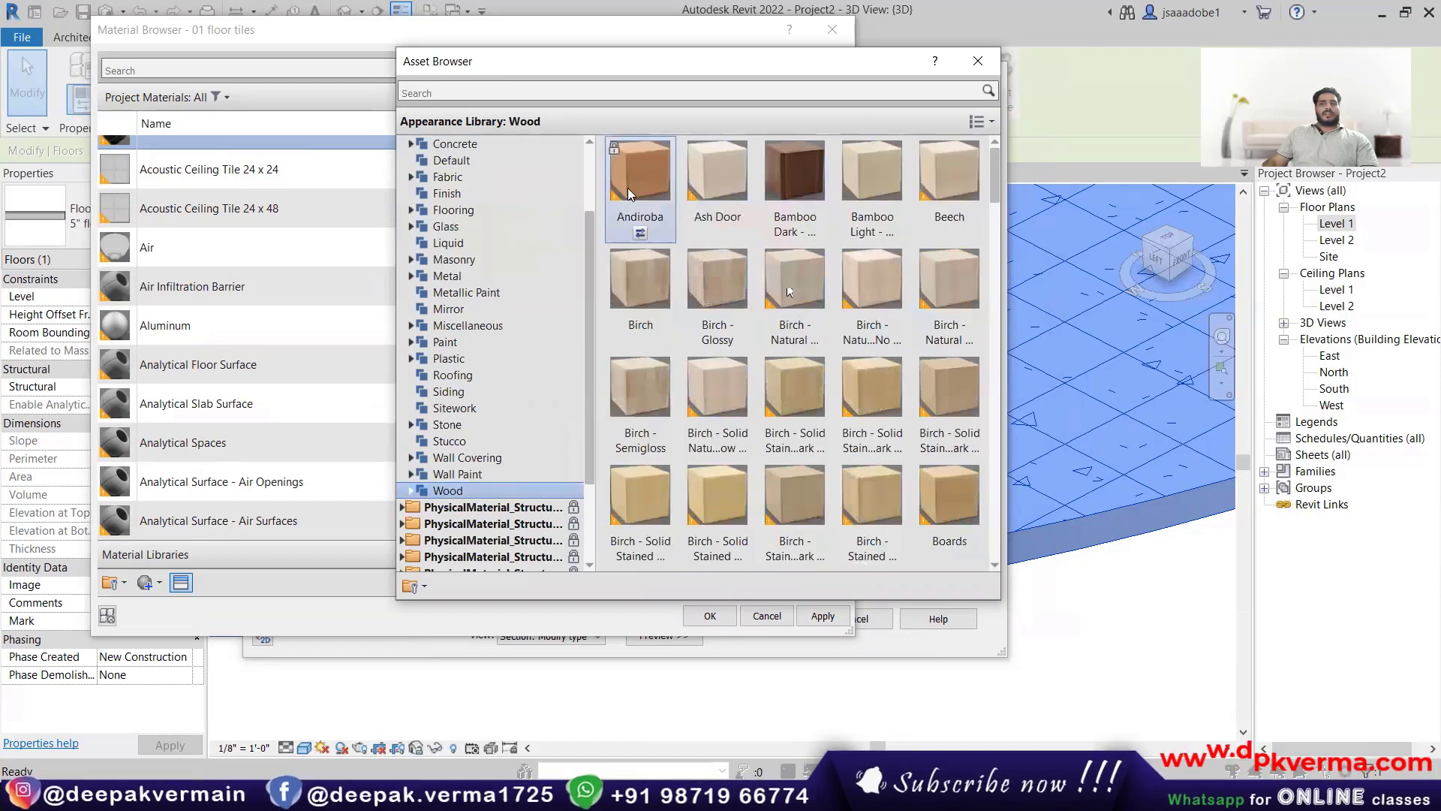
click(640, 235)
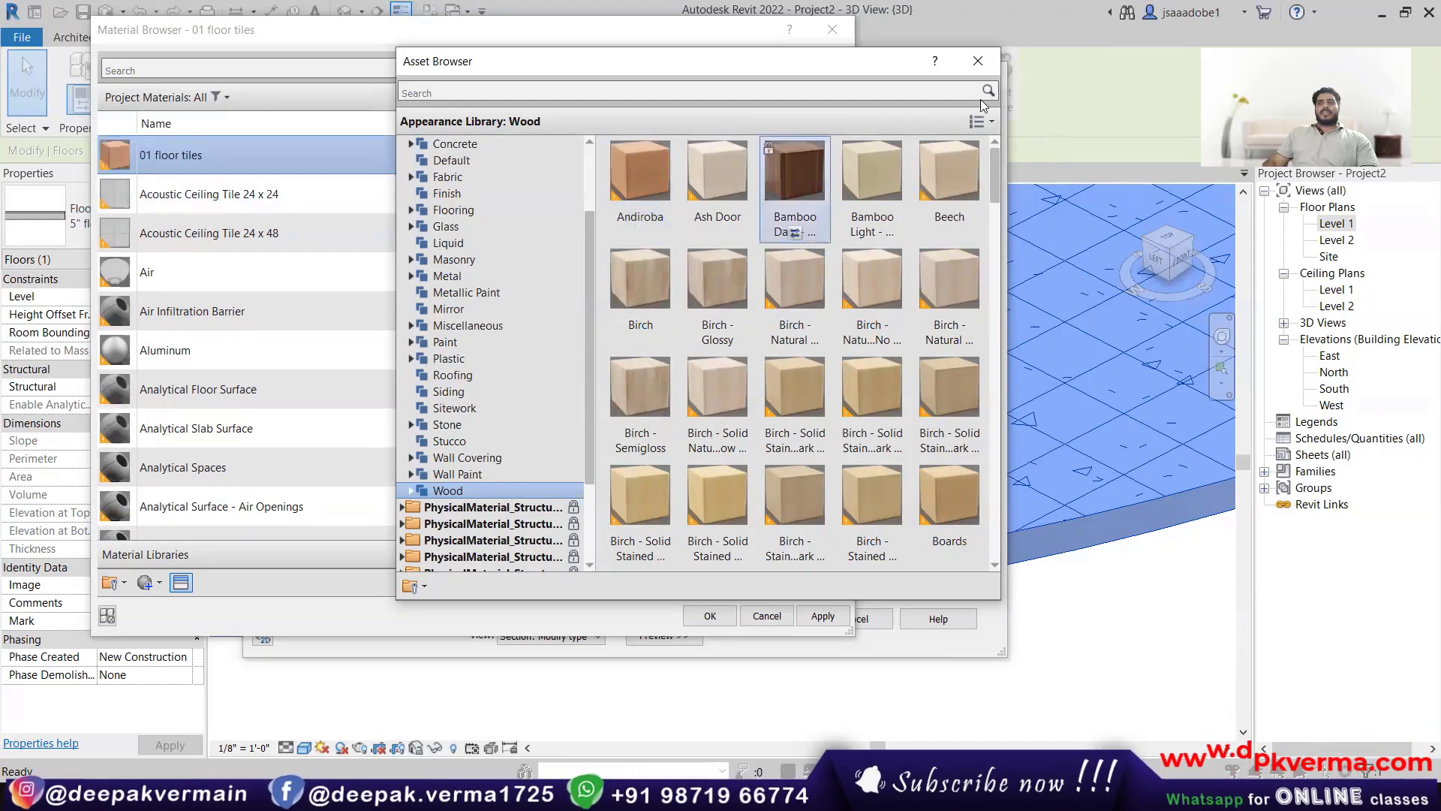
click(977, 61)
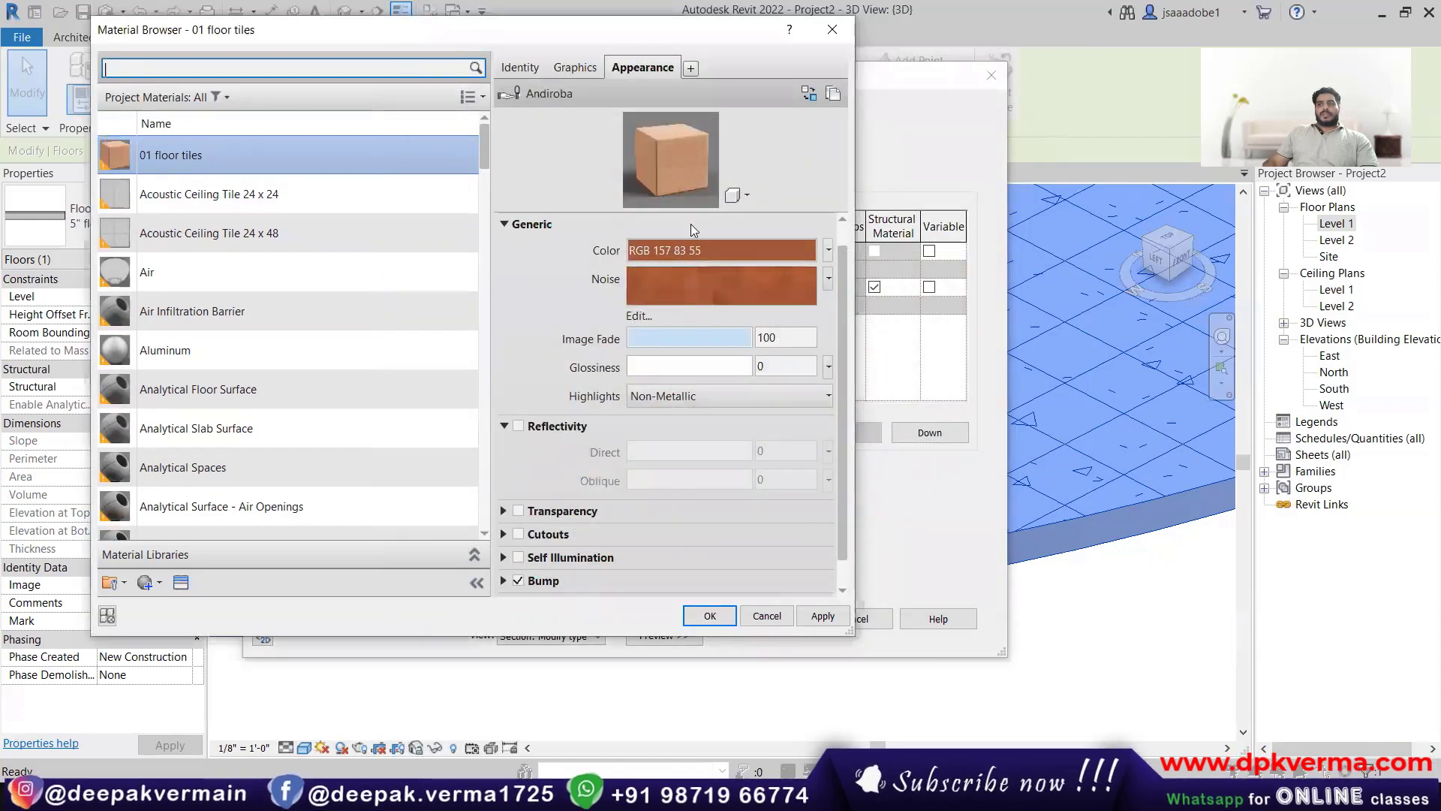
click(668, 282)
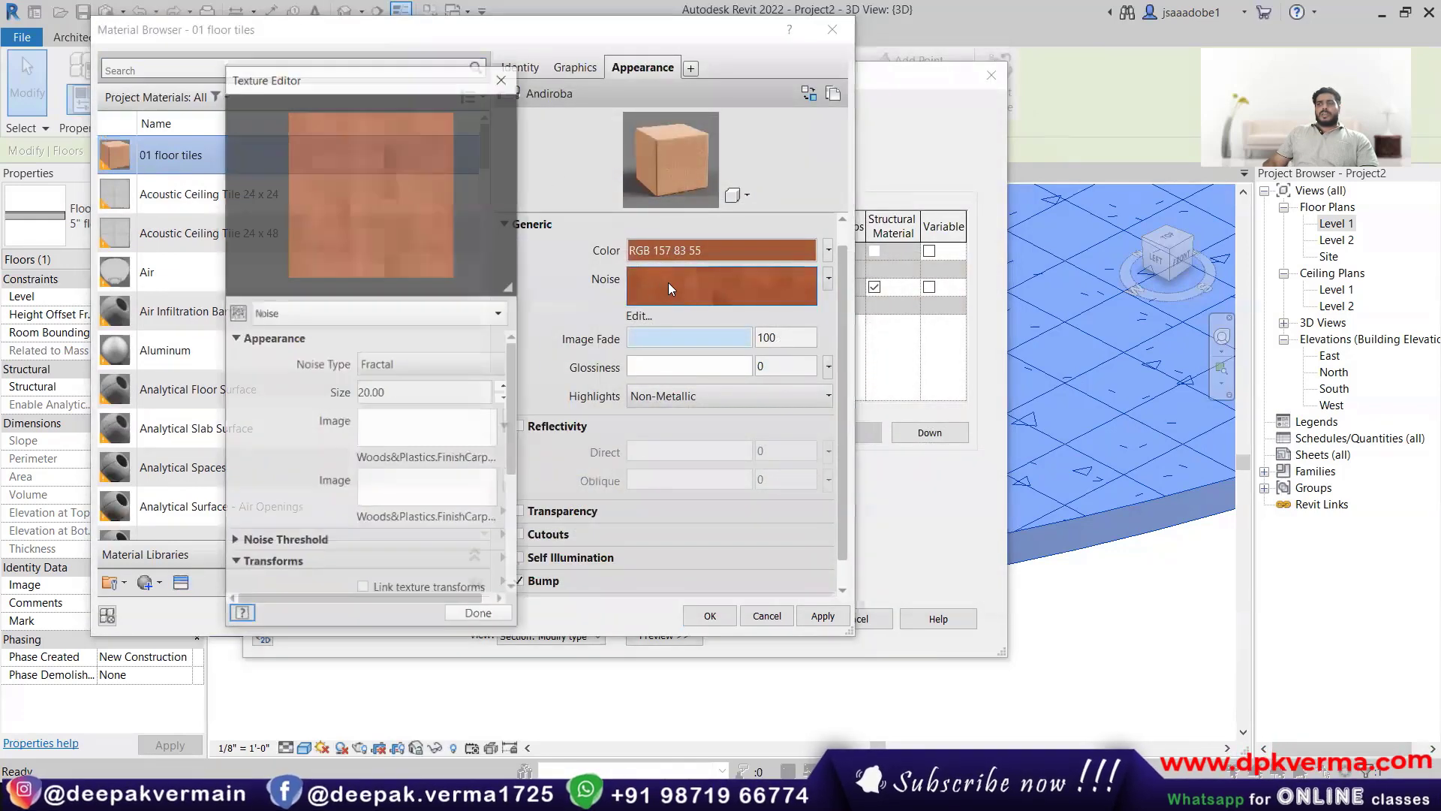
click(501, 79)
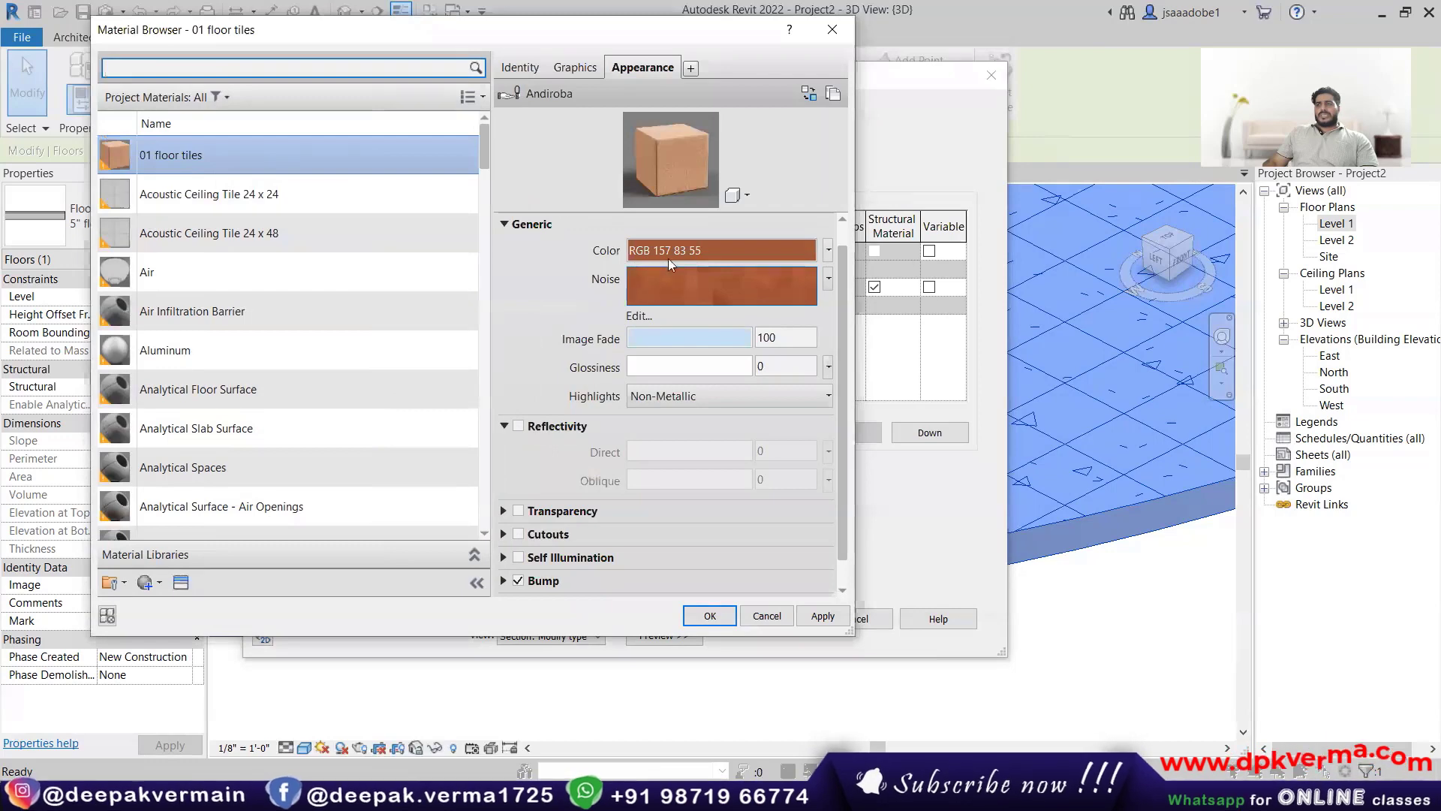
Step: Replace the 01 floor tiles material's appearance with the Cardboard asset from the Wood category
click(180, 583)
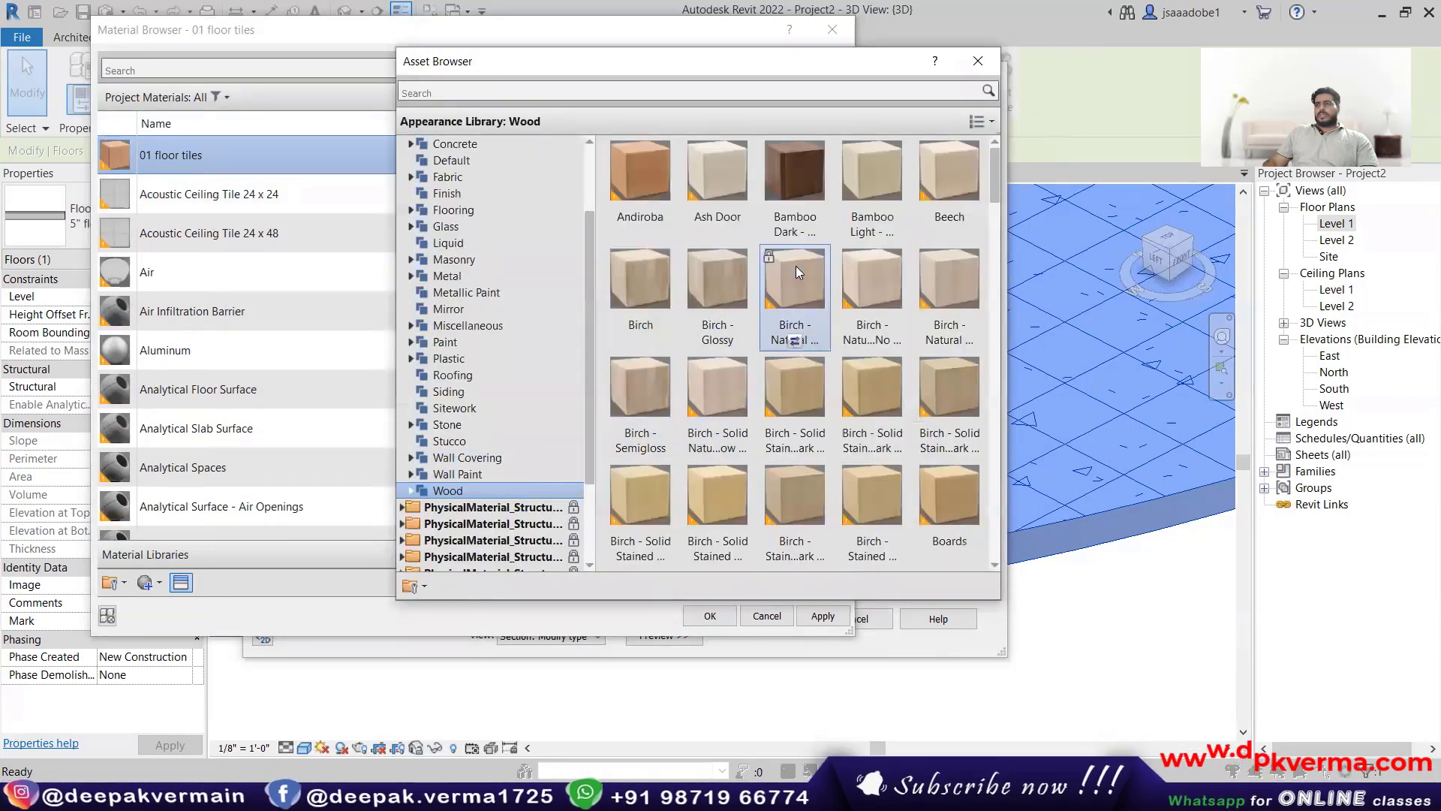
scroll(809, 368, down, 3)
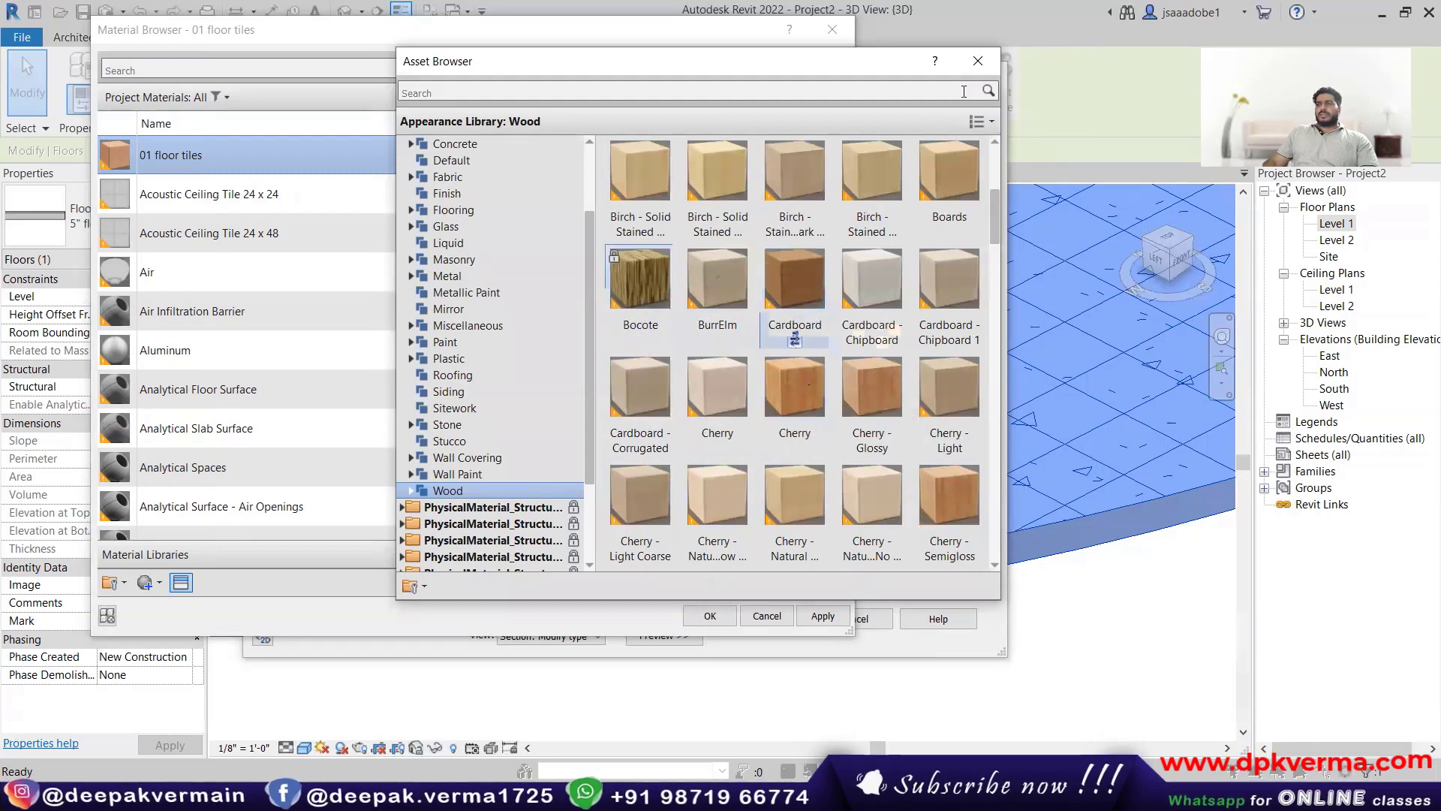
click(977, 63)
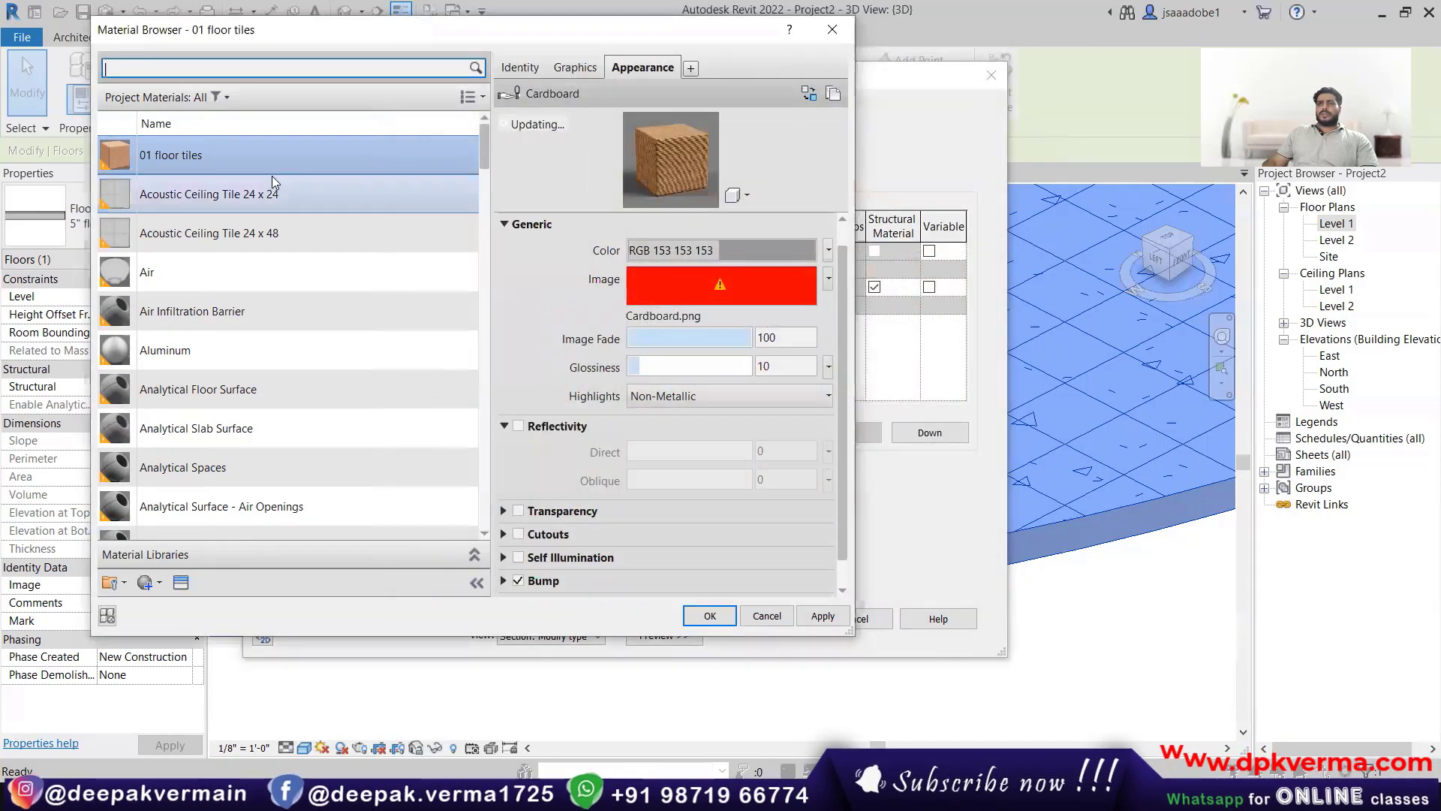
Step: Set the Cardboard appearance's image to beechwood_gunstock.png from the Mats folder
click(715, 291)
click(560, 279)
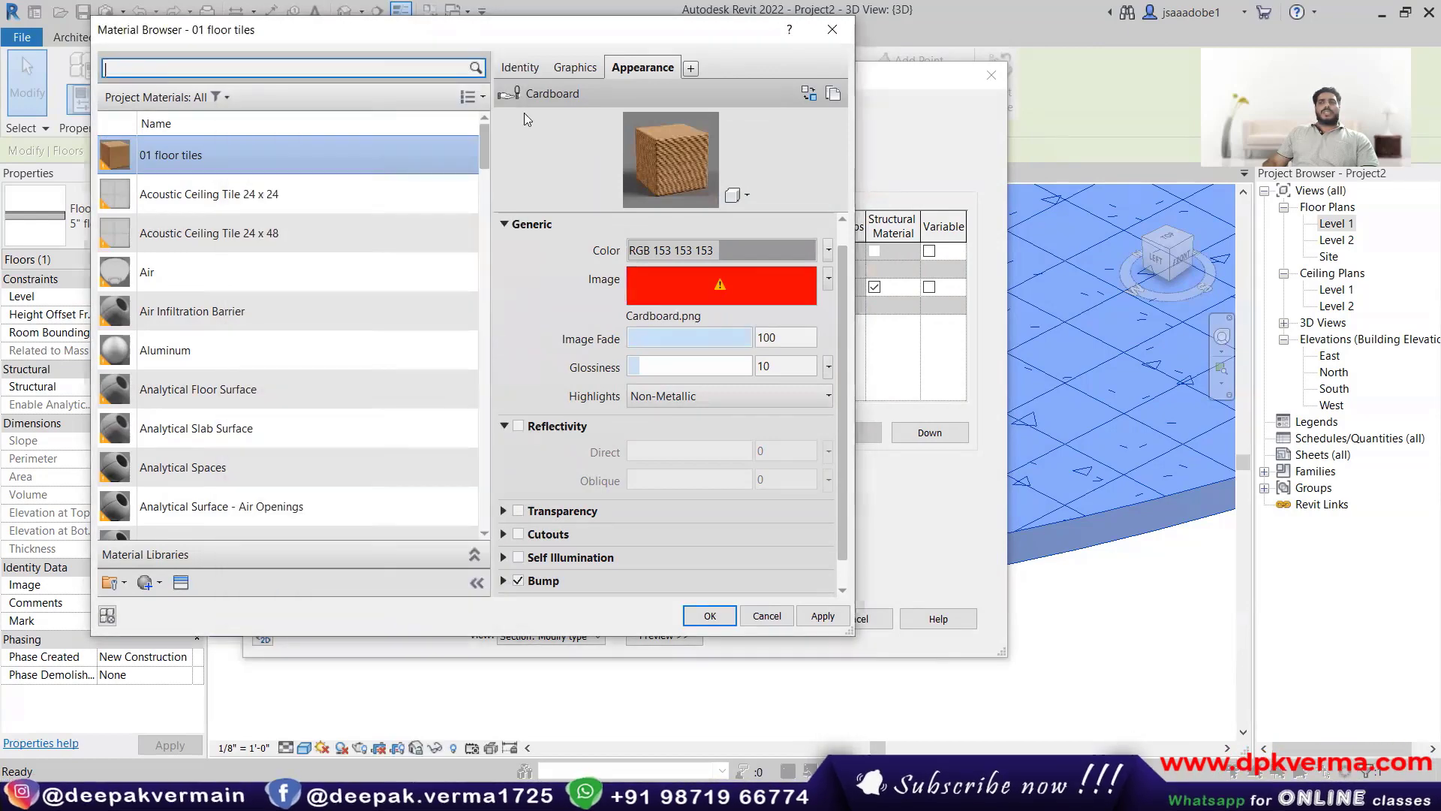
click(681, 318)
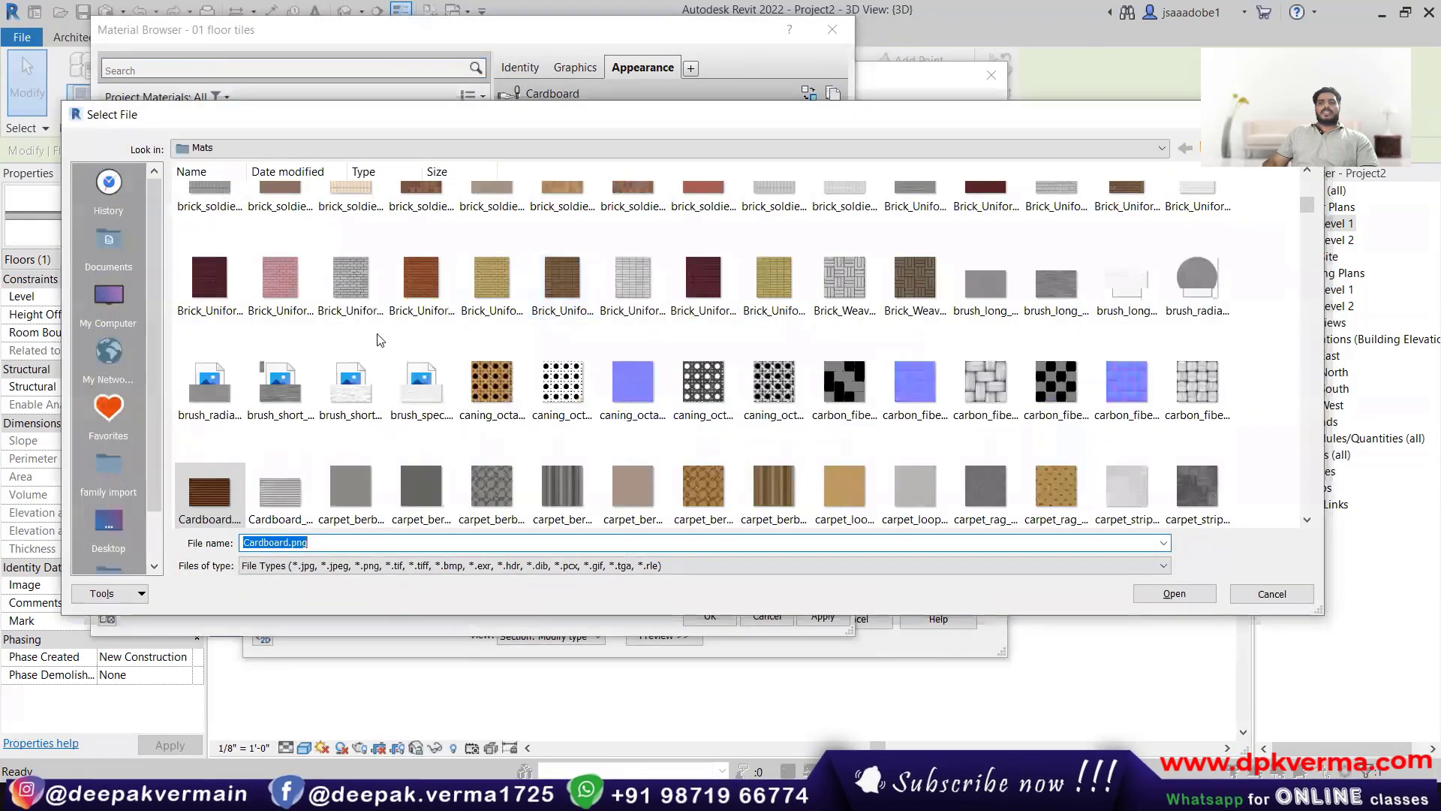
scroll(398, 358, up, 5)
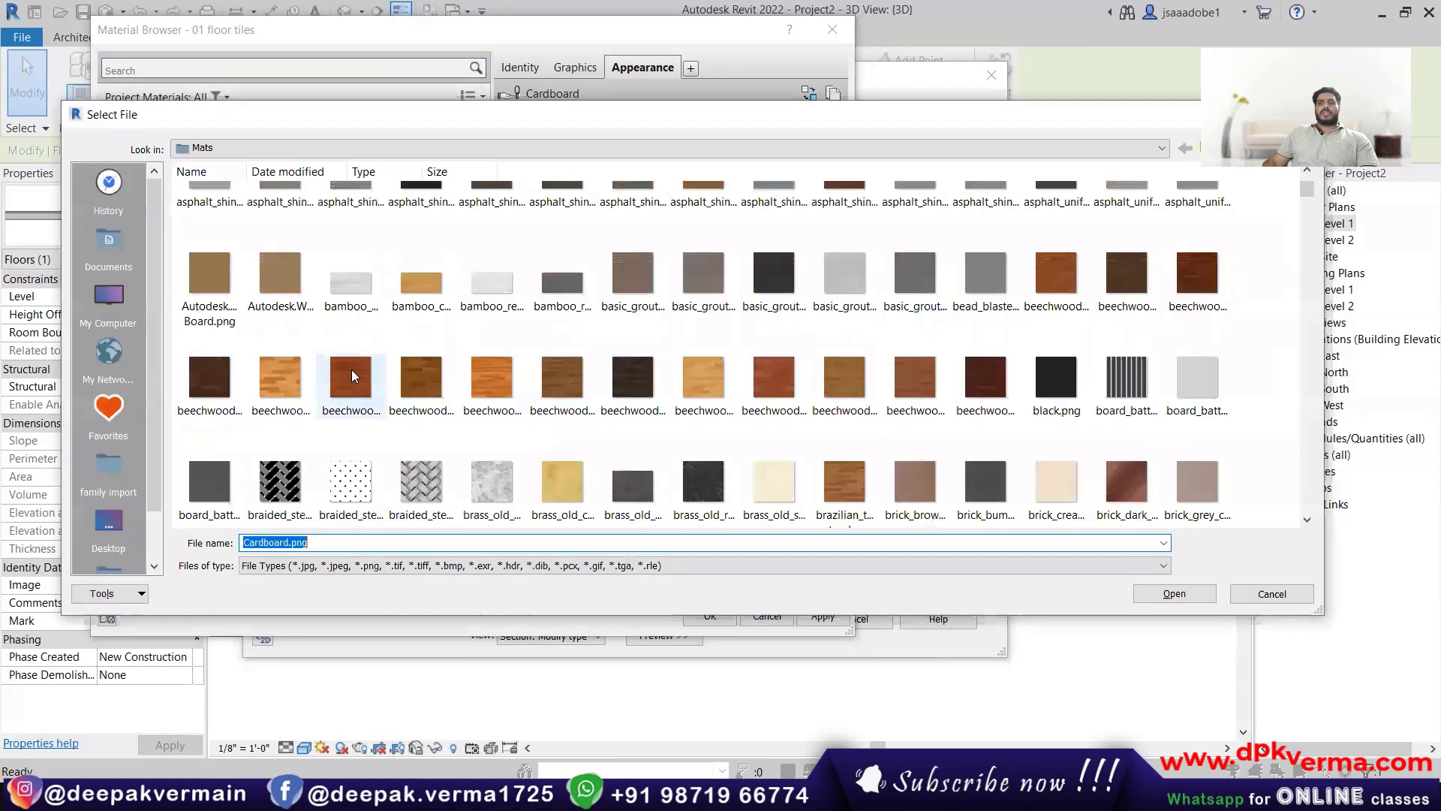
click(405, 383)
click(1174, 593)
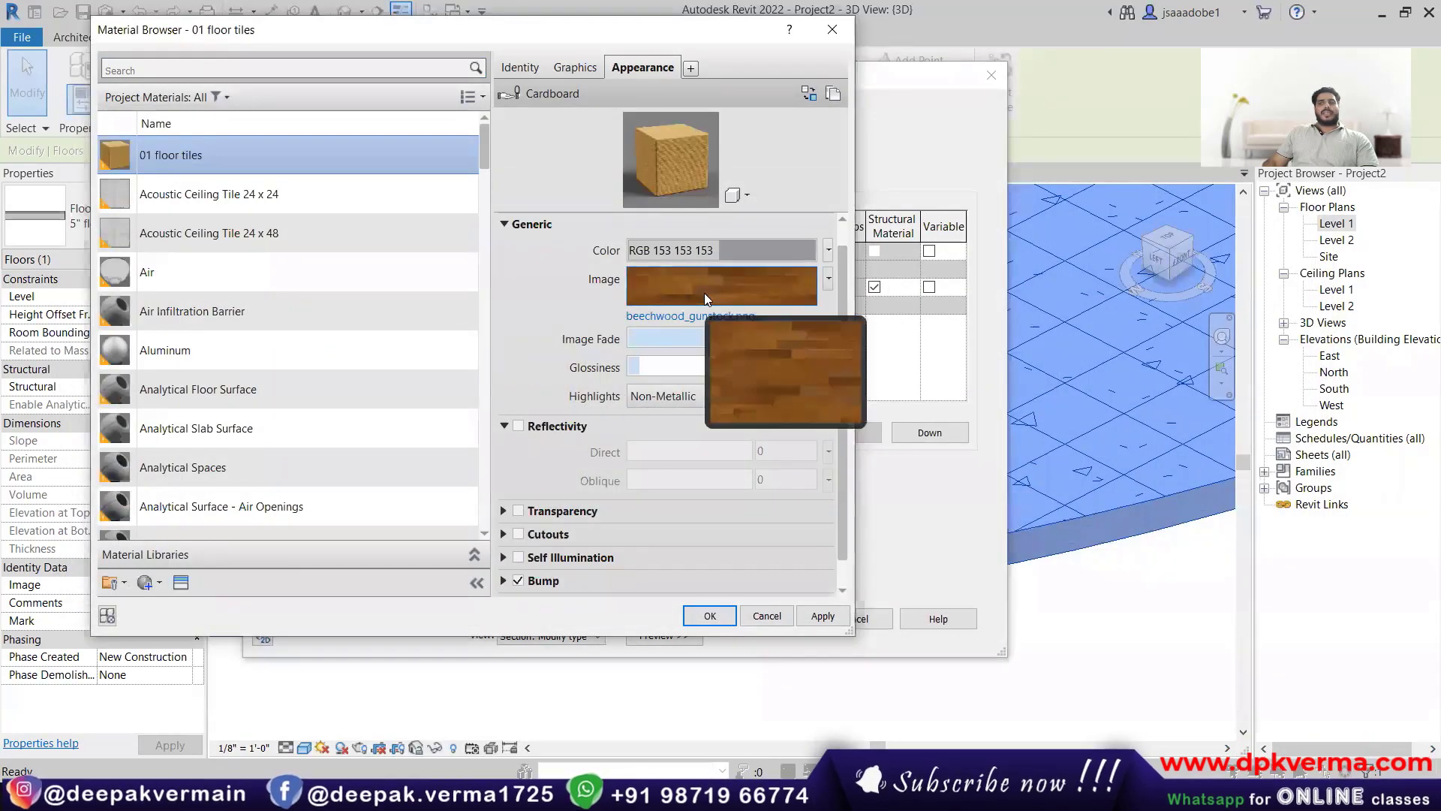
Step: Apply the material changes to the floor type and switch the 3D view to a visual style that displays material textures
click(726, 621)
click(751, 616)
click(781, 635)
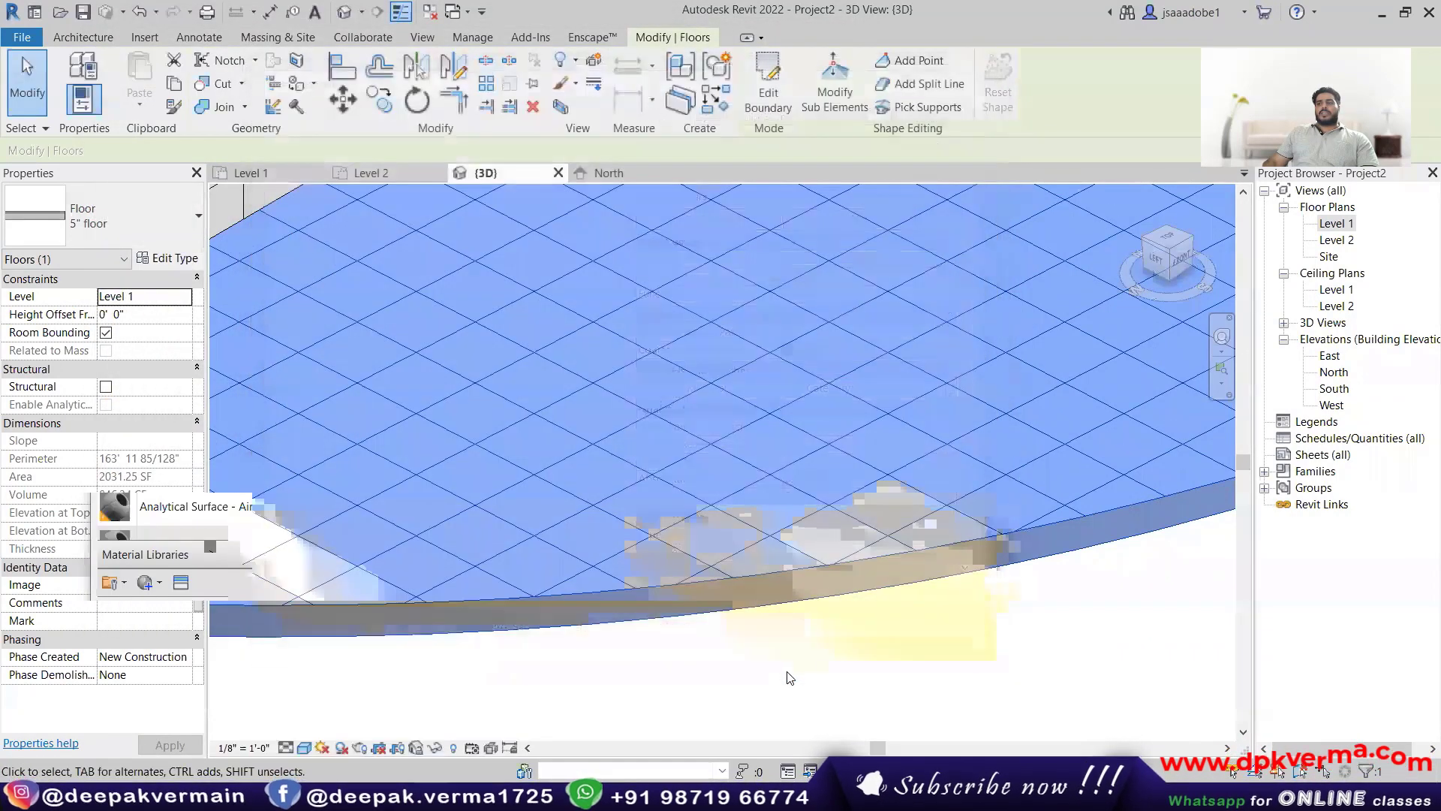
click(788, 676)
click(304, 748)
click(328, 728)
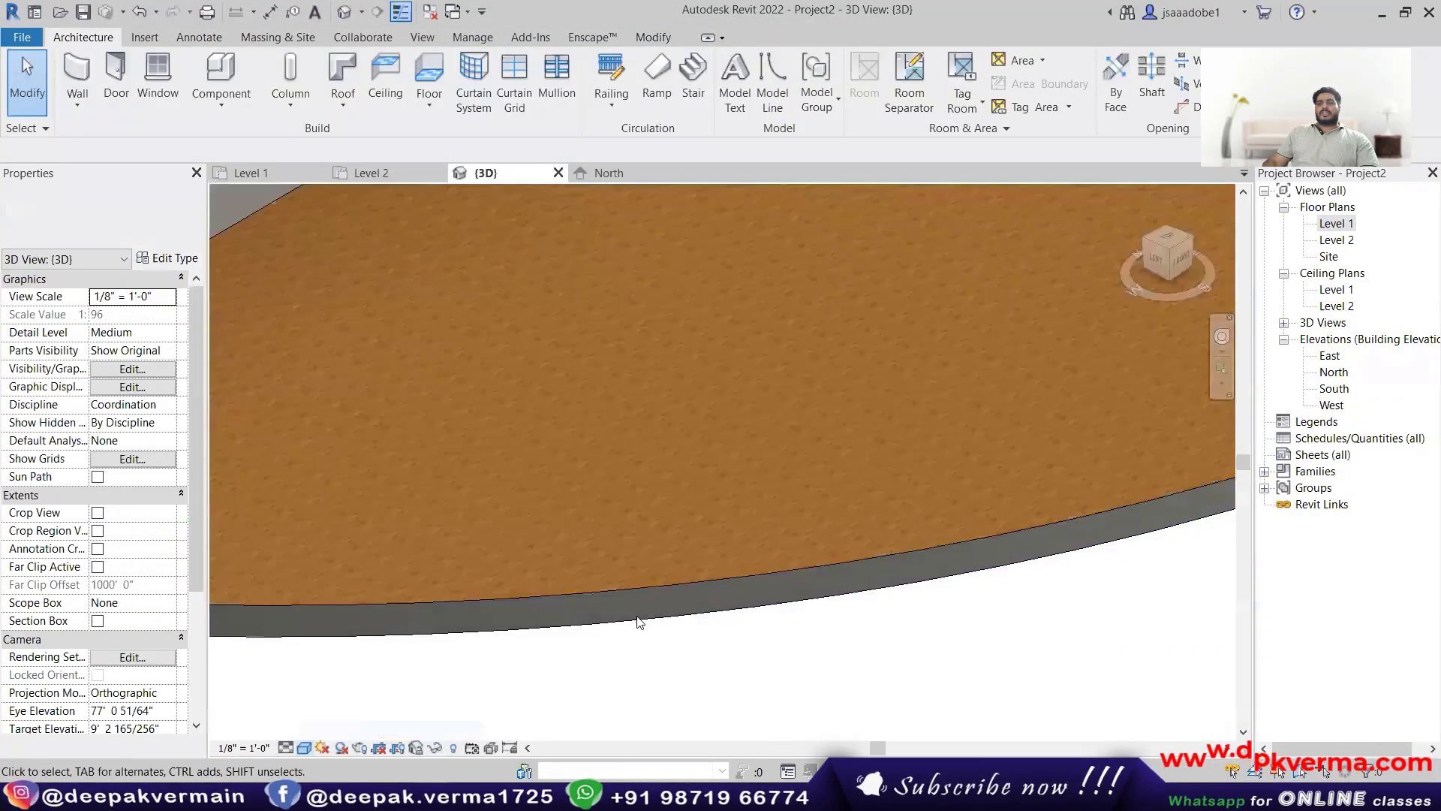
scroll(680, 563, up, 4)
scroll(675, 575, down, 3)
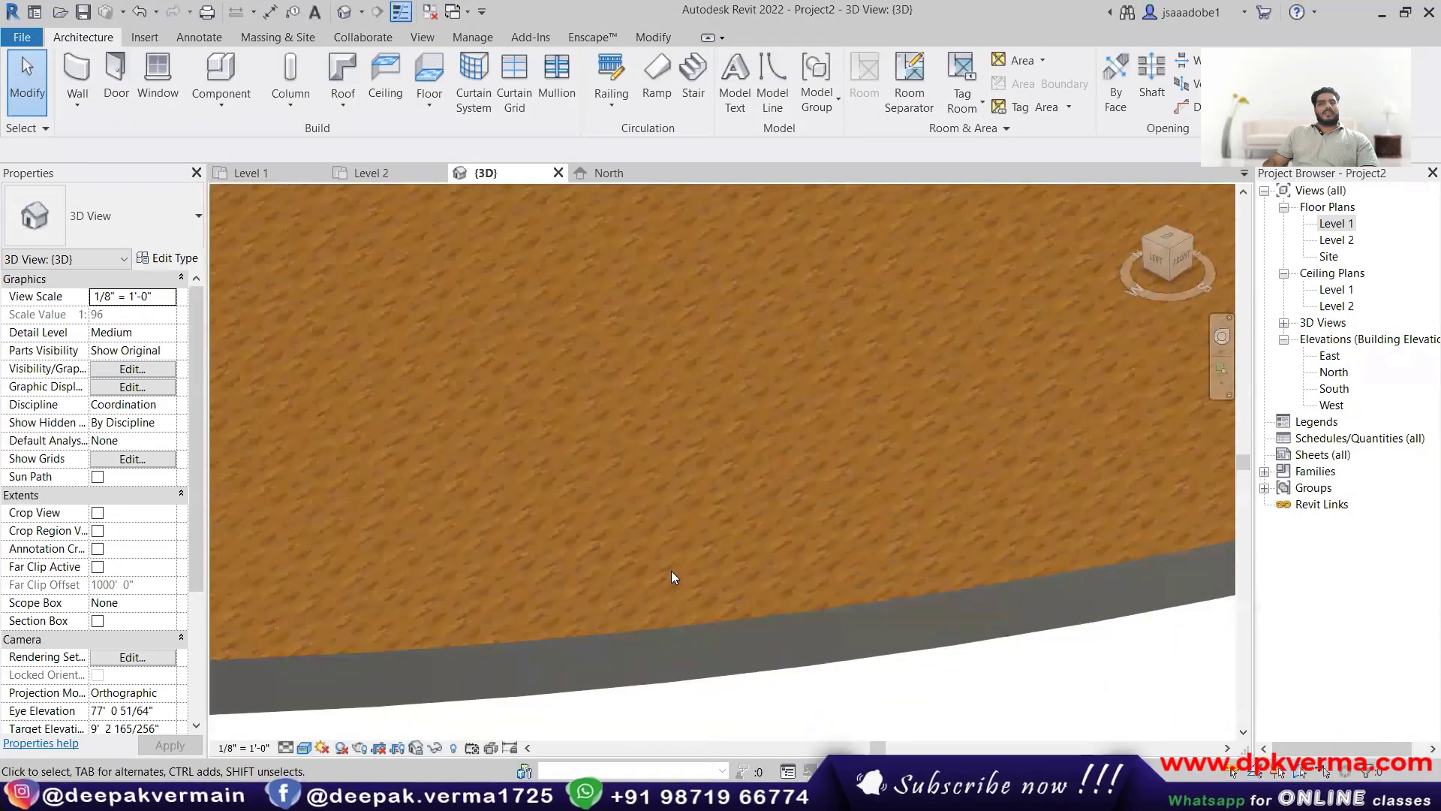
Step: Reopen the 01 floor tiles material from the floor's structure and set its image texture's sample width to 3'-0"
click(664, 611)
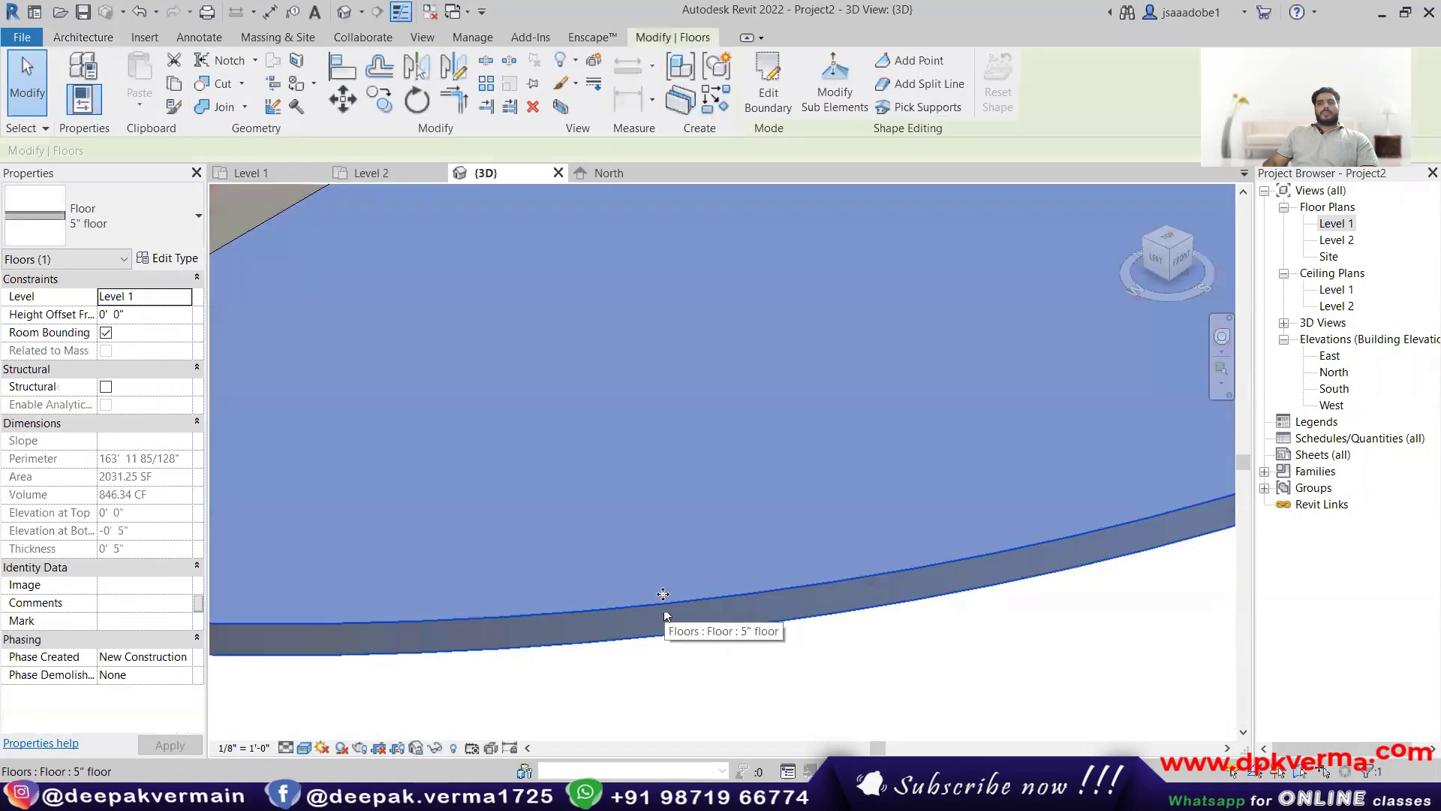
click(168, 258)
click(856, 258)
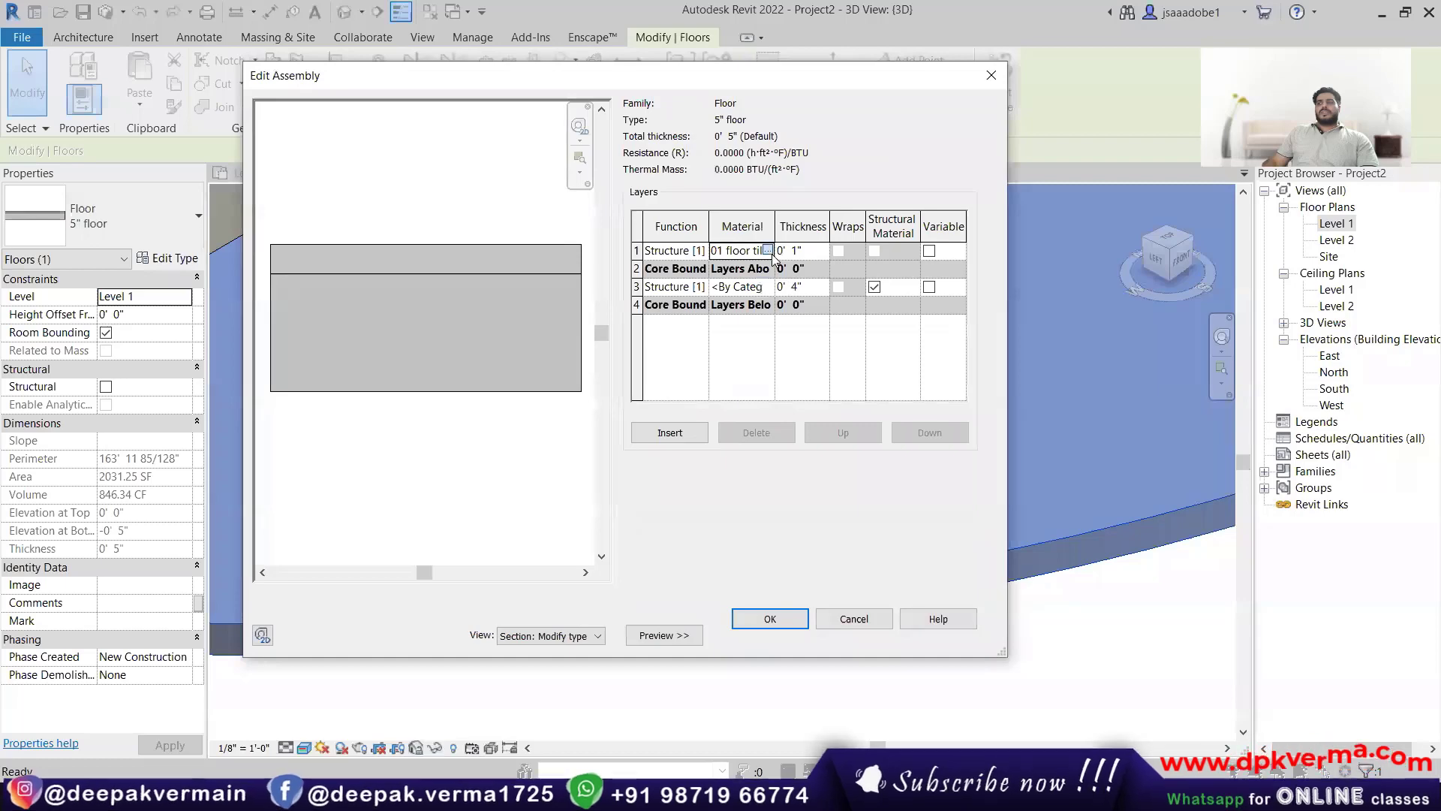
click(767, 250)
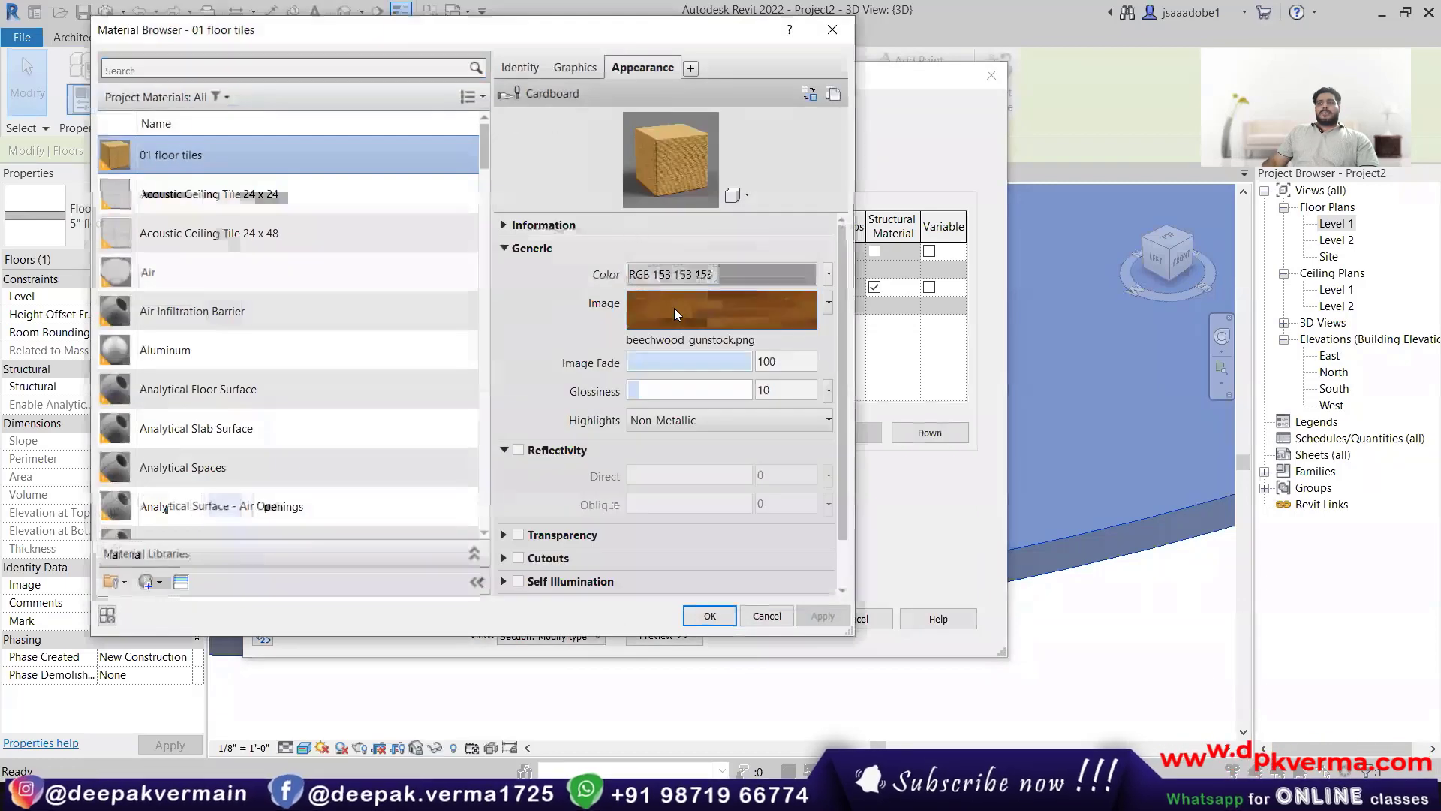
click(674, 307)
scroll(300, 527, down, 2)
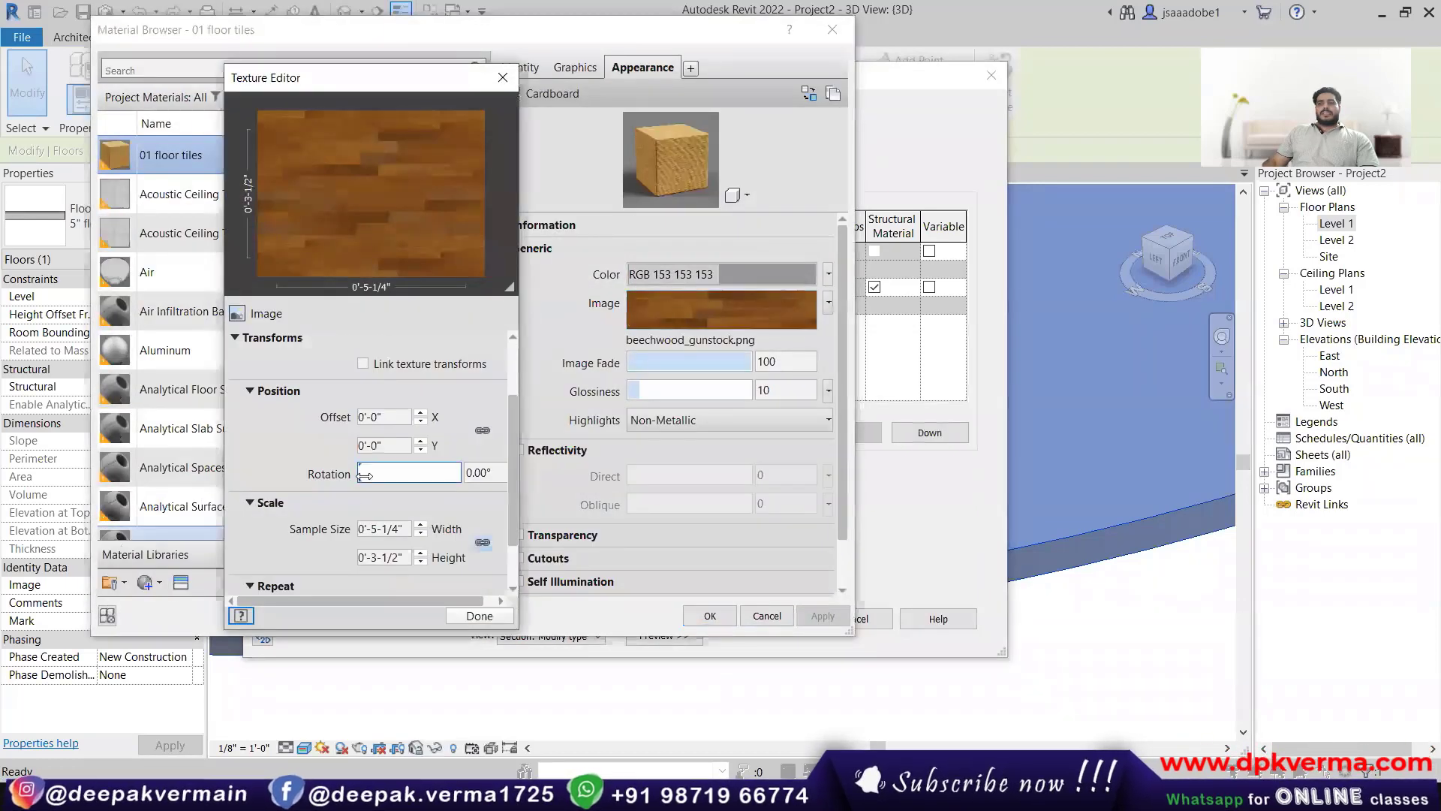
scroll(344, 510, down, 1)
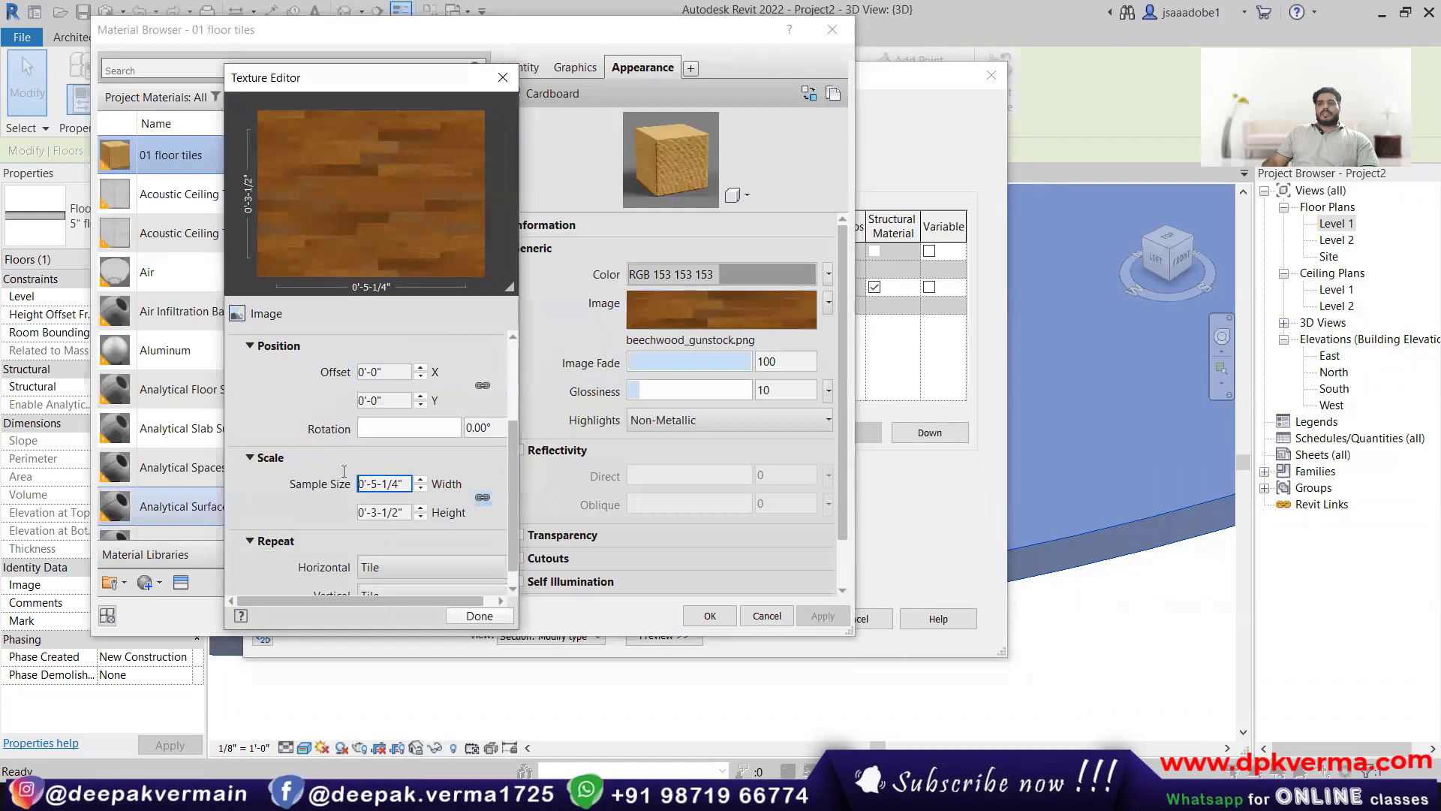
double_click(407, 481)
text(3)
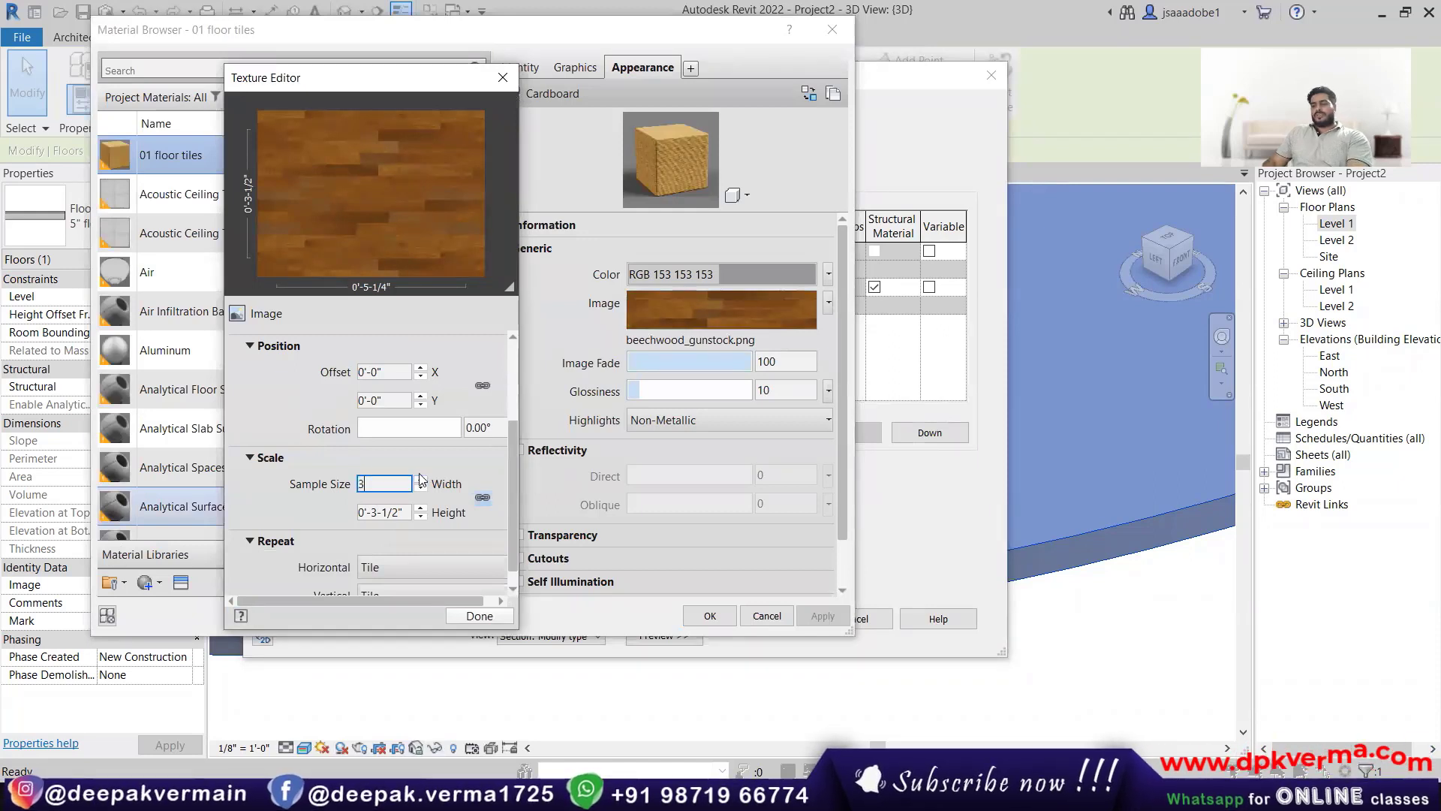
key(Tab)
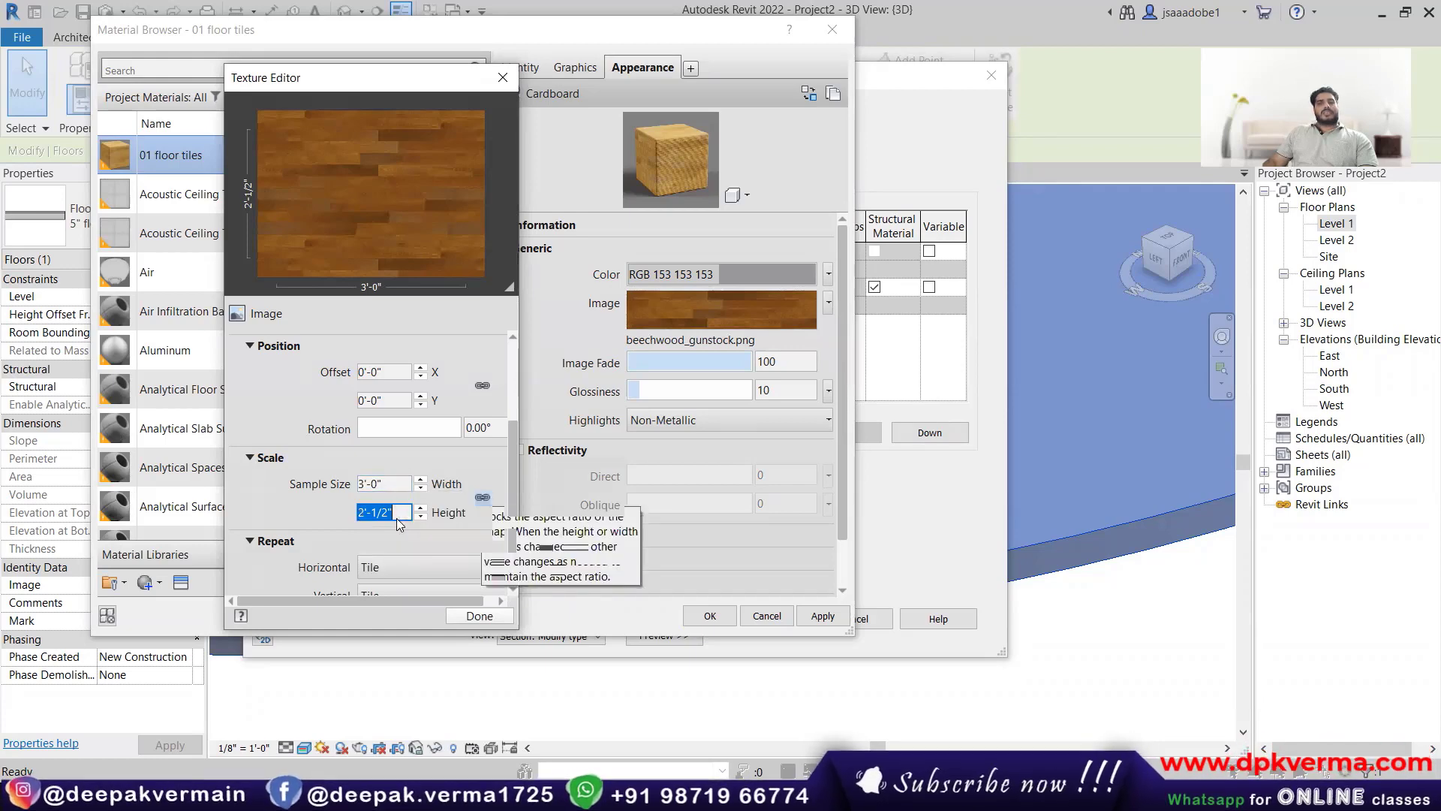
click(480, 616)
Step: Apply the rescaled texture to the floor type and inspect the wood pattern on the floor in the 3D view
click(709, 615)
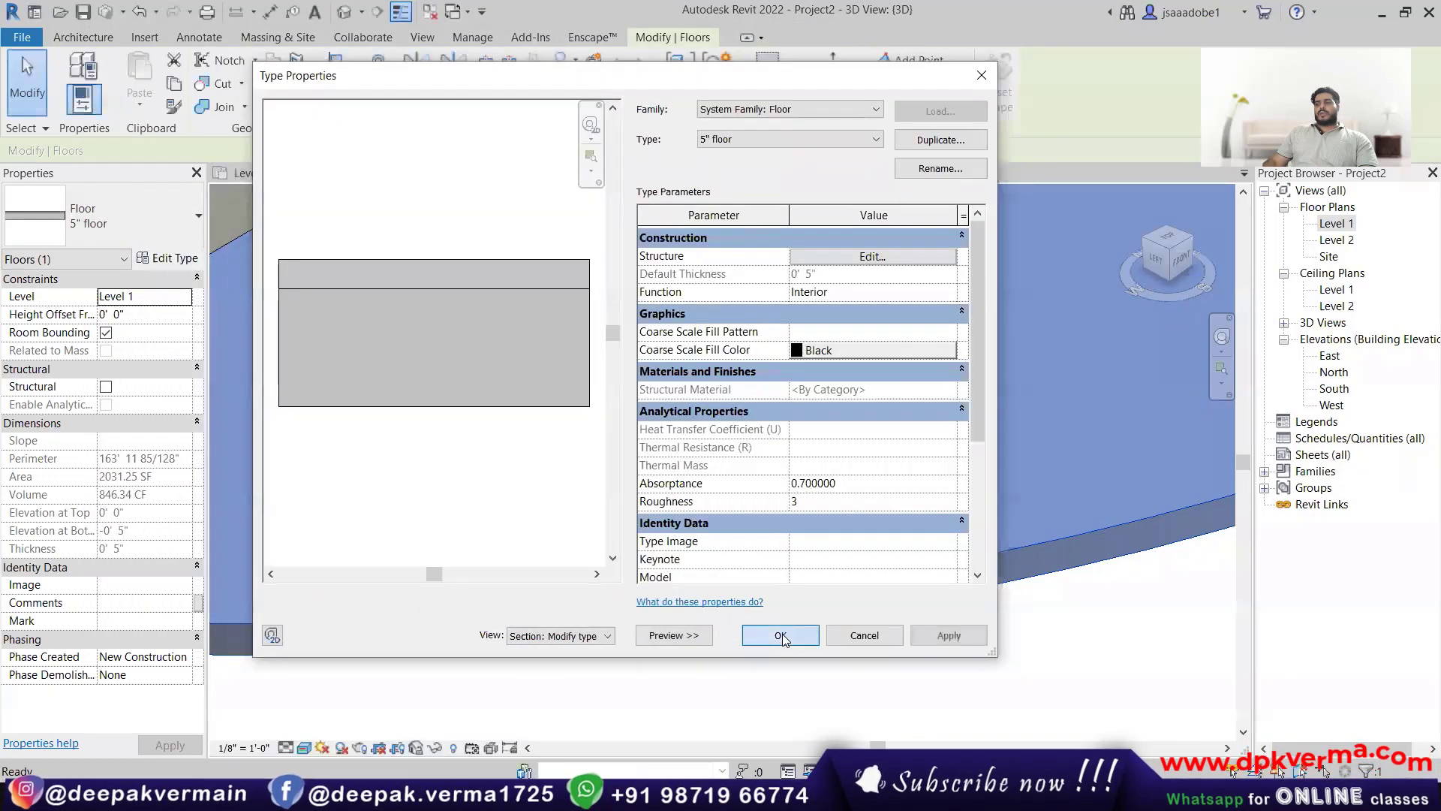
click(782, 635)
click(799, 672)
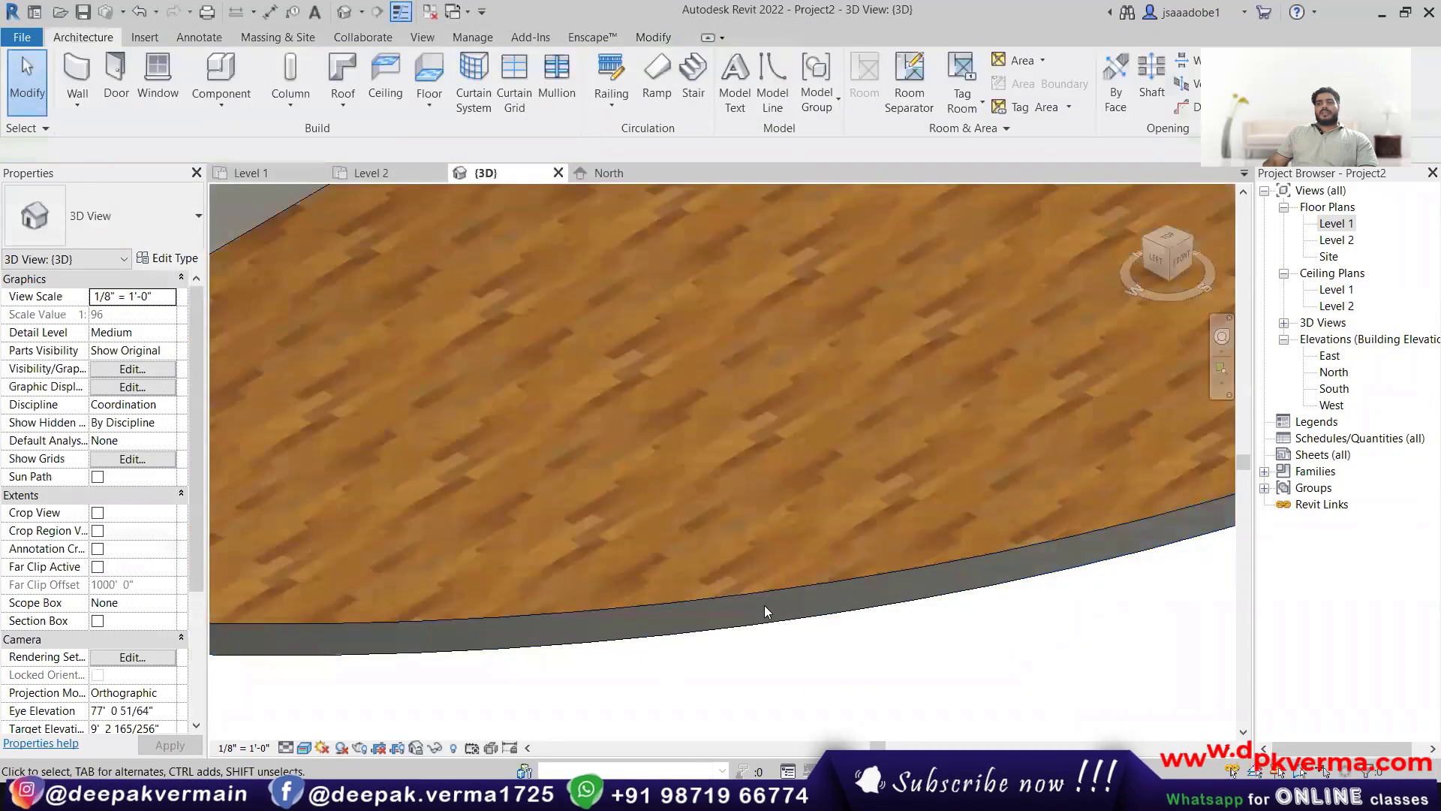
scroll(764, 605, up, 2)
scroll(635, 492, down, 2)
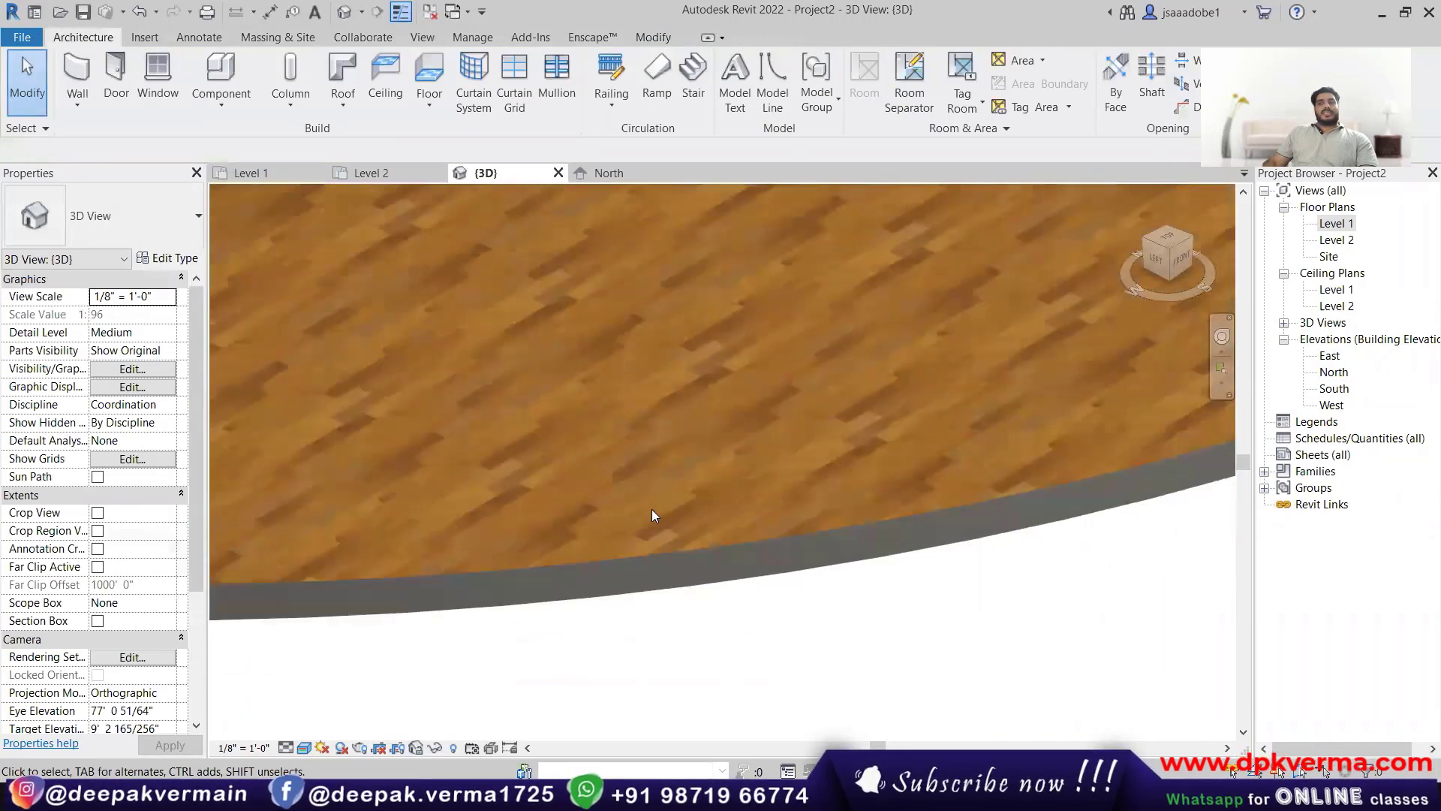
scroll(634, 418, up, 2)
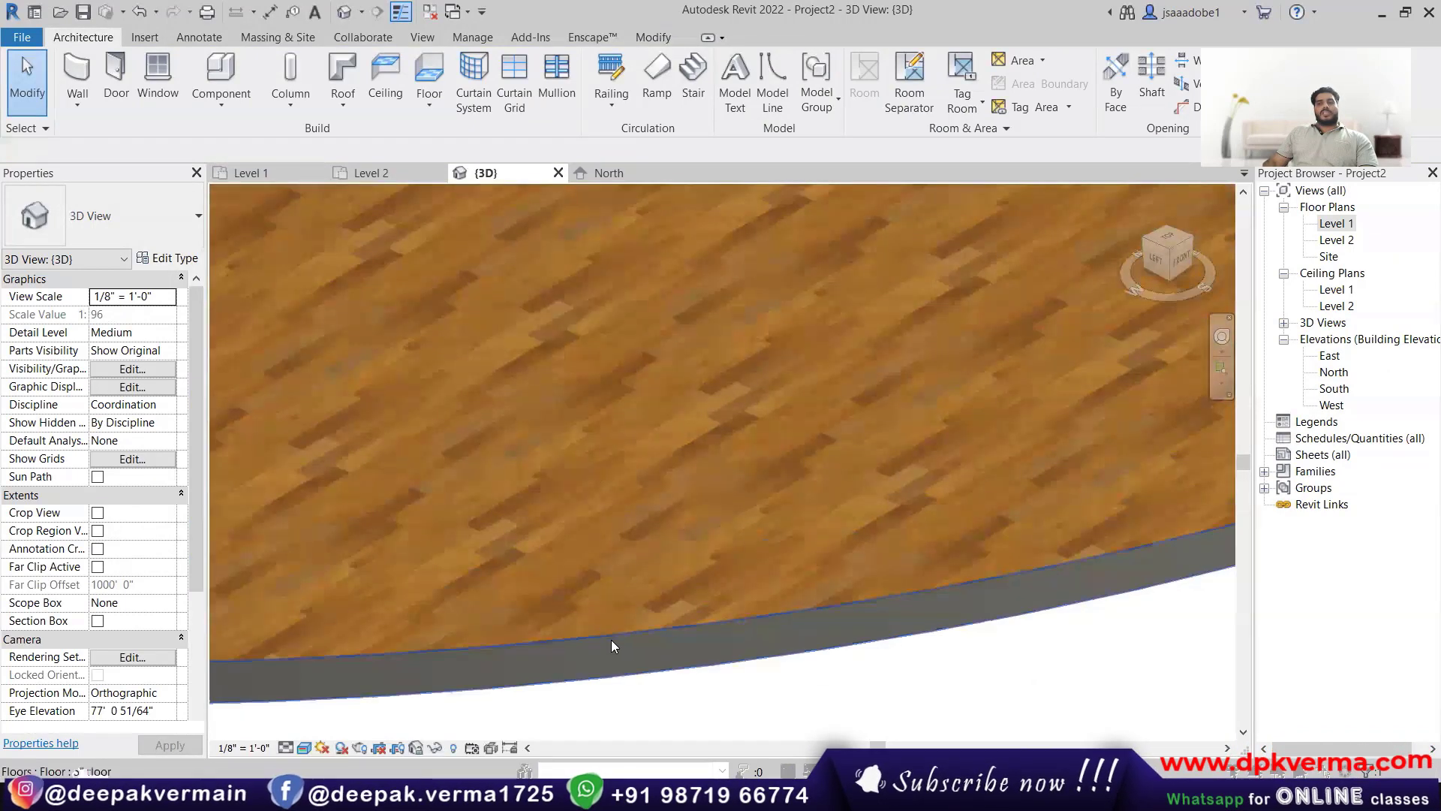
Step: Open the 01 floor tiles material from the 5" floor's structure and replace its appearance image with flat.jpg from the texture folder
click(596, 619)
click(177, 244)
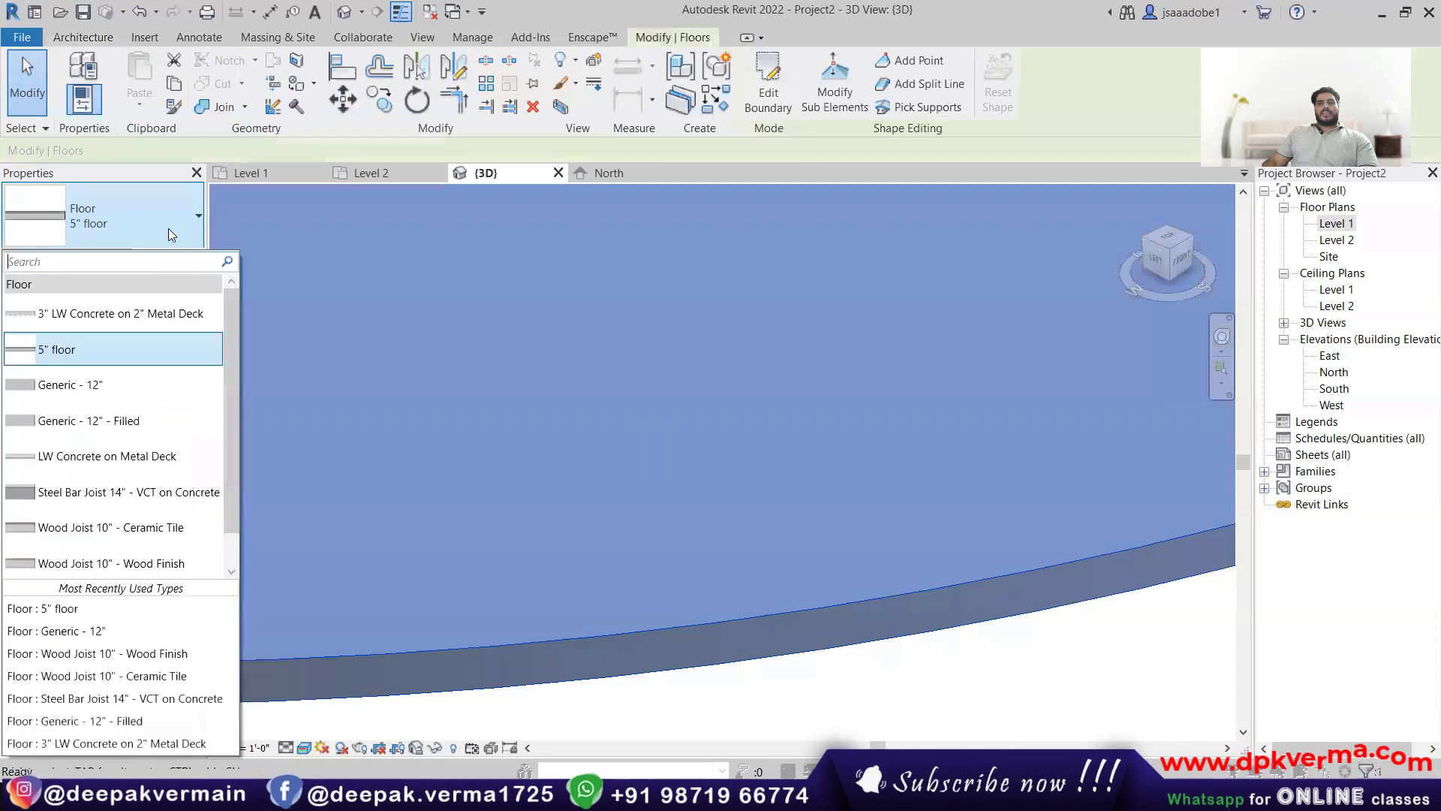
click(168, 228)
click(166, 258)
click(931, 160)
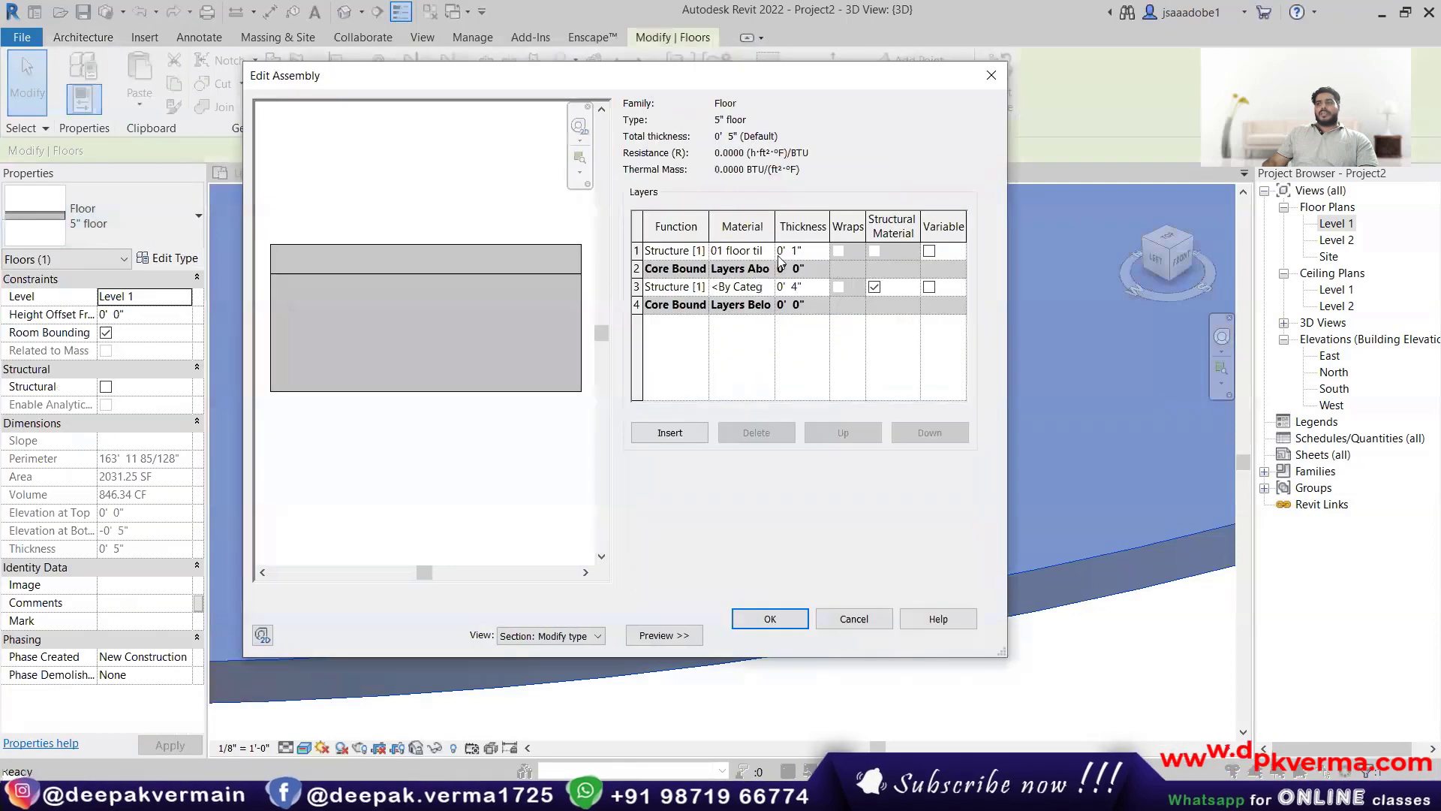
click(768, 250)
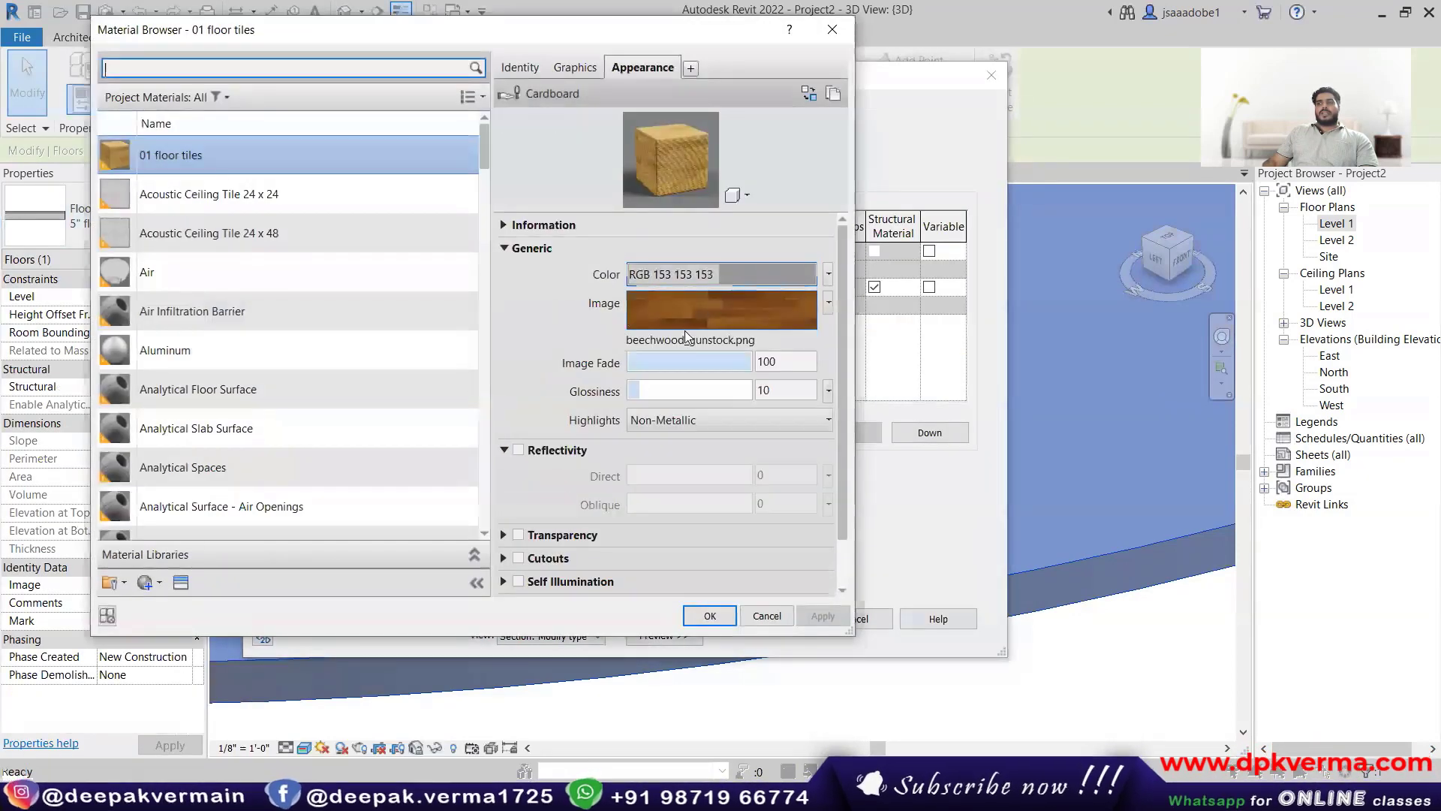
click(681, 339)
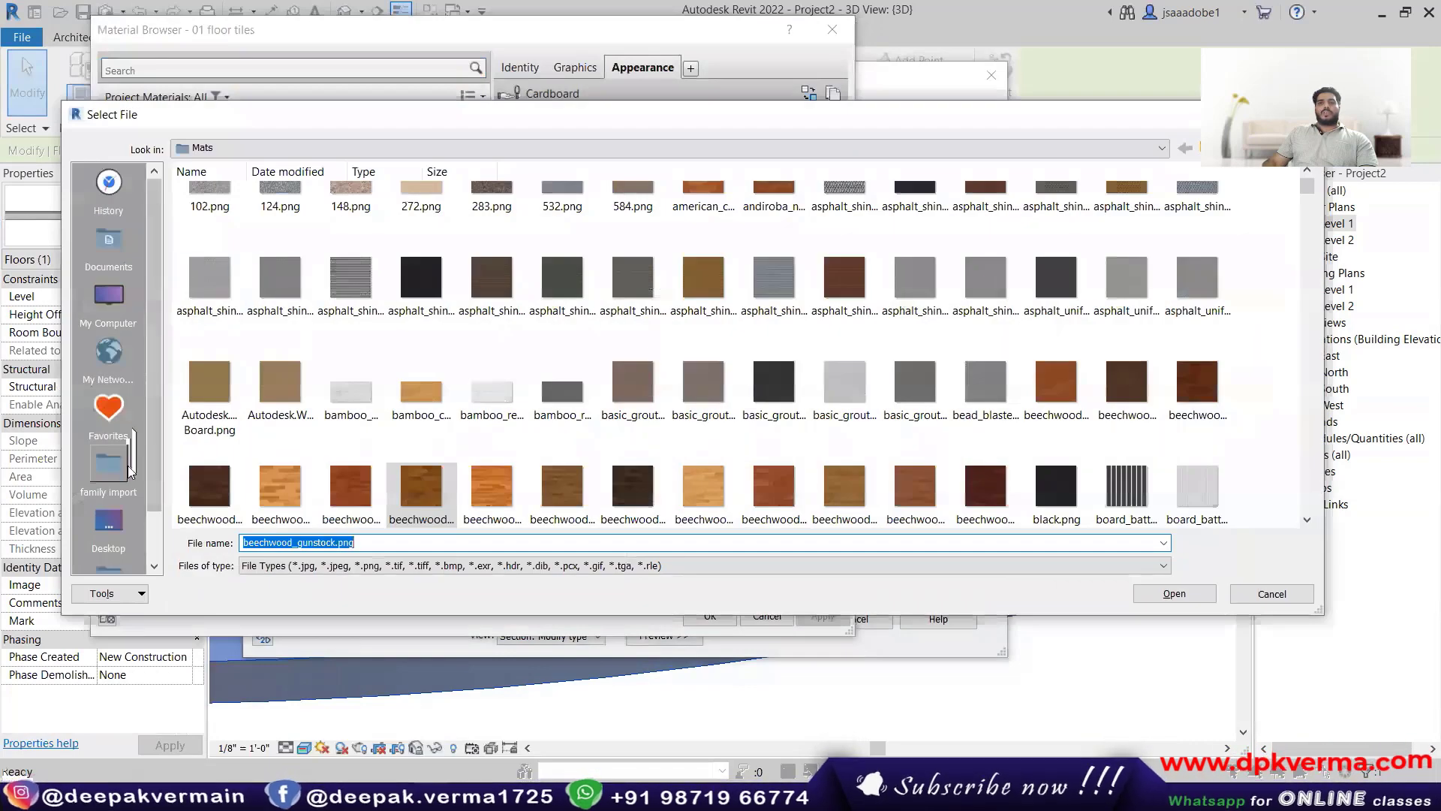
click(140, 516)
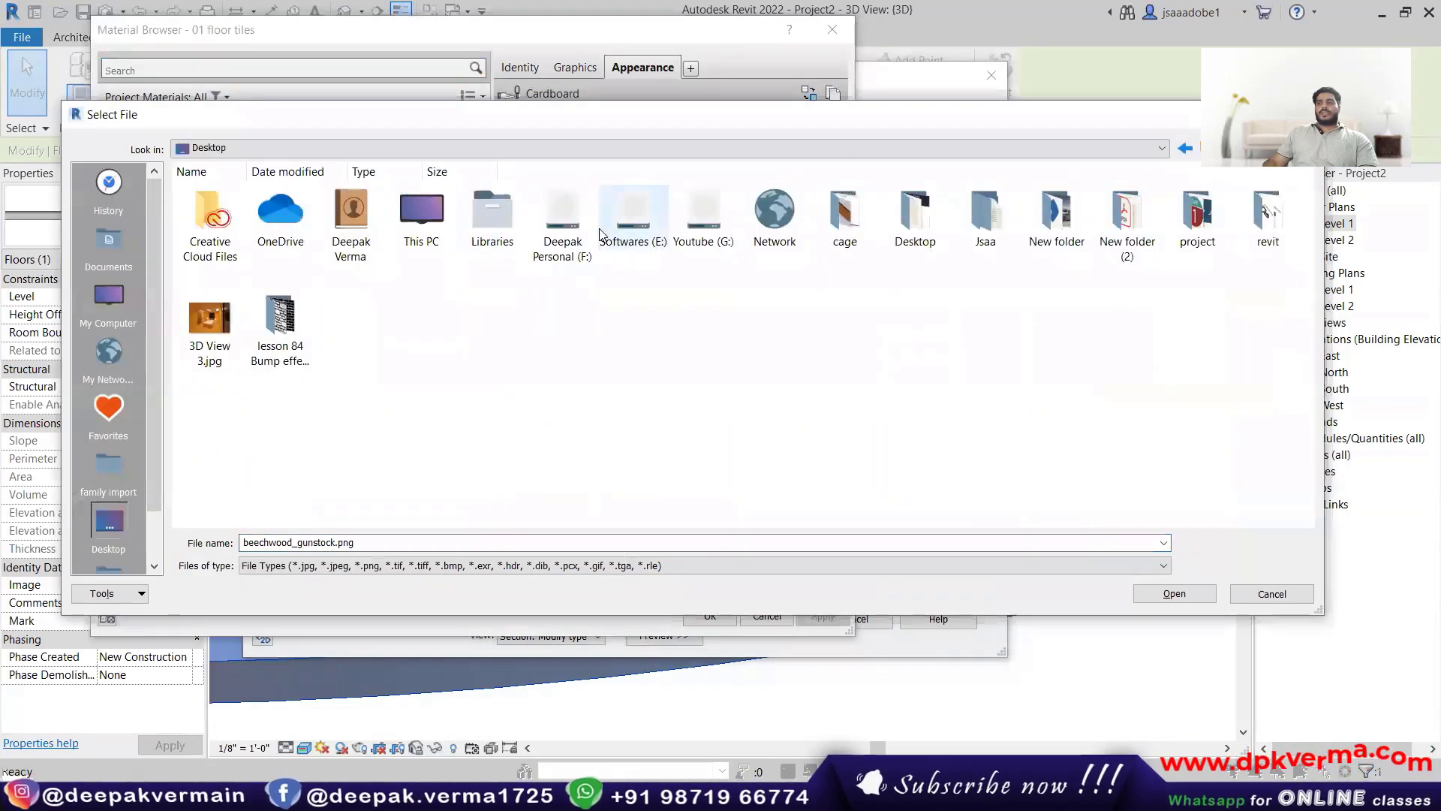
double_click(1056, 218)
double_click(1193, 217)
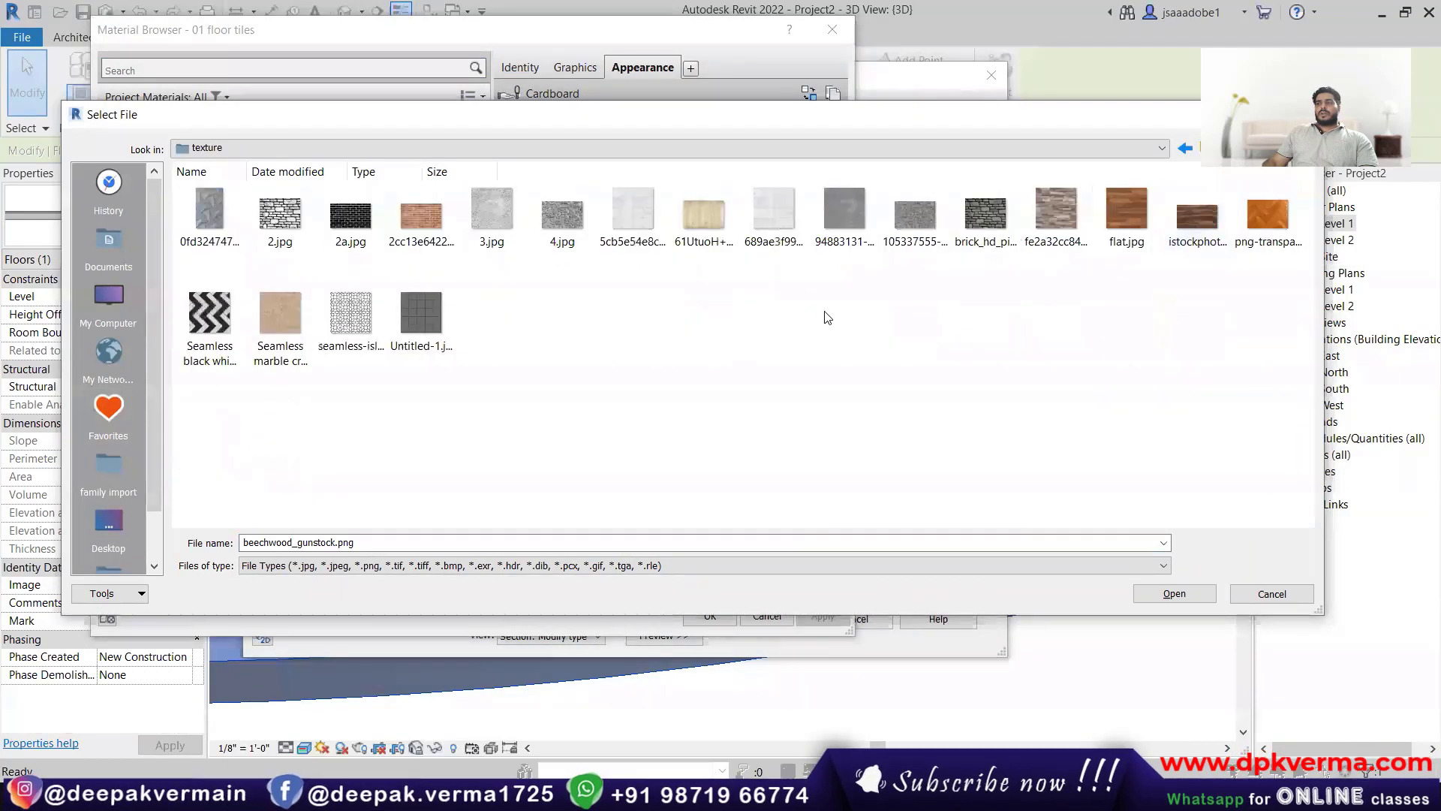
click(1131, 225)
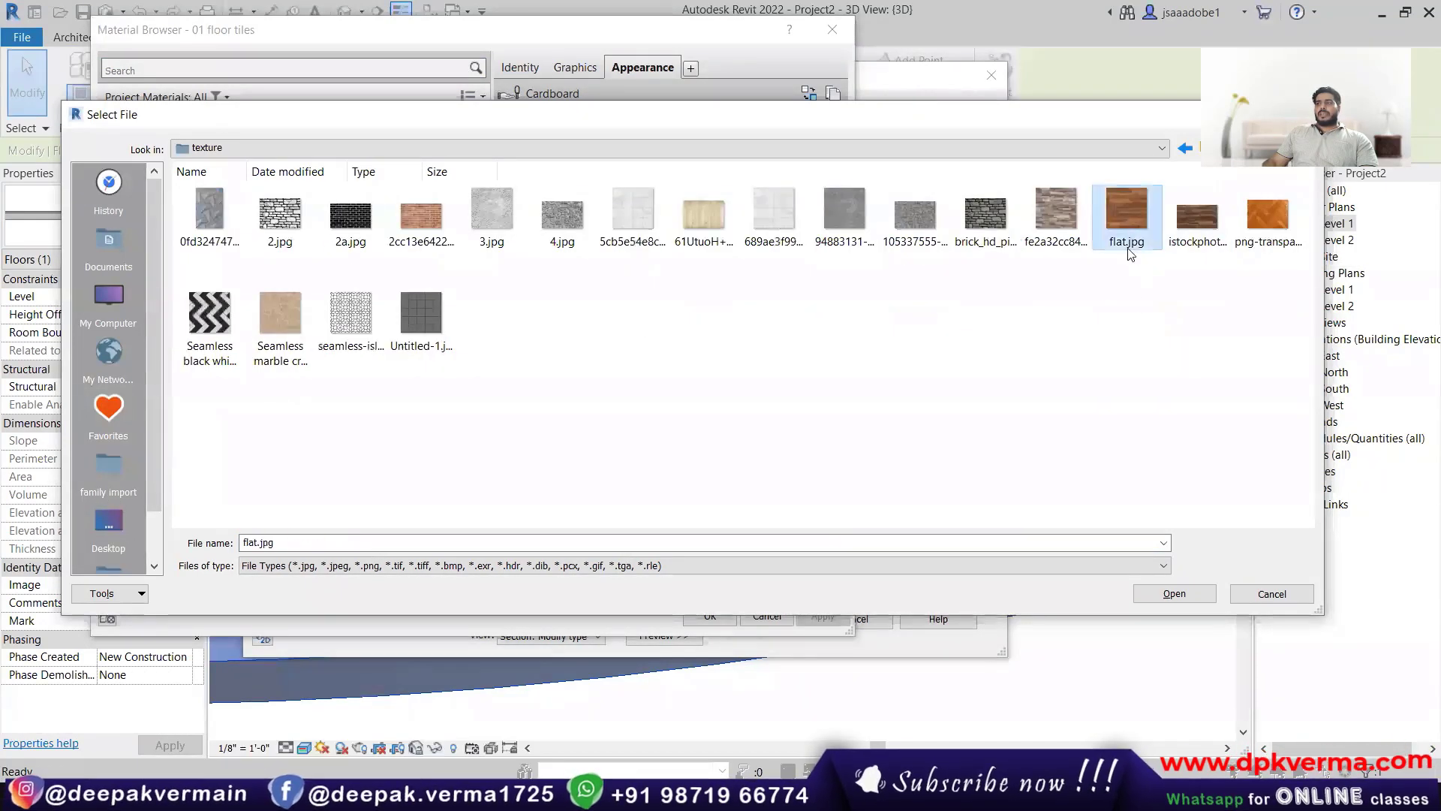
click(1174, 593)
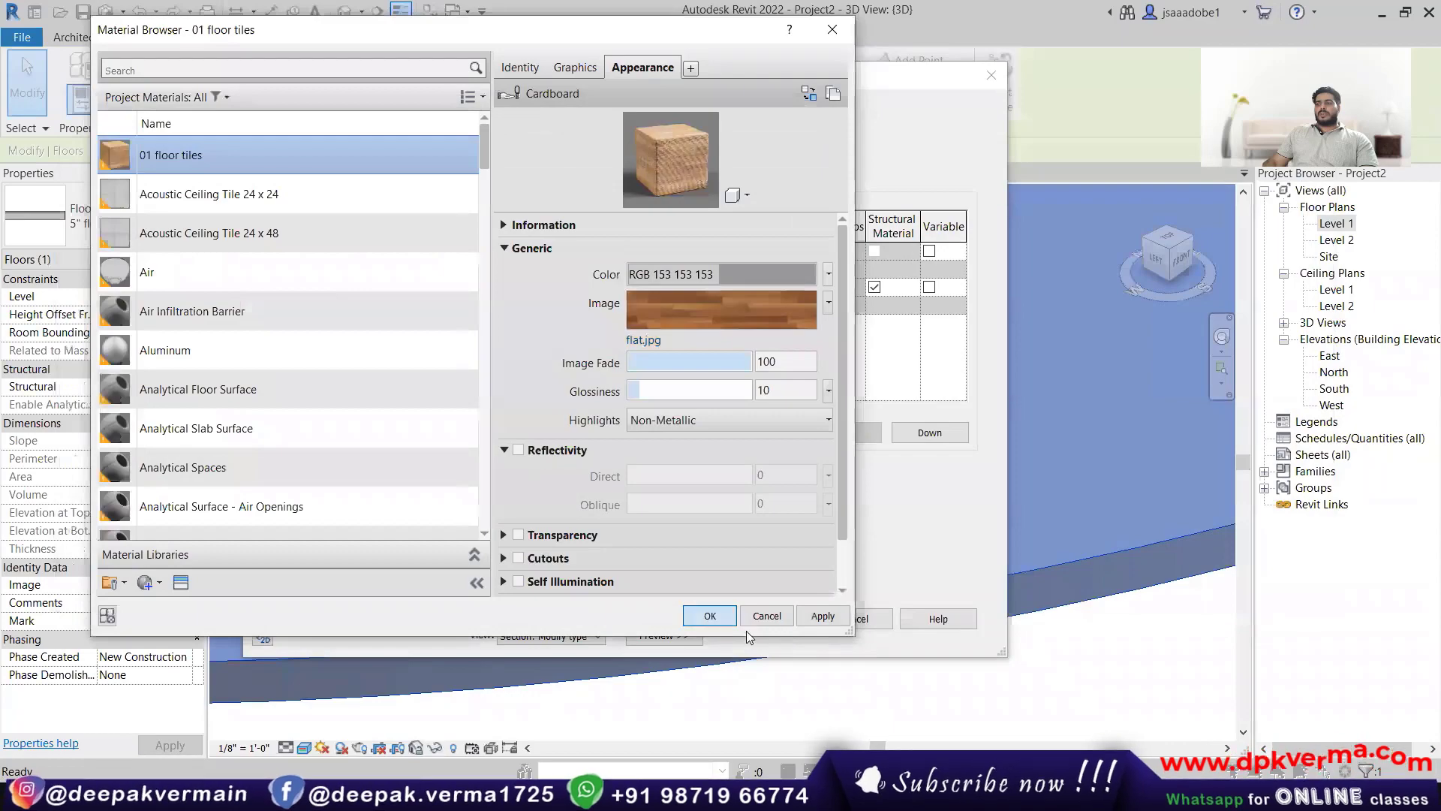
Step: Apply the new image to the floor type and inspect the plank pattern on the floor in the 3D view
click(709, 615)
click(765, 617)
click(784, 635)
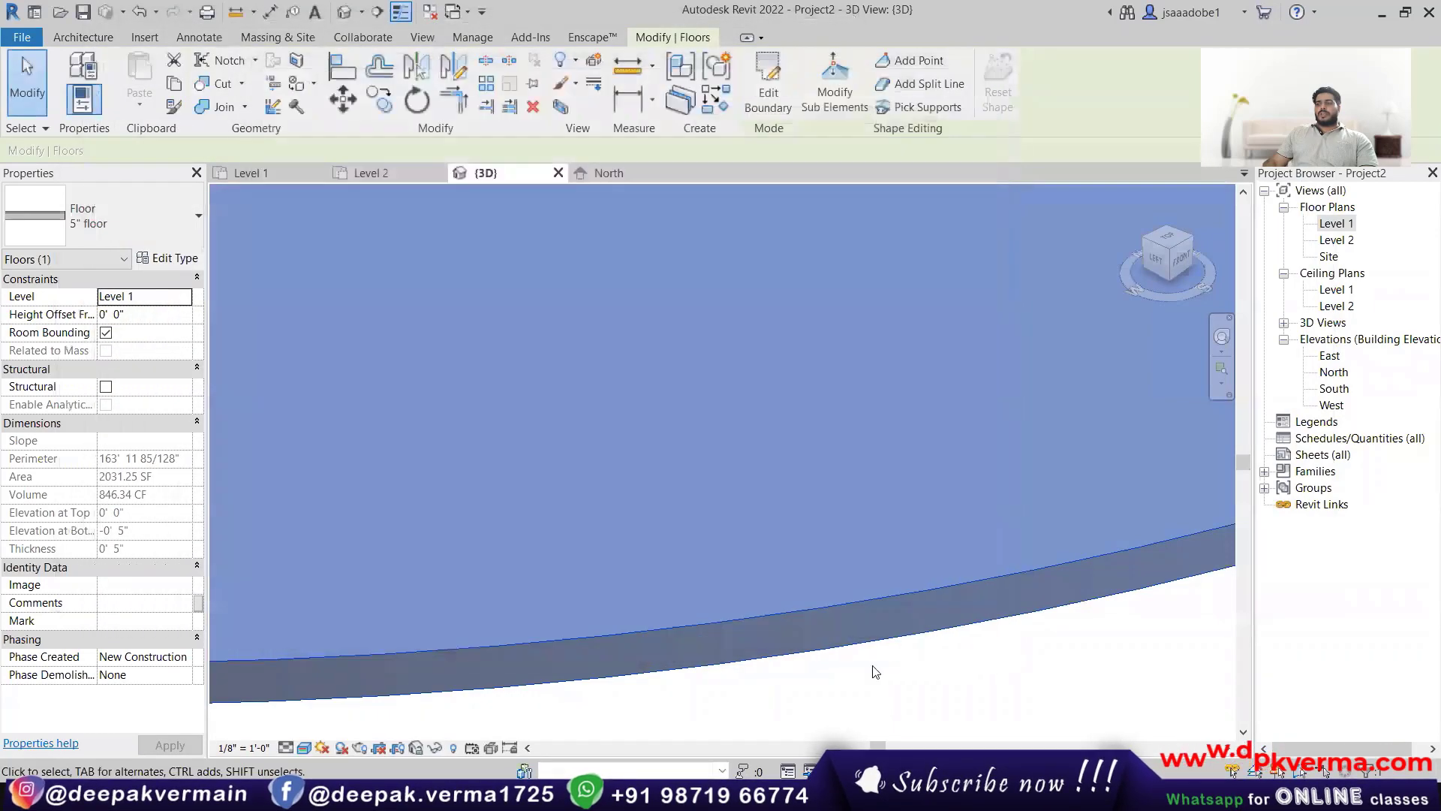
click(875, 670)
scroll(801, 543, up, 5)
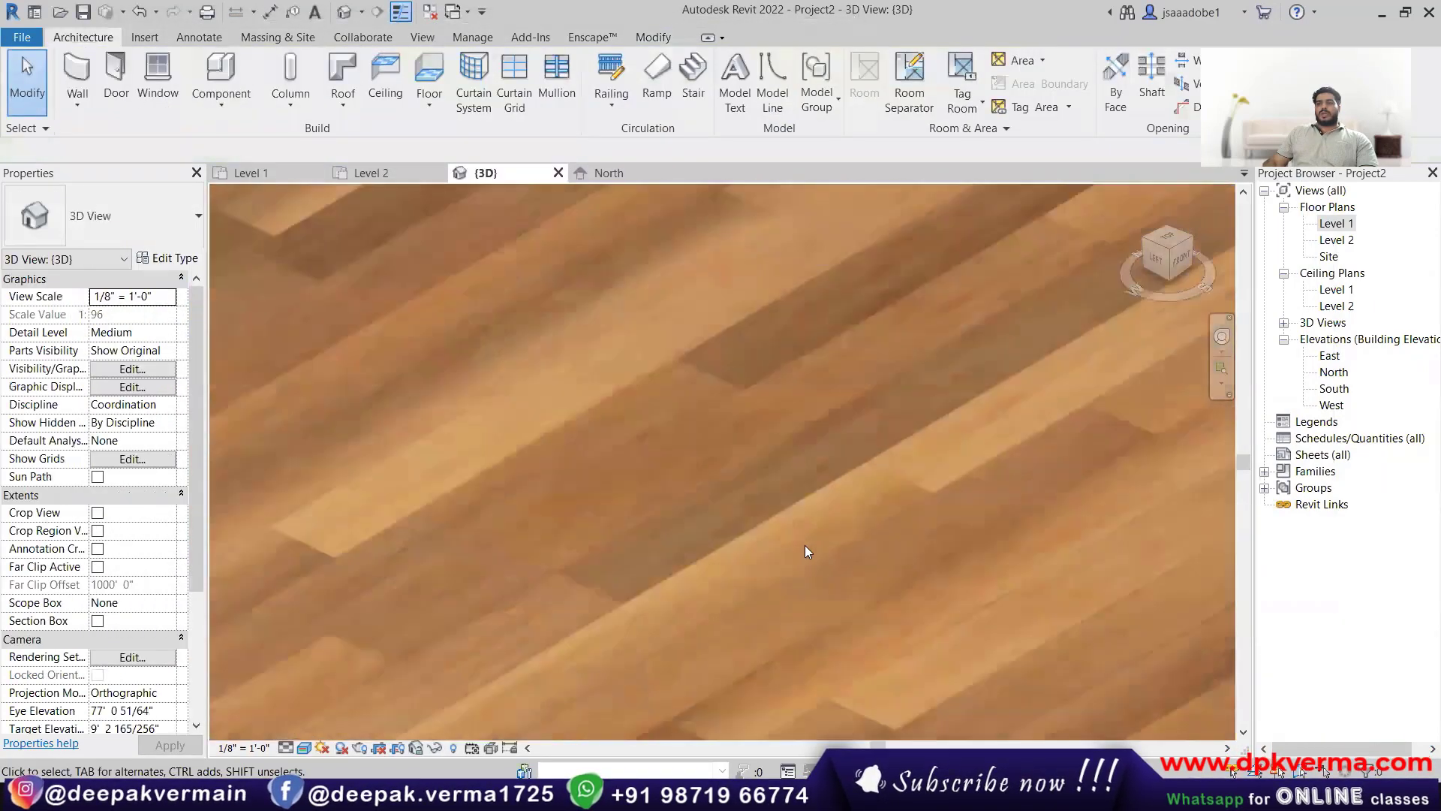
scroll(805, 546, down, 5)
Step: Reopen the 01 floor tiles material from the floor's structure and set the flat.jpg texture's sample width to 6'-0"
click(800, 611)
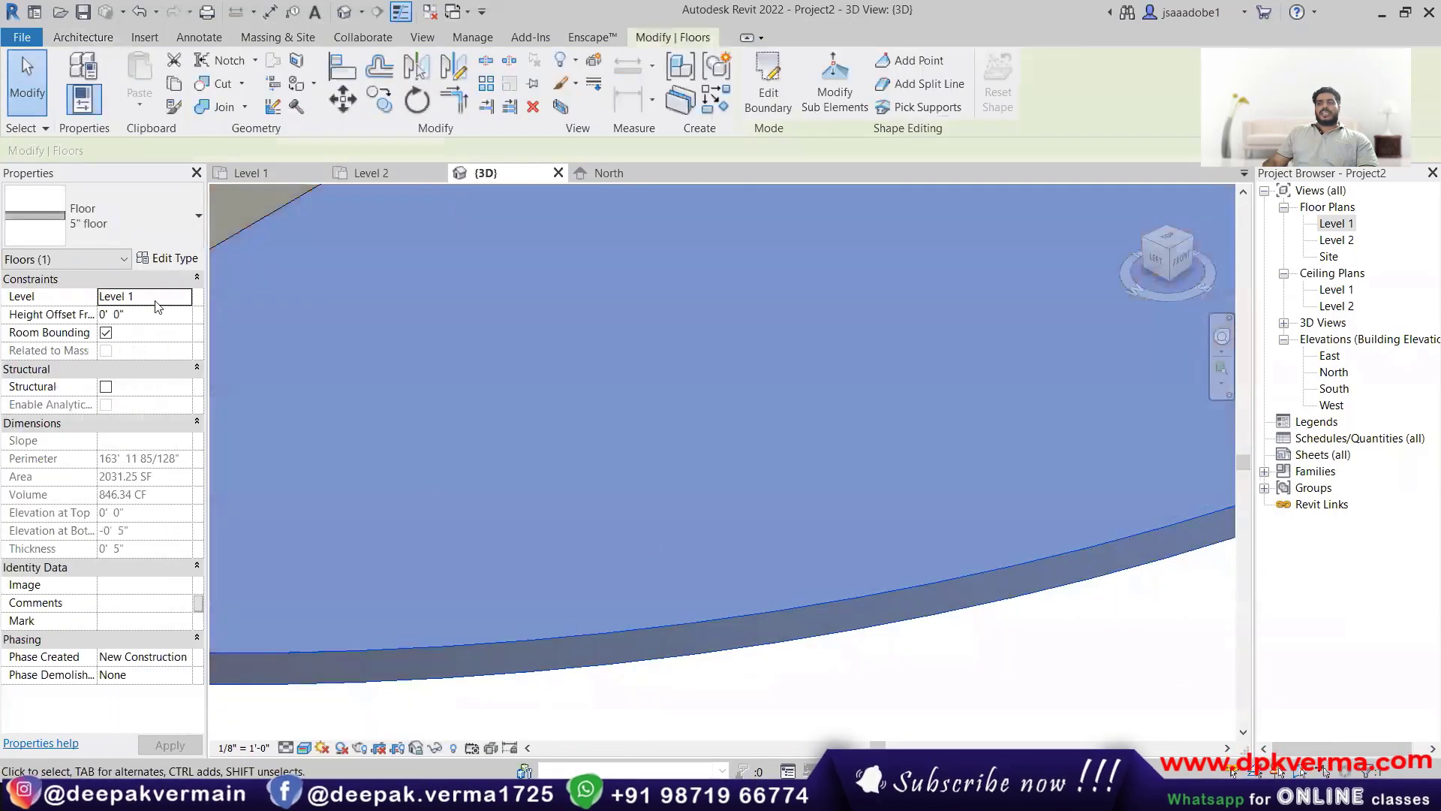
click(167, 257)
click(848, 239)
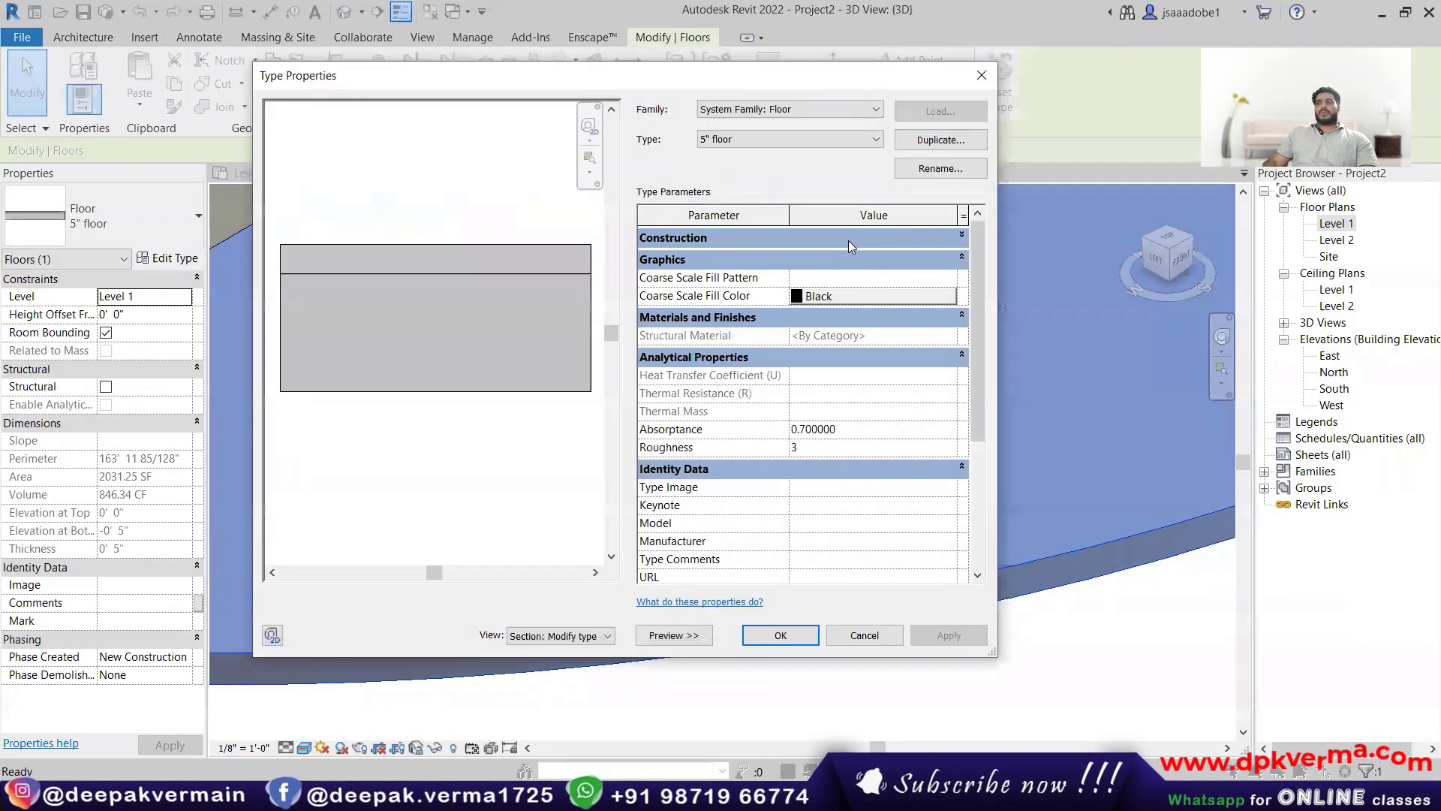
click(848, 240)
click(818, 256)
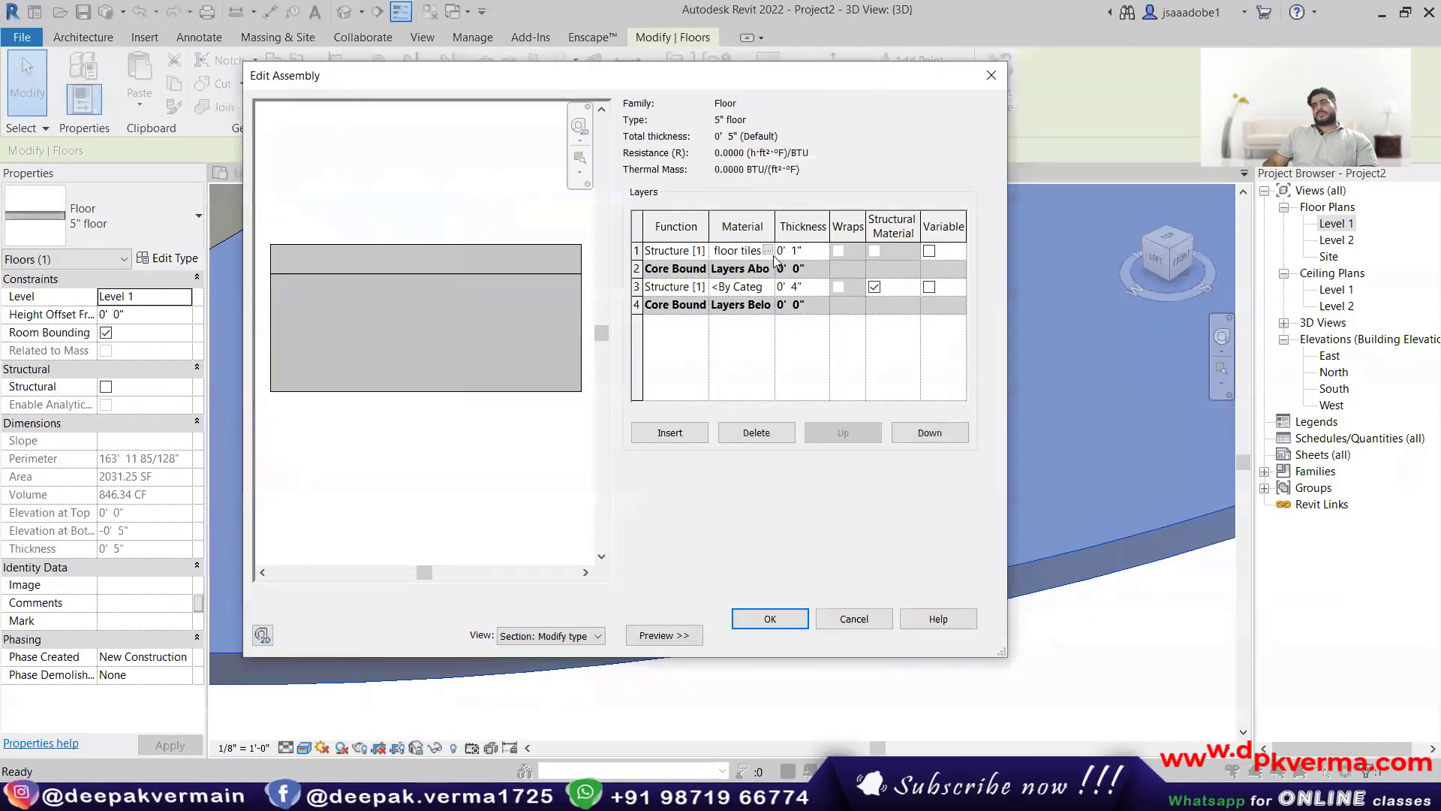
click(768, 251)
click(641, 67)
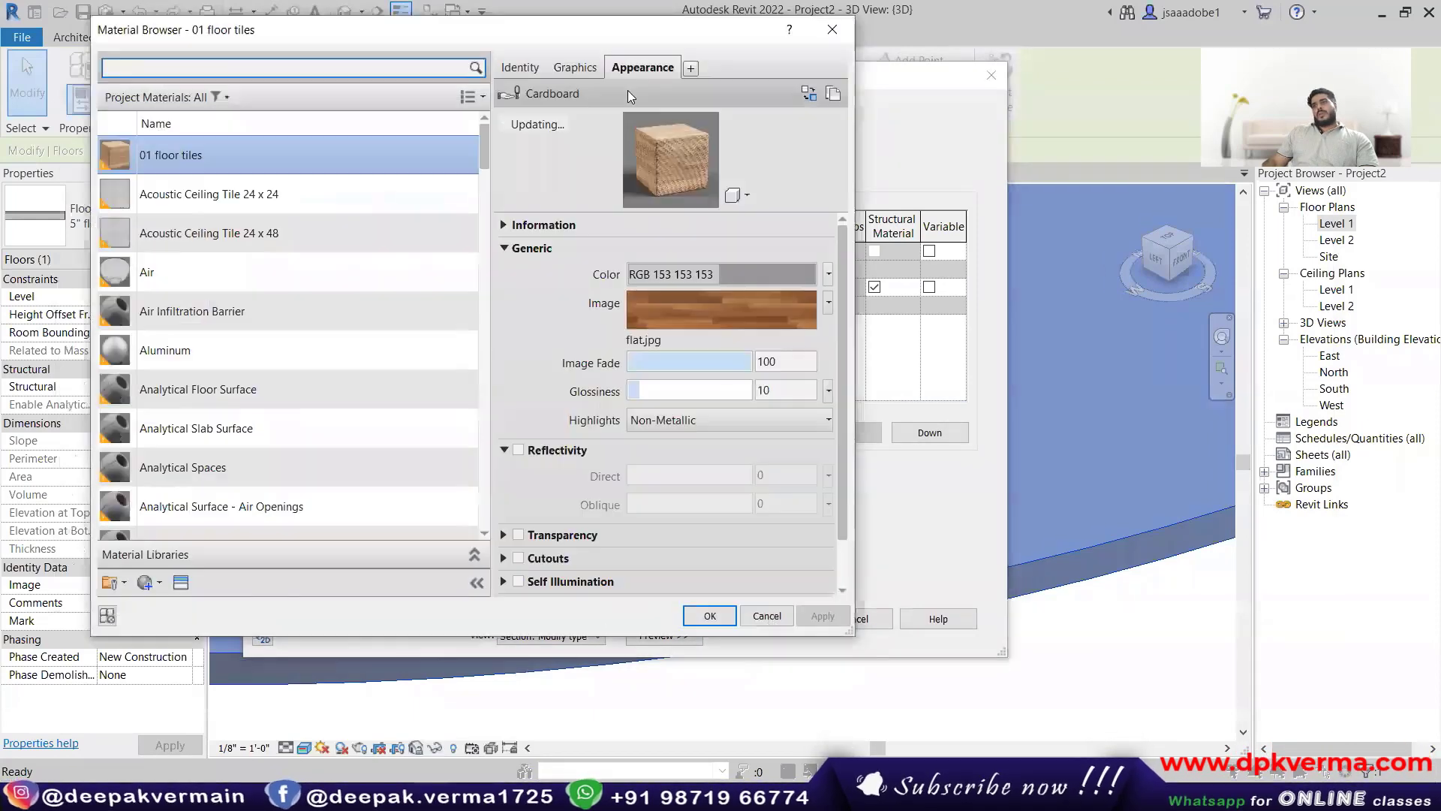
scroll(320, 423, down, 4)
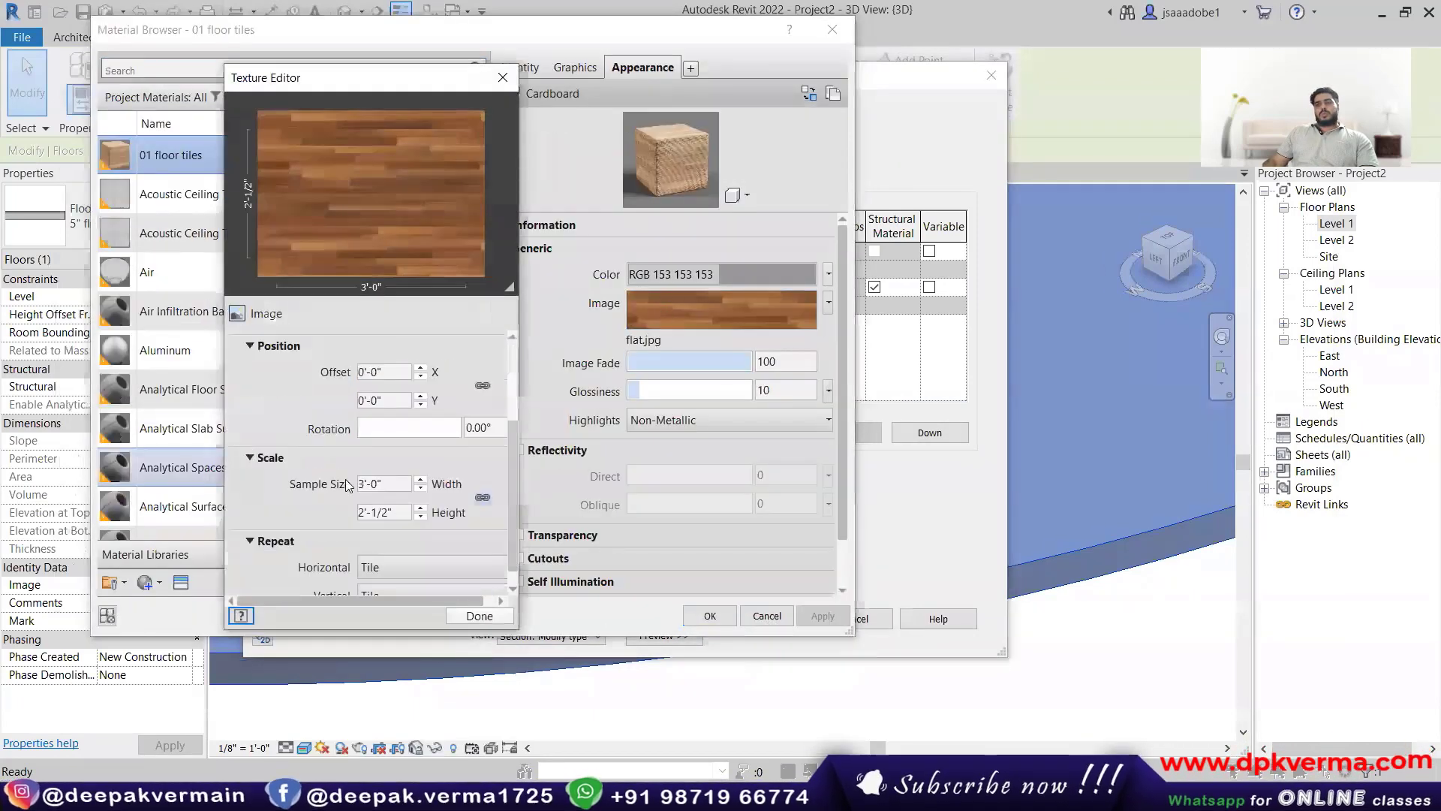
drag(357, 480, 391, 478)
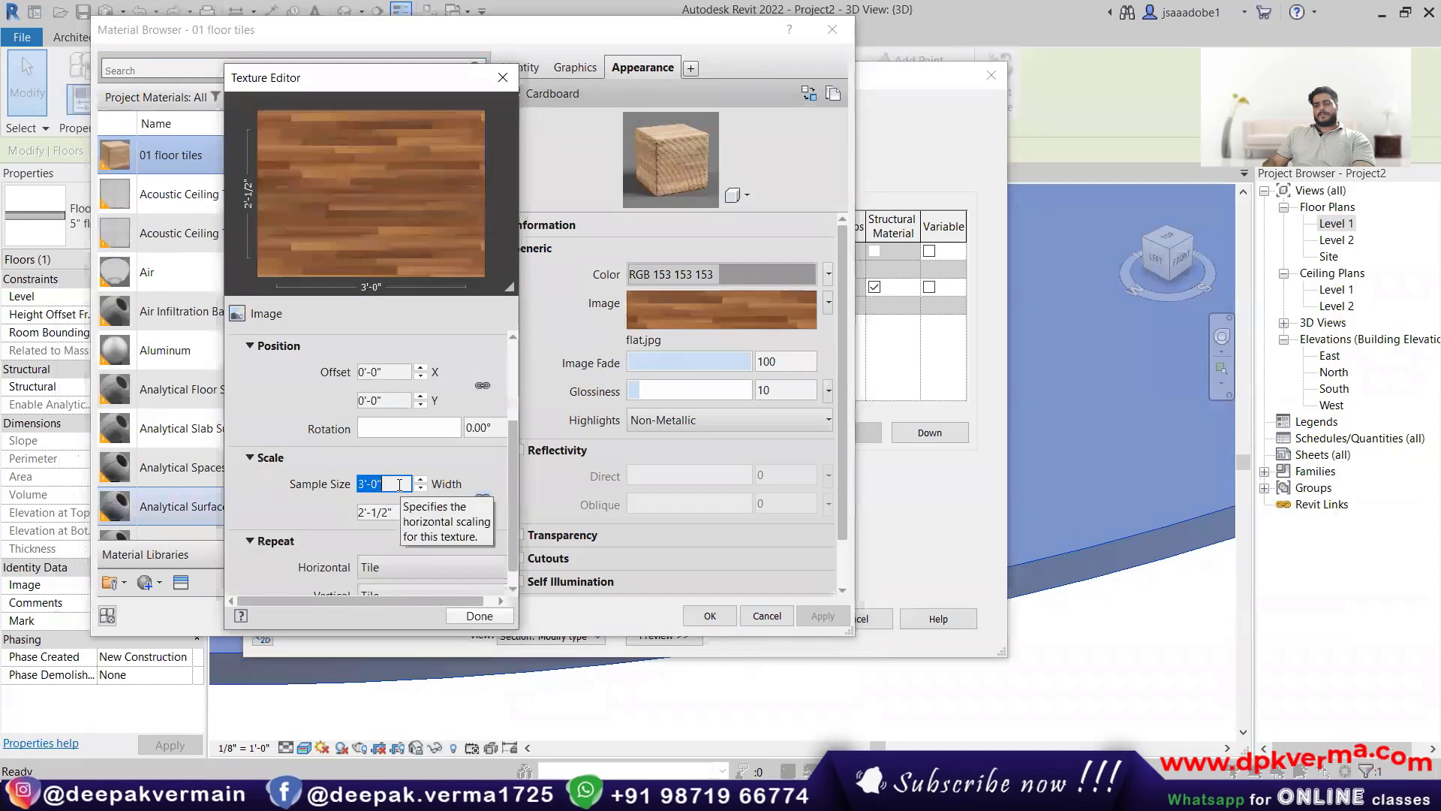
text(6)
click(472, 620)
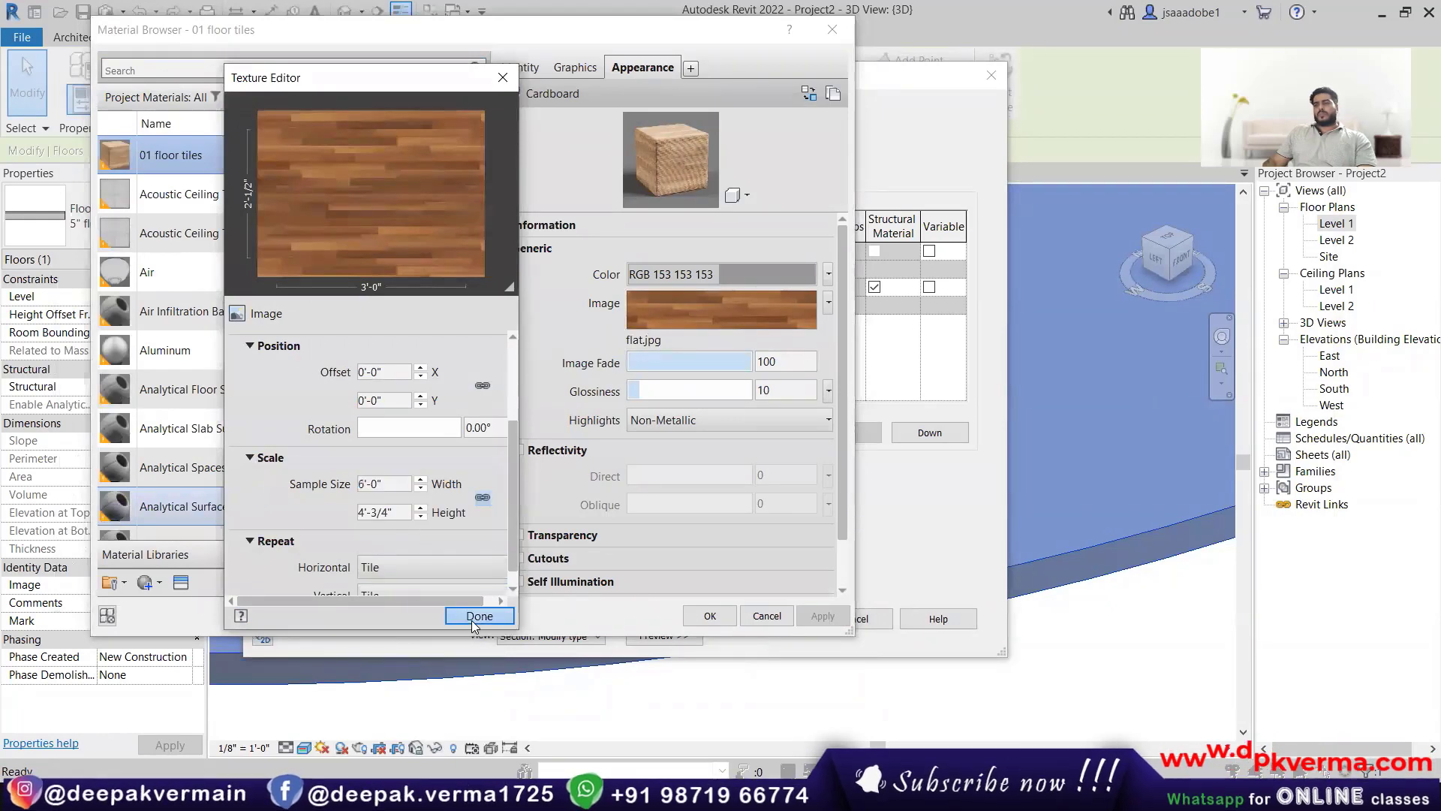
Step: Apply the 6'-0" texture scale to the floor type and examine the whole floor and adjoining wall in the 3D view
click(717, 619)
click(770, 618)
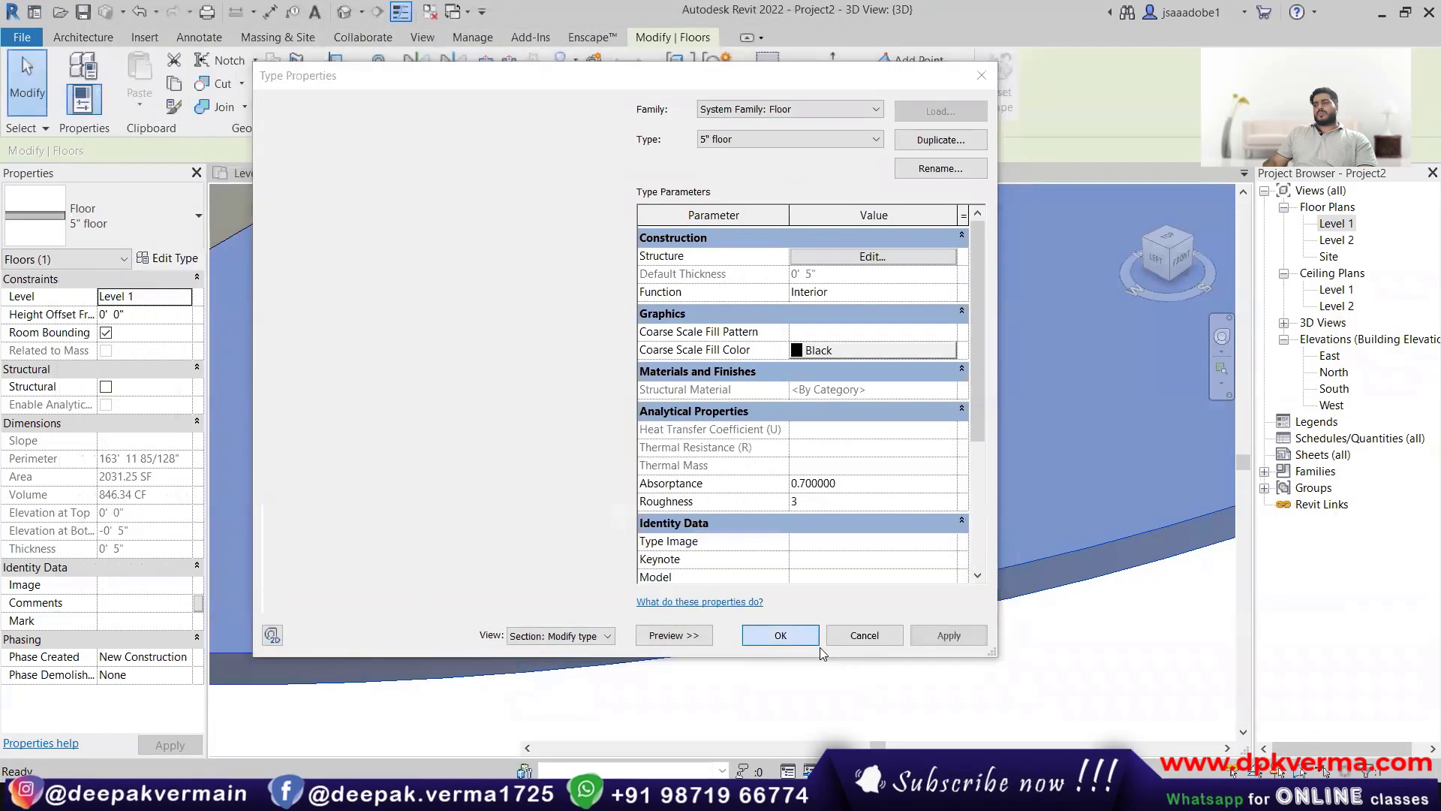
click(781, 634)
key(Escape)
scroll(776, 587, down, 5)
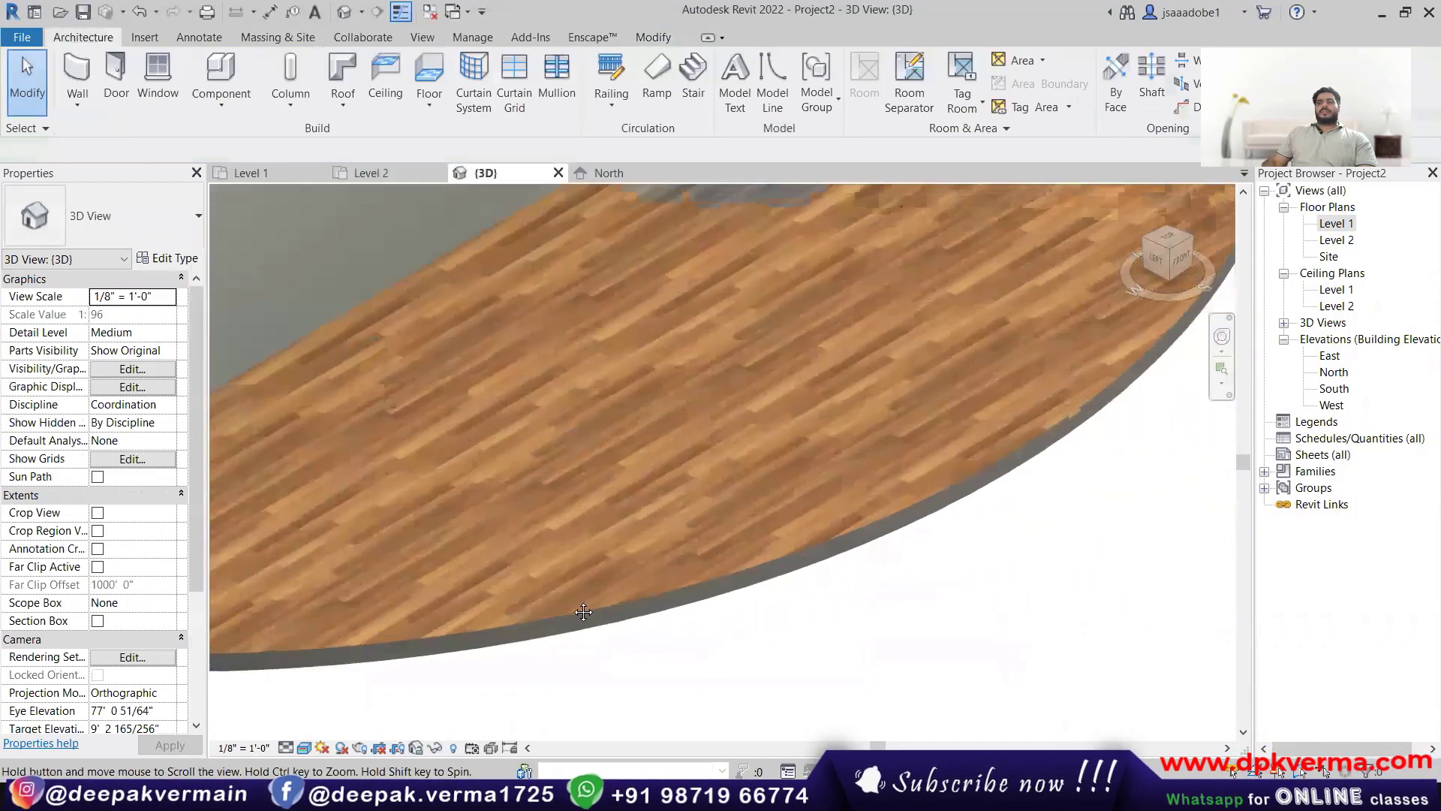
shift+middle_drag(839, 524, 597, 570)
click(463, 484)
click(597, 571)
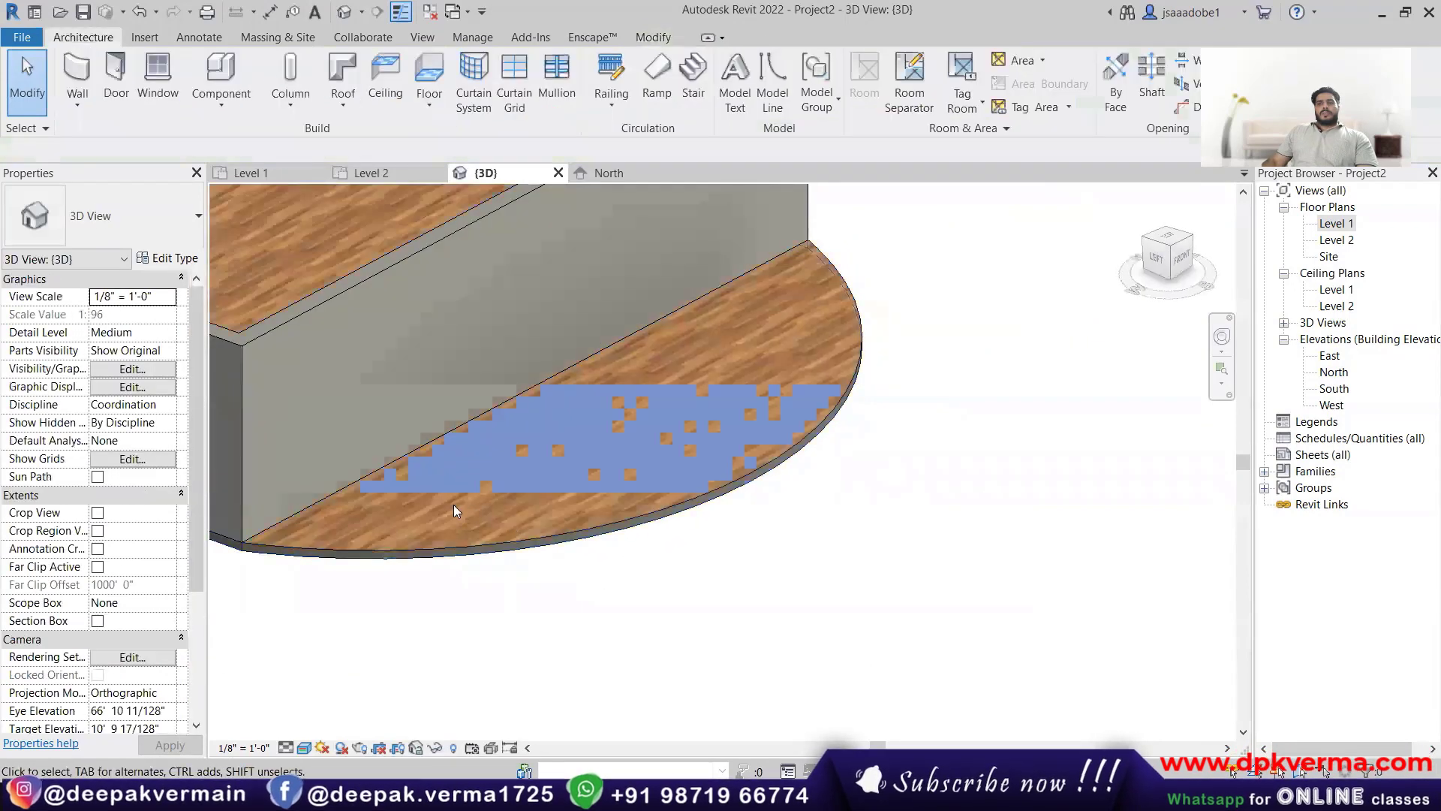
Step: Open the materials from the floor's structure and create a new material named "02 wall"
click(440, 551)
click(175, 259)
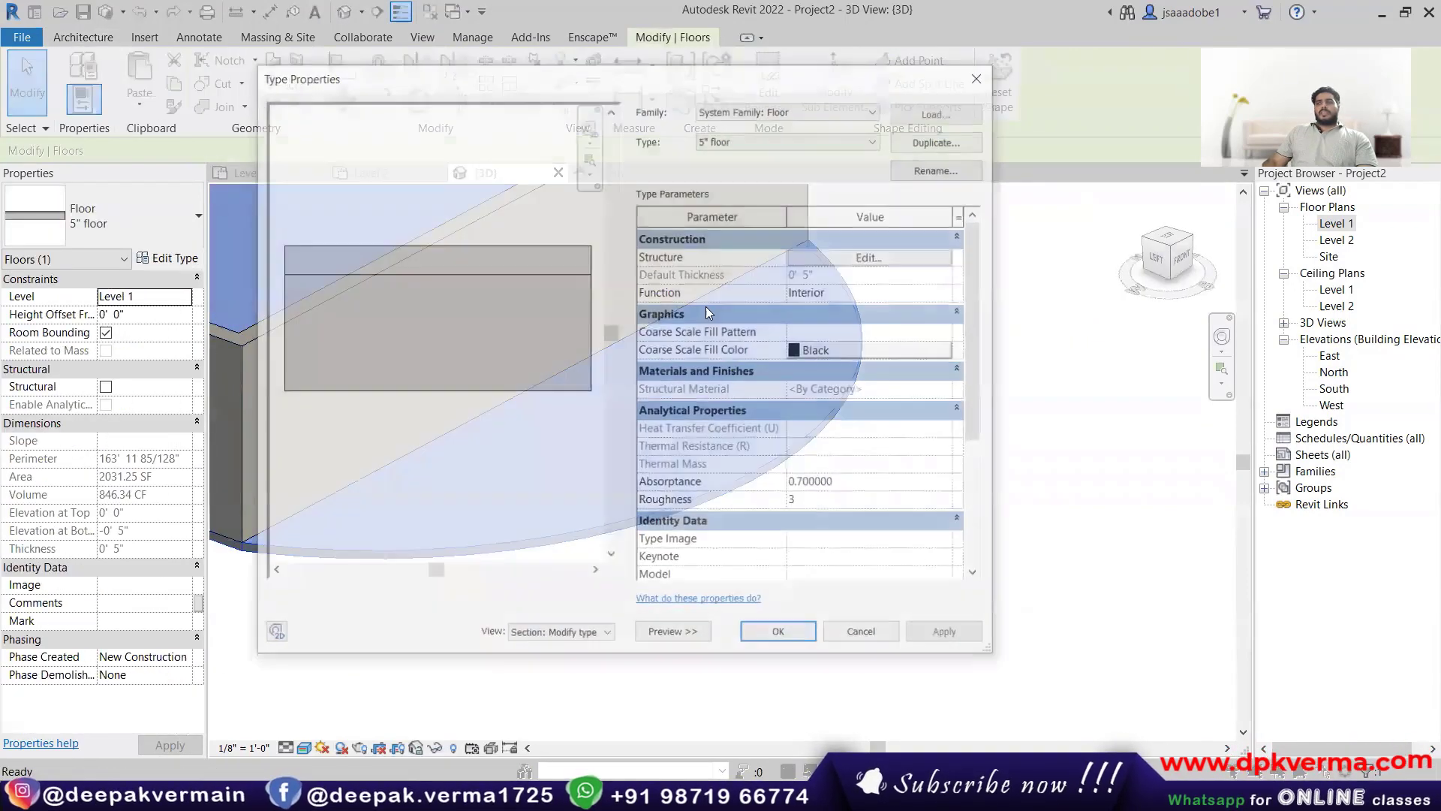
click(824, 251)
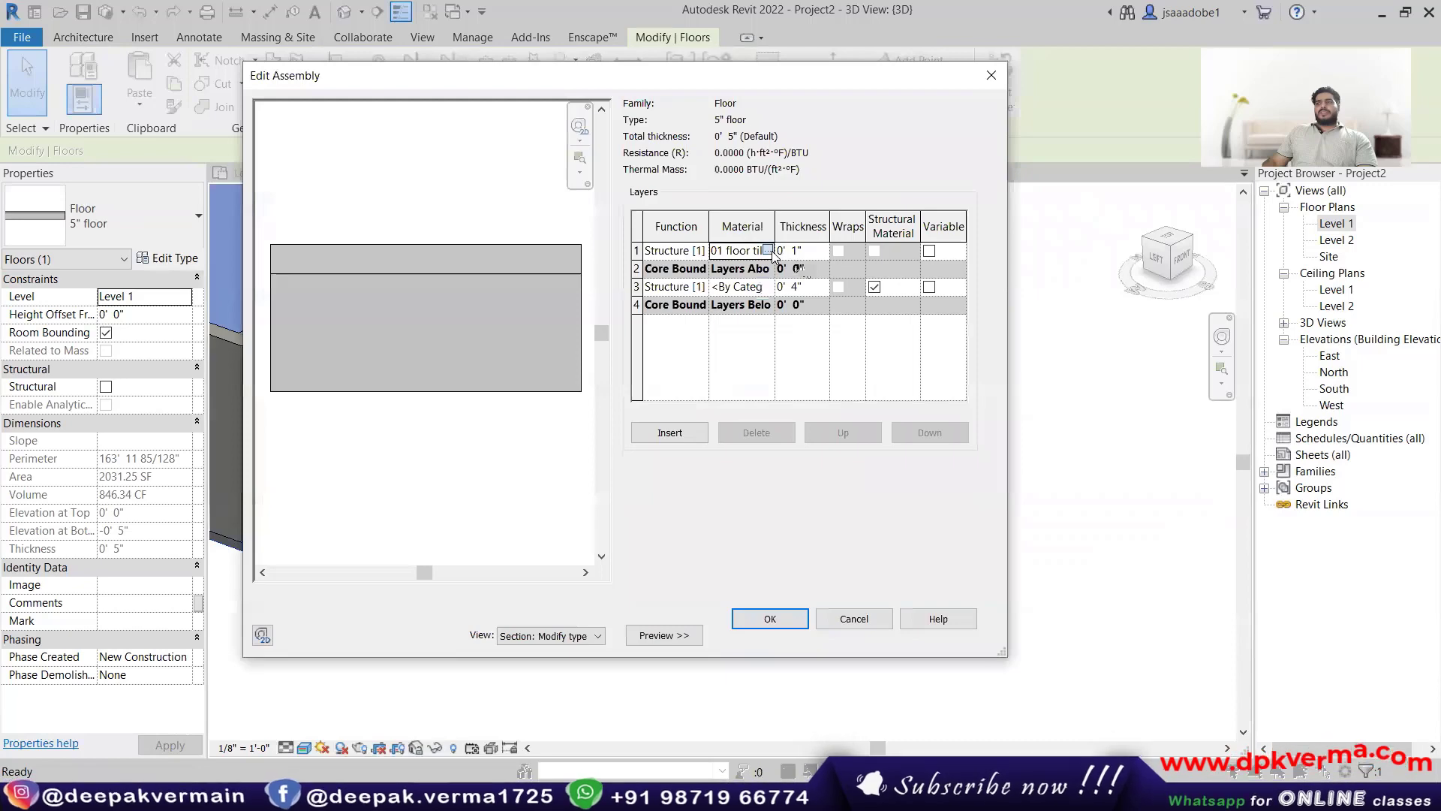
click(767, 250)
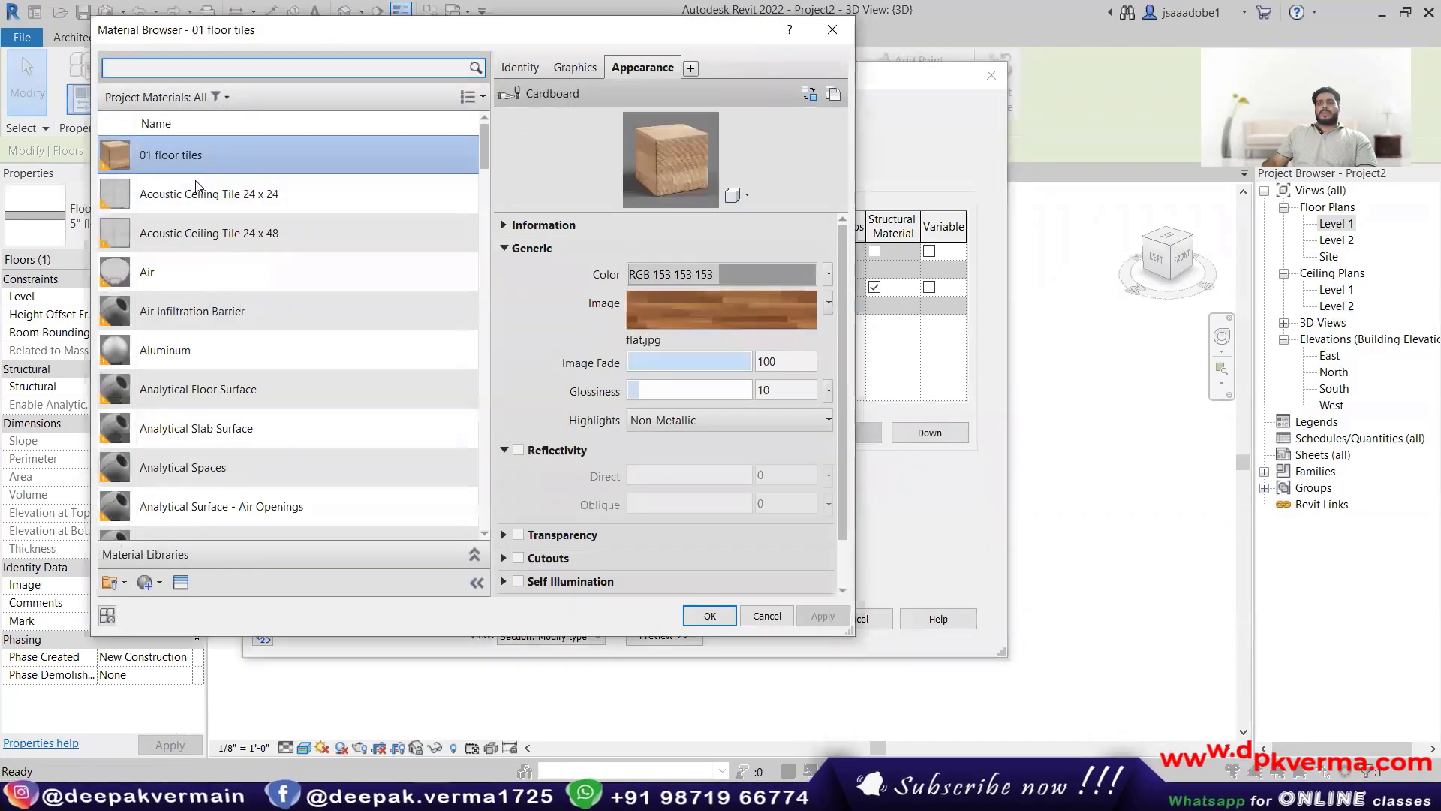
click(159, 582)
click(179, 605)
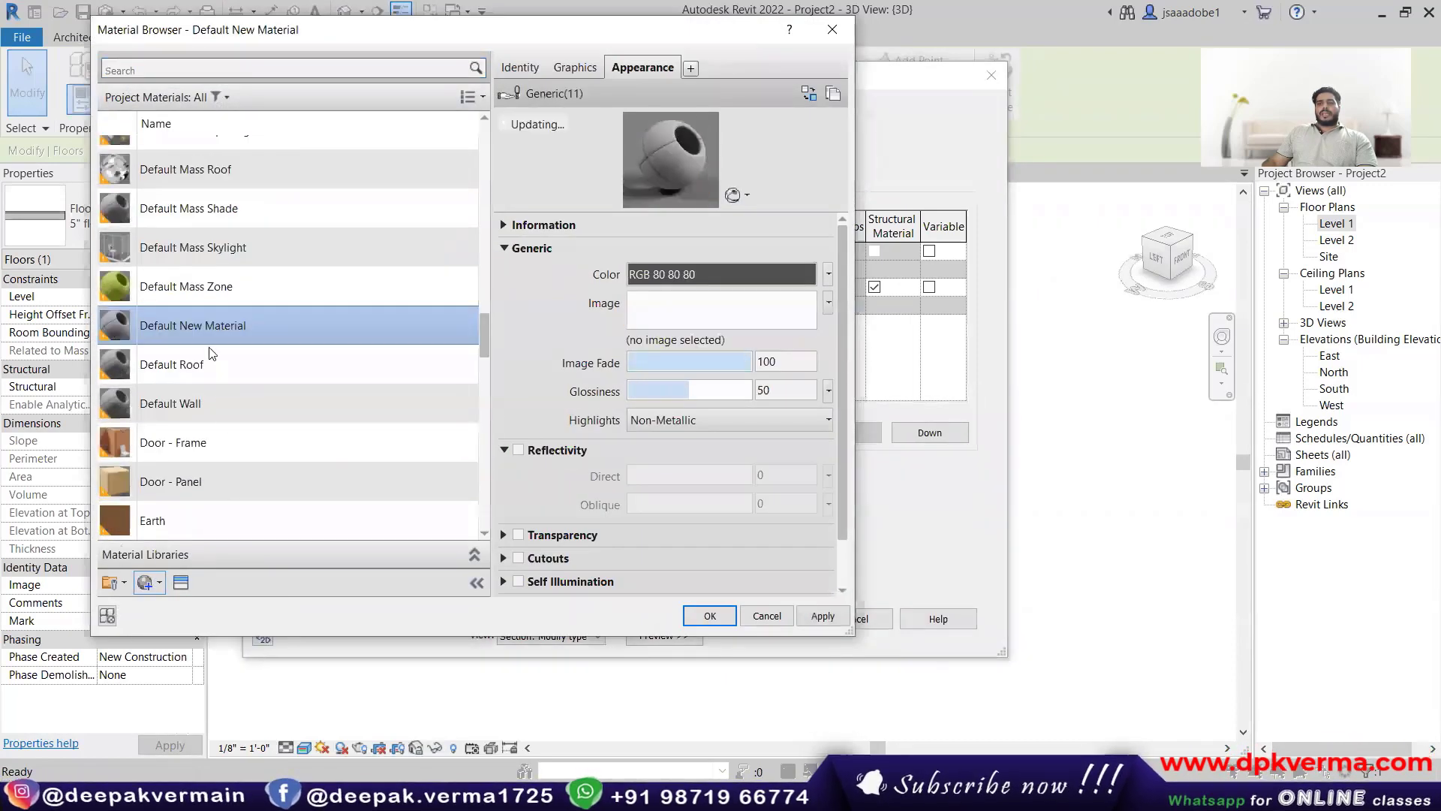
right_click(207, 313)
click(228, 366)
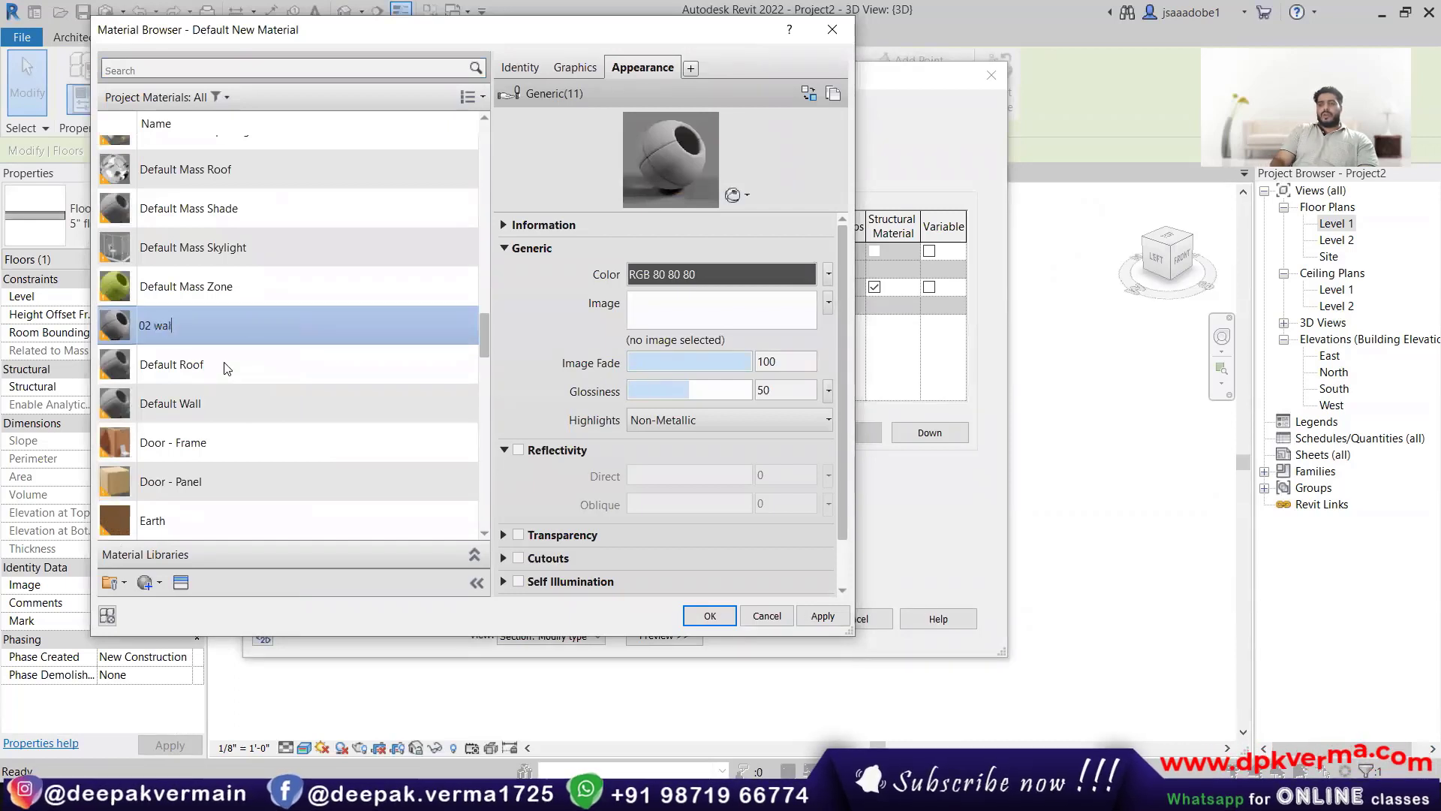
text(02 wall)
key(Return)
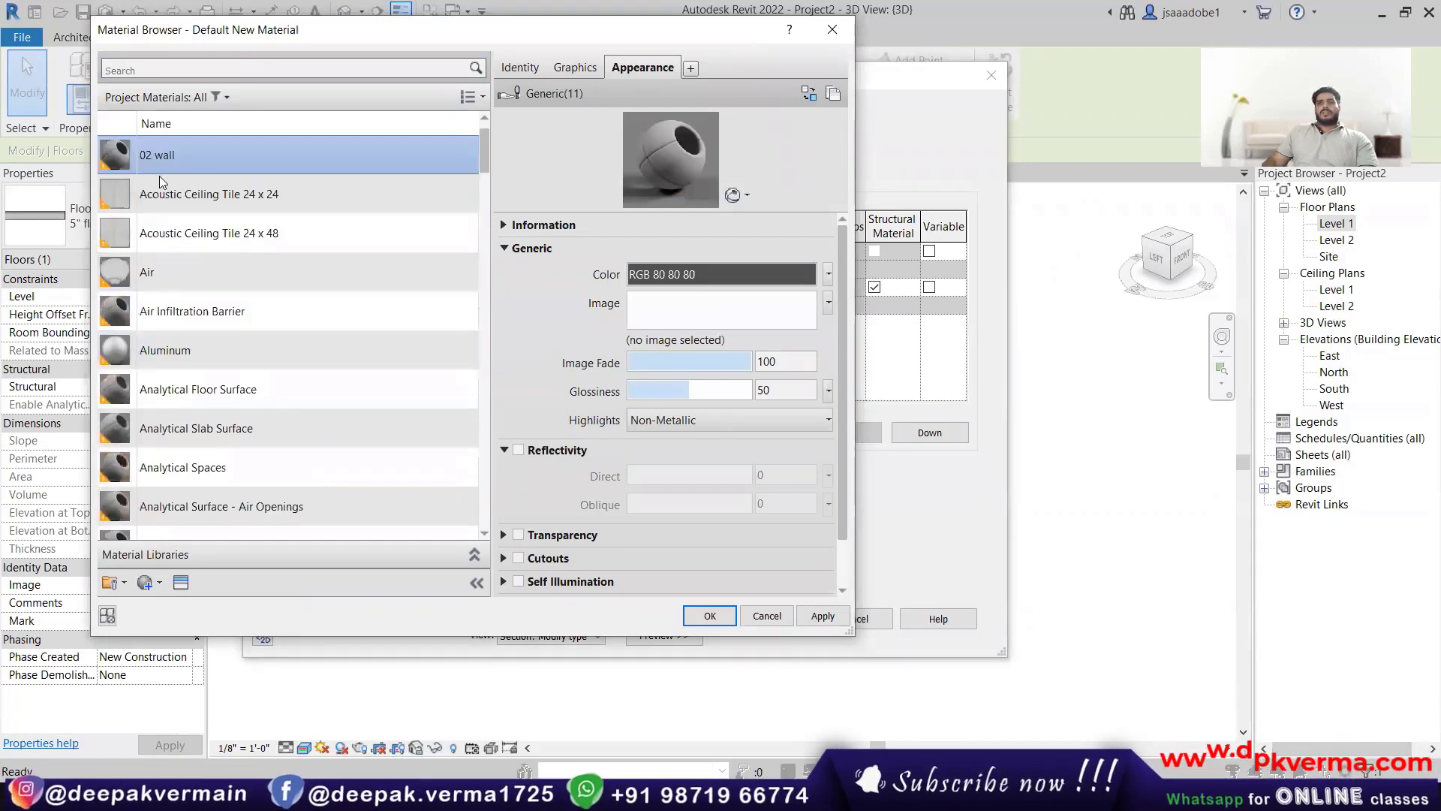
Step: Browse the appearance library's Wall Paint Glossy and Matte assets and its Default, Fabric and Finish categories
click(181, 582)
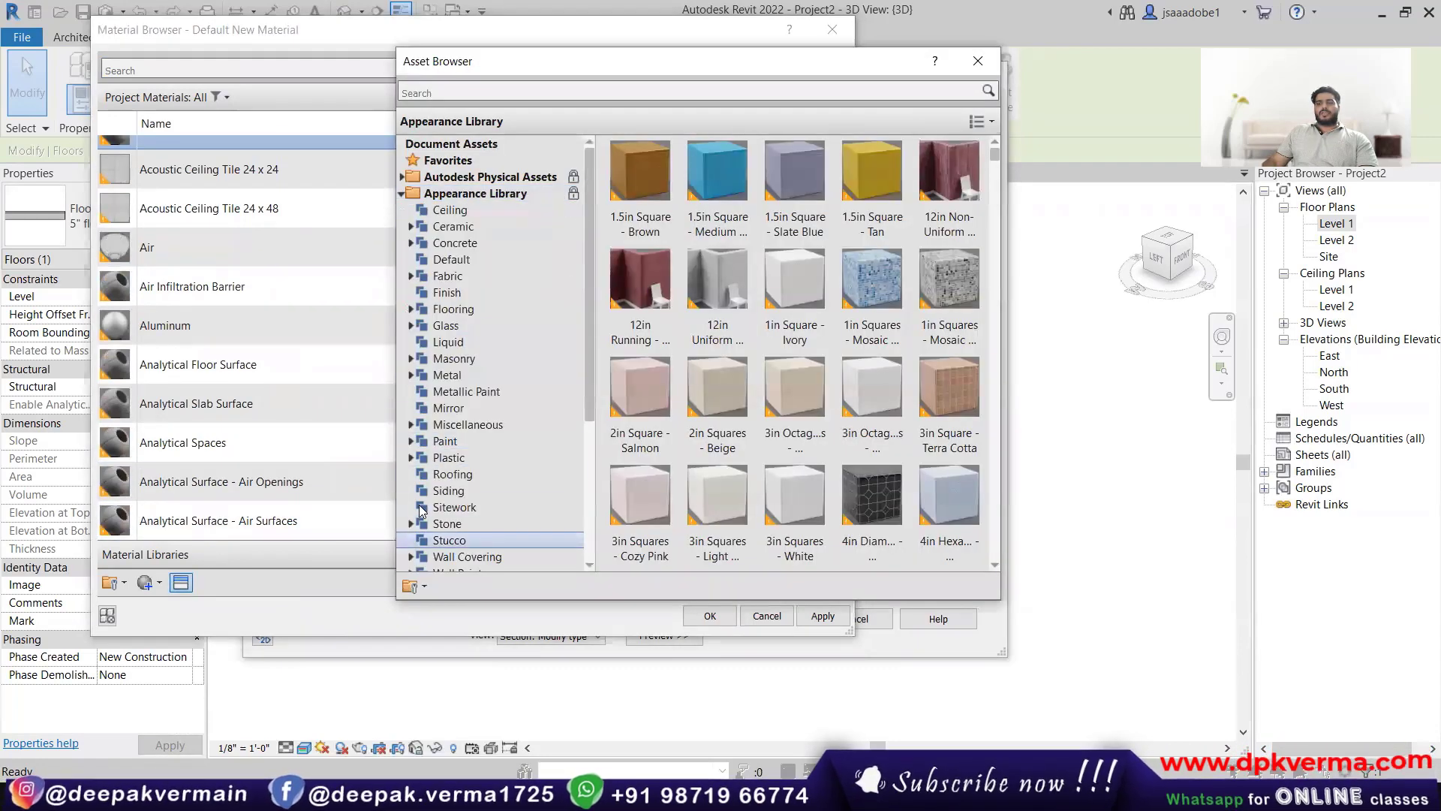
scroll(442, 491, down, 2)
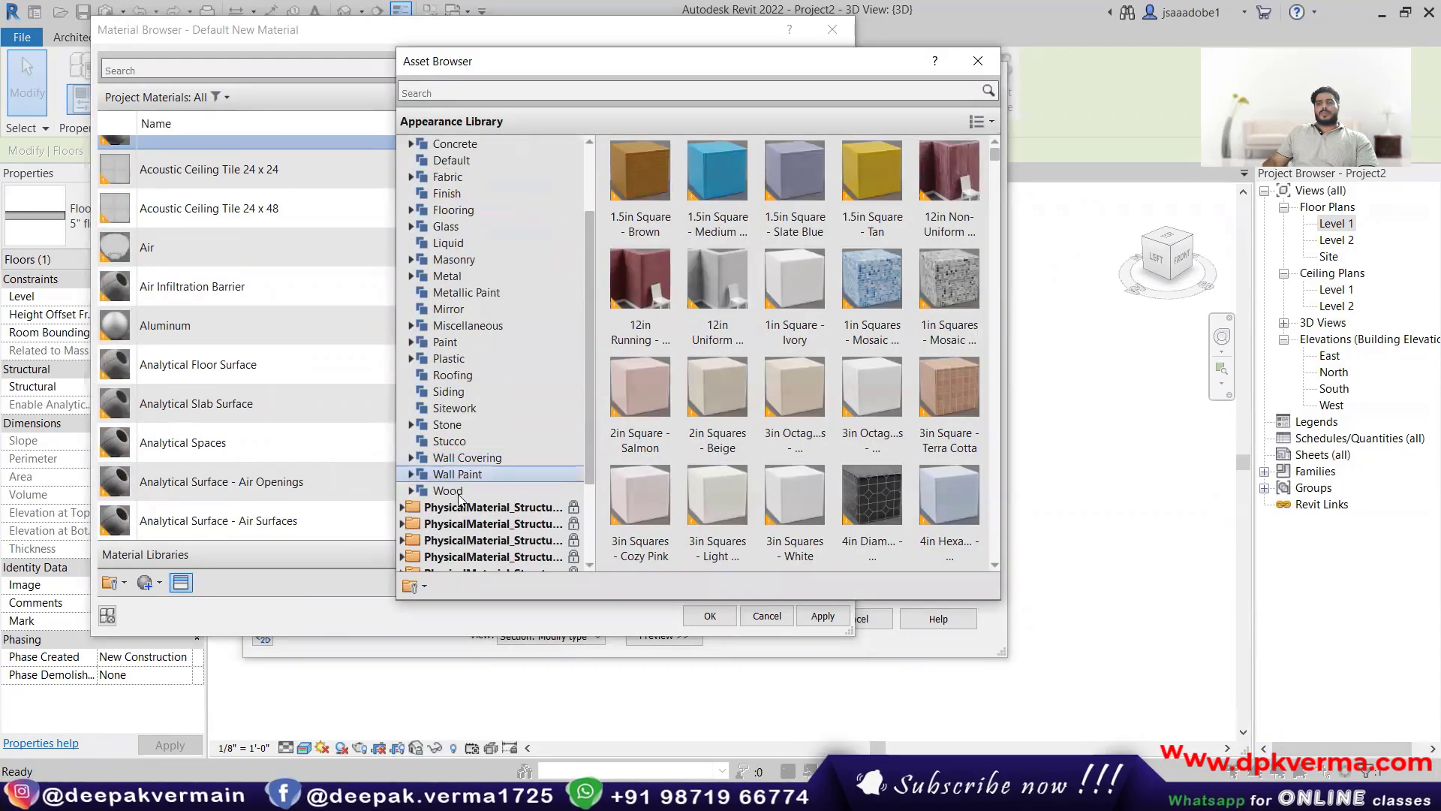
click(411, 475)
scroll(484, 505, down, 1)
click(455, 441)
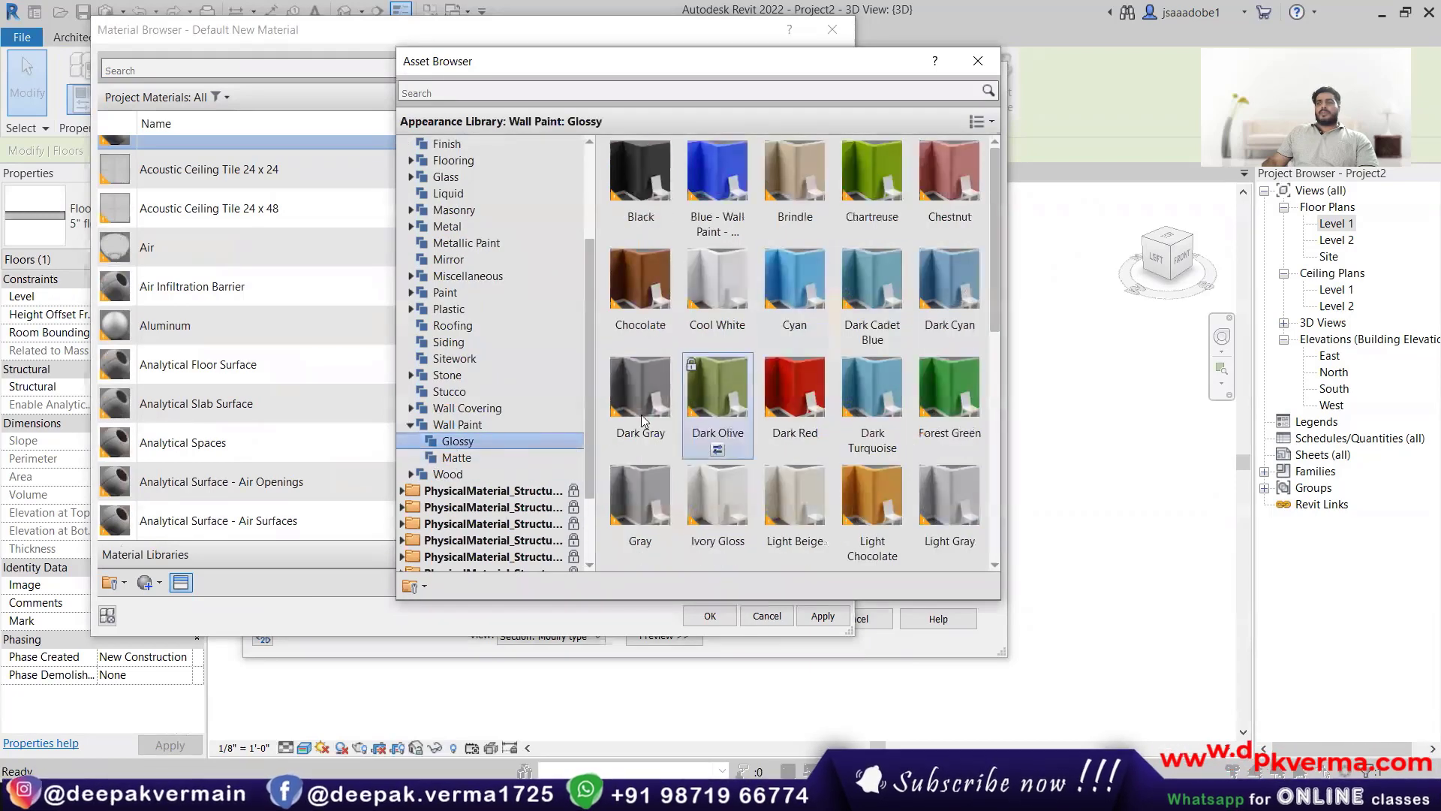
click(456, 457)
scroll(465, 353, up, 3)
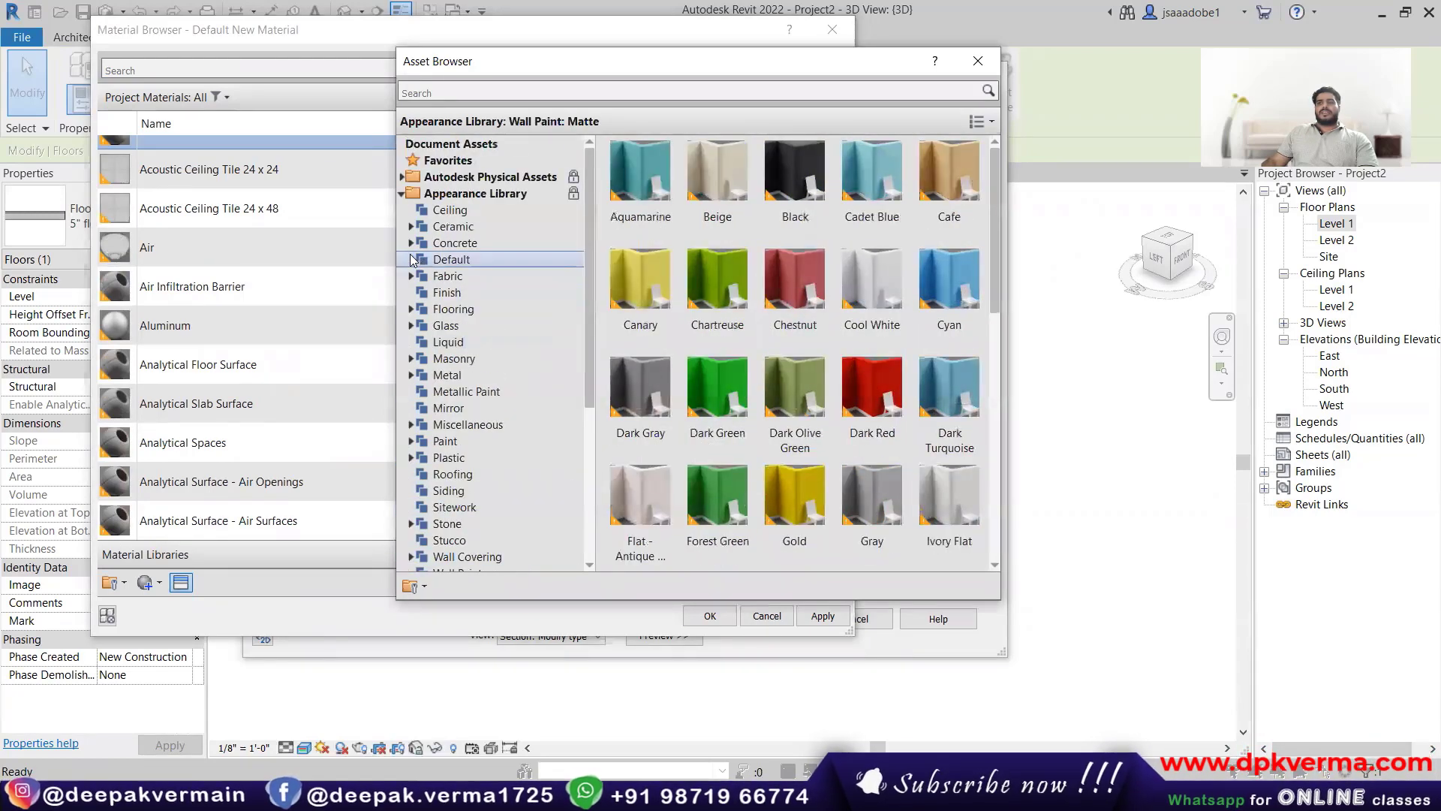
click(442, 259)
click(448, 278)
click(452, 293)
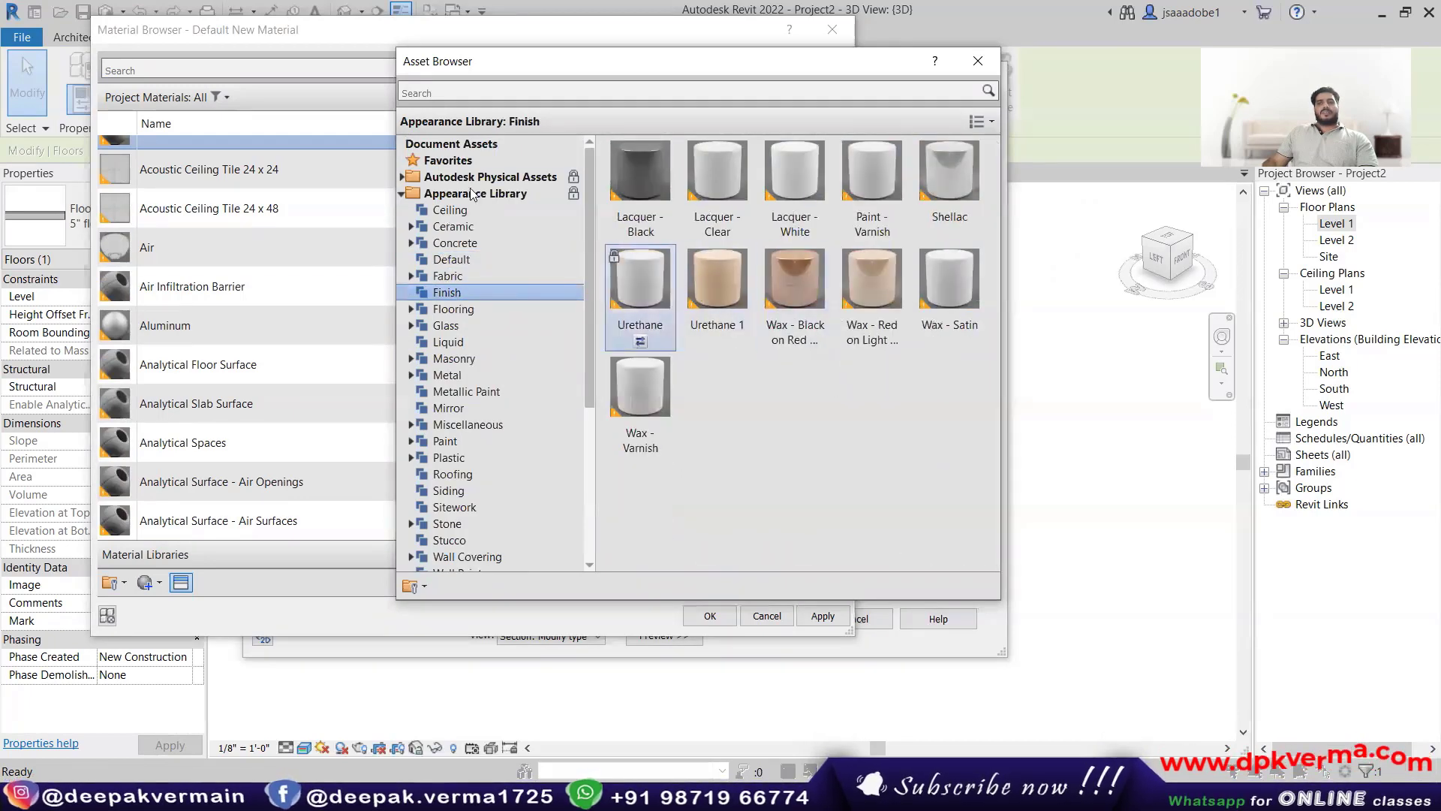
click(978, 62)
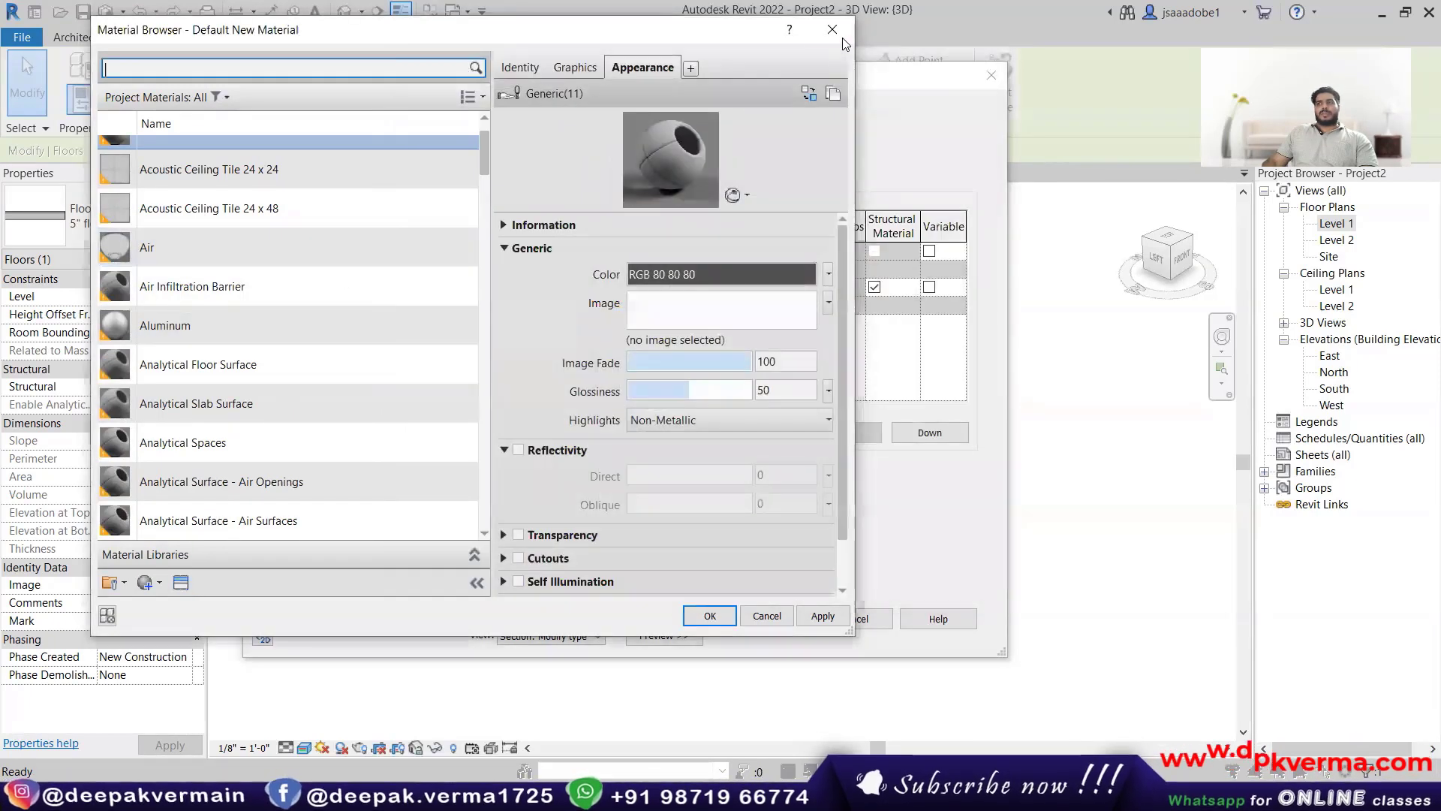
Step: Close the material, assembly and type settings without further edits and examine the floor's wood surface and edge in the 3D view
key(Return)
click(992, 73)
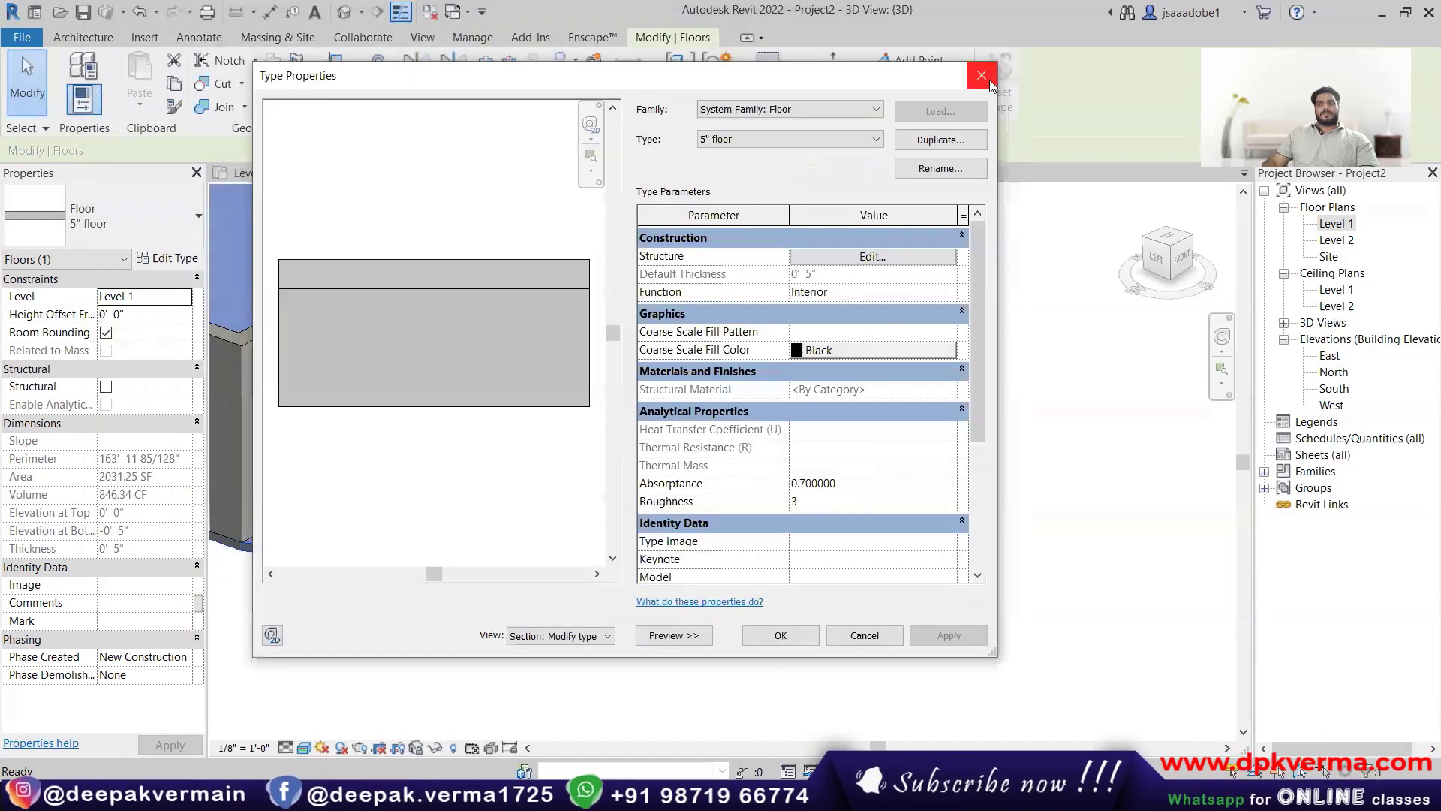
click(988, 74)
click(885, 534)
scroll(563, 518, up, 4)
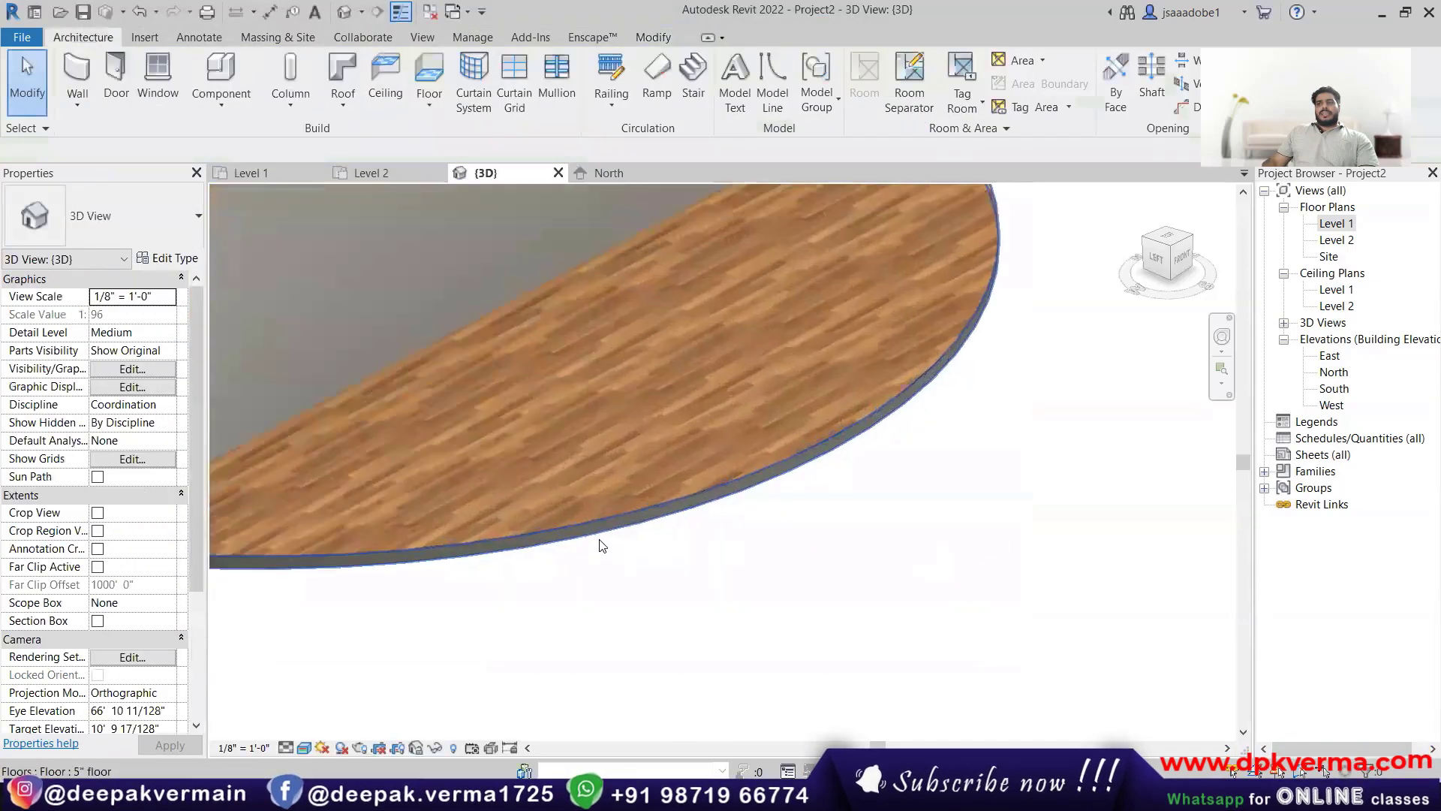
shift+middle_drag(595, 534, 676, 708)
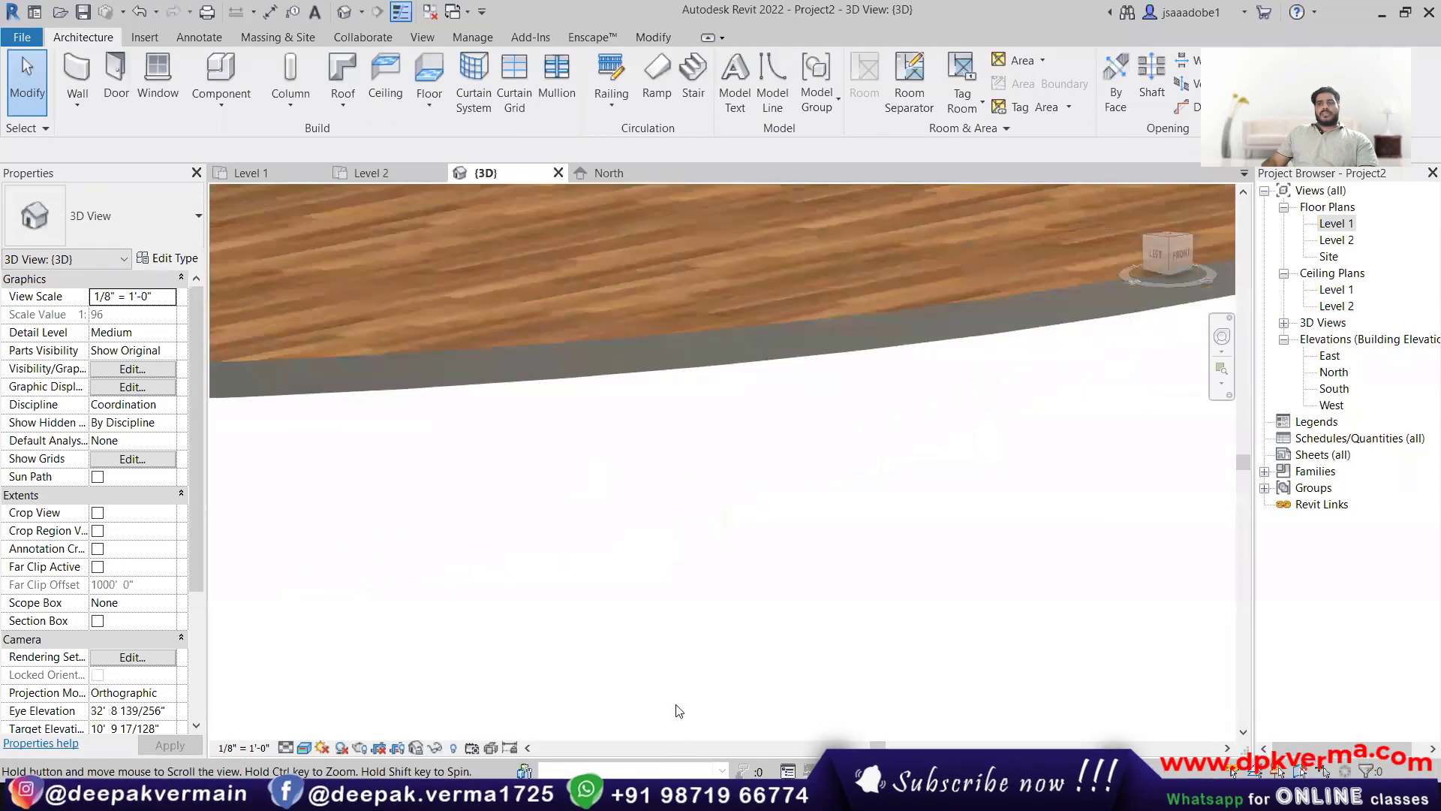
Step: Set the 3D view's detail level to Fine to show the floor's edge
scroll(519, 290, up, 3)
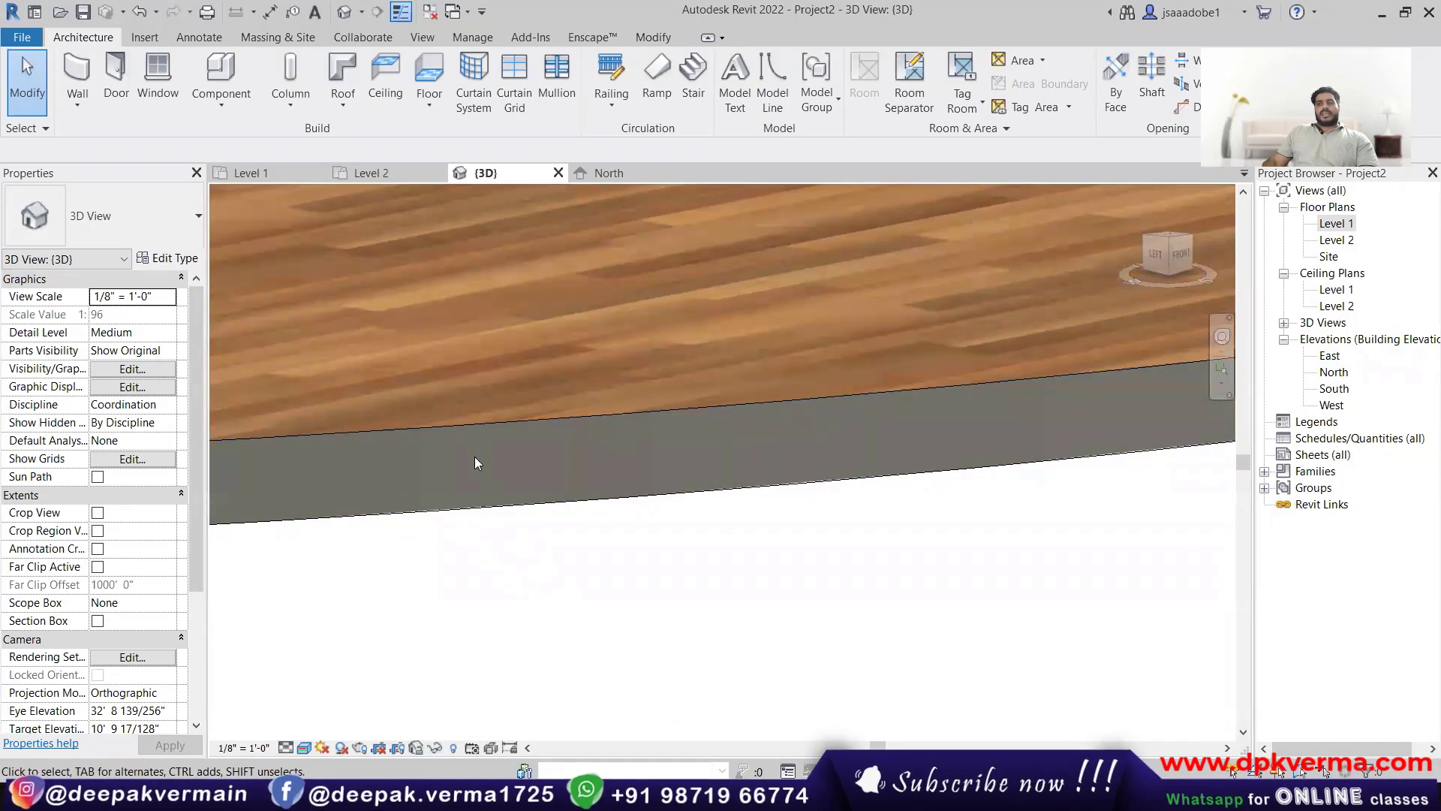
scroll(479, 425, up, 2)
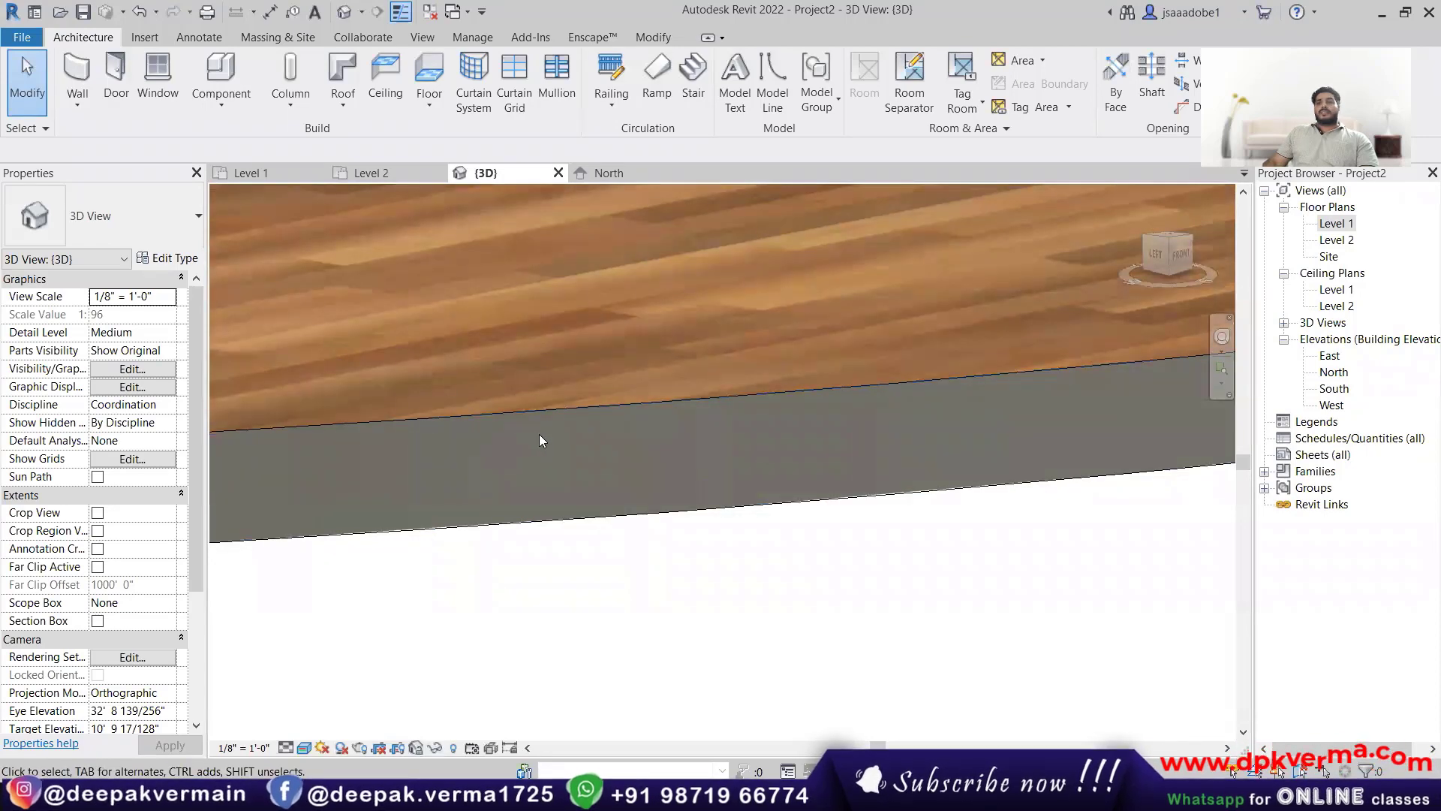
click(285, 747)
click(300, 728)
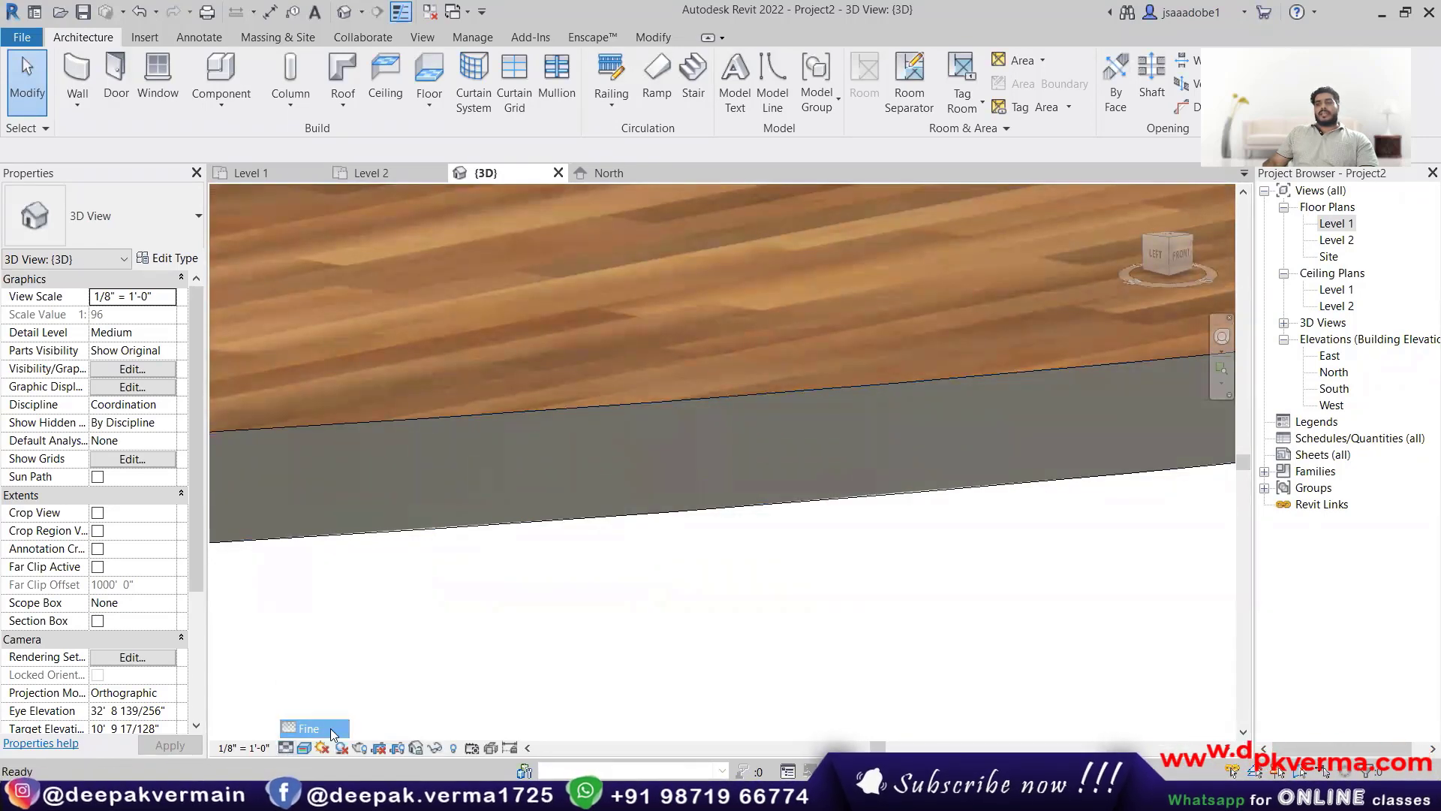
Step: Draw a horizontal building section on the Level 1 plan through the rounded floor area just below the room's lower wall
double_click(1344, 224)
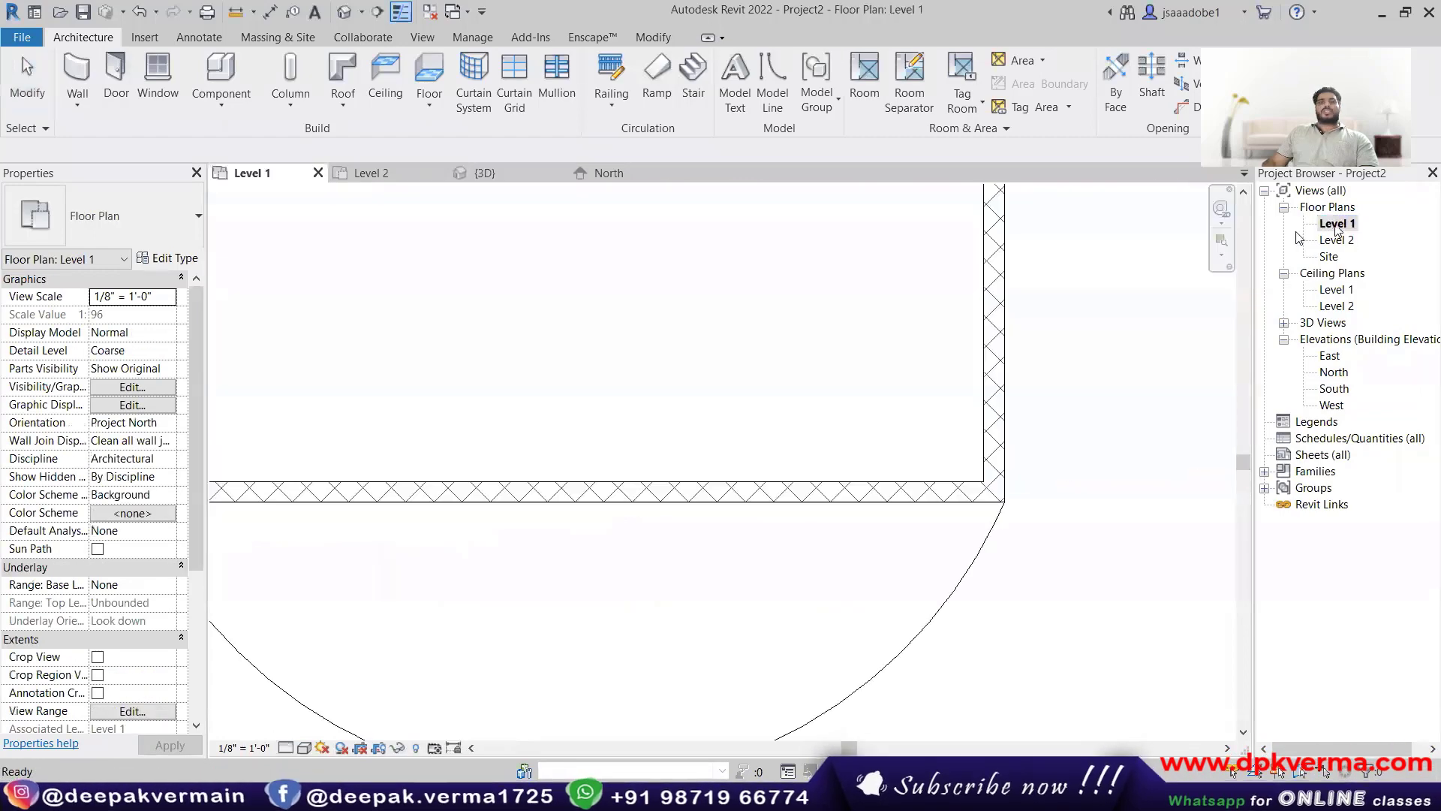
scroll(576, 523, down, 4)
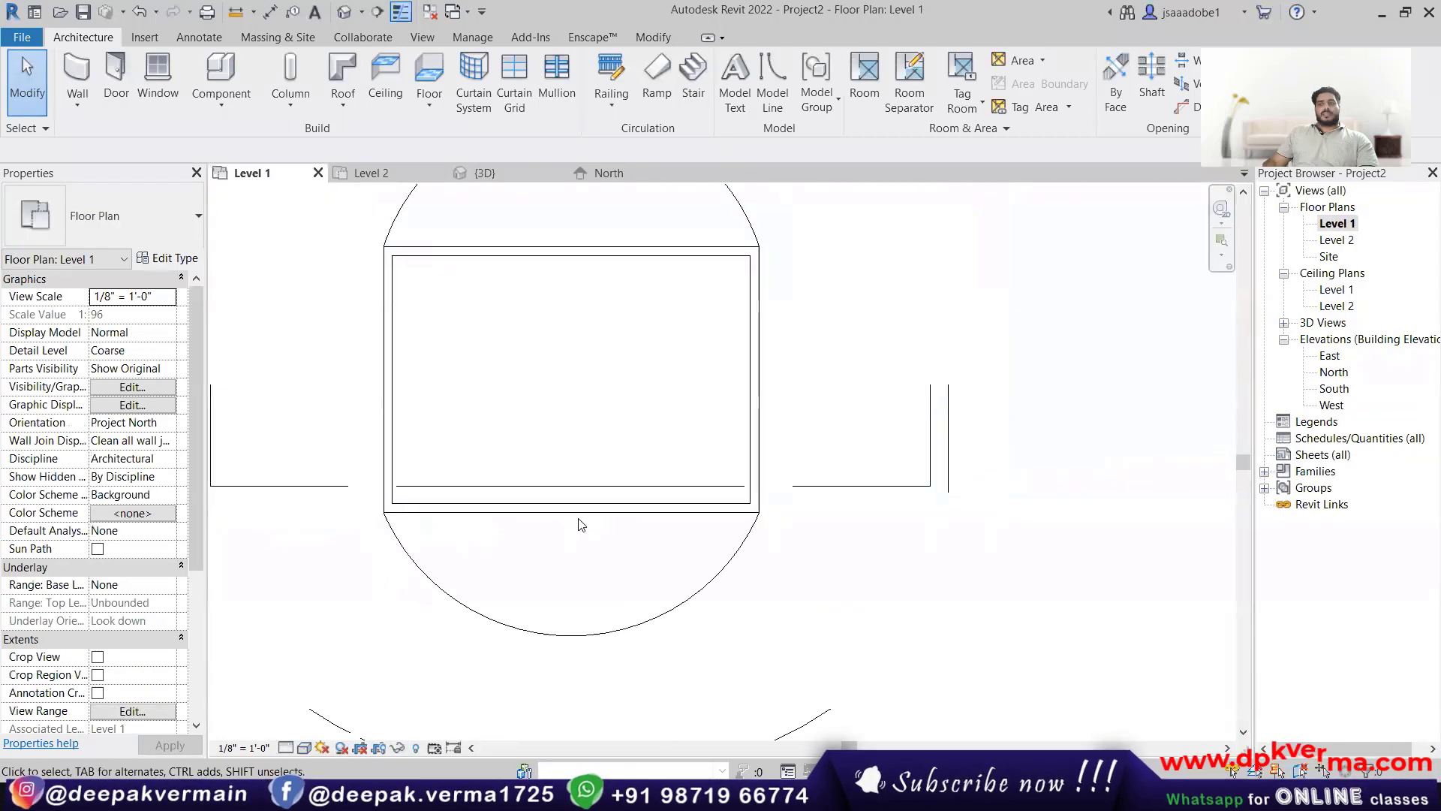
click(378, 12)
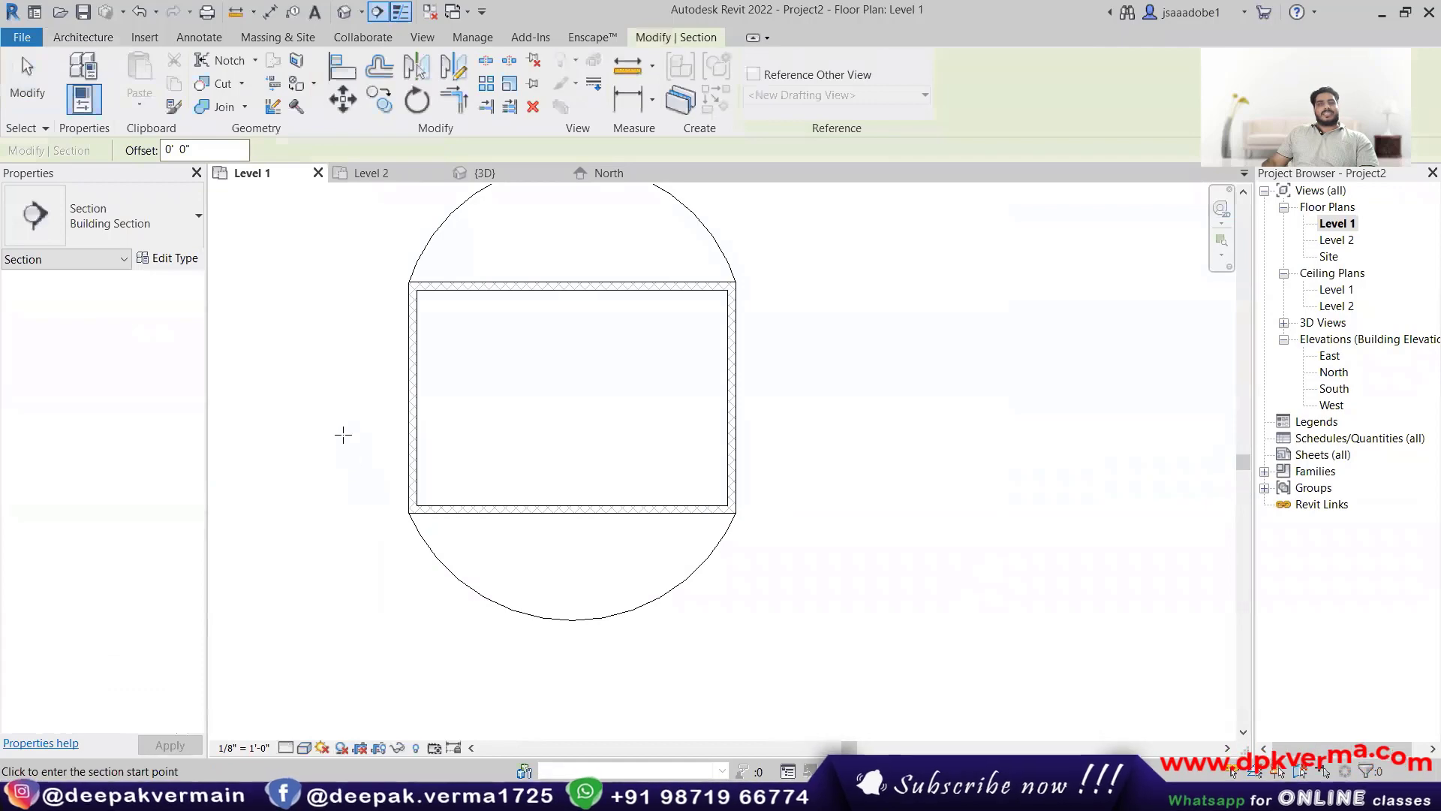
click(367, 558)
click(800, 558)
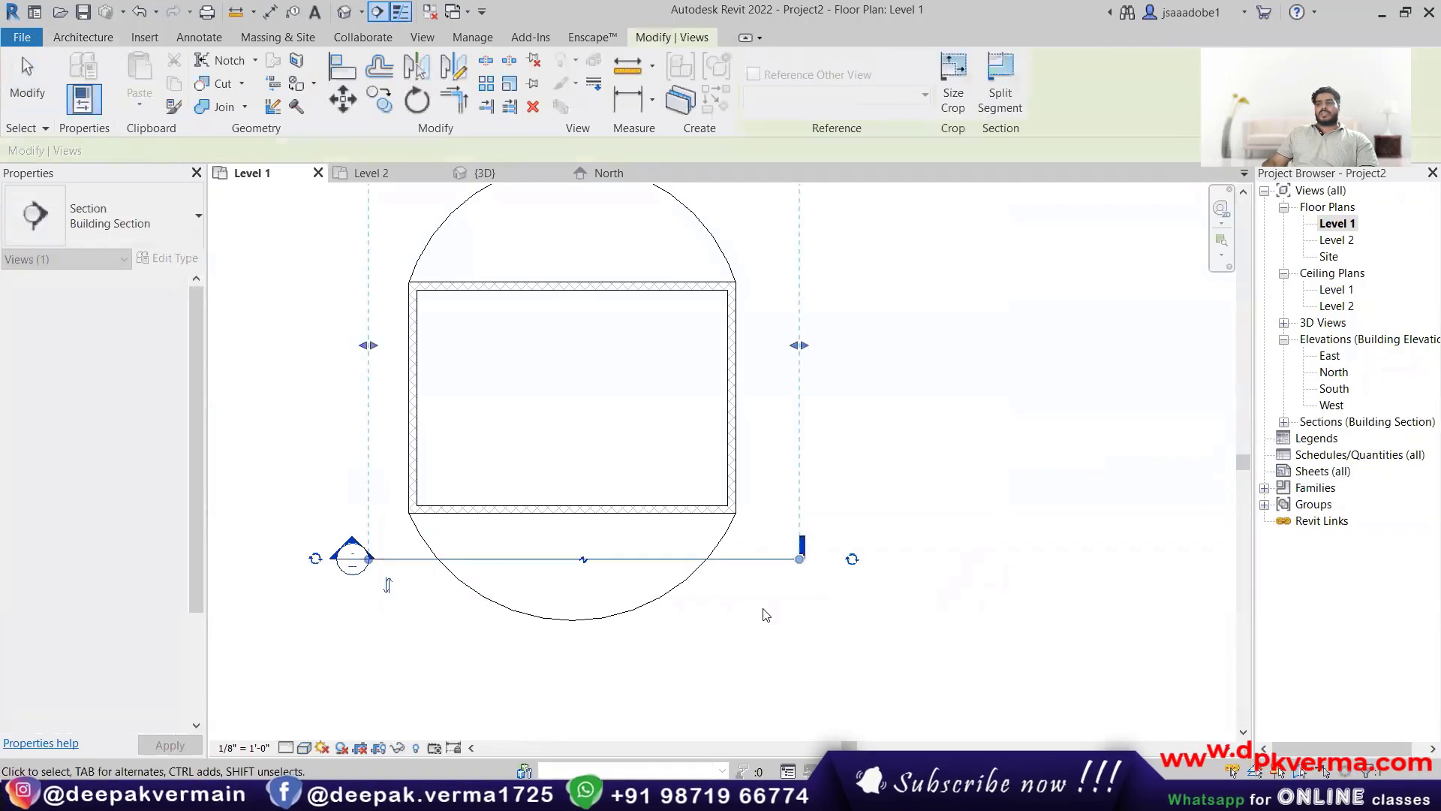
Step: Open the new section view and set it to the Realistic visual style with Fine detail level
click(1285, 421)
double_click(1343, 437)
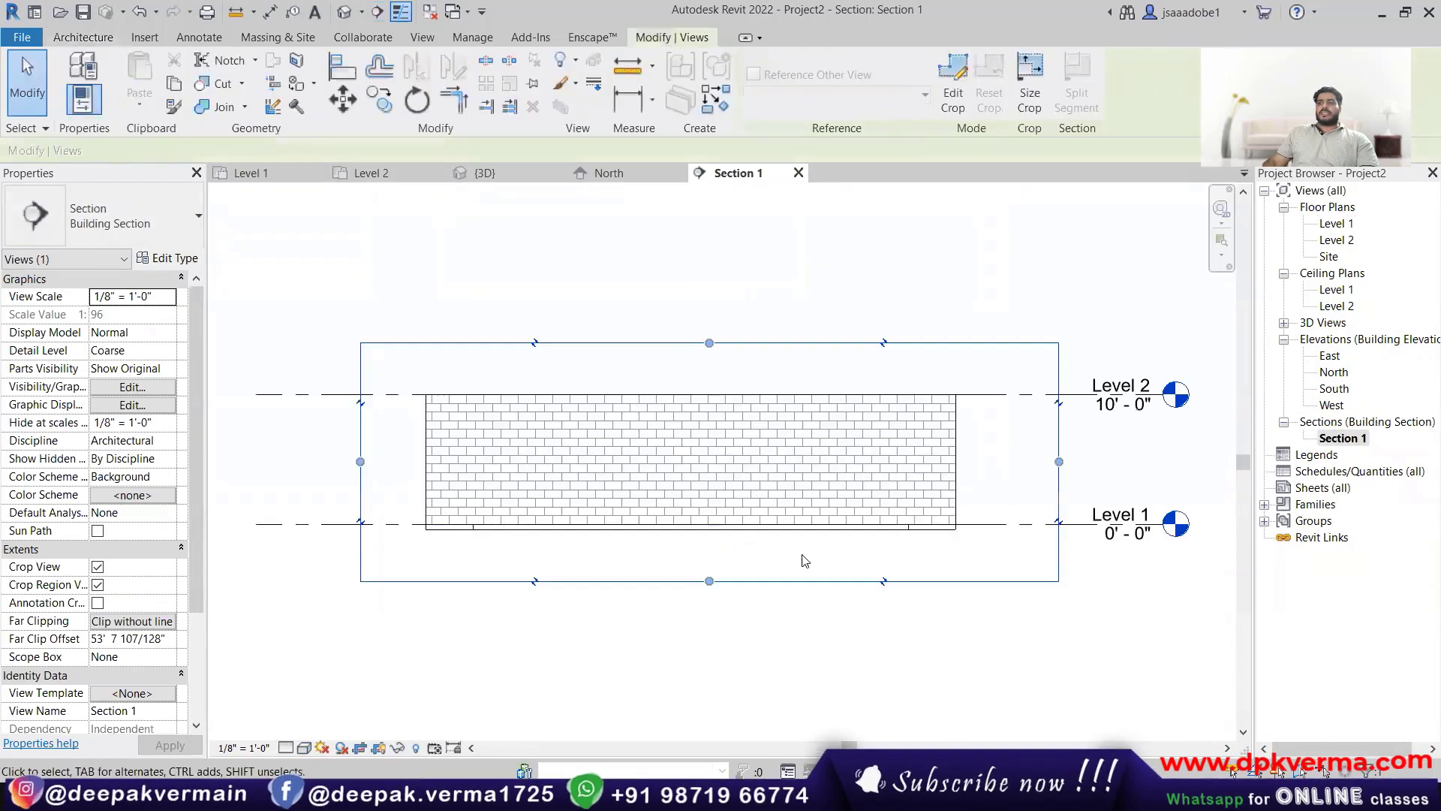
scroll(805, 561, up, 10)
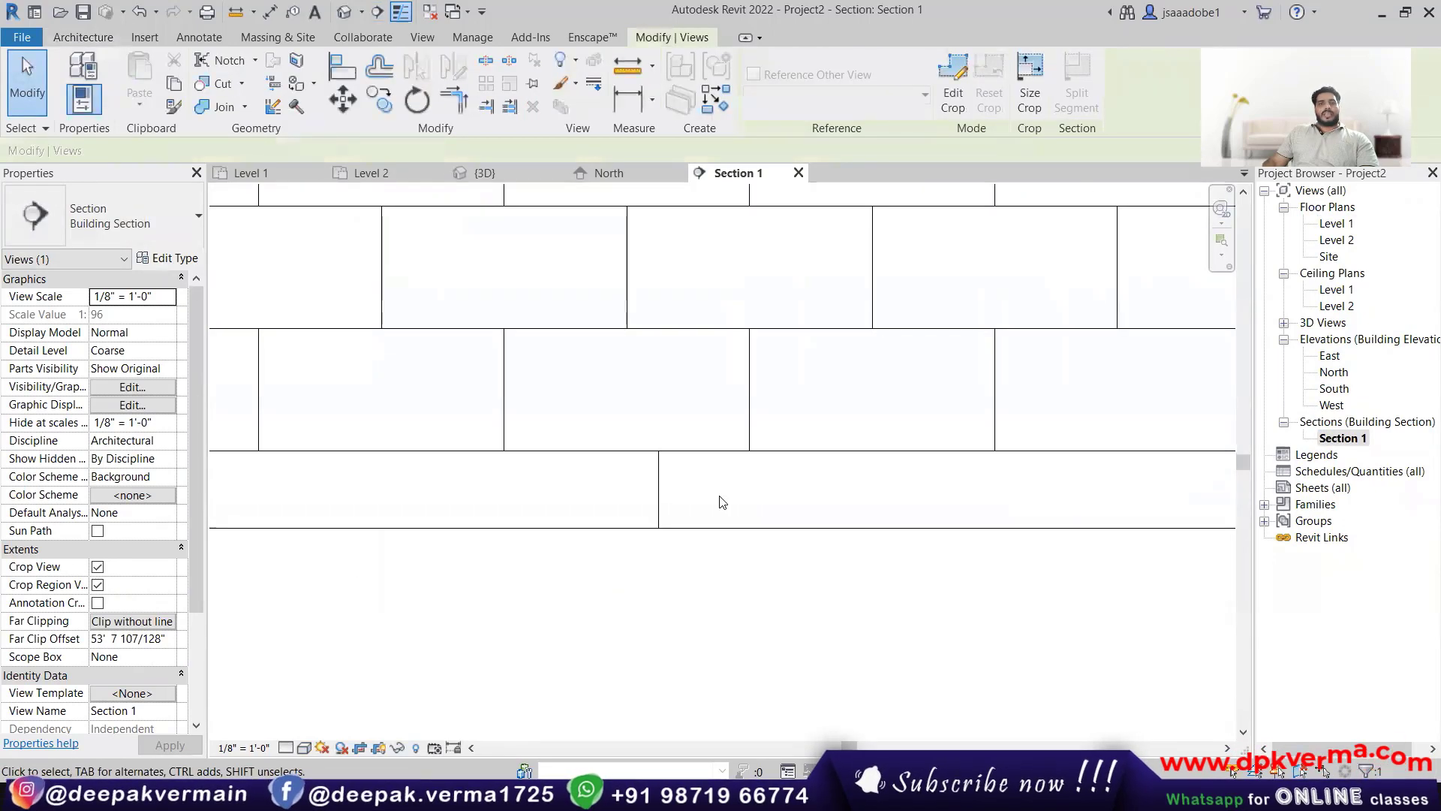
click(304, 748)
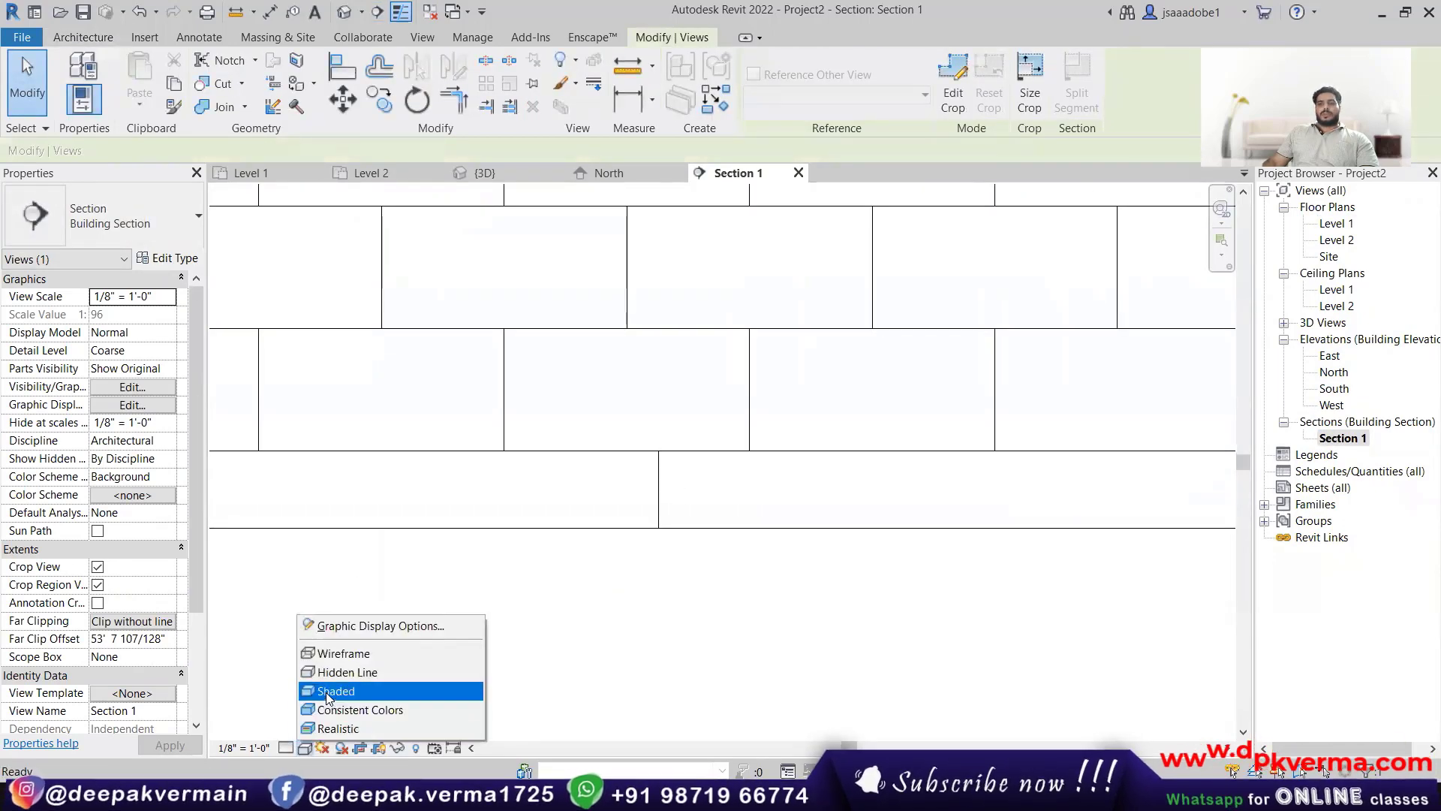
click(330, 727)
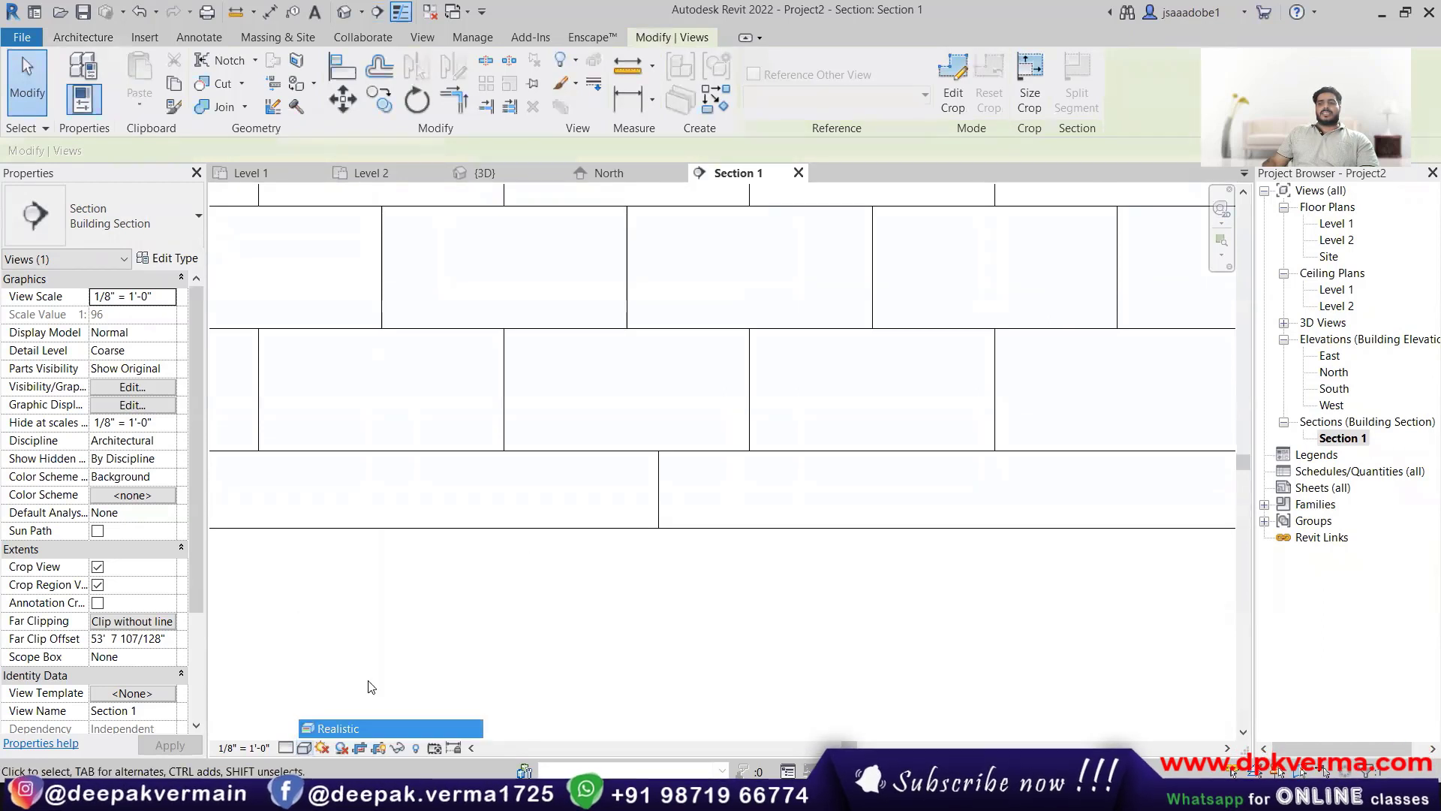
click(285, 748)
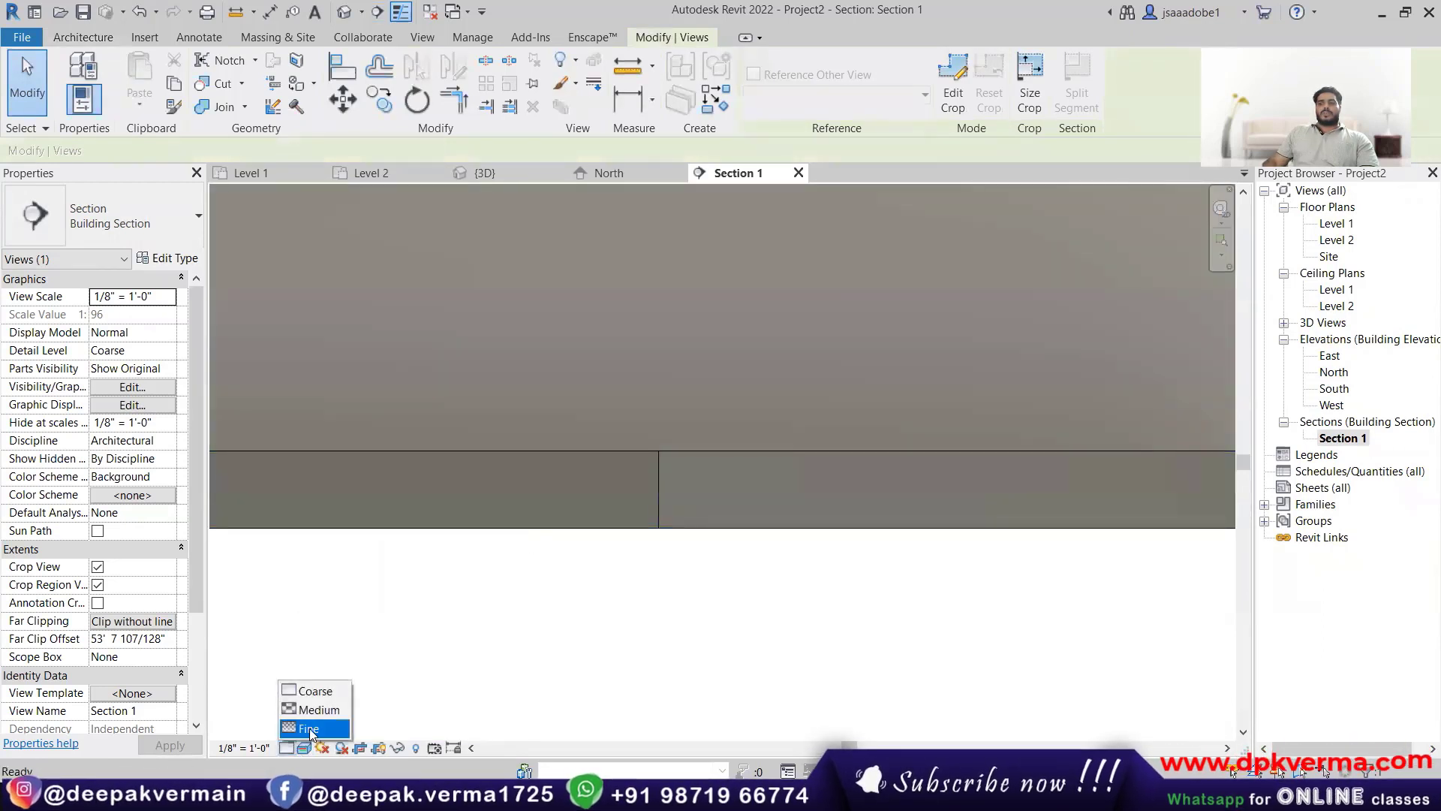
click(312, 727)
Step: Examine the floor's wood finish layer and the layer beneath it in the section view
scroll(622, 478, up, 3)
scroll(582, 481, down, 6)
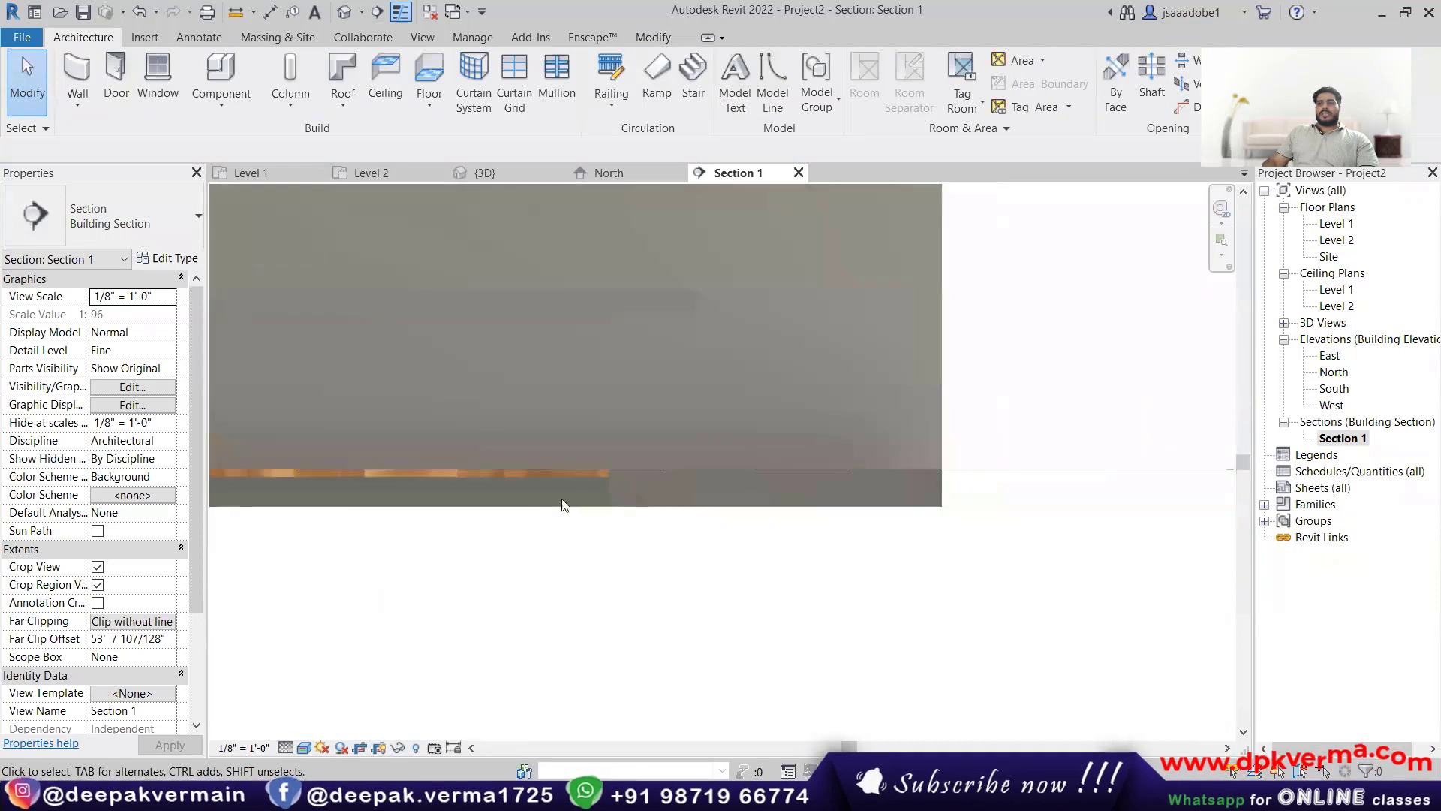
middle_drag(506, 504, 811, 521)
scroll(762, 495, up, 3)
scroll(710, 505, up, 5)
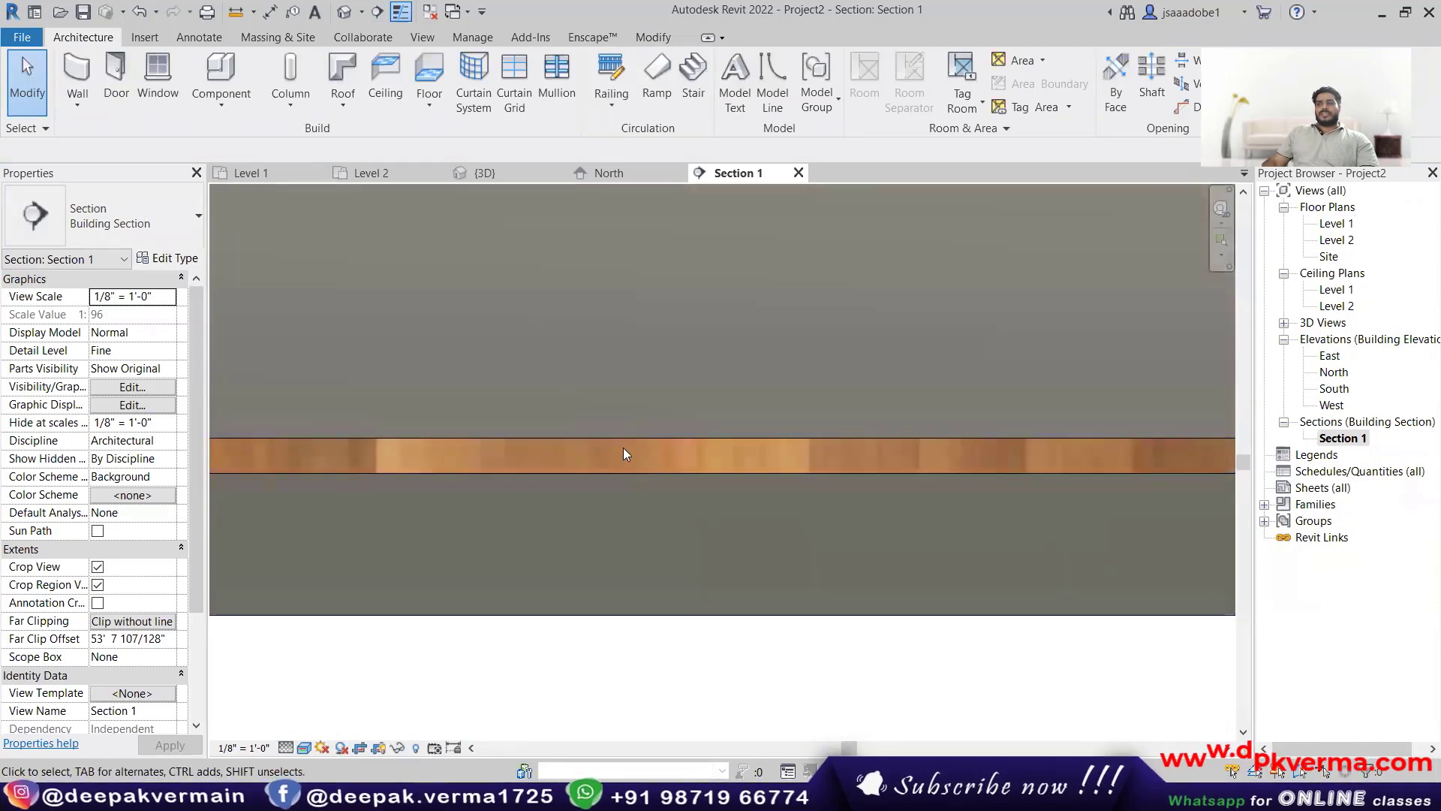
scroll(629, 490, down, 6)
scroll(628, 489, down, 6)
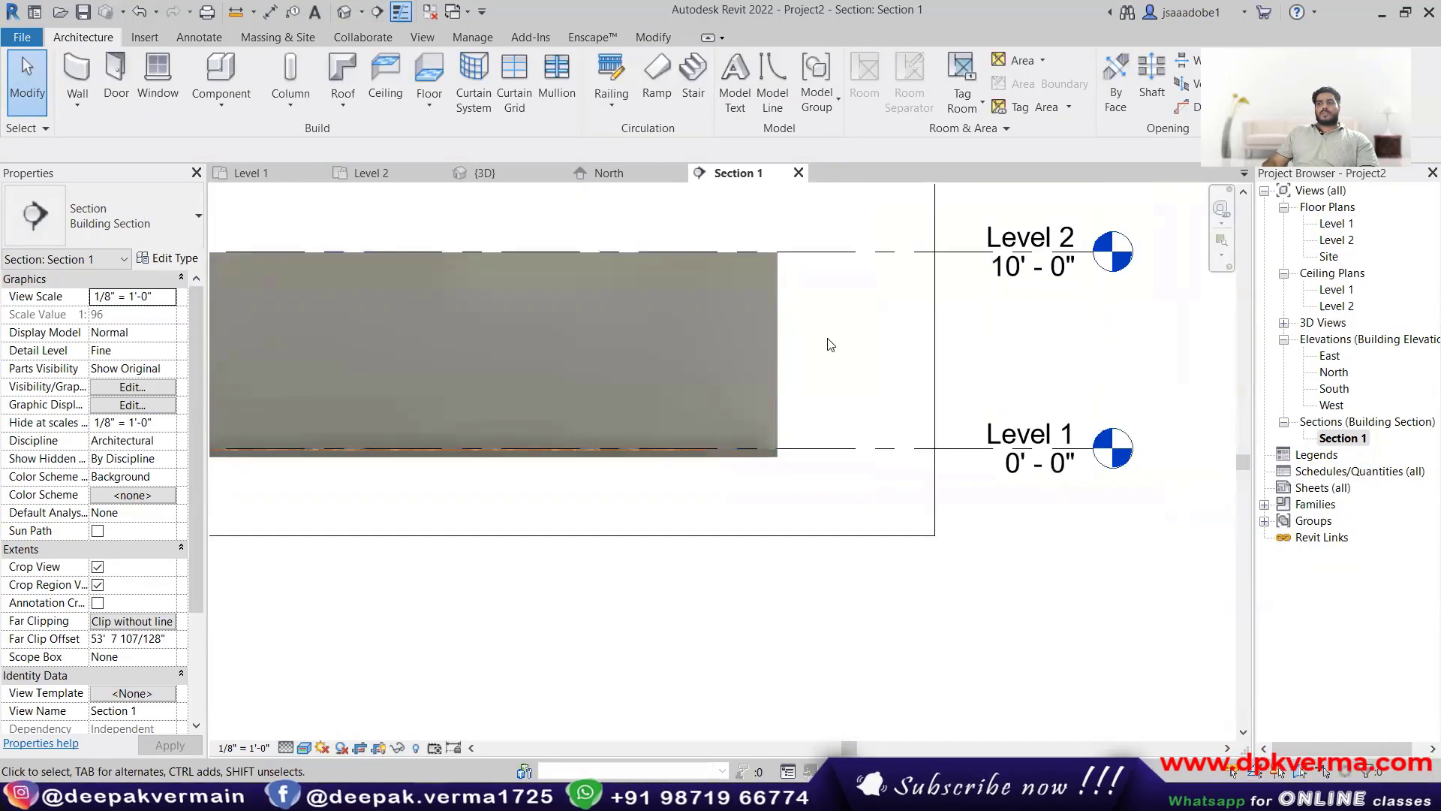
Step: Delete all four walls above the floor from within the section view
drag(1003, 402, 232, 435)
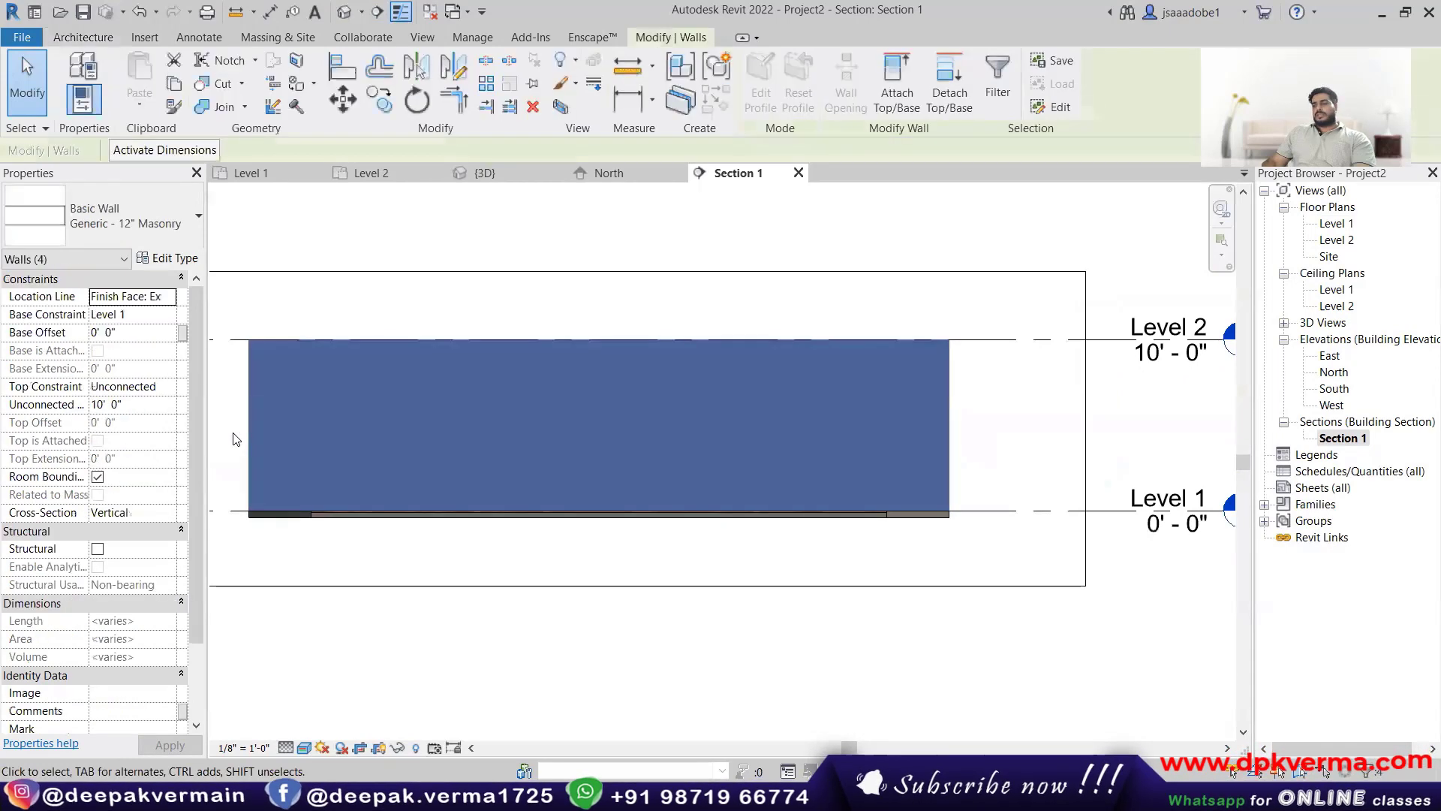
key(Delete)
scroll(942, 534, up, 3)
scroll(942, 533, up, 4)
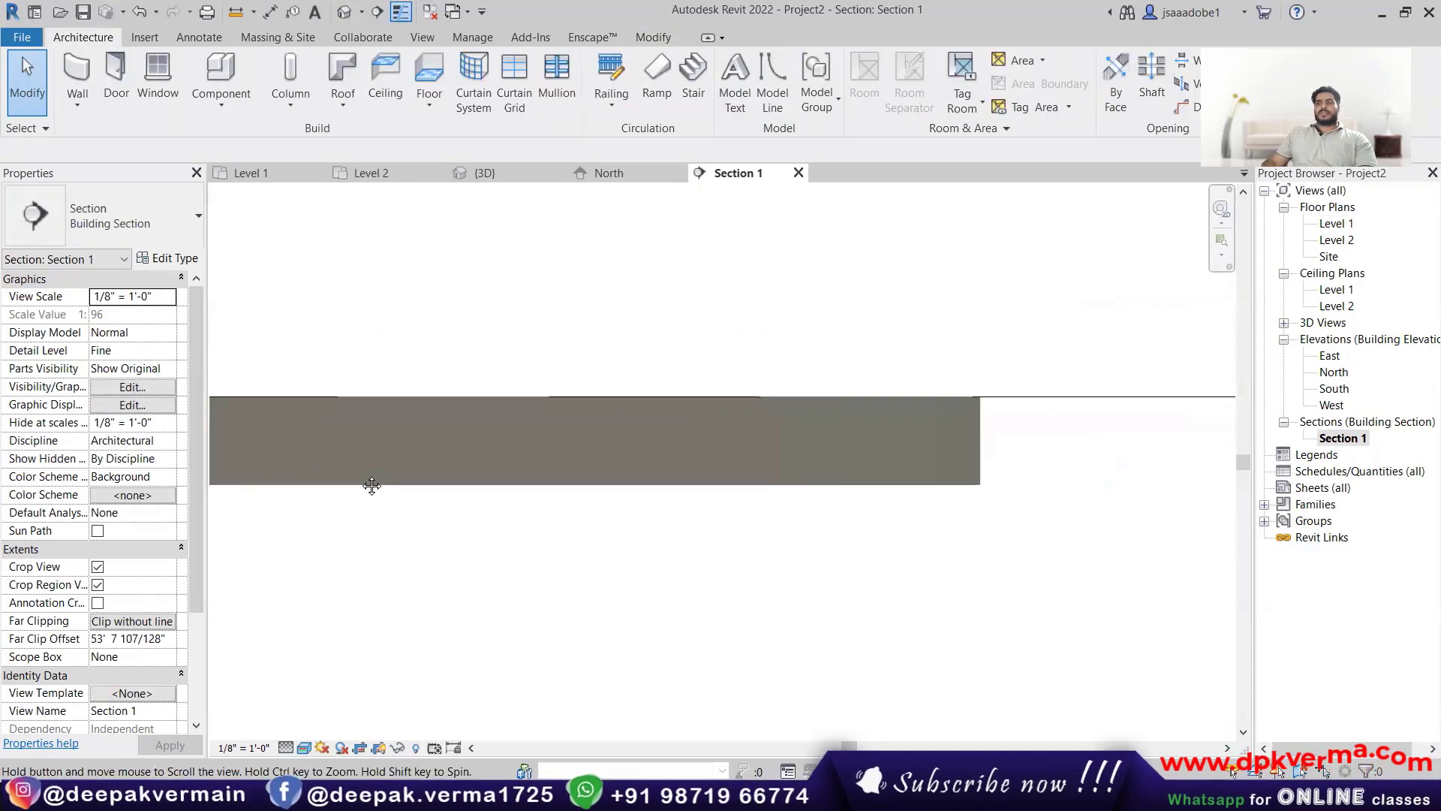
scroll(964, 475, down, 2)
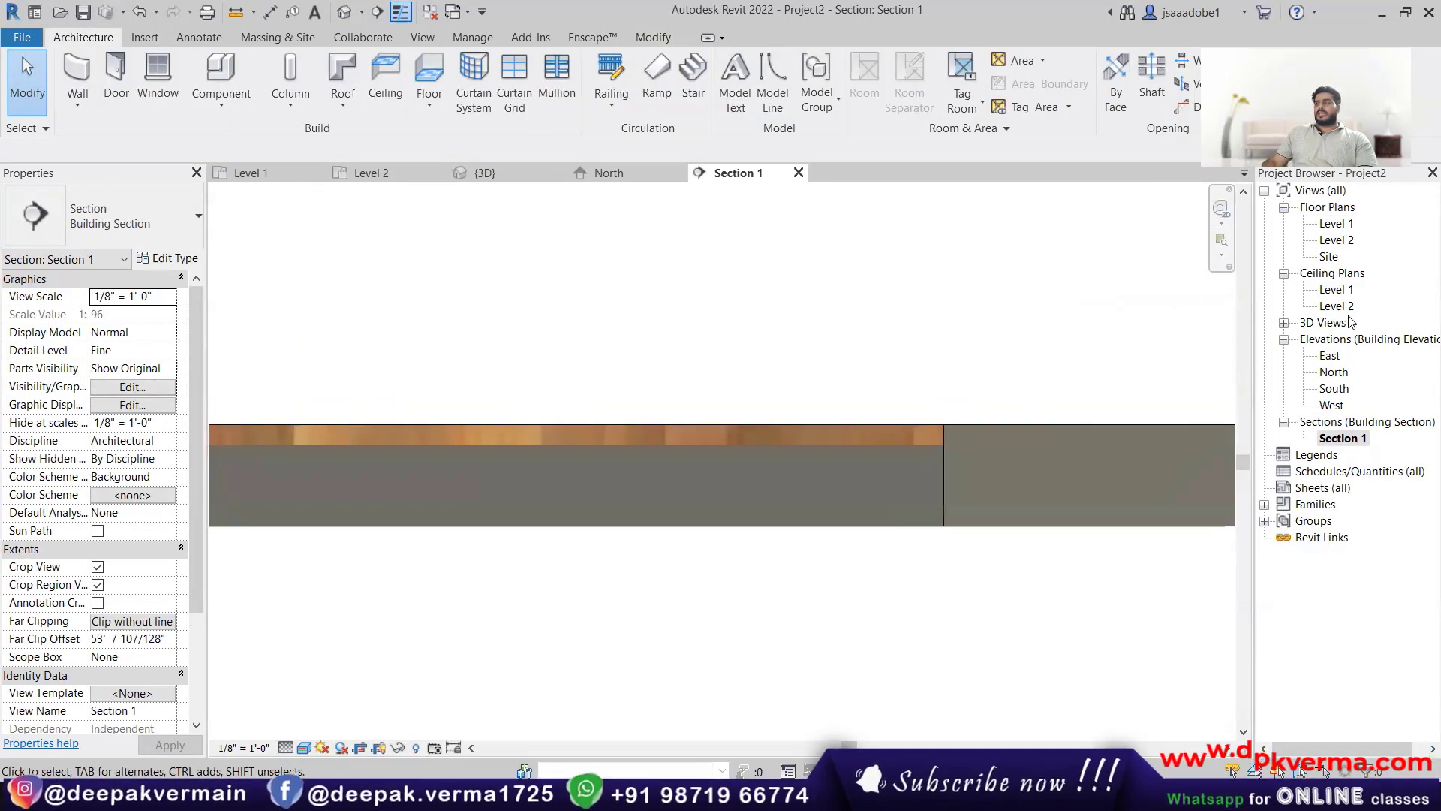
Step: Move the section line on the Level 1 plan up so it cuts through the middle of the floor
click(1336, 223)
double_click(1336, 223)
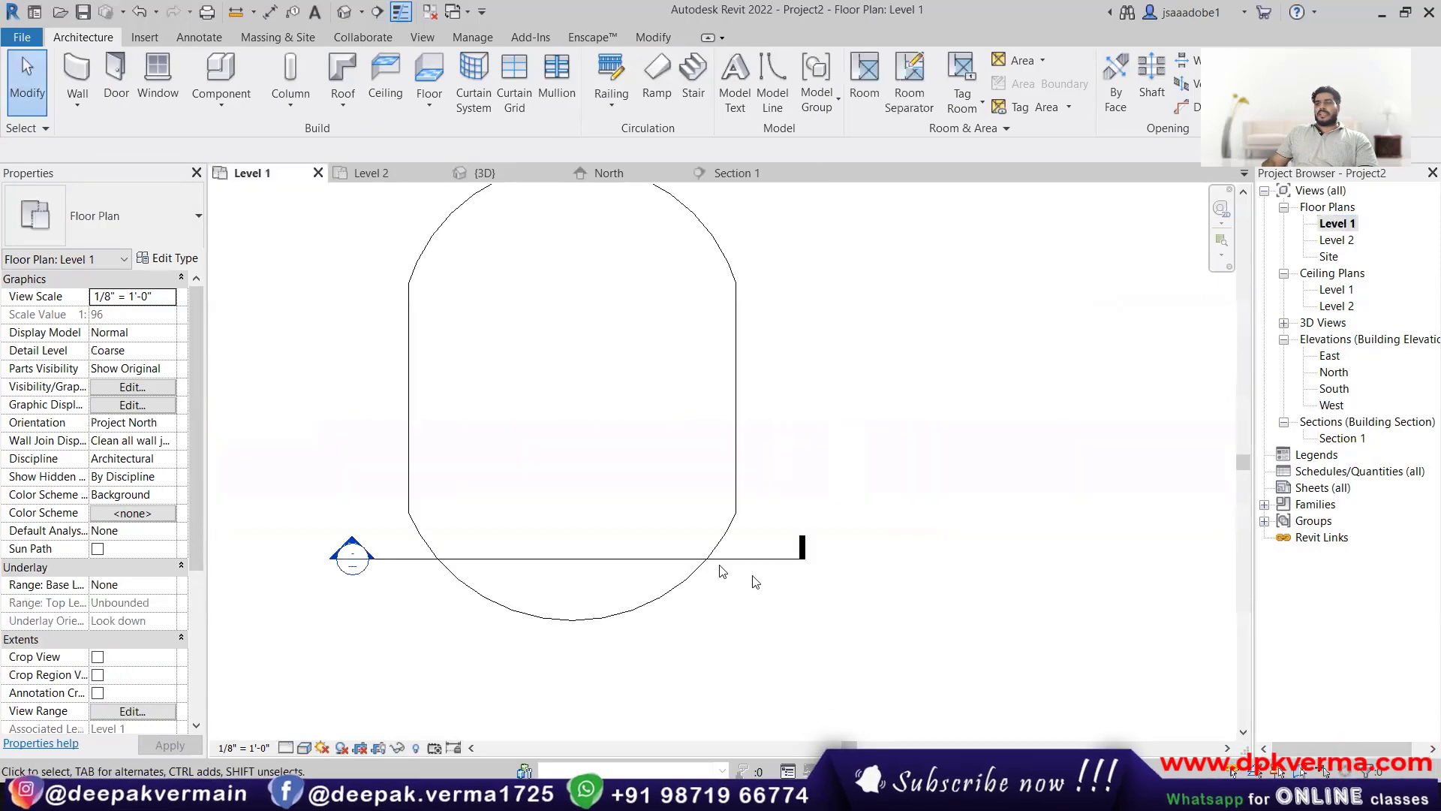
drag(736, 560, 740, 431)
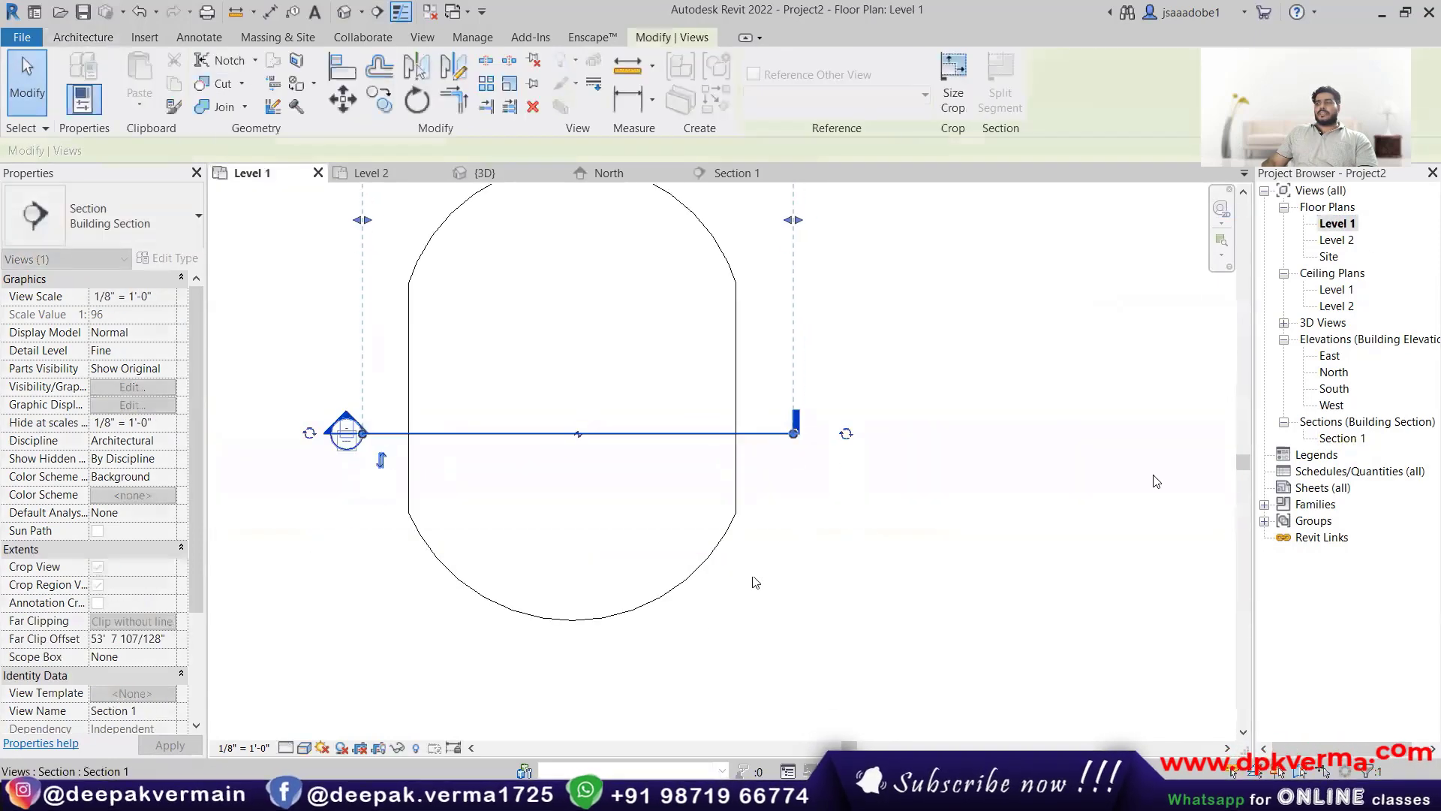
Step: Reopen Section 1 and examine the wood finish and structural layers along the cut floor
double_click(1342, 437)
scroll(852, 496, up, 4)
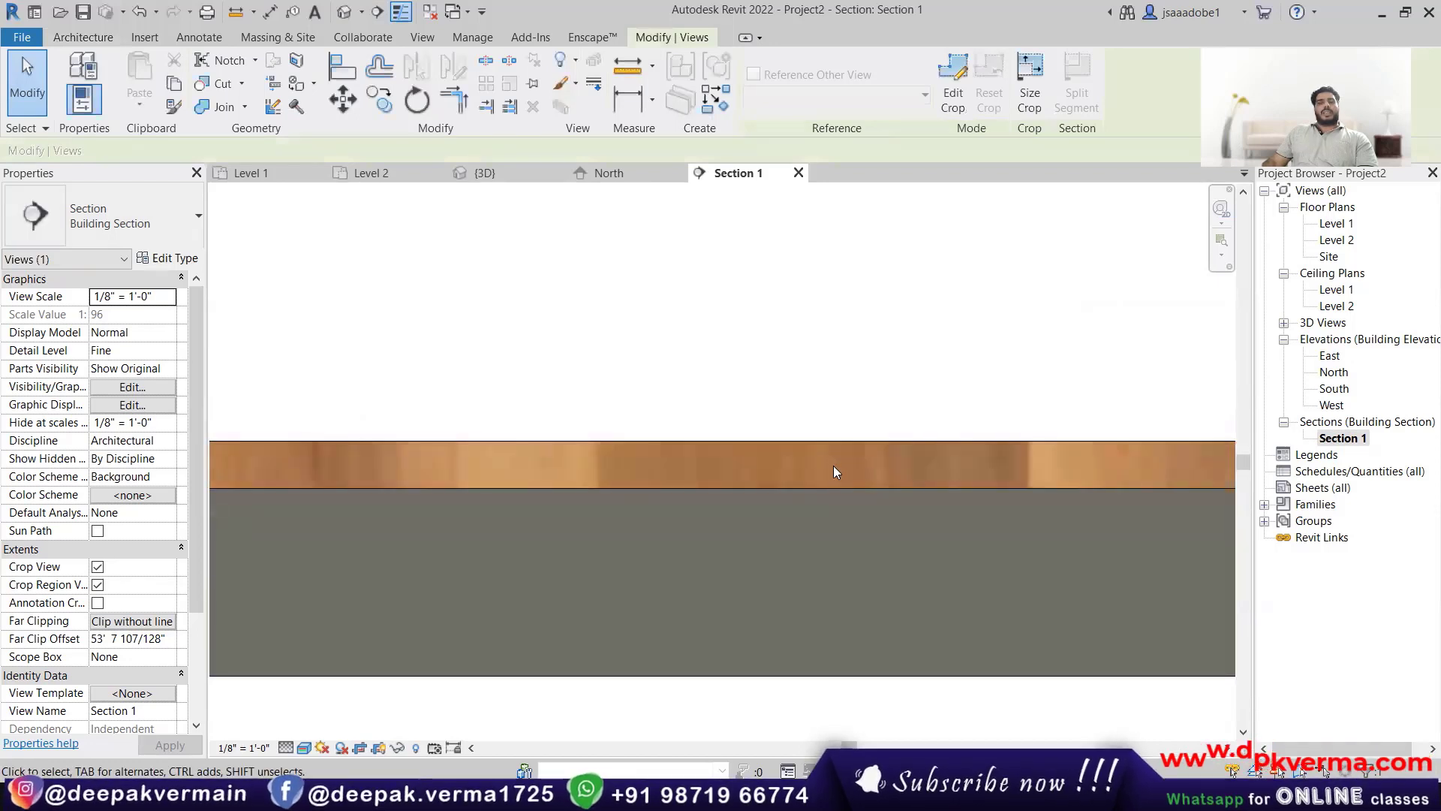
scroll(832, 473, down, 3)
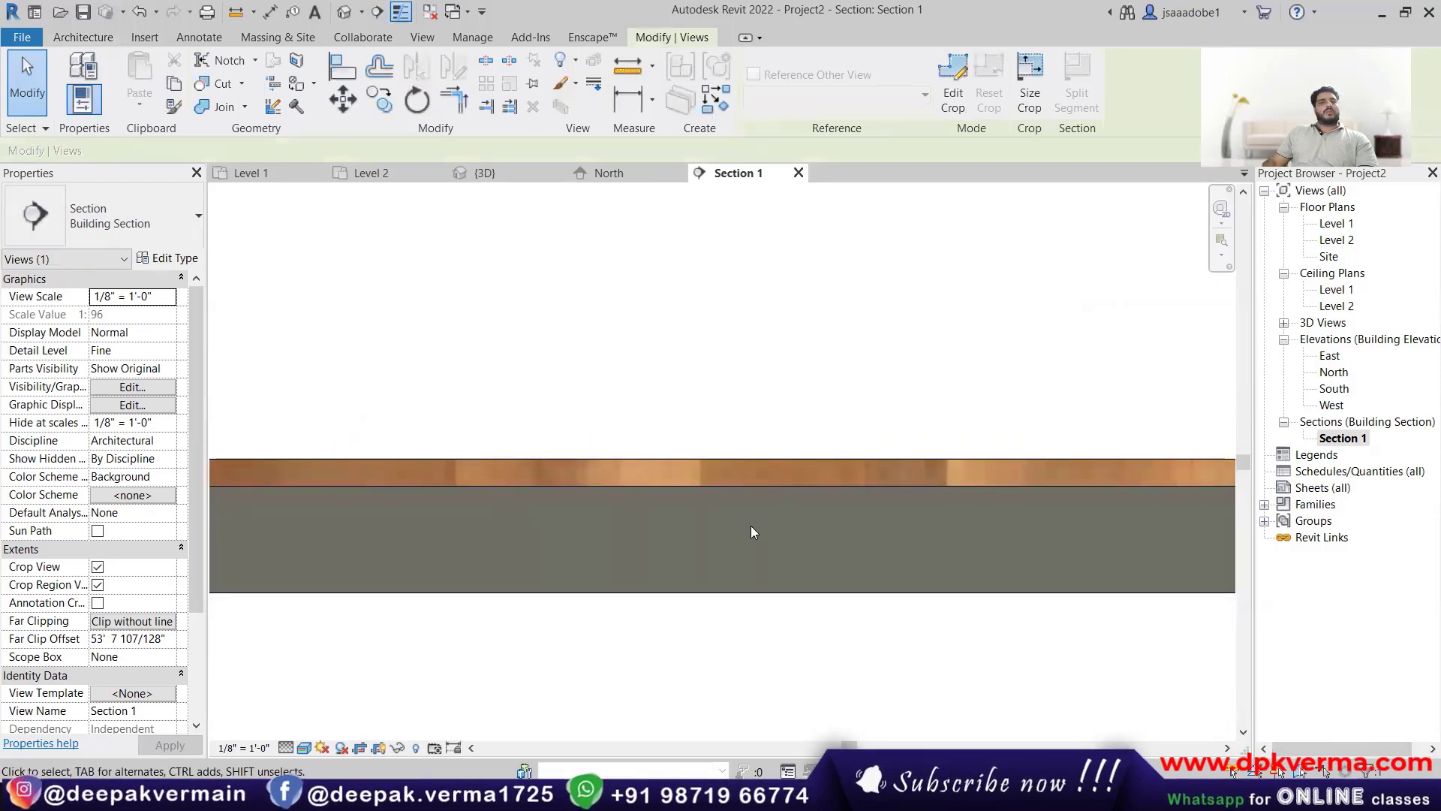
scroll(751, 531, down, 2)
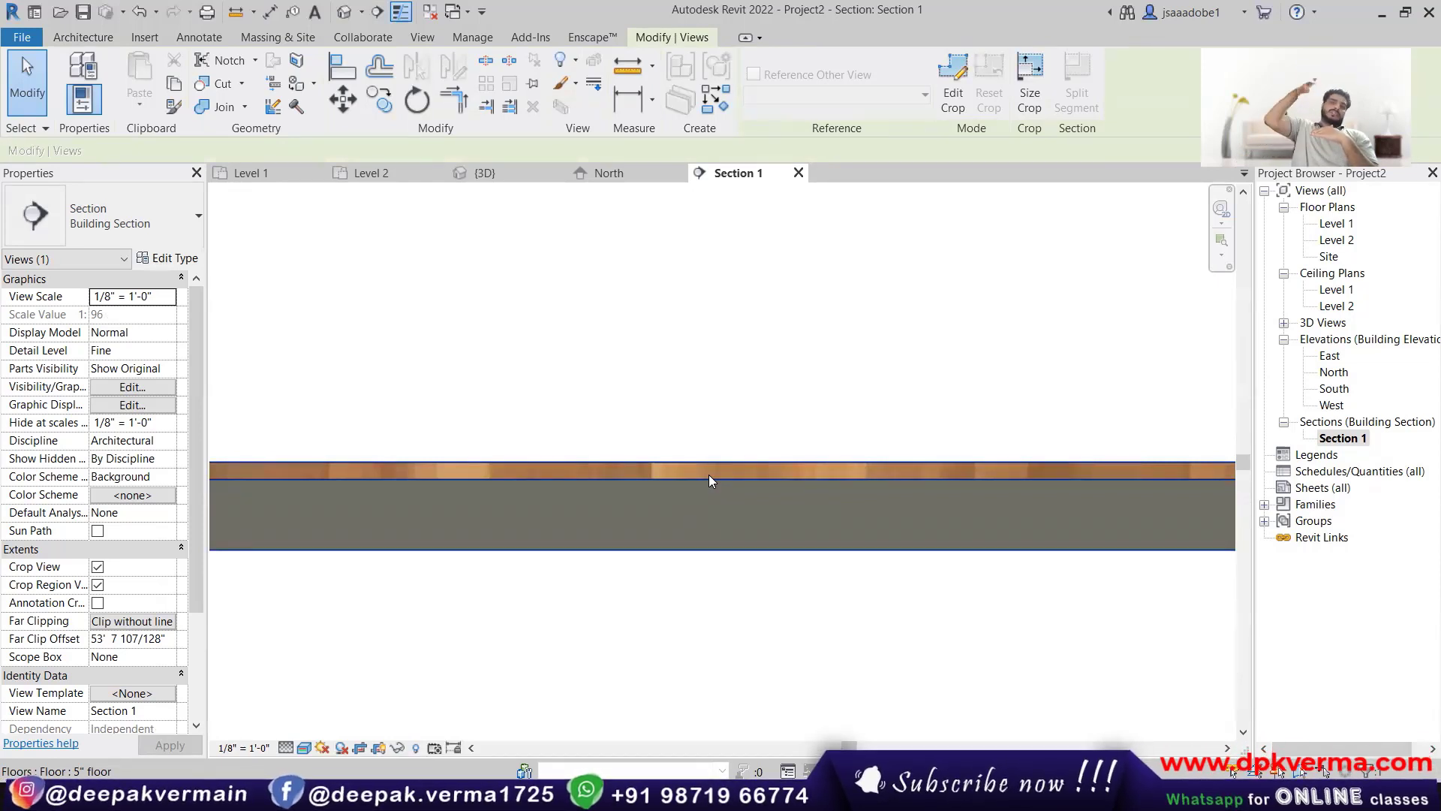
scroll(712, 474, down, 4)
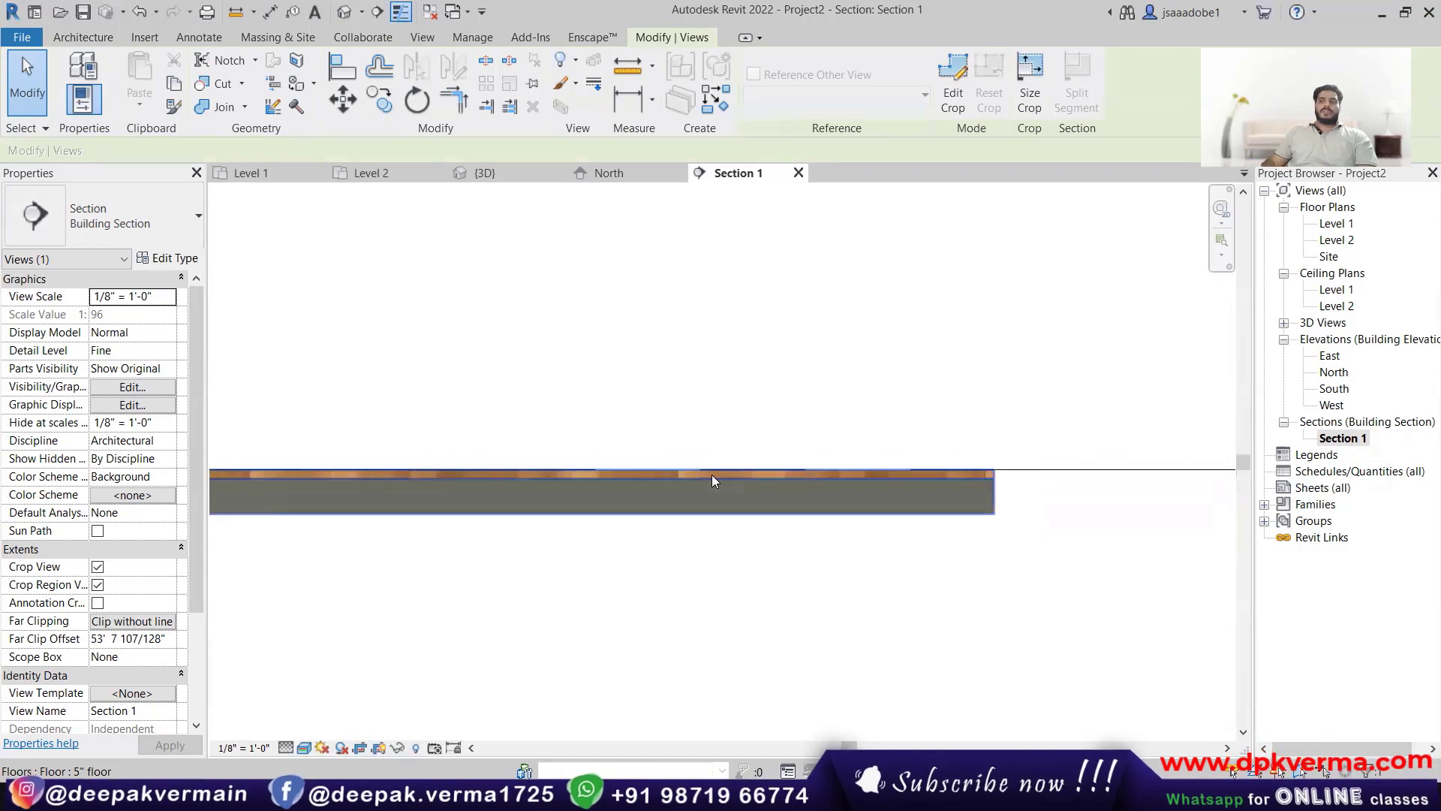
Step: Return to the 3D view and examine the floor's shape and wood plank texture from above
click(344, 12)
scroll(628, 420, down, 8)
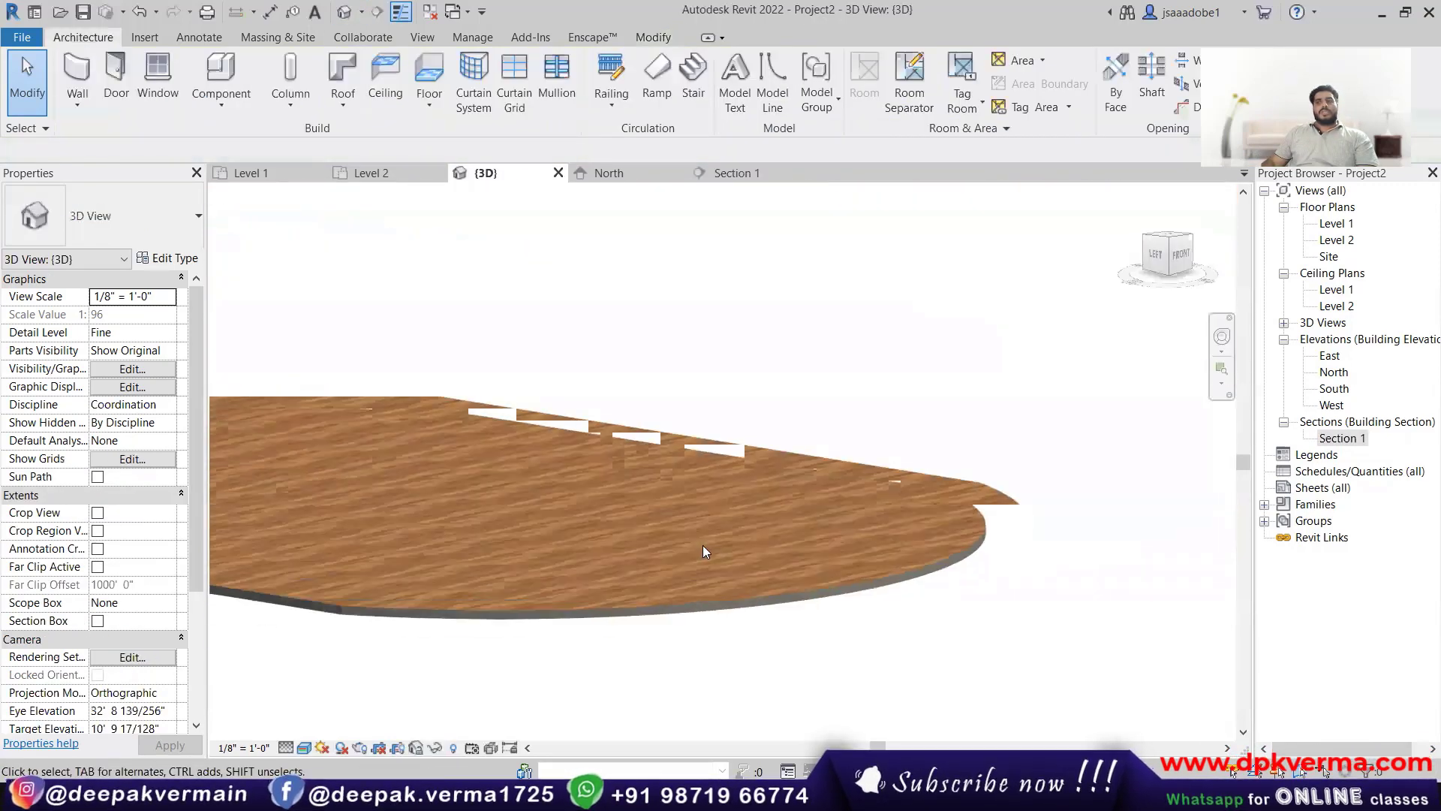
shift+middle_drag(704, 546, 753, 658)
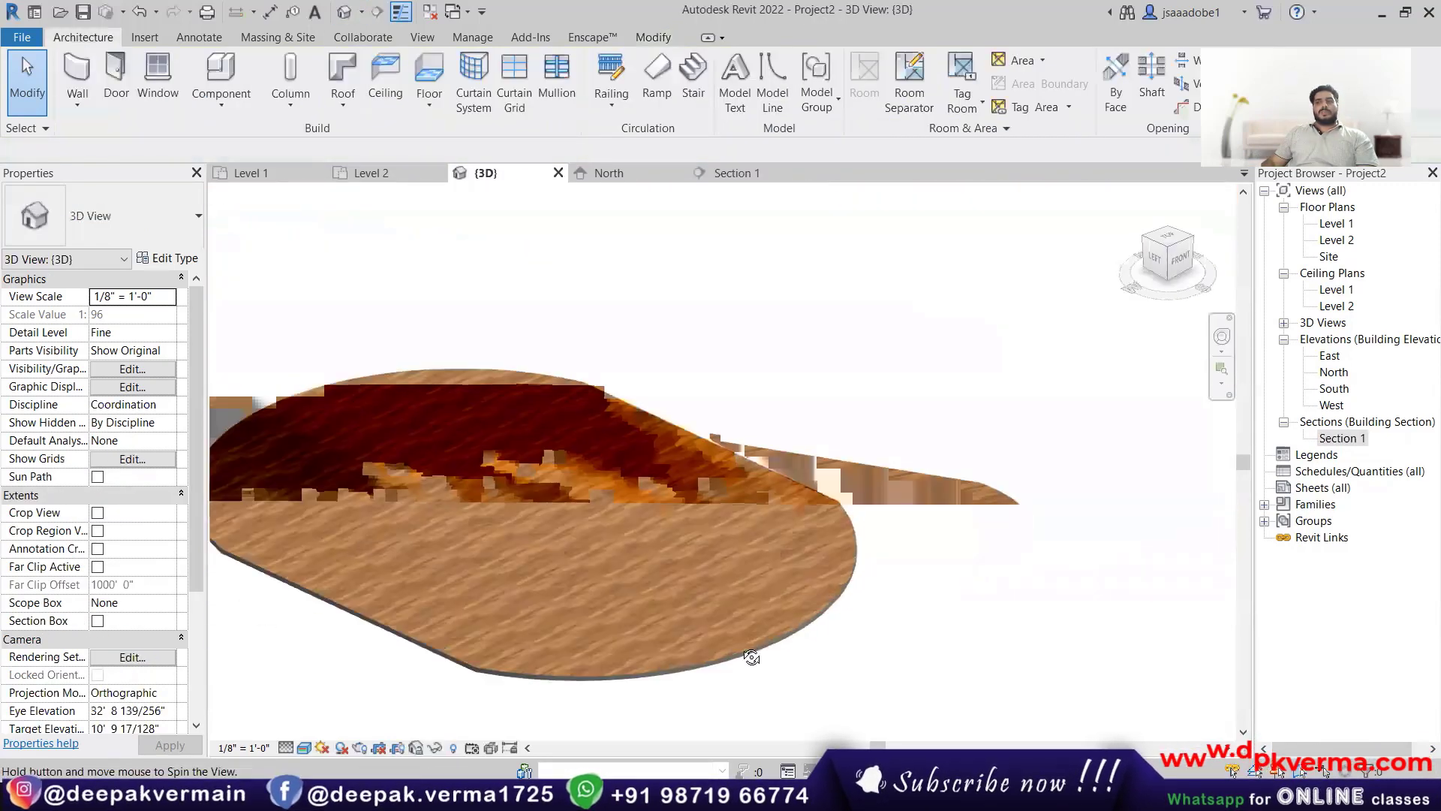
middle_drag(565, 645, 783, 591)
scroll(796, 535, up, 2)
scroll(773, 412, up, 5)
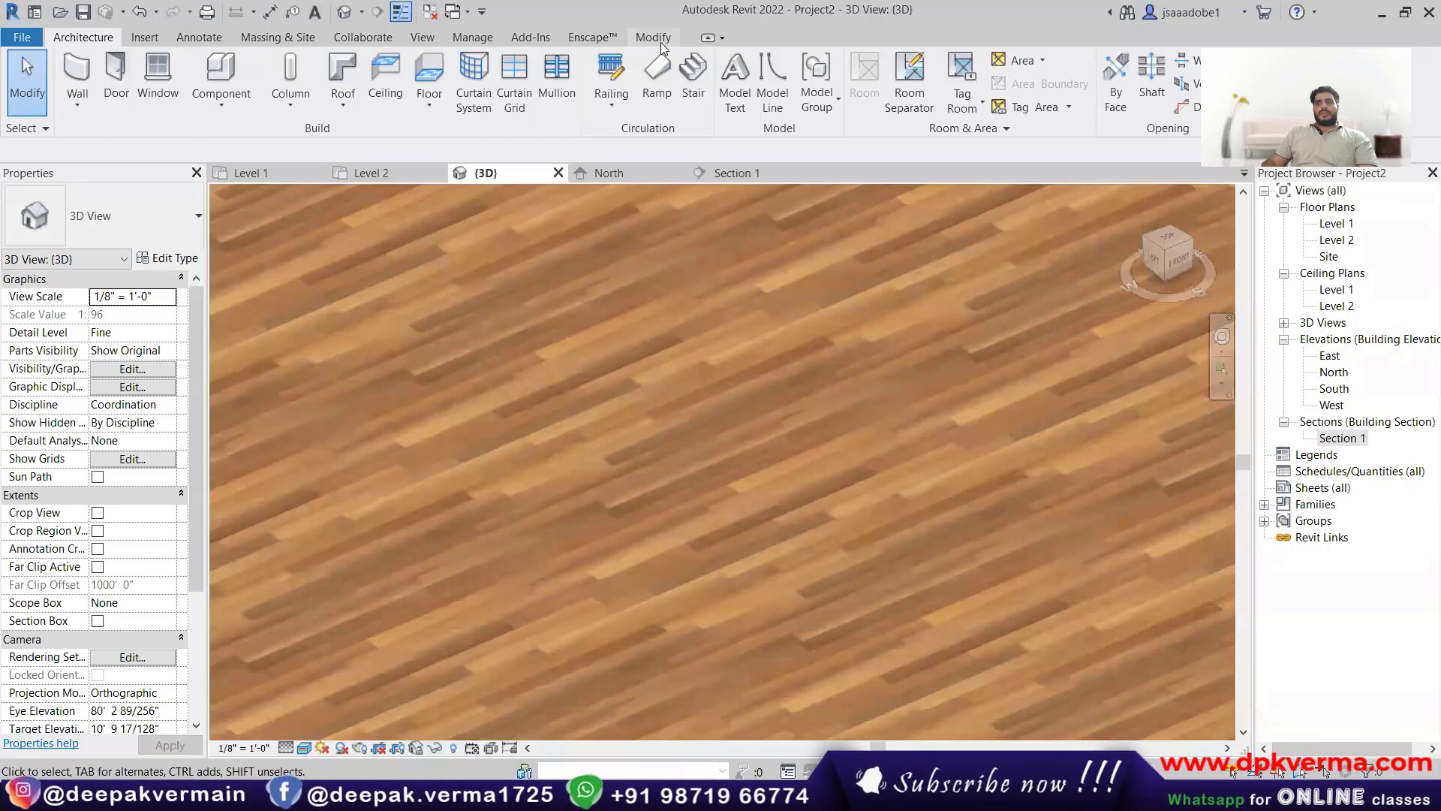
Step: Open the project's Material Browser and create a new material with the default name
click(492, 42)
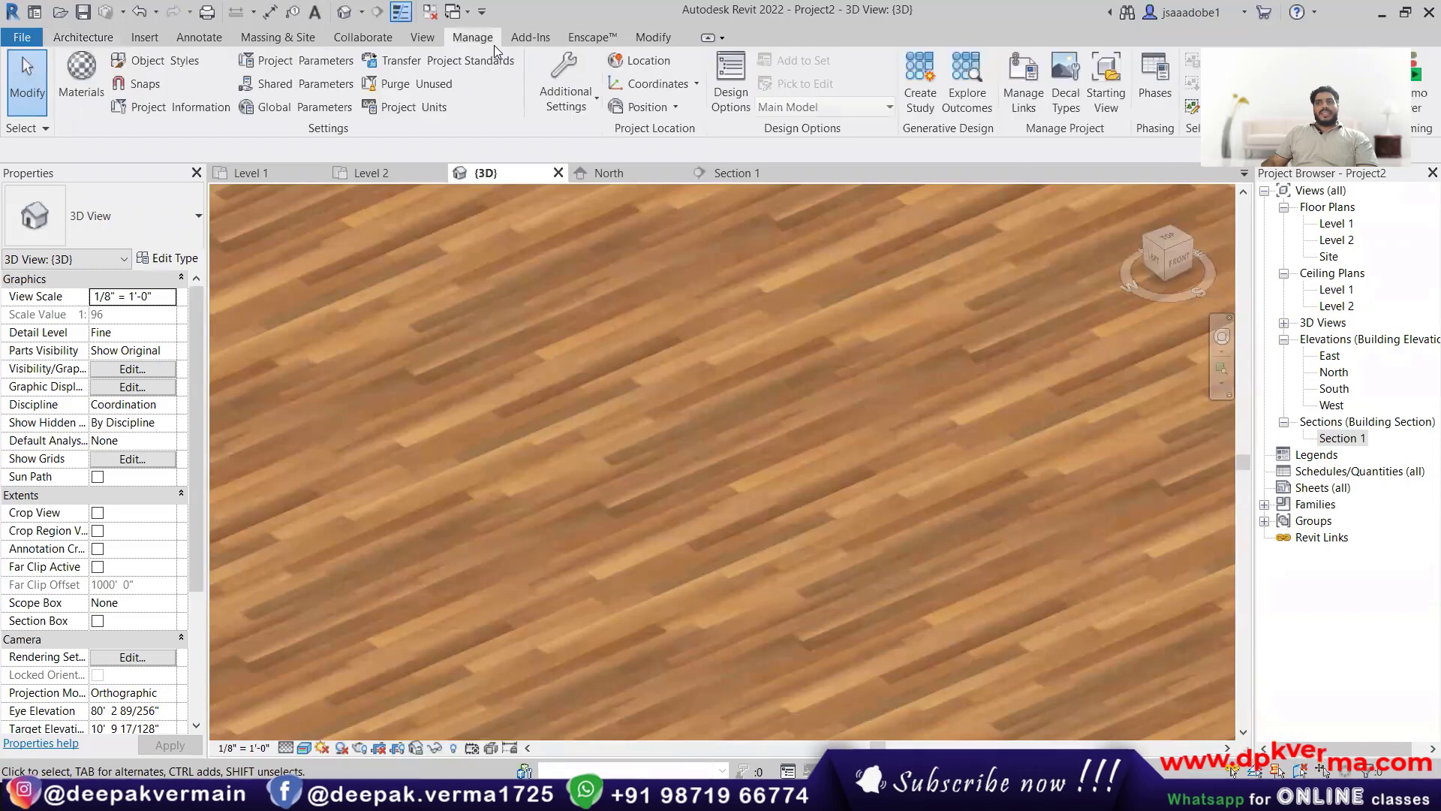
click(81, 84)
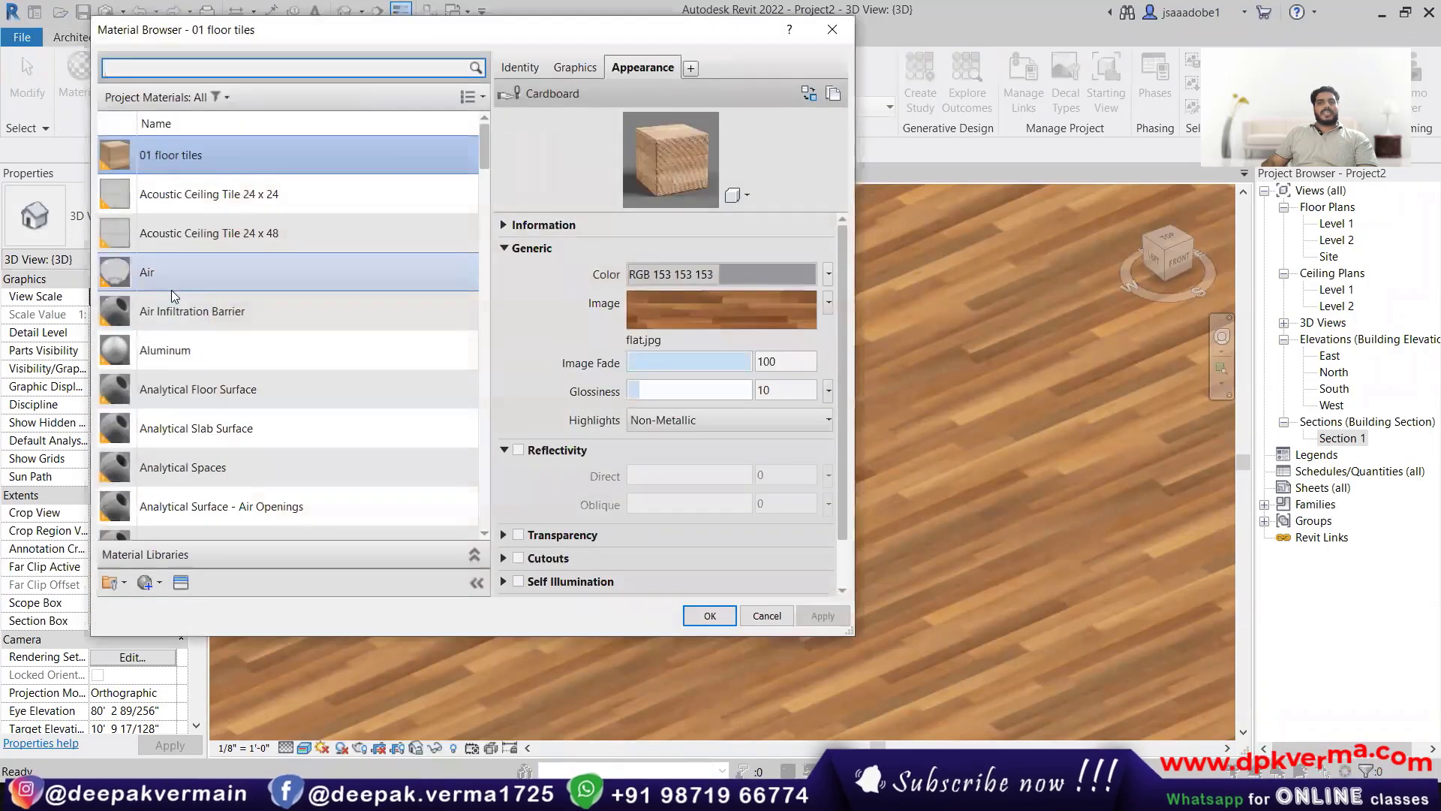
click(150, 582)
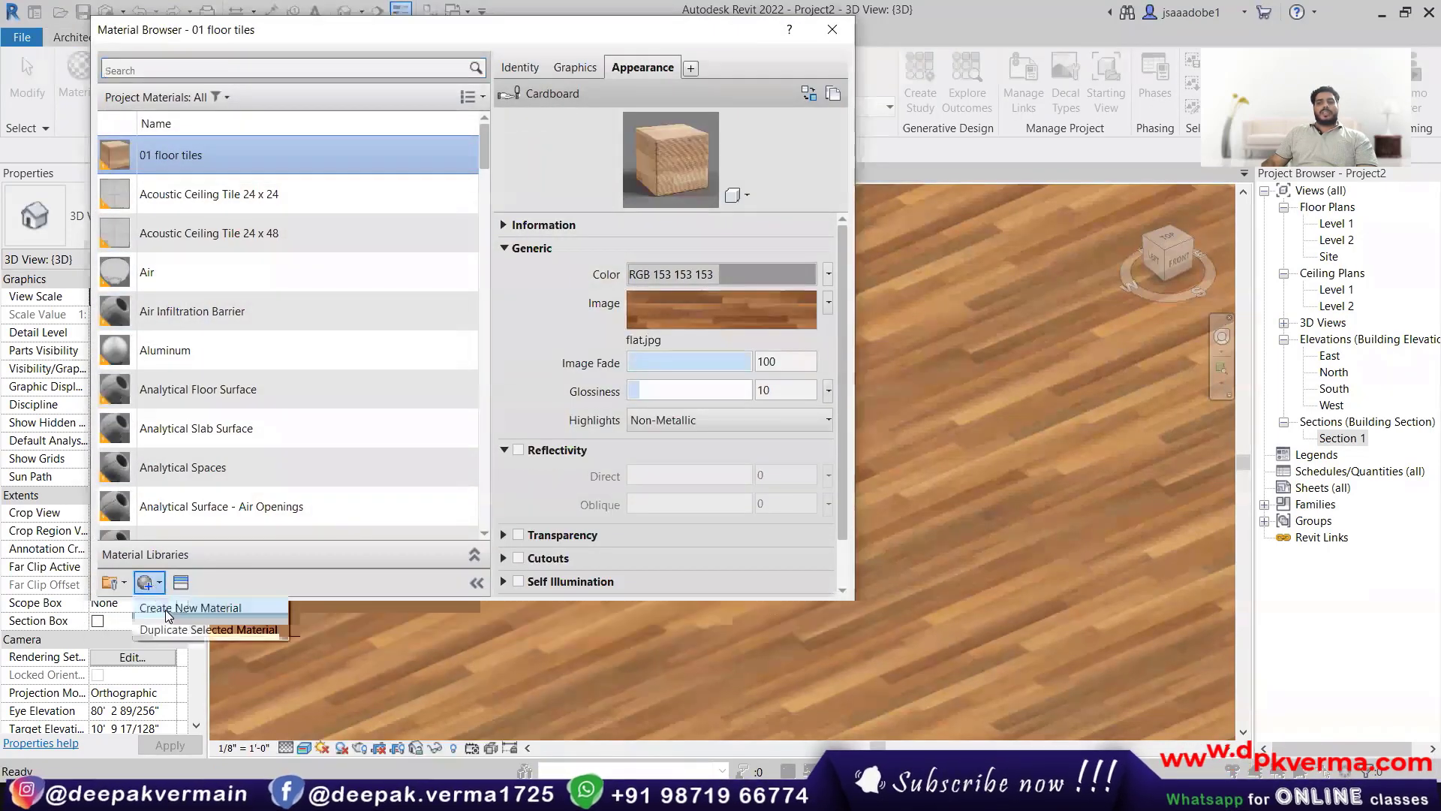
click(168, 613)
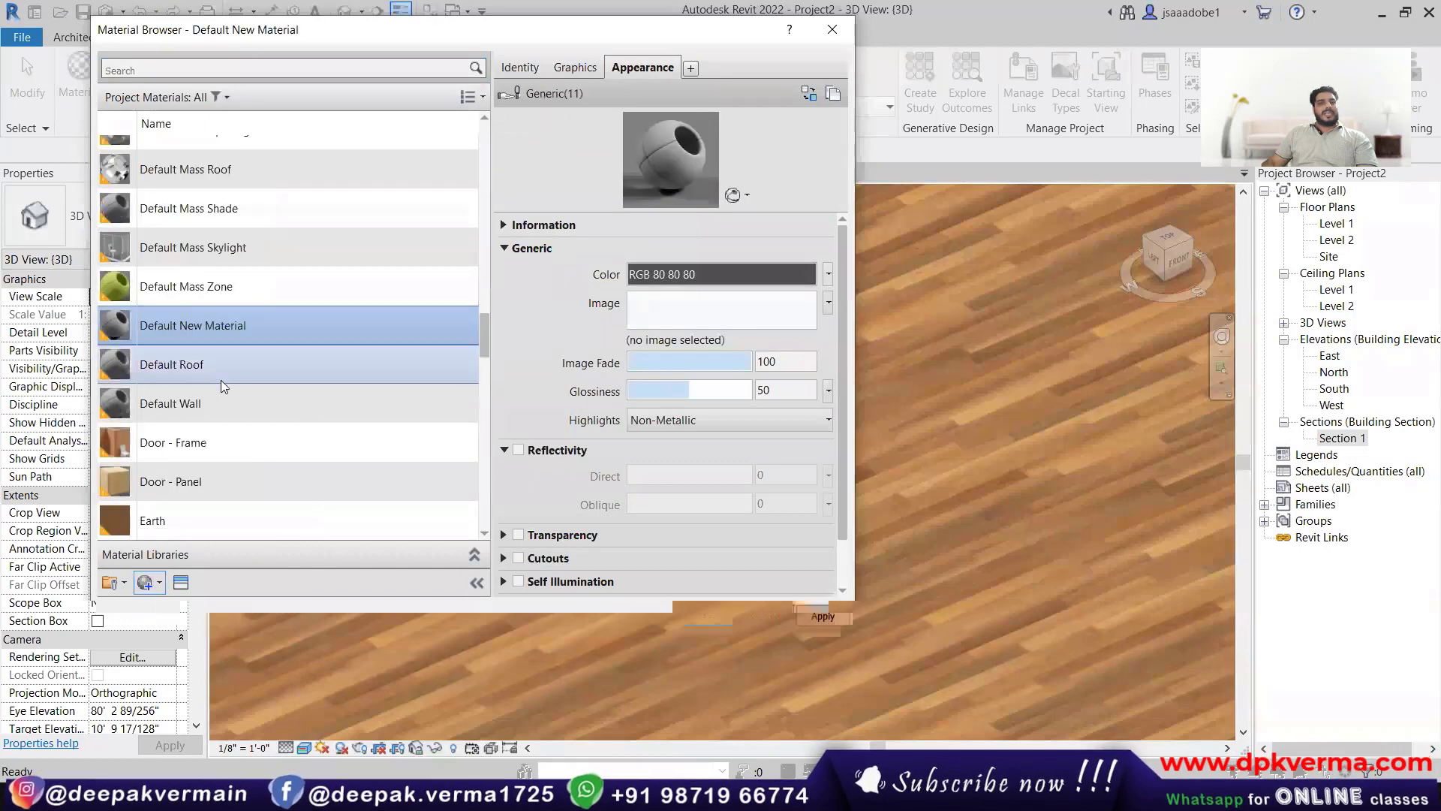
scroll(224, 383, up, 15)
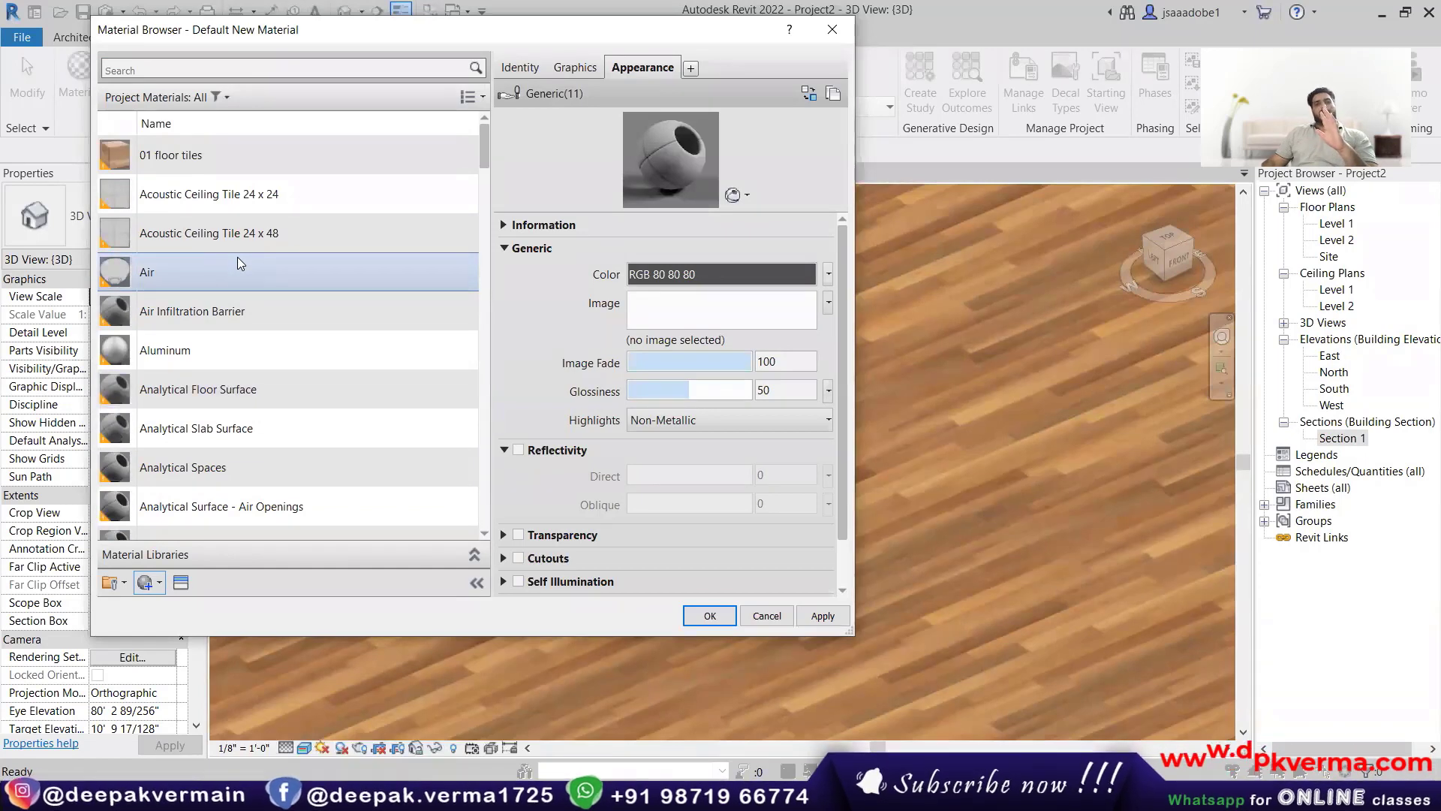
scroll(226, 338, down, 1)
Step: Create a new material library file named new.adsklib on the Desktop
click(146, 583)
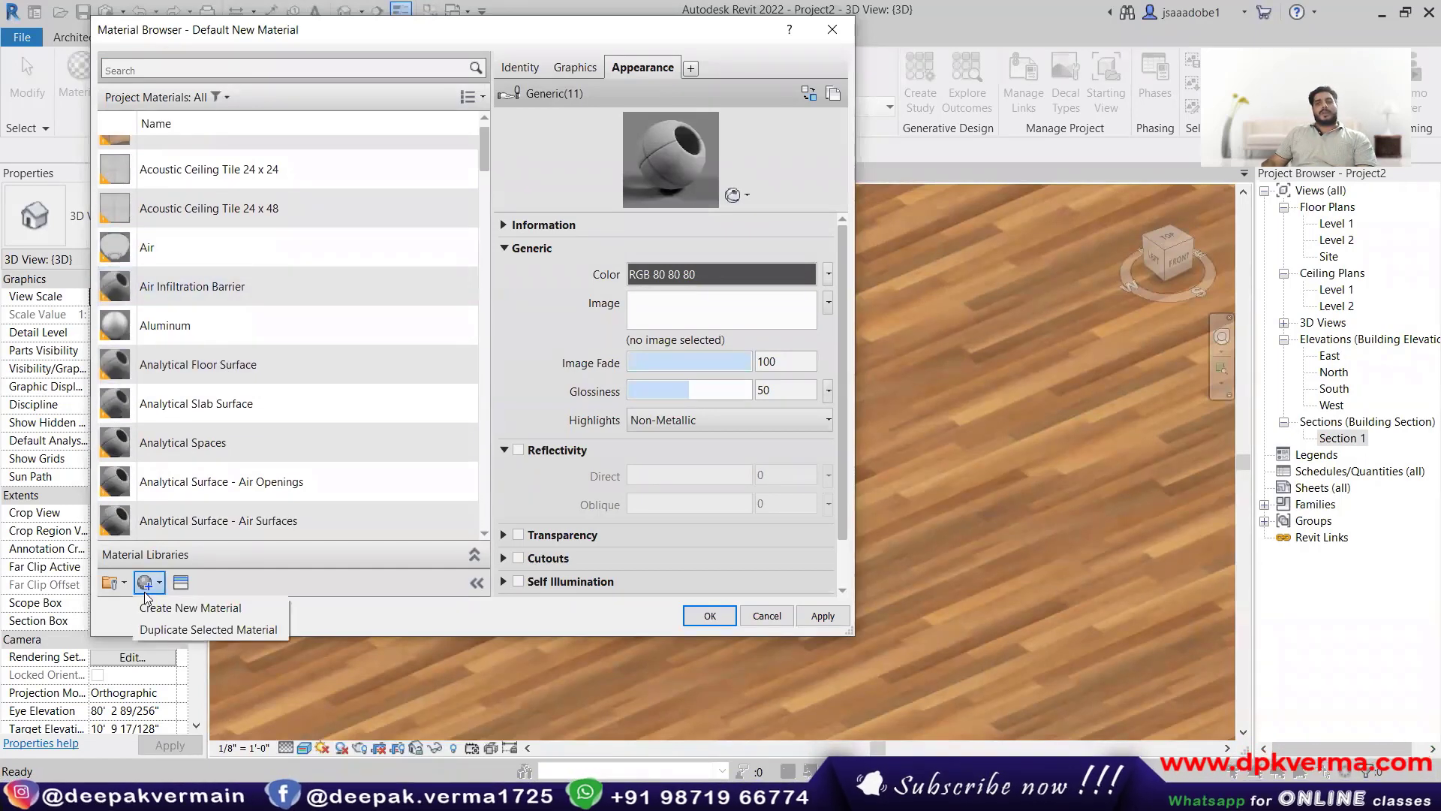
click(124, 583)
click(124, 583)
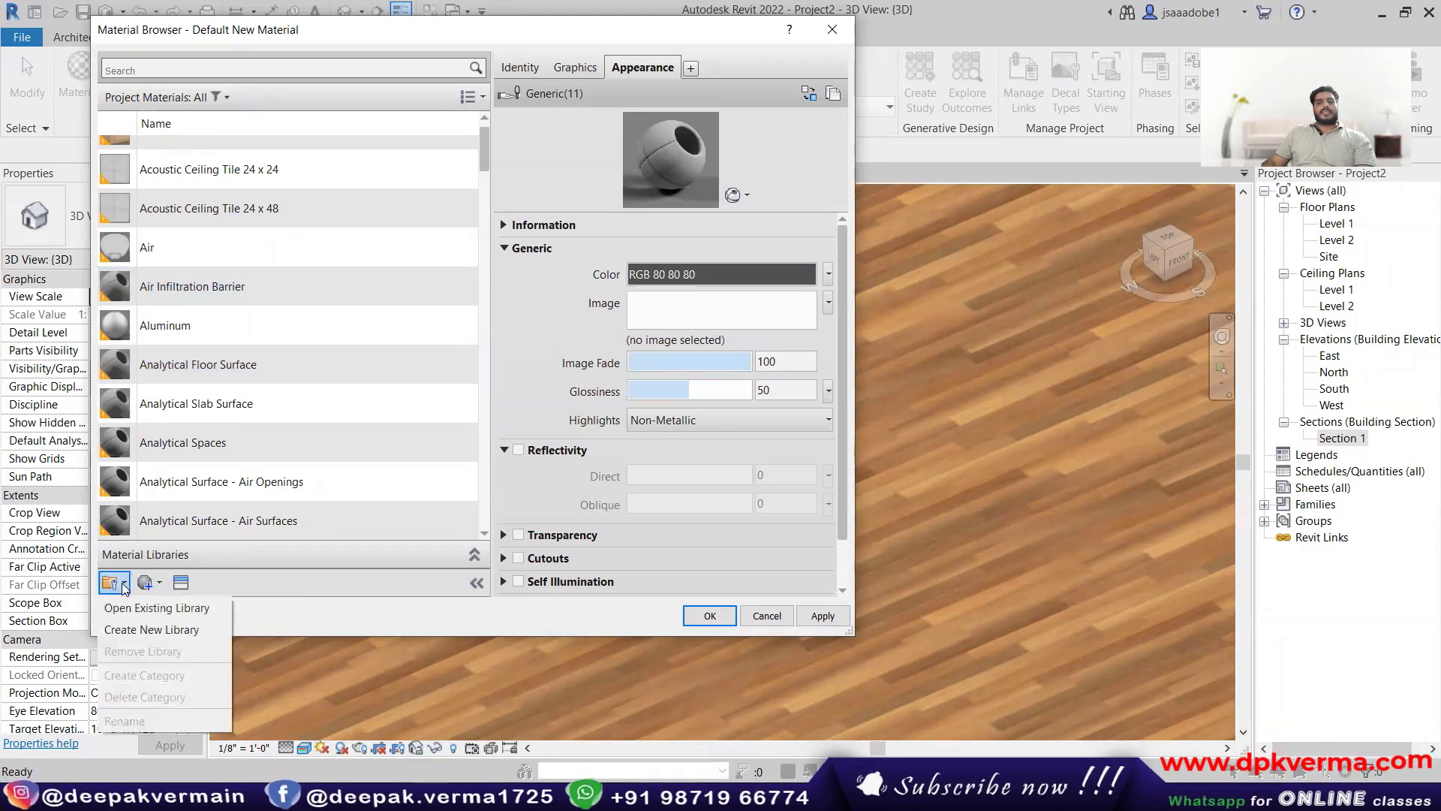
click(129, 631)
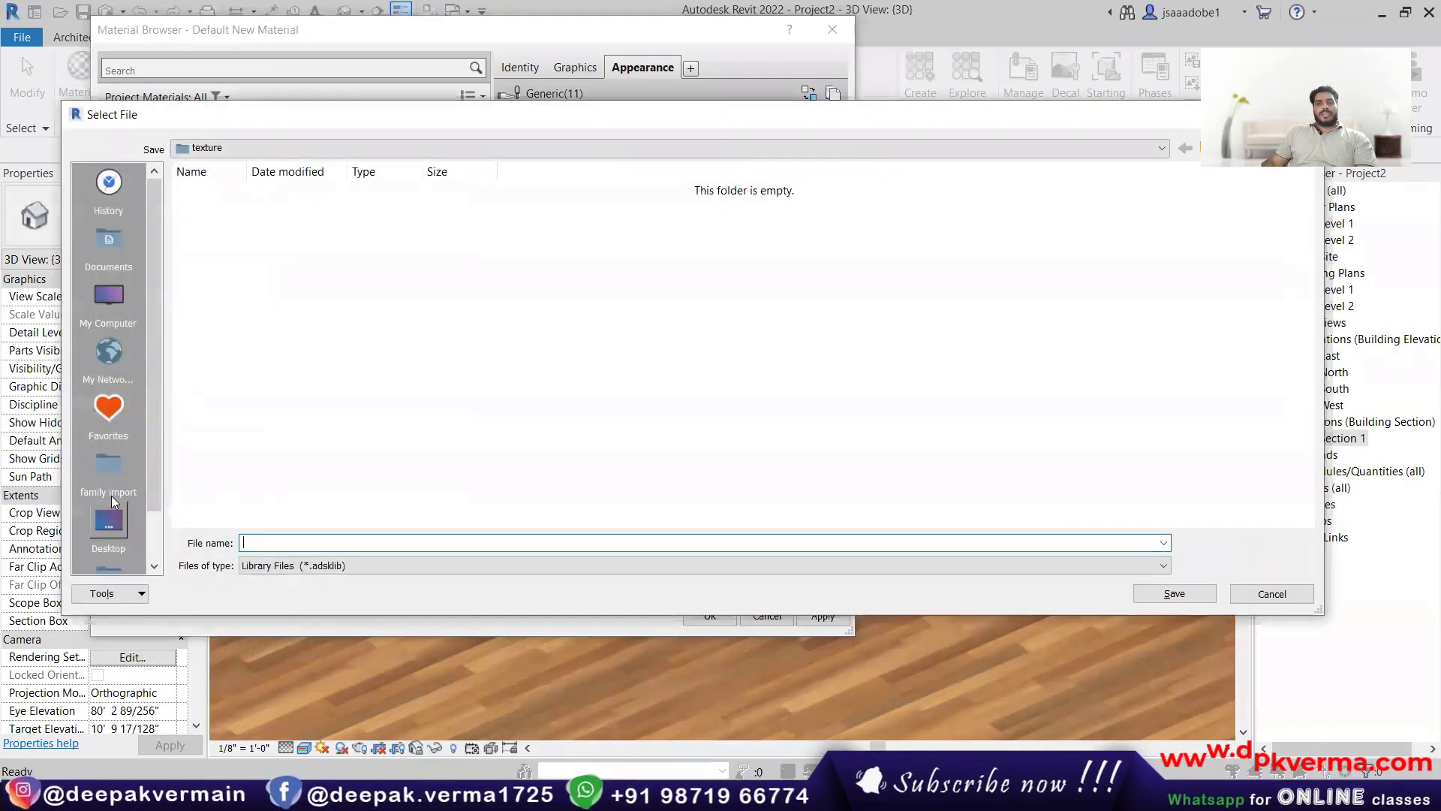
scroll(111, 501, down, 1)
click(111, 488)
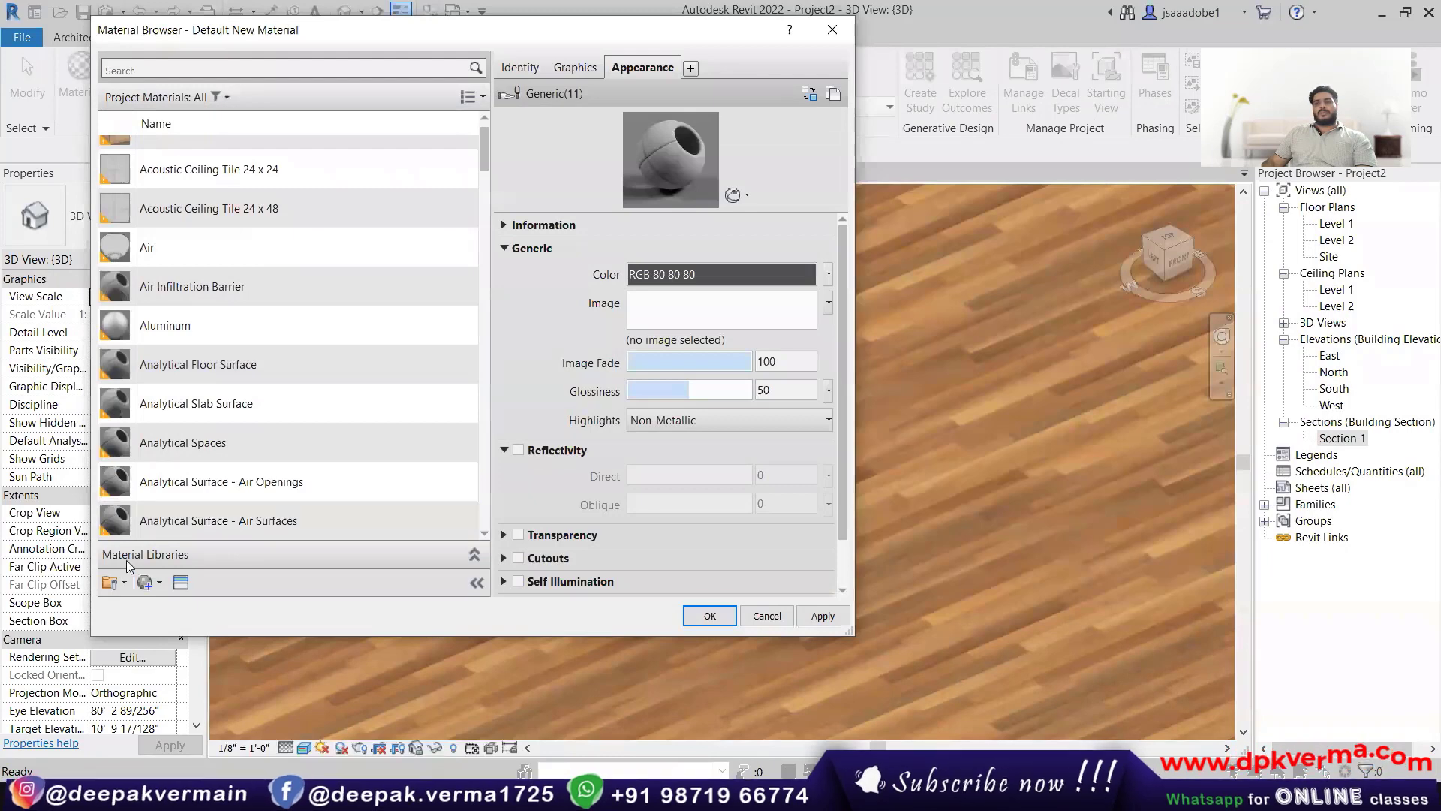
Step: Look for new.adsklib on the Desktop among the existing libraries that can be opened, cancel, and close the Material Browser
click(110, 582)
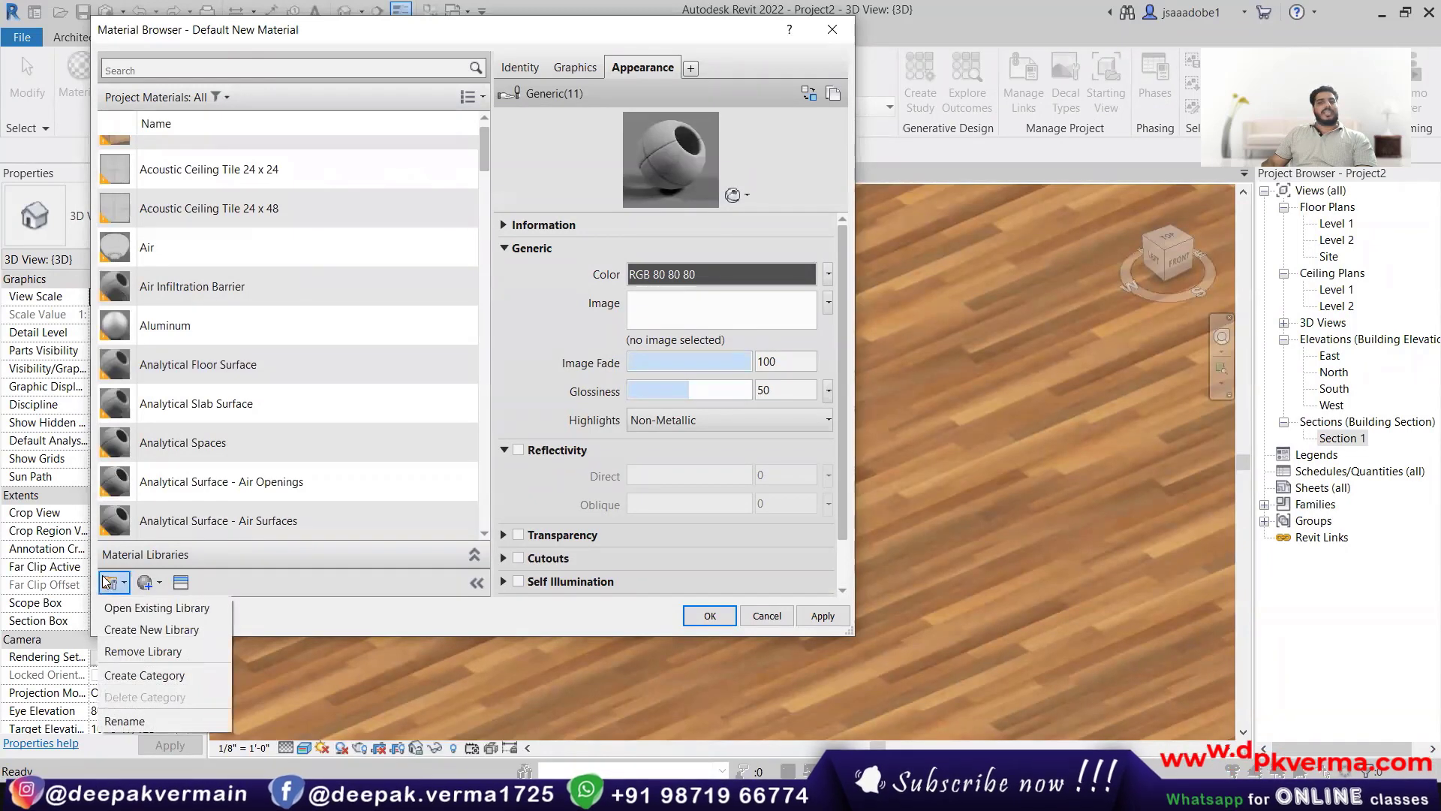
click(148, 608)
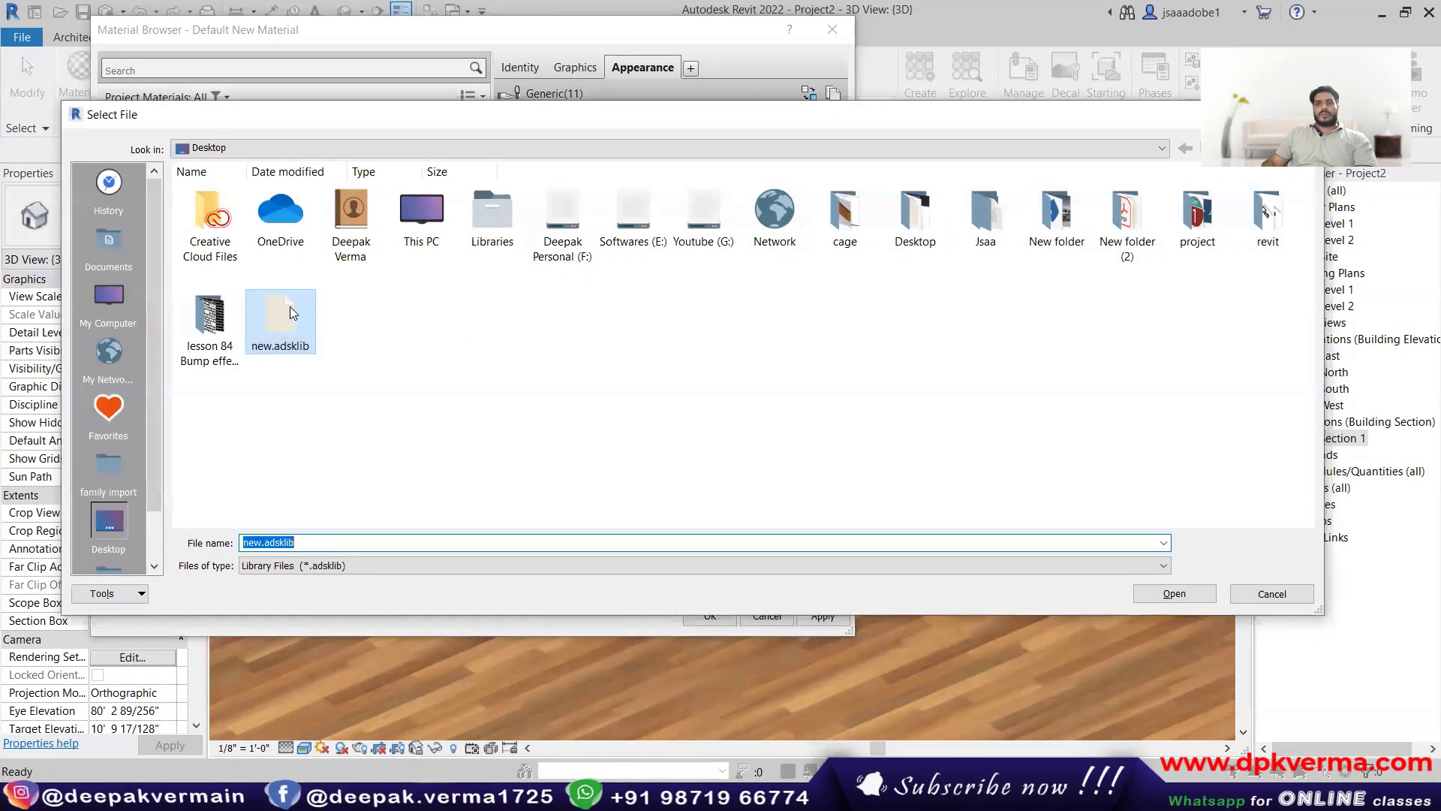
click(1271, 593)
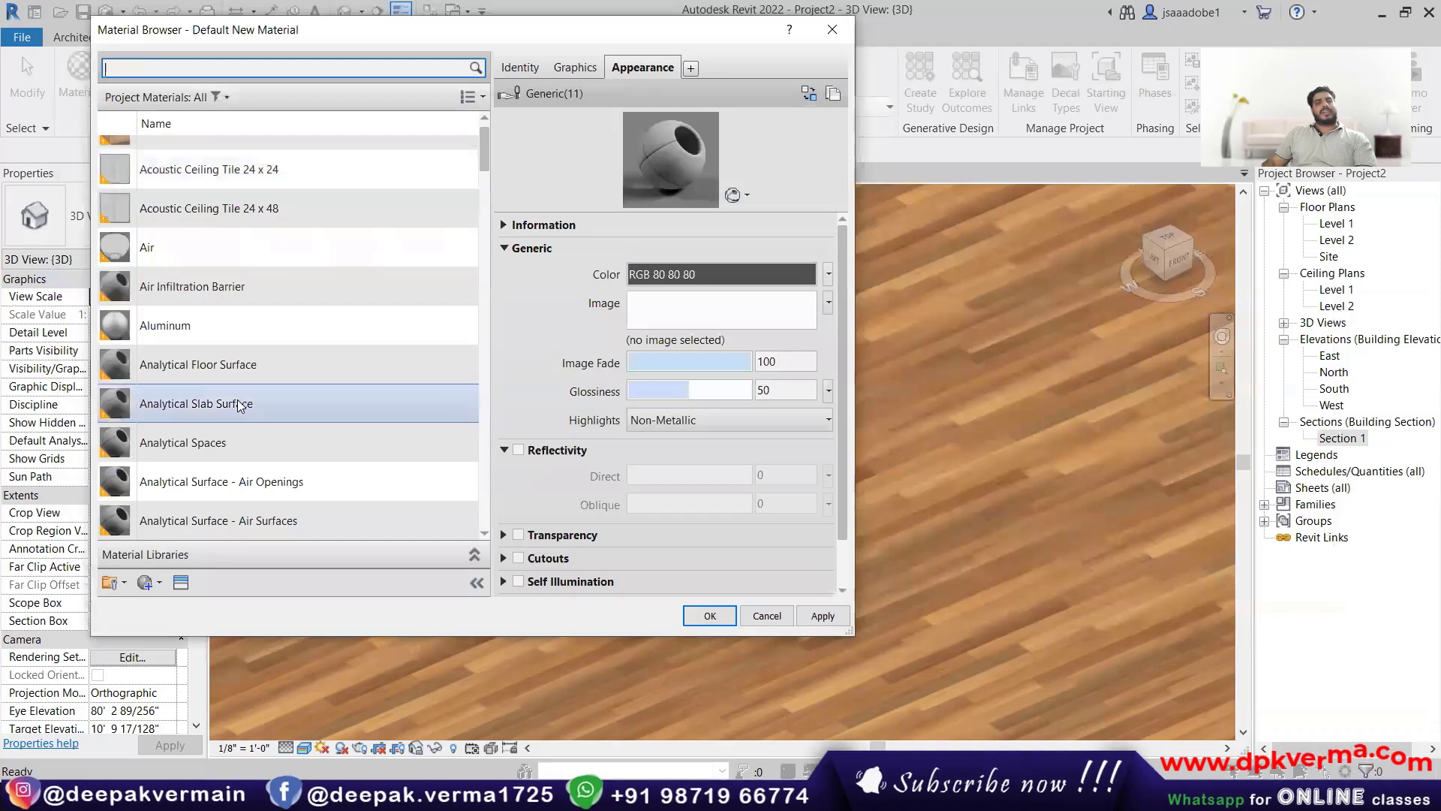
scroll(255, 397, up, 1)
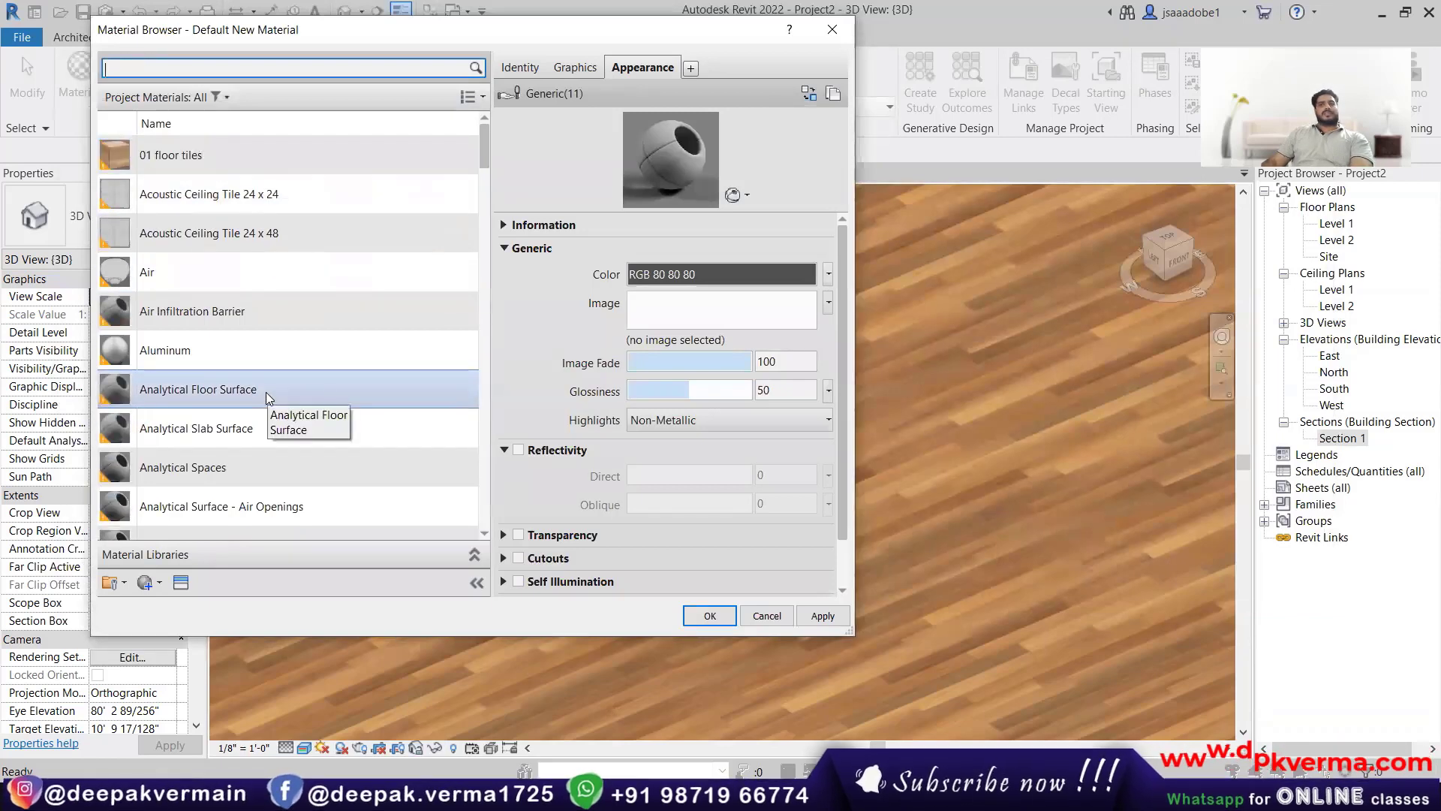
click(832, 30)
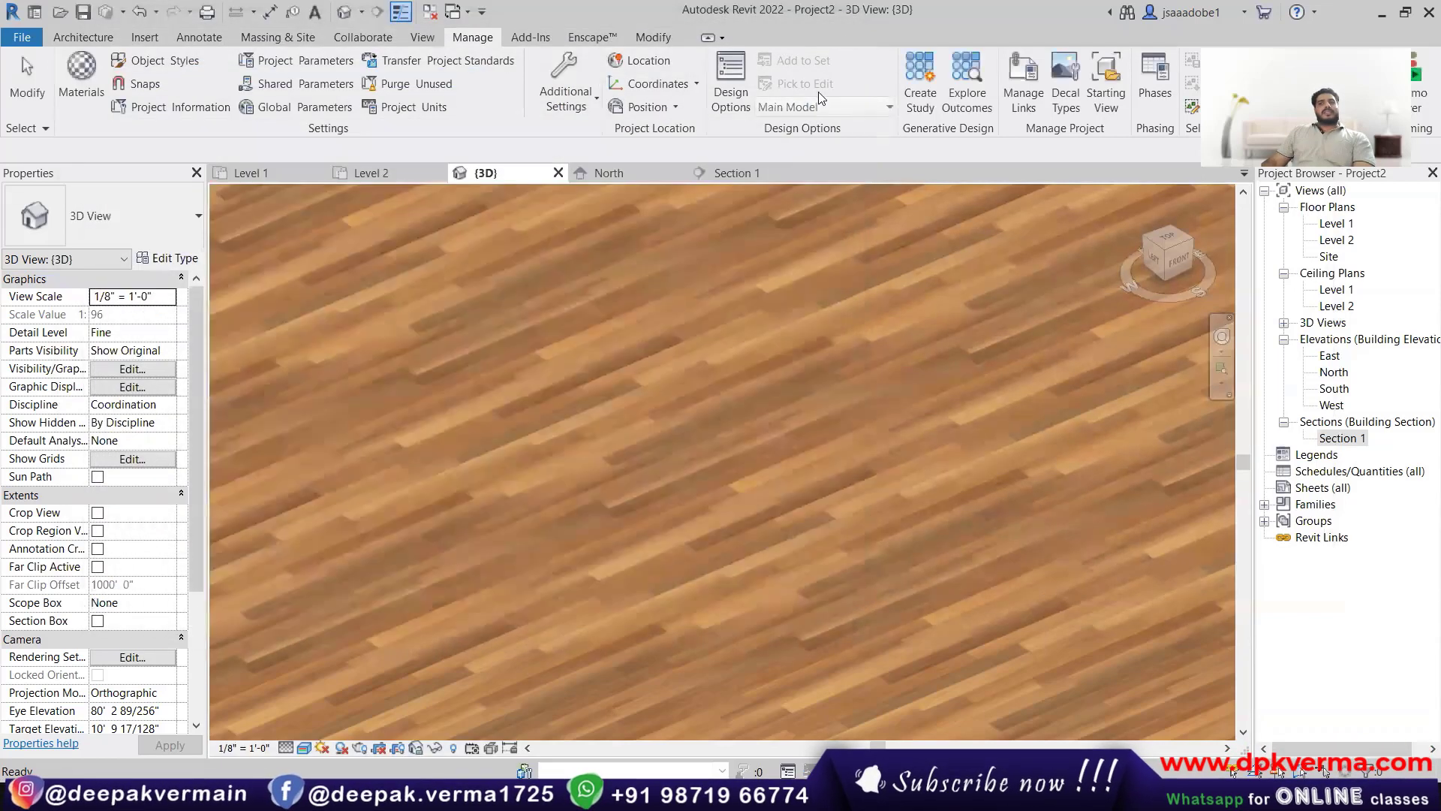
Step: Delete the wood-finished floor with rounded ends from the 3D view
scroll(722, 363, down, 5)
scroll(524, 437, down, 3)
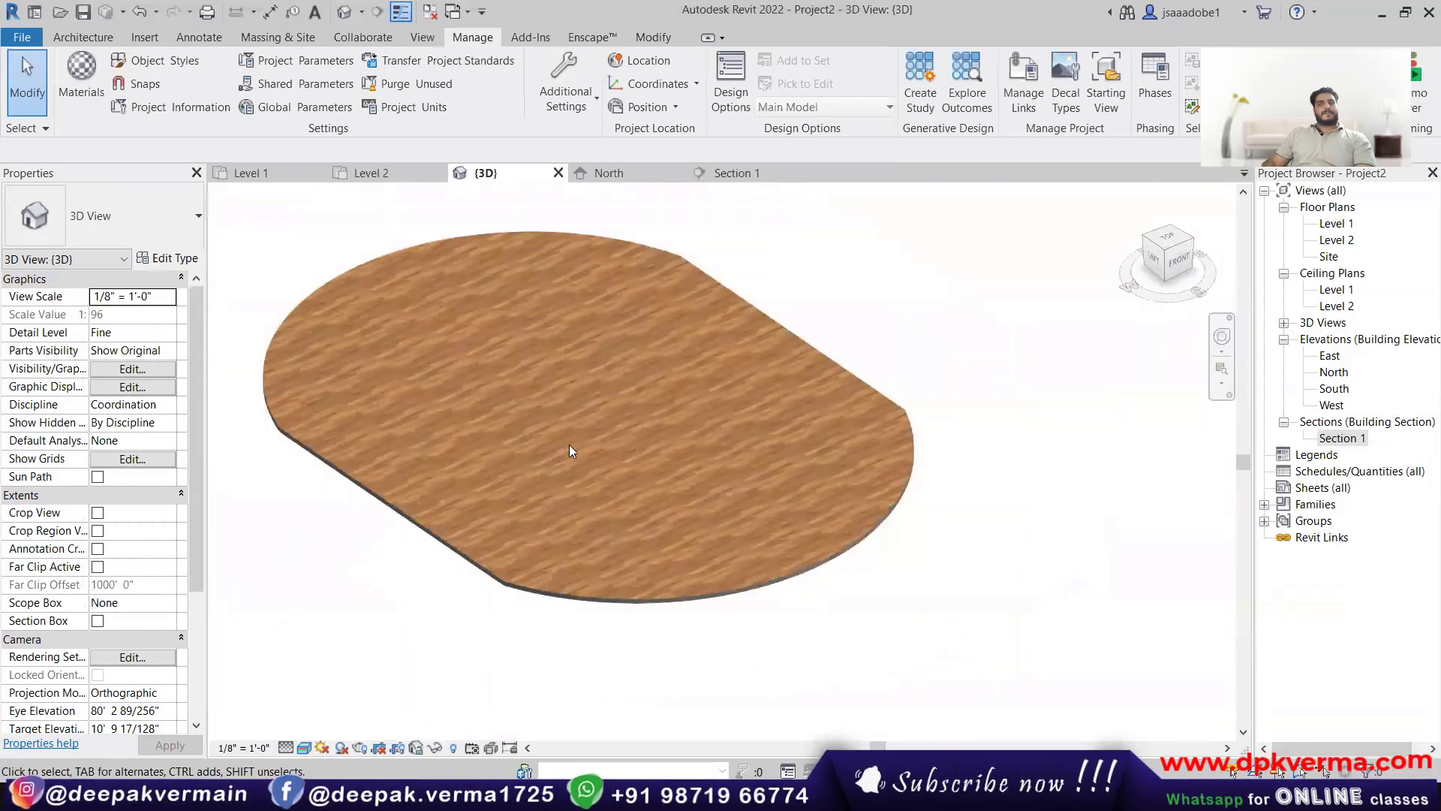
shift+middle_drag(569, 445, 560, 349)
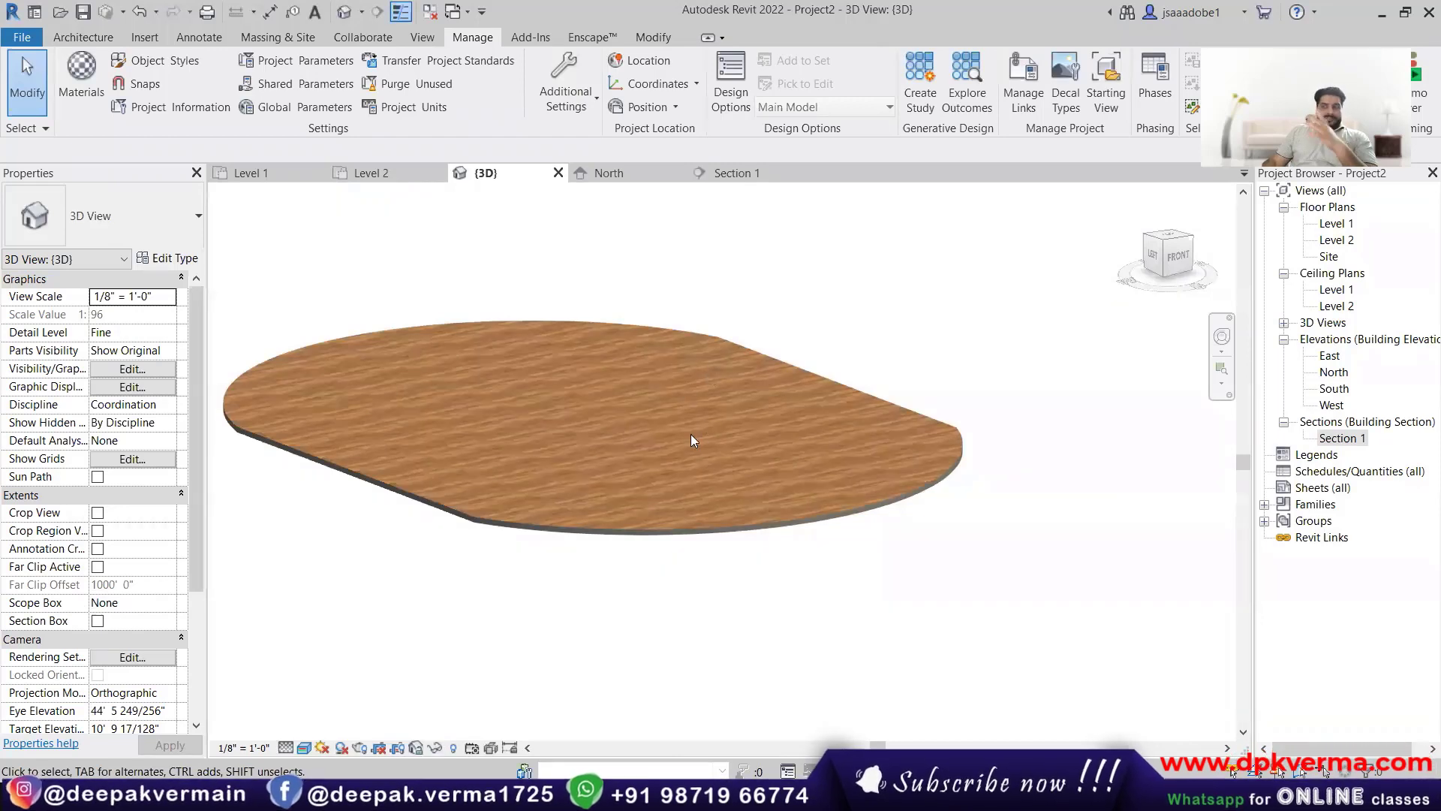
click(705, 537)
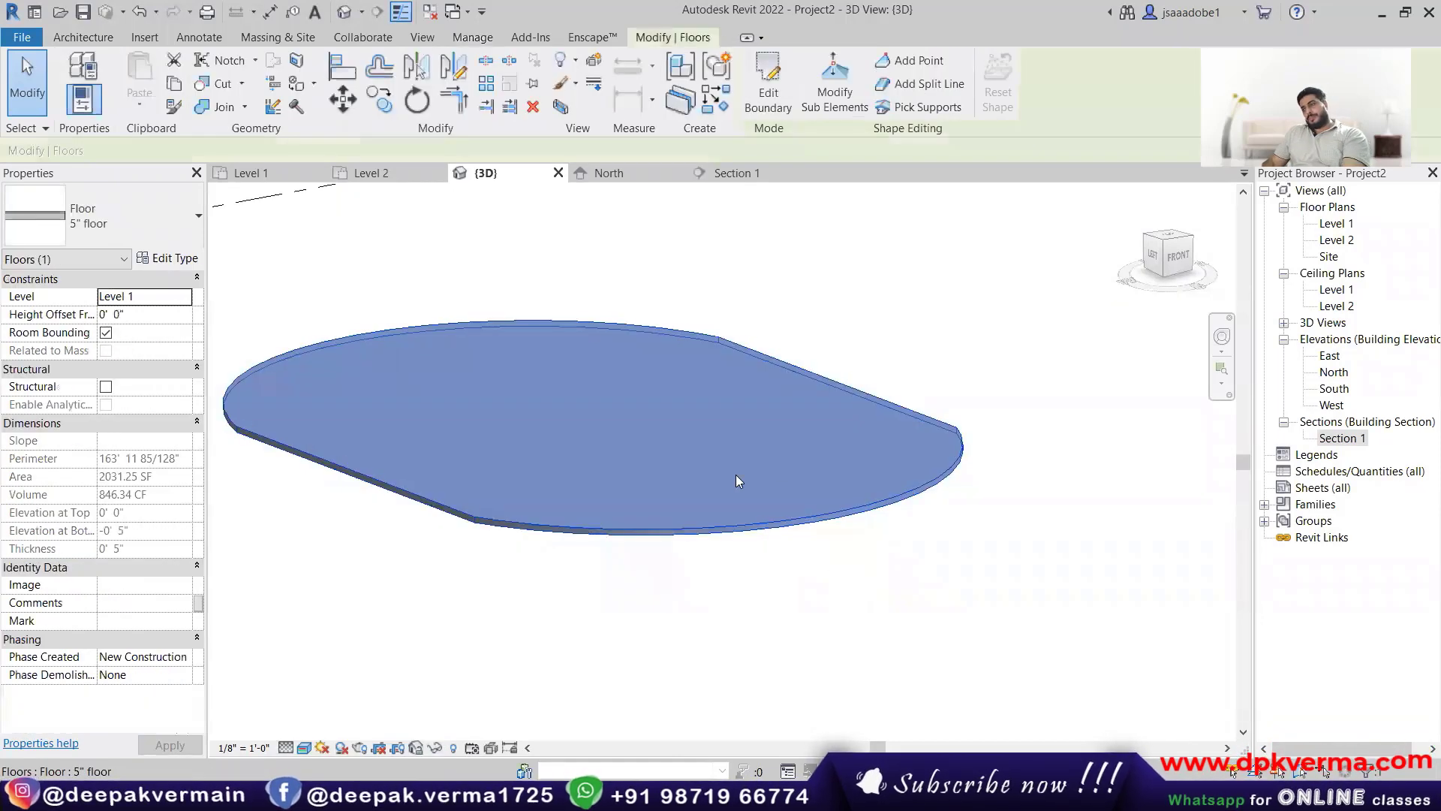
key(Delete)
Step: Open the Level 1 floor plan and delete the Section 1 line together with its view
double_click(1338, 223)
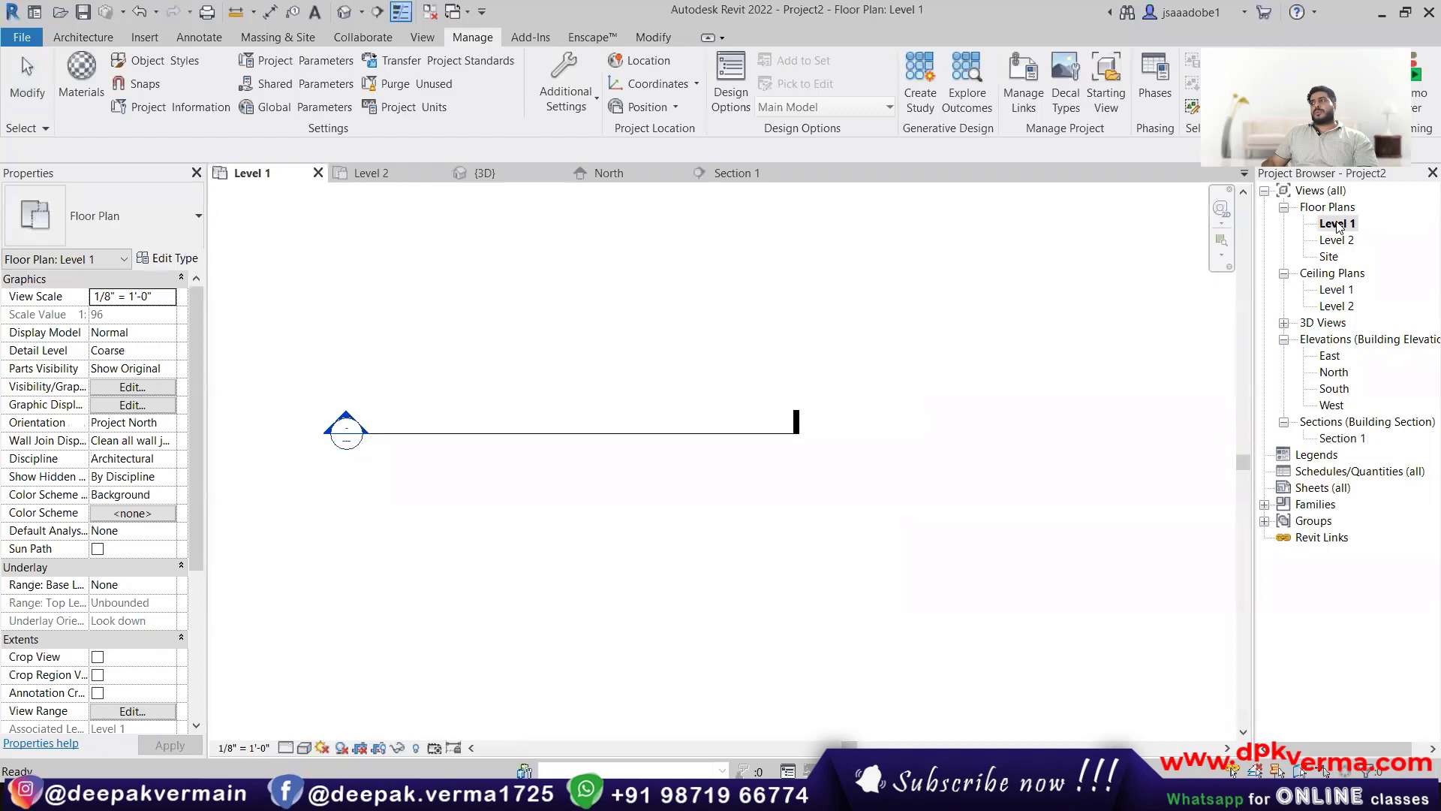
click(673, 434)
key(Delete)
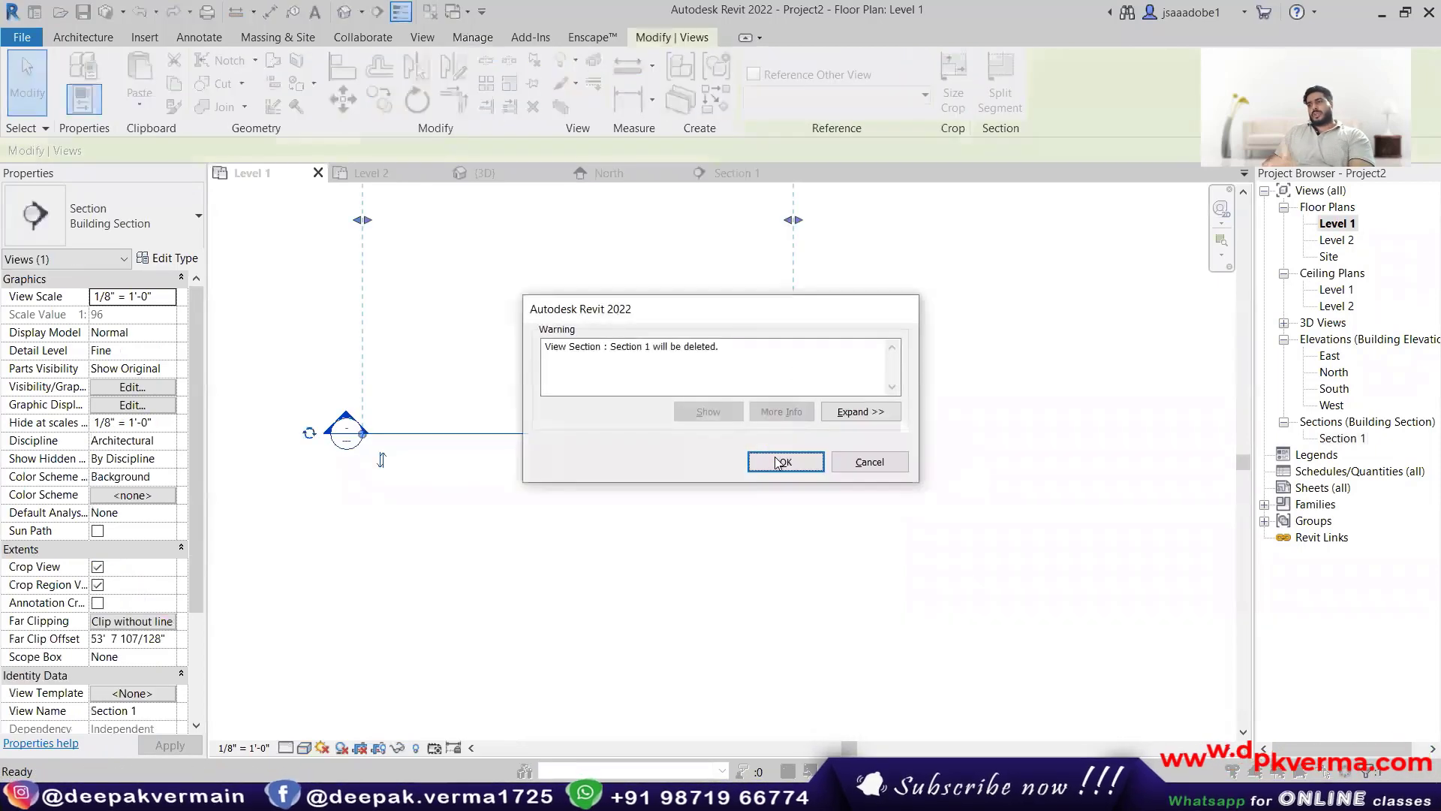
click(772, 460)
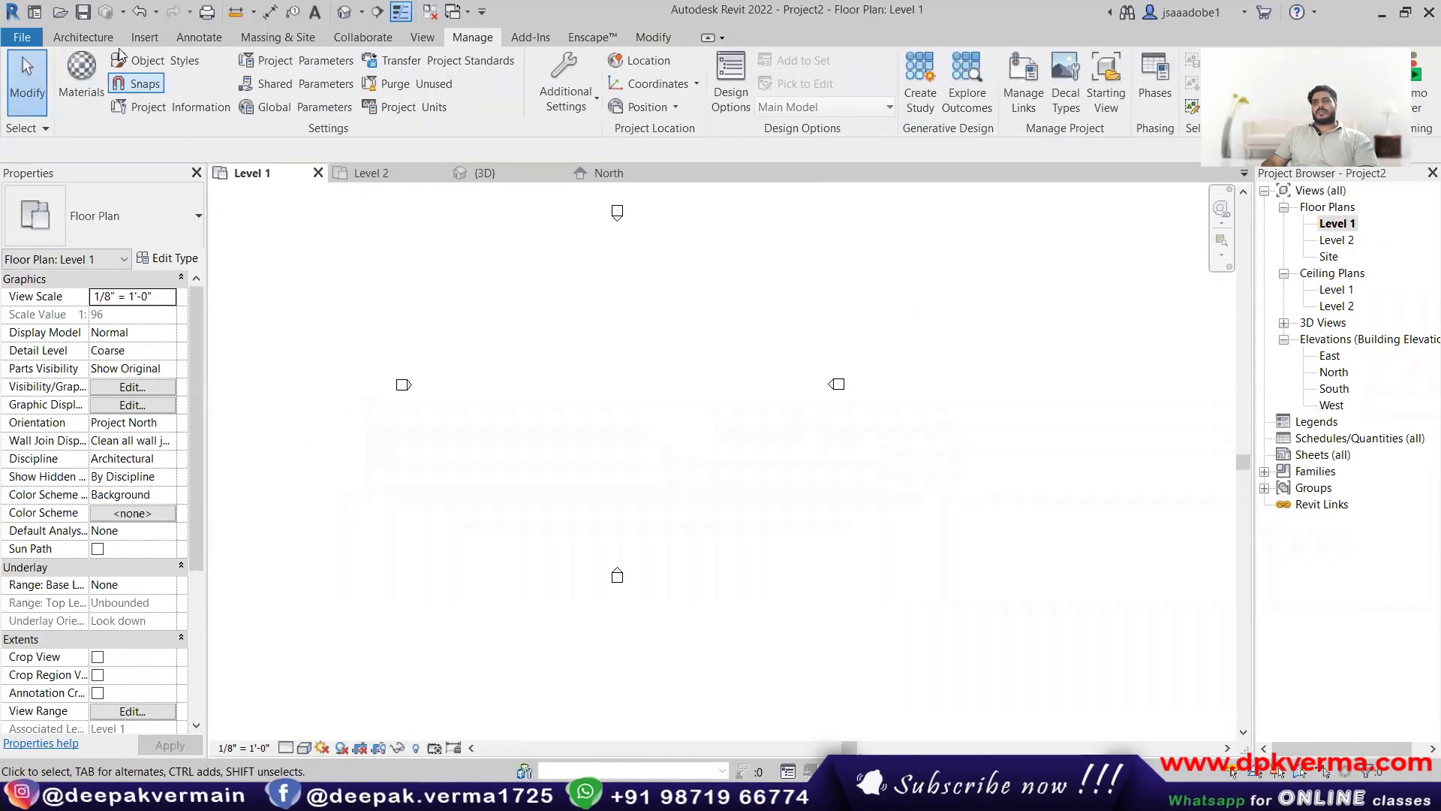
Step: Draw a rectangle of Generic - 12" Masonry walls, about 48' wide and 10' high, between the elevation markers on Level 1
click(82, 37)
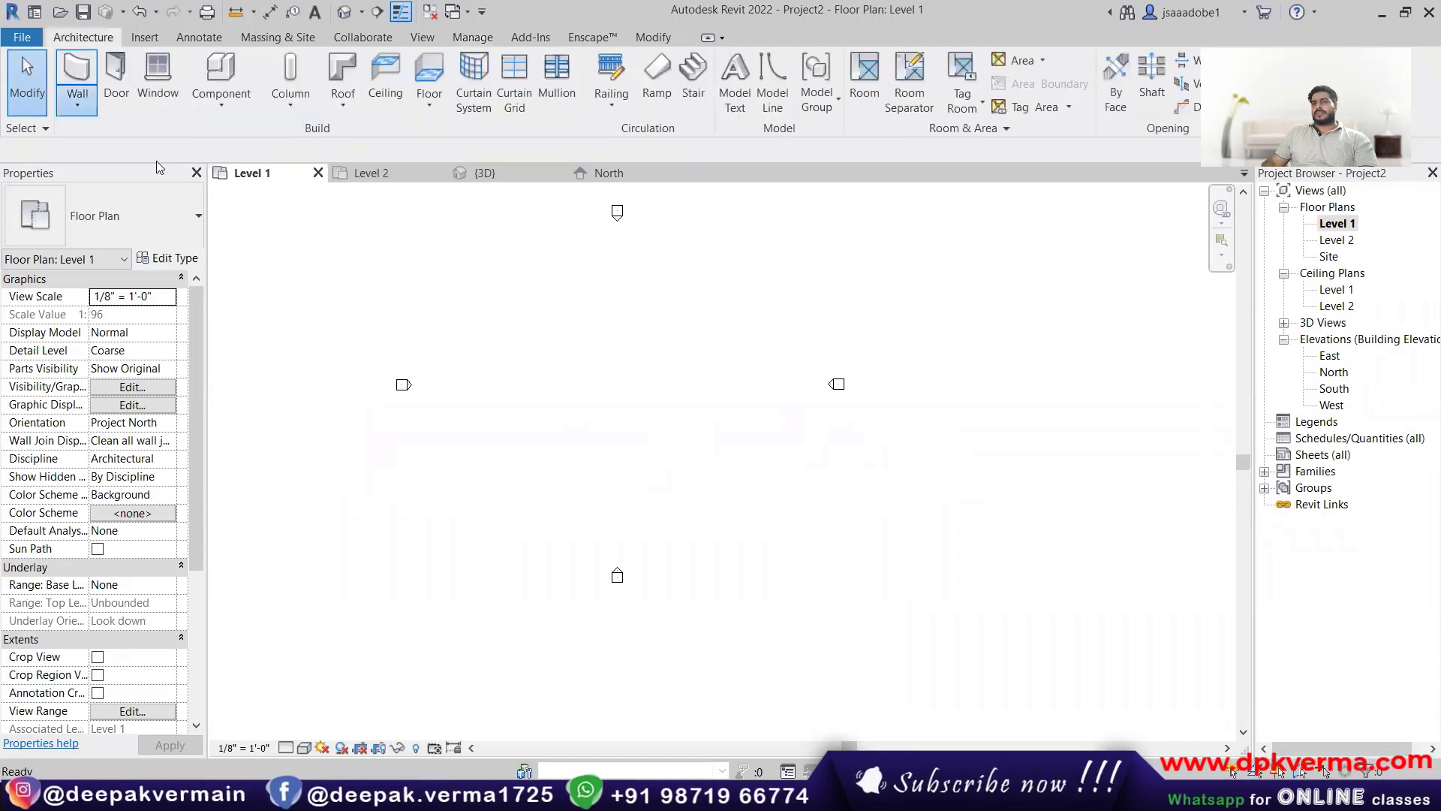
click(81, 88)
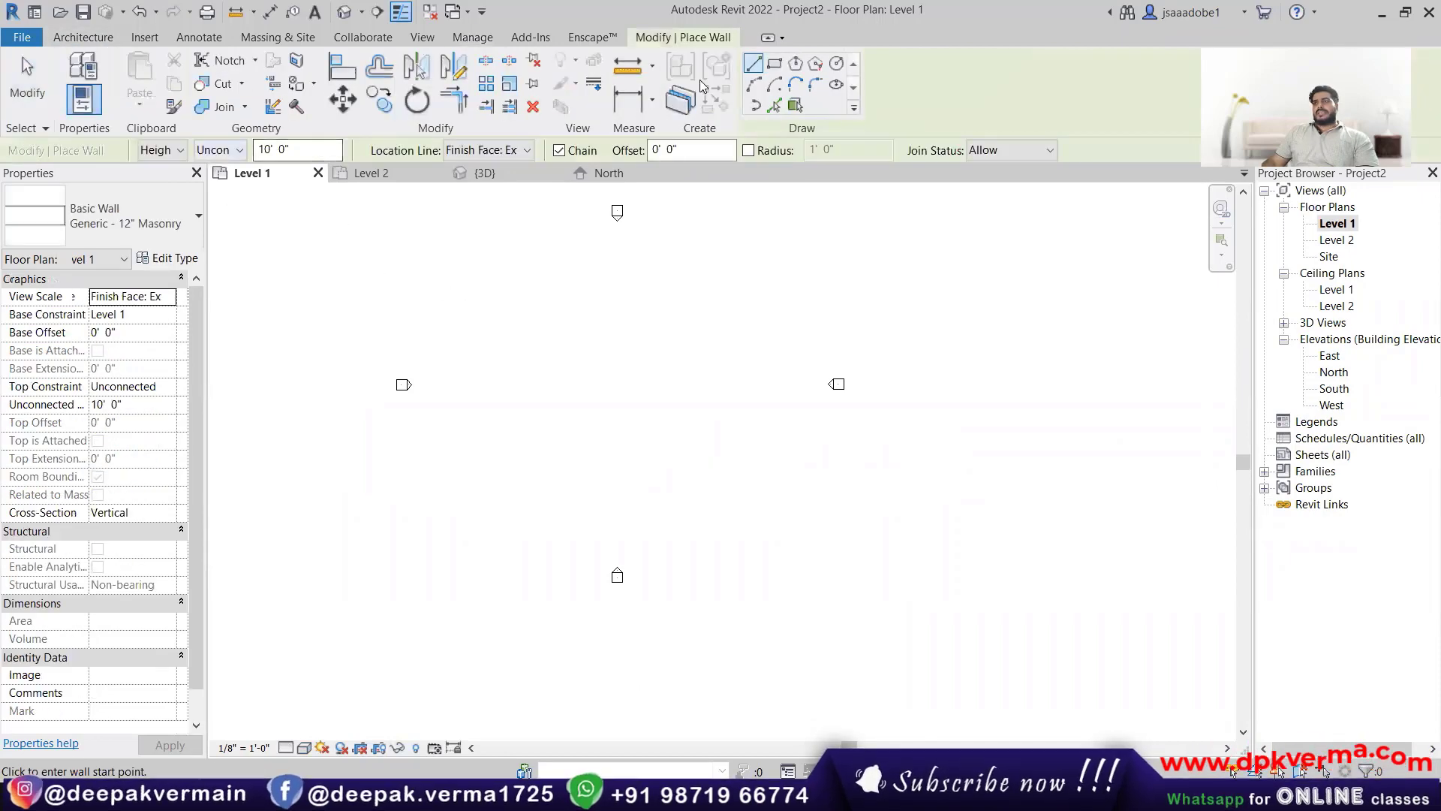
click(775, 64)
click(538, 354)
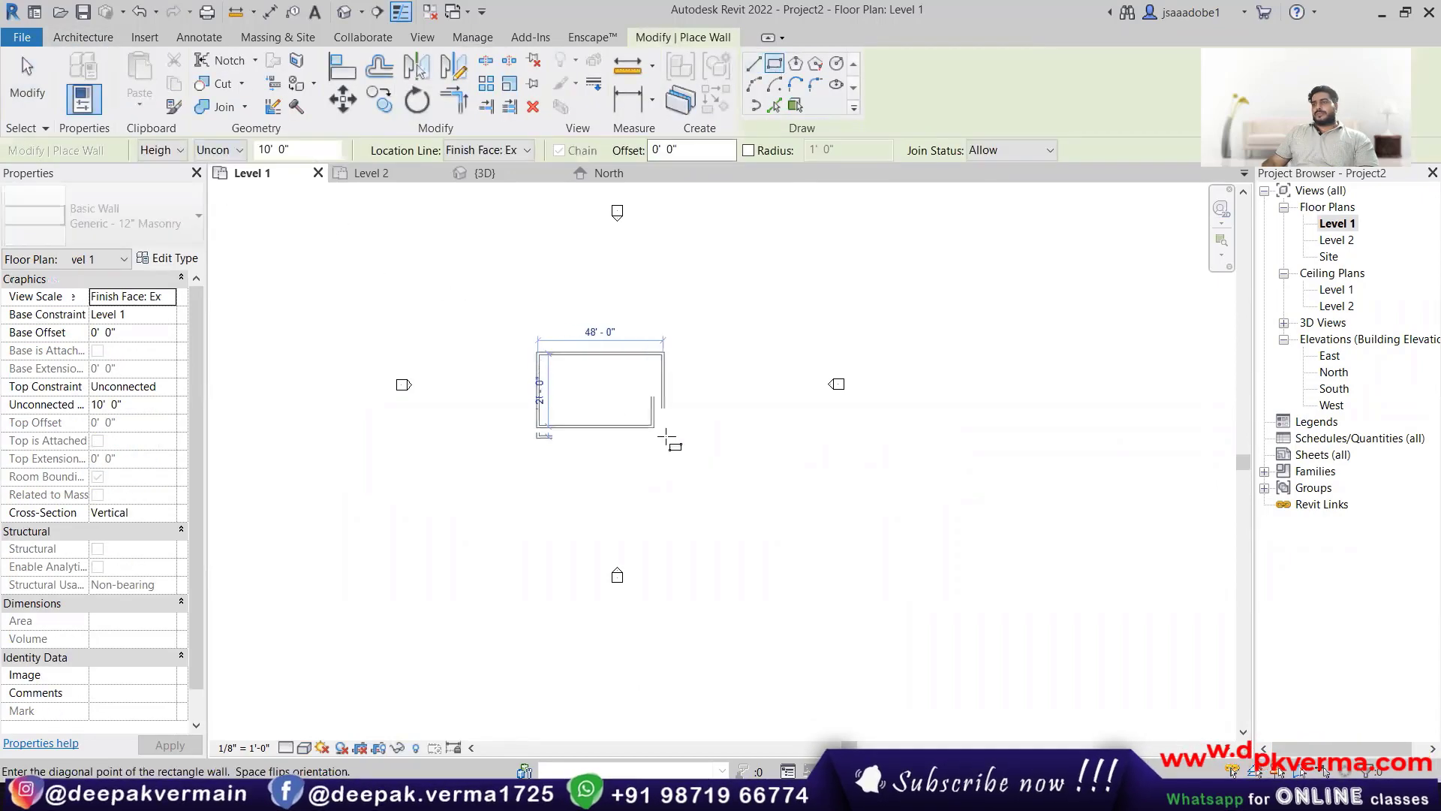
click(664, 437)
right_click(783, 274)
click(803, 280)
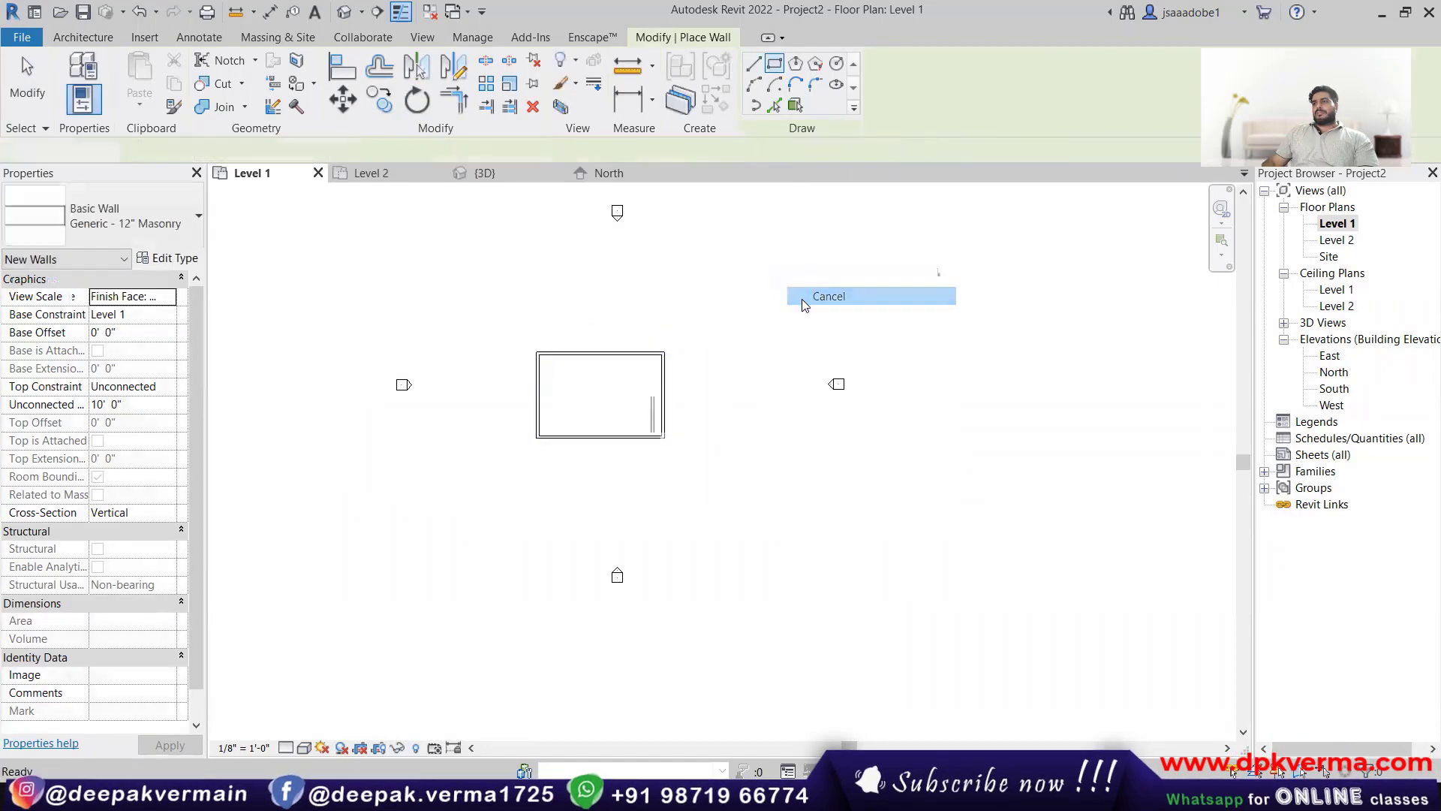
scroll(585, 405, up, 3)
scroll(561, 390, up, 3)
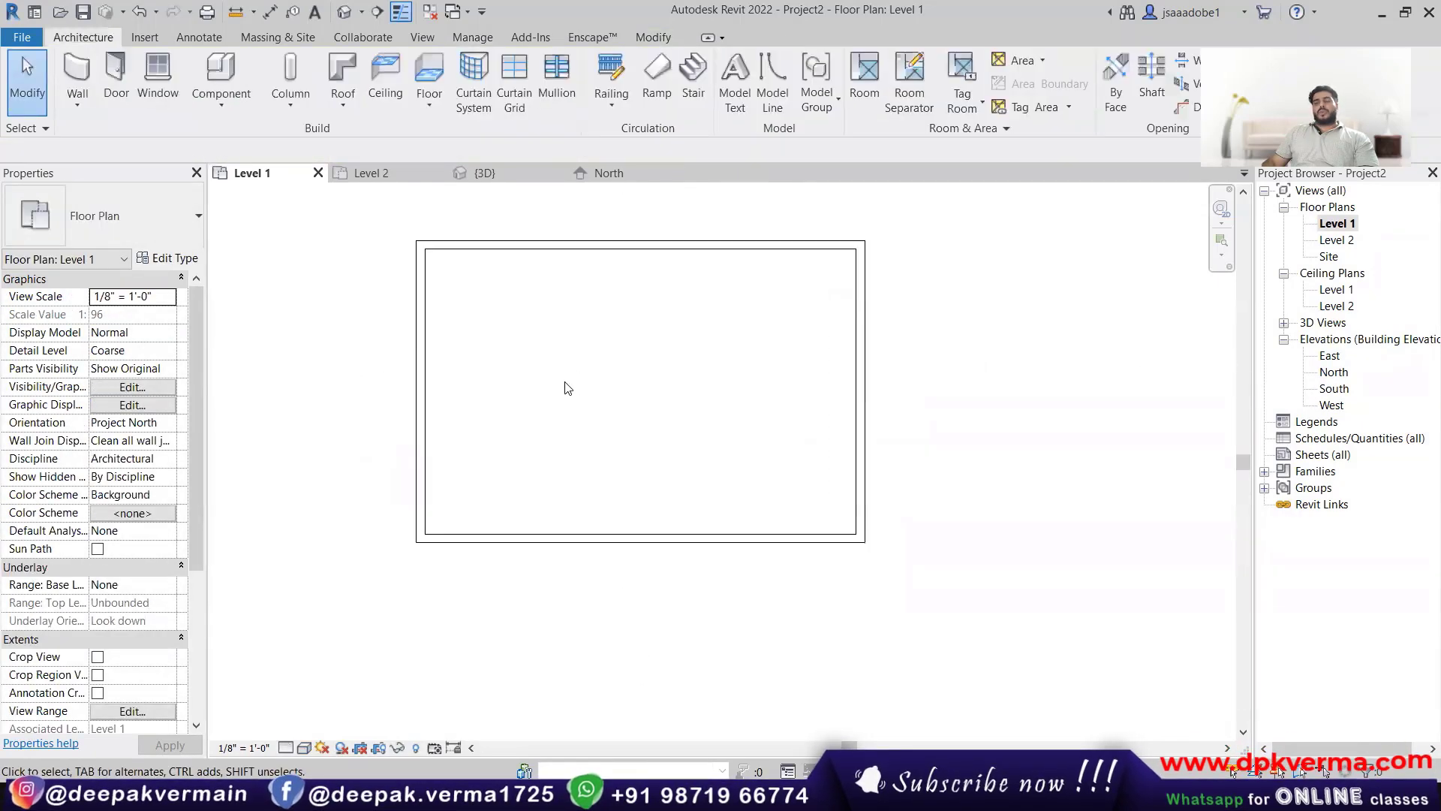
mouse_move(586, 377)
middle_down()
mouse_move(547, 437)
mouse_move(527, 398)
middle_up()
scroll(547, 386, down, 2)
scroll(538, 453, down, 2)
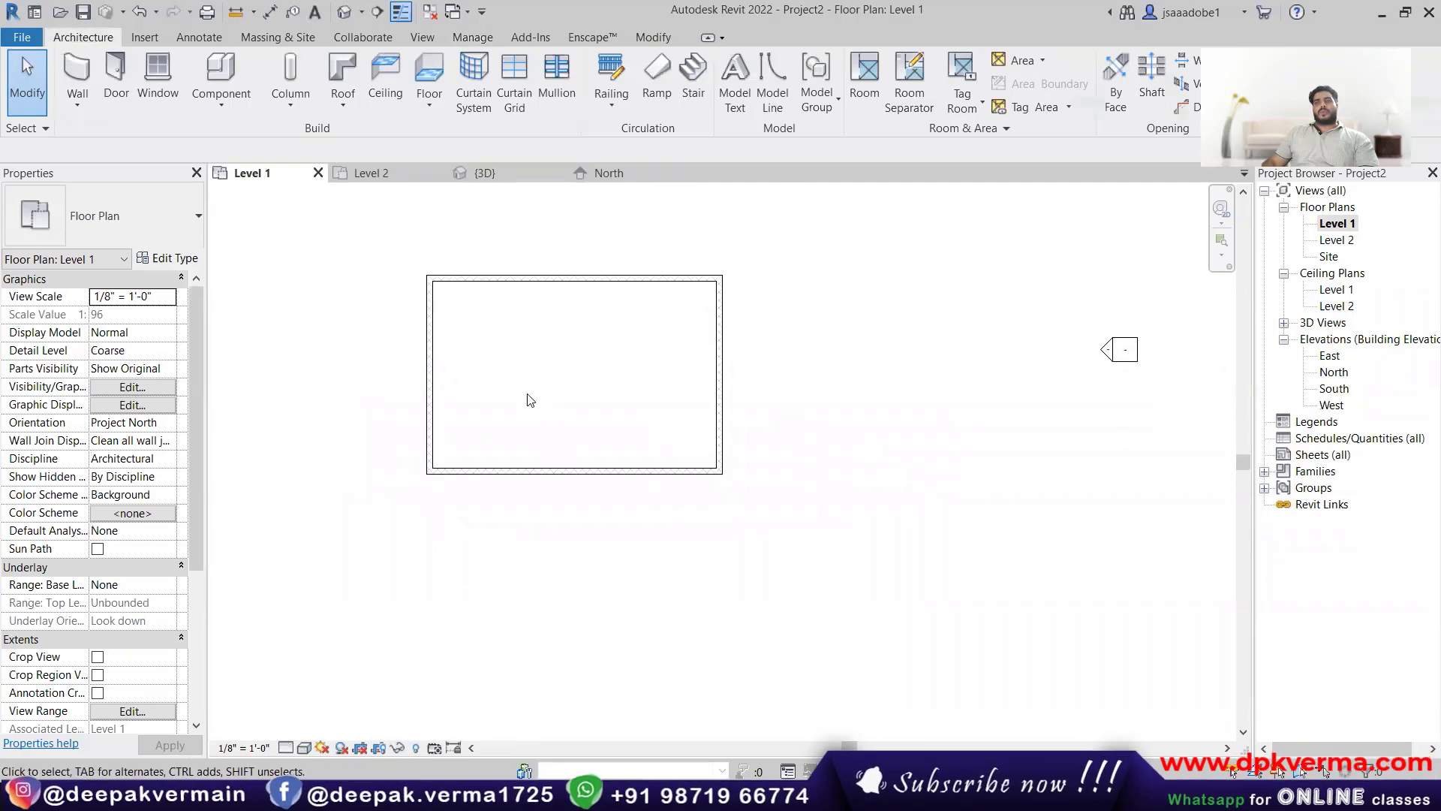
Step: Start a Roof by Footprint moved to Level 2 and pick the four walls as slope-defining boundary lines with 0' overhang
click(343, 103)
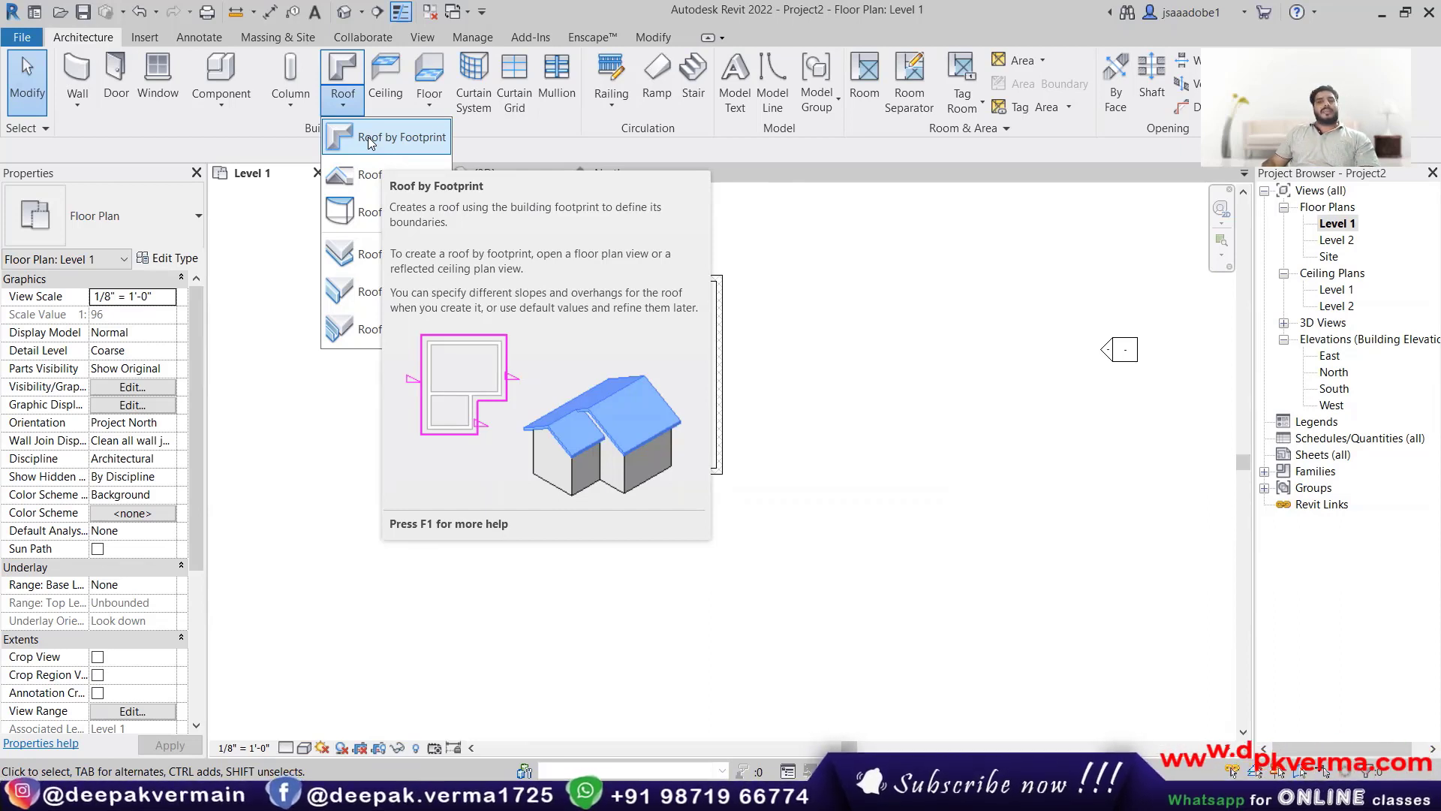
click(368, 139)
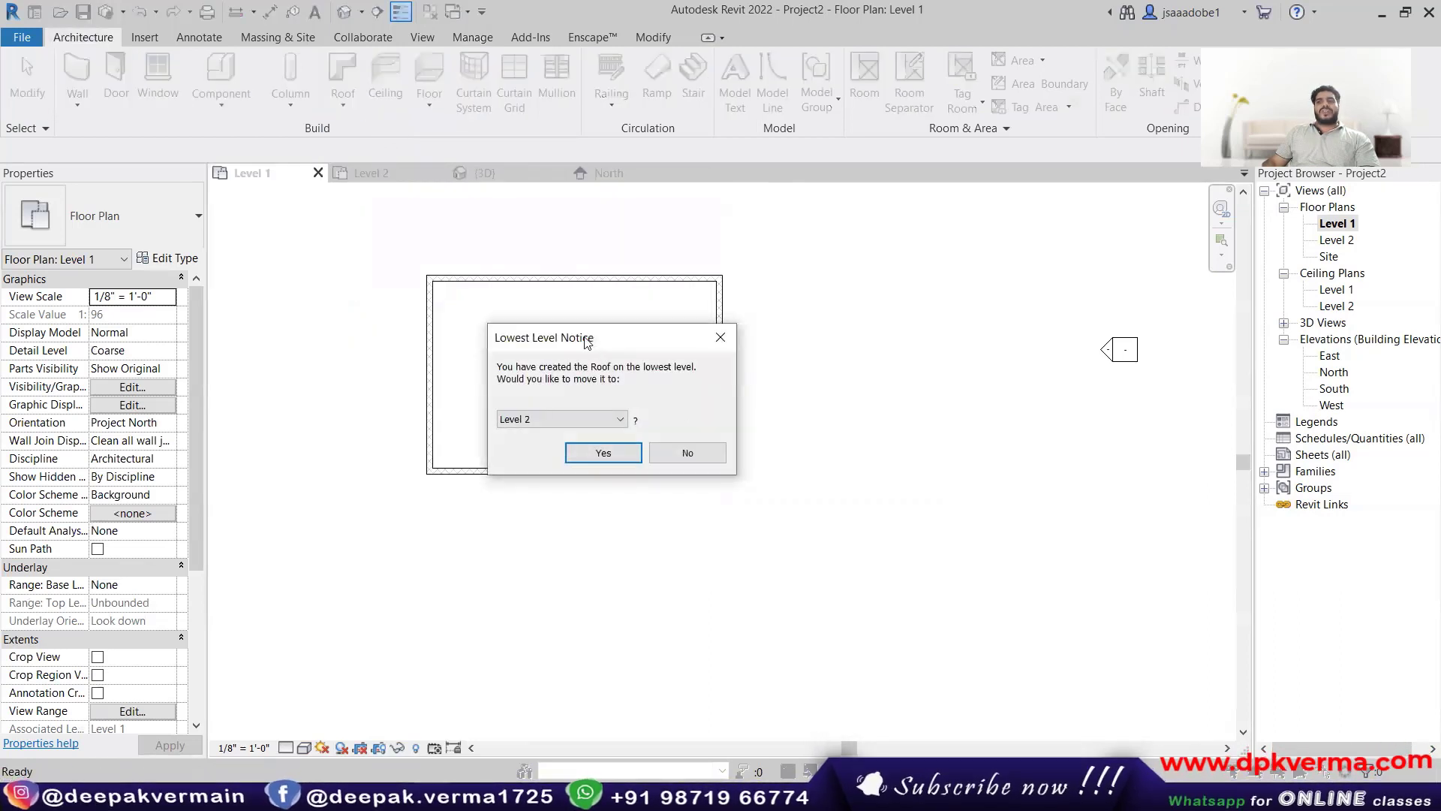
drag(587, 342, 565, 321)
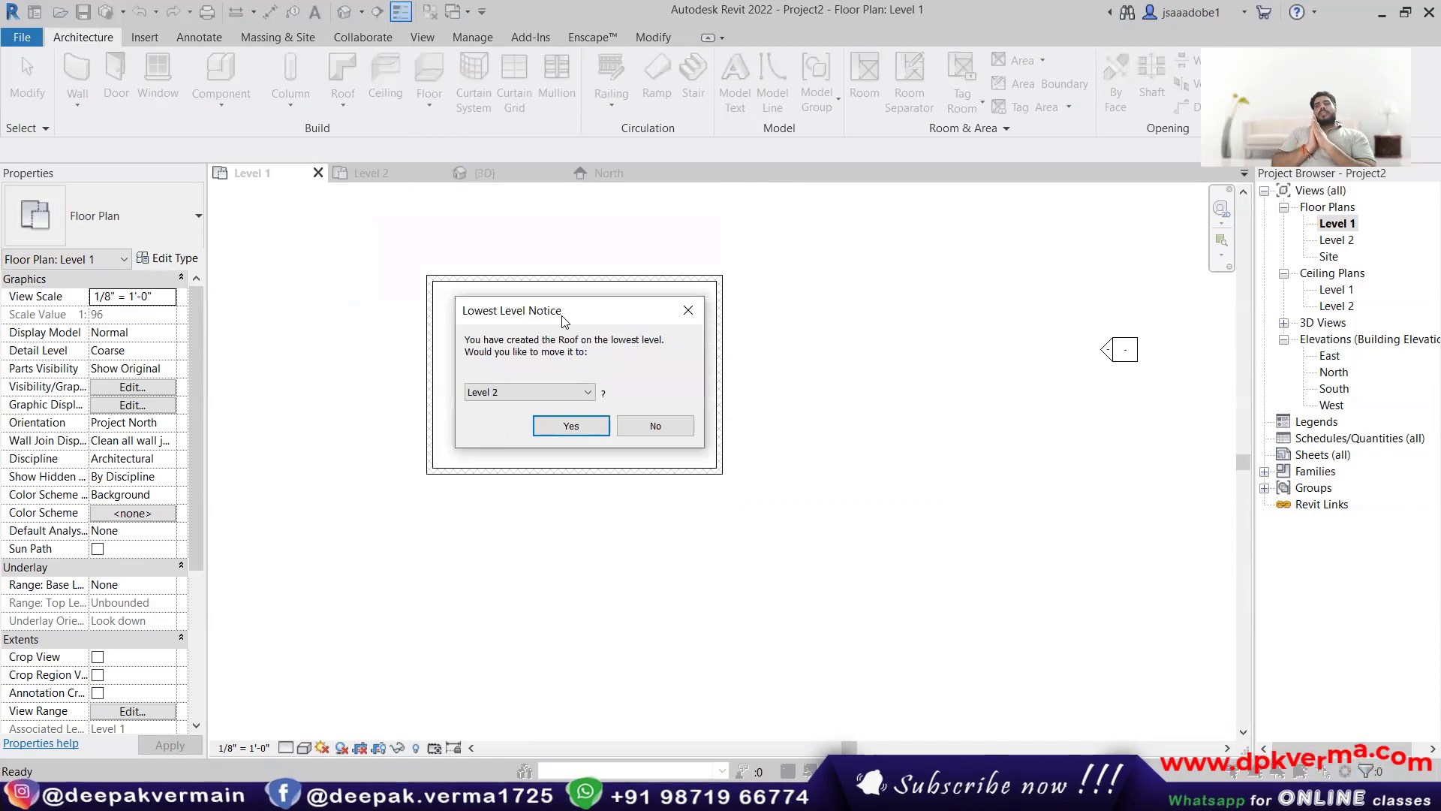
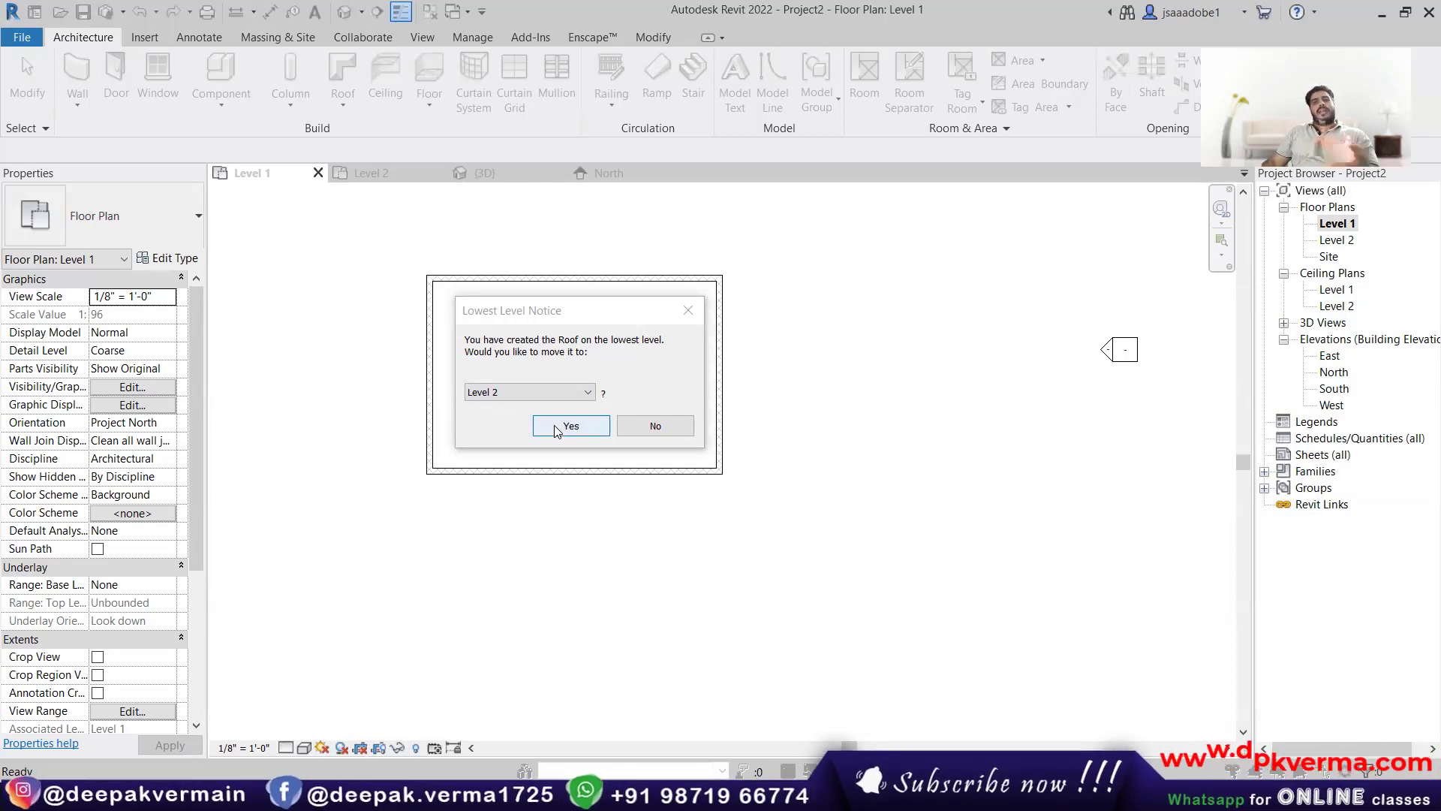
click(569, 425)
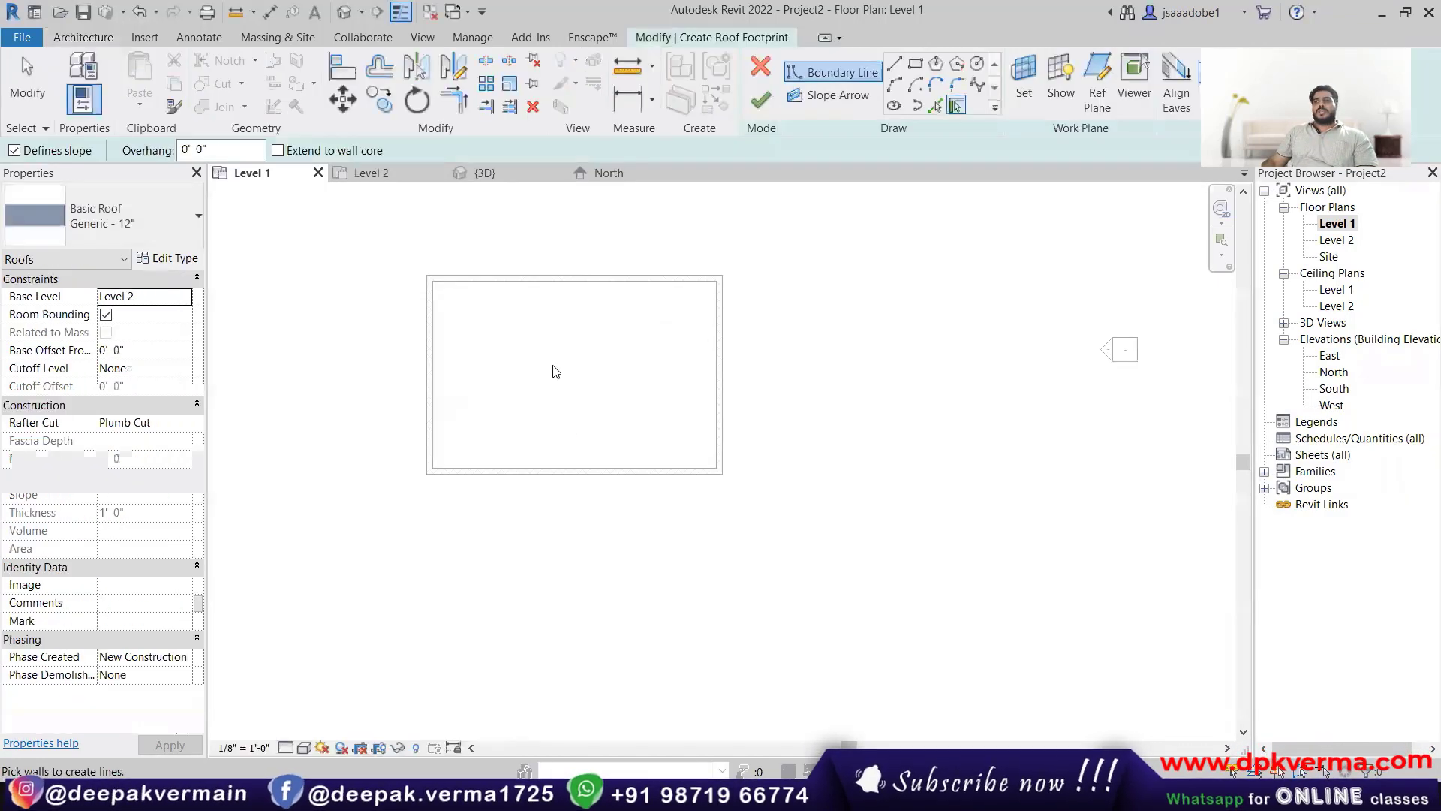
middle_drag(598, 382, 635, 449)
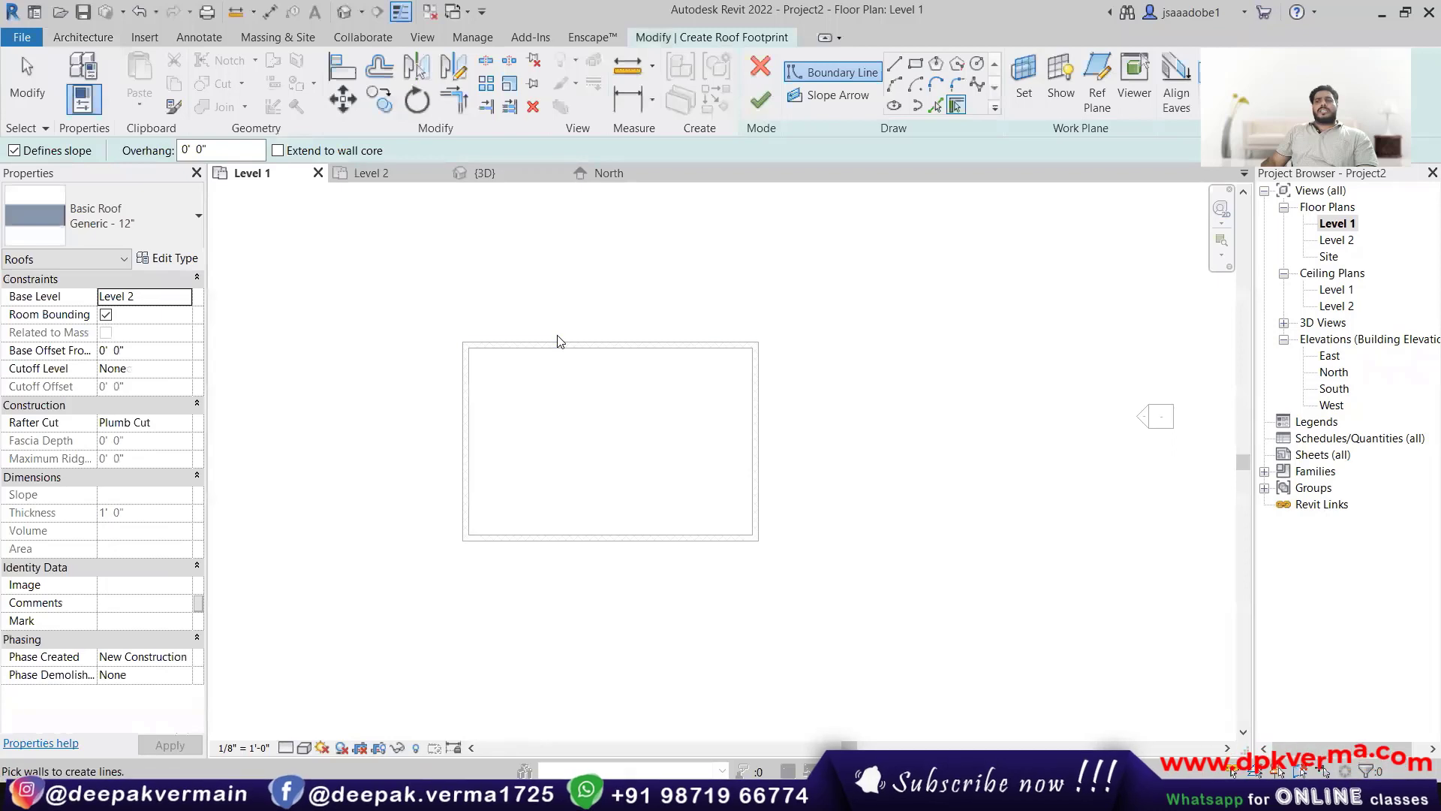
click(556, 344)
click(466, 480)
click(633, 547)
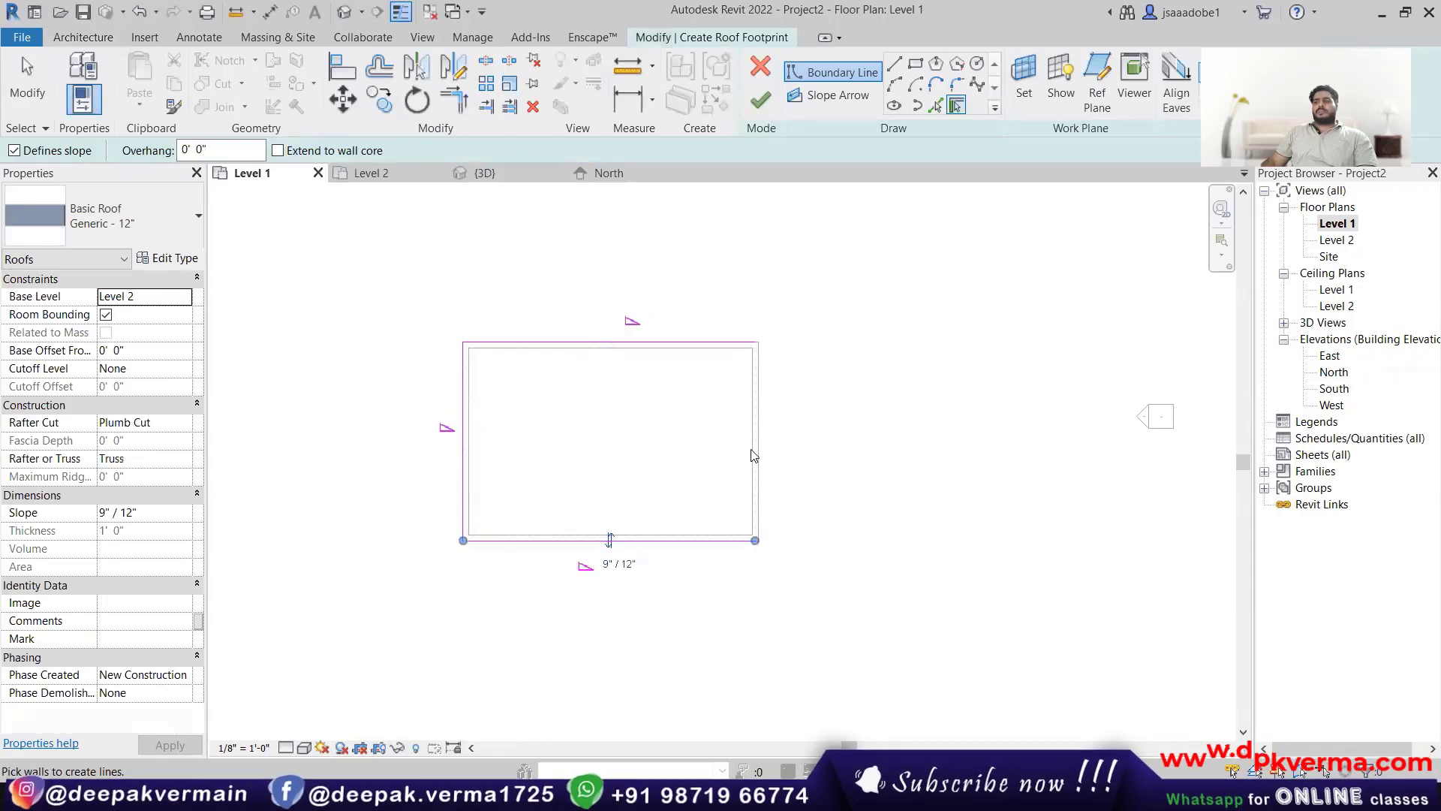
click(755, 456)
middle_drag(634, 438, 648, 426)
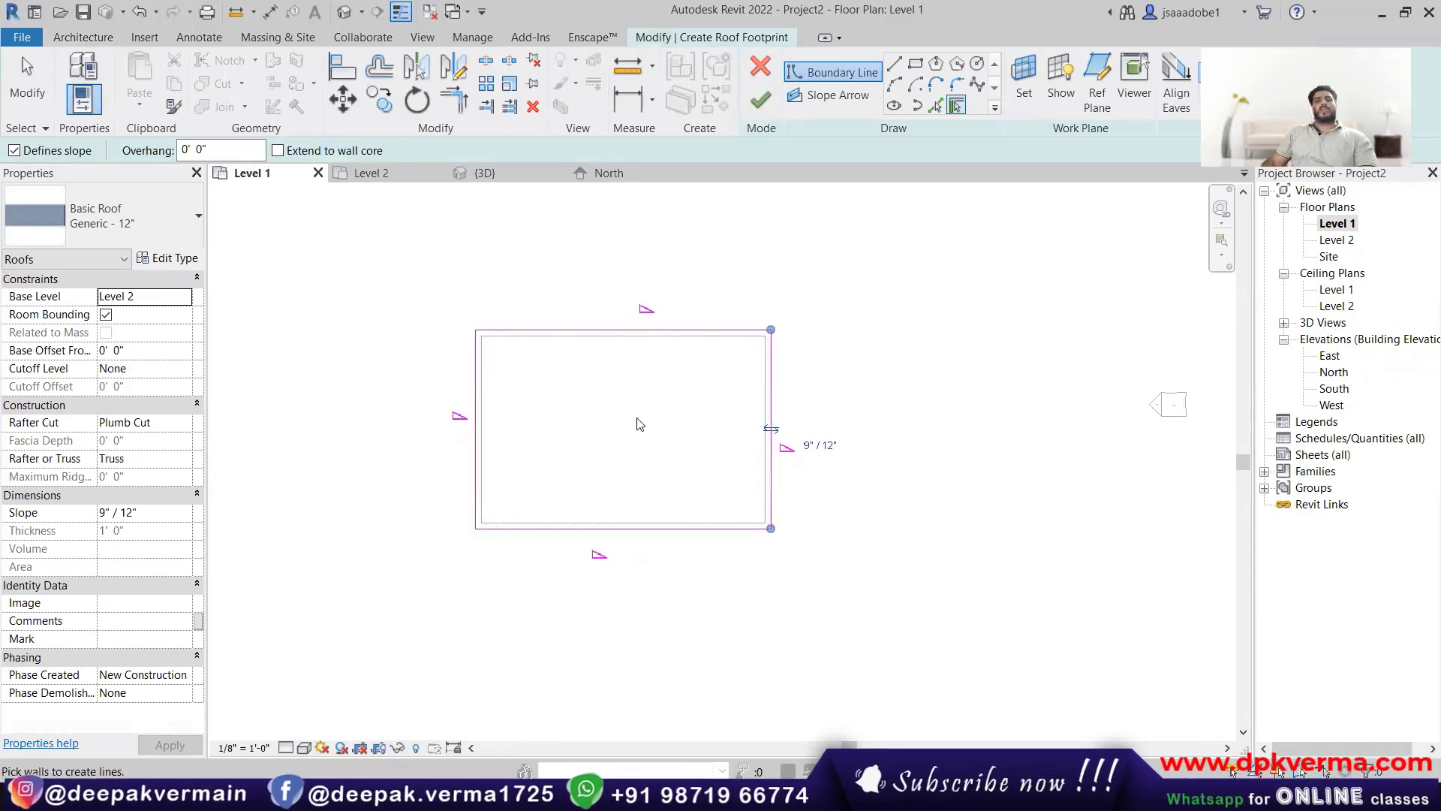
scroll(637, 422, up, 1)
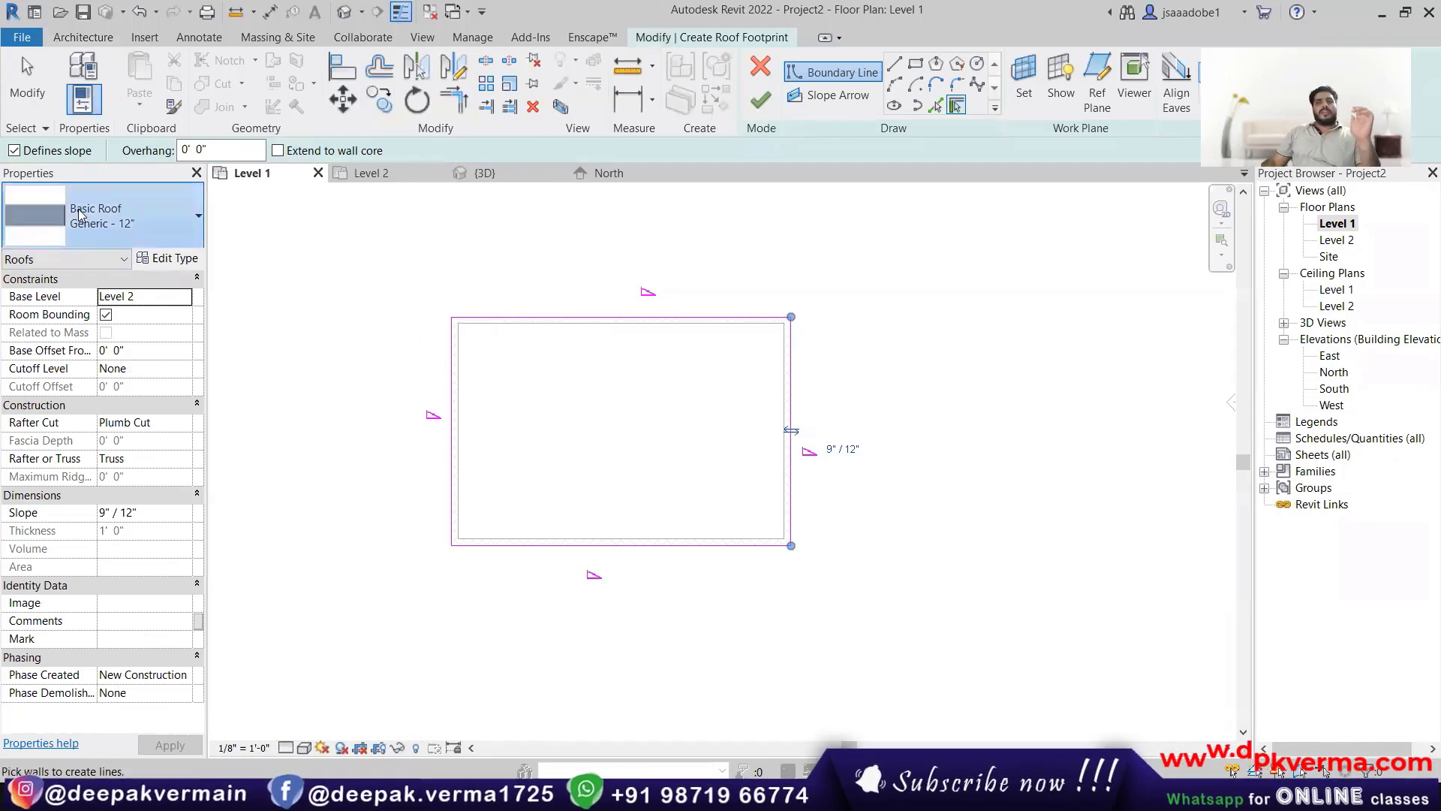
Step: Examine the layer structure of the Generic - 12" basic roof type and cancel back to the footprint sketch
click(131, 220)
click(128, 228)
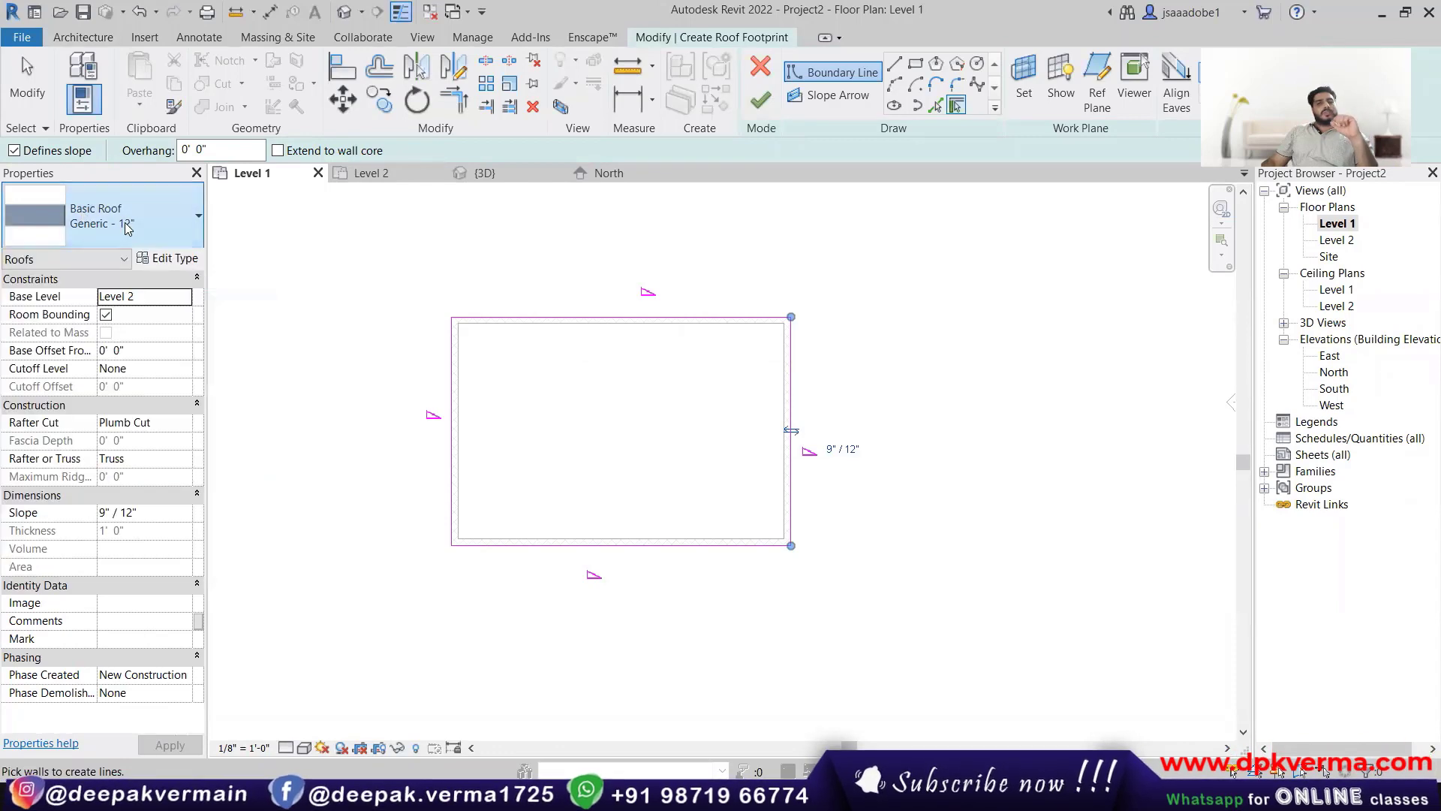
click(179, 257)
click(833, 256)
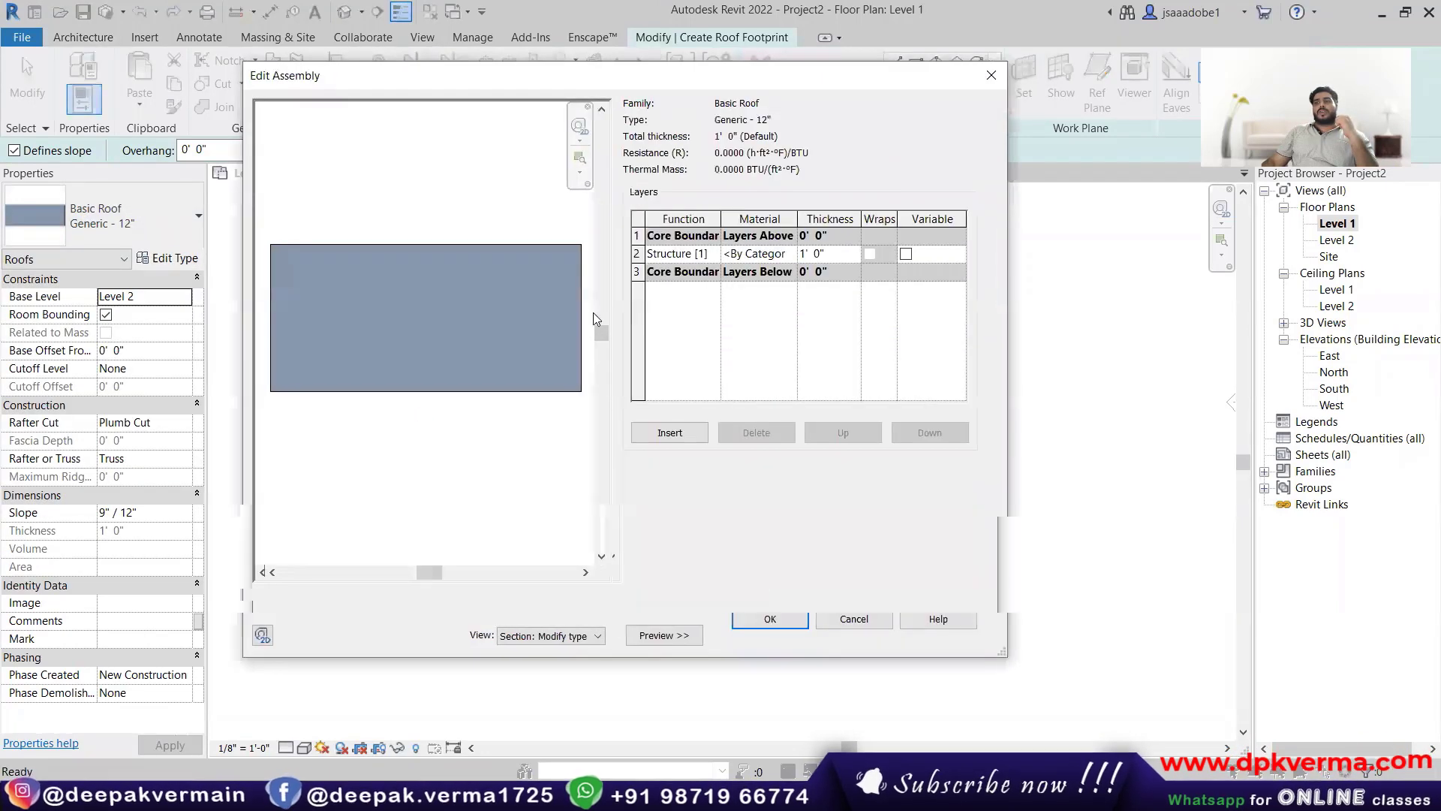
click(886, 617)
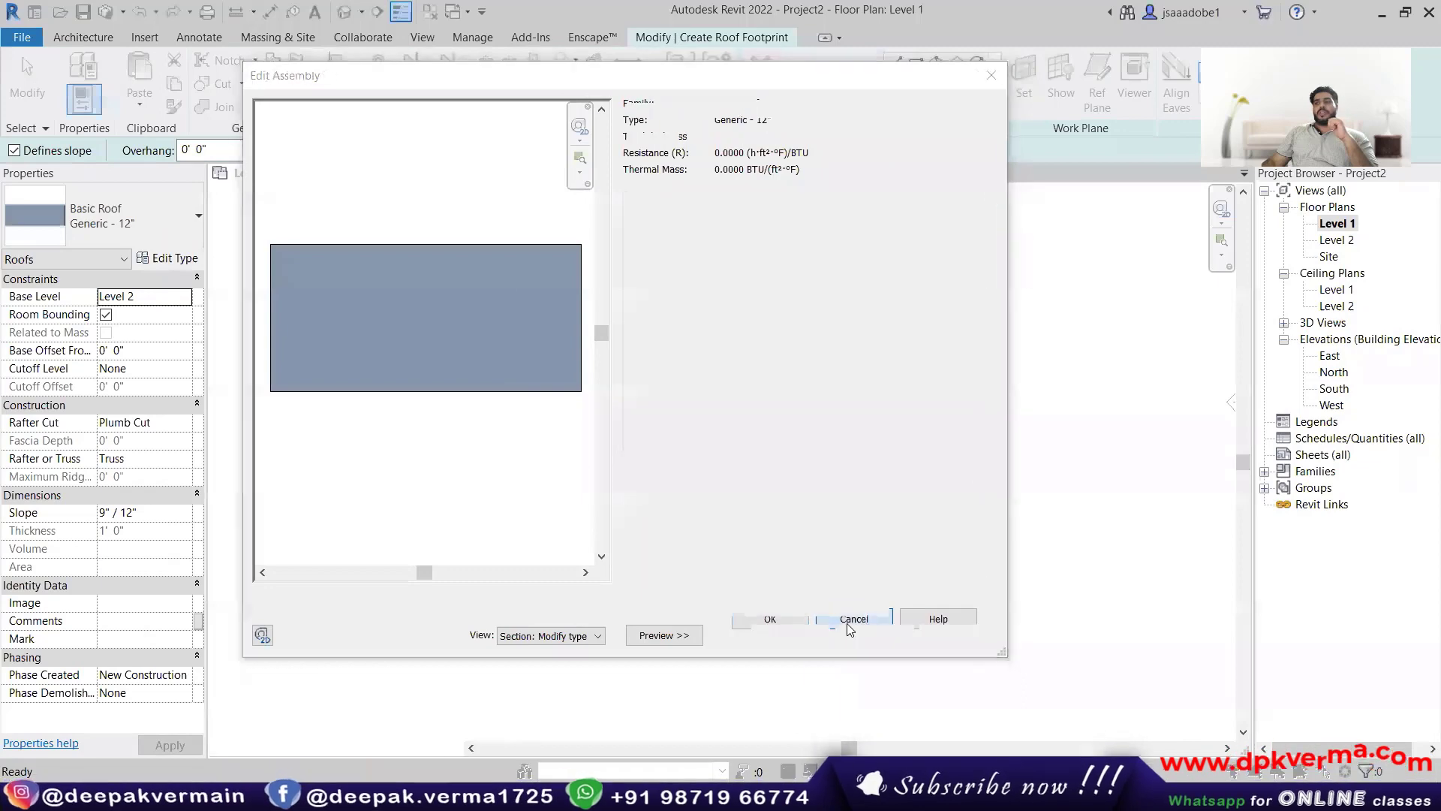
click(856, 635)
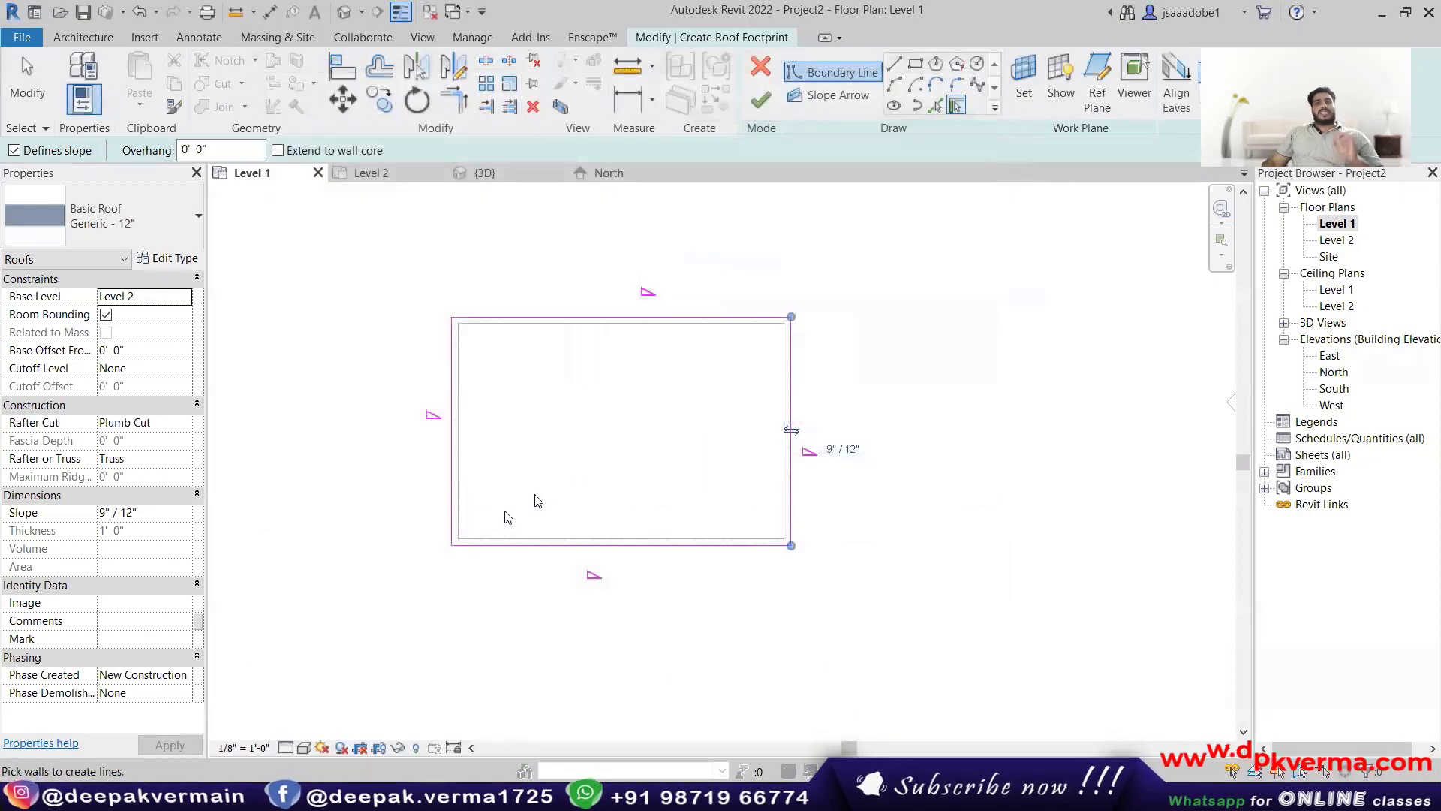
scroll(537, 496, up, 1)
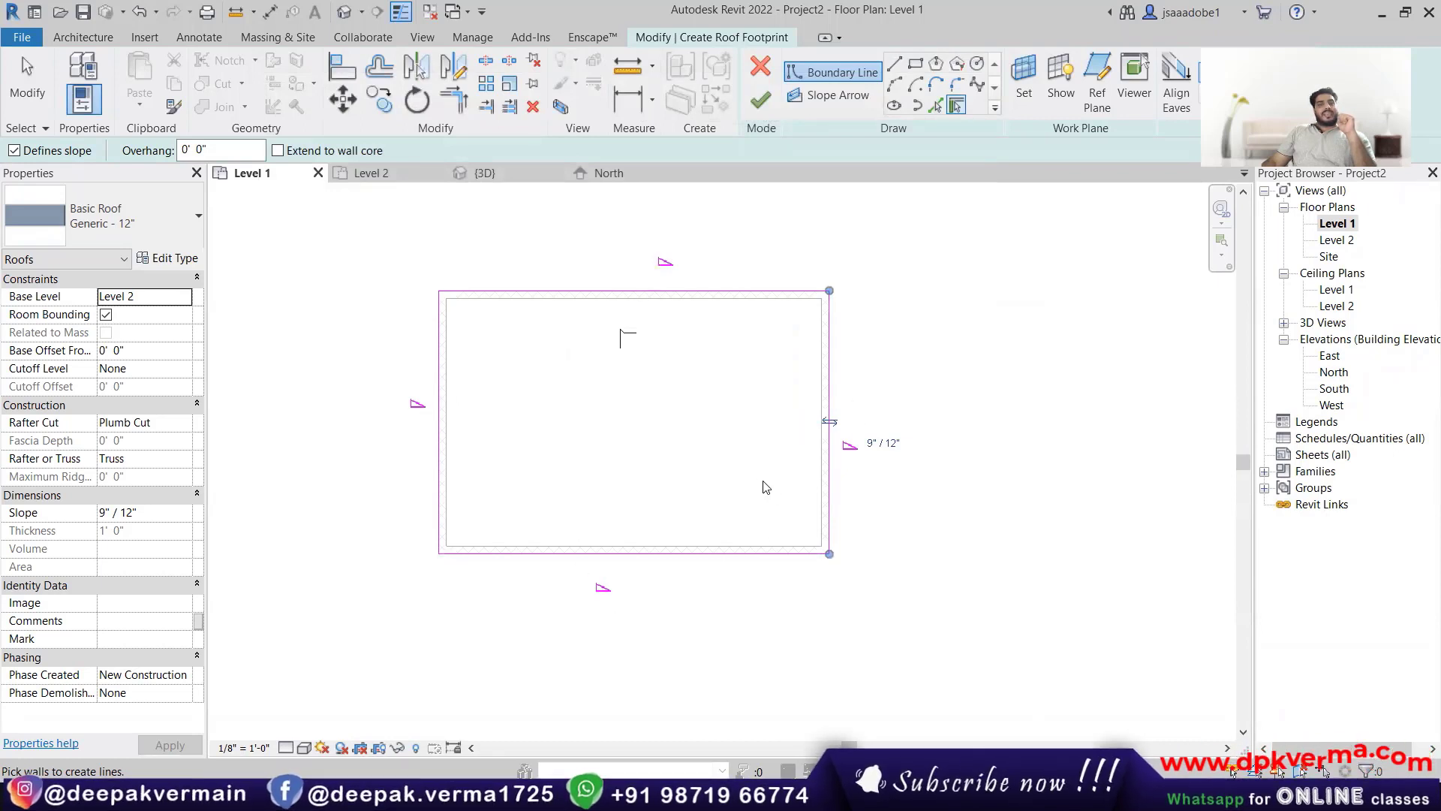
Step: Finish the footprint roof without attaching the walls to it and inspect the hip roof in the 3D view
click(757, 105)
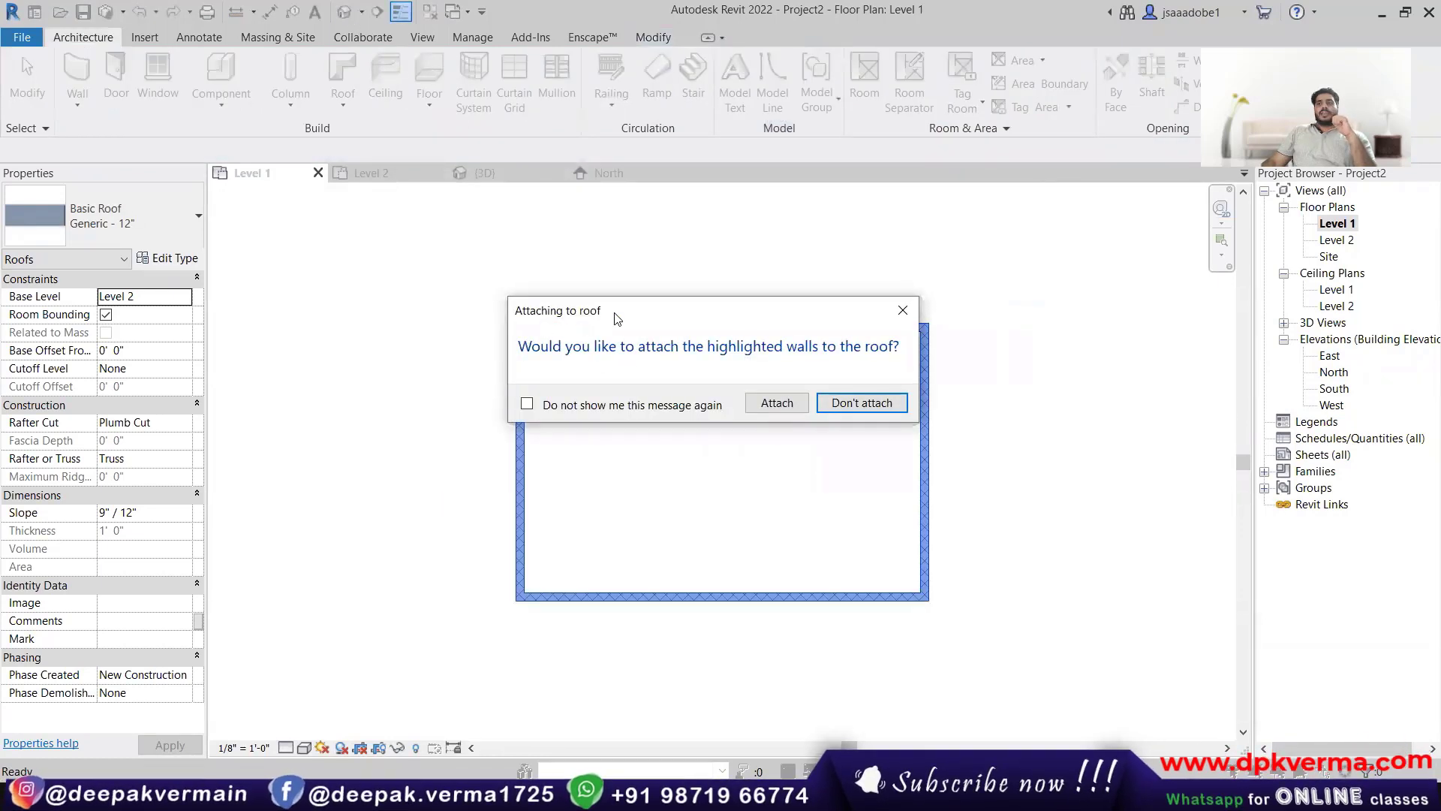
click(862, 404)
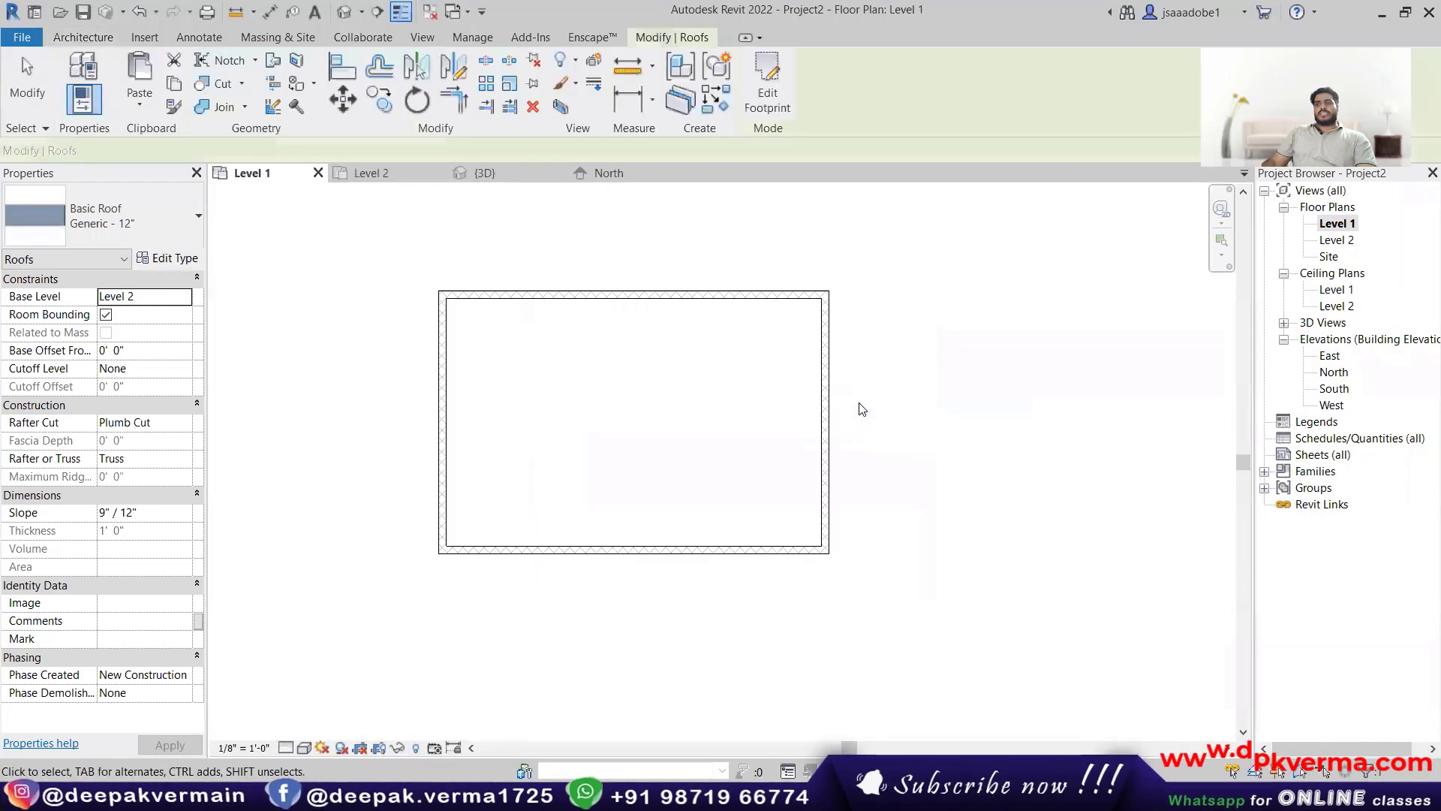
click(344, 12)
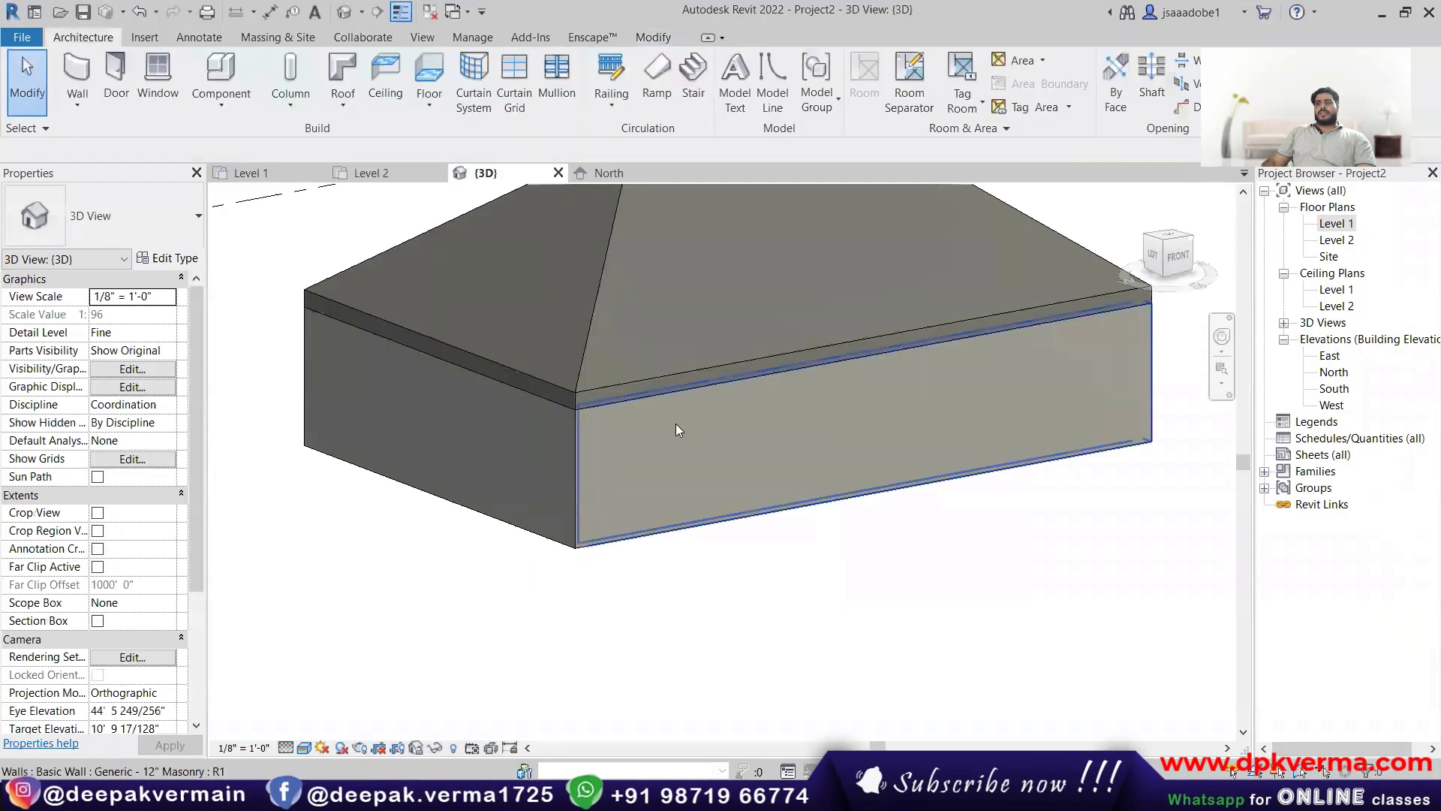
scroll(677, 423, down, 2)
middle_drag(634, 518, 1007, 461)
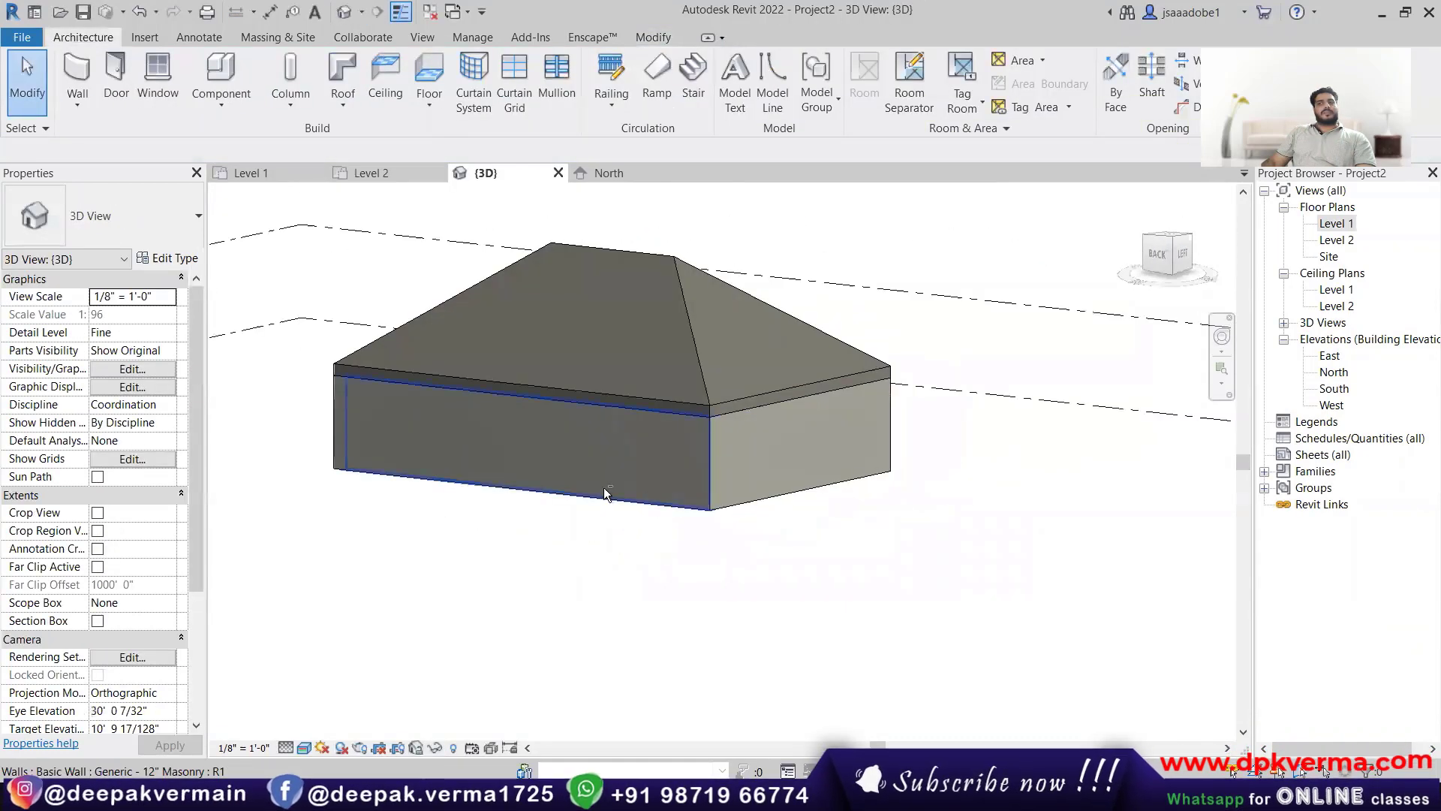
shift+middle_drag(695, 488, 605, 412)
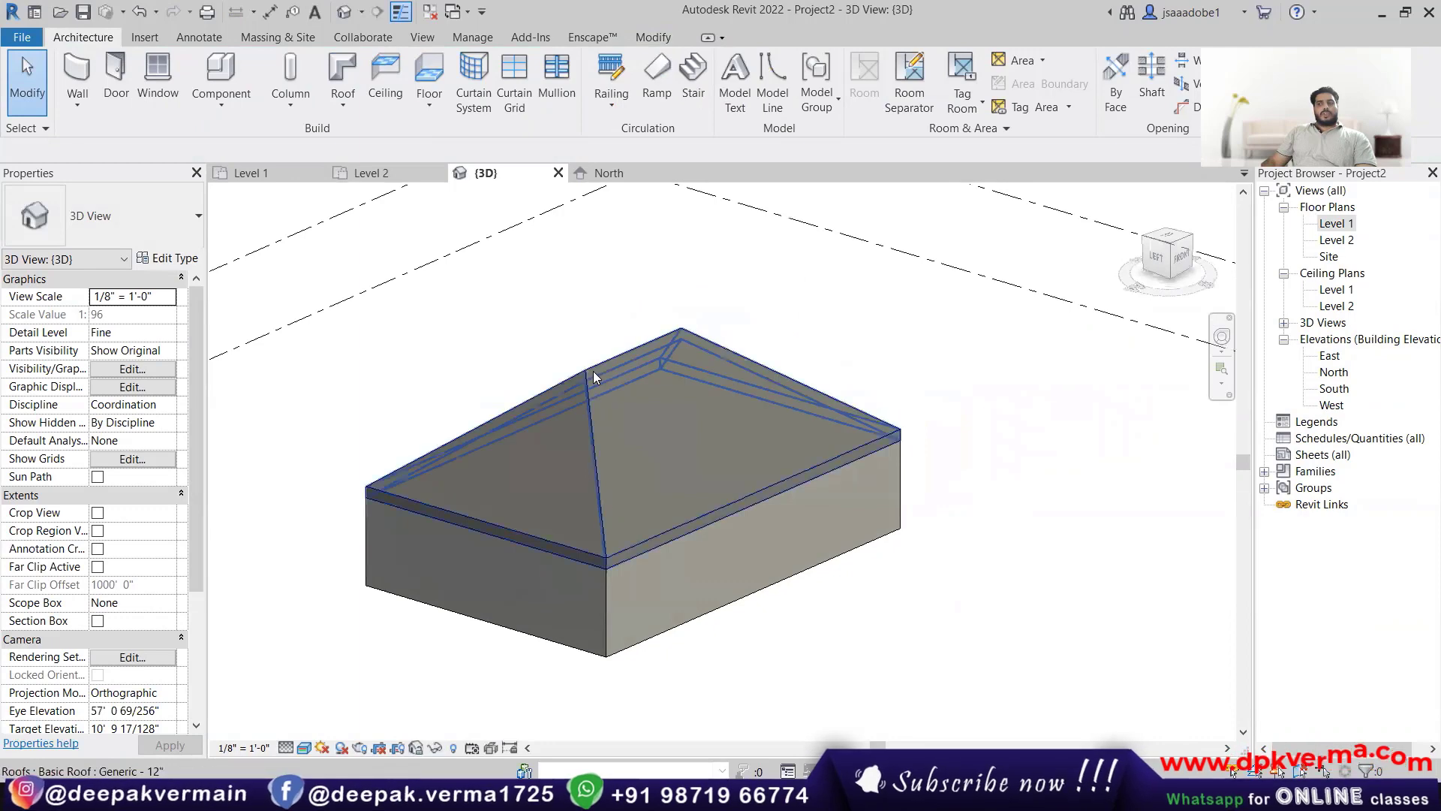
Step: Edit the hip roof's footprint so none of its four boundary lines defines a slope, and finish without attaching the walls
click(593, 371)
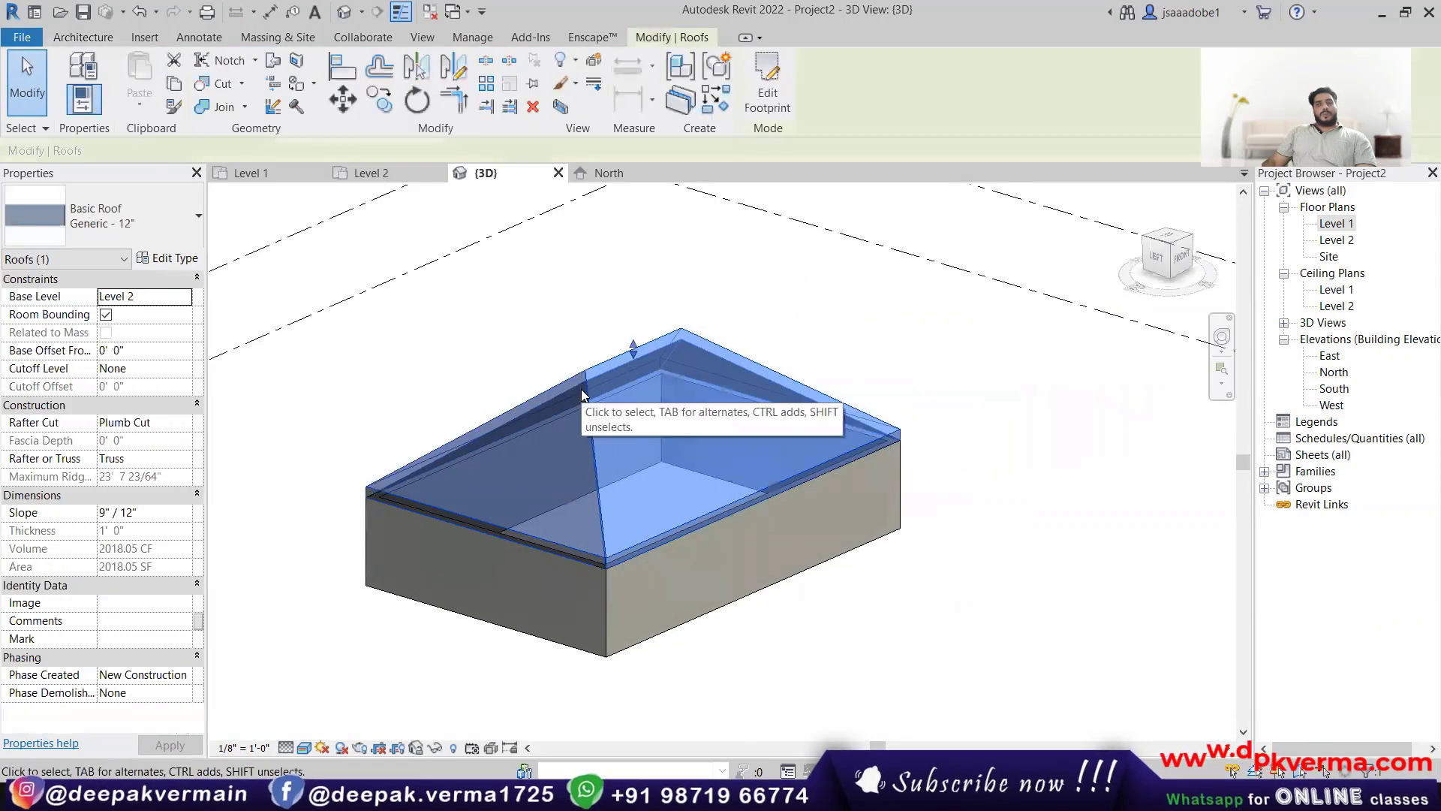
click(760, 93)
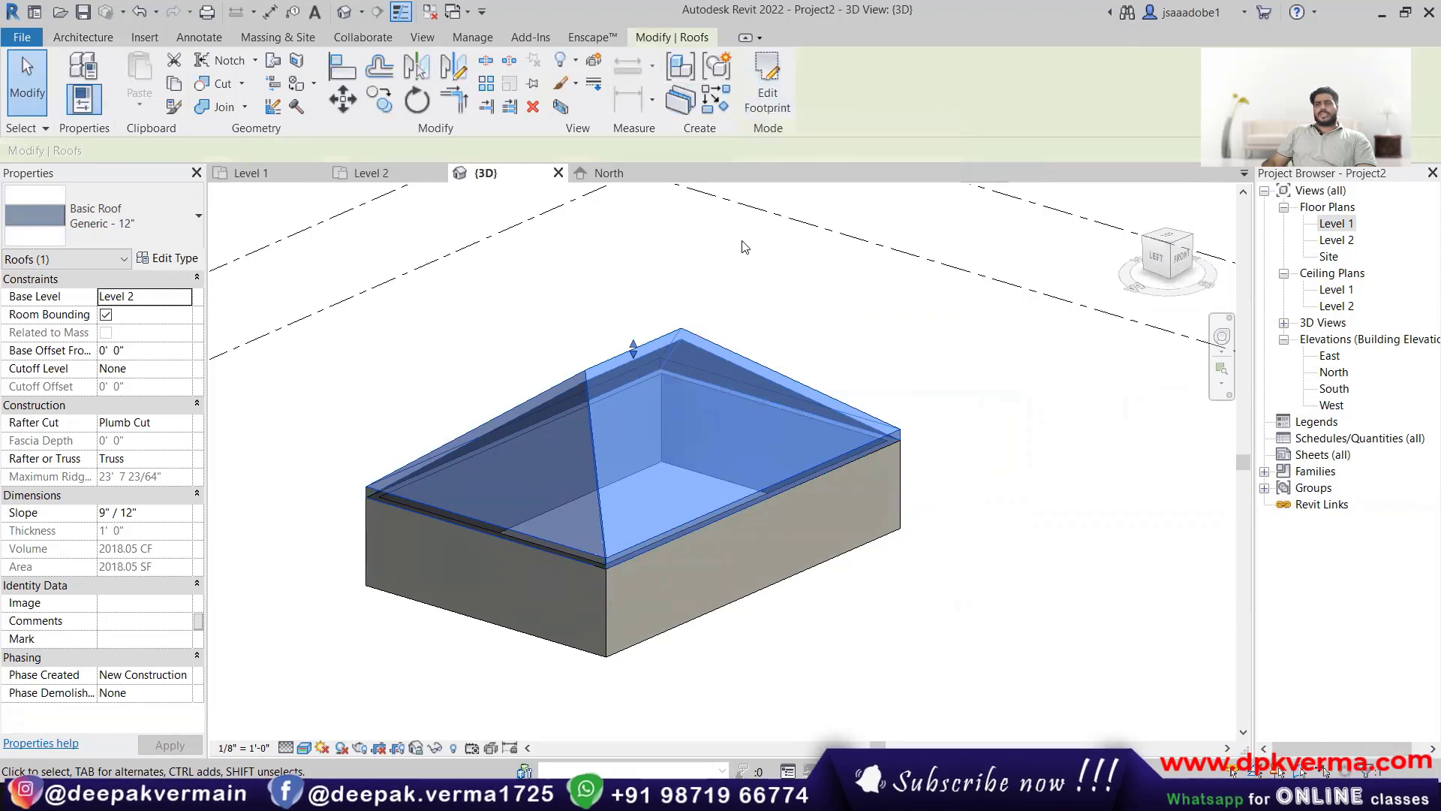
scroll(650, 304, down, 1)
middle_drag(545, 295, 365, 259)
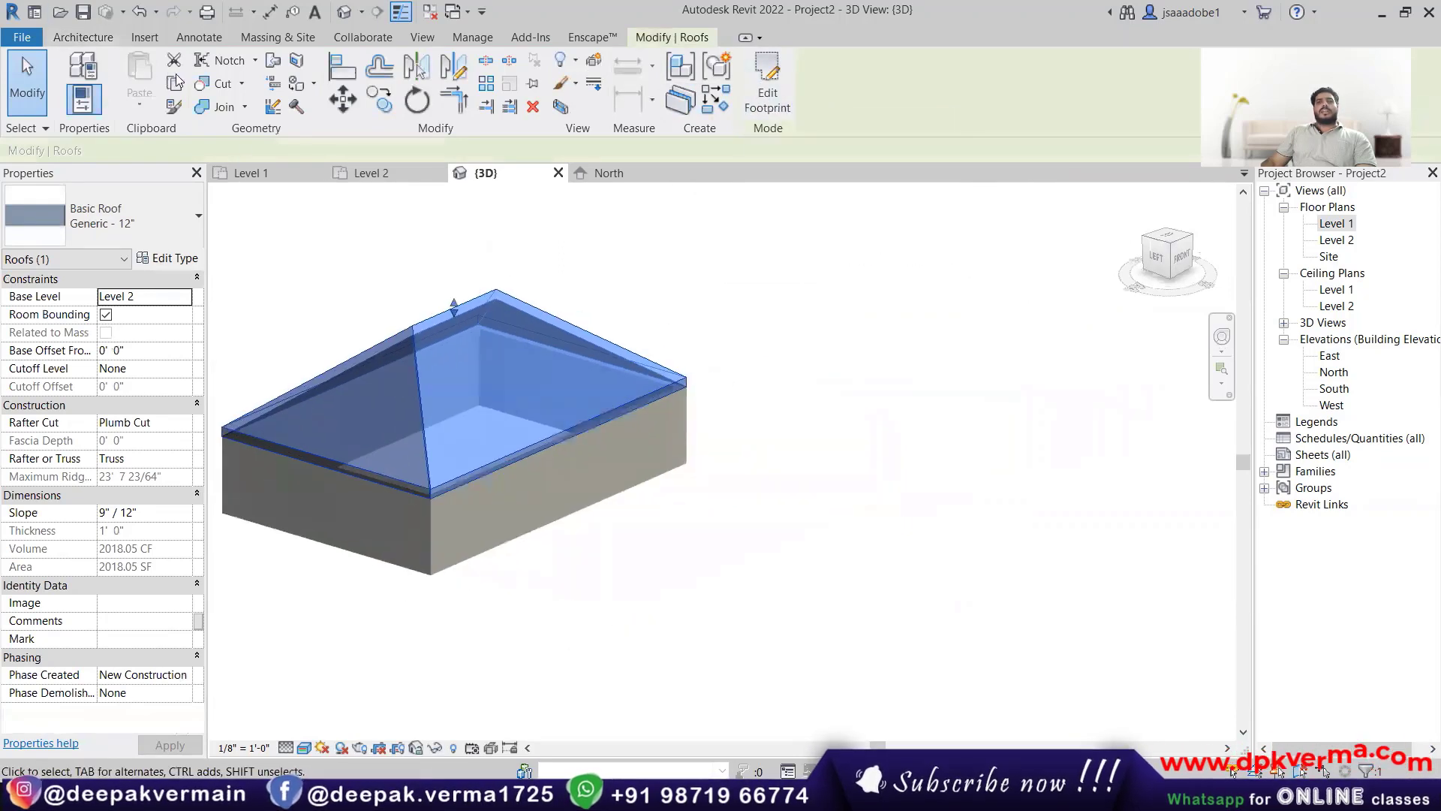
middle_drag(524, 270, 673, 307)
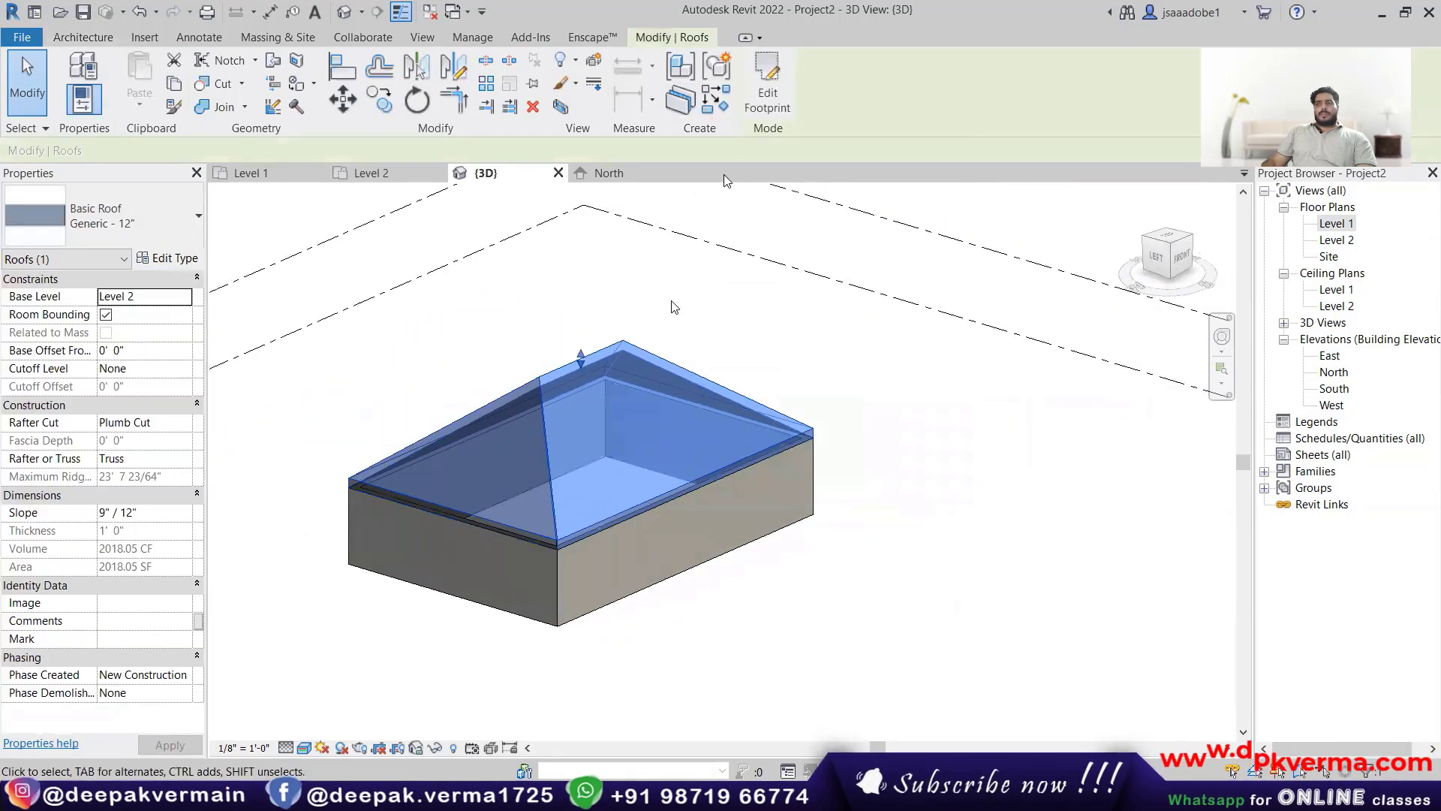
click(766, 84)
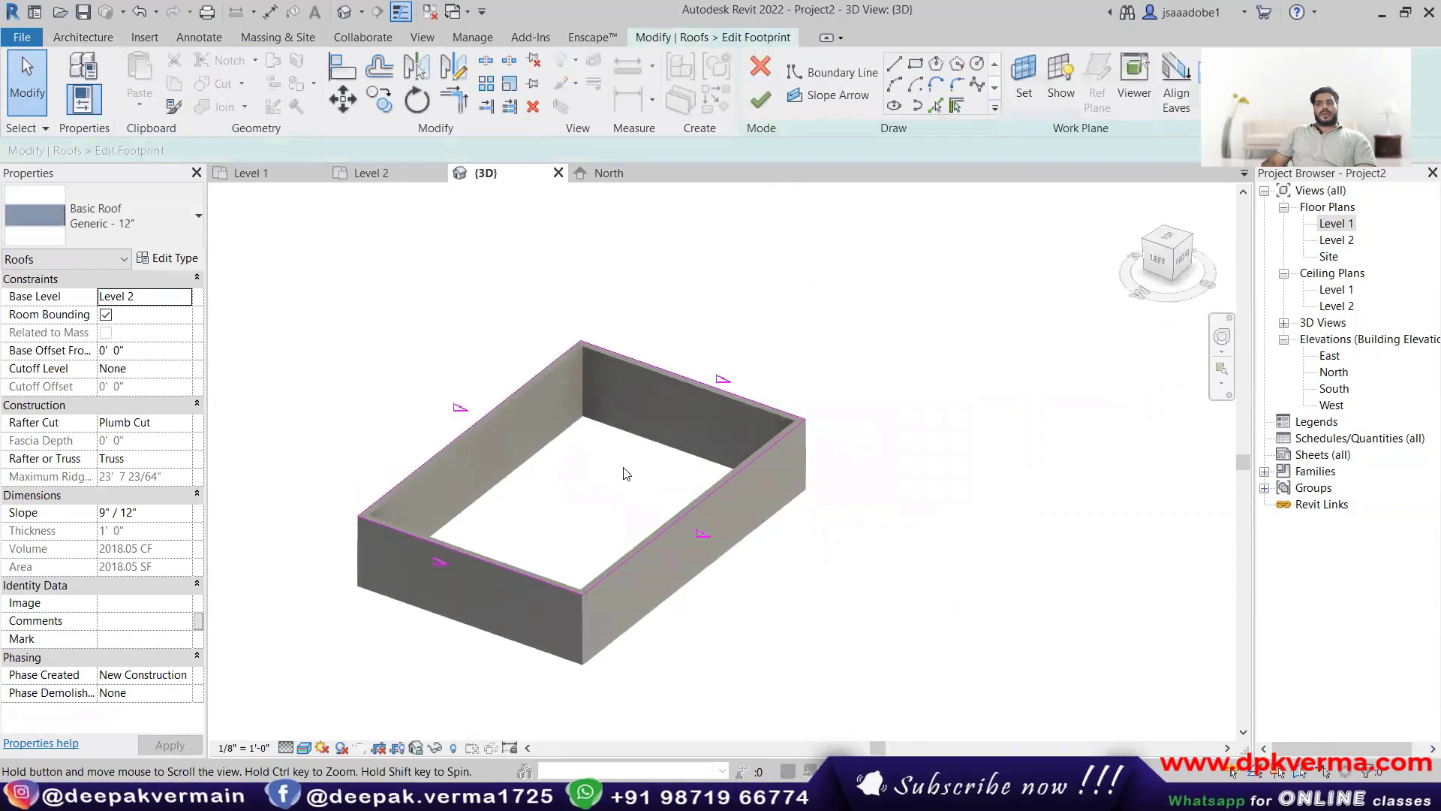
drag(844, 305, 587, 480)
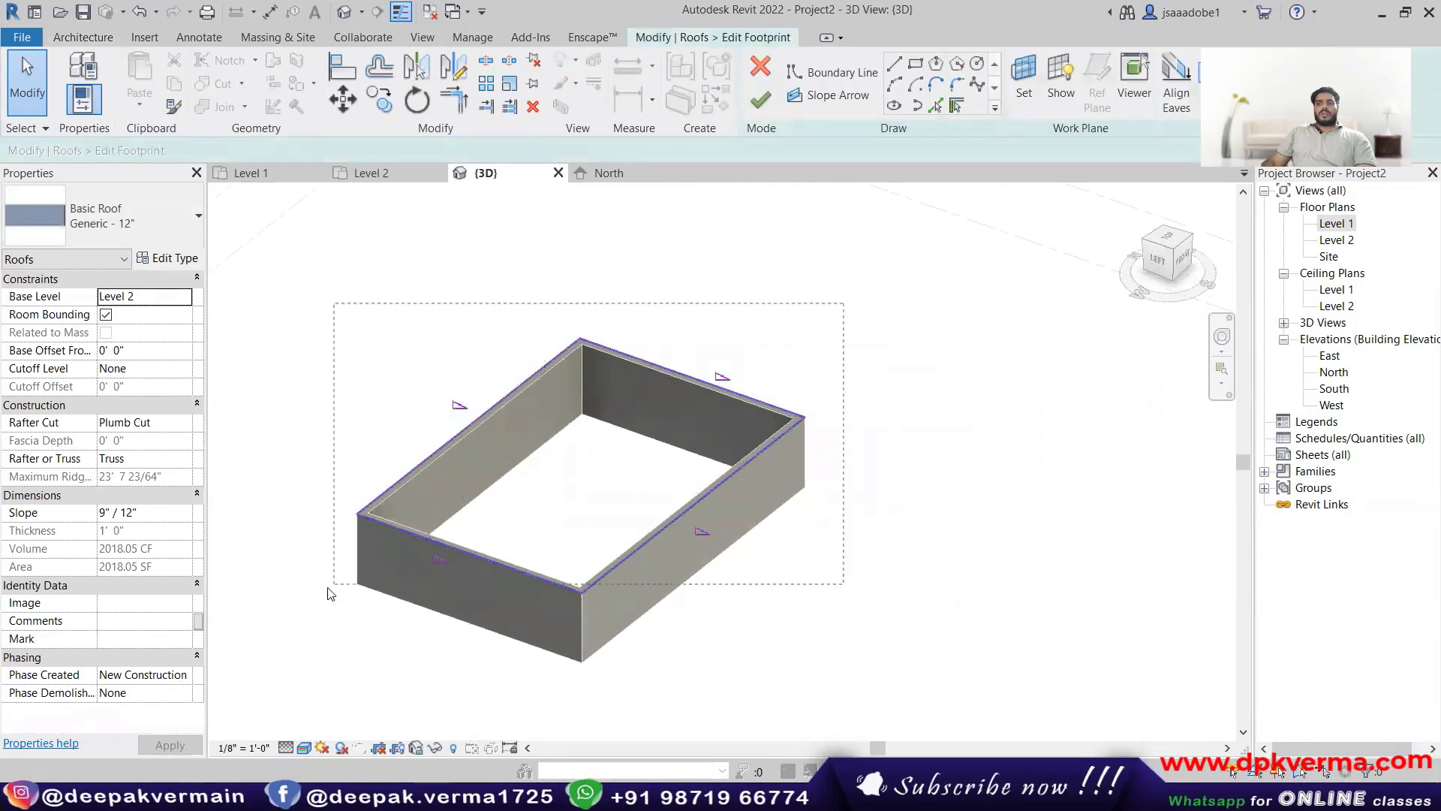
drag(328, 596, 328, 596)
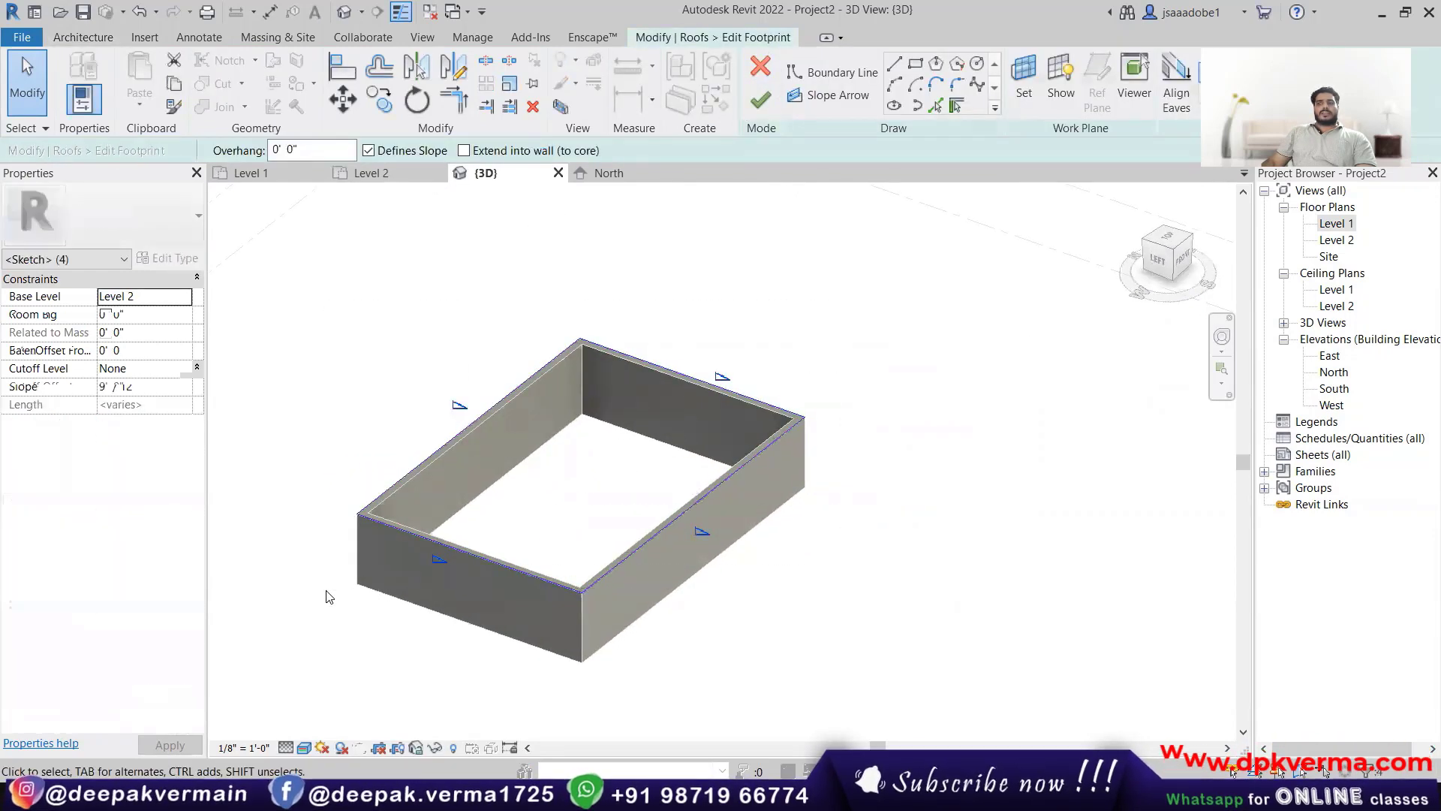
click(368, 151)
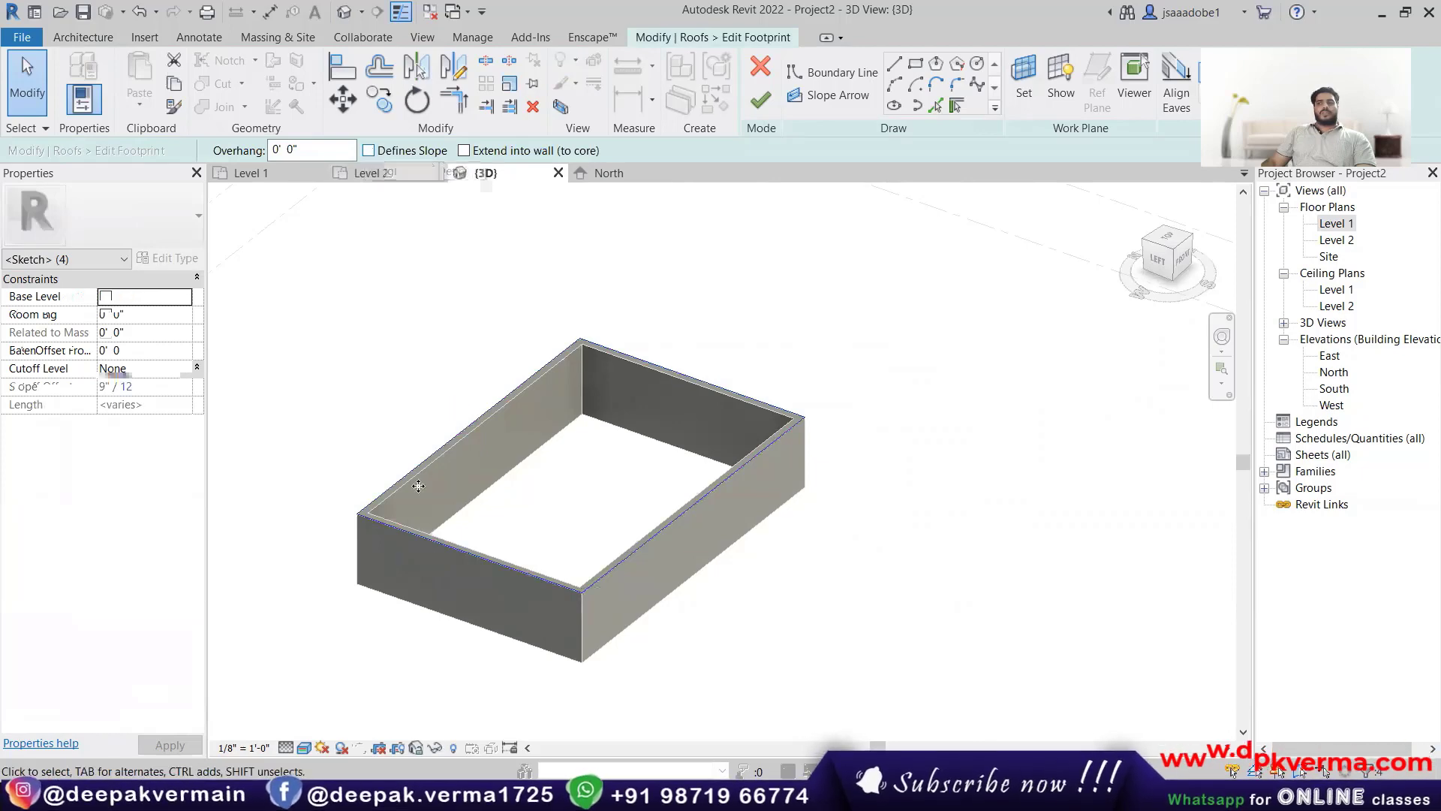
click(760, 99)
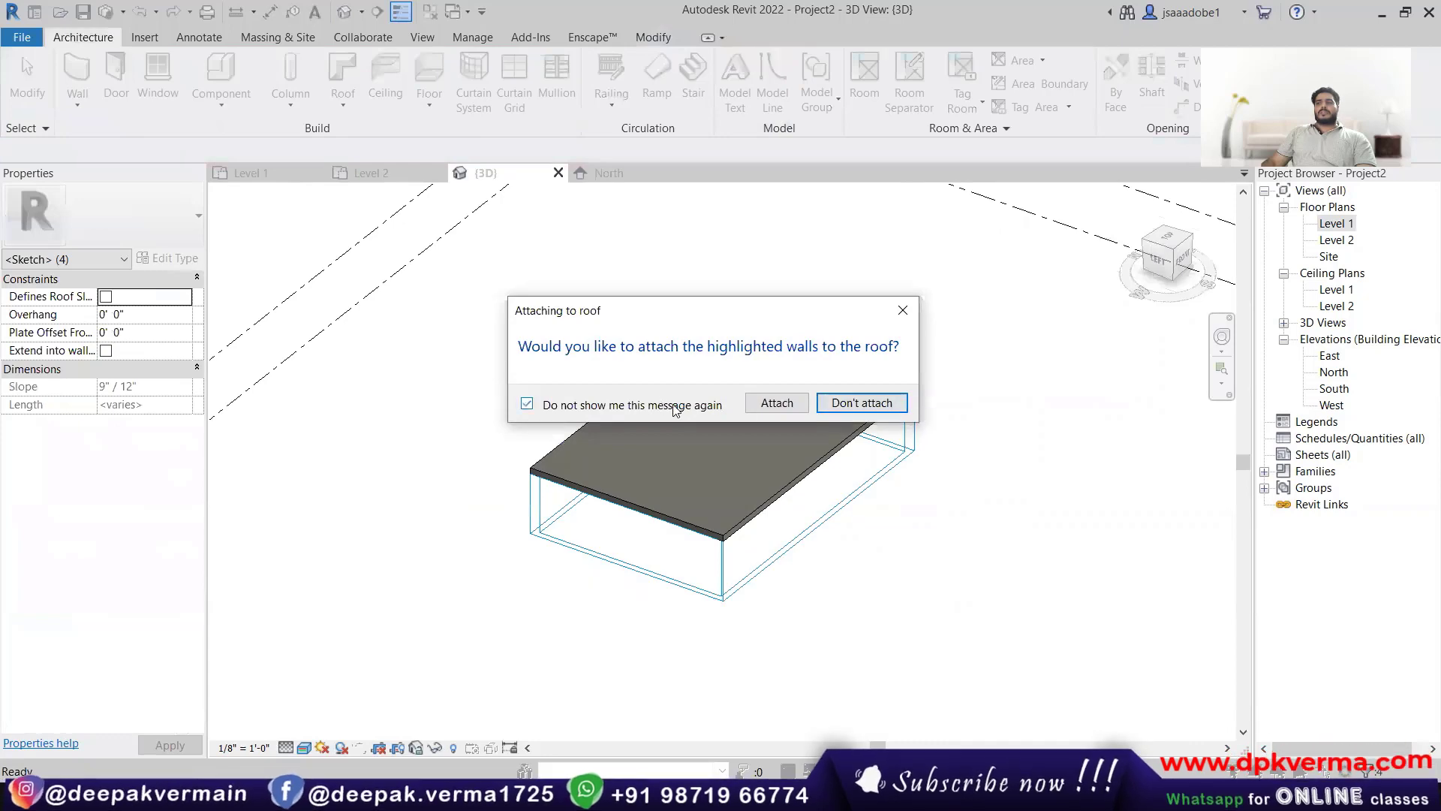
click(867, 403)
scroll(981, 520, up, 3)
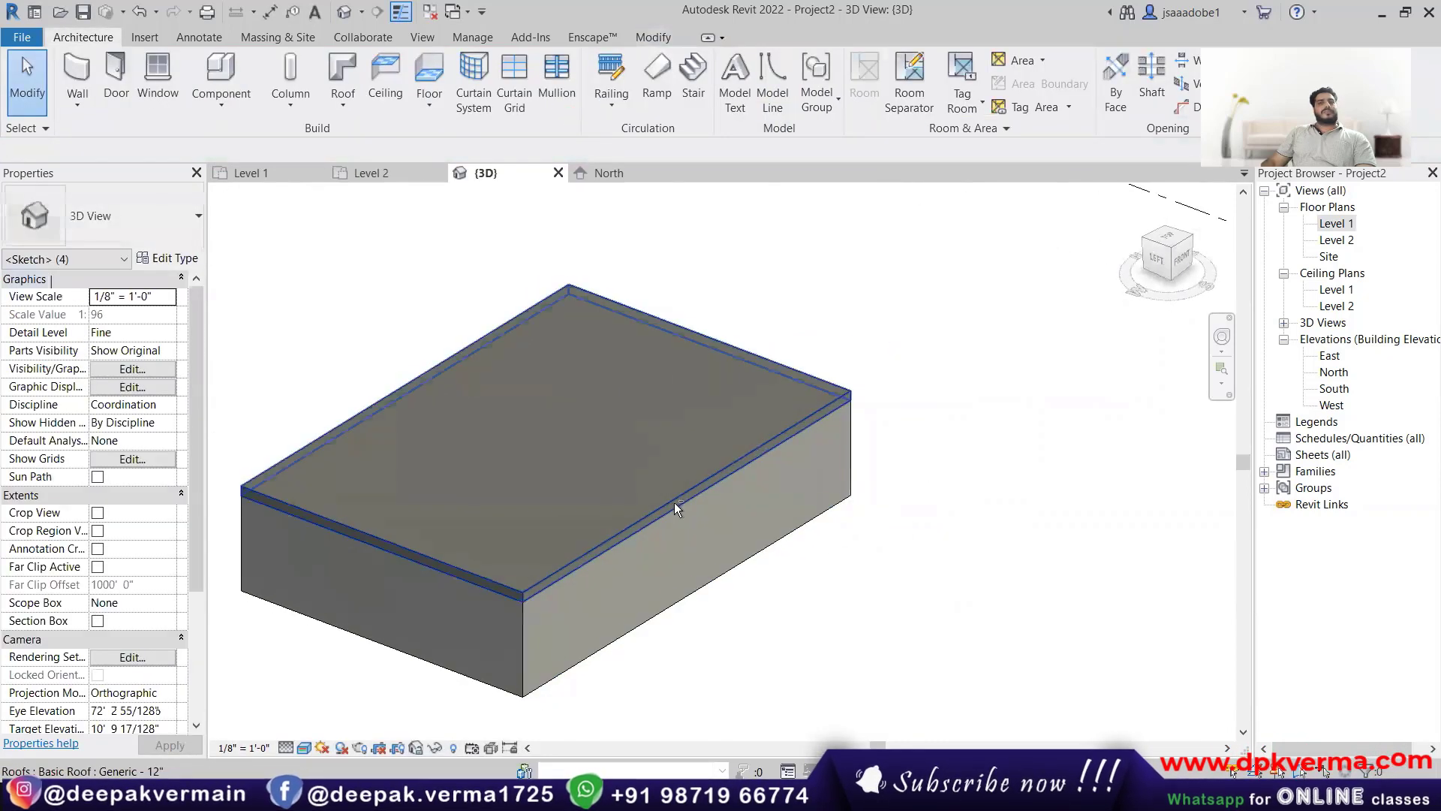
Step: Delete the flat roof from above the walls and open the Level 2 floor plan
click(616, 530)
key(Delete)
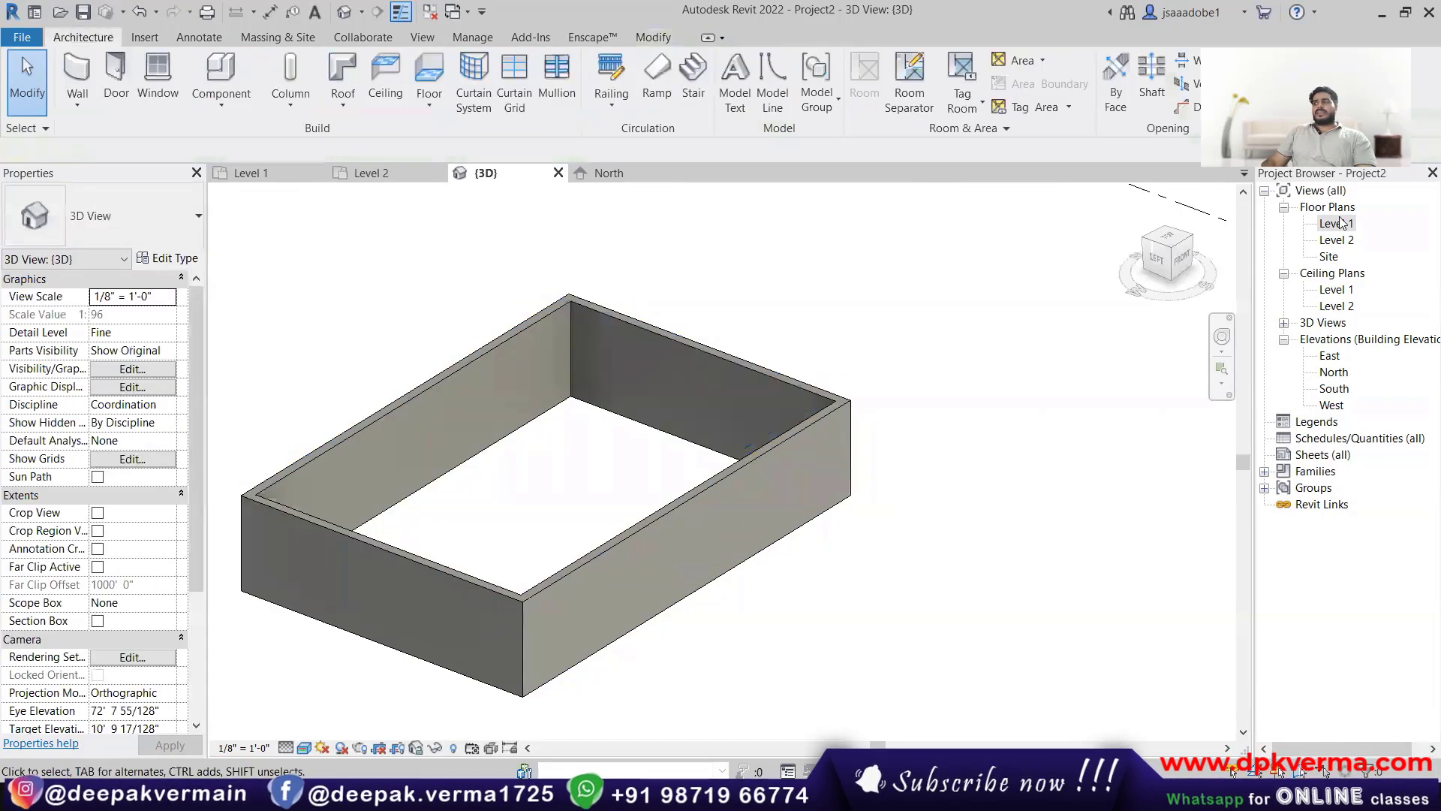
click(1337, 223)
double_click(1335, 239)
scroll(836, 450, up, 3)
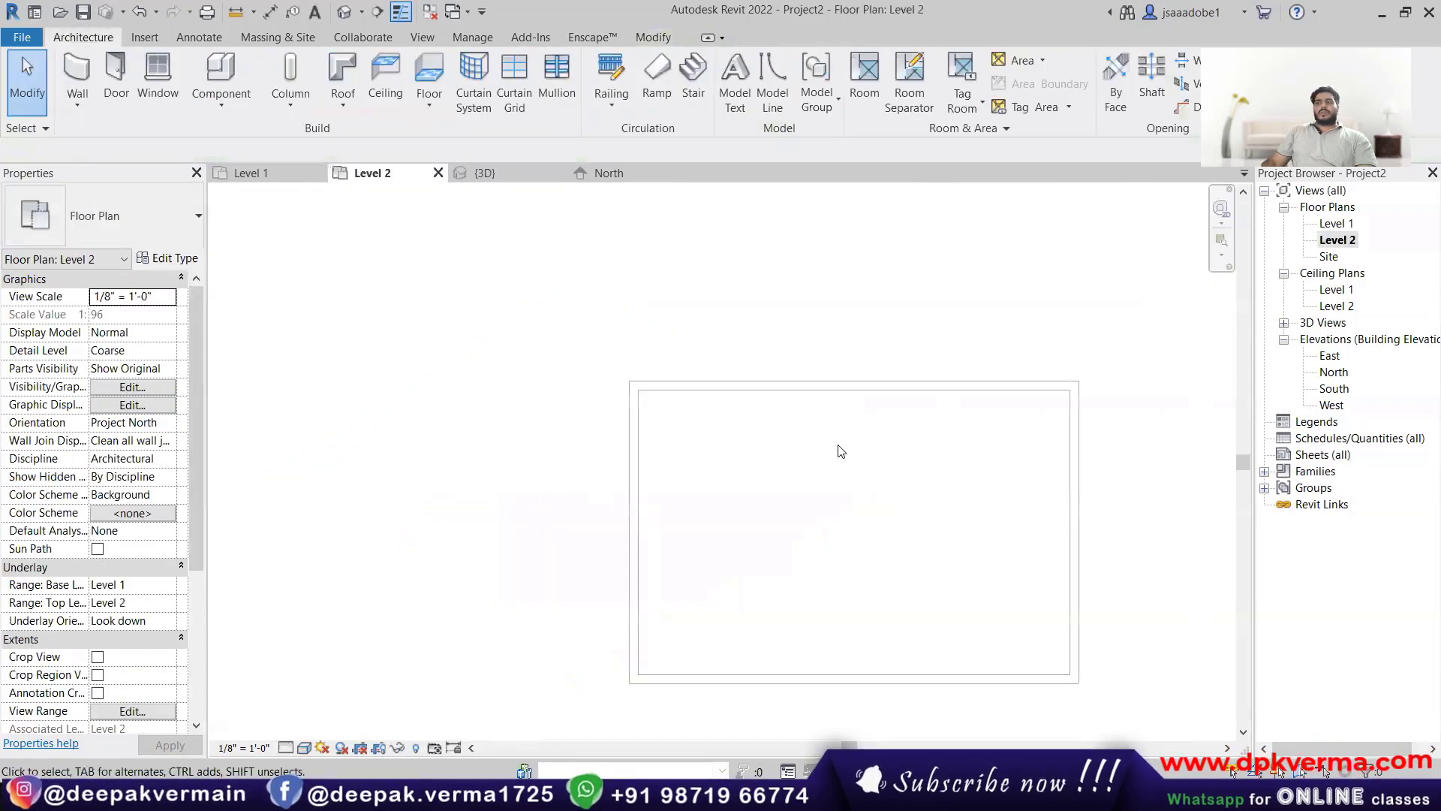
Step: Create a Roof by Footprint without defined slope from a rectangle on the walls' outer corners, 48' 11 5/8" by 32' 11 5/8", and show it in 3D
click(343, 107)
click(391, 135)
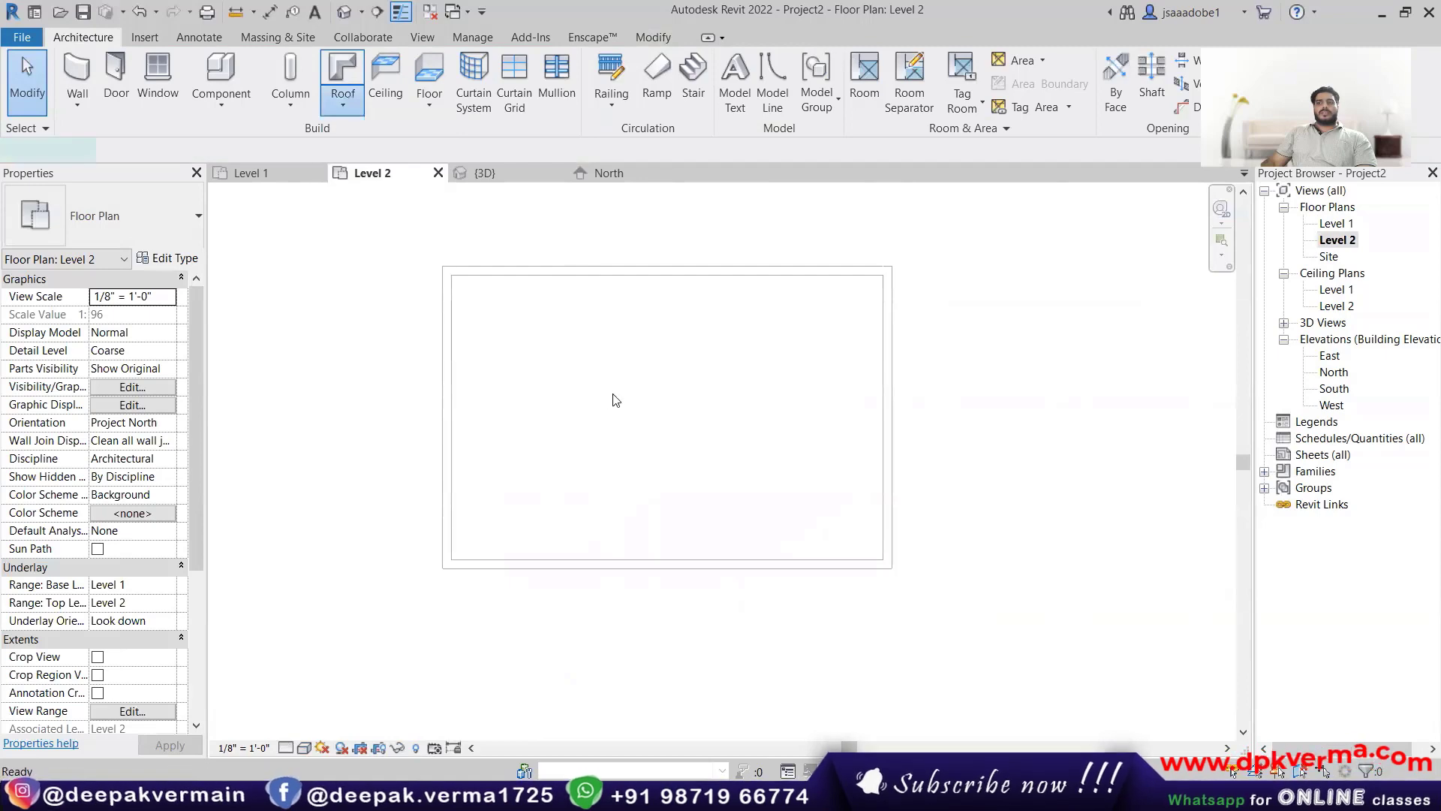
middle_drag(622, 400, 603, 407)
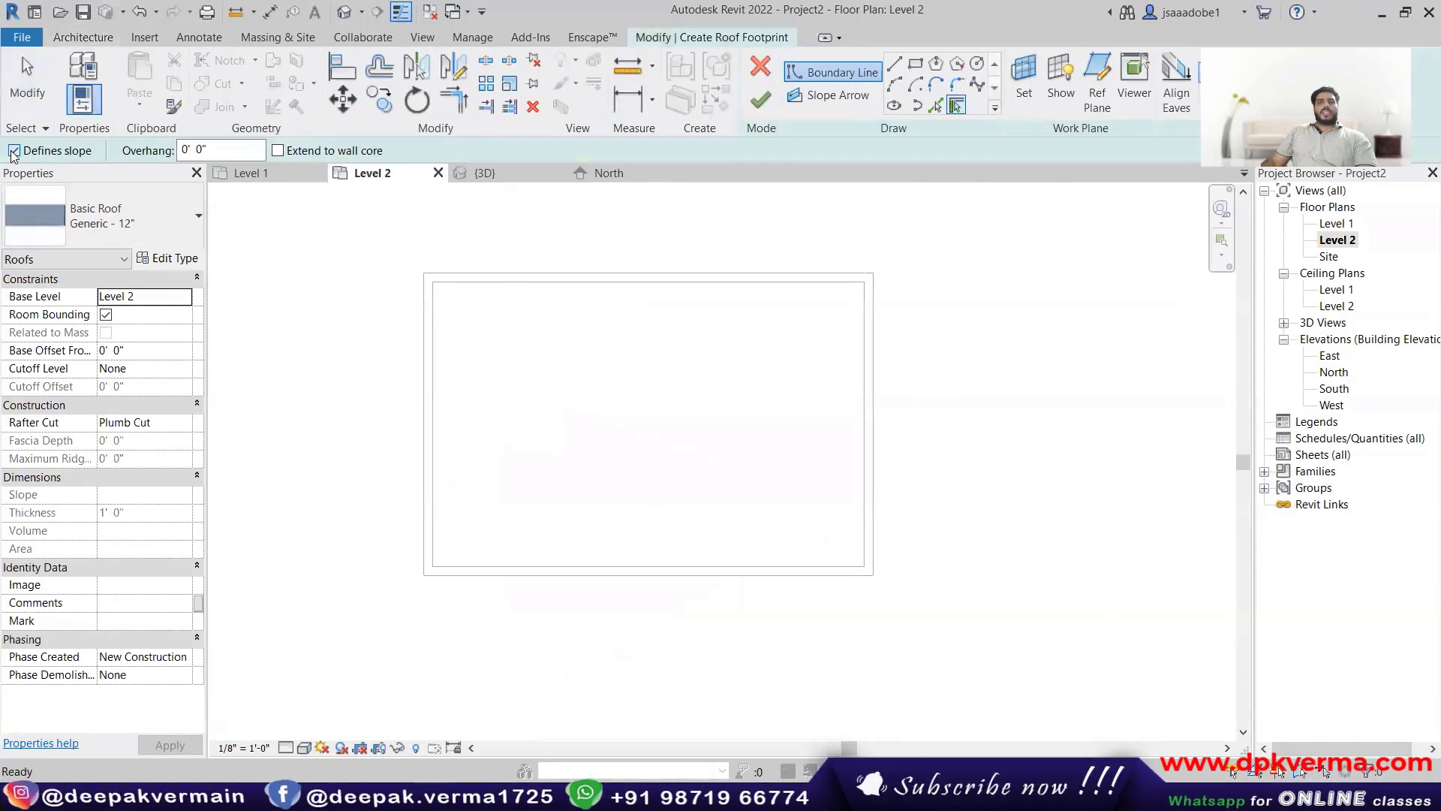
click(916, 66)
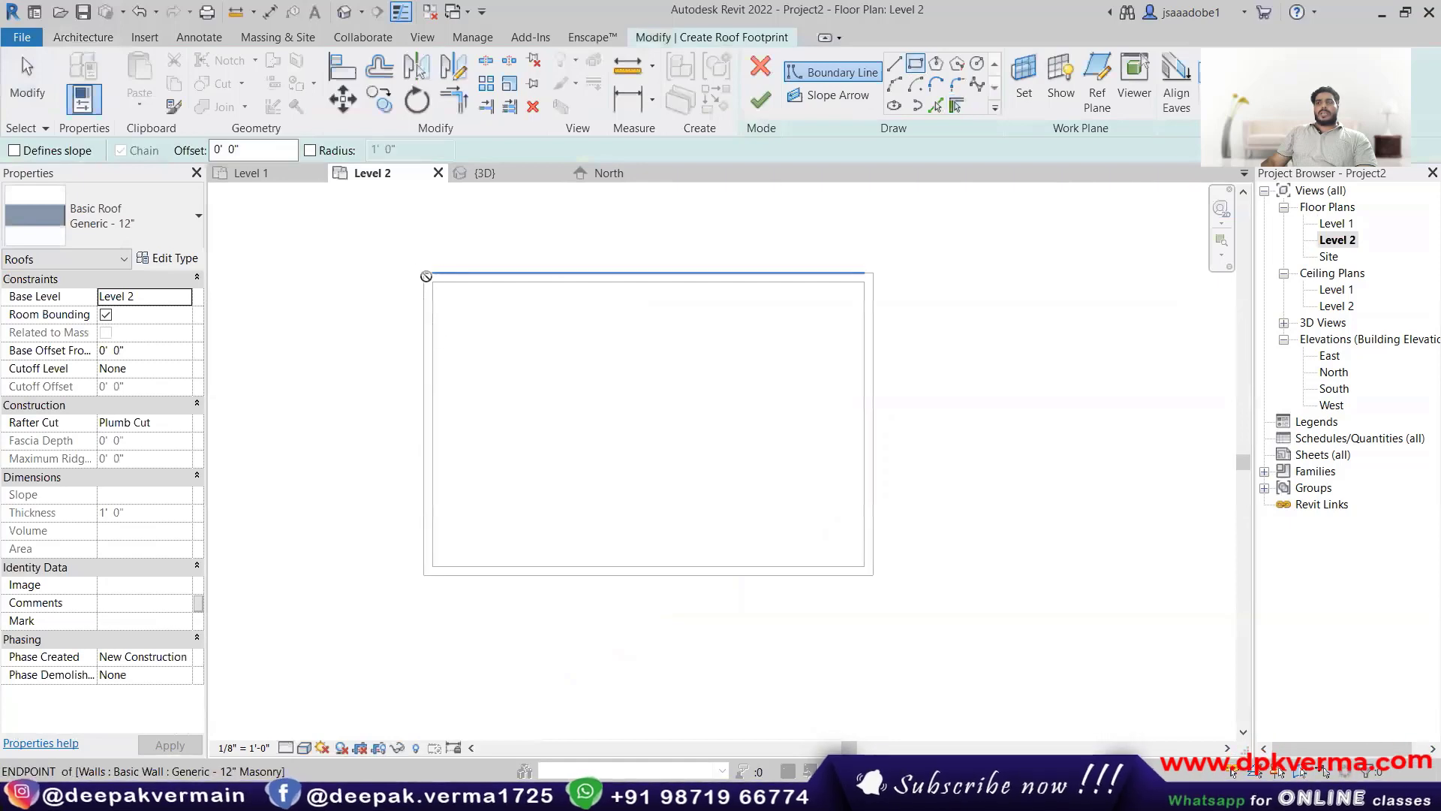
click(425, 274)
click(868, 571)
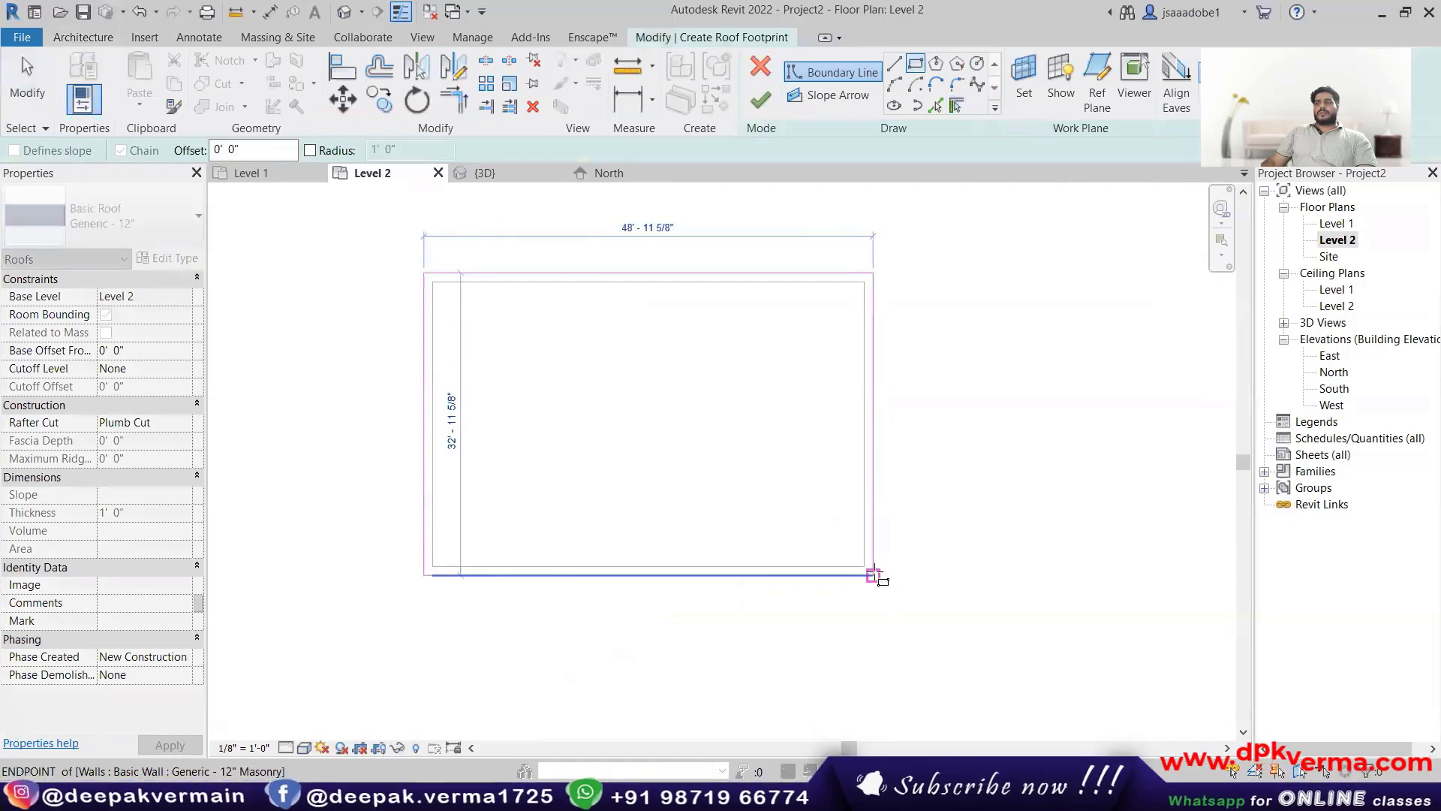
click(760, 100)
click(342, 12)
shift+middle_drag(541, 300, 523, 399)
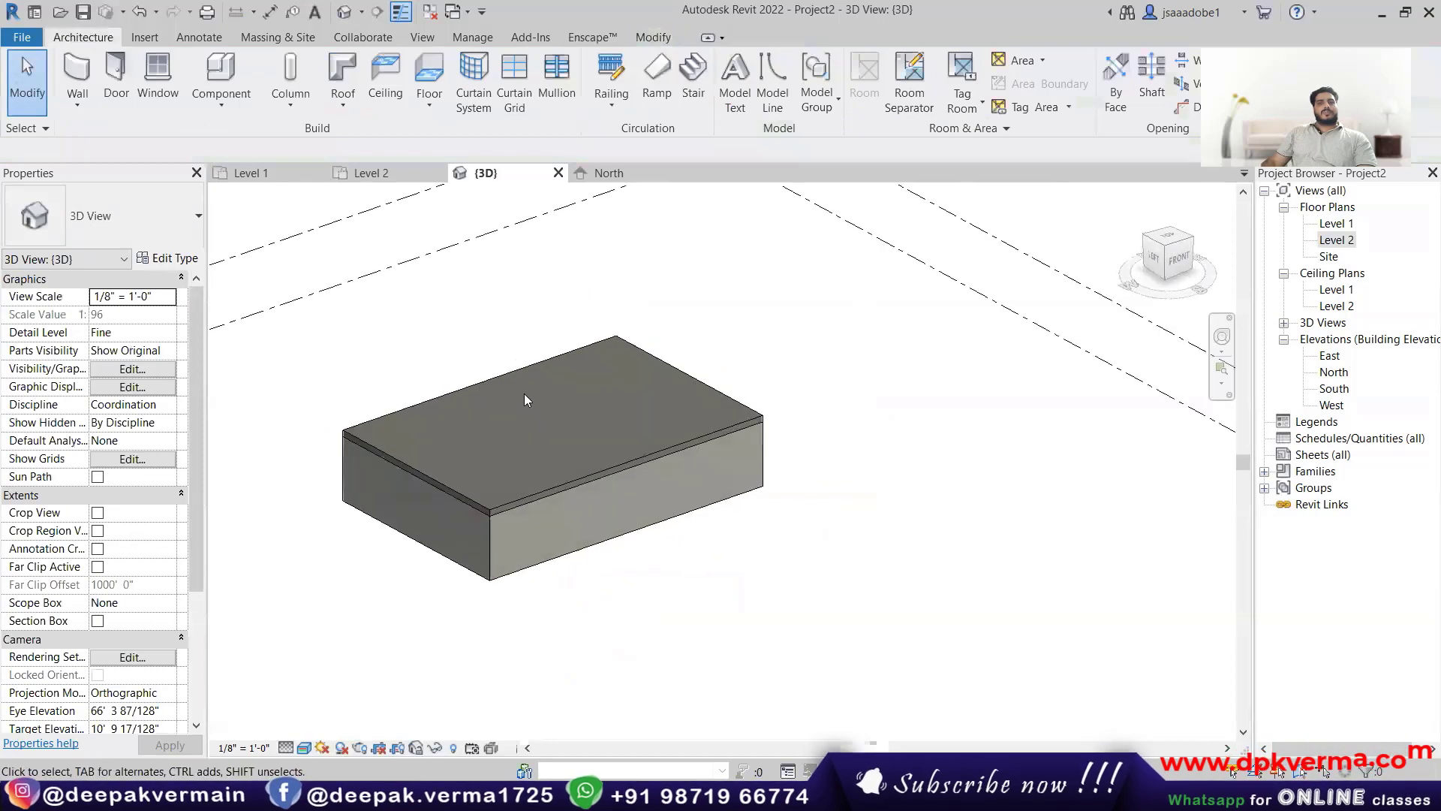
Step: Edit the flat roof's footprint so the back long boundary line defines a slope, and finish the single-slope roof
click(542, 360)
click(767, 101)
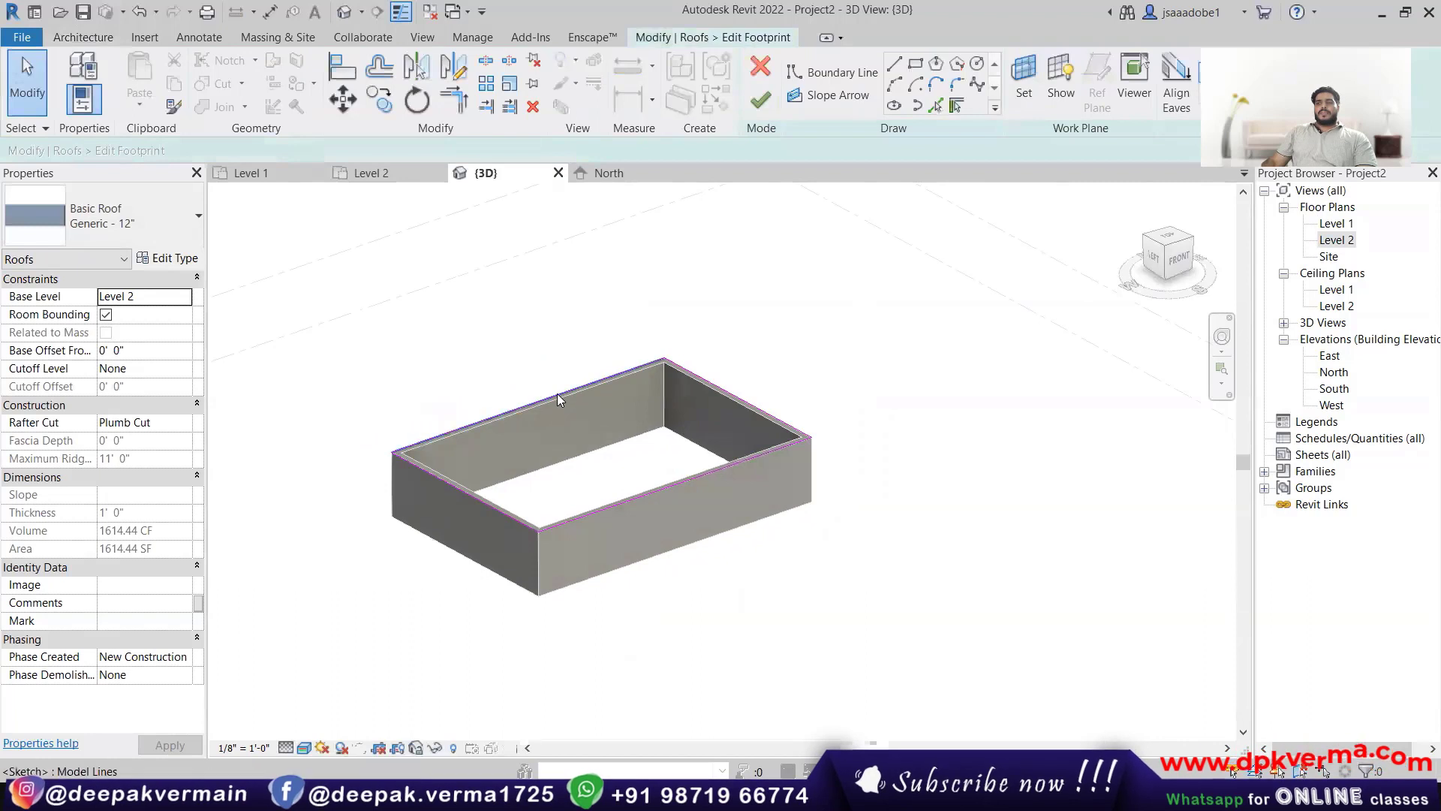
click(557, 394)
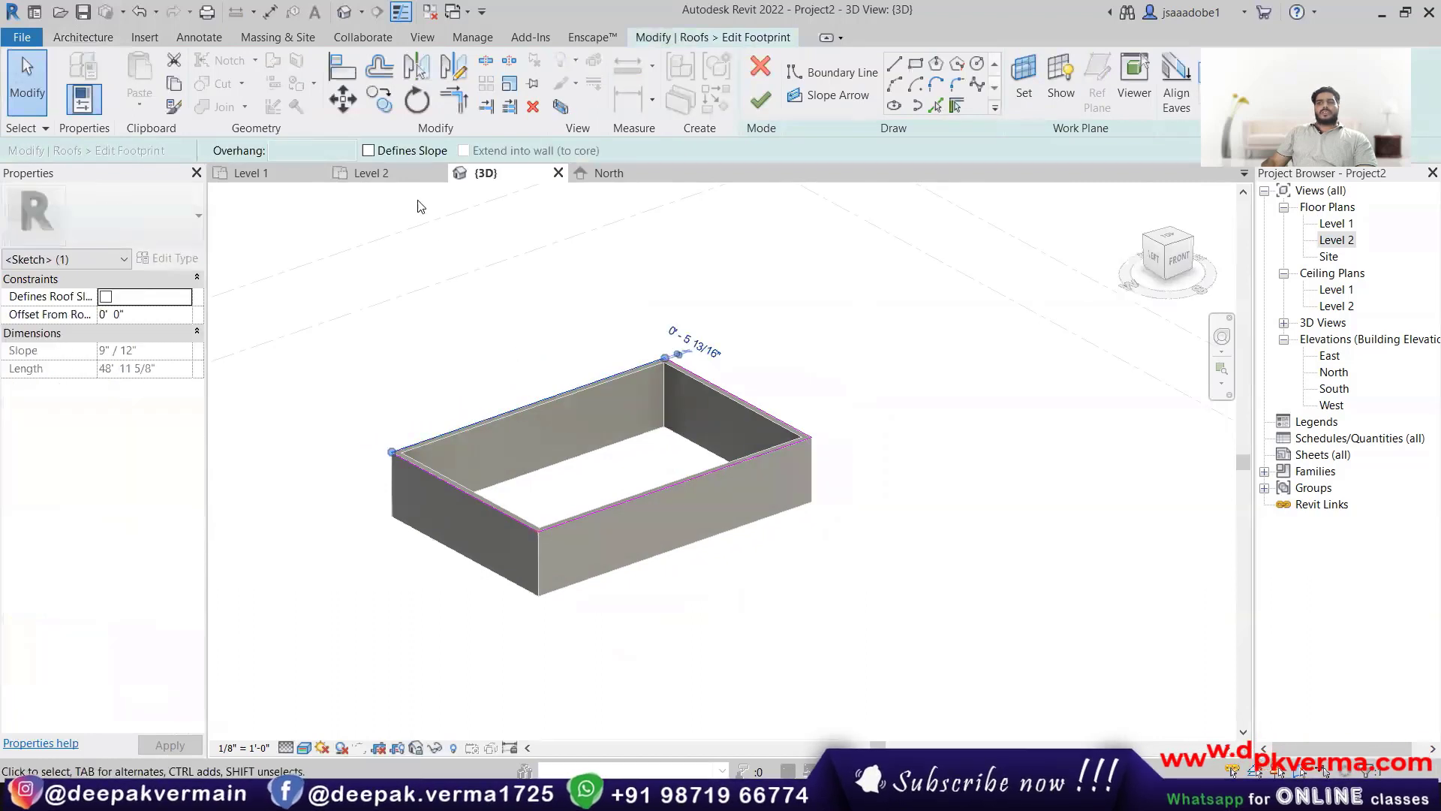
click(387, 153)
click(531, 437)
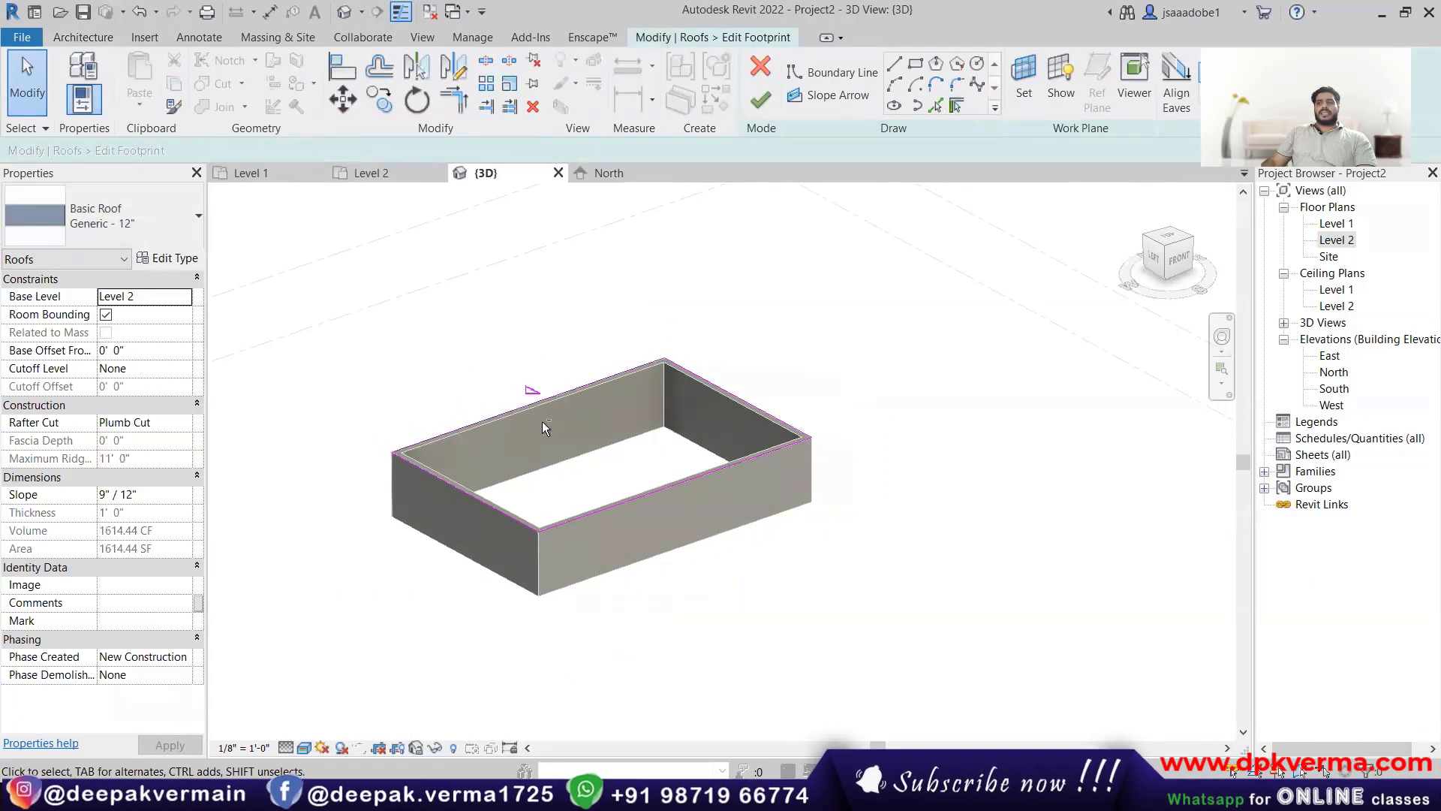
click(766, 105)
shift+middle_drag(777, 380, 970, 404)
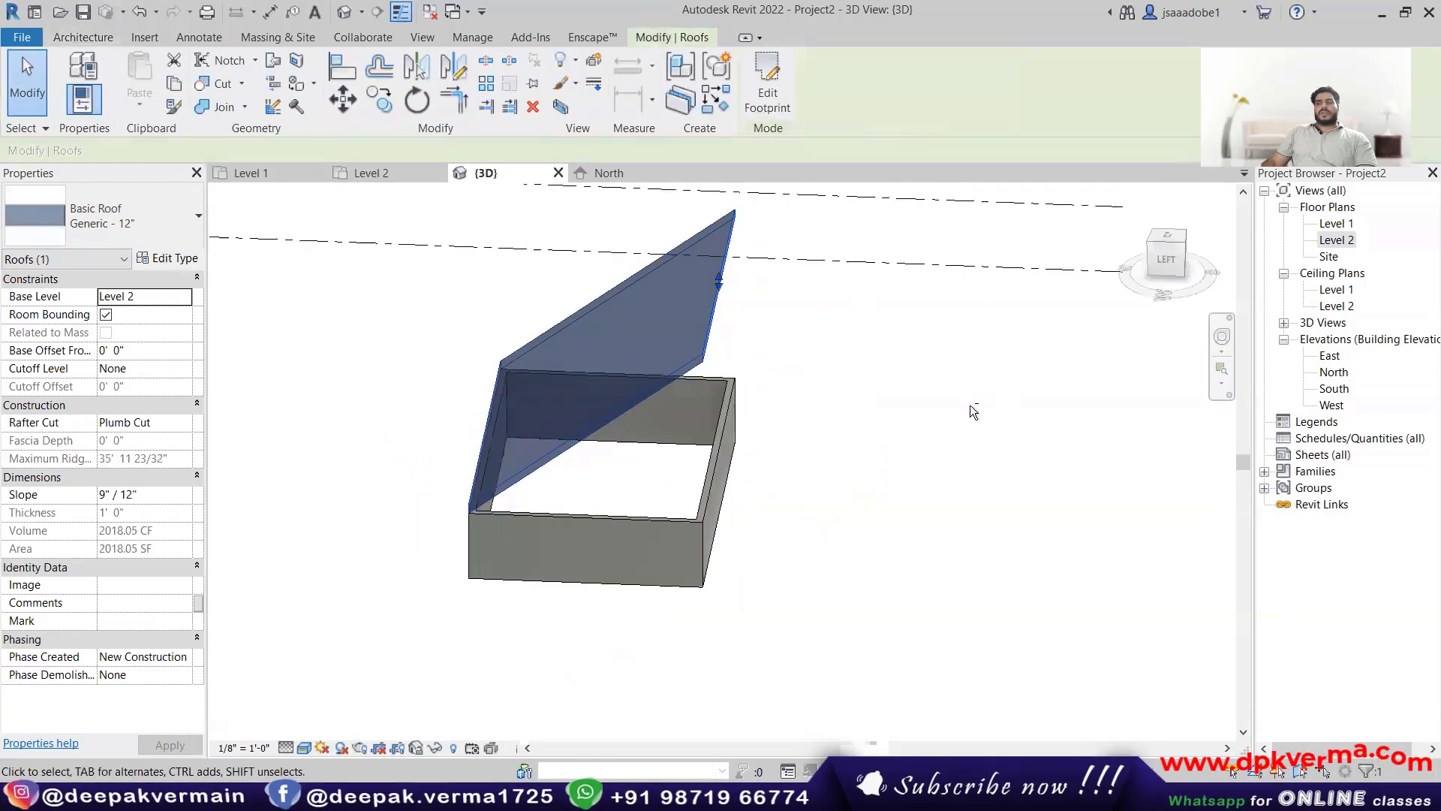
Step: Flatten the single-slope roof to about 6" / 12" by lowering its shape handle in the 3D view
scroll(757, 327, up, 2)
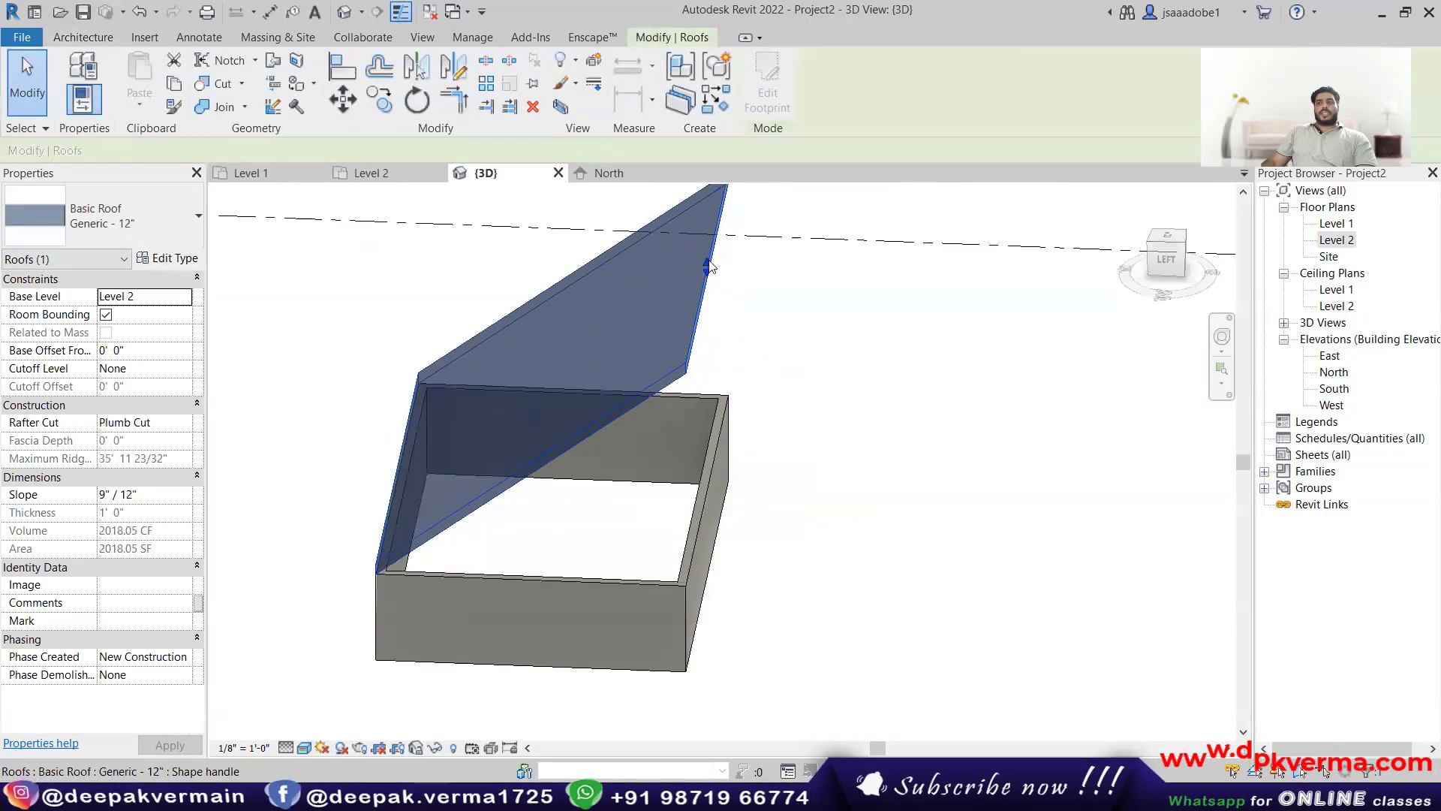
click(708, 337)
shift+middle_drag(708, 338, 754, 300)
click(755, 296)
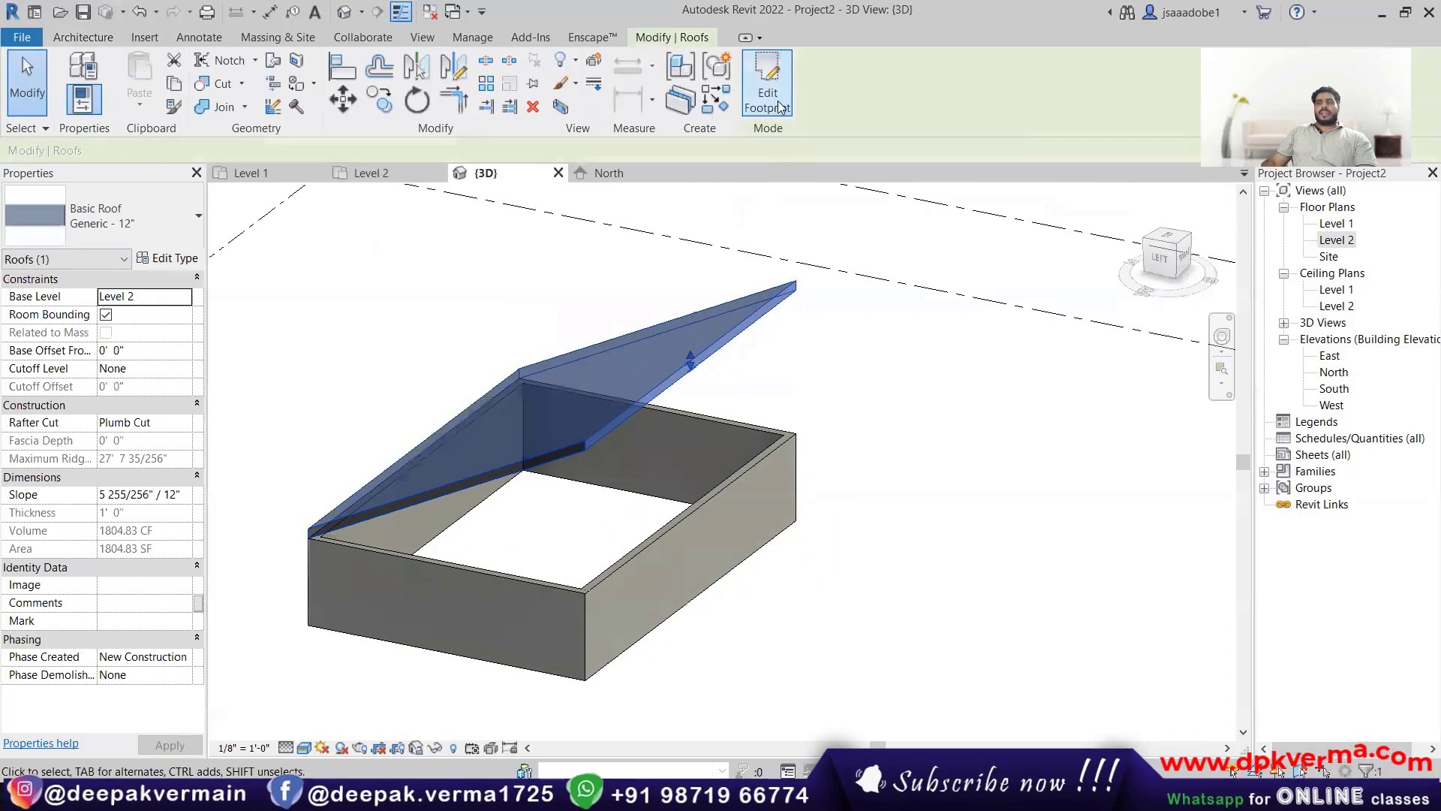
Step: Edit the roof's footprint so the opposite long boundary line also defines a slope, and finish the gable roof
click(779, 106)
click(704, 497)
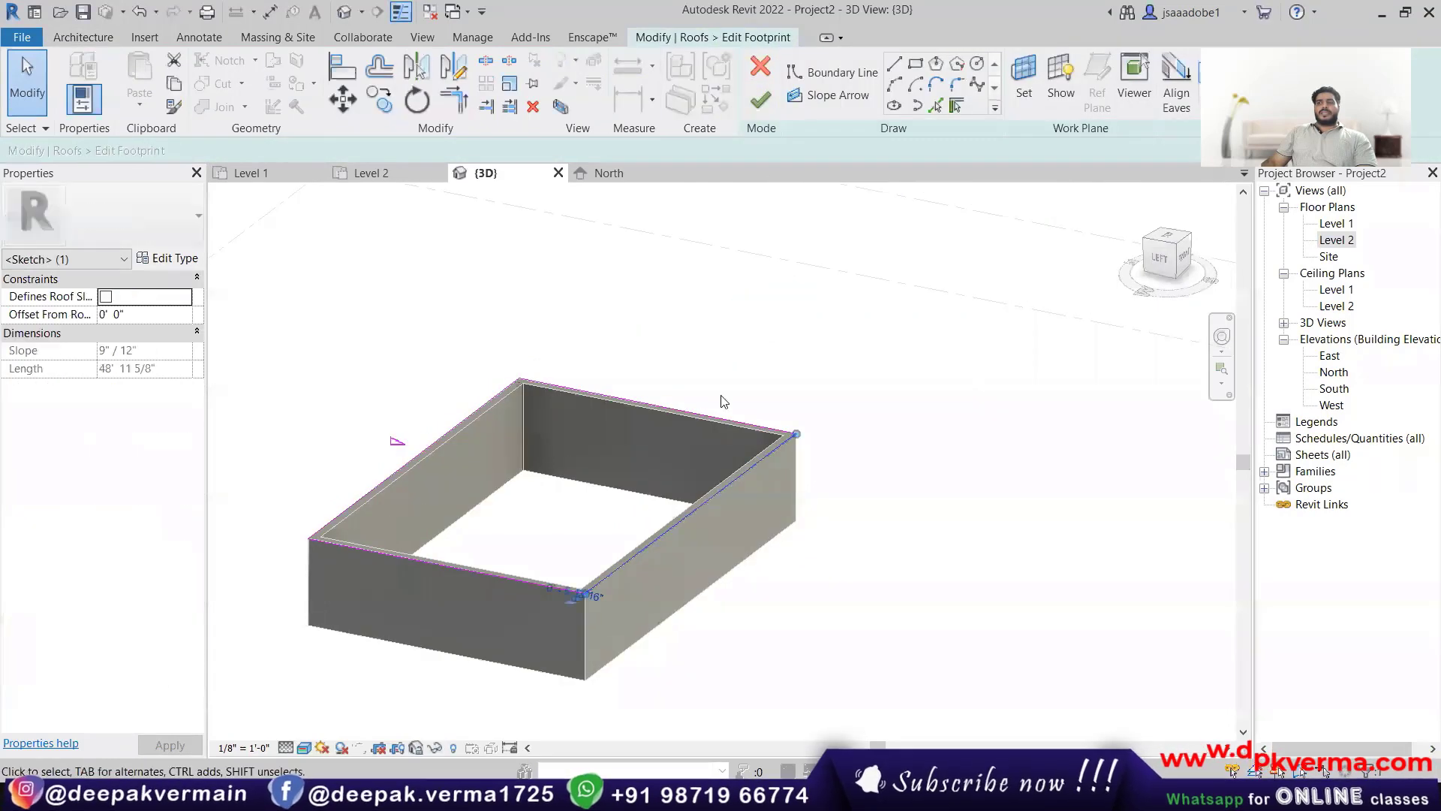
click(760, 99)
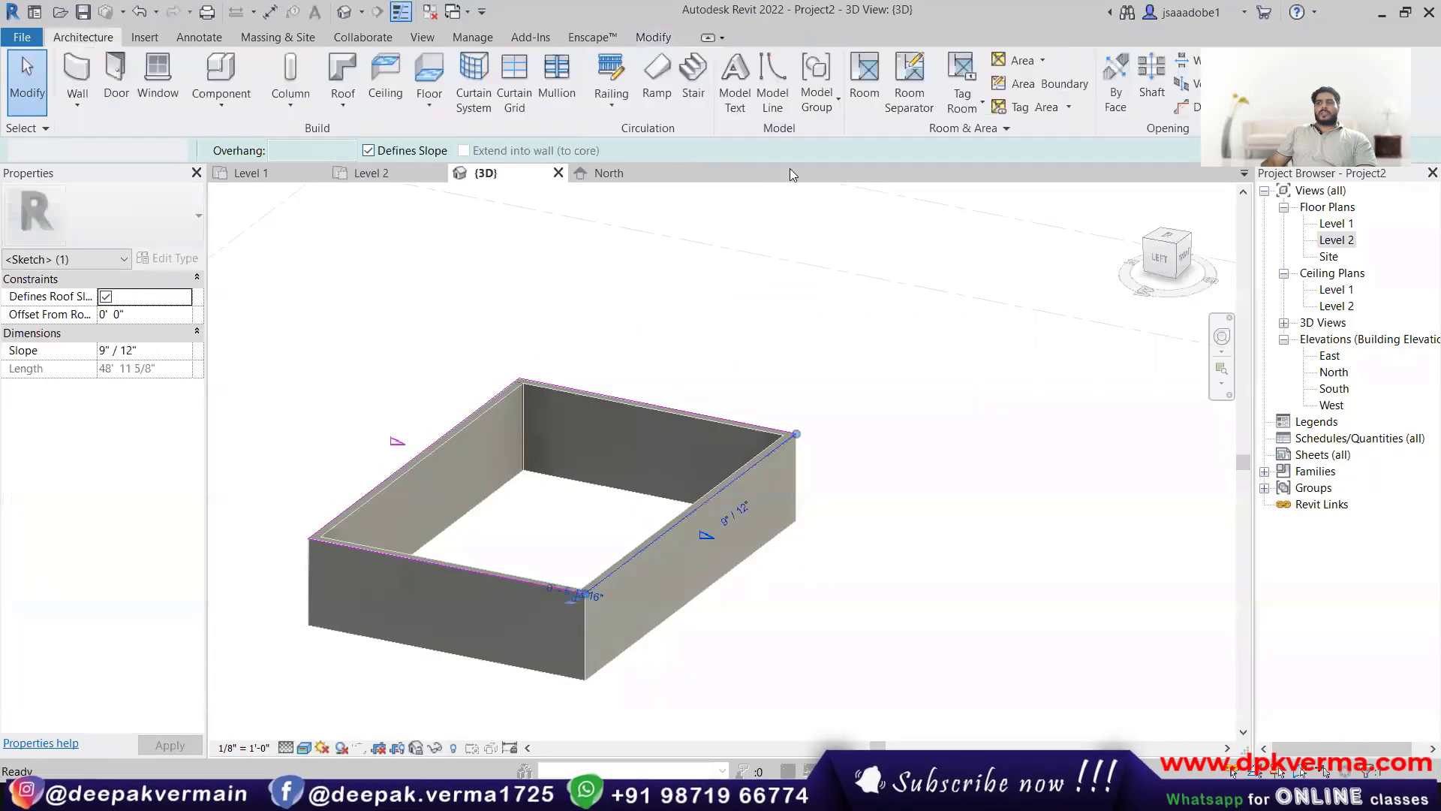
key(Escape)
mouse_move(751, 570)
shift+middle_down()
mouse_move(886, 576)
mouse_move(773, 571)
shift+middle_up()
Step: Steepen the gable roof by pulling its ridge handle up to a maximum ridge height of about 27' 5", and inspect its open ends
click(583, 431)
drag(583, 385, 554, 321)
key(Escape)
shift+middle_drag(773, 469, 699, 474)
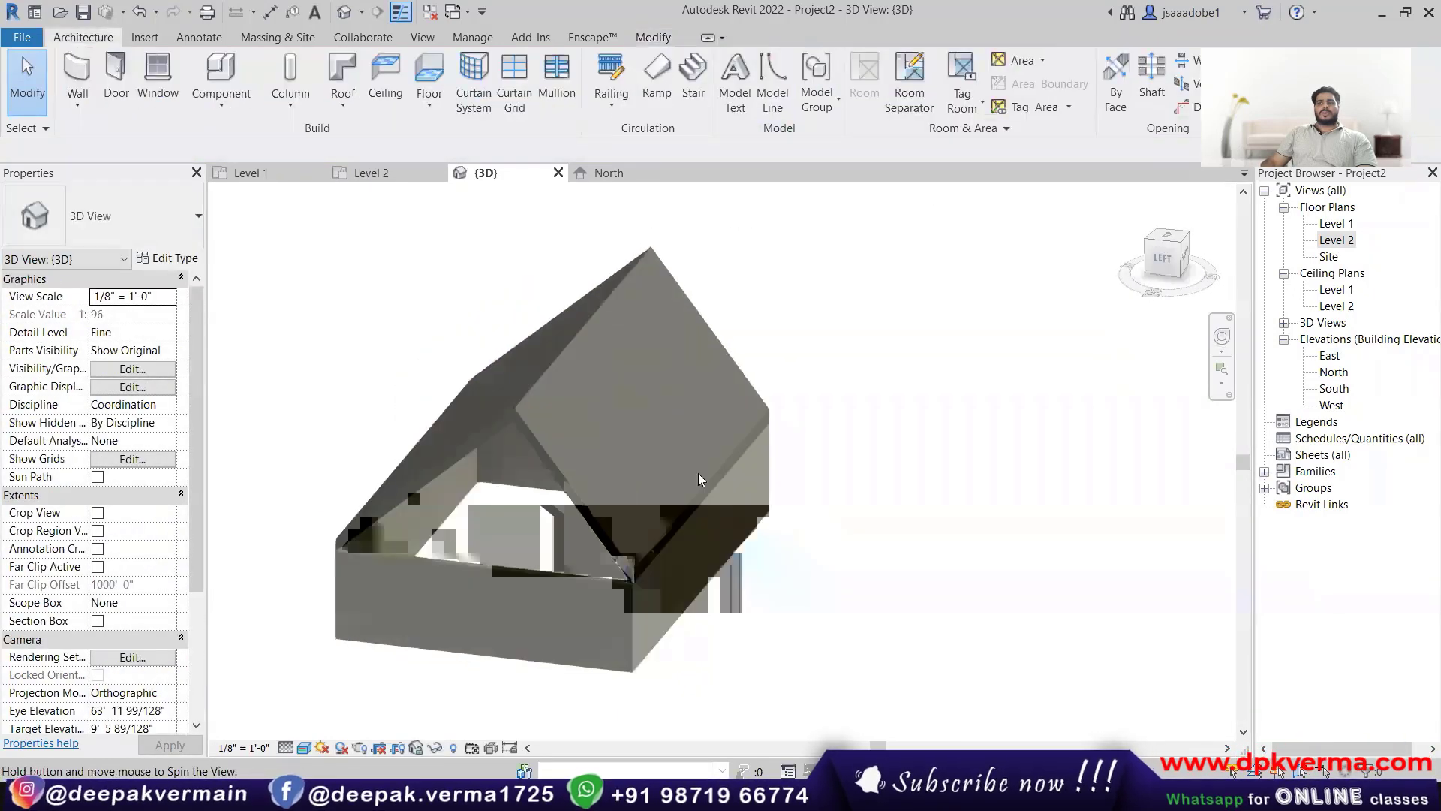
click(566, 343)
drag(583, 310, 540, 338)
scroll(635, 437, down, 2)
shift+middle_drag(647, 445, 689, 373)
click(772, 418)
shift+middle_drag(664, 511, 775, 536)
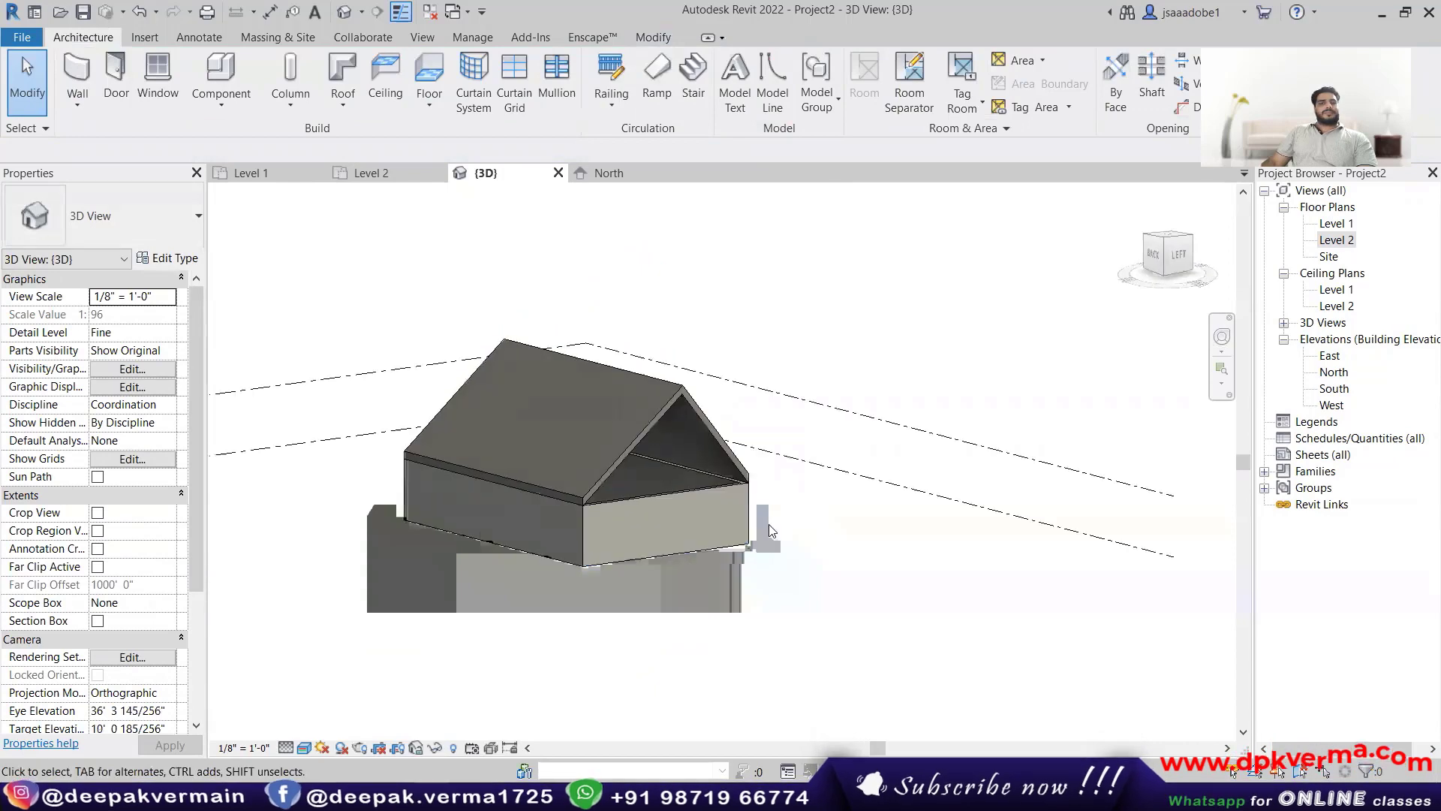
shift+middle_drag(661, 488, 649, 549)
click(627, 466)
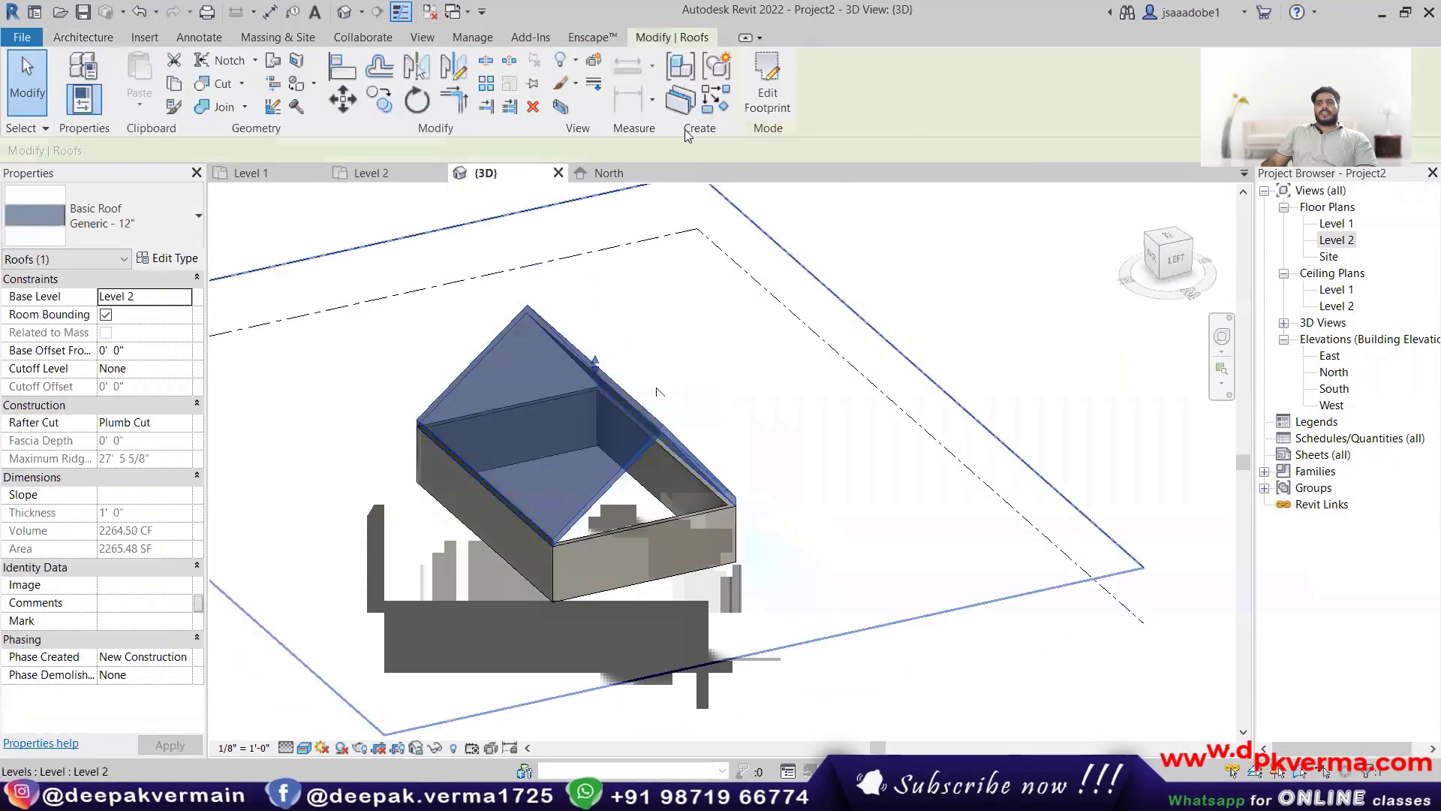
click(767, 83)
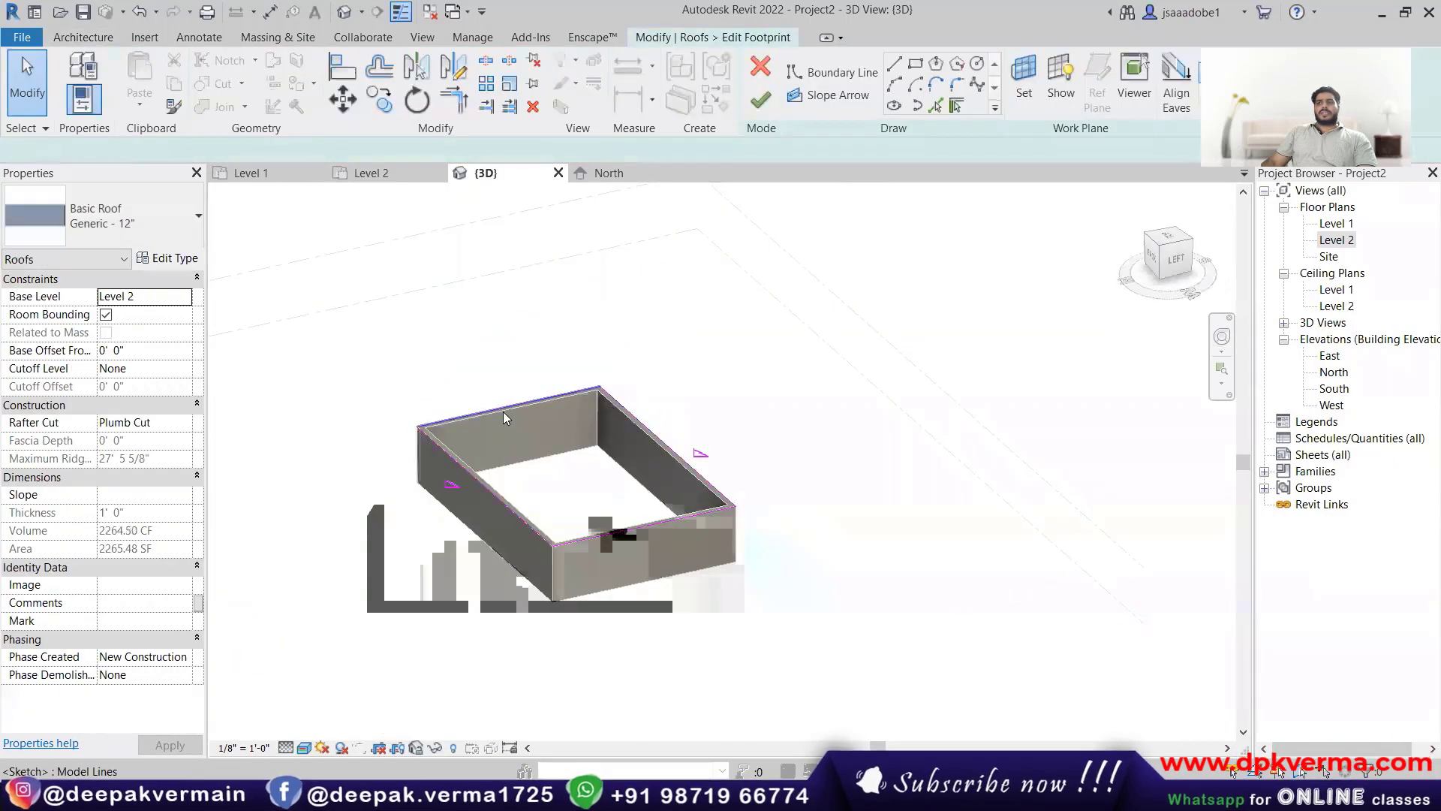
click(504, 412)
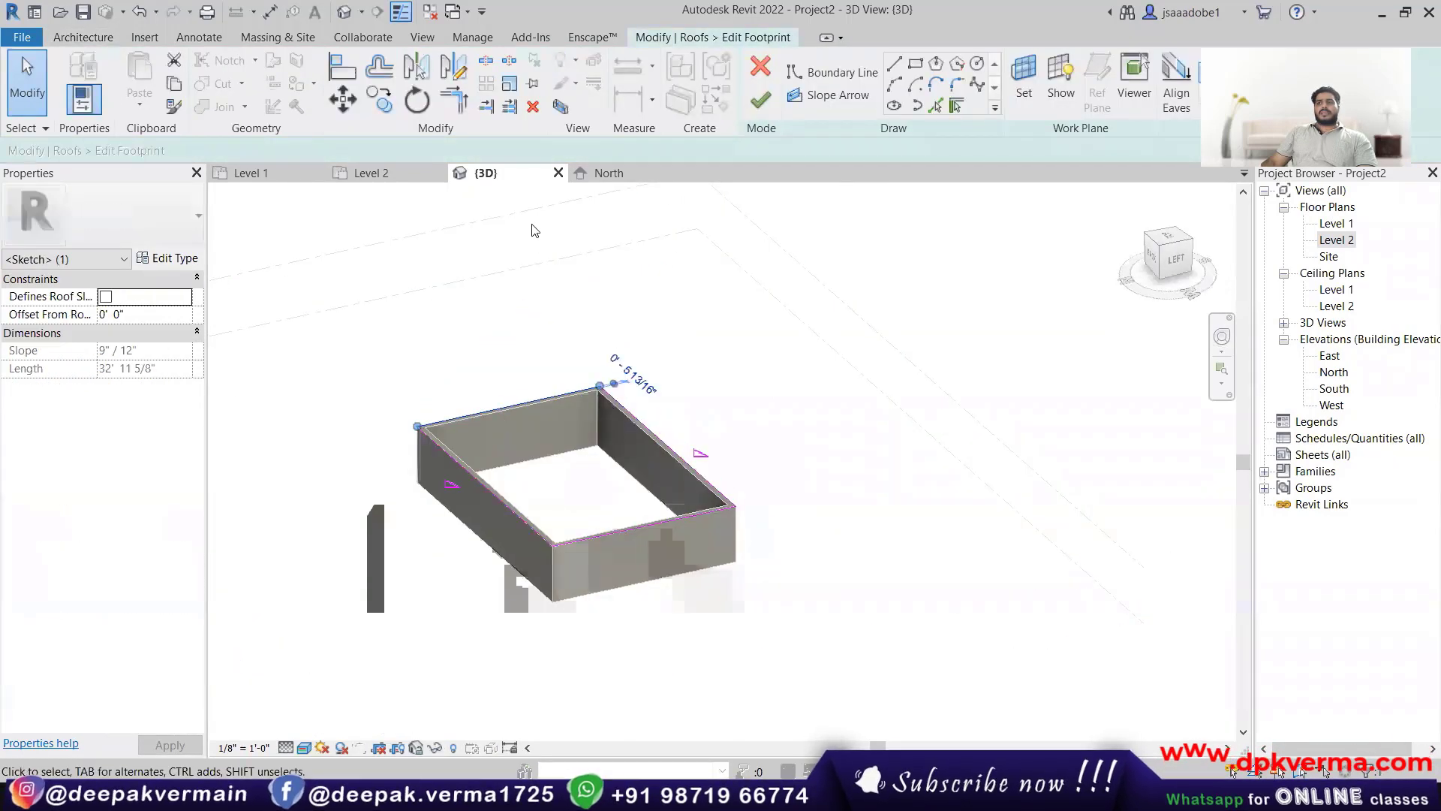
click(761, 100)
mouse_move(938, 540)
shift+middle_down()
mouse_move(990, 560)
mouse_move(662, 540)
mouse_move(515, 498)
mouse_move(681, 511)
shift+middle_up()
Step: Undo the recent gable roof edits back to the single-slope roof
key(ctrl+z)
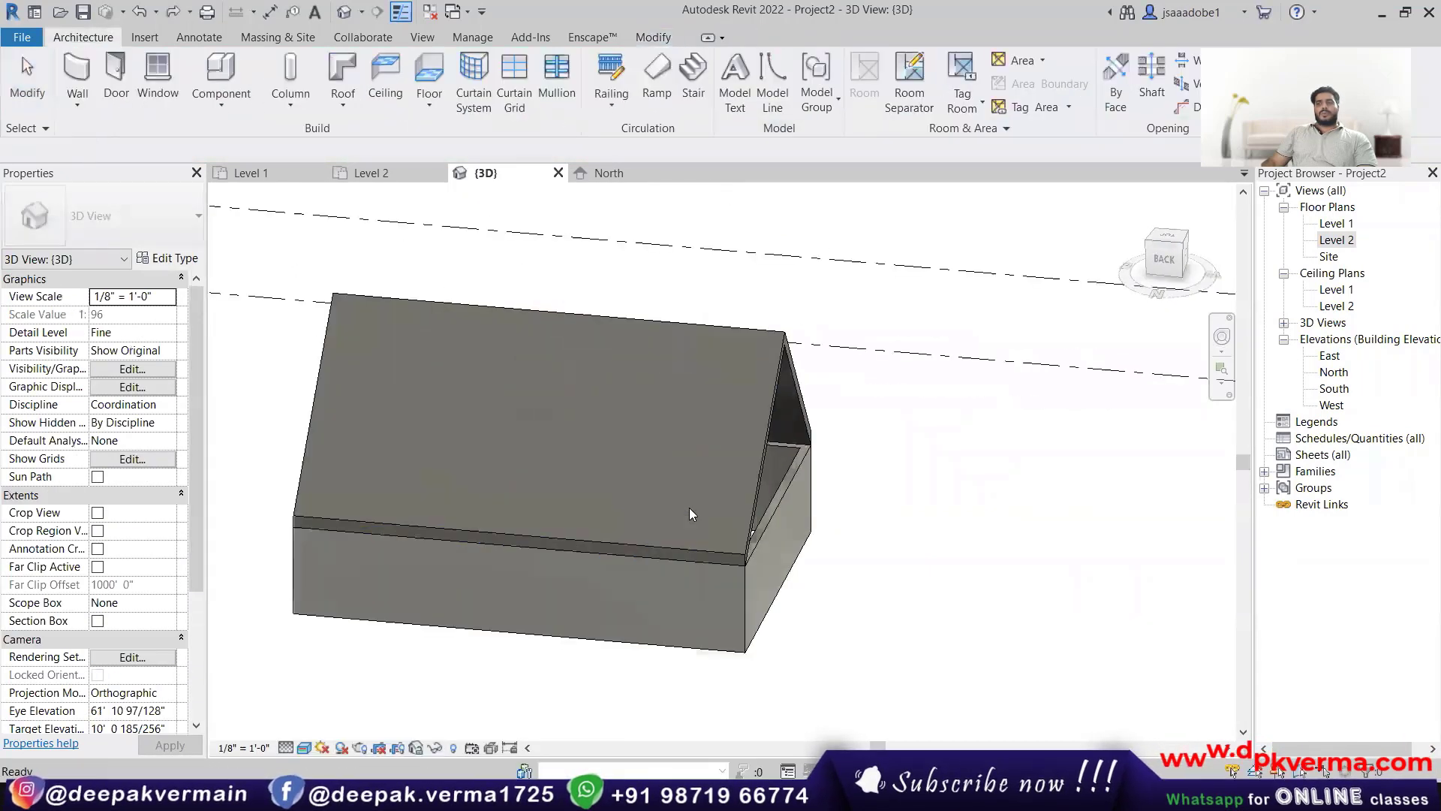
key(ctrl+z)
key(ctrl+z)
key(ctrl+z)
key(ctrl+z)
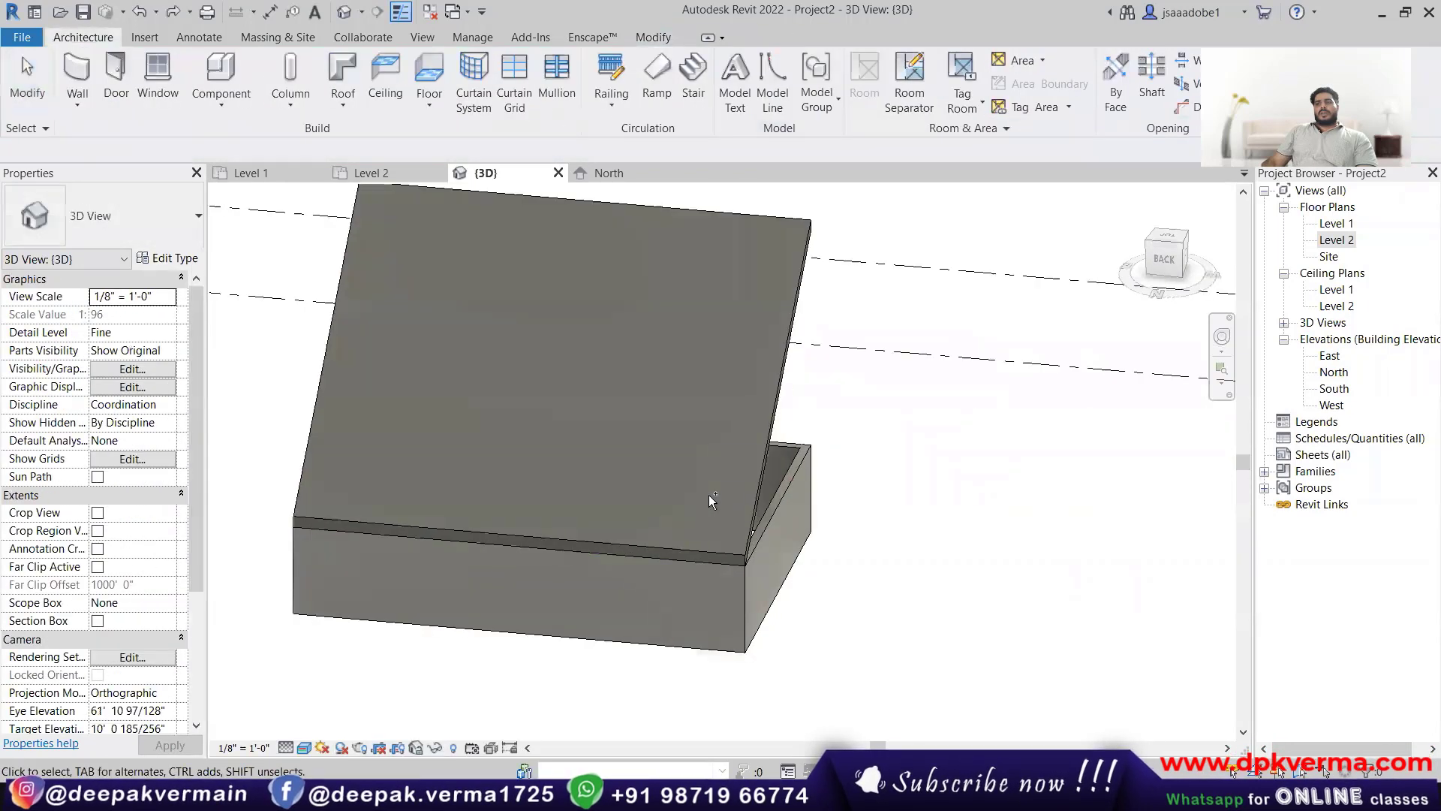
Step: Edit the single-slope roof's footprint so the opposite long boundary line also defines a slope, and finish the gable roof
shift+middle_drag(772, 506, 610, 320)
click(609, 319)
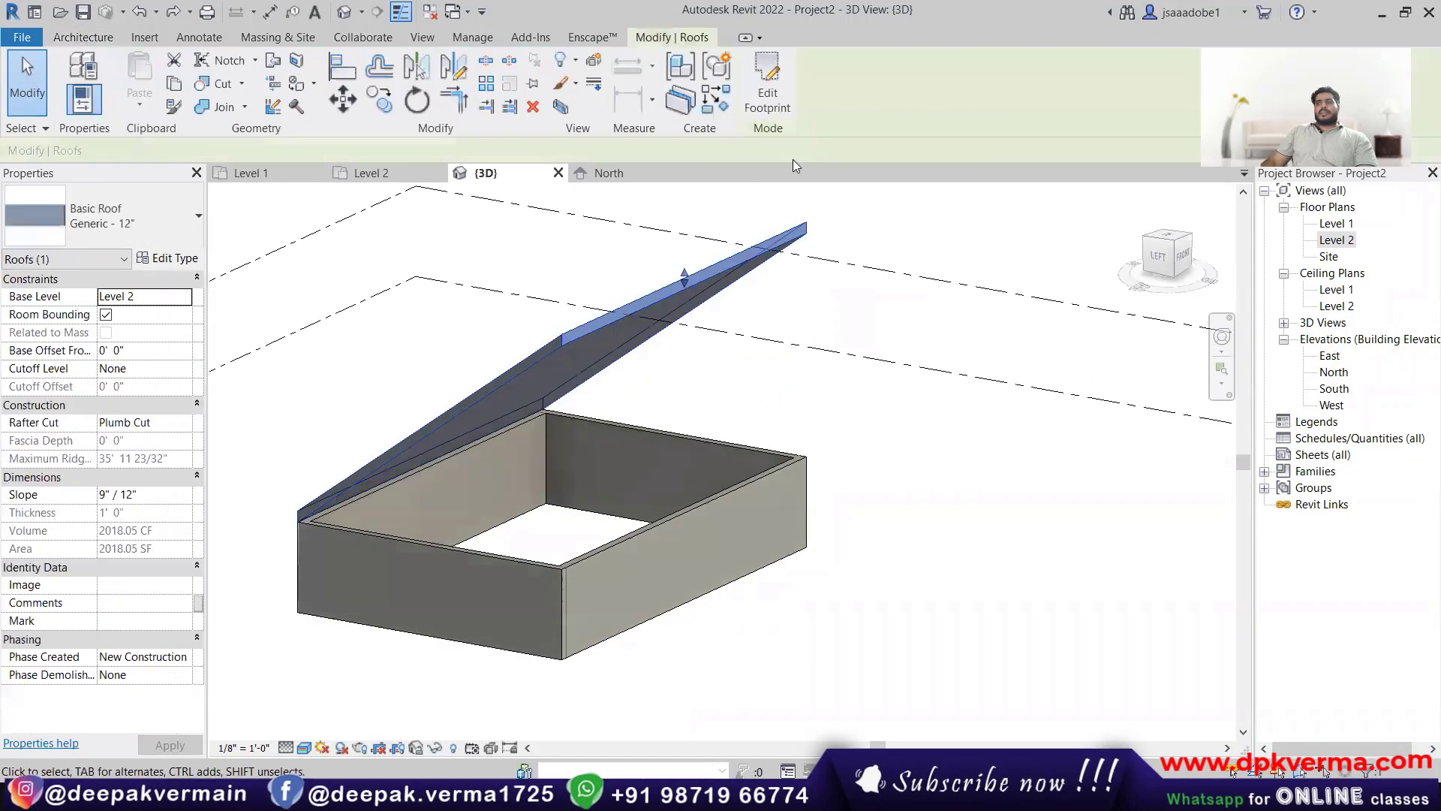
click(767, 83)
click(674, 509)
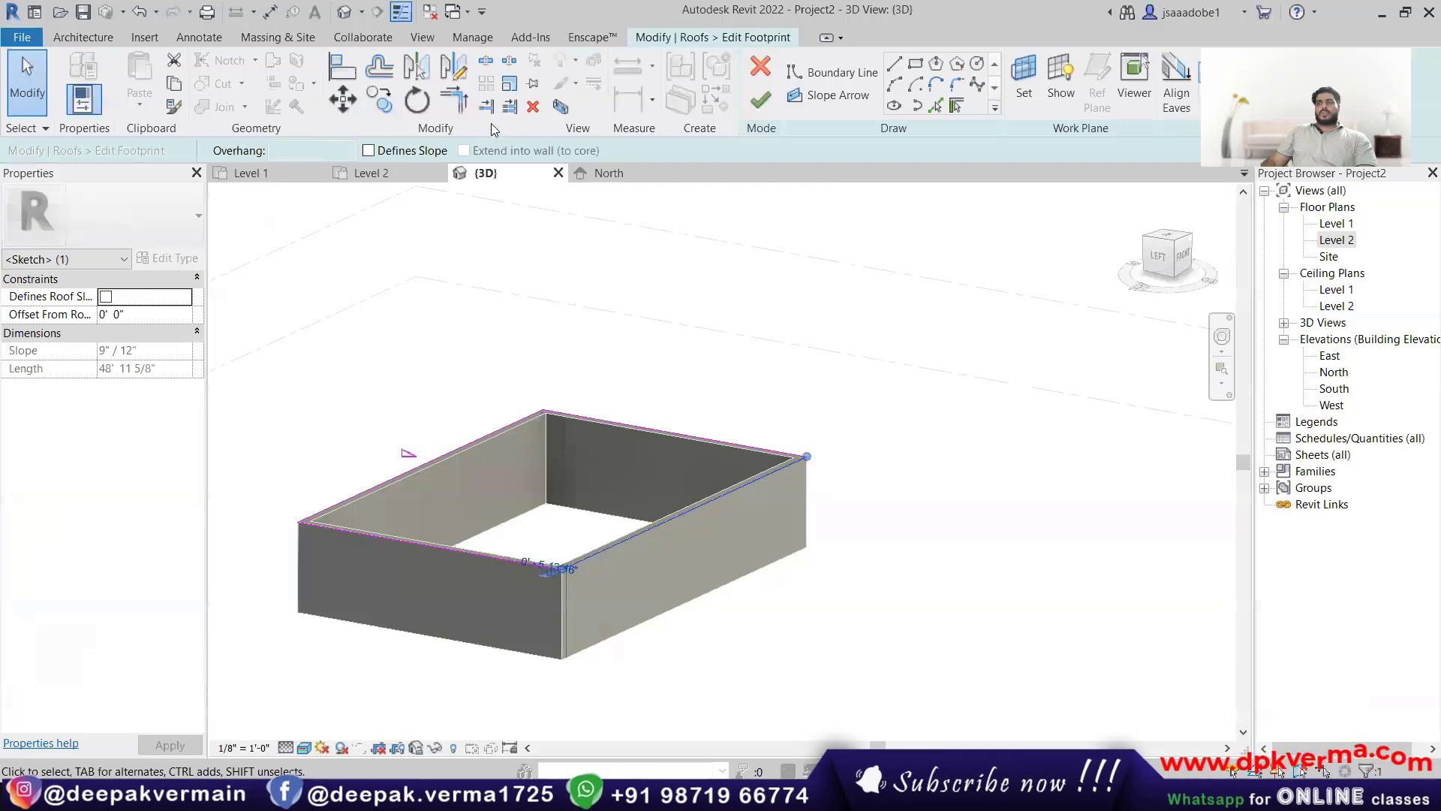
click(760, 98)
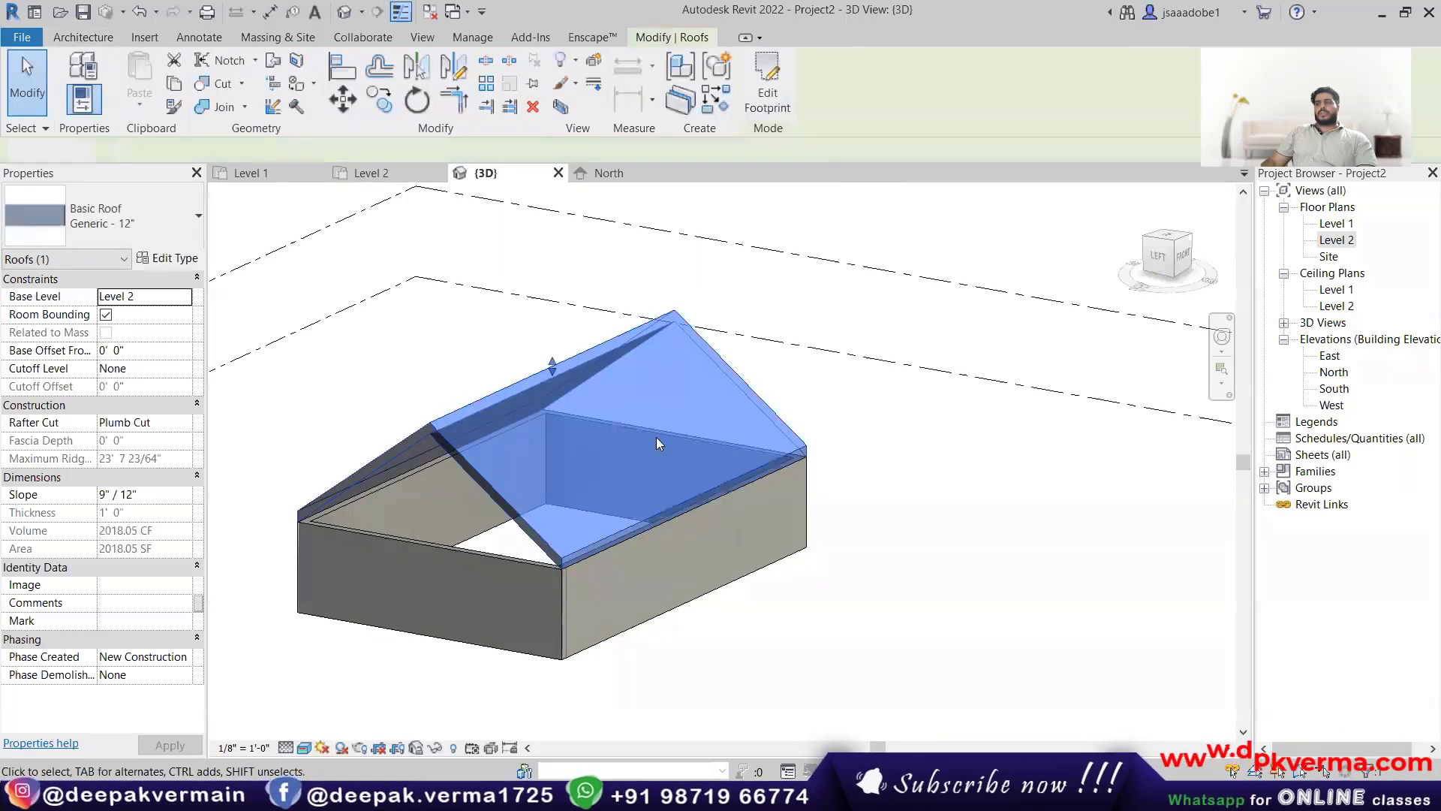
key(Escape)
Step: Raise the top of one short end wall above the gable ridge, to an unconnected height of about 27' 11"
shift+middle_drag(656, 437, 700, 572)
scroll(653, 504, up, 5)
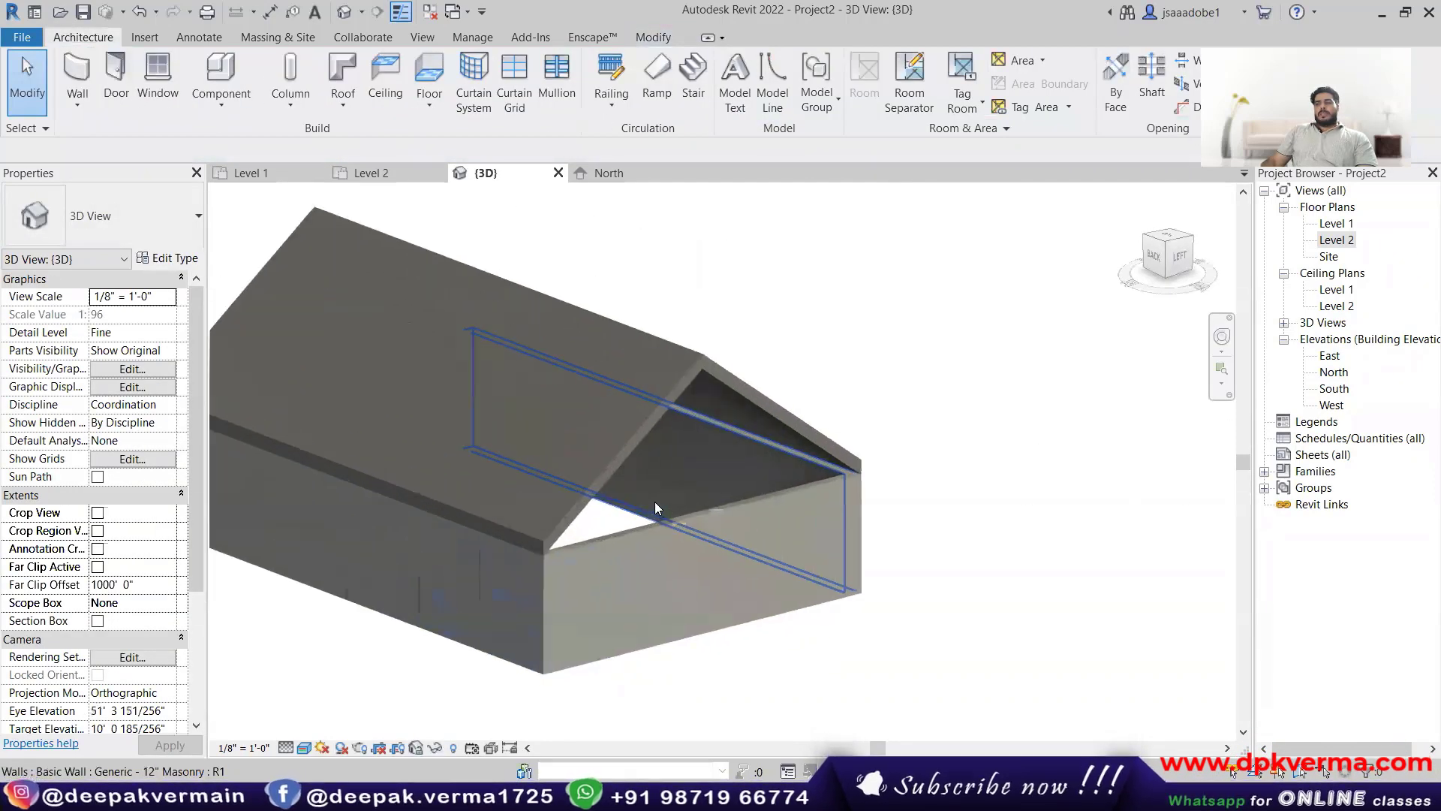
scroll(646, 499, up, 2)
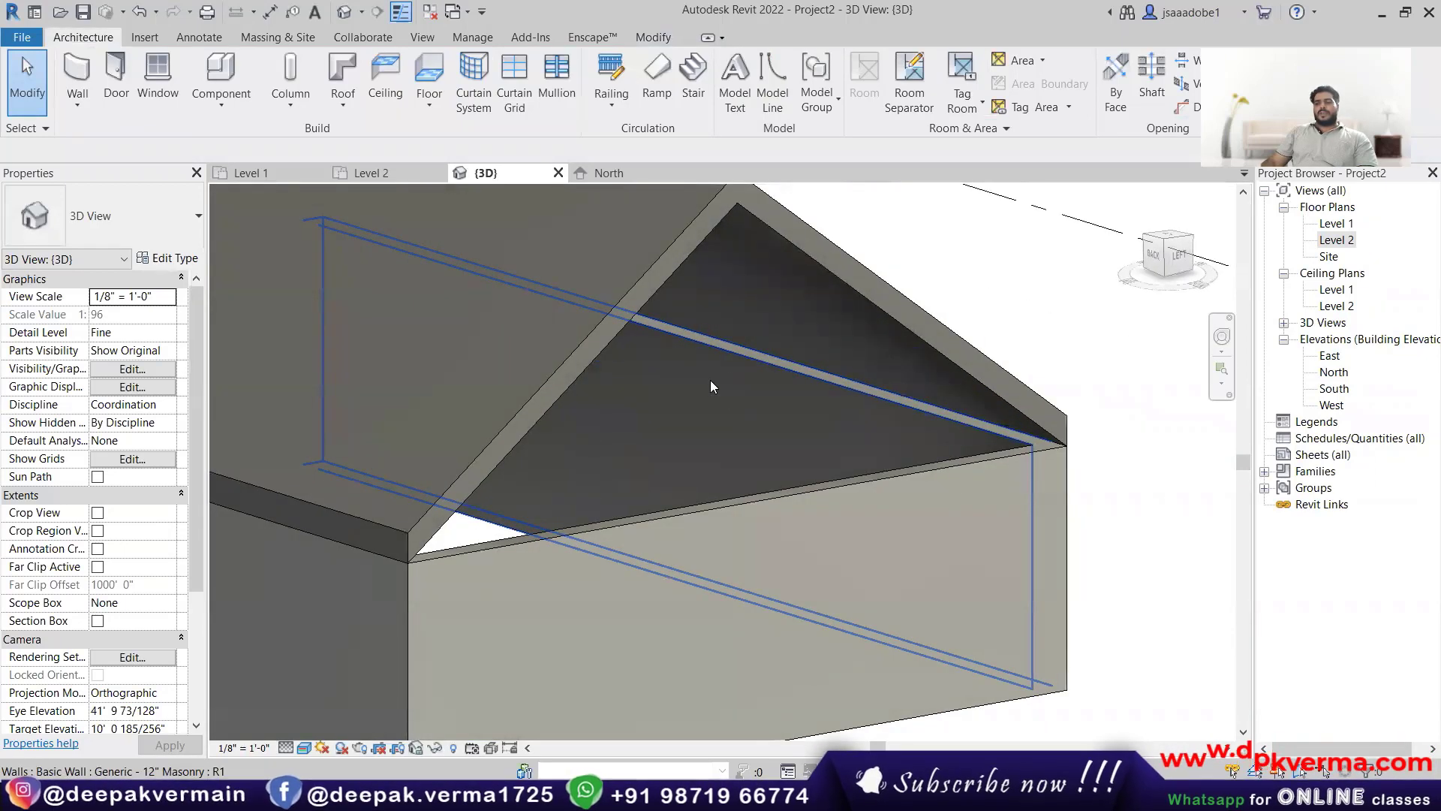
scroll(714, 366, down, 1)
scroll(715, 366, down, 4)
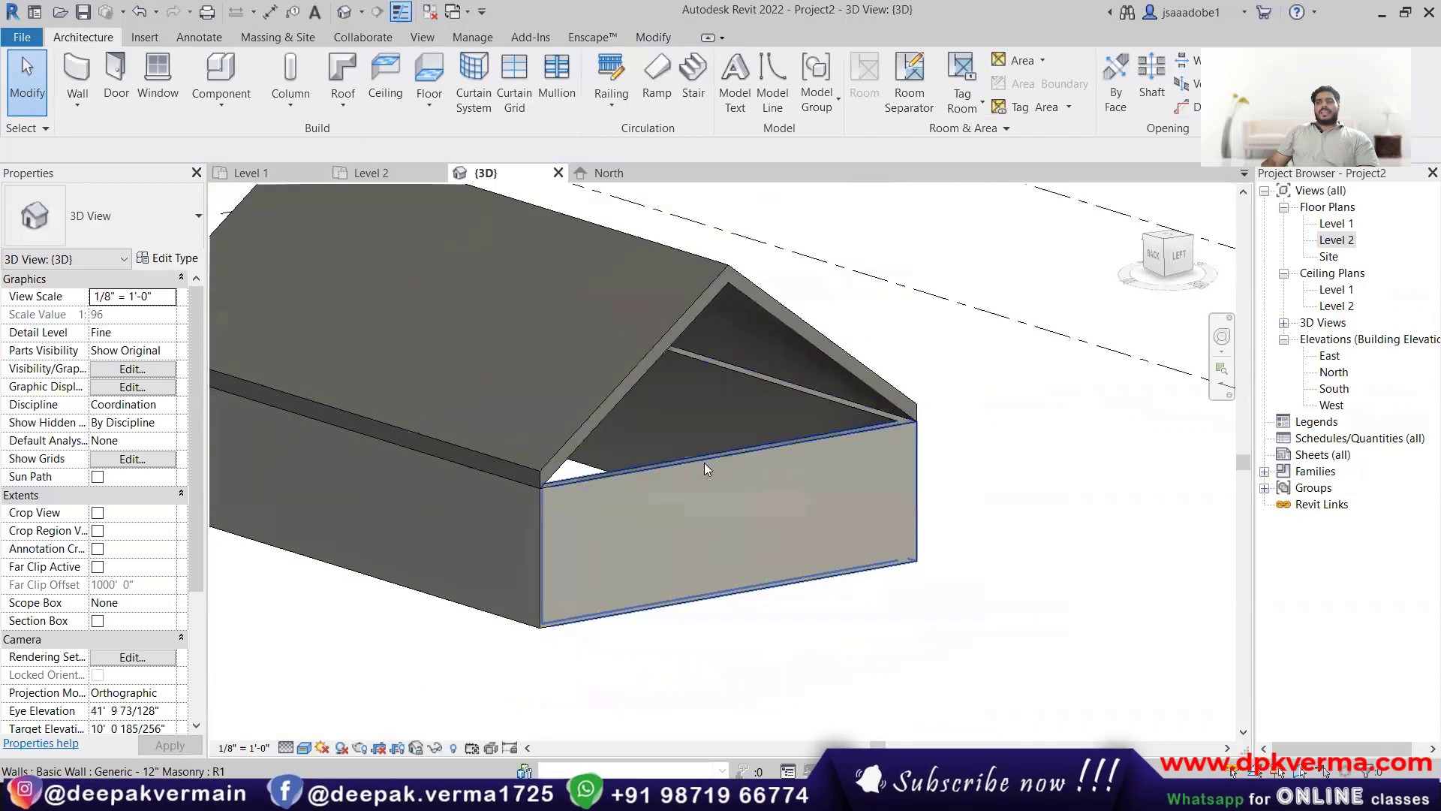
click(707, 469)
drag(726, 488, 738, 300)
click(964, 331)
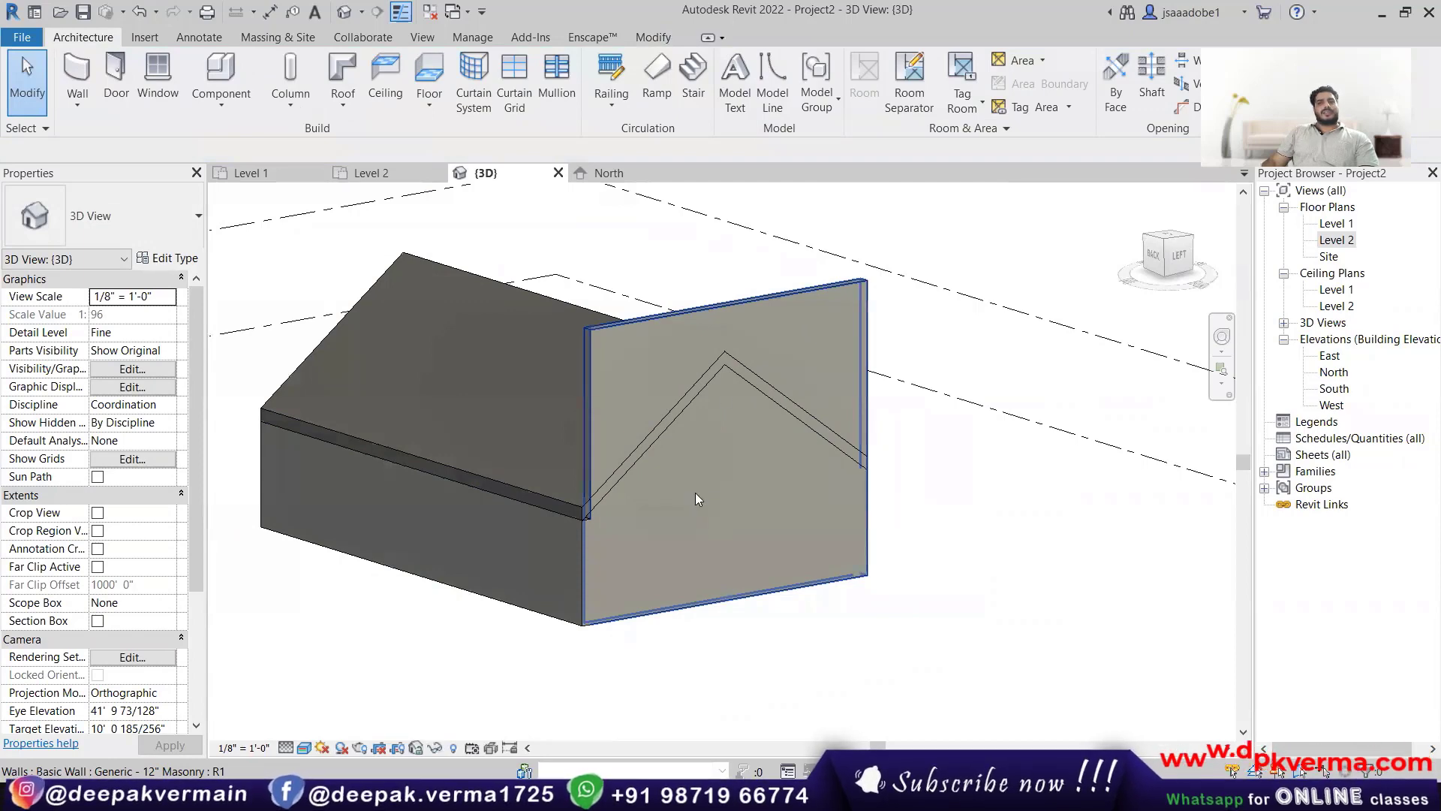
Step: Attach the top of the 10' high short wall at the other gable end to the roof
scroll(695, 492, down, 2)
shift+middle_drag(384, 493, 620, 526)
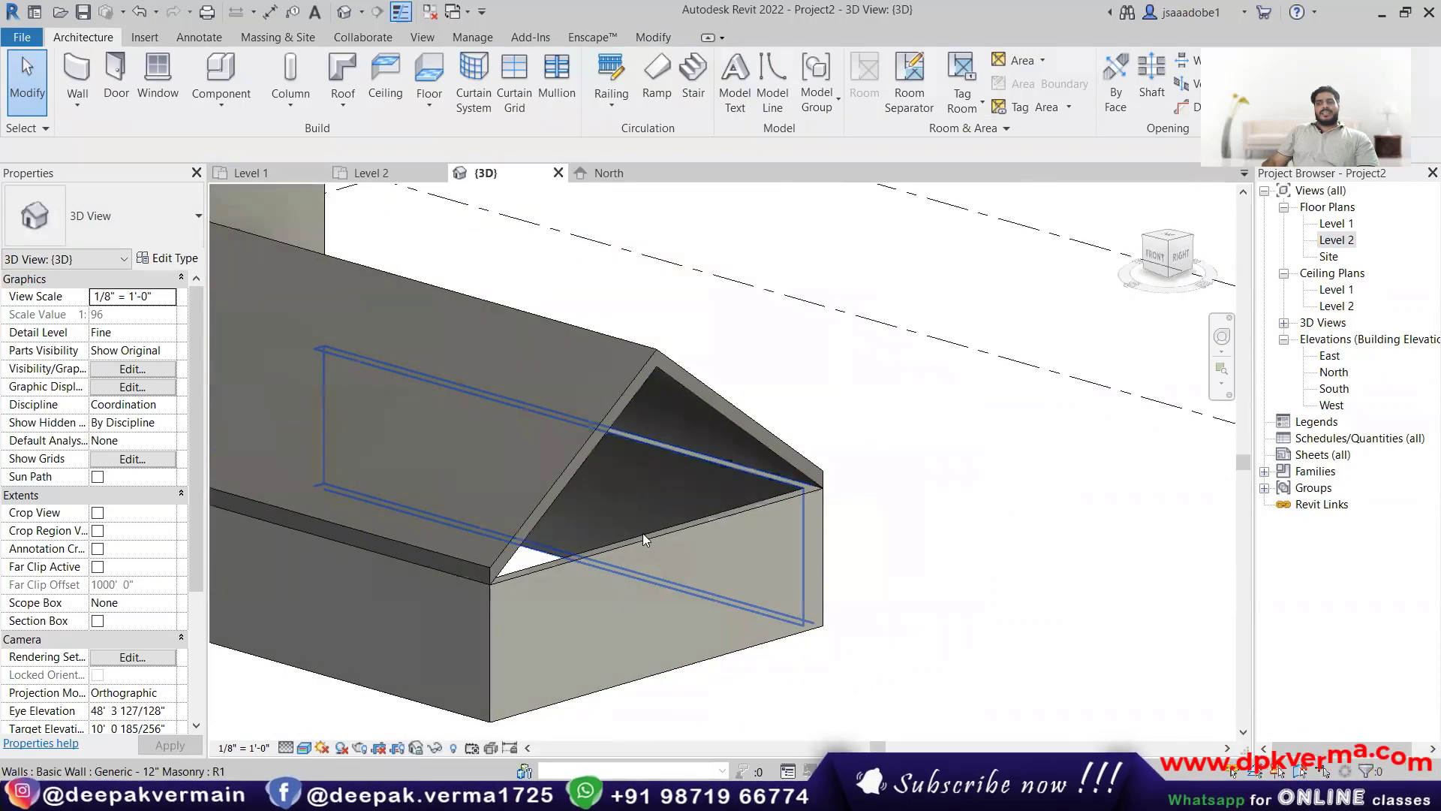
click(641, 539)
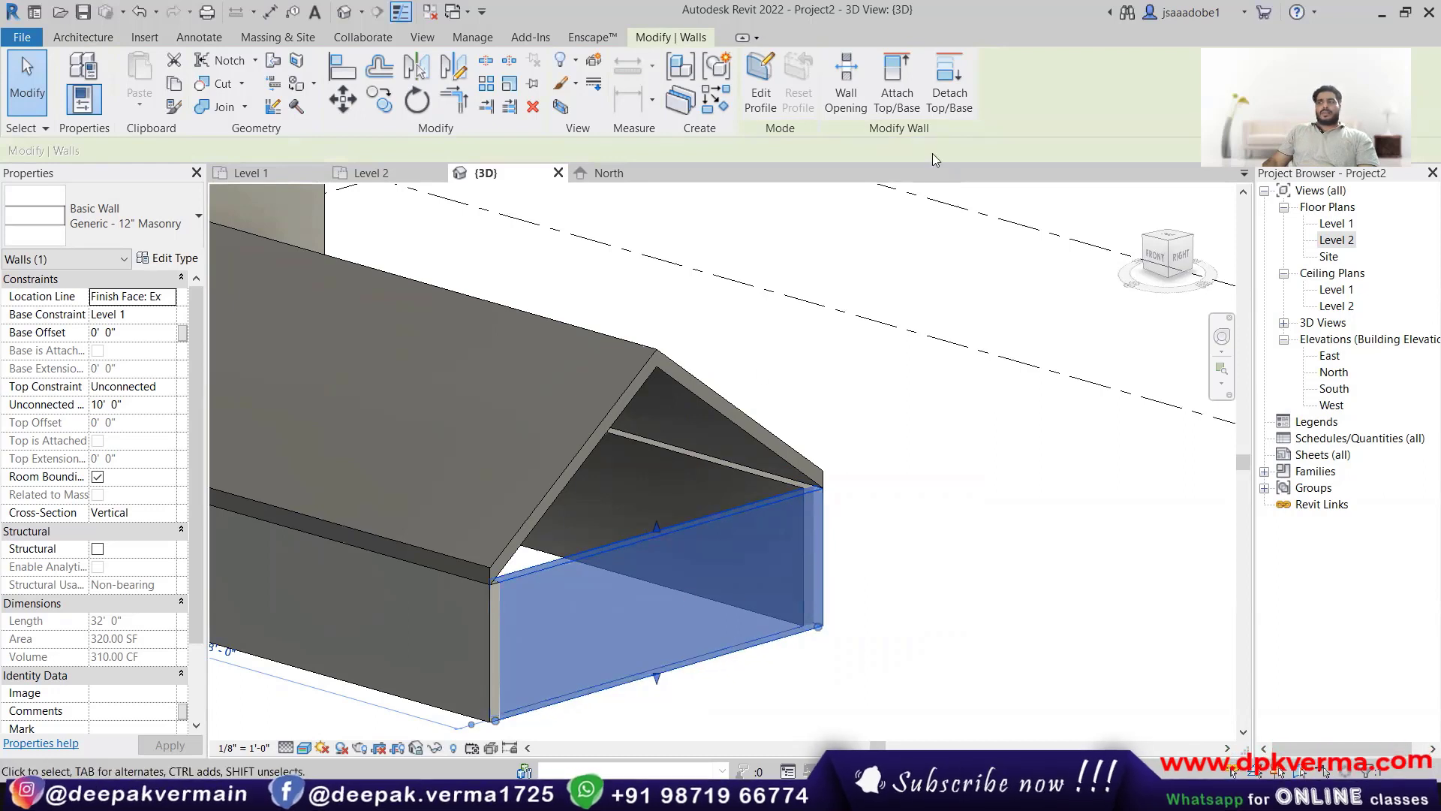
click(891, 85)
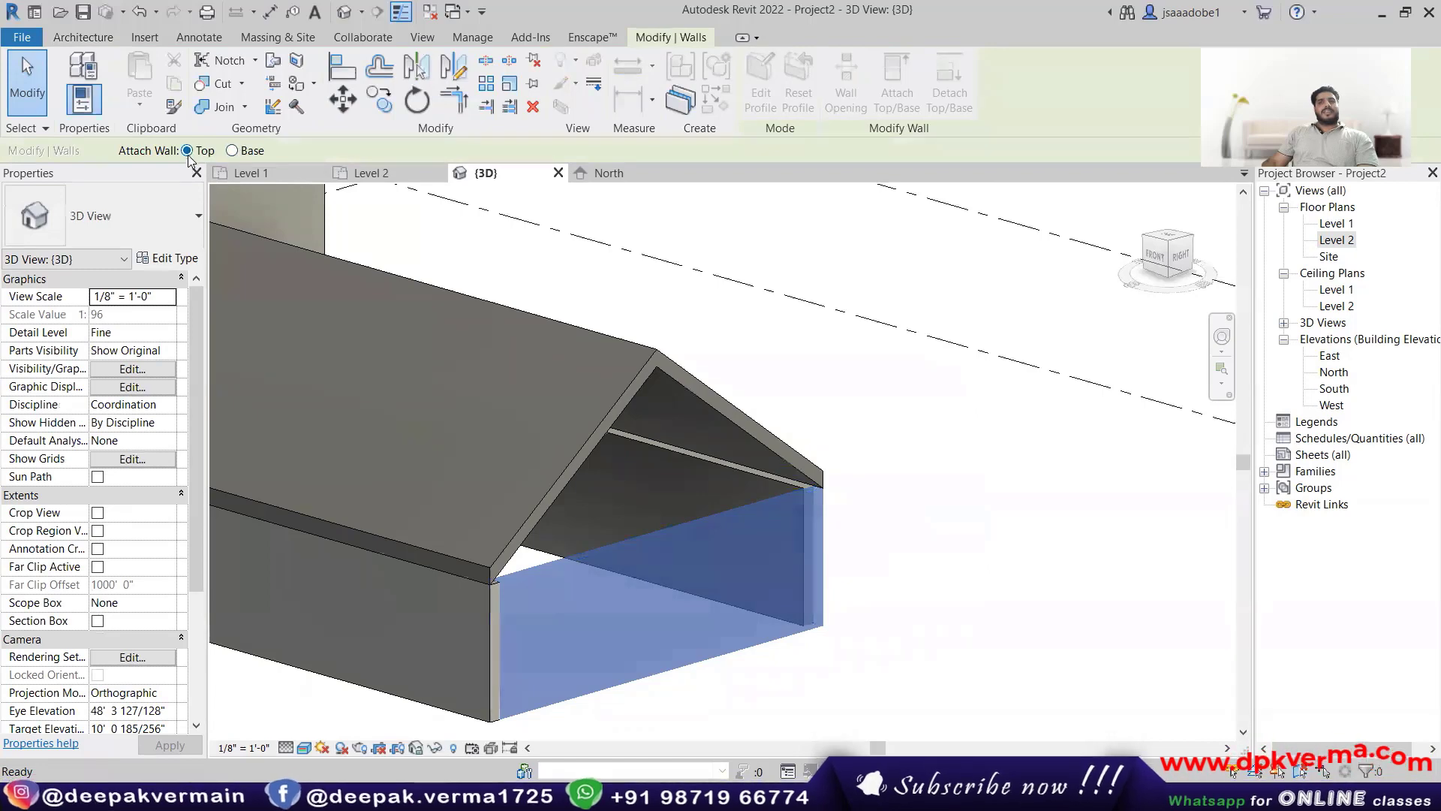
click(652, 359)
key(Escape)
scroll(704, 424, up, 1)
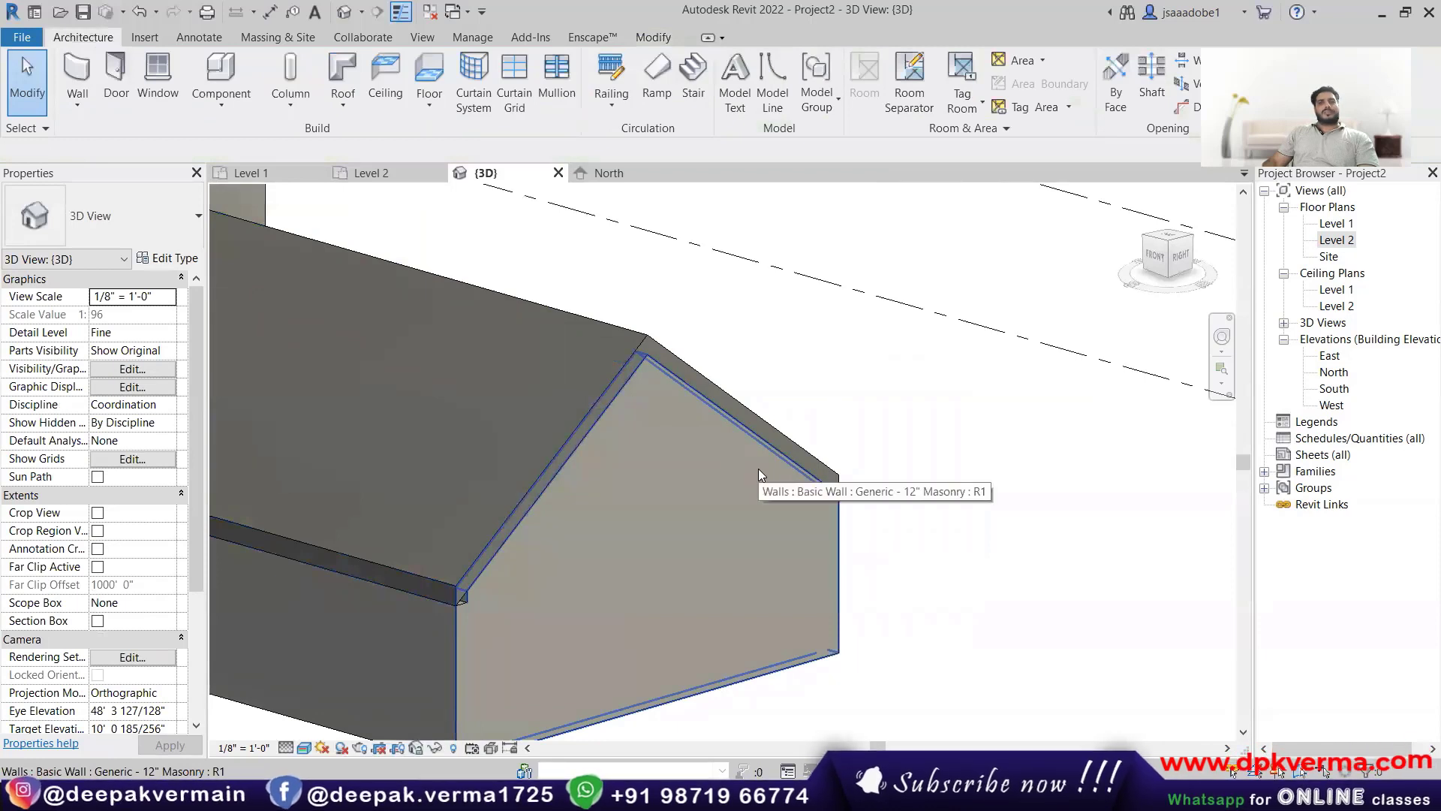
Step: Try attaching the raised end wall's top to the roof, and undo the attachment
scroll(769, 476, down, 5)
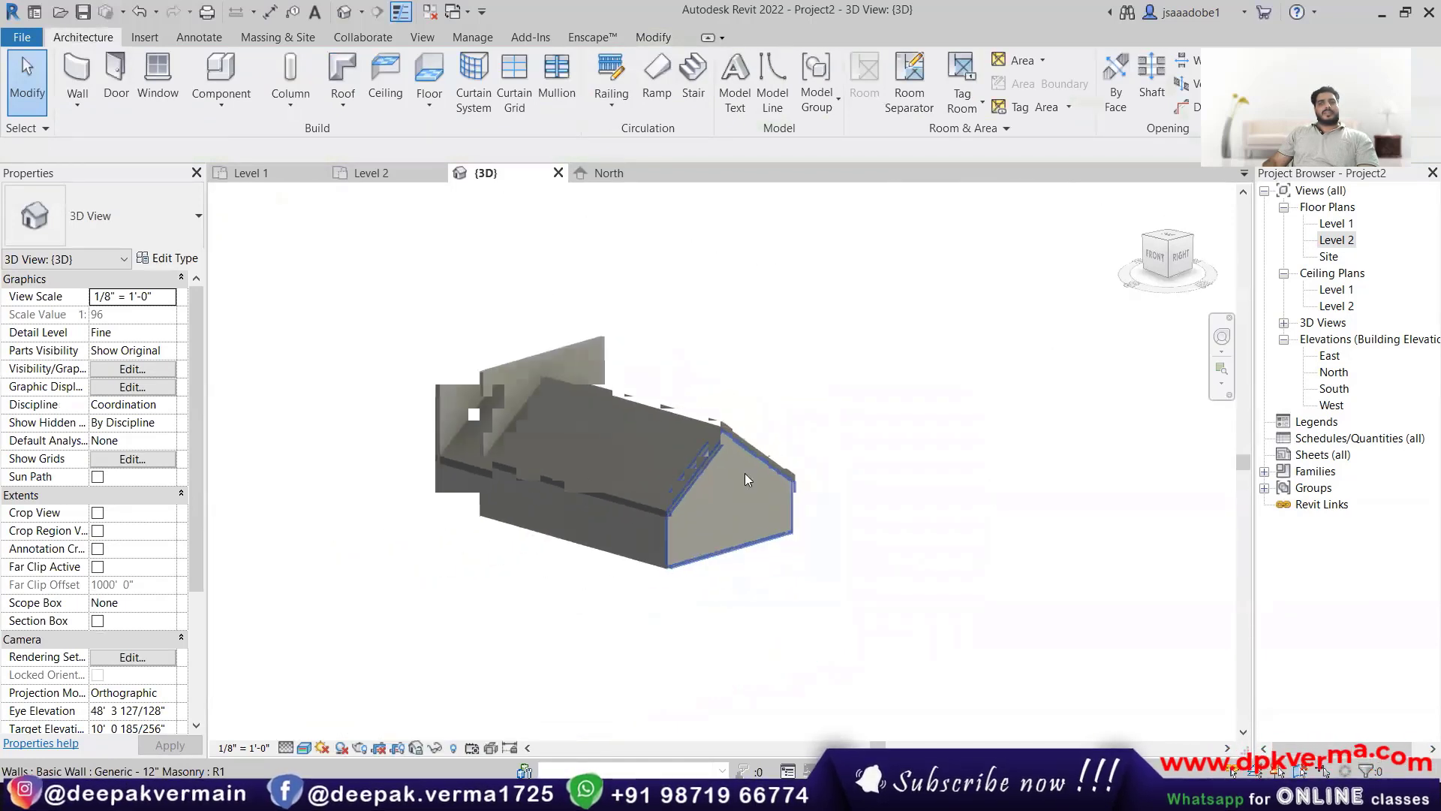
shift+middle_drag(749, 479, 1104, 433)
scroll(821, 482, up, 5)
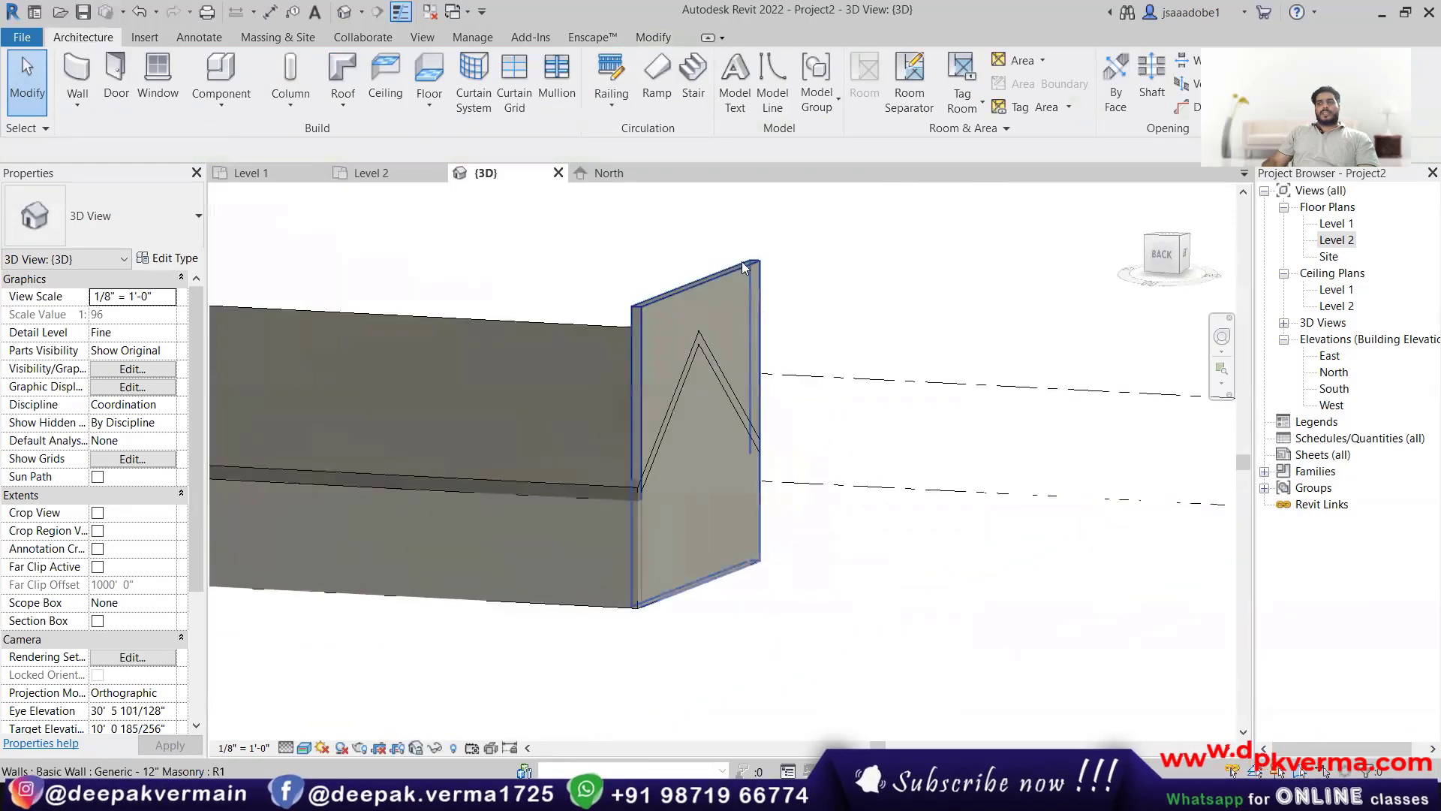
click(766, 335)
click(896, 81)
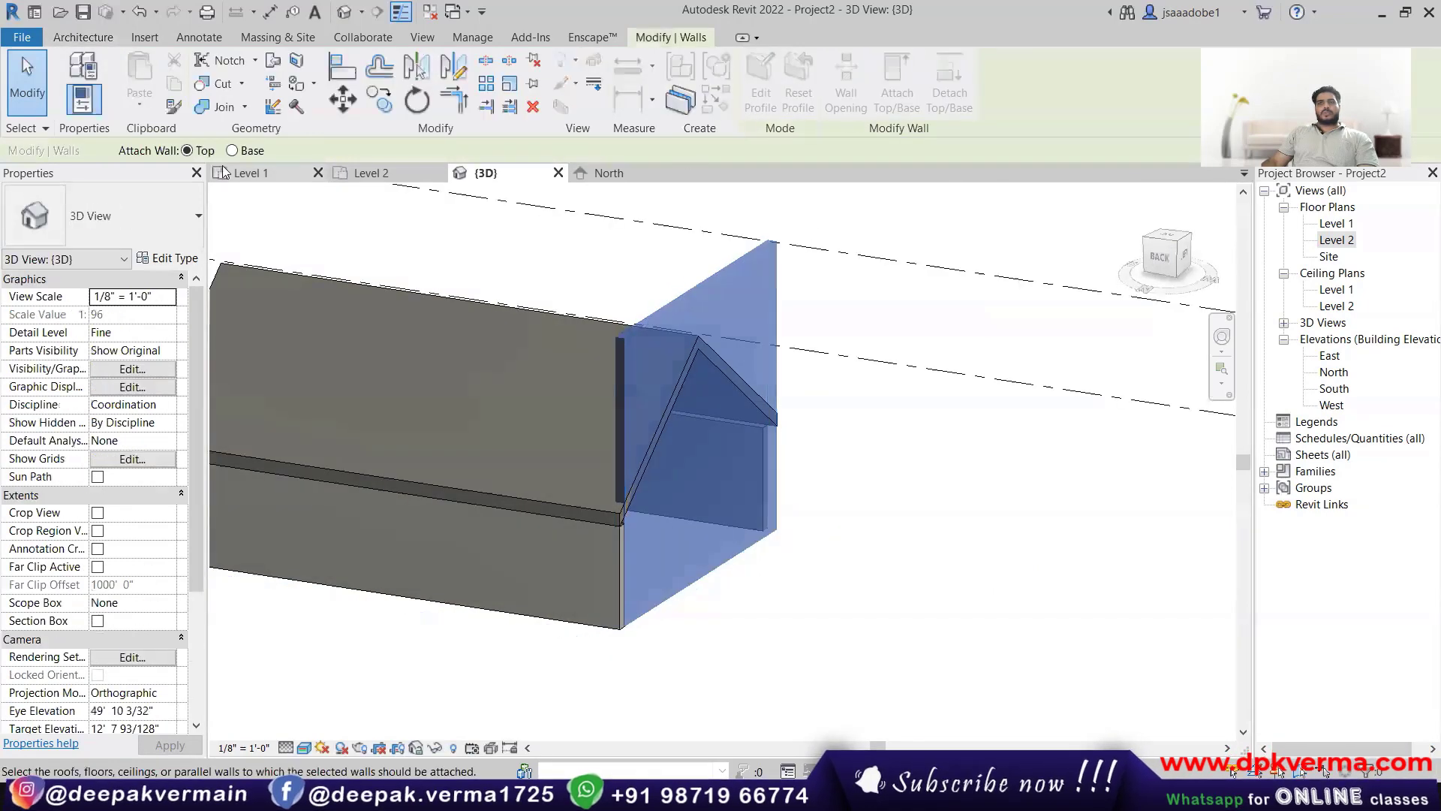
click(633, 483)
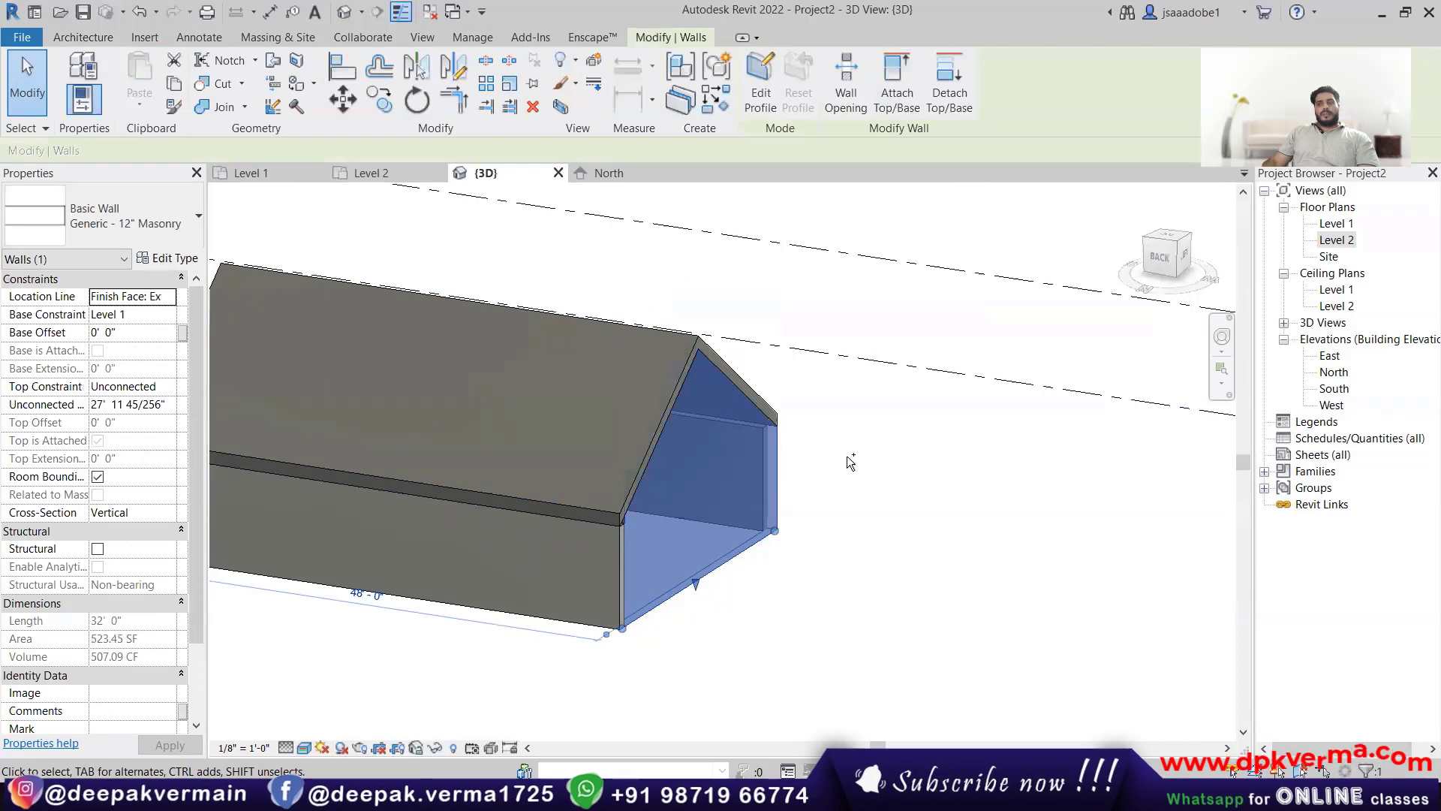
key(ctrl+z)
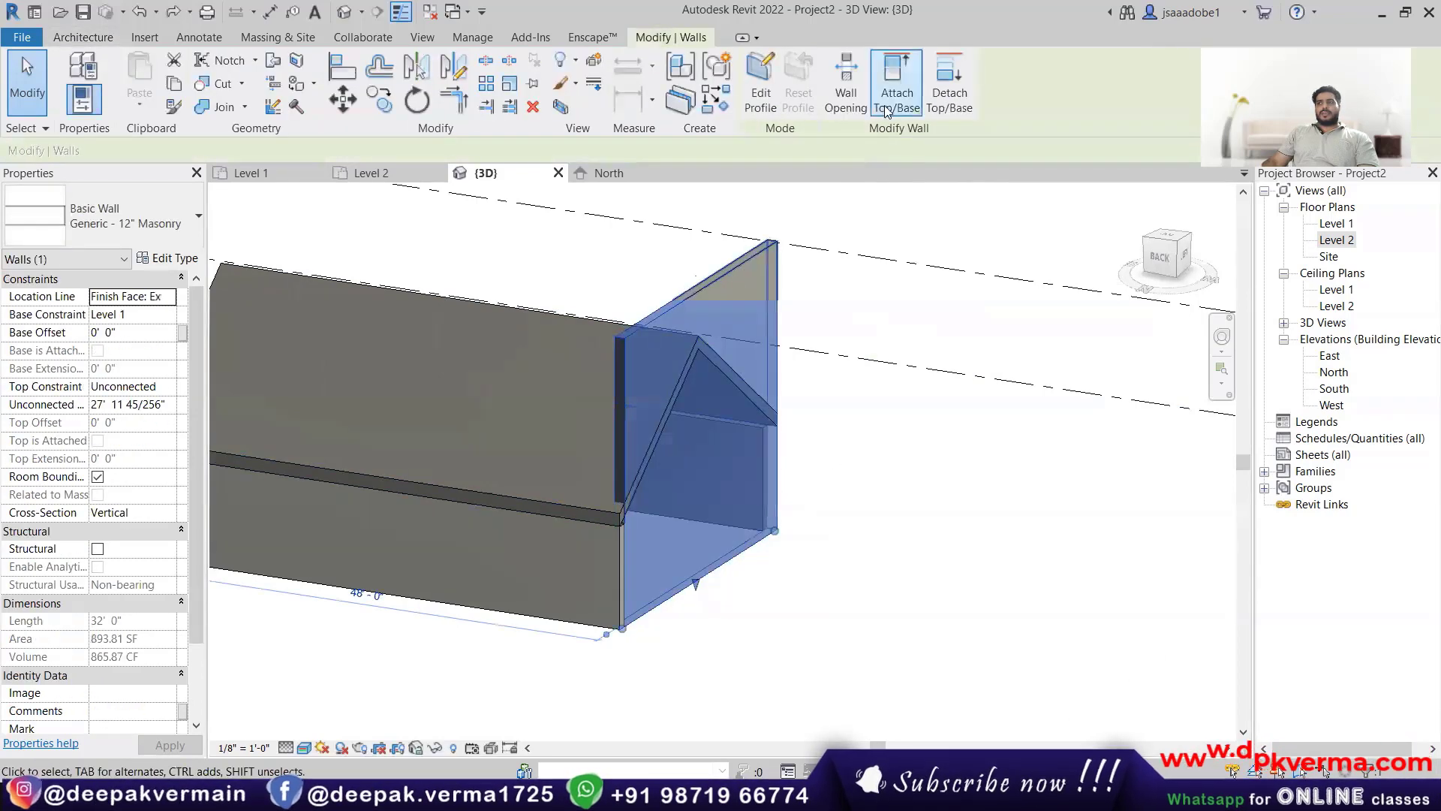
Step: Try attaching the raised end wall to the roof with the Base option, and undo it
click(893, 92)
click(232, 151)
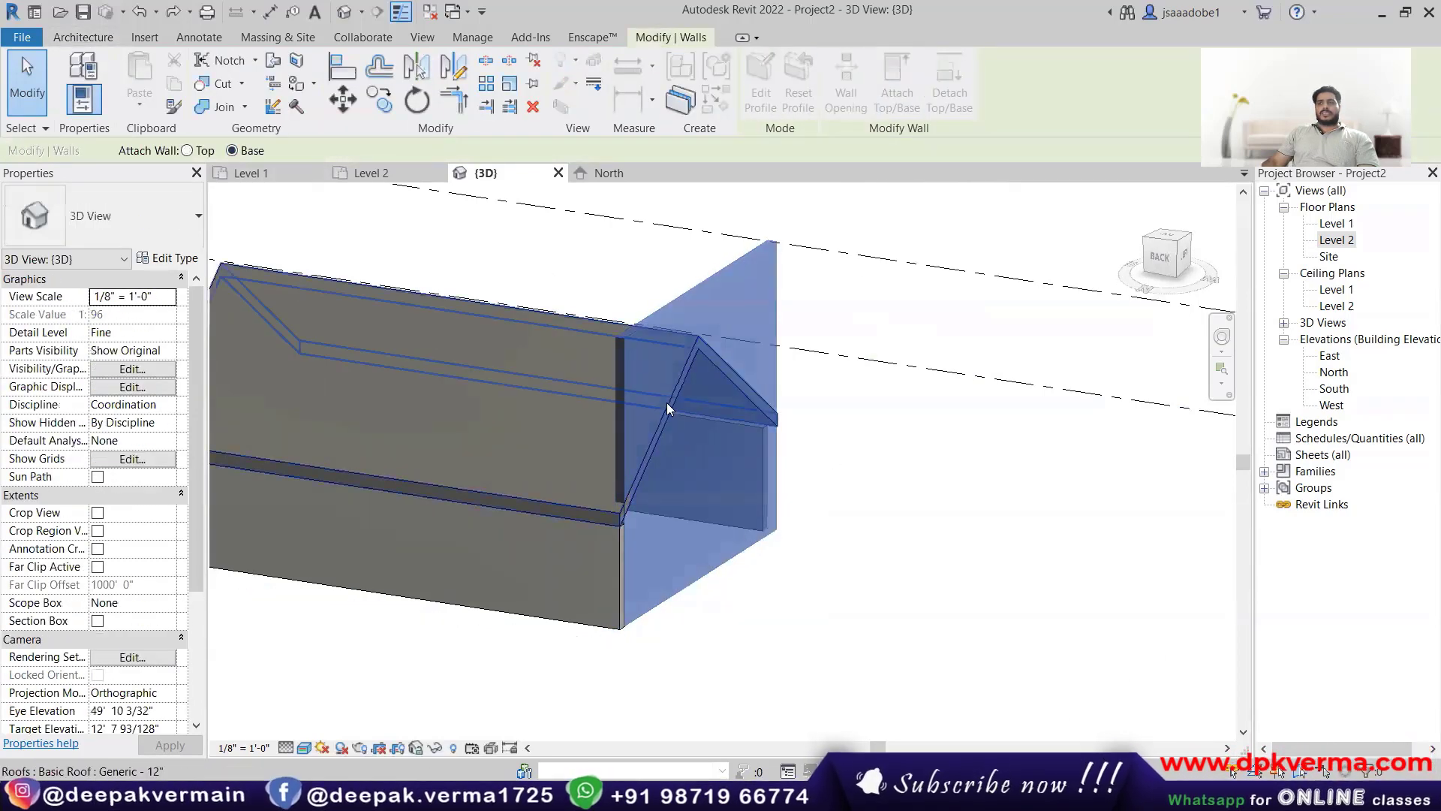
click(662, 418)
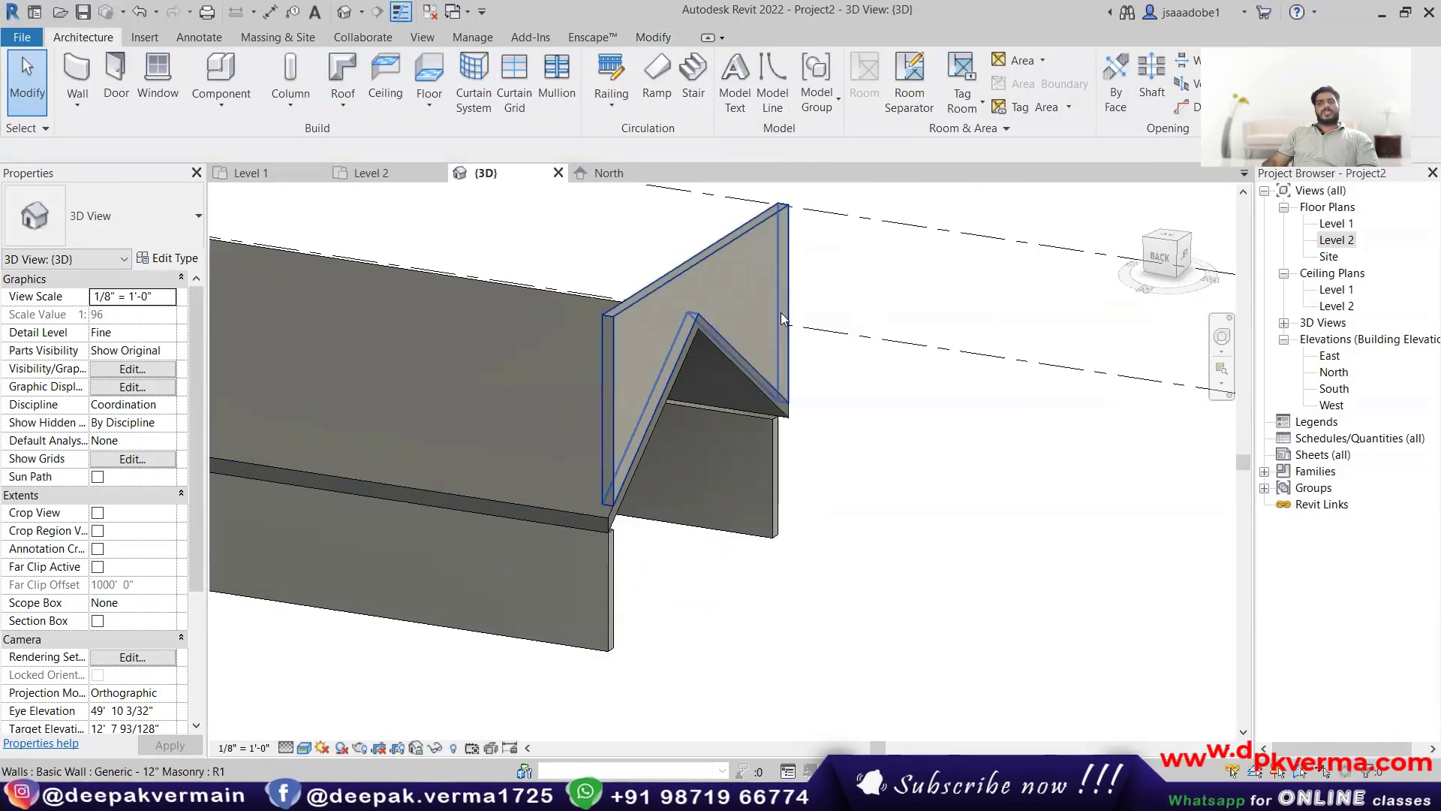
key(ctrl+z)
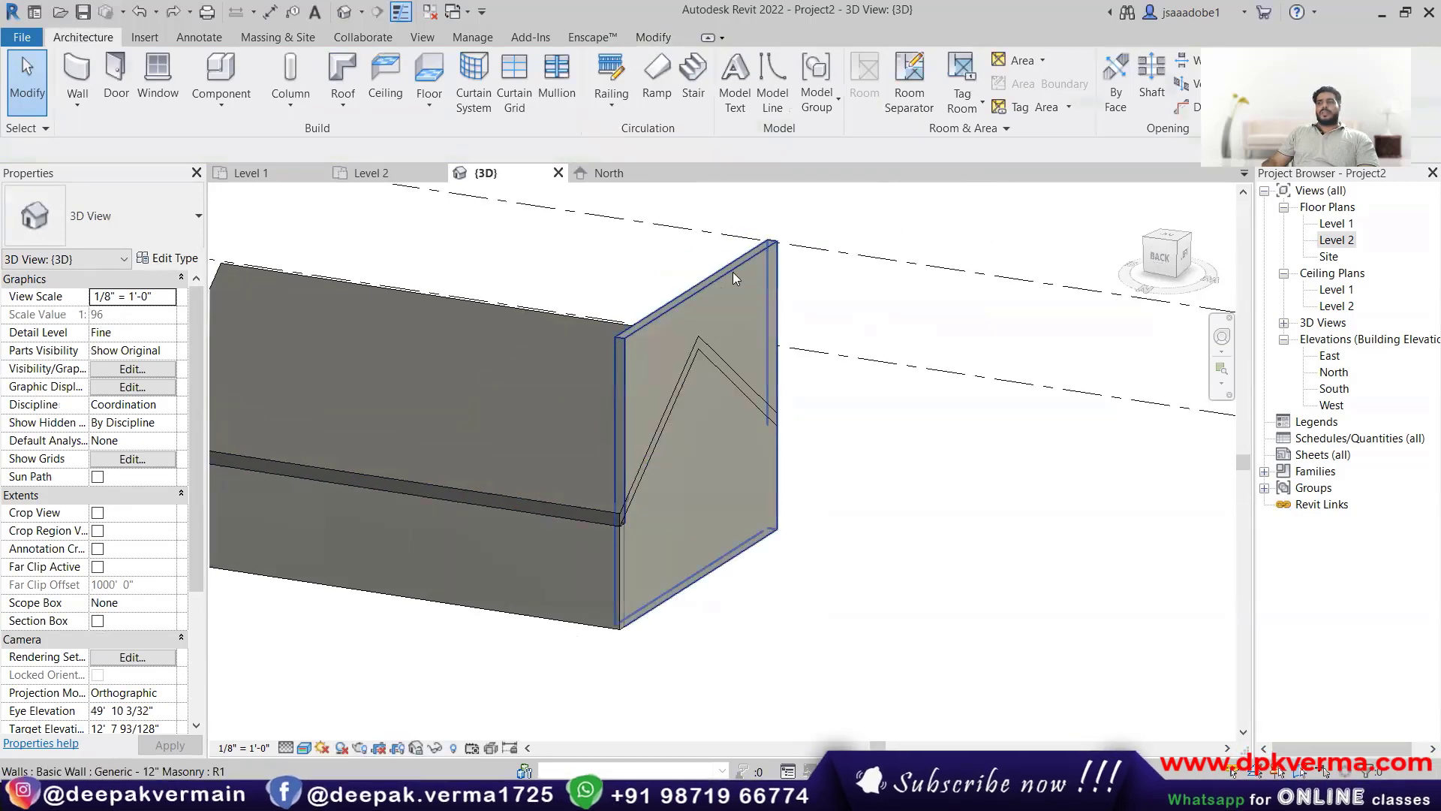
Step: Attach the raised end wall to the roof with the Top option
click(707, 289)
click(888, 88)
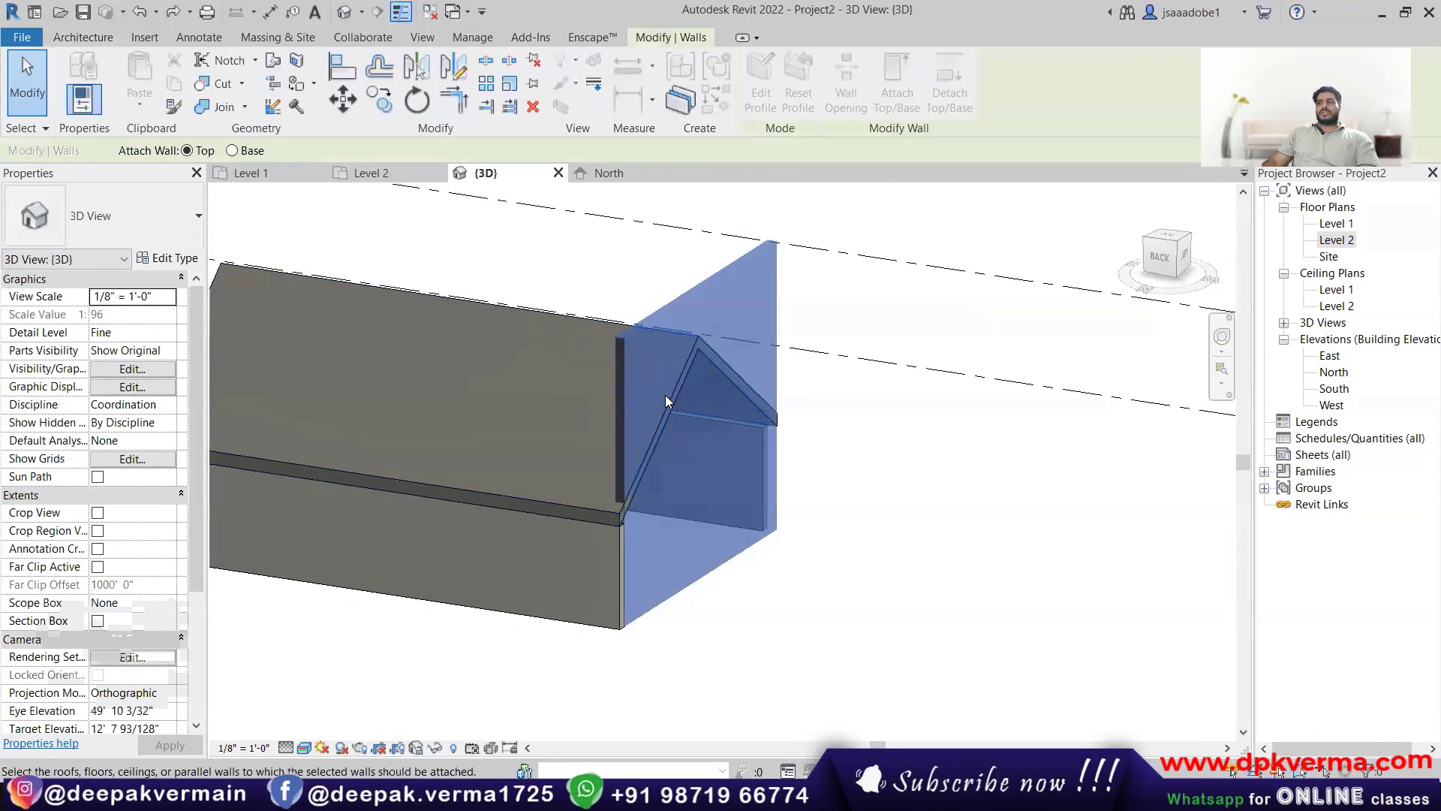
click(665, 395)
click(843, 448)
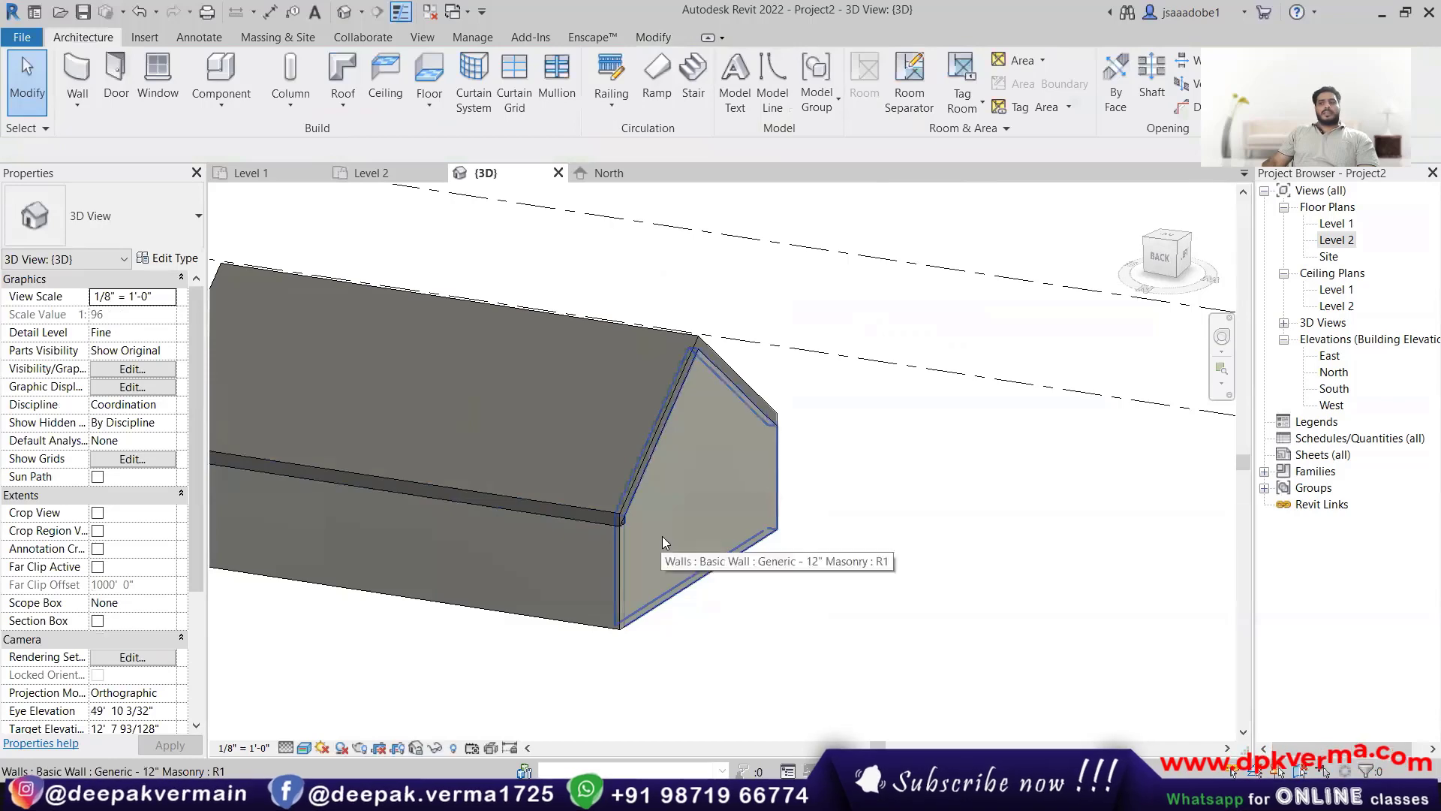
Step: Attach the tops of both long side walls to the roof to close the gaps at the eave corners
shift+middle_drag(662, 536, 605, 559)
scroll(561, 511, up, 4)
scroll(503, 421, up, 5)
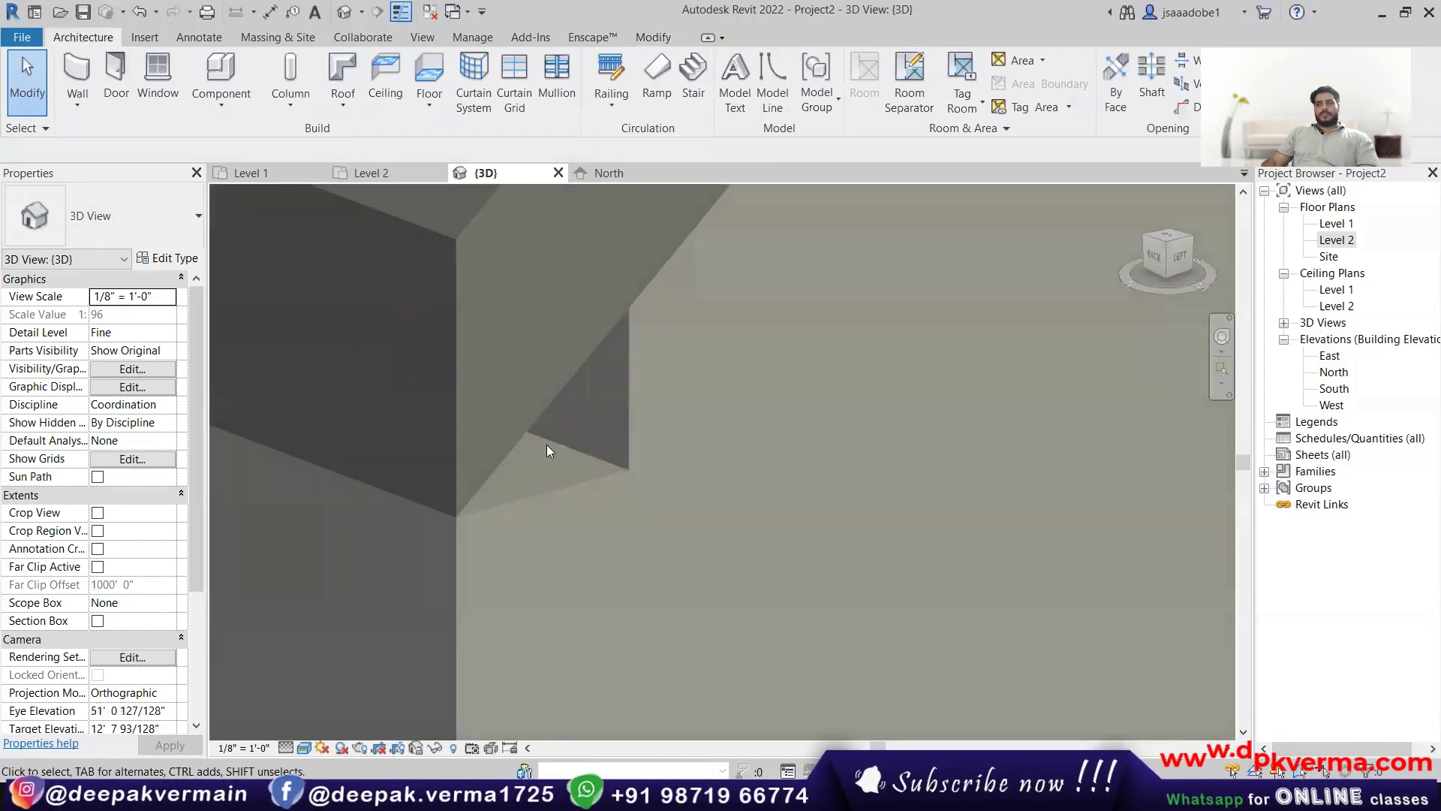
scroll(460, 432, down, 5)
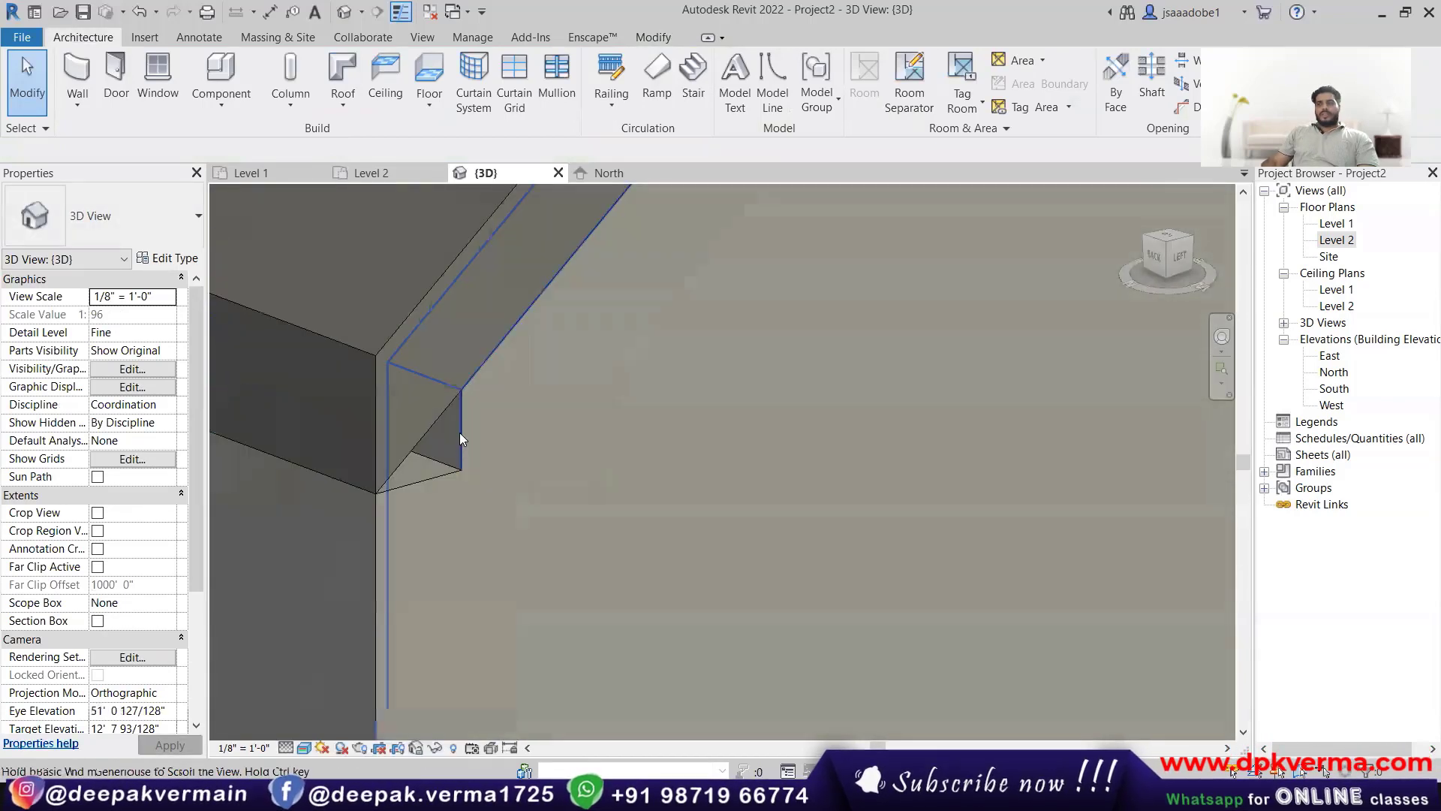
click(473, 431)
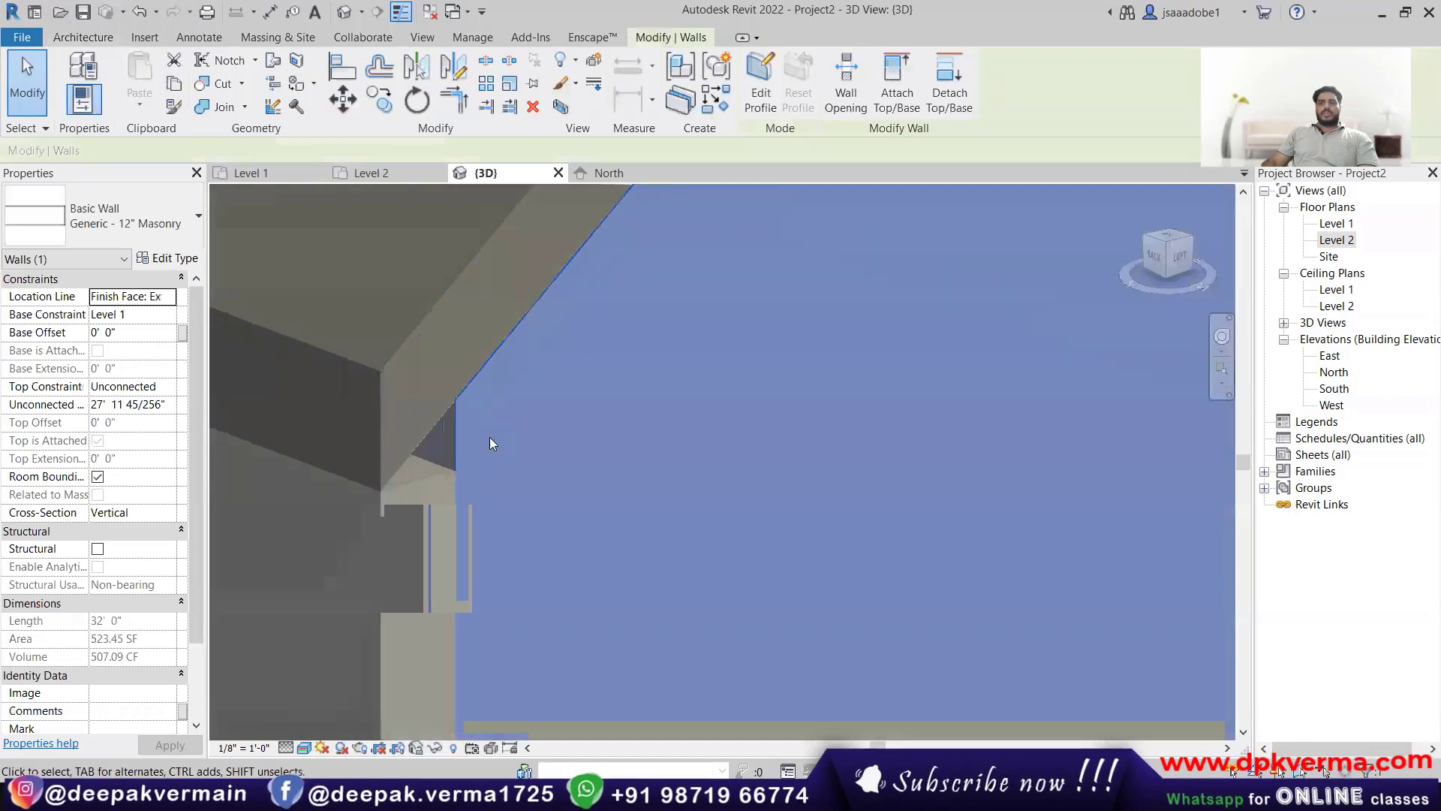
scroll(489, 437, up, 3)
click(422, 483)
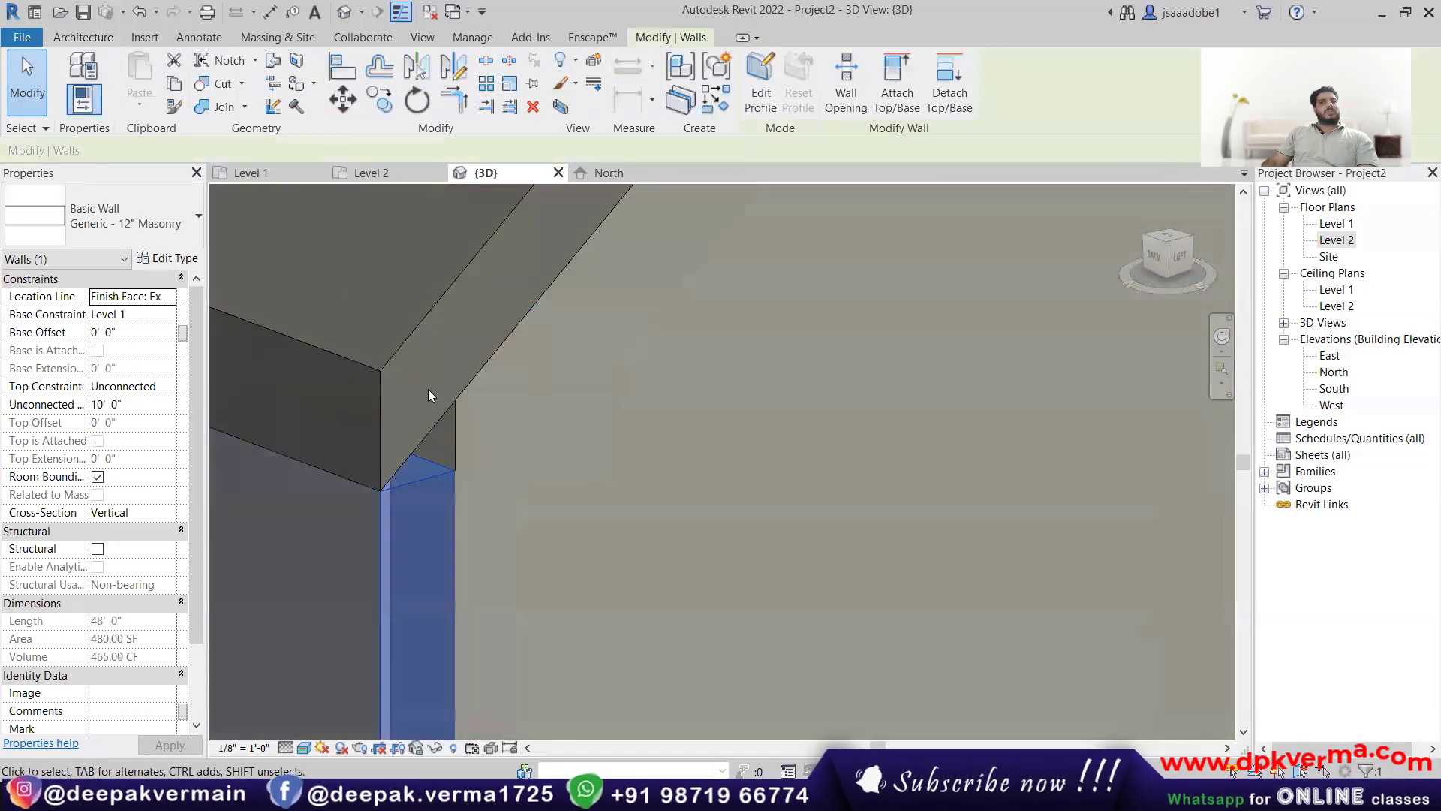
scroll(429, 482, down, 5)
shift+middle_drag(923, 513, 758, 632)
scroll(758, 632, down, 5)
click(897, 83)
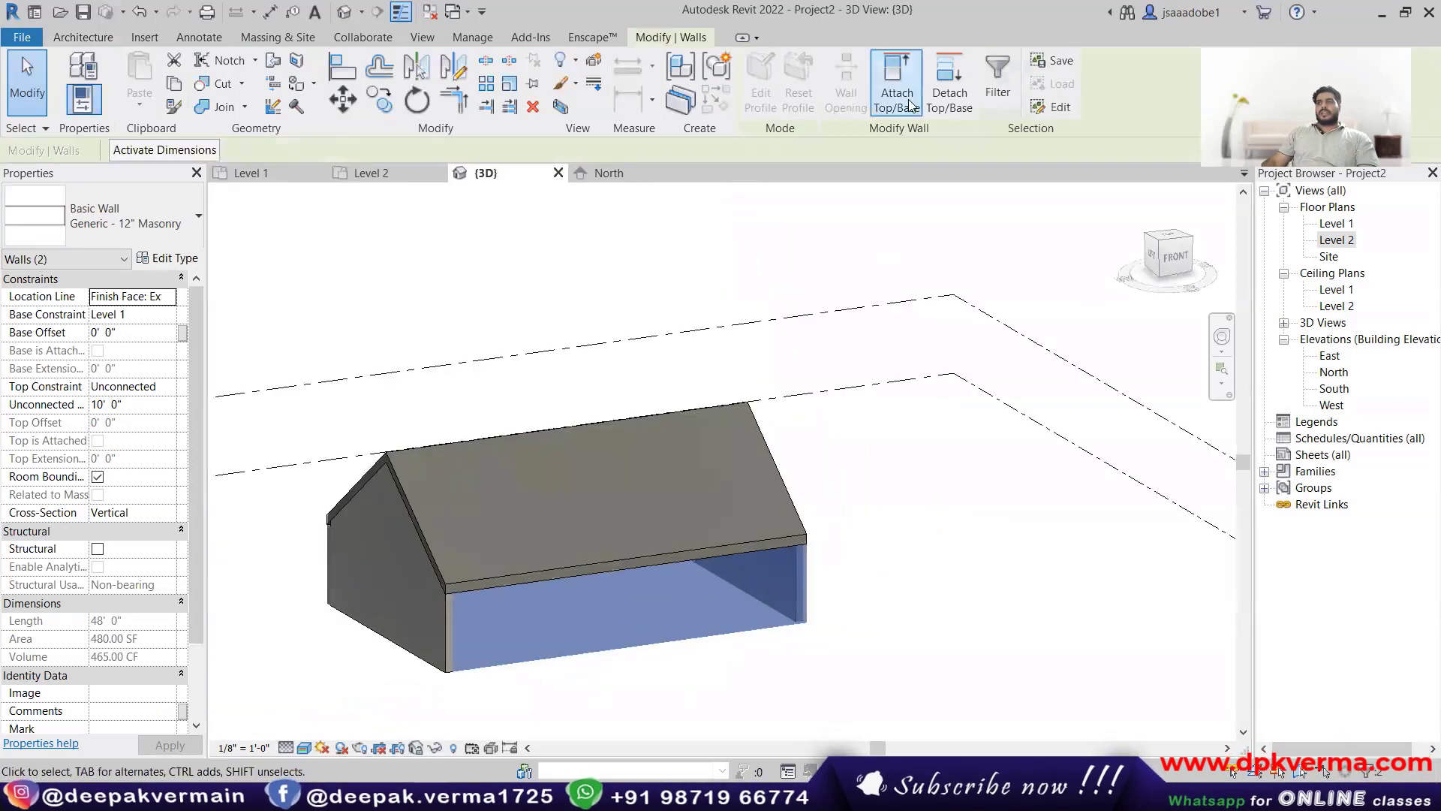
click(744, 414)
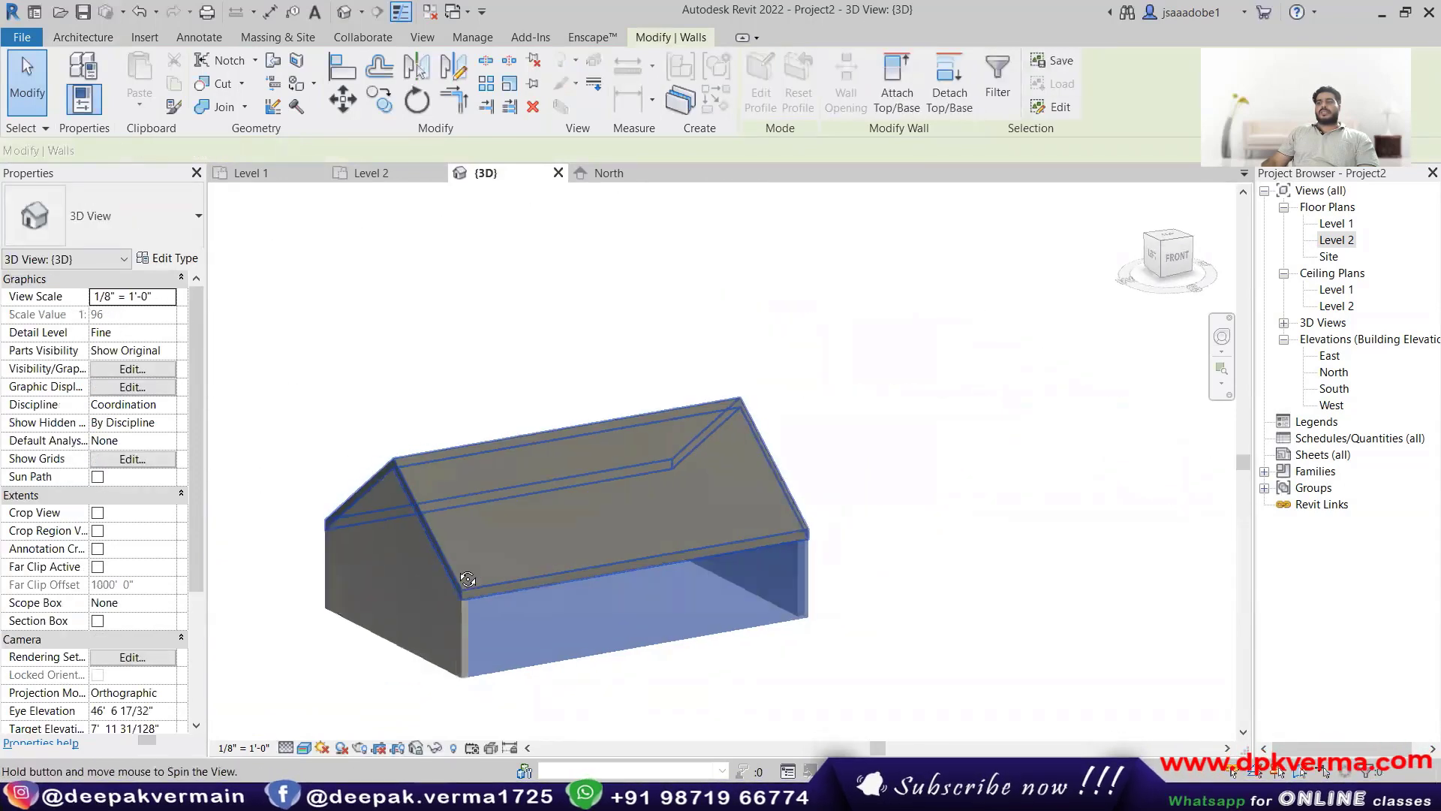
Step: Examine the eave corners and the wall-to-roof joints around the building
scroll(394, 557, up, 5)
shift+middle_drag(395, 557, 720, 666)
scroll(498, 629, up, 2)
scroll(464, 584, down, 3)
scroll(592, 597, down, 2)
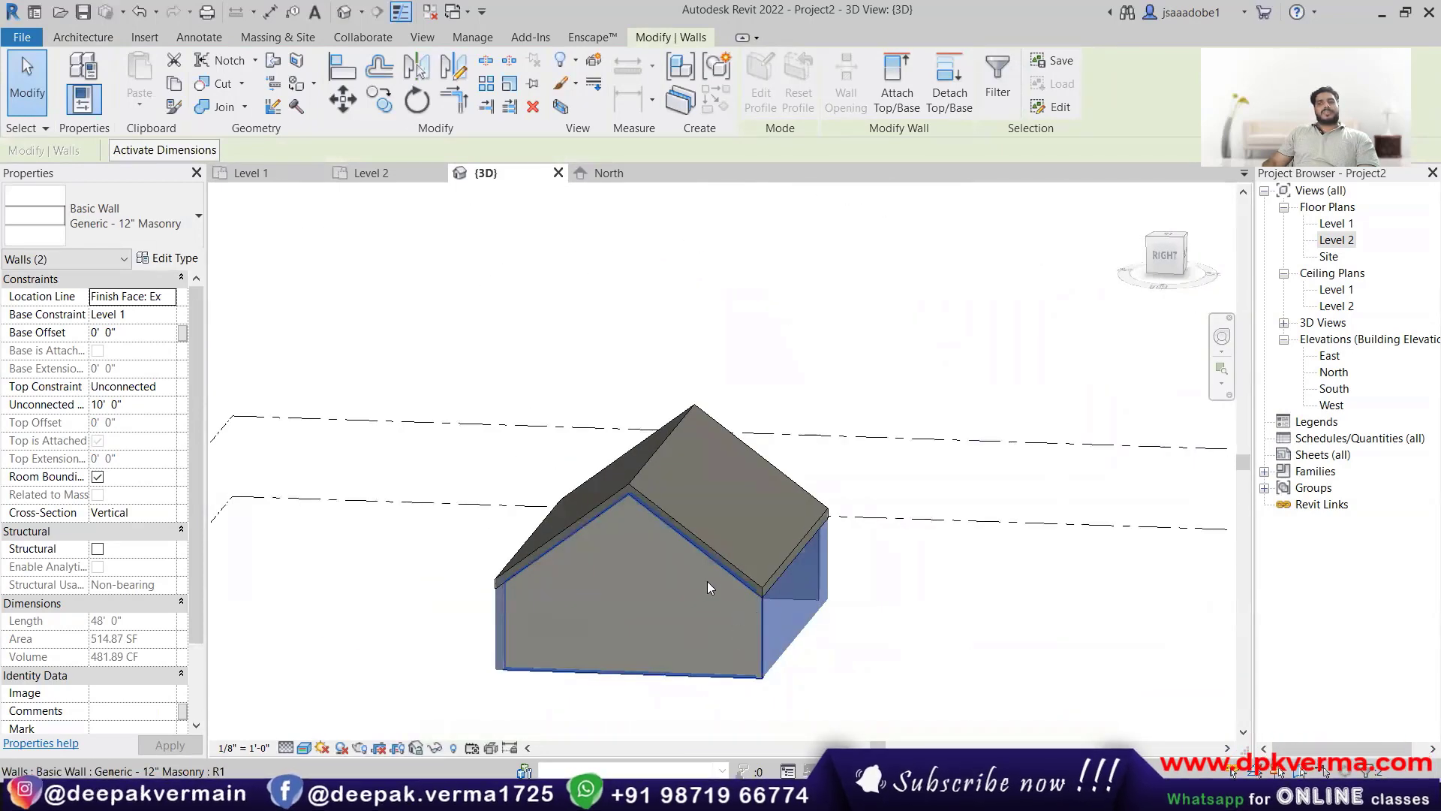
mouse_move(707, 580)
shift+middle_down()
mouse_move(694, 555)
mouse_move(707, 578)
mouse_move(689, 574)
shift+middle_up()
key(Escape)
shift+middle_drag(565, 566, 755, 605)
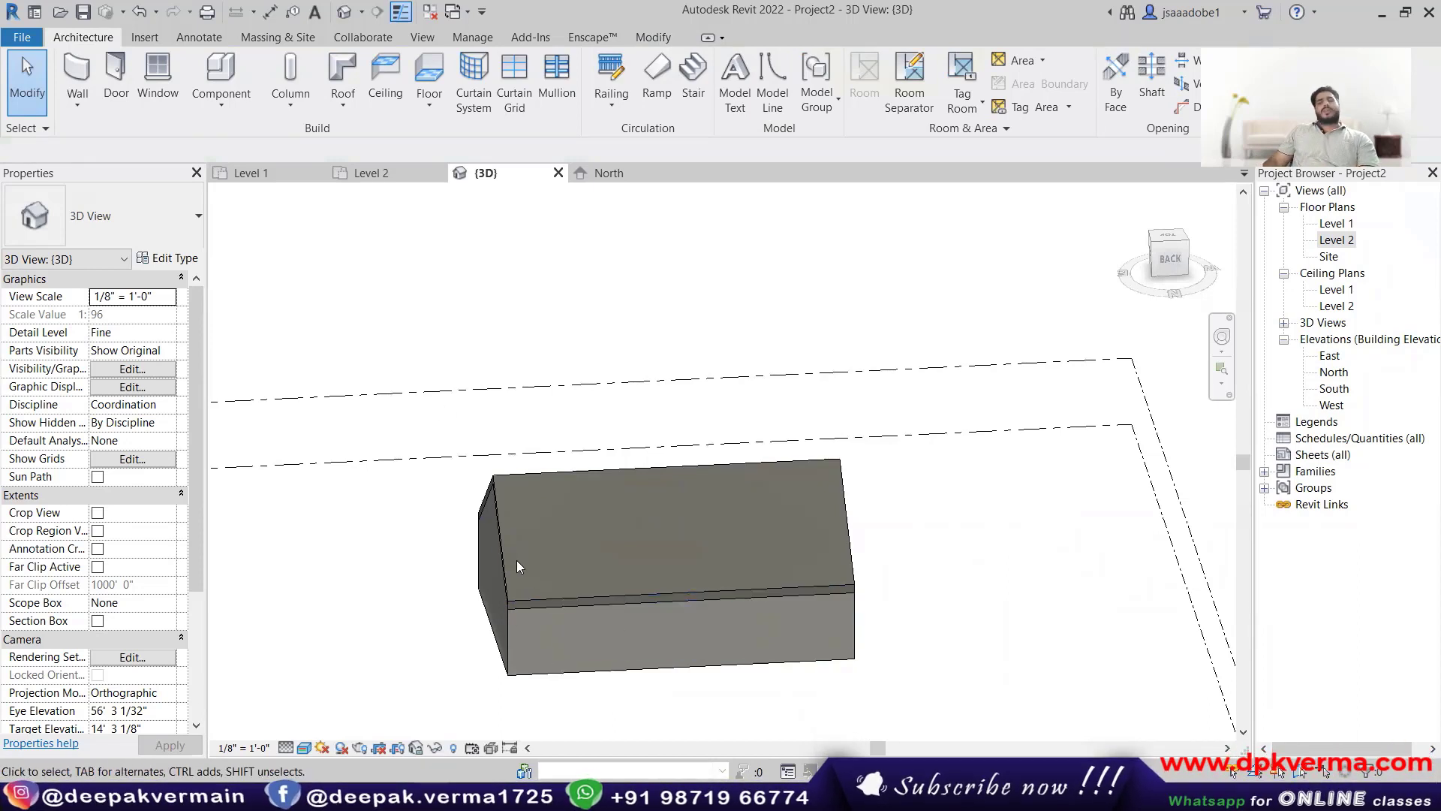
Step: Lower the gable roof's ridge freehand, reducing the roof slope to about 6 1/2" / 12"
shift+middle_drag(516, 560, 614, 514)
click(593, 476)
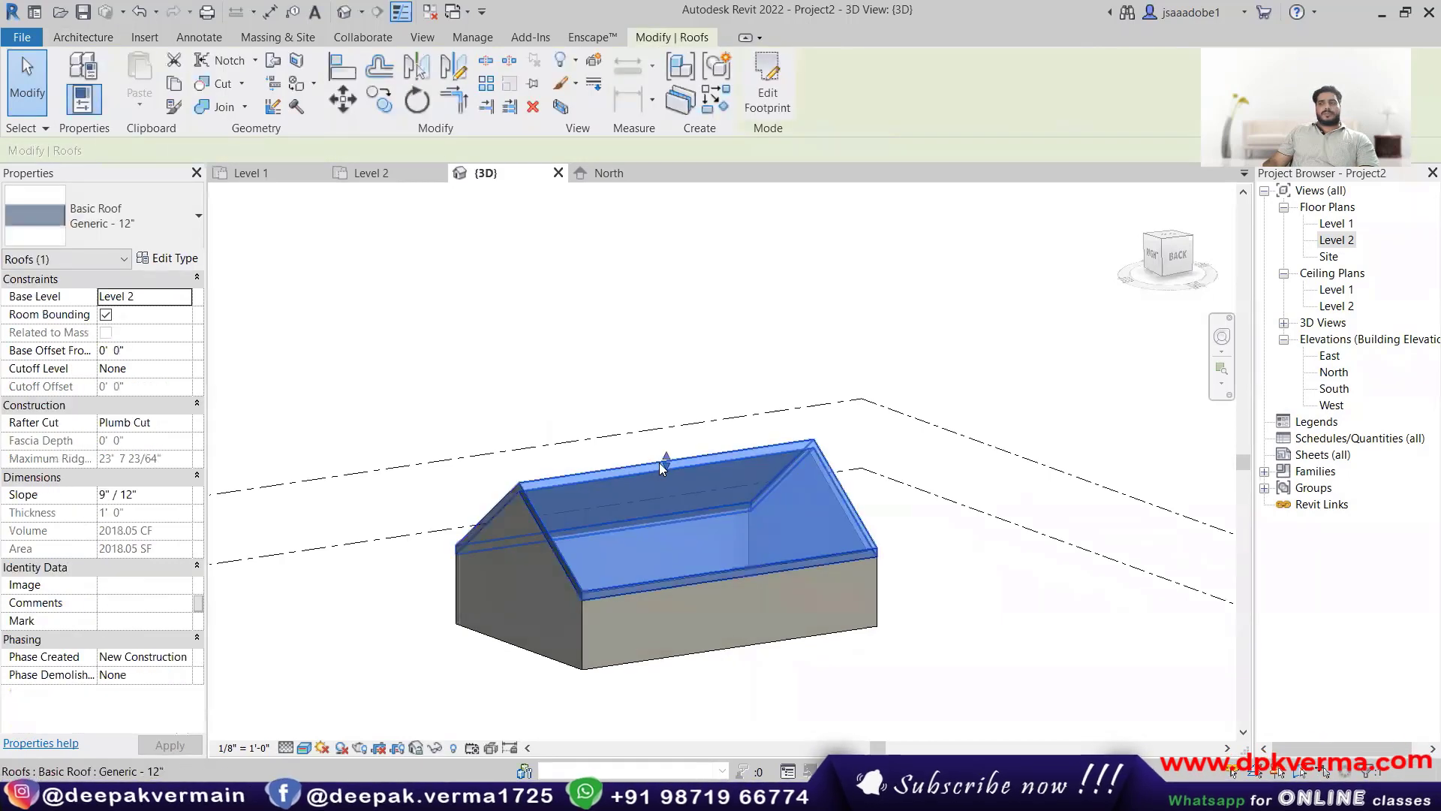
drag(662, 485, 663, 488)
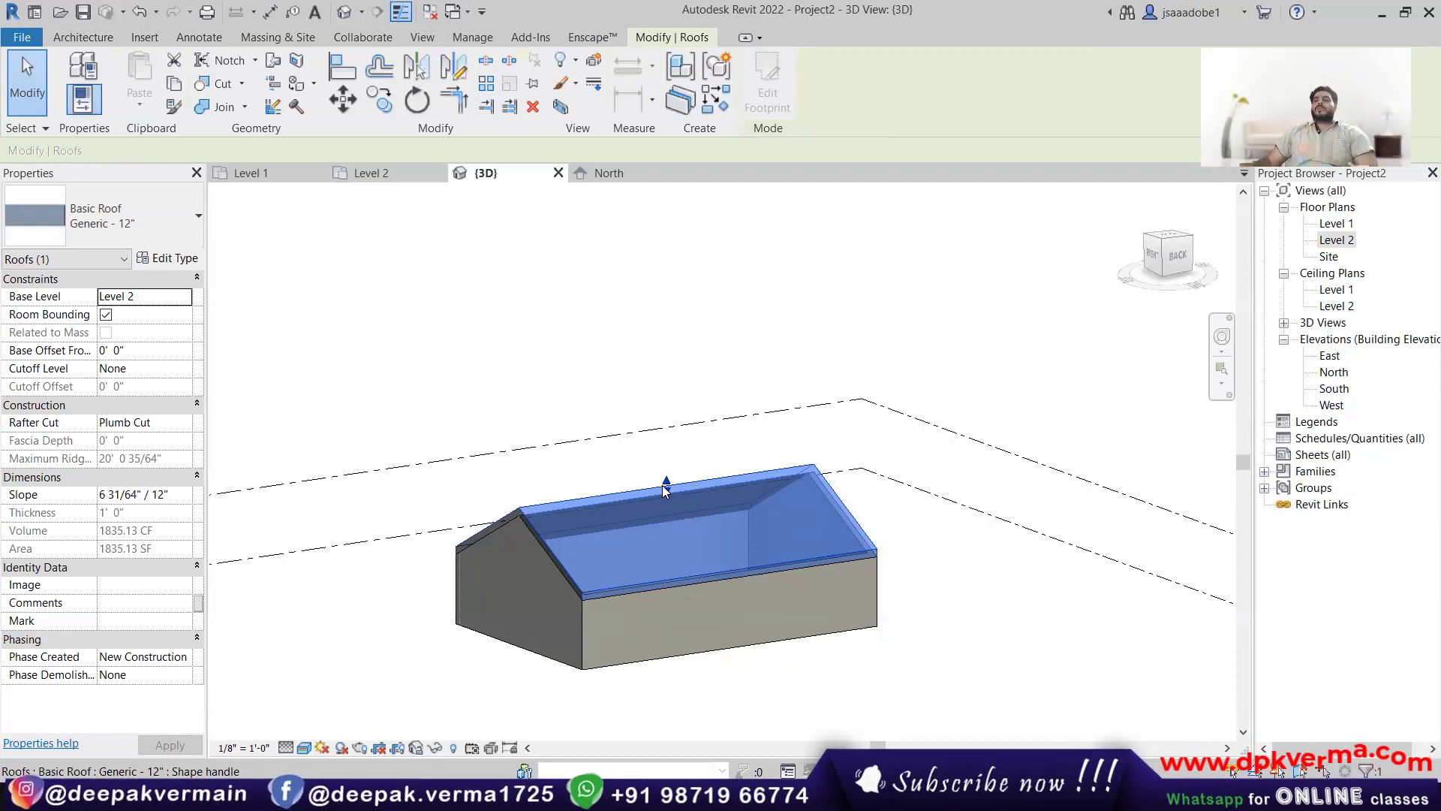
Step: On the Level 1 floor plan, sketch a rectangular floor boundary about 50 by 28 feet, south of the existing walls
double_click(1336, 223)
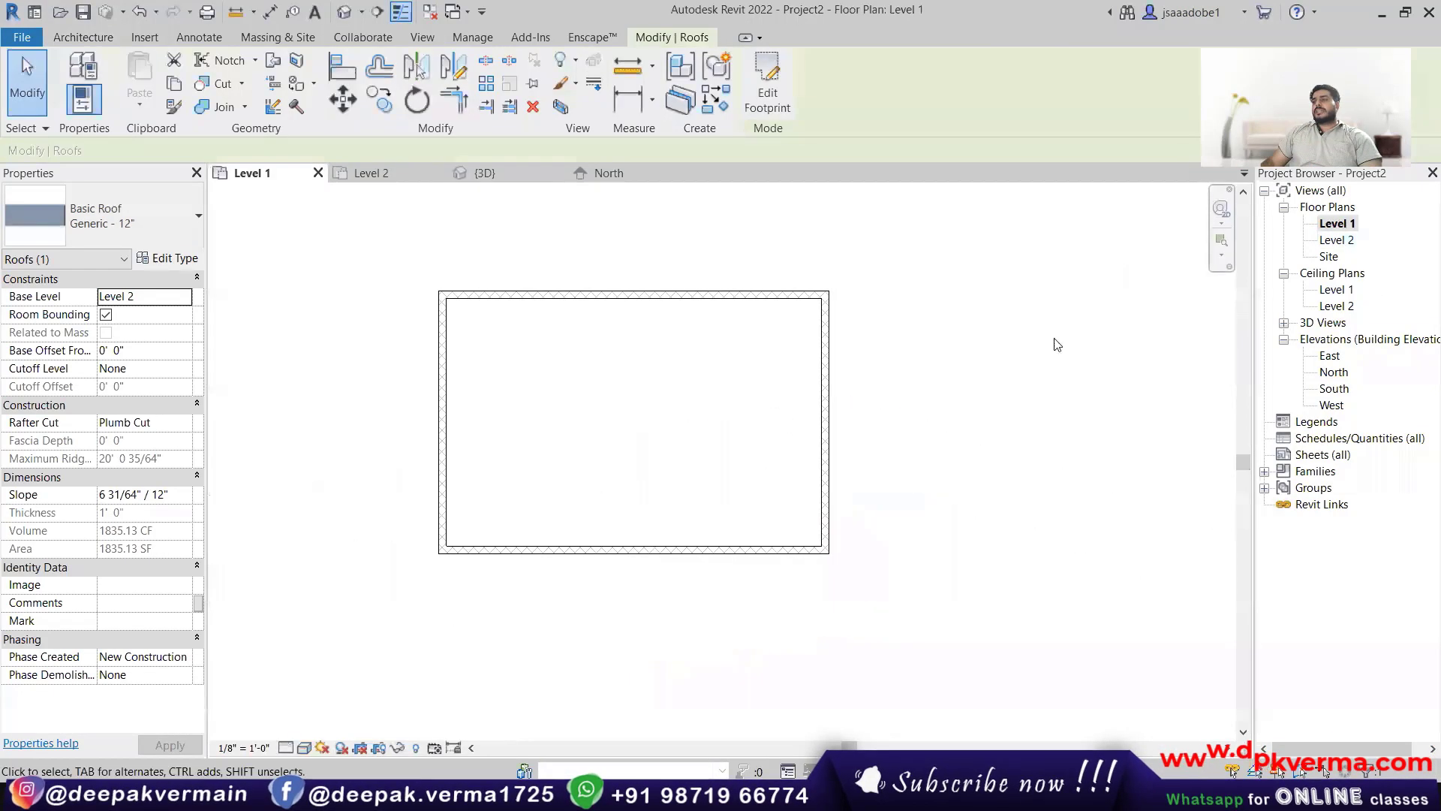
scroll(788, 418, down, 2)
middle_drag(644, 412, 449, 368)
click(84, 37)
click(87, 64)
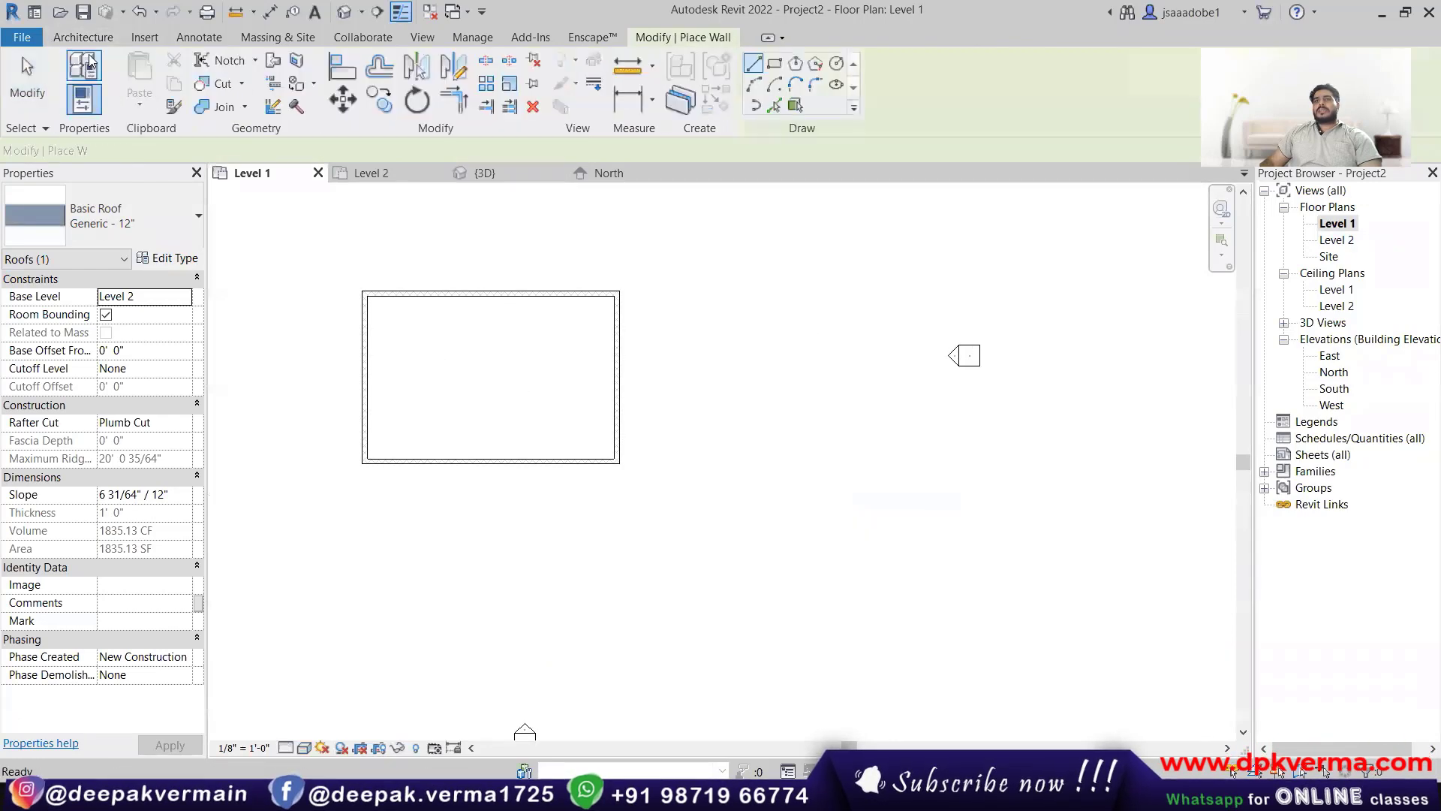
key(Escape)
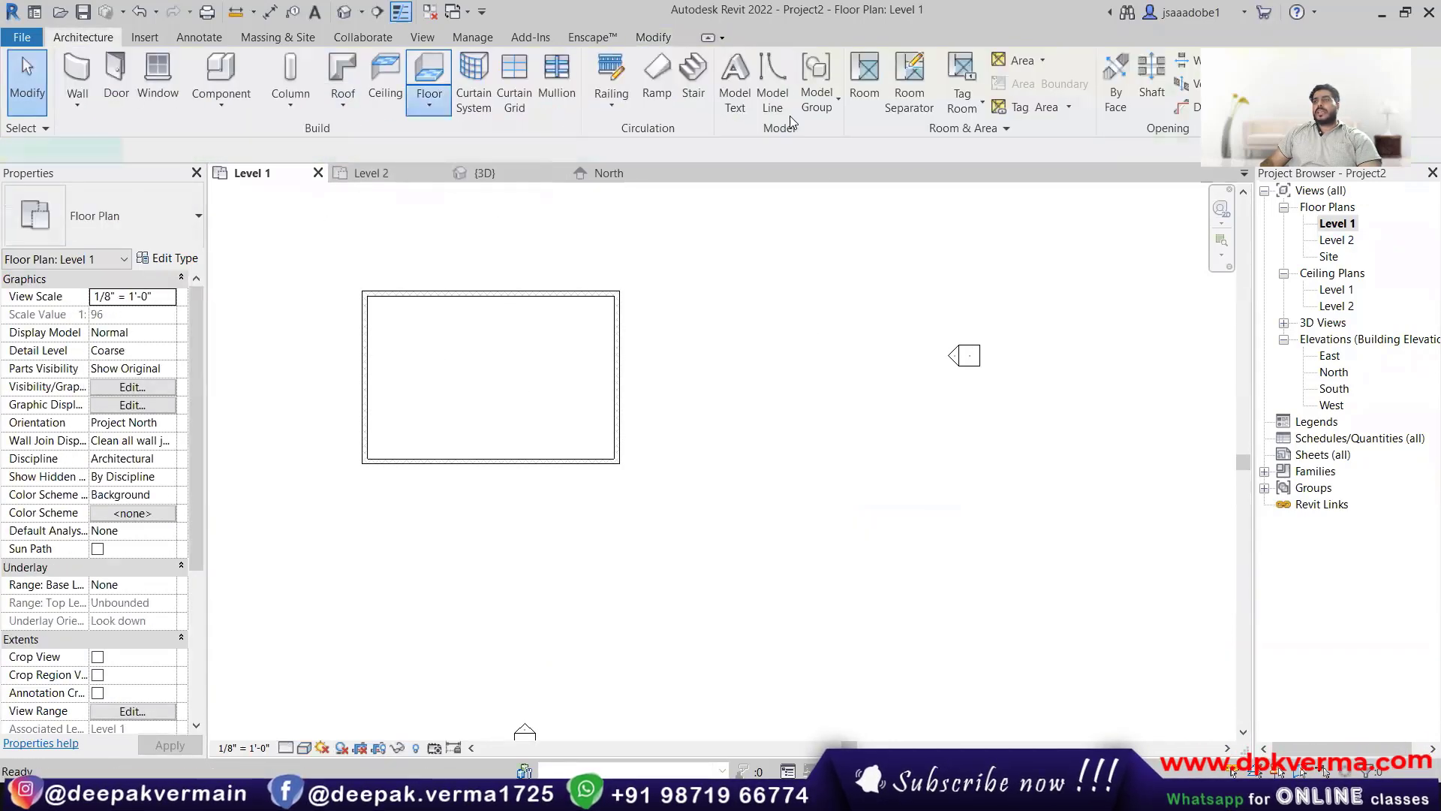
click(919, 63)
click(518, 540)
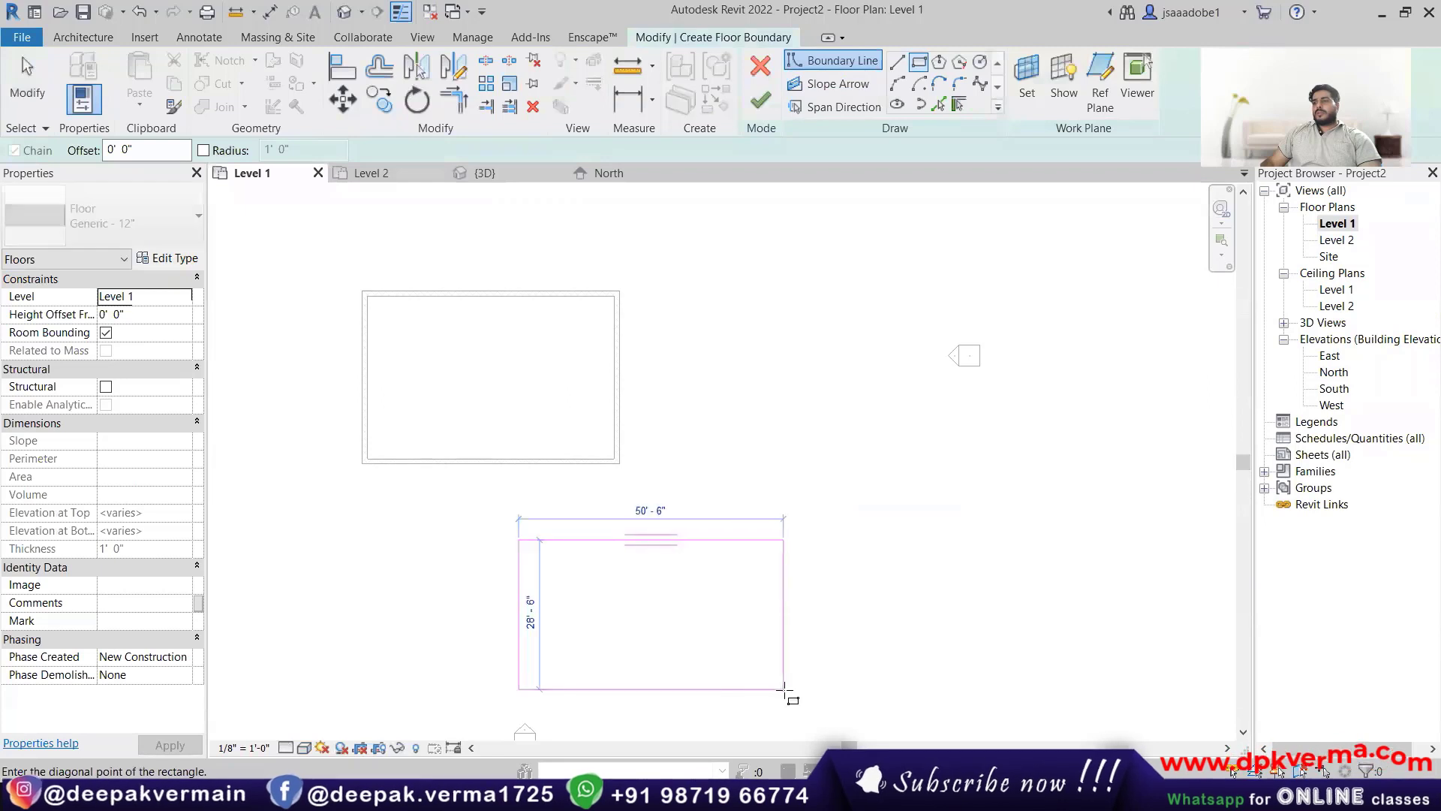
click(784, 689)
Step: Add a horizontal slope arrow from the midpoint of the floor's west edge toward its interior, finish the floor and select it
middle_drag(848, 584, 804, 506)
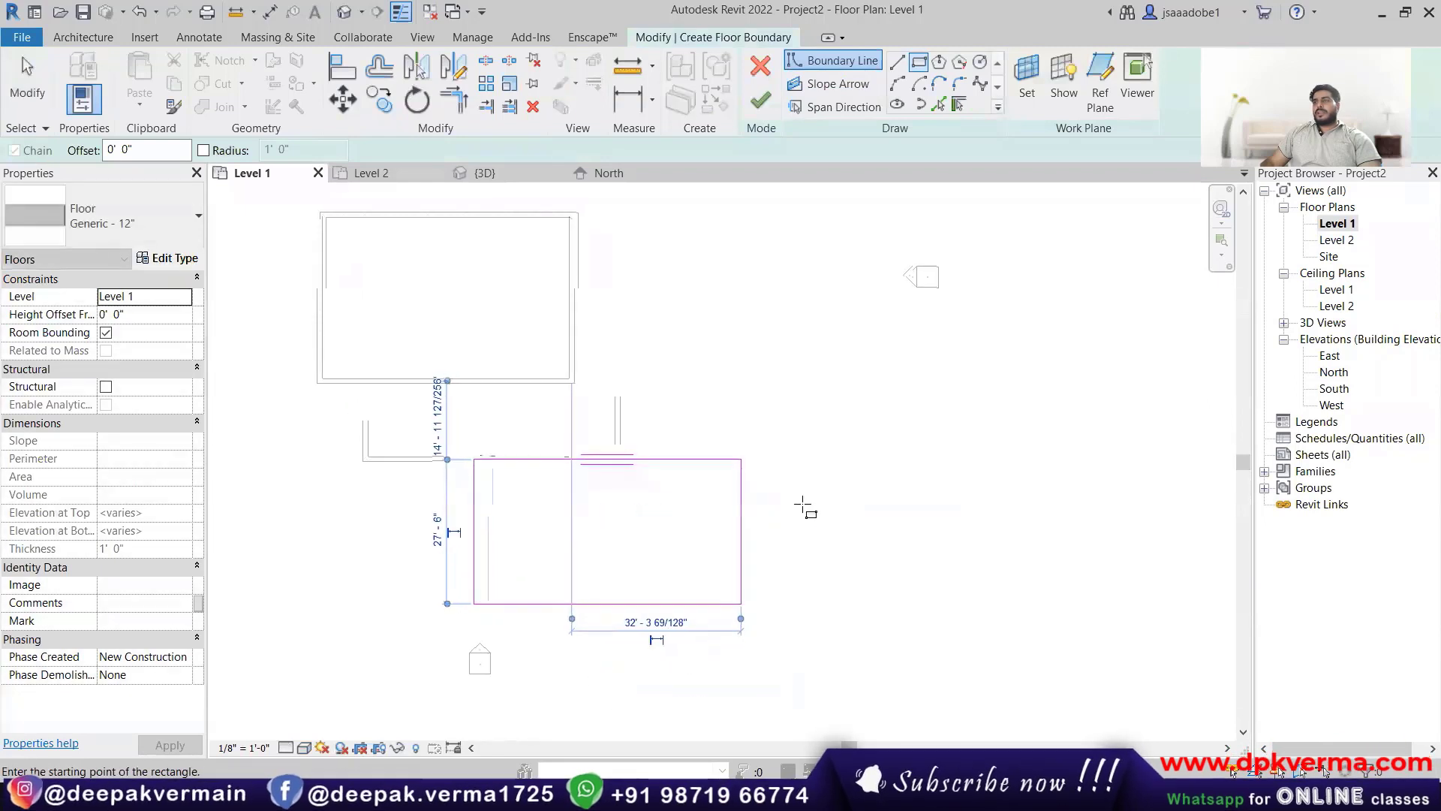
click(833, 84)
click(475, 531)
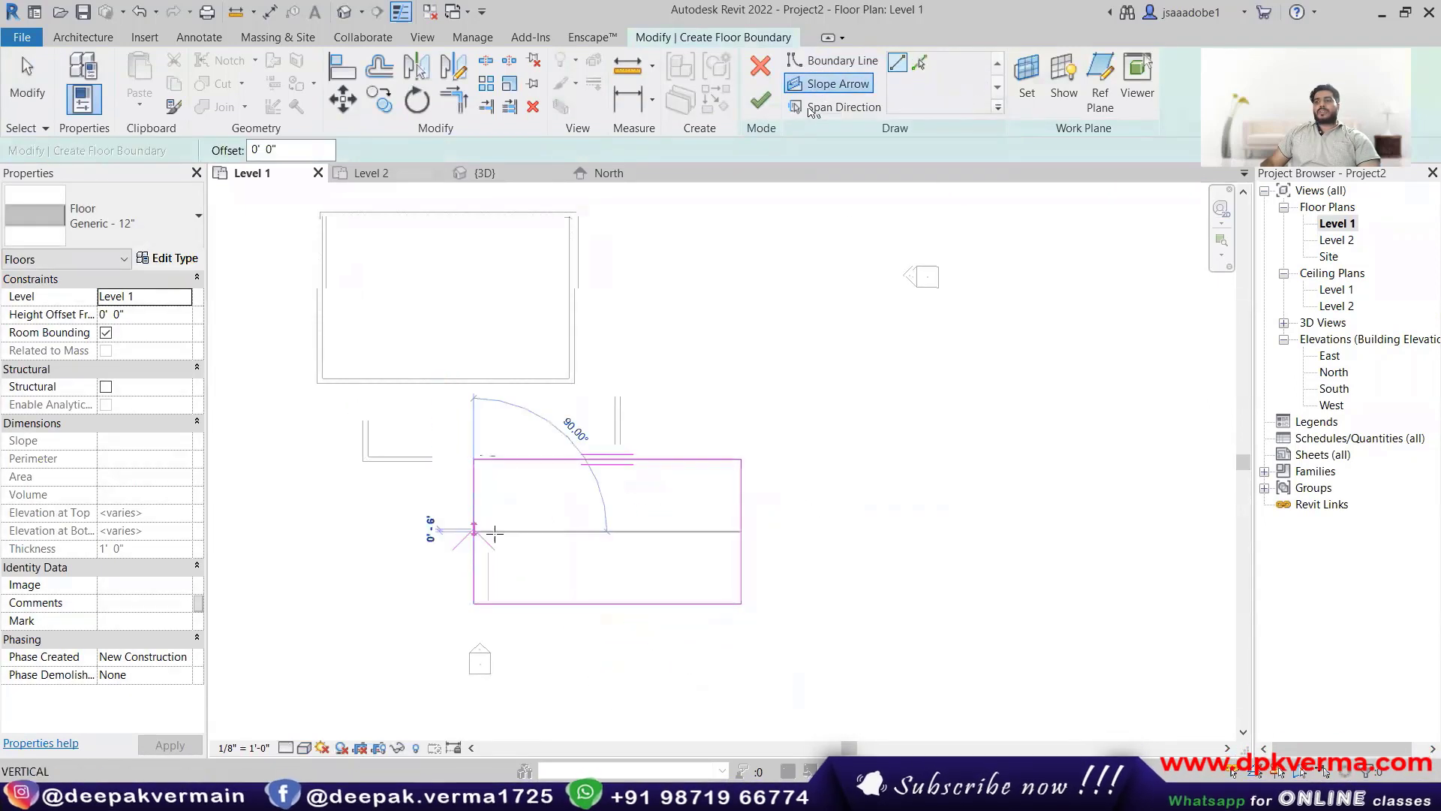
click(638, 532)
click(760, 100)
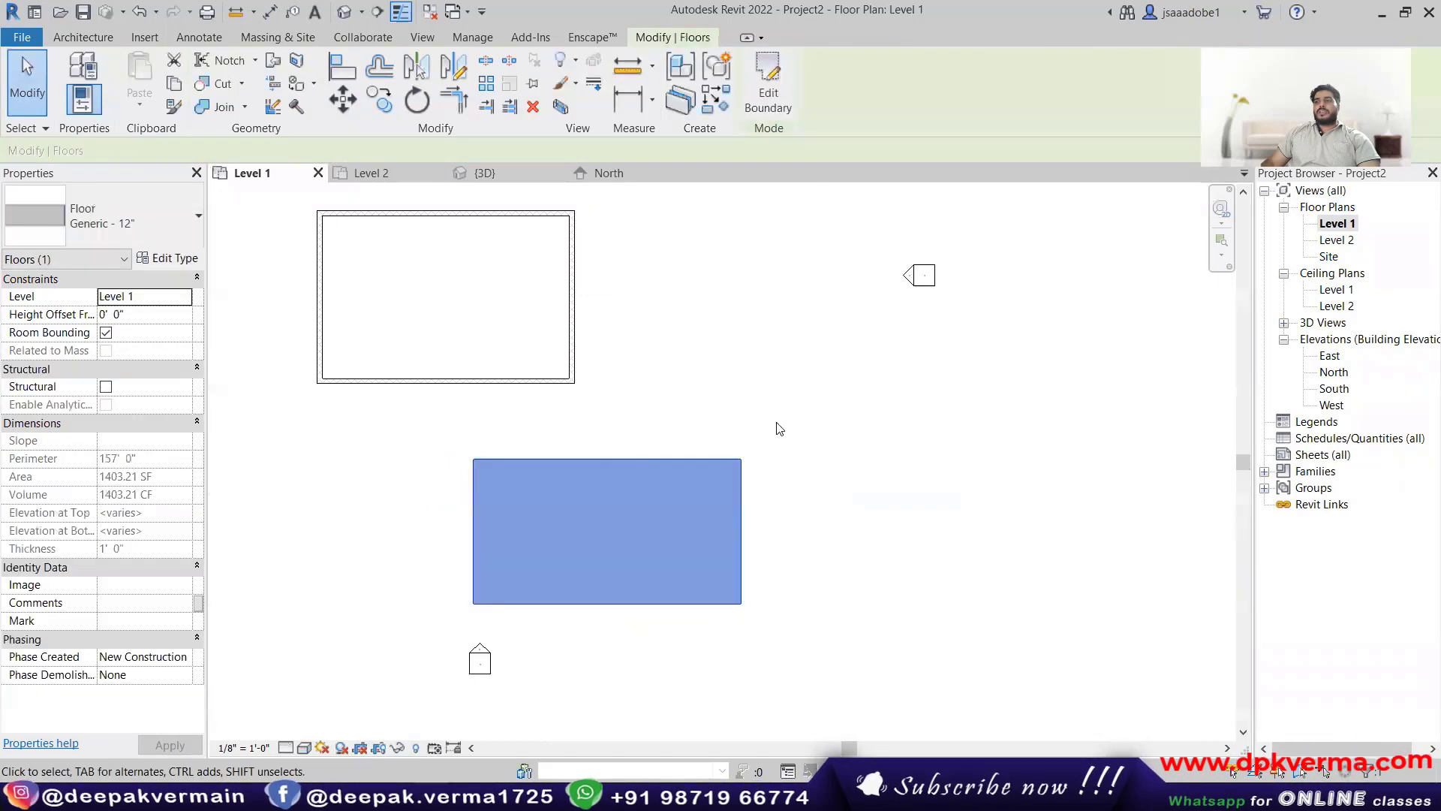
click(779, 429)
click(692, 464)
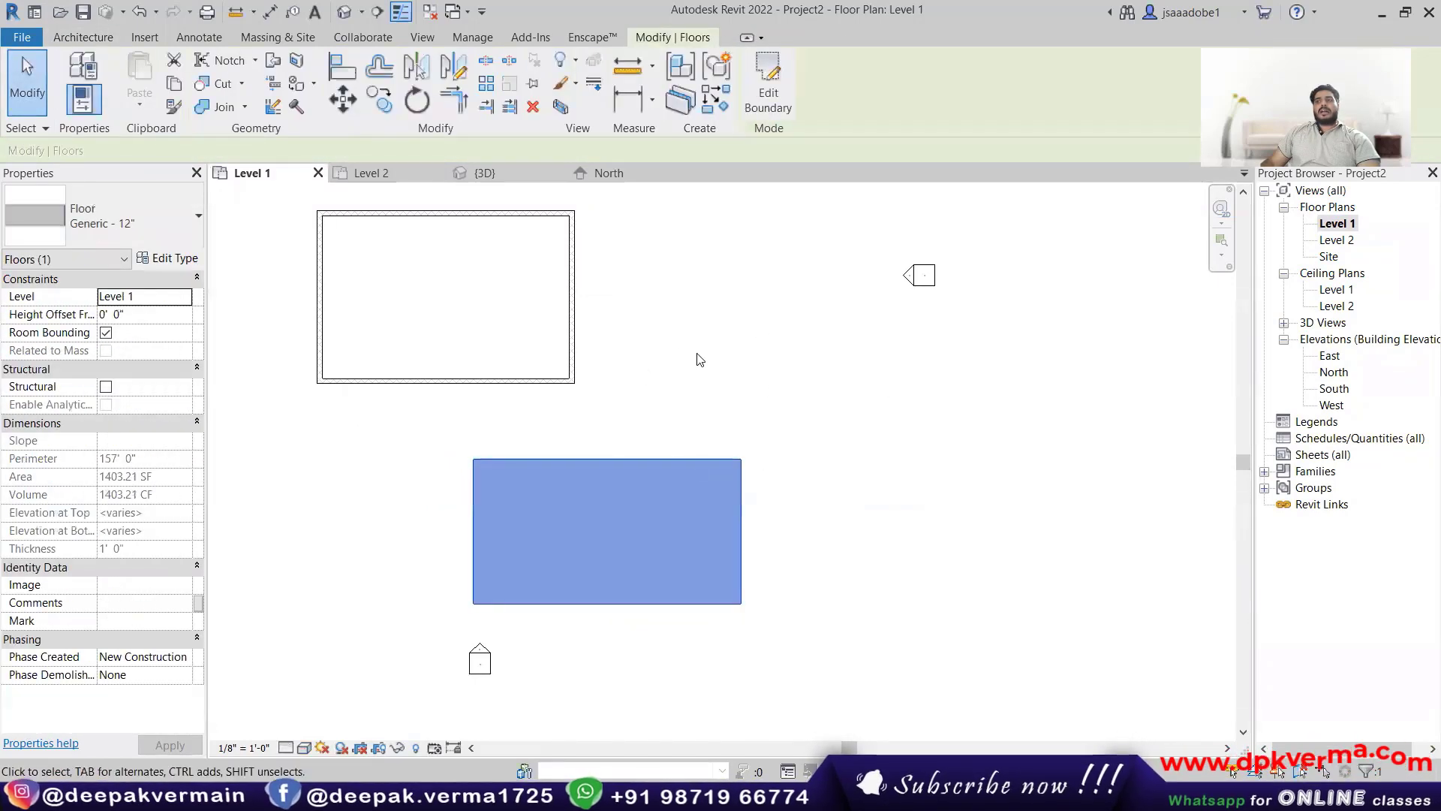
Step: Edit the sloped floor's boundary and move the slope arrow's head toward the upper-right corner, making the arrow about 45' long
click(768, 82)
scroll(593, 556, up, 1)
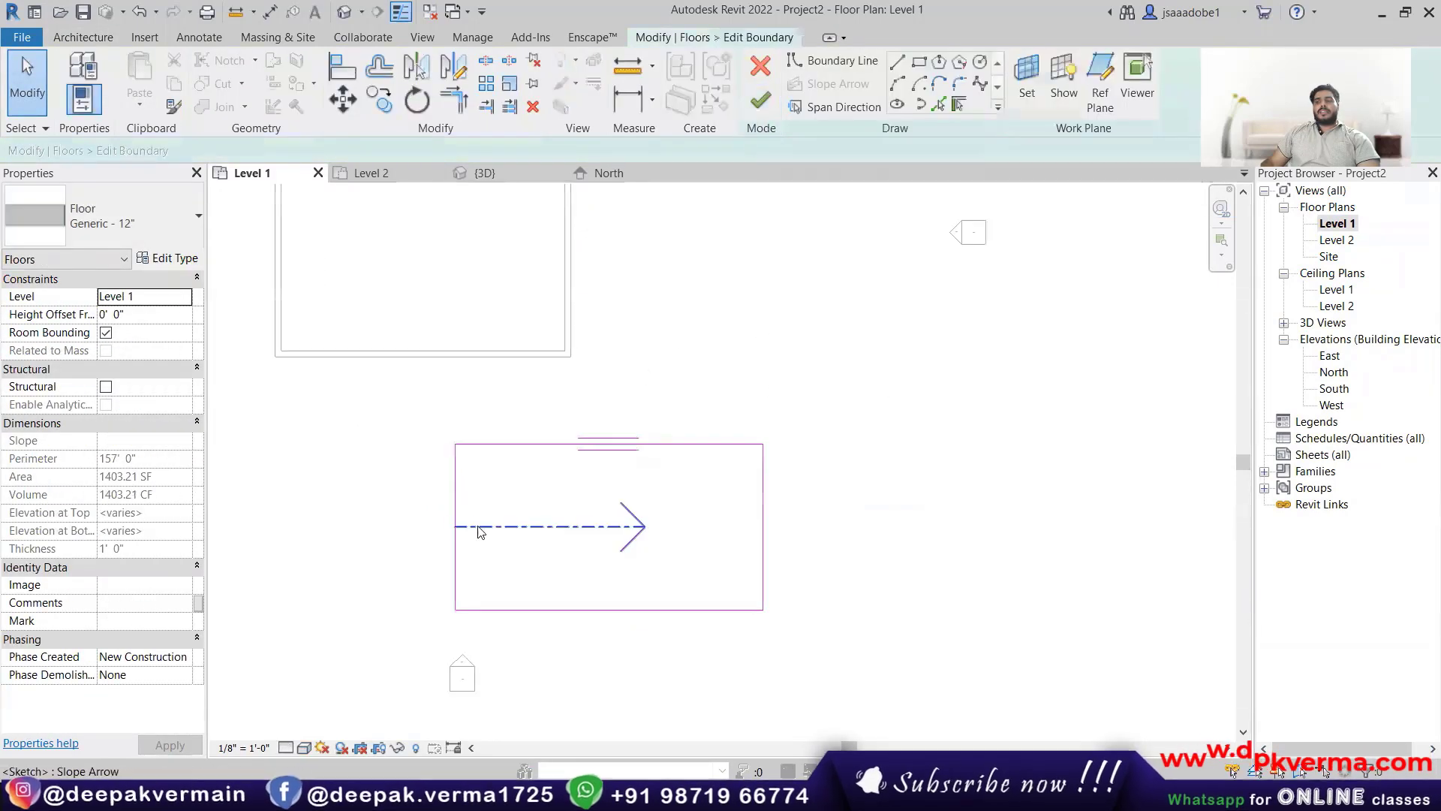
click(644, 528)
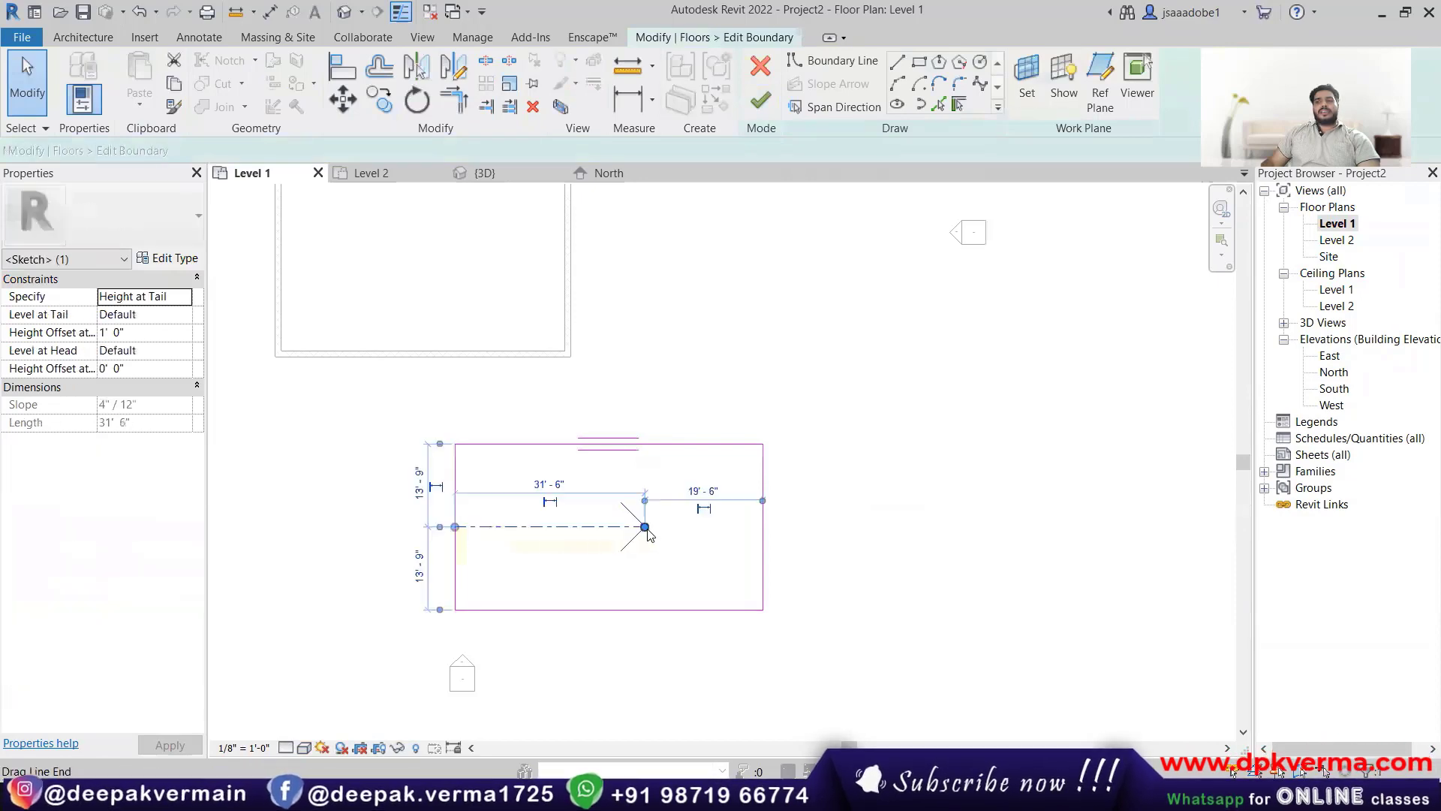
drag(645, 527, 722, 479)
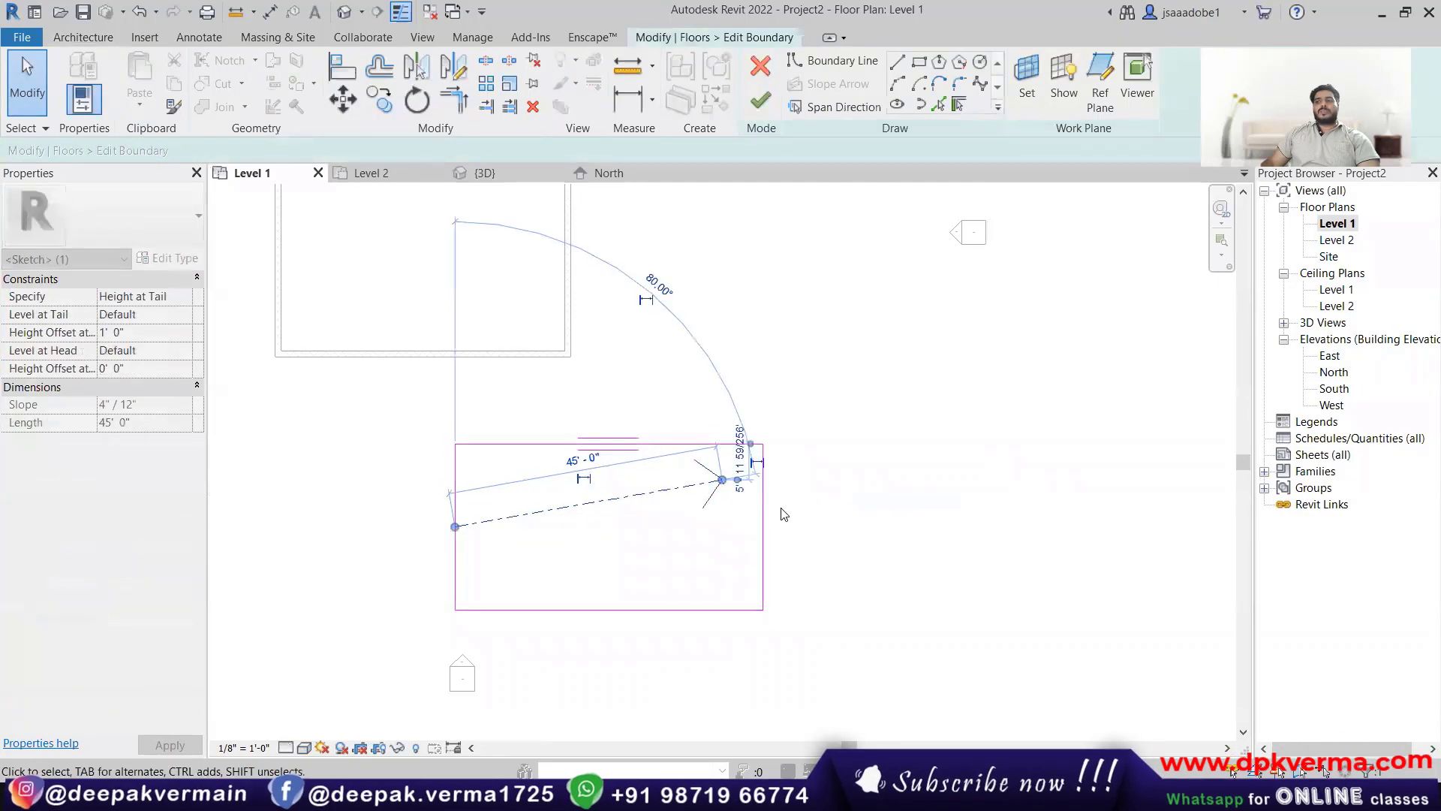
click(782, 514)
scroll(753, 490, up, 1)
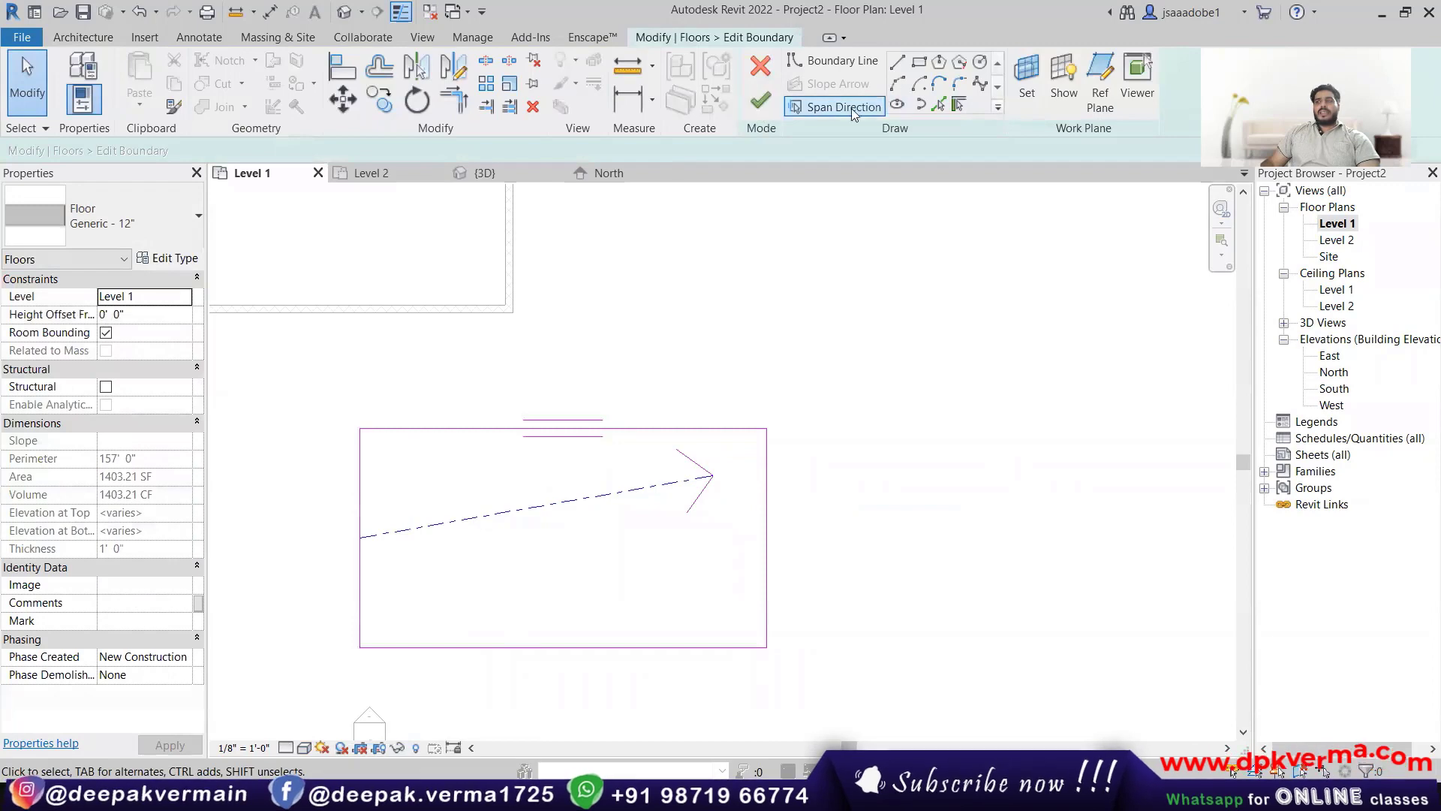
Step: Move the slope arrow's tail near the floor's lower-left corner, making the arrow about 44' 6" long, and finish the boundary edit
click(418, 526)
drag(361, 536, 382, 602)
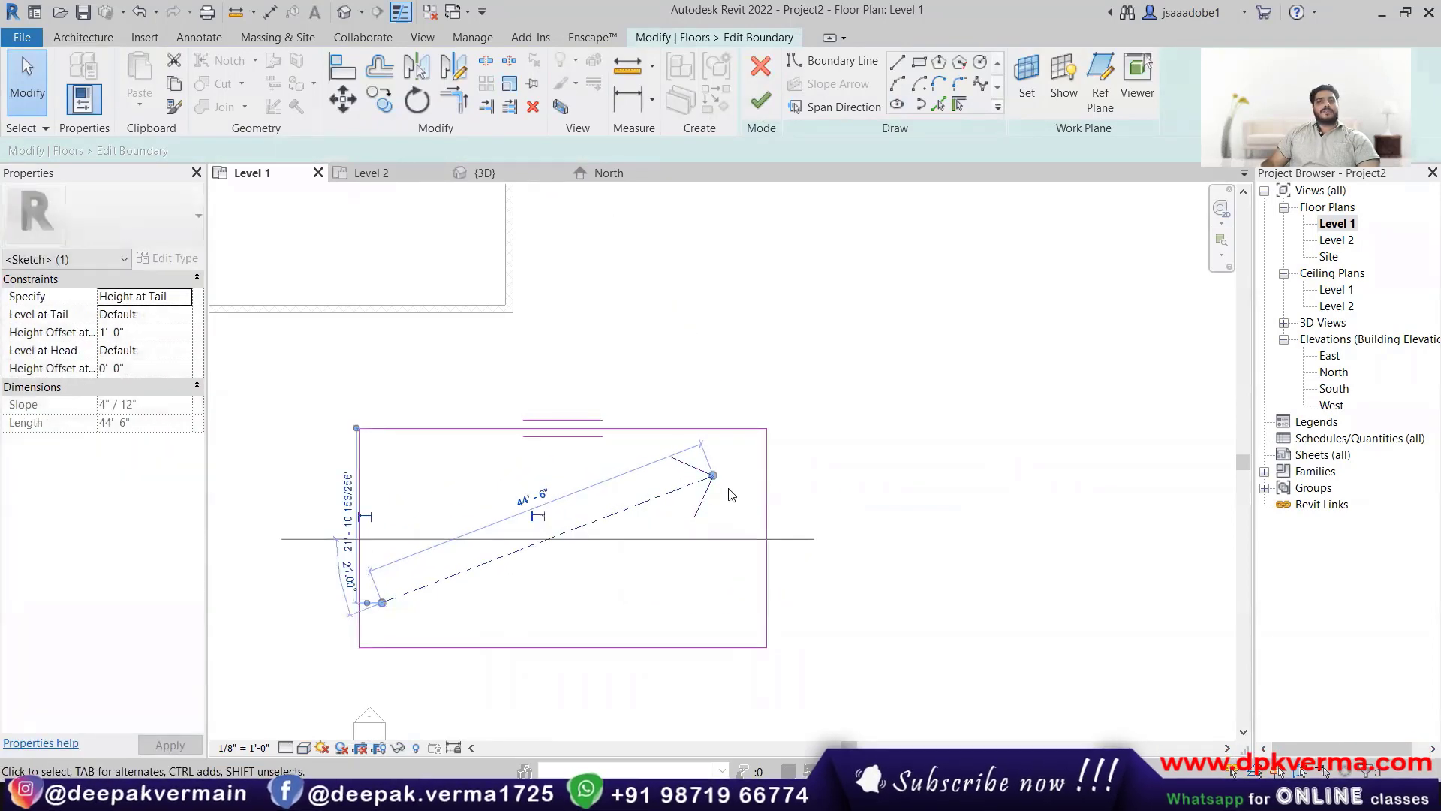
click(801, 420)
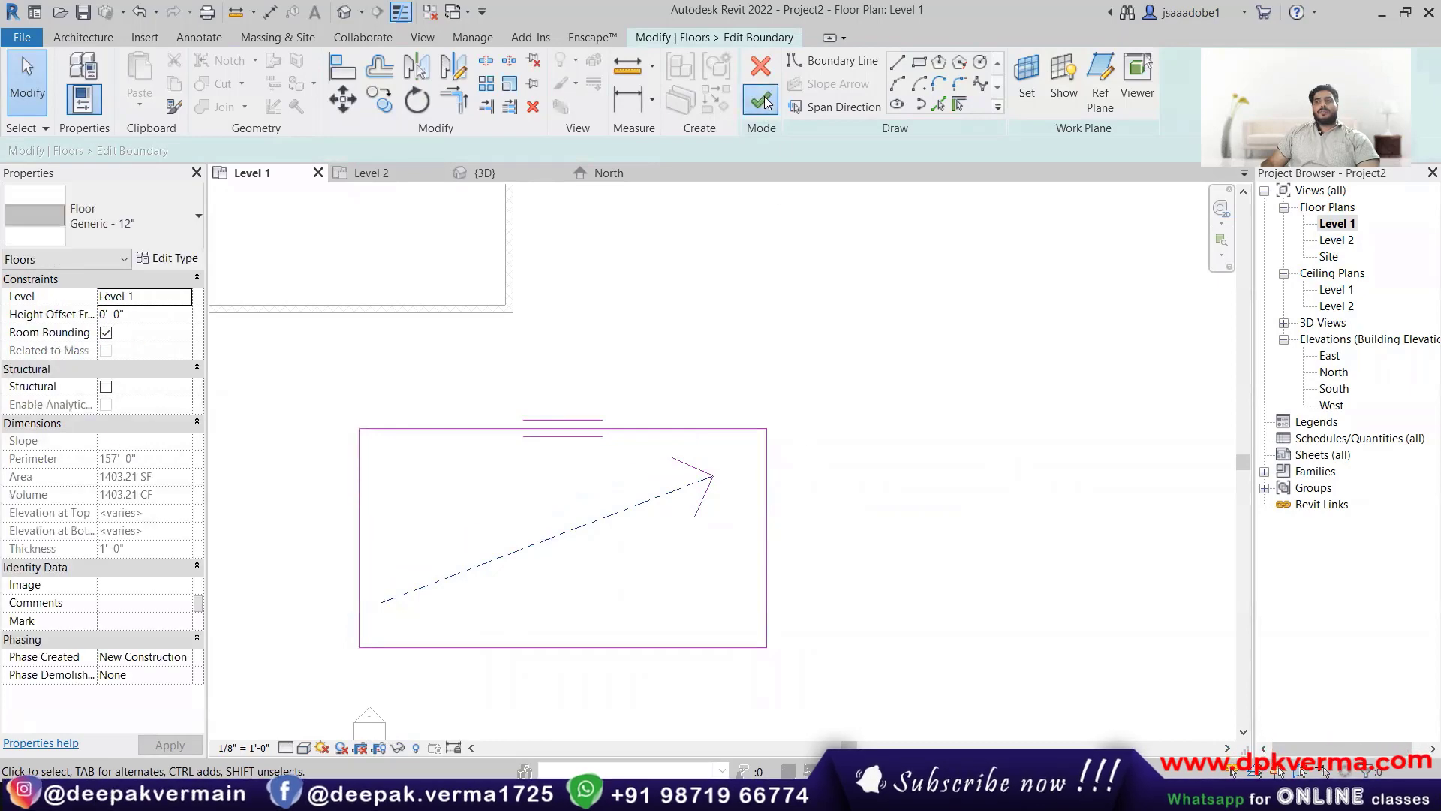
click(763, 101)
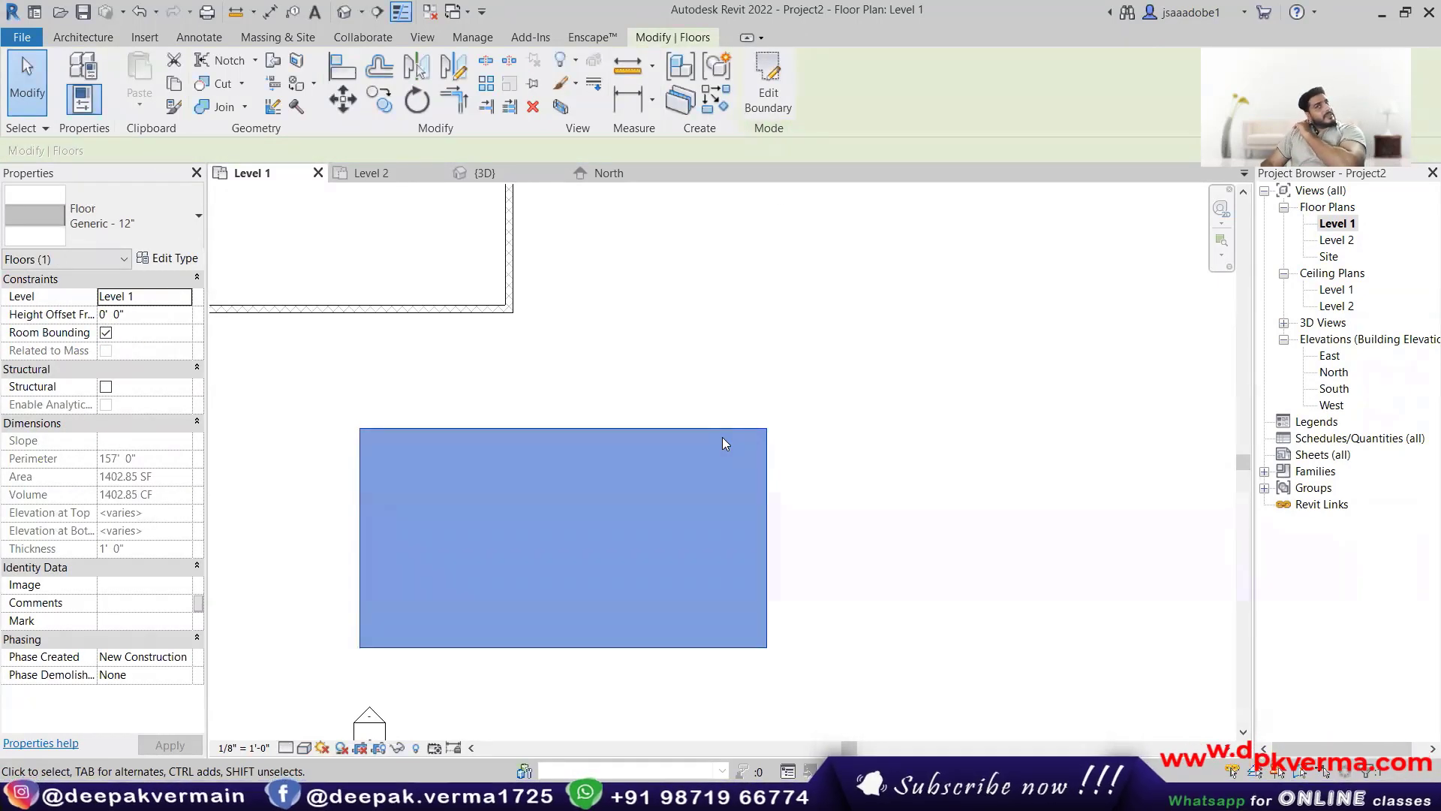
scroll(722, 437, down, 2)
click(764, 385)
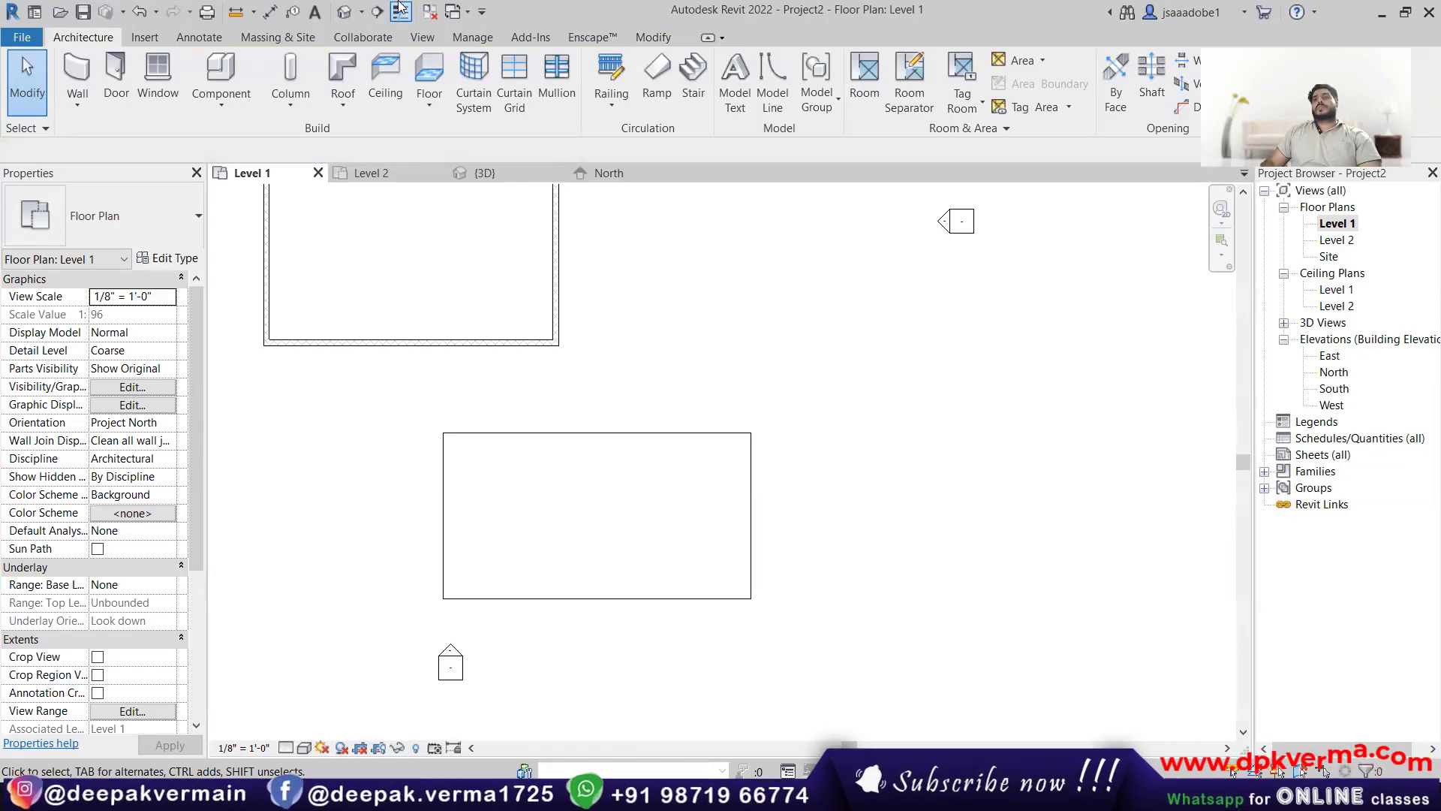
Step: Delete the sloped floor and the gable roof in the 3D view
click(344, 12)
scroll(685, 605, down, 3)
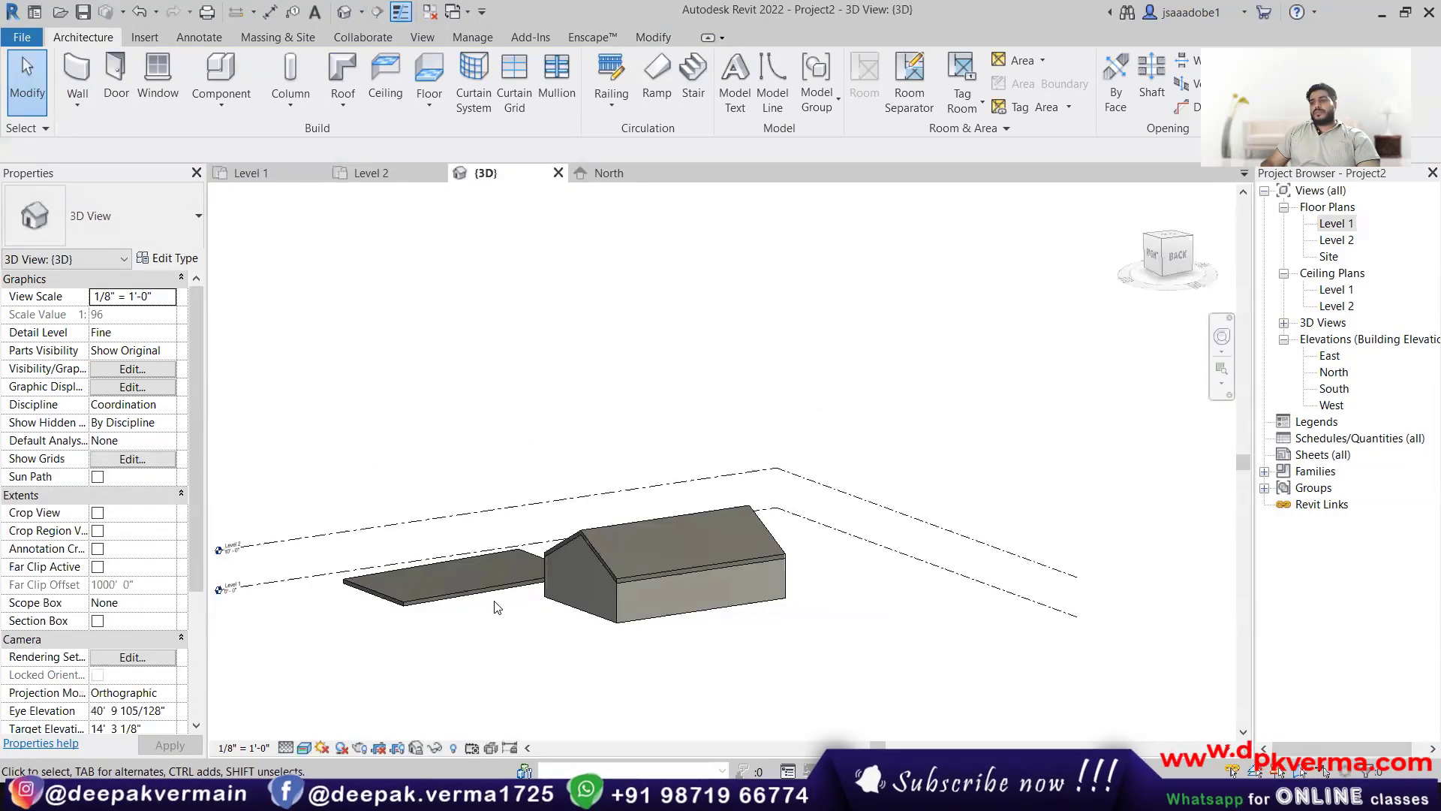
click(450, 593)
key(Delete)
click(686, 570)
key(Delete)
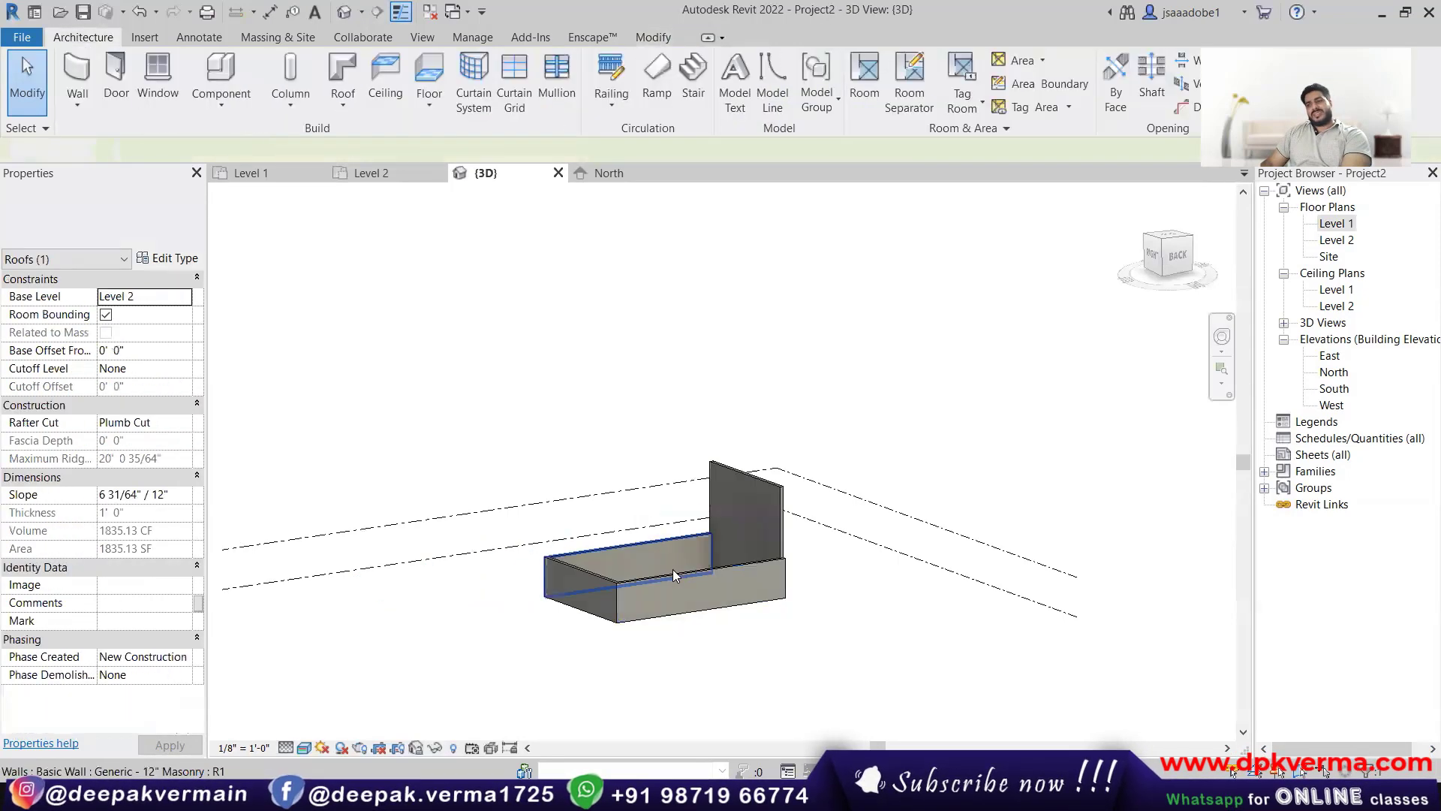
Step: Lower the top of the tall end wall to an unconnected height of 10' 0", level with the other walls
click(783, 505)
scroll(769, 498, up, 5)
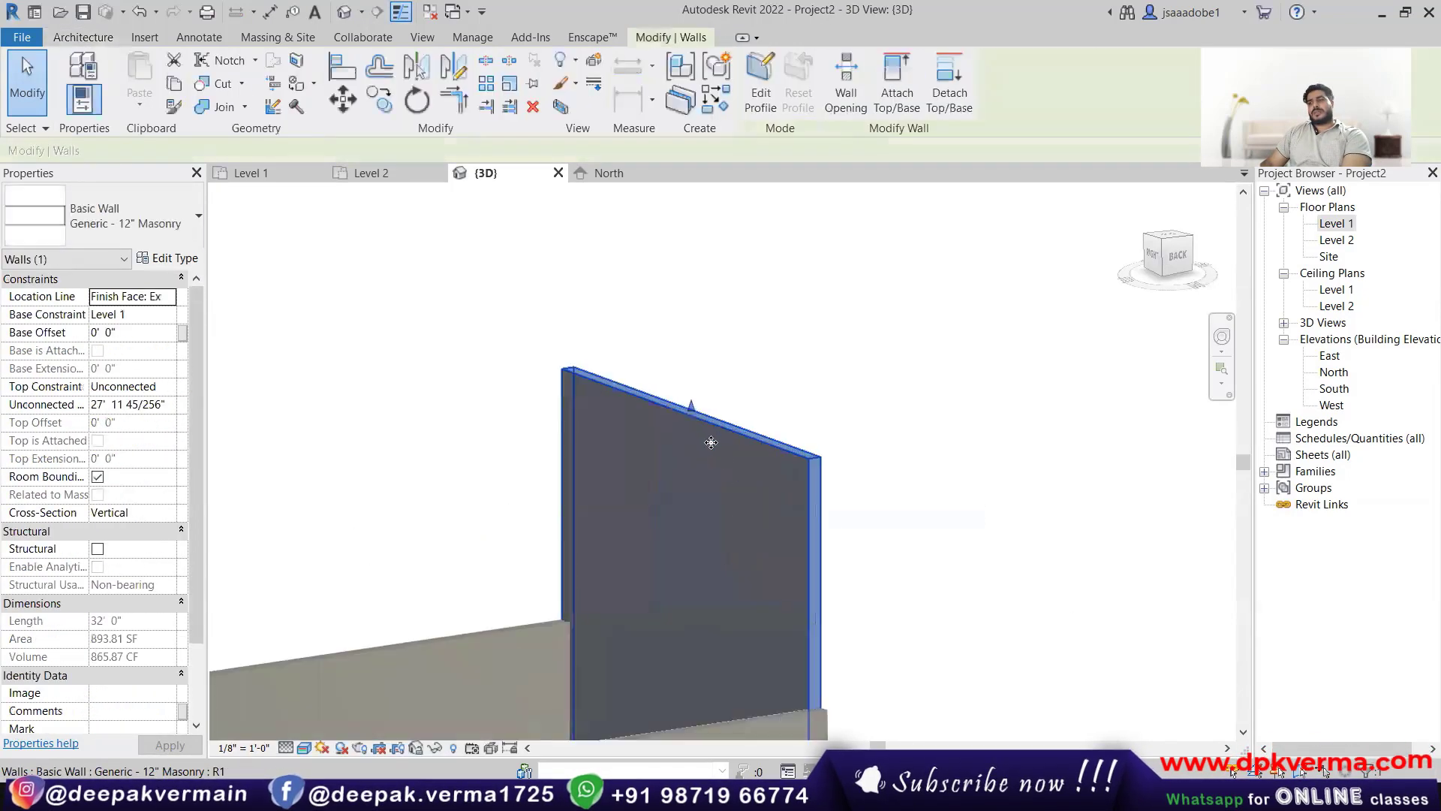
drag(641, 590, 615, 661)
scroll(623, 657, down, 3)
scroll(628, 657, down, 5)
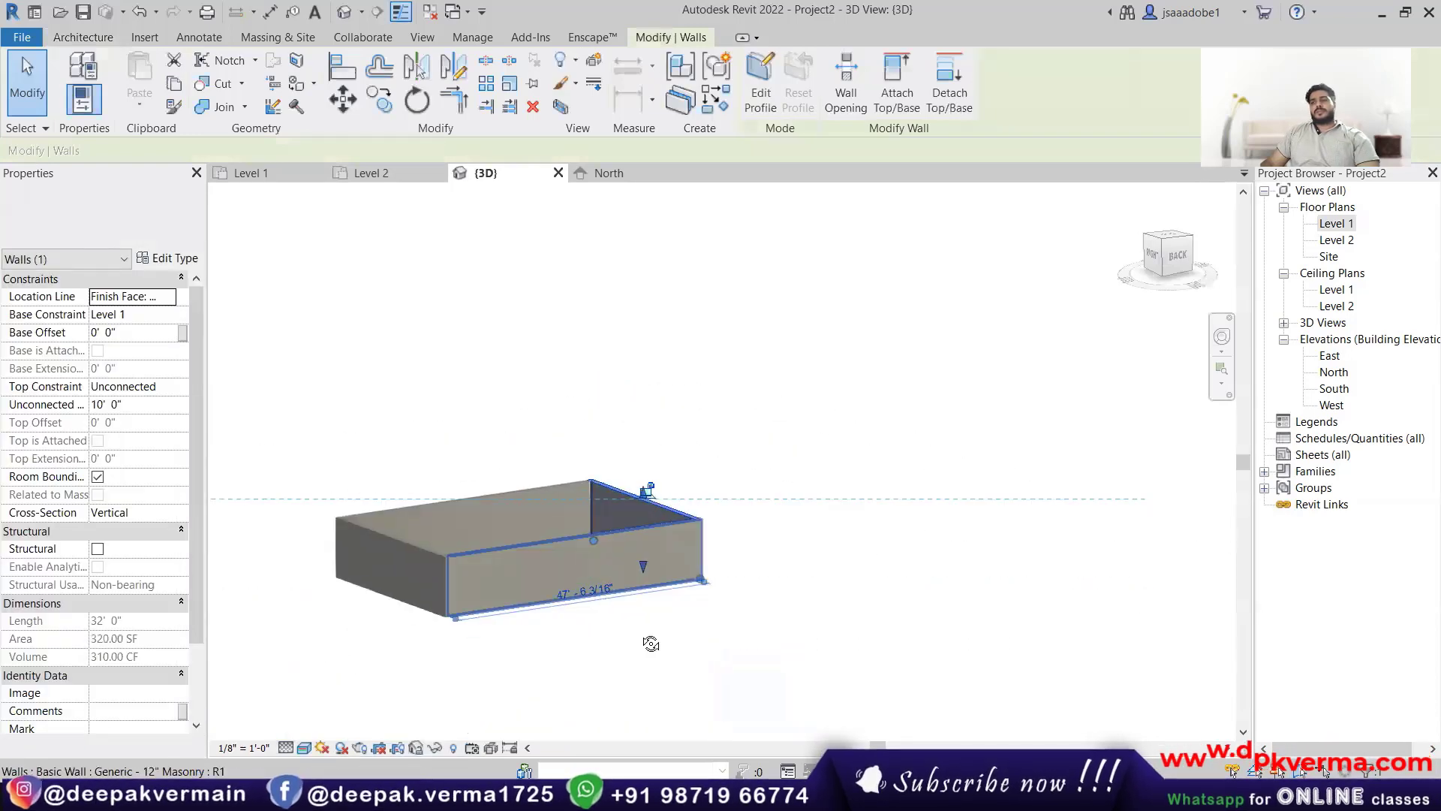
key(Escape)
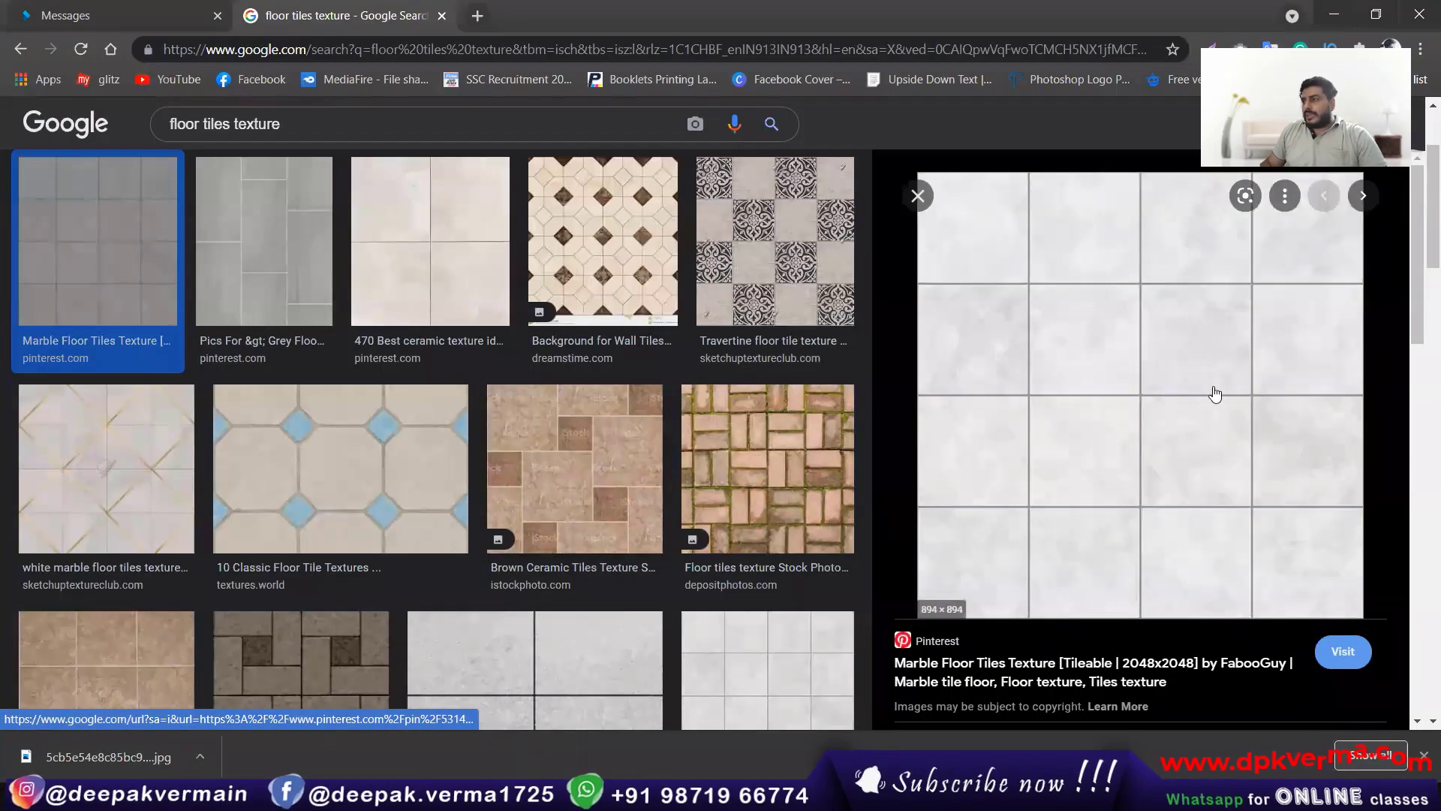
Step: Look through the floor tile texture images in the browser and switch back to Revit
scroll(724, 362, down, 3)
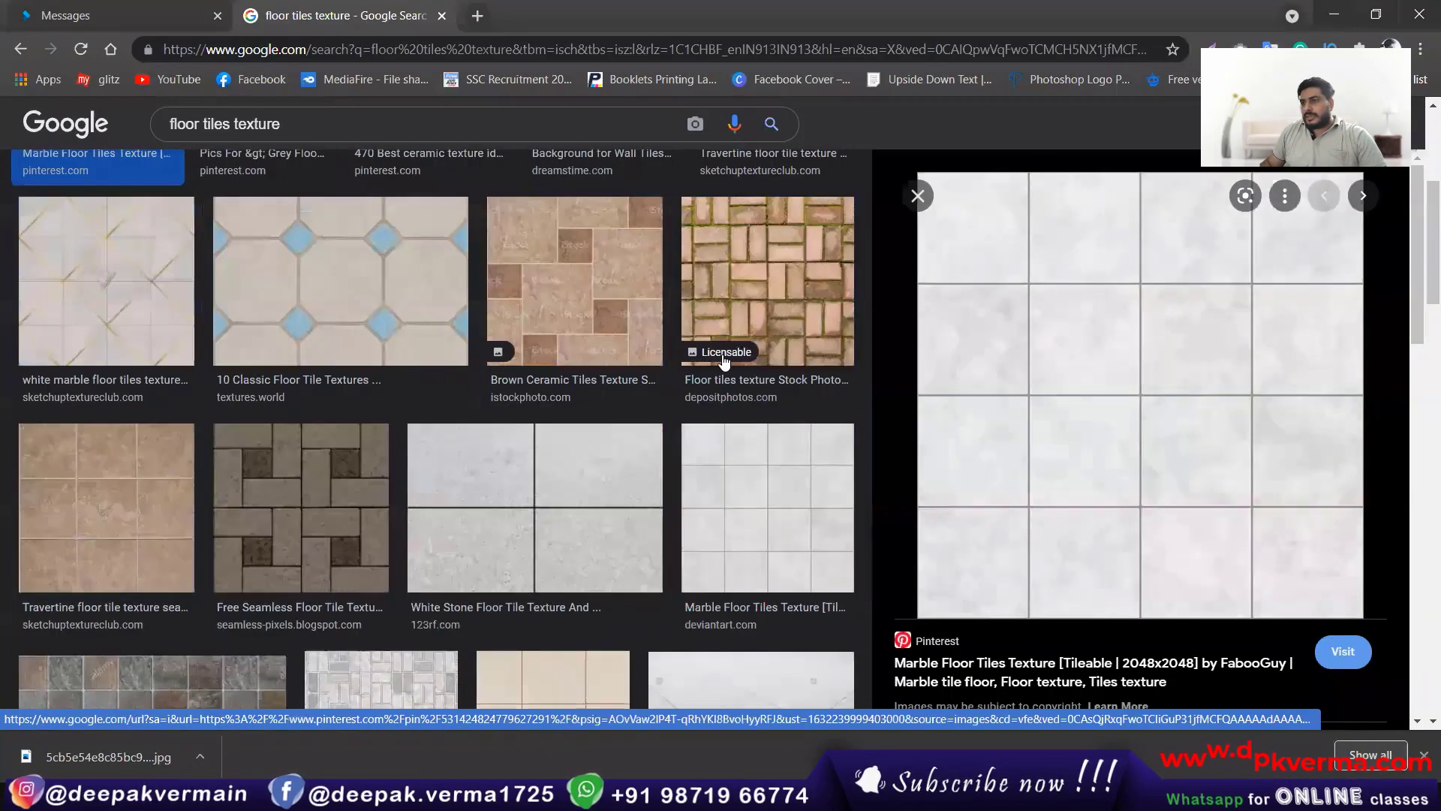
scroll(724, 362, down, 3)
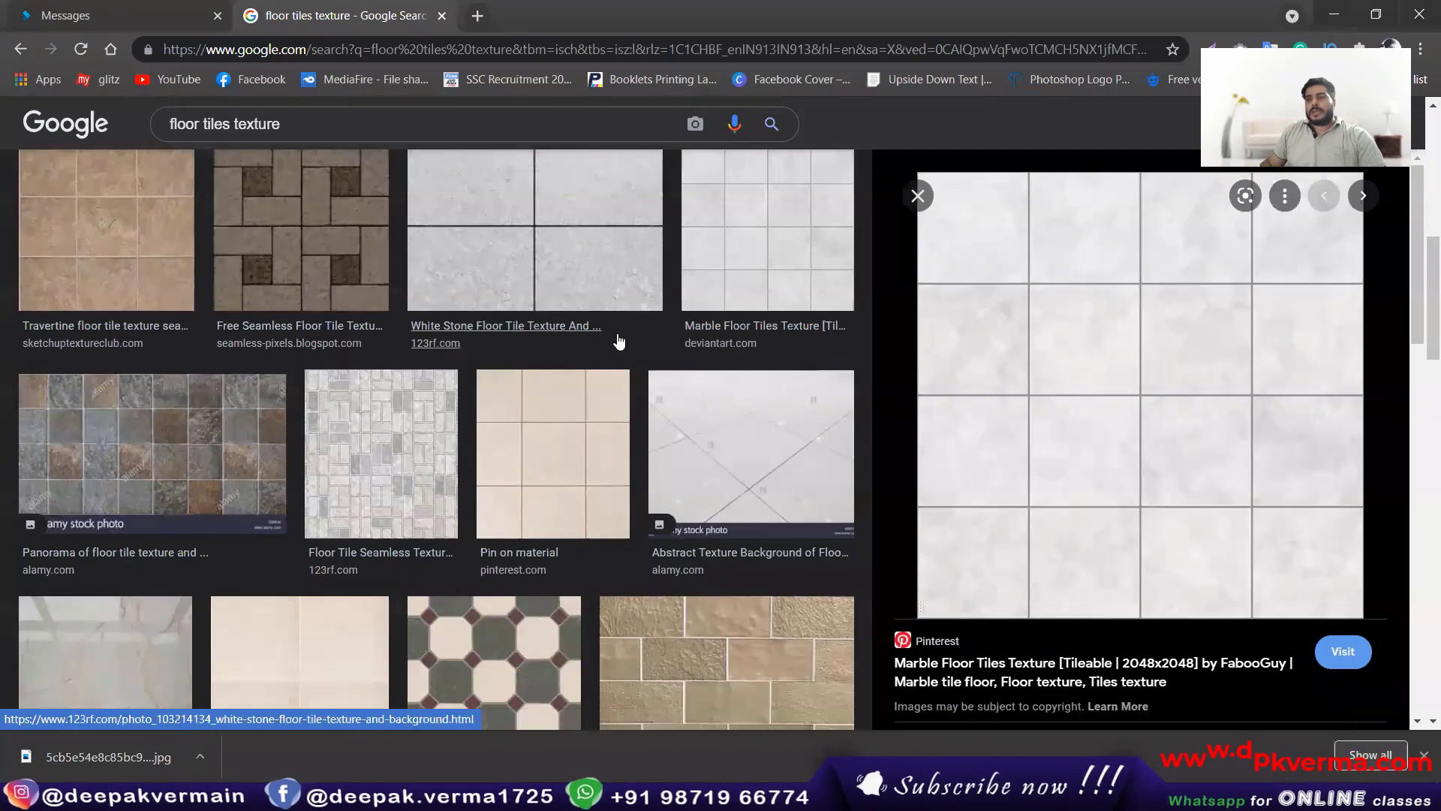
scroll(617, 352, up, 4)
scroll(617, 357, down, 3)
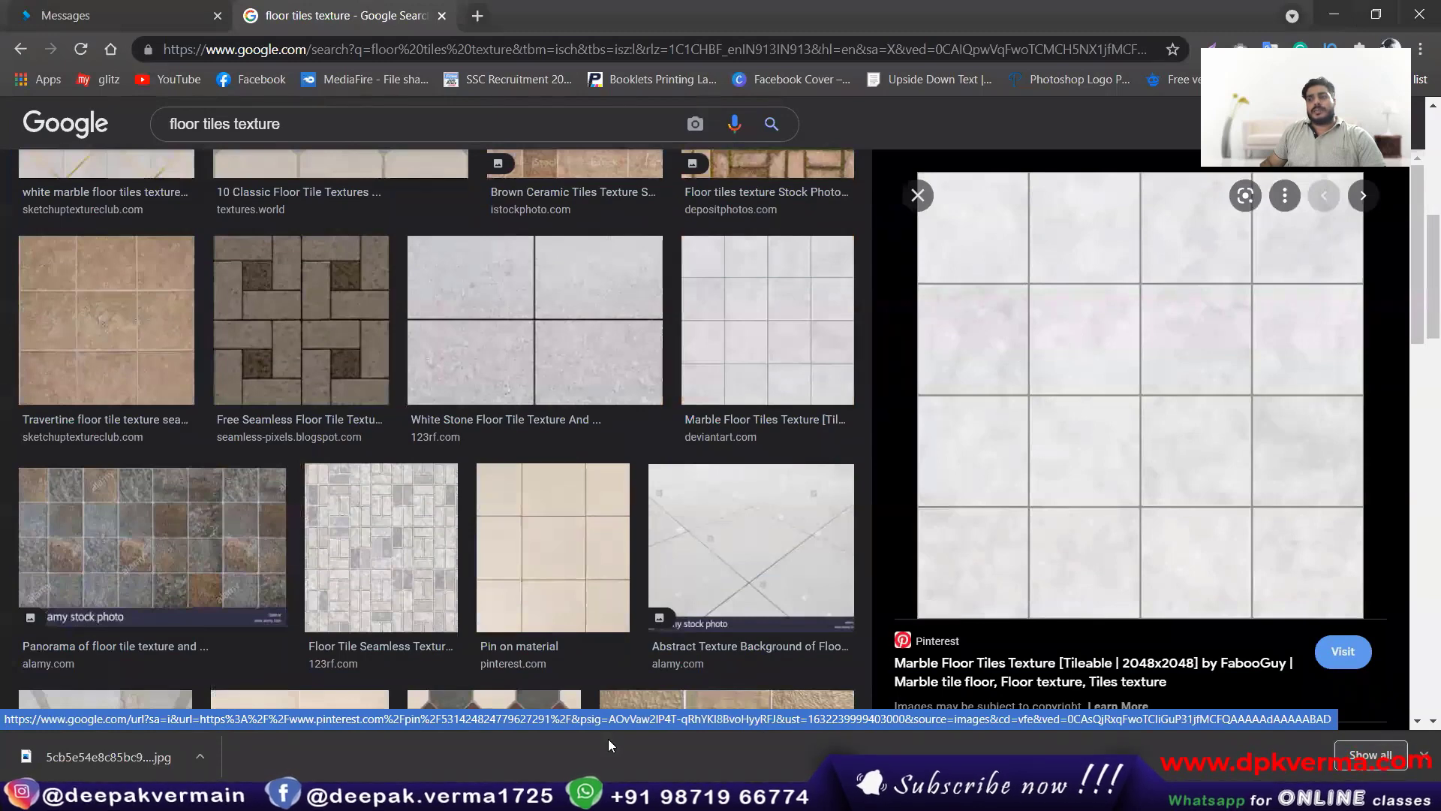
key(alt+Tab)
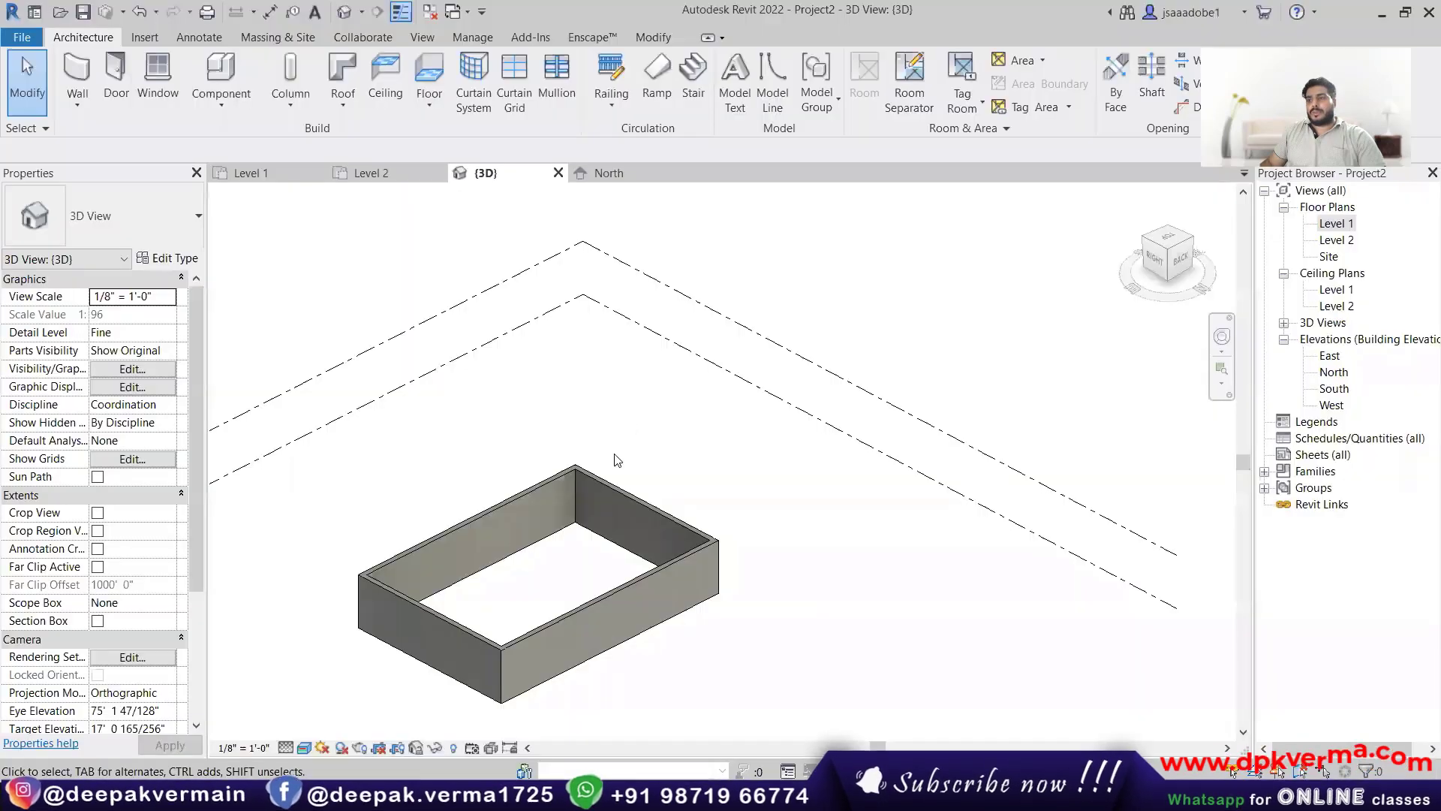
click(1345, 223)
scroll(675, 397, down, 2)
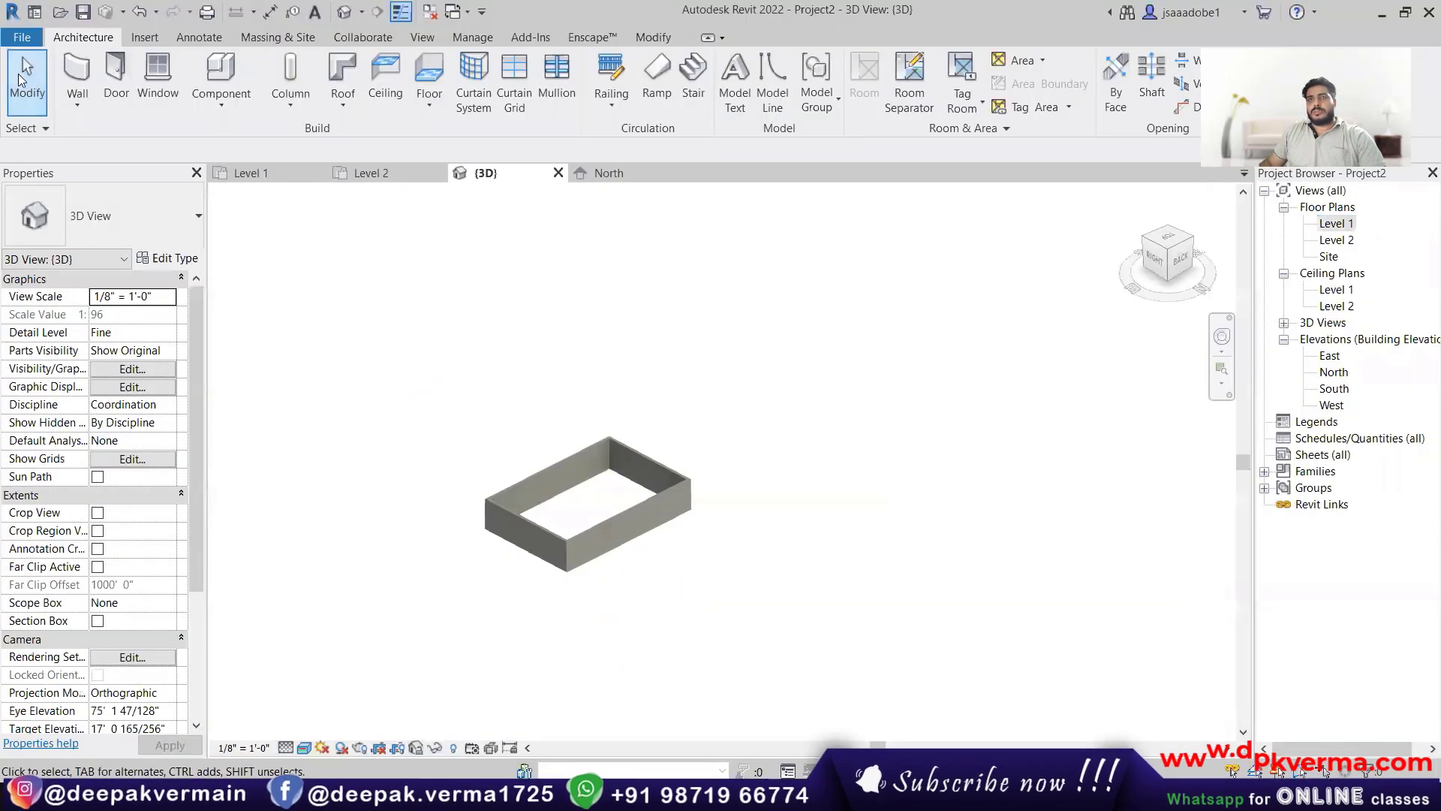
click(65, 71)
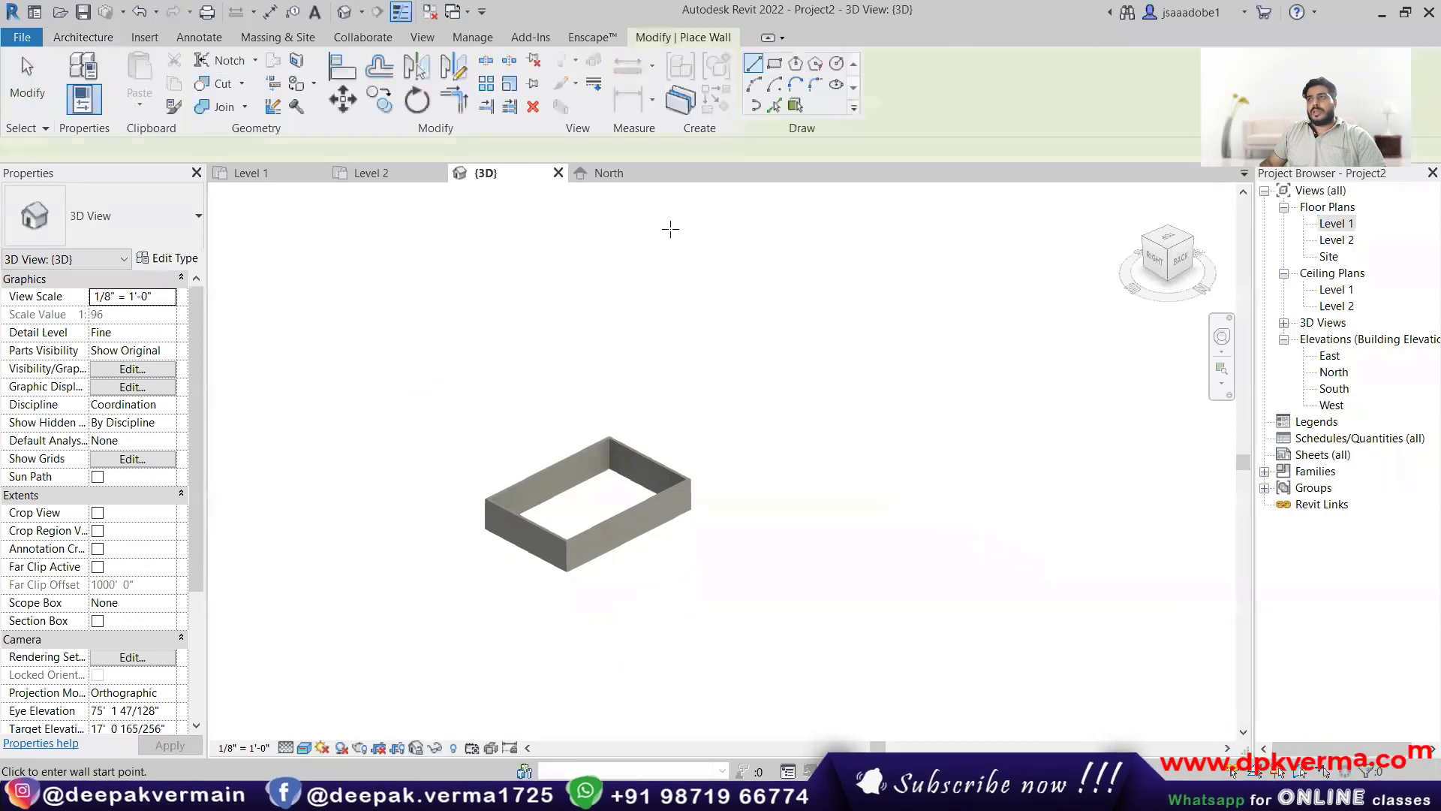
click(774, 63)
click(545, 556)
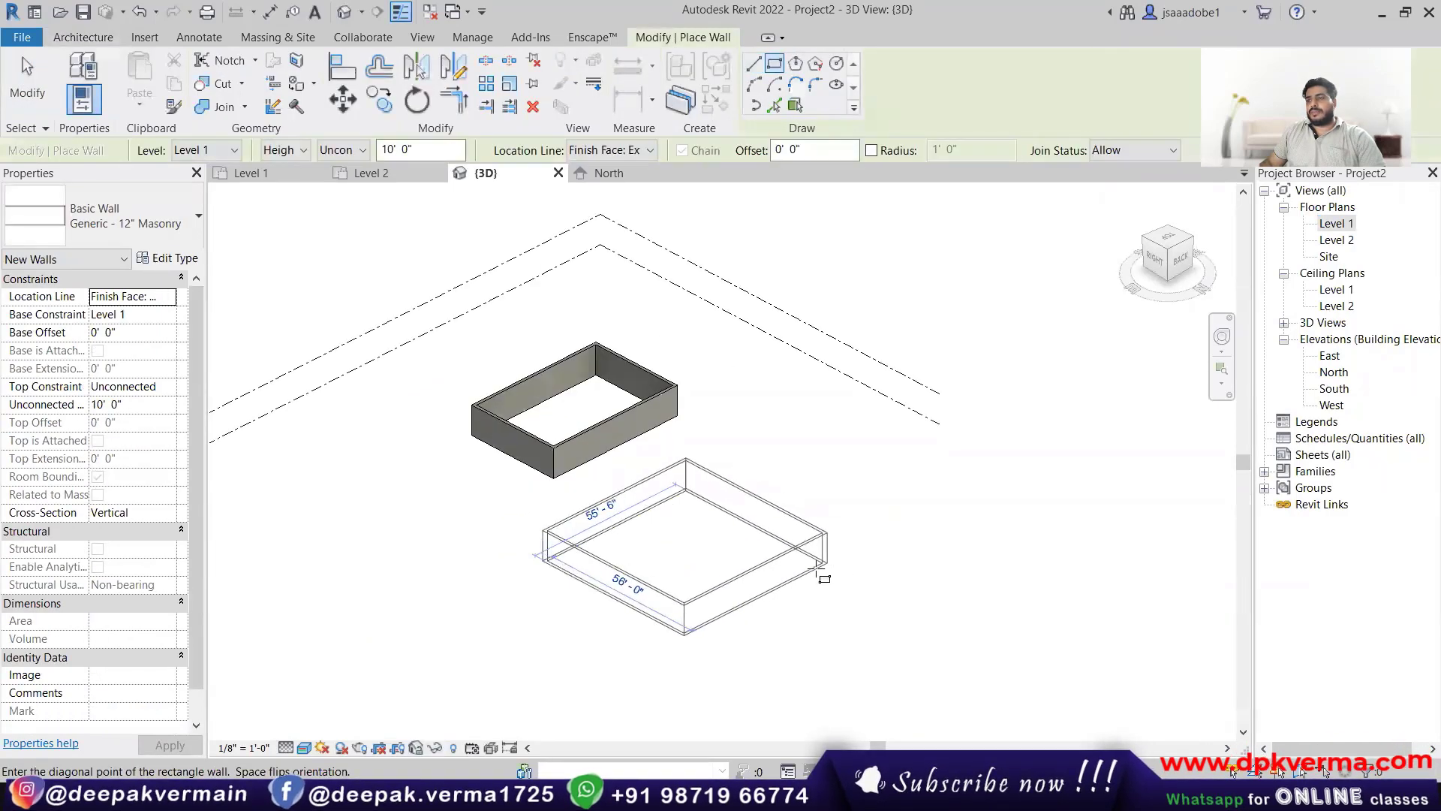
key(Escape)
key(Escape)
Step: Create a rectangular Generic - 12" floor of about 4818 SF on Level 1, in front of the walls
click(413, 105)
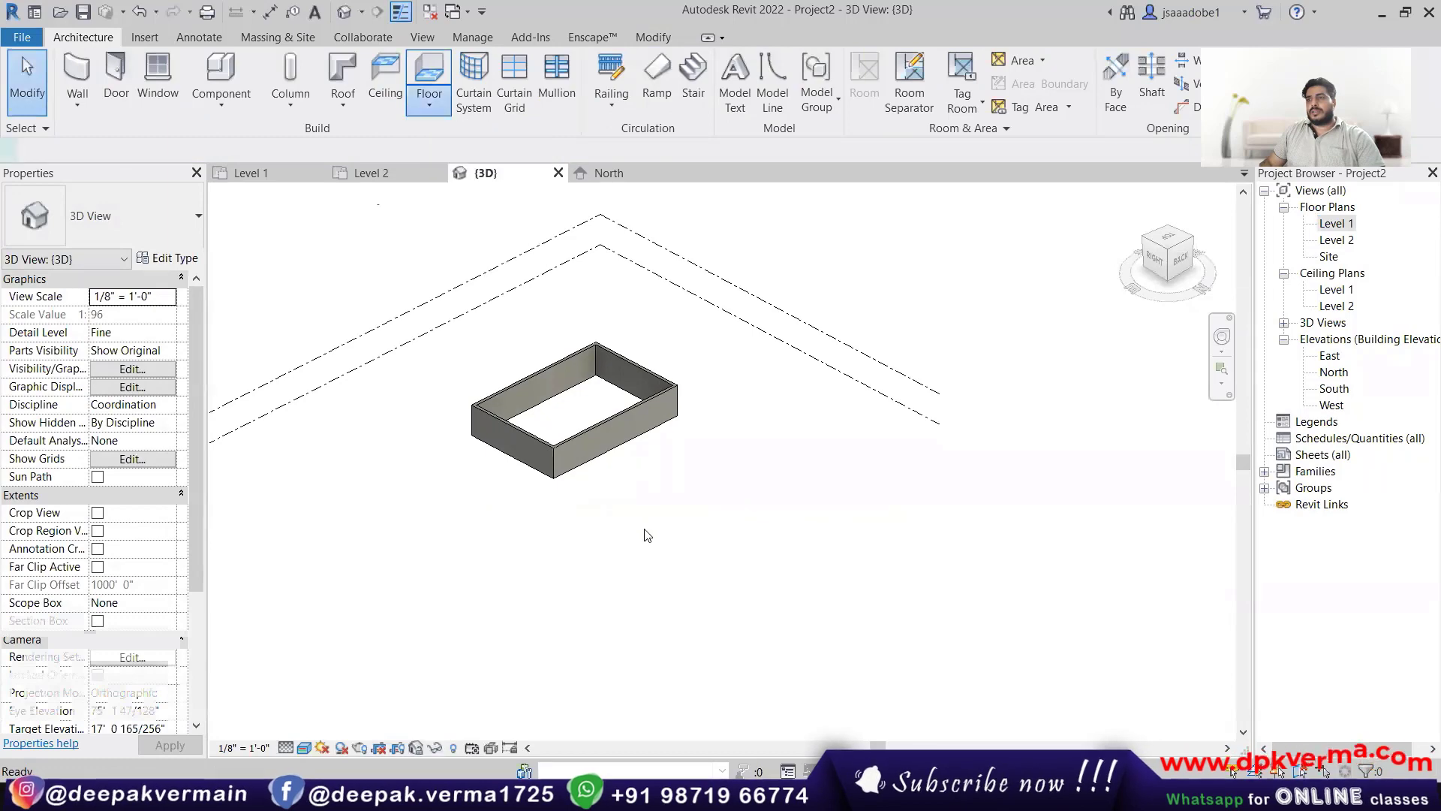
click(918, 61)
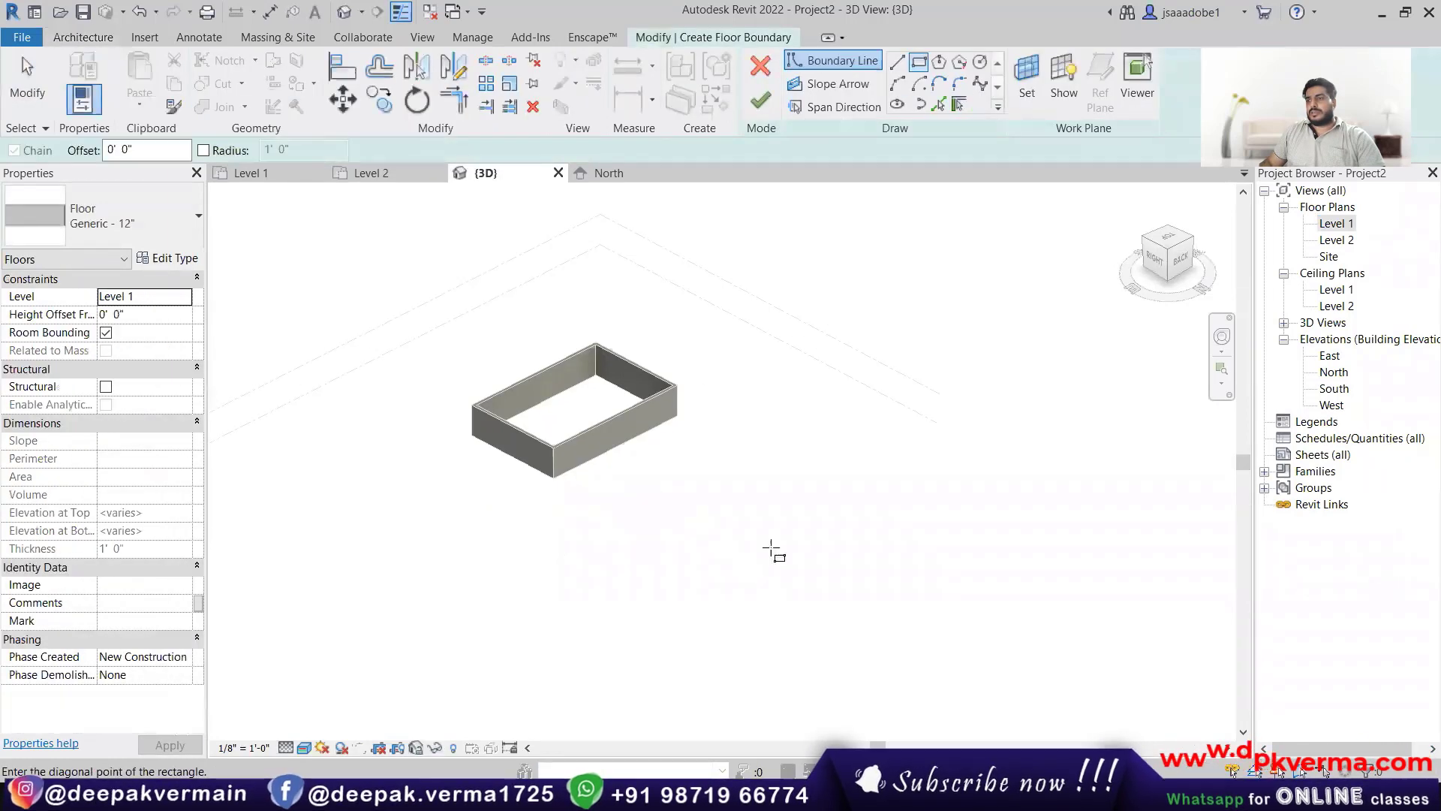
click(503, 552)
click(848, 545)
click(759, 105)
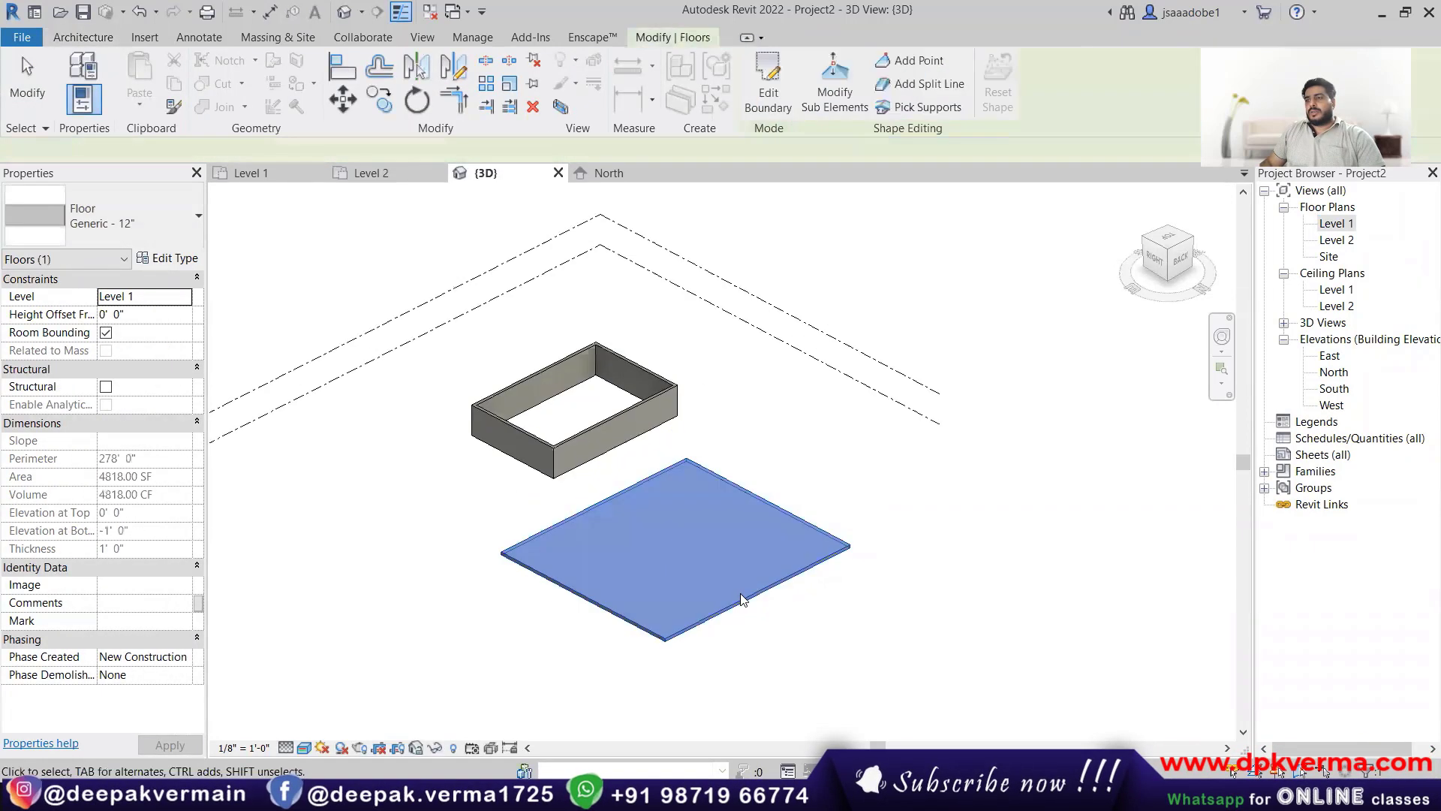
Step: In the new floor type's structure, replace the 01 floor tiles material's appearance image with the 5cb5e54e8c... tile texture and accept the changes
scroll(740, 593, up, 3)
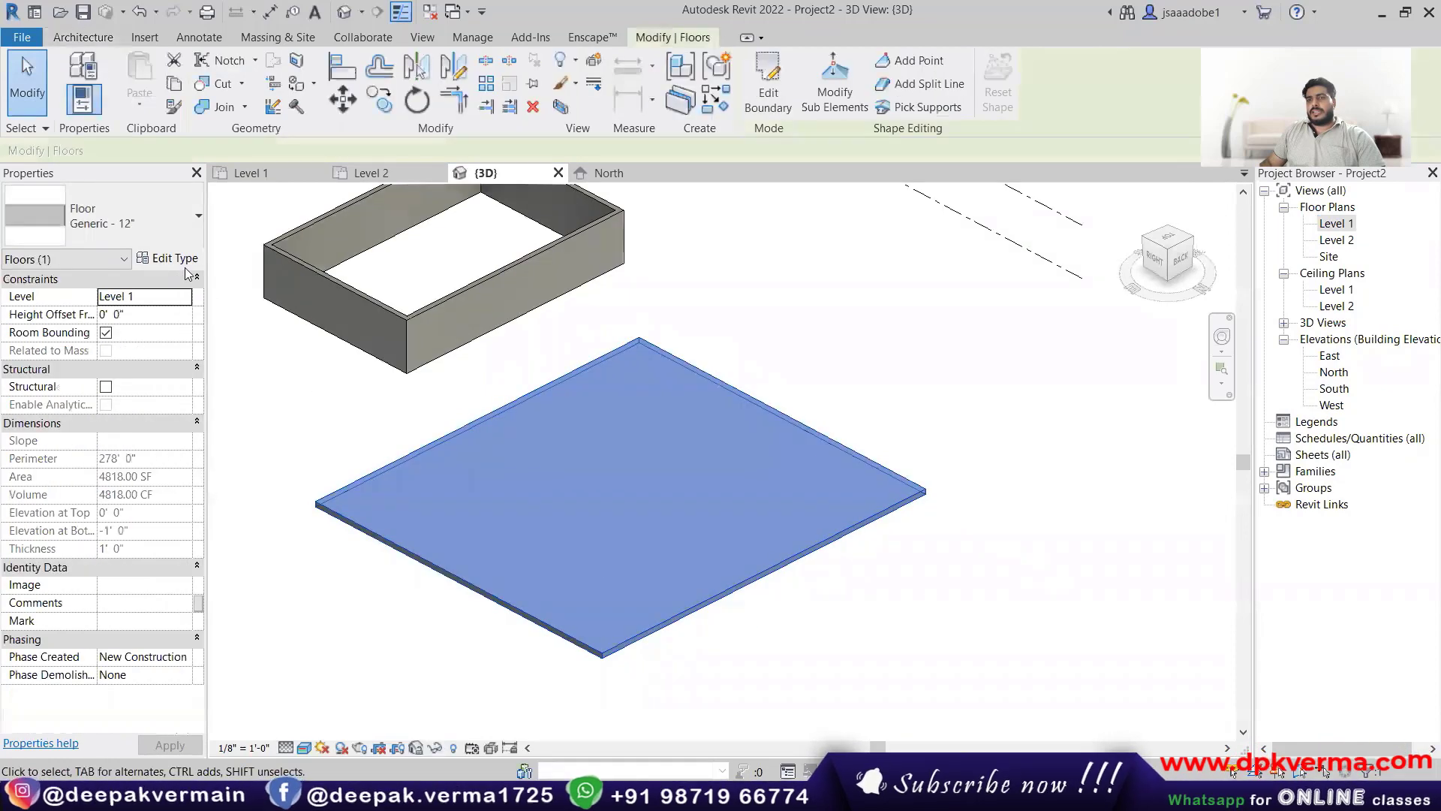
click(170, 259)
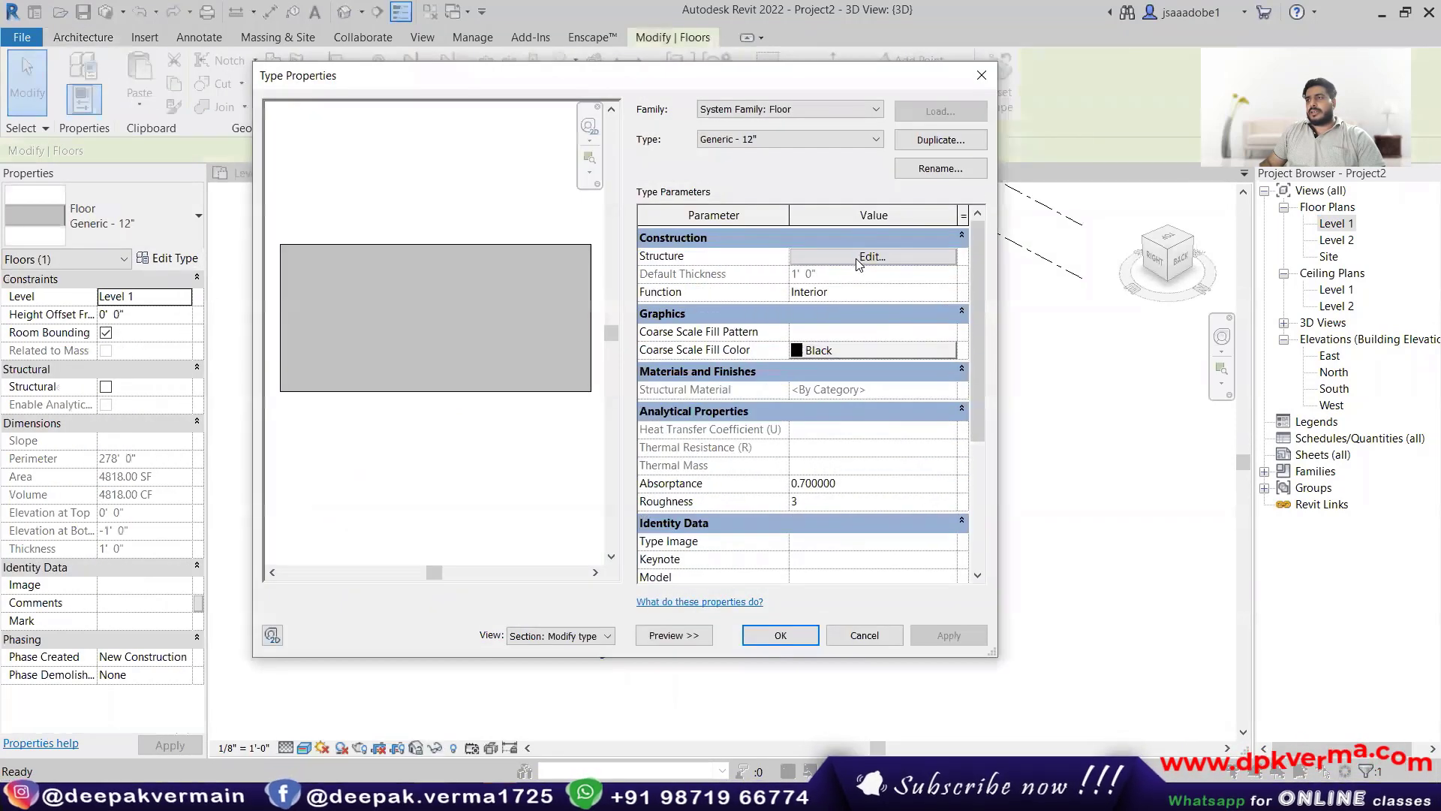
click(853, 243)
click(758, 269)
click(773, 268)
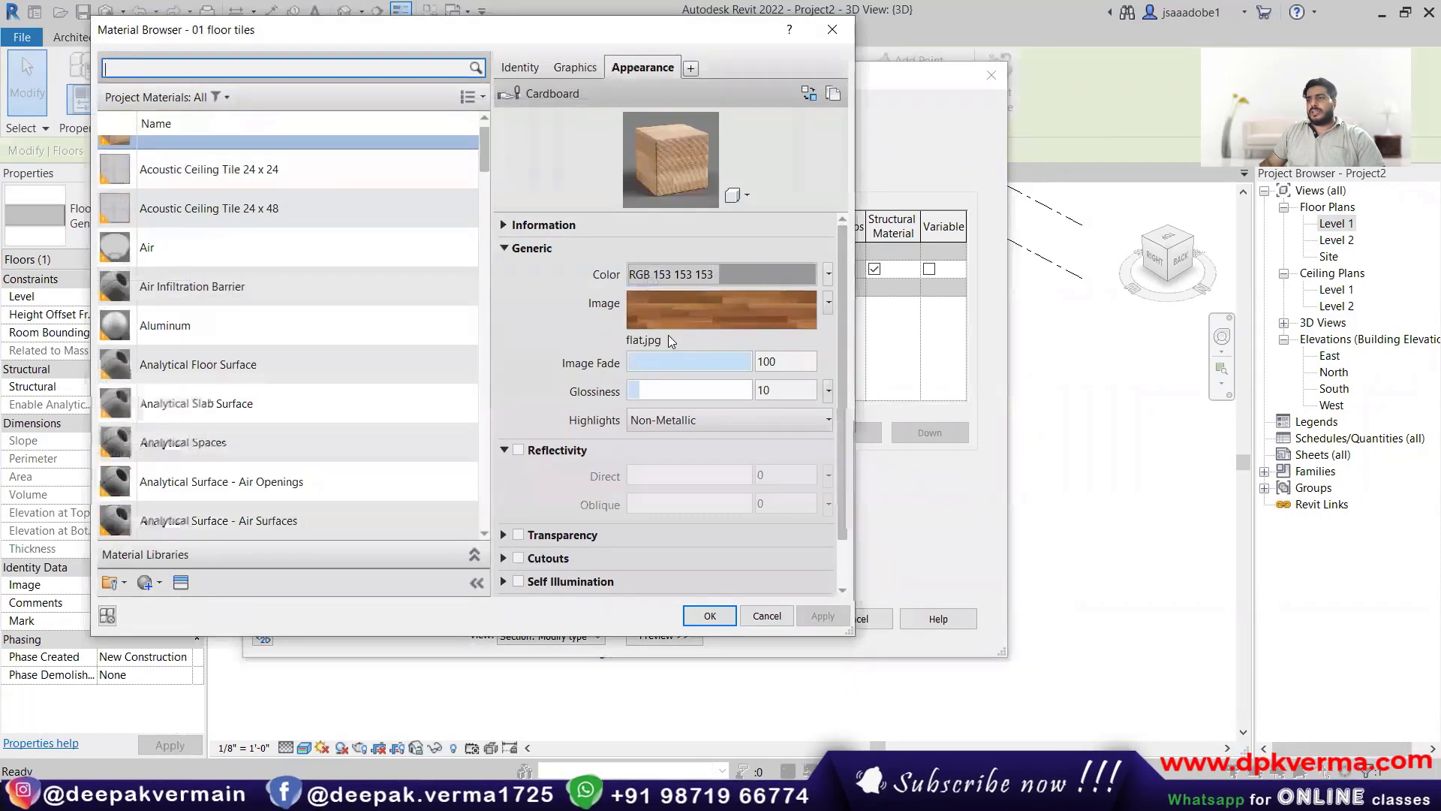
click(652, 345)
click(652, 341)
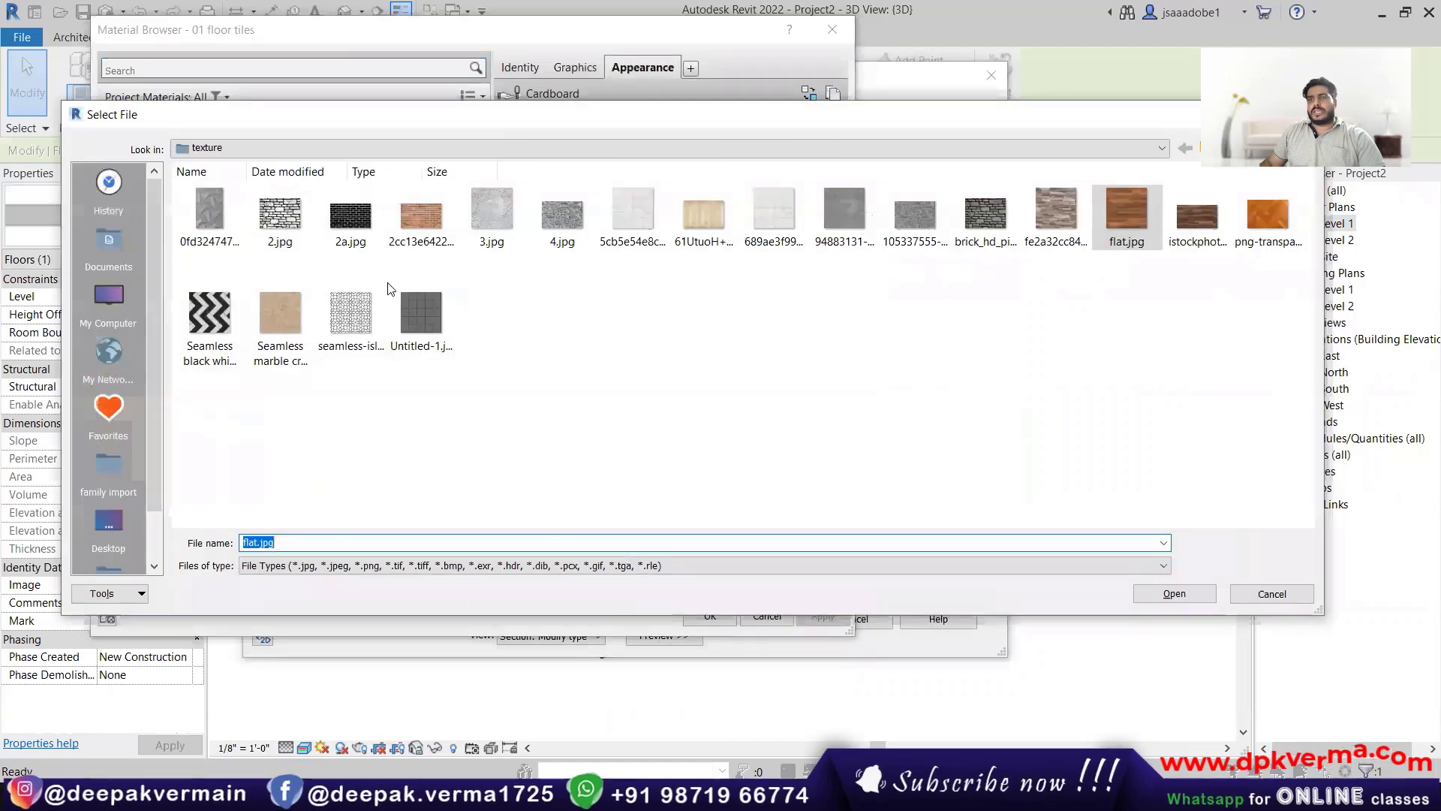
click(633, 214)
click(1174, 593)
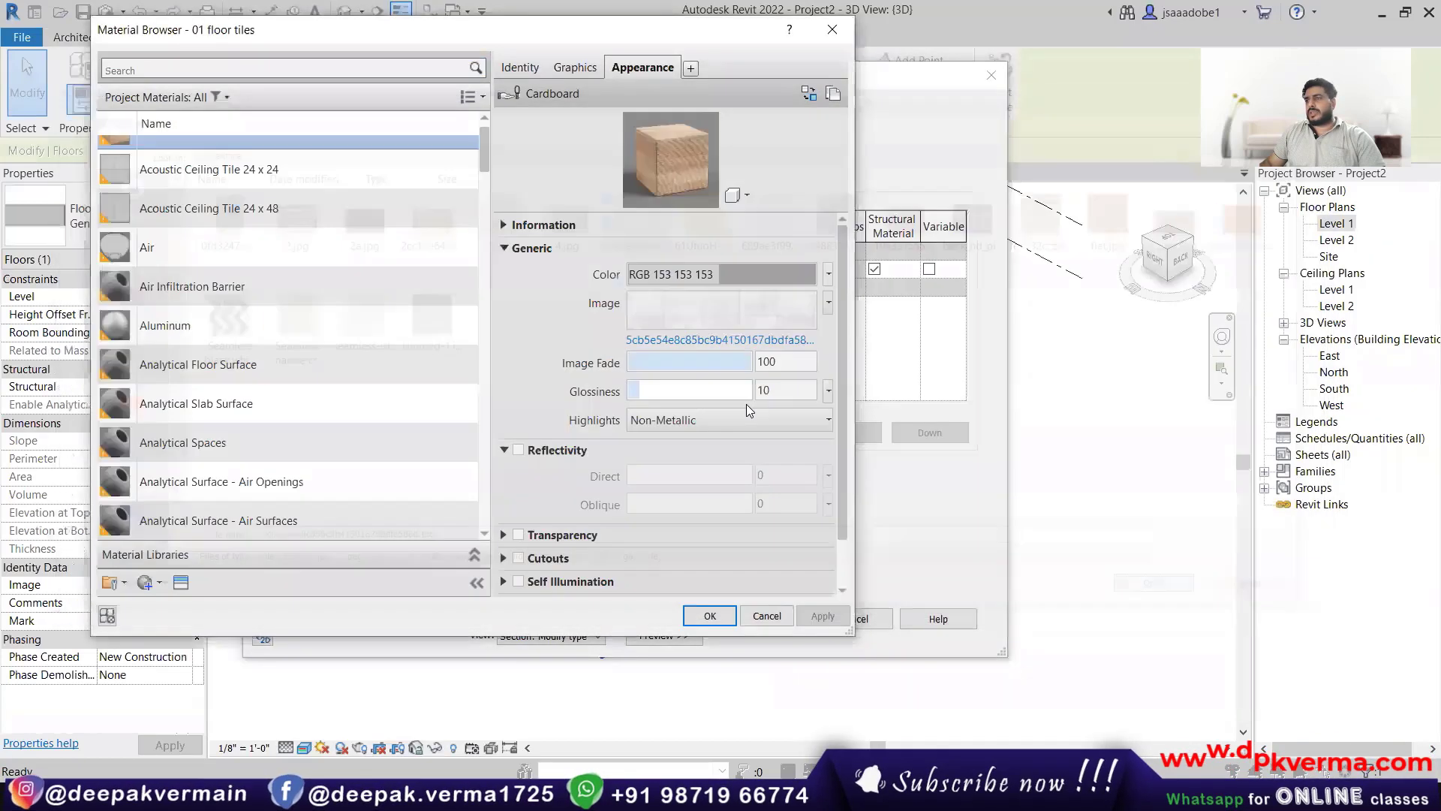
click(709, 616)
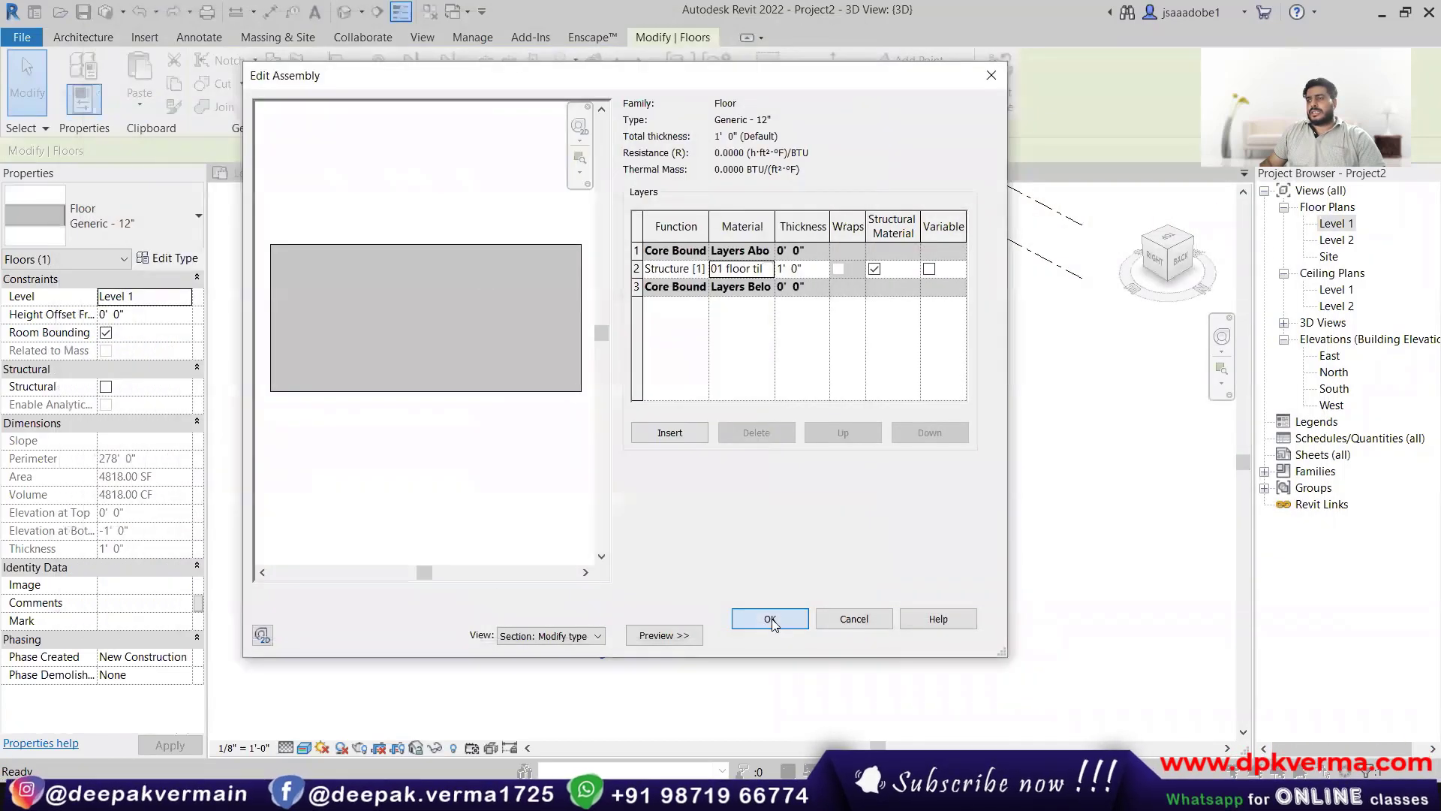
click(773, 615)
click(782, 635)
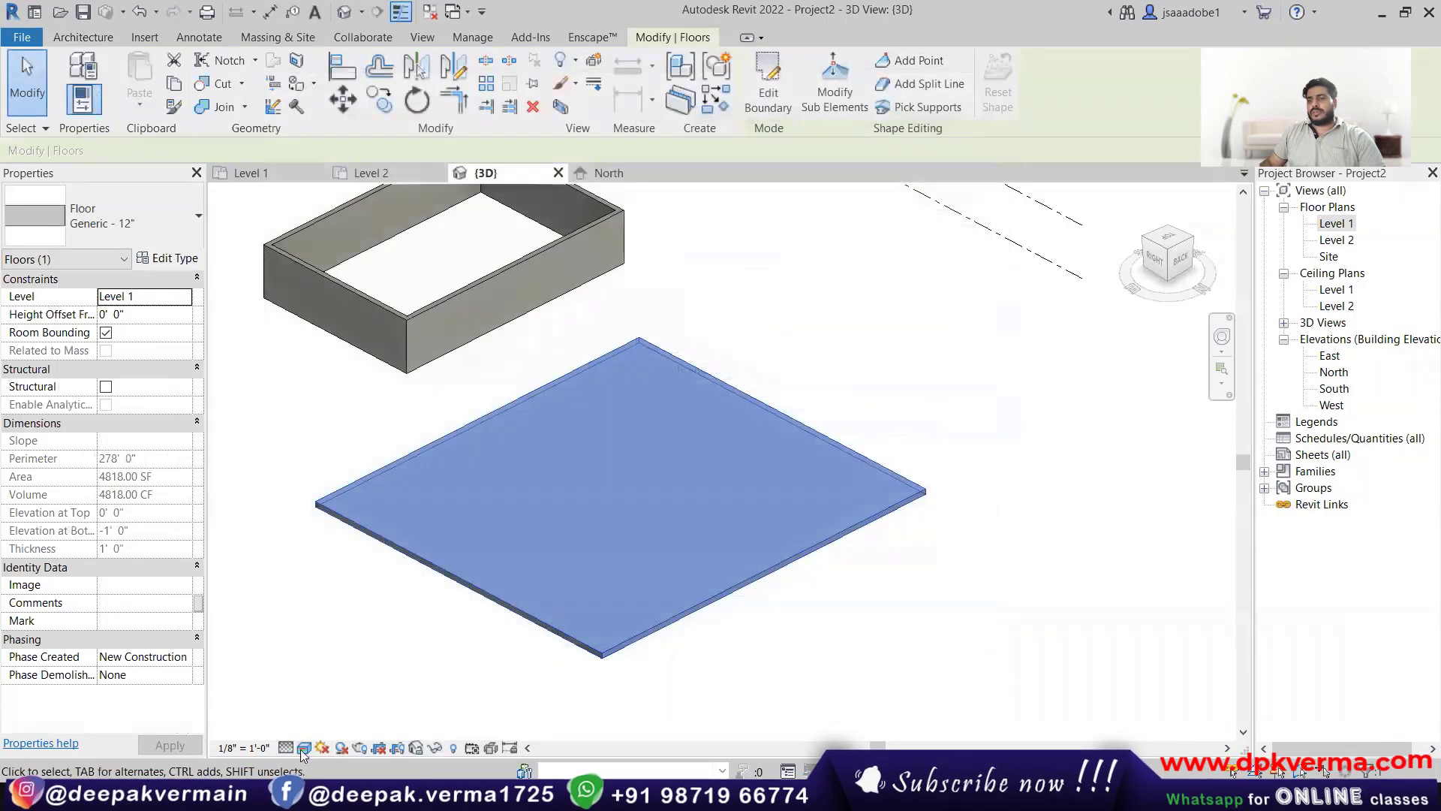
Step: Set the 3D view's visual style to Realistic and inspect the tile texture on the floor up close
click(303, 747)
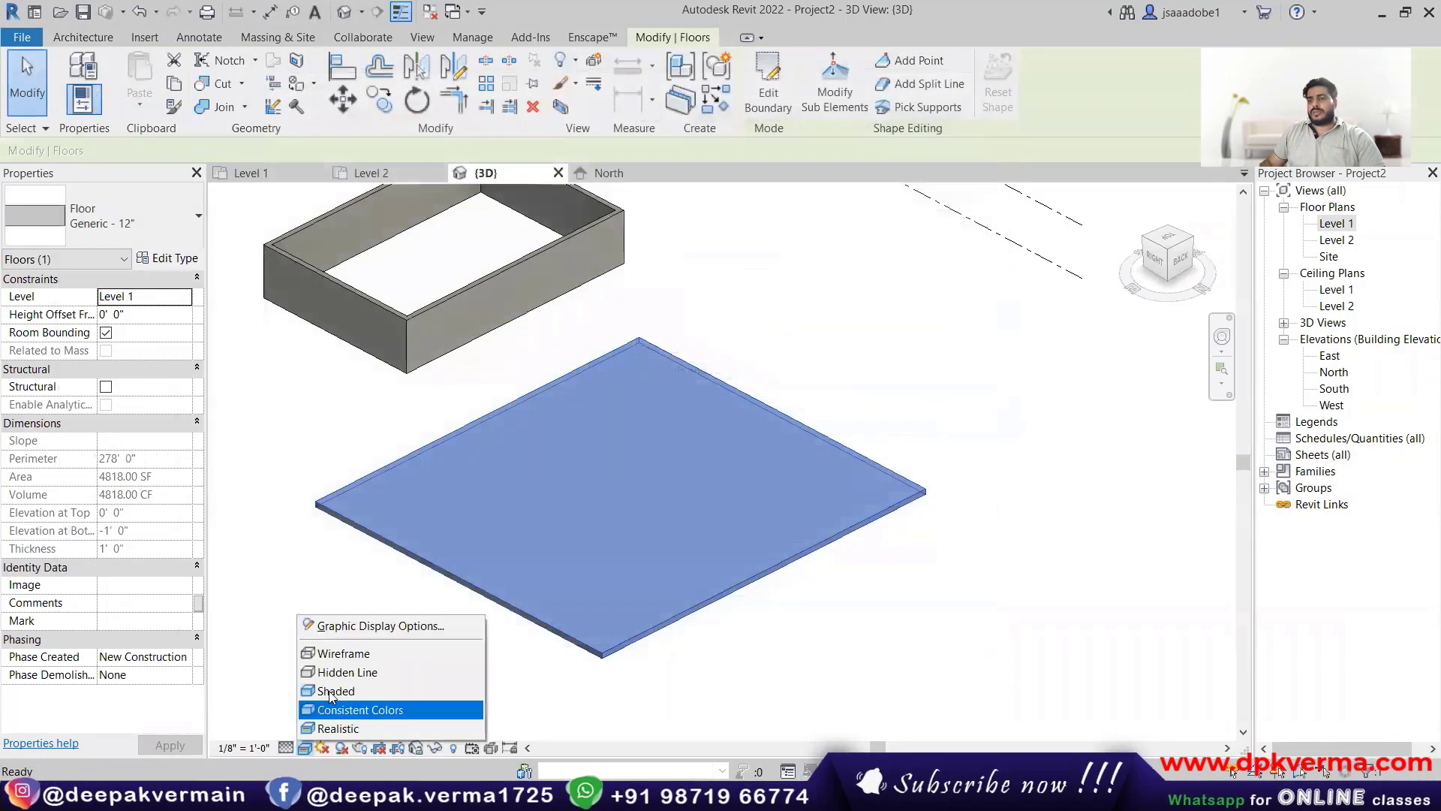
click(342, 728)
click(682, 681)
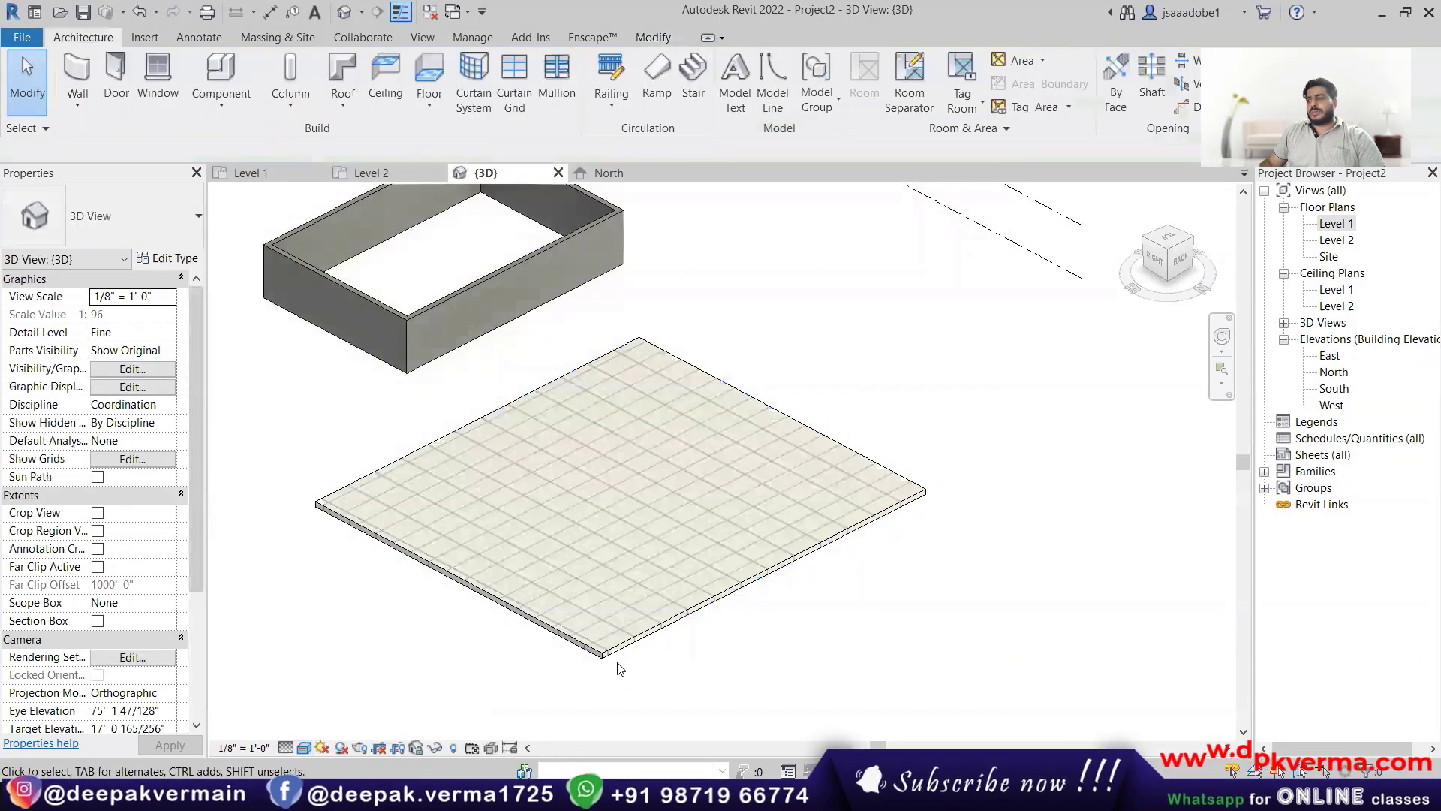
middle_drag(667, 651, 594, 591)
scroll(590, 600, up, 5)
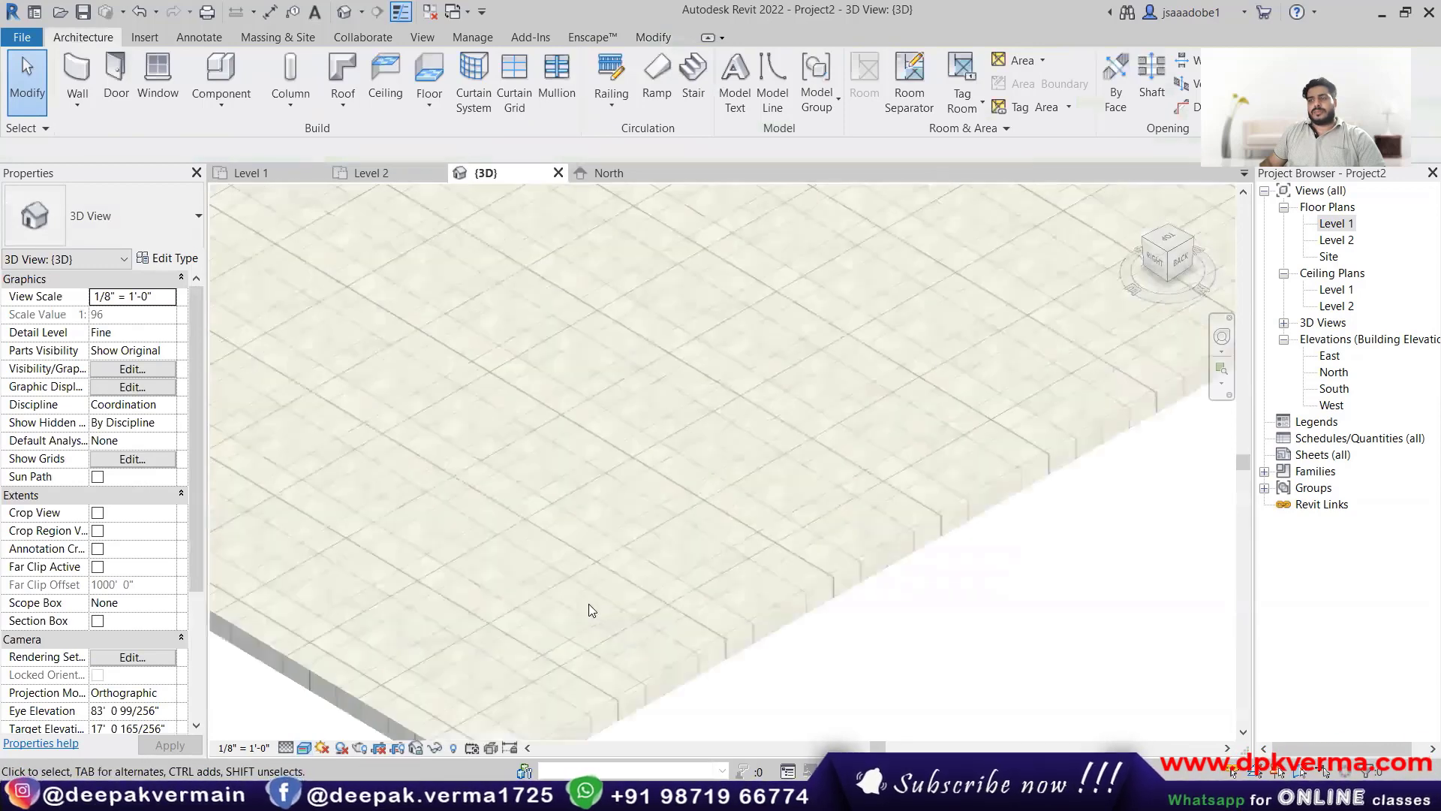
middle_drag(657, 712, 679, 800)
scroll(679, 801, down, 1)
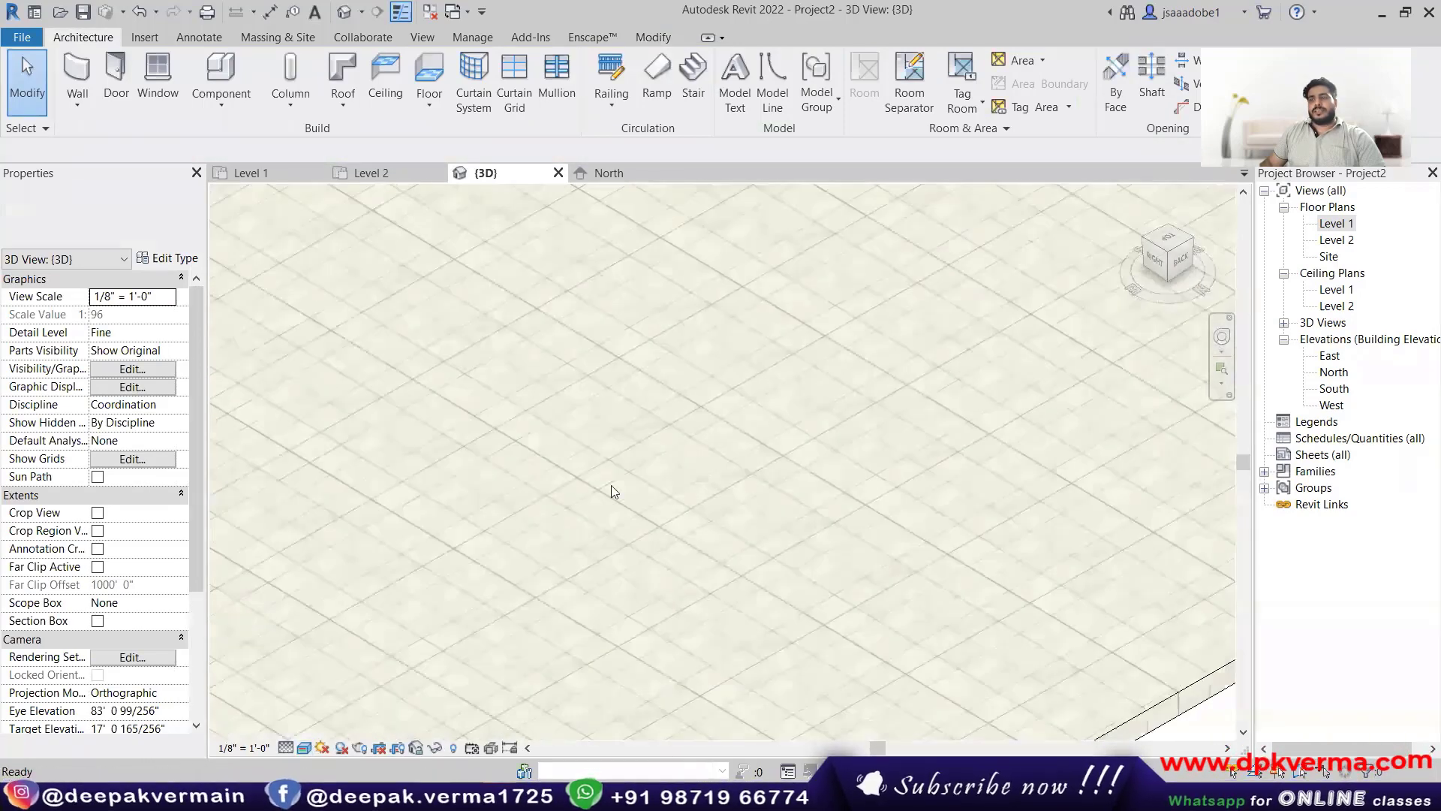
scroll(501, 480, up, 1)
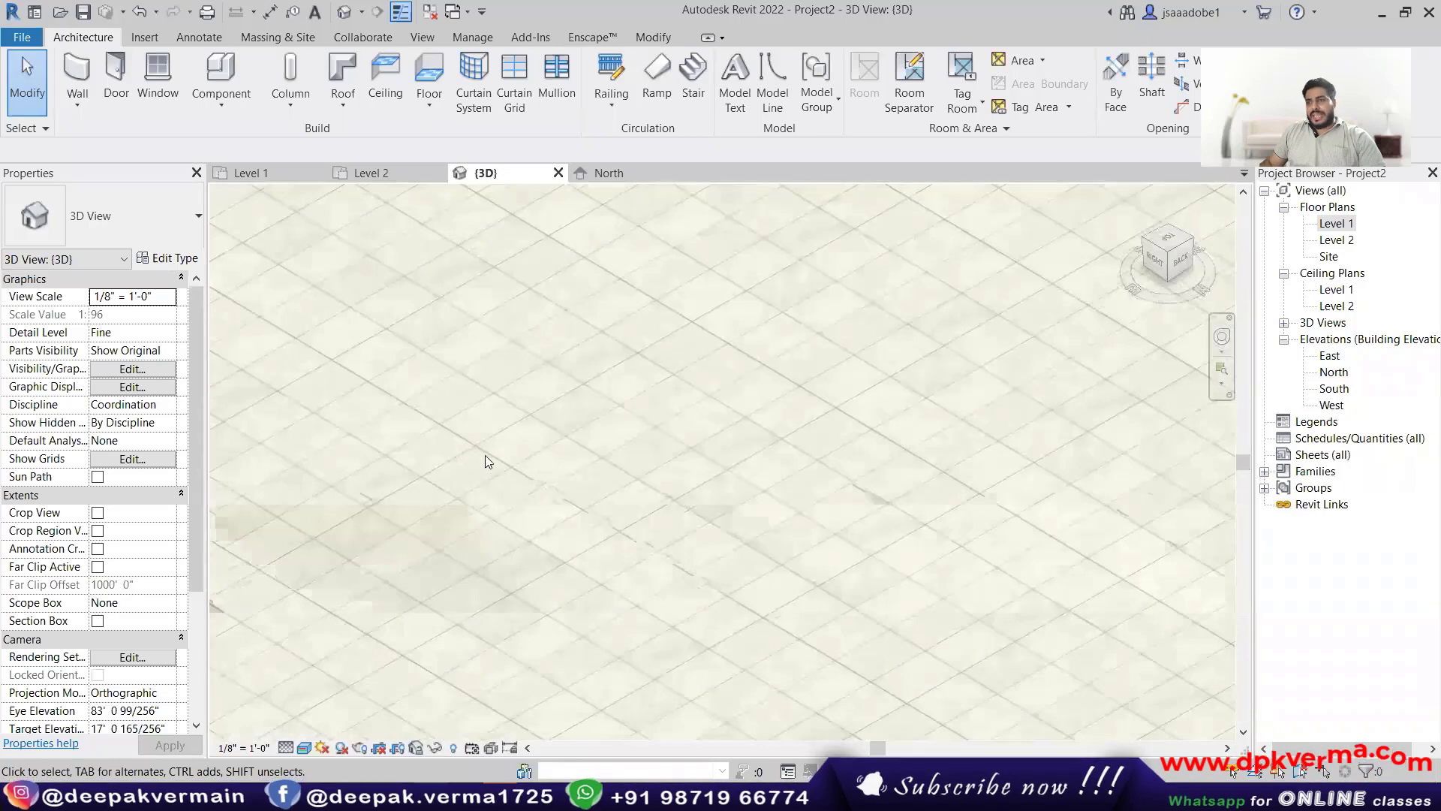
Step: Switch to the browser and save the beige ceramic seamless tiles image as ceramic-seamless-tiles.jpg in the texture folder
middle_drag(485, 455, 608, 512)
scroll(608, 512, down, 2)
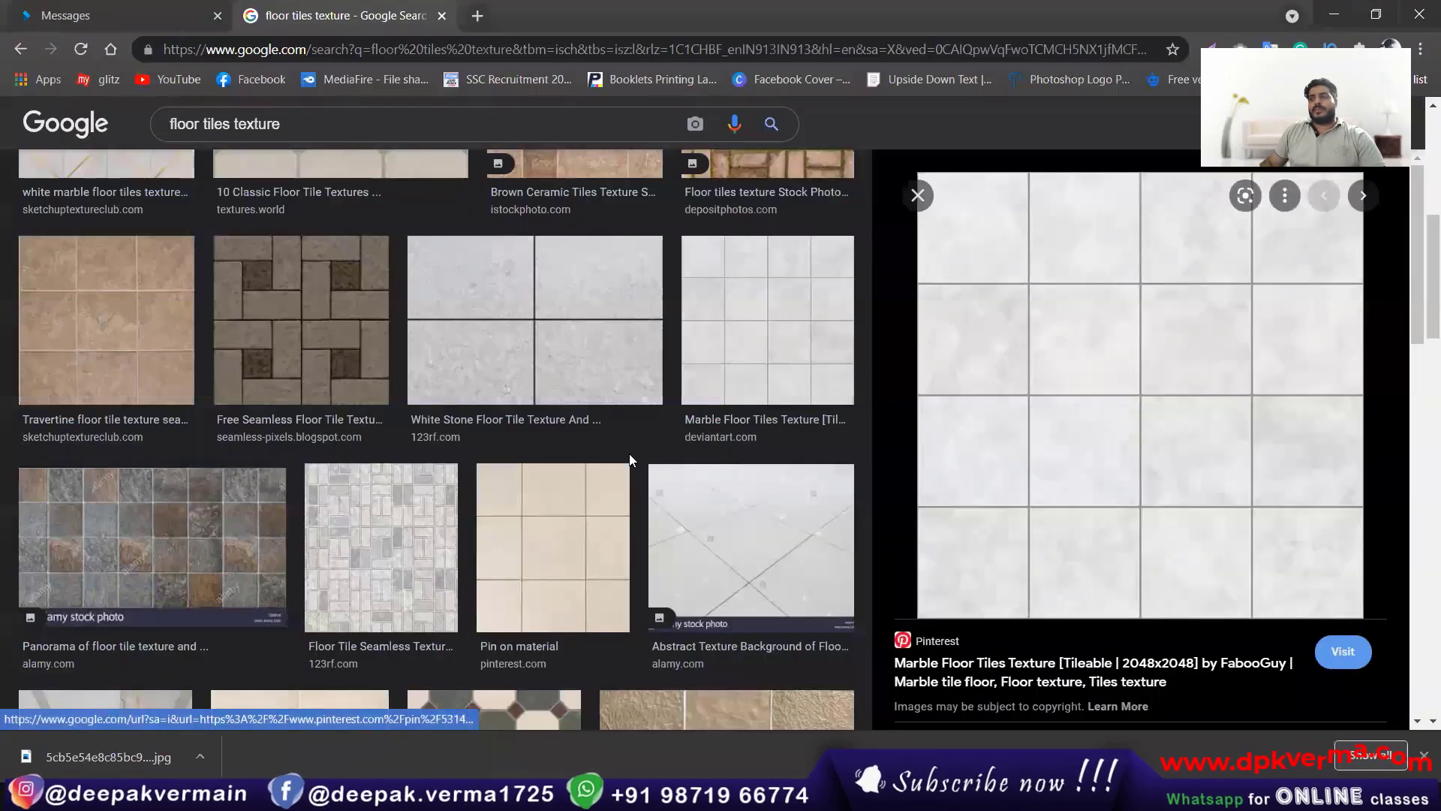
scroll(579, 521, down, 3)
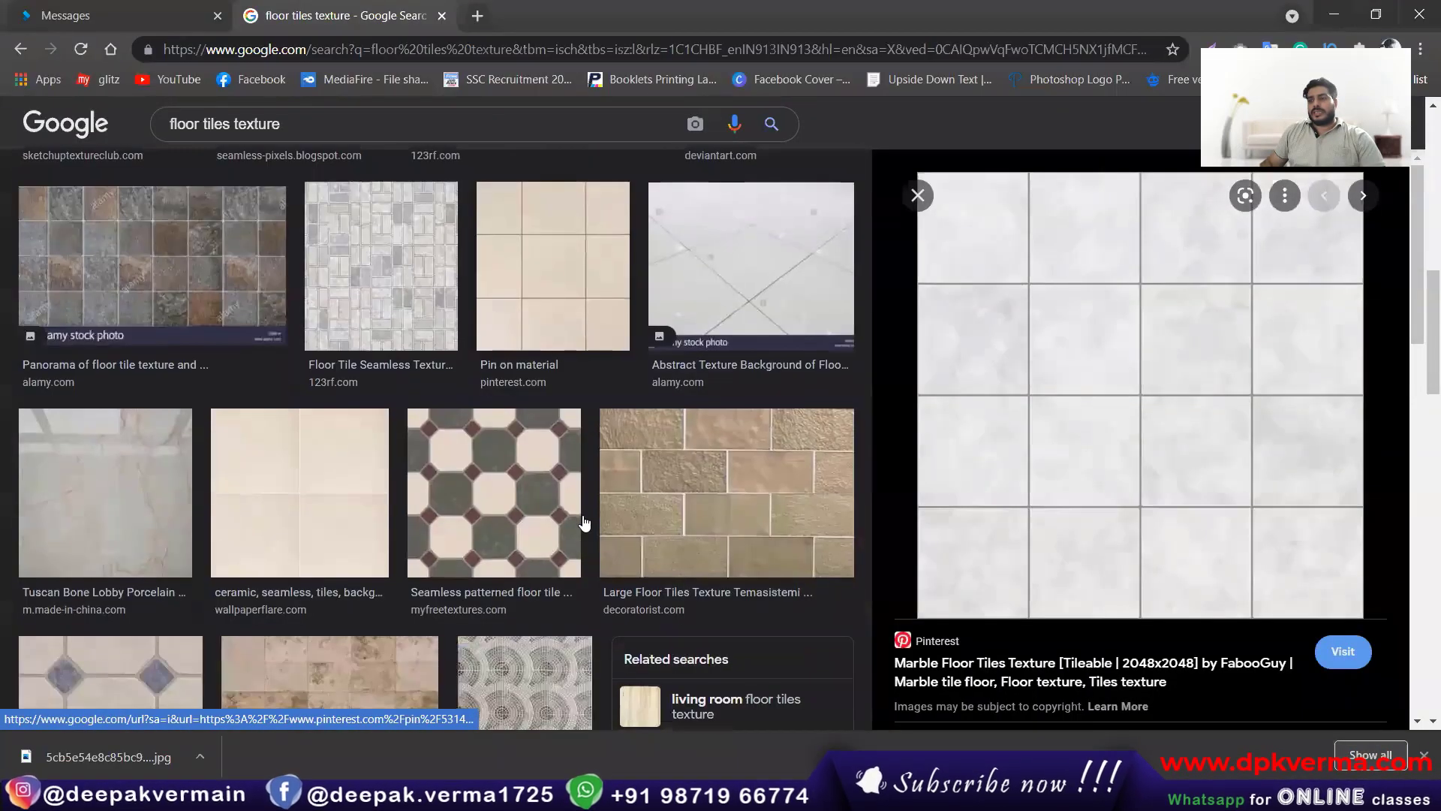
click(337, 471)
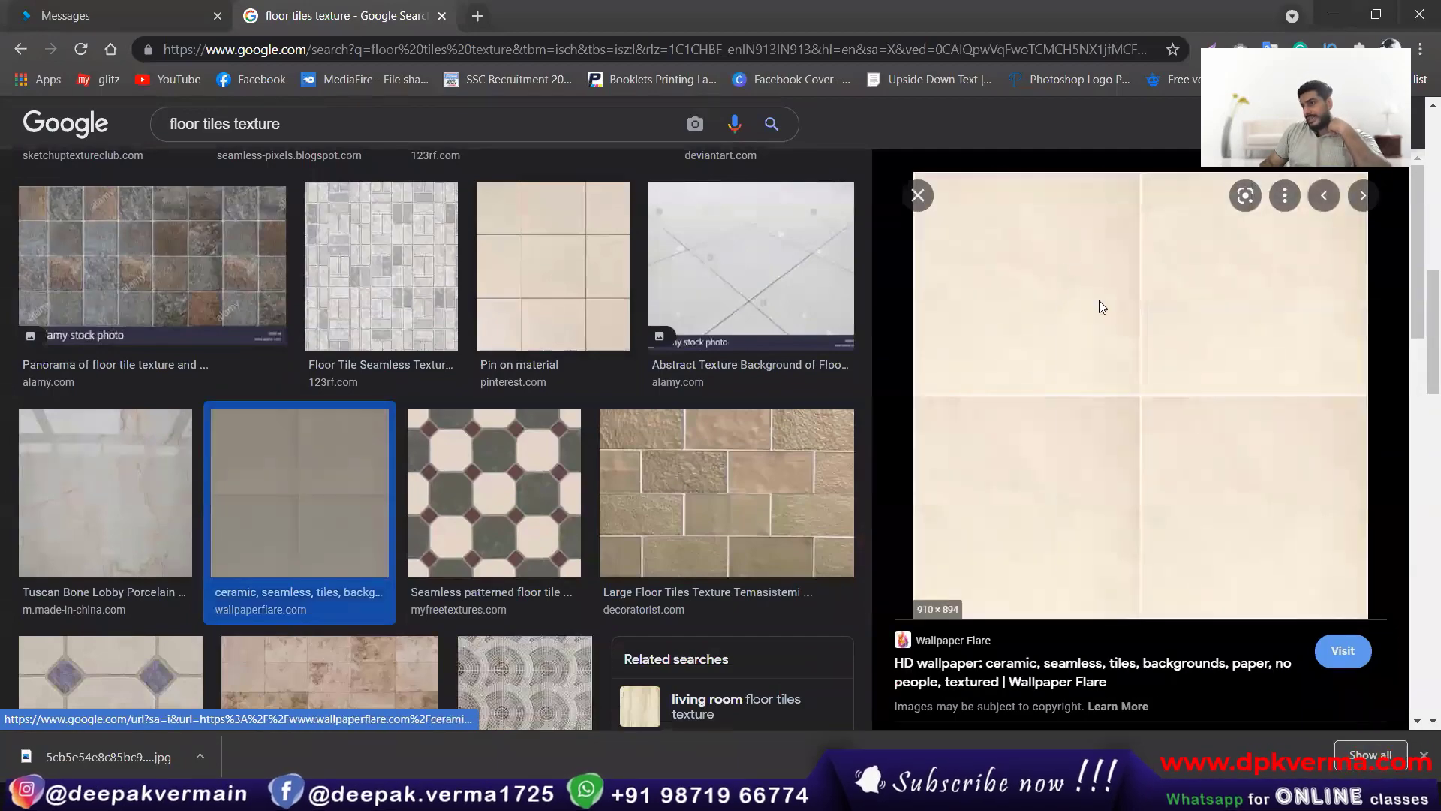
right_click(1065, 266)
click(1114, 463)
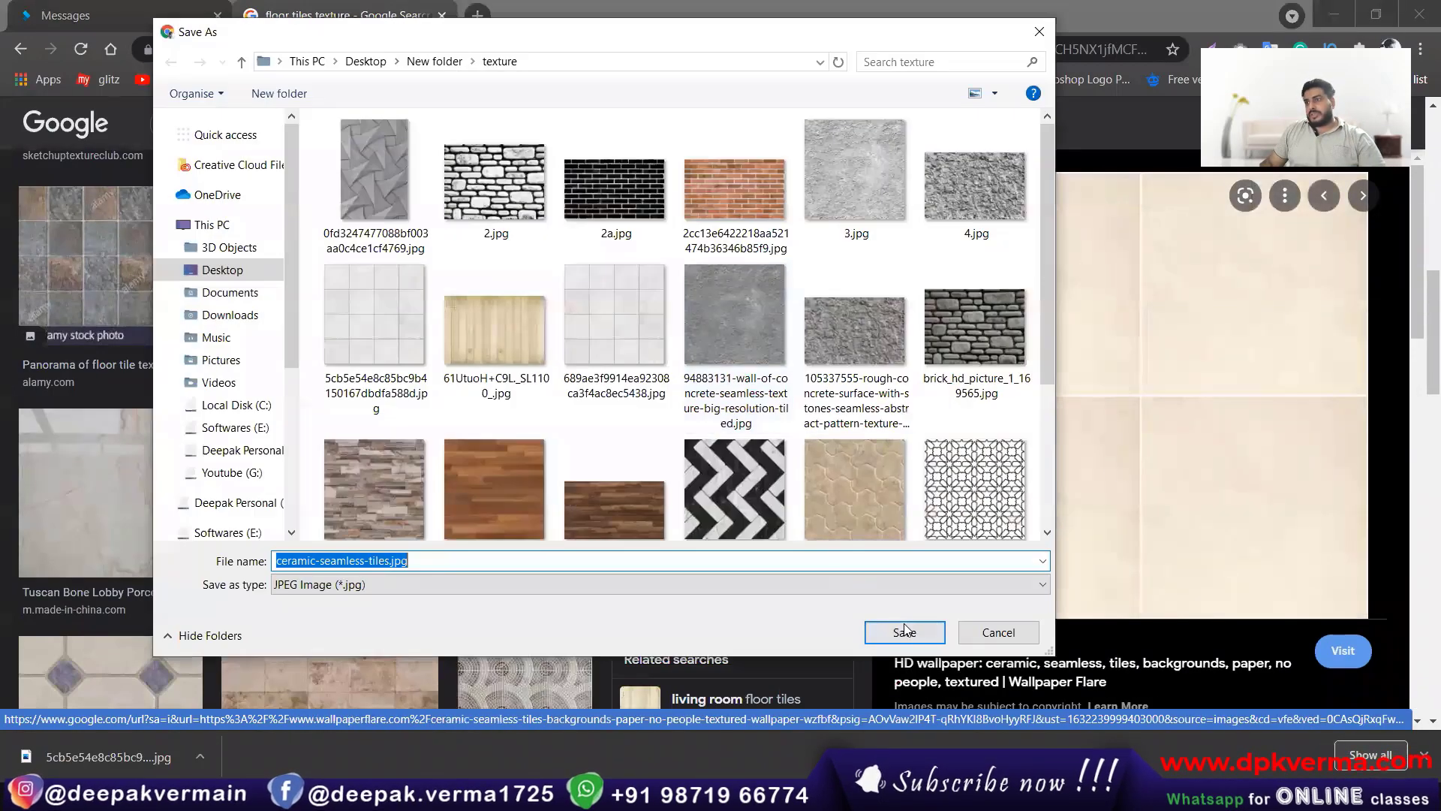
click(905, 633)
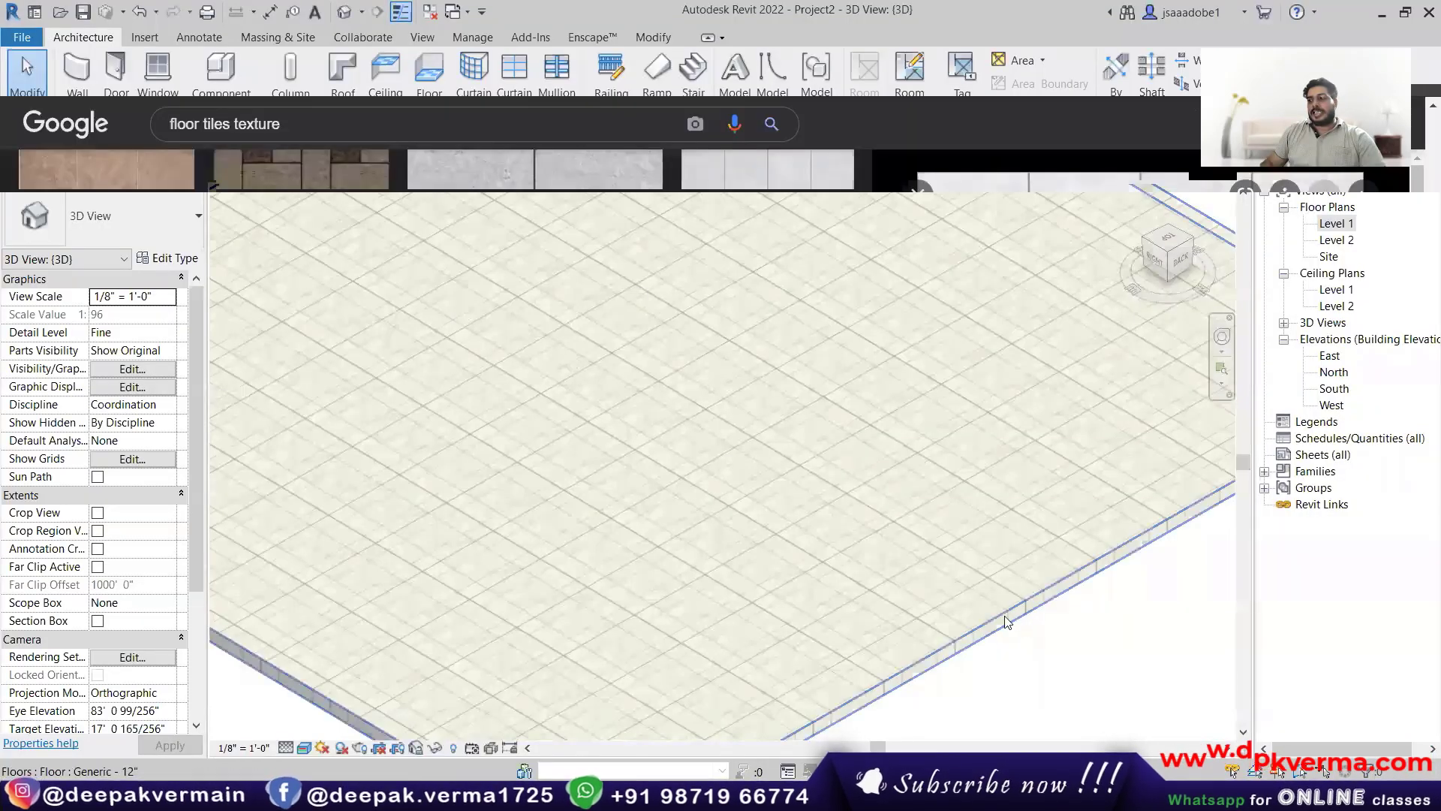
Step: Back in Revit, replace the 01 floor tiles material's appearance image with ceramic-seamless-tiles.jpg through the floor type's structure and accept the changes
click(651, 442)
click(168, 258)
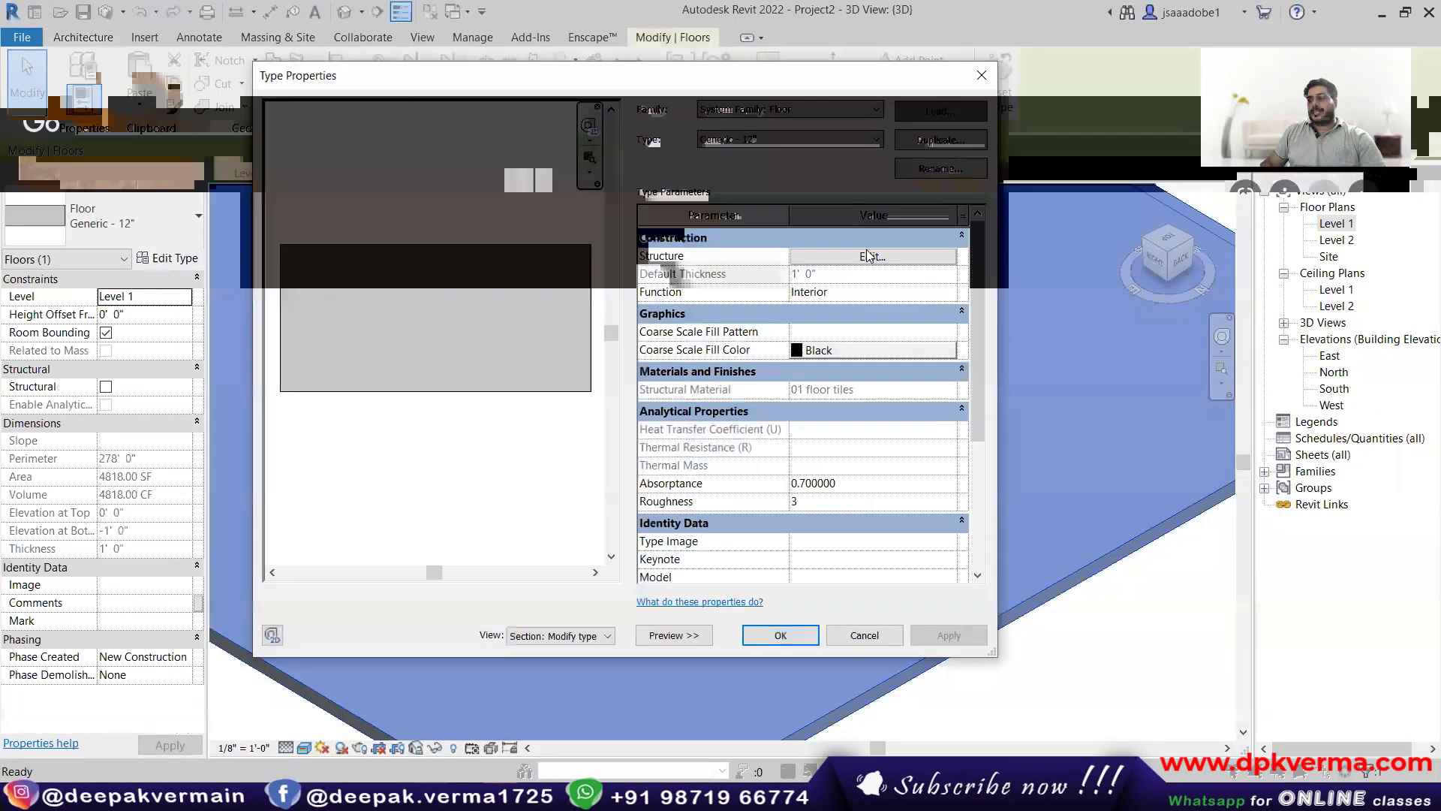
click(863, 254)
click(739, 268)
click(768, 269)
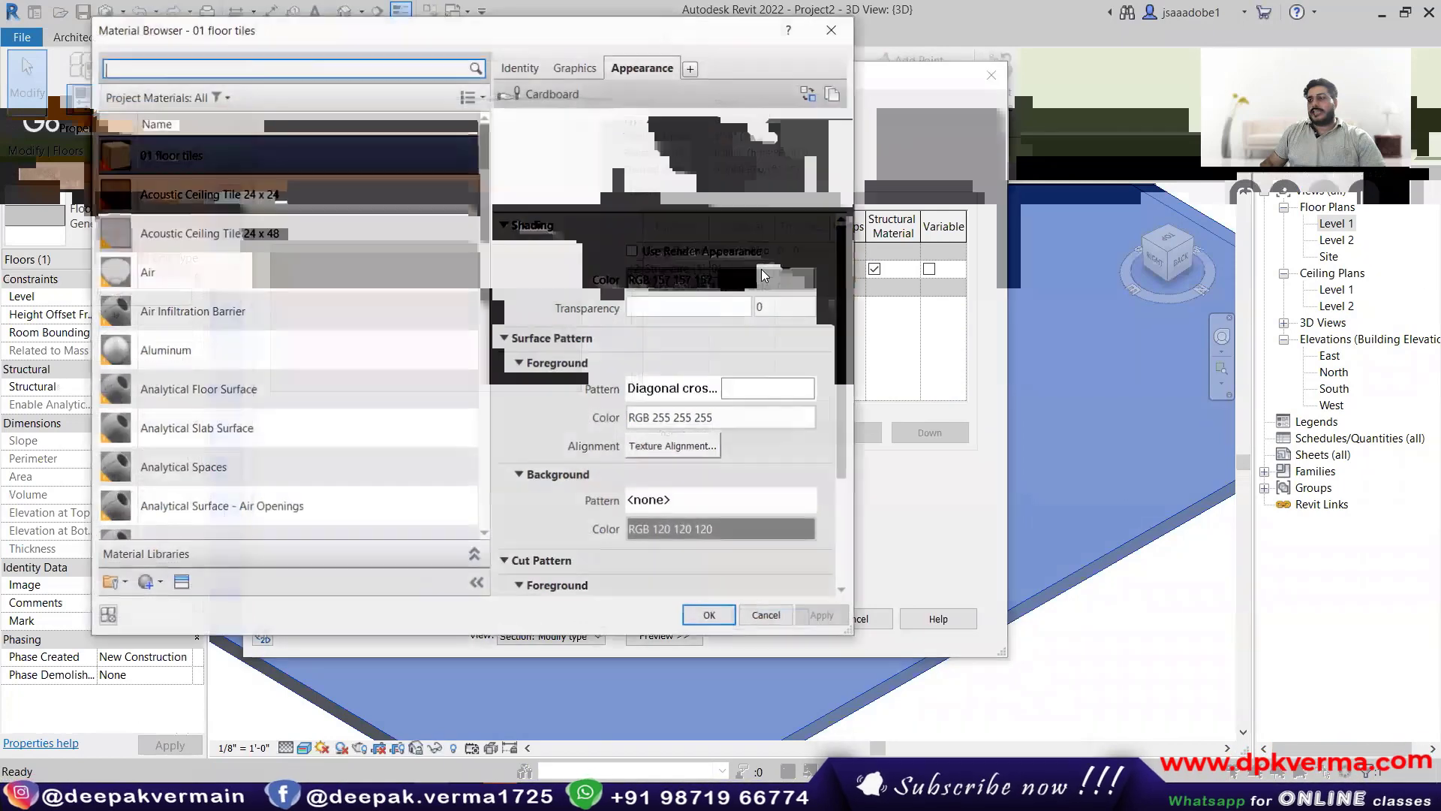
click(692, 339)
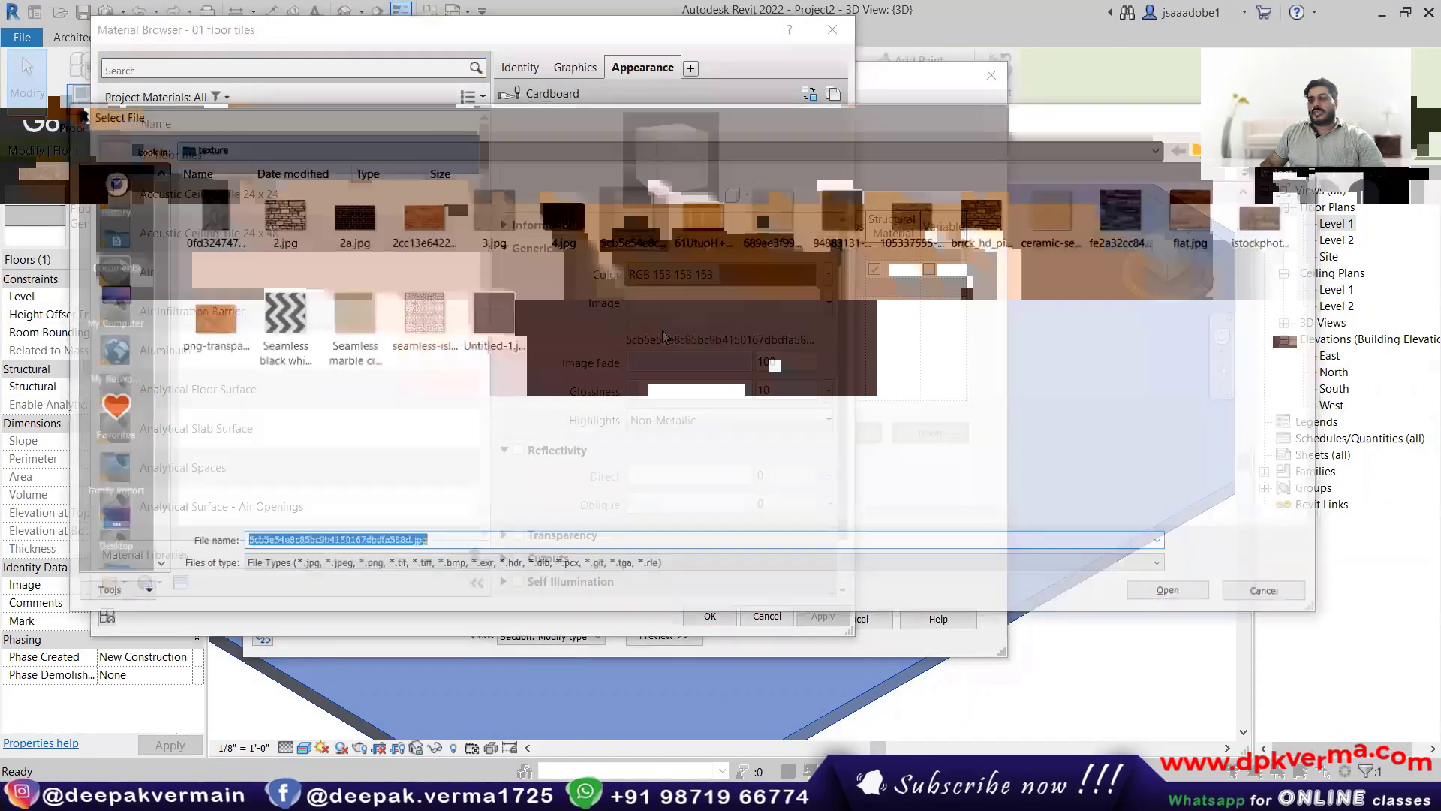
click(1053, 222)
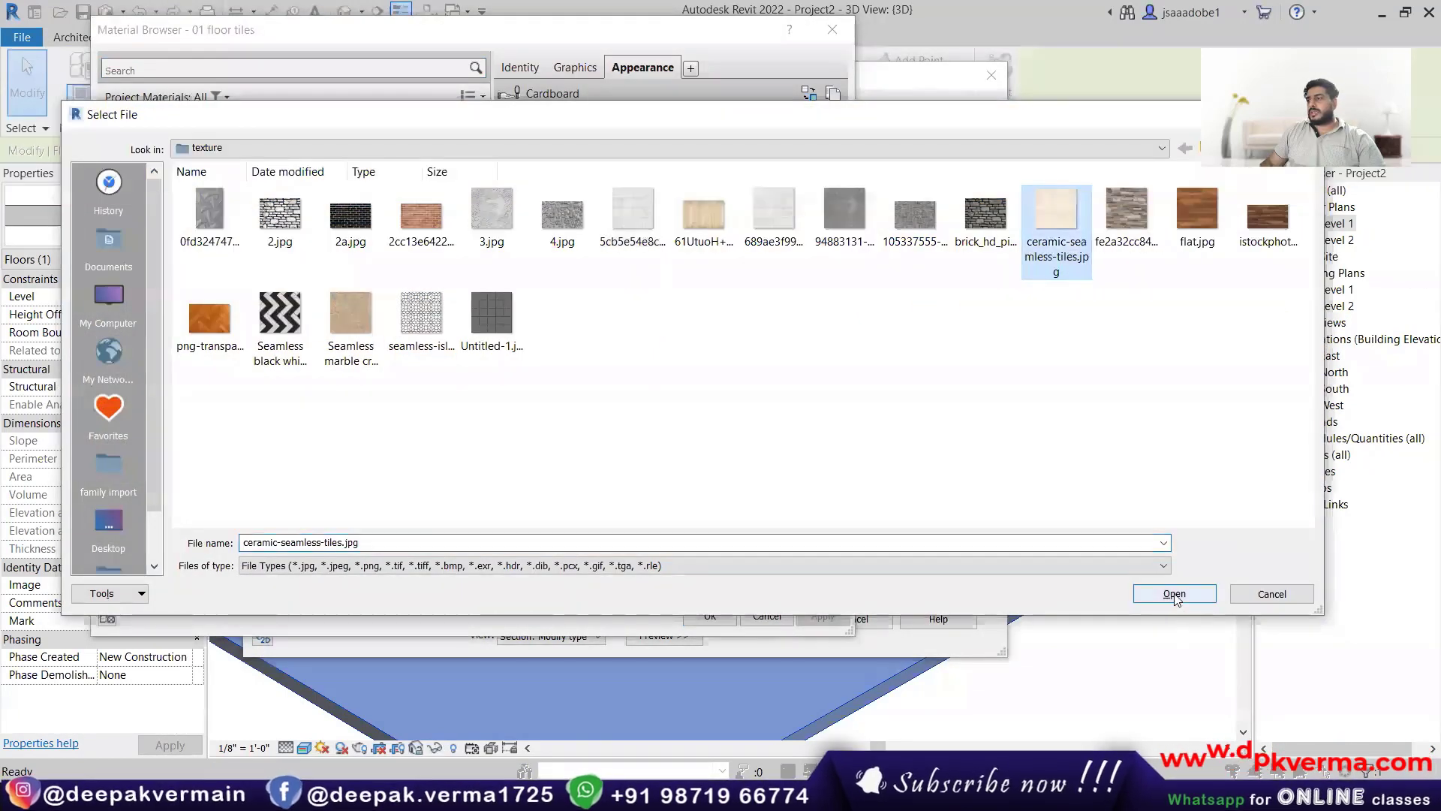
click(1174, 594)
click(709, 615)
click(784, 618)
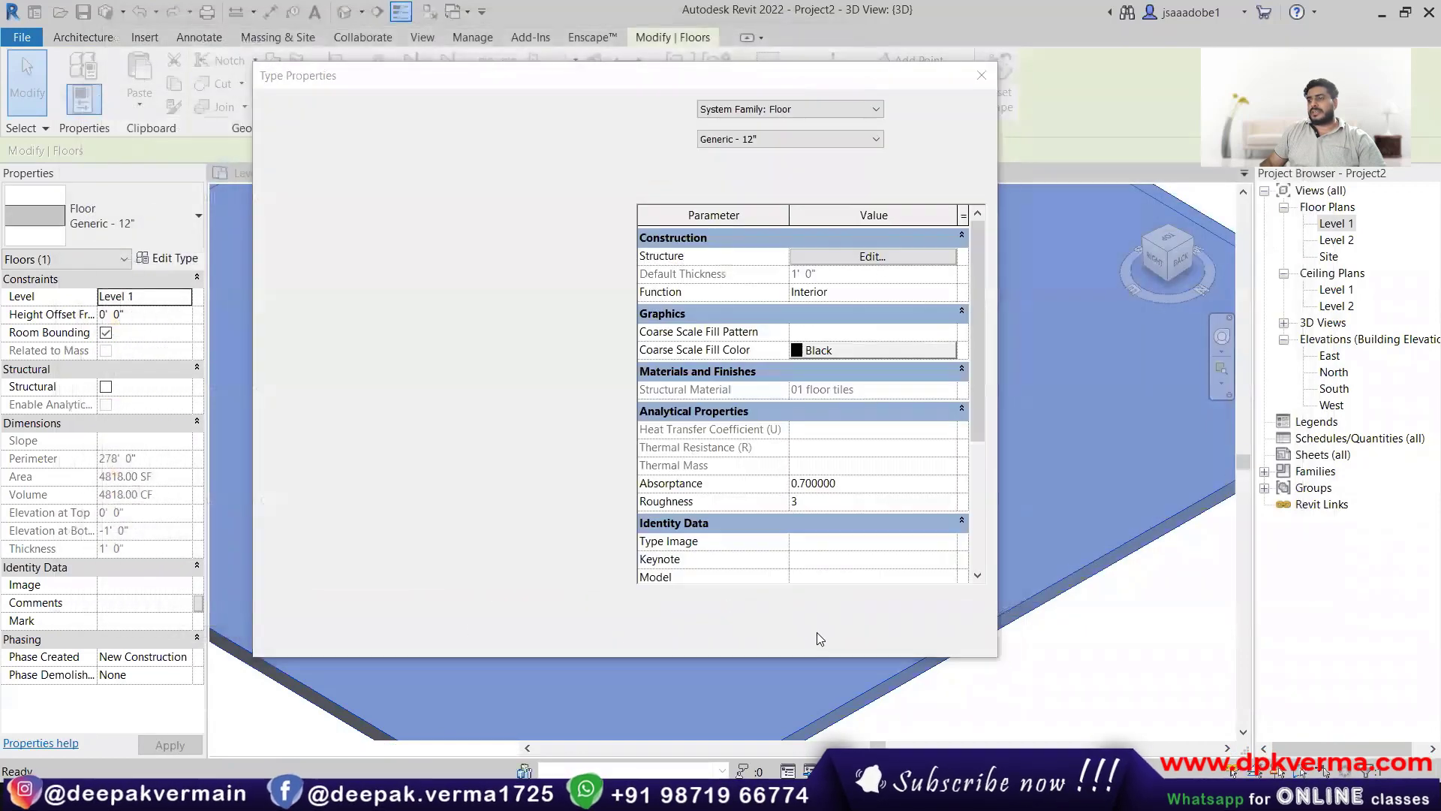
click(781, 634)
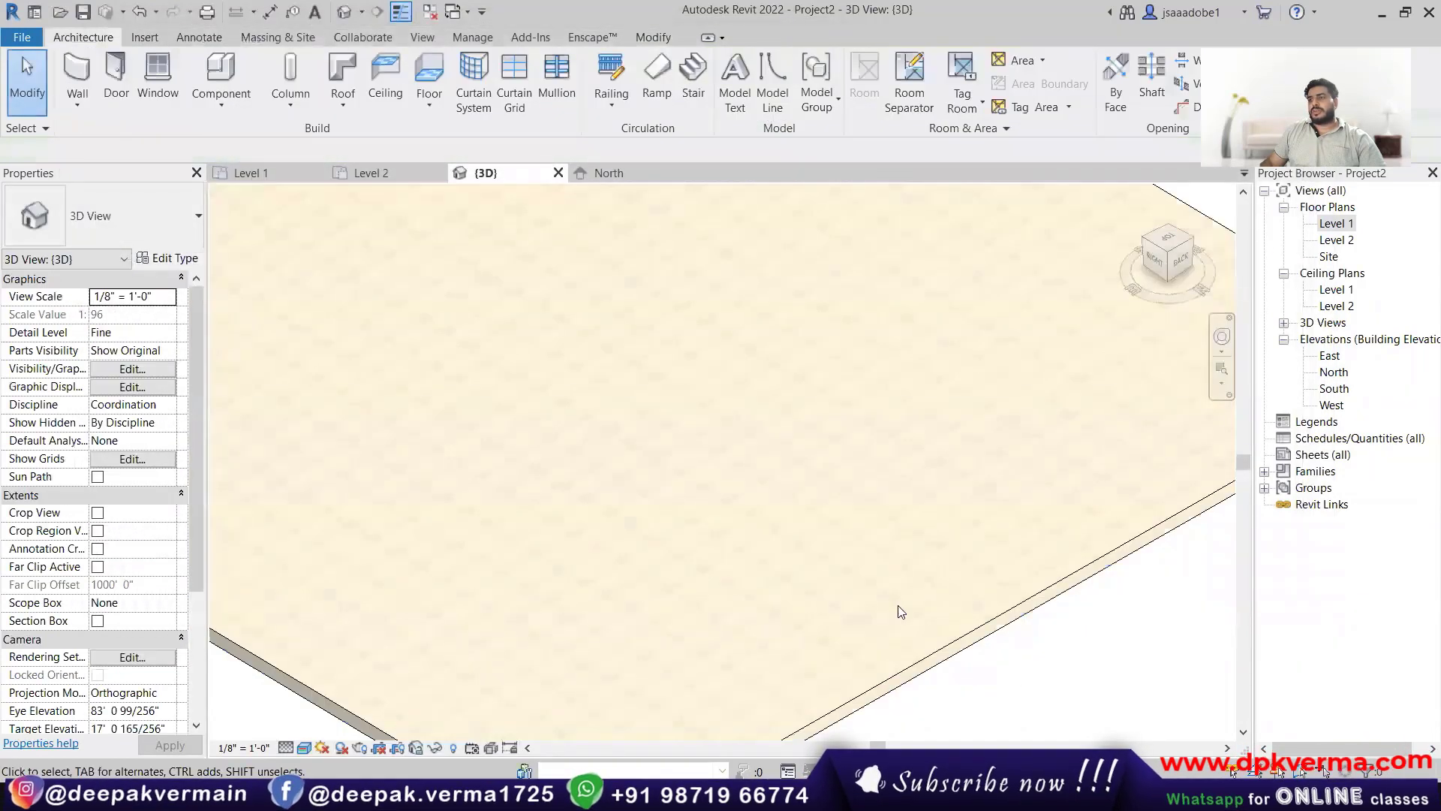
Step: Check the new texture on the floor, then open the Texture Editor for the 01 floor tiles material's image at its scale settings
scroll(700, 525, up, 3)
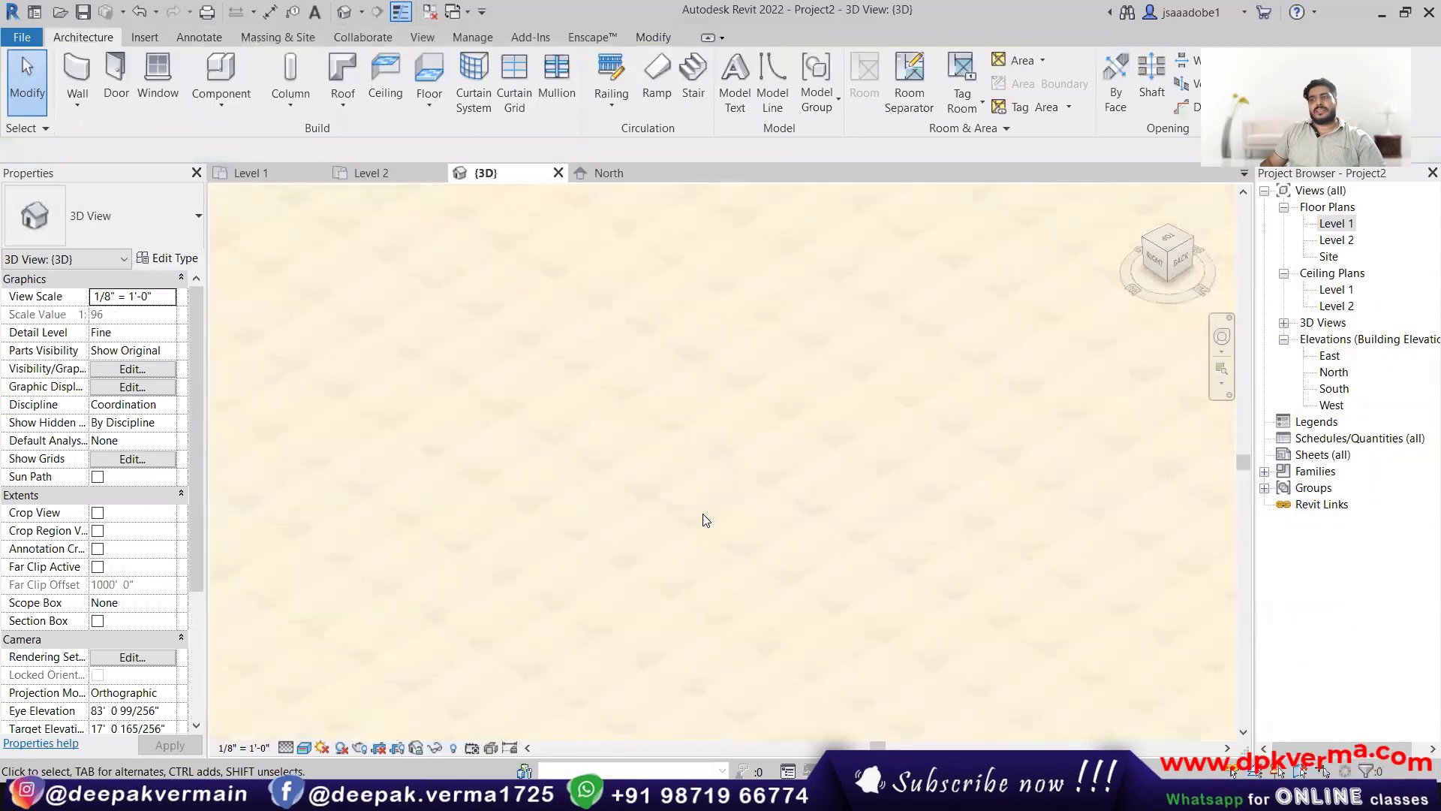
scroll(704, 519, down, 3)
scroll(700, 518, up, 2)
scroll(660, 495, down, 3)
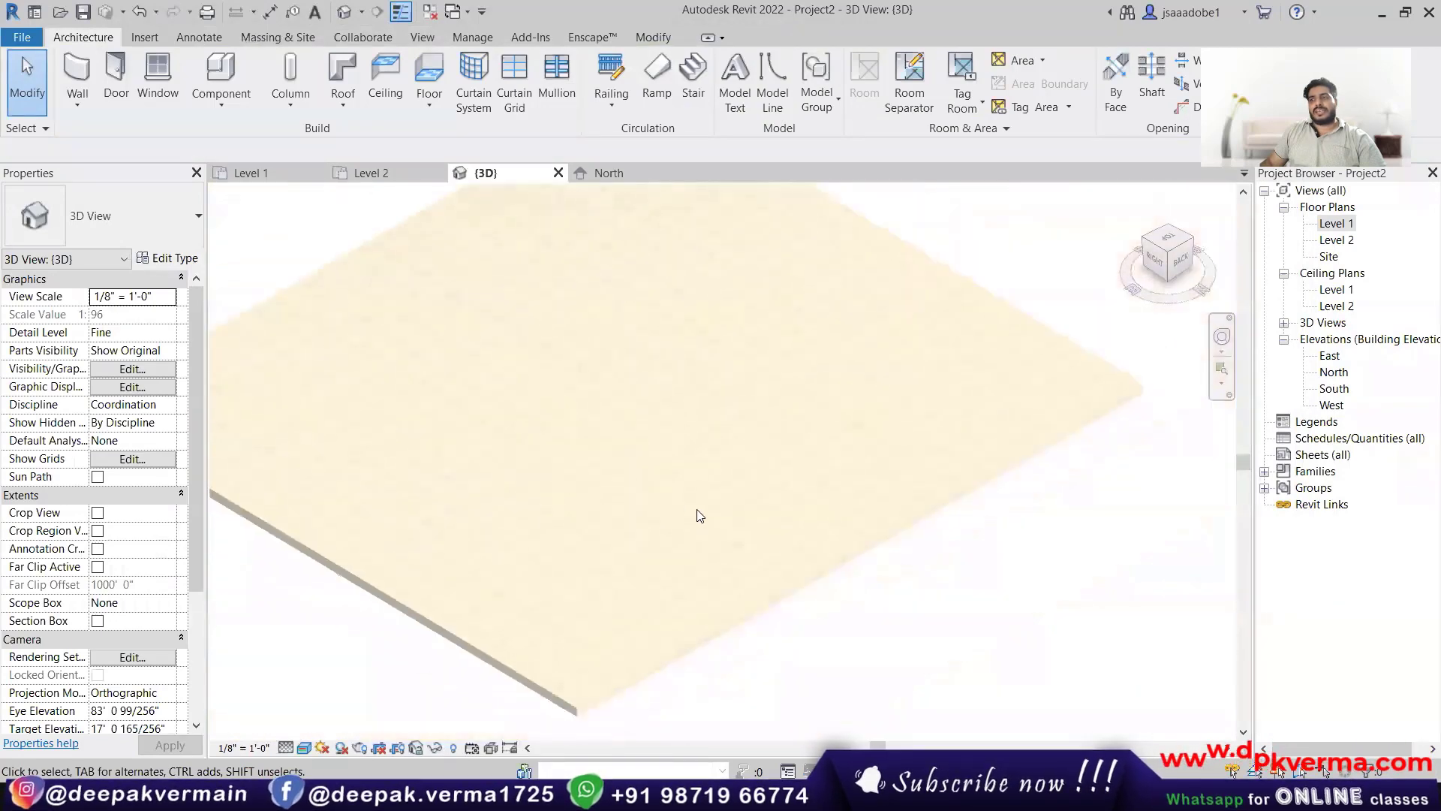
scroll(720, 537, up, 3)
click(846, 617)
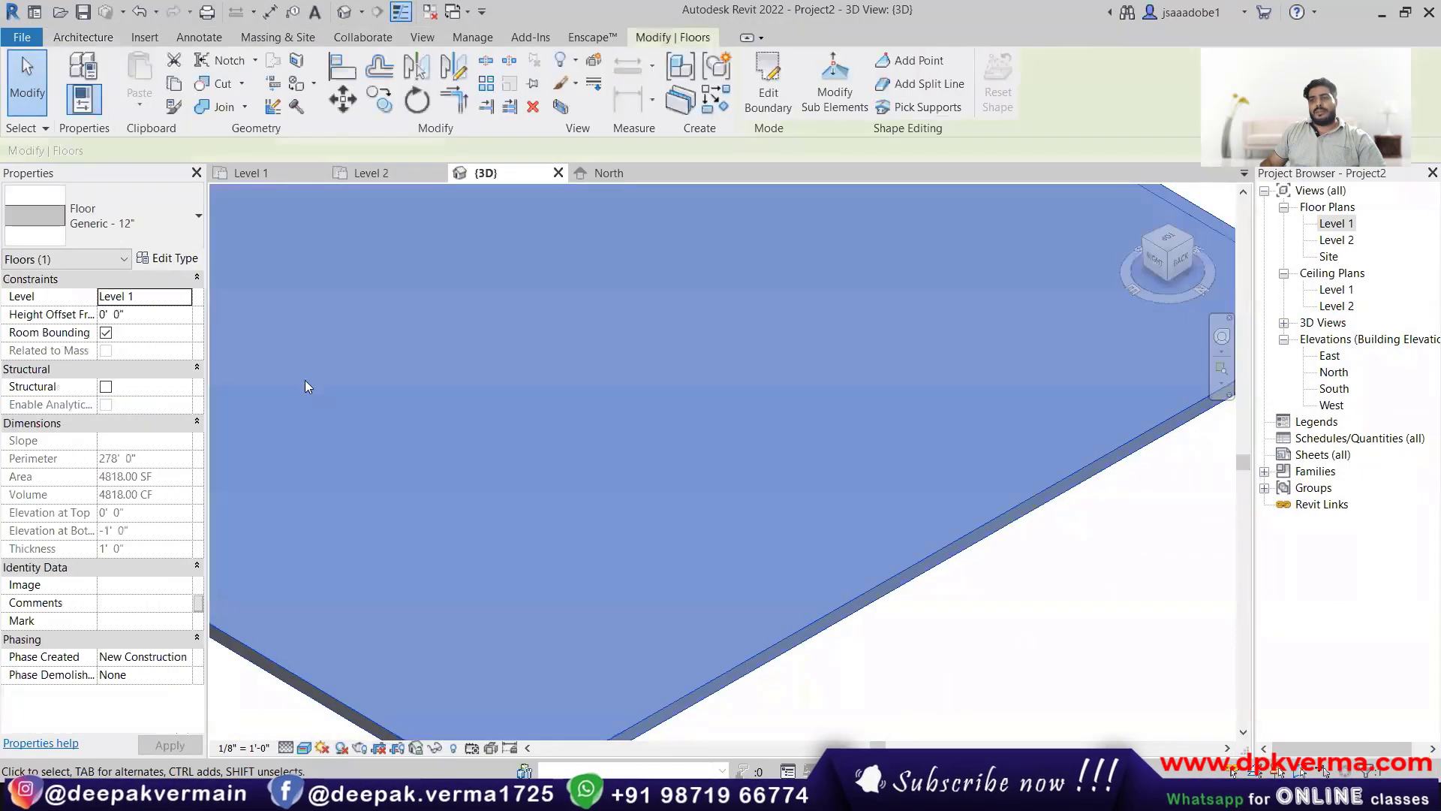
click(172, 259)
click(873, 259)
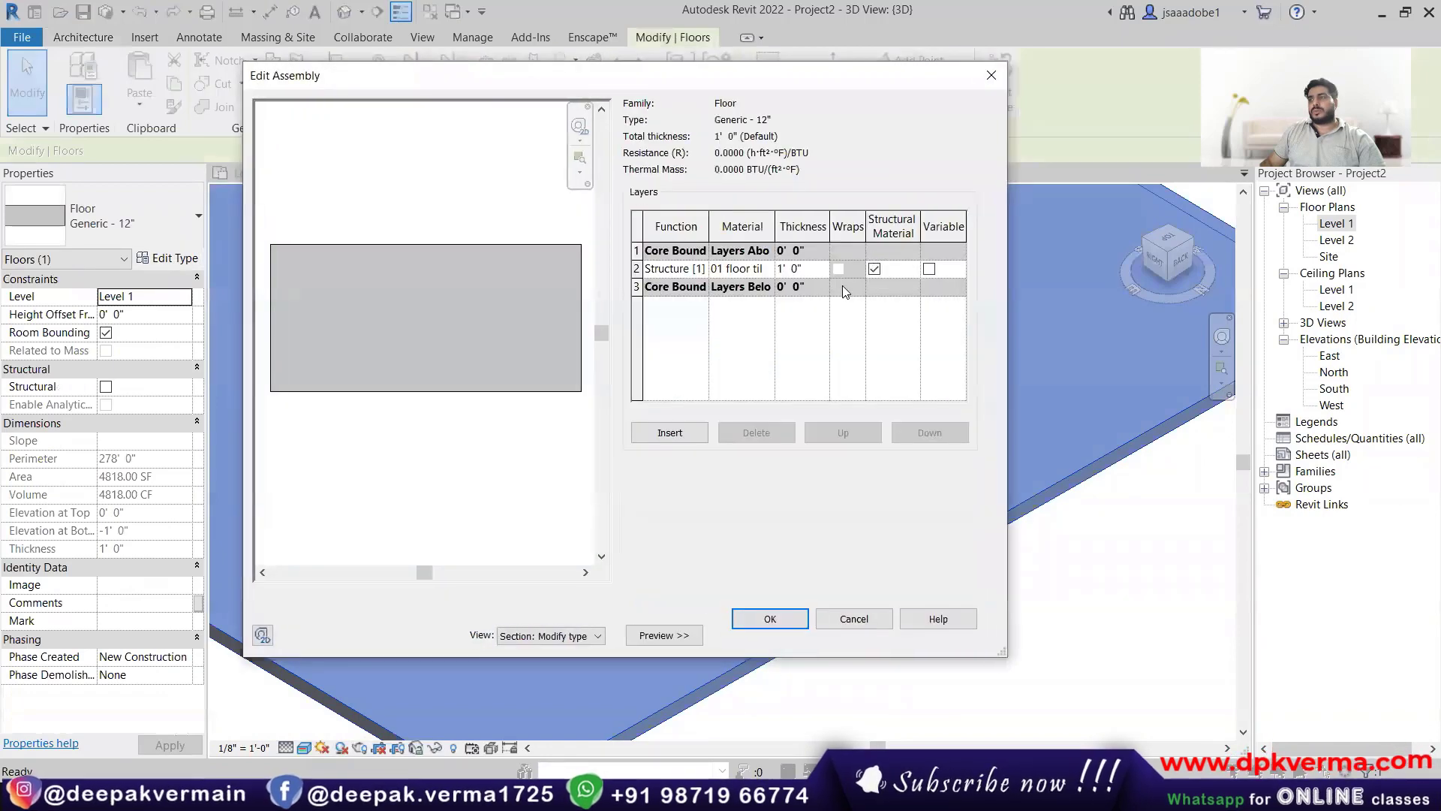
click(766, 268)
click(768, 268)
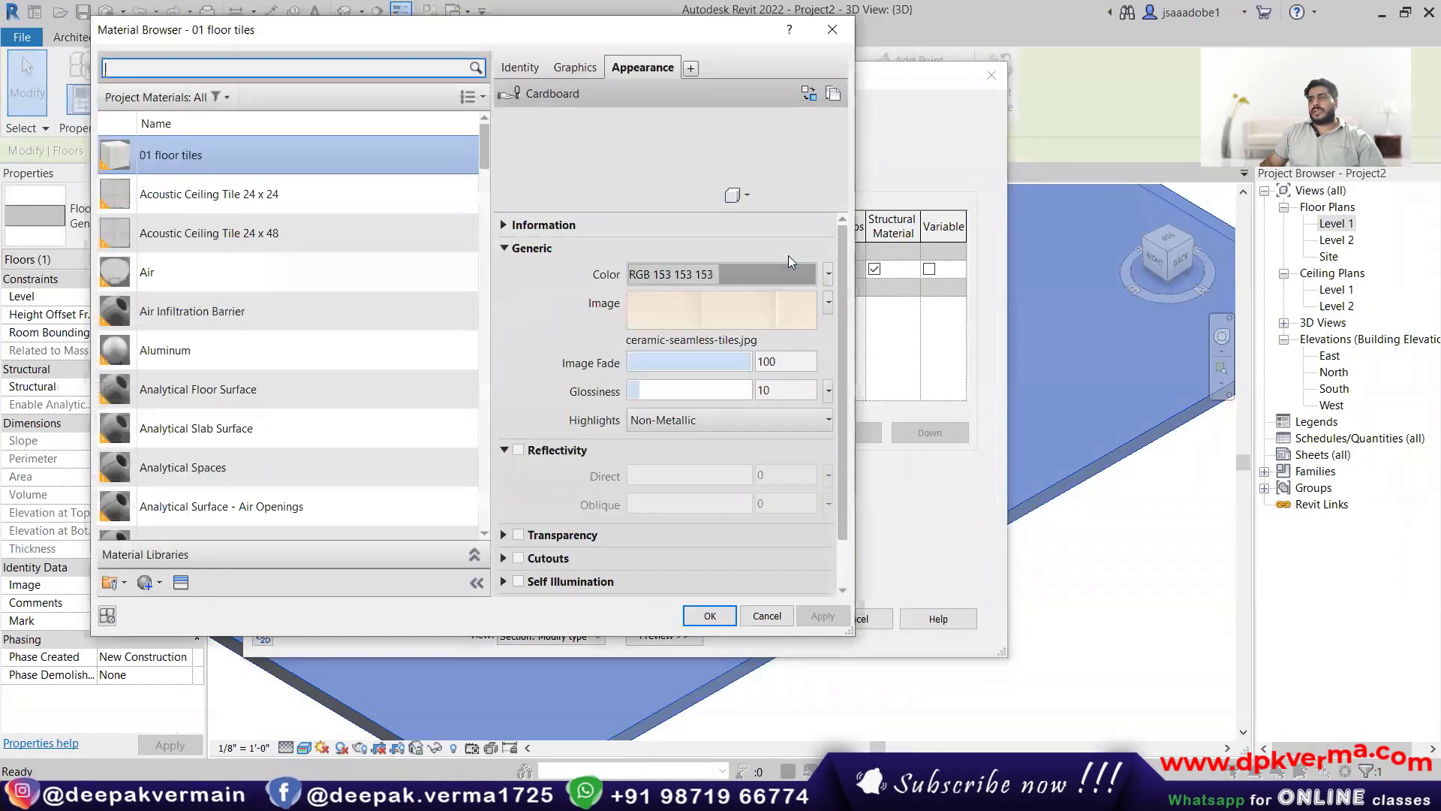
click(668, 305)
scroll(368, 451, down, 5)
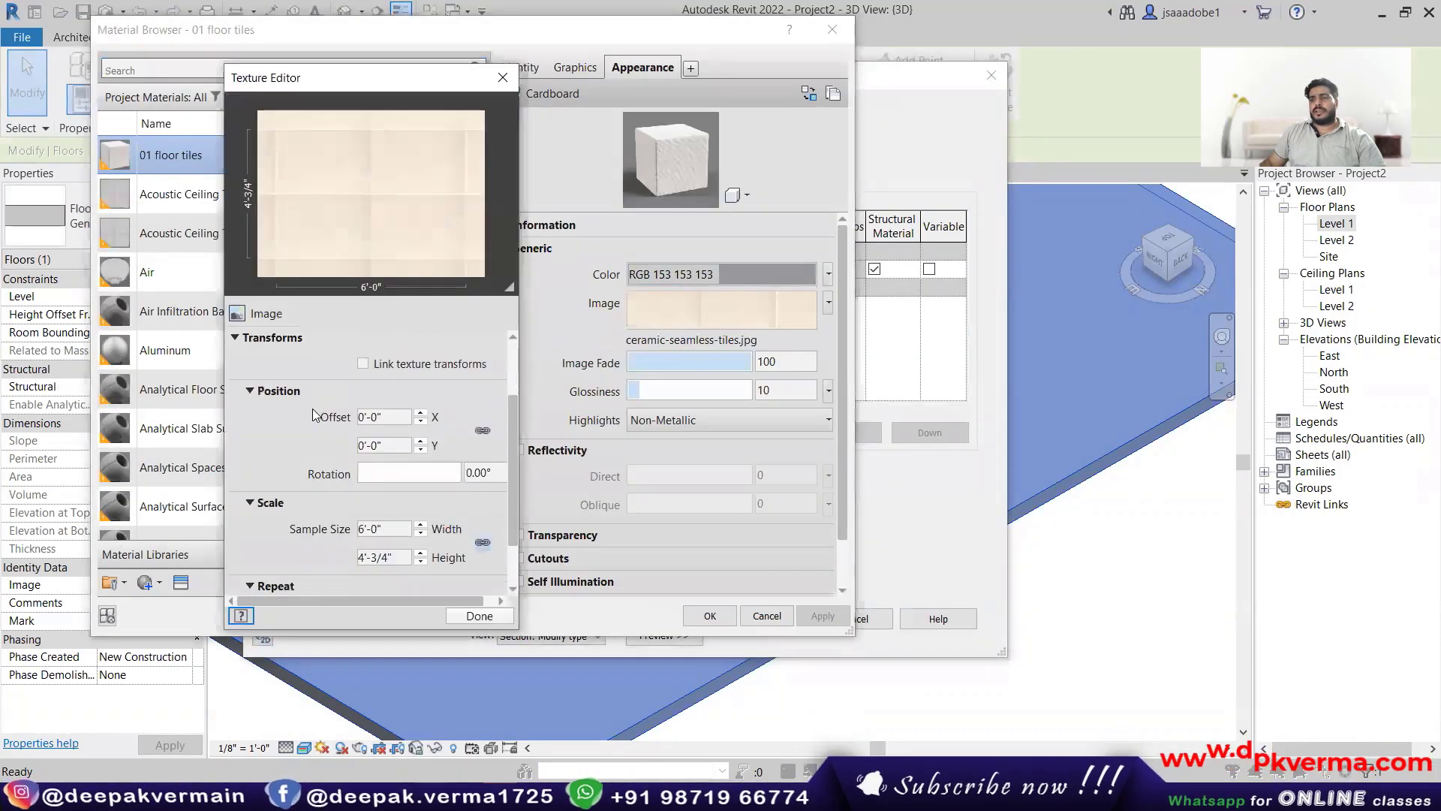
Step: Set the tile texture's sample size width to 12'-0" with the height linked, and accept the material change
click(361, 464)
drag(350, 463, 402, 469)
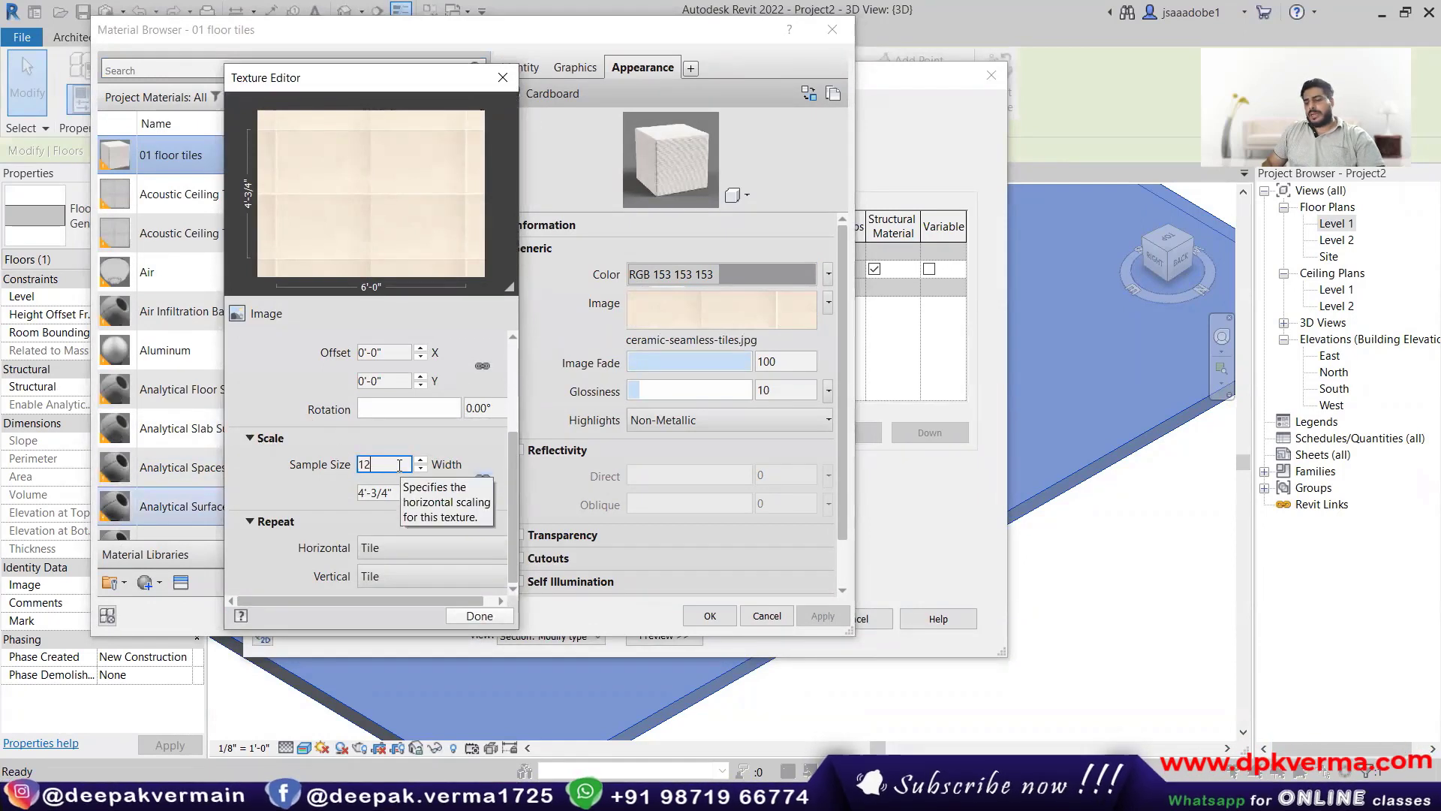
text(12')
key(Tab)
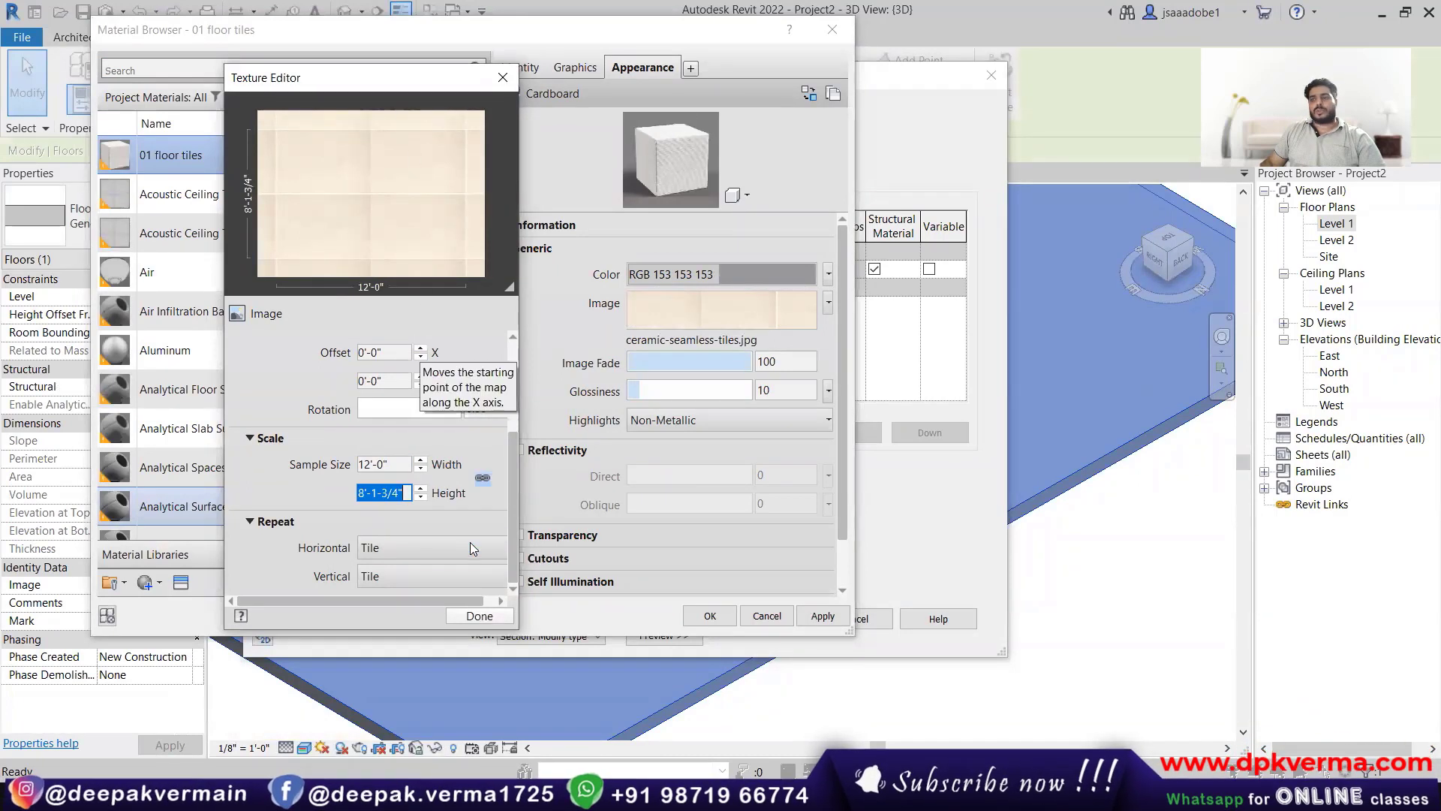
click(478, 615)
click(709, 616)
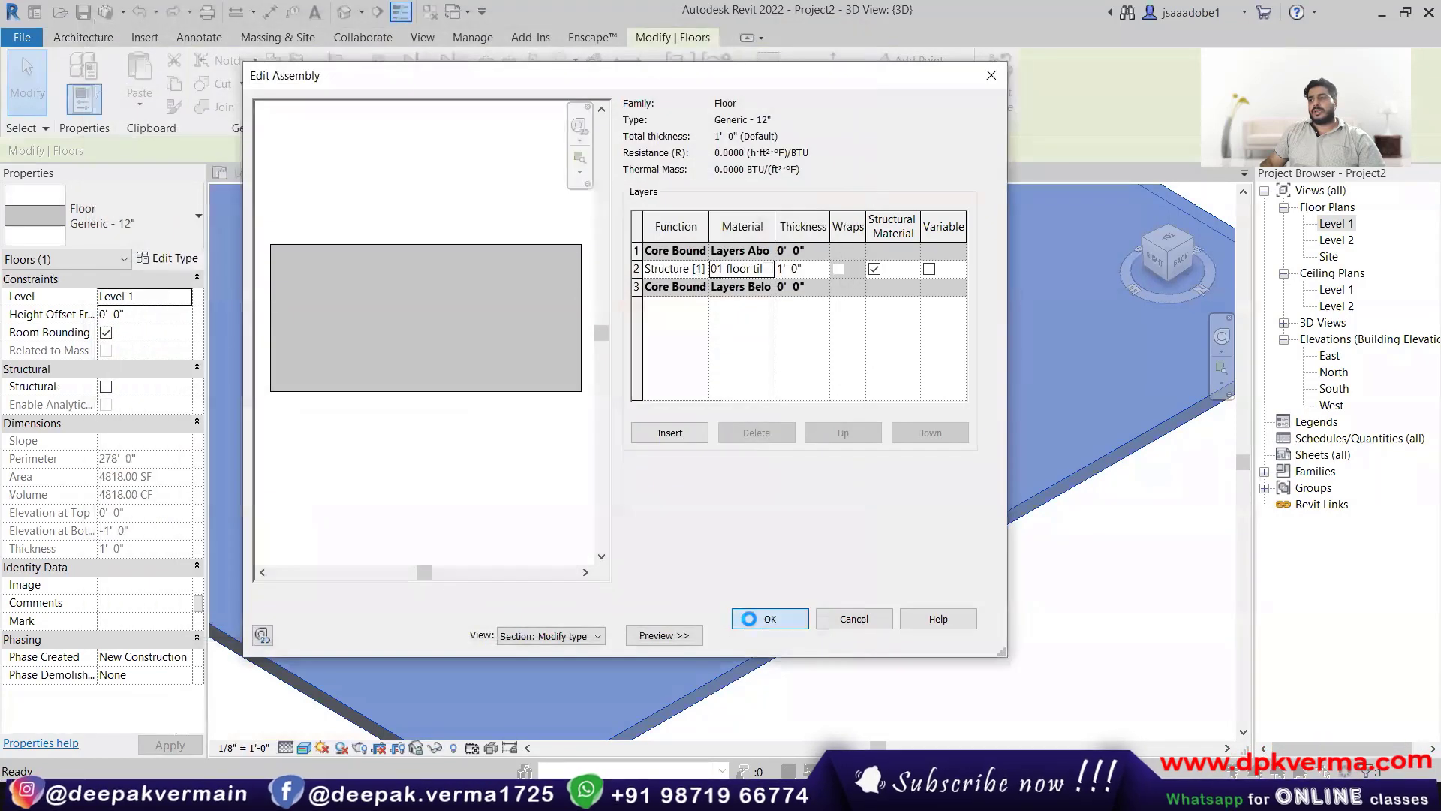
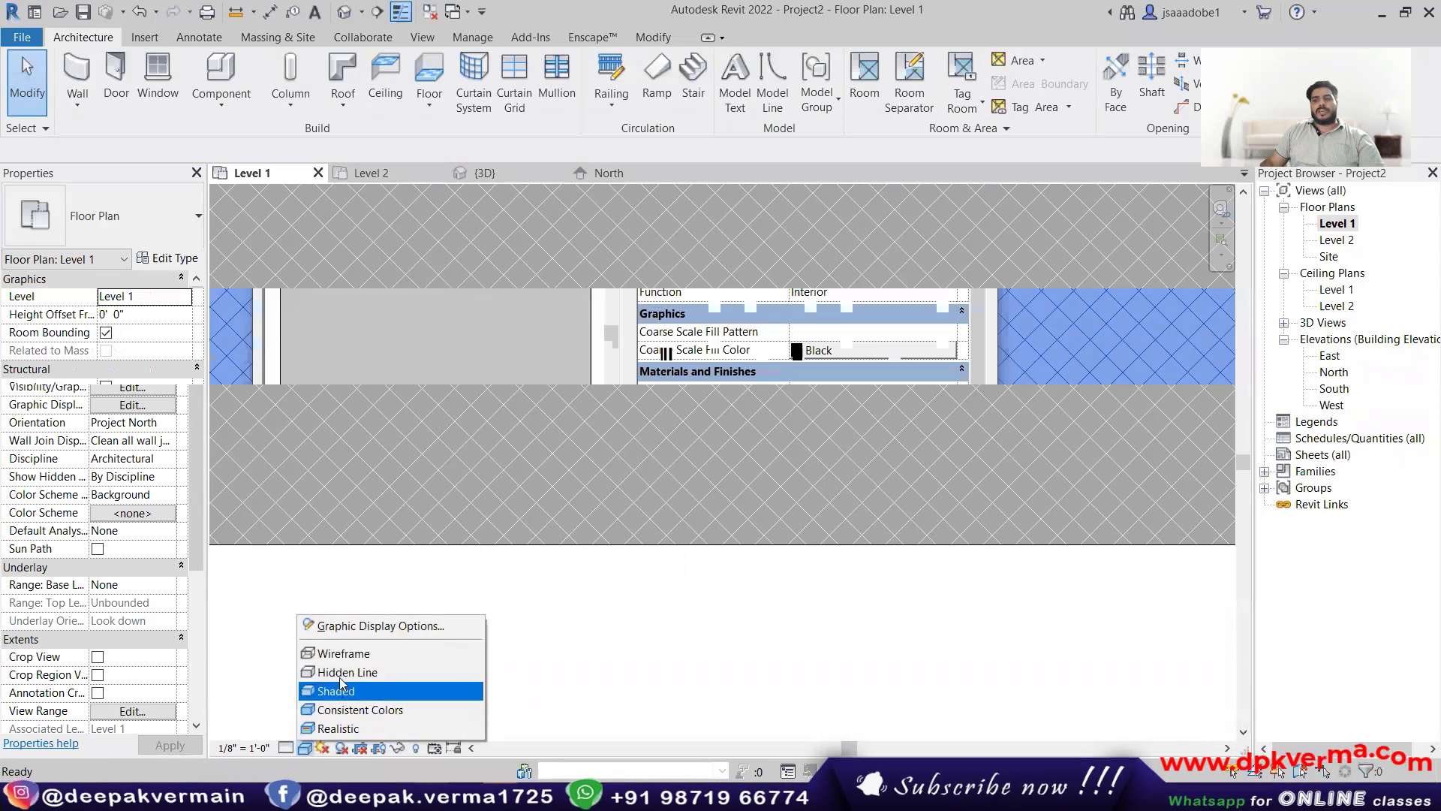
Step: In the Level 1 floor plan, set the Generic - 12" floor type's coarse scale fill pattern to Crosshatch
scroll(544, 536, down, 4)
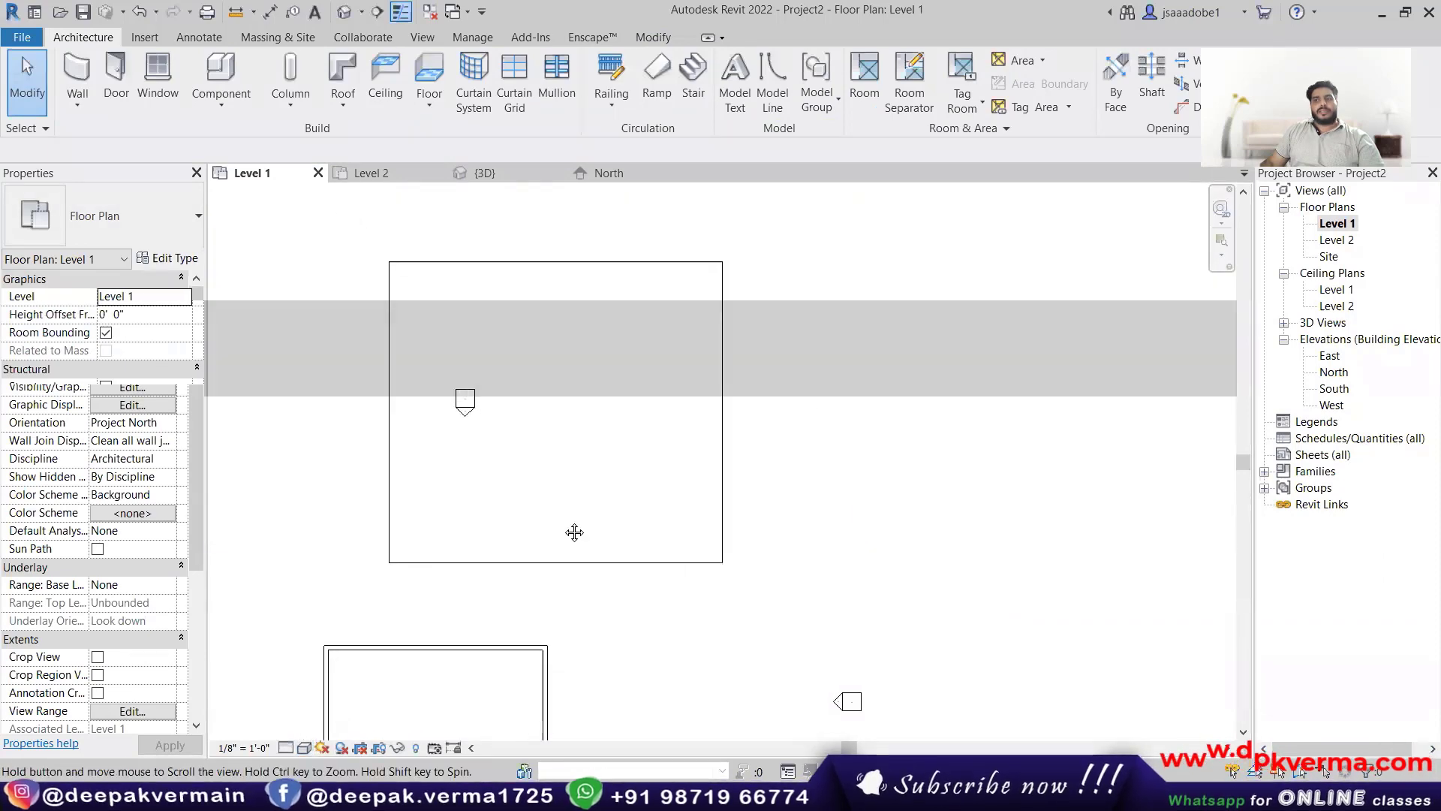
click(791, 430)
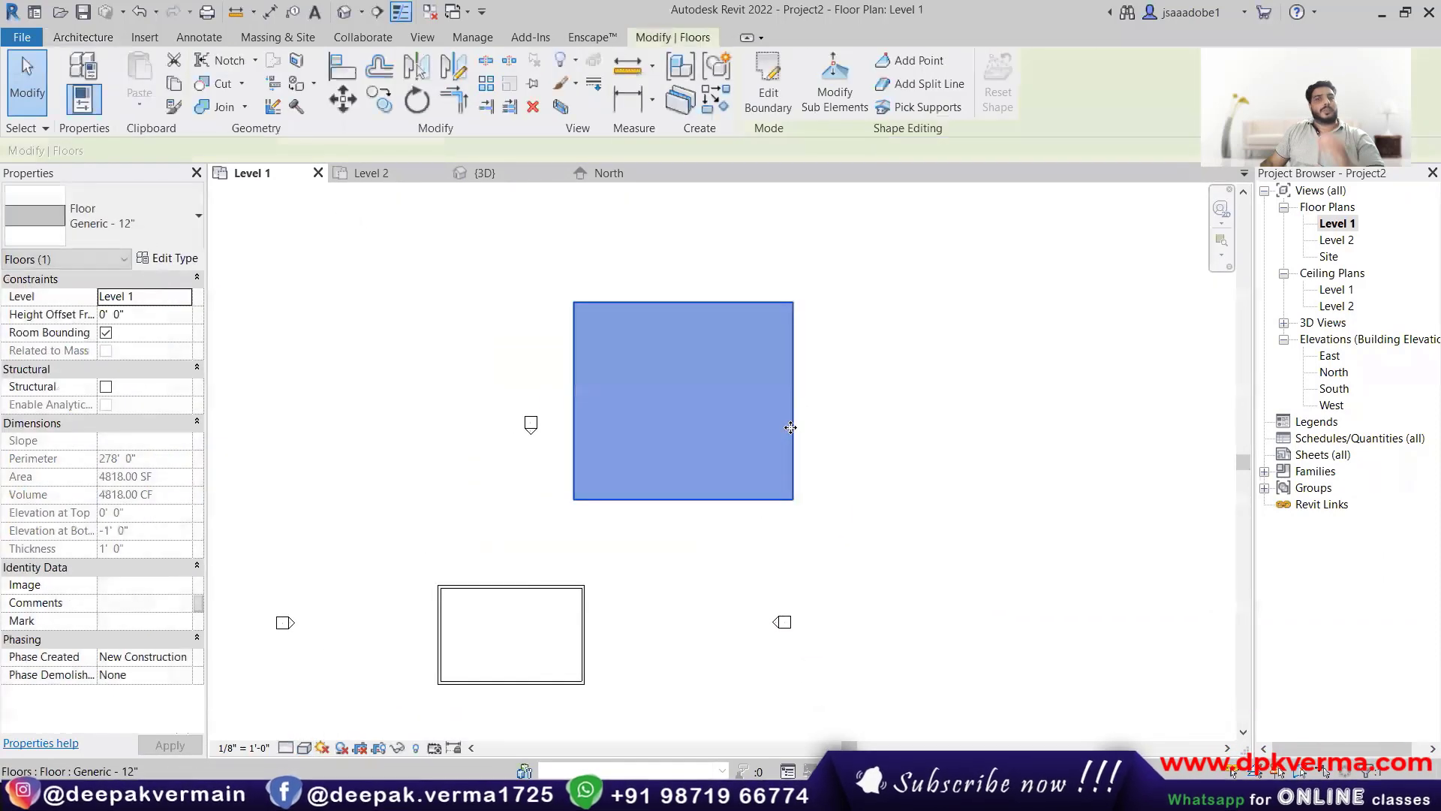
click(167, 260)
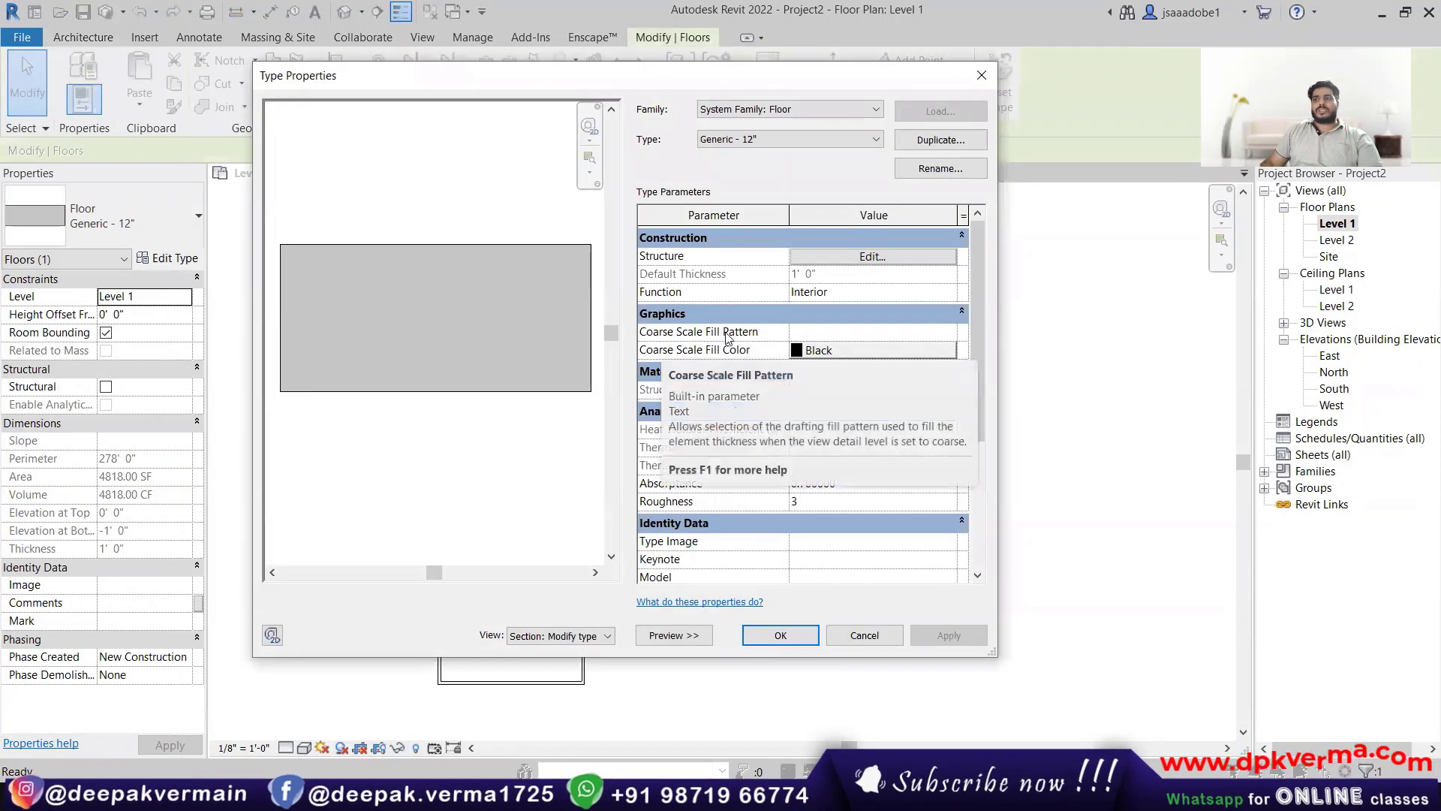
click(953, 332)
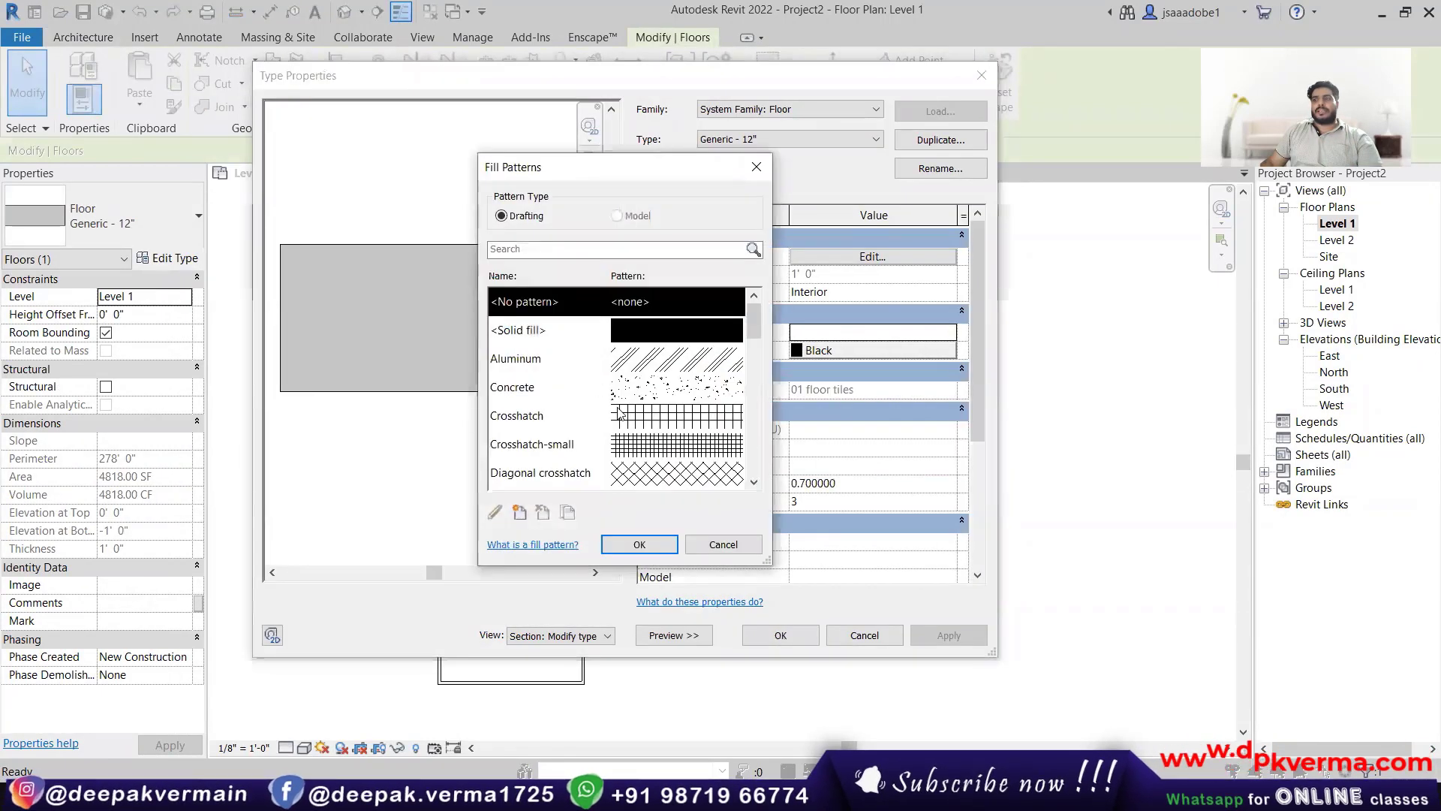
click(650, 426)
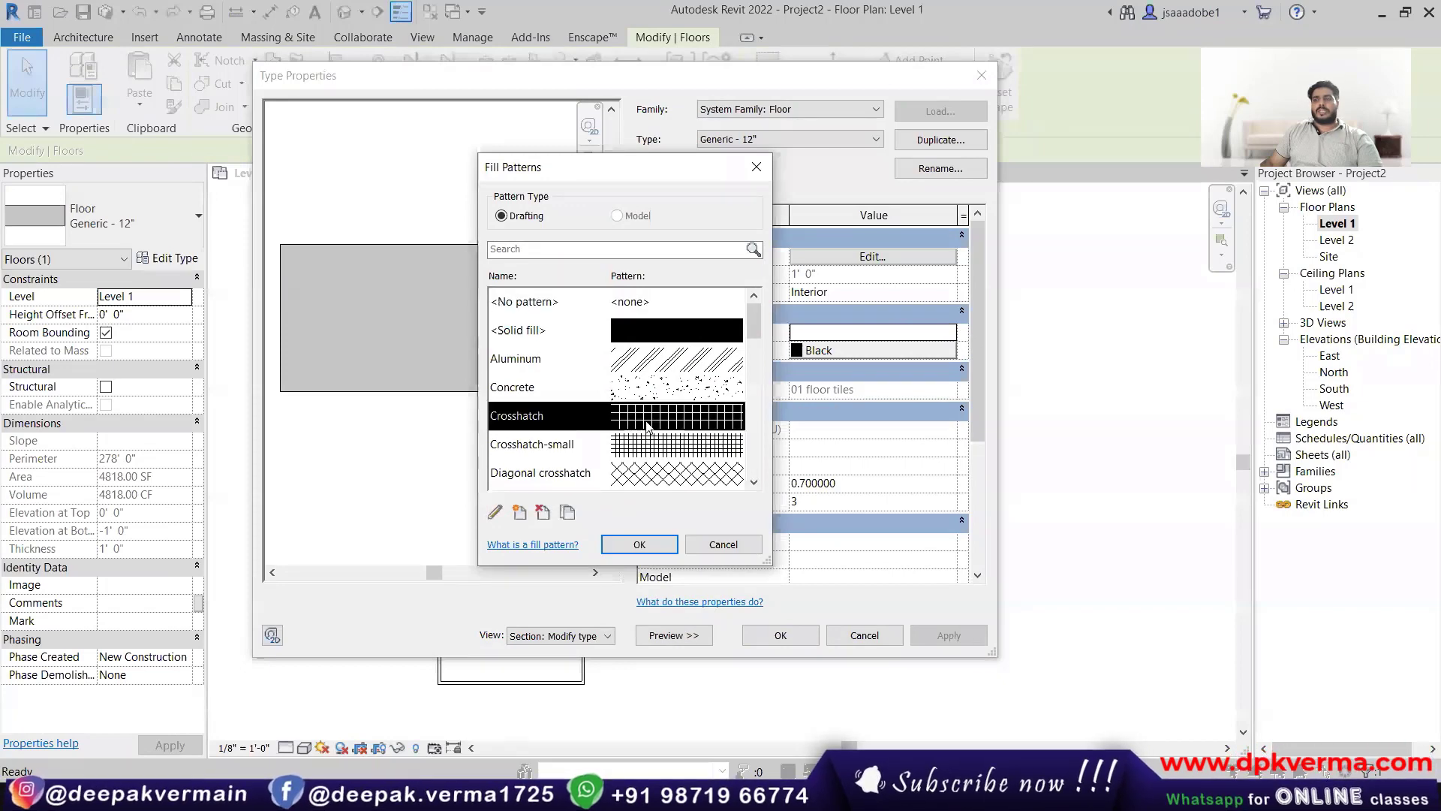
click(639, 545)
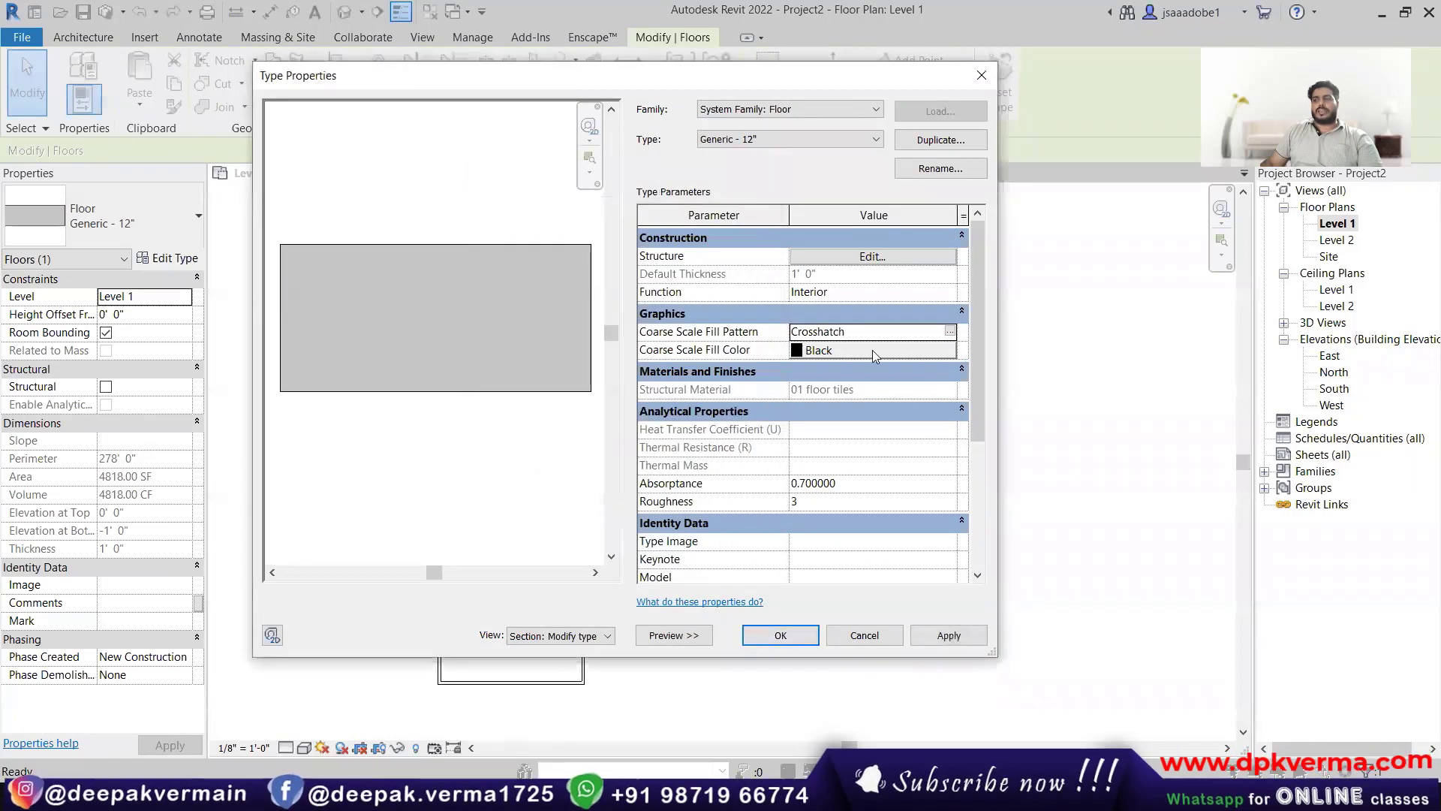
click(773, 634)
click(862, 566)
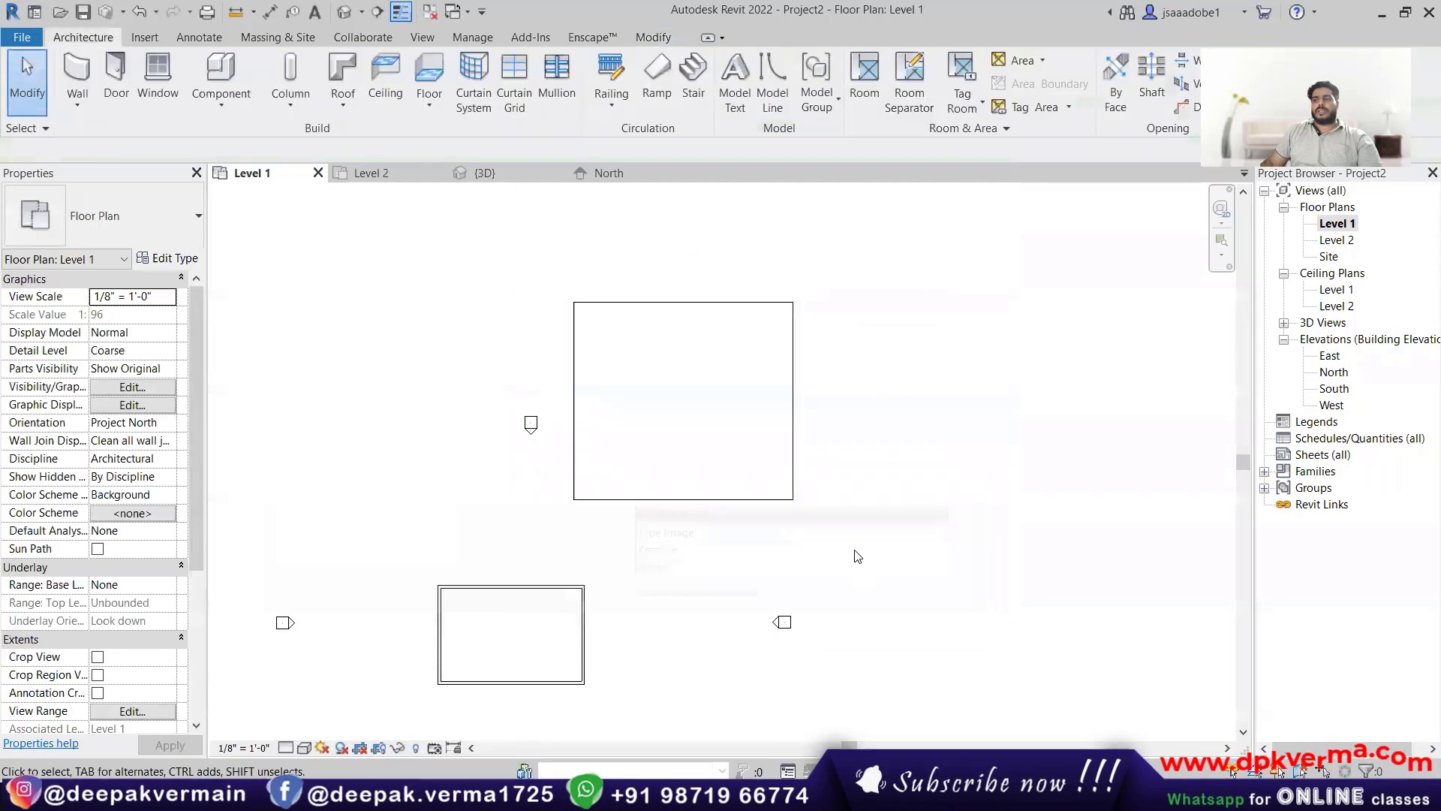
Step: Examine how the floor's pattern displays in the Level 1 plan, both selected and unselected, at different zoom levels
click(797, 442)
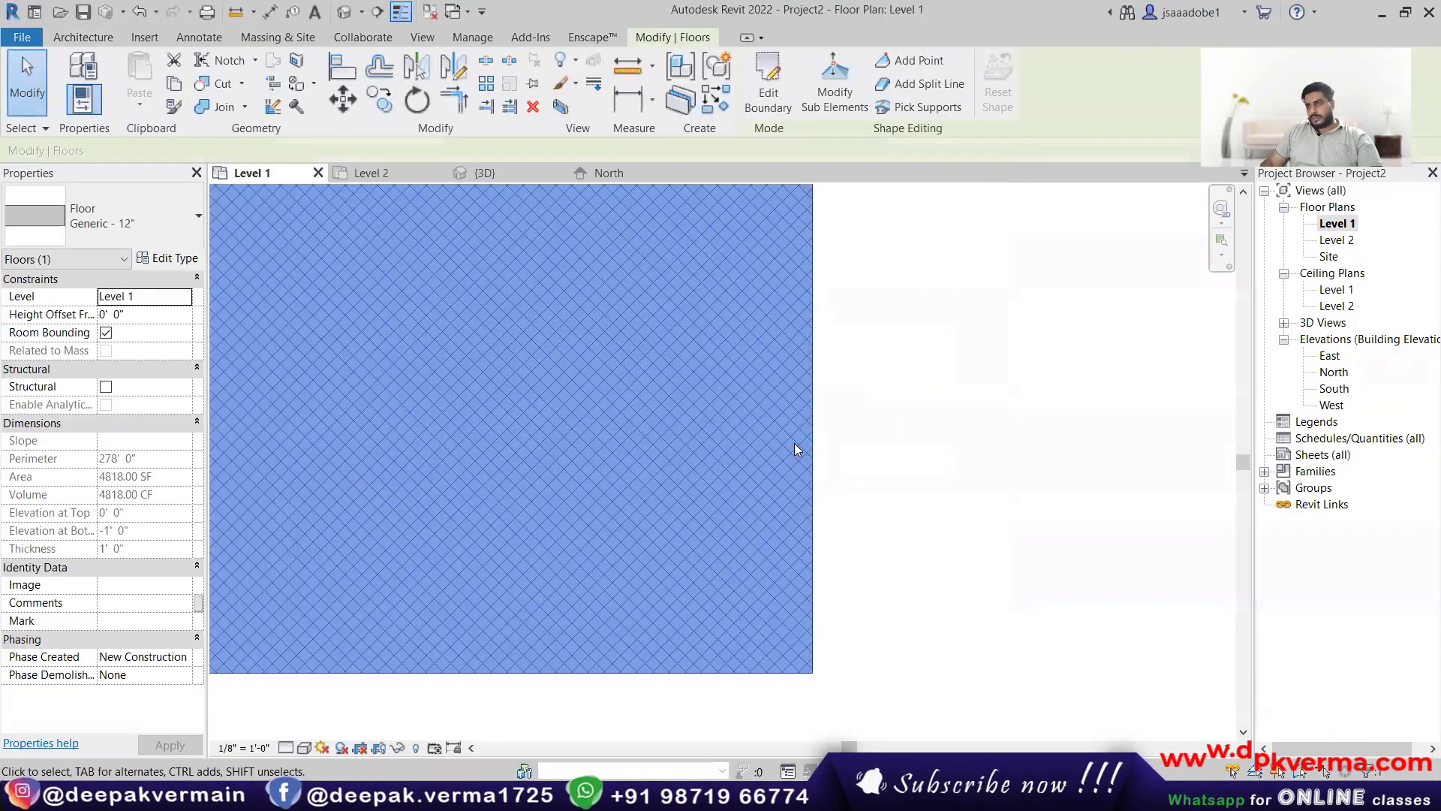
scroll(809, 467, up, 3)
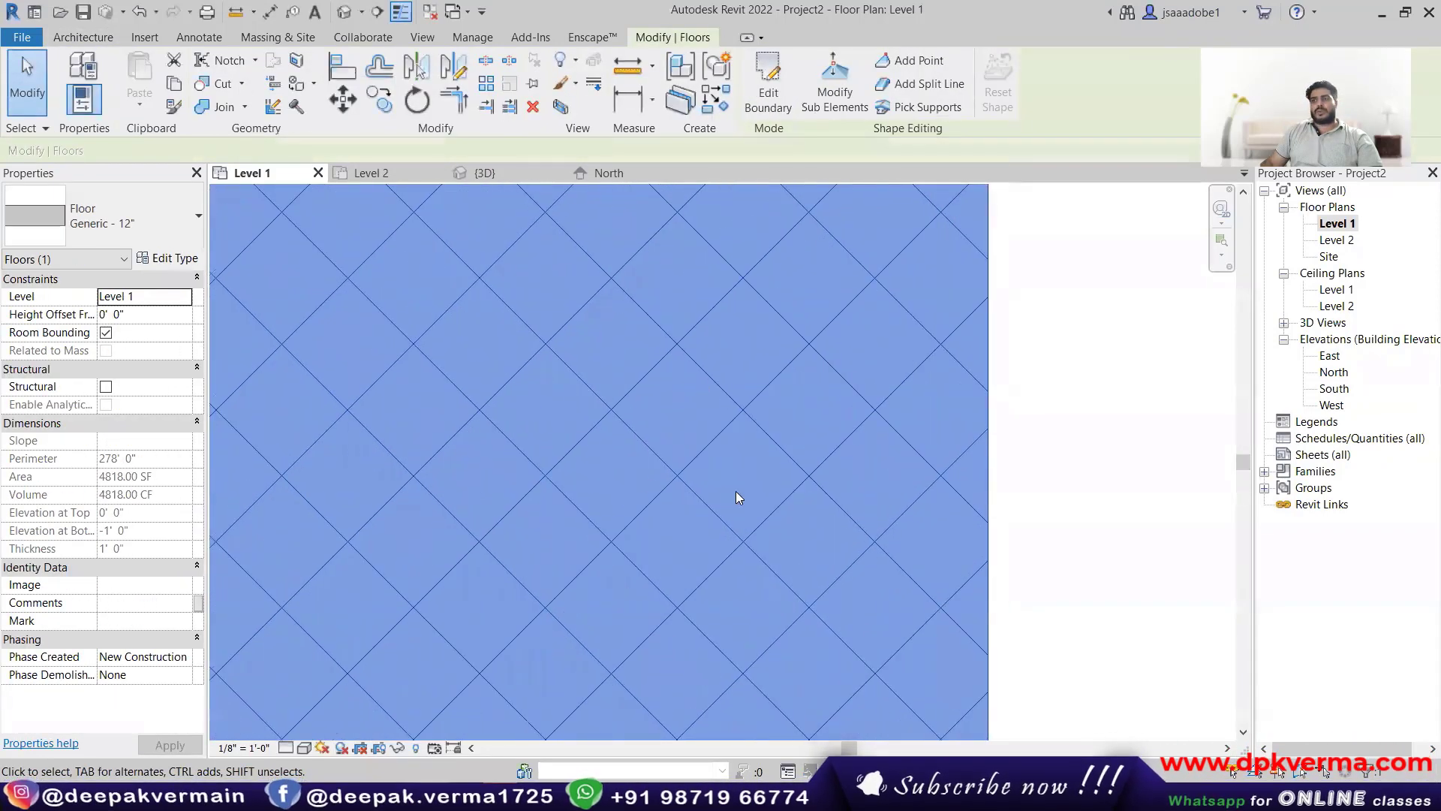
click(1070, 469)
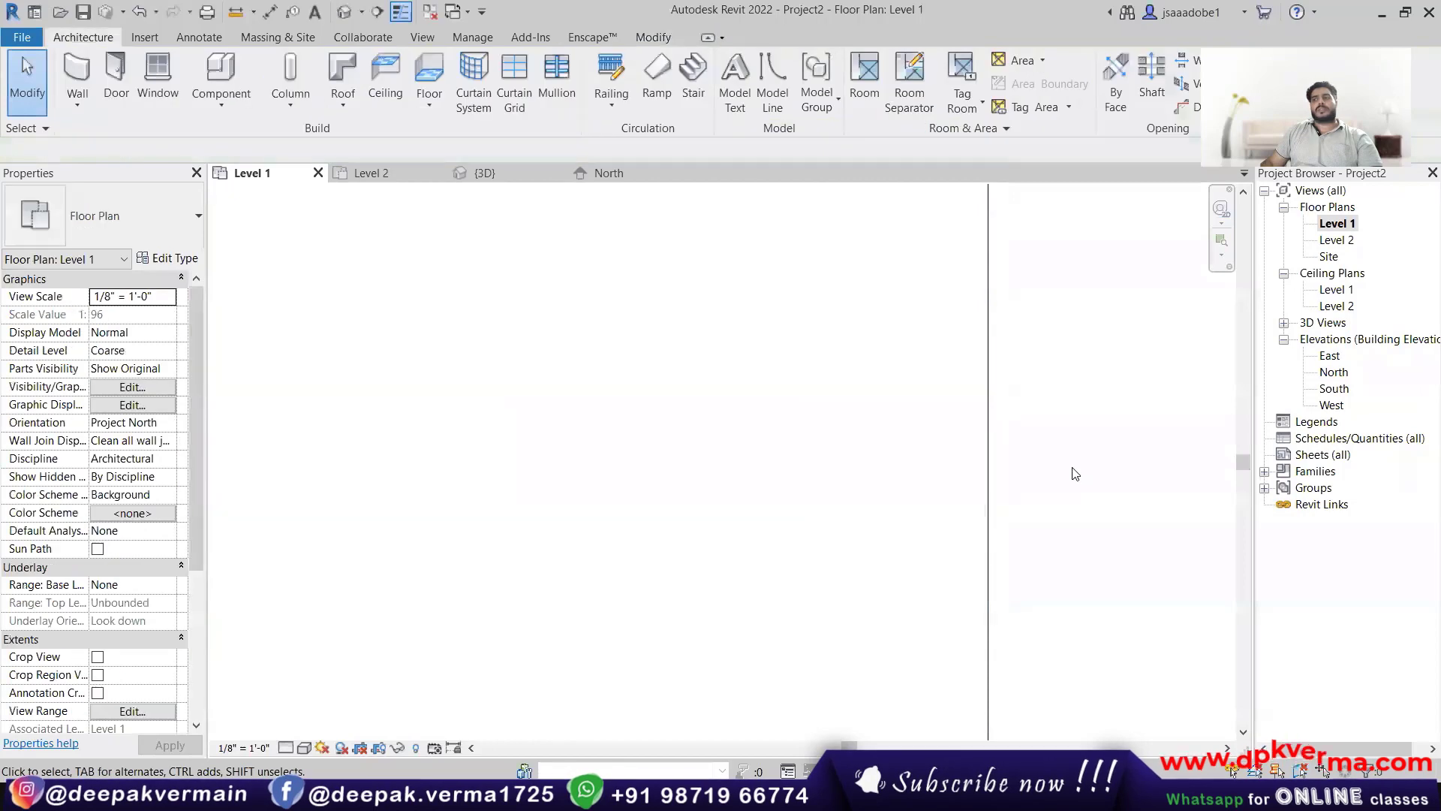
click(987, 451)
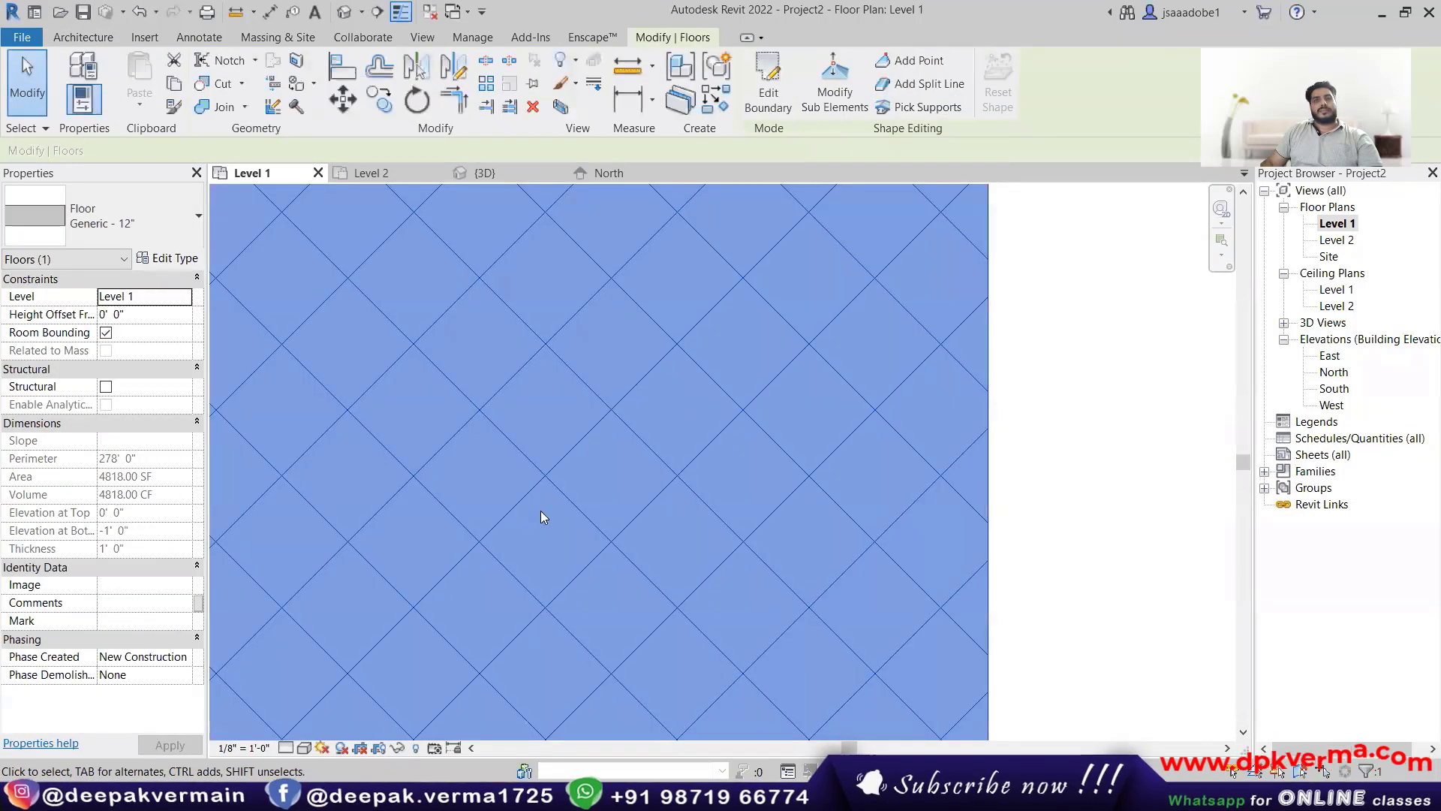
scroll(535, 515, down, 5)
middle_drag(531, 510, 732, 523)
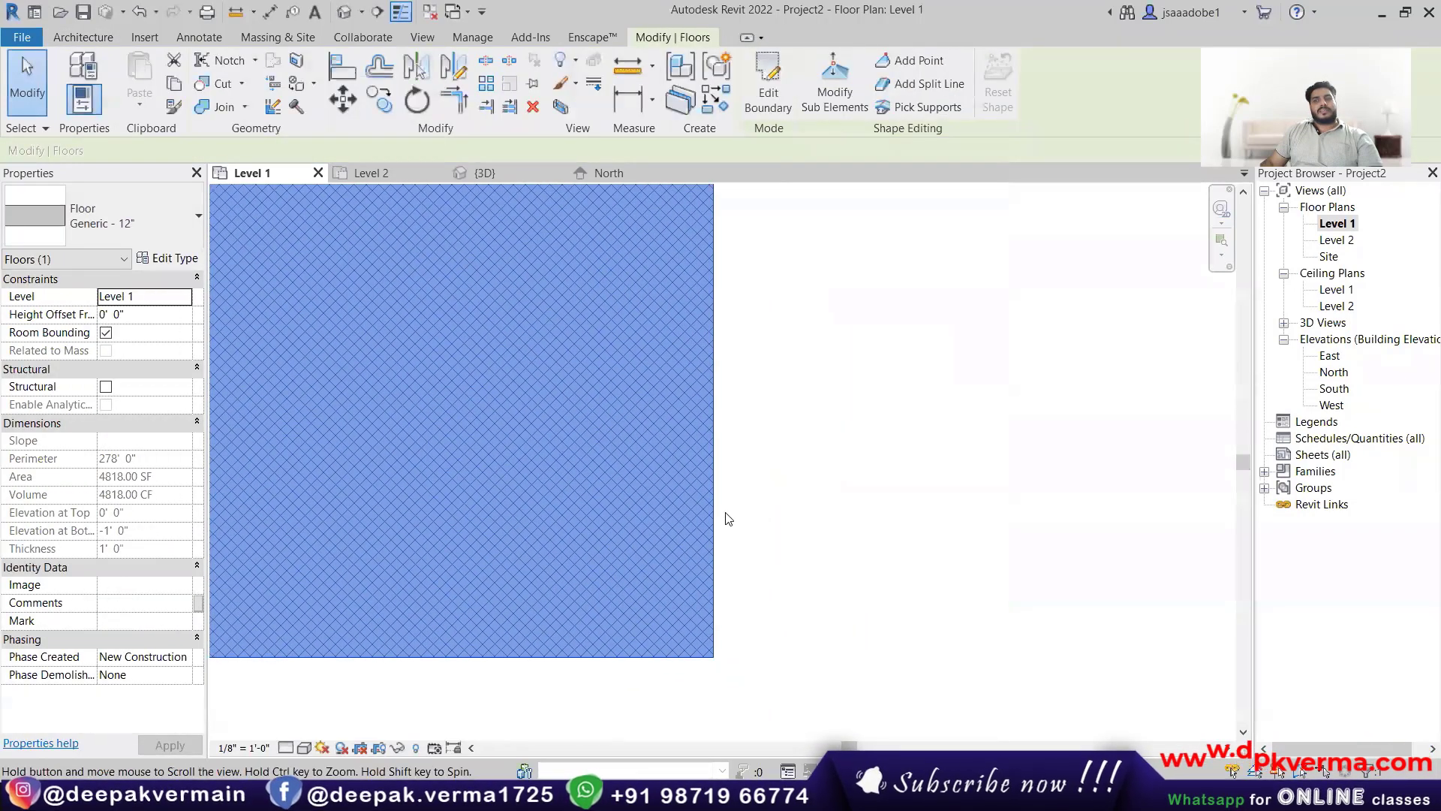
scroll(761, 524, down, 3)
click(869, 456)
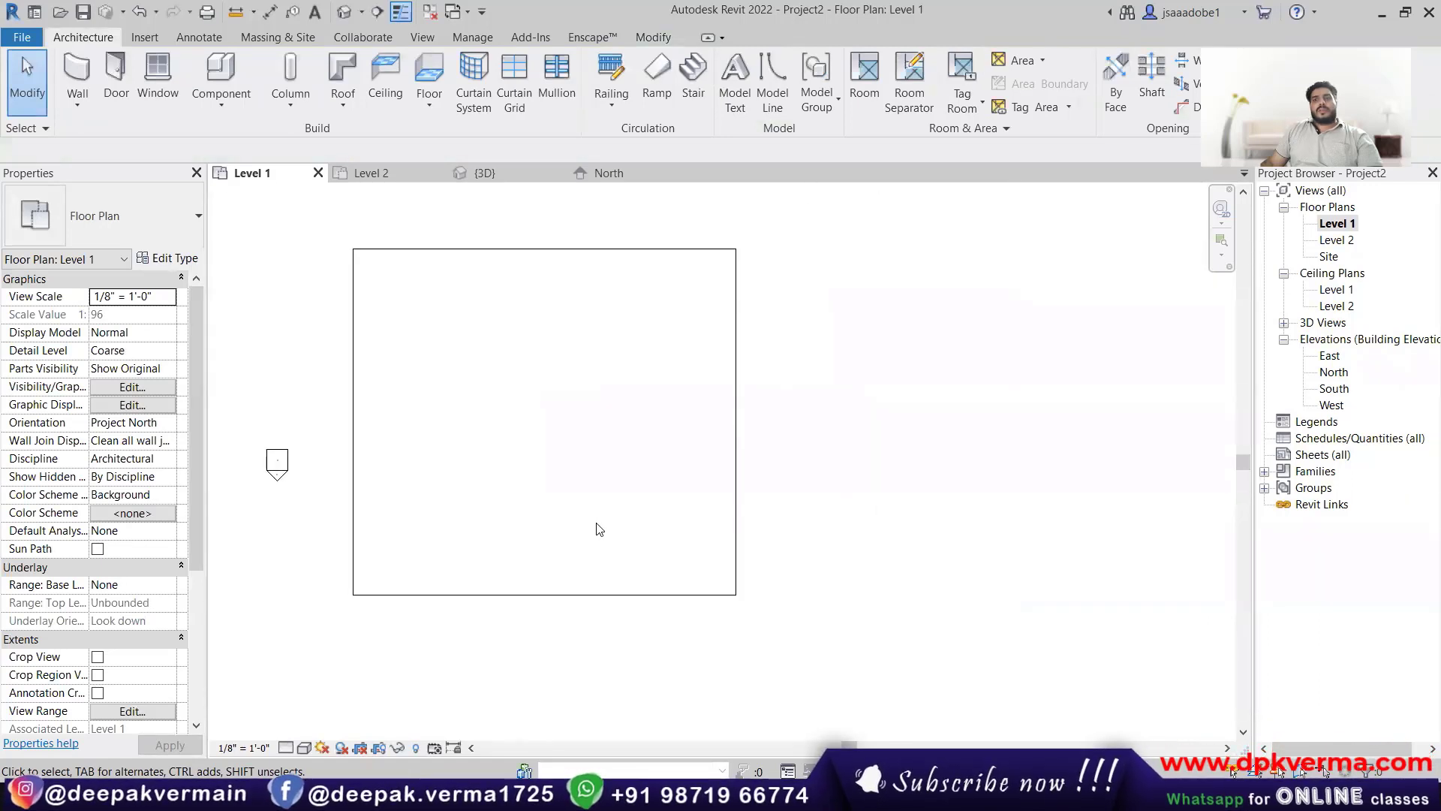
scroll(466, 395, down, 1)
scroll(466, 396, down, 1)
middle_drag(466, 404, 475, 394)
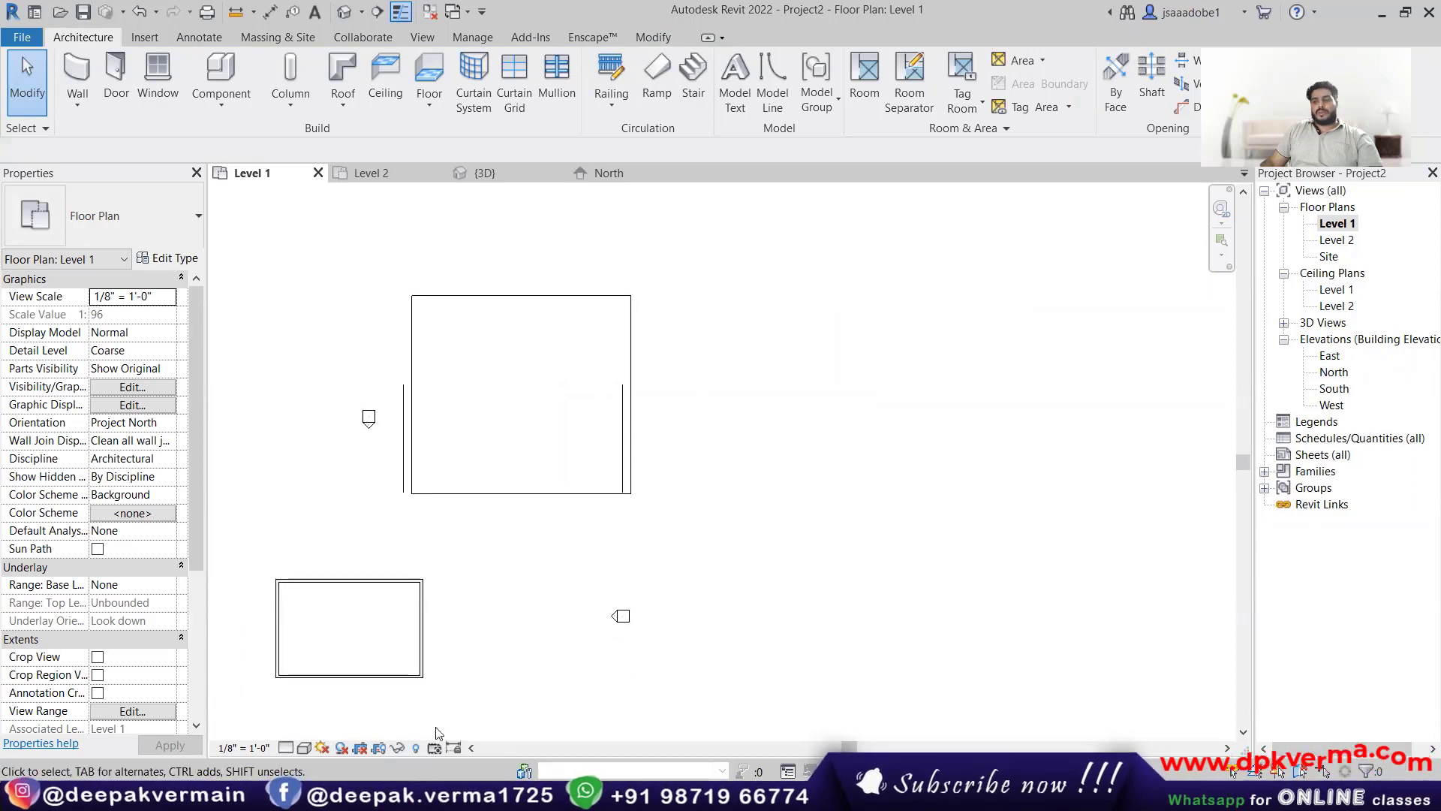
Step: Set the Level 1 plan's visual style to Consistent Colors and check how the floor displays
click(304, 747)
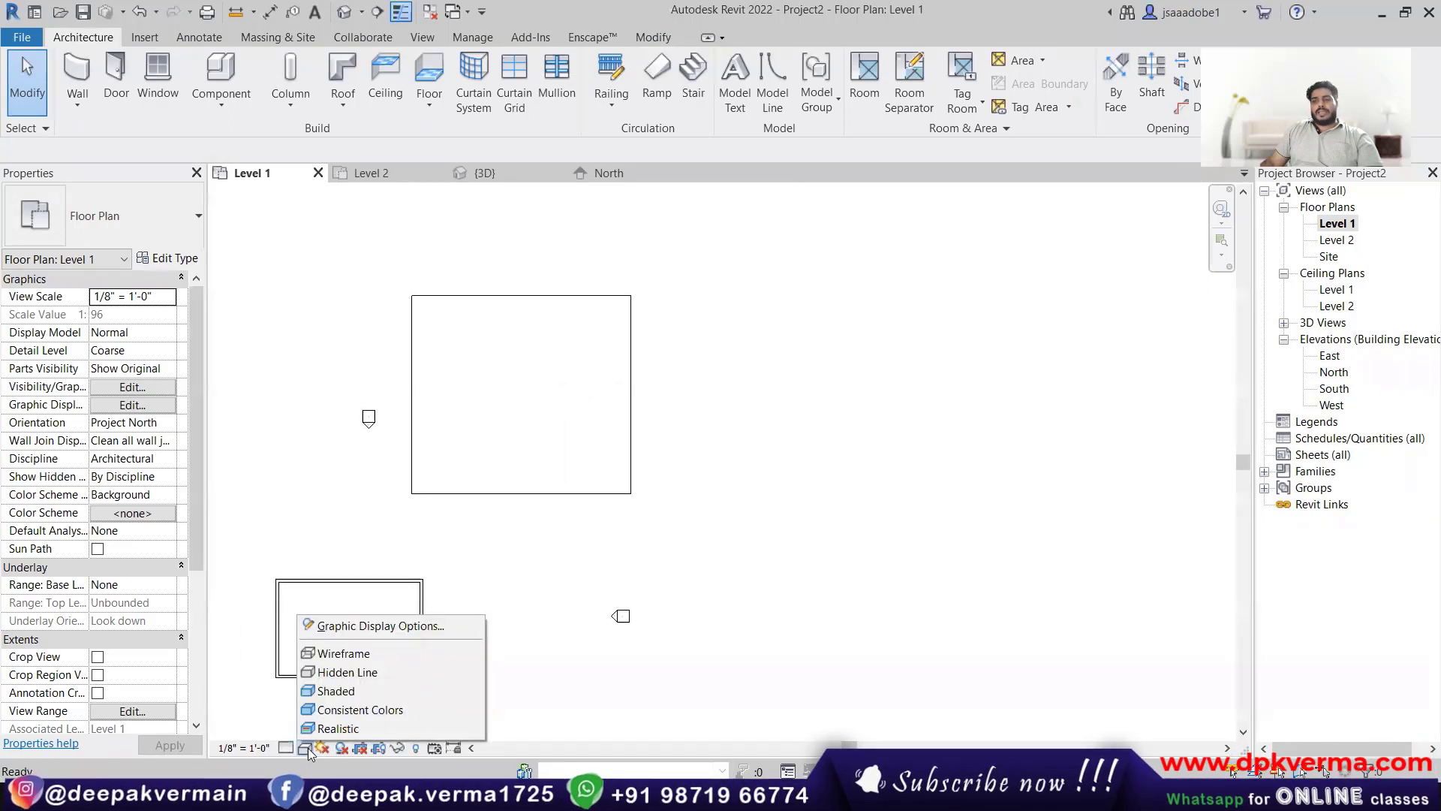
click(328, 709)
scroll(482, 451, up, 4)
scroll(458, 389, up, 2)
scroll(456, 386, down, 2)
scroll(455, 385, up, 3)
scroll(455, 384, down, 4)
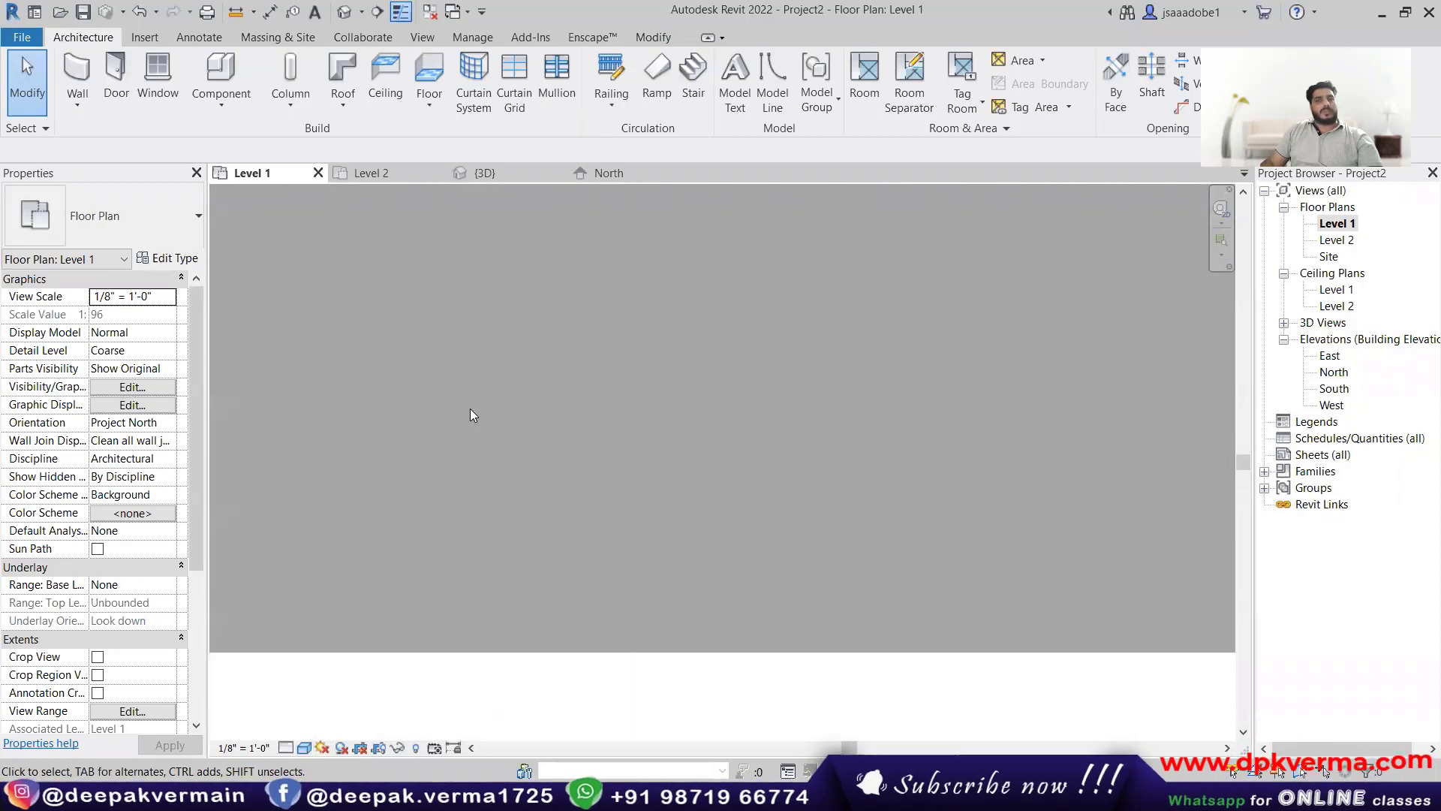
scroll(470, 409, down, 1)
Step: In the Generic - 12" floor's structure, set the 01 floor tiles material's surface foreground pattern to Earth
click(301, 547)
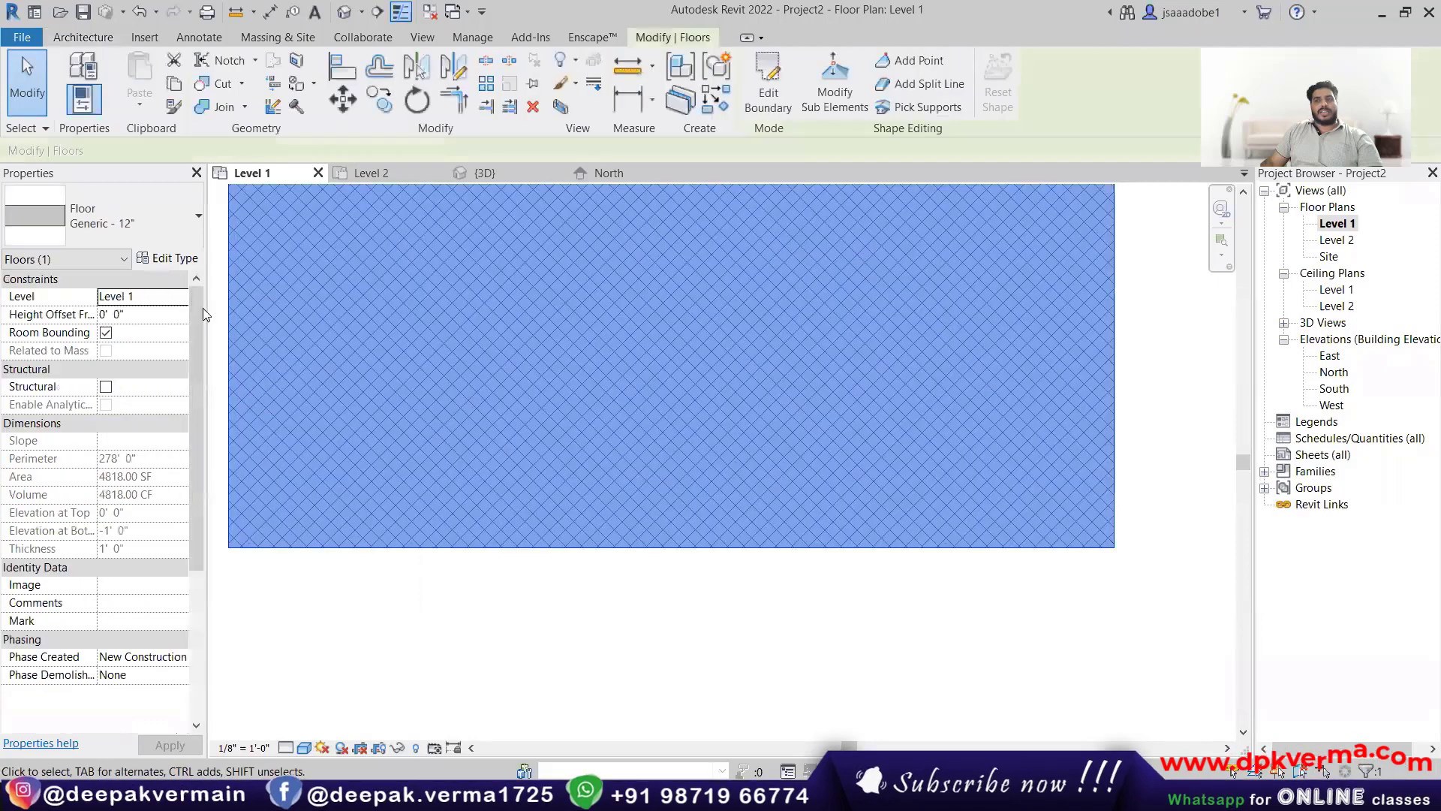
click(168, 257)
click(833, 253)
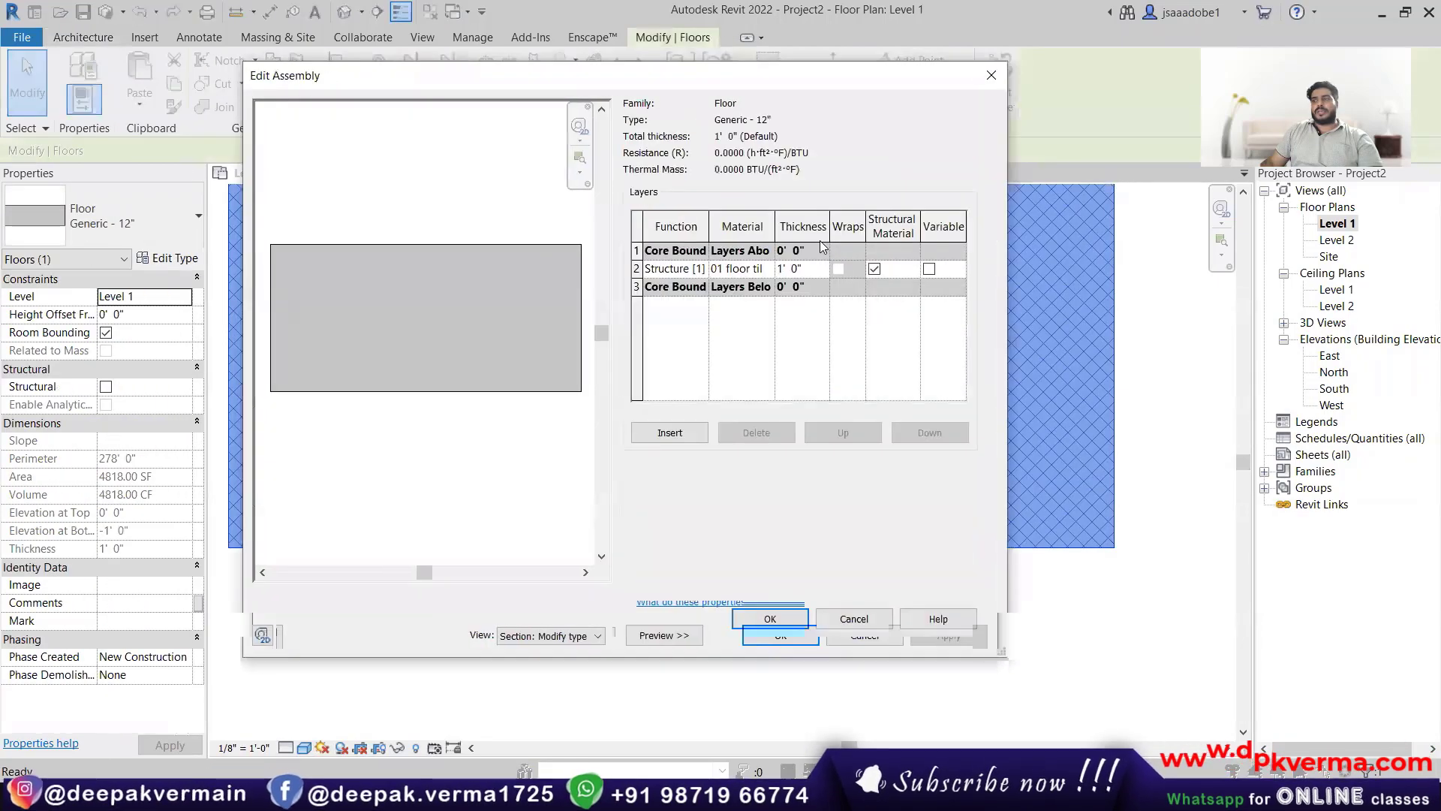
click(743, 268)
click(768, 268)
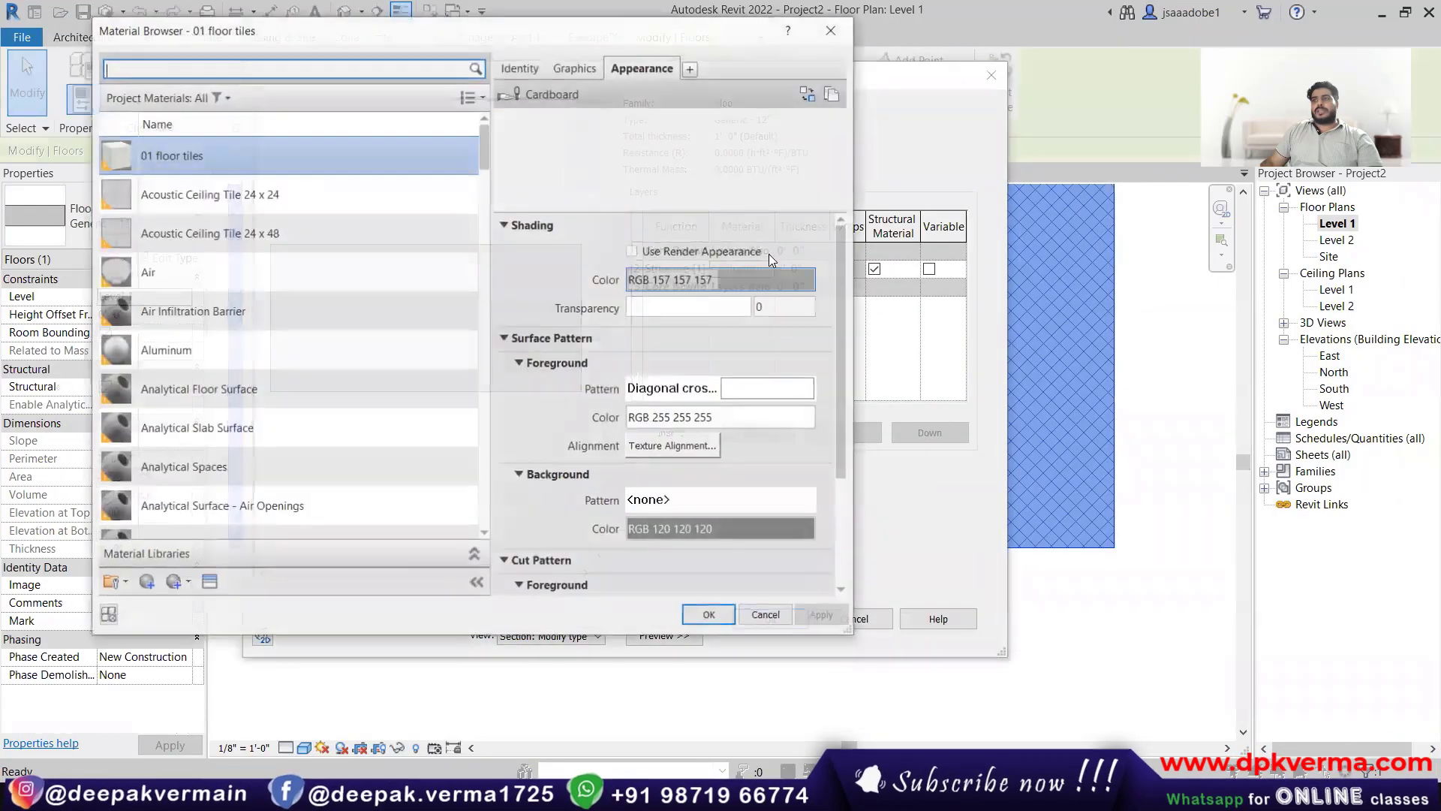
click(575, 68)
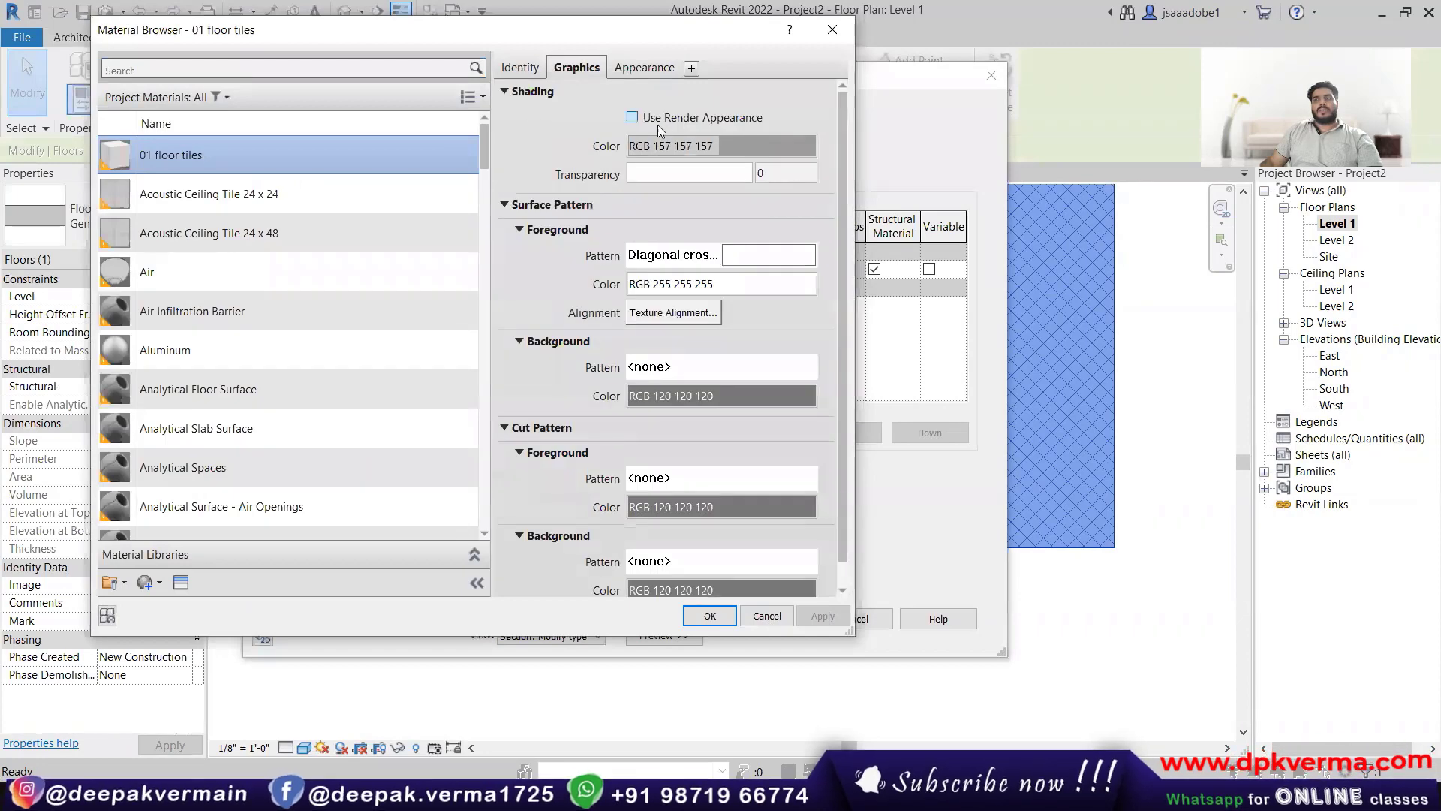
click(675, 255)
scroll(539, 354, down, 2)
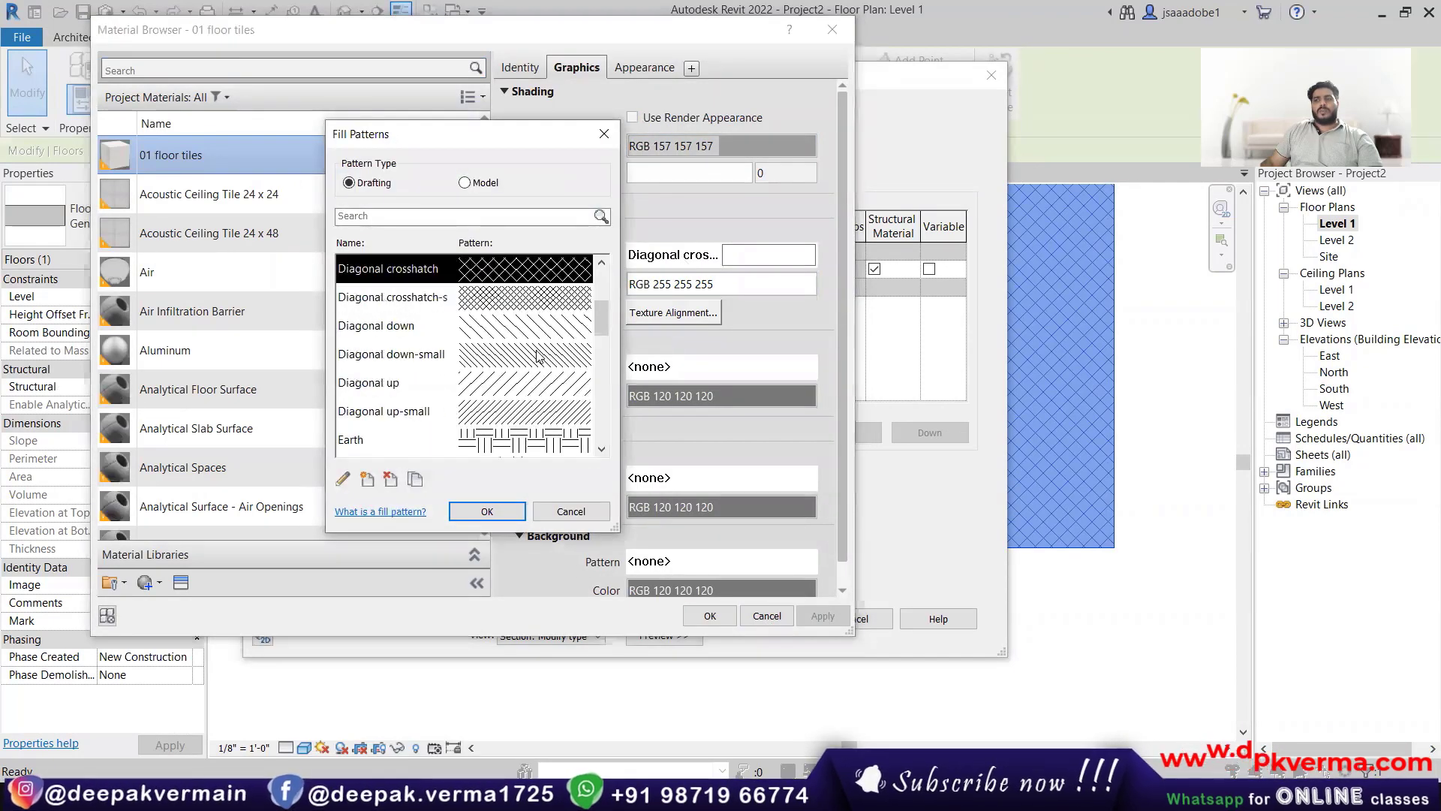
scroll(516, 350, down, 1)
click(516, 357)
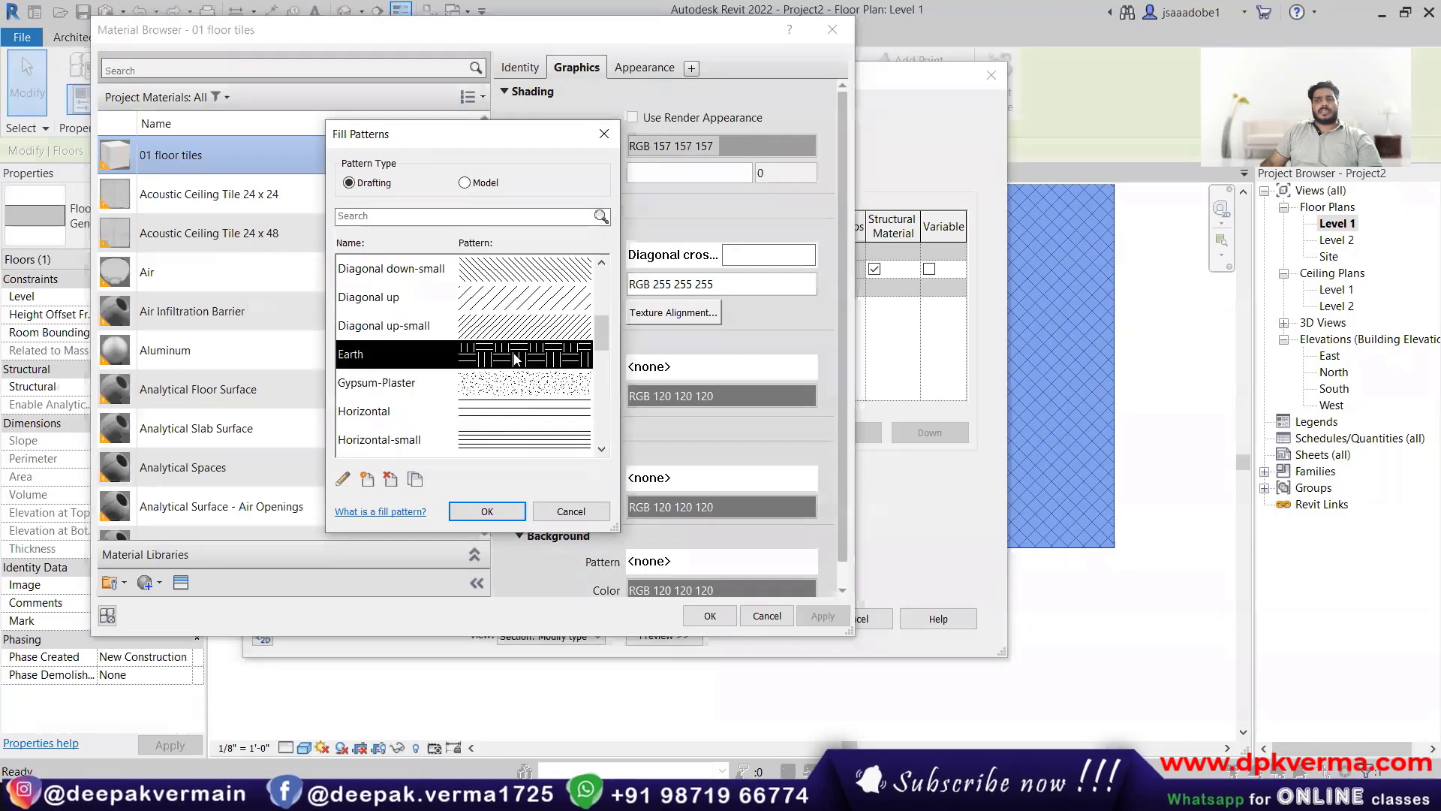
click(503, 509)
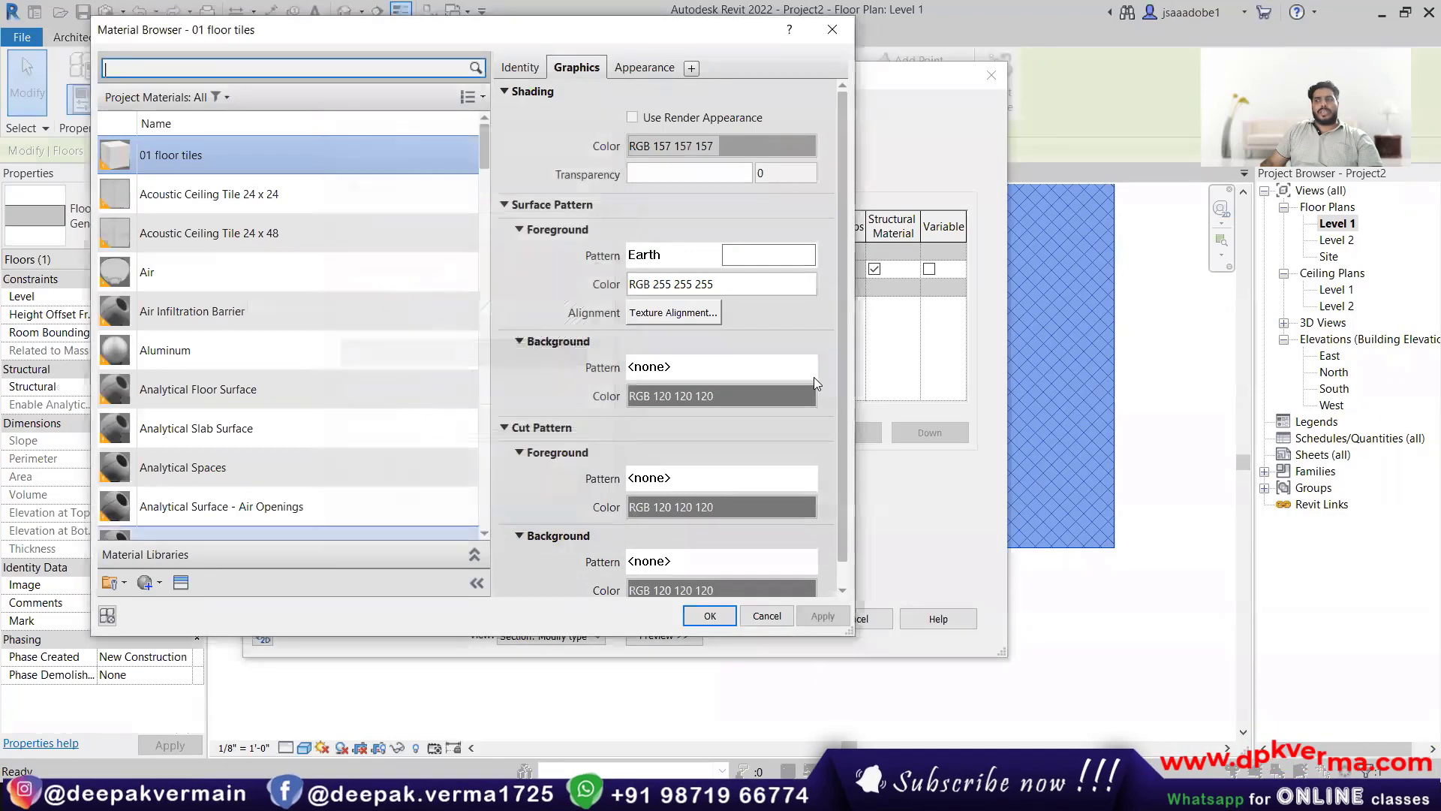
Step: Set the material's surface foreground pattern color to black, accept the floor type changes, and check the pattern in plan
click(687, 285)
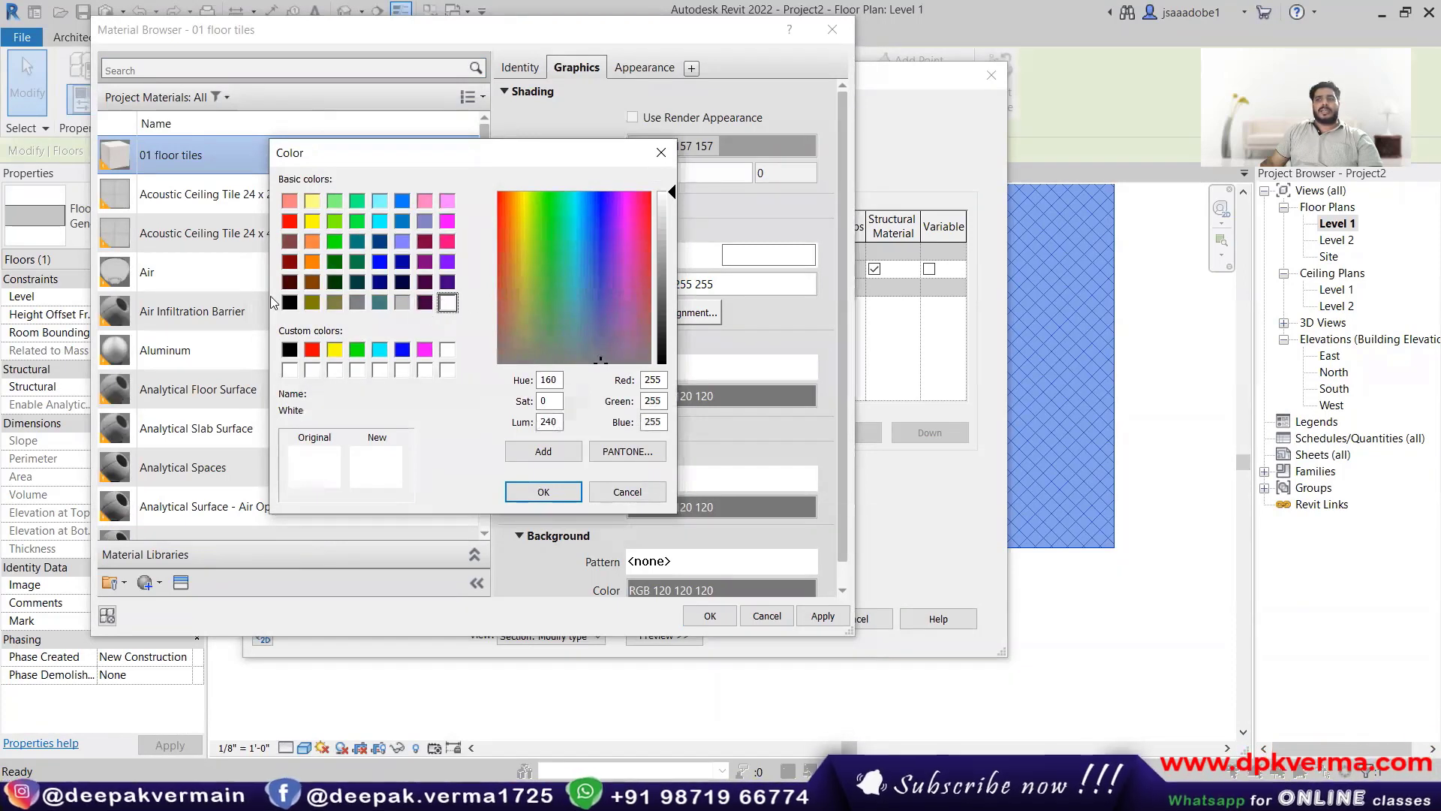
click(289, 349)
click(543, 491)
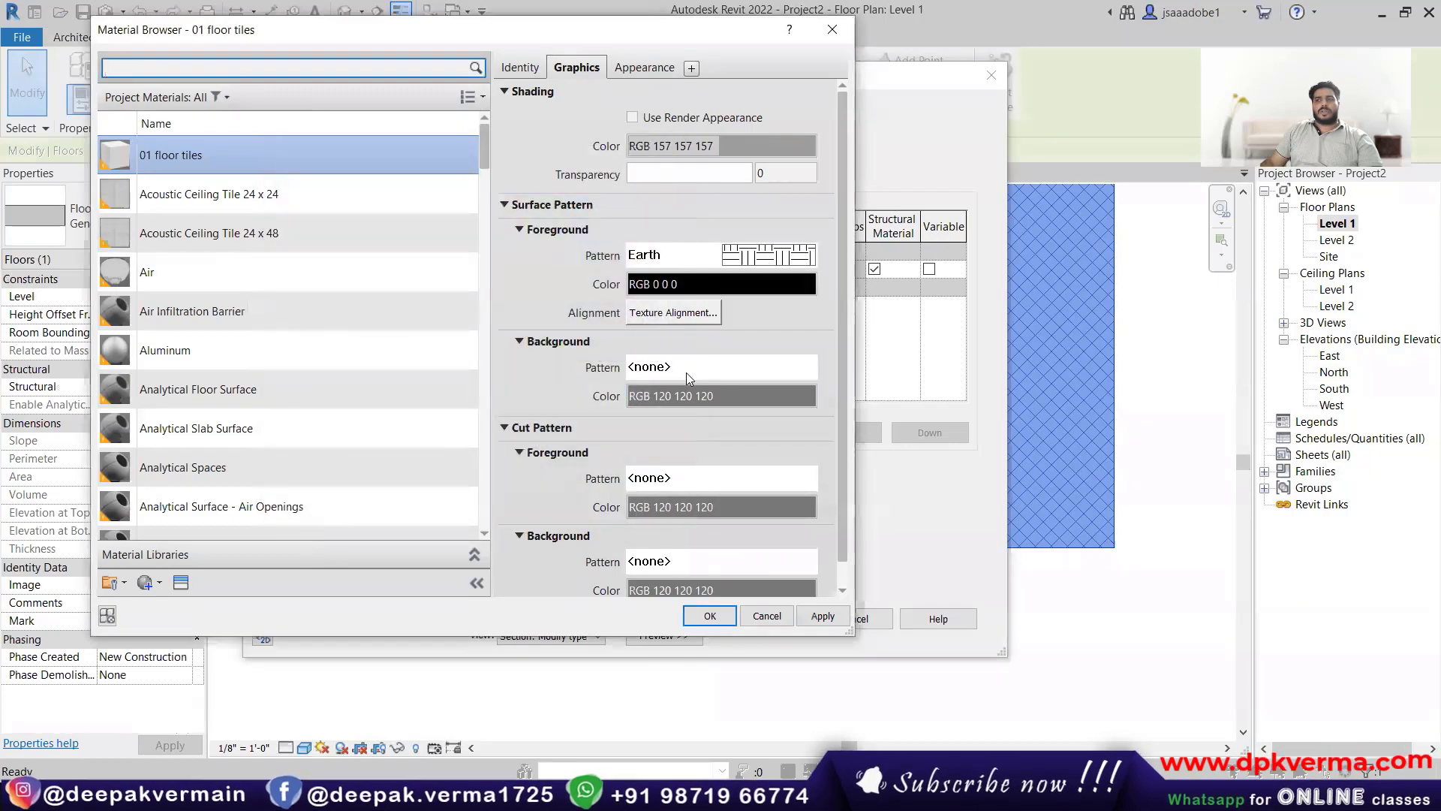
click(709, 616)
click(754, 617)
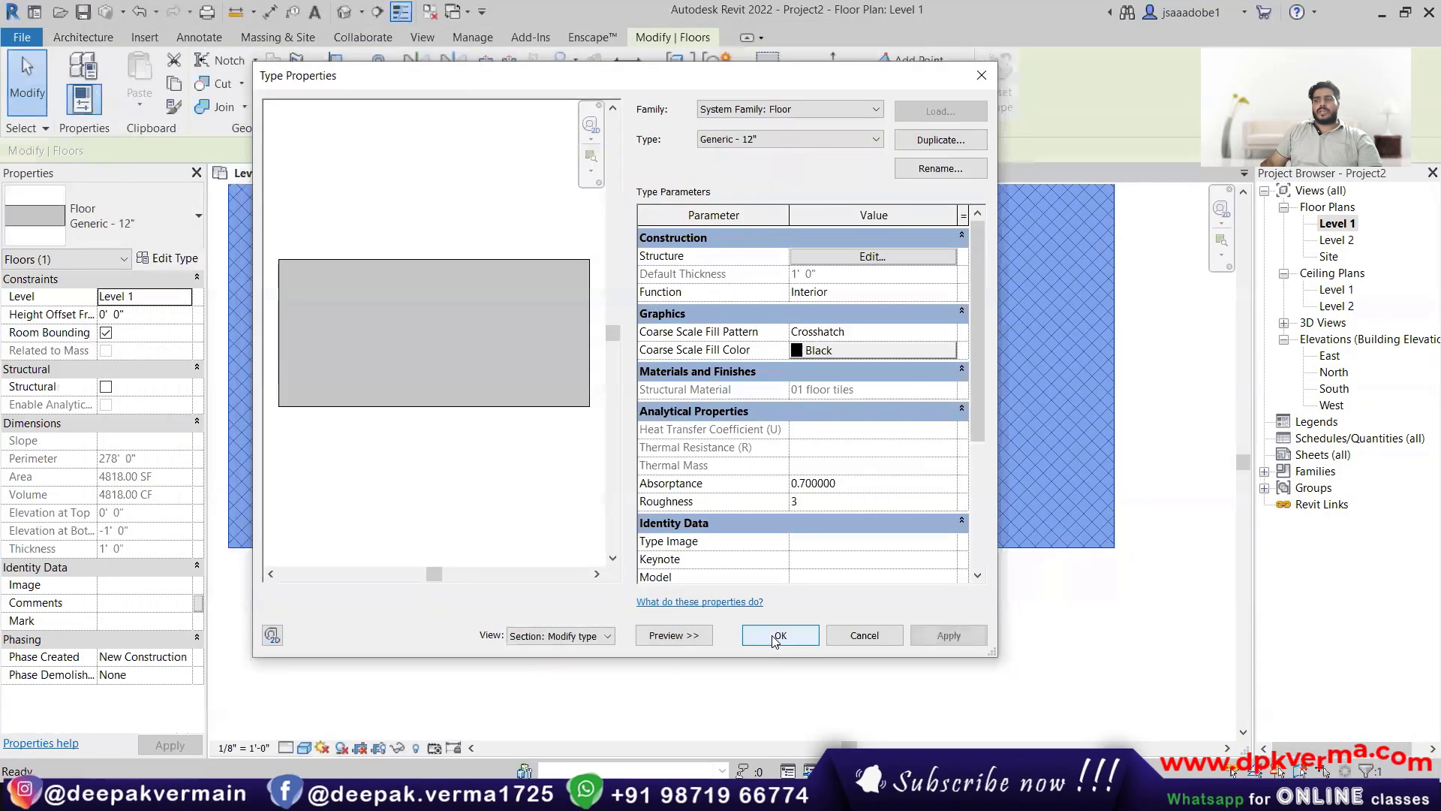
click(754, 634)
click(739, 654)
scroll(737, 644, down, 3)
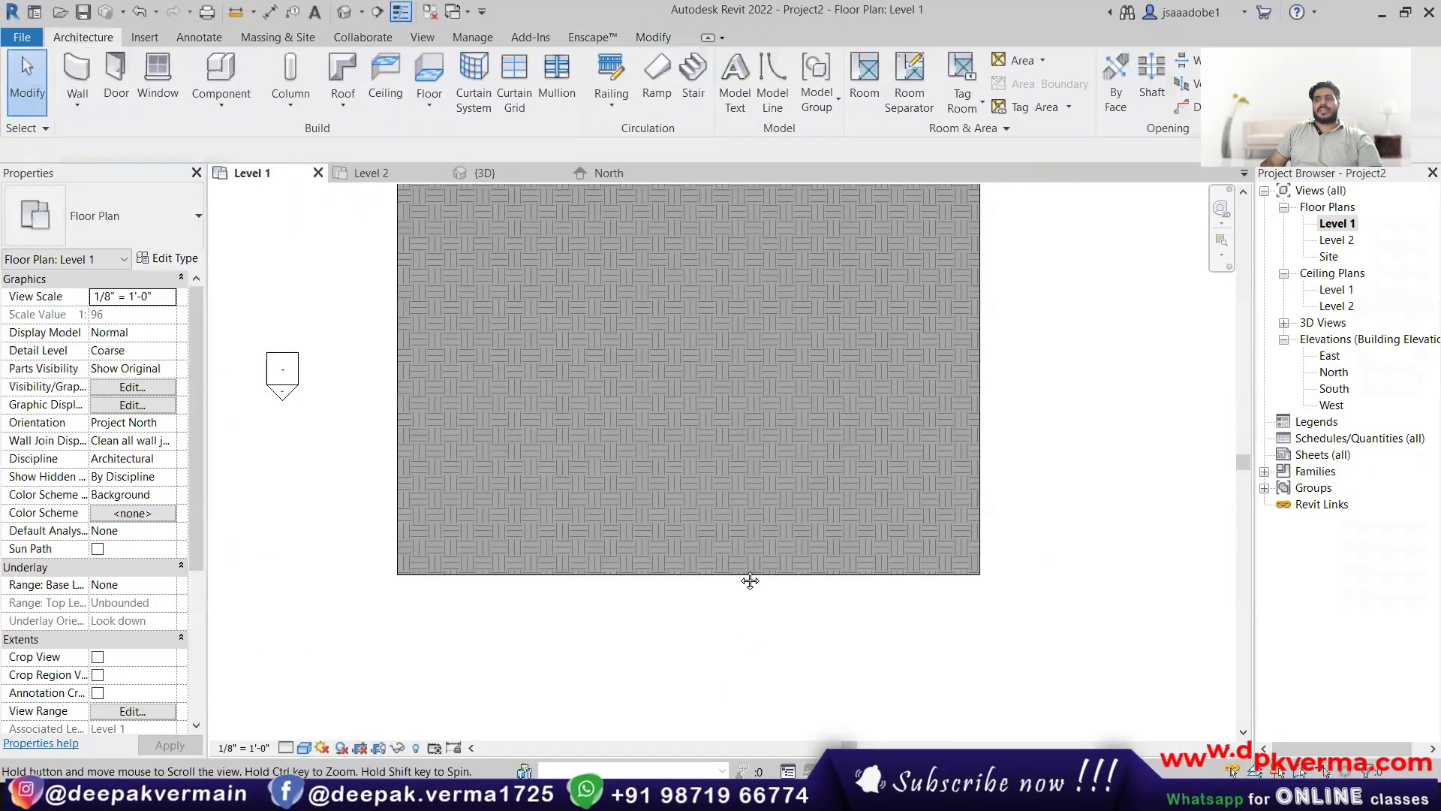
middle_drag(685, 604, 676, 658)
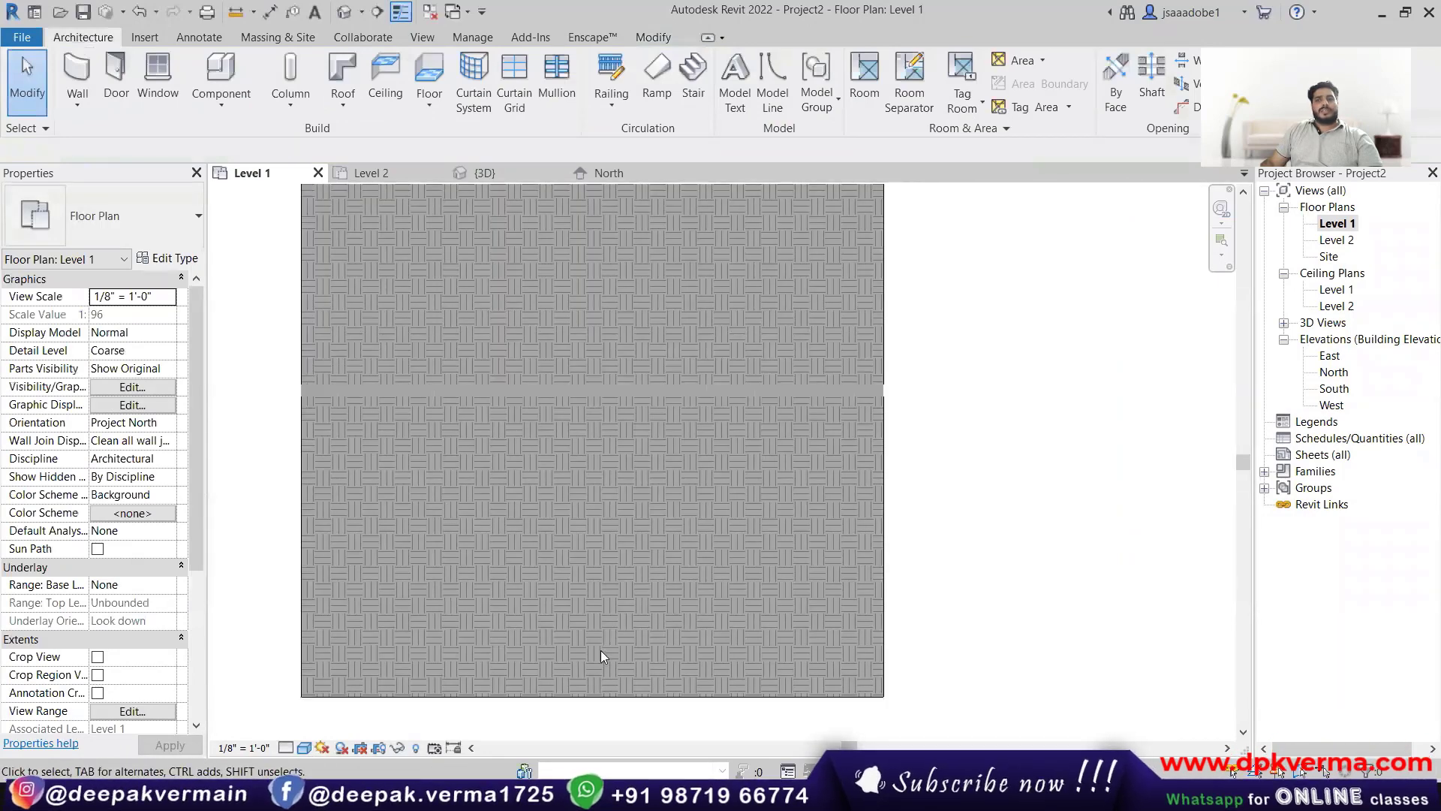
Step: Reopen the floor's 01 floor tiles material and set its shading color to white, RGB 255 255 255
click(610, 699)
click(172, 260)
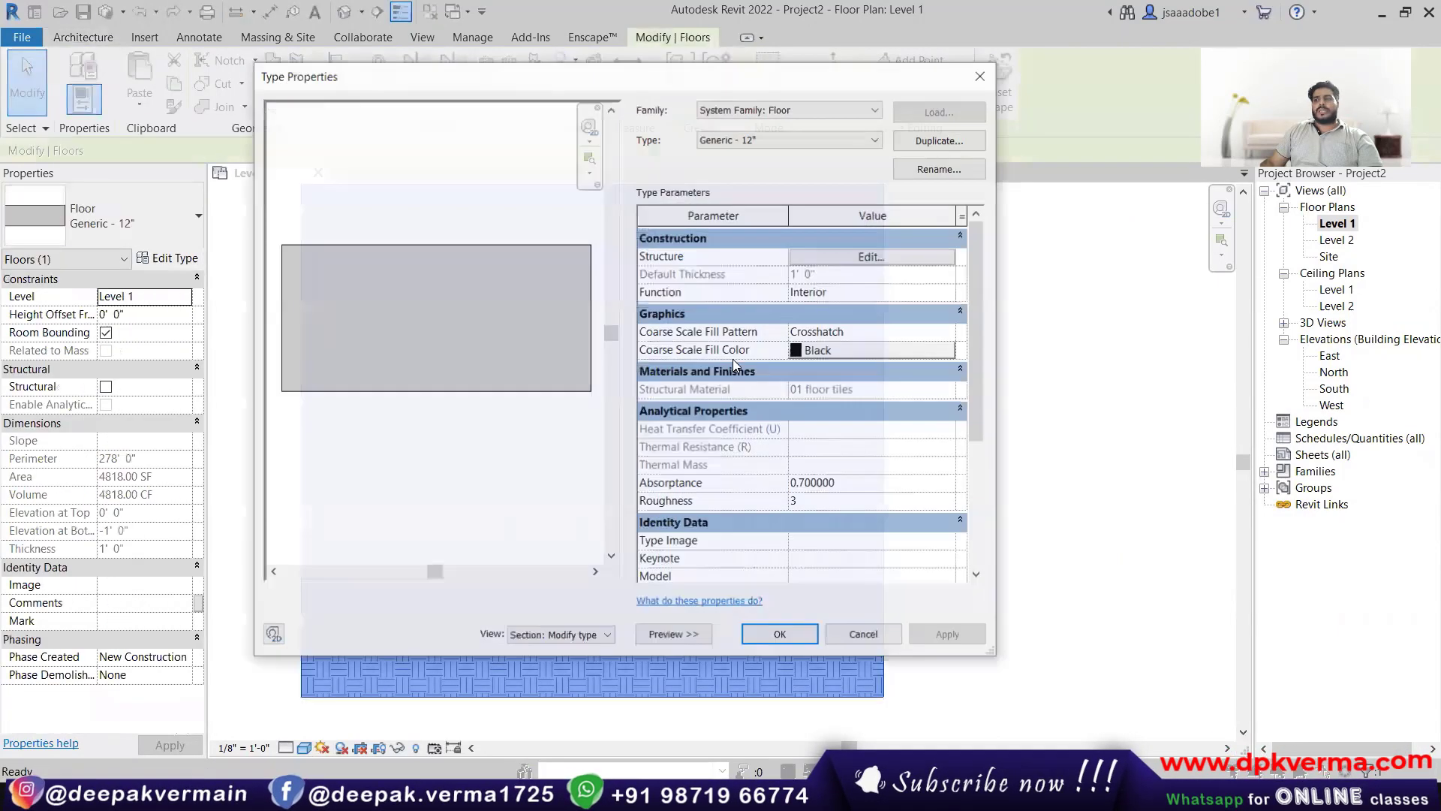
click(929, 258)
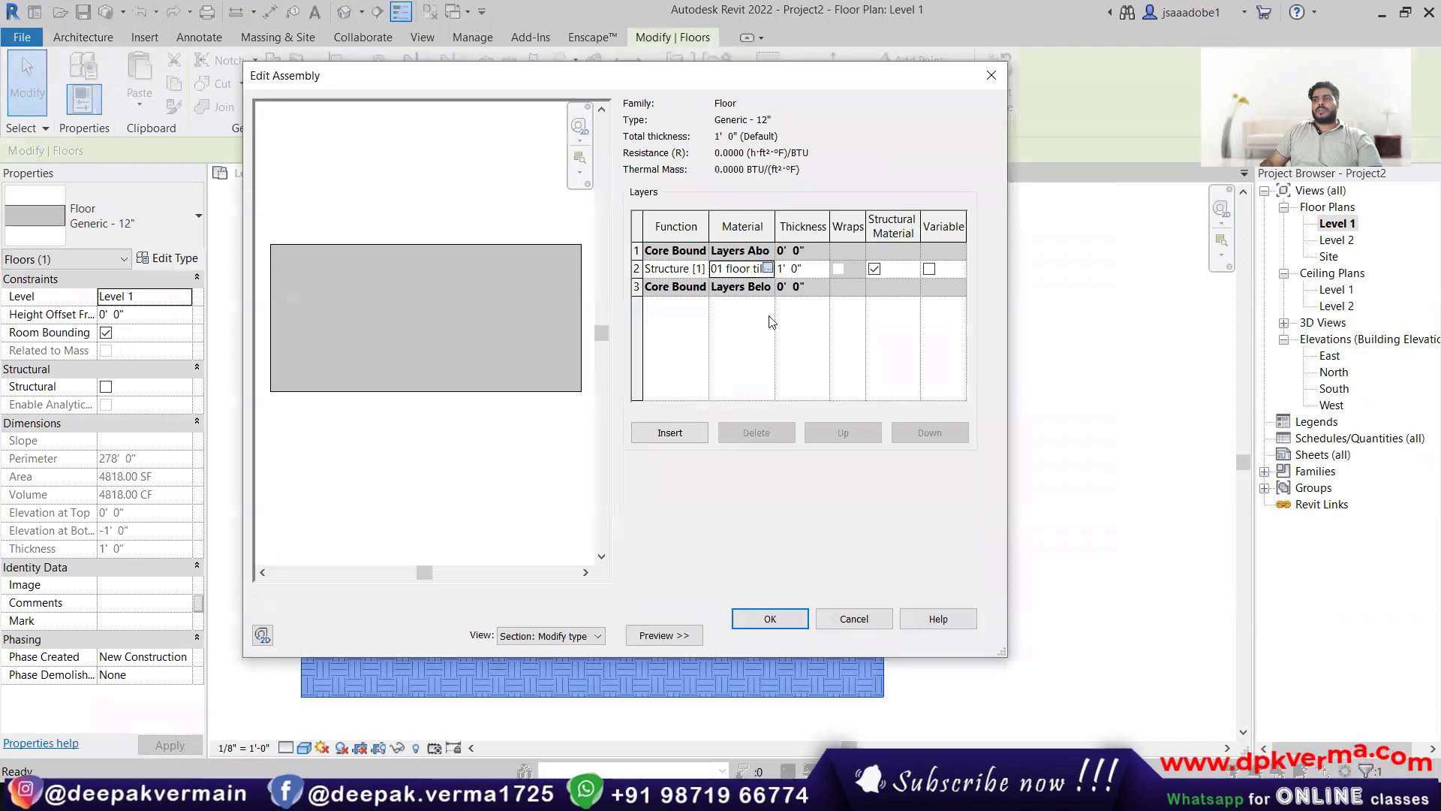
click(767, 268)
click(695, 146)
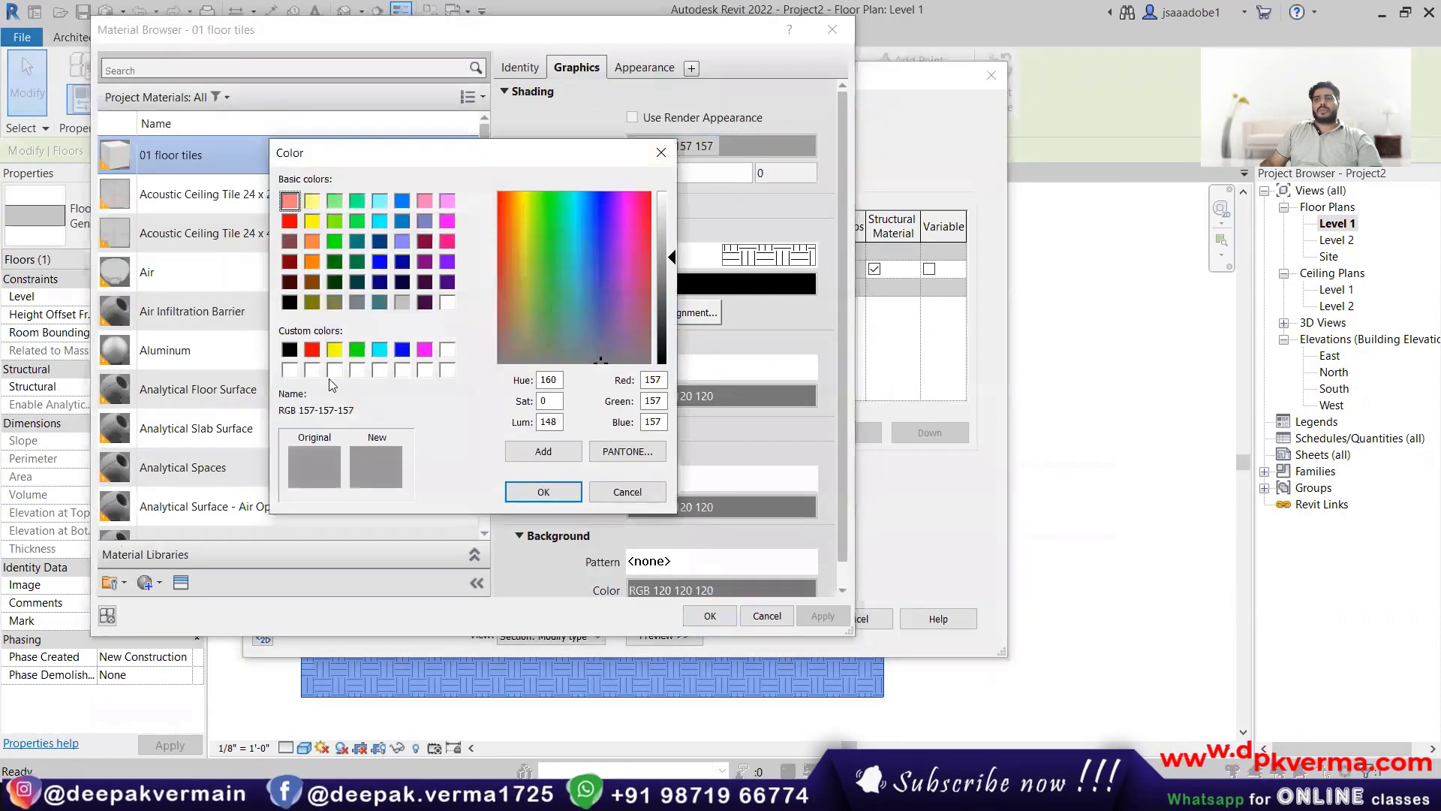
click(290, 370)
click(543, 491)
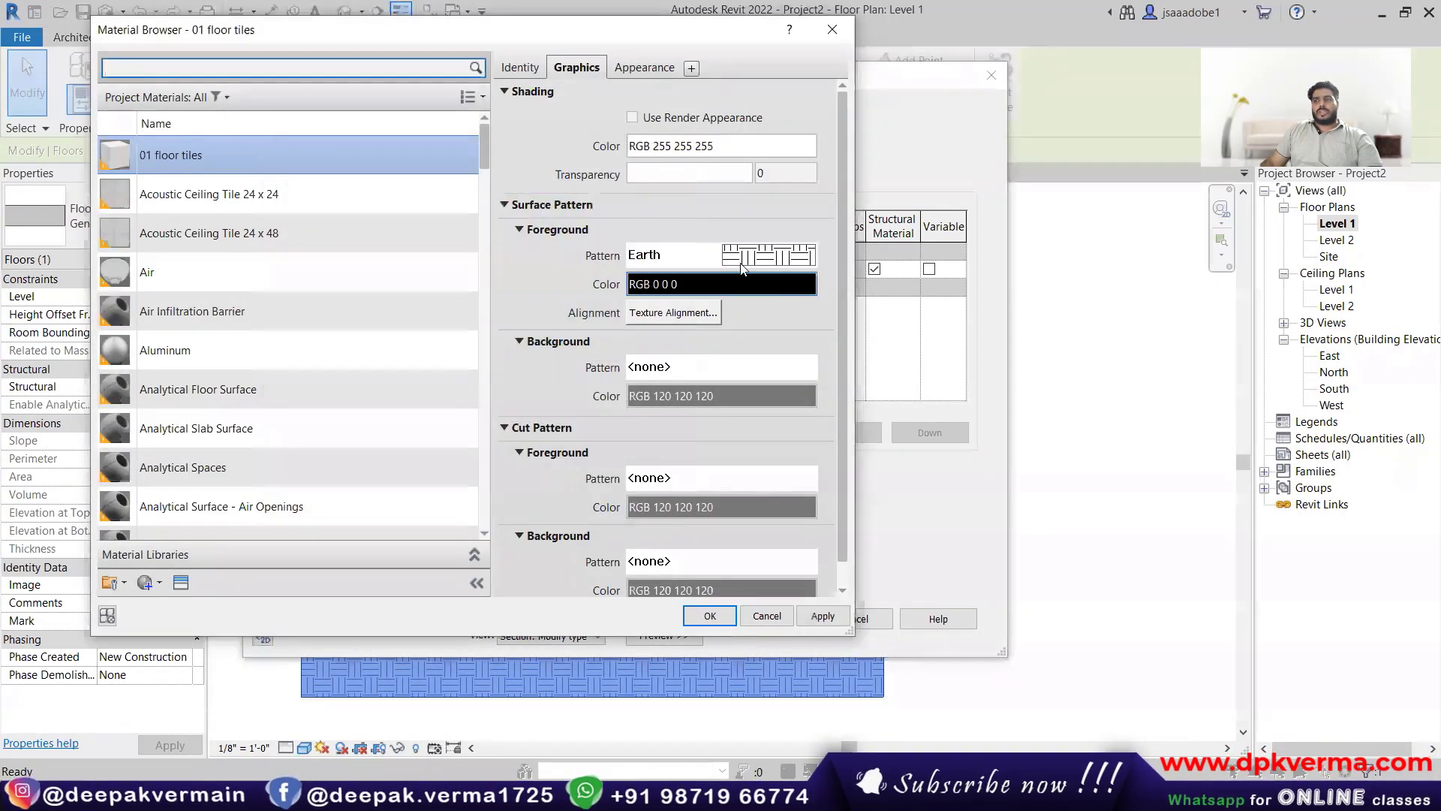
Step: Set the material's surface foreground pattern to Crosshatch, accept the floor type changes, and deselect the floor
click(676, 255)
scroll(530, 351, down, 3)
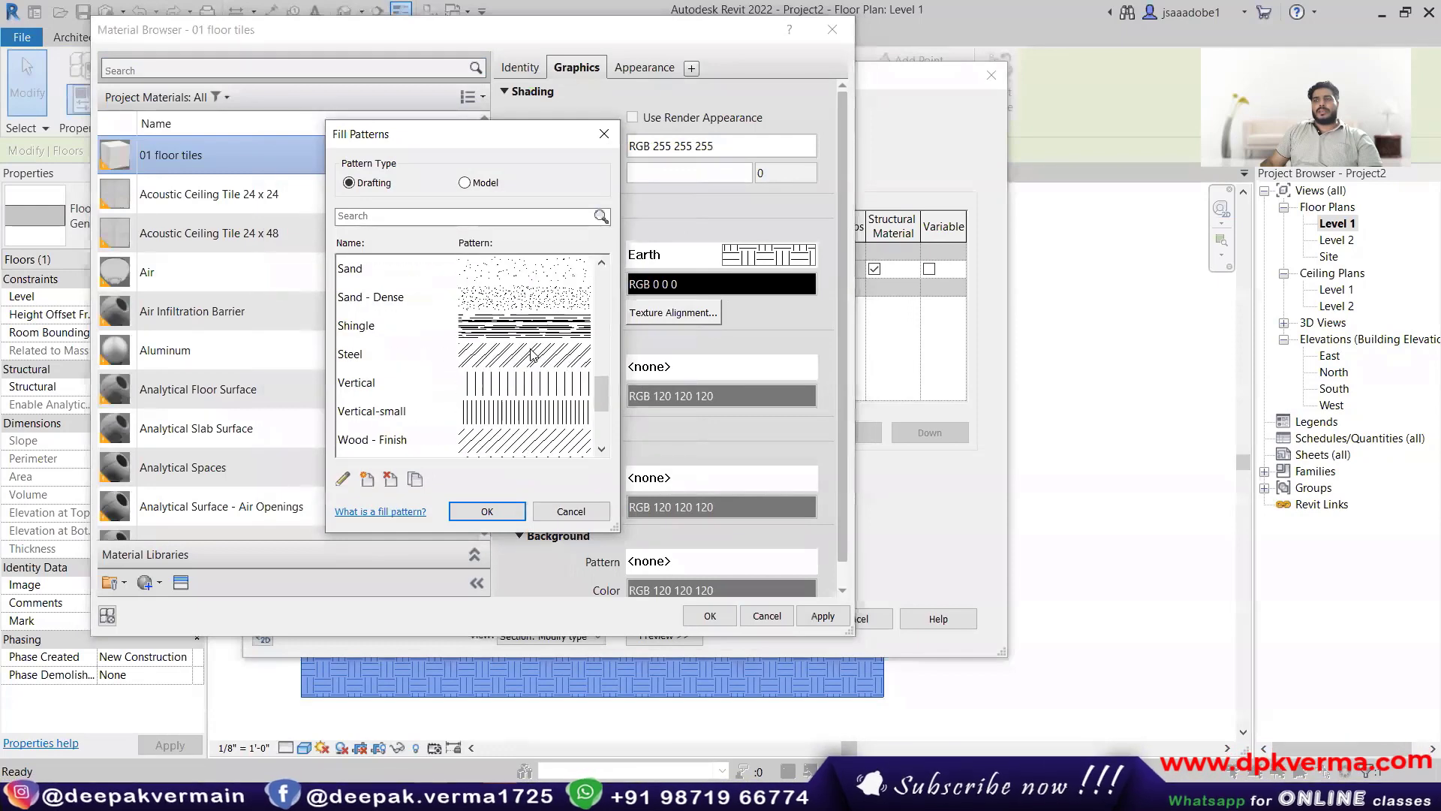
scroll(530, 353, down, 2)
scroll(533, 356, up, 7)
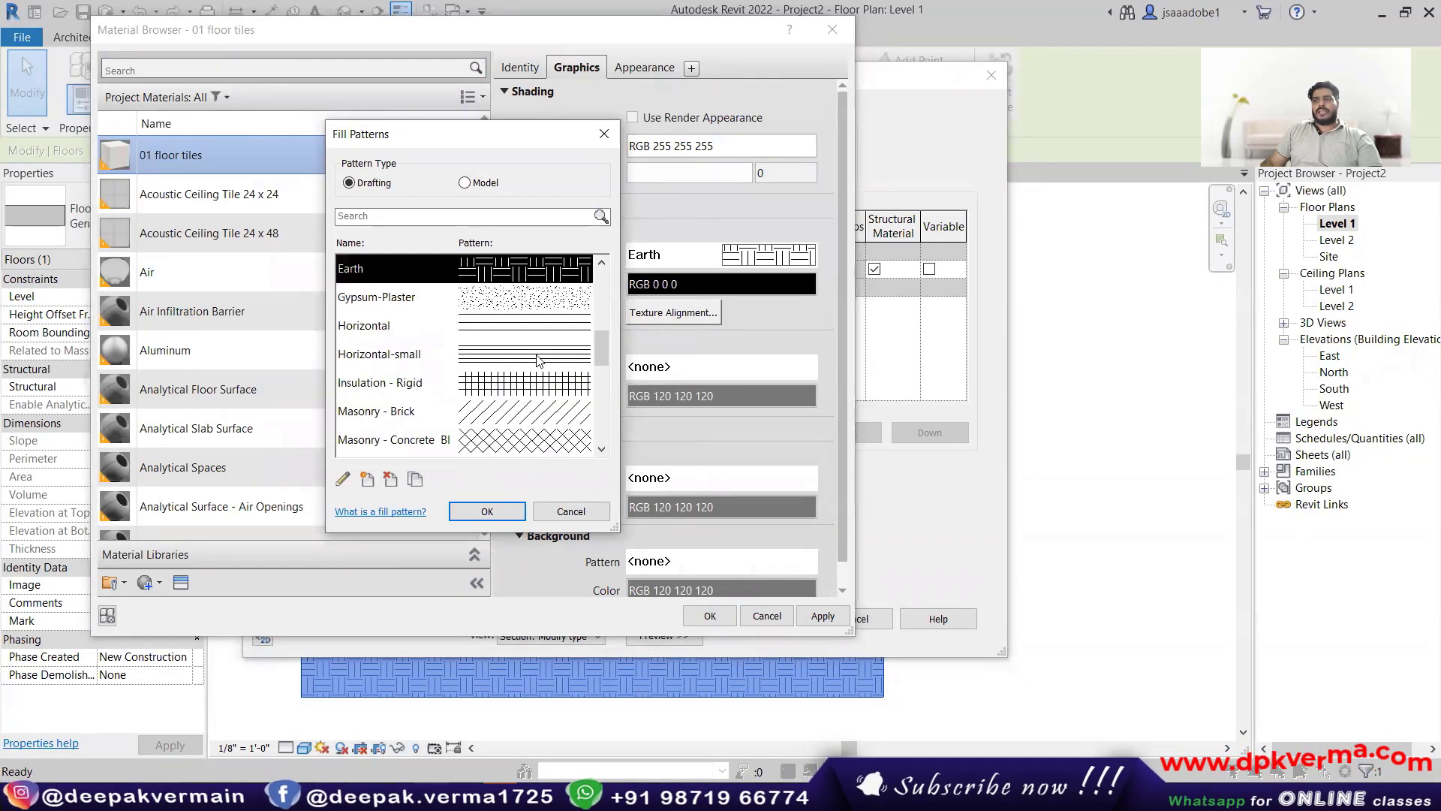
scroll(537, 360, up, 2)
click(518, 395)
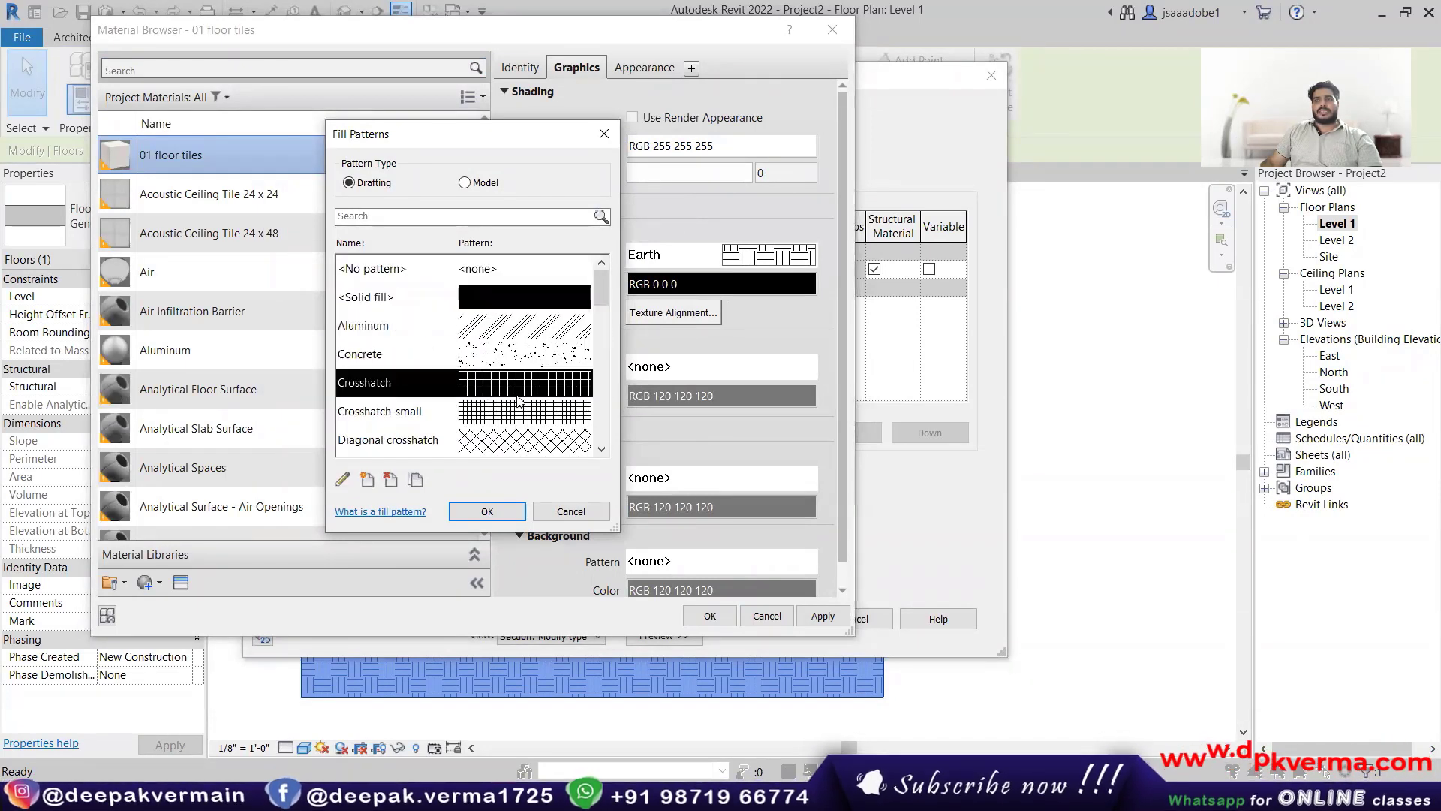
click(491, 511)
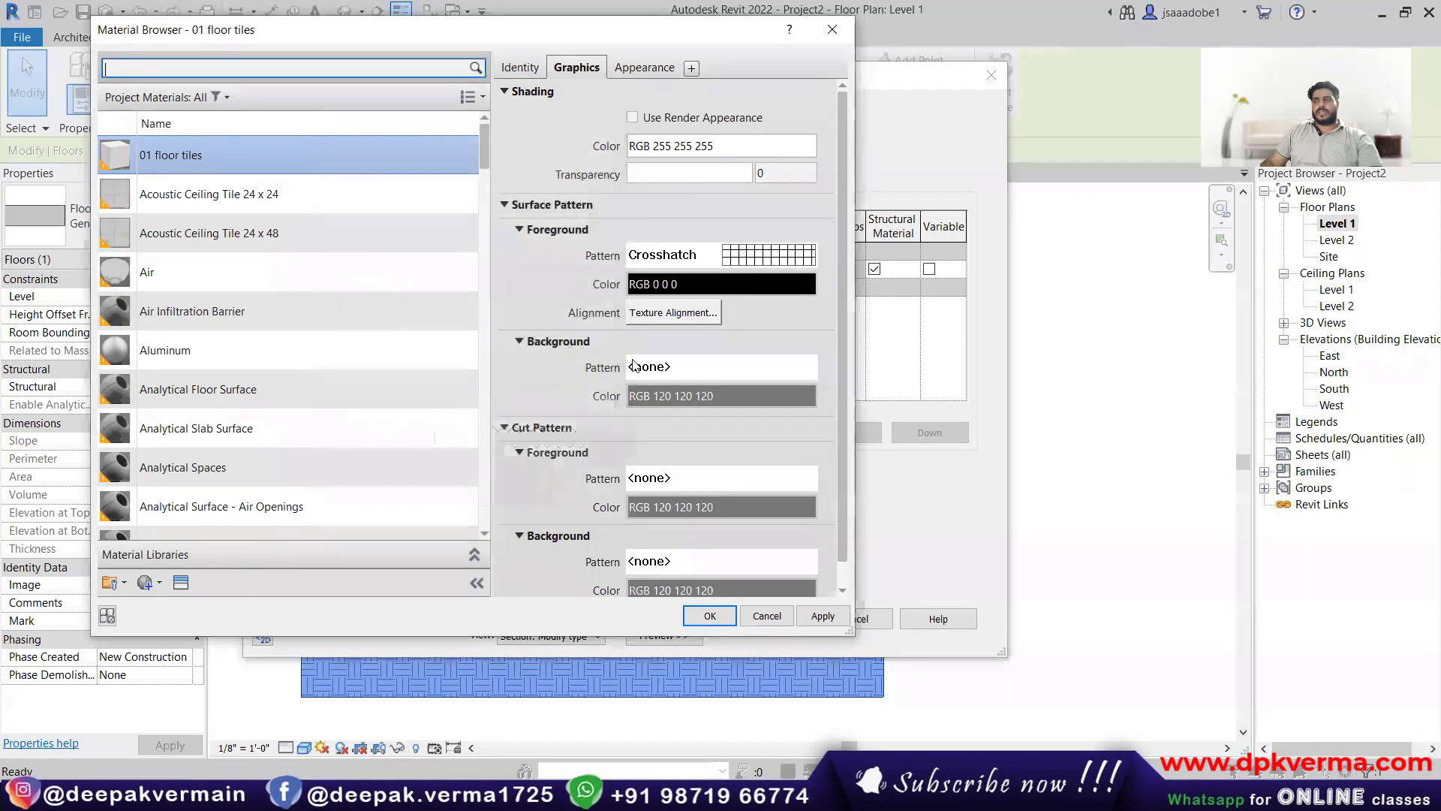
click(673, 313)
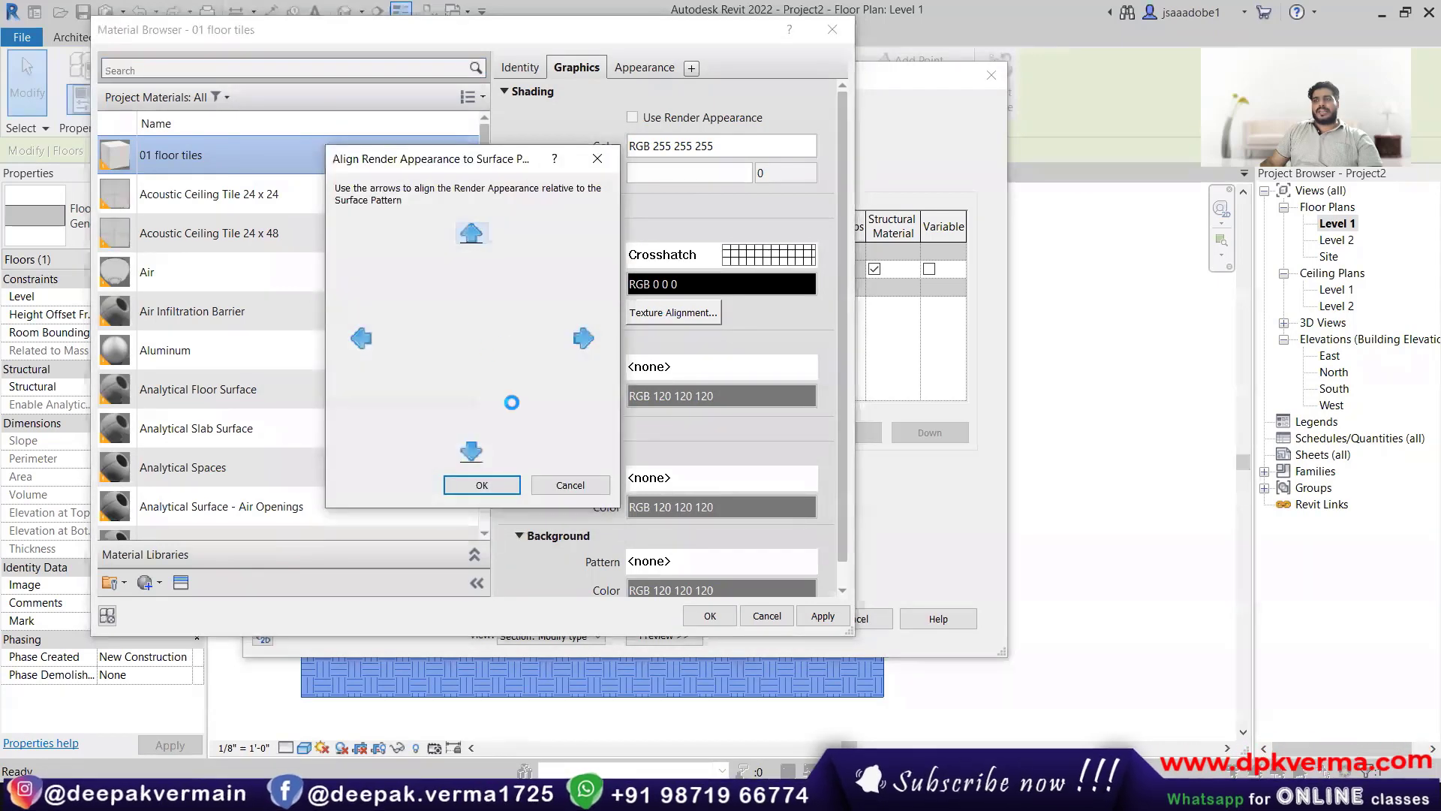
click(569, 487)
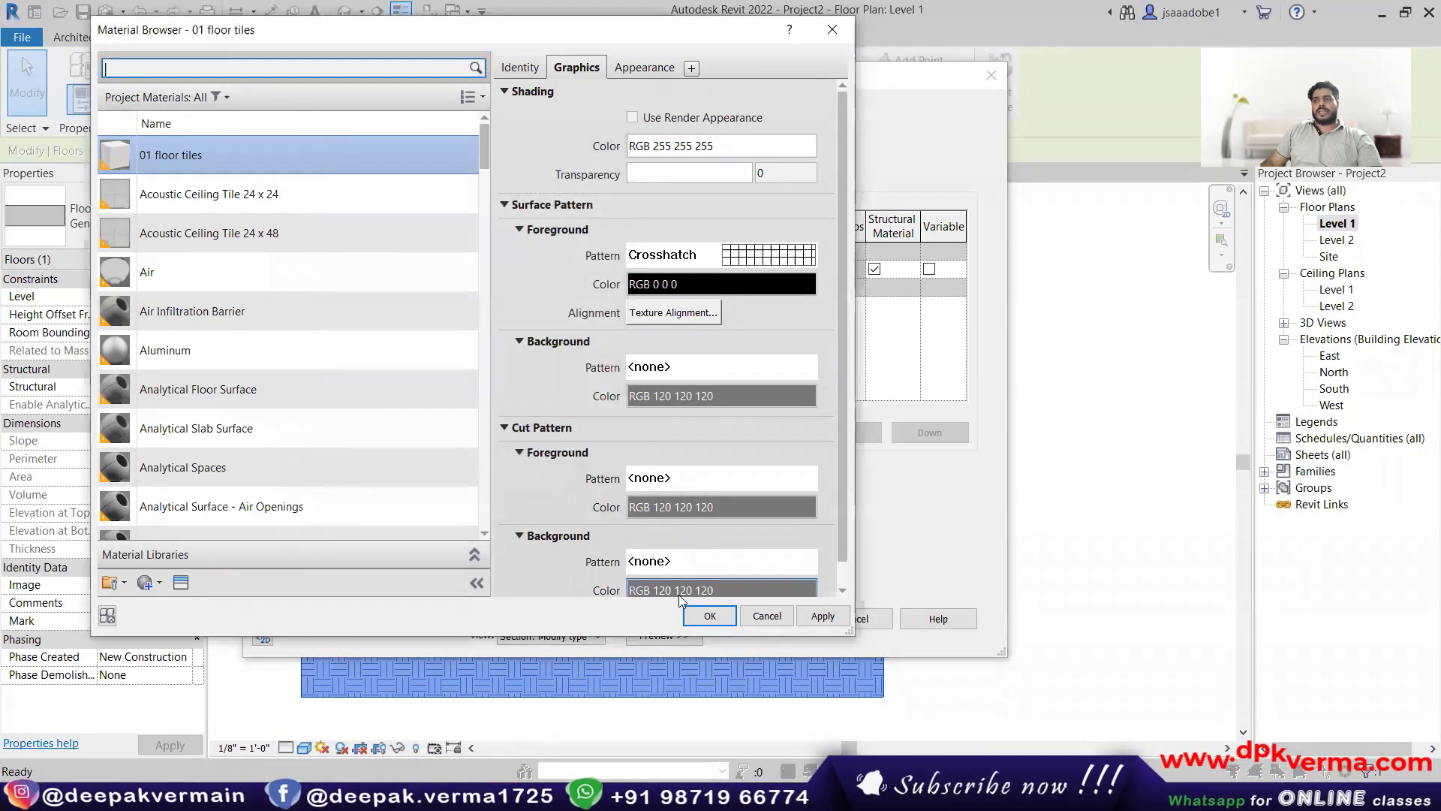
click(710, 620)
click(779, 618)
click(781, 635)
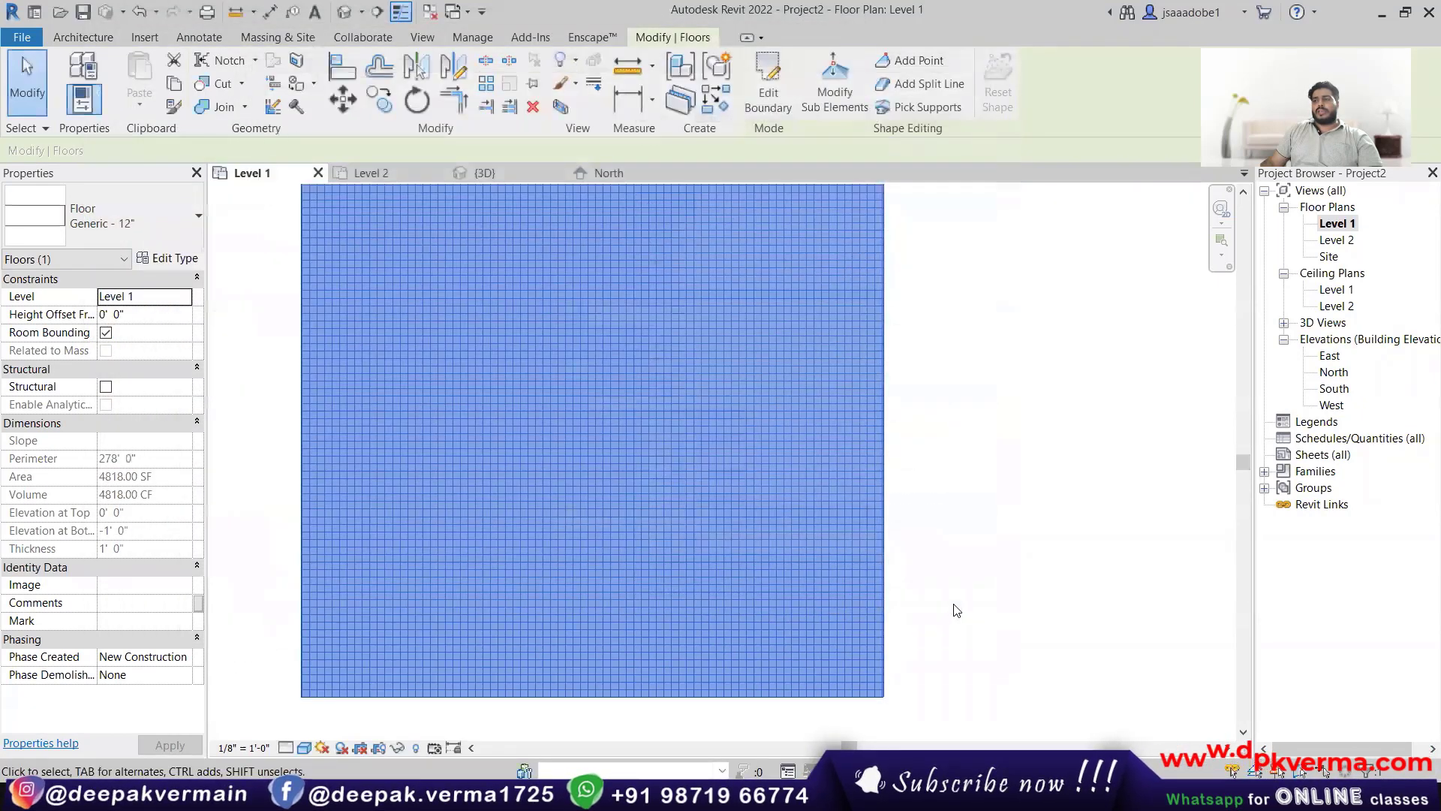
click(924, 559)
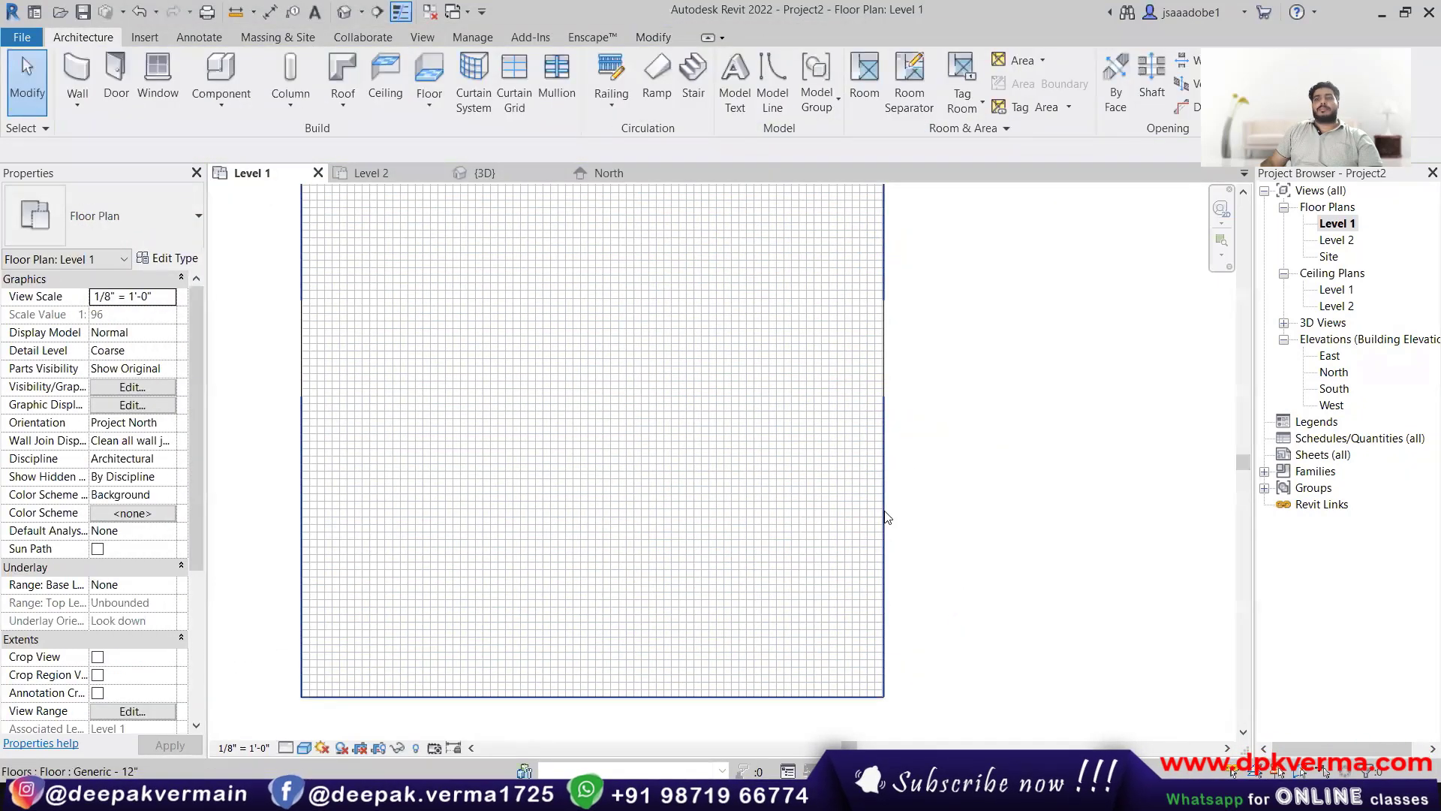
Step: Review the graphics settings of the floor's 01 floor tiles material, then close the material and floor type settings without changes
click(617, 346)
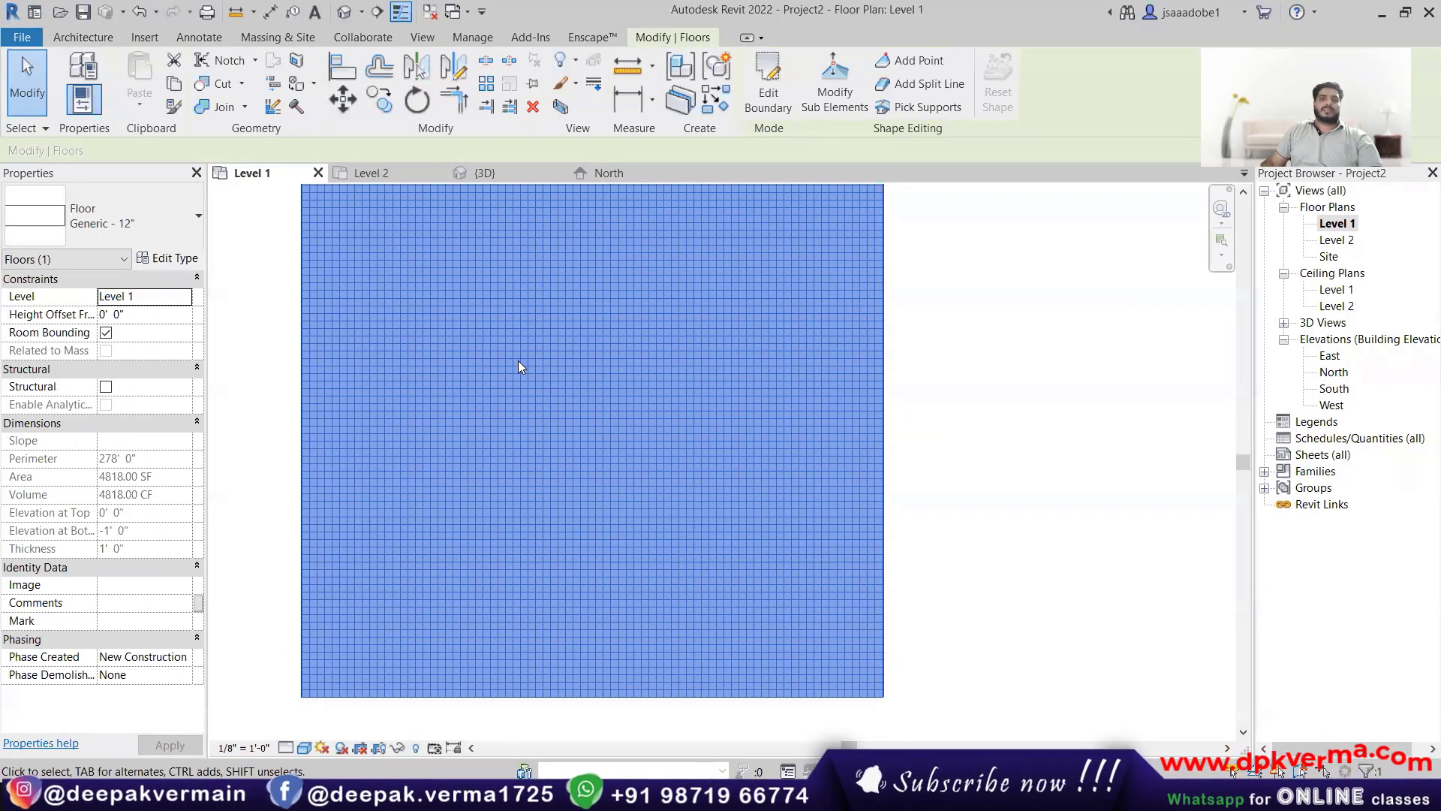
click(175, 258)
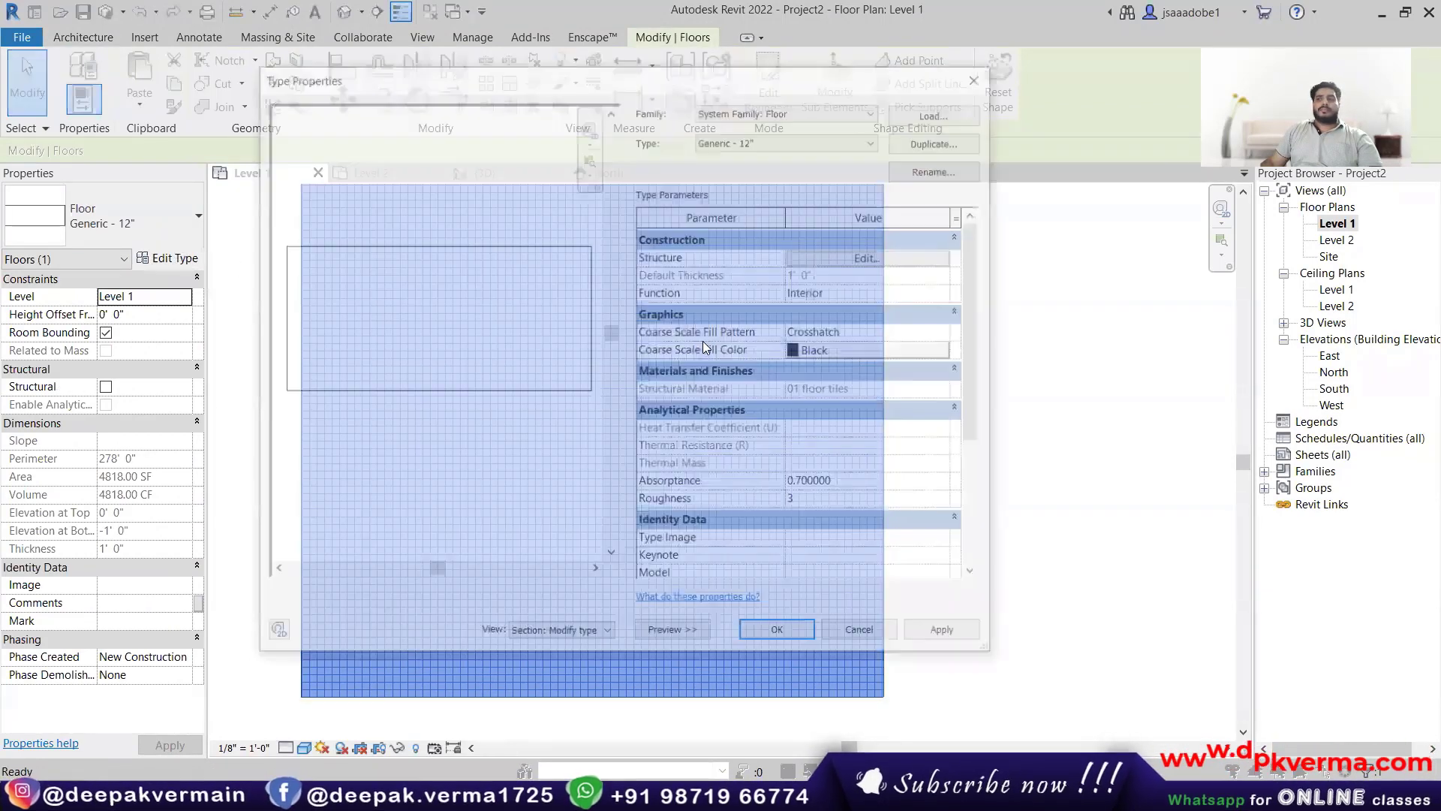
click(885, 250)
click(769, 268)
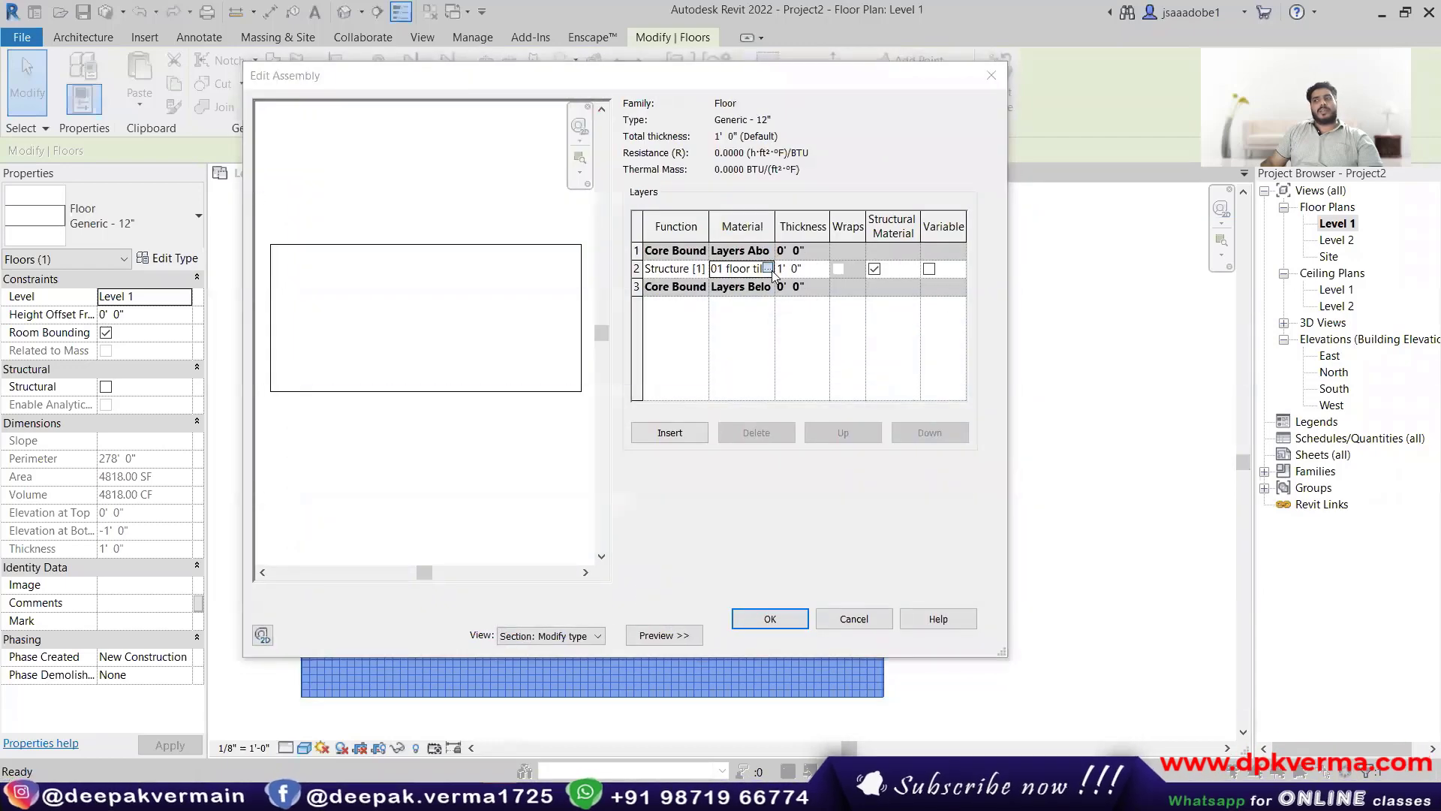
click(768, 268)
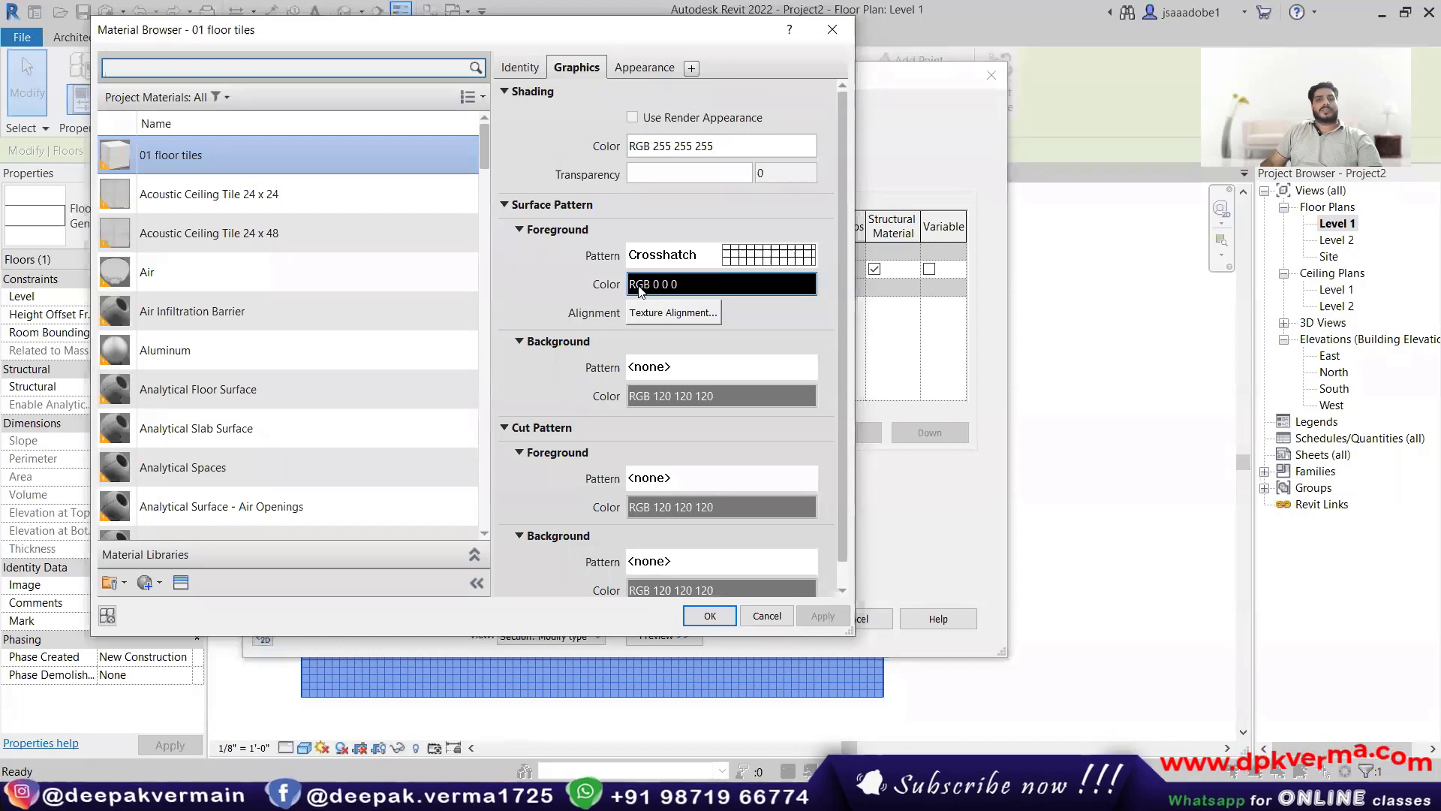
click(788, 617)
click(858, 623)
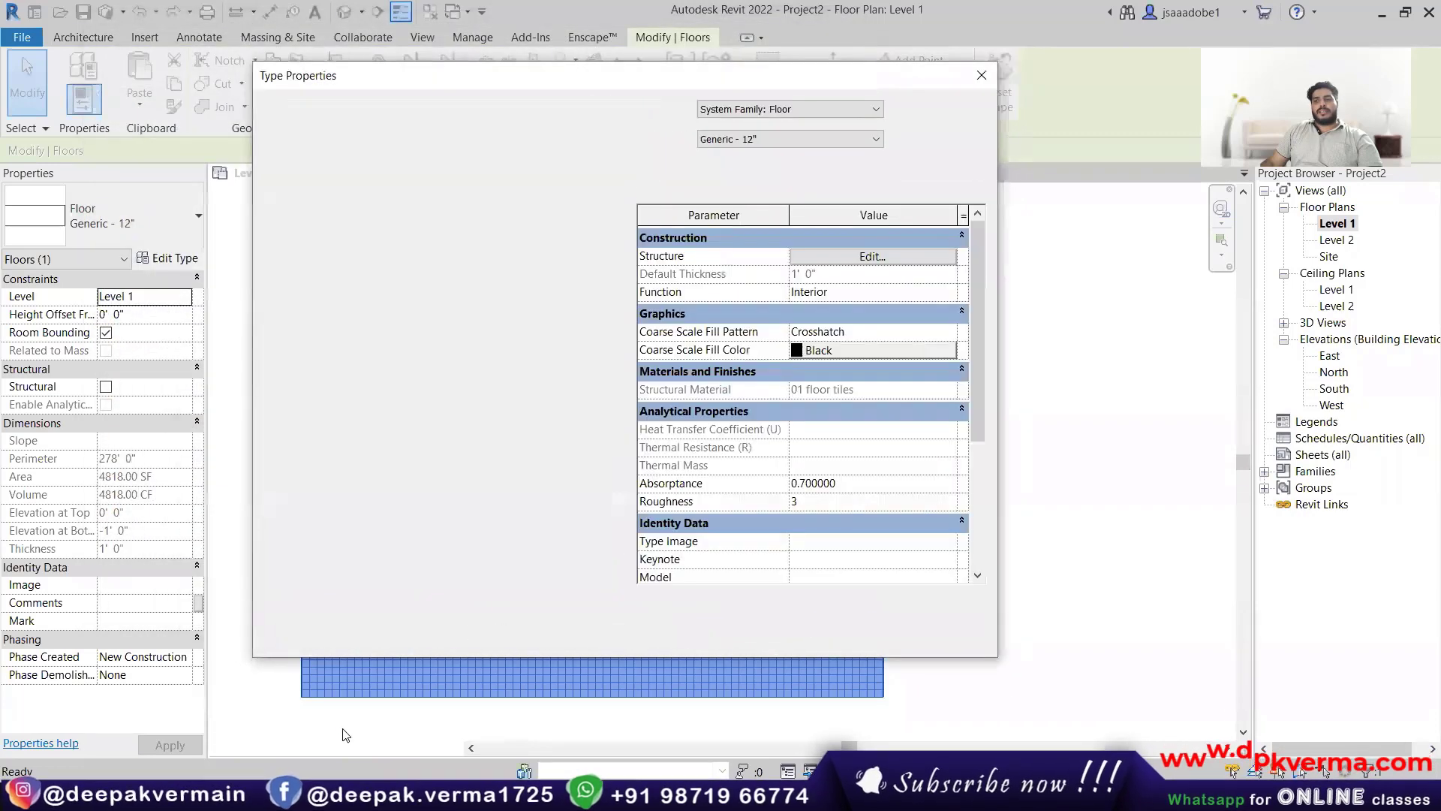
click(790, 638)
Step: Set the Level 1 plan's visual style to Realistic, deselect the floor, and inspect its surface up close
click(304, 748)
click(337, 728)
click(947, 445)
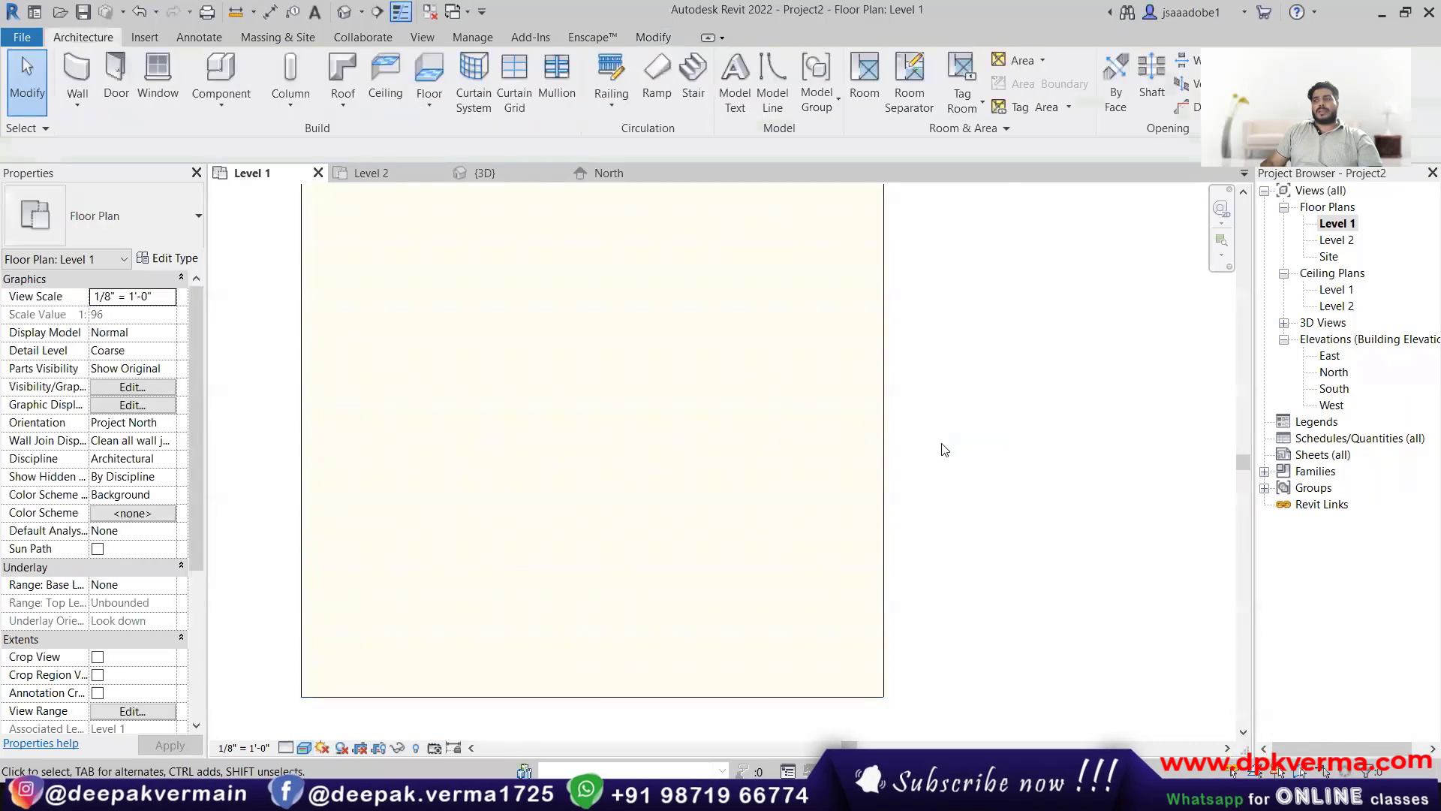
scroll(866, 475, up, 5)
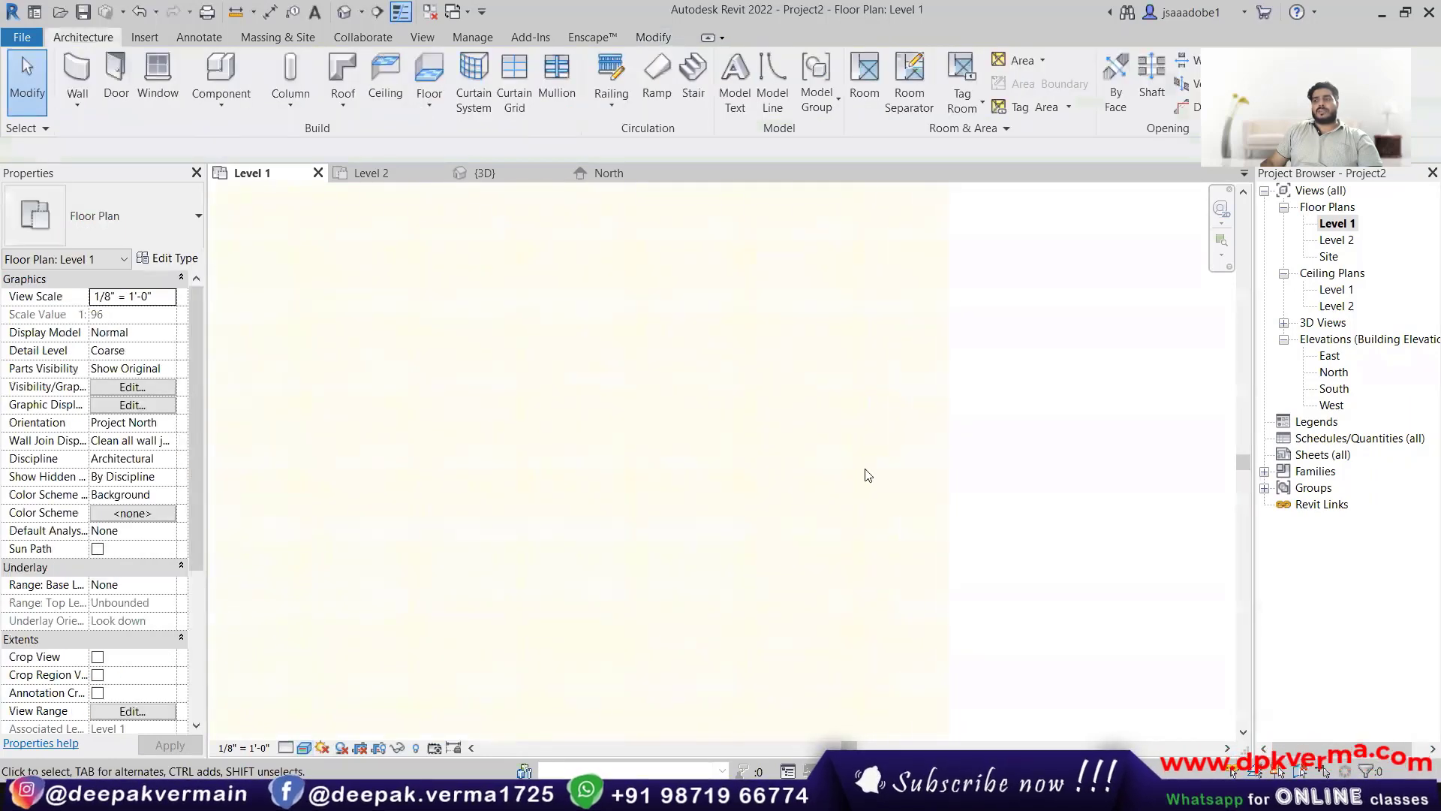
Step: Select the floor and reopen the appearance settings of its 01 floor tiles material through the floor type's structure
click(909, 451)
click(167, 257)
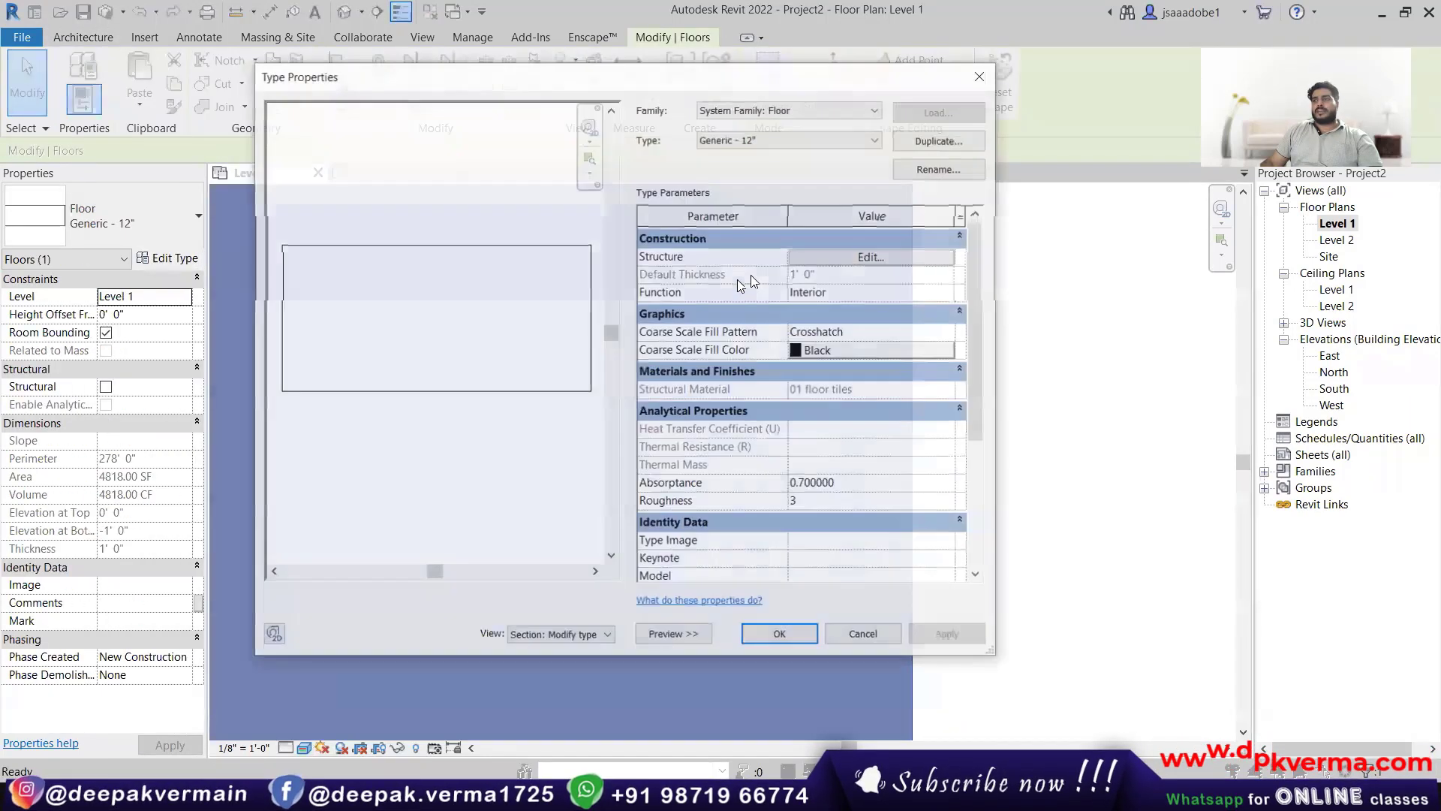
click(868, 239)
click(853, 237)
click(855, 256)
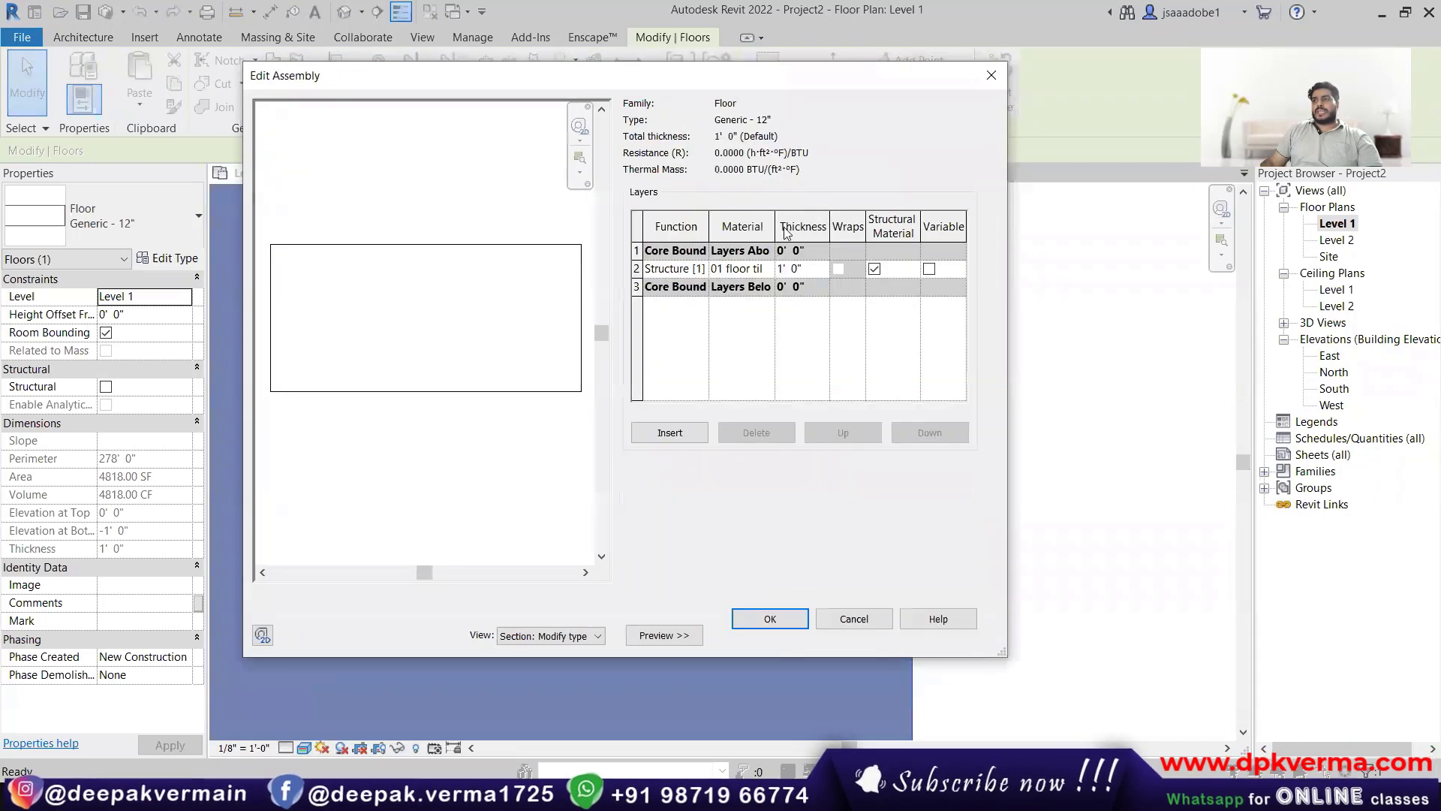
click(767, 267)
click(643, 67)
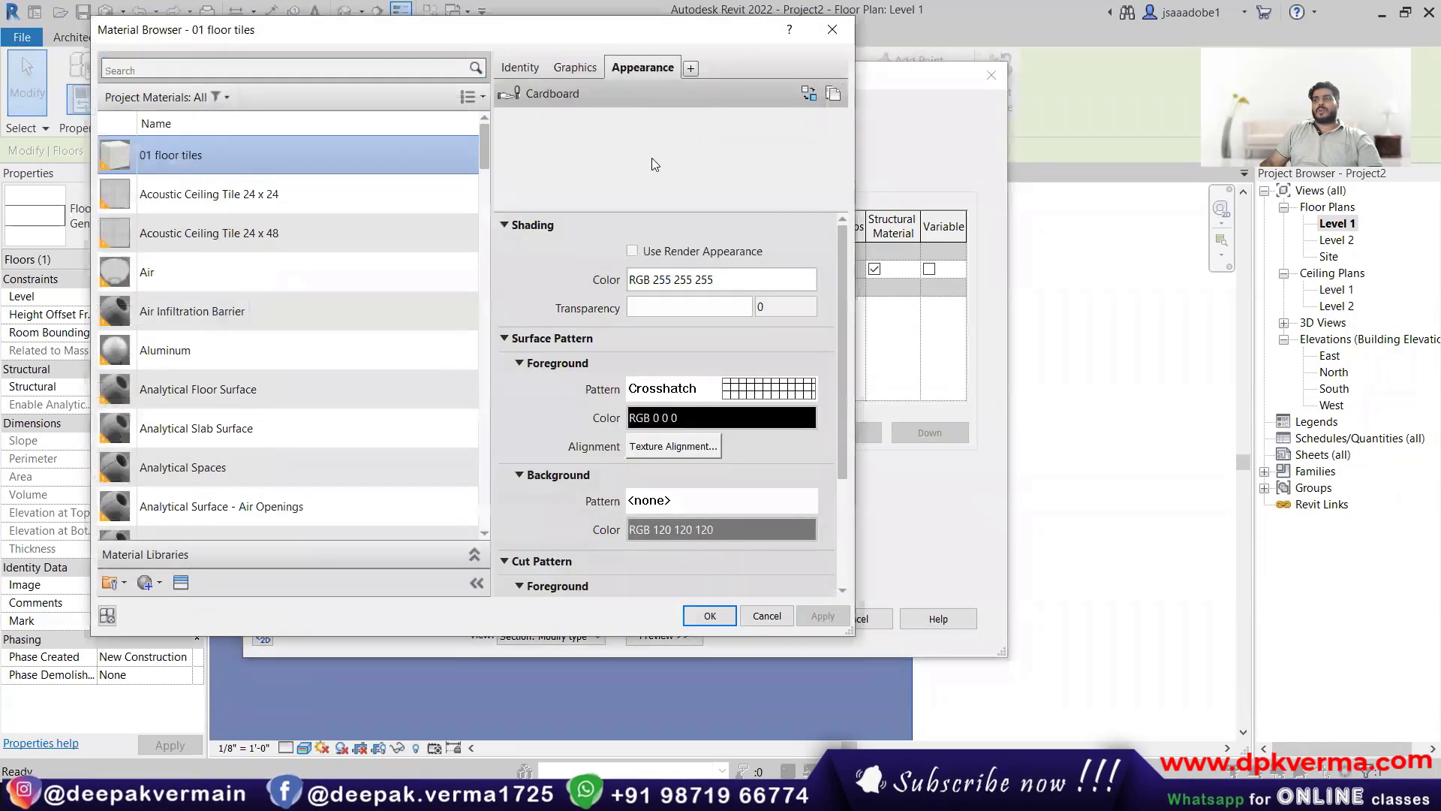
Step: Replace the material's appearance image with the white square-tile texture beginning 5cb5e54e, accept the floor type changes, and deselect the floor
click(760, 324)
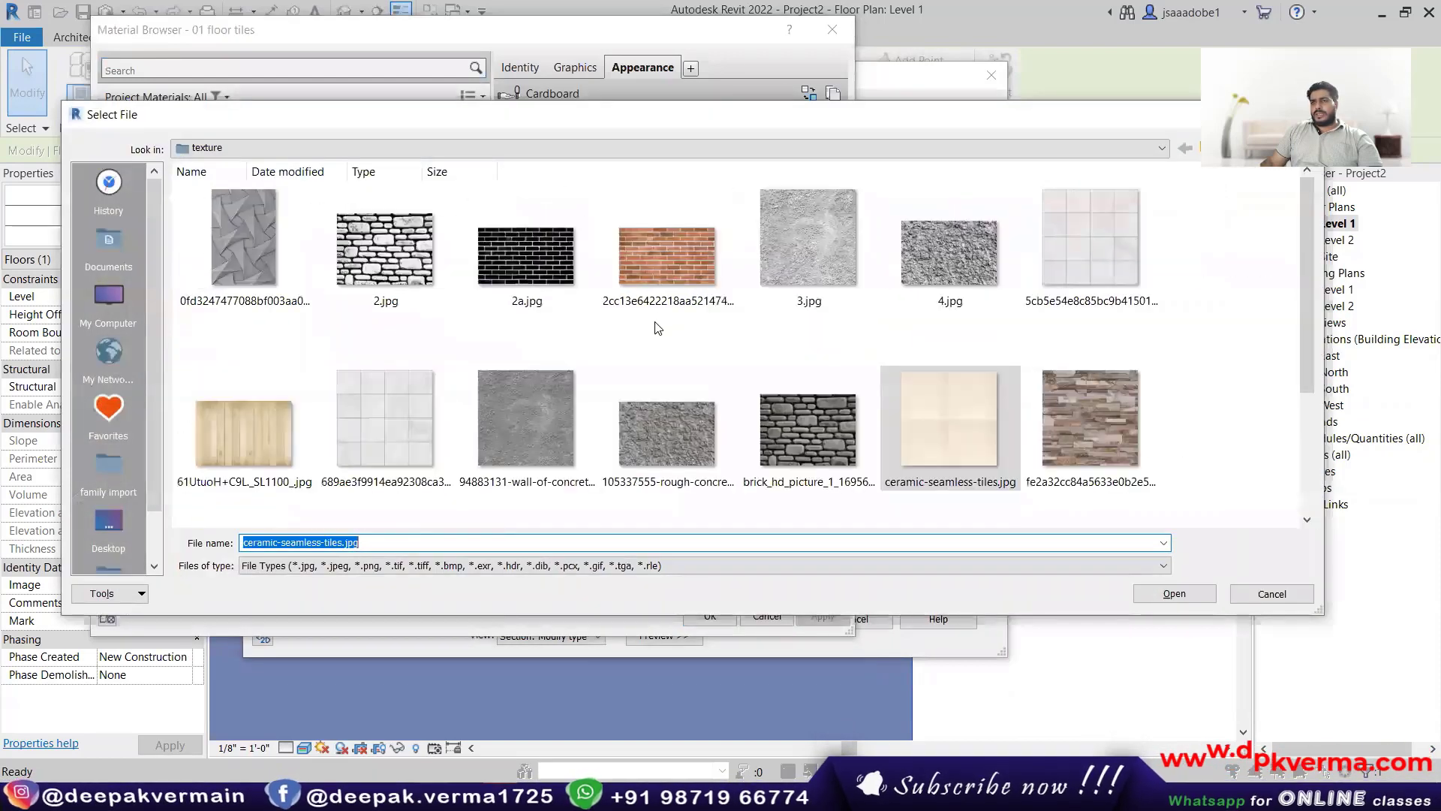
click(1043, 248)
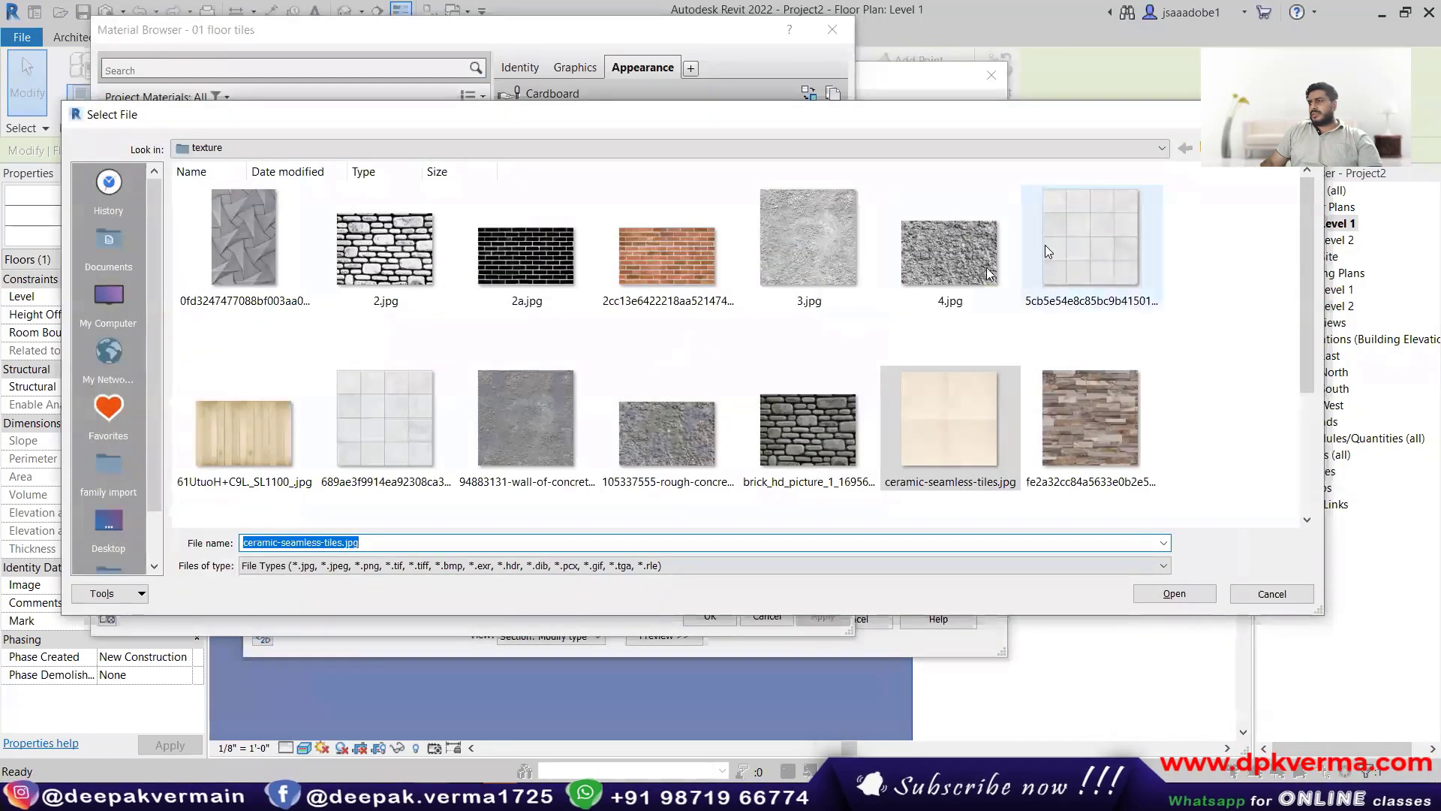
click(1172, 594)
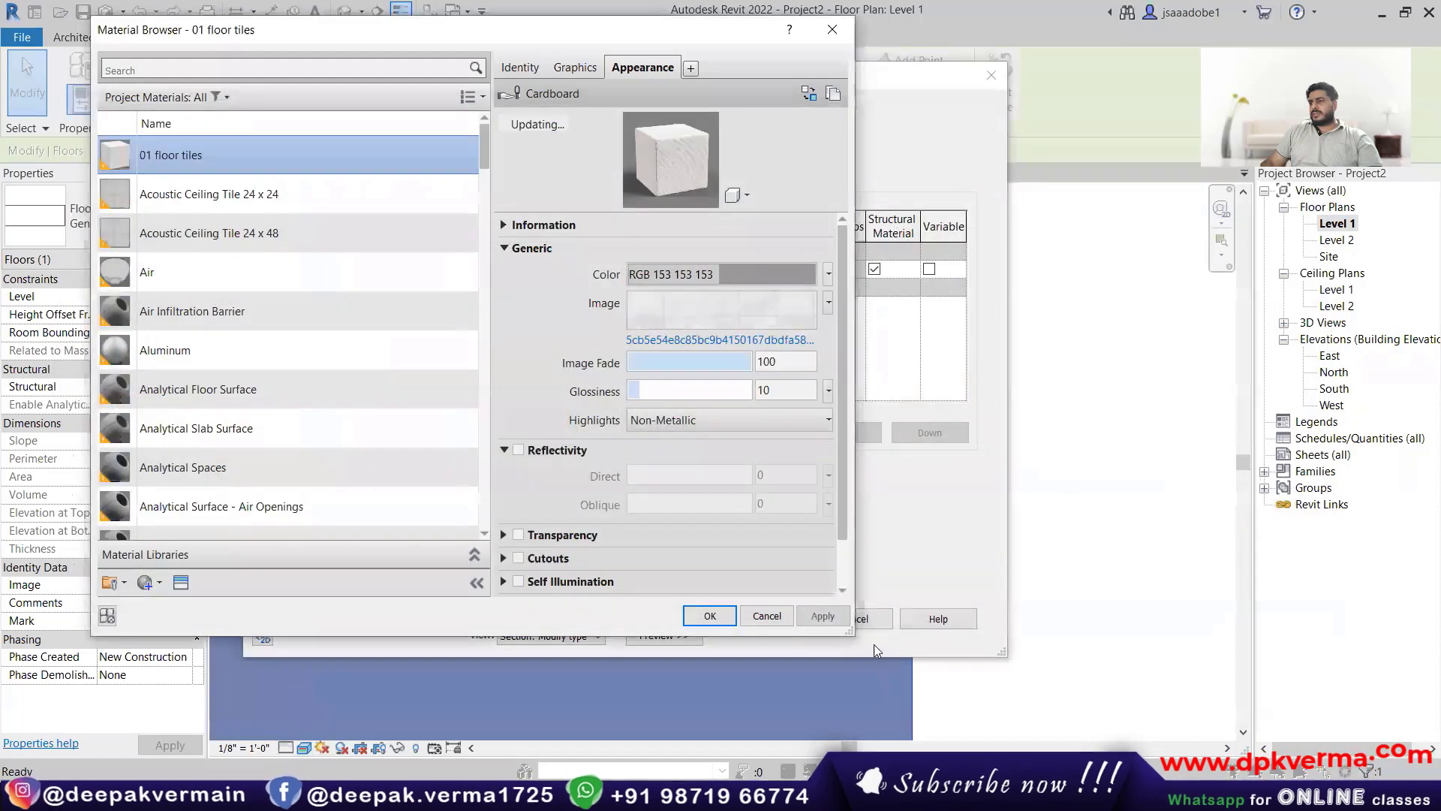
click(709, 616)
click(759, 621)
click(787, 627)
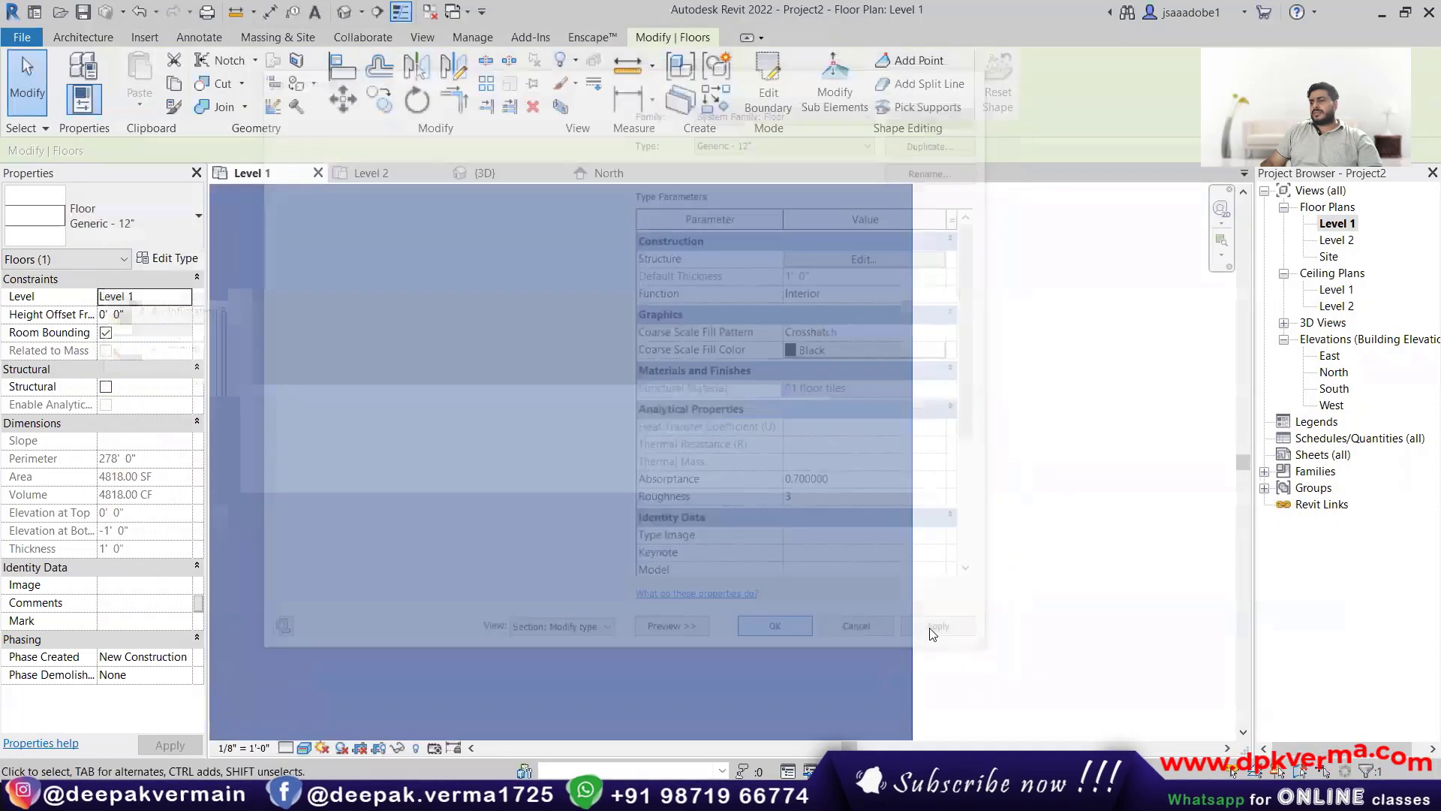
click(963, 588)
scroll(958, 593, down, 3)
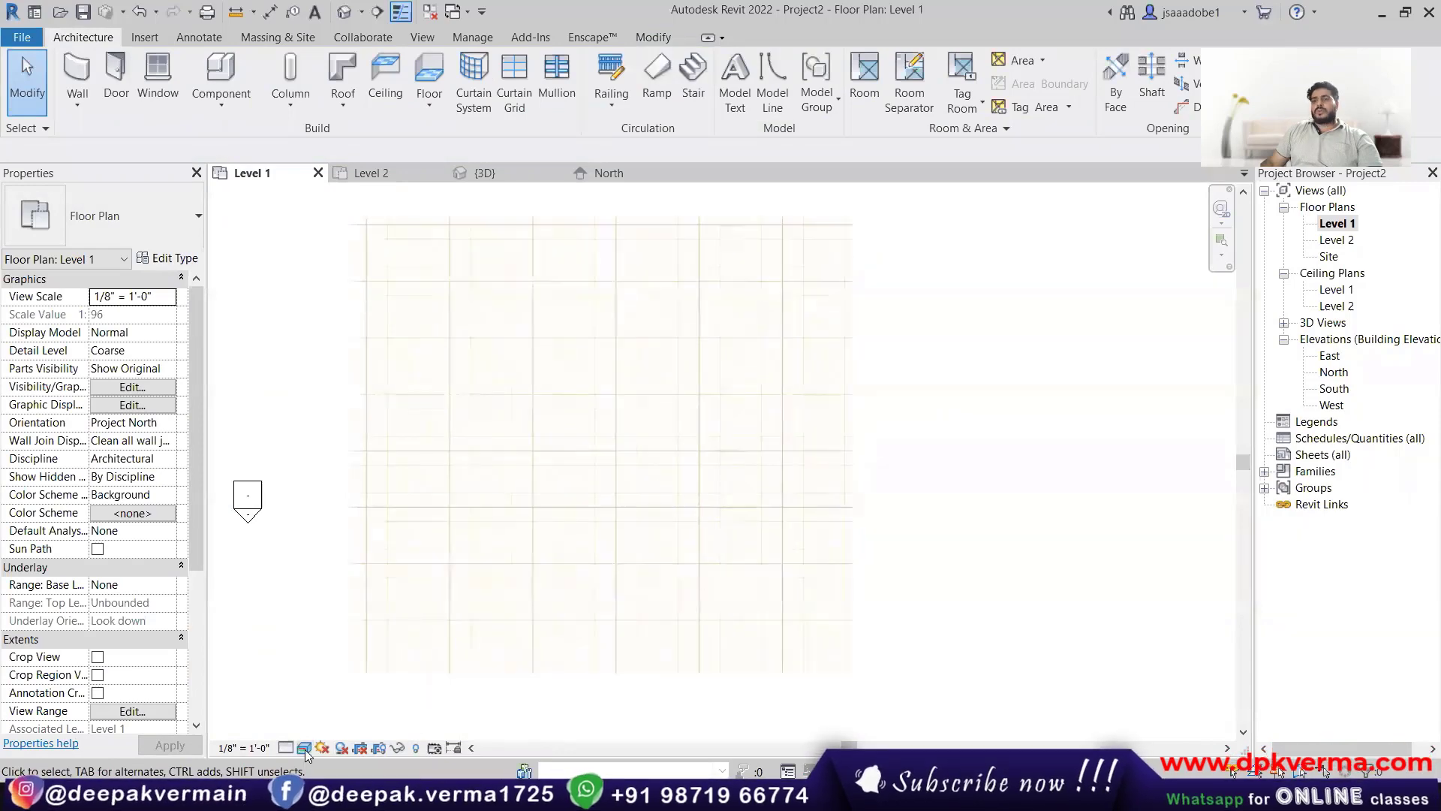
Step: Reopen the floor's 01 floor tiles material and open its appearance image for editing
click(349, 431)
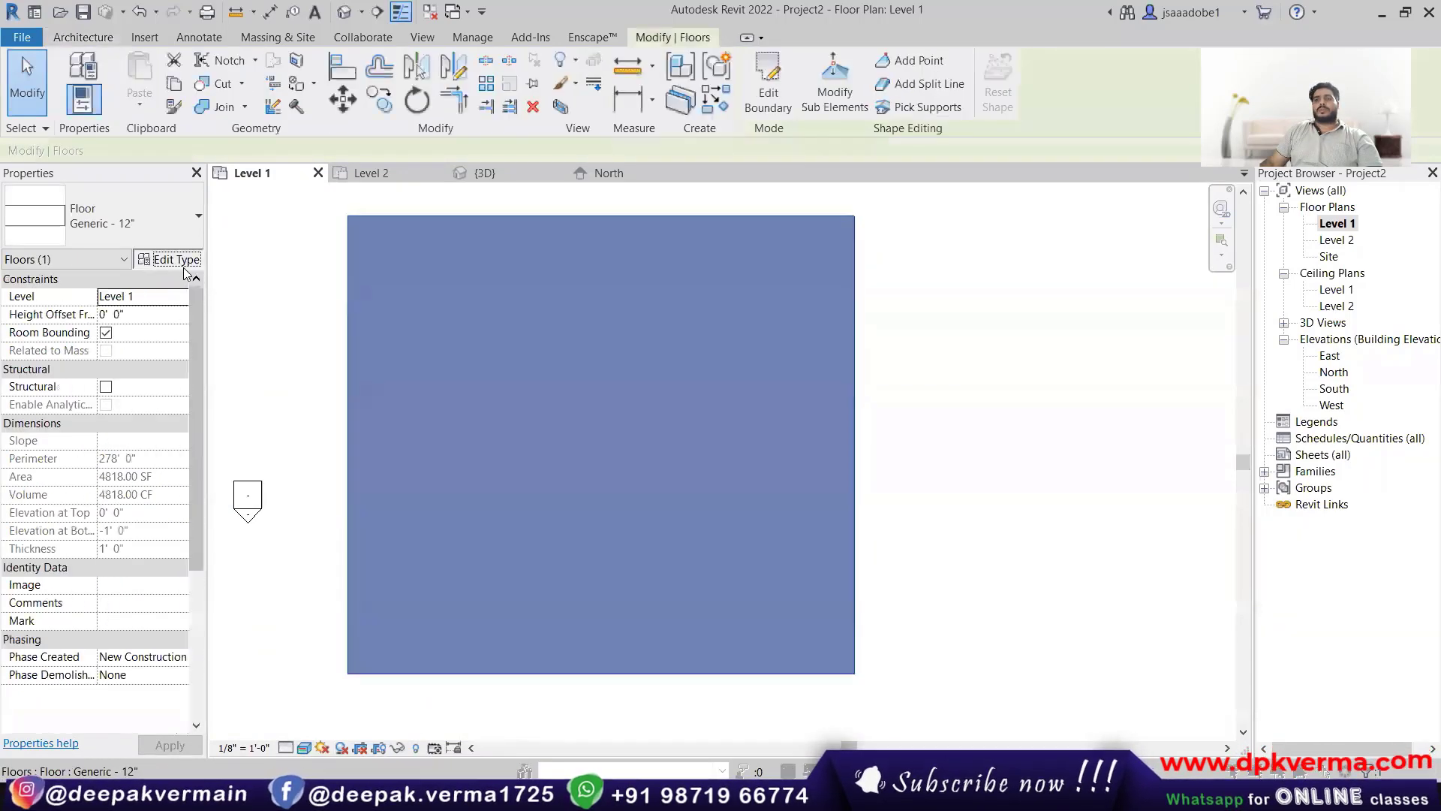
click(169, 257)
click(867, 257)
click(743, 268)
click(767, 268)
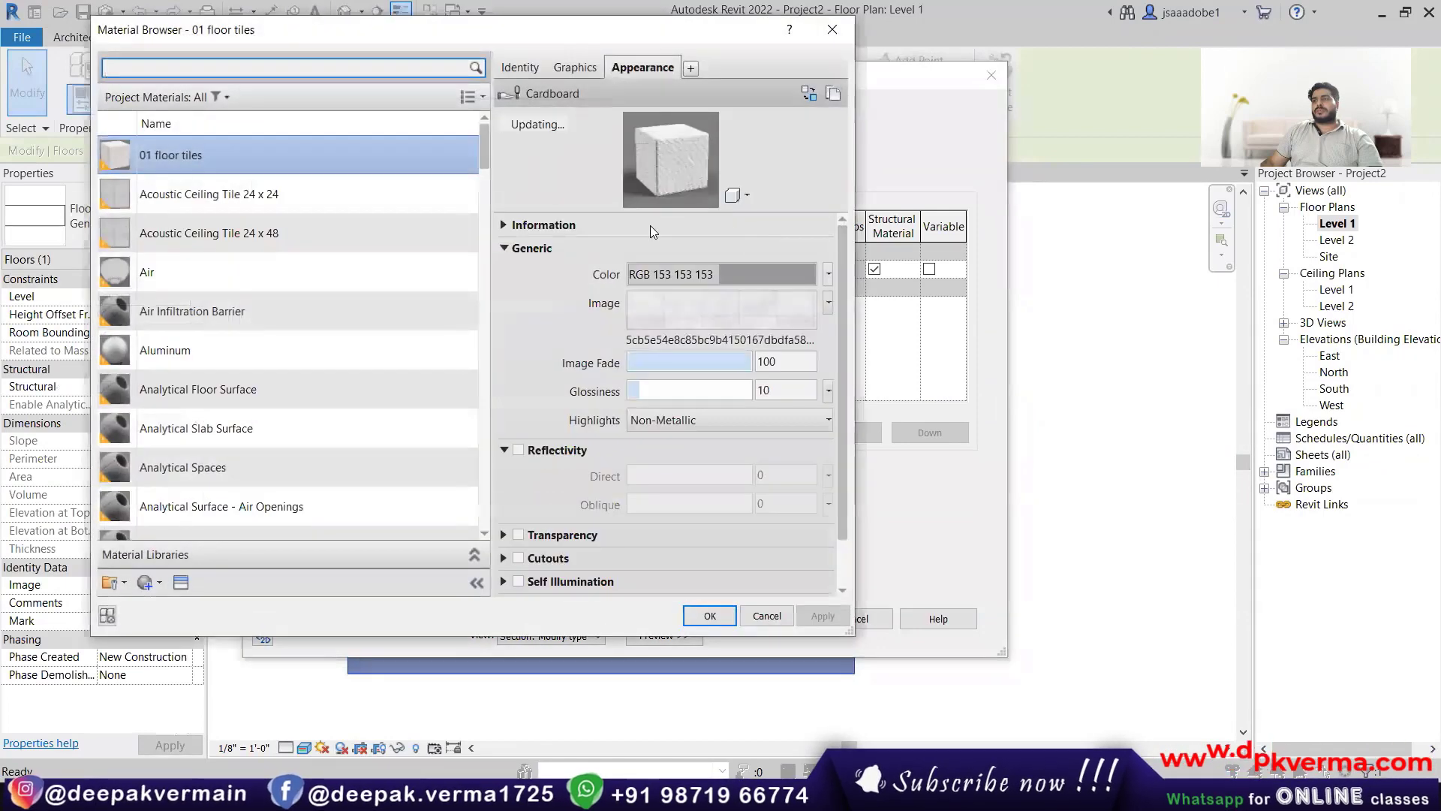
click(667, 314)
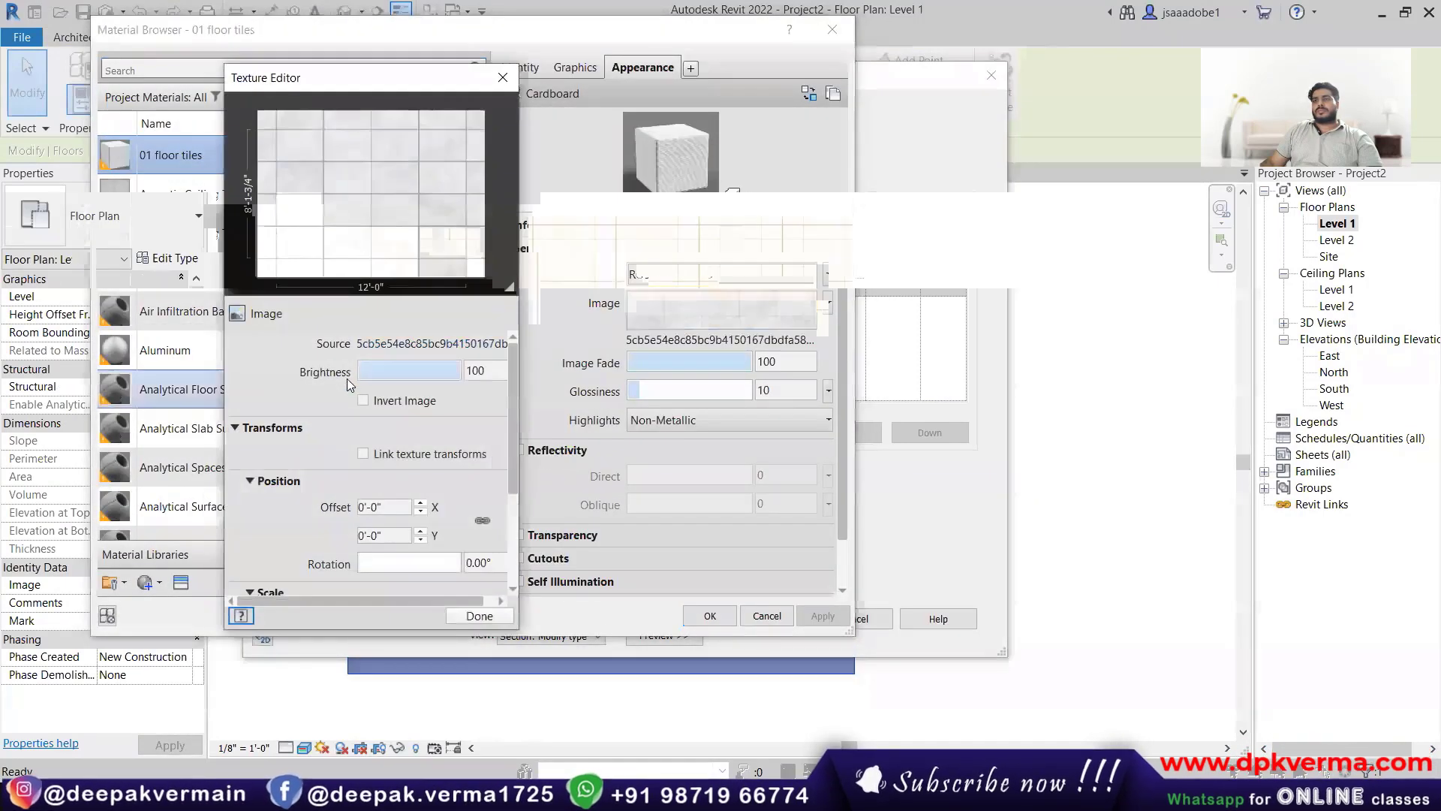
Step: Invert the tile texture image, accept the floor type changes, and inspect the deselected floor in plan
click(363, 400)
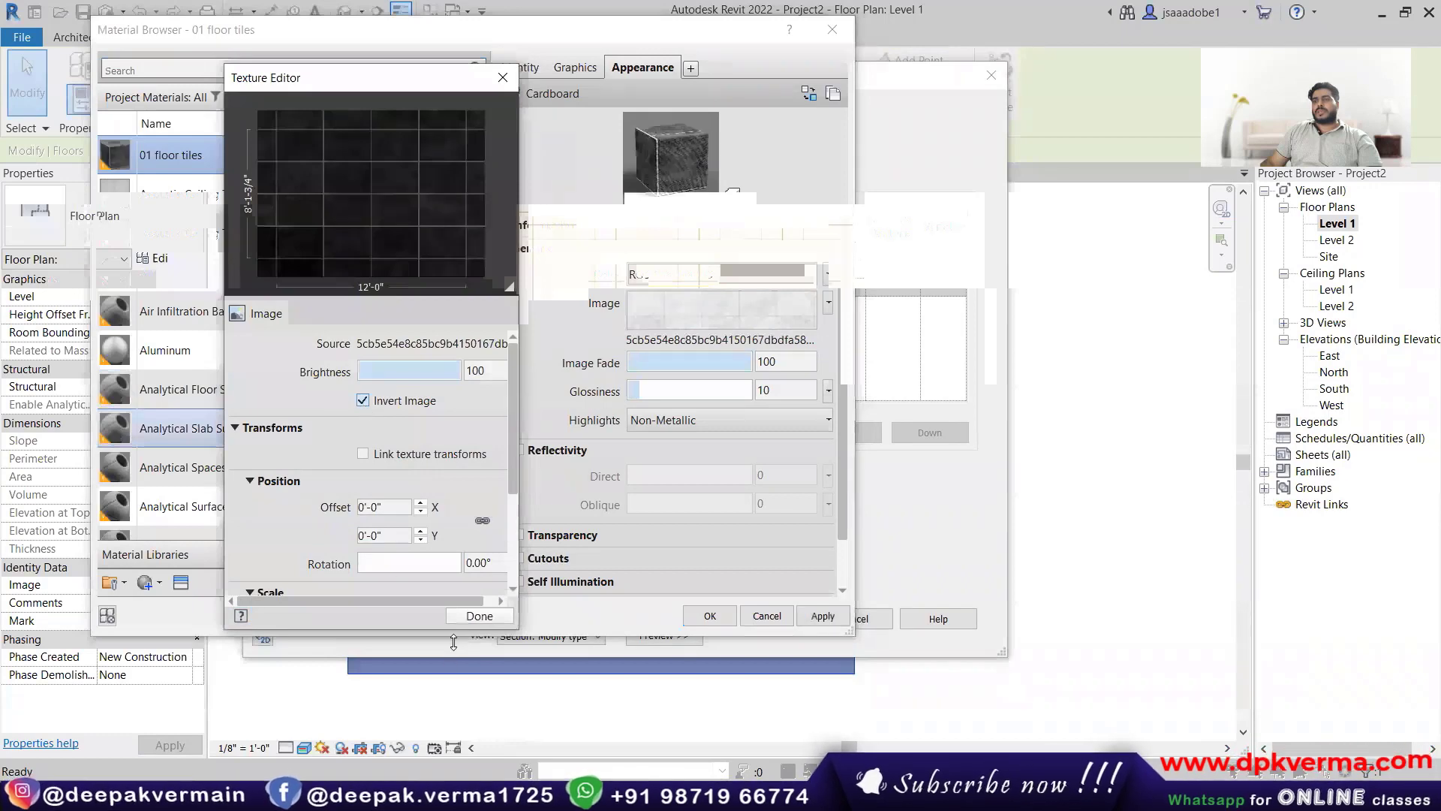
click(479, 615)
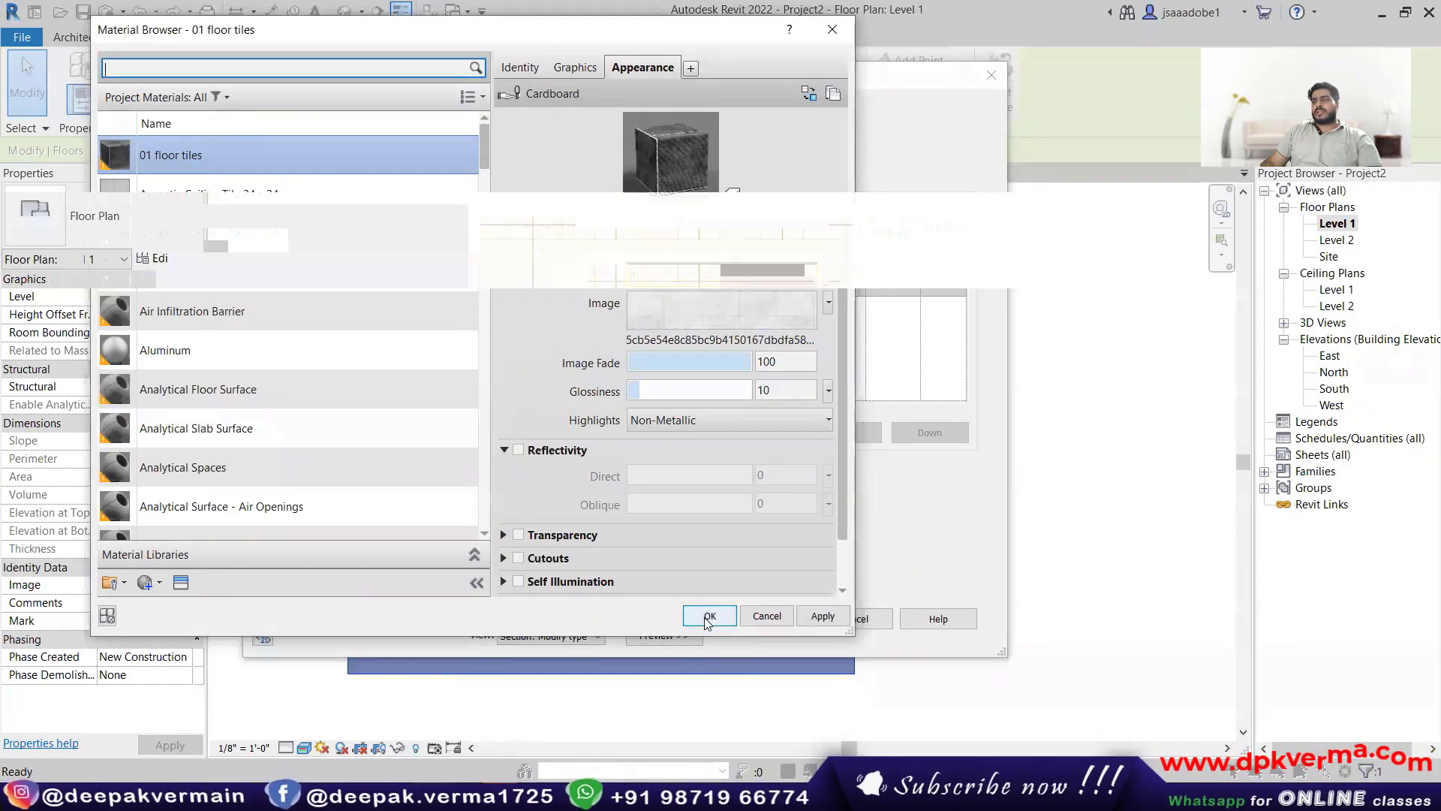
click(709, 617)
click(743, 620)
click(783, 629)
click(914, 620)
scroll(623, 665, up, 3)
scroll(664, 648, down, 2)
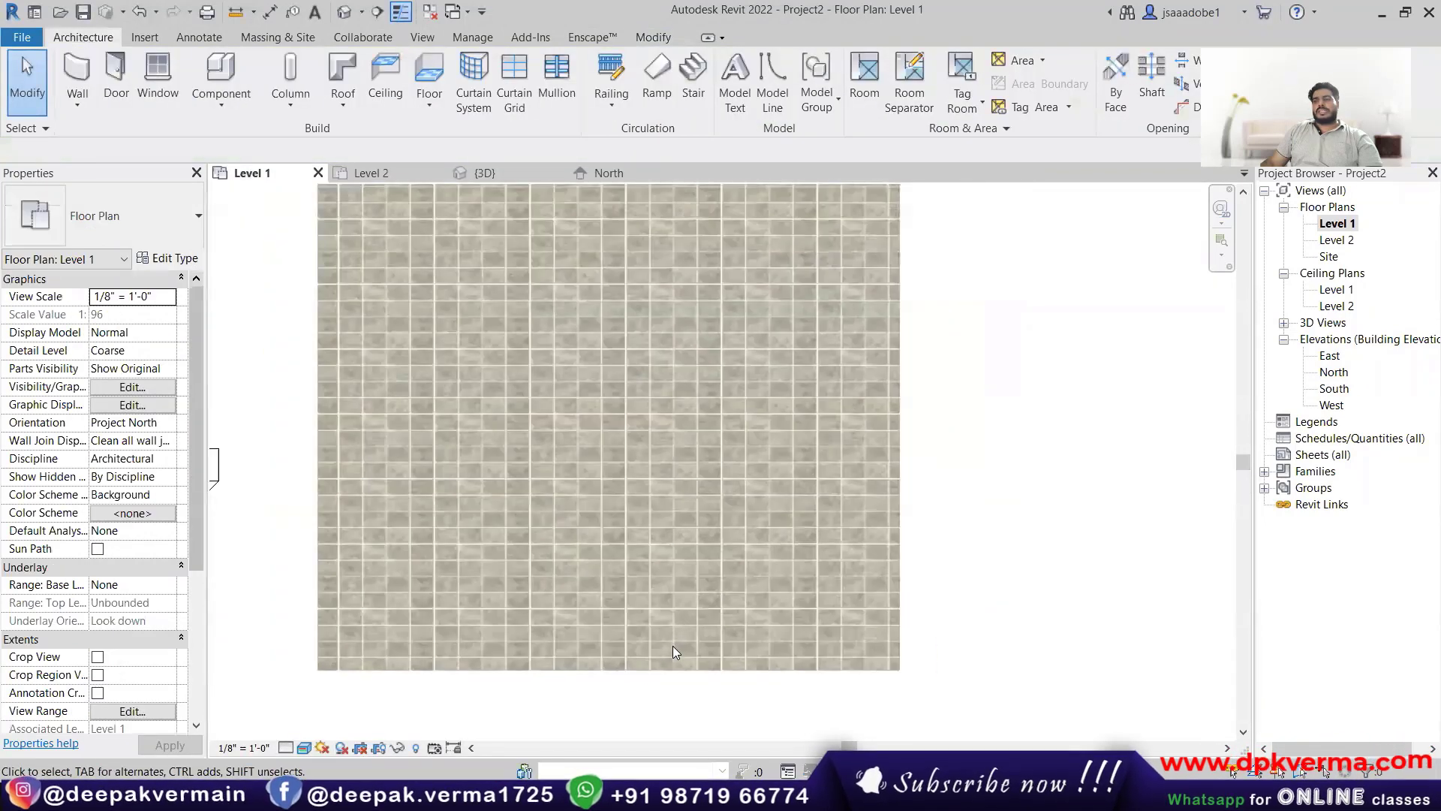
middle_drag(472, 556, 460, 589)
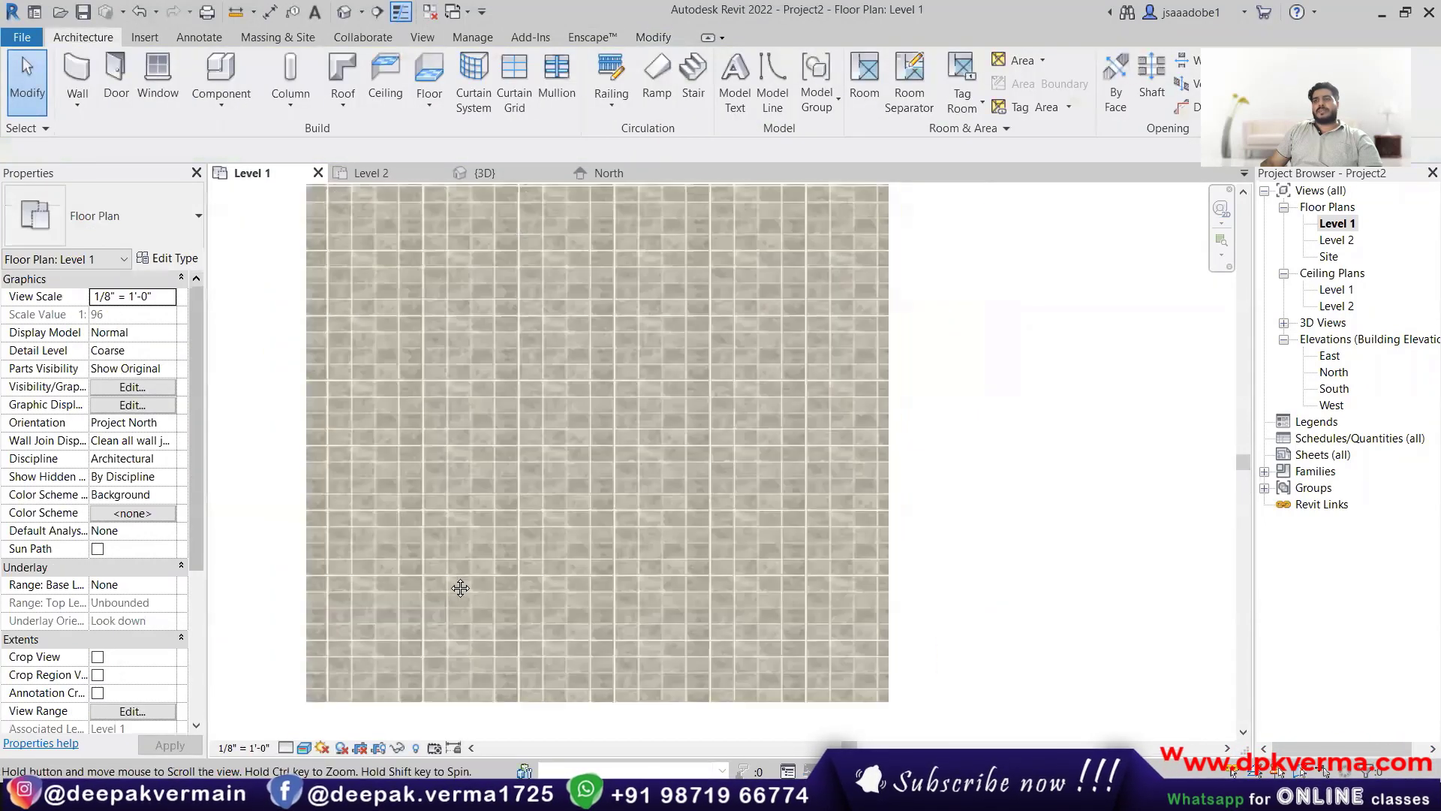
Step: Reopen the floor material's tile texture and set its sample width to 18'
click(888, 399)
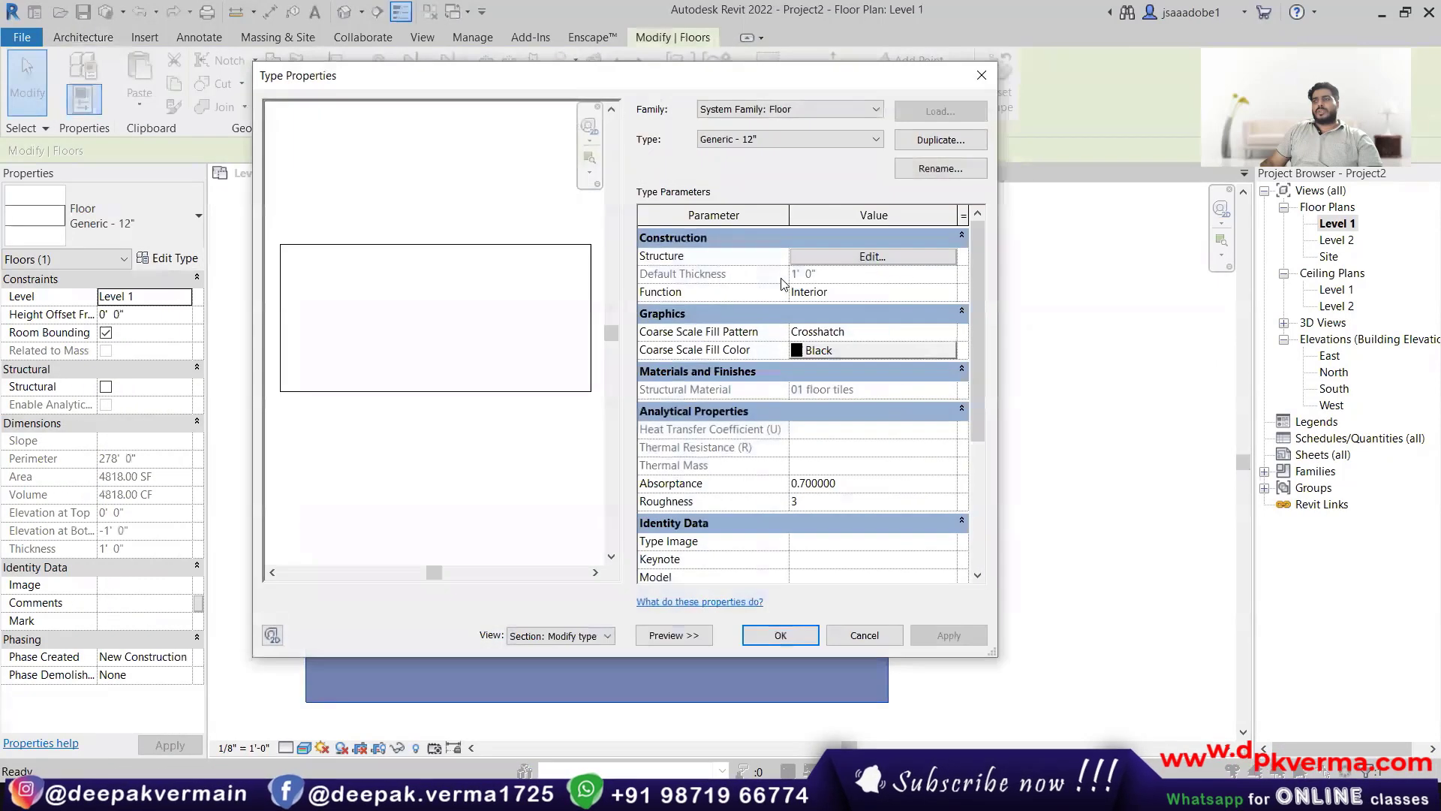
click(857, 258)
click(767, 268)
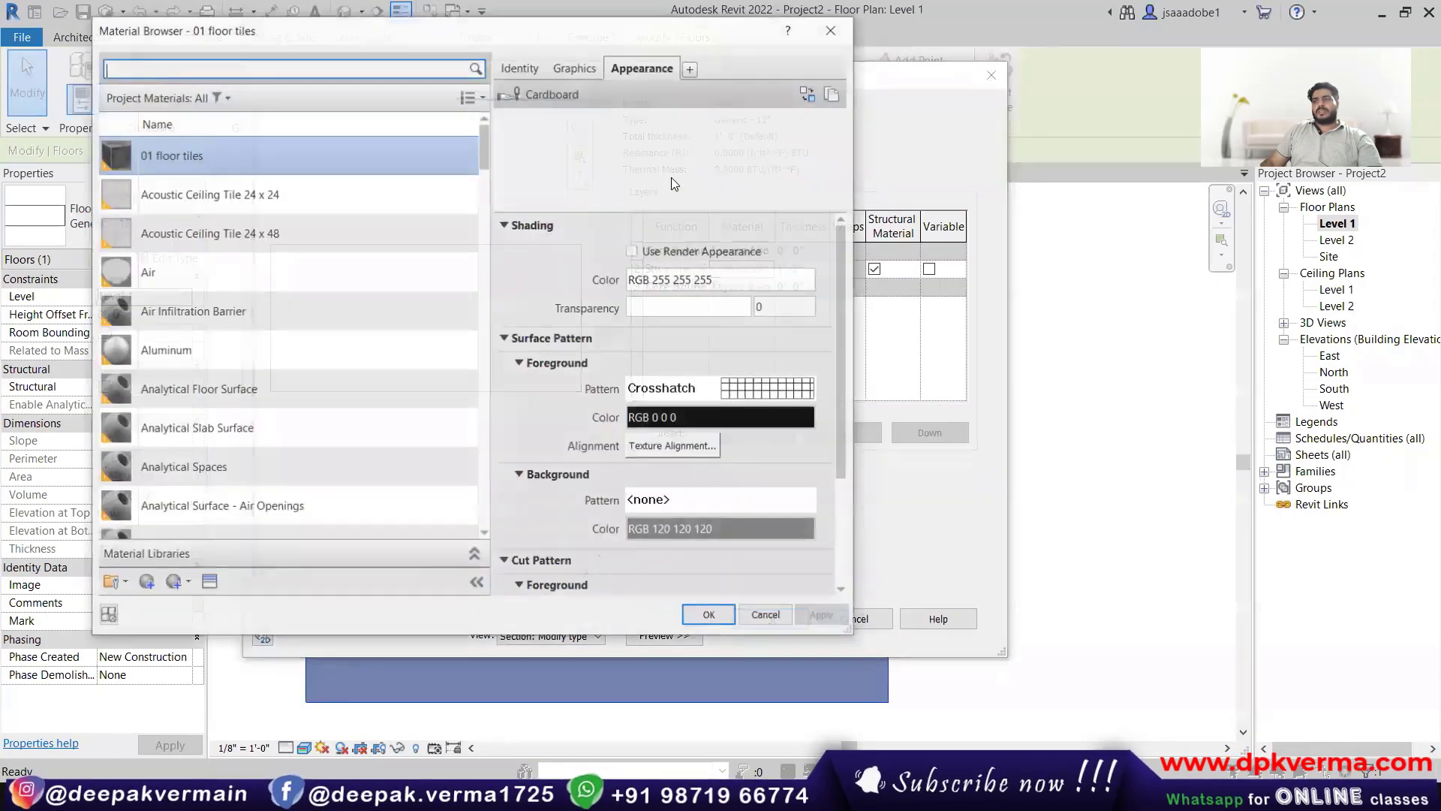
click(688, 303)
scroll(231, 459, down, 3)
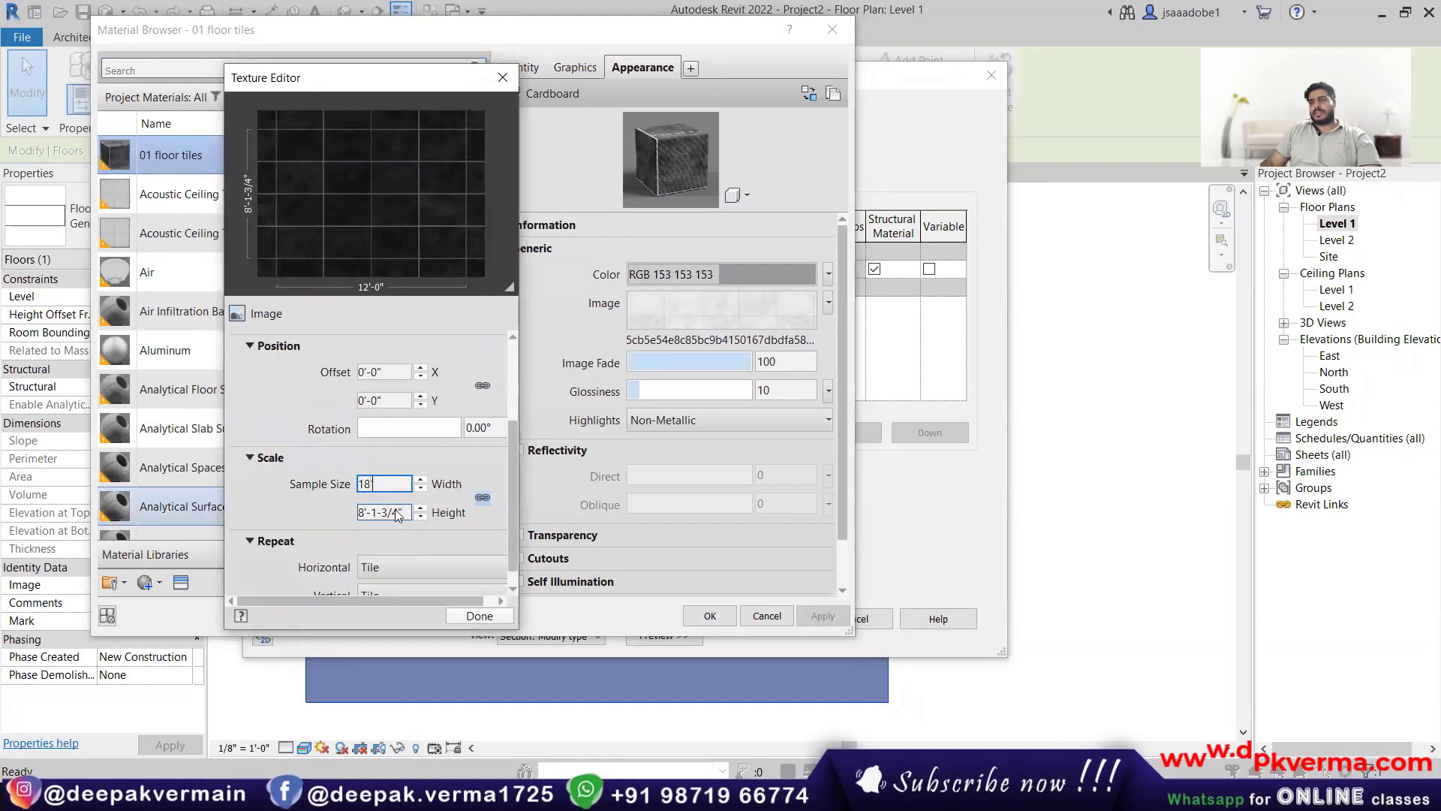
click(480, 615)
Step: Accept the material, assembly and floor type changes, then deselect the floor to view the rescaled tiles
click(710, 615)
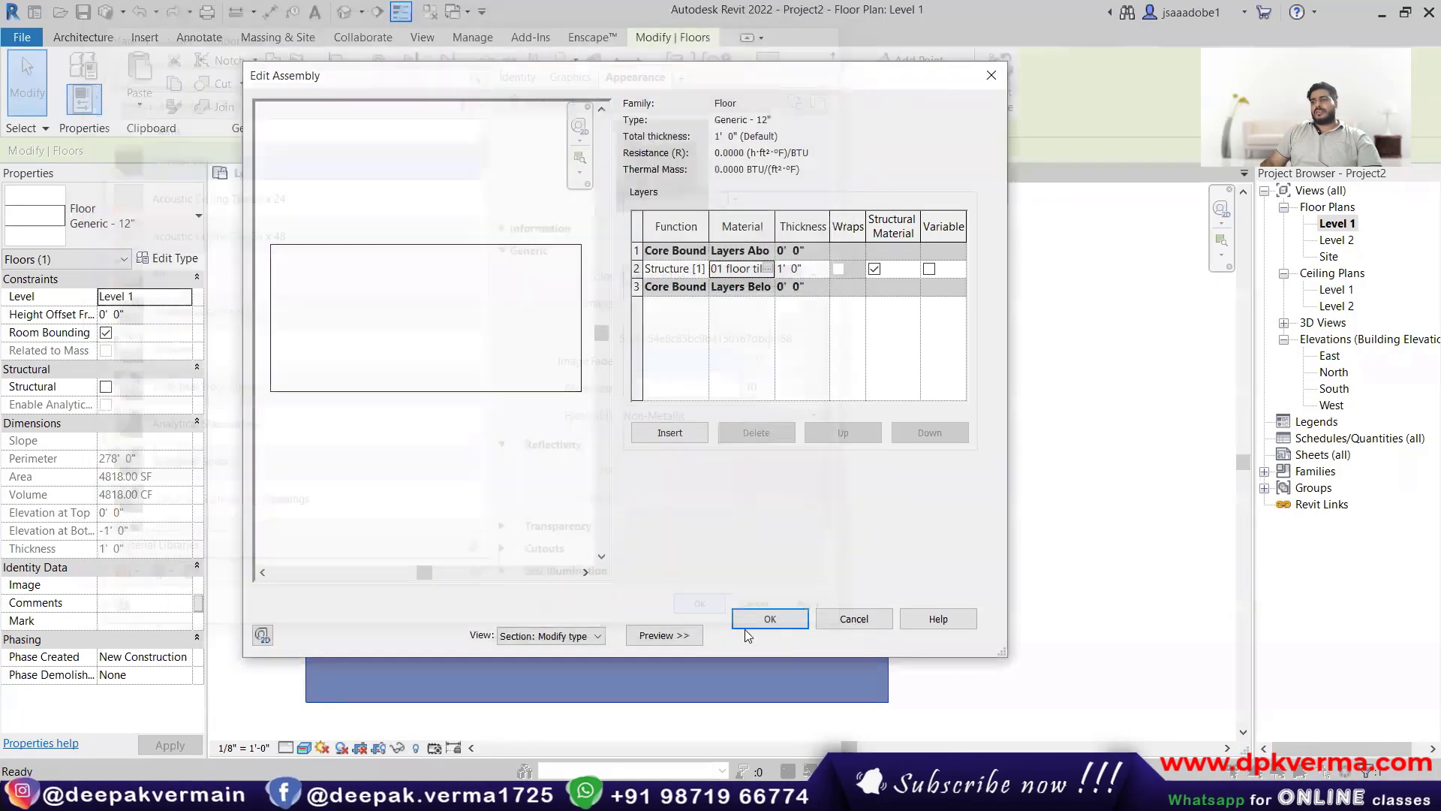
click(770, 619)
click(781, 634)
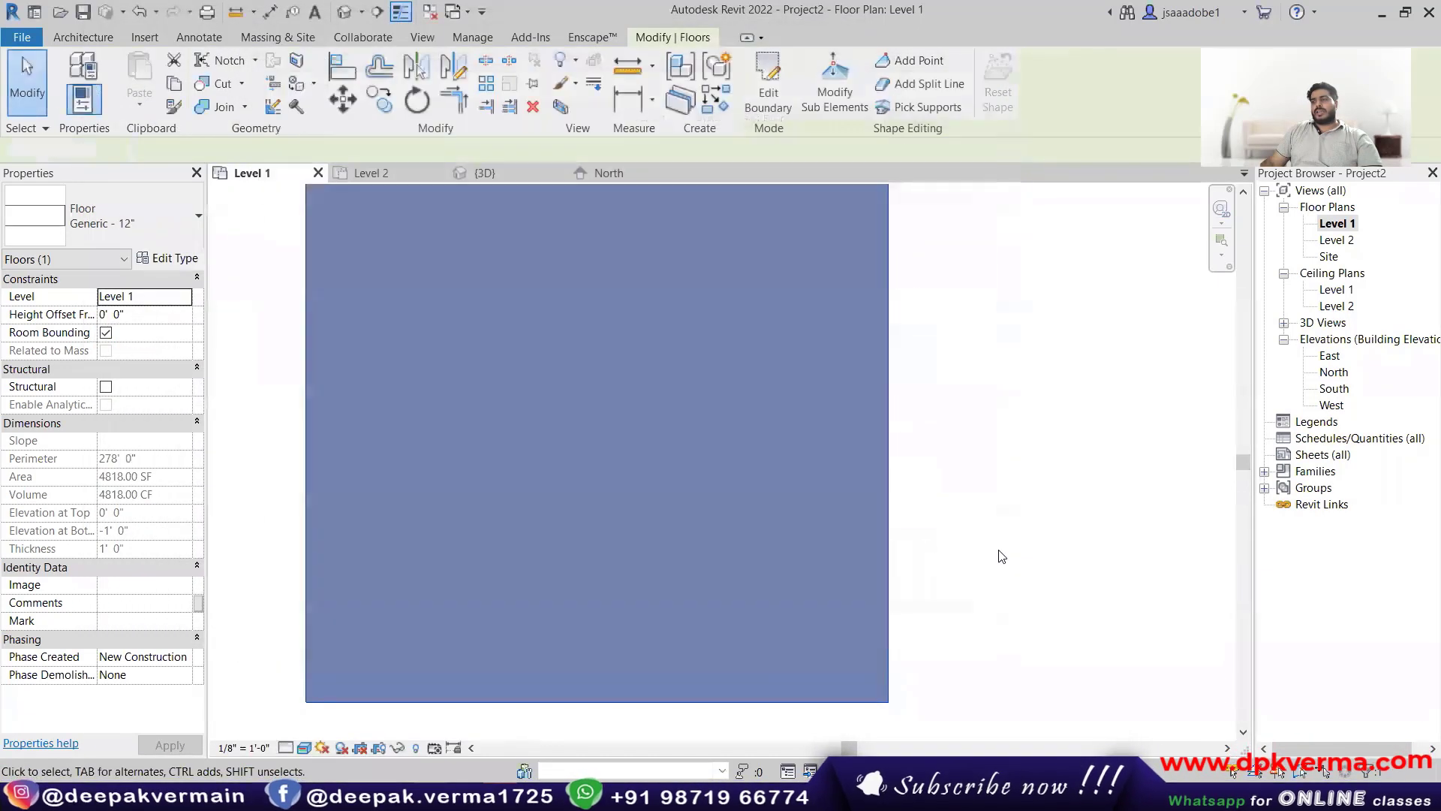
click(923, 466)
scroll(860, 470, down, 2)
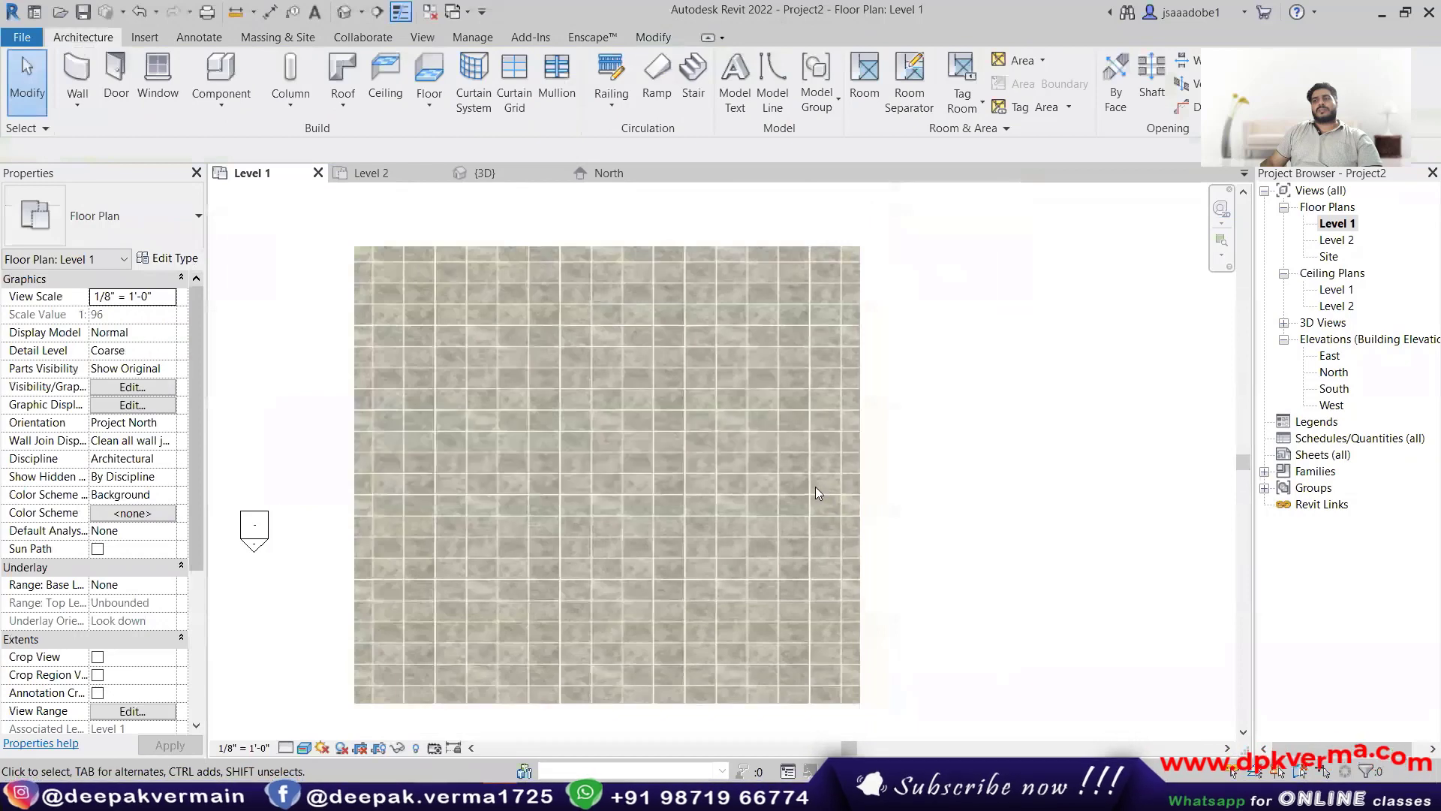
middle_drag(812, 483, 828, 440)
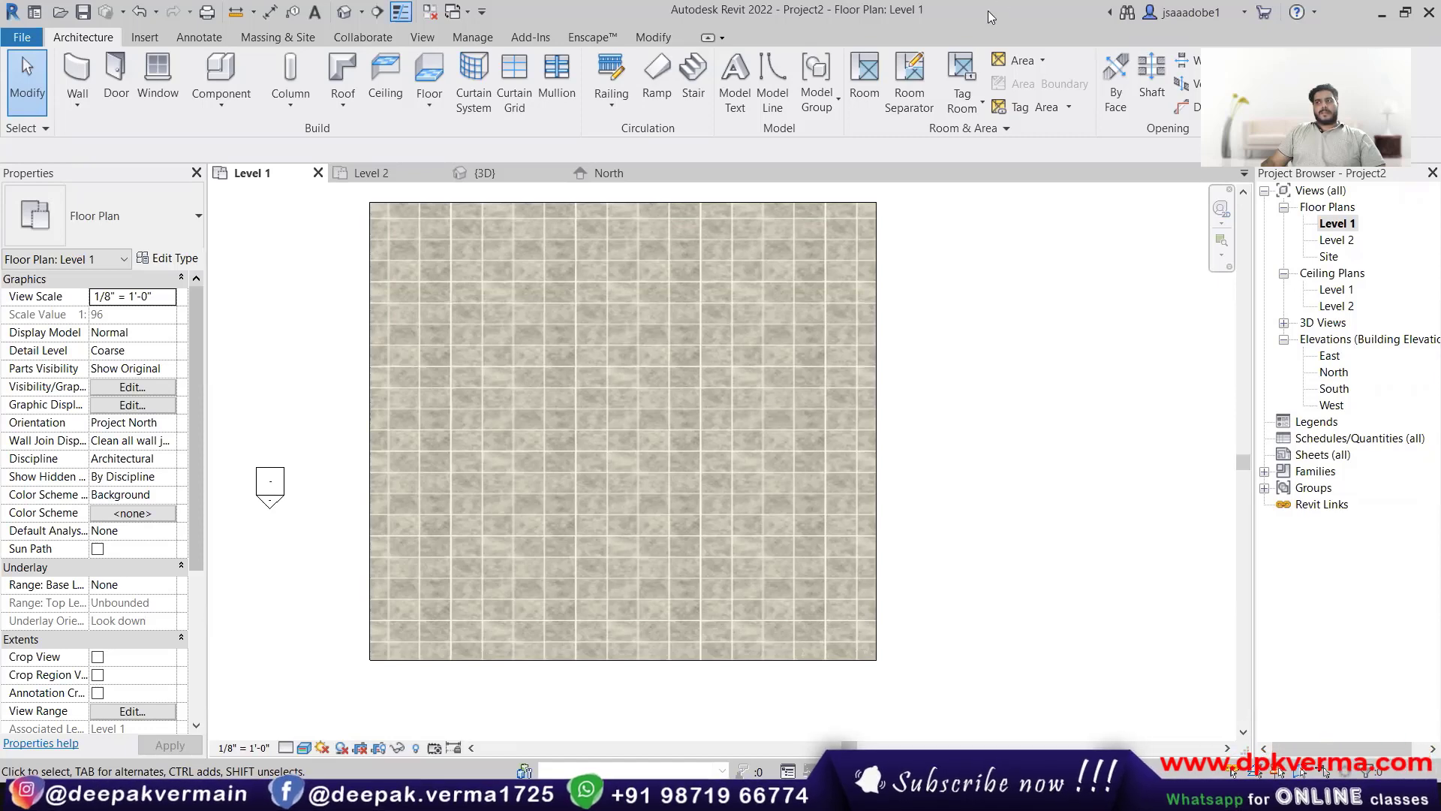
Step: Check the tiled floor in the 3D view, then delete it in the Level 1 plan
click(344, 12)
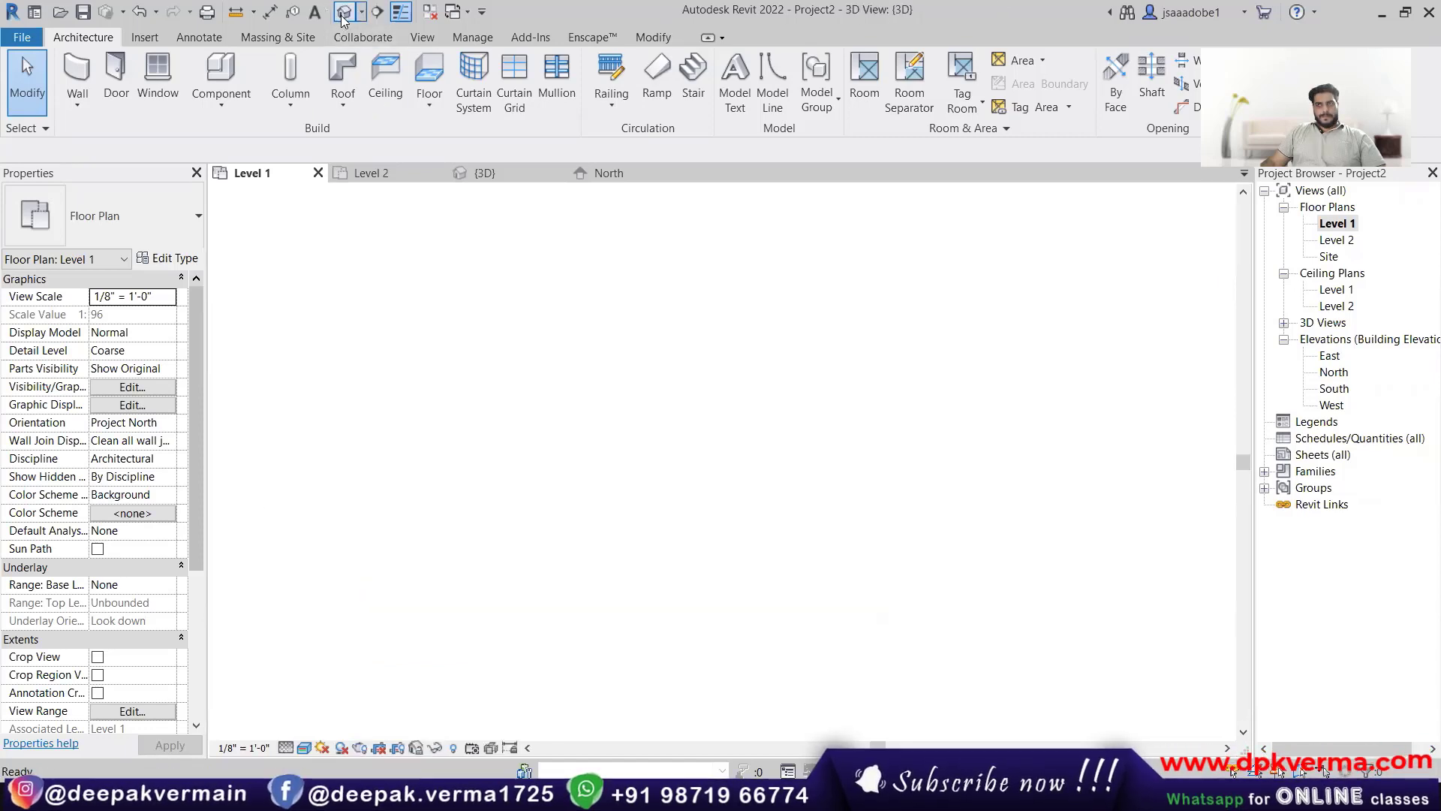
double_click(1336, 223)
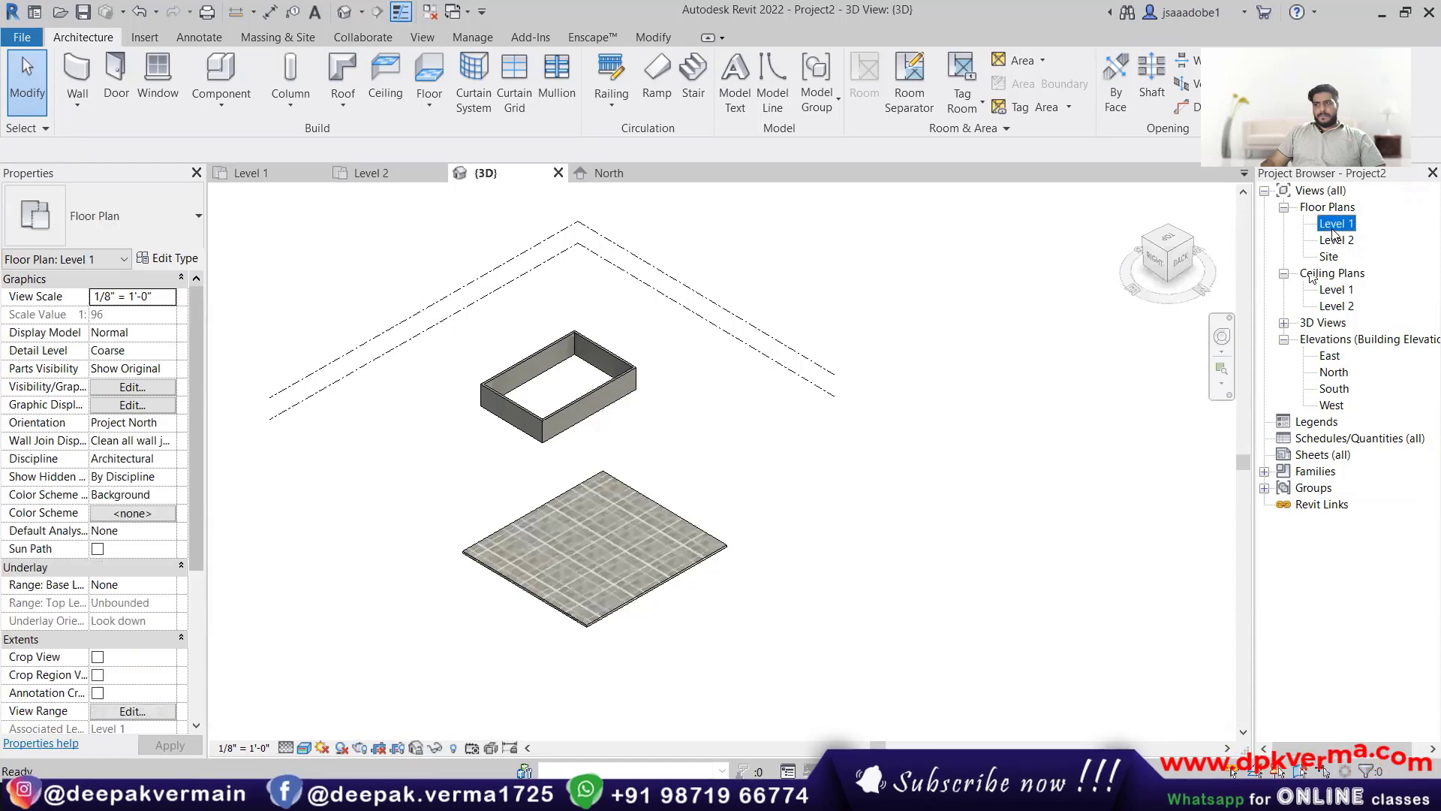
scroll(811, 336, down, 2)
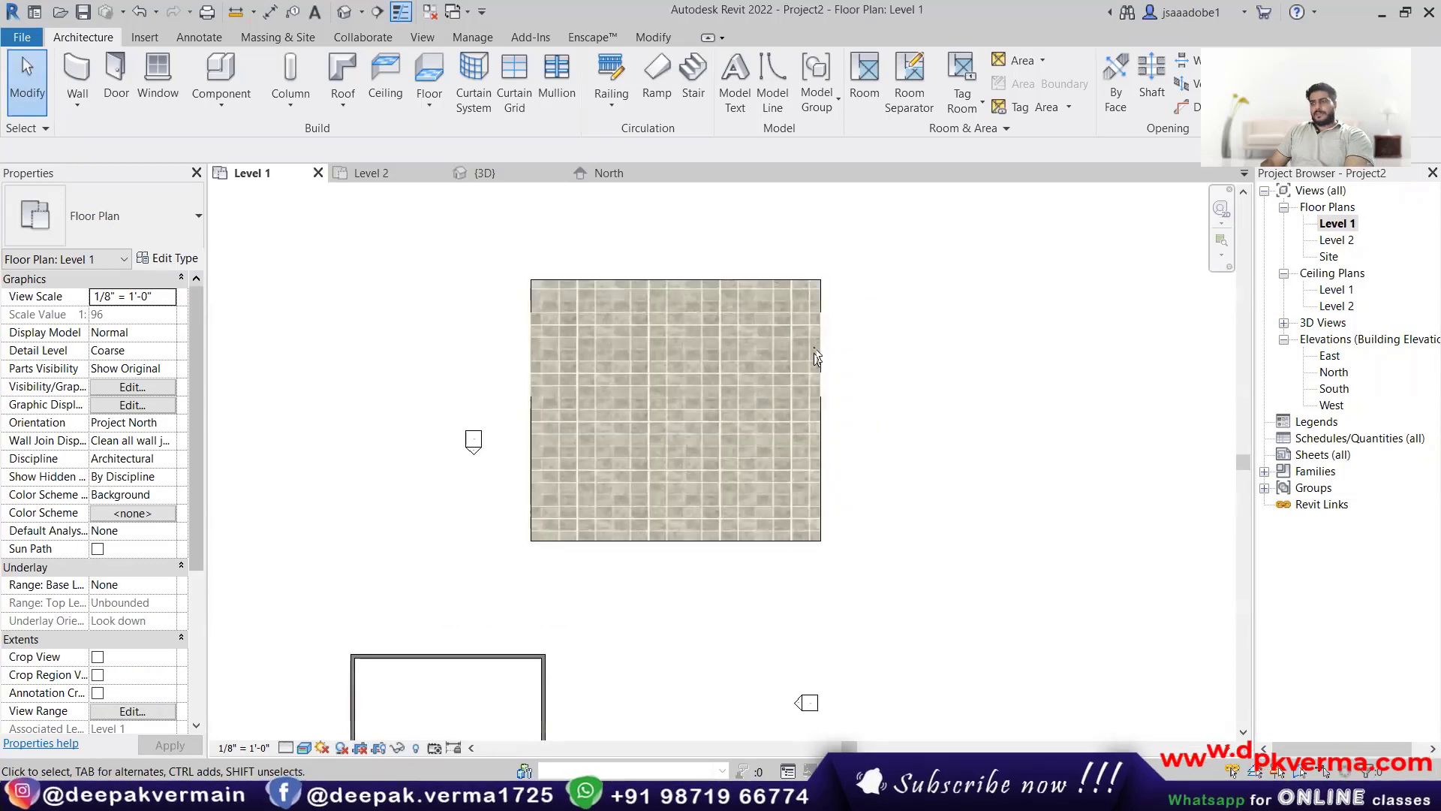
click(822, 363)
key(Delete)
scroll(793, 422, down, 2)
middle_drag(704, 518, 754, 355)
Step: Switch the Level 1 plan's visual style away from Realistic
click(304, 747)
click(344, 672)
click(344, 111)
click(369, 138)
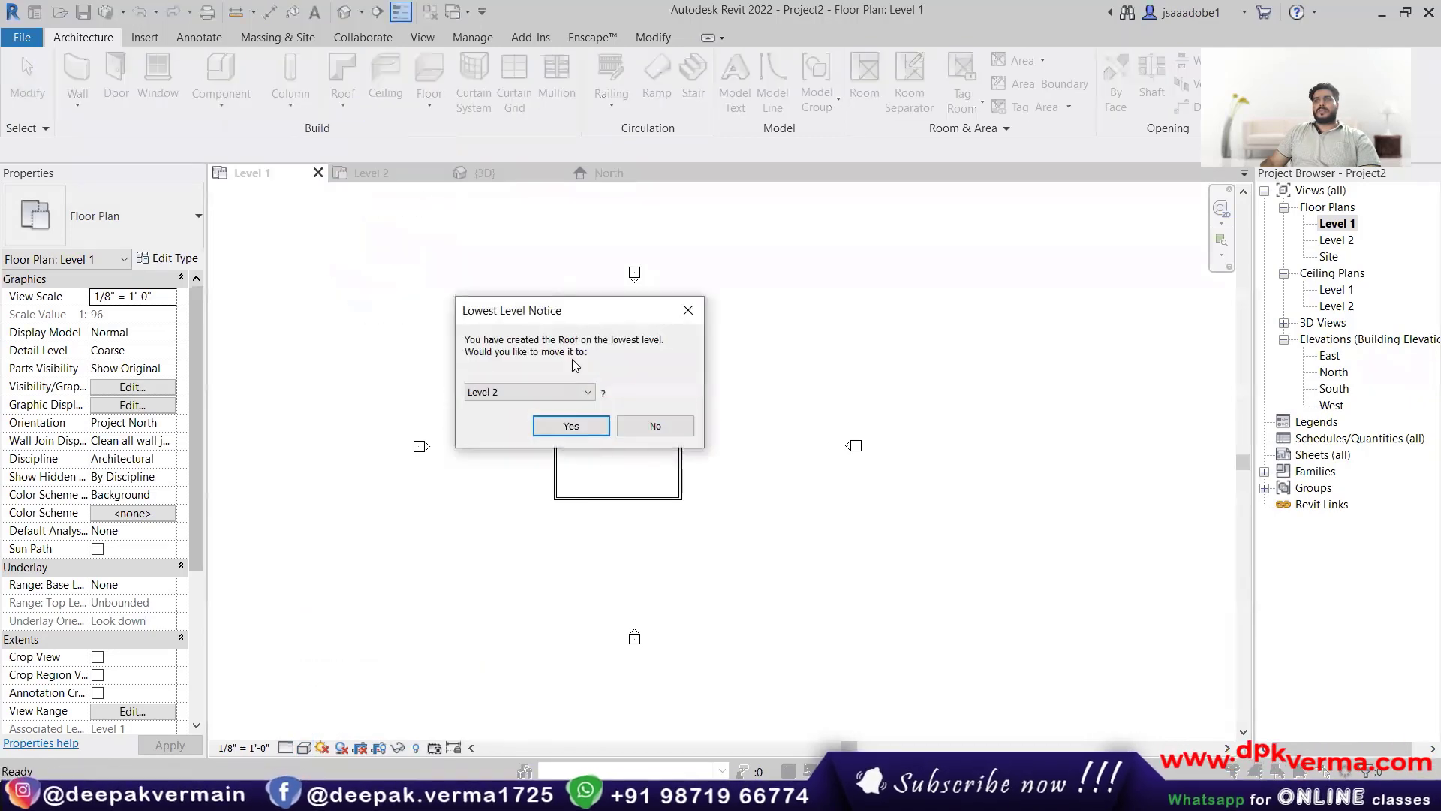
click(571, 425)
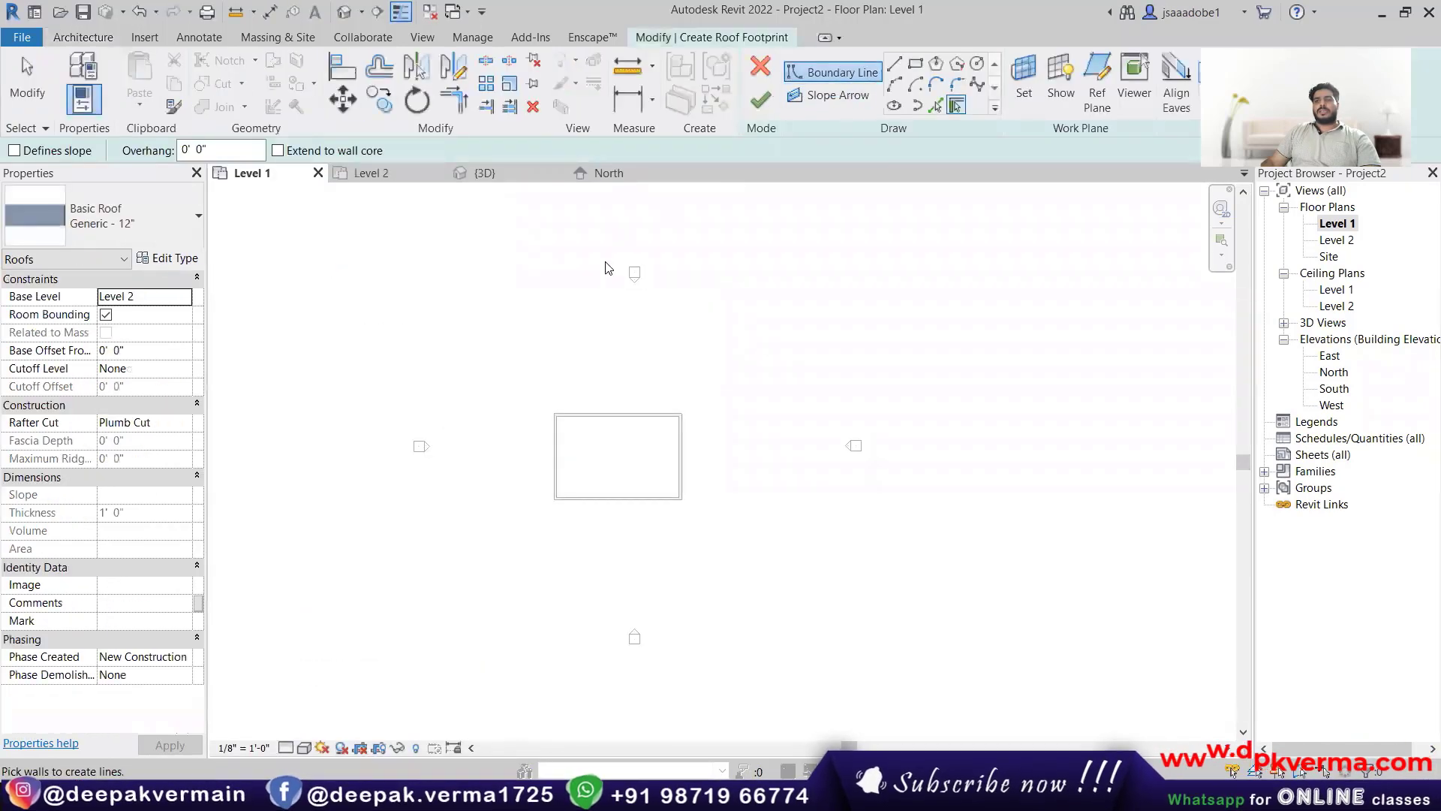
click(772, 71)
Step: Start an architectural floor on Level 1 and set its boundary lines to be created by picking walls
click(429, 105)
click(458, 136)
click(918, 62)
scroll(598, 441, up, 2)
middle_drag(598, 441, 553, 409)
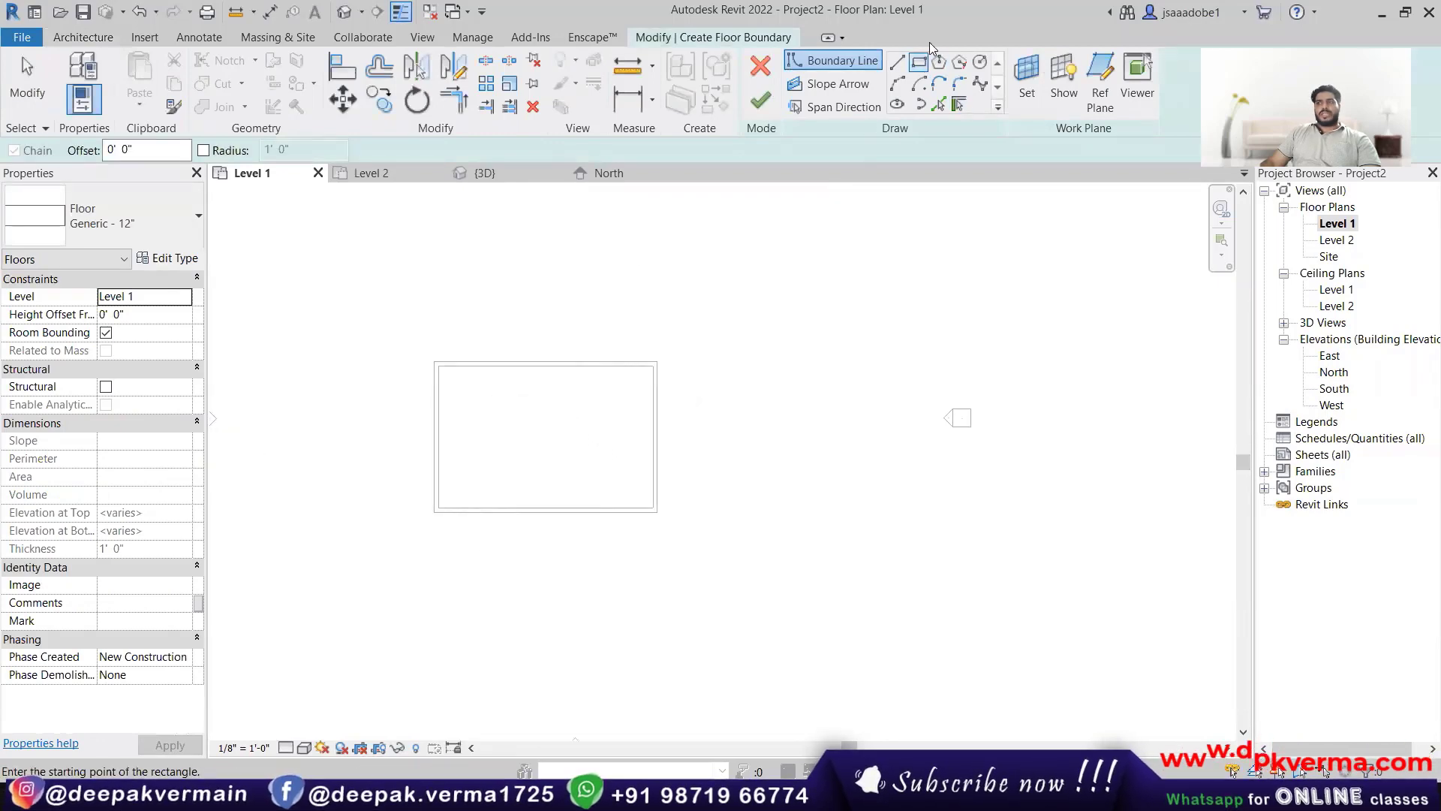
click(957, 105)
scroll(528, 430, up, 2)
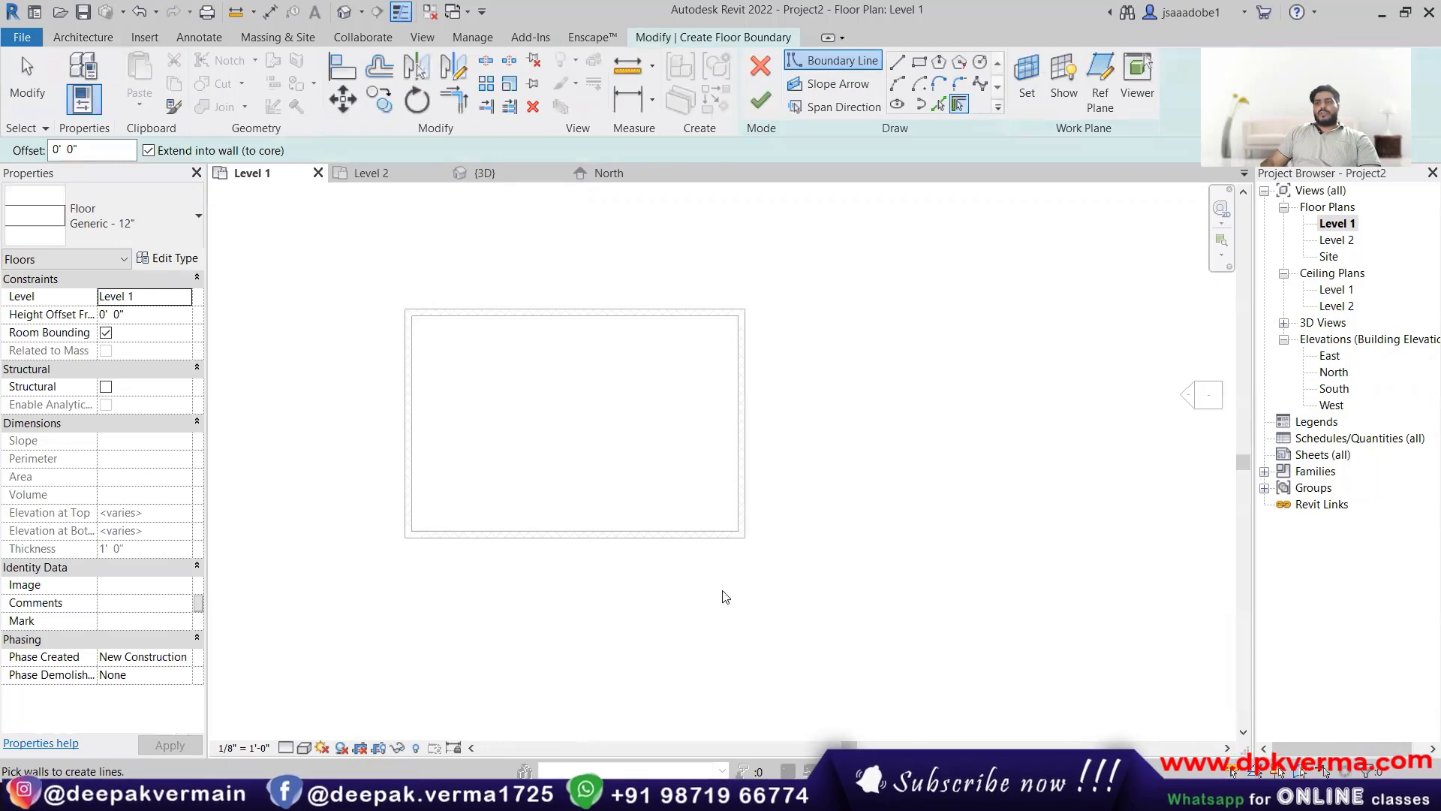
Step: Pick the four walls of the rectangular room as floor boundary lines, then undo all the picks
click(493, 312)
click(405, 384)
click(556, 533)
click(745, 422)
key(ctrl+z)
key(ctrl+z)
key(ctrl+z)
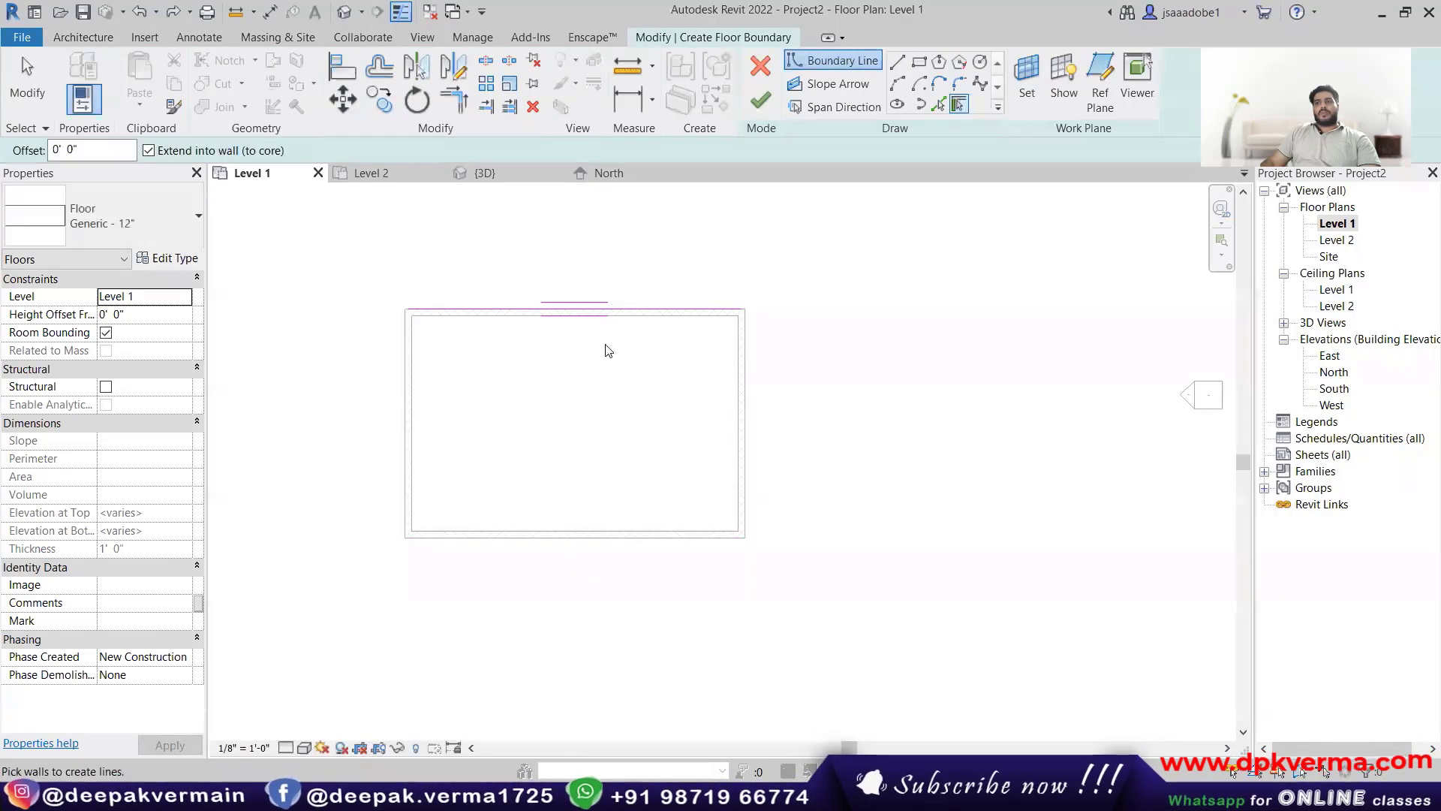
key(ctrl+z)
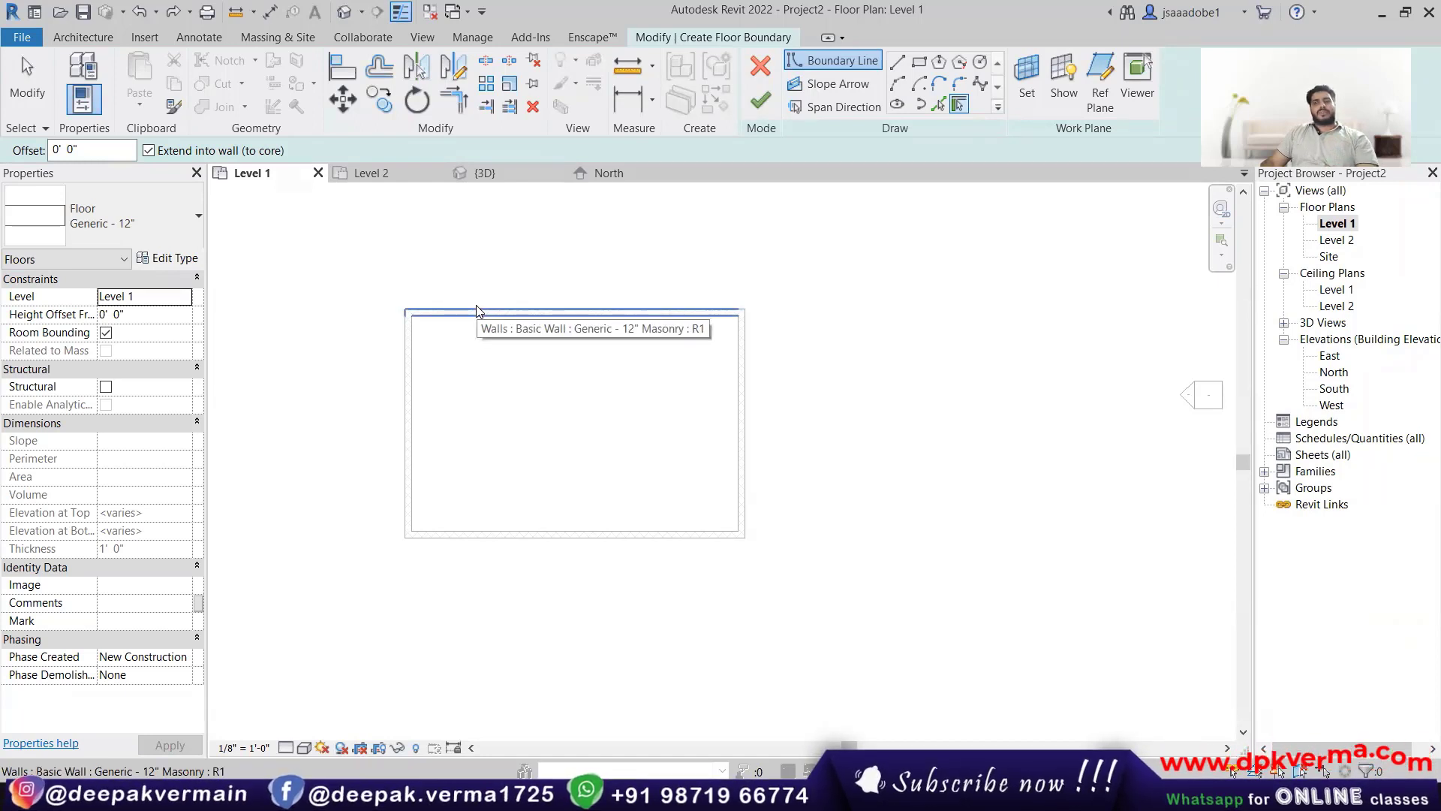
Step: Highlight the room's whole chain of walls as a candidate floor boundary, then leave the floor sketch
key(Tab)
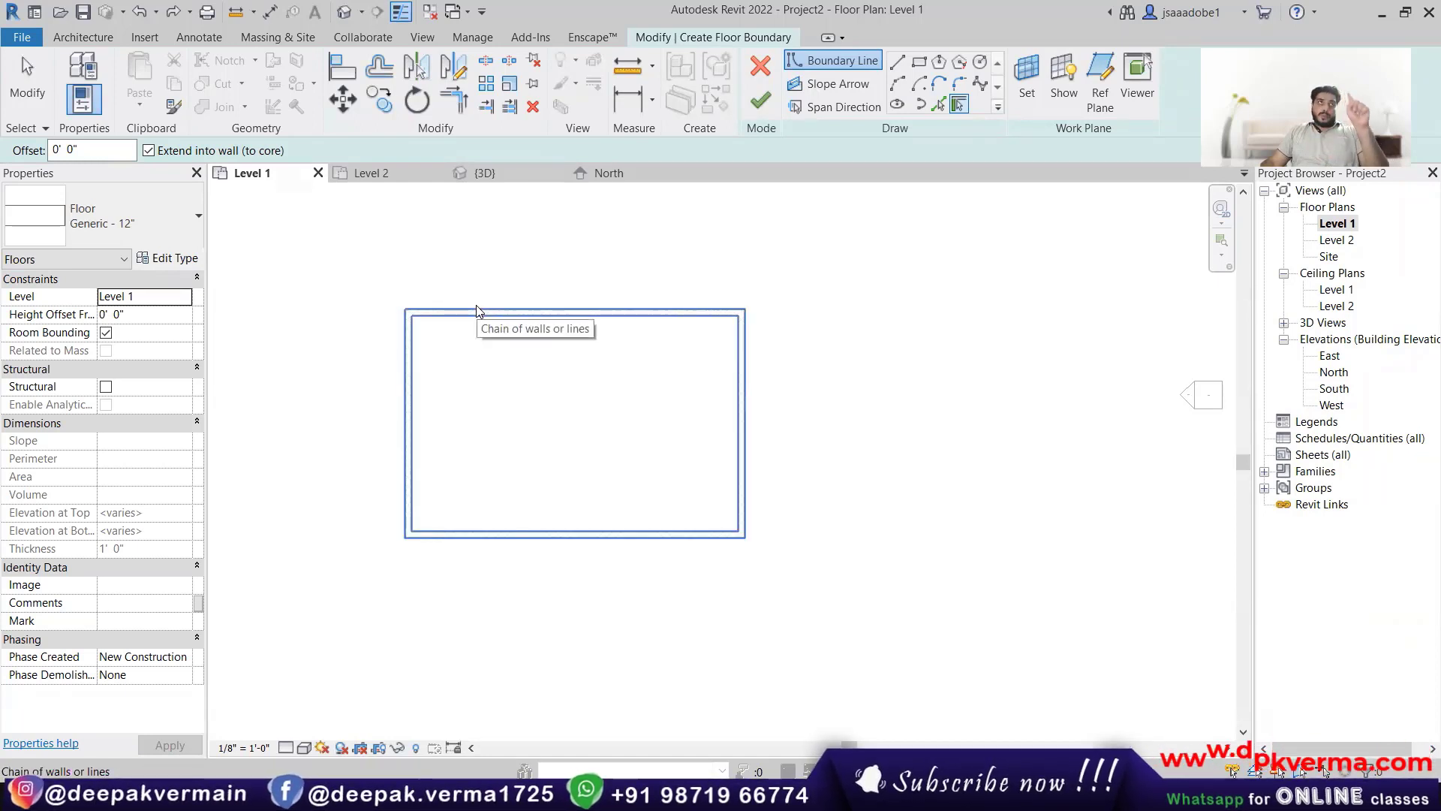
scroll(534, 352, down, 3)
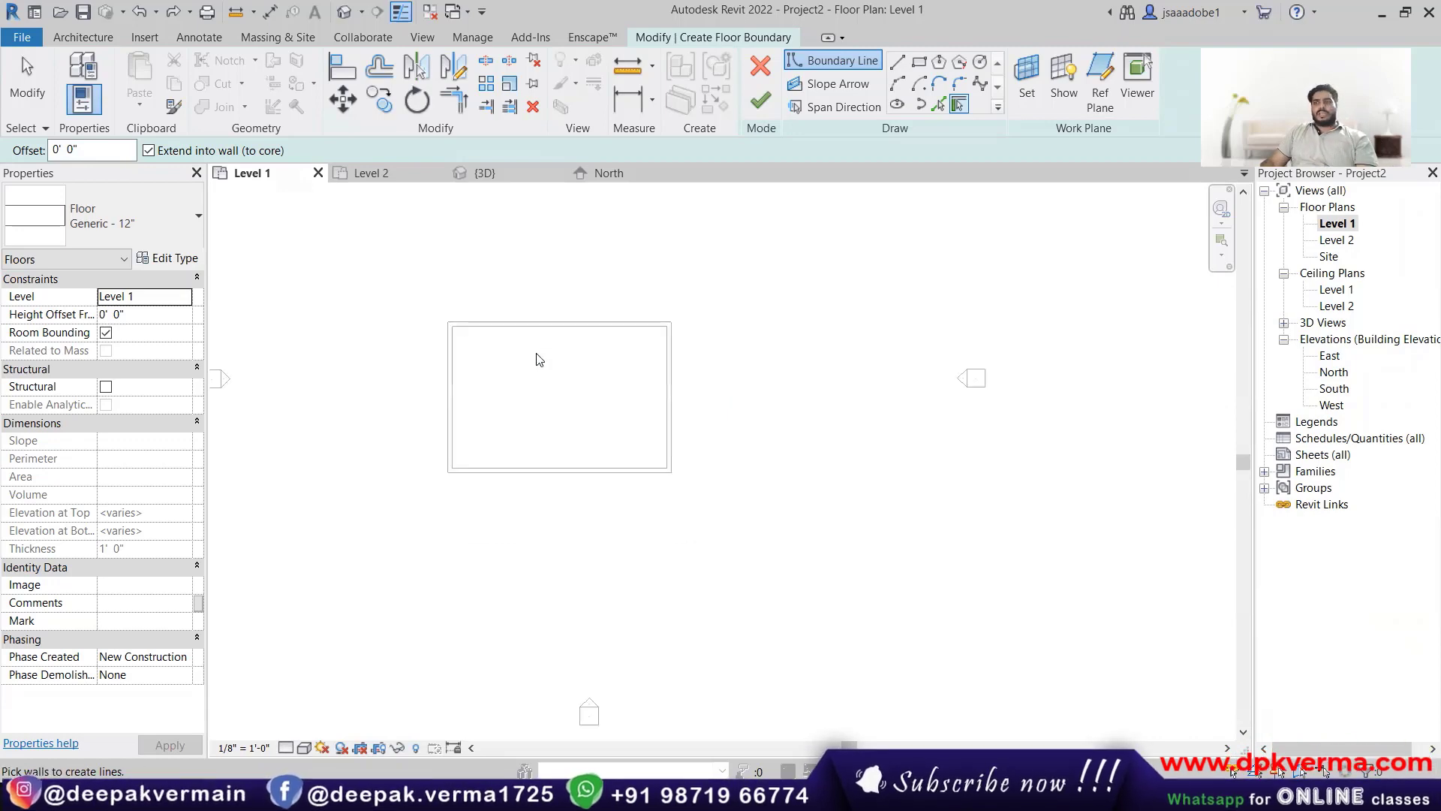
click(736, 417)
Step: Select the whole rectangular room on Level 1 and delete its walls
scroll(563, 482, down, 4)
scroll(690, 482, up, 1)
middle_drag(689, 482, 532, 424)
drag(555, 363, 483, 418)
drag(571, 324, 371, 464)
key(Delete)
Step: Draw a closed, irregular ten-wall outline in Generic - 12" Masonry on Level 1, 10' high, with its top wall about 51' 6" long
key(w)
key(a)
scroll(396, 357, up, 2)
click(386, 334)
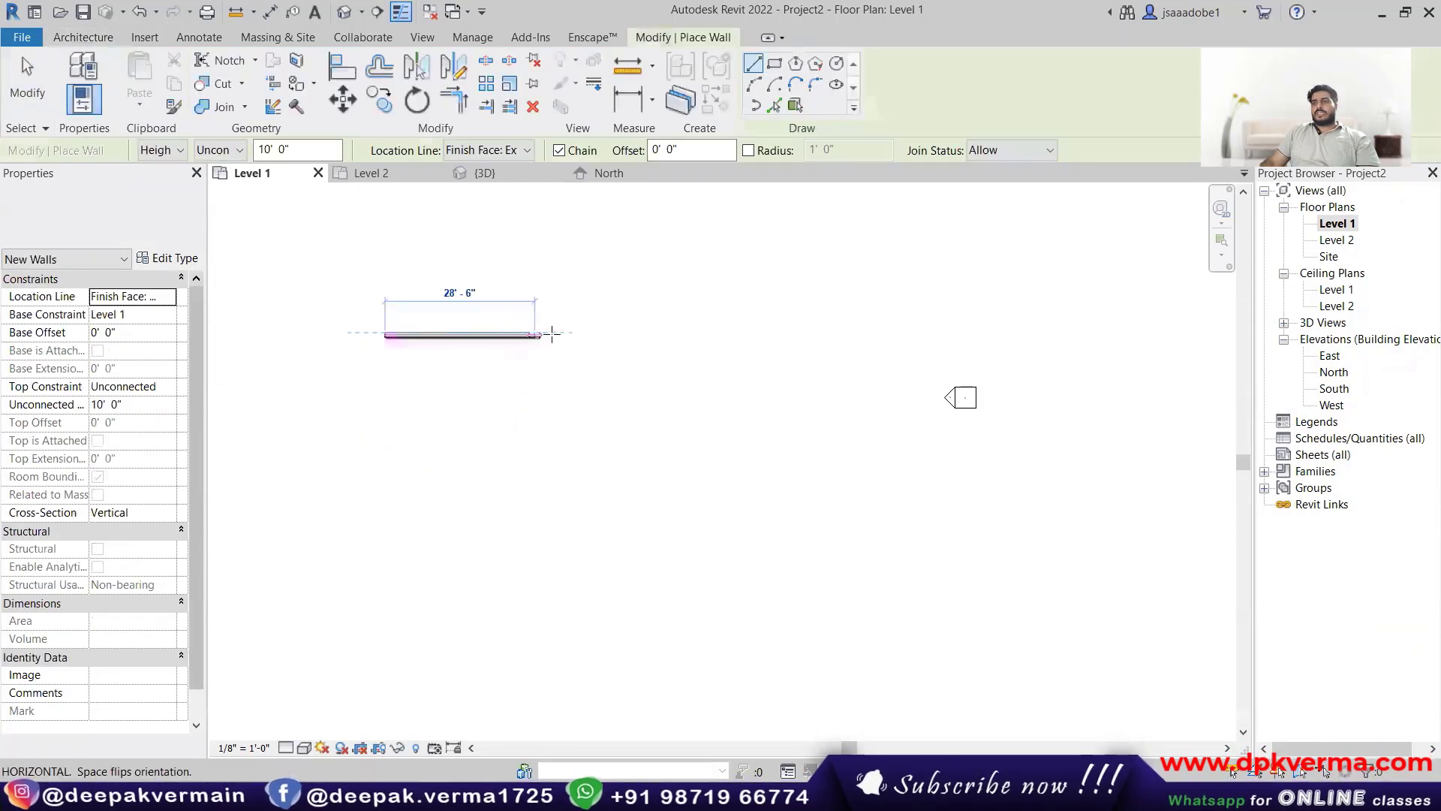
scroll(620, 345, down, 1)
middle_drag(620, 345, 726, 280)
click(750, 273)
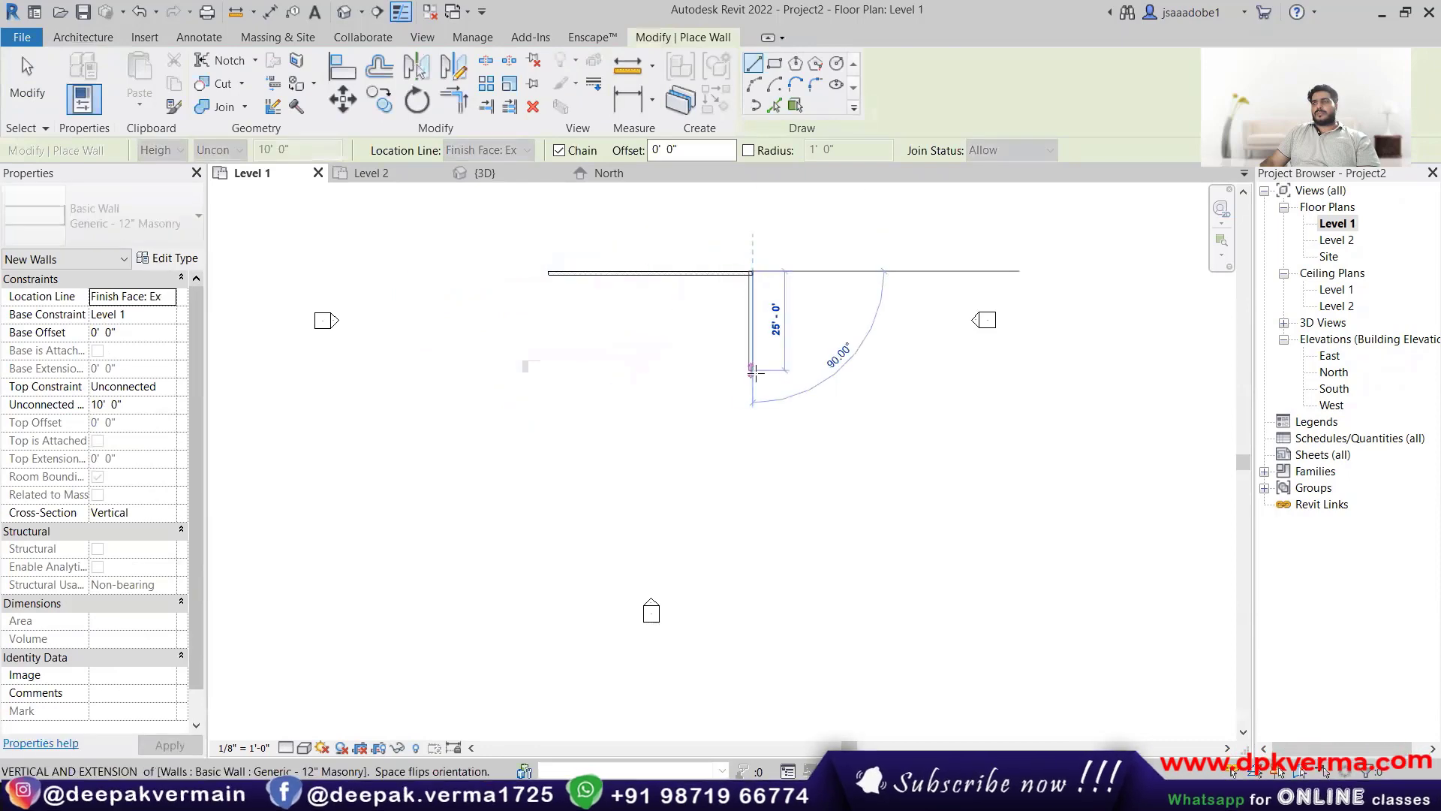
click(751, 375)
click(822, 375)
click(822, 418)
click(696, 418)
click(698, 330)
click(591, 325)
click(593, 429)
click(463, 455)
click(550, 273)
key(Escape)
key(Escape)
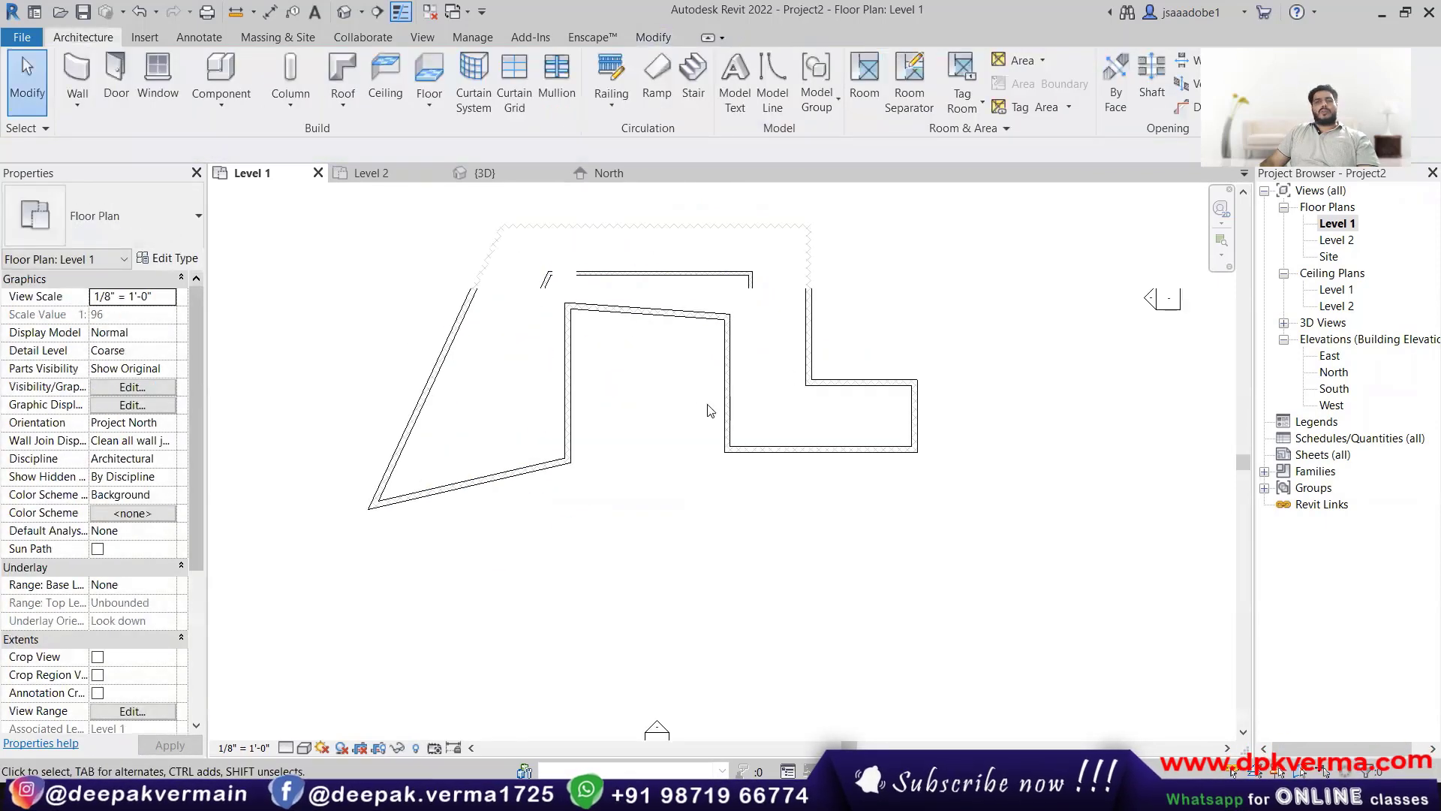
Step: Start an architectural floor, pick the whole closed wall chain as its boundary, then undo the pick and discard the floor sketch
scroll(664, 297, up, 3)
click(430, 101)
click(466, 136)
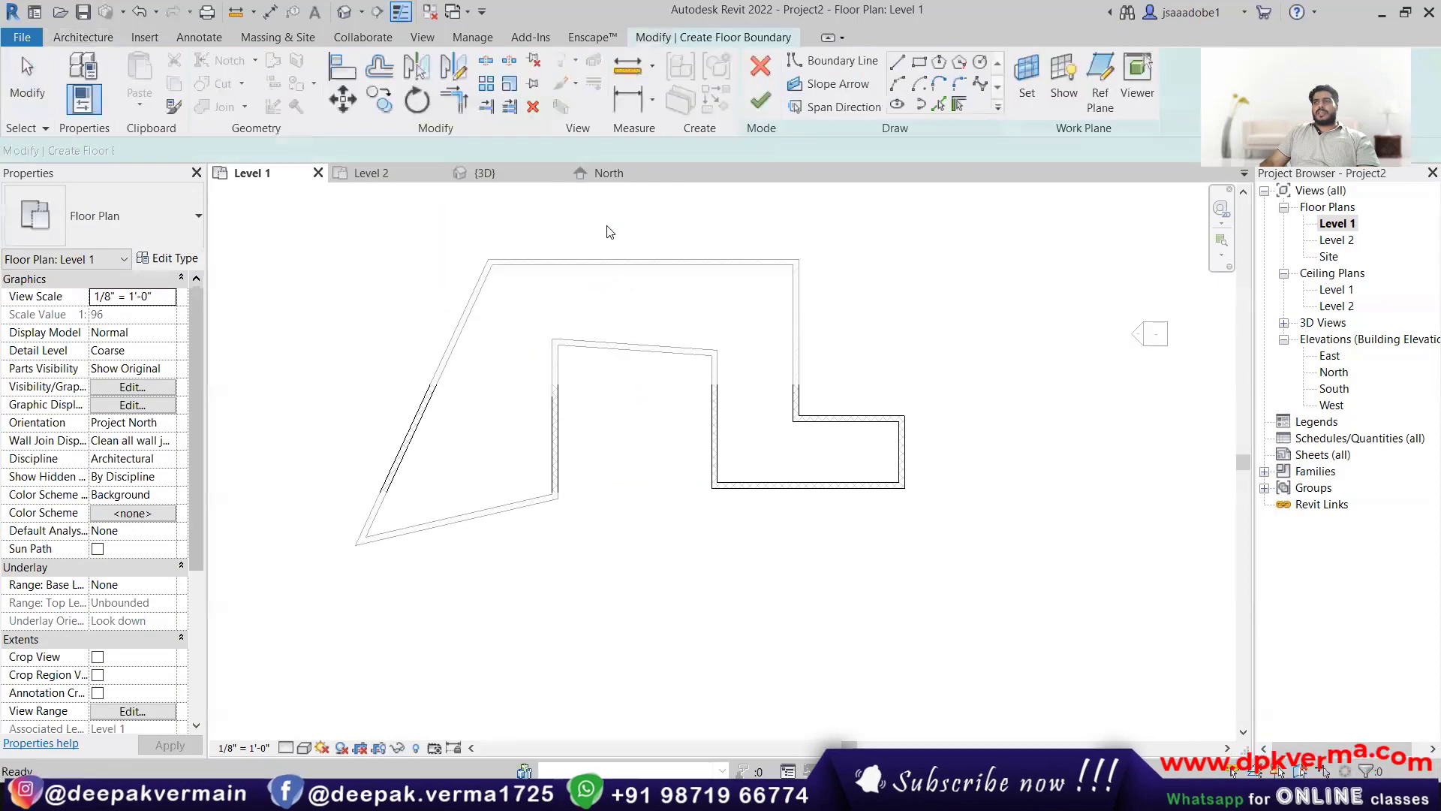
key(Tab)
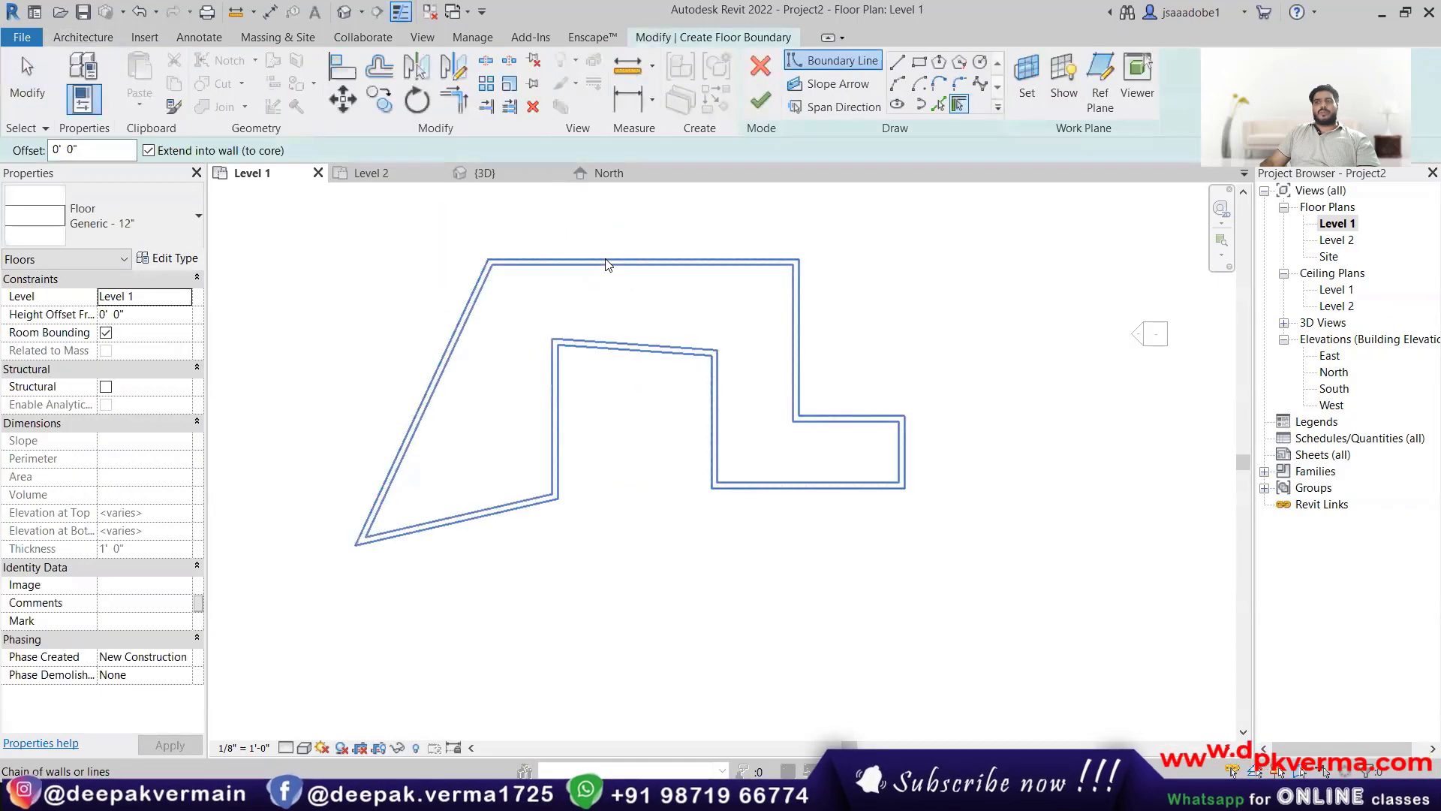
click(607, 264)
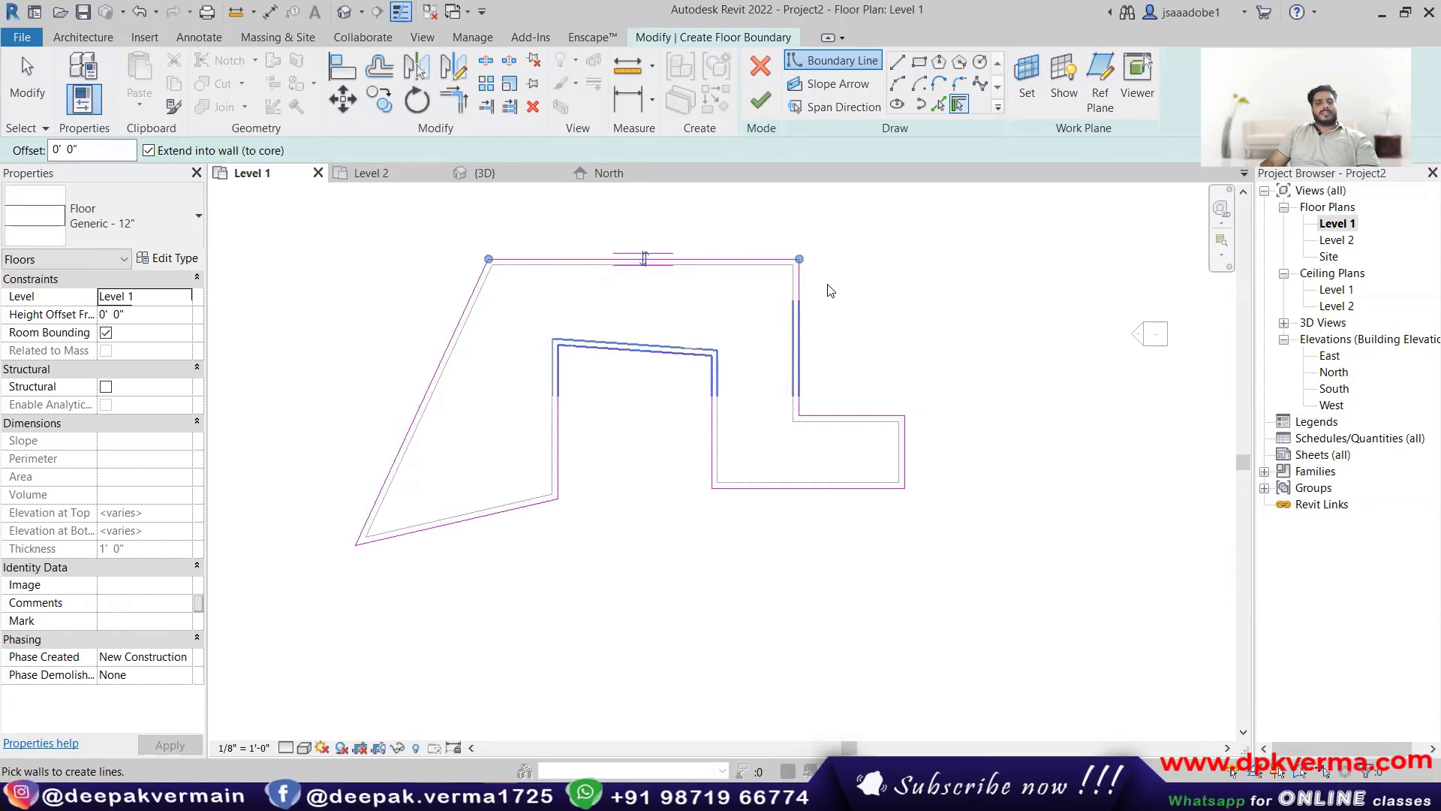
key(ctrl+z)
click(760, 69)
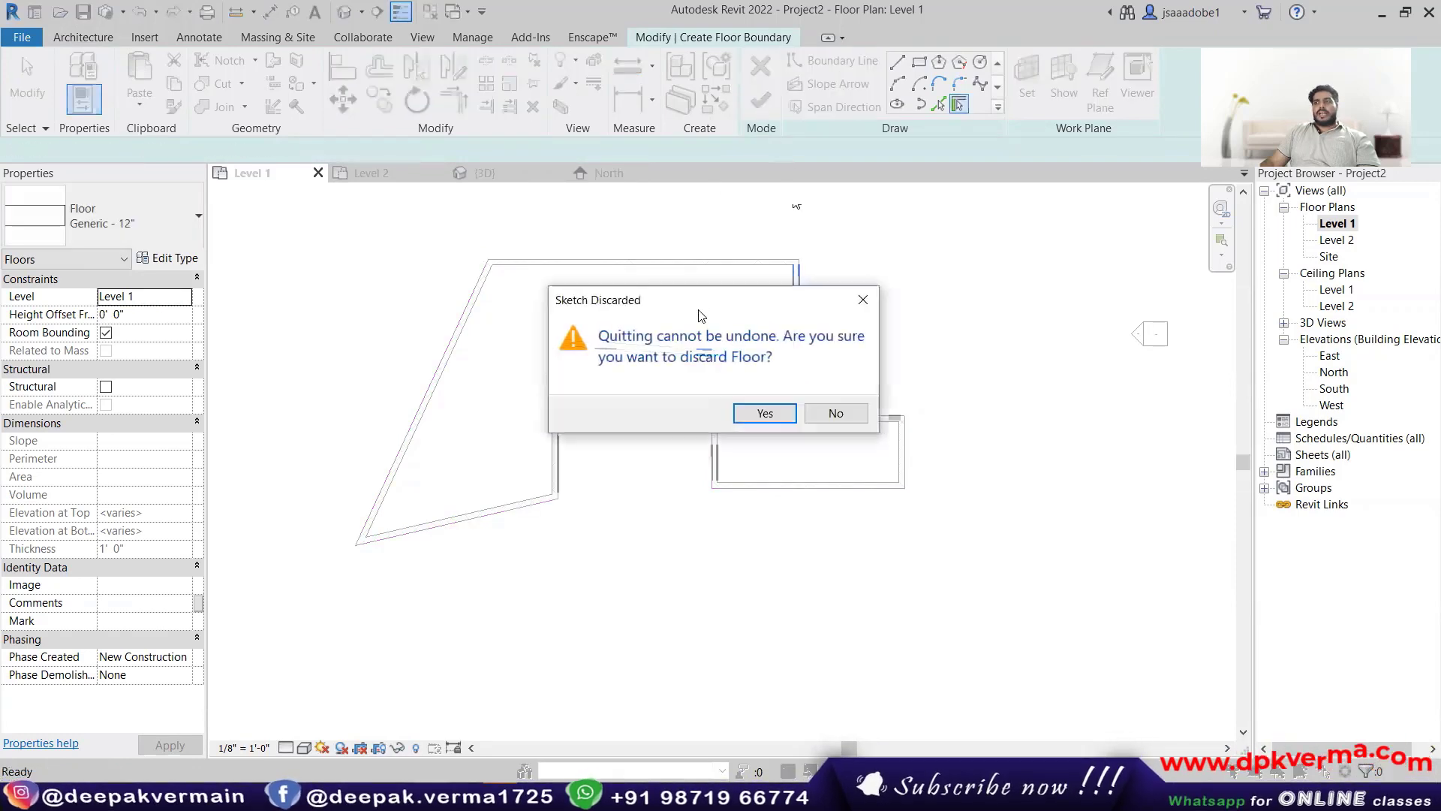
click(775, 421)
Step: Extend three inner walls of the outline until they meet the opposite walls, dividing the plan into separate rooms
click(557, 389)
mouse_move(556, 343)
mouse_down()
mouse_move(566, 261)
mouse_move(556, 270)
mouse_up()
click(693, 351)
drag(715, 353, 794, 359)
click(796, 391)
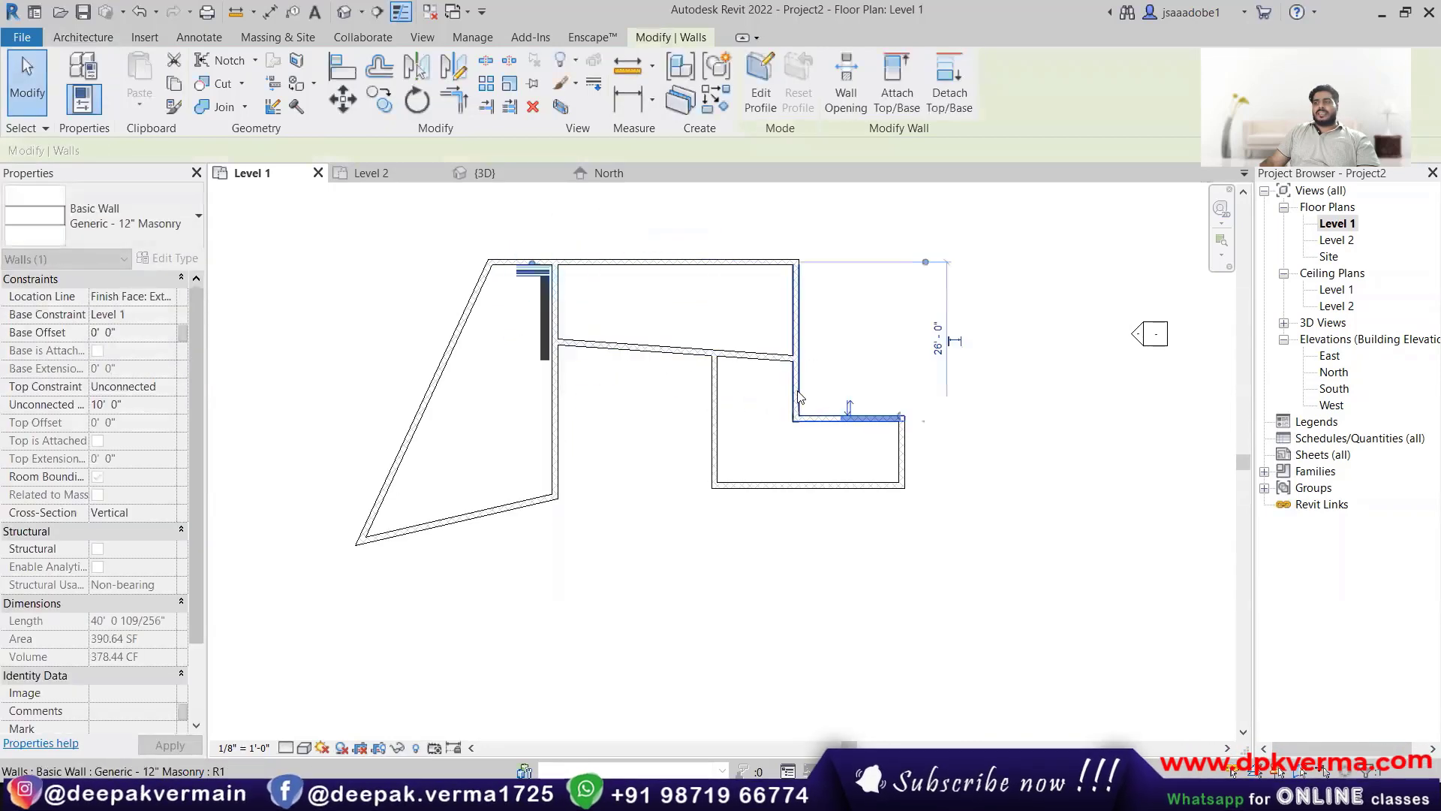
drag(799, 422, 798, 484)
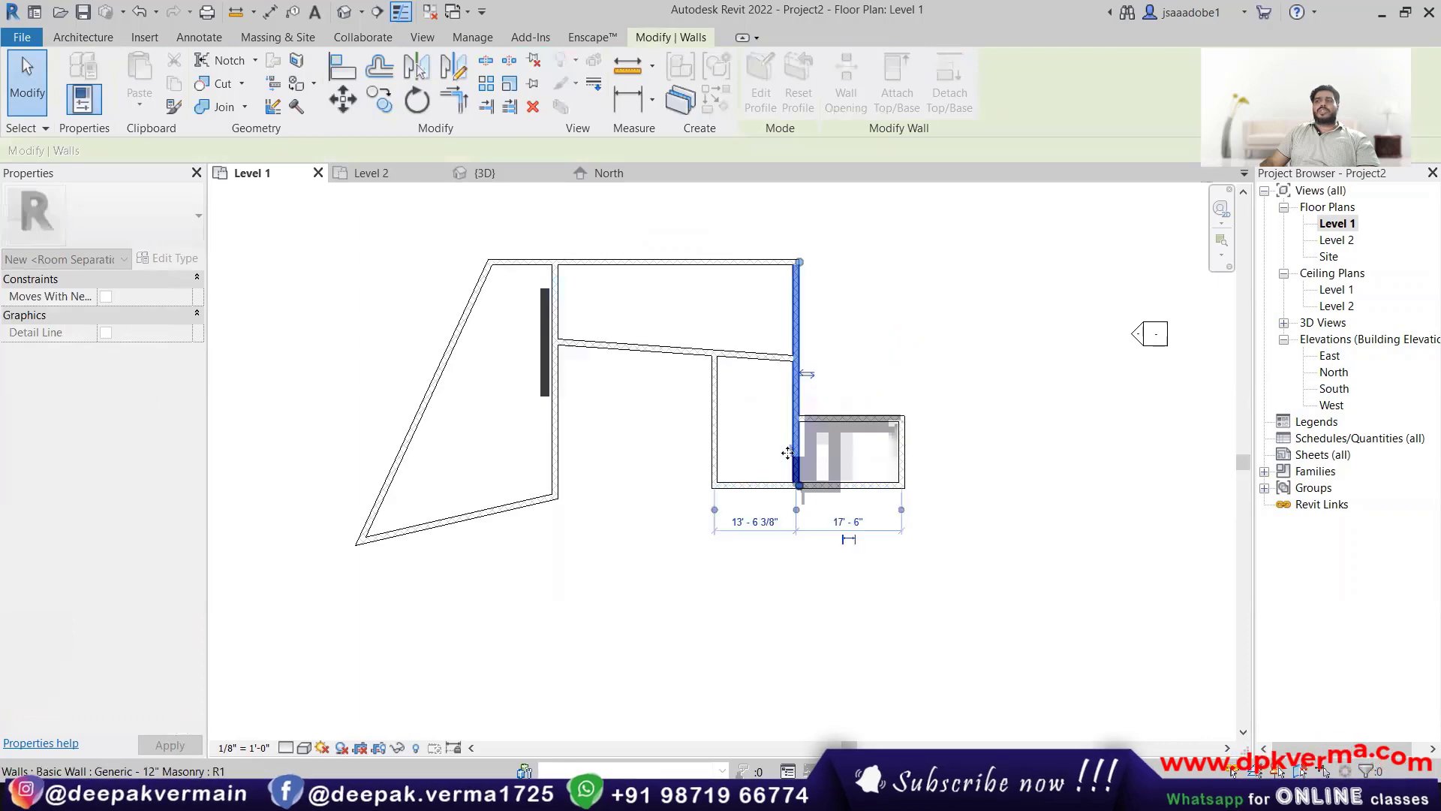
click(843, 386)
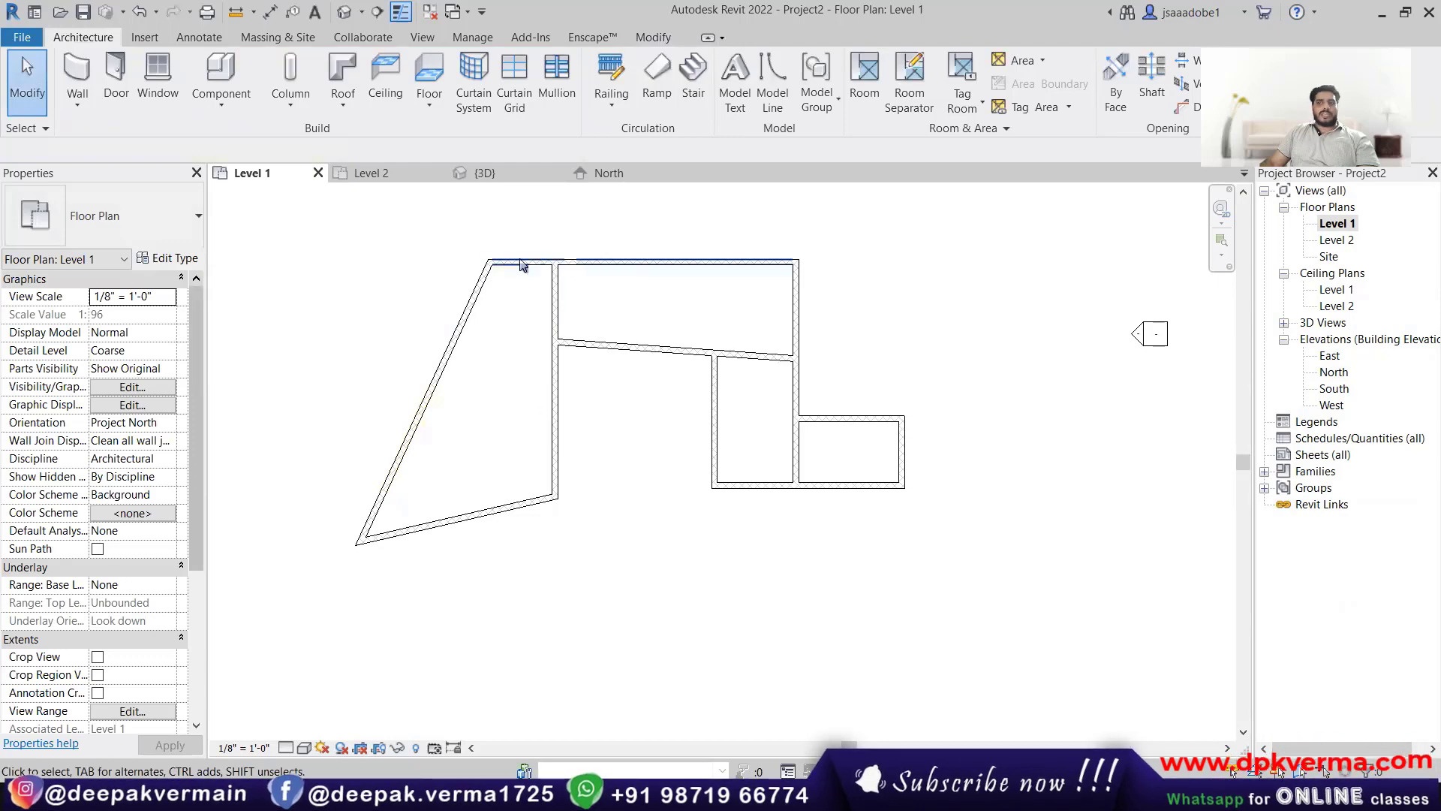
Step: Try to pick the branching wall chain as an architectural floor boundary, then leave the sketch and undo the wall extensions
click(430, 105)
click(466, 135)
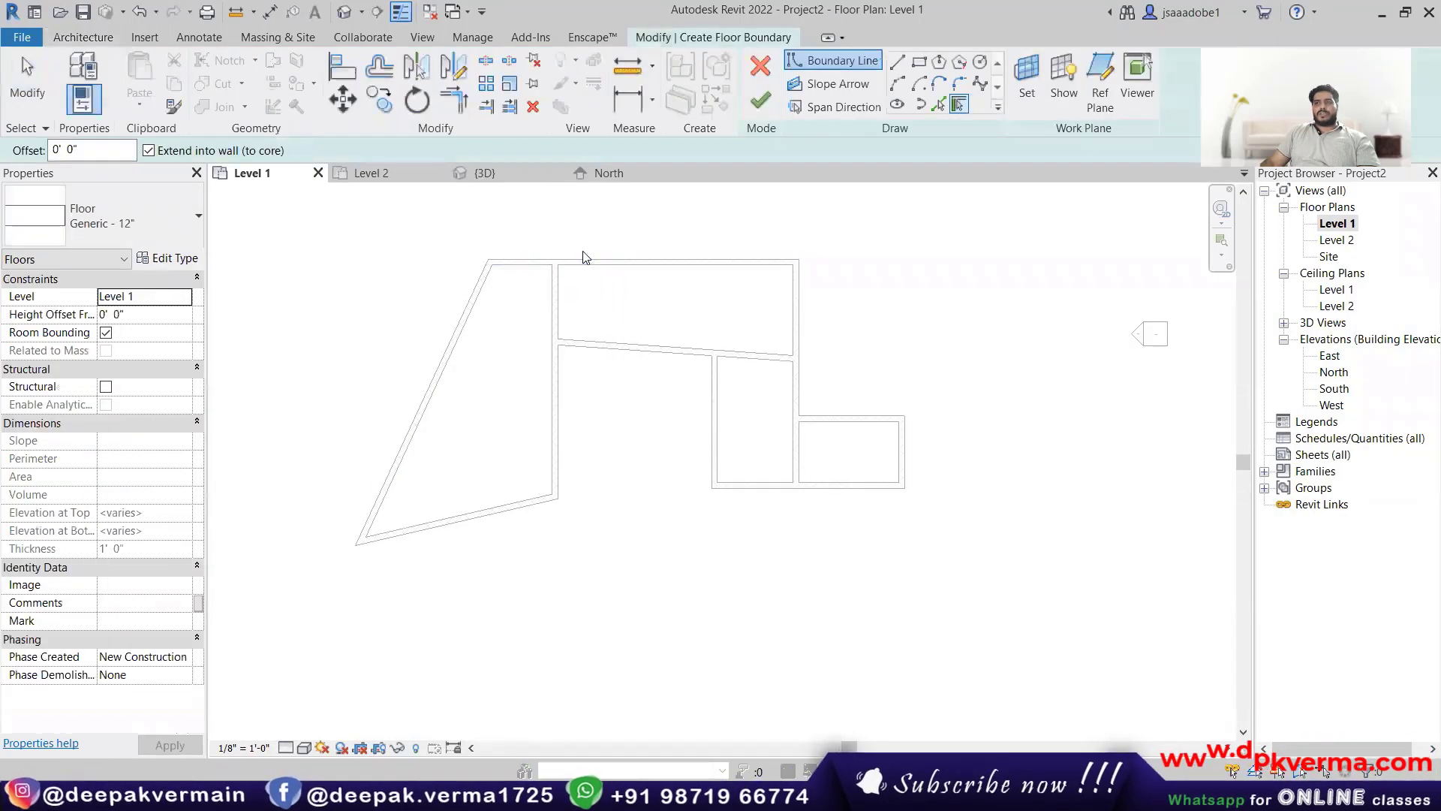
key(Tab)
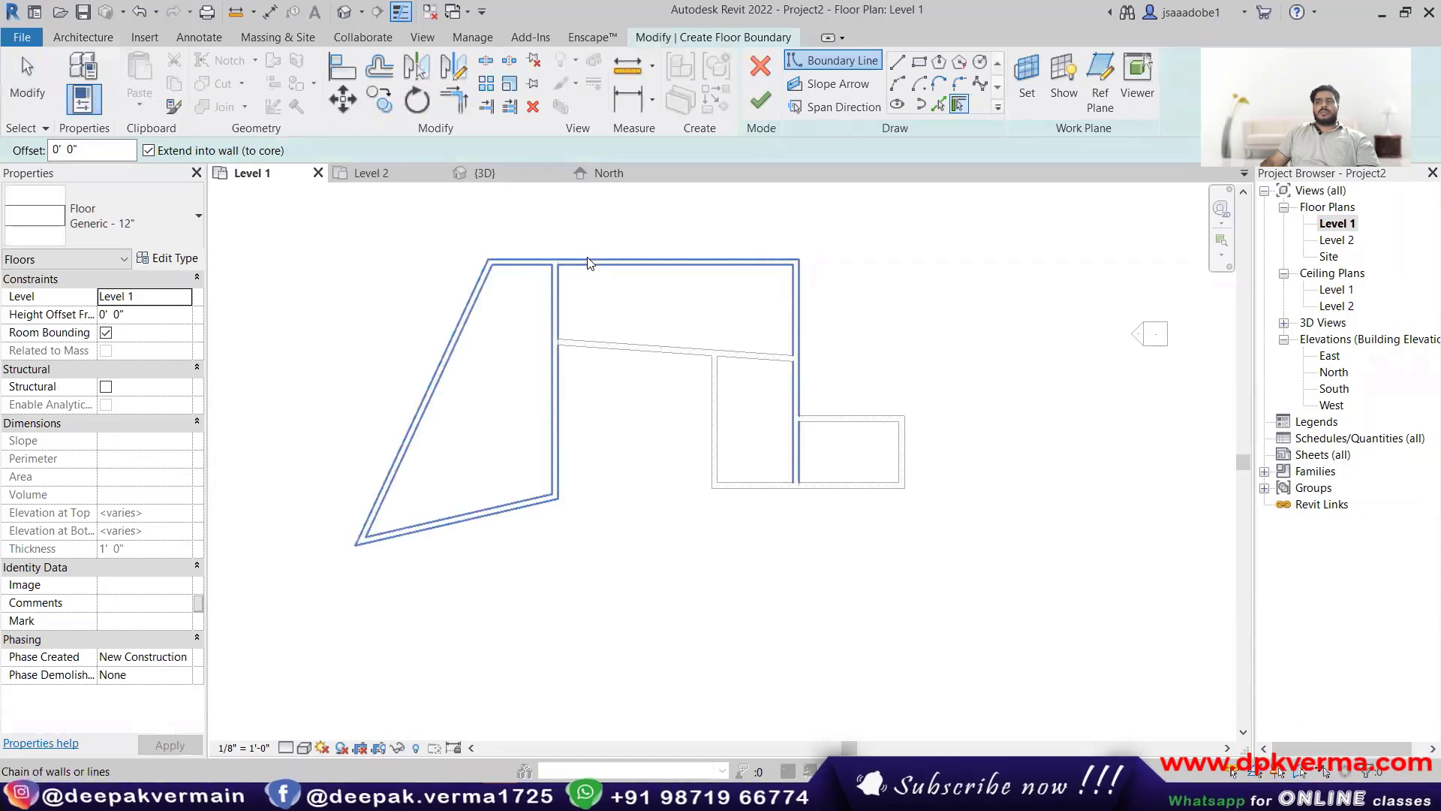
key(Tab)
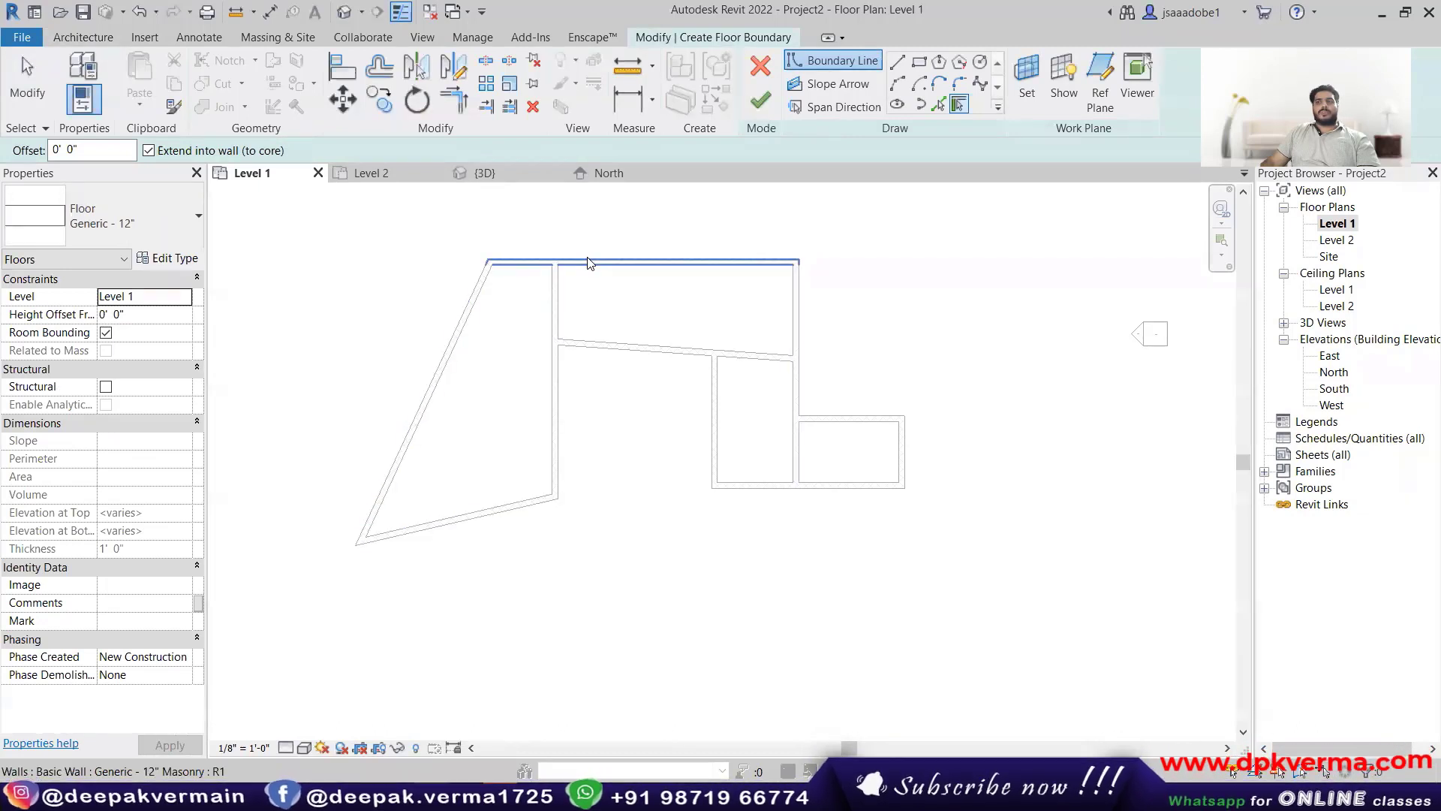
key(Tab)
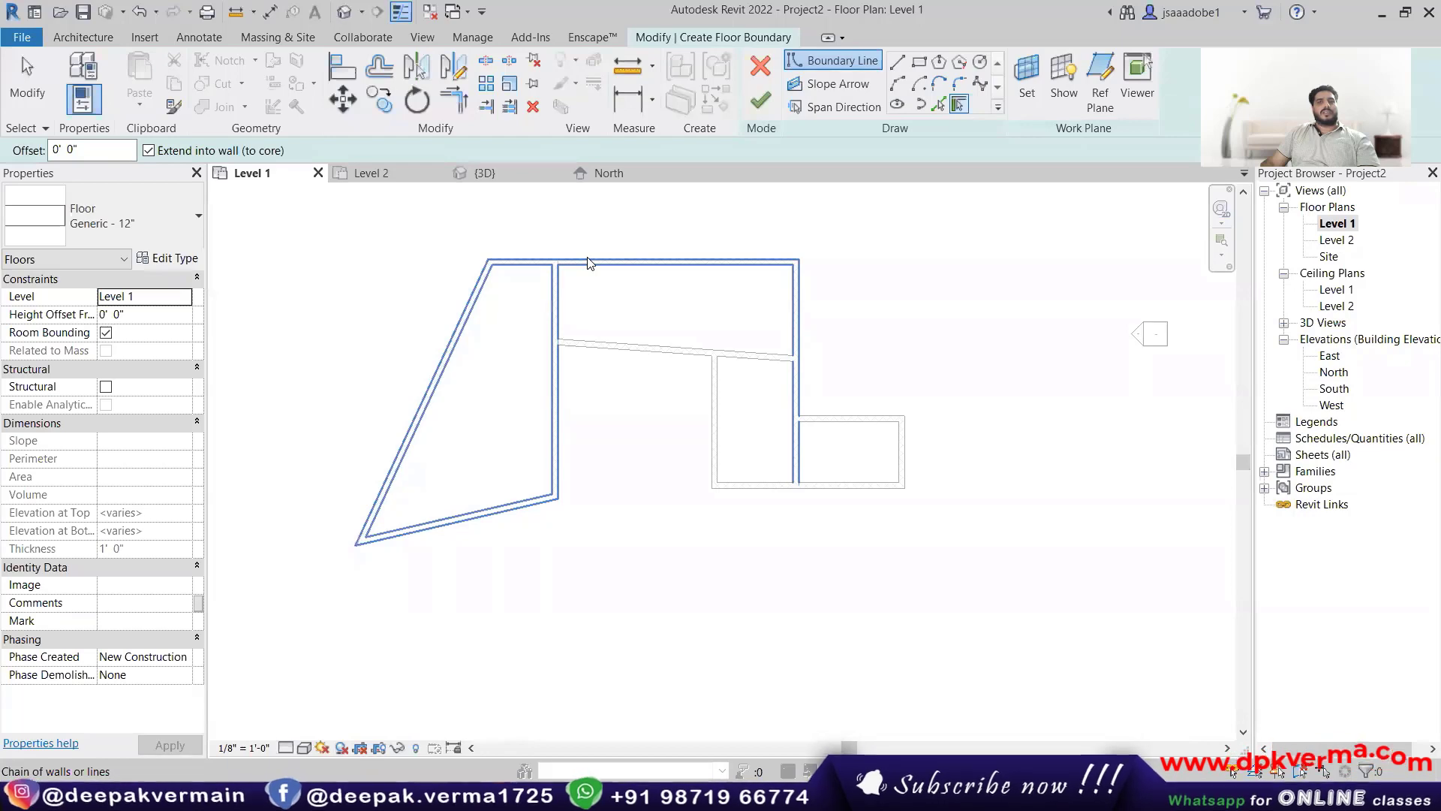
click(588, 261)
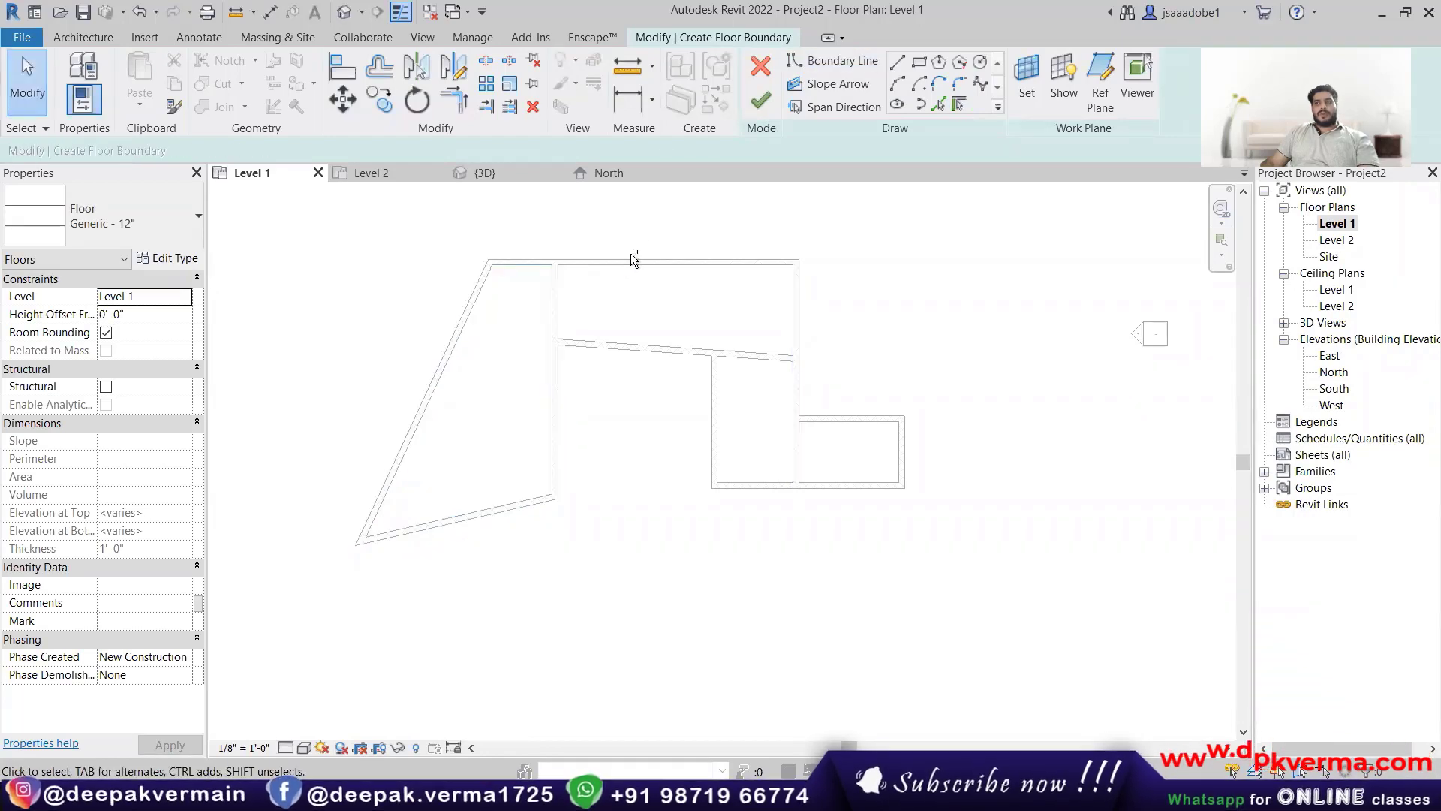
click(759, 101)
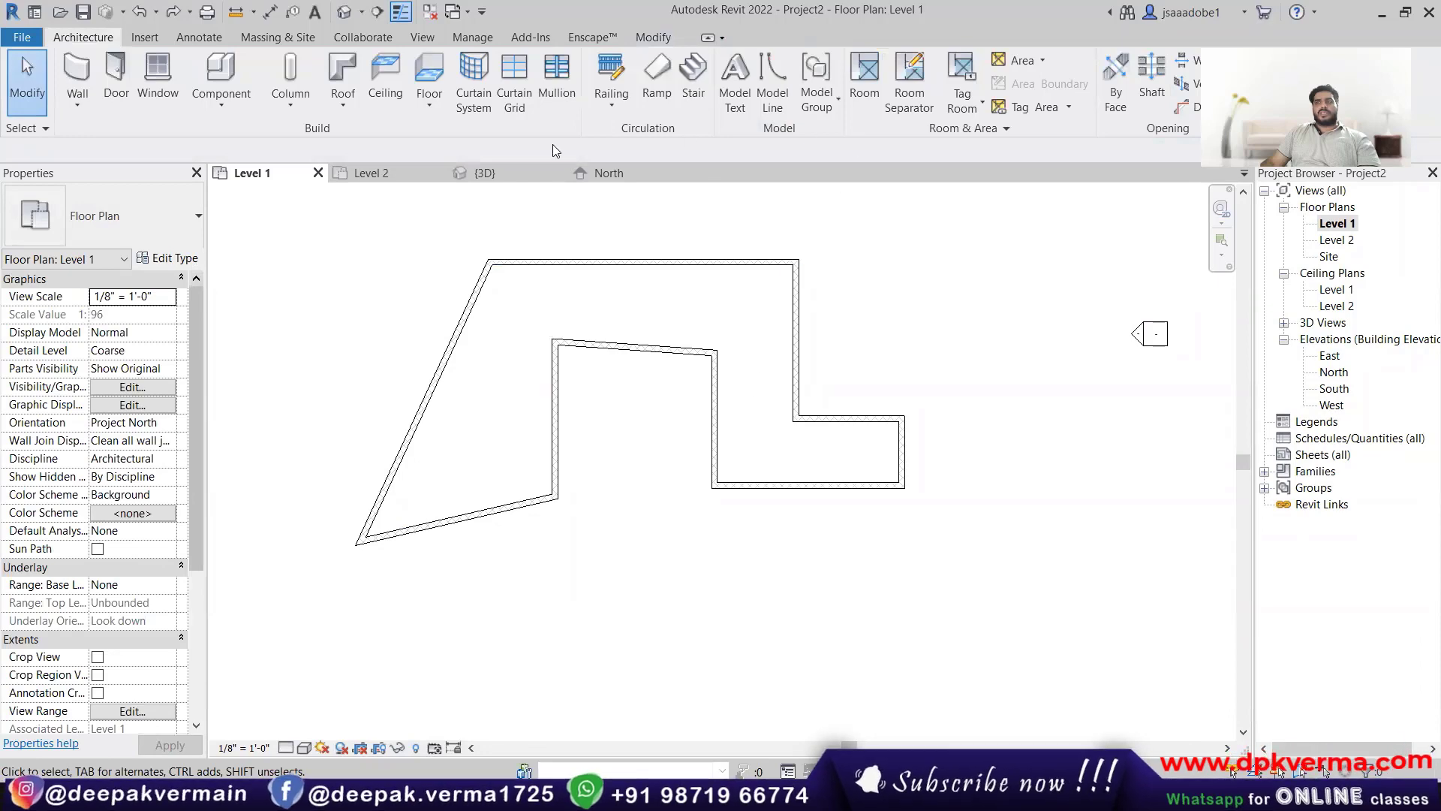
Step: Create an architectural floor bounded by the whole closed wall chain, then undo its completion
click(426, 111)
click(458, 134)
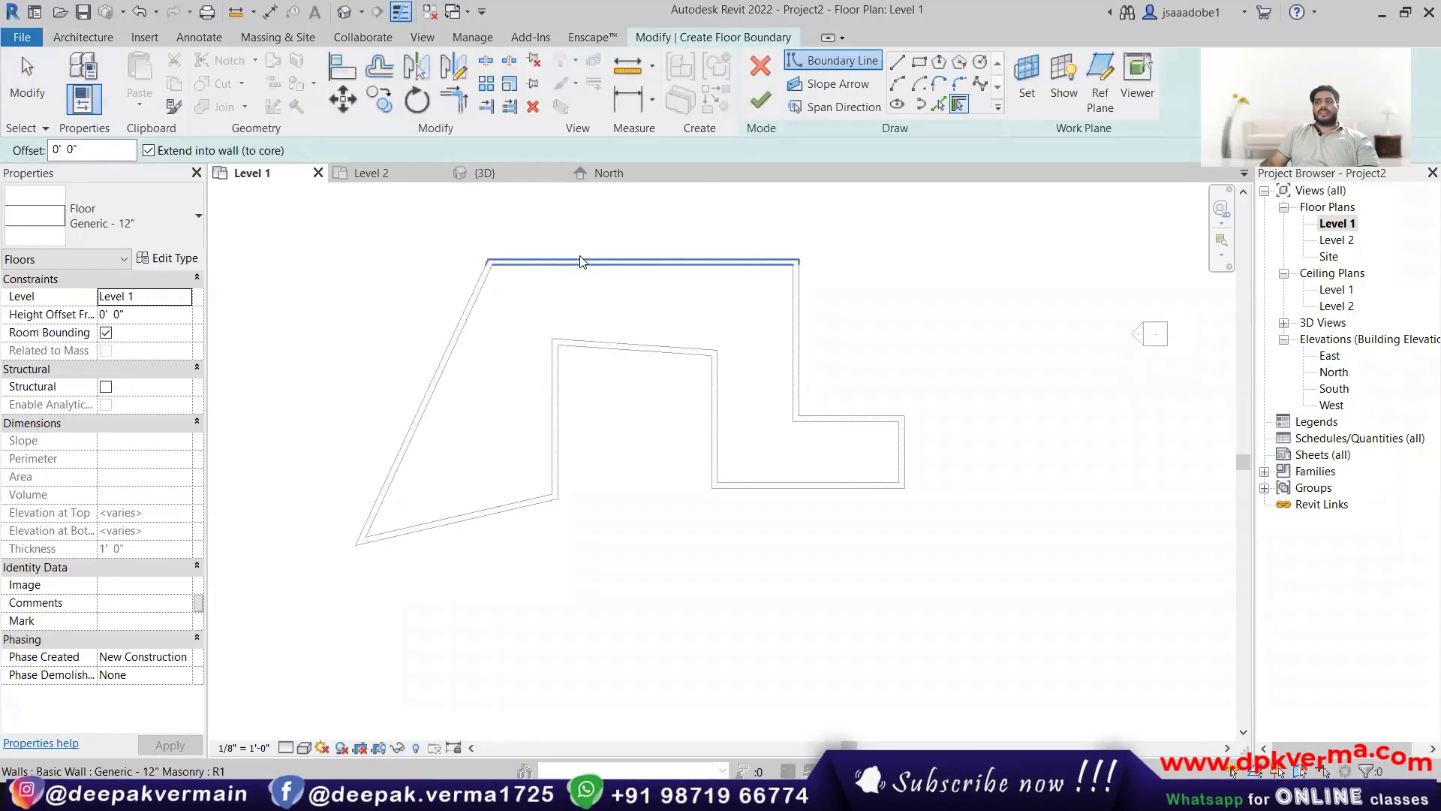
key(Tab)
click(577, 261)
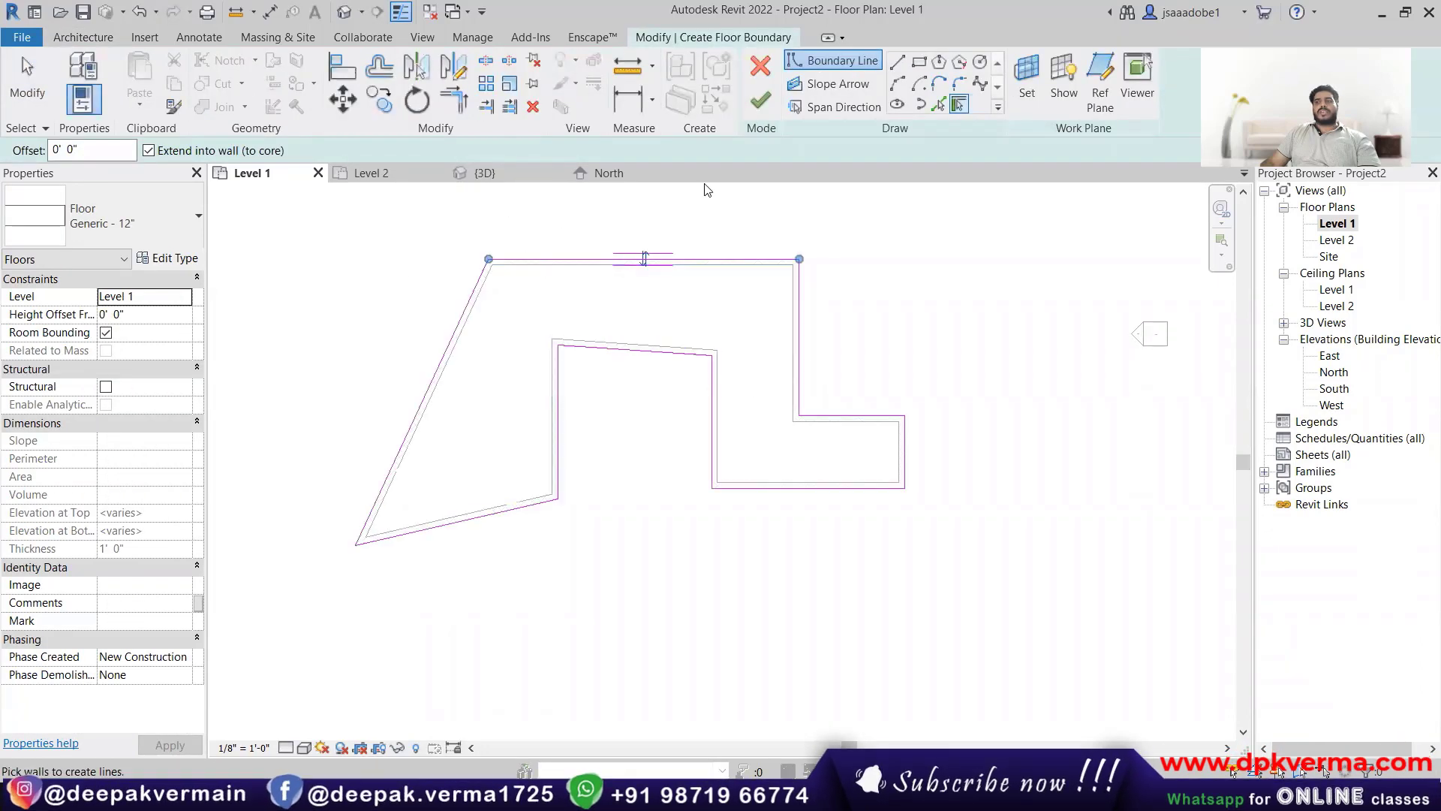
click(761, 100)
click(900, 283)
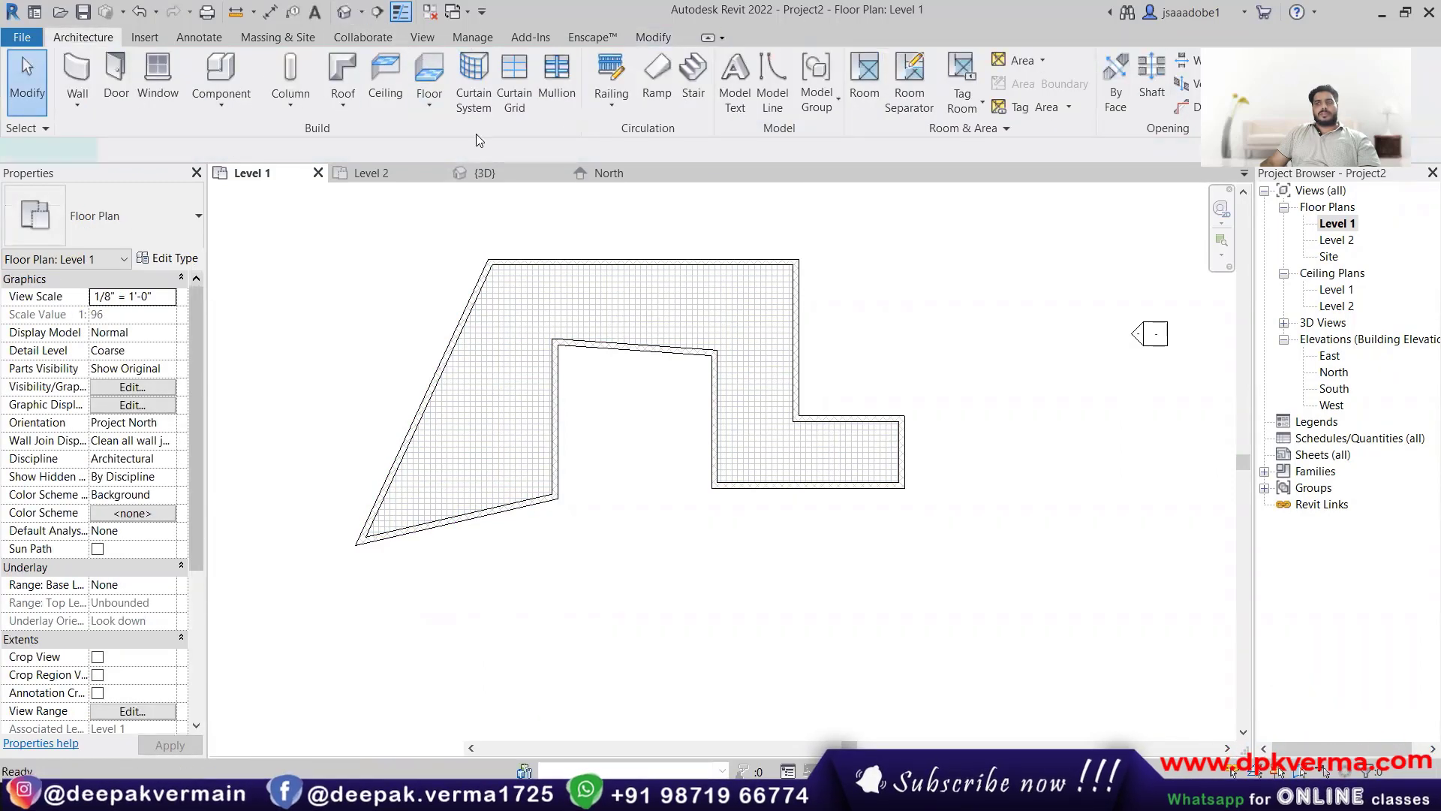
key(ctrl+z)
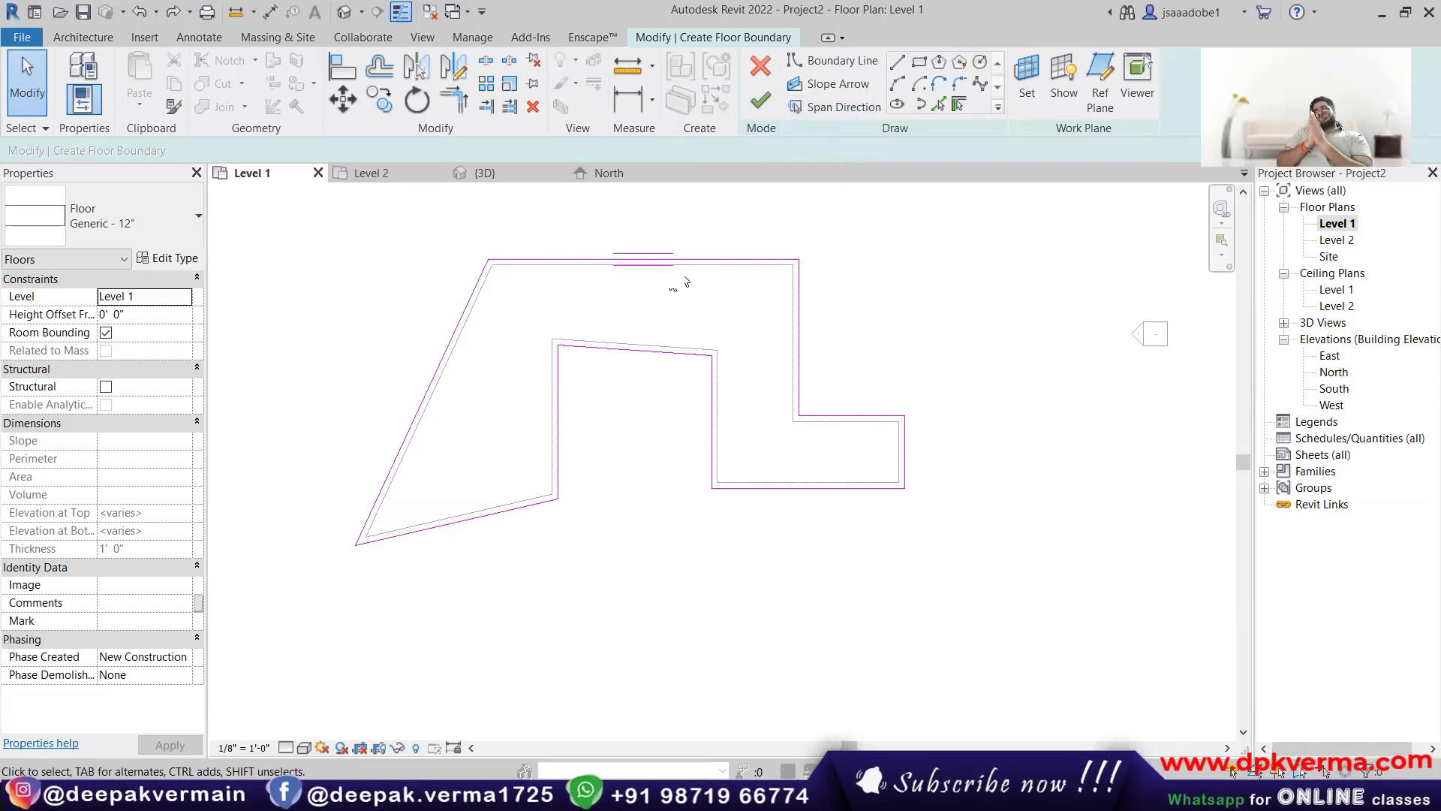
Step: Assign the floor's span direction to several boundary edges in turn, ending with the slanted lower edge, then discard the floor sketch
click(698, 260)
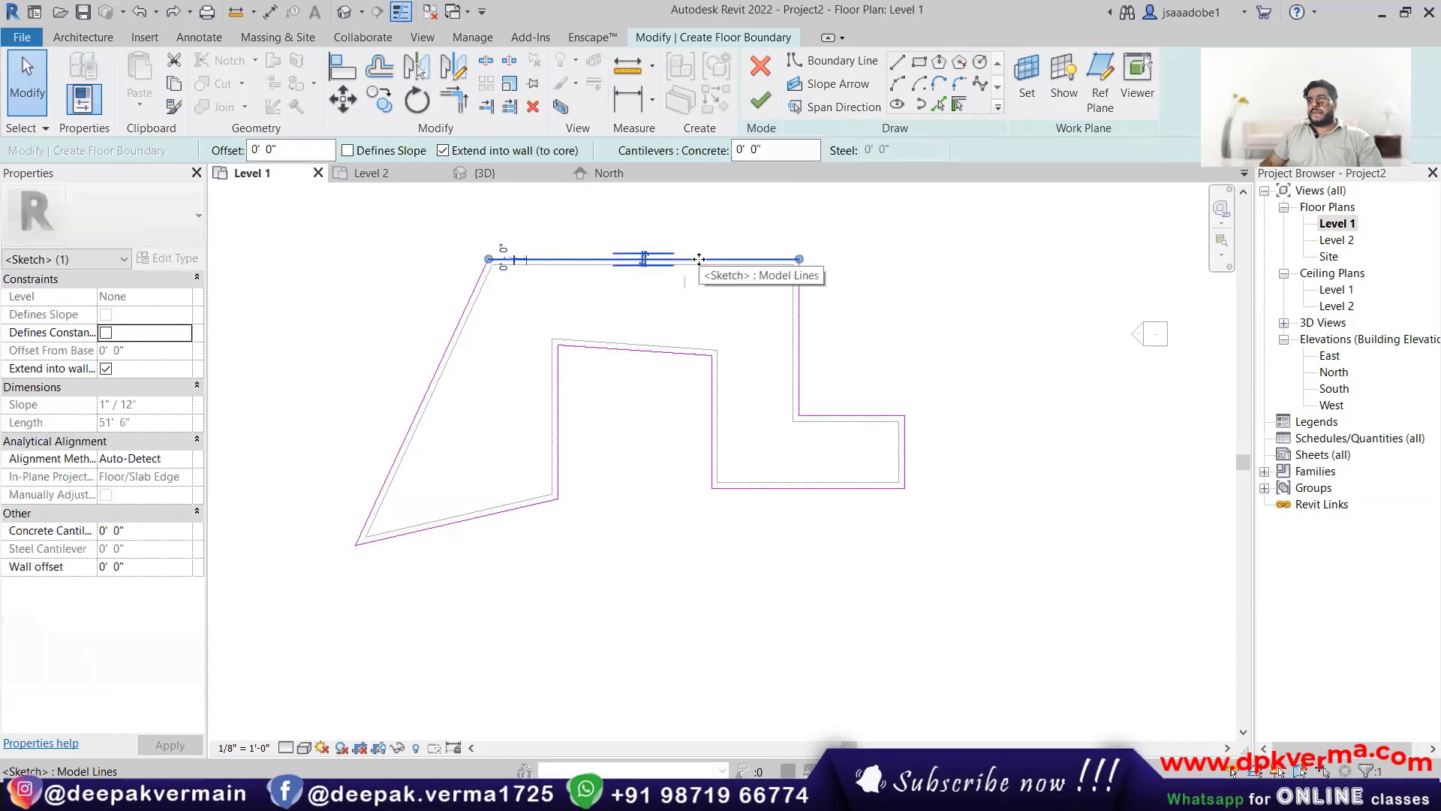
key(Escape)
click(837, 107)
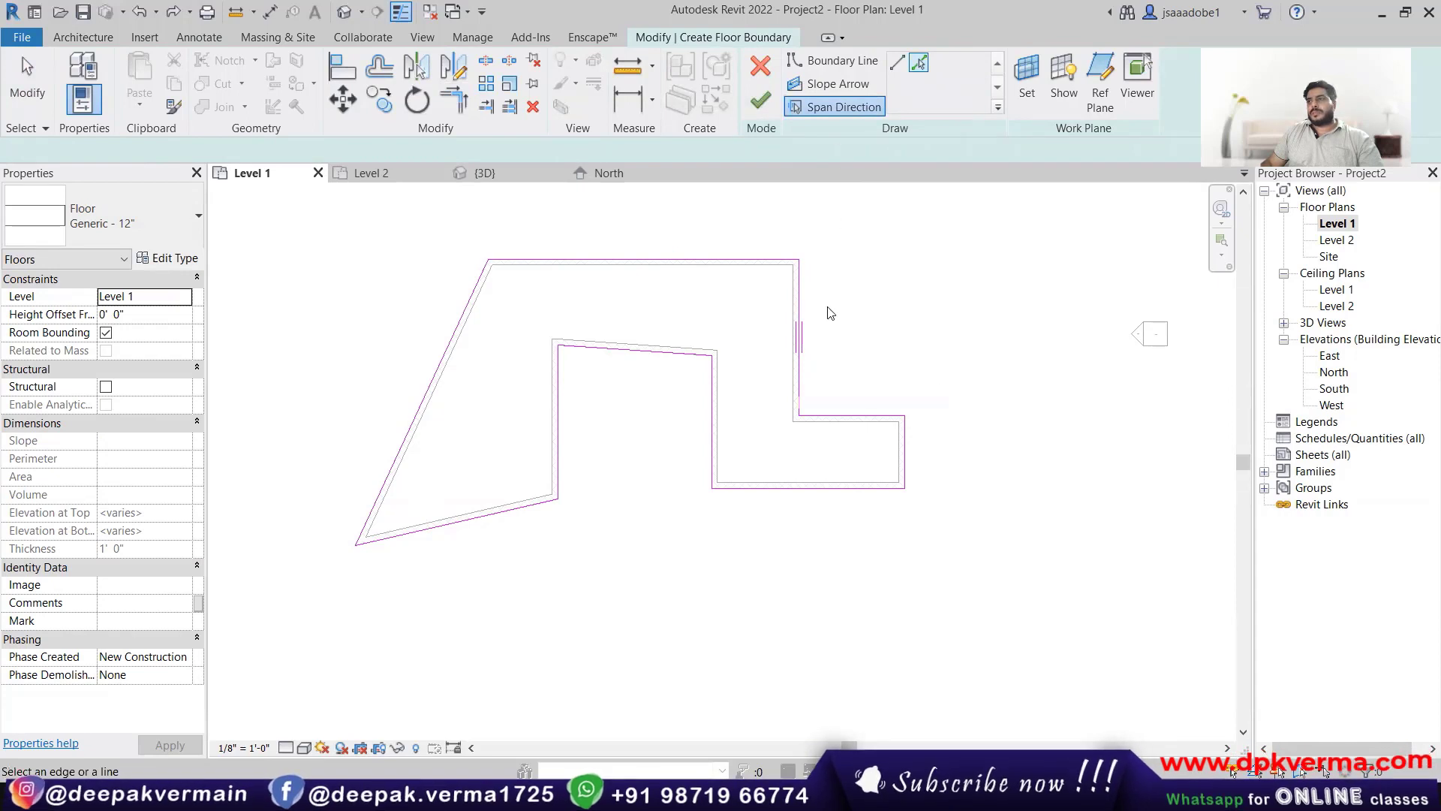
click(856, 419)
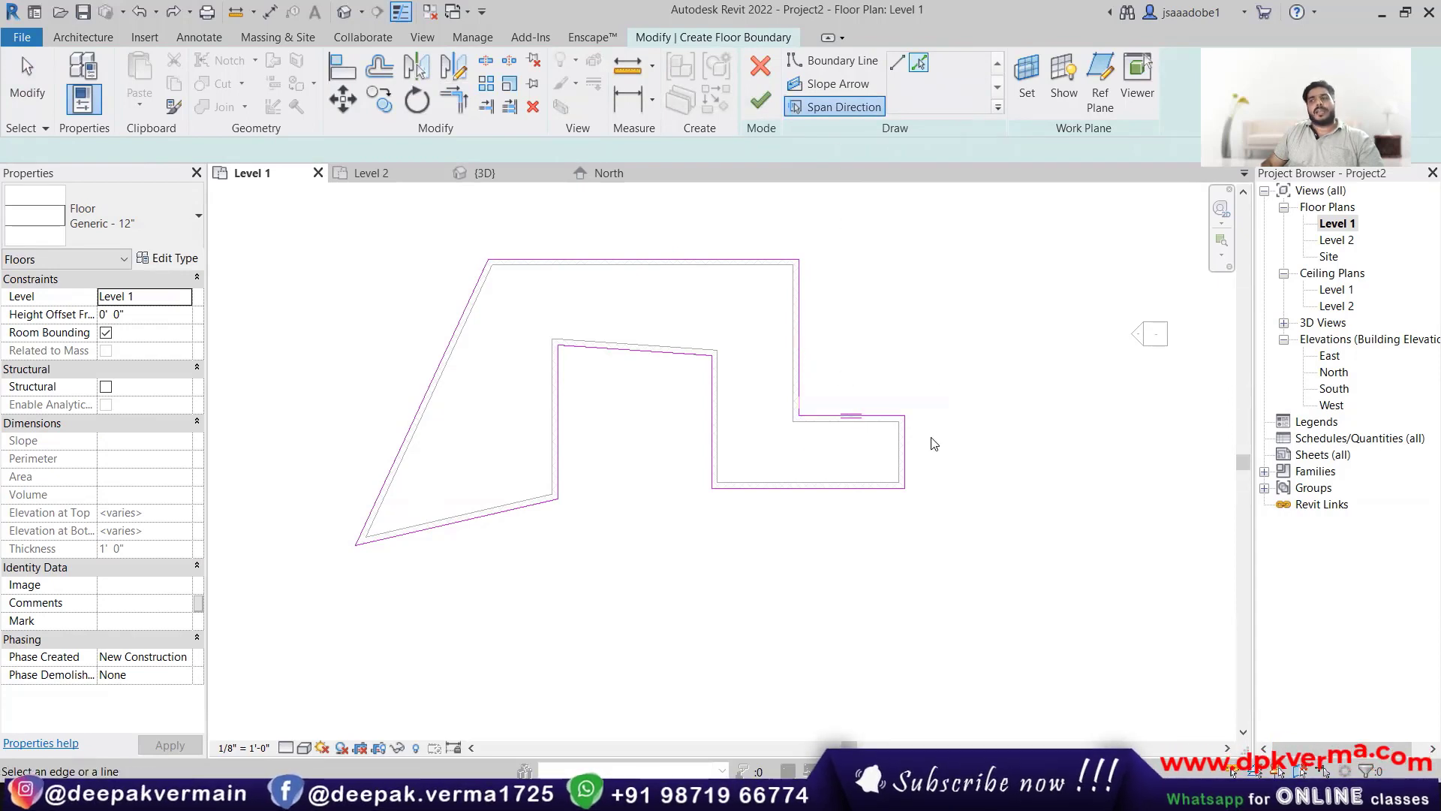
click(807, 493)
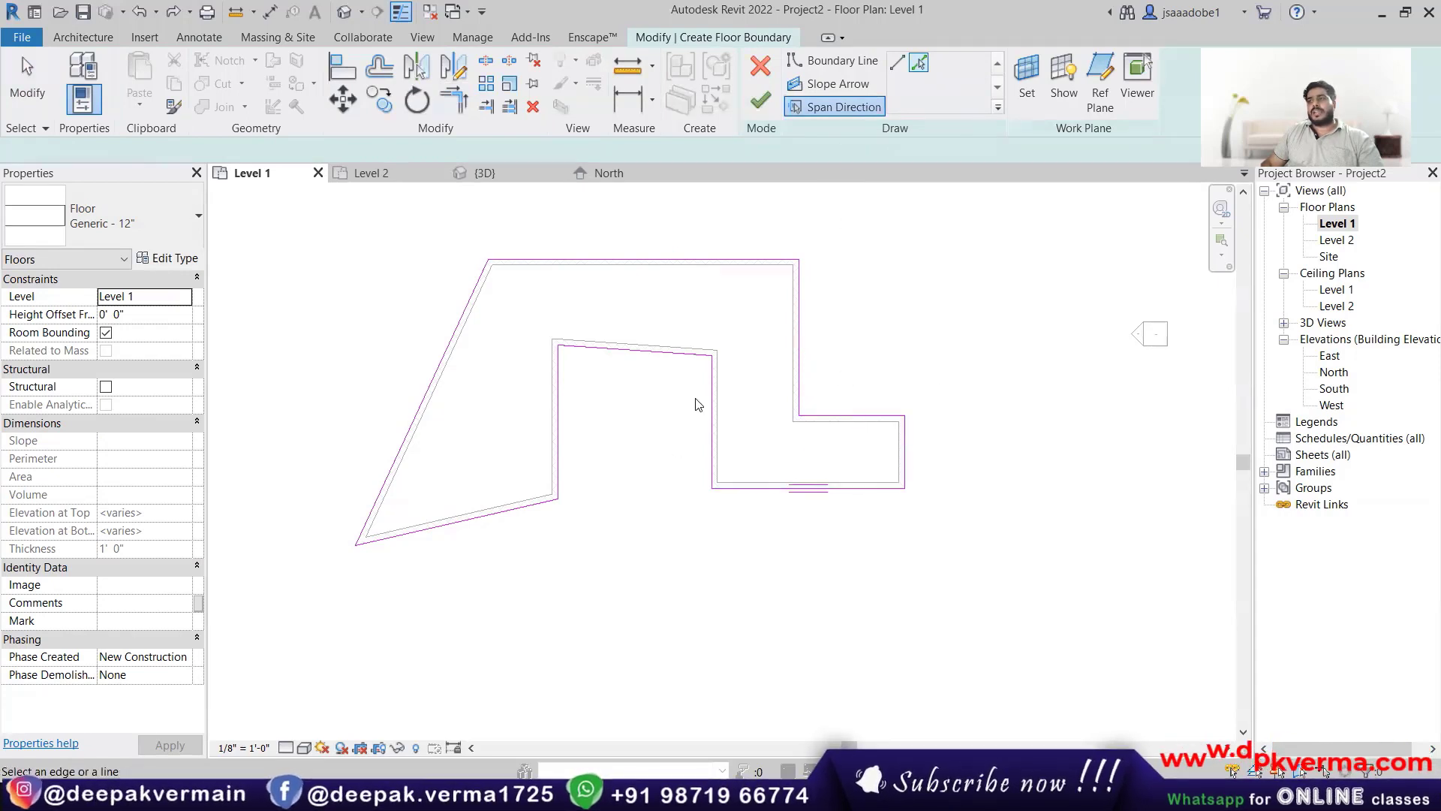
click(559, 414)
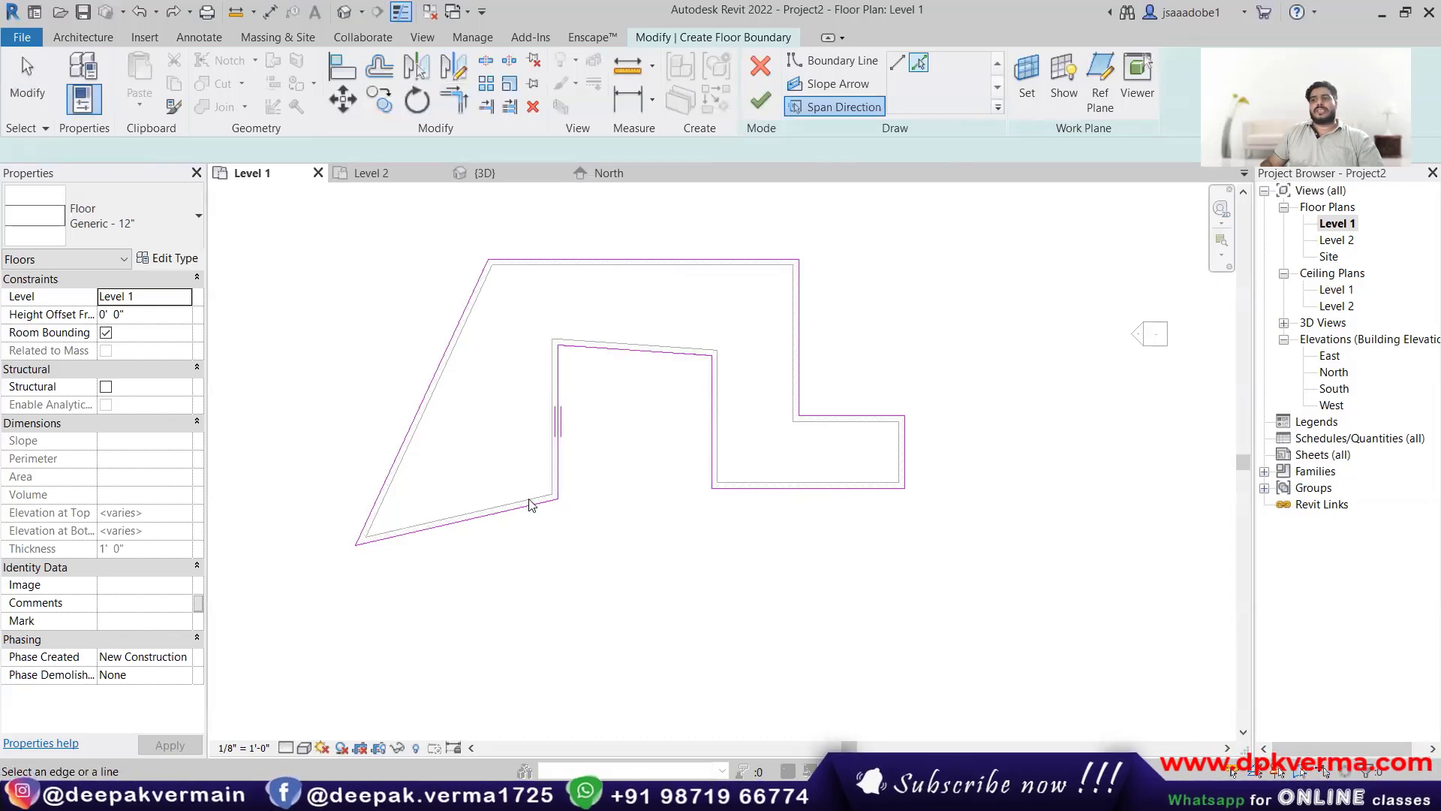
click(525, 506)
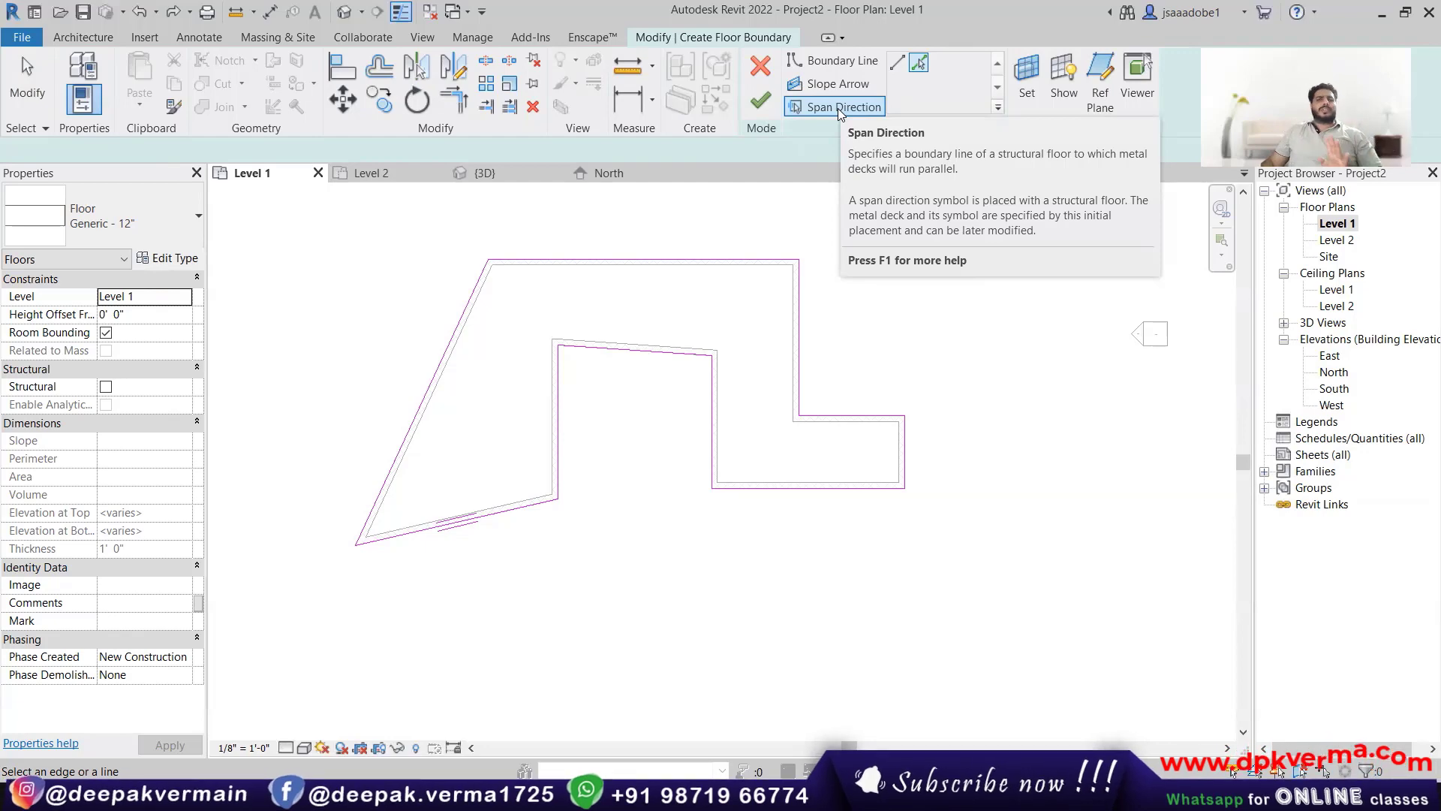
click(825, 61)
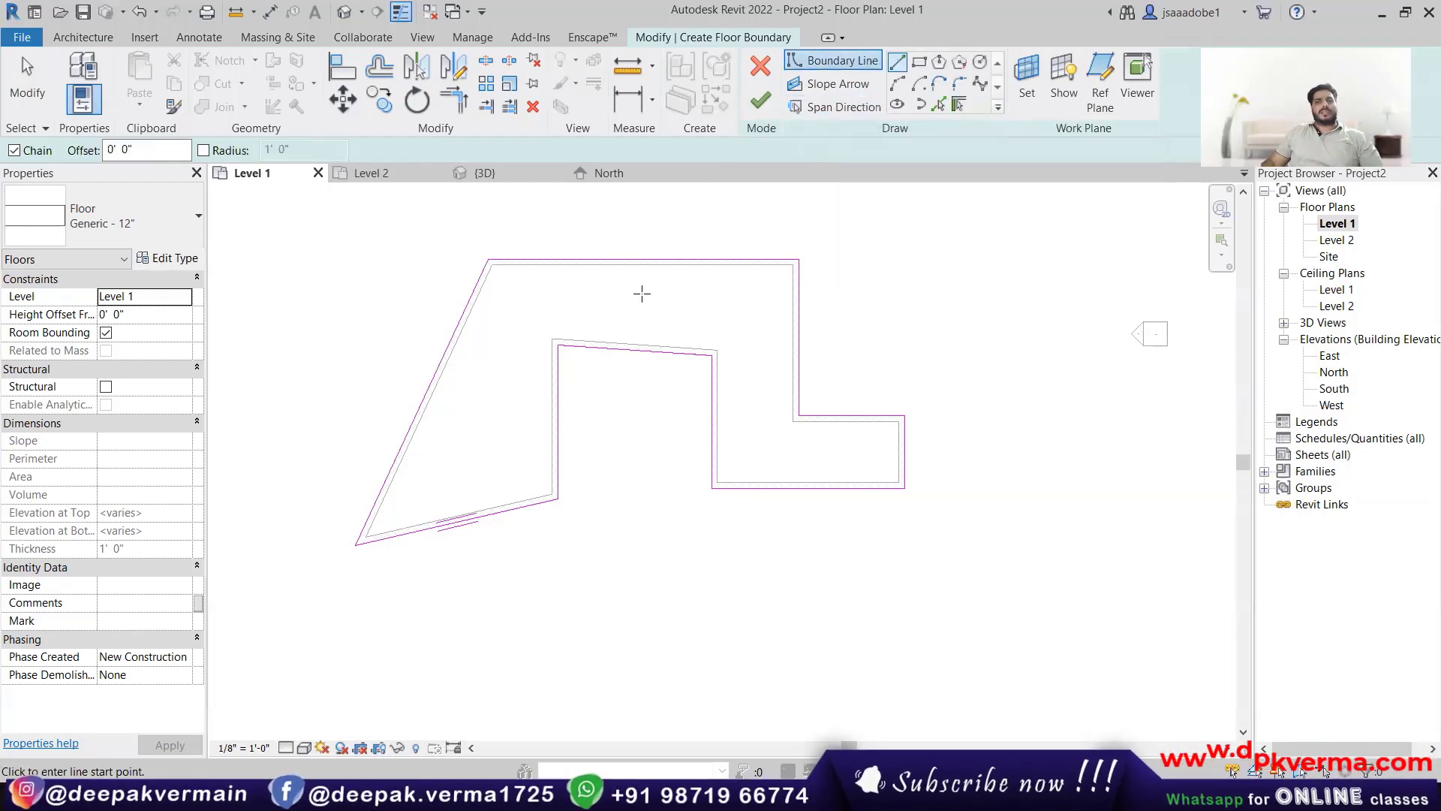
click(761, 65)
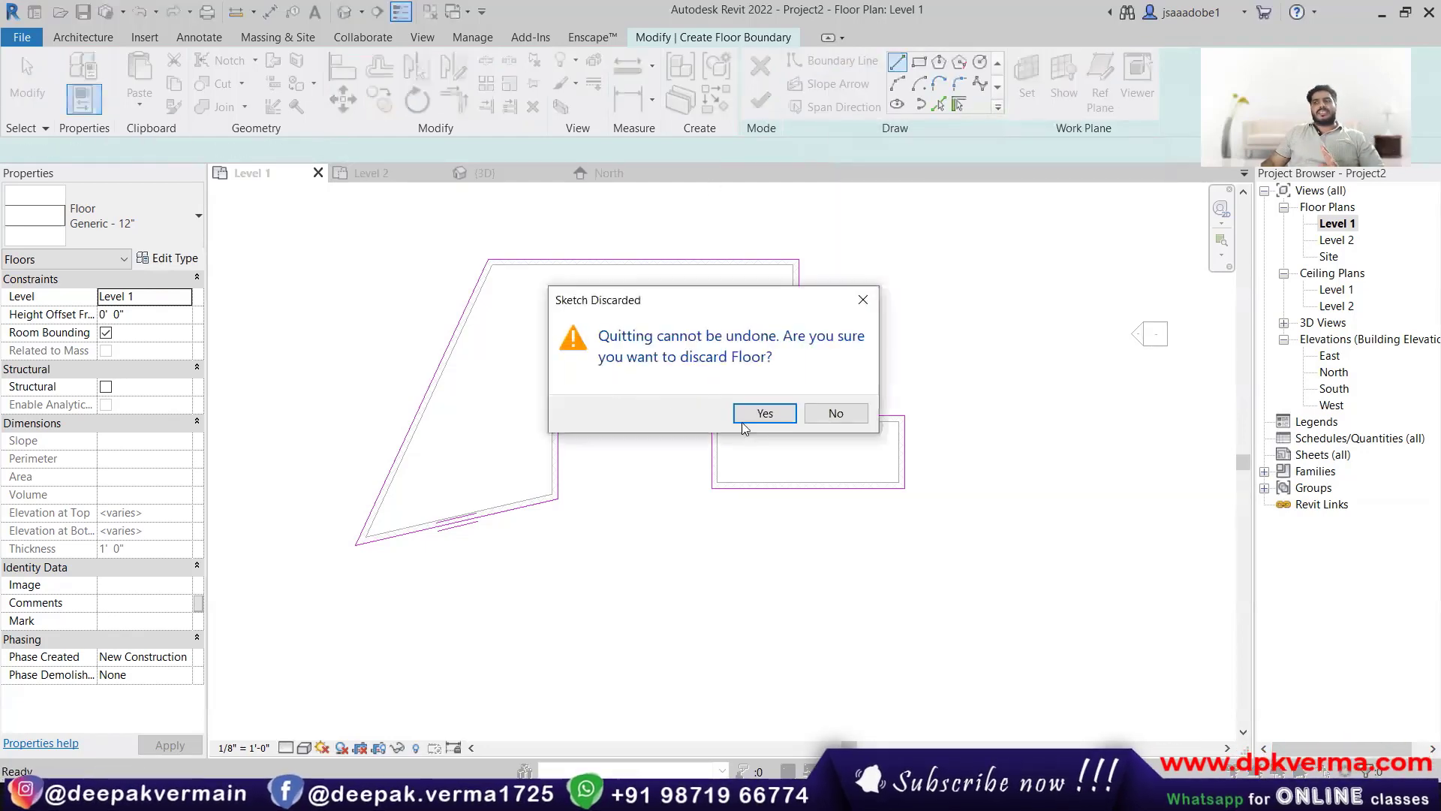
click(763, 414)
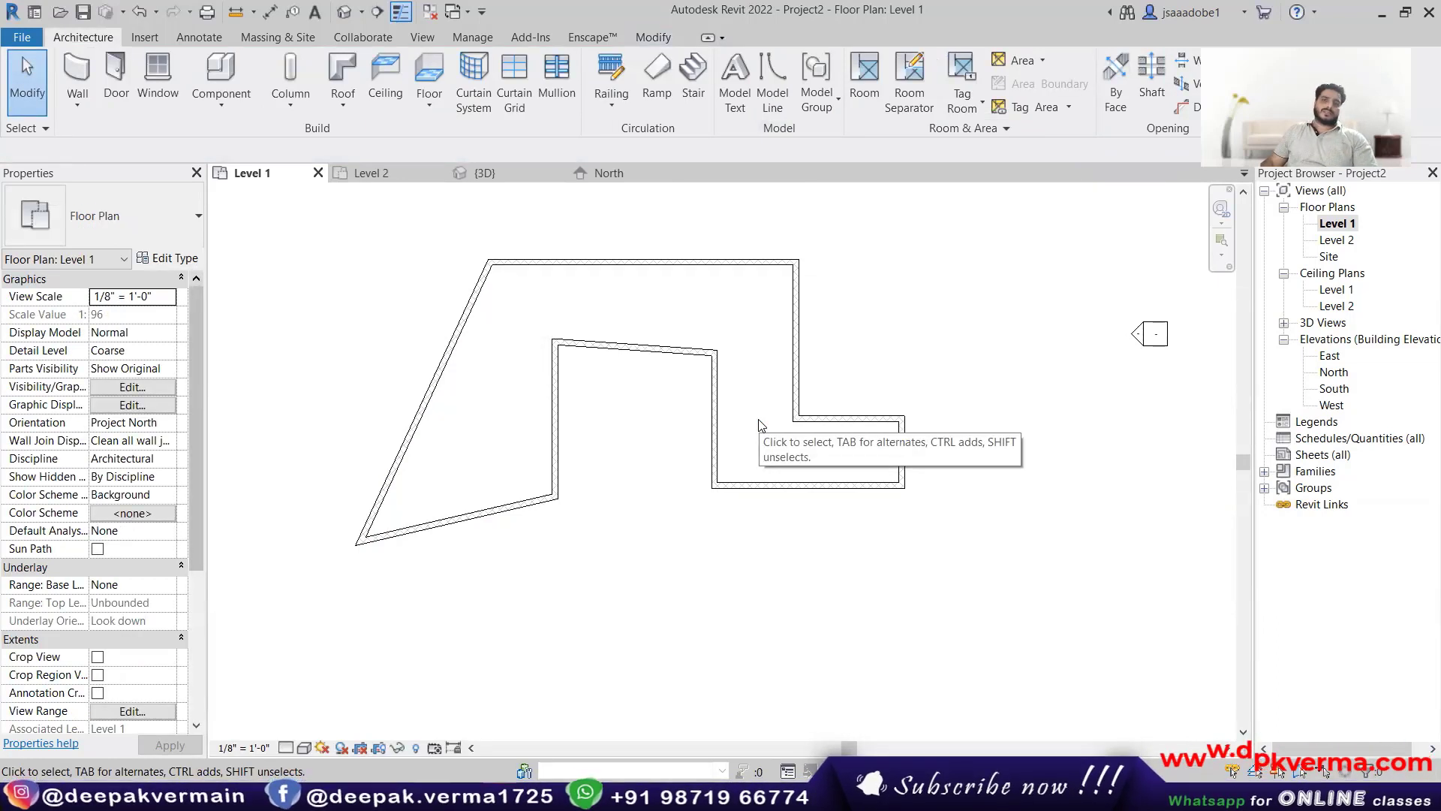
Step: Open the 3D view and delete all ten walls of the outline
click(344, 12)
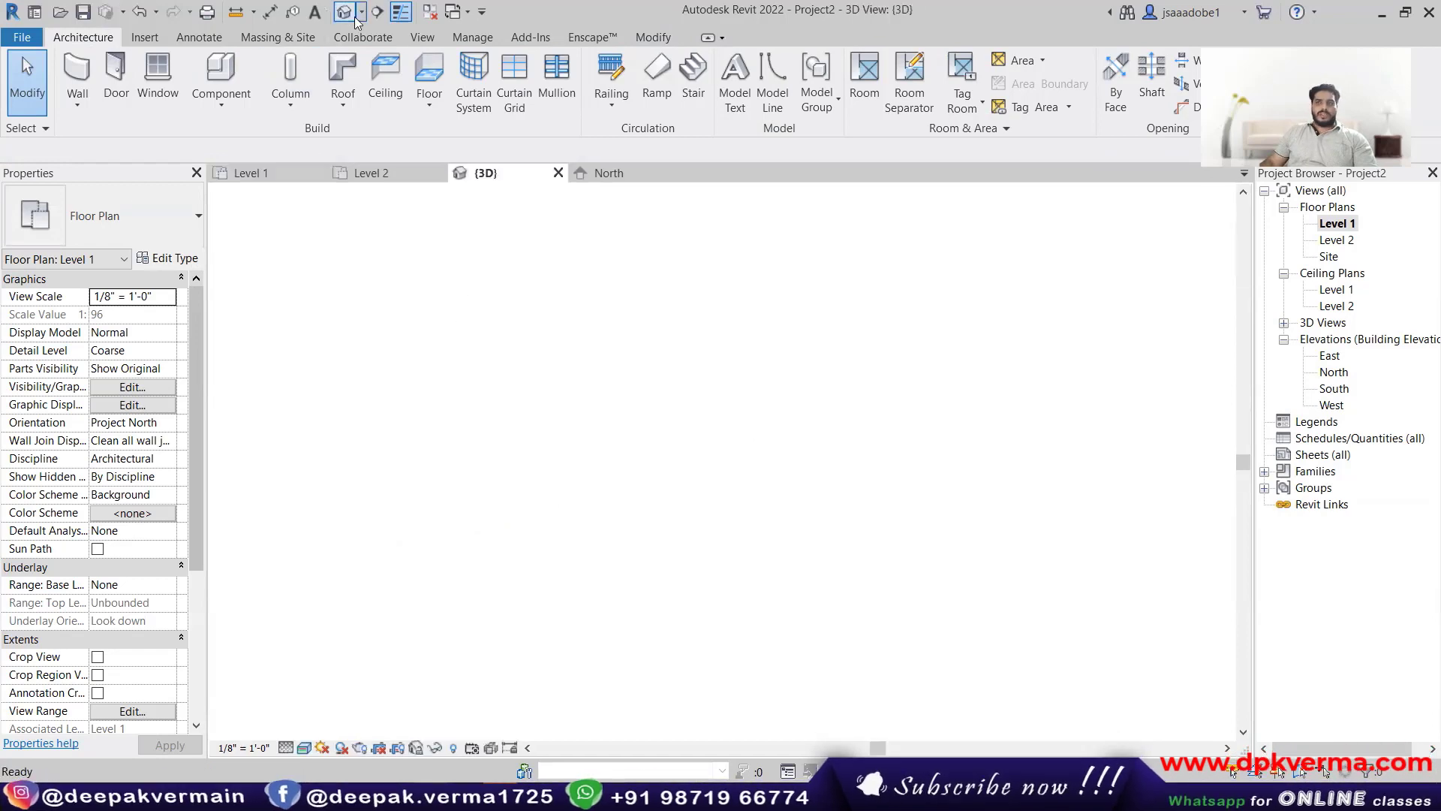
scroll(571, 330, up, 2)
drag(650, 269, 429, 455)
shift+middle_drag(431, 461, 618, 441)
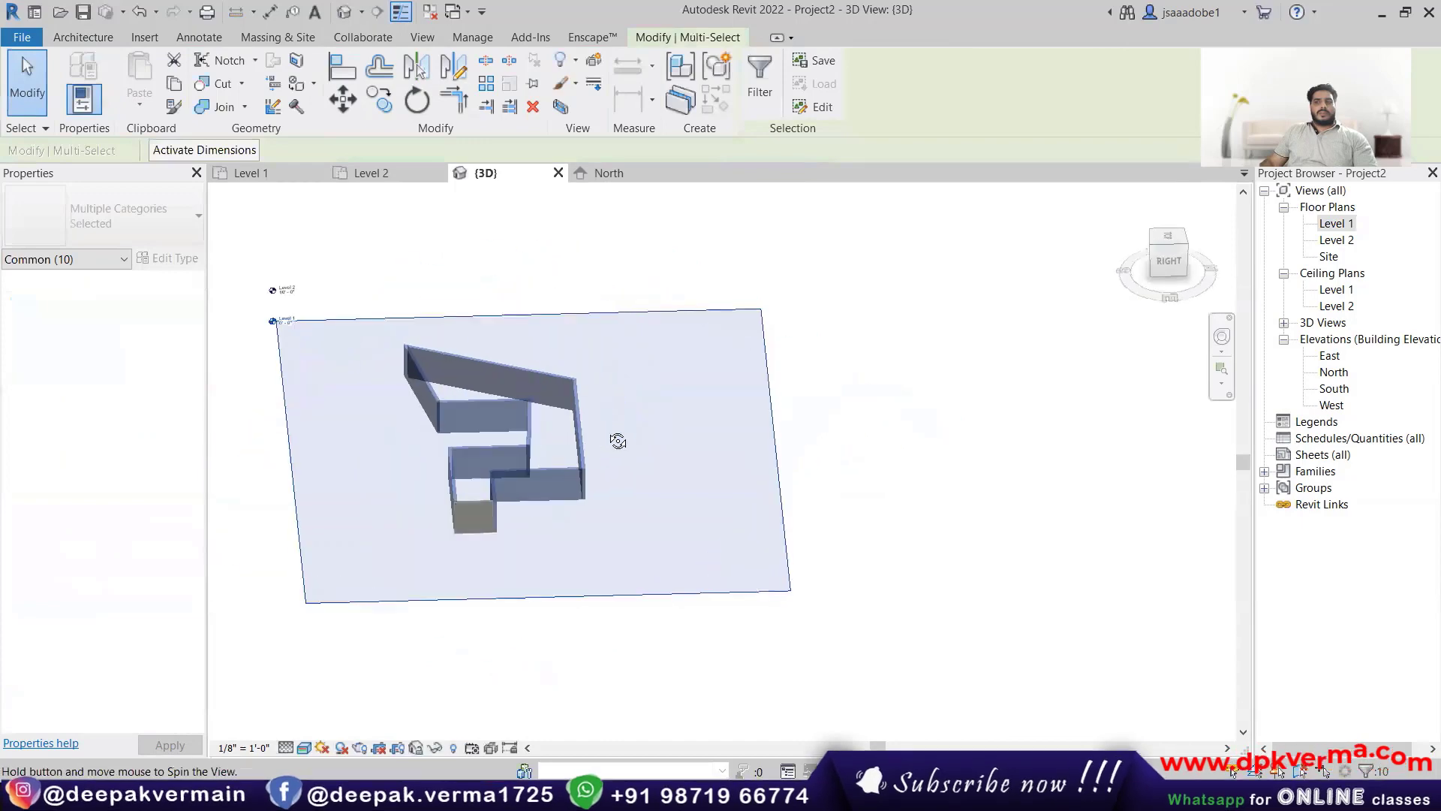
click(611, 498)
shift+middle_drag(603, 497, 788, 660)
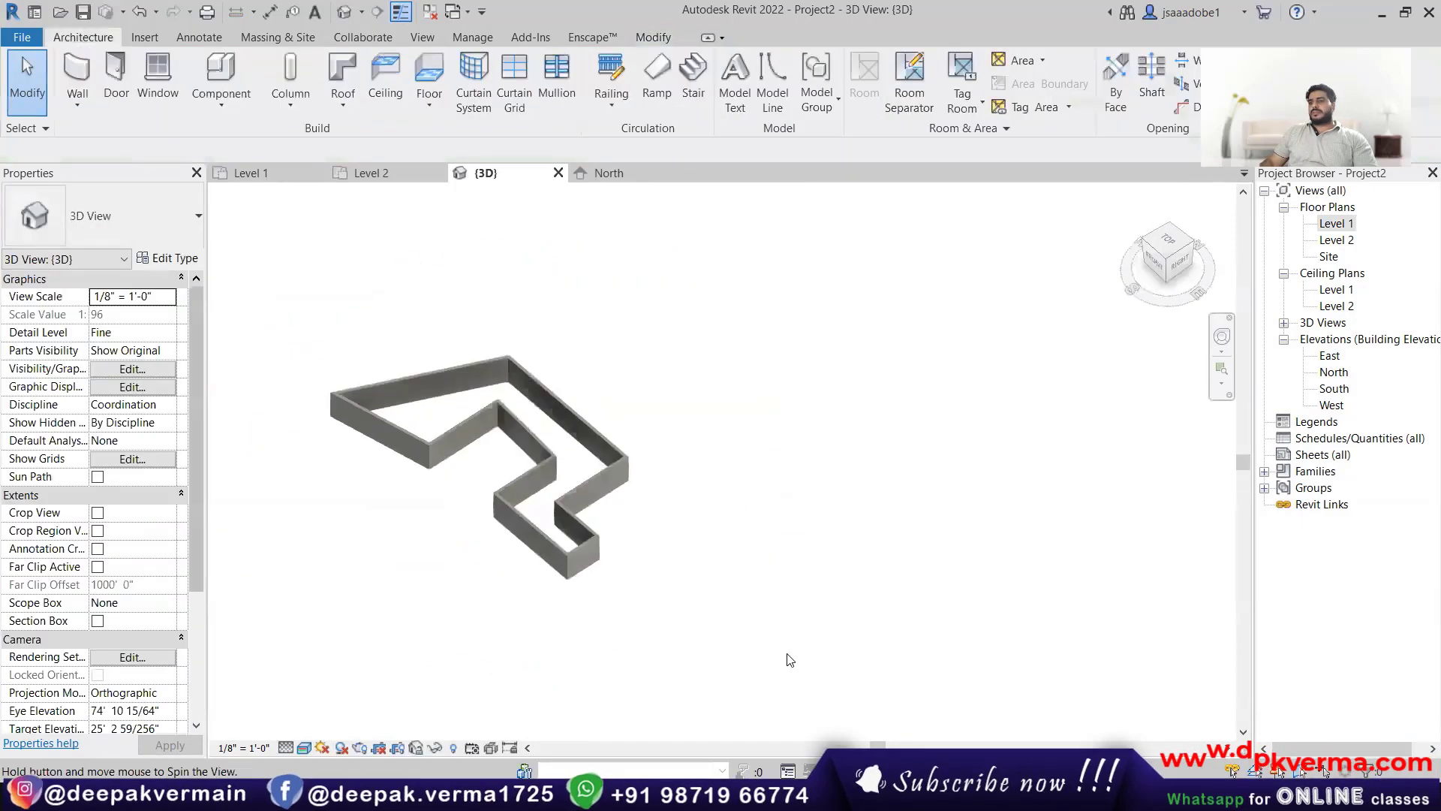
drag(639, 521, 395, 377)
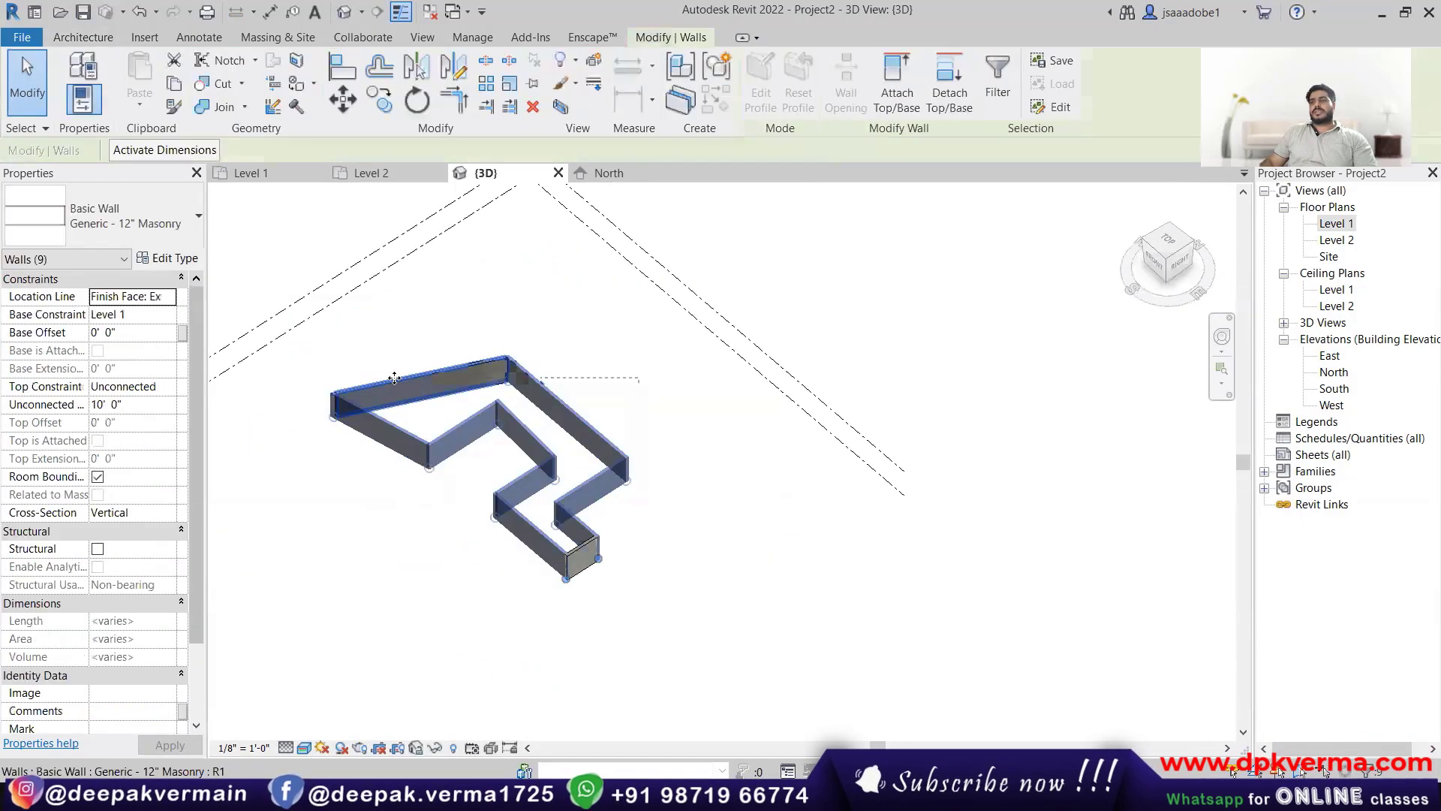
key(Delete)
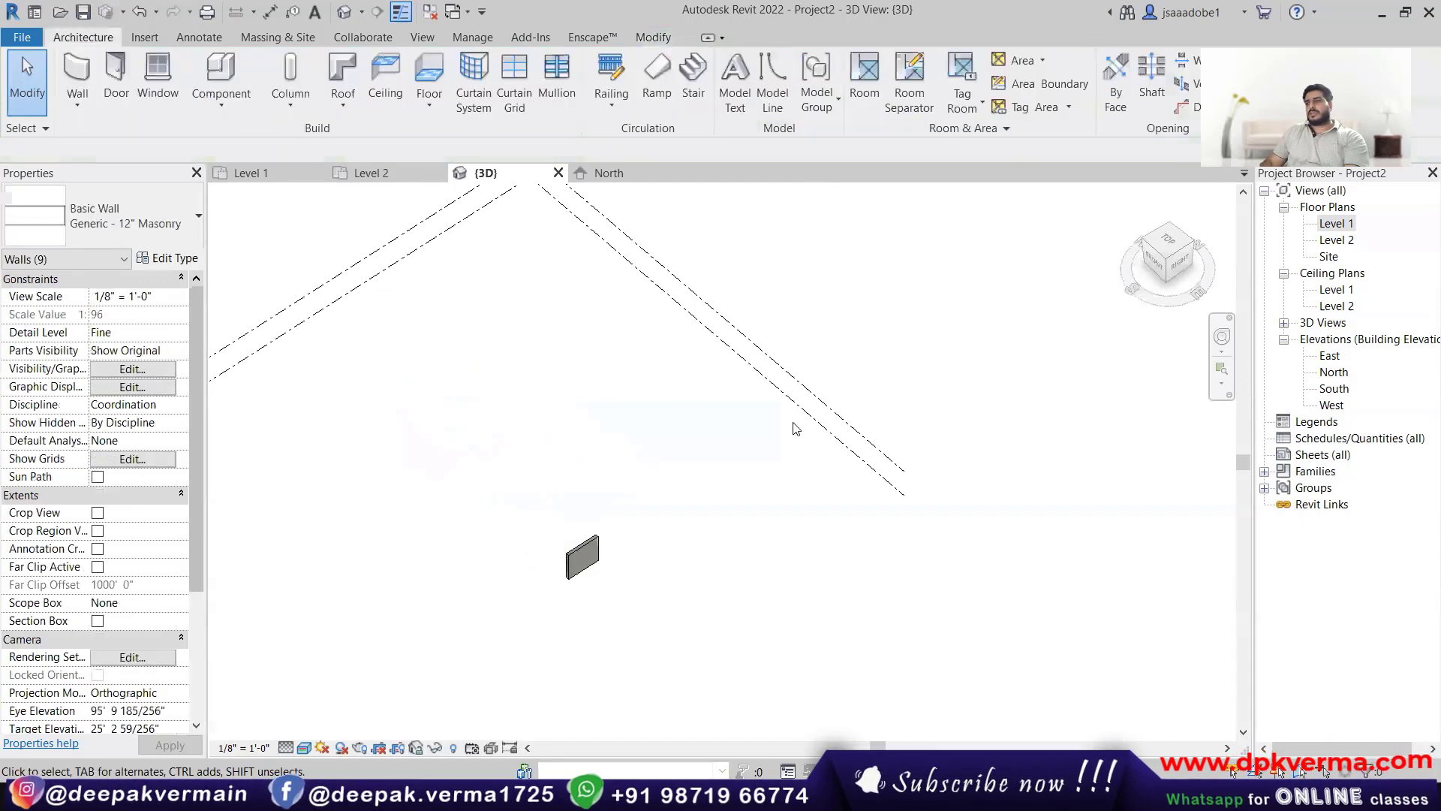
click(587, 553)
key(Delete)
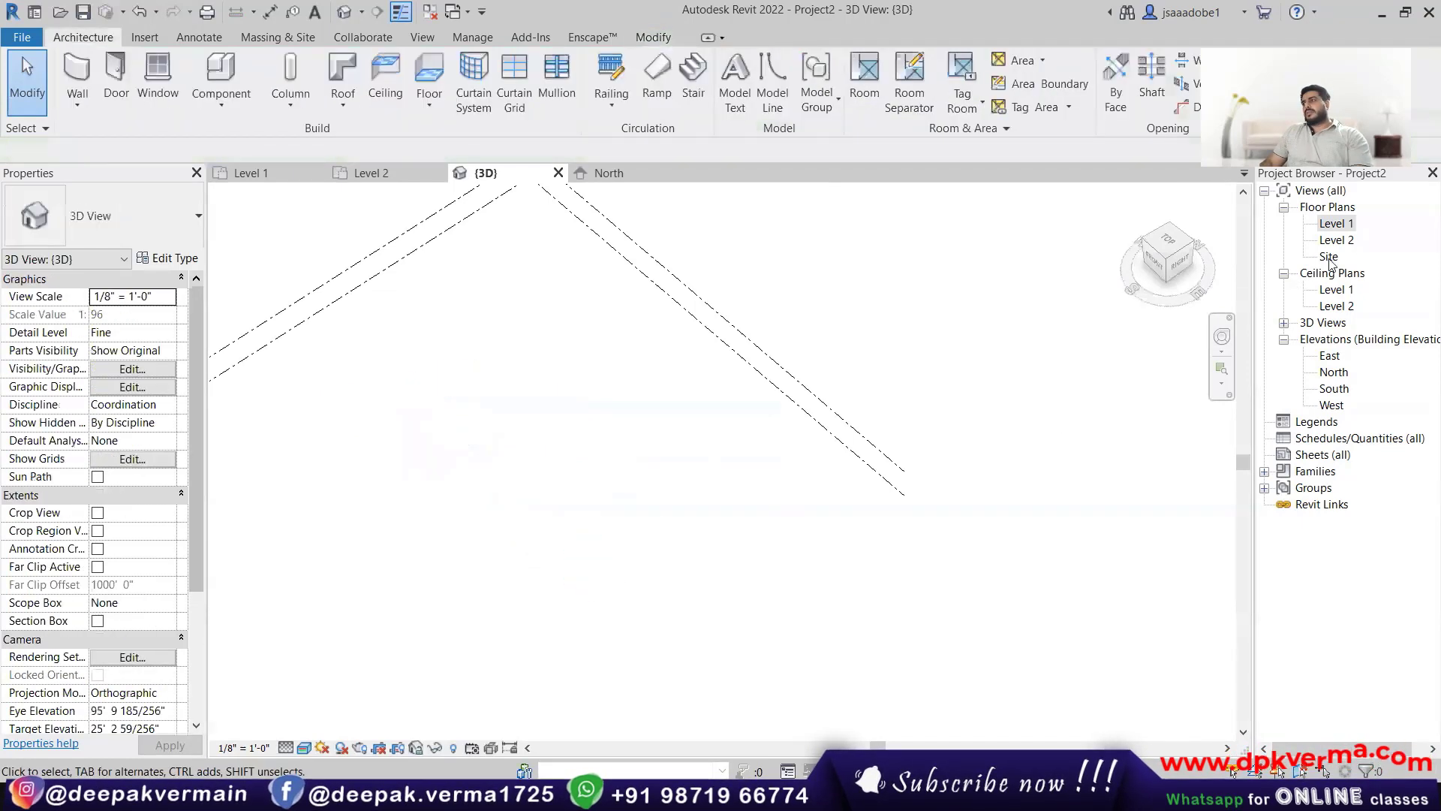
Step: Open the Level 1 floor plan
click(1336, 239)
double_click(1333, 223)
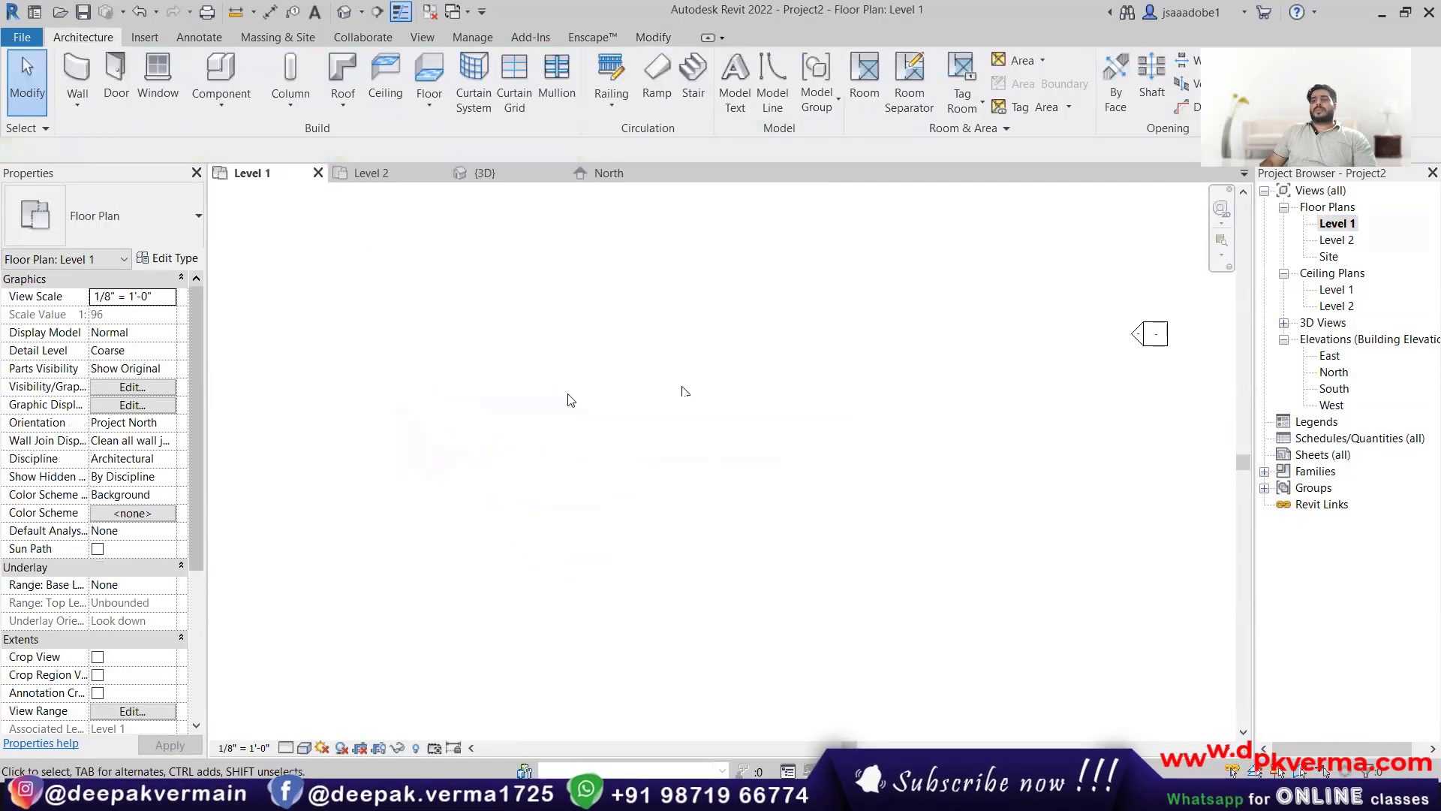
Step: Switch to Chrome, search Google Images for "floor slope" and enlarge the photo of the parking ramp with yellow arrows
key(alt+Tab)
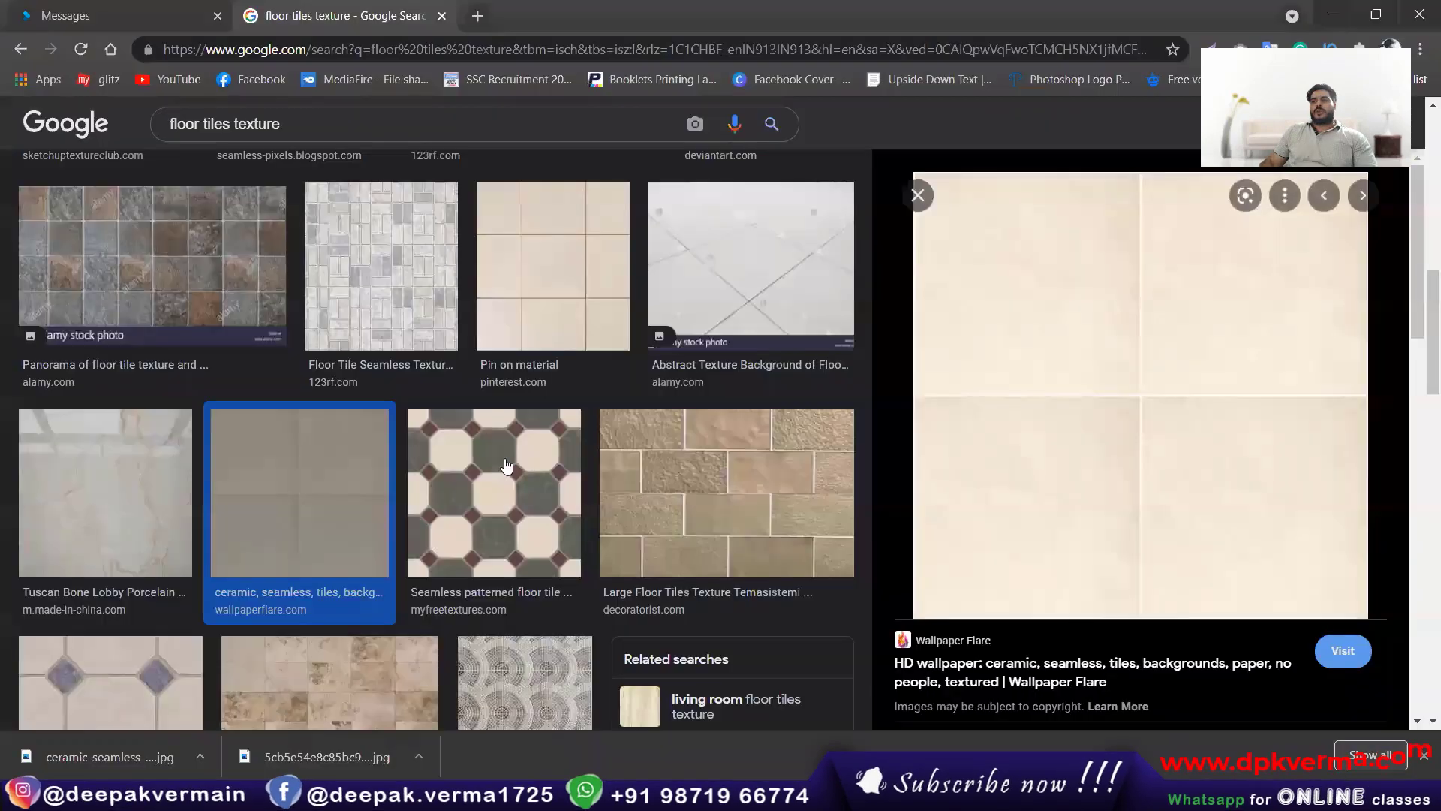
triple_click(374, 121)
text(roof)
text( s)
key(BackSpace)
key(BackSpace)
key(BackSpace)
key(BackSpace)
key(BackSpace)
key(BackSpace)
text(floor slop)
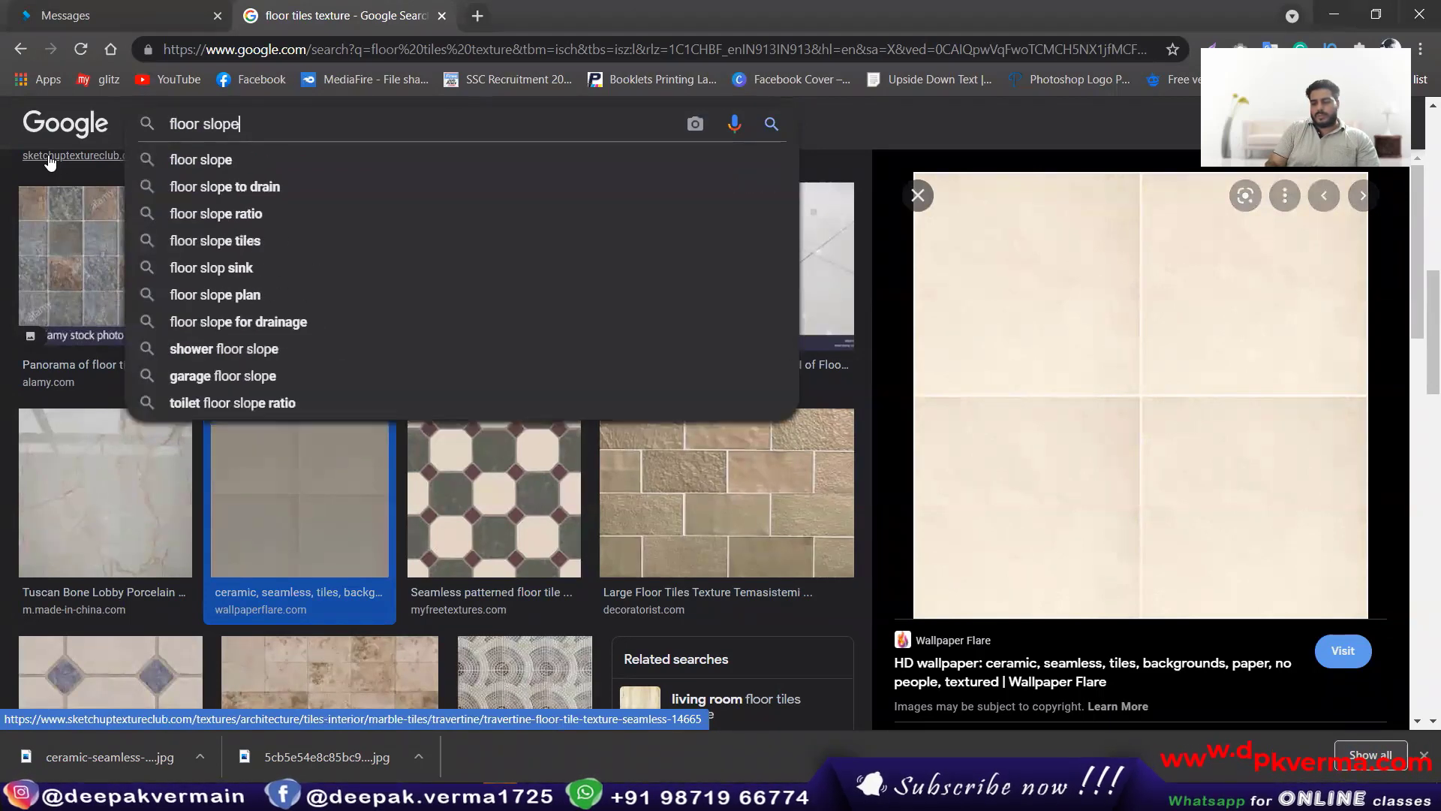
text(e)
key(Return)
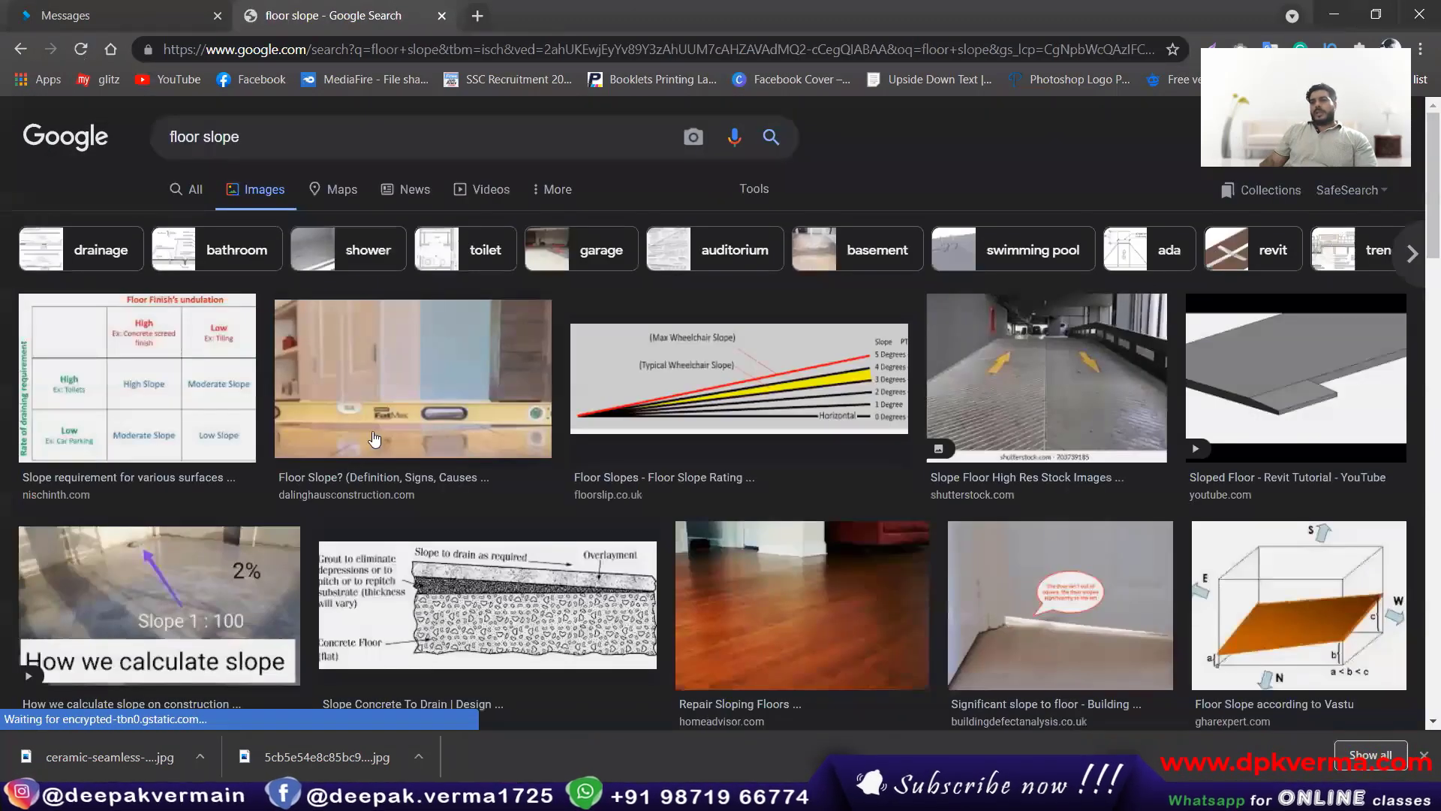
click(1047, 383)
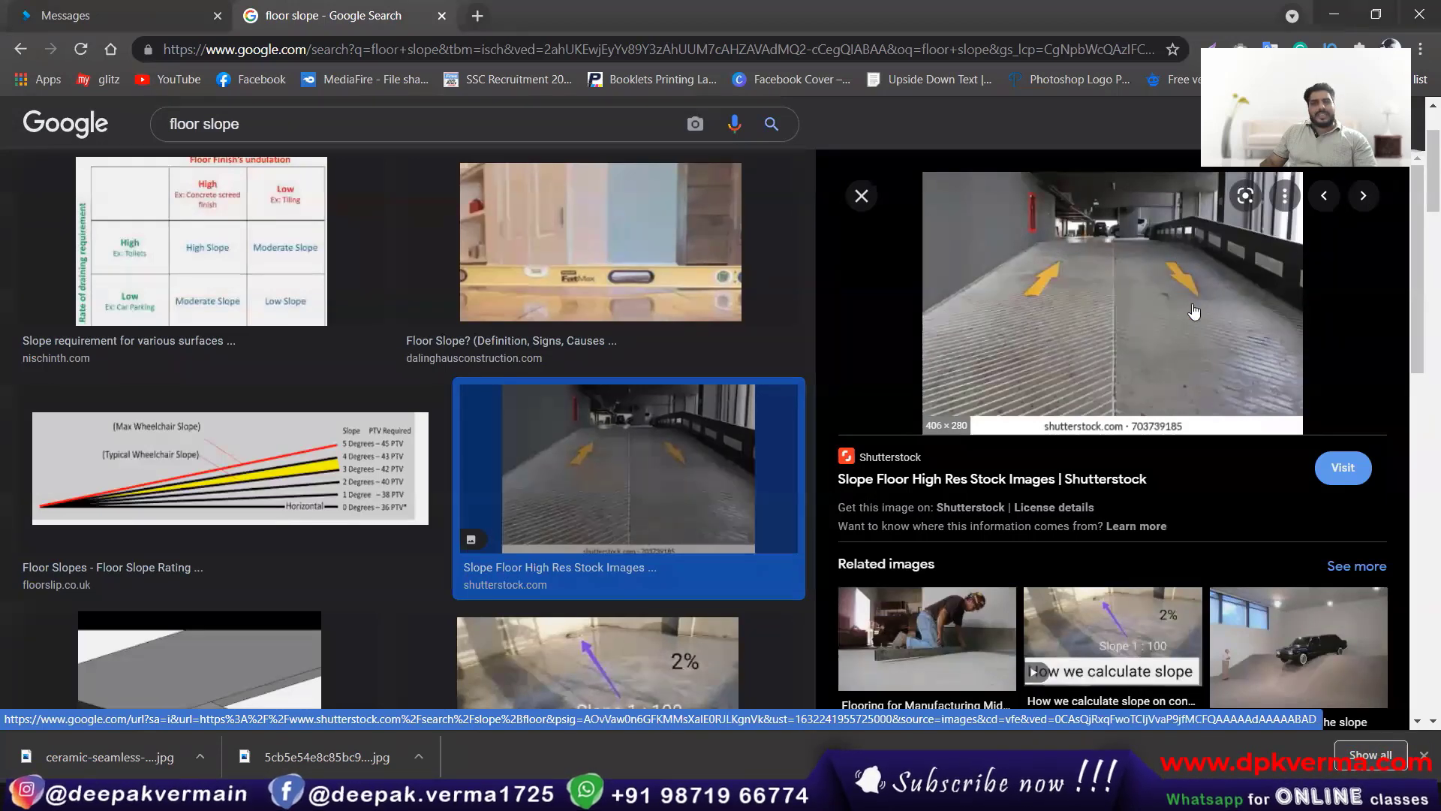
Step: Search Google Images for "roof slope" and look over the pitch diagrams
drag(108, 131, 65, 144)
text(r)
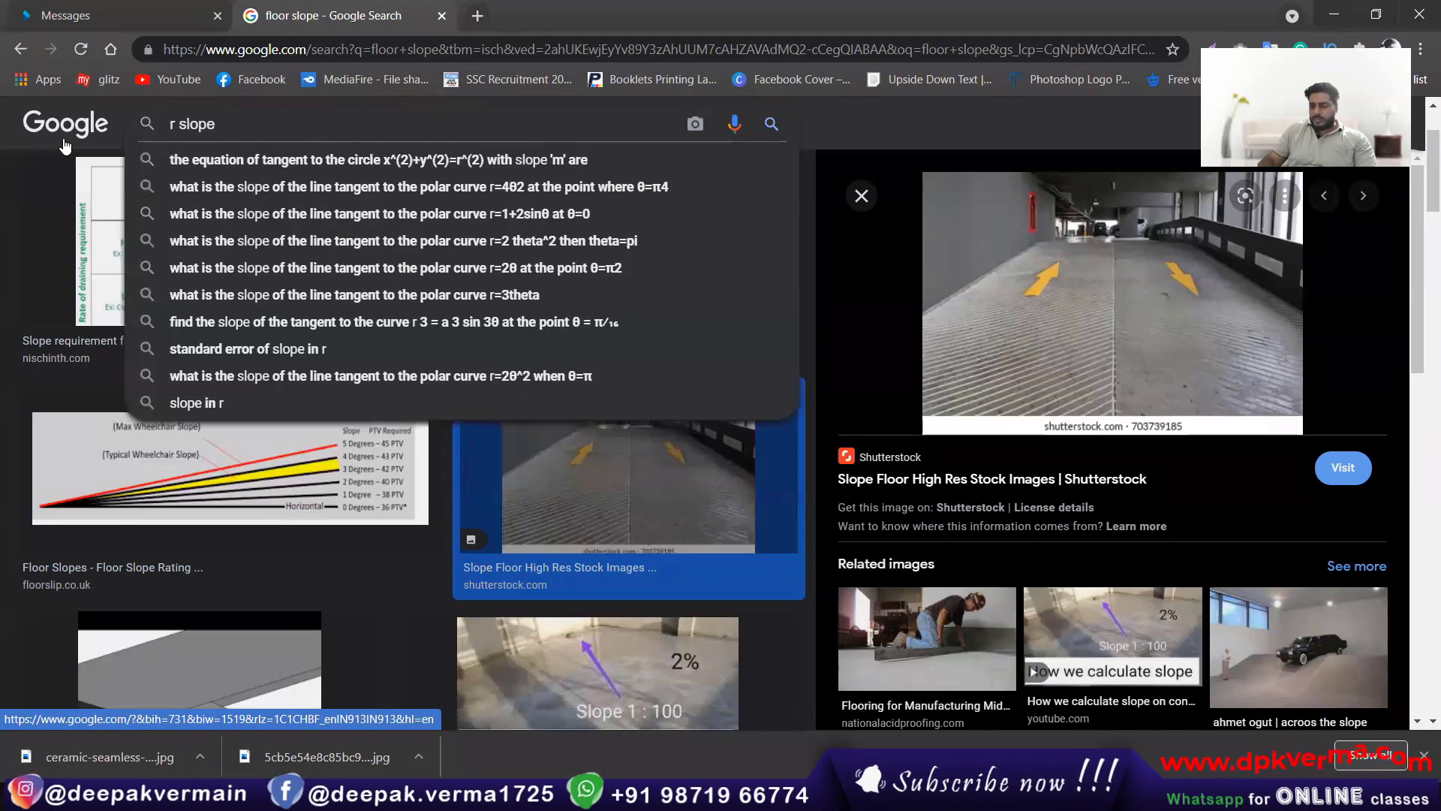
text(oof)
key(Return)
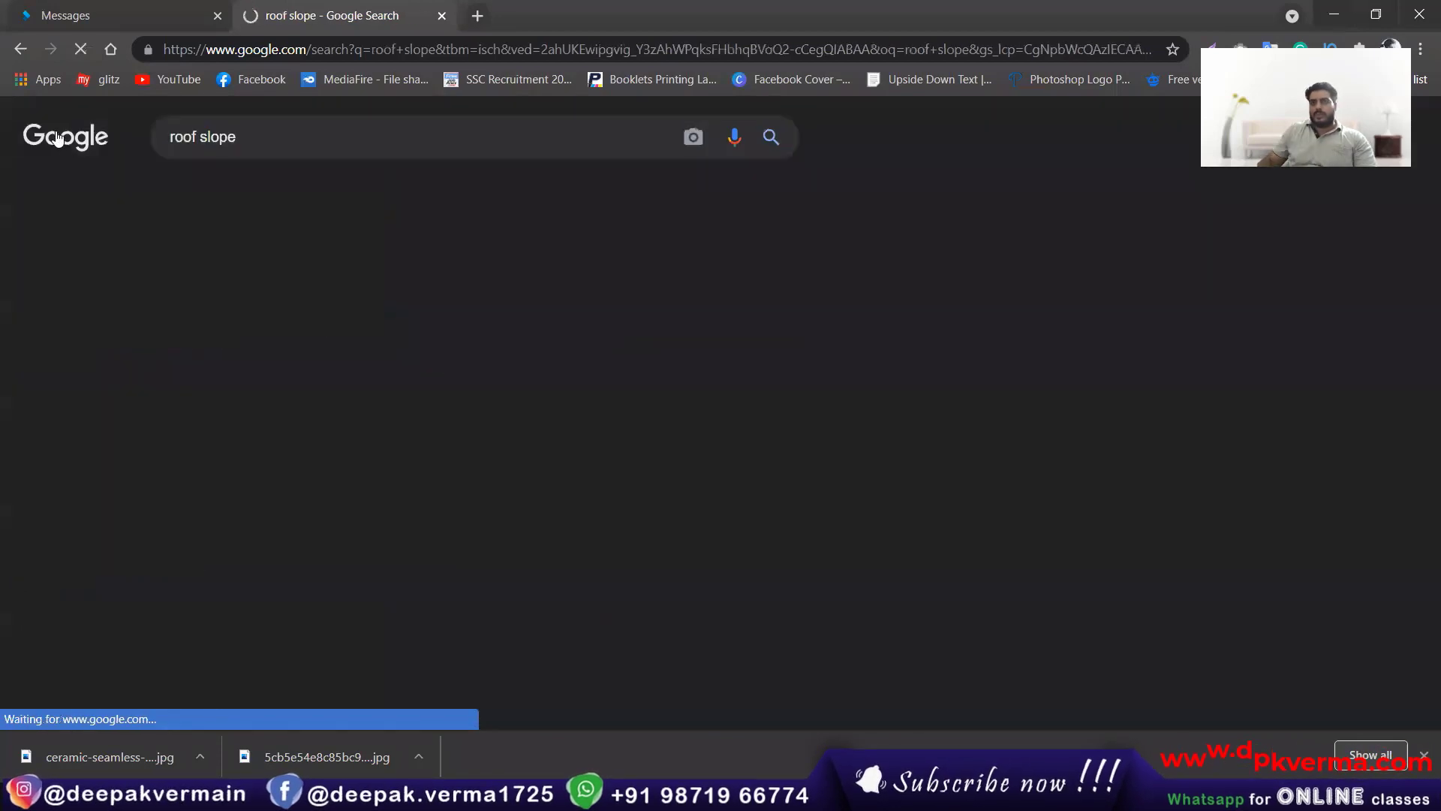
scroll(569, 468, down, 1)
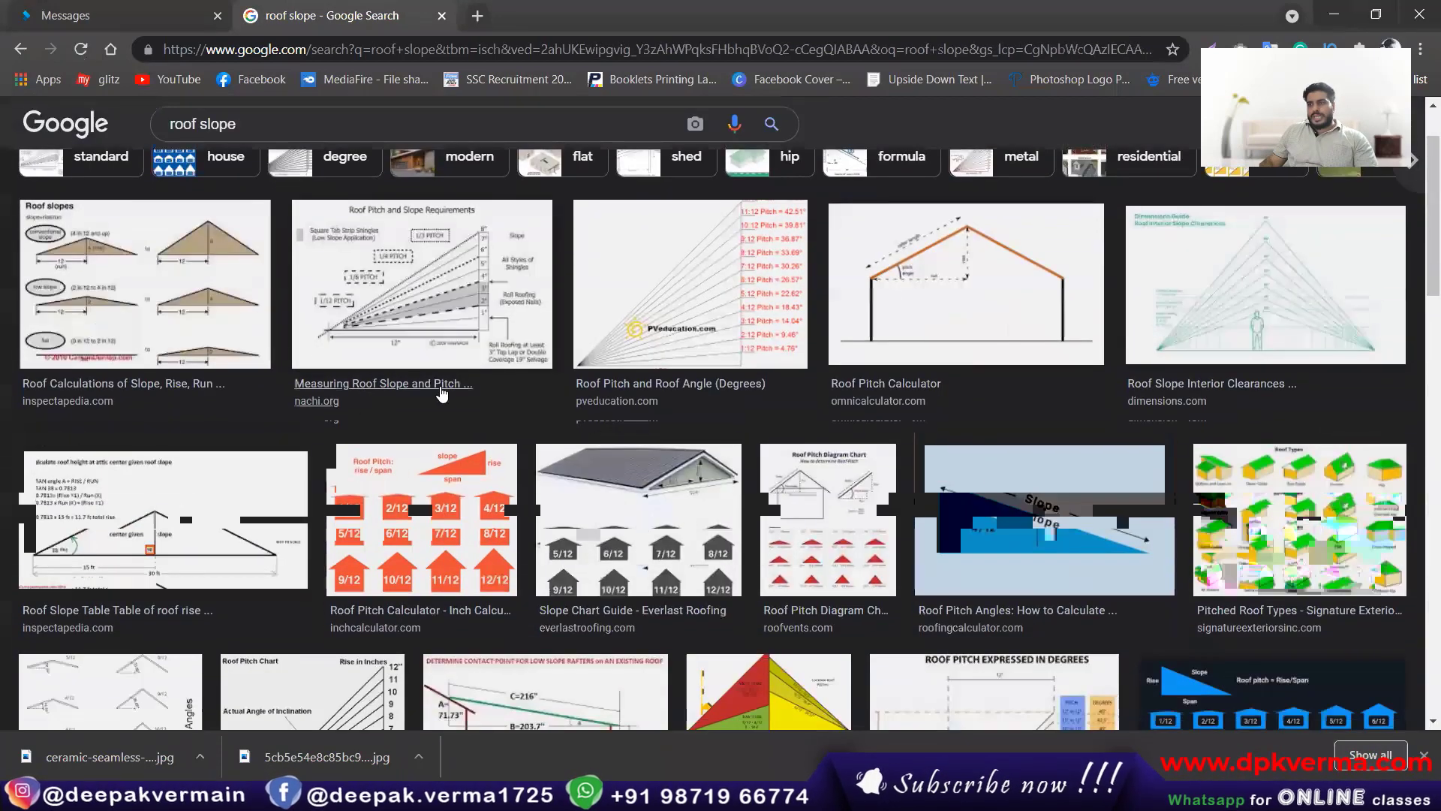
Step: Search Google Images for "roof slope arrows" and browse the example images
click(267, 126)
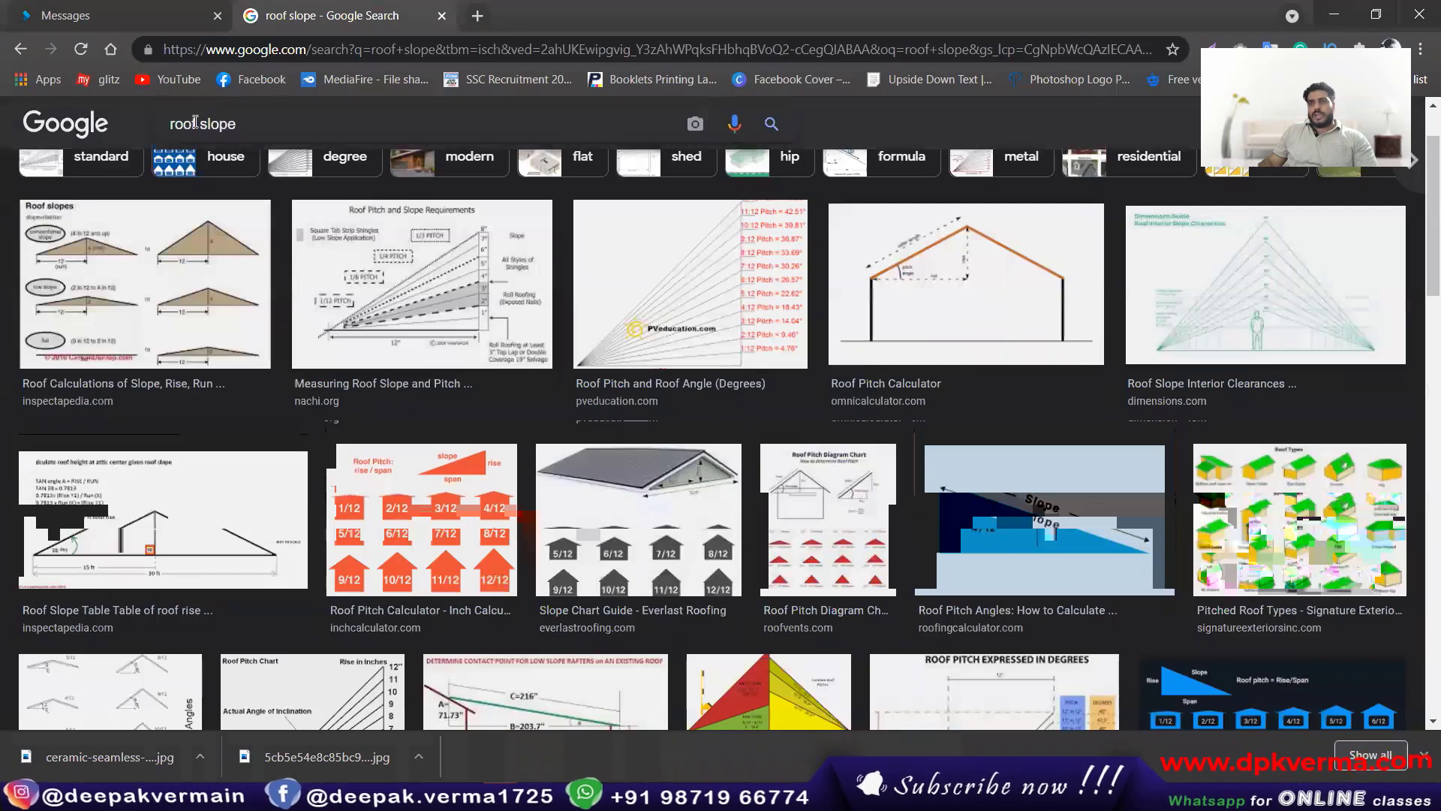
text(arr)
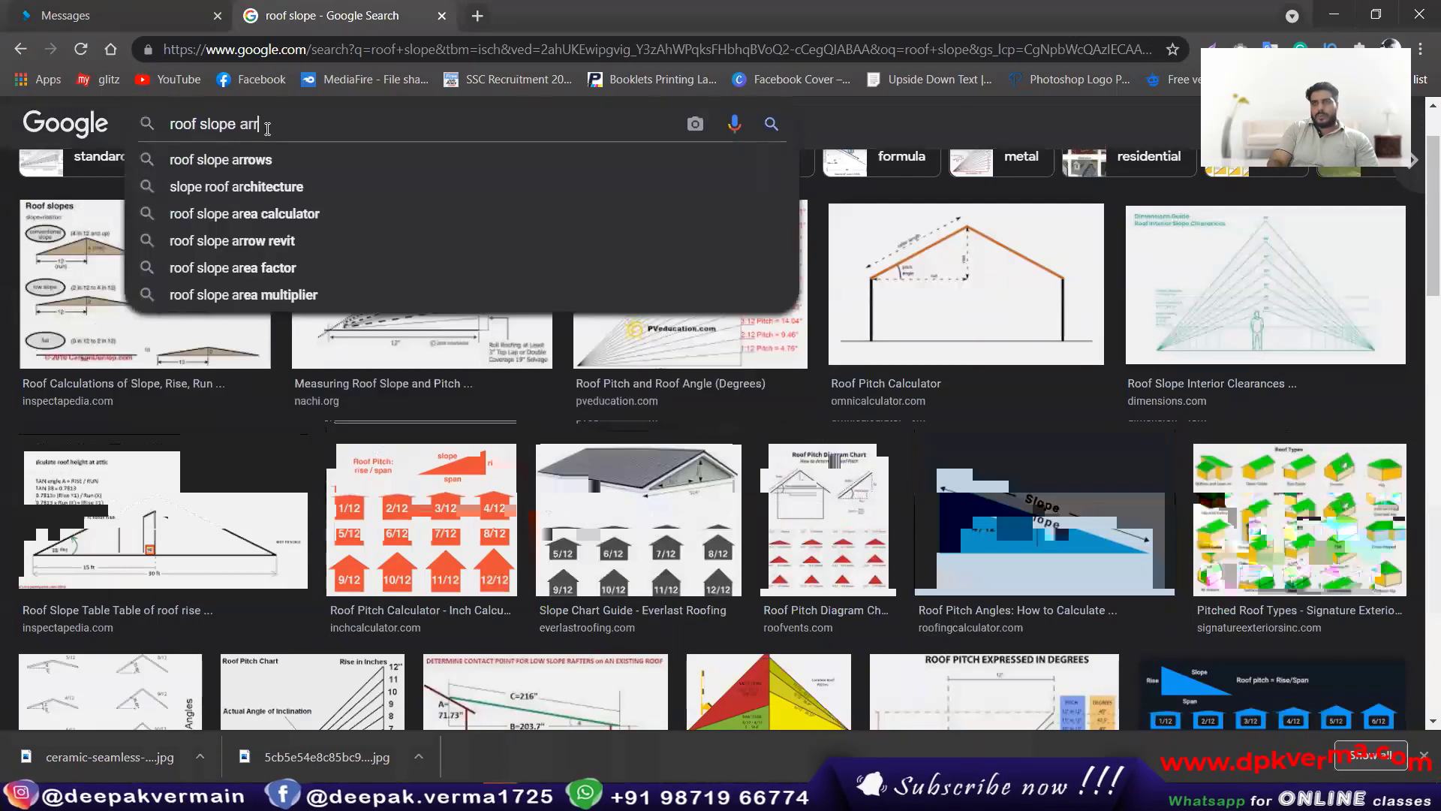
click(266, 159)
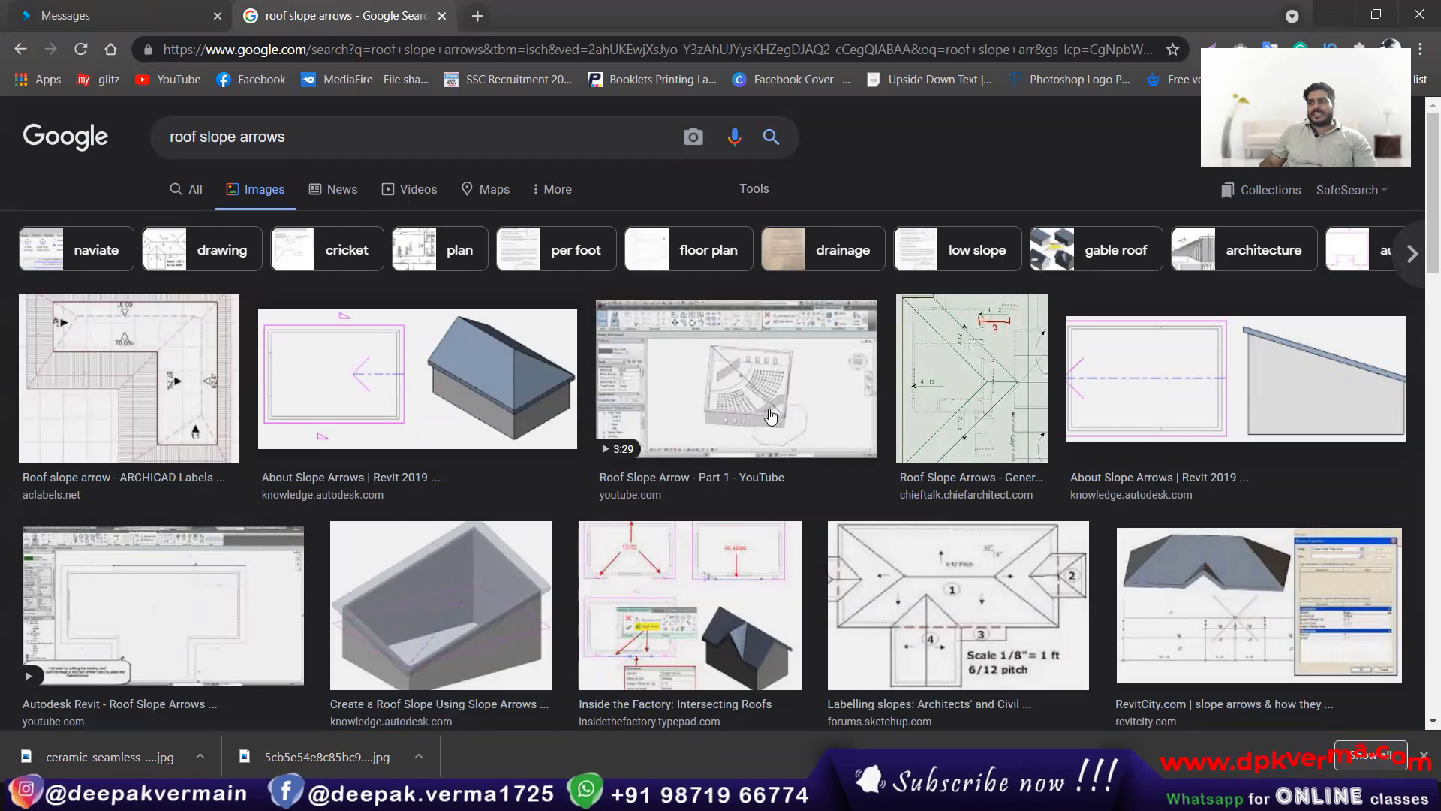
scroll(740, 388, down, 4)
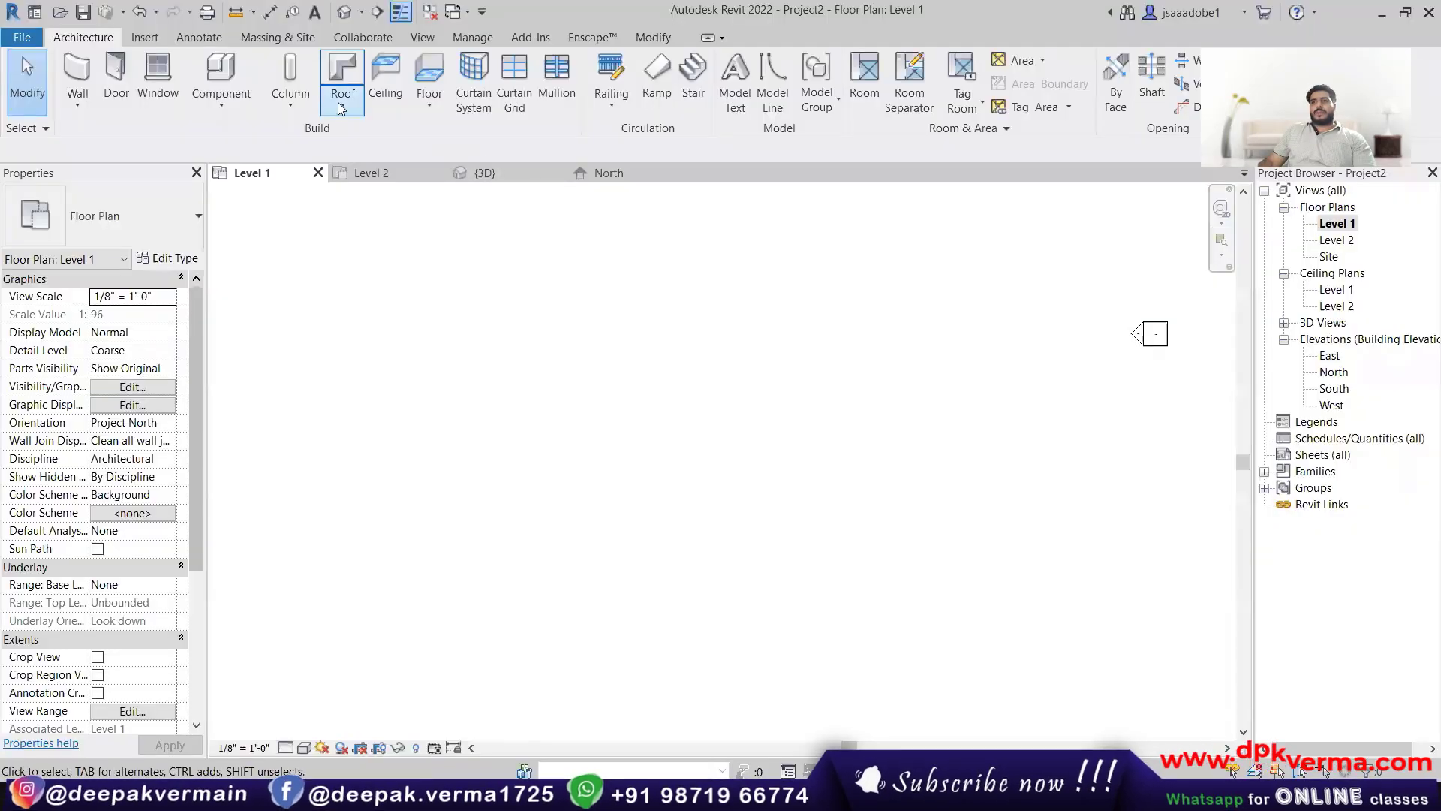
Step: In Revit, start a footprint roof on Level 2 and sketch a rectangular boundary about 39' by 31'-6" without defined slopes
click(341, 108)
click(345, 135)
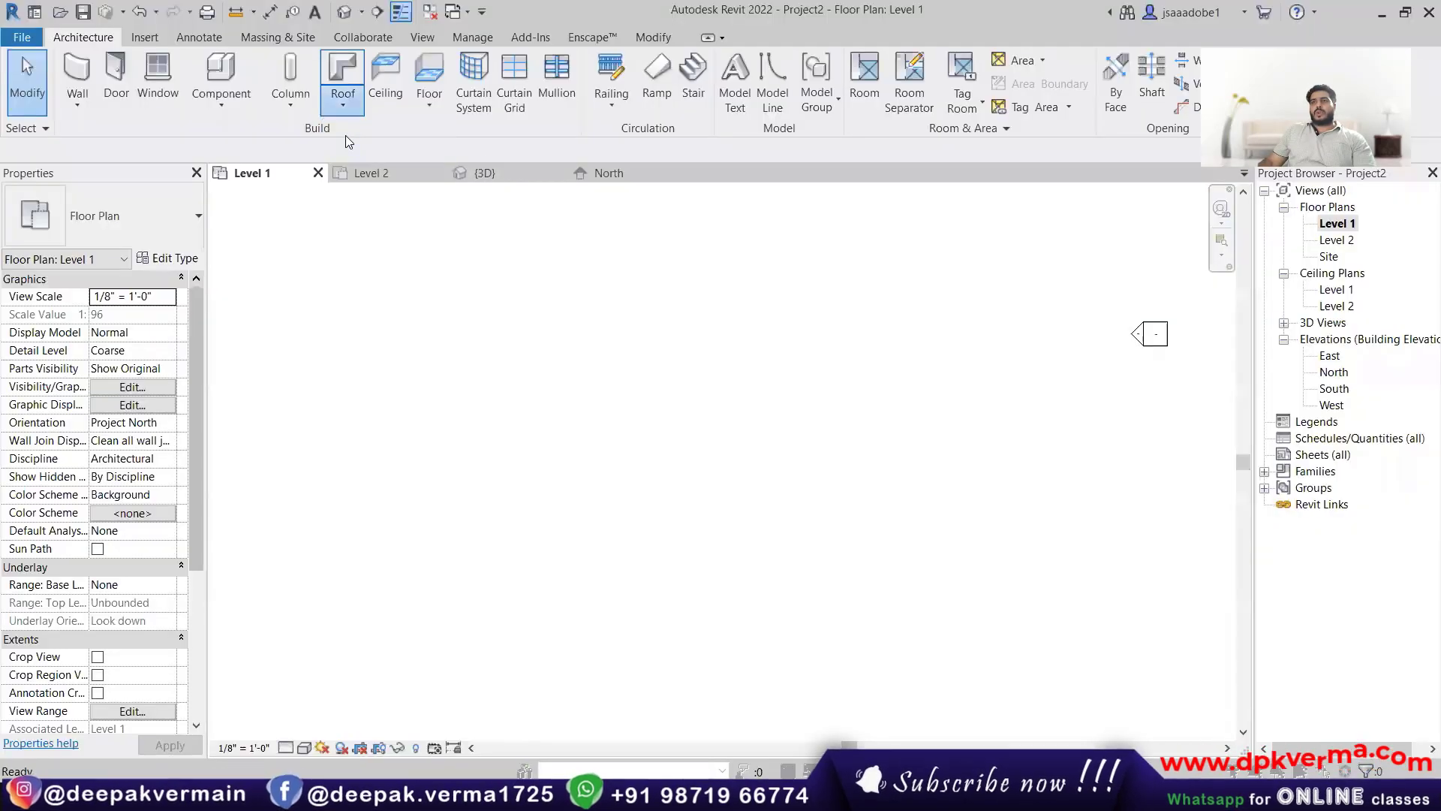
click(571, 426)
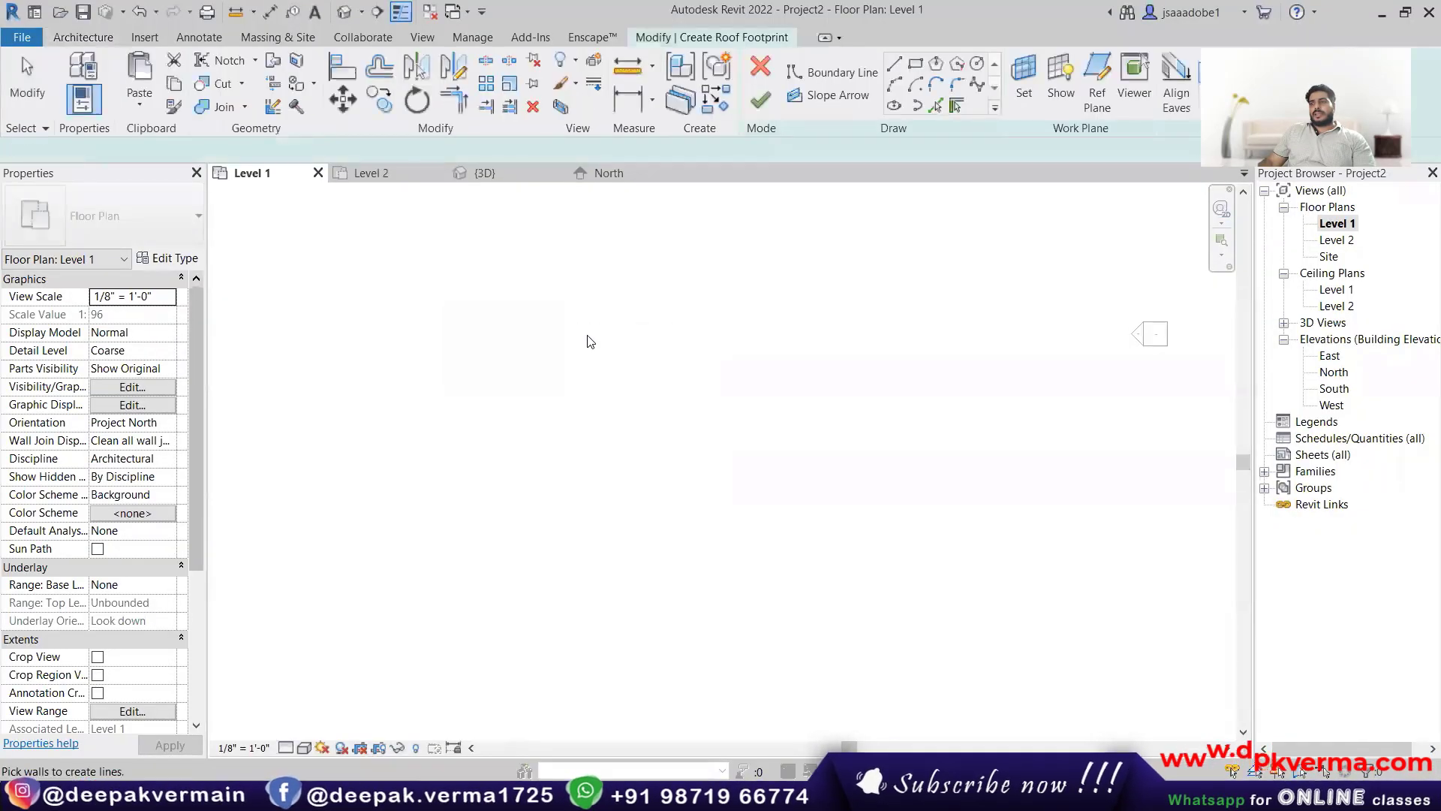
click(914, 65)
click(568, 355)
click(803, 546)
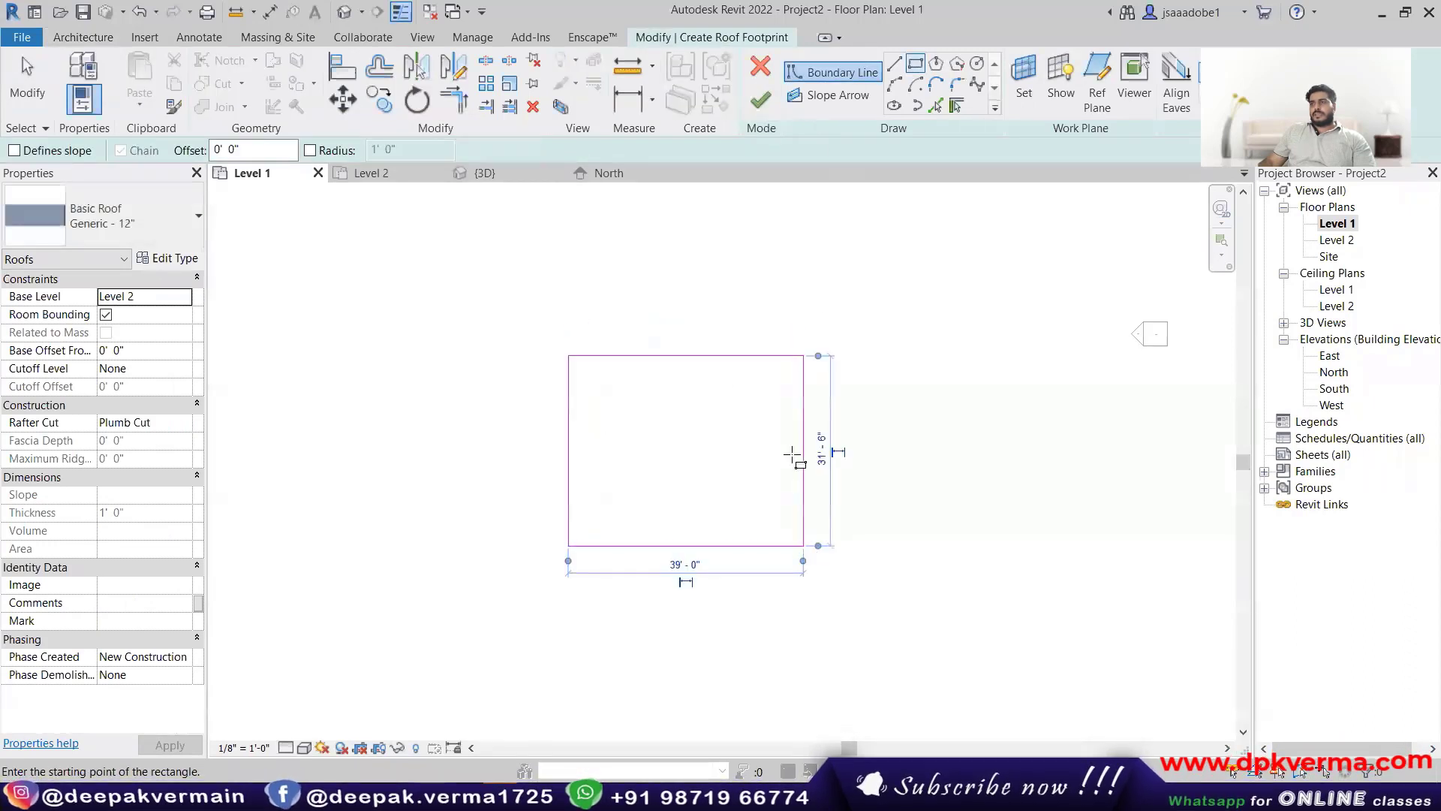
right_click(903, 321)
click(927, 329)
right_click(924, 328)
click(938, 337)
scroll(772, 422, up, 1)
middle_drag(755, 438, 687, 400)
Step: Add a slope arrow about 12' long from the upper-left corner along the top boundary edge and finish the roof
click(830, 103)
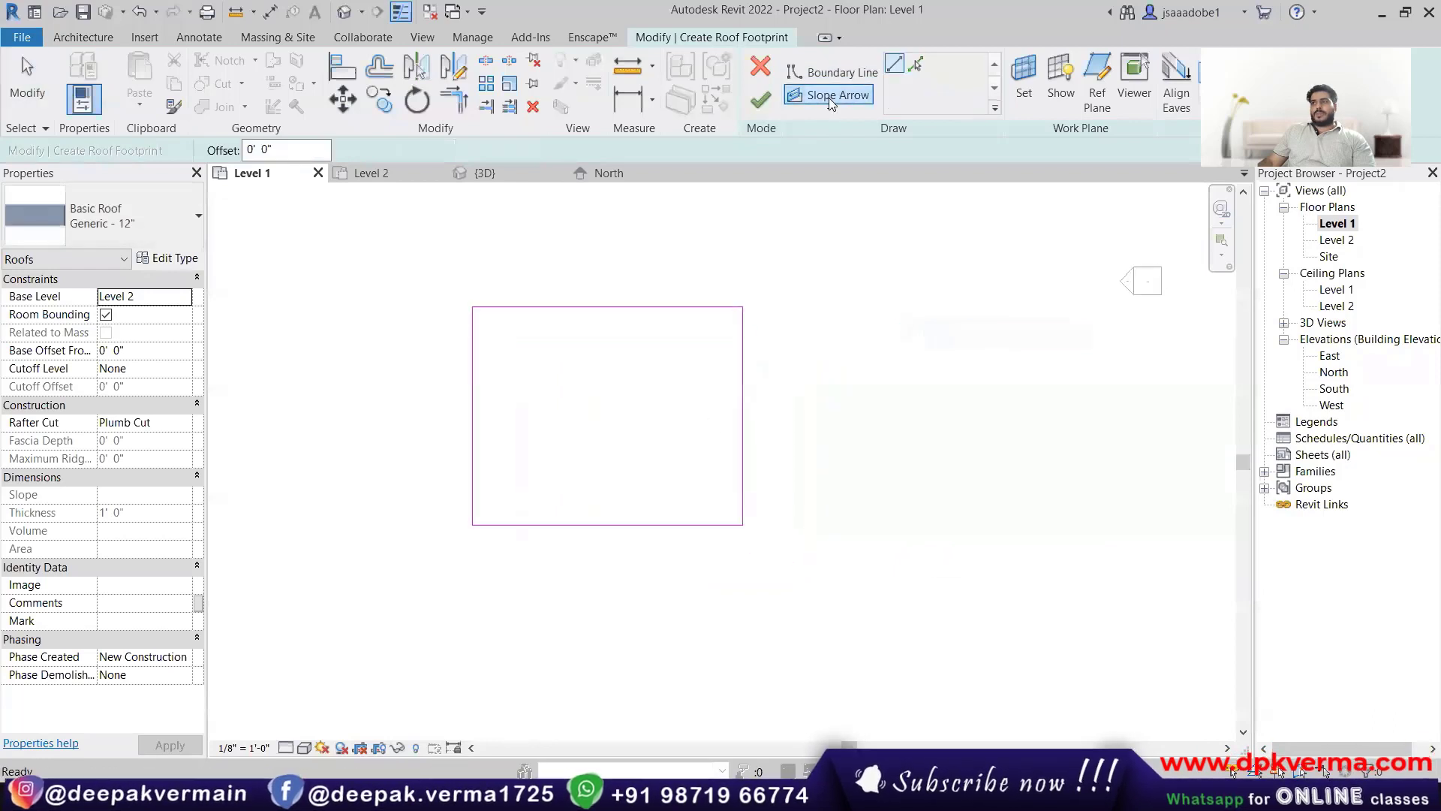
click(472, 307)
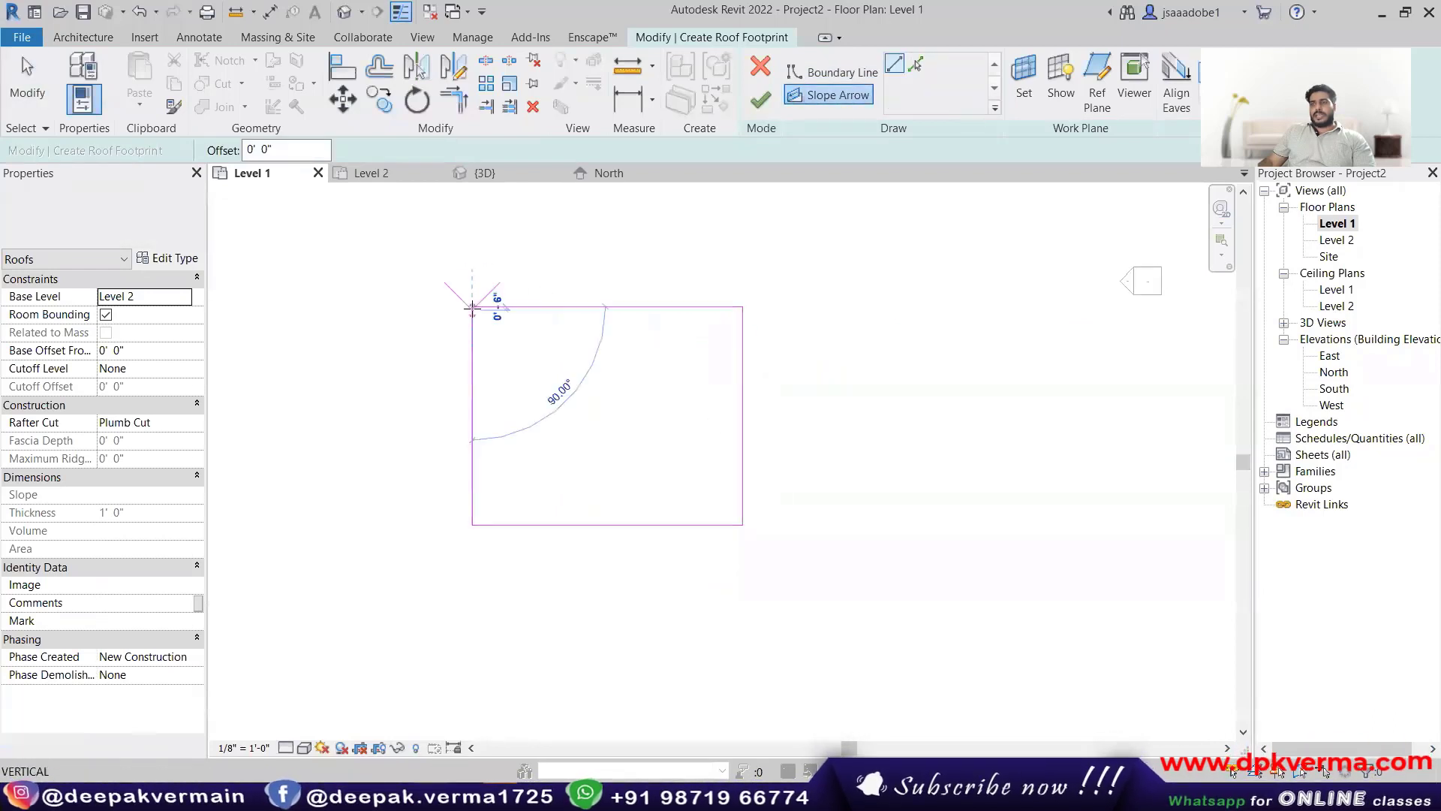
click(555, 306)
key(Escape)
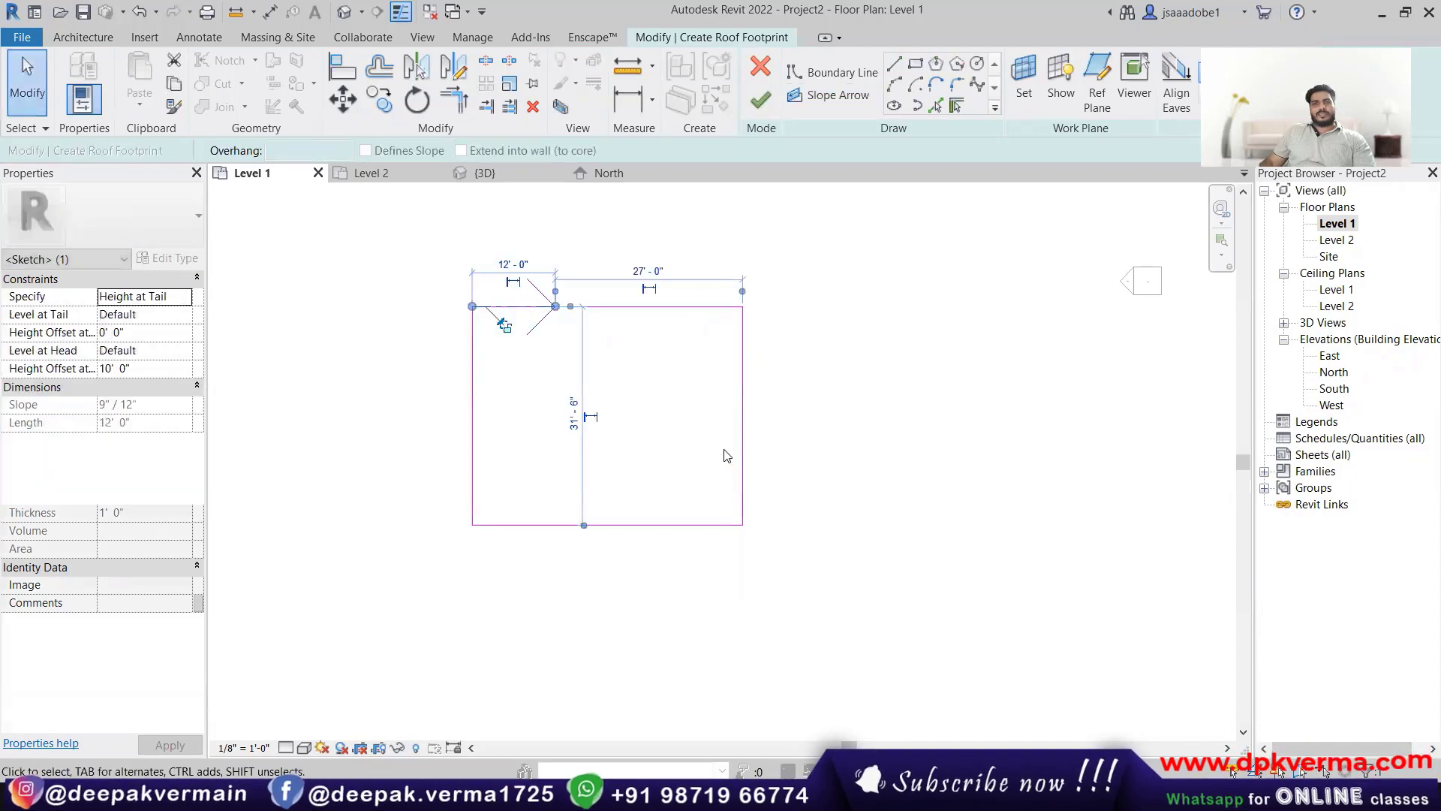
click(760, 102)
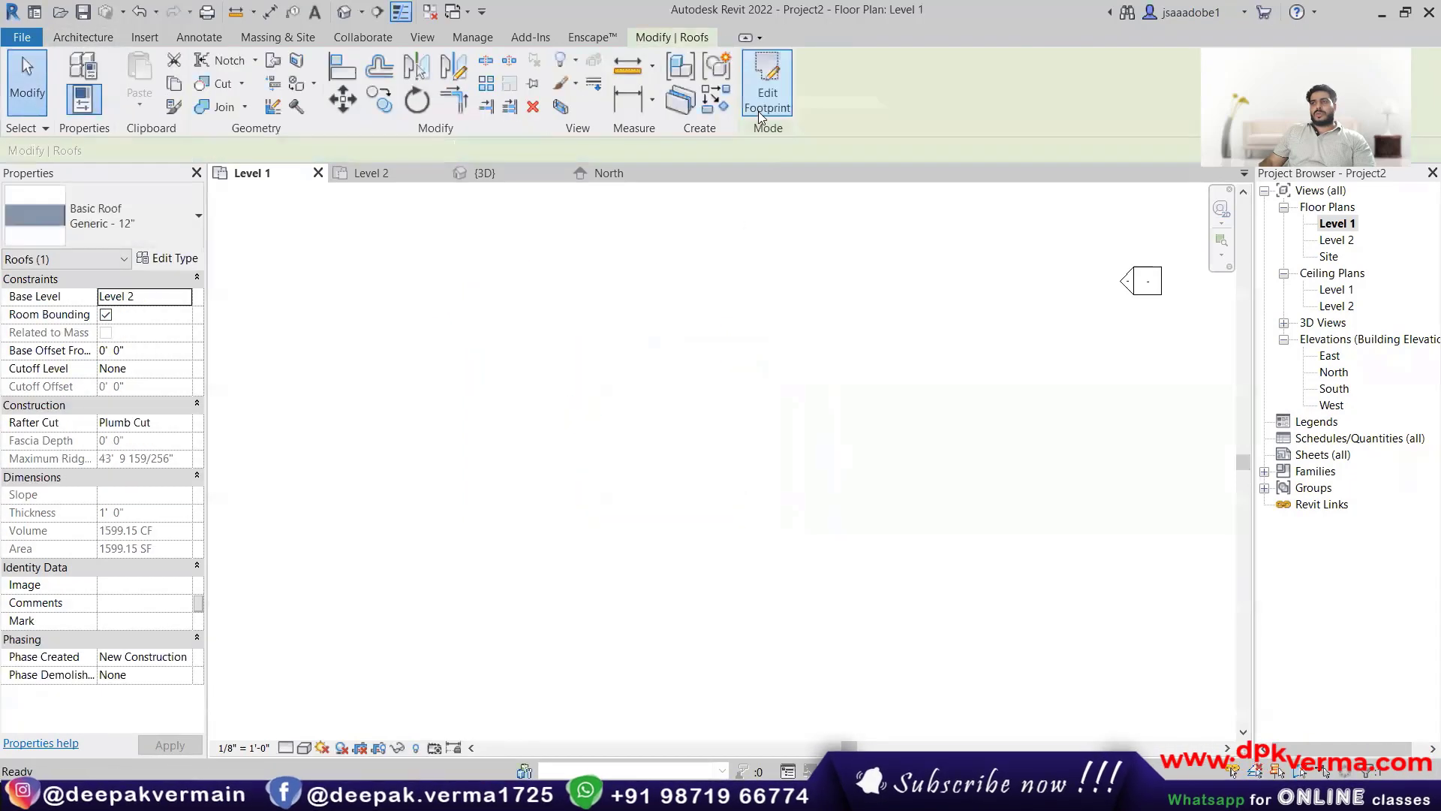
Step: Inspect the slanted roof in the 3D view and delete it
click(344, 12)
scroll(488, 443, up, 3)
shift+middle_drag(612, 407, 493, 508)
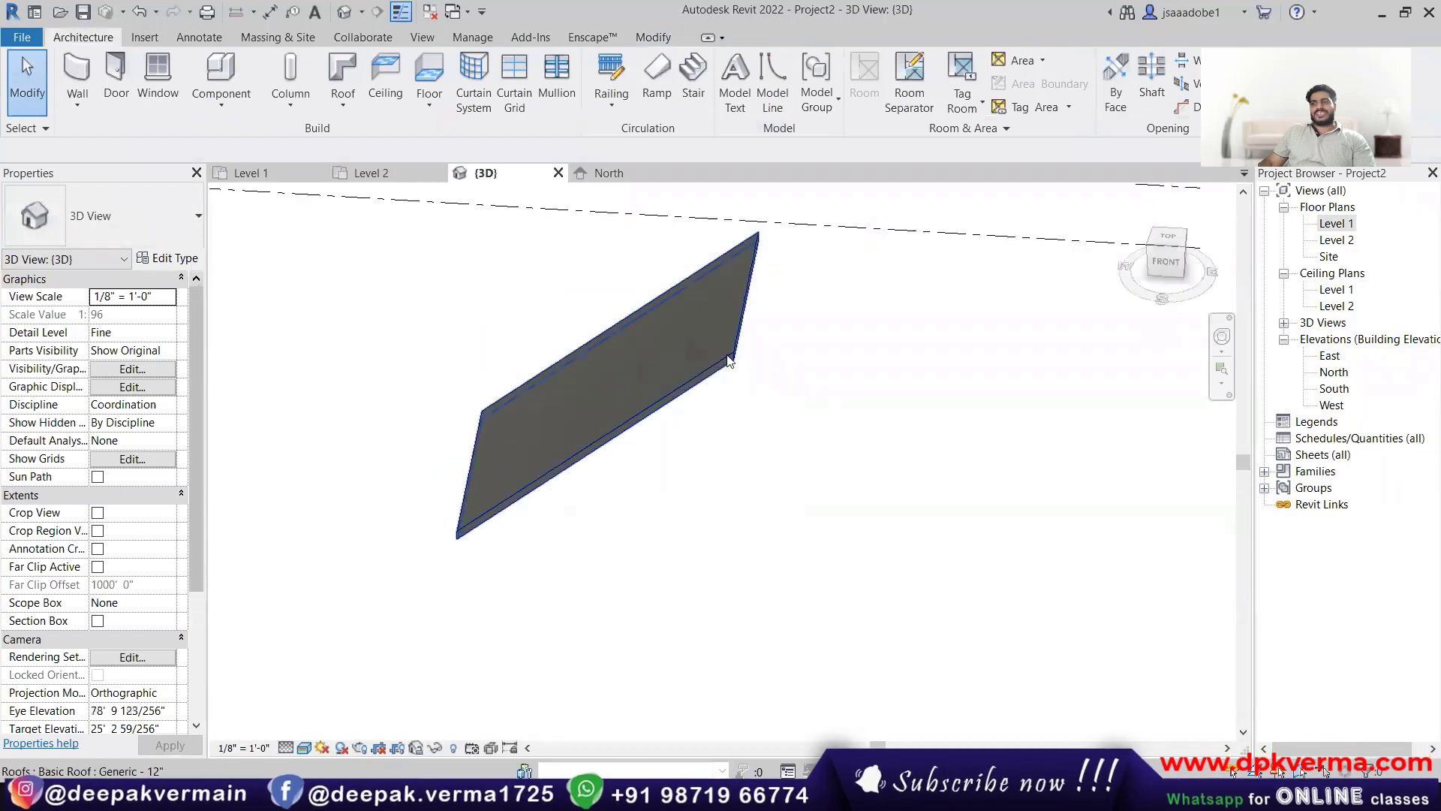
click(712, 376)
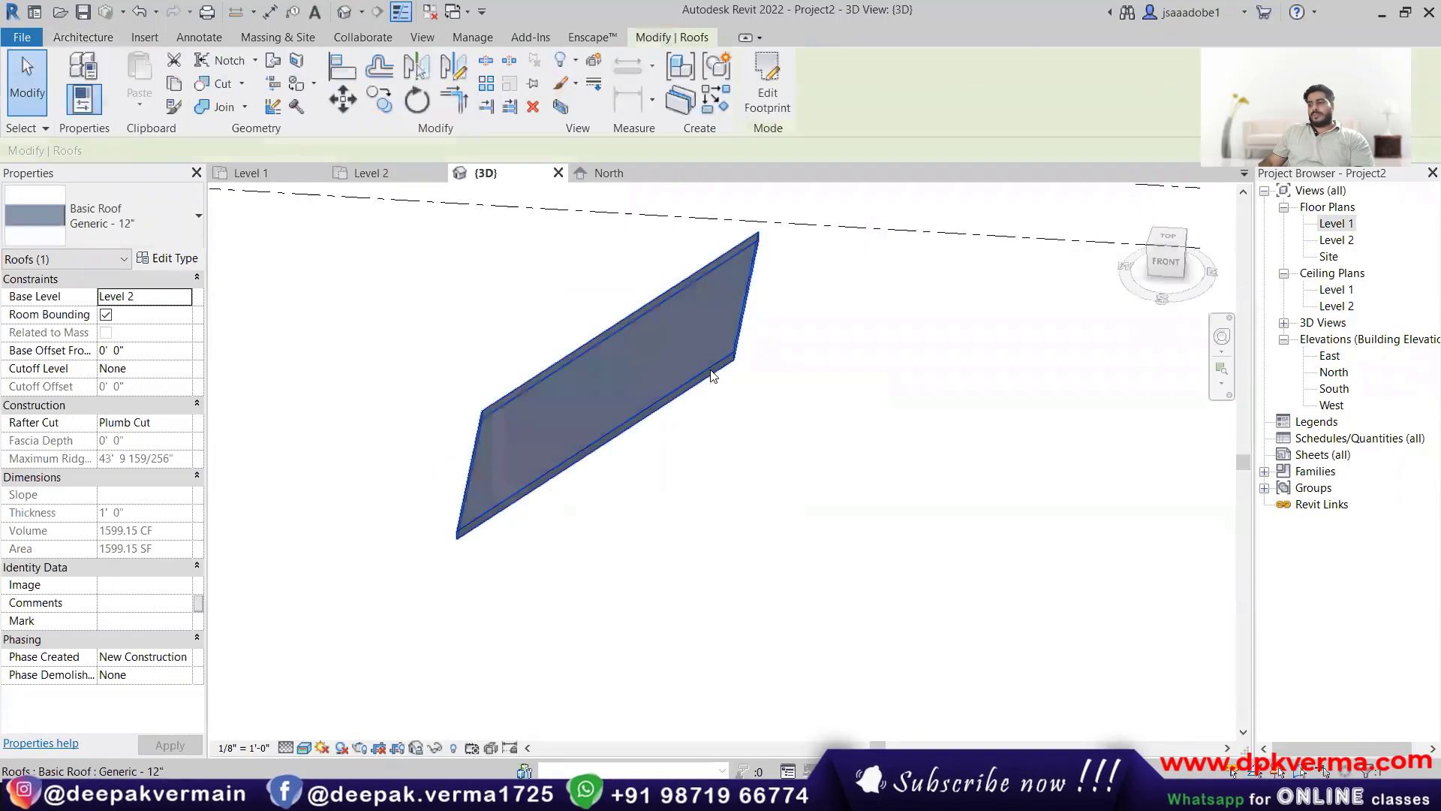
click(906, 322)
Step: Draw a closed rectangle of Generic - 12" Masonry walls in the Level 1 plan, about 45'-6" by 31'
click(251, 173)
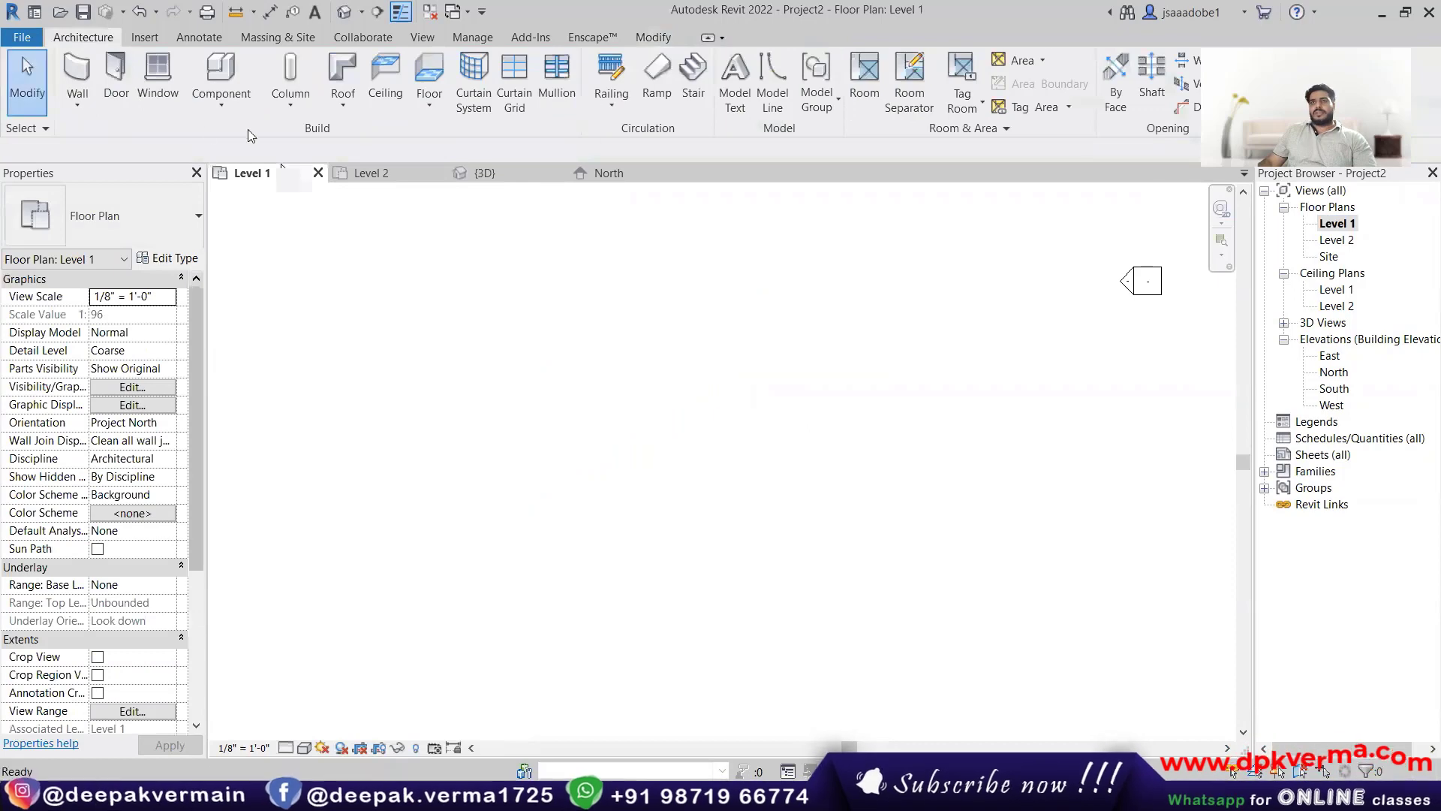
click(78, 86)
click(775, 67)
click(516, 396)
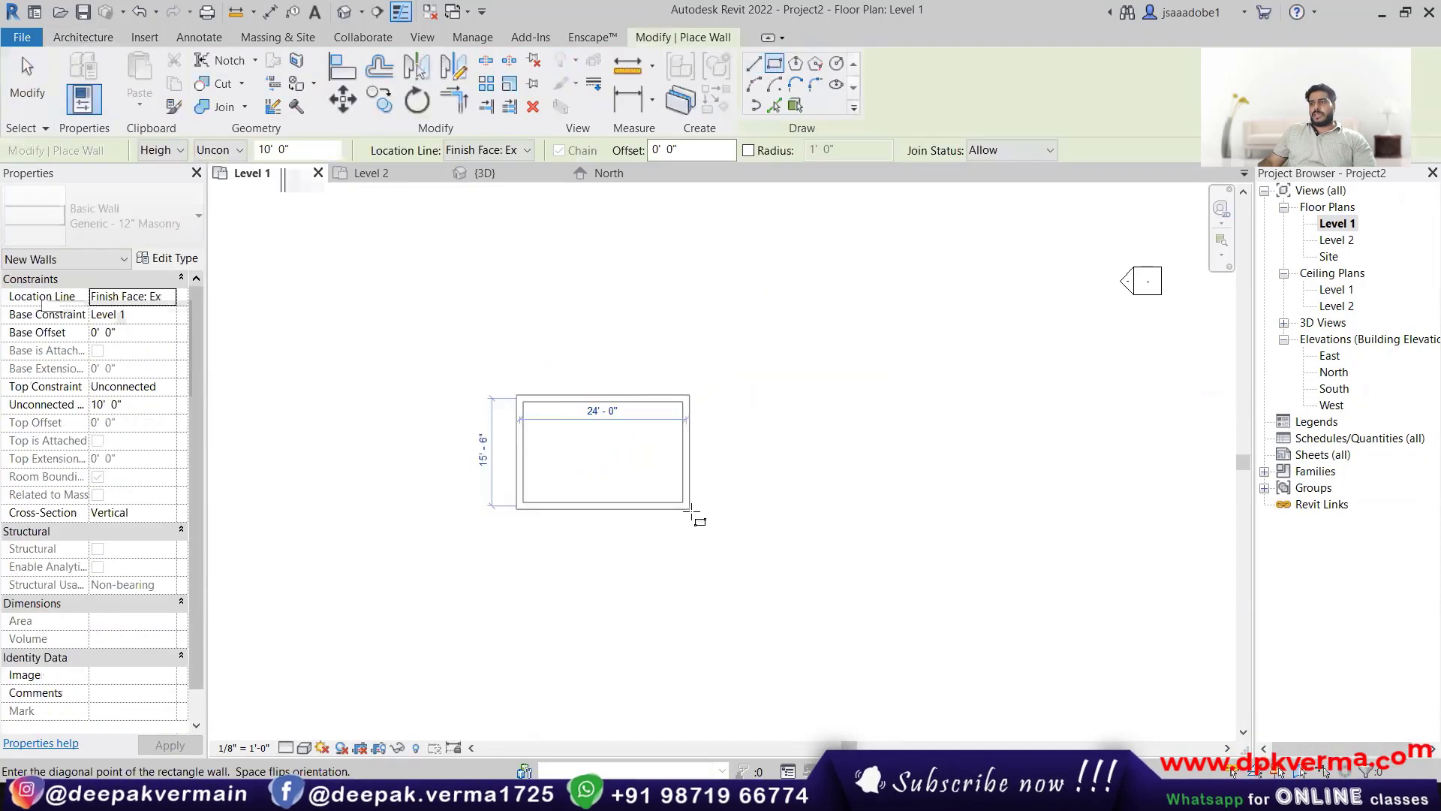
click(832, 609)
key(Escape)
key(Escape)
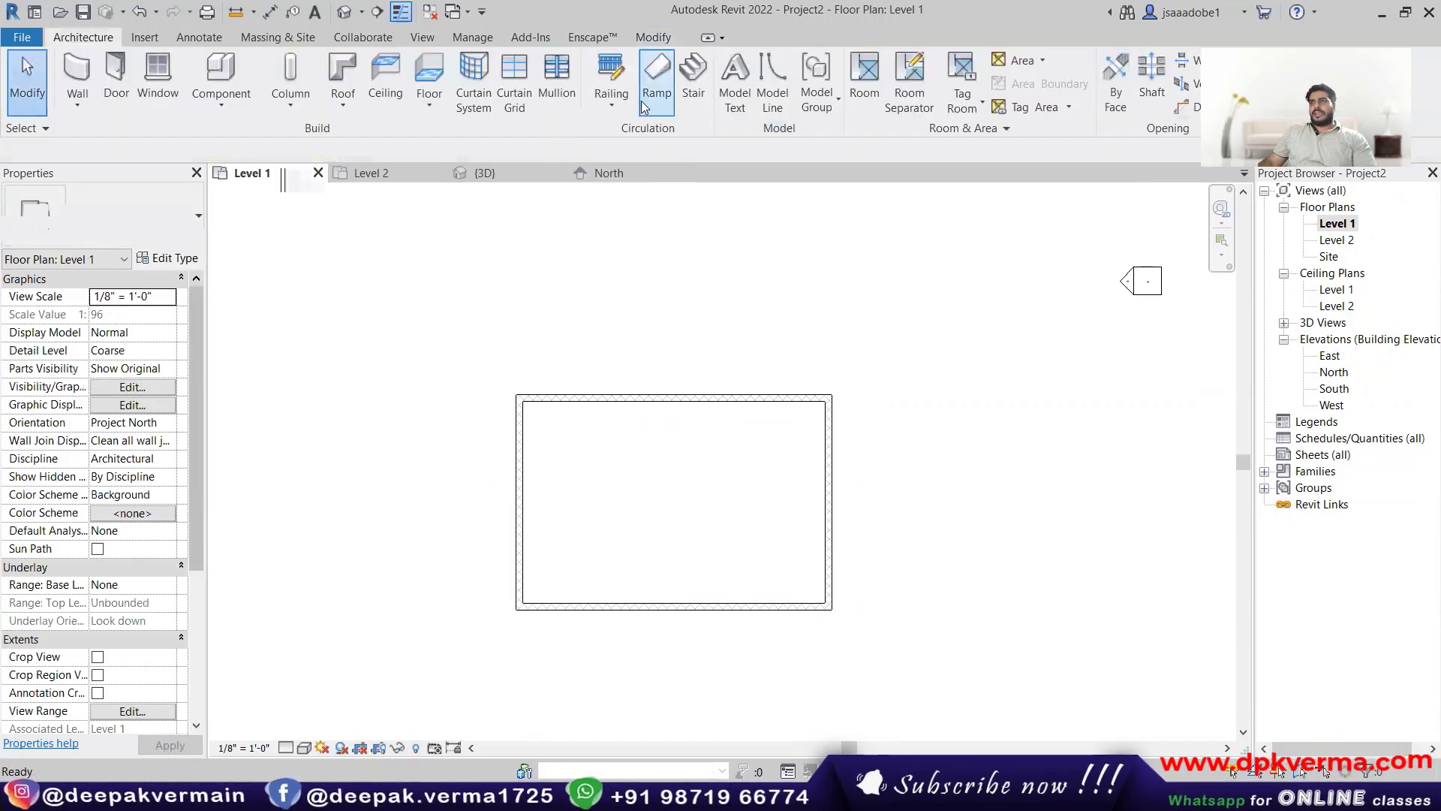
Step: Create a footprint roof on Level 2, with a slope-defining rectangular boundary along the outer corners of the walls
click(344, 108)
click(372, 134)
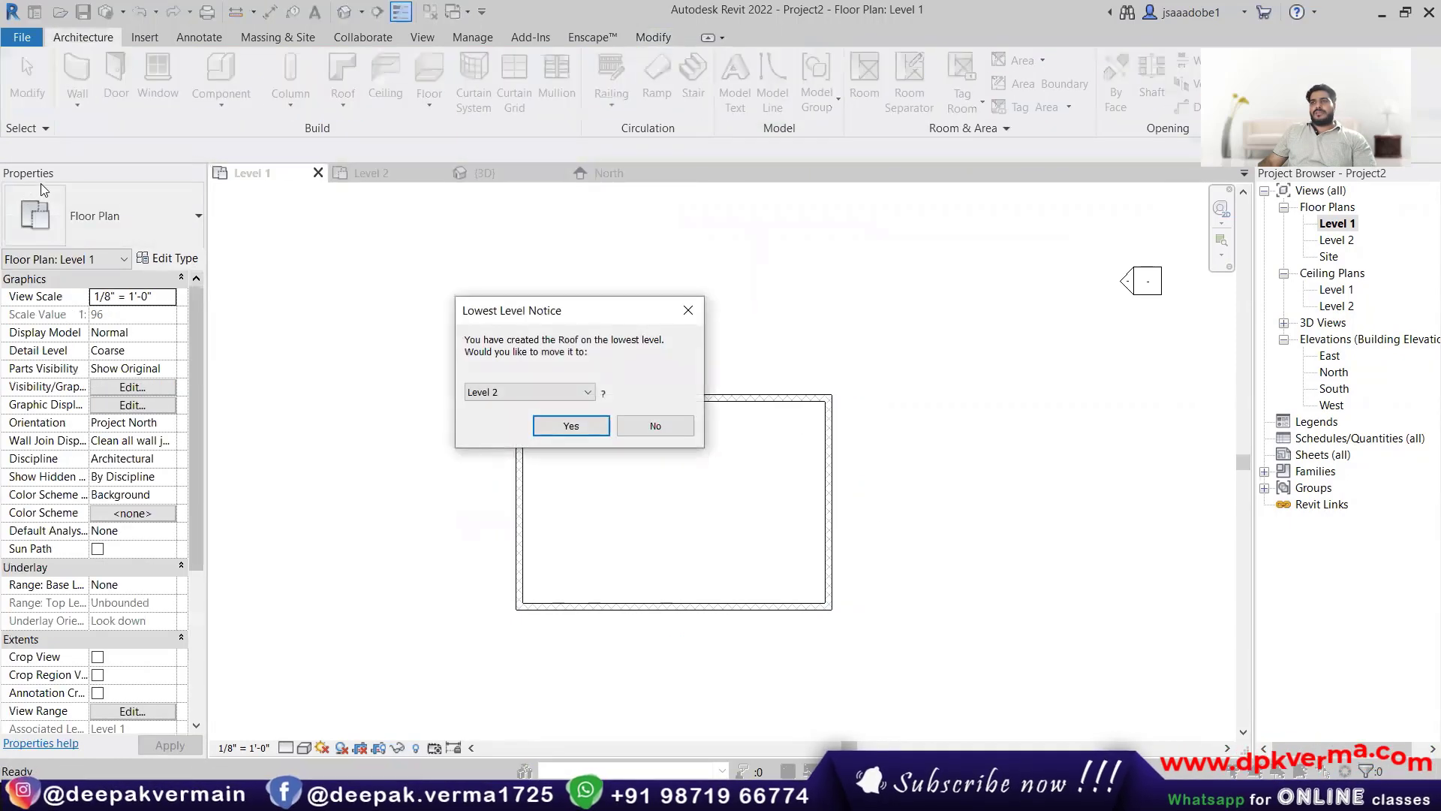
click(562, 426)
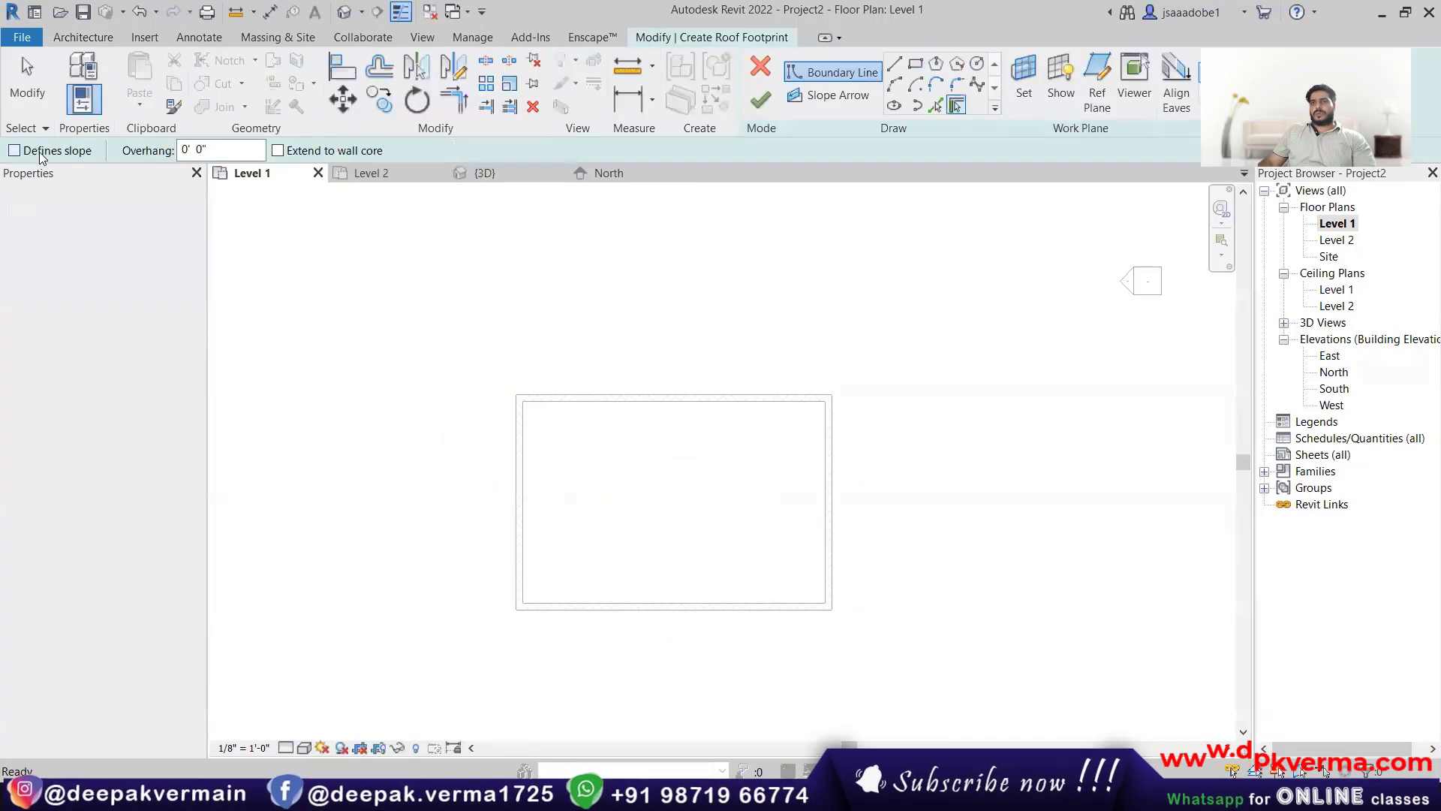
click(914, 63)
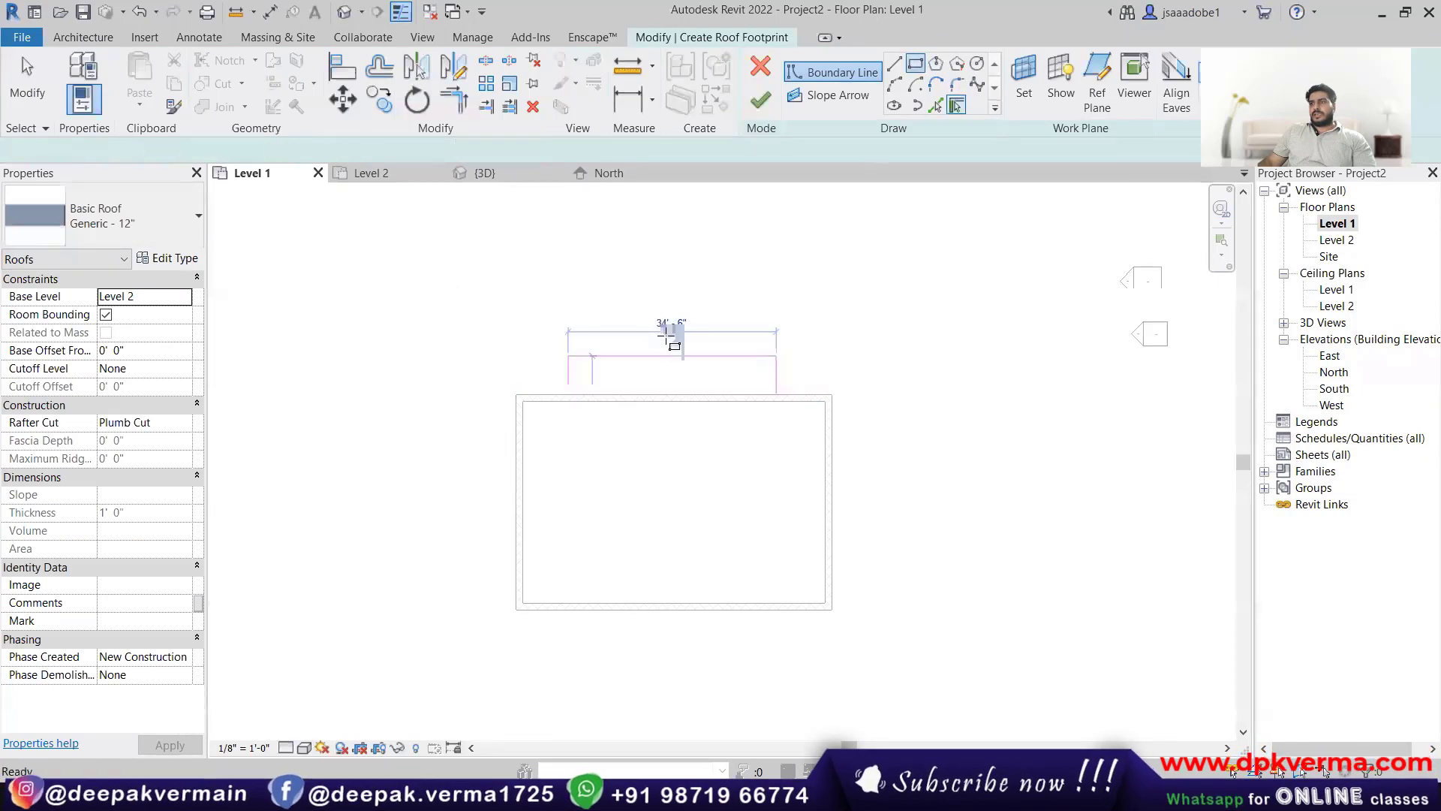
click(515, 394)
click(831, 609)
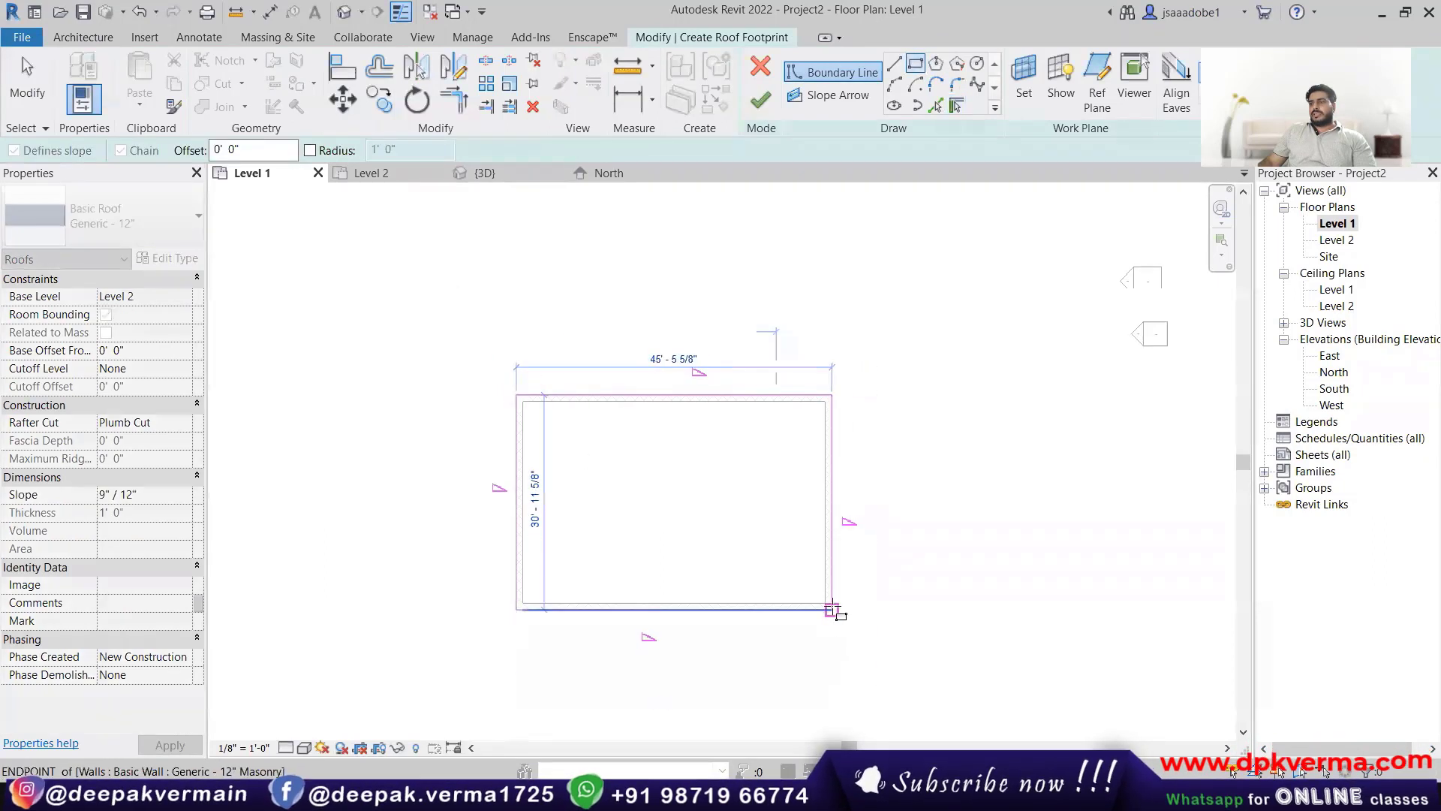
right_click(767, 294)
click(833, 320)
scroll(770, 405, up, 1)
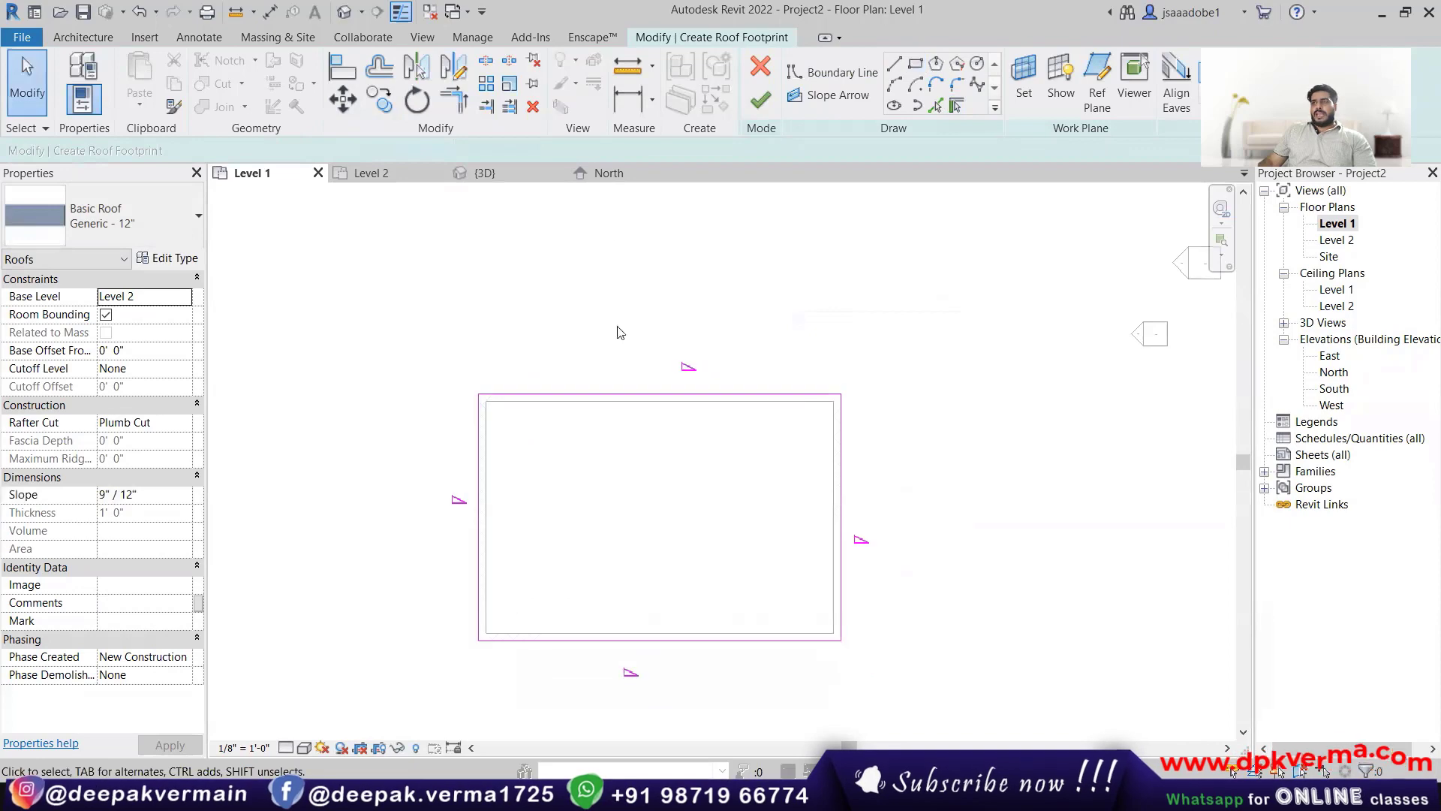
click(759, 100)
Step: Inspect the hip roof over the walls in the 3D view, checking the Level 1 plan in between
click(345, 12)
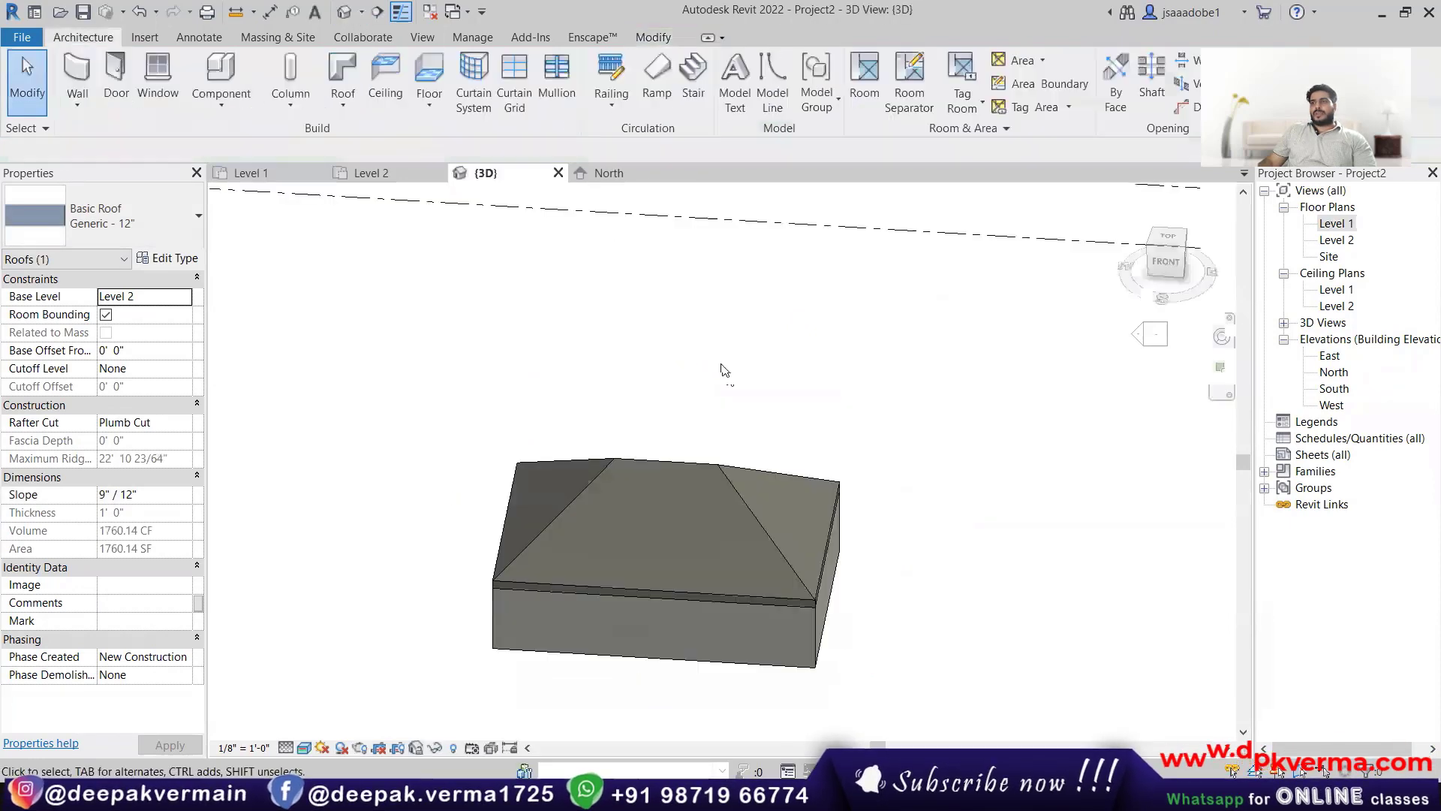
shift+middle_drag(680, 493, 758, 332)
double_click(1337, 224)
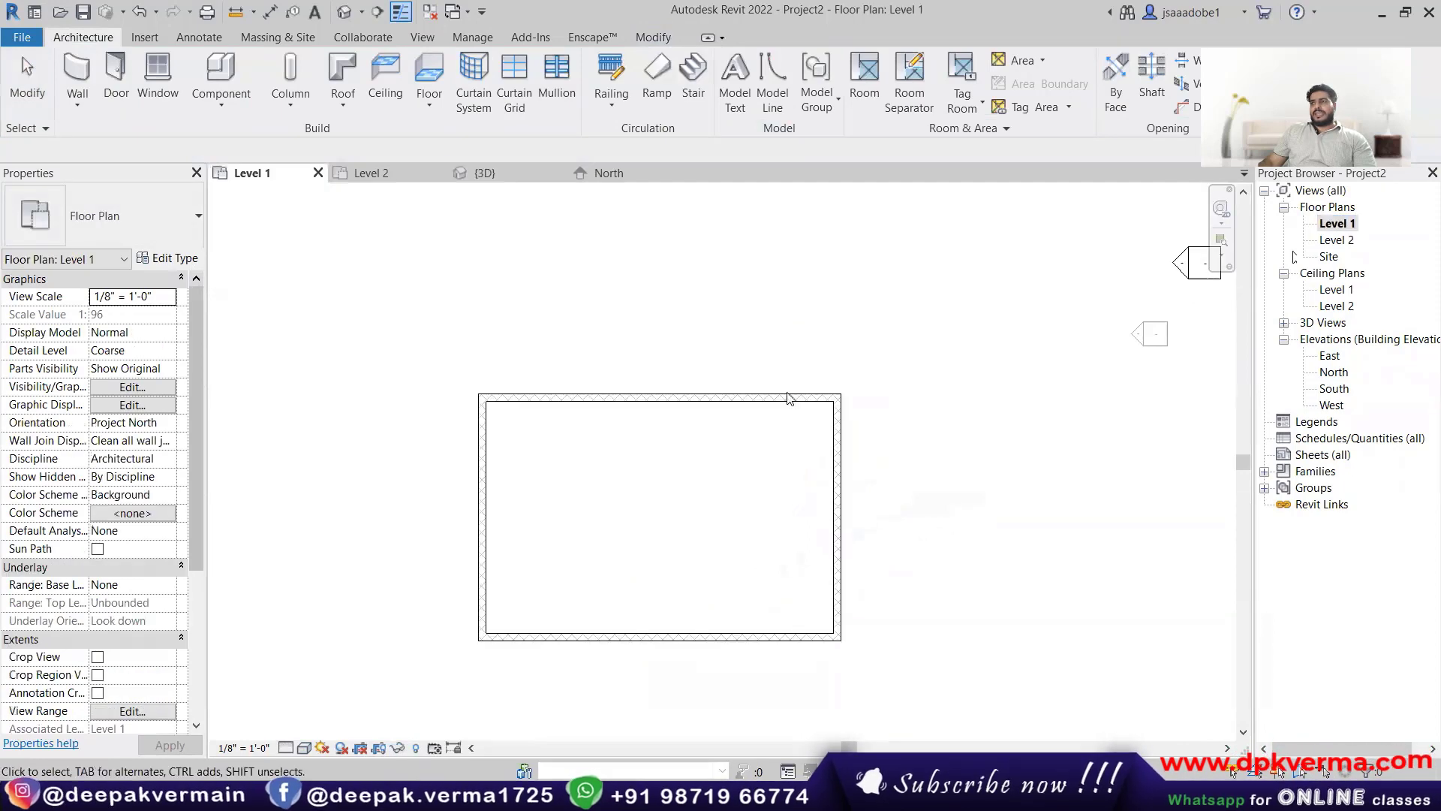
click(345, 12)
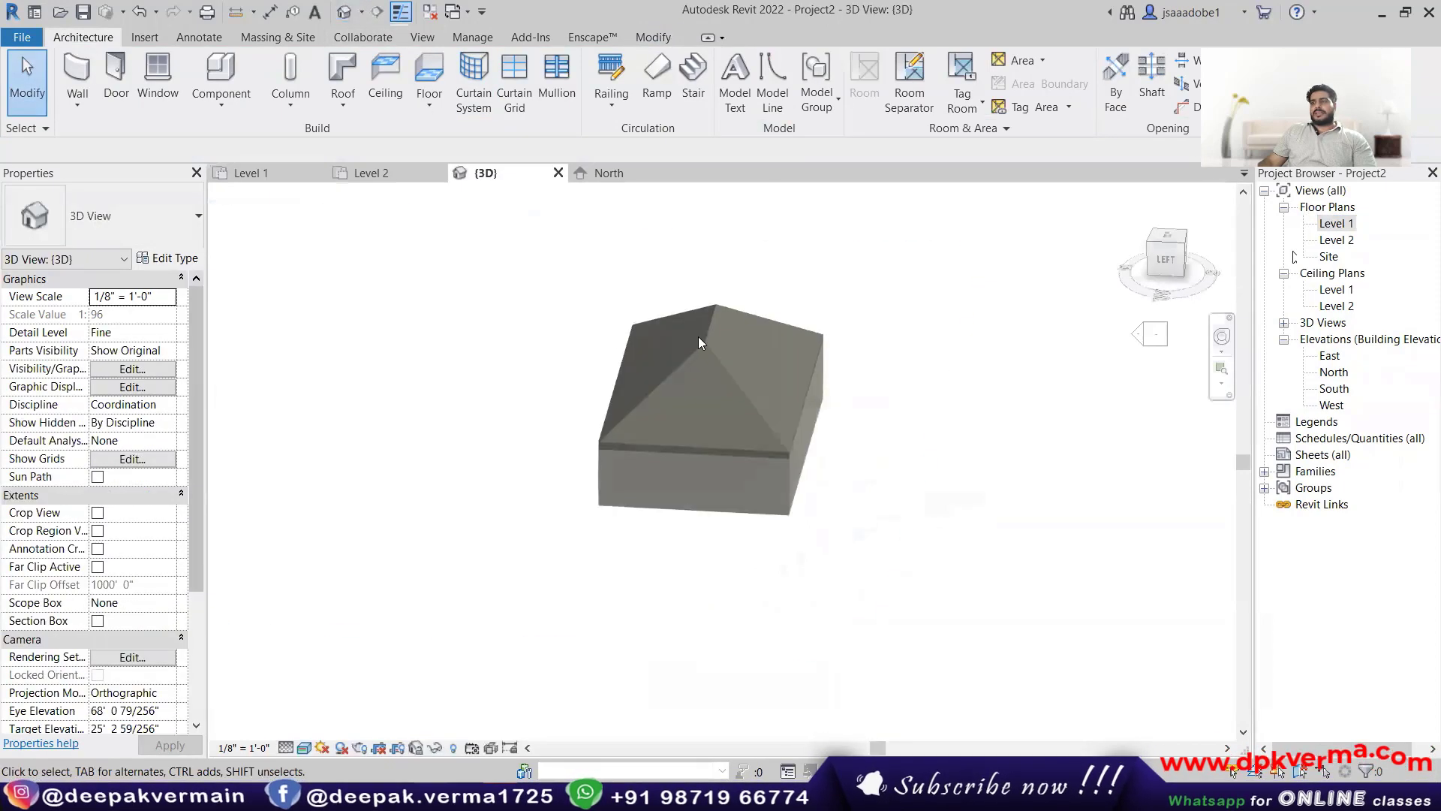
Step: Edit the roof footprint, setting the slope of the front long edge to 2" / 12", and finish the sketch
click(704, 333)
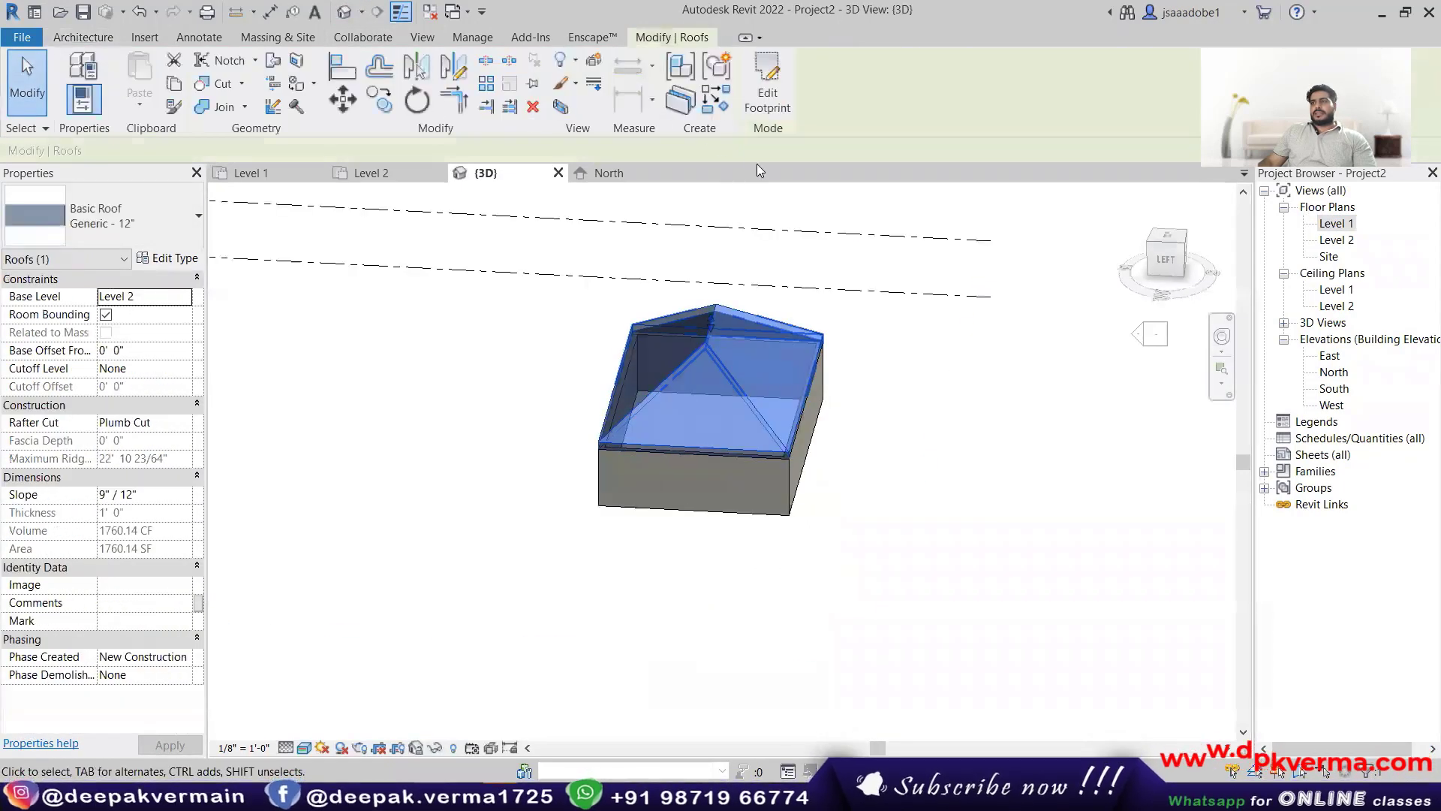
click(767, 86)
scroll(800, 474, up, 3)
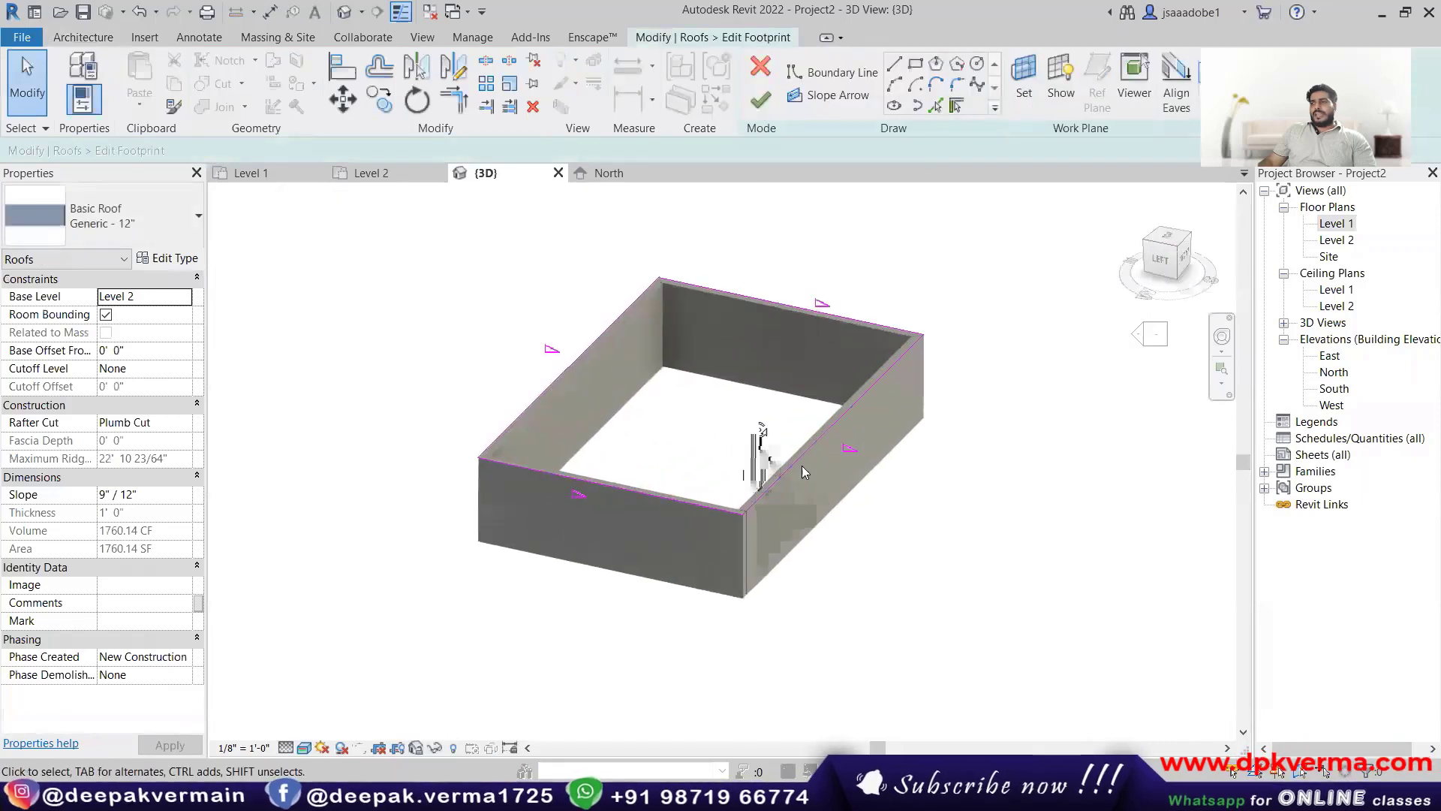
click(806, 451)
scroll(806, 450, up, 2)
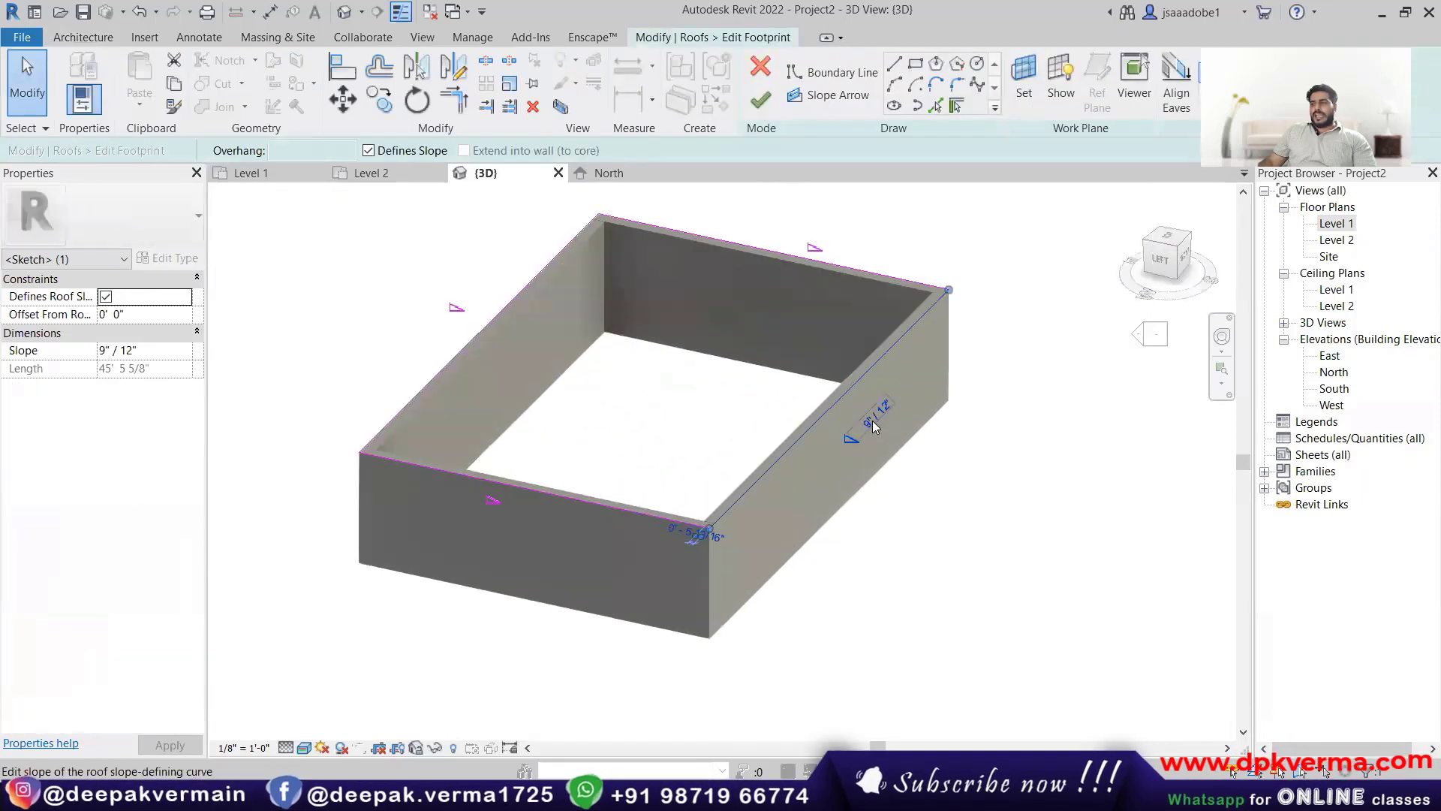
click(874, 425)
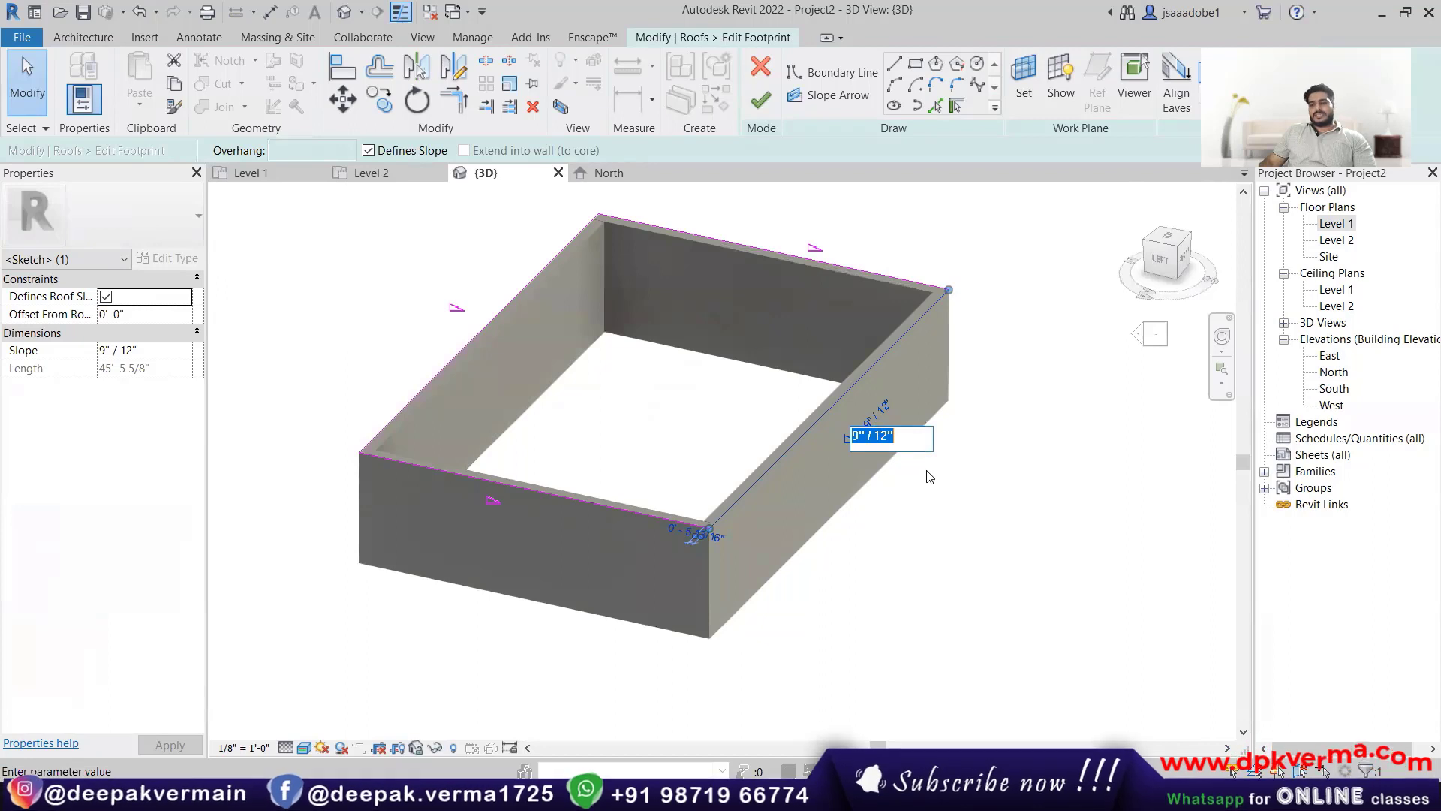
text(2)
key(Return)
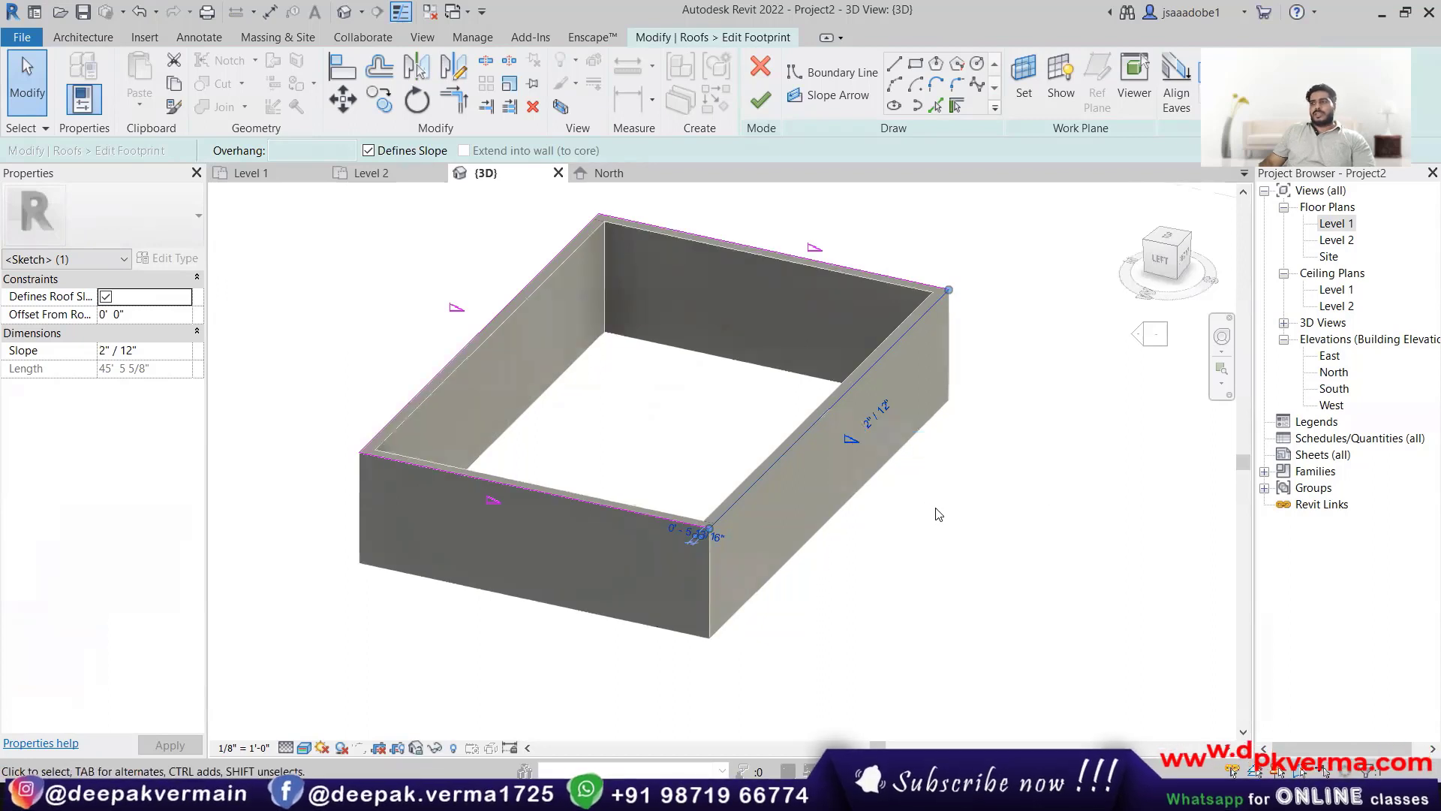
scroll(883, 503, down, 2)
click(779, 440)
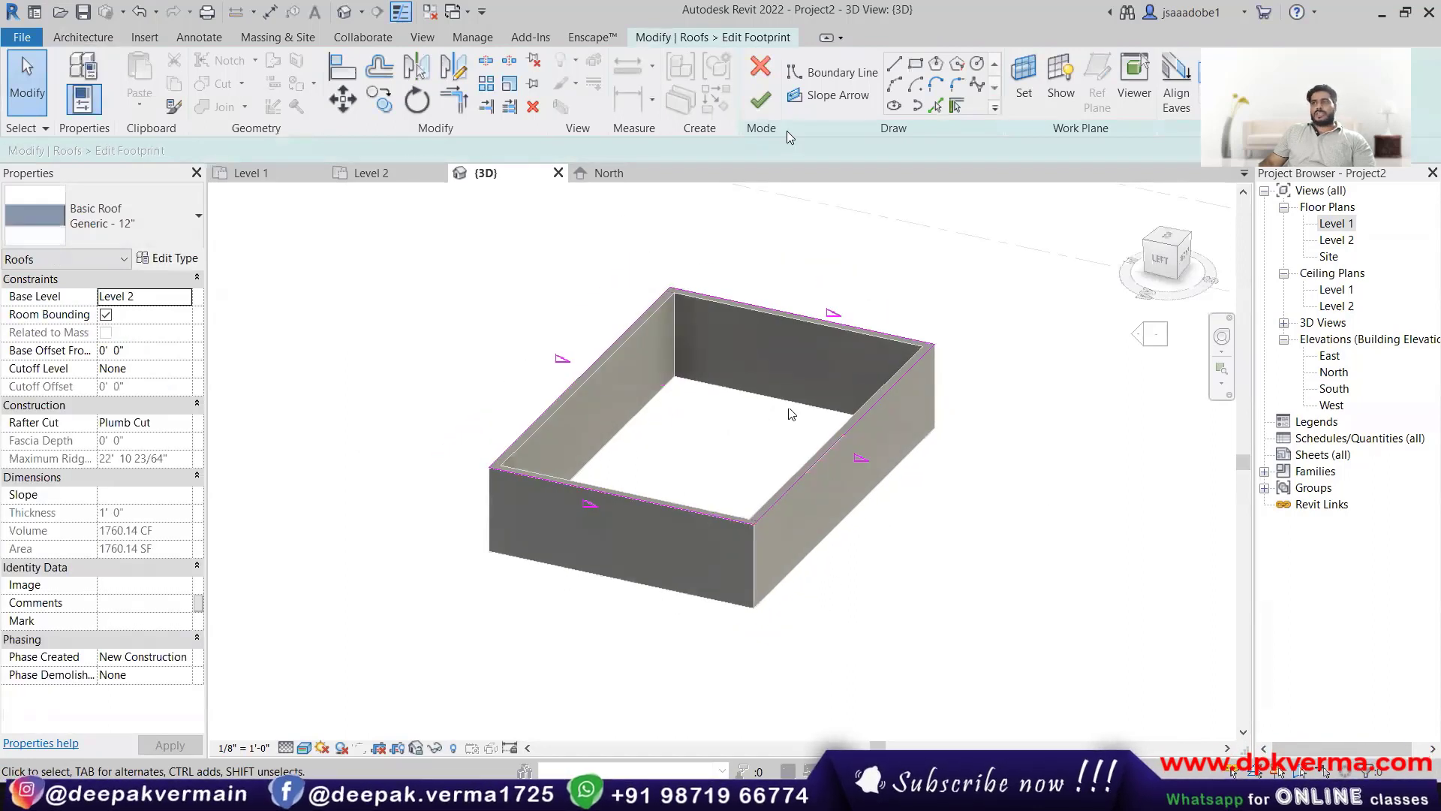
click(771, 112)
click(967, 535)
Step: Inspect the uneven roof in 3D, undo the edge slope change, and check the walls in the Level 1 plan
shift+middle_drag(935, 557, 772, 666)
middle_drag(493, 571, 796, 435)
middle_drag(720, 477, 839, 474)
scroll(811, 467, up, 1)
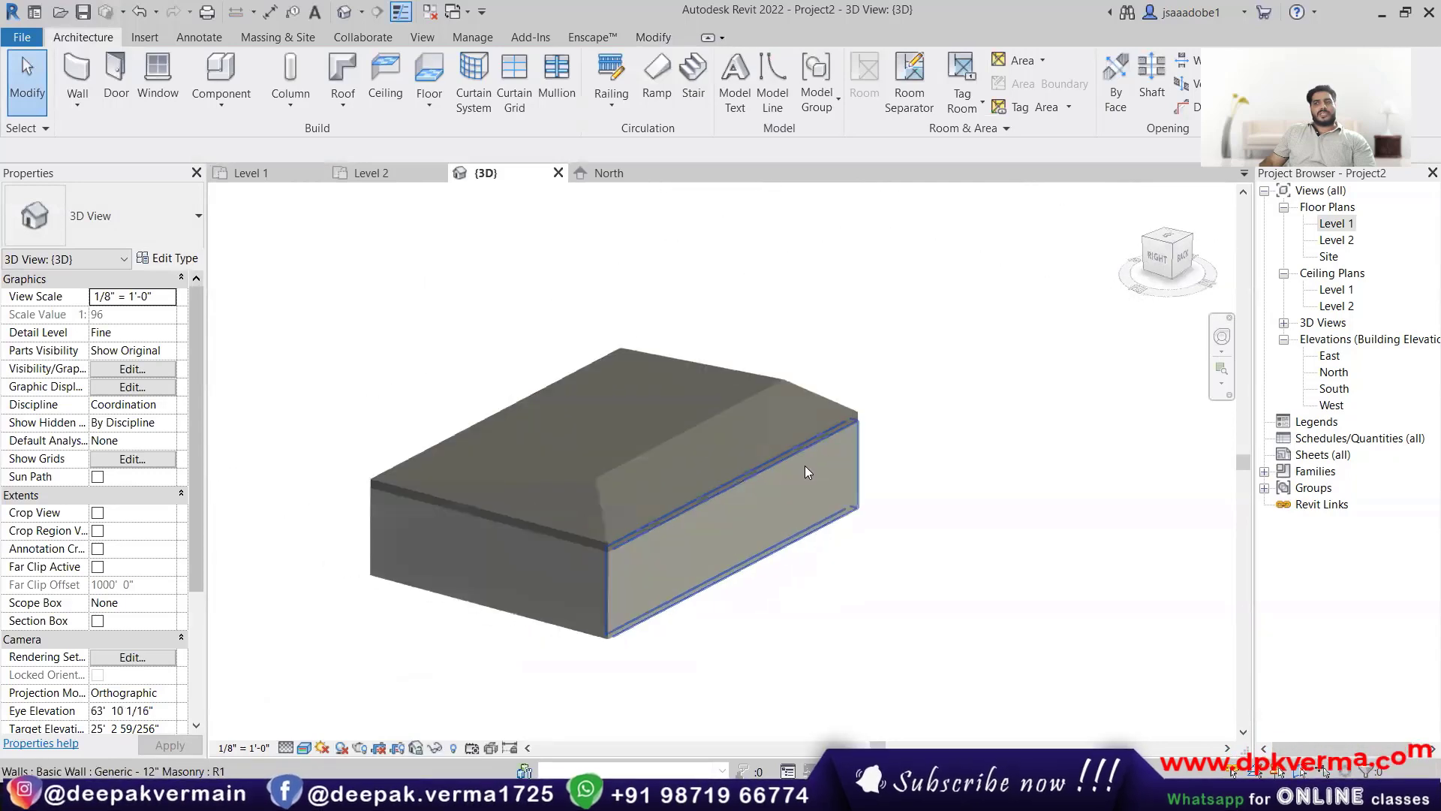
double_click(678, 448)
middle_drag(589, 463, 715, 498)
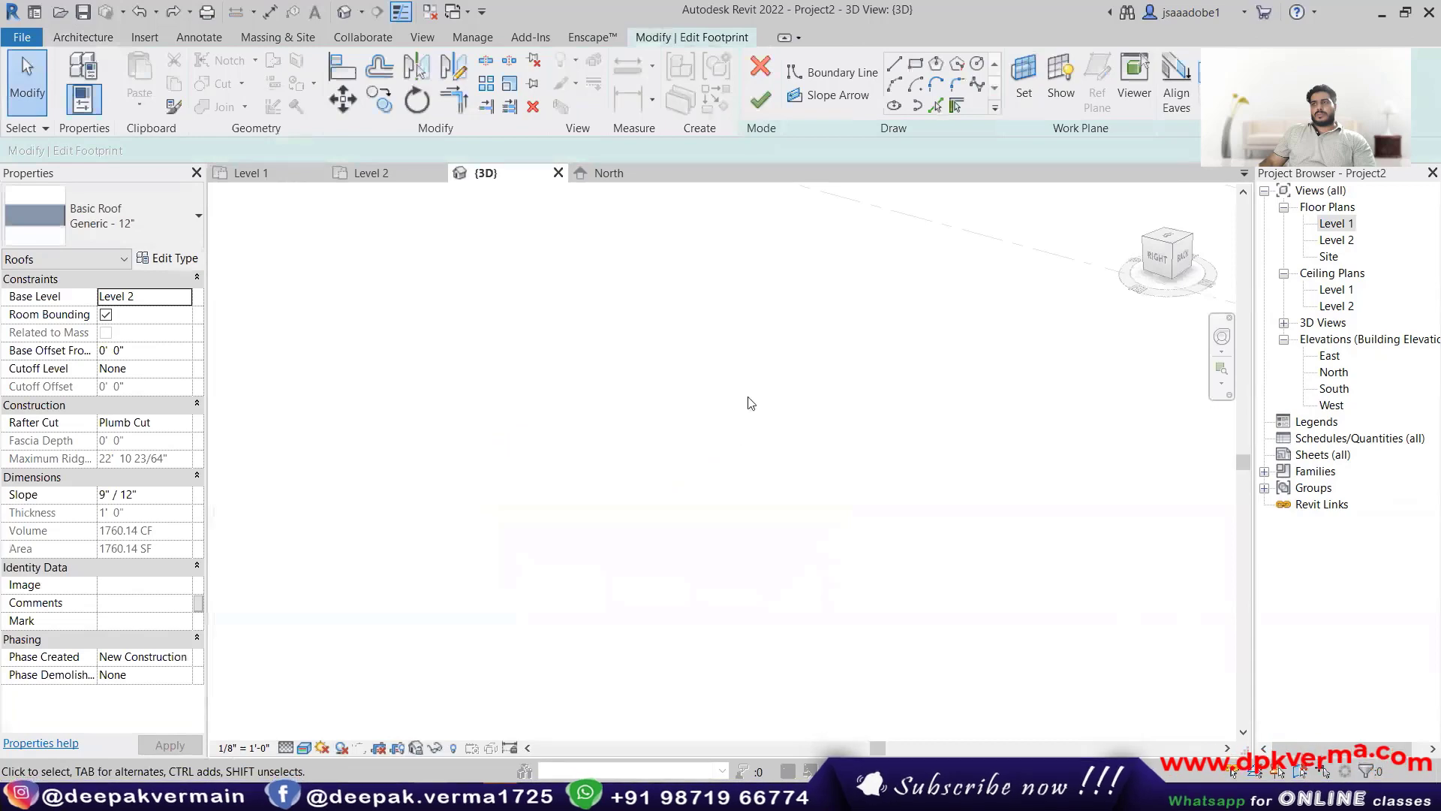
scroll(698, 474, down, 1)
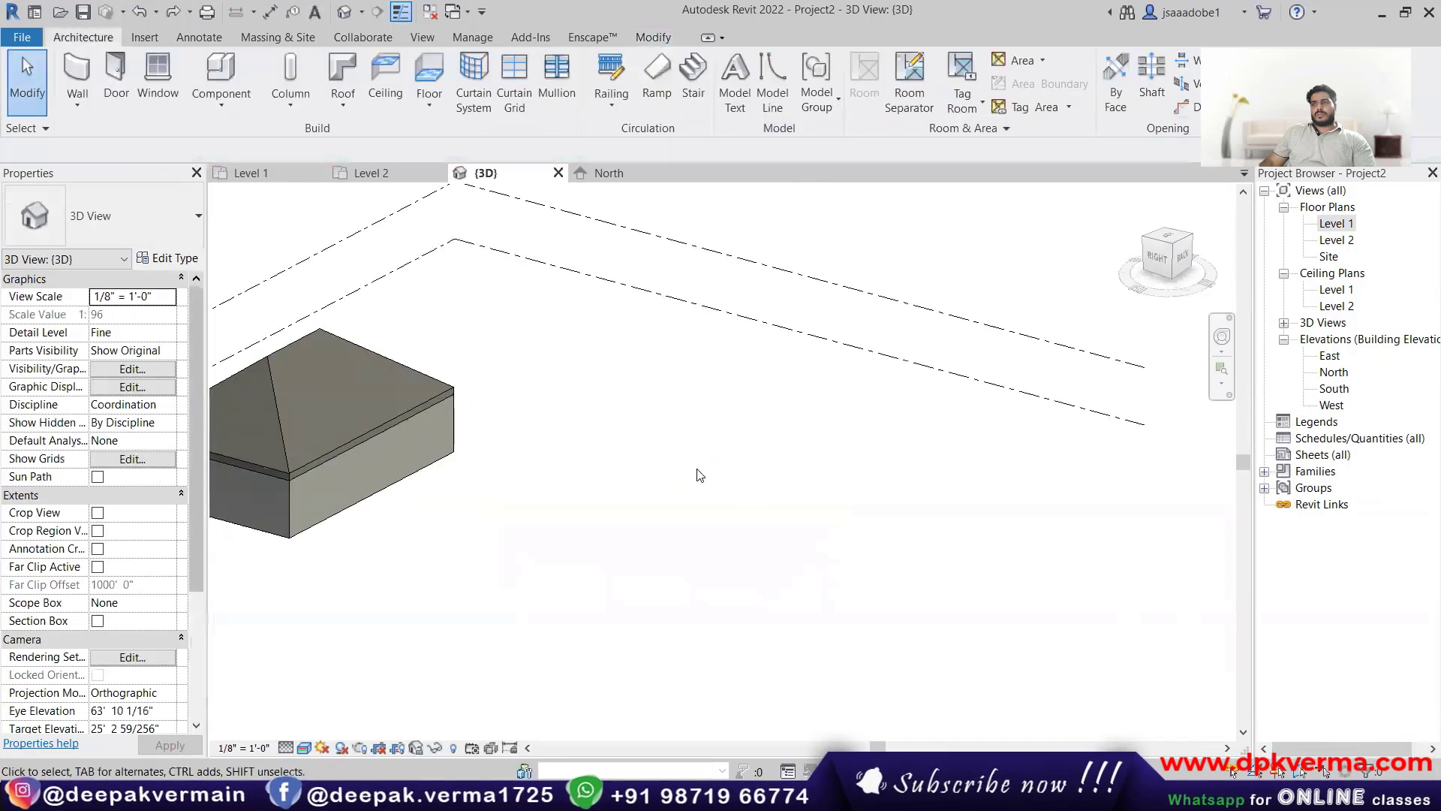
middle_drag(698, 474, 820, 508)
double_click(1328, 226)
scroll(593, 428, down, 2)
middle_drag(598, 423, 577, 379)
click(345, 18)
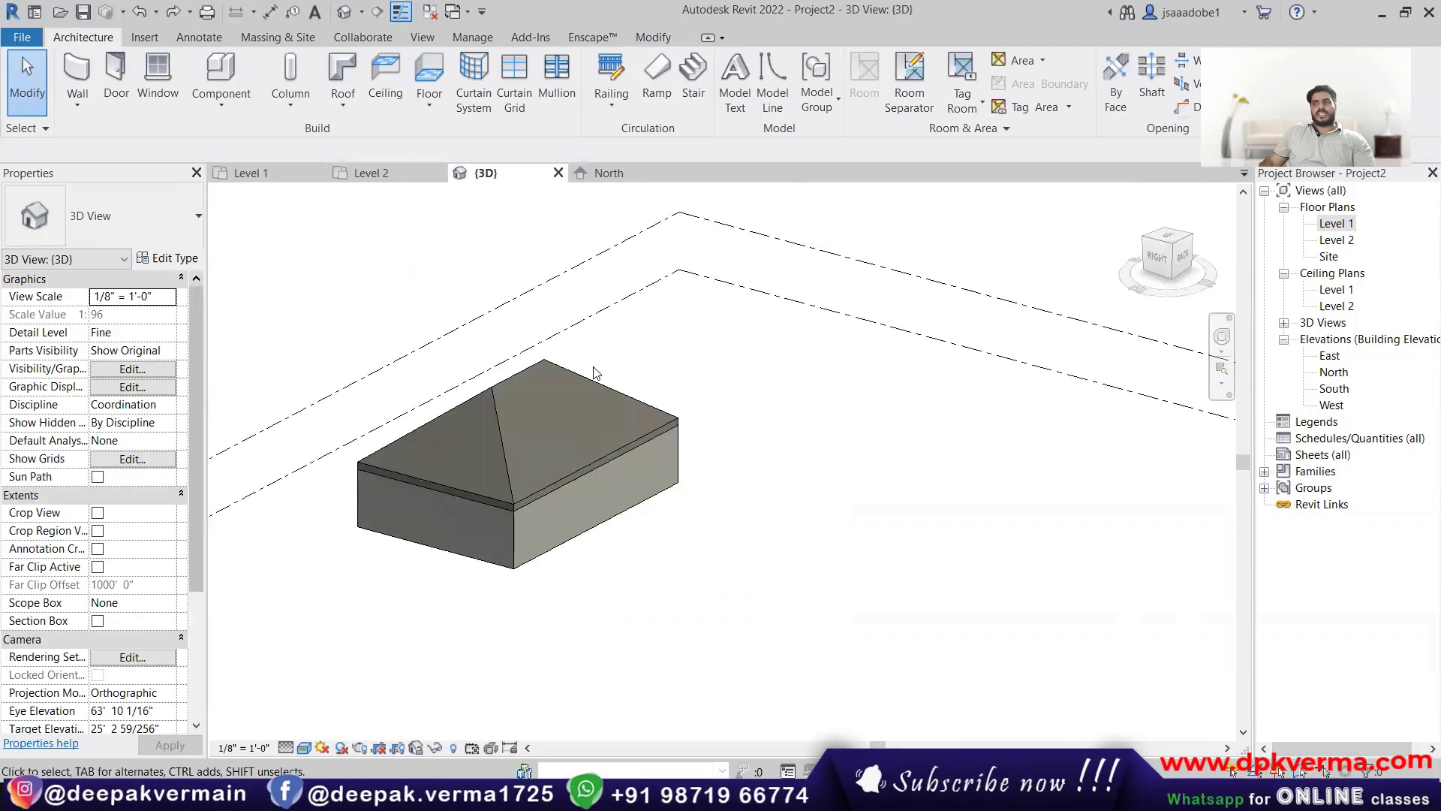
click(582, 380)
click(769, 105)
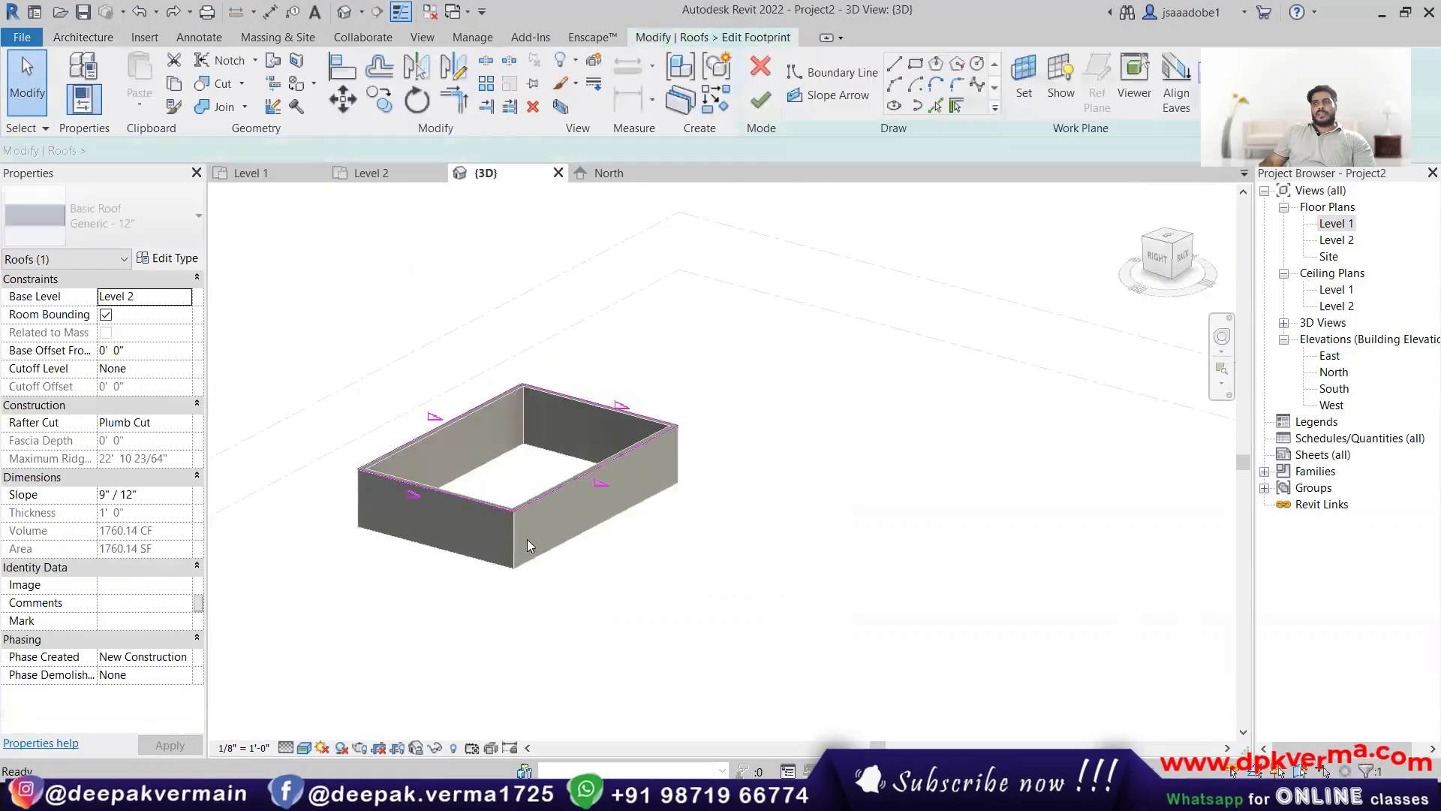
click(451, 496)
scroll(401, 502, up, 2)
click(403, 492)
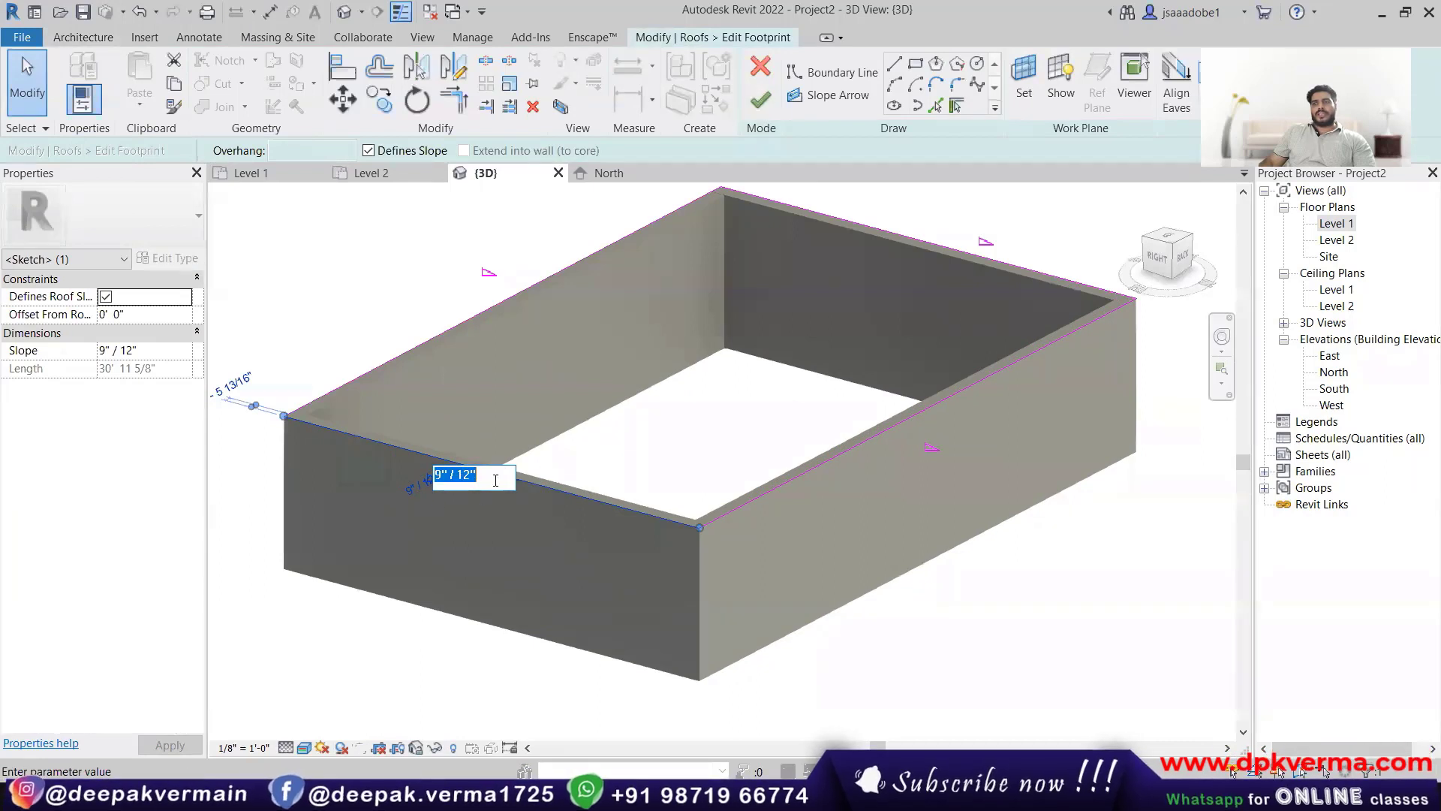
click(761, 100)
Step: Examine the hip roof's sloping sides in the 3D view, including straight on from the back
click(856, 634)
shift+middle_drag(855, 634, 685, 500)
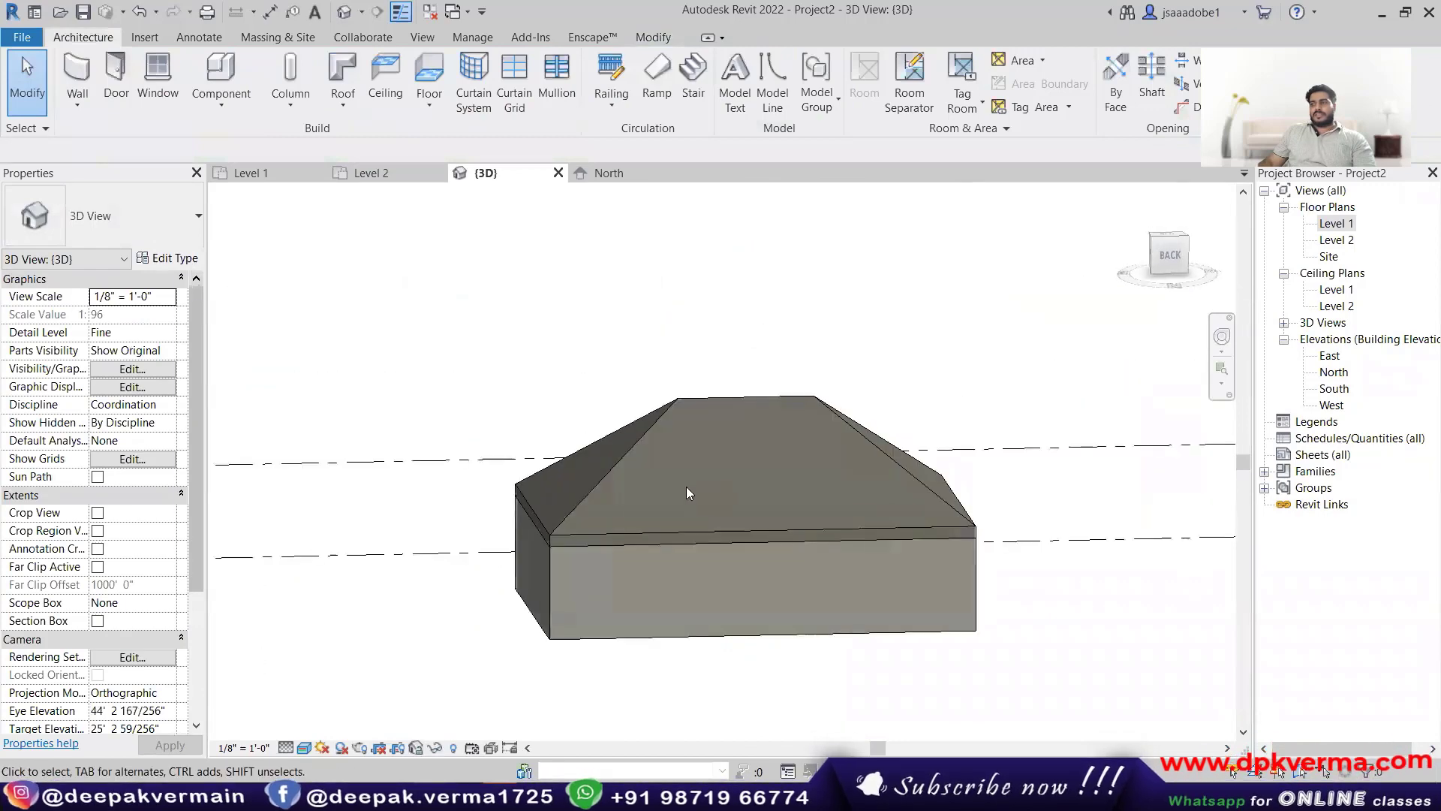
click(1168, 256)
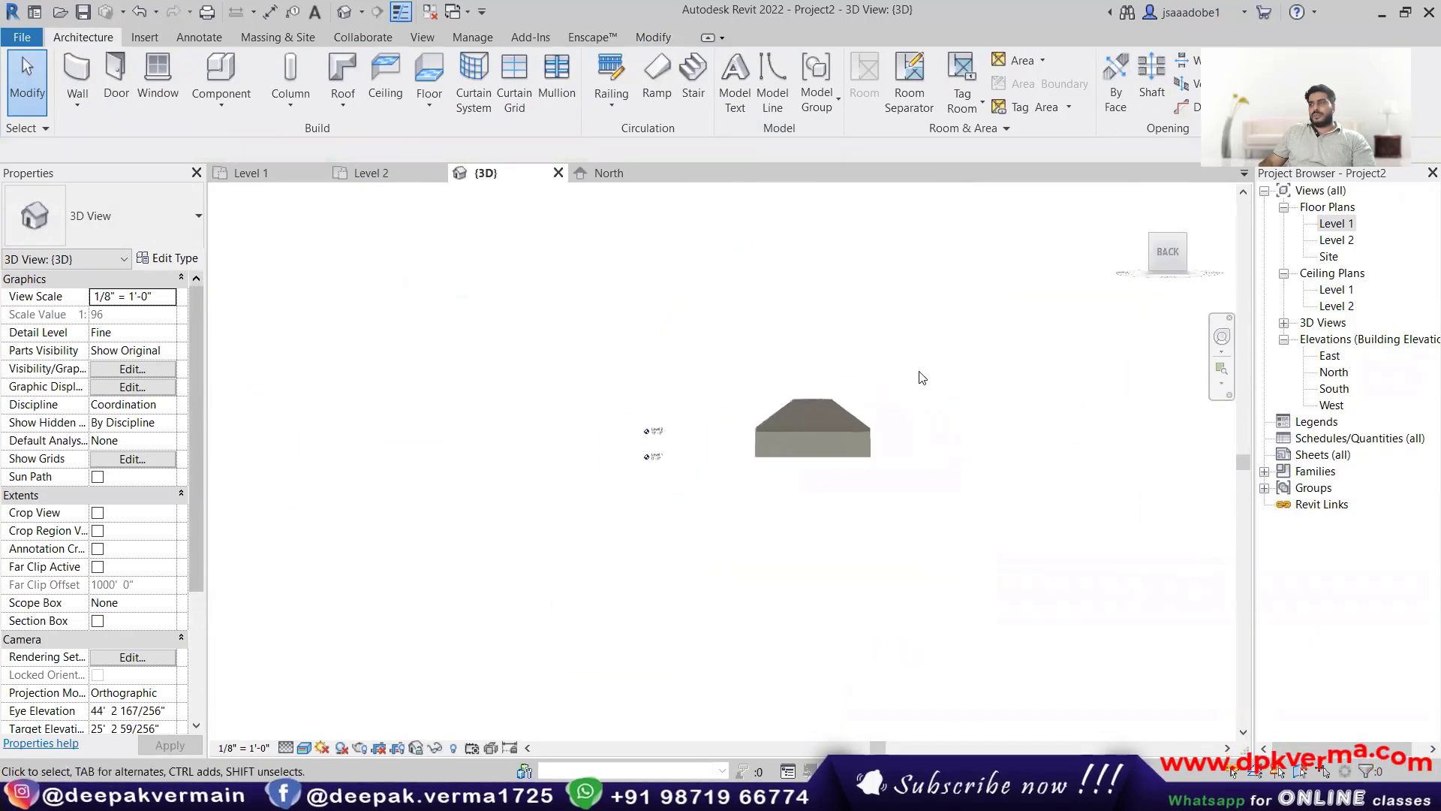
scroll(689, 450, up, 4)
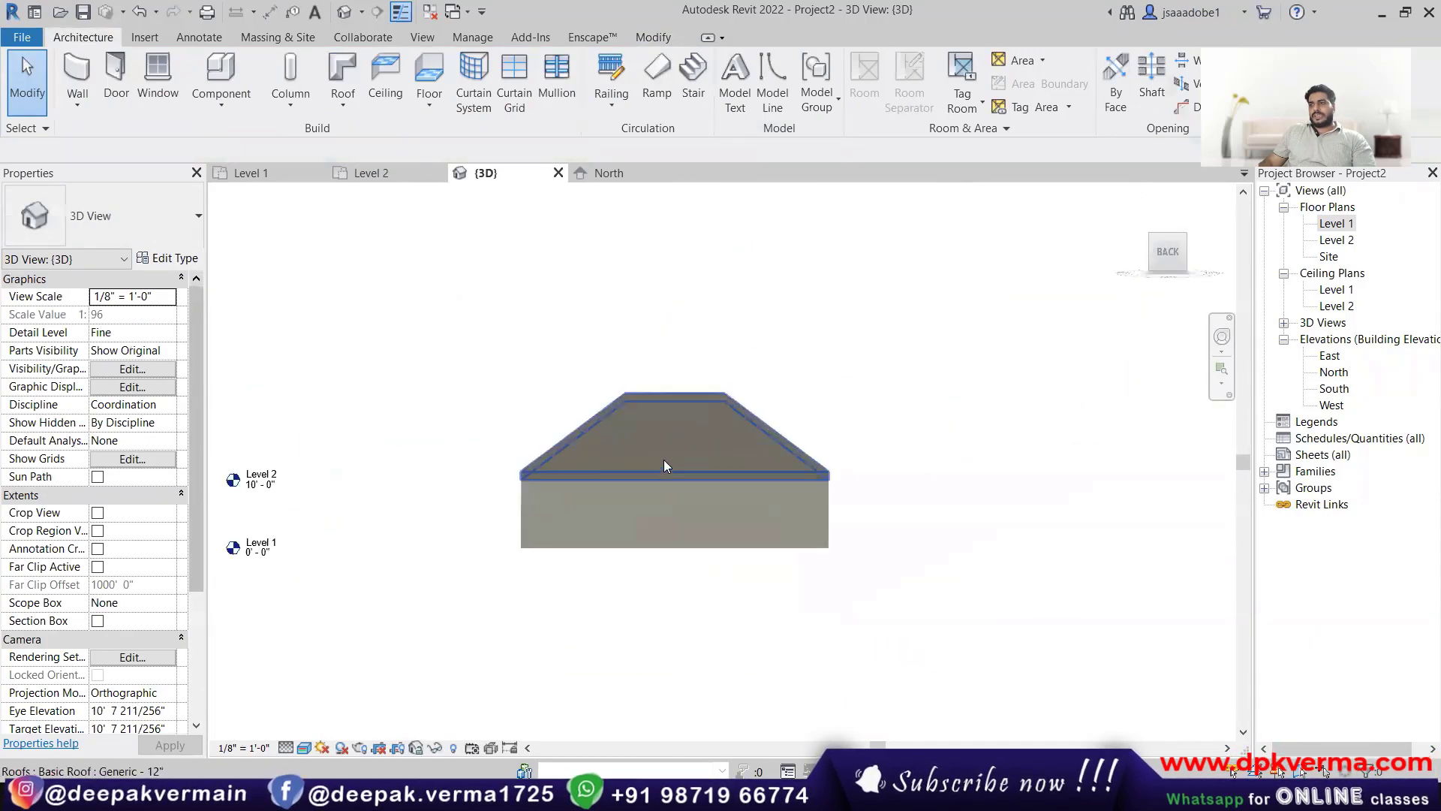
click(593, 418)
mouse_move(593, 418)
shift+middle_down()
mouse_move(750, 521)
mouse_move(855, 507)
shift+middle_up()
Step: Set the slope of the short edge on the building's right side to 4" / 12" in the roof footprint and finish editing
double_click(588, 437)
click(531, 534)
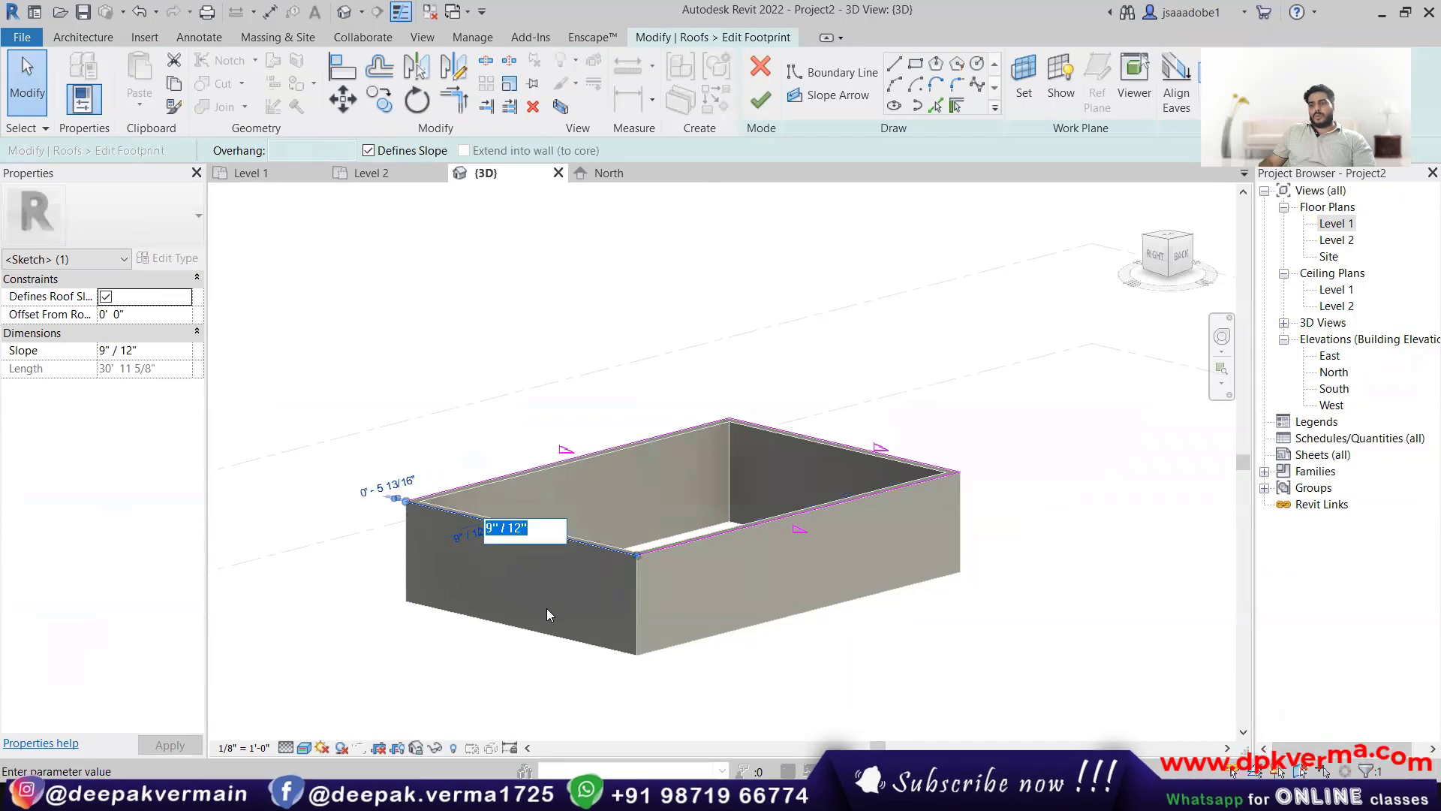
text(4)
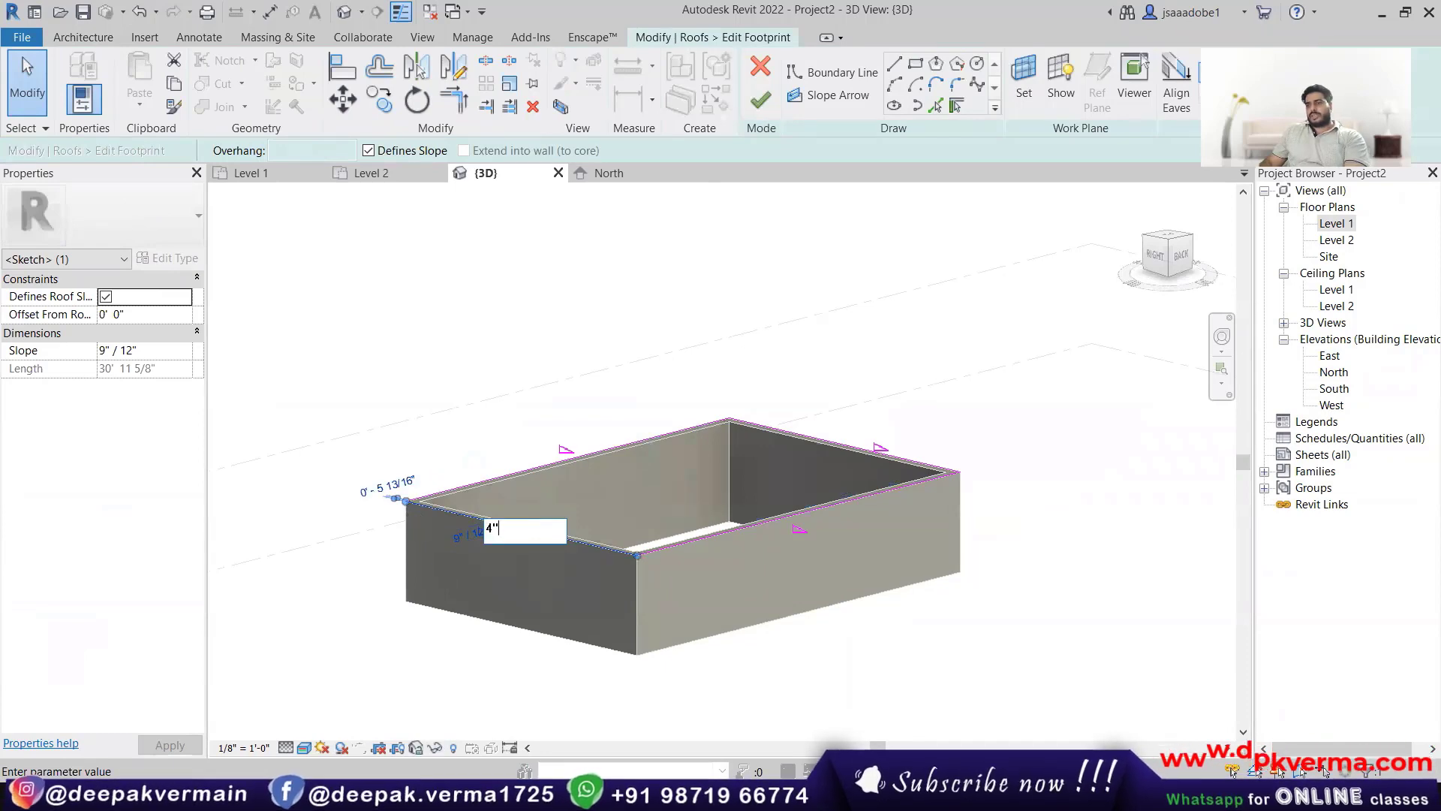
key(Return)
click(760, 98)
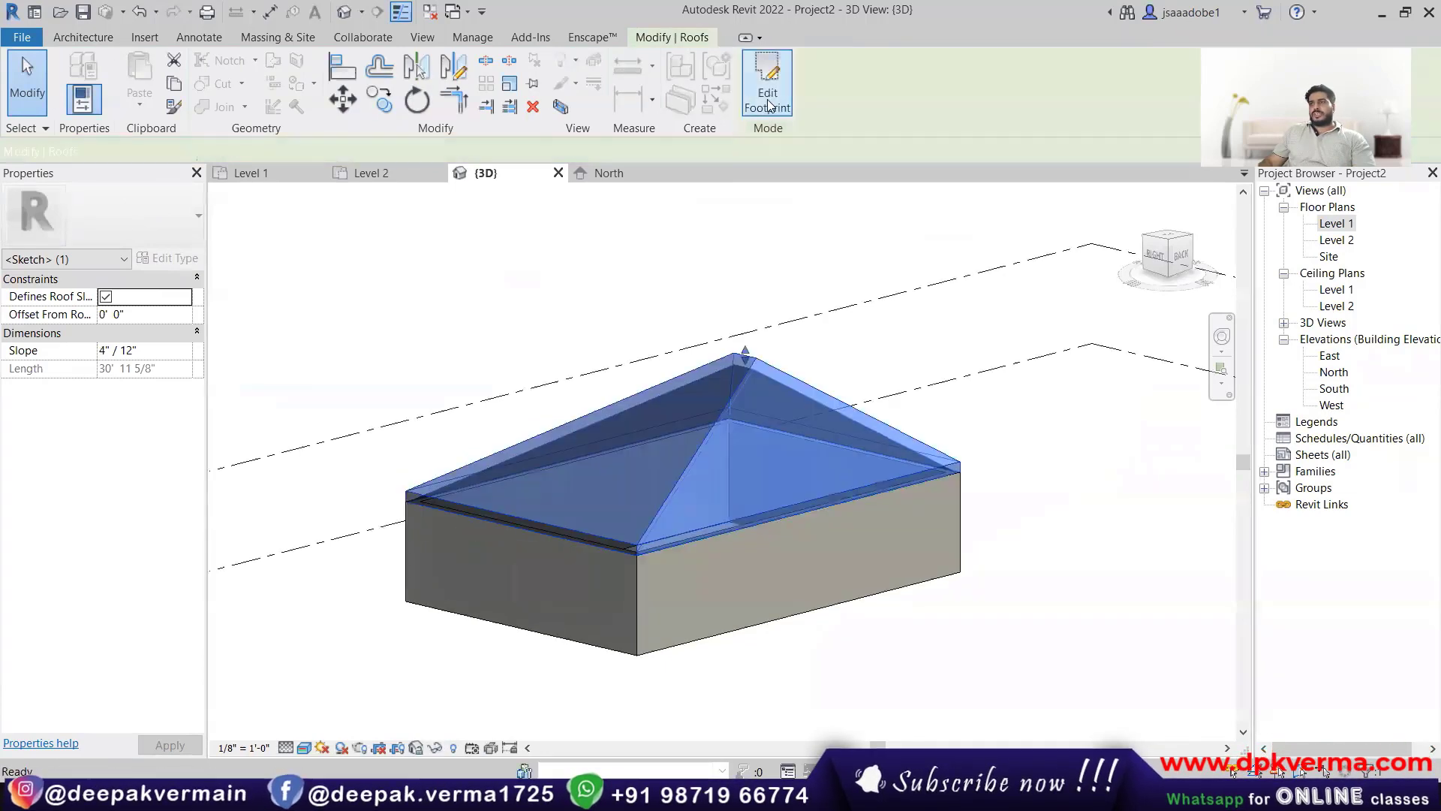
click(844, 227)
mouse_move(820, 422)
shift+middle_down()
mouse_move(525, 420)
mouse_move(499, 458)
mouse_move(760, 451)
mouse_move(761, 482)
shift+middle_up()
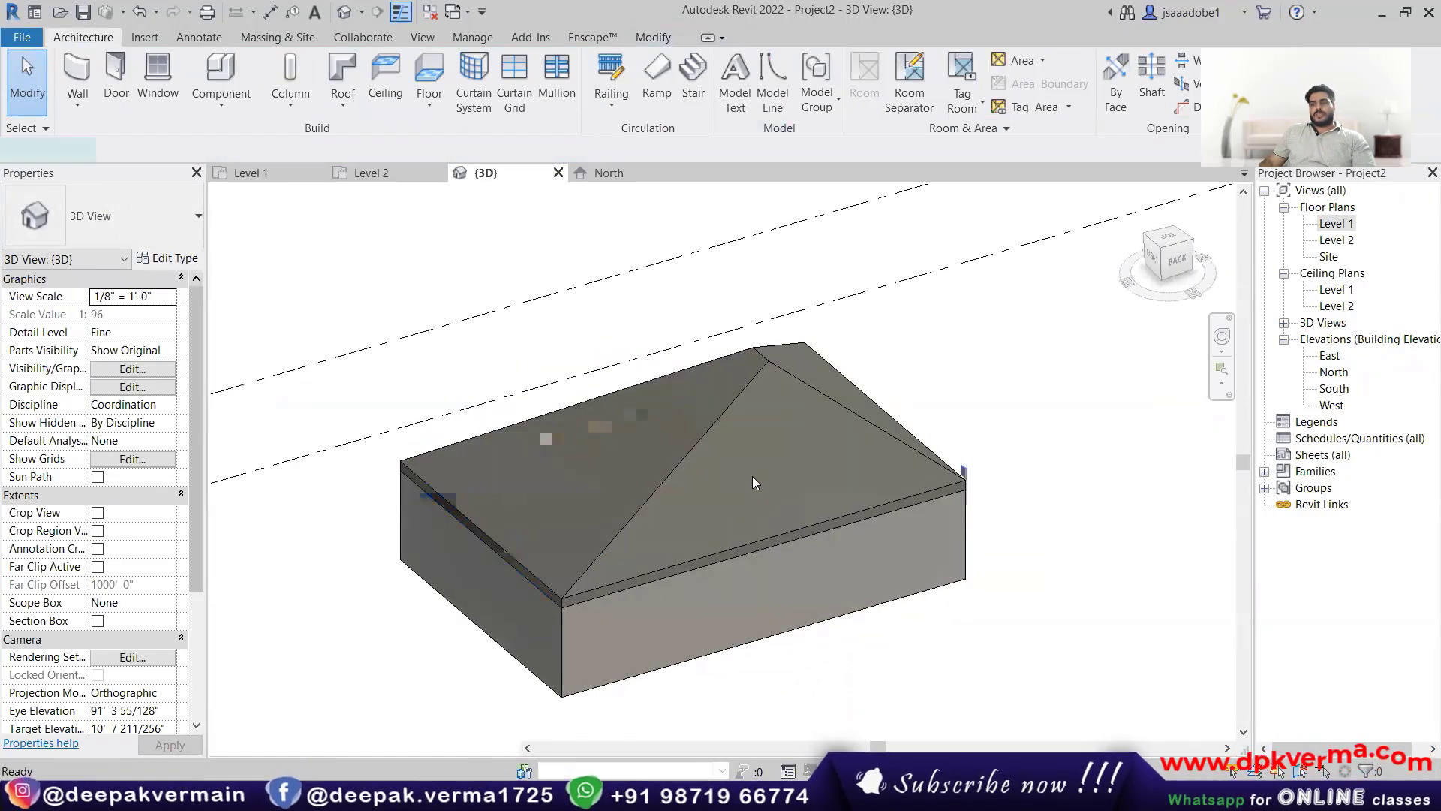
Step: Try to add a 14'-6" slope arrow along the front long edge of the roof footprint, starting from its corner, and finish the sketch
double_click(752, 476)
click(811, 97)
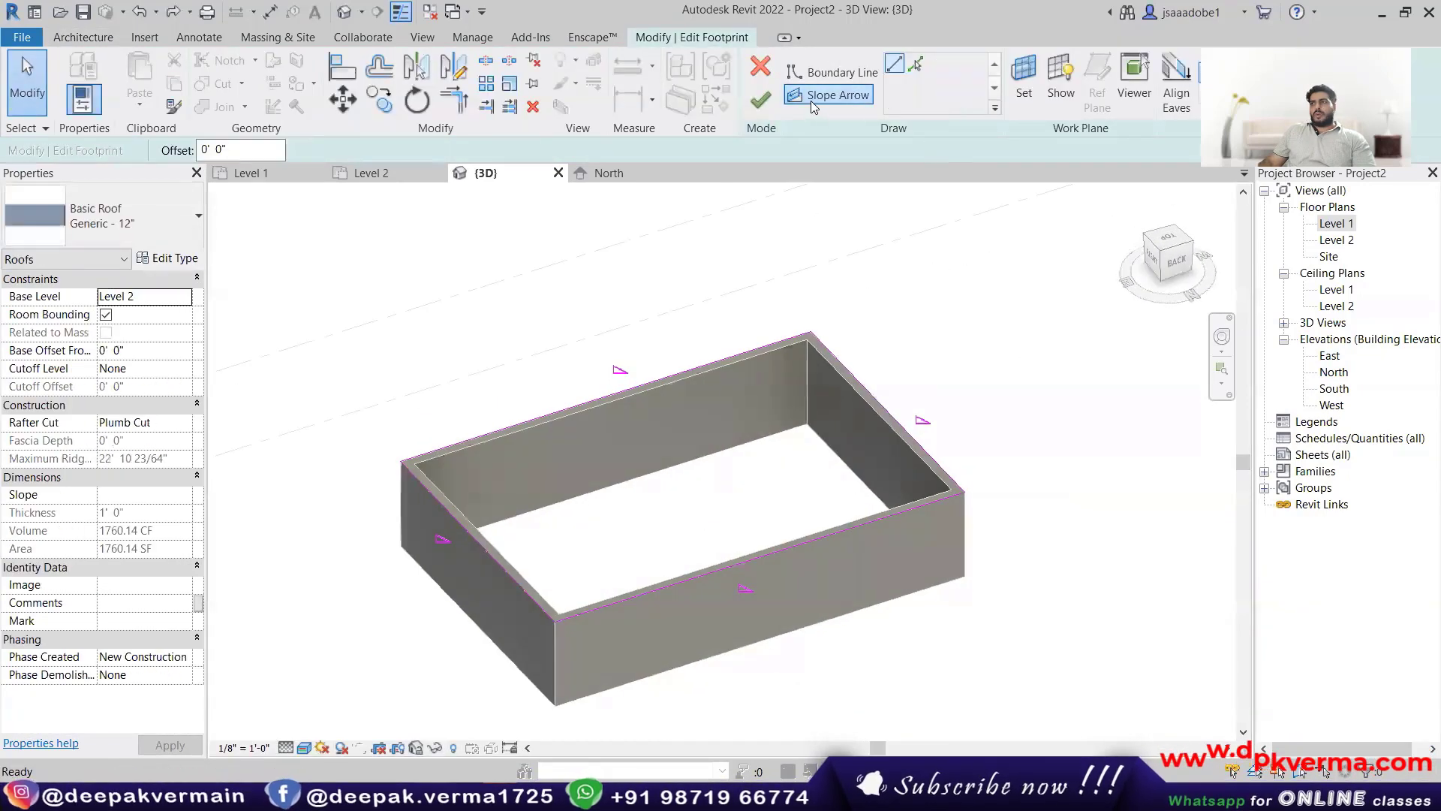
click(403, 461)
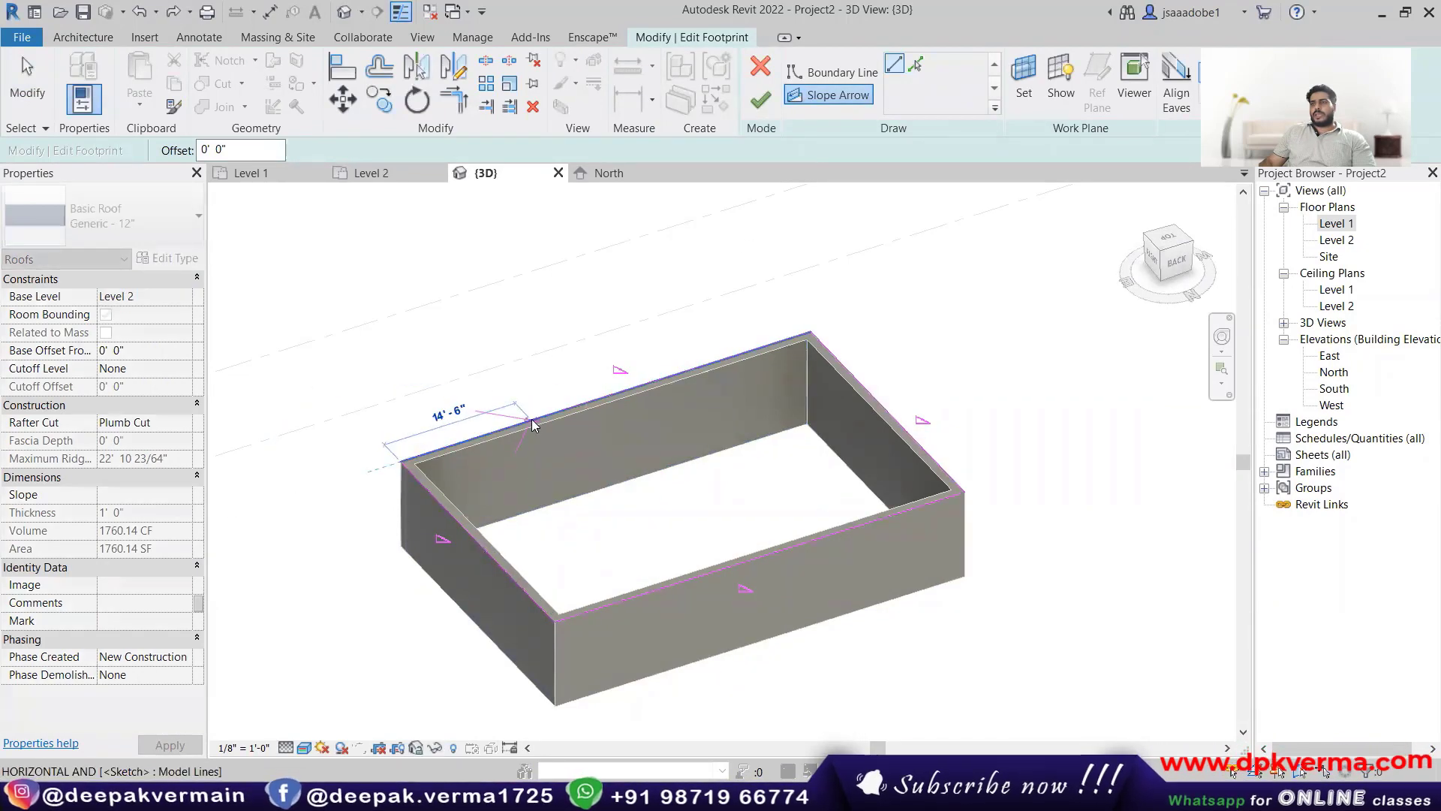
click(530, 419)
click(761, 99)
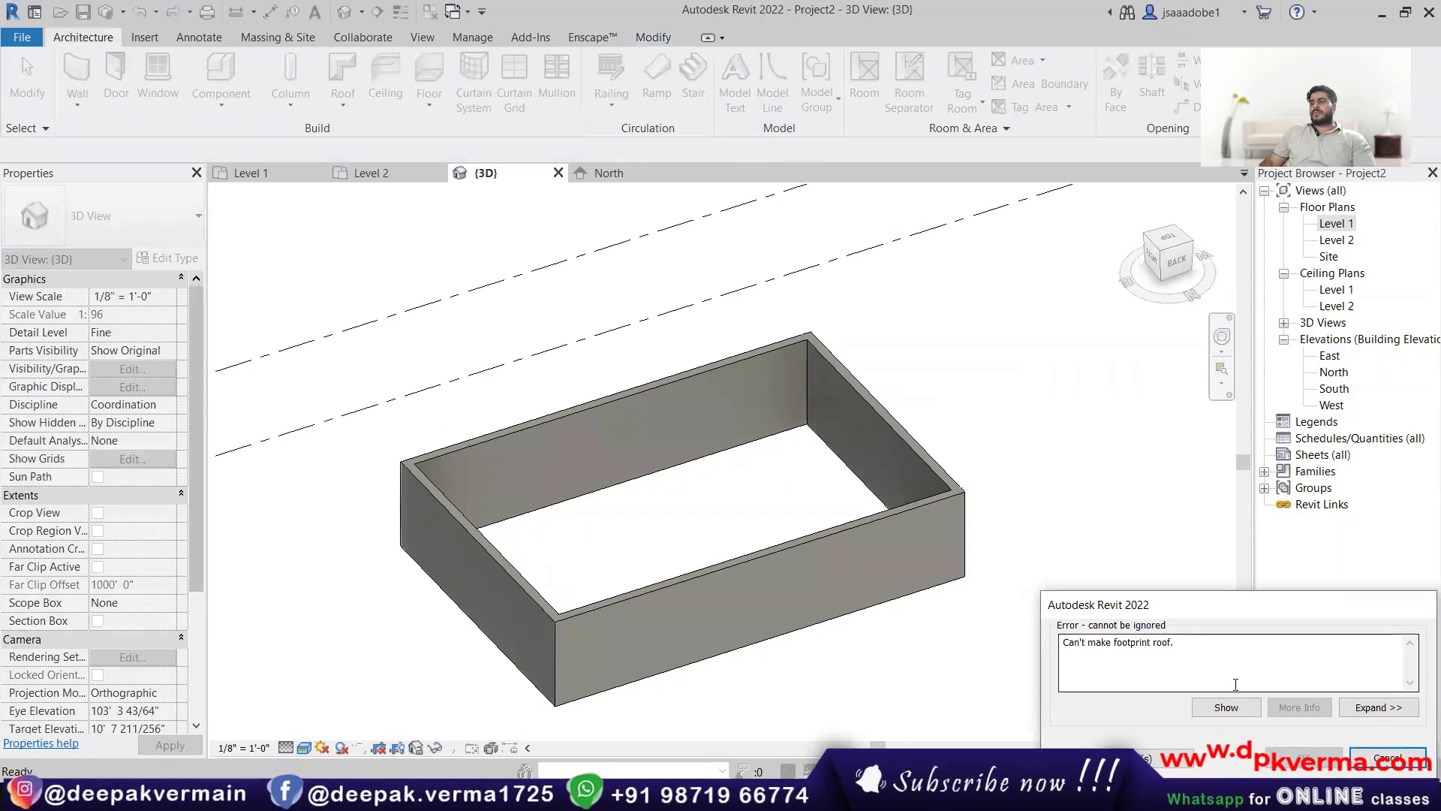
click(1387, 758)
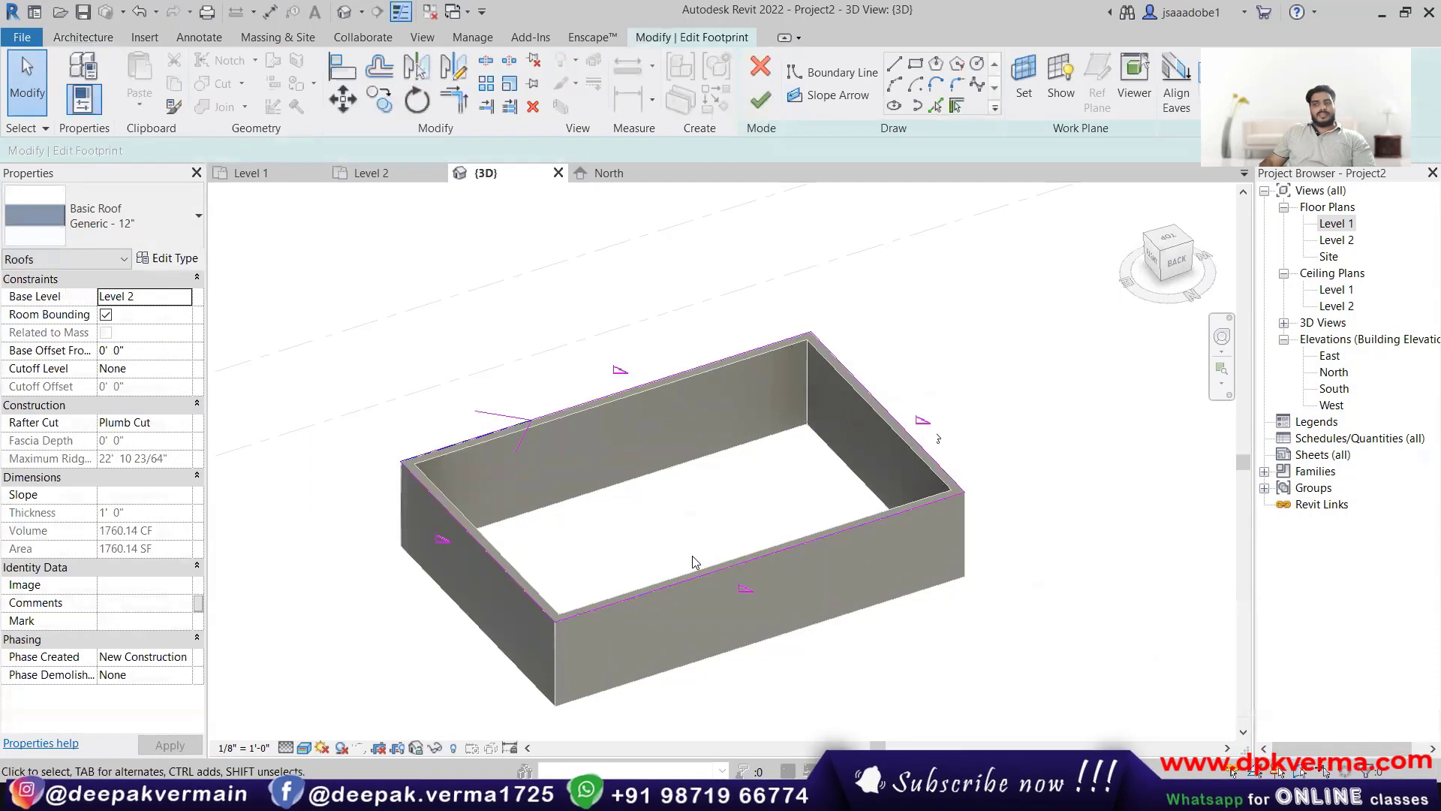
Step: Delete the slope arrow from the roof footprint and finish the sketch
click(514, 451)
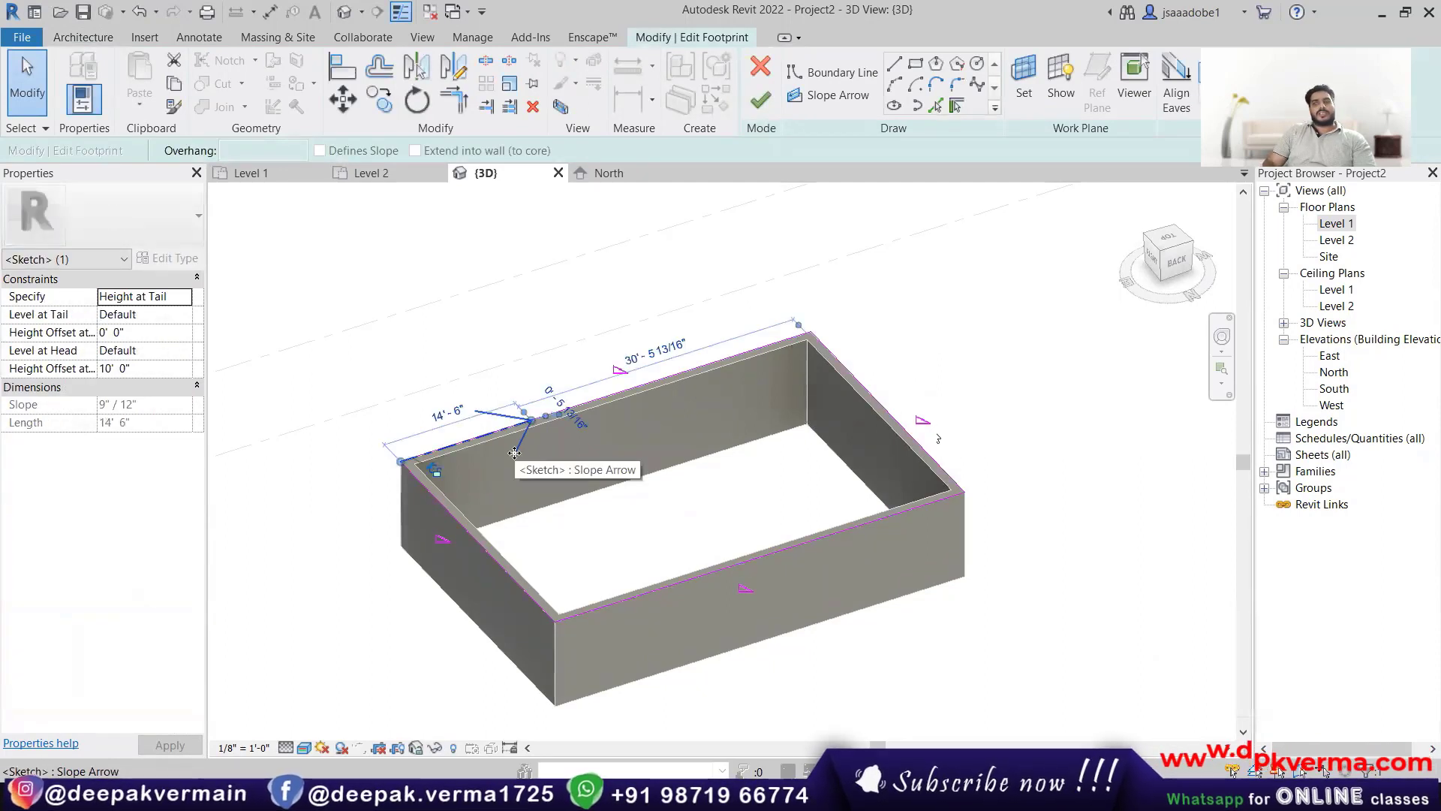
key(Delete)
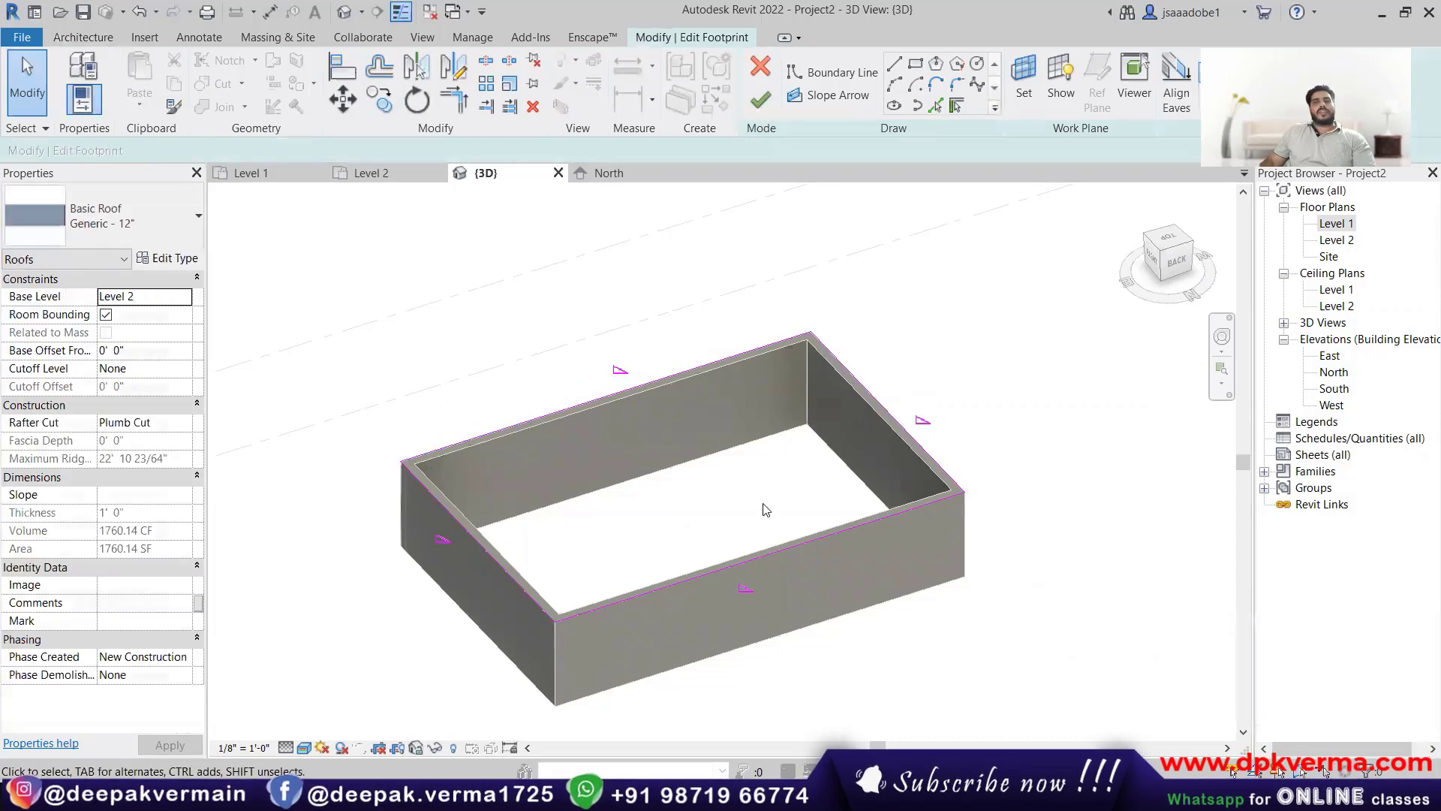
click(761, 100)
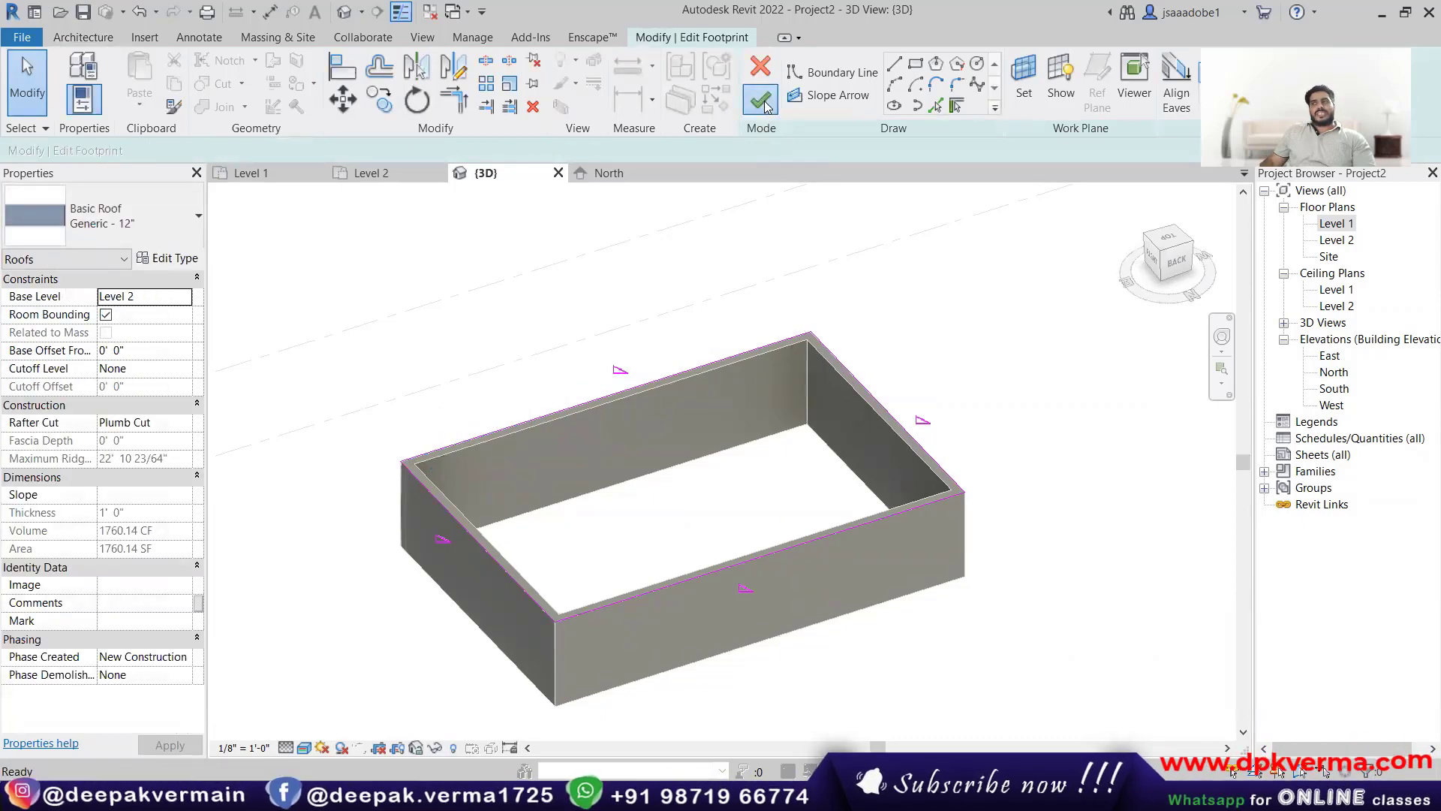
Step: Lower the roof's ridge freehand to a maximum height of about 14'-11 3/4" and inspect the flatter roof
drag(751, 348, 752, 406)
click(938, 368)
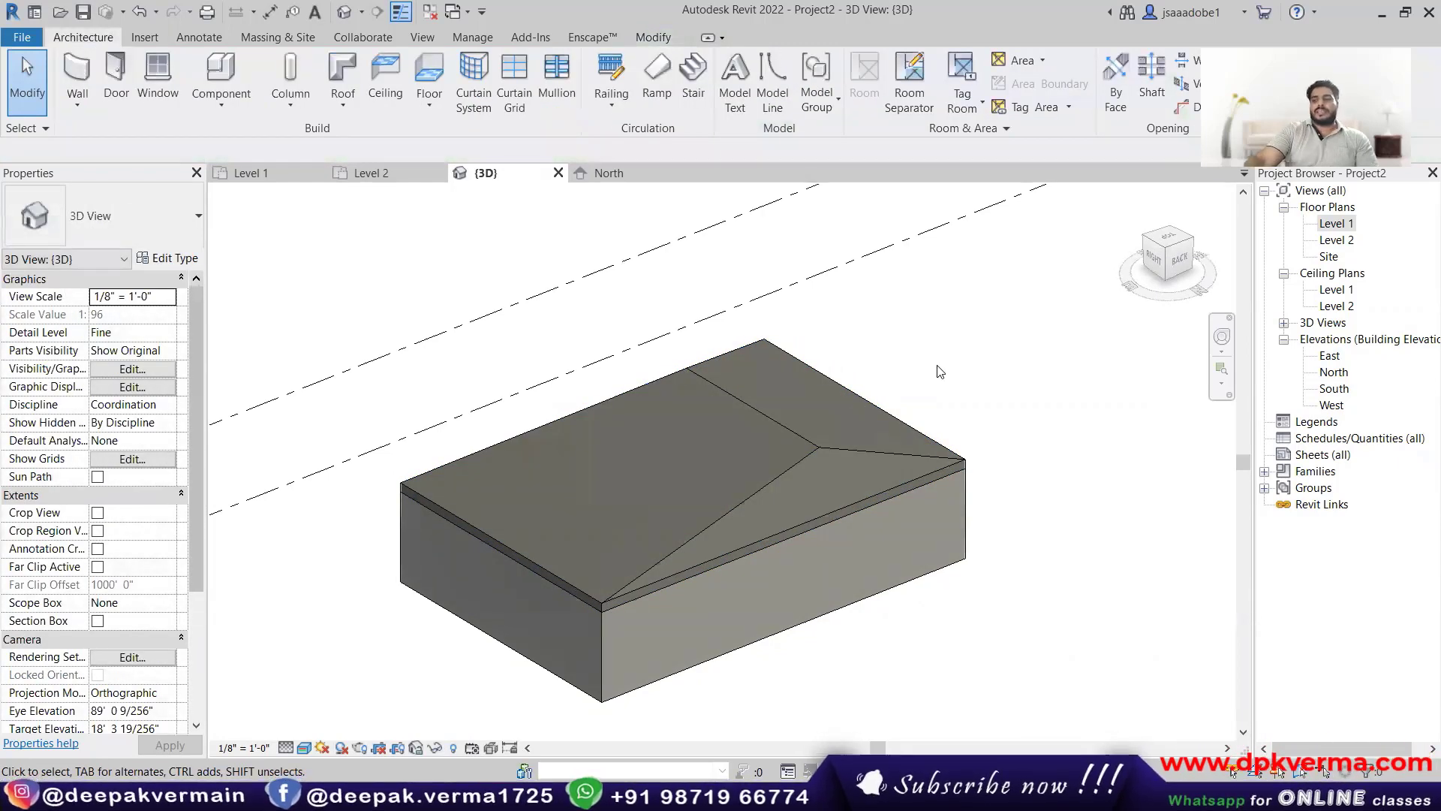
click(837, 447)
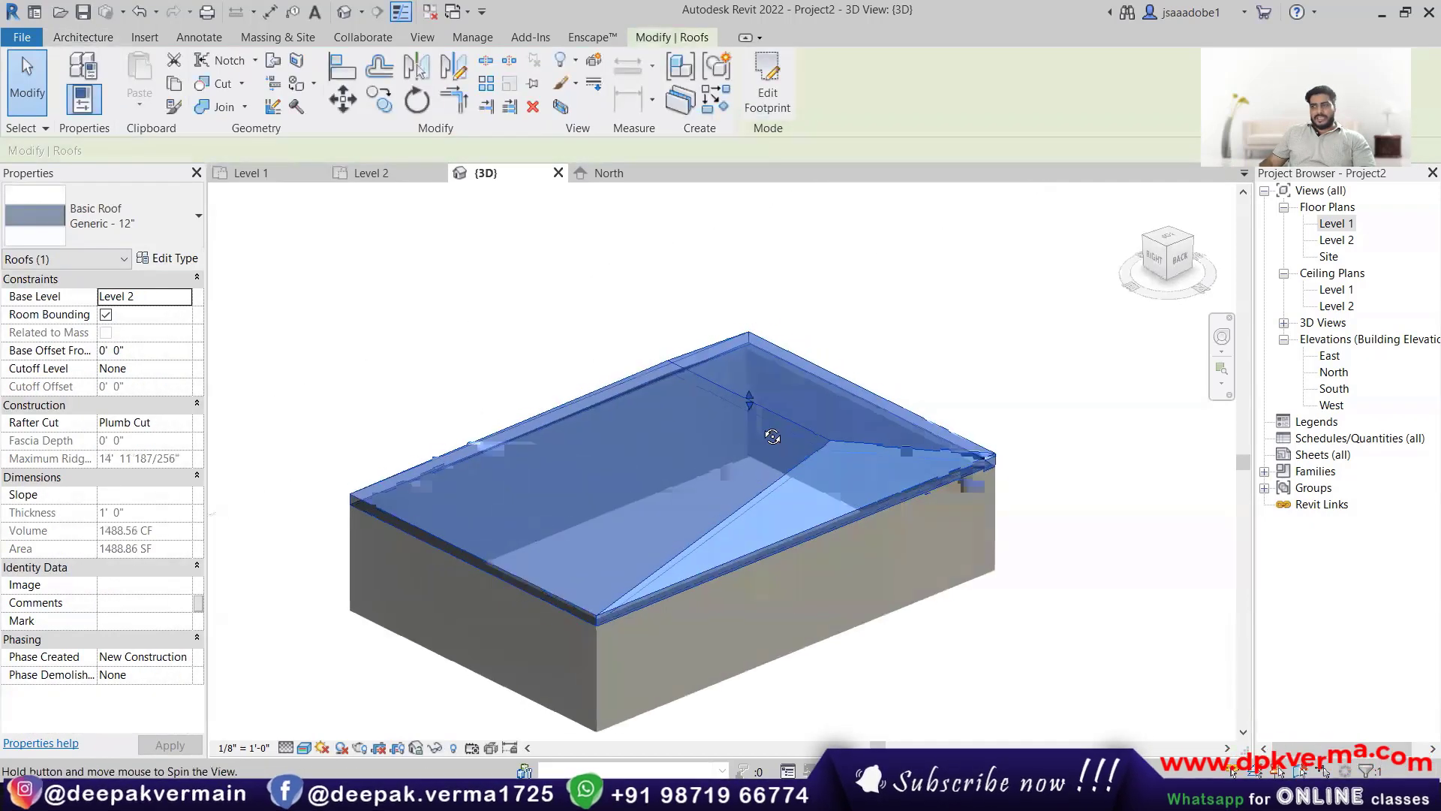
scroll(766, 428, up, 2)
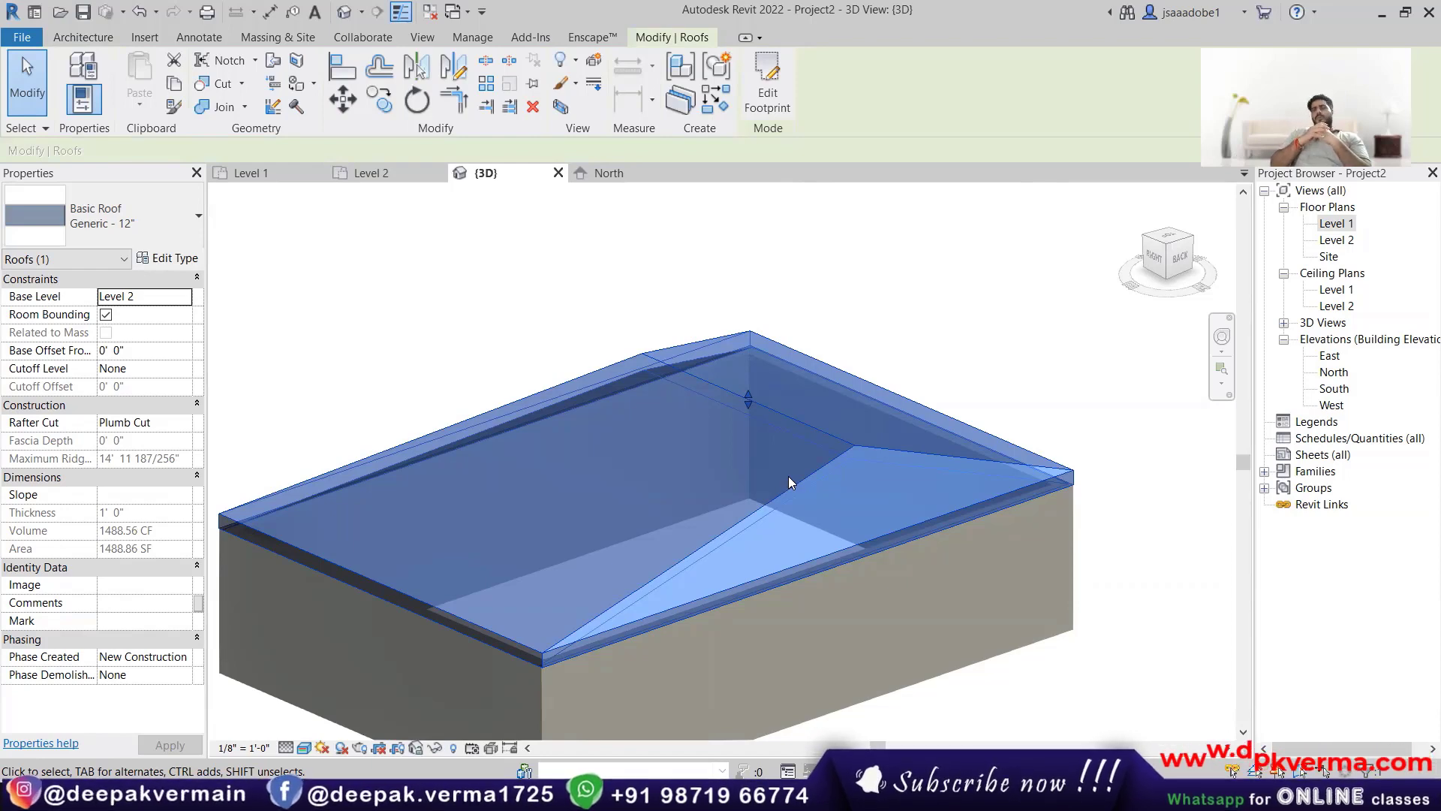
Step: Draw a vertical Generic - 12" Masonry partition about 29'-6" long across the Level 1 plan, dismissing the save reminder
double_click(1335, 224)
scroll(641, 339, down, 2)
scroll(645, 383, up, 4)
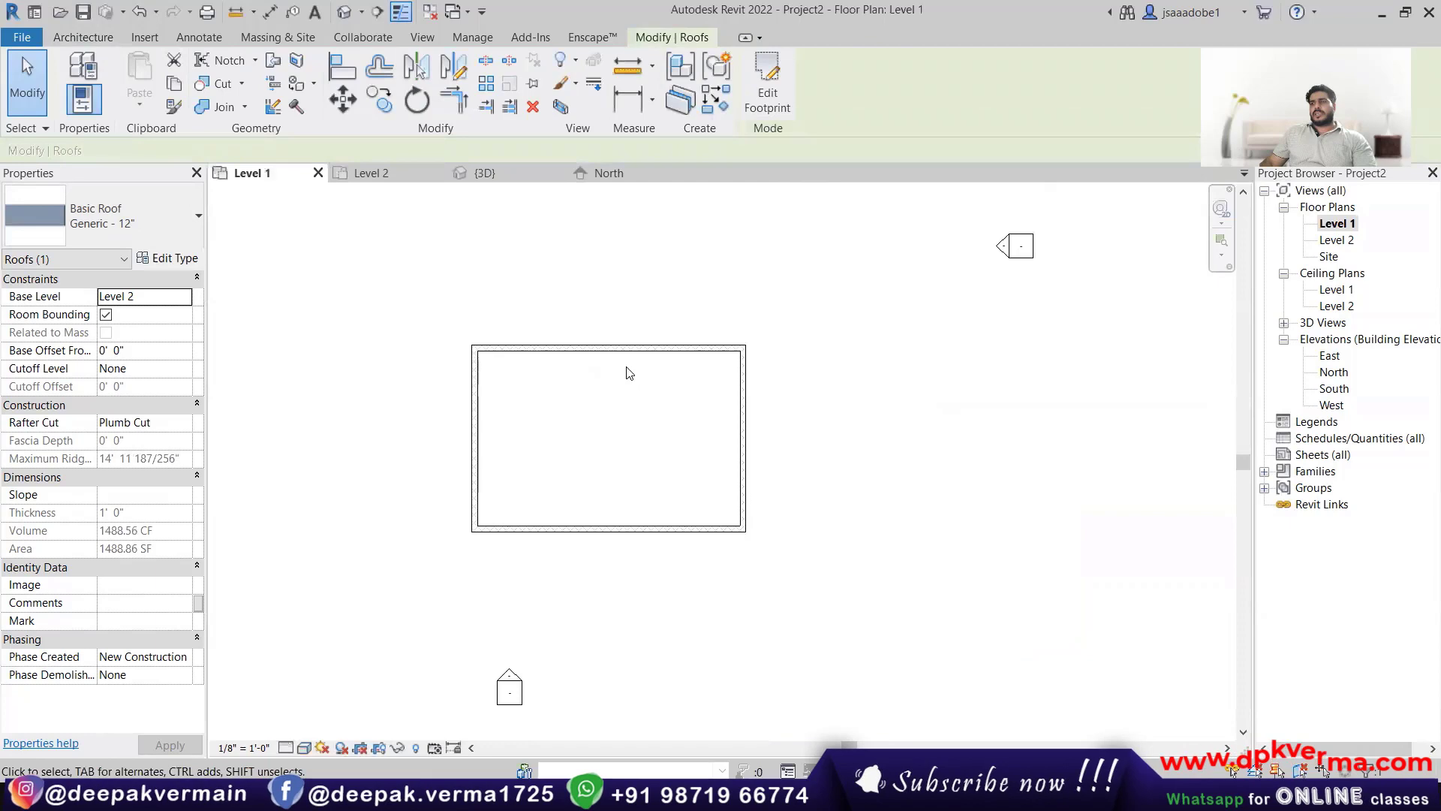
click(84, 38)
click(78, 82)
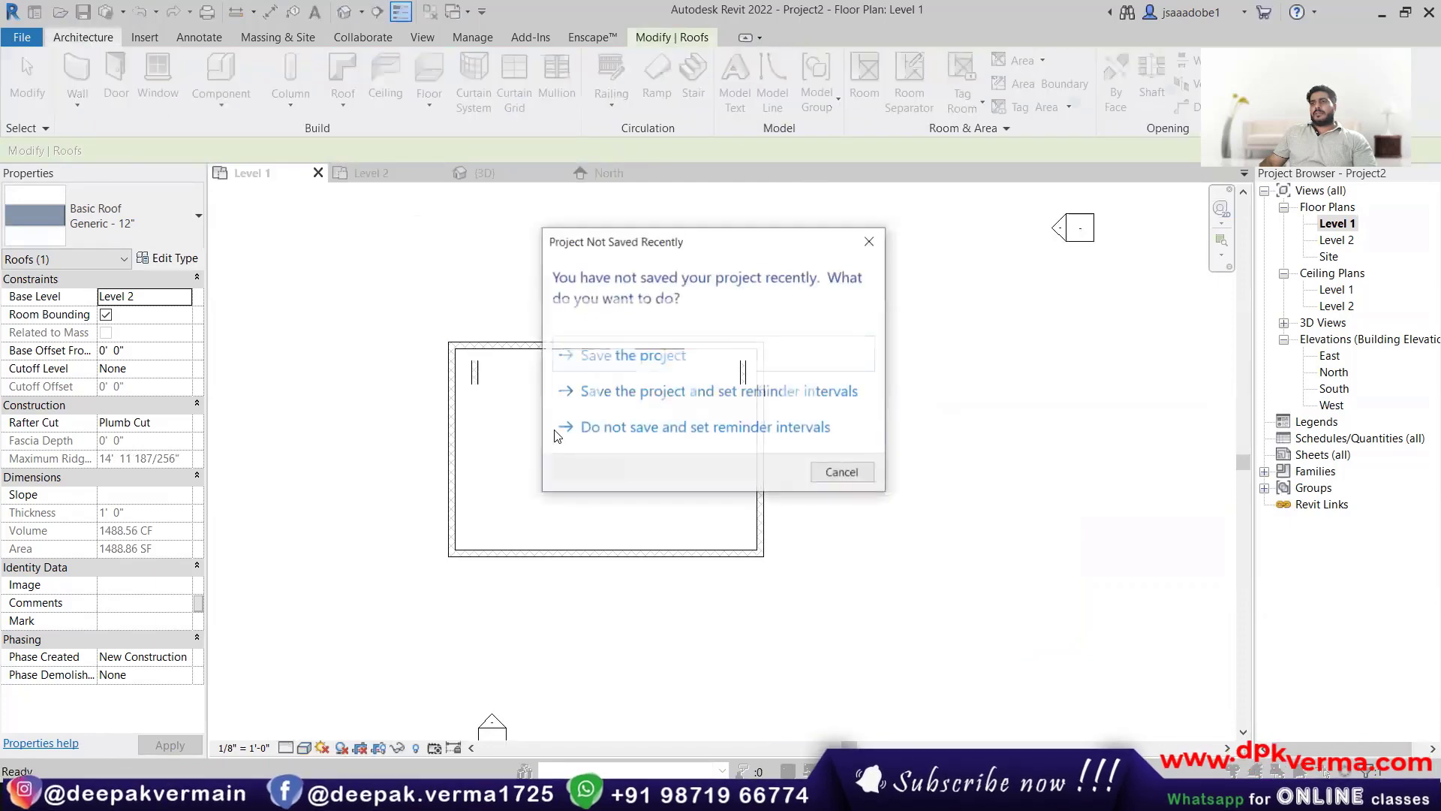
click(869, 478)
click(538, 348)
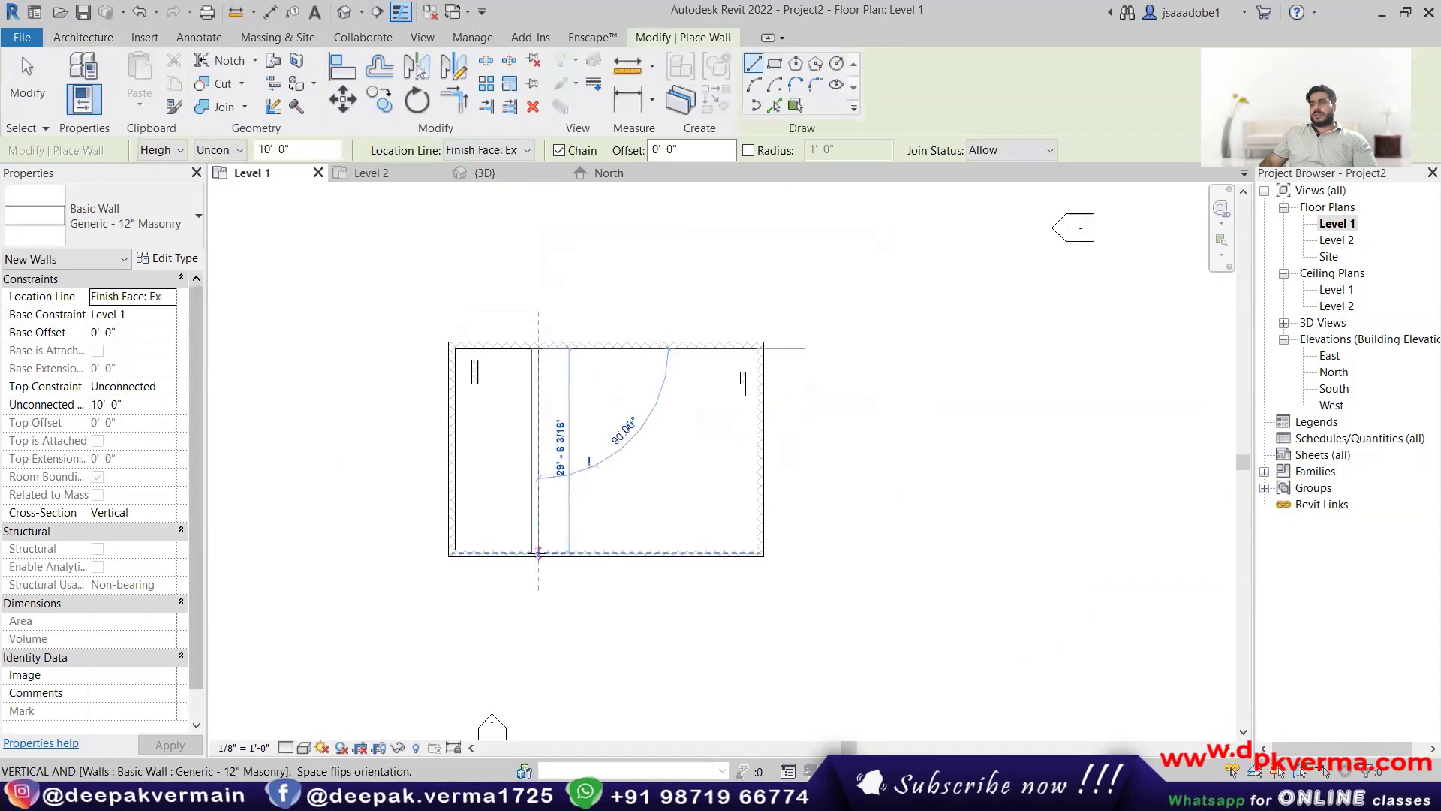
click(538, 554)
key(Escape)
Step: Draw a horizontal wall from the partition to the right outer wall, plus a vertical wall dividing the space below it
click(535, 450)
click(758, 449)
key(Escape)
click(647, 451)
click(647, 555)
key(Escape)
key(Escape)
Step: Start a Generic - 12" architectural floor on Level 1 and sketch a rectangular boundary along the outer wall faces
scroll(614, 586, up, 2)
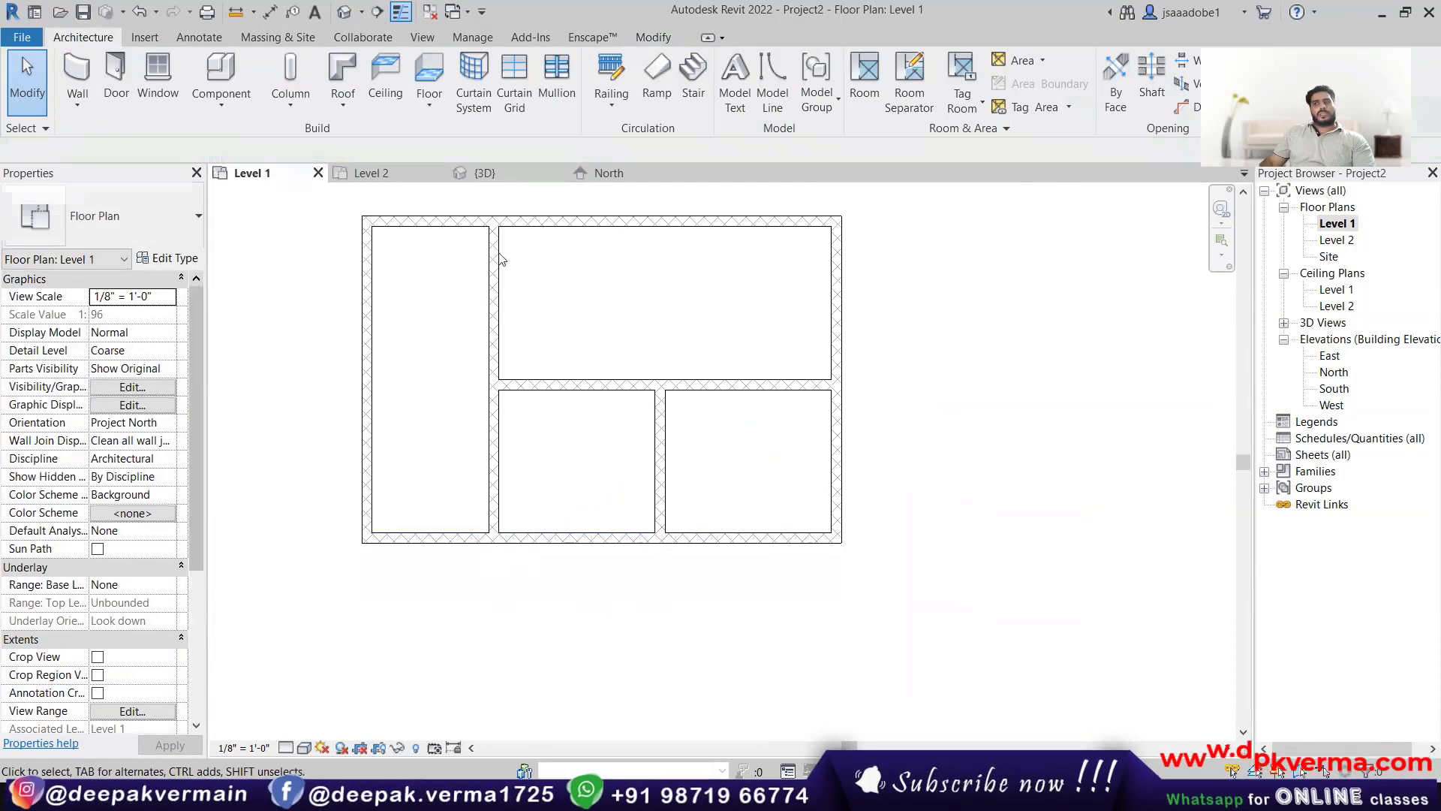
click(430, 105)
click(450, 143)
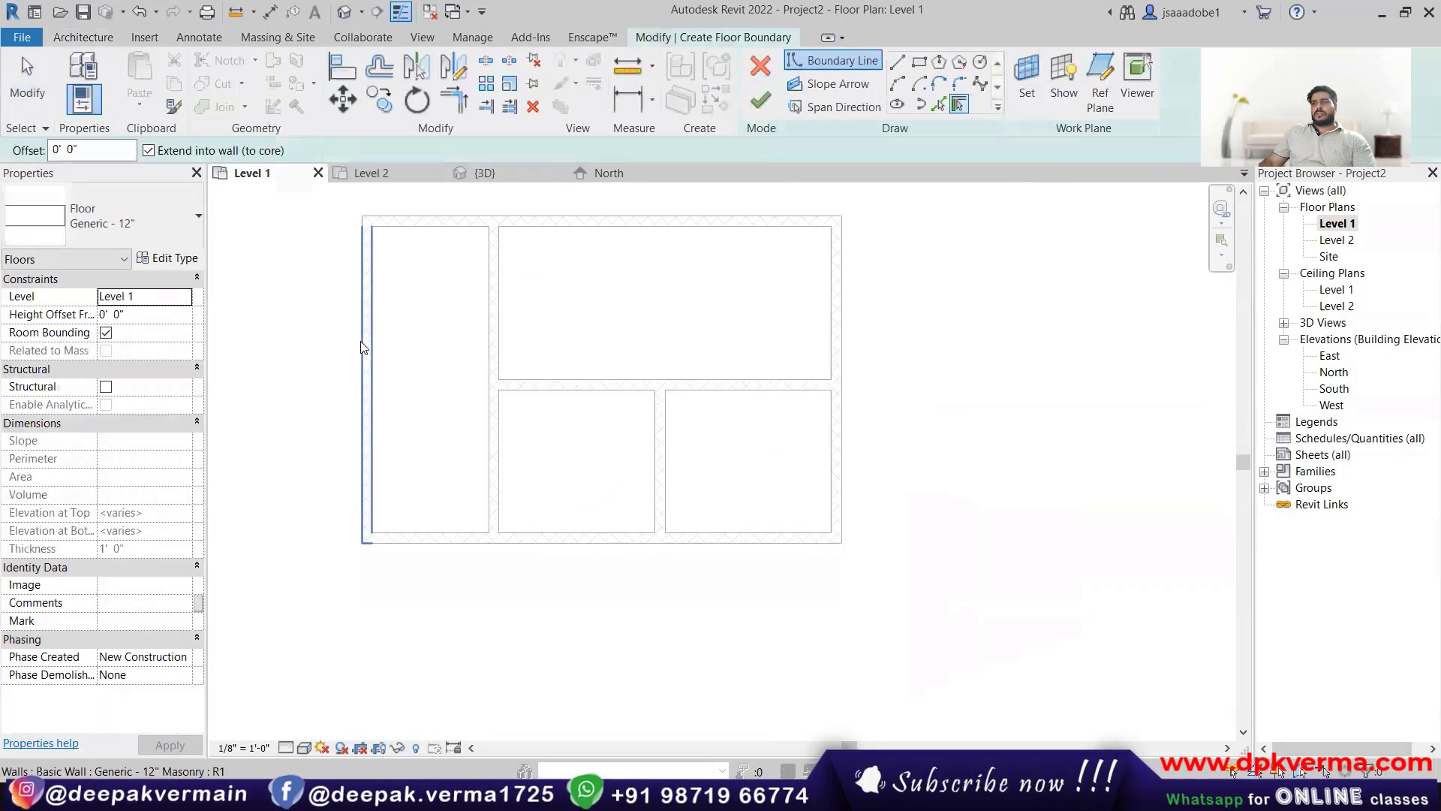
click(918, 61)
click(362, 216)
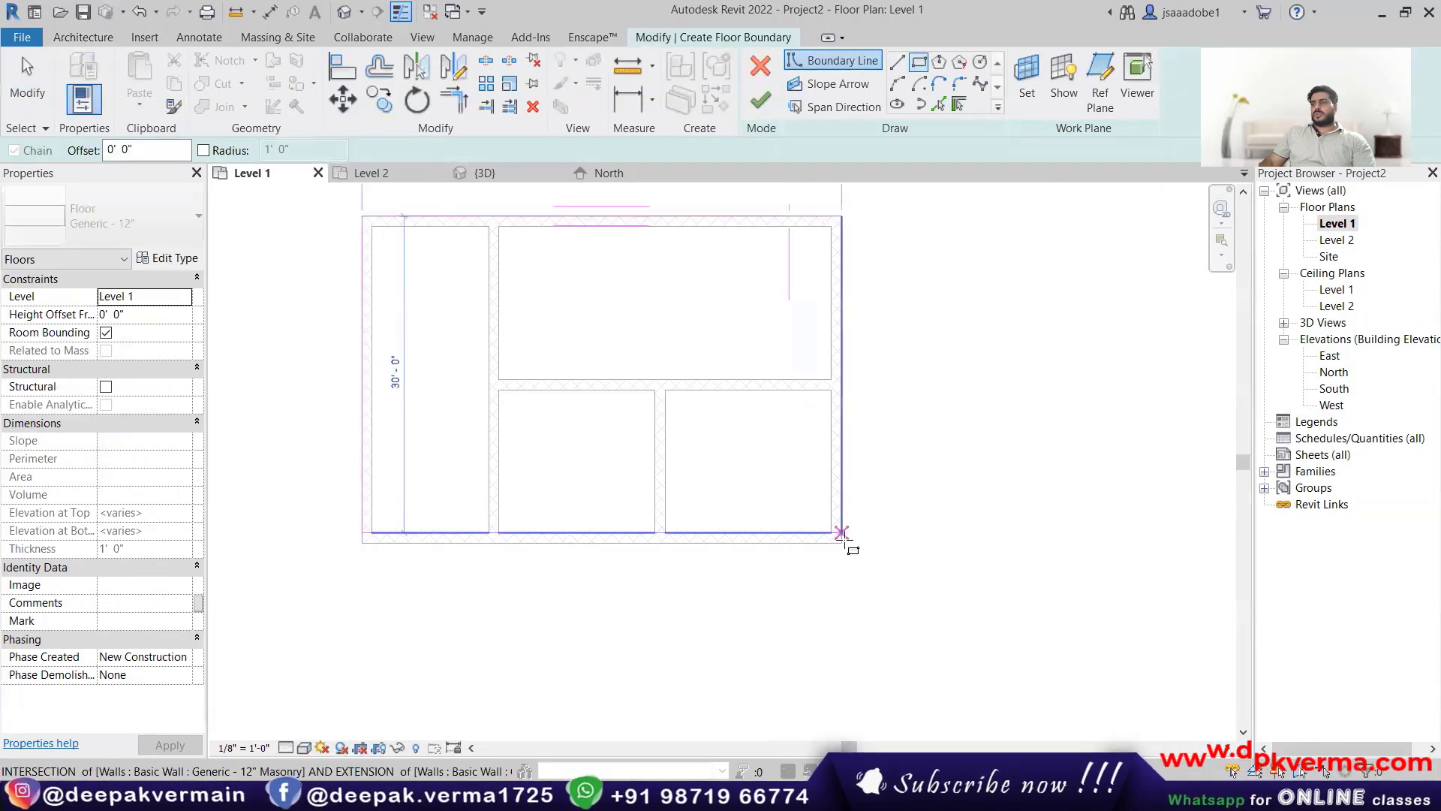
click(842, 542)
Step: Sketch a three-sided porch outline about 16'-8 3/4" wide and 5'-0" deep outside the lower wall, aligned with the middle room
scroll(675, 601, up, 2)
click(897, 61)
click(424, 524)
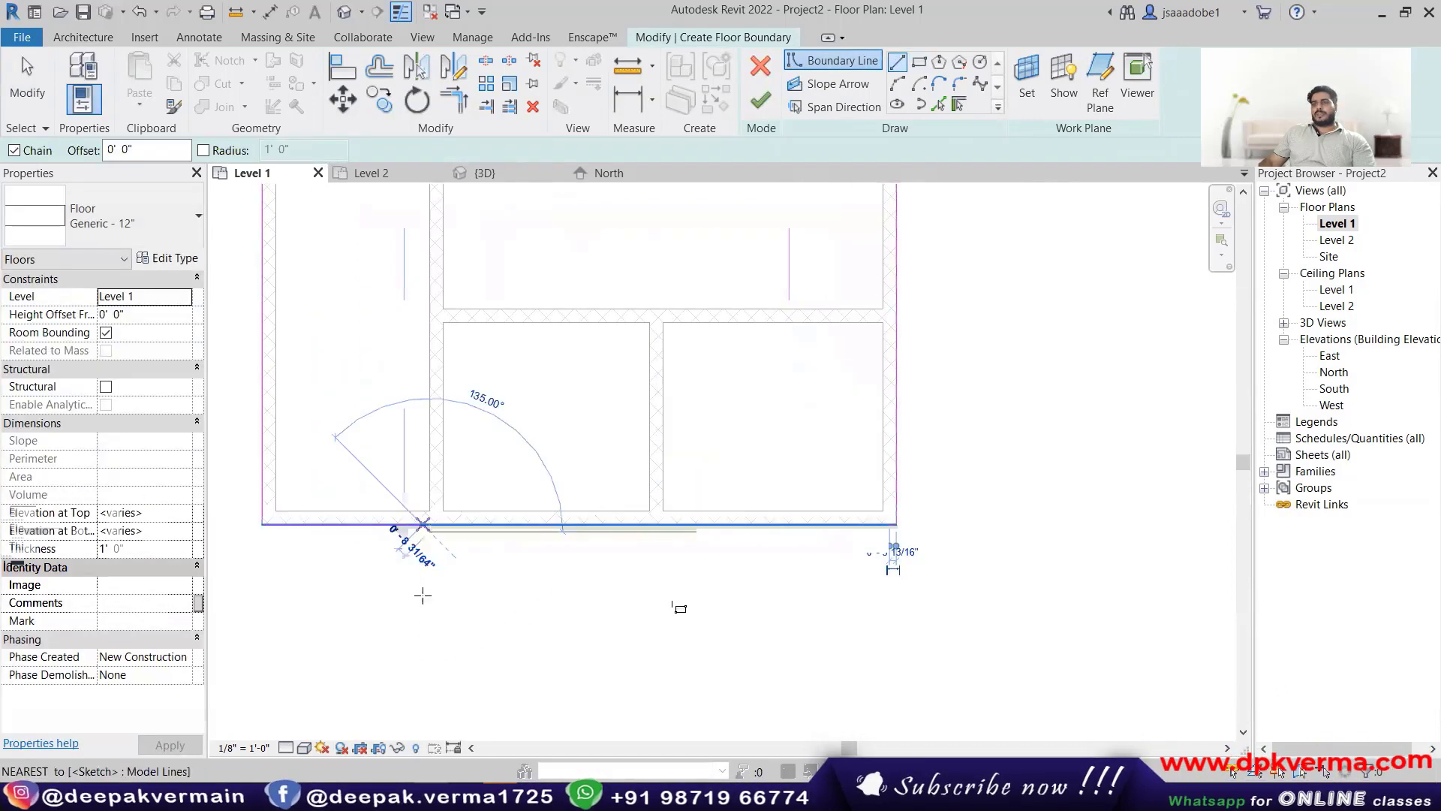
click(429, 593)
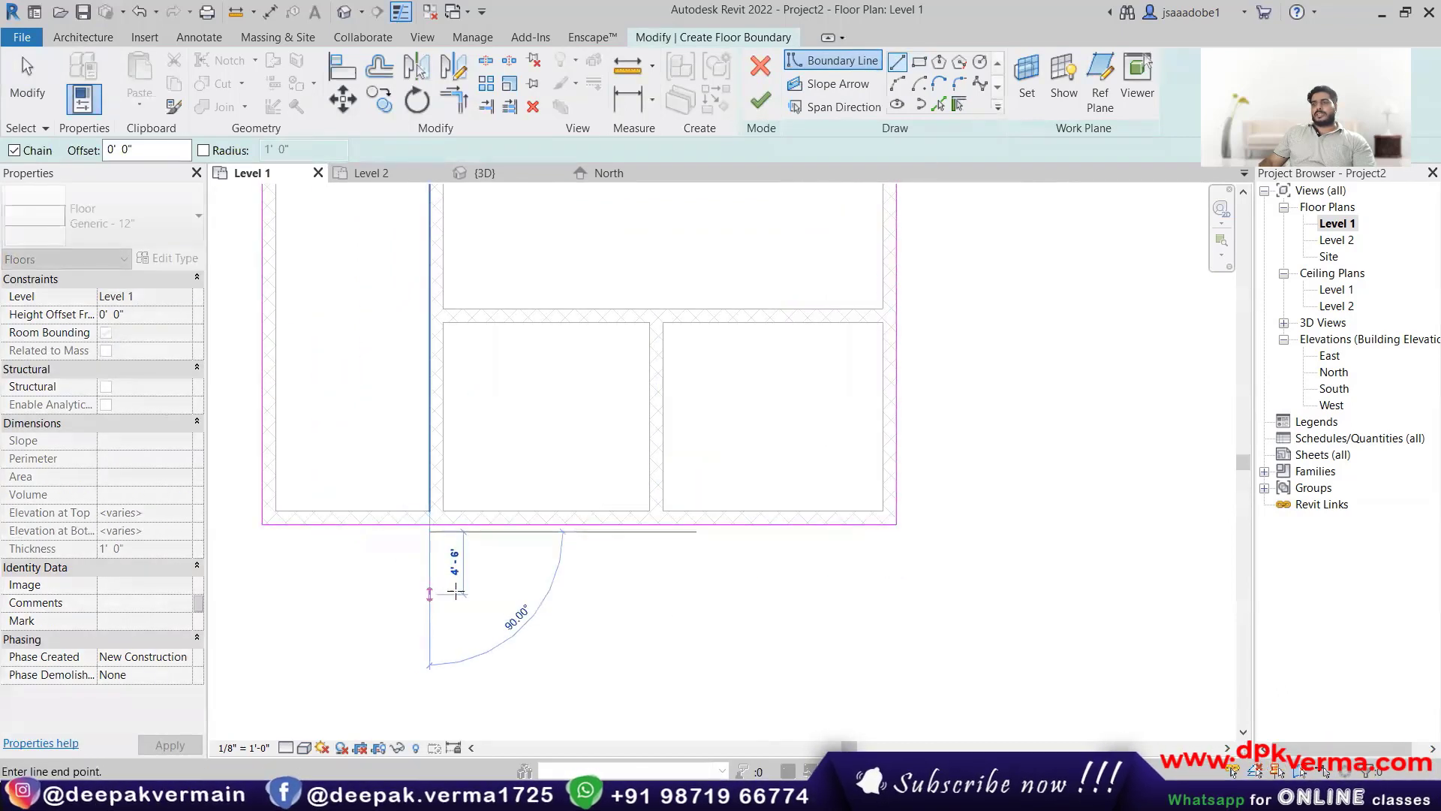
click(661, 594)
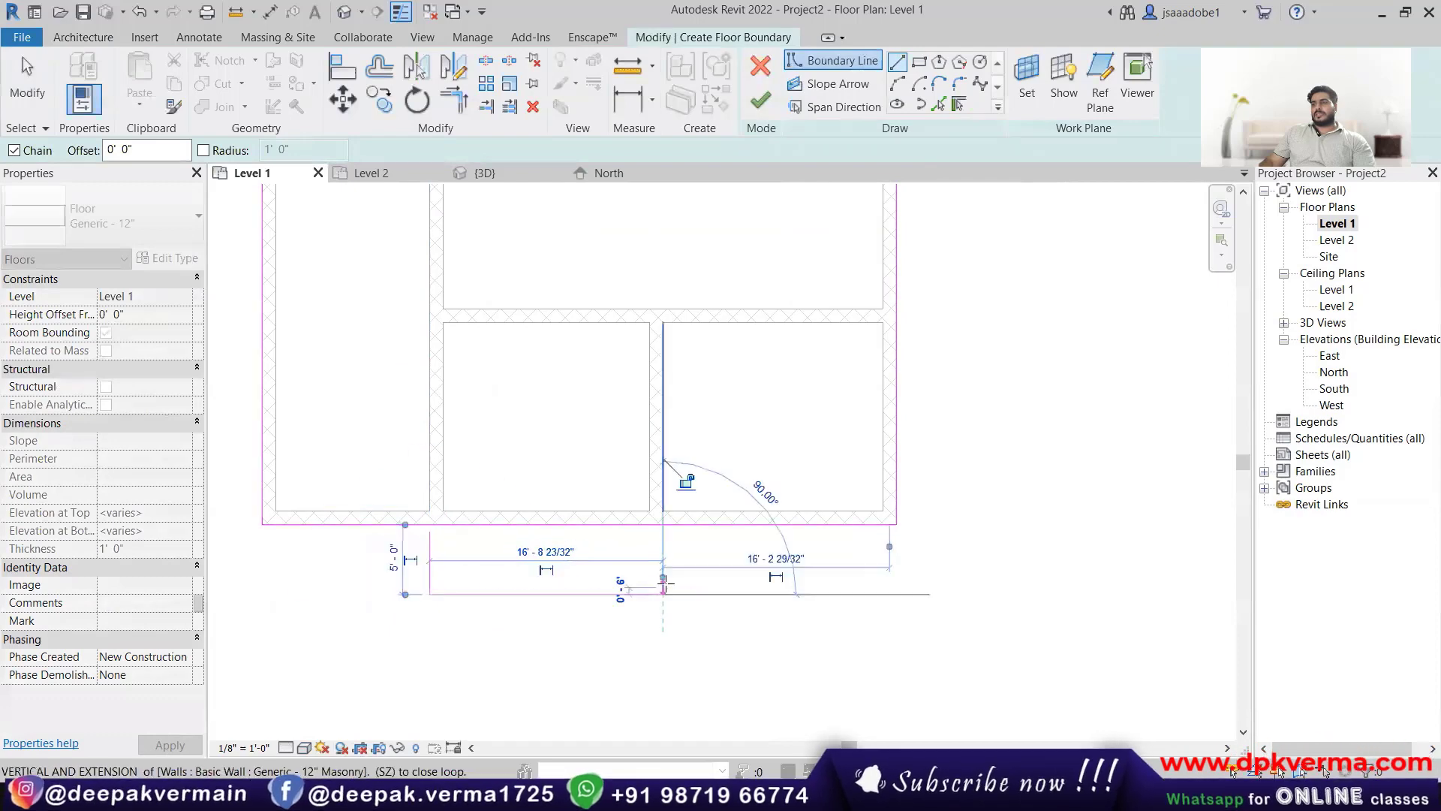
click(661, 524)
scroll(530, 534, up, 2)
key(Escape)
key(Escape)
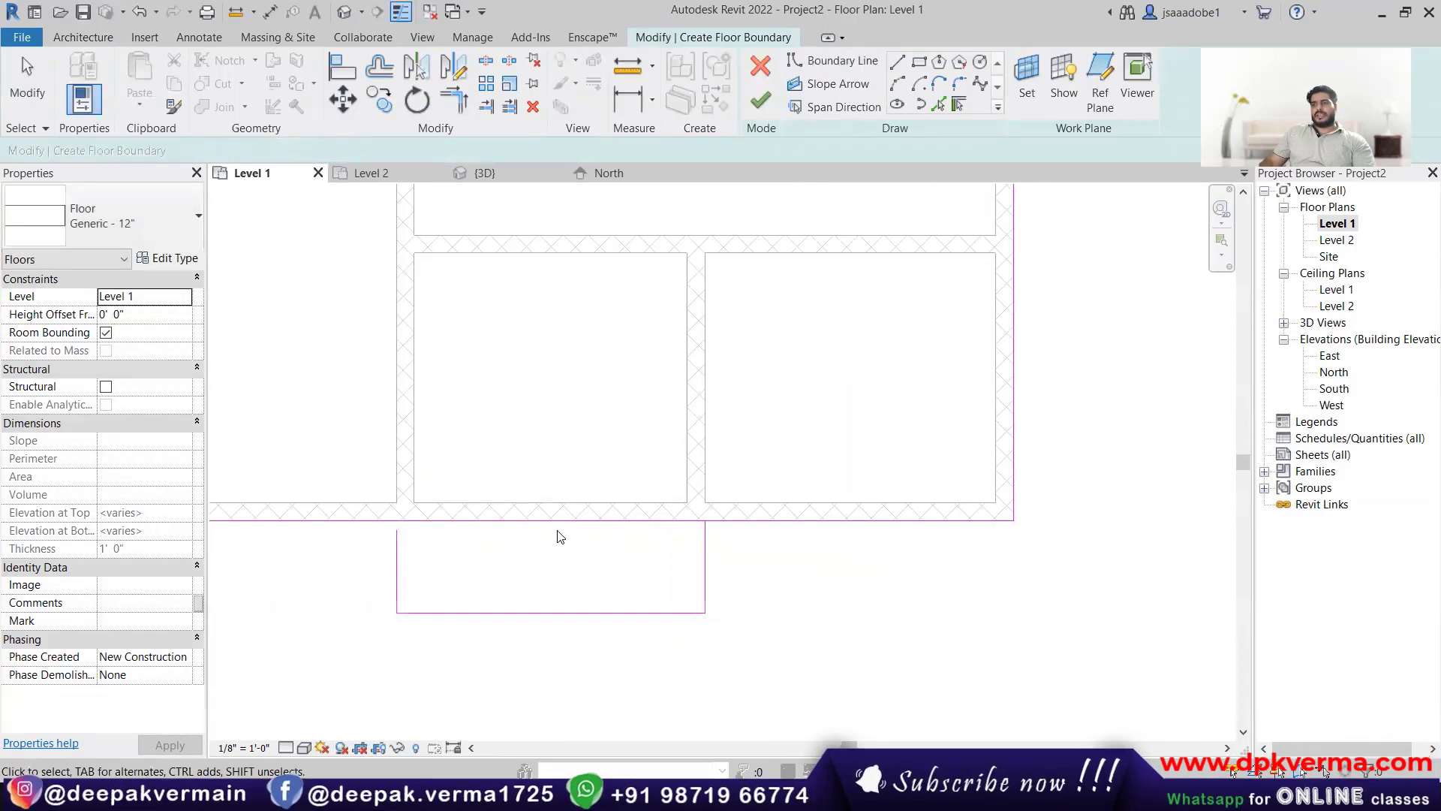
Step: Extend the porch outline's short left side up to the main floor boundary
middle_drag(583, 542, 609, 535)
scroll(600, 534, down, 1)
scroll(450, 538, up, 4)
click(451, 538)
drag(452, 517, 453, 503)
click(763, 580)
scroll(704, 550, down, 1)
scroll(599, 535, down, 2)
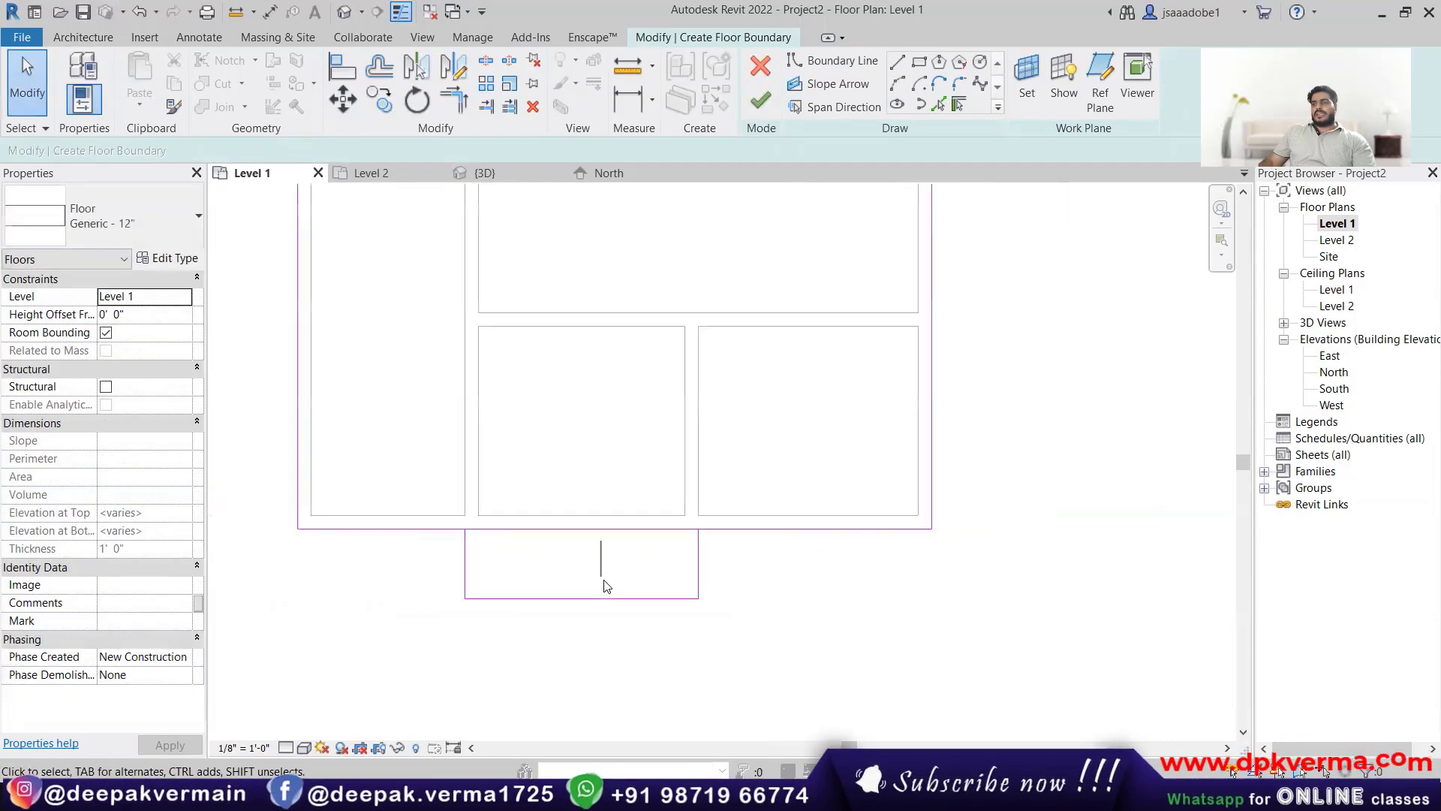
Step: Try to trim the lower floor boundary line to the porch's sides, cancelling the join error
click(461, 101)
scroll(448, 557, up, 1)
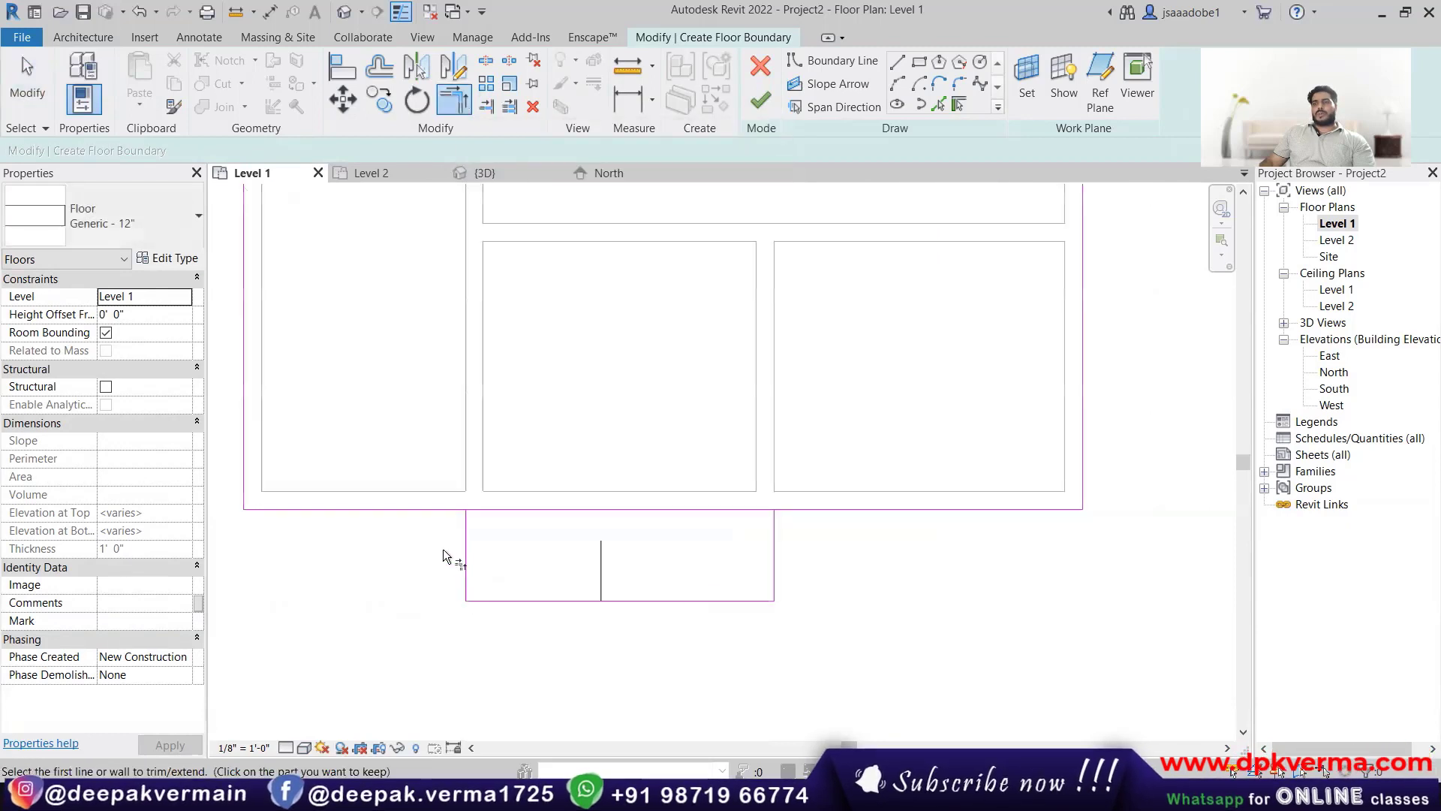
click(443, 508)
click(466, 529)
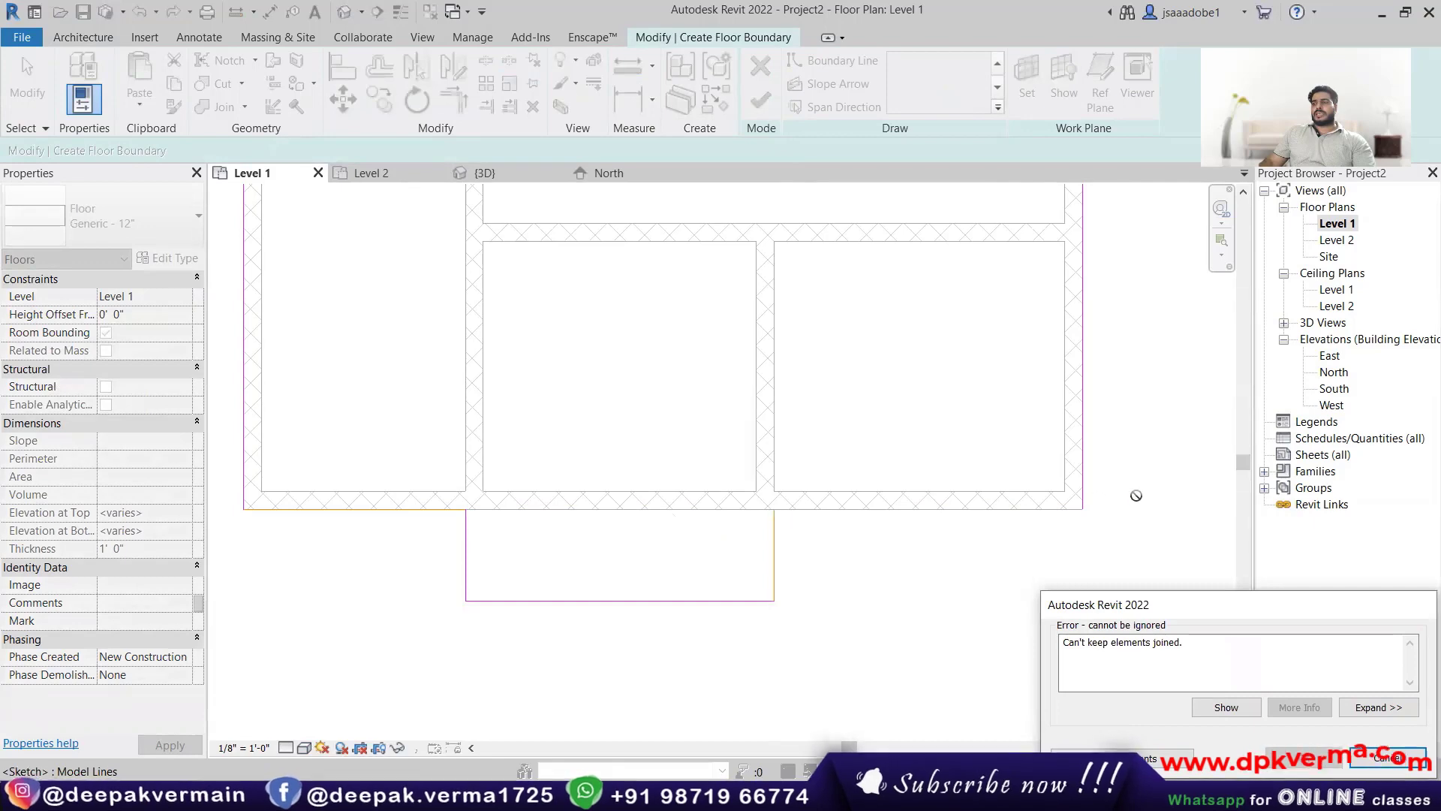
click(1387, 758)
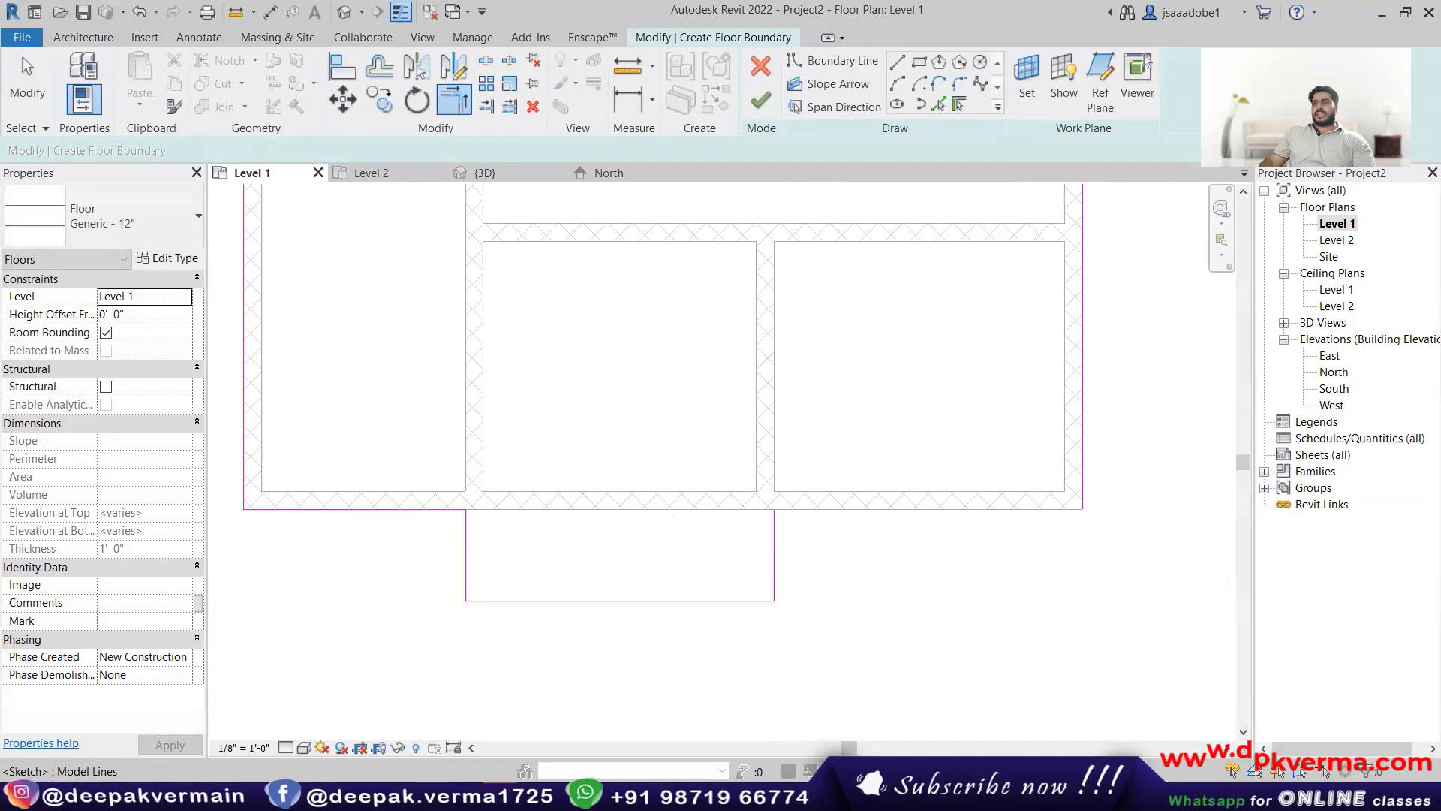
Step: Draw a boundary line from the porch's upper right corner to the building's lower right corner
click(898, 62)
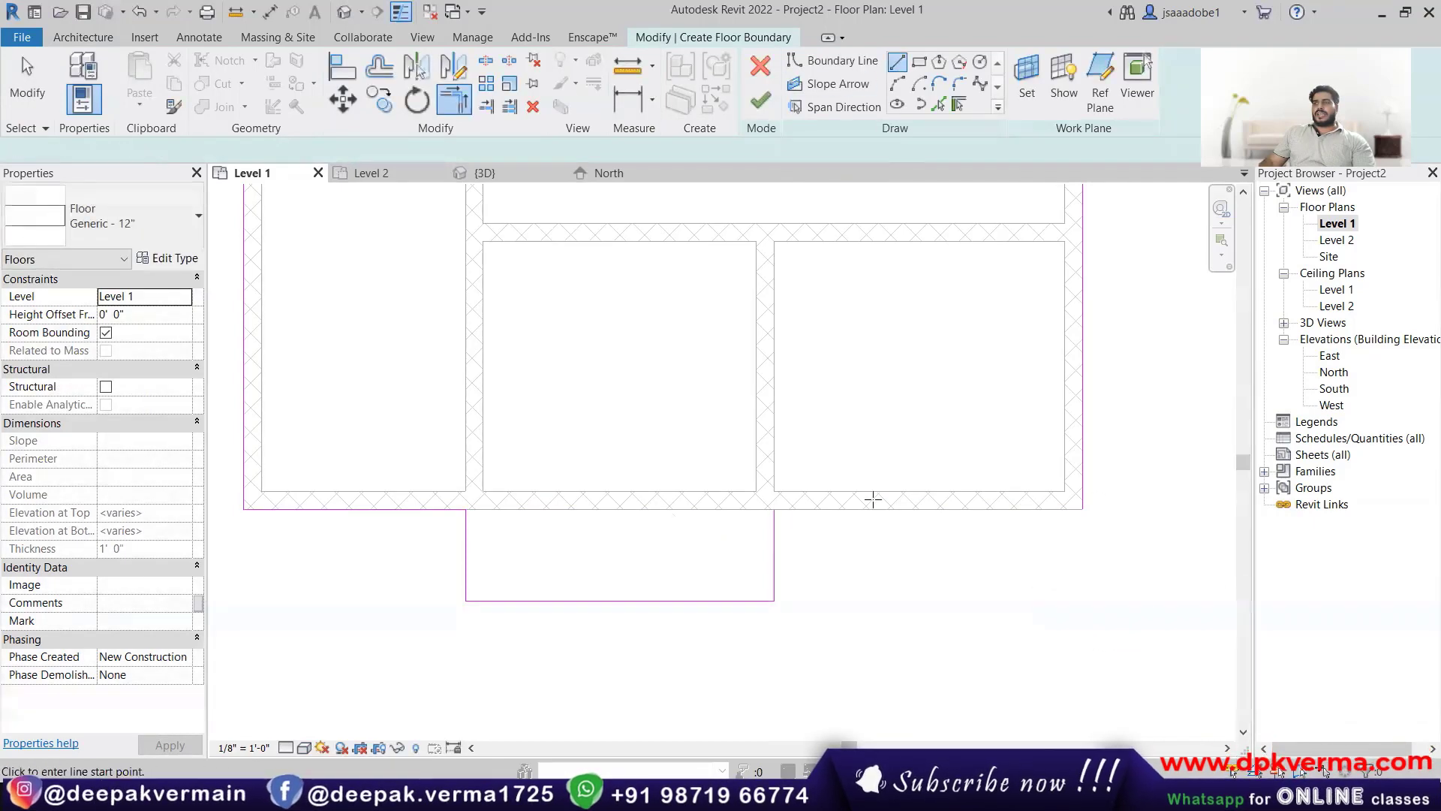
click(774, 510)
click(1082, 509)
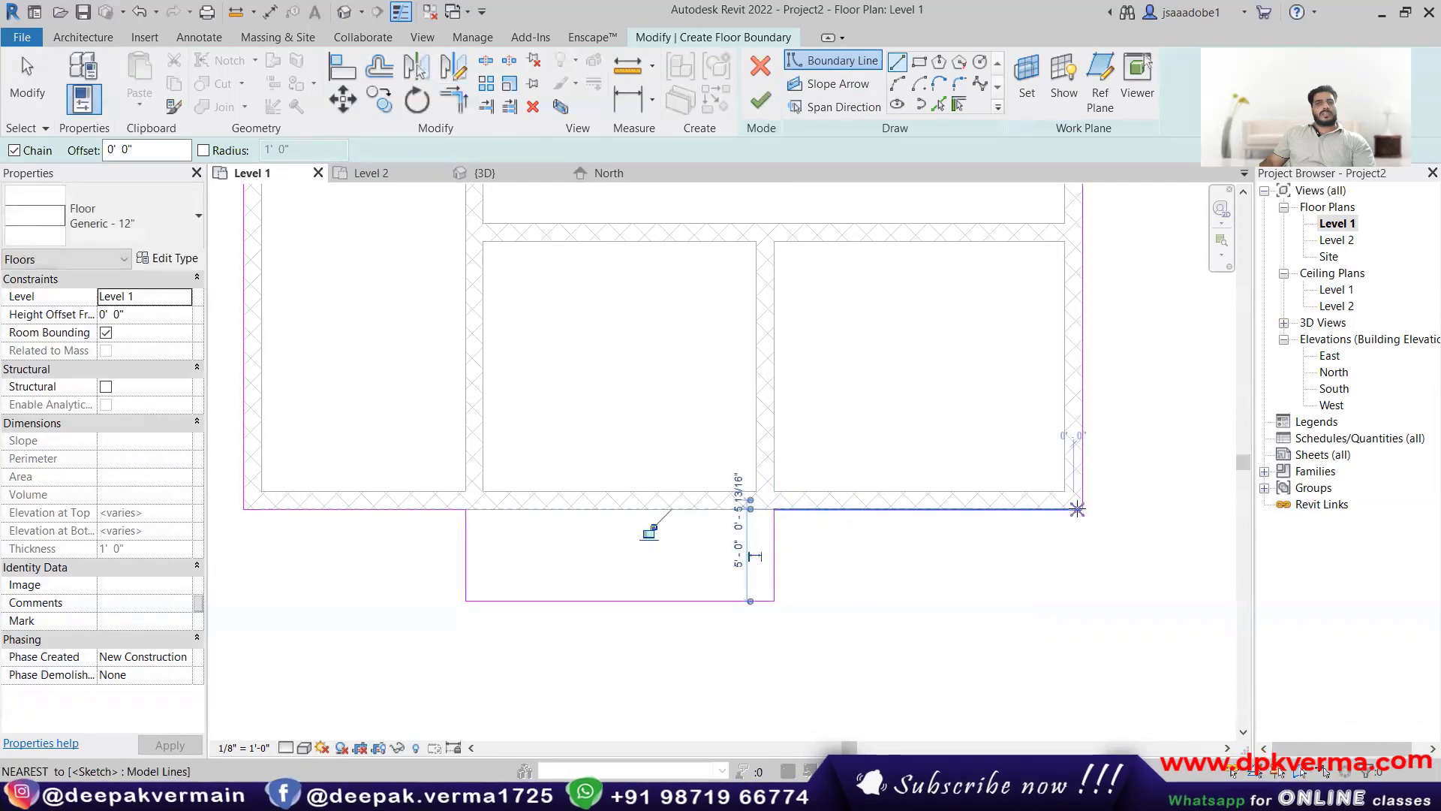
key(Escape)
key(Escape)
Step: Stretch the upper end of the porch's left side to its intersection with the lower boundary line
scroll(650, 523, up, 2)
click(454, 531)
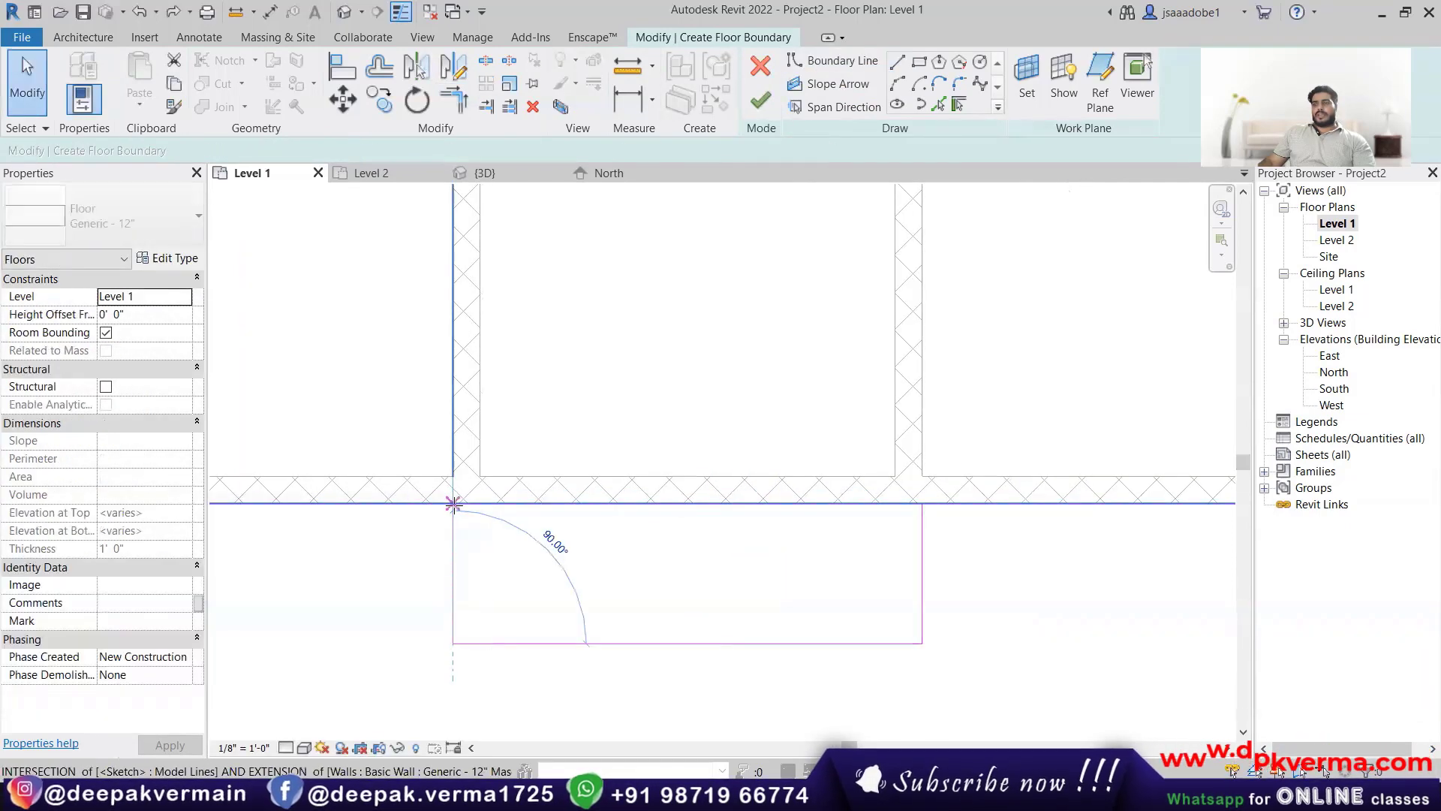
click(653, 526)
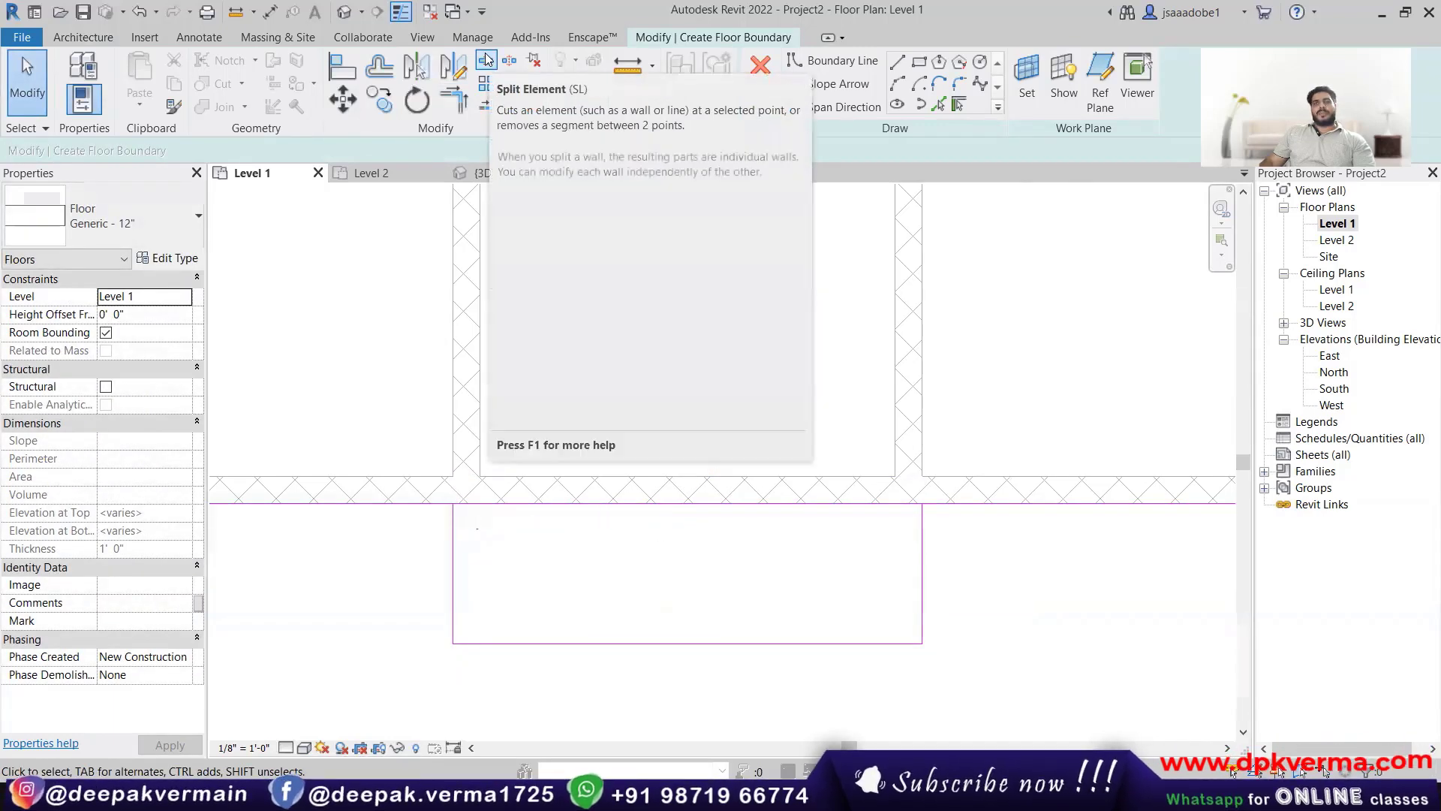
Step: Split the lower boundary line within the porch width, trim both halves to the porch's sides, and finish the floor sketch
click(486, 60)
click(680, 502)
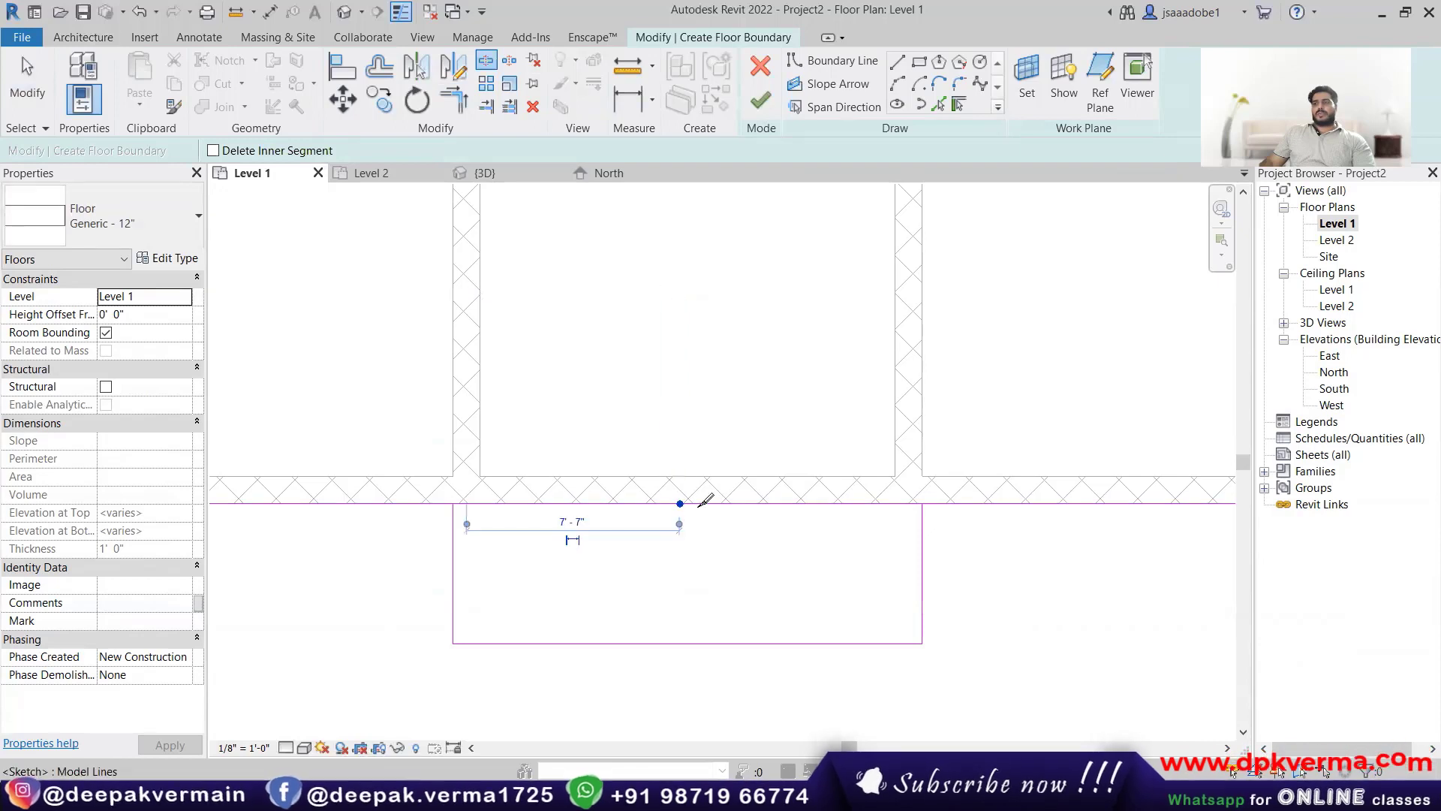
click(454, 99)
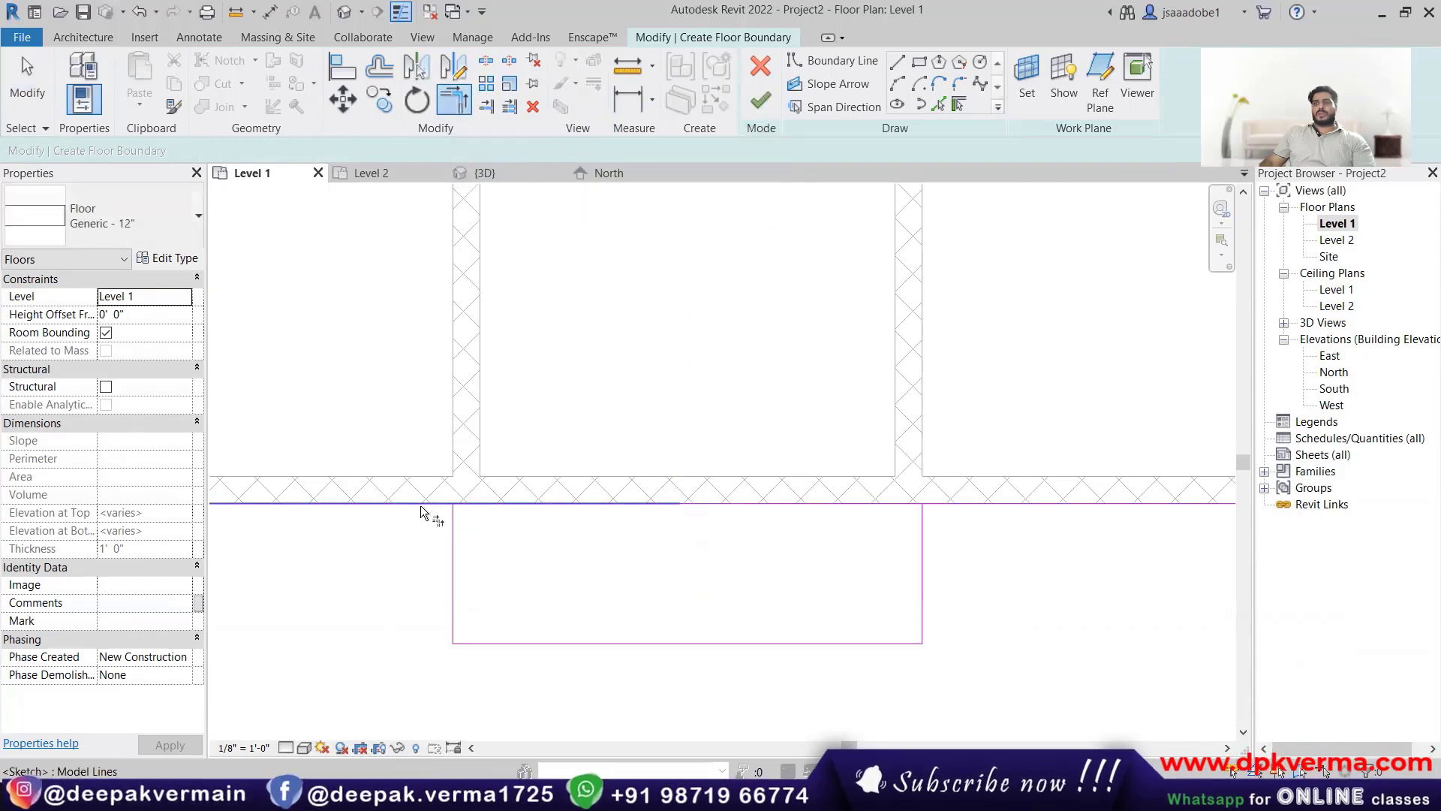
click(953, 505)
click(924, 547)
scroll(929, 573, down, 2)
scroll(806, 528, down, 1)
middle_drag(806, 532, 669, 570)
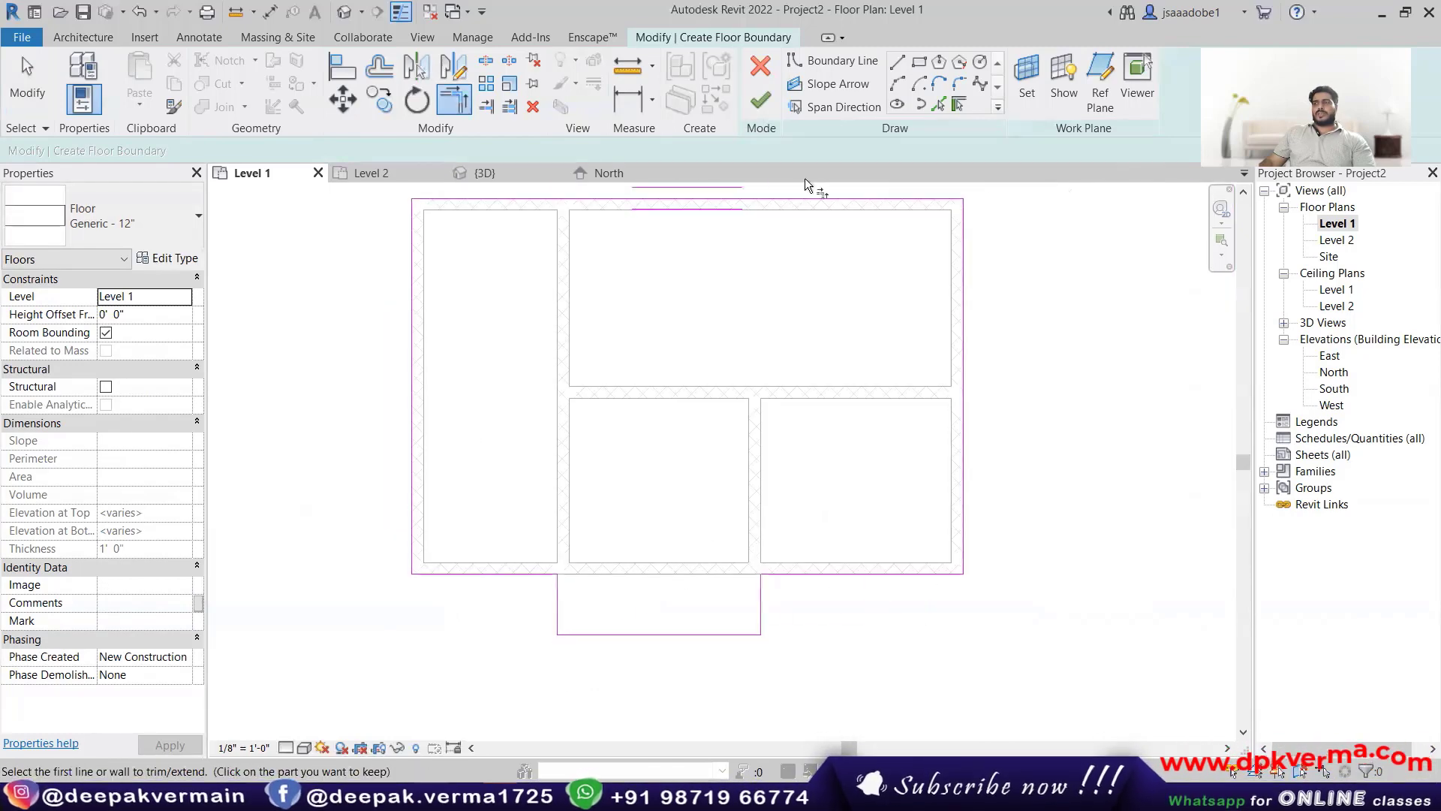
click(760, 100)
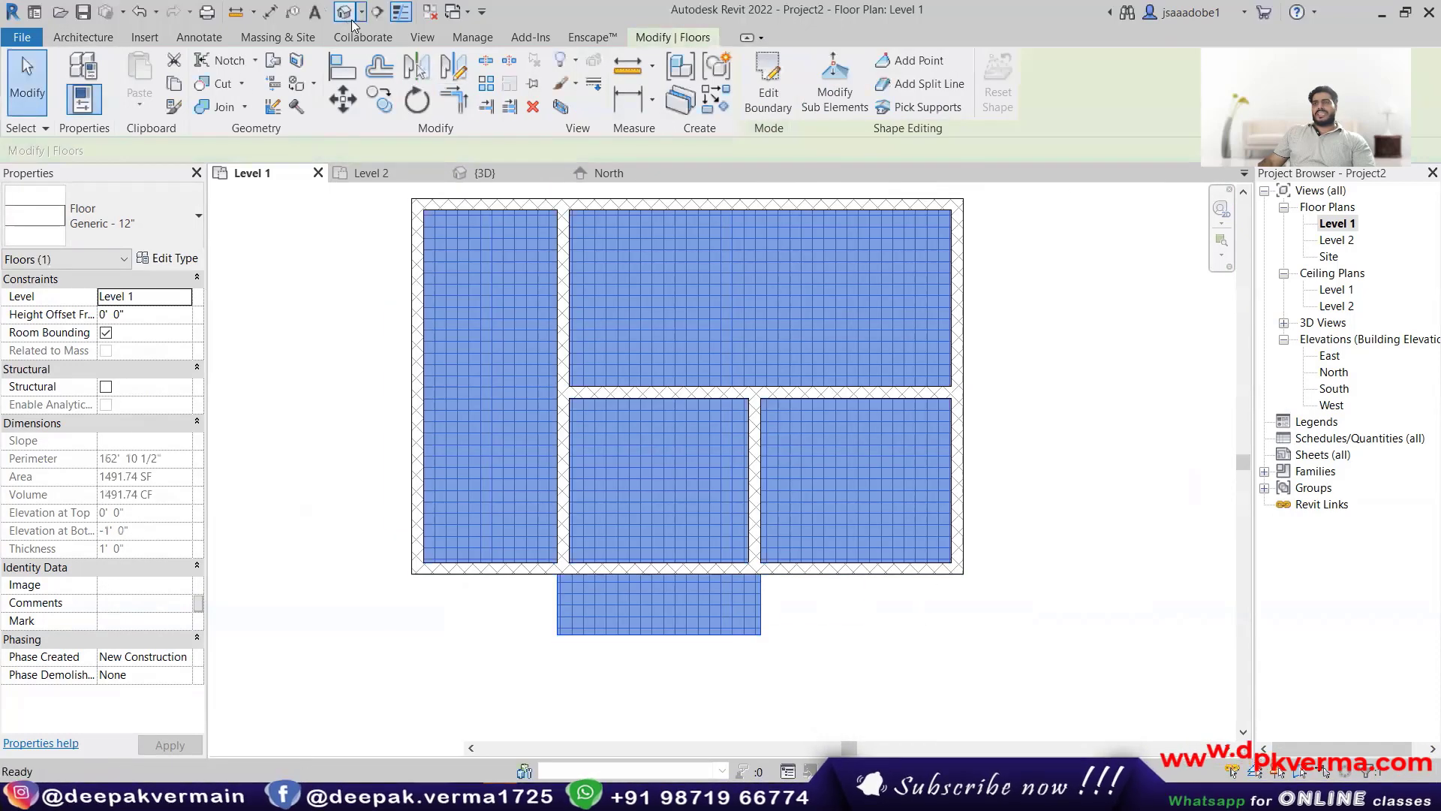
Step: In the 3D view, sketch a Handrail - Rectangular railing along the porch slab's three outer edges and finish it
click(345, 12)
shift+middle_drag(863, 623, 1039, 651)
shift+middle_drag(638, 668, 647, 527)
scroll(795, 690, up, 3)
shift+middle_drag(647, 527, 673, 533)
scroll(586, 318, up, 3)
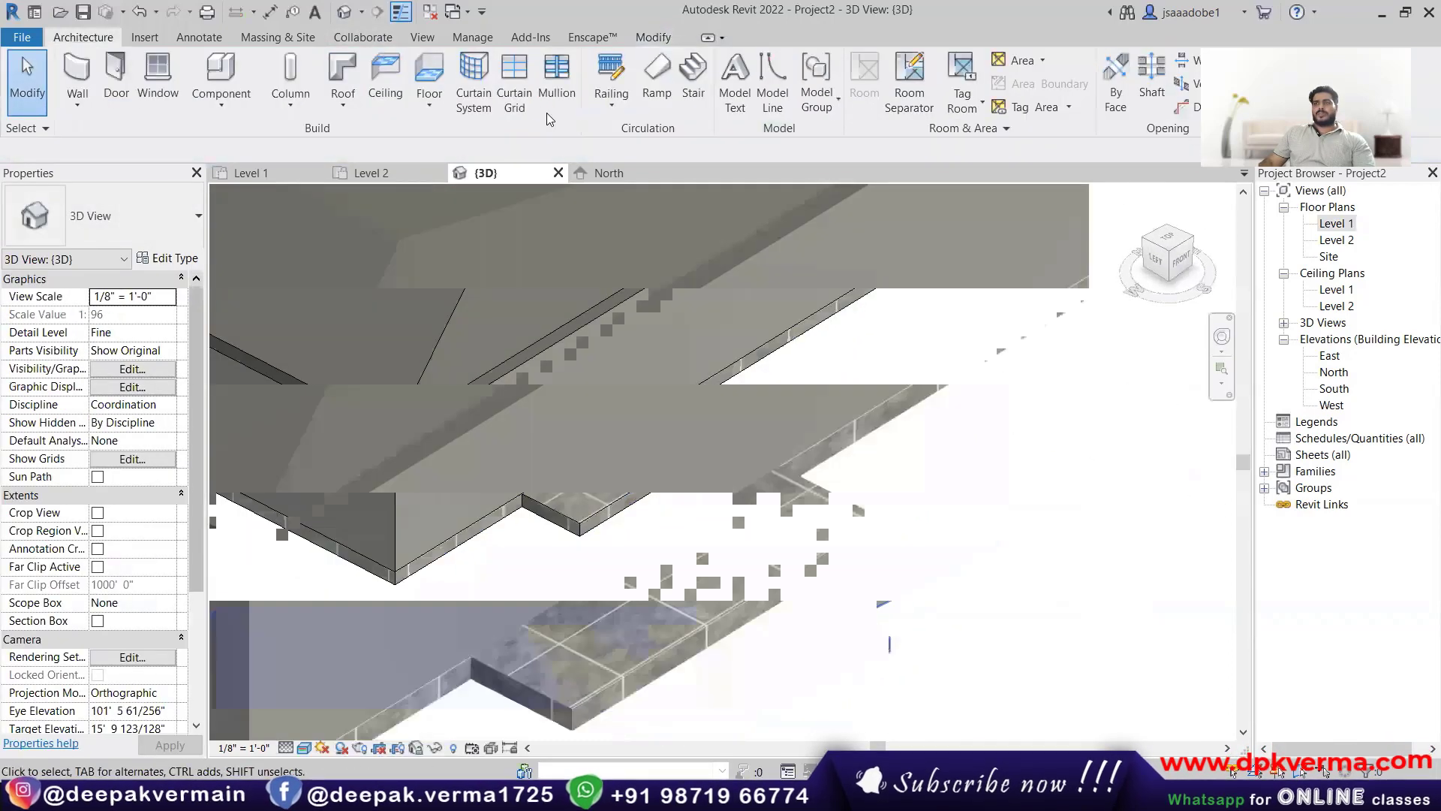
click(611, 75)
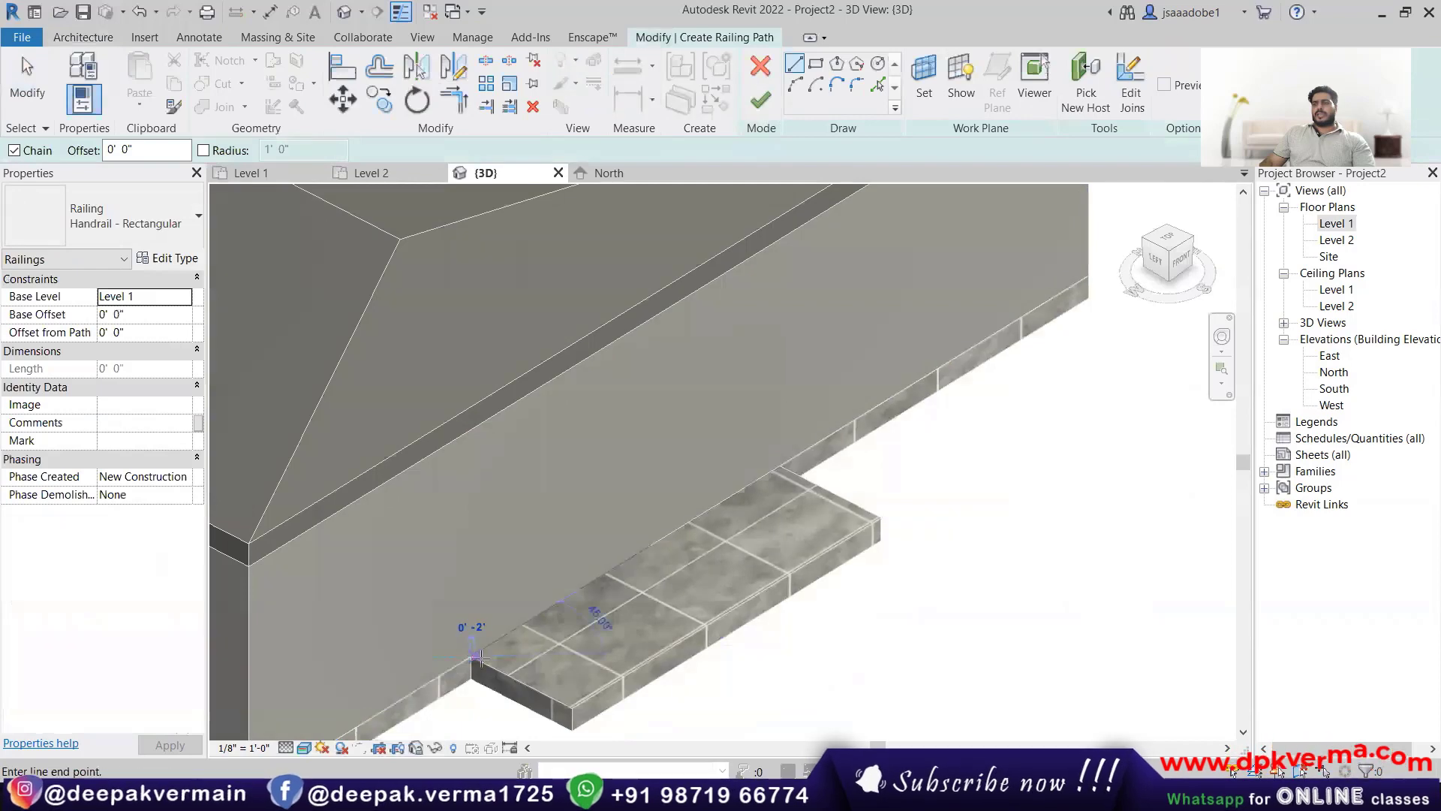
click(472, 657)
click(873, 512)
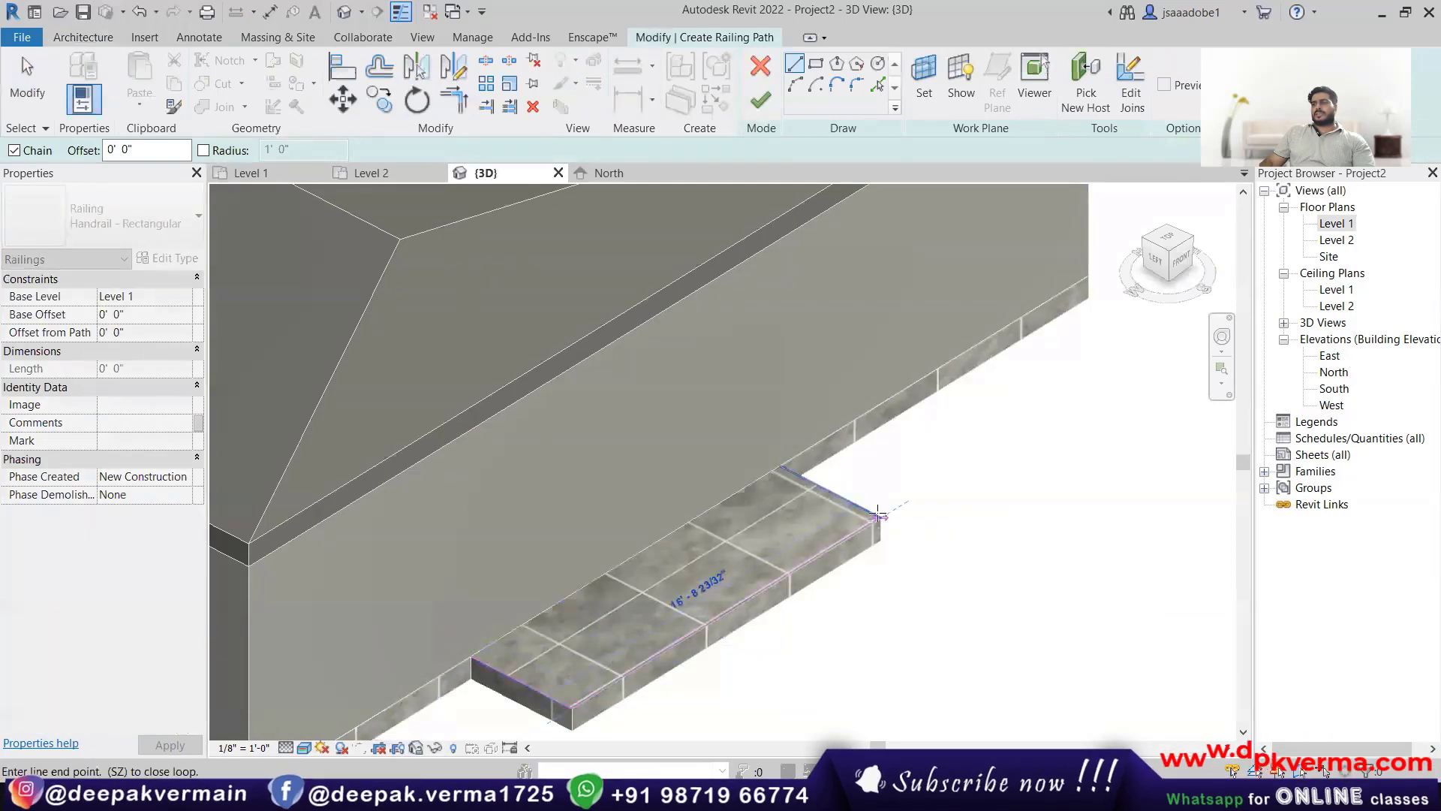
click(780, 467)
click(760, 99)
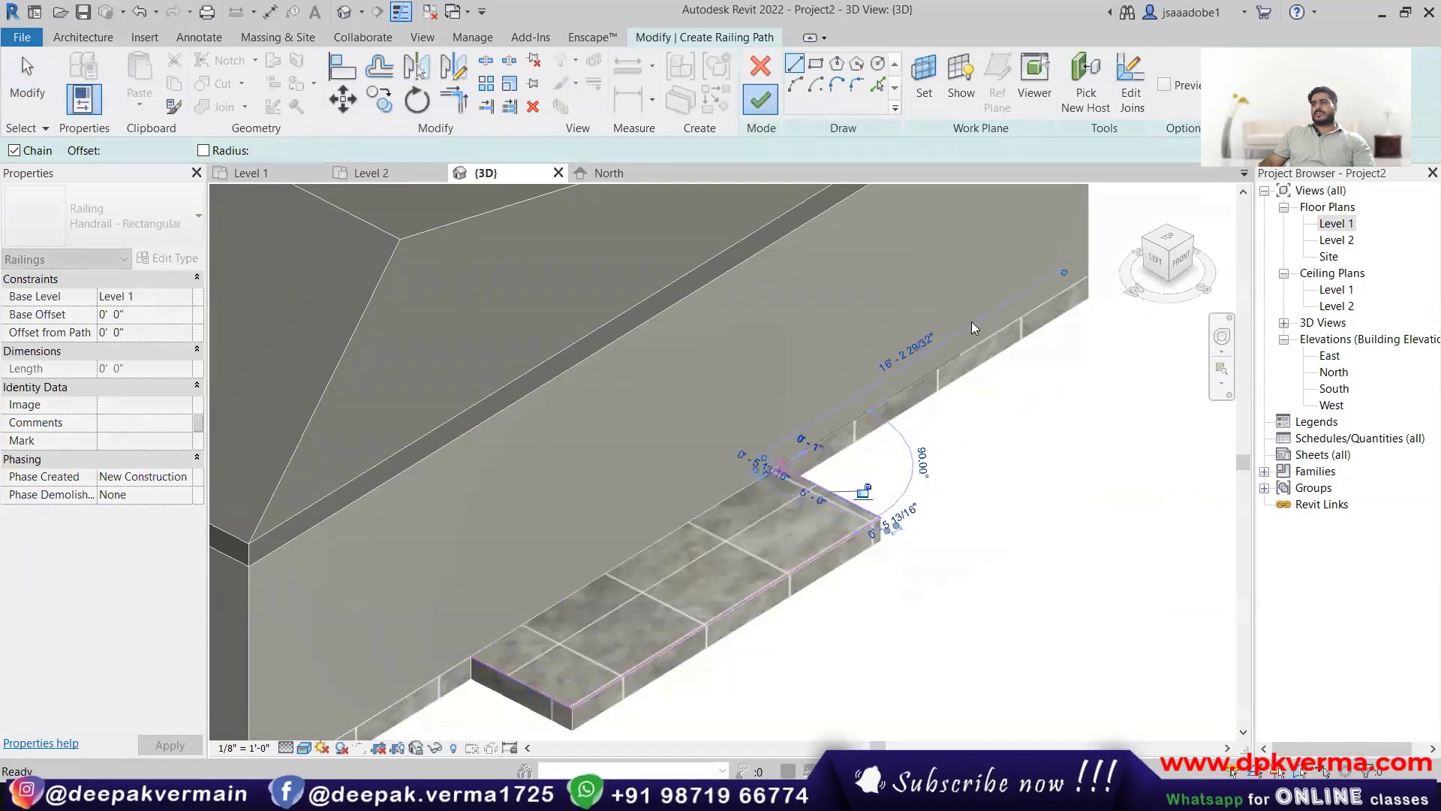
Step: Examine the whole building in 3D, including the roof, the porch slab and its railing
scroll(886, 596, down, 4)
shift+middle_drag(913, 605, 926, 554)
scroll(926, 553, down, 2)
middle_drag(975, 467, 816, 473)
scroll(902, 501, down, 3)
scroll(814, 473, up, 1)
drag(822, 380, 553, 568)
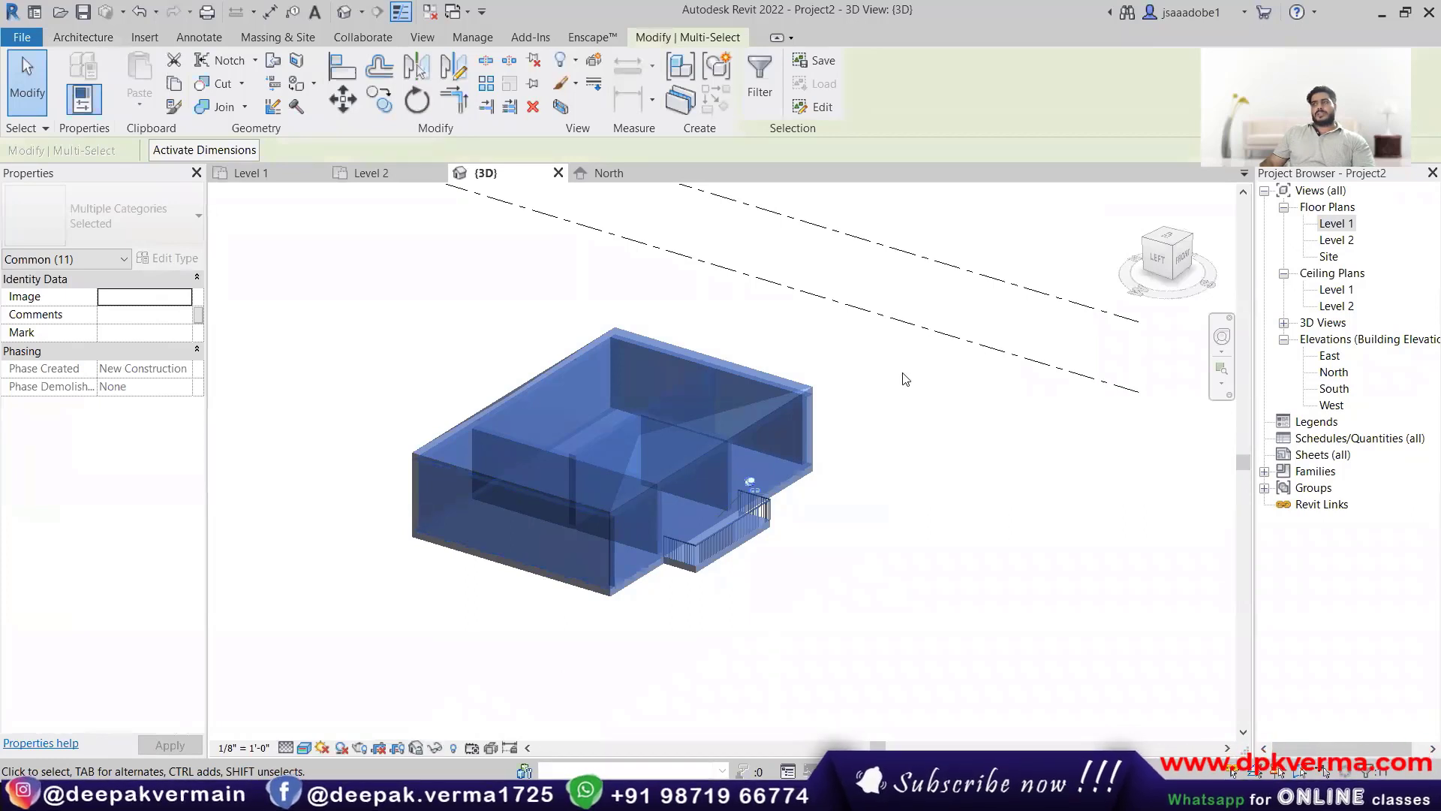
click(893, 418)
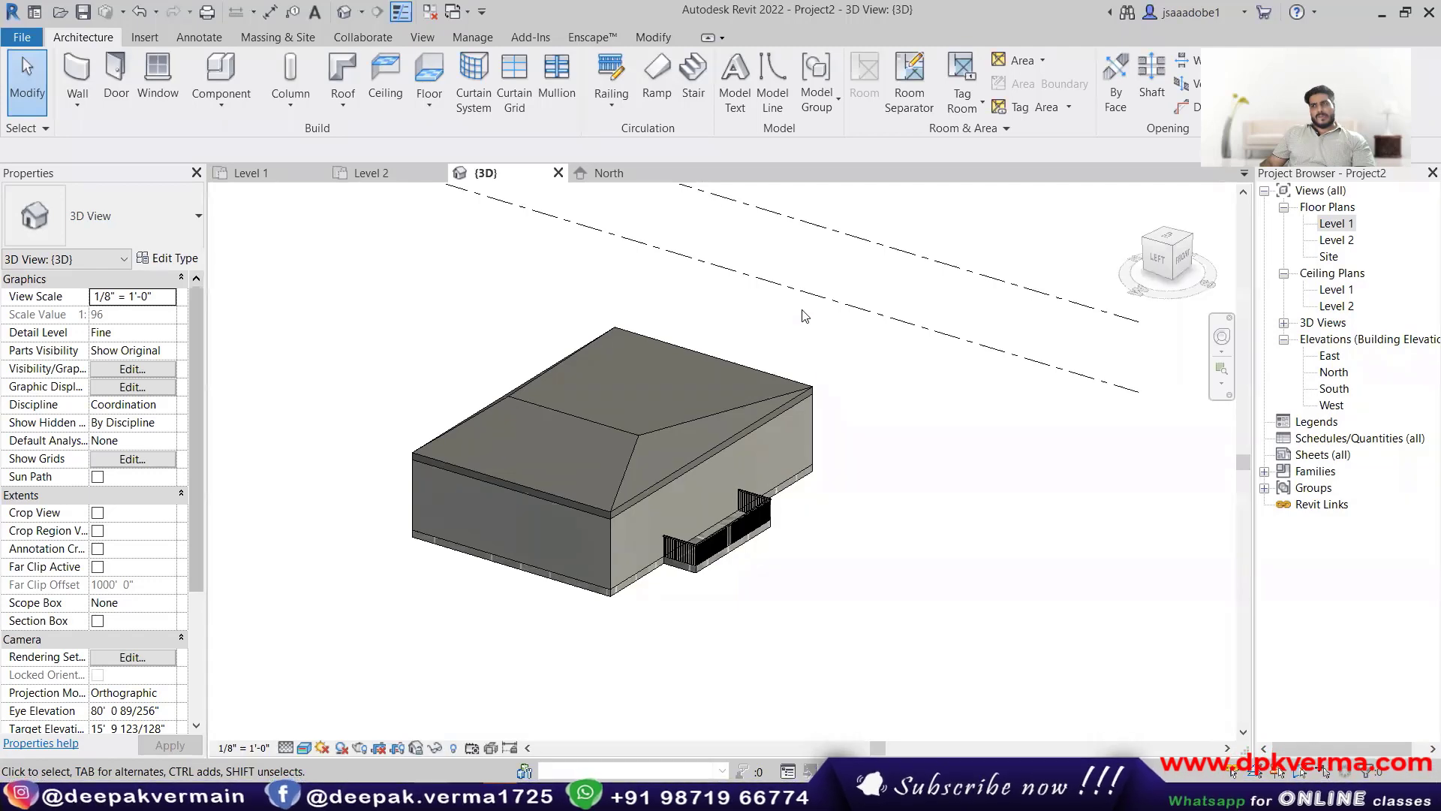
shift+middle_drag(795, 338, 726, 499)
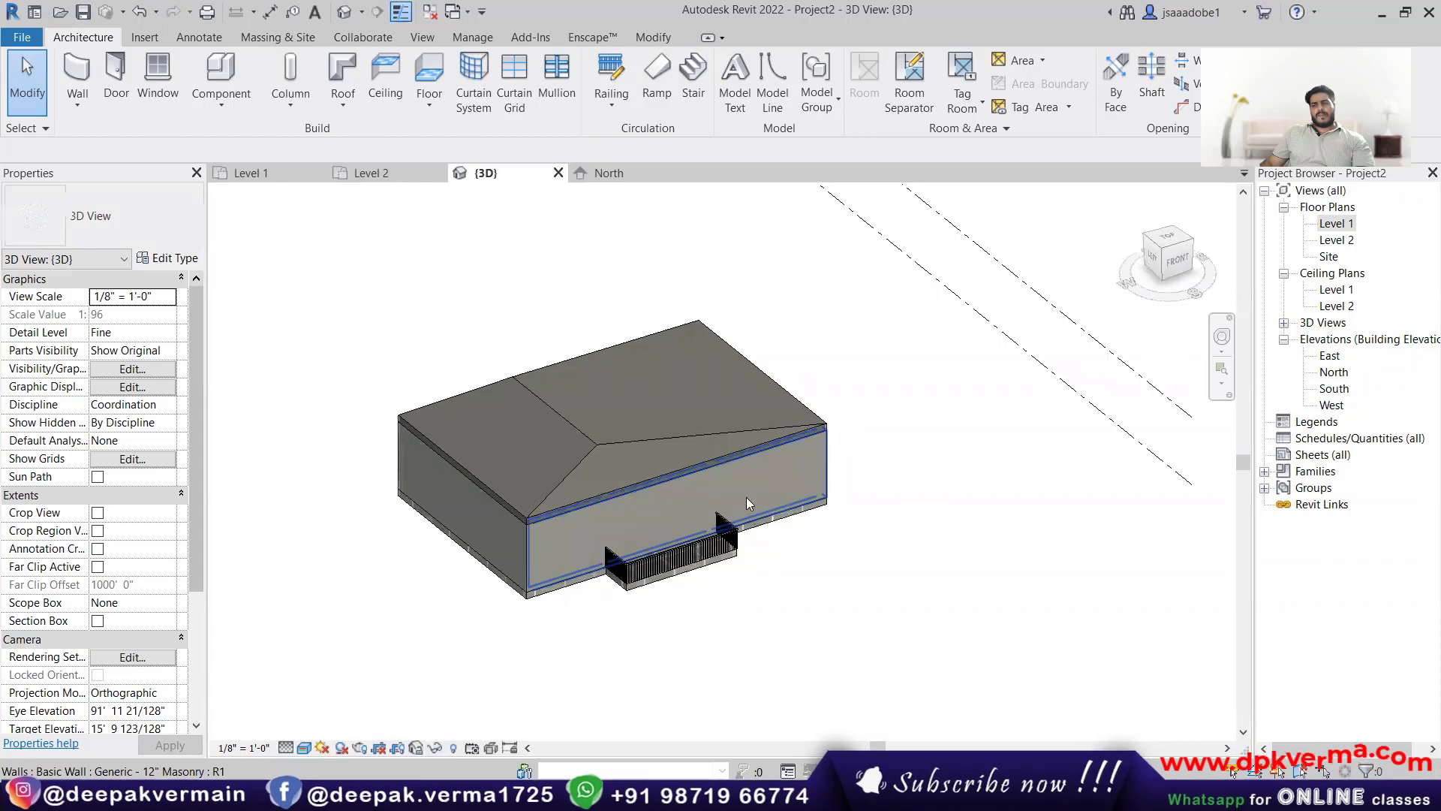
Step: In the North elevation, raise the roof's ridge freehand to a maximum height of about 18'-11 7/8"
double_click(1333, 372)
scroll(988, 460, down, 5)
scroll(586, 473, up, 2)
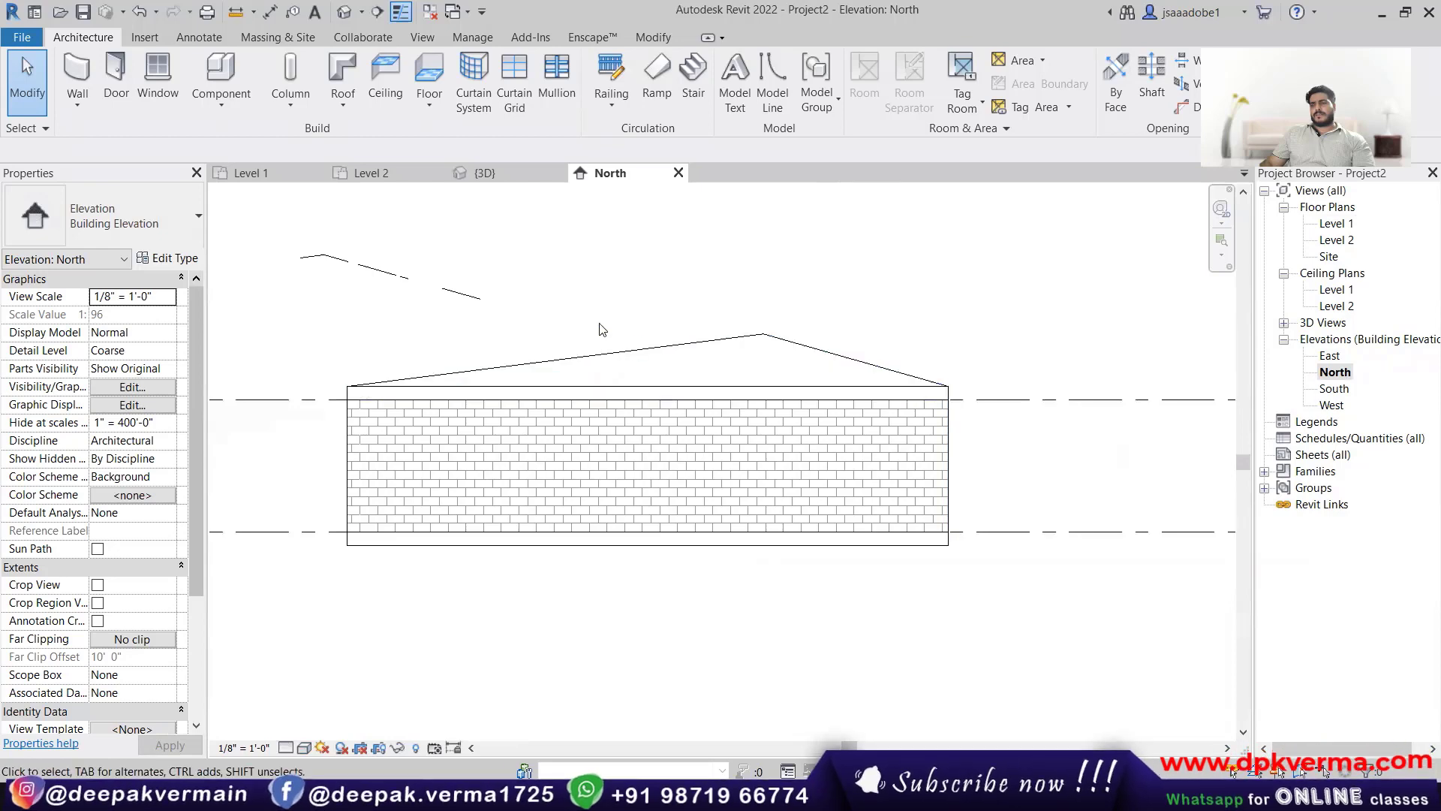
click(659, 346)
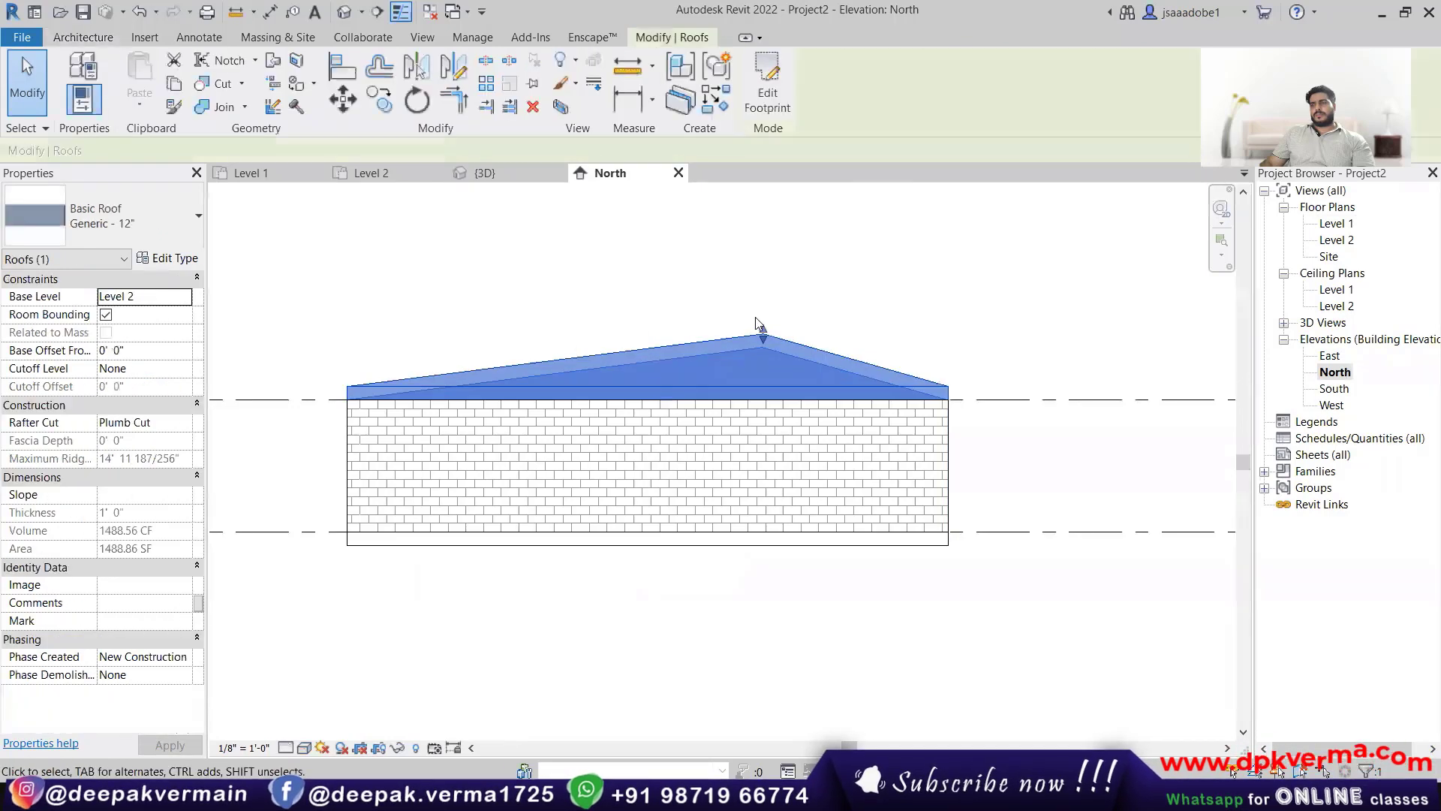
drag(760, 328, 766, 284)
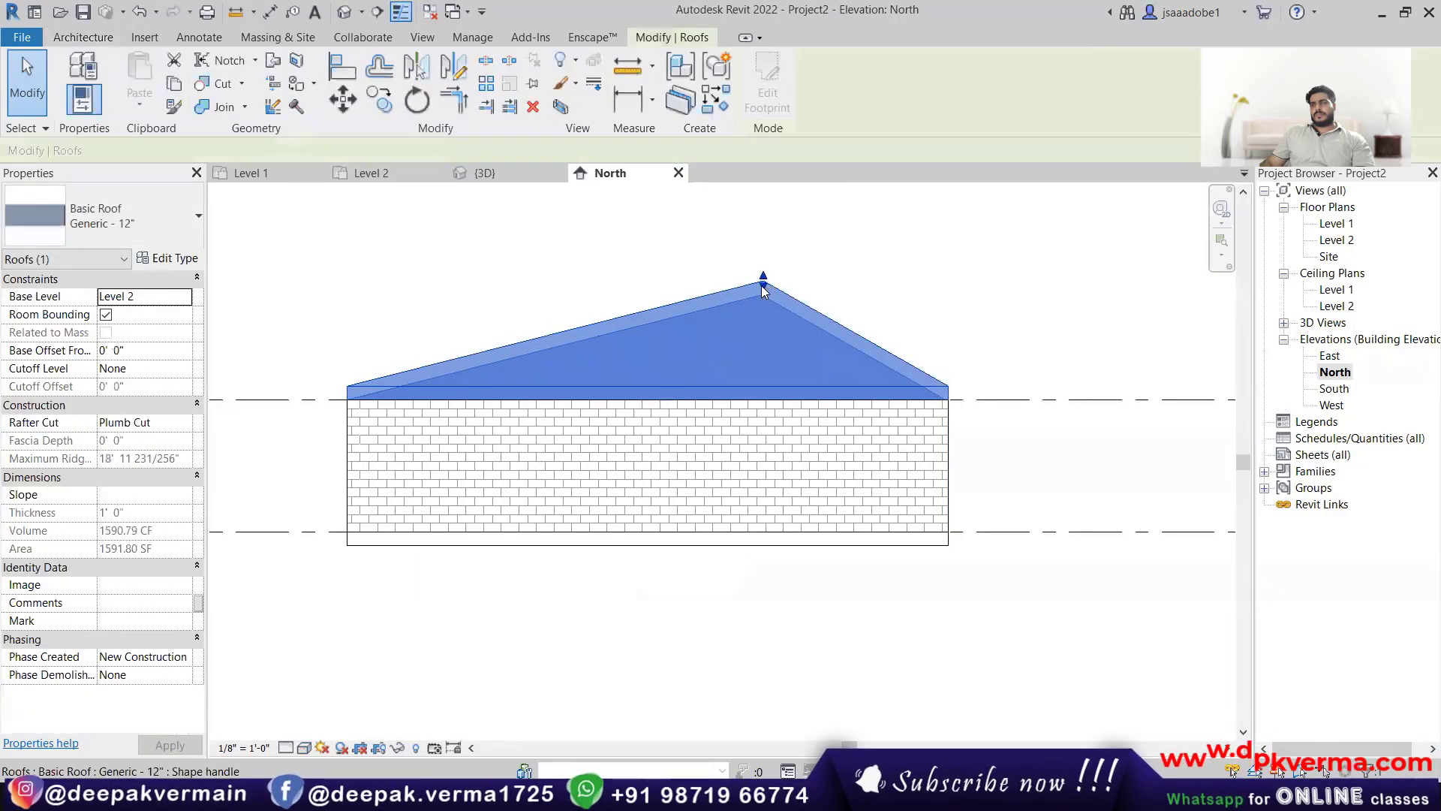
scroll(764, 291, down, 2)
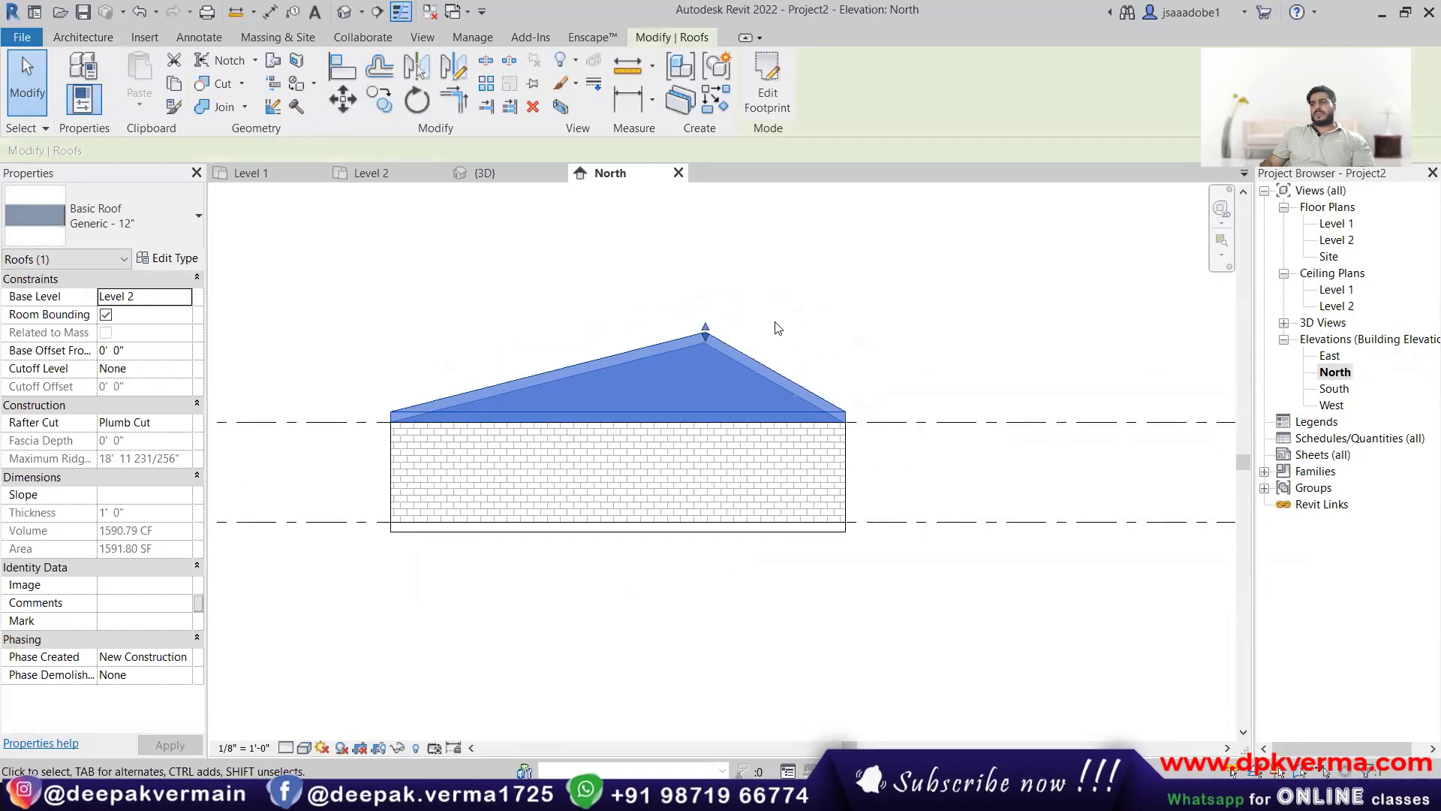
key(Escape)
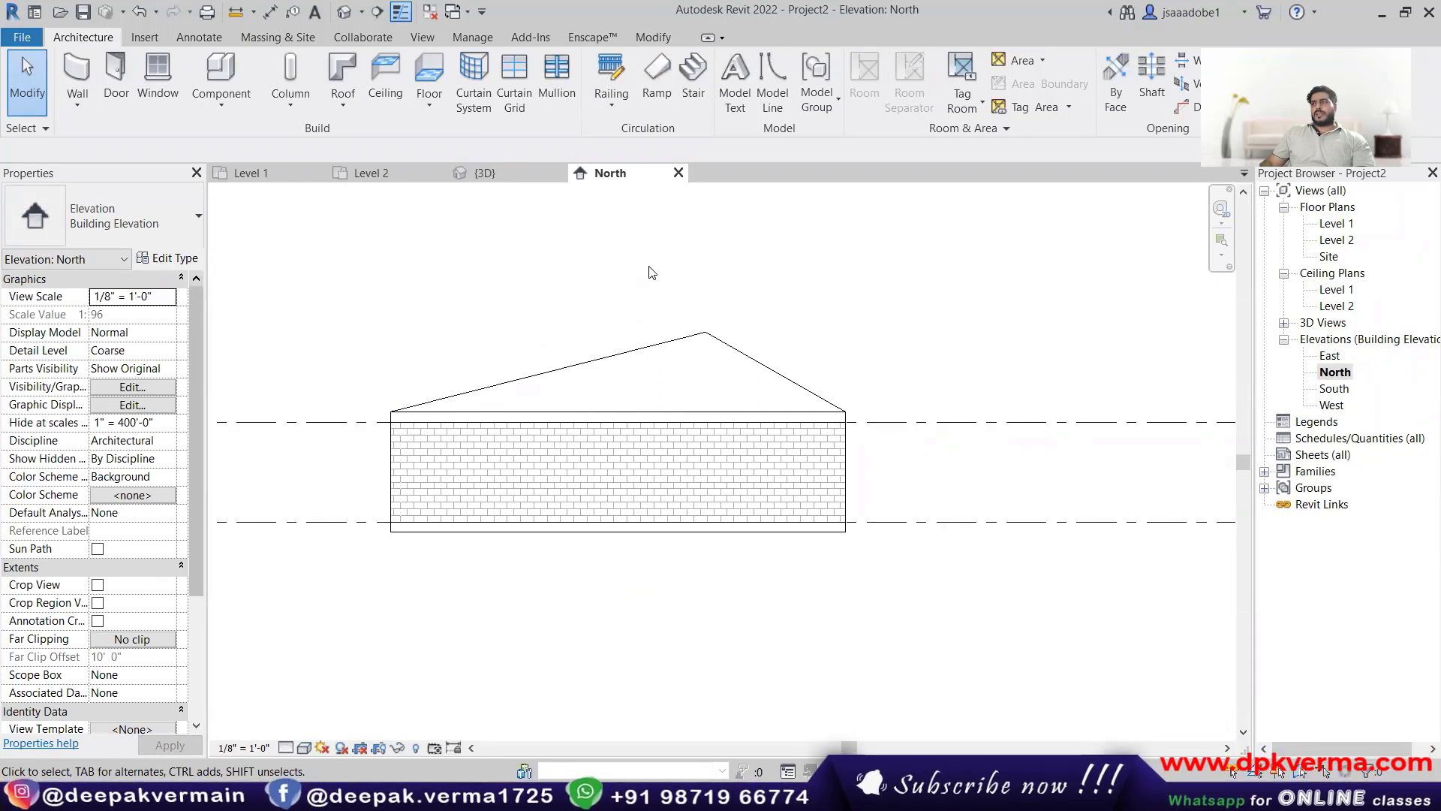
click(660, 344)
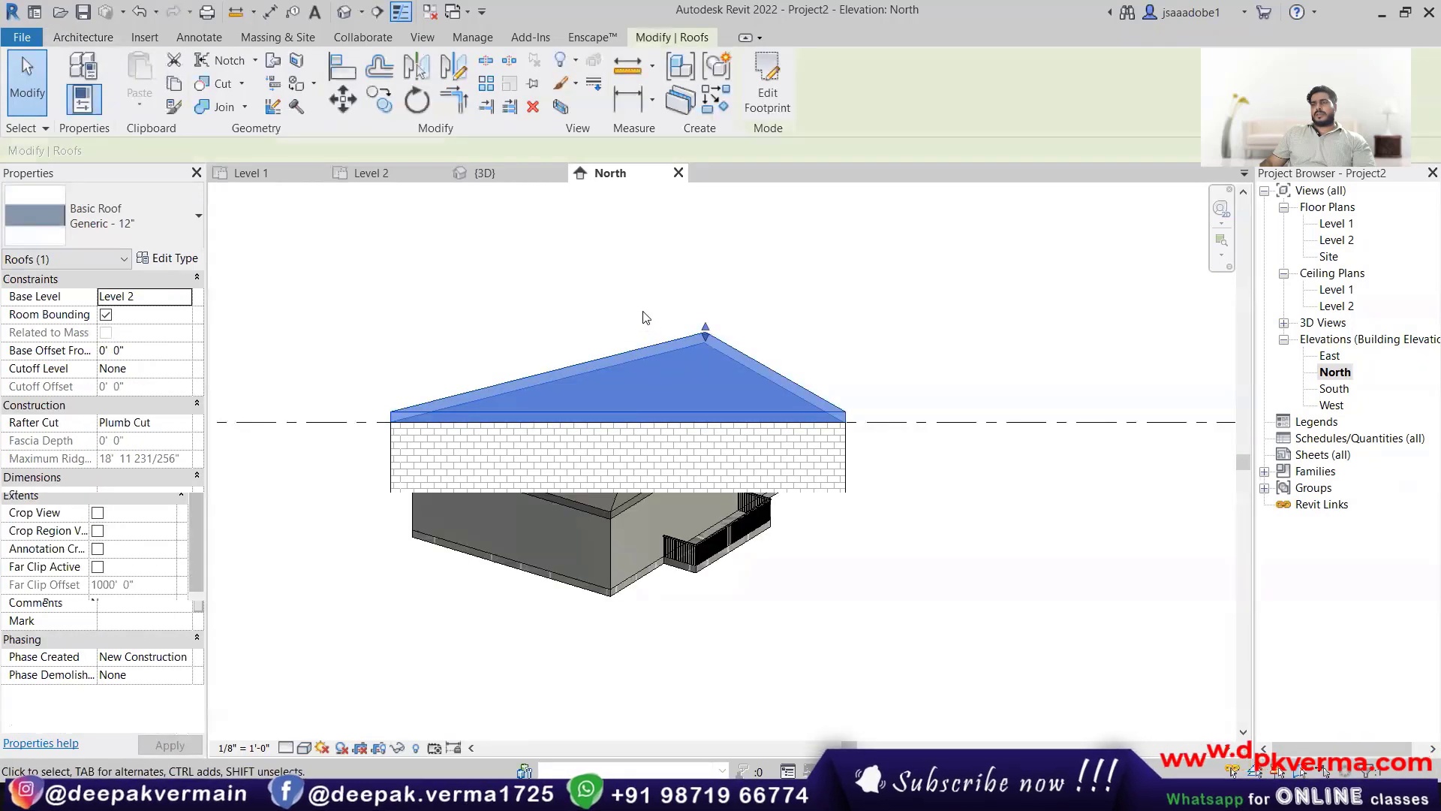
click(646, 318)
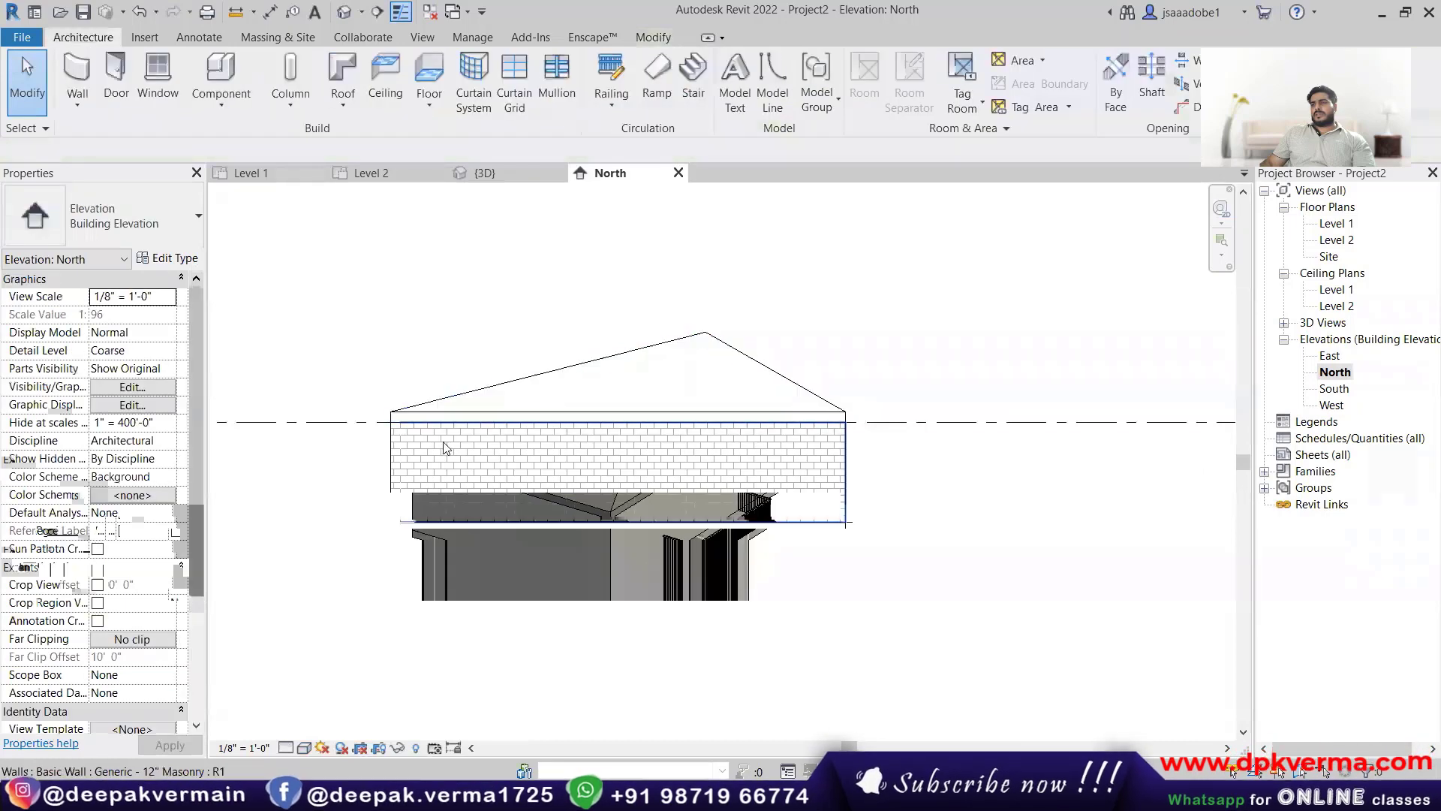
click(405, 465)
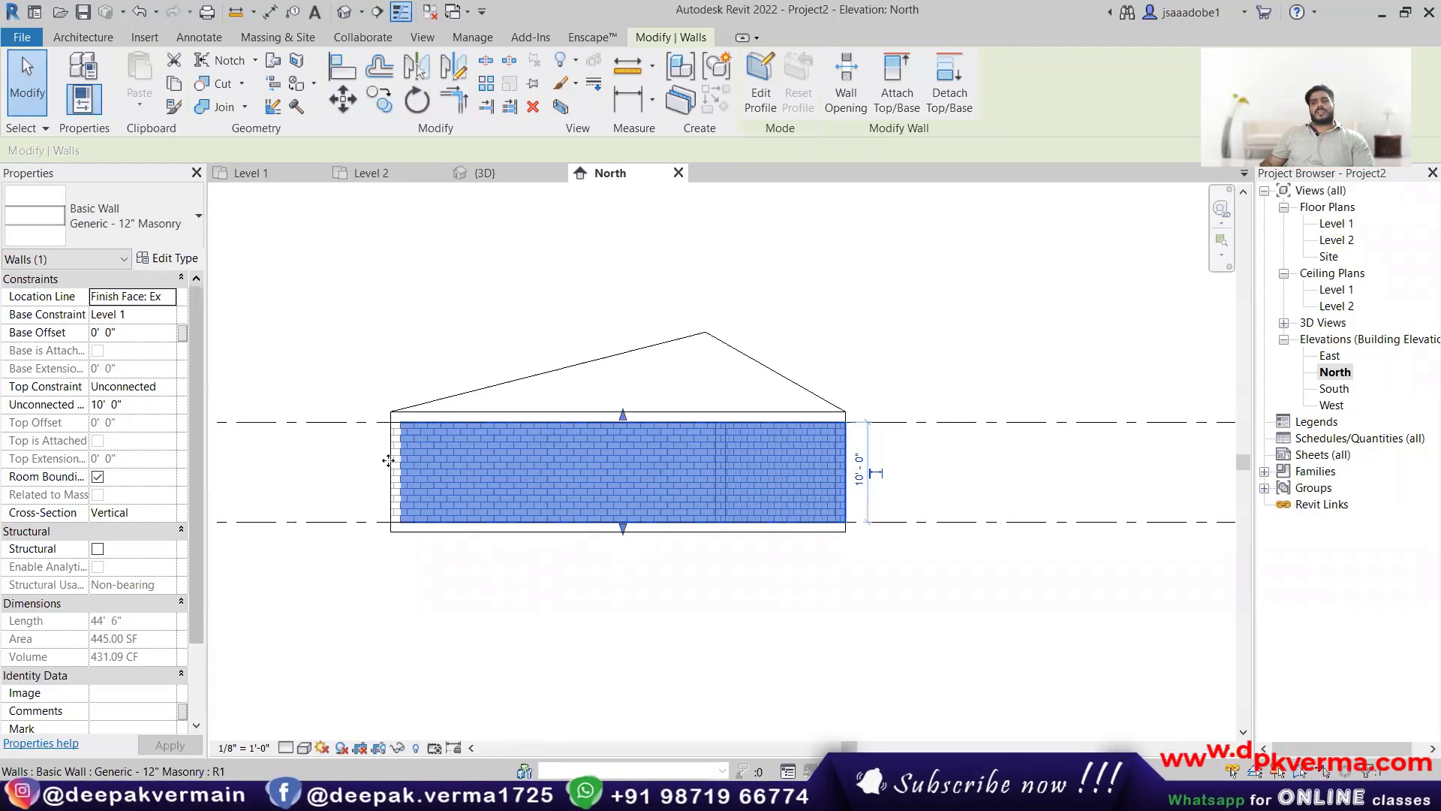
click(373, 608)
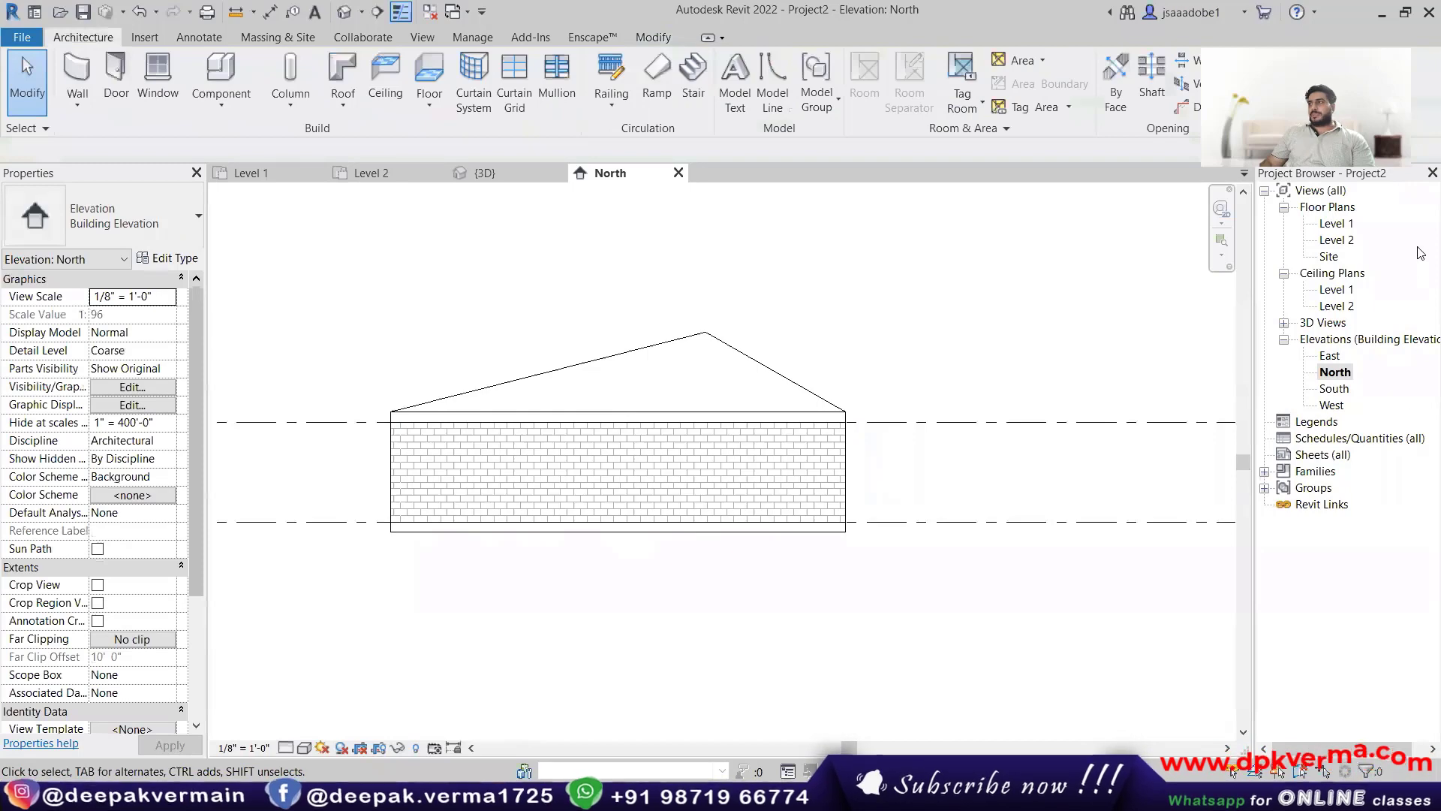
Step: In the Level 1 plan, move the left vertical partition to 8'-6" from the outer wall, and stretch the building's top and right walls outward freehand
double_click(1327, 225)
scroll(650, 353, down, 3)
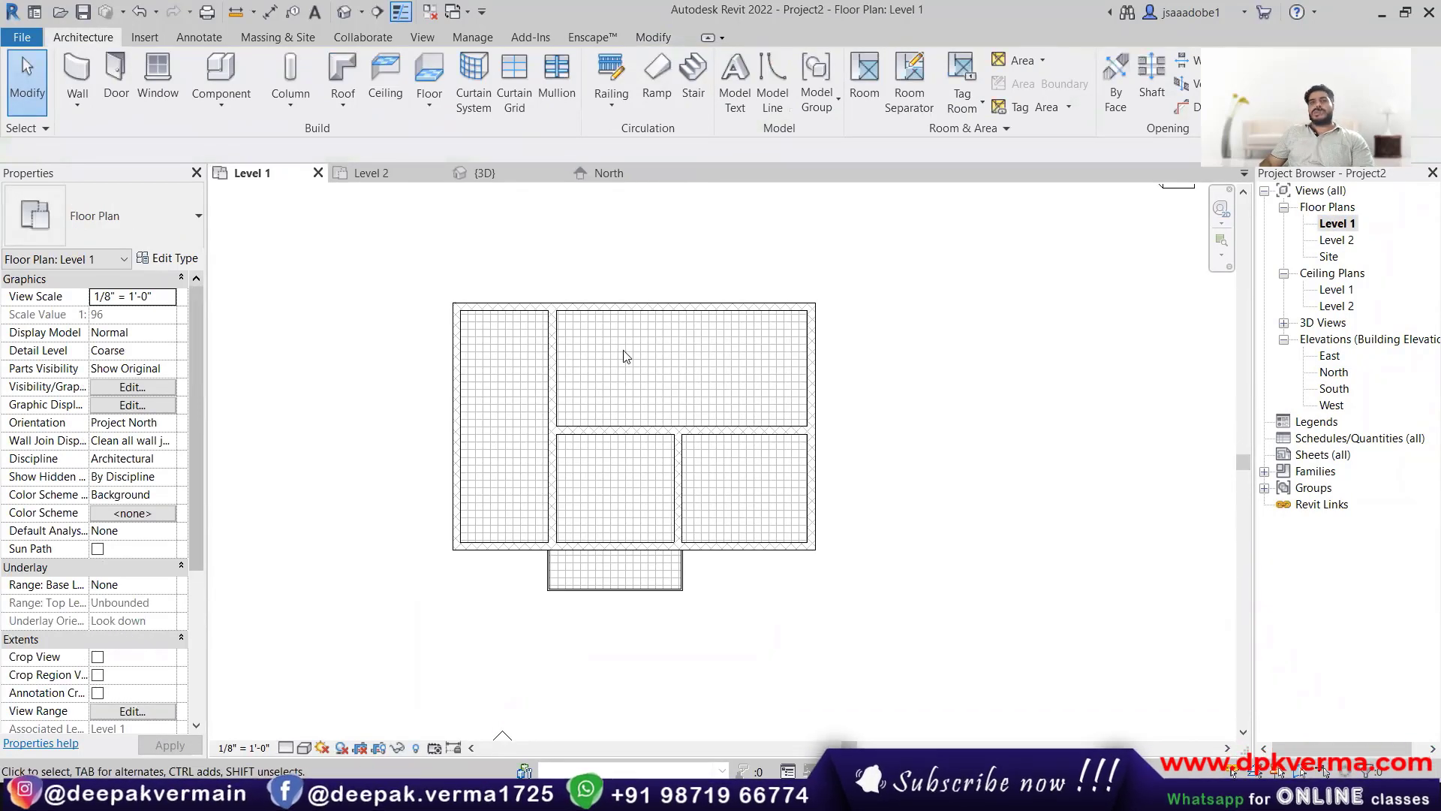
drag(556, 407, 524, 401)
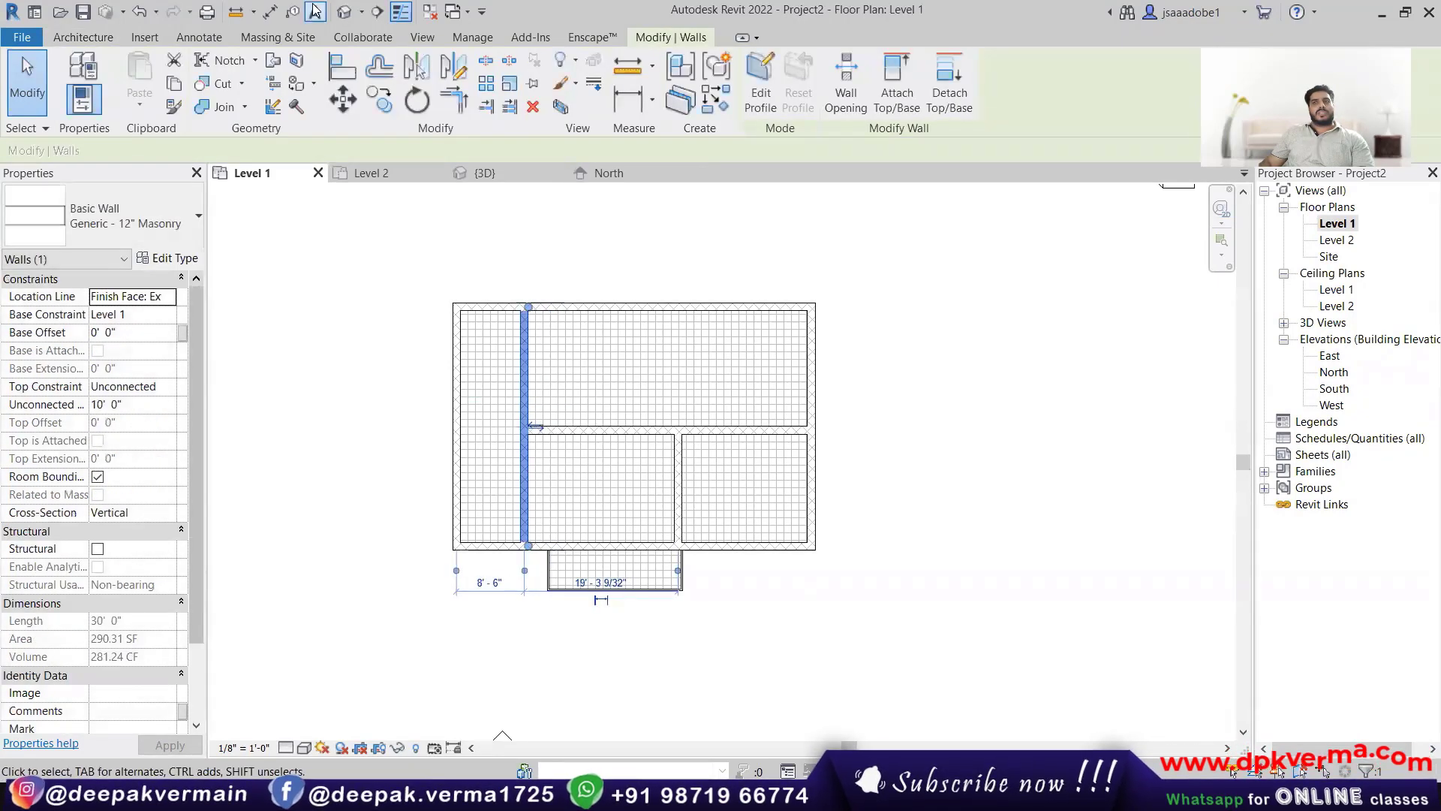
drag(626, 308, 635, 220)
drag(811, 363, 936, 365)
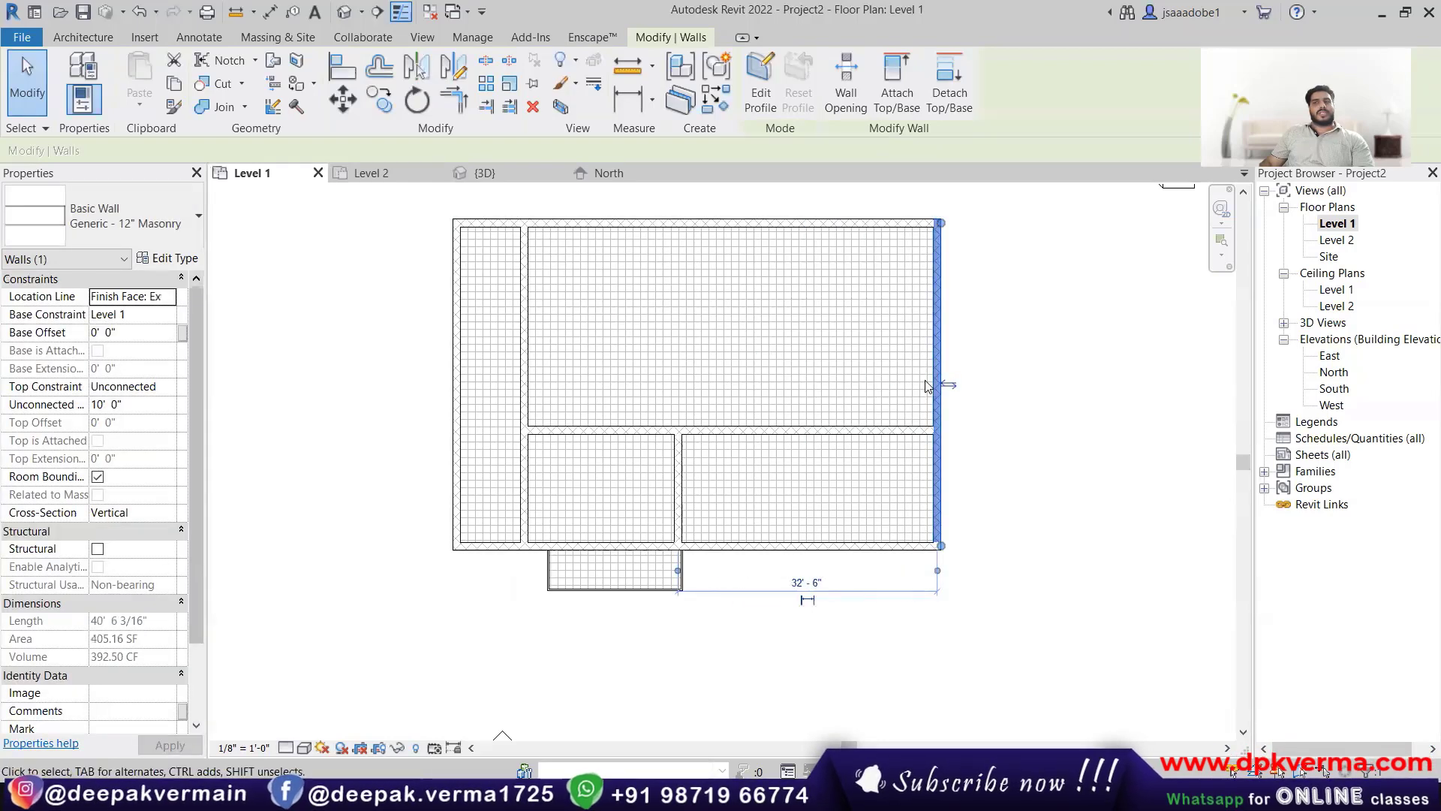
Step: In the 3D view, try pulling the porch-side exterior wall outward freehand, and undo the move
click(346, 14)
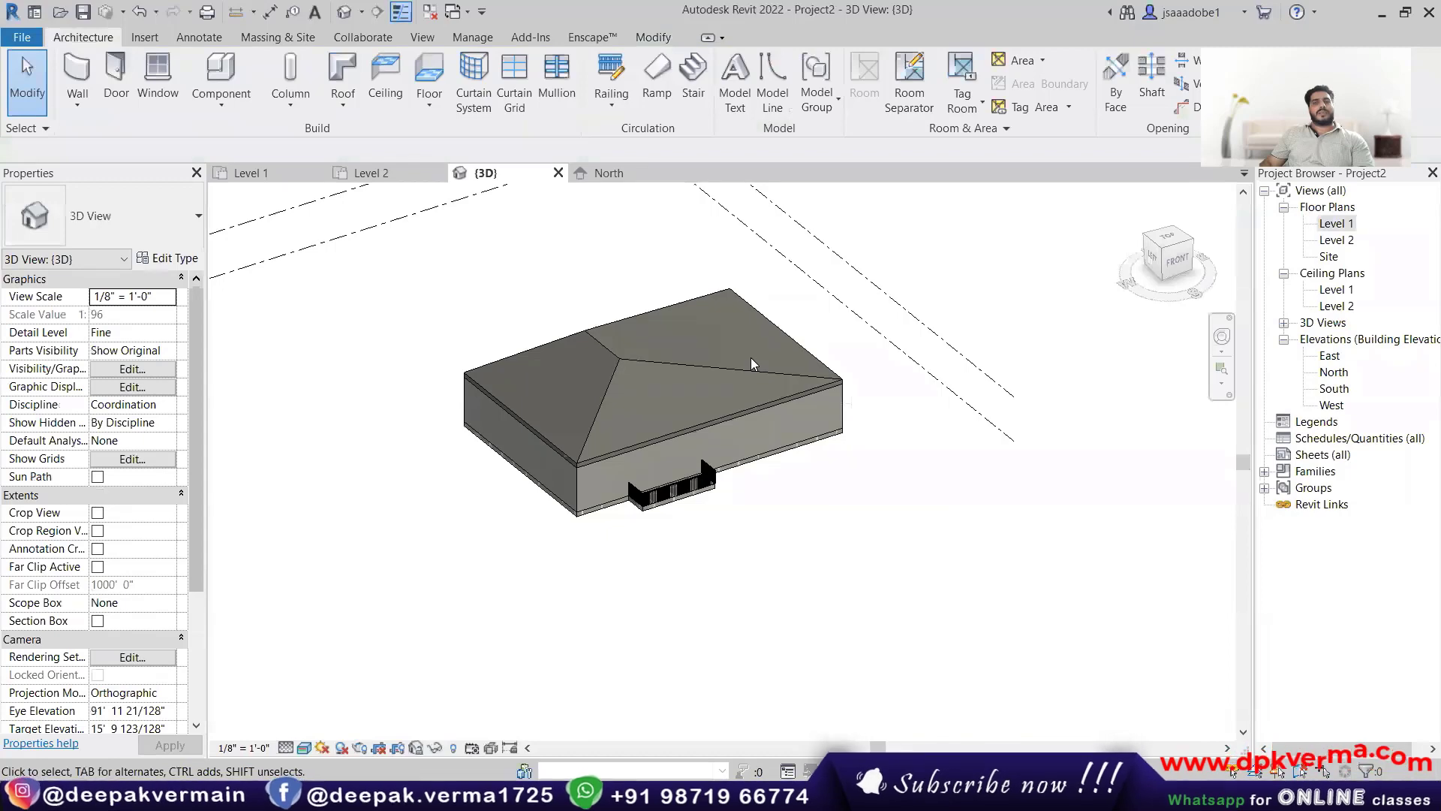
click(608, 498)
drag(608, 499, 756, 614)
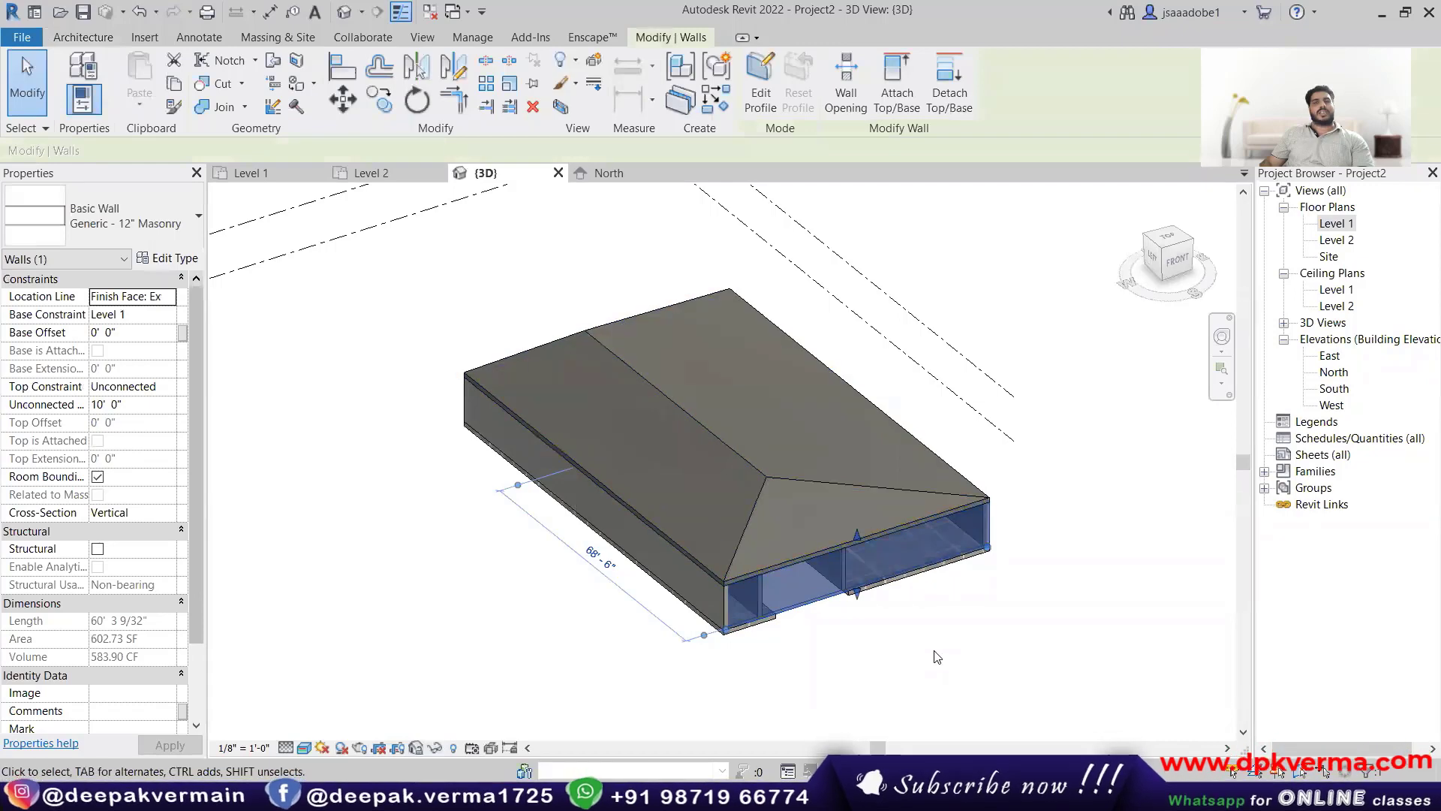
key(ctrl+z)
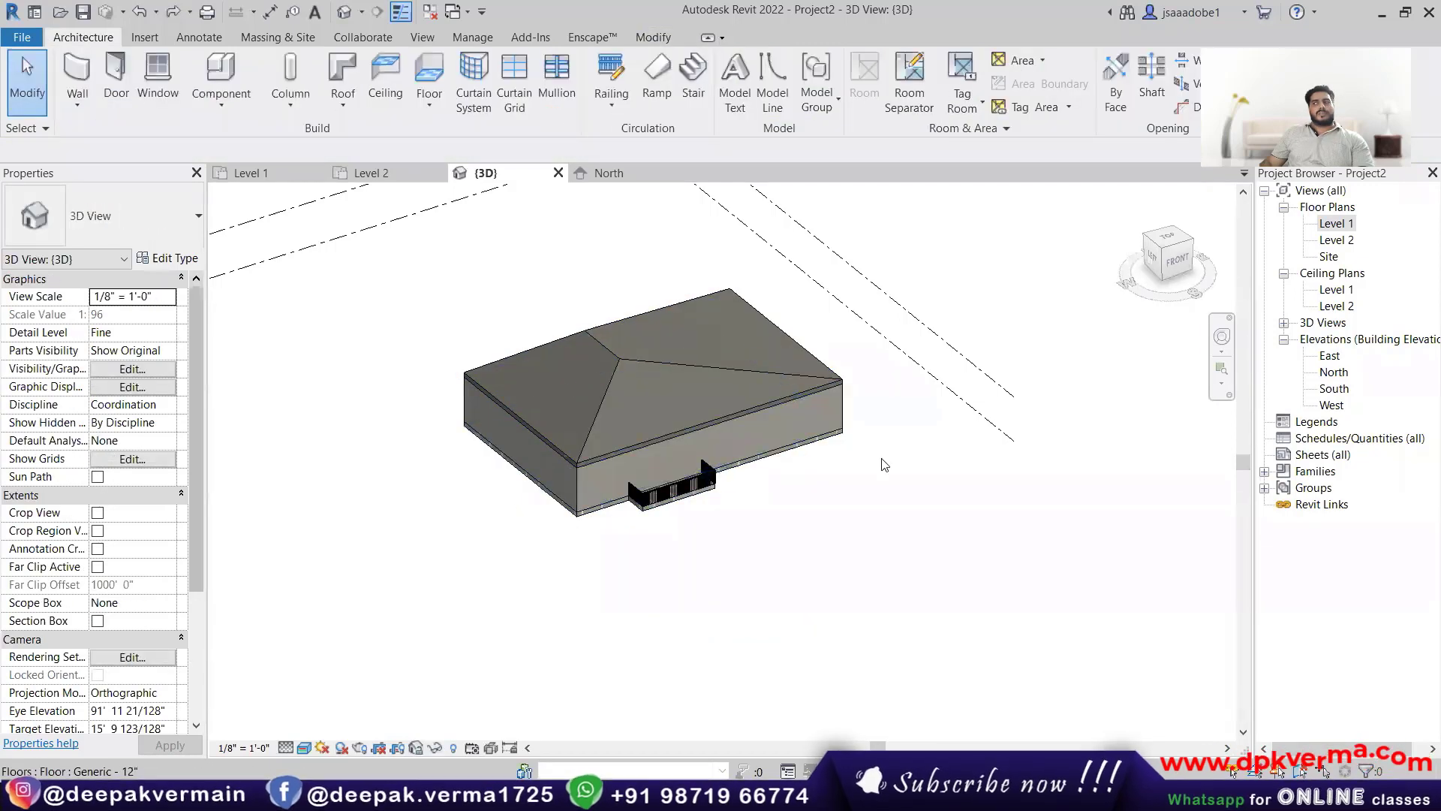
Step: In the Level 1 plan, move the left vertical partition 19'-0" from the left wall and the horizontal partition 19'-0" from the top wall
double_click(1321, 224)
scroll(572, 415, down, 1)
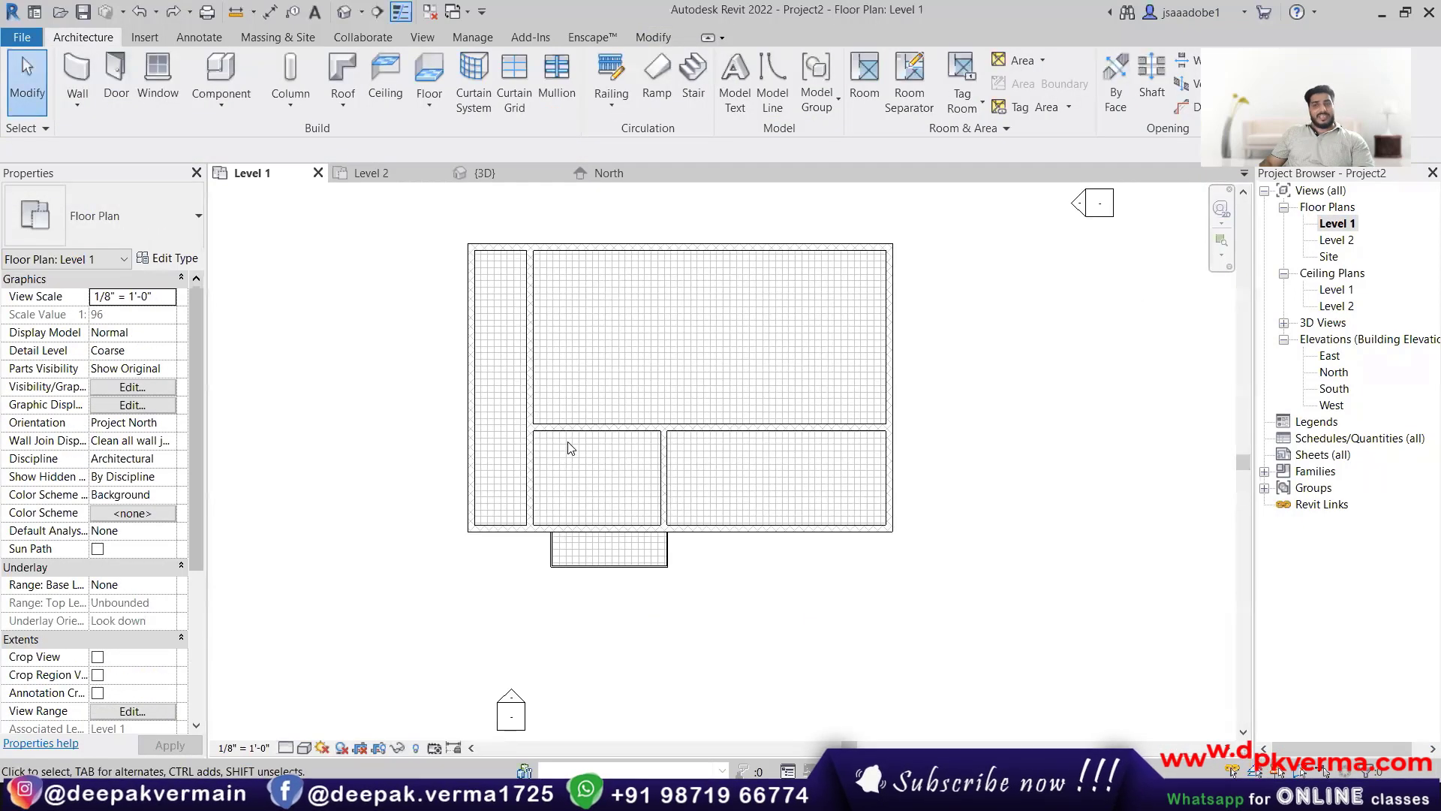
drag(530, 409, 604, 413)
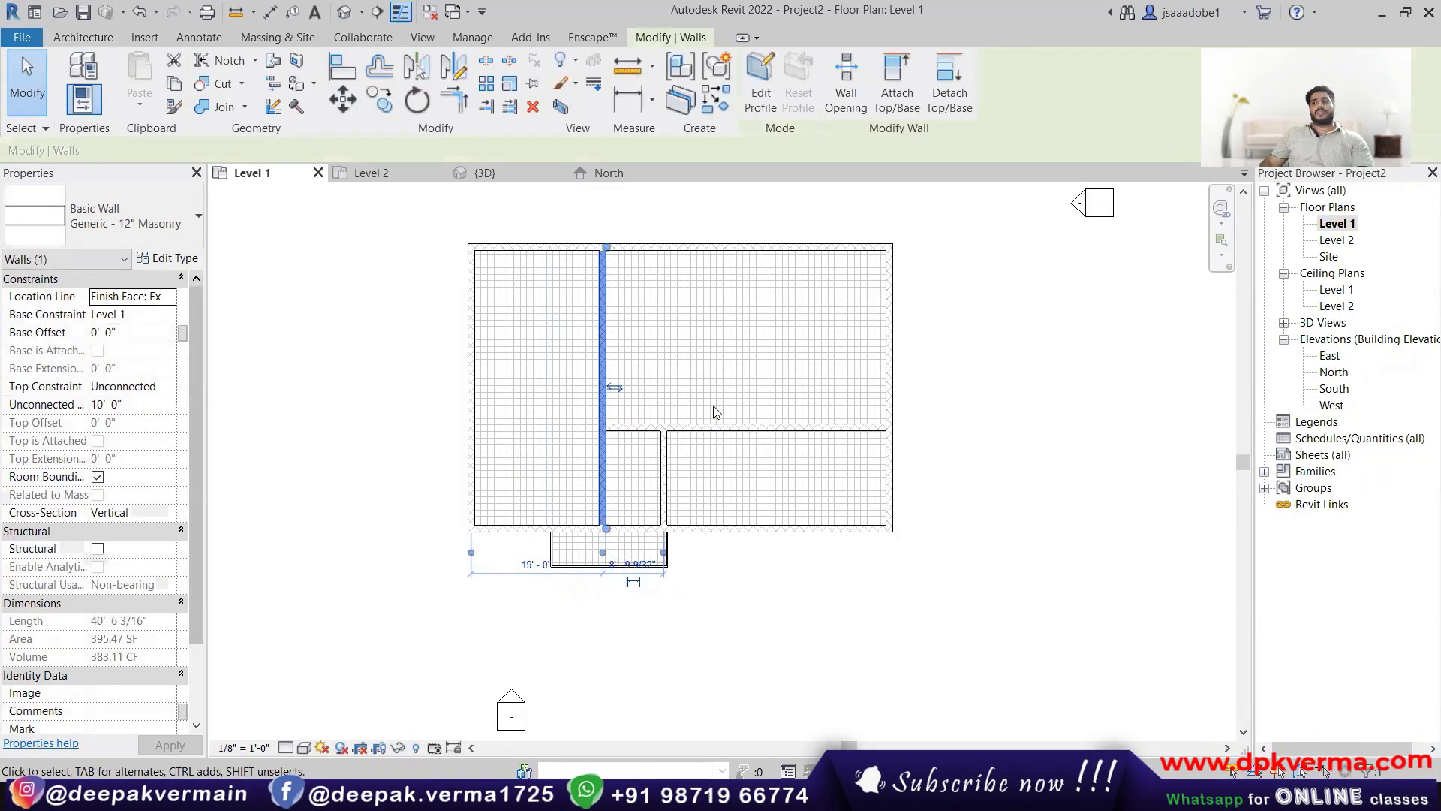
drag(720, 427, 735, 377)
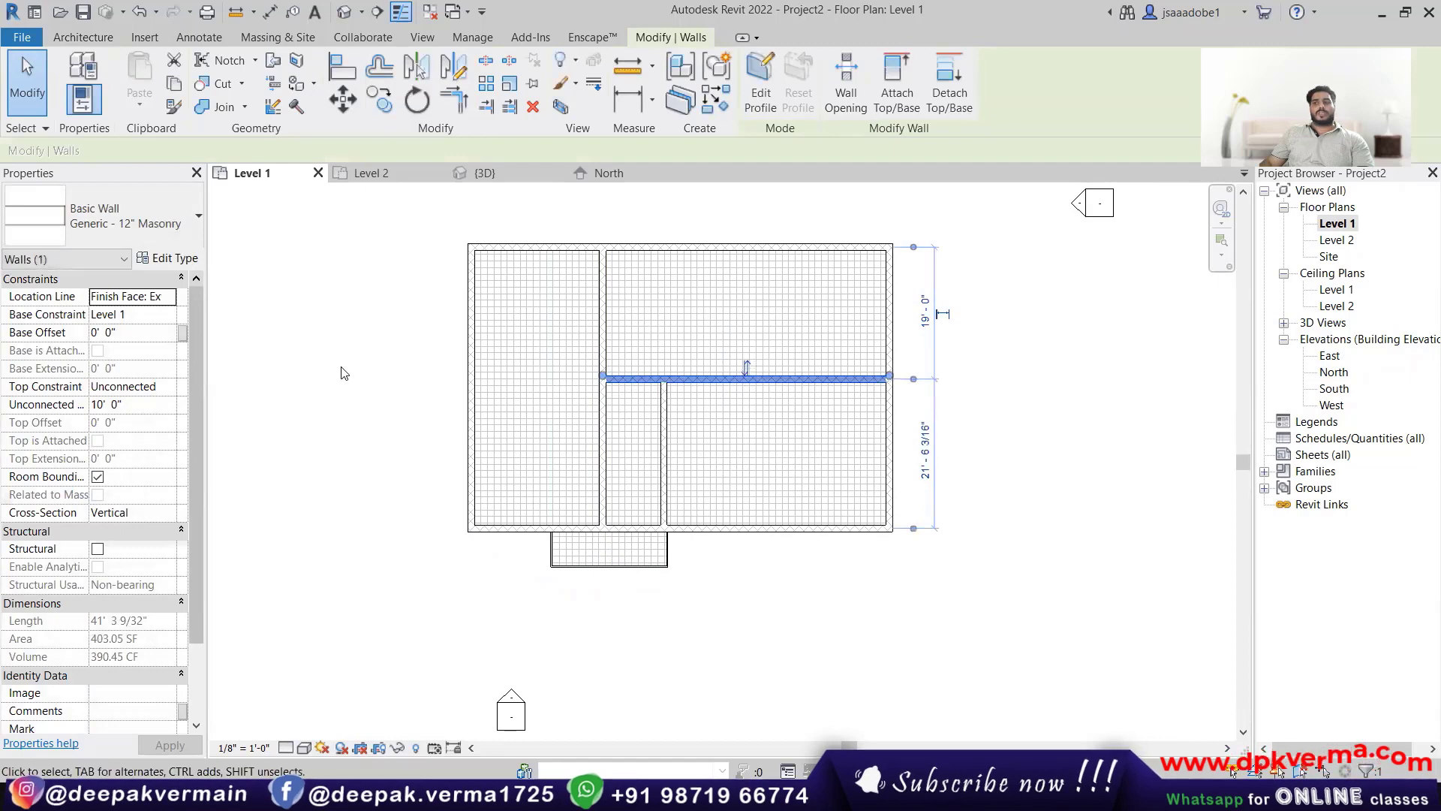
click(344, 372)
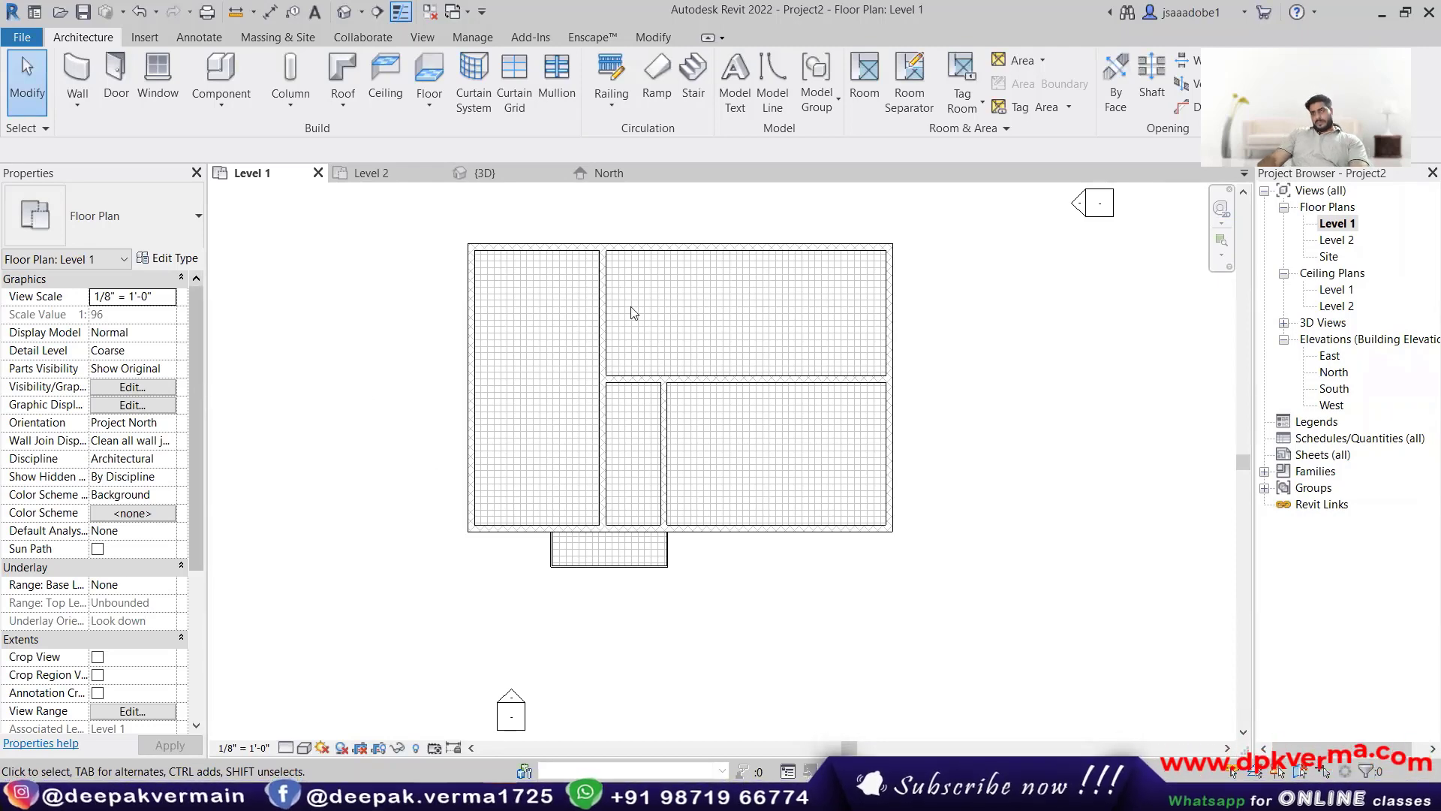
Step: Check the reshaped building and its roof profile in the North elevation
double_click(1322, 373)
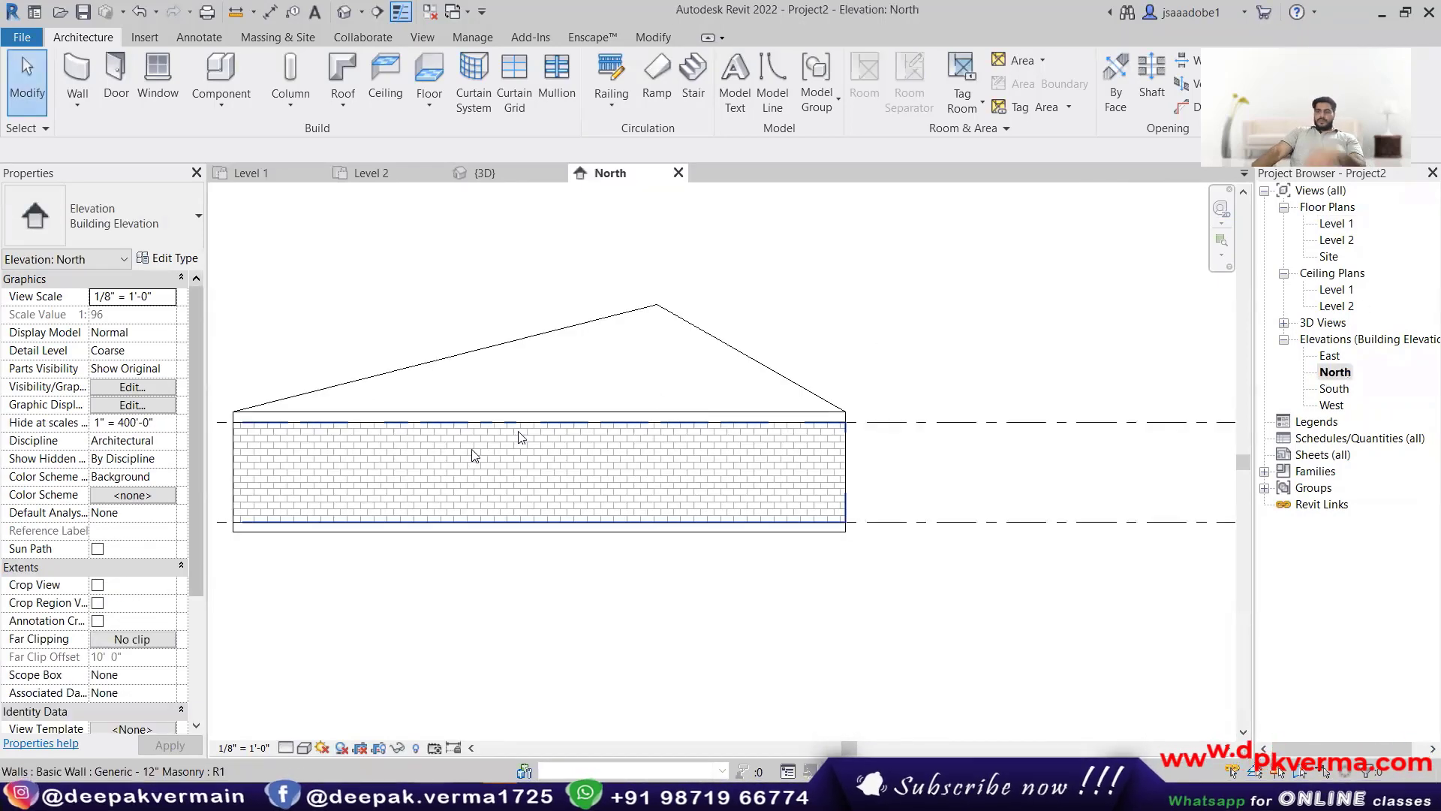
middle_drag(557, 431, 572, 488)
scroll(567, 487, down, 1)
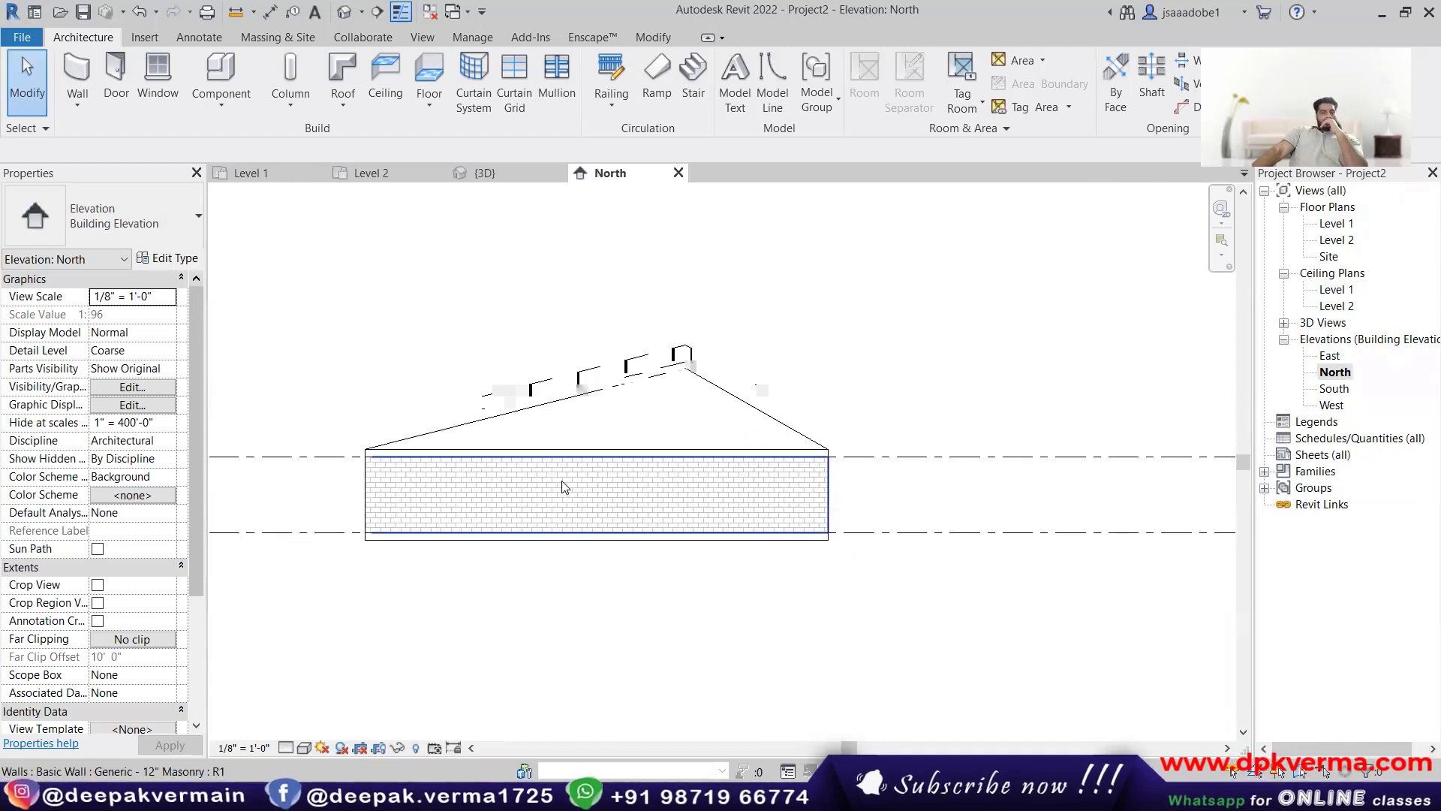
scroll(539, 497, down, 1)
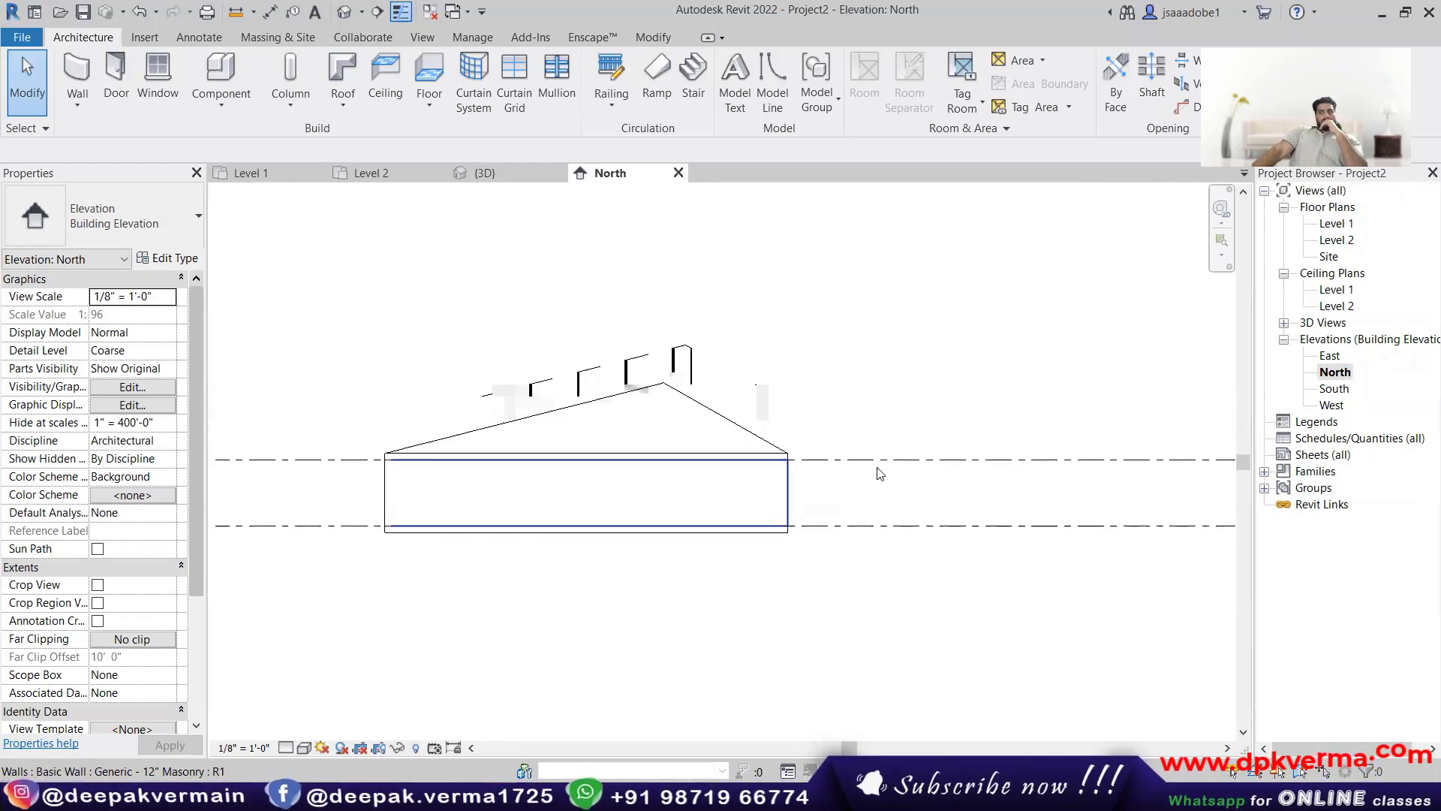
Step: In the Level 1 plan, draw a horizontal grid along the upper exterior wall and two vertical grids across the building with aligned lower ends
double_click(1335, 223)
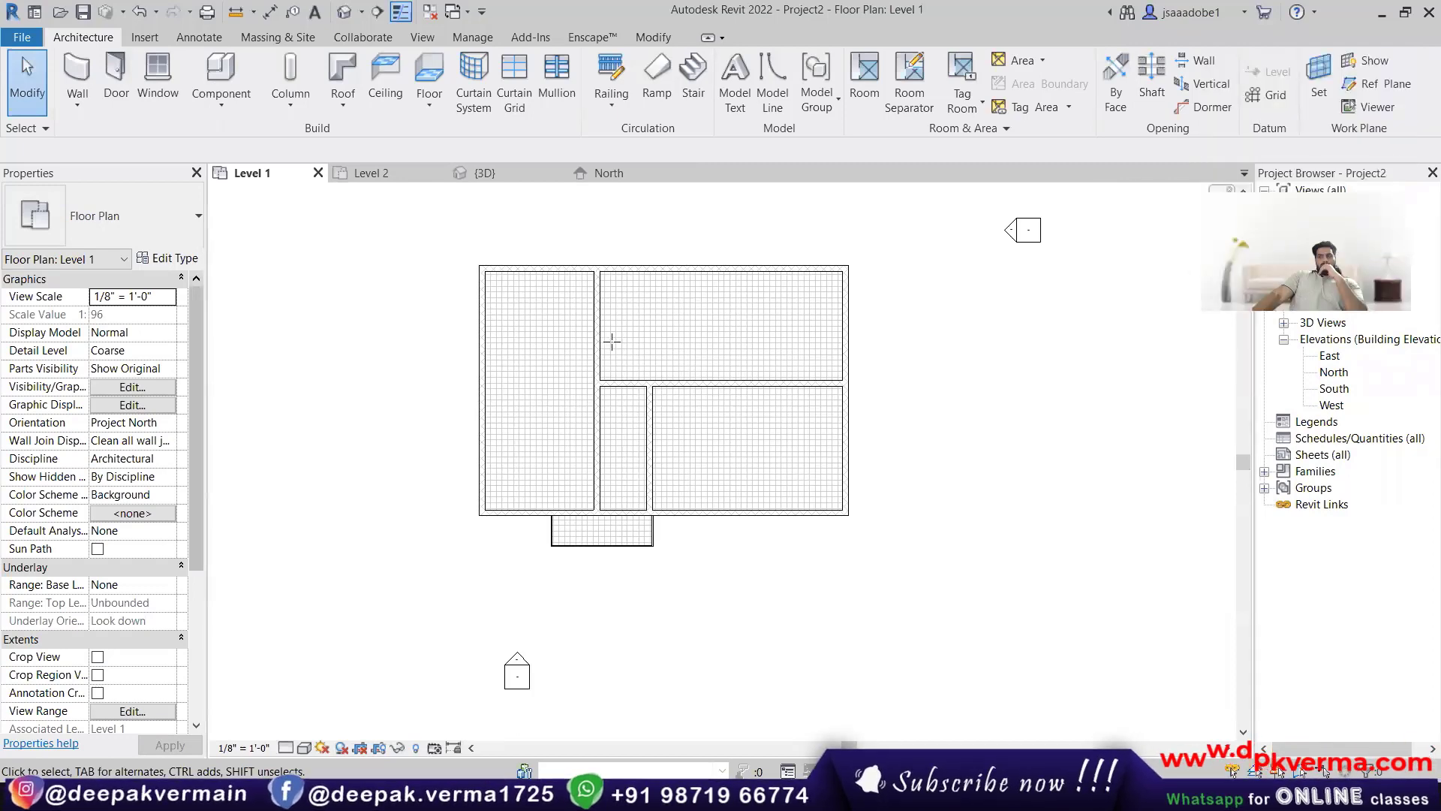
key(g)
key(r)
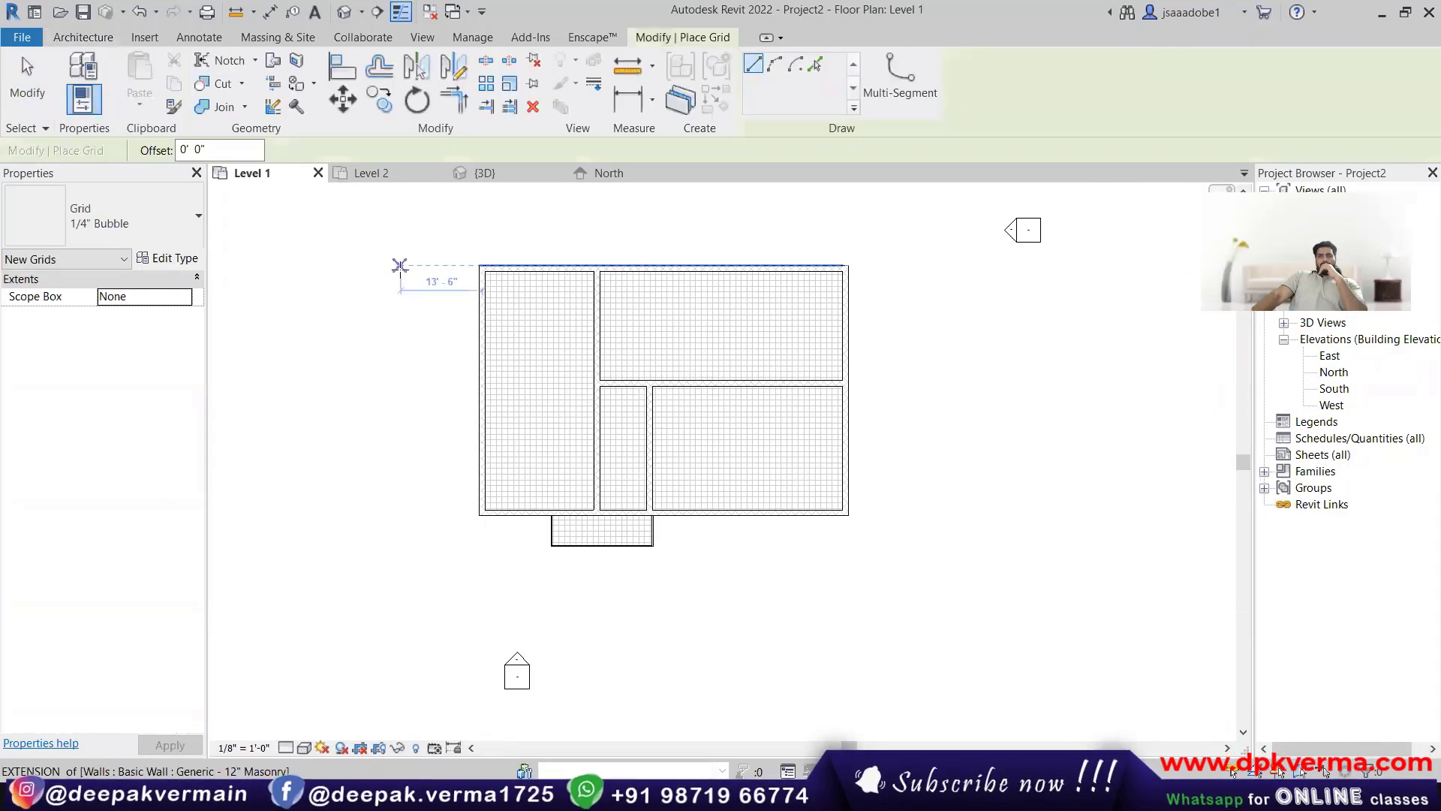
click(346, 262)
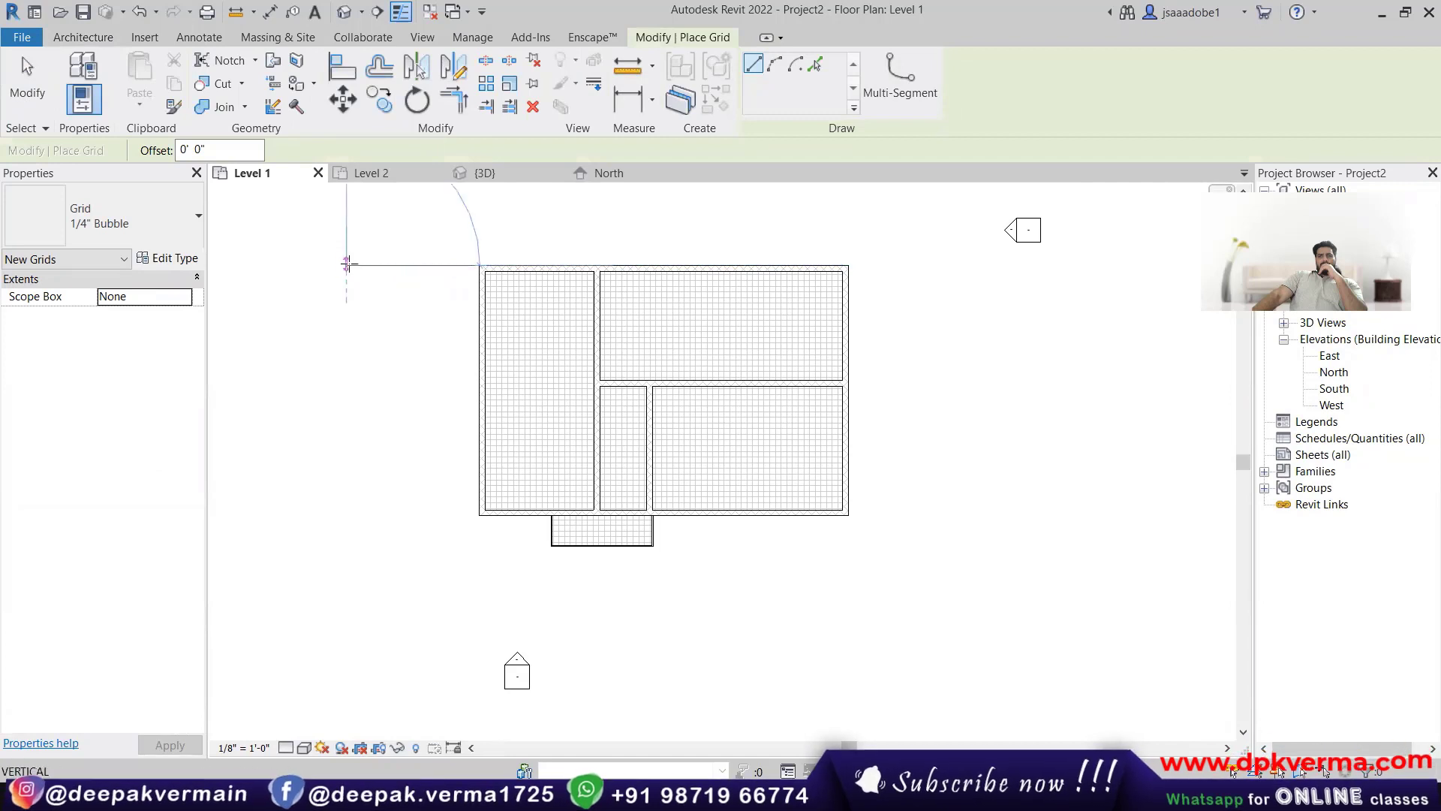
click(953, 265)
click(511, 204)
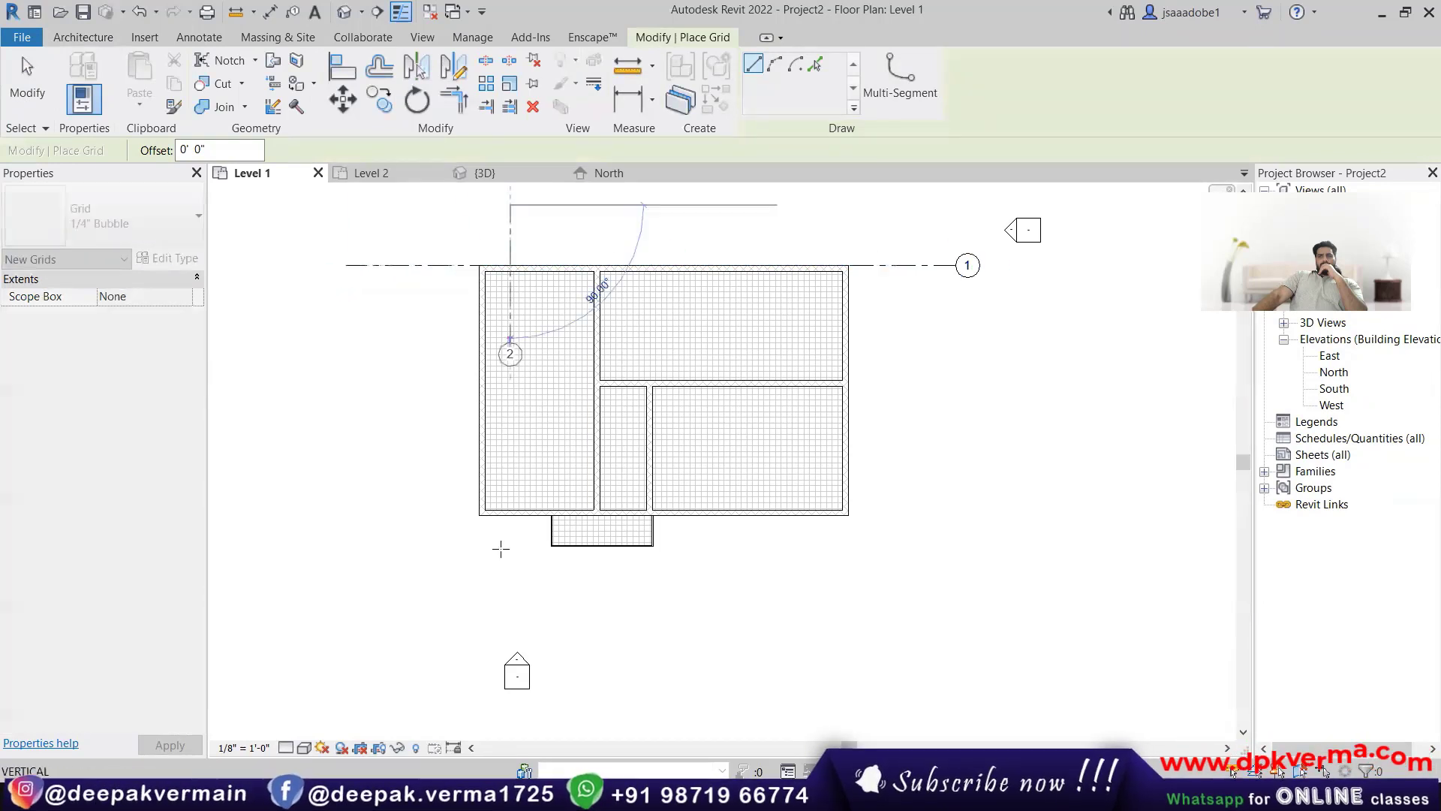
click(510, 612)
click(729, 216)
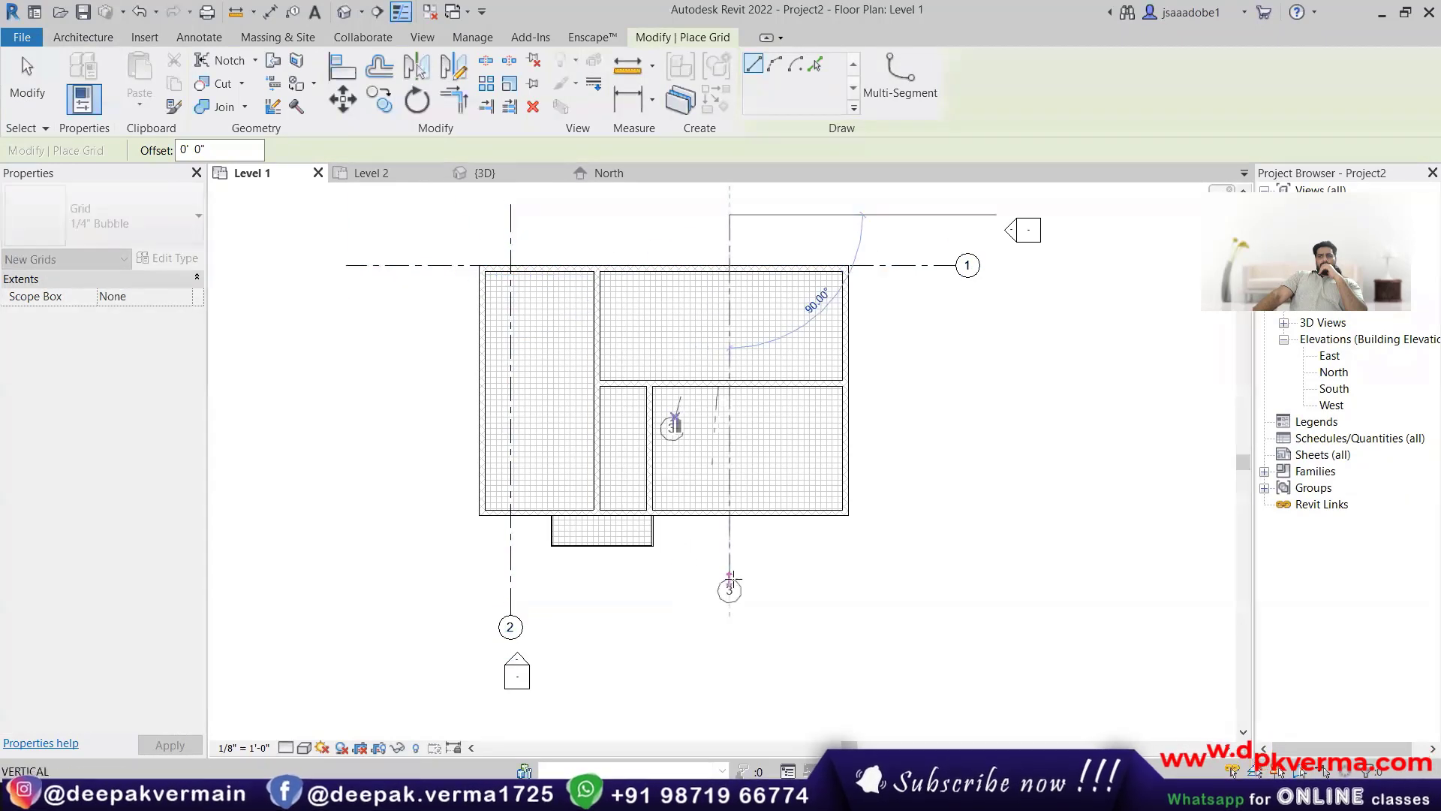
click(730, 616)
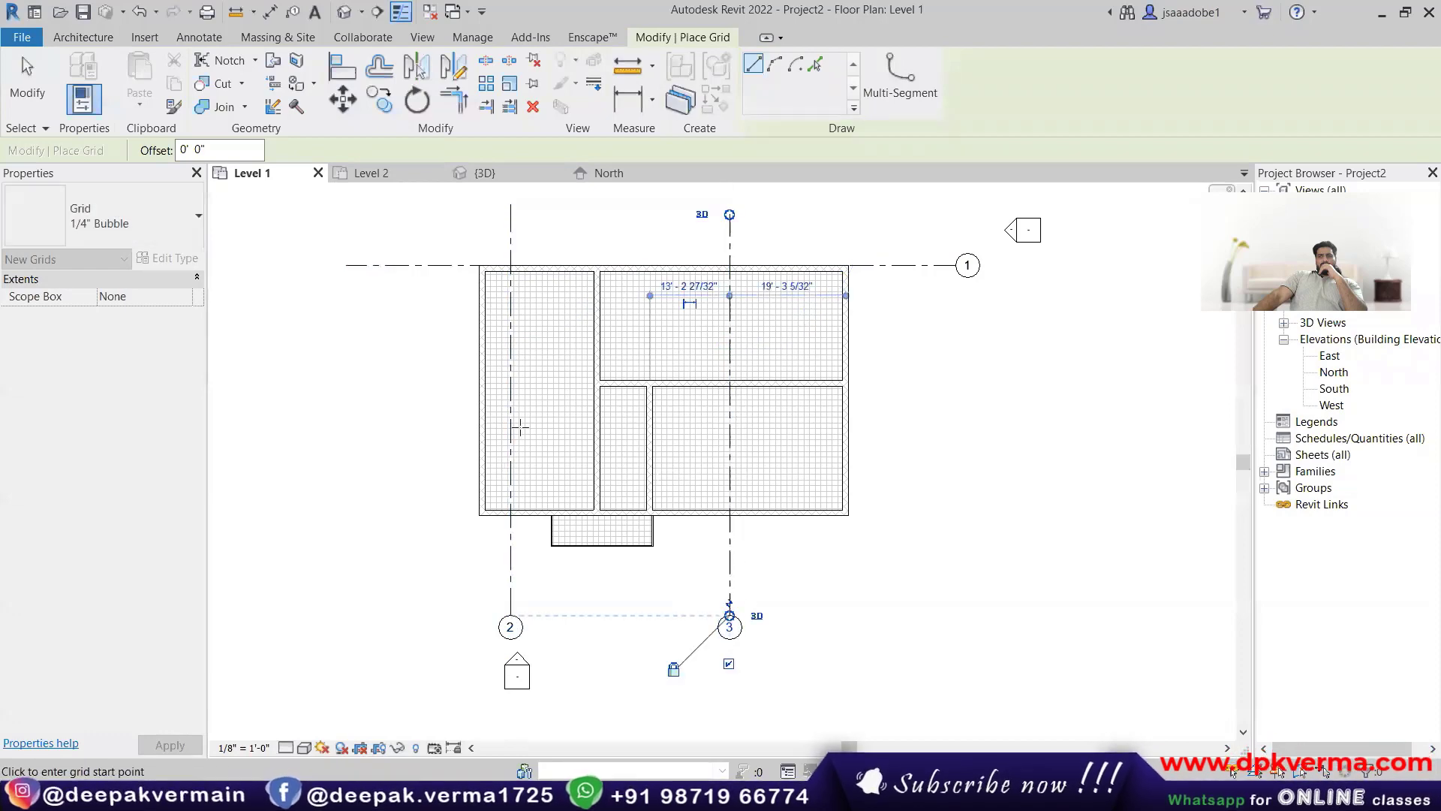
Step: Draw a second horizontal grid across the lower rooms, ending in line with the upper grid's bubble, and leave the Grid command
click(361, 449)
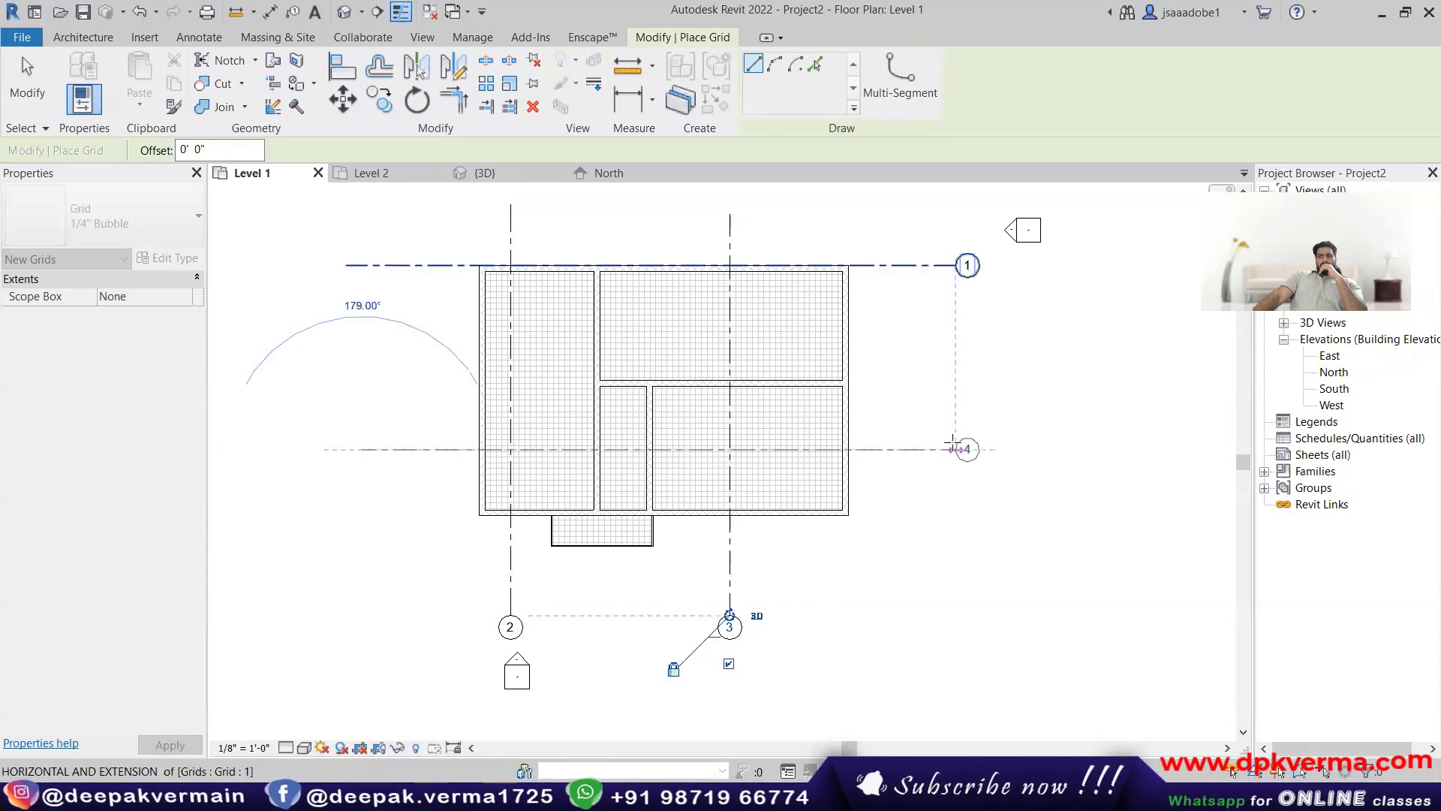
right_click(1036, 328)
click(1054, 339)
right_click(1056, 339)
click(1073, 346)
right_click(1076, 343)
click(1098, 352)
scroll(906, 451, up, 3)
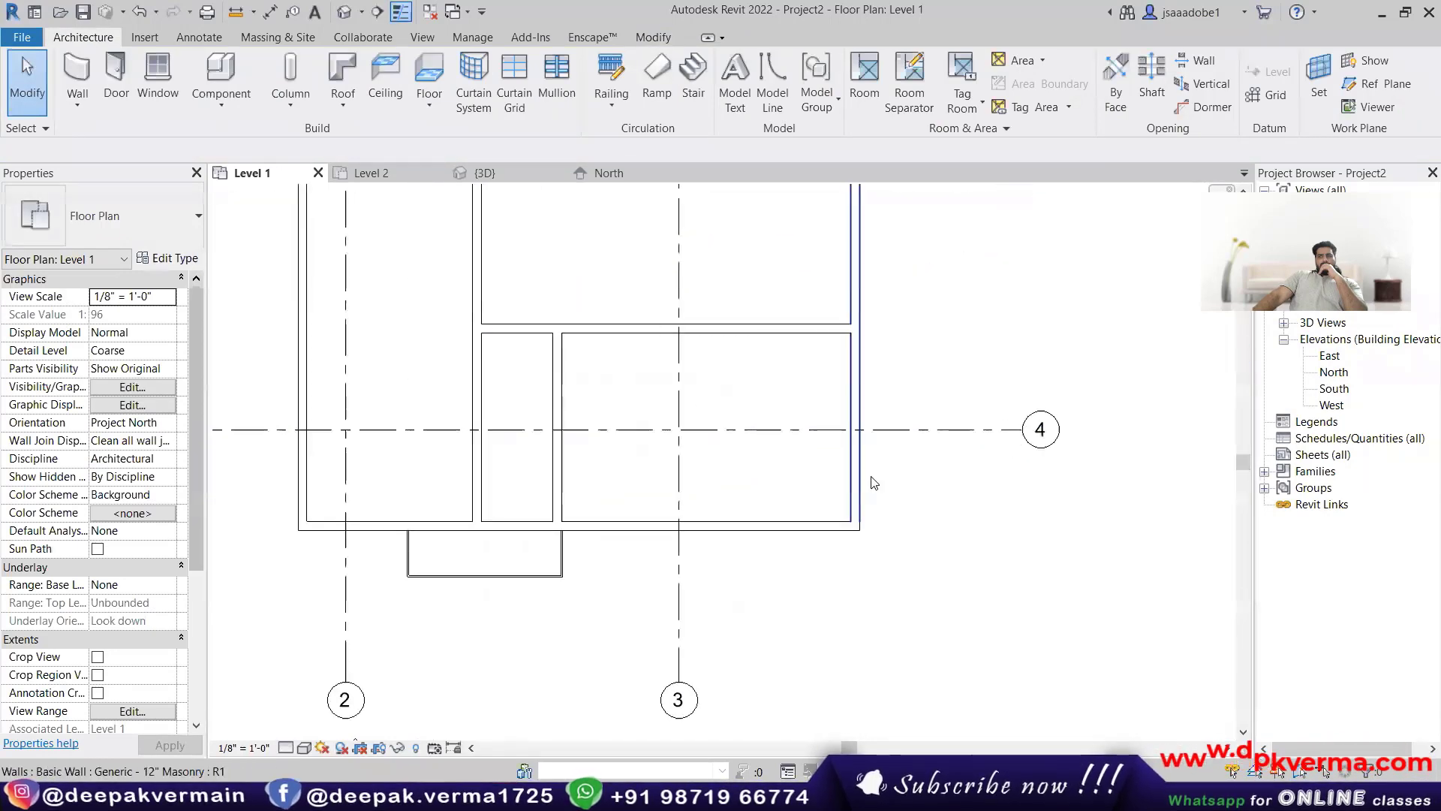
click(908, 432)
right_click(908, 432)
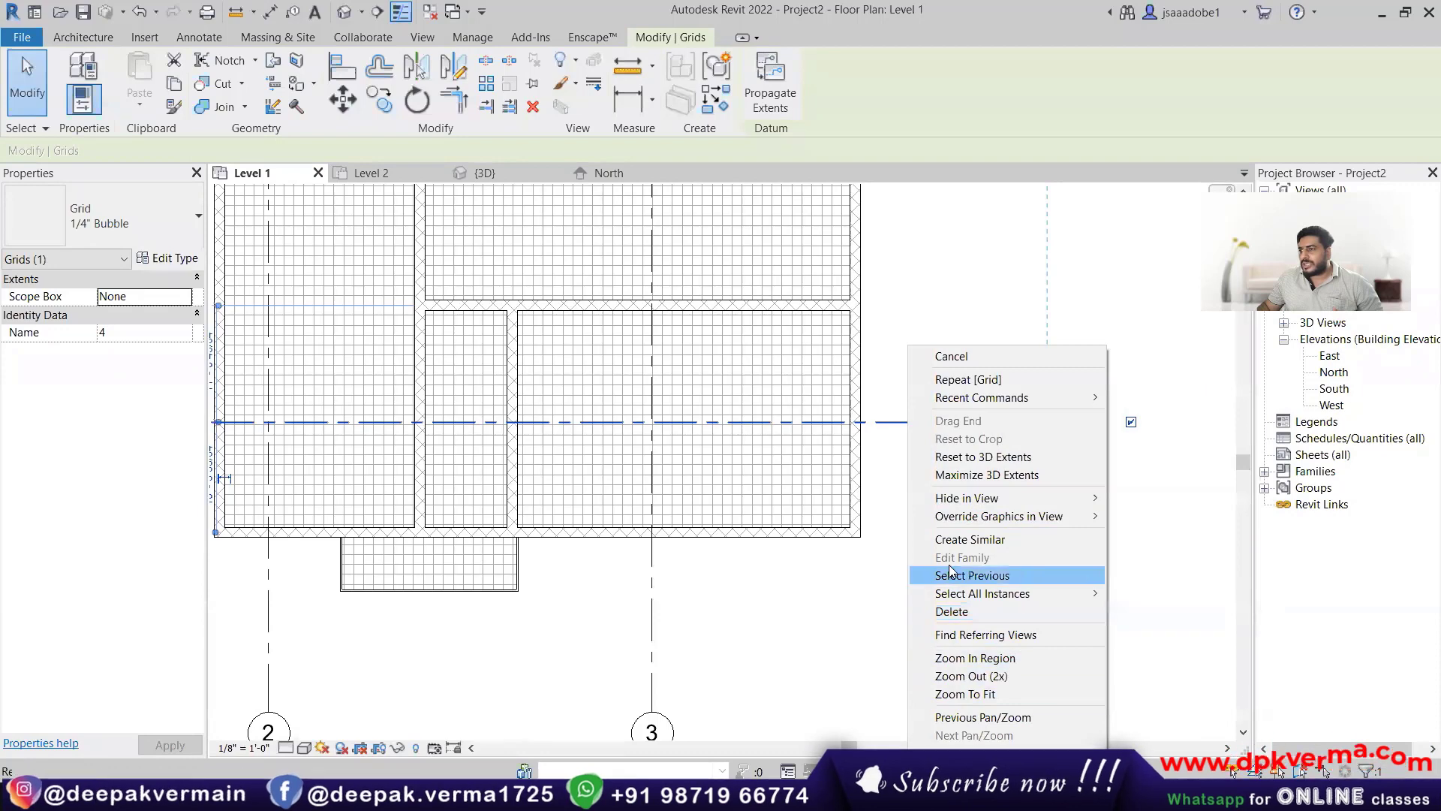
click(891, 457)
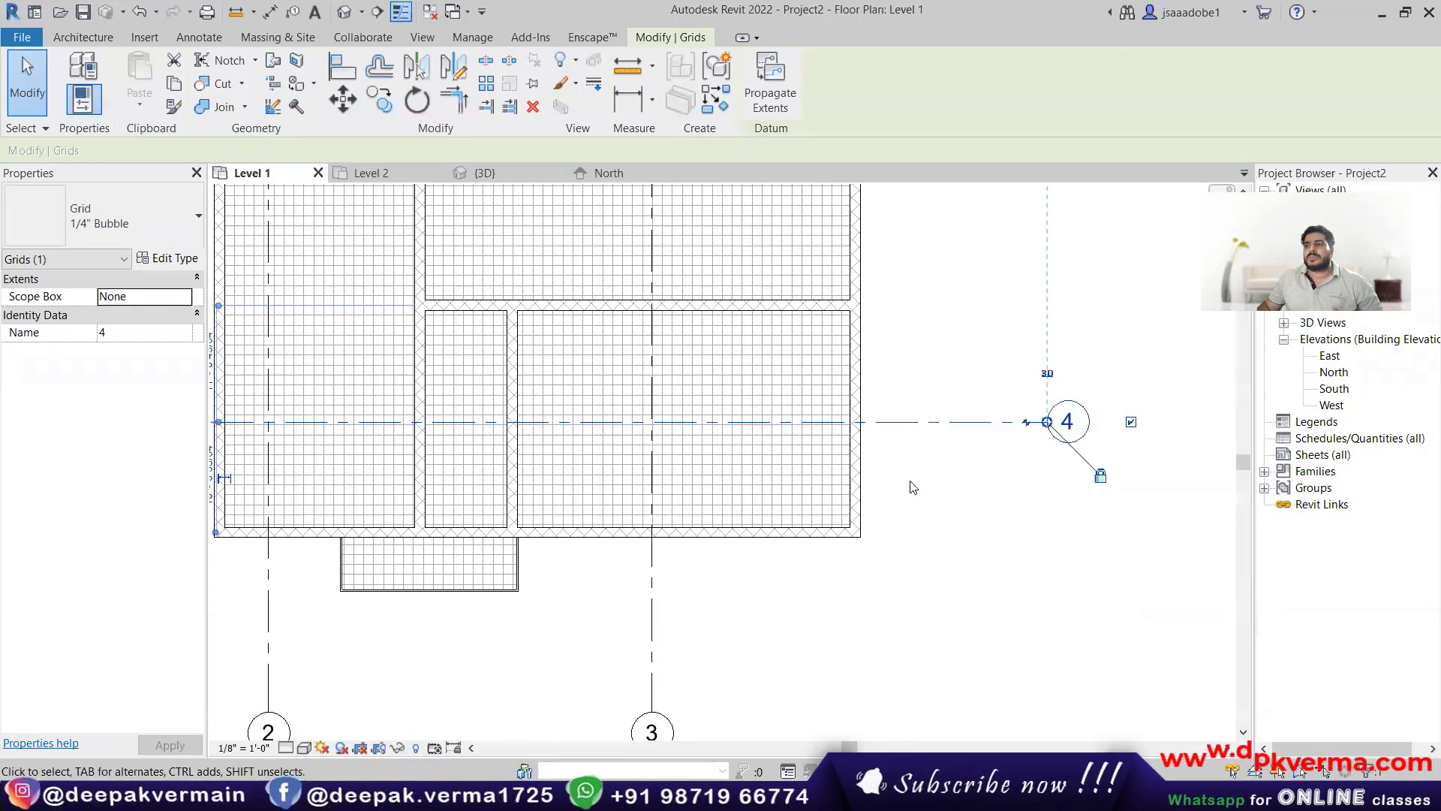
scroll(914, 487, down, 3)
click(921, 469)
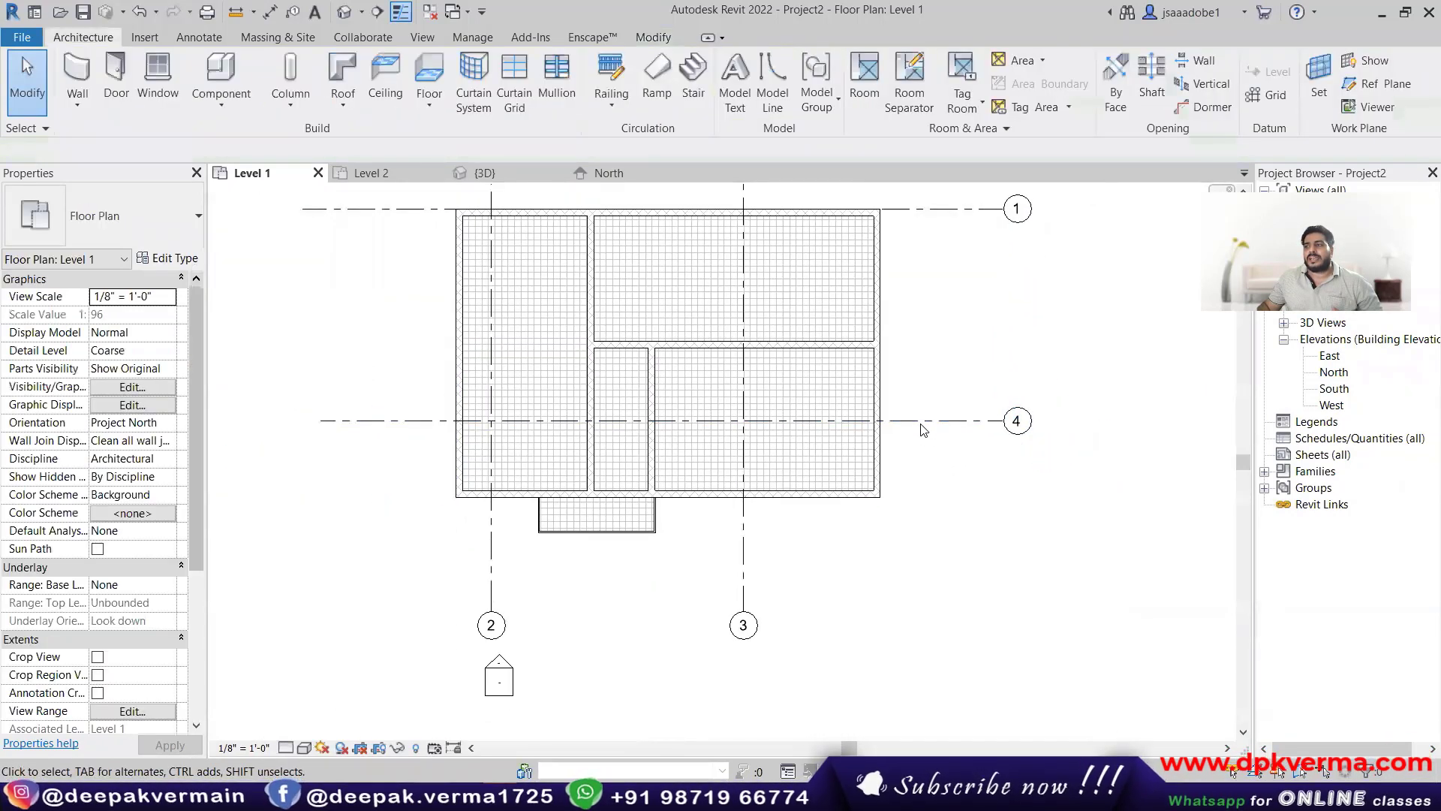
Step: Try to split the lower horizontal grid with Split Element
click(920, 421)
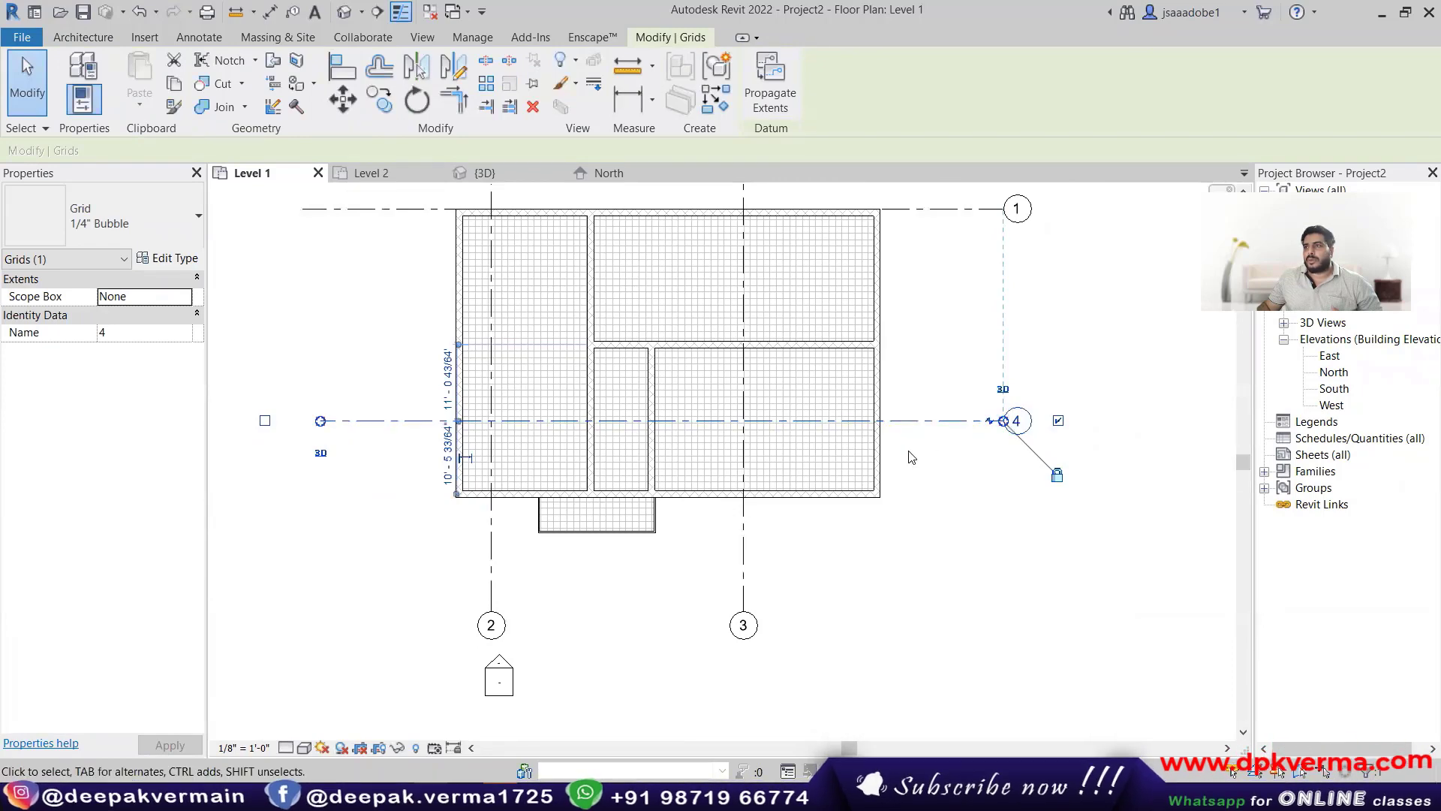
click(486, 60)
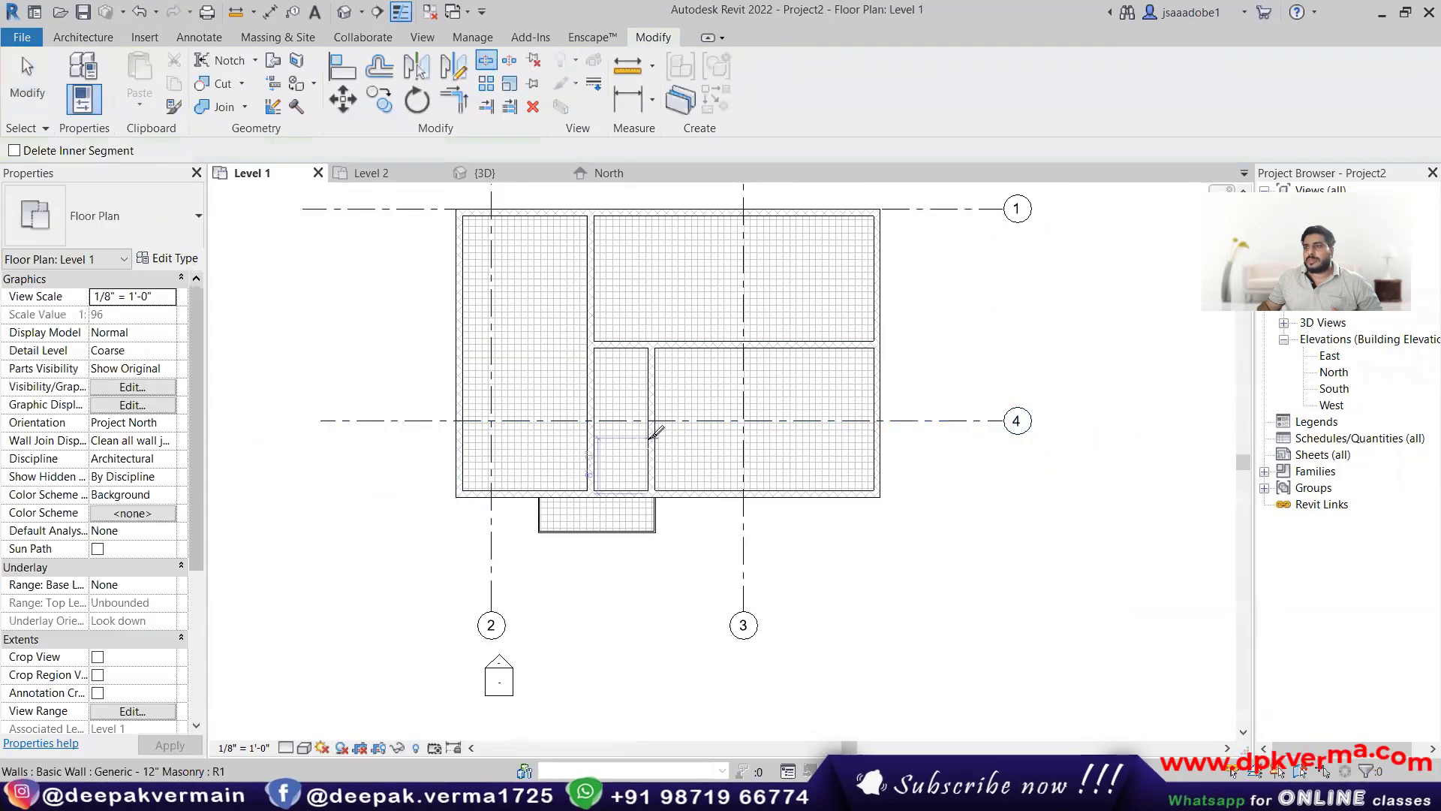
scroll(679, 413, up, 3)
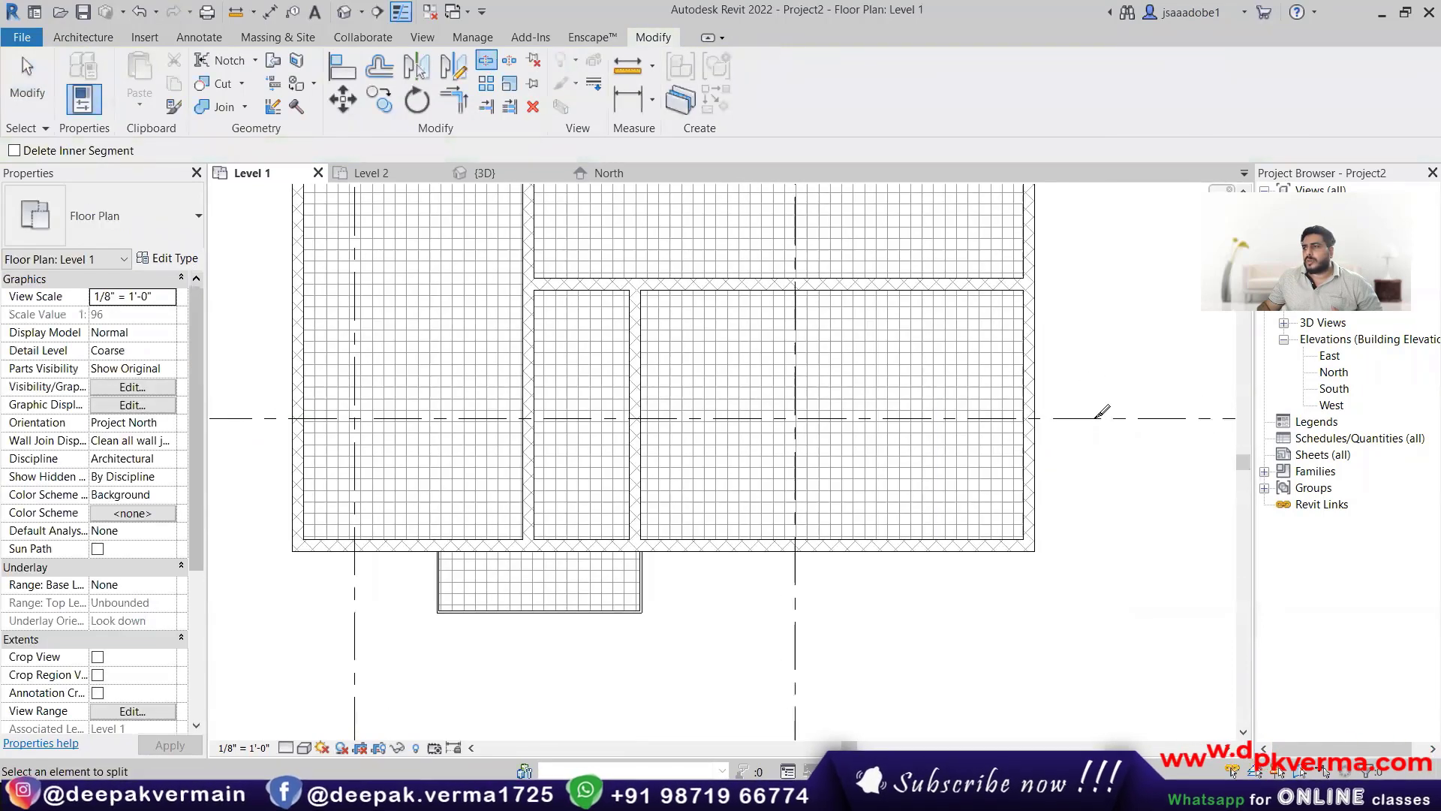
key(Escape)
click(1105, 415)
scroll(1110, 414, down, 4)
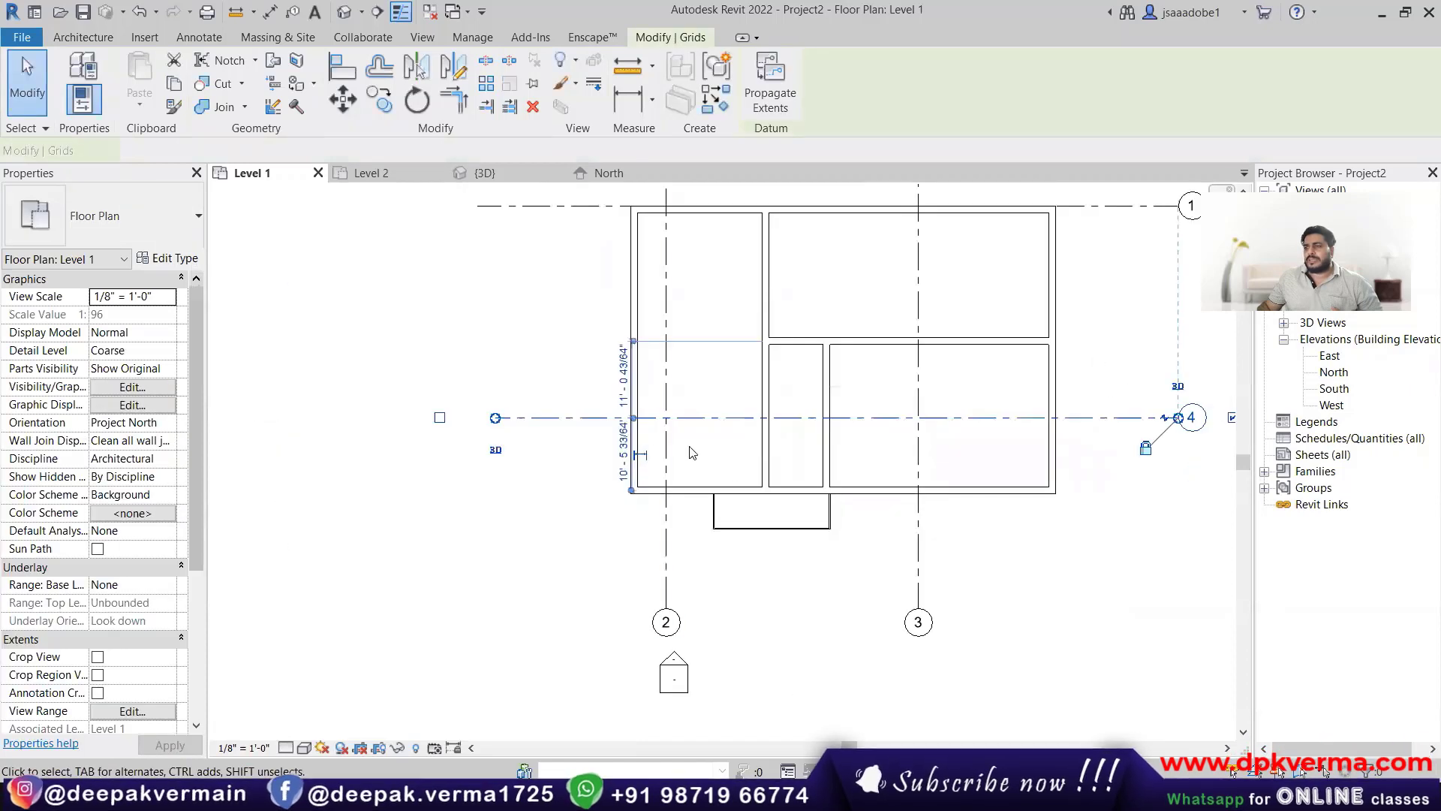
middle_drag(465, 458, 438, 459)
click(386, 466)
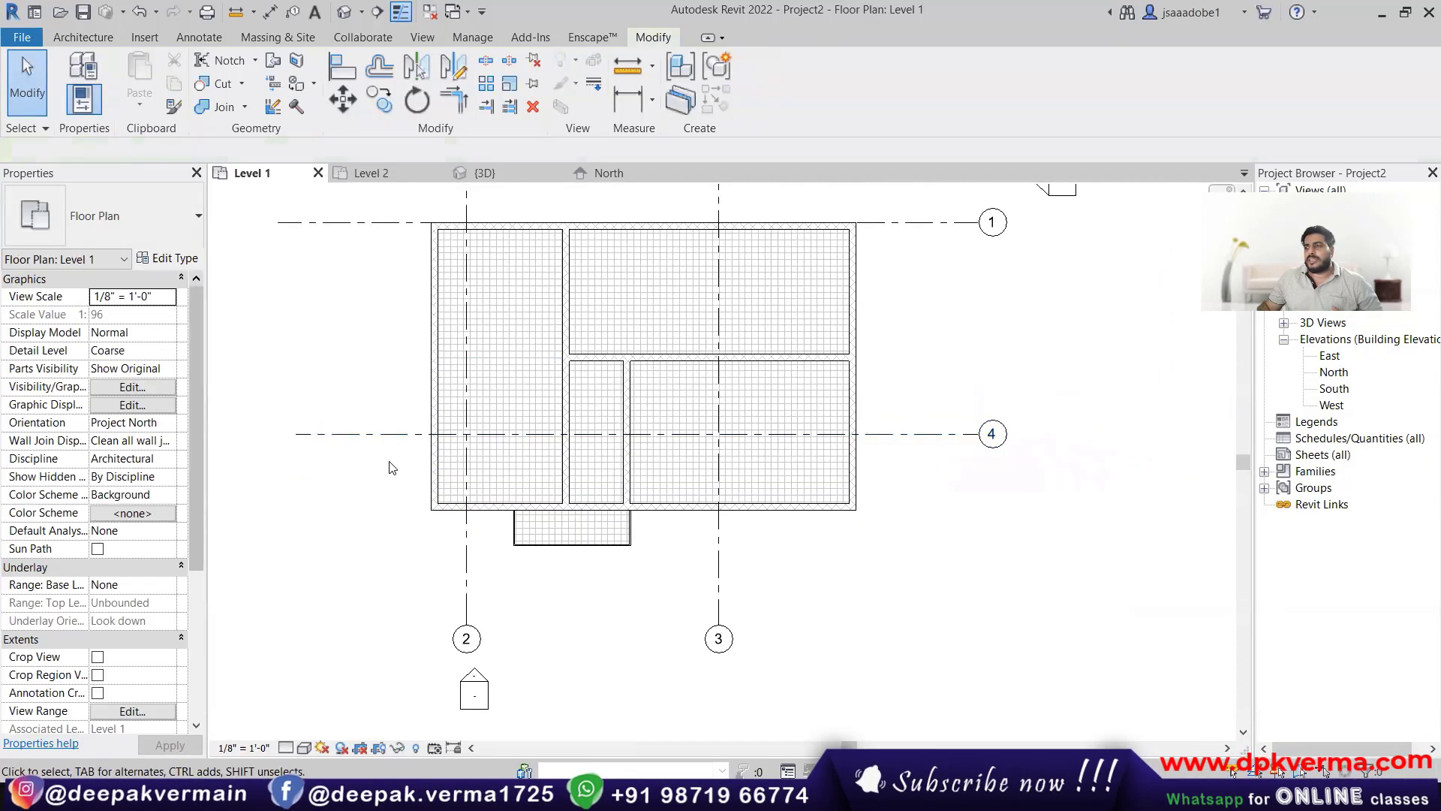
click(385, 434)
click(388, 493)
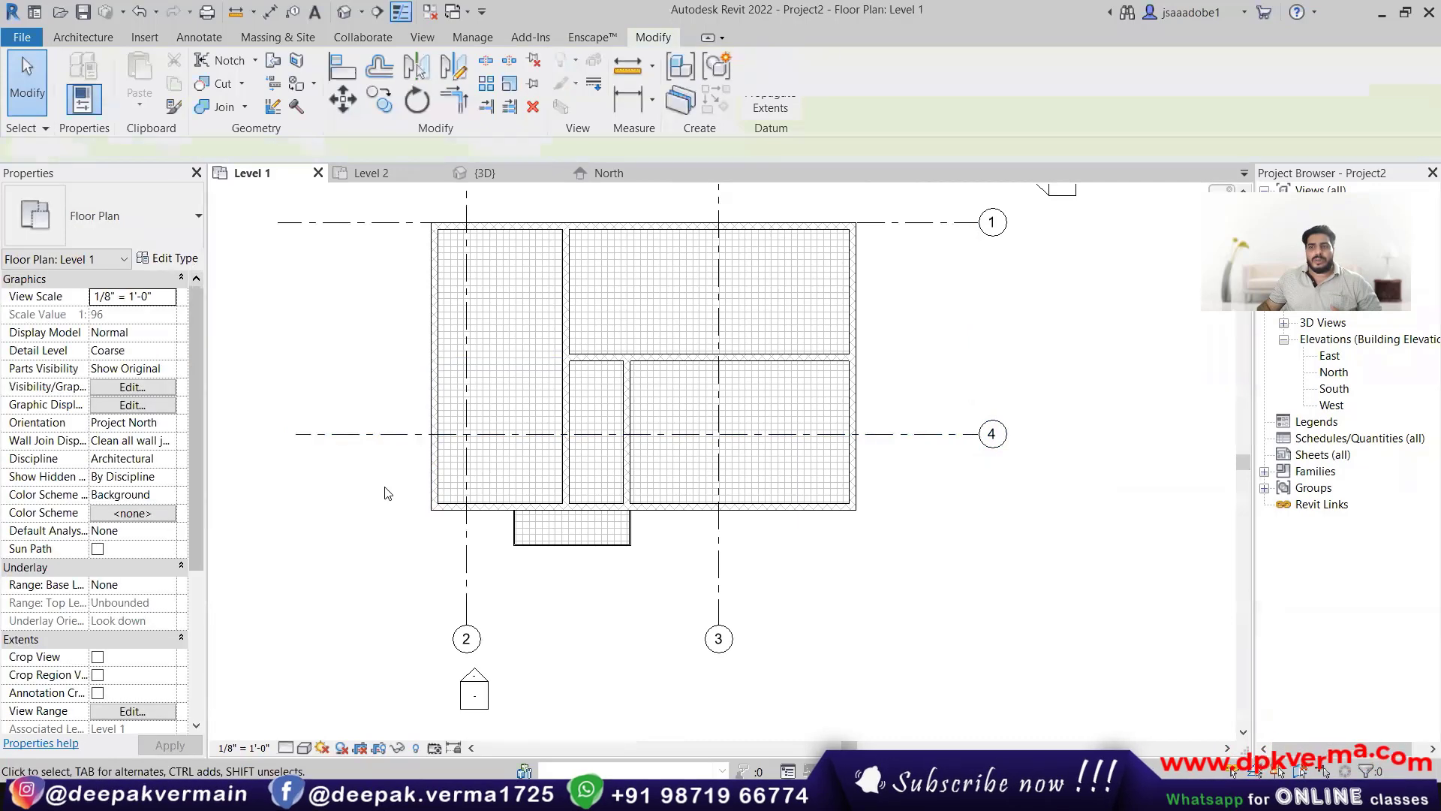
click(373, 440)
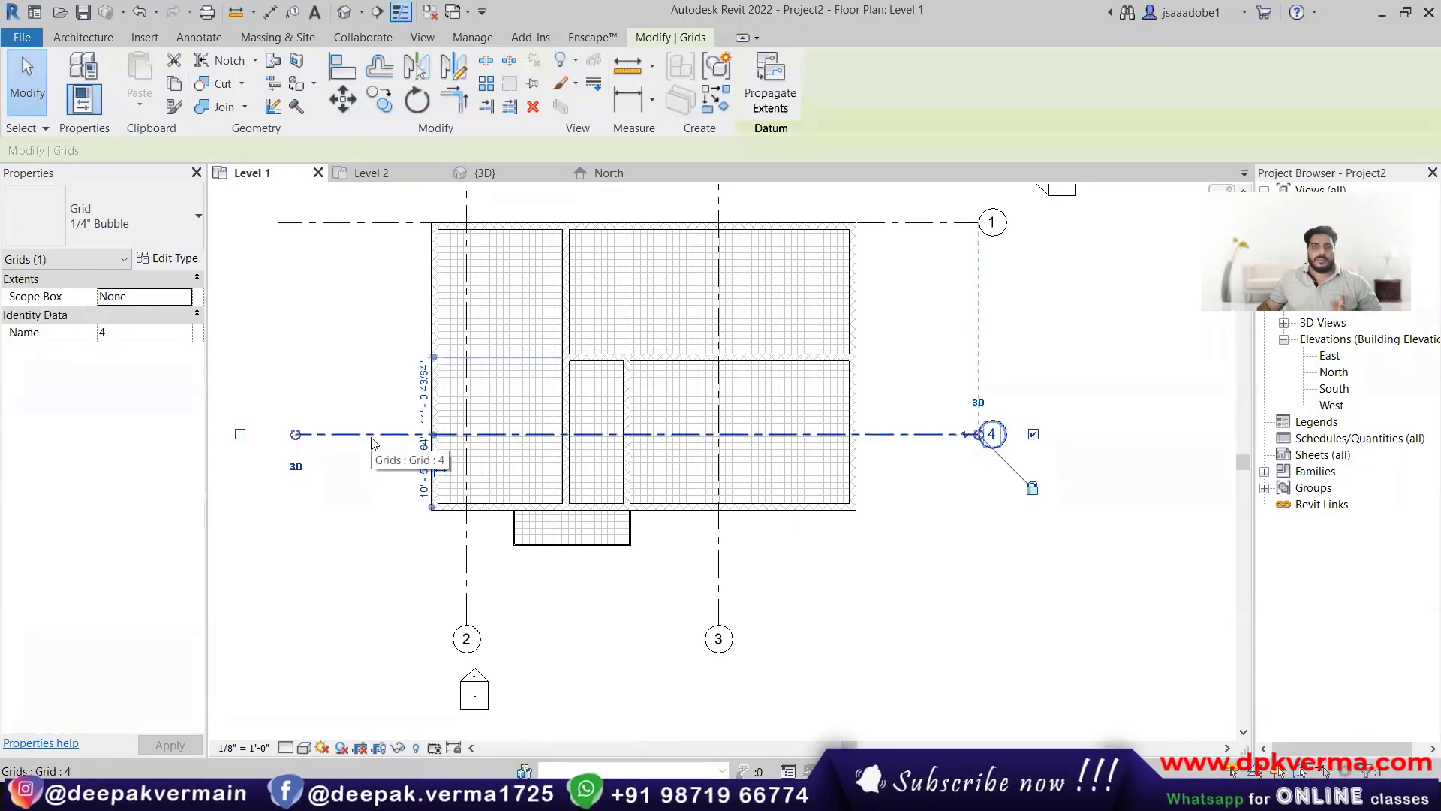
click(359, 205)
click(211, 33)
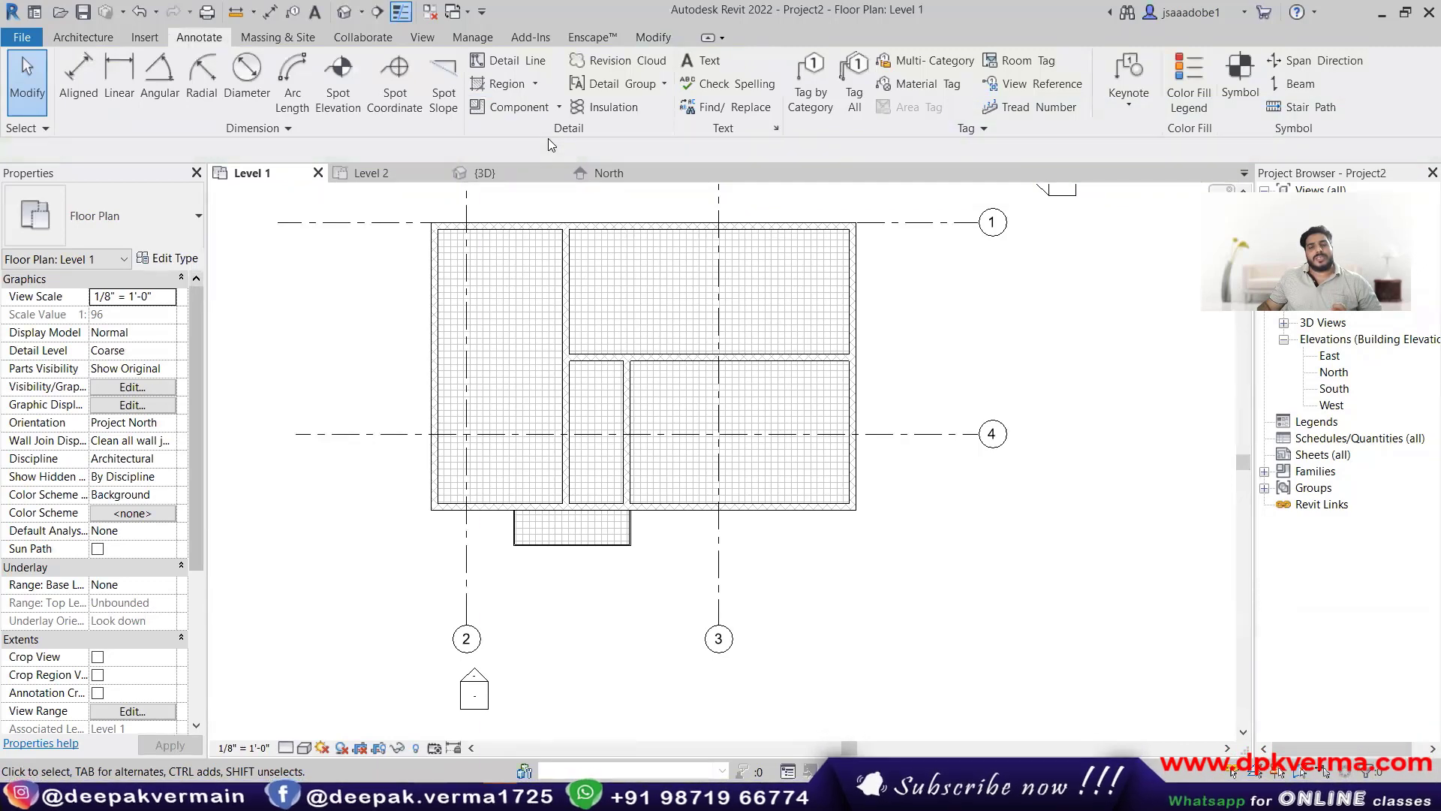
scroll(546, 455, down, 2)
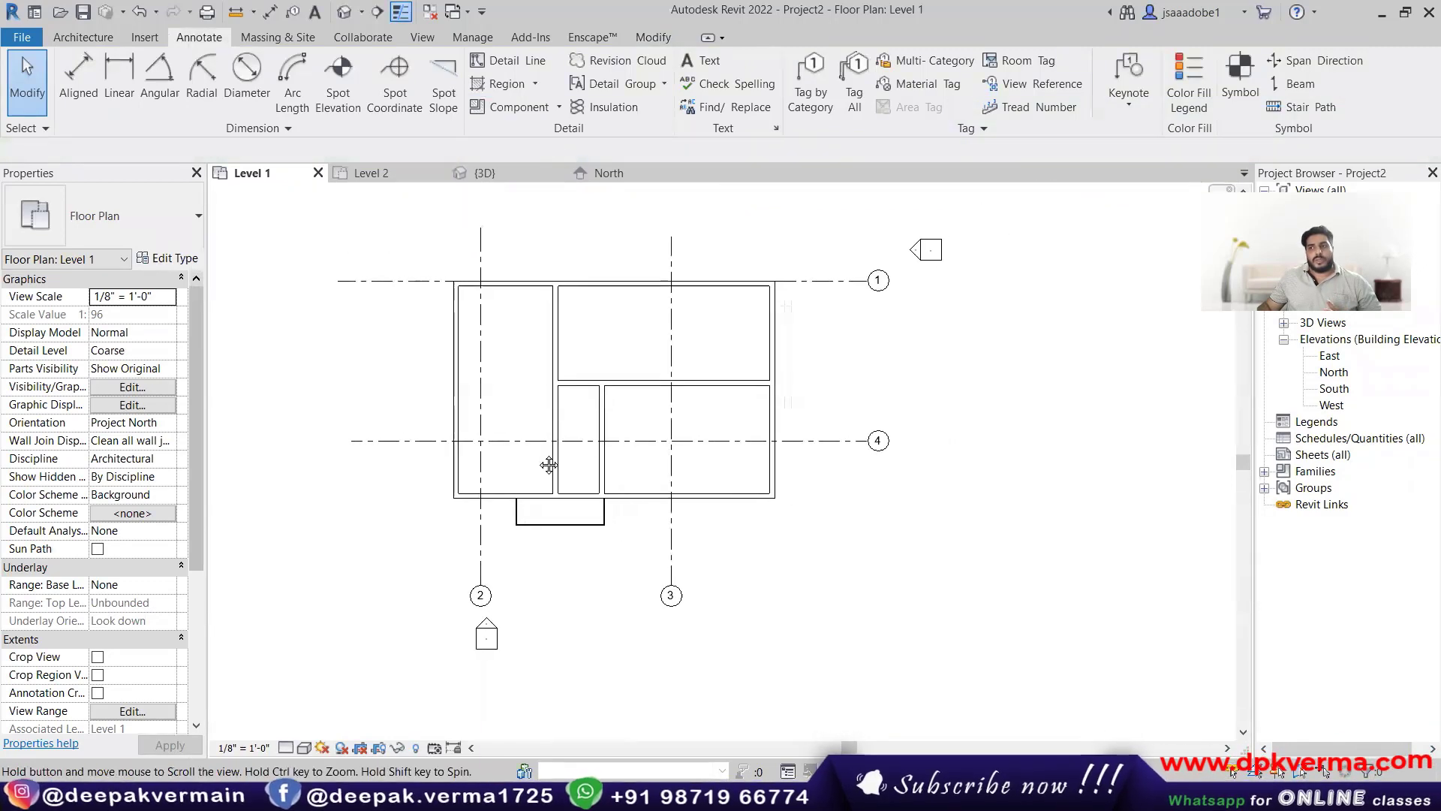
click(830, 441)
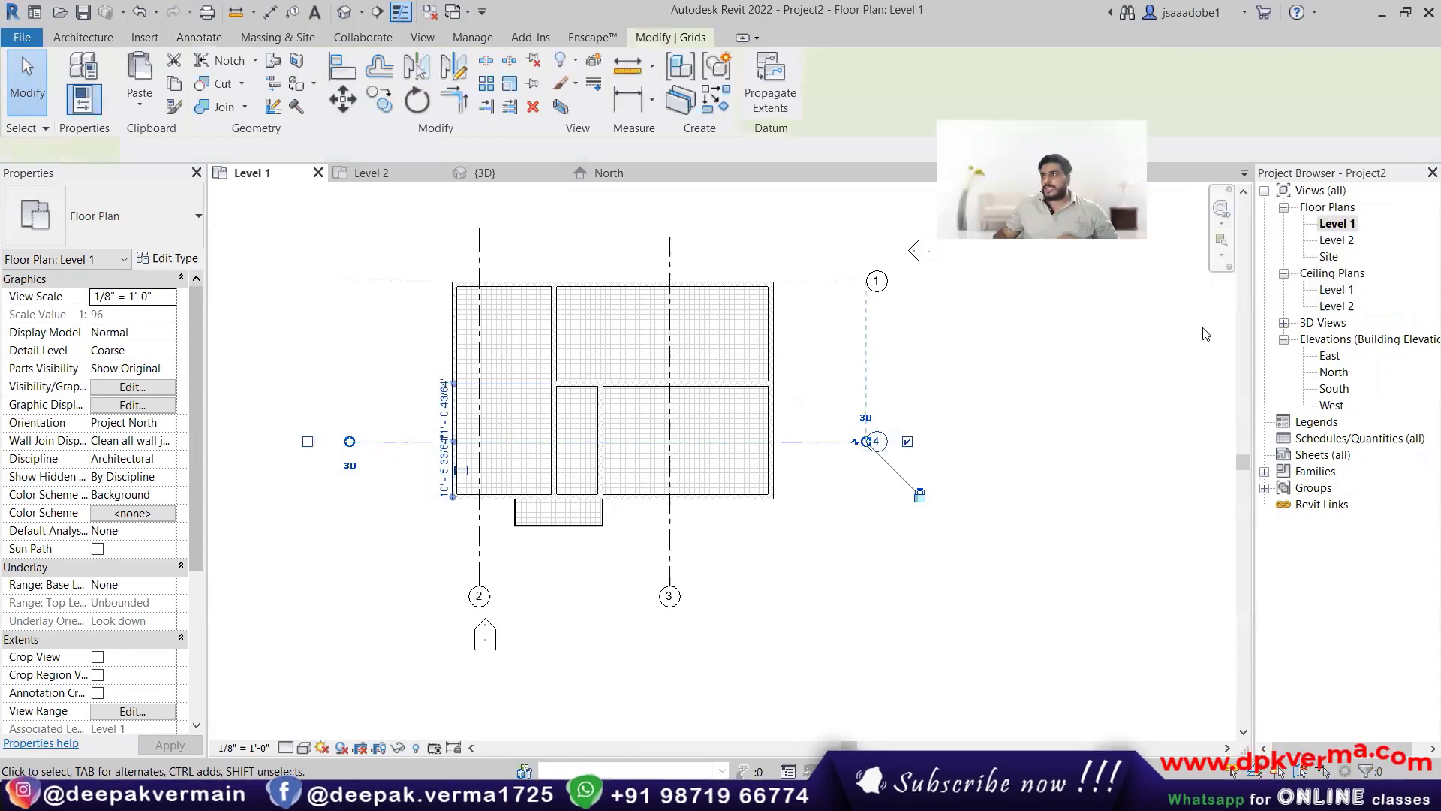
double_click(1336, 241)
double_click(1336, 224)
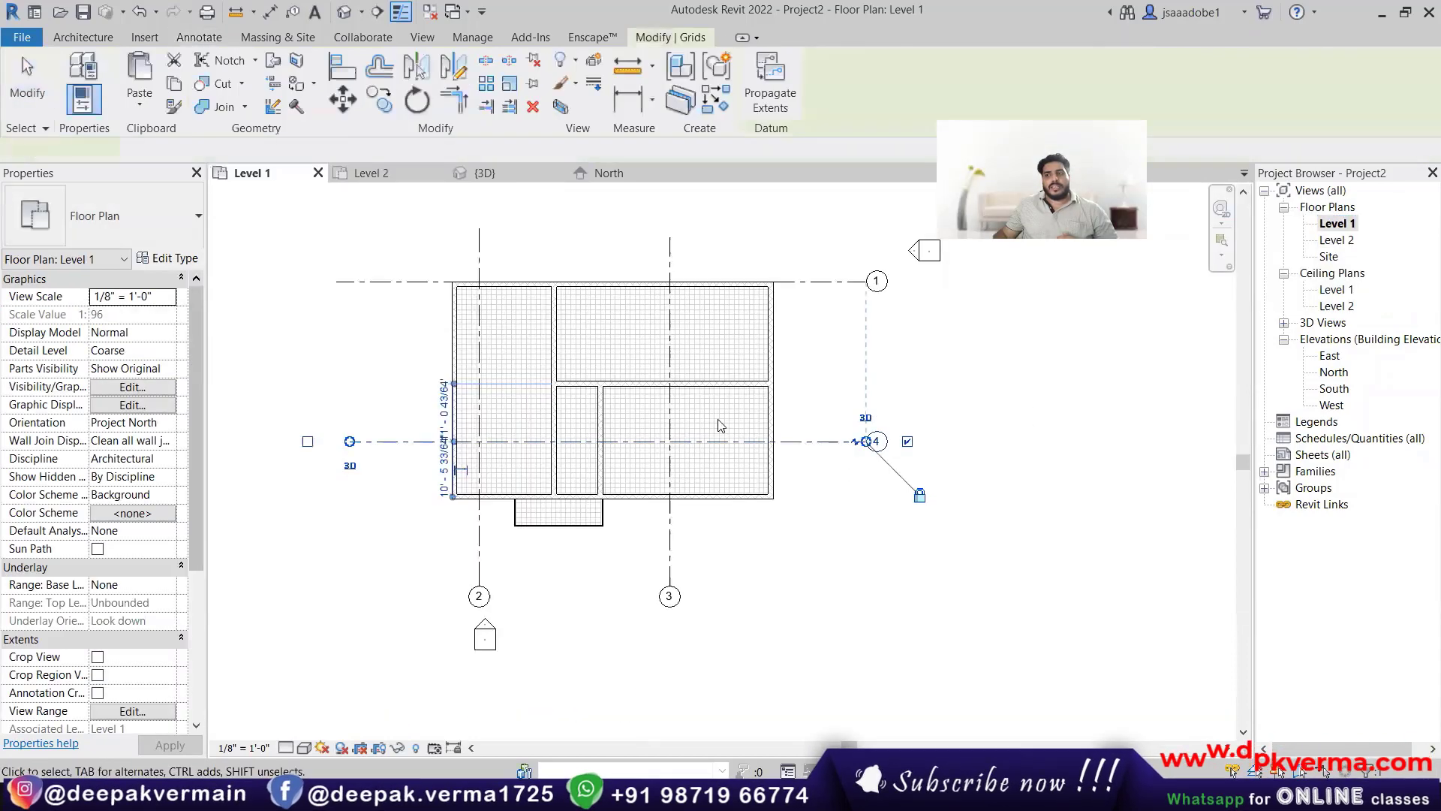
Step: Review the type properties of the lower horizontal grid without changing anything, and clear the selection
click(812, 484)
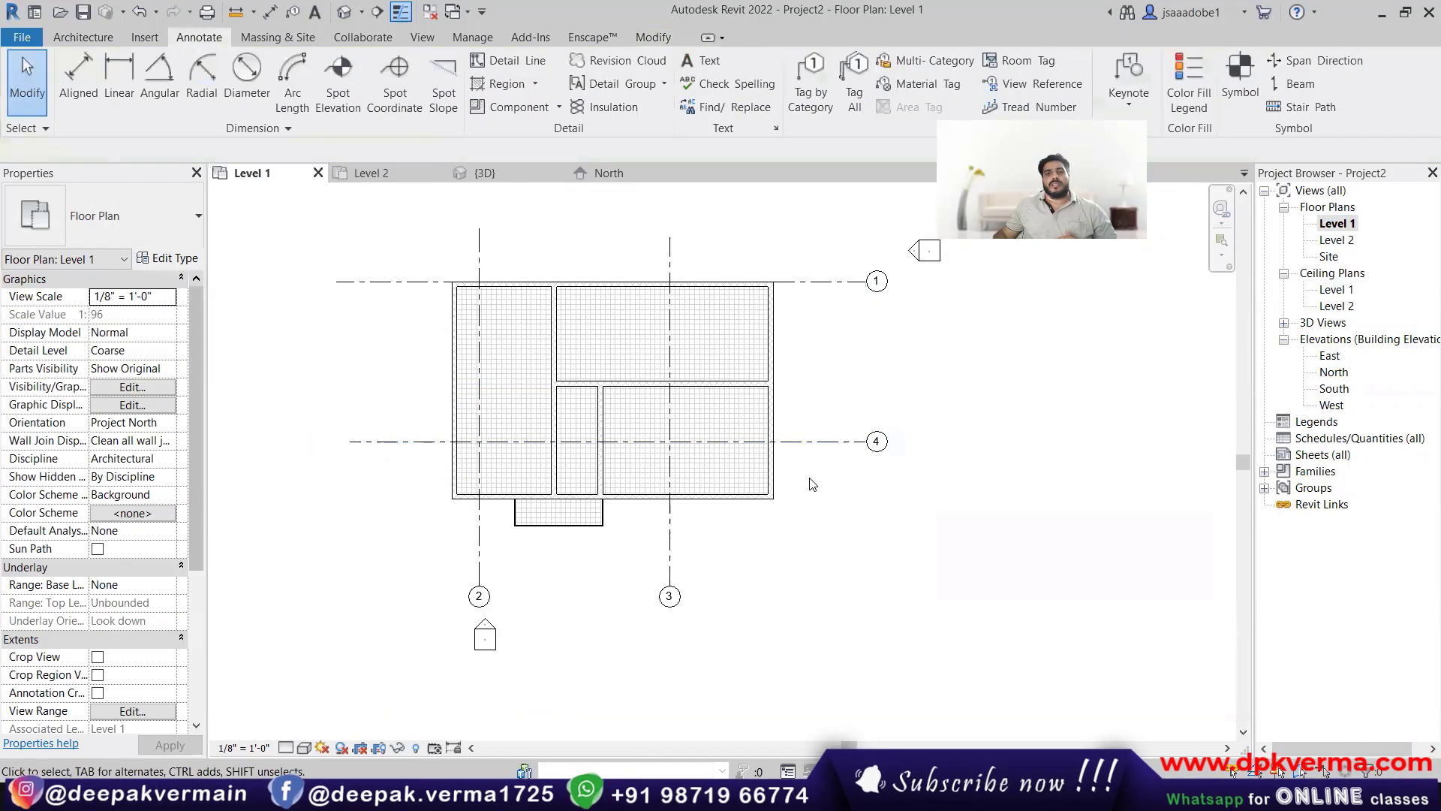
click(797, 450)
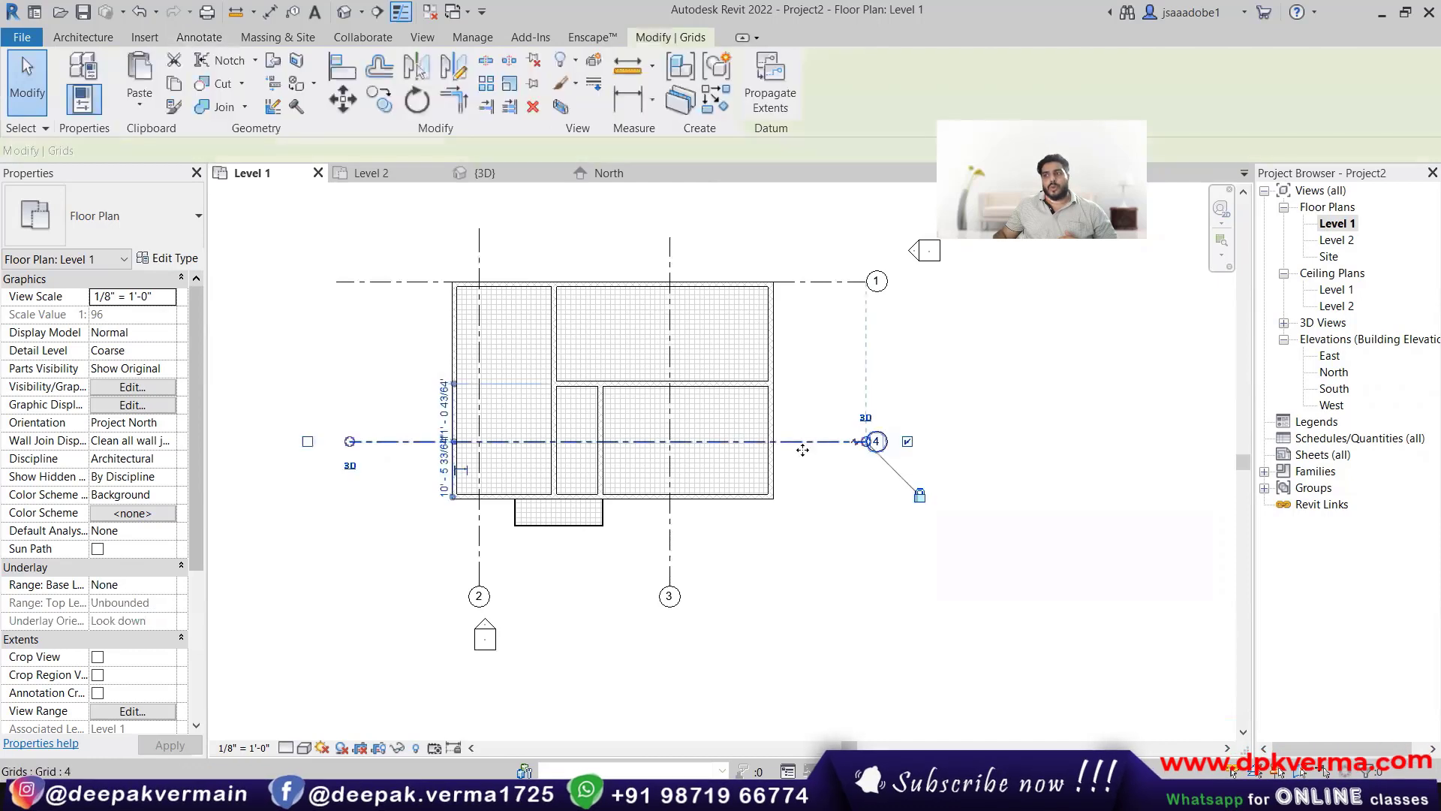
click(161, 260)
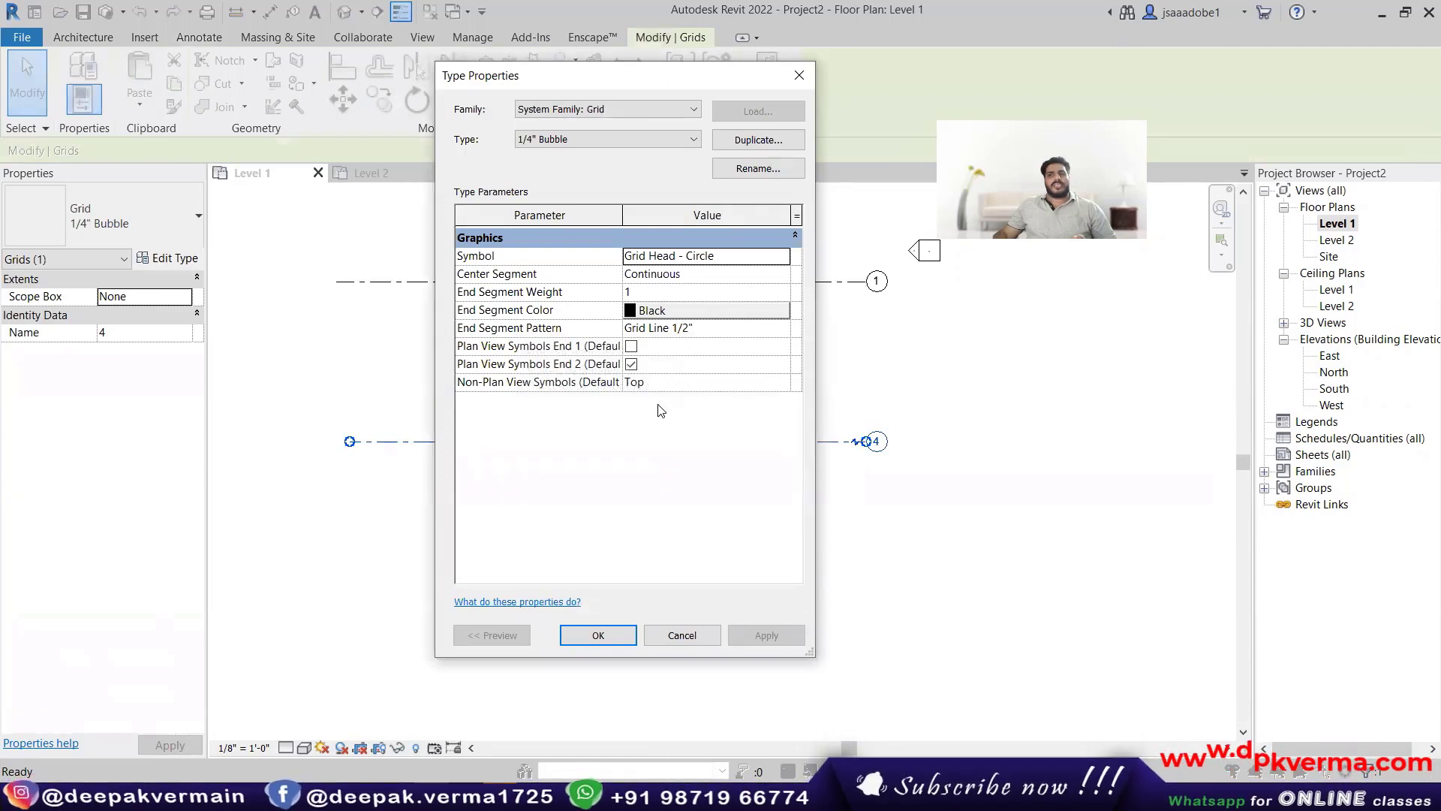
click(691, 643)
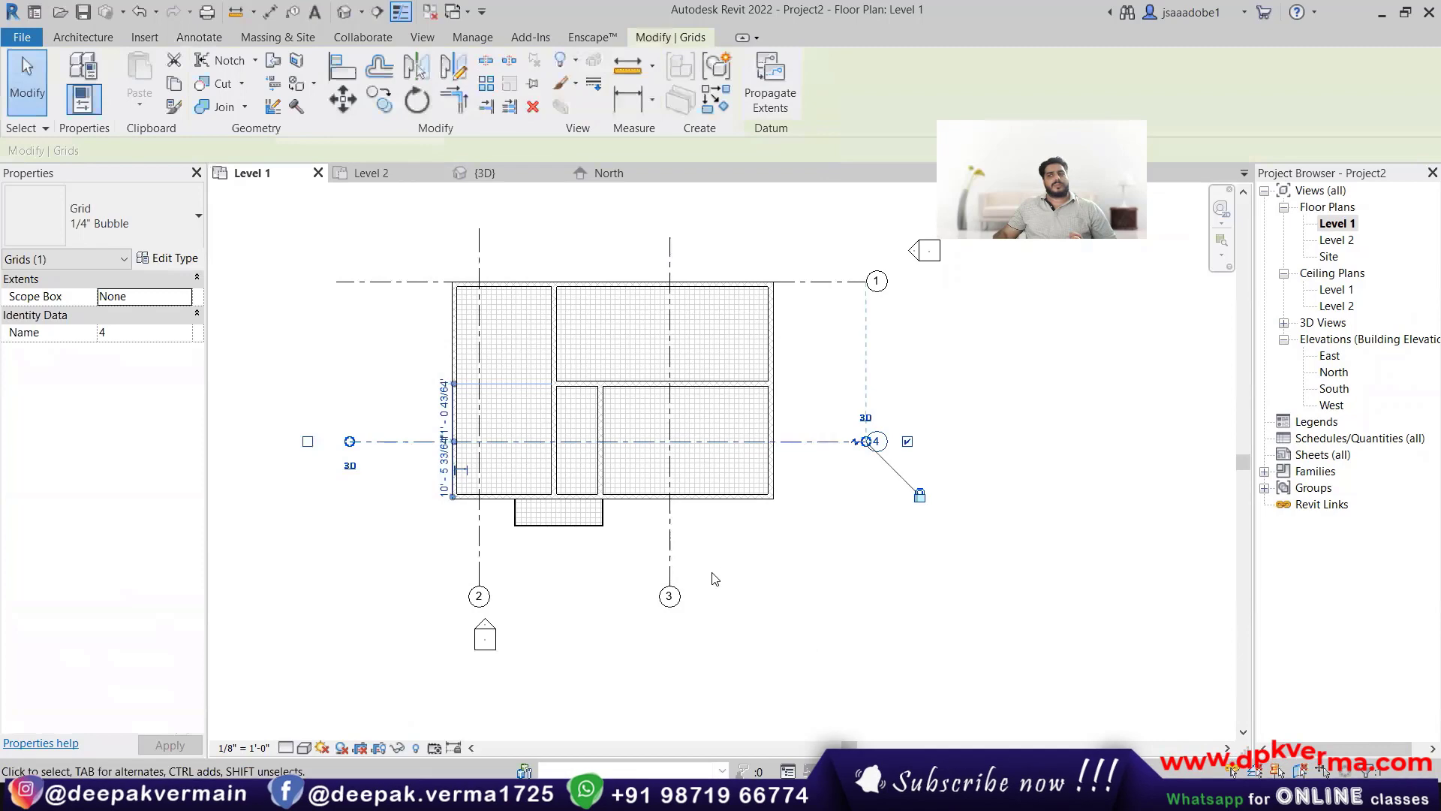
click(769, 556)
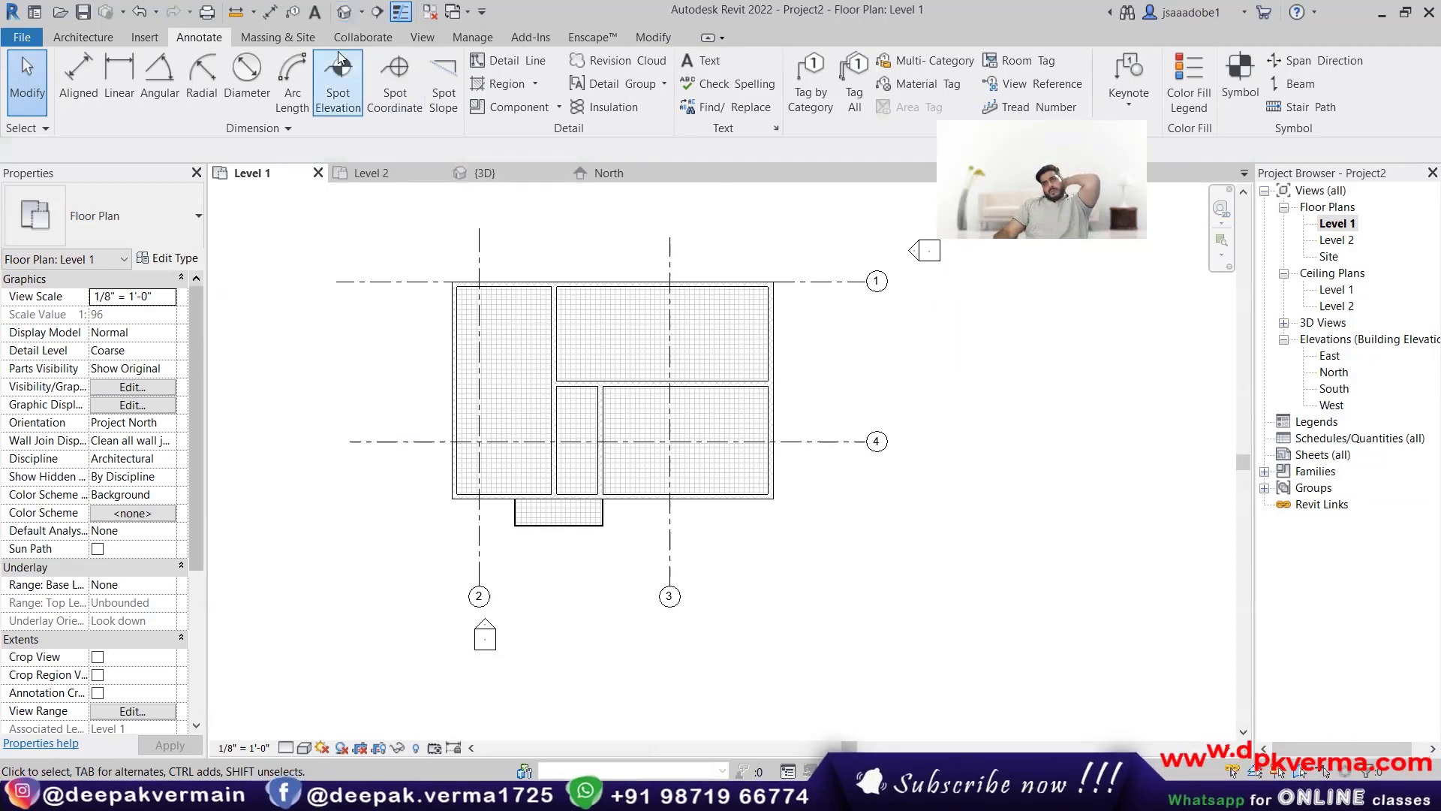
Step: In the 3D view, select the floor slab under the building and review its type properties without changes
click(343, 13)
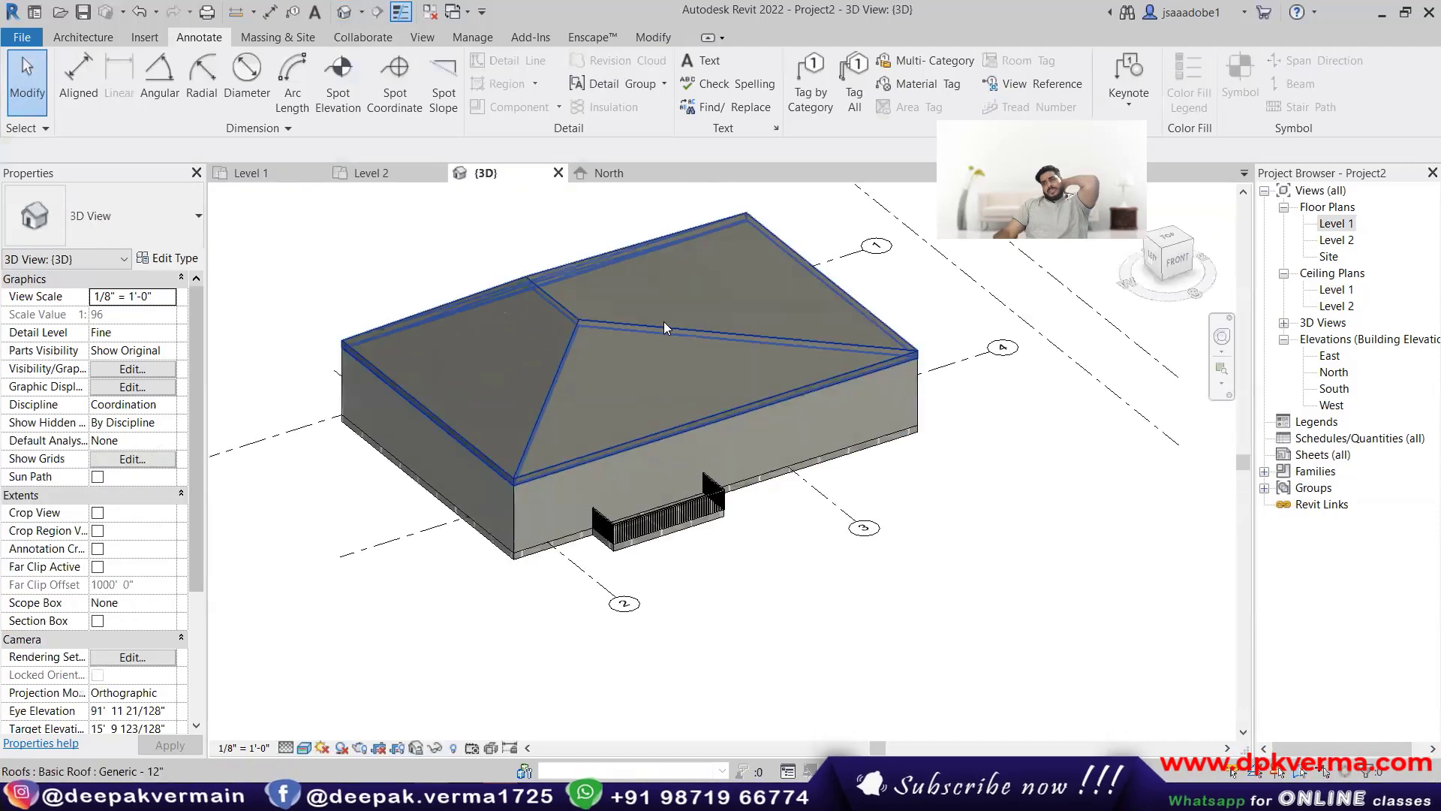
click(663, 325)
middle_drag(600, 331, 593, 455)
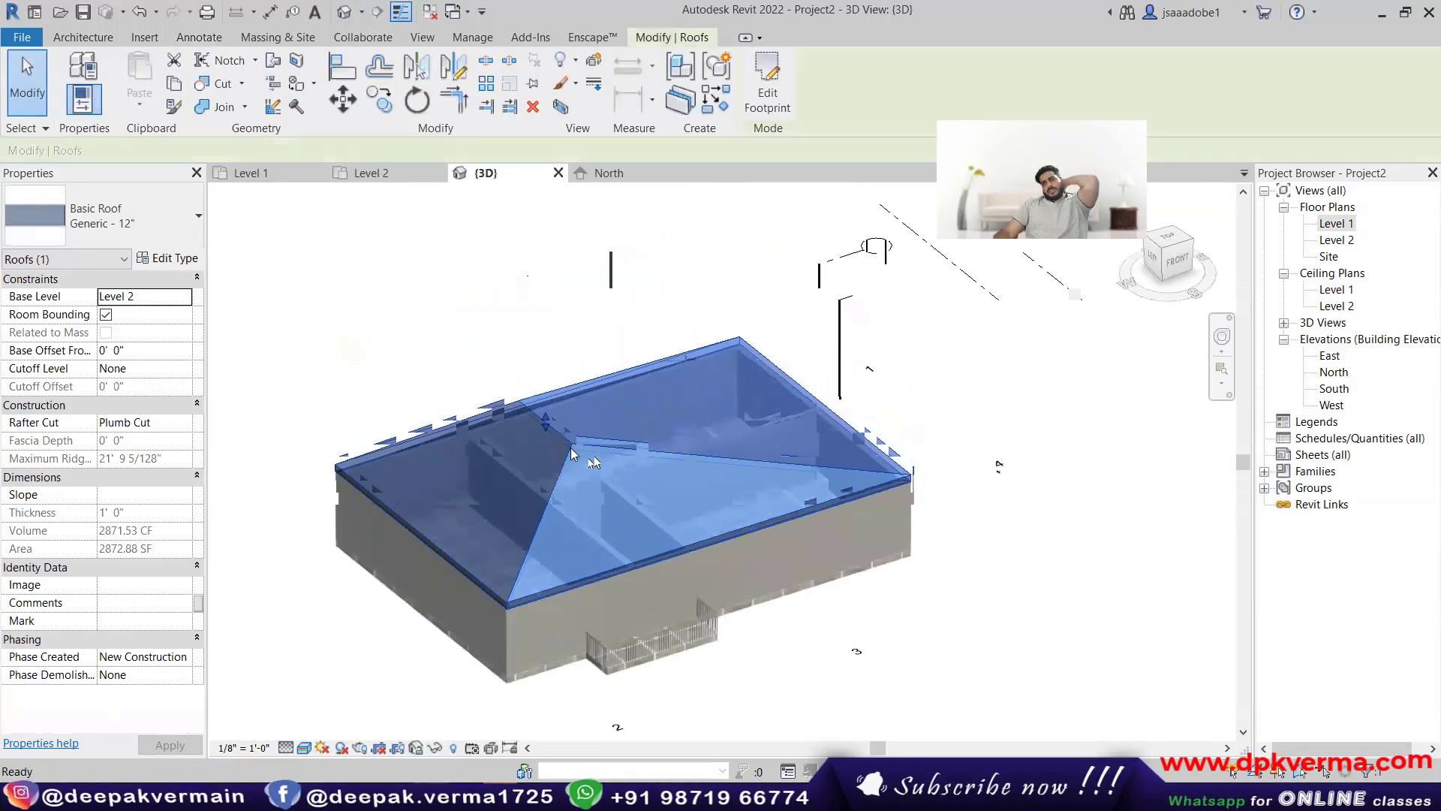
scroll(605, 647, up, 1)
click(529, 682)
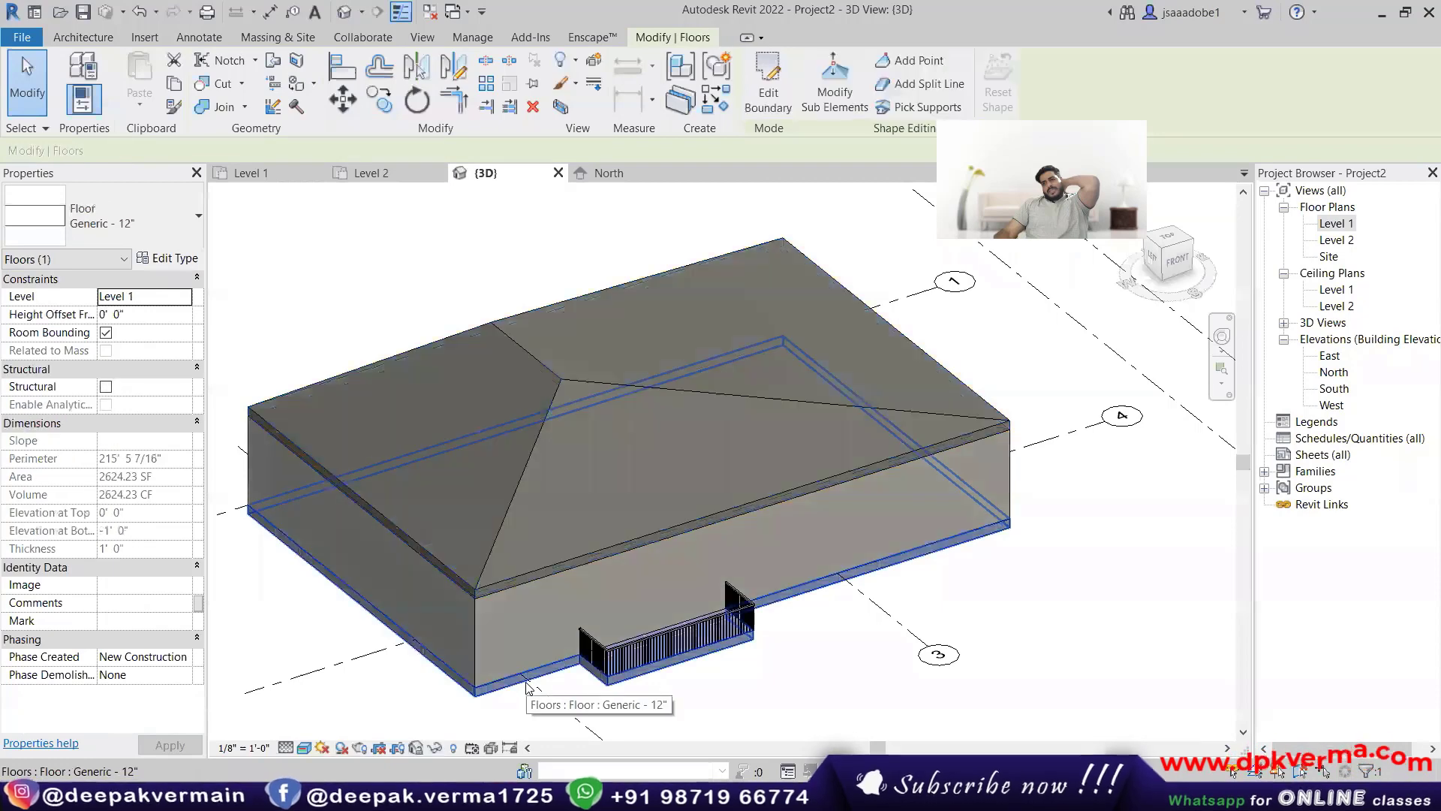
middle_drag(534, 687, 673, 586)
scroll(673, 586, down, 1)
click(147, 260)
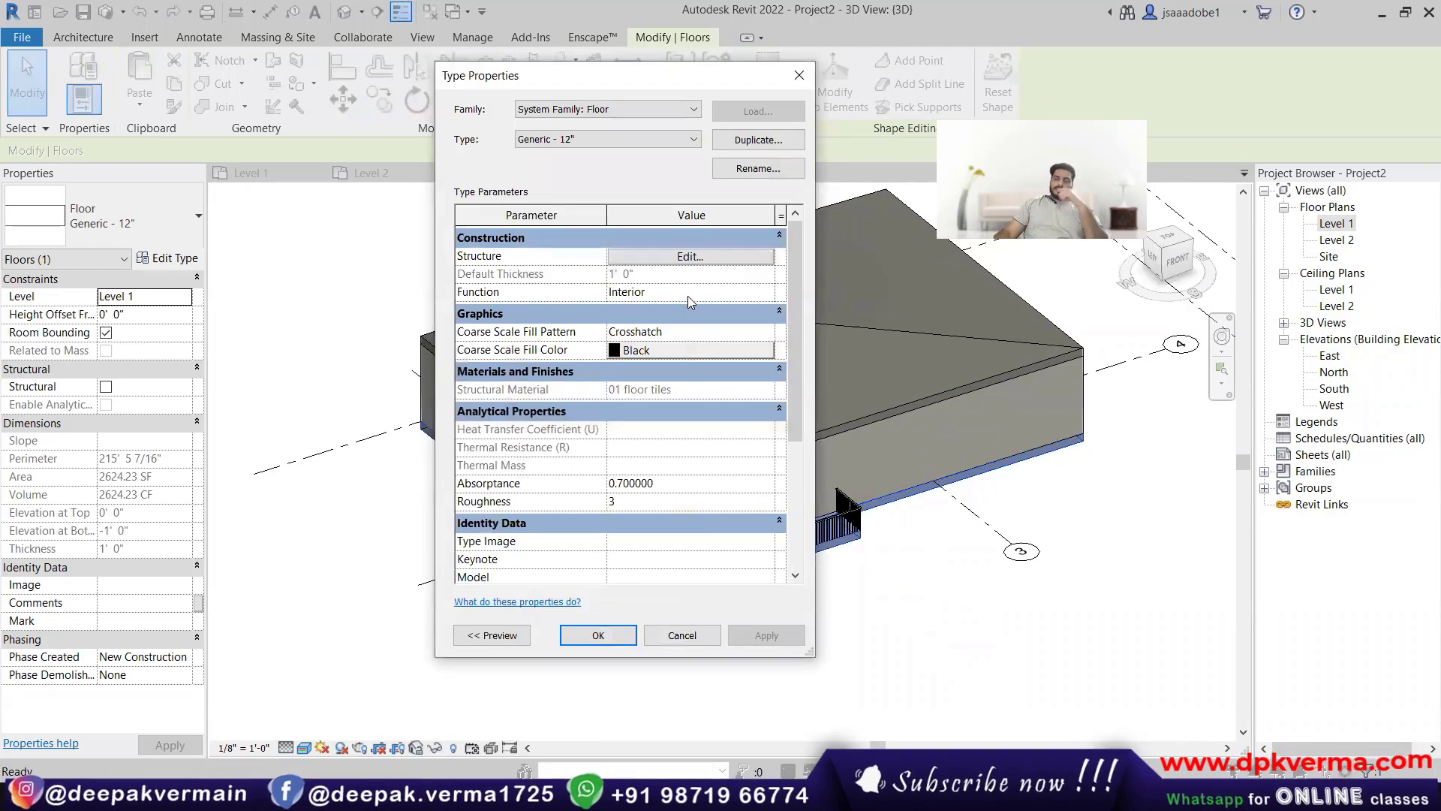
click(707, 634)
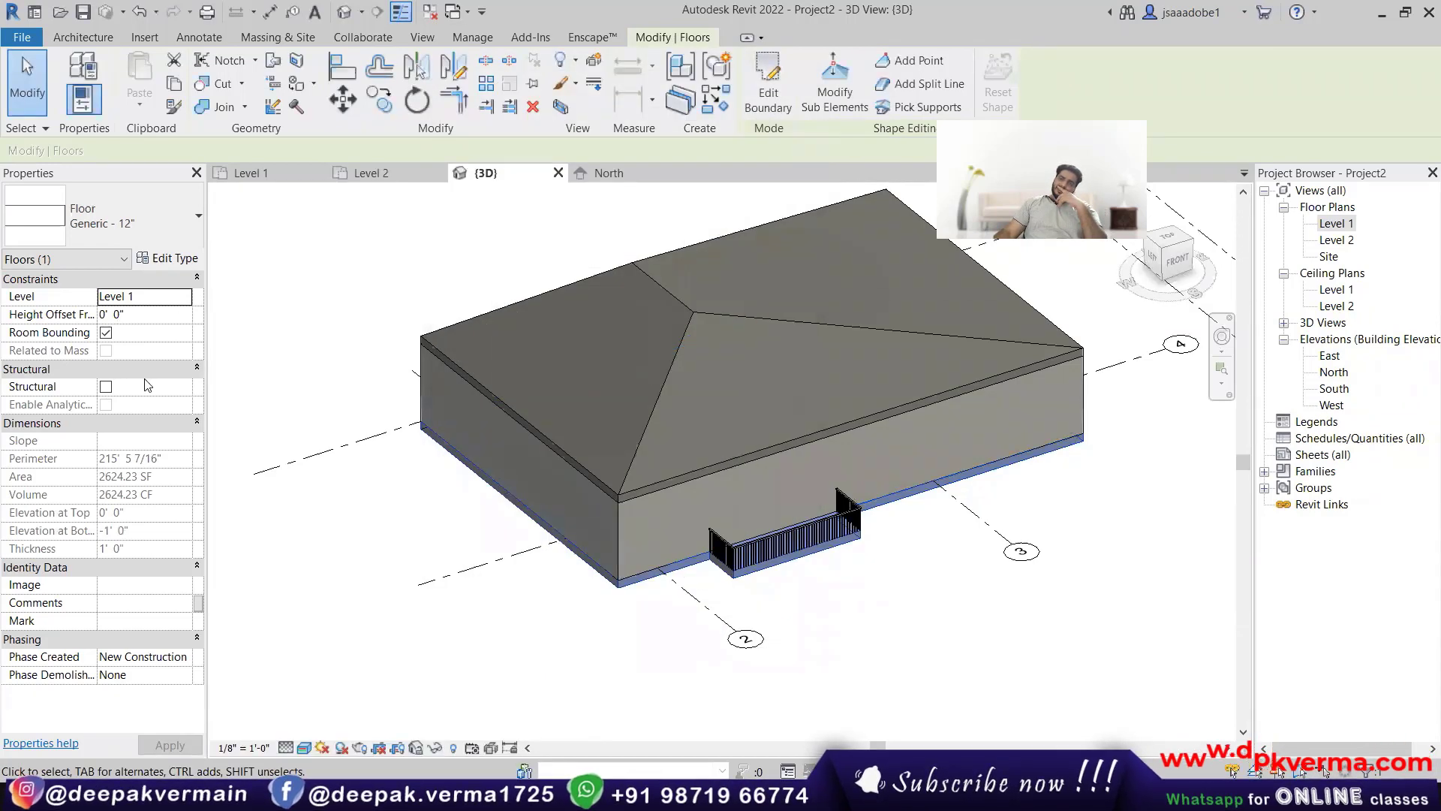
Step: Move the floor slab's level constraint to Level 2 and return it to Level 1
click(184, 296)
click(167, 331)
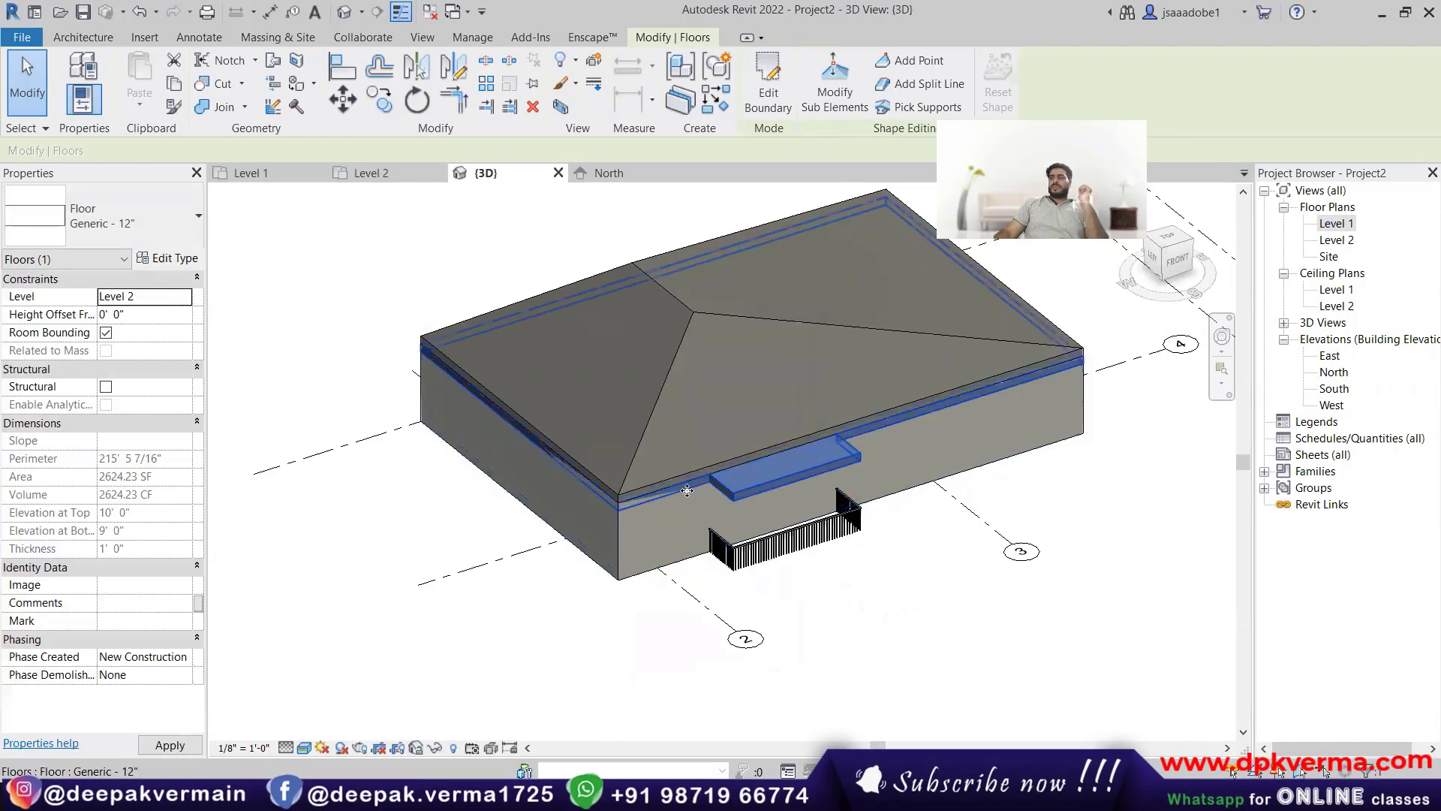
click(184, 296)
click(116, 314)
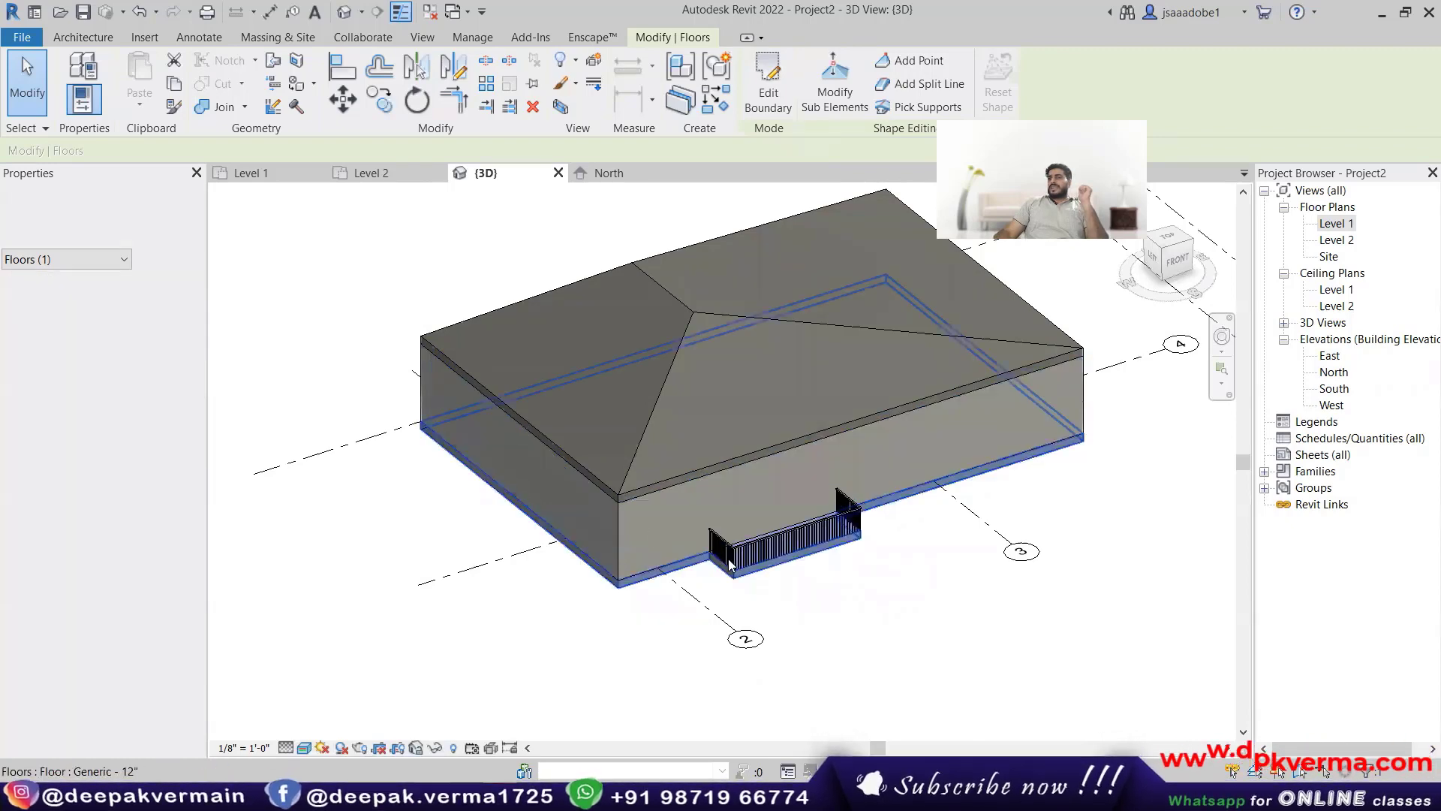
Step: Set the floor slab's height offset from its level to 2' 0" and inspect the raised slab near the balcony
click(141, 315)
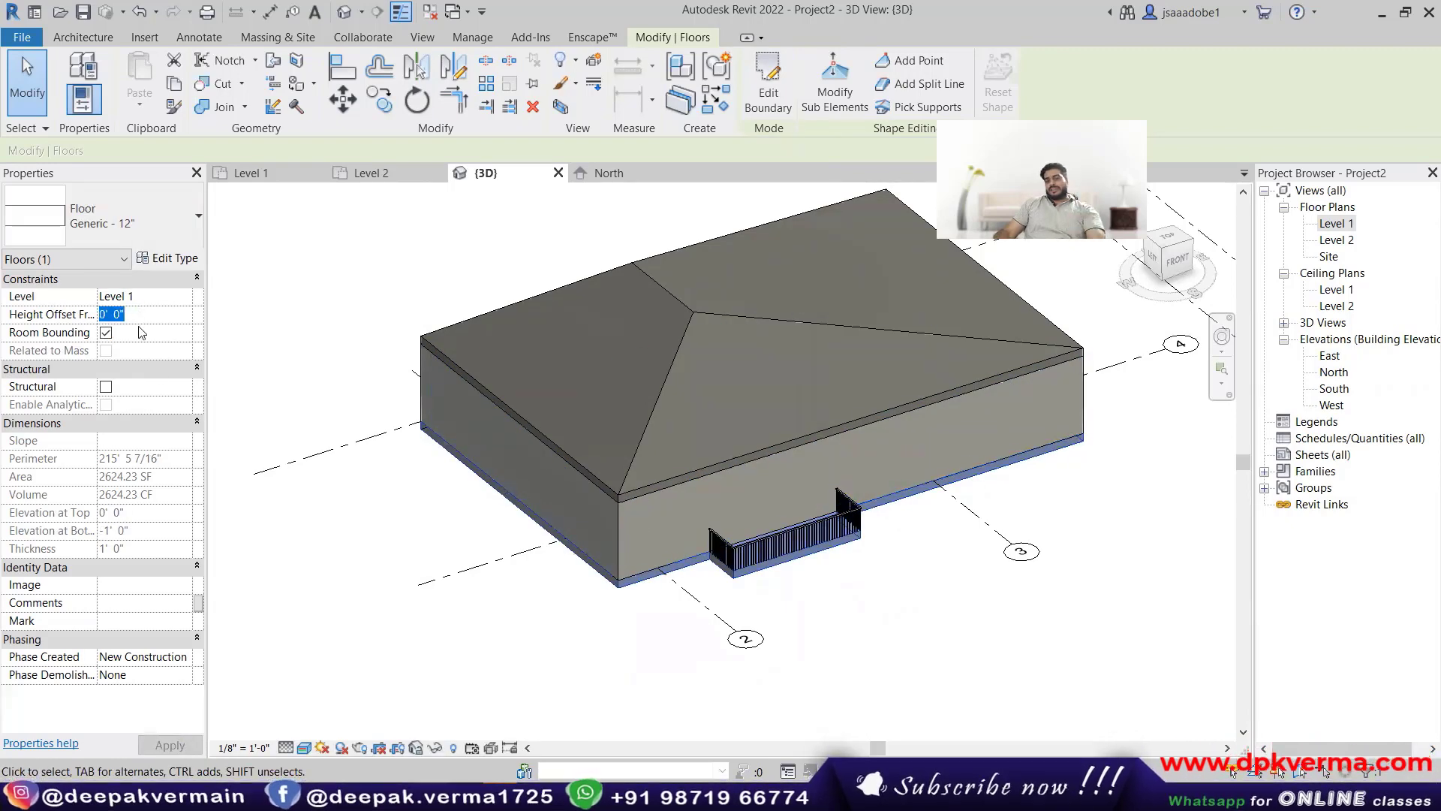
scroll(572, 593, up, 2)
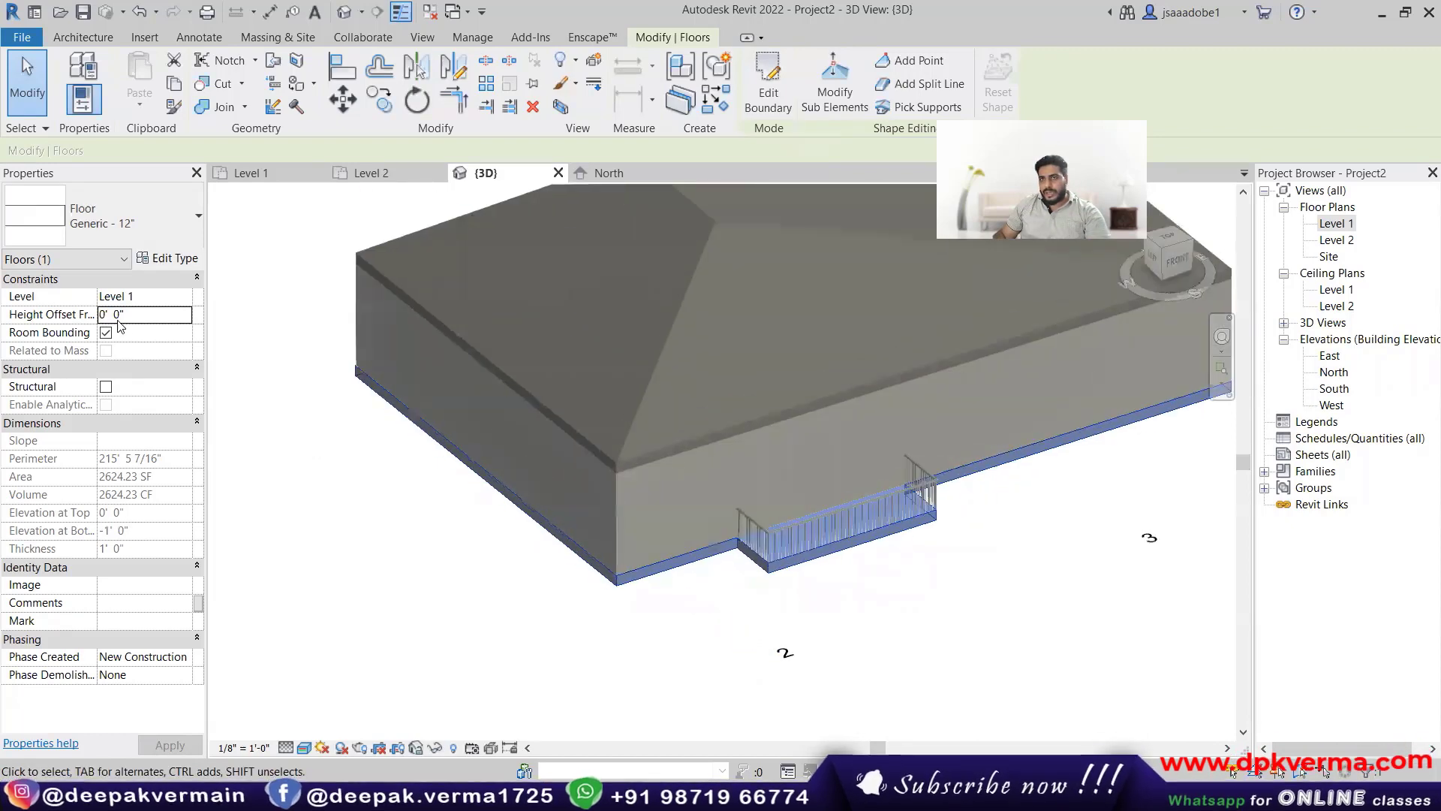
click(138, 313)
text(2)
scroll(749, 556, up, 3)
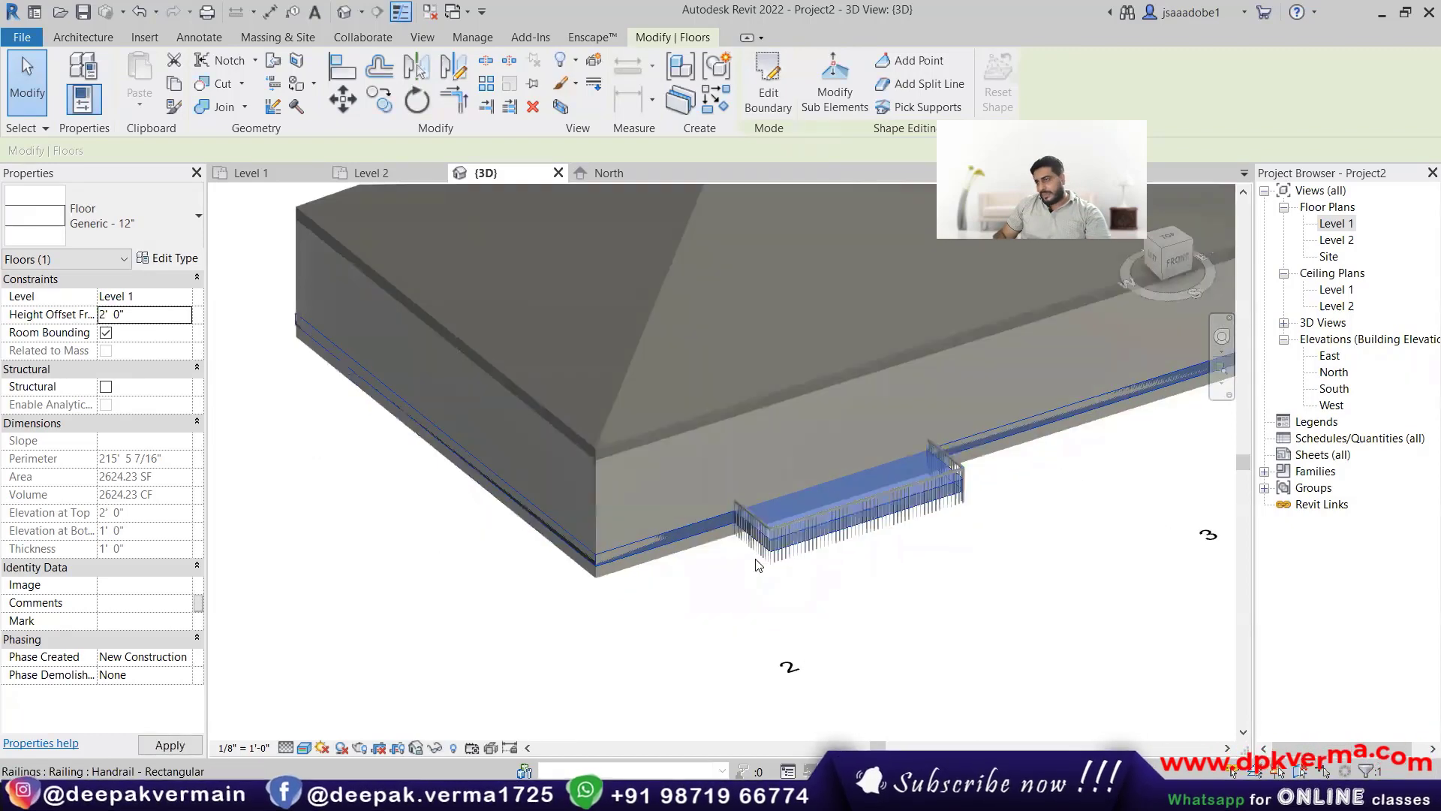
shift+middle_drag(749, 569, 788, 514)
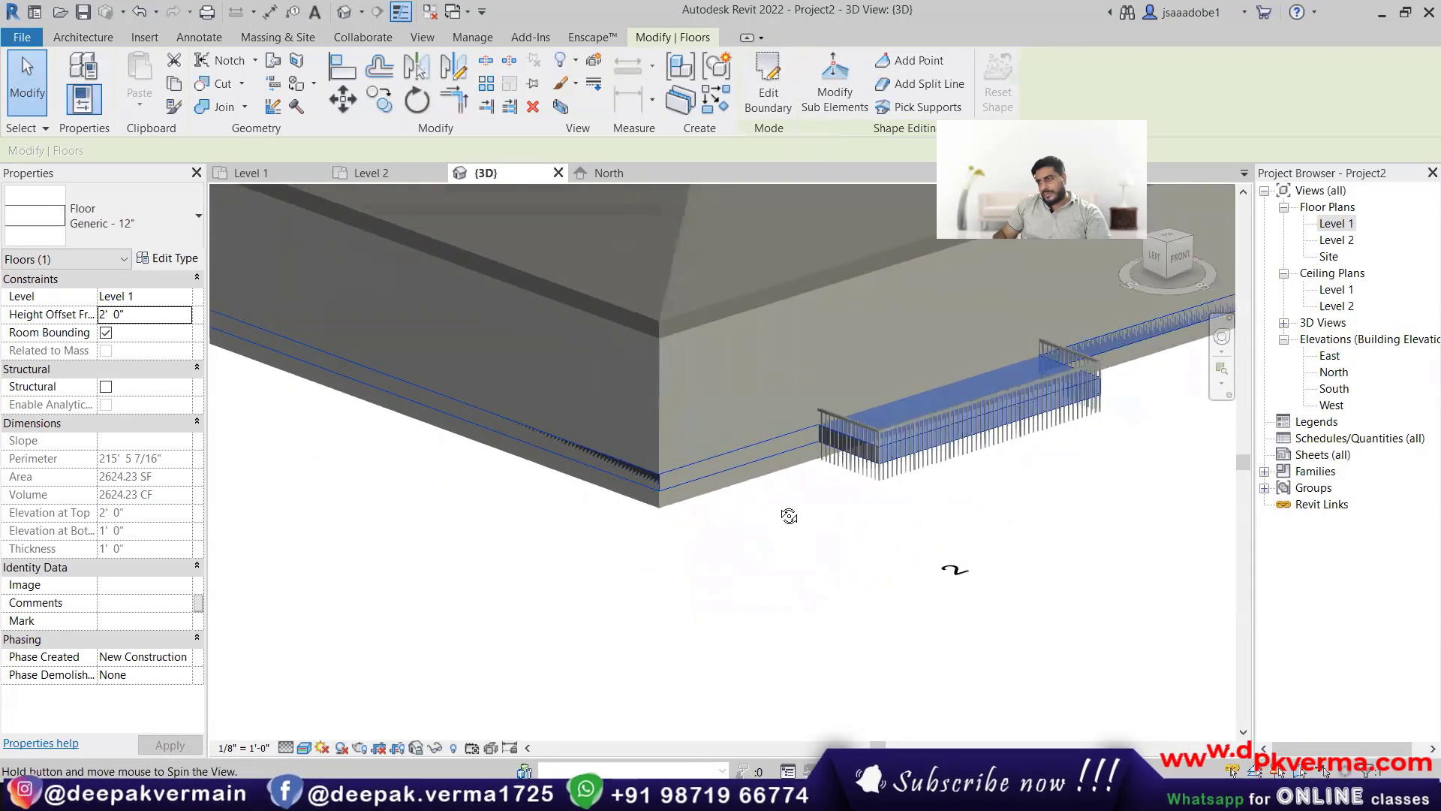
scroll(855, 442, up, 1)
Step: Reset the floor slab's height offset to 0' 0" and toggle its Structural option on and off again
click(161, 321)
text(0)
key(Return)
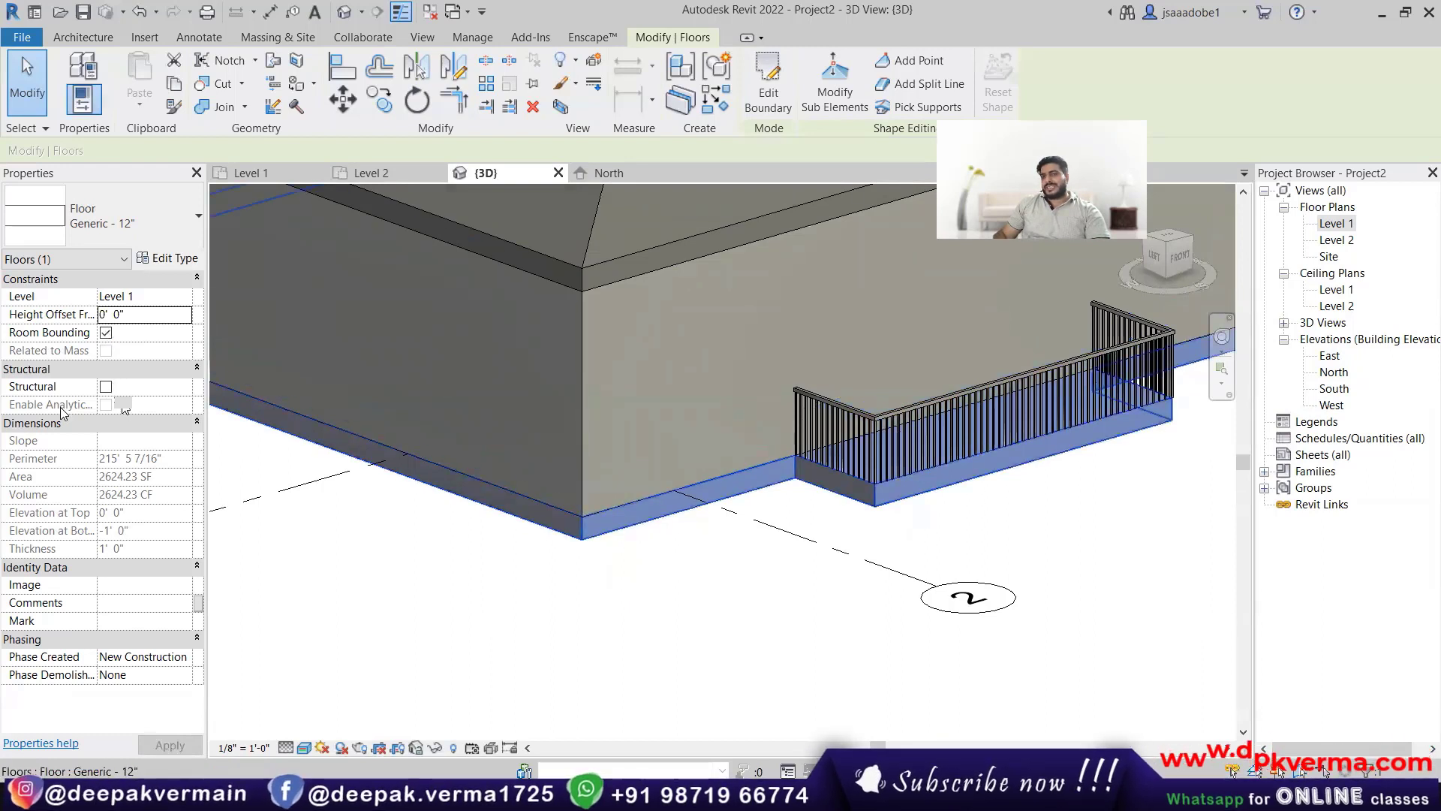
click(106, 387)
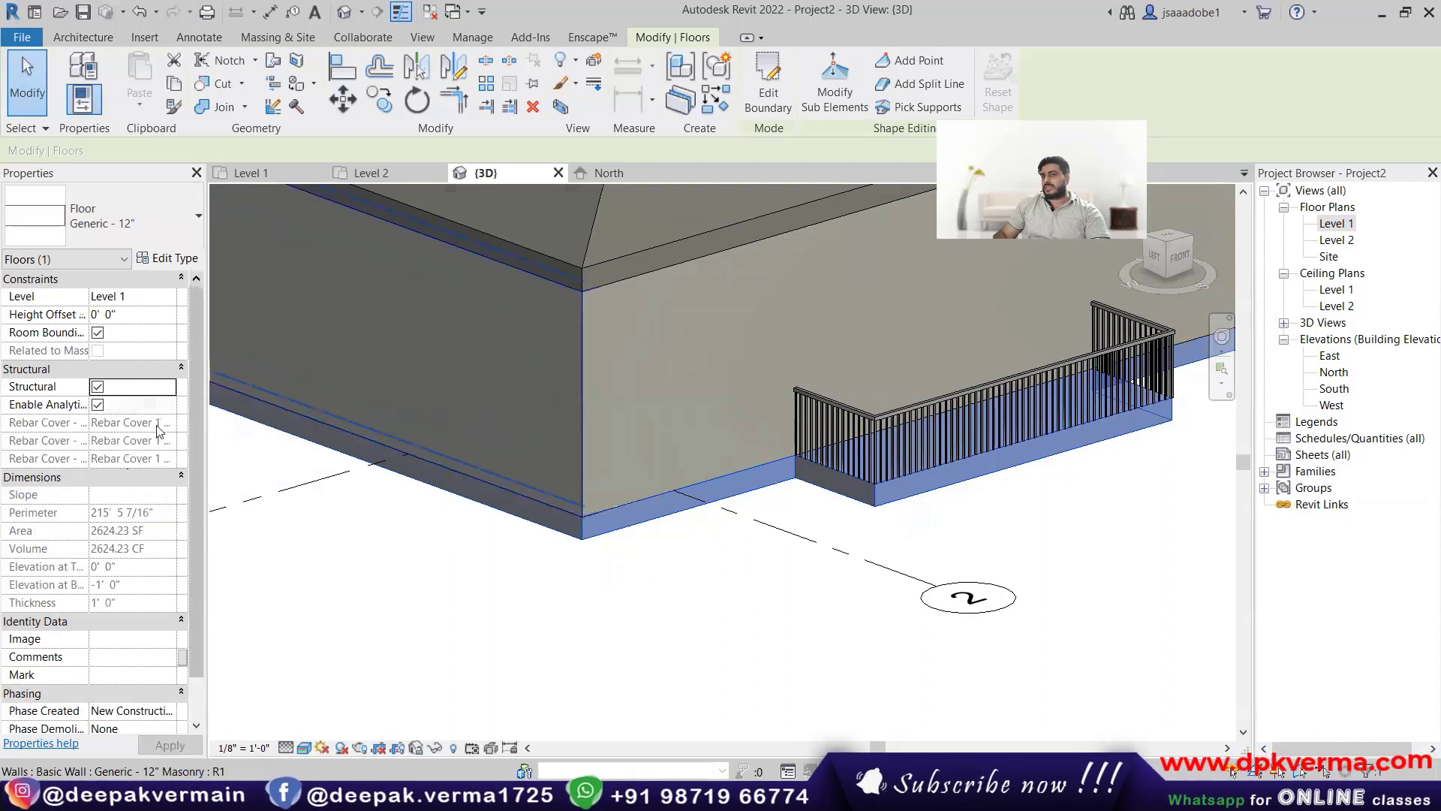
click(97, 388)
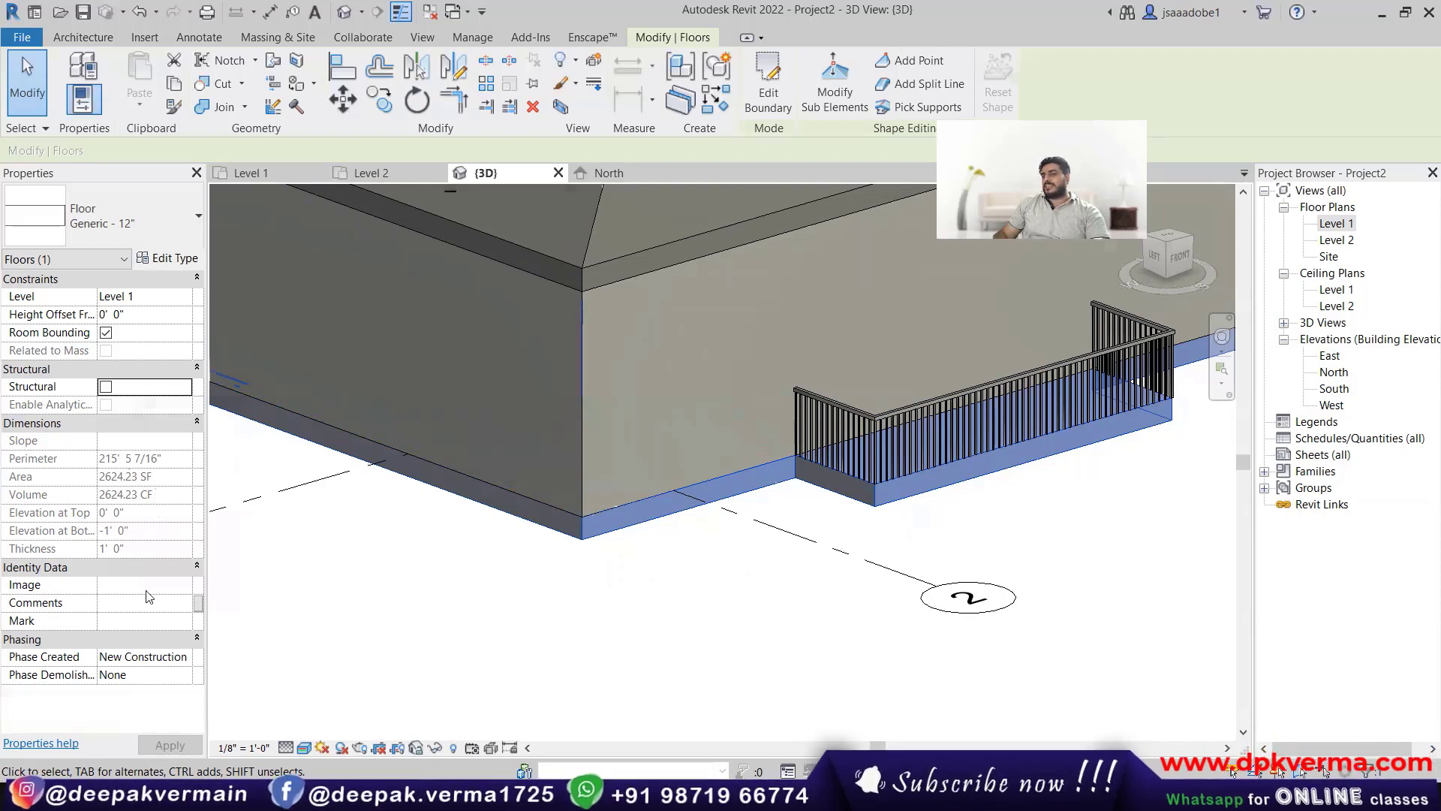
Step: Review the floor type's layer structure and the structure layer's material, cancel without changes, and view the whole building
click(167, 258)
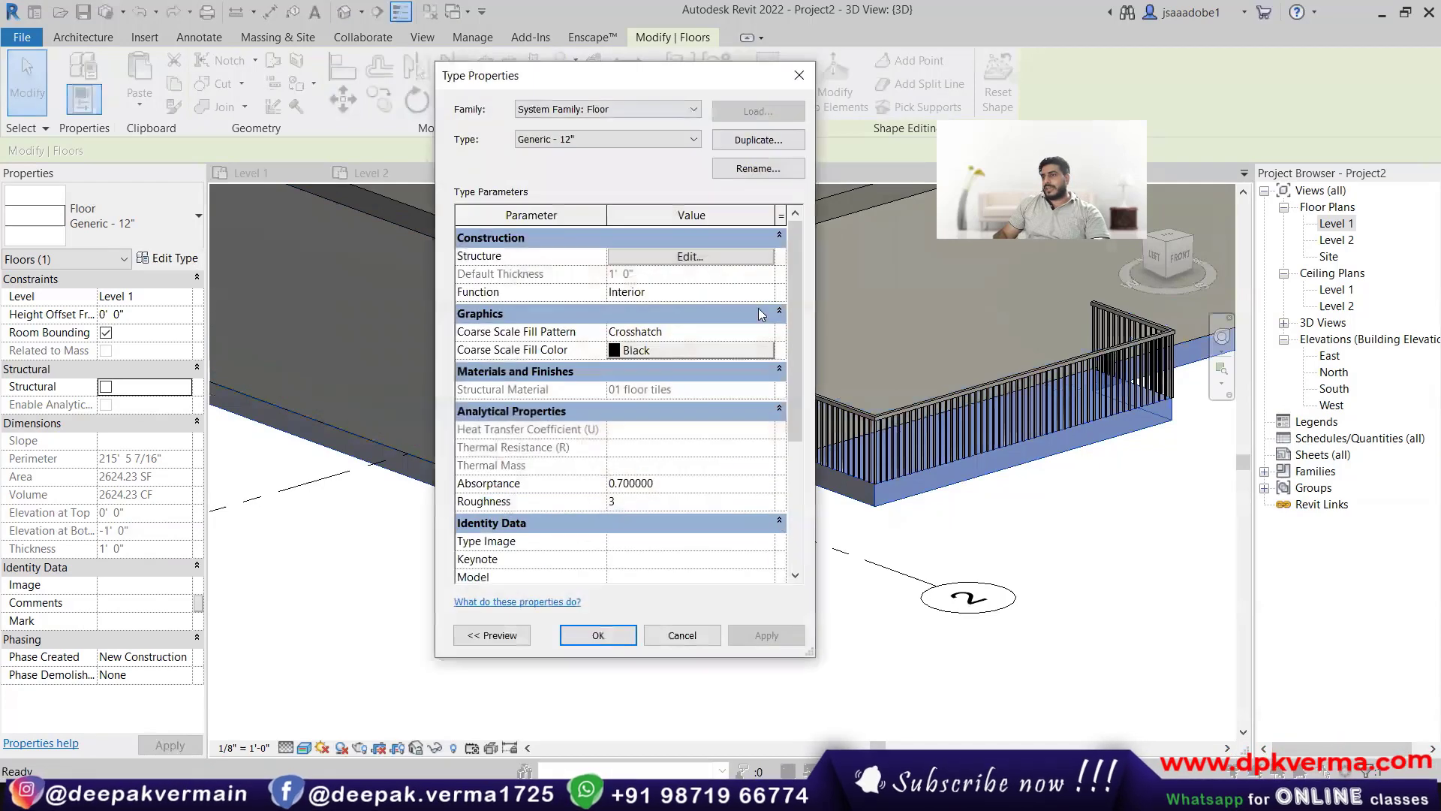
click(709, 258)
click(578, 268)
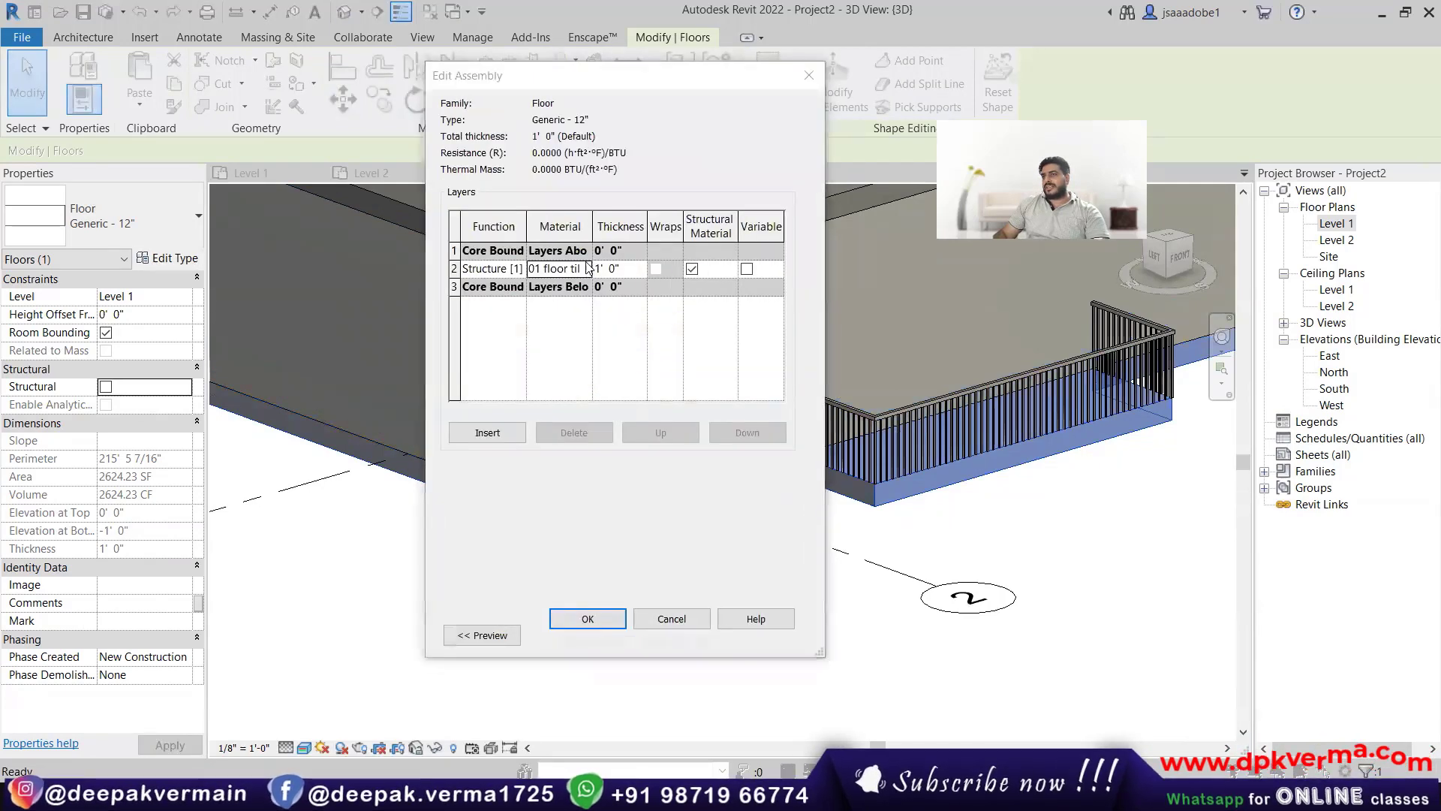
click(586, 268)
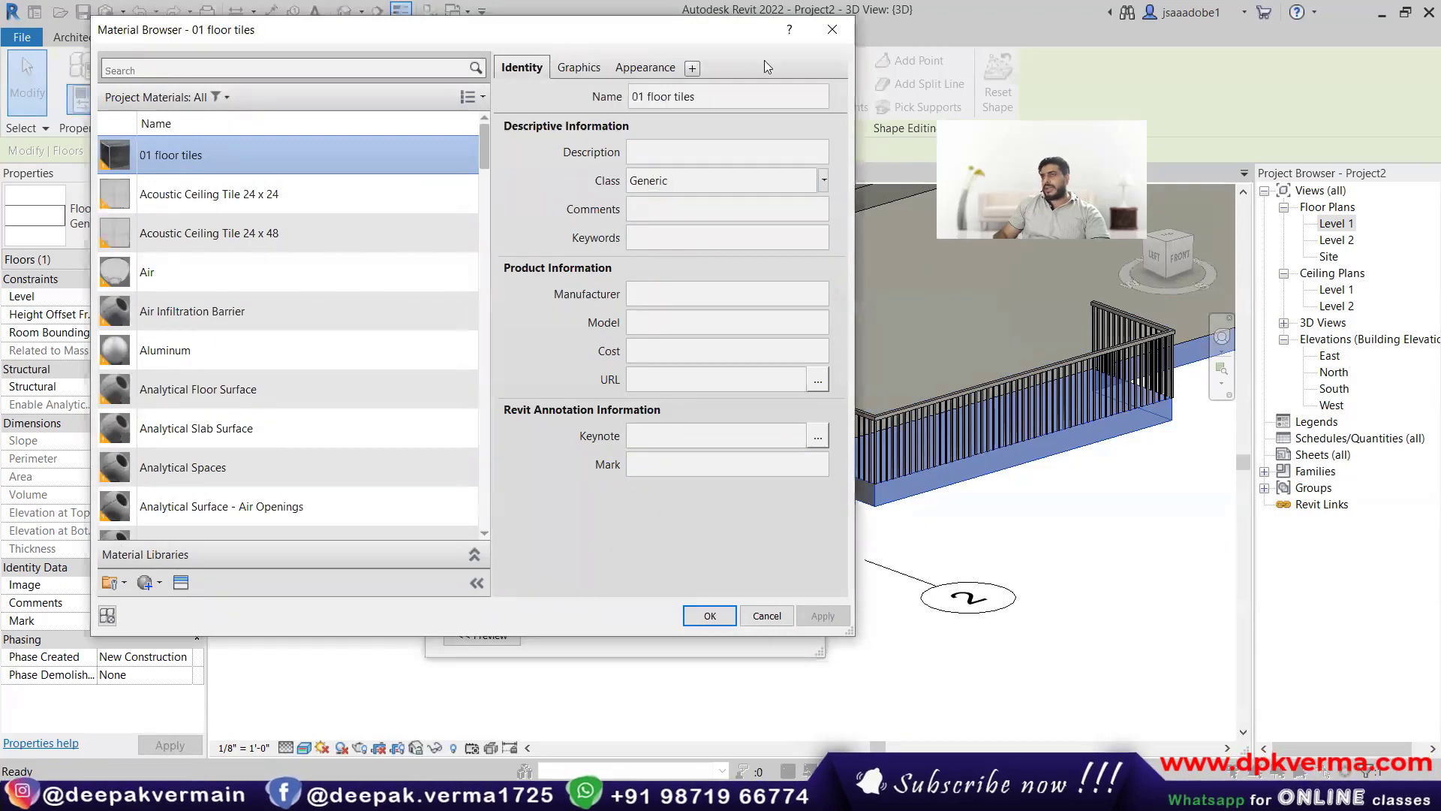
click(832, 29)
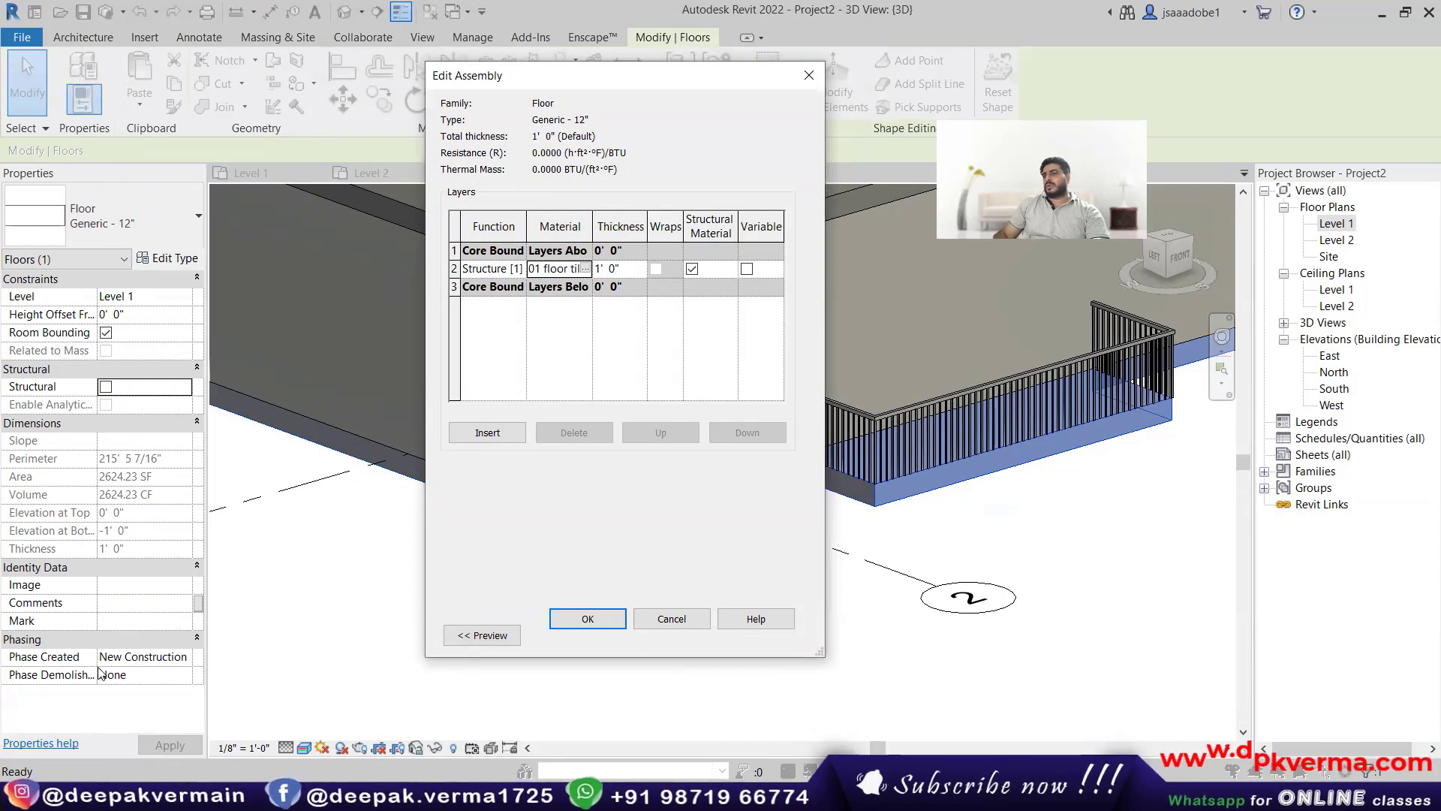
click(672, 619)
click(682, 635)
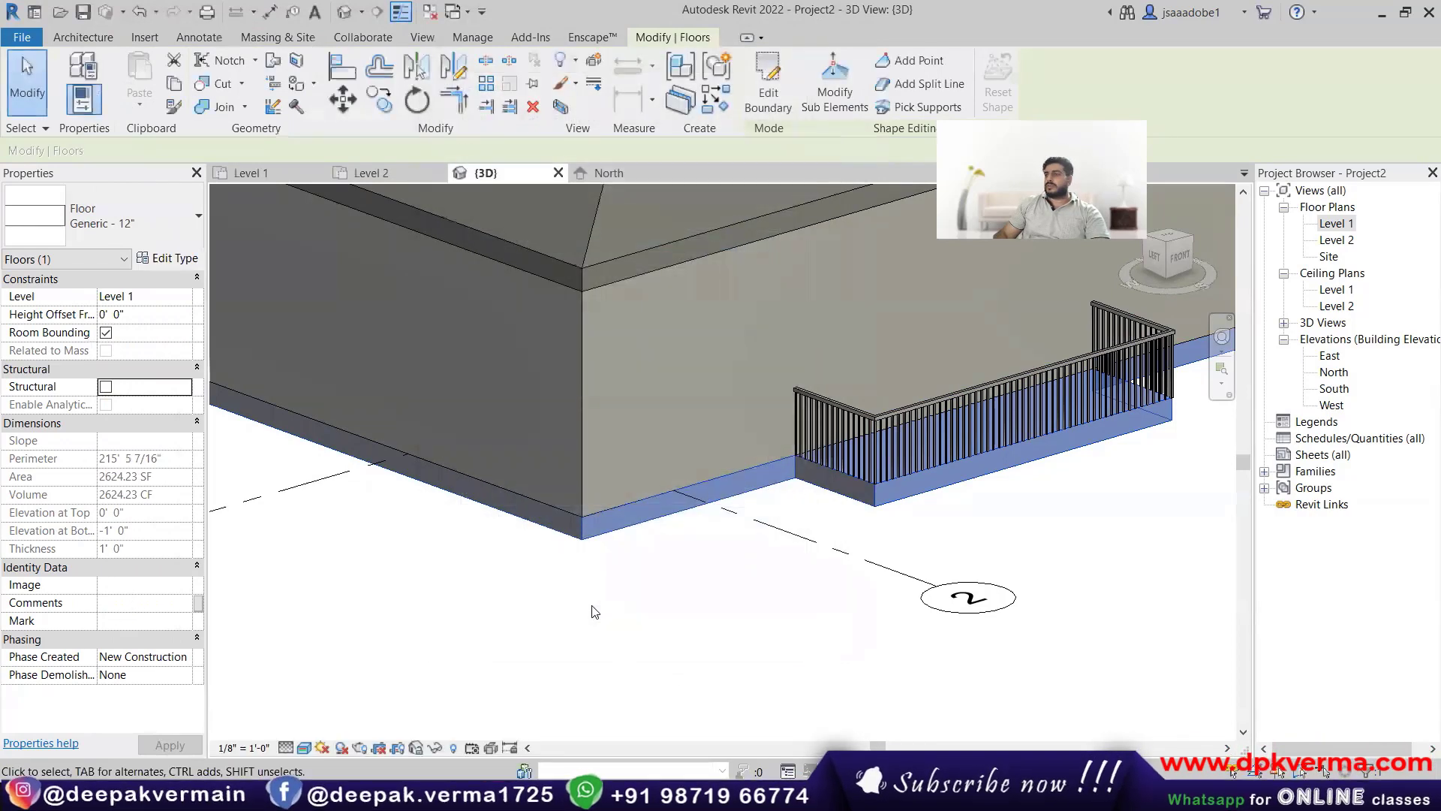
scroll(609, 616, down, 1)
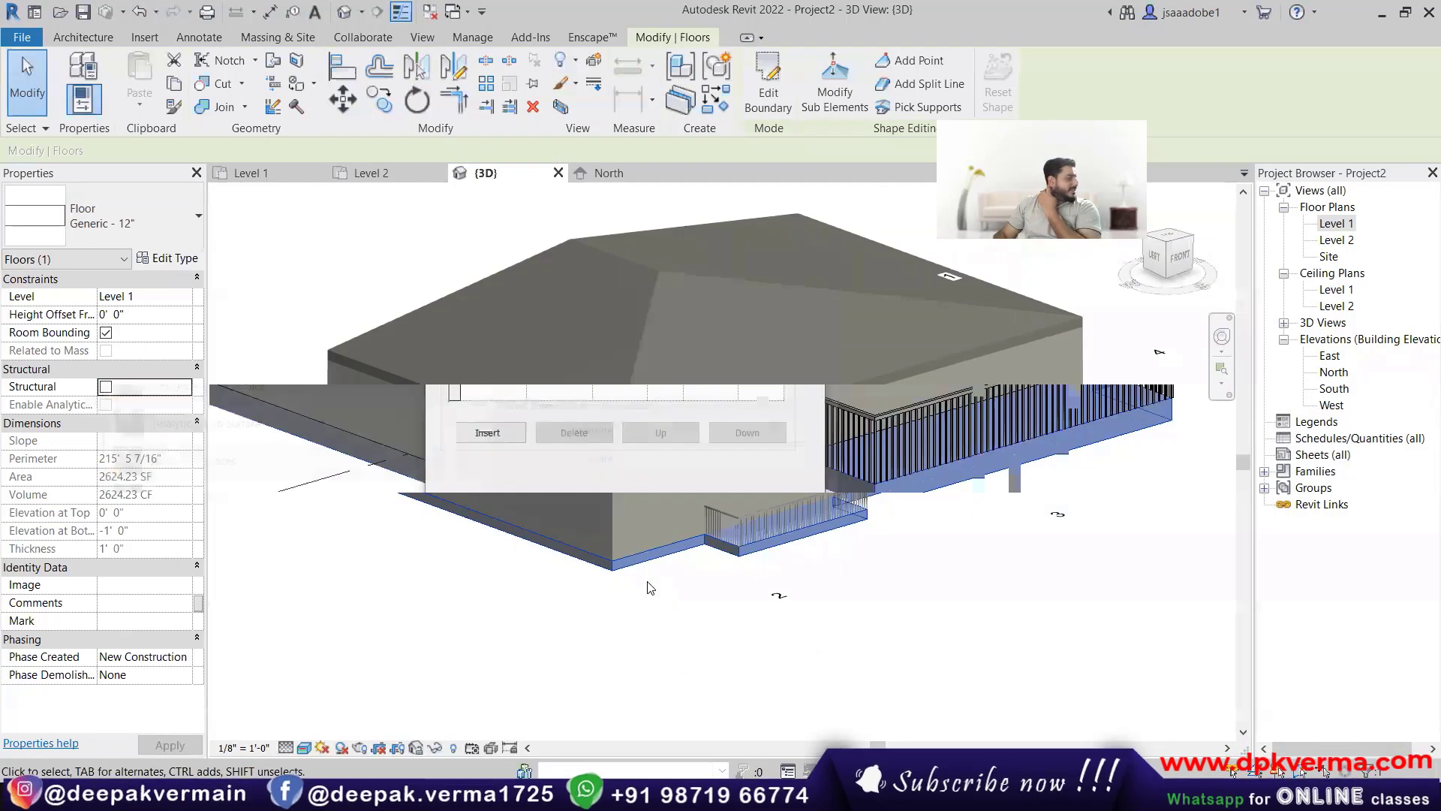
scroll(728, 519, down, 1)
middle_drag(774, 502, 773, 545)
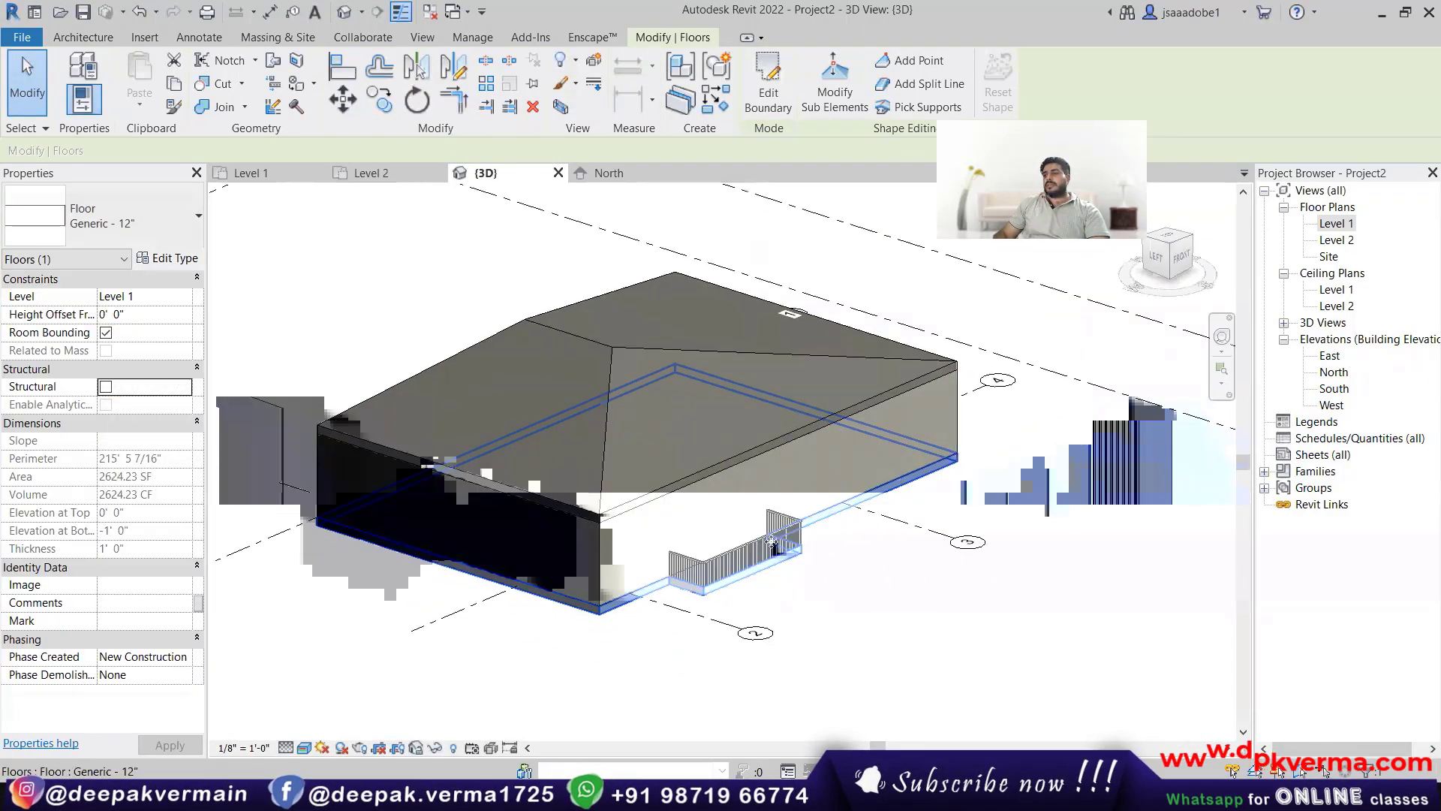
scroll(772, 544, down, 1)
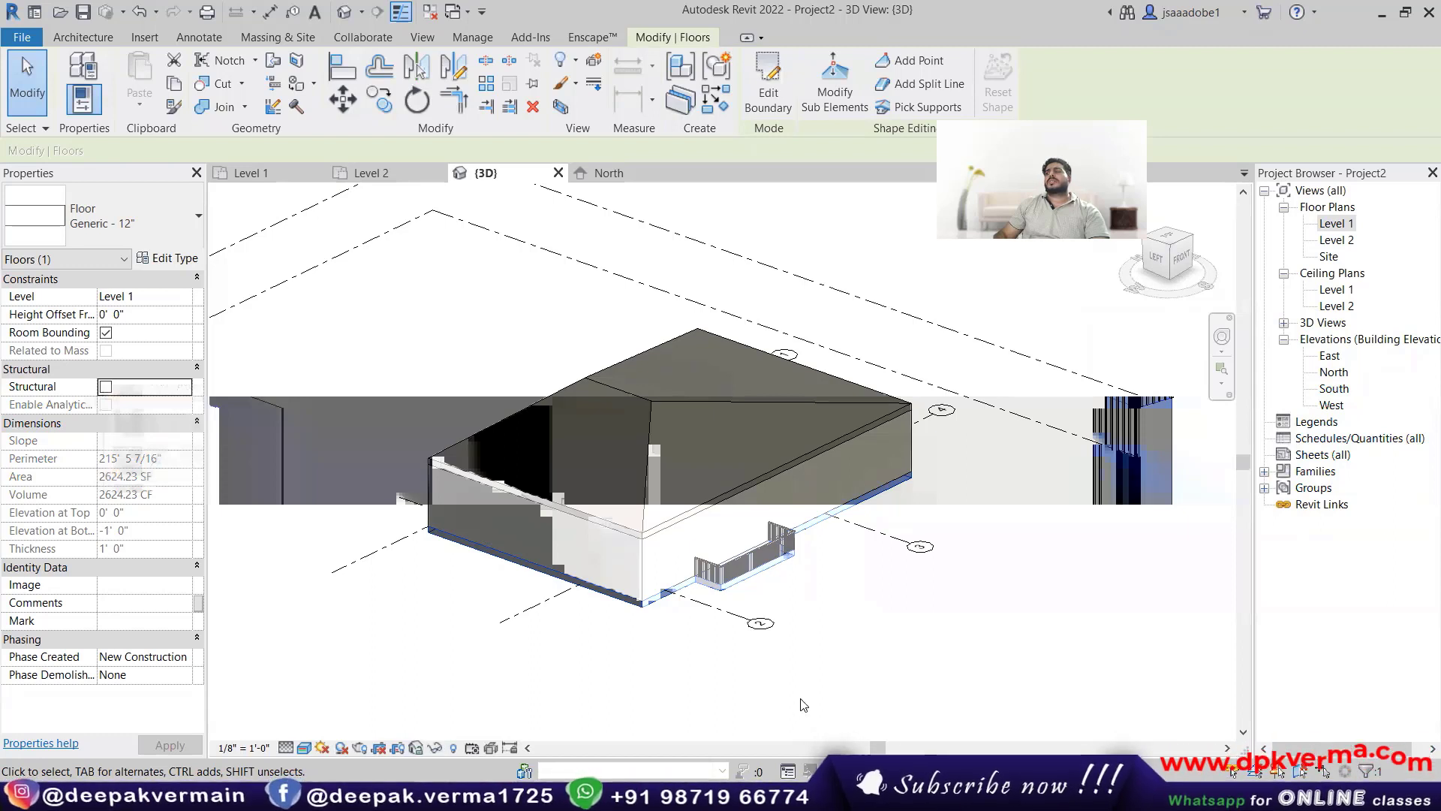
Step: Select the floor slab beneath the building in the 3D view and delete it
double_click(1341, 223)
scroll(539, 348, up, 1)
click(396, 349)
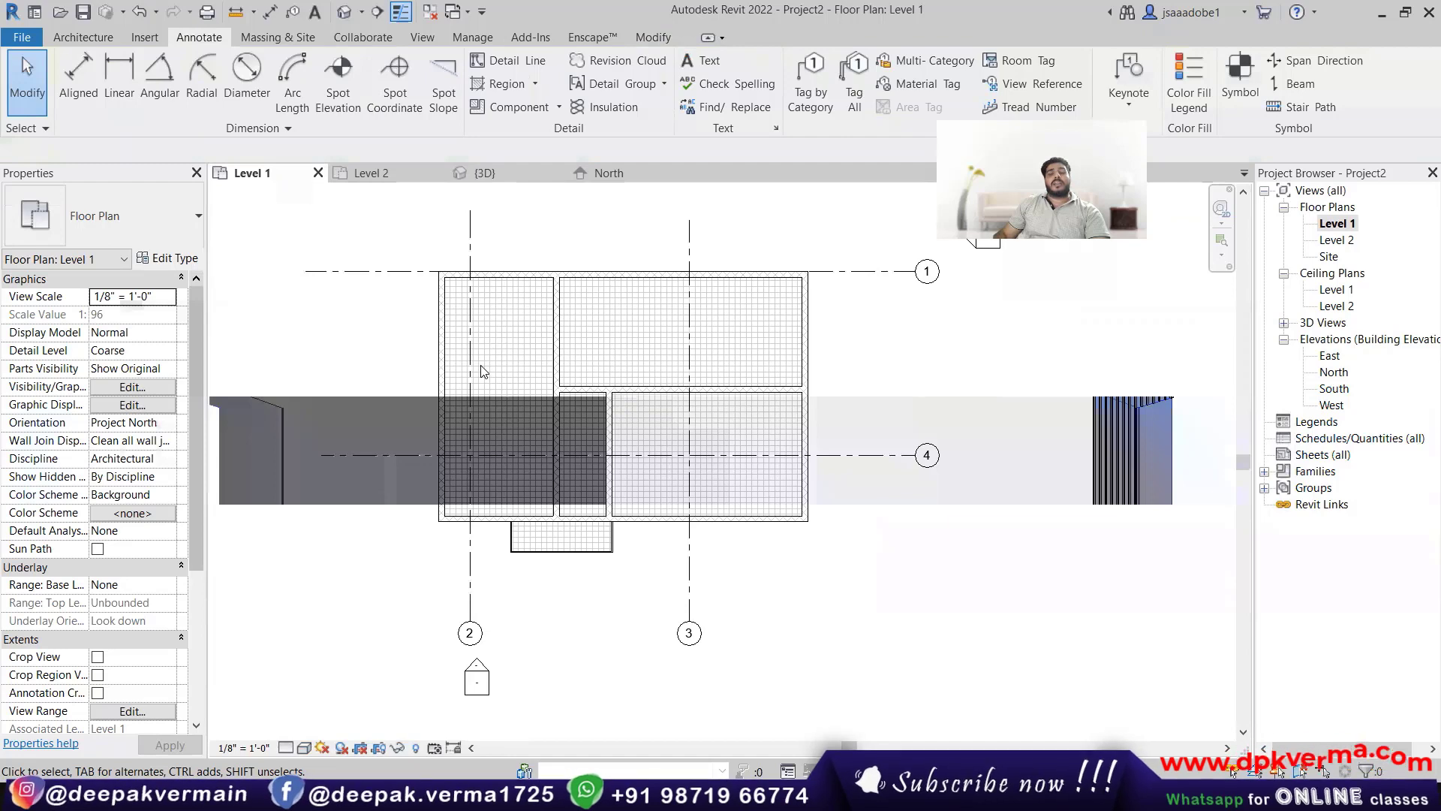
click(344, 14)
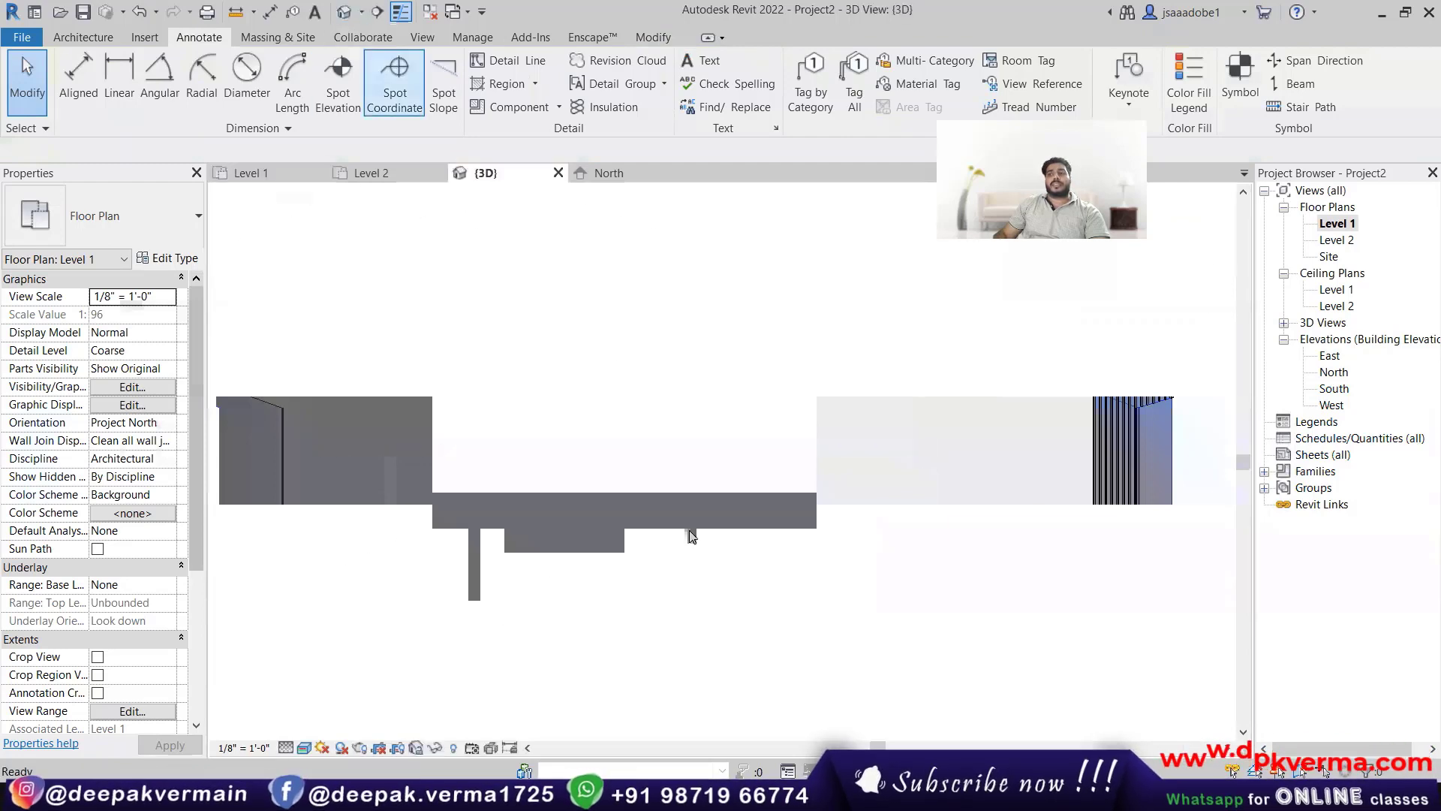
click(708, 585)
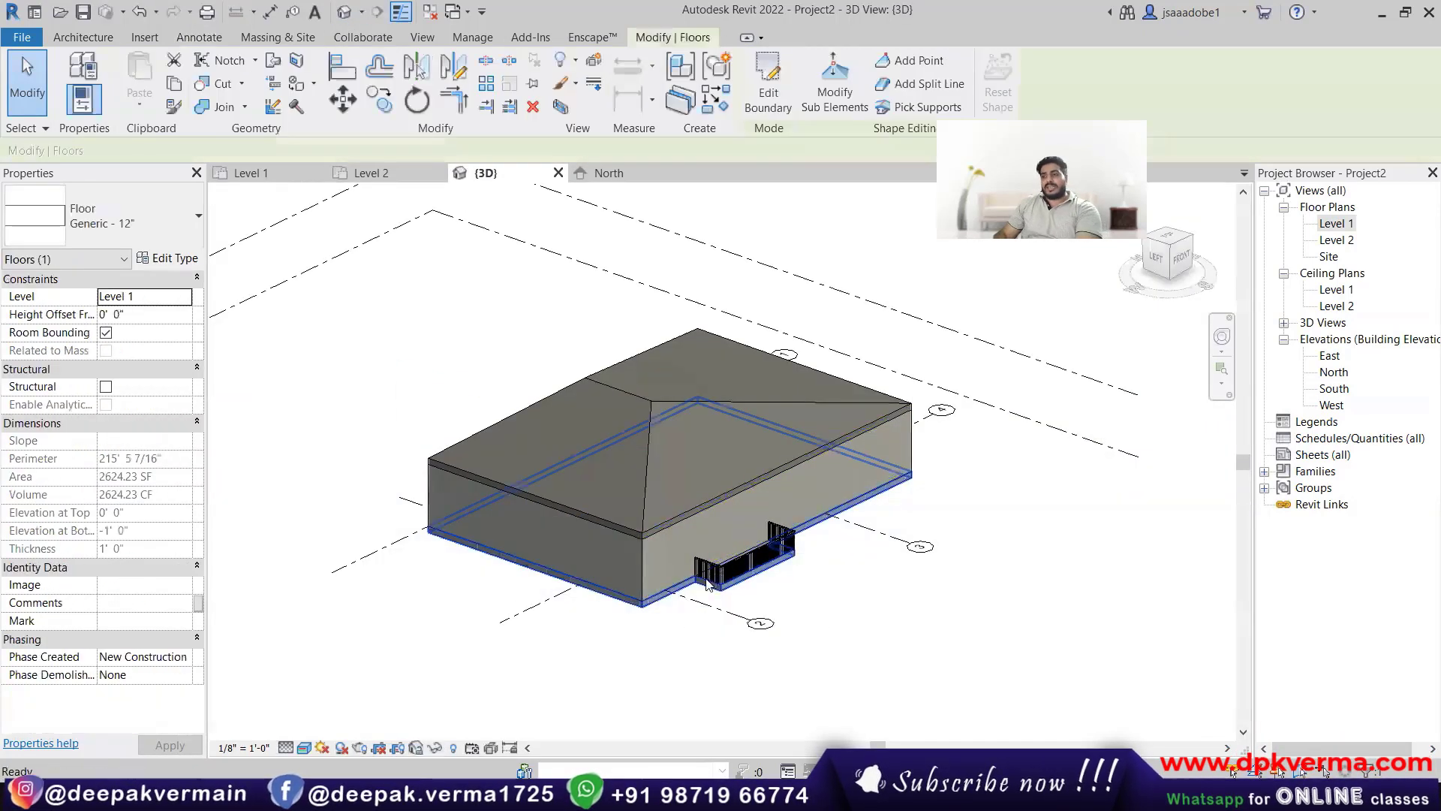
key(Escape)
Step: Start a Generic - 12" floor on the Level 1 plan and sketch a rectangular boundary around the long left-hand room
double_click(1342, 223)
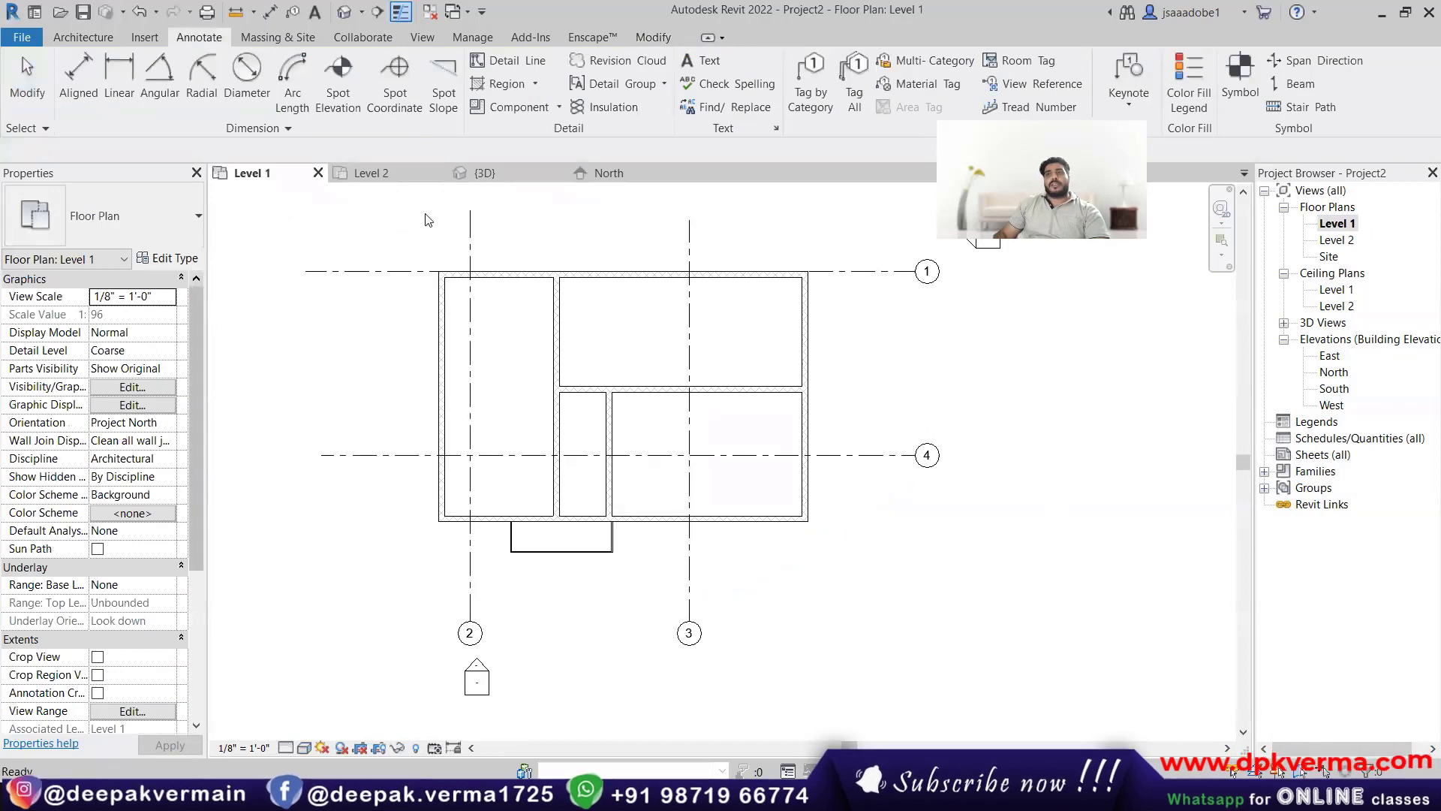
click(82, 37)
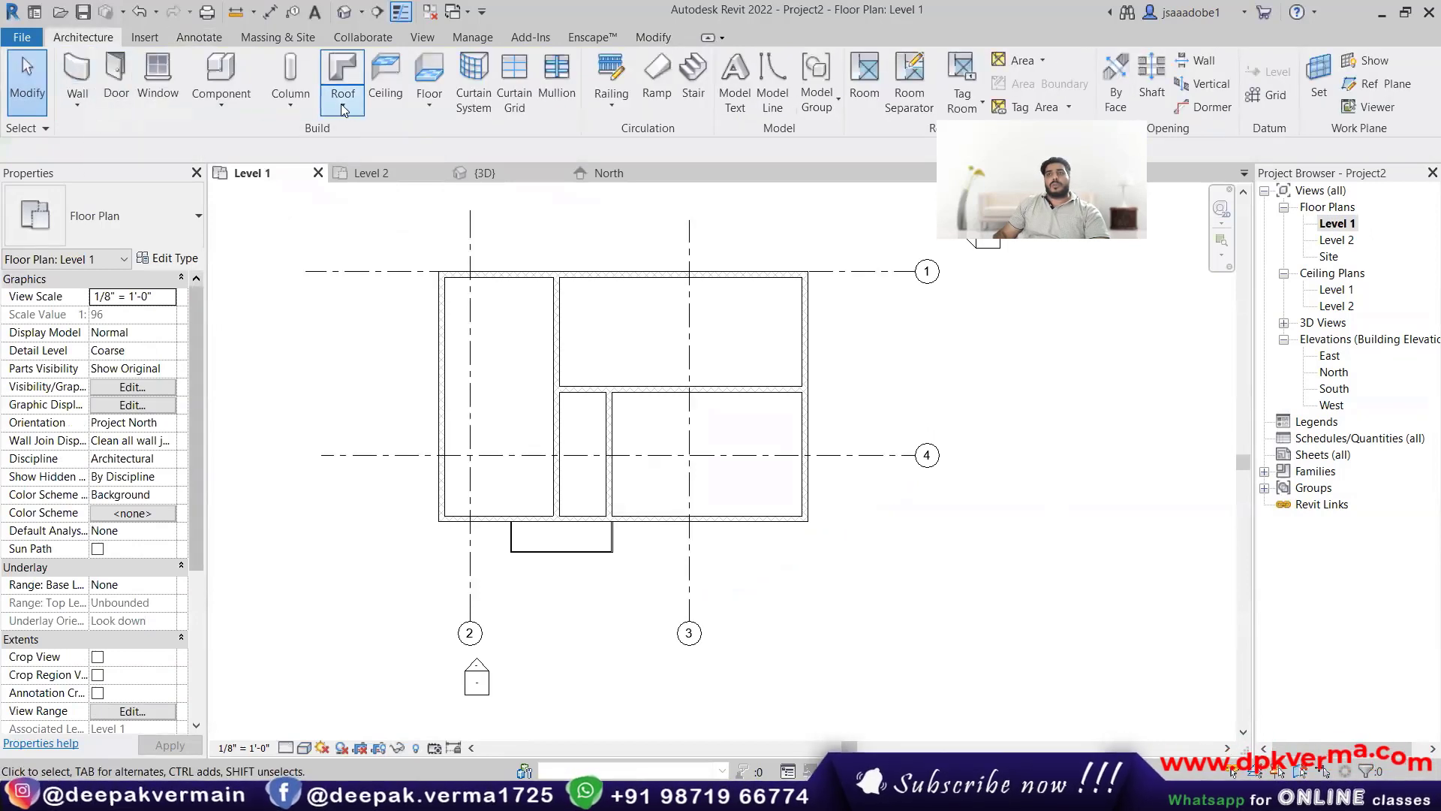
click(427, 112)
click(458, 144)
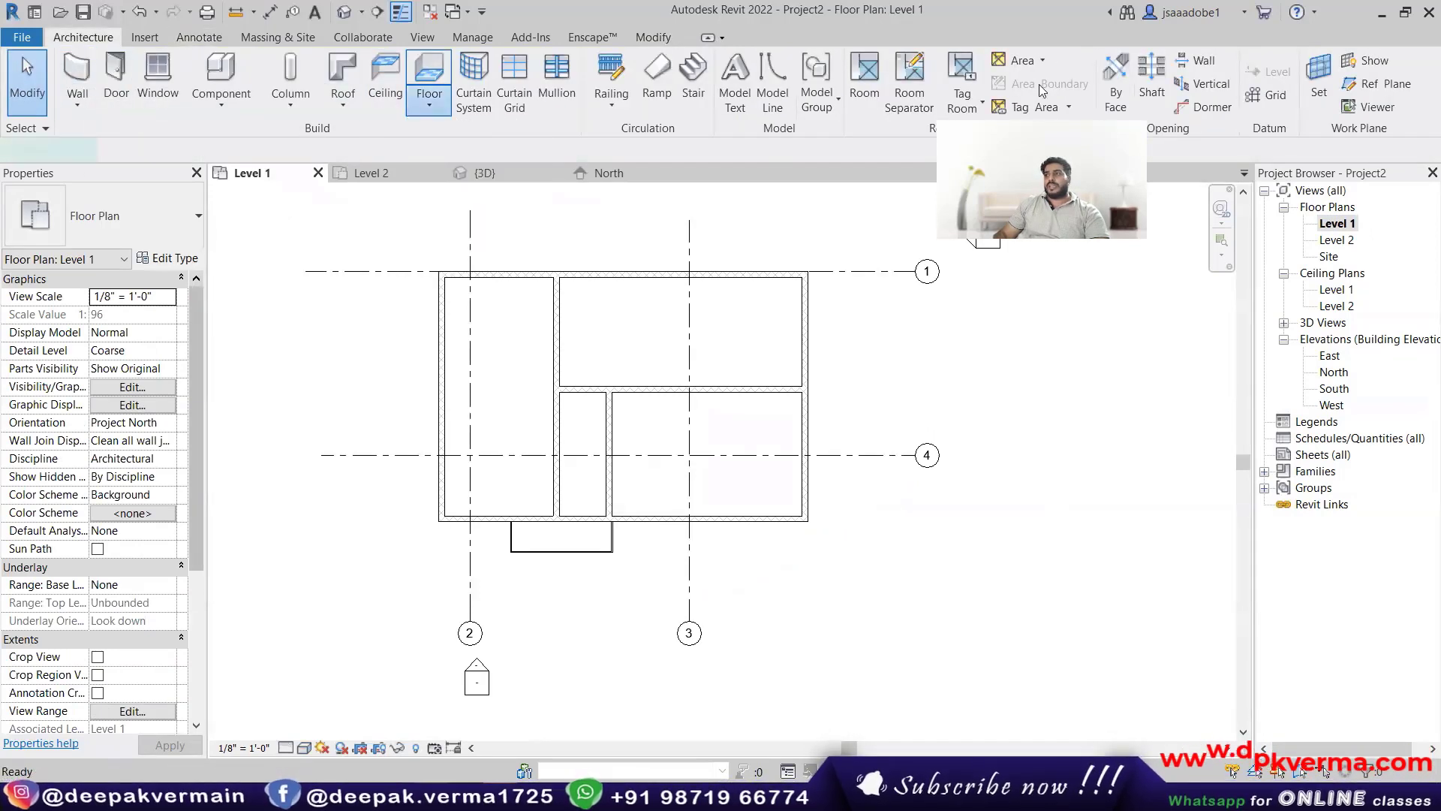
click(440, 272)
scroll(539, 489, up, 2)
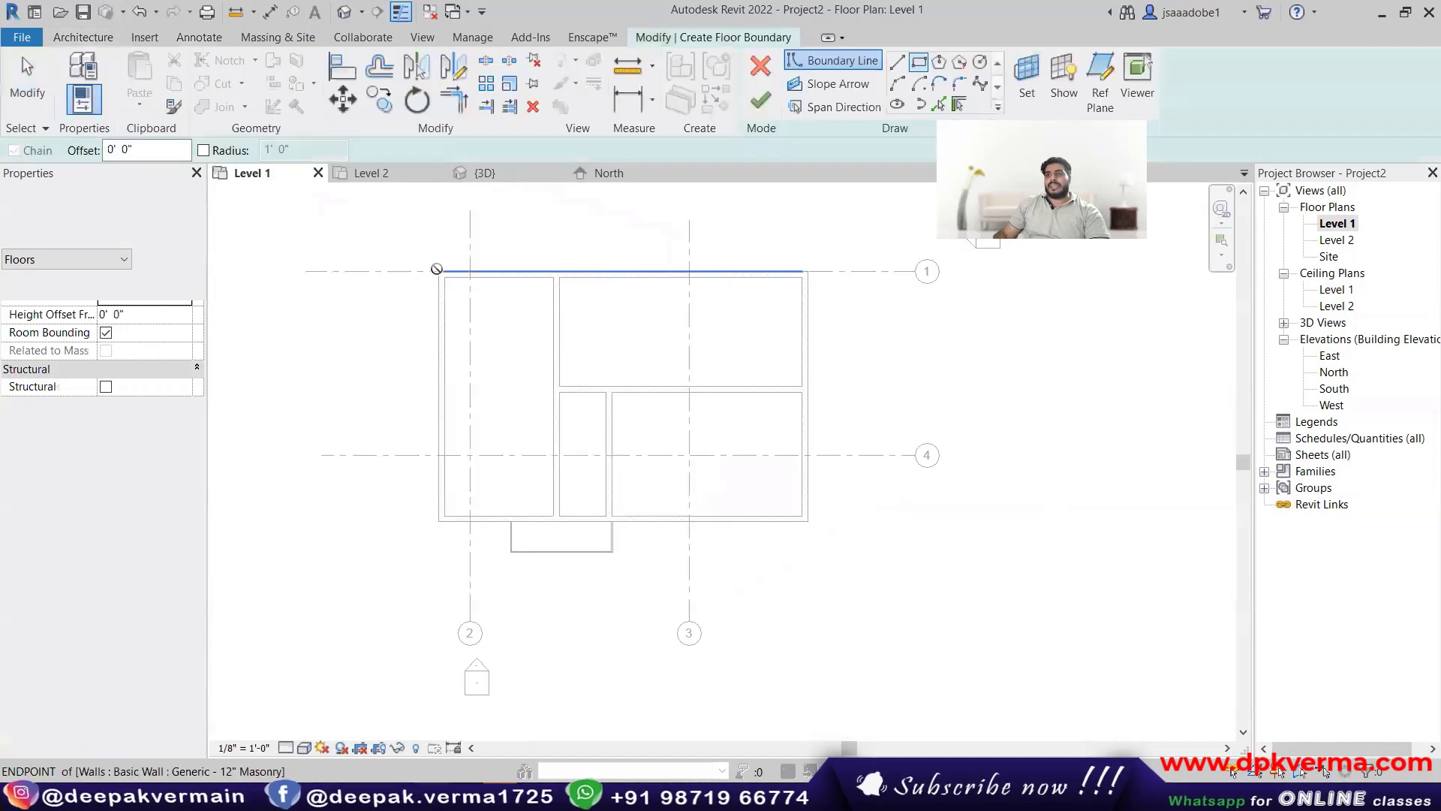
click(570, 537)
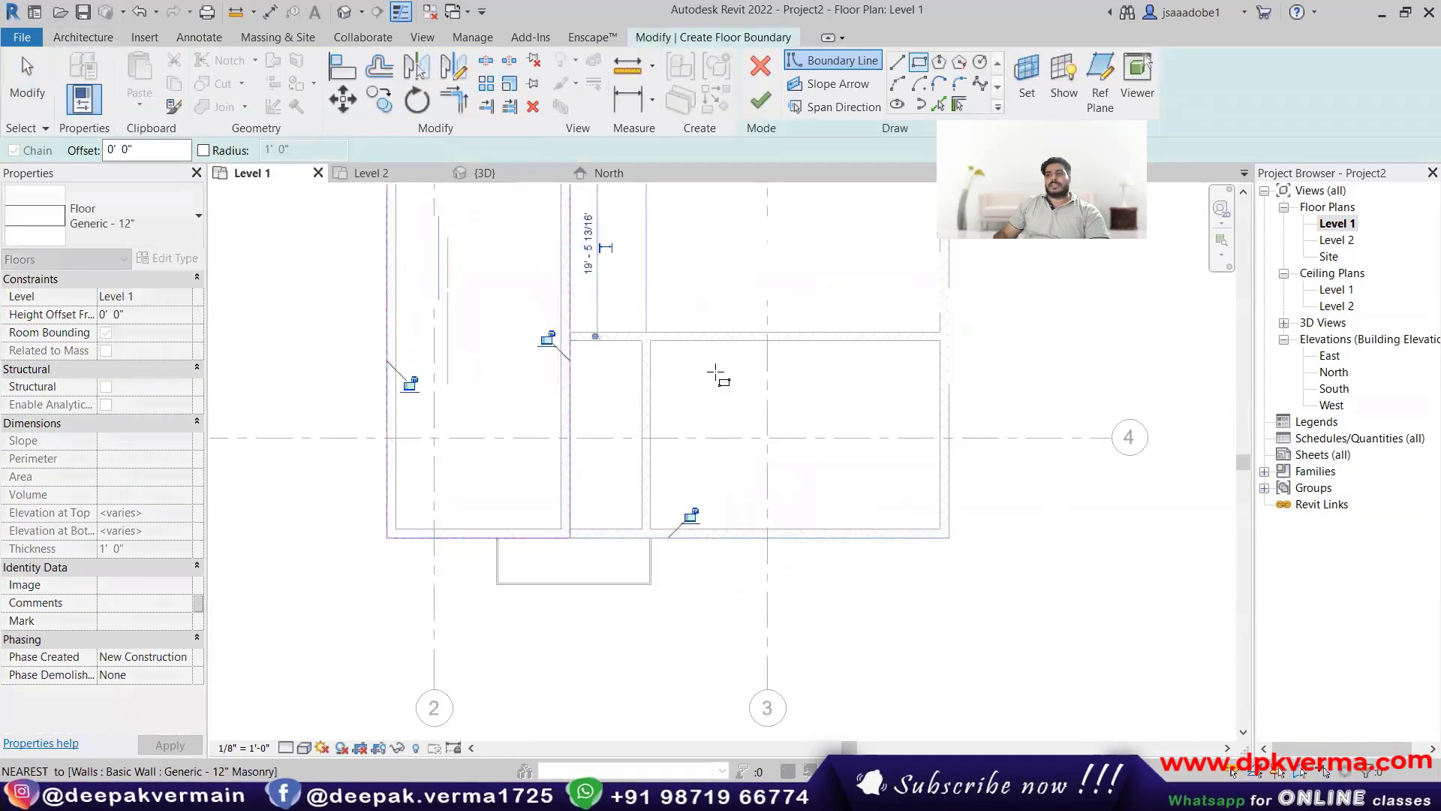
Step: Finish the boundary sketch to create the Generic - 12" floor in the long left-hand room
scroll(719, 381, down, 1)
scroll(719, 381, down, 2)
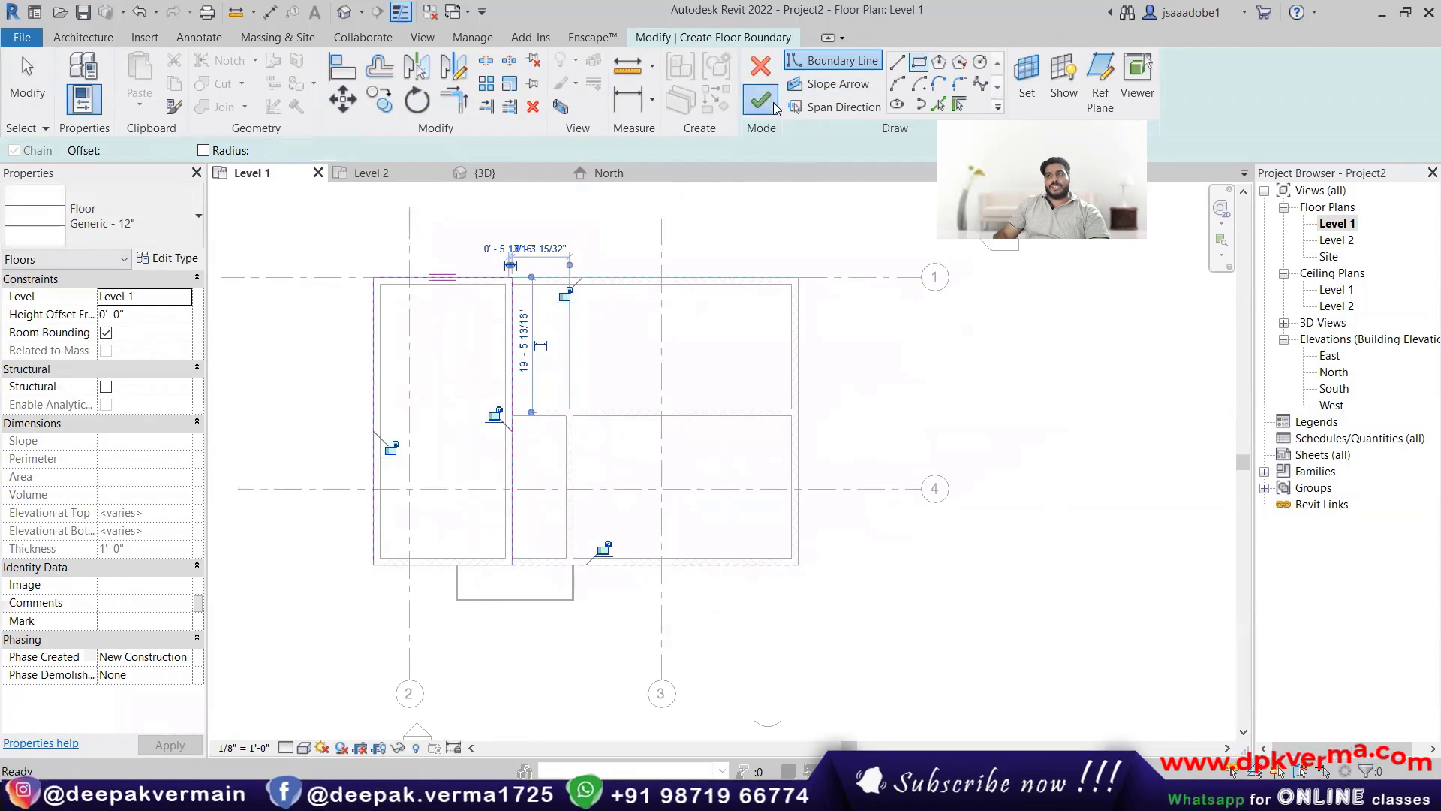
click(759, 100)
Step: Create a second Generic - 12" floor with a rectangular boundary around the wide upper-right room, finish it and clear the selection
click(101, 36)
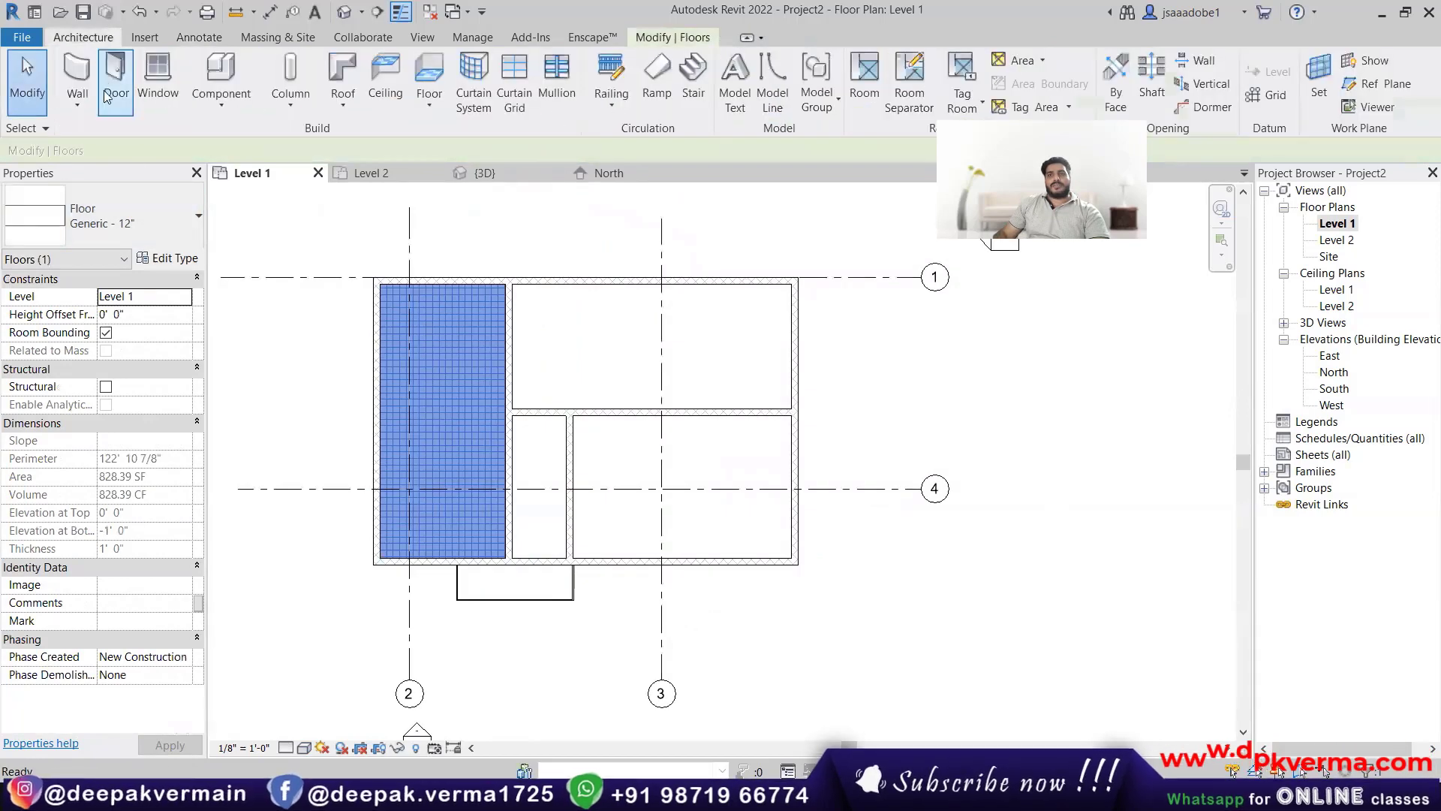
click(429, 99)
click(443, 132)
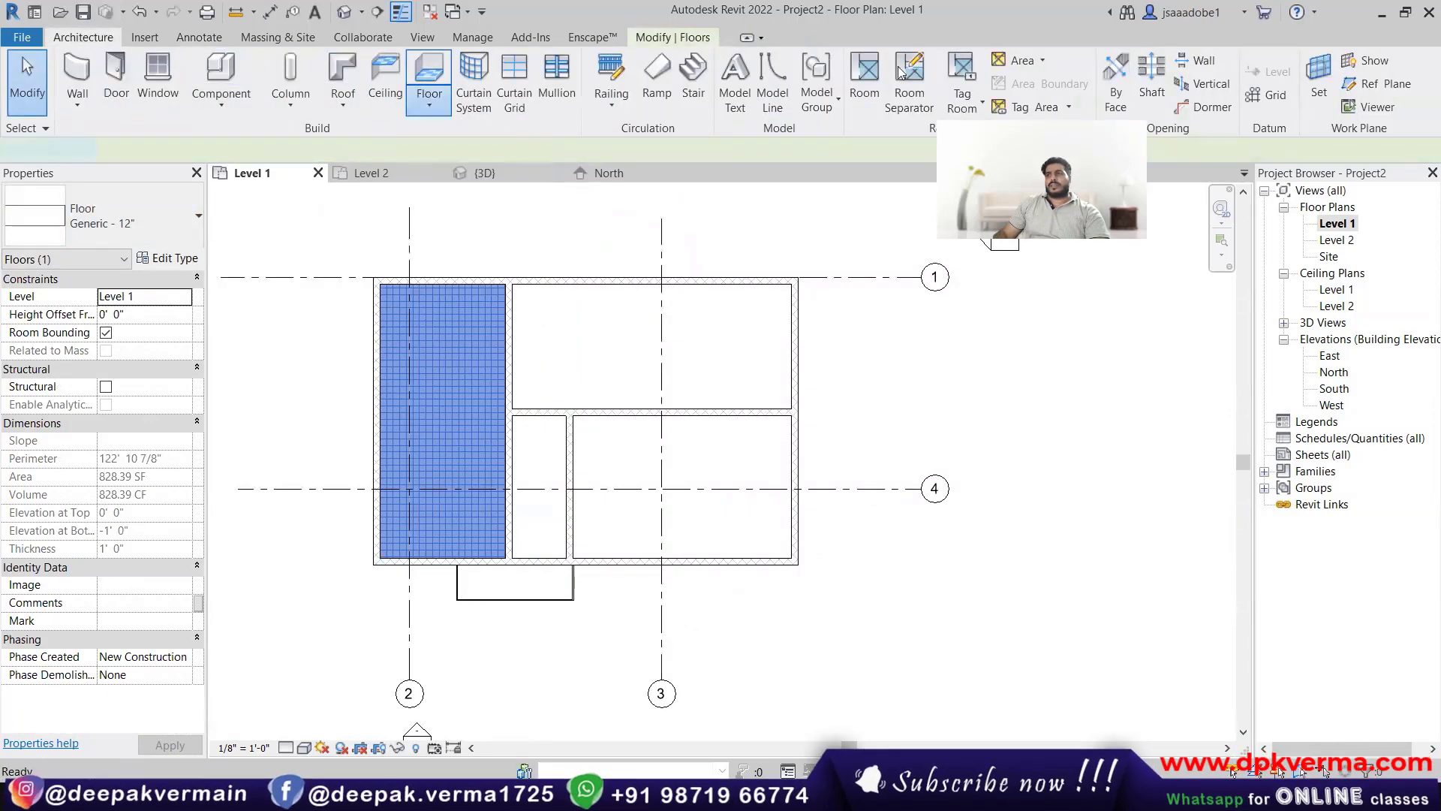
click(511, 281)
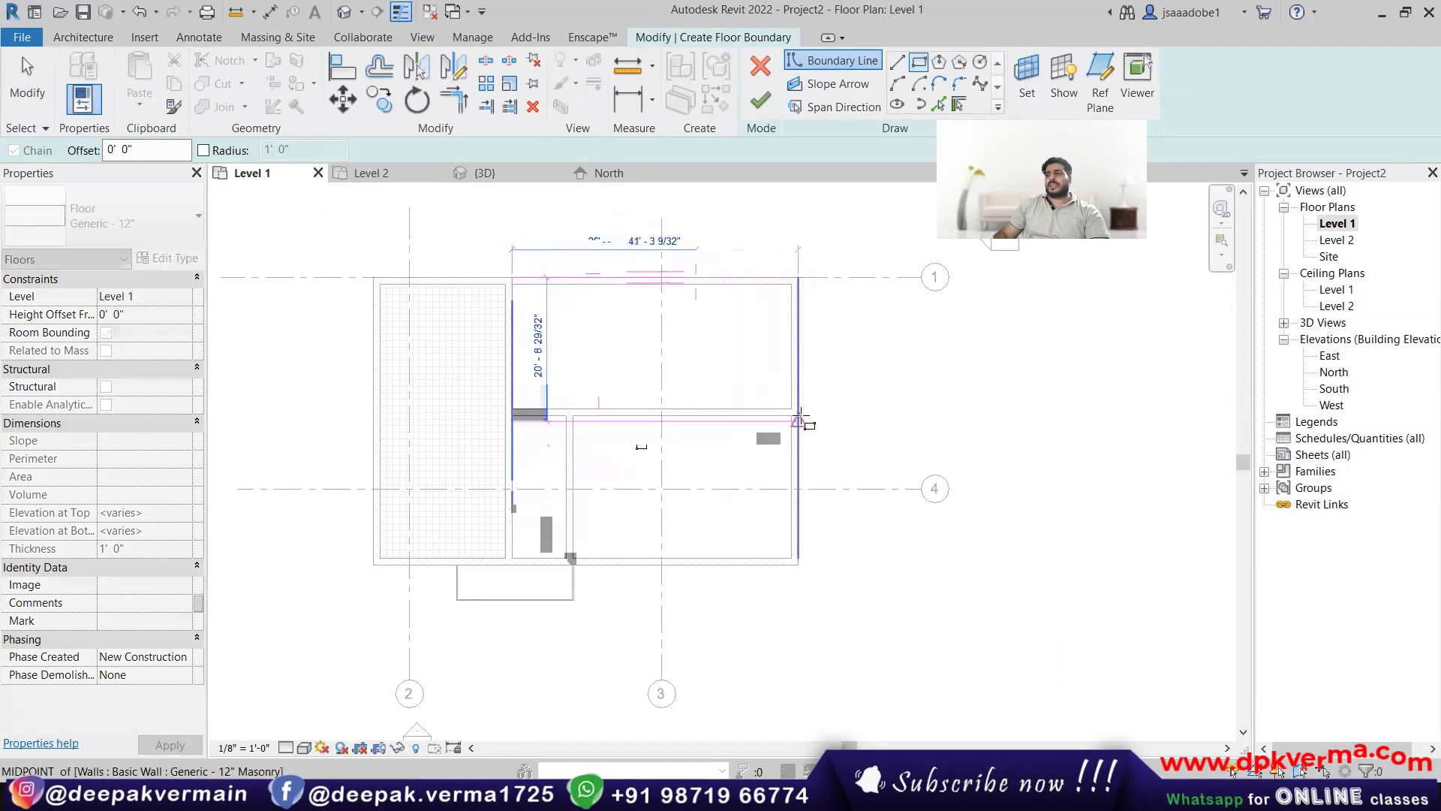
scroll(792, 411, up, 3)
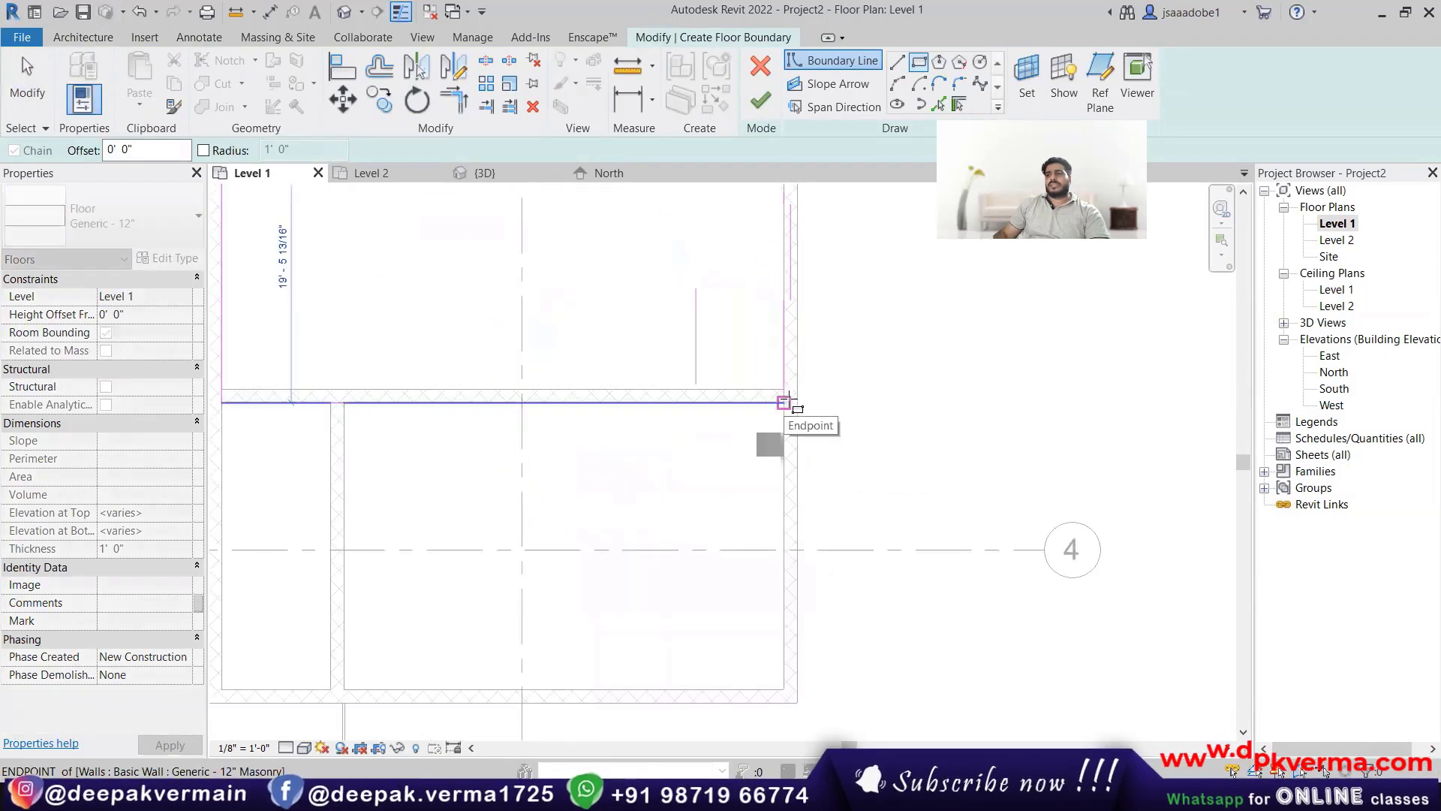
click(793, 398)
click(761, 103)
scroll(707, 312, down, 3)
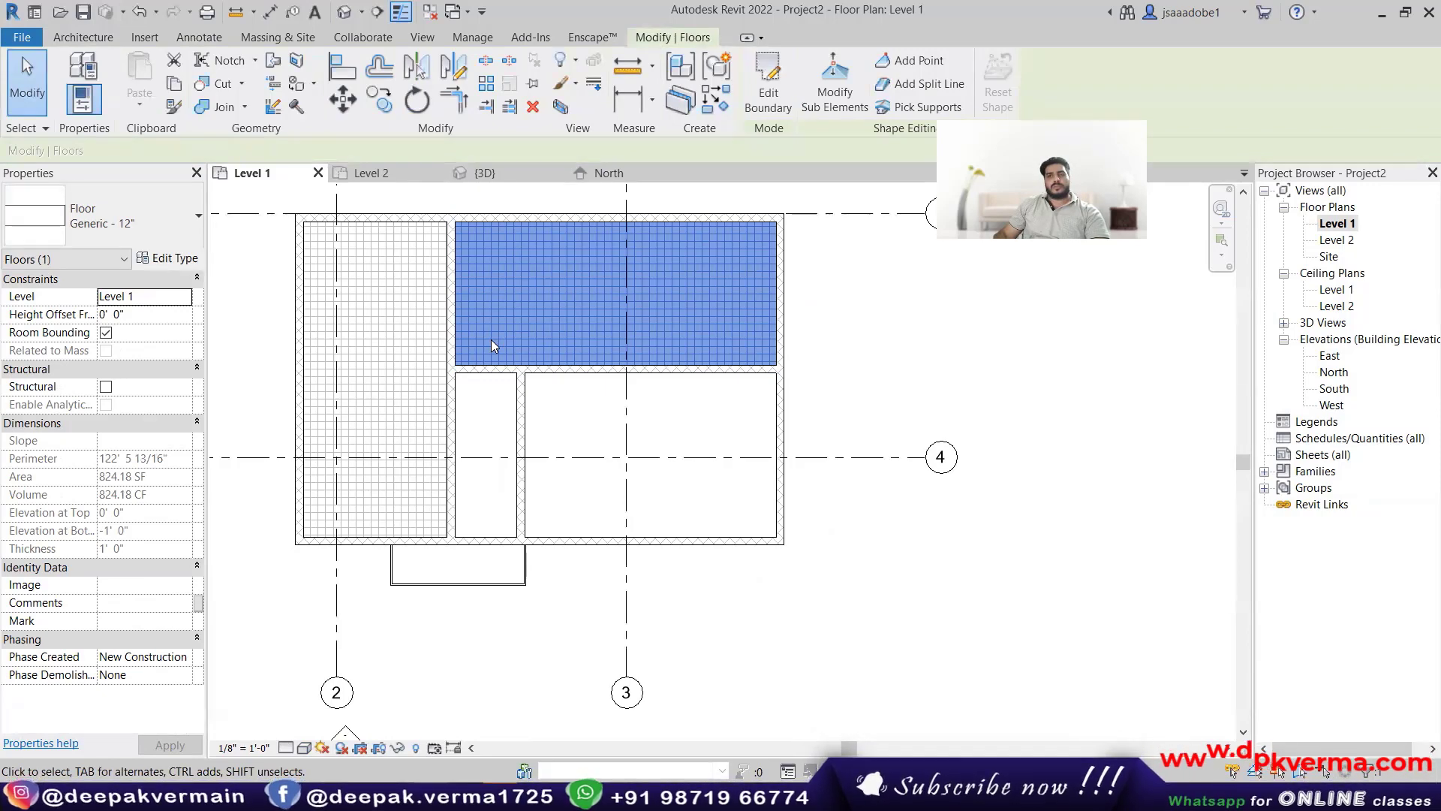
click(419, 364)
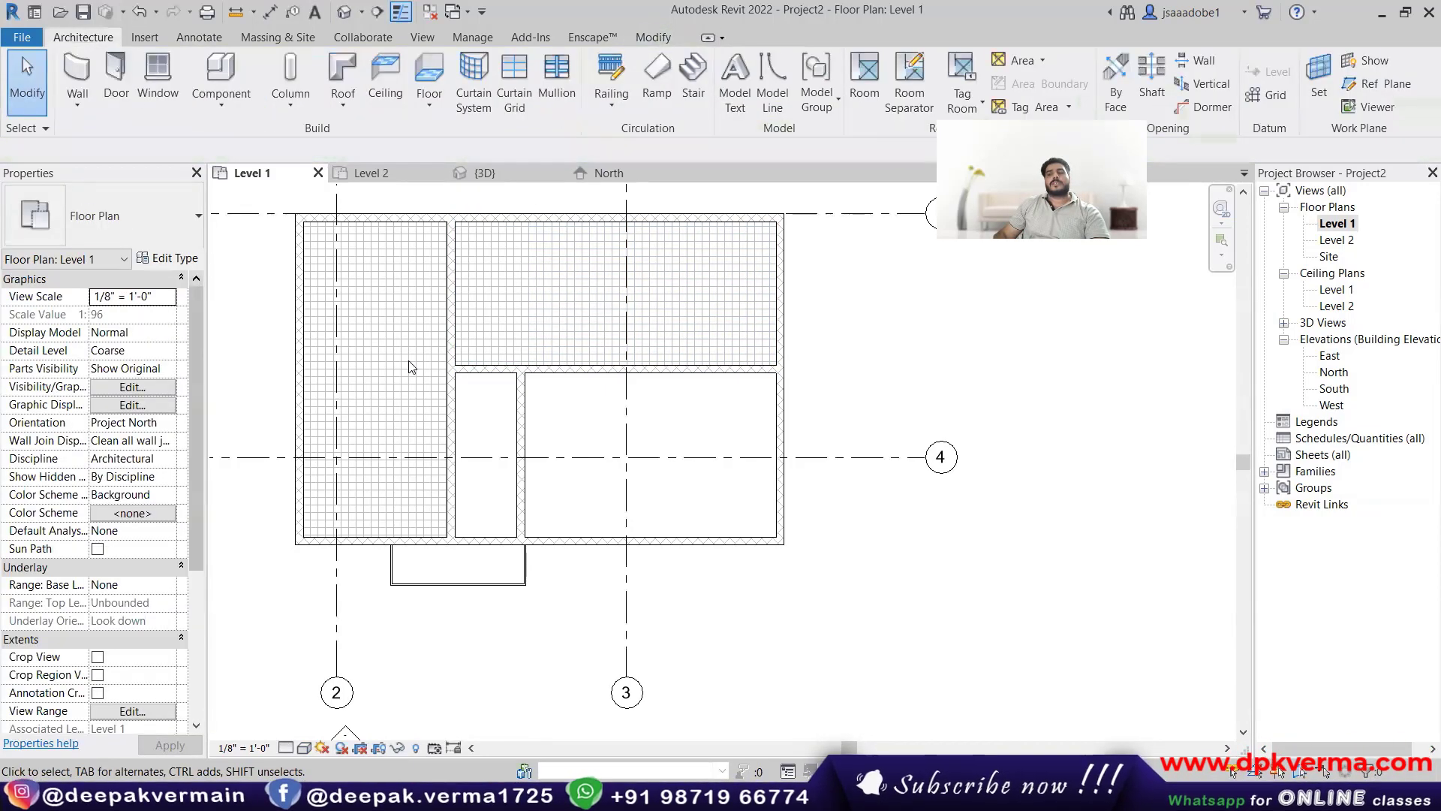